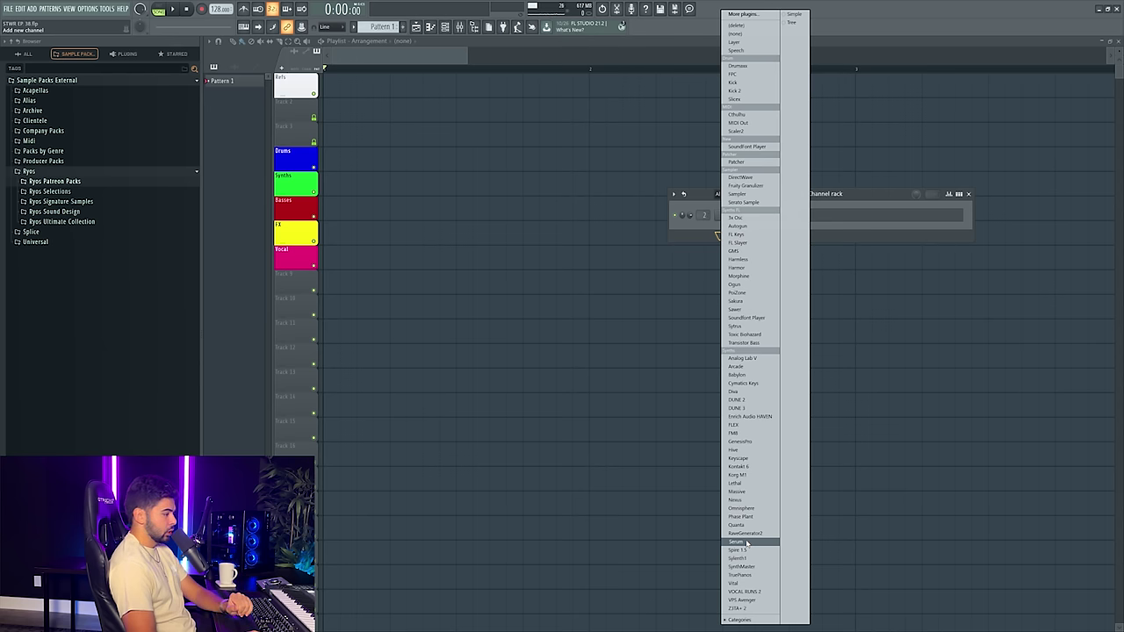
- Add a Serum instrument channel to the channel rack
click(745, 541)
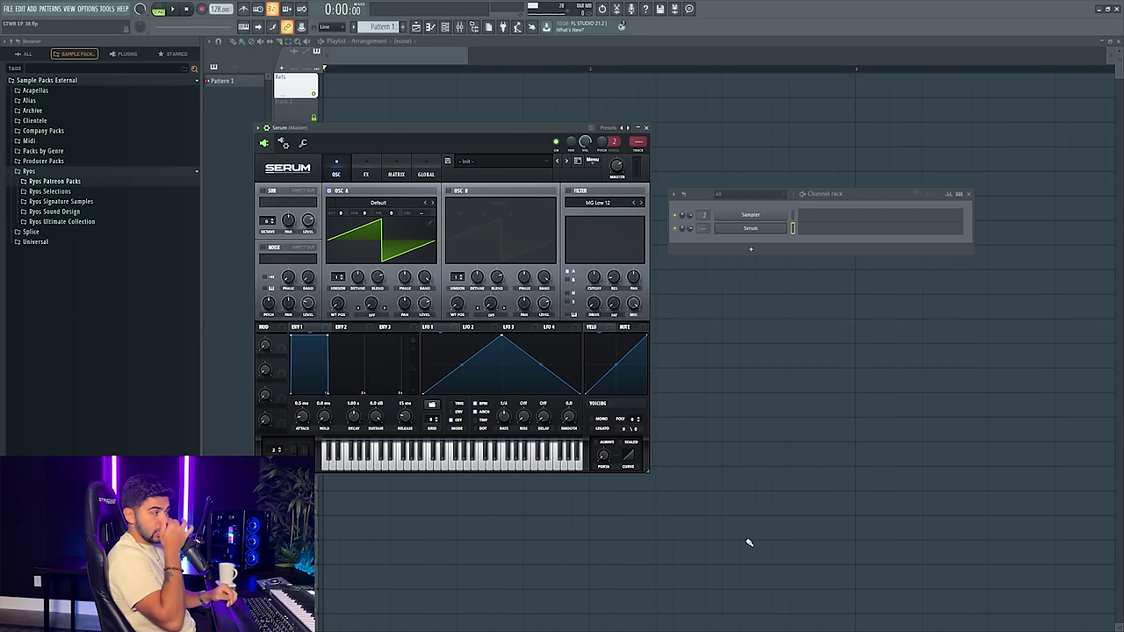
click(751, 248)
click(880, 206)
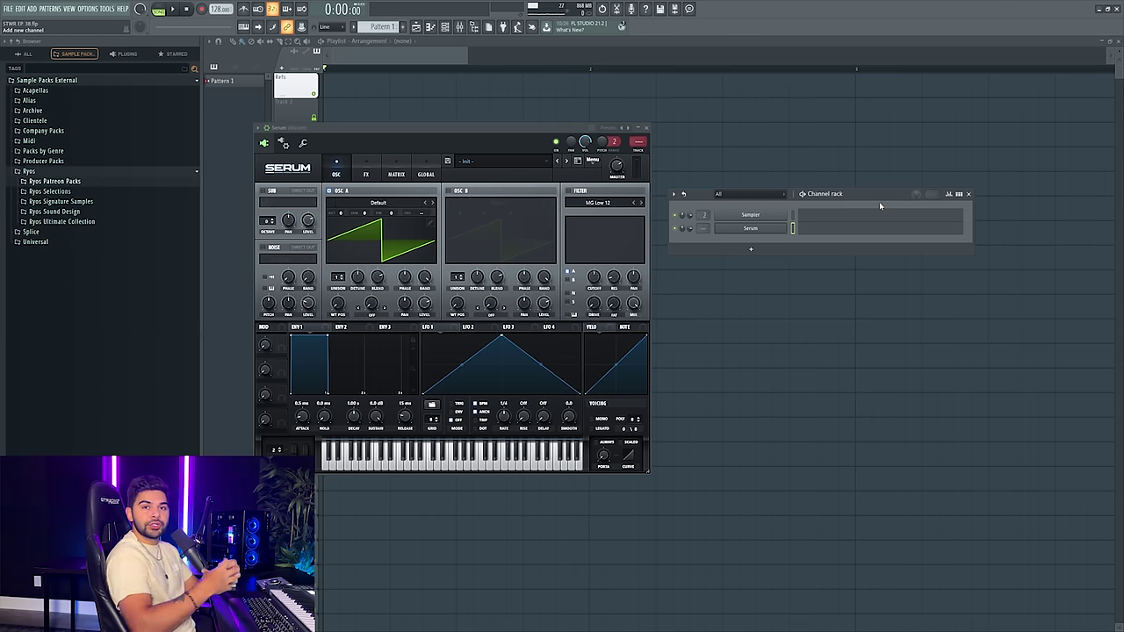
click(730, 252)
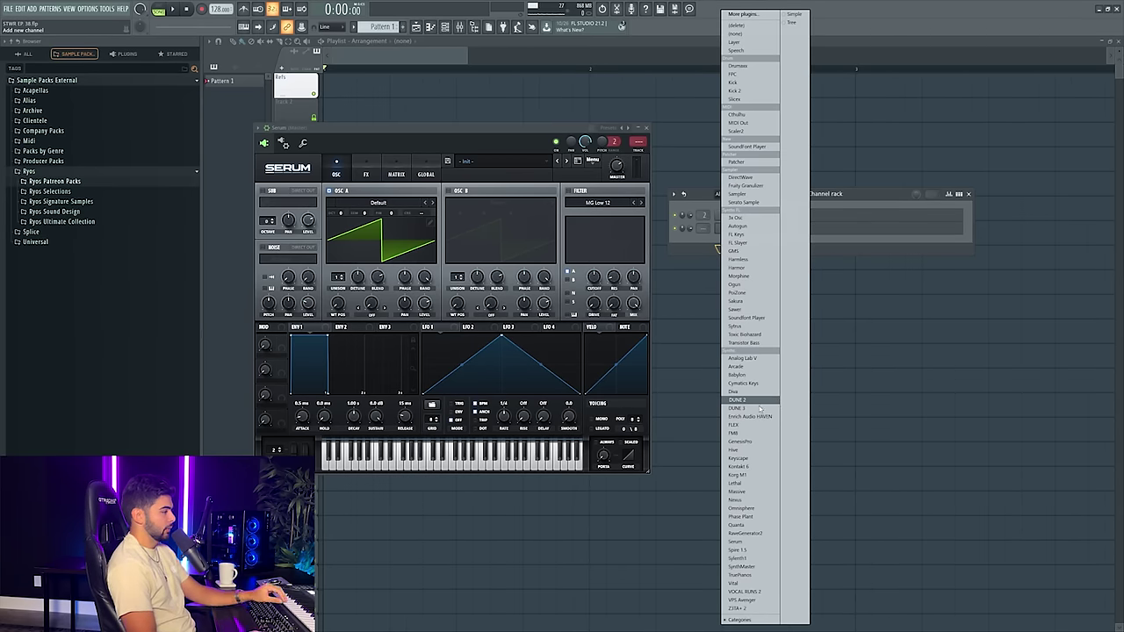
- Load the RYOS_BS - Reese Hyper preset from Revealed Ryos Serum Soundset Vol. 2 into Serum
click(527, 162)
mouse_move(508, 281)
mouse_move(638, 287)
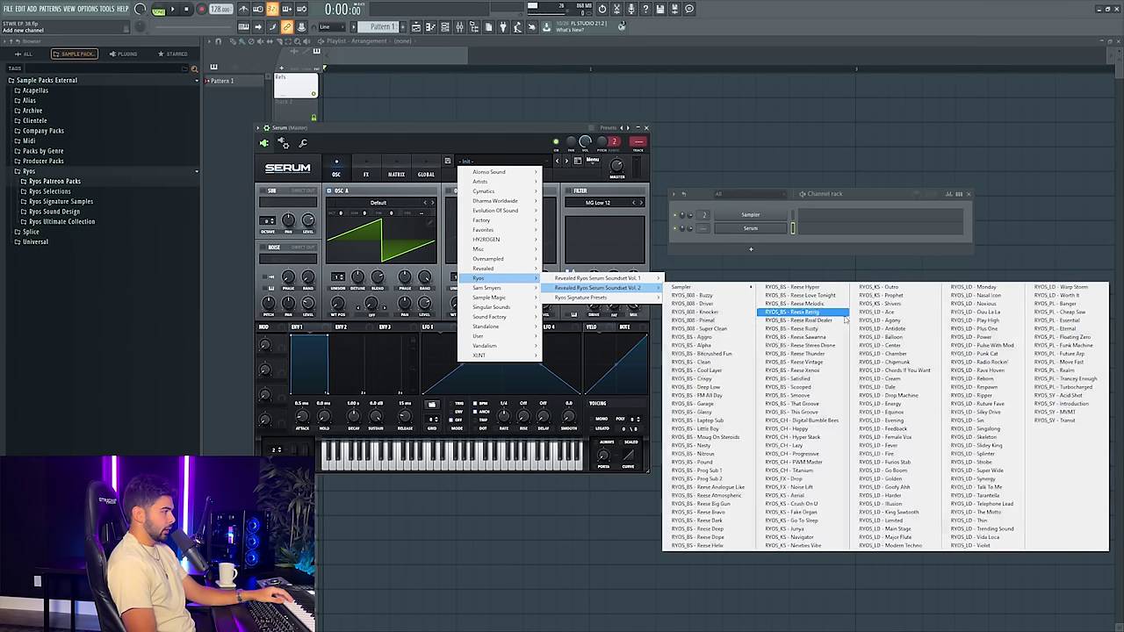
click(827, 290)
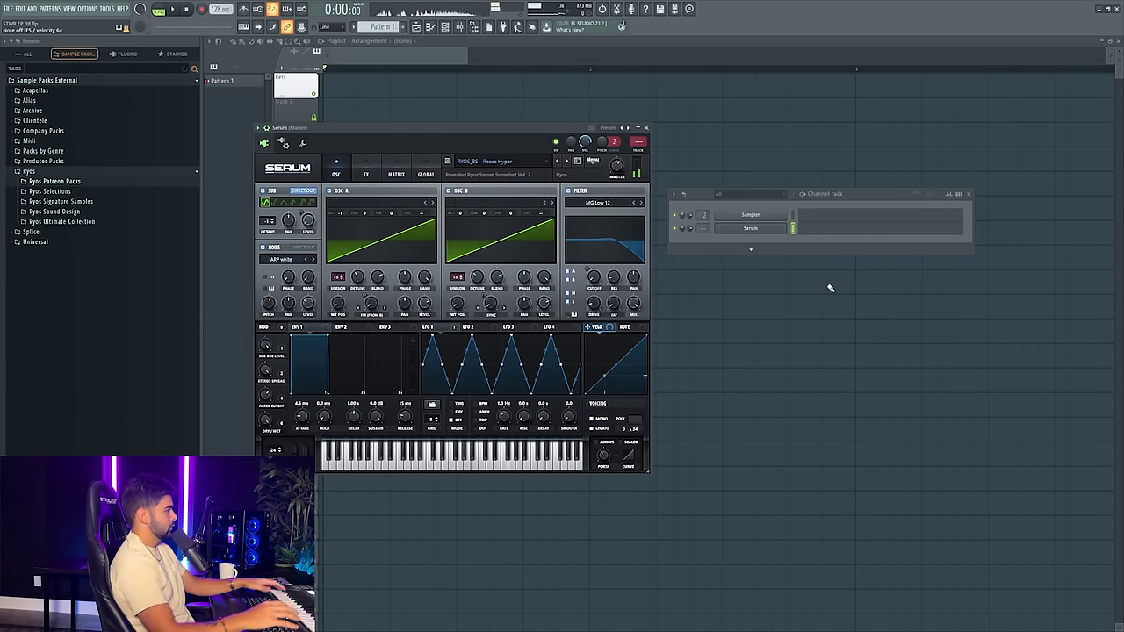
- Show the mixer and disable Sonarworks Reference 4 on the Master track
key(F9)
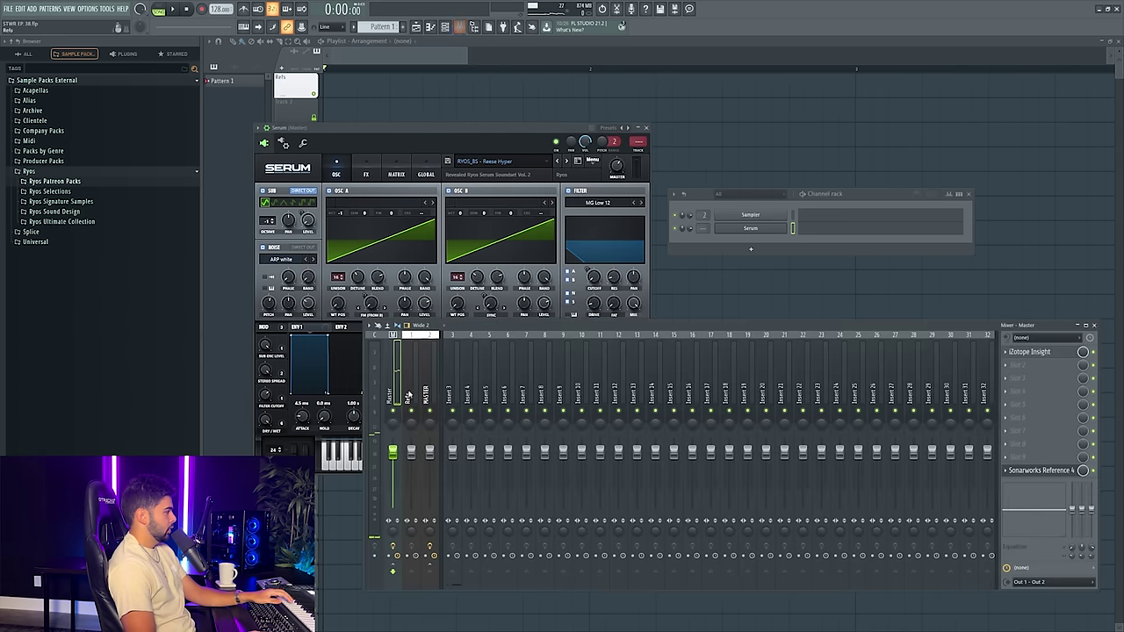
click(1093, 470)
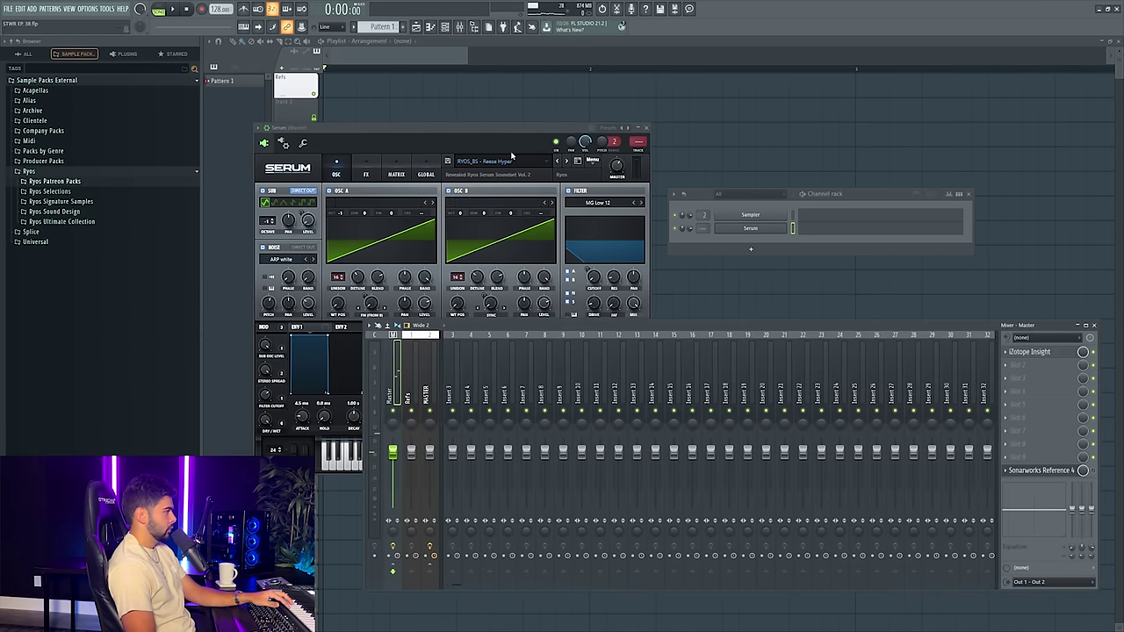
- Switch Serum to the RYOS_BS - Reese Love Tonight preset and route its channel to mixer track 3
drag(512, 146, 591, 134)
click(646, 150)
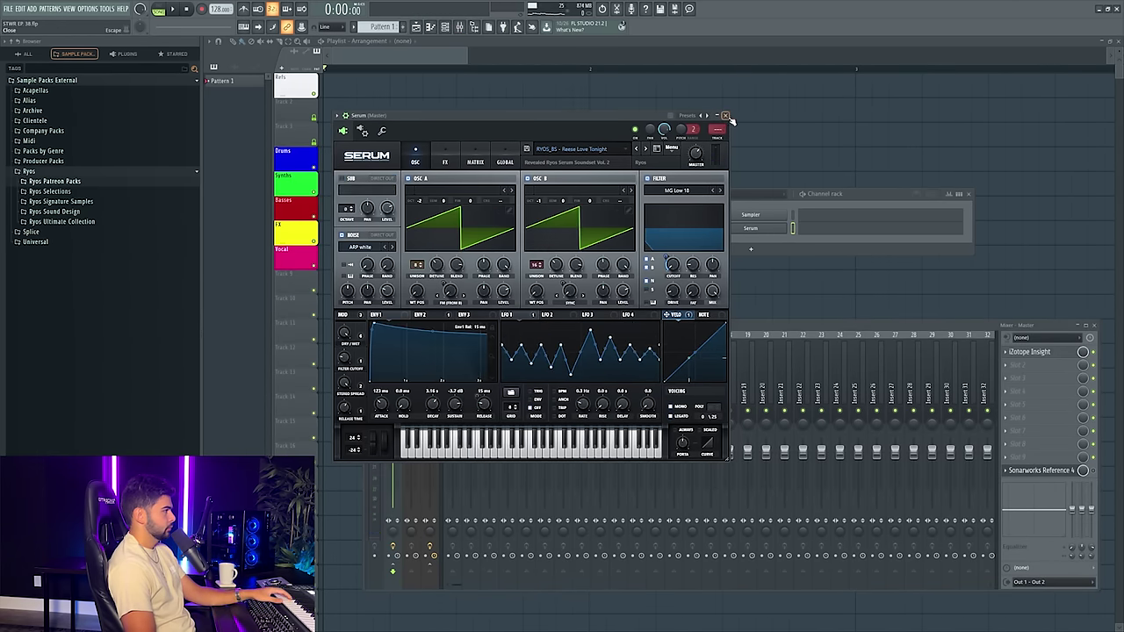
click(724, 115)
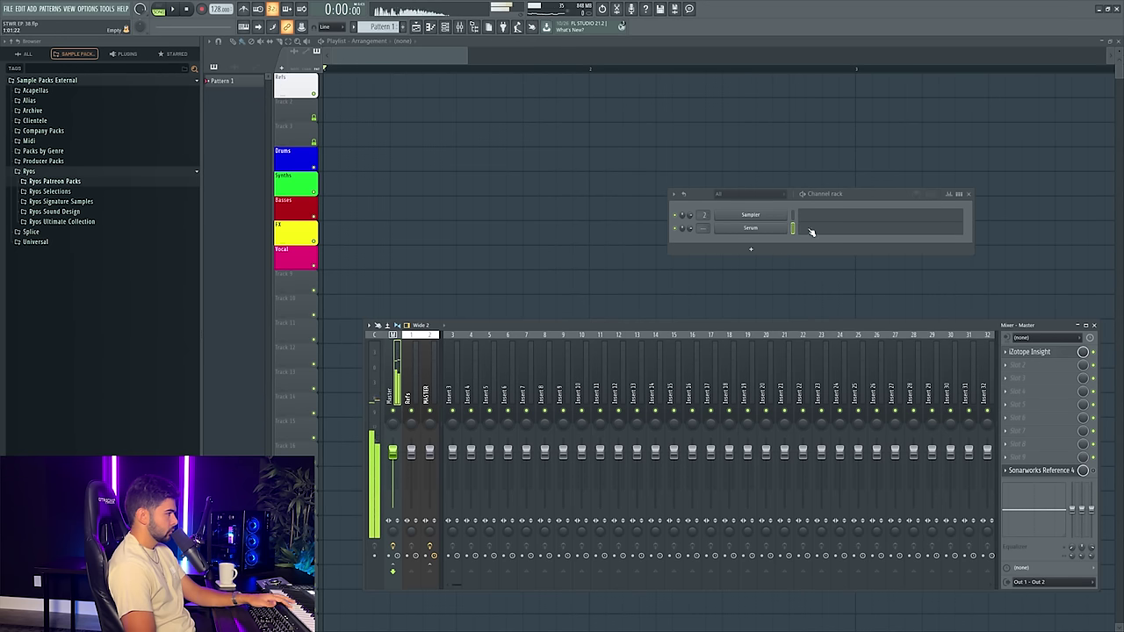
click(750, 228)
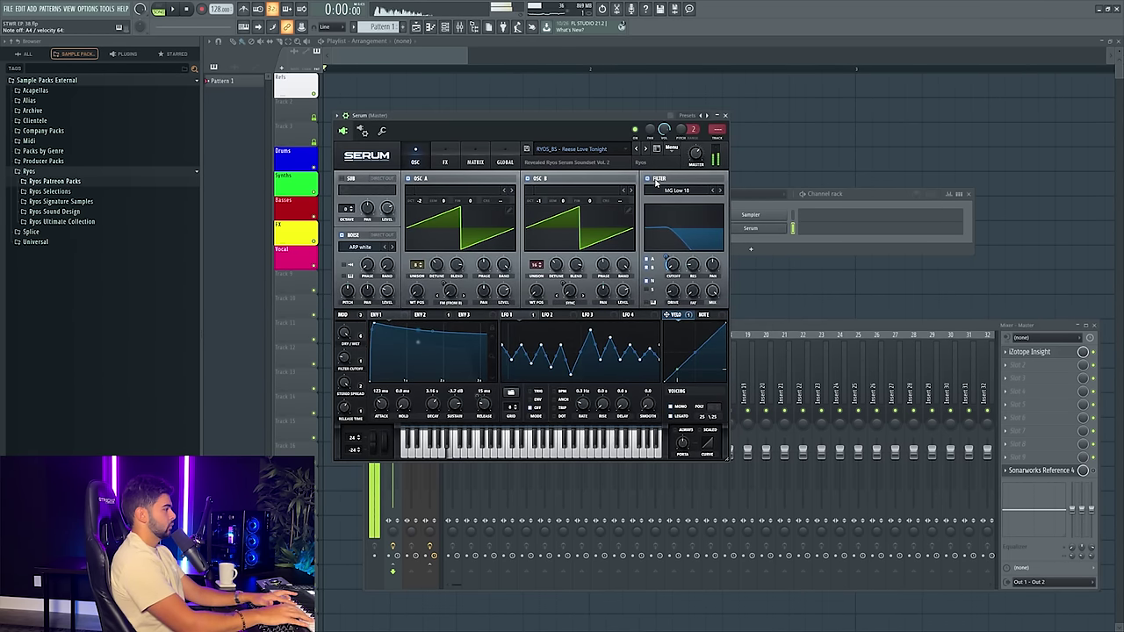
key(ctrl+l)
click(725, 115)
- Add a Nexus channel, search its presets for FUNERAL and load Funeral 1
click(750, 248)
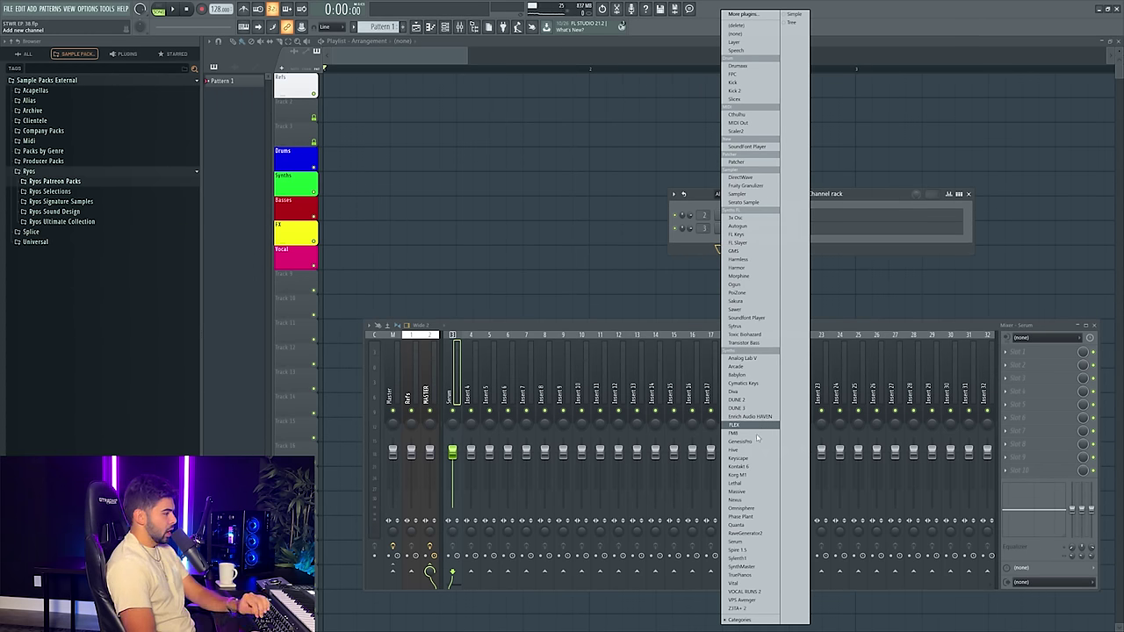
click(760, 498)
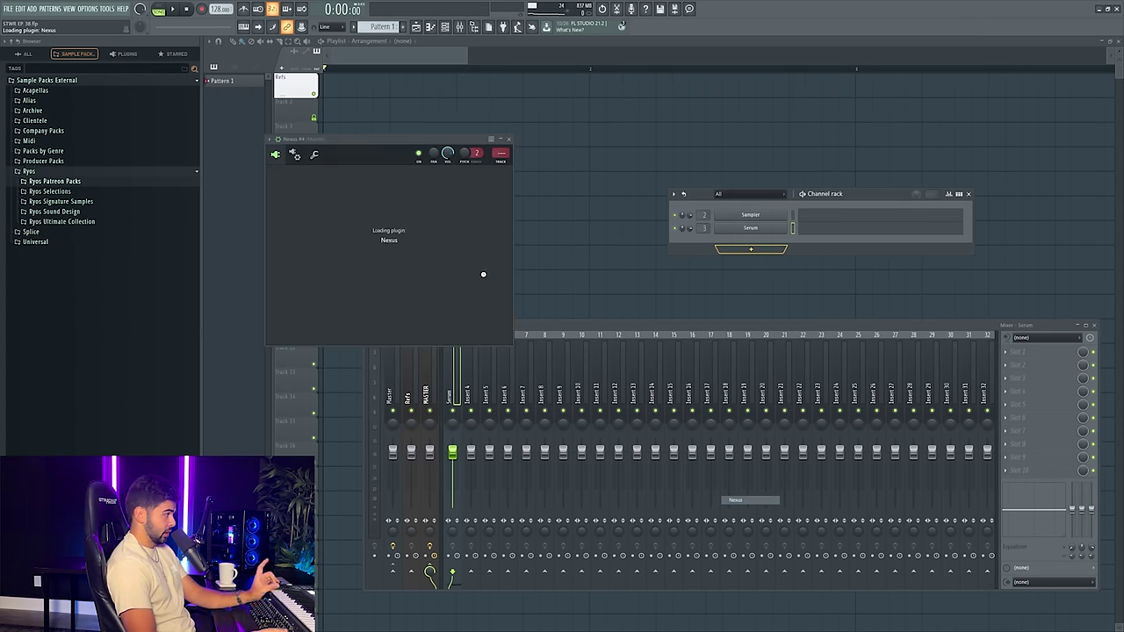
click(406, 226)
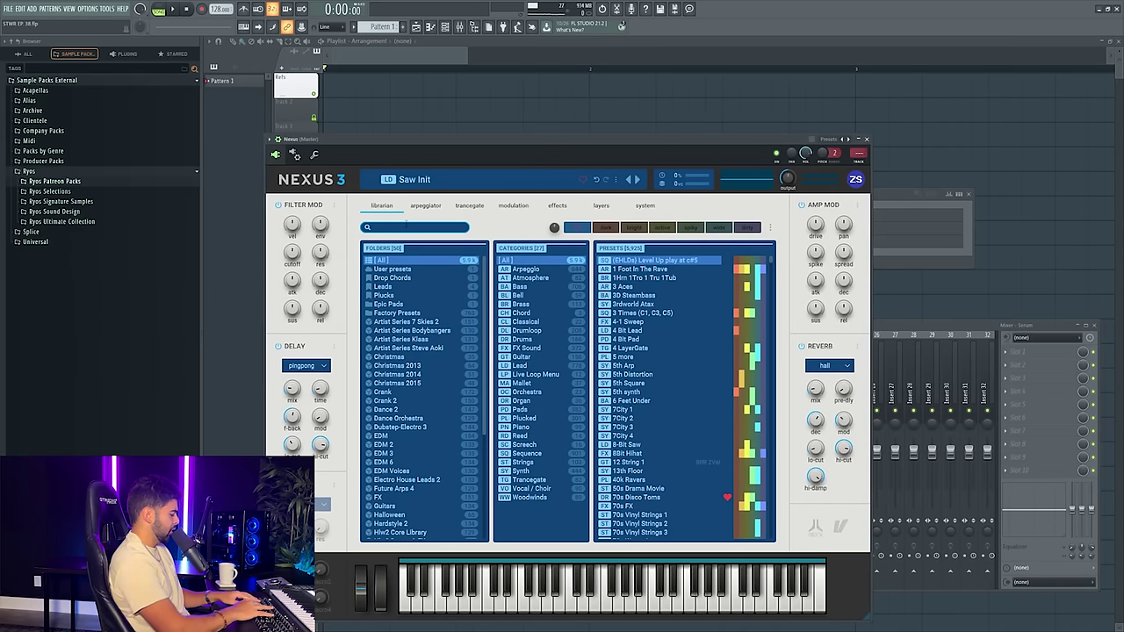
text(FUNERAL)
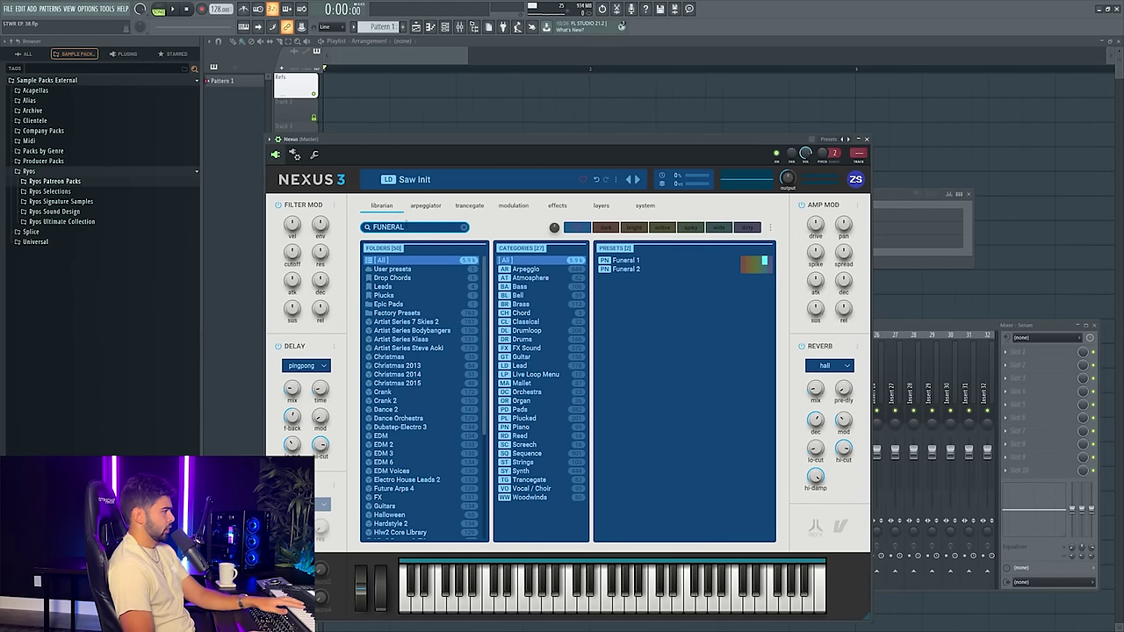
click(625, 261)
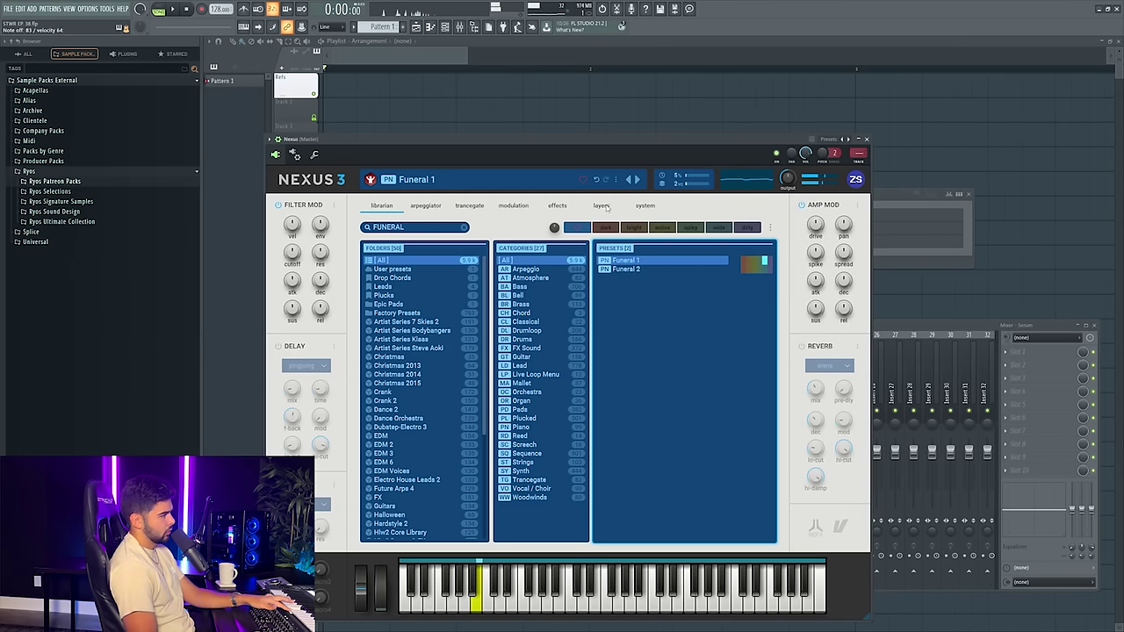
- Route Nexus to mixer track 4 and lower the Serum and Nexus faders to about -5 dB
double_click(865, 164)
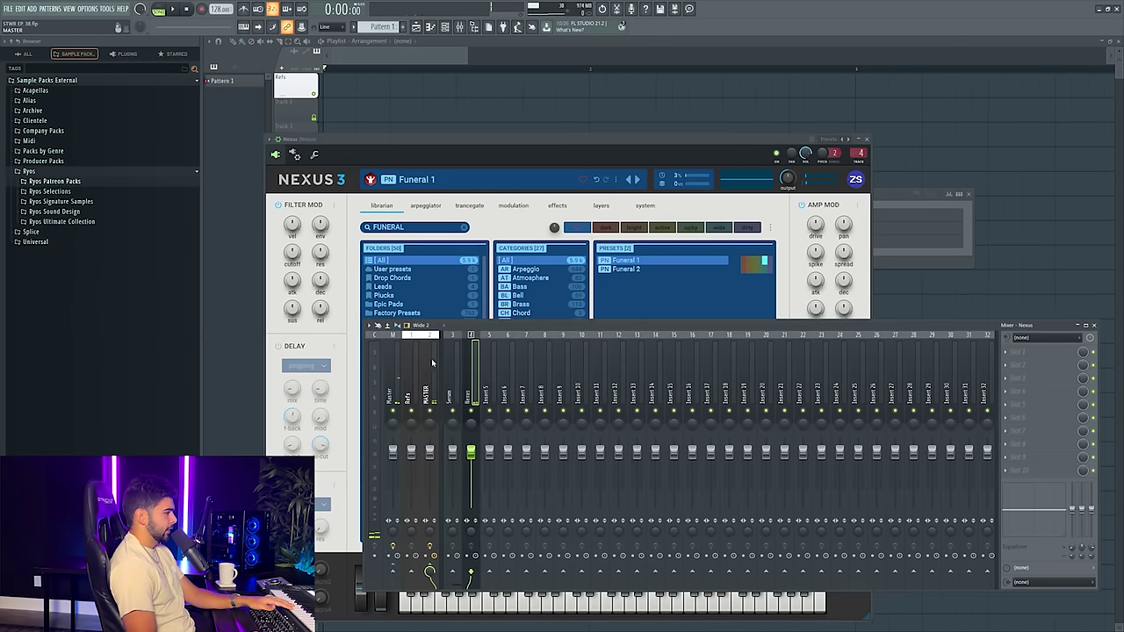
click(920, 204)
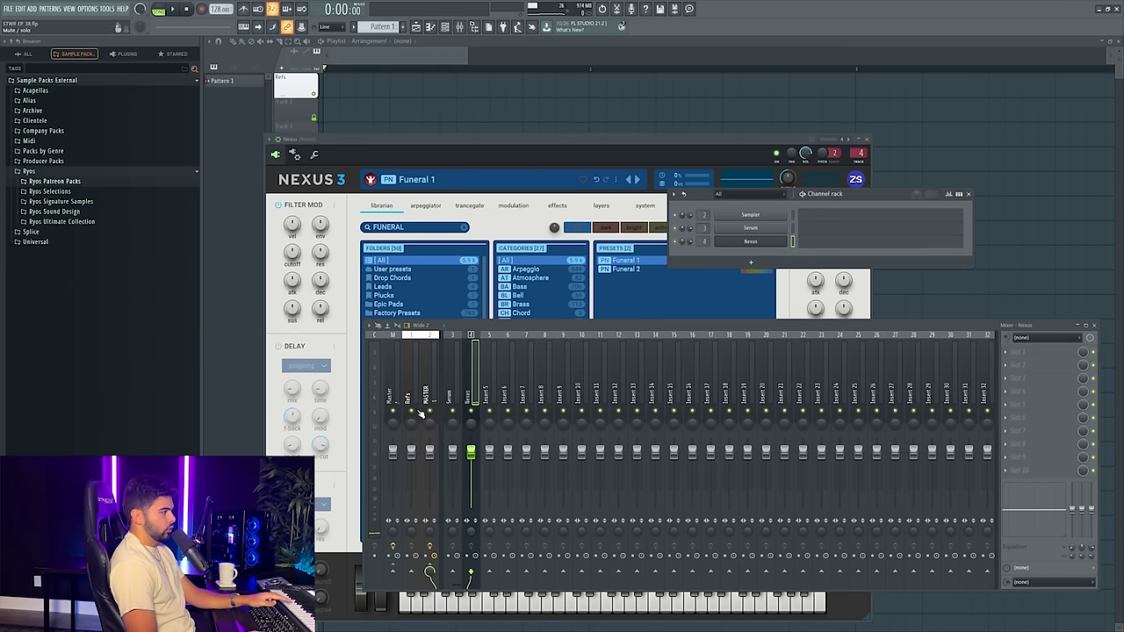
click(452, 432)
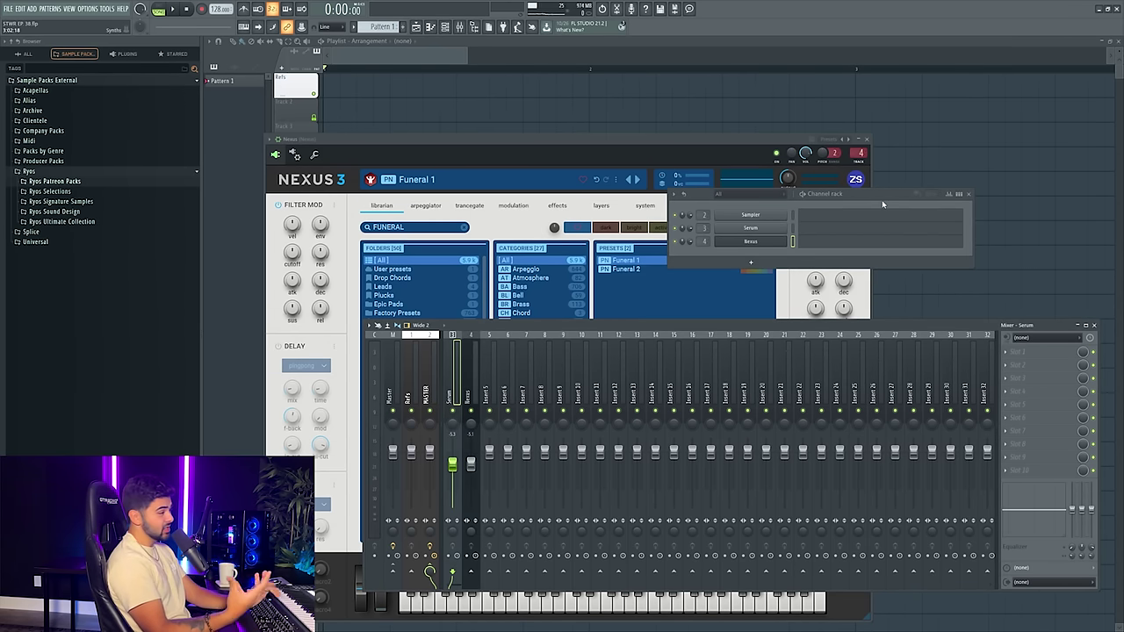
- Draw a one-bar G#3 note at the start of bar 1 in the Nexus piano roll
click(807, 244)
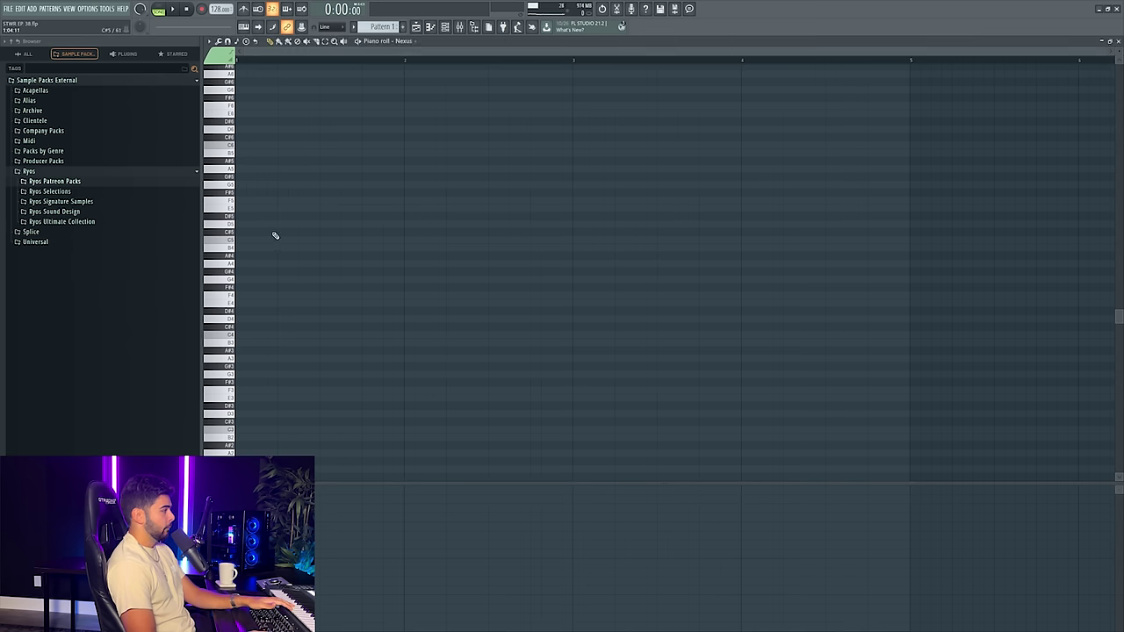
click(260, 334)
drag(254, 334, 404, 334)
right_click(278, 334)
click(250, 367)
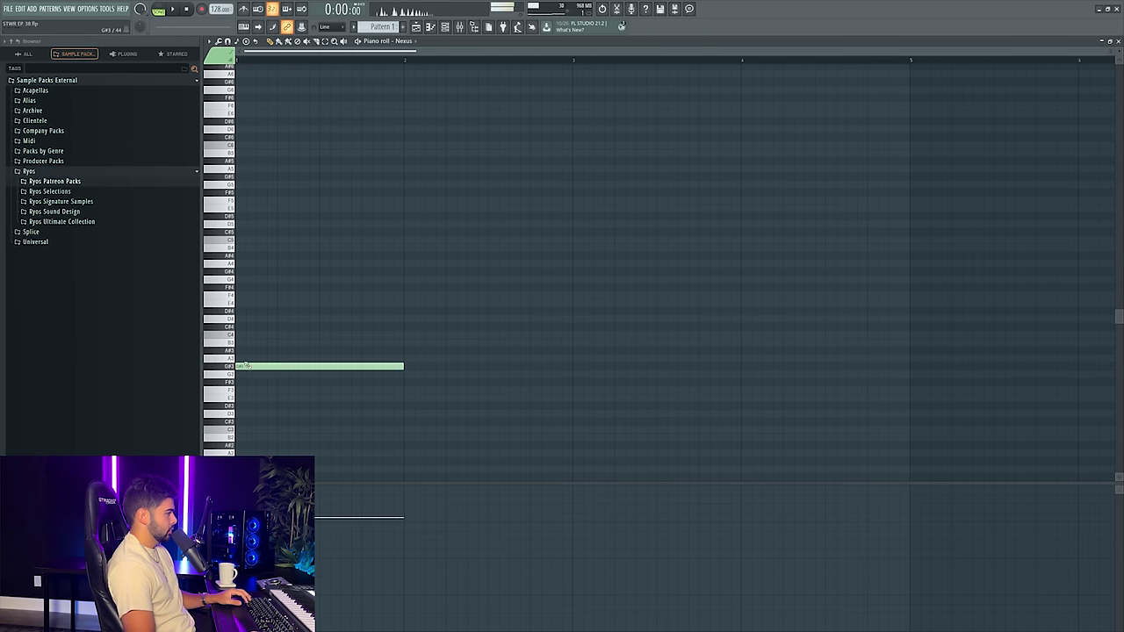
click(407, 343)
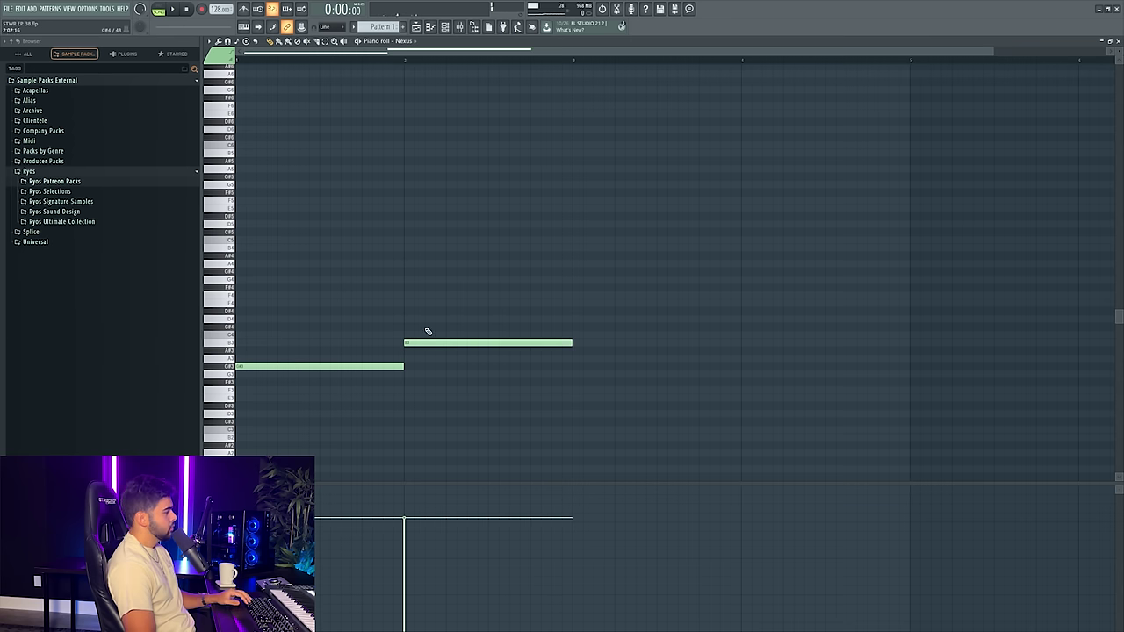
right_click(421, 342)
click(219, 366)
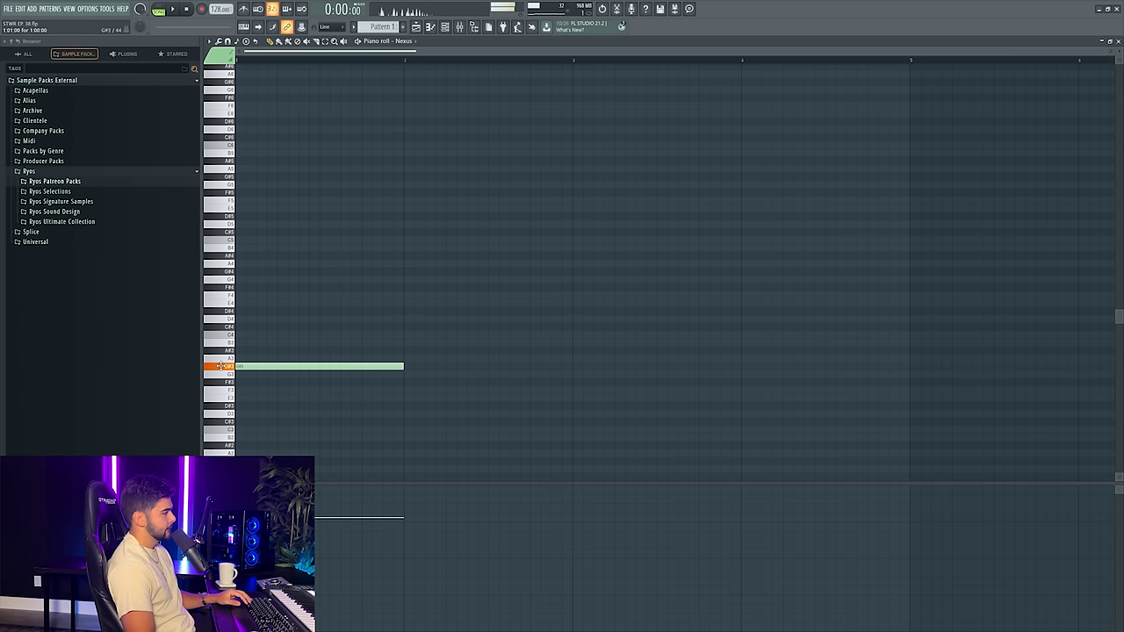
click(230, 334)
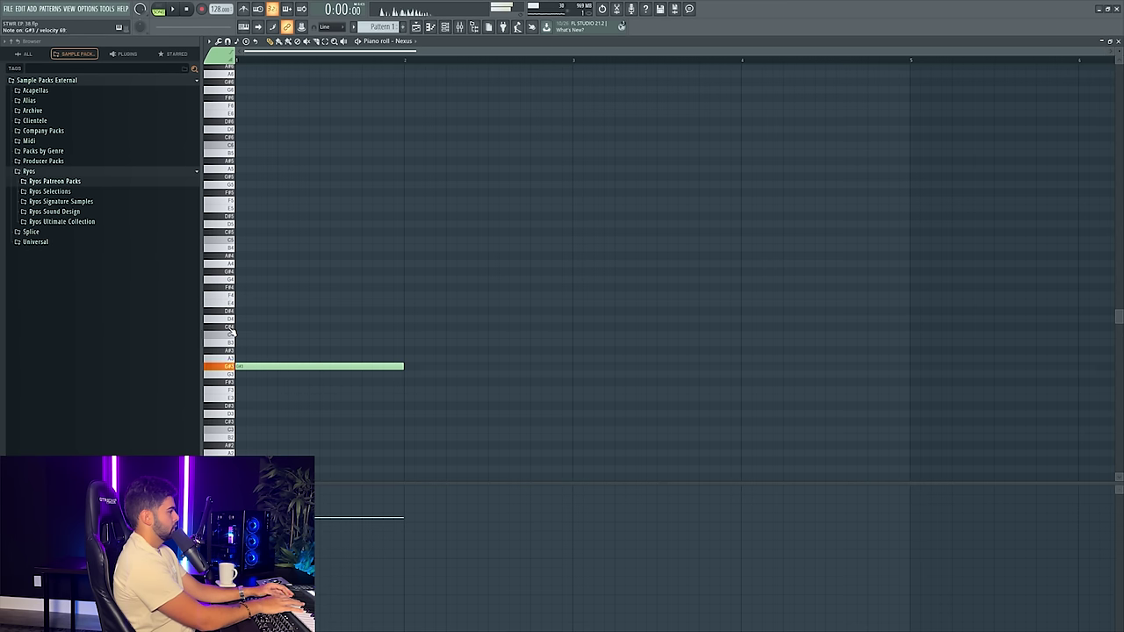
key(super)
key(super)
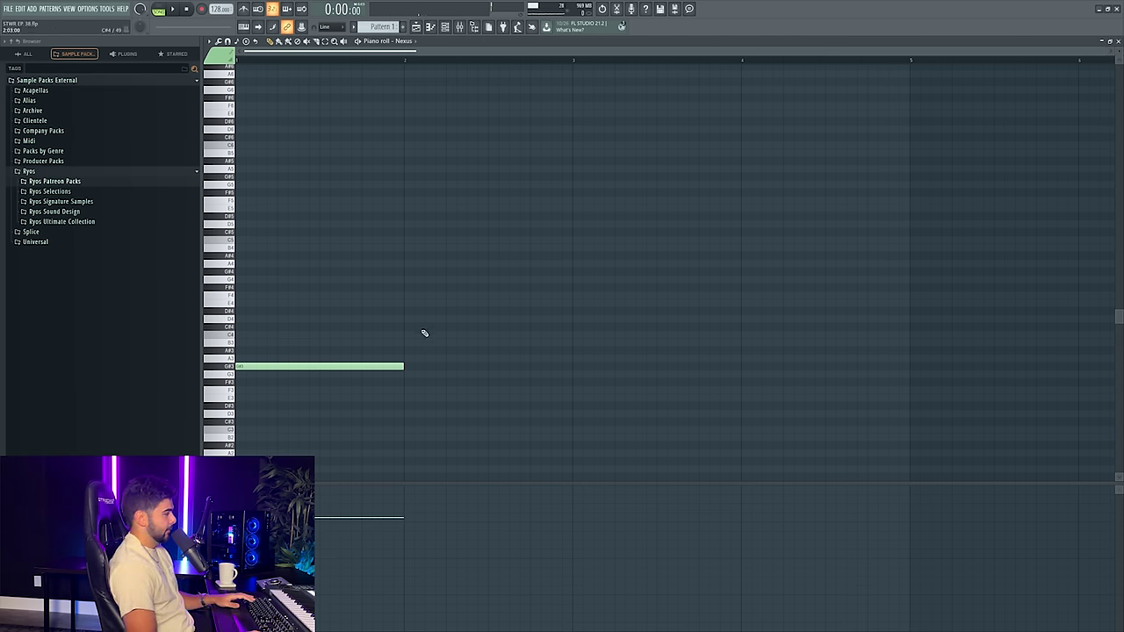
- Shorten the G#3 note to six steps and add an E4 note filling the rest of bar 1
drag(405, 364, 300, 368)
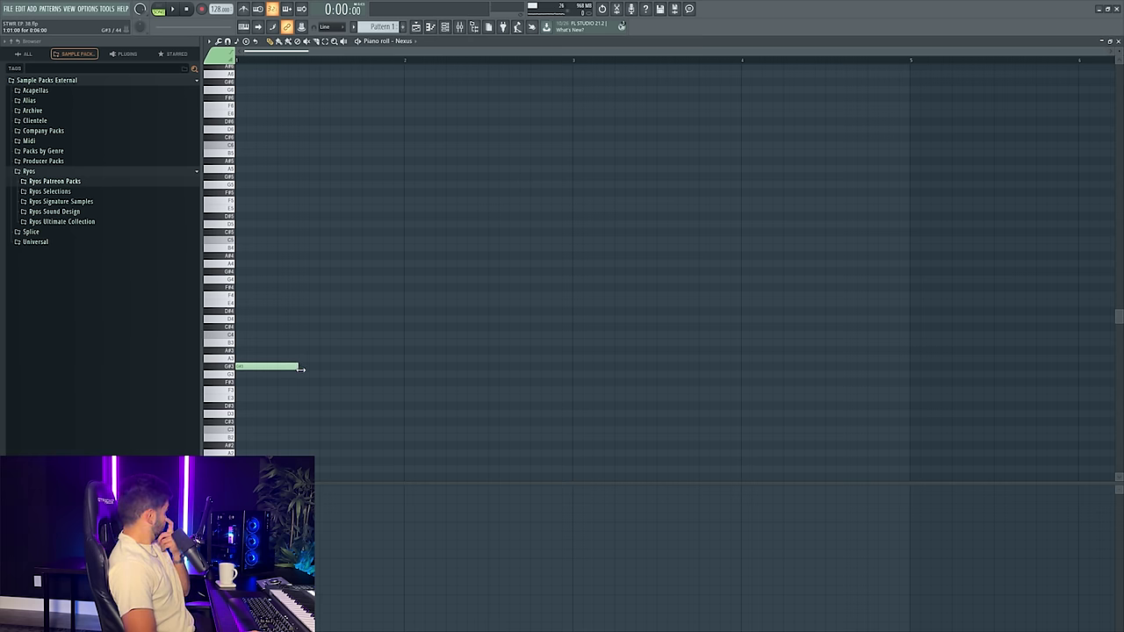
key(space)
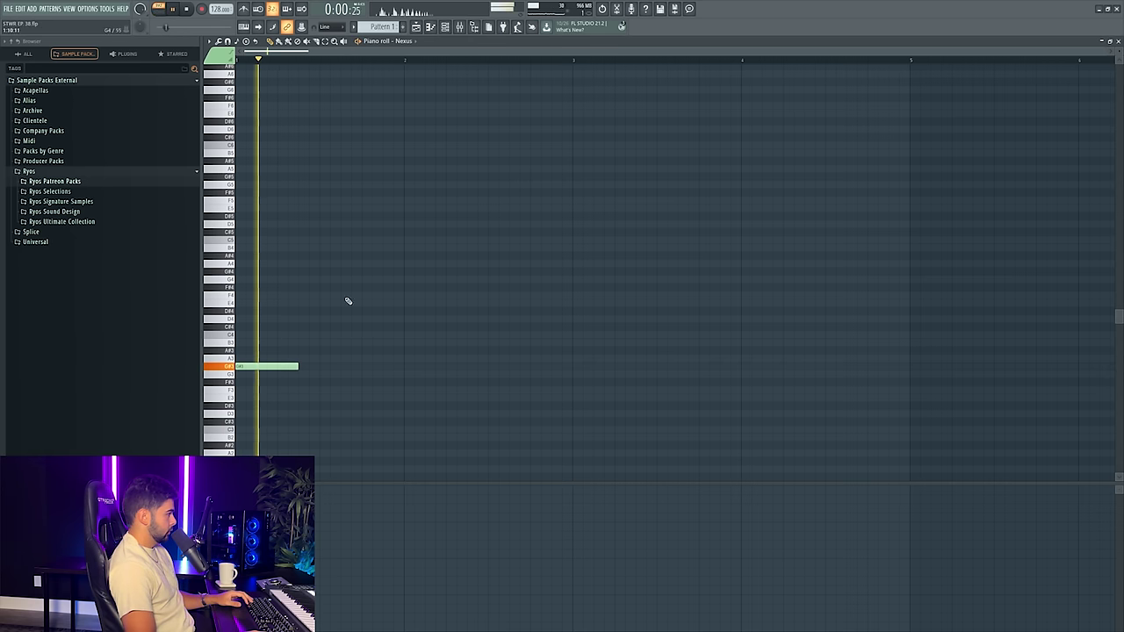
mouse_move(302, 322)
mouse_down()
mouse_move(312, 302)
mouse_move(403, 304)
mouse_up()
- Copy the two notes into bar 2 starting on B3, lower the second copy to C#4, and play the pattern
key(ctrl+a)
drag(280, 366, 445, 334)
key(ctrl+d)
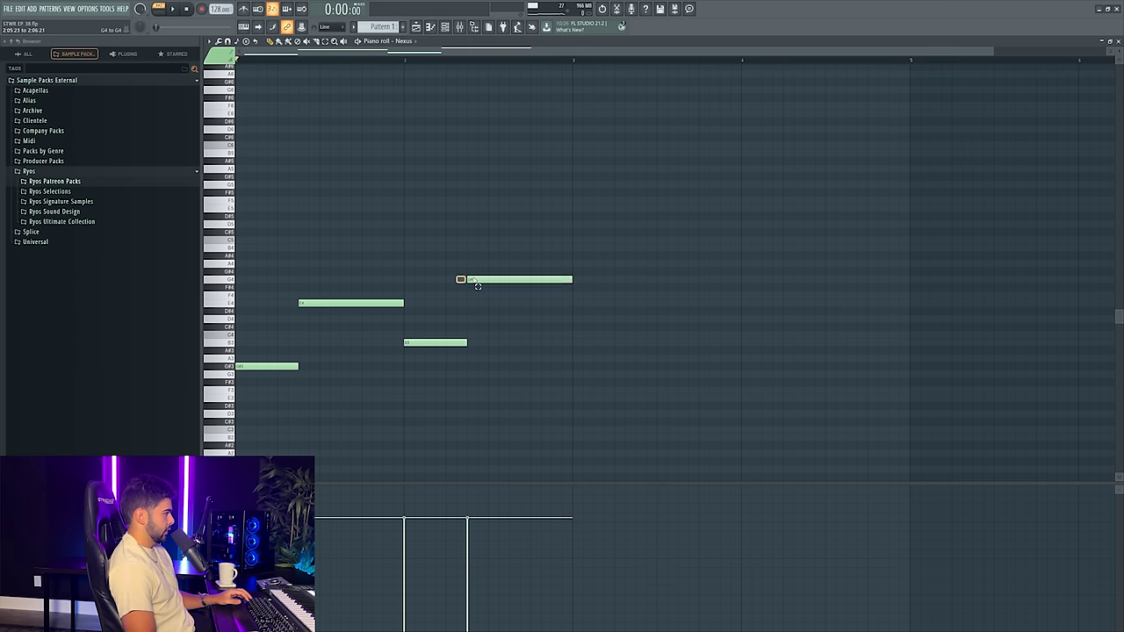
drag(494, 281, 502, 337)
key(space)
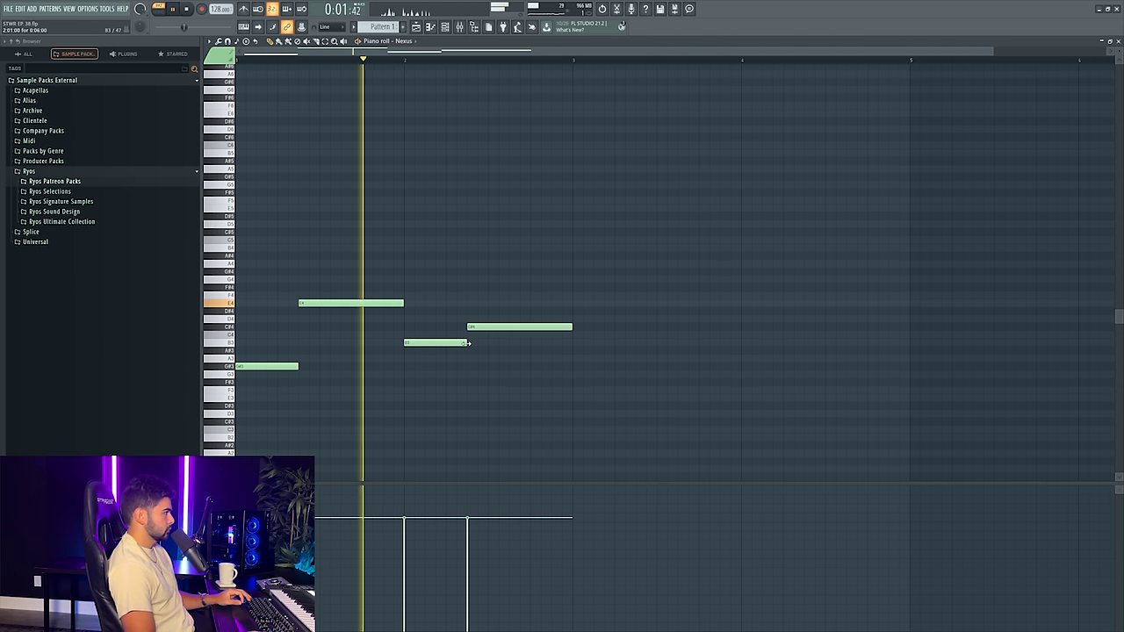
- Select the four-note line and duplicate it one octave and two octaves higher
drag(241, 284, 805, 421)
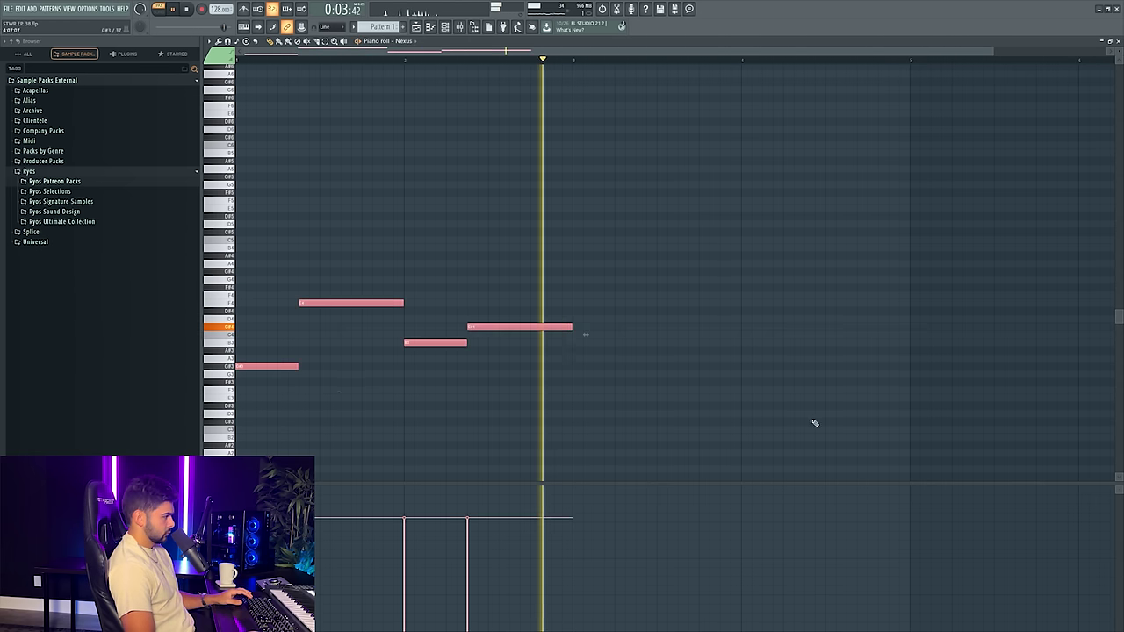
key(space)
drag(266, 367, 224, 263)
scroll(254, 339, up, 4)
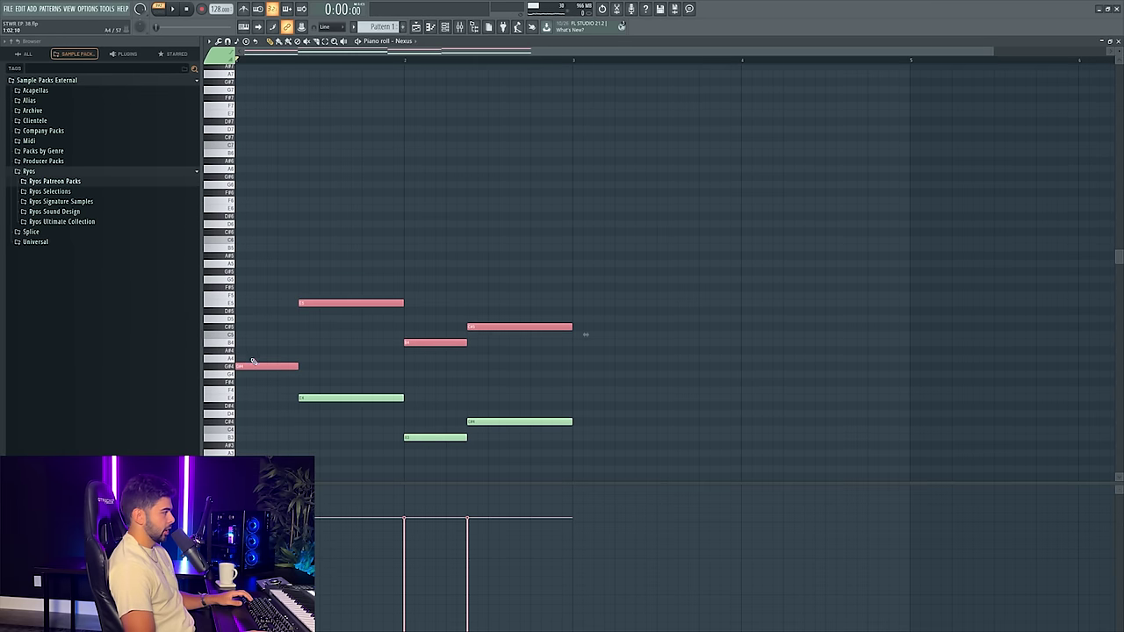
drag(254, 366, 238, 271)
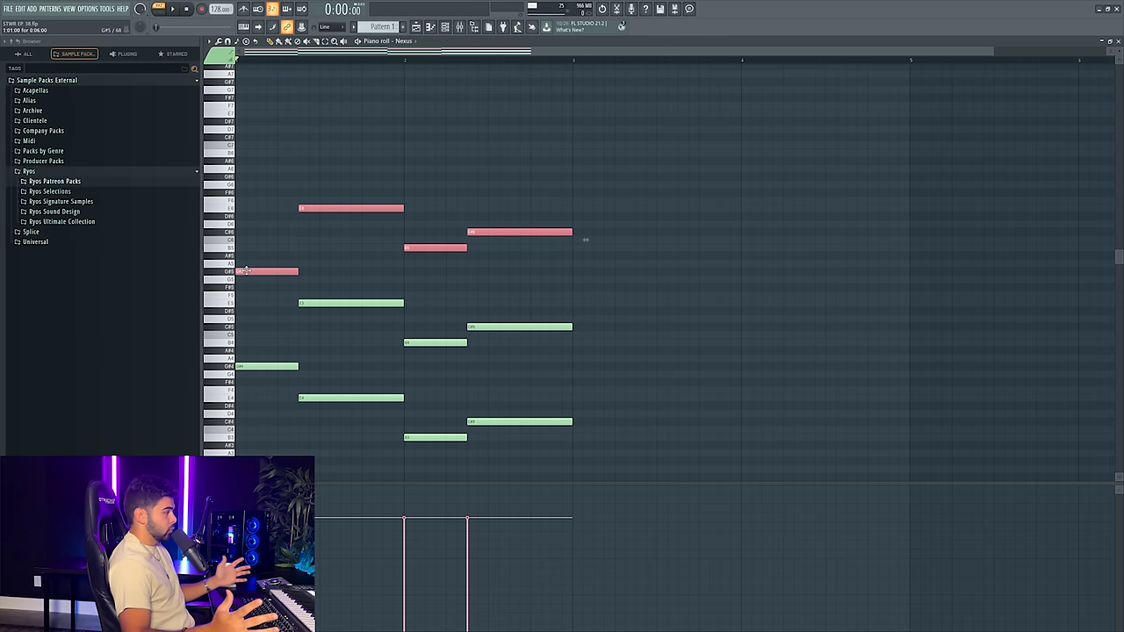
- Stack thirds and fifths above the top octave line, forming G# minor, E major, B major and C# minor triads
drag(245, 268, 254, 216)
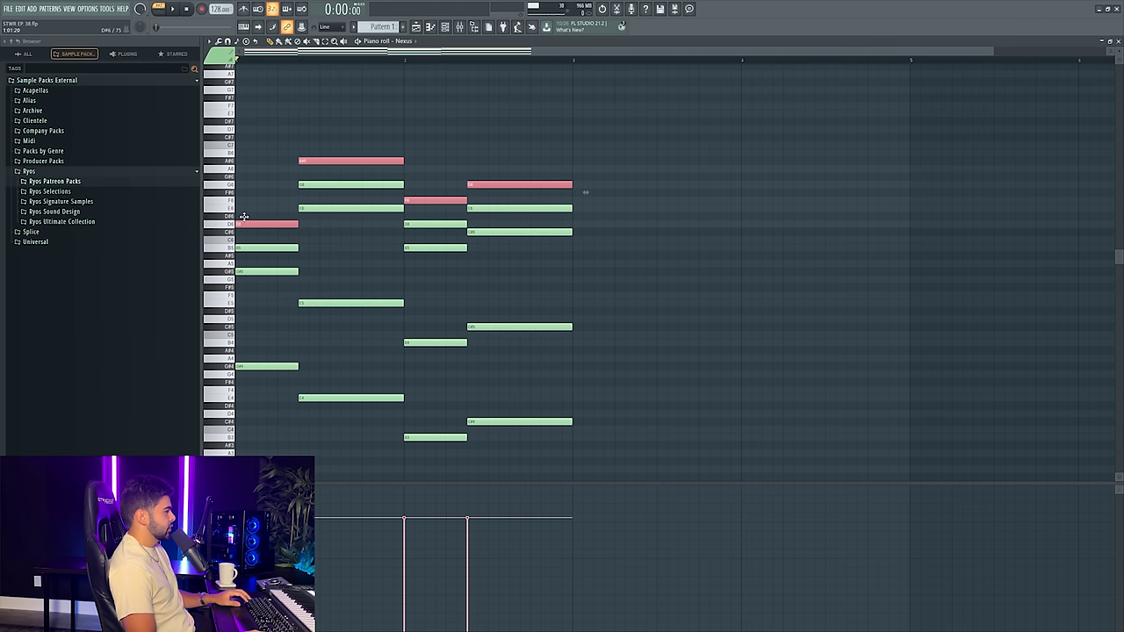
click(326, 182)
drag(327, 182, 324, 173)
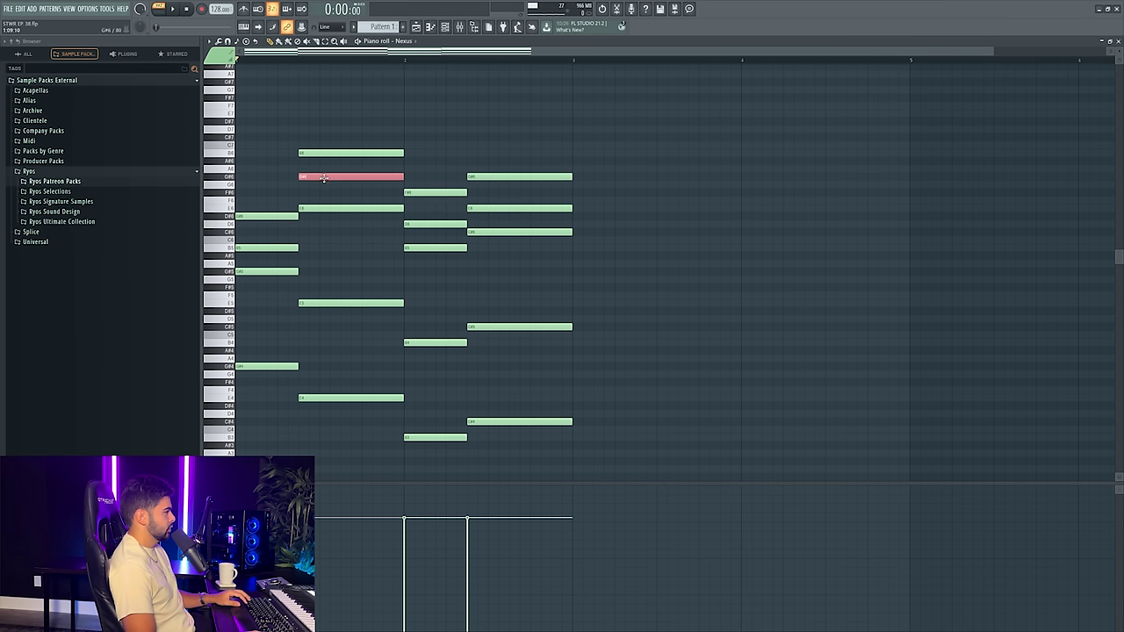
drag(414, 225, 413, 214)
- Move the E major chord's B6 note down one octave to B5 and play the progression
drag(285, 146, 401, 162)
key(ctrl+Down)
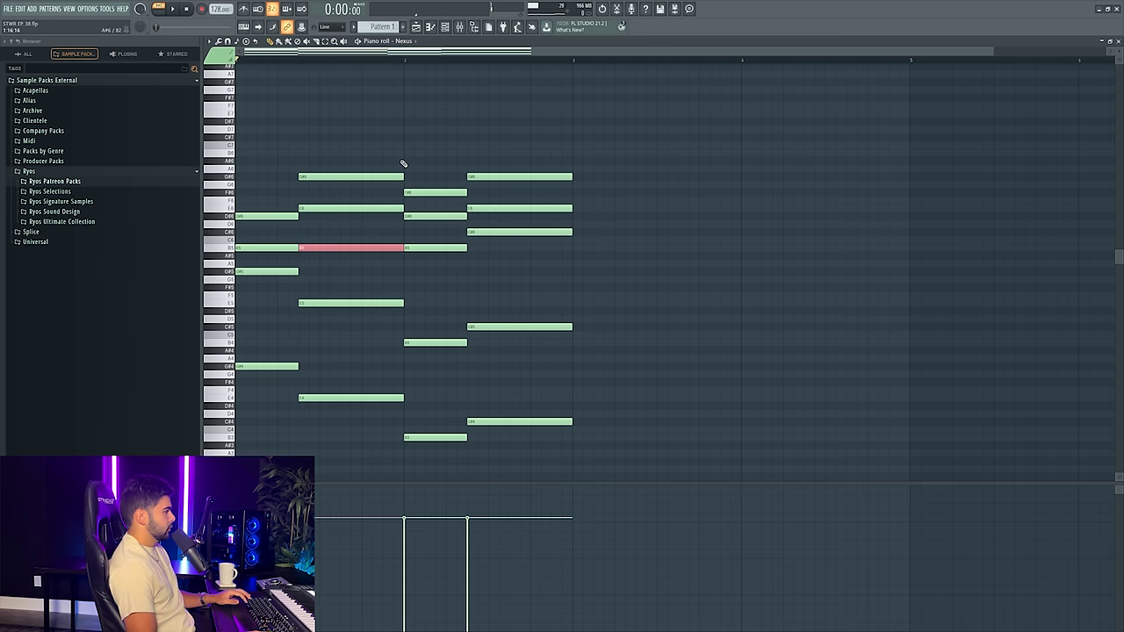
key(space)
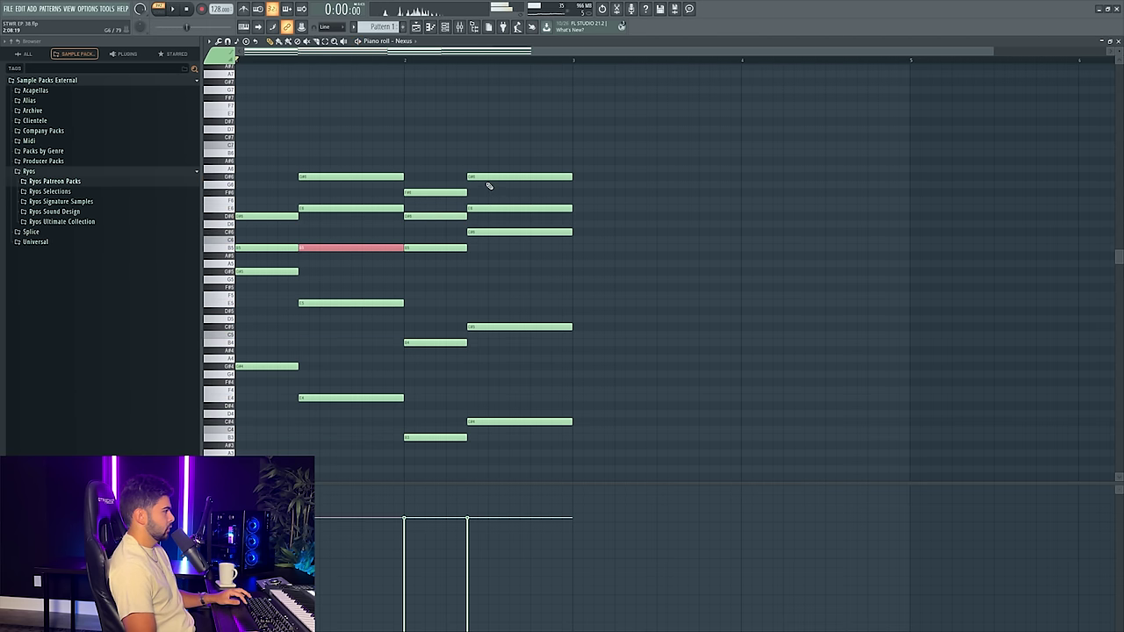
- Lower the C# minor chord's G#6 to G#5 and the B major chord's F#6 to F#5
drag(483, 183, 577, 170)
key(ctrl+Down)
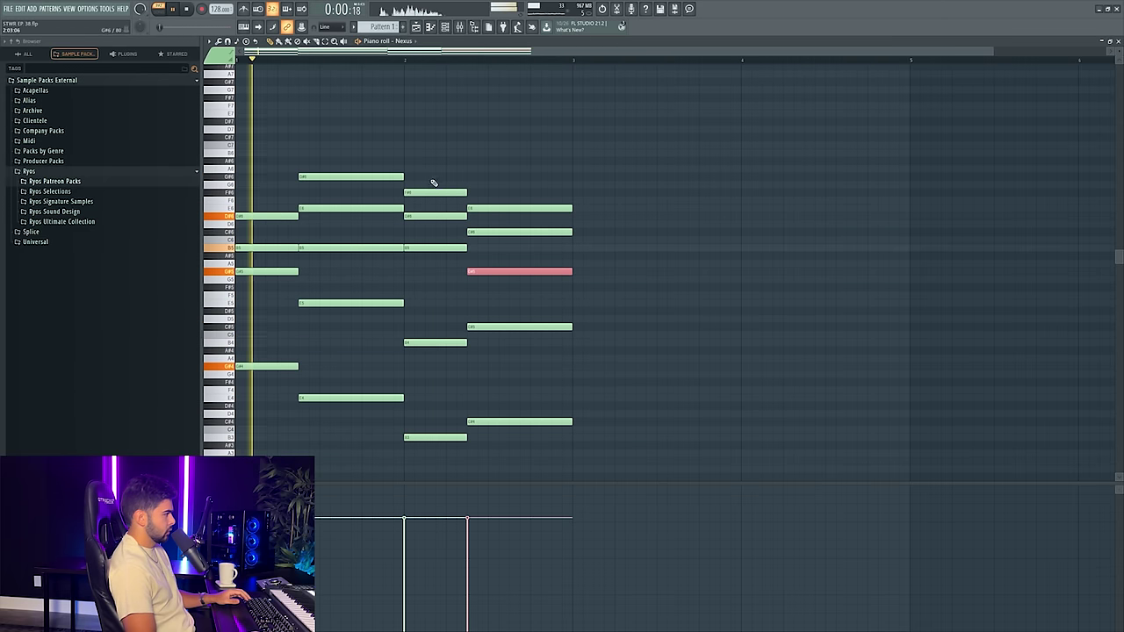
drag(425, 179, 446, 195)
key(ctrl+Down)
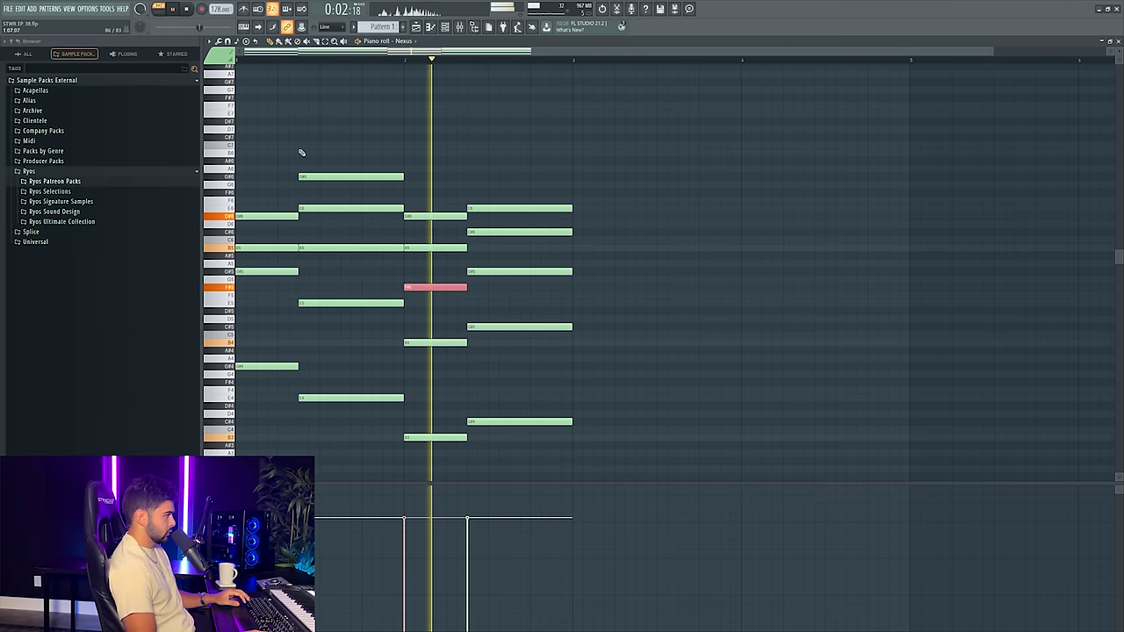
- Move the E major chord's G#6 down to G#5 and delete its E6 note
click(342, 175)
key(ctrl+Down)
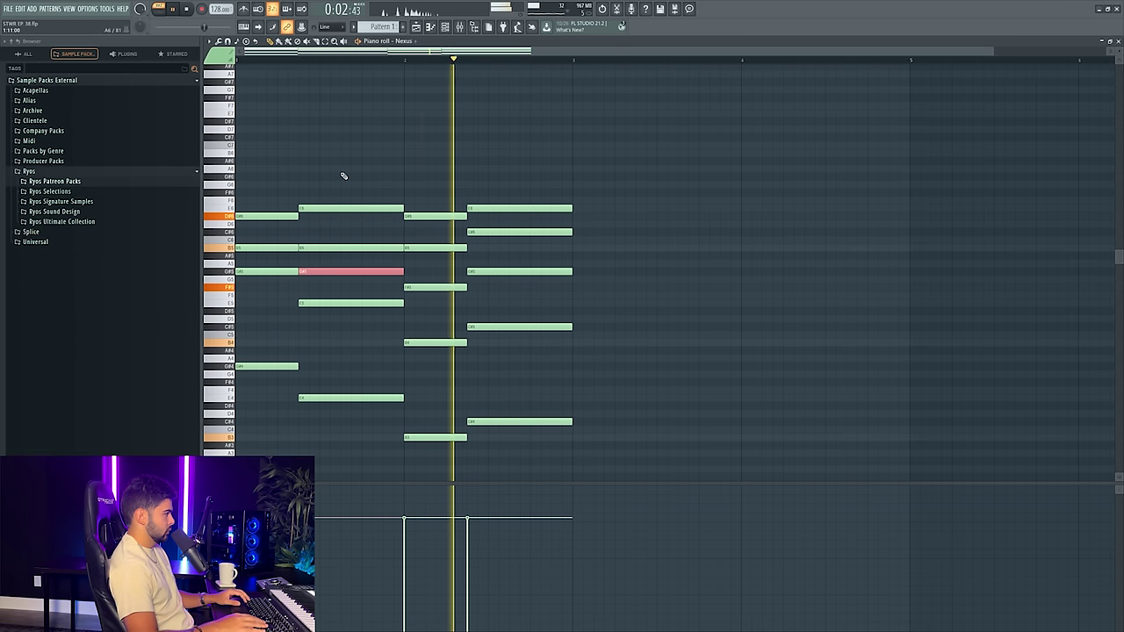
click(341, 209)
key(Delete)
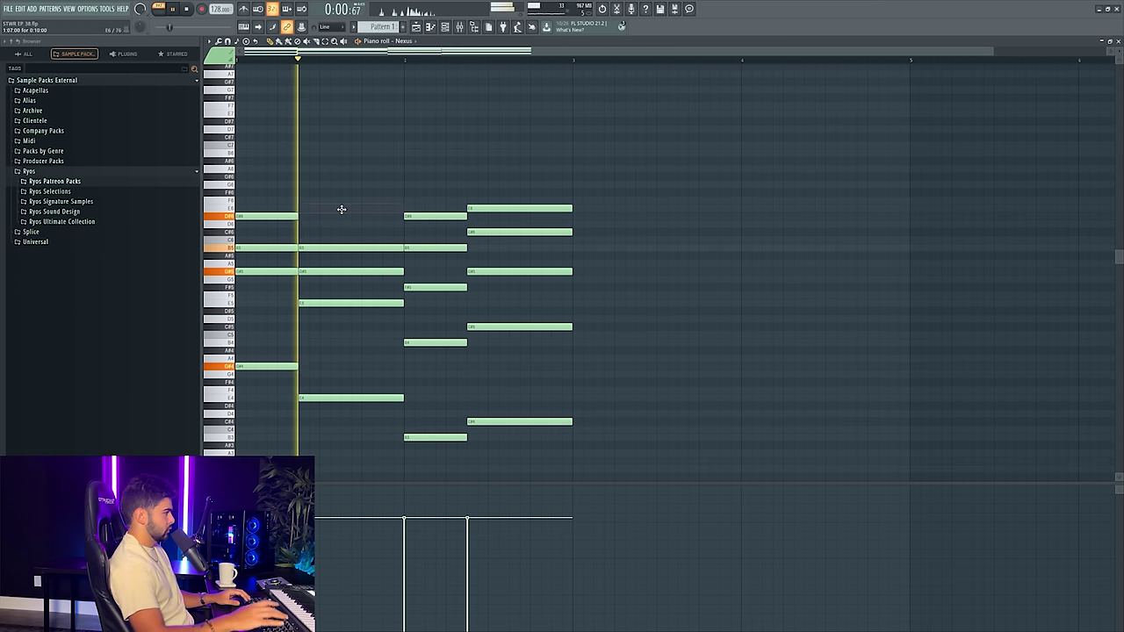
- Add FabFilter Pro-Q 3 to the Nexus mixer track and cut about 4.9 dB at about 427 Hz
key(F7)
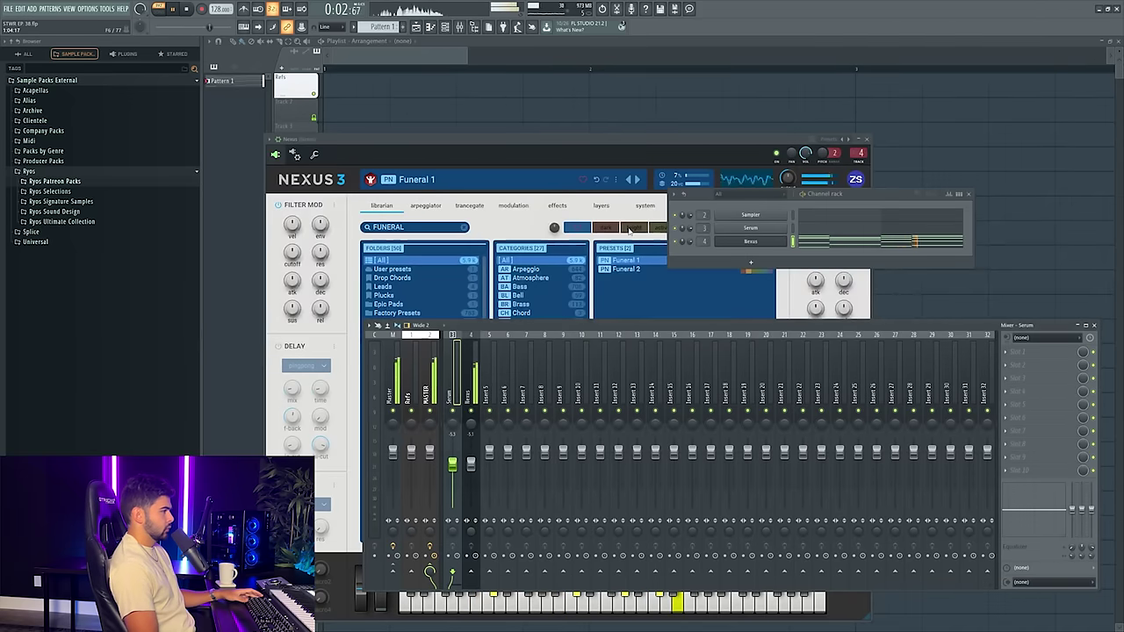
key(space)
click(1036, 351)
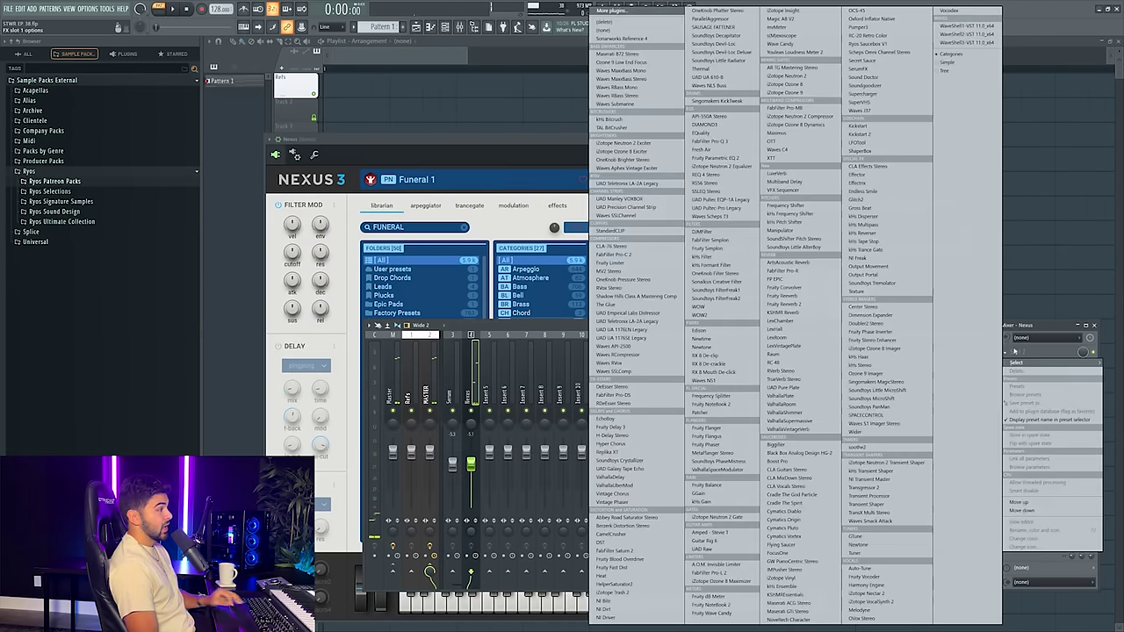
click(718, 144)
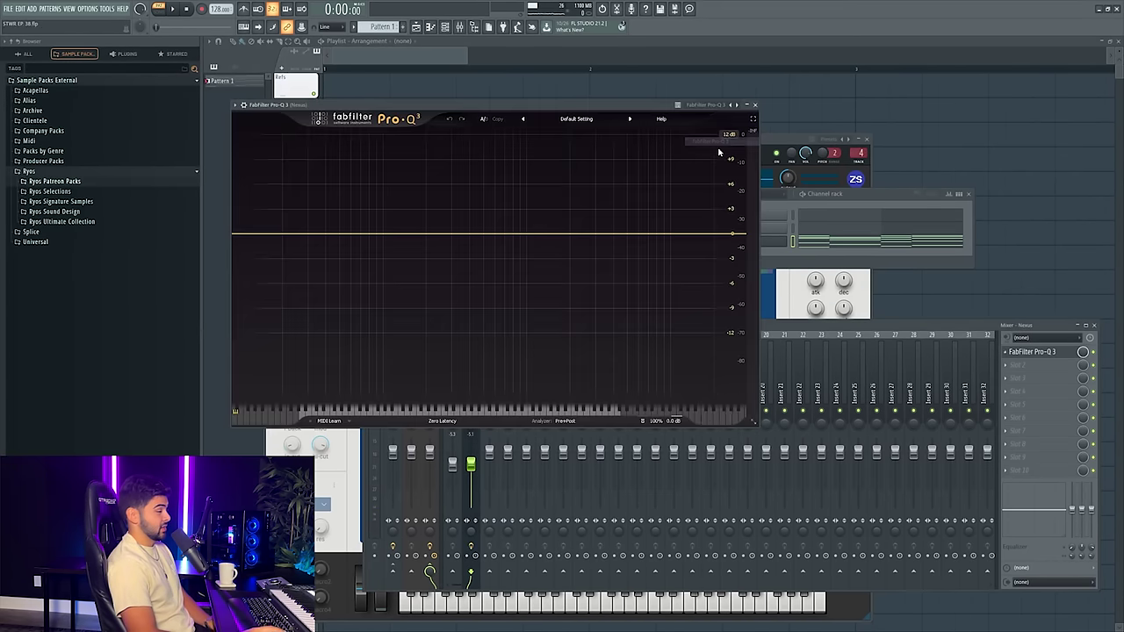
drag(532, 235, 474, 276)
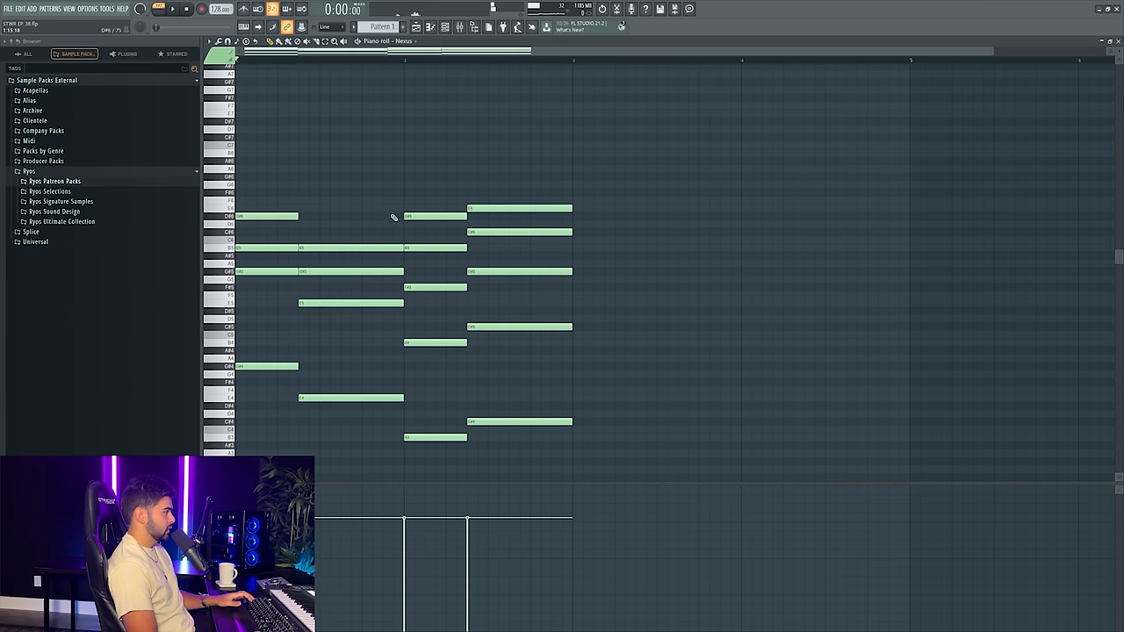
- Delete the B major chord's D#6 note, play the progression and move the playback start to bar 2
click(411, 214)
key(Delete)
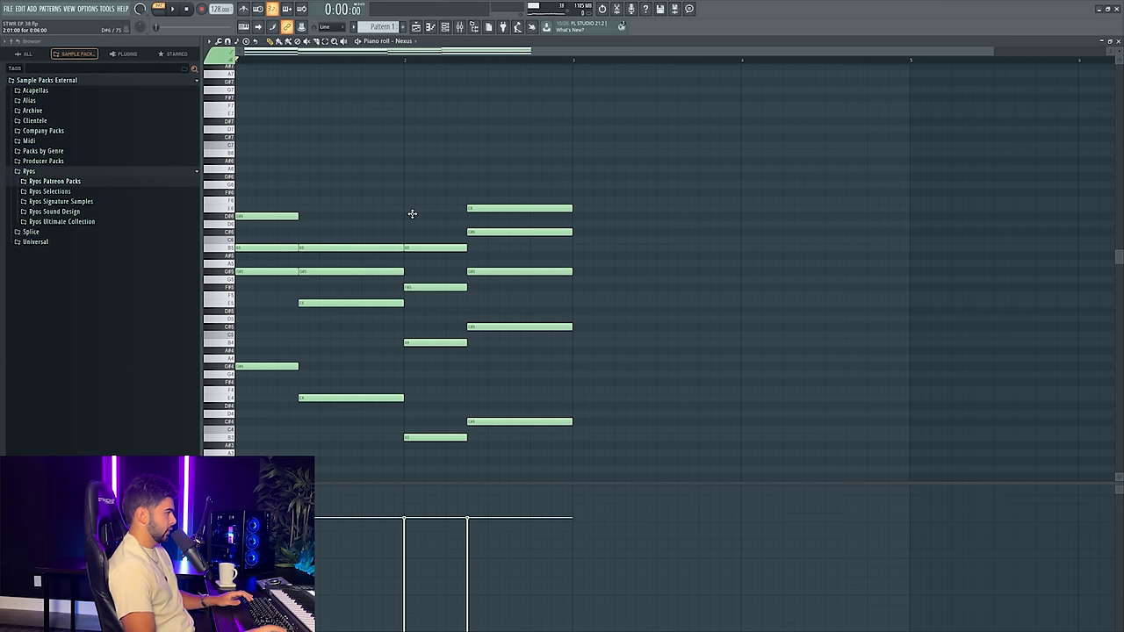
key(space)
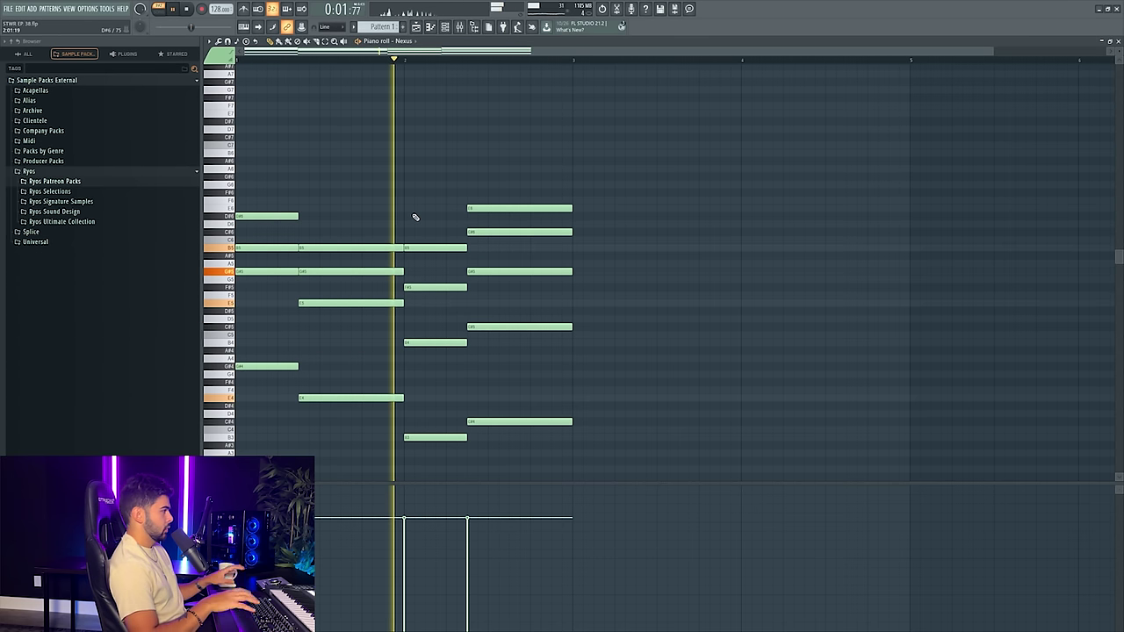
key(space)
key(space)
click(412, 58)
key(space)
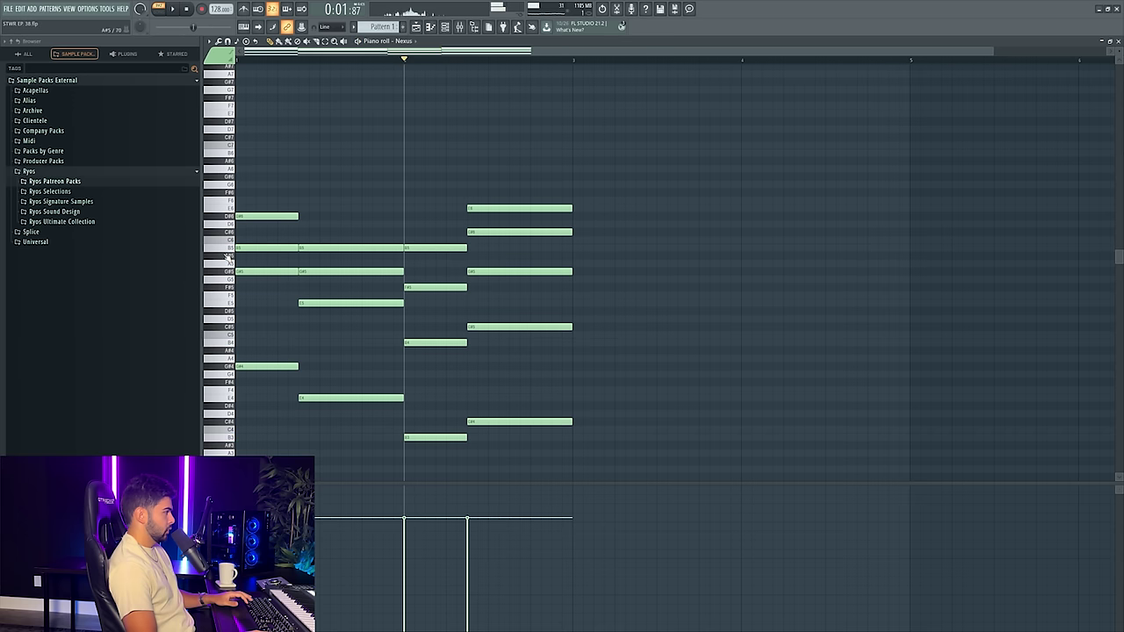
- Try changing the final C# minor chord to F# major with A#5 on top, and play it from bar 2
scroll(605, 271, down, 4)
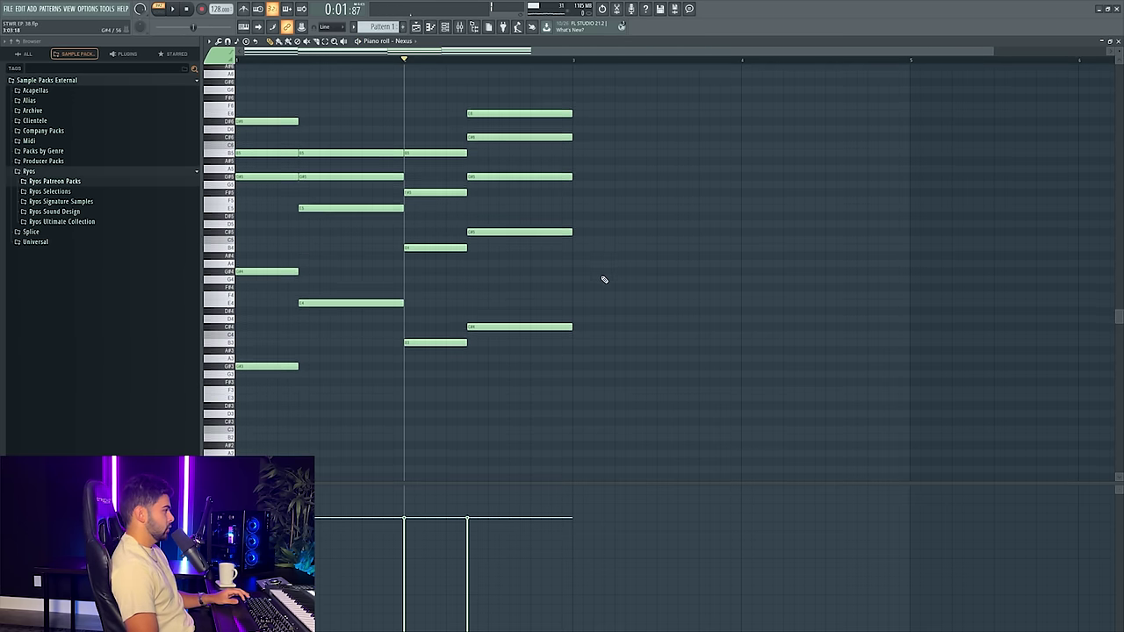
scroll(604, 271, up, 3)
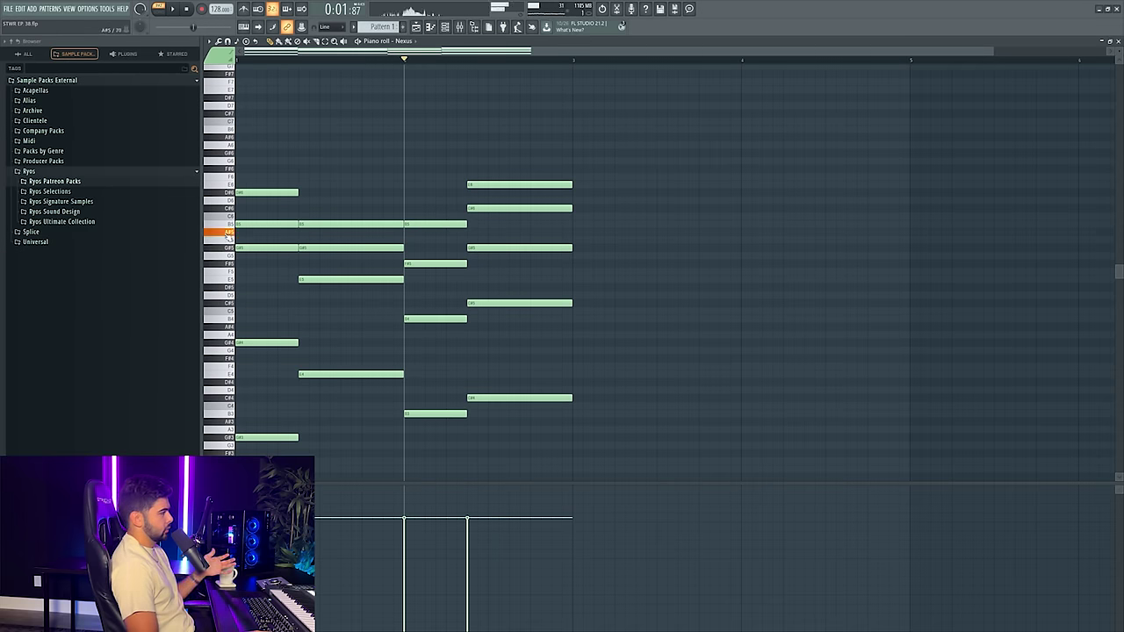
drag(510, 162, 496, 457)
drag(464, 251, 481, 228)
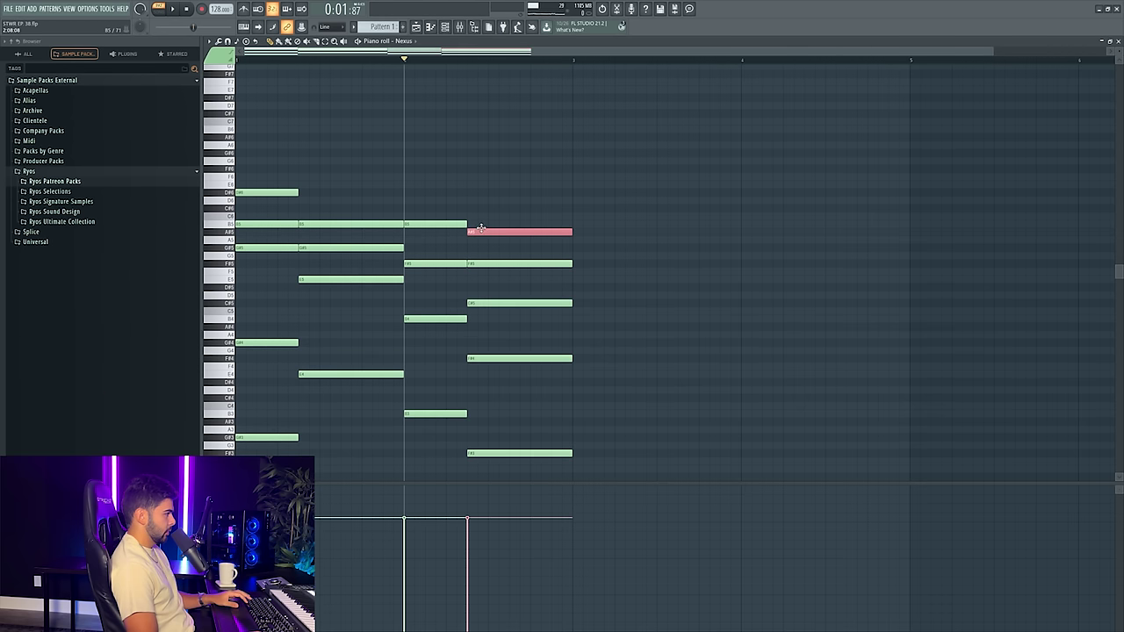
key(space)
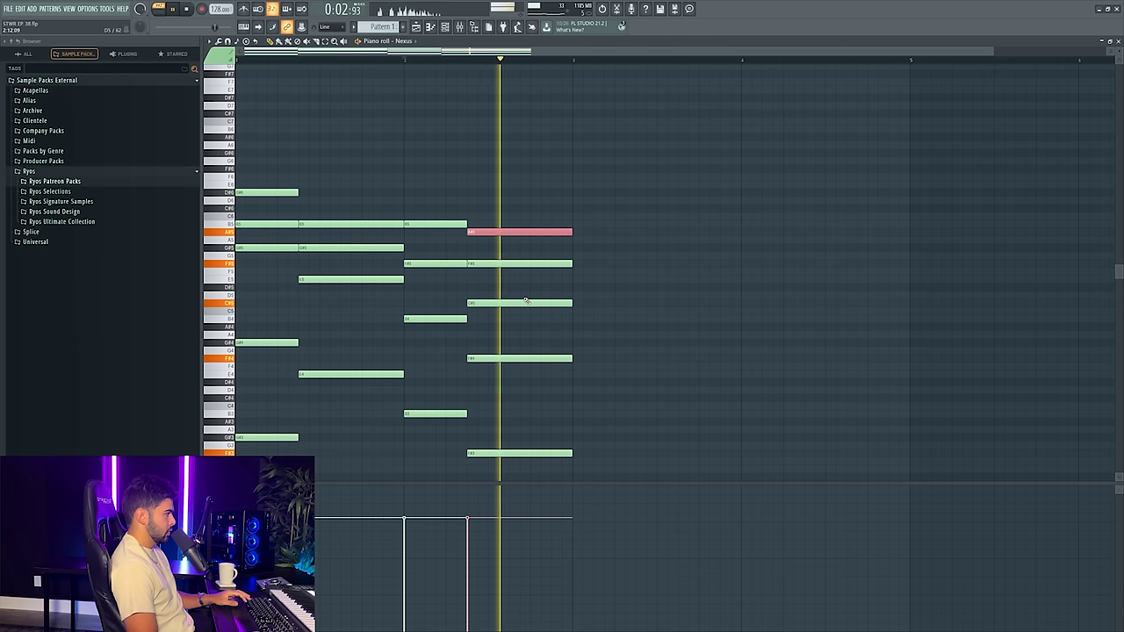
- Stop playback and undo the final chord's change to F# major
key(space)
key(ctrl+z)
key(ctrl+z)
key(ctrl+z)
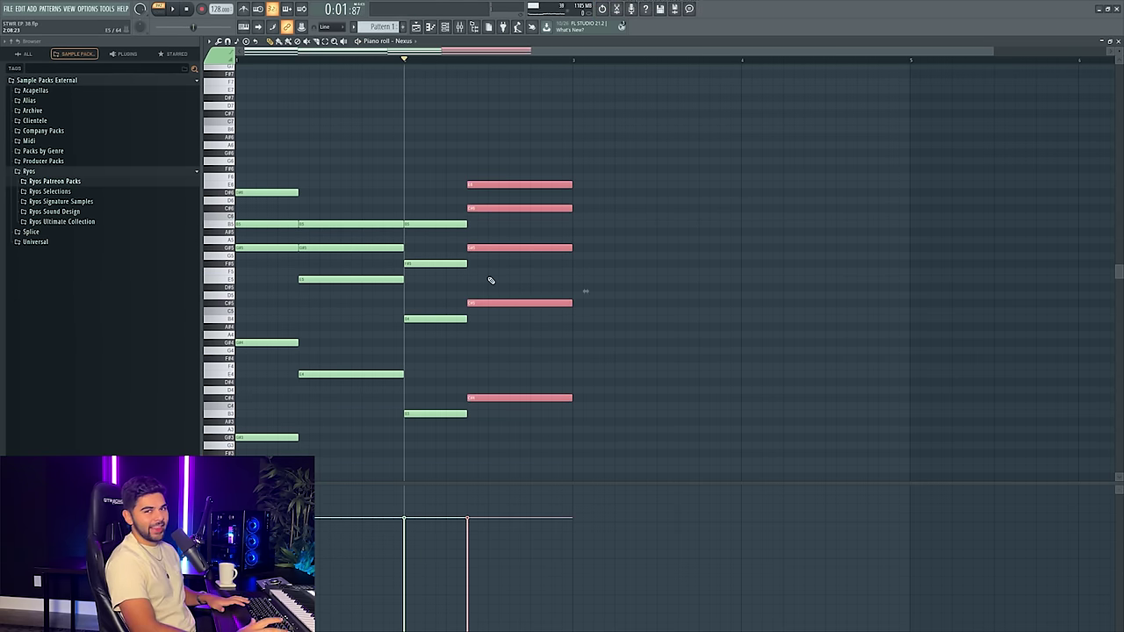
- Play from bar 2, try deleting the final chord's top E6 note, and undo the deletion
key(space)
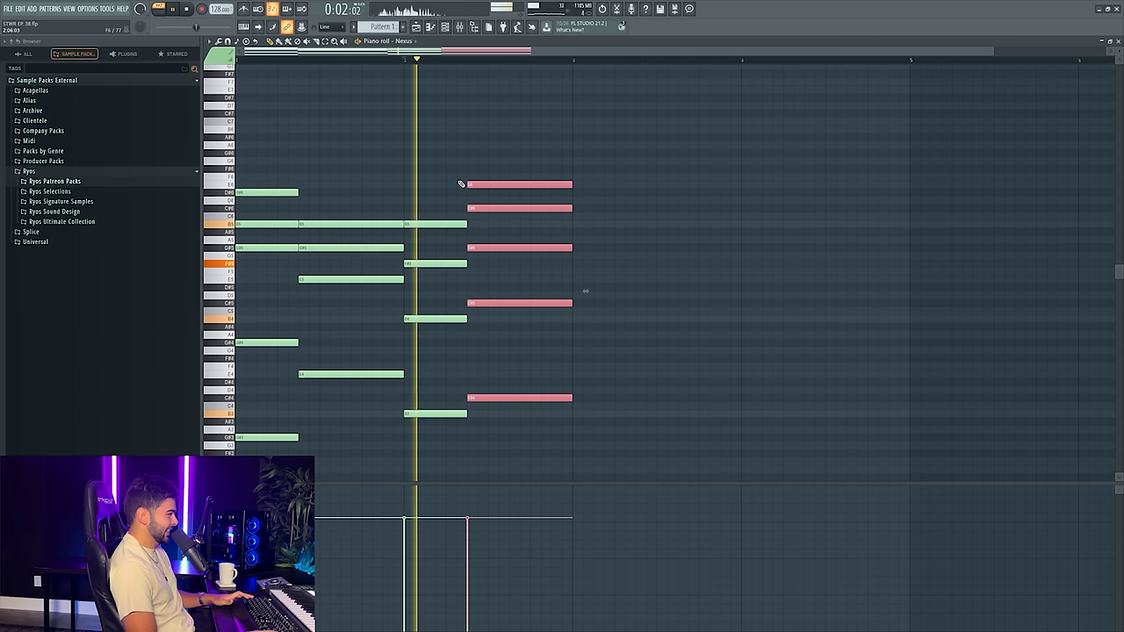
click(555, 186)
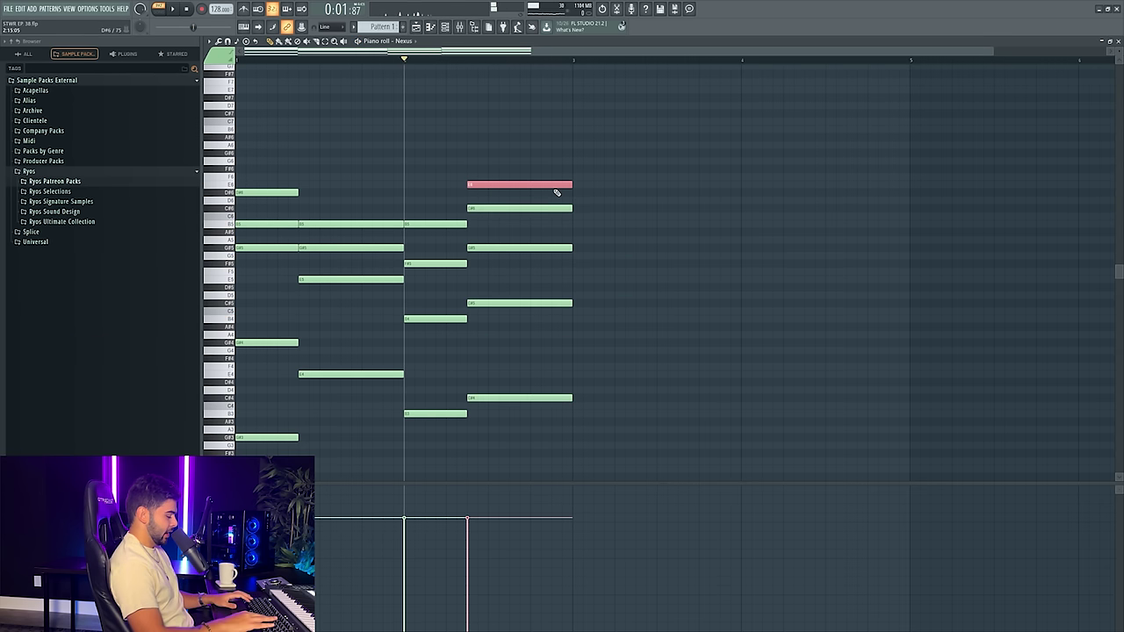
key(Delete)
key(ctrl+z)
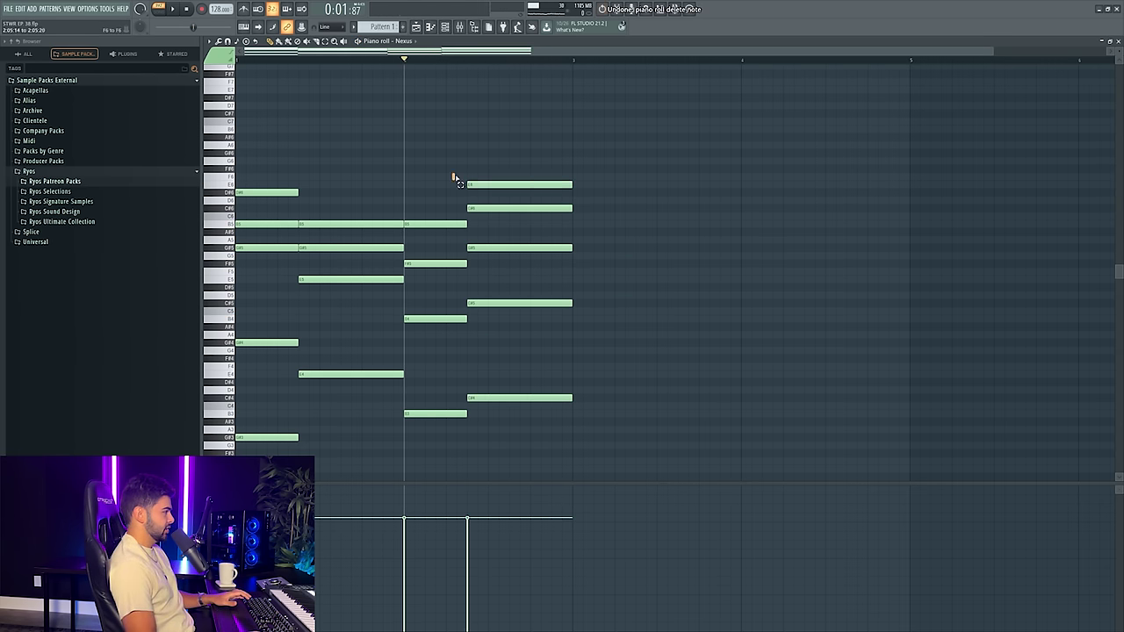
- Lower the final chord's E6 note one octave to E5 and play from bar 2
click(482, 182)
key(ctrl+Down)
key(space)
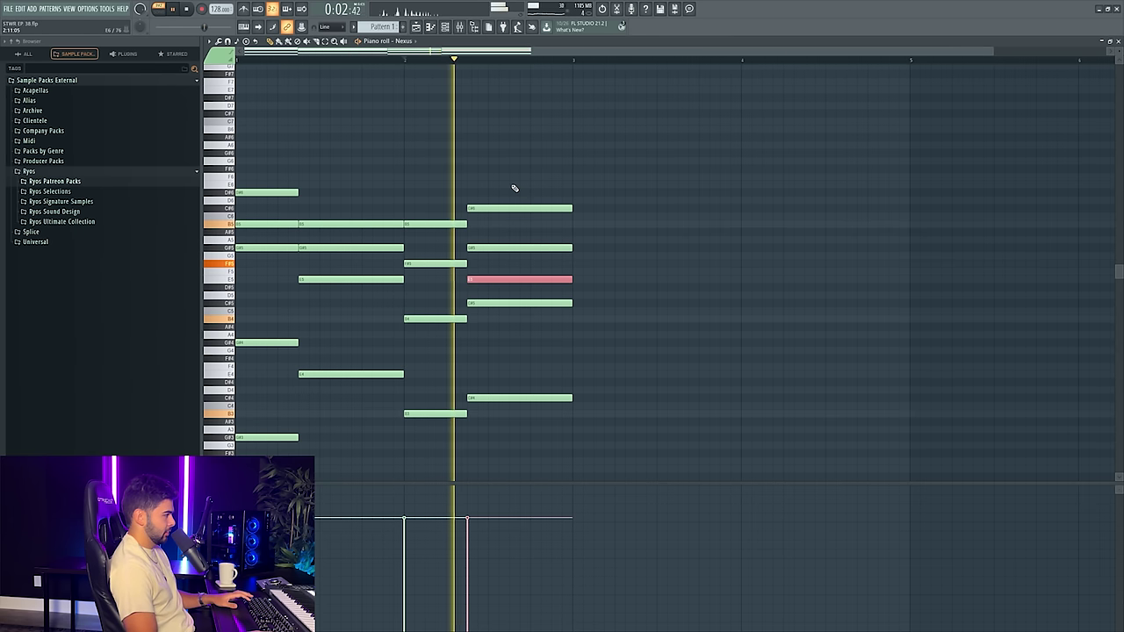
- Try the final chord without its E5 note, and undo the deletion
right_click(497, 277)
key(space)
key(ctrl+z)
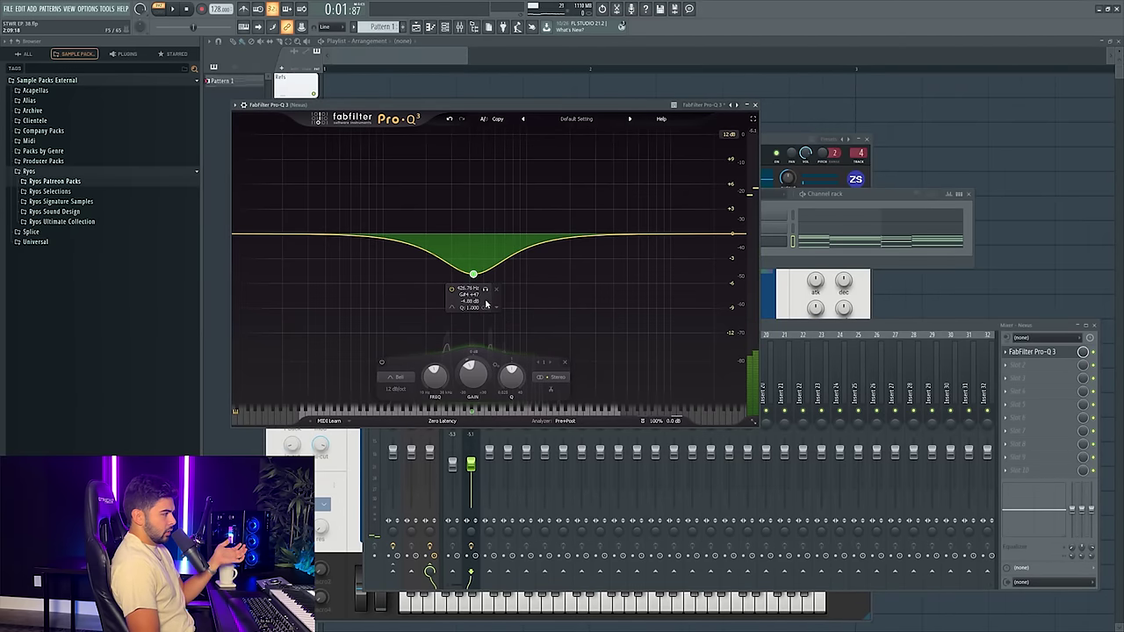
- Add UAD Teletronix LA-2A Legacy after the EQ on the Nexus track and adjust its peak reduction and gain
click(1021, 367)
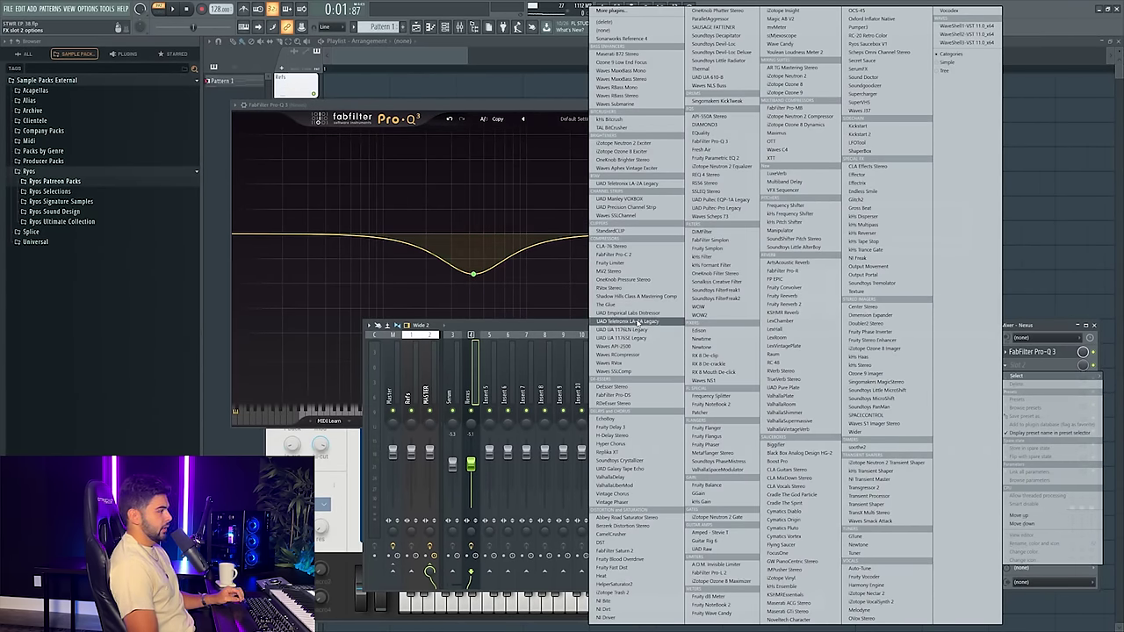
click(628, 321)
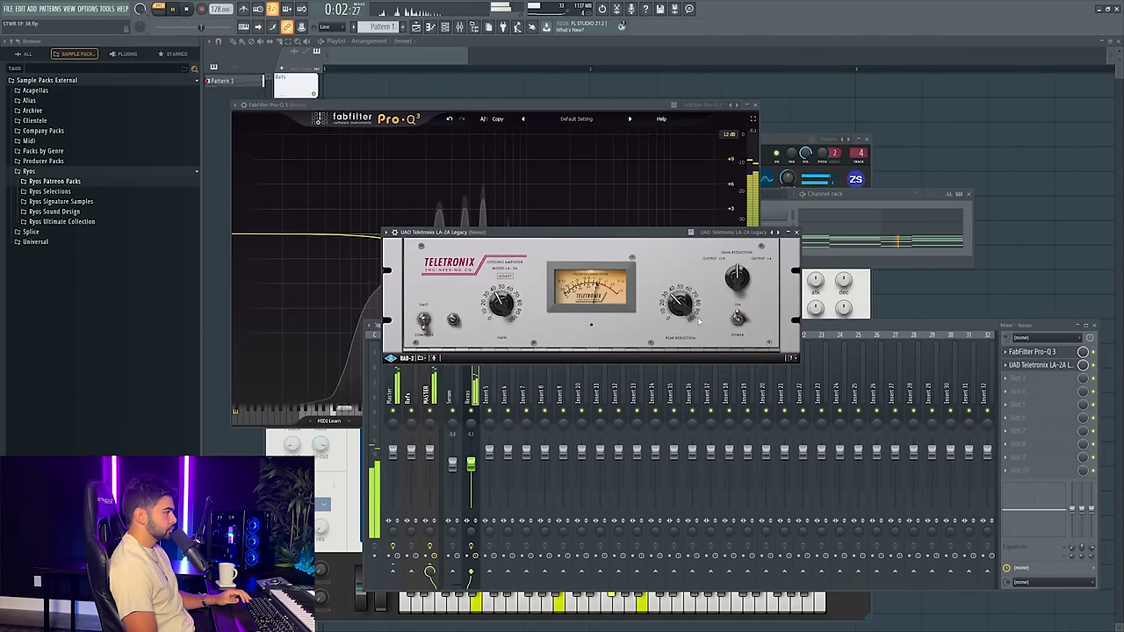
mouse_move(687, 313)
mouse_down()
mouse_move(687, 295)
mouse_move(683, 319)
mouse_up()
drag(494, 309, 493, 299)
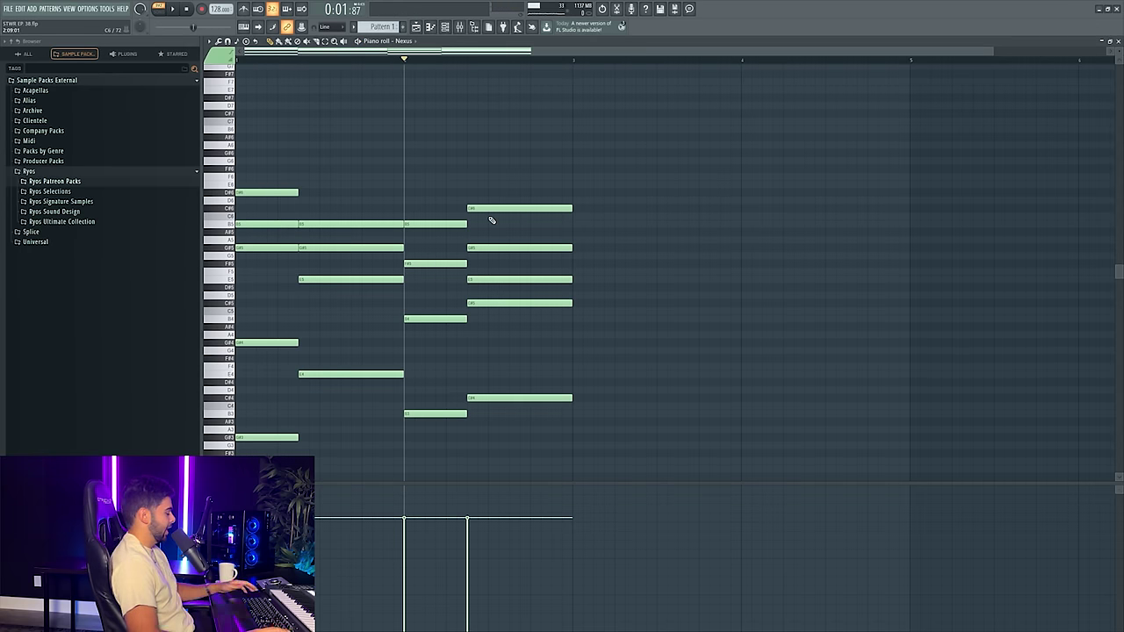
- Close the compressor and EQ windows and lower the Nexus mixer track's volume slightly
key(F7)
click(796, 232)
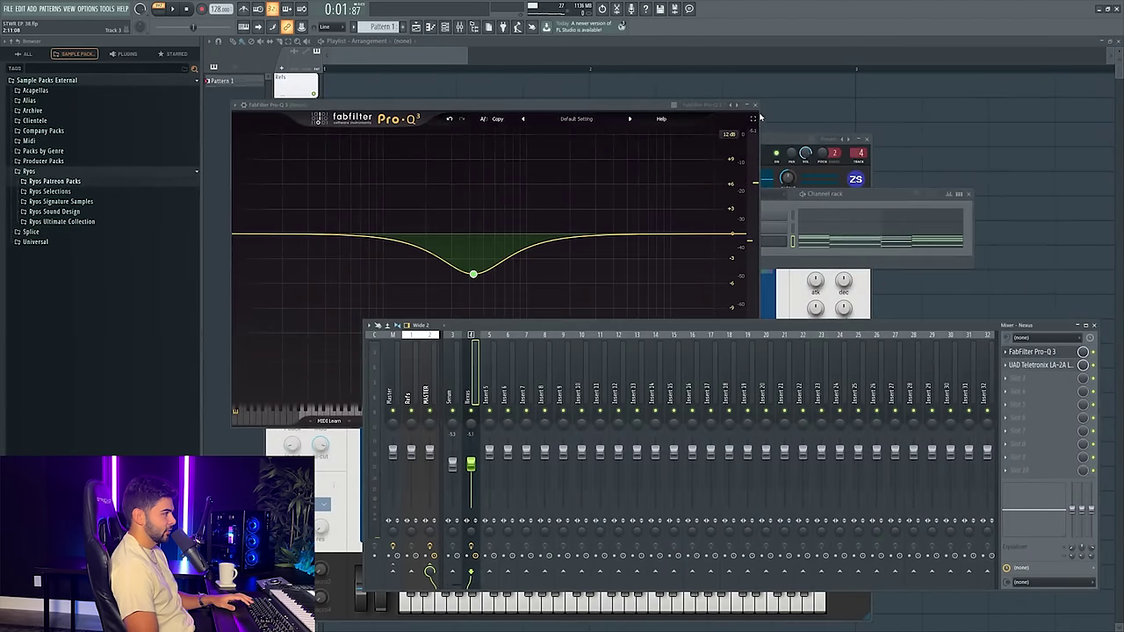
click(754, 104)
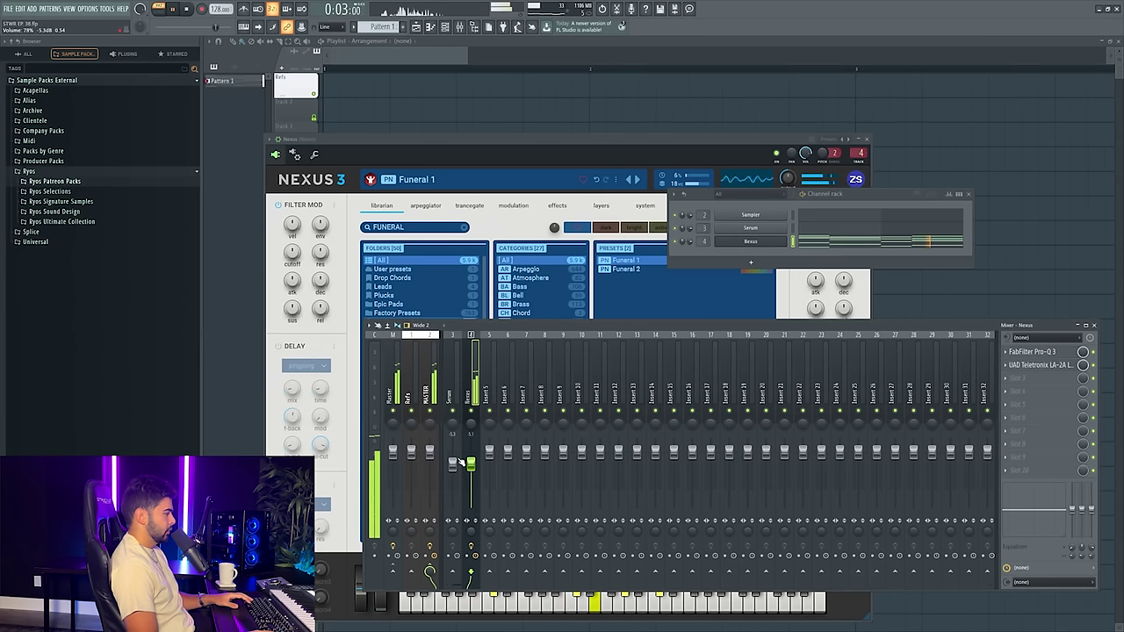
drag(470, 463, 471, 466)
- Lower and vary the velocities of the first chord's notes in the Nexus piano roll, setting B5 to 47%
click(869, 242)
drag(266, 165, 286, 335)
key(ctrl+a)
scroll(342, 428, down, 2)
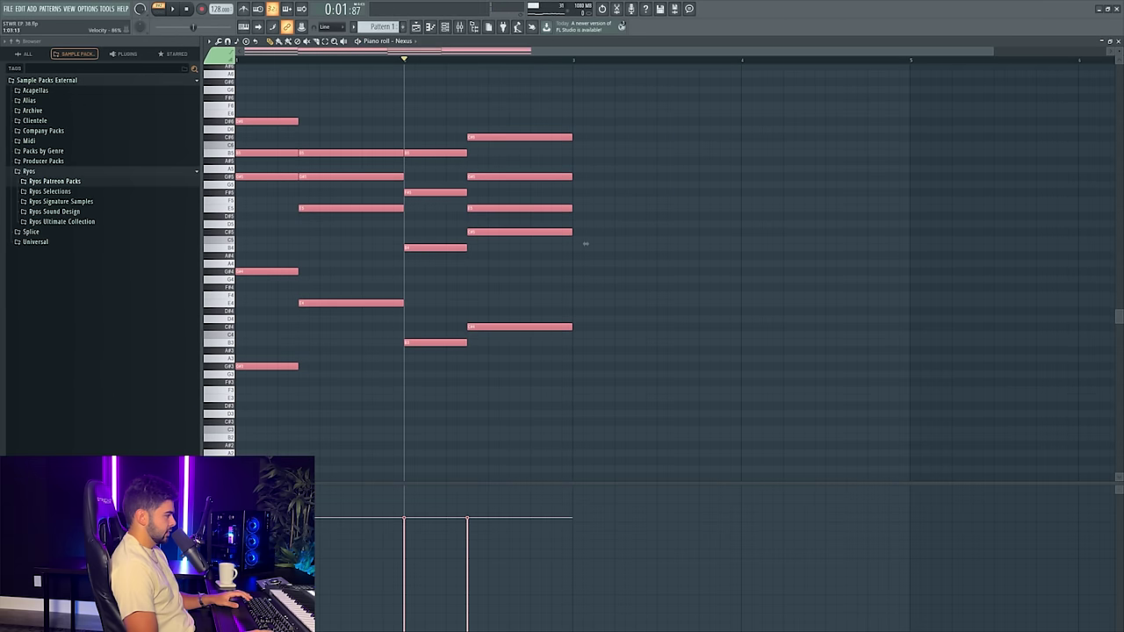
scroll(283, 413, up, 2)
drag(248, 317, 261, 348)
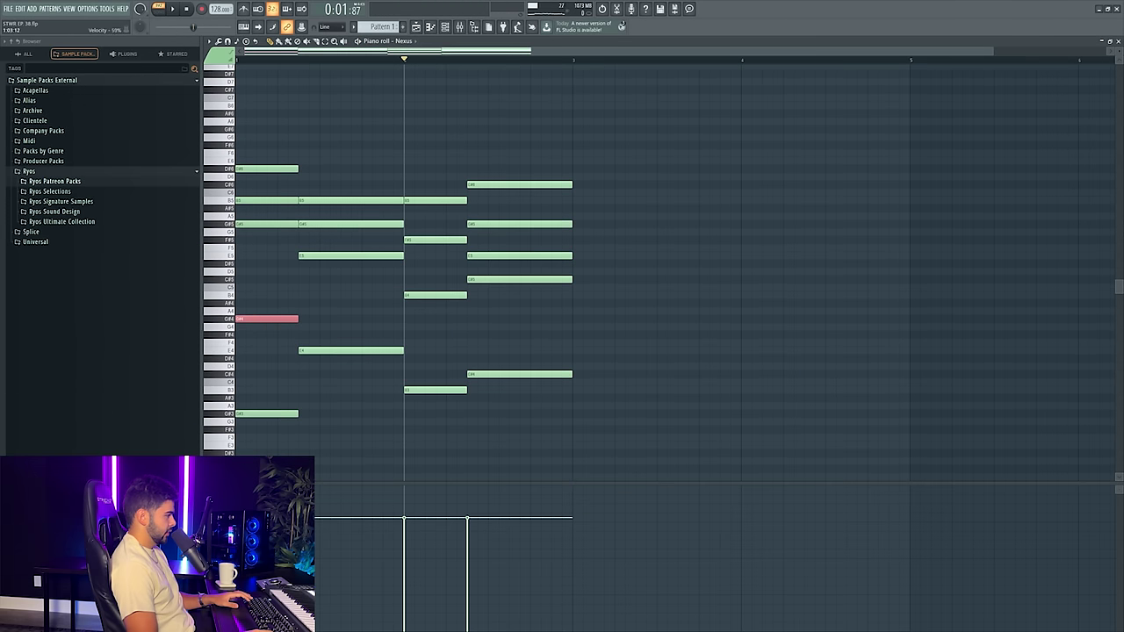
drag(267, 198, 272, 214)
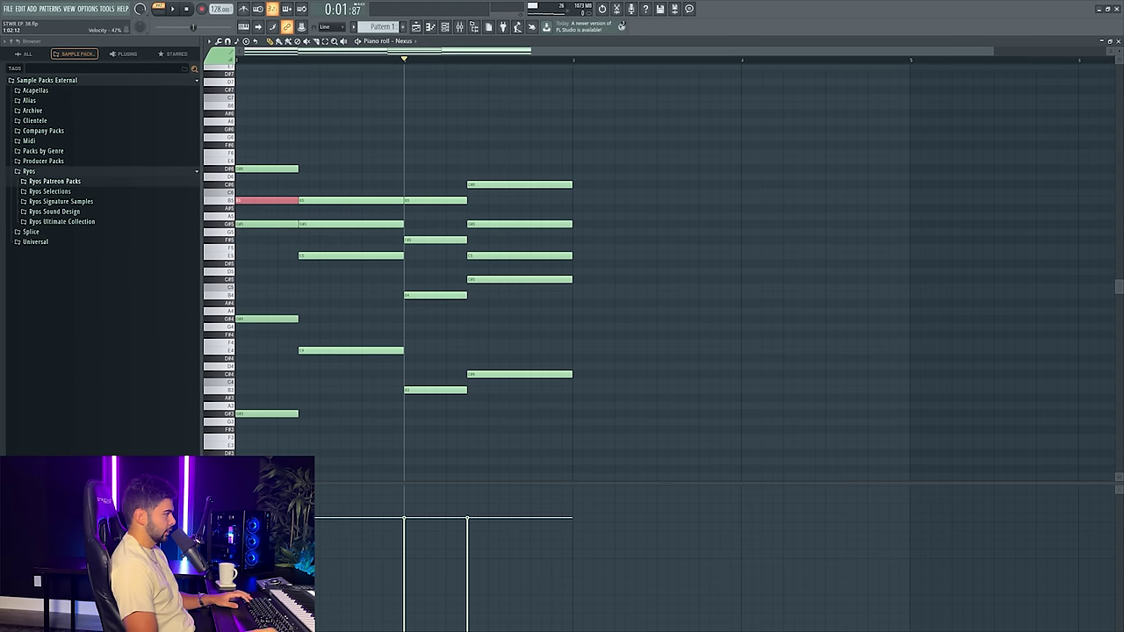
drag(263, 409, 269, 452)
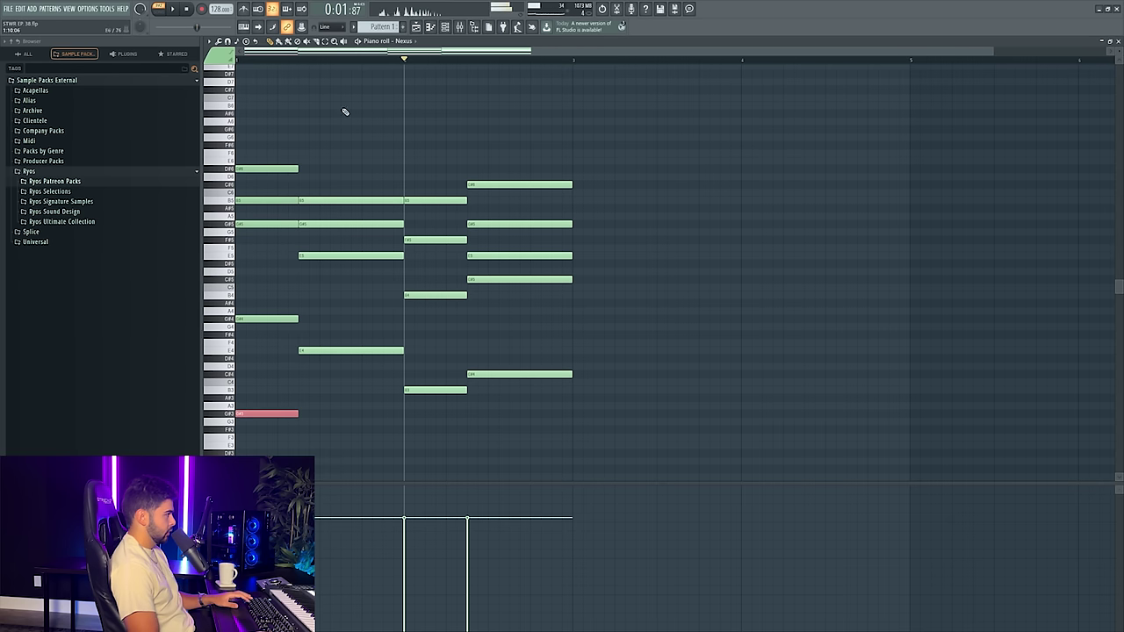
- Play the pattern and redraw the E major chord's B5 and G#5 notes at lower velocities, extending to the end of bar 1
key(space)
drag(329, 190, 329, 373)
mouse_move(267, 167)
mouse_down()
mouse_move(351, 186)
mouse_move(313, 205)
mouse_up()
right_click(332, 201)
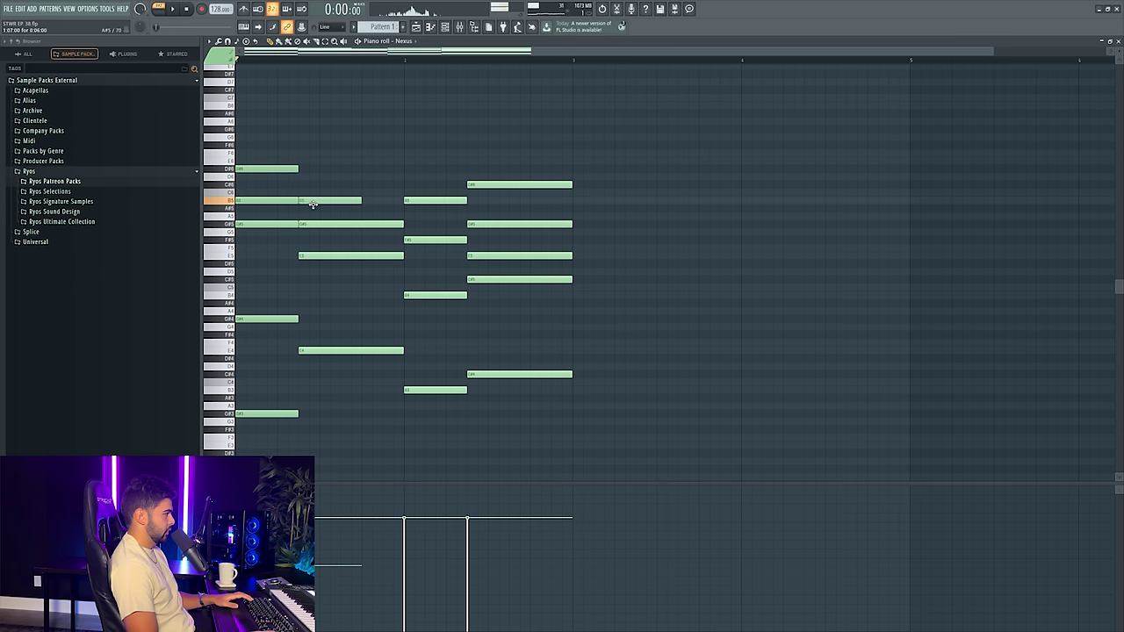
right_click(355, 225)
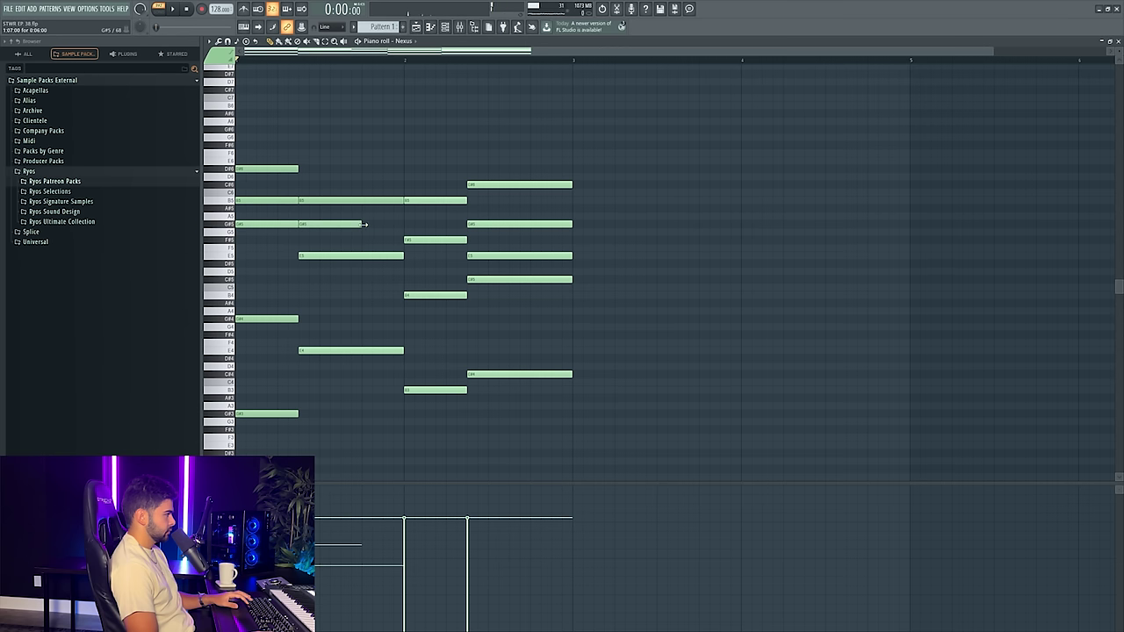
- Redraw the E major chord's E5 and E4 notes at lower velocities up to the end of bar 1, and play the pattern
right_click(310, 256)
click(312, 256)
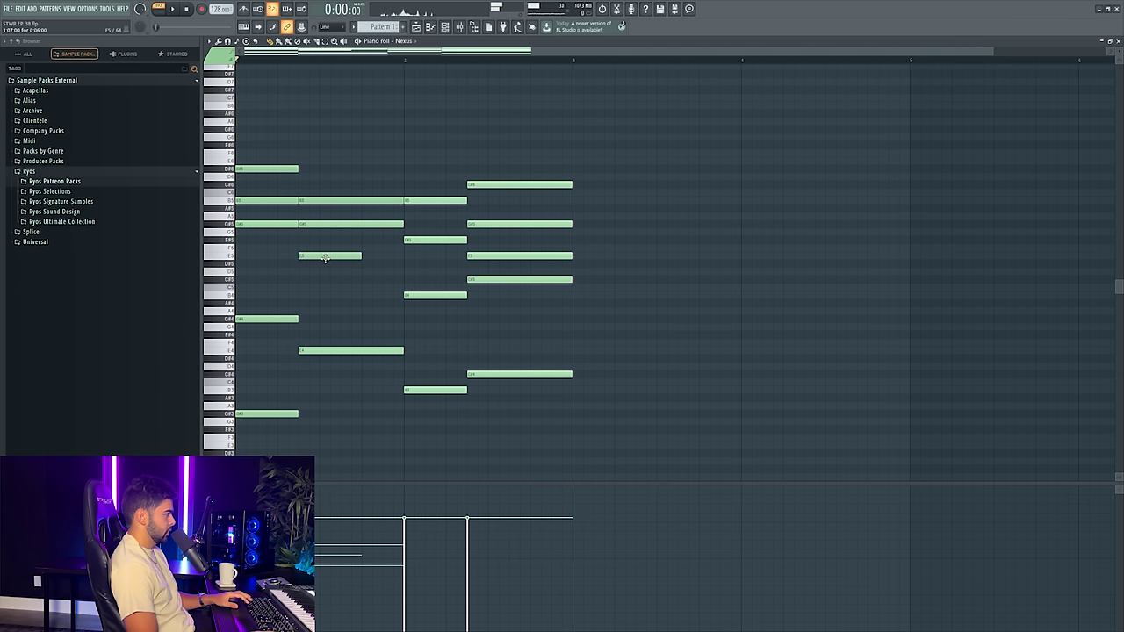
right_click(316, 351)
click(314, 351)
key(space)
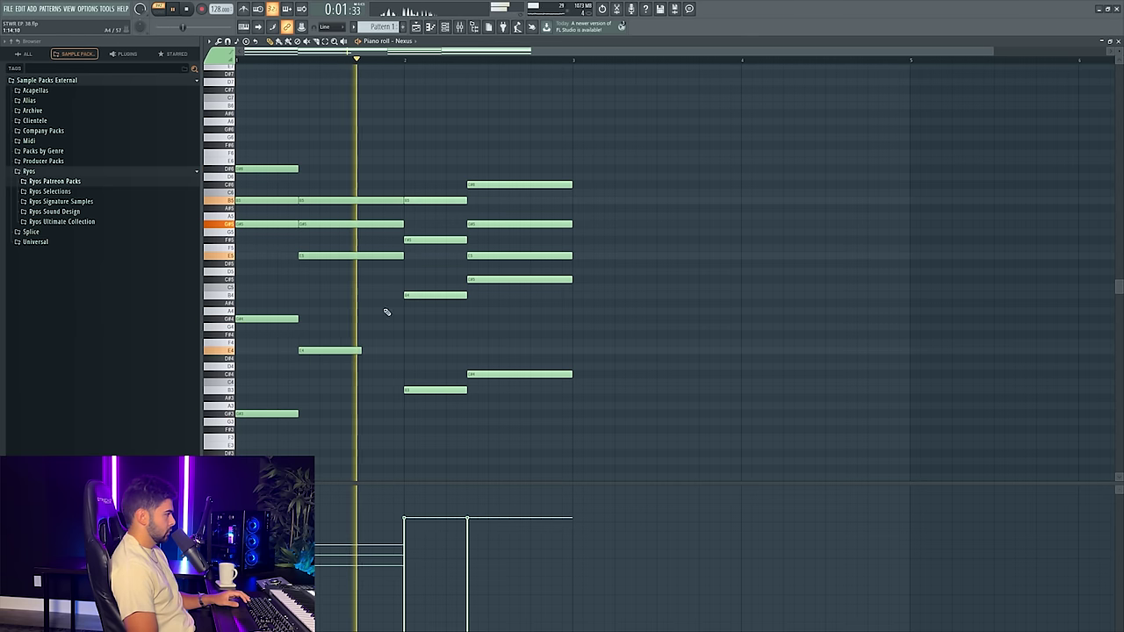
key(space)
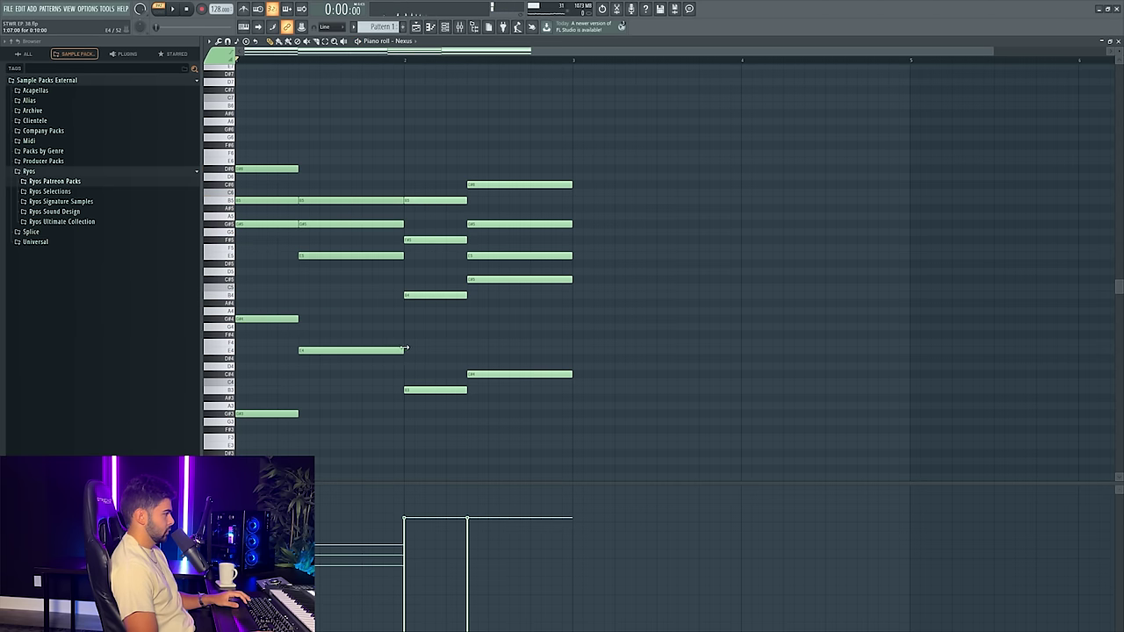
- Lower and vary the velocities of the third chord's B5, F#5, B4 and B3 notes at the start of bar 2
click(419, 203)
key(space)
drag(512, 202, 432, 276)
key(space)
click(407, 535)
click(423, 295)
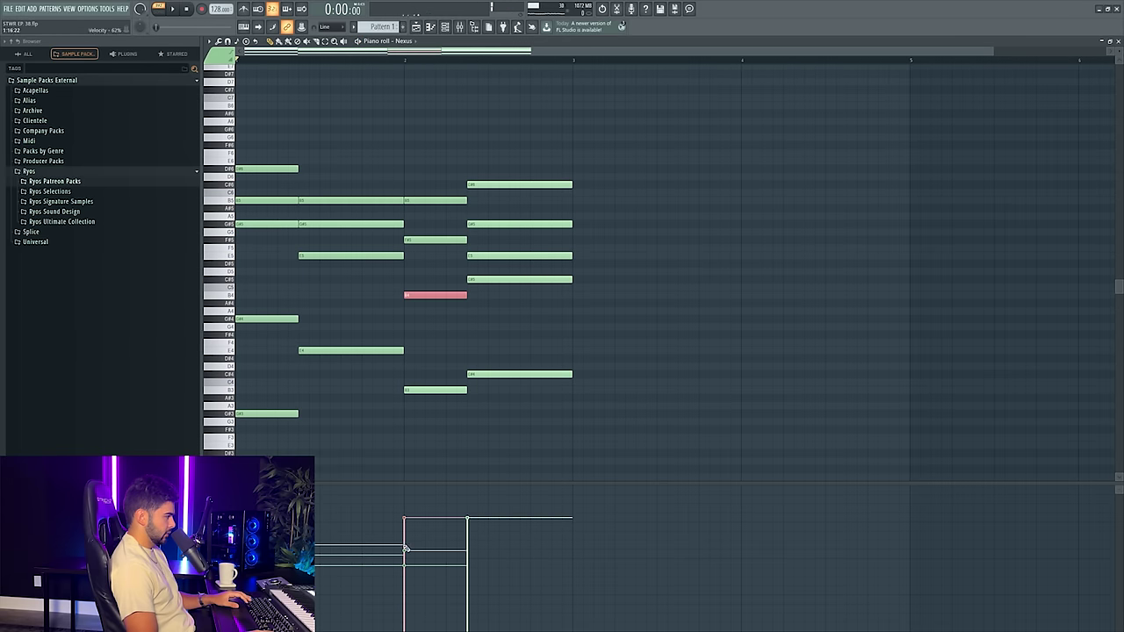
click(439, 390)
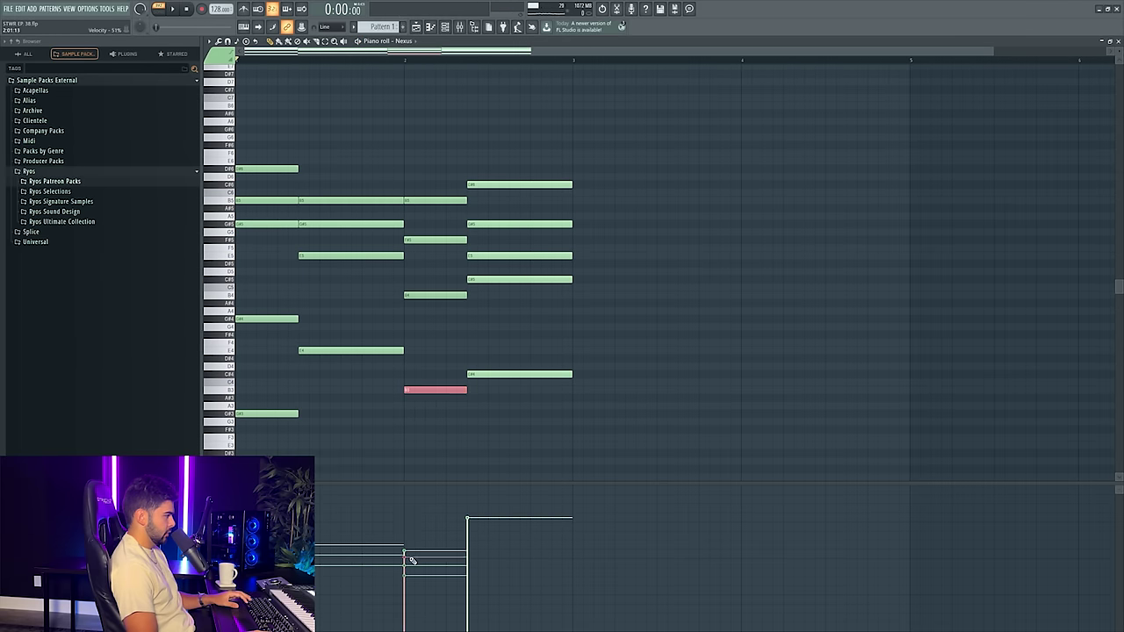
- Lower and vary the velocities of the fourth chord's C#4, C#5, E5, G#5 and C#6 notes, and play the pattern
click(483, 376)
click(476, 553)
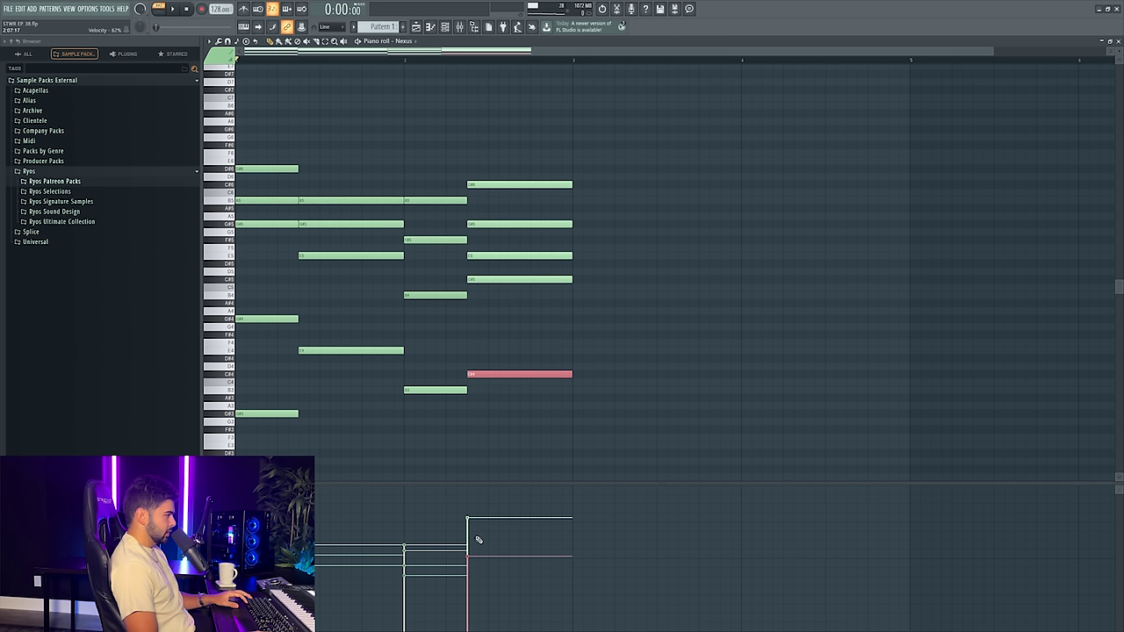
click(497, 257)
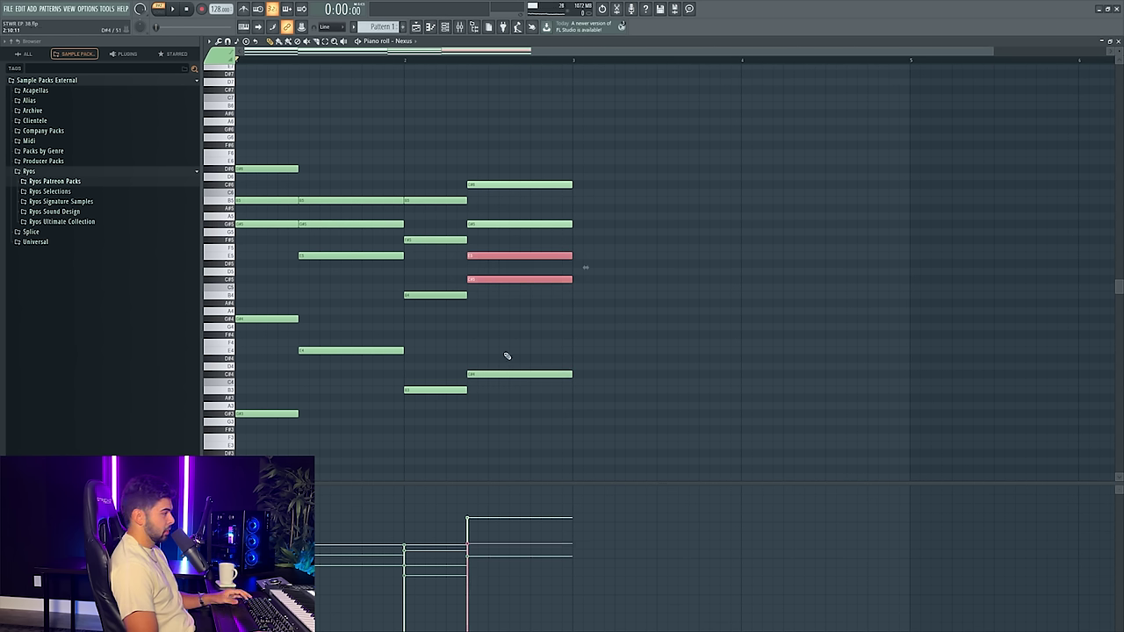
click(497, 255)
click(471, 576)
click(494, 224)
click(494, 224)
click(481, 560)
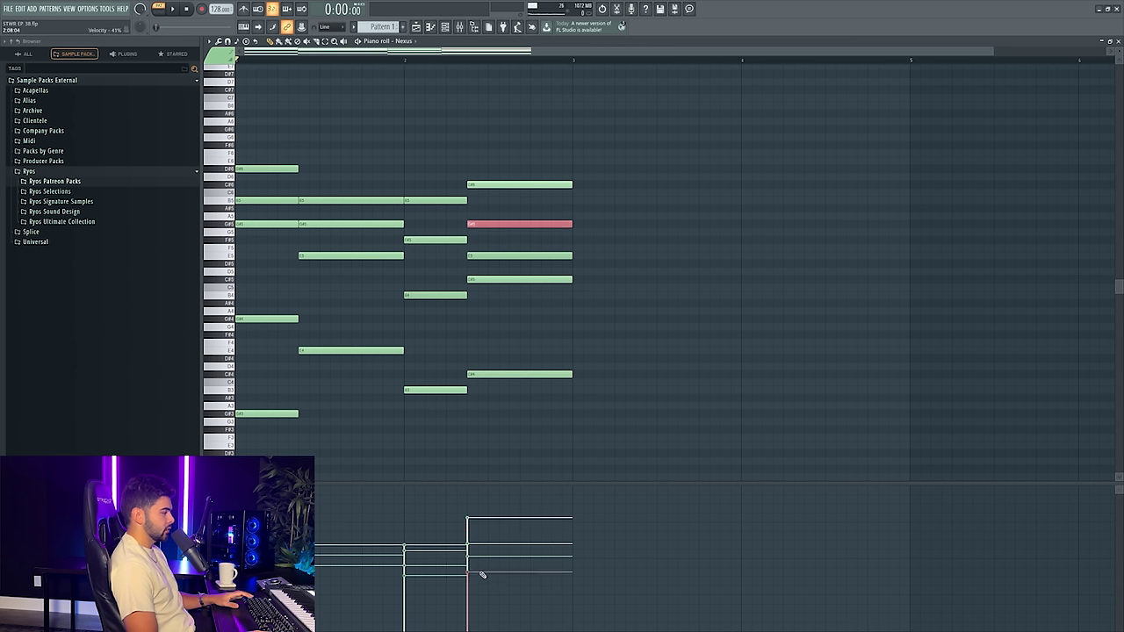
click(499, 186)
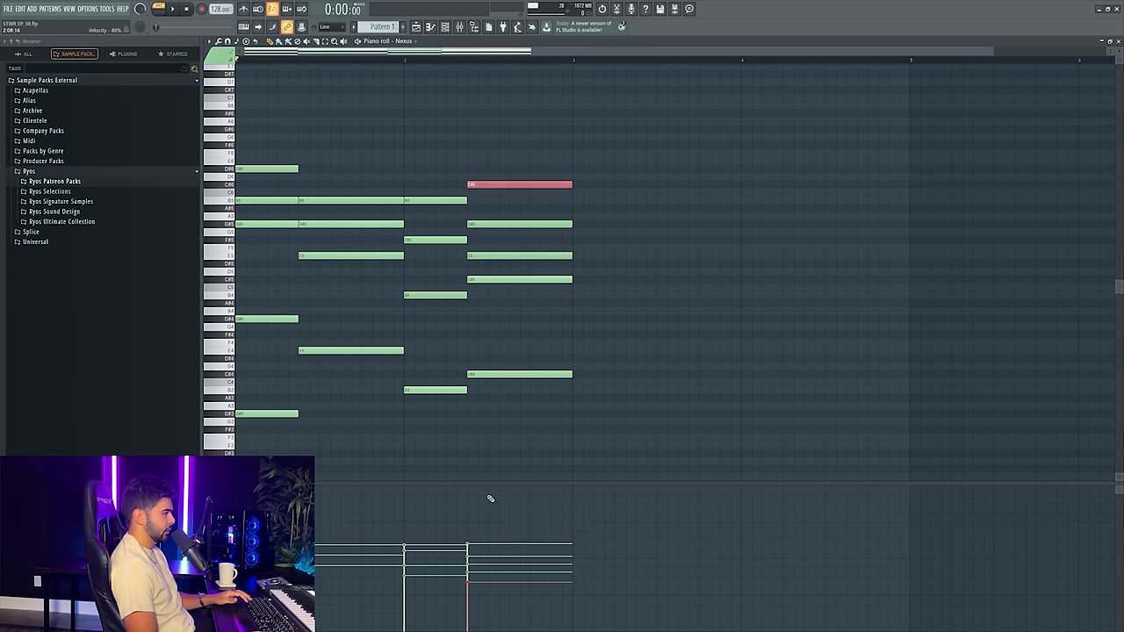
key(space)
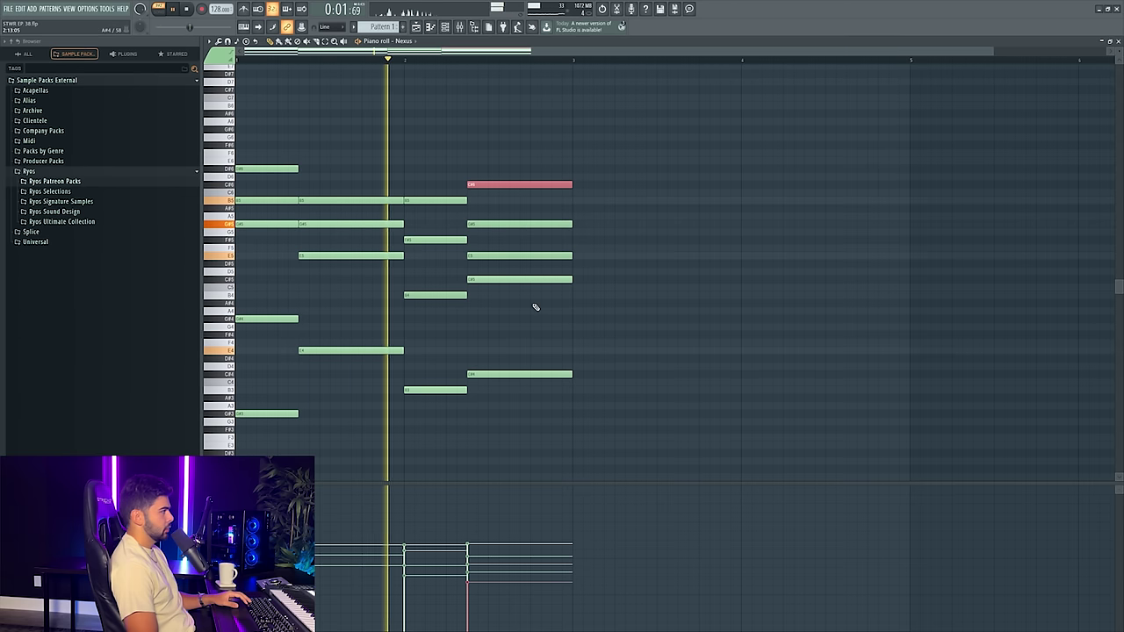
key(space)
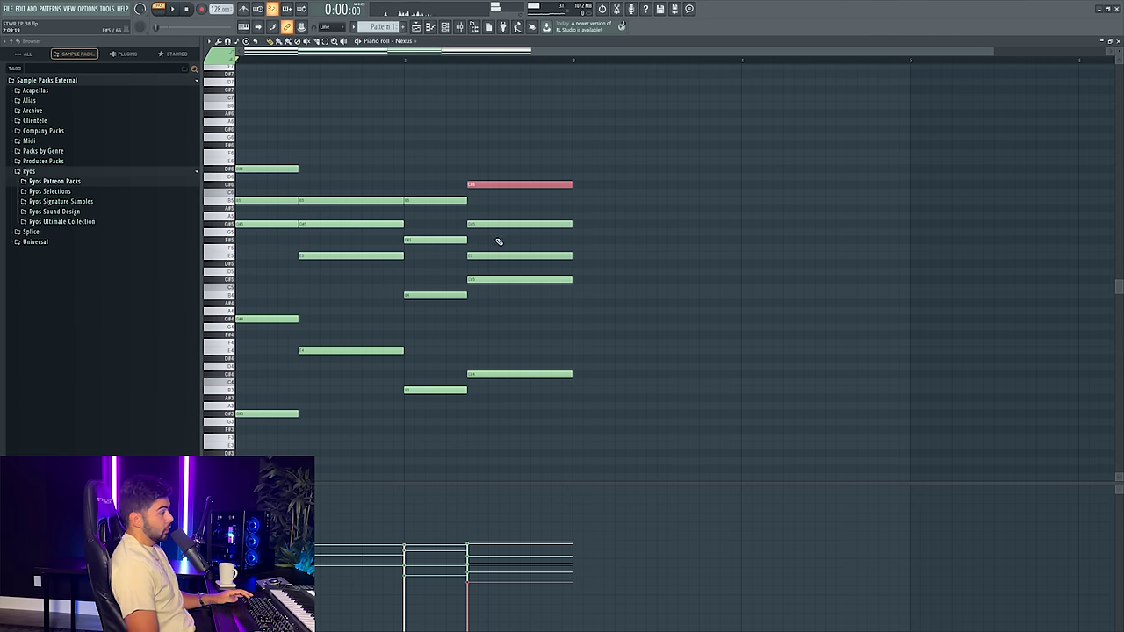
- Move the whole fourth chord down so its lowest note is F3, and raise its top note to A#5
drag(478, 182, 488, 437)
click(479, 248)
drag(479, 247, 486, 208)
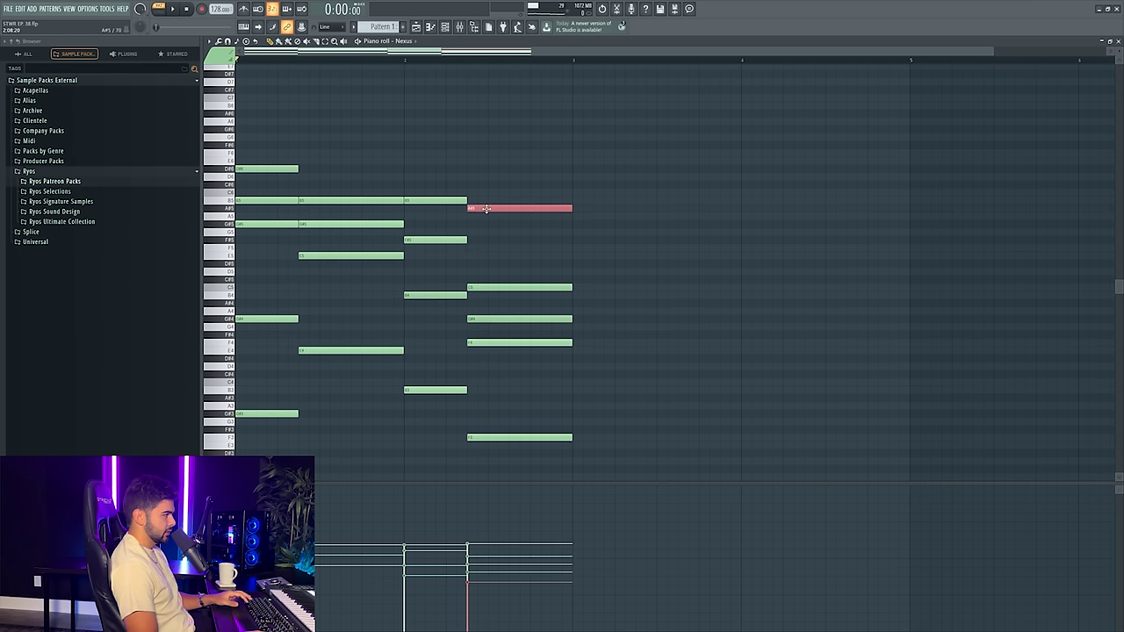
key(space)
- Raise the fourth chord's F4, C5 and F3 notes by one semitone and delete its G#4, playing from bar 2
drag(492, 343, 492, 335)
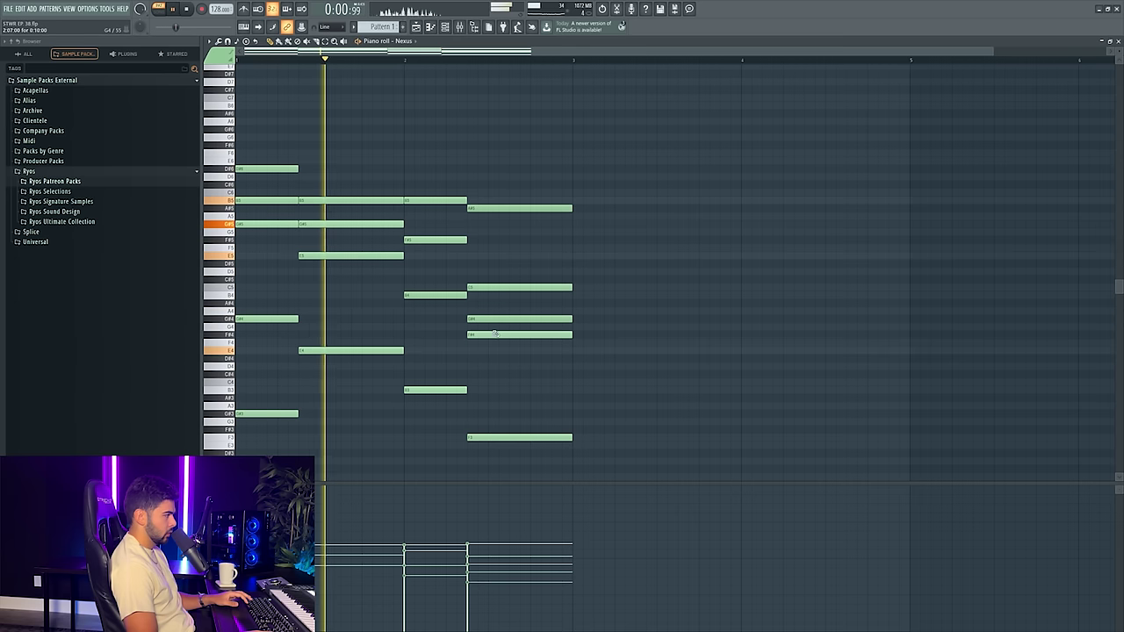
right_click(490, 319)
drag(484, 287, 484, 279)
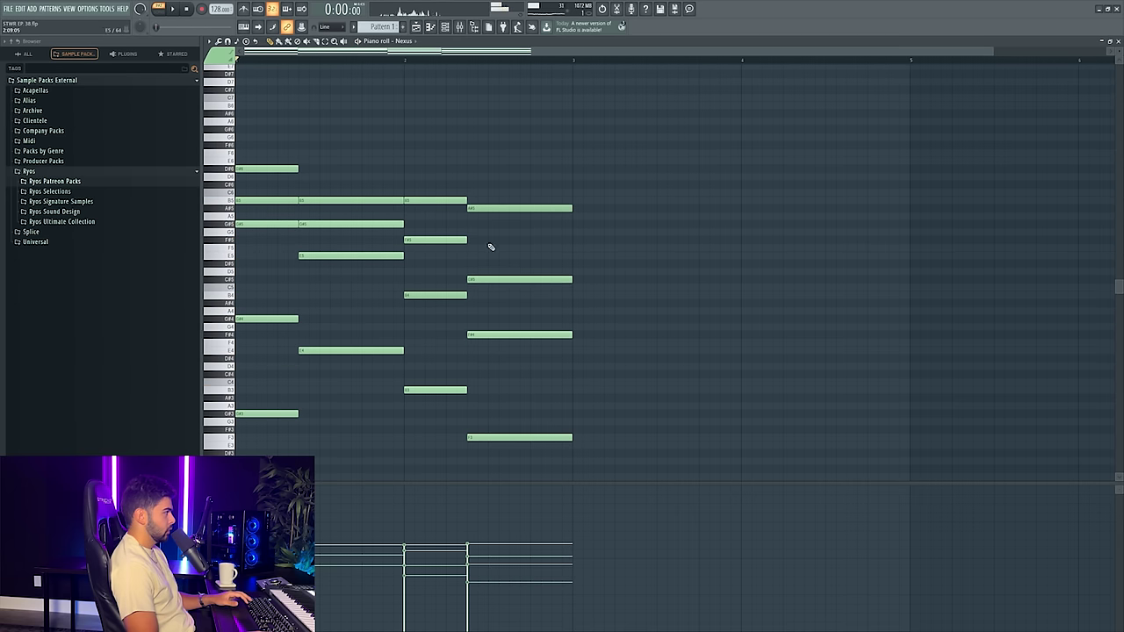
click(407, 58)
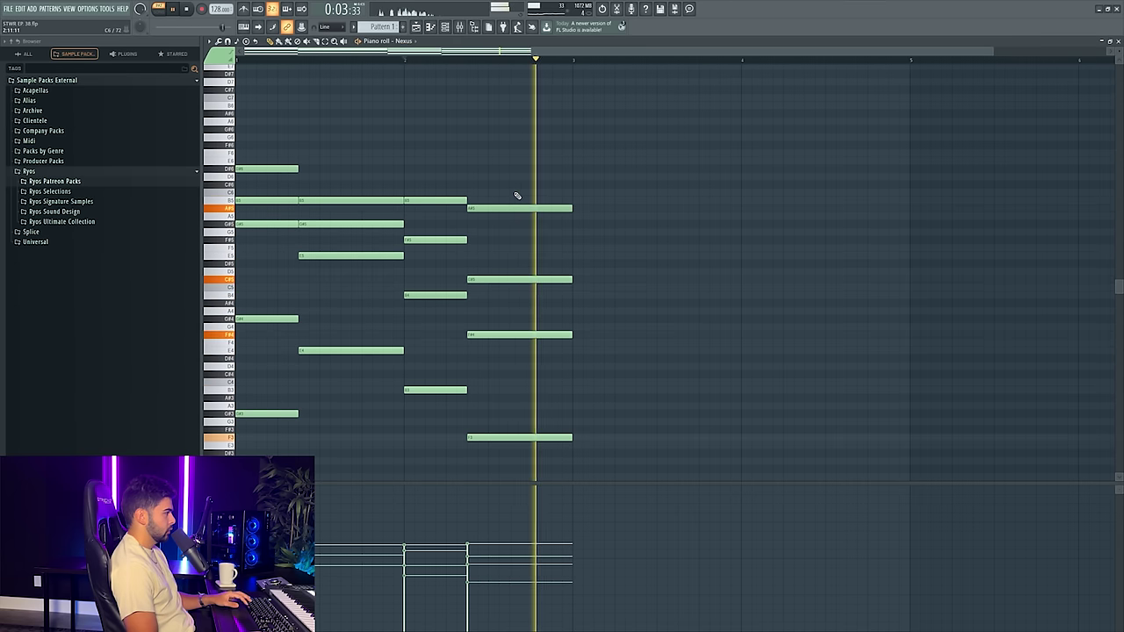
key(space)
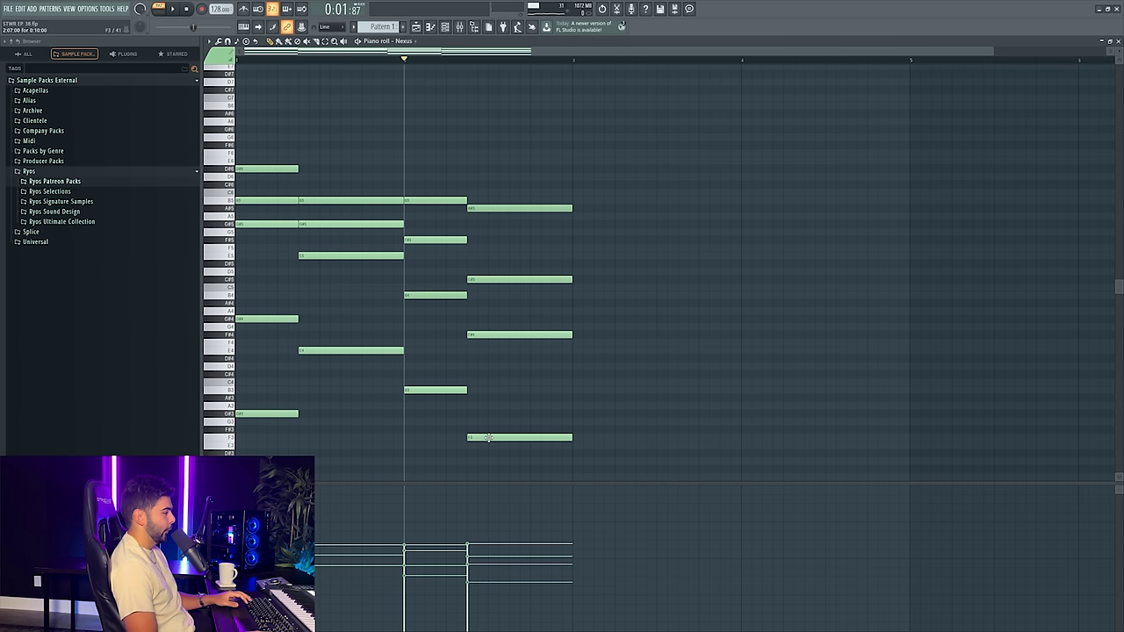
drag(488, 437, 488, 426)
key(space)
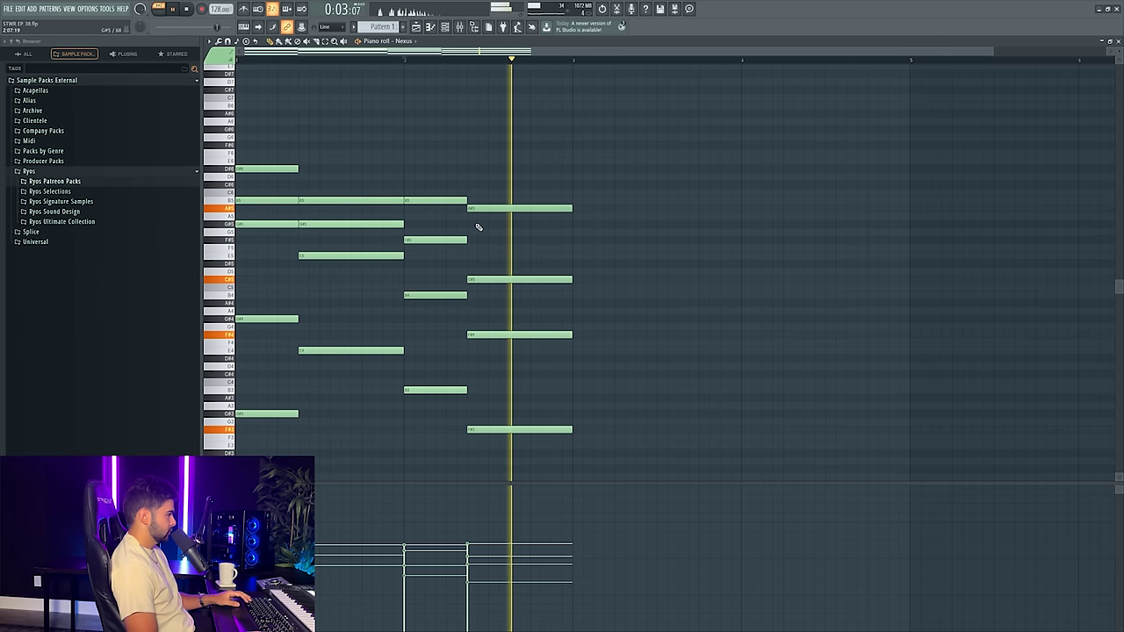
- Try moving the fourth chord's C#5 note up an octave while playing bar 2
click(515, 278)
key(Up)
key(Down)
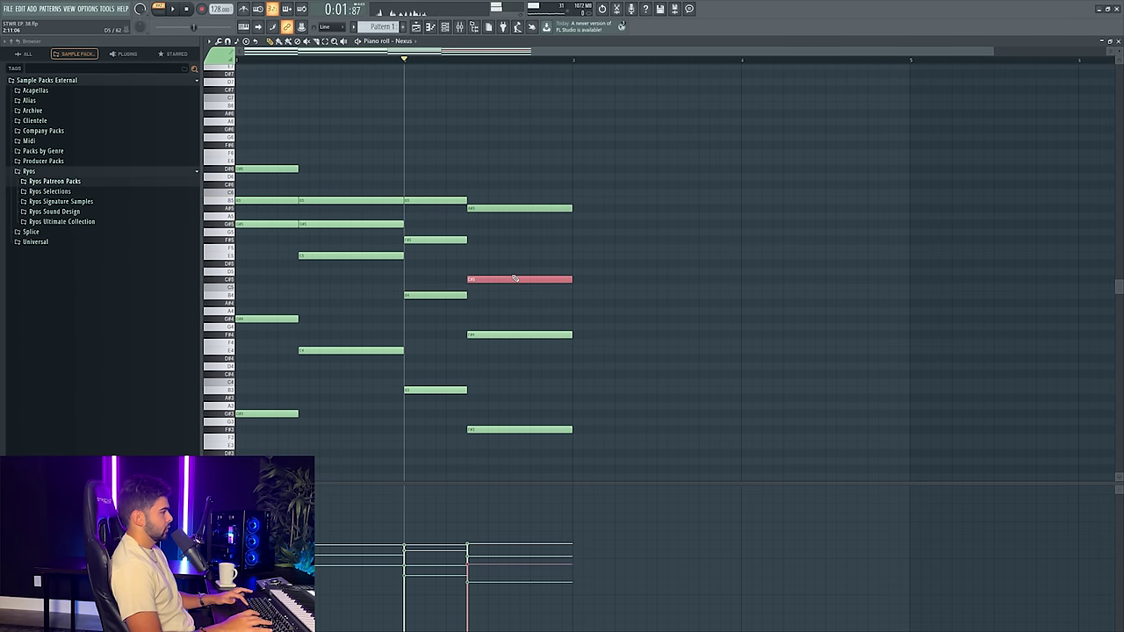
key(ctrl+Up)
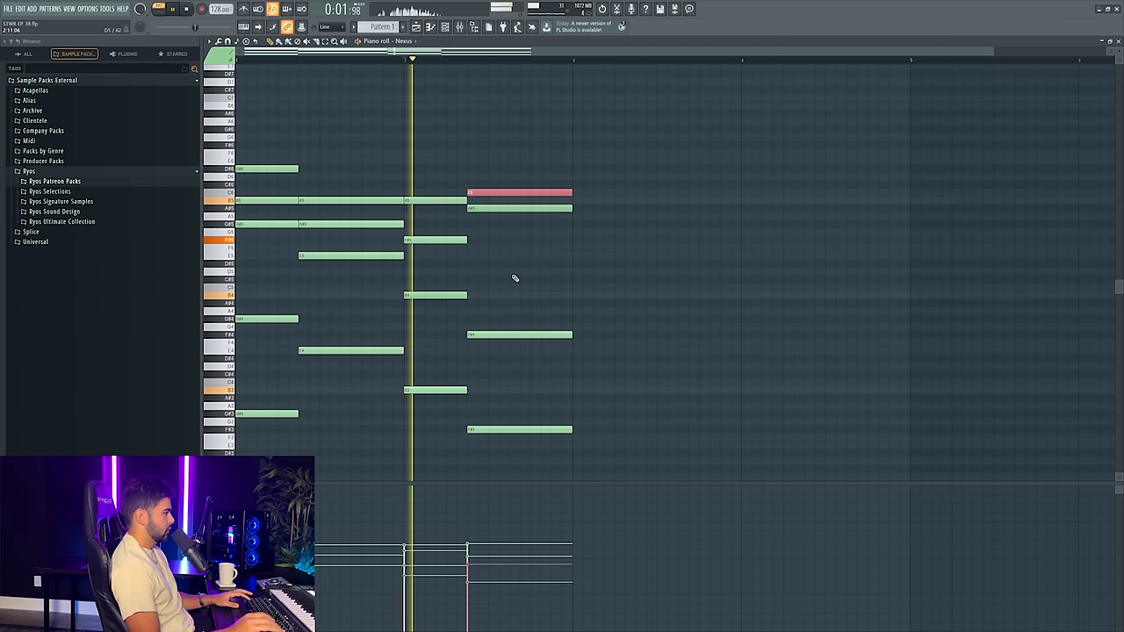
key(ctrl+Down)
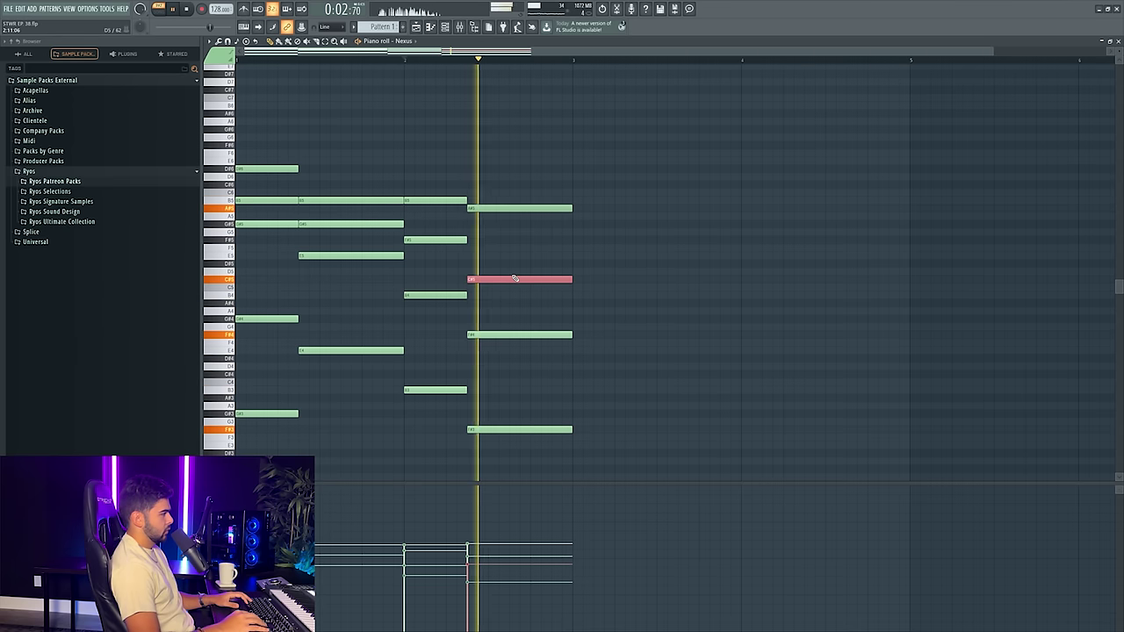
- Add an F#5 note to the fourth chord and delete its low F#3, then play the pattern
click(485, 240)
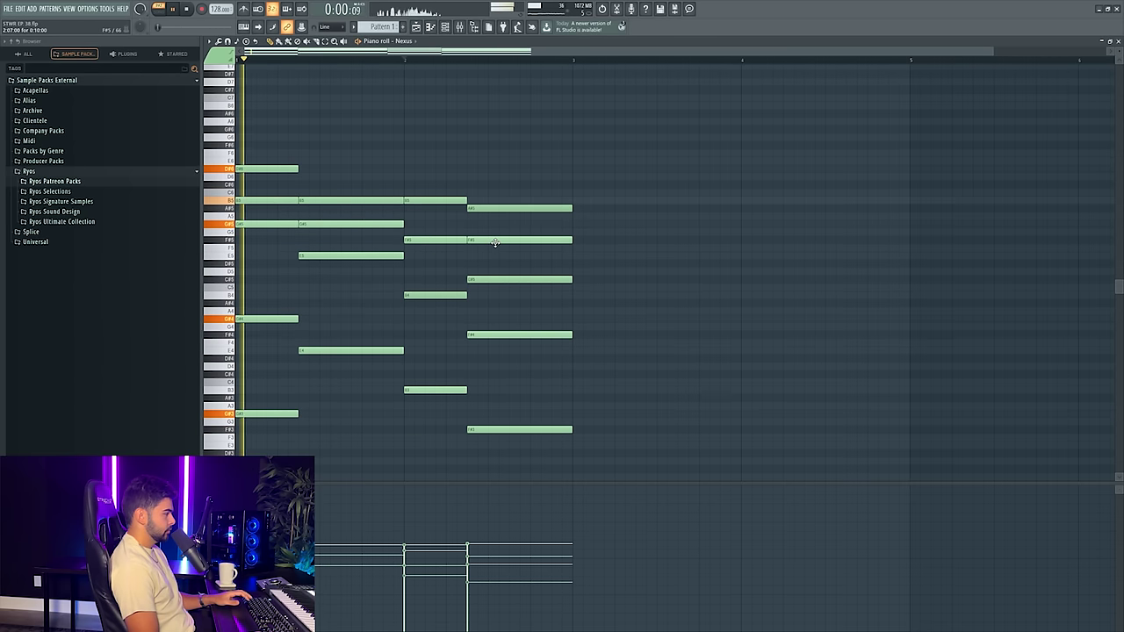
drag(490, 237, 513, 244)
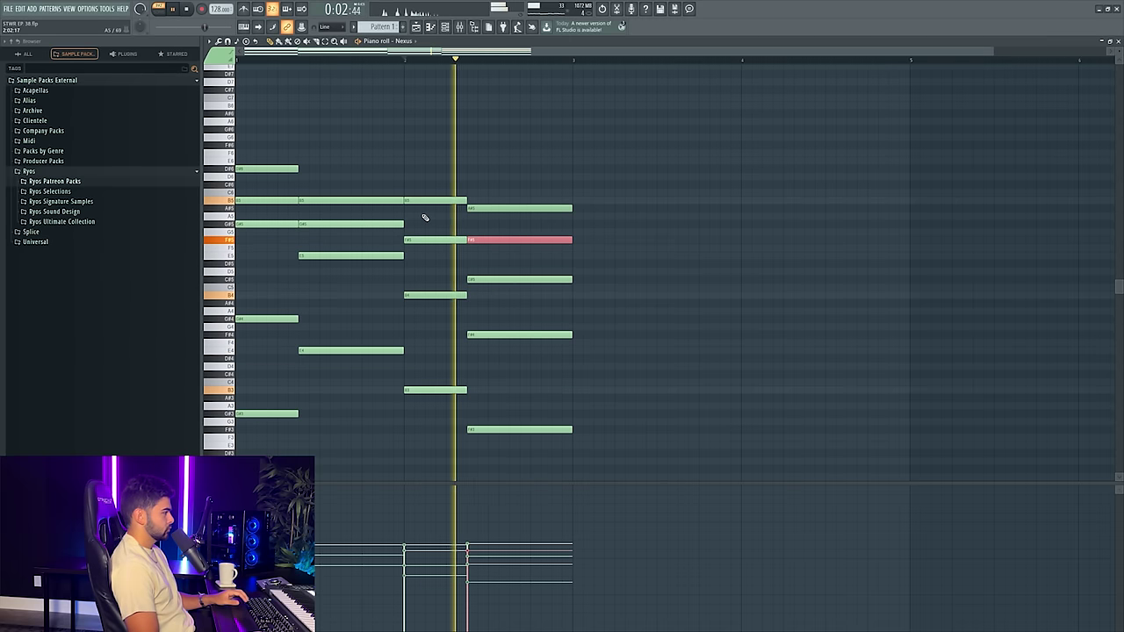
key(space)
click(568, 429)
right_click(568, 428)
key(space)
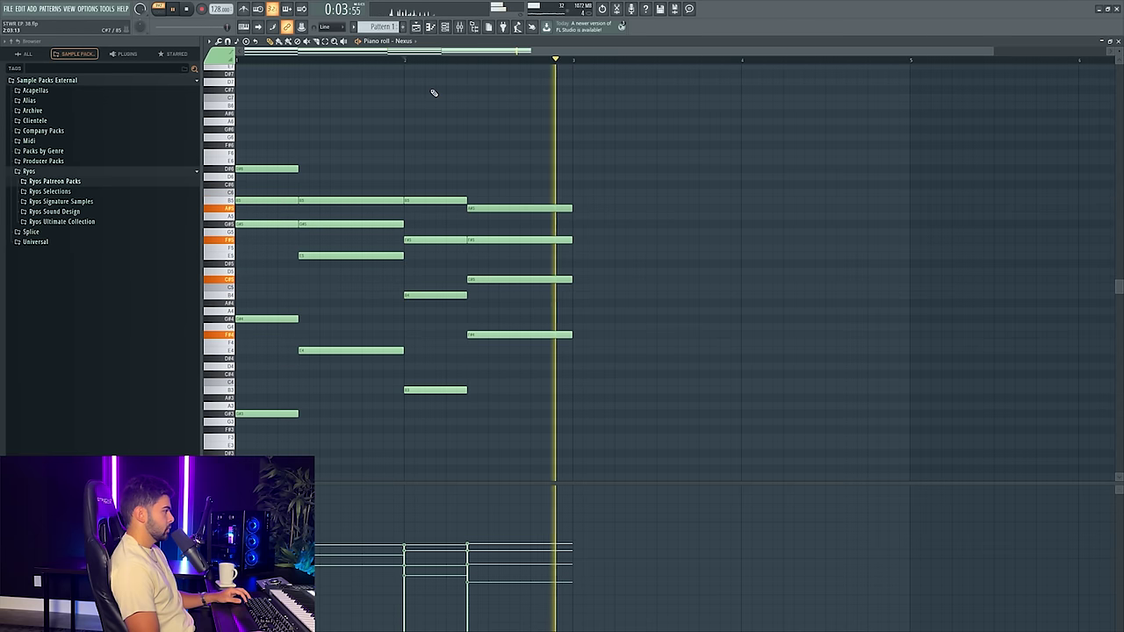
key(space)
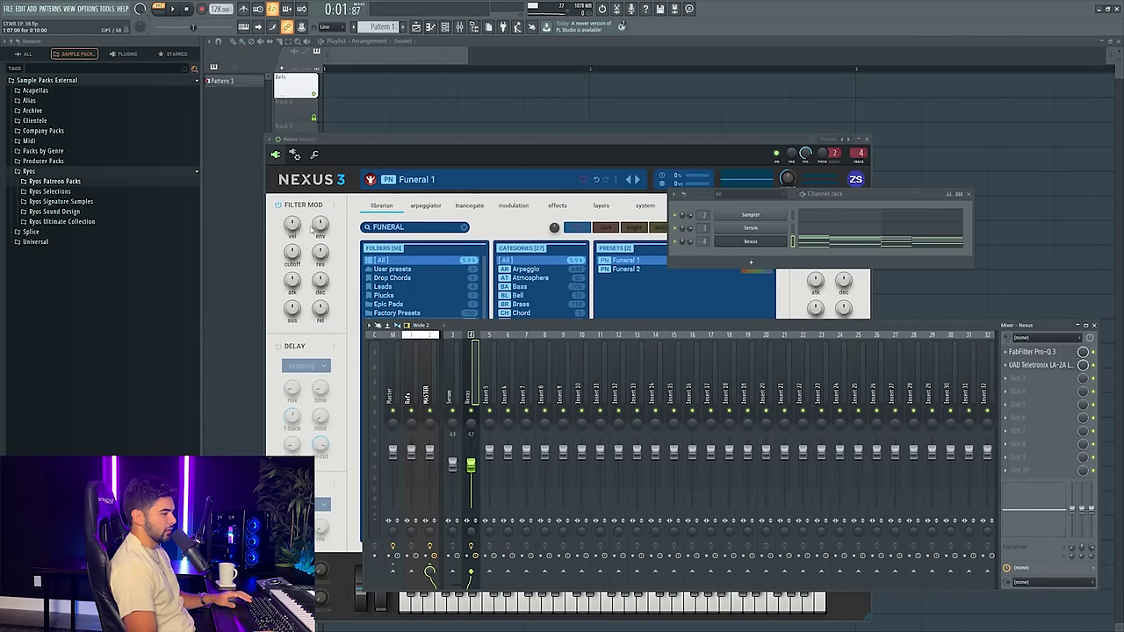
- Load LuxeVerb in the third effect slot of the Nexus mixer track and move its window over the mixer
click(1031, 380)
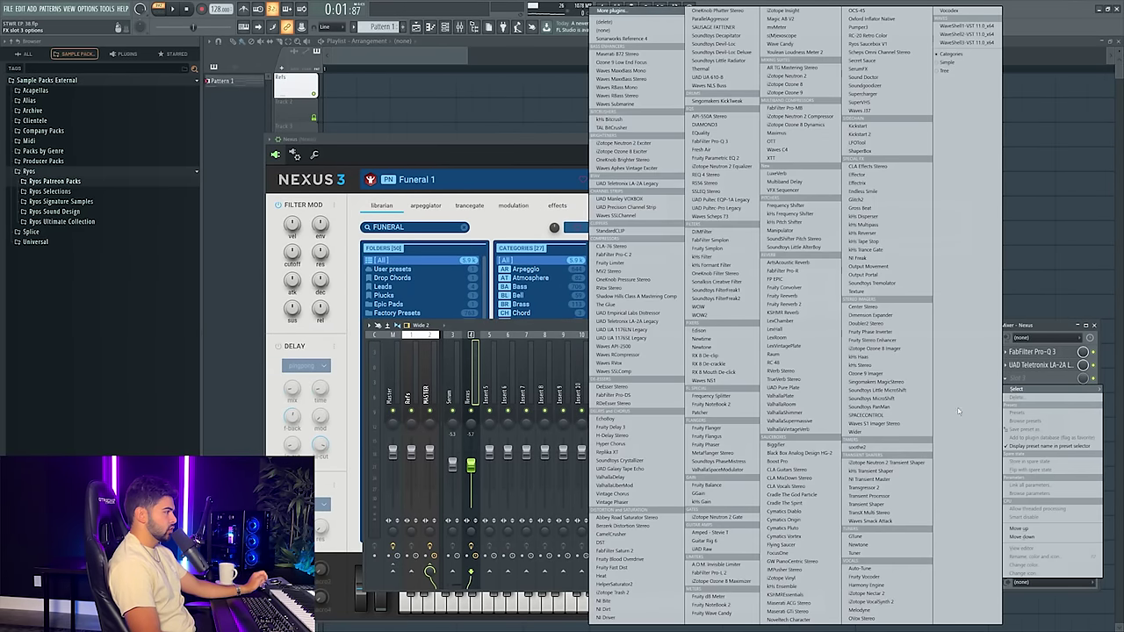
click(781, 172)
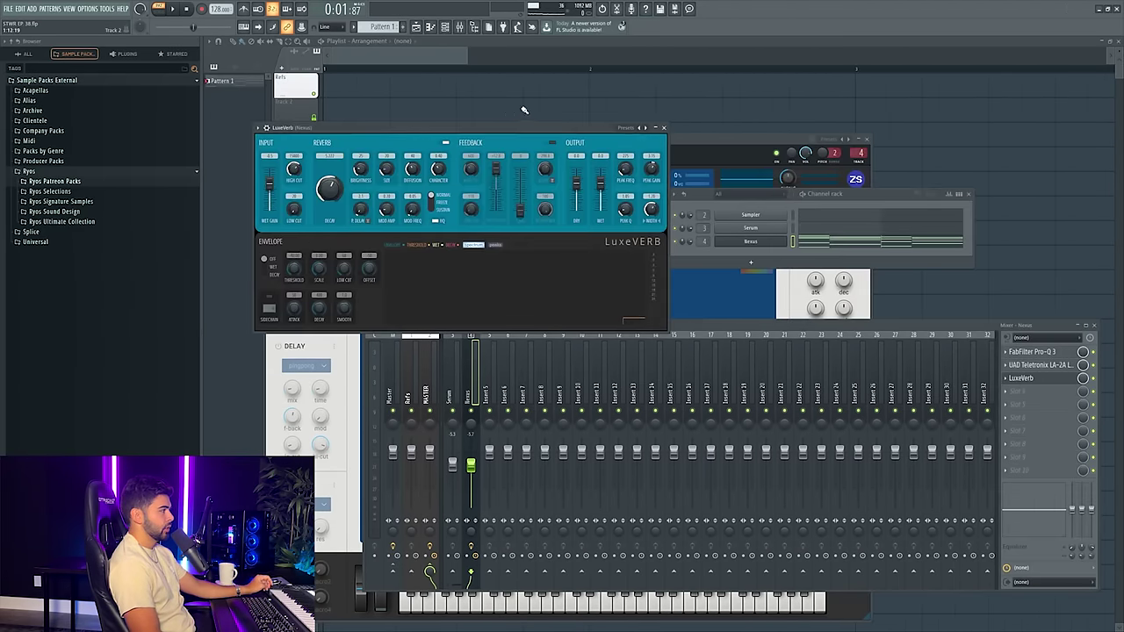
drag(576, 136, 722, 256)
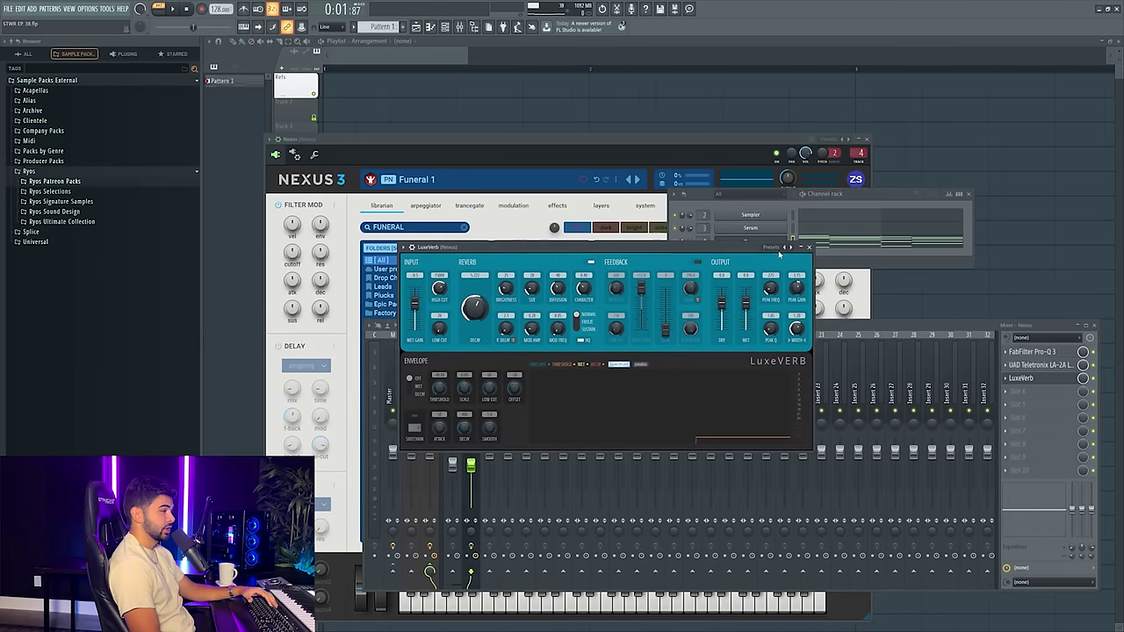
- Audition LuxeVerb's hall presets from Bright Hall during playback, keep Dark Vocal Hall, and close the reverb window
click(771, 248)
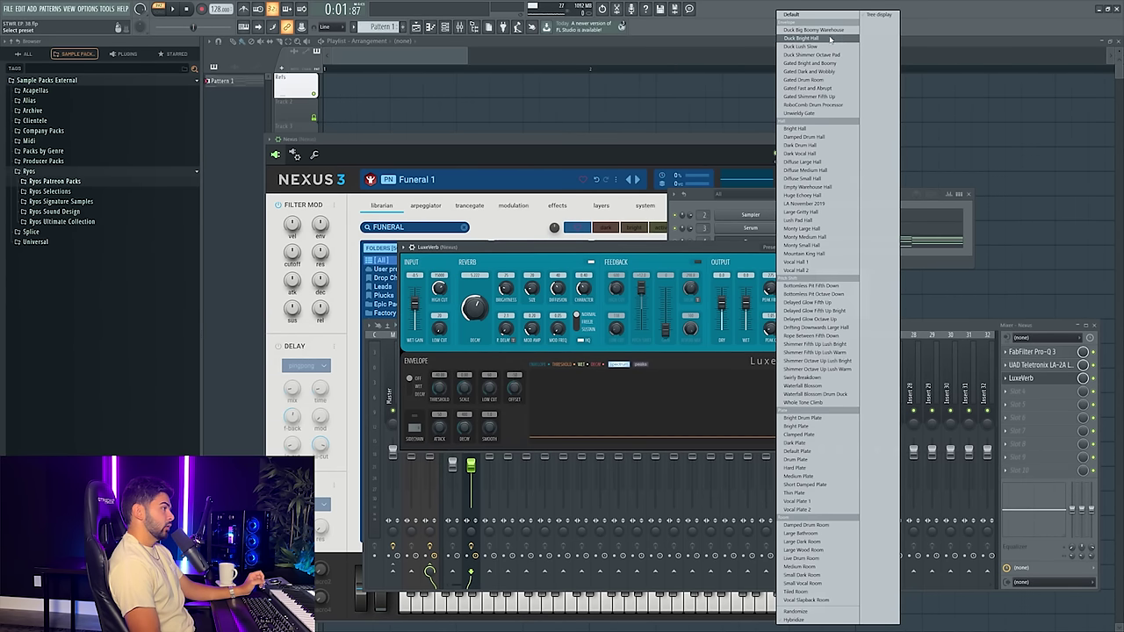
click(835, 131)
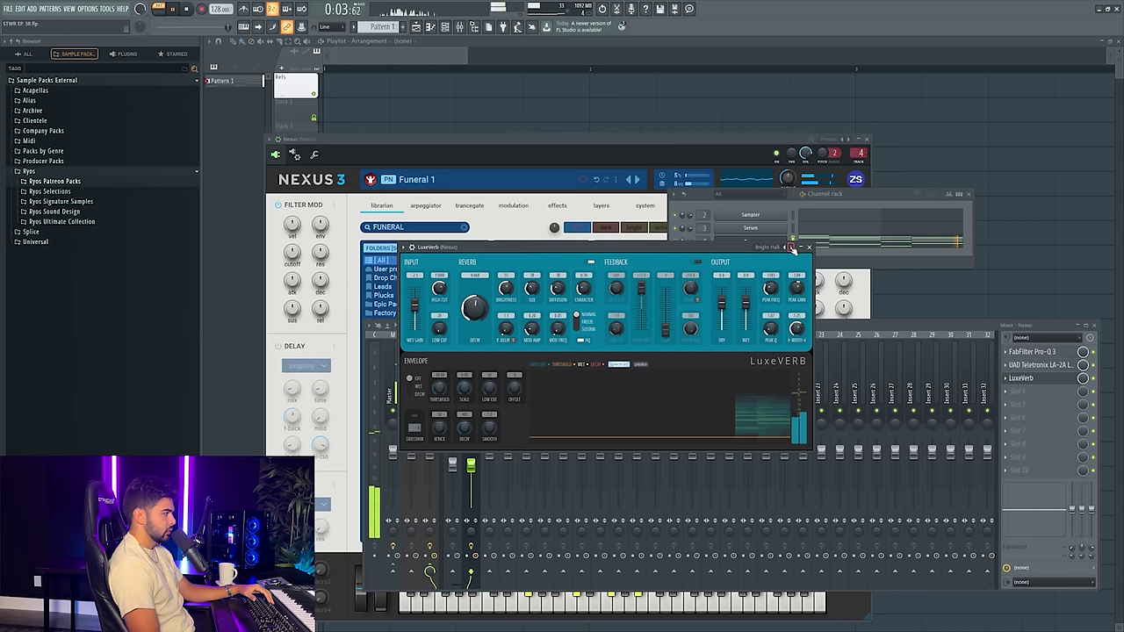
click(792, 247)
click(788, 249)
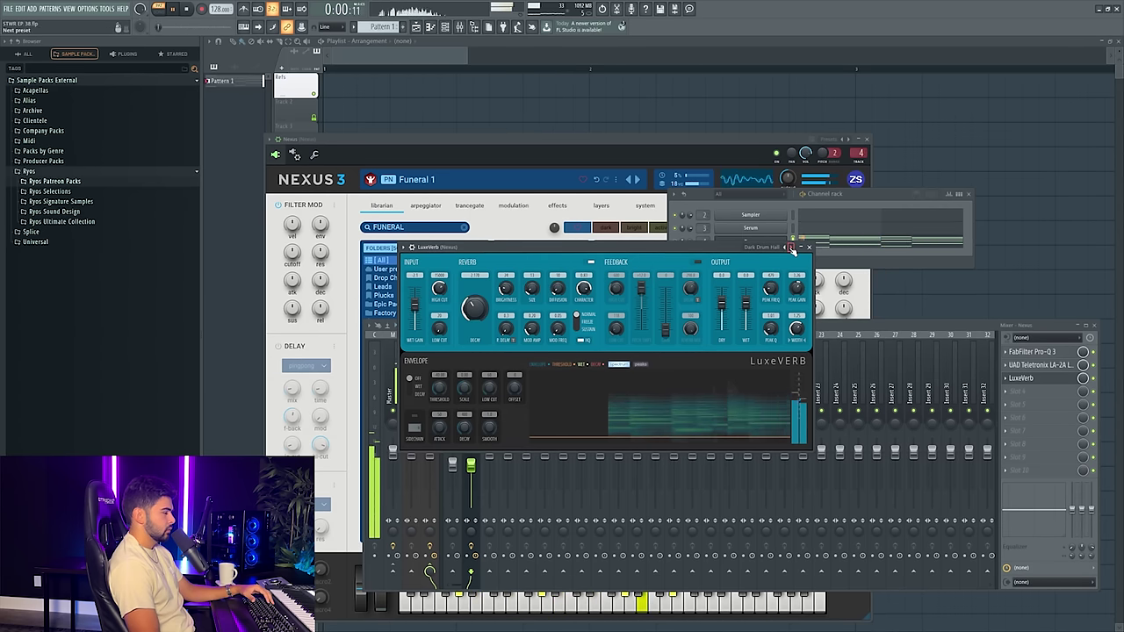
click(792, 248)
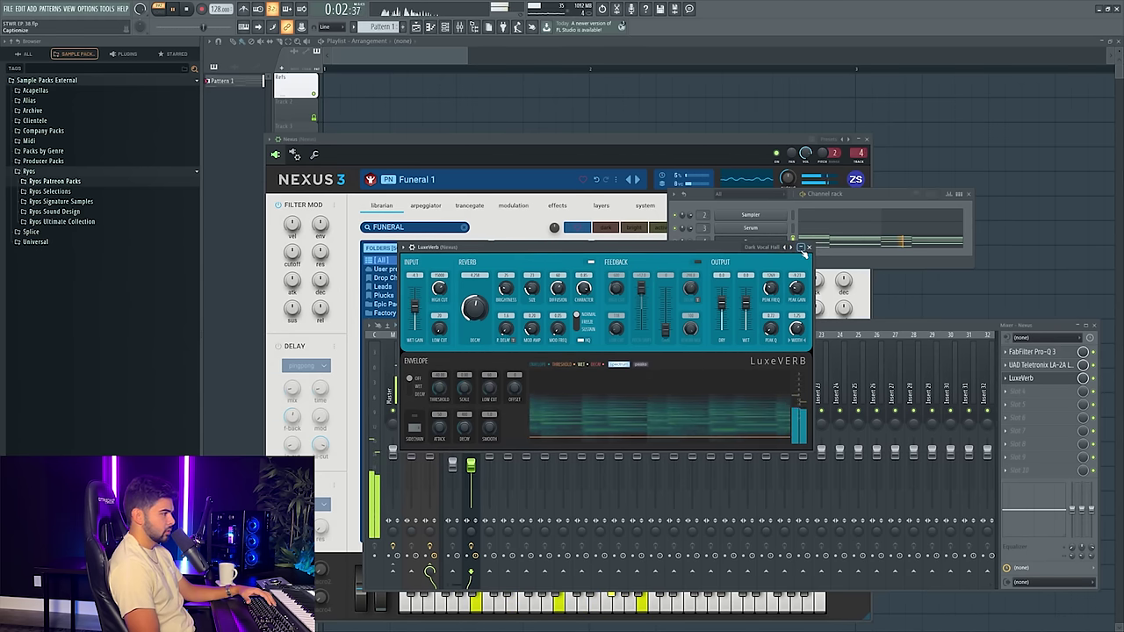
click(810, 248)
key(space)
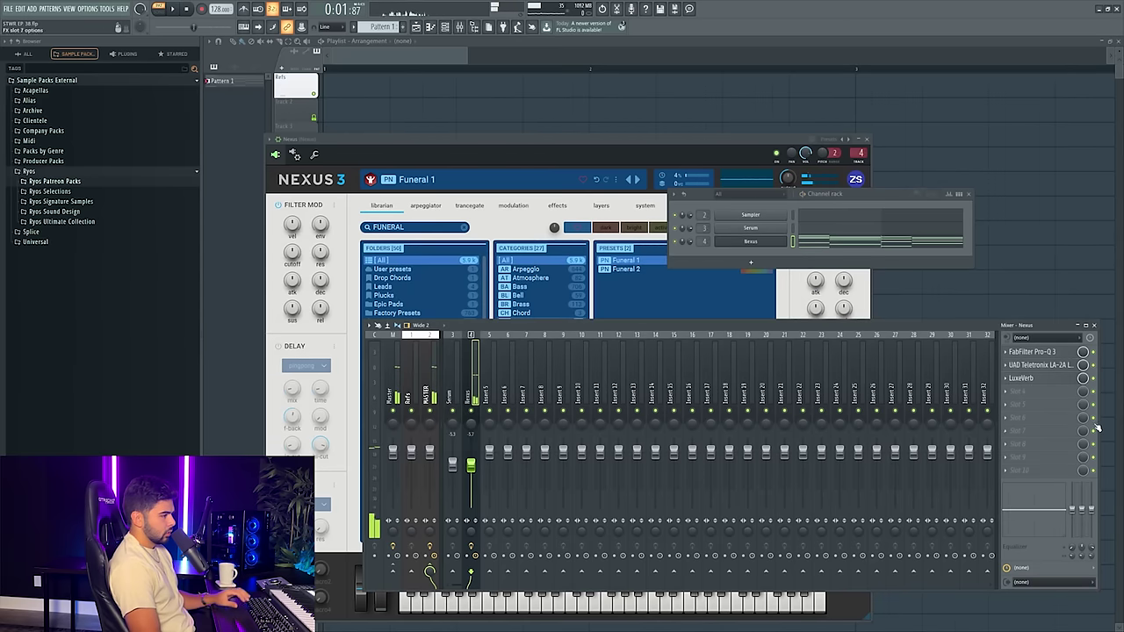
- Lower LuxeVerb's output wet level to -4.5 dB during playback and close its window
click(1044, 378)
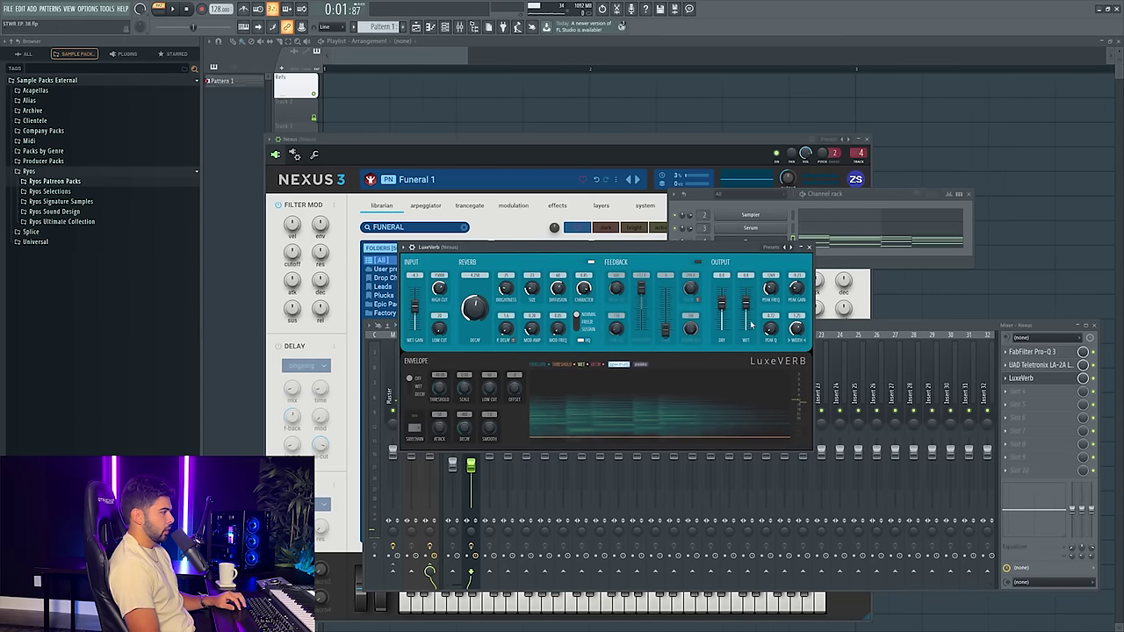
key(space)
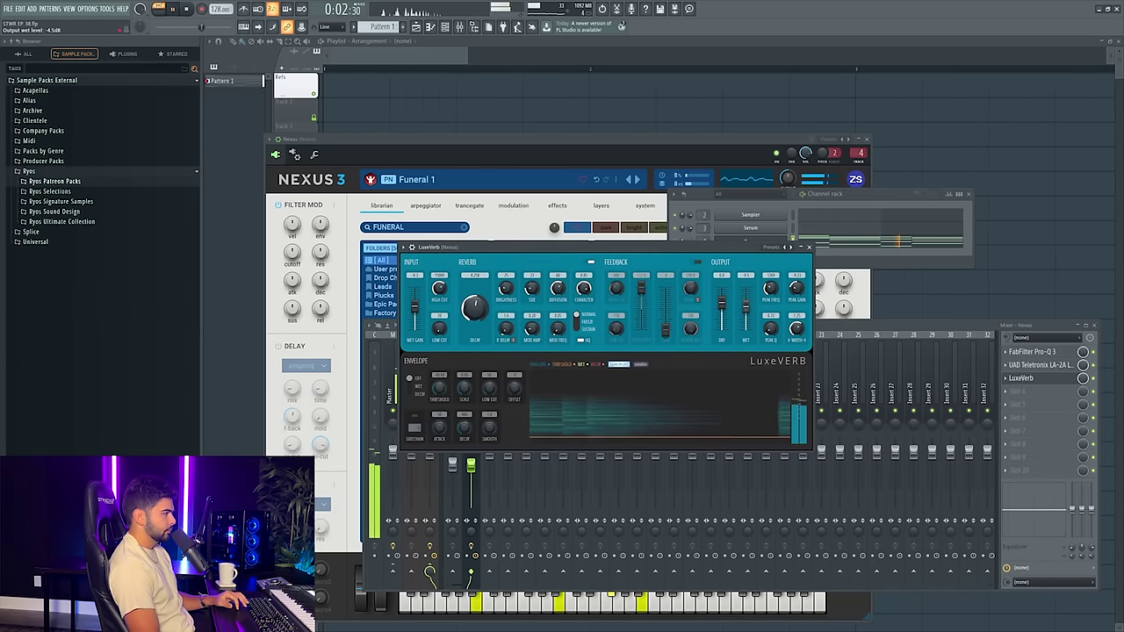
click(810, 248)
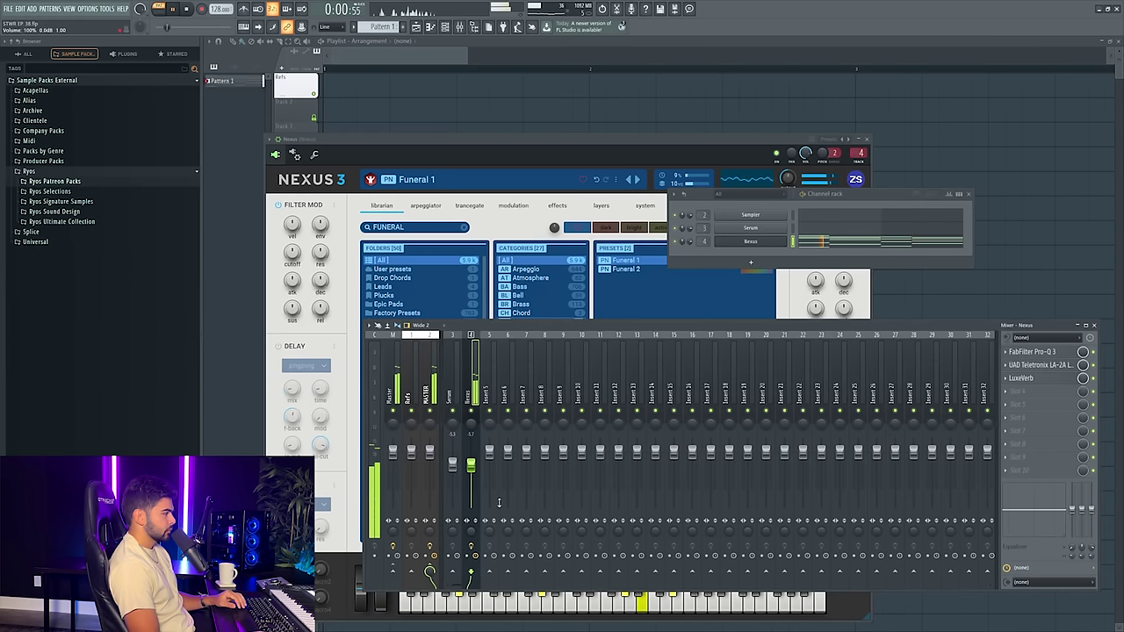
- Copy the Nexus chord notes into the Serum channel and open Serum's piano roll
right_click(745, 241)
click(911, 252)
right_click(772, 229)
click(904, 244)
click(830, 232)
- Delete the upper notes of all four chords in Serum's piano roll, keeping only the lowest note of each
right_click(252, 168)
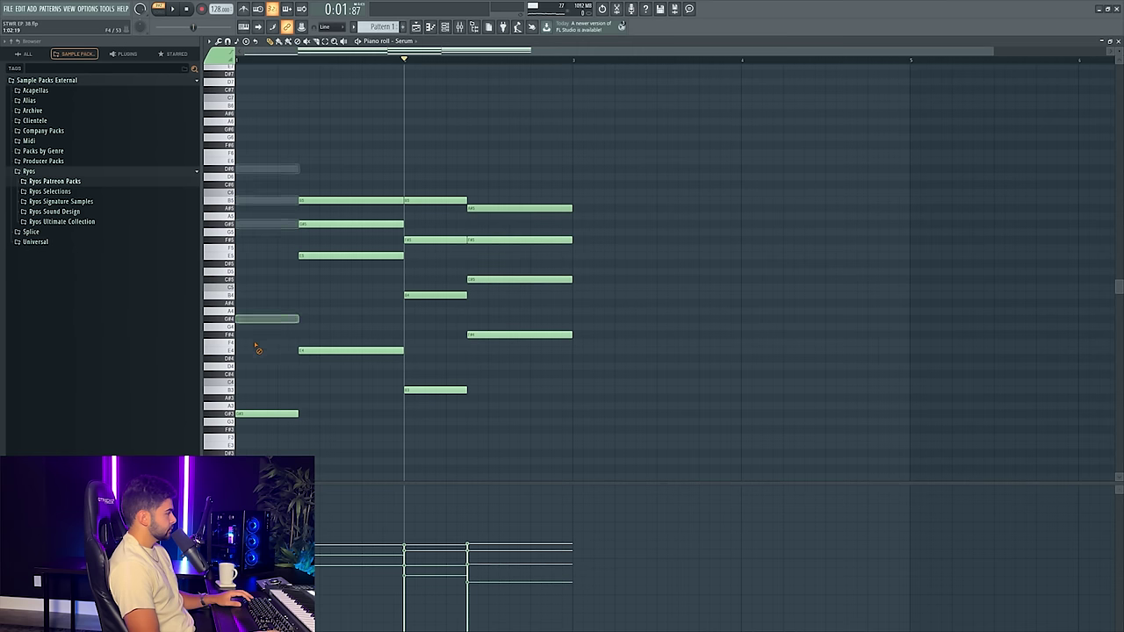
right_click(324, 255)
key(space)
right_click(429, 200)
right_click(509, 208)
- Transpose the Serum bass notes down an octave and play them together with the Nexus chords
key(space)
scroll(514, 179, up, 3)
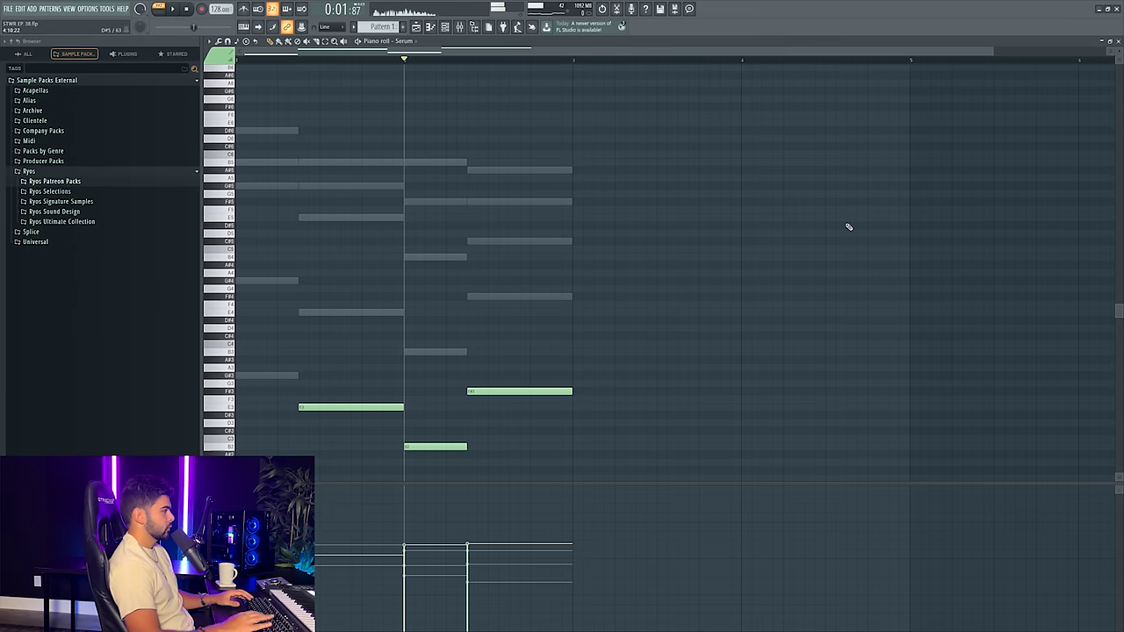
key(space)
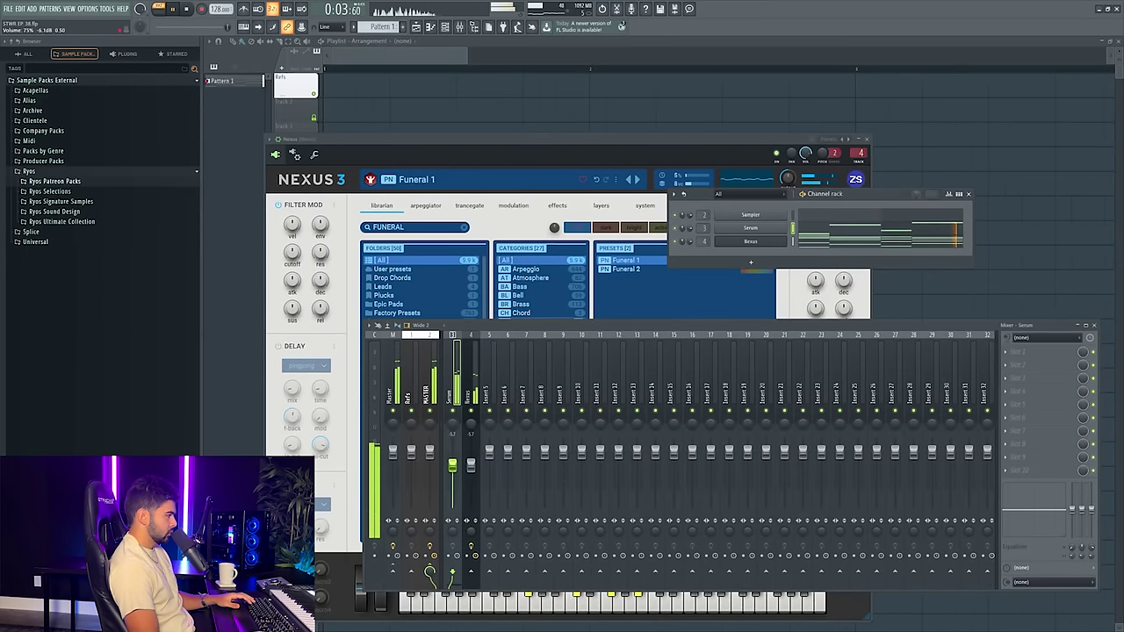
- Lower the Serum mixer track to about -6.9 dB and audition the Reese Melodic, Reese Rival Dealer and Reese Rusty presets in Serum
drag(452, 465, 456, 472)
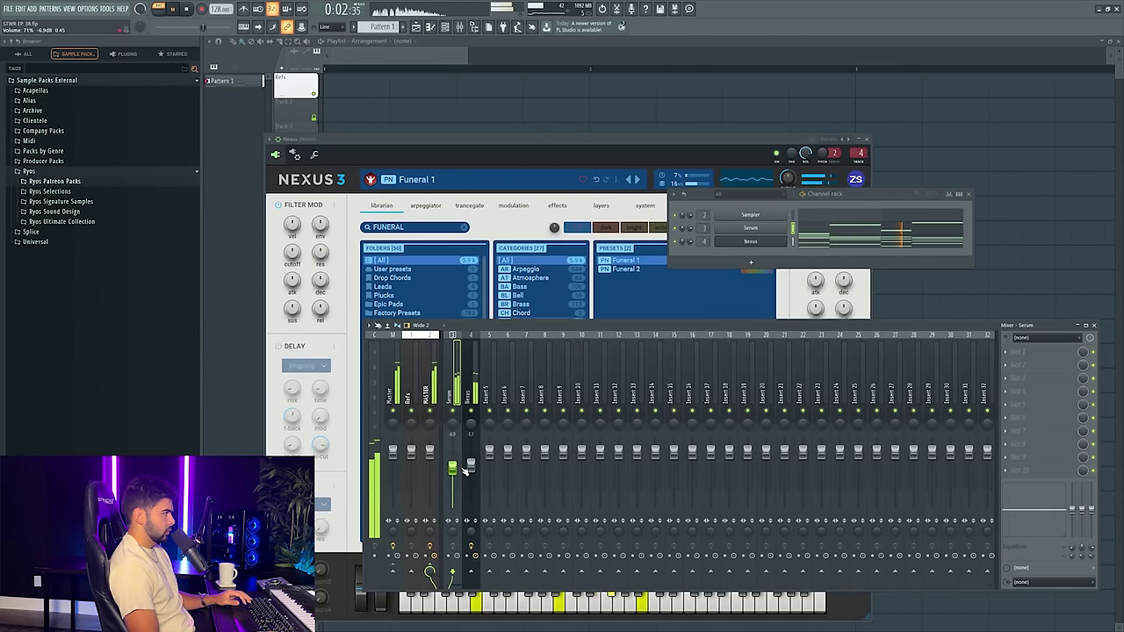
click(757, 228)
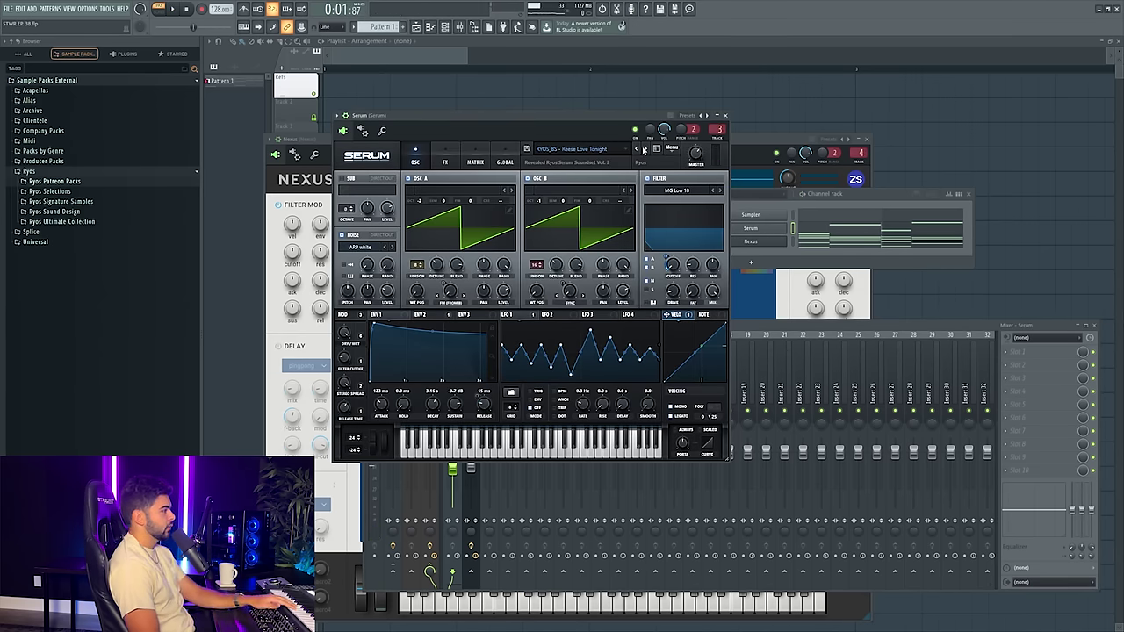
click(644, 150)
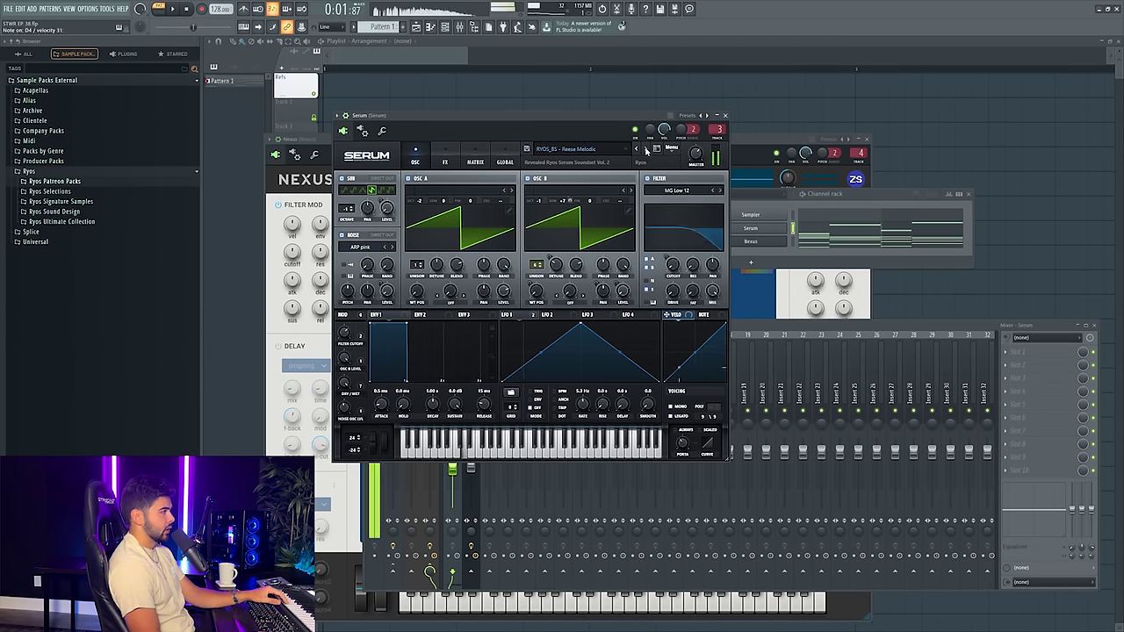
click(644, 150)
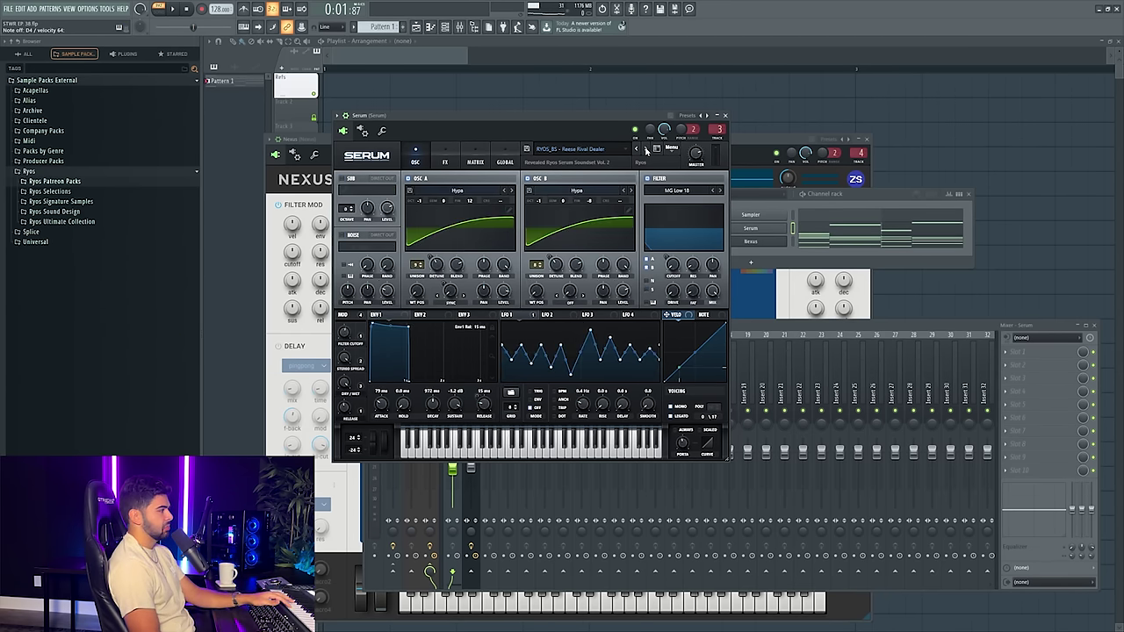
click(636, 150)
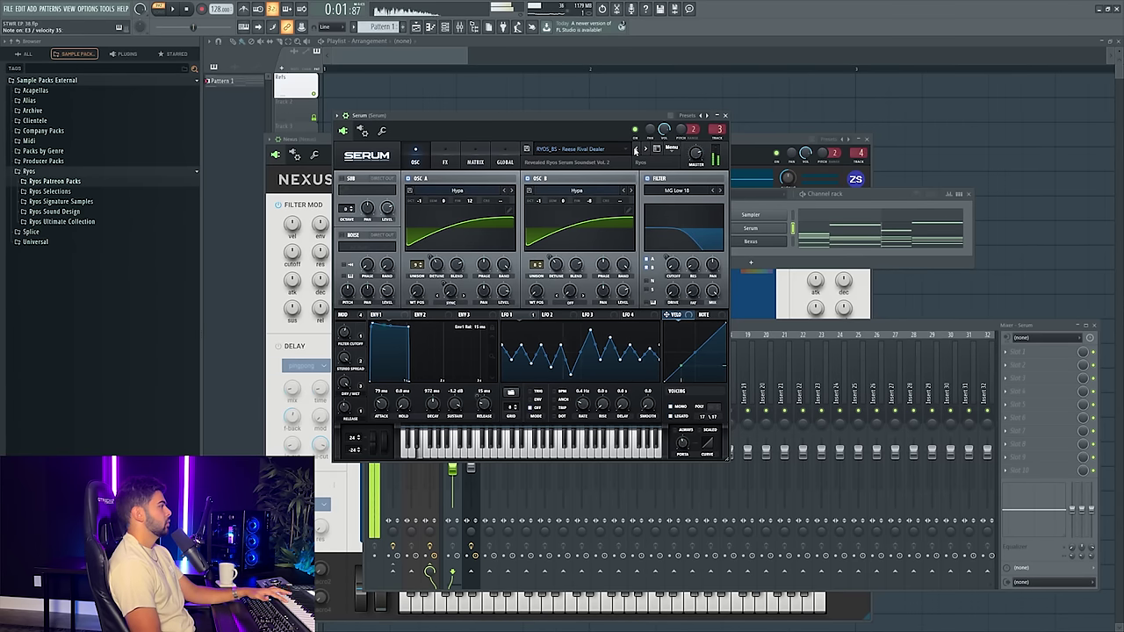
click(645, 149)
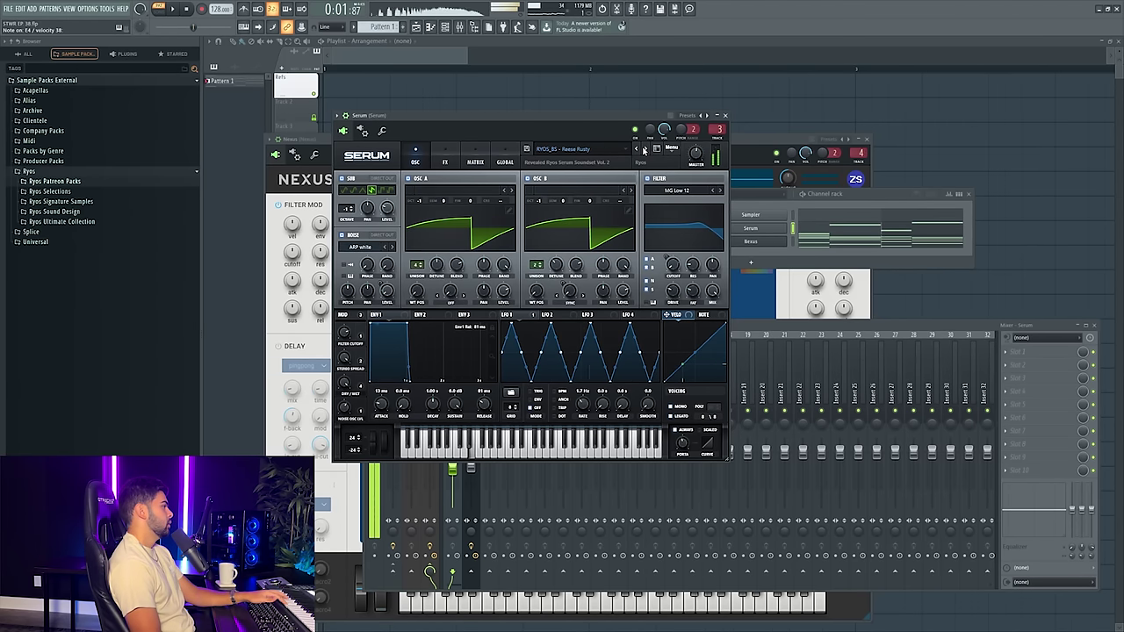
- Load the RYOS_BS - Reese Bravo preset from Revealed Ryos Serum Soundset Vol. 2, auditioning Reese Atmospheric on the way
click(619, 152)
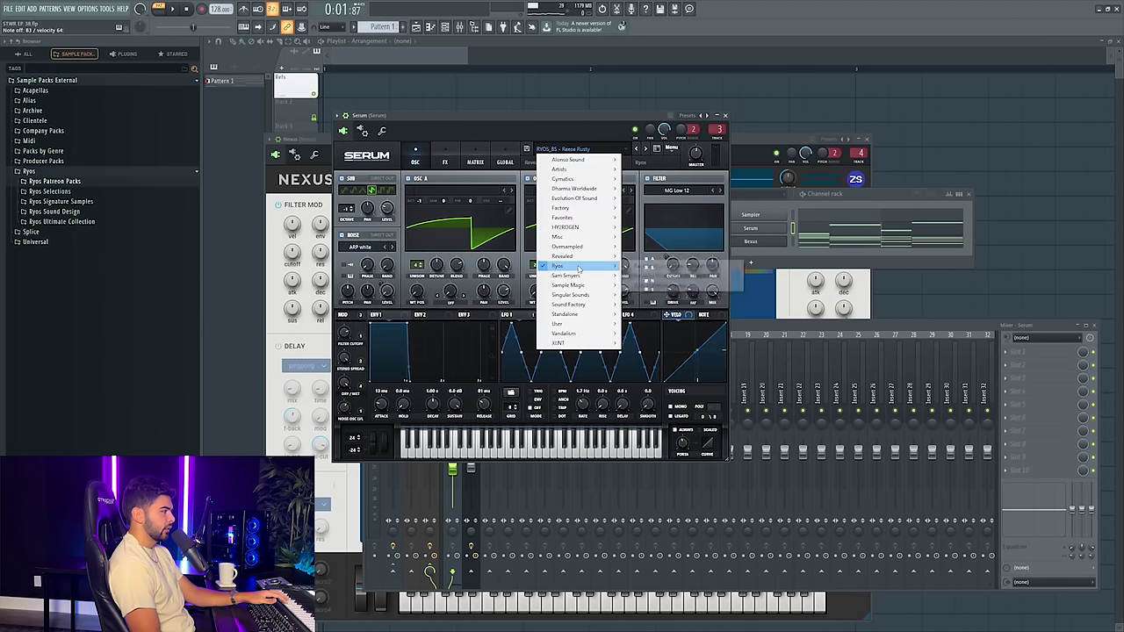
mouse_move(557, 265)
mouse_move(676, 274)
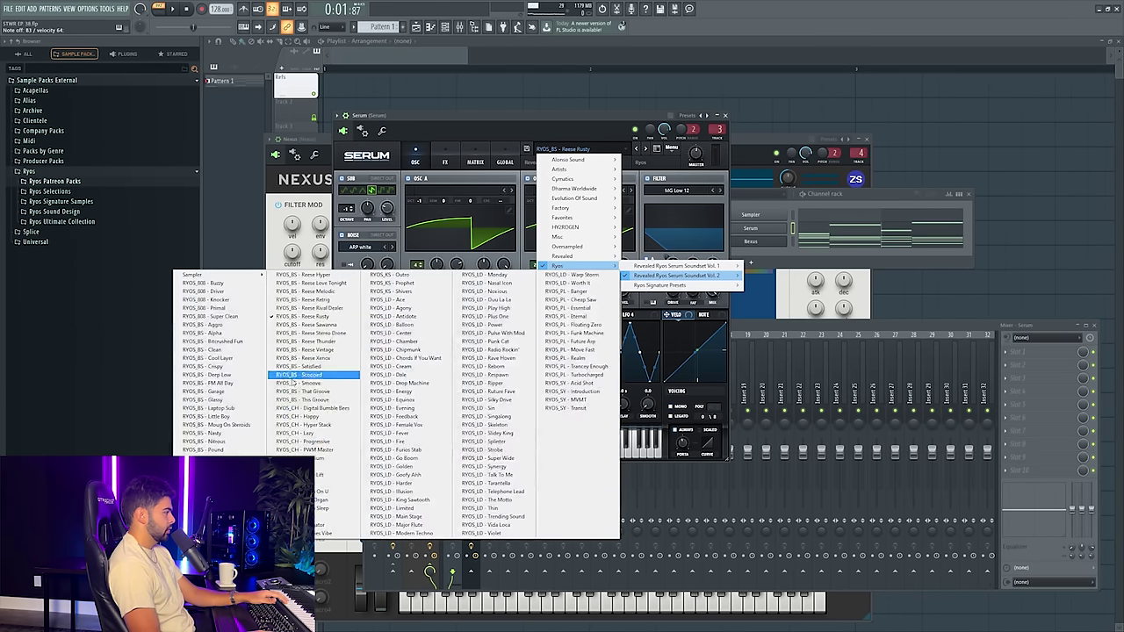
click(215, 483)
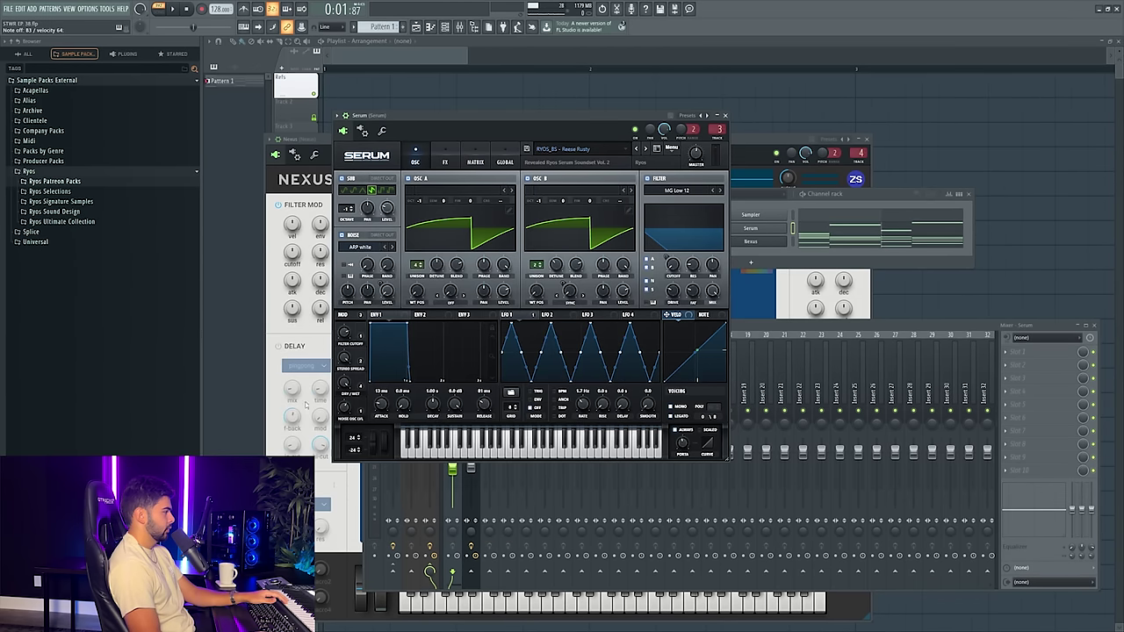
click(645, 148)
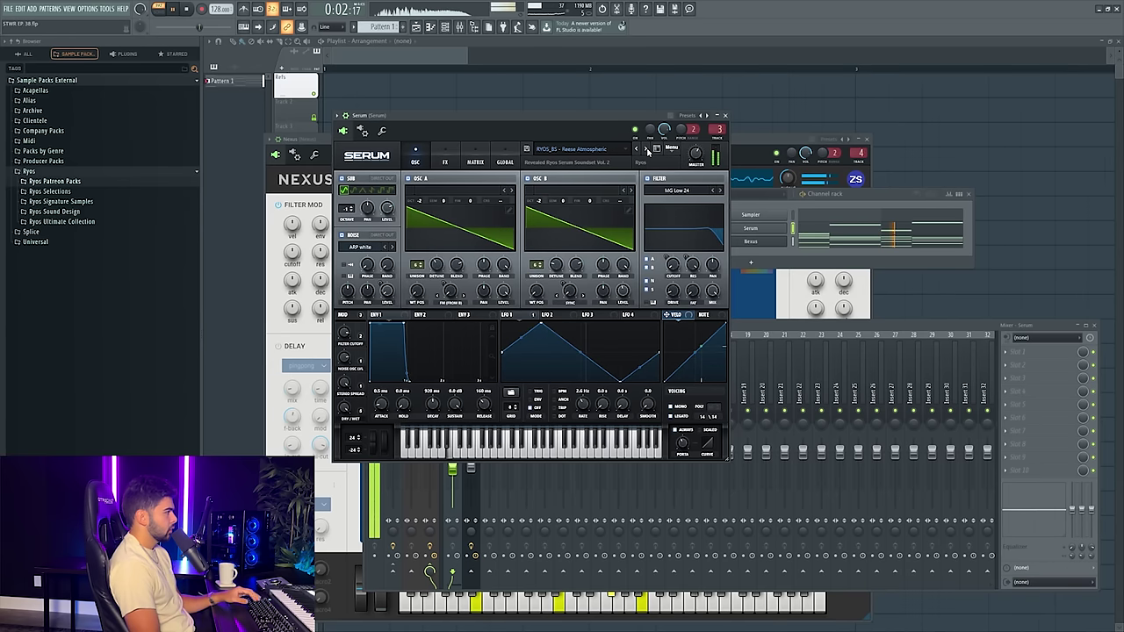
click(647, 149)
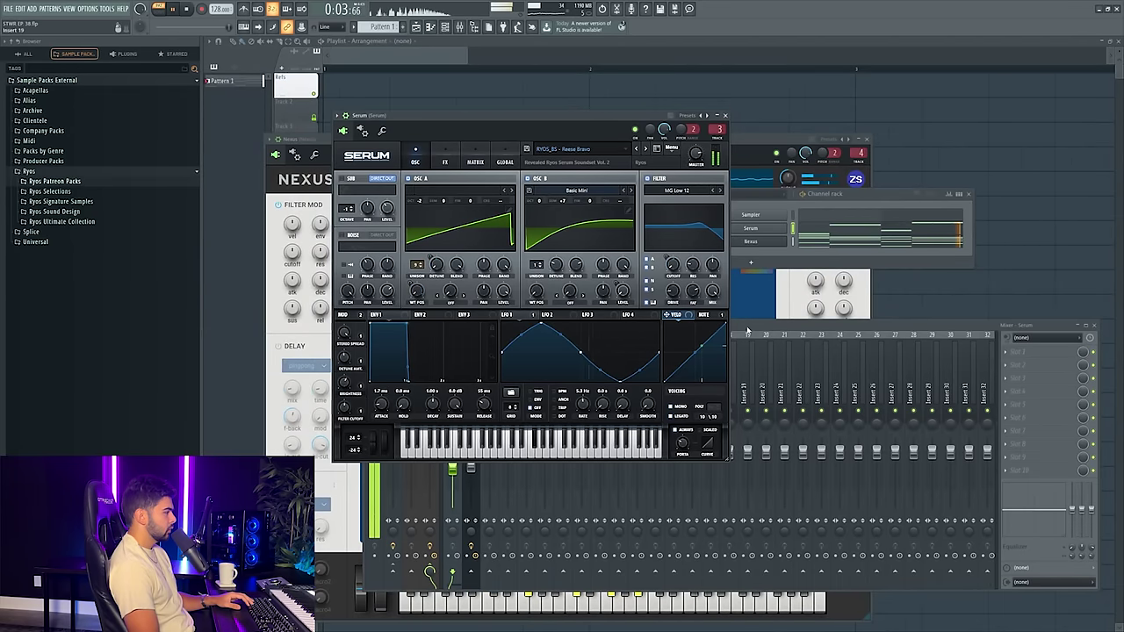
- Lower the Serum mixer track to -10.3 dB and set Serum's Filter Cutoff macro to 21% during playback
click(748, 330)
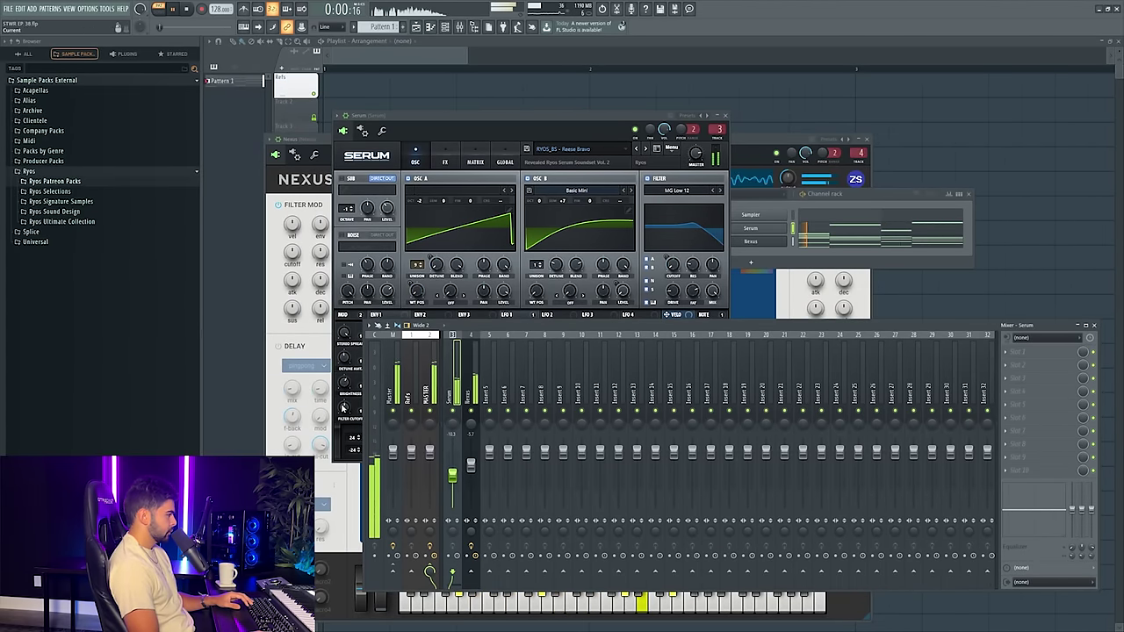
click(343, 408)
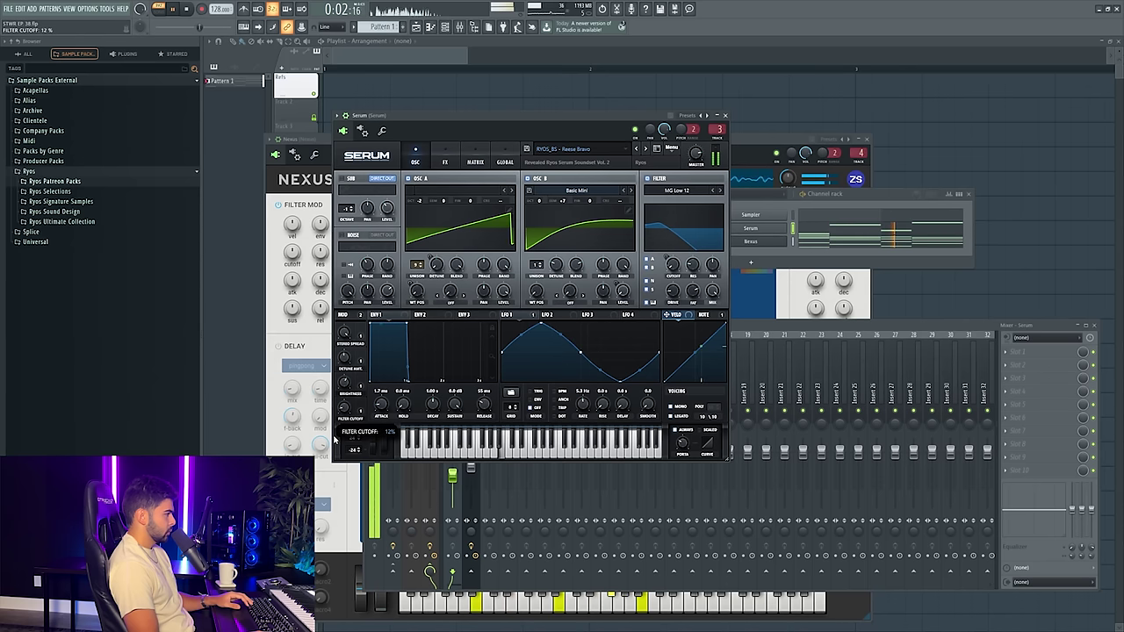
drag(345, 411, 352, 412)
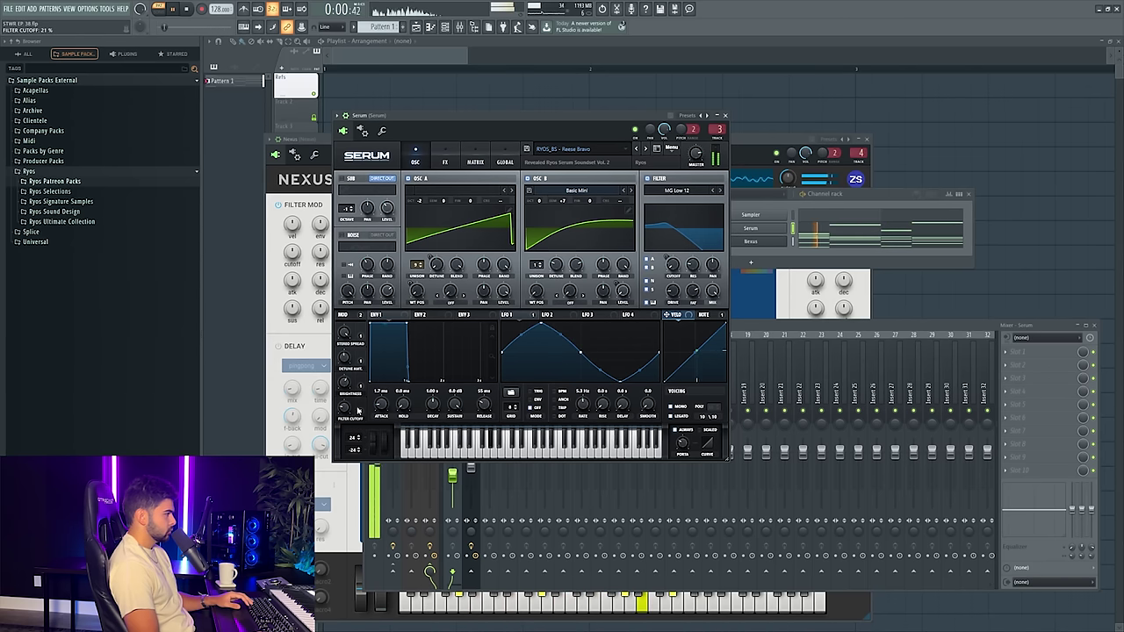
- Check the Serum bass notes in the piano roll and lower the Serum mixer track to -14.2 dB
click(837, 231)
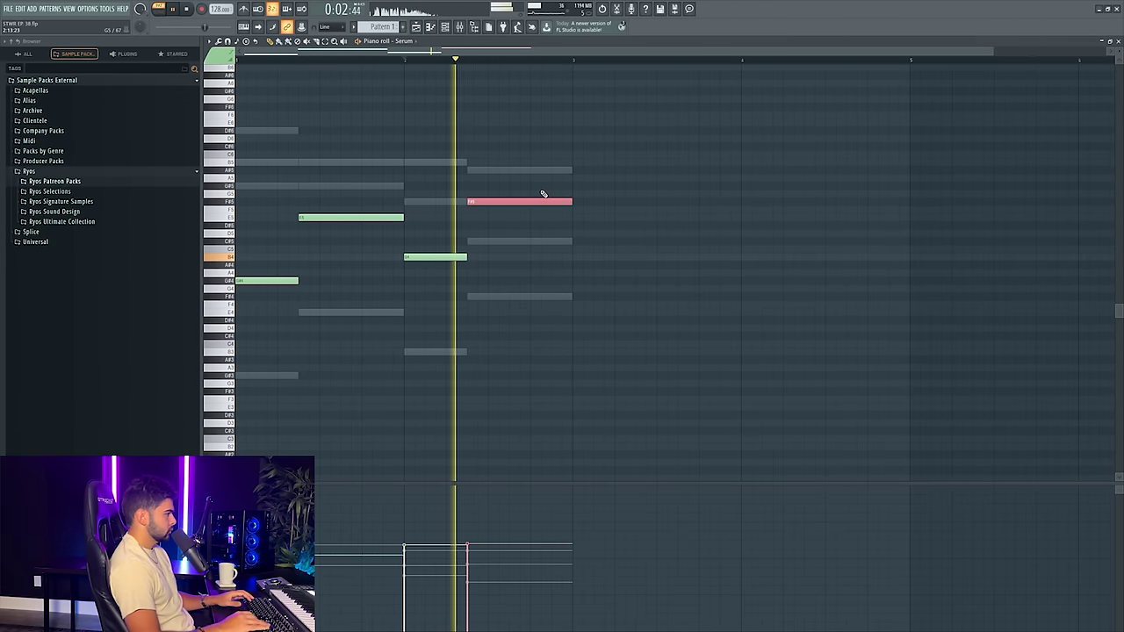
key(ctrl+Up)
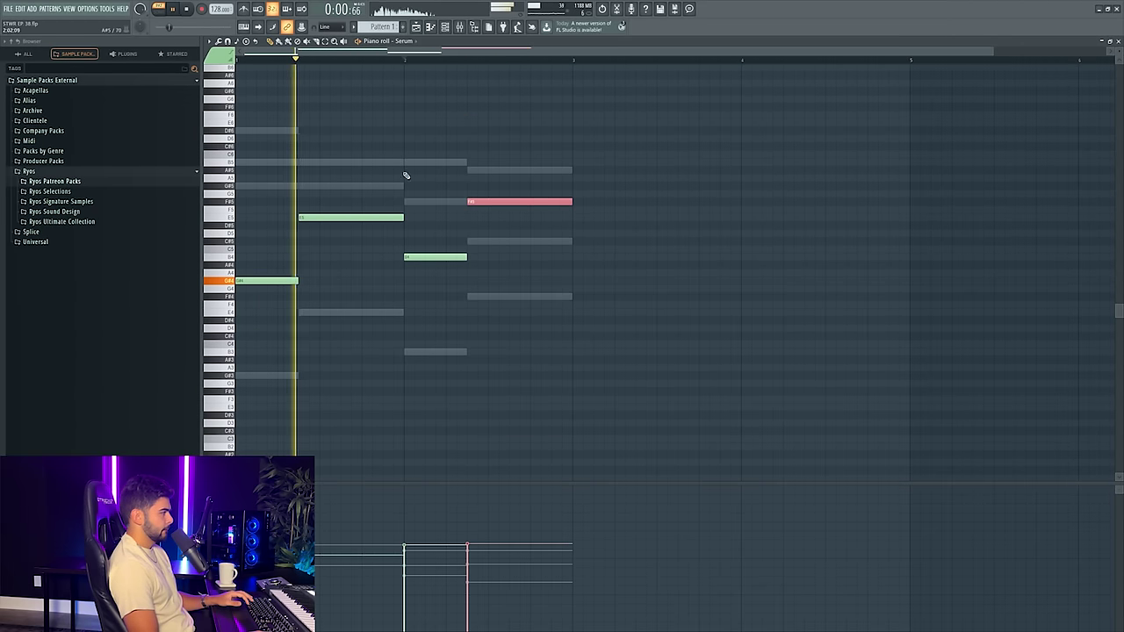
key(F7)
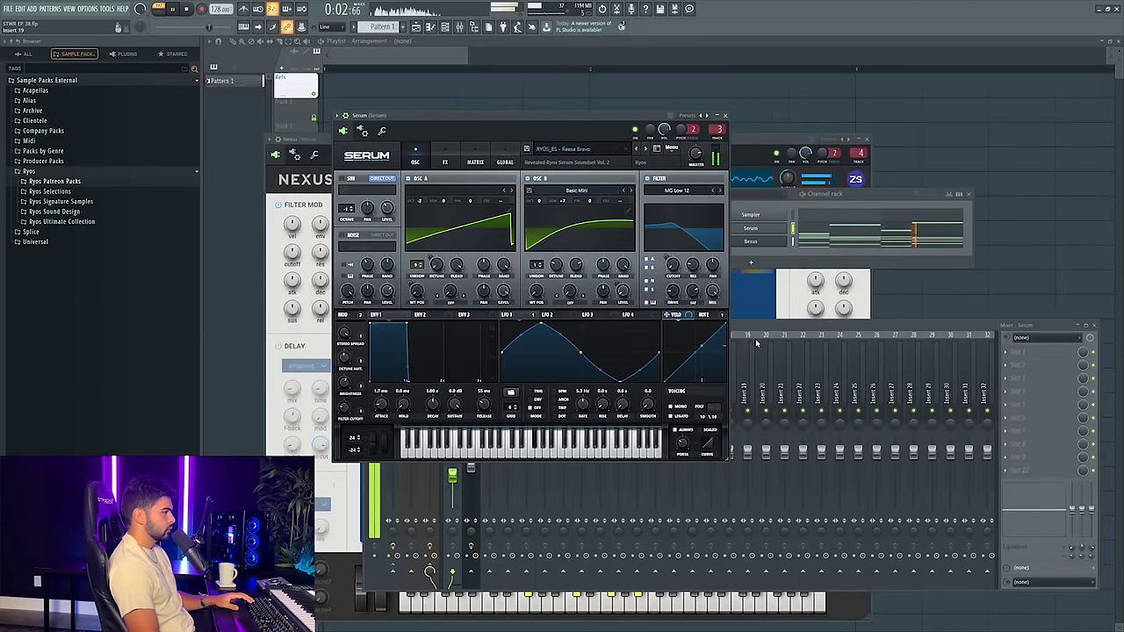
click(427, 472)
drag(453, 477, 453, 487)
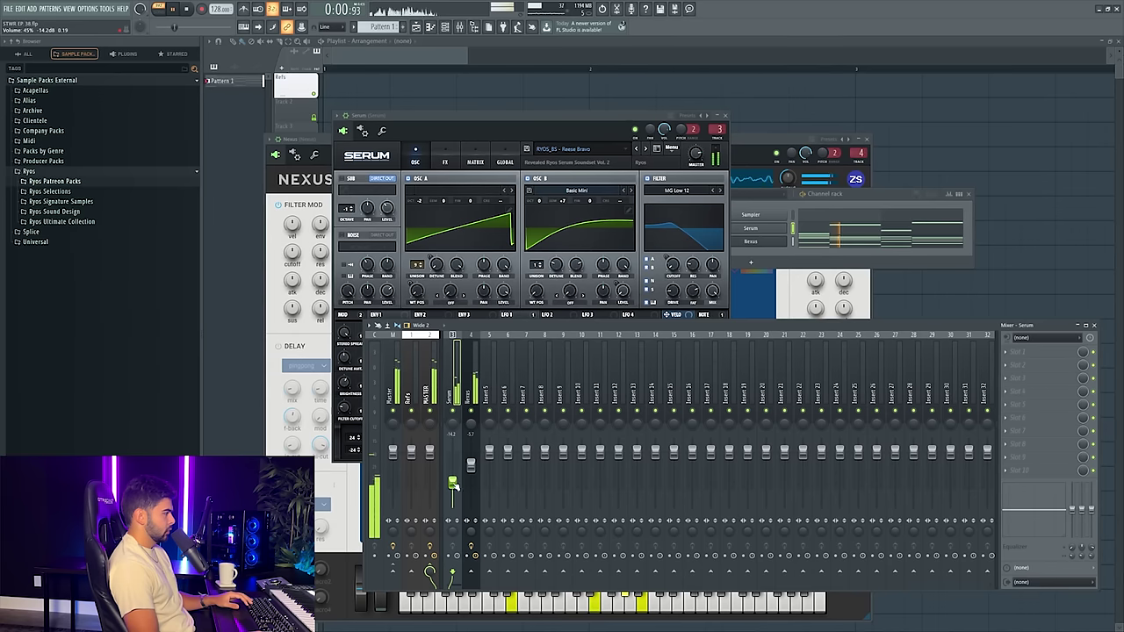
- Load FabFilter Pro-Q 3 on the Serum mixer track and add an EQ band shaped as a Low Cut
click(1066, 349)
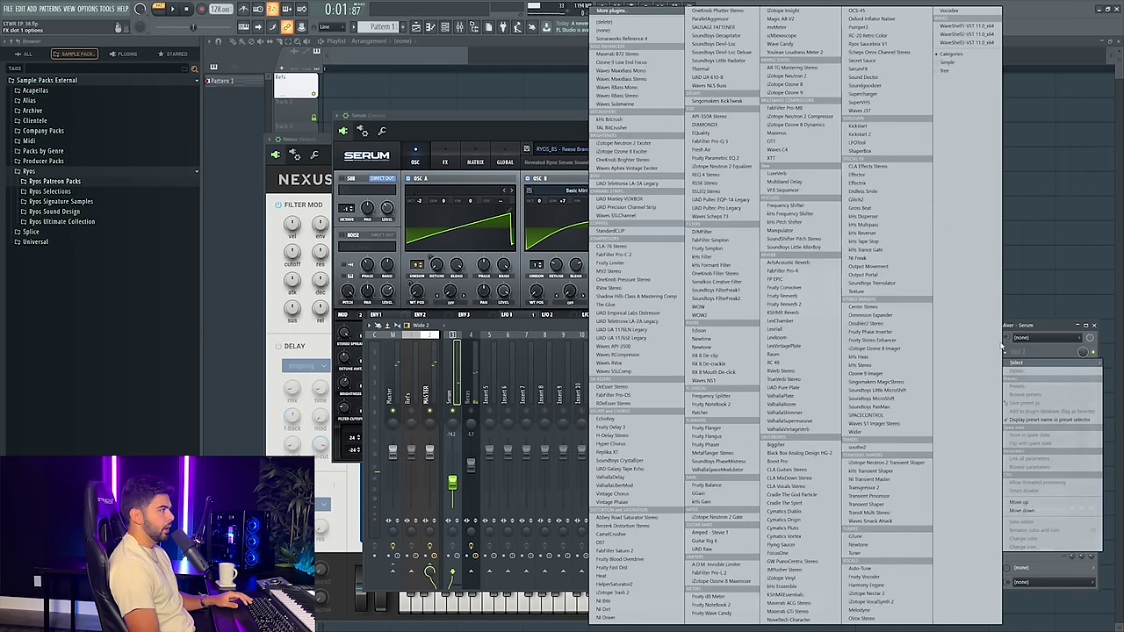
click(722, 143)
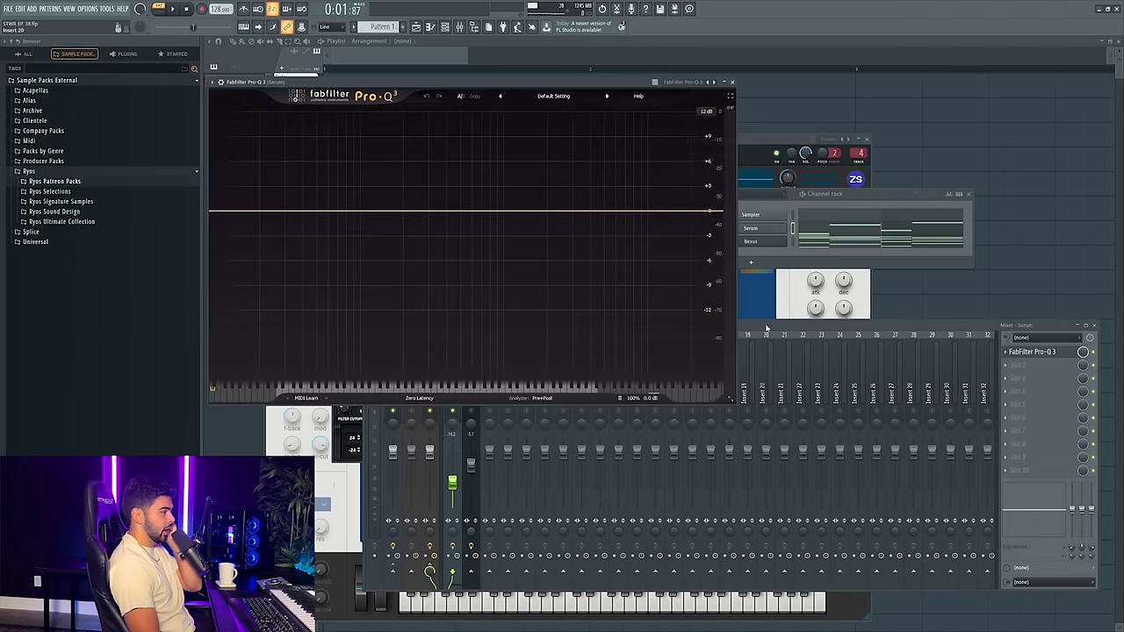
click(766, 329)
drag(353, 206, 349, 234)
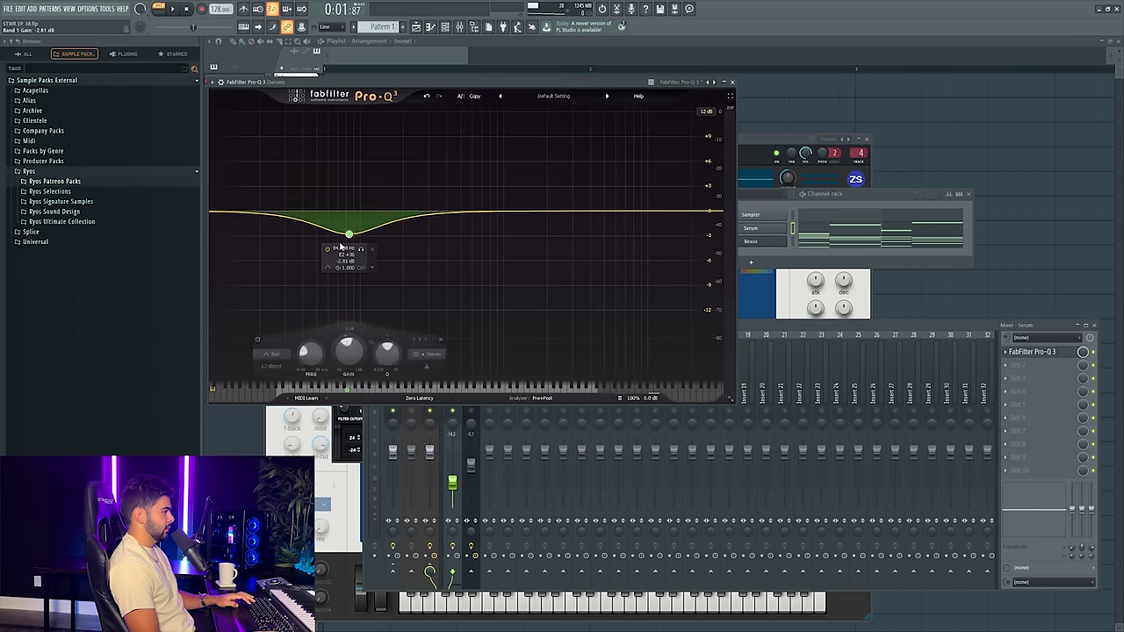
click(275, 355)
click(274, 288)
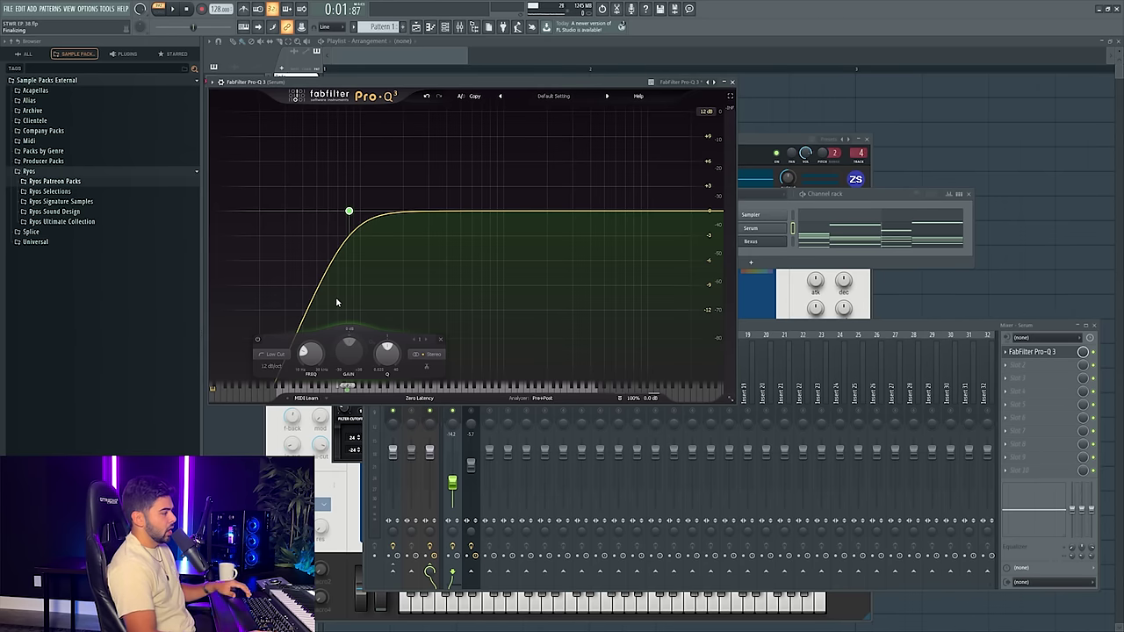
- Set the Serum low cut's slope to 24 dB/oct and its frequency to about 103 Hz during playback
click(273, 366)
click(282, 405)
key(space)
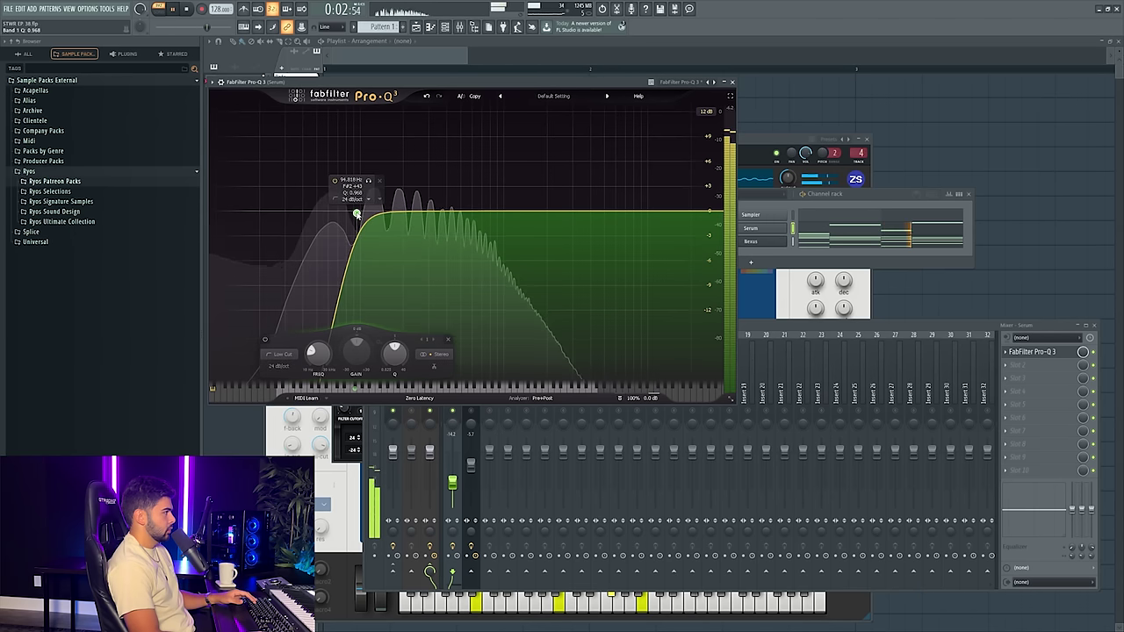
drag(356, 217, 361, 217)
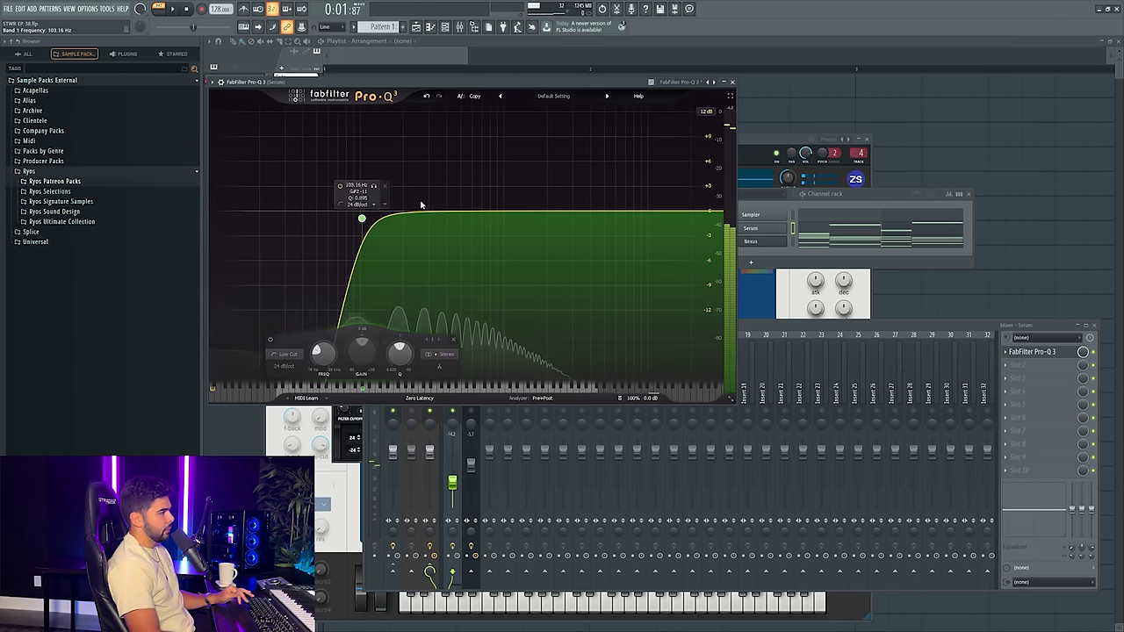
- Close the EQ window and rebalance the mixer faders to -13.6 dB for Serum and -4.5 dB for Nexus
click(731, 81)
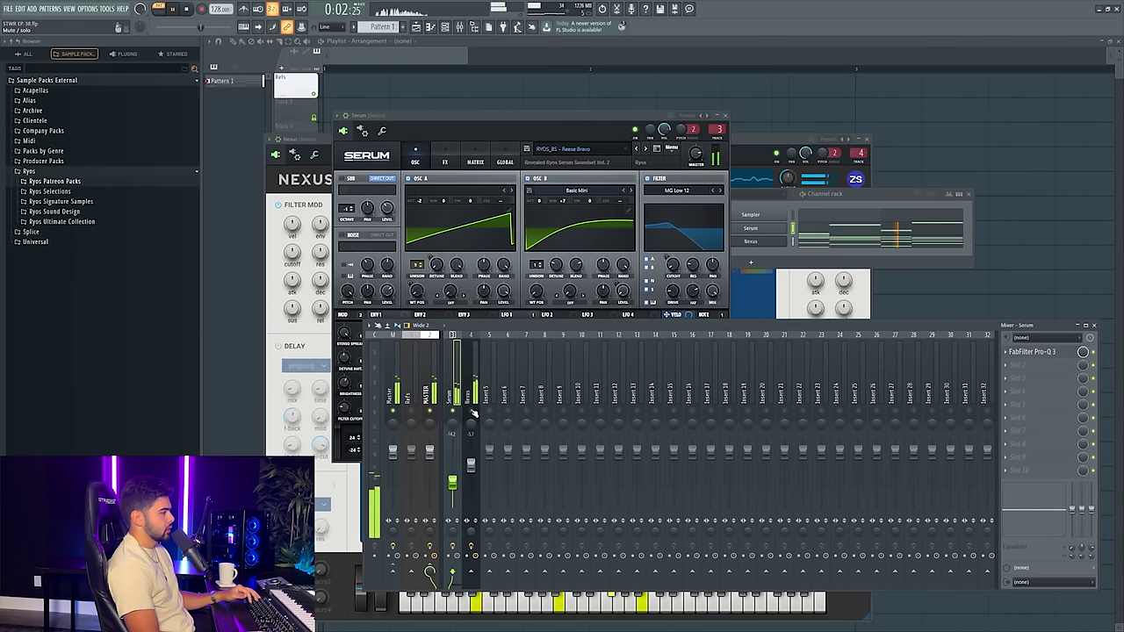
click(453, 482)
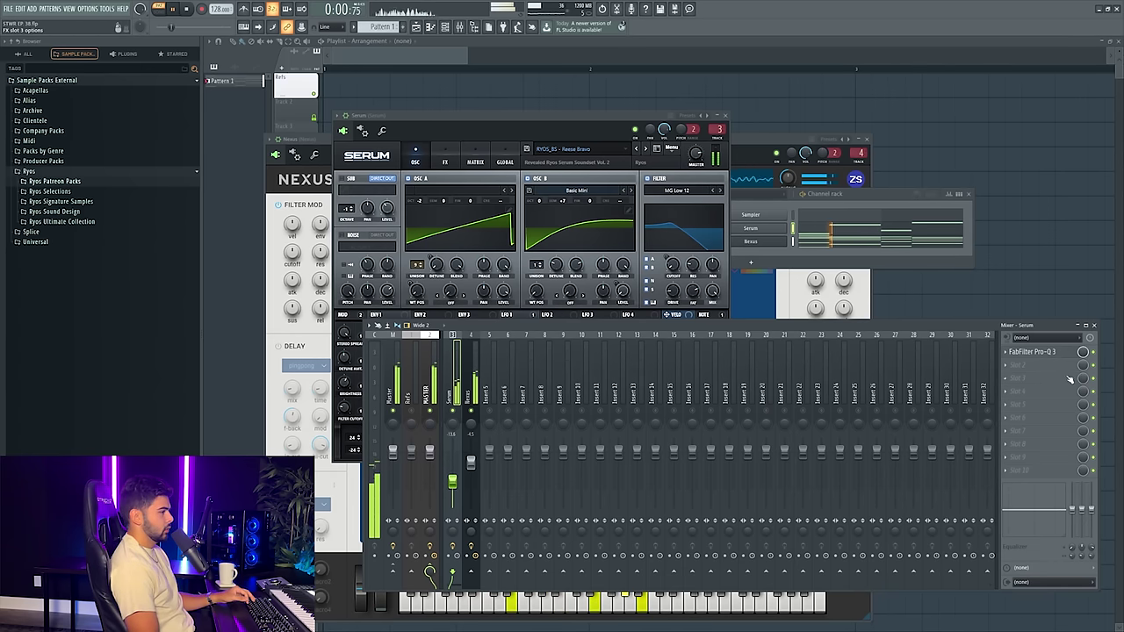
- Add a low-mid bell cut of about 7 dB in Serum's Pro-Q 3 and lower the low cut to about 77 Hz
click(1031, 351)
drag(494, 210, 449, 282)
double_click(352, 222)
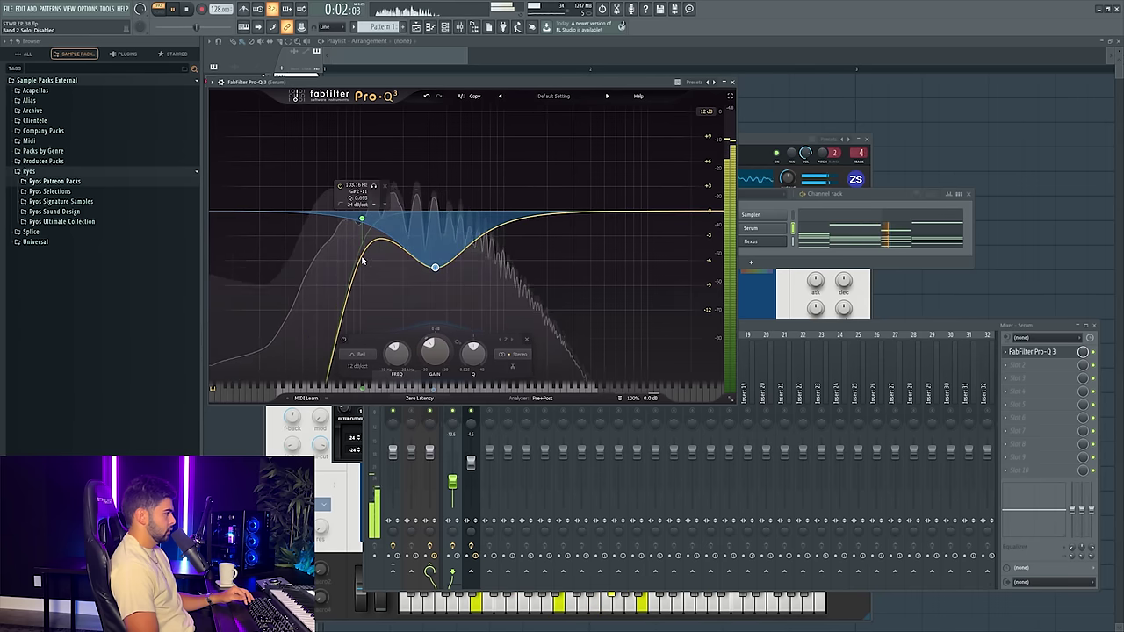
drag(349, 223, 344, 223)
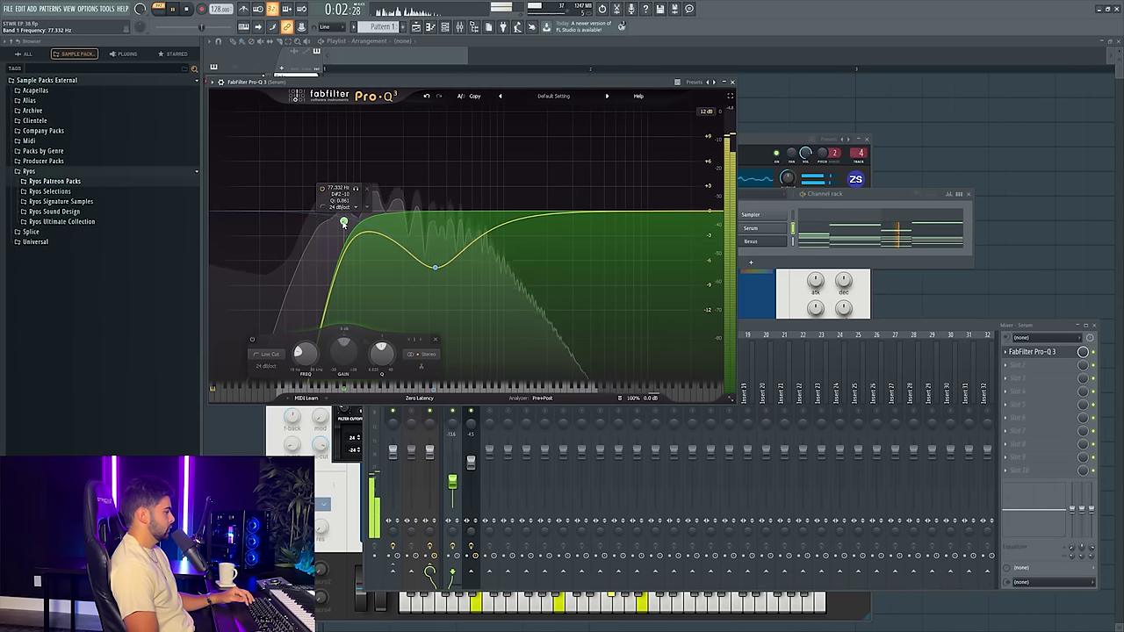
key(space)
click(733, 82)
- Select the Nexus mixer track and close the Serum and Nexus plugin windows
click(468, 405)
click(726, 116)
click(866, 139)
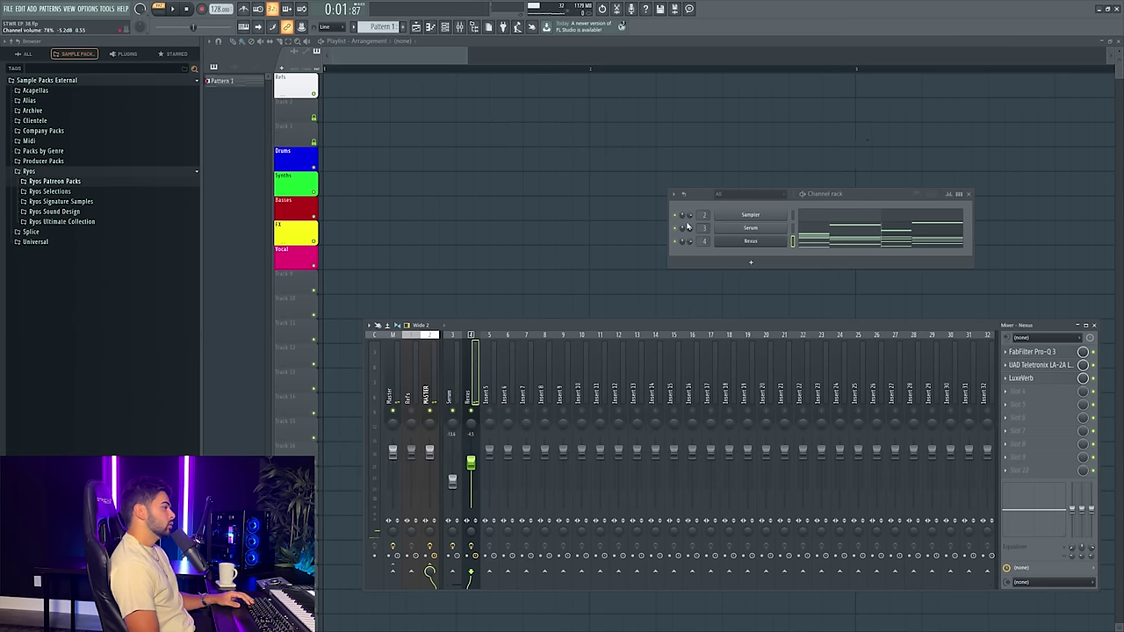
- Place one Pattern 1 clip on the playlist's Synths track, starting at bar 5
click(489, 201)
right_click(490, 202)
scroll(598, 70, down, 4)
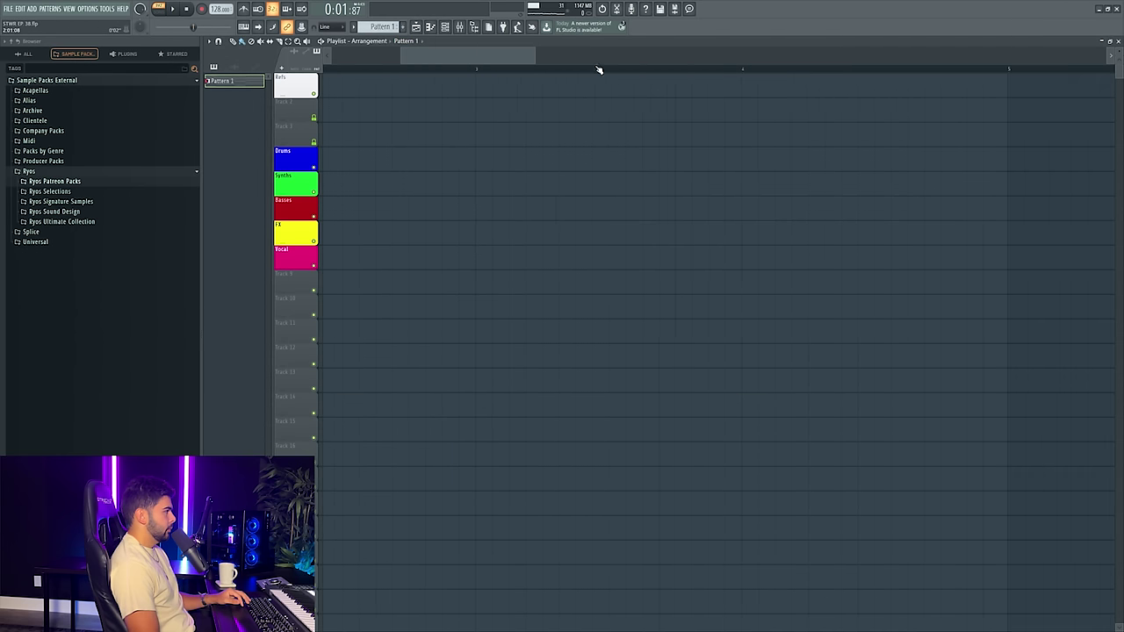
scroll(372, 170, down, 1)
click(371, 172)
drag(401, 172, 627, 144)
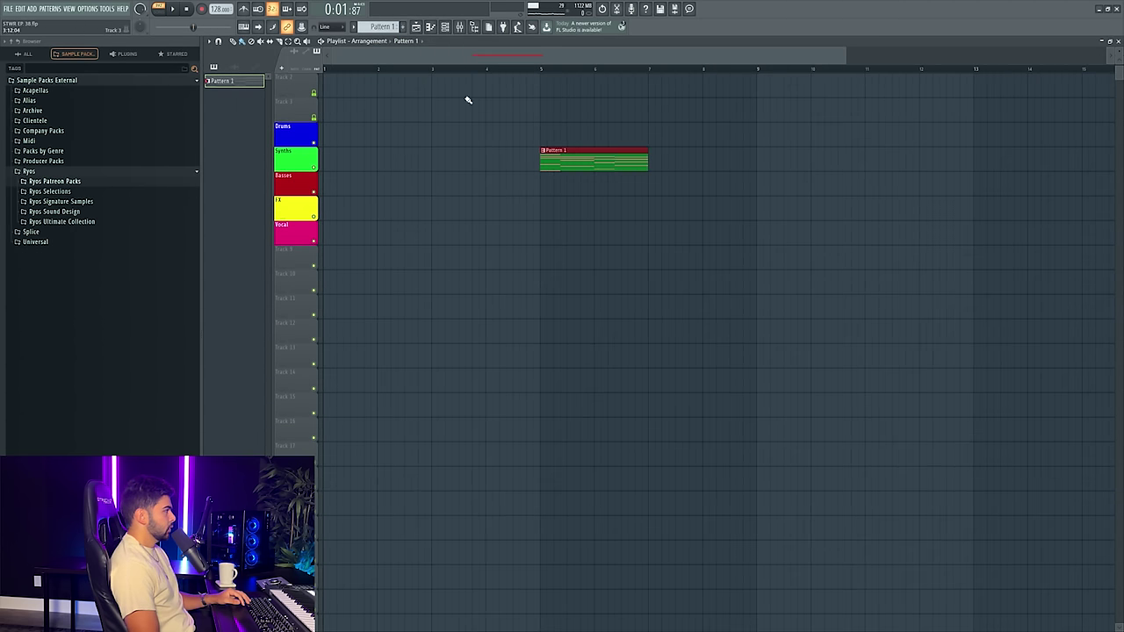
- Cut the Serum notes from Pattern 1 into a new Pattern 2 and place it on the Basses track at bar 5
click(447, 29)
right_click(750, 228)
click(881, 227)
scroll(396, 29, up, 1)
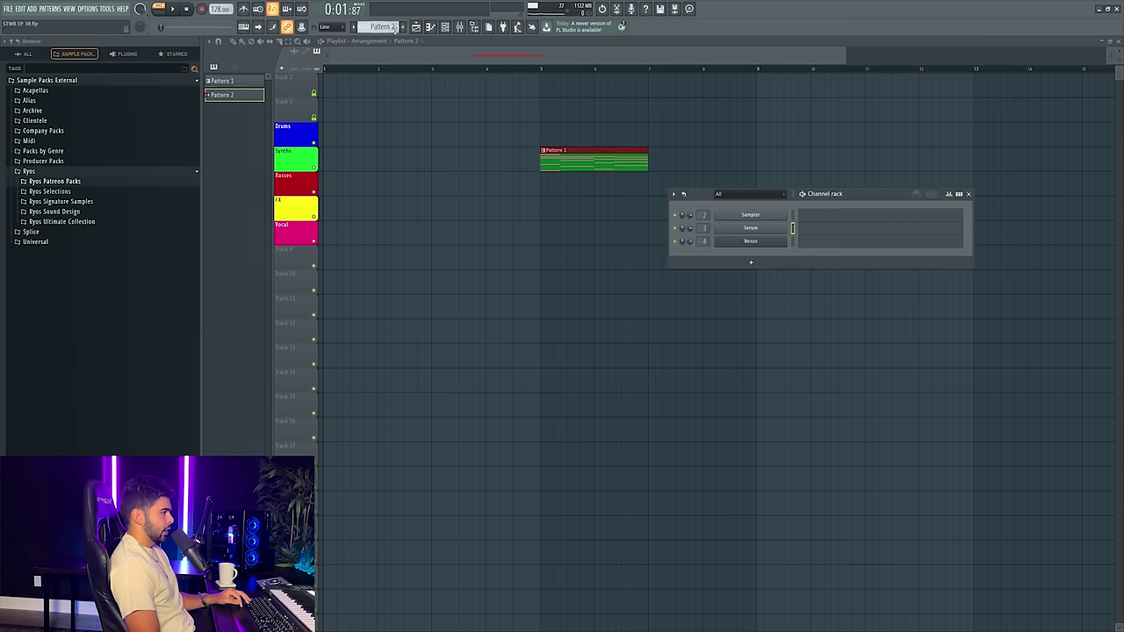
right_click(761, 232)
click(912, 251)
click(553, 207)
drag(566, 200, 571, 175)
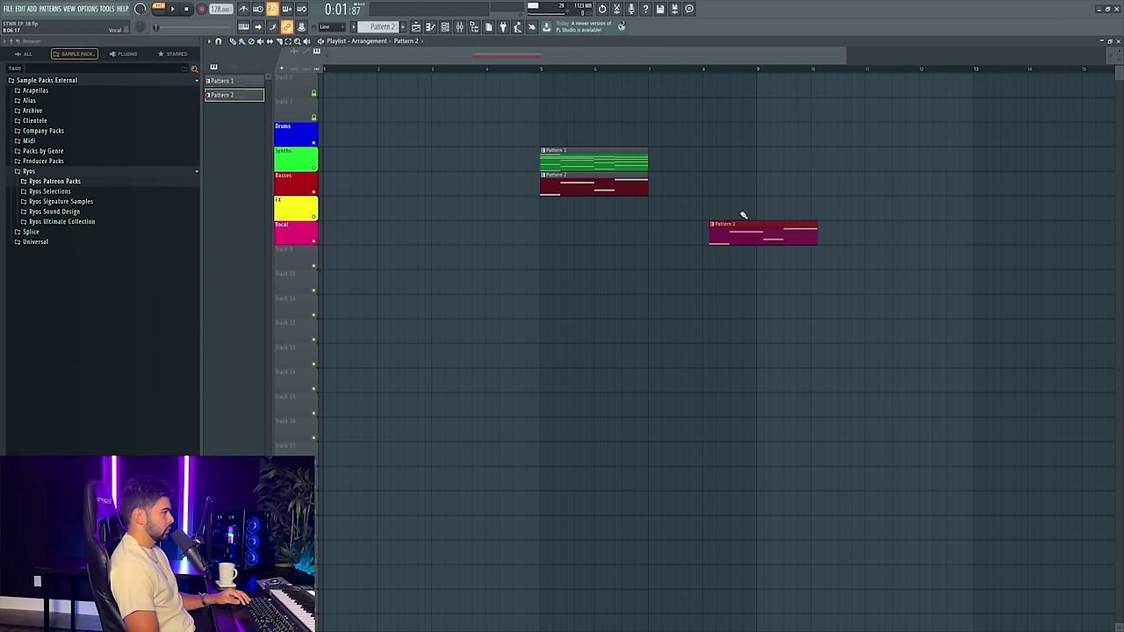
- Search the Ryos Patreon Packs samples for "ATMOS"
click(75, 182)
click(56, 181)
click(56, 181)
click(40, 182)
click(40, 181)
text(ATMOS)
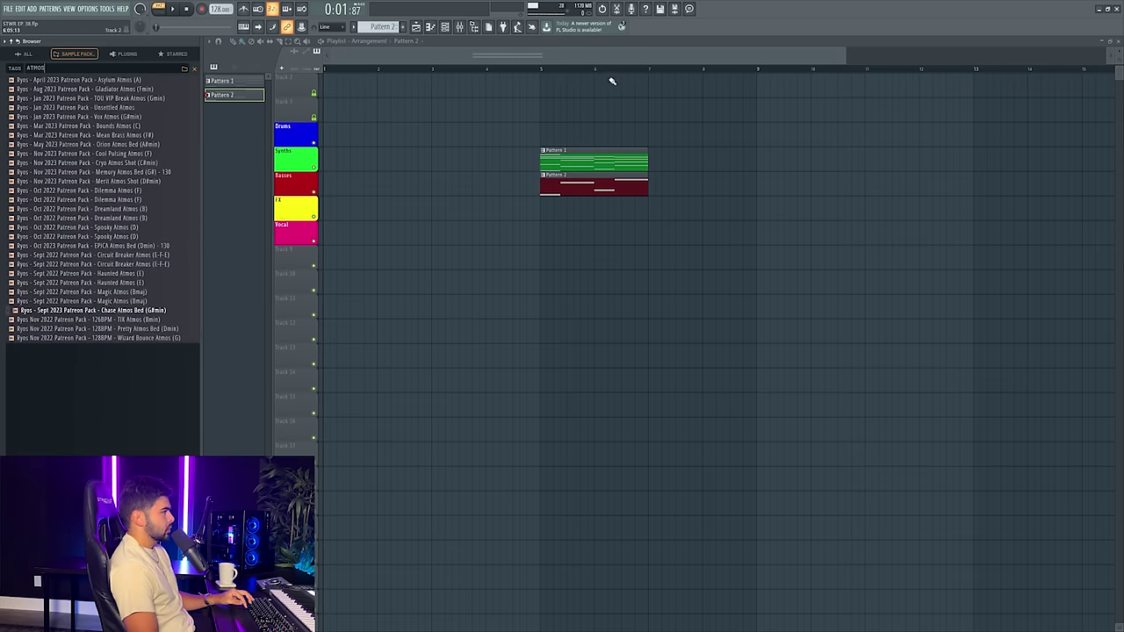
- Set the song position to bar 5 and play the arrangement briefly in Song mode
drag(548, 70, 541, 71)
key(l)
key(space)
key(space)
- Audition several atmosphere samples and place Orion Atmos Bed (A#min) on playlist Track 9 at bar 5
click(115, 91)
click(112, 98)
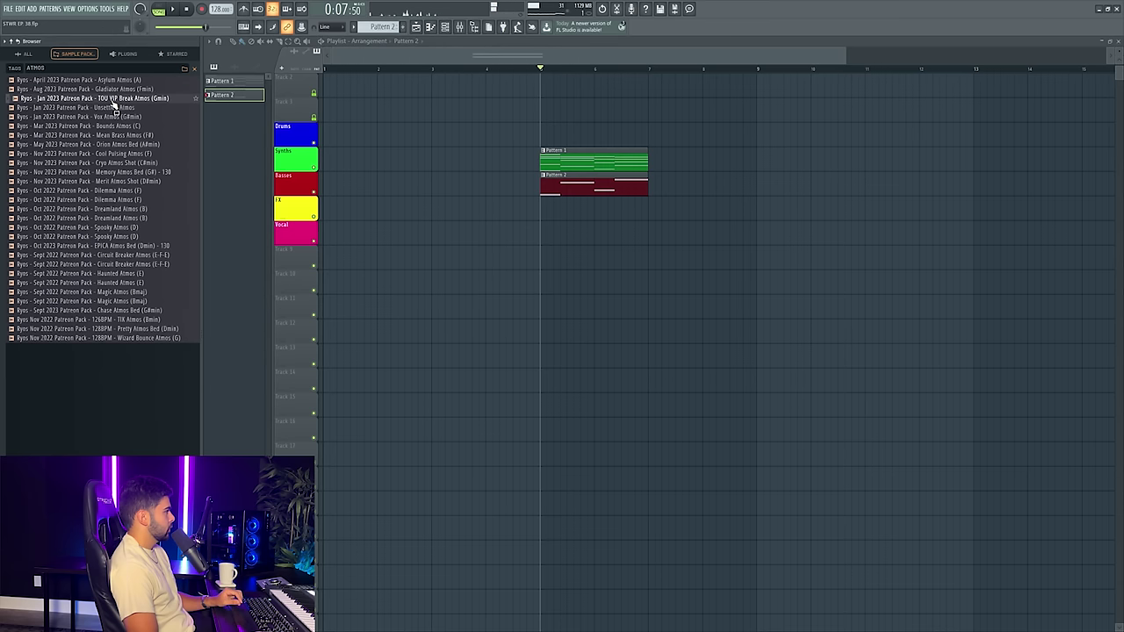
click(118, 116)
click(117, 126)
click(121, 136)
click(121, 145)
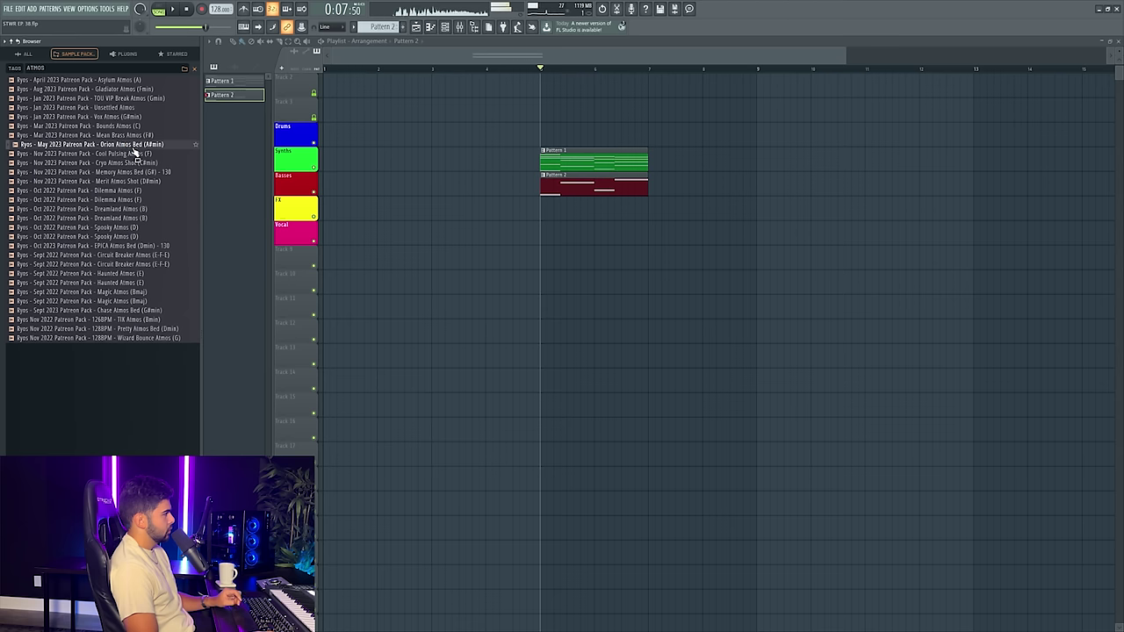
drag(134, 149, 562, 257)
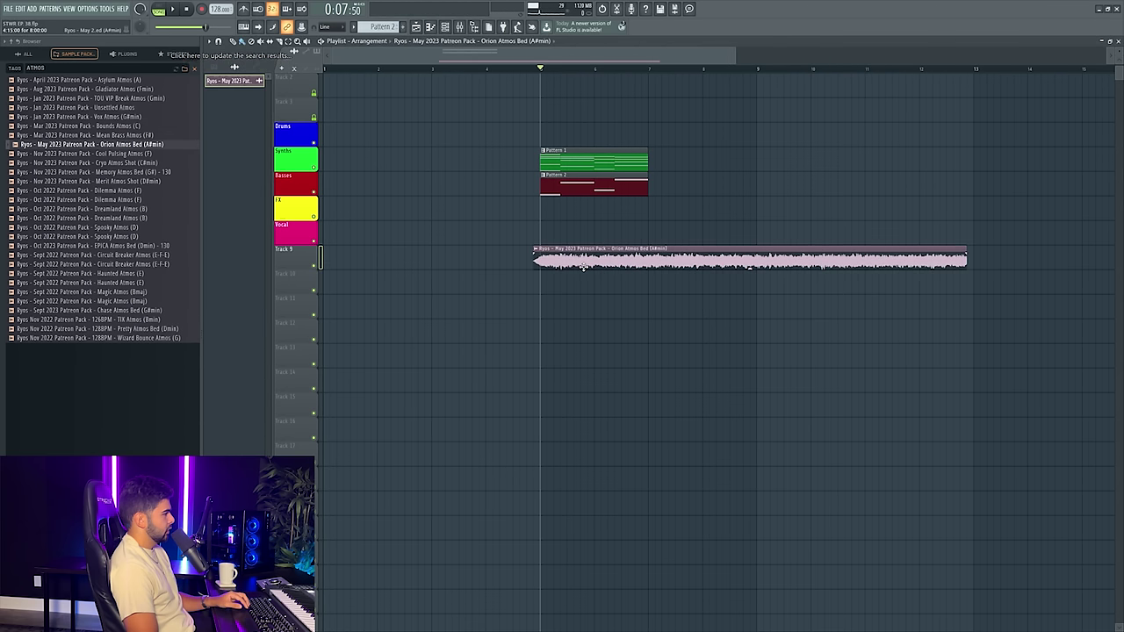
- Lower the Orion Atmos Bed clip's pitch and route it to mixer track 5 at about -21.9 dB, checking it in playback
double_click(587, 261)
drag(412, 197, 411, 202)
click(513, 173)
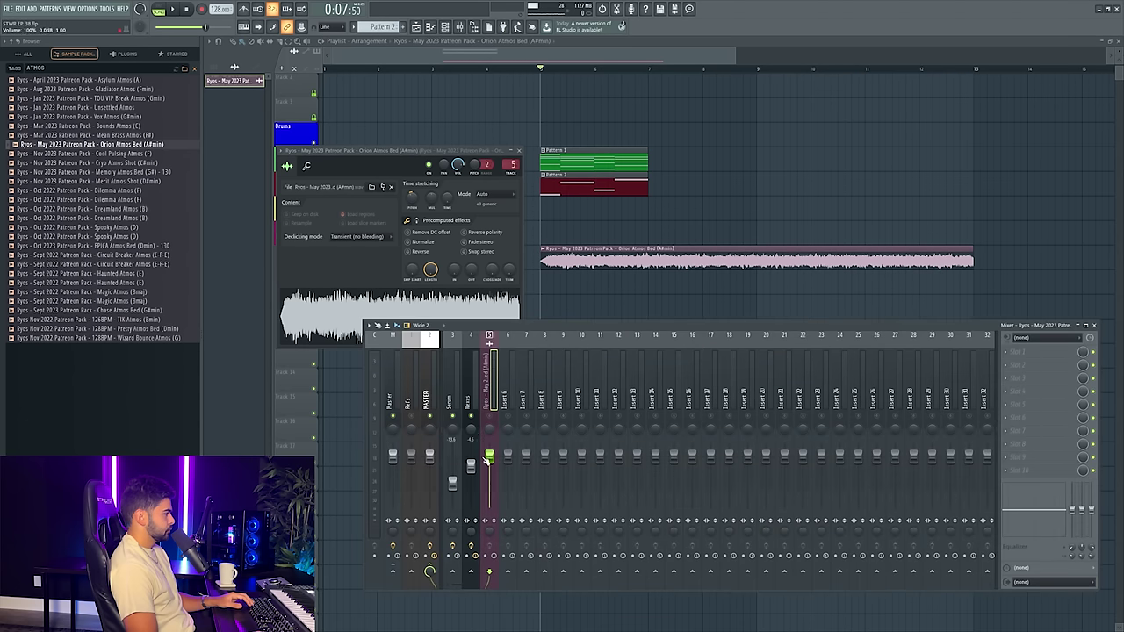
drag(489, 456, 490, 496)
key(space)
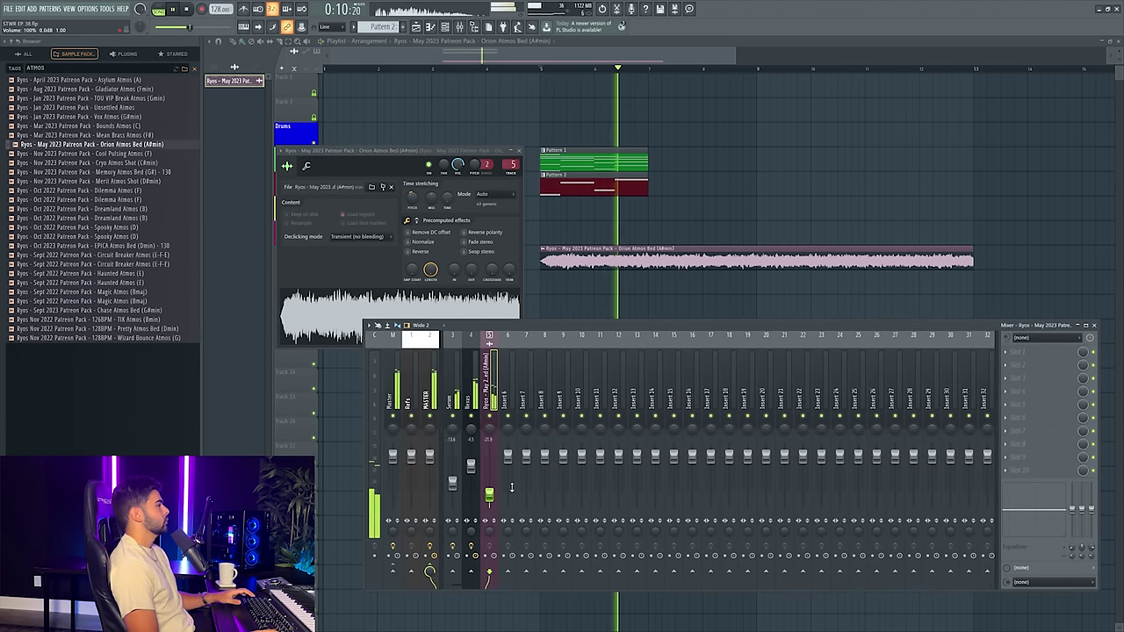
- Duplicate the Pattern 1 and Pattern 2 clips so both fill bars 5 to 13
drag(618, 228, 696, 168)
key(space)
key(space)
drag(676, 210, 539, 150)
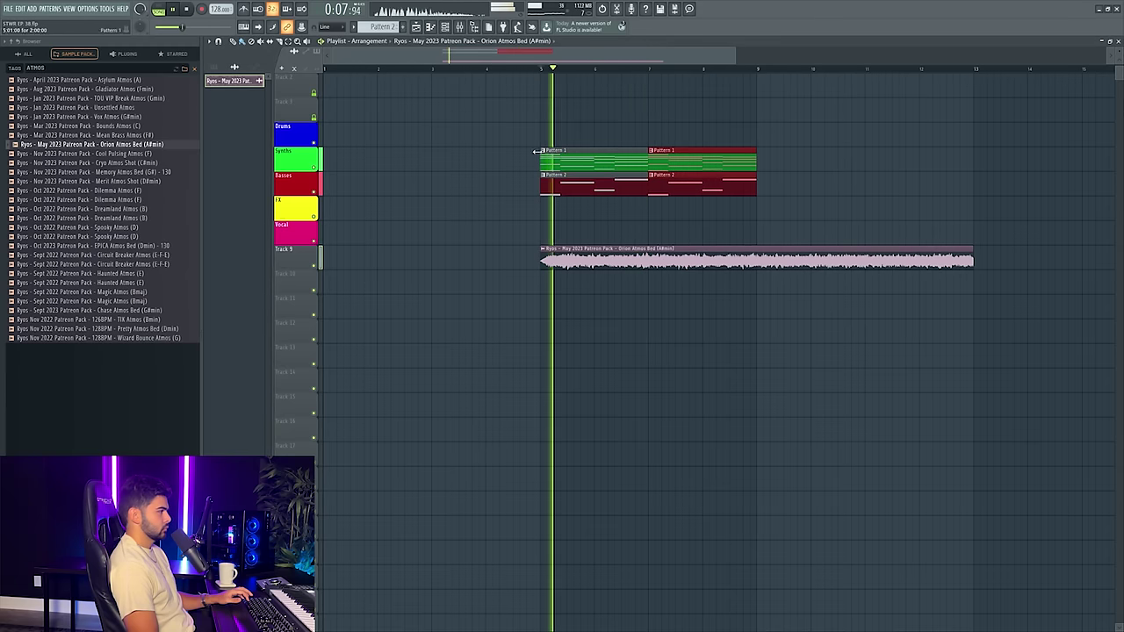
drag(589, 183, 798, 188)
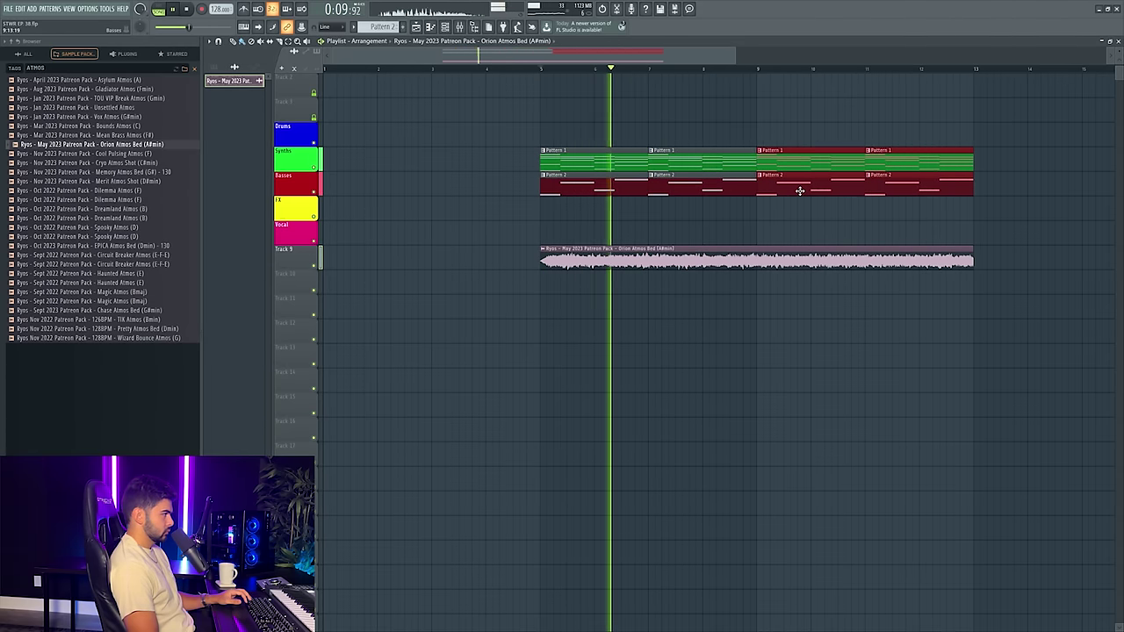
- Add FabFilter Pro-Q 3 to the Orion Atmos mixer track with a 12 dB/oct high cut at about 2800 Hz
key(F9)
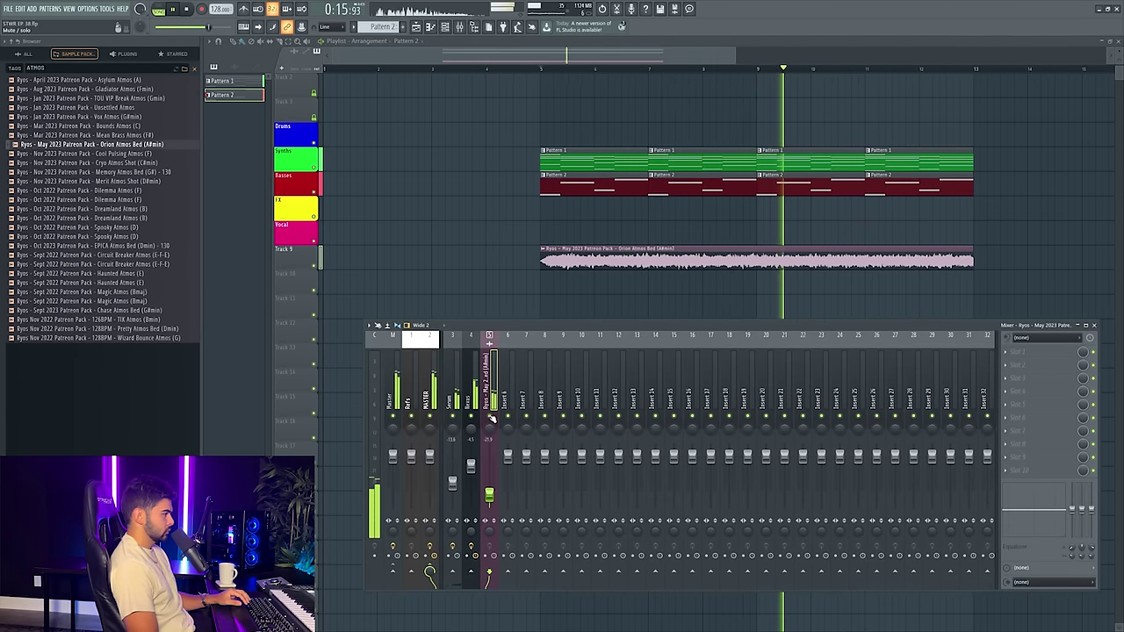
key(space)
click(1033, 353)
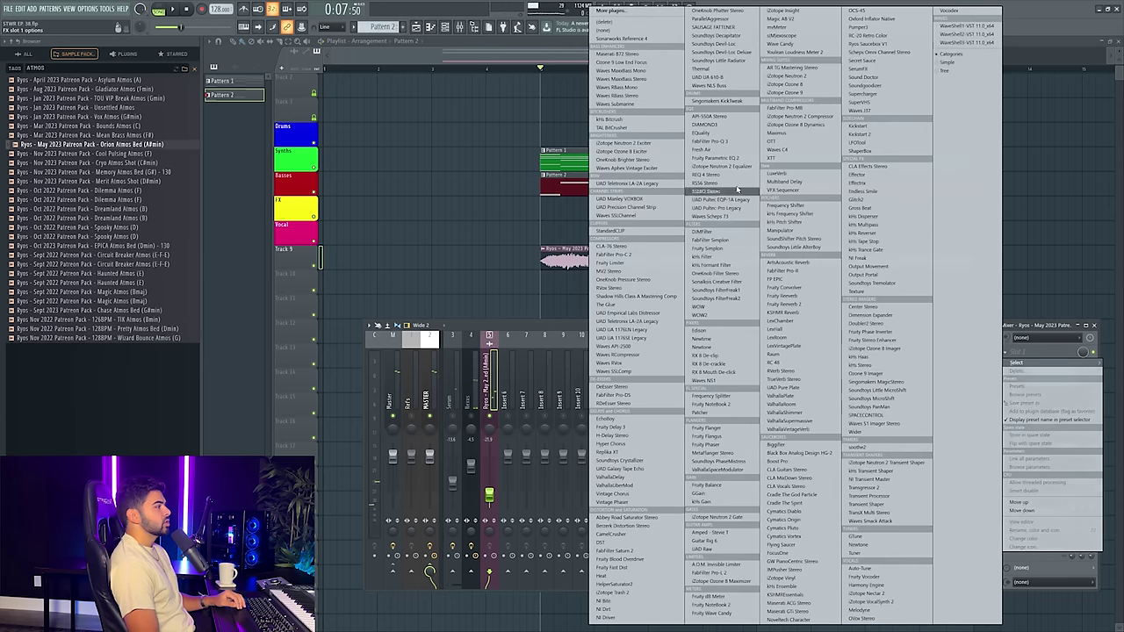
click(720, 151)
drag(582, 258, 614, 261)
click(515, 395)
click(515, 362)
key(space)
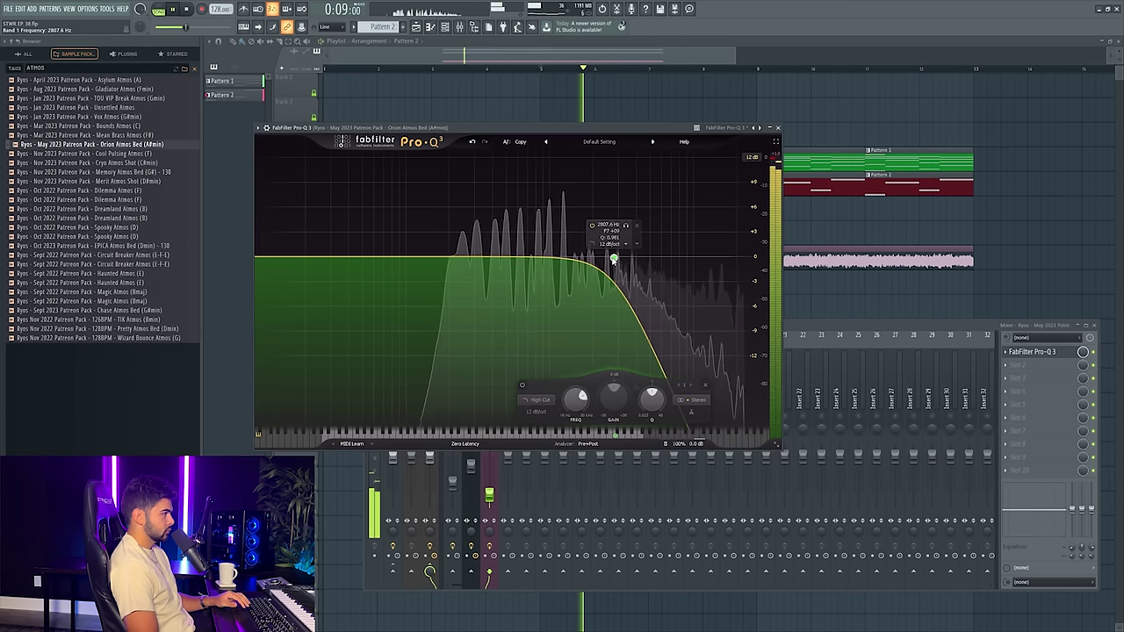
- Add ValhallaSupermassive to the Orion Atmos mixer track and set its mix to about 42.8%
click(1033, 364)
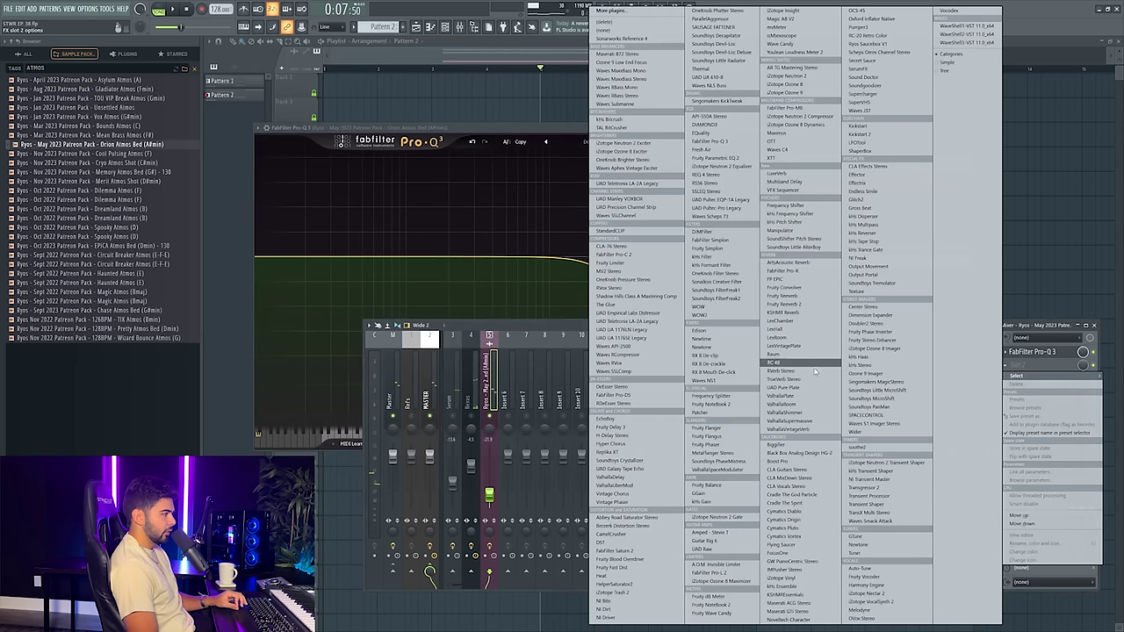
click(802, 421)
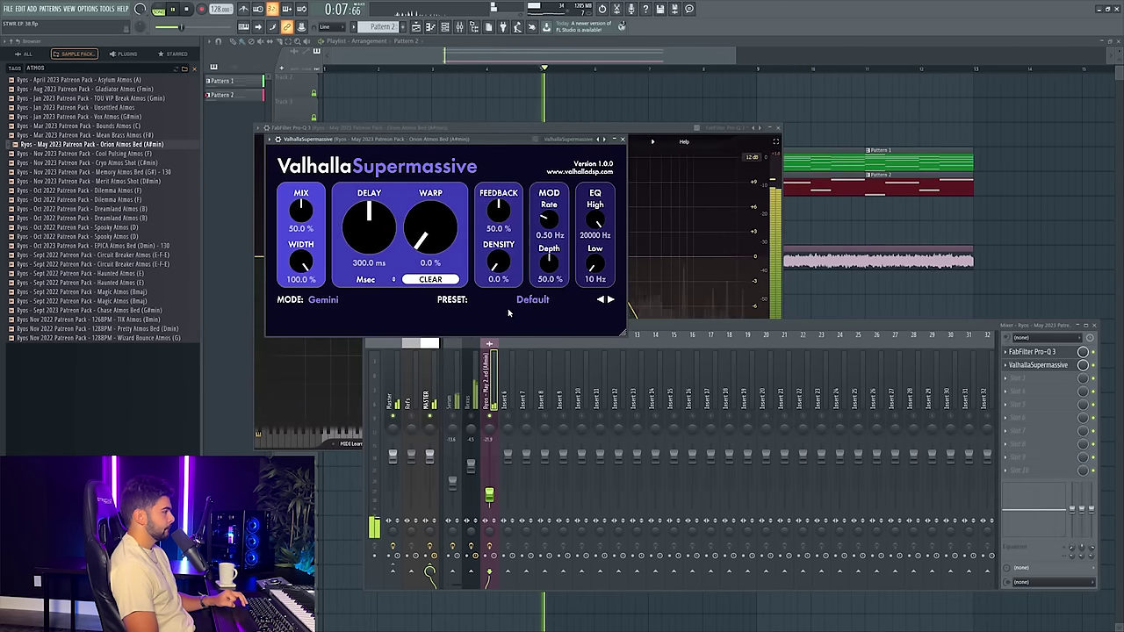
click(532, 299)
drag(305, 211, 305, 213)
- Lower the Orion Atmos fader to about -22.9 dB and move its Pro-Q 3 high cut to about 2075 Hz
right_click(490, 416)
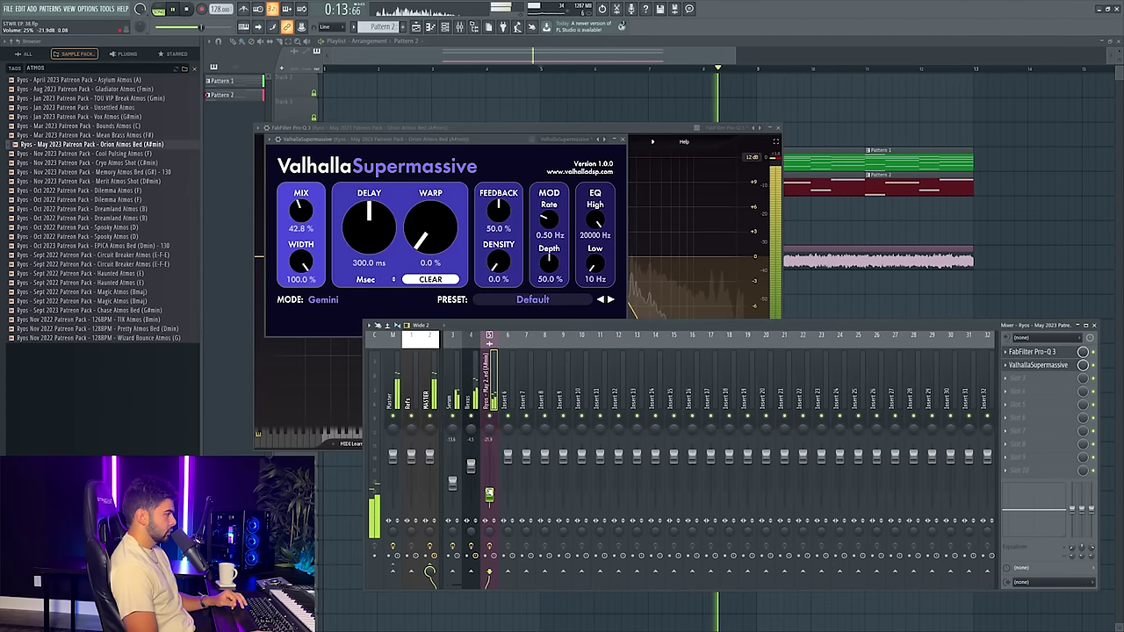
drag(490, 495, 490, 497)
click(695, 235)
drag(614, 259, 591, 258)
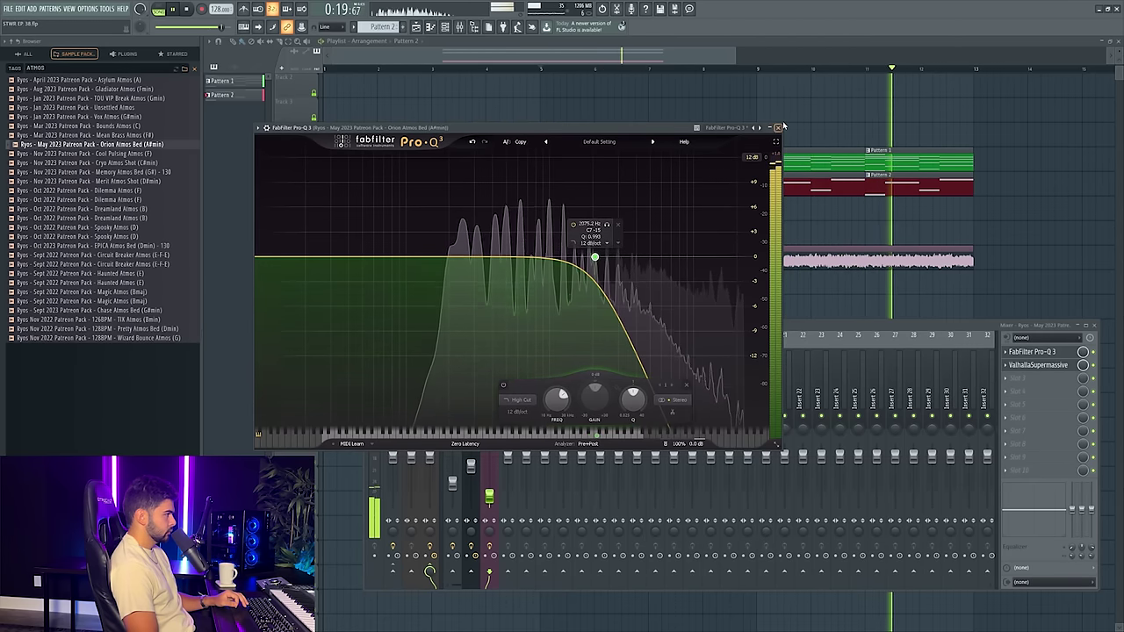
click(777, 127)
key(F12)
key(space)
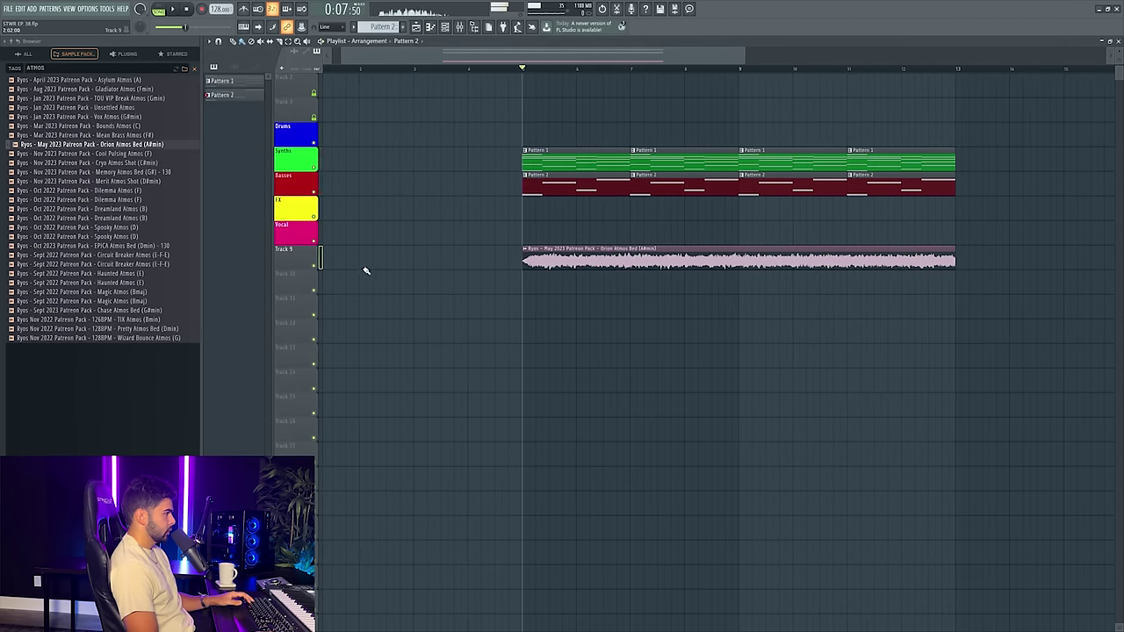
- Add Noveltech Character with the Piano preset to the Nexus mixer track and lower the Orion Atmos fader to about -24.5 dB
click(459, 27)
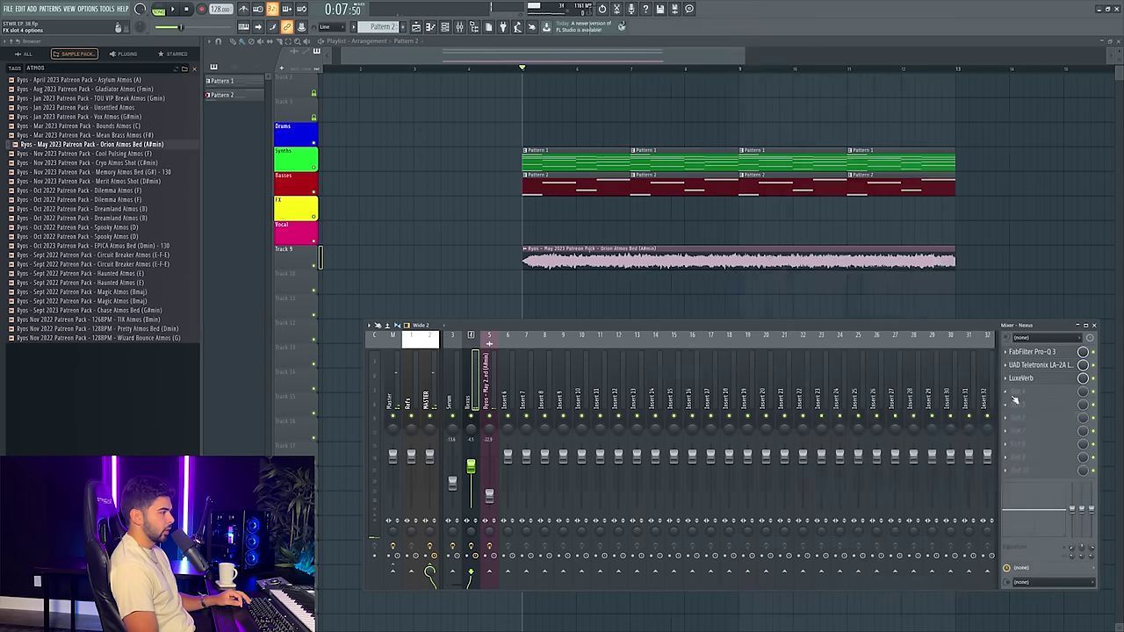
click(1011, 401)
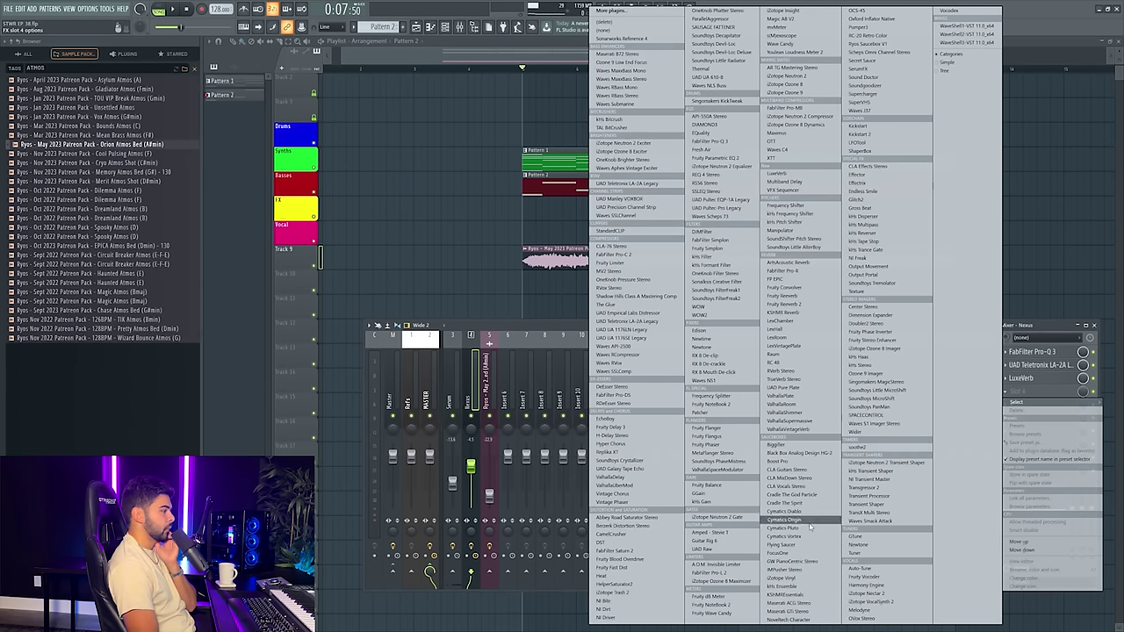
click(793, 620)
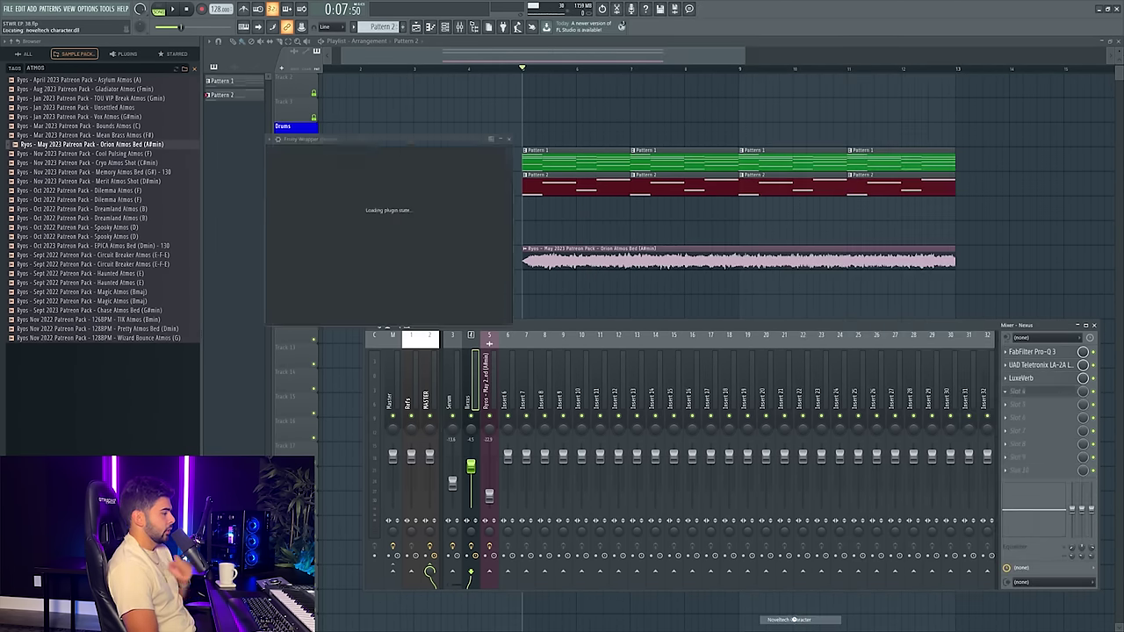
key(space)
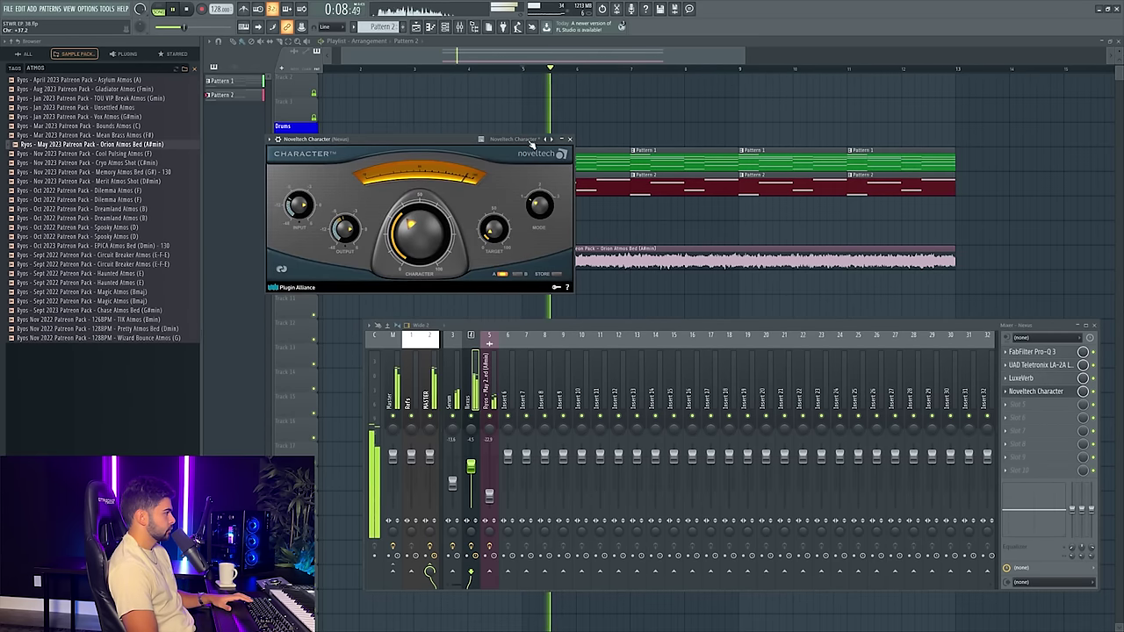
click(524, 140)
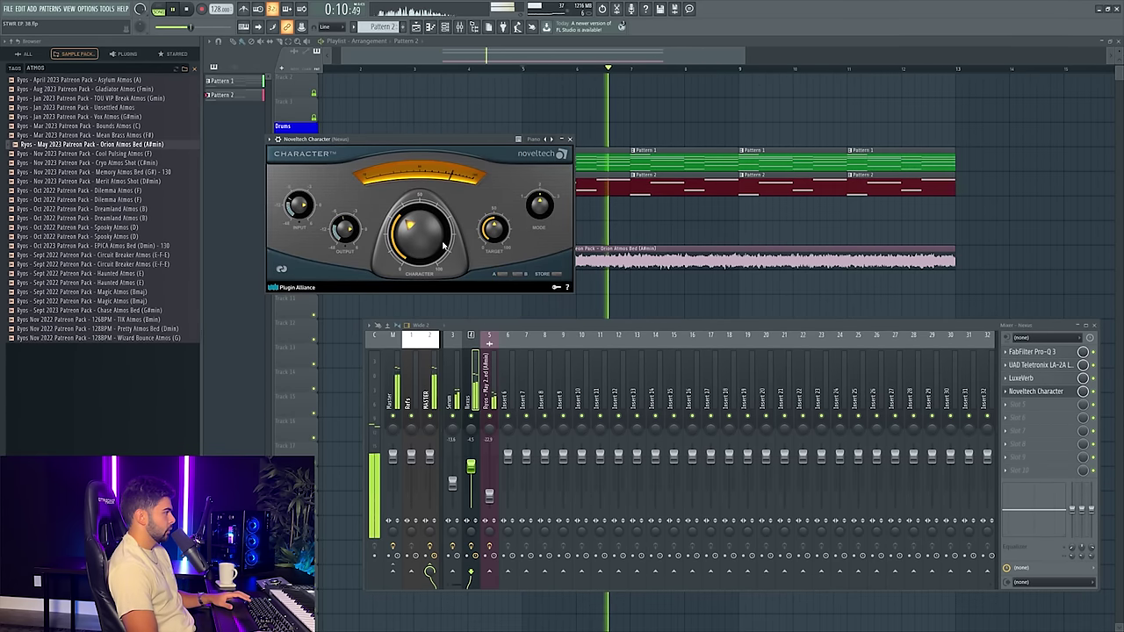
click(569, 139)
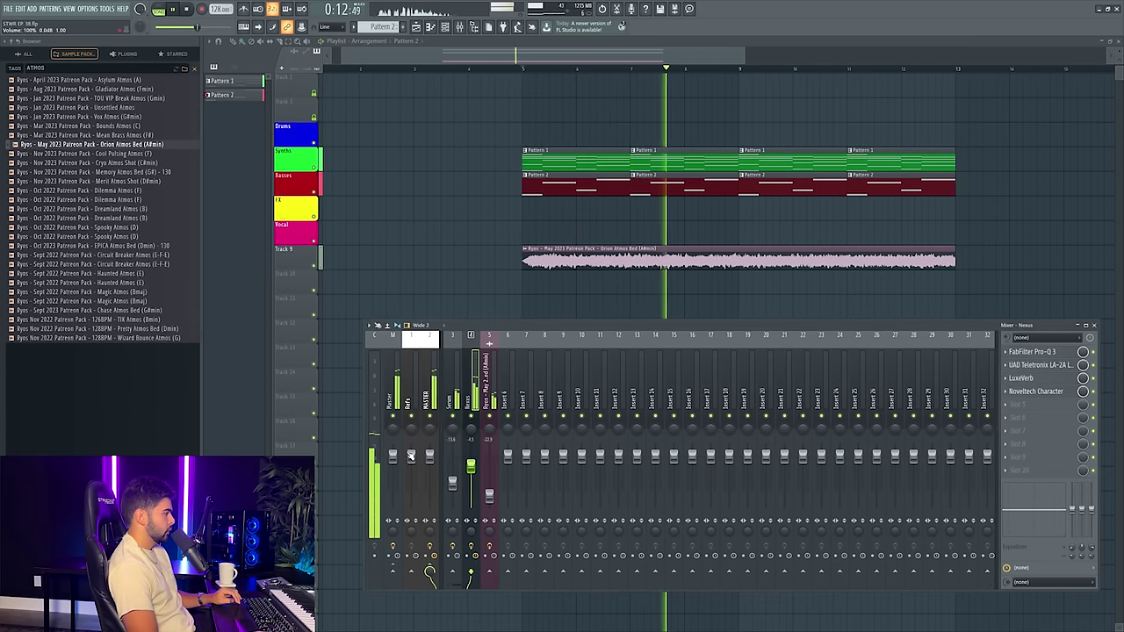
drag(489, 494, 492, 498)
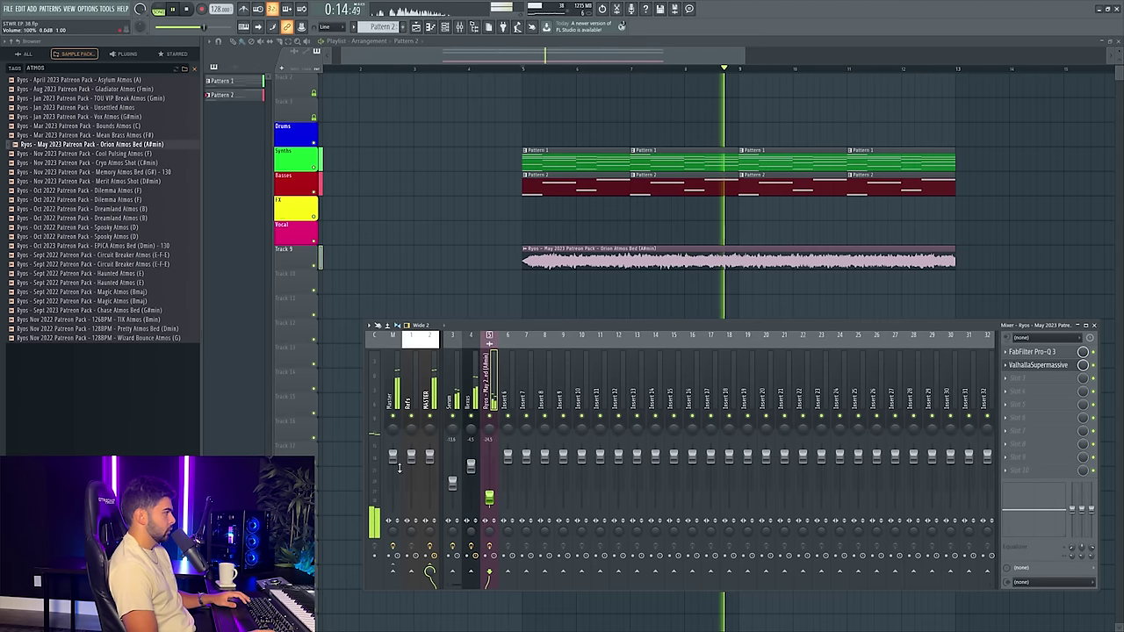
key(space)
- Audition more atmosphere samples and place the 128BPM Wizard Bounce Atmos (G) sample on Track 10 at bar 5
click(144, 217)
key(Up)
key(Up)
click(145, 236)
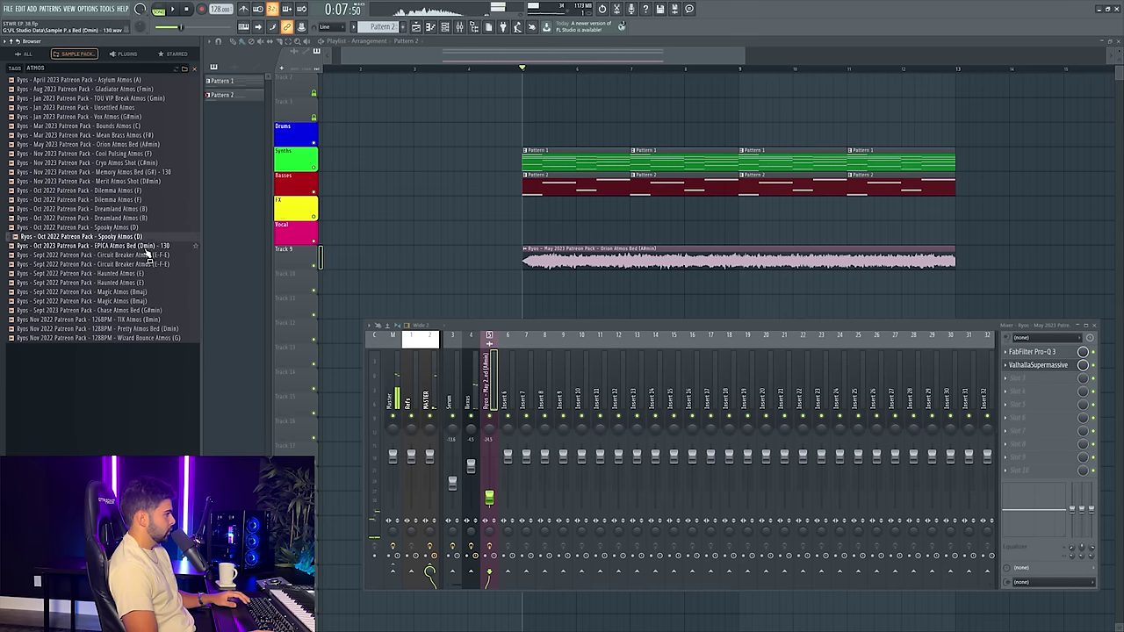
click(146, 246)
click(155, 273)
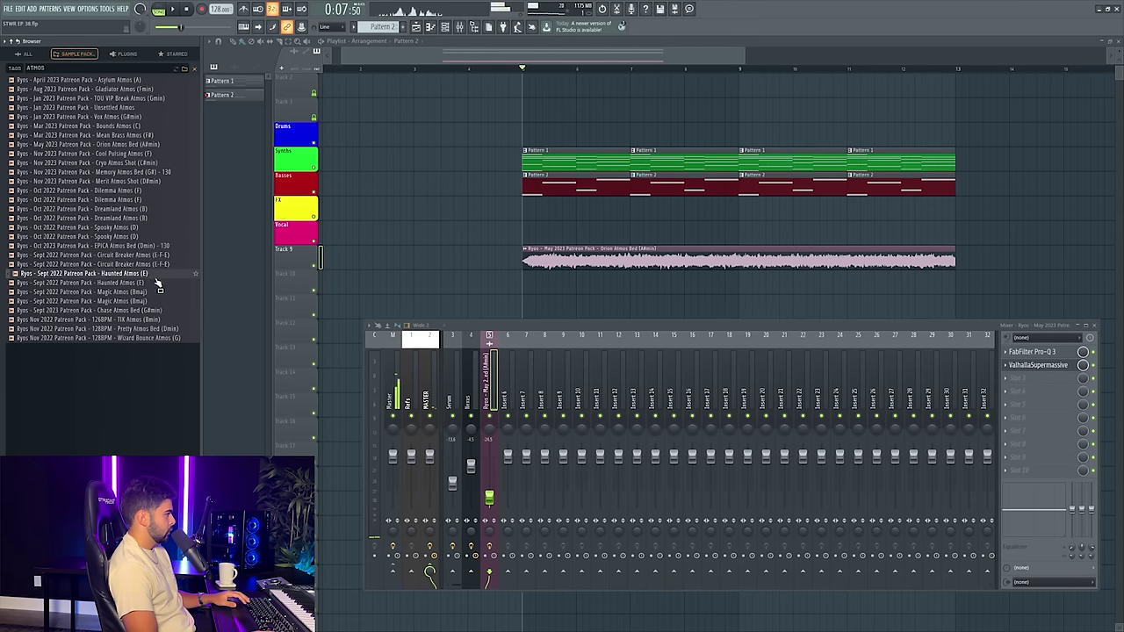
click(159, 301)
click(158, 310)
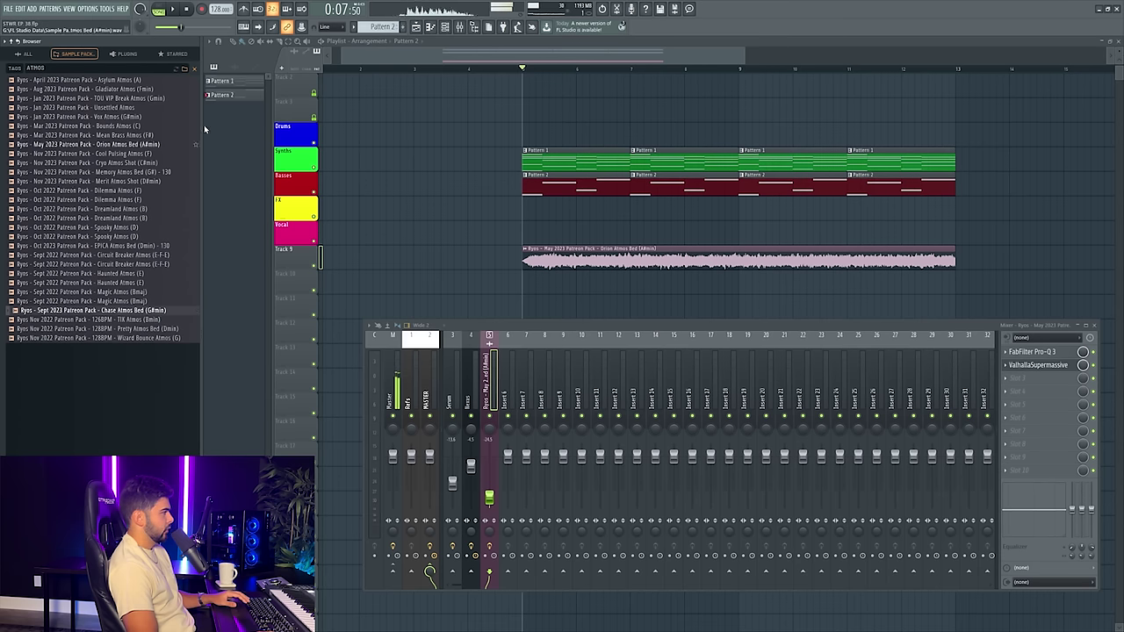
key(space)
click(171, 339)
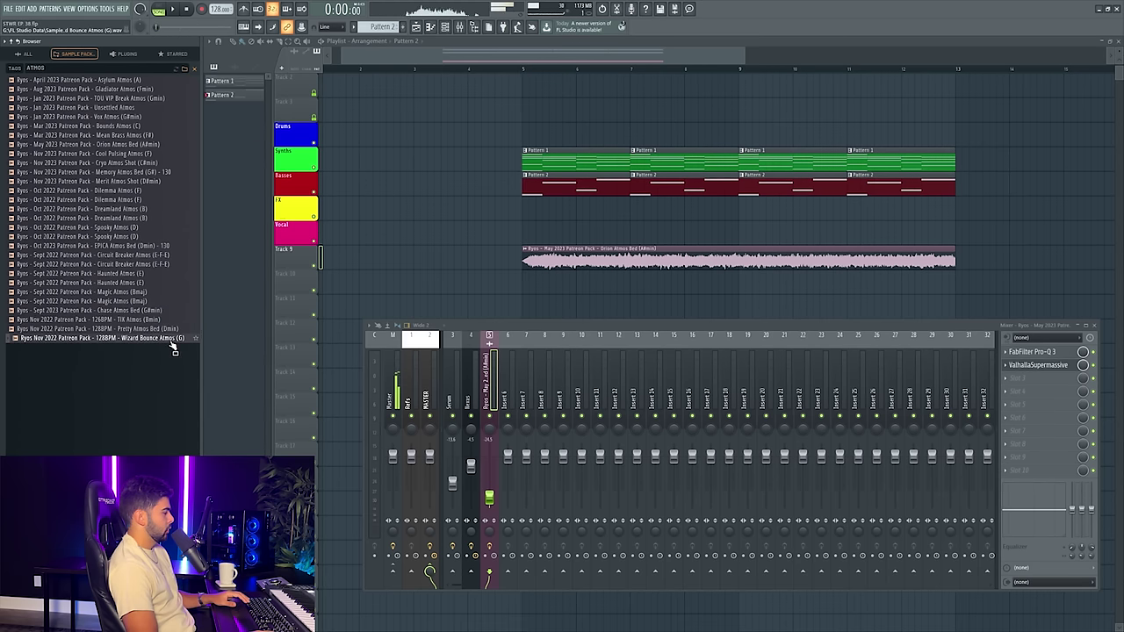
drag(173, 345, 534, 279)
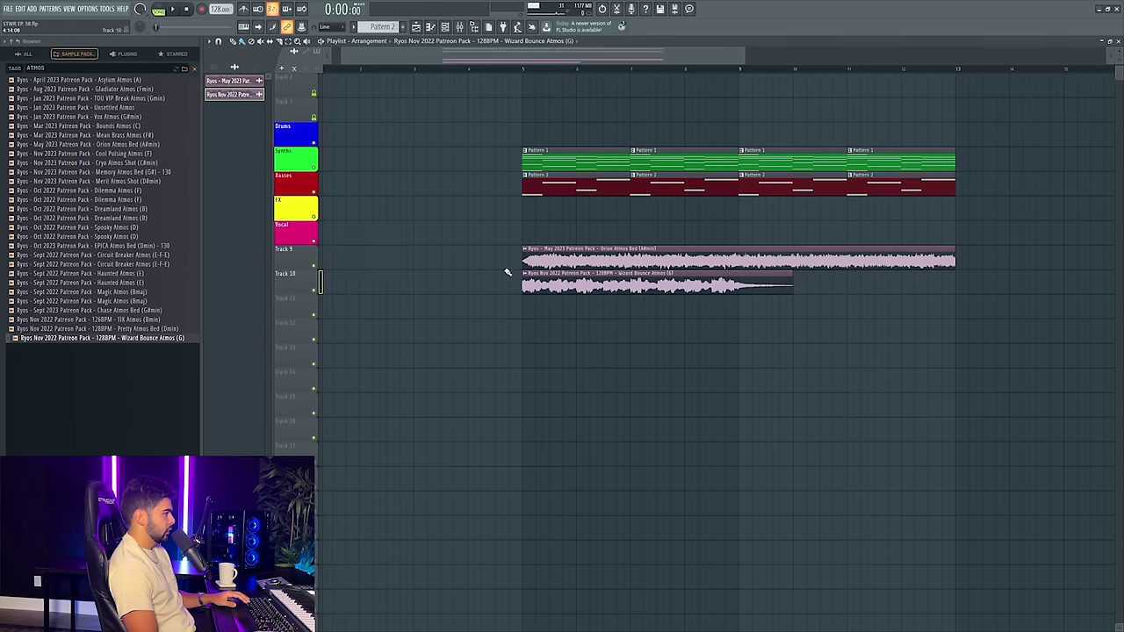
- Shift the Wizard Bounce Atmos clip one beat later, starting at 5:05:00, and check the playback from bar 5
double_click(590, 282)
mouse_move(582, 286)
mouse_down()
mouse_move(601, 286)
mouse_move(587, 283)
mouse_up()
double_click(587, 283)
key(space)
click(524, 69)
key(space)
click(459, 27)
key(space)
key(space)
key(F9)
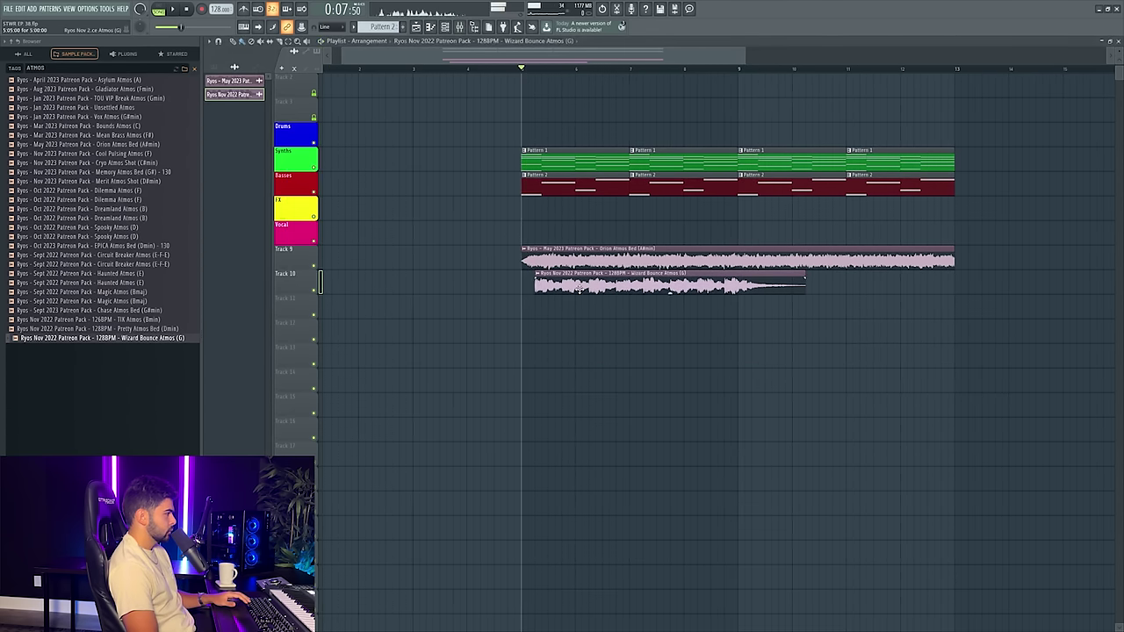
- Route the Wizard Bounce Atmos clip to mixer track 6 and lower its fader to about -13 dB
double_click(579, 284)
double_click(526, 179)
key(space)
drag(507, 457, 508, 483)
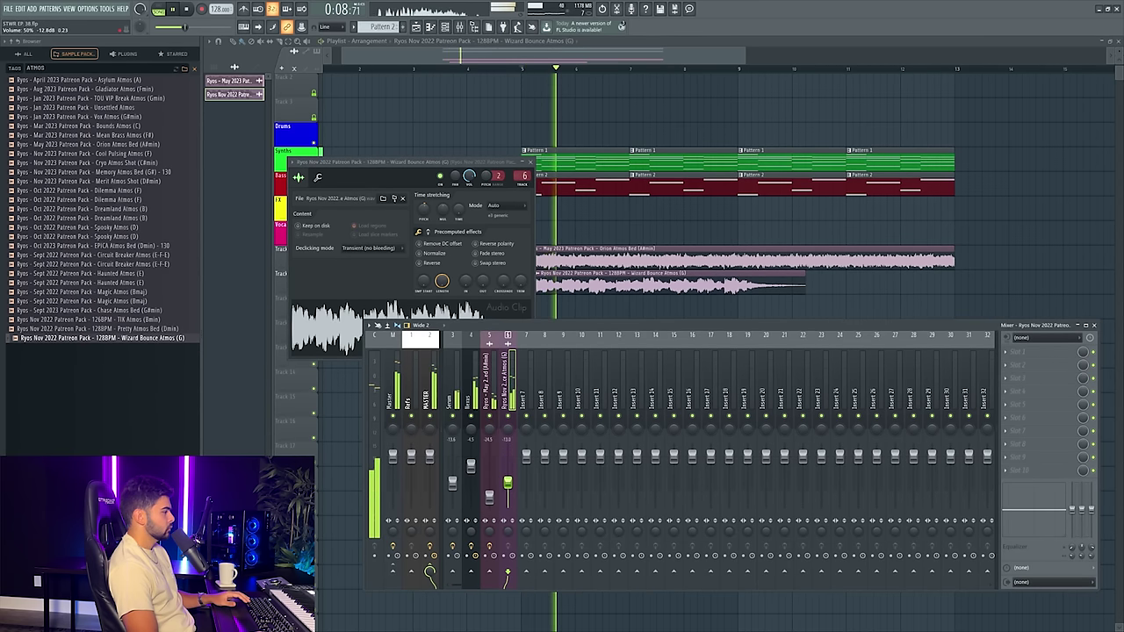
- Add FabFilter Pro-Q 3 to the Wizard Bounce Atmos mixer track with a 12 dB/oct high cut at about 832 Hz
click(1018, 351)
click(727, 143)
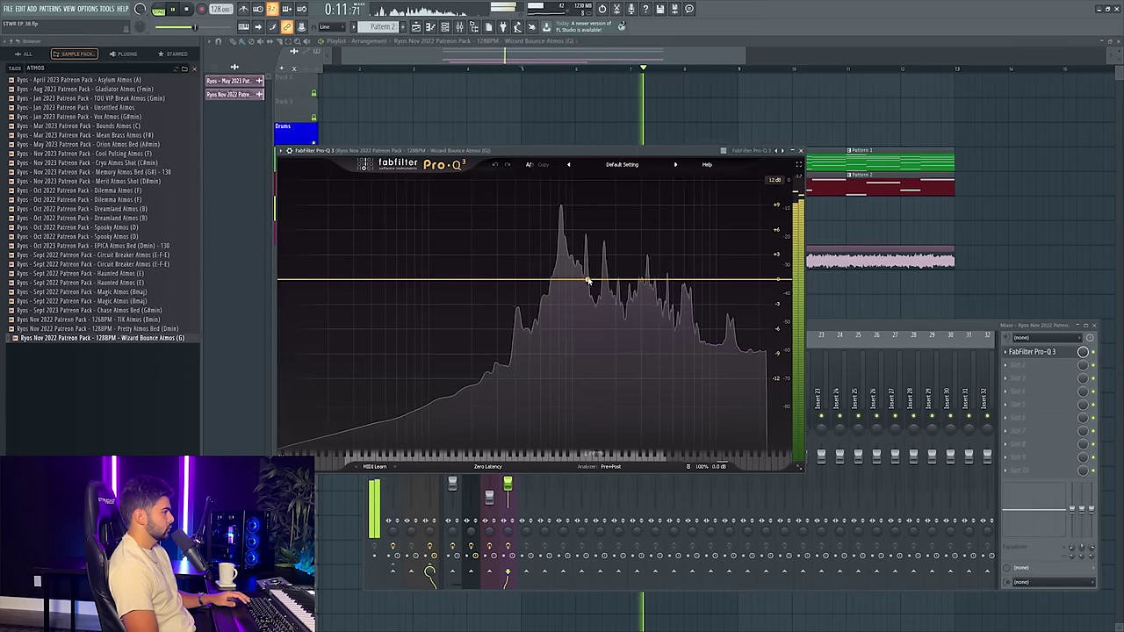
mouse_move(595, 281)
mouse_down()
mouse_move(596, 292)
mouse_move(574, 281)
mouse_up()
click(523, 425)
click(509, 360)
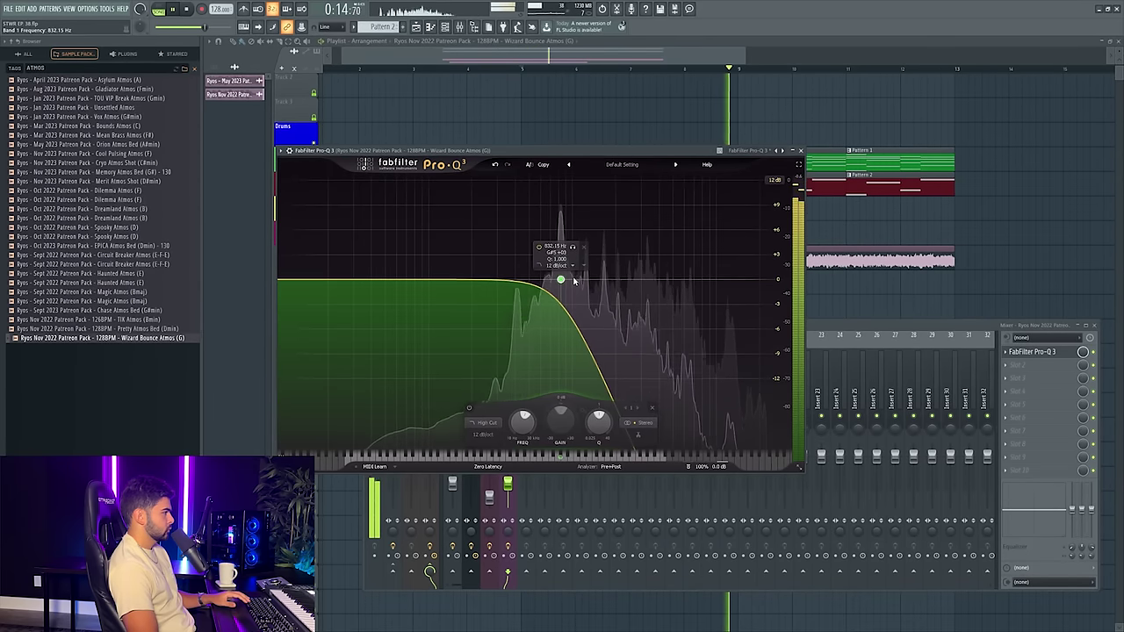
click(800, 150)
- Pitch the Wizard Bounce Atmos clip up 400 cents and set its mixer fader to about -13.6 dB
key(F9)
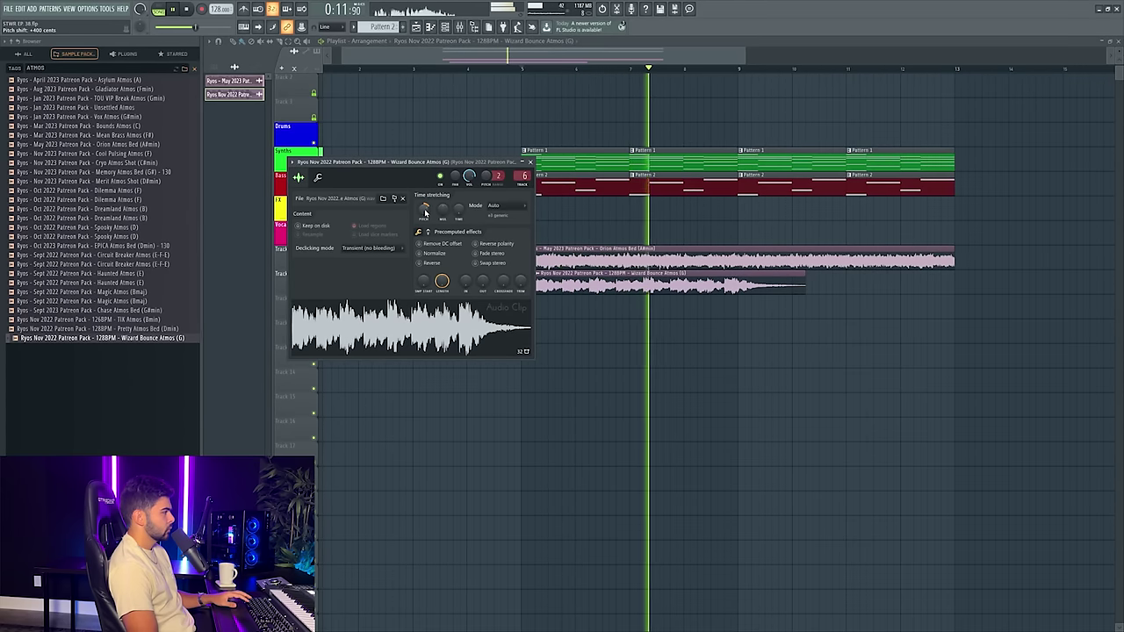
key(F9)
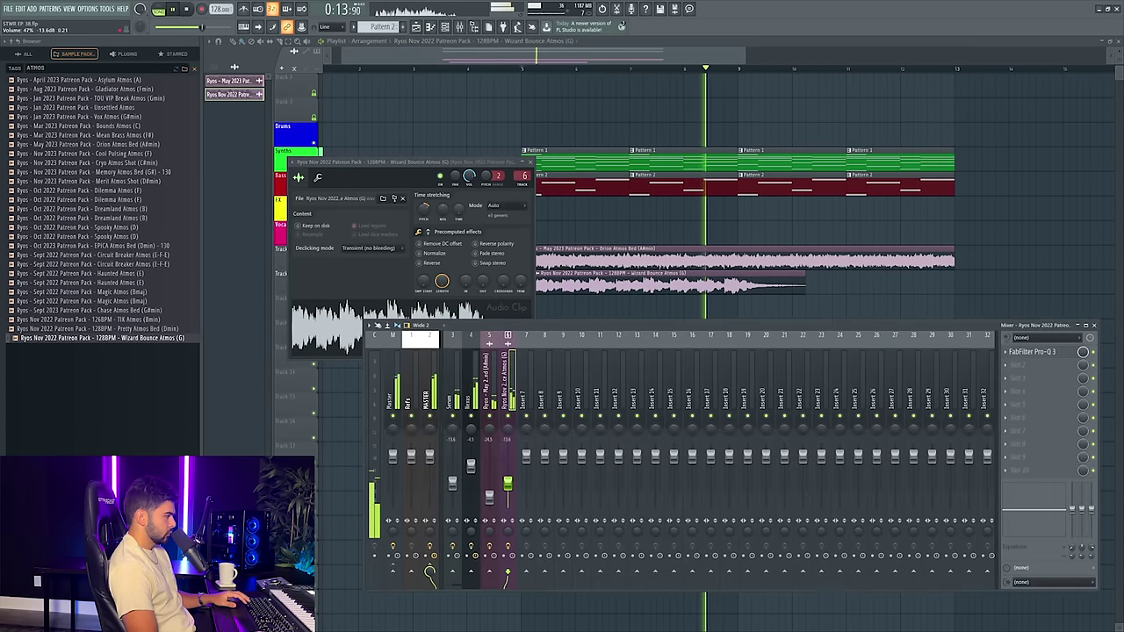
key(space)
- Slice off the Wizard Bounce Atmos clip's tail at bar 9 and duplicate the trimmed clip directly after it on Track 10
click(762, 288)
key(c)
click(762, 289)
key(p)
right_click(762, 292)
drag(843, 307, 549, 294)
key(ctrl+b)
key(space)
key(shift+Left)
key(shift+Left)
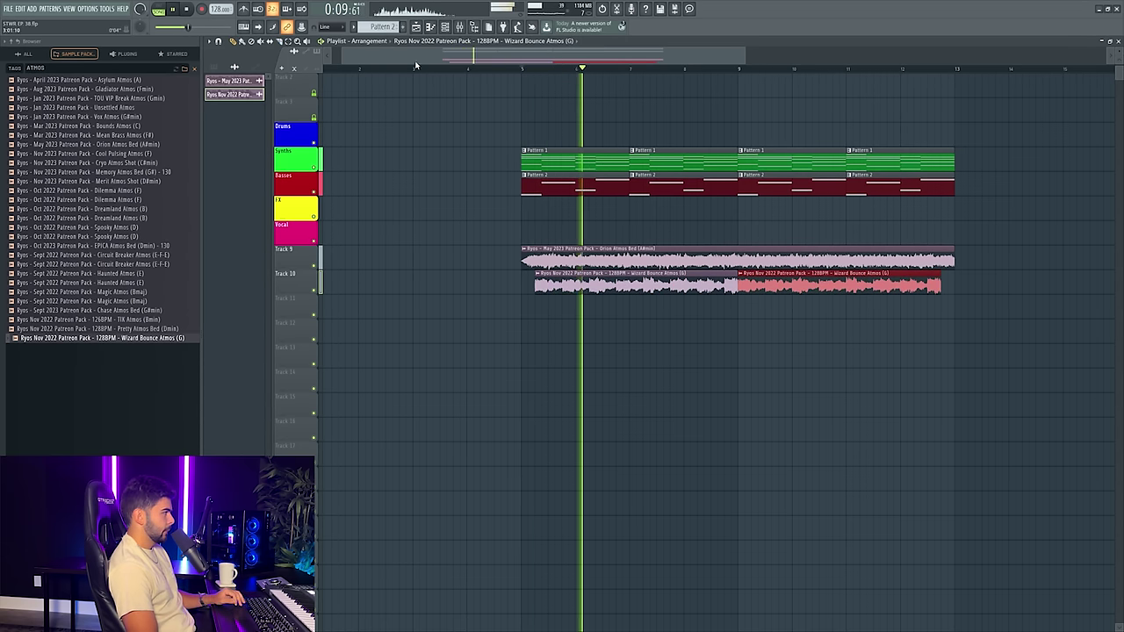
- Lower the Wizard Bounce Atmos mixer fader to about -16 dB
click(460, 28)
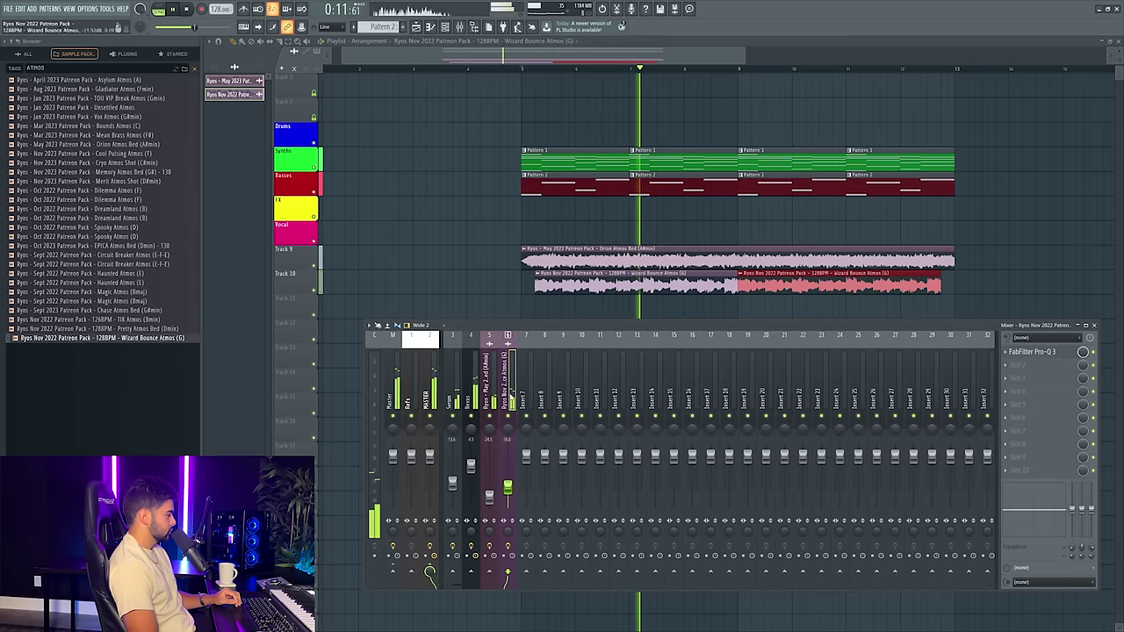
- Lower the Wizard Bounce Atmos fader to about -16.3 dB and replace the second clip with a copy of the lengthened first clip
drag(508, 486, 507, 488)
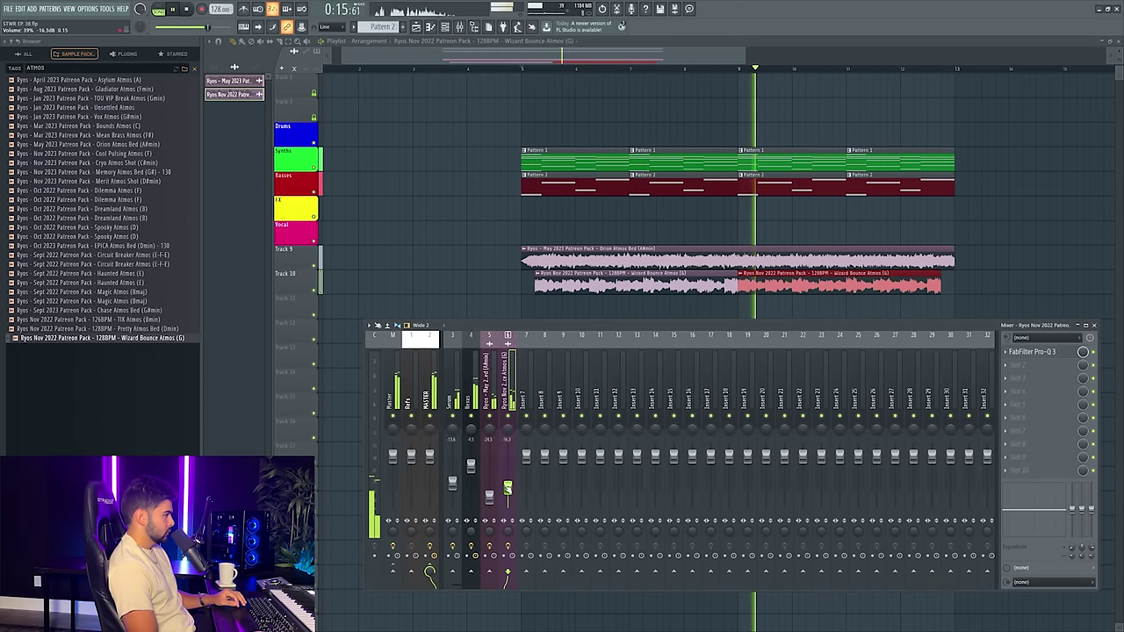
right_click(743, 273)
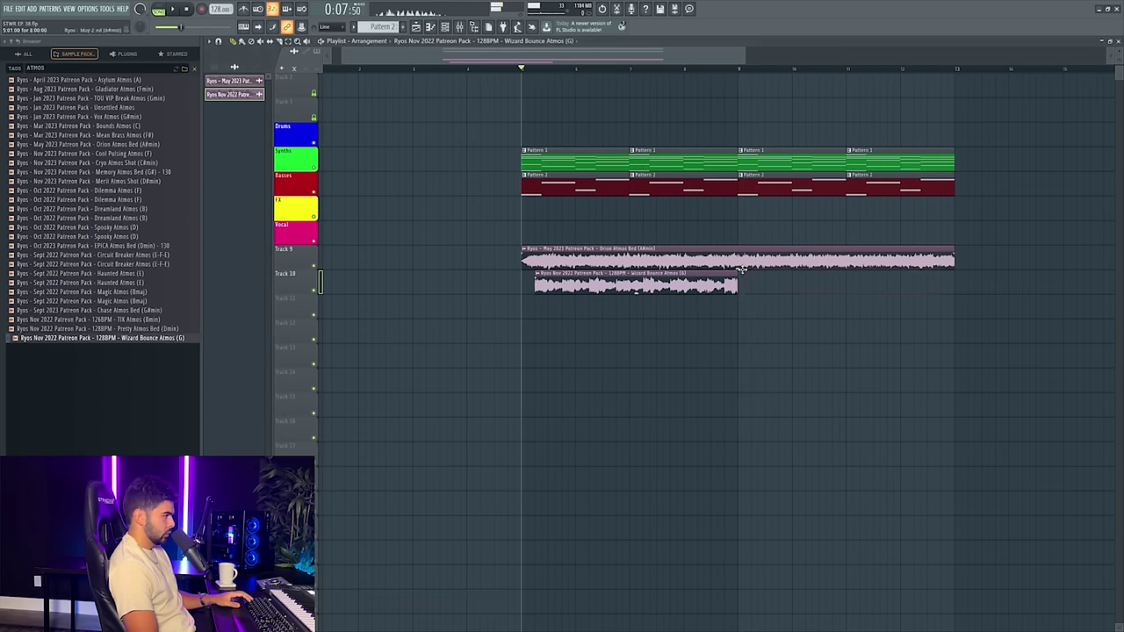
mouse_move(739, 281)
mouse_down()
mouse_move(780, 281)
mouse_move(752, 281)
mouse_up()
drag(549, 287, 766, 286)
- Filter the channel rack to Unsorted, select the empty Pattern 3 and add a Spire 1.5 channel
click(445, 26)
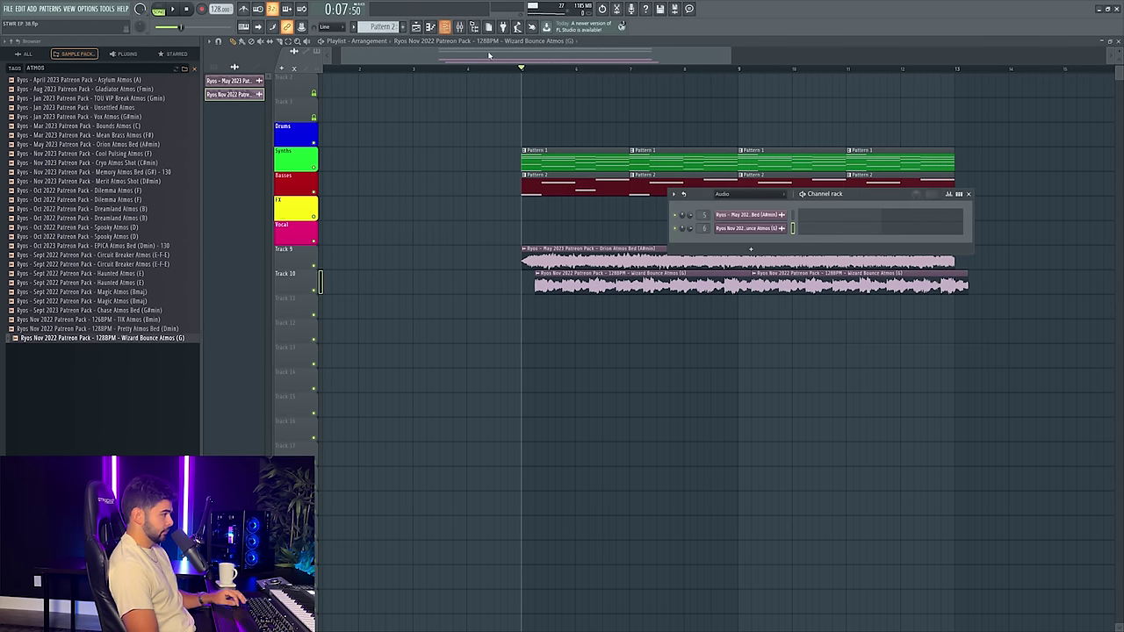
click(741, 194)
click(735, 224)
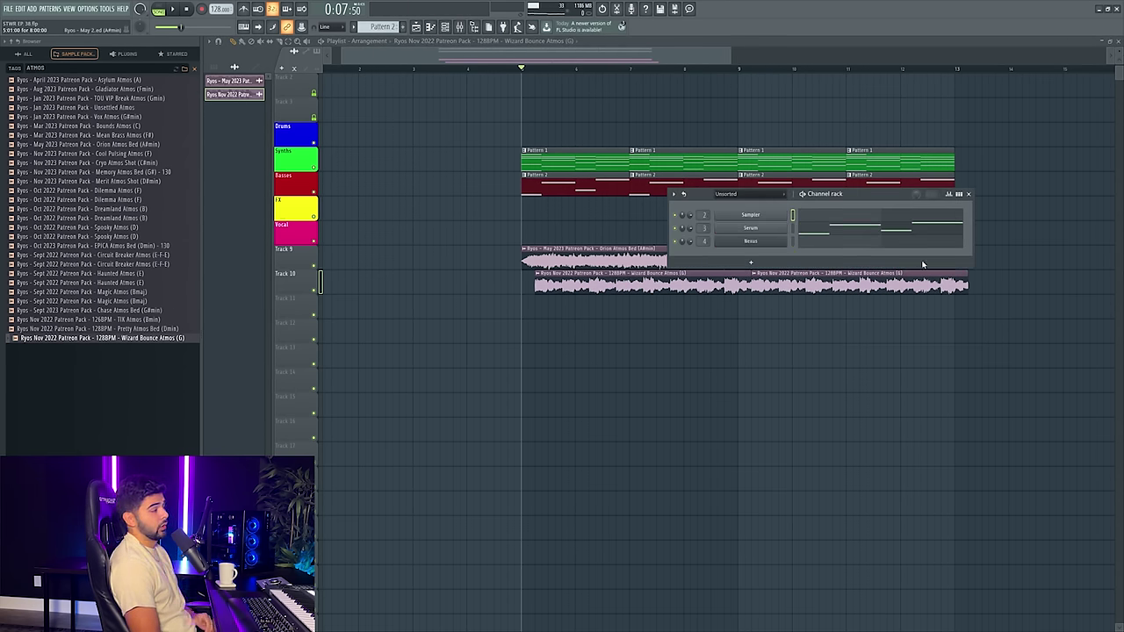
scroll(369, 26, up, 1)
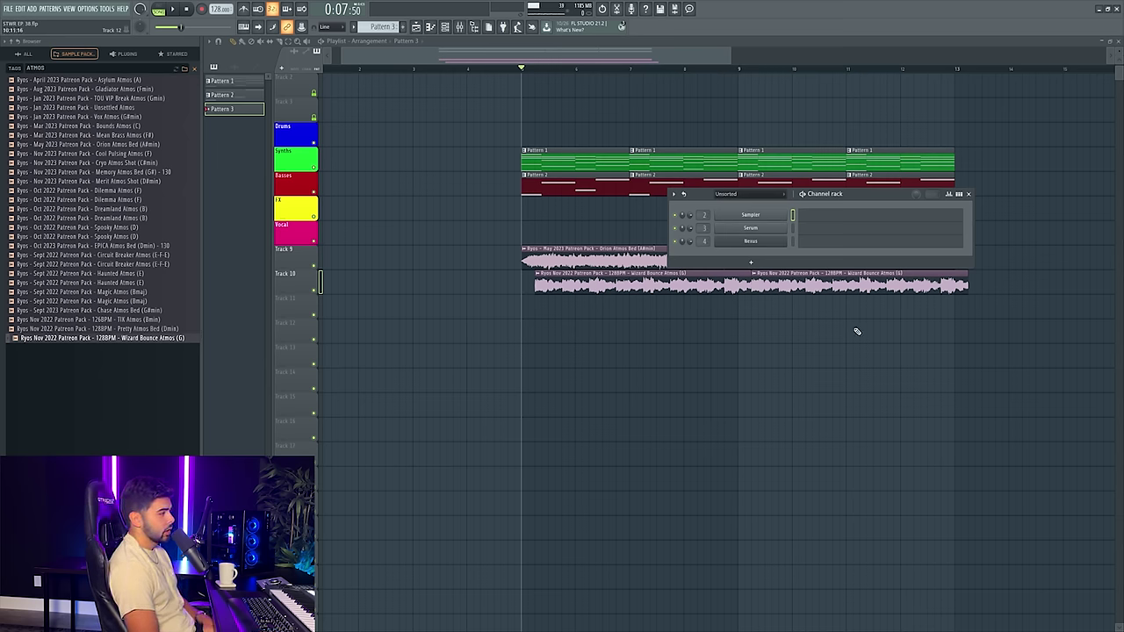
click(751, 261)
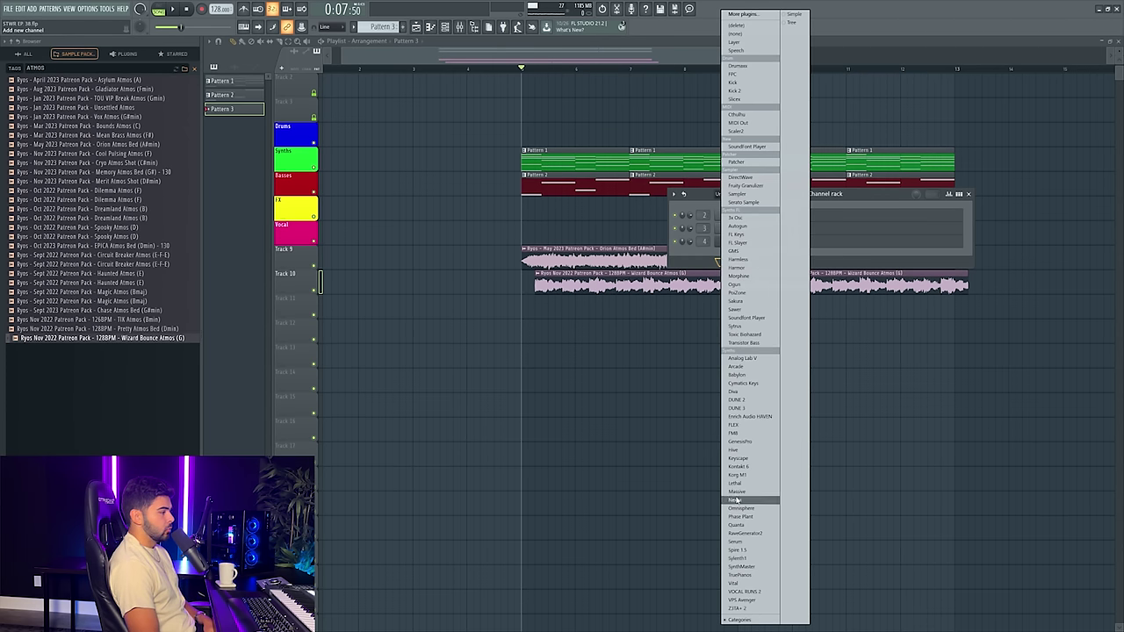
click(746, 550)
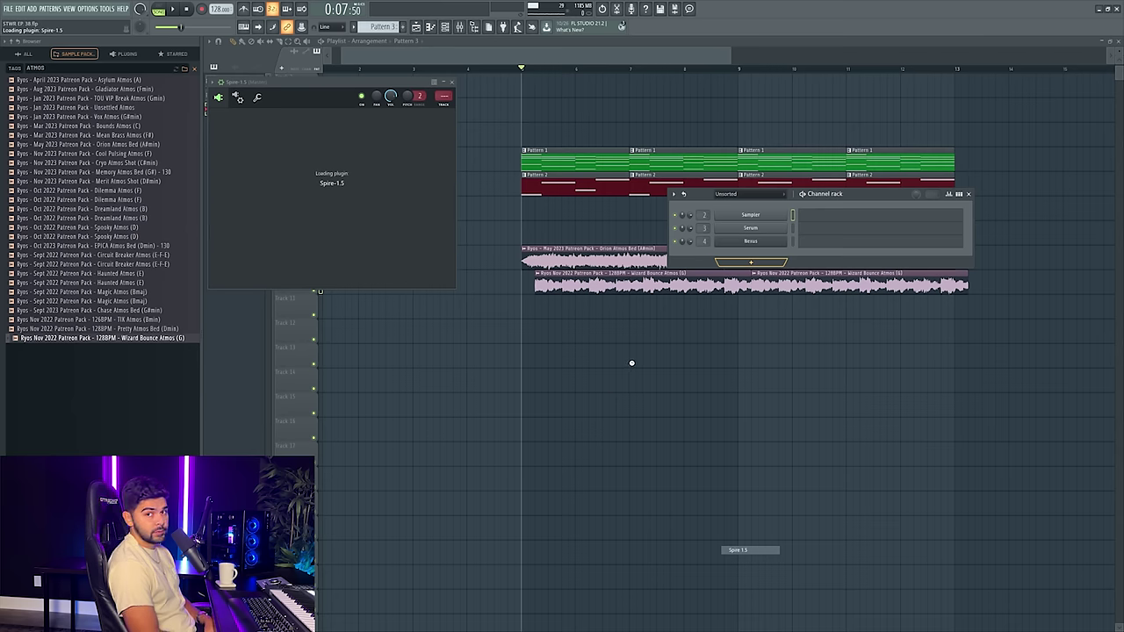
- Audition Spire's favorite pluck and lead presets, load AS_PL - This Is For You and route the channel to mixer track 7
click(278, 121)
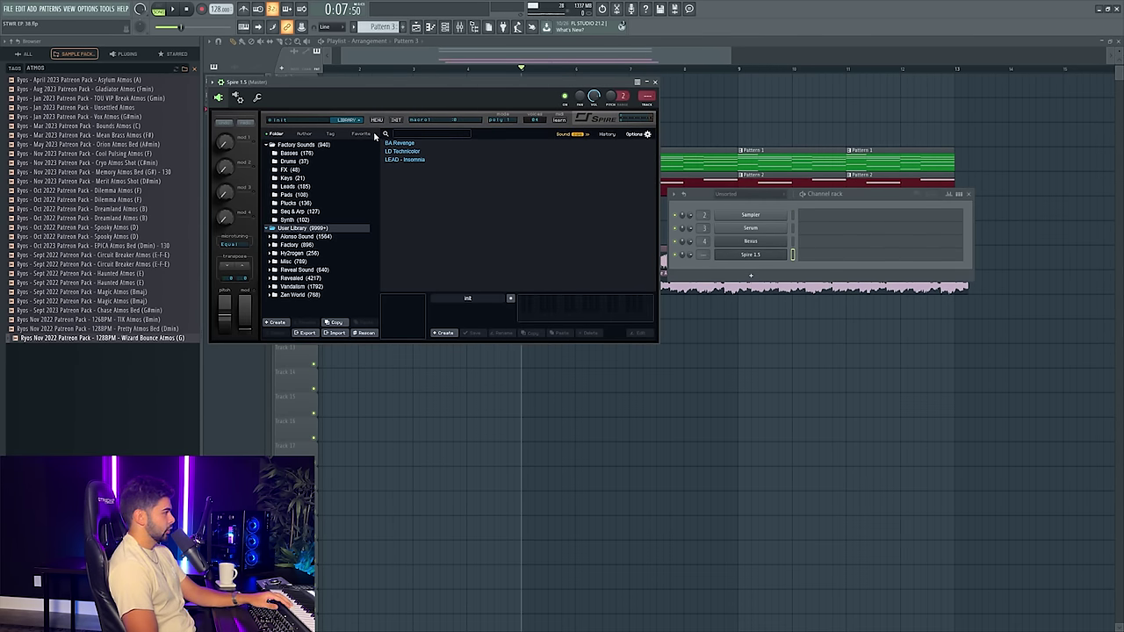
click(372, 134)
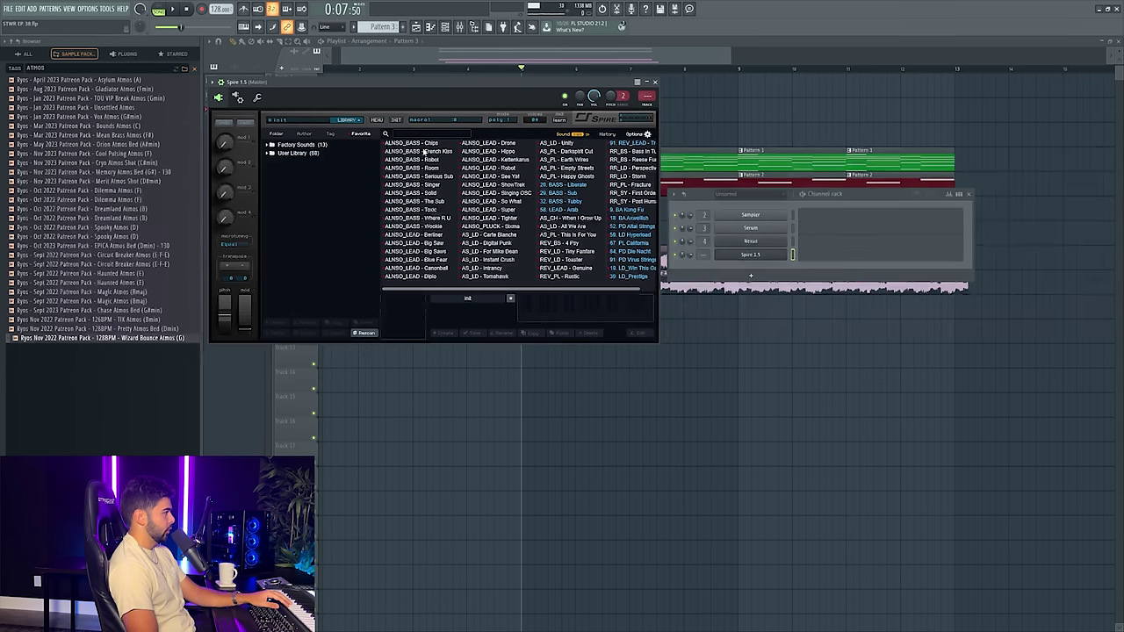
click(551, 176)
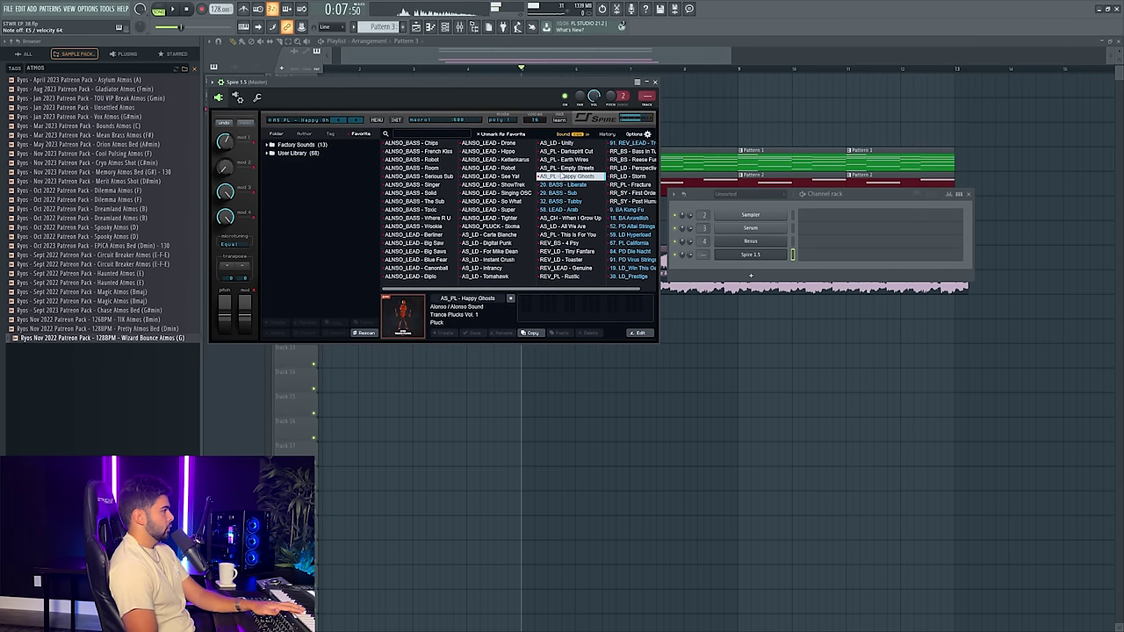
click(573, 168)
click(576, 160)
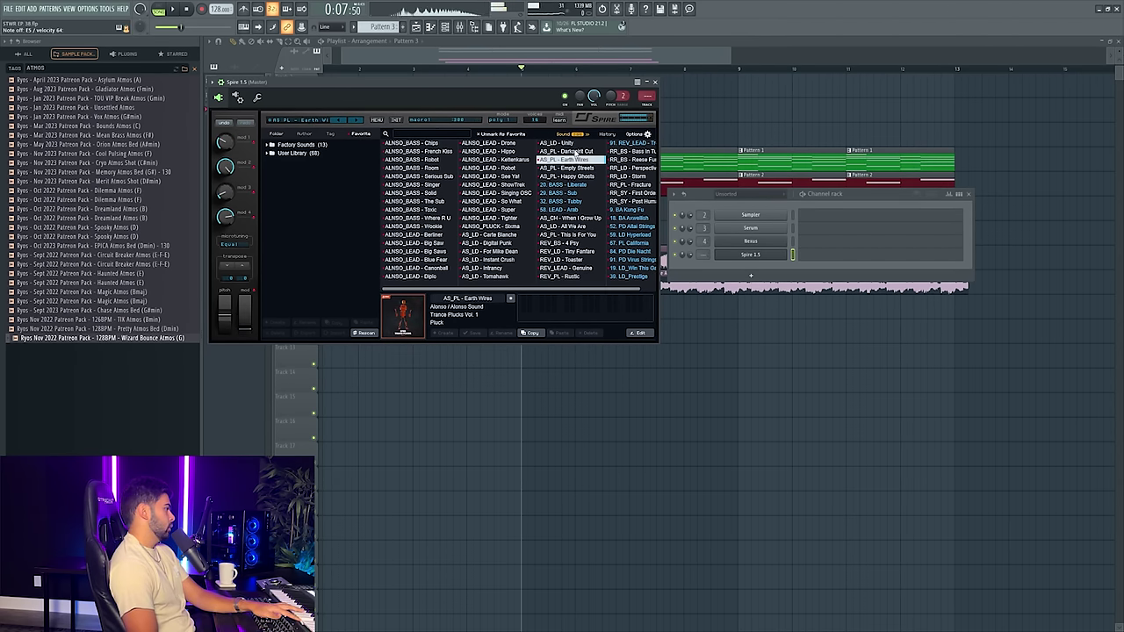
click(572, 151)
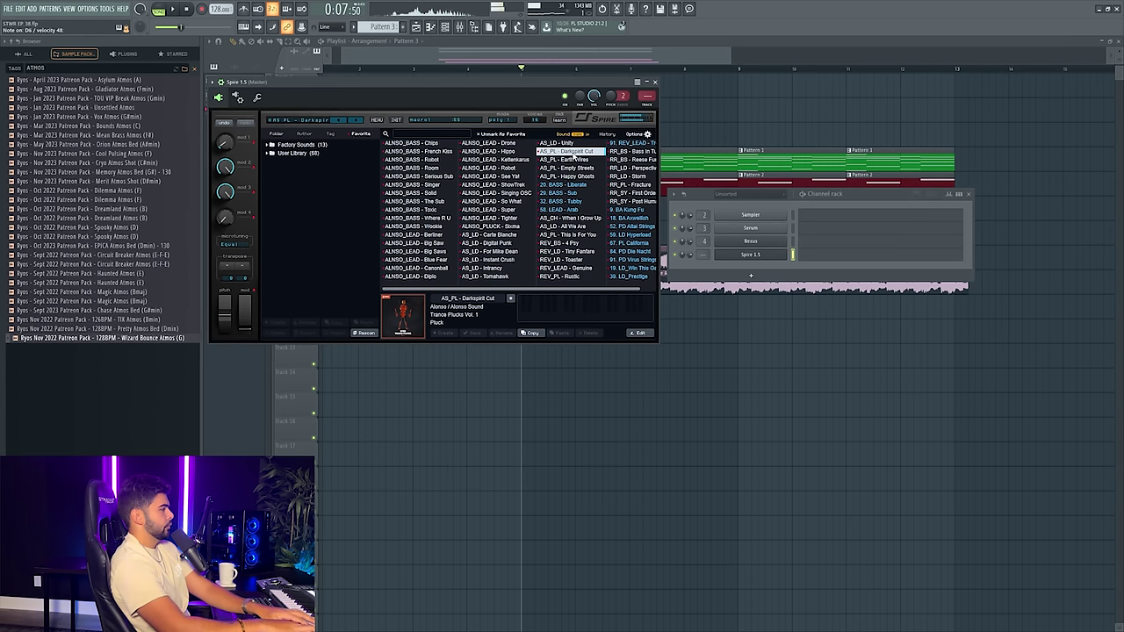
click(575, 227)
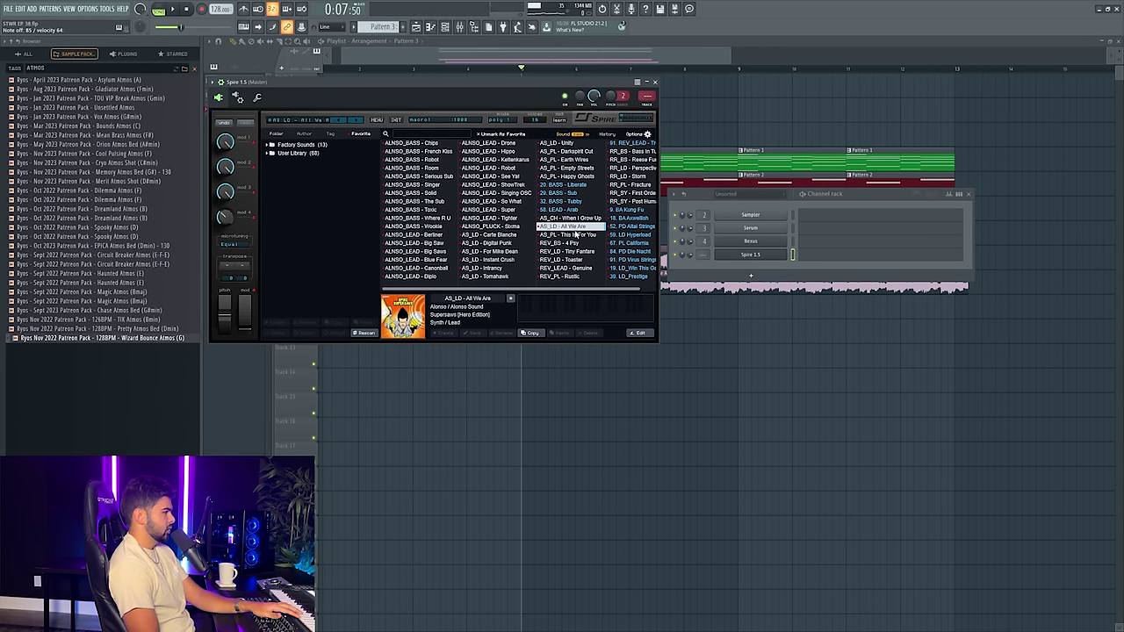
click(575, 235)
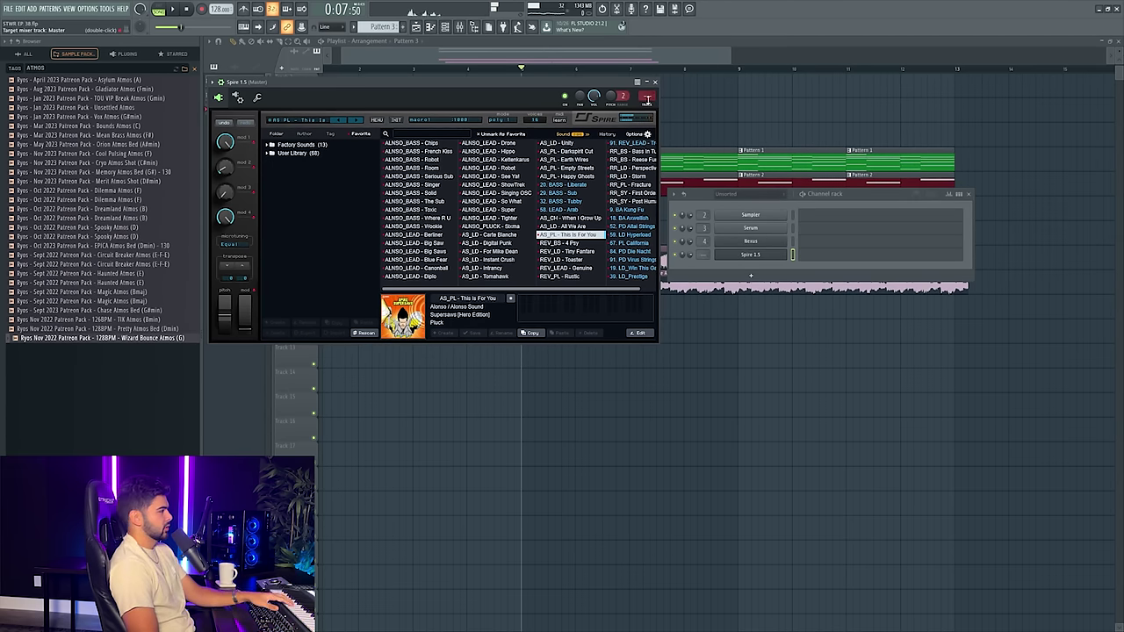
key(F9)
key(F7)
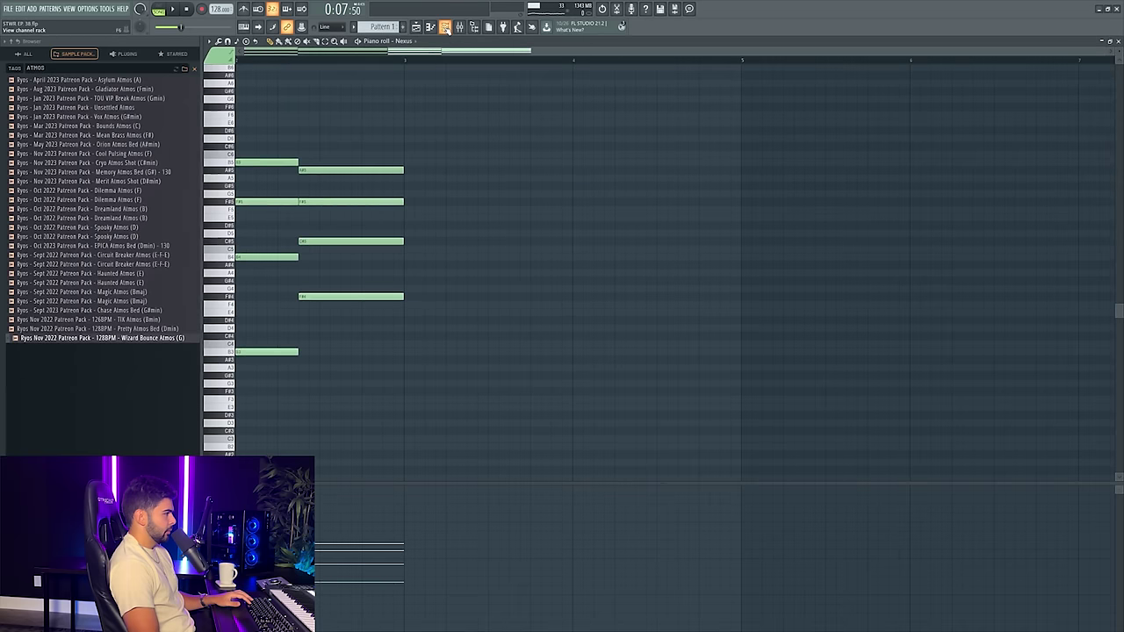
click(445, 27)
right_click(748, 240)
key(Escape)
scroll(381, 27, down, 1)
scroll(382, 27, down, 1)
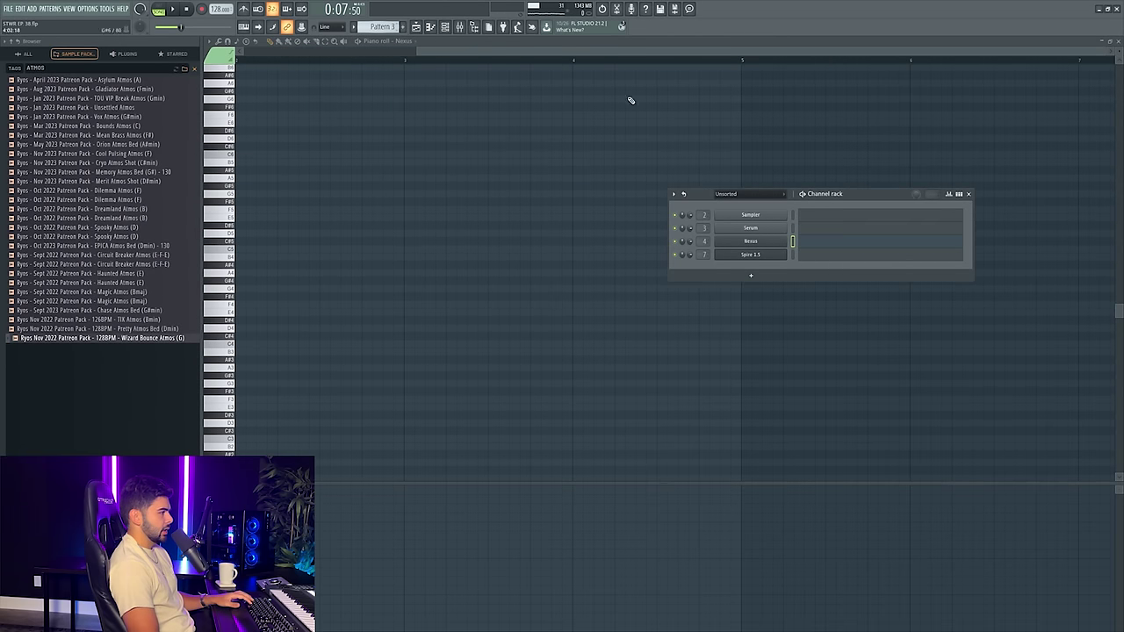
click(813, 219)
key(F7)
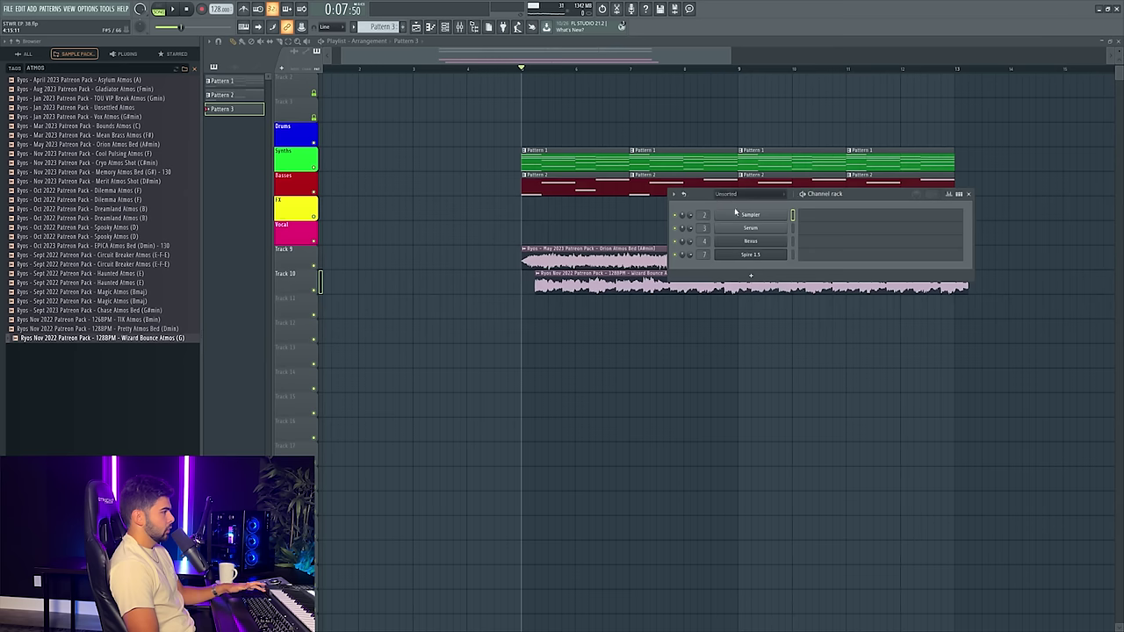
- Copy the Nexus chord notes from Pattern 1 into Pattern 3 and open the Spire piano roll over them
double_click(557, 166)
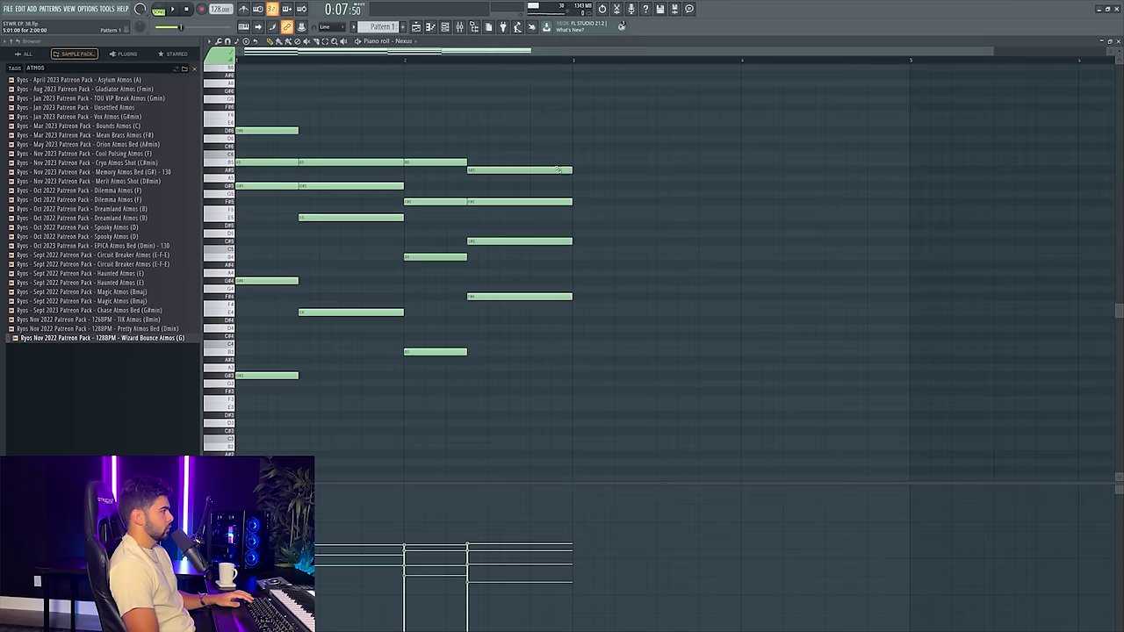
click(449, 26)
scroll(372, 27, down, 2)
click(816, 219)
key(ctrl+v)
key(F7)
click(811, 257)
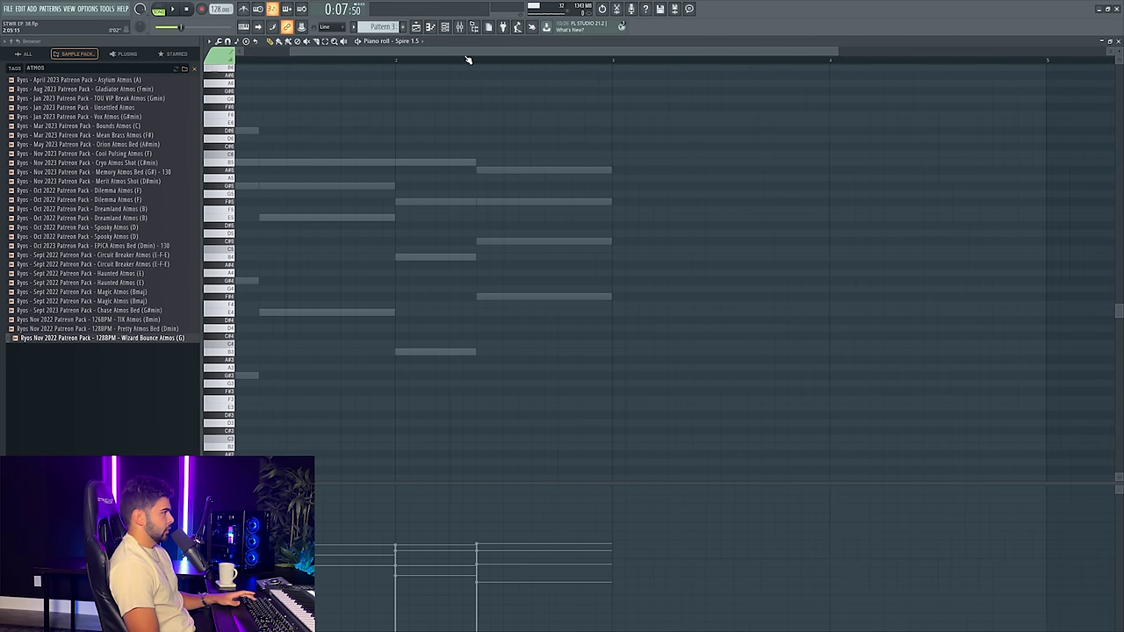
- Draw a B5 note followed by a G#5 note at the start of bar 1 for Spire and play the pattern
scroll(468, 58, up, 2)
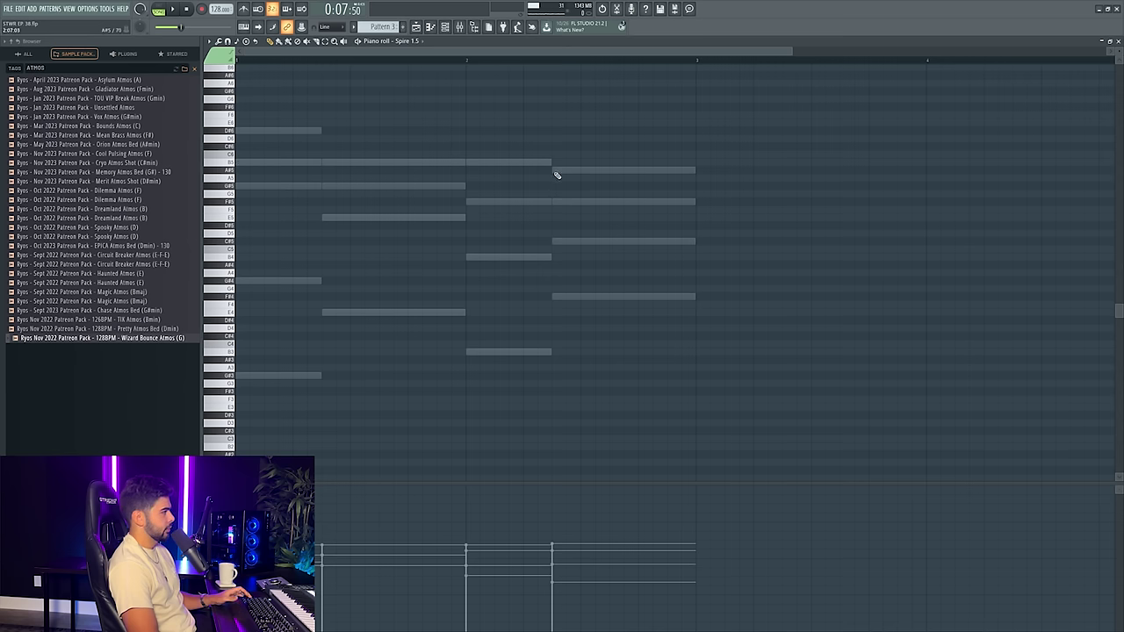
click(262, 162)
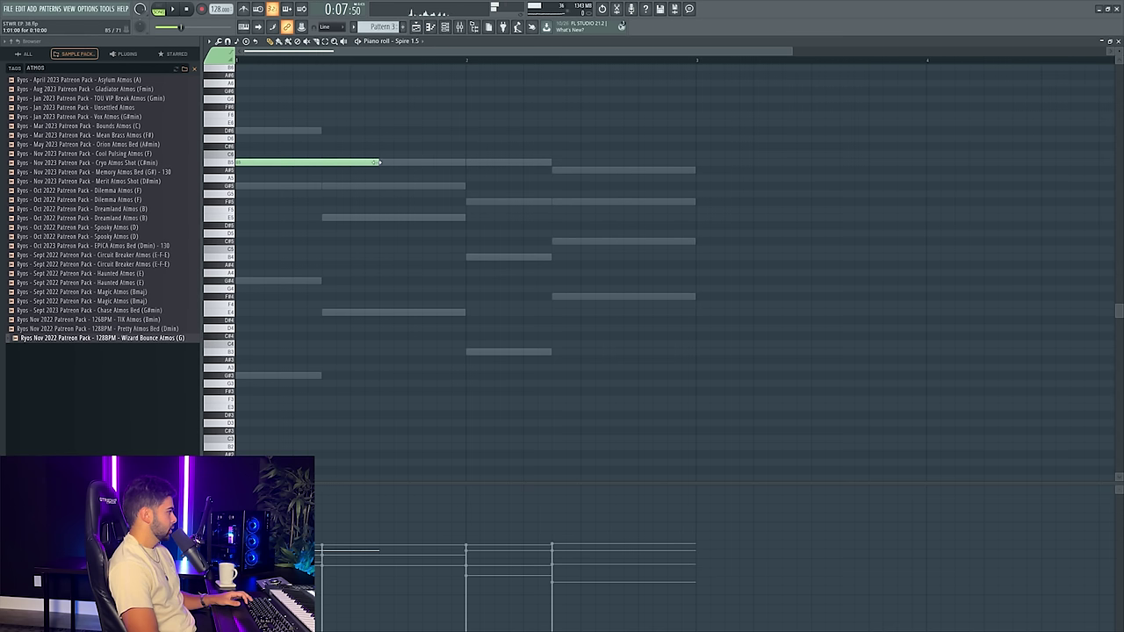
drag(379, 162, 250, 163)
click(266, 185)
click(303, 281)
right_click(312, 281)
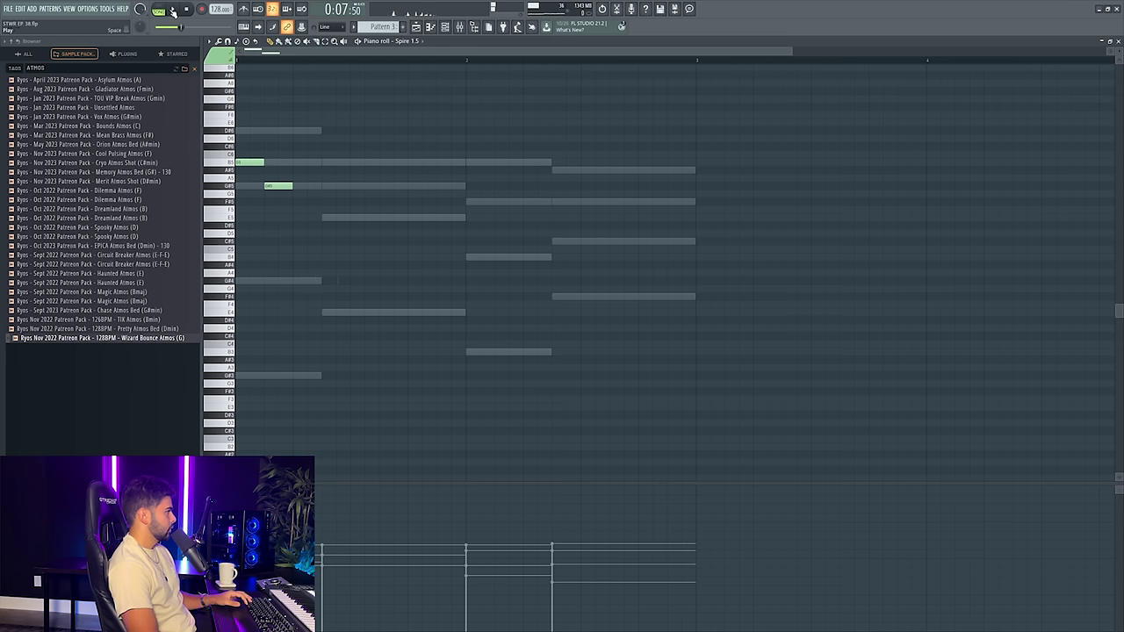
click(173, 10)
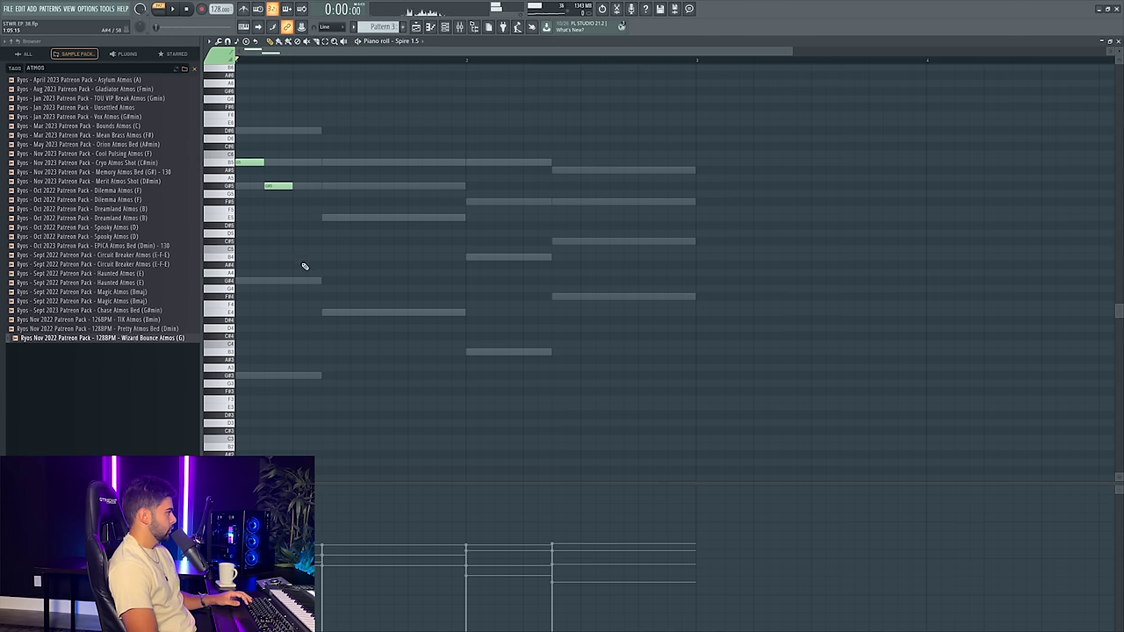
- Shorten the opening notes to one step each and build a B5, G#5, B4 figure played twice over the first chord
drag(290, 186, 263, 186)
right_click(271, 226)
click(270, 256)
click(283, 163)
key(space)
click(298, 187)
key(space)
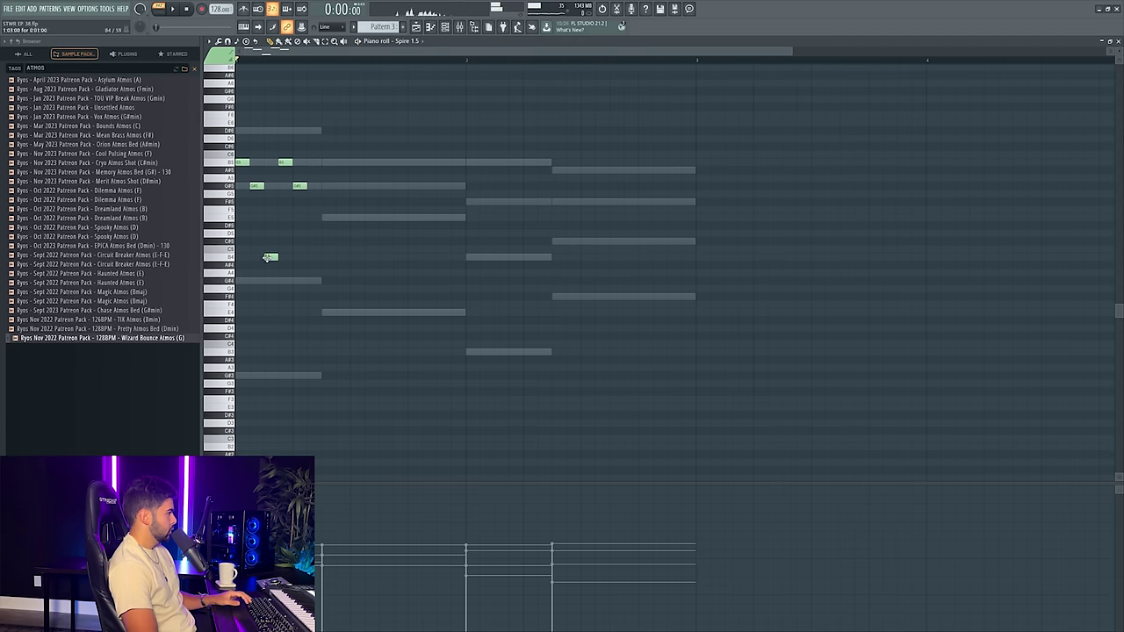
key(space)
click(313, 256)
key(space)
- Draw a one-step B5, G#5, E5 figure over the second chord and duplicate it twice
click(329, 163)
click(344, 186)
click(353, 257)
right_click(354, 256)
click(355, 218)
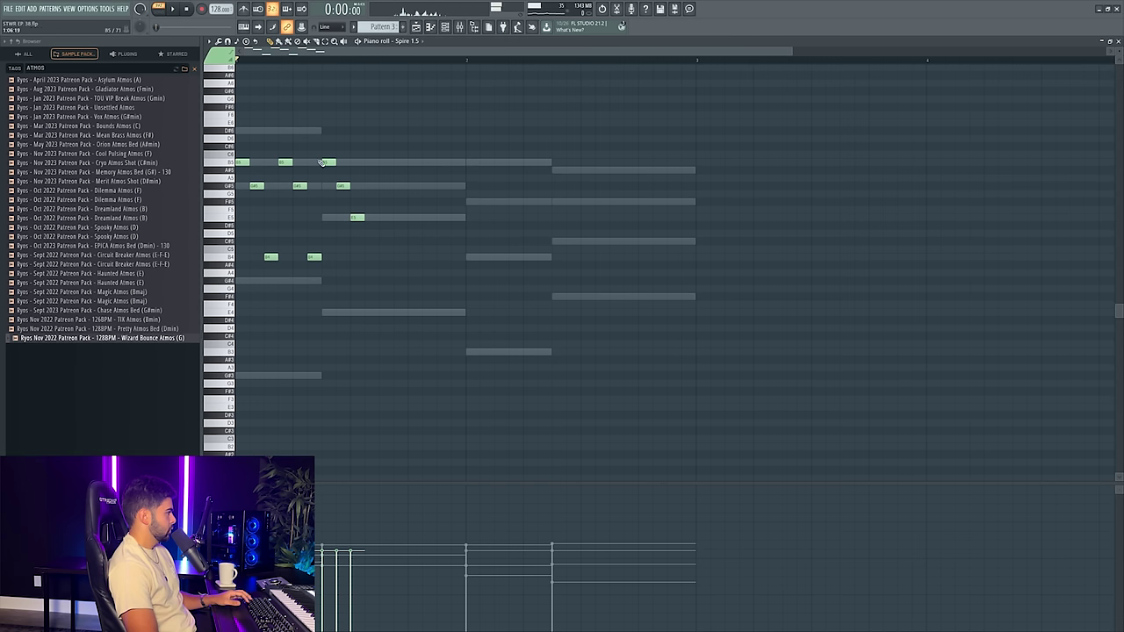
drag(321, 153, 374, 229)
key(space)
drag(331, 165, 414, 165)
key(space)
key(space)
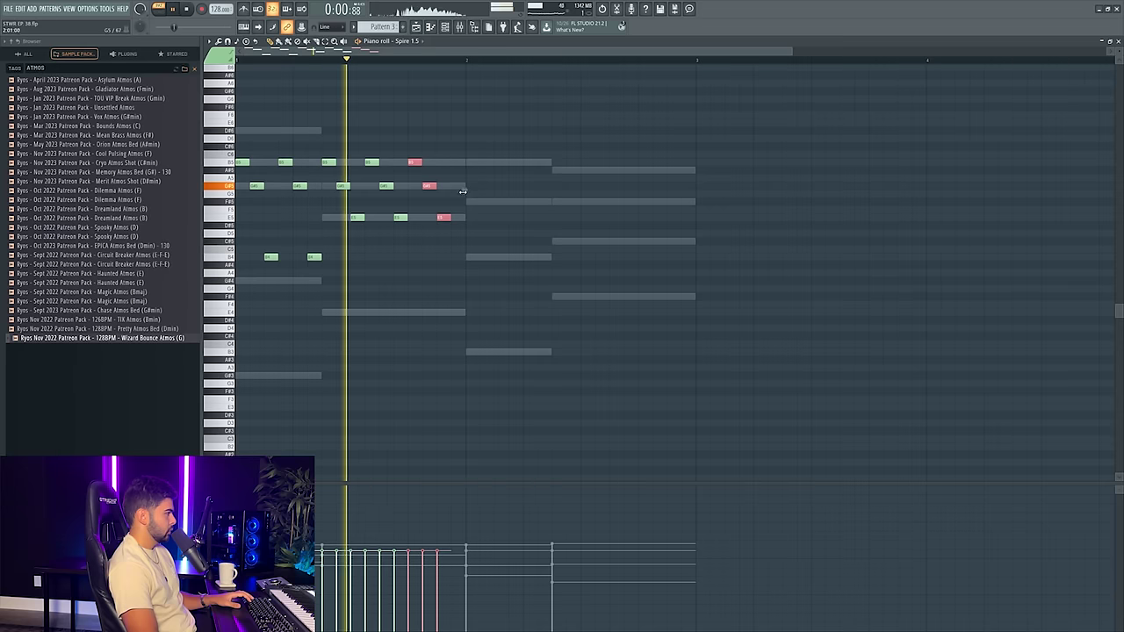
- Fill the last step of bar 1 with a G#5 note
click(456, 164)
click(469, 162)
key(space)
right_click(469, 162)
right_click(458, 164)
click(458, 185)
- Draw a one-step B5, F#5, B4 figure at the start of bar 2, repeat it once and follow it with an A#5
click(469, 162)
click(485, 202)
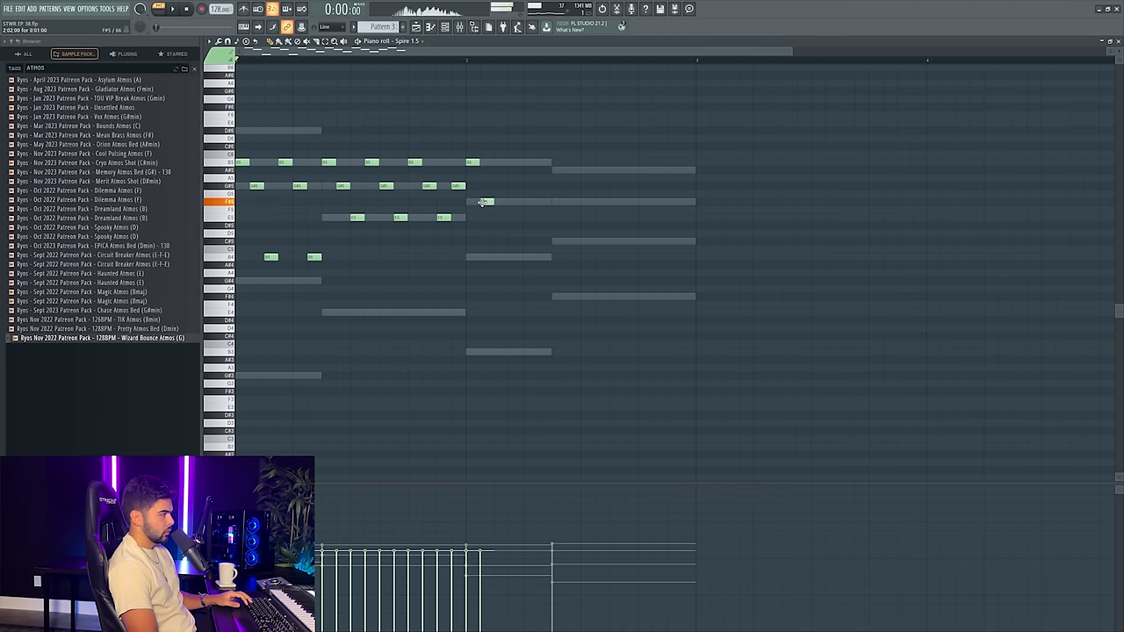
click(498, 257)
drag(468, 152, 518, 287)
key(ctrl+b)
key(space)
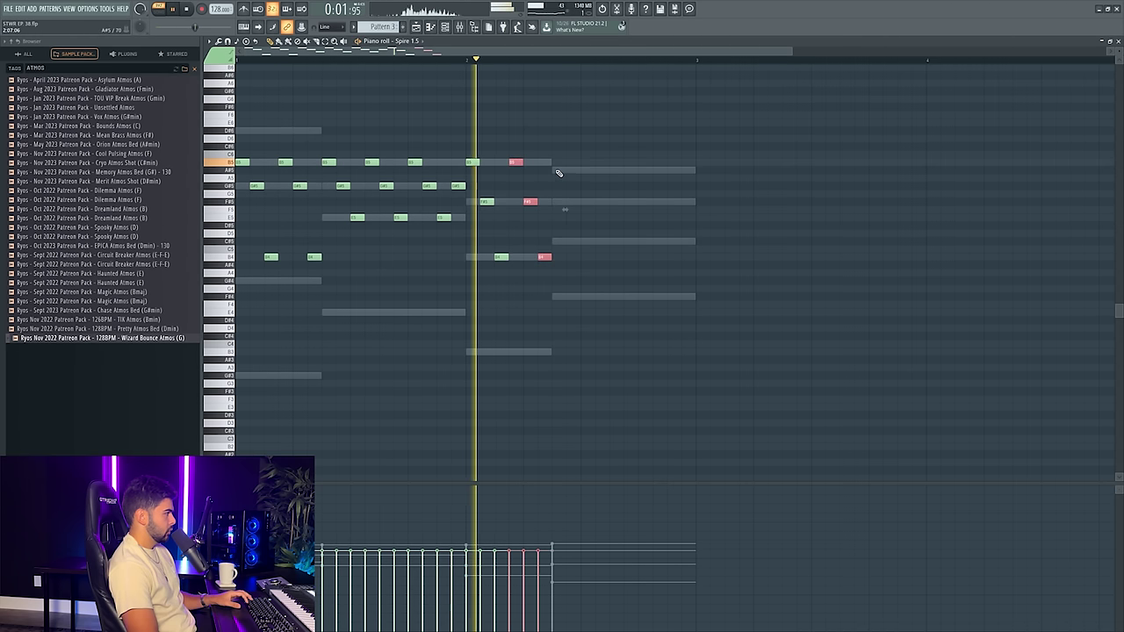
key(space)
click(555, 170)
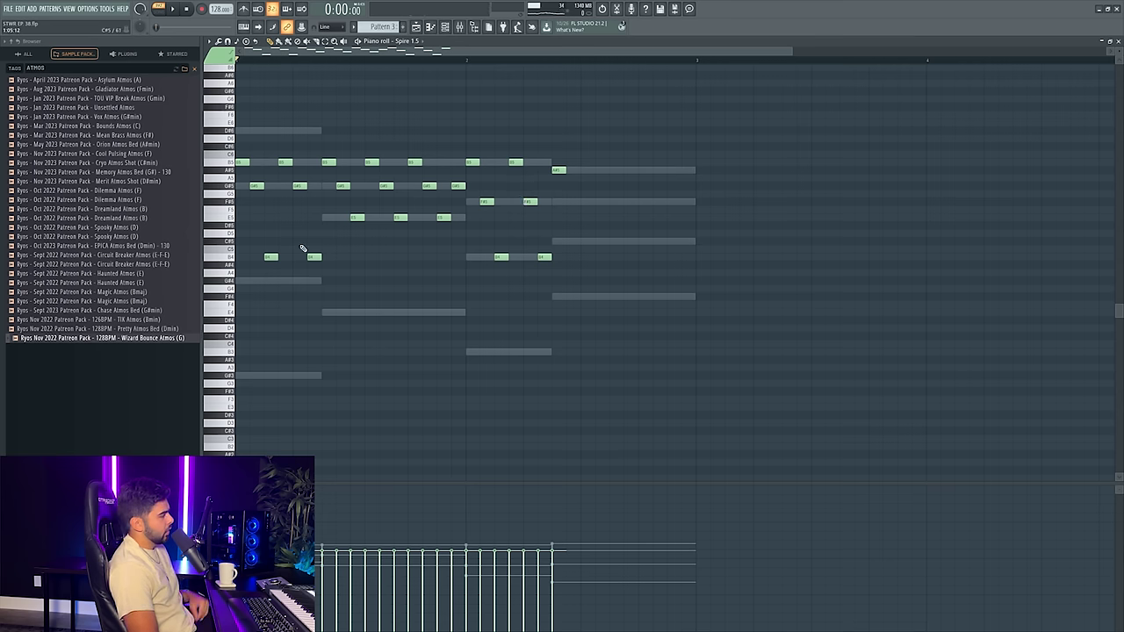
- Delete both B4 notes over the first chord and try F#5 and A#5 on the third step of bar 1
drag(255, 248, 371, 251)
key(Delete)
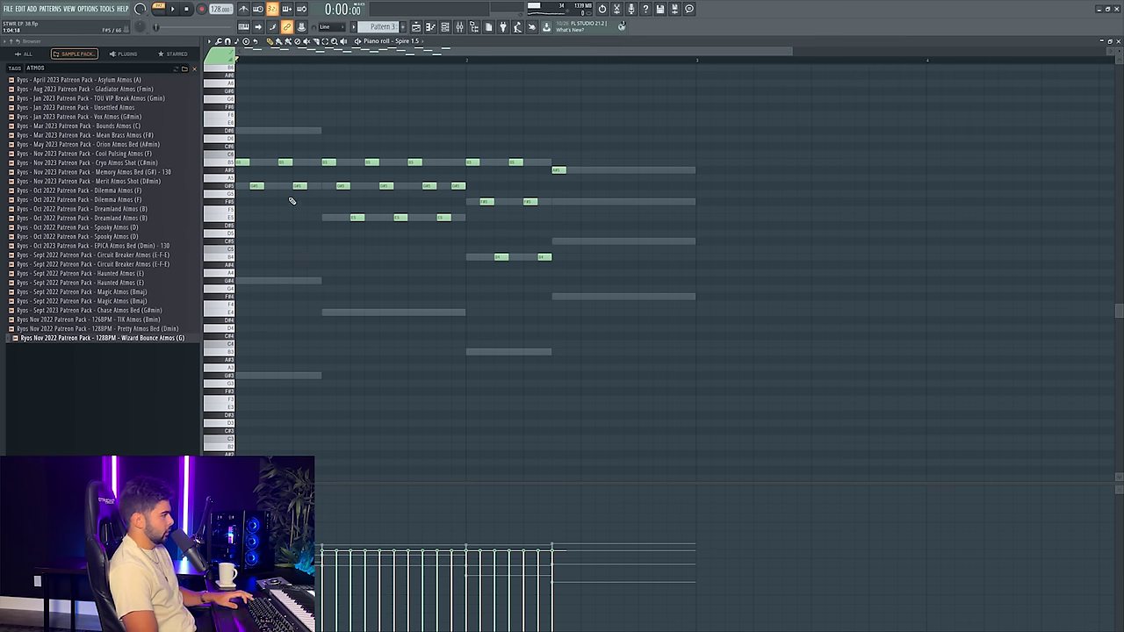
click(268, 201)
key(space)
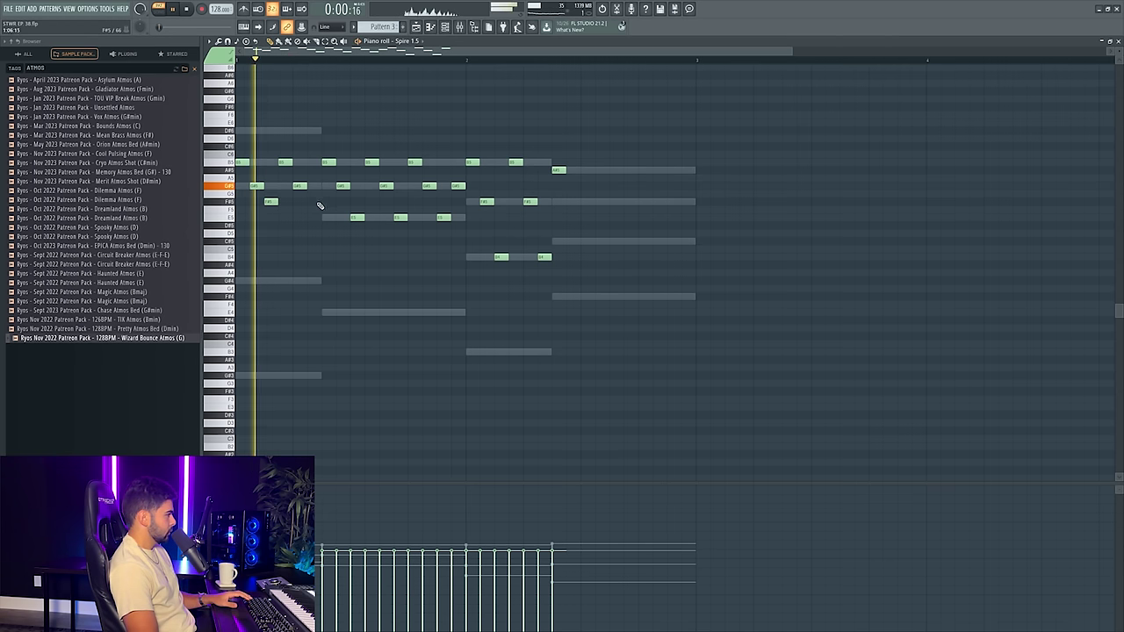
drag(271, 201, 270, 170)
key(space)
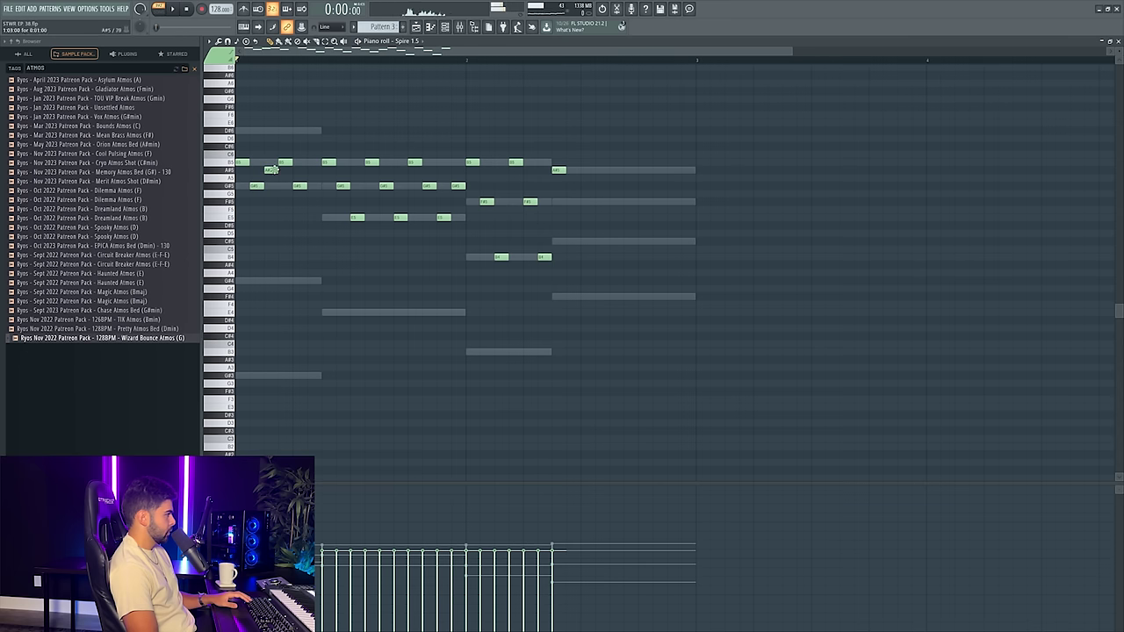
- Rework the notes over the first chord into one-step B5 and G#5 notes alternating across six steps
key(space)
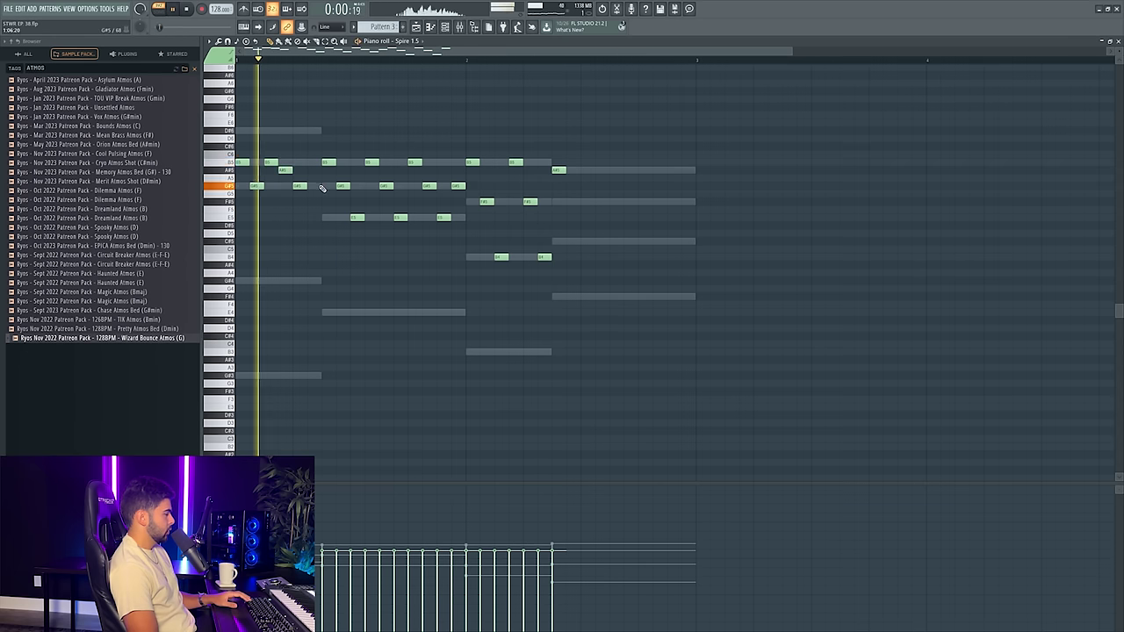
key(space)
drag(298, 185, 281, 185)
key(space)
key(space)
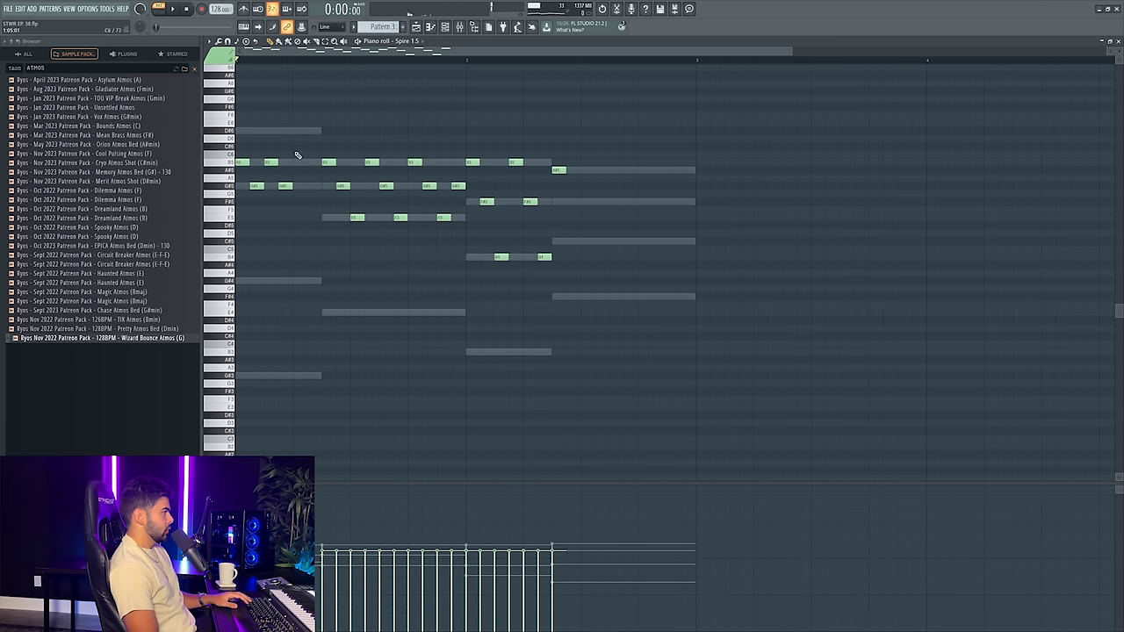
key(space)
click(298, 162)
click(313, 186)
key(space)
key(space)
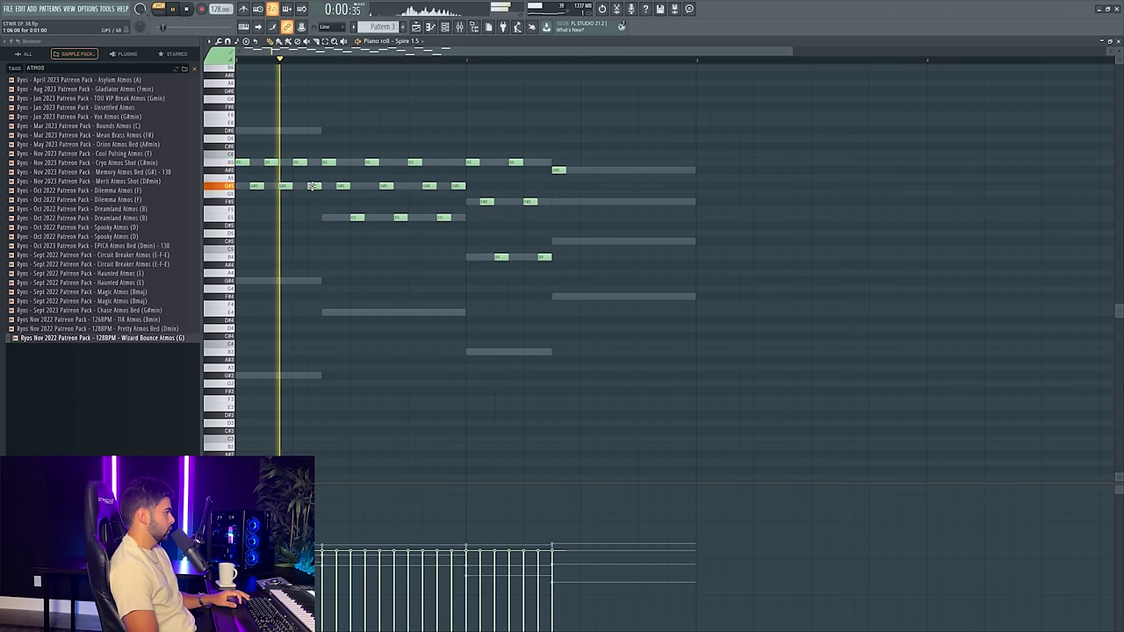
- Delete the existing arpeggio notes across both bars, keeping only the opening B5 and G#5 with a B5 on the fourth step
key(space)
right_click(356, 216)
right_click(400, 216)
right_click(443, 217)
right_click(545, 256)
right_click(486, 201)
right_click(528, 201)
right_click(500, 257)
right_click(386, 185)
right_click(429, 185)
right_click(457, 185)
right_click(342, 185)
right_click(284, 185)
right_click(256, 186)
right_click(313, 186)
right_click(515, 162)
right_click(558, 169)
right_click(414, 163)
right_click(472, 163)
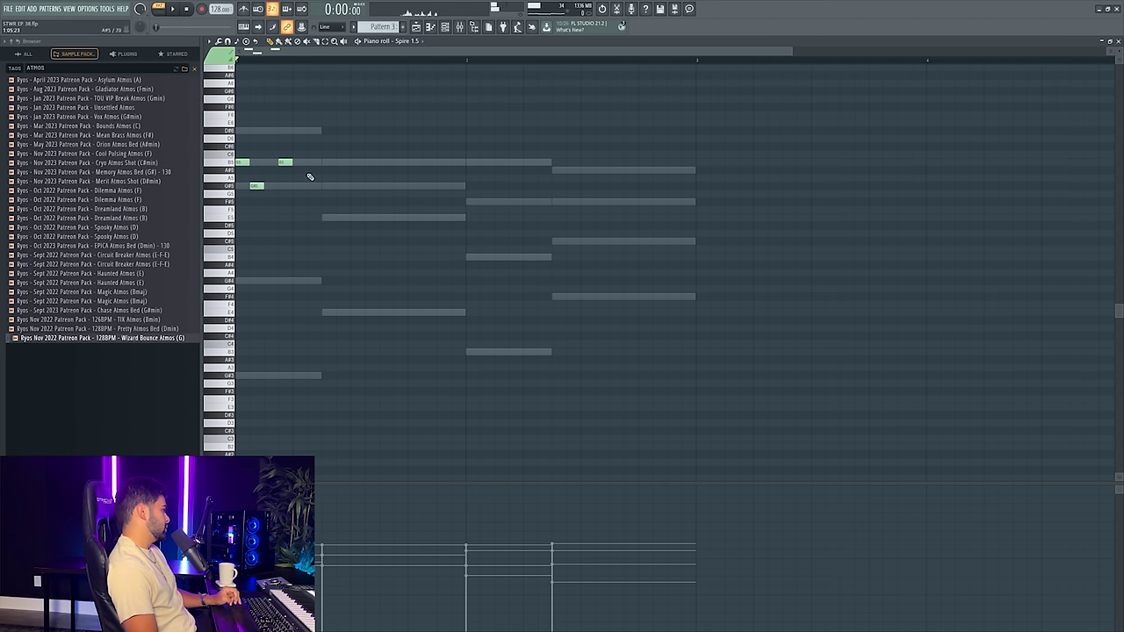
- Add a D#6 on the third step of bar 1 and duplicate the four-step figure directly after itself
click(232, 133)
click(232, 124)
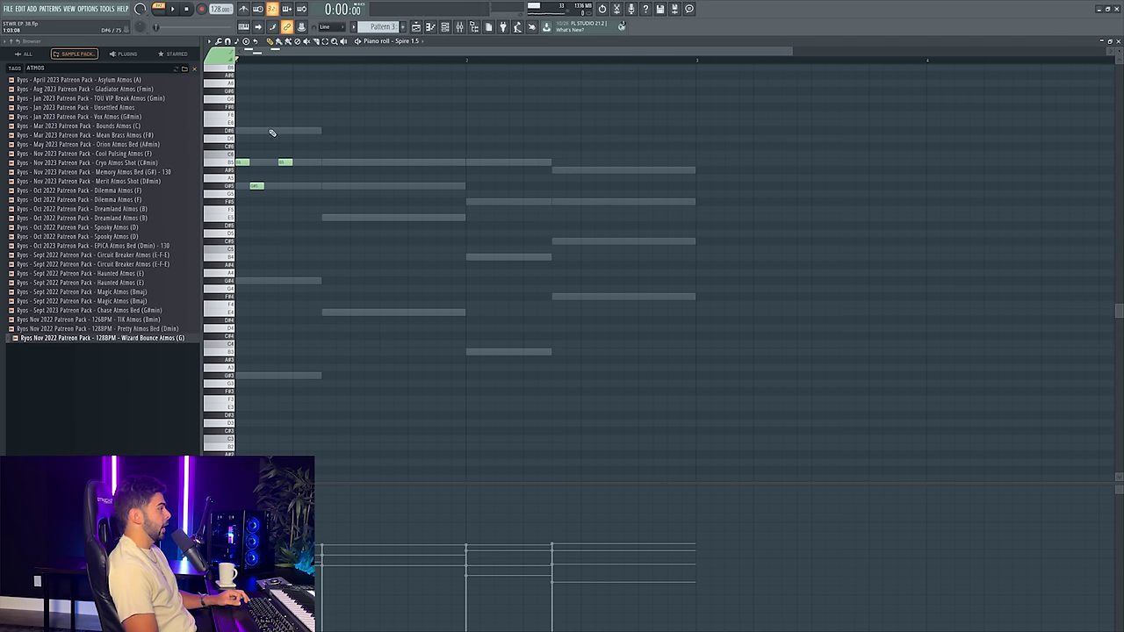
key(space)
key(space)
key(ctrl+a)
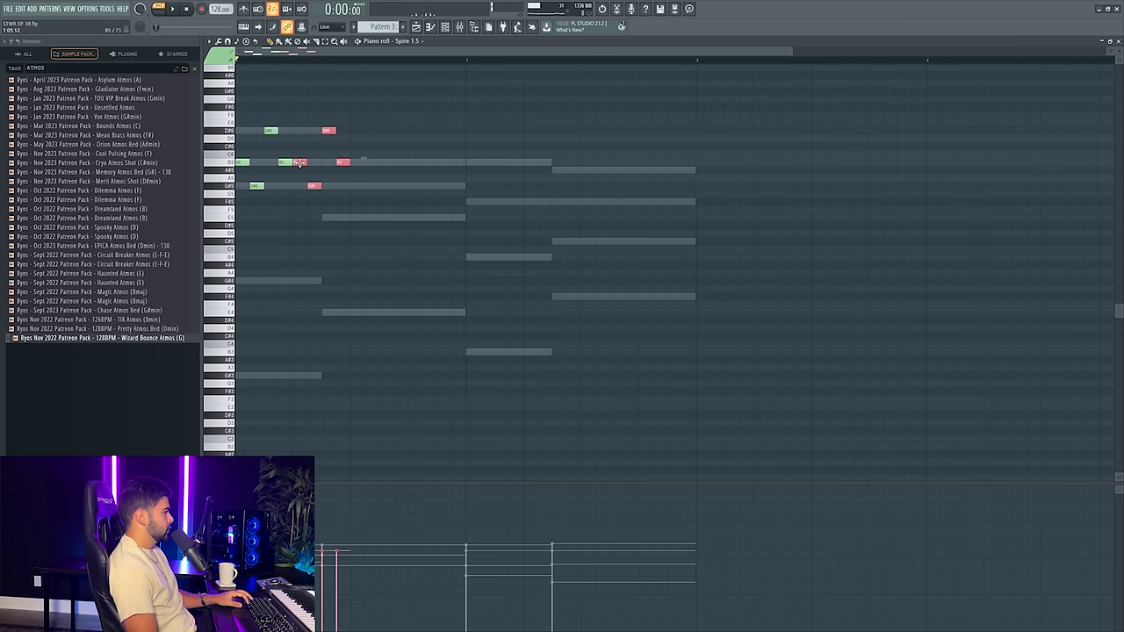
- Change the fourth step of bar 1 to G#5 and duplicate the first seven steps from the eighth step on
key(space)
key(space)
key(ctrl+a)
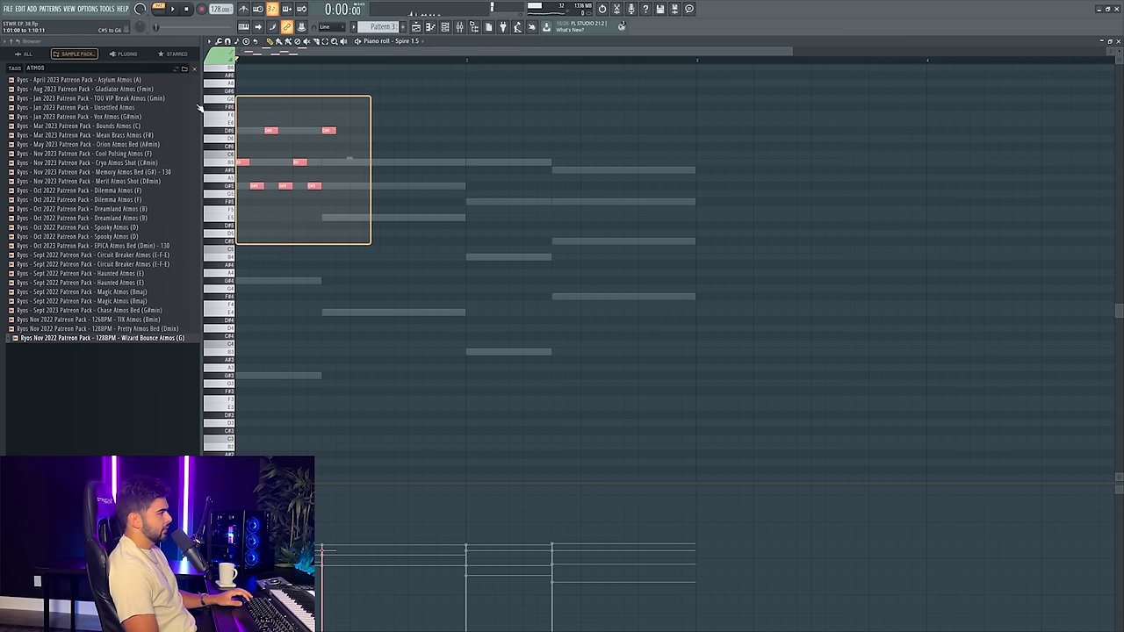
key(ctrl+b)
drag(349, 161, 337, 160)
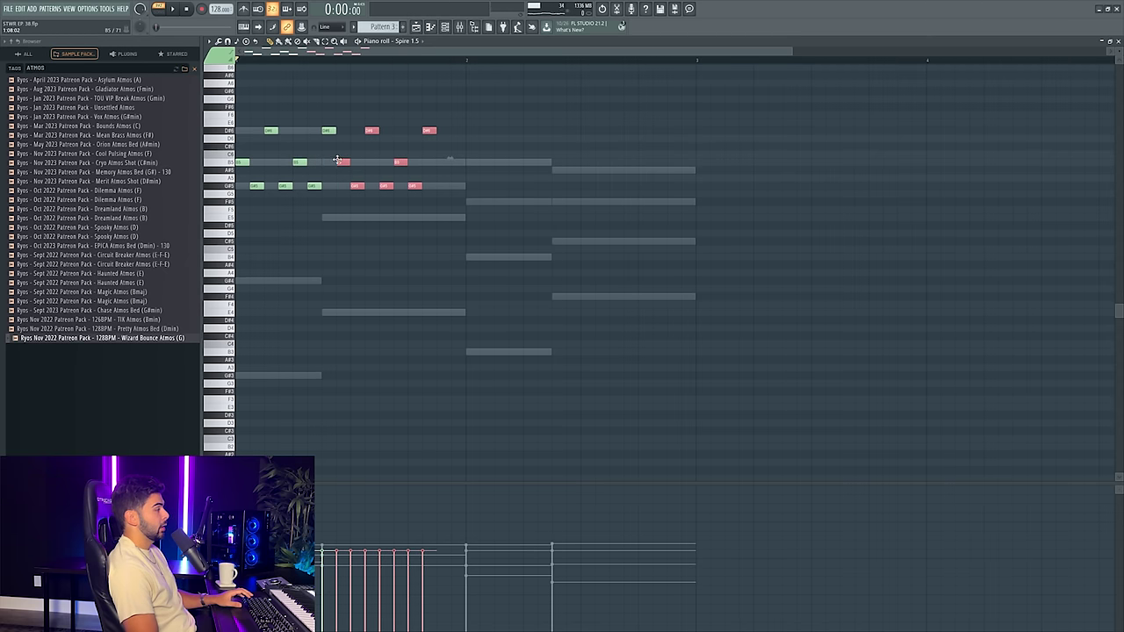
drag(509, 270, 230, 76)
key(ctrl+b)
key(space)
key(space)
- Delete every arpeggio note after the eighth step and add a G#5 on the ninth step
drag(359, 118, 866, 228)
key(Delete)
key(space)
key(space)
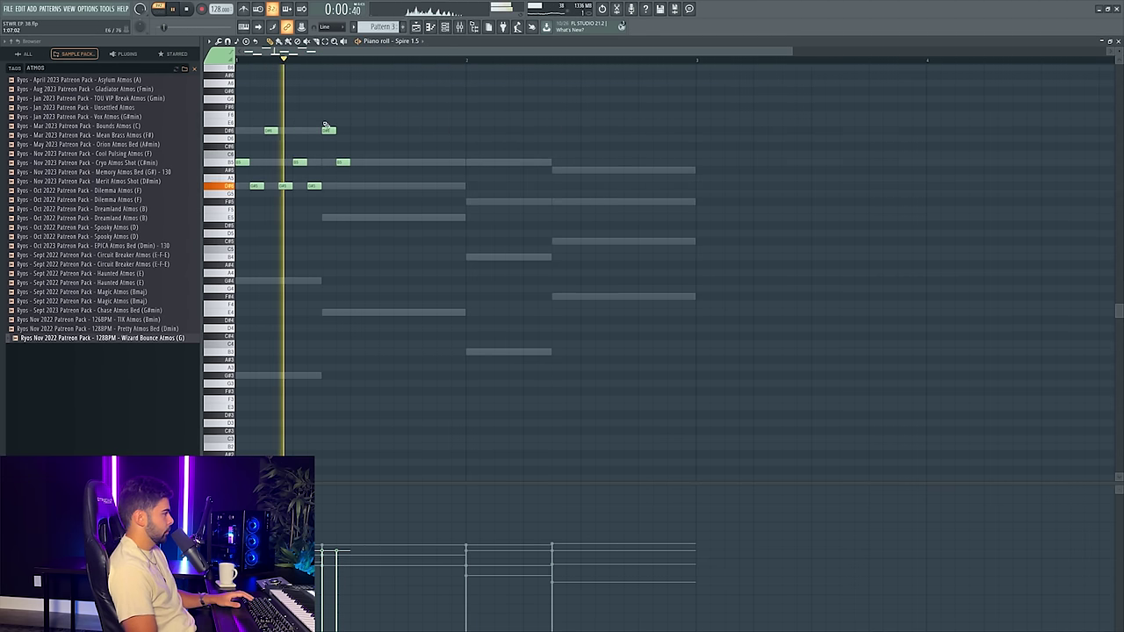
click(353, 186)
key(space)
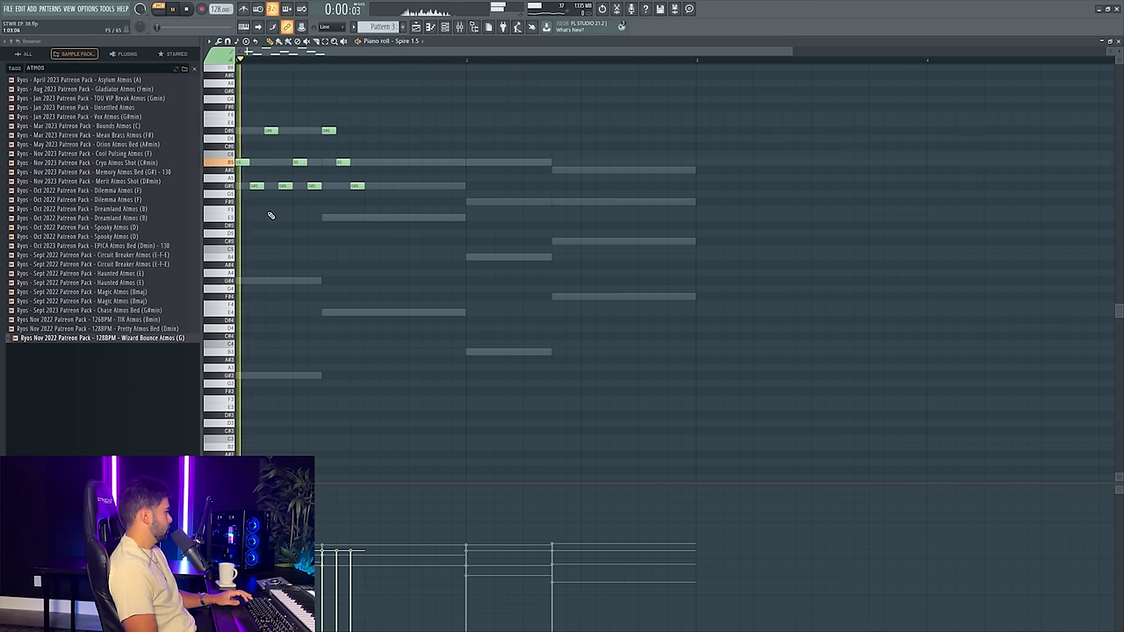
drag(437, 216, 235, 125)
key(ctrl+b)
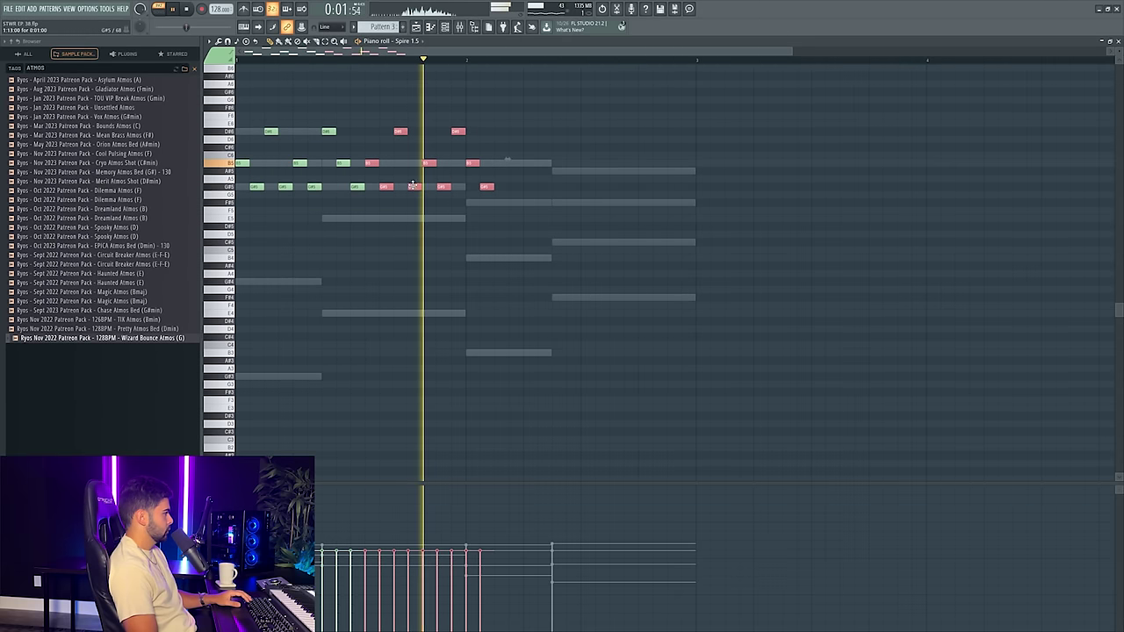
key(space)
key(Delete)
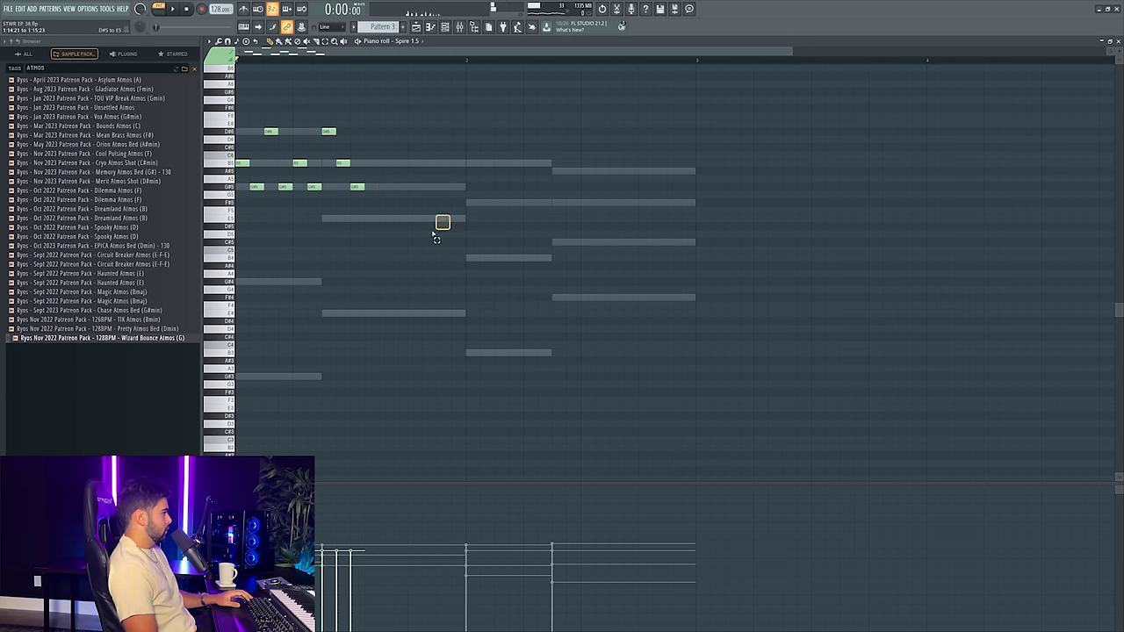
- Duplicate the whole figure starting on the ninth step of bar 1, removing the copied B5 and G#5 on steps nine and ten
drag(436, 237, 236, 81)
drag(271, 131, 384, 131)
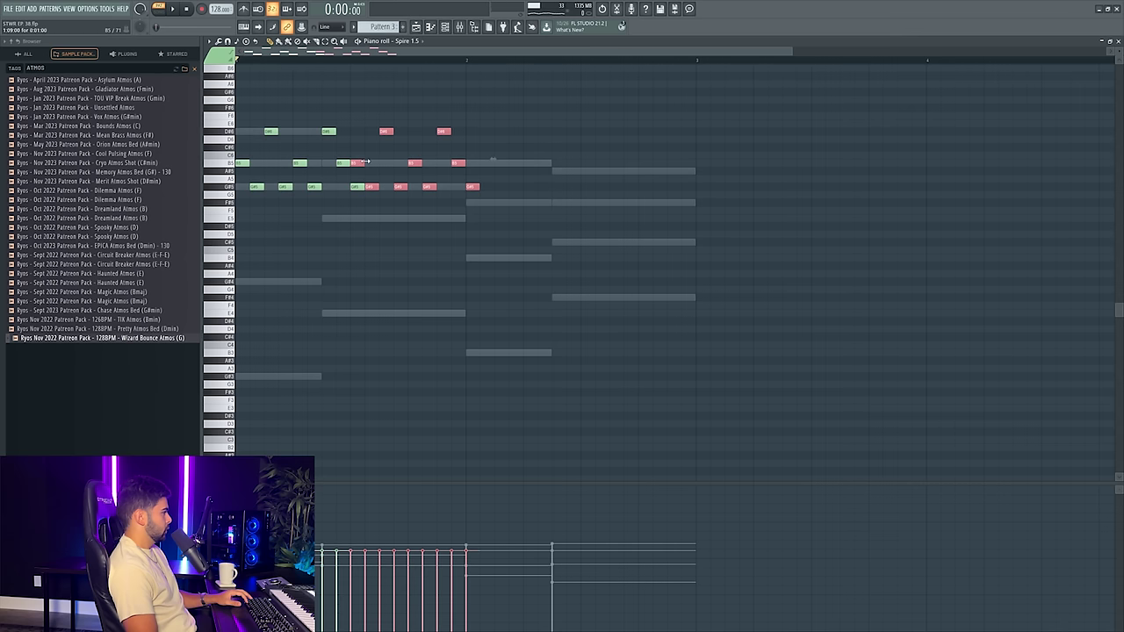
key(space)
click(361, 189)
key(space)
key(space)
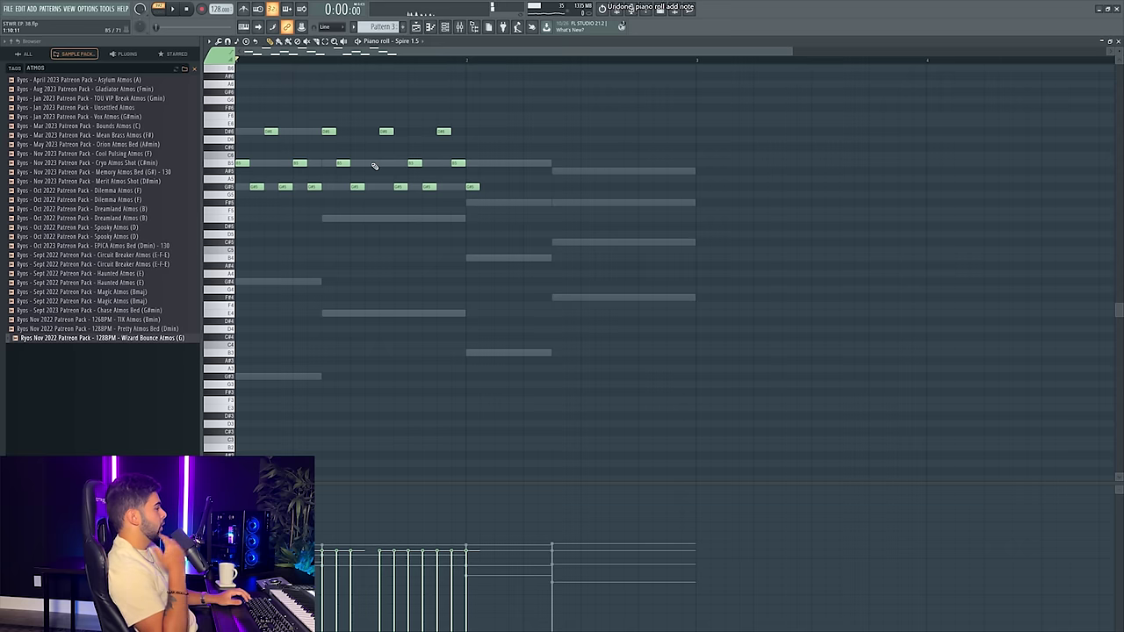
- Fill the tenth step of bar 1 with a B5, delete the G#5 spilling into bar 2 and play back the bar
key(space)
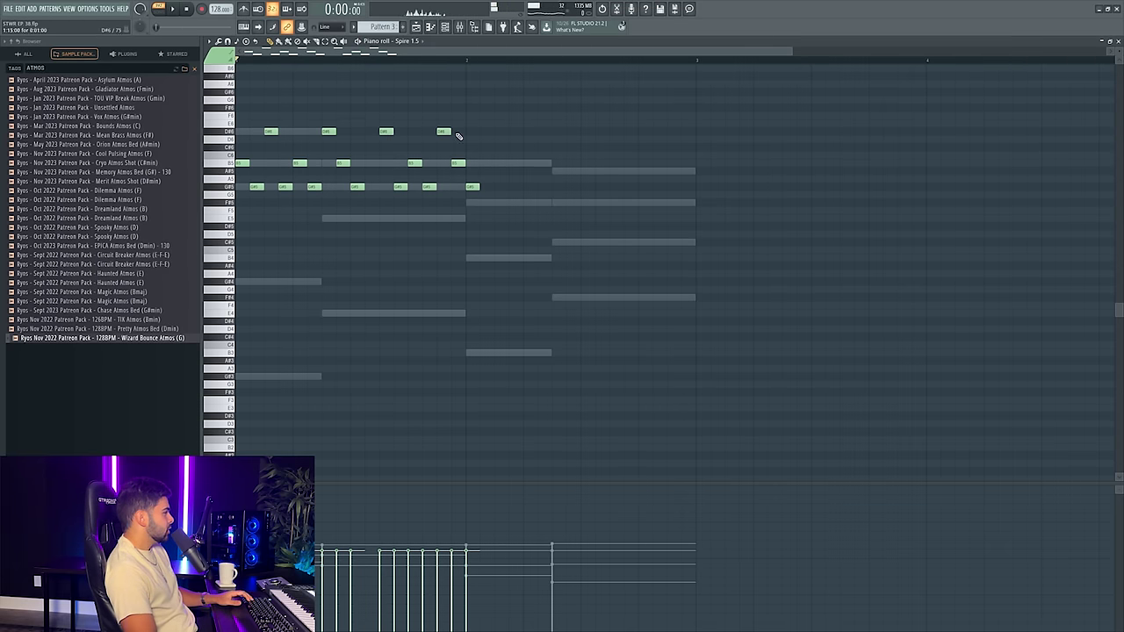
key(space)
key(space)
key(space)
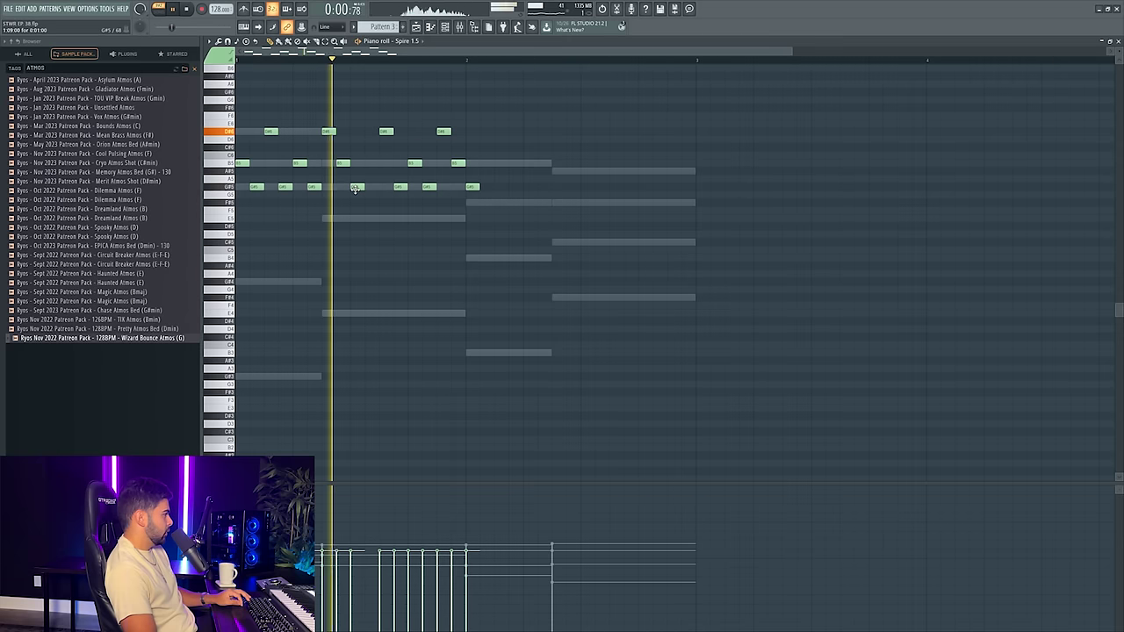
click(371, 164)
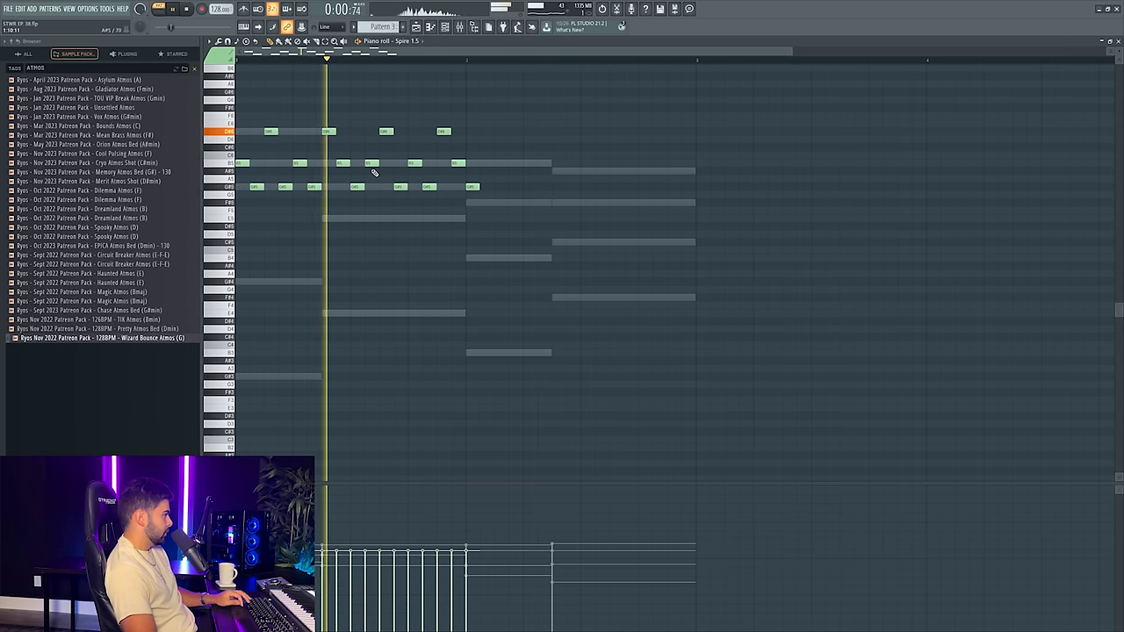
right_click(474, 186)
key(space)
key(space)
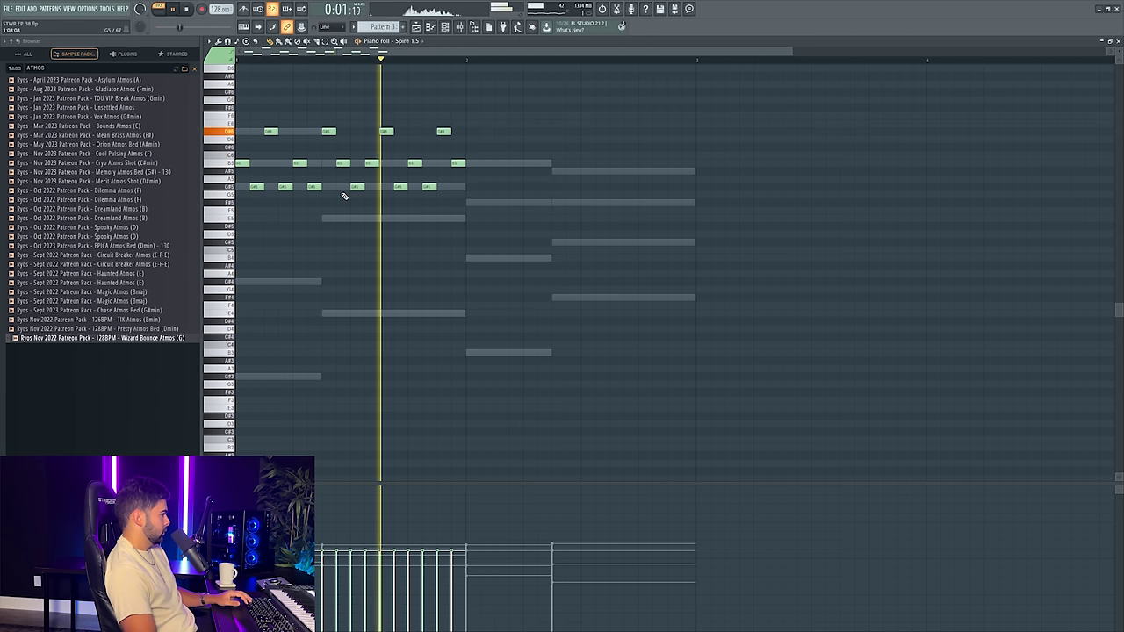
key(space)
key(space)
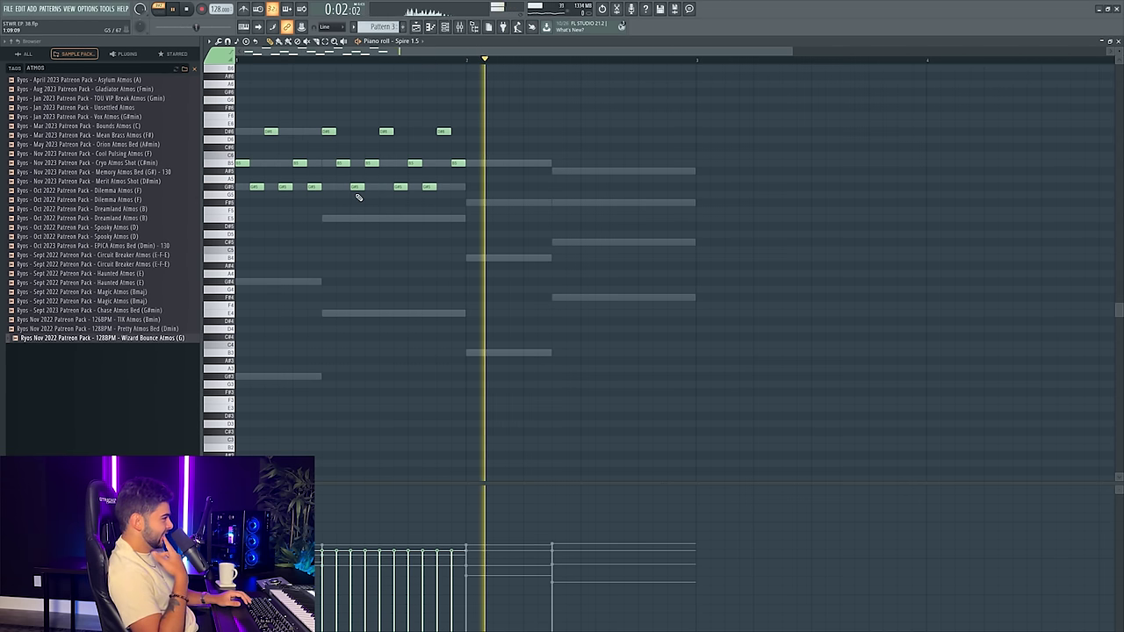
- Duplicate bar 1 of the arpeggio into bar 2 and lower the copied B5 notes over the last chord to A#5
key(space)
drag(657, 281, 154, 162)
shift+drag(238, 161, 468, 162)
key(space)
ctrl+drag(556, 170, 694, 172)
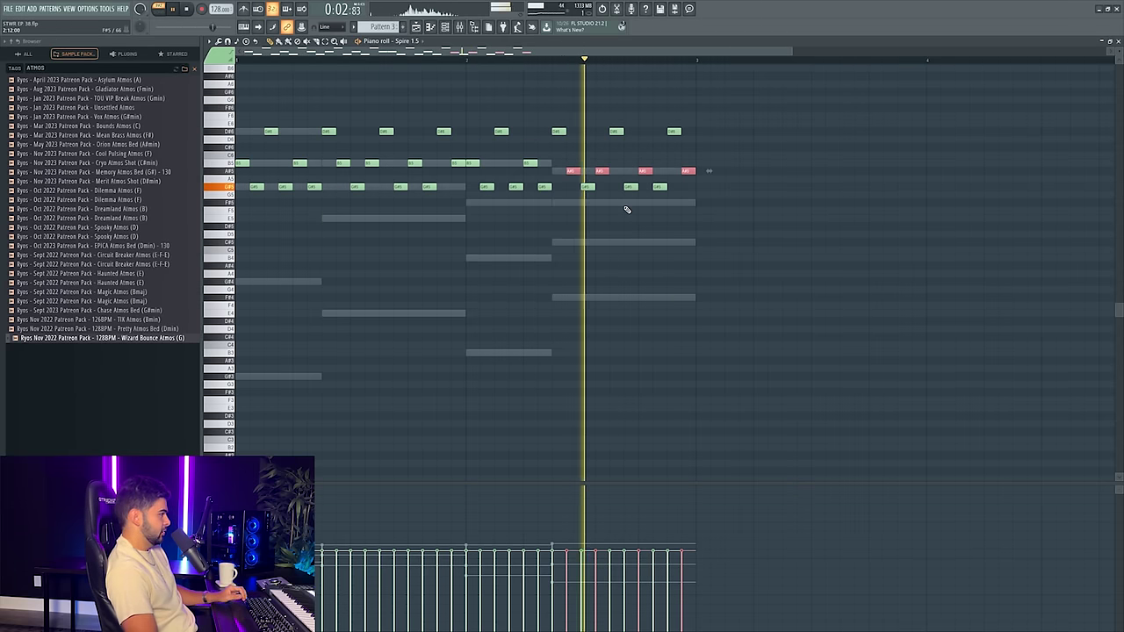
- Open the Spire synth and inspect the effect slots of its mixer track
key(F5)
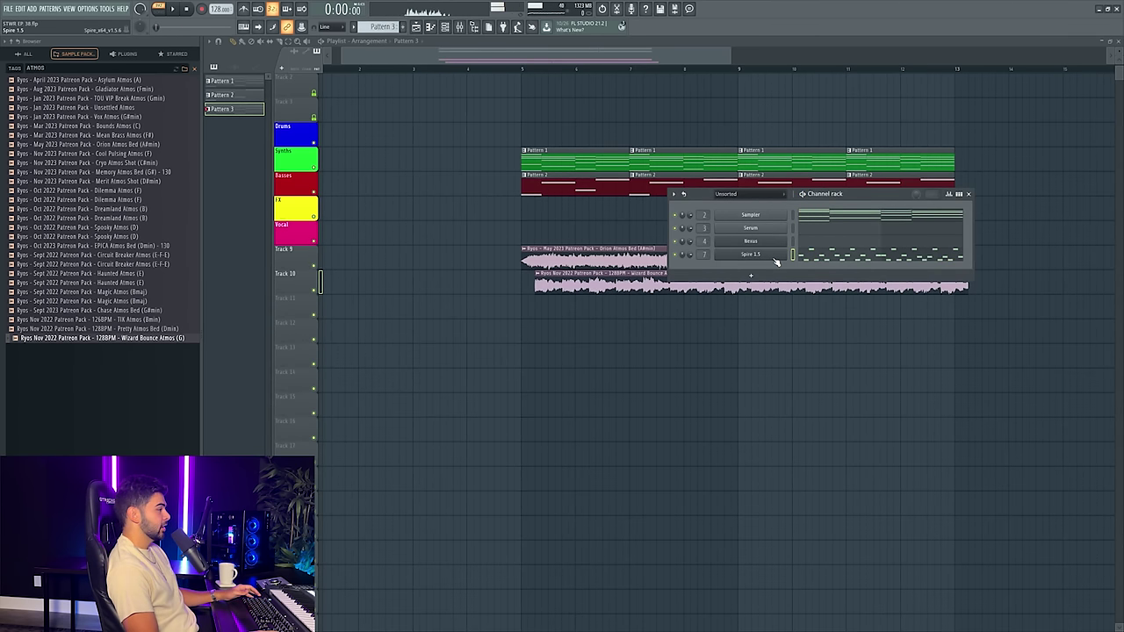
click(776, 260)
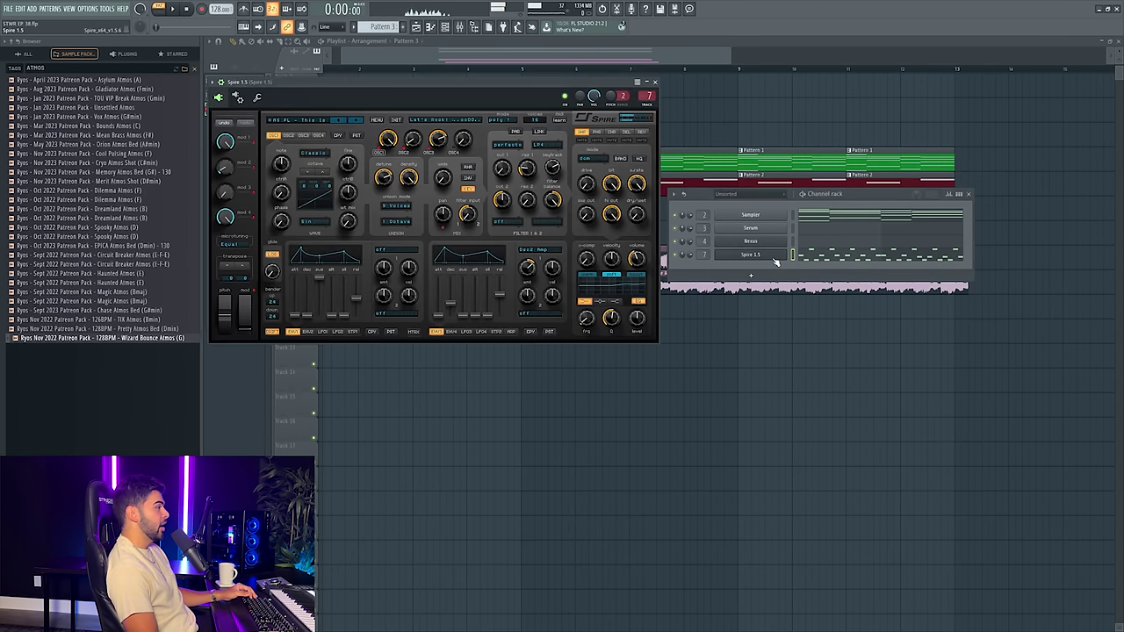
click(458, 26)
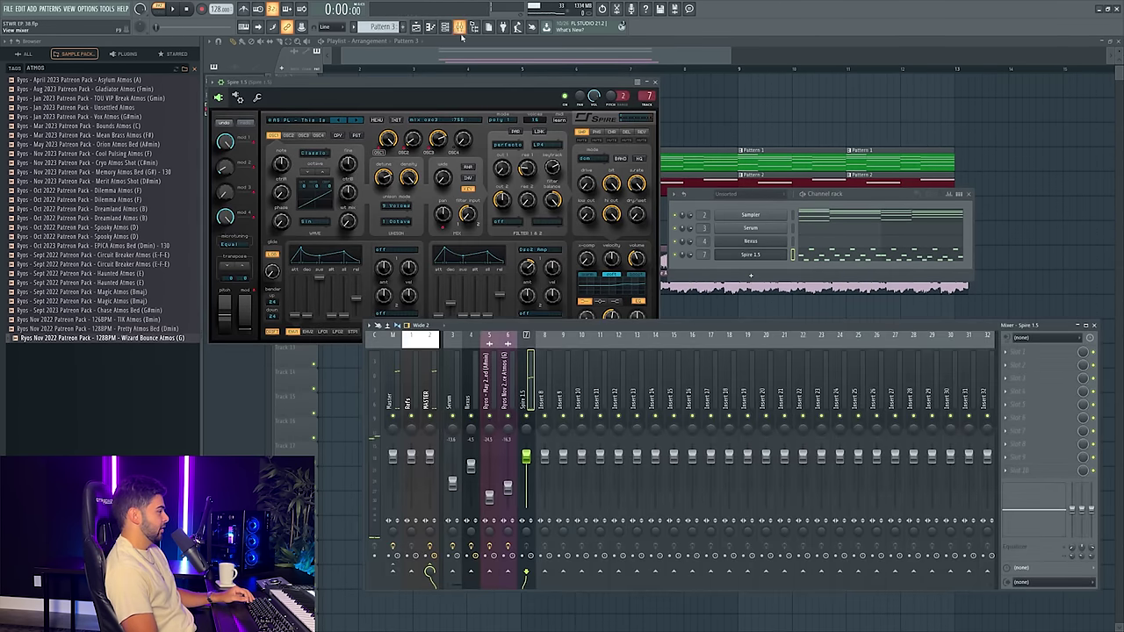
click(1008, 351)
click(530, 387)
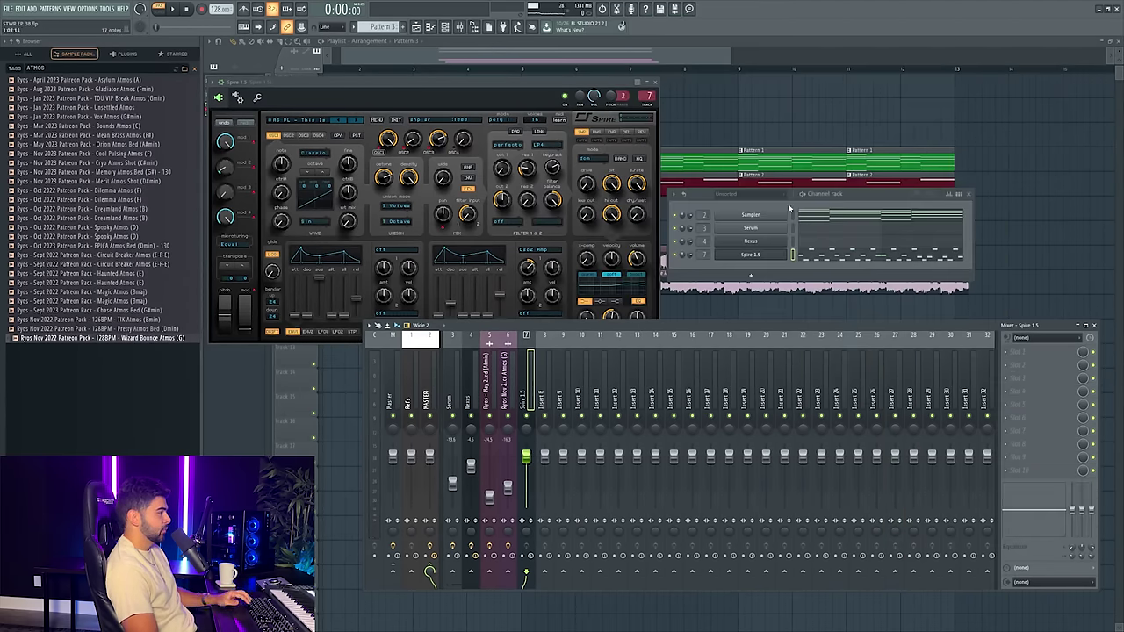
- Place a Pattern 3 clip on the Drums track at bar 5 and play the arrangement while checking the levels and arpeggio notes
key(F12)
click(560, 127)
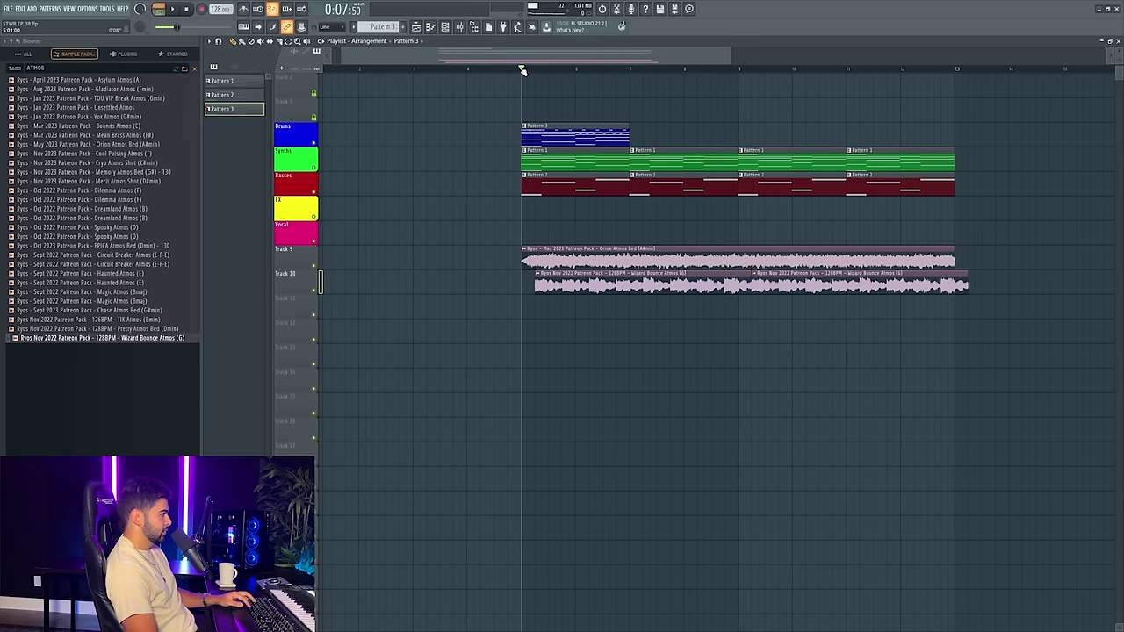
key(space)
key(F9)
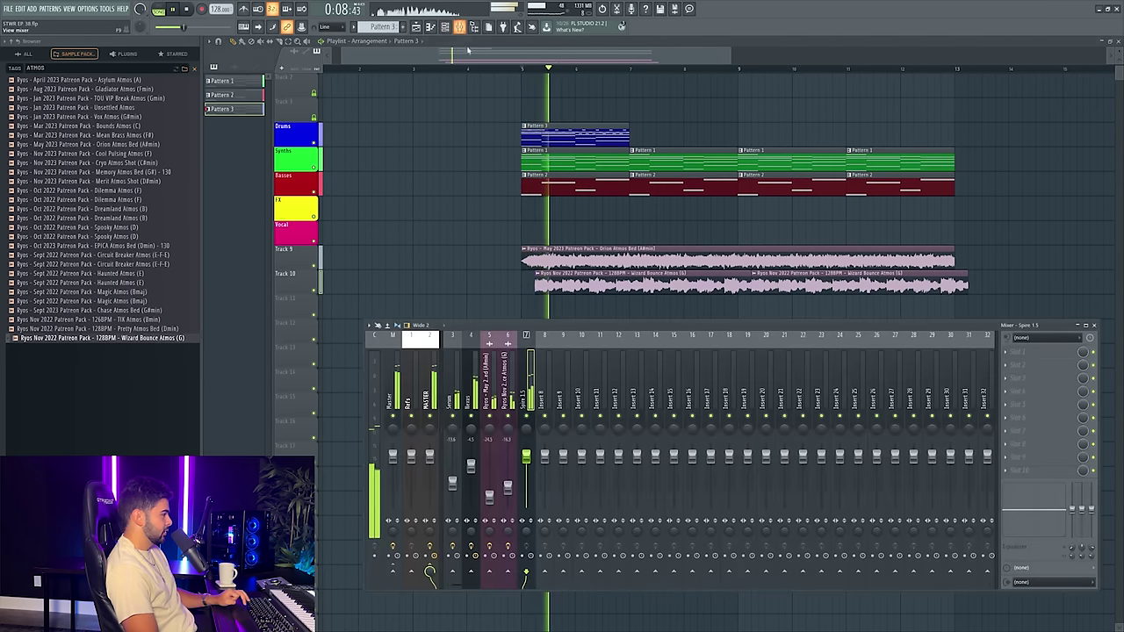
click(426, 27)
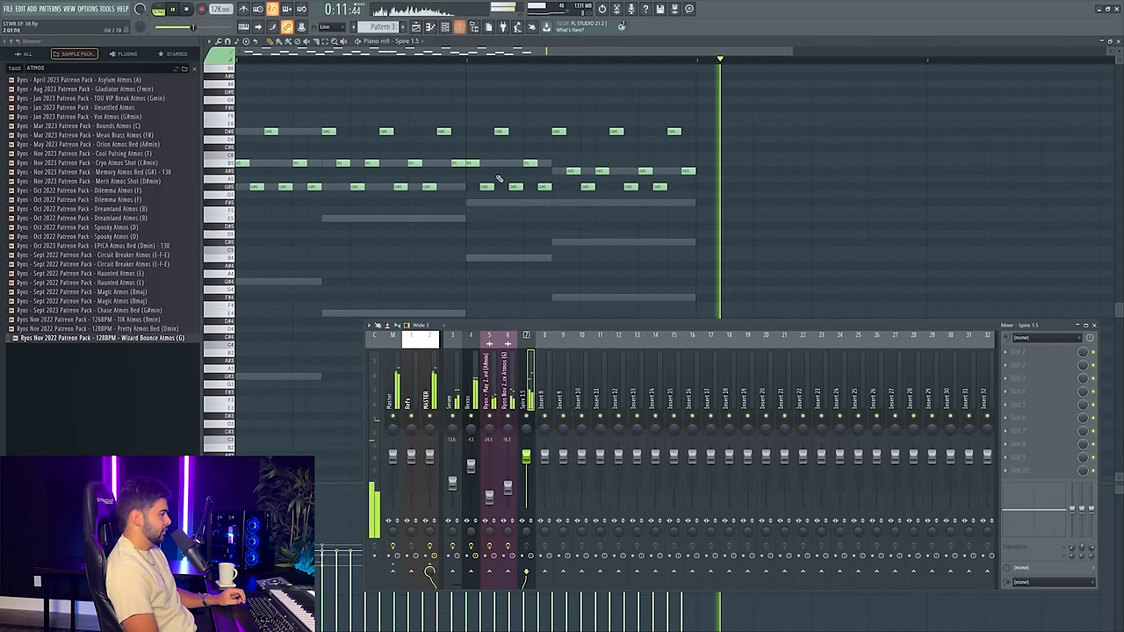
key(space)
key(F9)
key(F7)
click(674, 136)
double_click(600, 138)
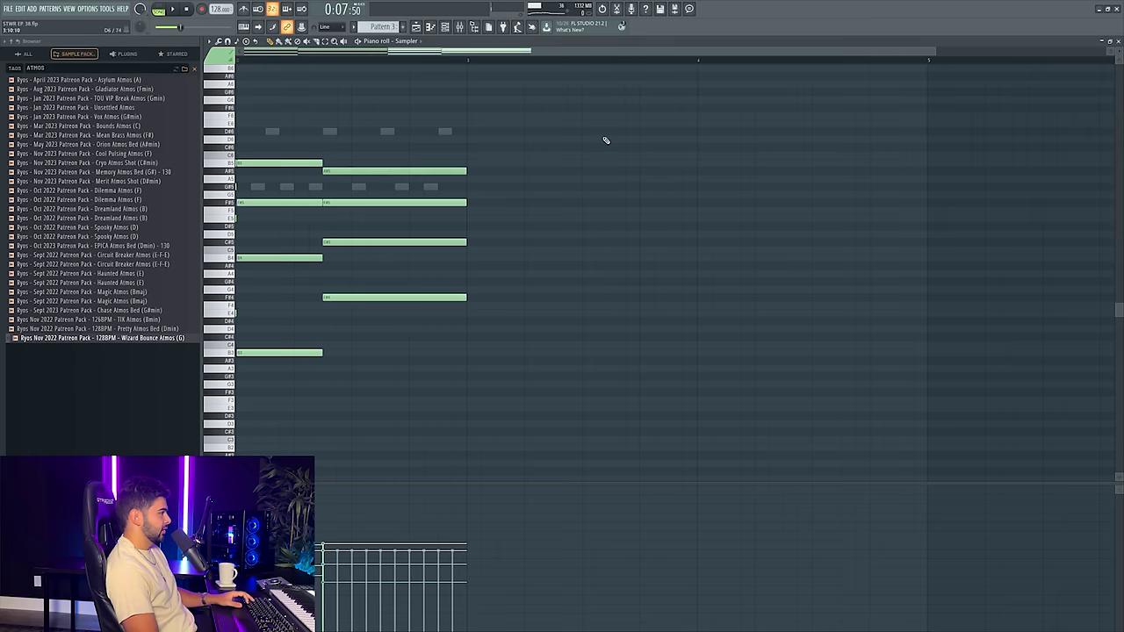
click(430, 27)
click(445, 28)
- Lower the three Spire G#5 notes over the last chord in bar 2 to F#5
click(878, 256)
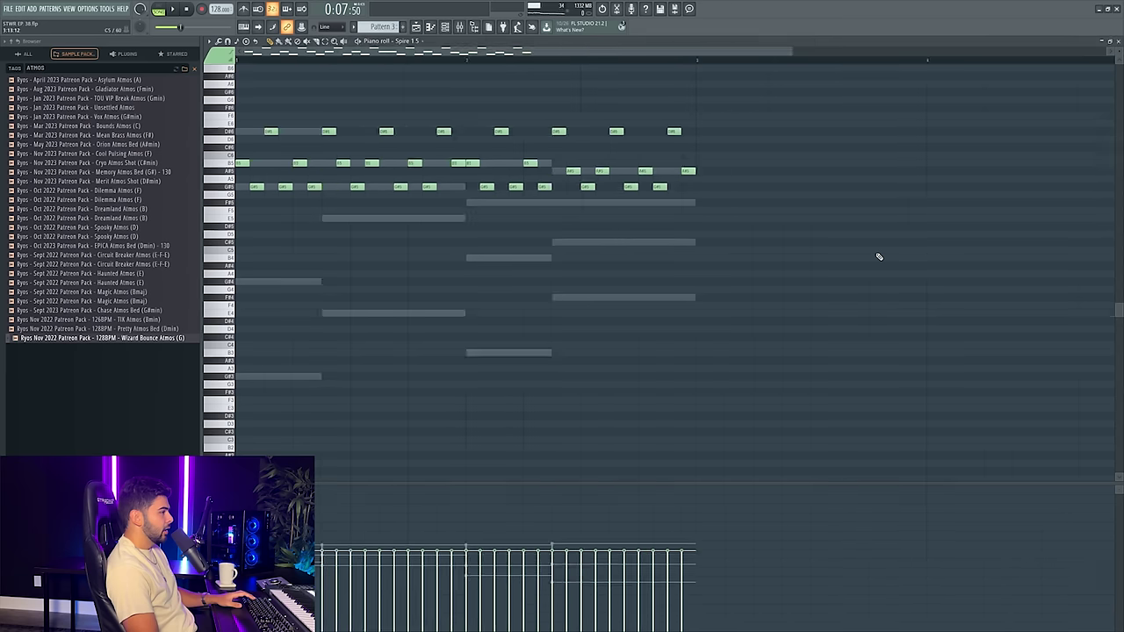
drag(583, 195, 721, 192)
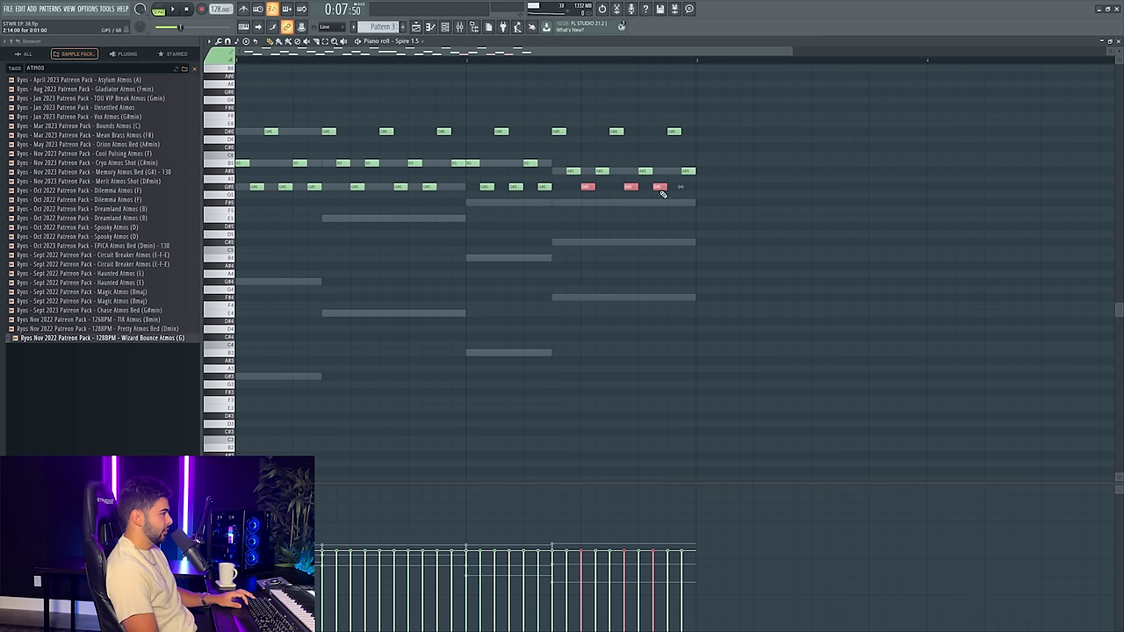
key(space)
key(shift+Down)
key(shift+Down)
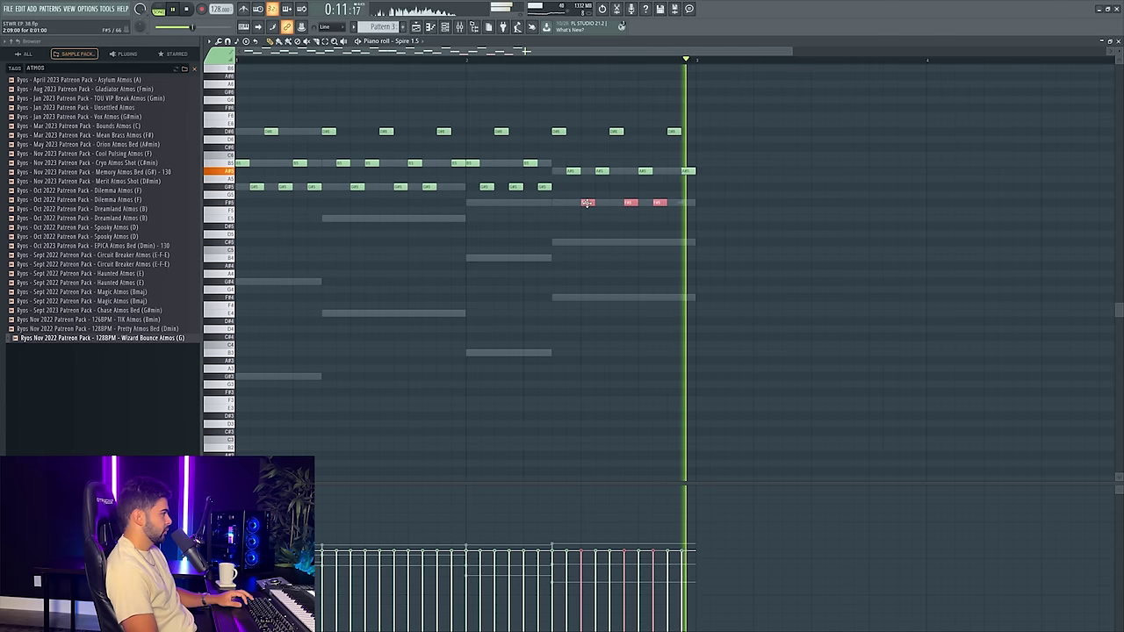
- Repeat the Pattern 3 clip on the Drums track so four back-to-back clips run from bar 5 to bar 13
key(F5)
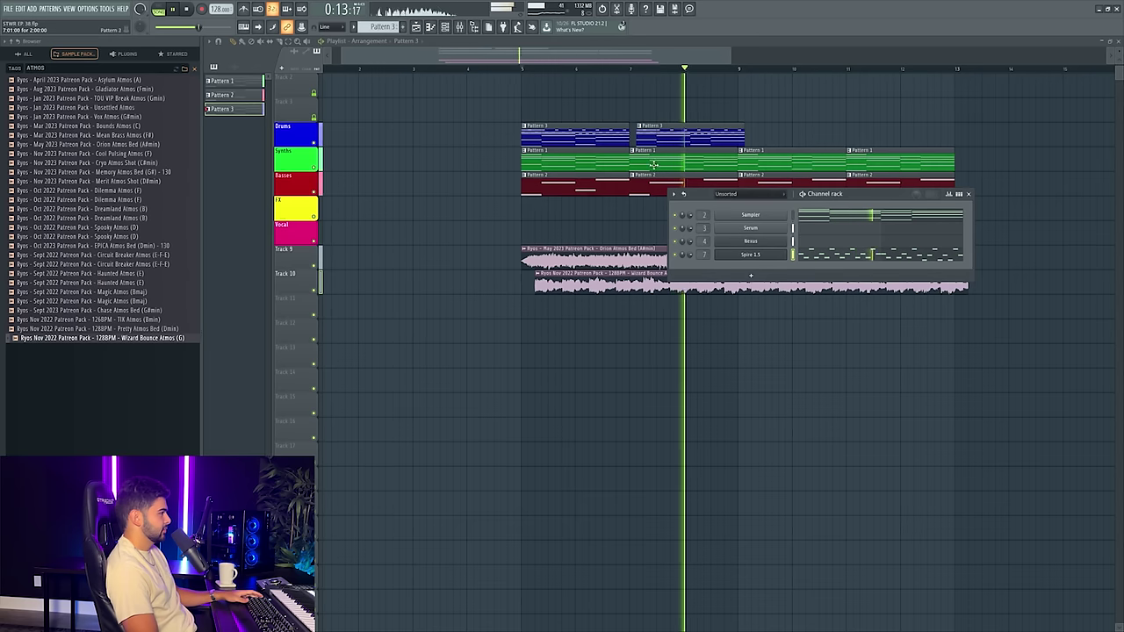
drag(689, 132, 492, 135)
key(ctrl+b)
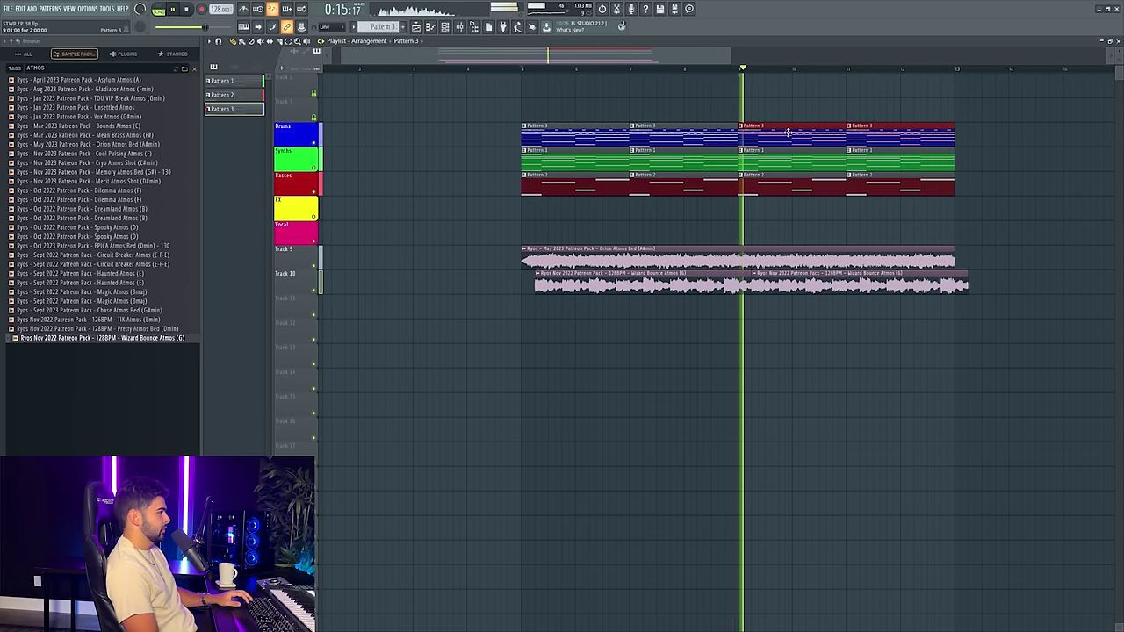
- Lower the Spire mixer track to about -2.9 dB and solo it
key(F9)
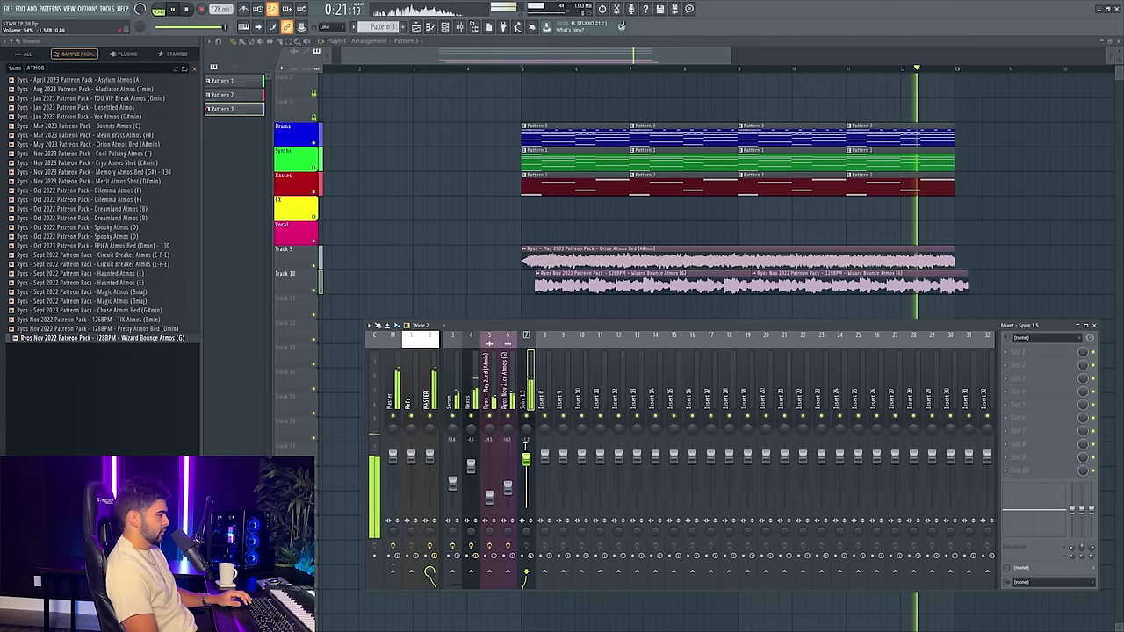
key(space)
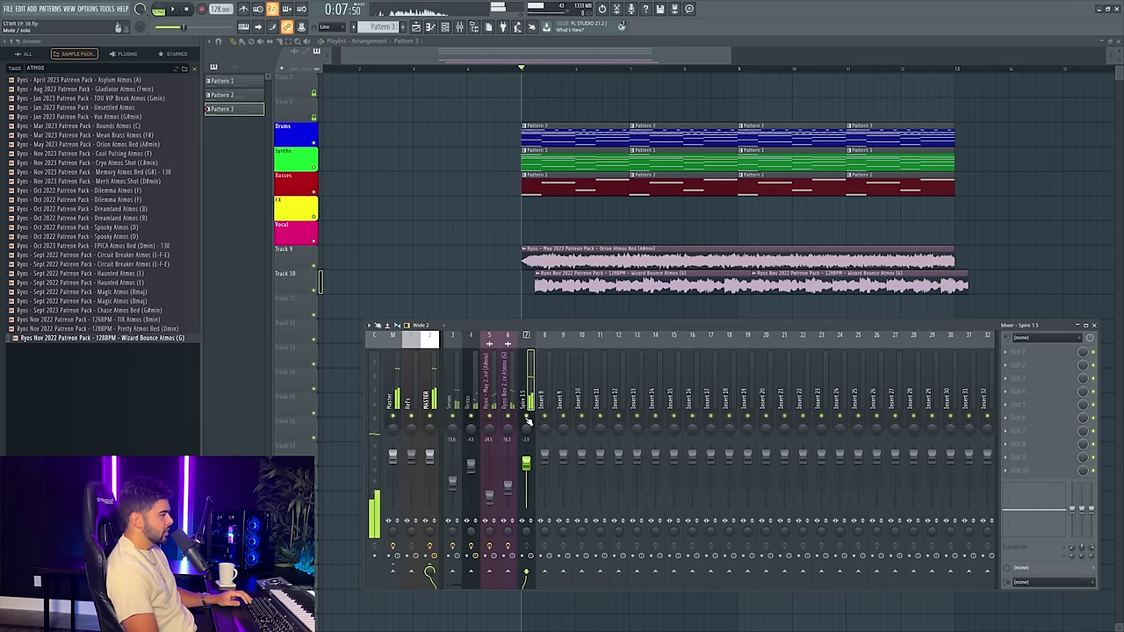
- Load FabFilter Pro-Q 3 in the Spire track's first effect slot and add a band-pass filter with a 24 dB/oct slope
click(1017, 344)
click(711, 141)
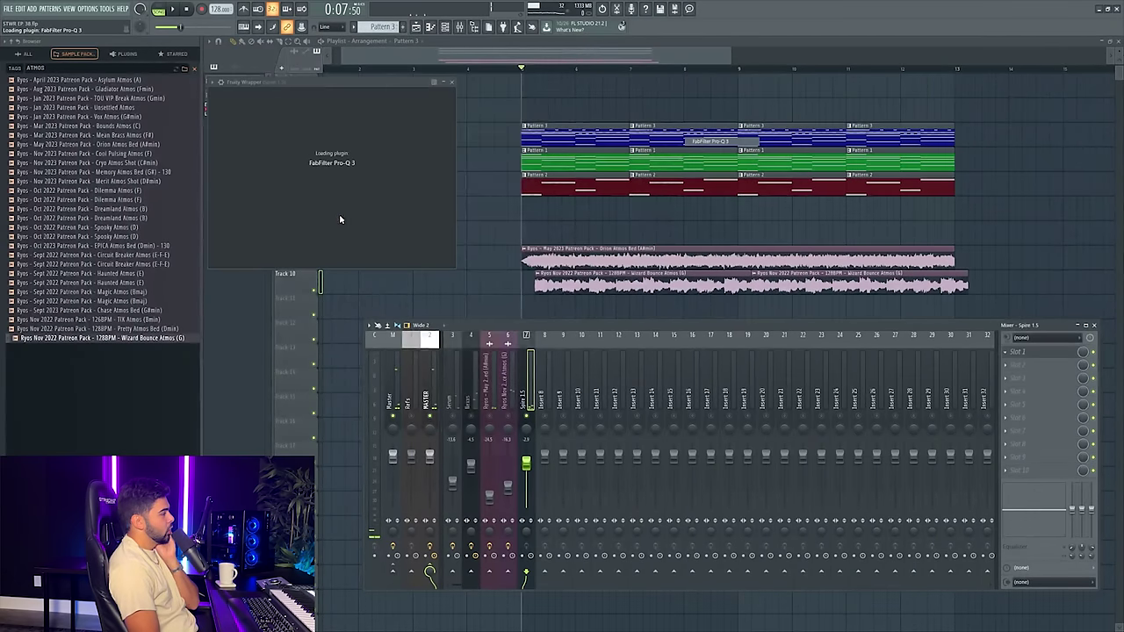
drag(425, 213, 419, 225)
click(343, 354)
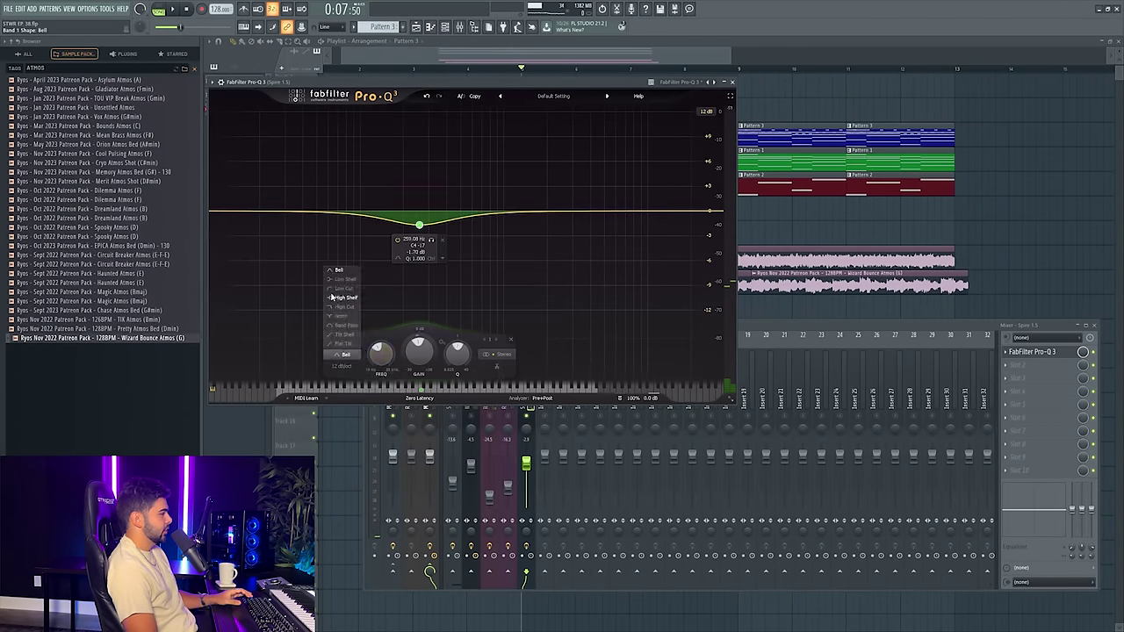
click(344, 326)
drag(419, 213, 499, 214)
click(419, 365)
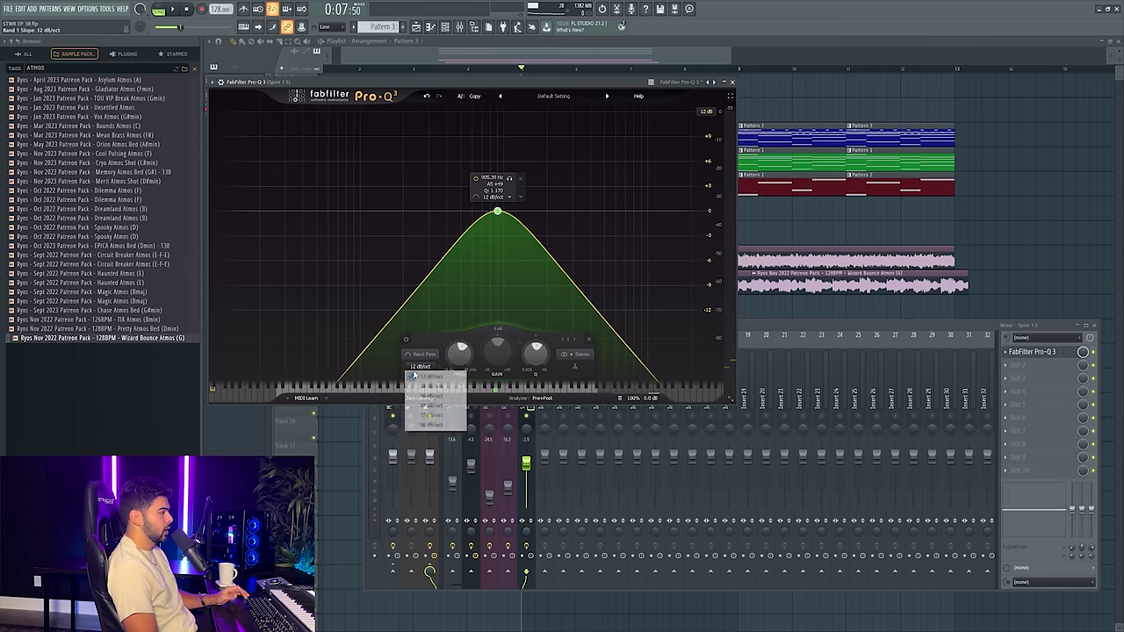
click(433, 386)
- Widen the Spire band-pass and lower its centre frequency slightly while the arrangement plays, and close the equalizer
key(space)
scroll(498, 214, down, 3)
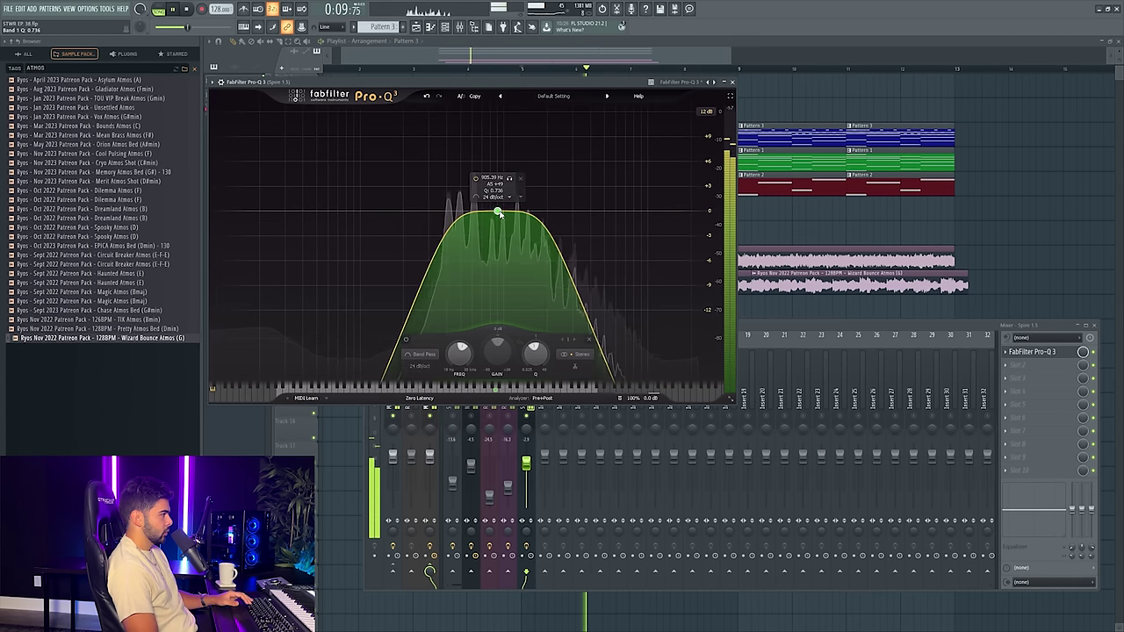
drag(498, 213, 483, 213)
scroll(484, 213, up, 1)
click(731, 82)
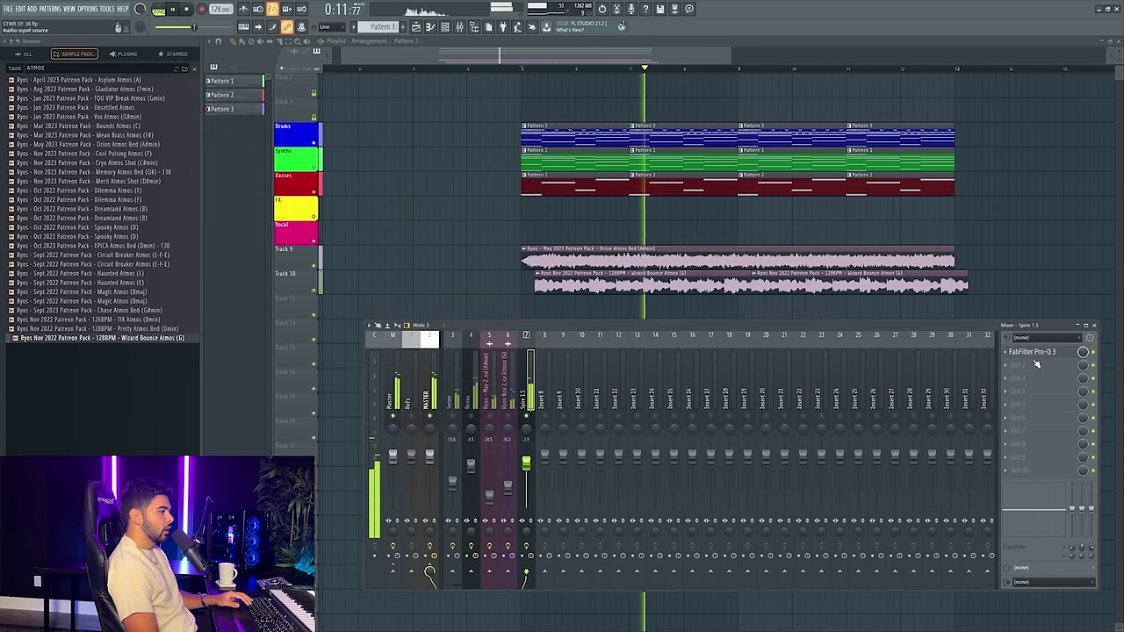
click(1032, 365)
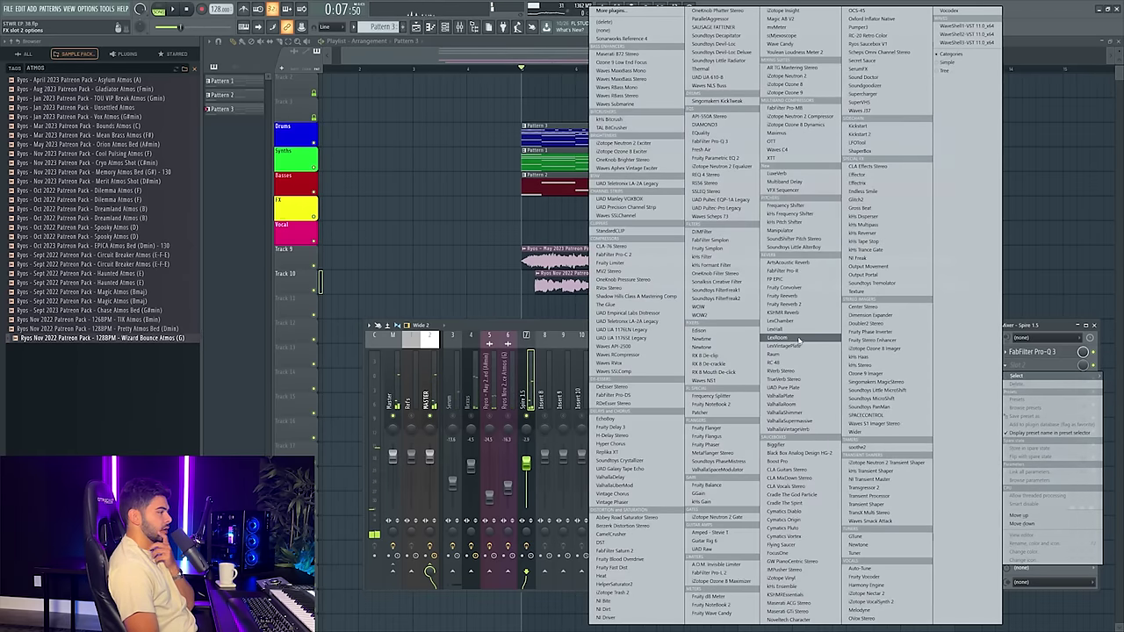
click(795, 413)
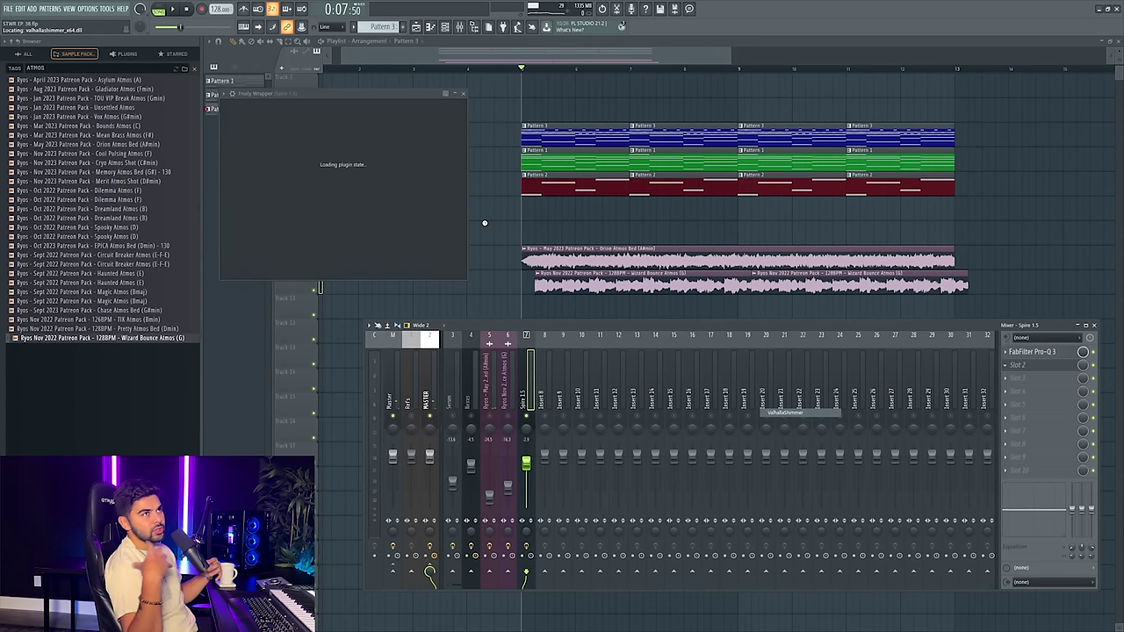
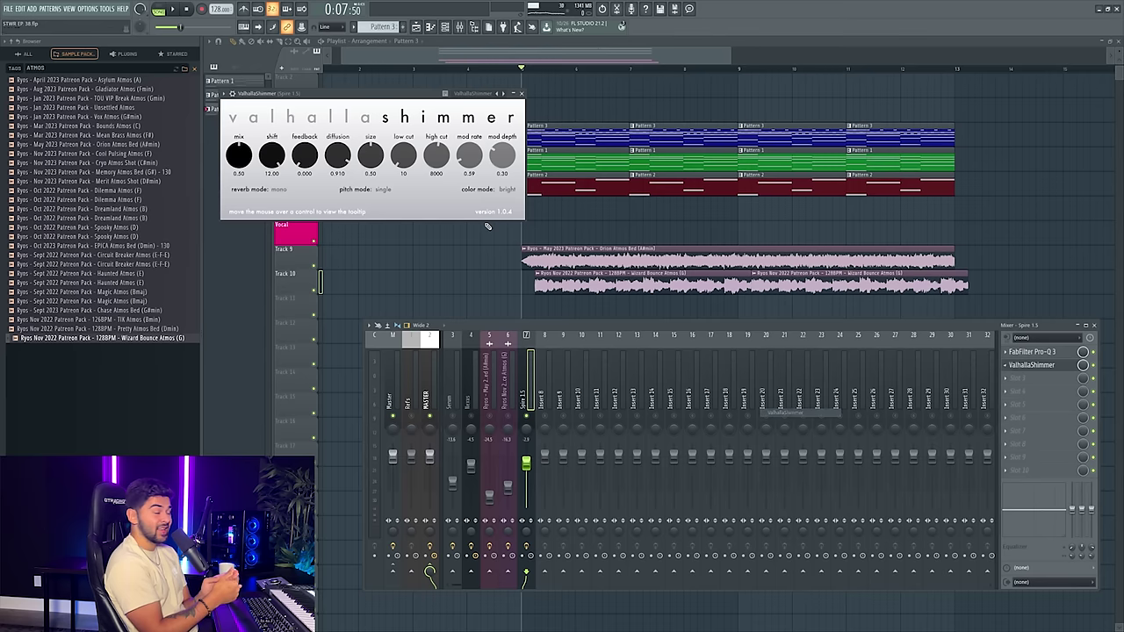
click(1006, 365)
click(1017, 383)
- Load ValhallaVintageVerb in the Spire track's second effect slot with the mix at 29.6 % and unsolo the track
click(1006, 366)
mouse_move(1016, 376)
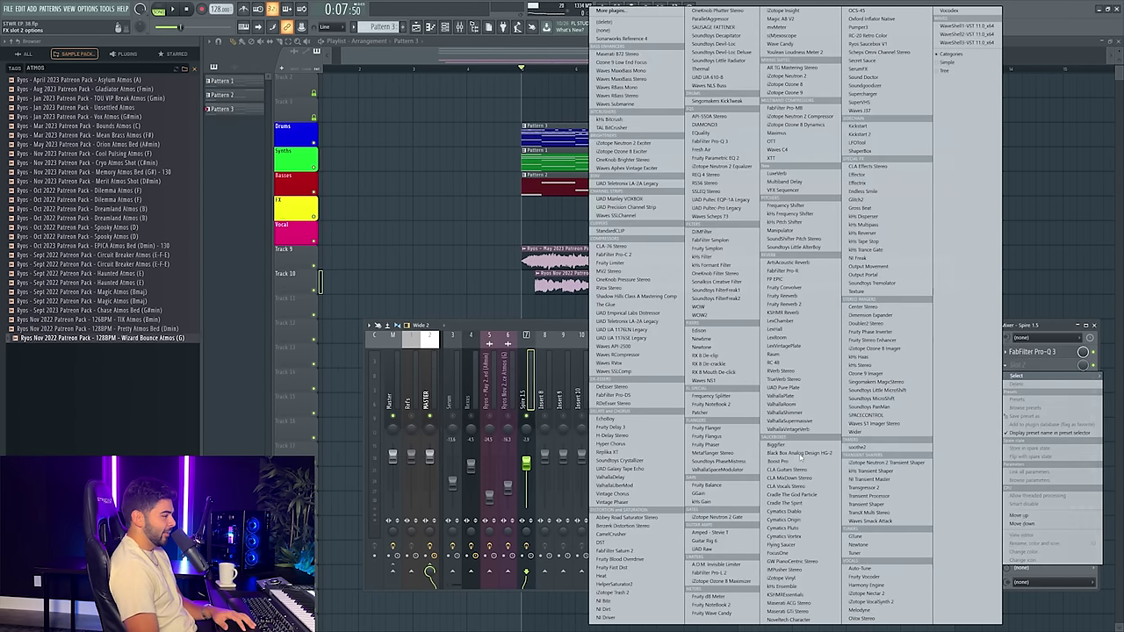
click(790, 430)
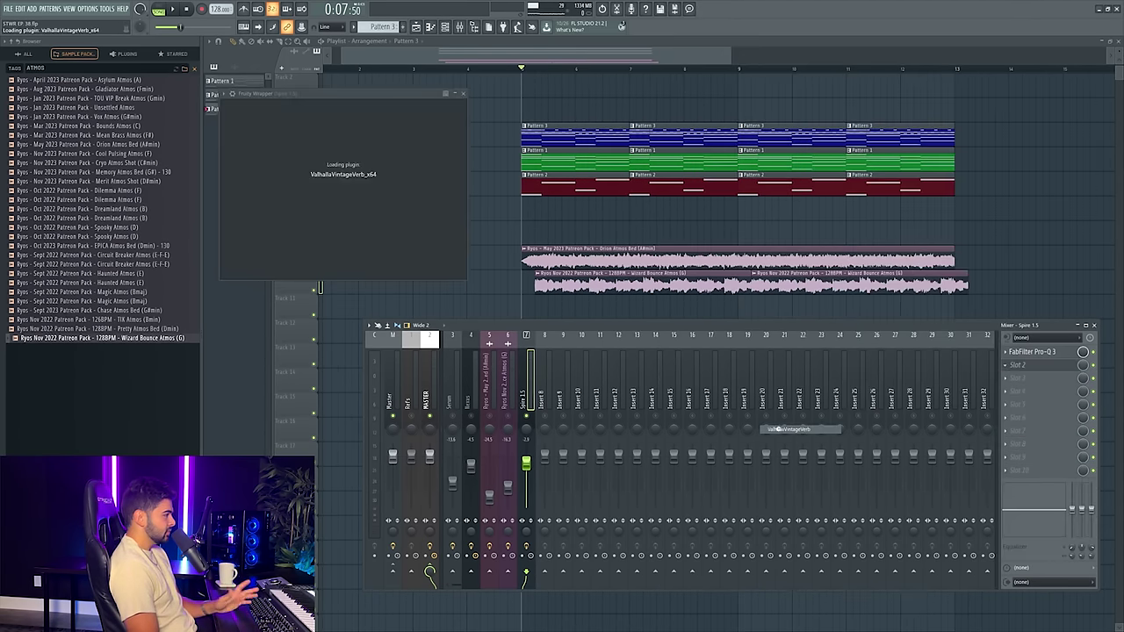
drag(352, 94, 535, 137)
drag(434, 210, 434, 260)
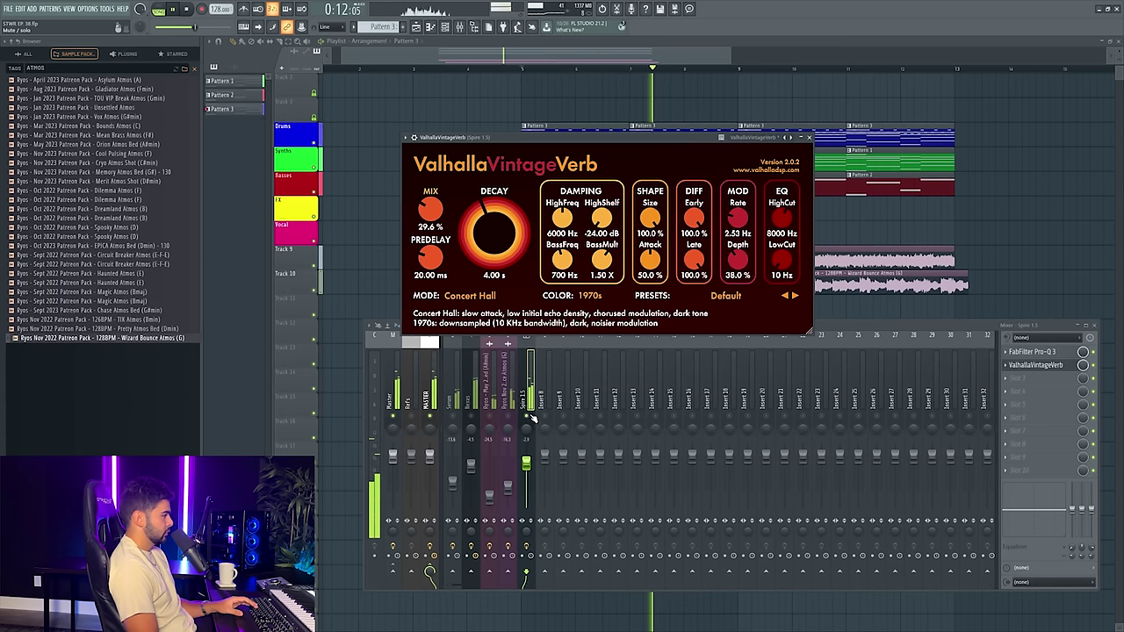
click(533, 418)
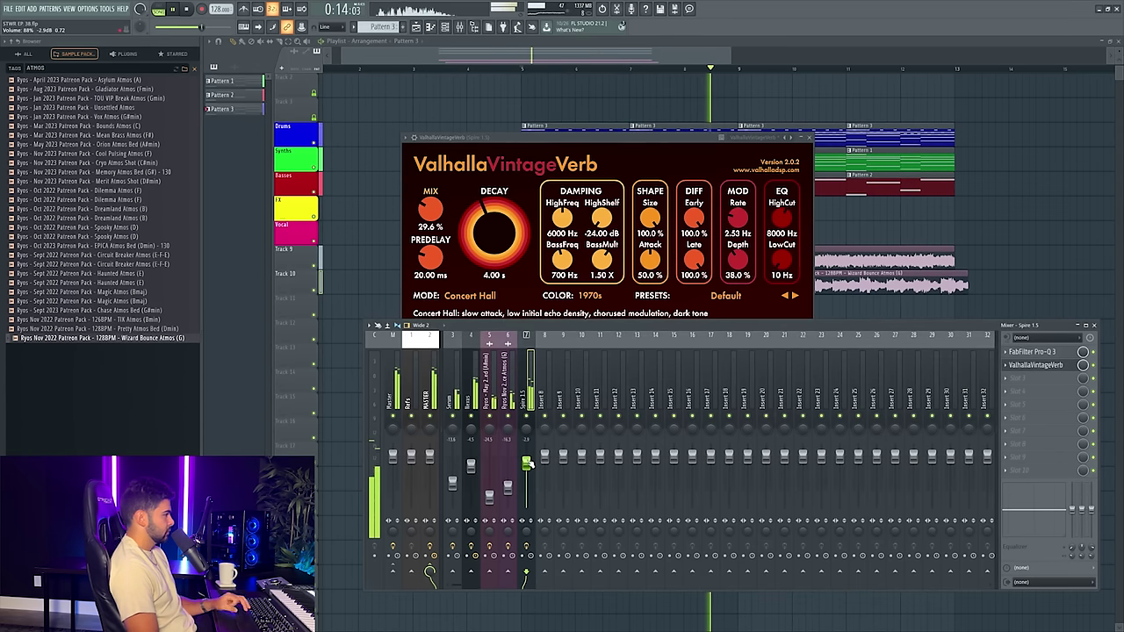
- Select all clips in the arrangement and raise the Nexus mixer track to about -3.2 dB
drag(638, 53, 659, 53)
drag(439, 124, 956, 318)
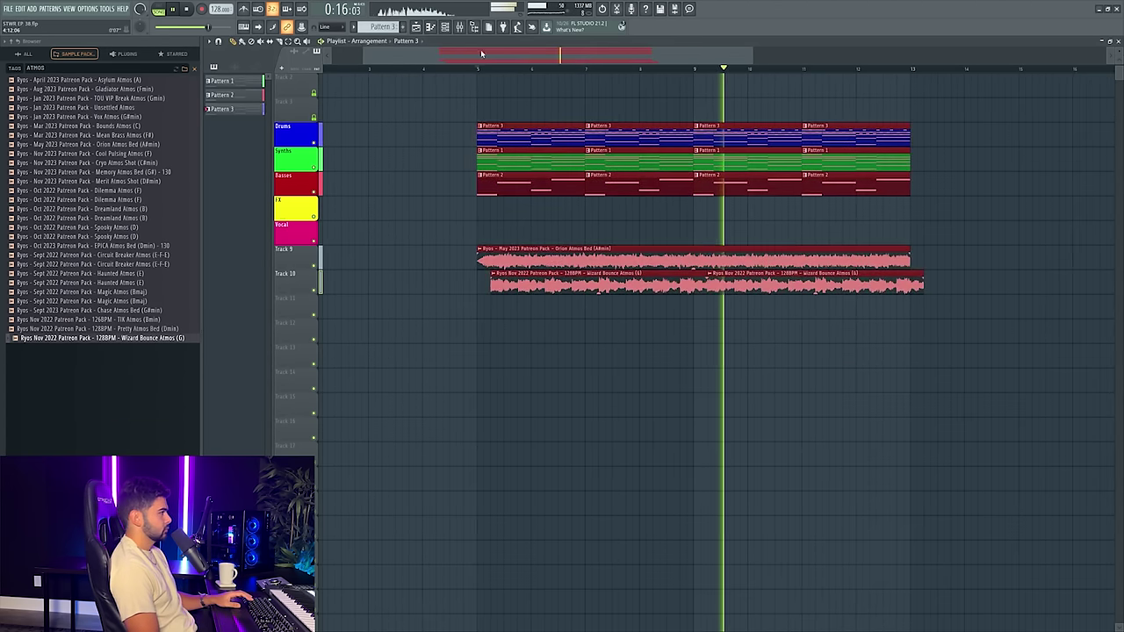
click(459, 27)
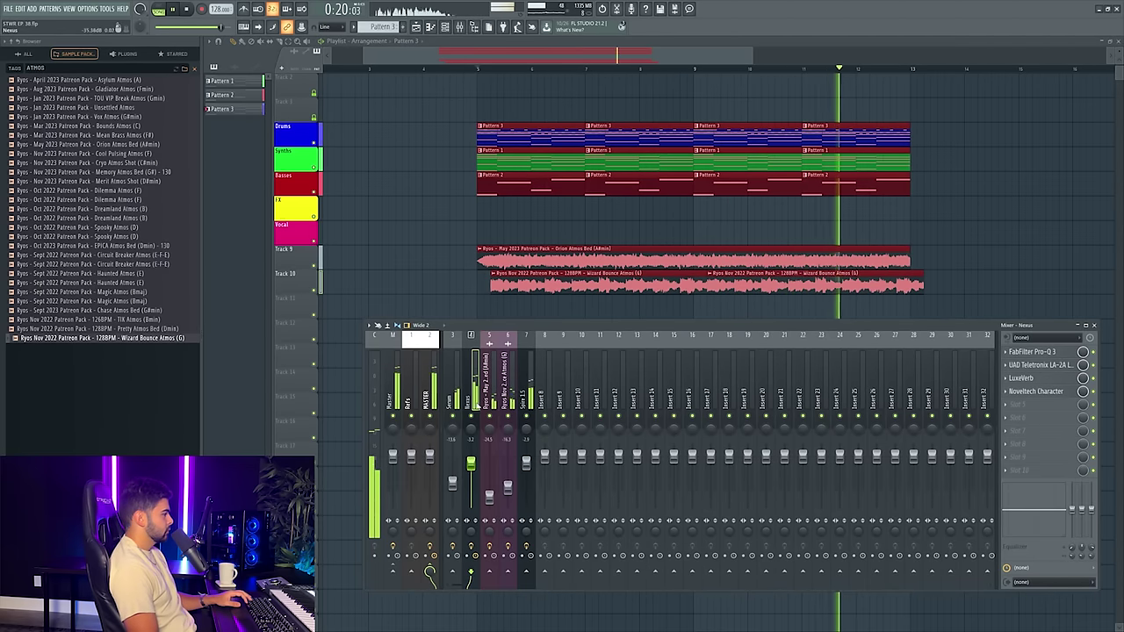
key(space)
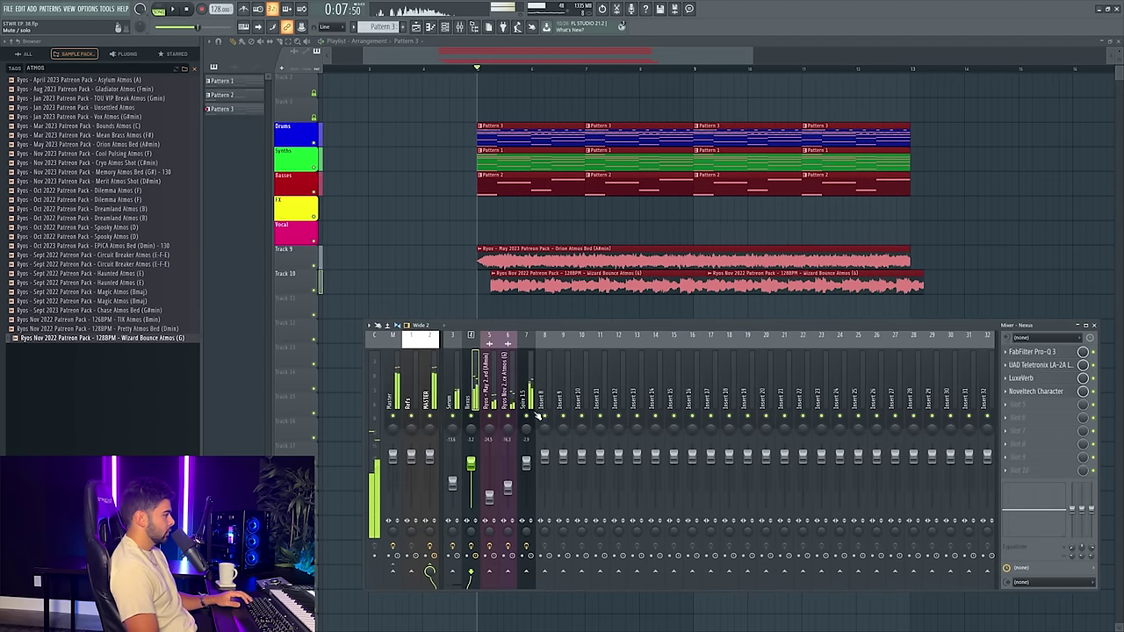
- Solo the Spire track during playback and load Cymatics Origin in its third effect slot
key(space)
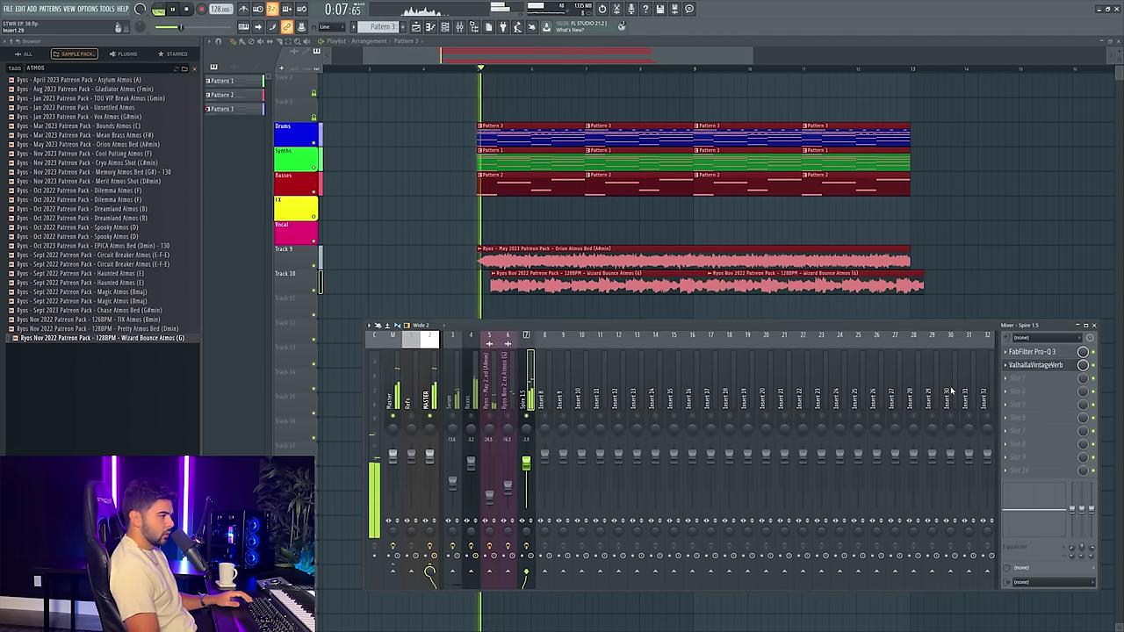
click(1023, 377)
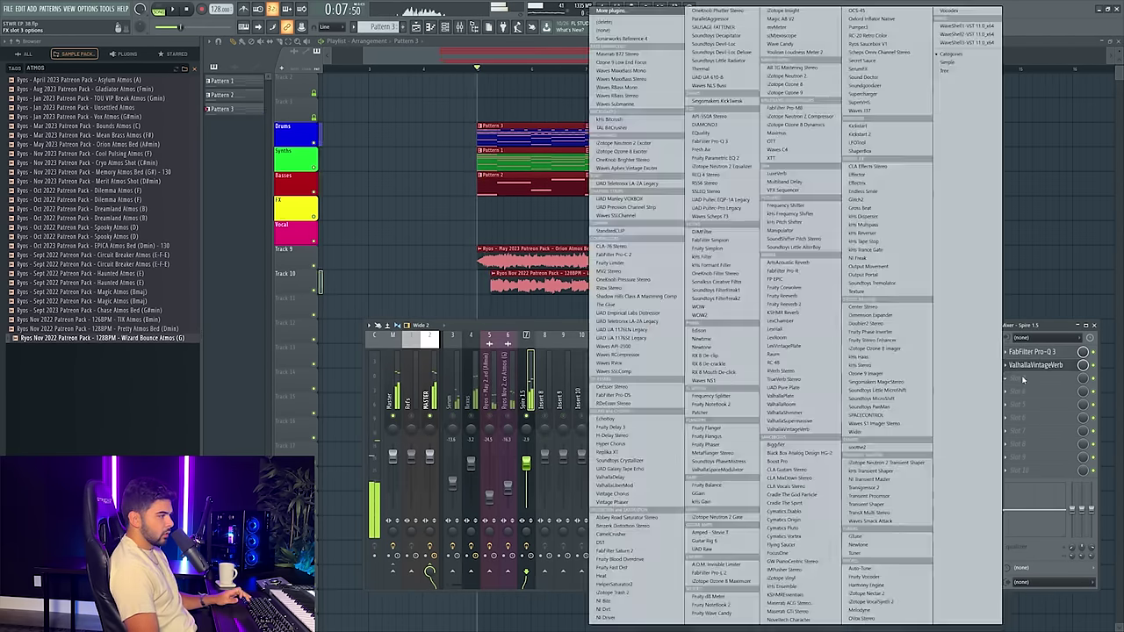
click(790, 520)
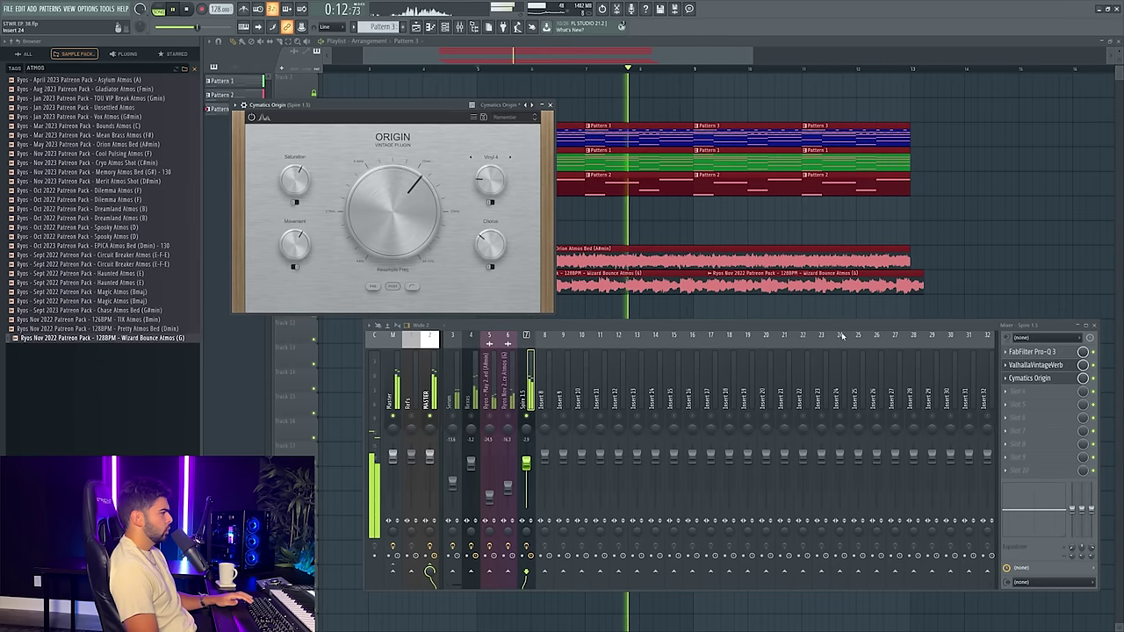
- Load a second FabFilter Pro-Q 3 in the Spire track's fourth effect slot and add a 24 dB/oct band-pass filter
click(1017, 395)
click(713, 143)
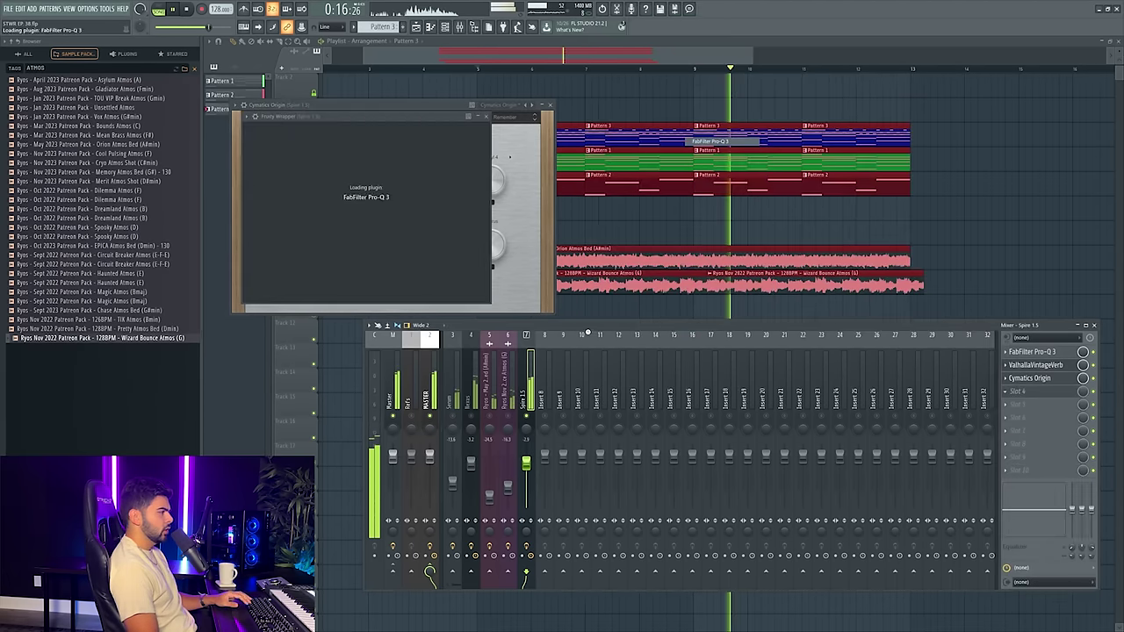
click(483, 259)
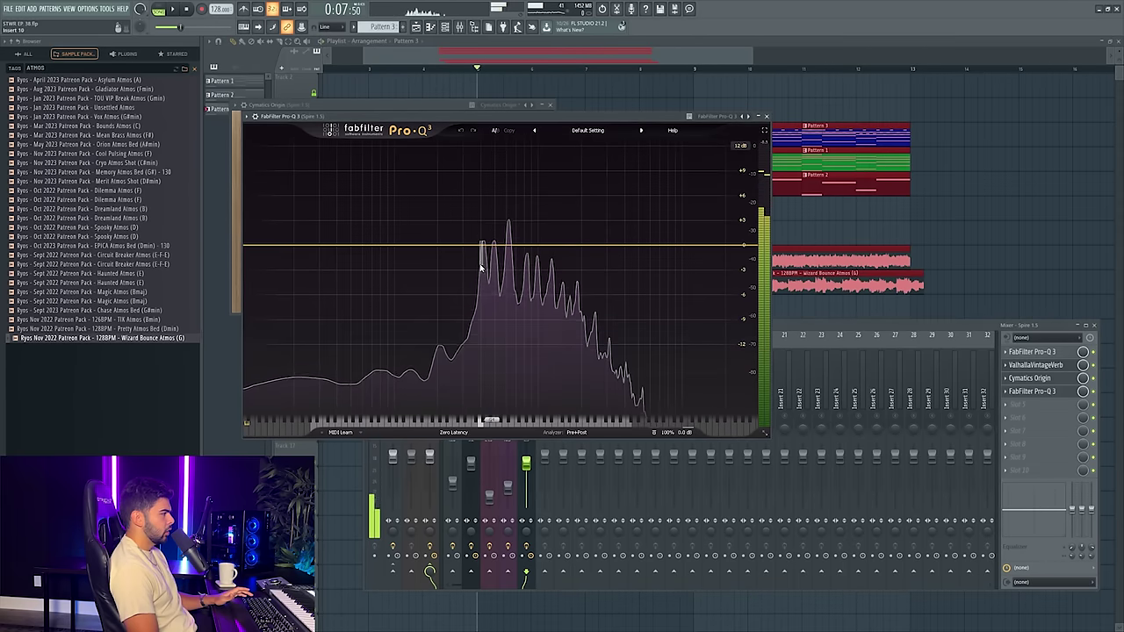
double_click(461, 261)
click(386, 389)
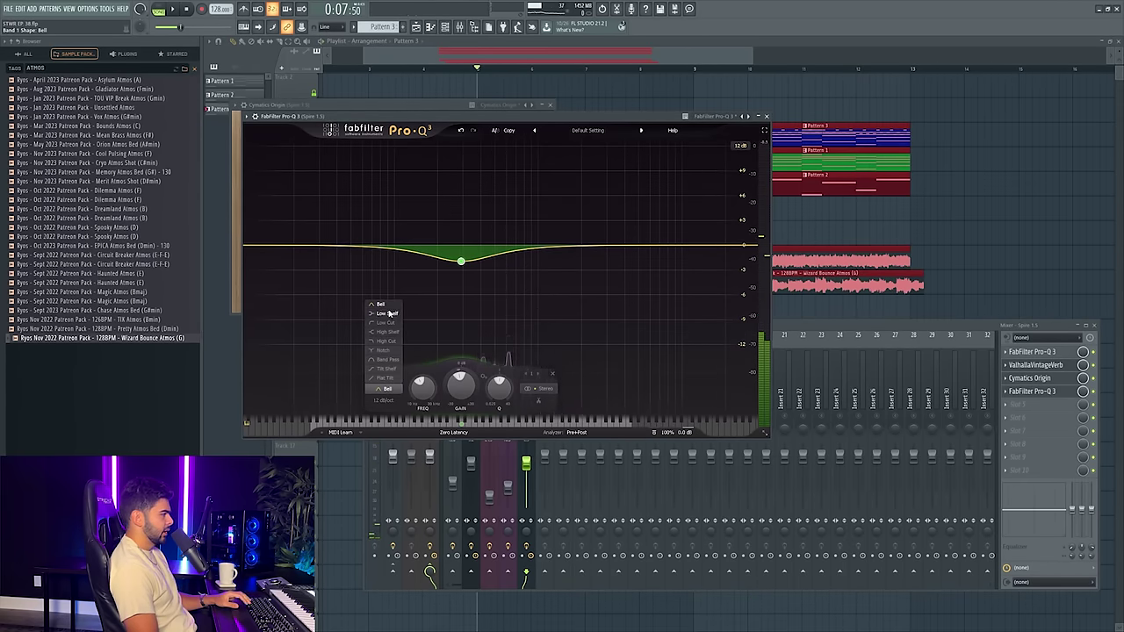
click(387, 360)
click(383, 400)
click(390, 426)
- Centre the second Spire band-pass at about 764 Hz with a Q of 0.555, close the plugin windows and unsolo the track
drag(461, 245, 522, 246)
scroll(530, 246, up, 1)
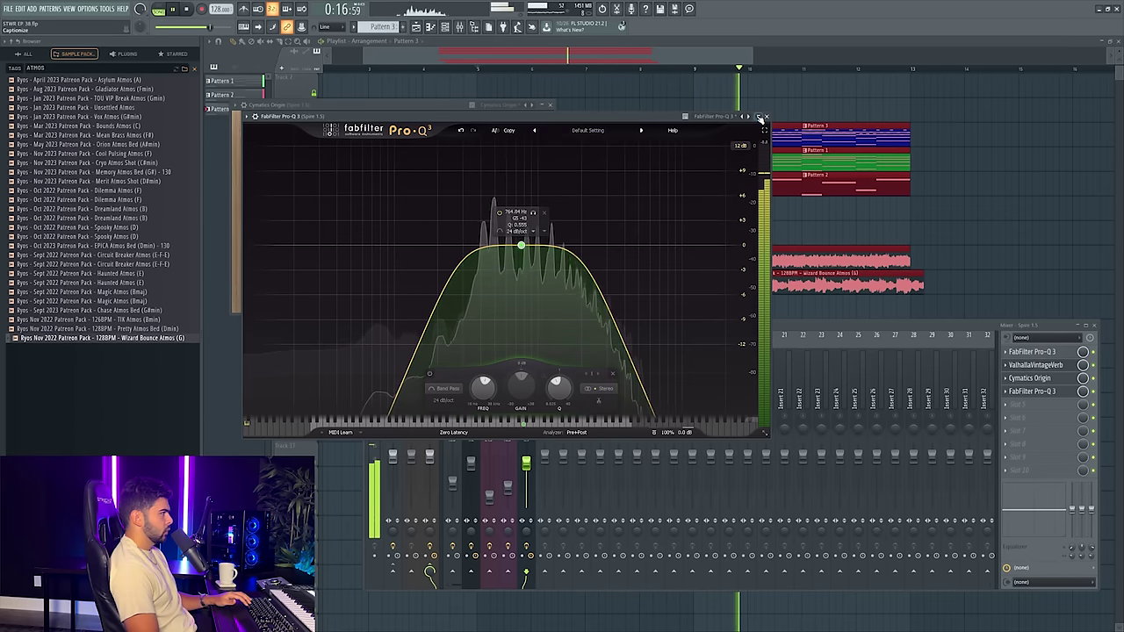
click(760, 117)
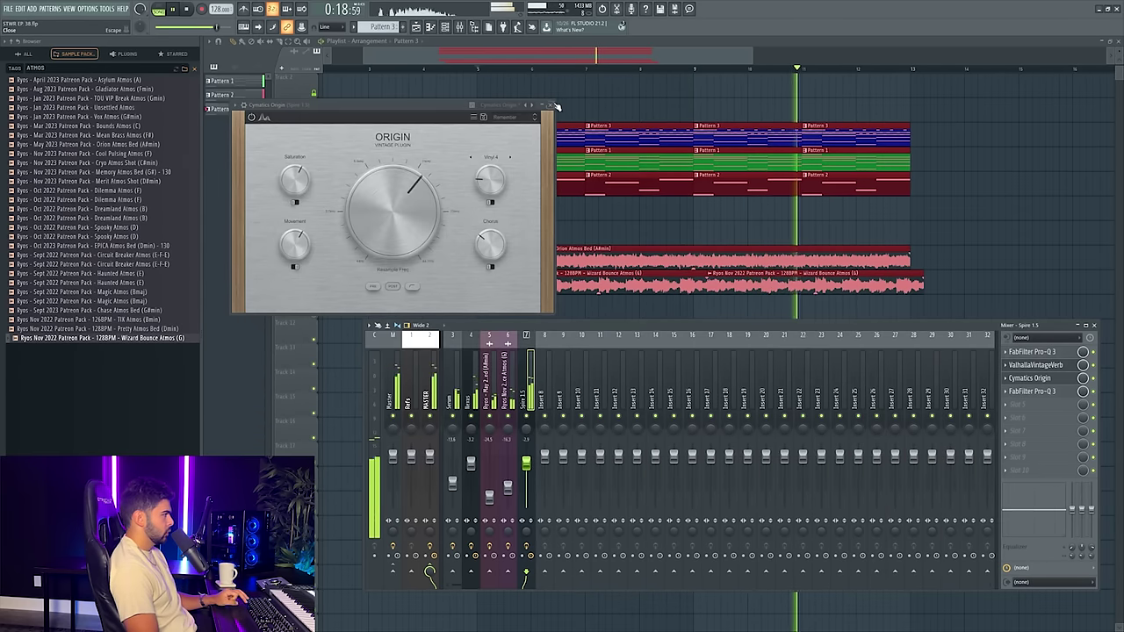
click(459, 27)
click(463, 27)
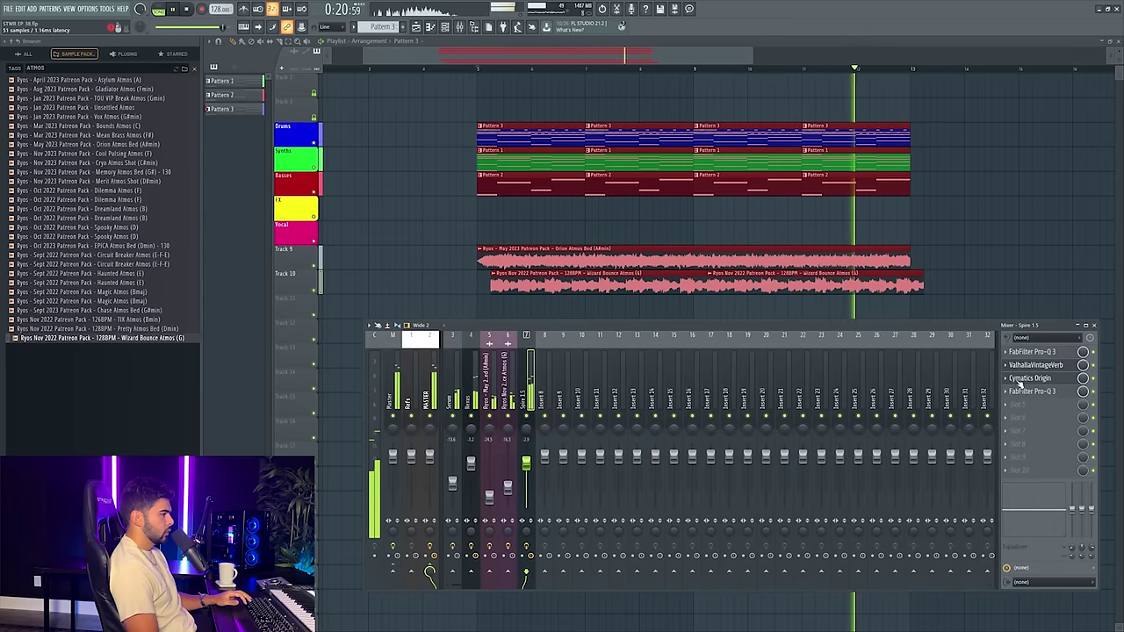
- Retune the second Spire band-pass to about 754 Hz with a Q of 0.636, close it and stop playback
click(1032, 392)
drag(524, 249, 513, 247)
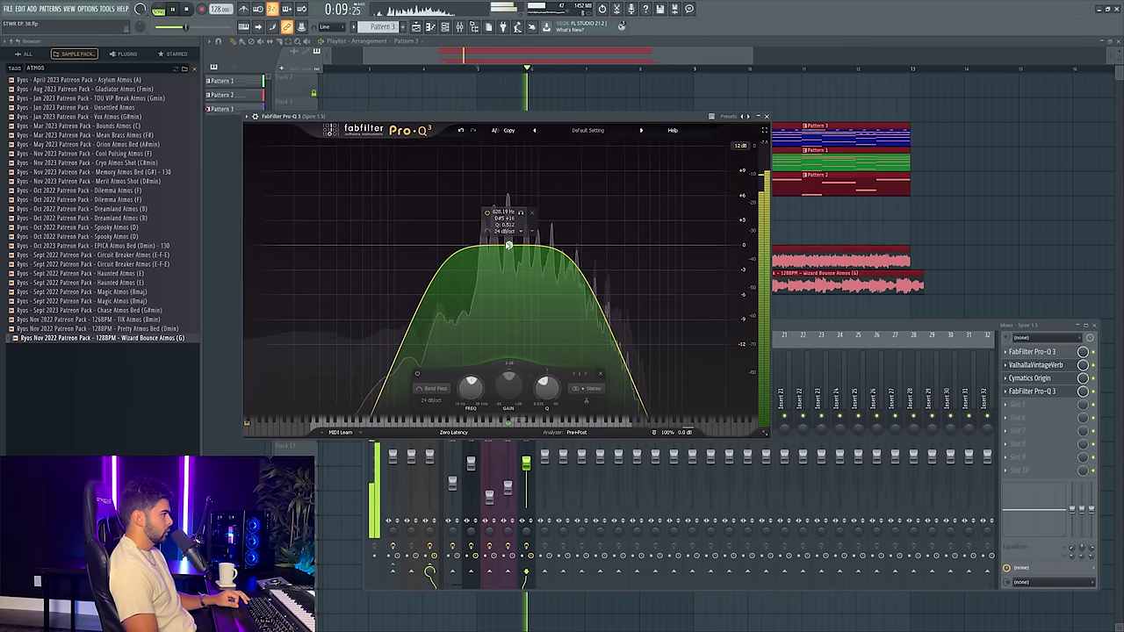
scroll(518, 245, up, 3)
drag(510, 245, 520, 247)
scroll(520, 246, down, 3)
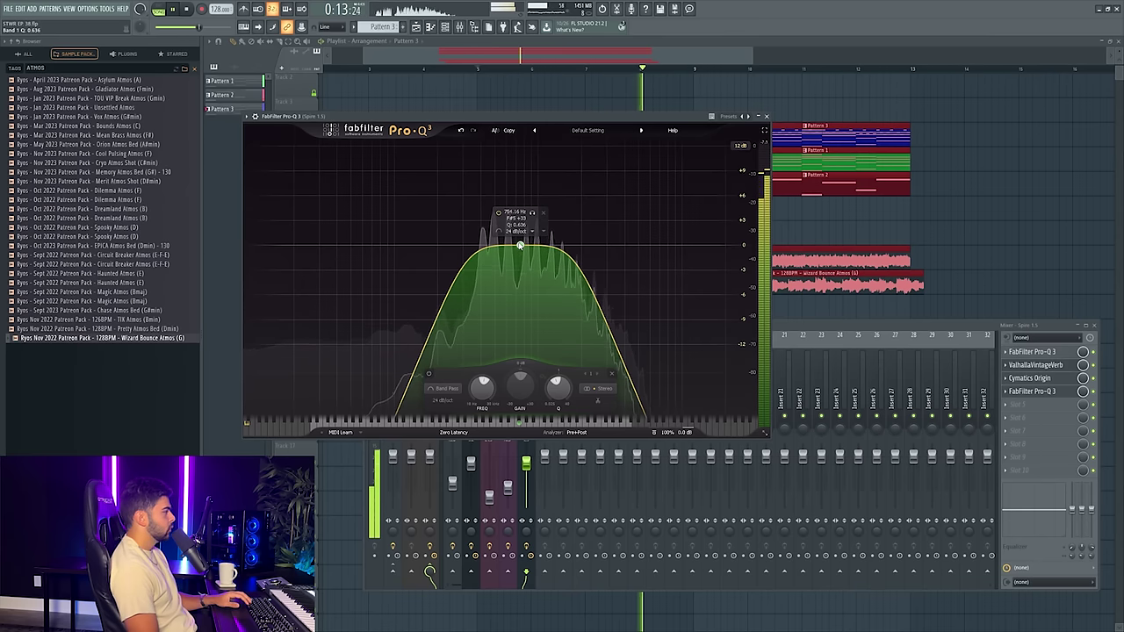
click(766, 115)
key(space)
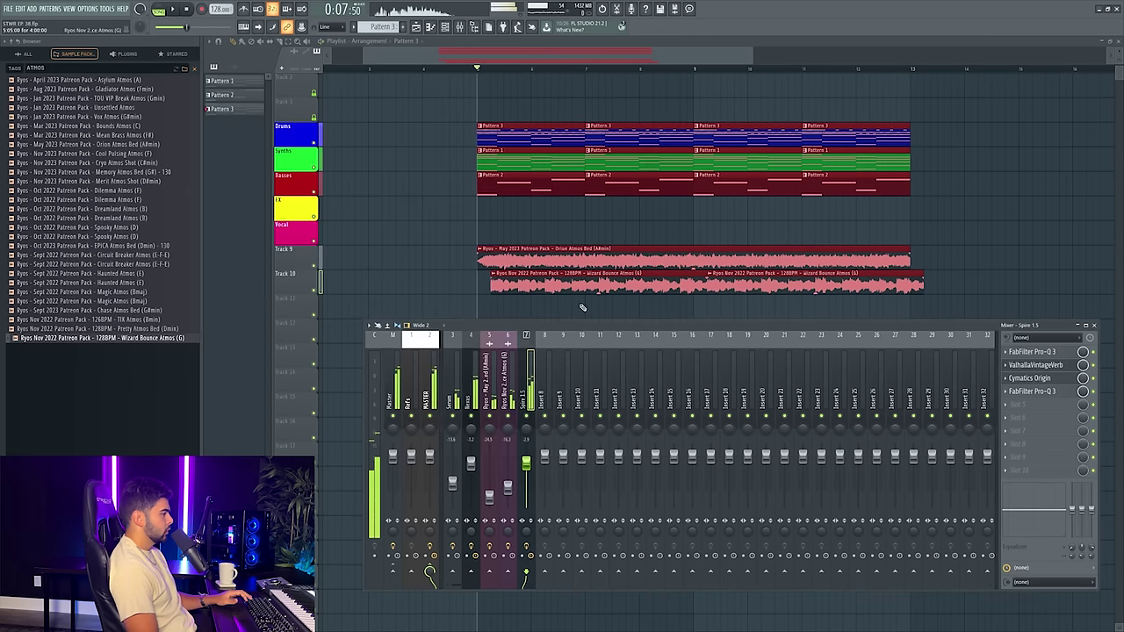
- Lower the Spire track to about -3.4 dB and load OTT in its fifth effect slot with the depth at 10 %
click(1020, 406)
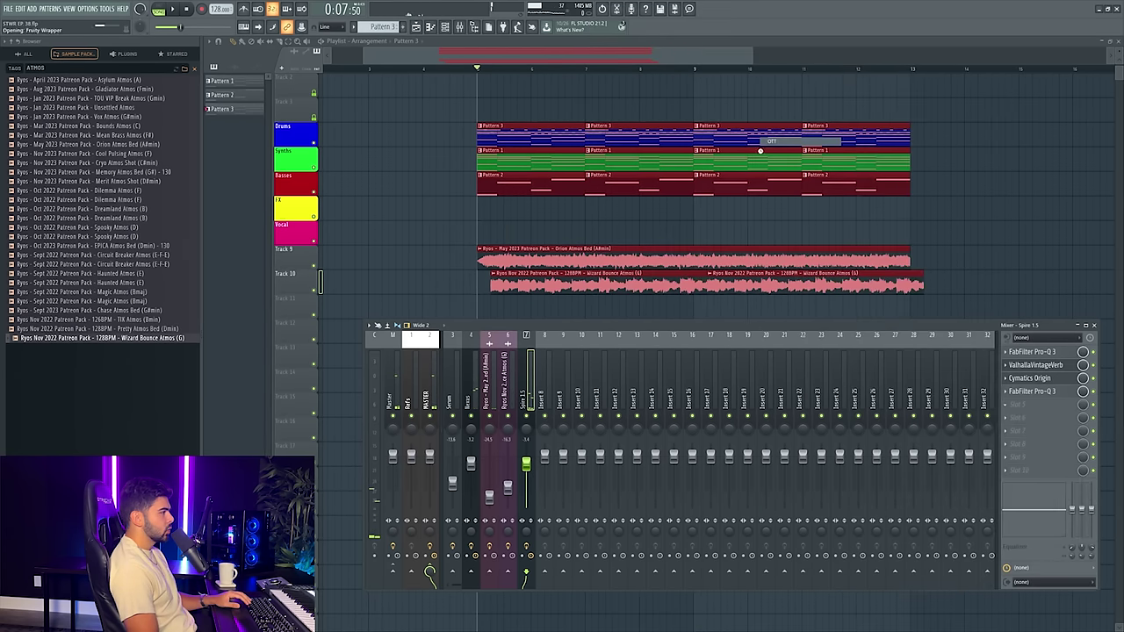
click(771, 141)
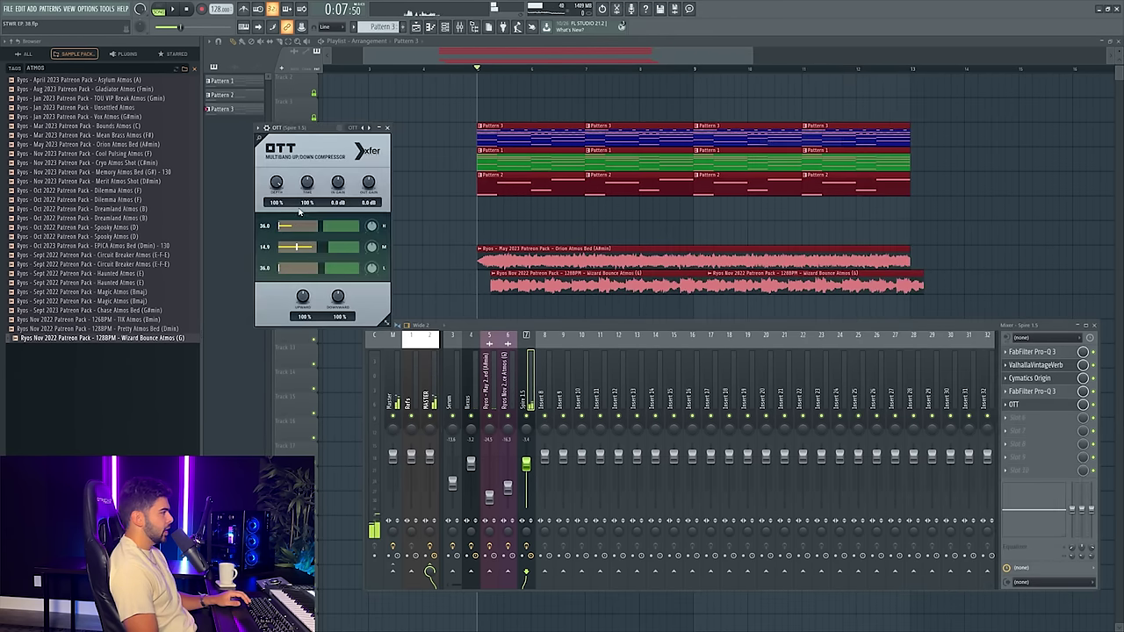
drag(298, 134, 411, 143)
key(space)
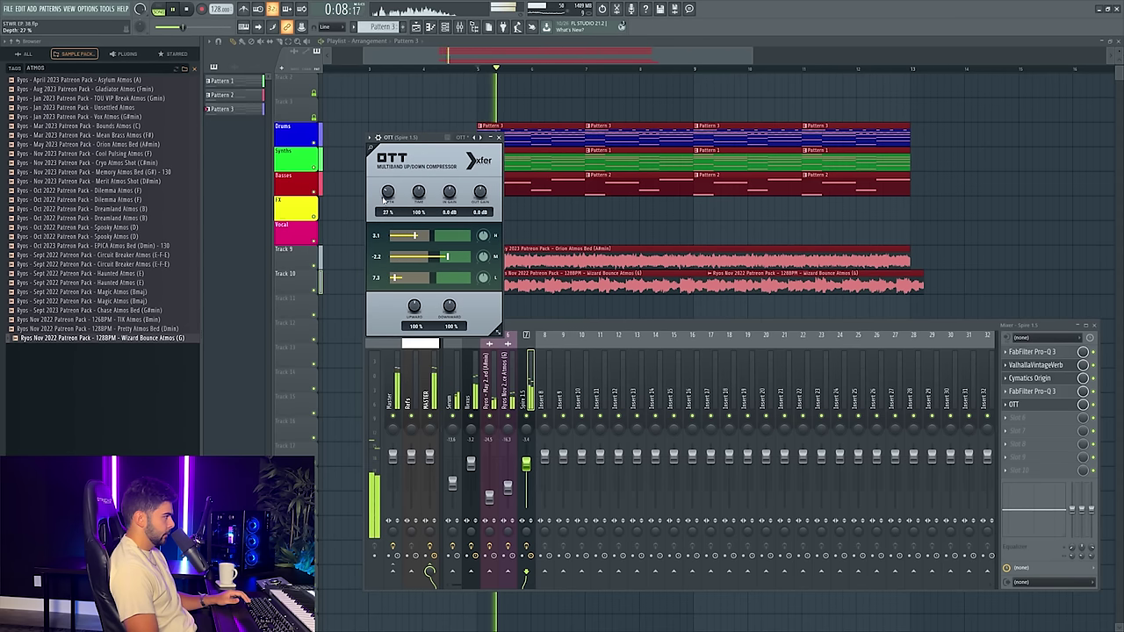
drag(386, 193, 385, 200)
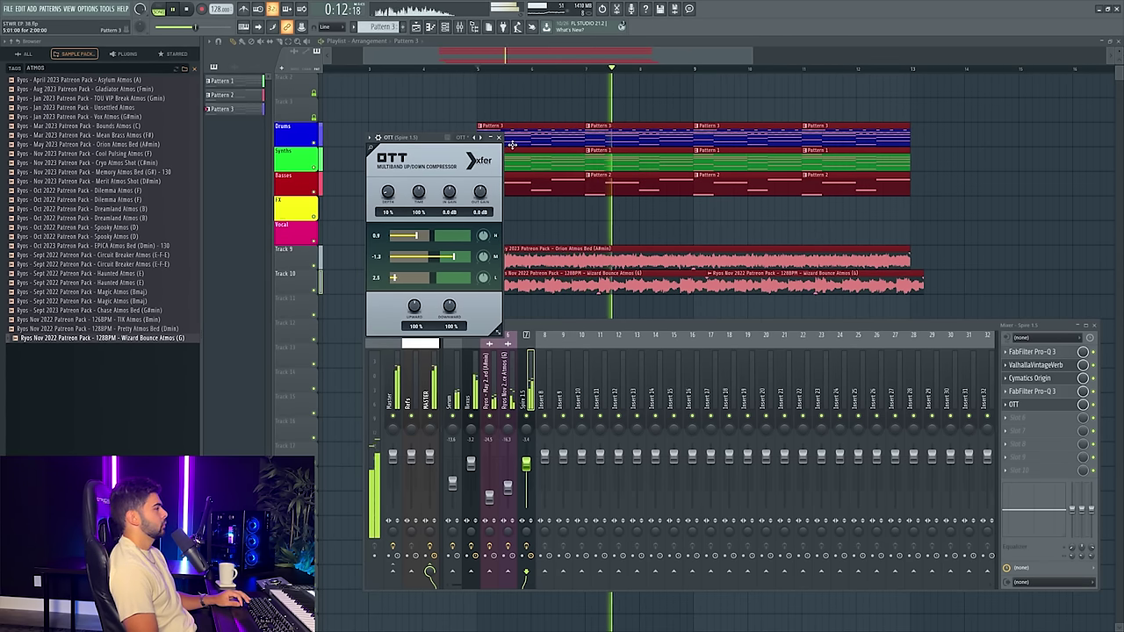
click(498, 138)
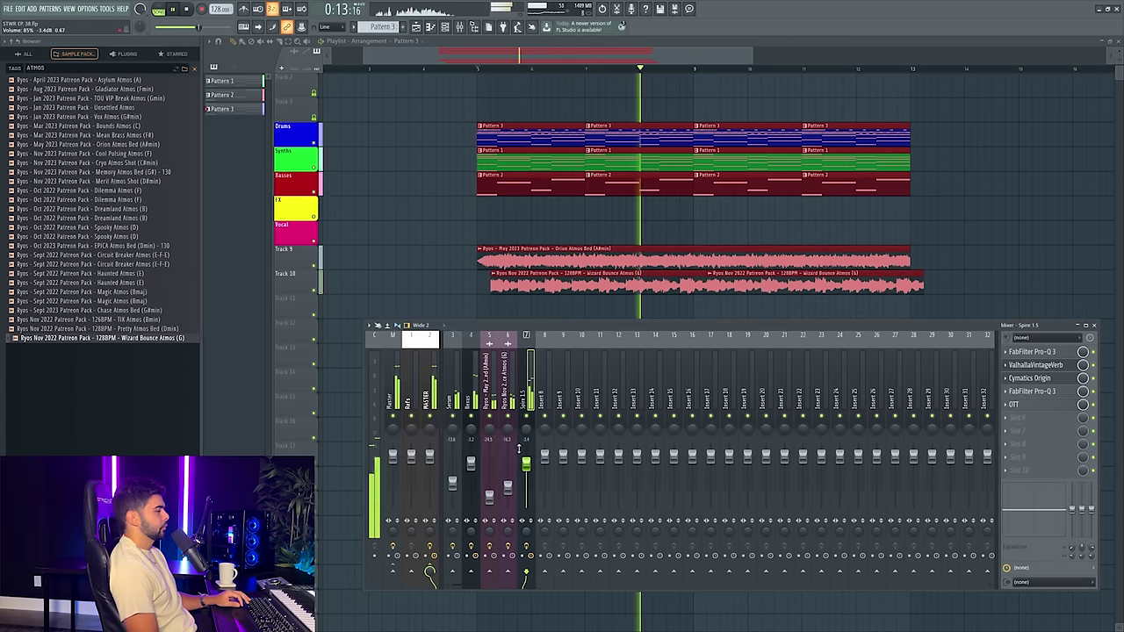
- Solo the Nexus mixer track and load CamelCrusher in its fifth effect slot
click(469, 406)
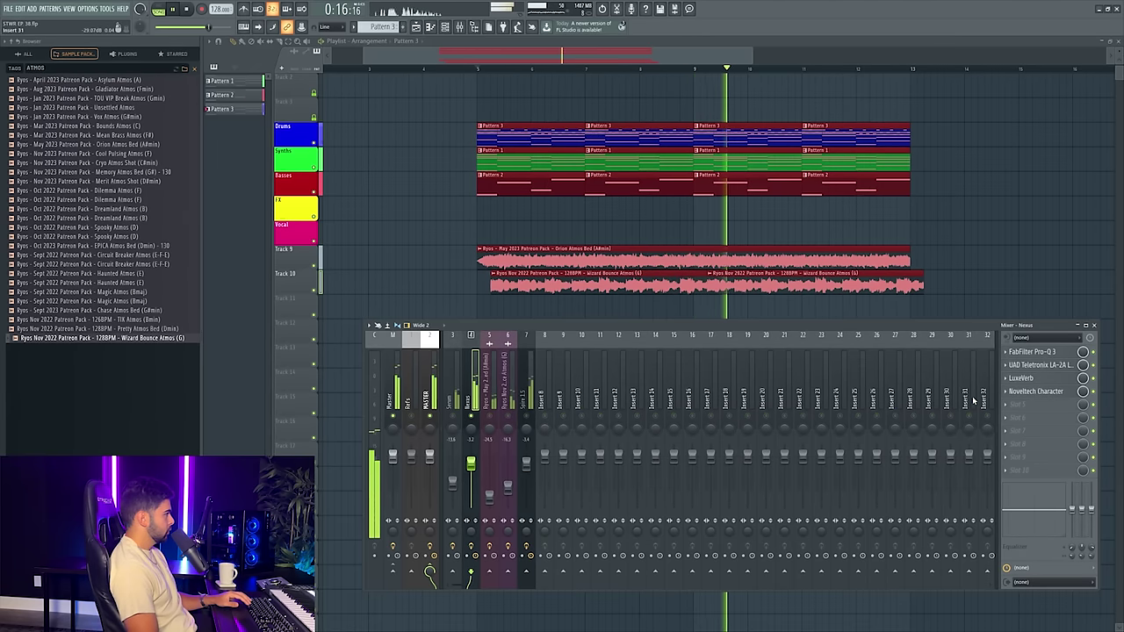
key(space)
click(1007, 407)
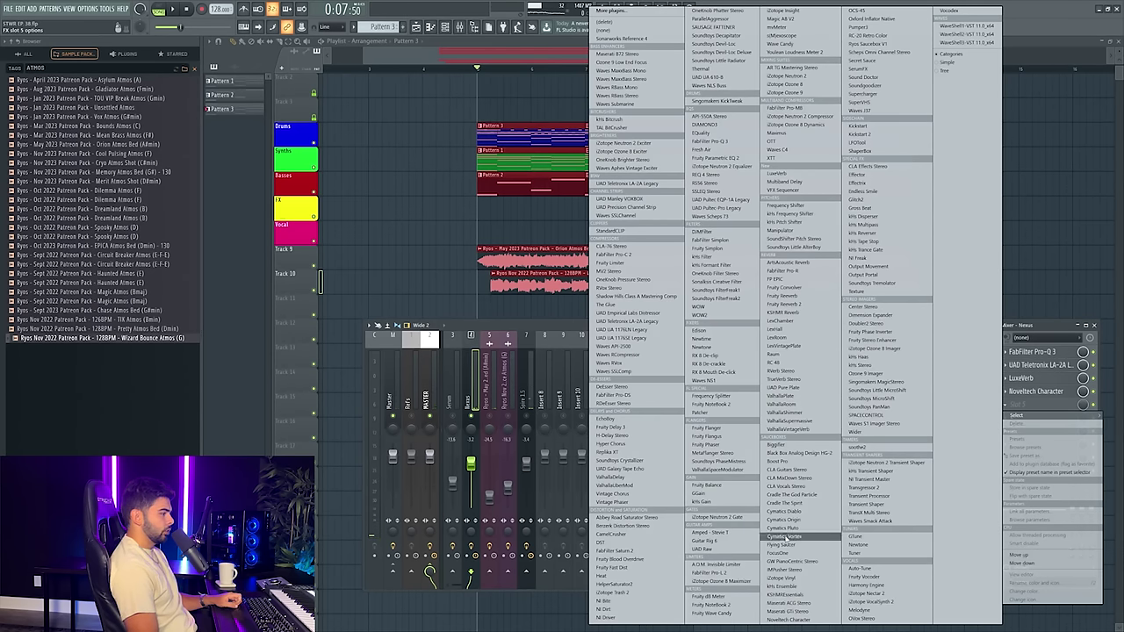
click(612, 533)
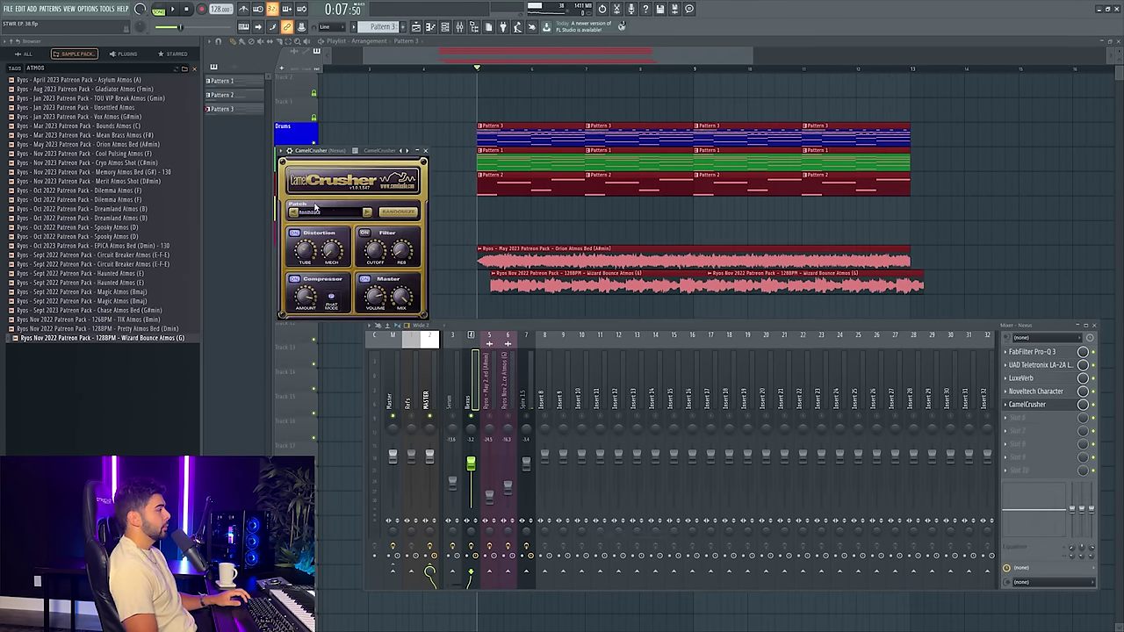
- Mute the arpeggio's playlist track and switch off Distortion and Phat Mode in CamelCrusher on the Nexus mixer track
click(315, 142)
click(460, 27)
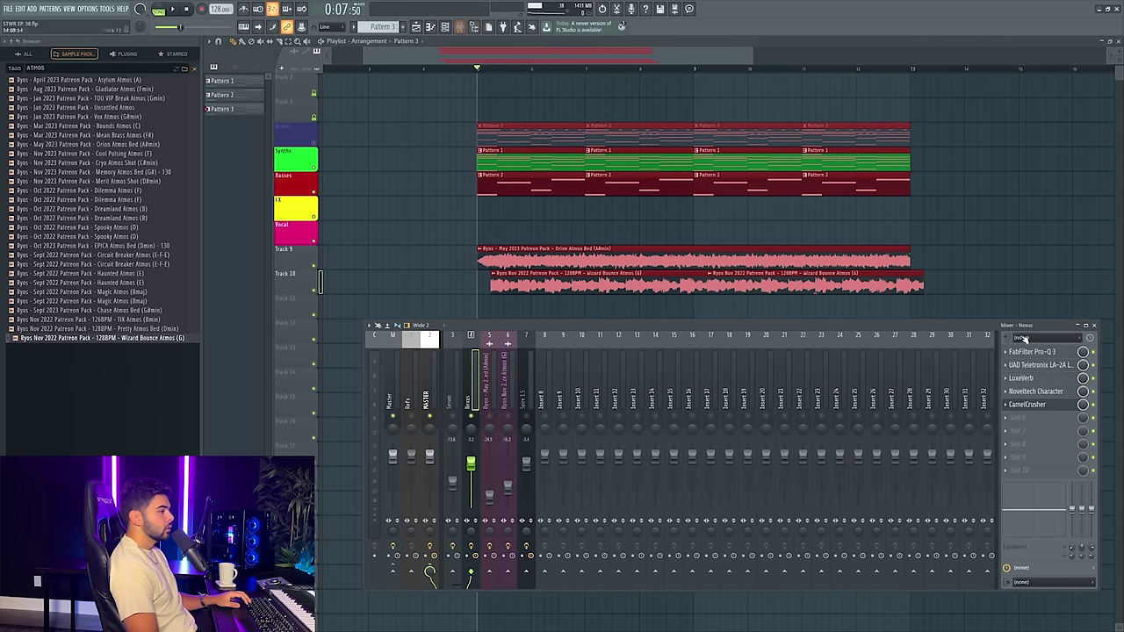
click(1028, 405)
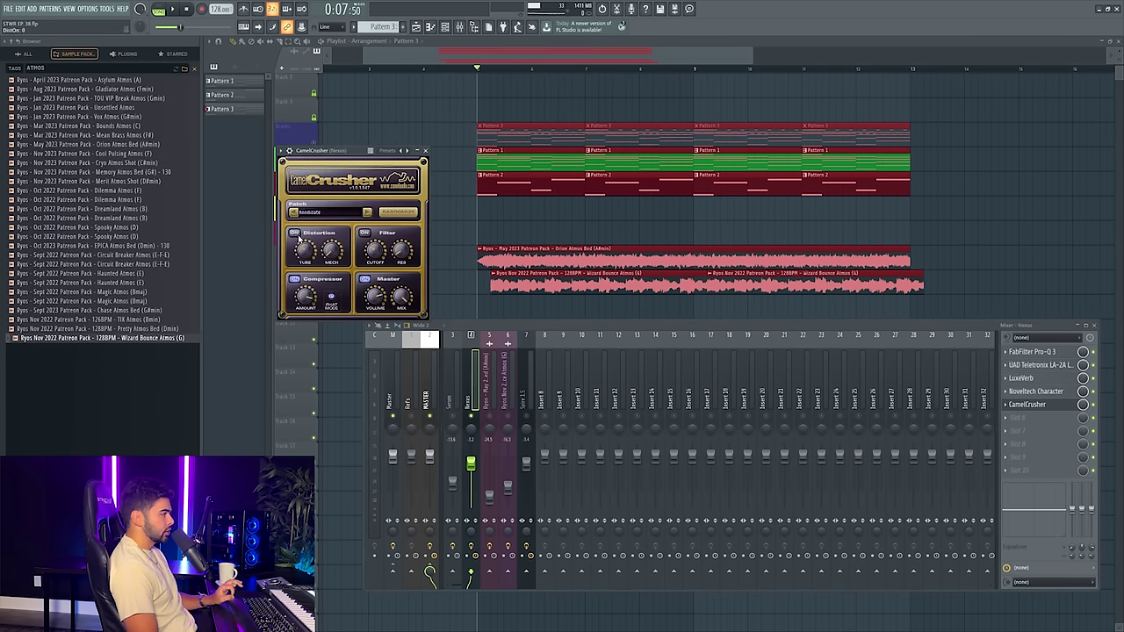
key(space)
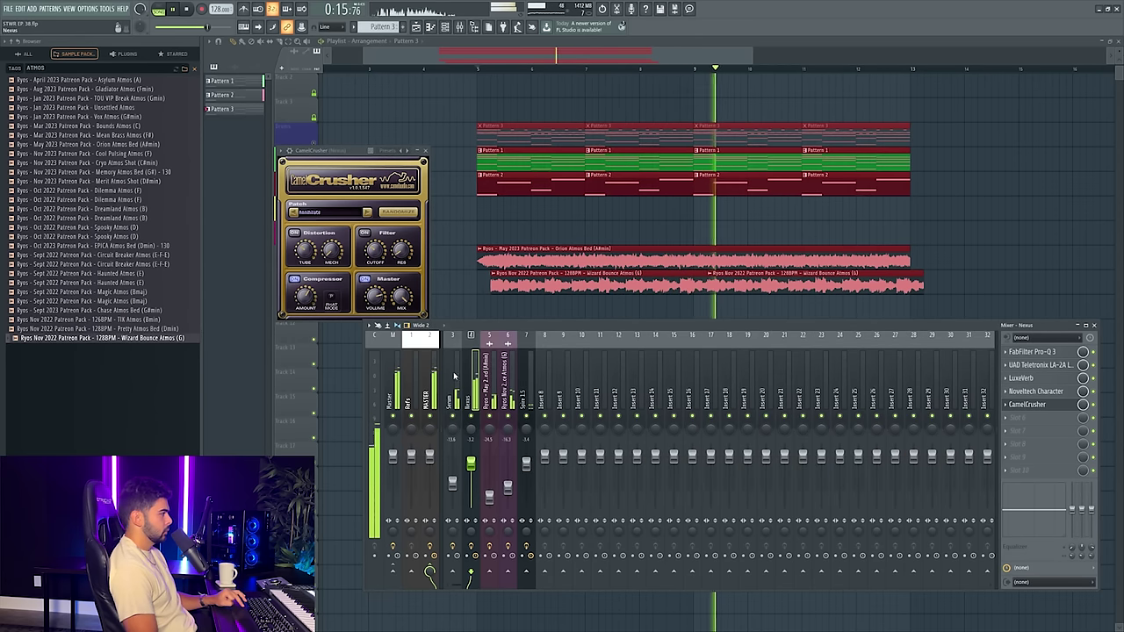
click(426, 151)
key(space)
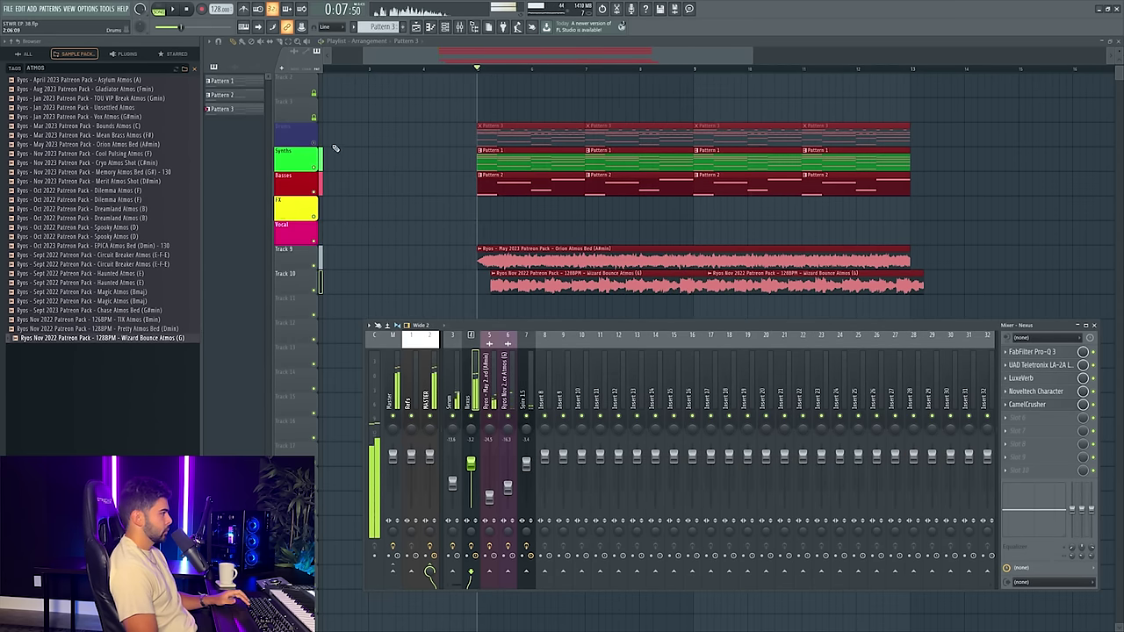
- Unmute the arpeggio's playlist track and lower the Spire mixer track to about -7 dB during playback
click(314, 142)
key(space)
click(459, 27)
drag(526, 463, 528, 474)
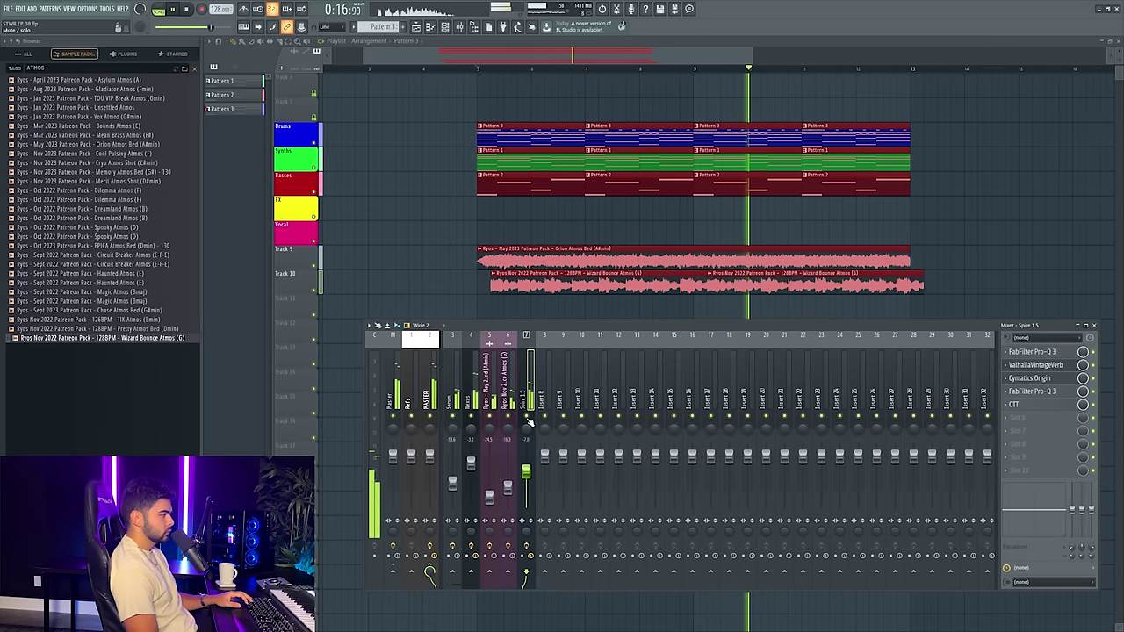
key(space)
- Open the Spire arpeggio notes of Pattern 3 in the piano roll and examine them during playback
double_click(564, 143)
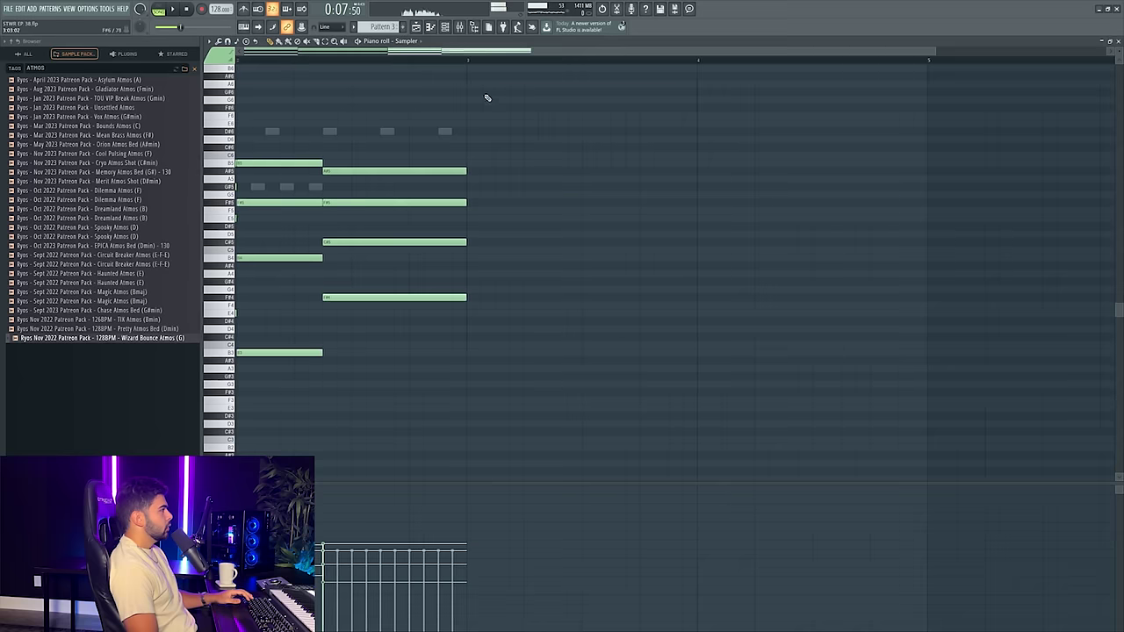
click(431, 27)
click(445, 27)
click(809, 255)
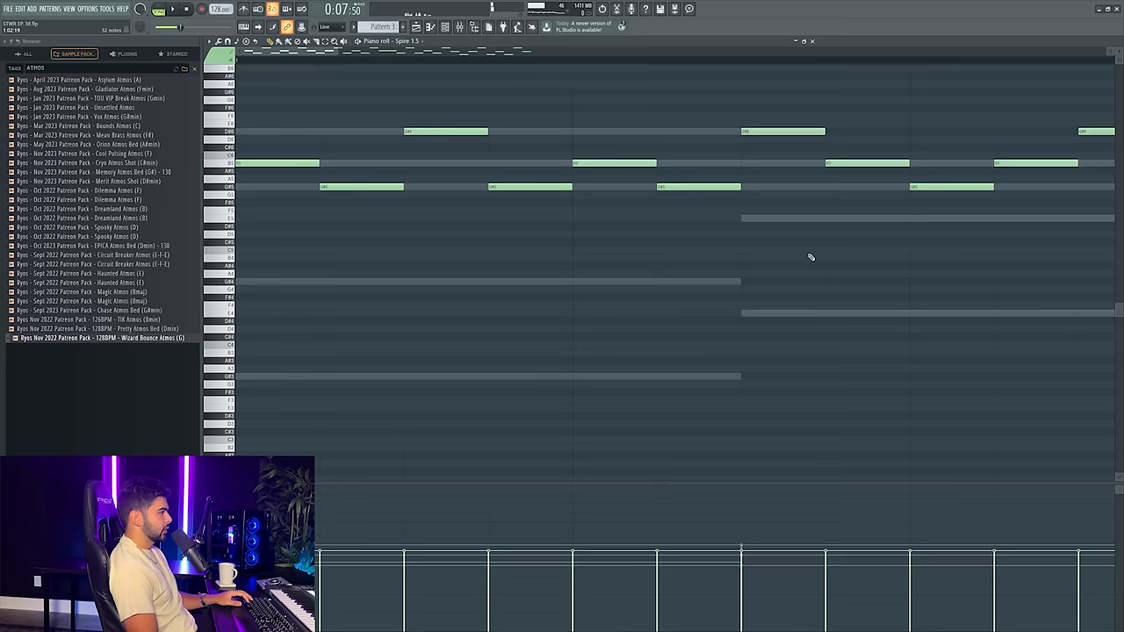
scroll(806, 246, down, 5)
scroll(805, 246, down, 2)
key(space)
click(431, 27)
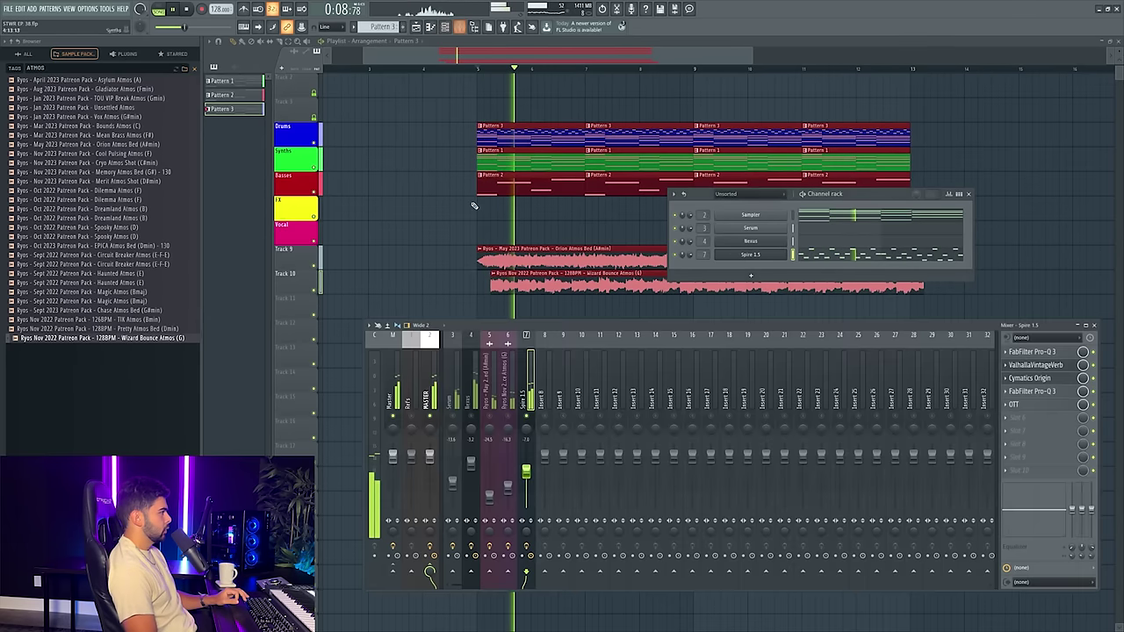
- Set the Saturation in Cymatics Origin on the Spire track to about 19 % and lower the track to about -8 dB
click(459, 27)
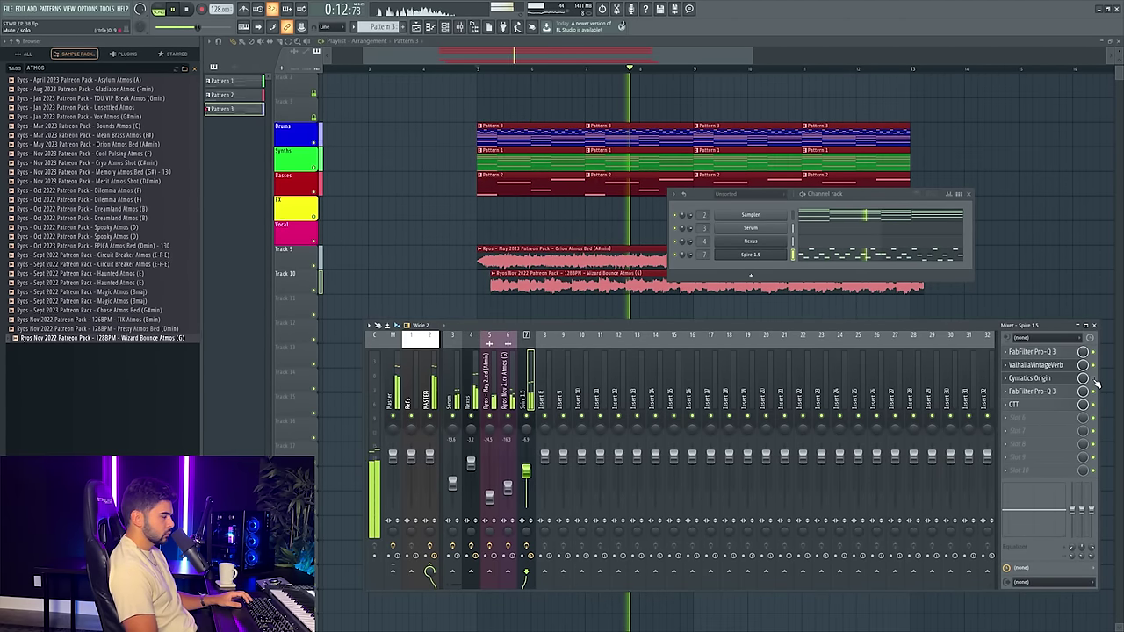
key(space)
click(1032, 377)
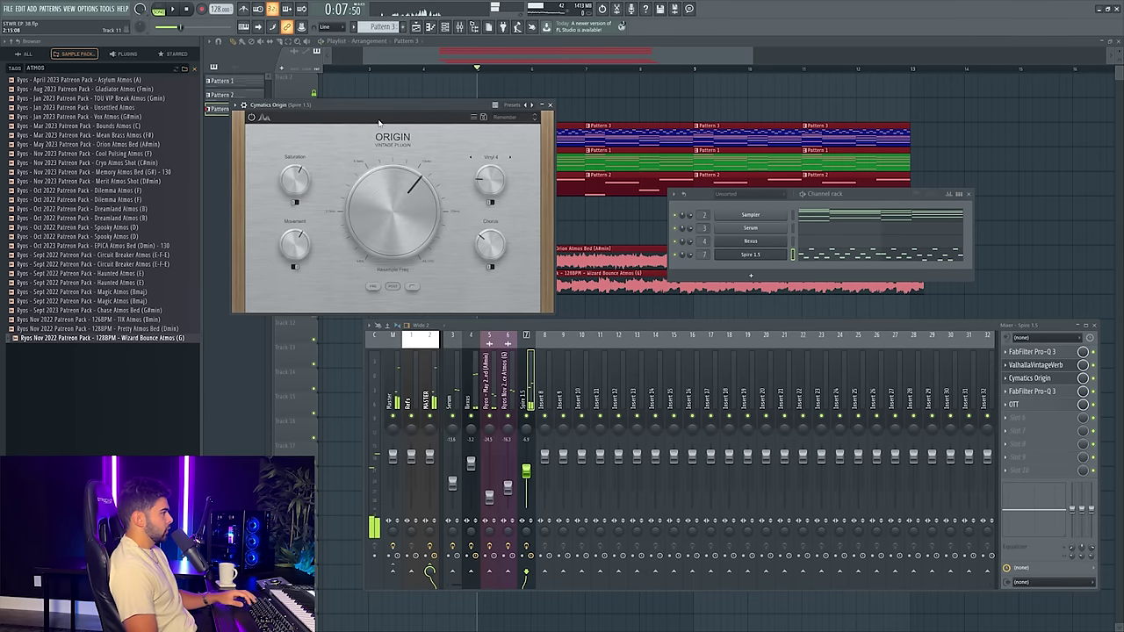
drag(384, 112, 625, 143)
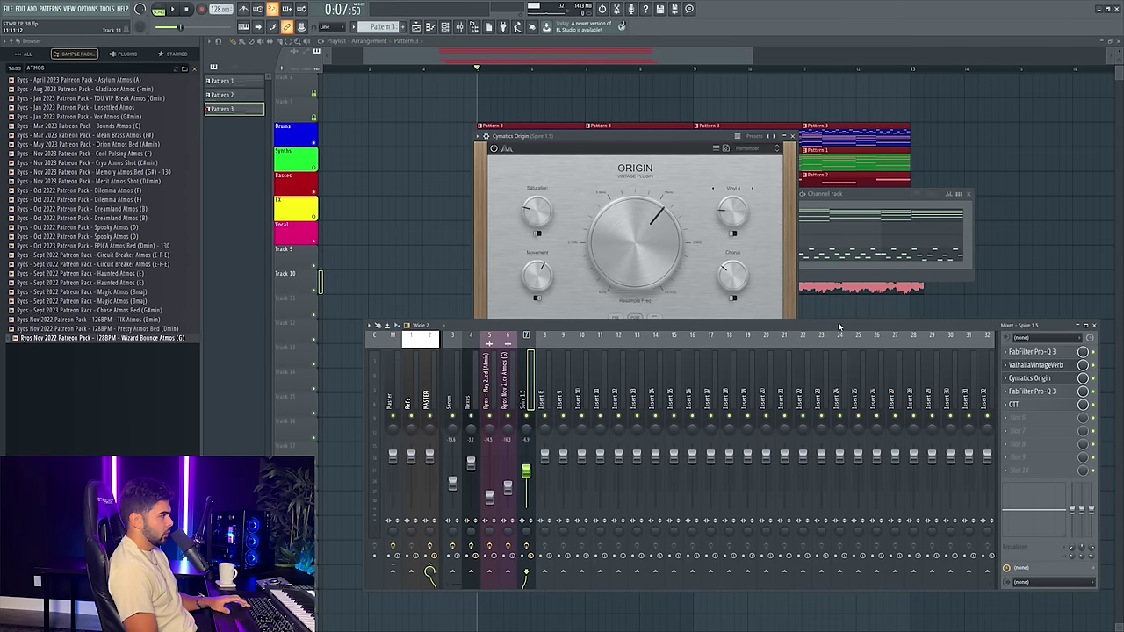
key(space)
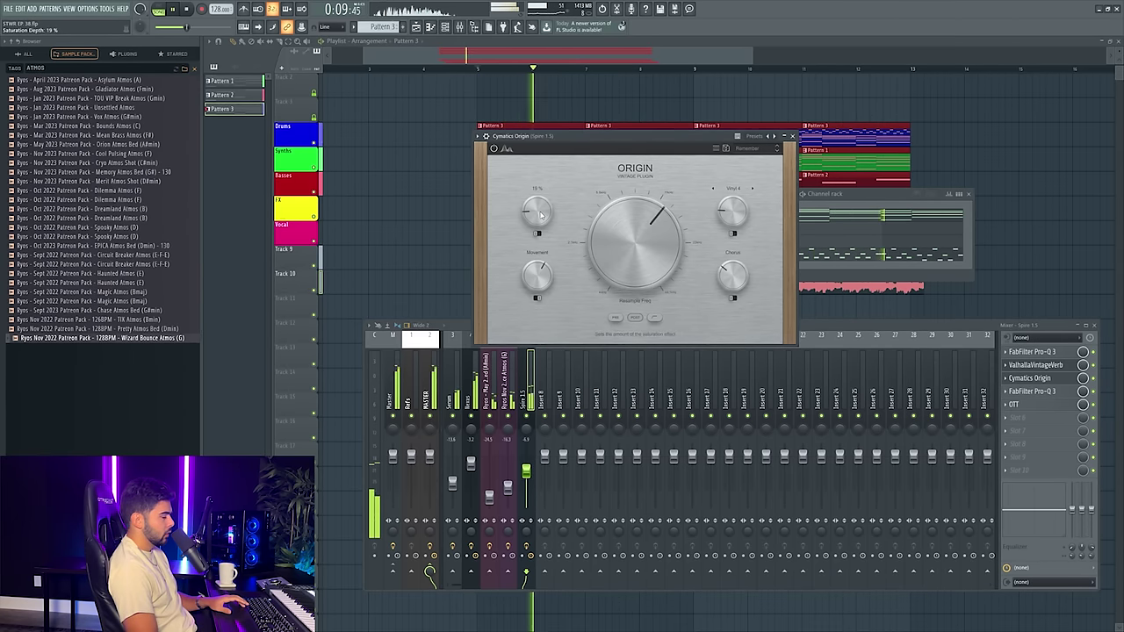
click(791, 138)
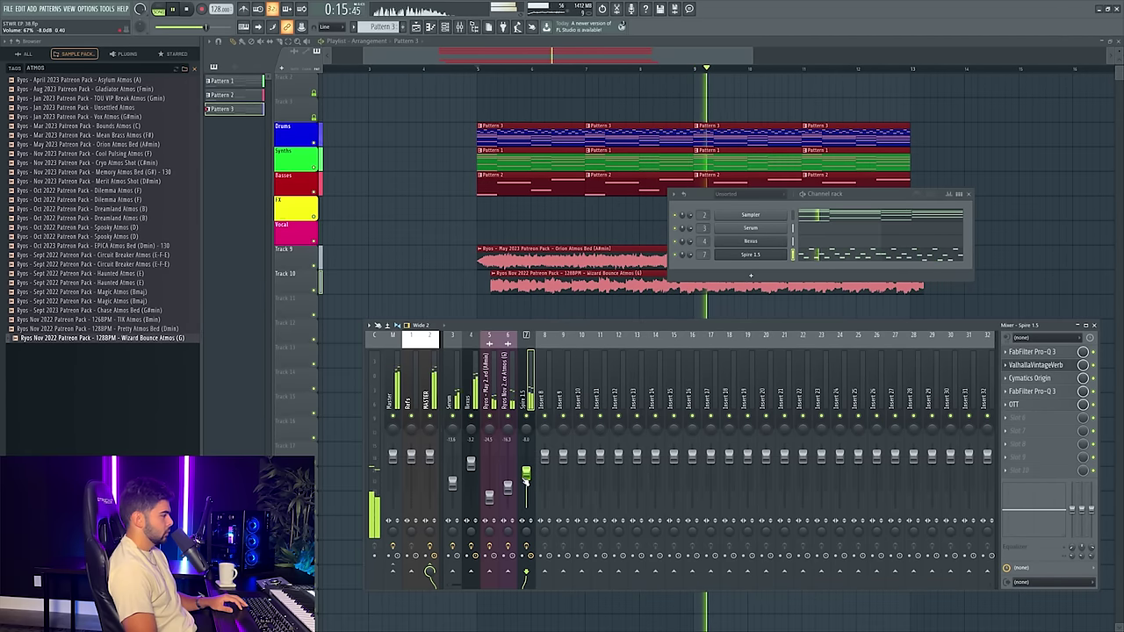
key(F9)
scroll(562, 61, down, 4)
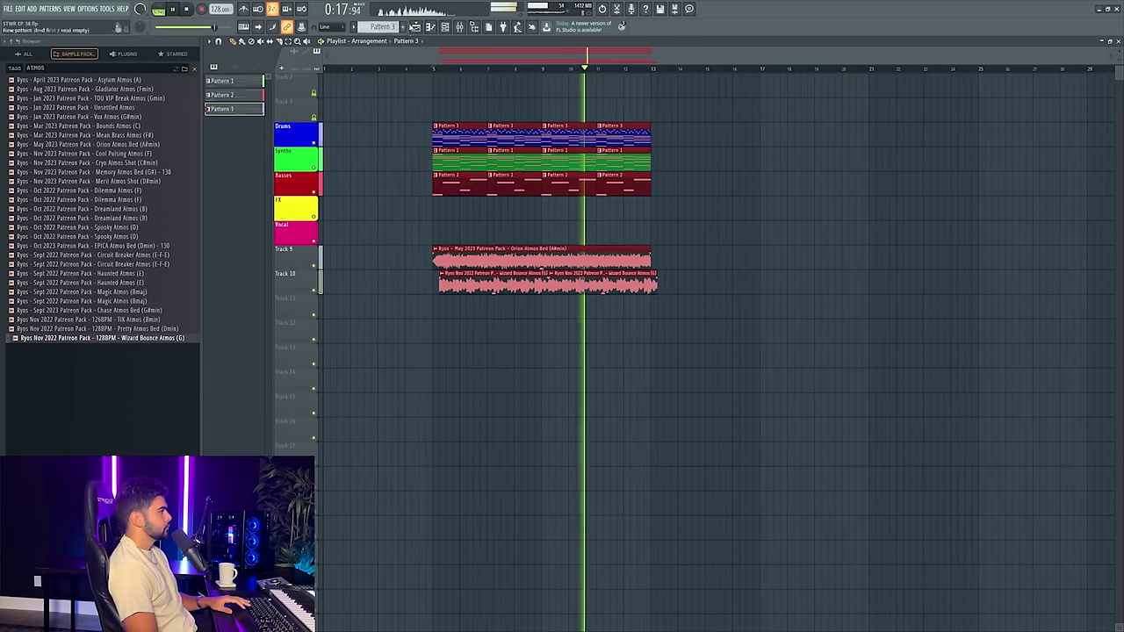
key(space)
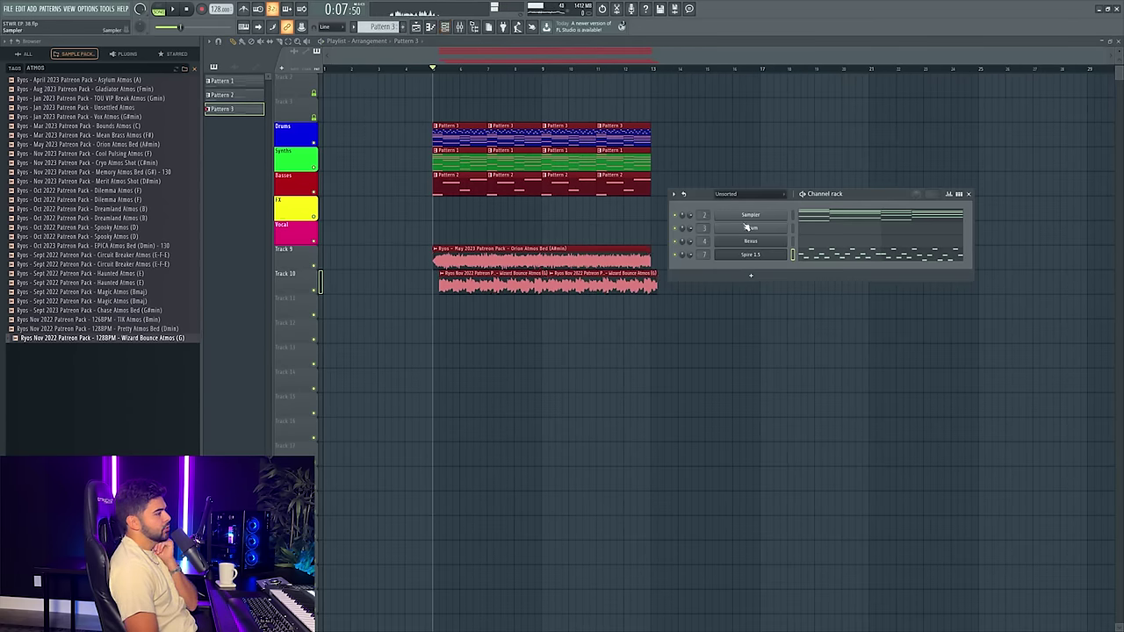
- Show the Unsorted group in the channel rack, create the empty Pattern 4 and play back the arrangement
click(517, 248)
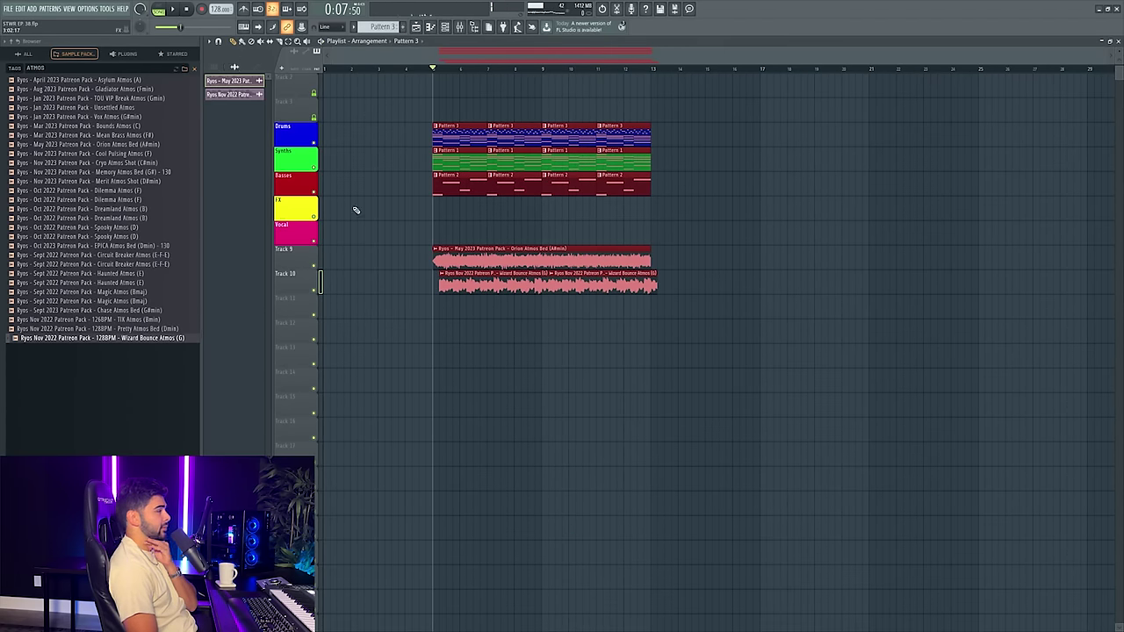
click(444, 27)
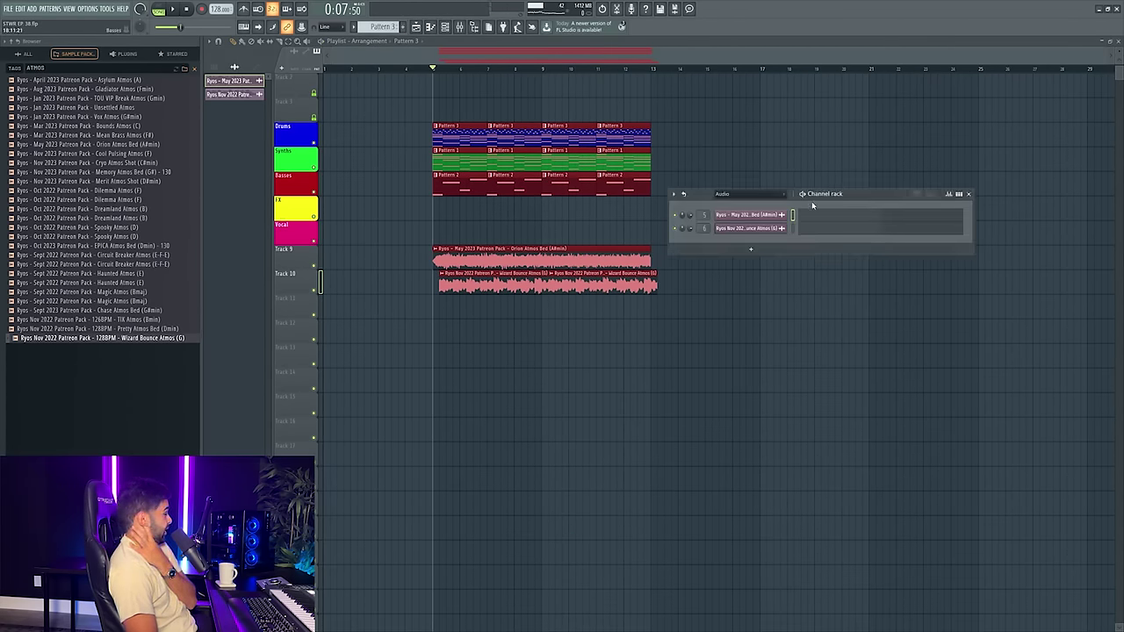
click(737, 194)
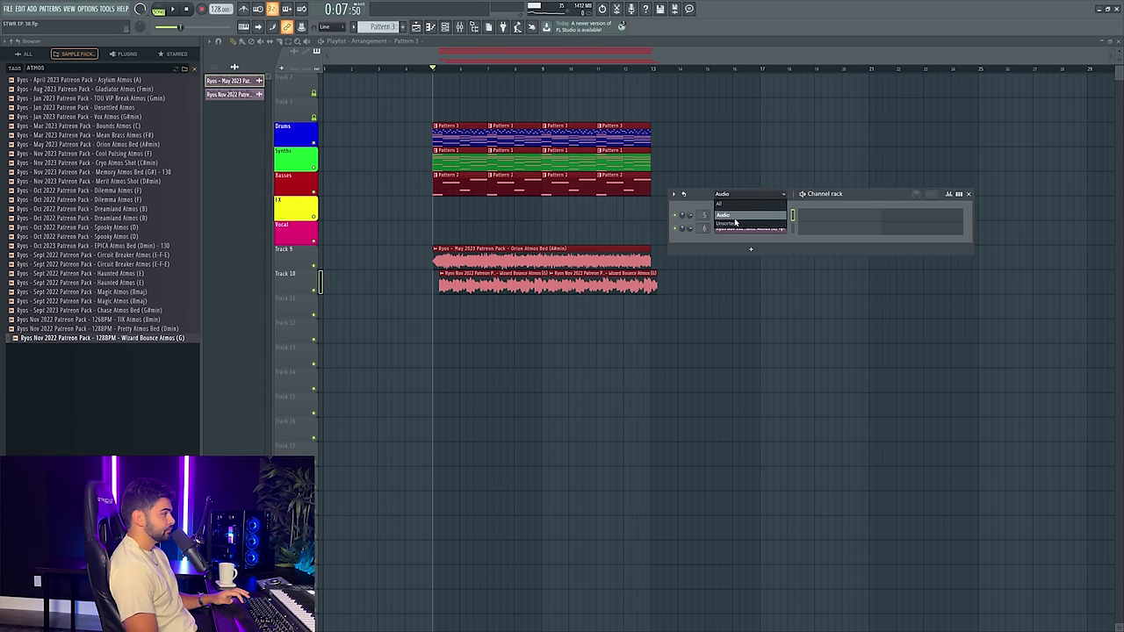
click(735, 223)
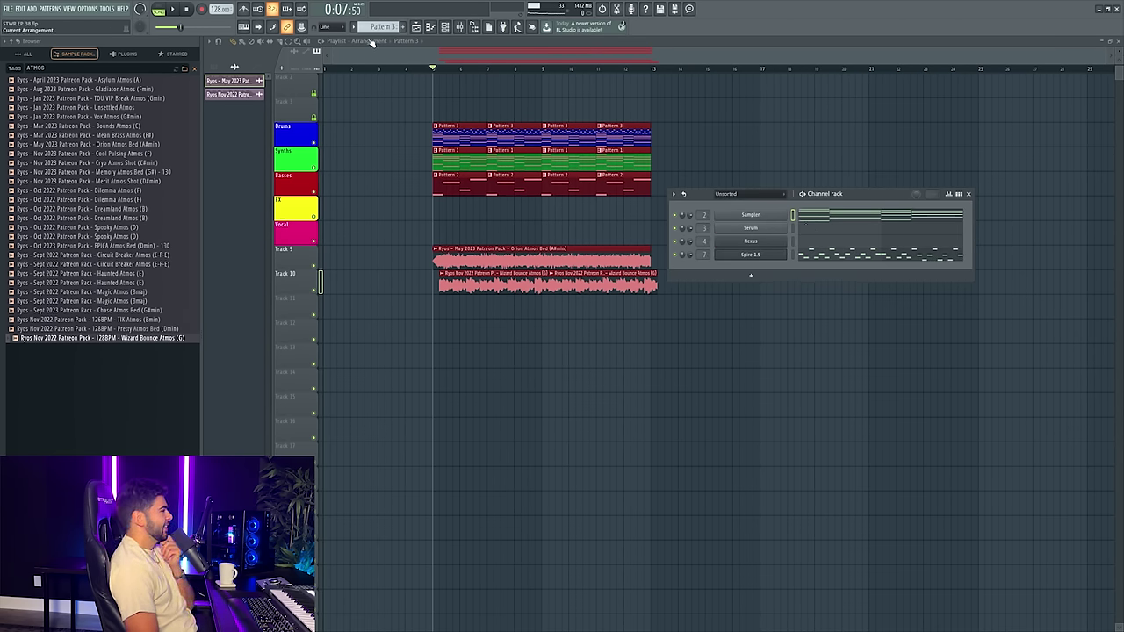
key(F4)
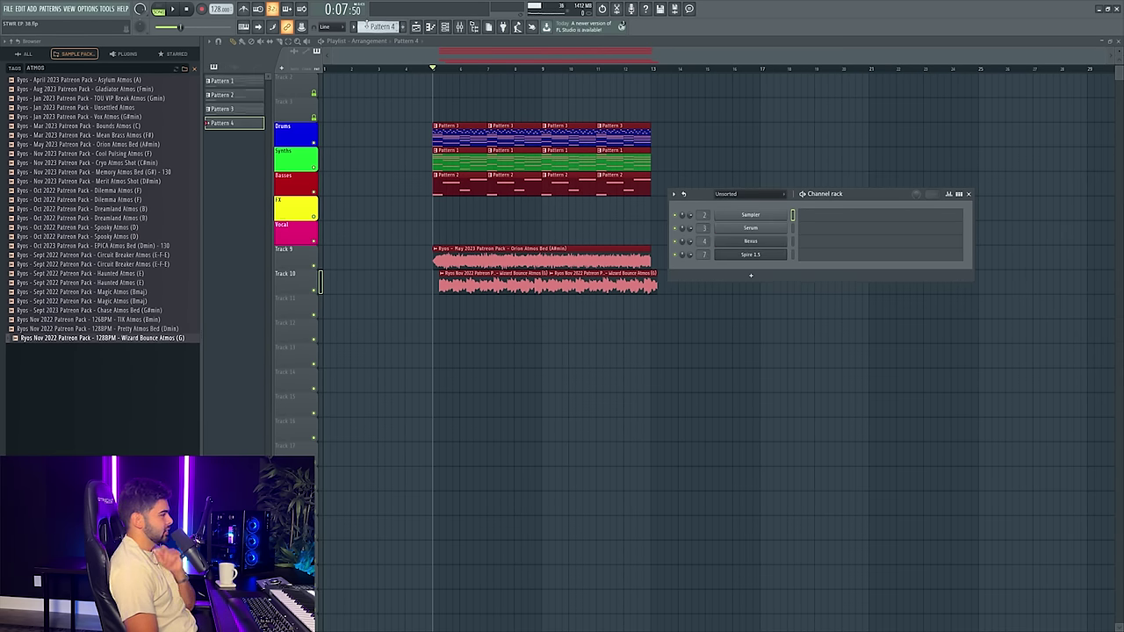
click(514, 54)
key(space)
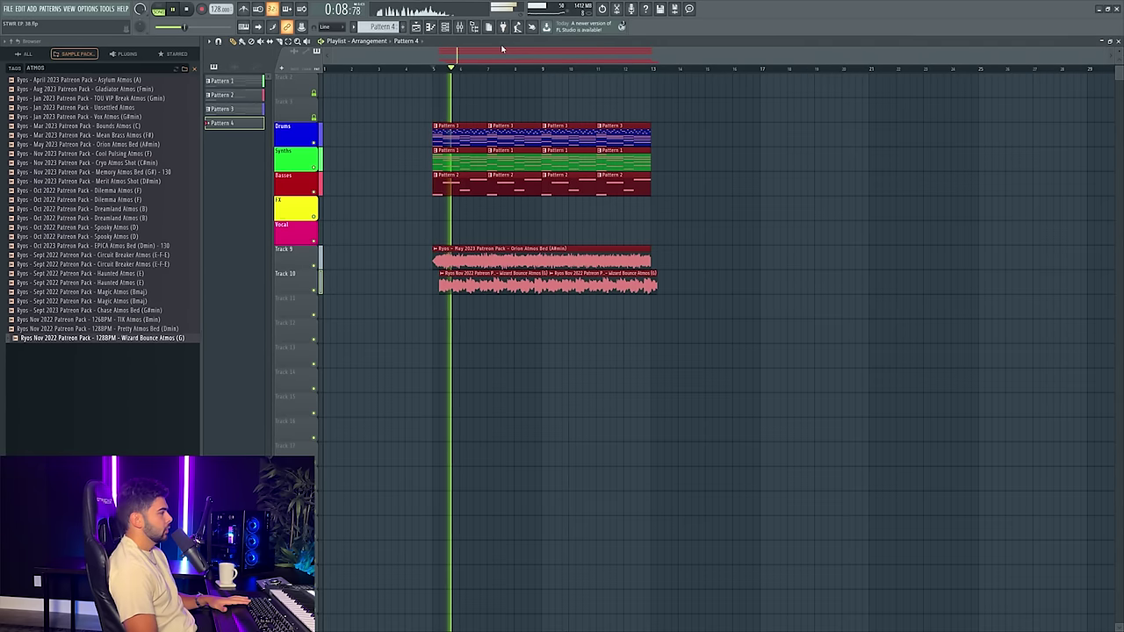
key(space)
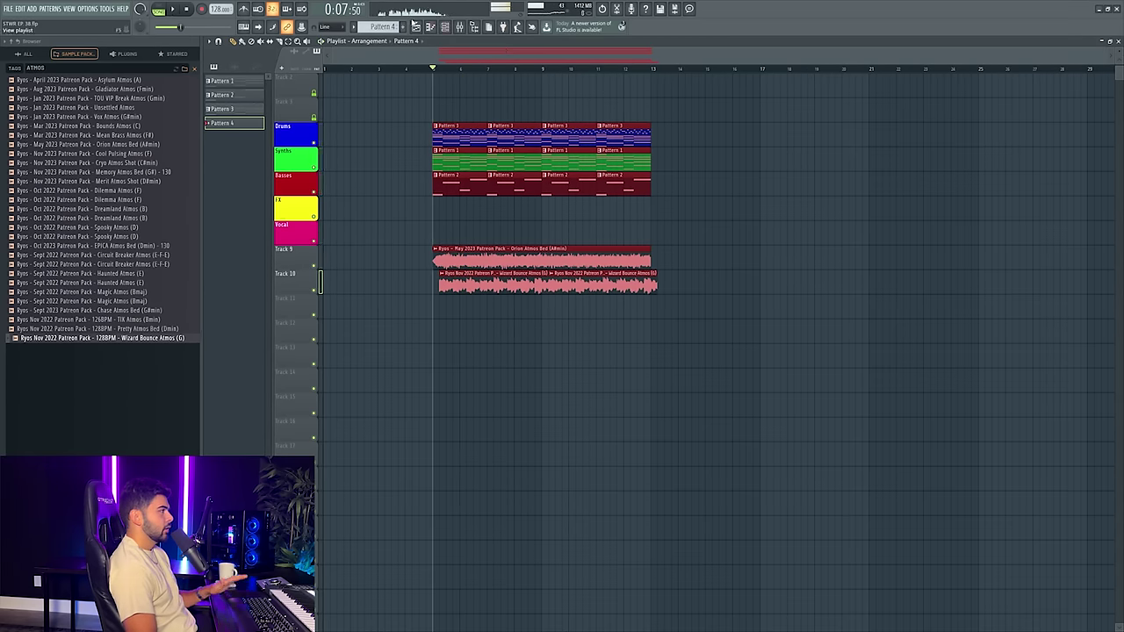
- Add a second Spire 1.5 channel and route it to mixer track 8
click(445, 27)
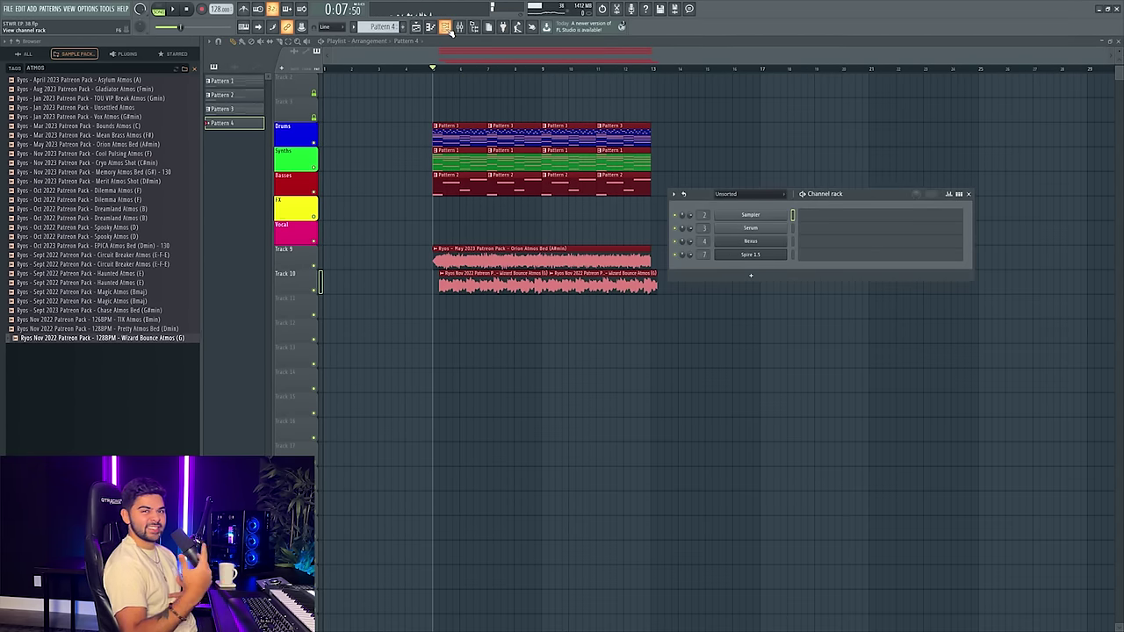
click(750, 279)
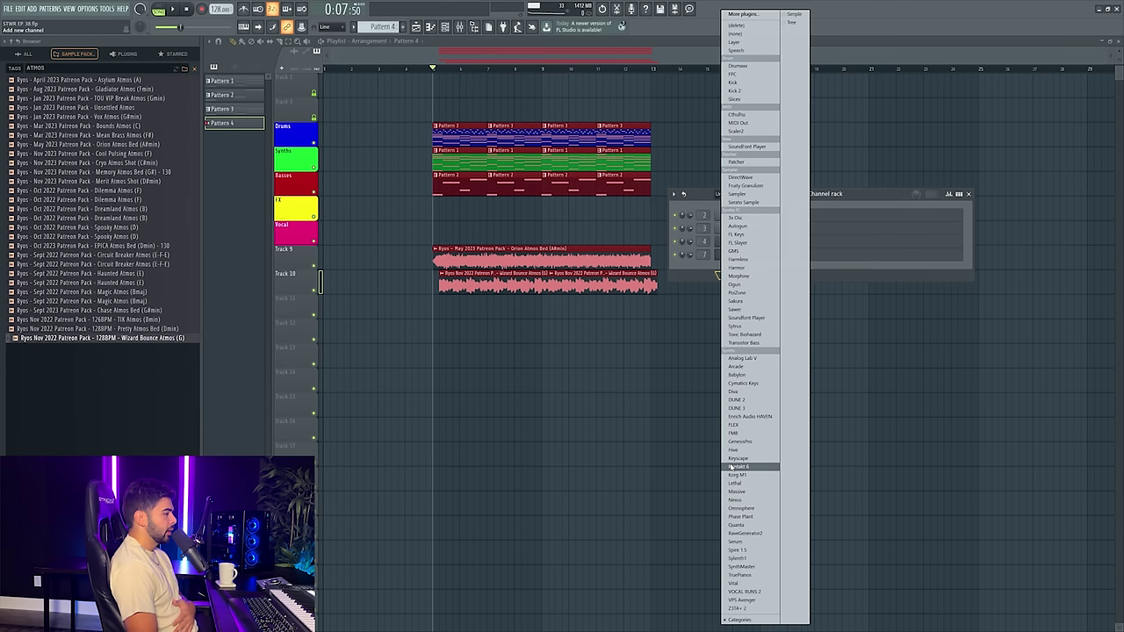
click(737, 551)
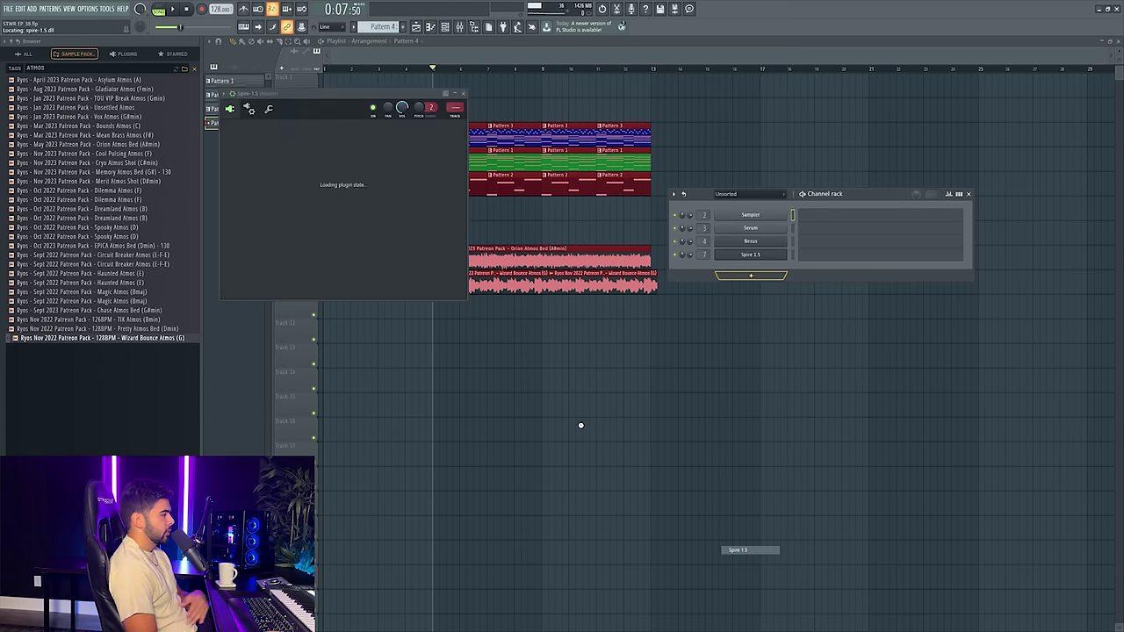
click(302, 132)
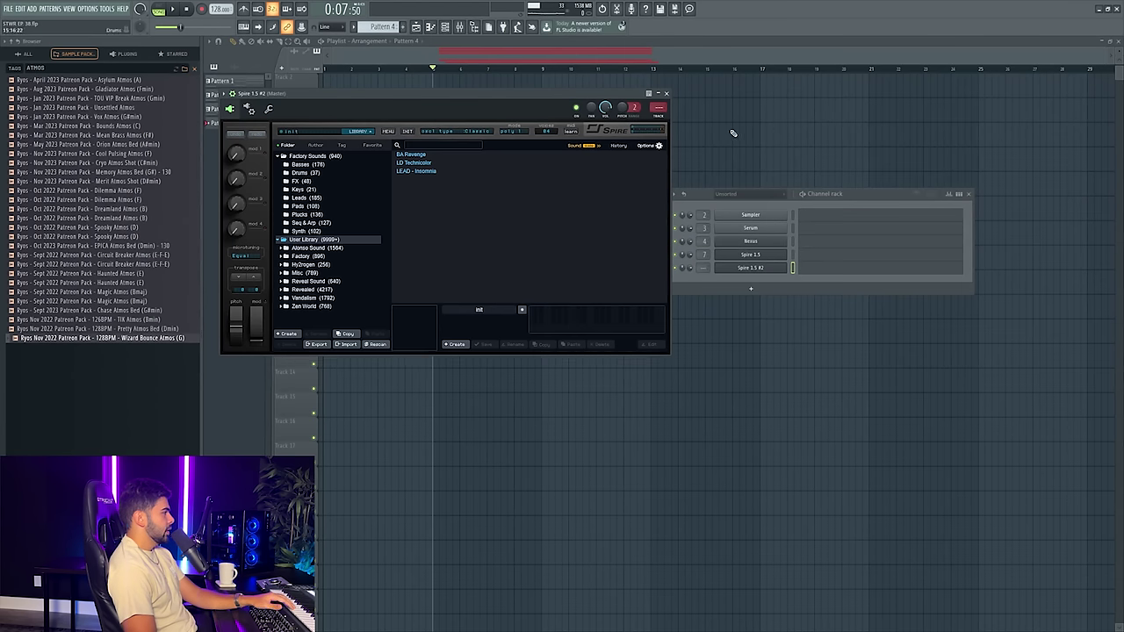
click(662, 115)
- Show the favourite presets in the new Spire and audition the ALNSO_LEAD sounds from Berliner to Diplo
click(361, 143)
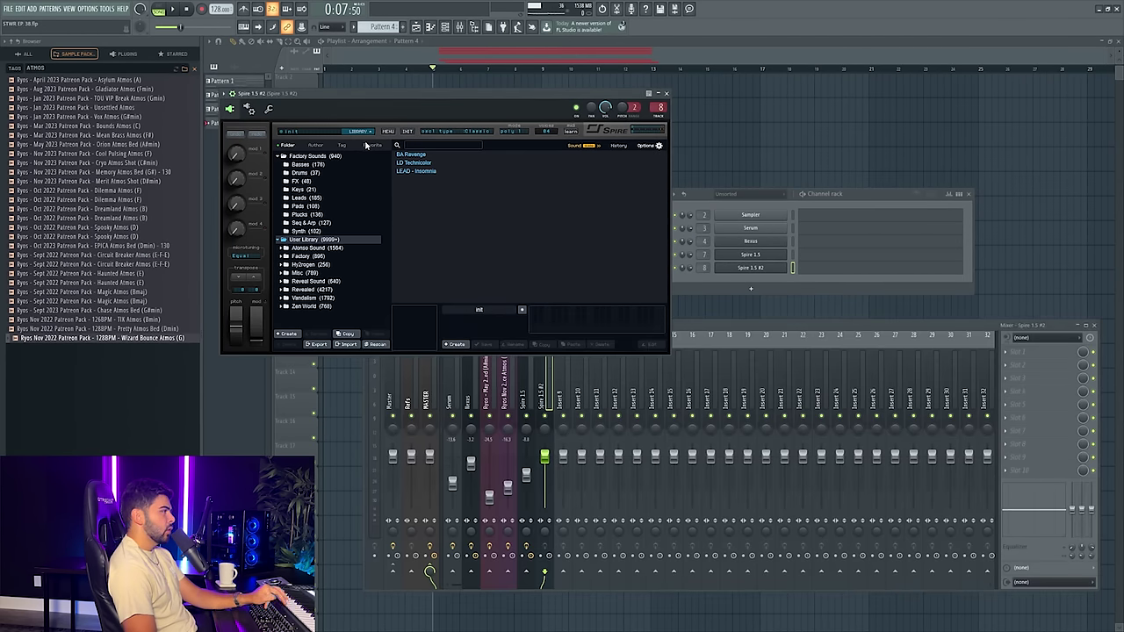
click(368, 145)
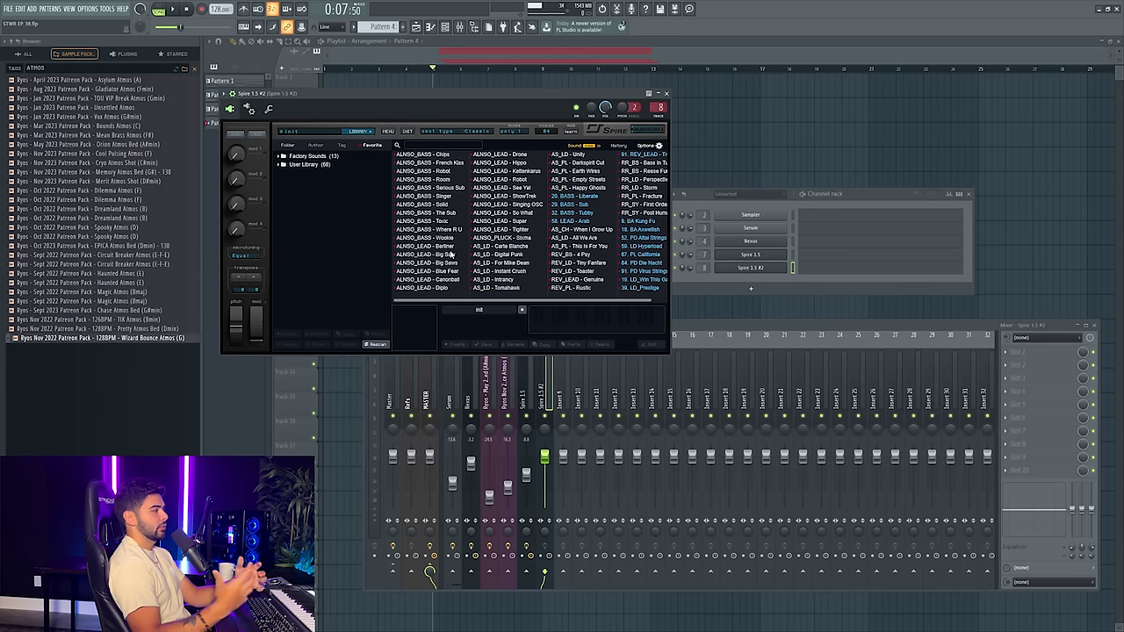
click(437, 248)
scroll(456, 263, down, 1)
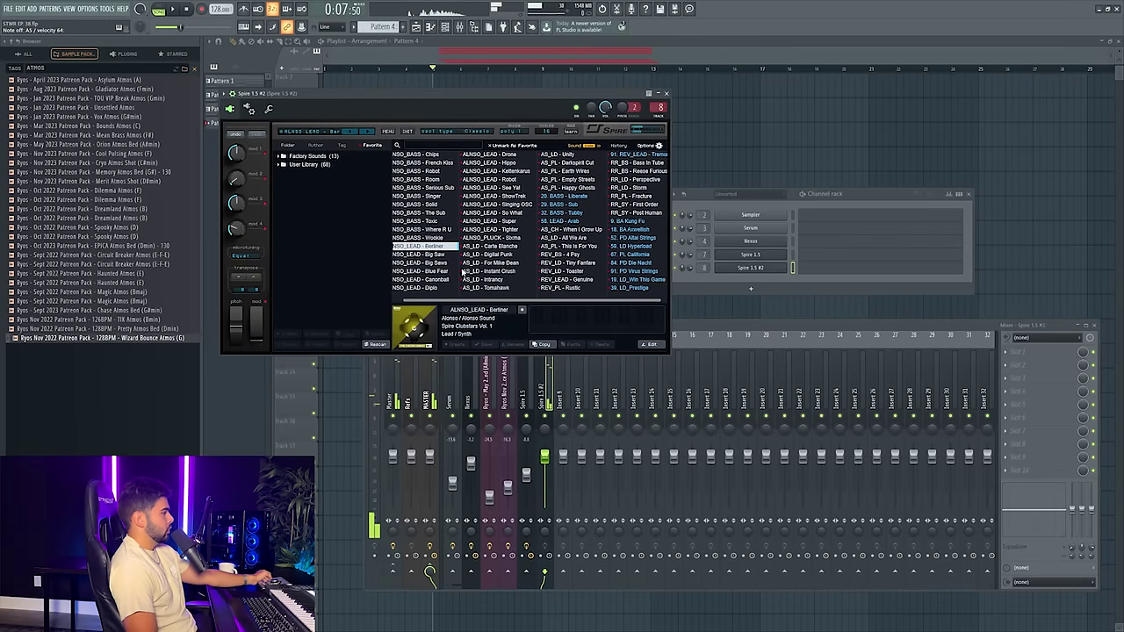
click(432, 255)
click(437, 263)
click(439, 271)
click(449, 279)
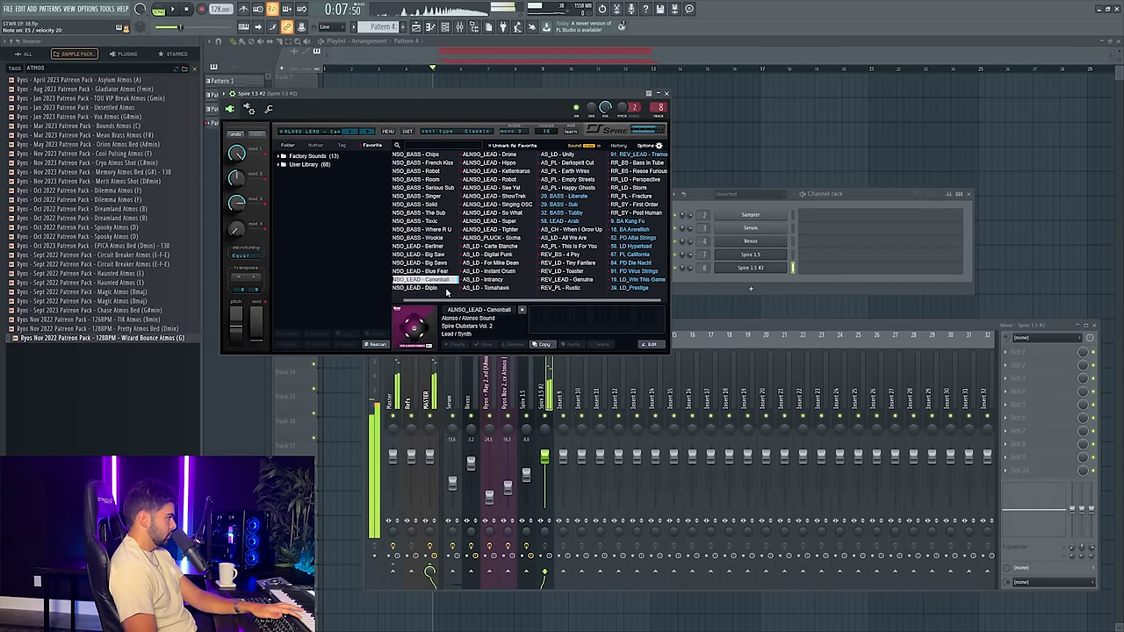
click(448, 271)
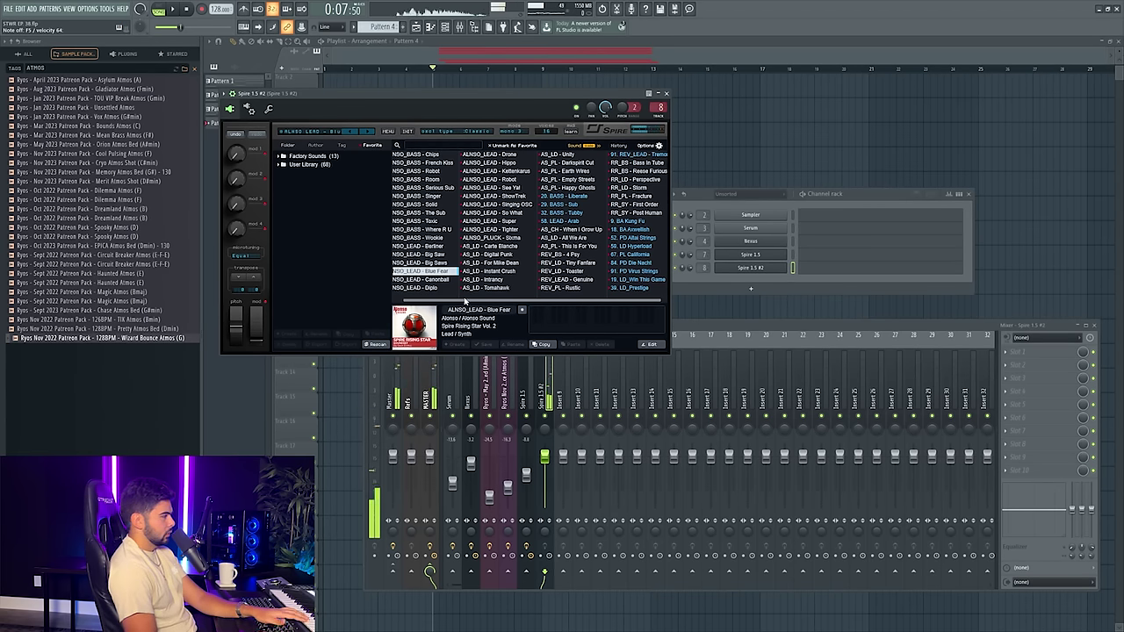
click(424, 288)
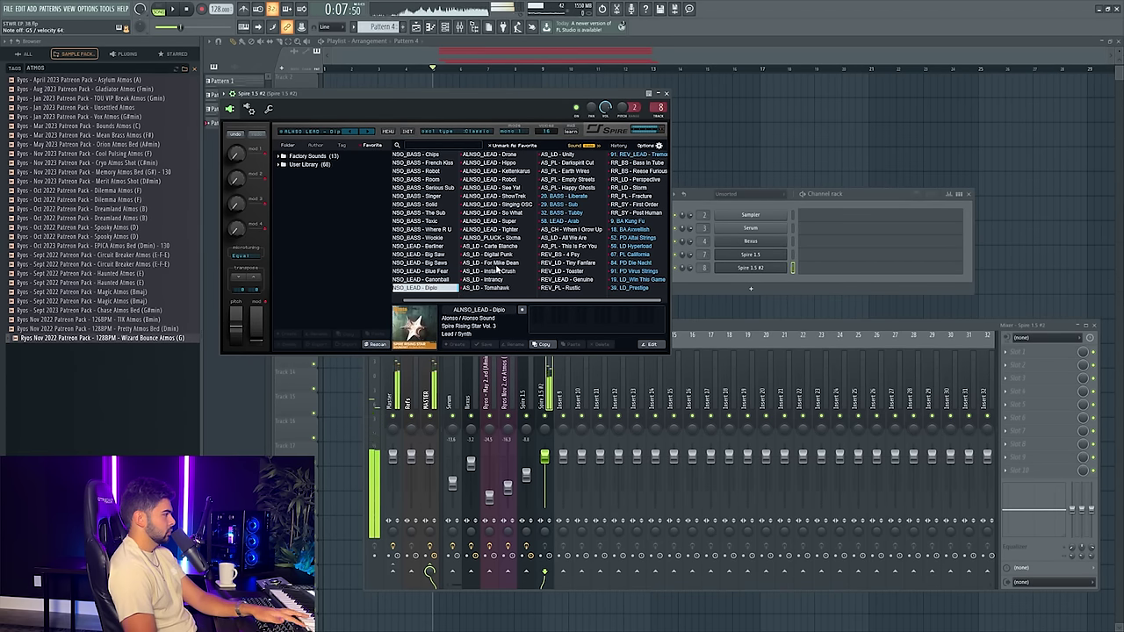
- Audition AS_LD presets such as For Mike Dean, Carte Blanche and Digital Punk, and load AS_LD - Instant Crush
click(494, 263)
click(494, 247)
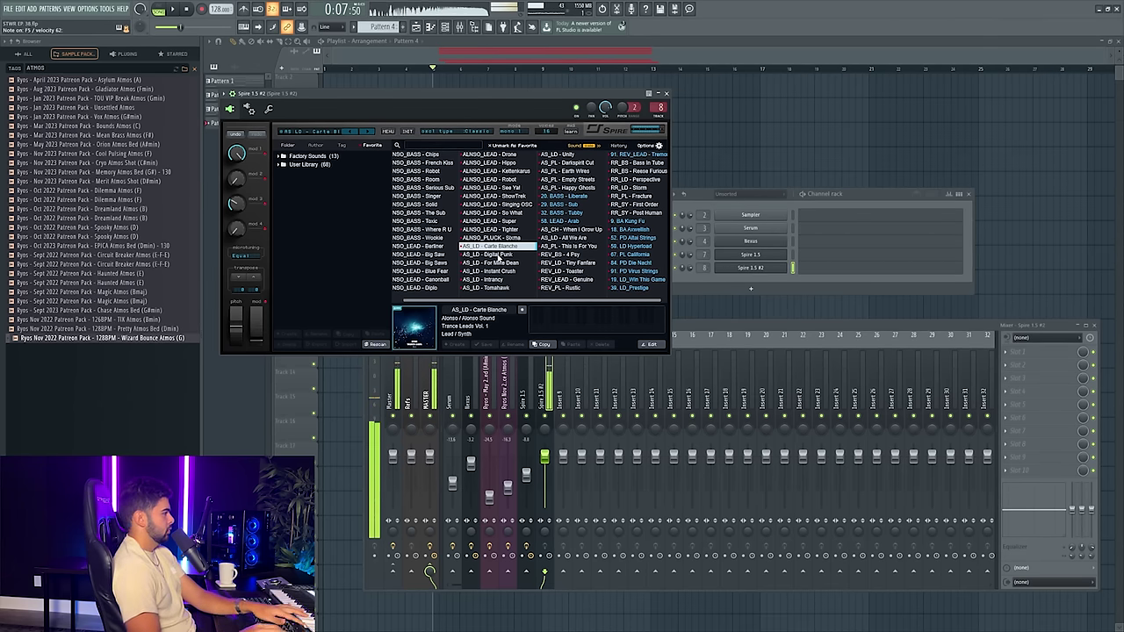
click(499, 256)
click(505, 272)
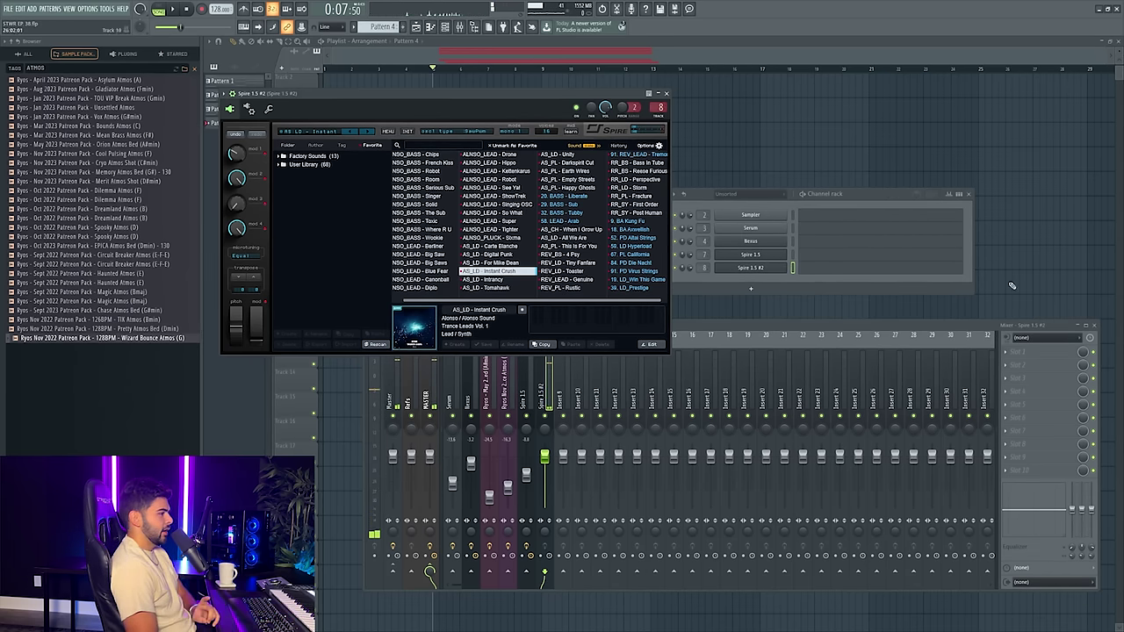
- Add a Layer channel, move it above Spire 1.5 #2 and close the Spire window
click(1053, 352)
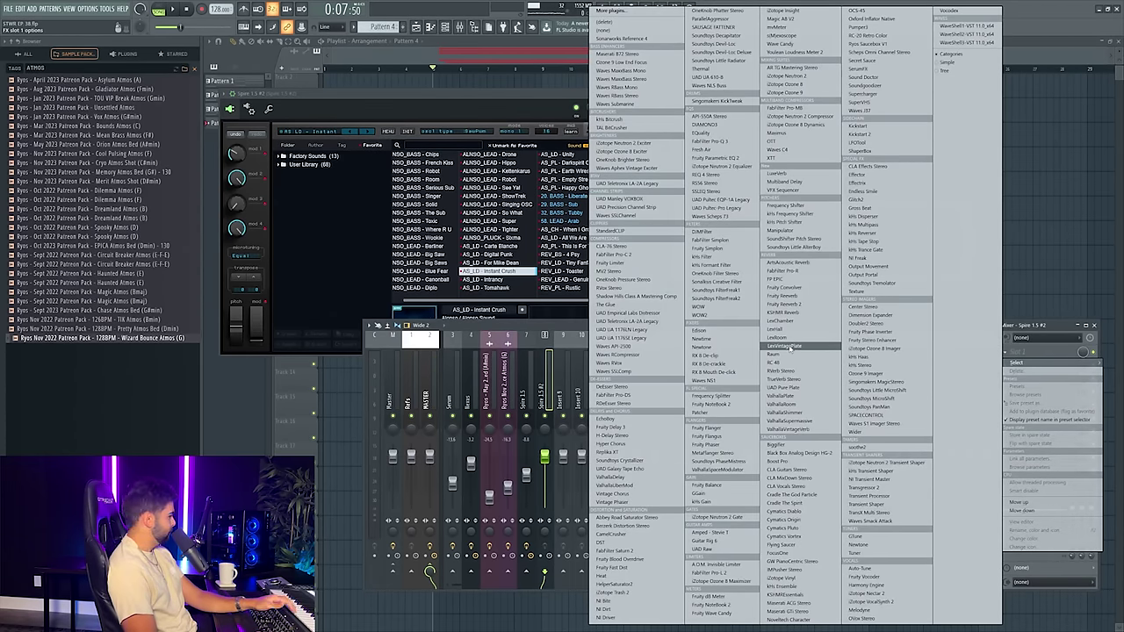
click(572, 321)
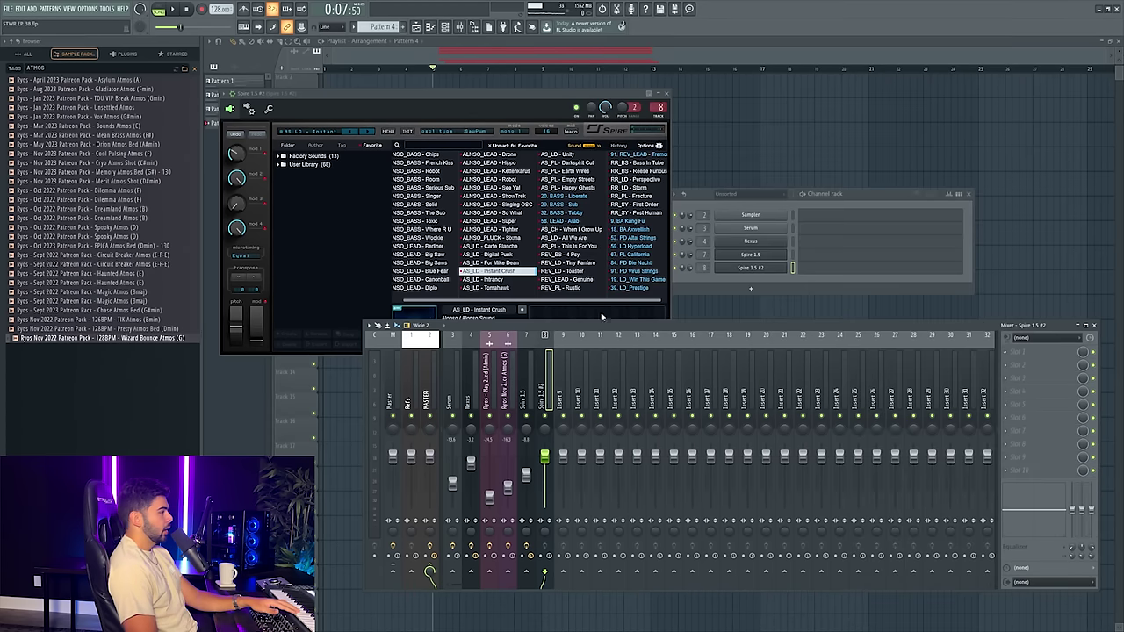
click(751, 288)
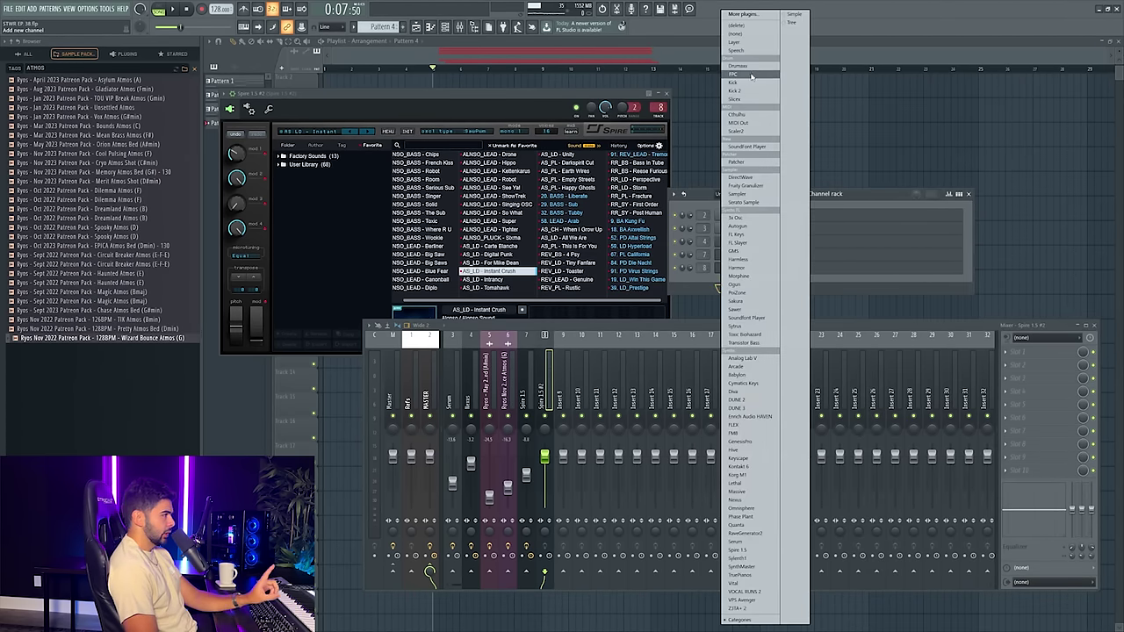
click(734, 43)
click(788, 268)
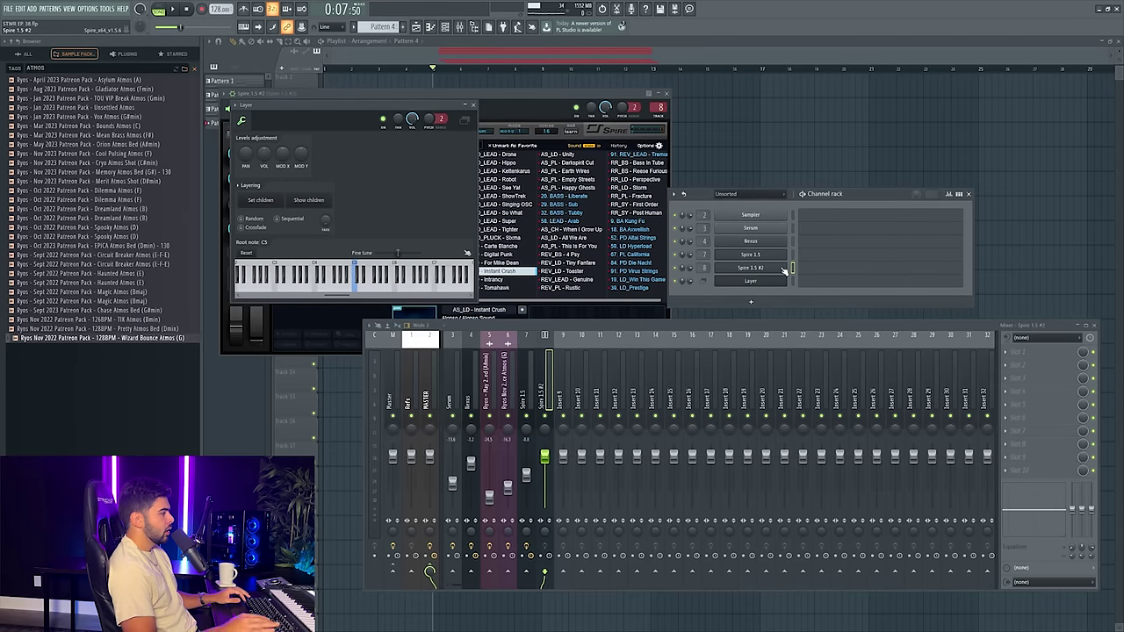
key(alt+Down)
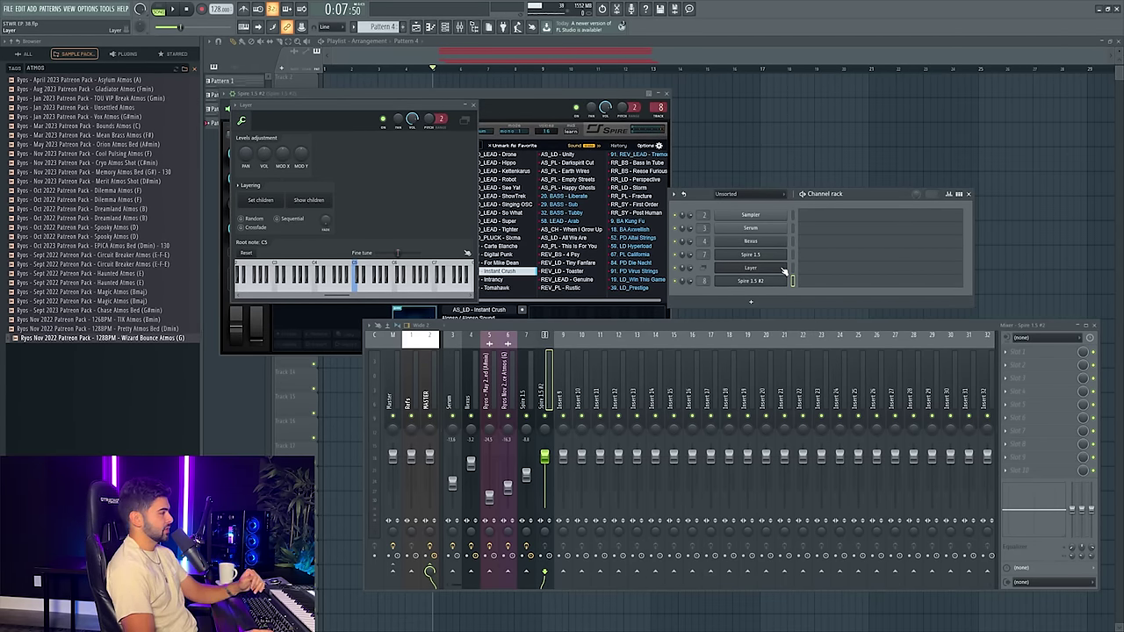
click(786, 276)
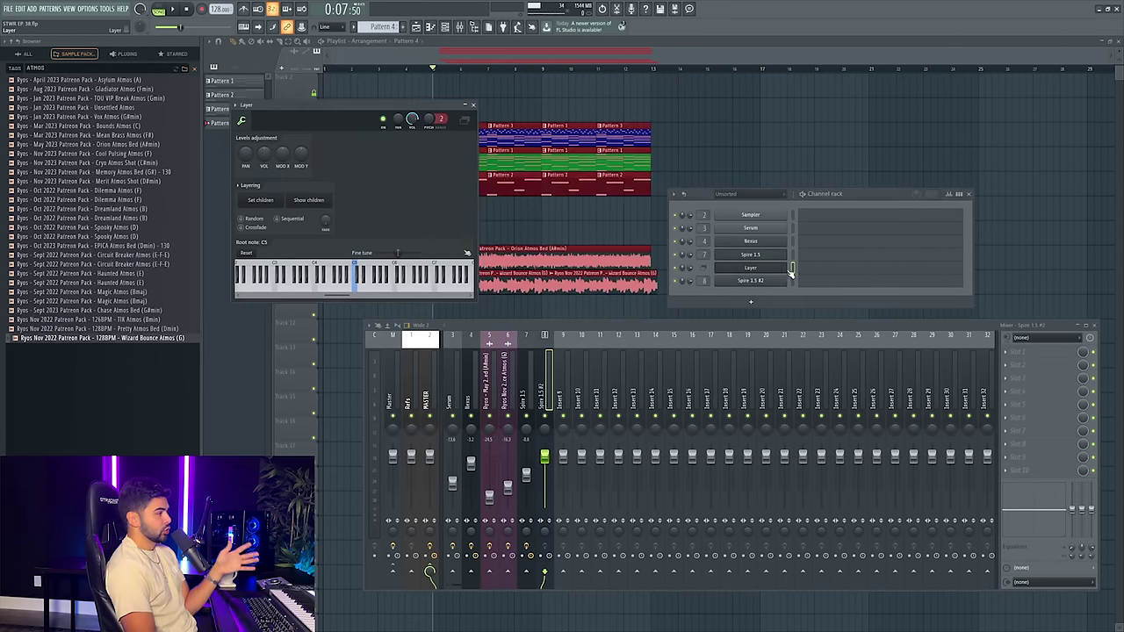
- Add a second Nexus channel and filter its preset library to the favourites
click(752, 301)
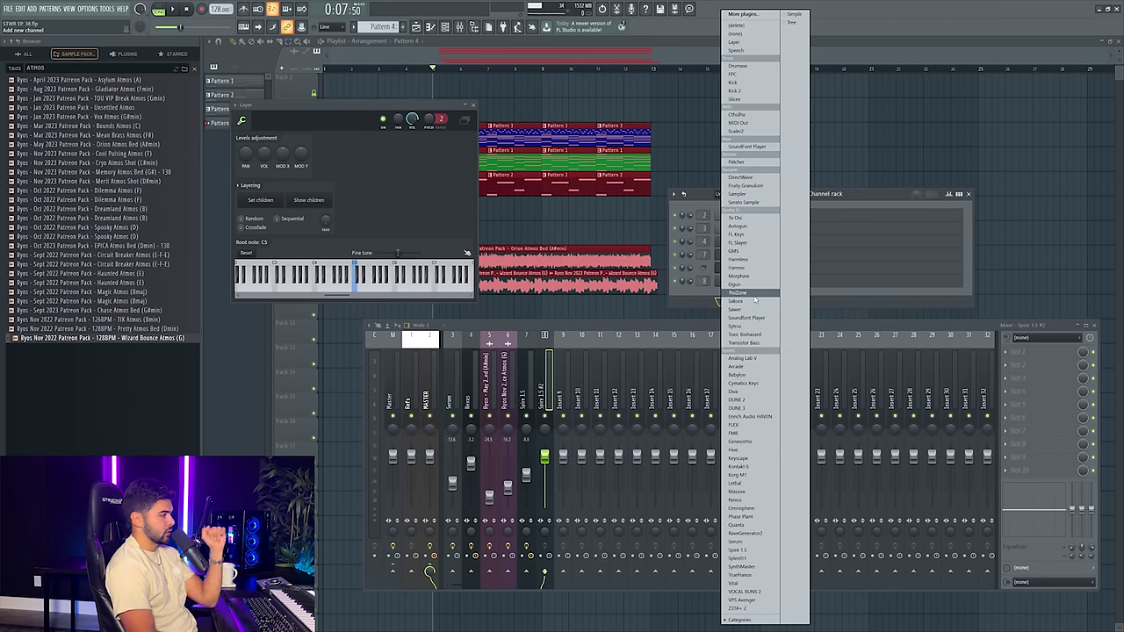
click(751, 500)
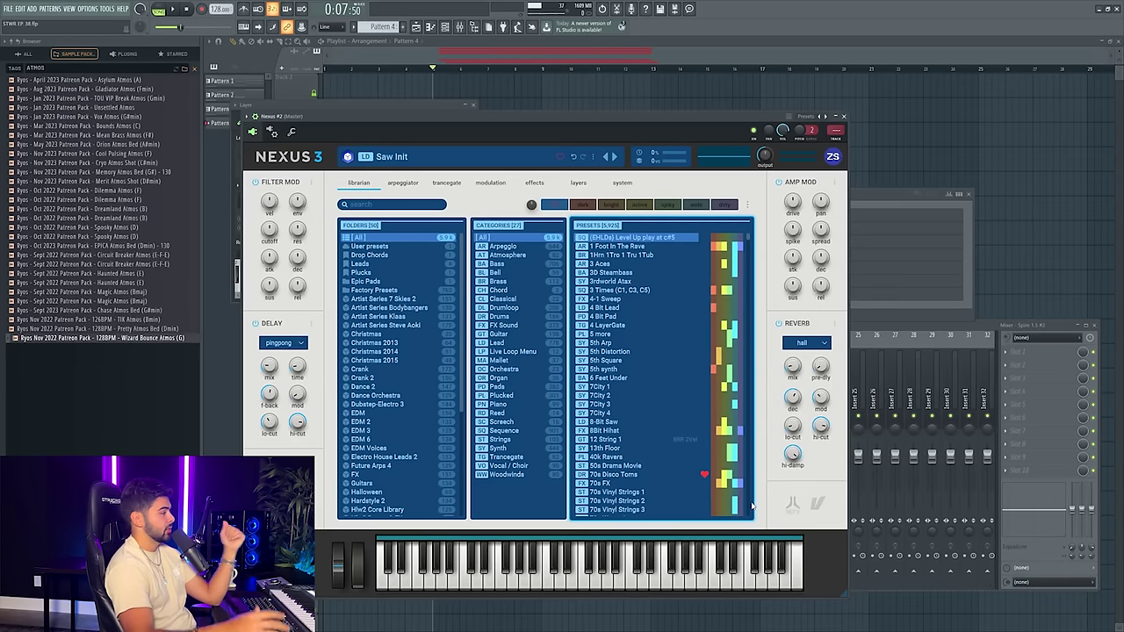
click(878, 199)
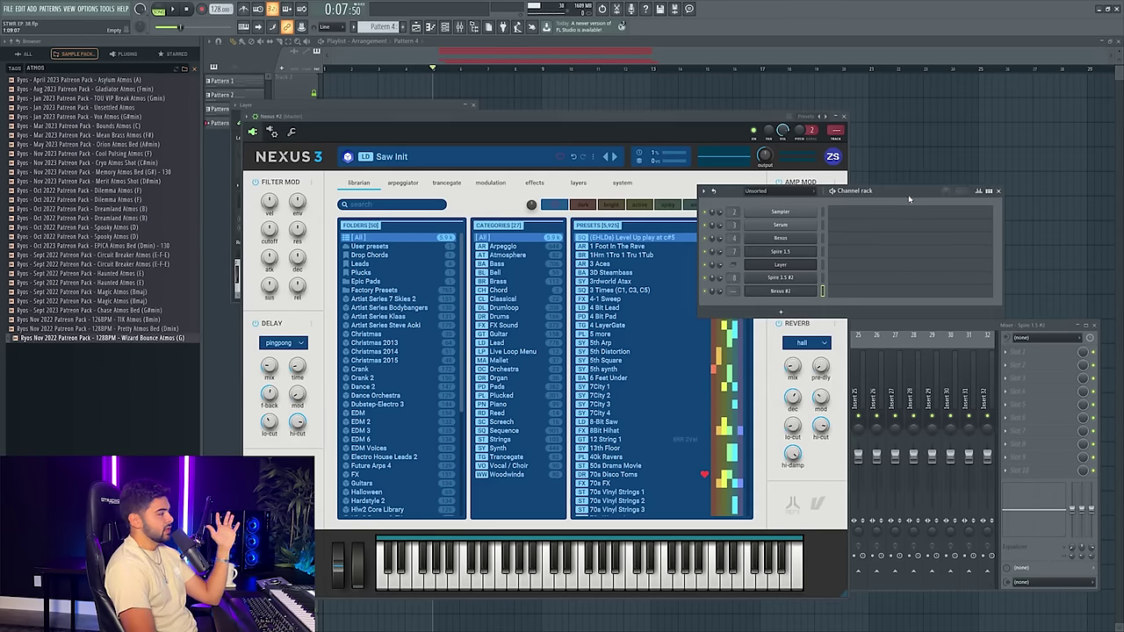
scroll(347, 386, down, 3)
scroll(347, 386, up, 3)
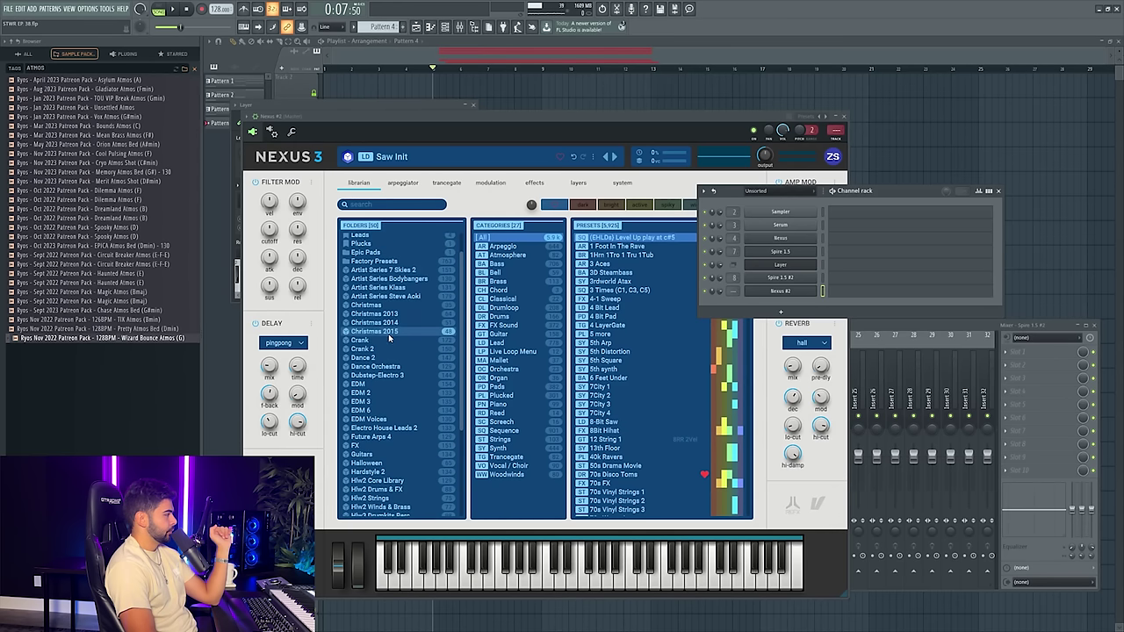
click(551, 207)
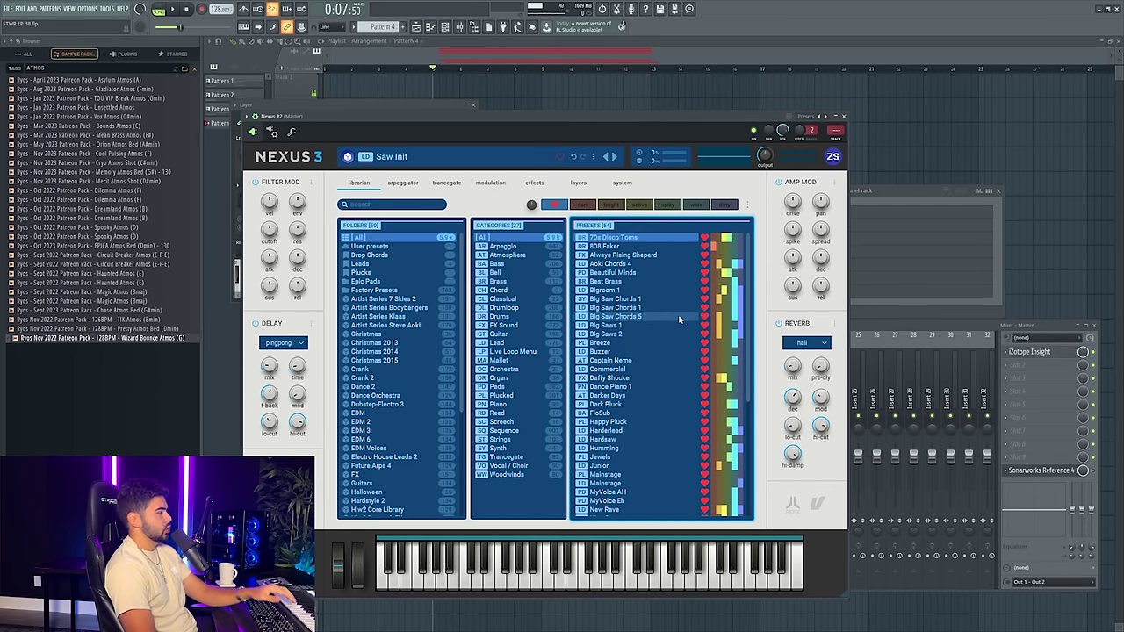
- Audition the Bigroom 1 preset in the second Nexus, load the Hardsaw lead and close the plugin window
click(612, 290)
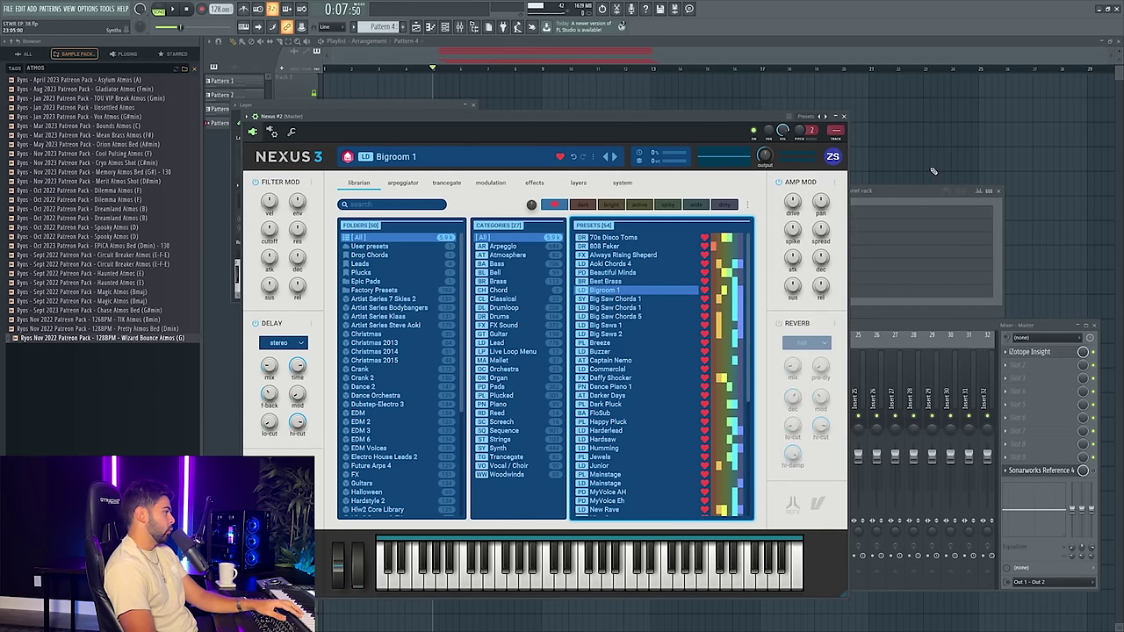
click(907, 199)
drag(907, 199, 947, 192)
scroll(632, 353, down, 4)
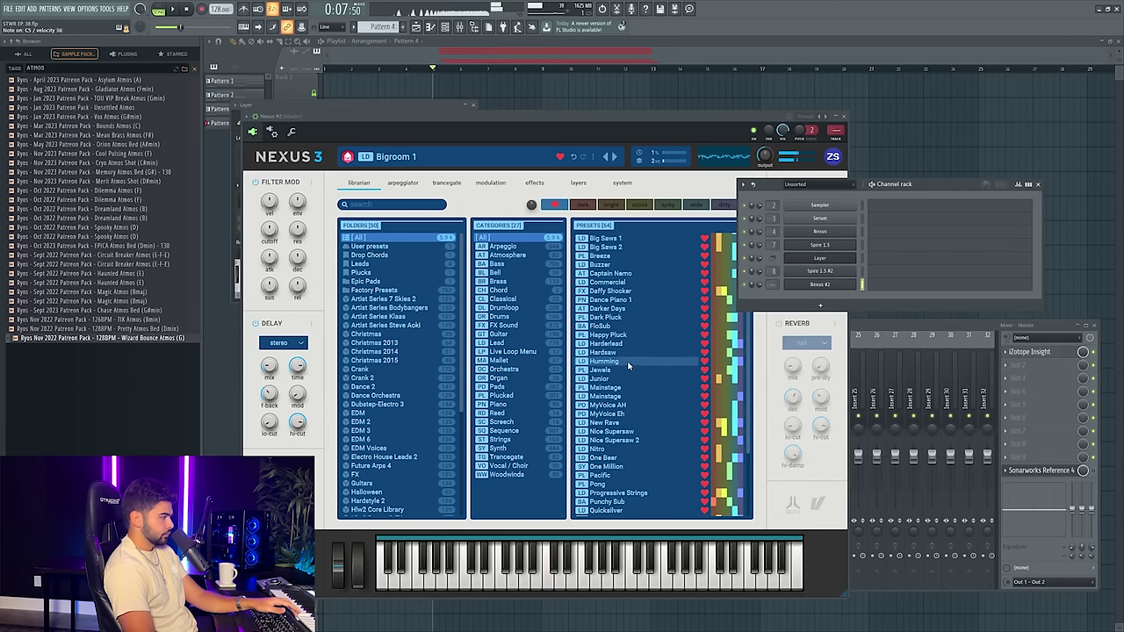
click(619, 352)
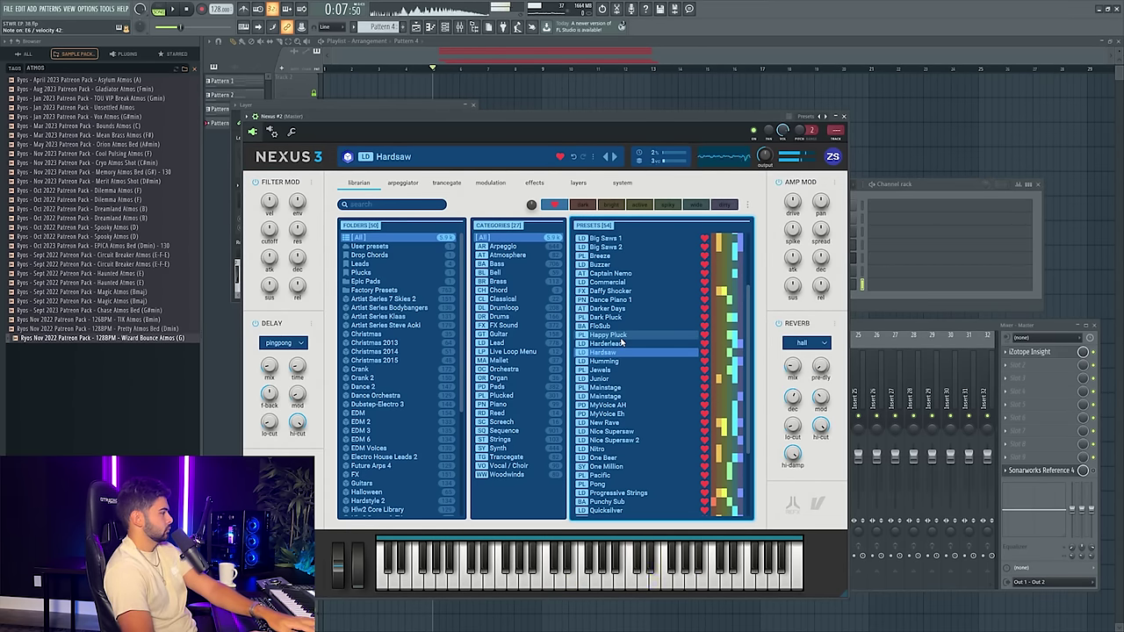
click(843, 116)
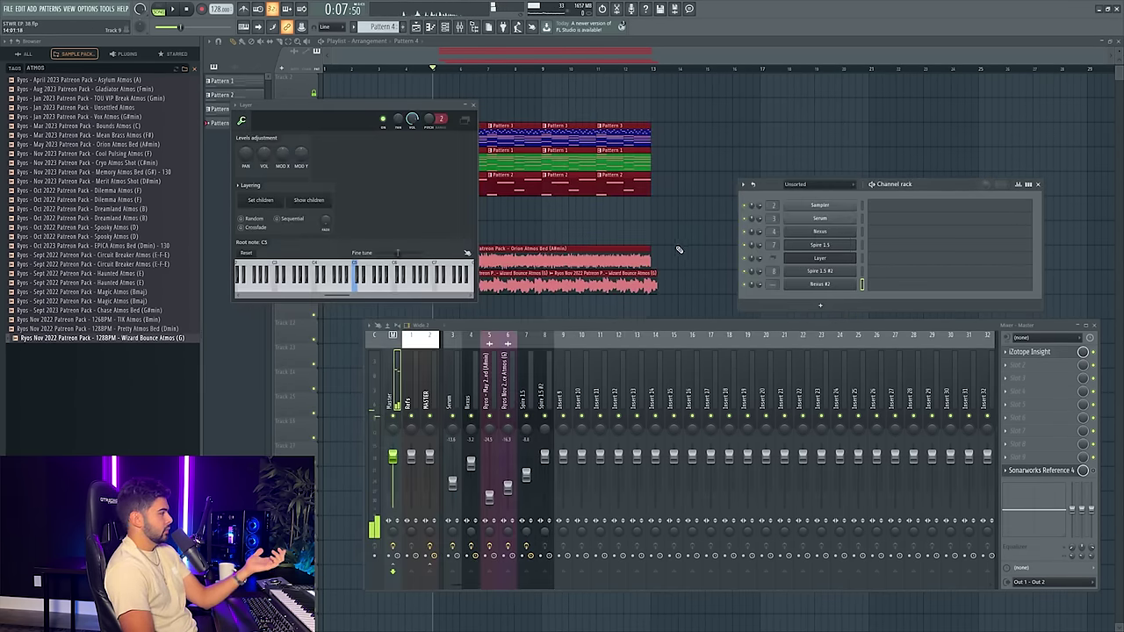
- Route Nexus #2 to mixer track 8 and make Spire 1.5 #2 and Nexus #2 children of the Layer channel
click(862, 258)
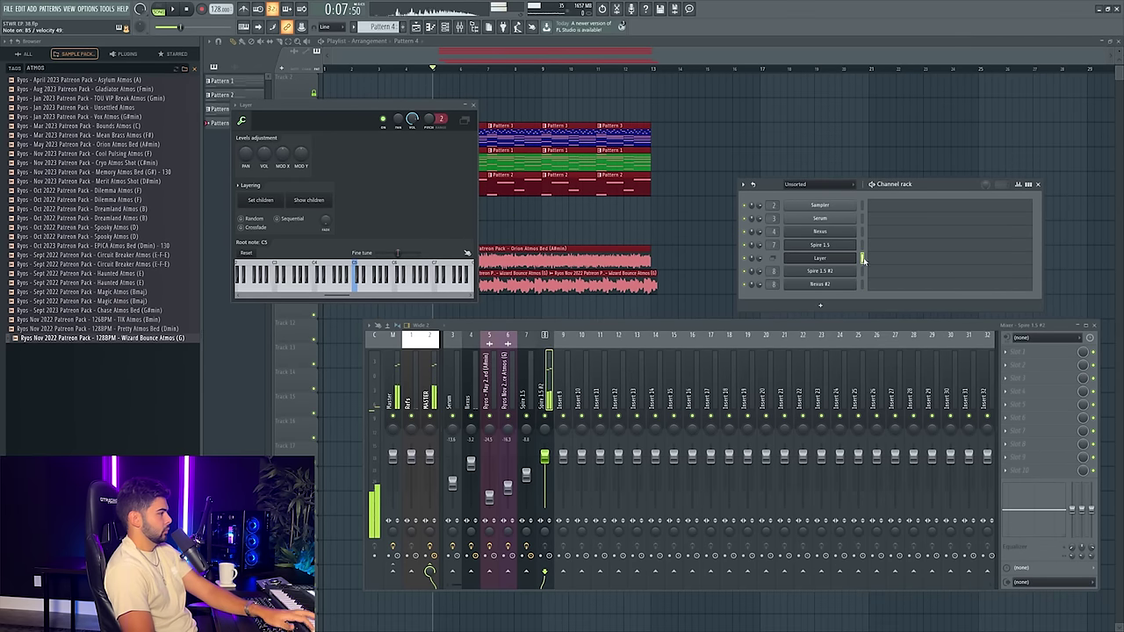
click(393, 229)
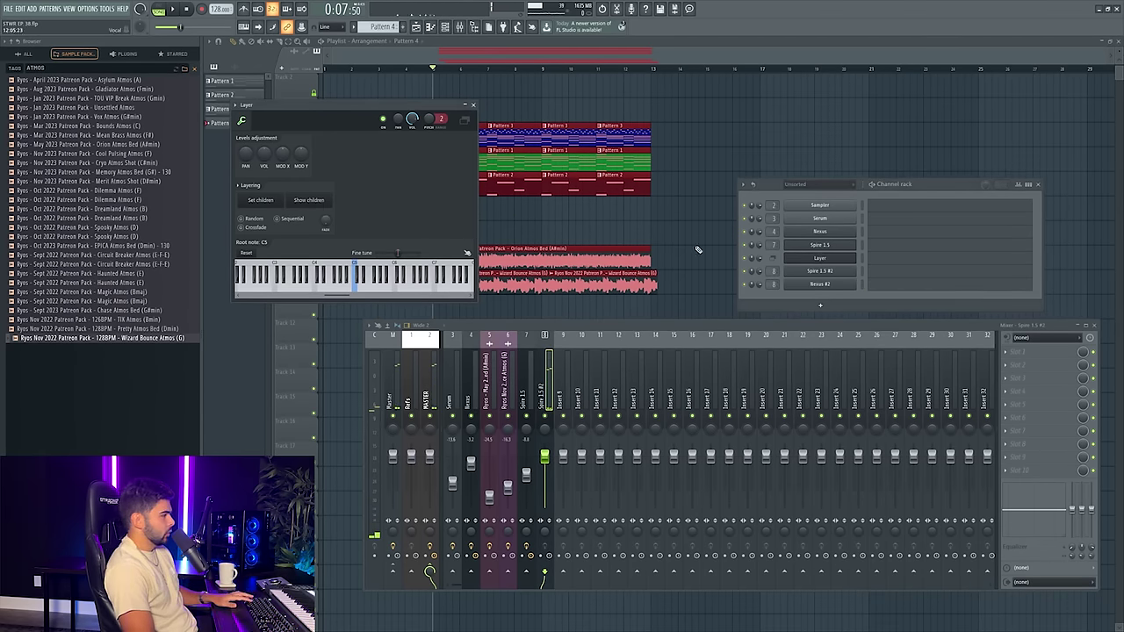
drag(863, 272, 863, 284)
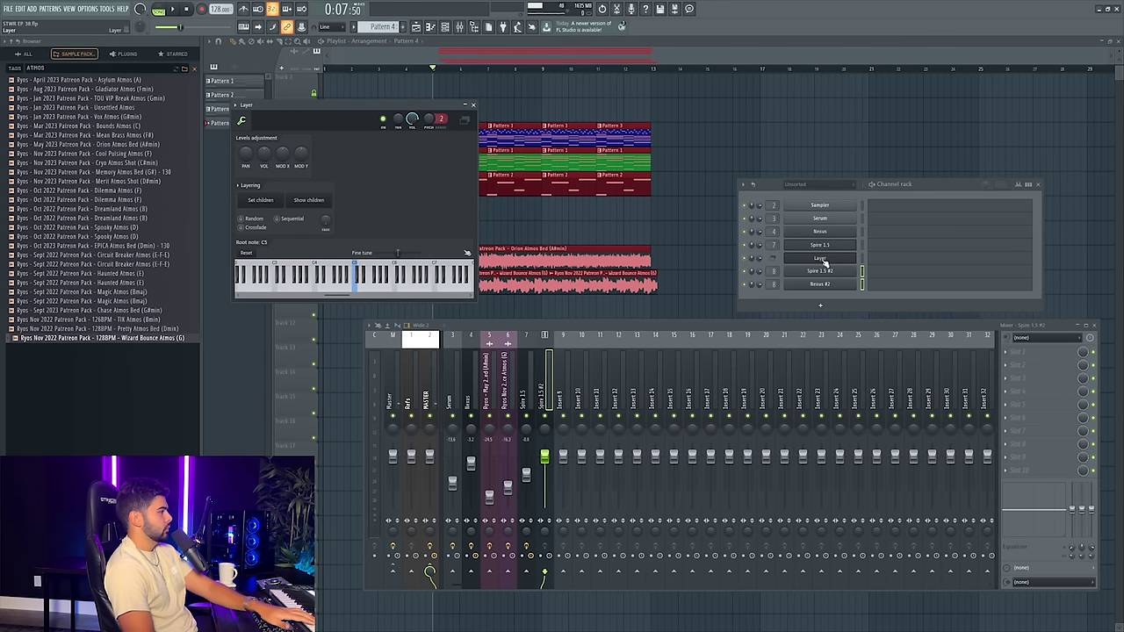
click(862, 258)
- Lower mixer track 8 to about -2.3 dB and set the root note of Nexus #2 to C4, auditioning it through the Layer
drag(545, 456, 544, 462)
click(811, 285)
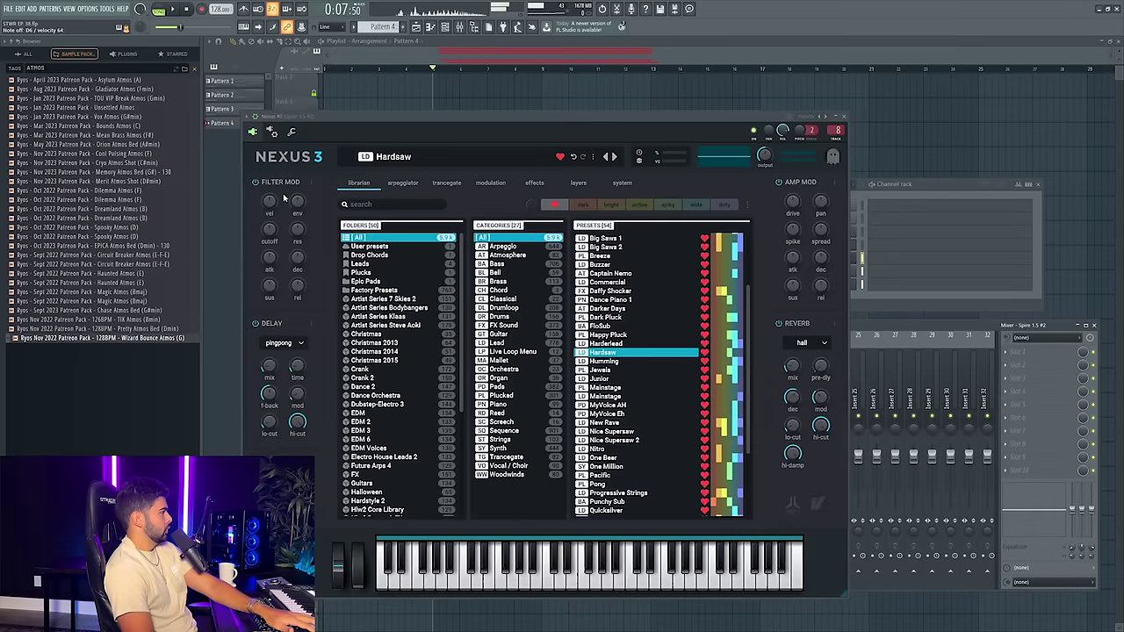
click(292, 132)
right_click(326, 281)
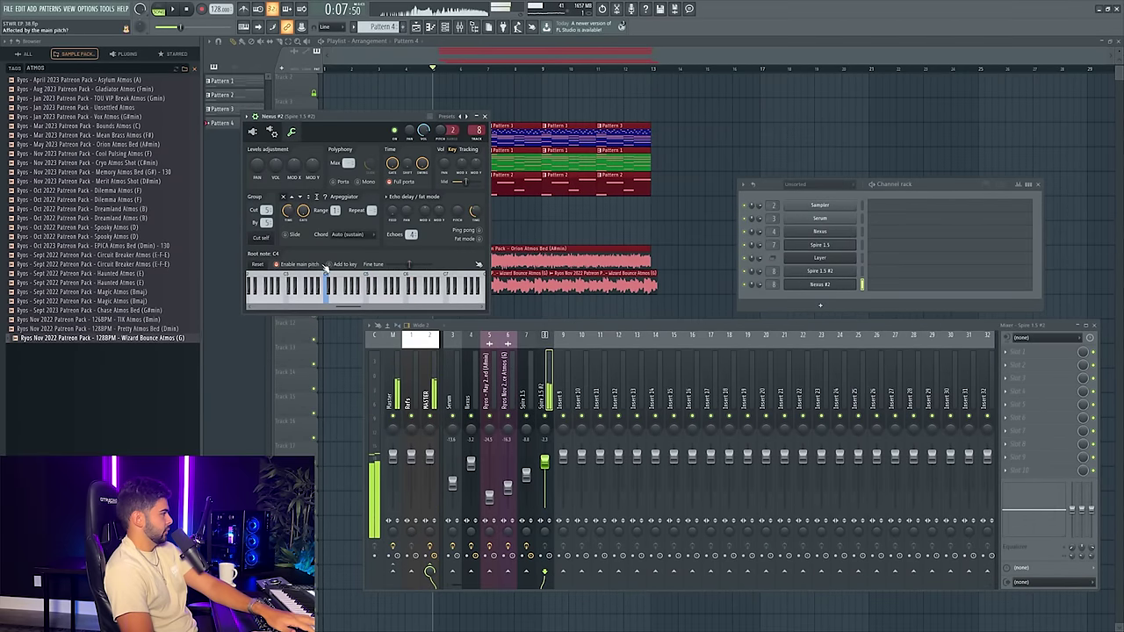
click(861, 260)
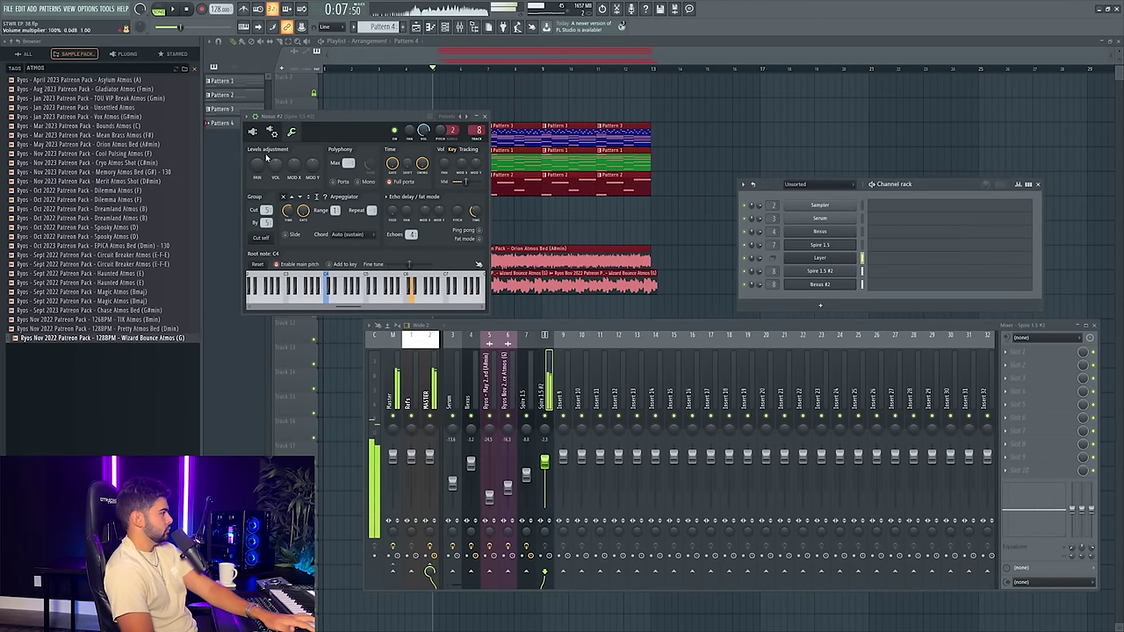
click(252, 132)
click(826, 118)
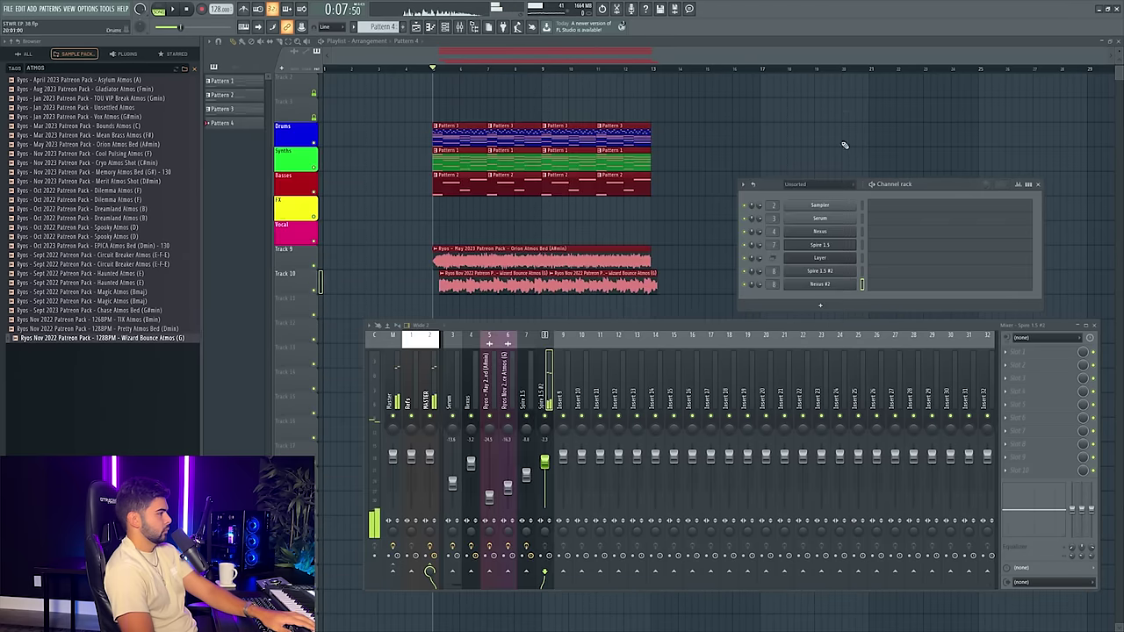
click(862, 258)
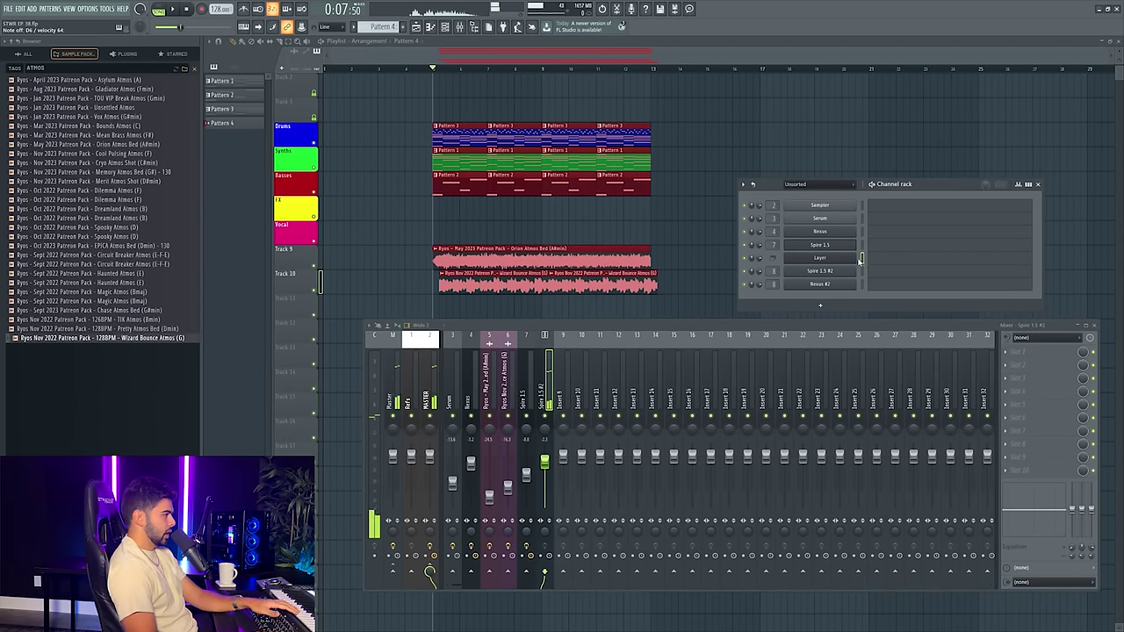
click(887, 259)
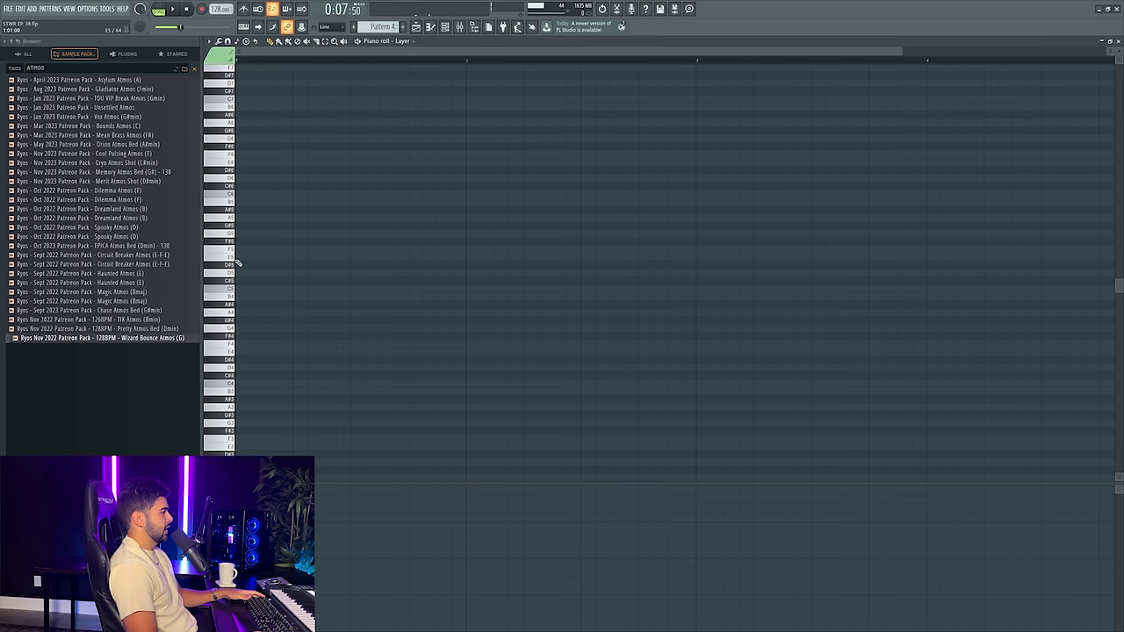
key(Escape)
click(461, 119)
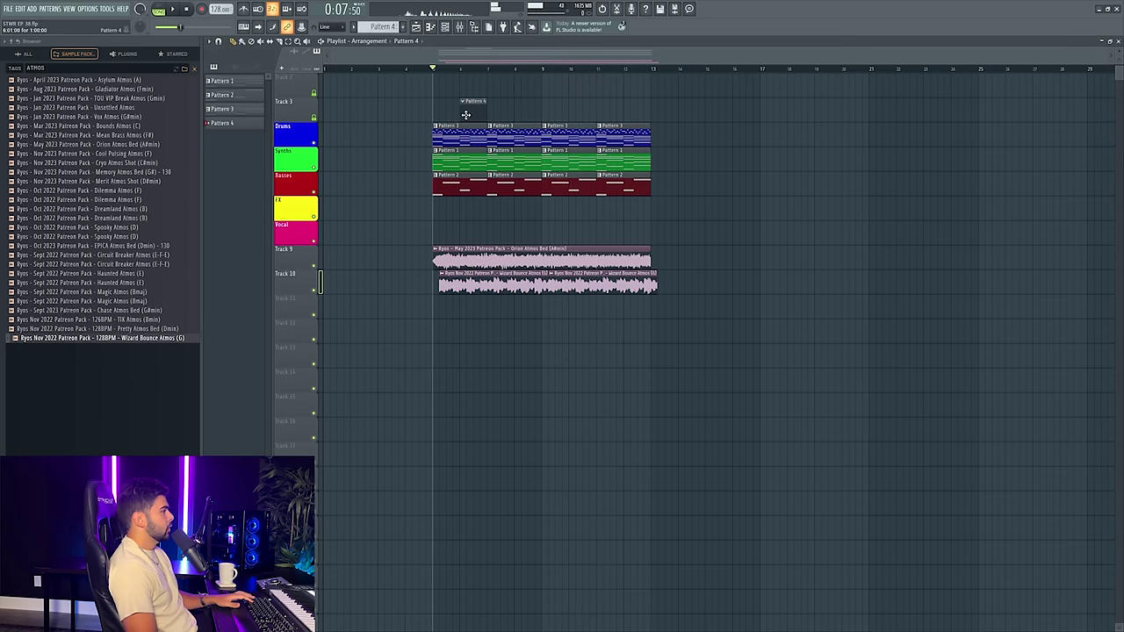
right_click(461, 118)
- Open the Sampler's chord notes from Pattern 3 in the piano roll and return to the empty Pattern 4
click(450, 136)
double_click(444, 128)
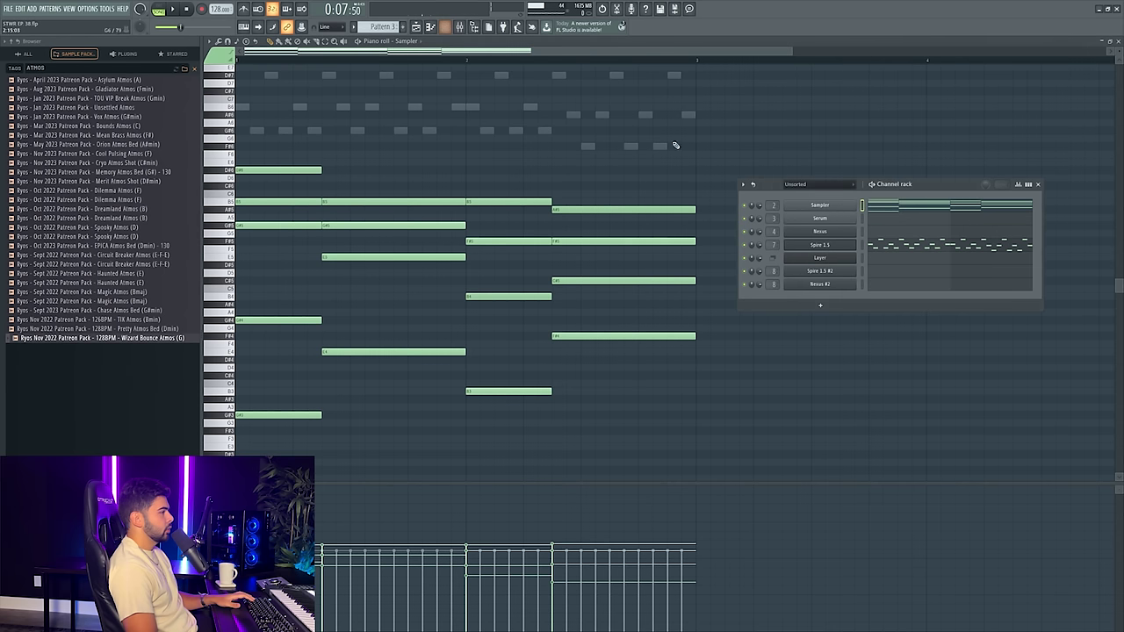
right_click(841, 210)
click(952, 205)
click(403, 29)
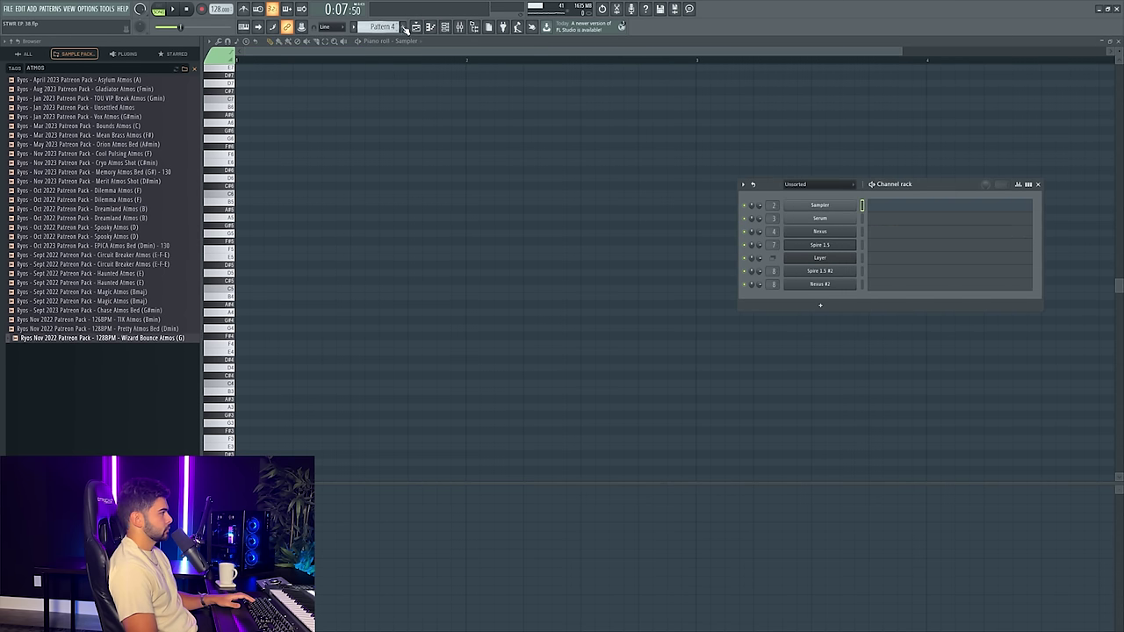
- Copy the chord progression into Pattern 4's Sampler channel and place a two-step B5 note at the start of the Layer channel's piano roll
click(416, 26)
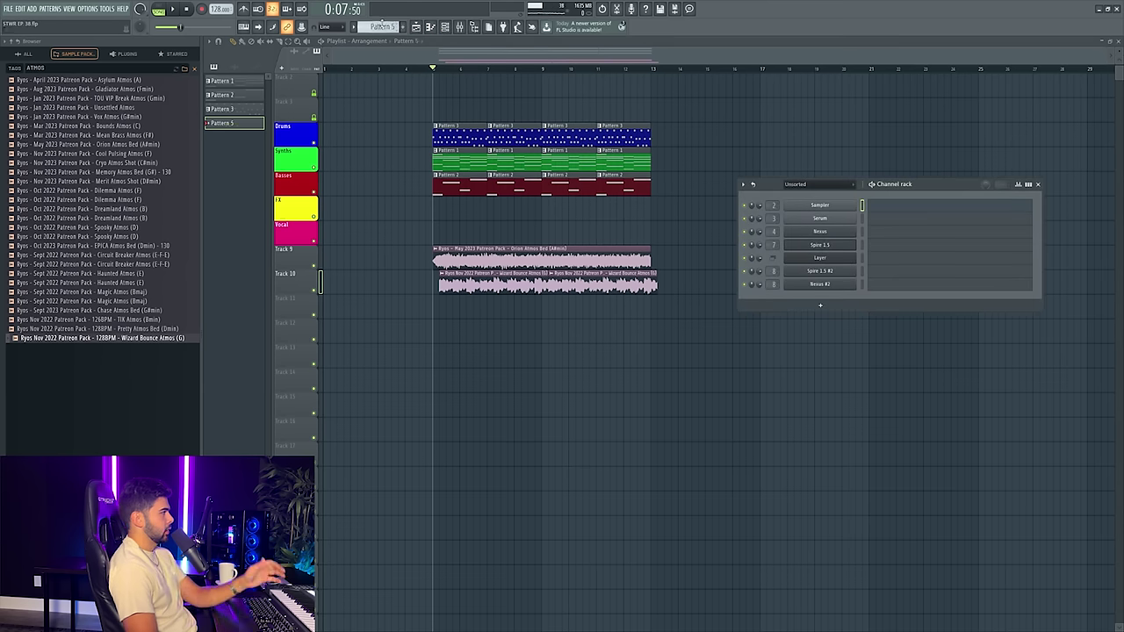
scroll(382, 25, up, 2)
scroll(382, 25, down, 1)
right_click(832, 205)
click(952, 222)
click(888, 258)
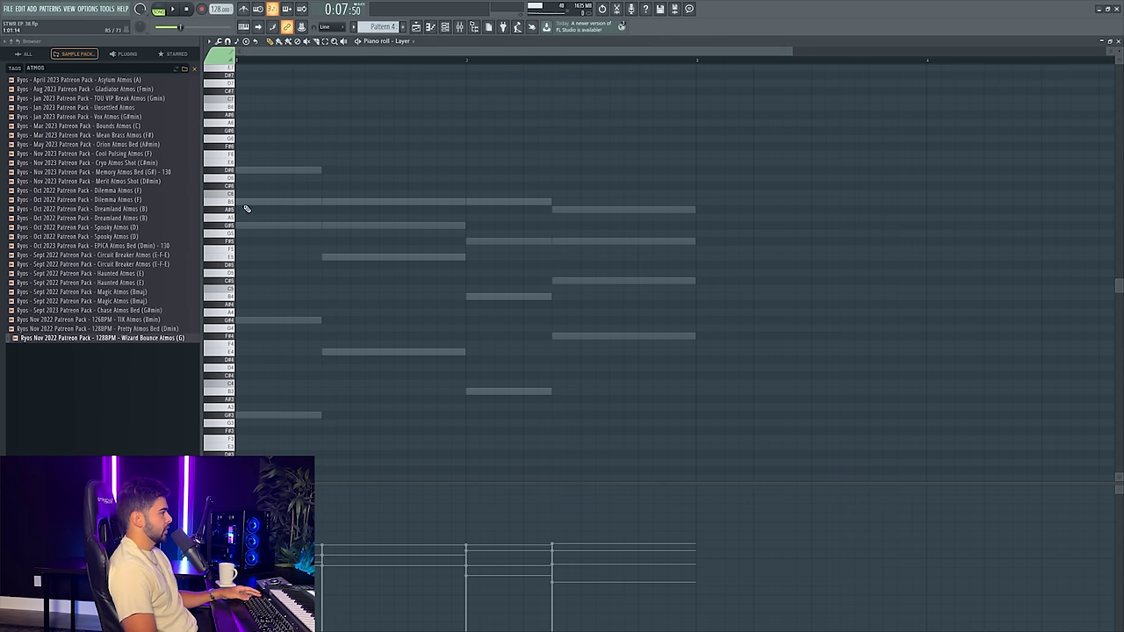
drag(247, 201, 241, 202)
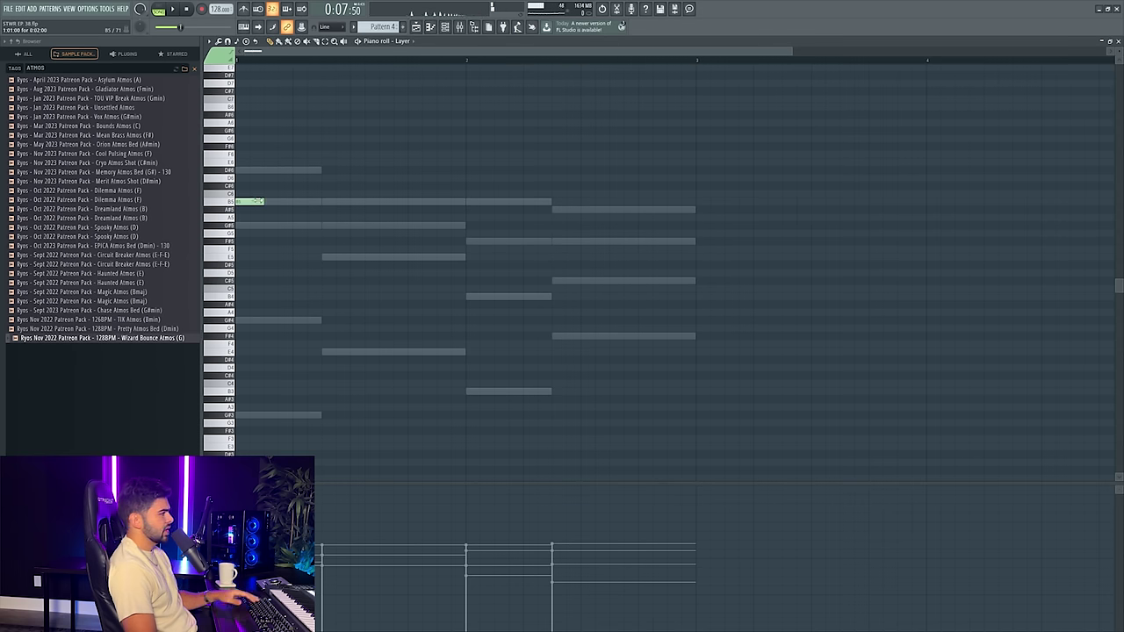
- Insert an empty track directly below Drums in the playlist and place Pattern 4 on it at bar 5
key(F5)
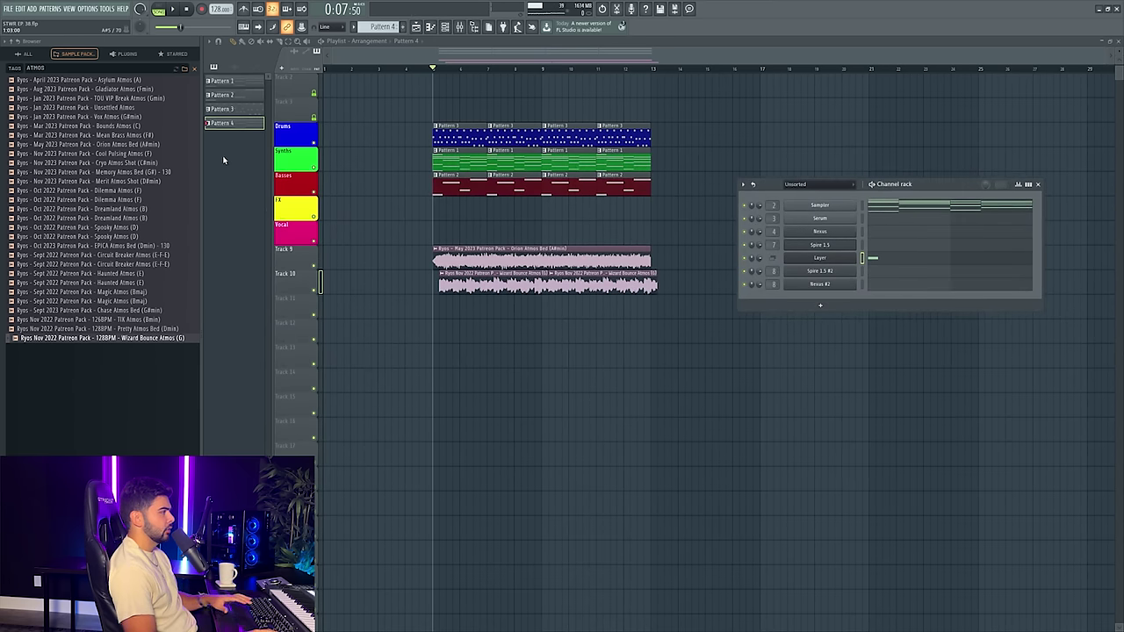
key(F6)
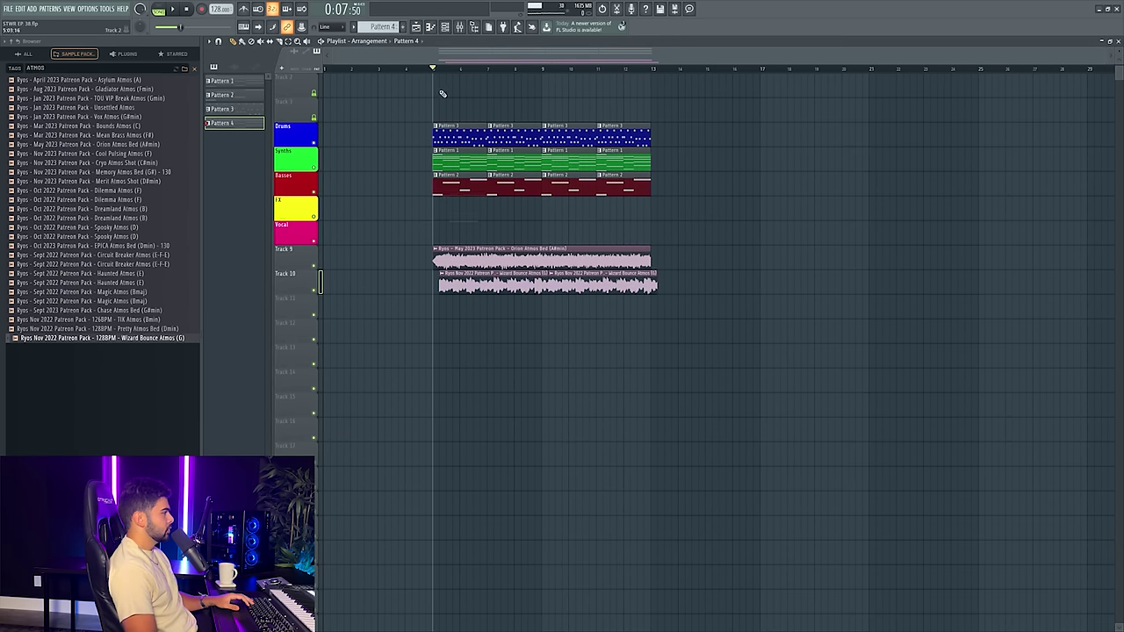
scroll(300, 332, up, 7)
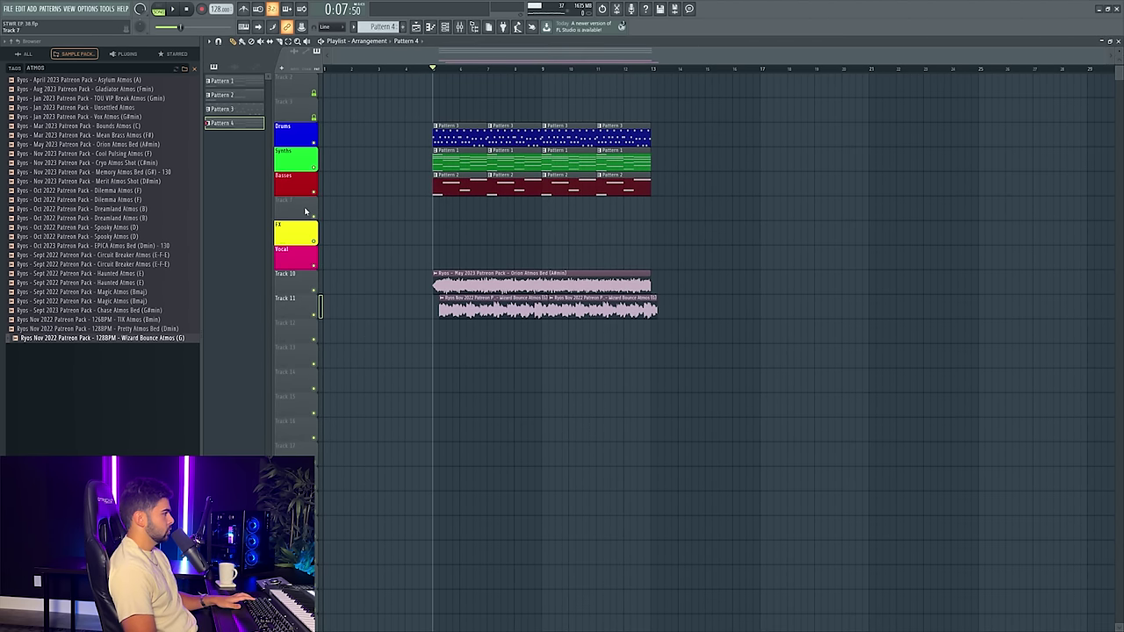
click(453, 158)
key(space)
double_click(457, 159)
key(Escape)
- In the Layer piano roll, add two-step B5 notes at steps 4, 7 and 10 of bar 1 and a D#6 at step 12
key(space)
click(446, 27)
click(889, 258)
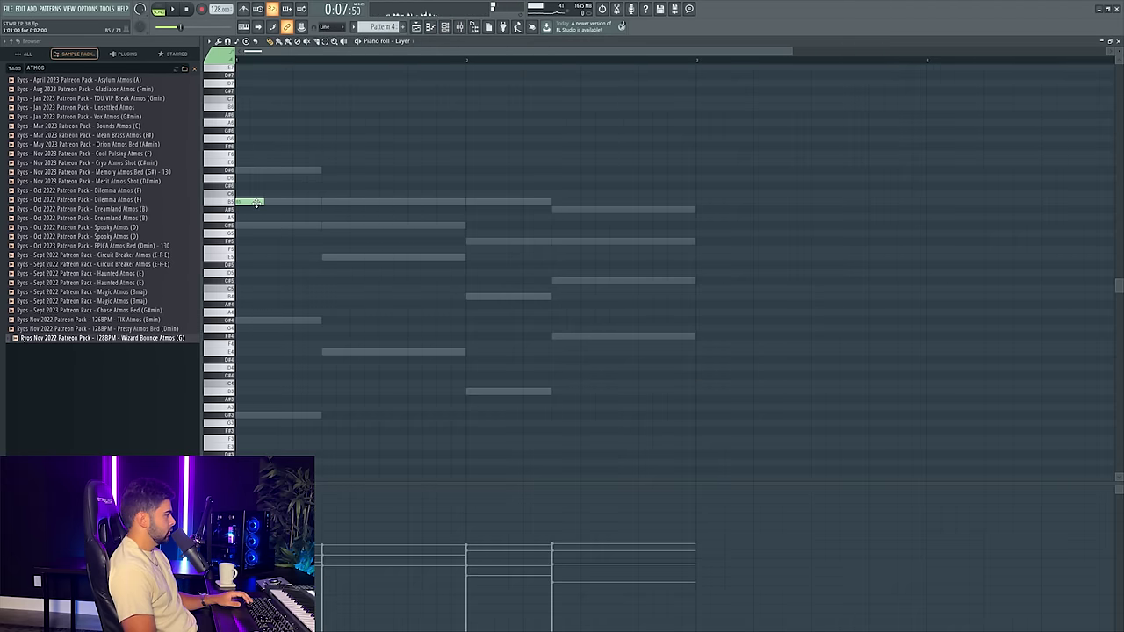
click(288, 202)
key(space)
click(328, 202)
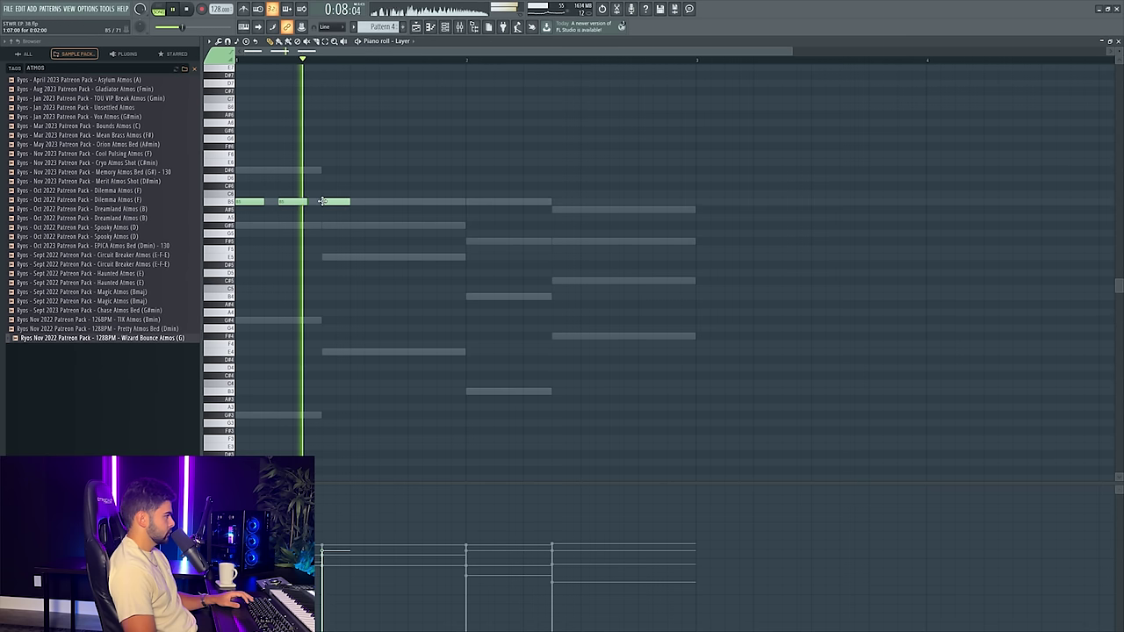
click(369, 202)
click(399, 169)
click(430, 162)
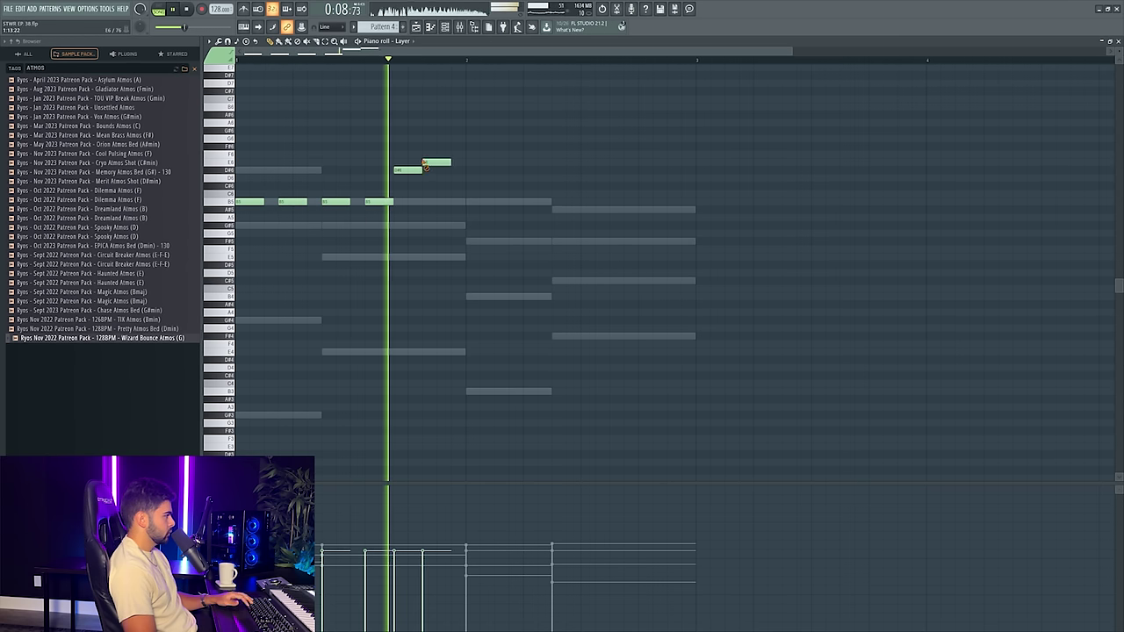
key(space)
drag(438, 164, 437, 139)
right_click(434, 139)
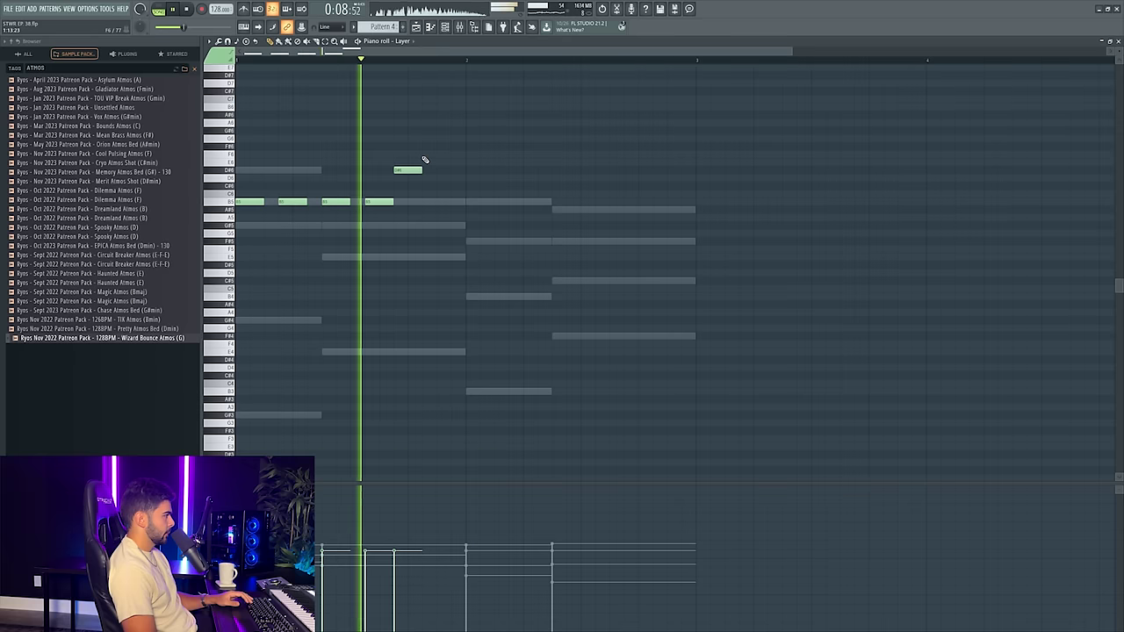
- Continue the Layer melody with an F#6 note at step 14 of bar 1 and a G#6 at the start of bar 2
key(space)
click(435, 147)
click(474, 131)
click(497, 202)
click(483, 240)
click(481, 297)
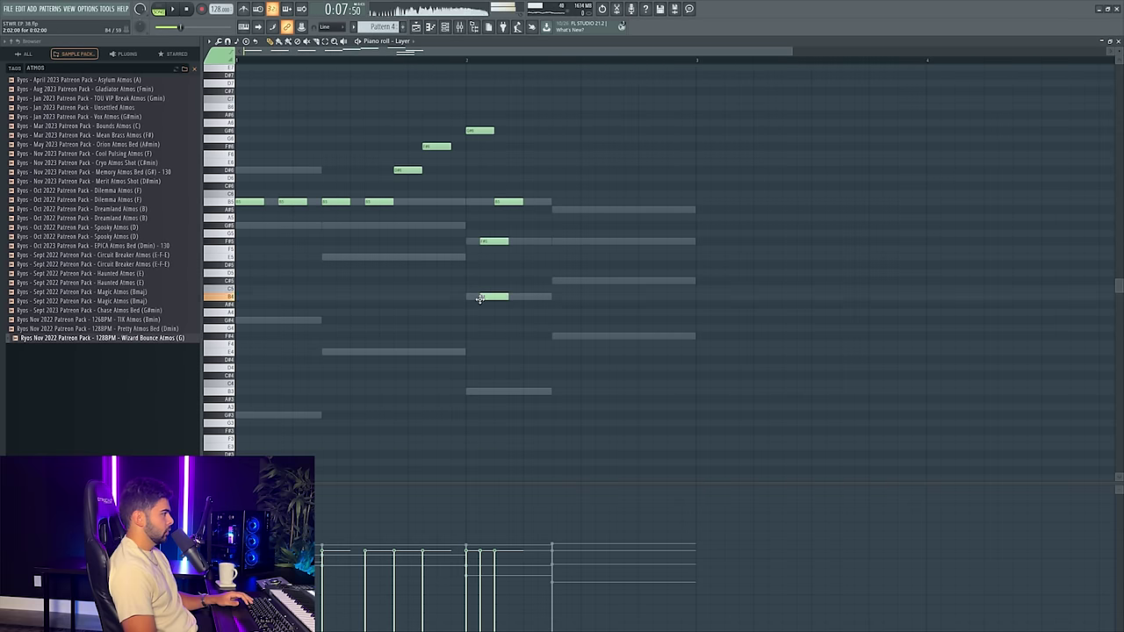
key(space)
right_click(502, 240)
right_click(513, 202)
right_click(495, 297)
- Add a second two-step G#6 note at step 4 of bar 2 in the Layer melody
click(513, 131)
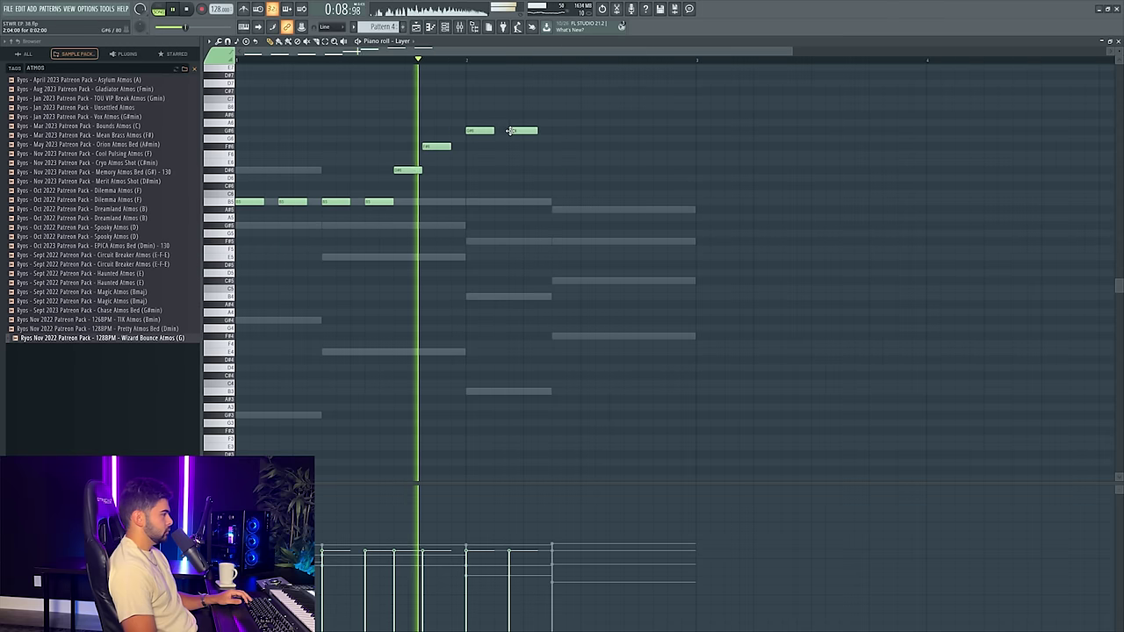
key(space)
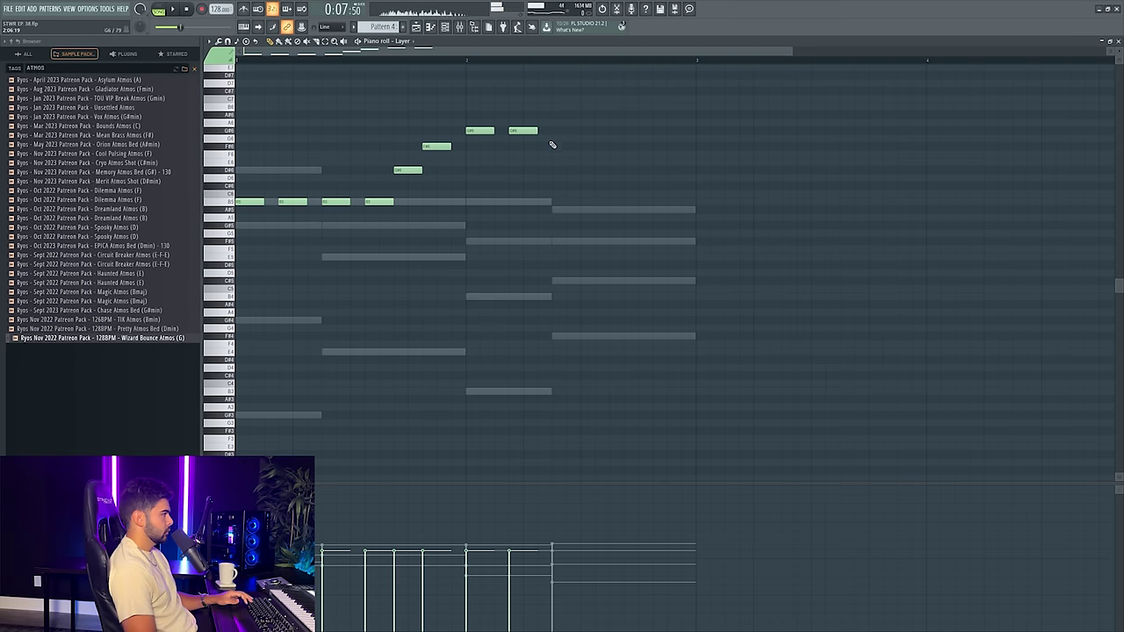
click(553, 145)
right_click(569, 146)
right_click(560, 162)
click(555, 209)
right_click(557, 209)
key(space)
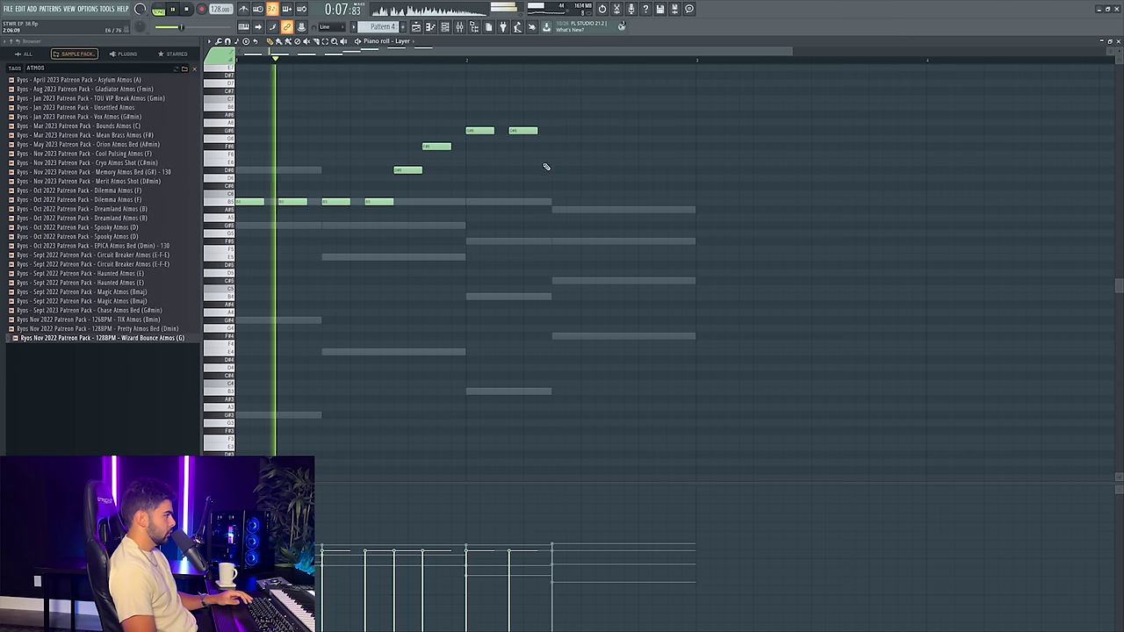
- Add F#6 notes at steps 7 and 10 of bar 2 and a C#6 note at step 13
drag(553, 241, 573, 143)
key(space)
key(space)
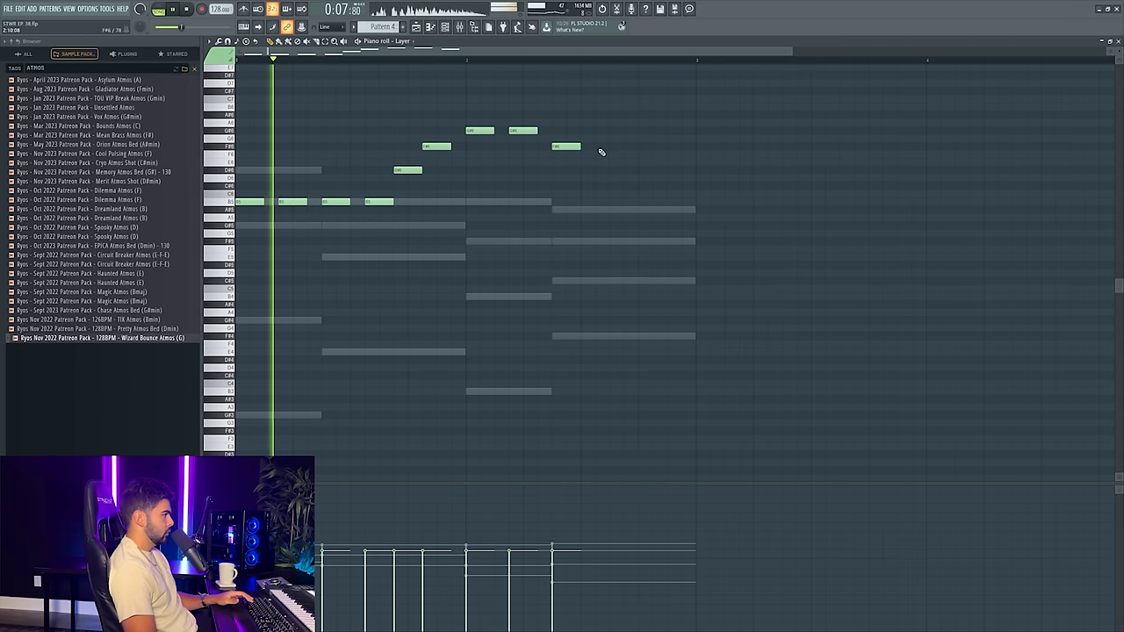
click(599, 147)
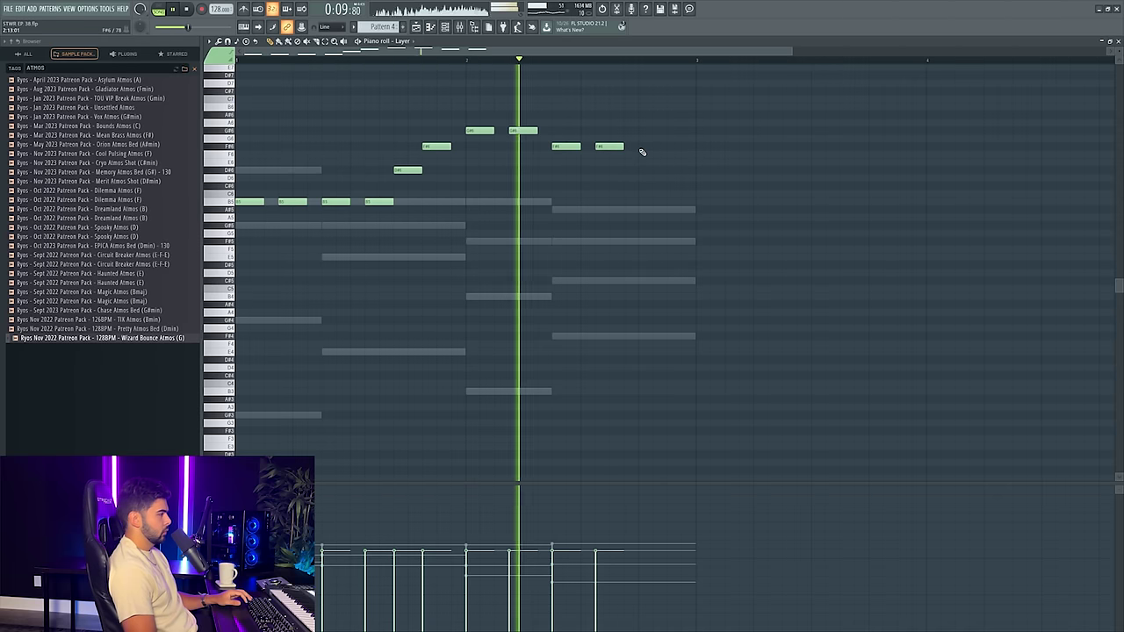
key(space)
click(639, 186)
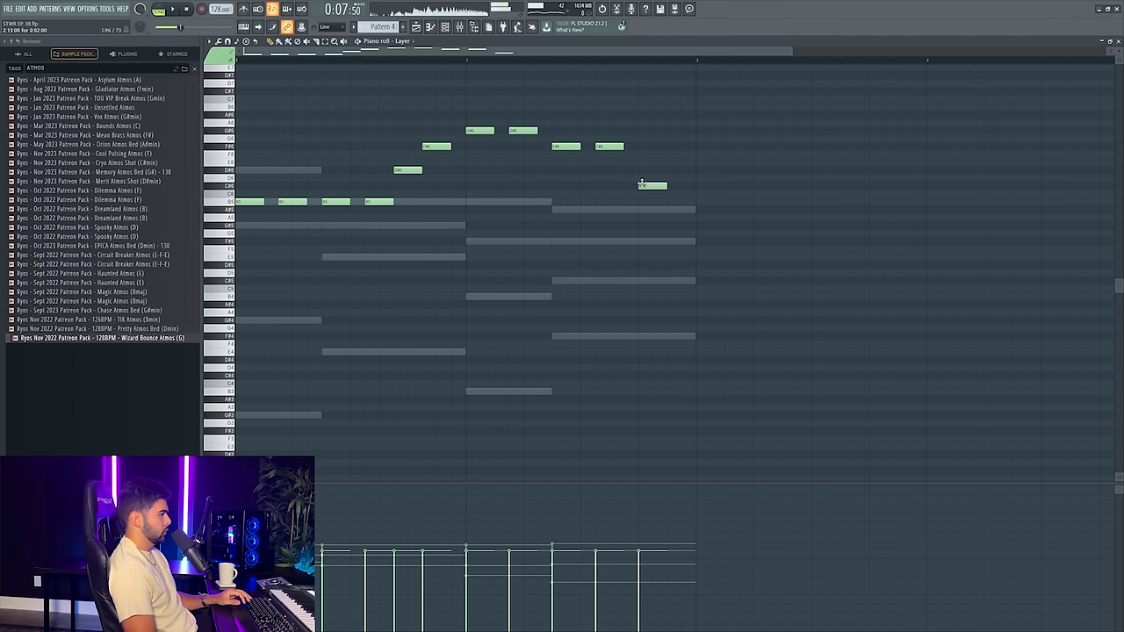
- Move bar 1's F#6 note one step later to step 15, and add a D#6 note at the start of bar 3
key(space)
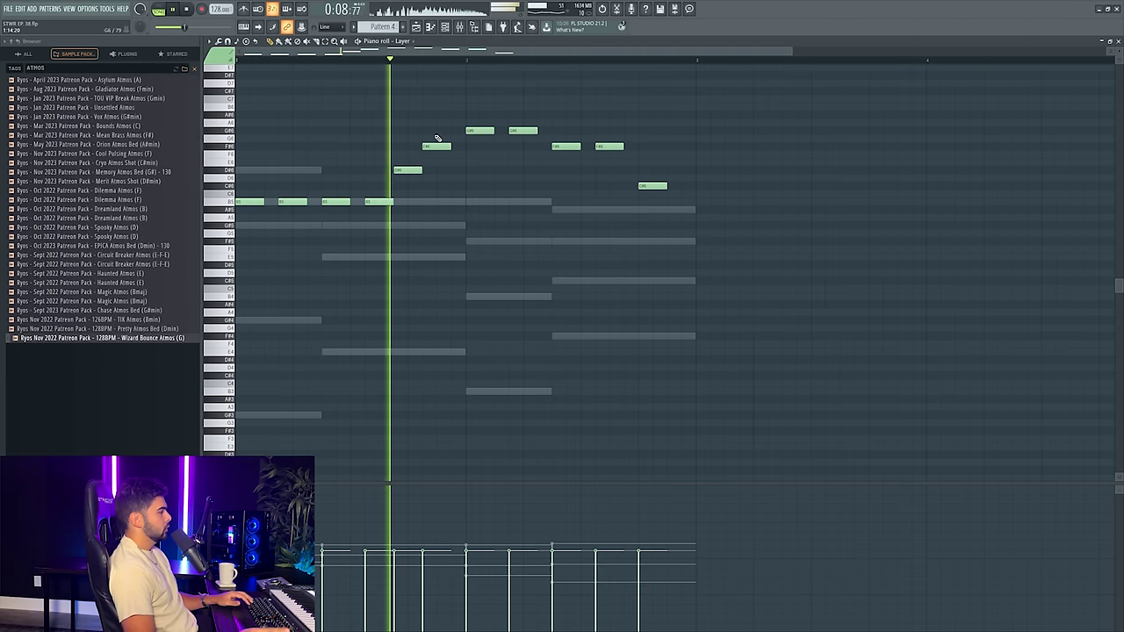
drag(437, 145, 448, 147)
key(space)
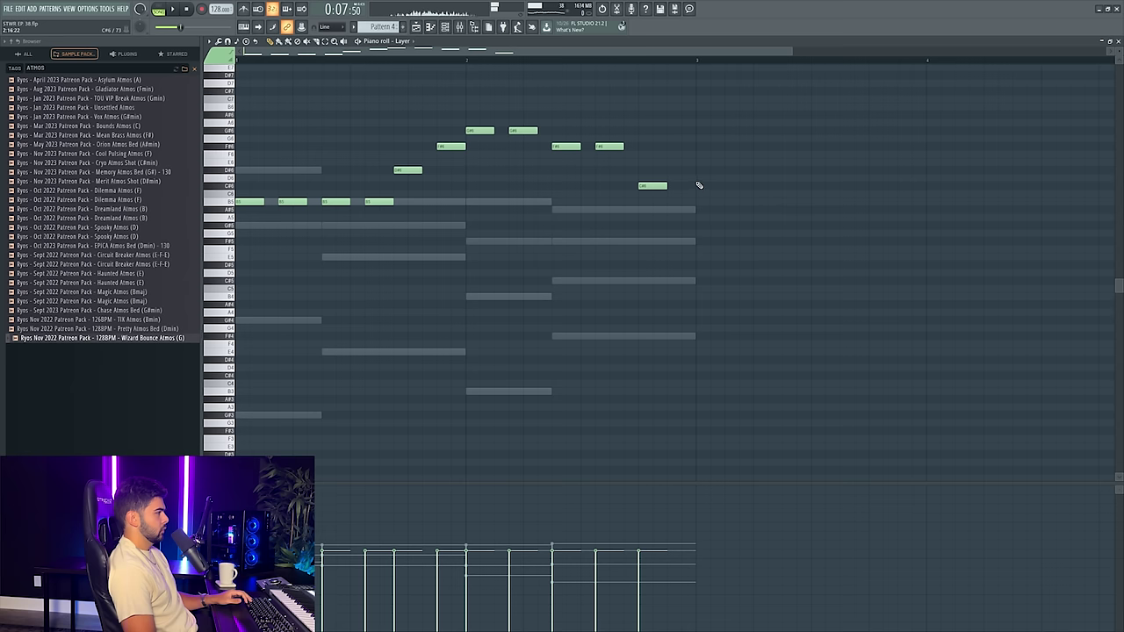
click(703, 170)
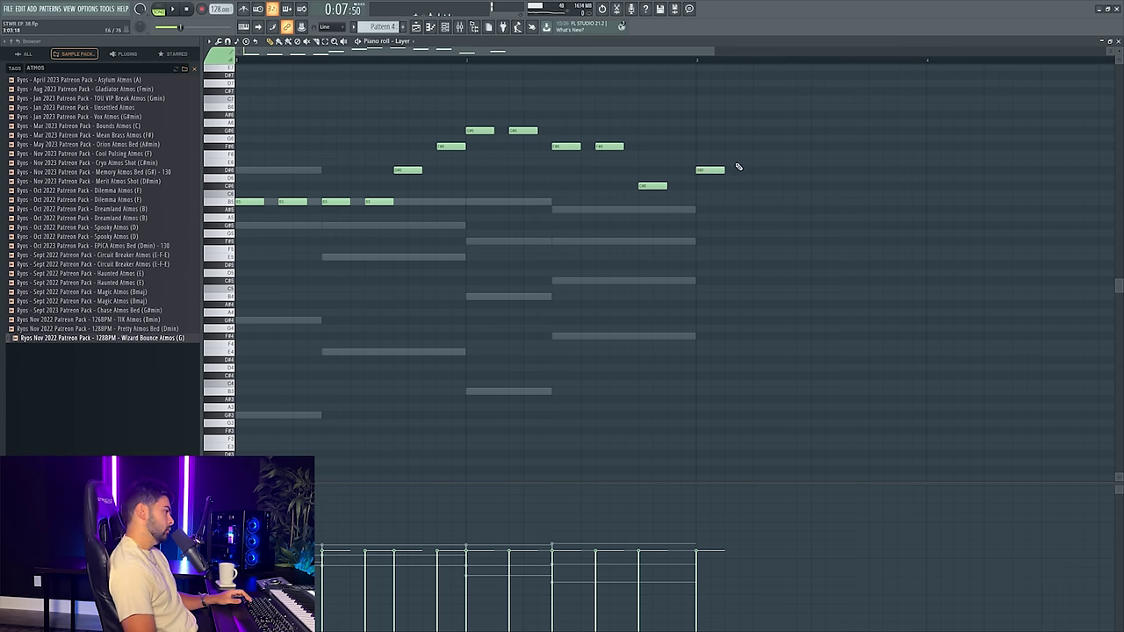
- Play the melody back repeatedly to check how its phrasing and final note sound over the track
key(space)
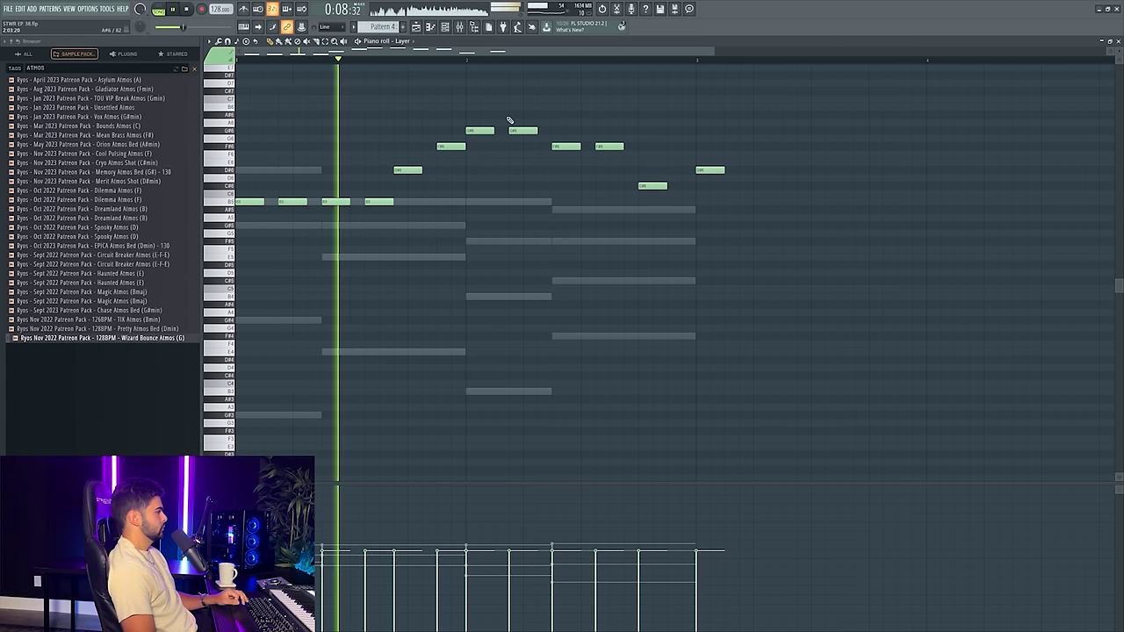
key(space)
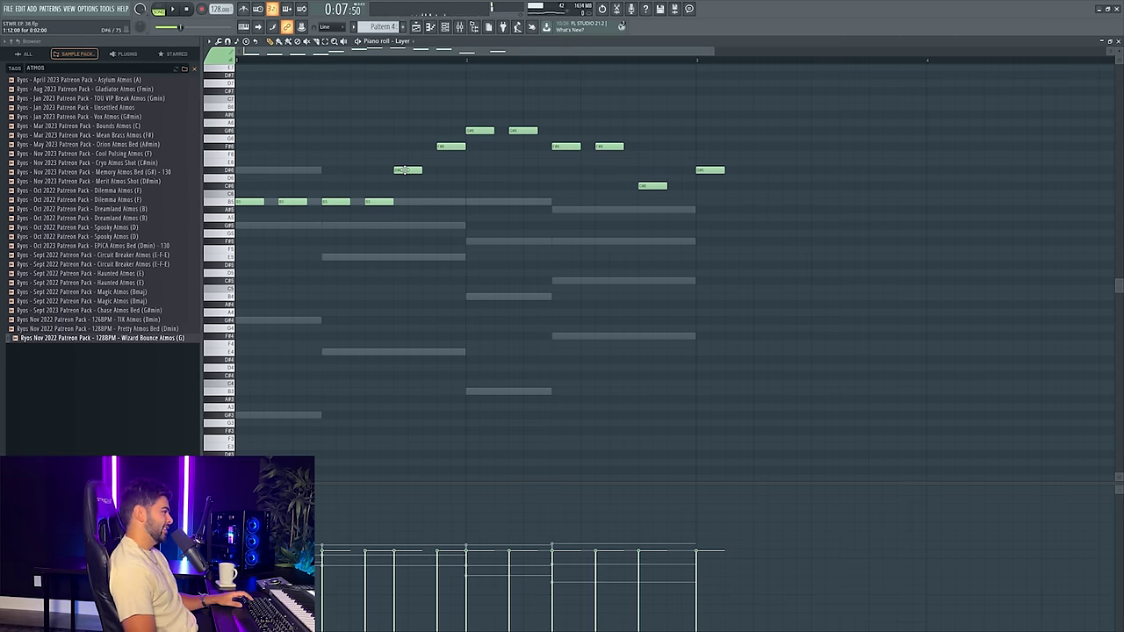
key(space)
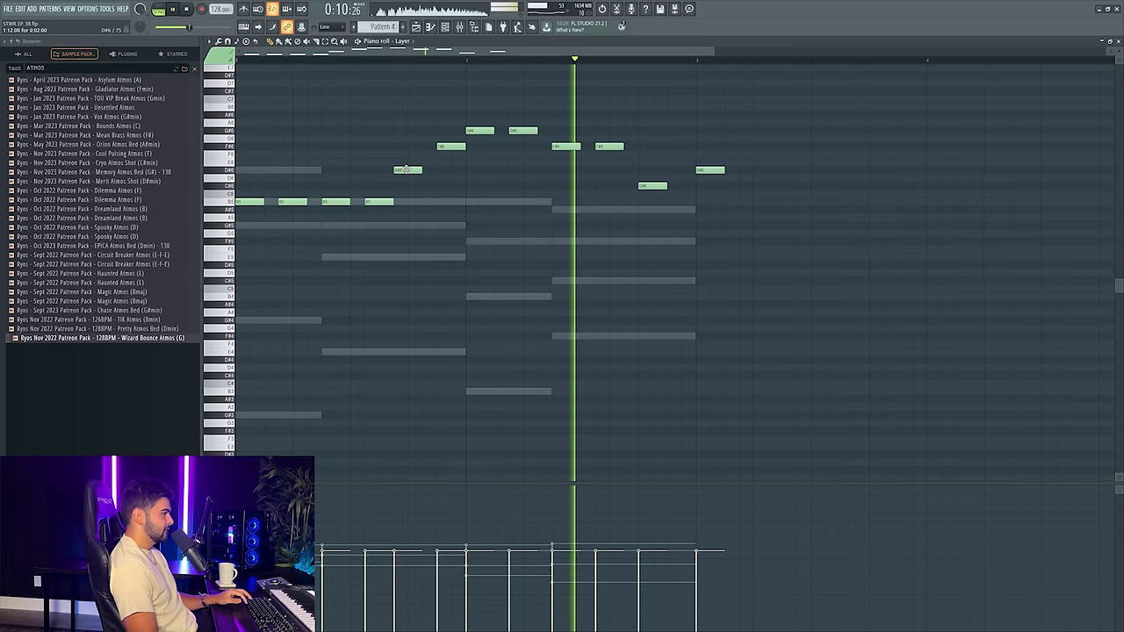
key(space)
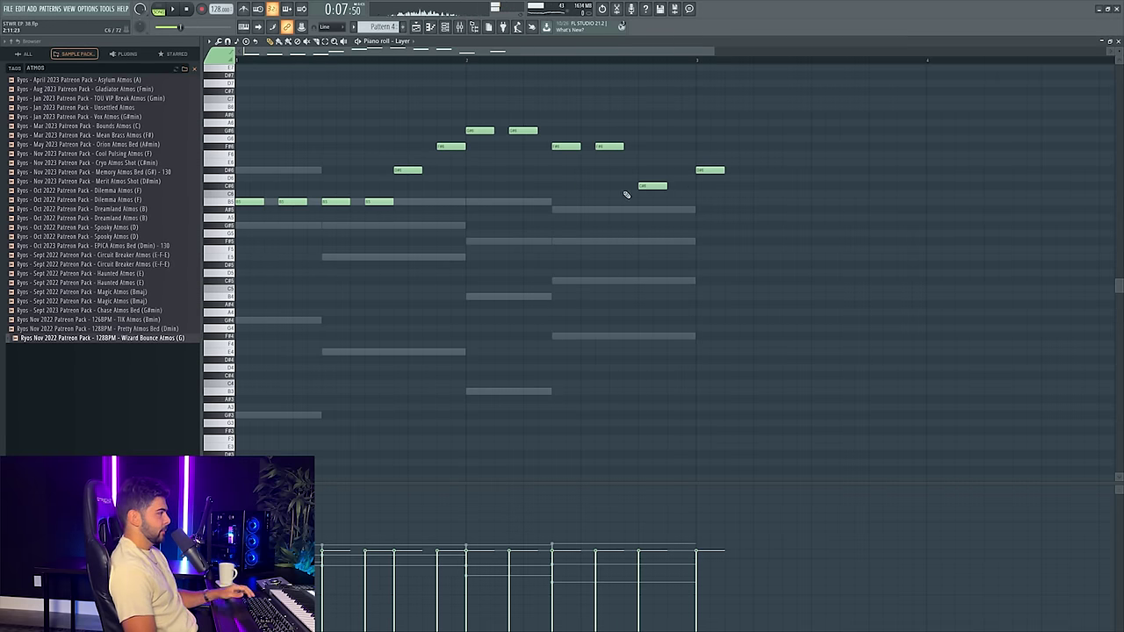
key(space)
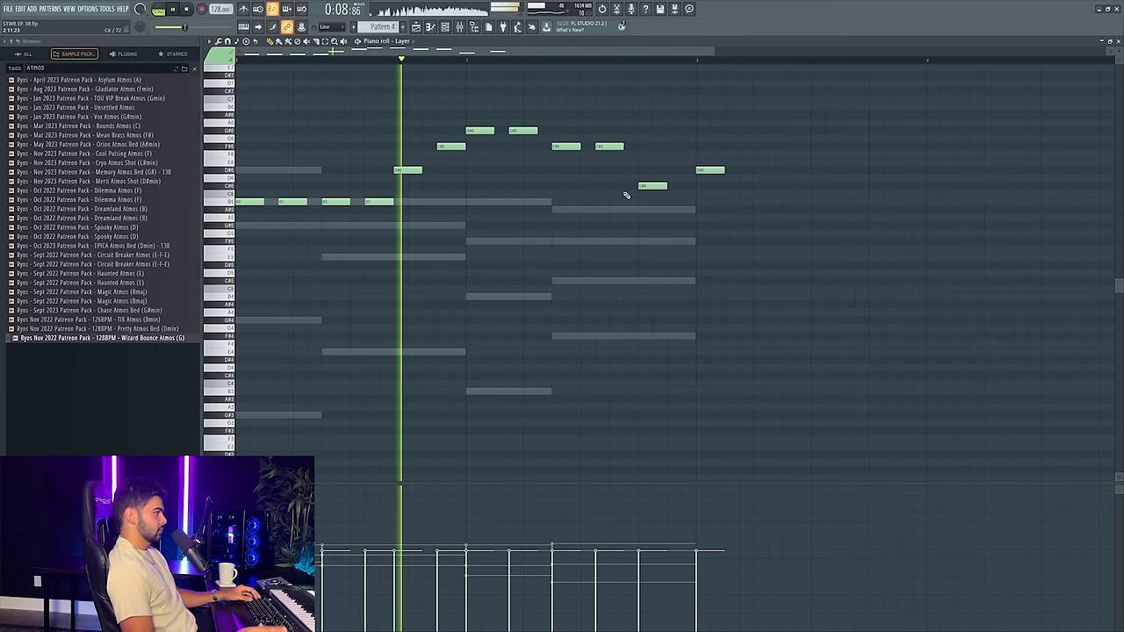
key(space)
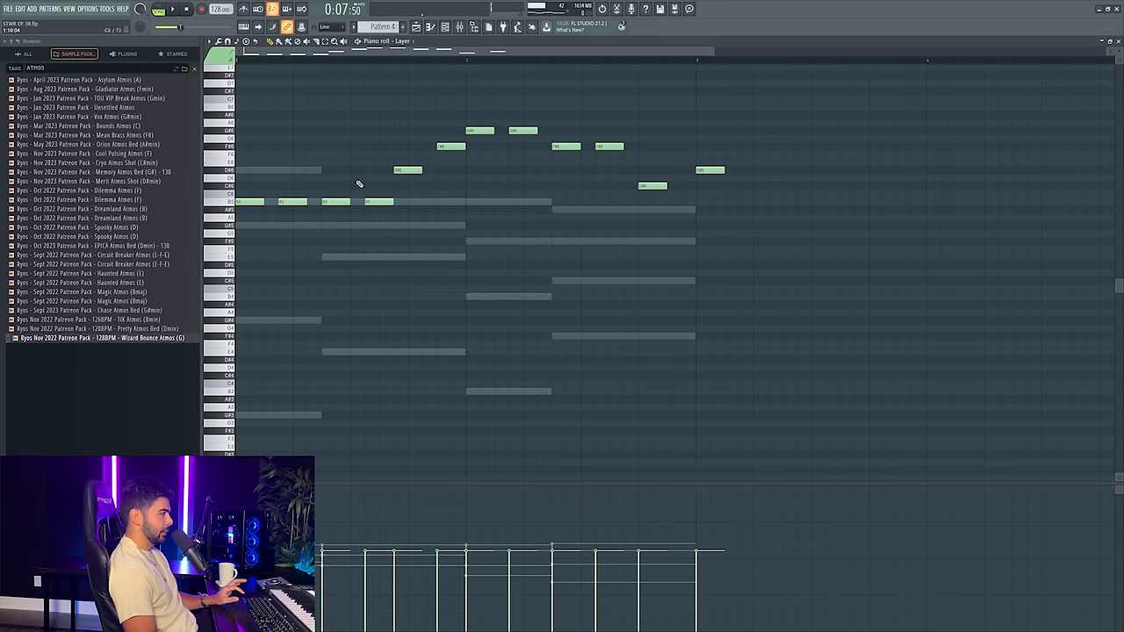
key(space)
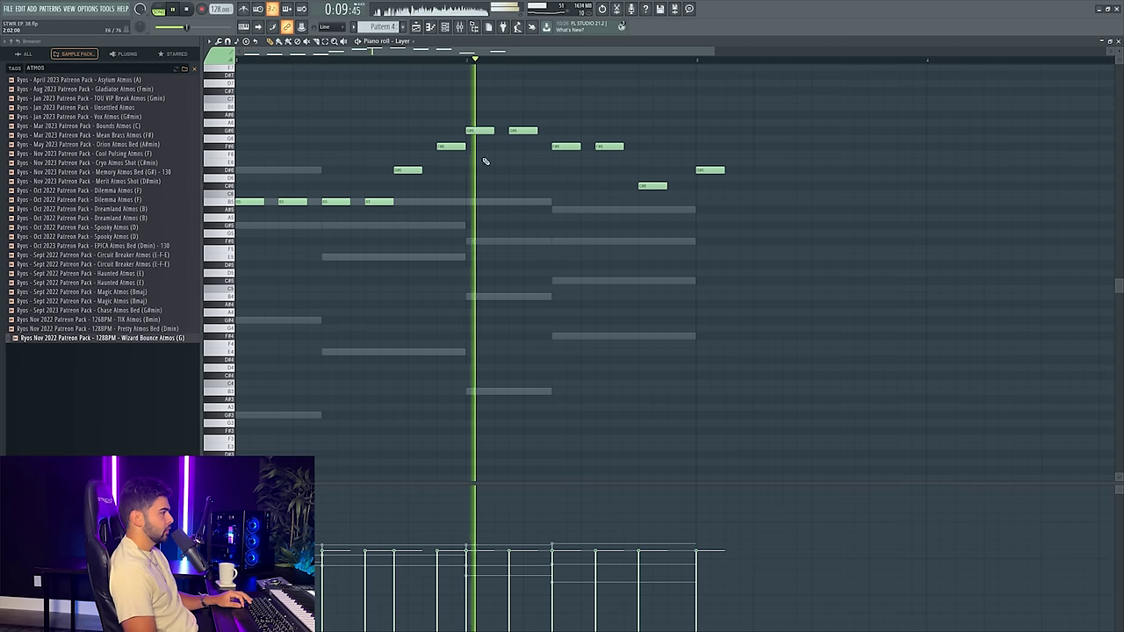
key(space)
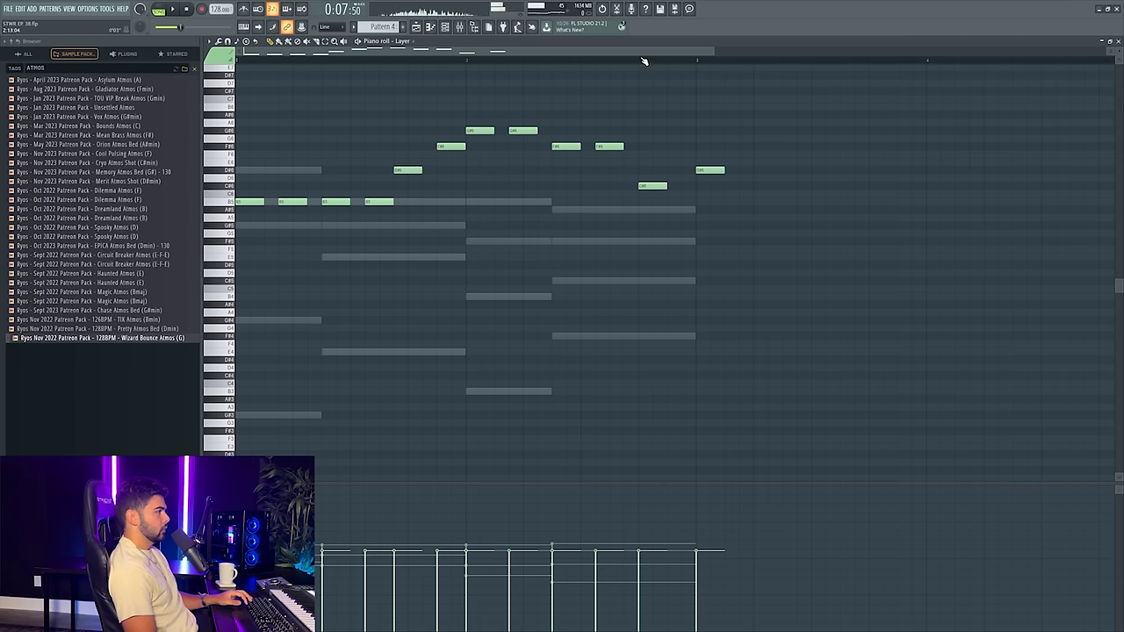
- Replace bar 3's D#6 with a D#6 at step 15 of bar 2, and add E6 notes at steps 1 and 4 of bar 3
right_click(703, 170)
click(683, 171)
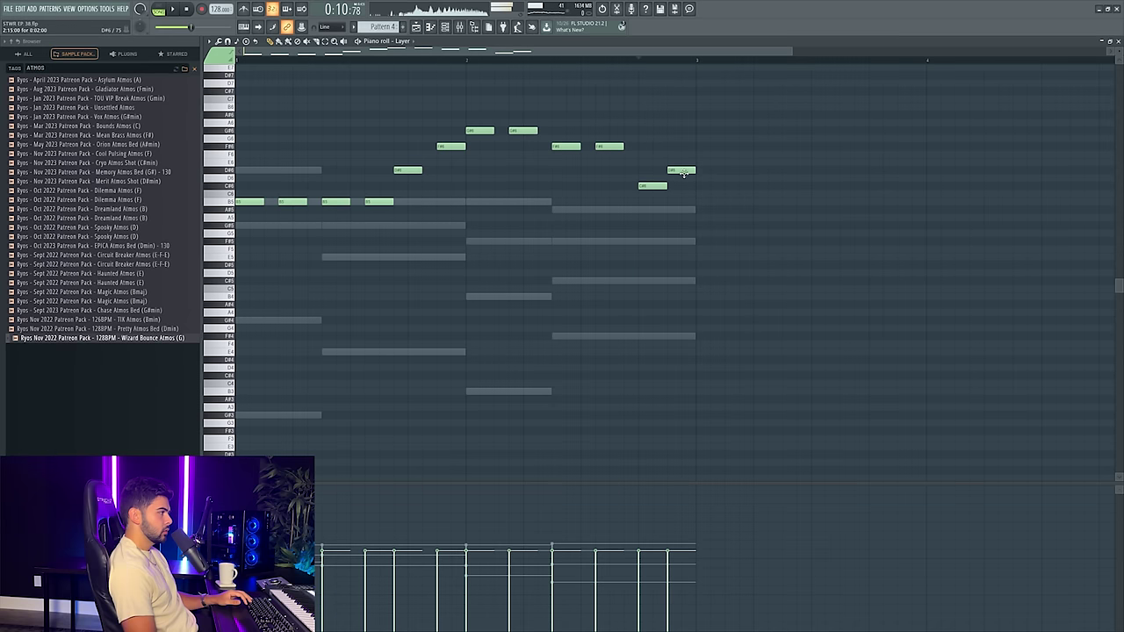
click(705, 163)
click(746, 163)
key(space)
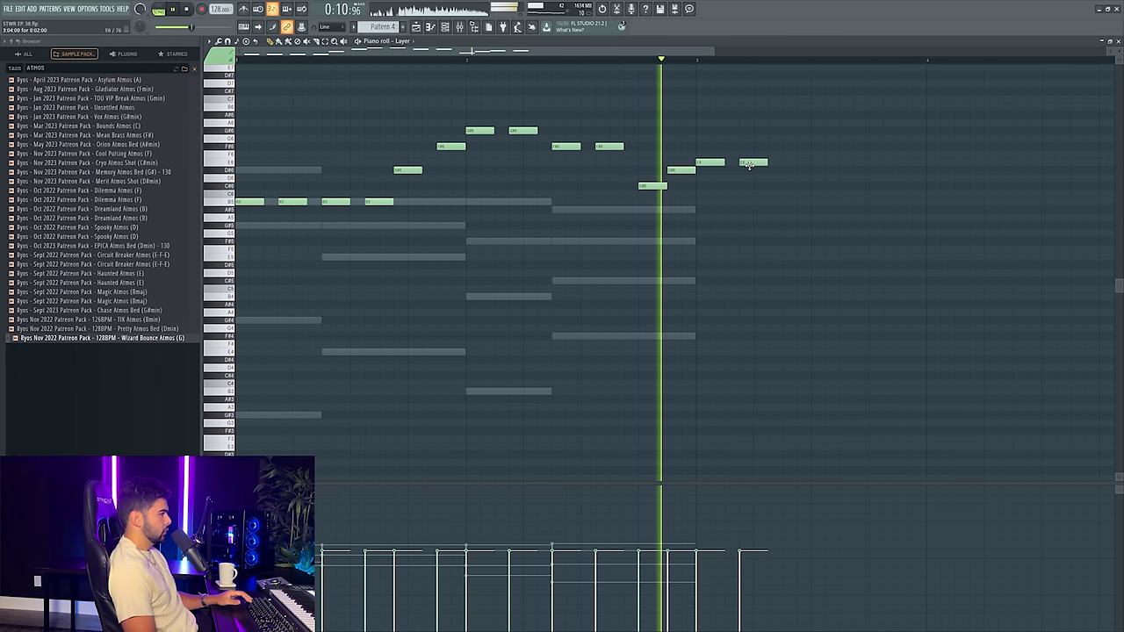
key(space)
key(Escape)
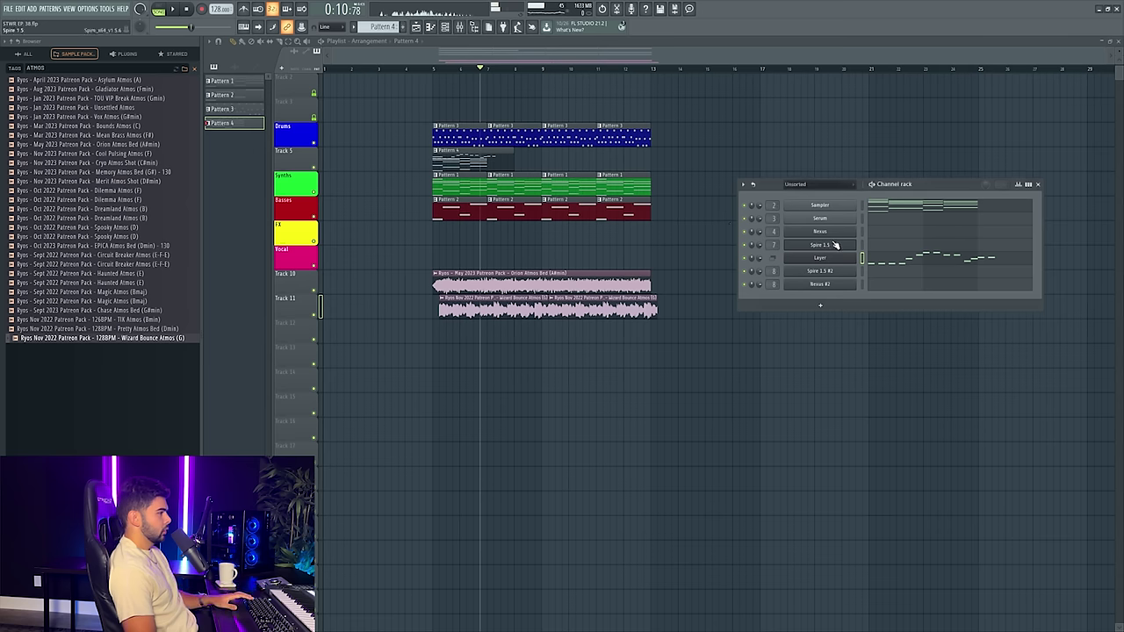
- Delete the second Pattern 1 clip on the Synths track, and duplicate all of Pattern 1's Nexus chords to start at bar 3, one semitone higher
right_click(519, 191)
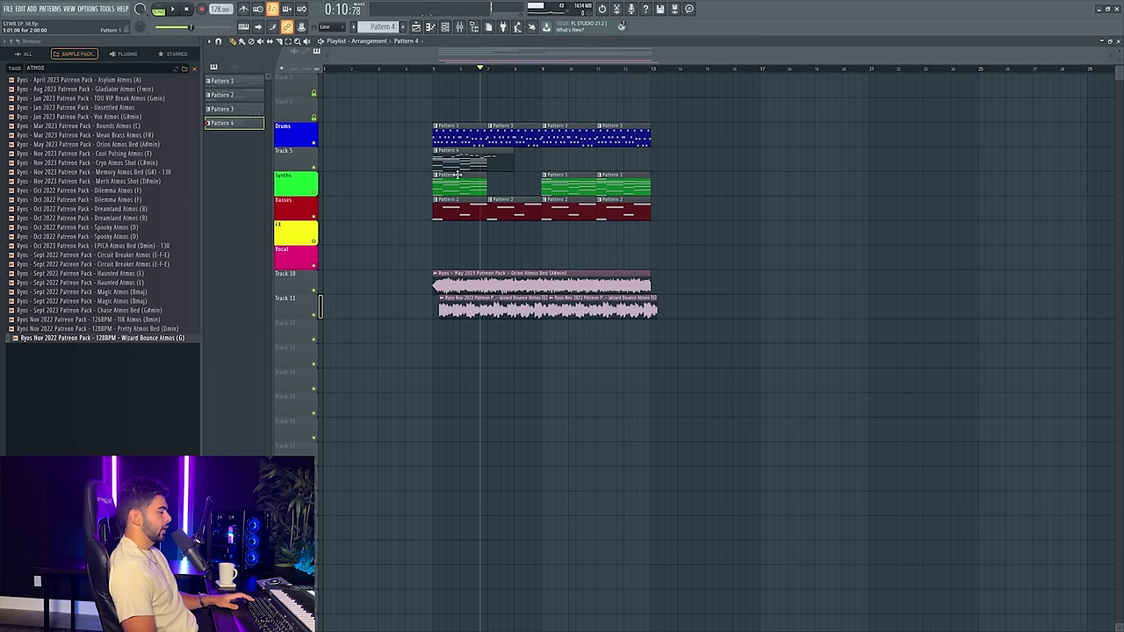
double_click(451, 183)
scroll(508, 62, down, 3)
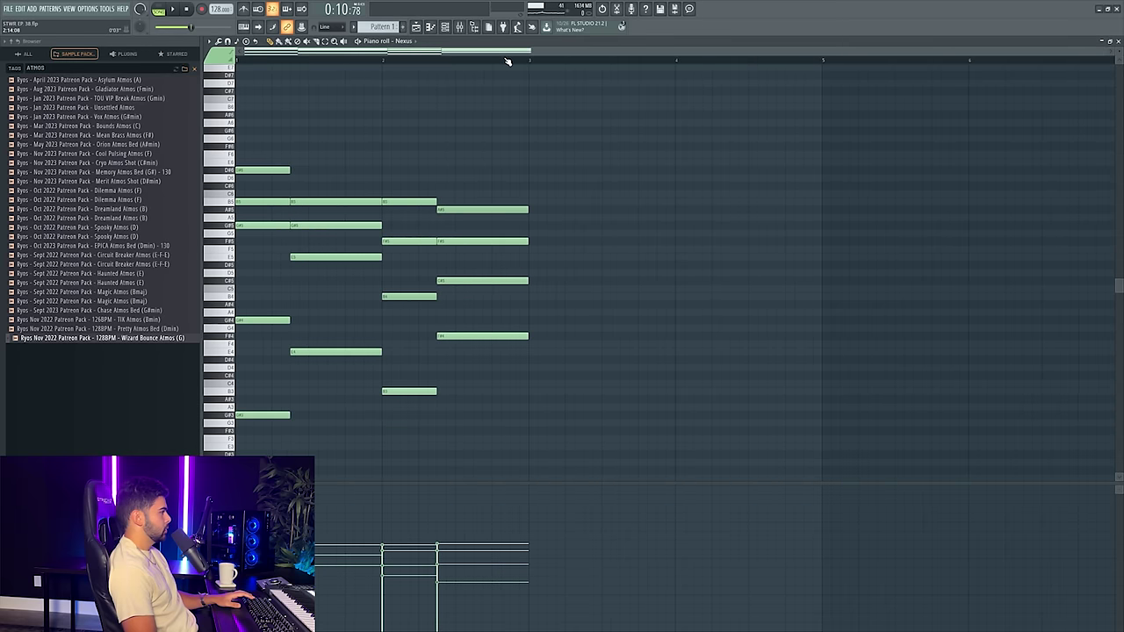
key(ctrl+a)
scroll(359, 401, down, 1)
key(ctrl+b)
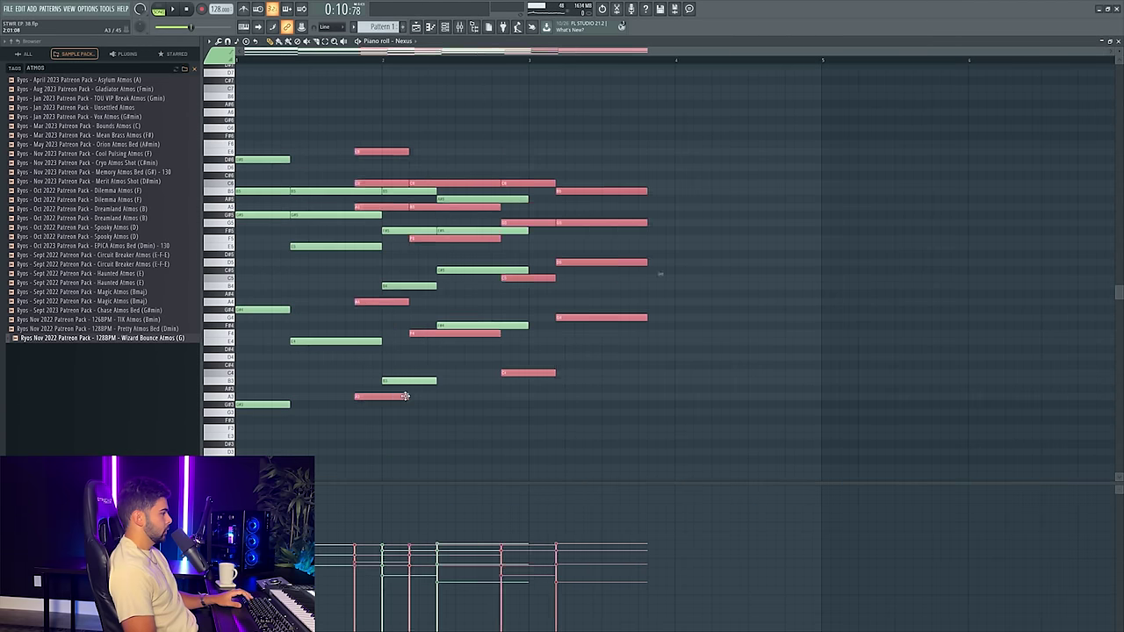
drag(557, 394, 548, 394)
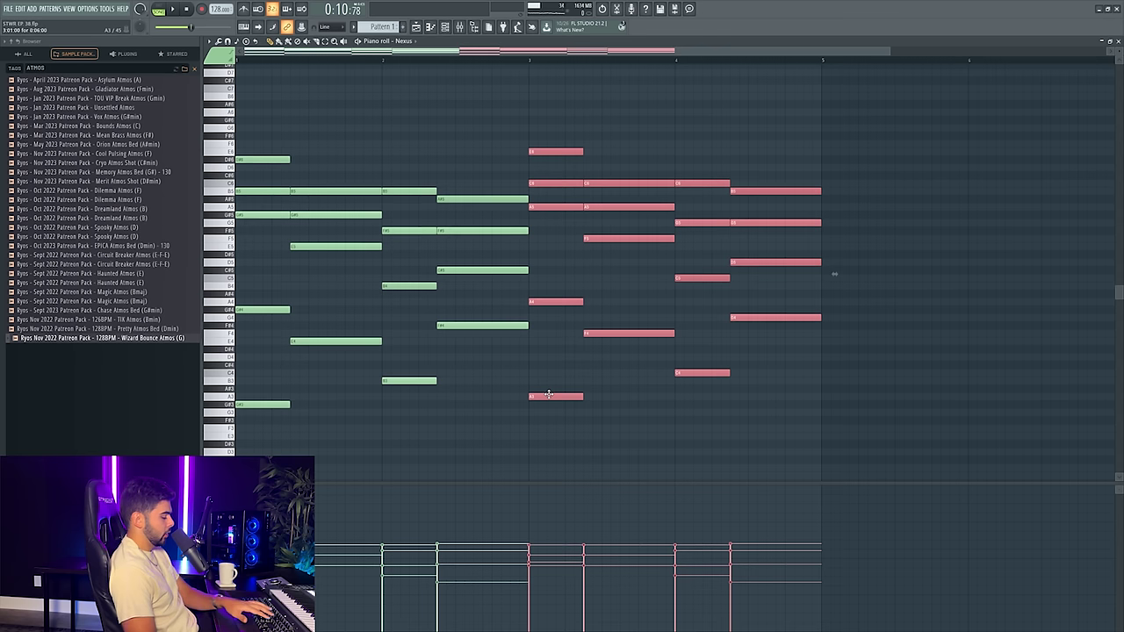
- Delete the raised chord copy from bars 3 and 4 of Pattern 1's Nexus part, and review Pattern 4's Layer melody
key(Delete)
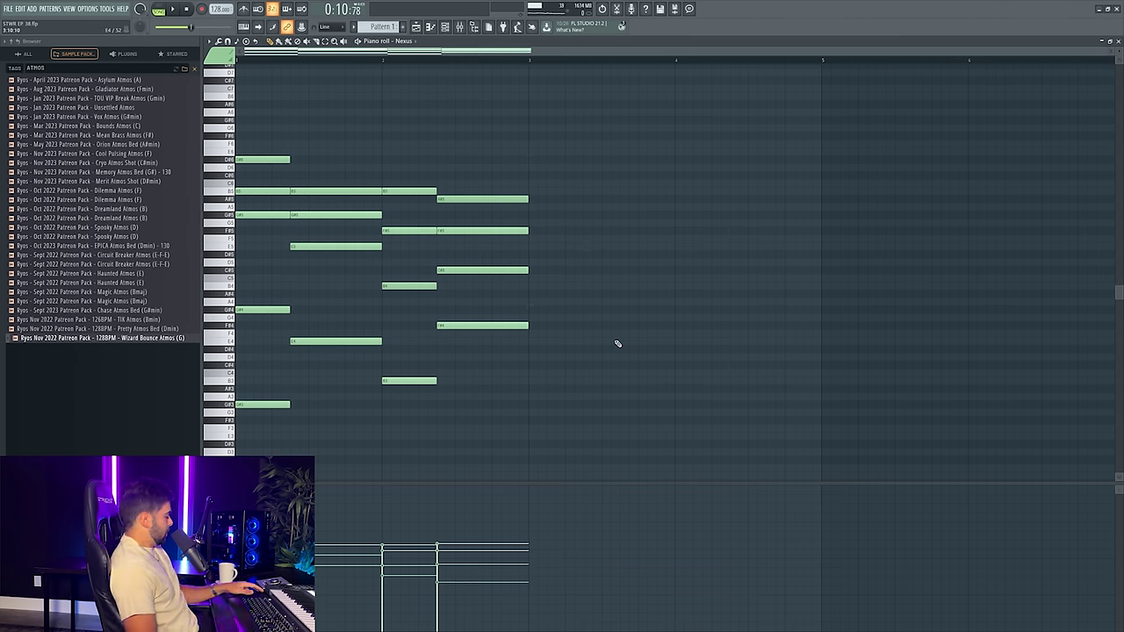
key(F5)
double_click(567, 136)
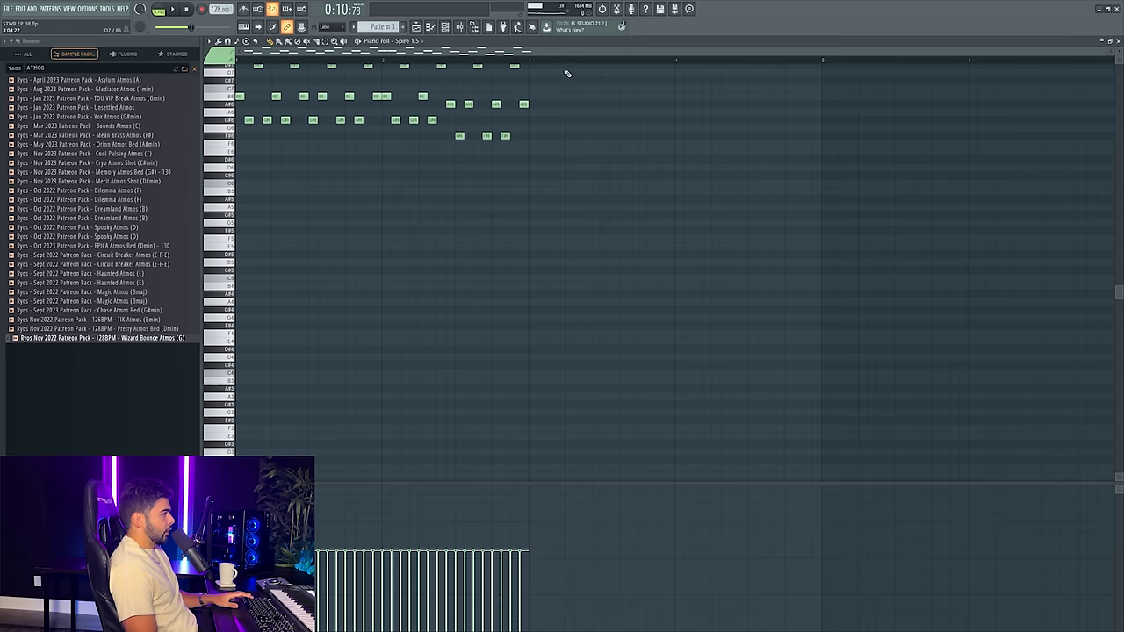
click(430, 26)
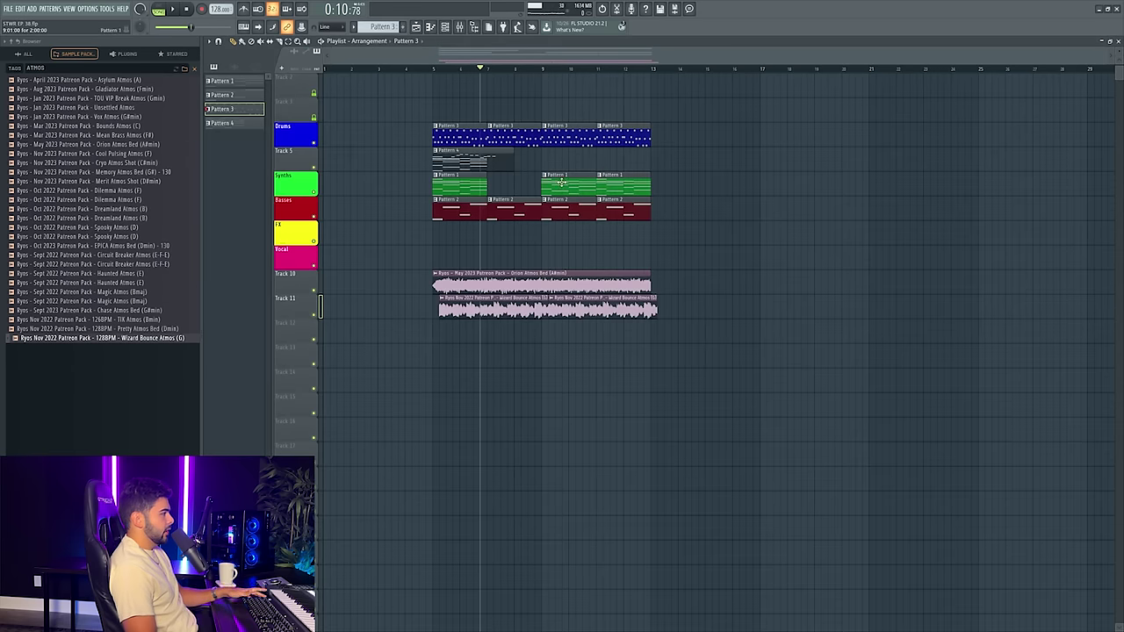
double_click(458, 158)
scroll(538, 92, down, 2)
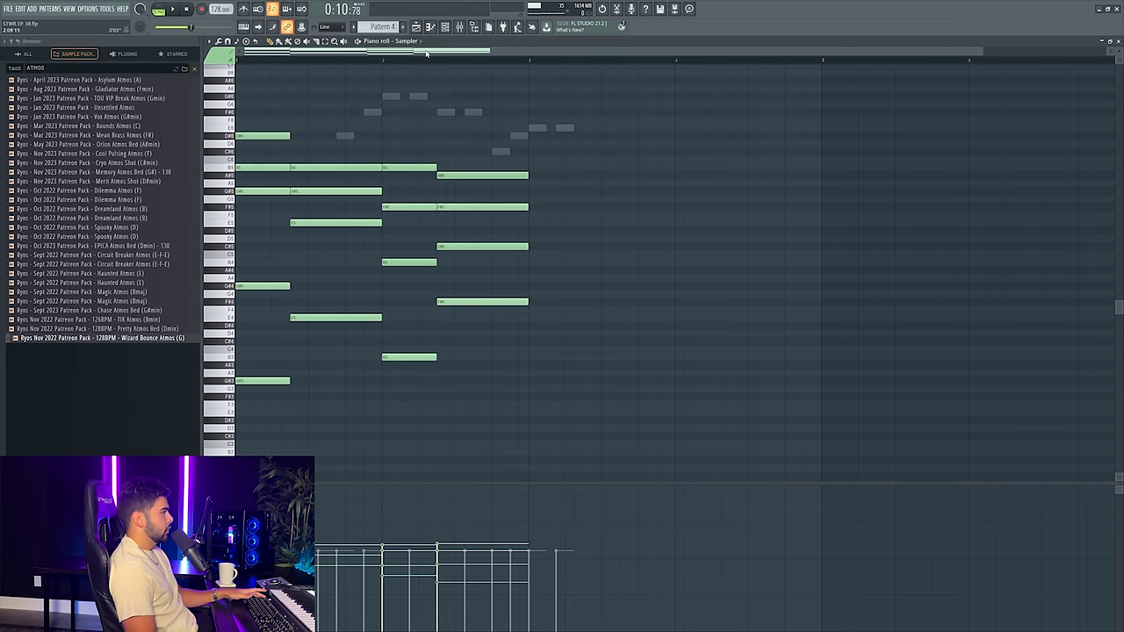
click(445, 27)
click(932, 262)
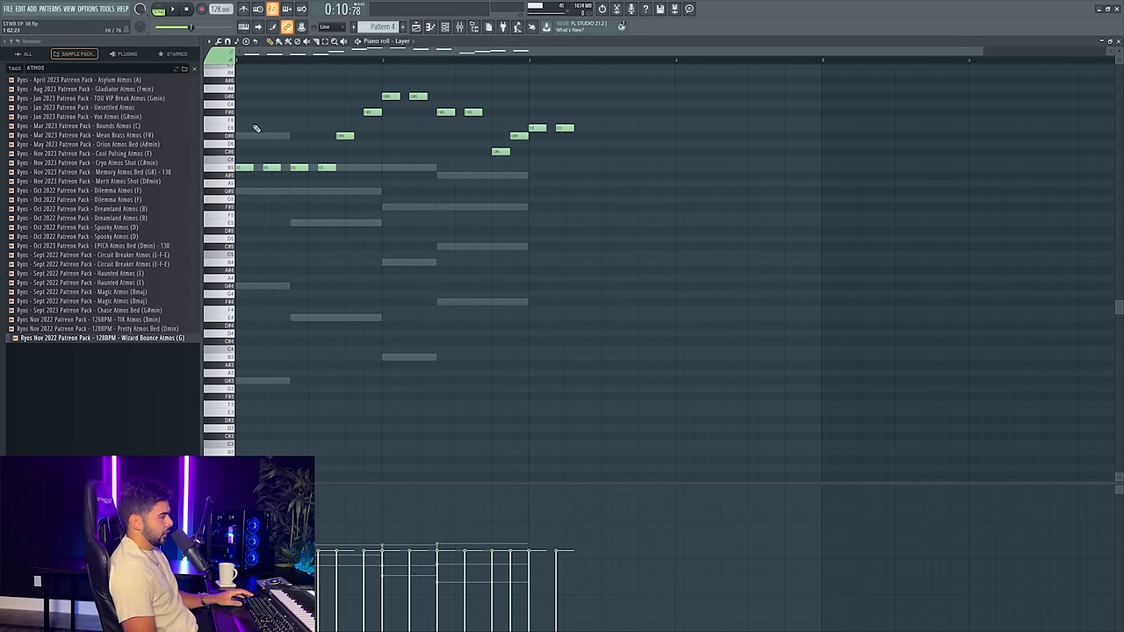
drag(255, 129, 232, 453)
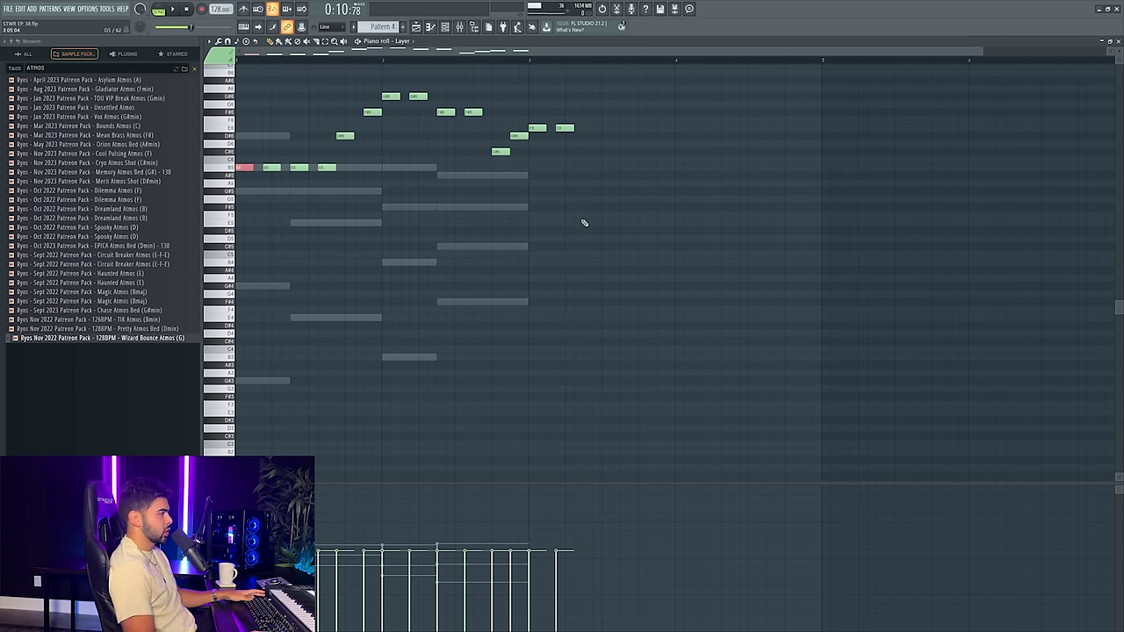
key(Escape)
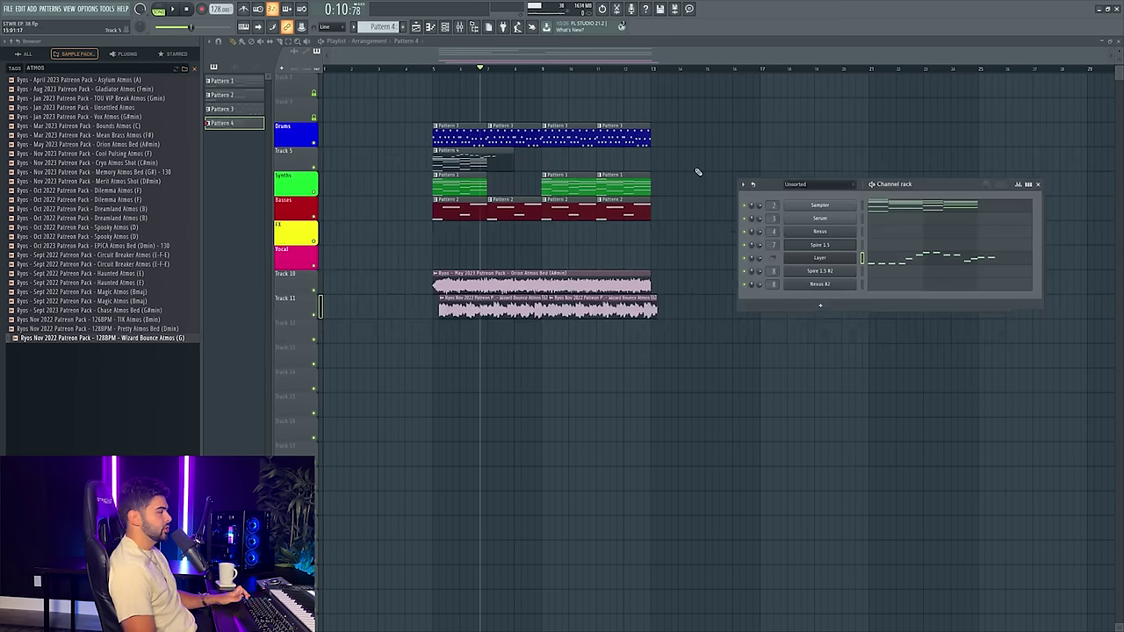
- Duplicate all of Pattern 1's Nexus chords to start at bar 3 at their original pitch, and play the pattern
double_click(466, 182)
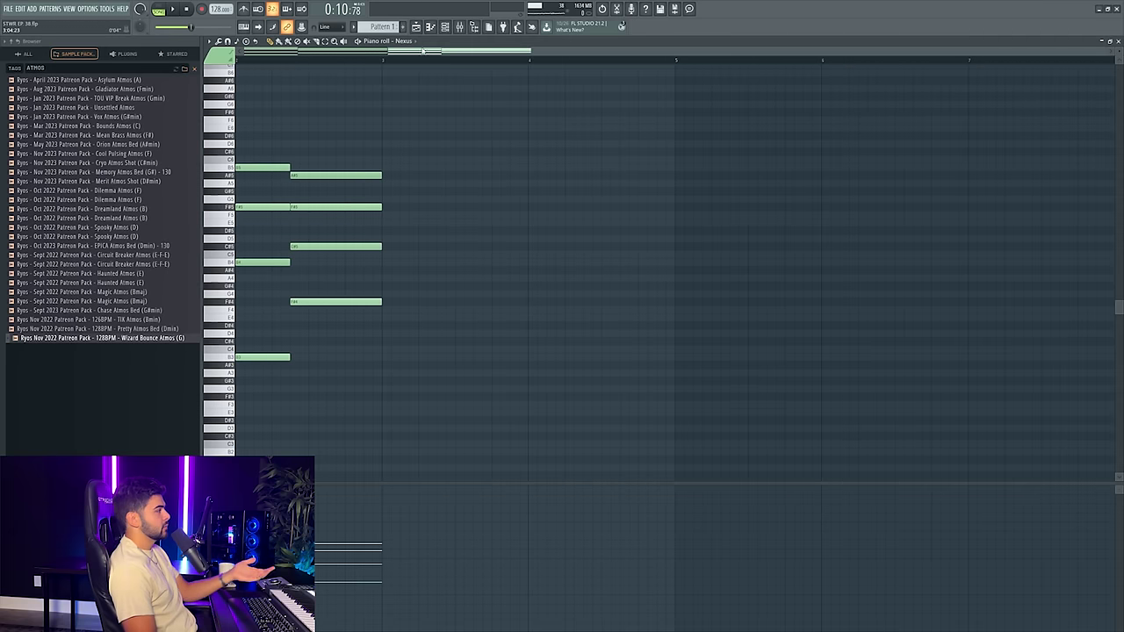
drag(247, 125, 543, 415)
drag(250, 380, 539, 373)
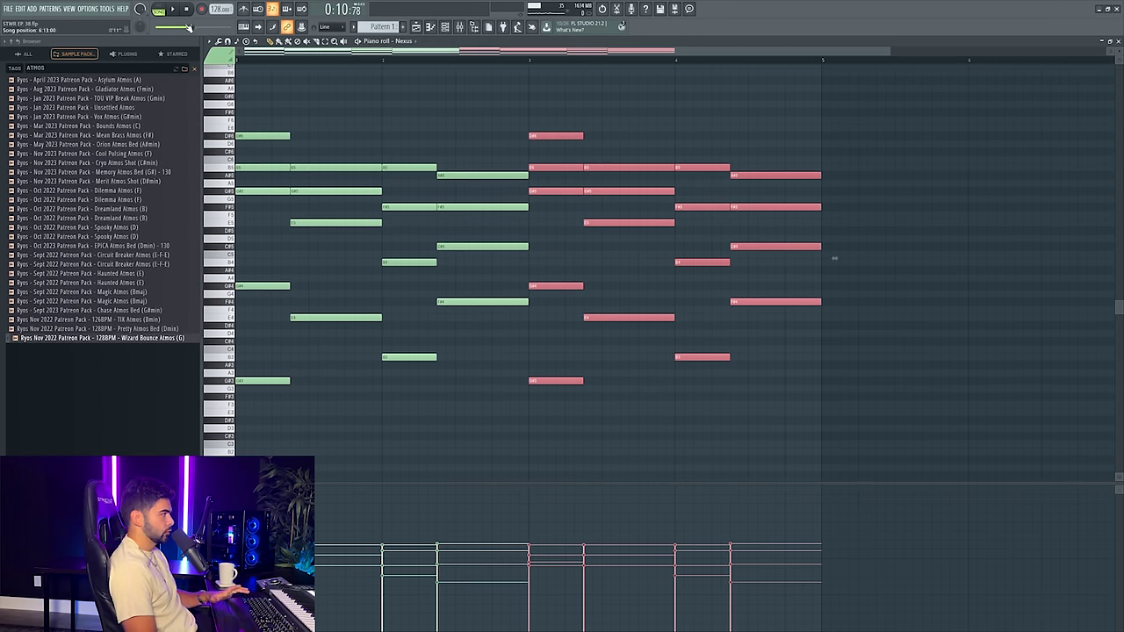
click(171, 9)
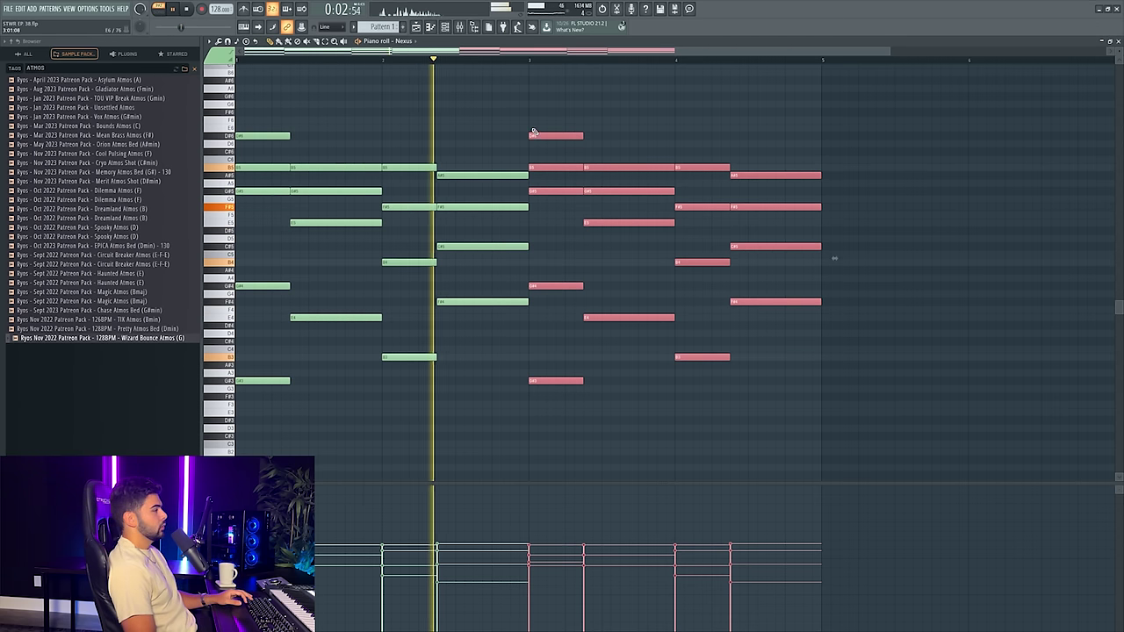
key(space)
- Remove bar 3's first chord, move the E4, E5, G#5, B5 chord to the start of the bar, and shorten it to six steps
right_click(555, 428)
drag(556, 429, 543, 324)
key(space)
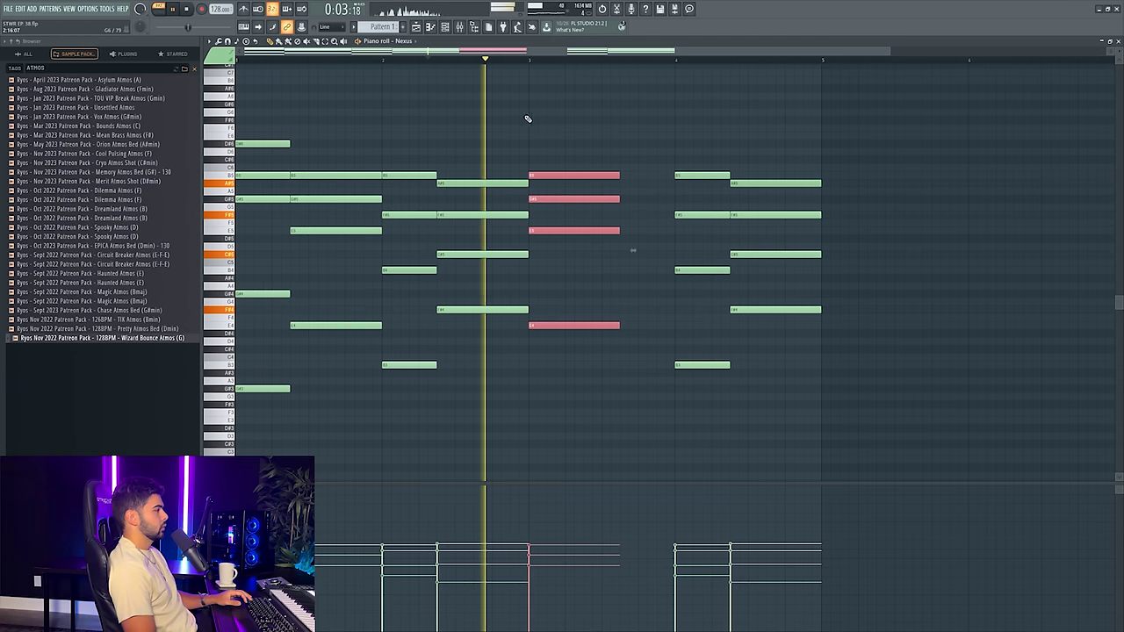
key(space)
key(space)
click(520, 60)
key(space)
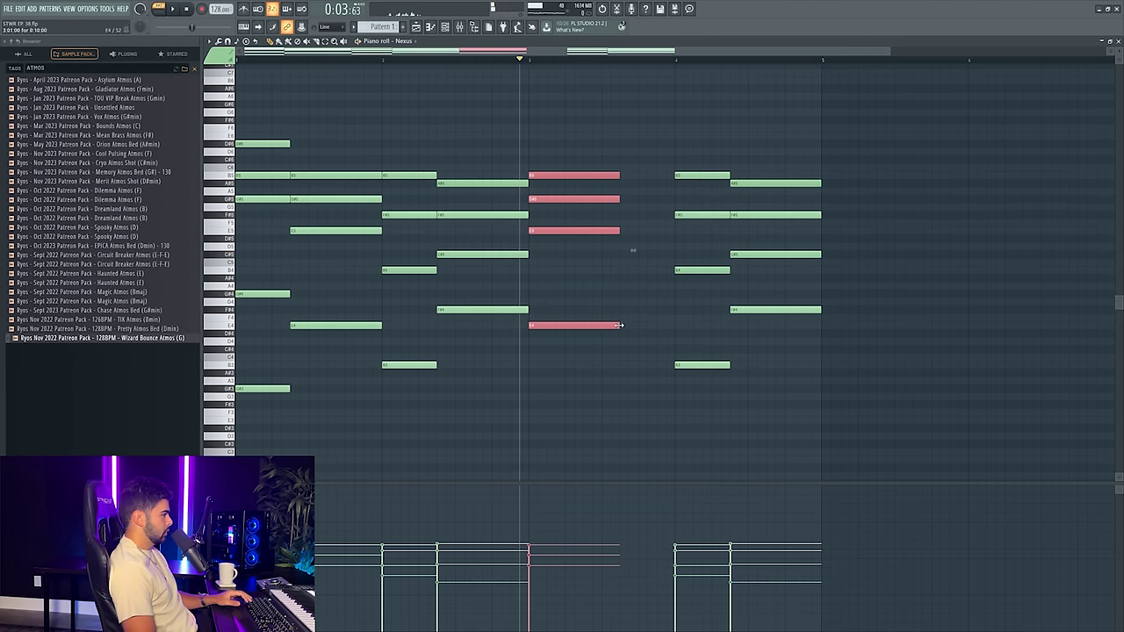
drag(620, 326, 582, 326)
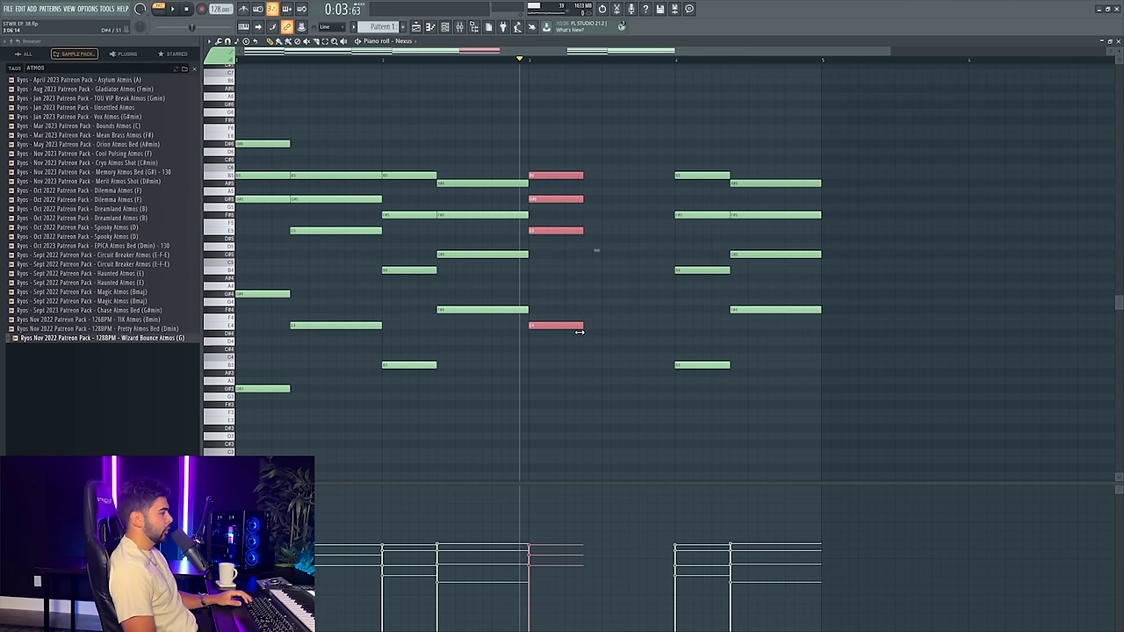
- Add a G#4, G#5, B5, D#6 chord from step 7 to the end of bar 3 and play it back
mouse_move(285, 128)
mouse_down()
mouse_move(253, 394)
mouse_move(672, 392)
mouse_up()
key(space)
key(space)
key(space)
right_click(640, 390)
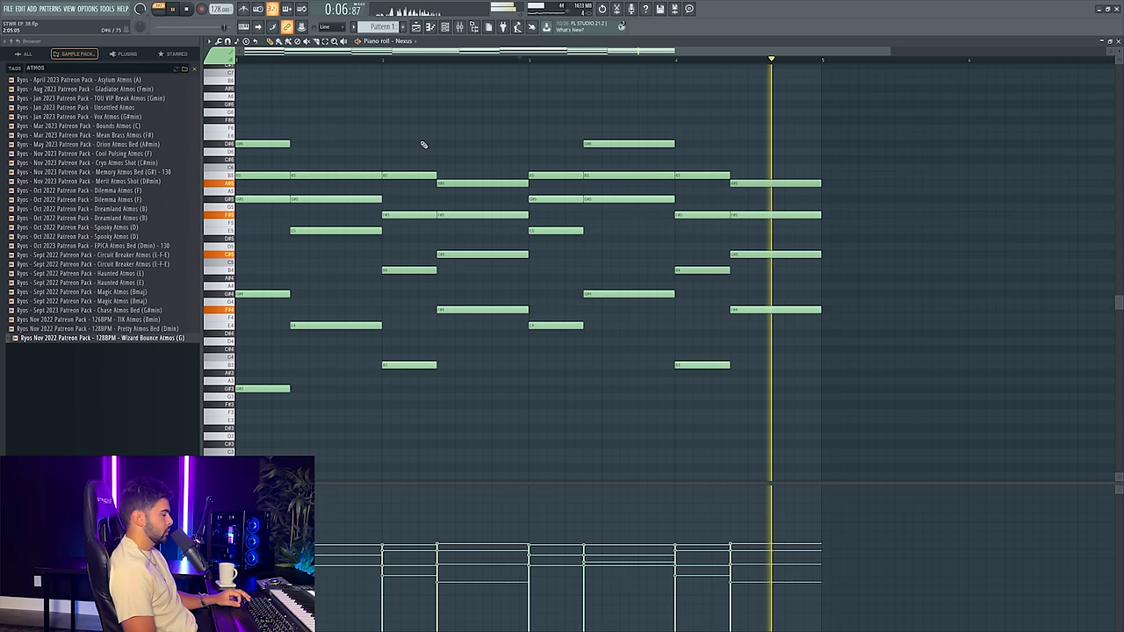
- Try a C#4, C#5, E5, G#5 chord from step 7 of bar 3 and listen to it in context
drag(612, 128, 613, 362)
click(615, 230)
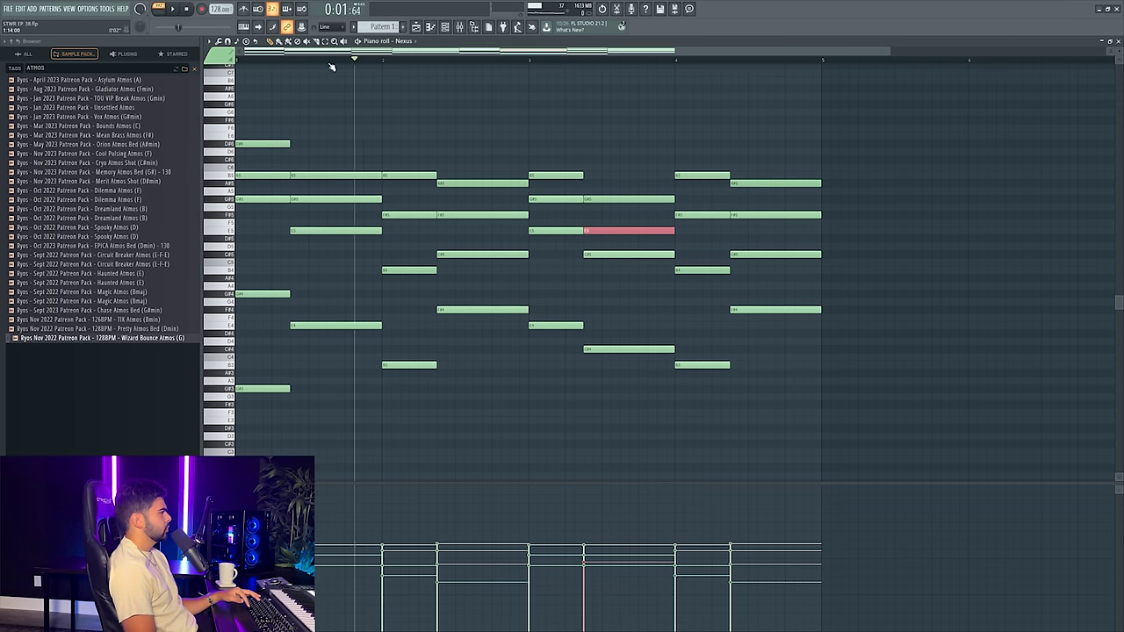
key(space)
key(space)
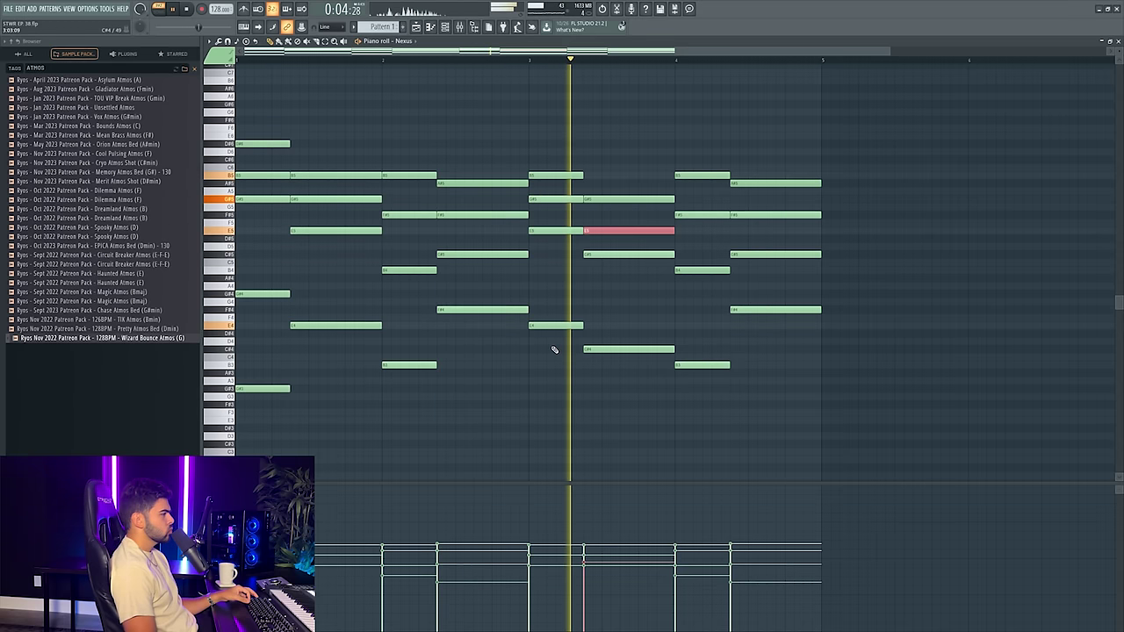
key(space)
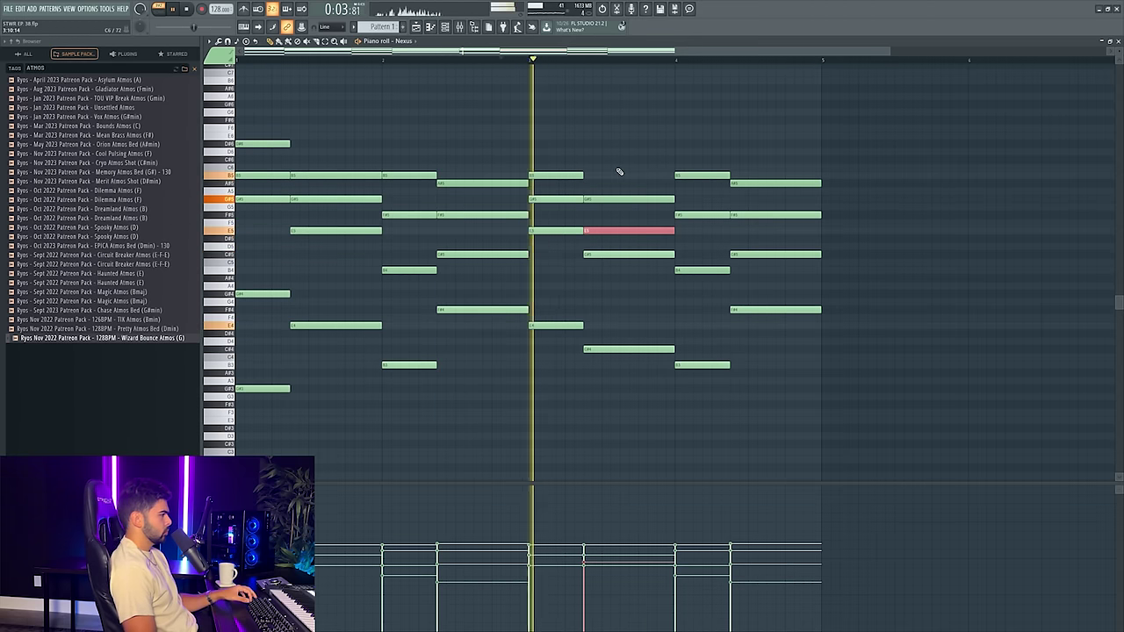
key(space)
- Replace bar 3's second chord with a copy of the opening chord without its G#3, extended to the end of the bar
drag(620, 186, 619, 402)
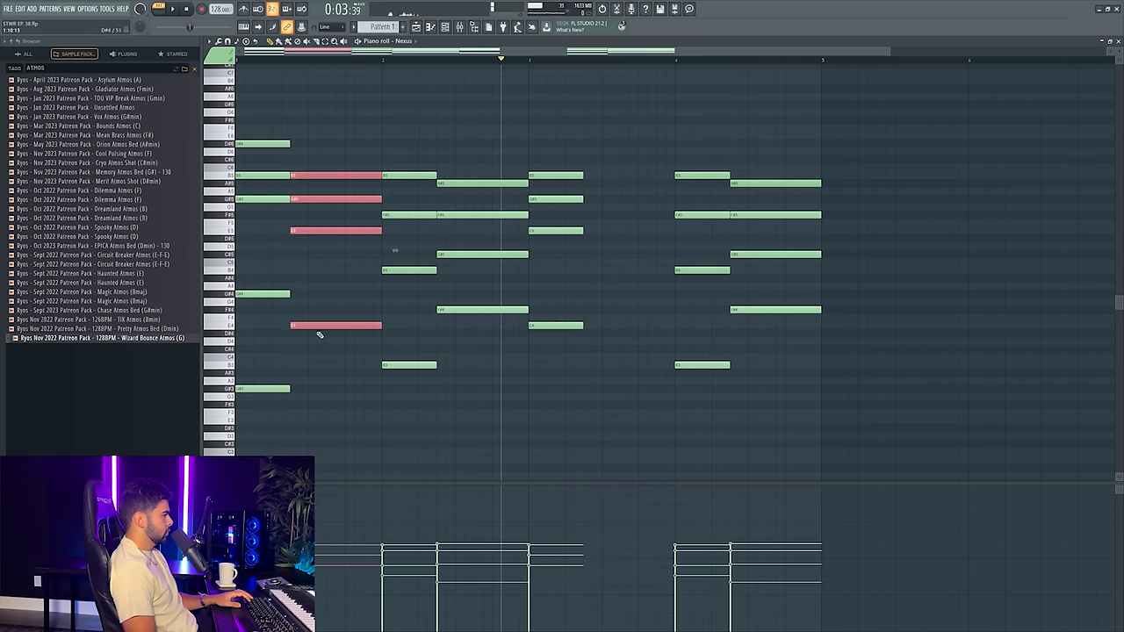
drag(256, 64, 272, 430)
drag(255, 388, 604, 388)
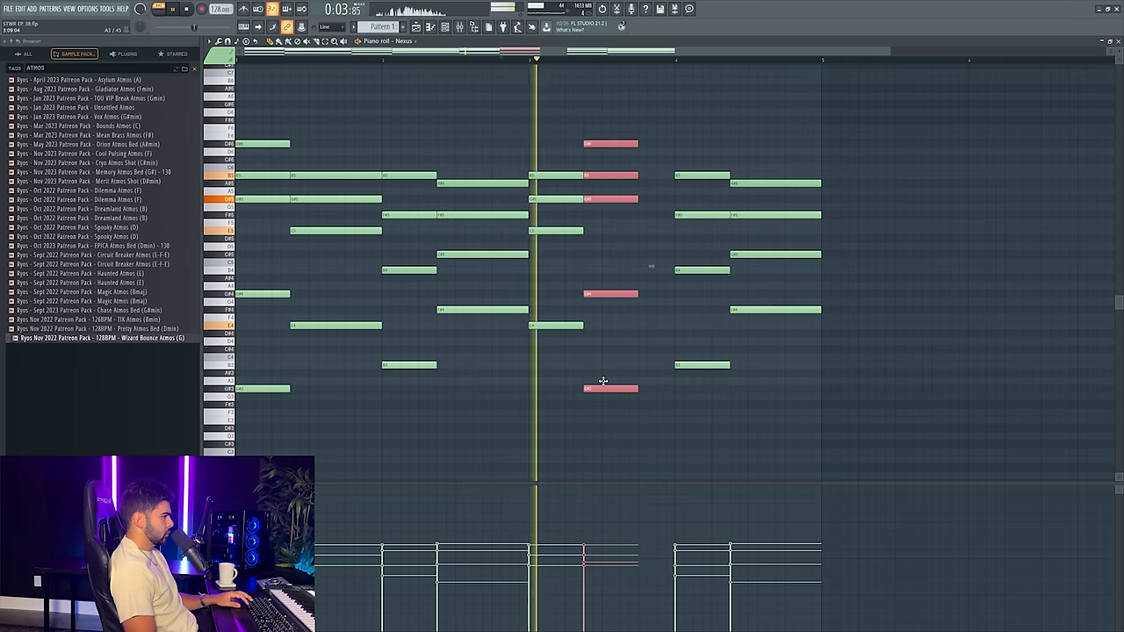
key(space)
click(652, 431)
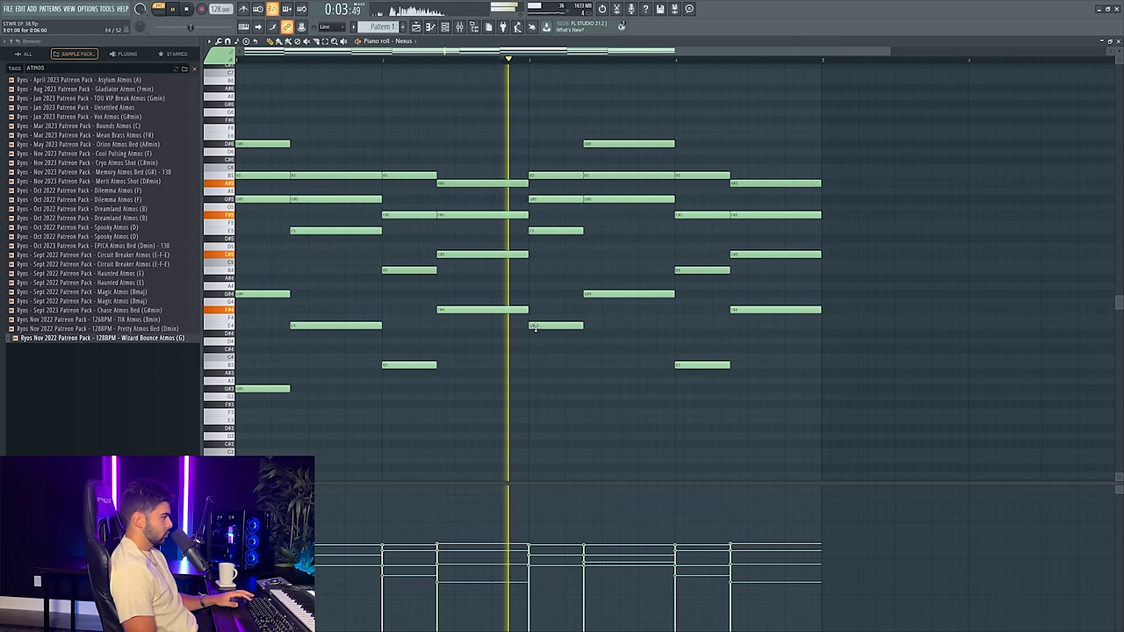
- Add an E3 note an octave below the E4 in bar 3's first chord and play it back
key(space)
click(540, 327)
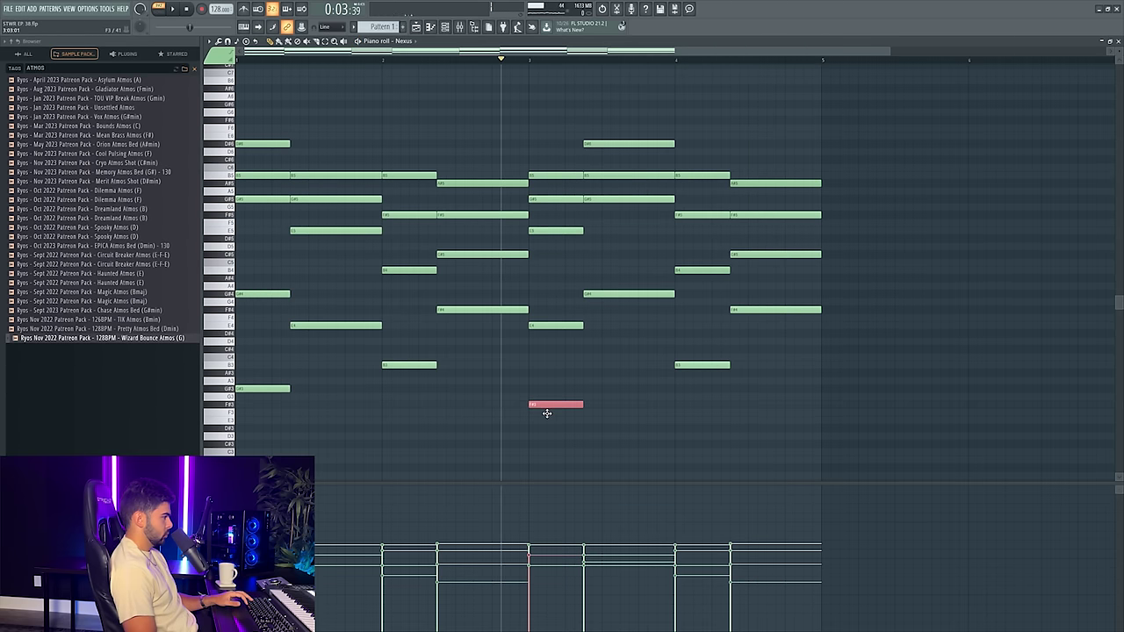
key(shift+Down)
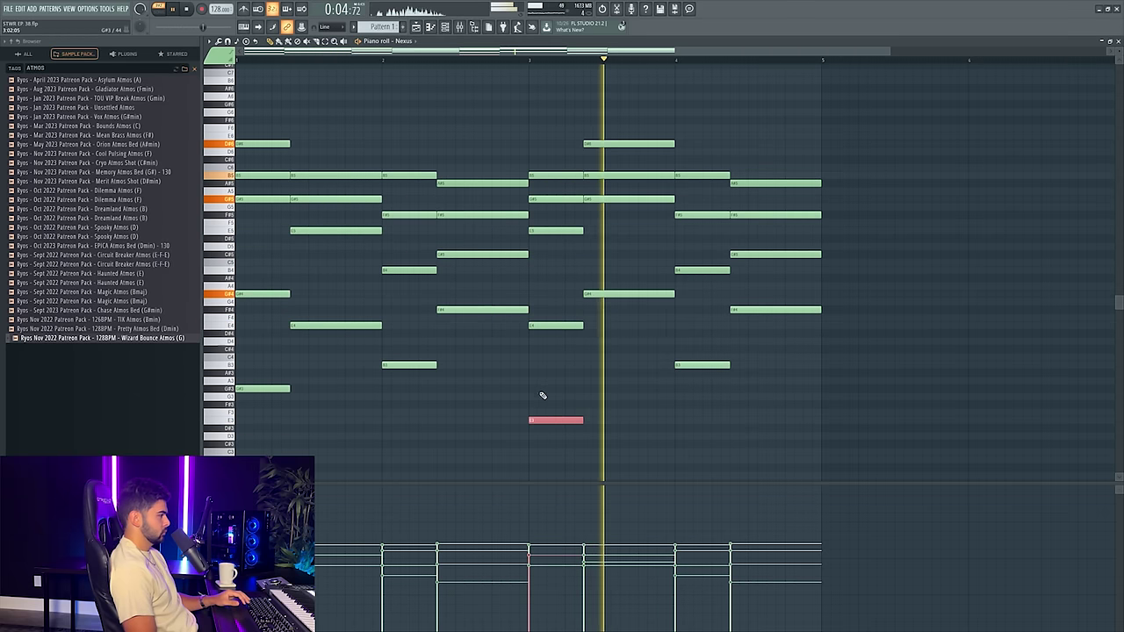
- Duplicate Pattern 2's Serum bass notes to start at bar 3, and set the two bar 3 notes to E5 and G#5
key(F5)
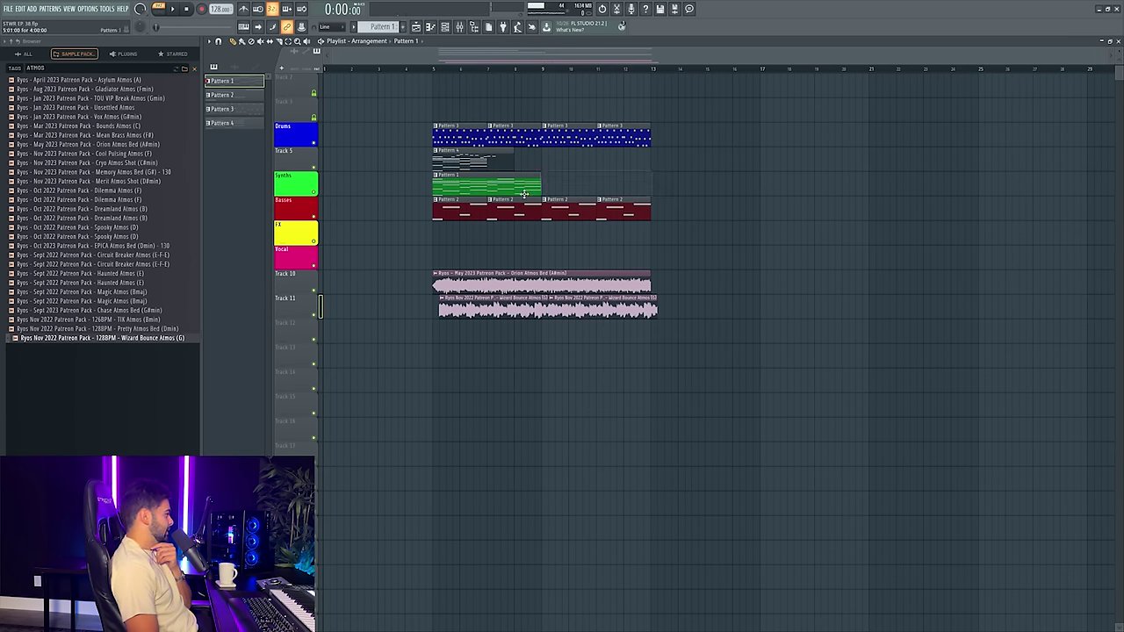
key(space)
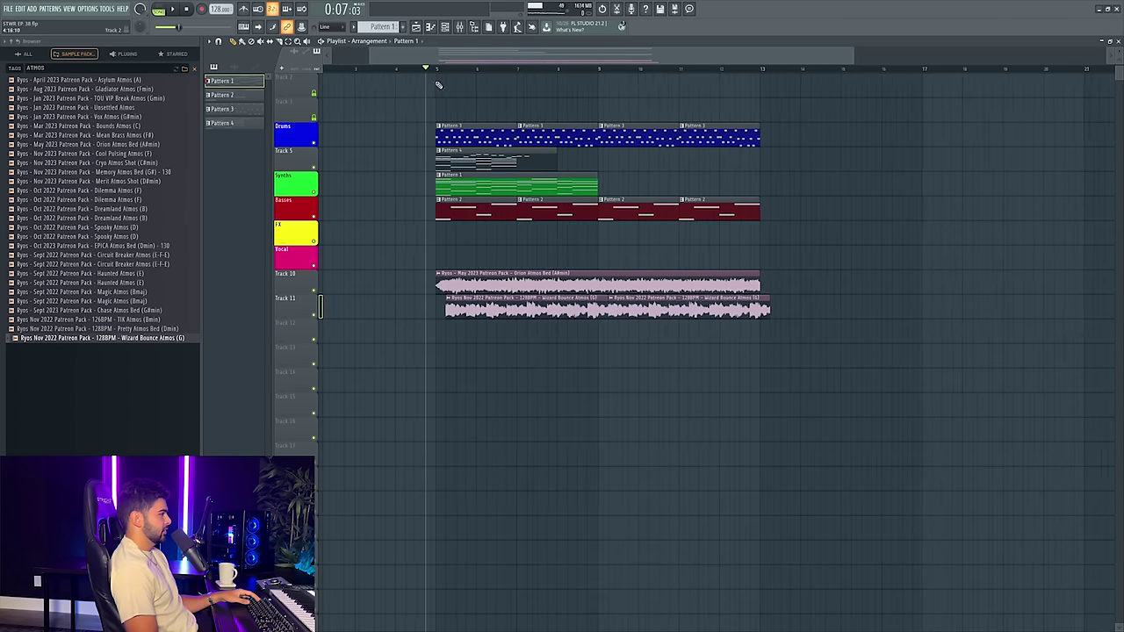
double_click(516, 209)
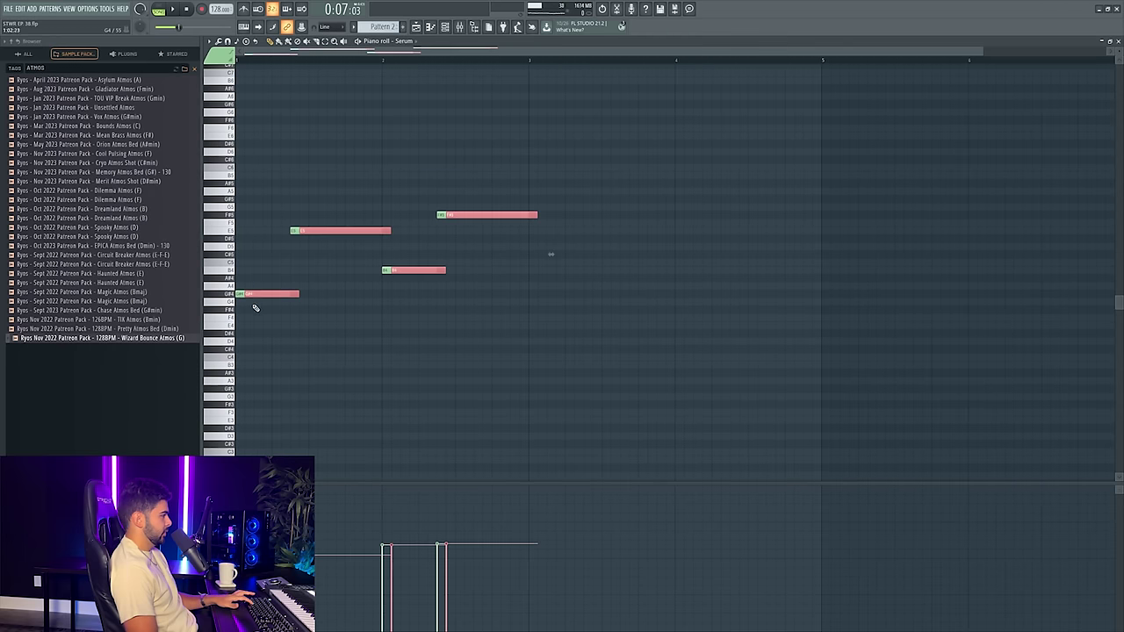
drag(302, 295, 535, 296)
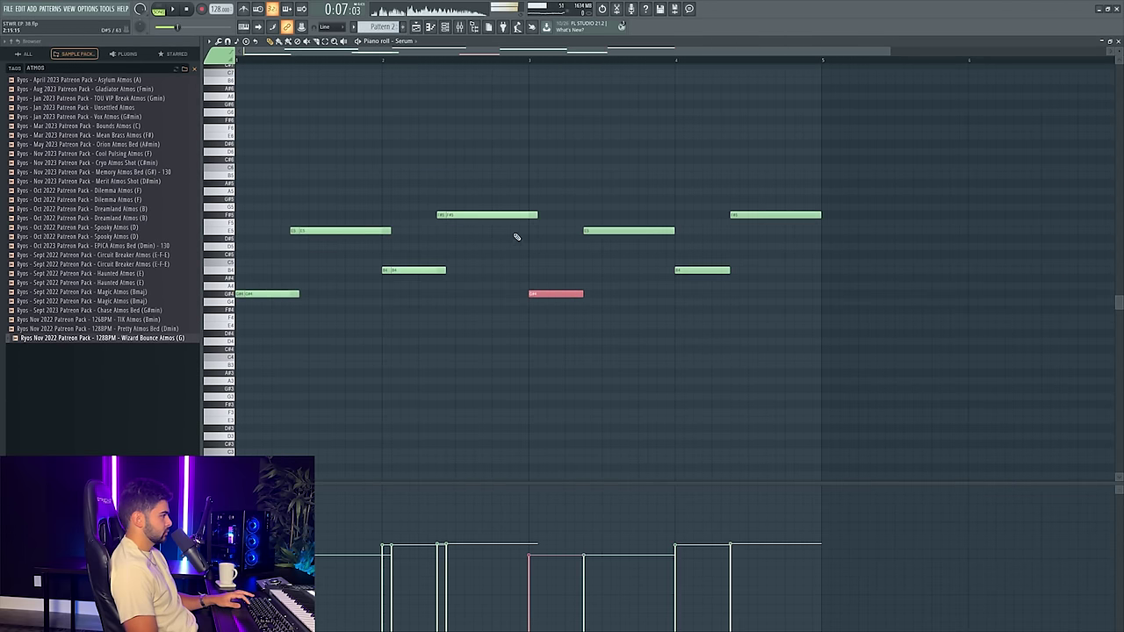
key(ctrl+z)
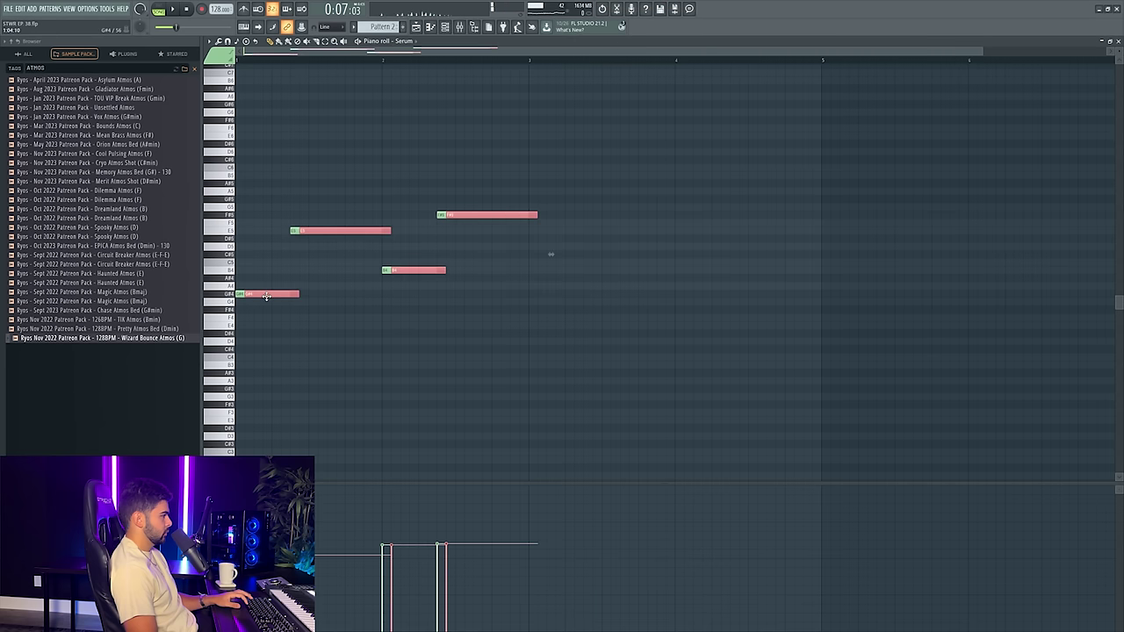
drag(266, 296, 542, 293)
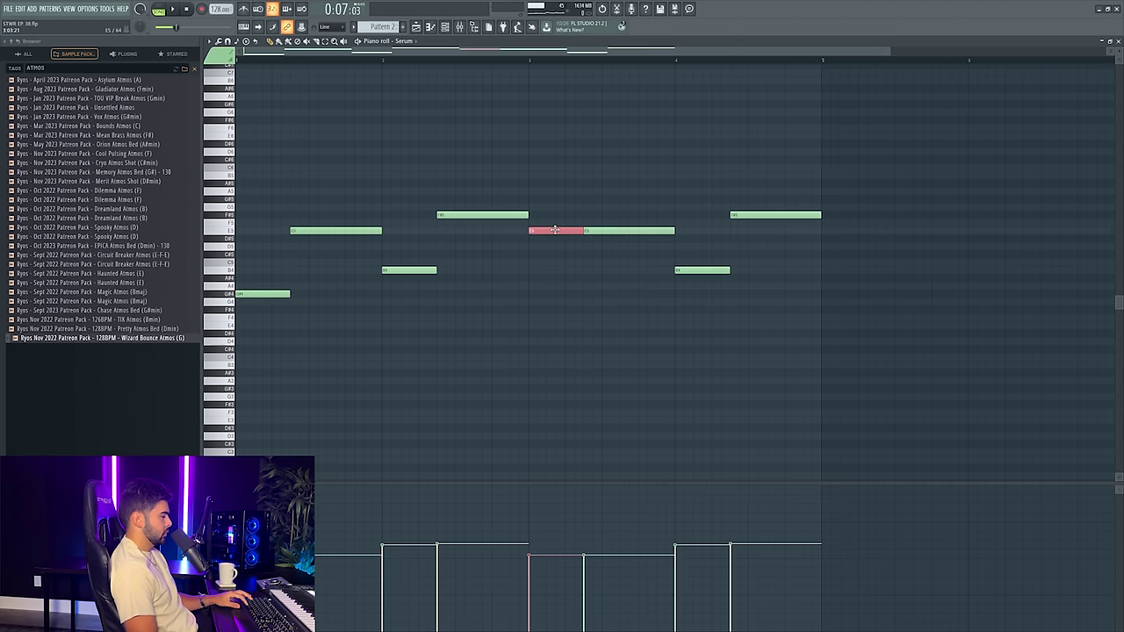
key(space)
drag(628, 231, 598, 198)
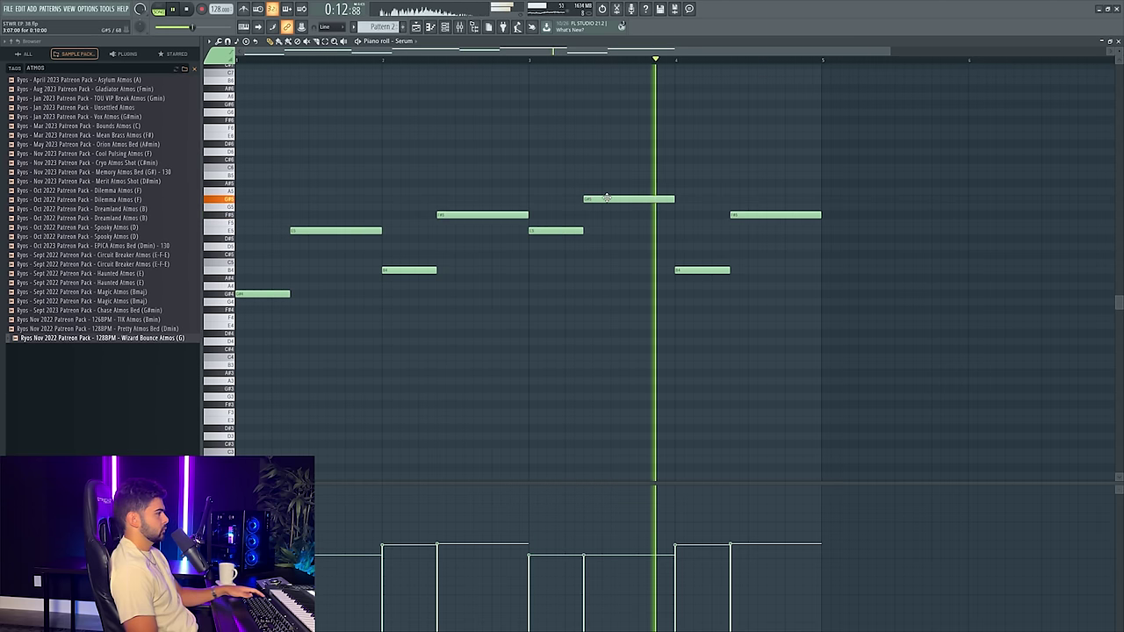
- In Pattern 4's Layer melody, raise bar 2's D#6 at step 15 to F#6 and add an E6 at step 8 of bar 3
key(F5)
key(space)
double_click(519, 161)
scroll(418, 62, down, 2)
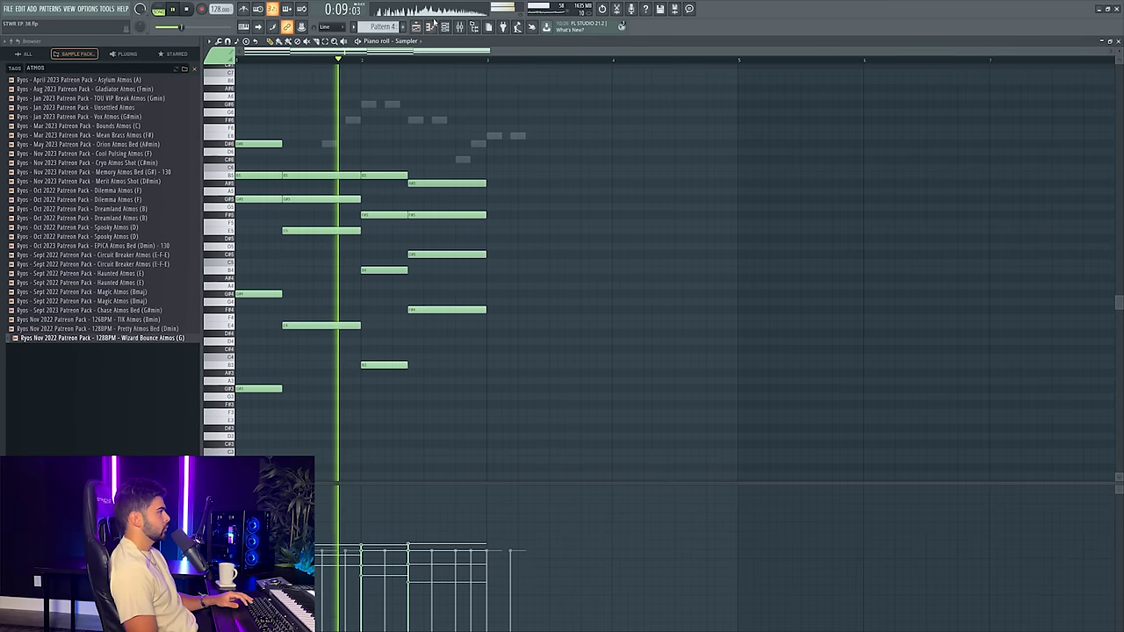
key(F6)
click(918, 259)
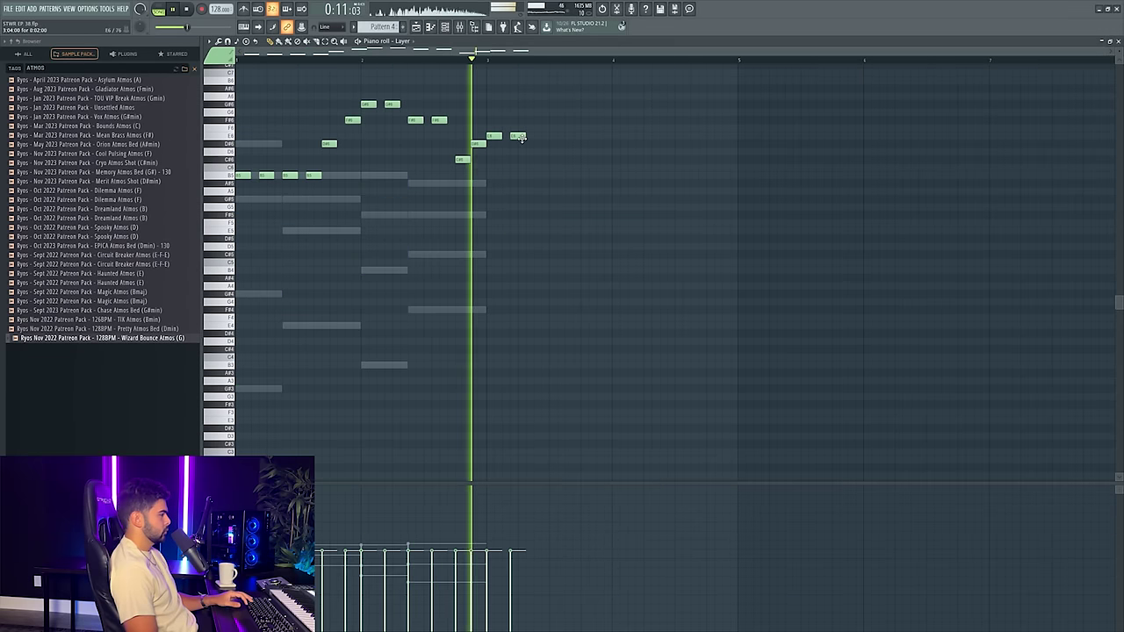
key(space)
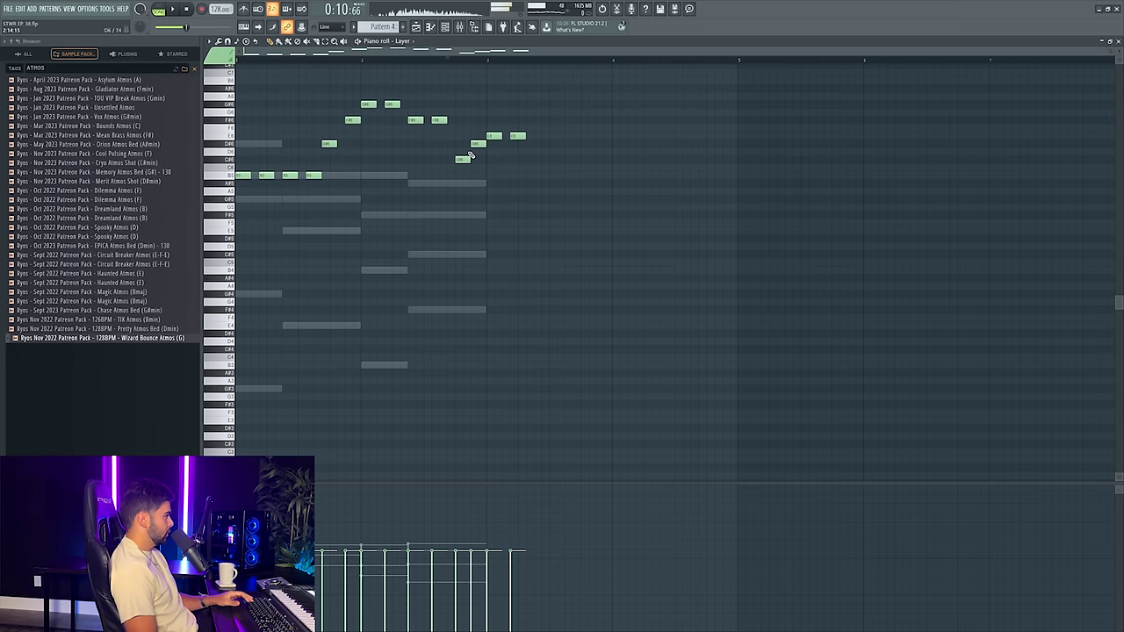
key(space)
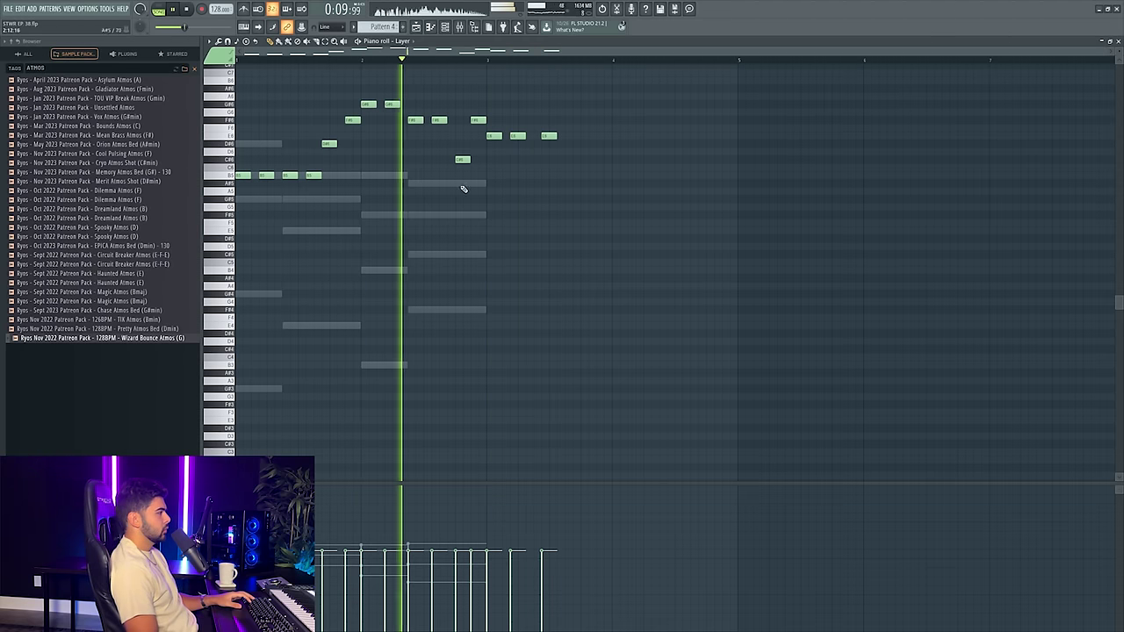
- Move bar 2's C#6 melody note one step earlier to step 12, and raise the F#6 at step 15 to G#6
drag(462, 157, 456, 154)
click(409, 61)
key(space)
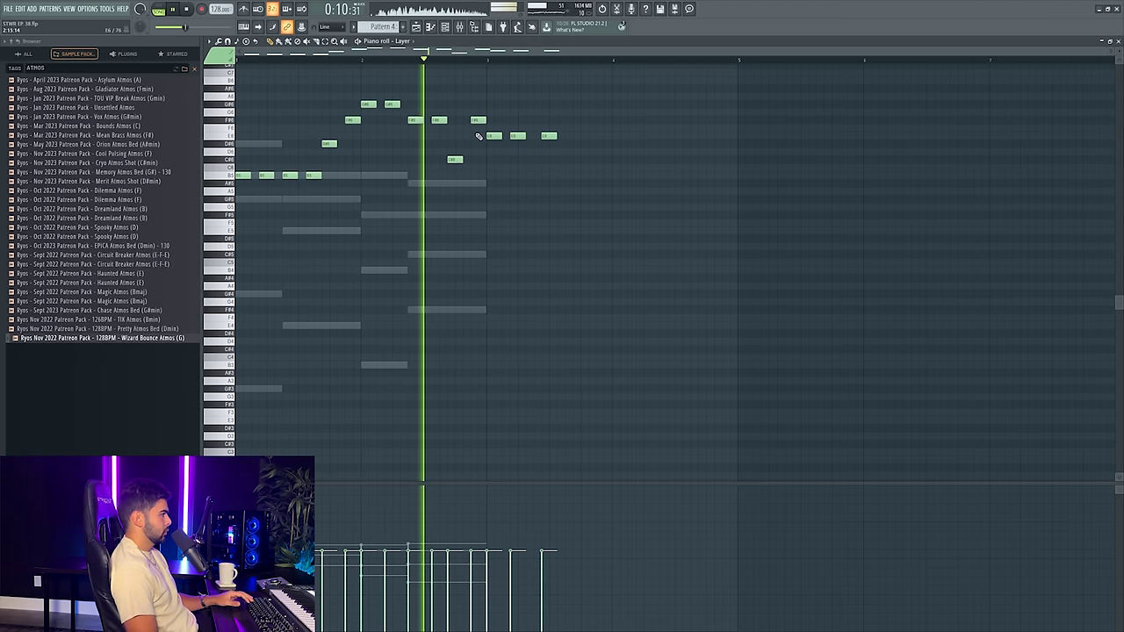
drag(476, 114, 476, 98)
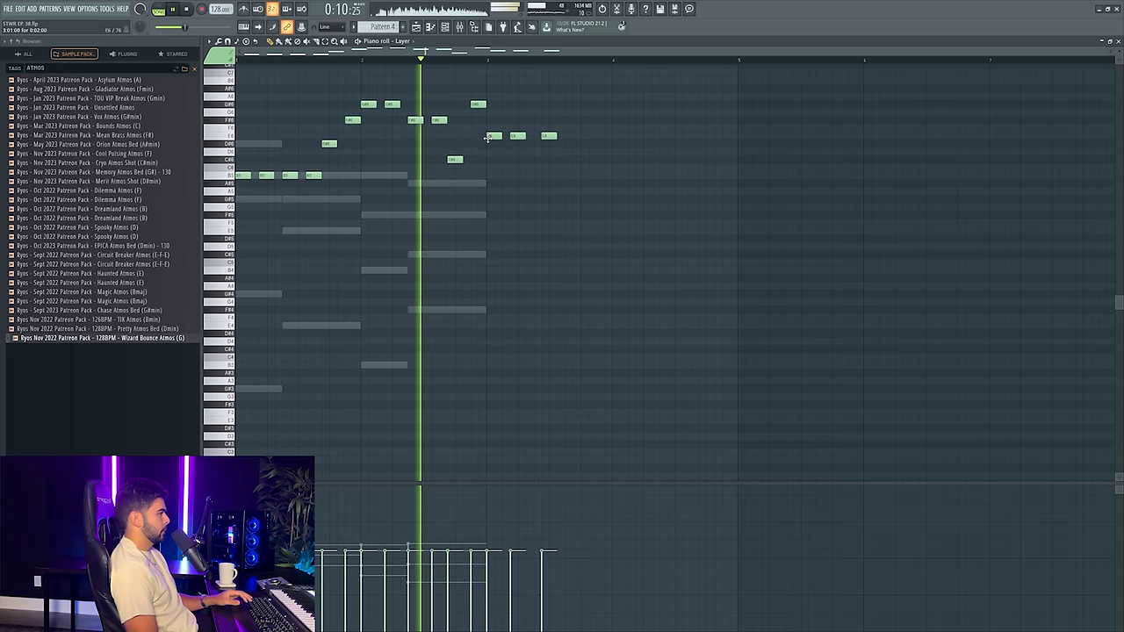
- Lower bar 2's C#6 melody note at step 12 to A#5 and the G#6 at step 15 to C#6
key(space)
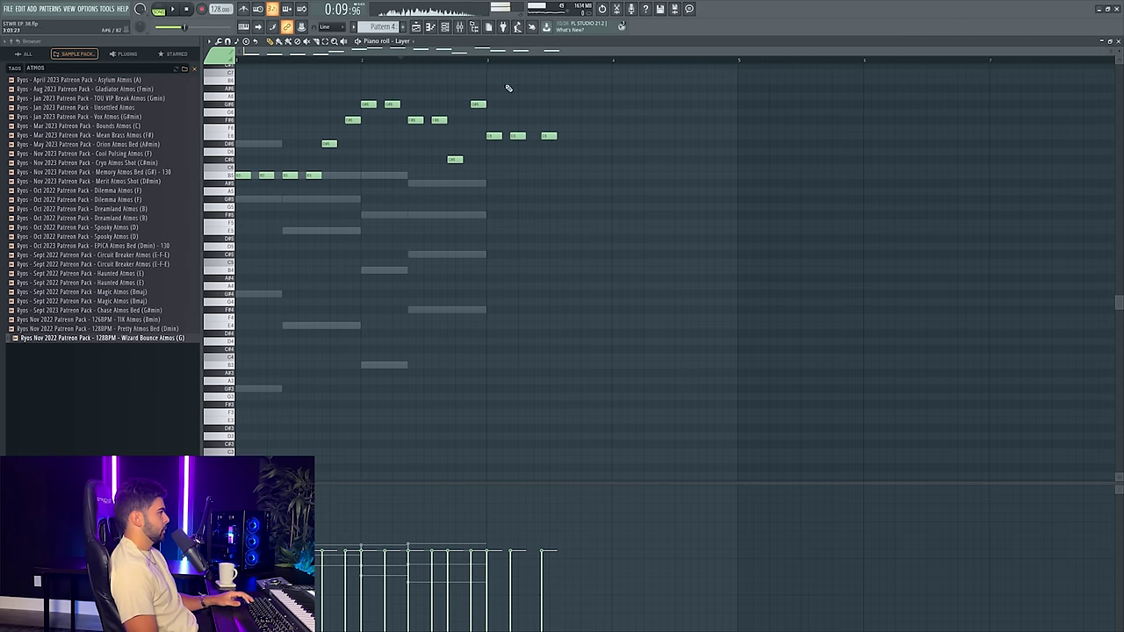
drag(452, 159, 452, 183)
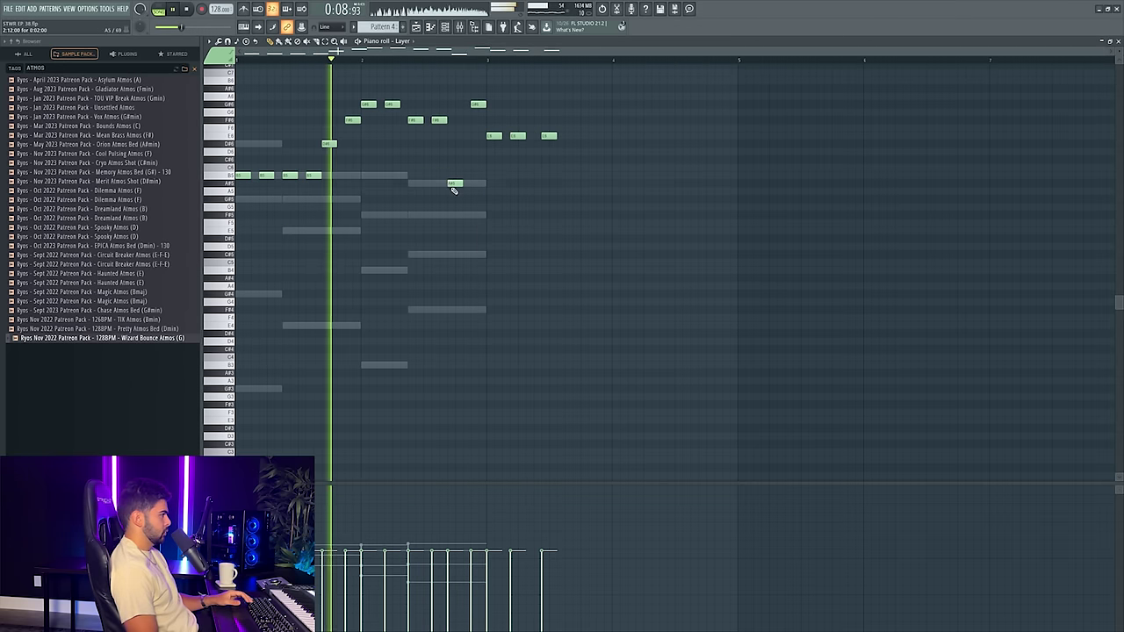
click(478, 159)
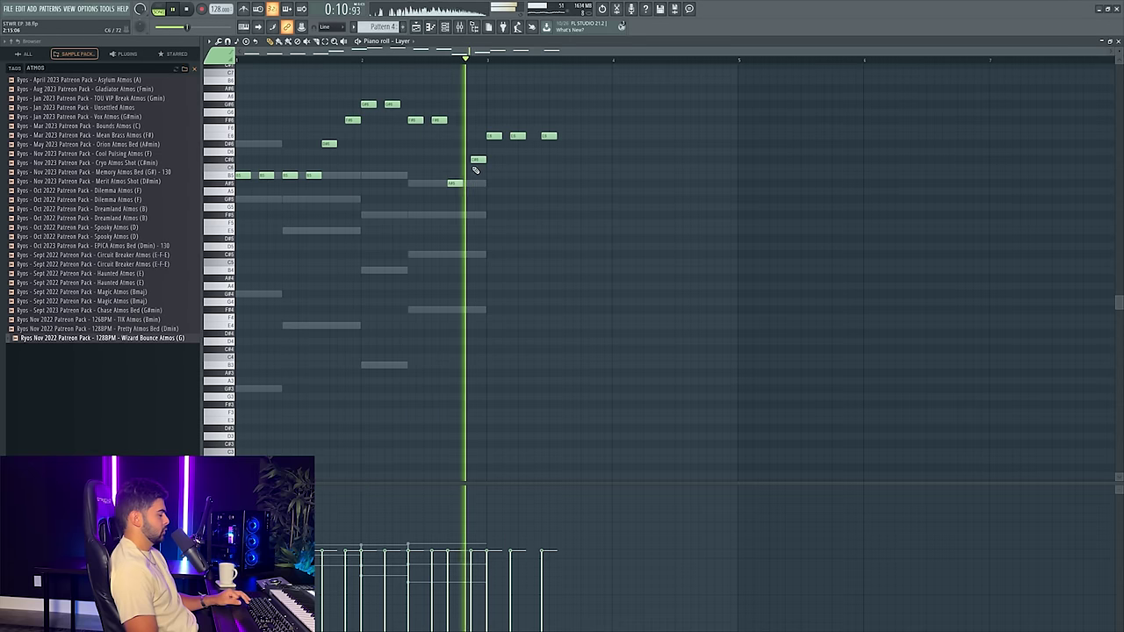
scroll(469, 64, up, 2)
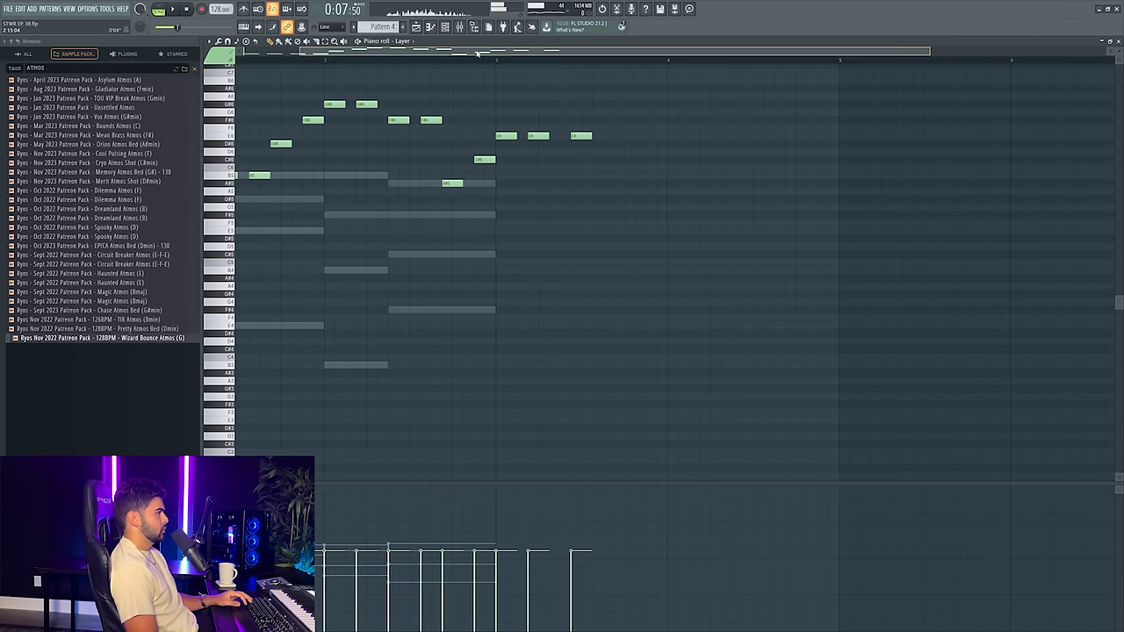
drag(476, 53, 350, 56)
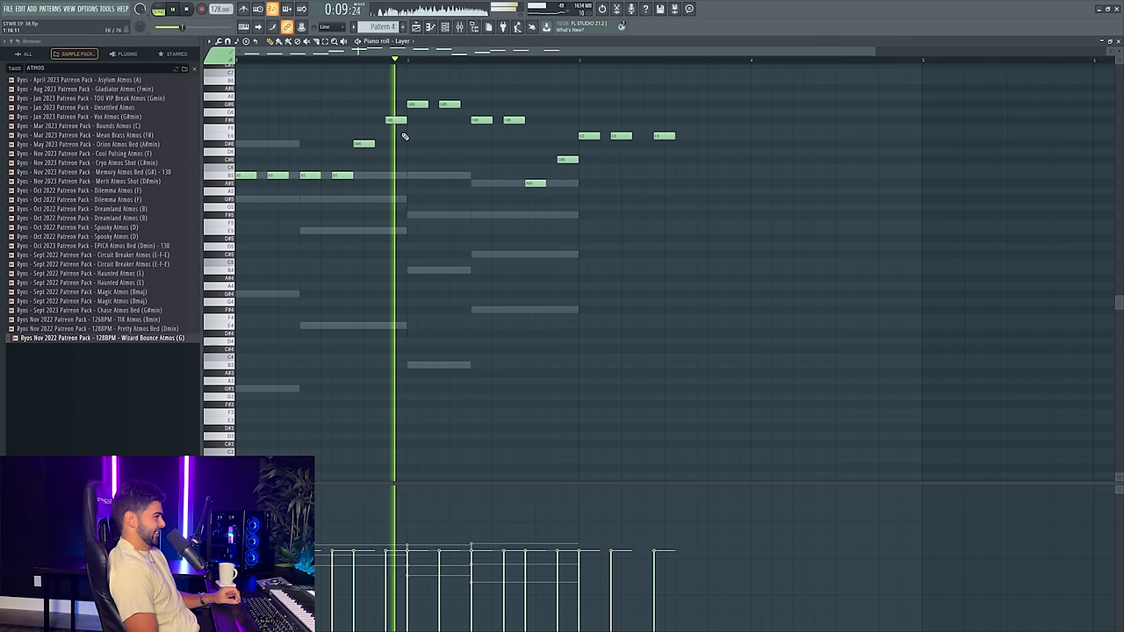
- Raise bar 2's C#6 melody note at step 15 to E6 and lower bar 3's three E6 notes to D#6, checking by playback
key(space)
key(space)
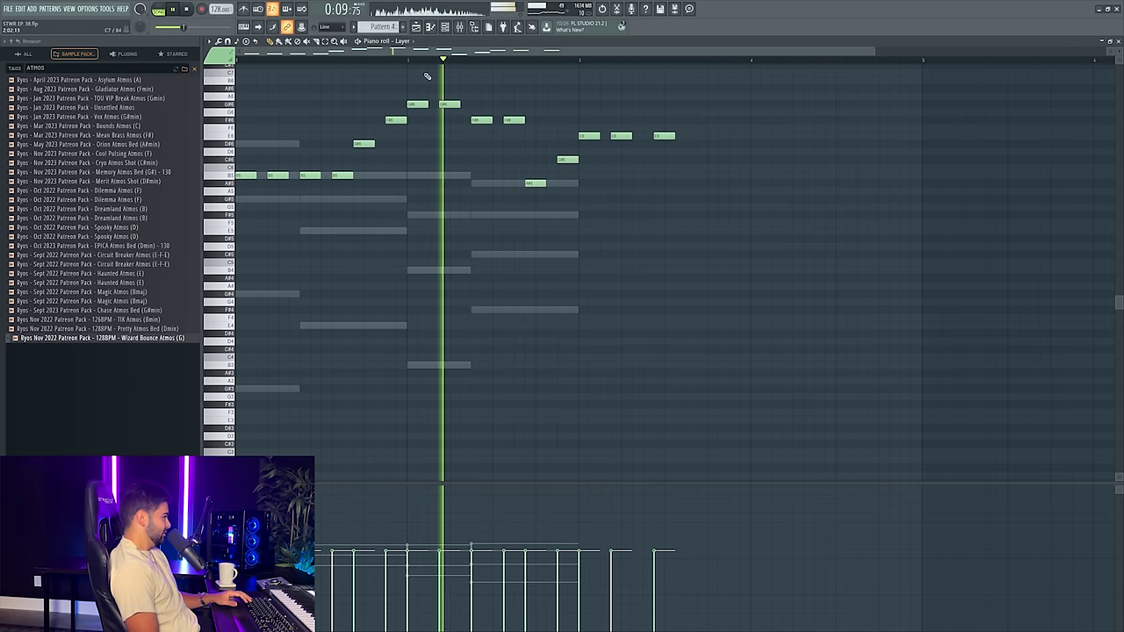
key(space)
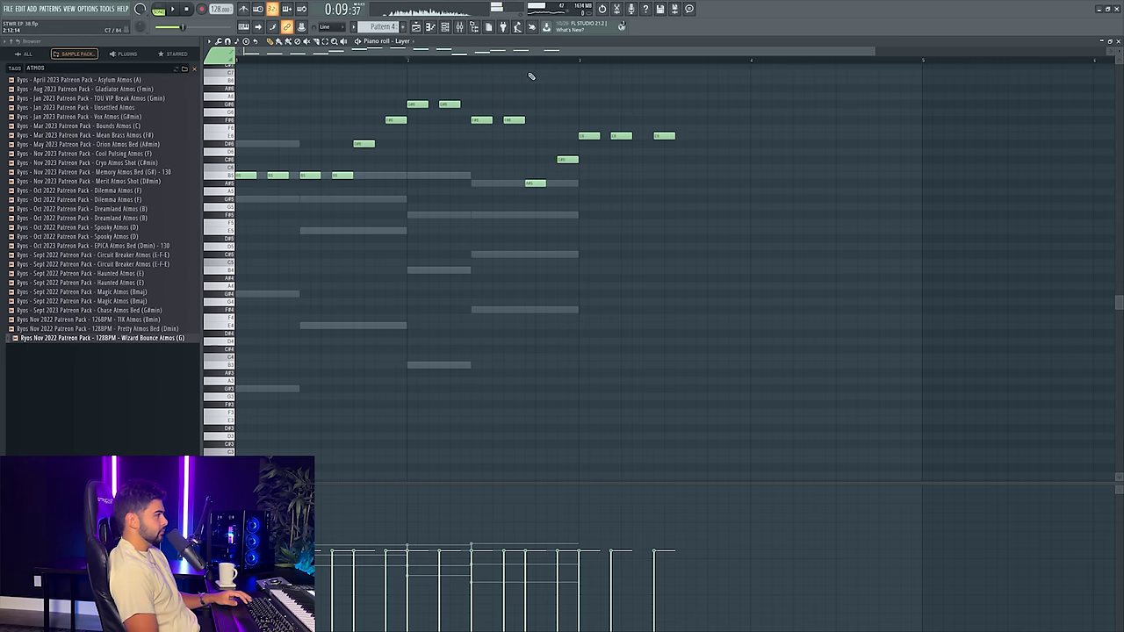
key(space)
key(space)
drag(586, 124, 681, 150)
key(space)
drag(590, 137, 590, 145)
key(space)
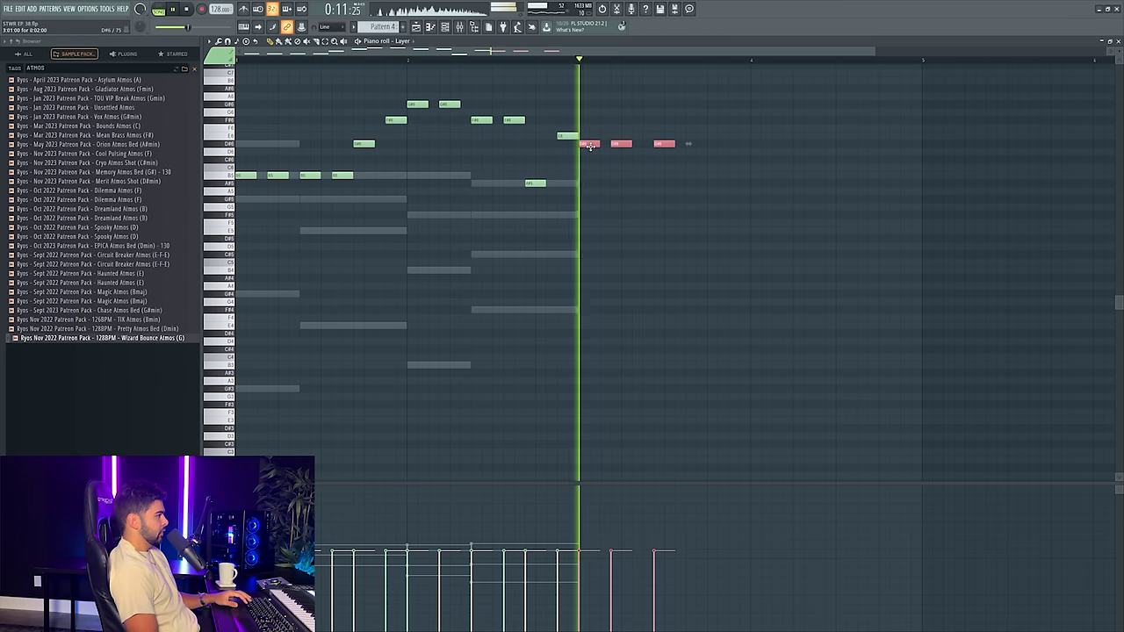
key(space)
key(Escape)
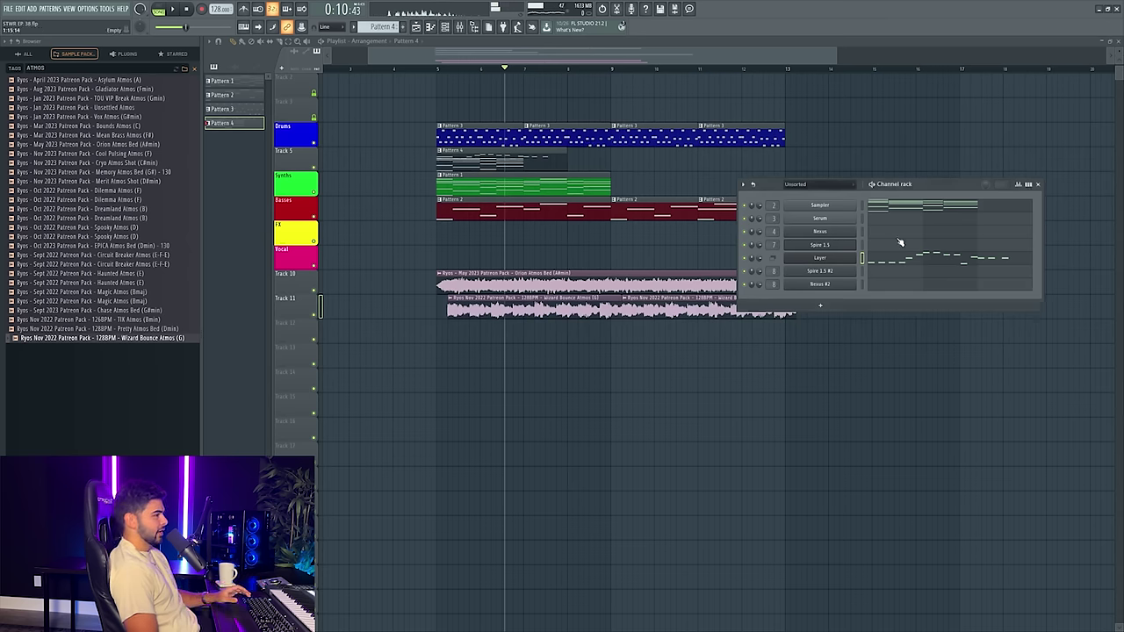
double_click(512, 168)
key(Escape)
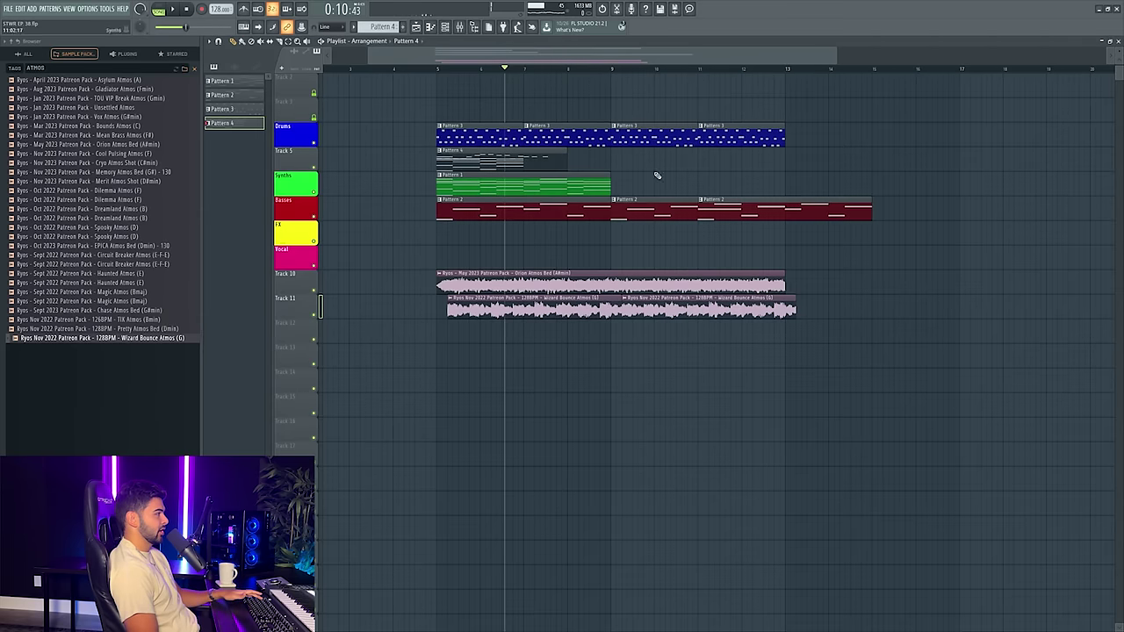
click(445, 28)
click(917, 254)
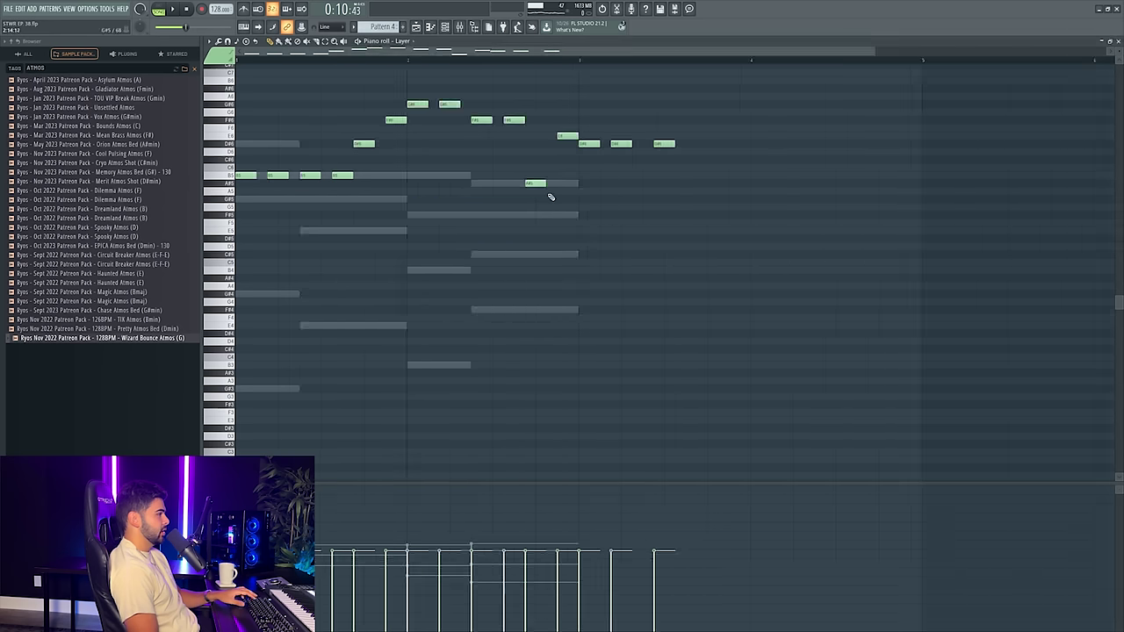
key(Escape)
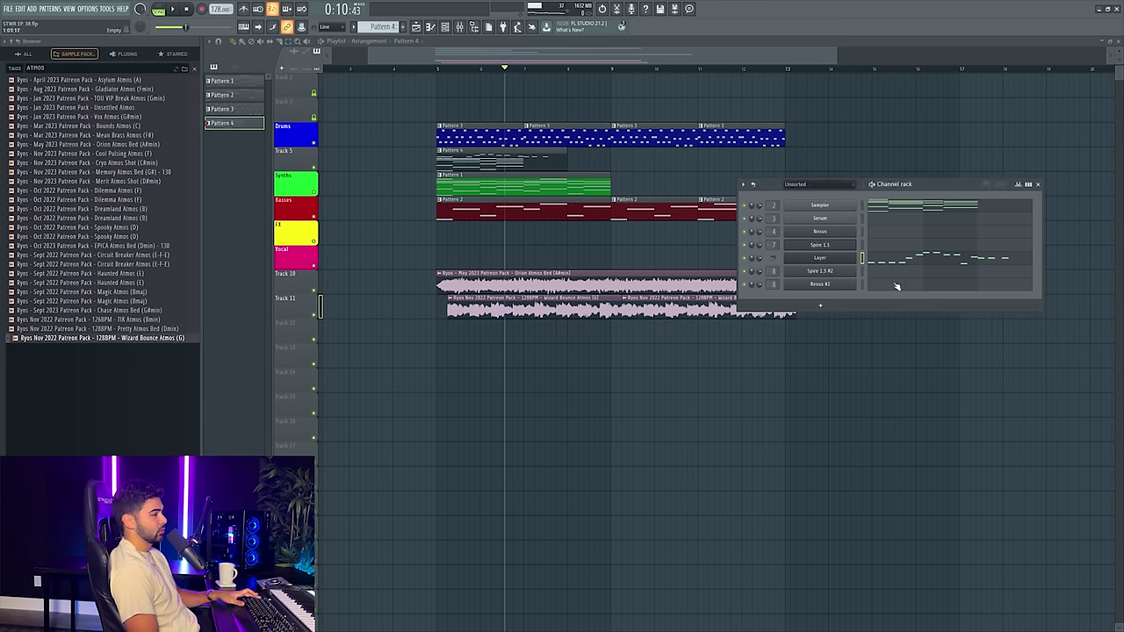
- Replace Pattern 1's Nexus chords in bars 3 and 4 with a duplicate of the chords in bars 1 and 2
double_click(561, 190)
scroll(485, 61, down, 3)
drag(466, 110, 840, 391)
key(Delete)
drag(581, 455, 470, 142)
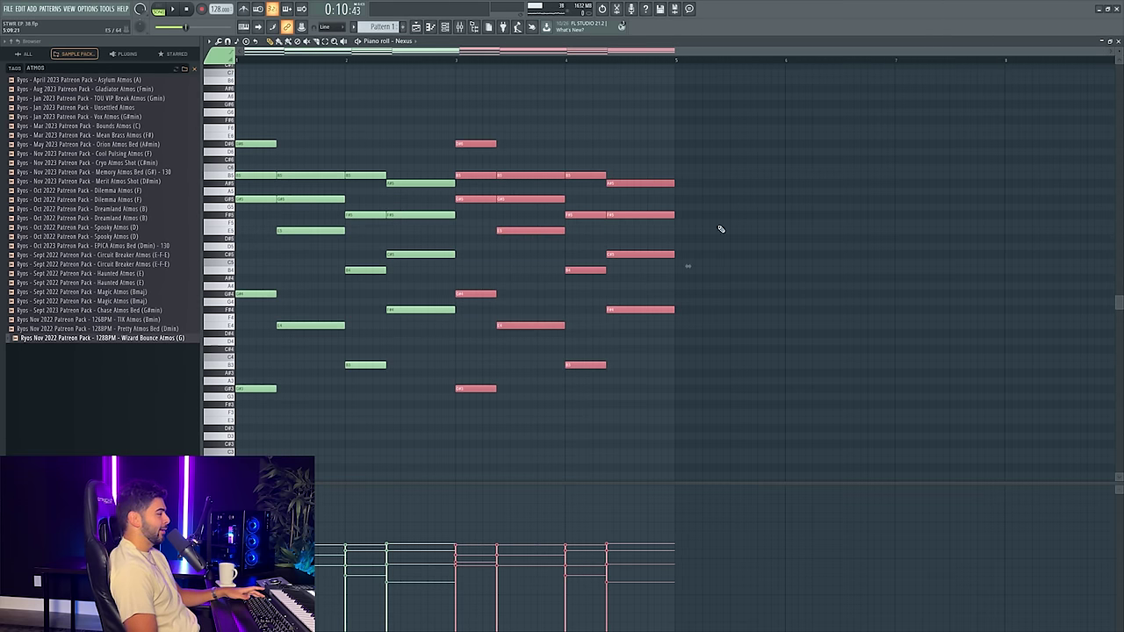
key(F5)
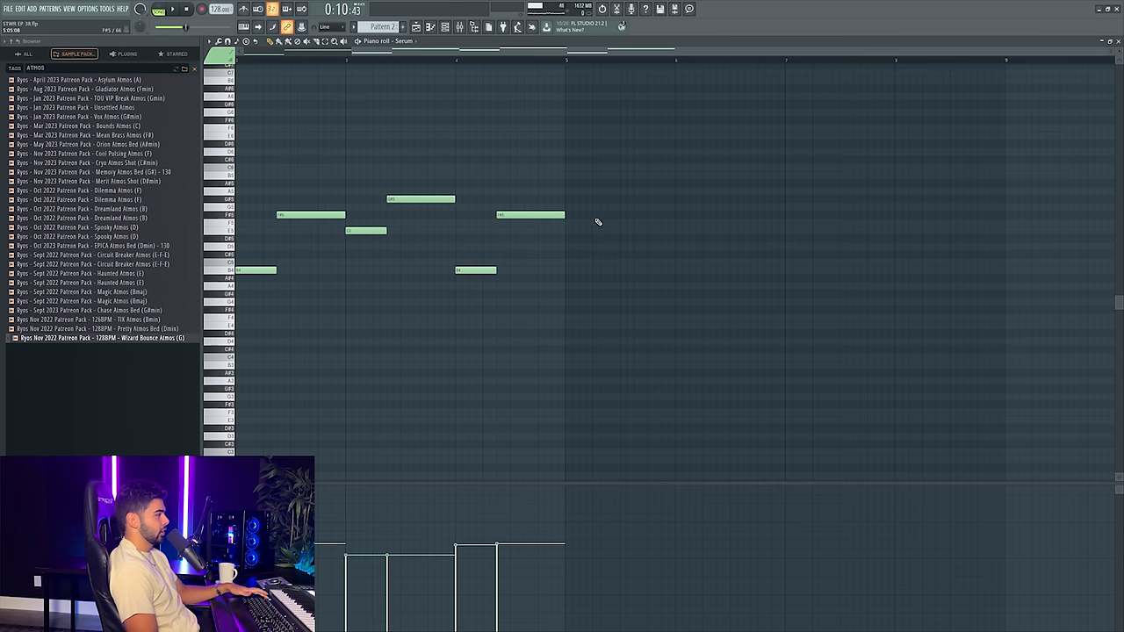
- Replace Pattern 2's Serum bass notes in bars 3 and 4 with a duplicate of bars 1 and 2, and extend its first clip to four bars
click(608, 203)
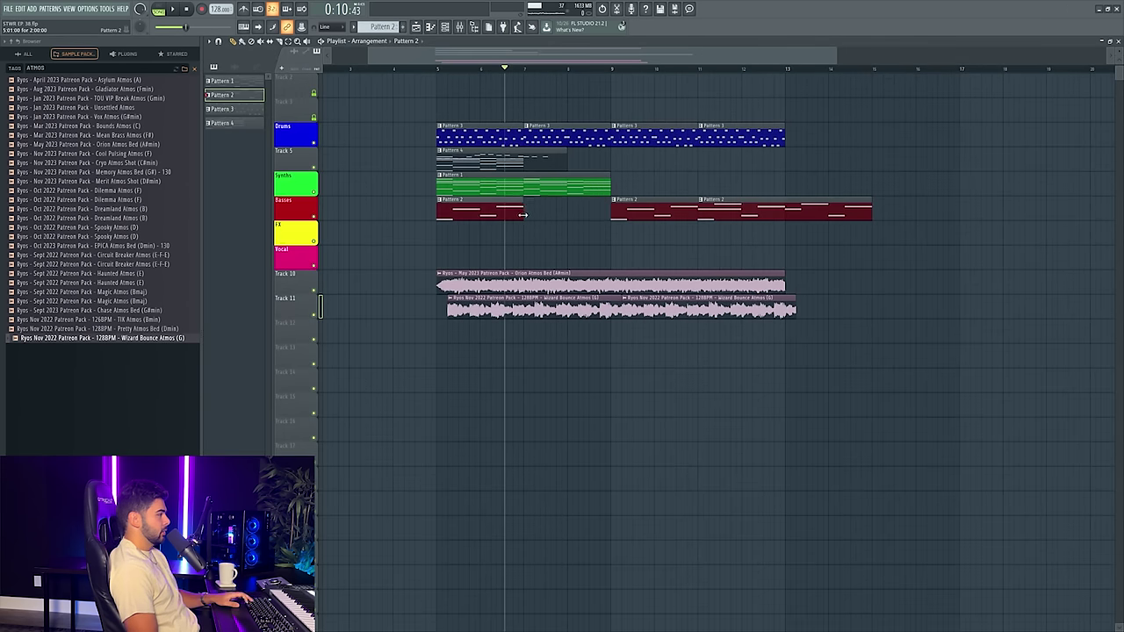
double_click(521, 213)
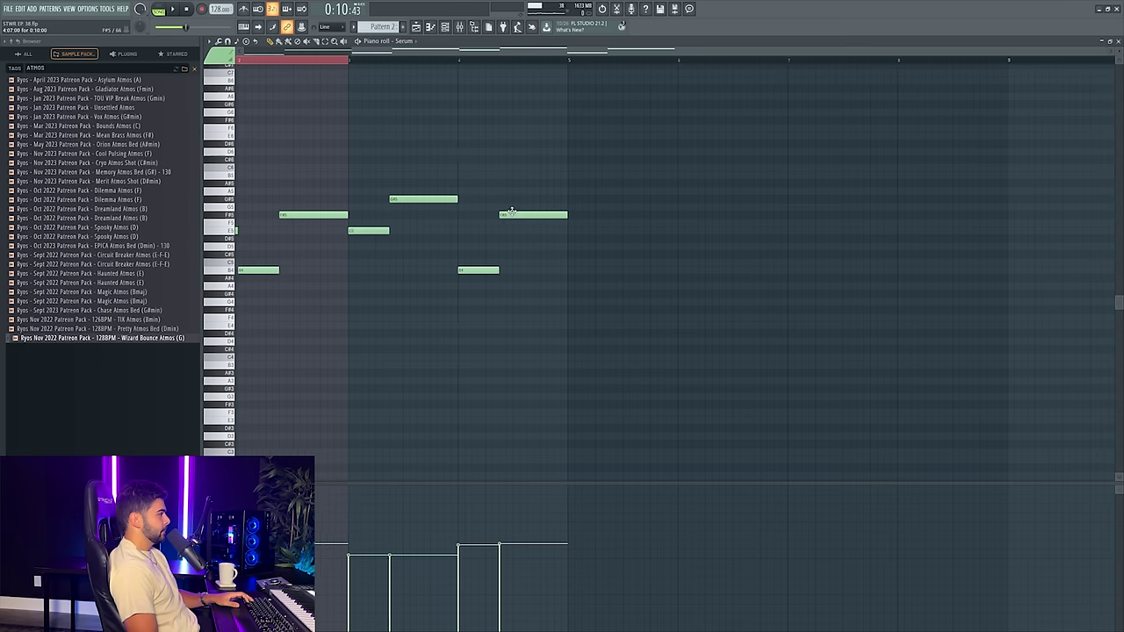
drag(475, 194, 840, 337)
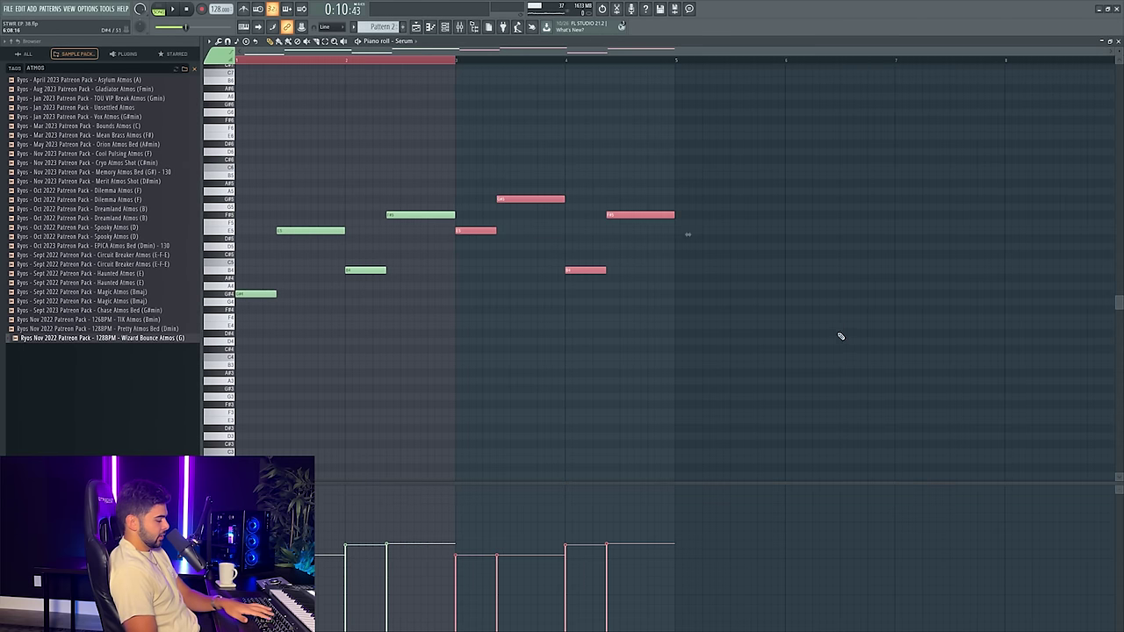
key(Delete)
drag(248, 187, 604, 358)
key(ctrl+b)
key(F5)
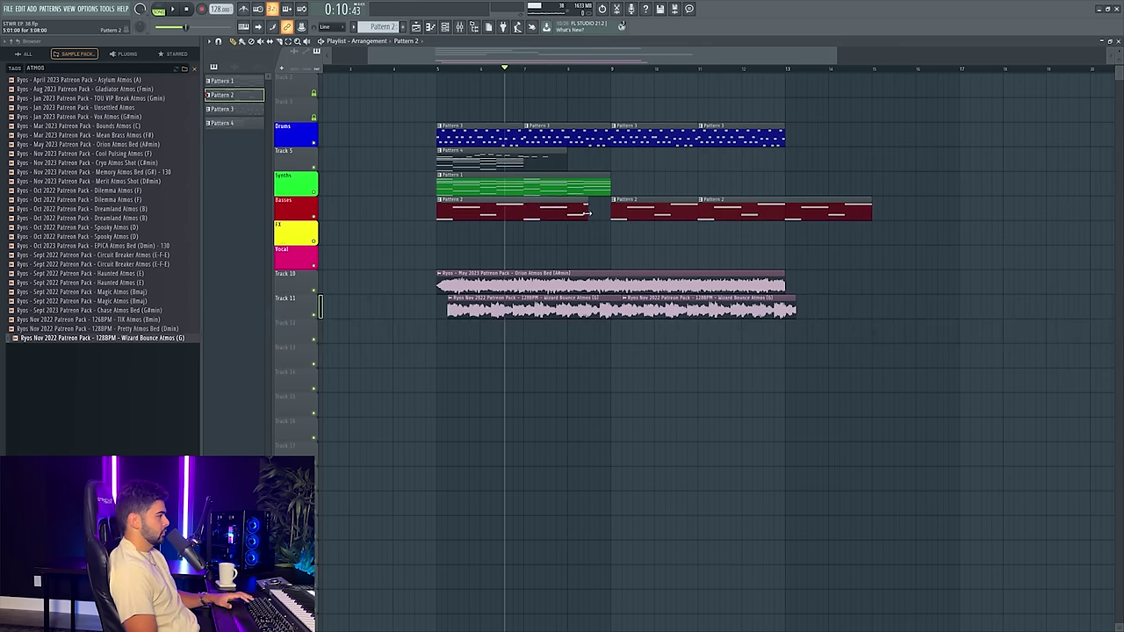
key(space)
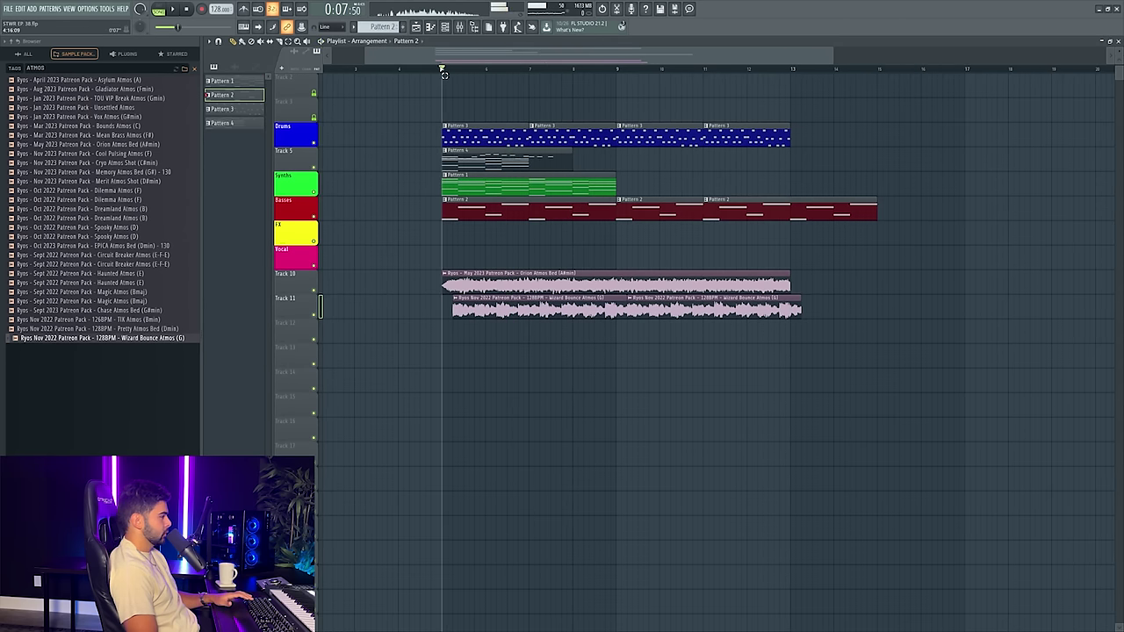
- Play the arrangement with Pattern 4's Layer melody open and delete the D#6 at step 8 of bar 3
key(F7)
click(444, 30)
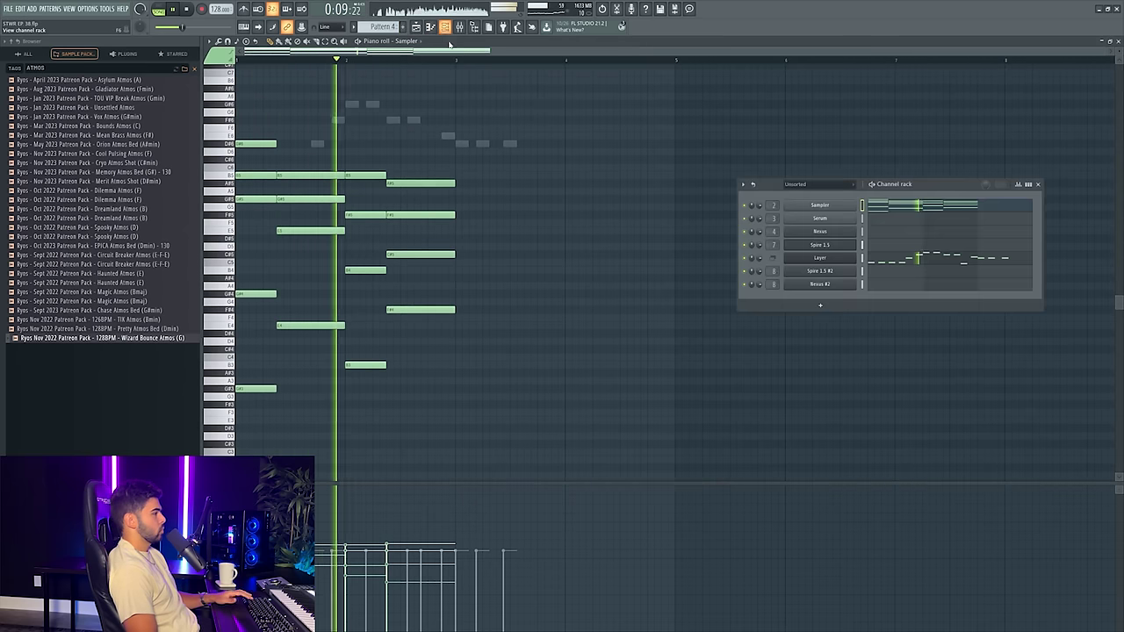
click(971, 260)
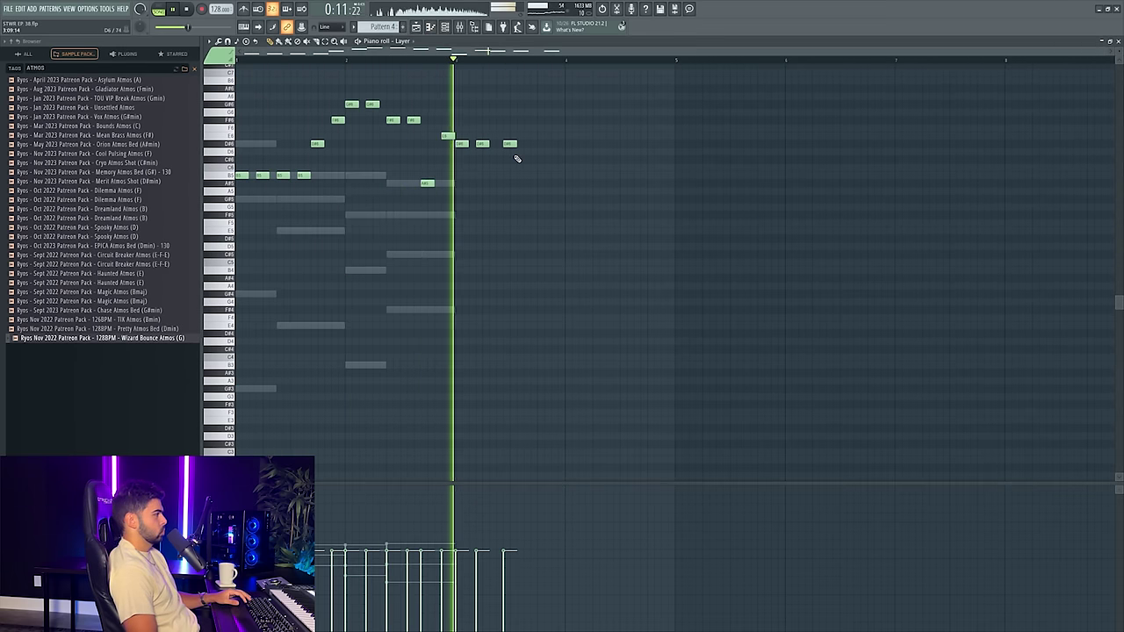
key(space)
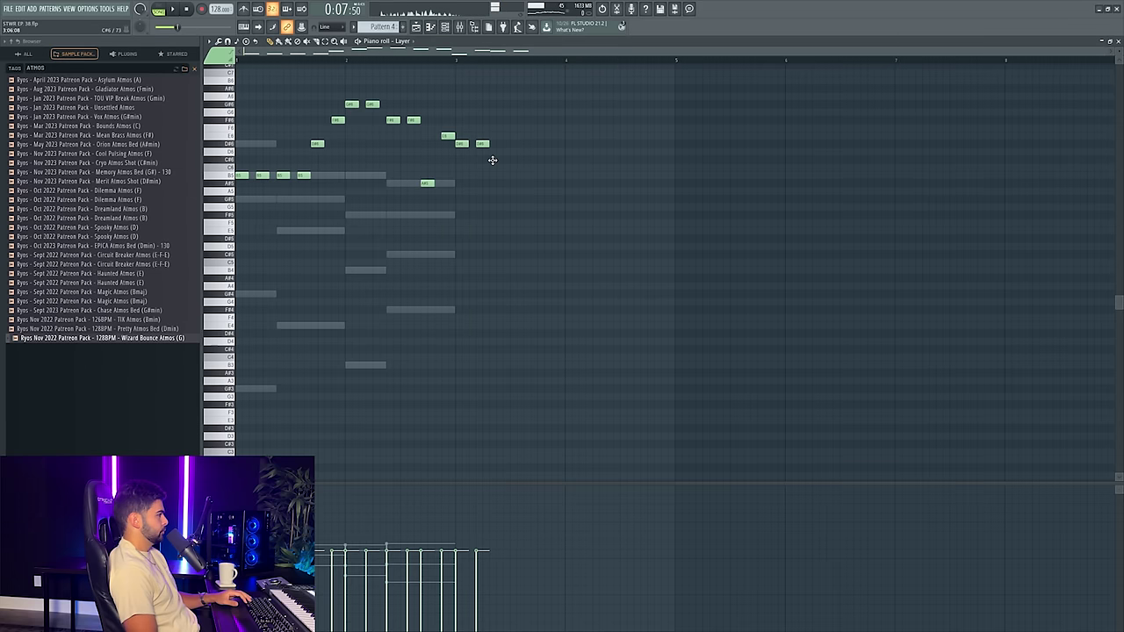
- Add melody notes in bar 3: D#6 at steps 7 and 10, E6 at step 12 and C#6 at step 15
scroll(386, 67, up, 2)
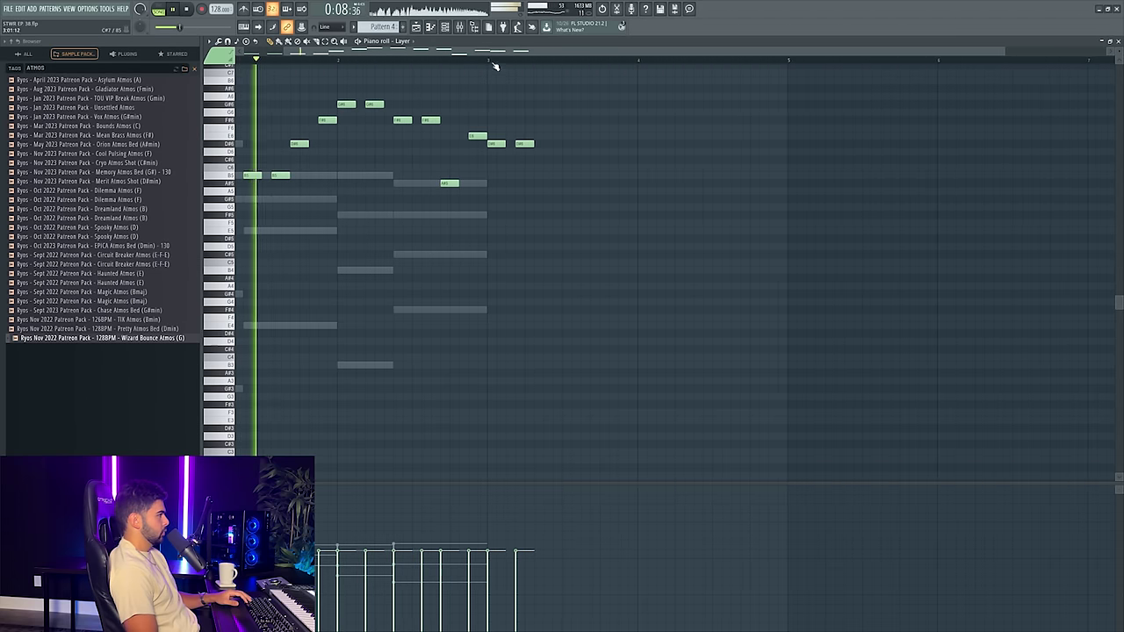
drag(492, 54, 319, 56)
click(601, 144)
click(629, 144)
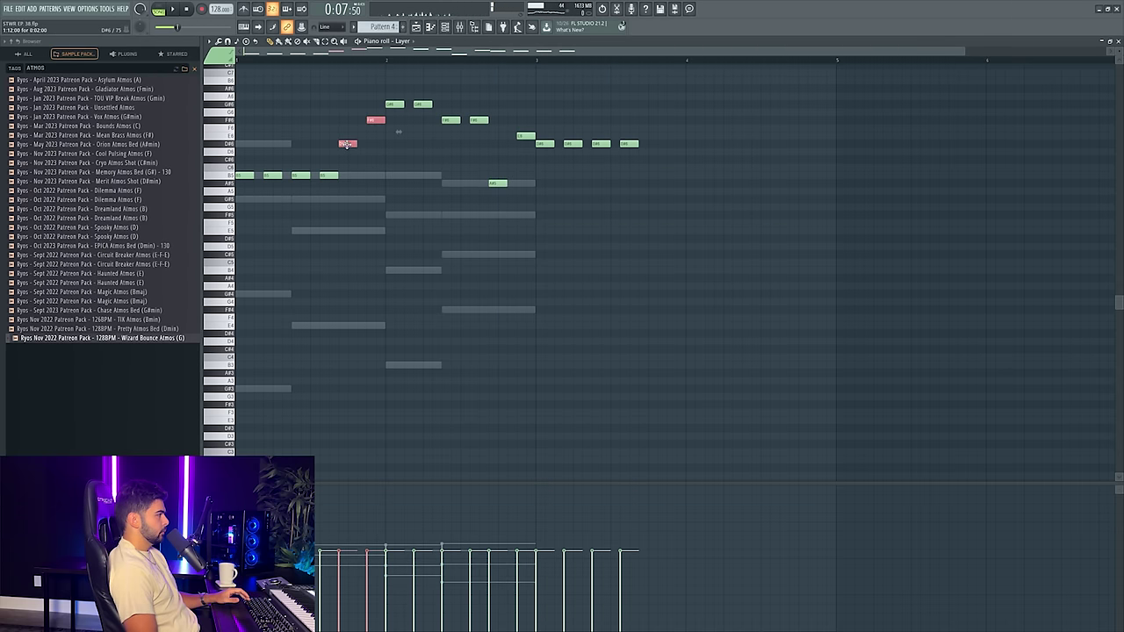
drag(625, 135, 666, 155)
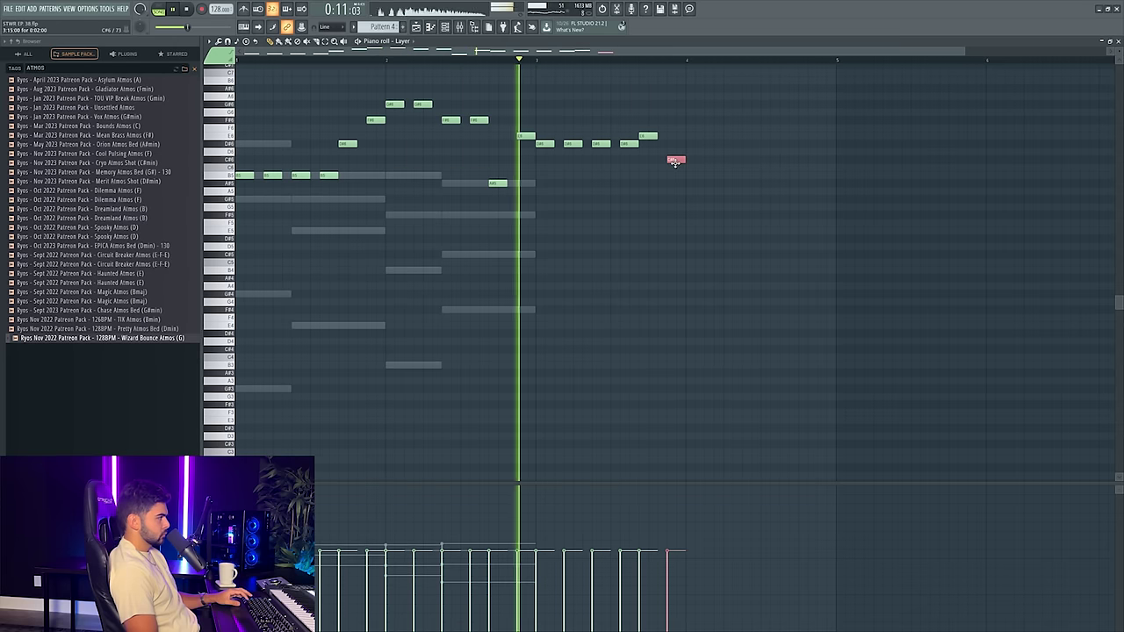
key(space)
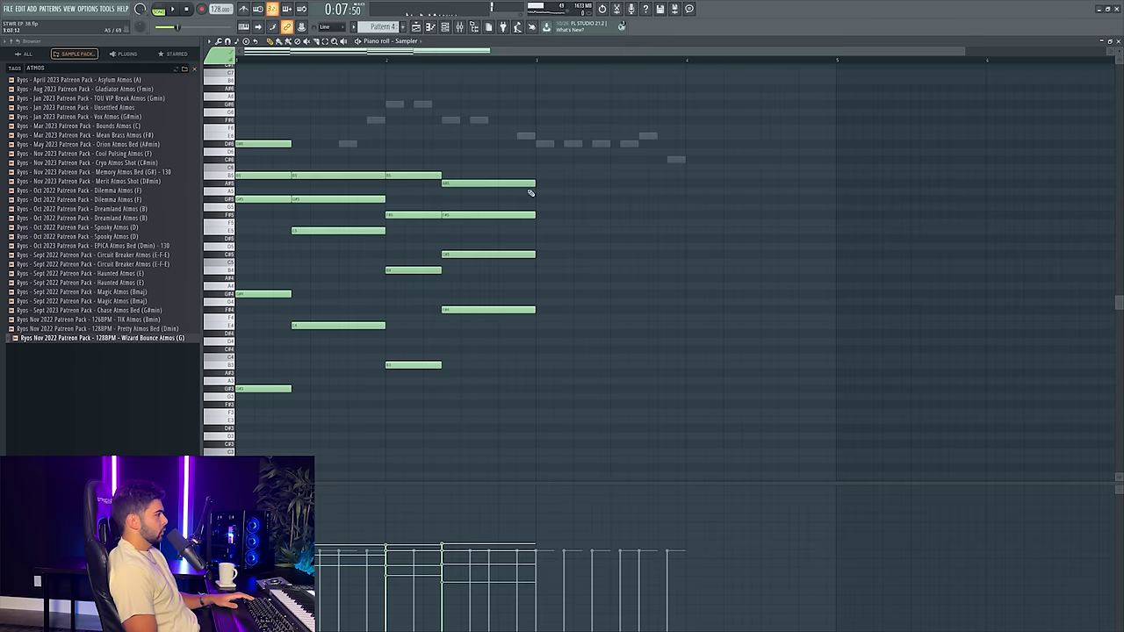
- Duplicate Pattern 4's two bars of Sampler chords into bars 3 and 4
key(ctrl+a)
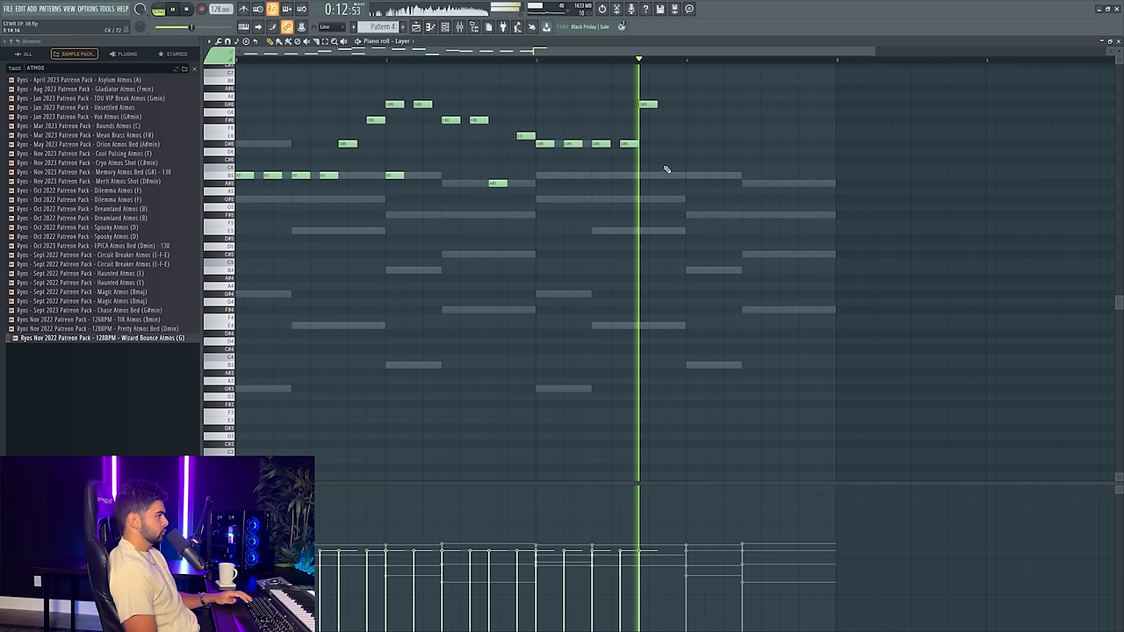
- Set bar 3's Layer melody notes to F#6 at step 12 and D#6 at step 15, and add F#6 at steps 1 and 4 of bar 4
key(space)
click(689, 120)
click(716, 122)
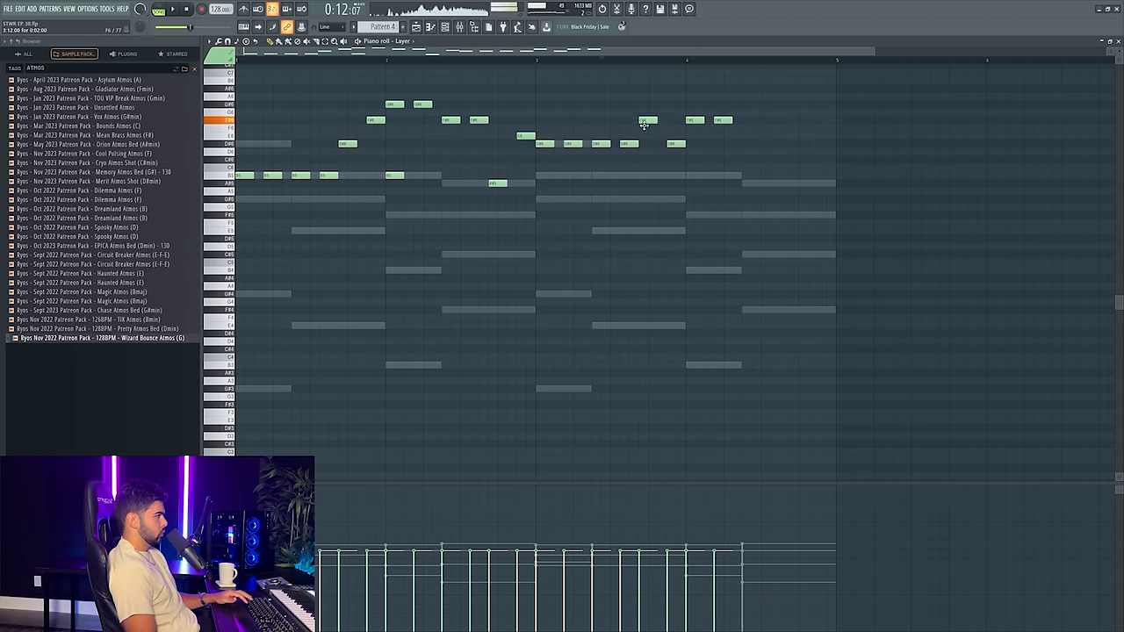
drag(646, 120, 646, 112)
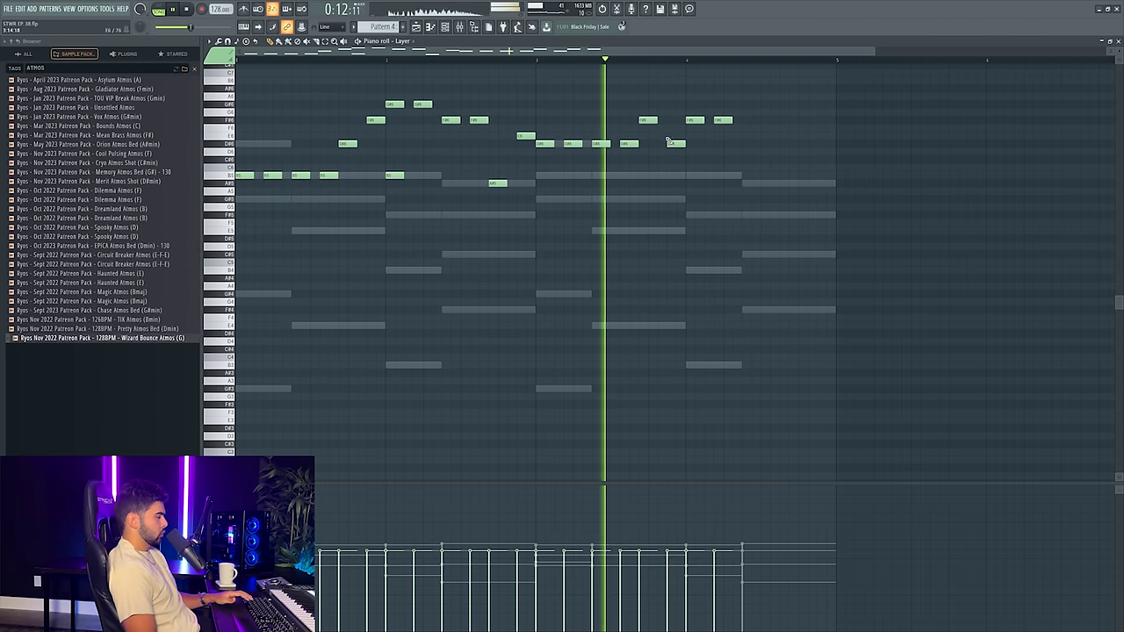
- Play back the melody, lower bar 4's two F#6 notes to C#6, and add another C#6 at step 7
key(space)
key(space)
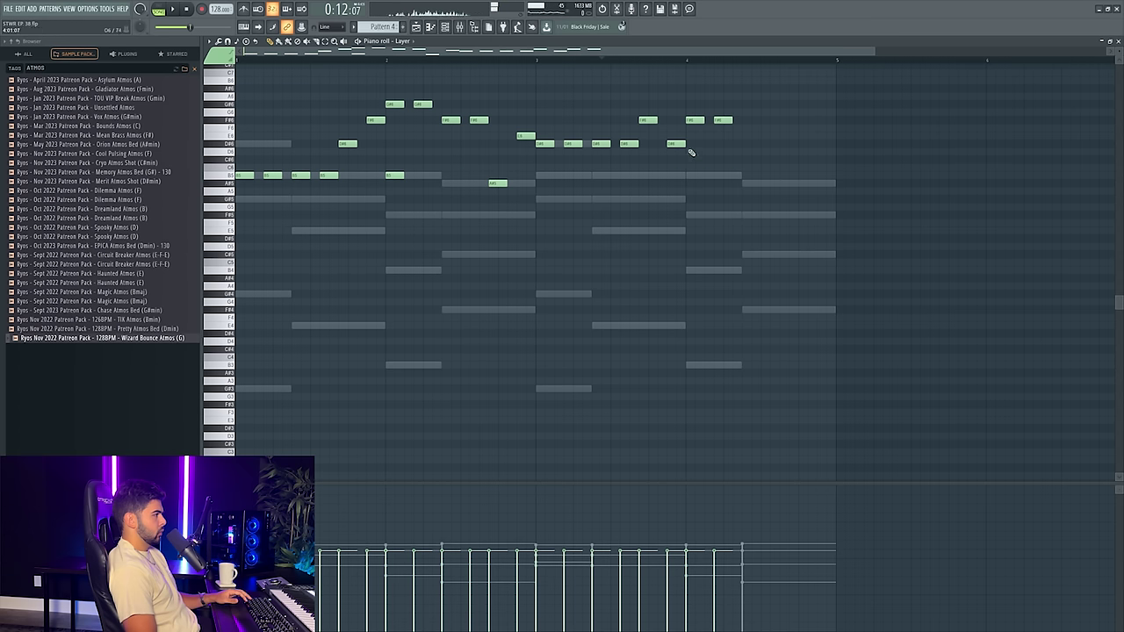
drag(727, 117, 729, 159)
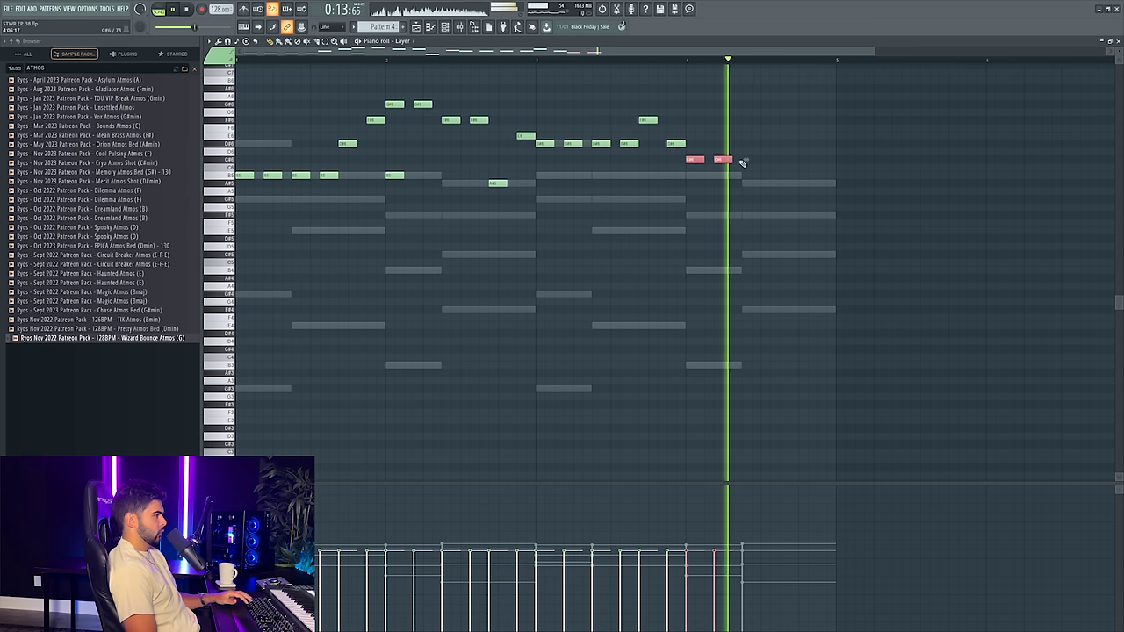
click(748, 159)
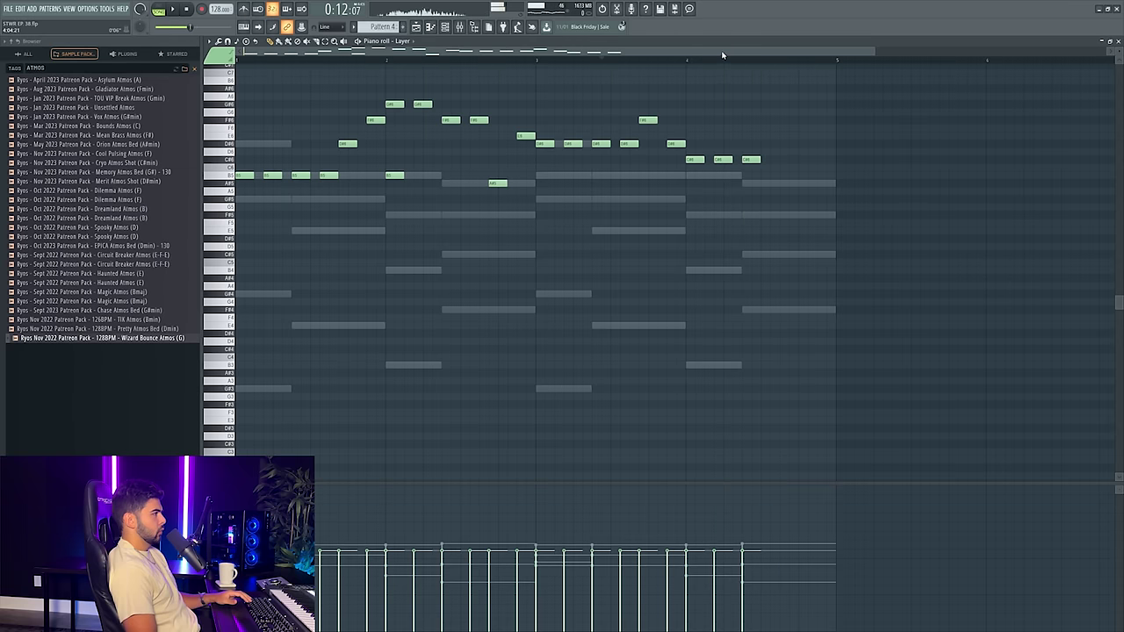
- Delete the B5 melody note at the start of bar 2 and add a D#6 at step 10 of bar 4
right_click(395, 175)
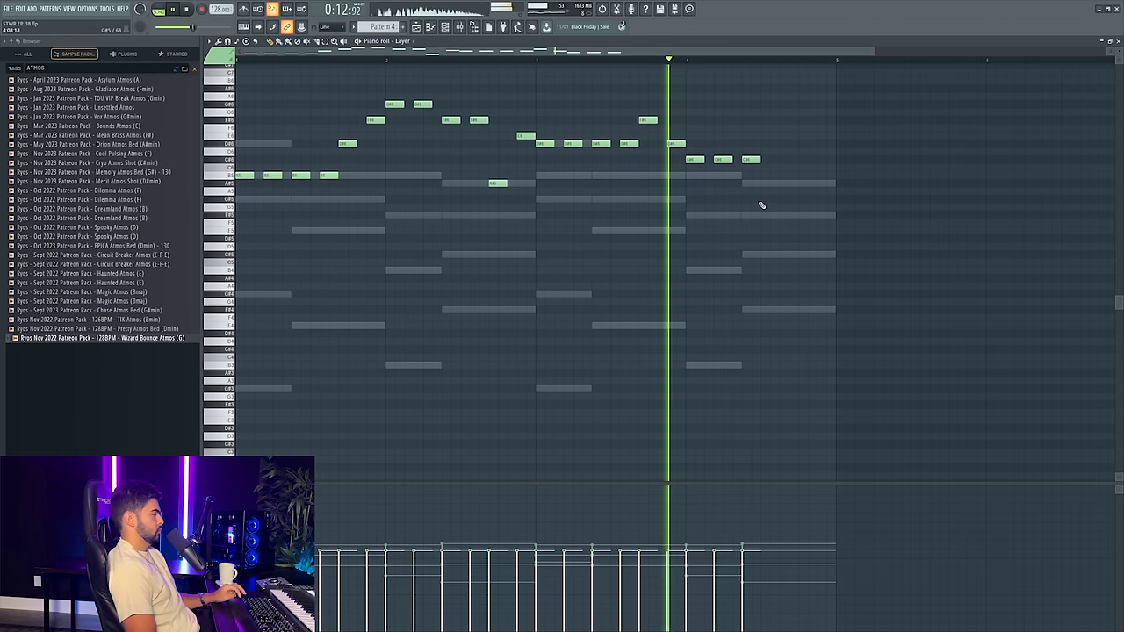
key(space)
click(701, 61)
key(space)
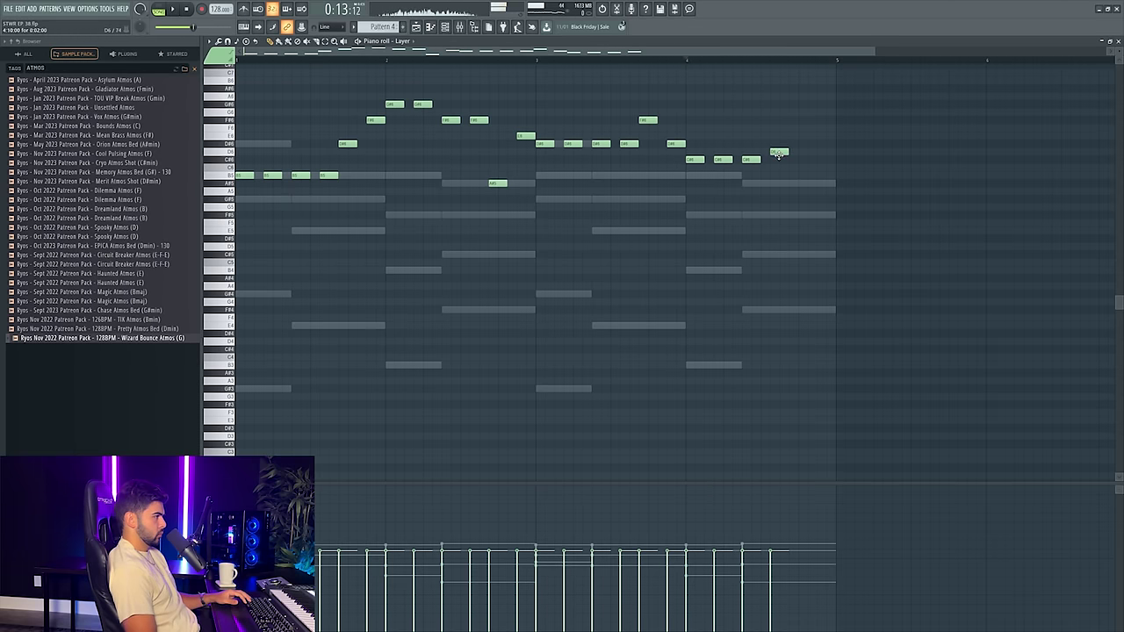
key(space)
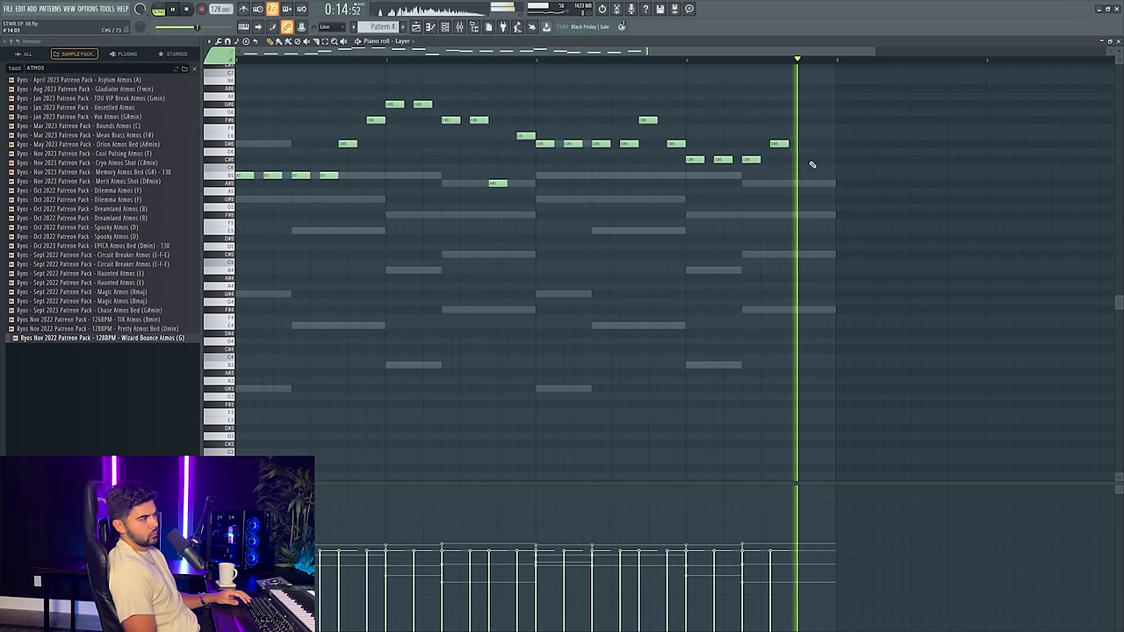
- Try an A#5 melody note near the end of bar 4 and audition it with the full arrangement
key(space)
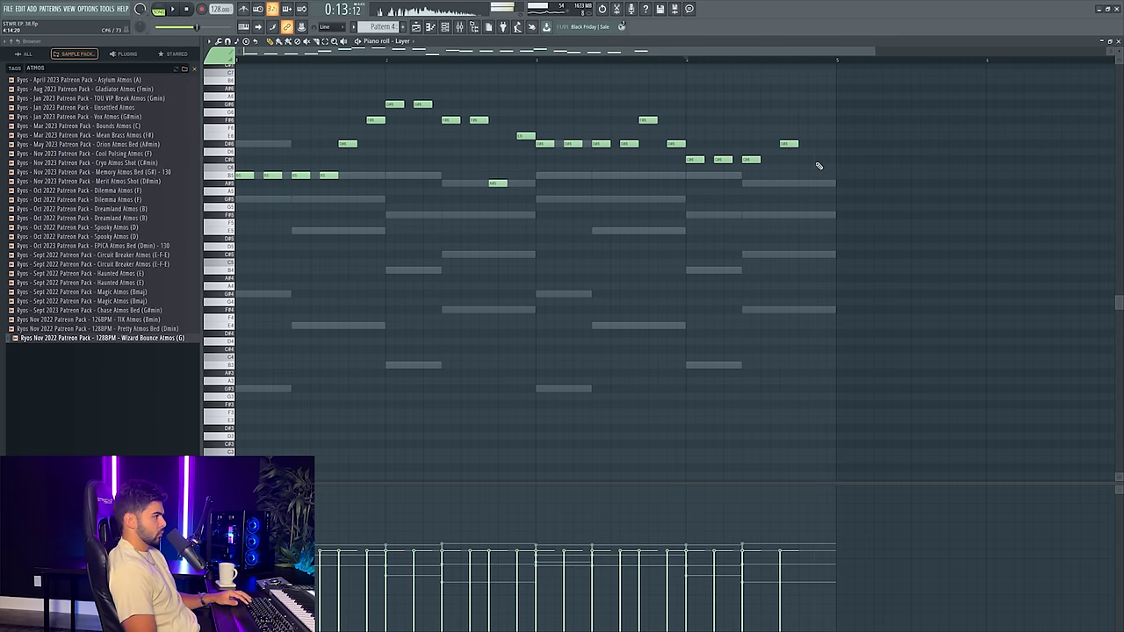
key(space)
key(space)
key(space)
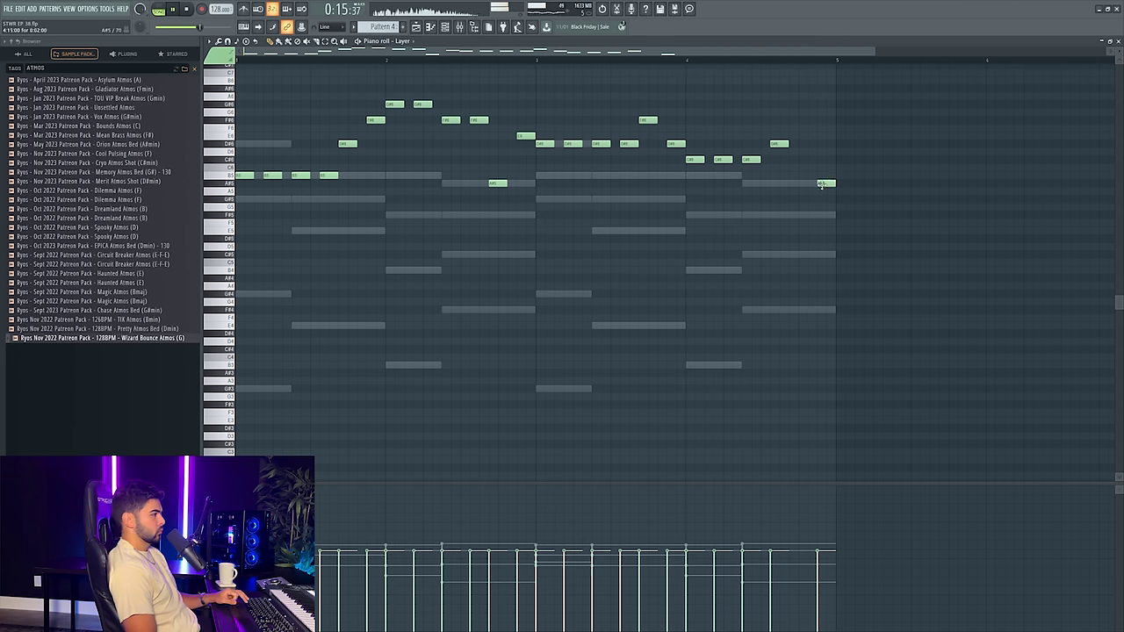
key(Escape)
click(594, 69)
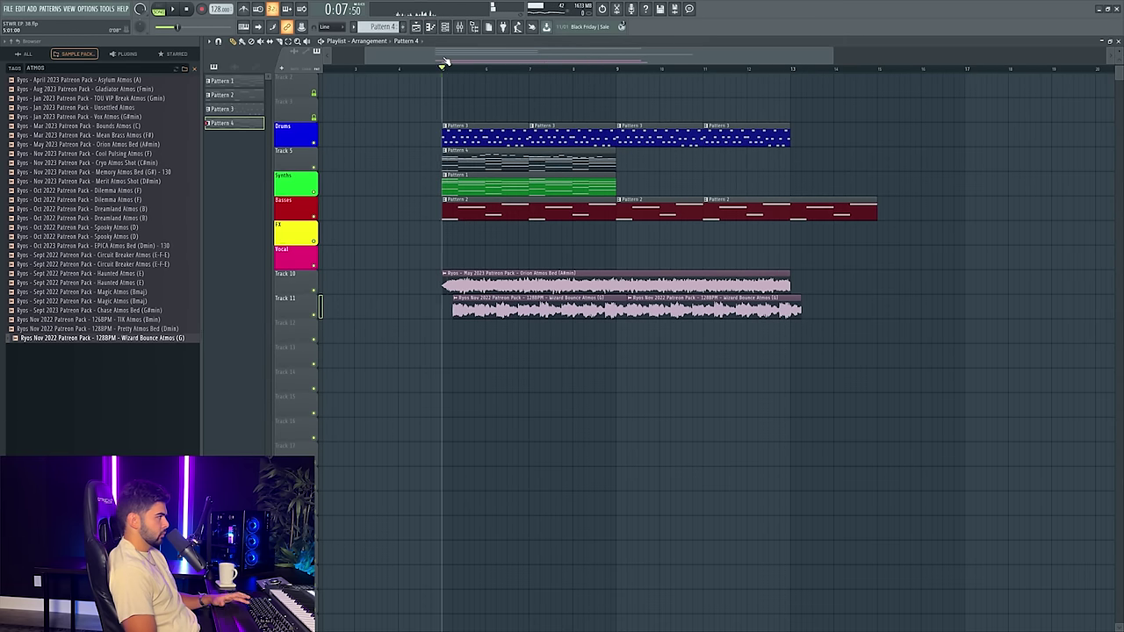
click(445, 26)
click(936, 253)
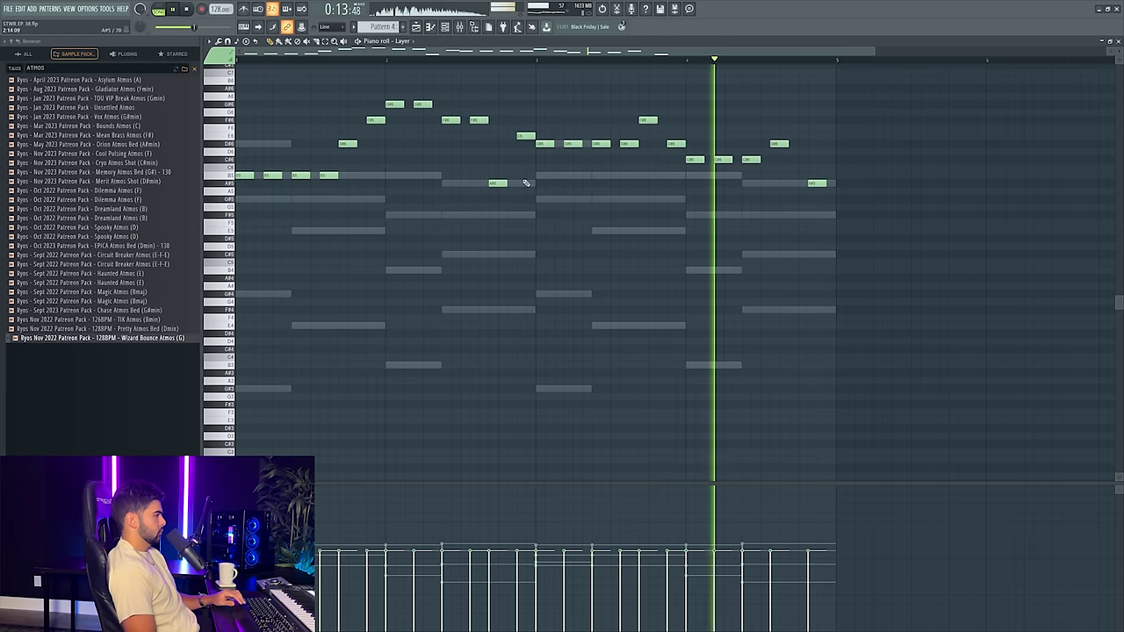
- Delete bar 4's A#5 and end the Layer melody with C#6 at step 10, E6 at step 12 and D#6 at step 15
key(space)
right_click(809, 182)
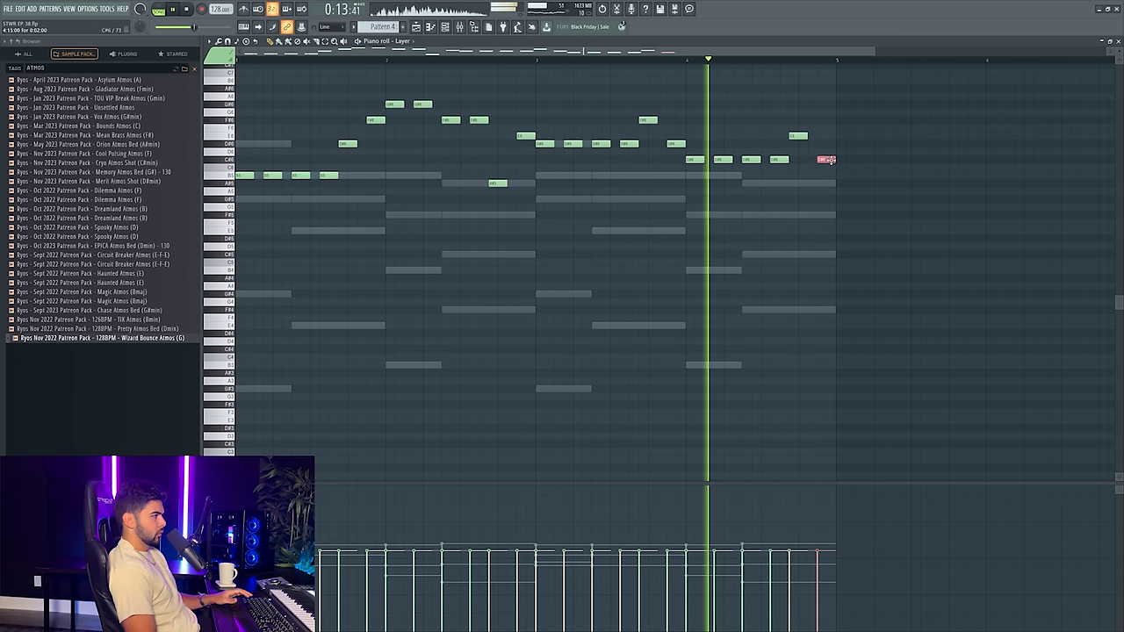
drag(827, 160, 827, 183)
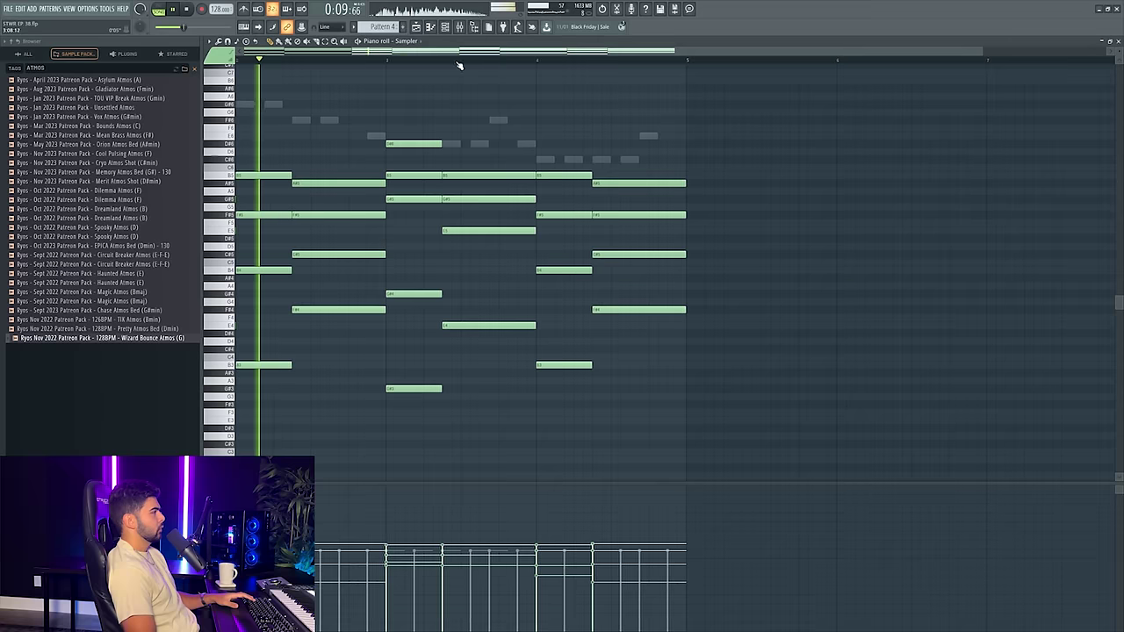
click(445, 26)
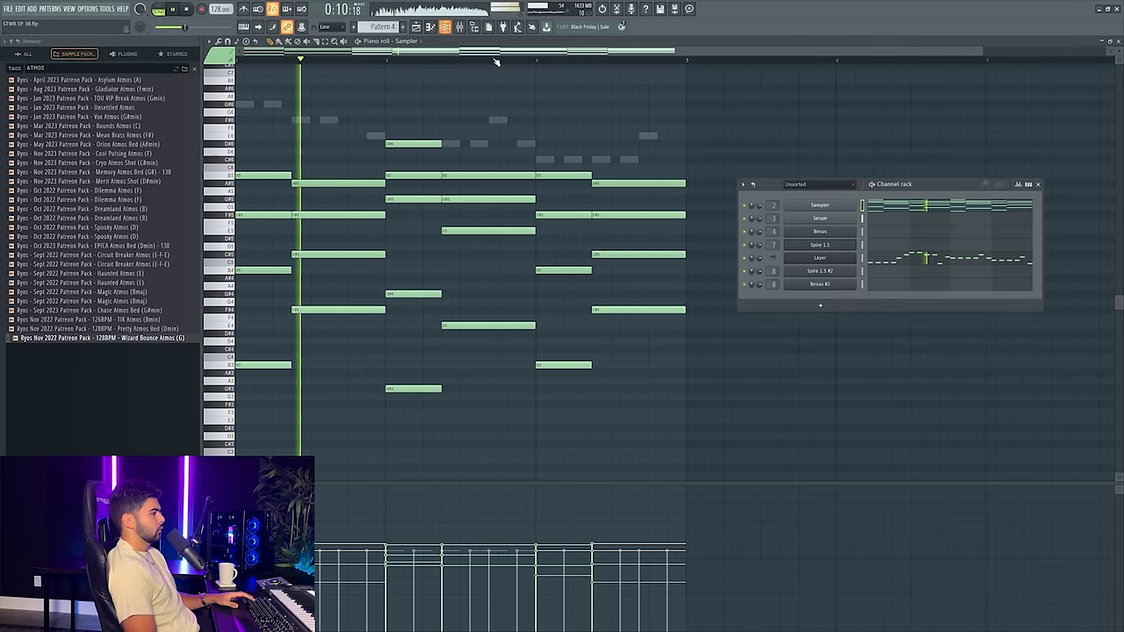
click(985, 258)
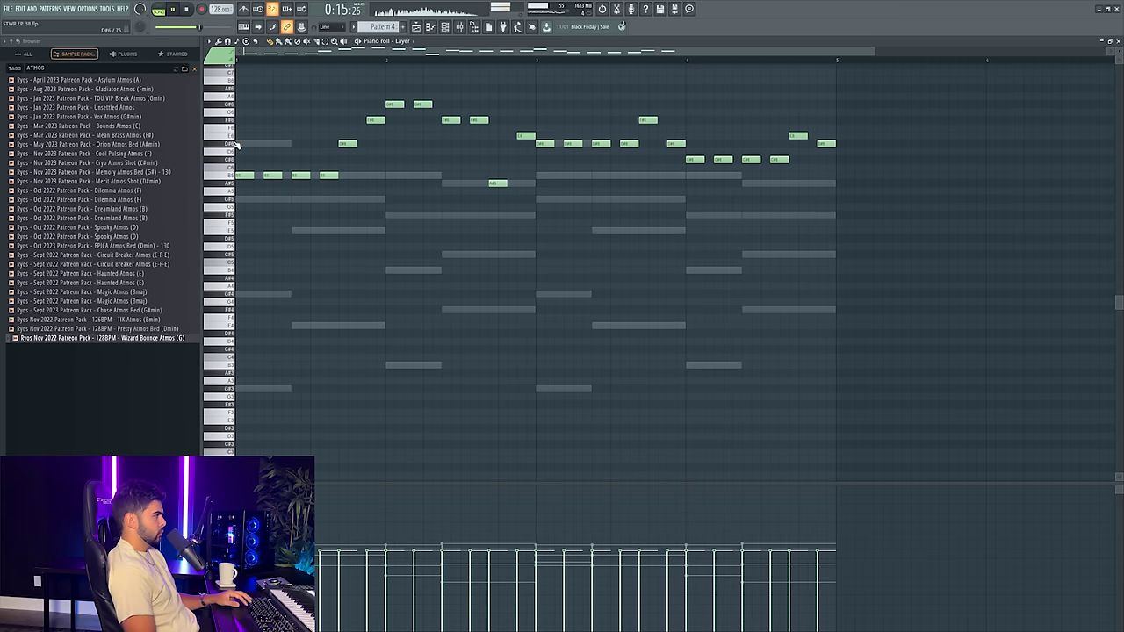
- Copy the Pattern 4 clip ahead of bar 5 on Track 5, trimming it to a pickup that starts at step 12 of bar 4
key(F7)
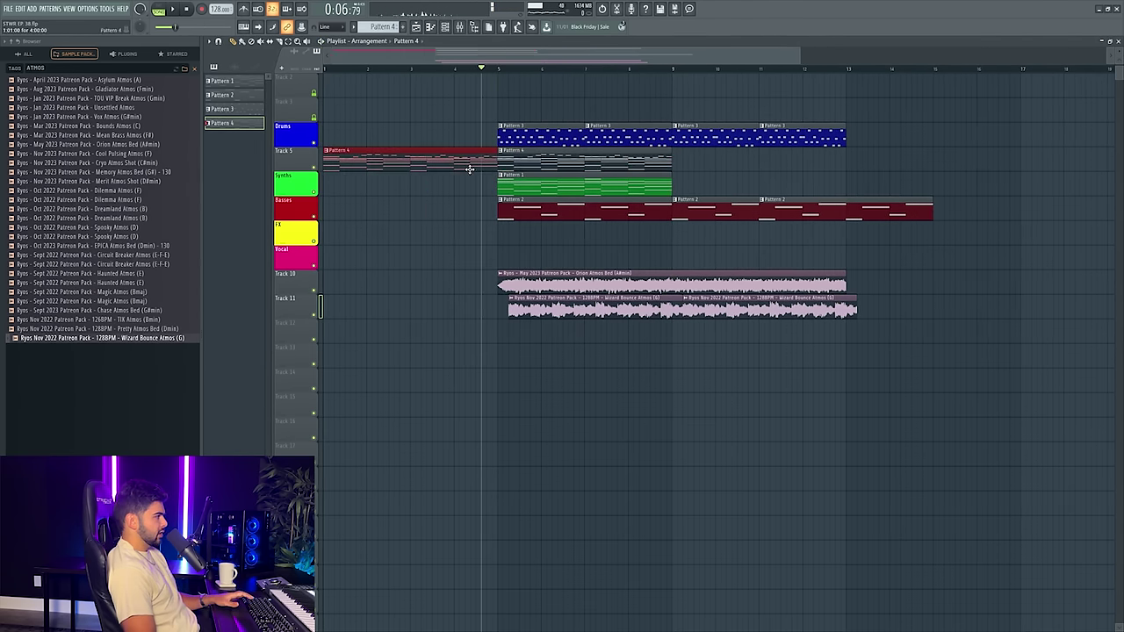
double_click(470, 170)
key(F6)
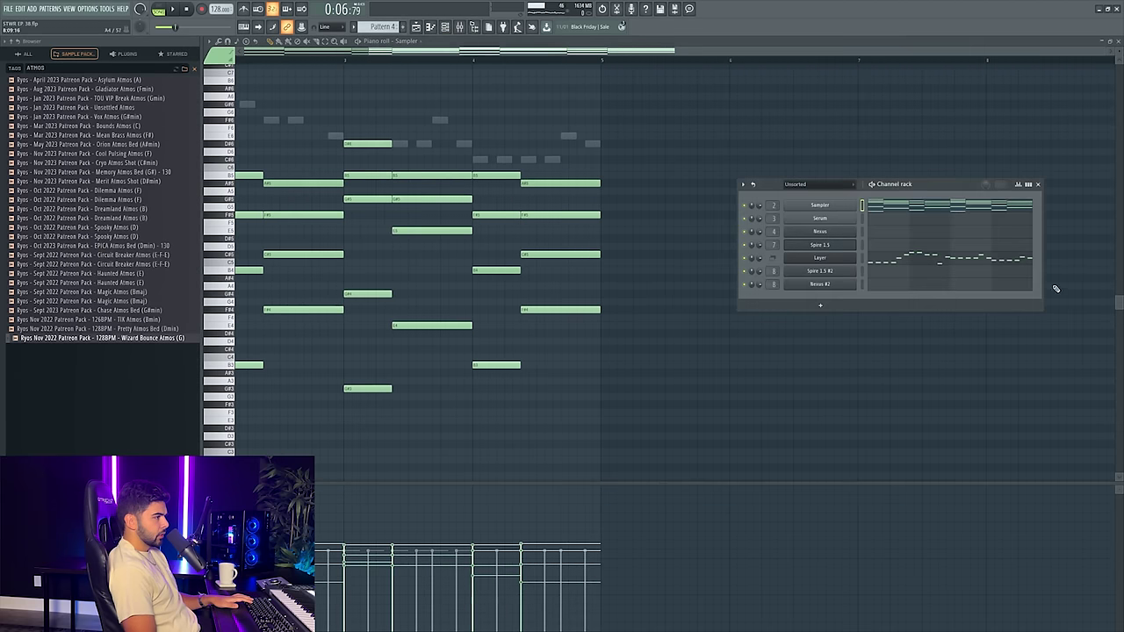
click(1021, 259)
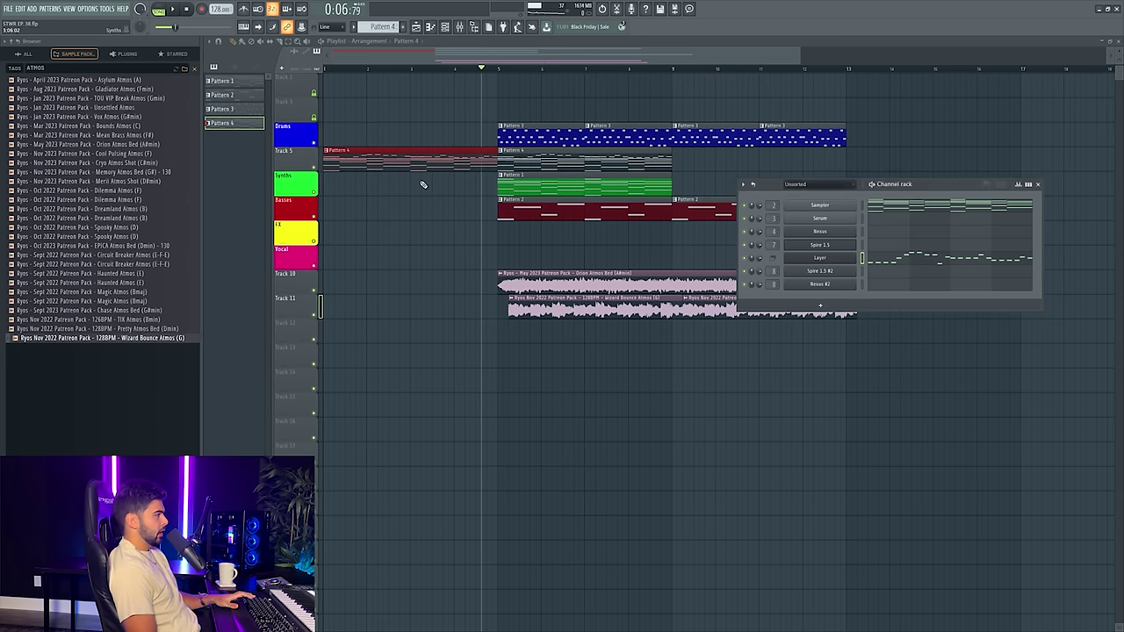
key(F6)
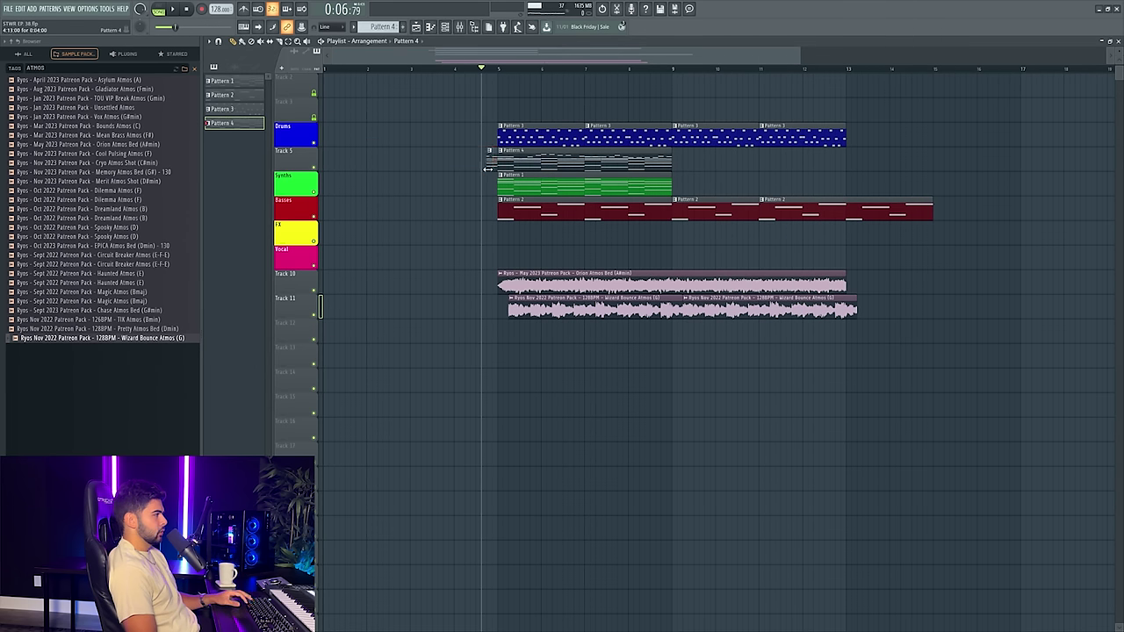
scroll(481, 64, up, 5)
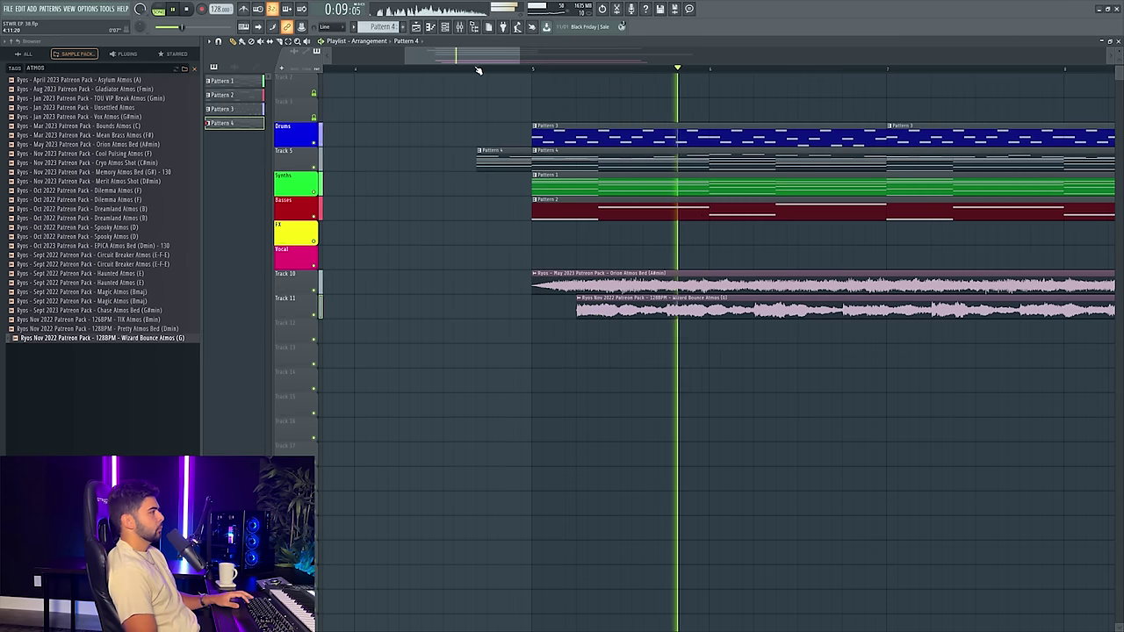
scroll(479, 68, down, 5)
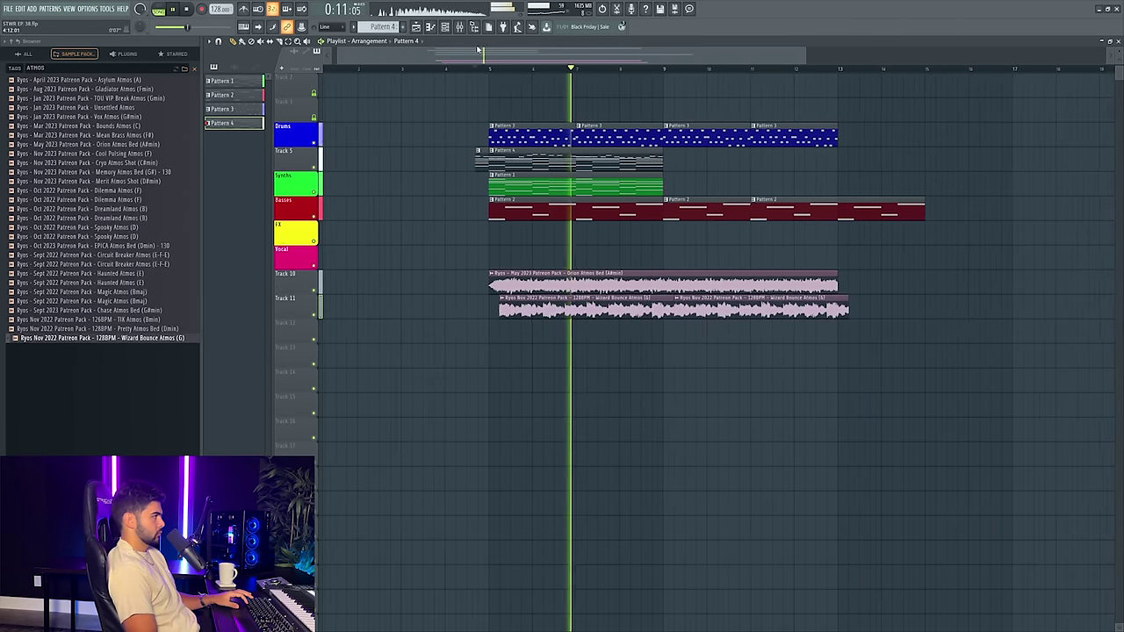
- Check the Layer melody and duplicate the full Pattern 4 clip on Track 5 into bars 9 to 12
click(445, 27)
click(974, 259)
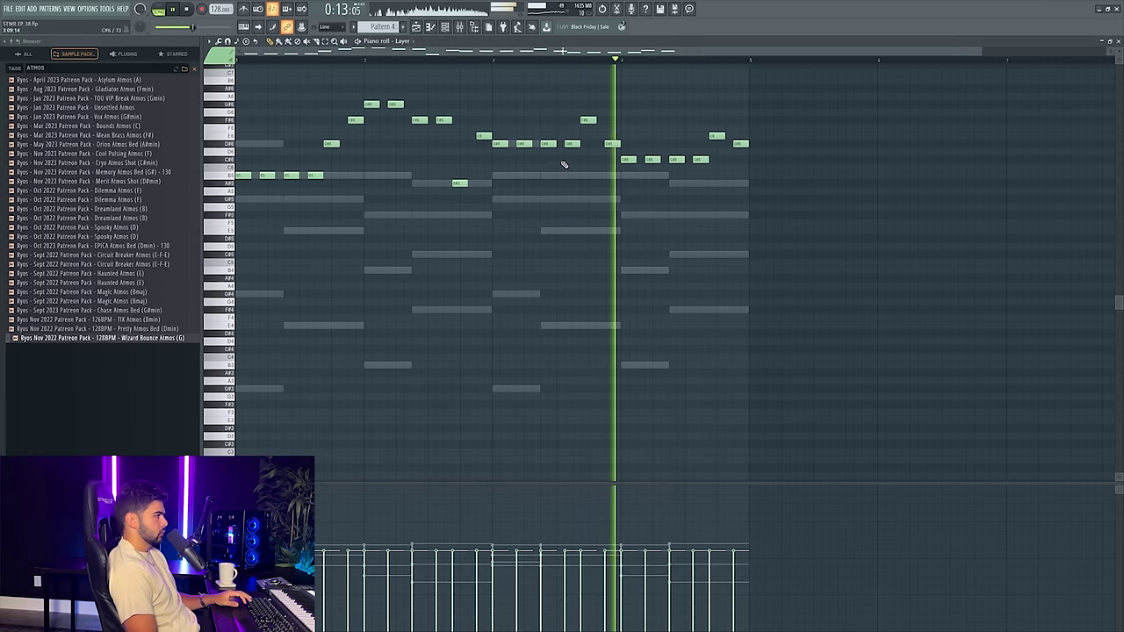
key(F7)
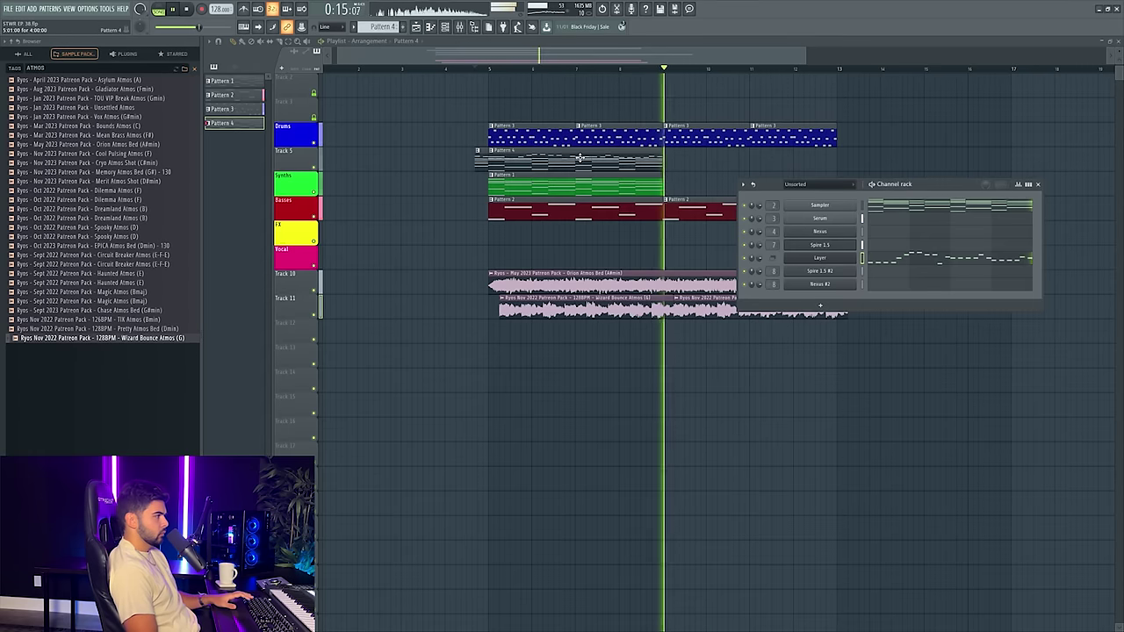
key(F6)
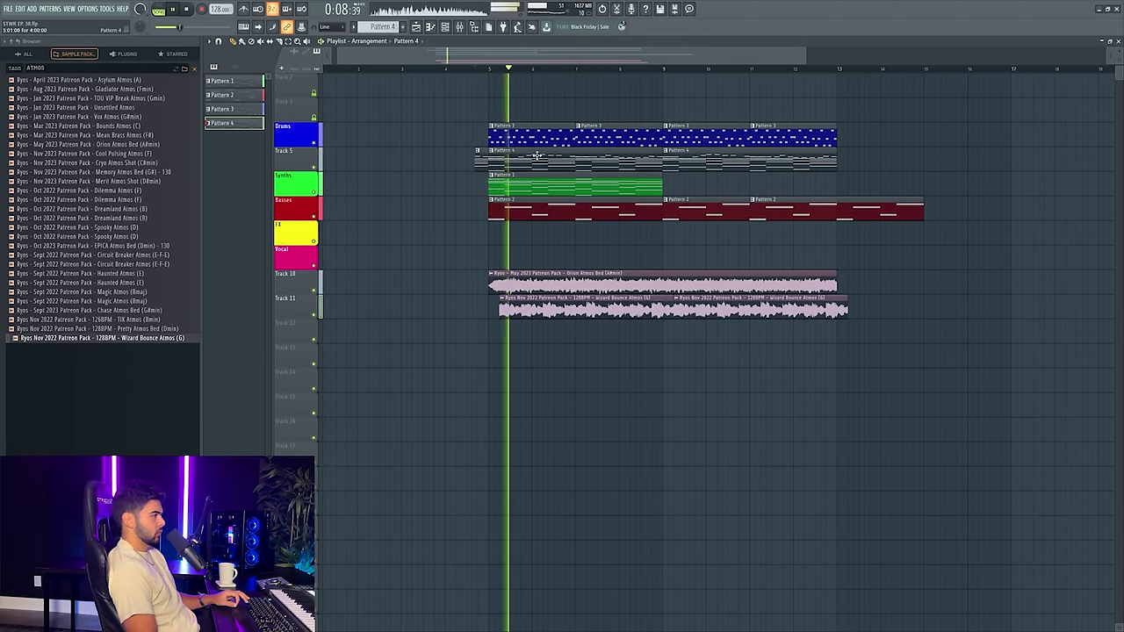
- Examine Pattern 4's Layer melody and listen to the arrangement from just before bar 5
key(F7)
key(F6)
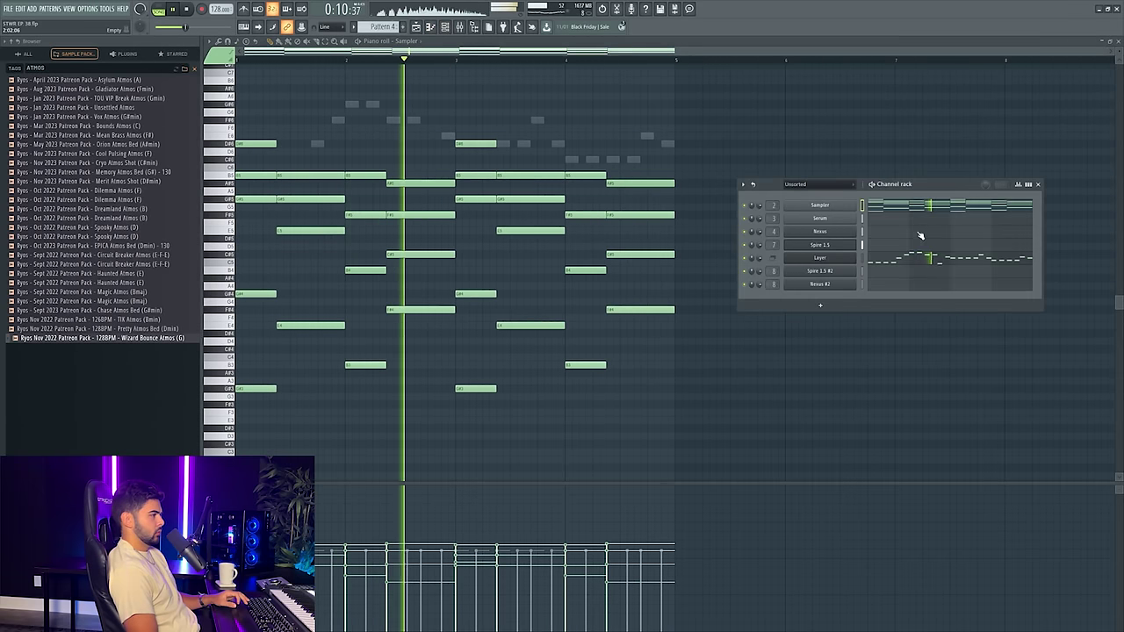
click(932, 258)
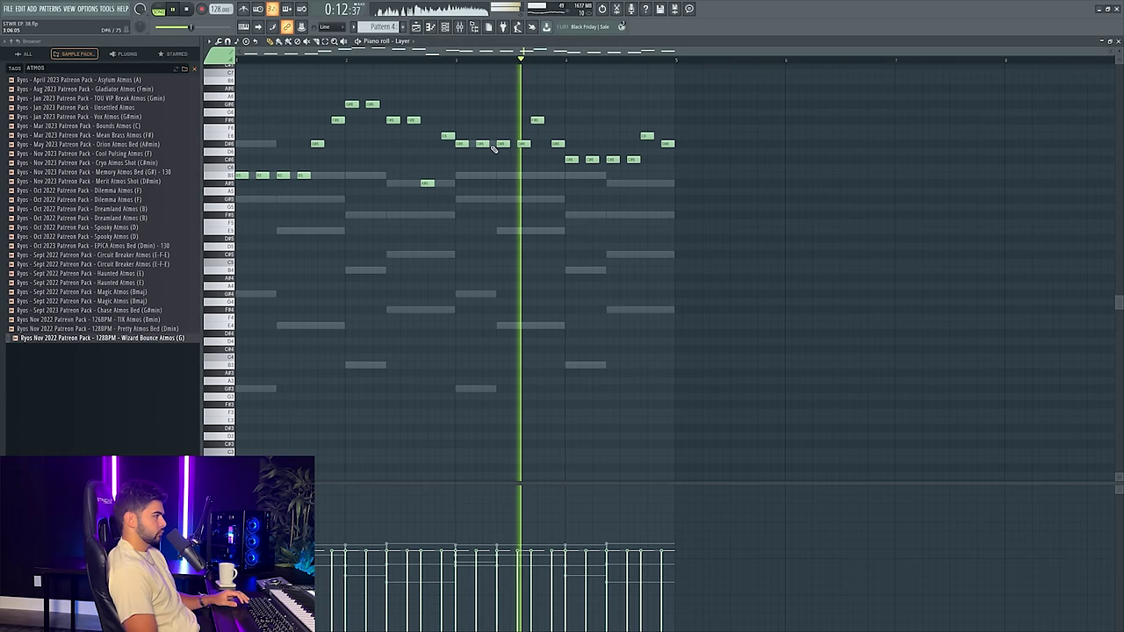
key(space)
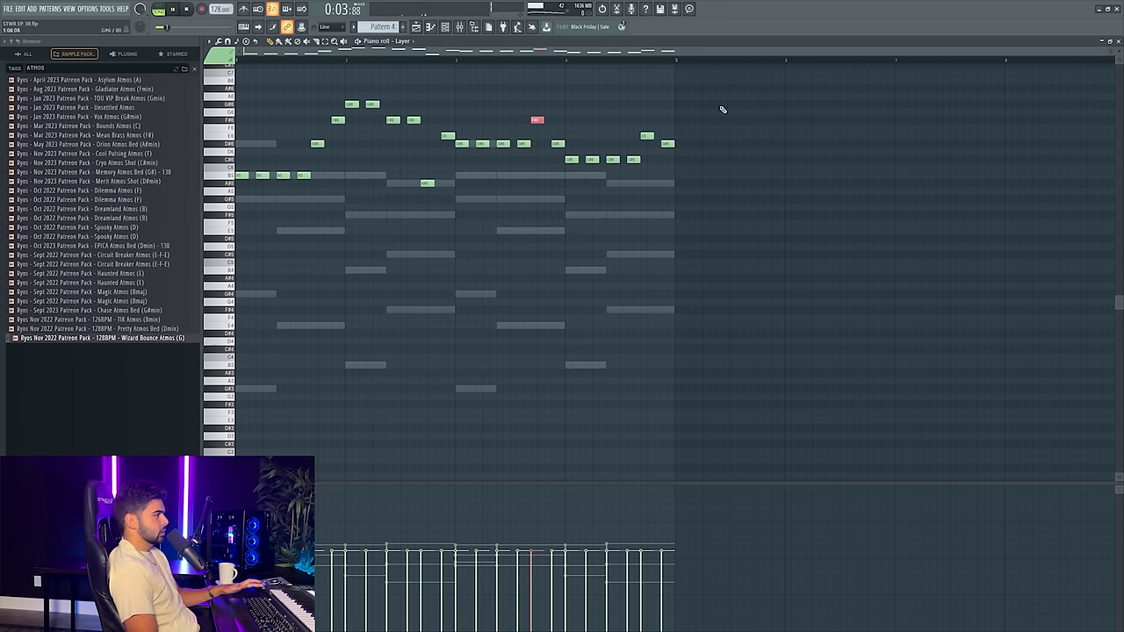
key(F7)
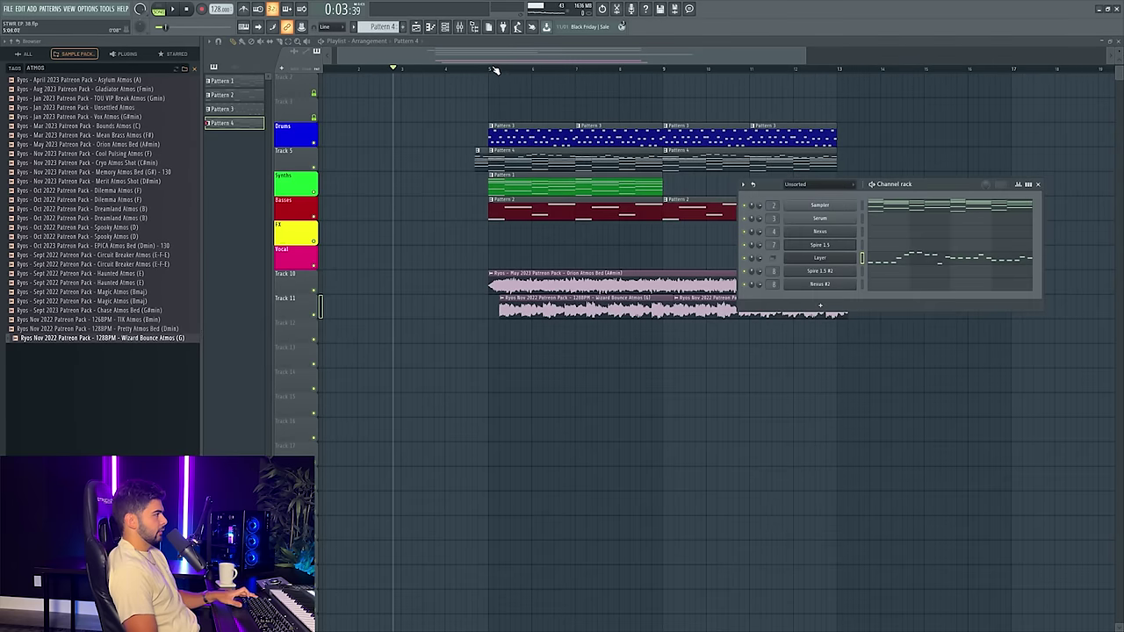
key(F6)
click(485, 70)
key(space)
- Try raising the Layer melody note at step 7 of bar 3 to E6 and audition it in the arrangement
click(447, 27)
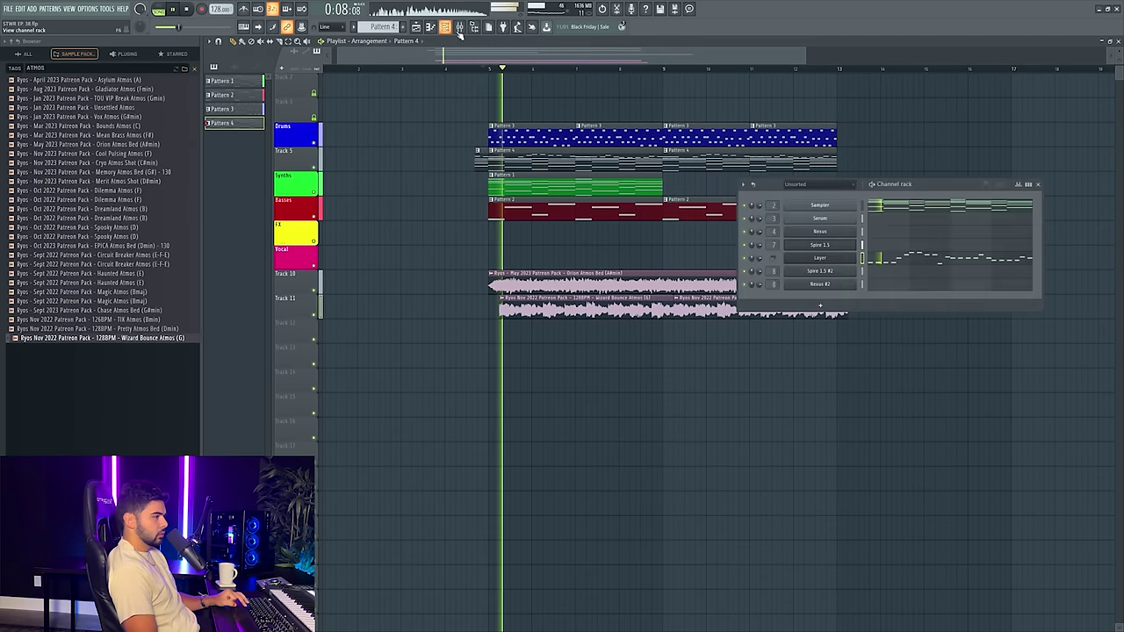
click(964, 261)
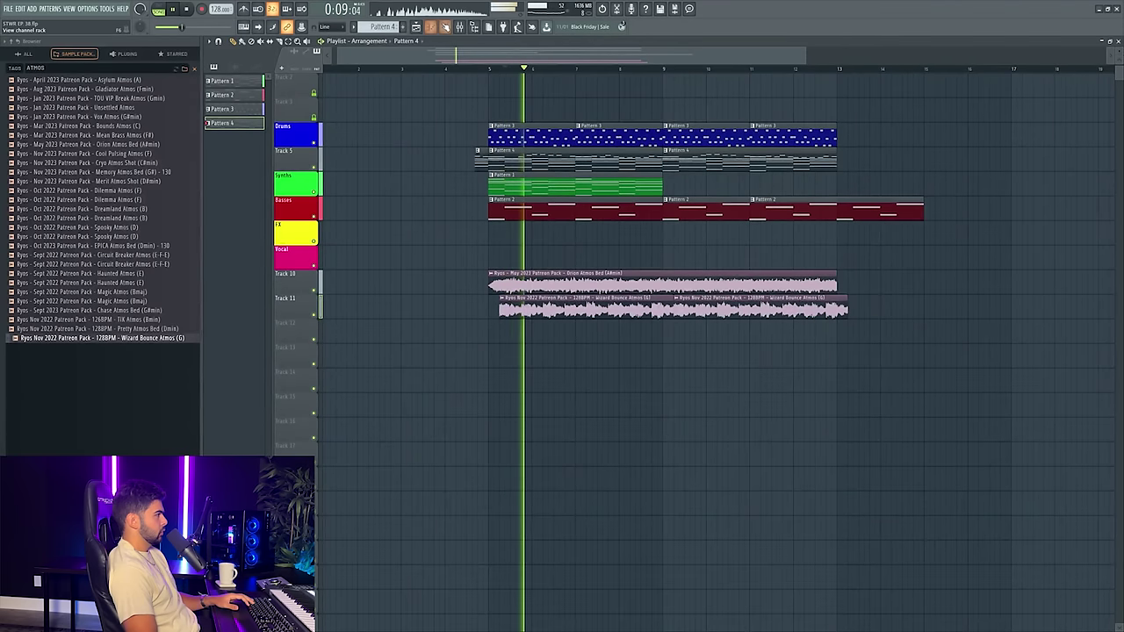
click(447, 28)
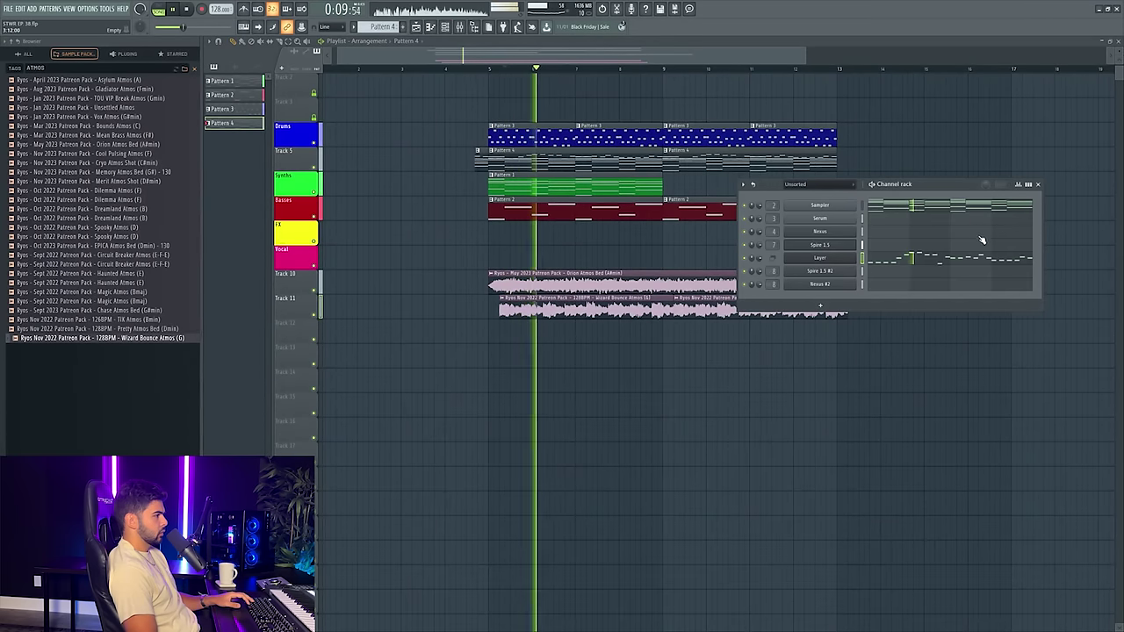
click(977, 254)
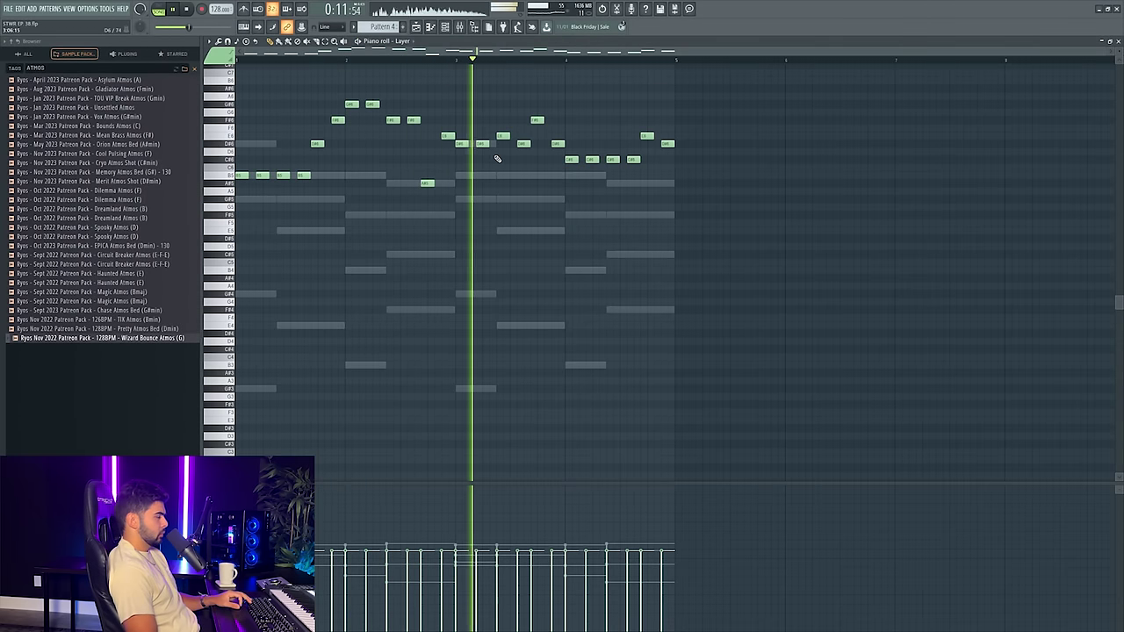
- Audition the transition from bar 2 into bar 3 and set the melody note at step 15 of bar 2 to F#6
key(space)
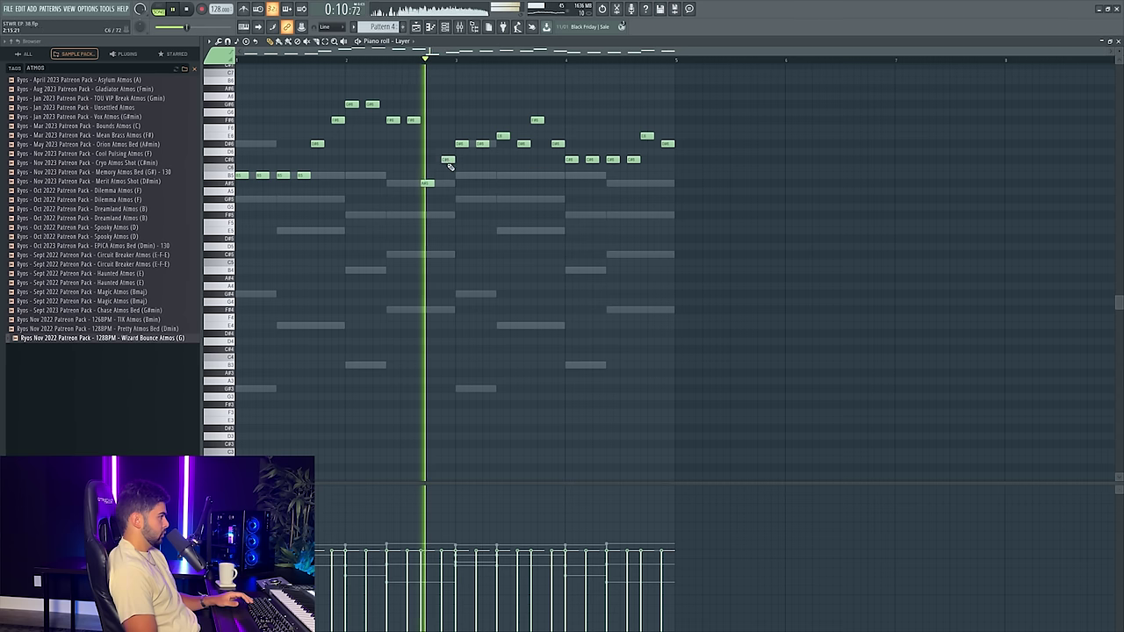
key(space)
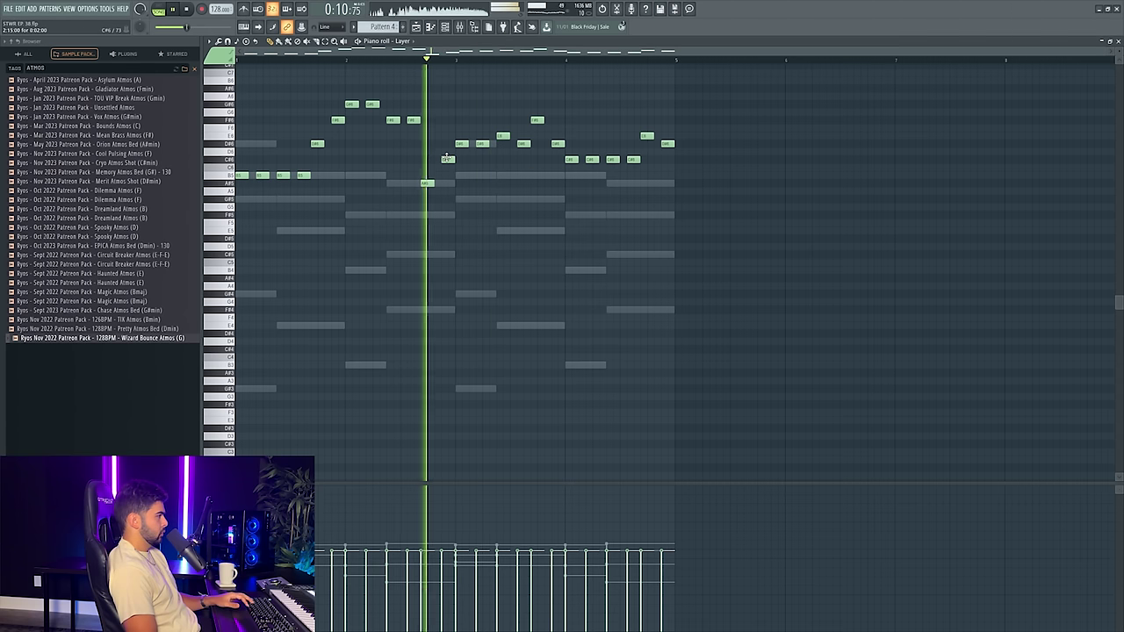
key(space)
click(372, 56)
key(space)
key(space)
drag(447, 175, 445, 120)
key(space)
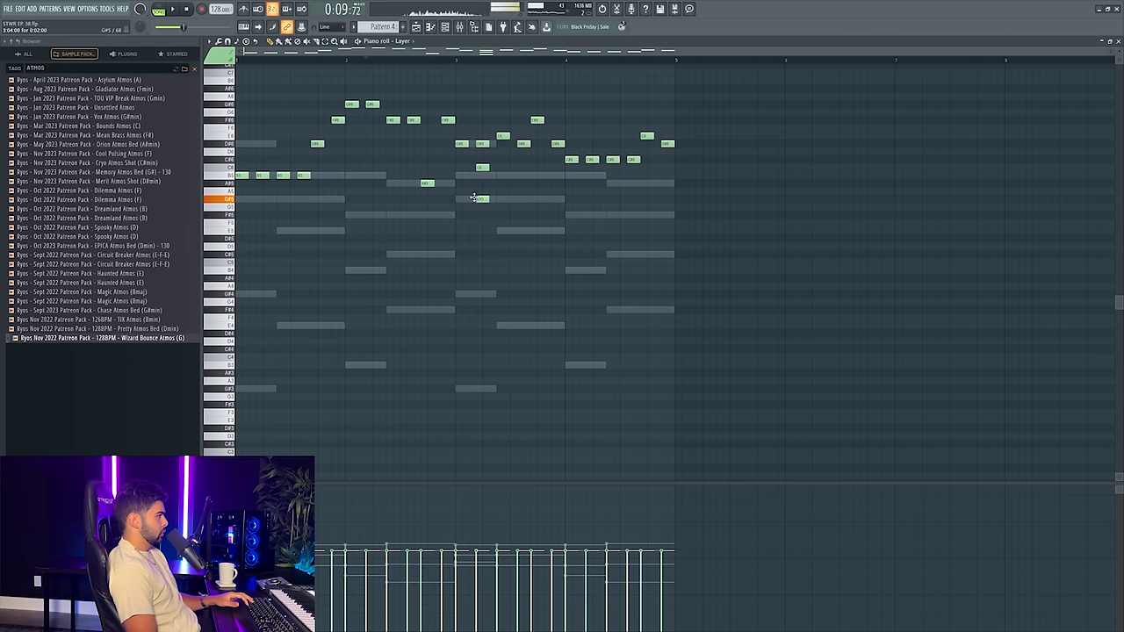
- Raise bar 3's melody notes at steps 1 and 4 to G#6, and lower those at steps 7 and 12 to D#6
drag(462, 143, 461, 104)
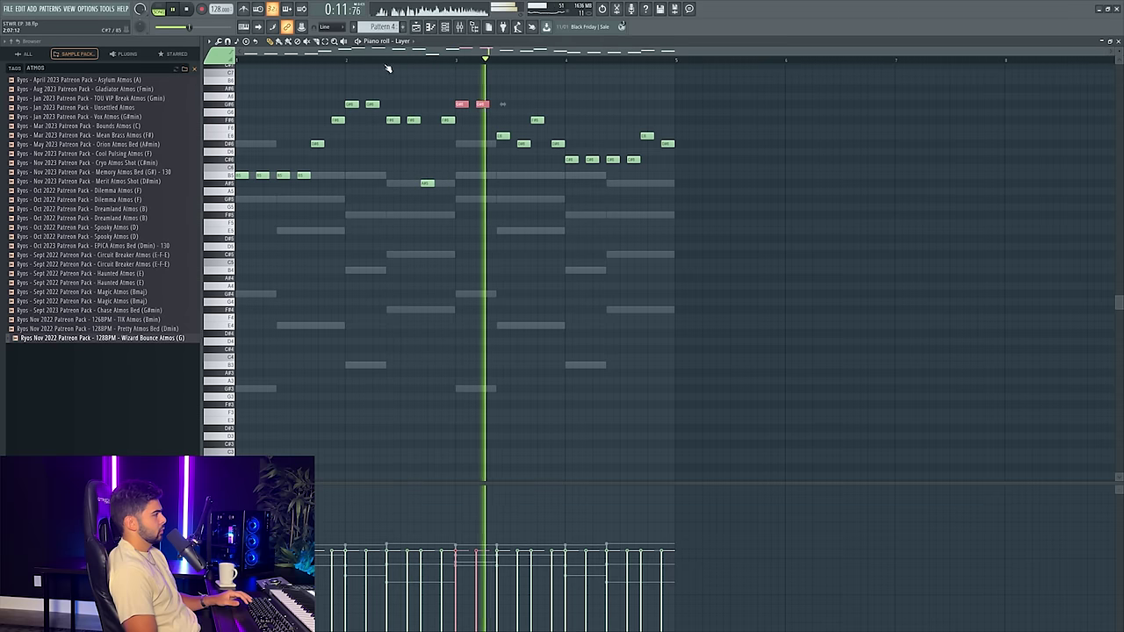
key(space)
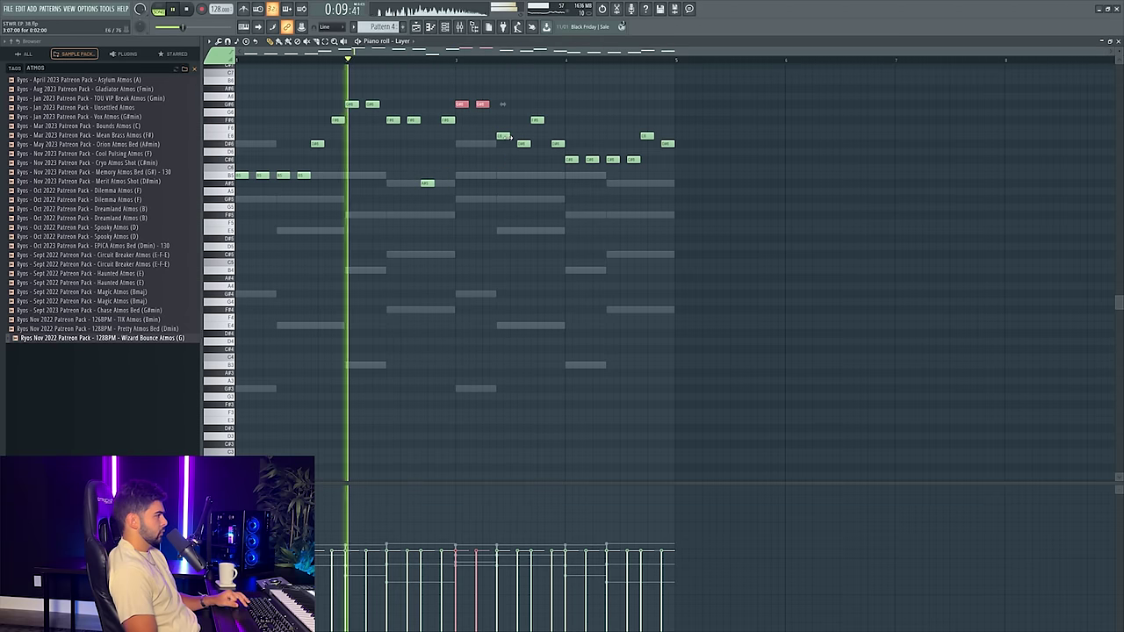
drag(503, 136, 503, 144)
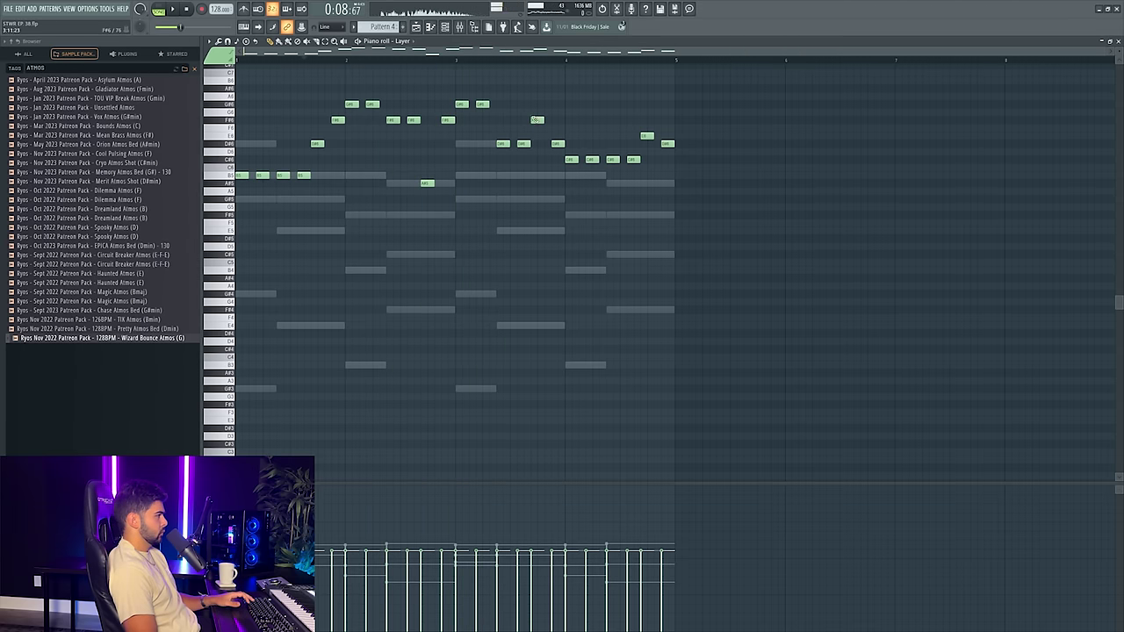
key(space)
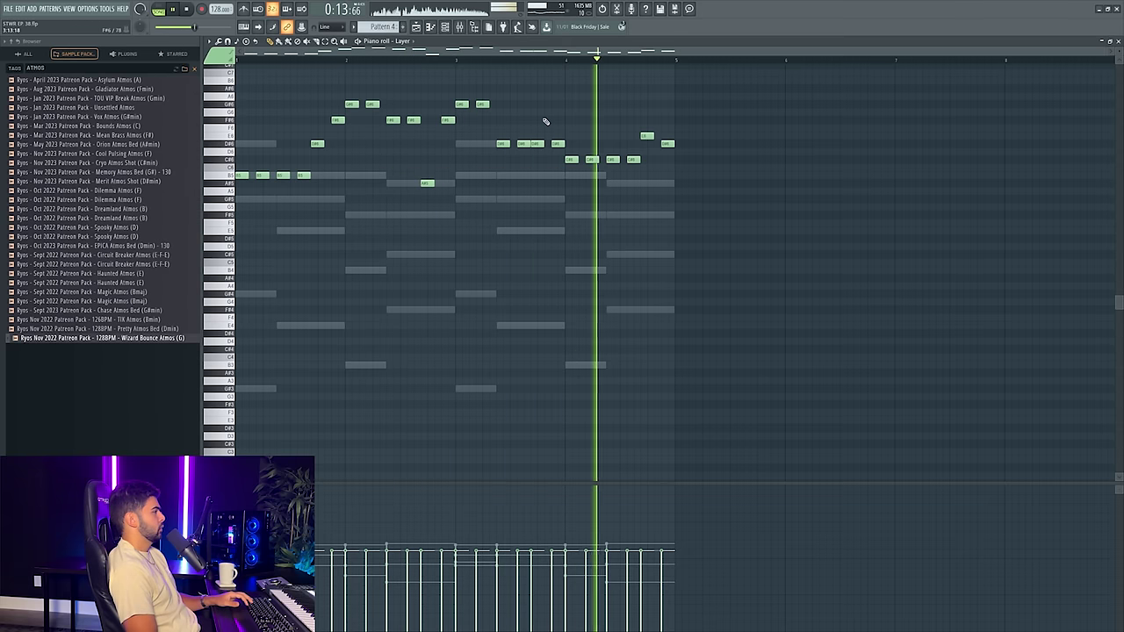
- Rework the end of bar 4's melody to E6 at step 11 and D#6 at step 14, removing the extra D#6
click(563, 58)
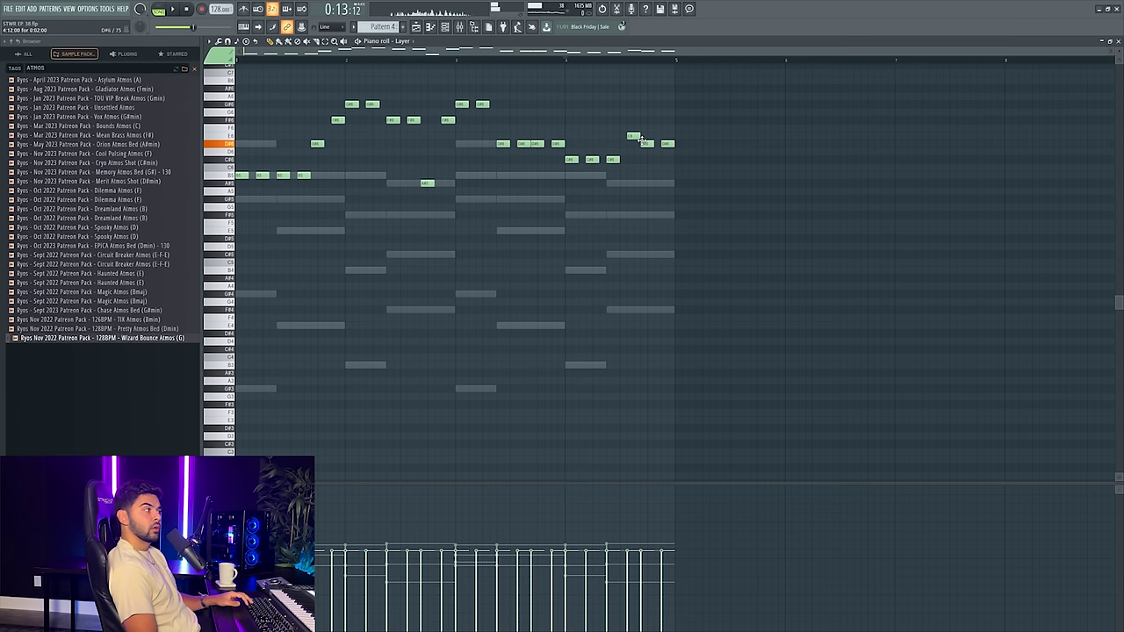
right_click(664, 144)
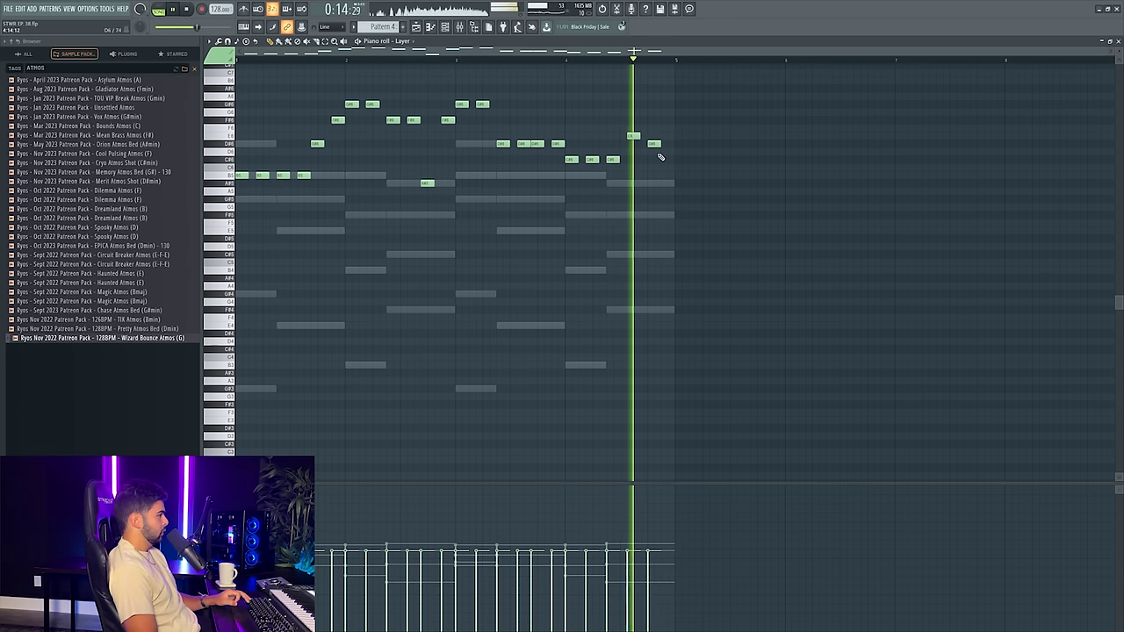
drag(631, 137, 657, 144)
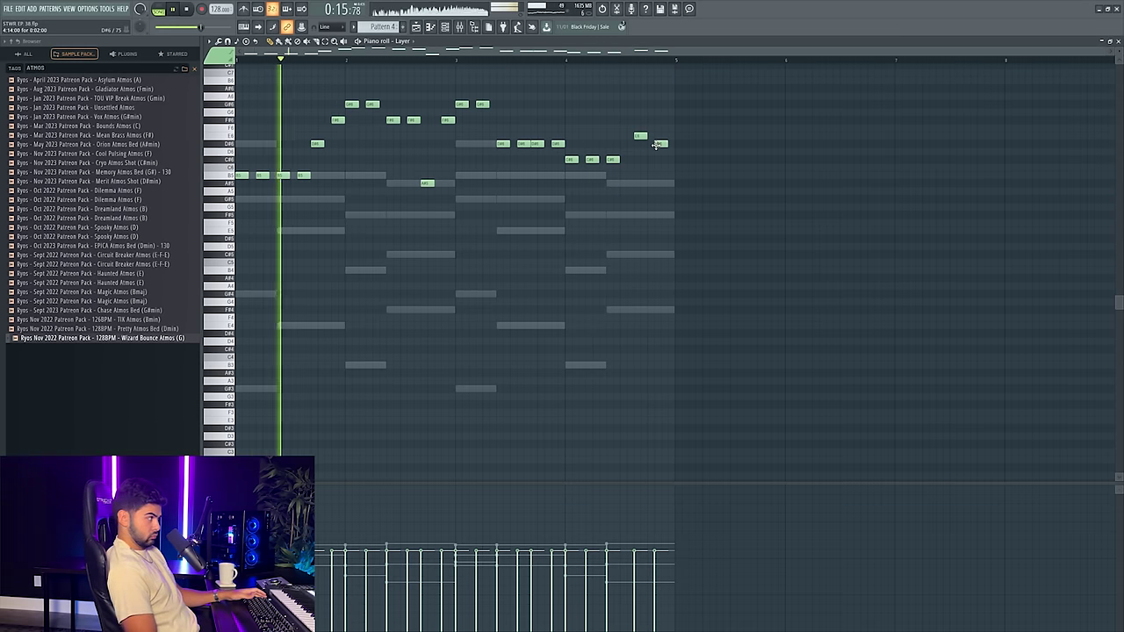
- Extend the Pattern 4 pickup clip in the playlist to start at step 10 of bar 4 and audition the lead-in
key(F5)
click(468, 69)
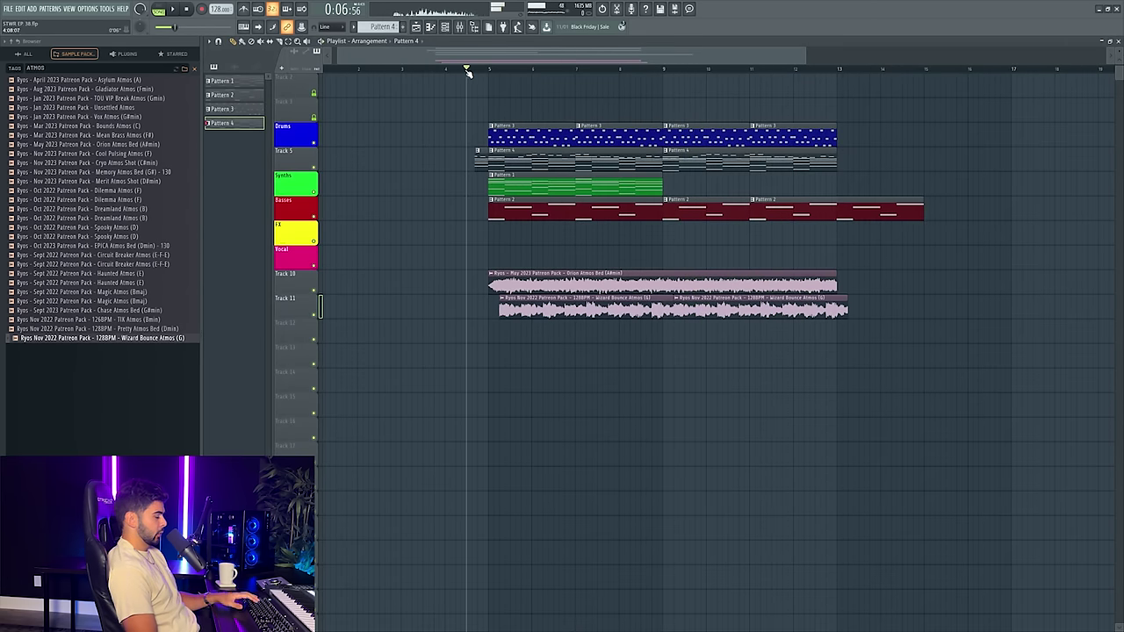
scroll(467, 72, up, 2)
key(space)
key(space)
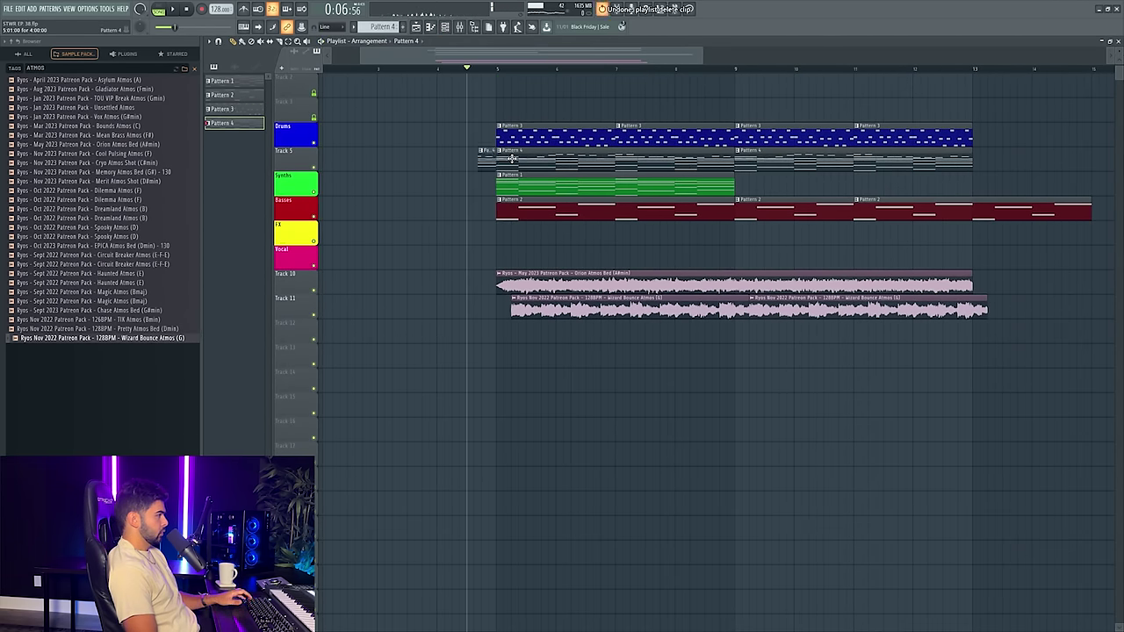
key(space)
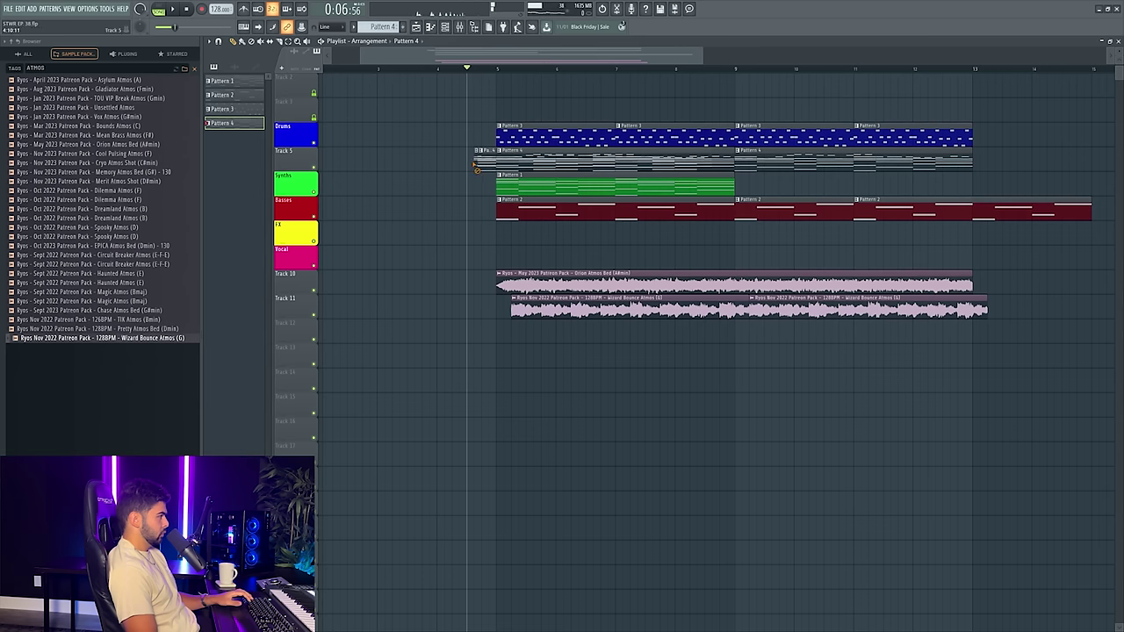
key(space)
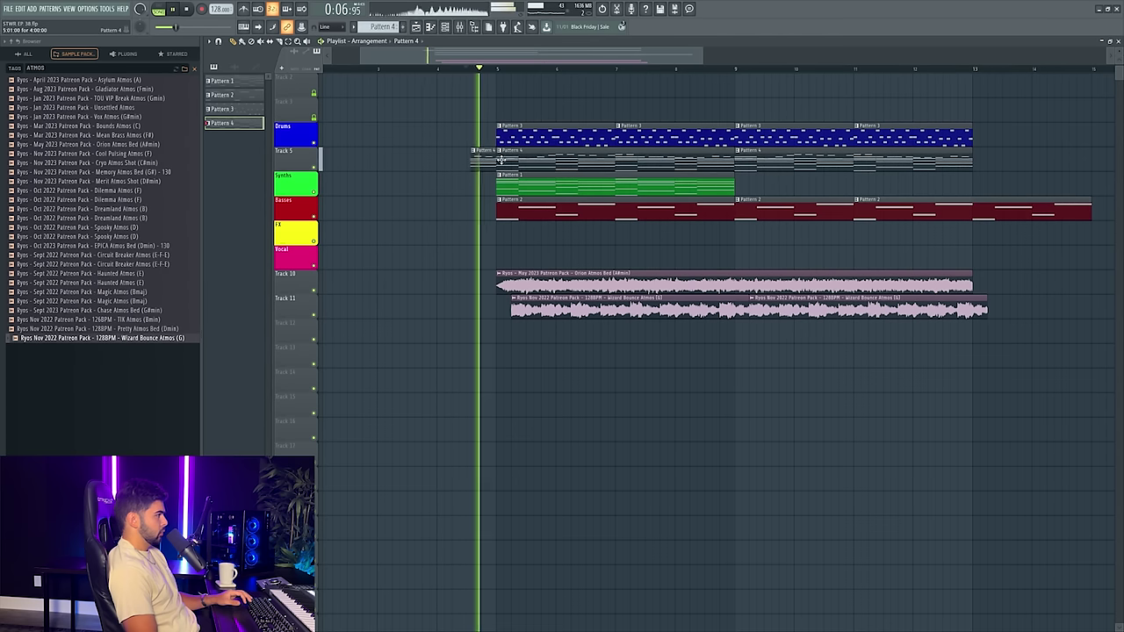
- Audition the Layer melody against the arrangement, from the pickup into bar 2, and open its notes in the piano roll
key(F7)
click(452, 27)
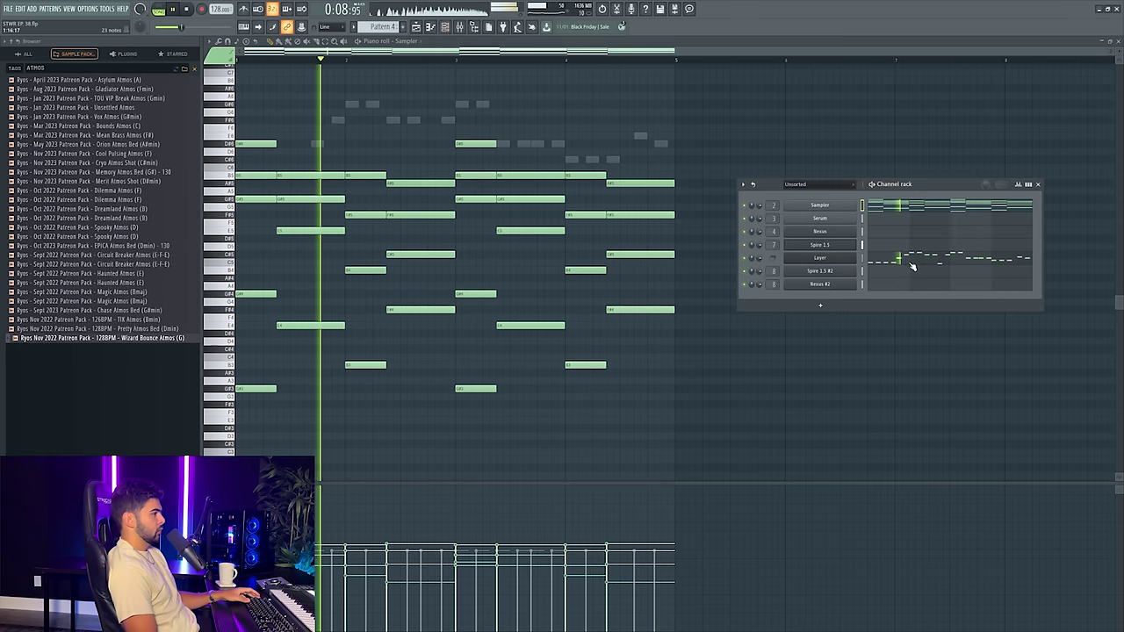
click(910, 261)
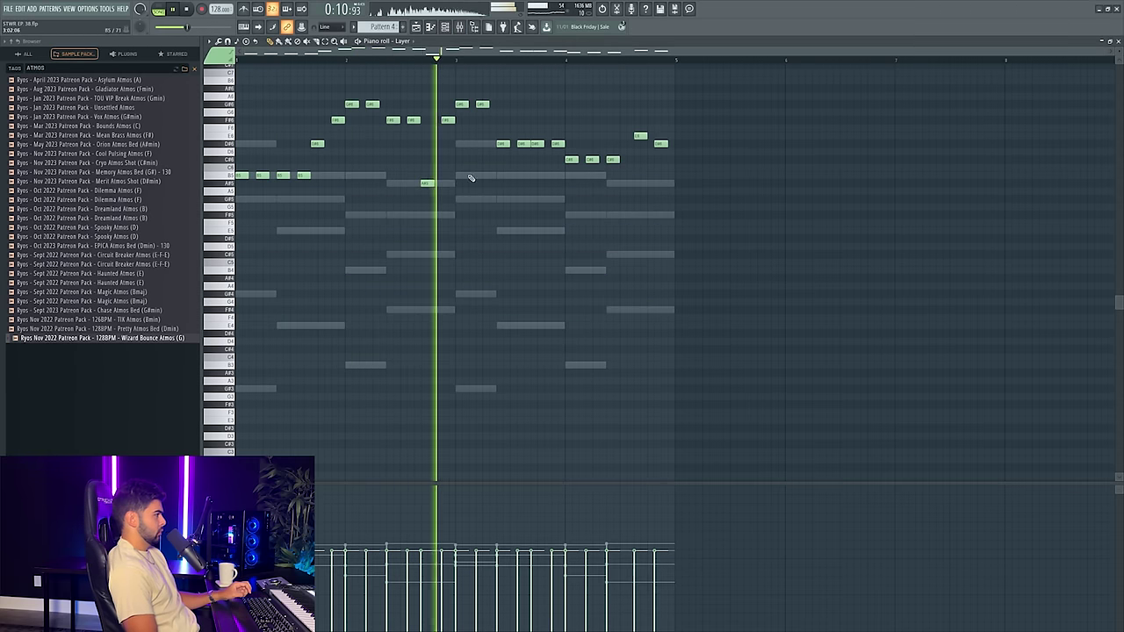
key(space)
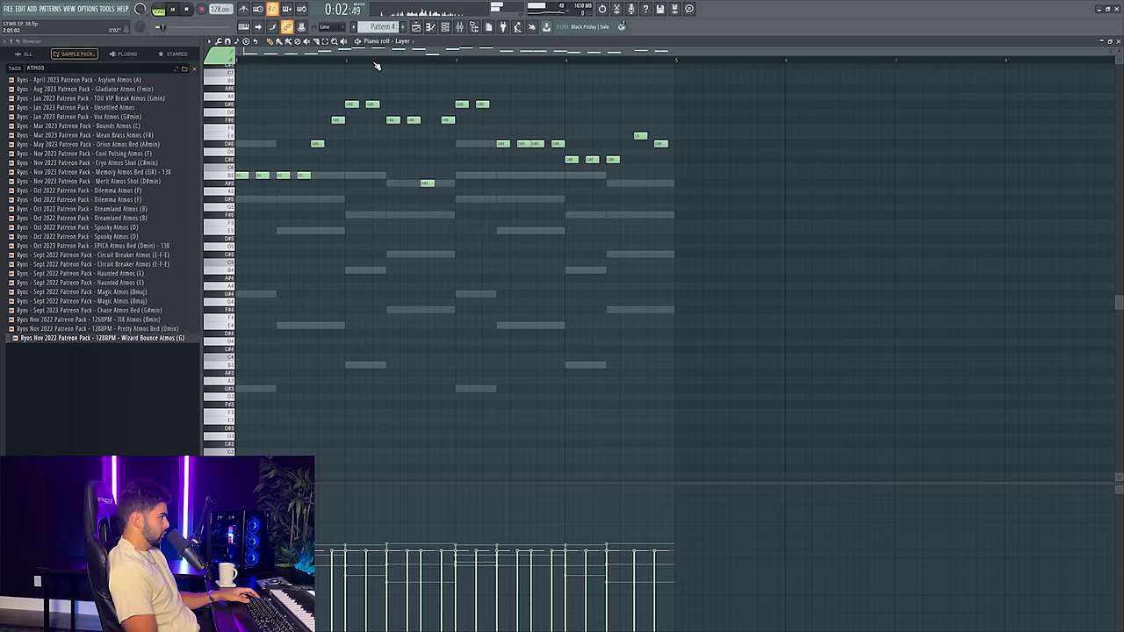
right_click(373, 67)
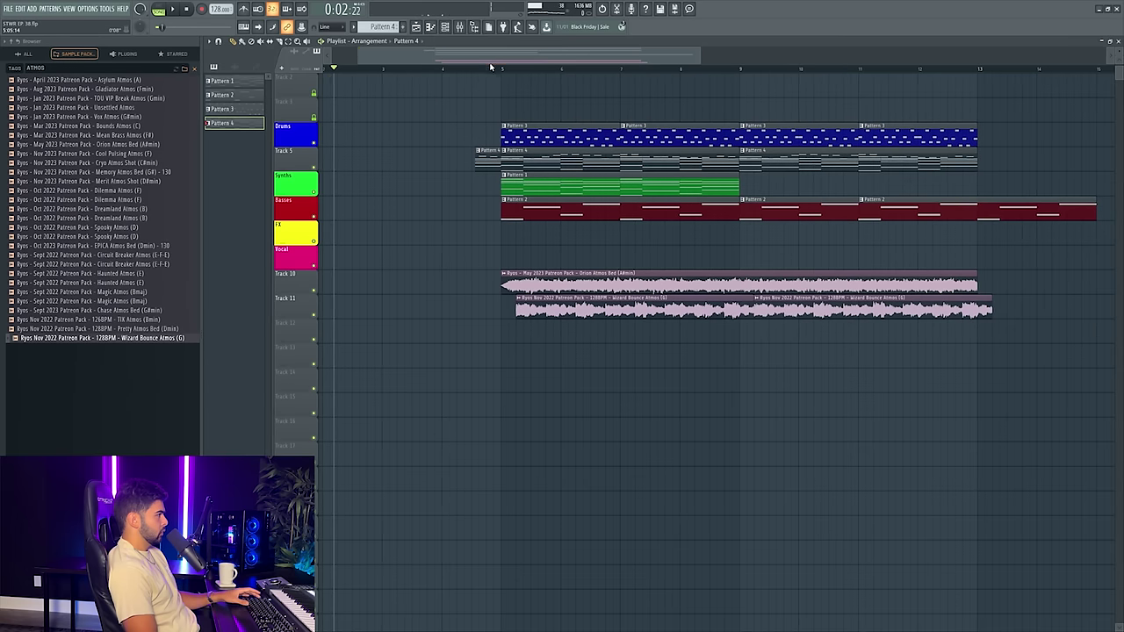
key(space)
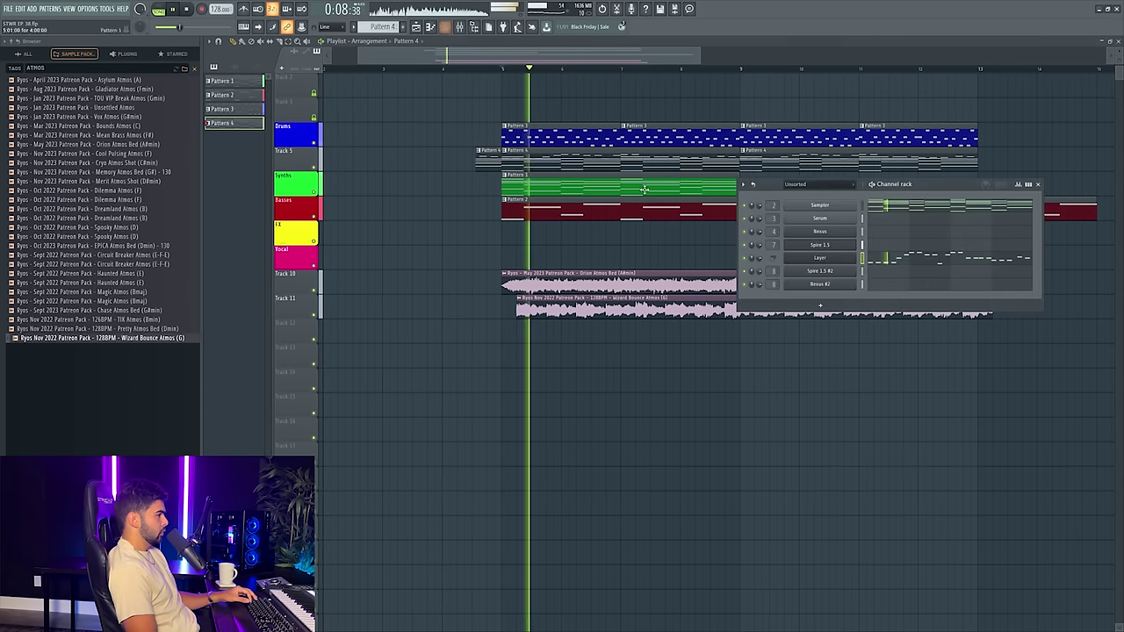
double_click(645, 190)
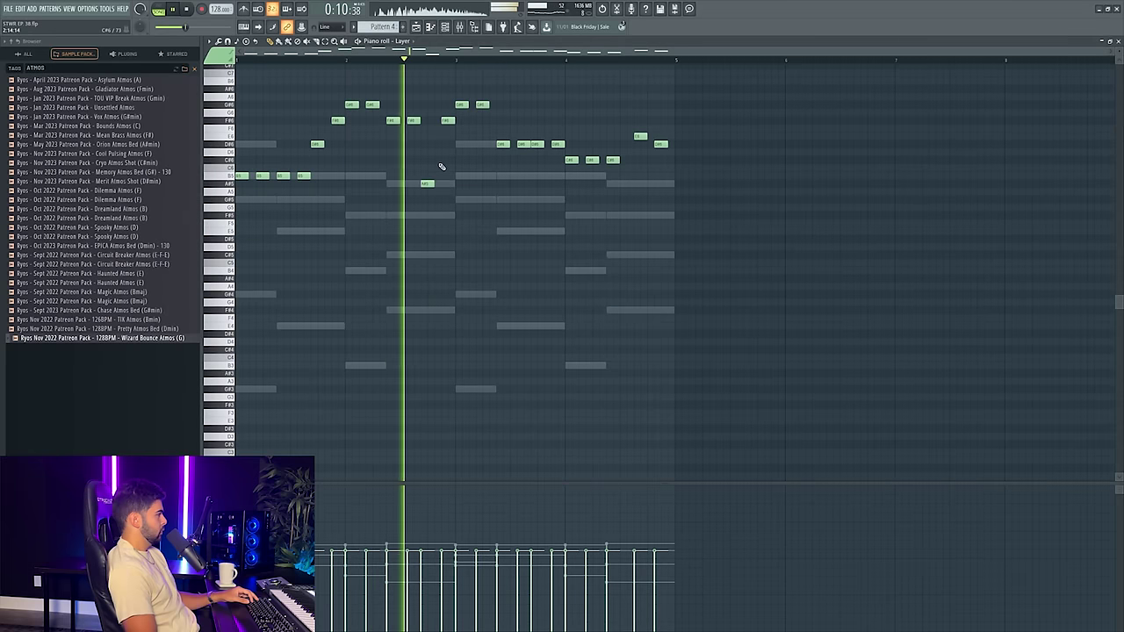
- Replay the second half of bar 2 and try lowering the melody note at step 15 to E6
key(space)
click(374, 62)
key(space)
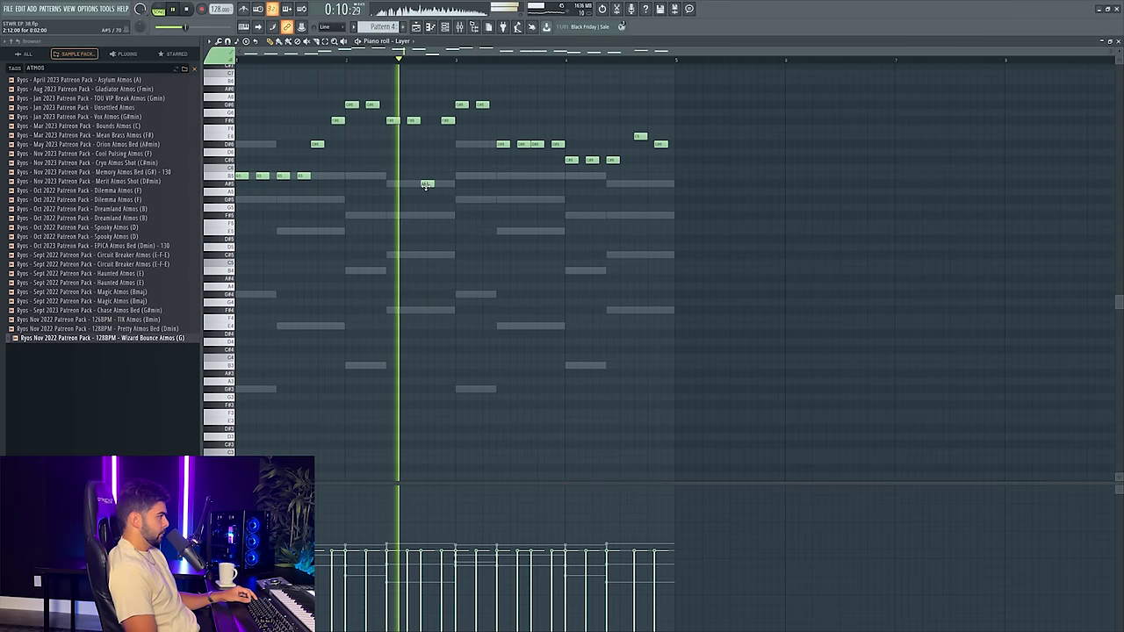
key(space)
key(space)
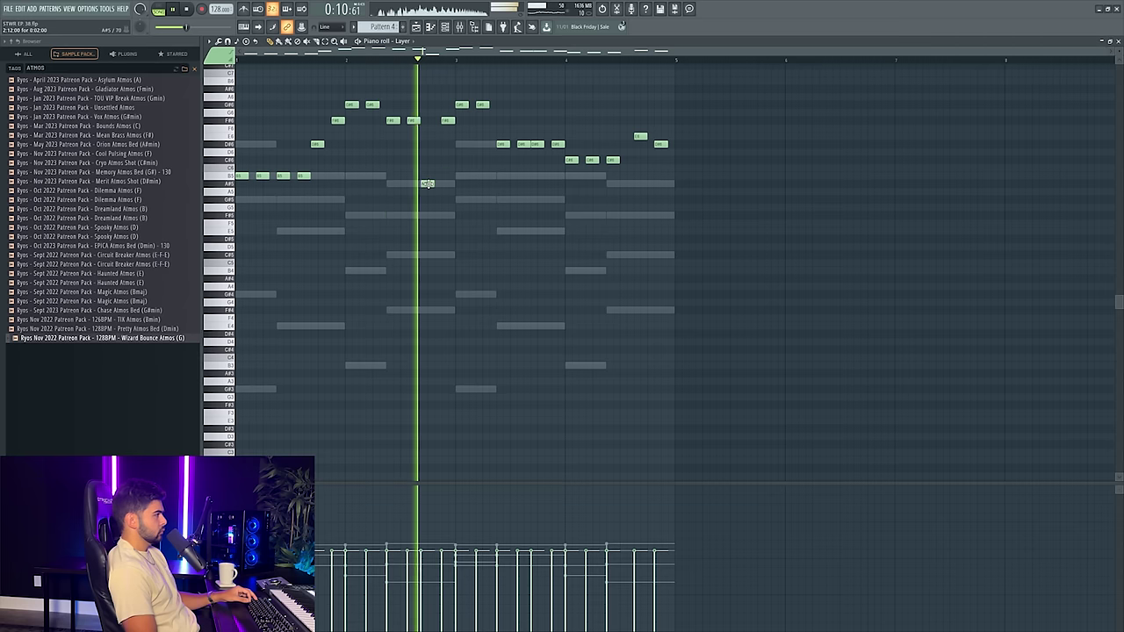
key(space)
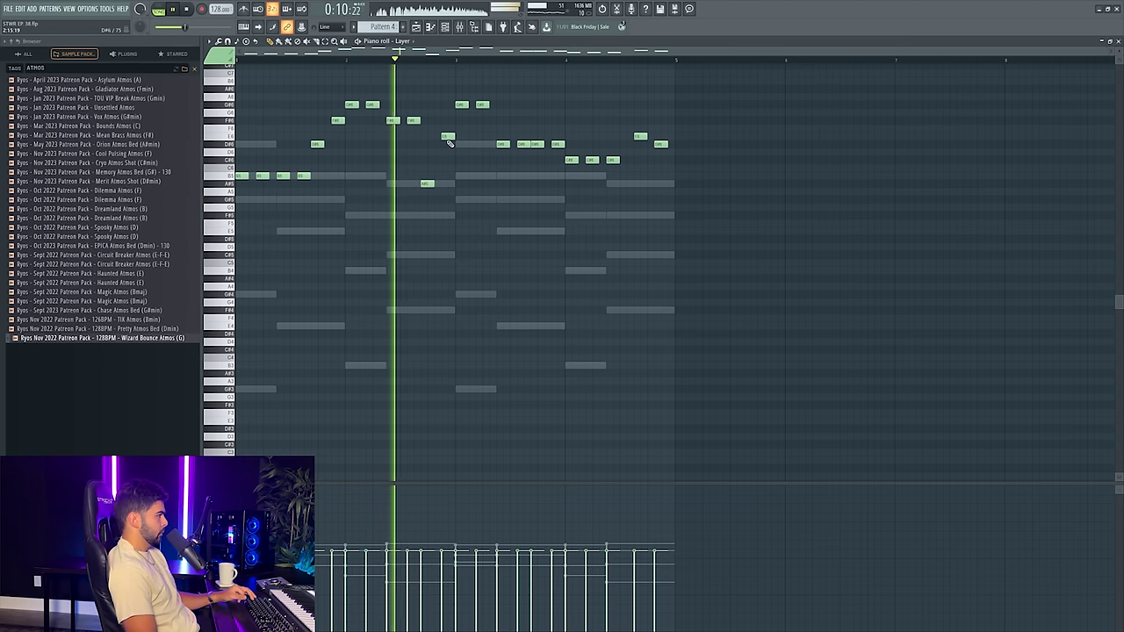
key(space)
drag(447, 144, 447, 136)
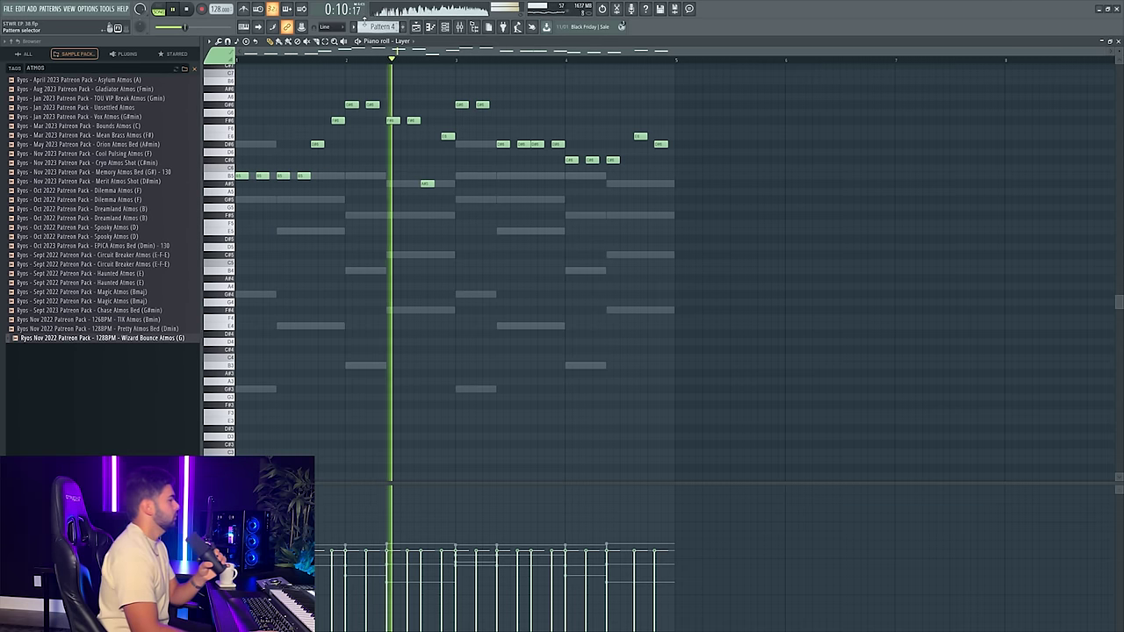
key(space)
key(space)
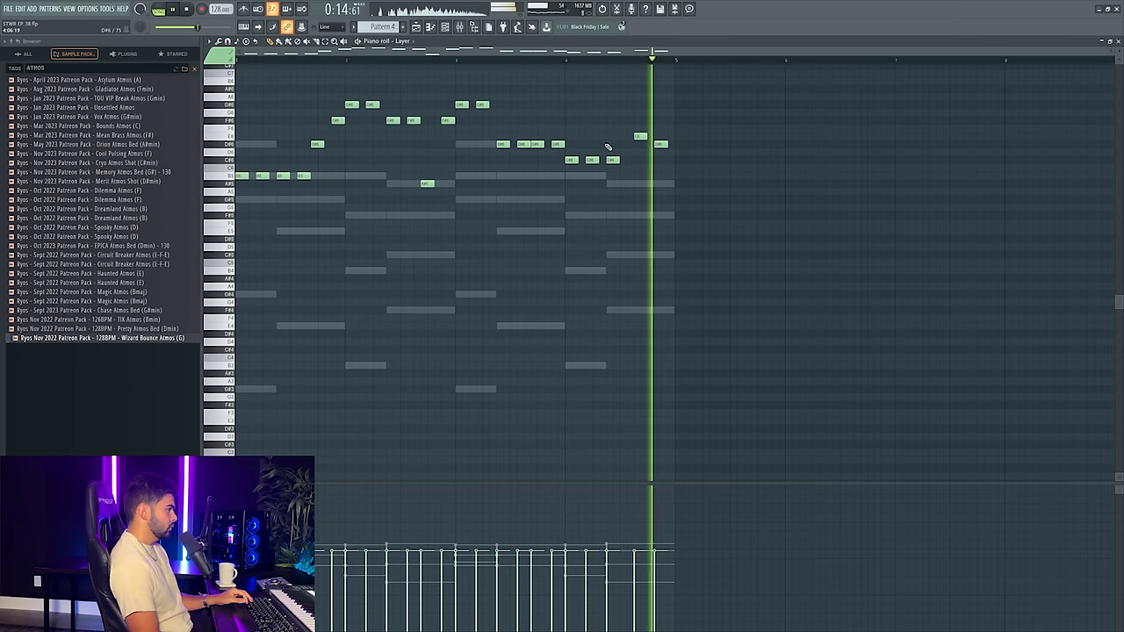
- Move the Layer melody's D#6 in bar 1 to step 13 and the A#5 in bar 2 to step 13
key(space)
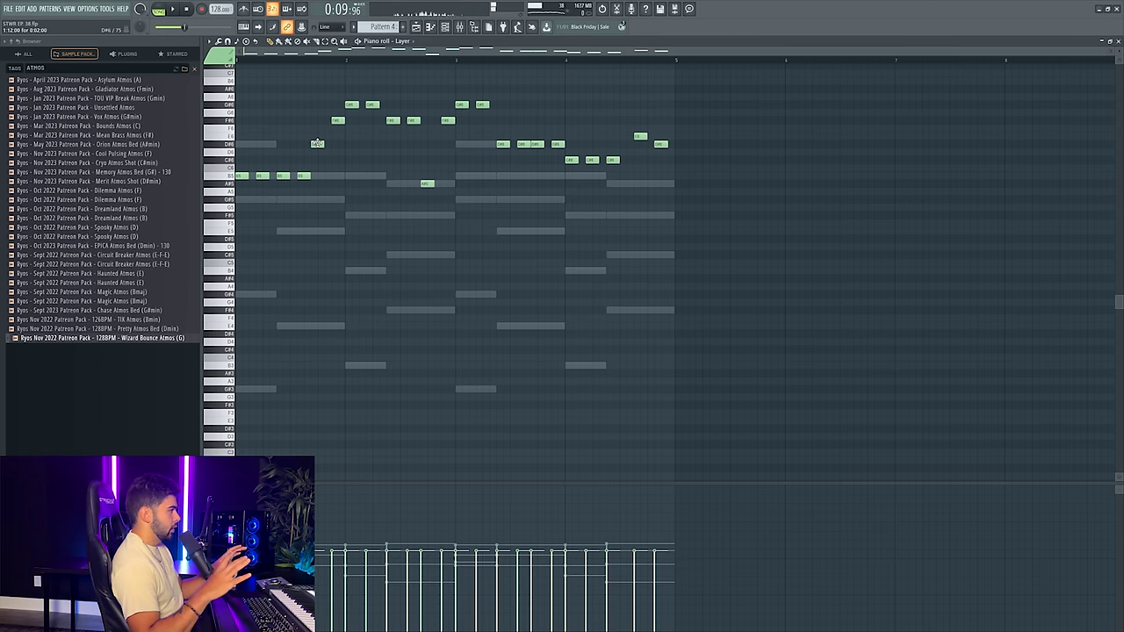
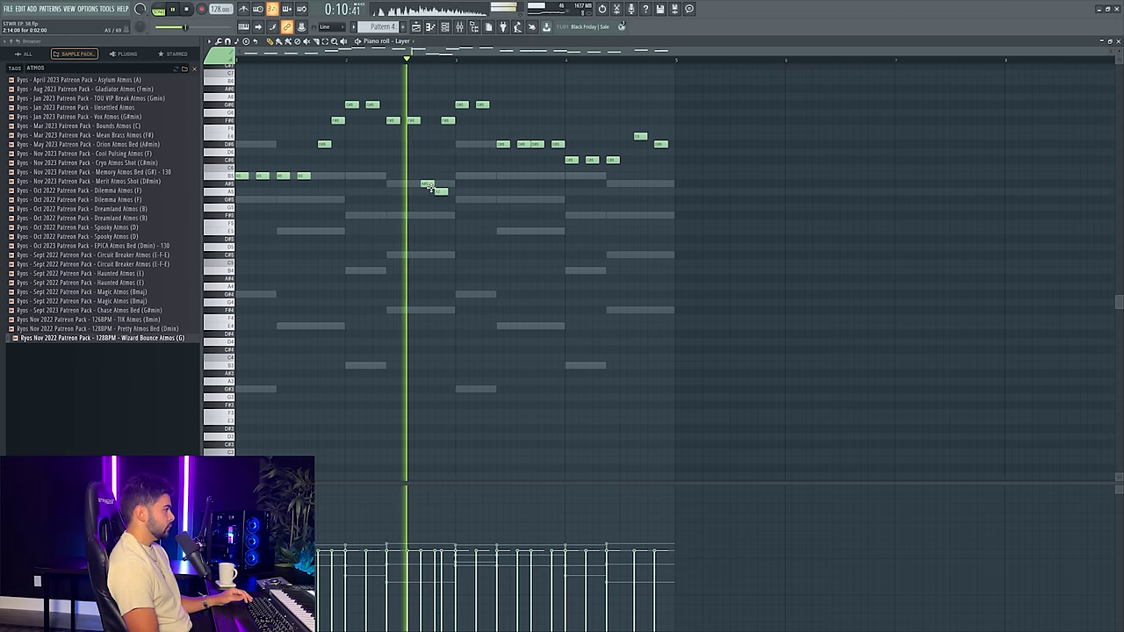
key(space)
key(space)
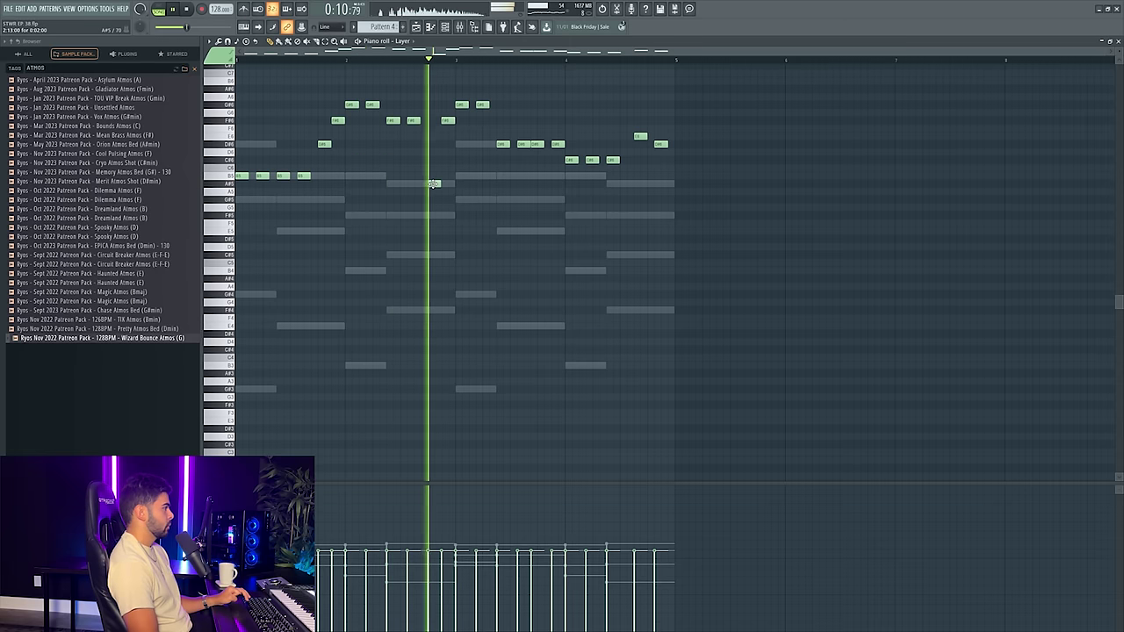
key(space)
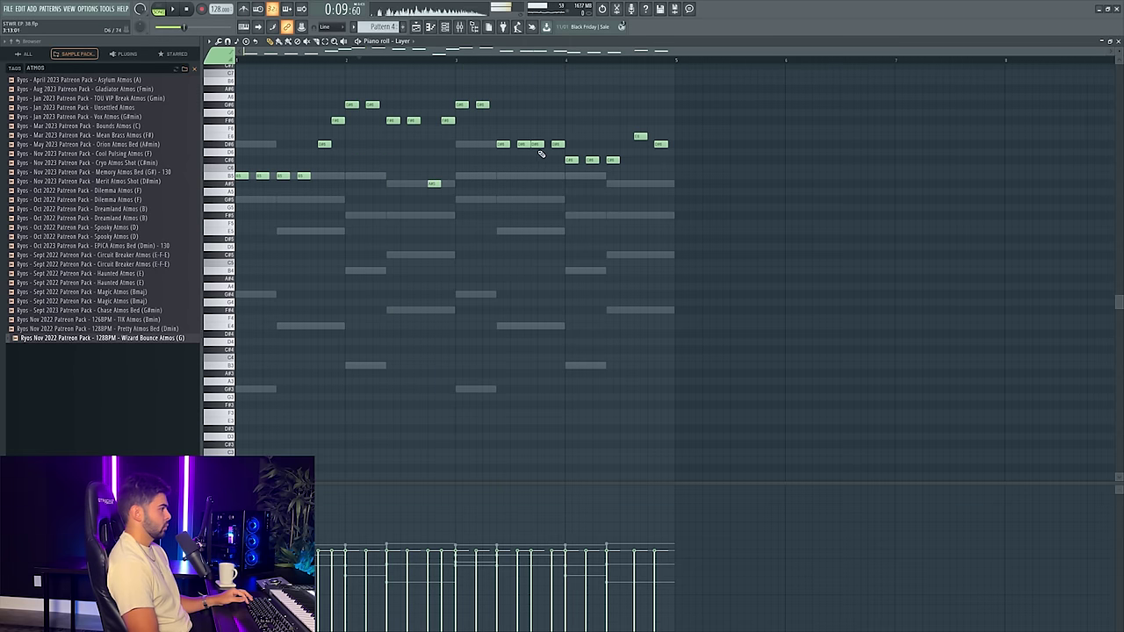
- Move bar 3's third D#6 to step 13, place a B5 at step 15, and raise bar 2's step 13 note to D#6
key(space)
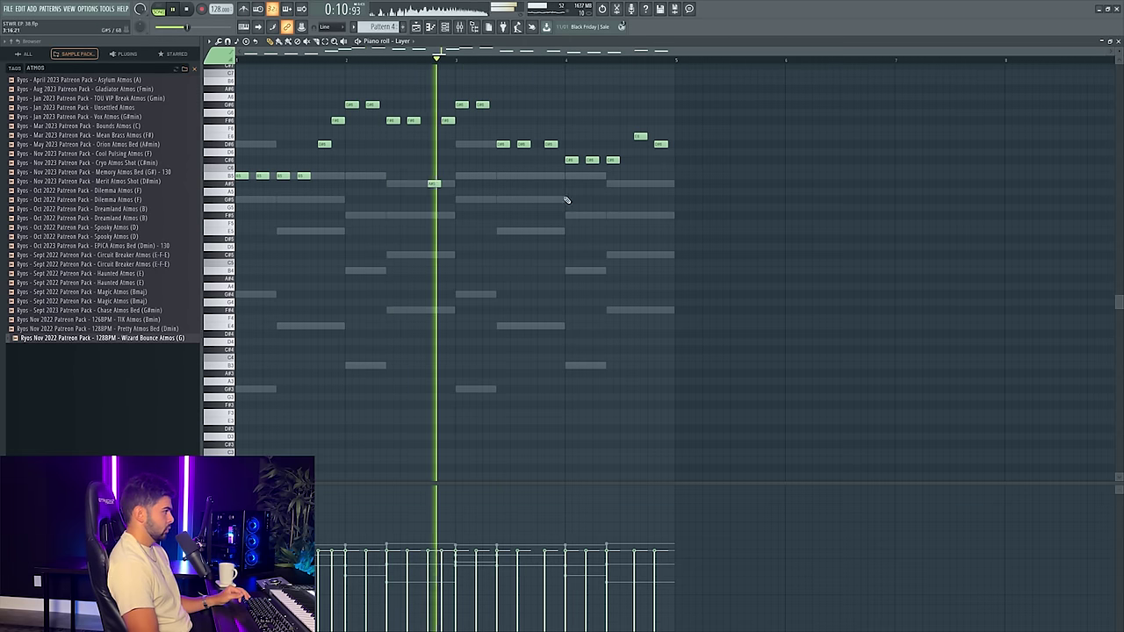
drag(552, 144, 544, 143)
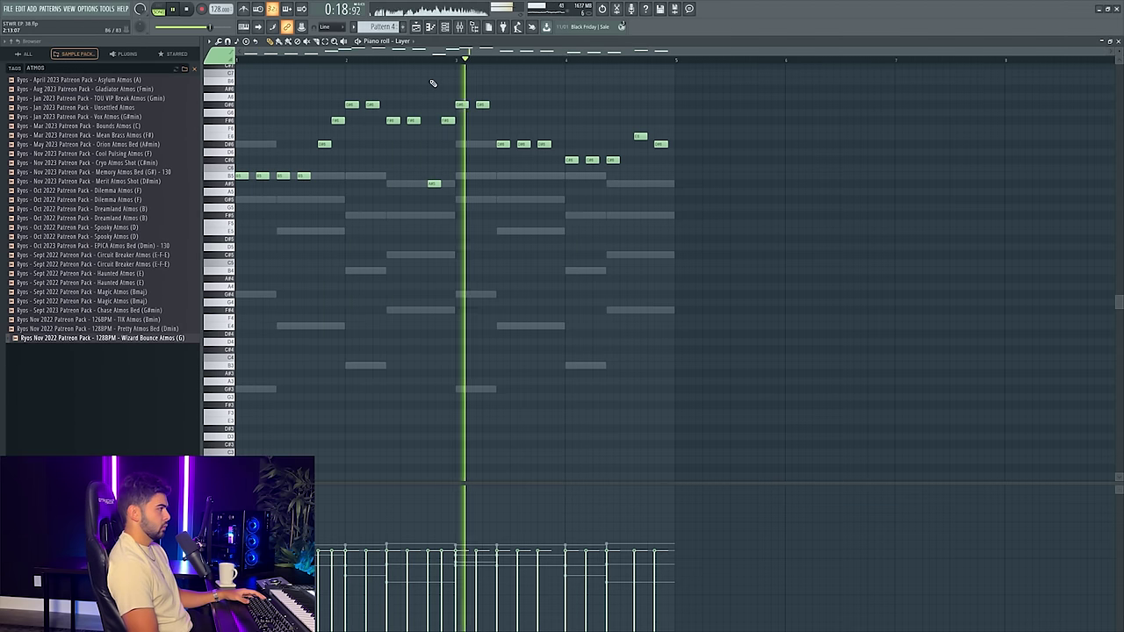
drag(427, 118, 452, 230)
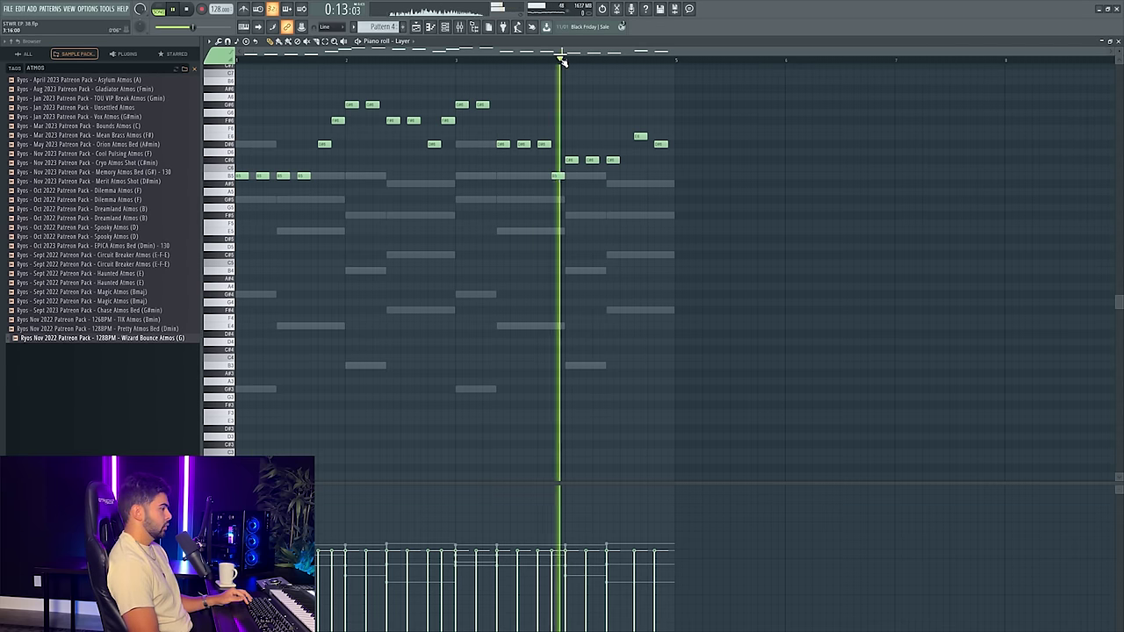
- Add a C#6 at step 10 of bar 4, shift the E6 to step 13 and D#6 to step 15, and audition the ending
click(629, 161)
key(space)
key(space)
mouse_move(643, 138)
mouse_down()
mouse_move(660, 144)
mouse_move(654, 136)
mouse_up()
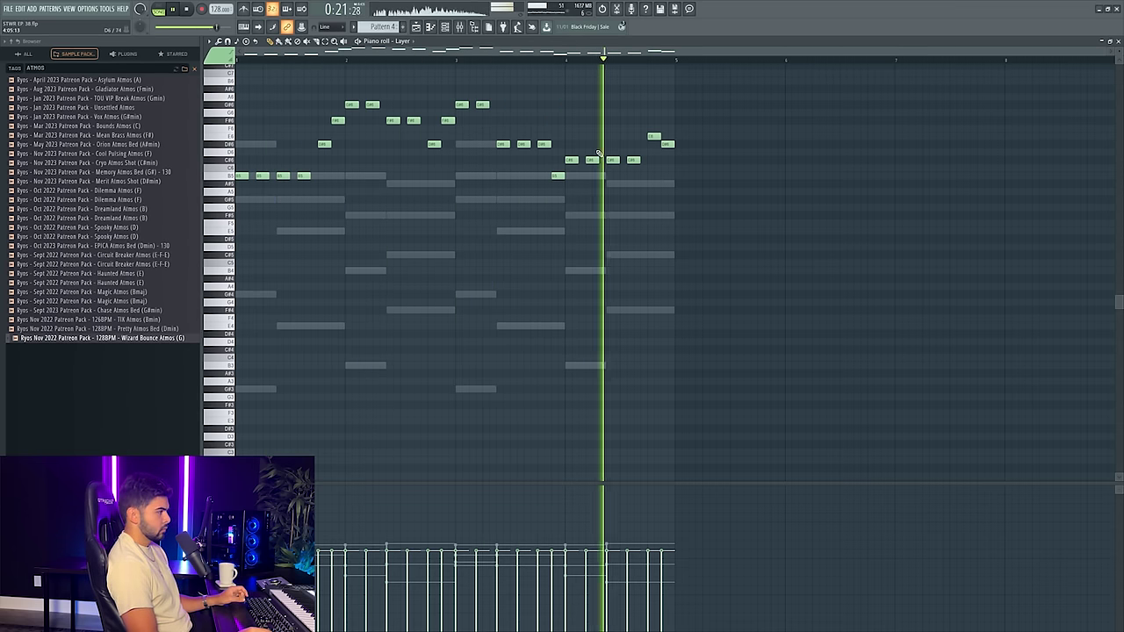
click(542, 56)
click(541, 59)
key(space)
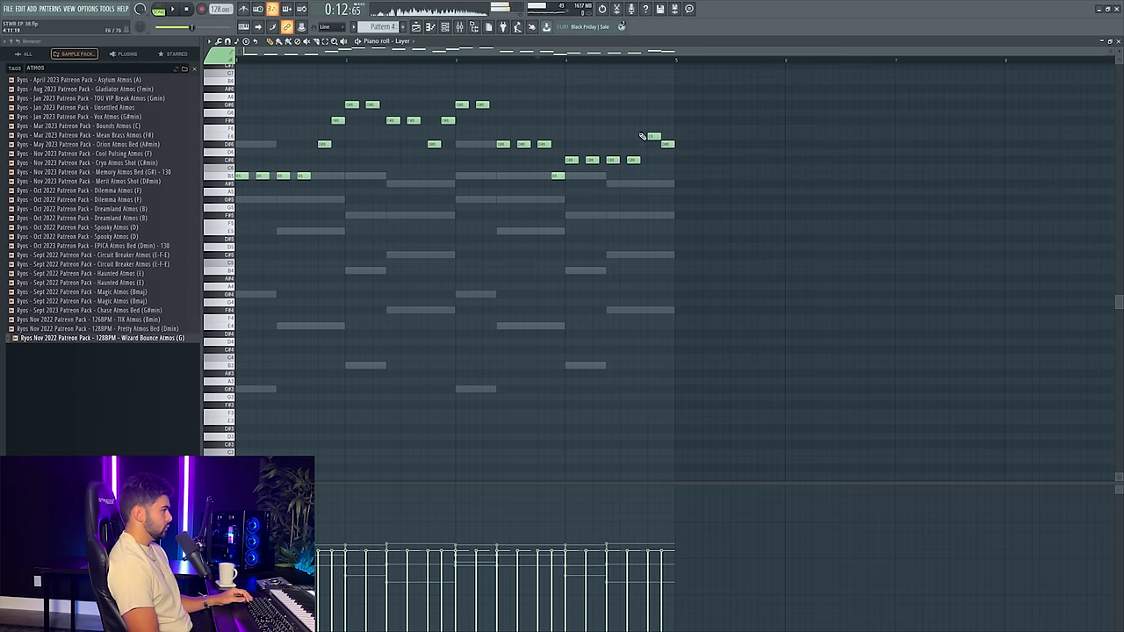
- Try bar 4's step 10 melody note at A#5 and as a C#6 on step 9, auditioning each variation
drag(635, 161, 634, 185)
key(space)
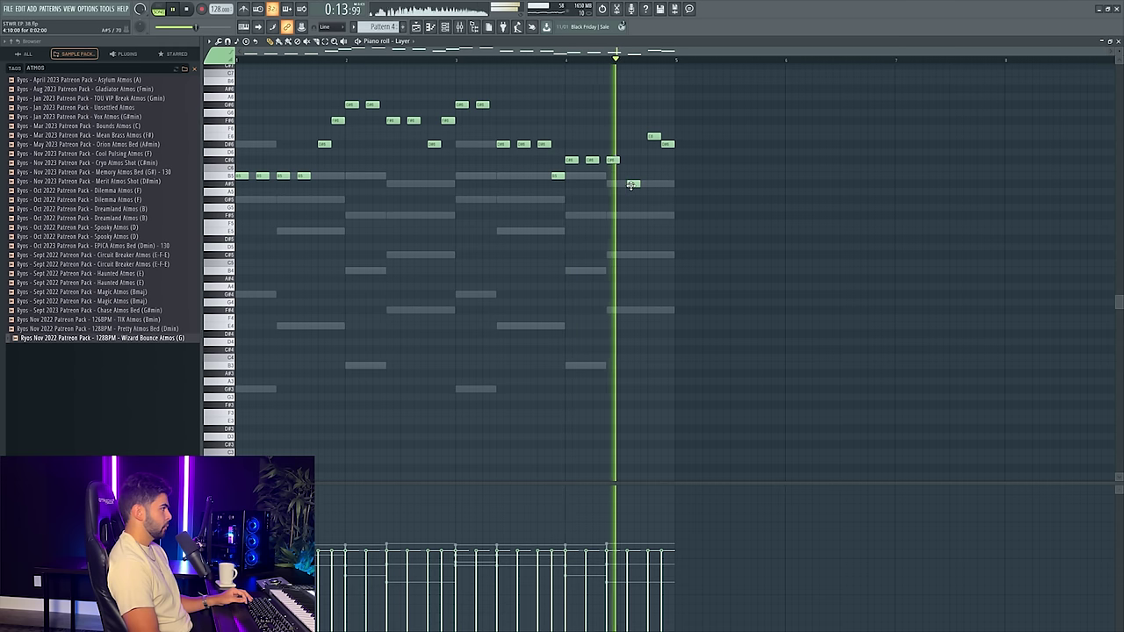
key(space)
drag(632, 184, 635, 160)
key(space)
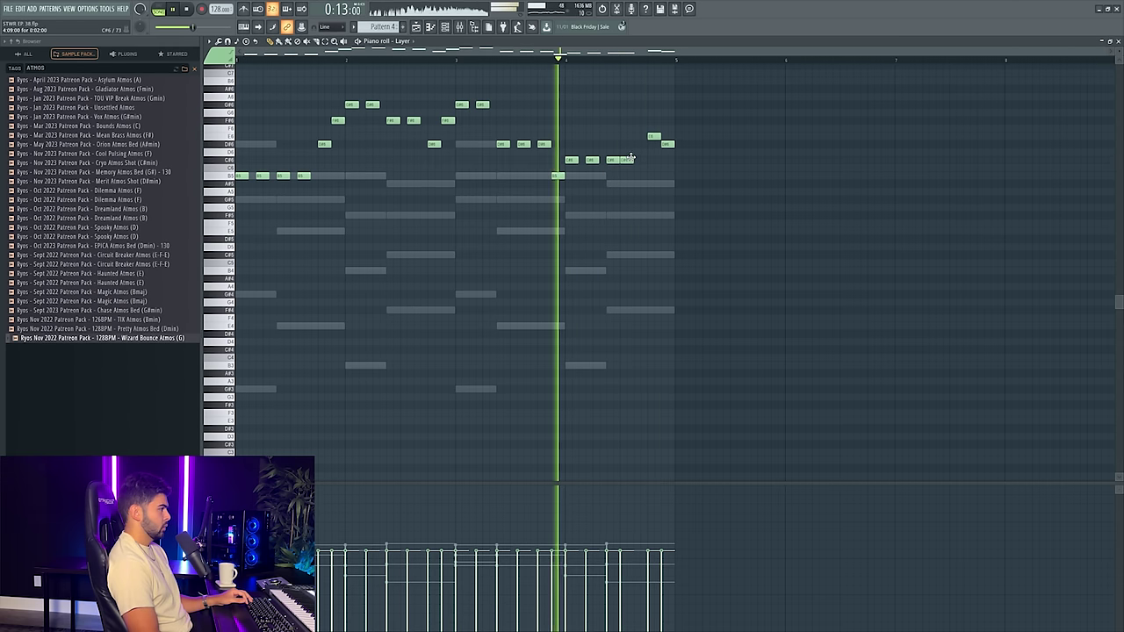
key(space)
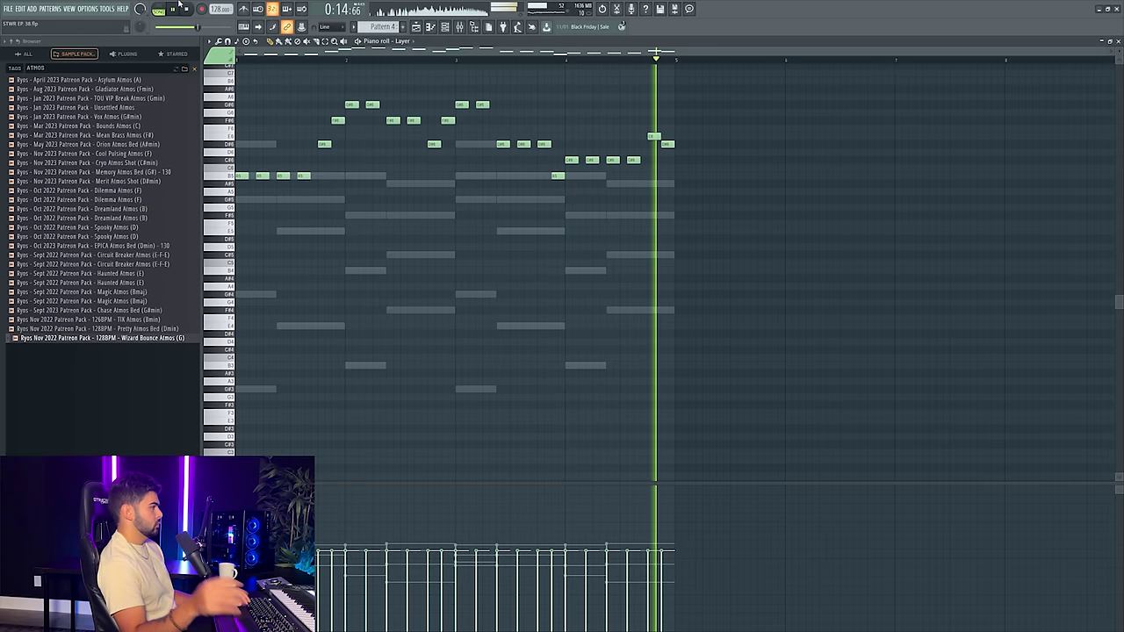
key(space)
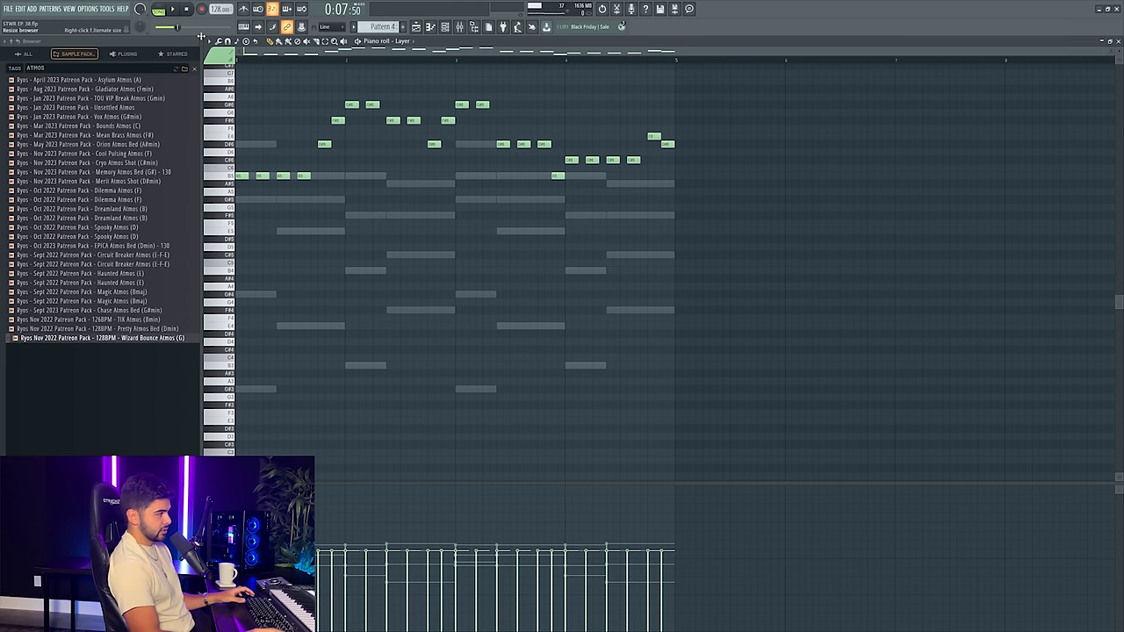
- Remove the Sampler channel's chord notes from Pattern 4, leaving only the Layer melody
key(F7)
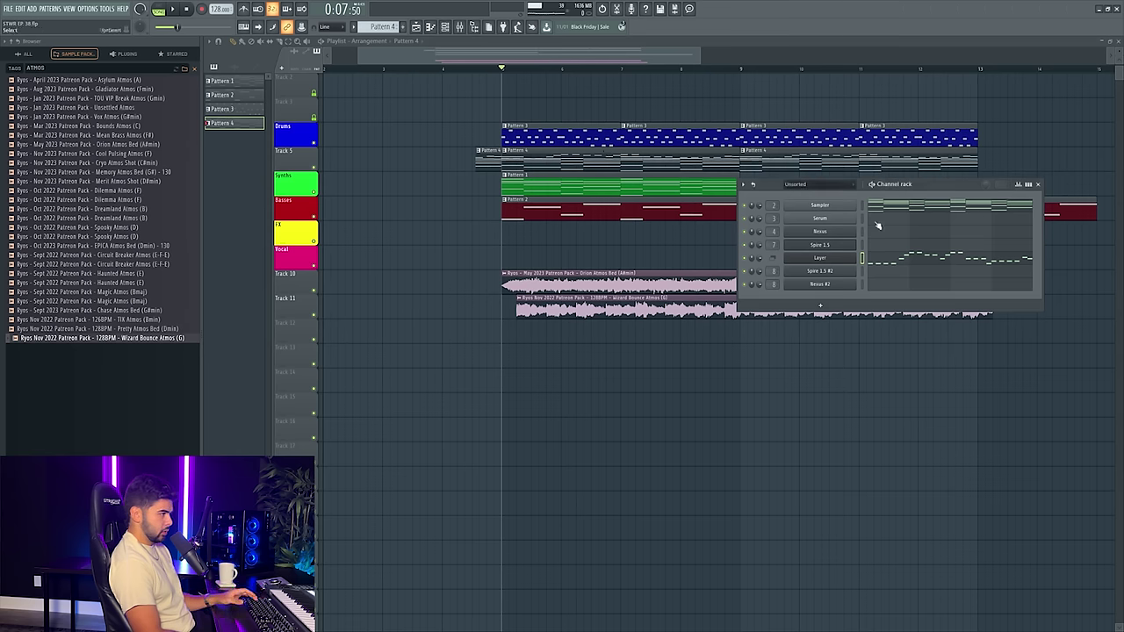
right_click(843, 257)
click(987, 267)
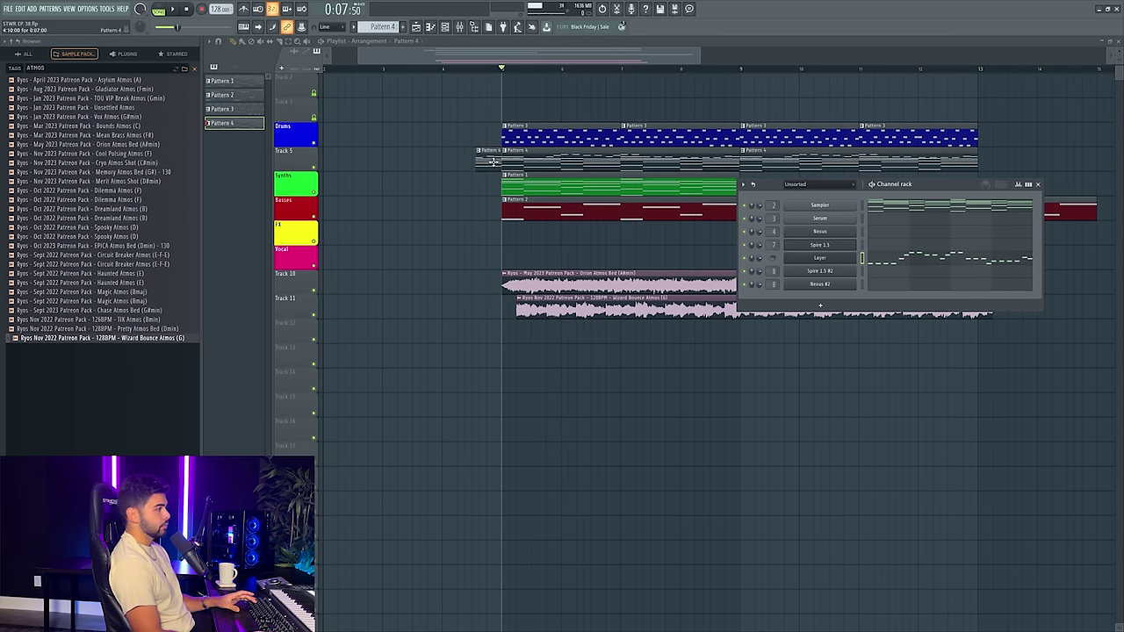
key(F6)
click(445, 29)
right_click(832, 206)
click(954, 206)
key(F6)
- Trim the Pattern 4 pickup clip to start at step 13 of bar 4 and audition the lead-in to bar 5
drag(623, 158, 209, 148)
key(space)
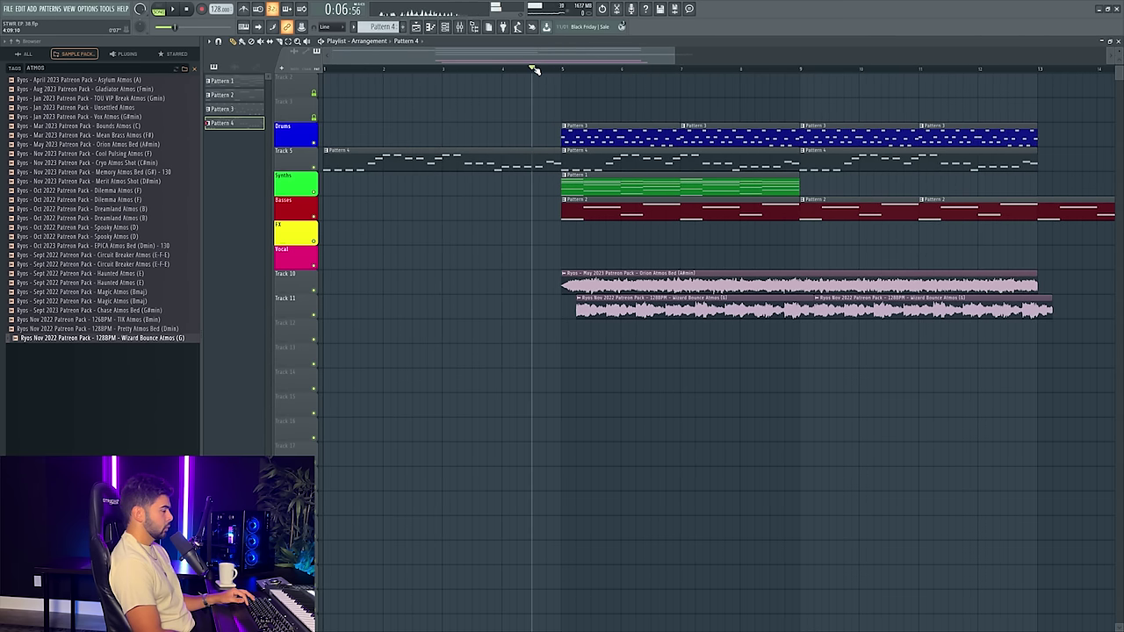
key(space)
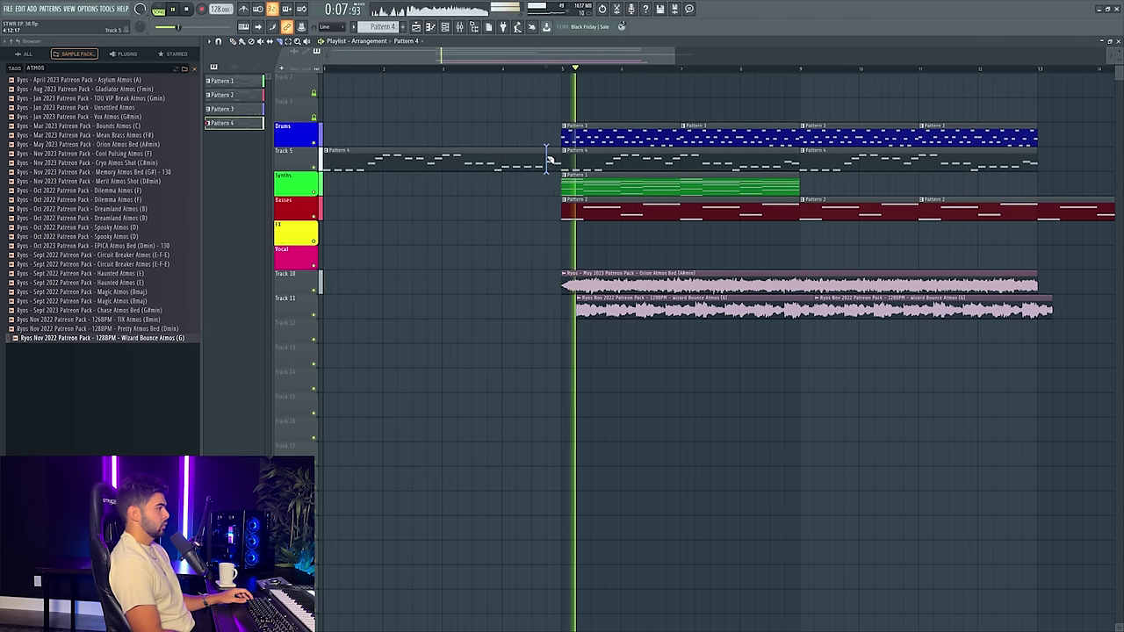
right_click(497, 167)
drag(610, 58, 643, 57)
- Audition the arrangement without the Sampler chords and restore those notes in Pattern 4
click(445, 27)
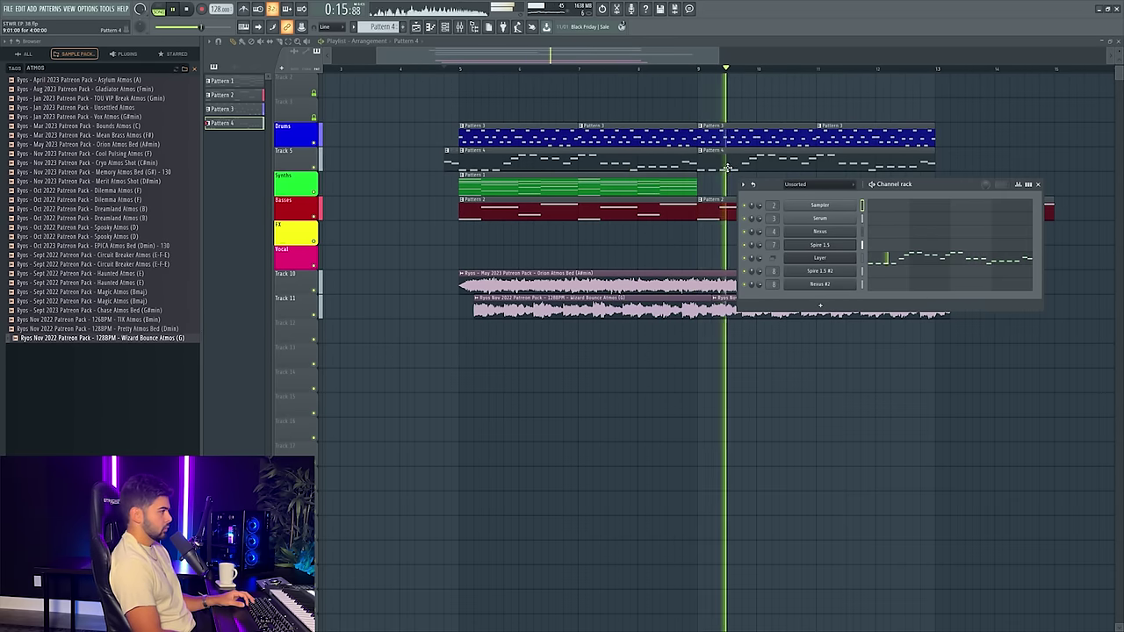
drag(539, 56, 563, 56)
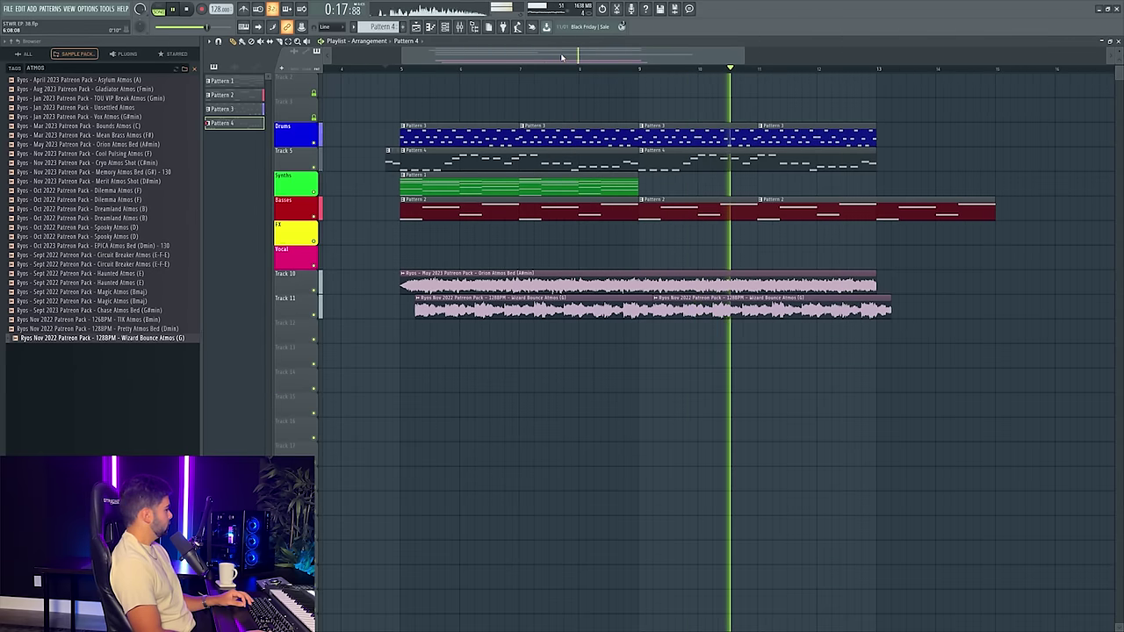
key(space)
key(space)
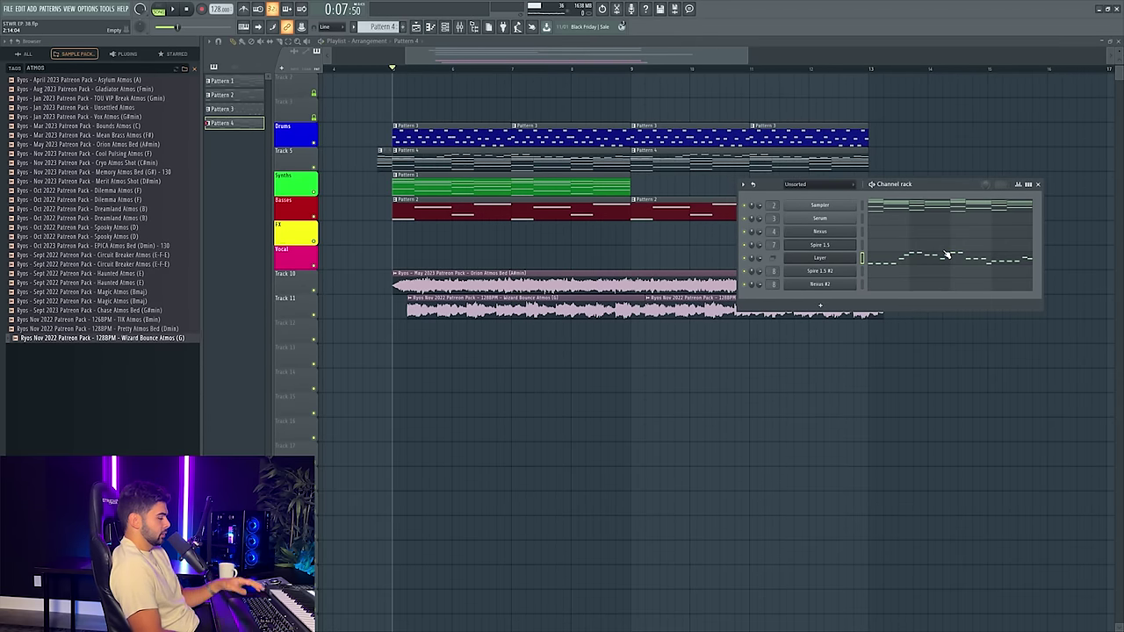
- Cut the Sampler notes from Pattern 4 and repeat the Pattern 1 clip at bar 9 on the Synths track
right_click(820, 209)
click(948, 205)
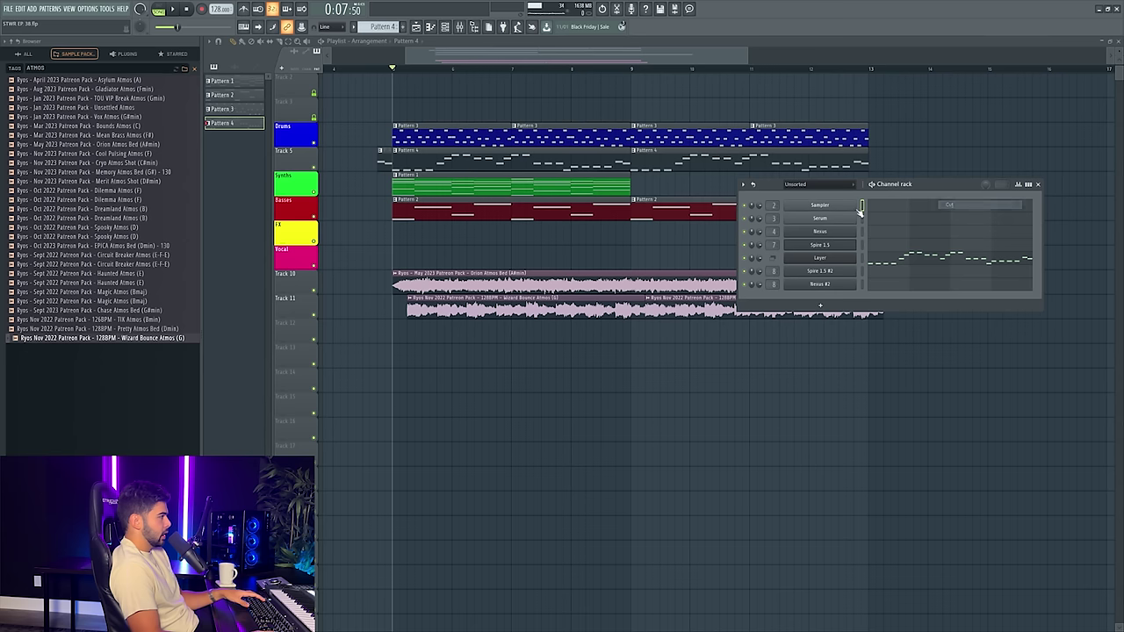
click(477, 185)
click(690, 183)
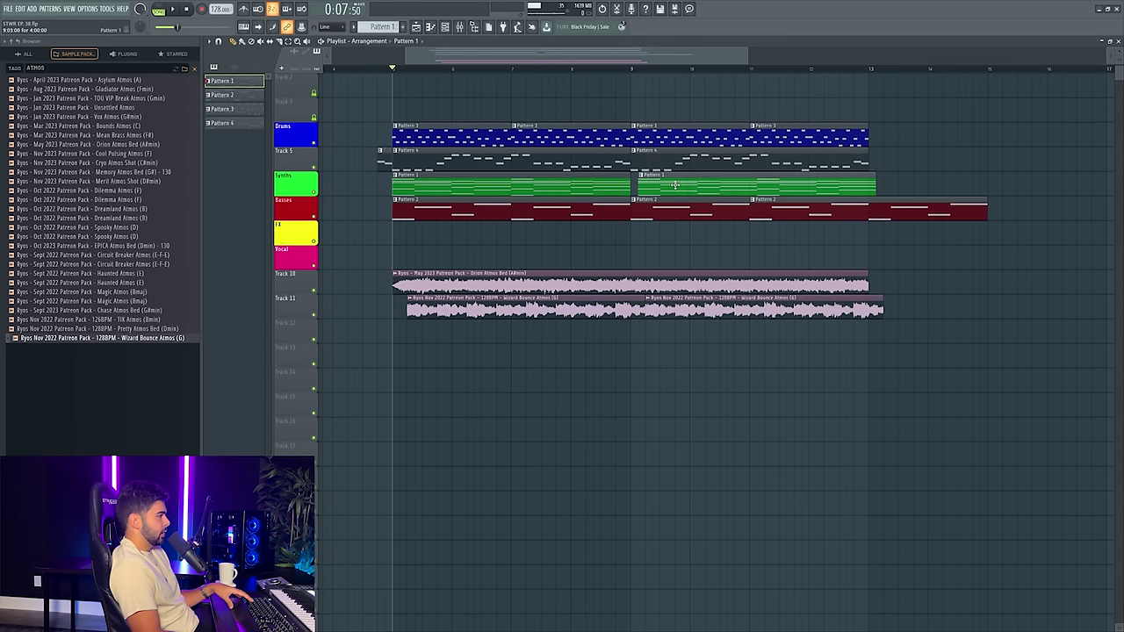
- Rename the Synths track as Piano and auto-name its clips to match
right_click(295, 180)
click(321, 176)
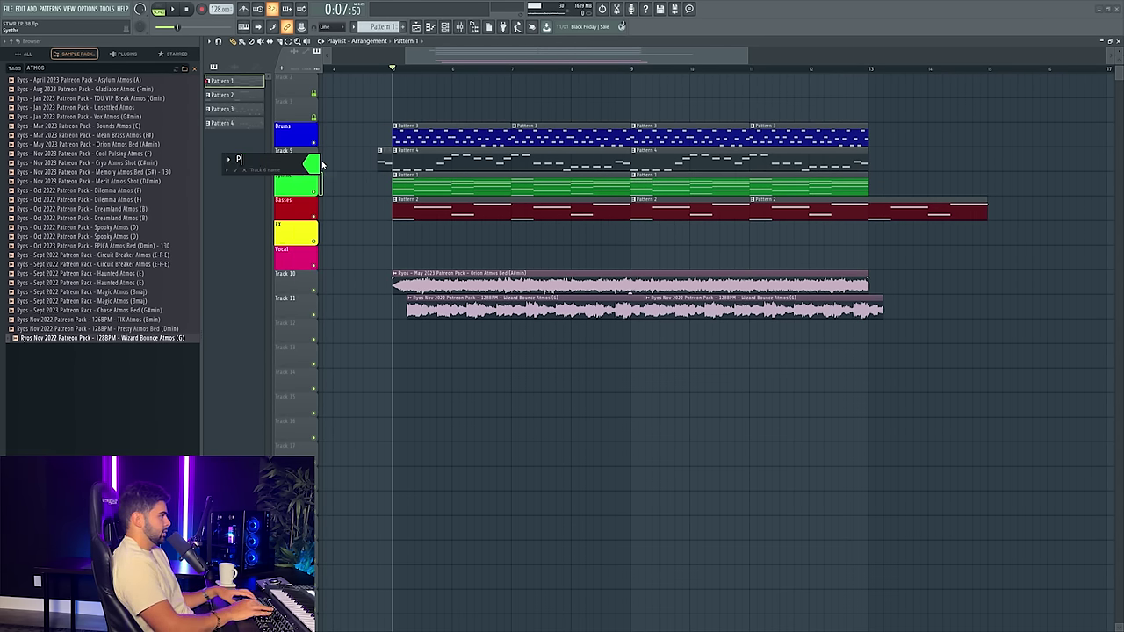
right_click(294, 178)
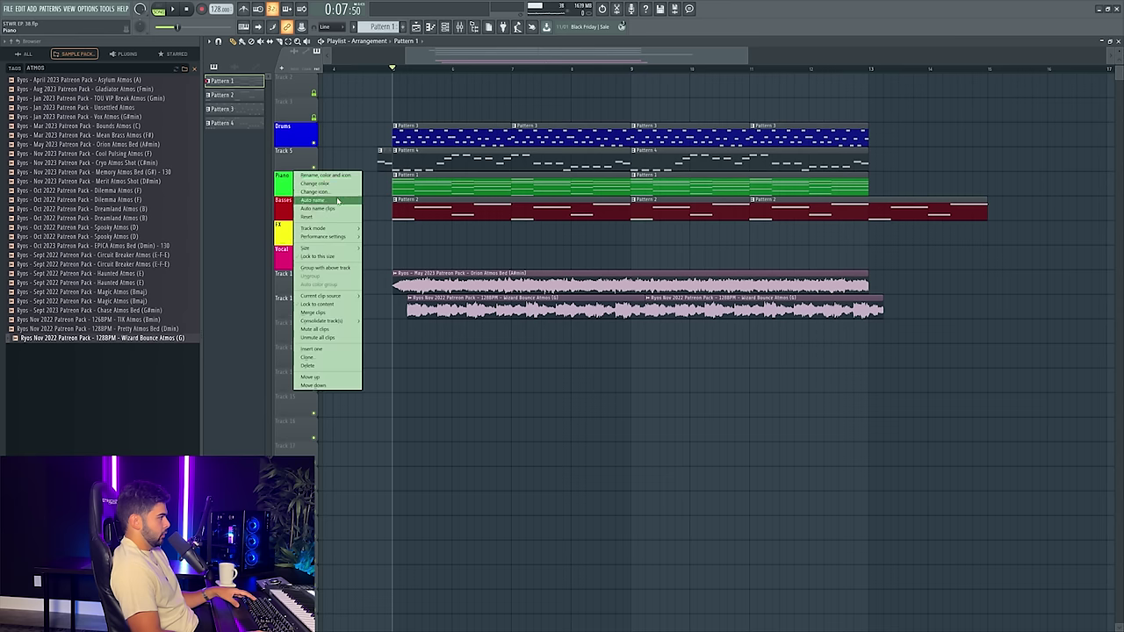
click(319, 207)
- Rename Track 5 as Leads, color it green and auto-name its clips to match
right_click(283, 153)
click(301, 151)
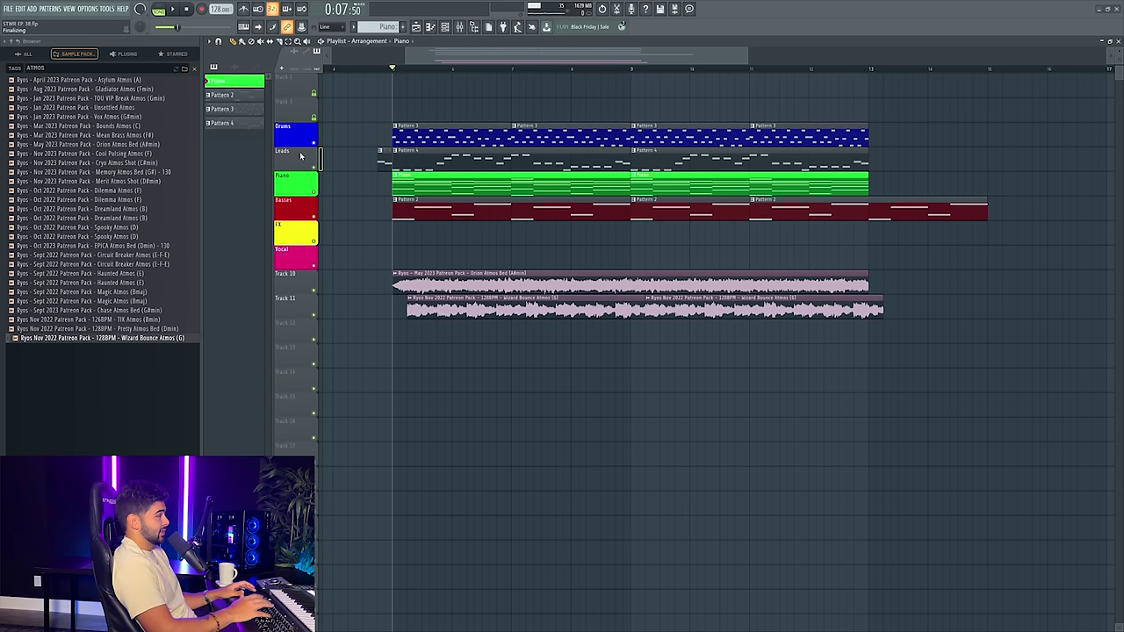
right_click(301, 156)
click(310, 152)
click(348, 283)
key(Return)
key(Return)
right_click(287, 148)
click(314, 183)
- Rename the Drums track as Arp with a green color and auto-name its clips
right_click(292, 125)
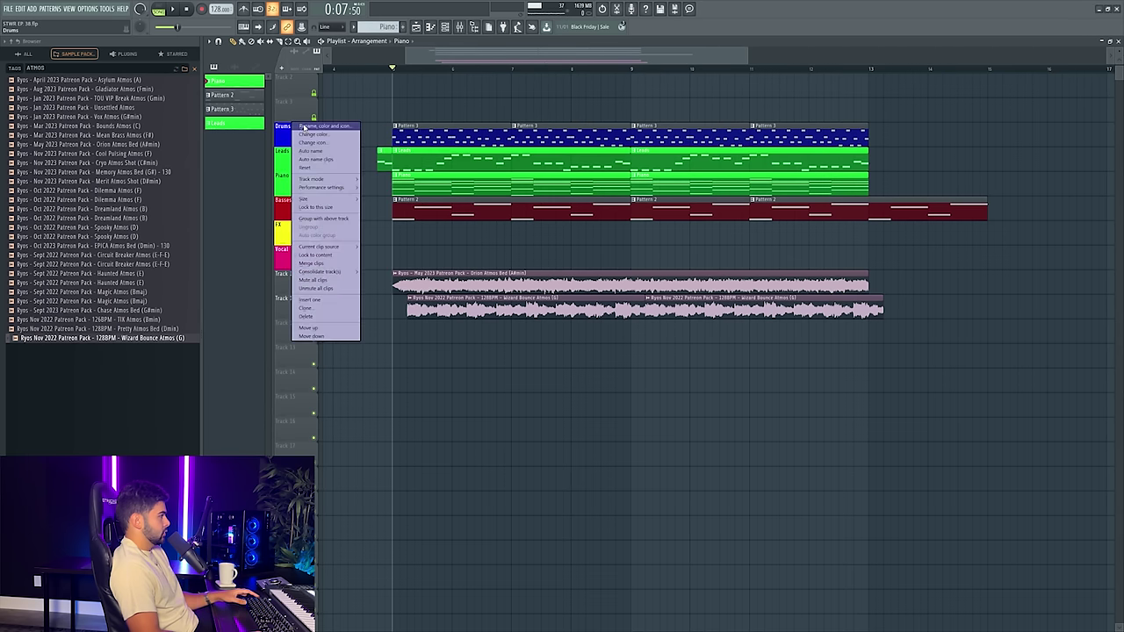
click(305, 125)
click(443, 328)
text(Arp)
key(Return)
right_click(297, 124)
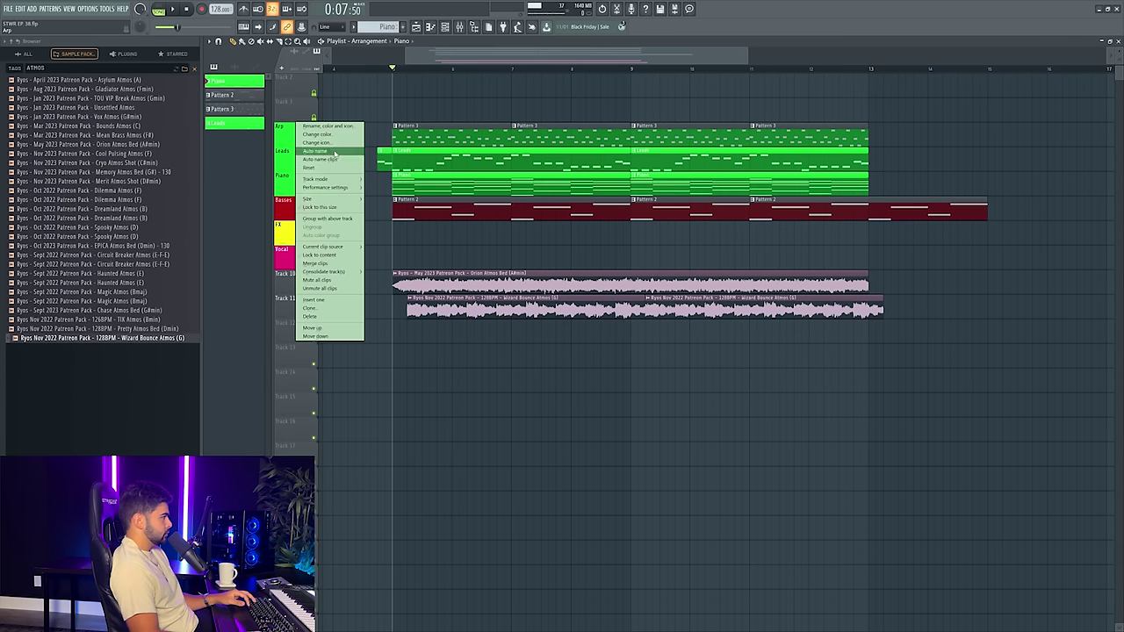
click(313, 159)
- Rename the Basses track as Reese and apply that name and color to its clips
right_click(300, 205)
click(309, 207)
text(Reese)
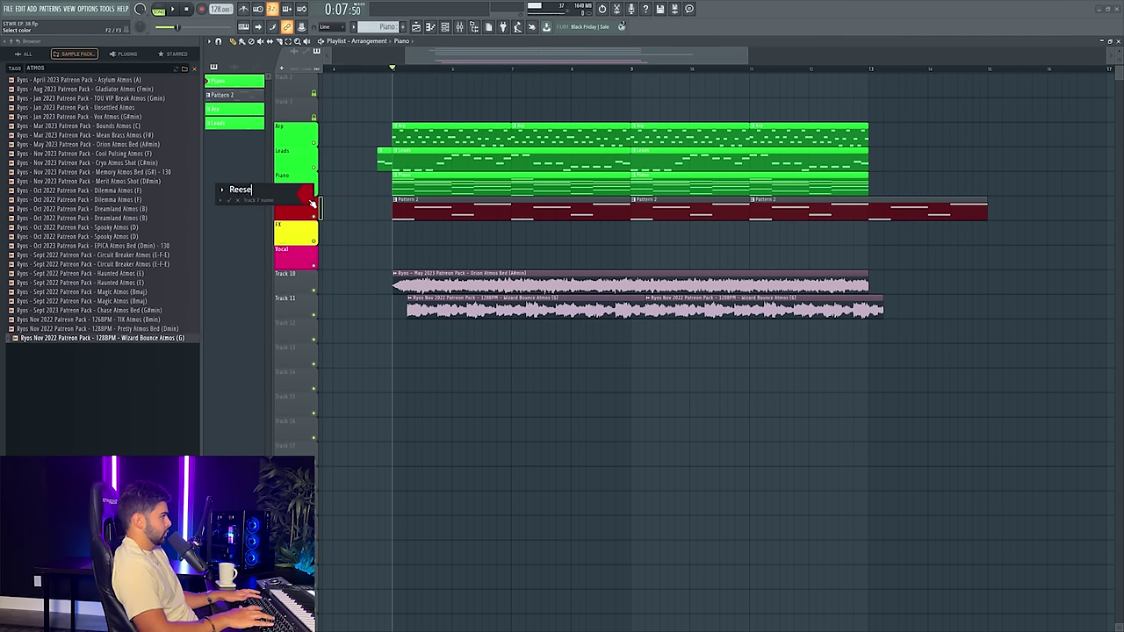
right_click(311, 203)
click(358, 233)
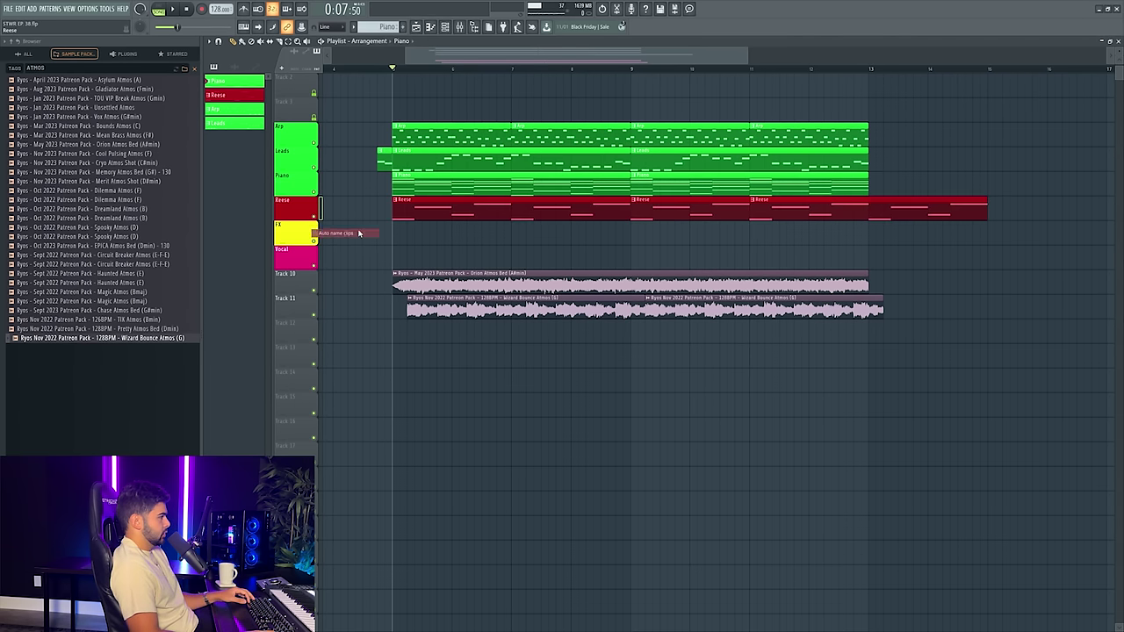
- Rename Track 10 as Atmos Bed, color it green and auto-name its audio clip
right_click(284, 286)
click(291, 290)
click(437, 483)
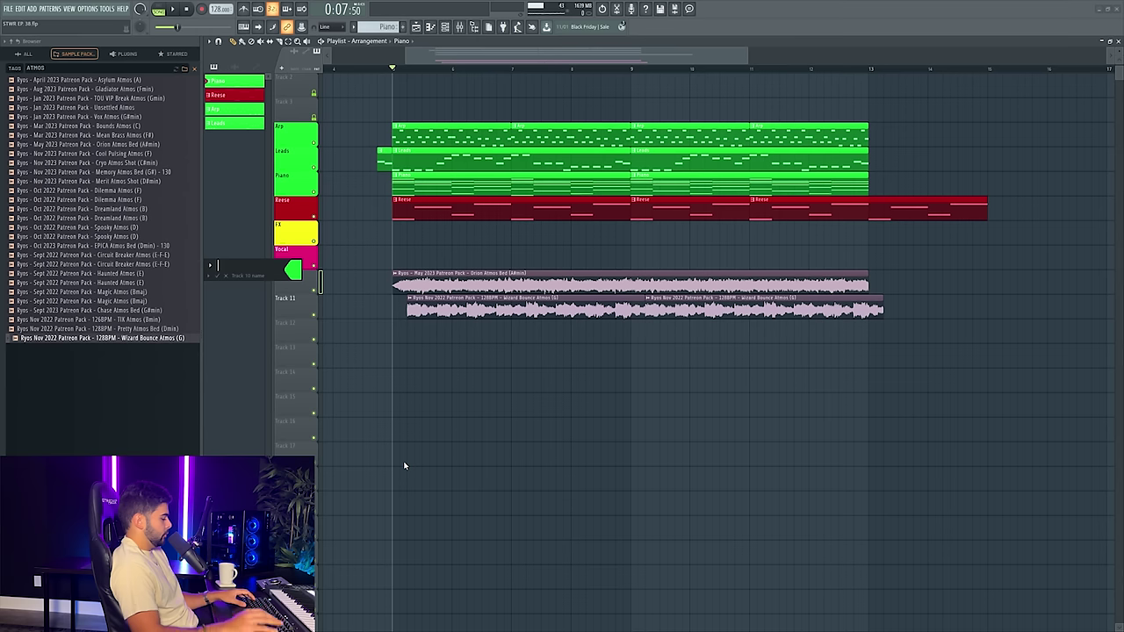
text(Atmos Bed)
key(Return)
right_click(293, 277)
click(294, 305)
- Rename Track 11 as Atmos Pulse, color it green and auto-name its audio clips
right_click(307, 305)
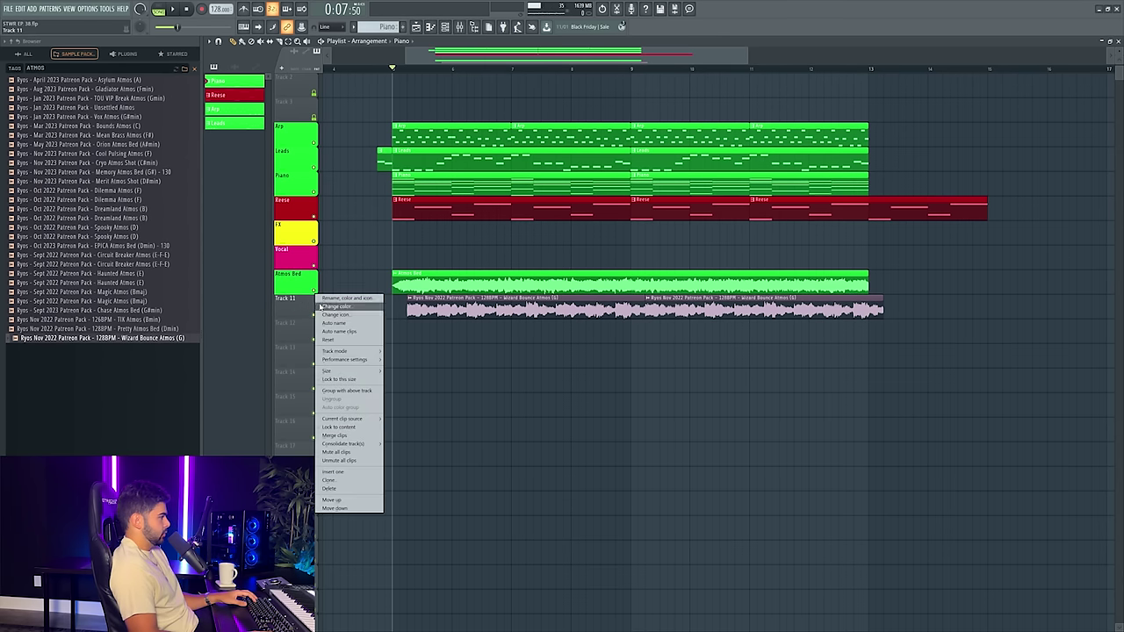
click(325, 304)
click(462, 504)
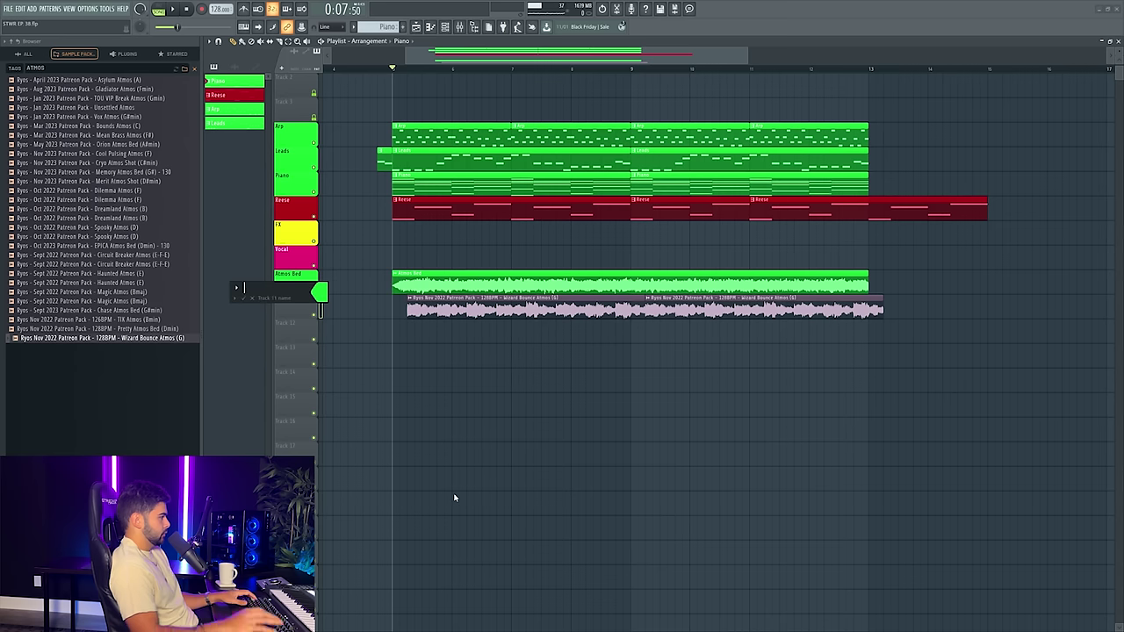
text(Atmos Pulse)
key(Return)
key(space)
right_click(287, 297)
click(310, 331)
- Move the Atmos Bed and Atmos Pulse tracks above Reese and delete the extra Reese clip starting at bar 11
drag(299, 281, 300, 210)
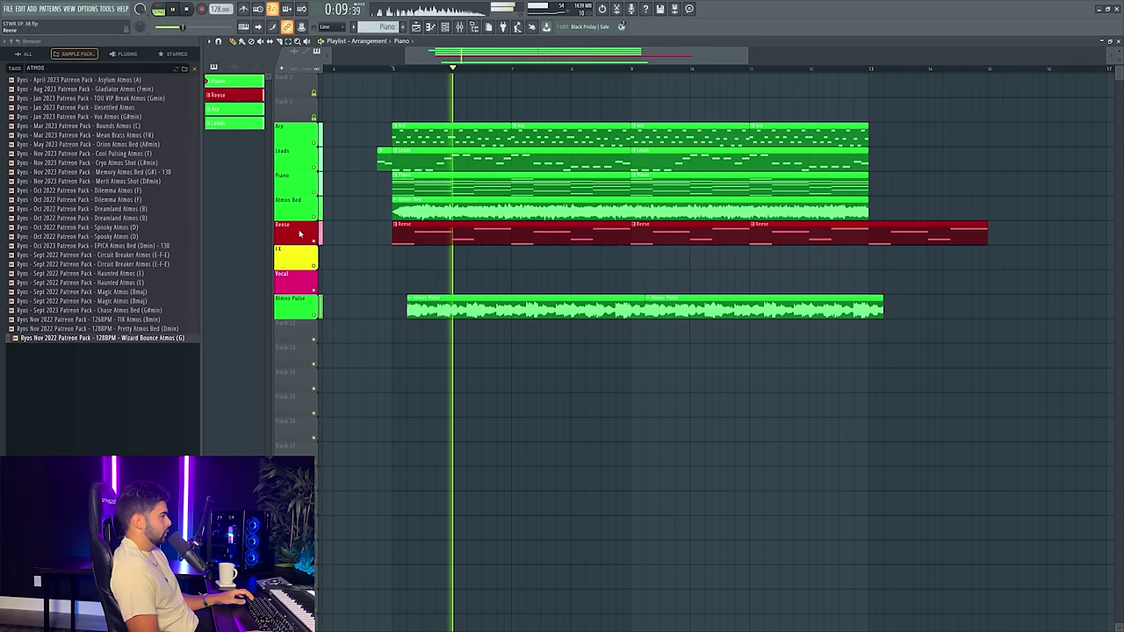
drag(297, 303, 297, 230)
scroll(559, 68, down, 2)
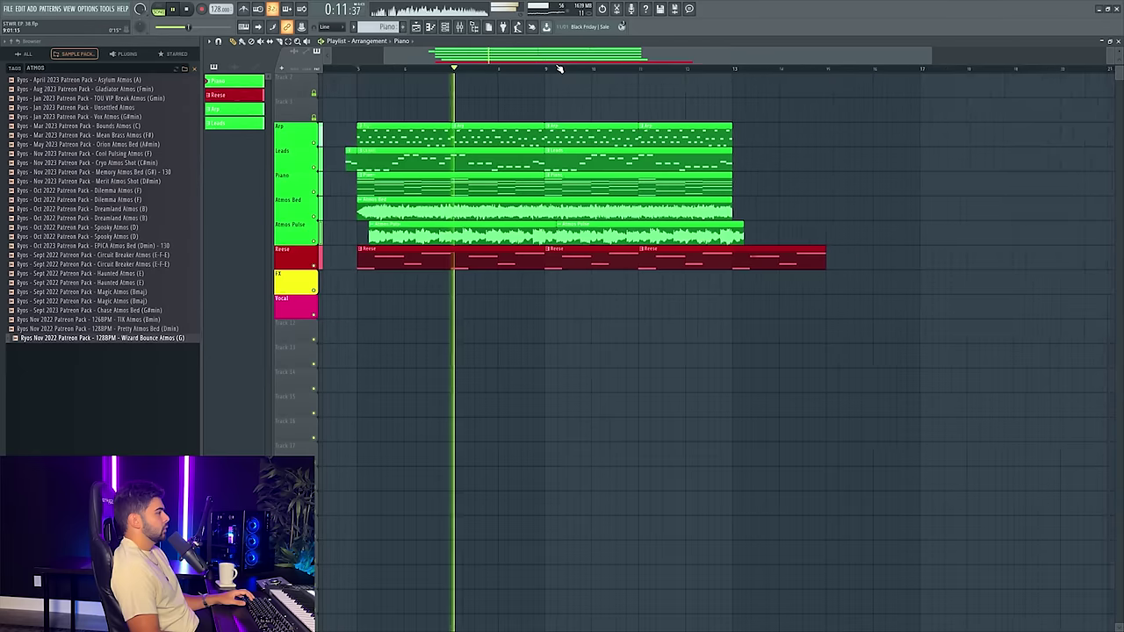
scroll(558, 68, down, 2)
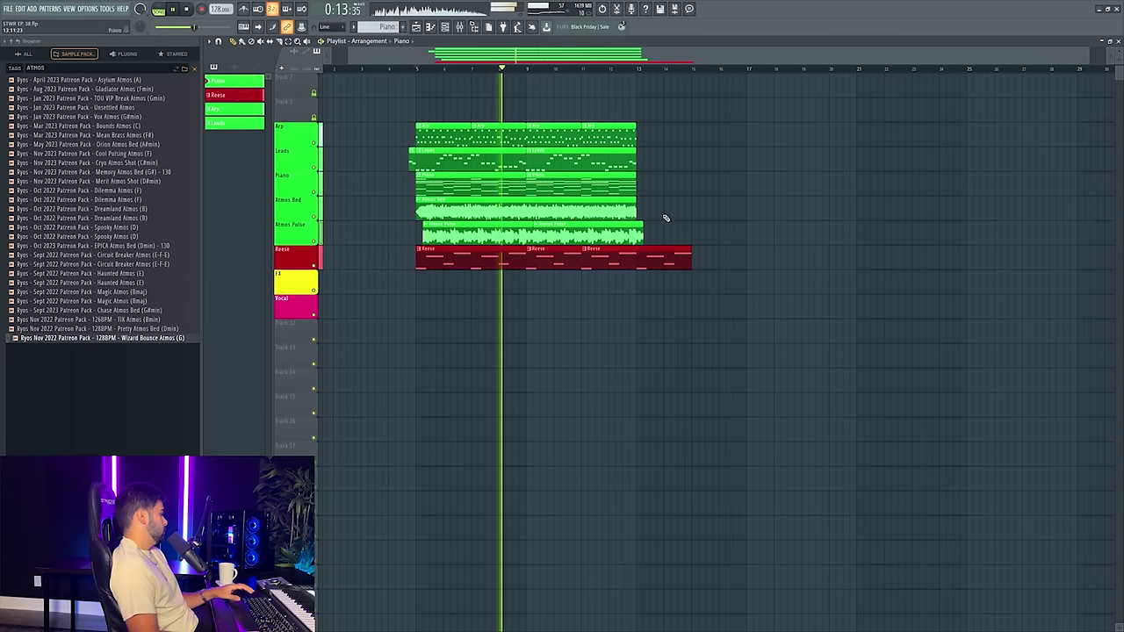
right_click(659, 262)
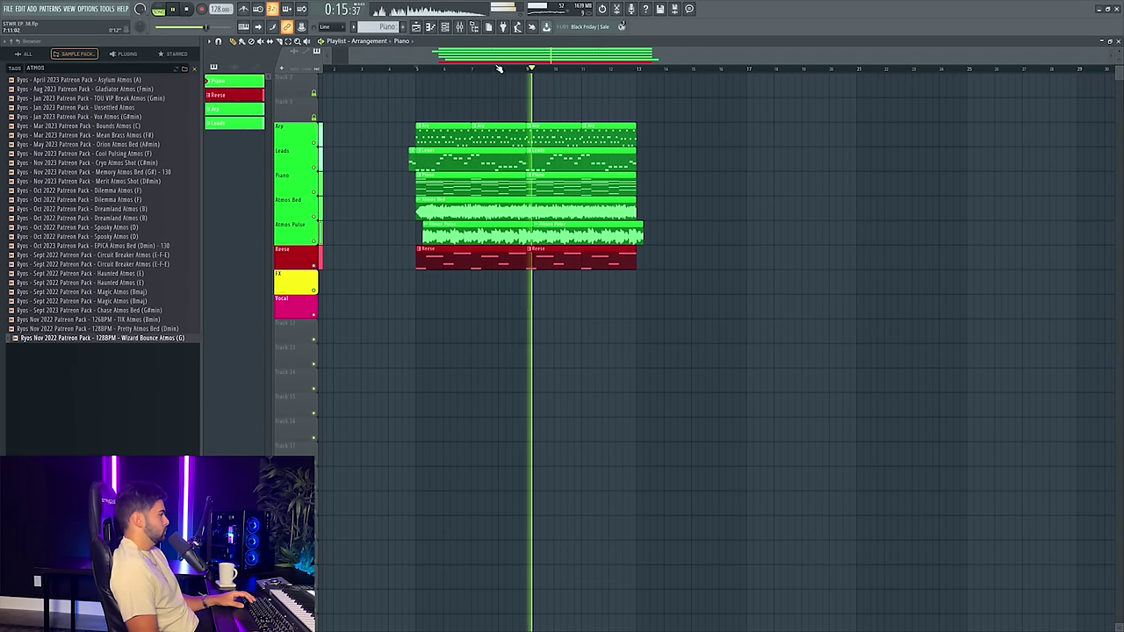
- Audition the arrangement through bar 12 and move the Leads track above Arp
scroll(477, 71, down, 1)
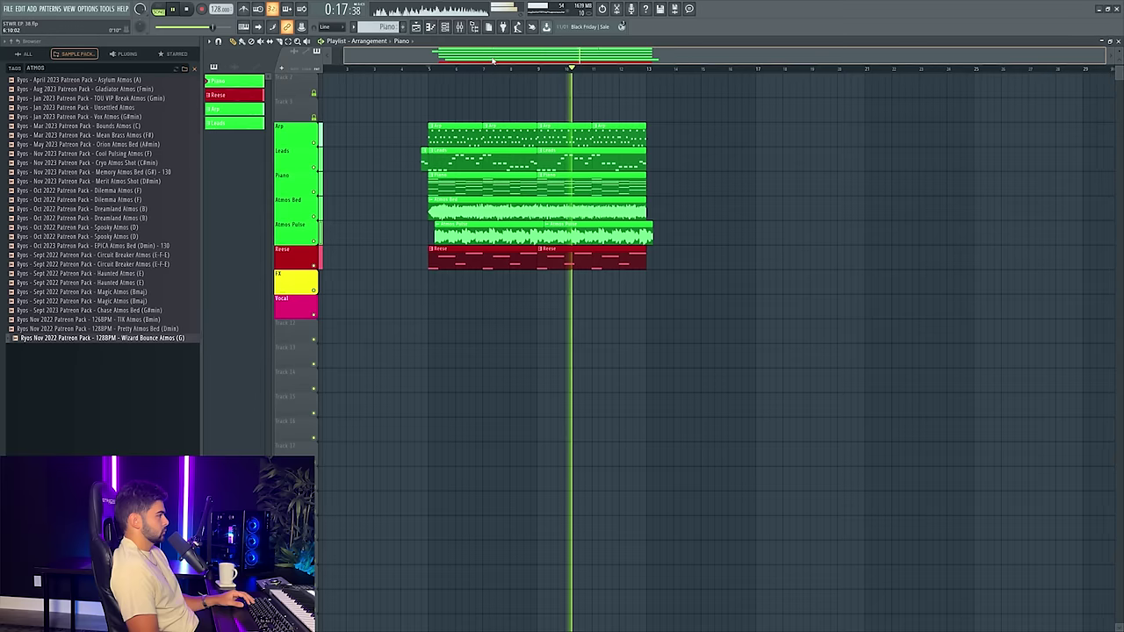
drag(493, 60, 496, 59)
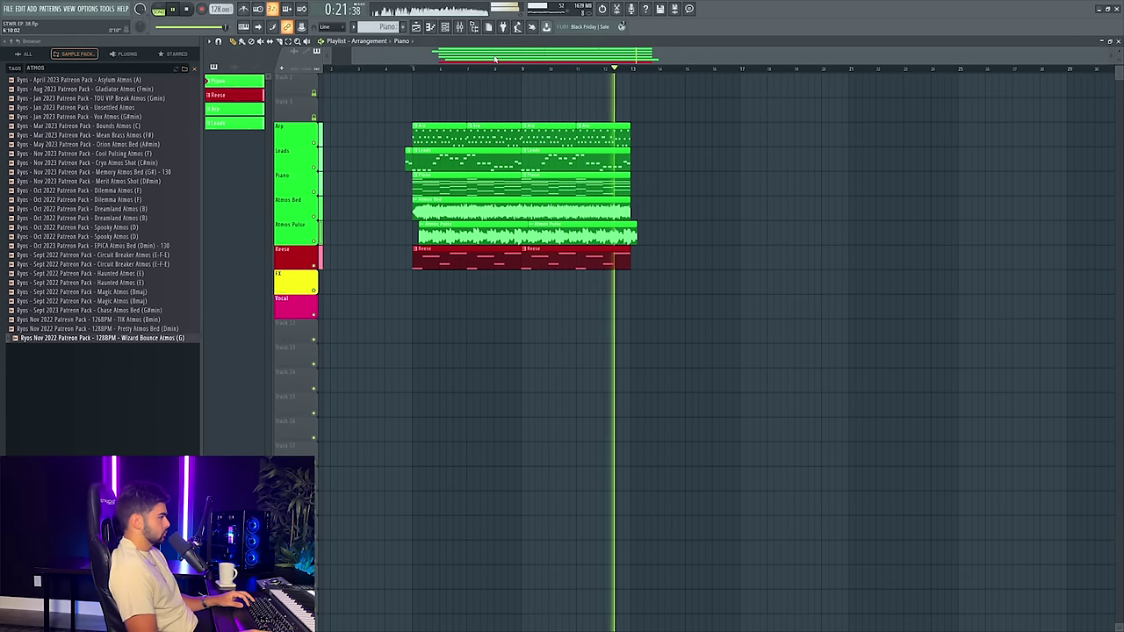
key(space)
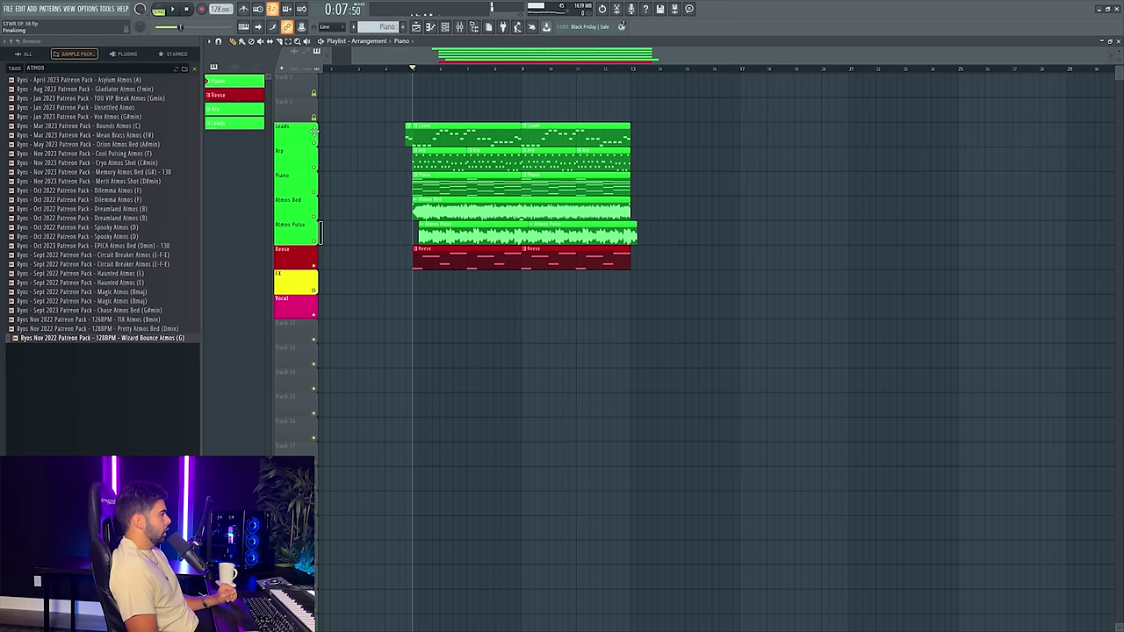
- Clear the ATMOS search in the sample browser and show the Unsorted channels in the channel rack
click(194, 68)
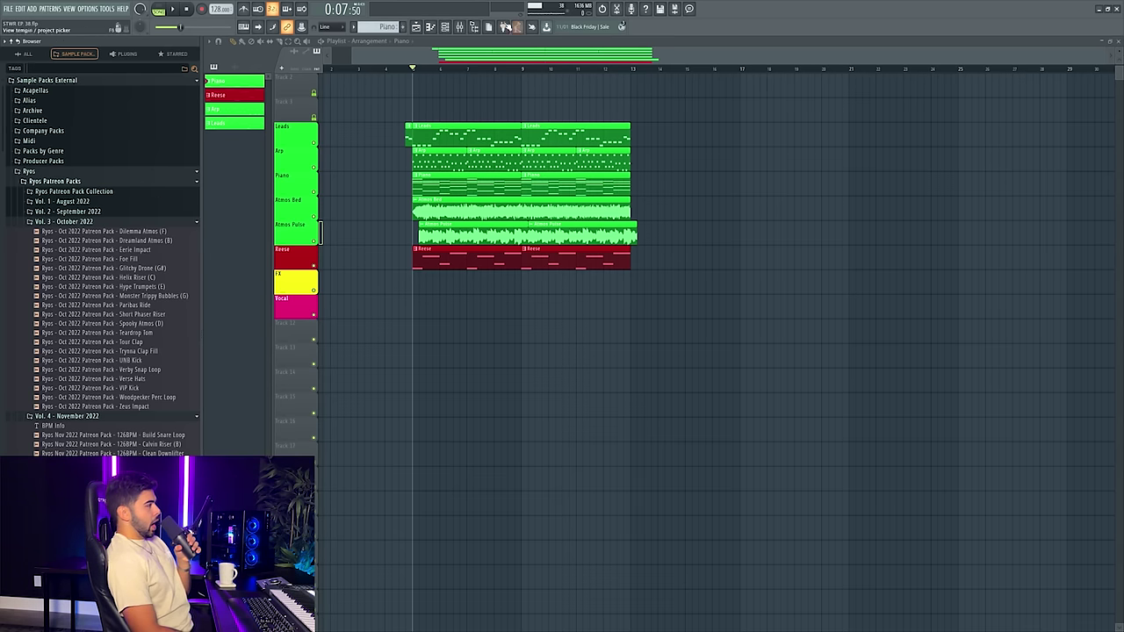
click(446, 28)
click(812, 184)
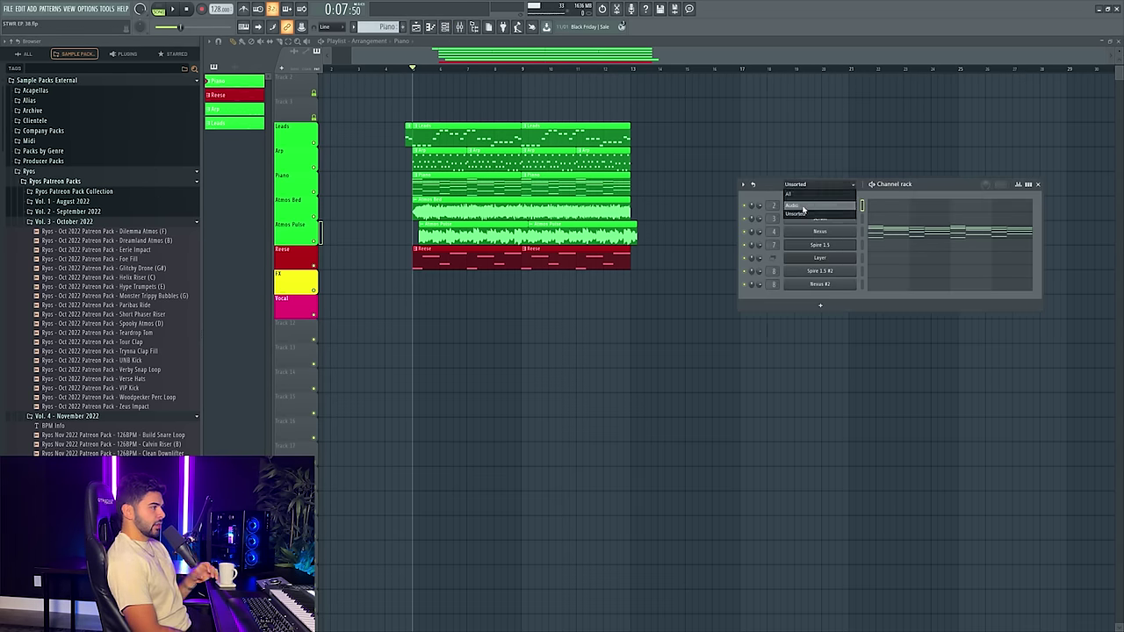
click(807, 215)
- Open the Leads melody in the piano roll and examine its closing notes at the end of bar 4
double_click(485, 138)
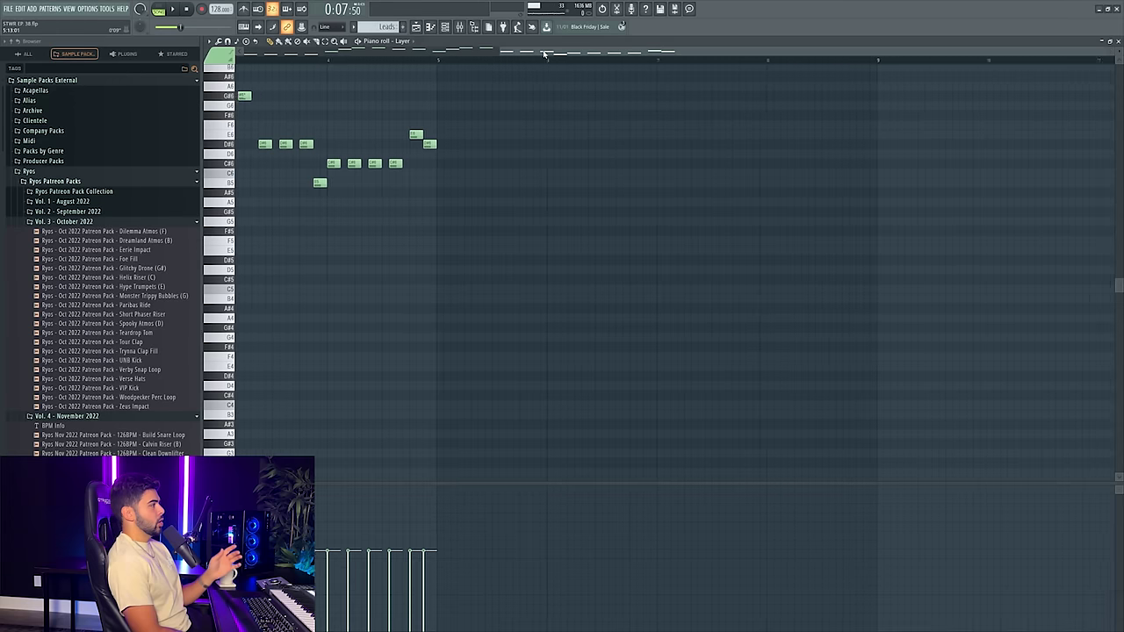
click(445, 27)
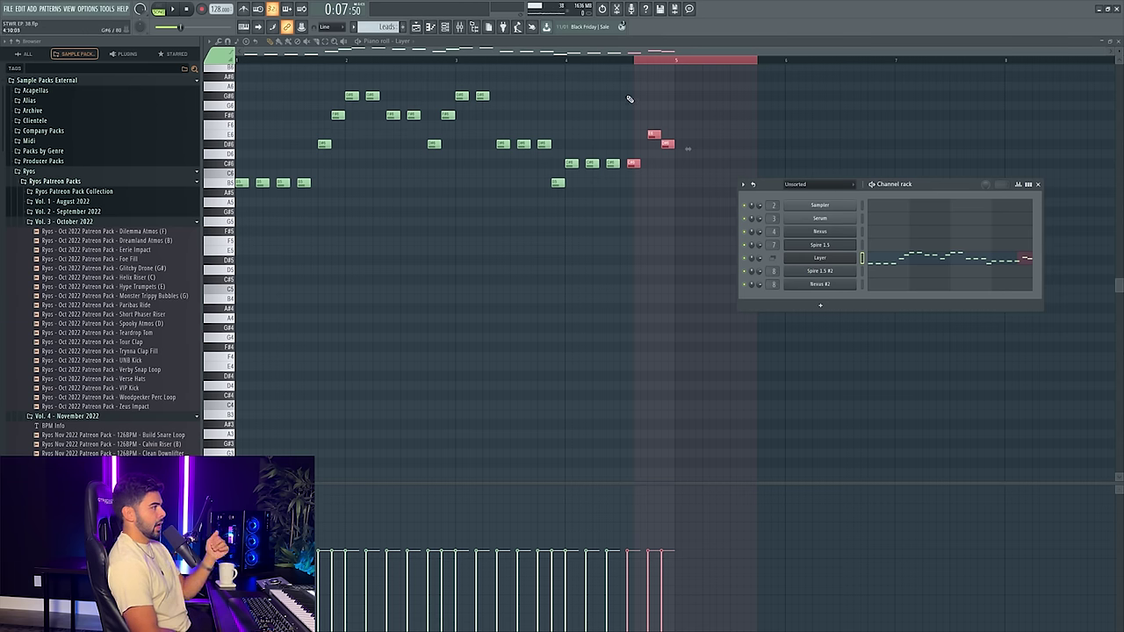
double_click(632, 68)
click(629, 257)
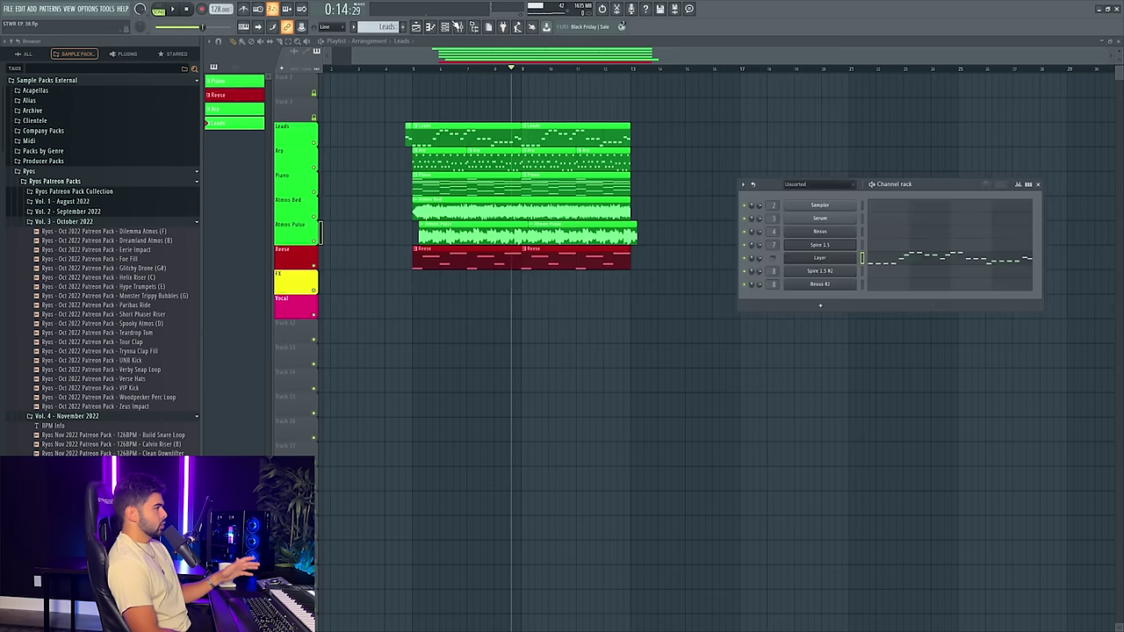
- Copy the Layer channel's lead melody and create a new empty pattern, Pattern 5
click(446, 27)
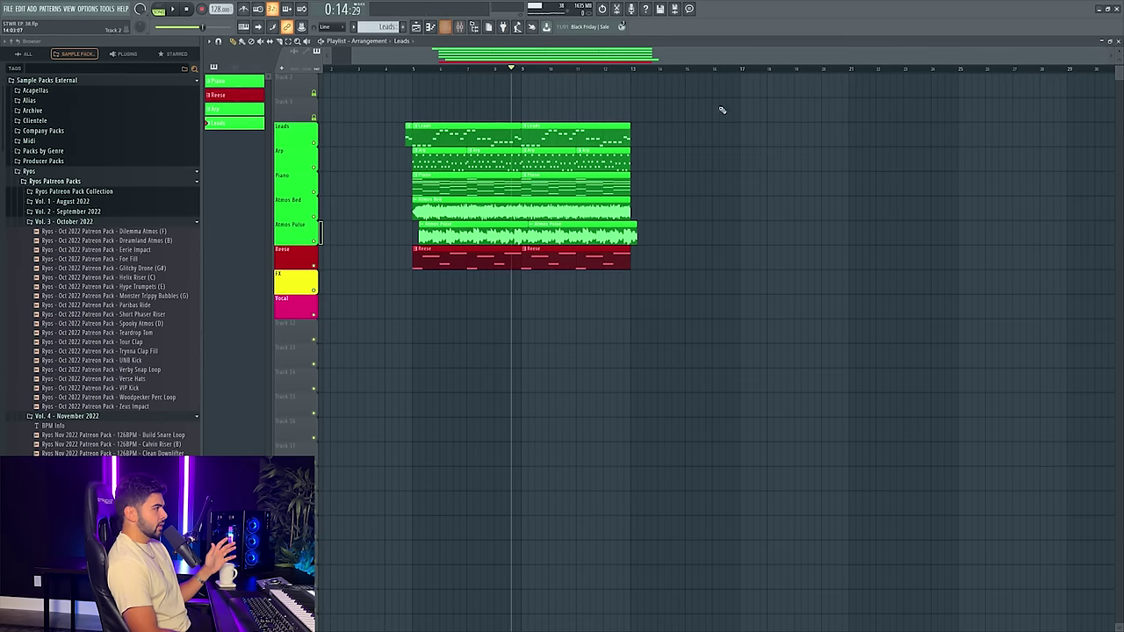
click(446, 28)
right_click(824, 259)
click(954, 266)
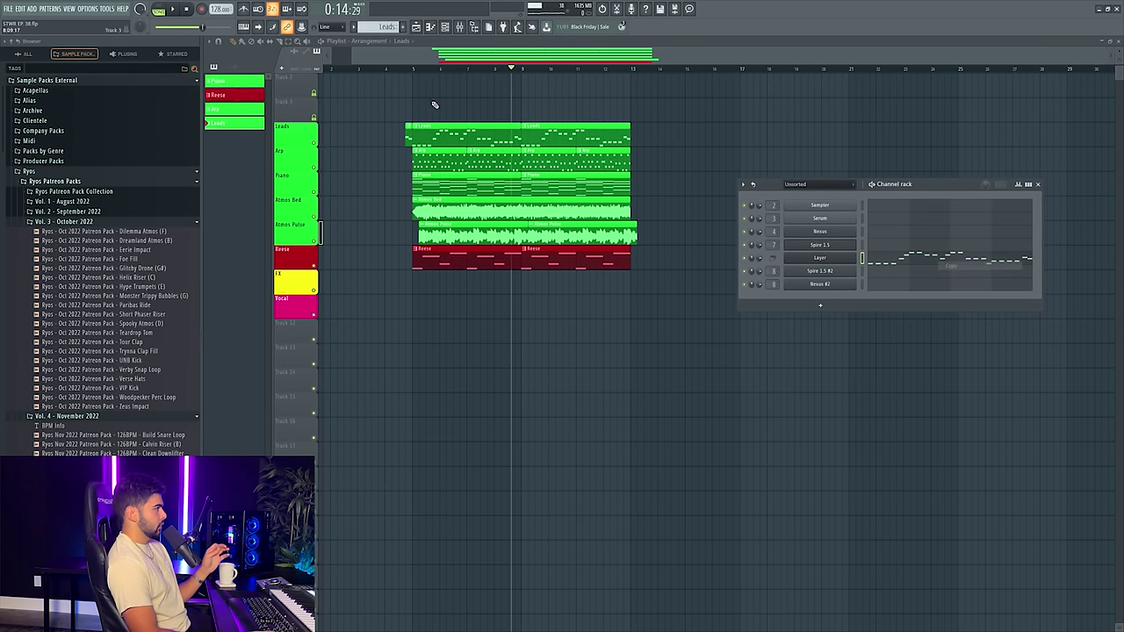
click(377, 32)
- Add a new channel with Spire 1.5 in place of Serum and paste the copied lead melody into it
click(813, 302)
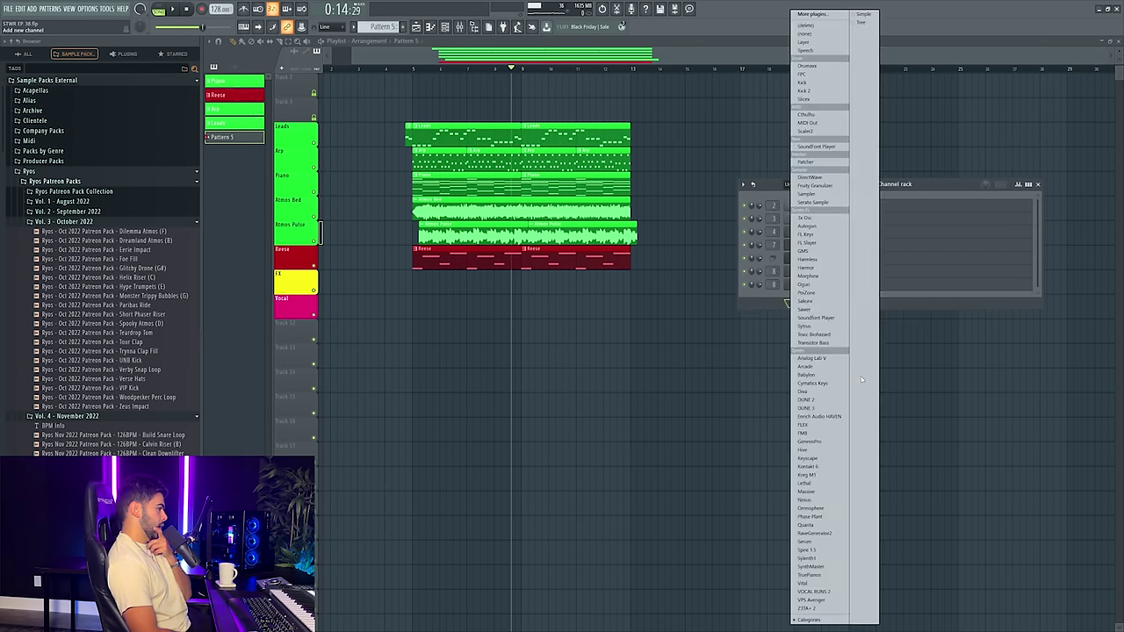
click(822, 541)
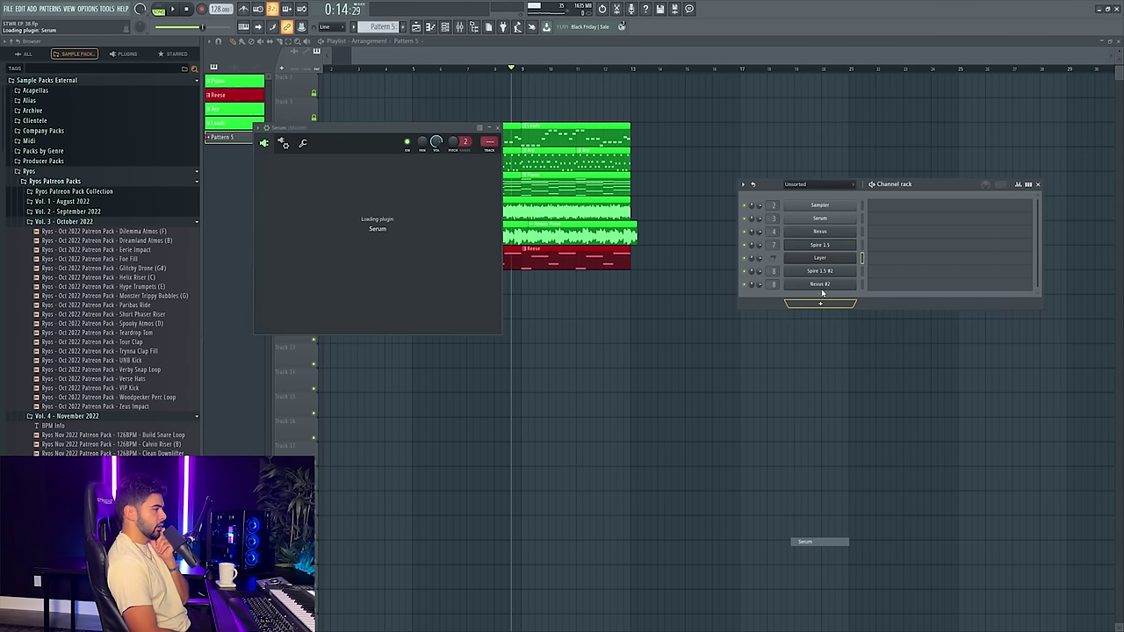
right_click(820, 297)
mouse_move(878, 363)
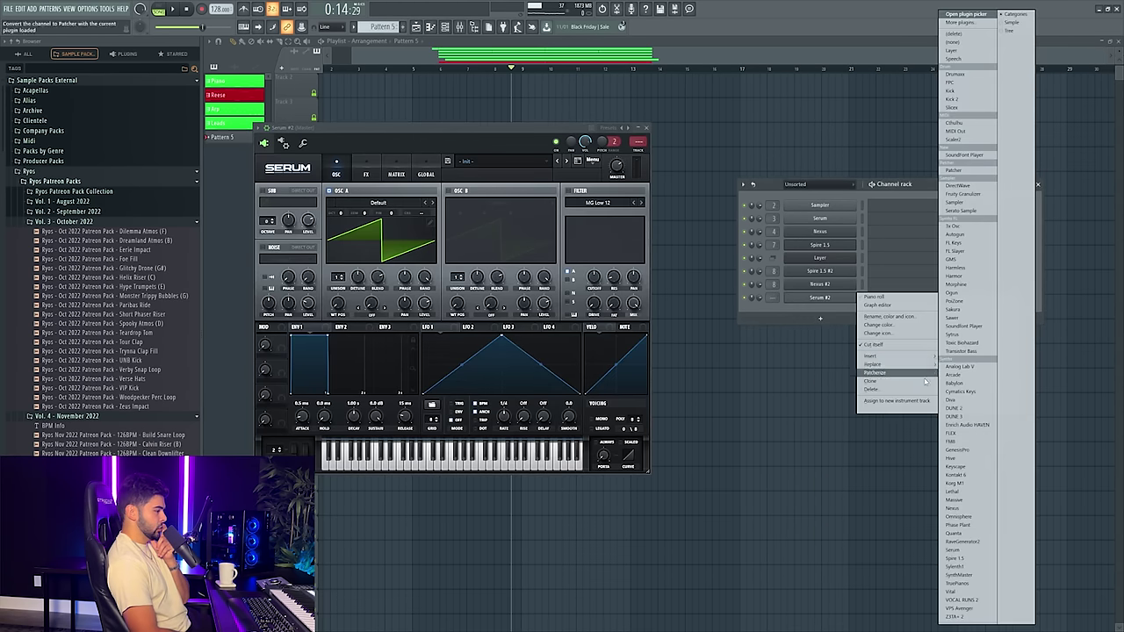
click(958, 558)
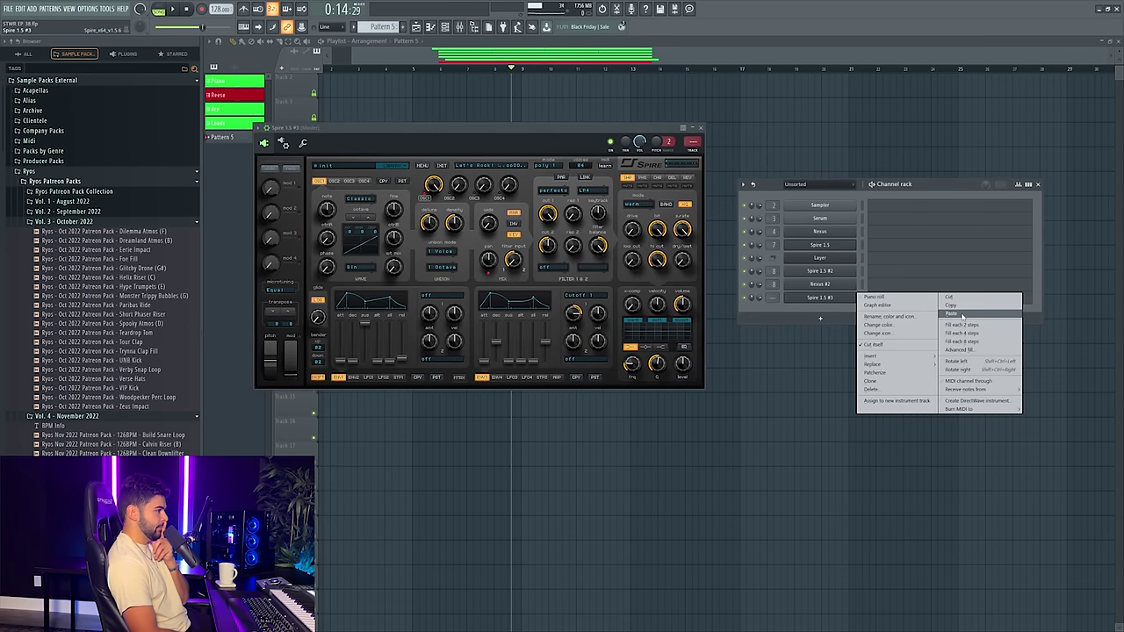
- Load the favorite preset LEAD - Arab in the new Spire channel and audition Pattern 5
click(341, 165)
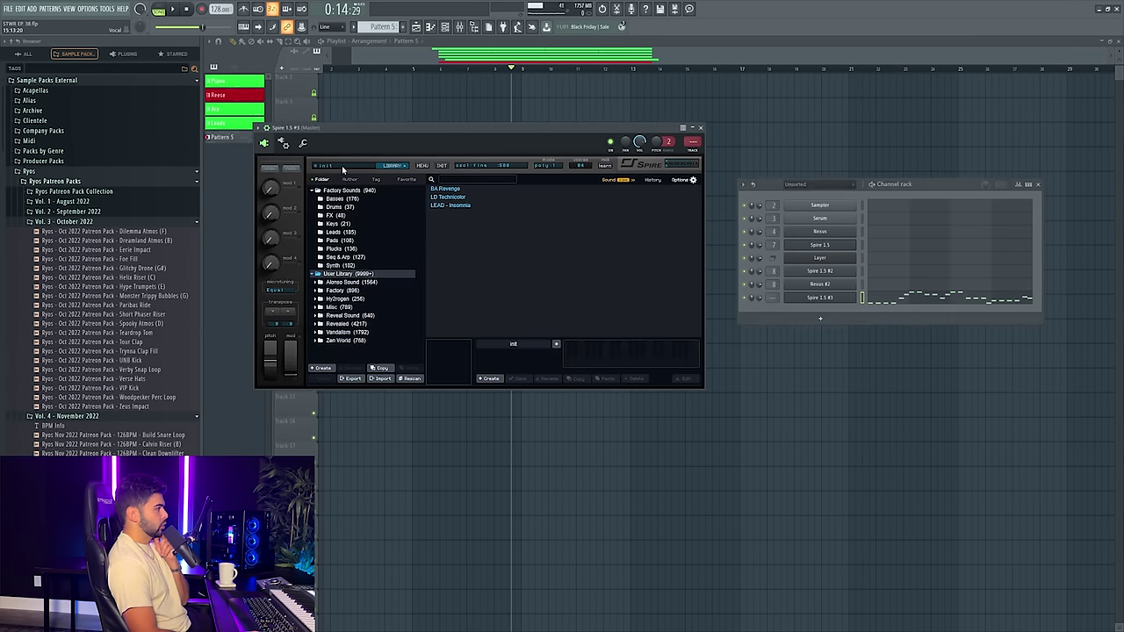
click(405, 179)
scroll(543, 235, right, 1)
click(593, 255)
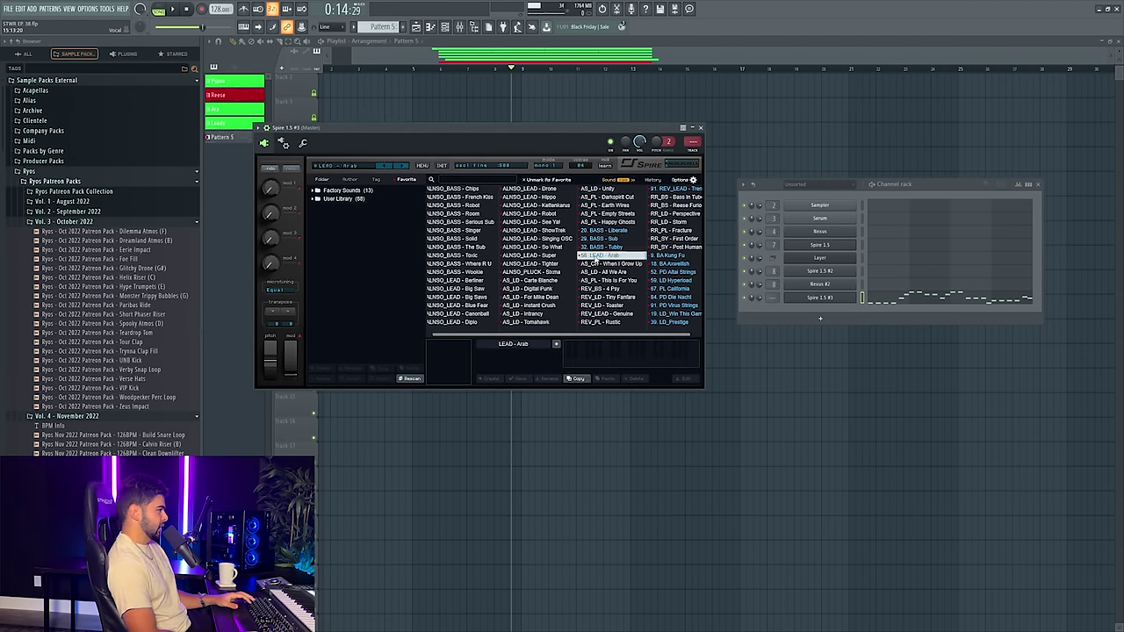
click(173, 10)
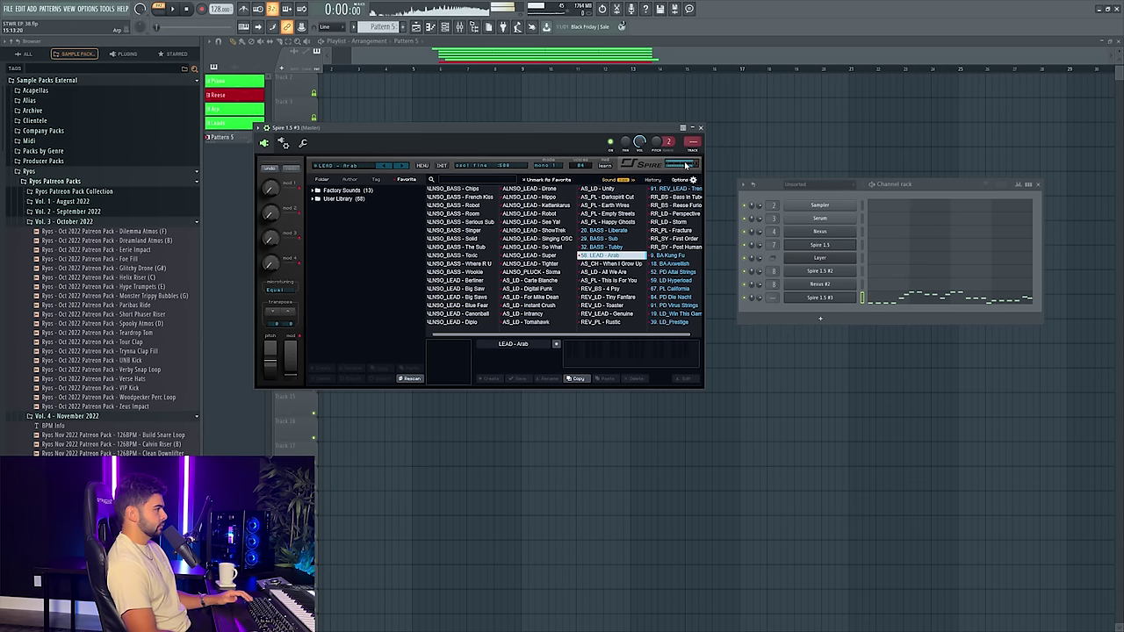
- Transpose the Spire melody in Pattern 5 down one octave and play it back
key(F9)
drag(561, 457, 563, 471)
key(space)
click(907, 299)
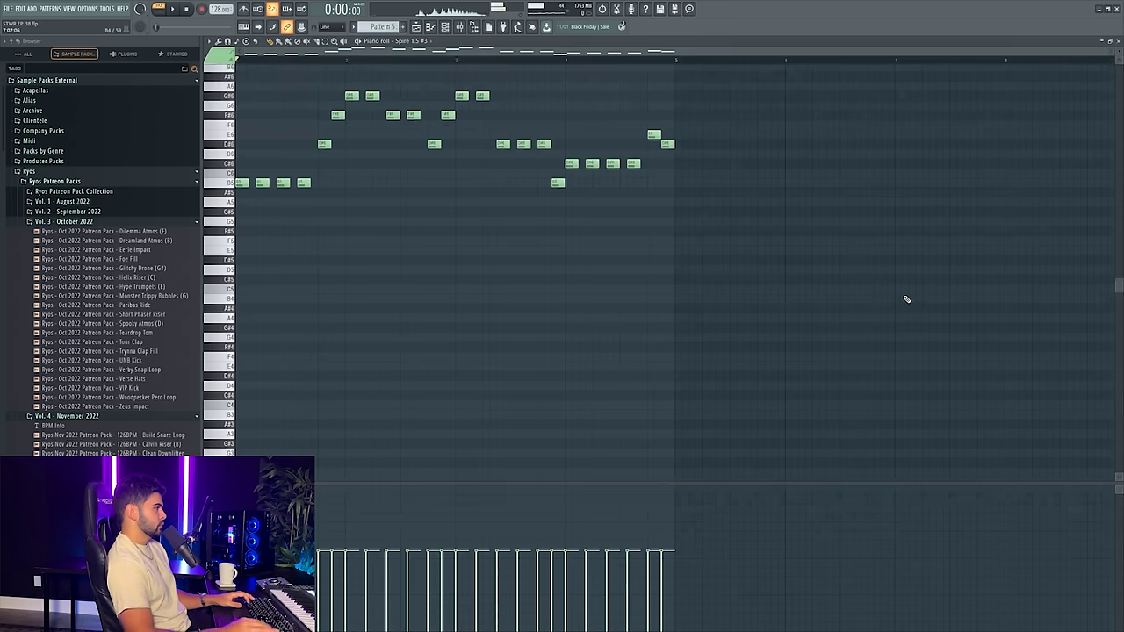
key(space)
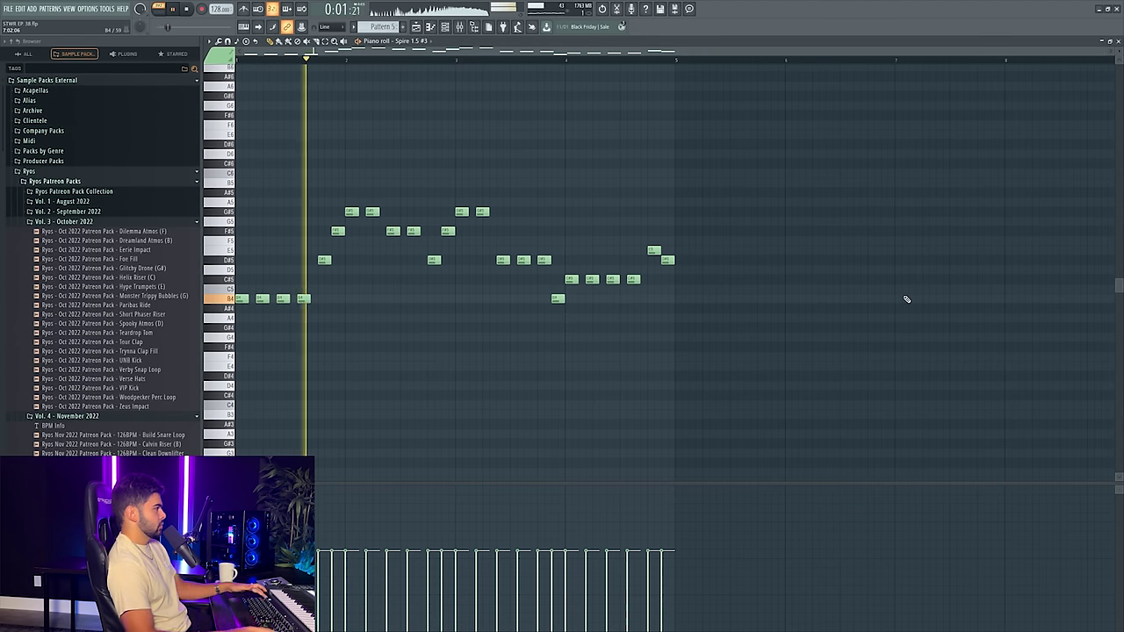
- Place a Pattern 5 clip at bar 5 on Track 12 in the playlist
key(F7)
key(F12)
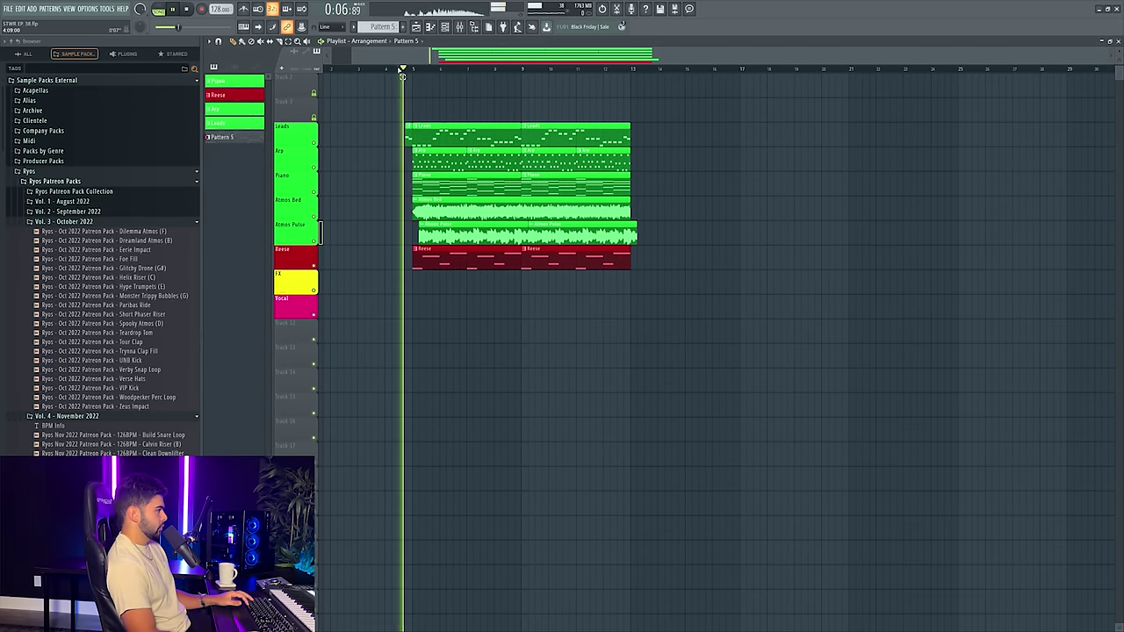
drag(434, 307, 434, 349)
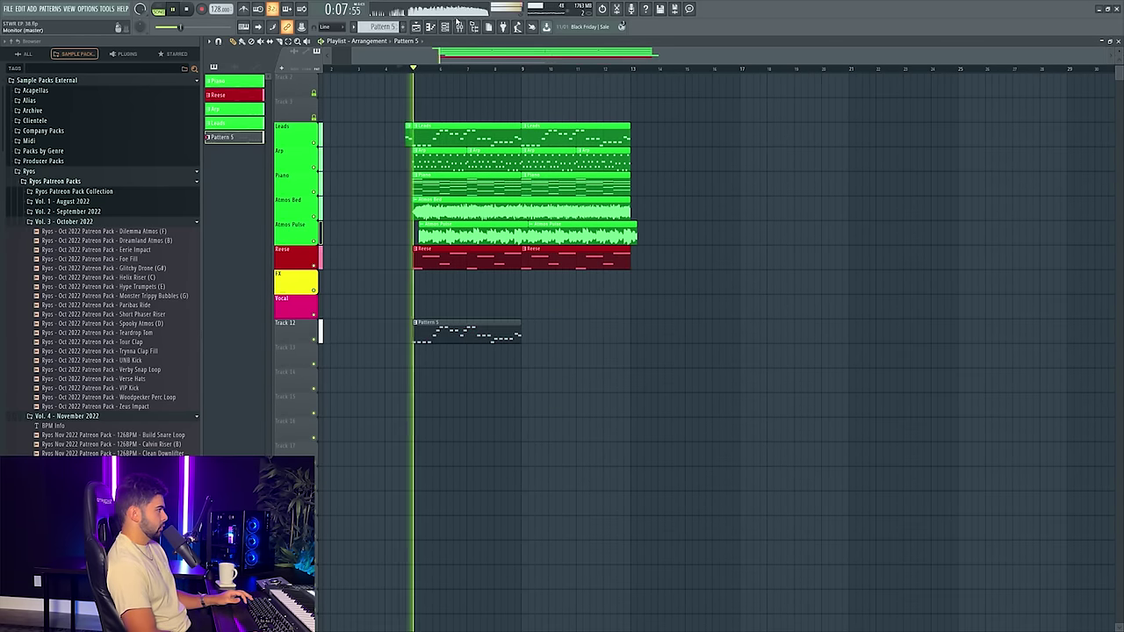
- Lower the Spire 1.5 #3 mixer track to about -17.2 dB while the arrangement plays
key(F9)
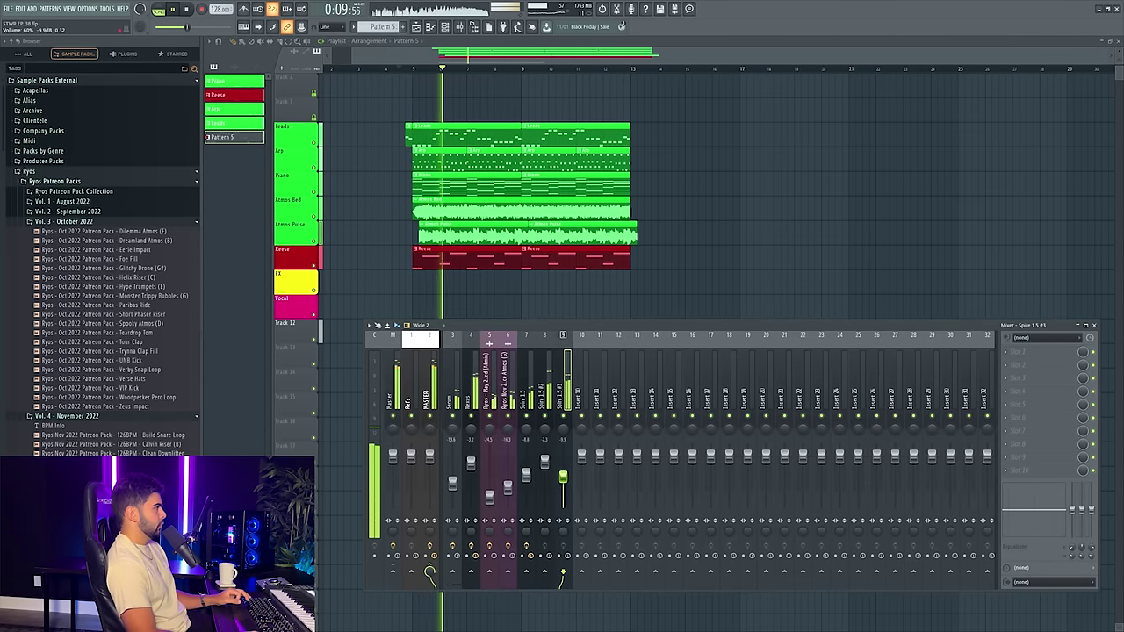
key(F6)
key(F7)
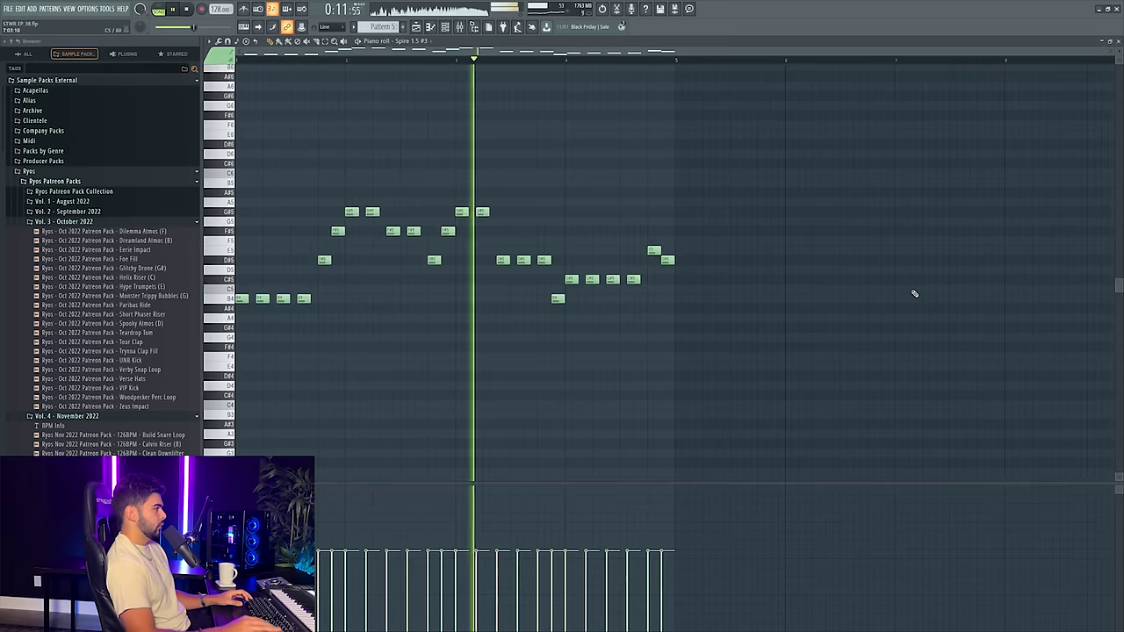
key(F7)
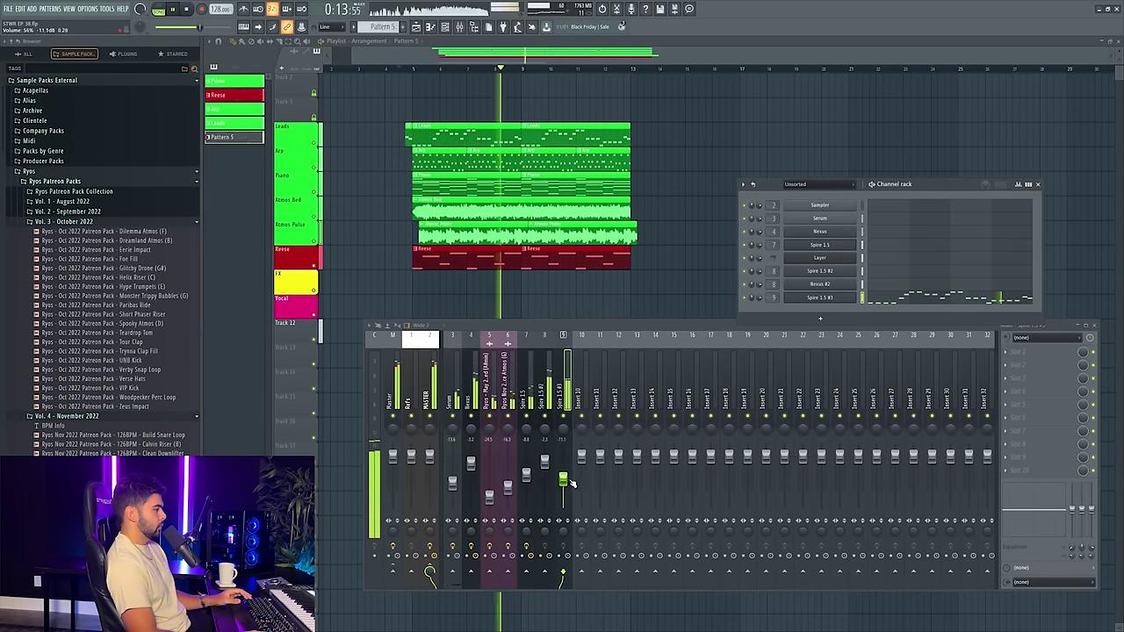
drag(563, 478, 564, 491)
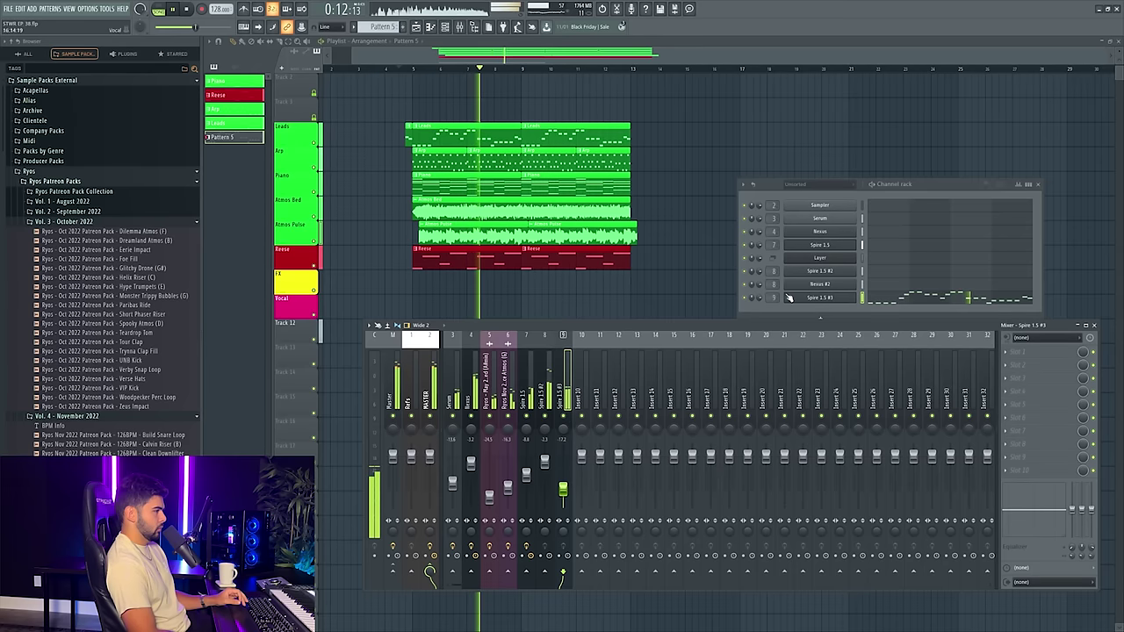
- Copy the Spire 1.5 #3 melody, stop playback and create a new empty pattern, Pattern 6
right_click(862, 297)
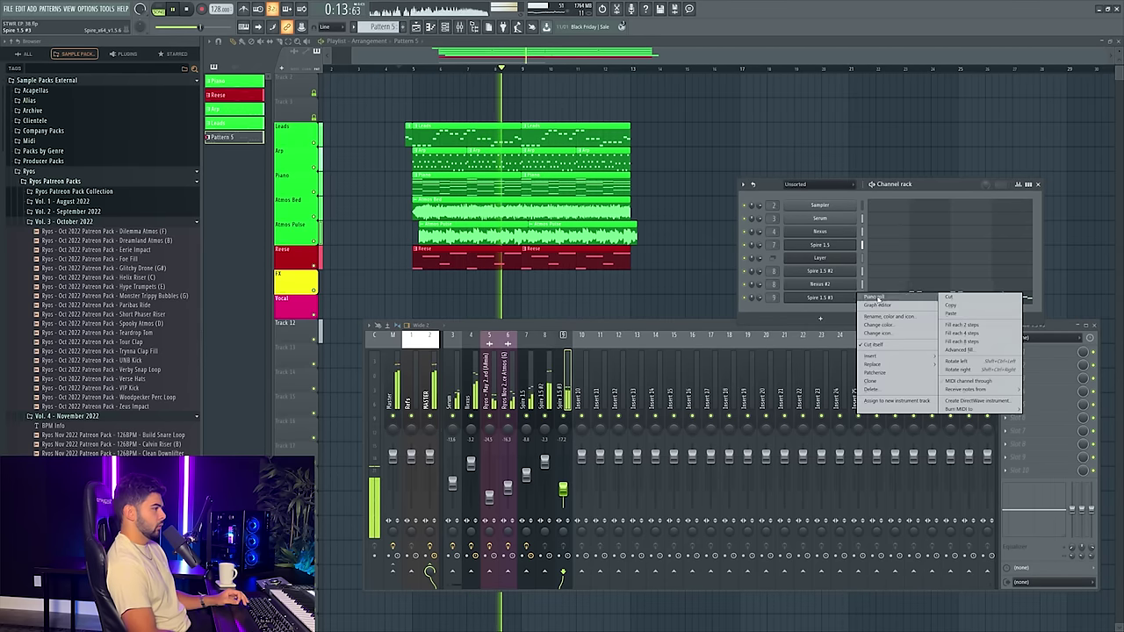
click(964, 305)
key(space)
key(F4)
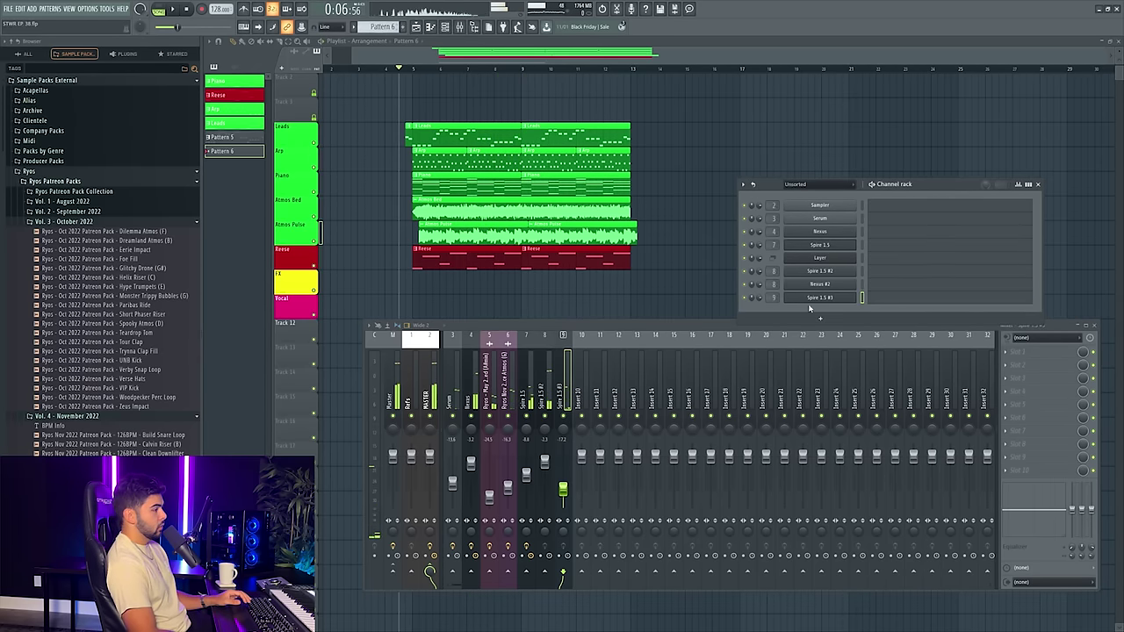
- Add another Spire 1.5 channel and try to paste the copied melody into it
click(821, 318)
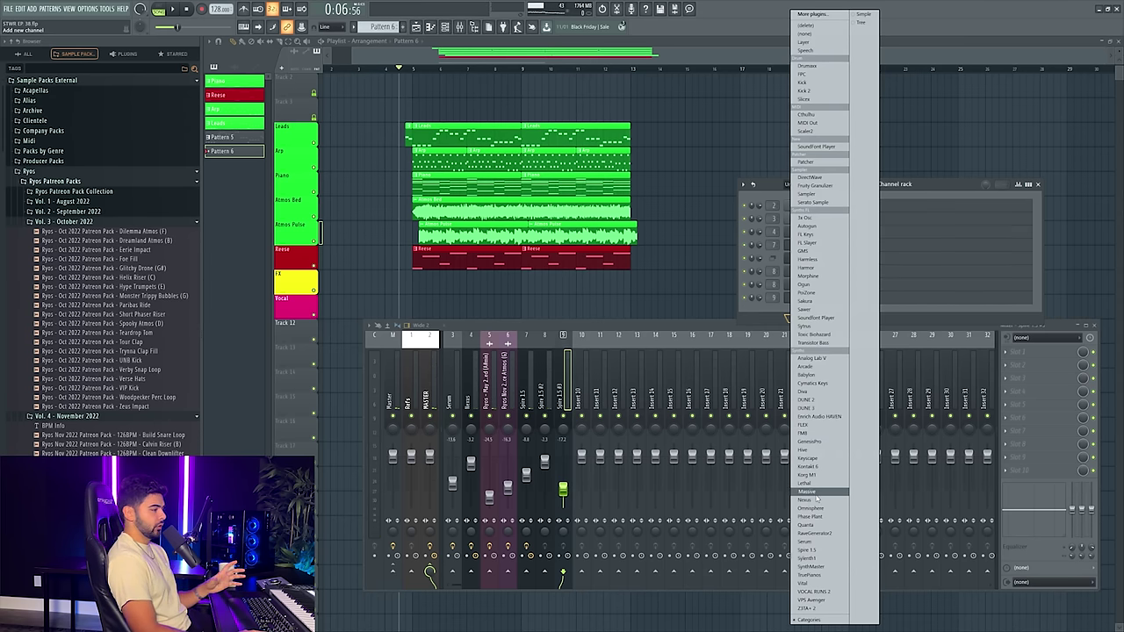
click(812, 551)
right_click(816, 312)
click(843, 314)
right_click(847, 316)
click(960, 327)
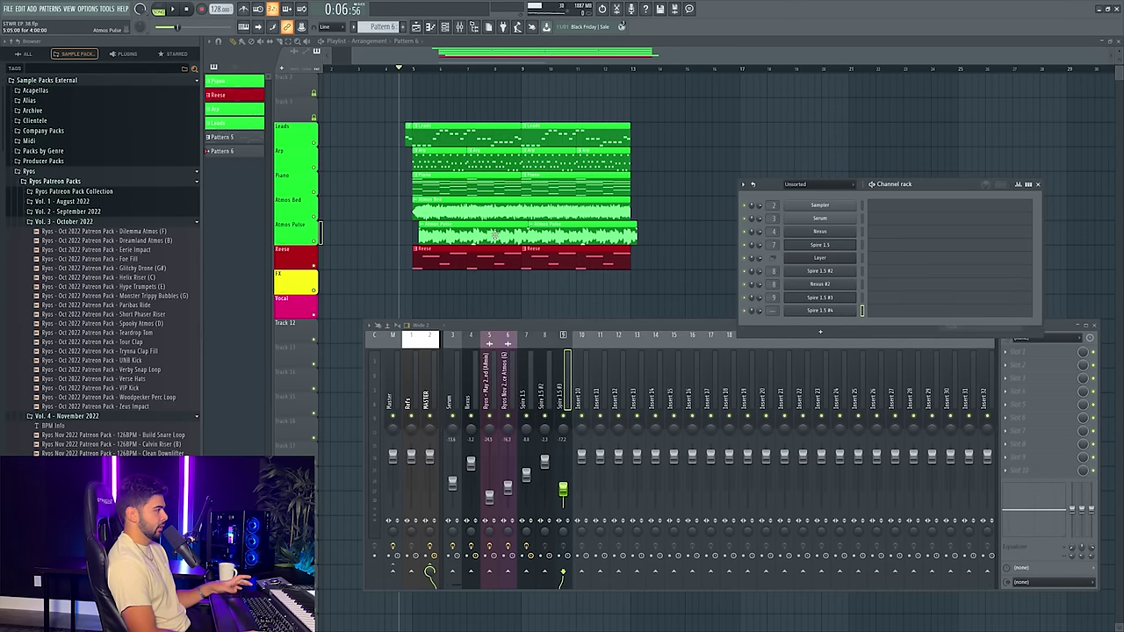
- Copy the Spire 1.5 #3 melody from Pattern 5 again and paste it into the new Spire channel in Pattern 6
double_click(449, 151)
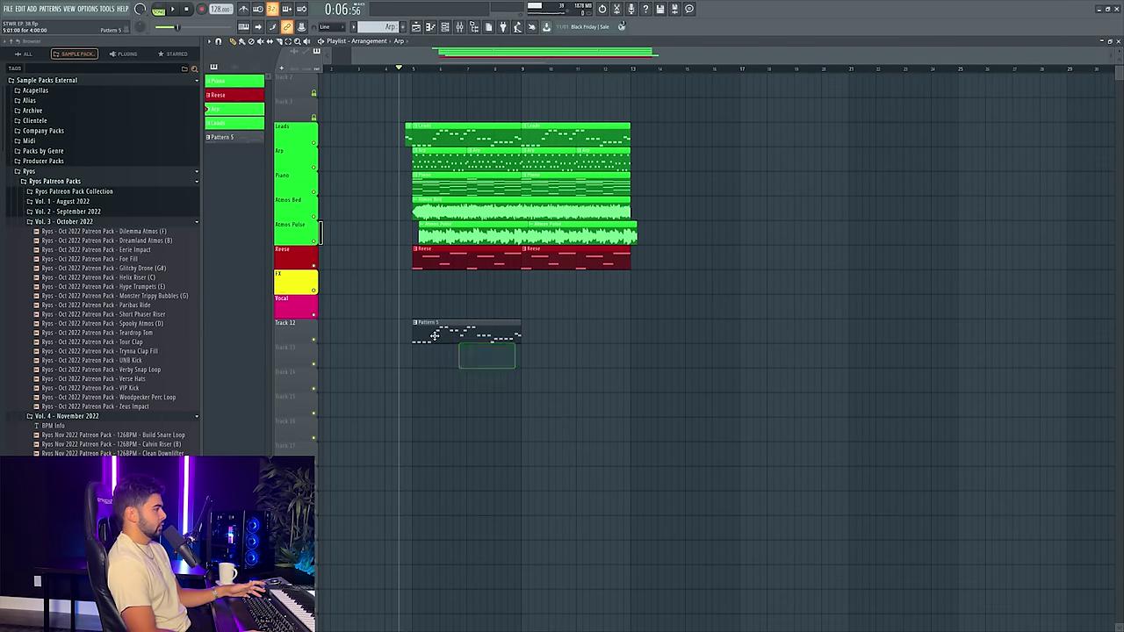
double_click(434, 335)
key(F6)
right_click(844, 298)
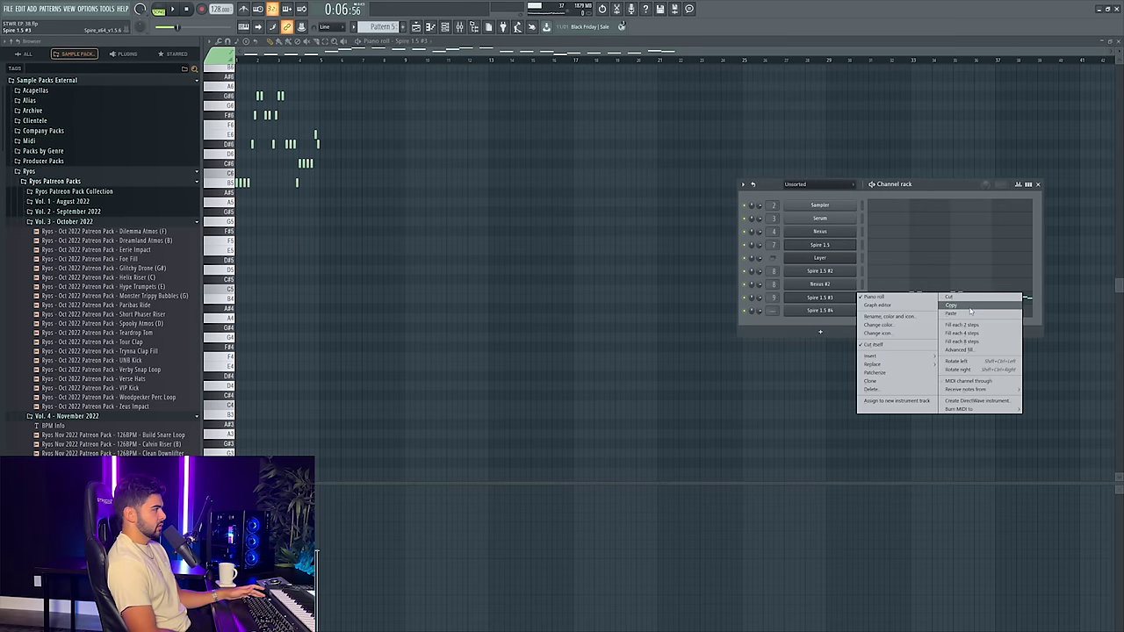
click(969, 306)
click(416, 26)
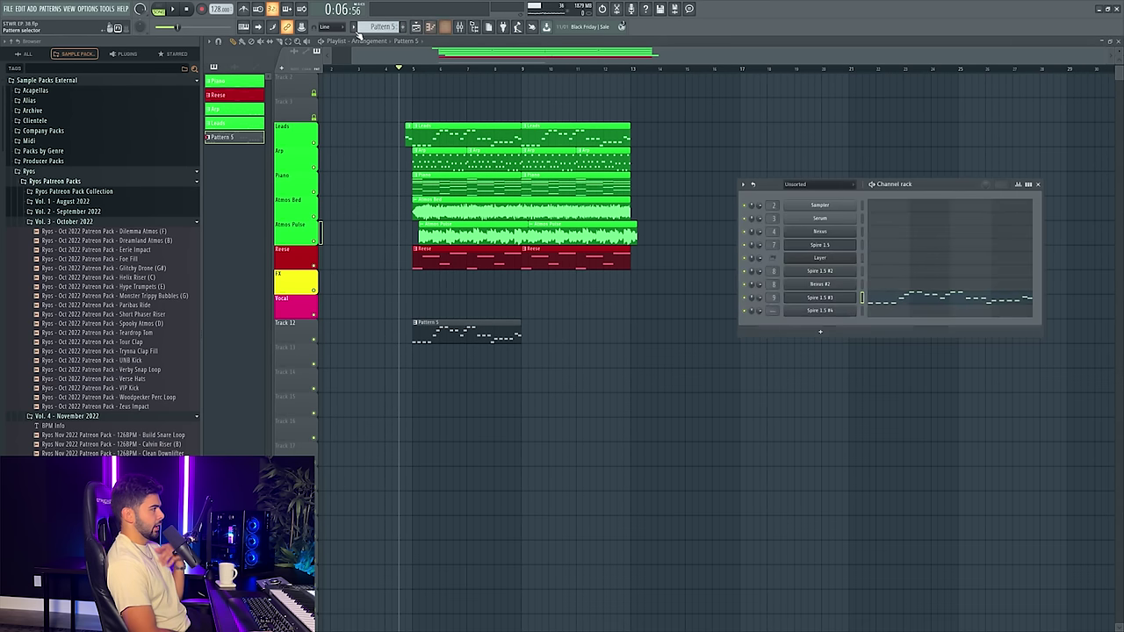
click(403, 27)
right_click(829, 311)
click(957, 326)
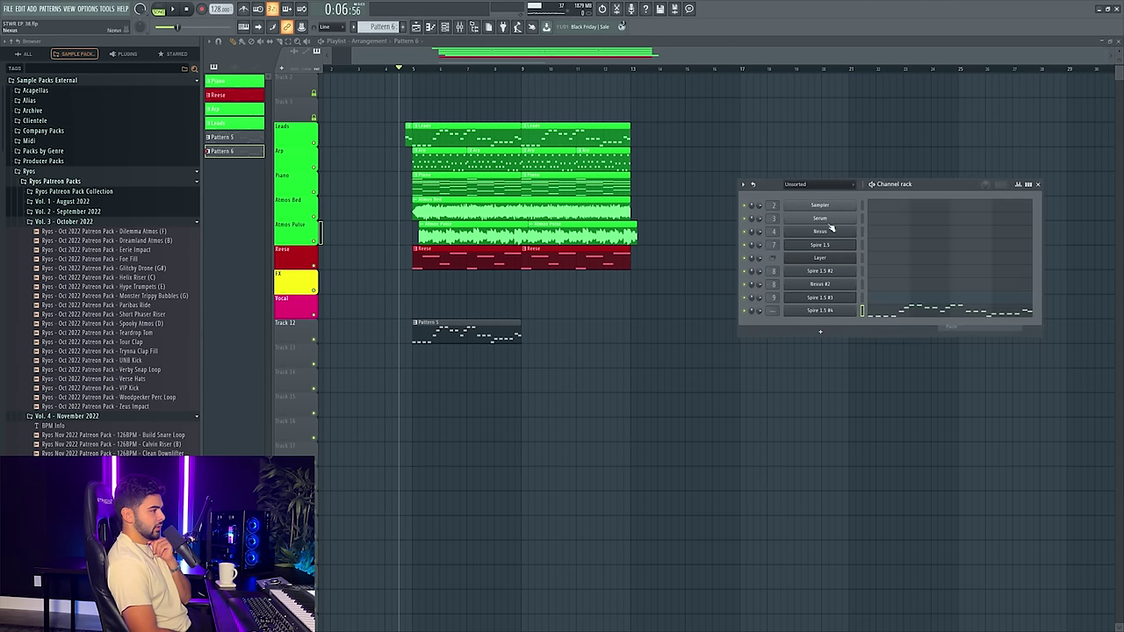
- Route the new Spire channel to mixer track 10 and load the favorite preset RR_LD - Storm
click(834, 312)
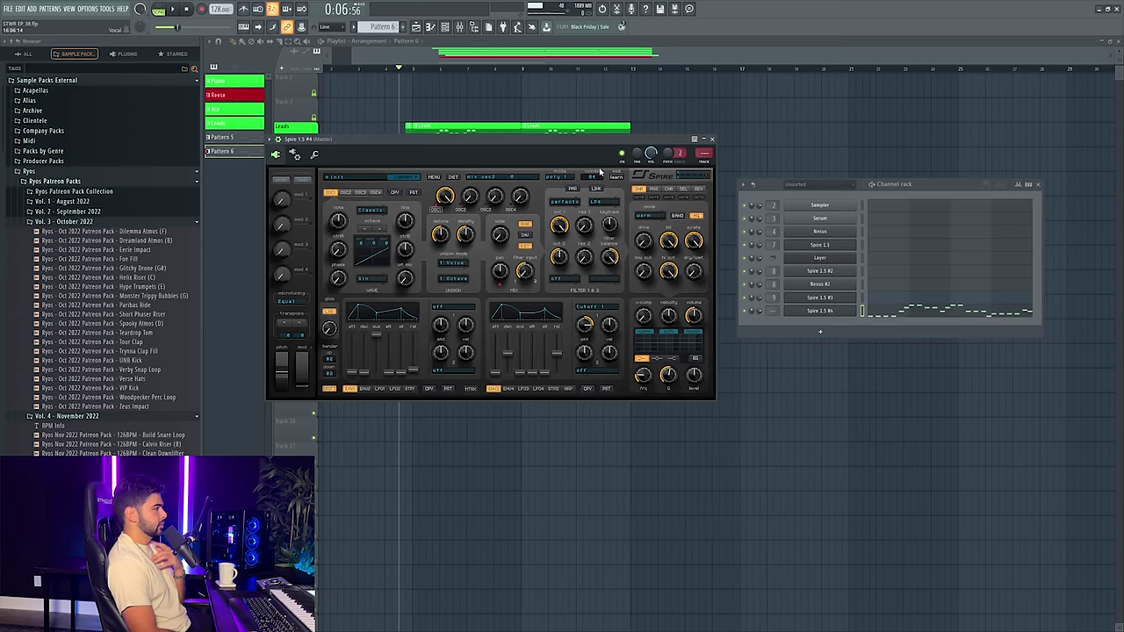
double_click(705, 156)
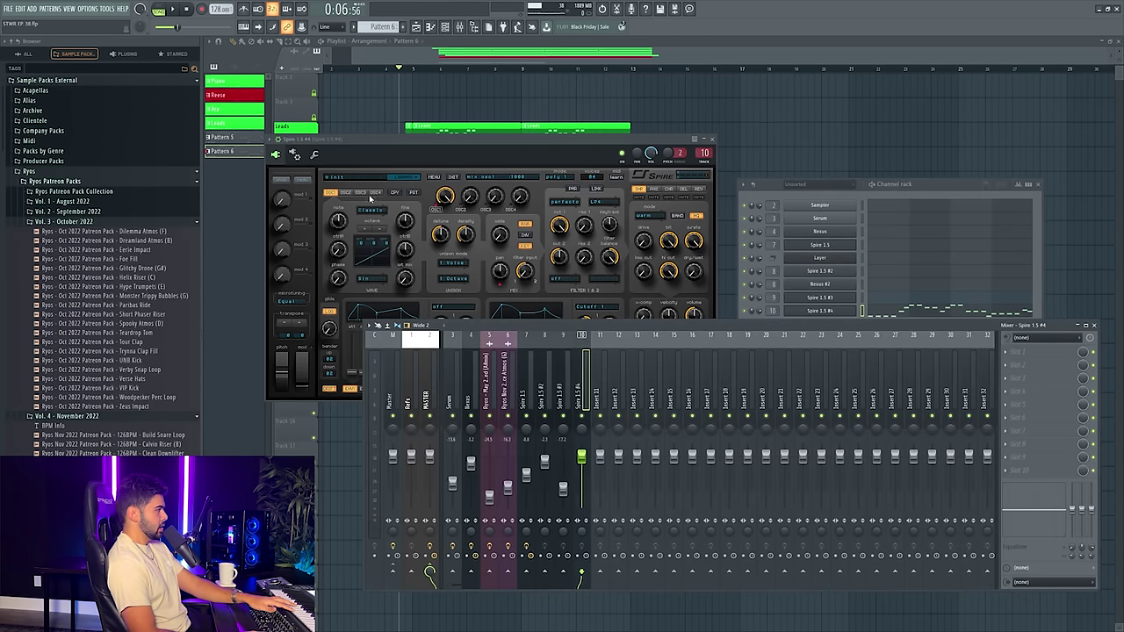
click(404, 177)
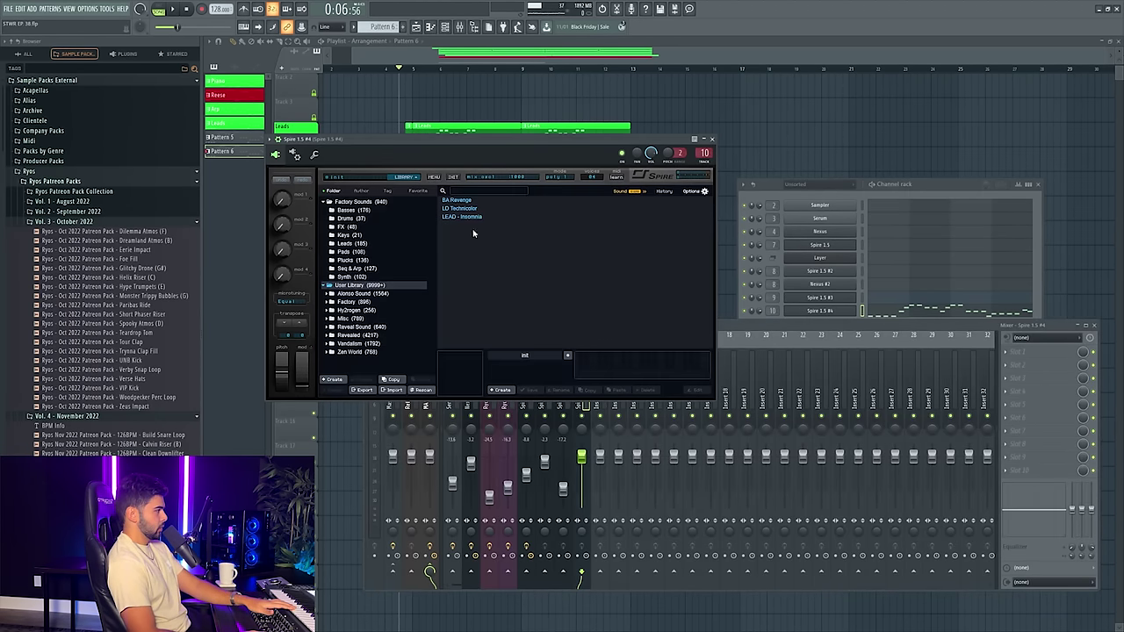
click(427, 192)
scroll(674, 254, down, 3)
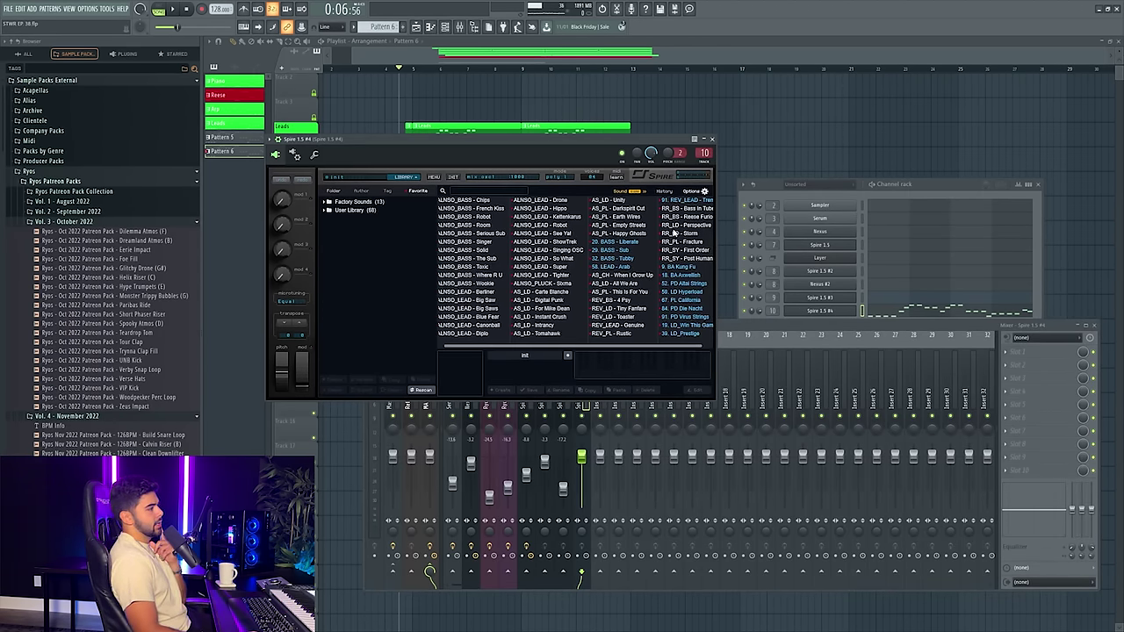
click(676, 233)
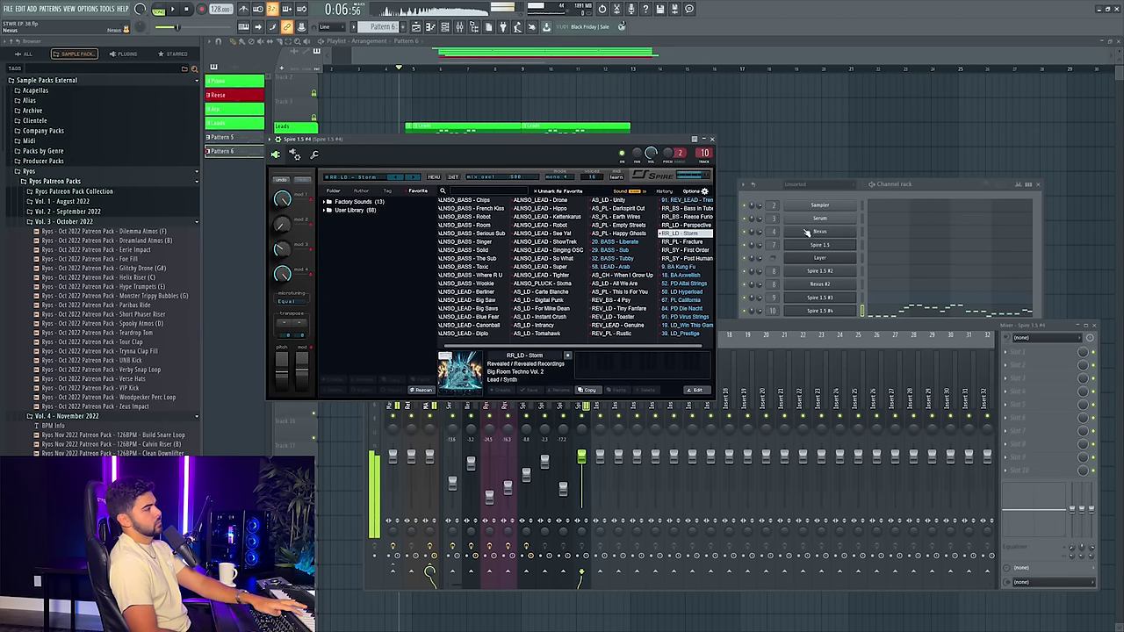
click(931, 187)
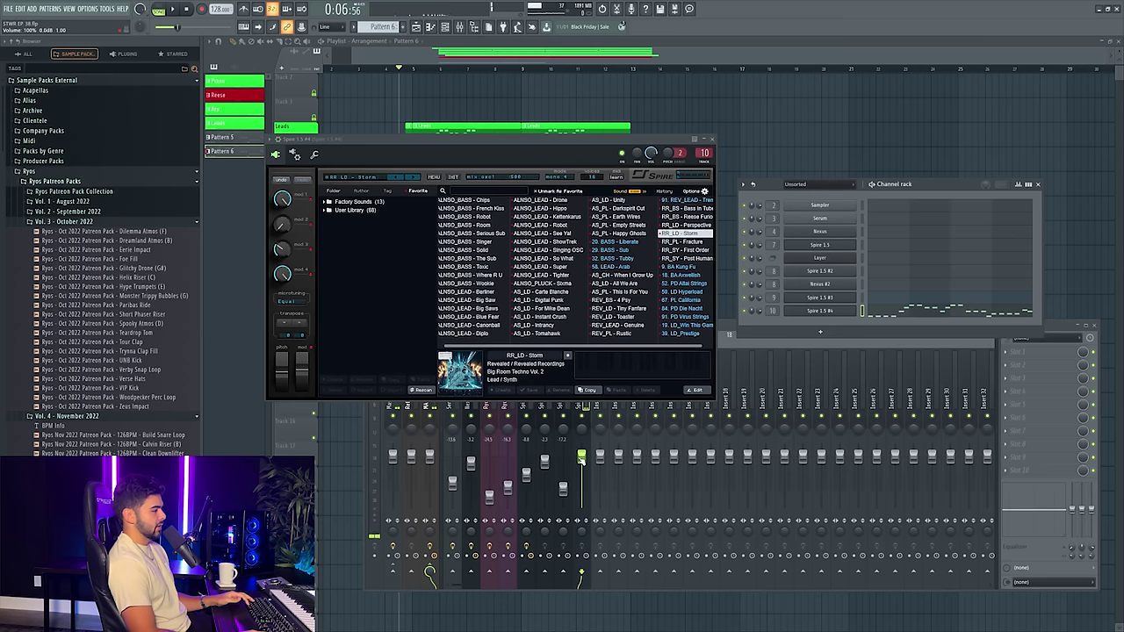
- Lower mixer track 10 to about -6.4 dB while Pattern 6 plays and open the new Spire channel's melody in the piano roll
click(580, 457)
key(space)
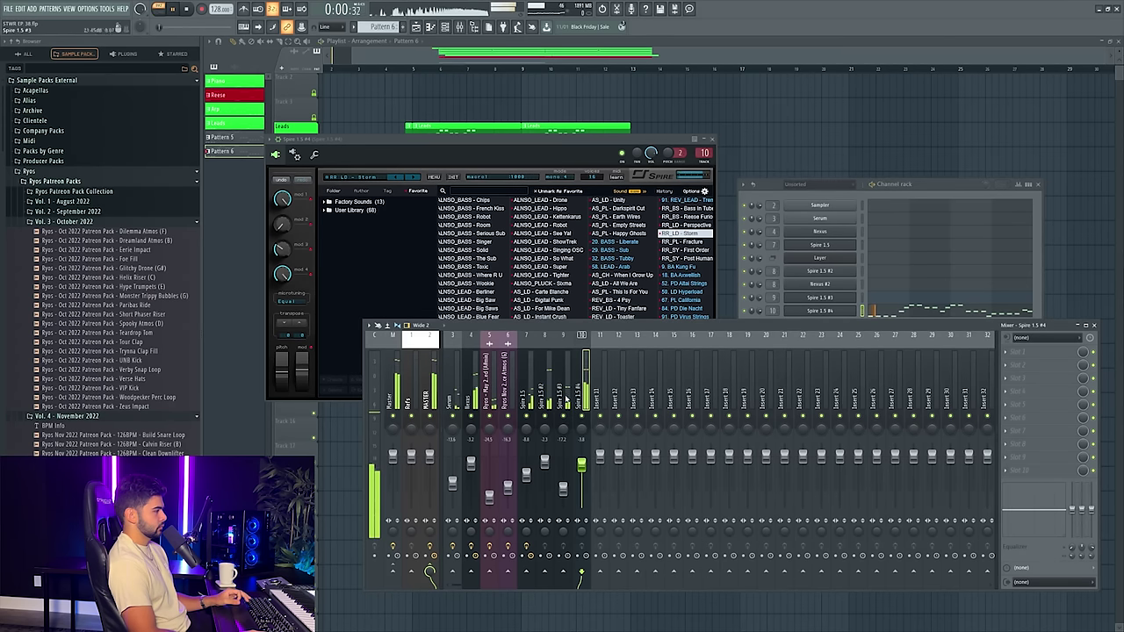
drag(581, 465, 581, 470)
click(911, 313)
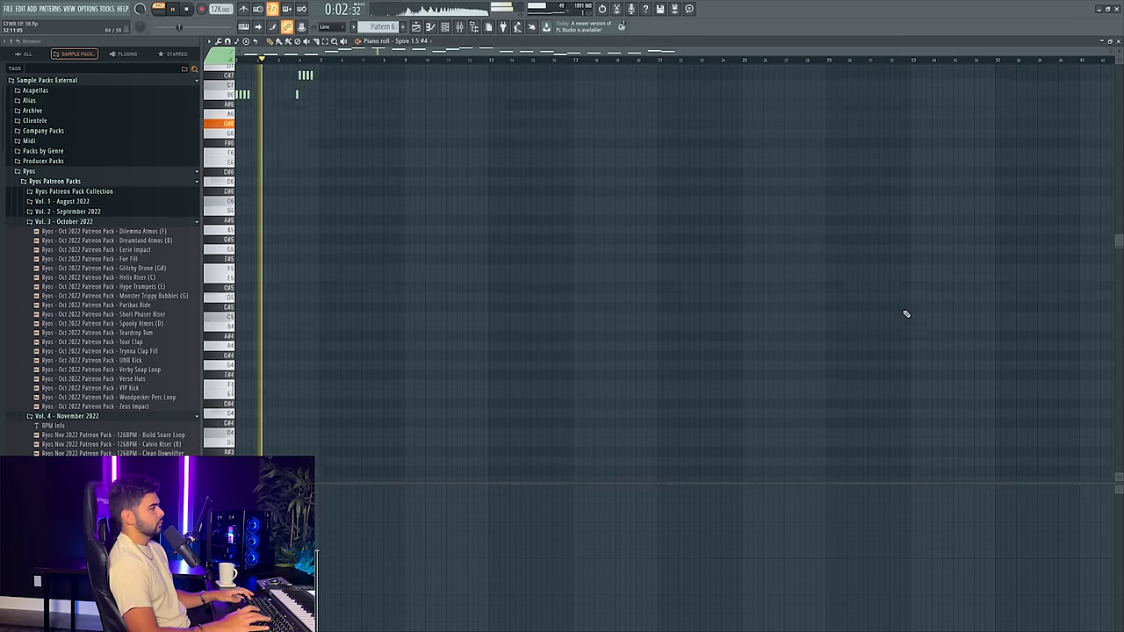
- Place a Pattern 6 clip at bar 5 on Track 13 and set the song position just before bar 5
key(Escape)
click(427, 58)
click(434, 361)
click(405, 71)
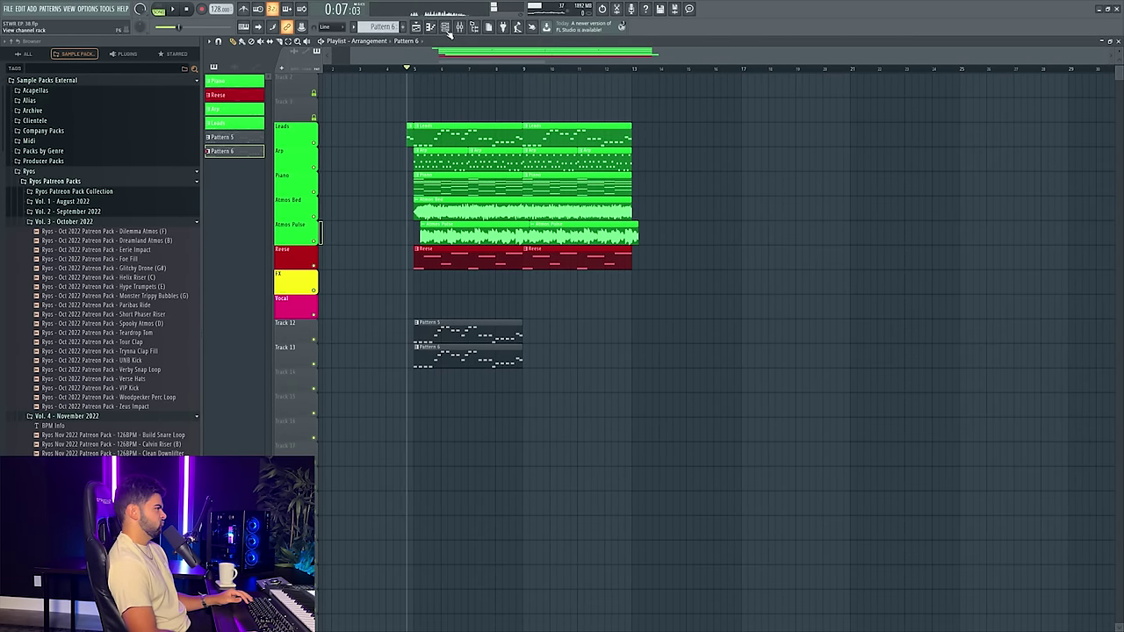
- Play the arrangement and lower the new Spire's mixer track to about -10.6 dB
key(F9)
key(space)
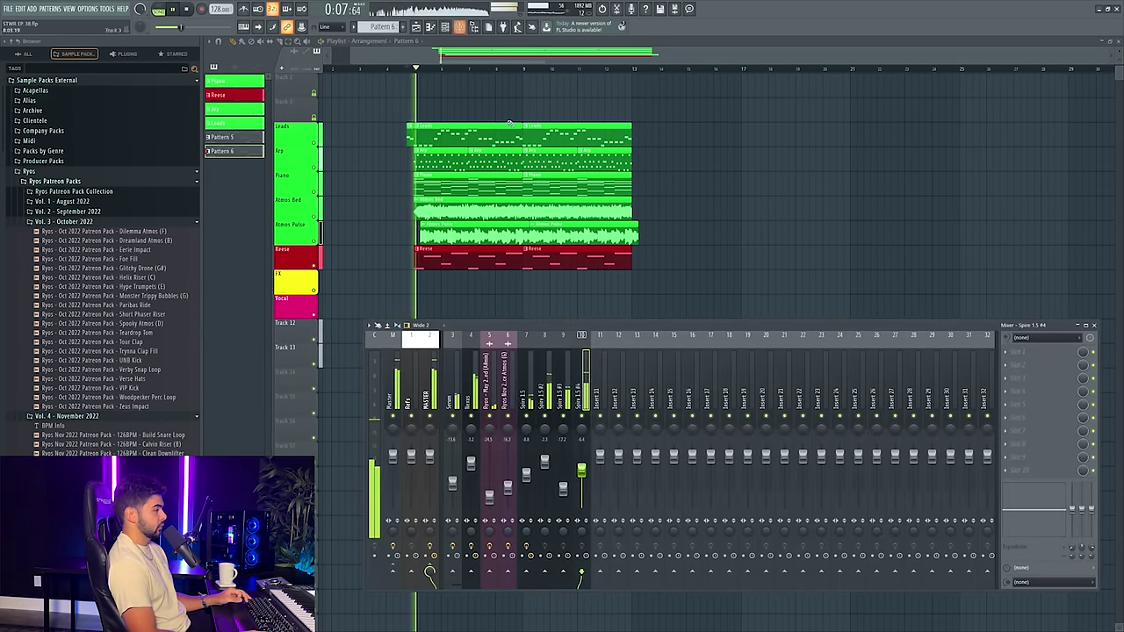
drag(582, 470, 583, 478)
key(space)
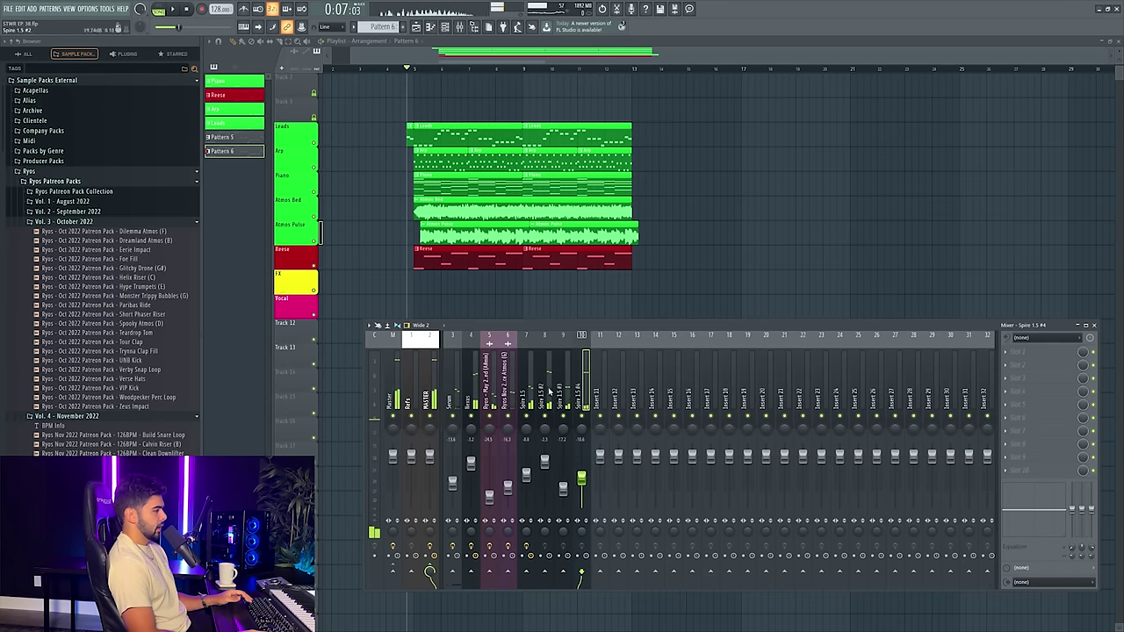
- Reopen the new Spire channel's preset library and browse all favorites in the User Library
click(445, 28)
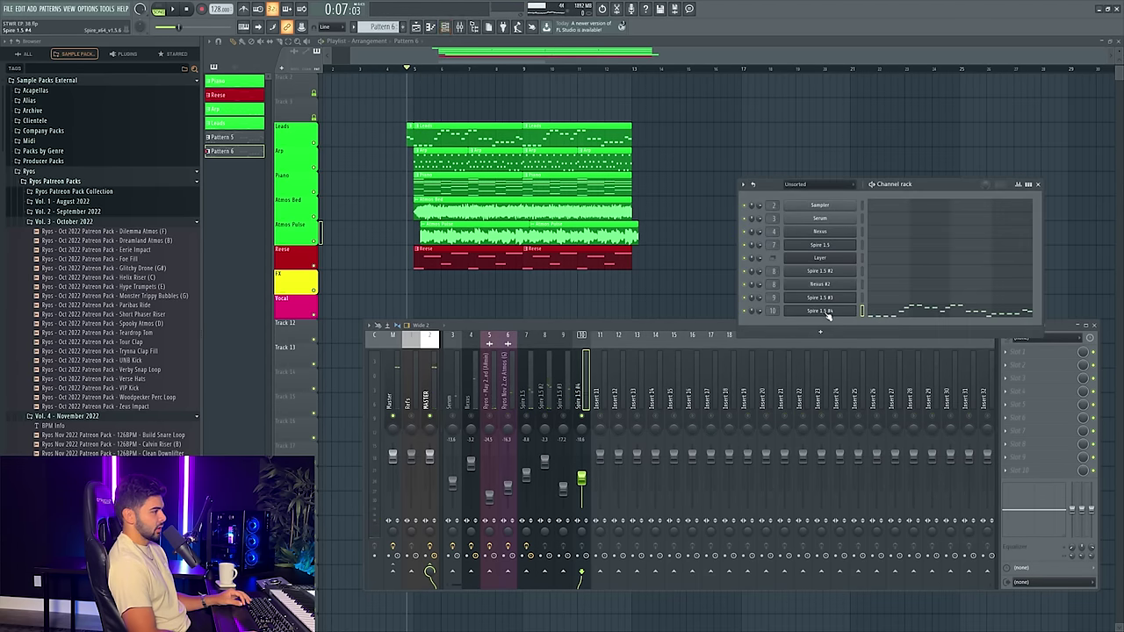
click(819, 311)
click(348, 178)
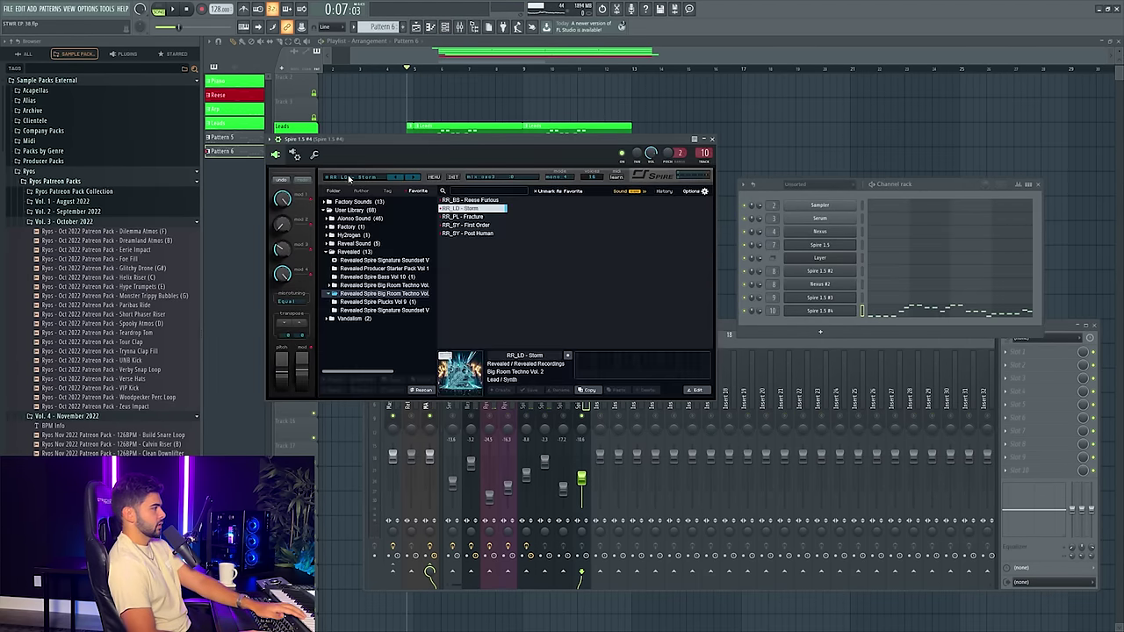
click(354, 252)
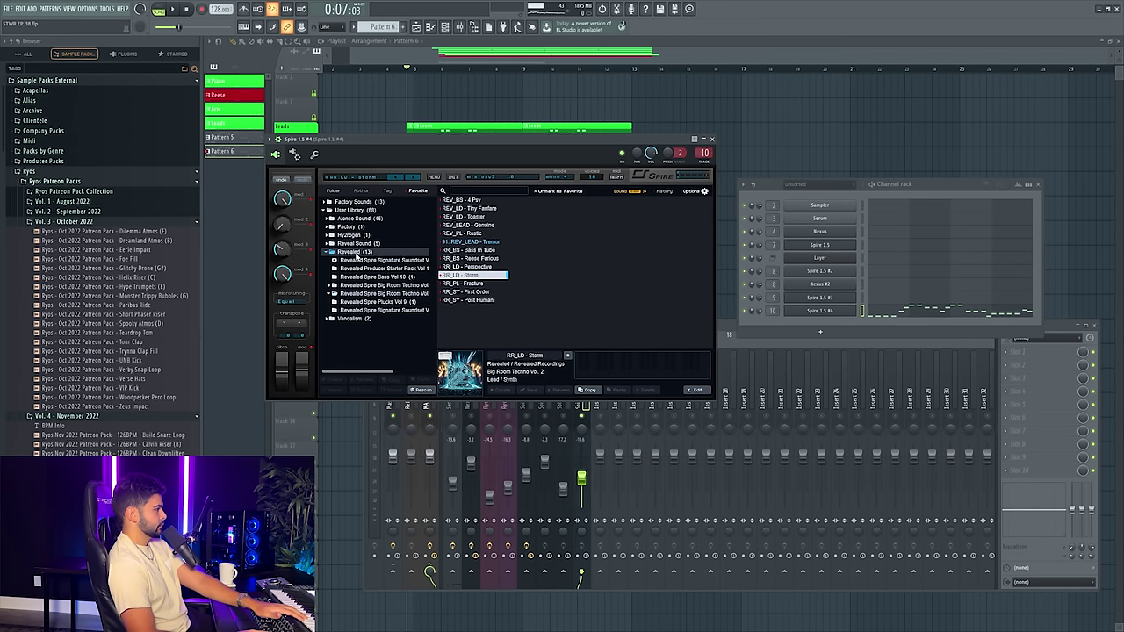
click(372, 211)
scroll(696, 260, down, 4)
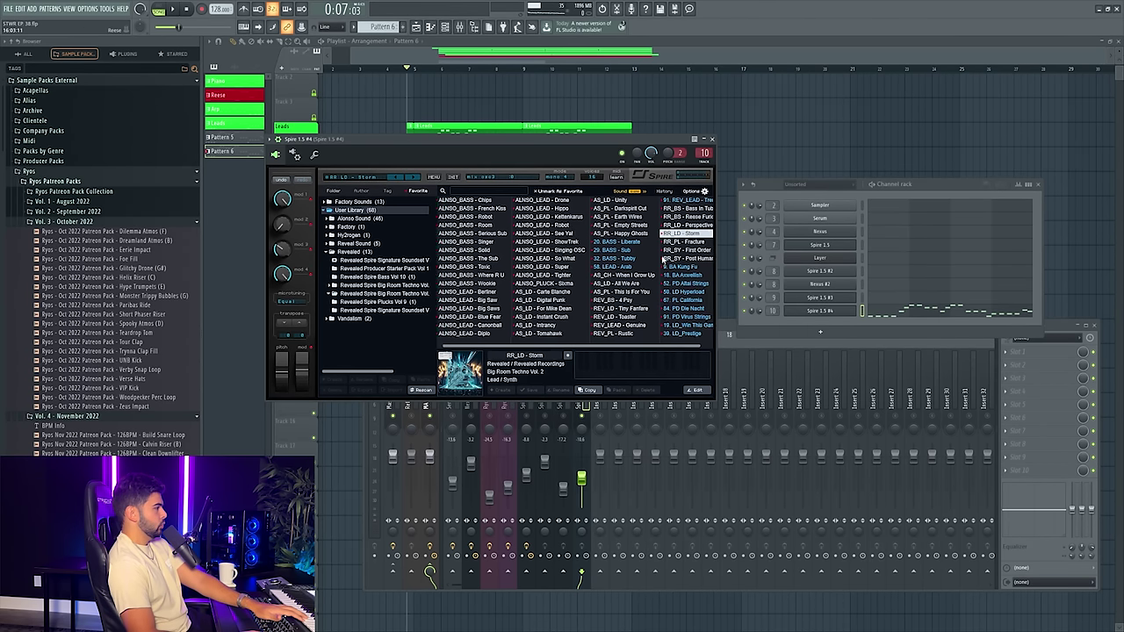
- Audition LD Hyperload, LD_Prestige and REV_LEAD - Tremor over the arrangement, and load REV_LEAD - Genuine
click(683, 300)
click(683, 292)
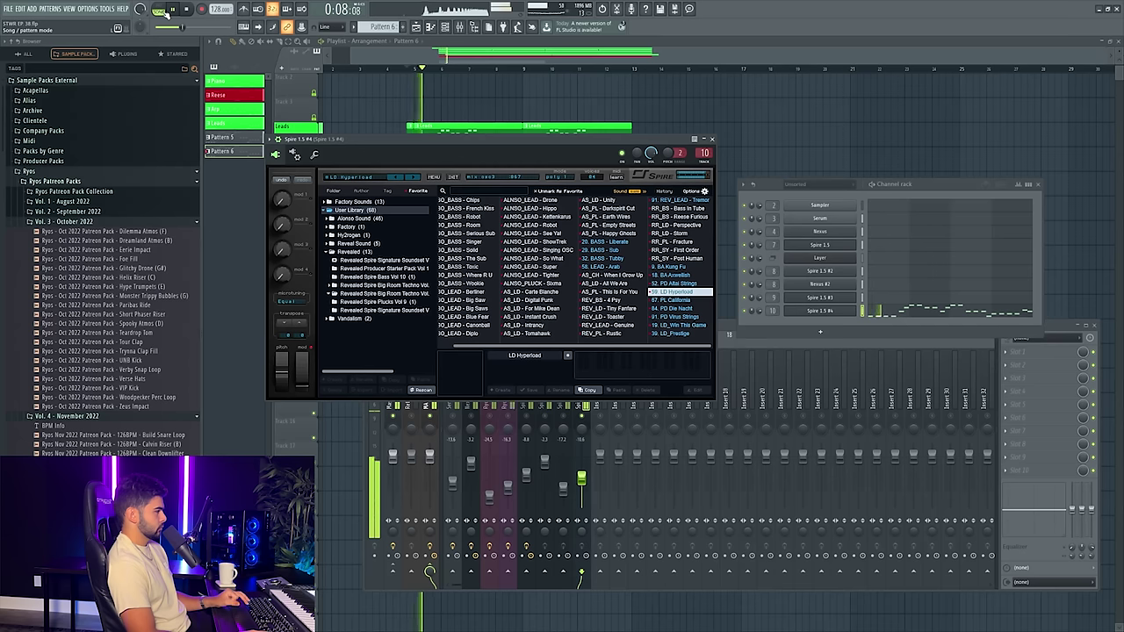
click(681, 325)
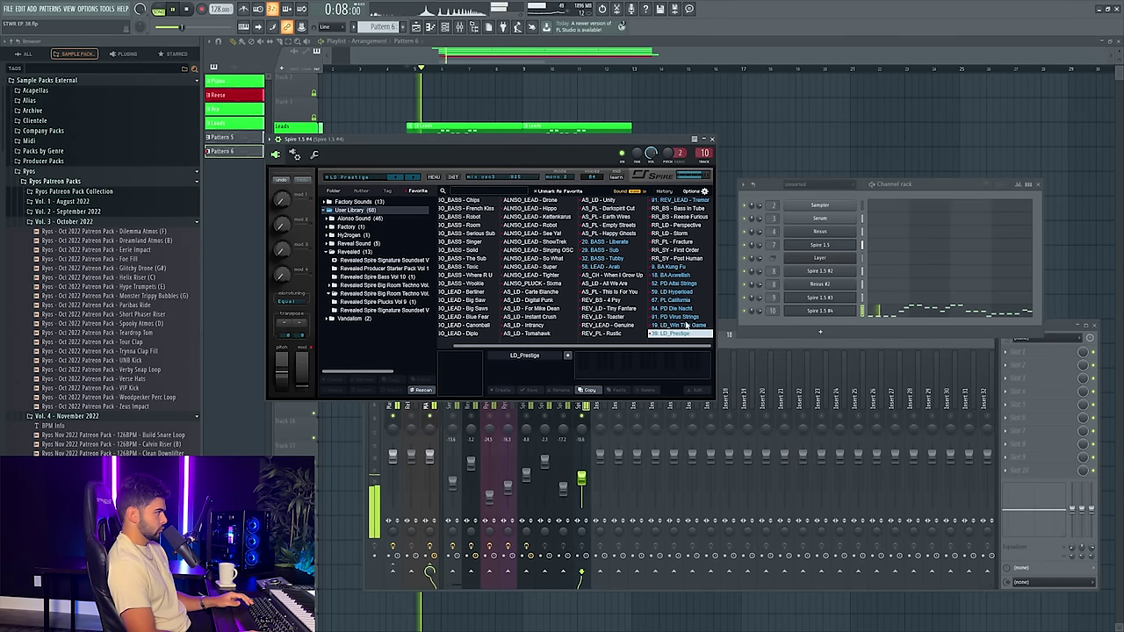
scroll(626, 298, down, 1)
click(678, 201)
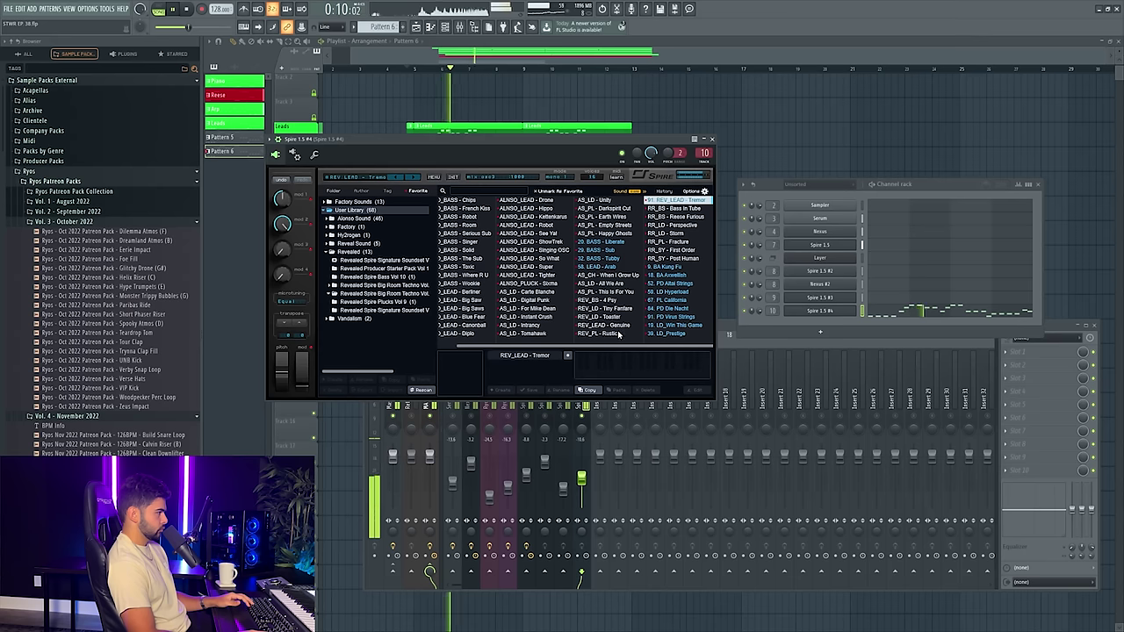
click(604, 326)
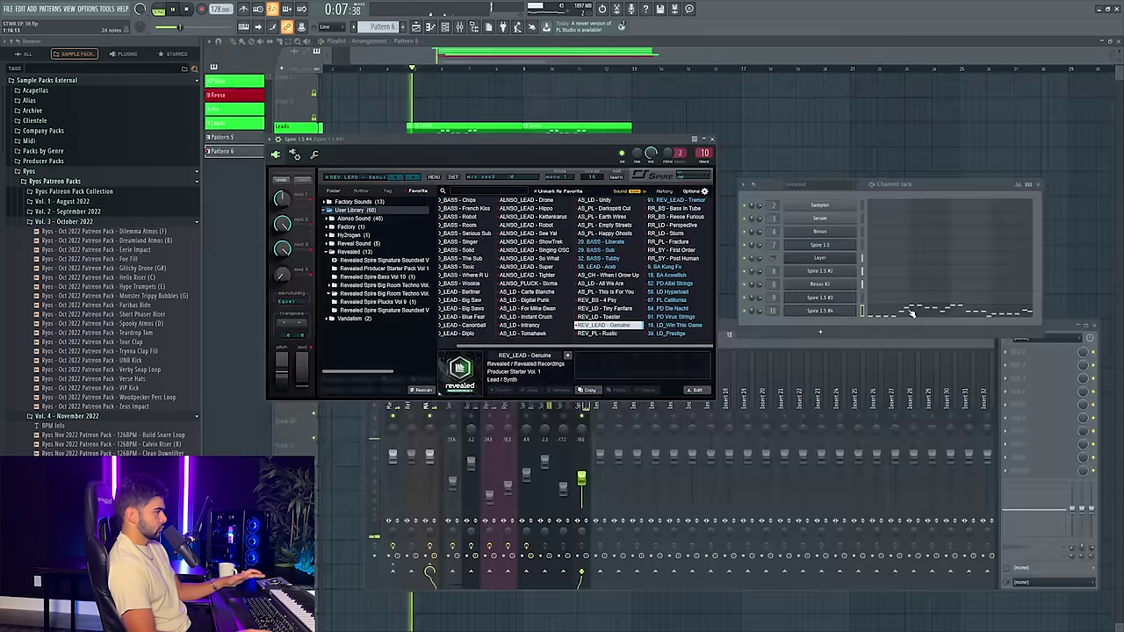
- Lower the new Spire's mixer track to about -17 dB during playback and return the plugin to its synthesis controls
drag(582, 478, 581, 486)
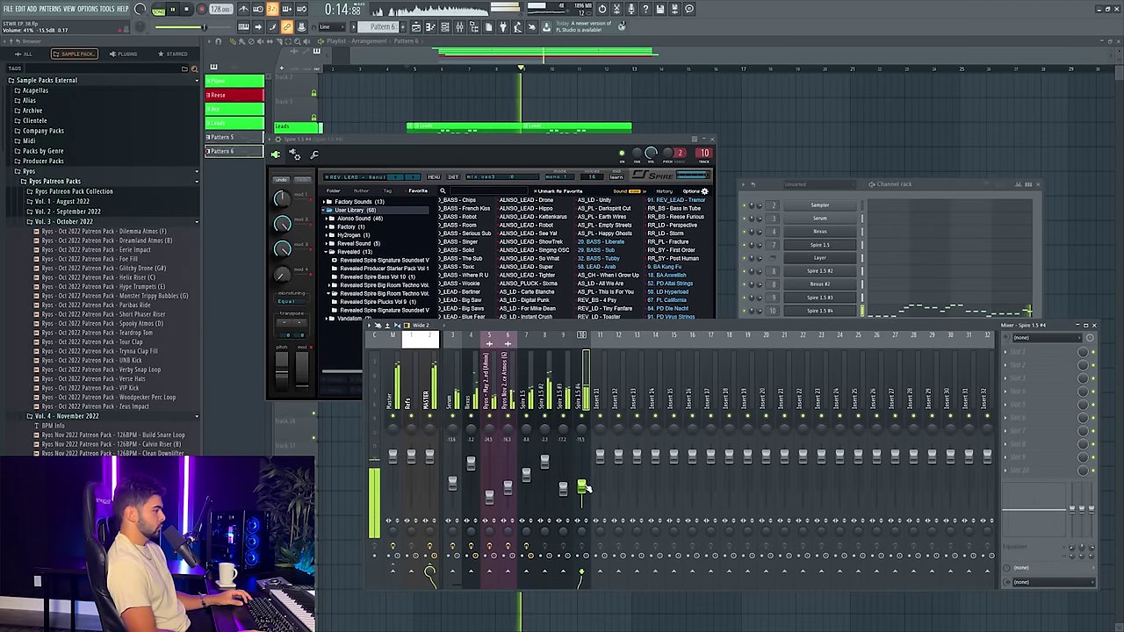
key(space)
key(space)
click(353, 177)
key(space)
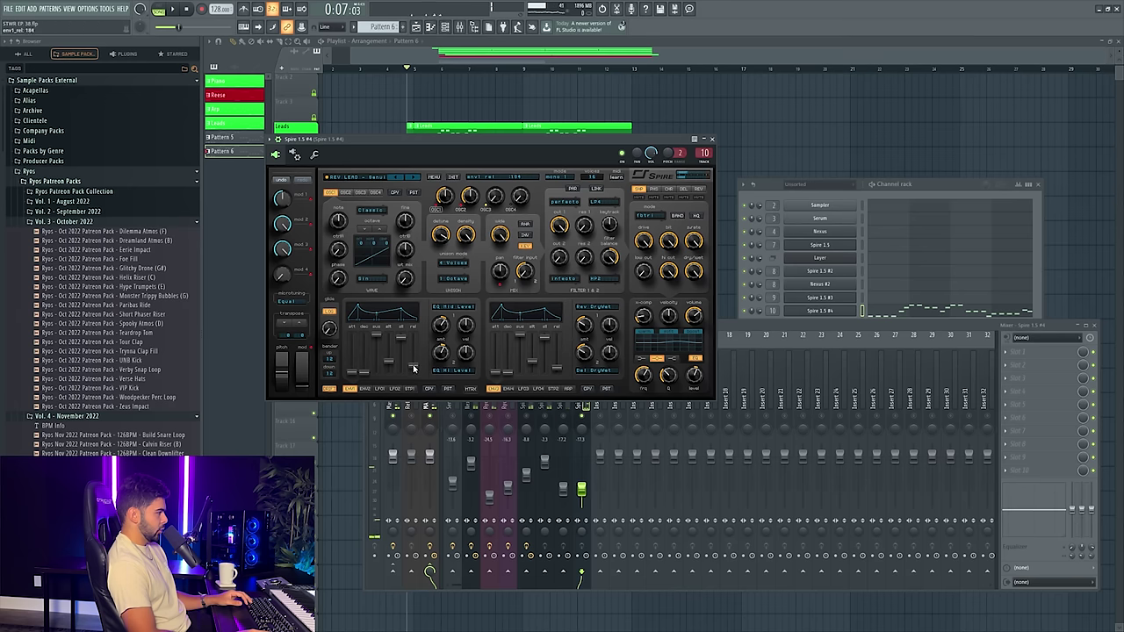
- Adjust the release of envelope 1 on the new Spire to about 264 while listening to the arrangement, then stop playback
drag(414, 361, 418, 364)
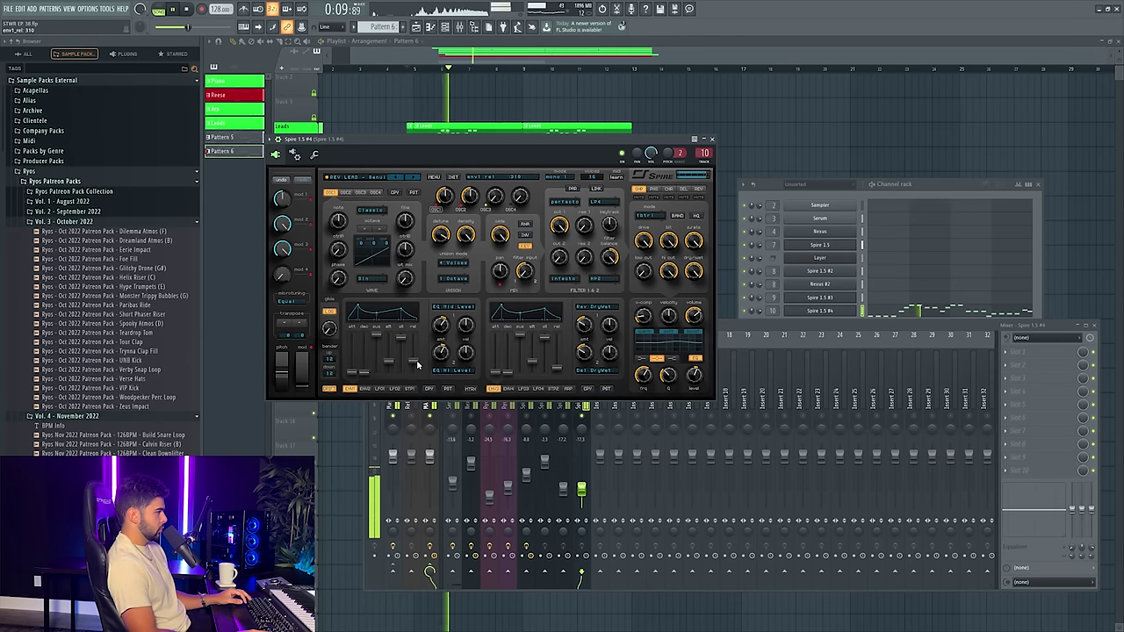
drag(417, 365, 418, 367)
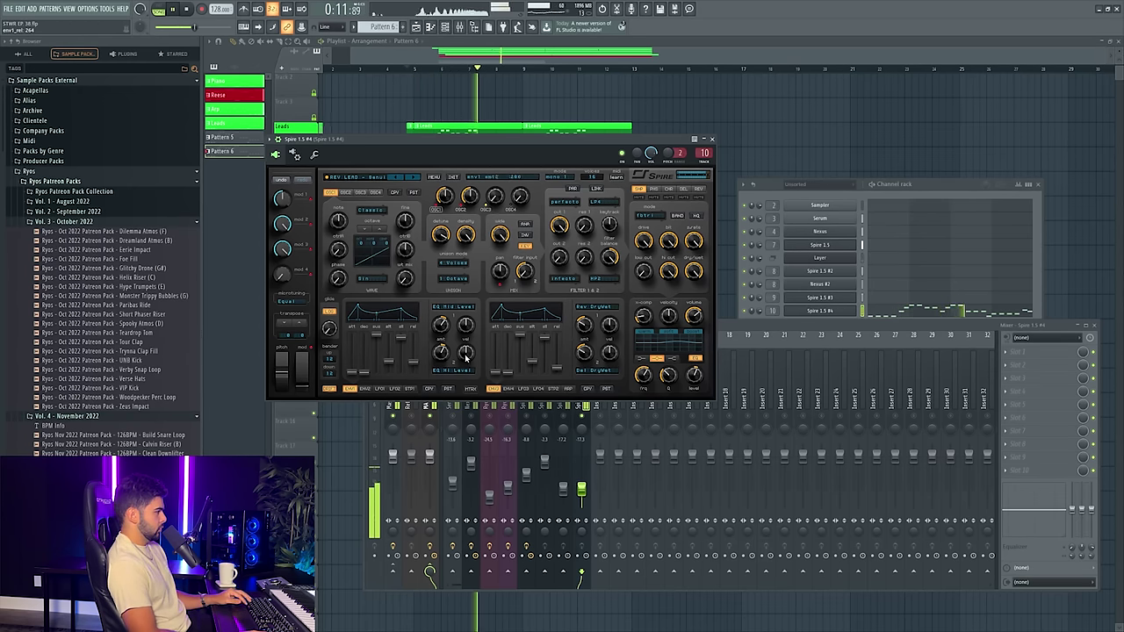
key(F9)
key(space)
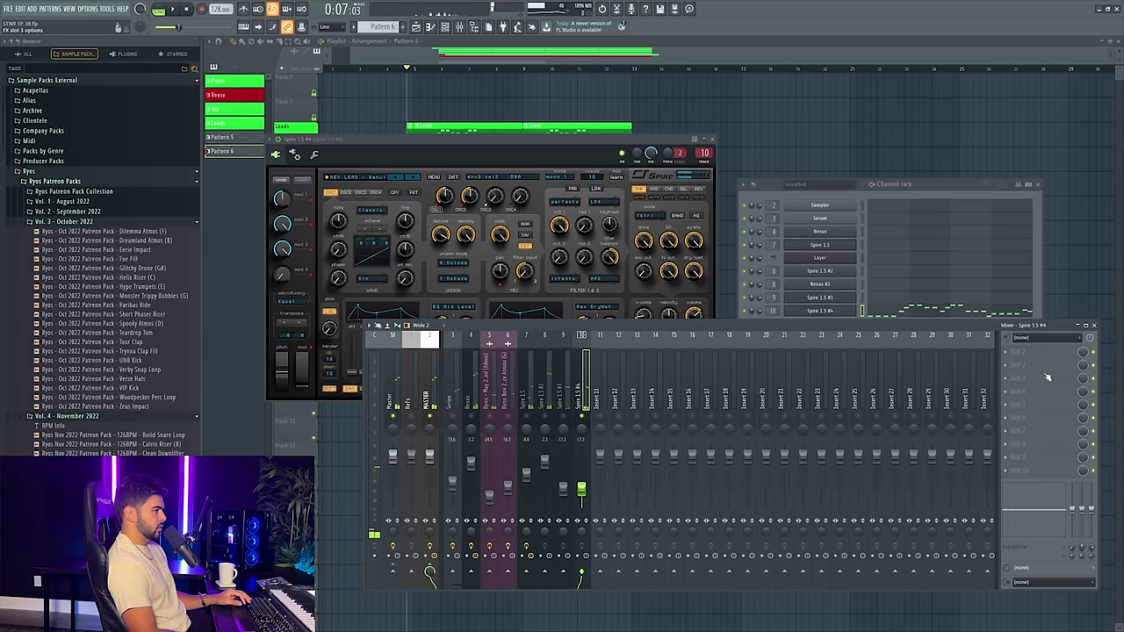
- Add Fruity Stereo Enhancer to the new Spire's mixer track, set stereo separation to 33% merged during playback, and close the Spire window
click(1045, 351)
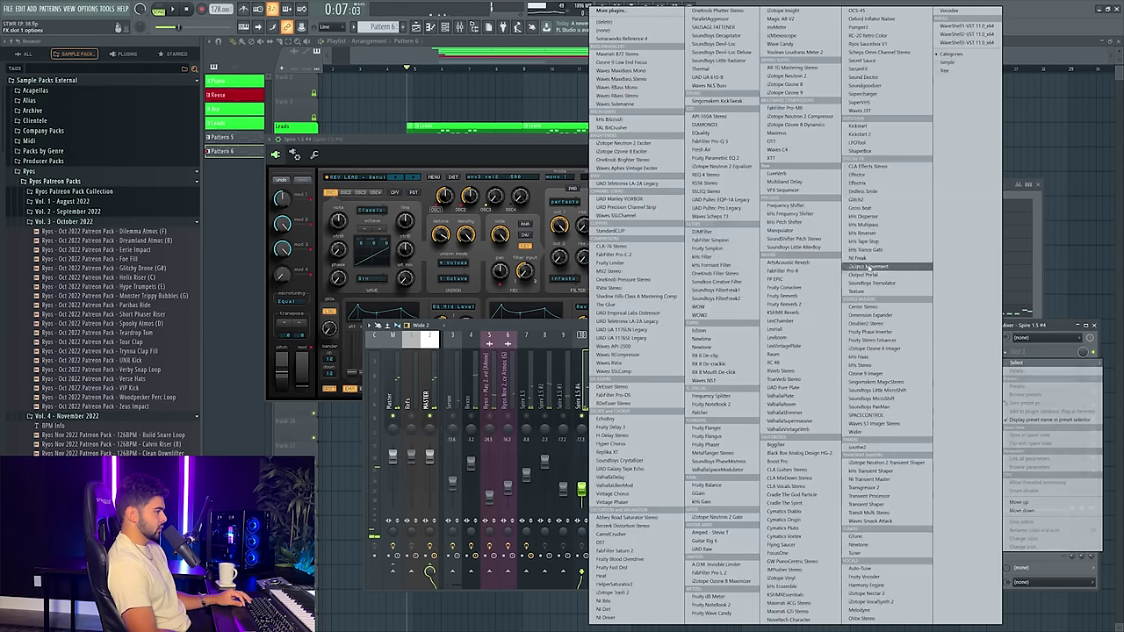
click(890, 340)
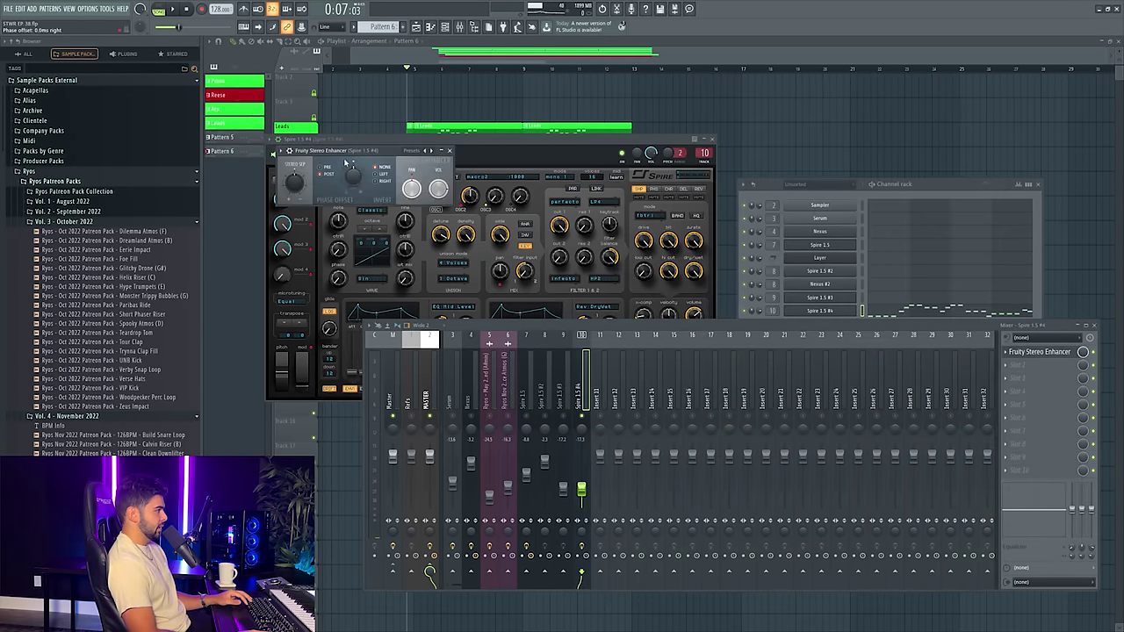
drag(343, 145, 509, 216)
key(space)
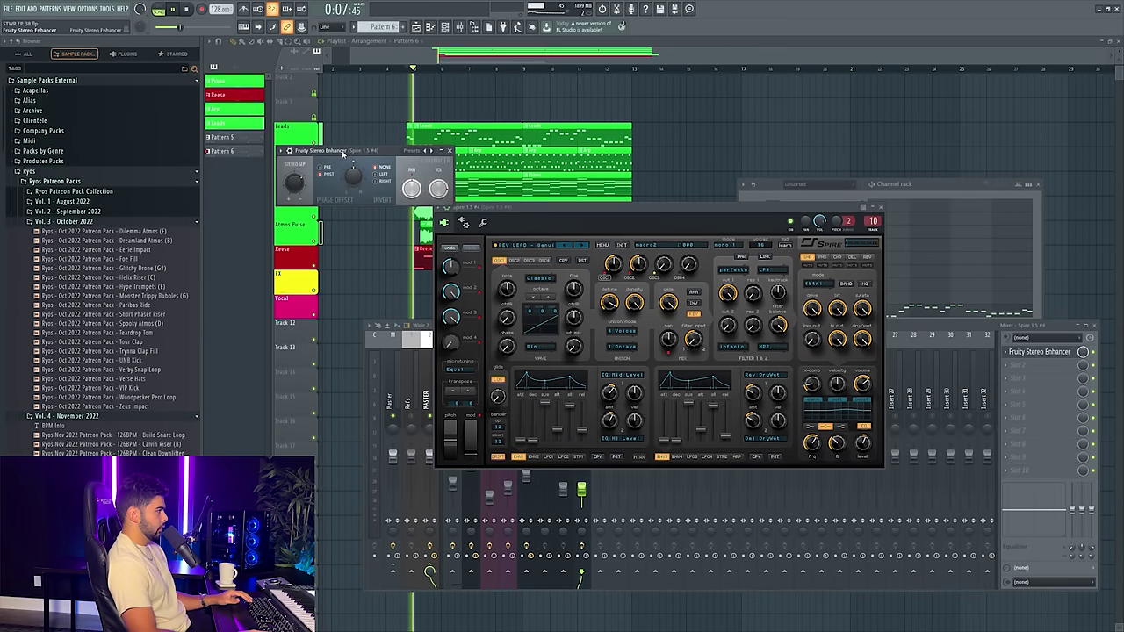
drag(339, 151, 354, 161)
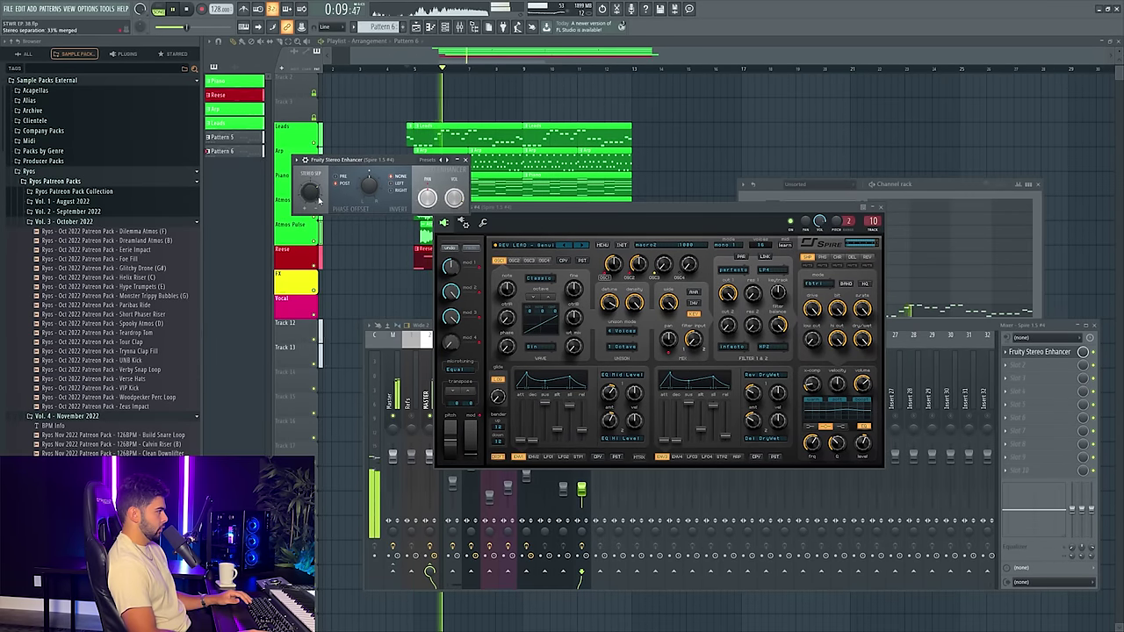
click(877, 210)
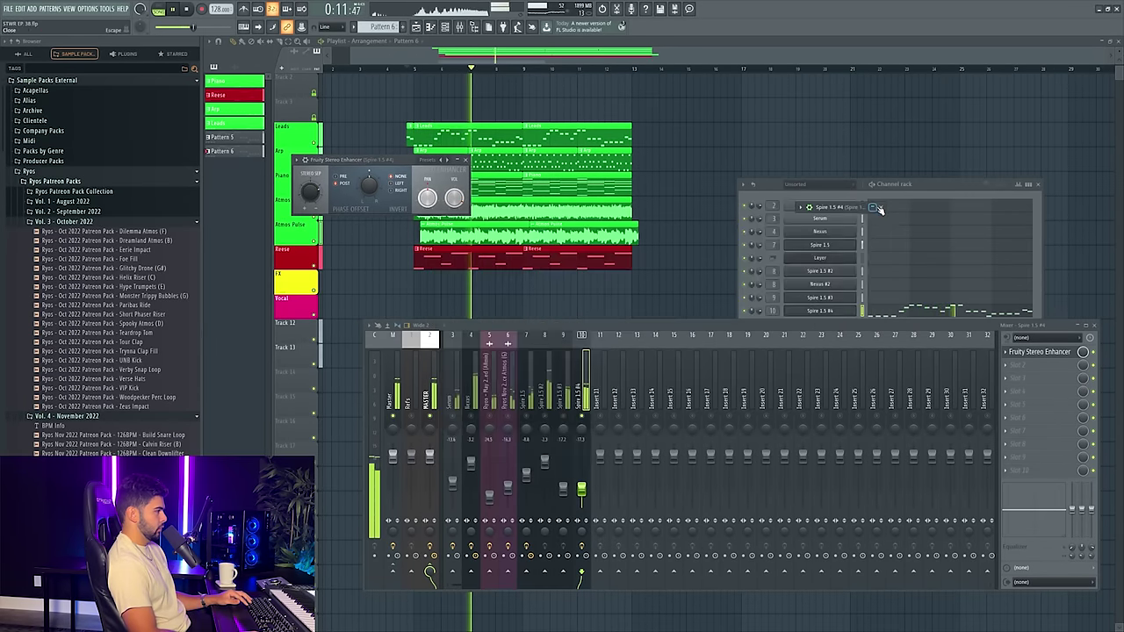
- Select the four Spire mixer tracks, 7 to 10, and route them to Insert 11
click(581, 391)
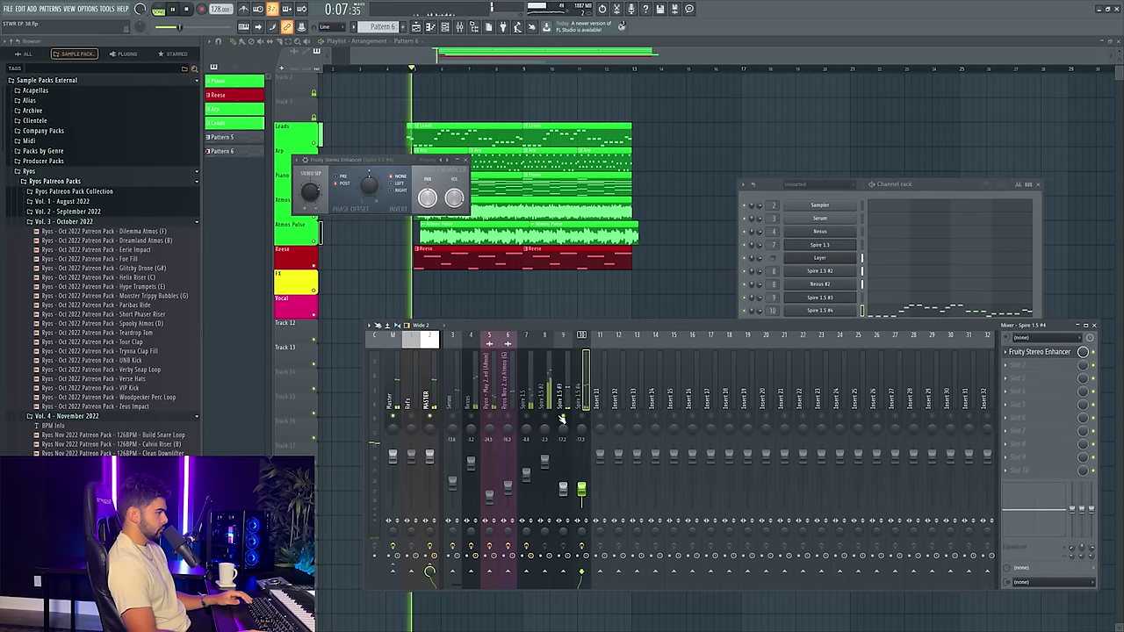
click(528, 413)
click(544, 395)
drag(526, 395, 582, 395)
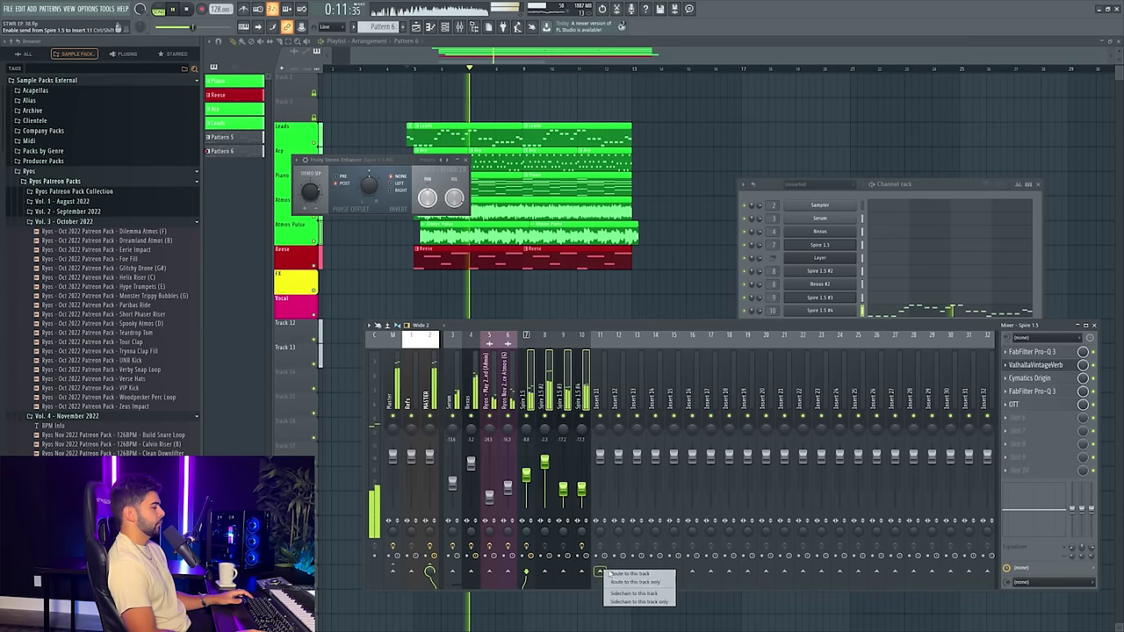
click(606, 378)
click(643, 341)
- Rename mixer Insert 11 as LEAD GRP with a green colour and stop playback
click(668, 473)
click(783, 542)
text(LEAD GRP)
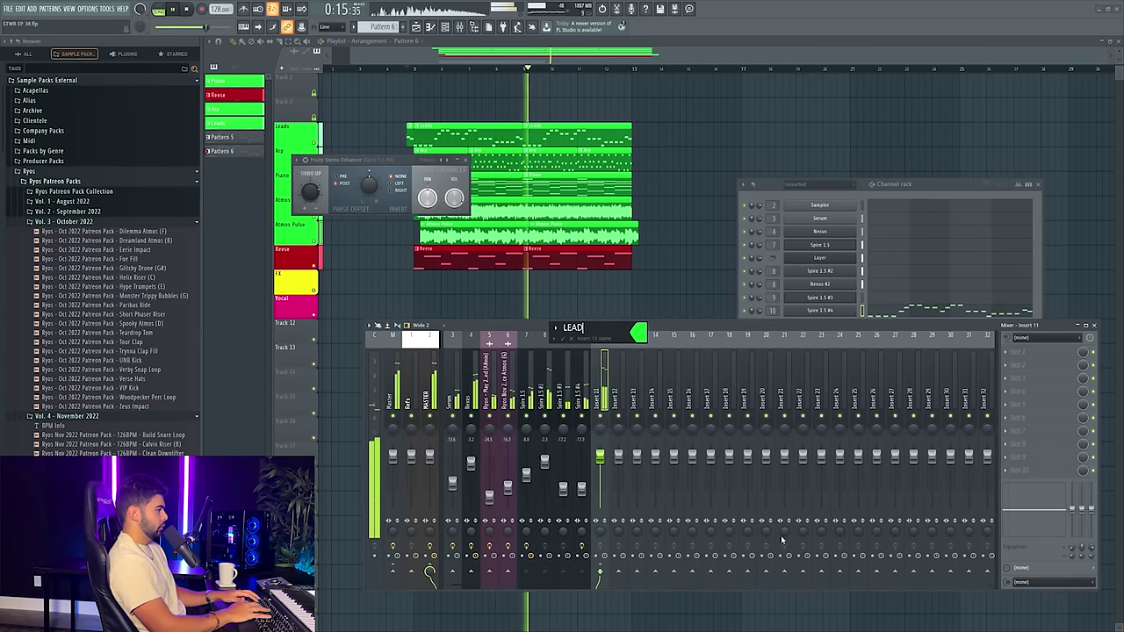
key(Return)
key(space)
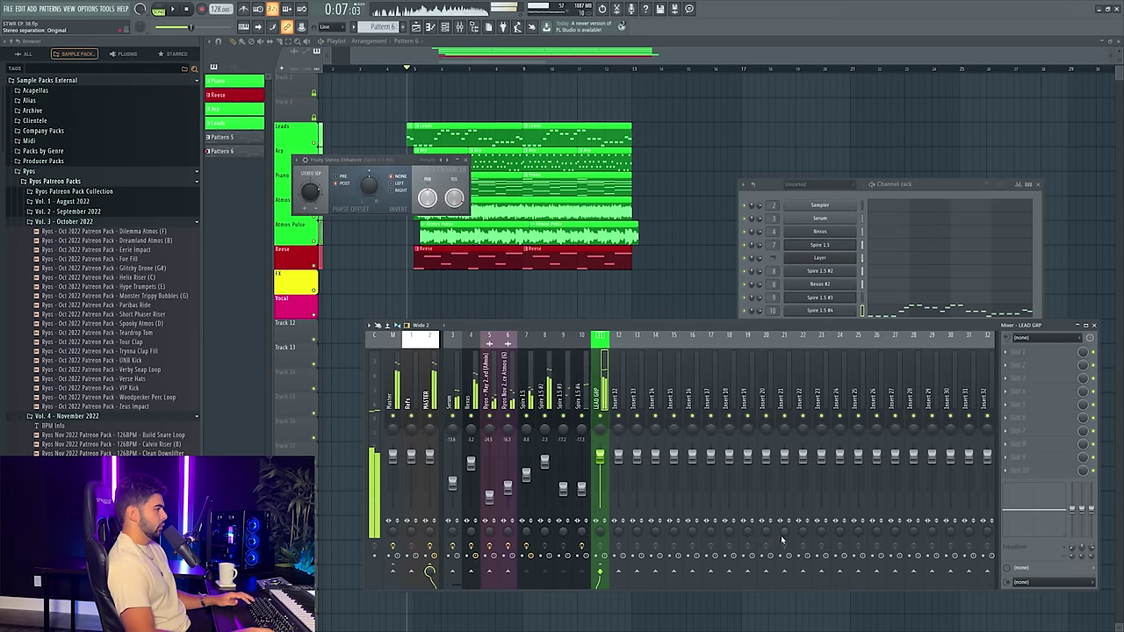
click(1044, 350)
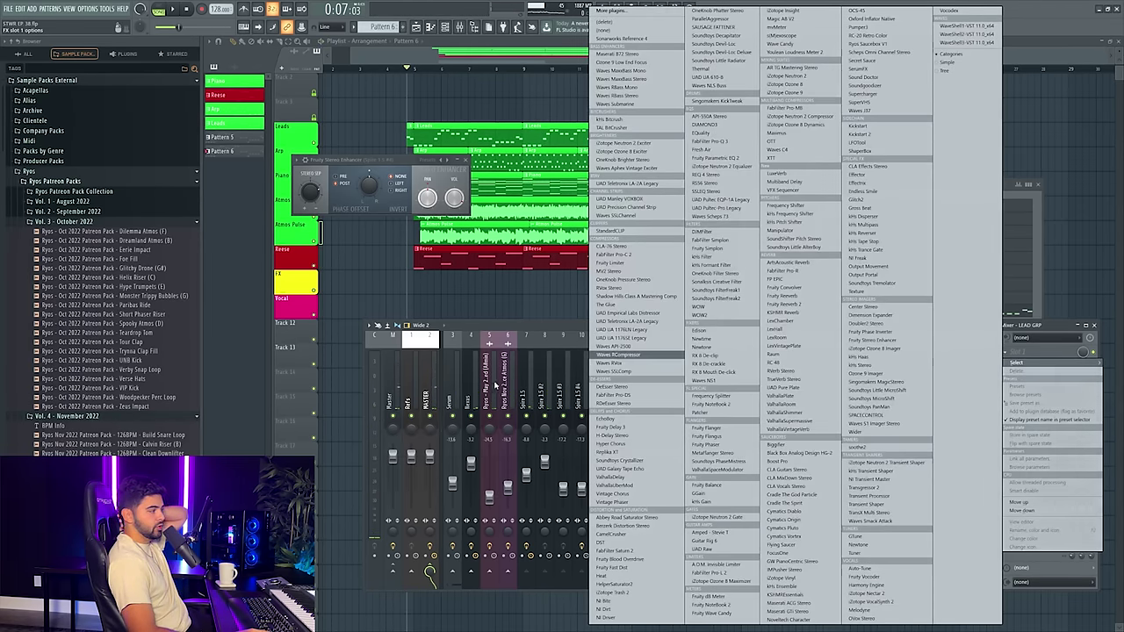
click(580, 369)
click(1021, 351)
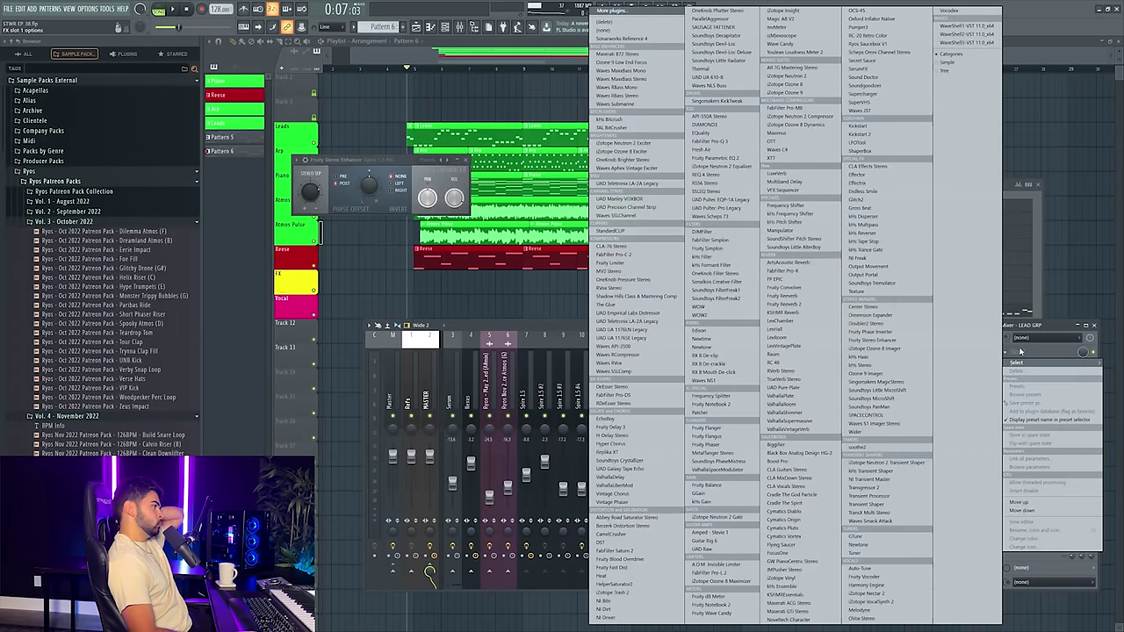
click(482, 326)
- Close all open windows, start playback from bar 5 and reopen the mixer
key(F12)
click(415, 70)
key(space)
click(459, 28)
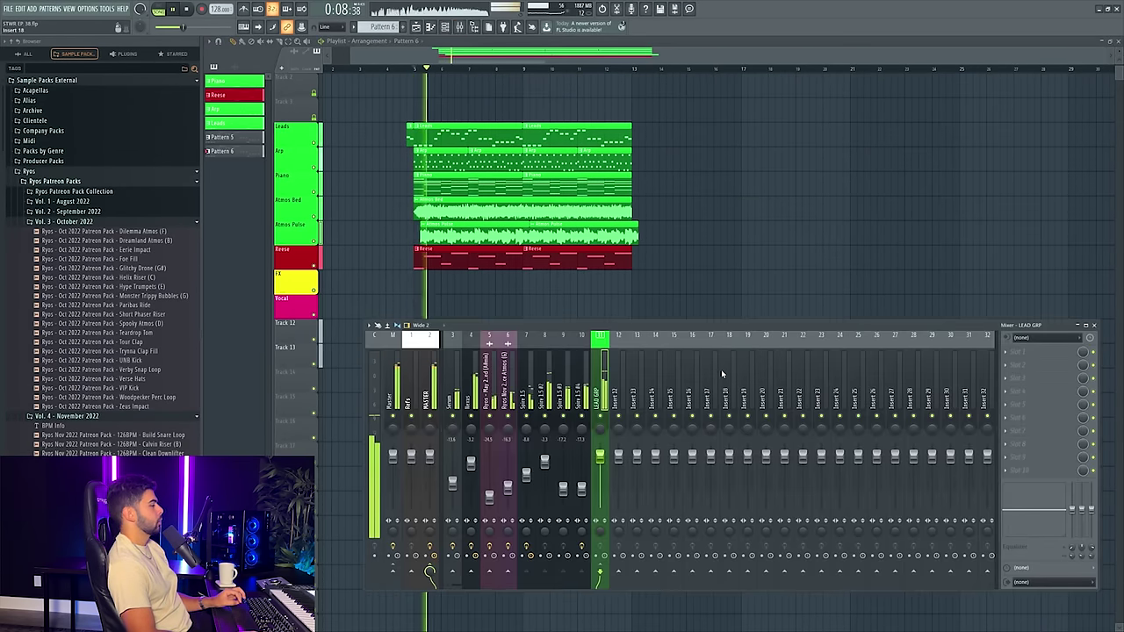
- Load FabFilter Saturn 2 with the Magic bM preset in LEAD GRP's first effect slot, audition it and close its window
click(1034, 353)
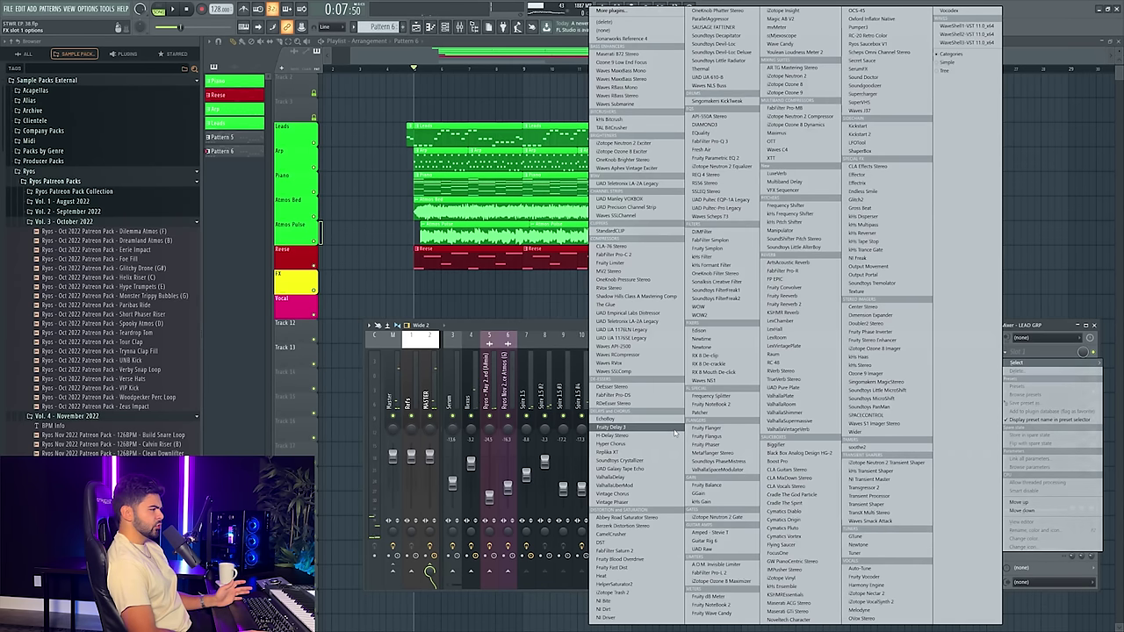
click(617, 550)
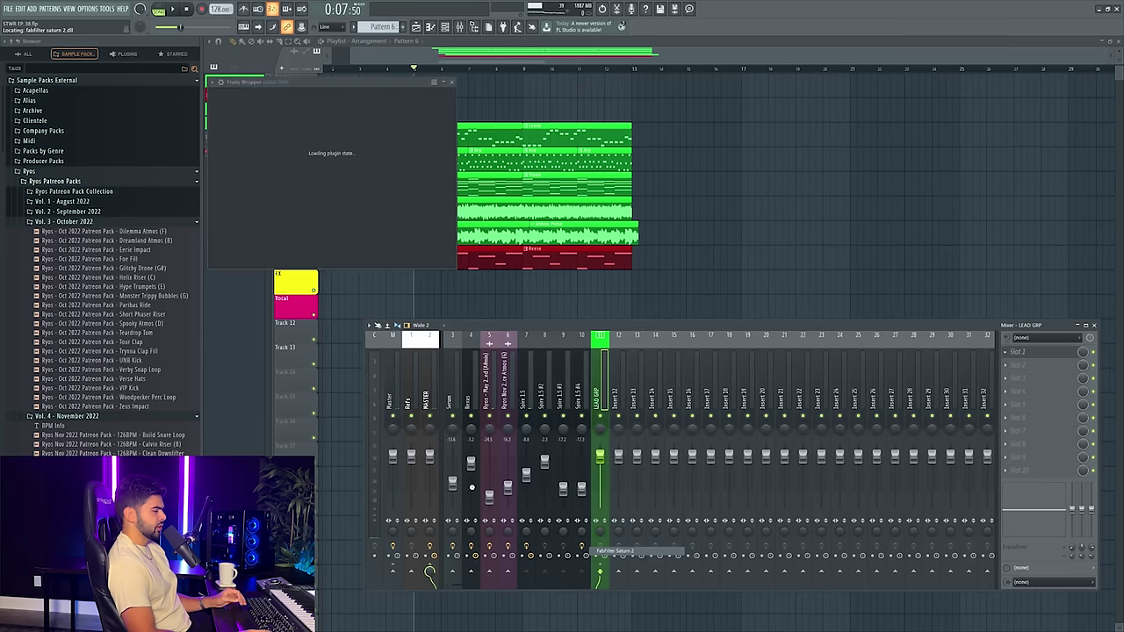
drag(354, 90, 676, 190)
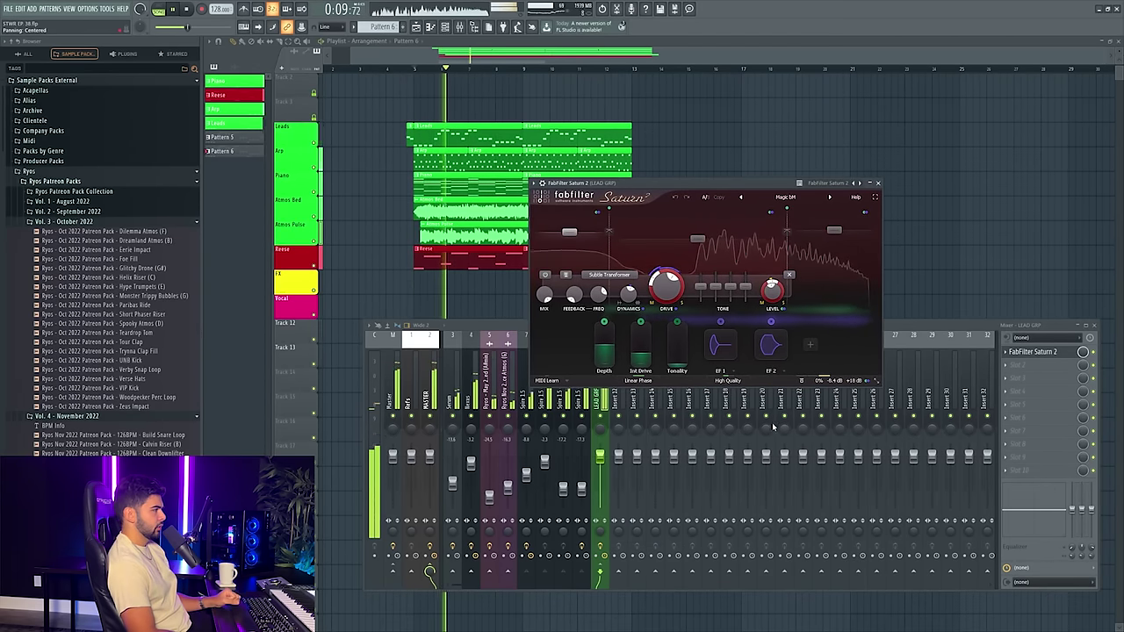
click(878, 185)
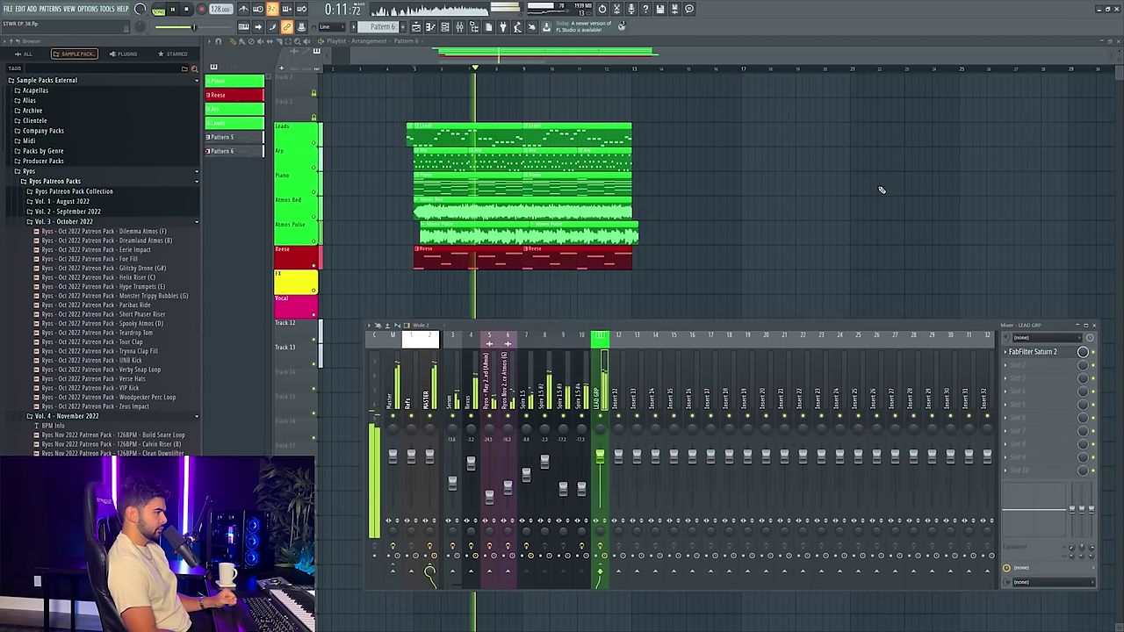
- Add CamelCrusher to LEAD GRP's second effect slot, turn off Phat Mode and adjust the compressor amount during playback
click(1023, 364)
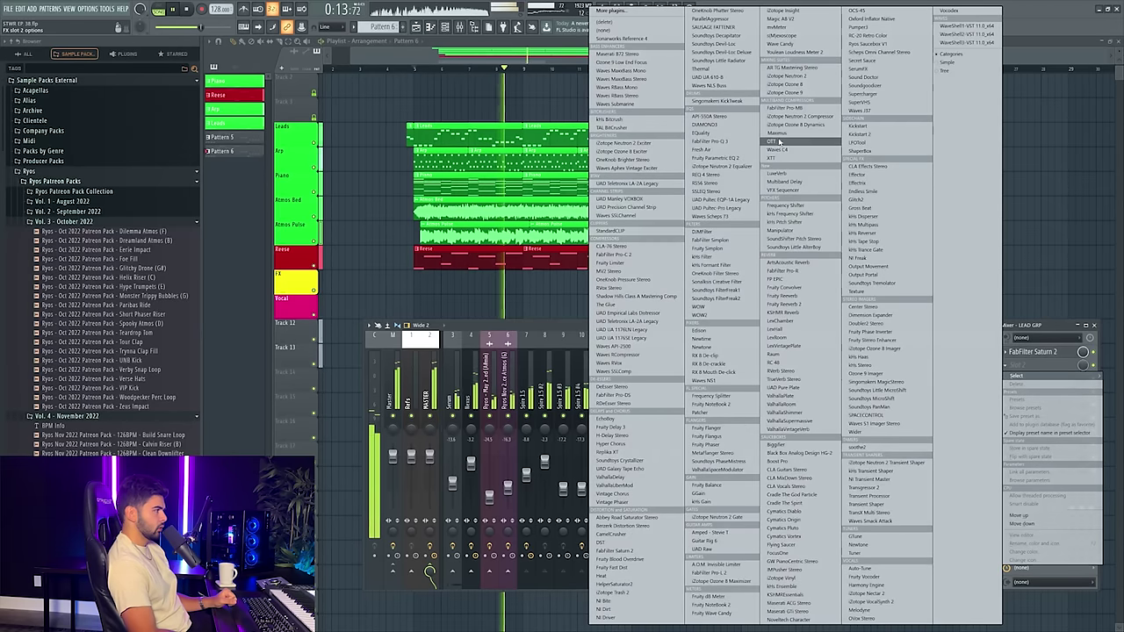
click(615, 533)
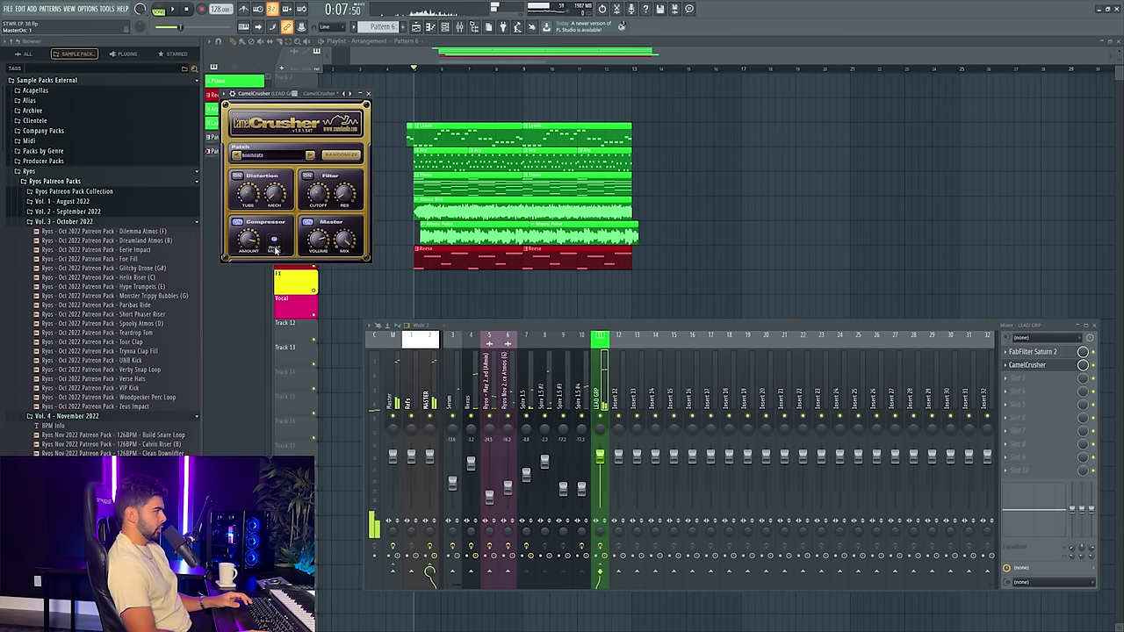
key(space)
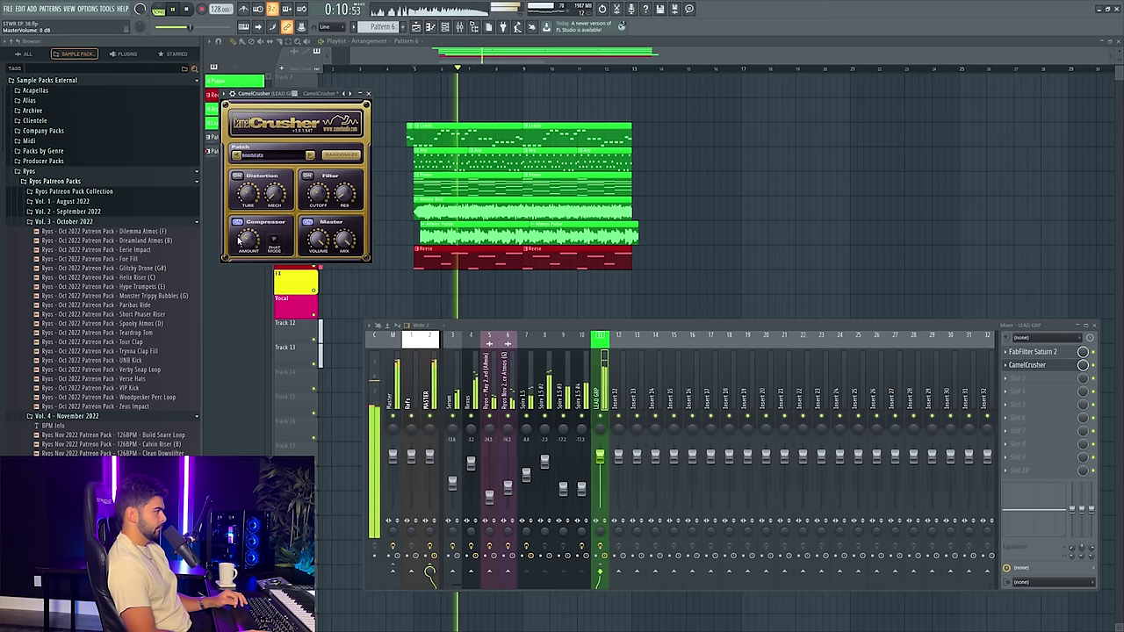
drag(250, 244, 268, 265)
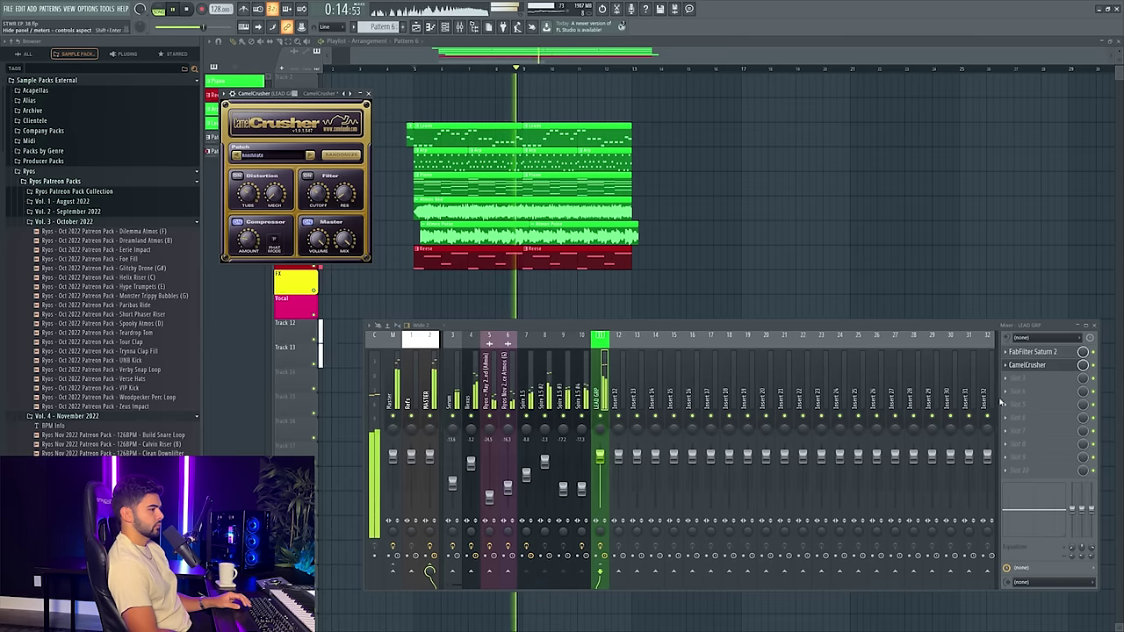
key(space)
- Add Waves SSLChannel to LEAD GRP's third effect slot, set the LF gain to about 2.7 dB and audition the result
click(1017, 379)
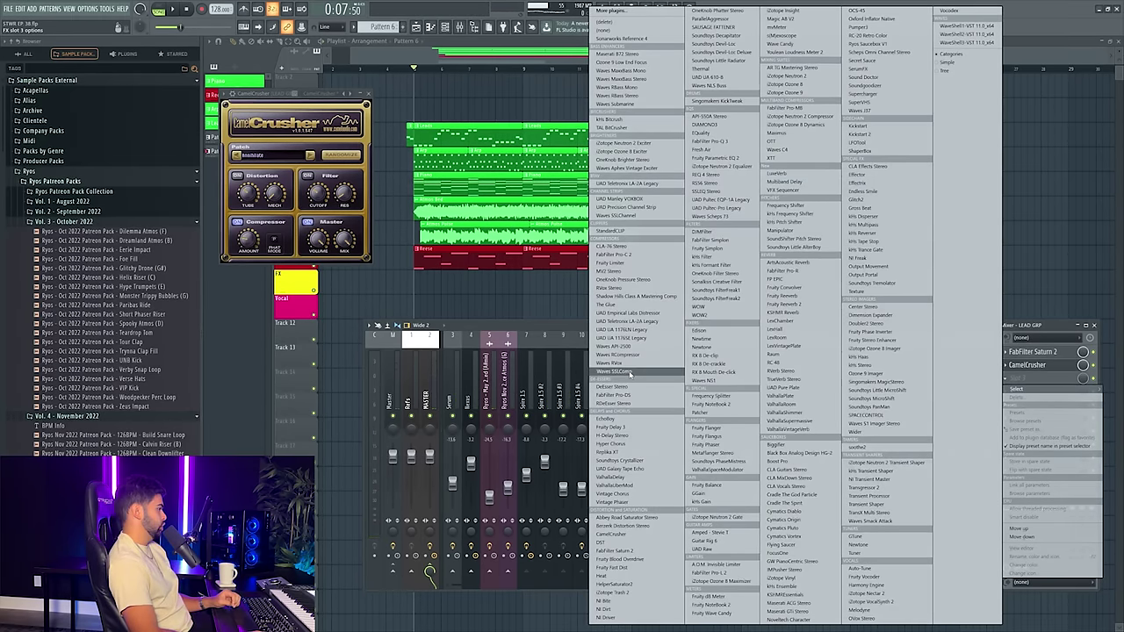
click(625, 216)
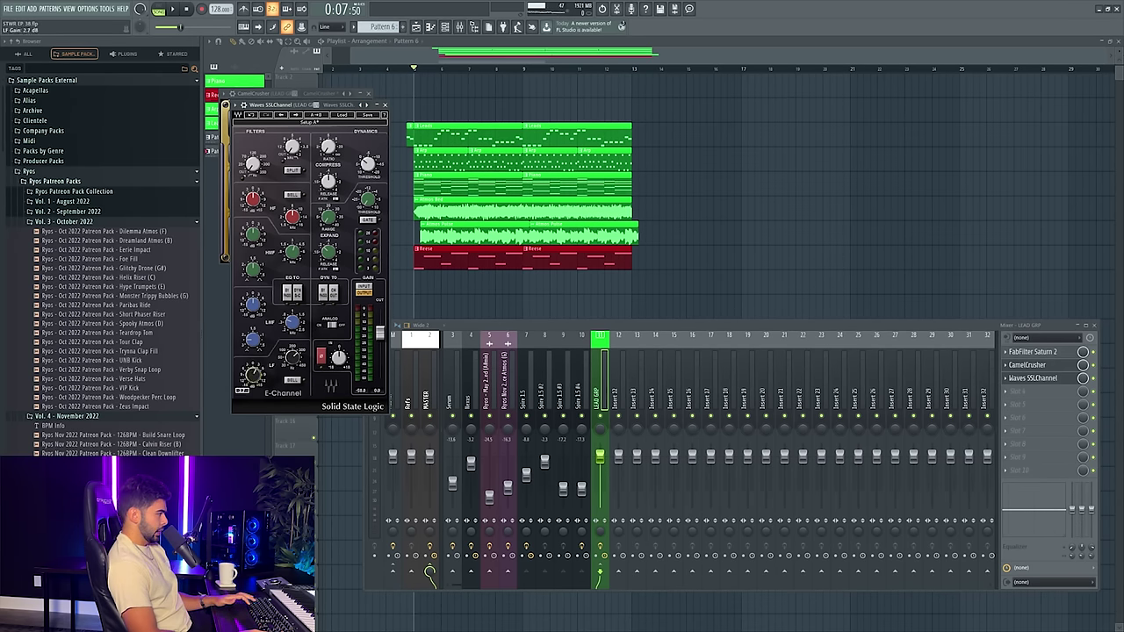
key(space)
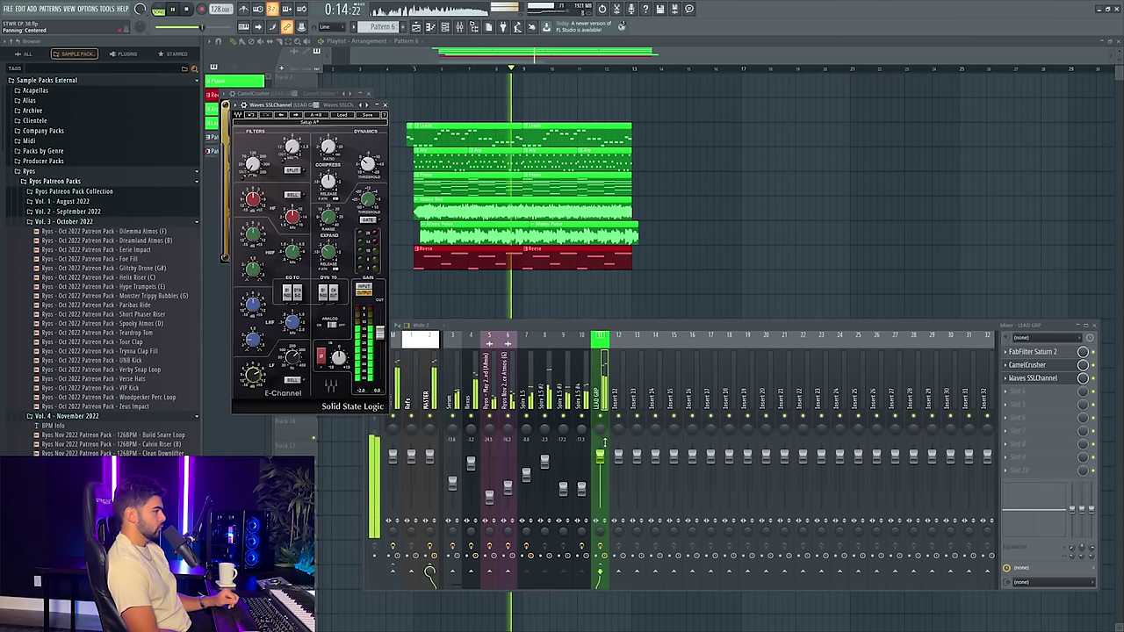
key(space)
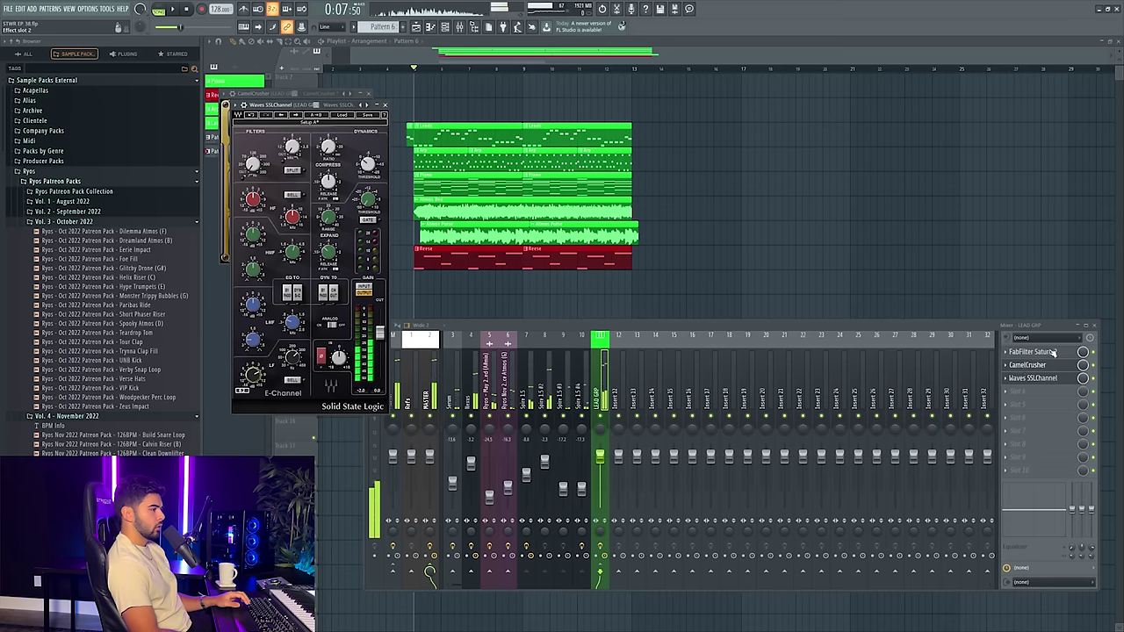
- Reopen LEAD GRP's Saturn 2 and lower its output gain to about +9 dB while replaying the arrangement
click(1034, 352)
mouse_move(852, 385)
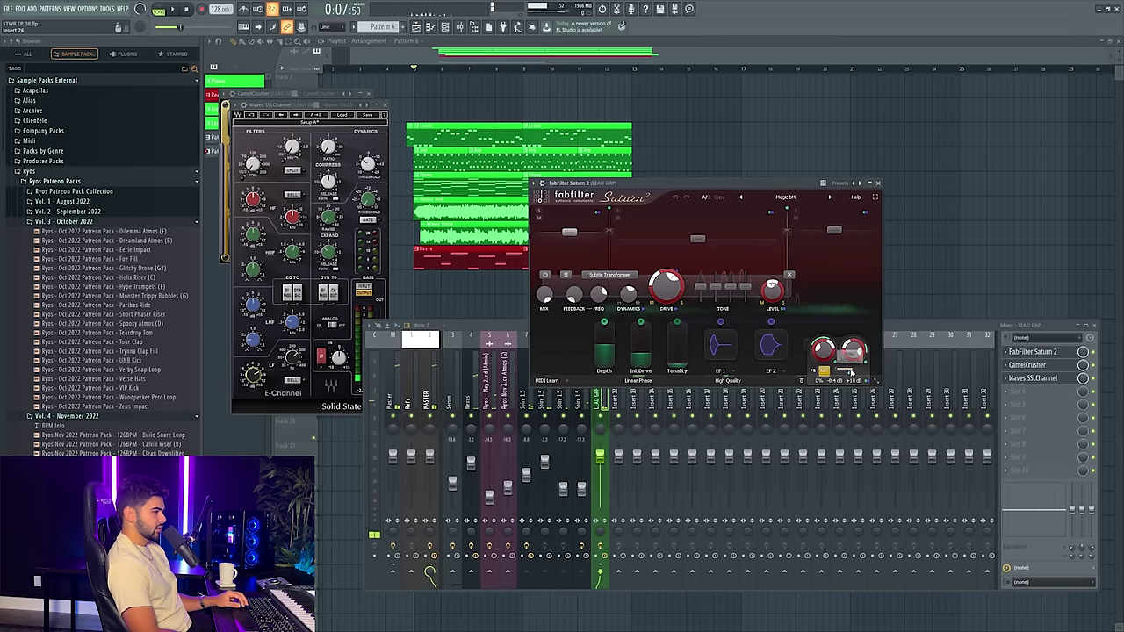
key(space)
key(space)
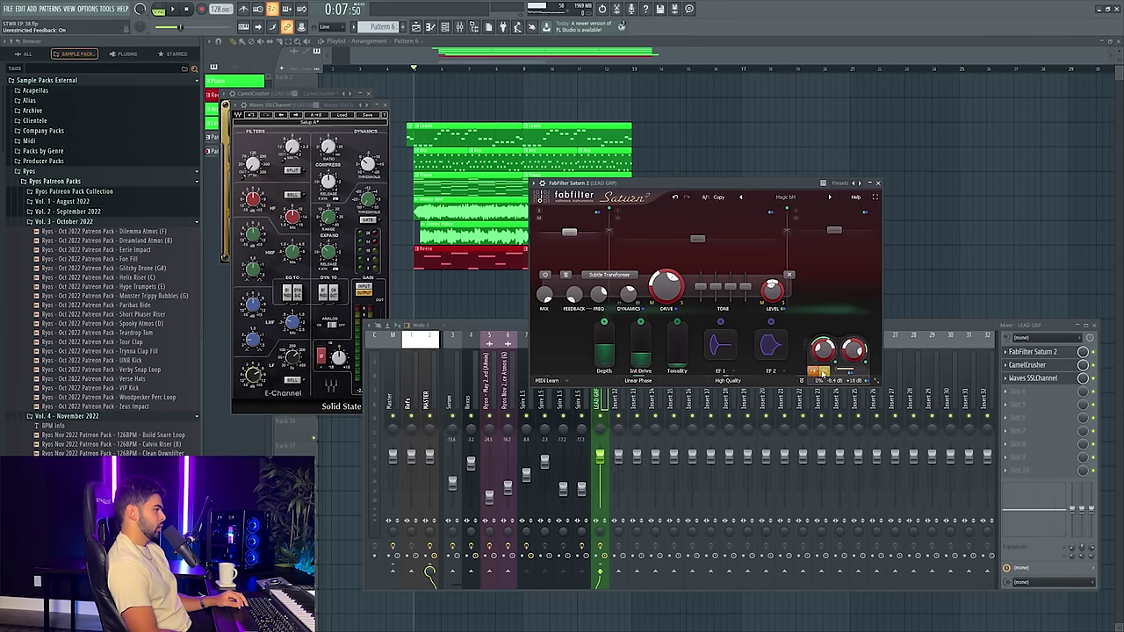
key(space)
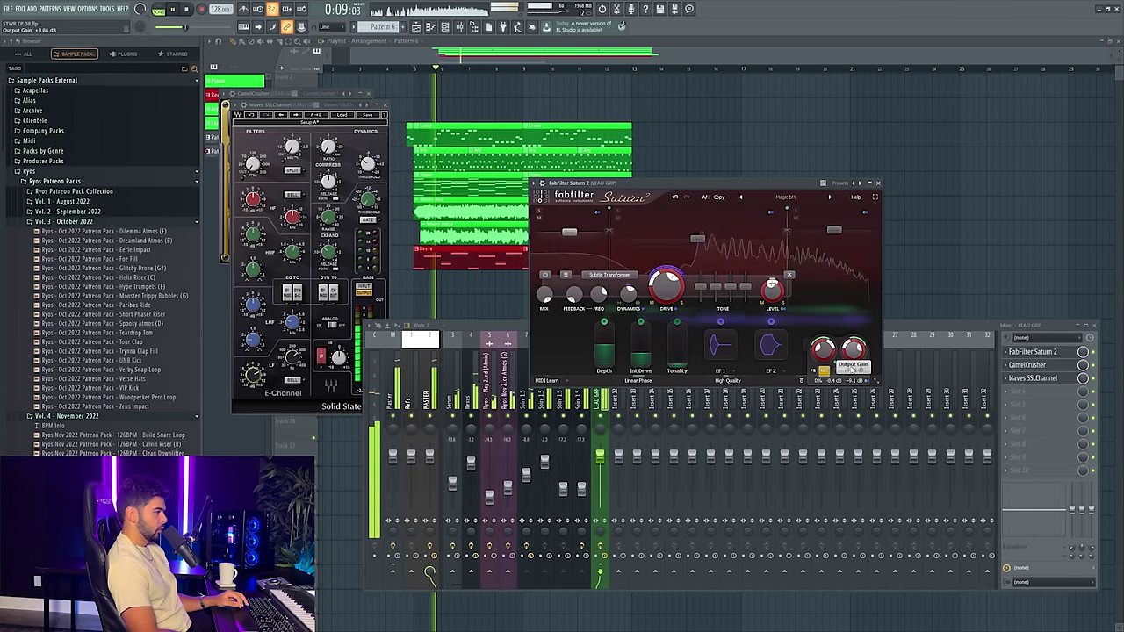
- Check CamelCrusher during playback, raise the LEAD GRP fader to about 2.8 dB, and close the CamelCrusher and SSLChannel windows
click(1029, 364)
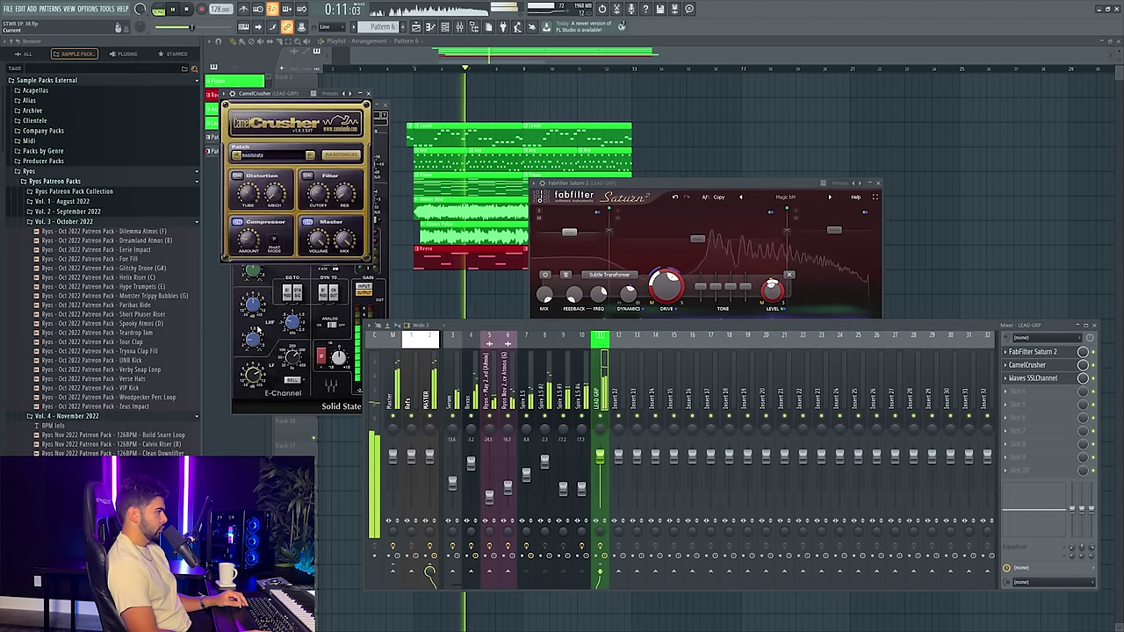
drag(599, 457, 602, 453)
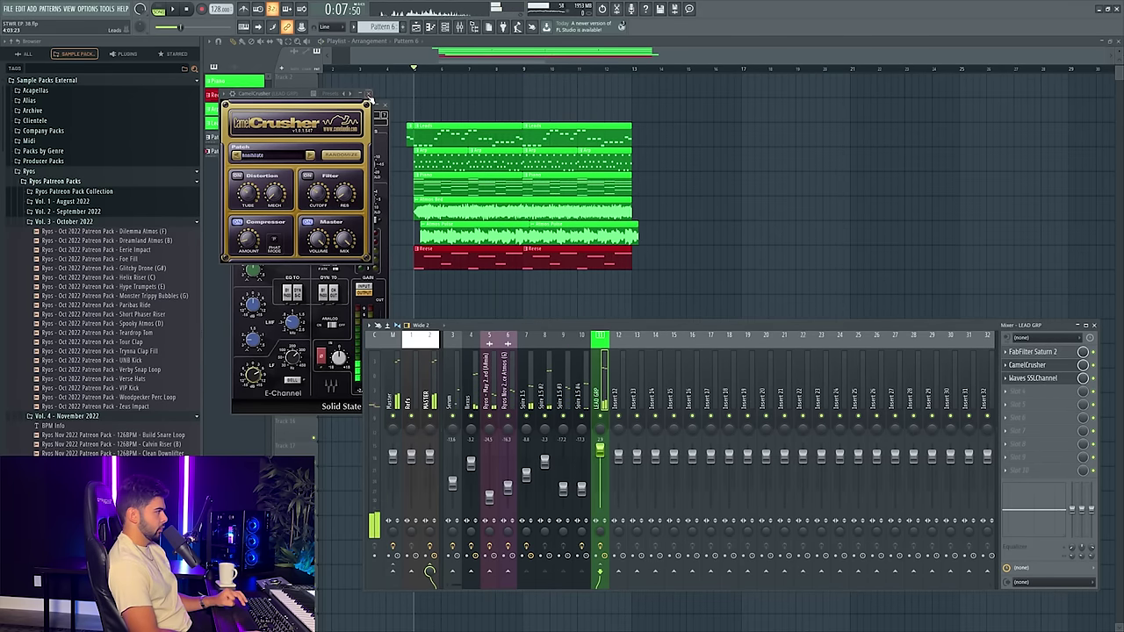
click(368, 102)
click(389, 105)
- Reopen LEAD GRP's Saturn 2, check the Magic bM preset in the Color category, and close the plugin window
click(1029, 352)
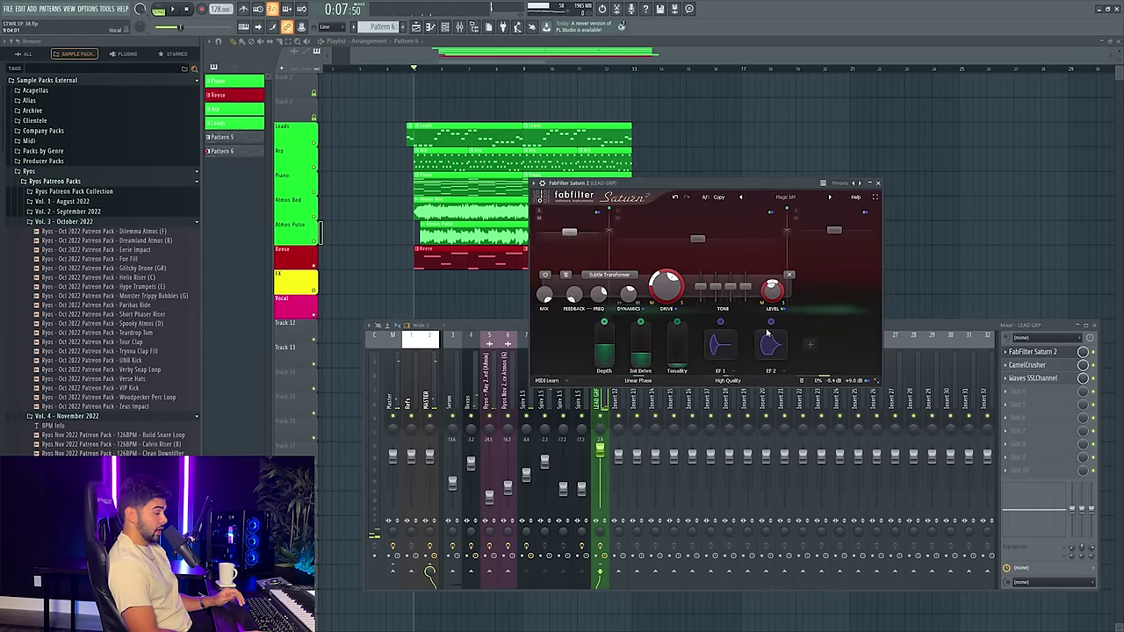
mouse_move(831, 372)
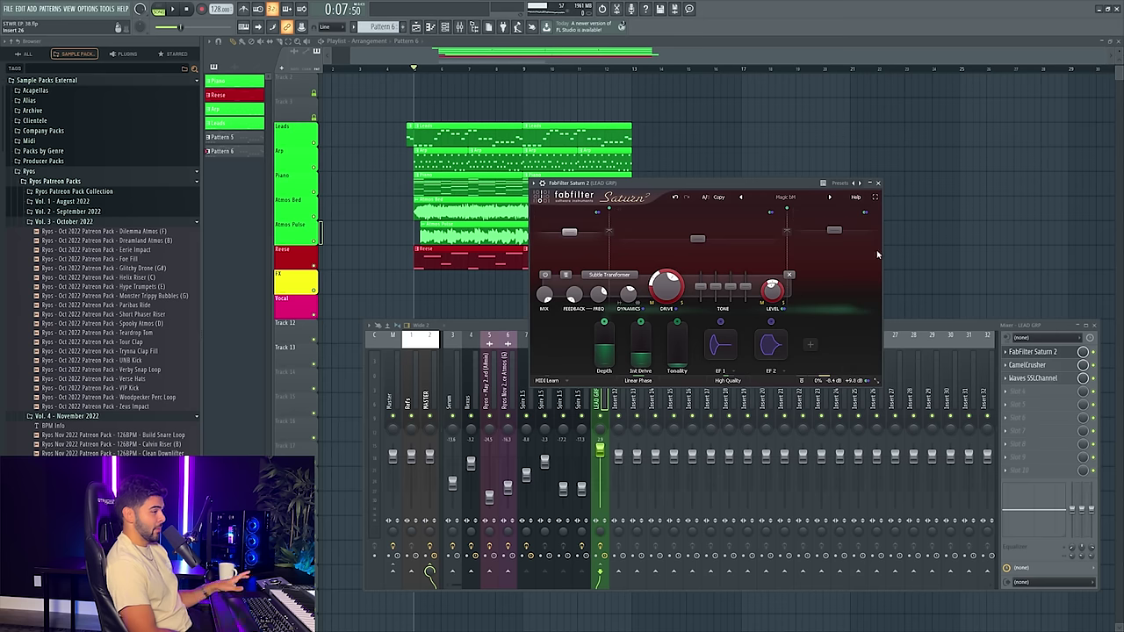
click(776, 204)
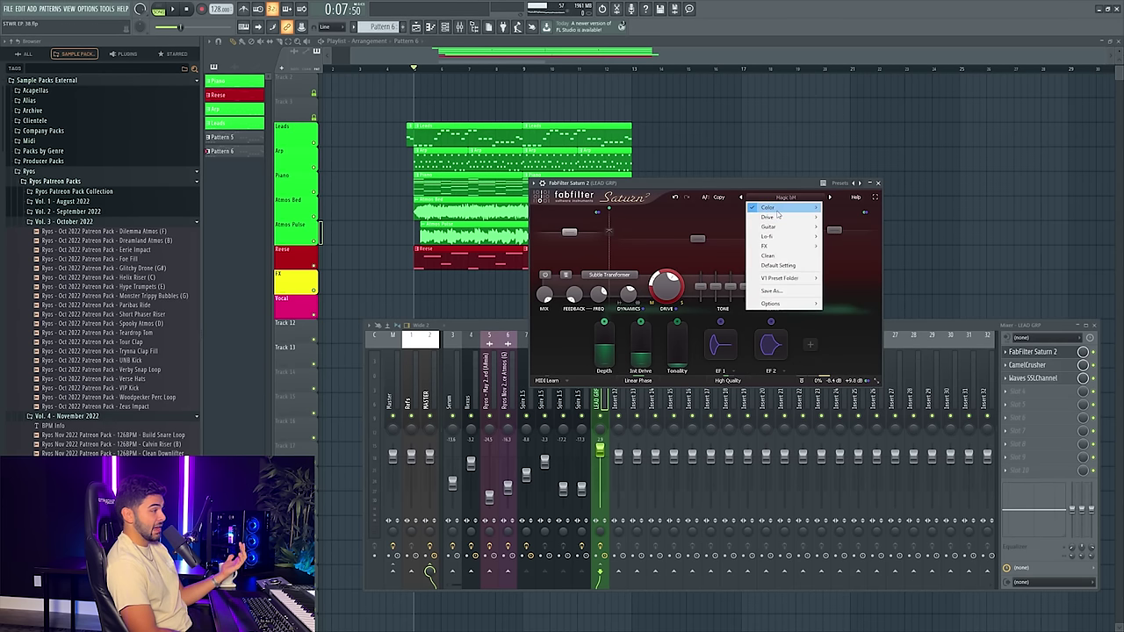
mouse_move(776, 208)
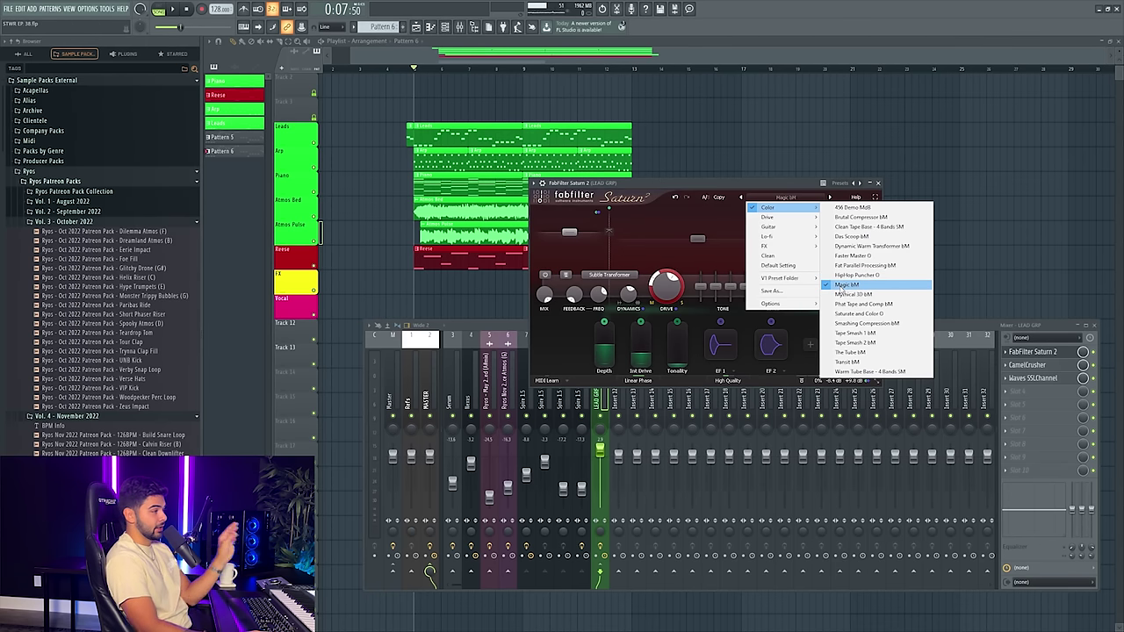
click(878, 183)
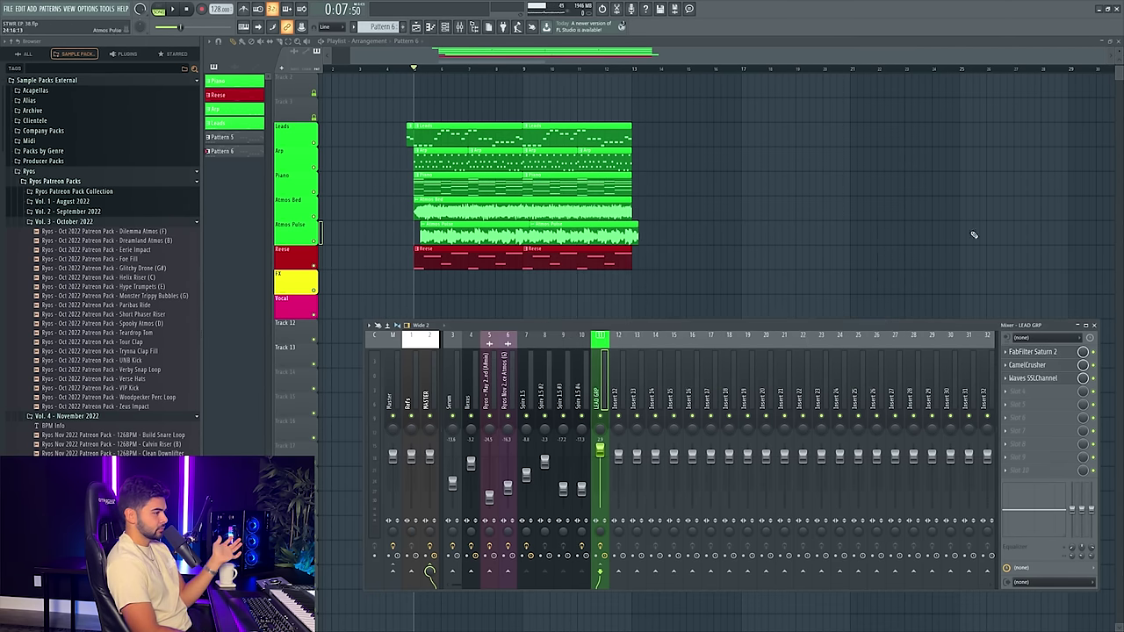
- Add H-Delay Stereo to LEAD GRP's fourth effect slot, load a lead preset and set its mix to 22 during playback
click(1008, 394)
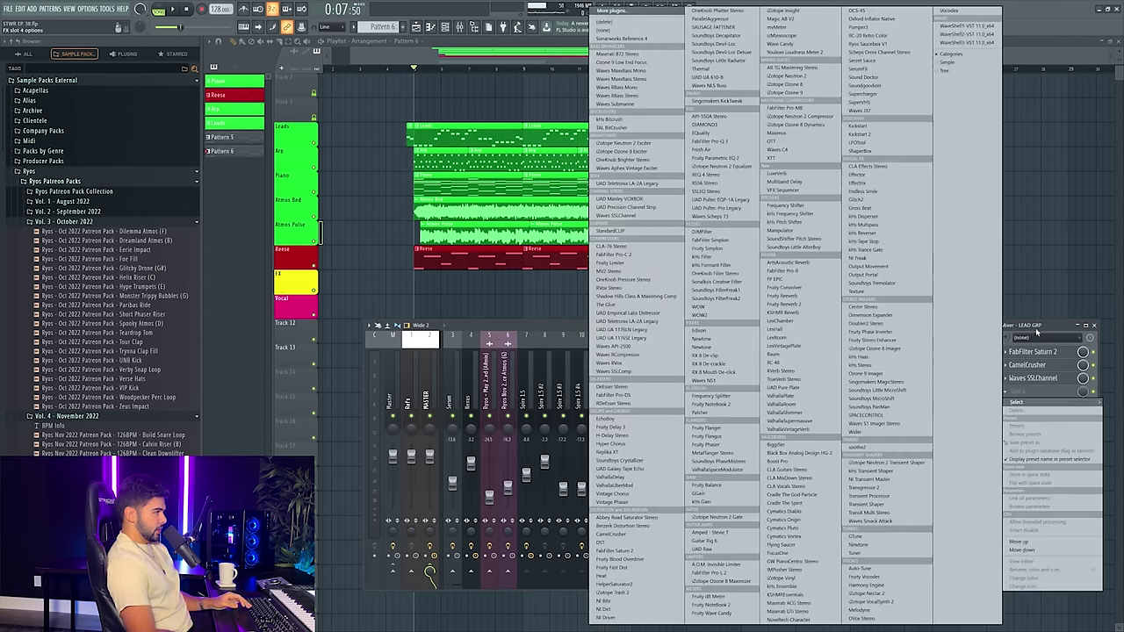
click(1034, 326)
key(space)
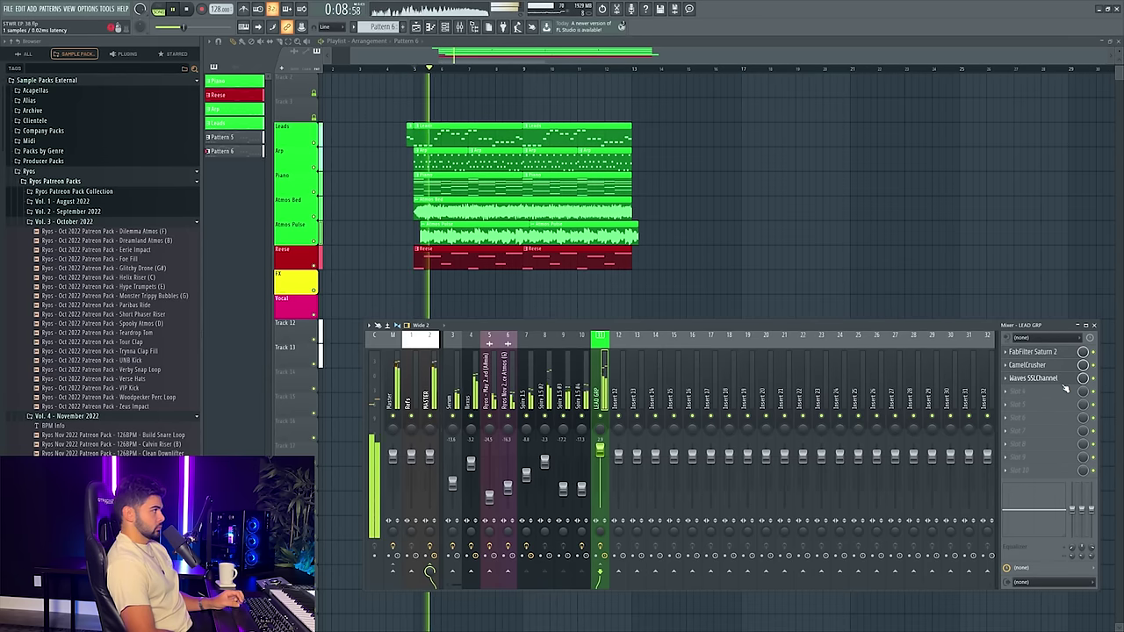
key(space)
click(1009, 392)
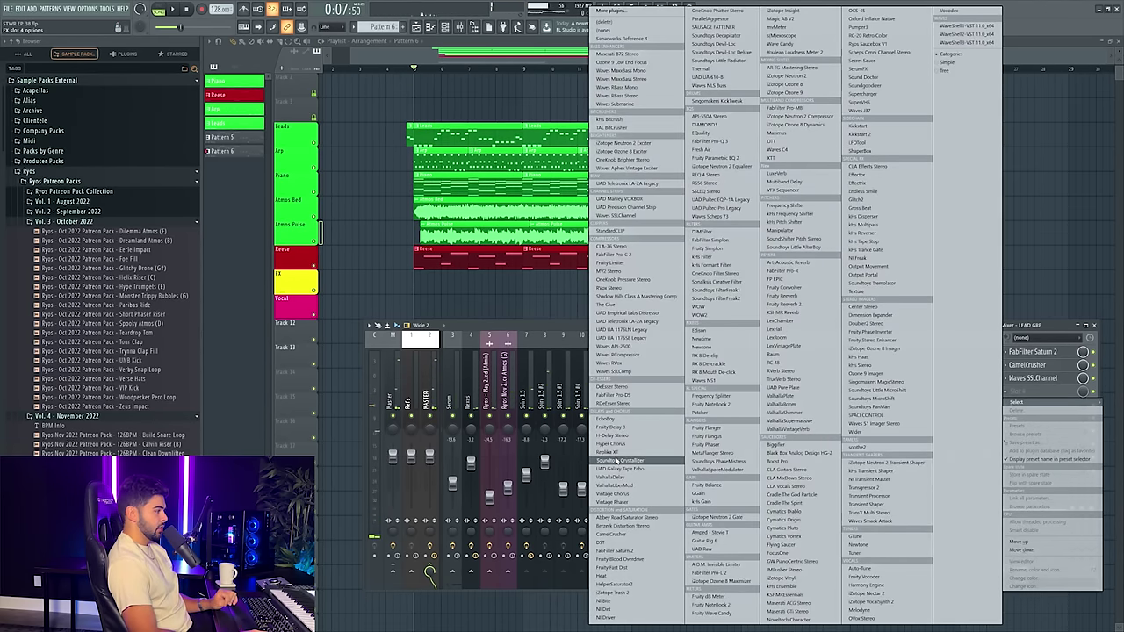
click(619, 435)
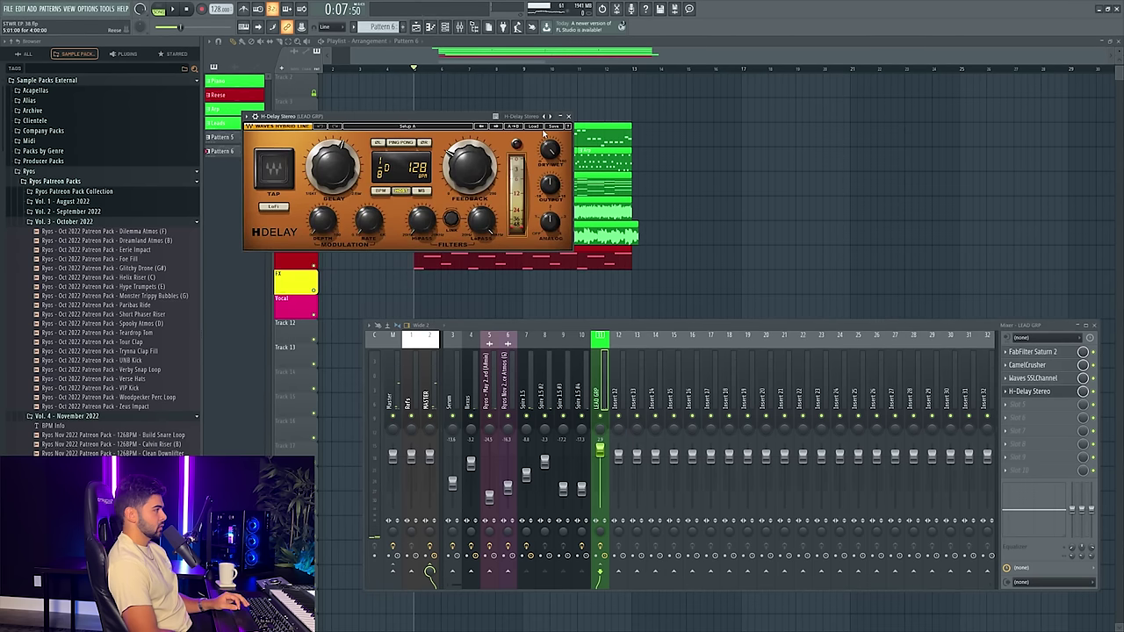
click(534, 126)
click(562, 339)
key(space)
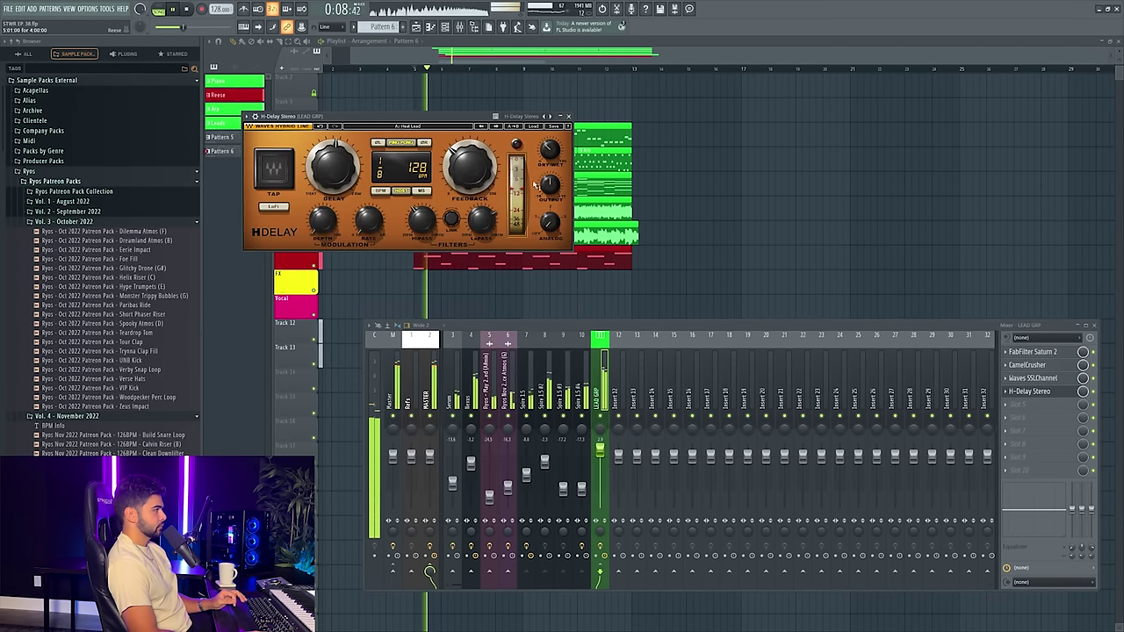
drag(404, 116, 596, 167)
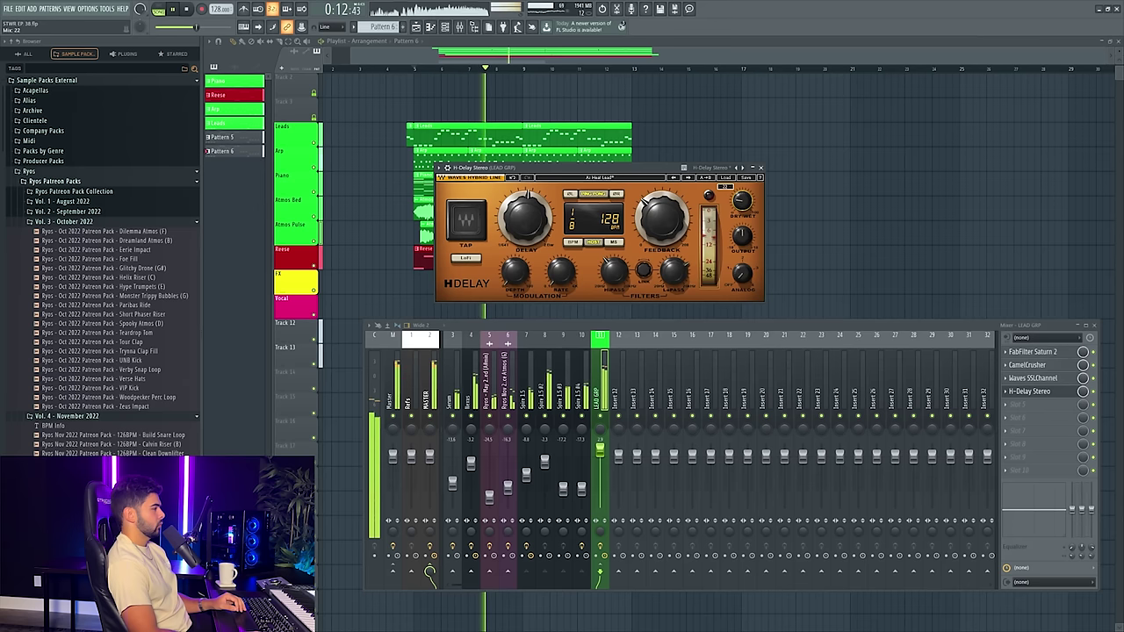
- Add FabFilter Pro-Q 3 to LEAD GRP's fifth effect slot and stop playback
click(1020, 405)
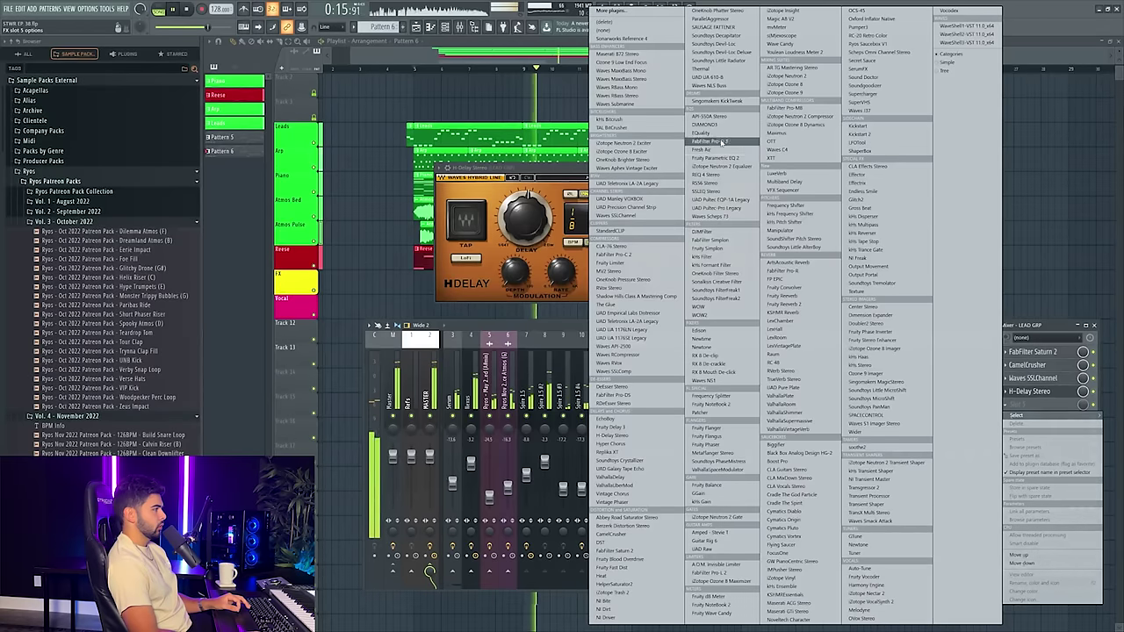
click(721, 140)
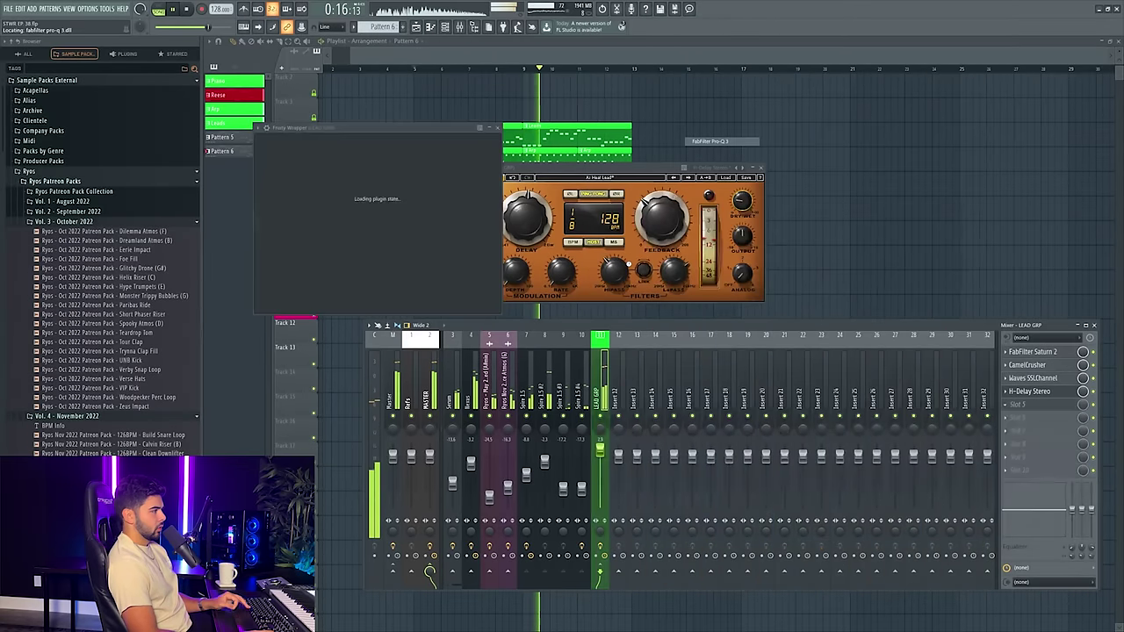
key(space)
drag(464, 129, 583, 160)
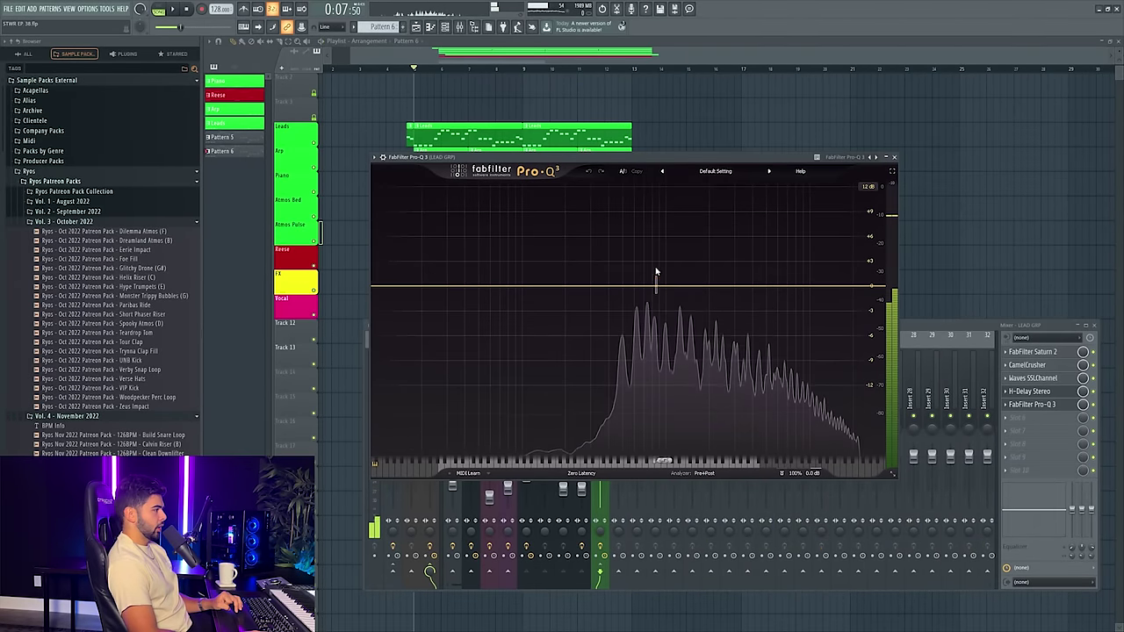
- Create a Pro-Q 3 bell band, set its stereo placement to Mid, and boost it about 5.3 dB near 686 Hz
click(657, 281)
right_click(655, 280)
mouse_move(698, 334)
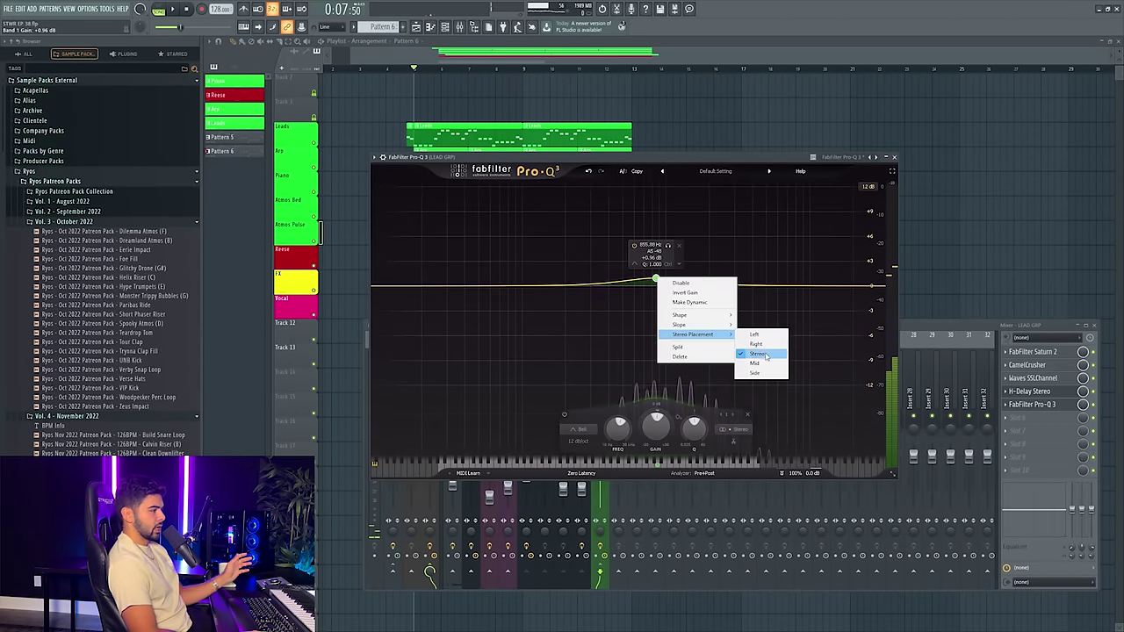
click(765, 355)
drag(657, 280, 639, 249)
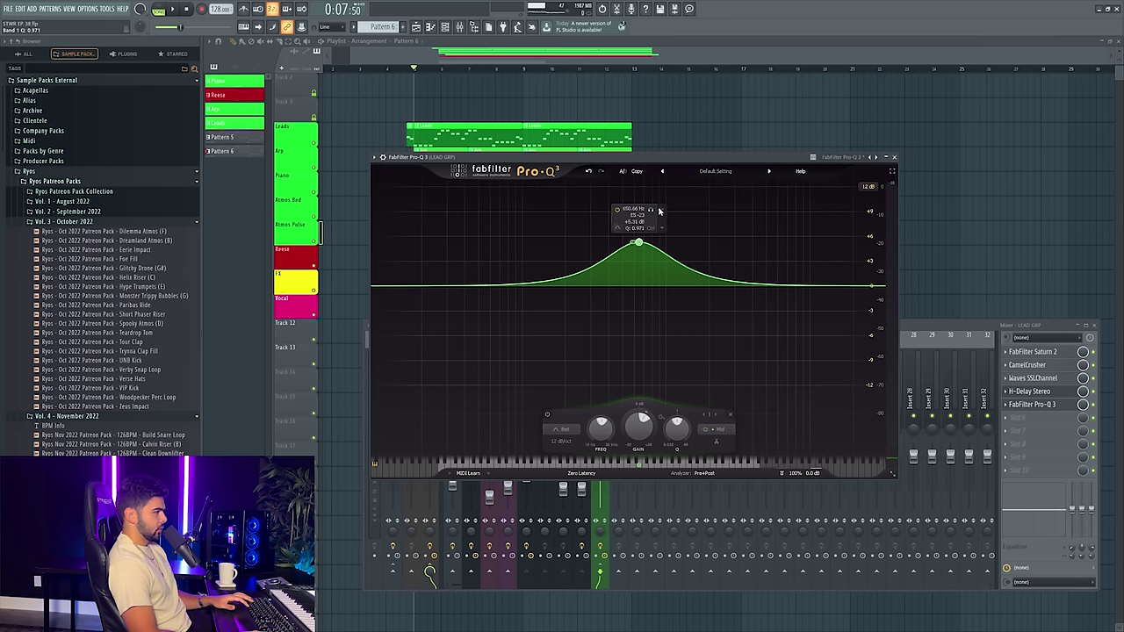
drag(652, 212, 656, 253)
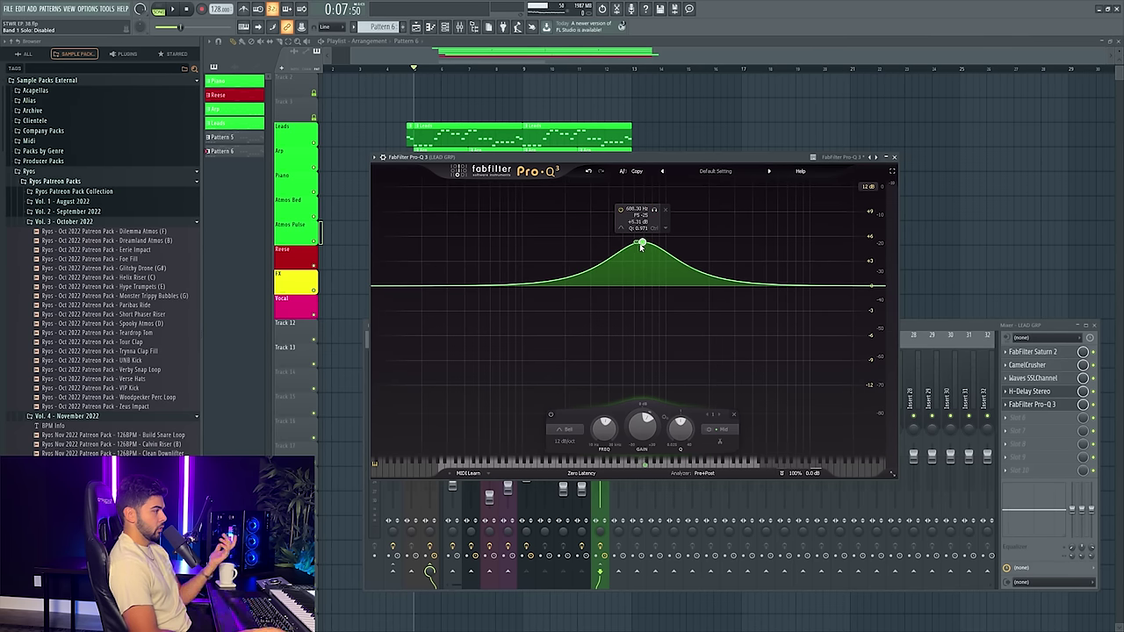
right_click(641, 245)
mouse_move(700, 308)
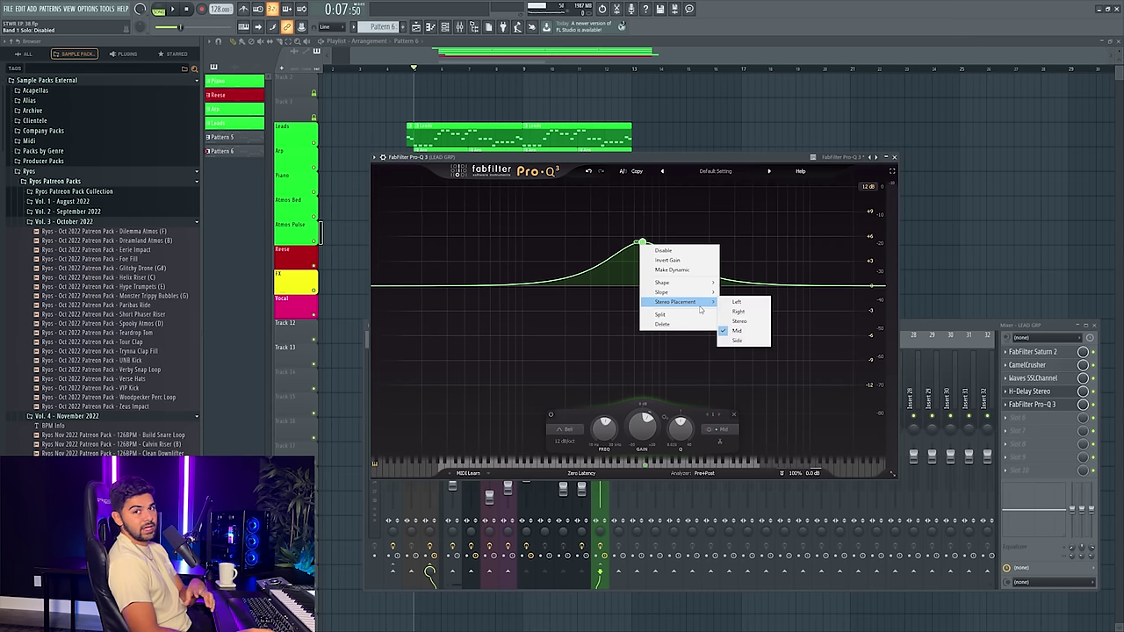
click(708, 231)
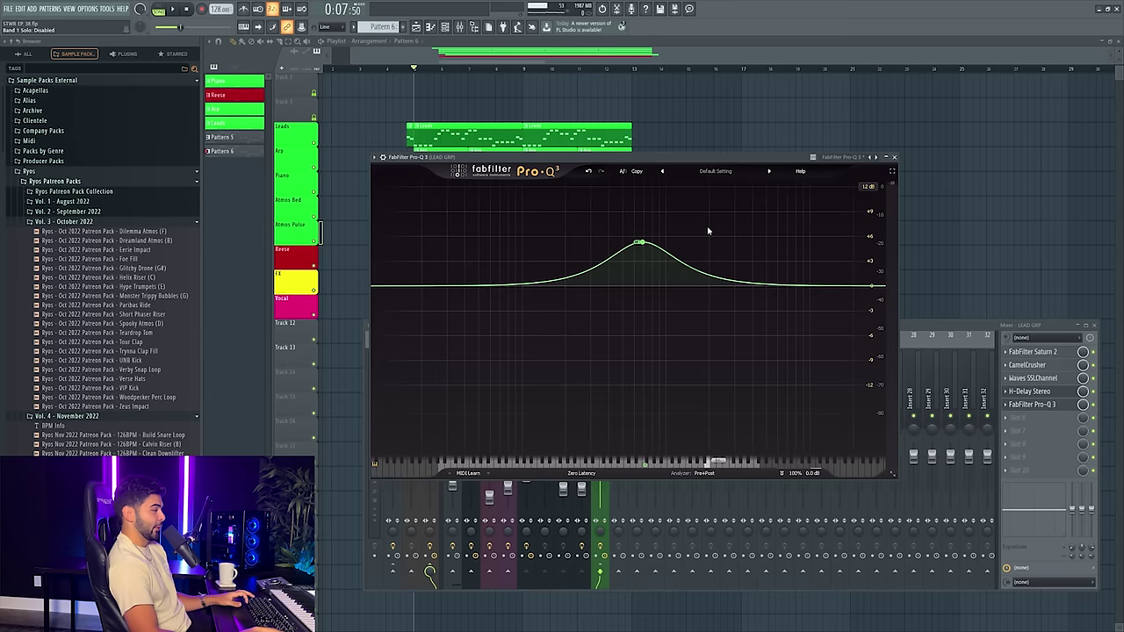
- Move the Mid band to about 561 Hz, compare it bypassed, set its gain to about +1.6 dB, and close Pro-Q 3
key(space)
mouse_move(641, 242)
mouse_down()
mouse_move(653, 244)
mouse_move(557, 258)
mouse_move(628, 260)
mouse_up()
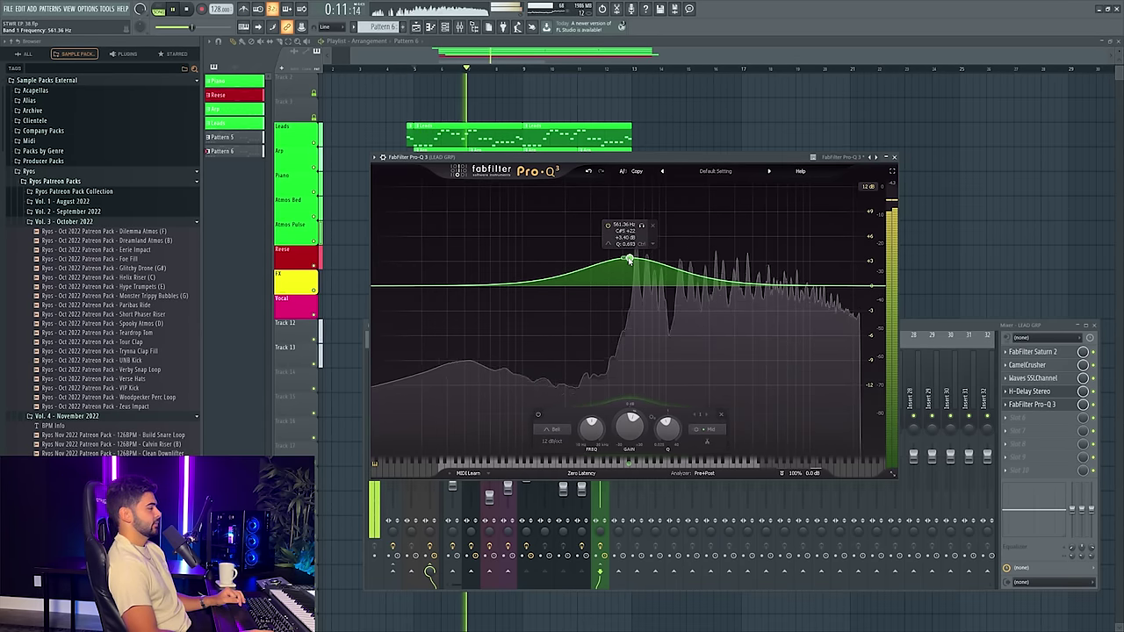
click(538, 417)
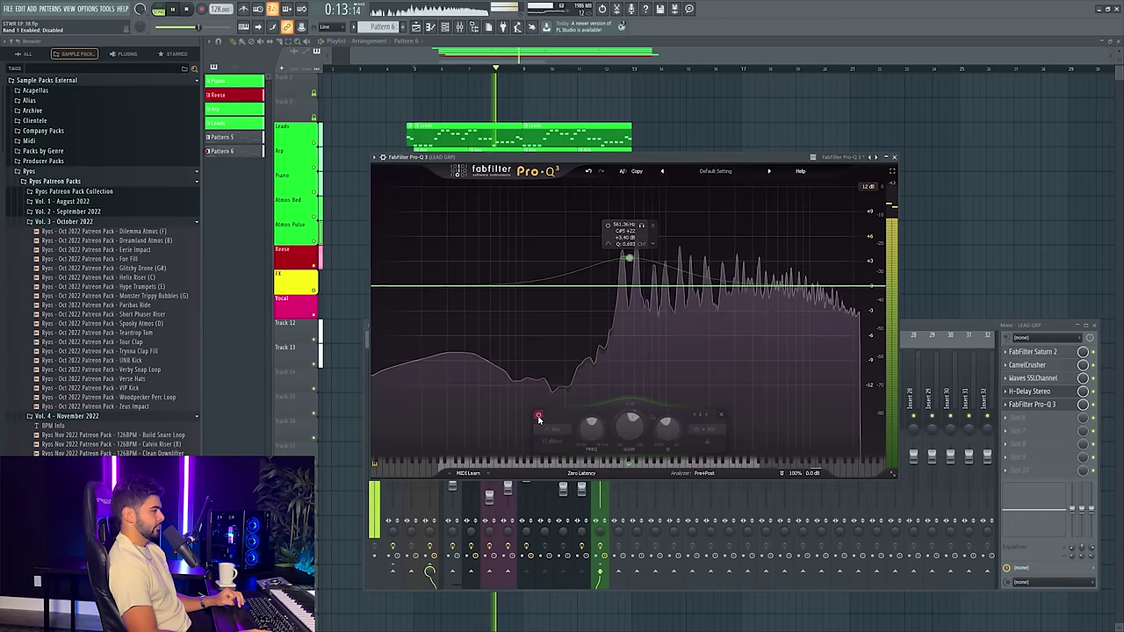
click(539, 416)
drag(628, 425, 628, 430)
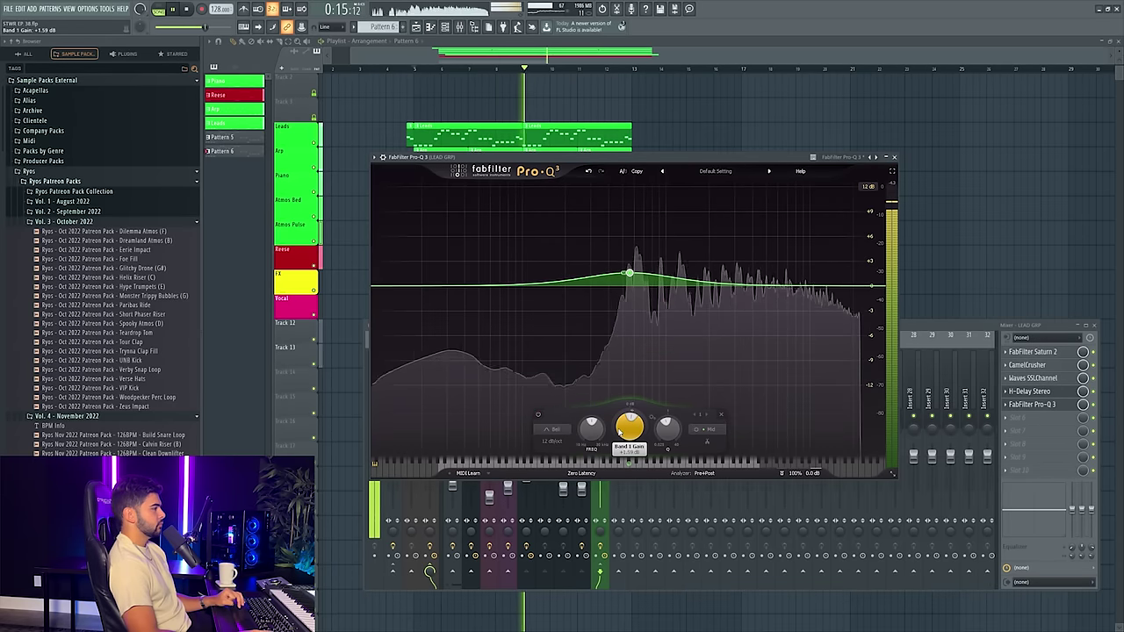
click(895, 158)
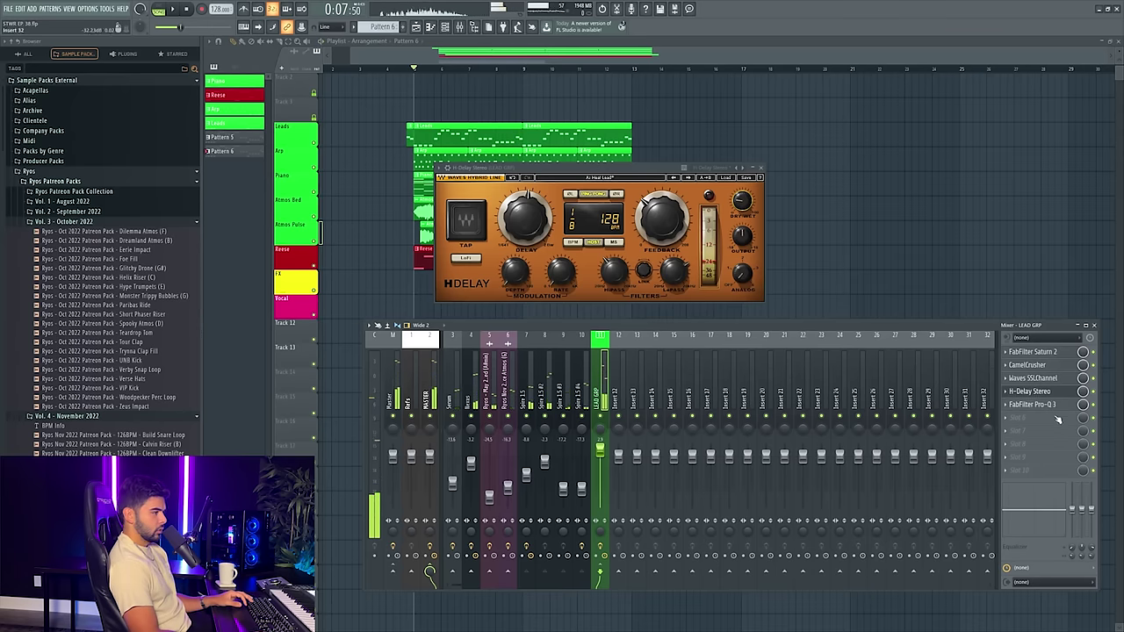
- Audition the LEAD GRP effect chain and delete CamelCrusher from the second slot
click(1058, 419)
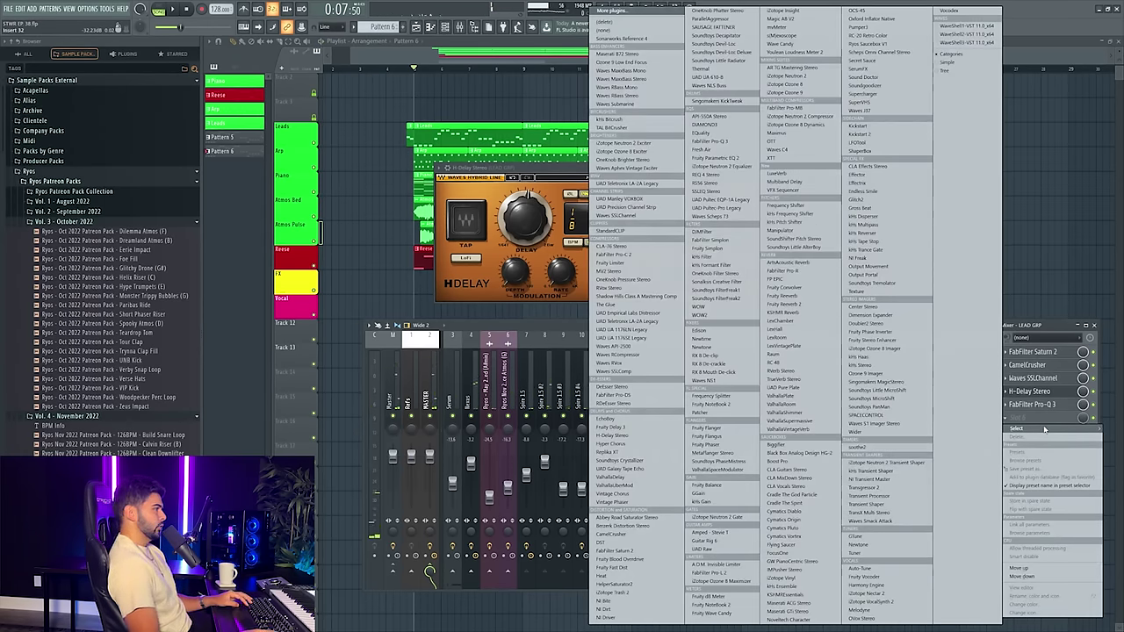
key(Escape)
key(space)
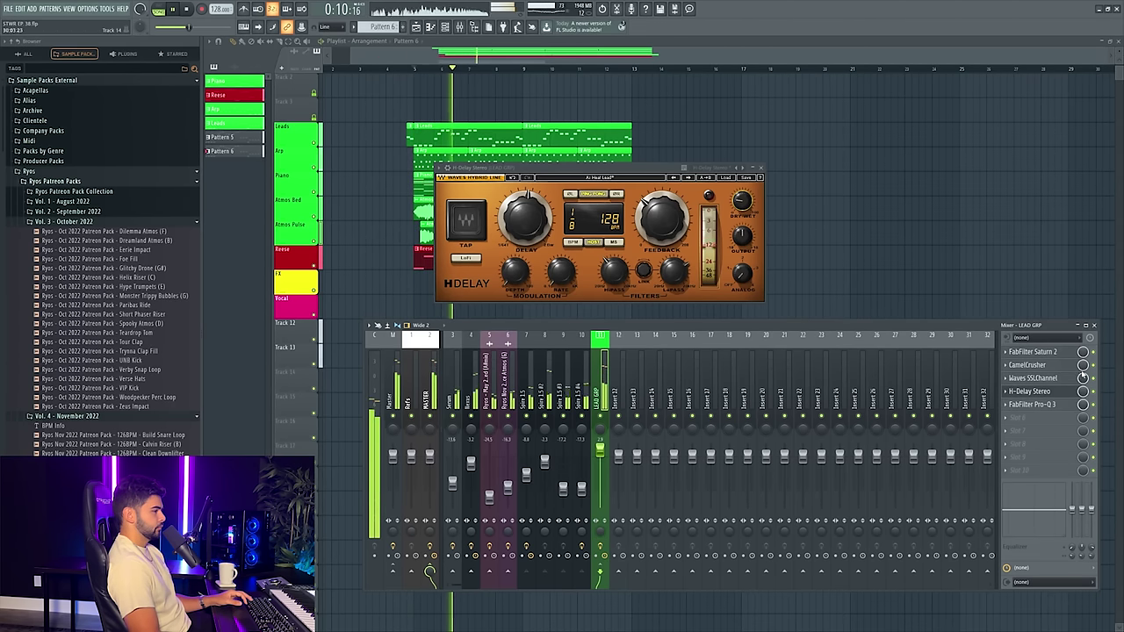
click(1006, 366)
click(1032, 384)
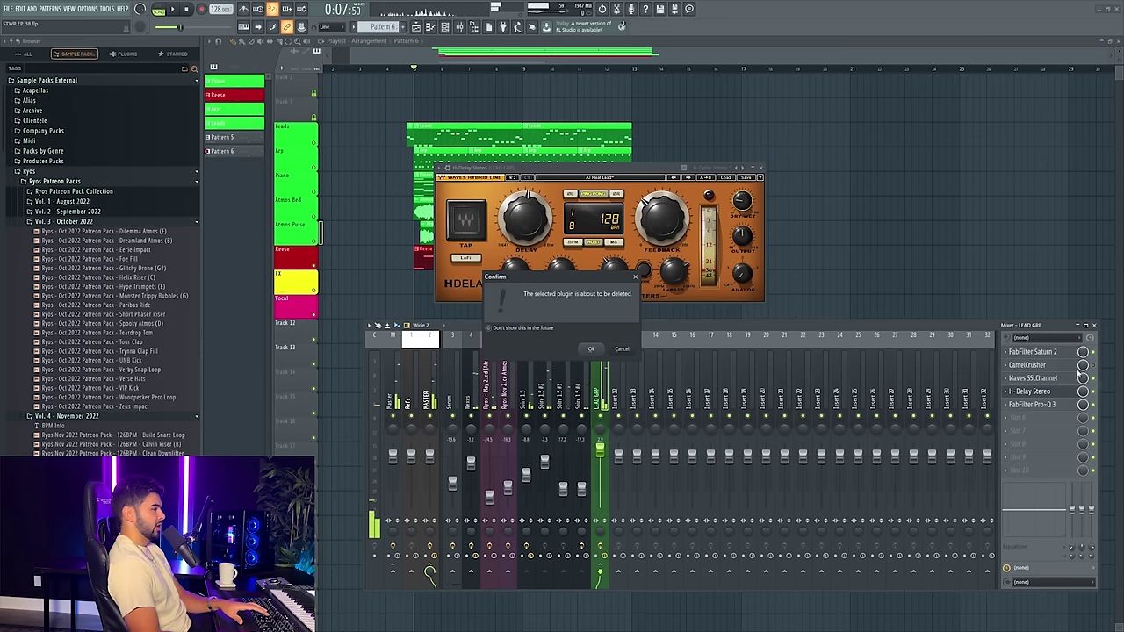
key(Return)
- Add StandardCLIP at the end of LEAD GRP's effect chain and set its mode to Soft Clip Pro
click(1006, 366)
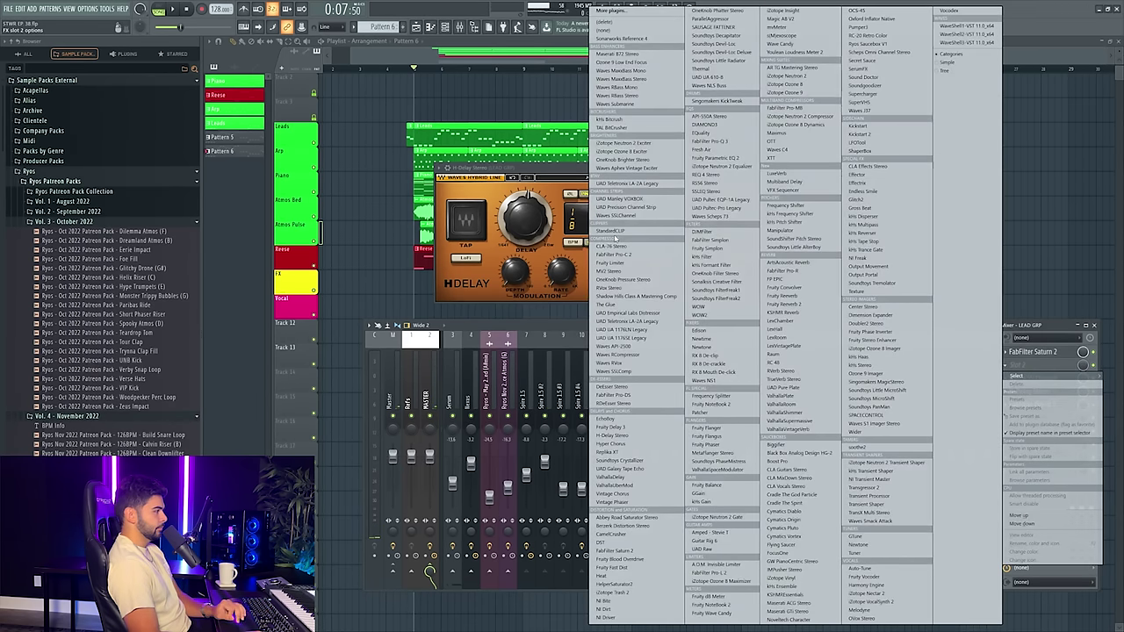
click(612, 232)
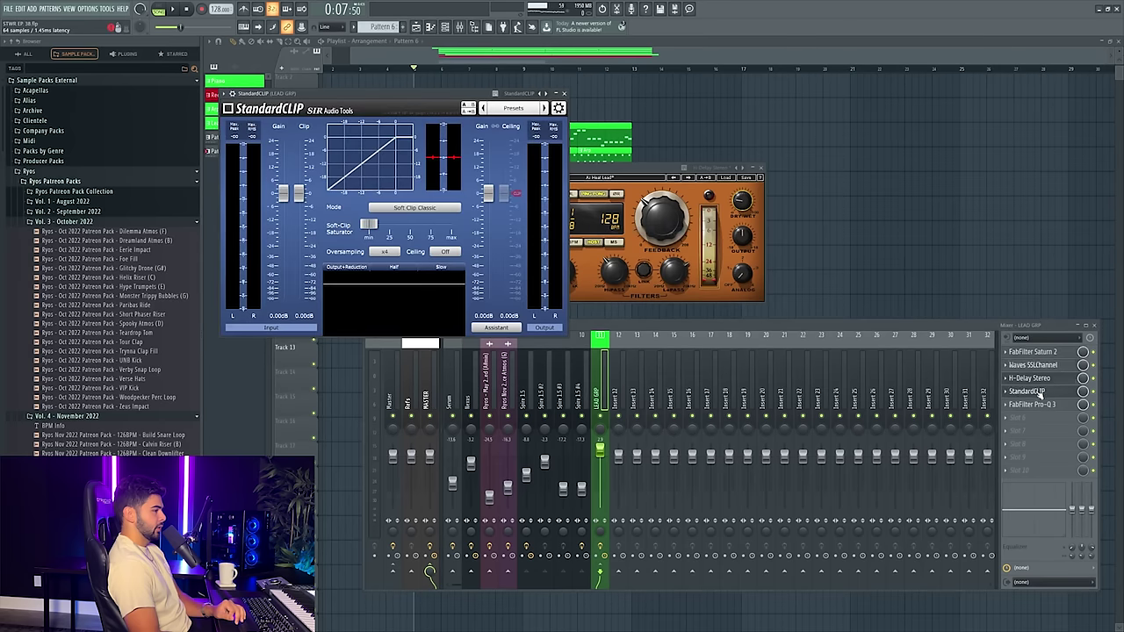
click(423, 209)
click(404, 226)
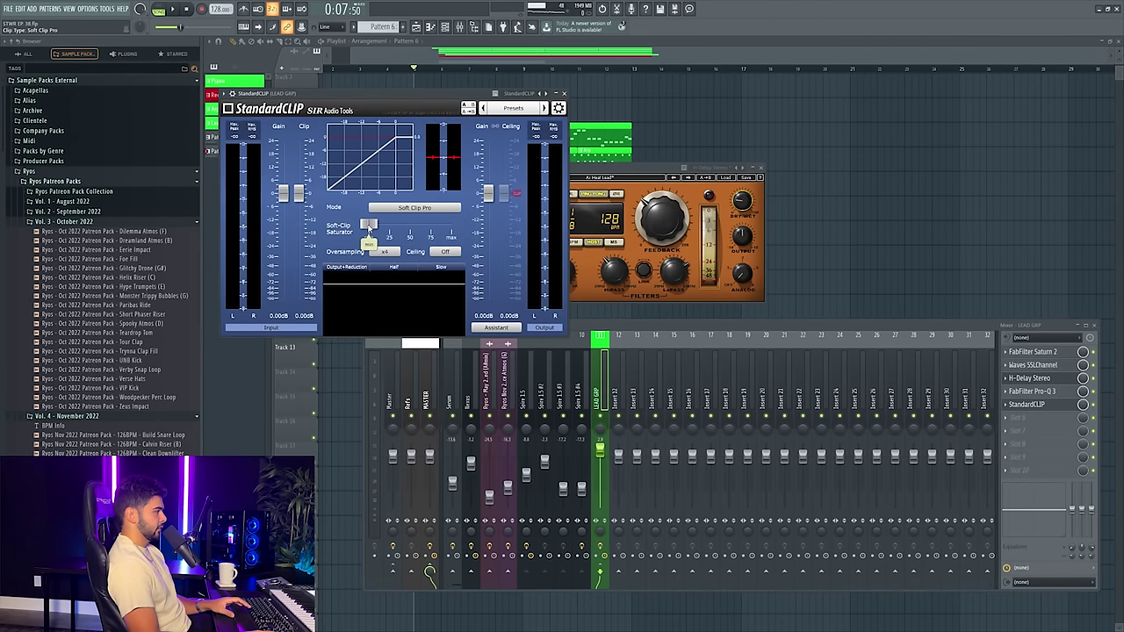
- Set StandardCLIP's soft-clip saturator to about 9% during playback, and close the StandardCLIP and H-Delay windows
key(space)
drag(369, 225, 379, 225)
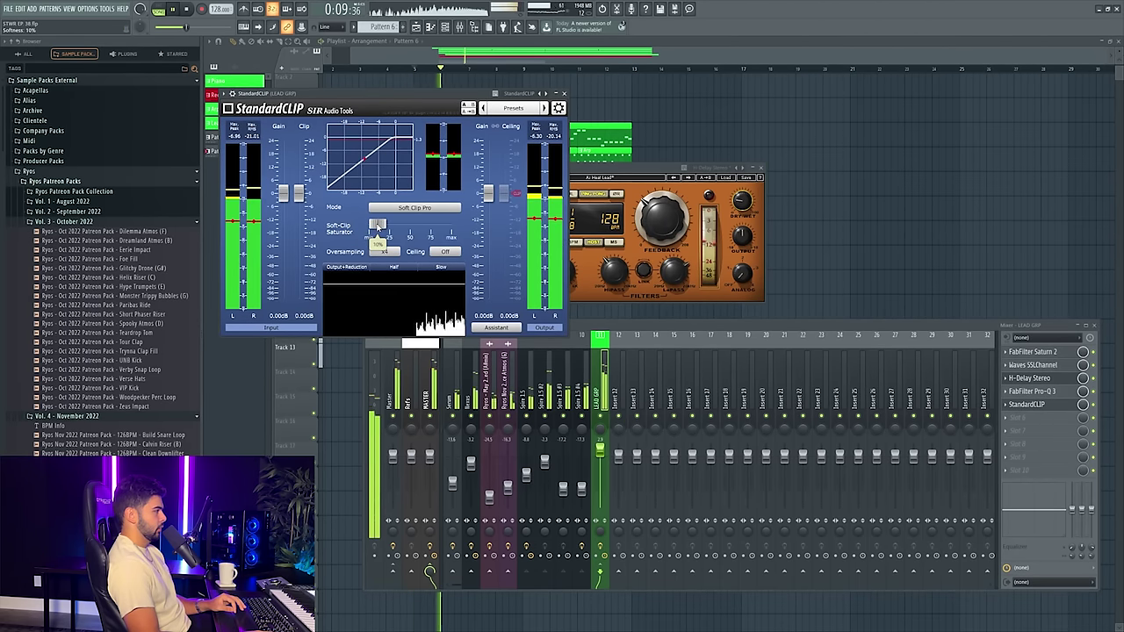
drag(382, 230, 379, 228)
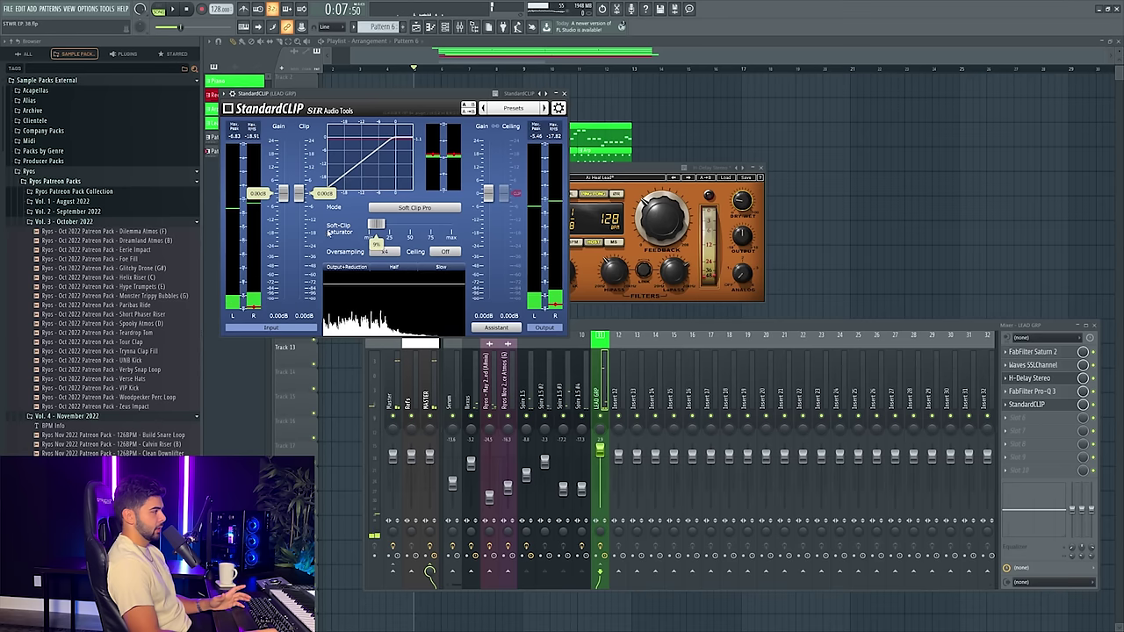
key(space)
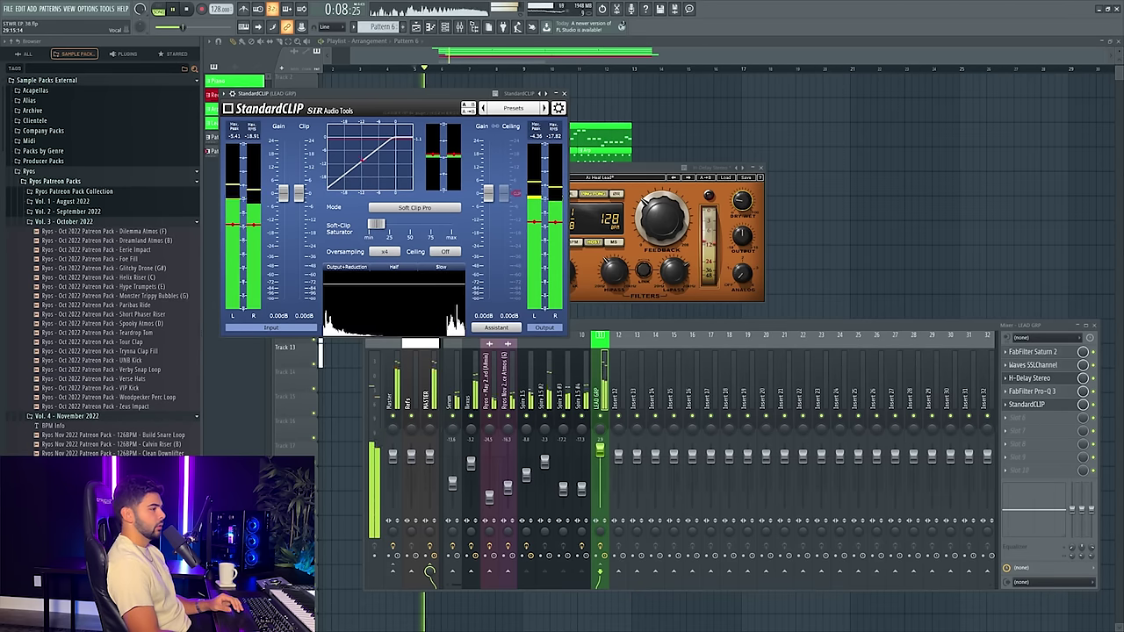
click(564, 94)
click(761, 168)
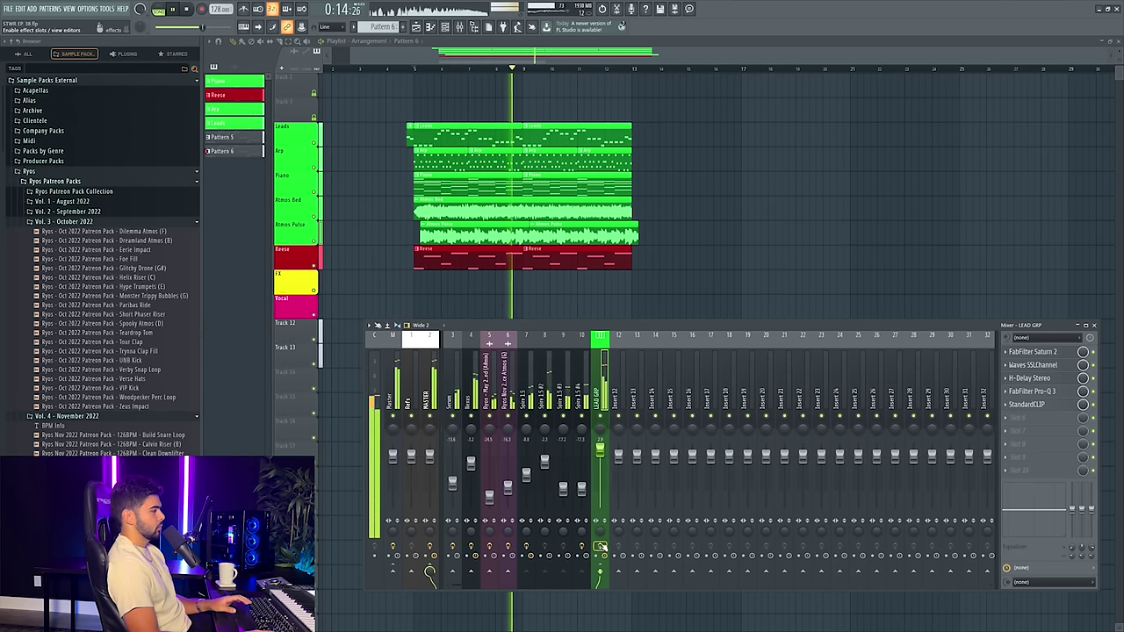
- Stop playback, hide the mixer, and copy the two full Leads clips on the playlist to start at bar 25
key(space)
key(F9)
scroll(564, 60, right, 12)
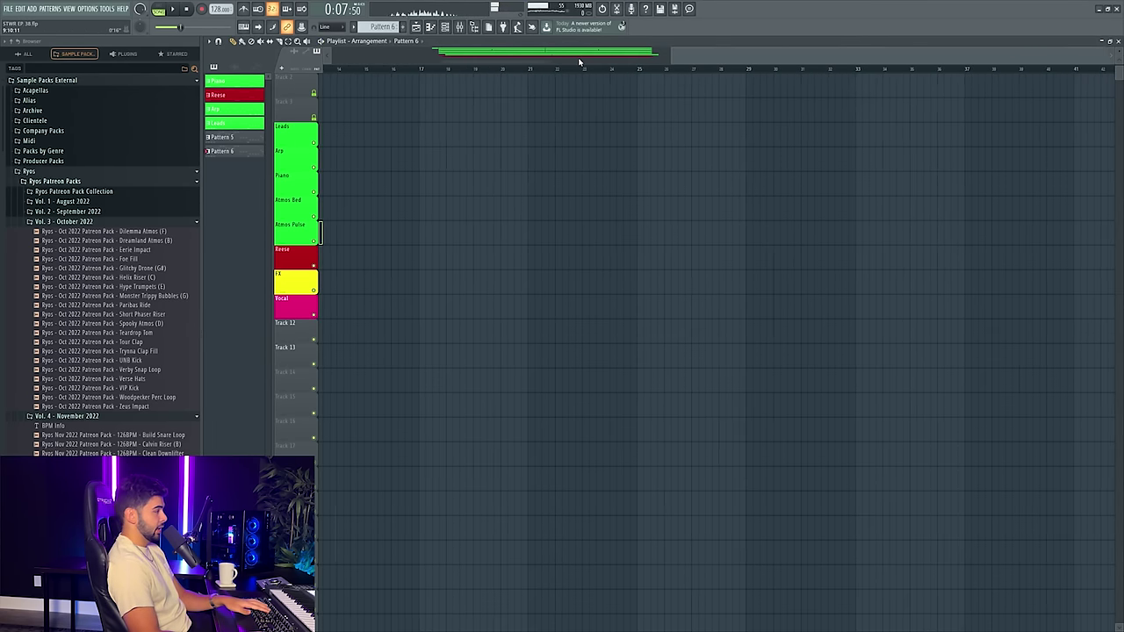
scroll(581, 63, left, 13)
drag(445, 136, 1001, 137)
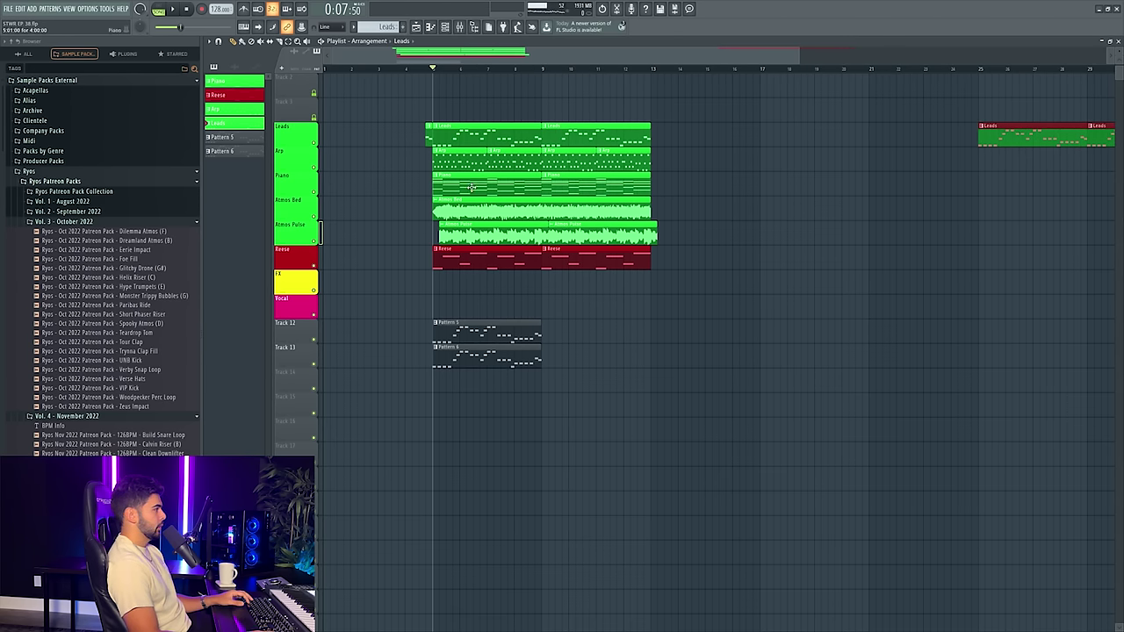
- Move the Spire 1.5 #3 notes from Pattern 5 into the same channel of the Leads pattern
drag(442, 316, 512, 369)
double_click(483, 334)
click(457, 27)
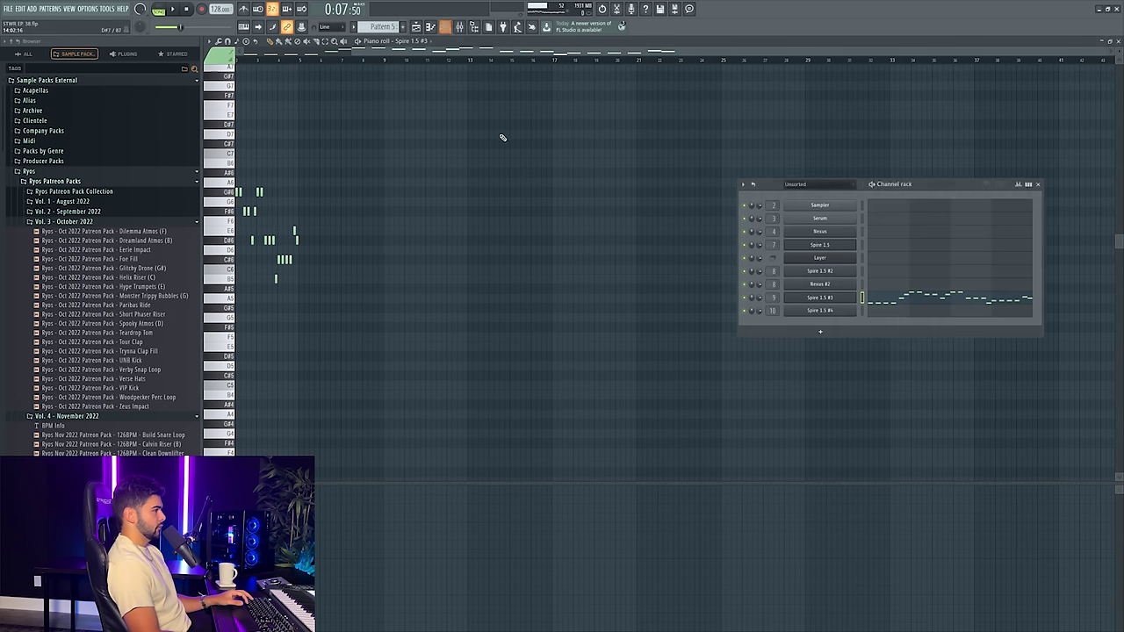
right_click(826, 299)
click(1005, 296)
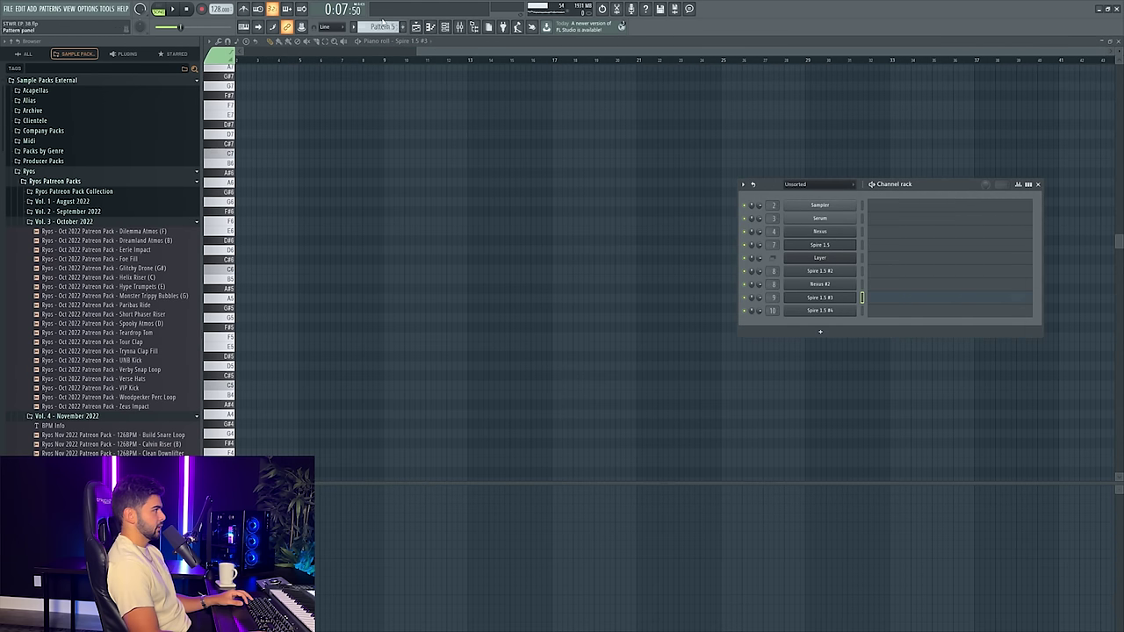
scroll(383, 27, up, 1)
click(950, 313)
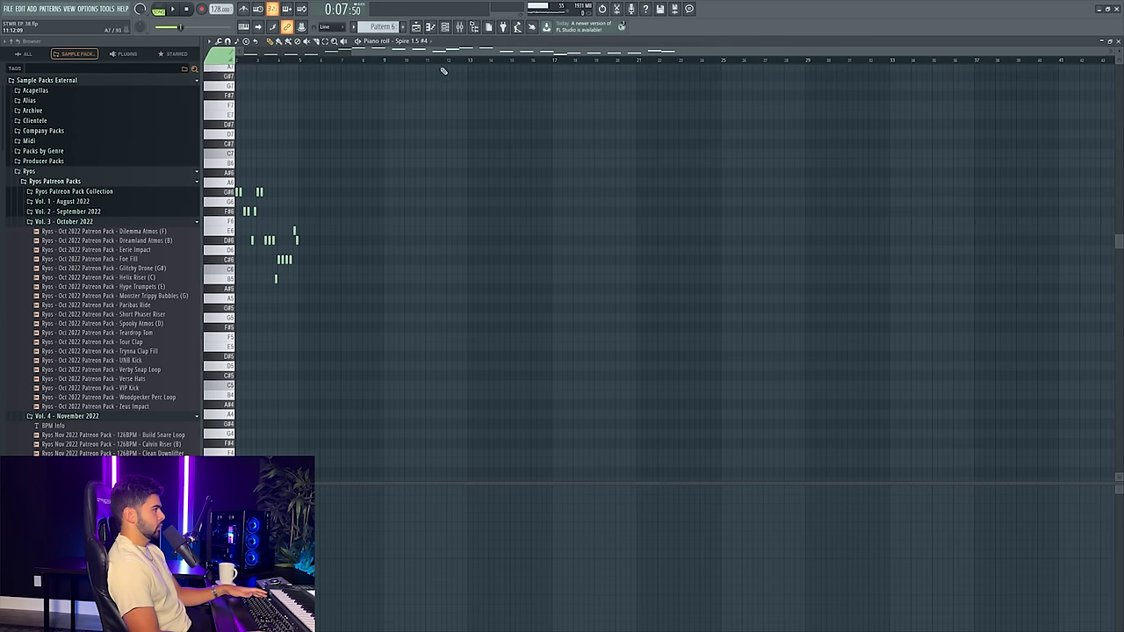
- Move the Spire 1.5 #4 notes from Pattern 6 into the same channel of the Leads pattern
right_click(816, 311)
click(951, 311)
click(392, 27)
click(406, 61)
right_click(854, 307)
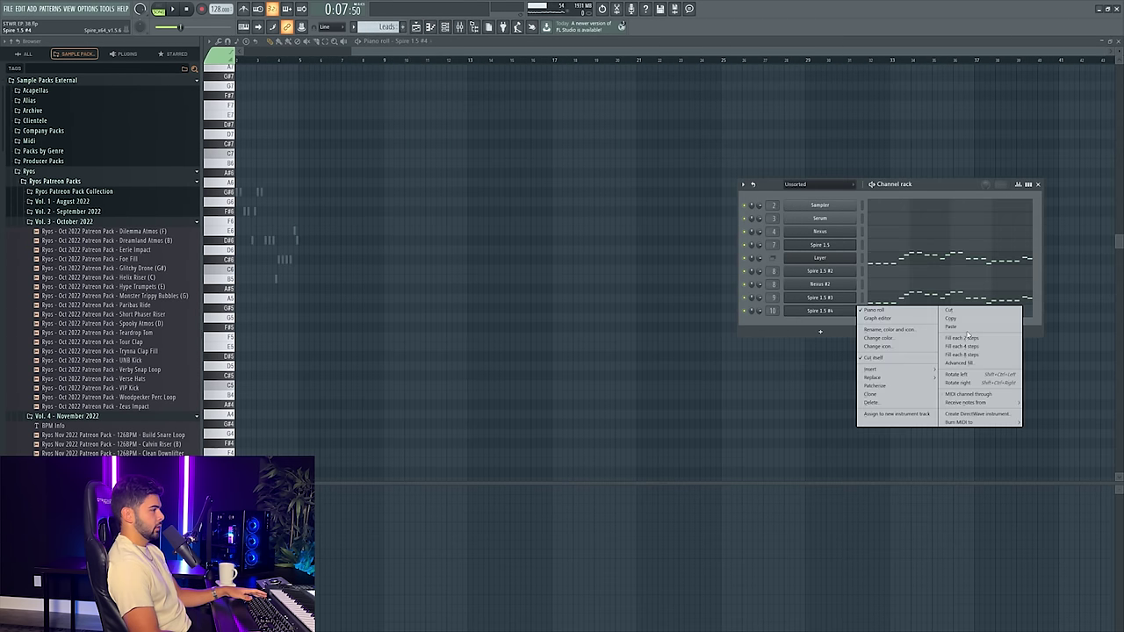
click(962, 329)
- Return to the playlist and delete the Pattern 5 and Pattern 6 clips from Tracks 12 and 13
key(Escape)
key(Escape)
right_click(453, 356)
right_click(452, 332)
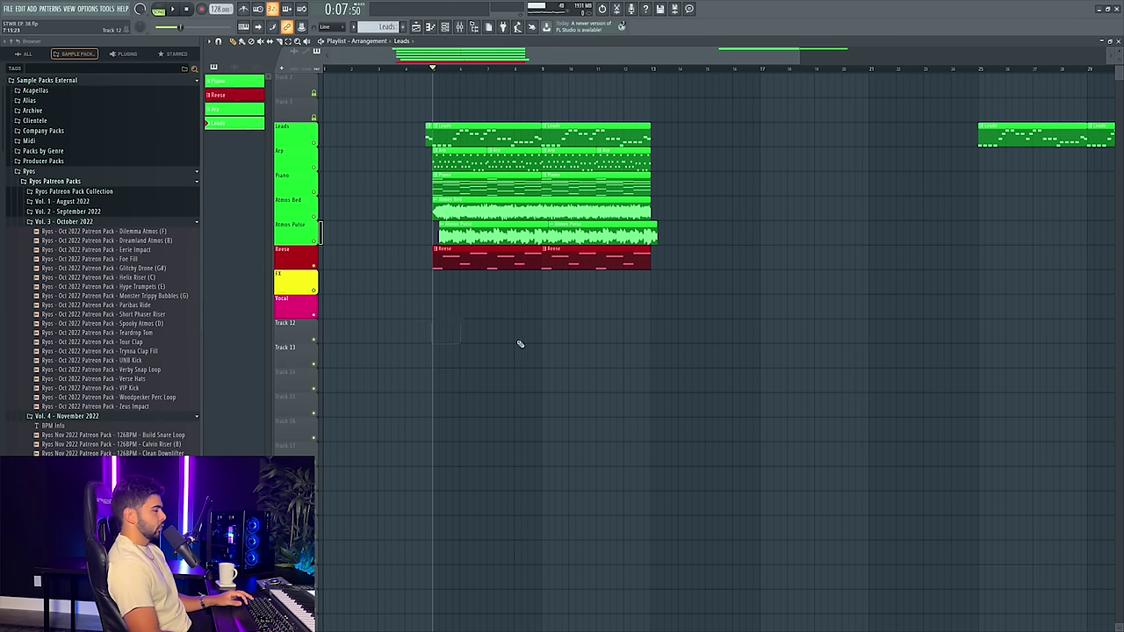
- Play from bar 25 and add a band near 62 Hz with Stereo placement in LEAD GRP's FabFilter Pro-Q 3
click(978, 70)
key(space)
scroll(638, 73, down, 3)
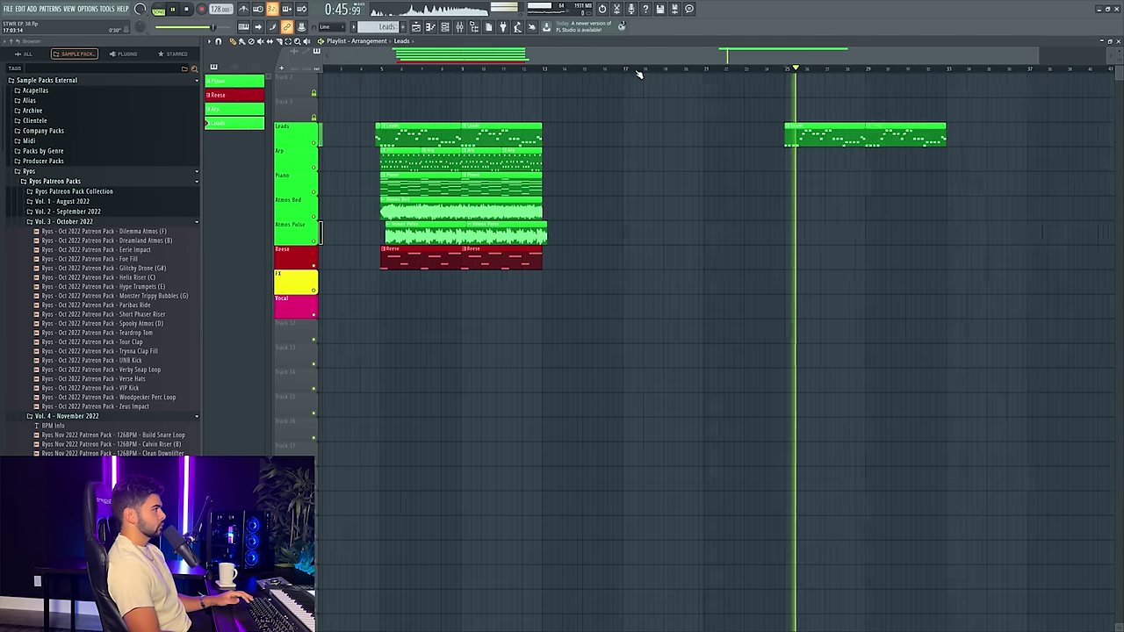
click(472, 27)
click(1031, 391)
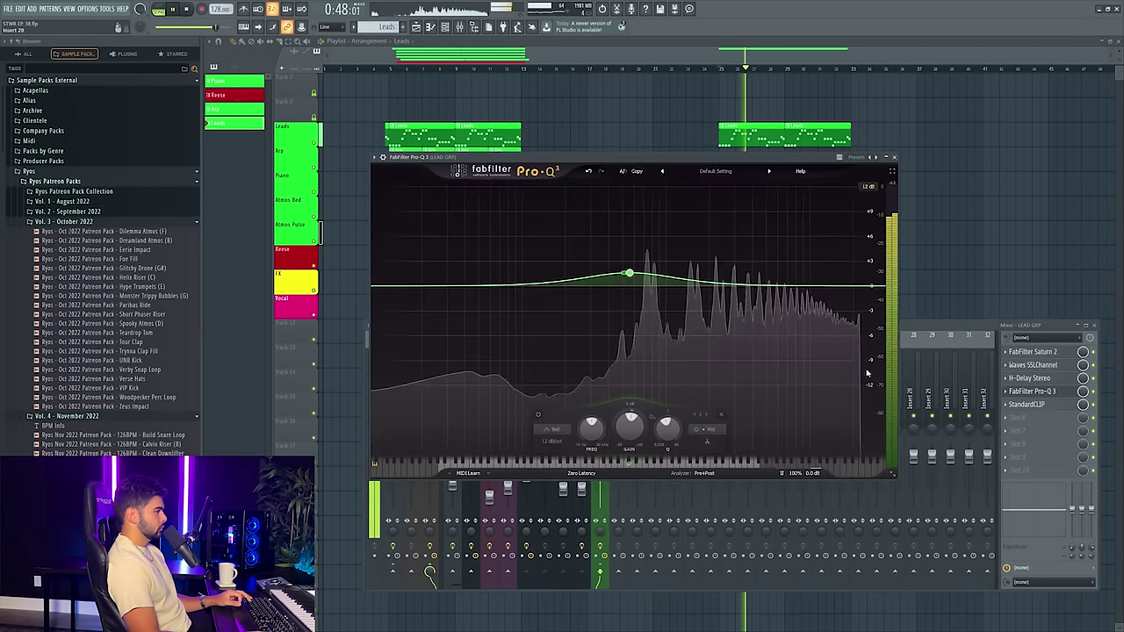
drag(498, 286, 491, 296)
right_click(493, 296)
mouse_move(534, 353)
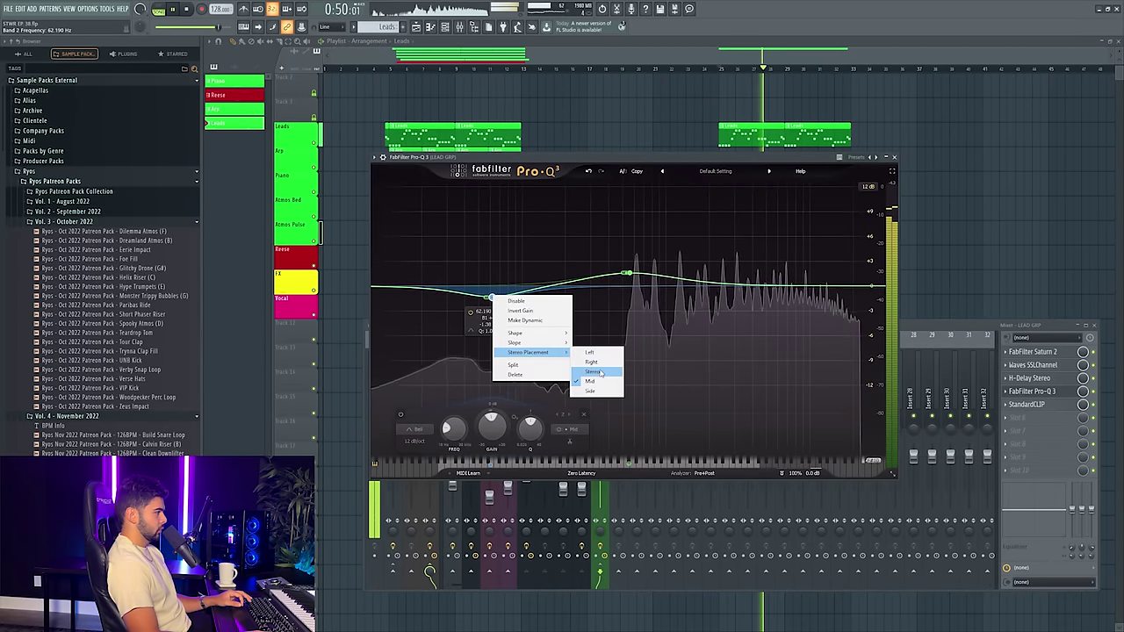
click(590, 373)
- Turn the new Pro-Q 3 band into a 24 dB/oct Low Cut, raise its frequency slightly, close the EQ and stop playback
click(413, 428)
click(416, 399)
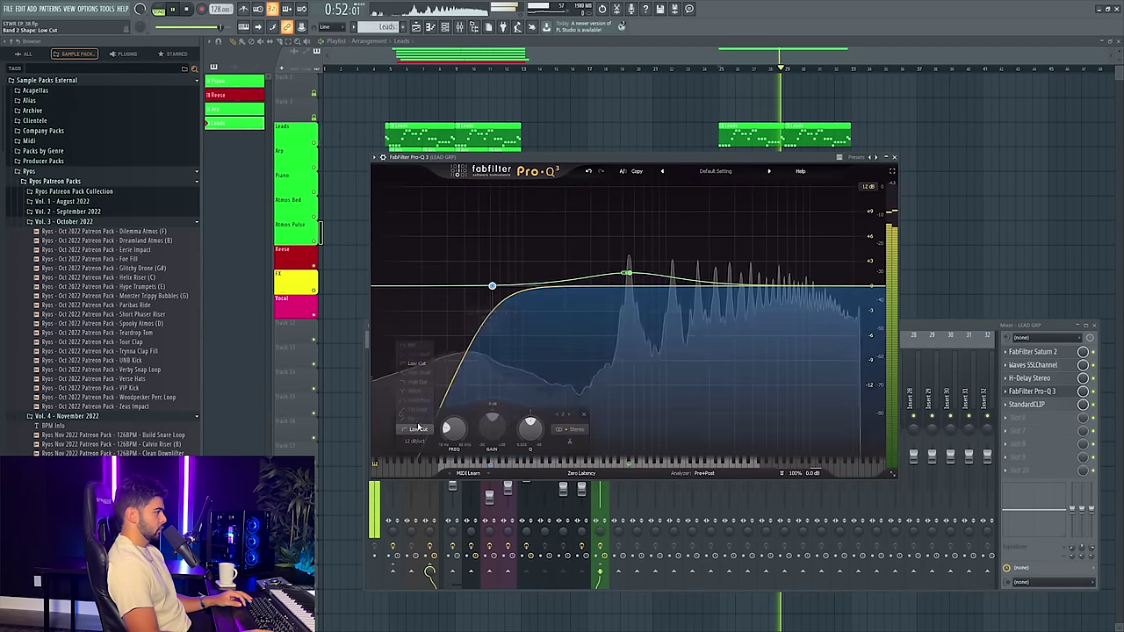
click(415, 440)
click(421, 480)
drag(509, 255, 530, 255)
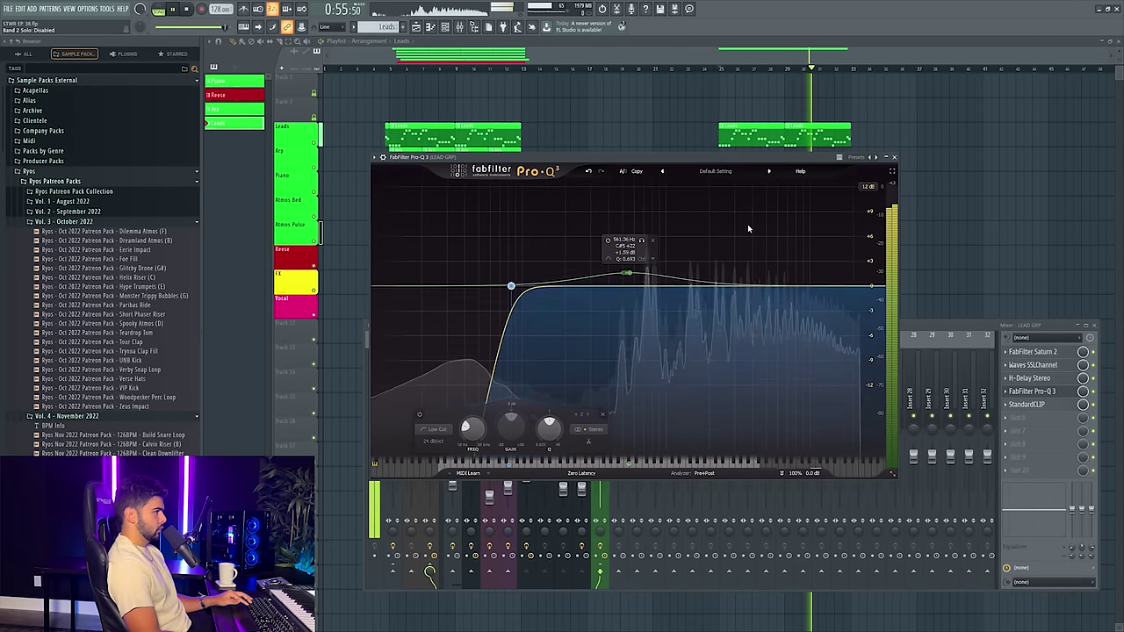
click(895, 158)
mouse_move(534, 61)
mouse_down()
mouse_move(559, 69)
mouse_move(515, 55)
mouse_up()
key(space)
- Copy the Nexus channel's notes from the Piano pattern and switch to the empty Pattern 5
double_click(422, 189)
key(Escape)
click(443, 26)
right_click(830, 233)
key(Escape)
scroll(392, 28, down, 3)
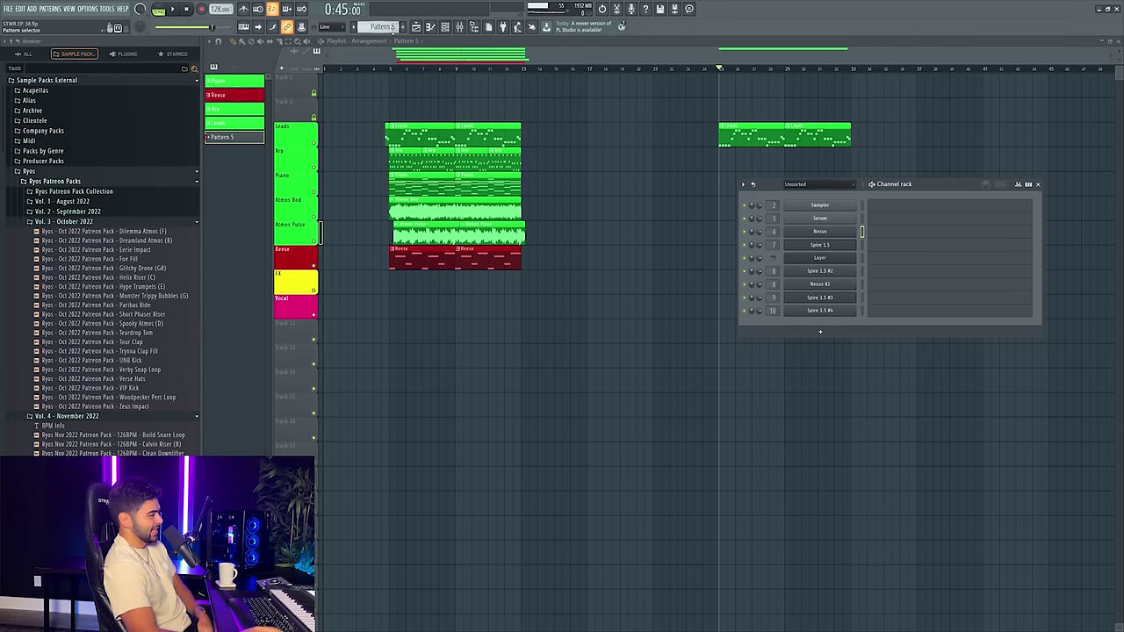
- Add a new Spire 1.5 channel and load the PD Bright Retro preset from the factory Pads folder
click(820, 334)
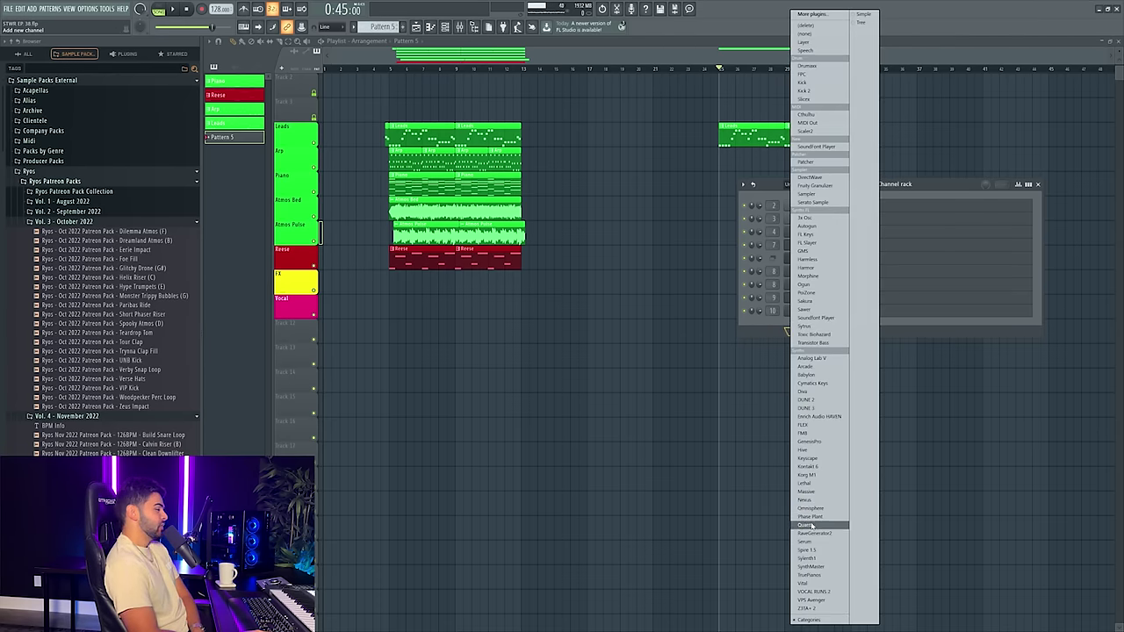
click(821, 550)
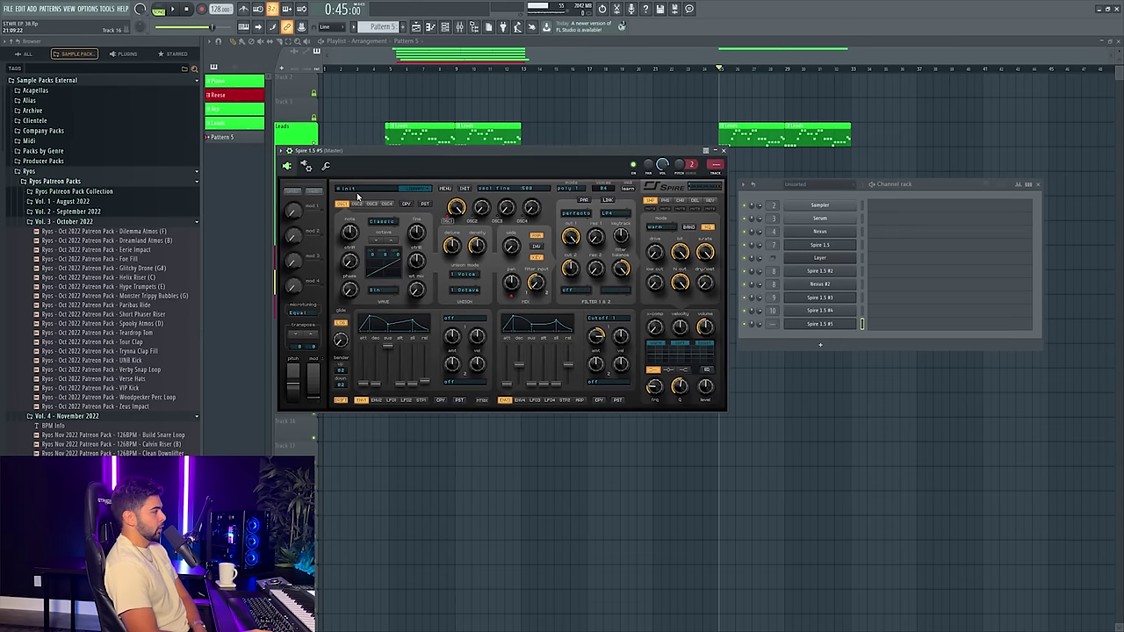
click(364, 192)
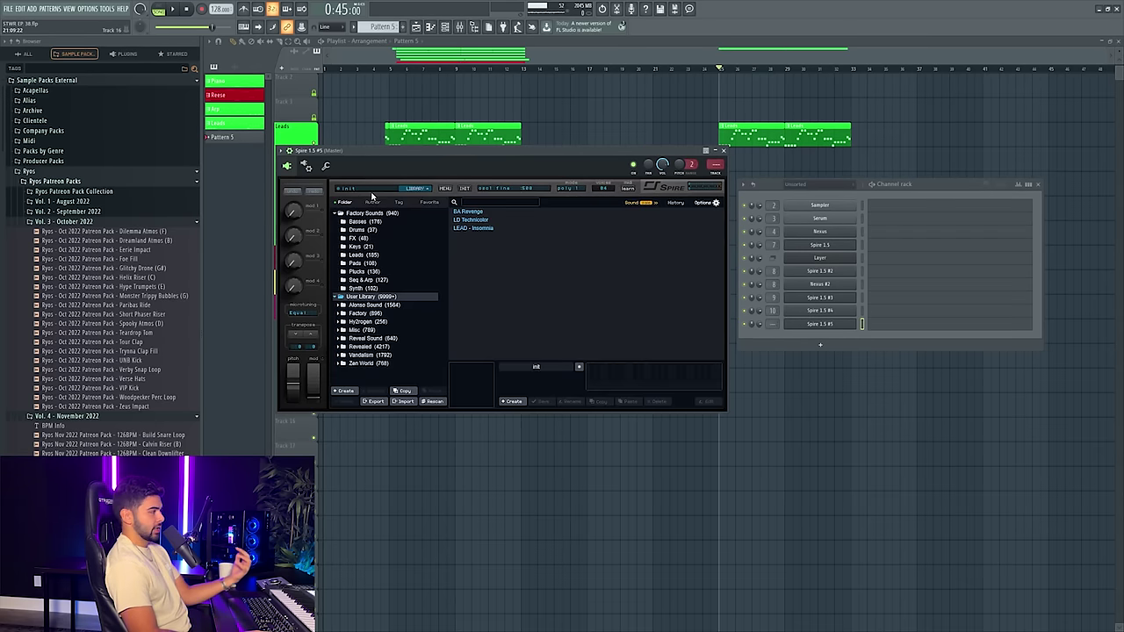
click(428, 203)
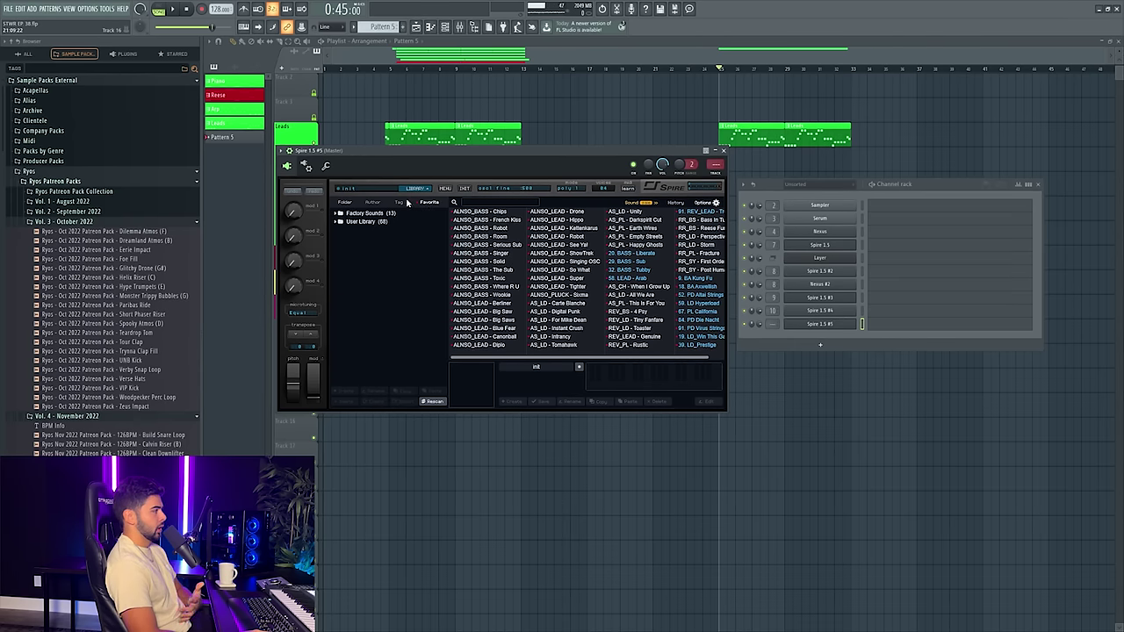
click(345, 203)
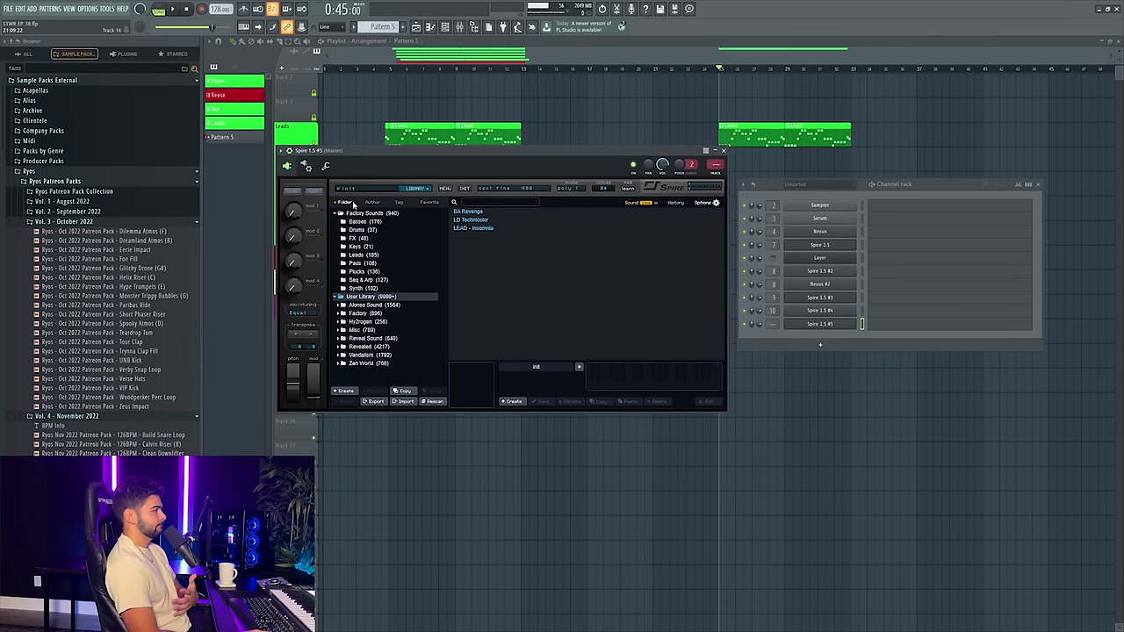
click(375, 266)
click(548, 278)
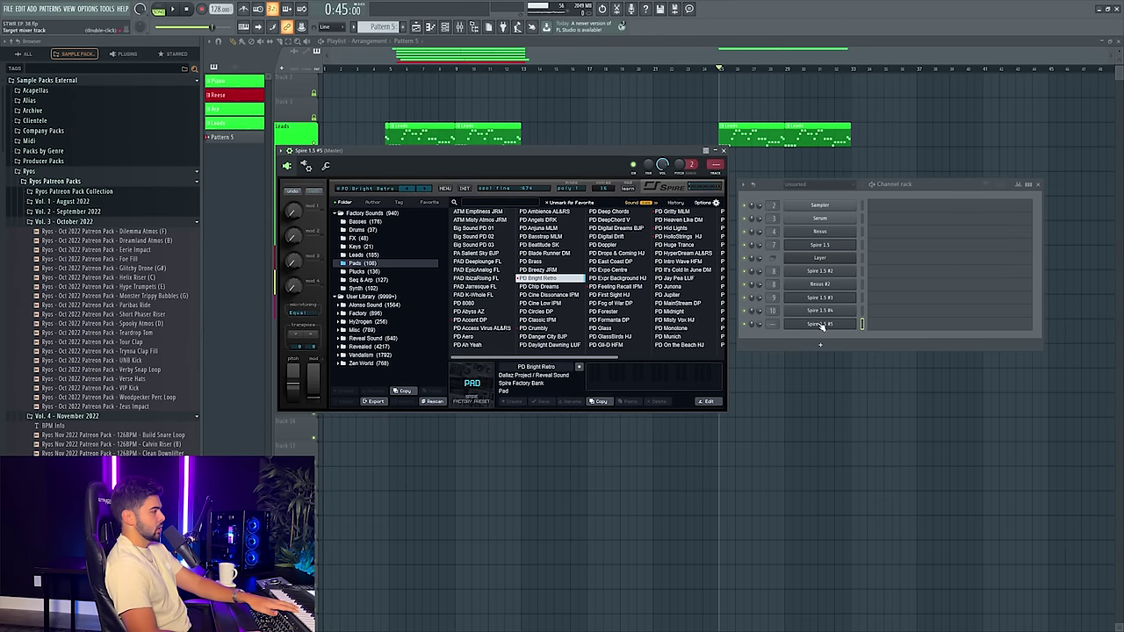
- Paste the copied piano chords into the Spire 1.5 #5 channel and play Pattern 5
right_click(867, 330)
click(887, 335)
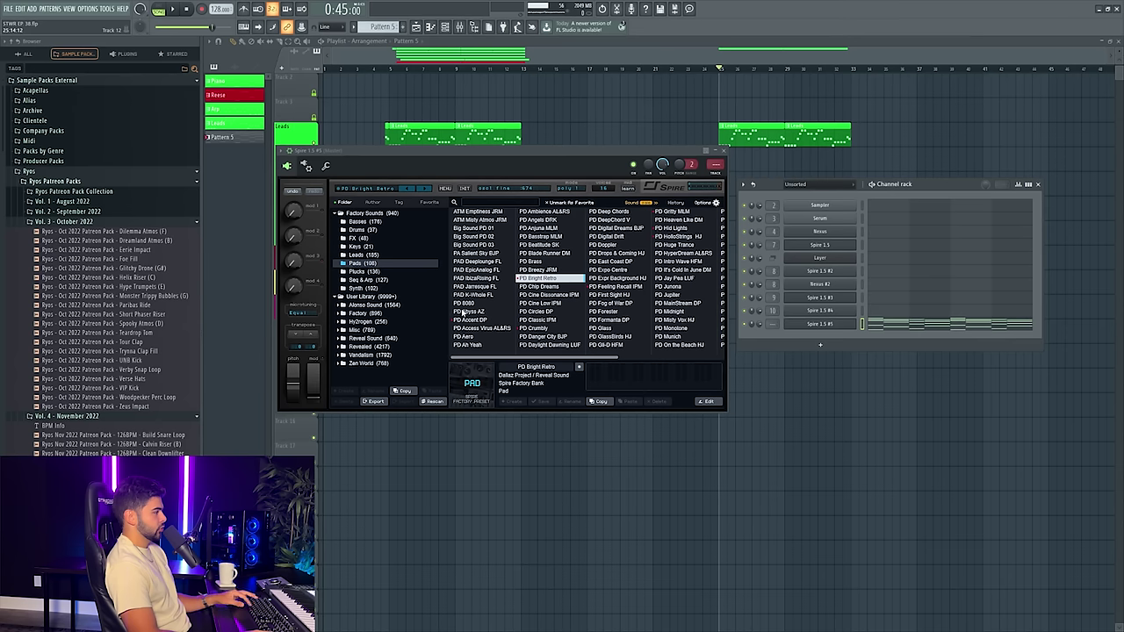
key(space)
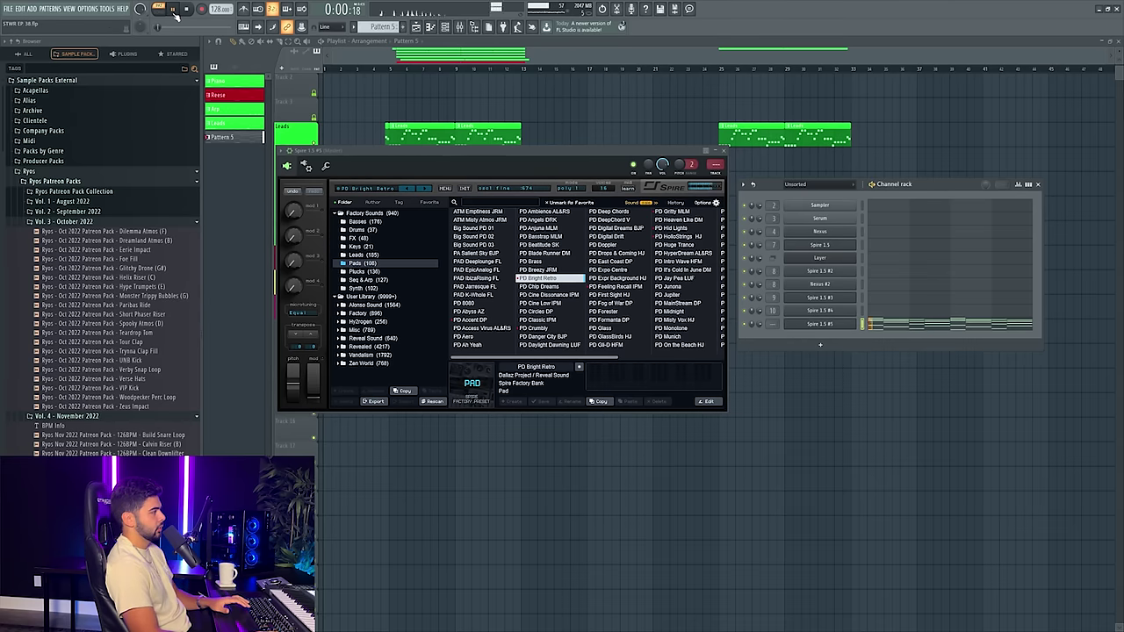
- Audition factory pad presets in Spire 1.5 #5, including PD Accent DP, PD Crumbly and PD HolloStrings HJ, and load PD Hid Lights
click(472, 320)
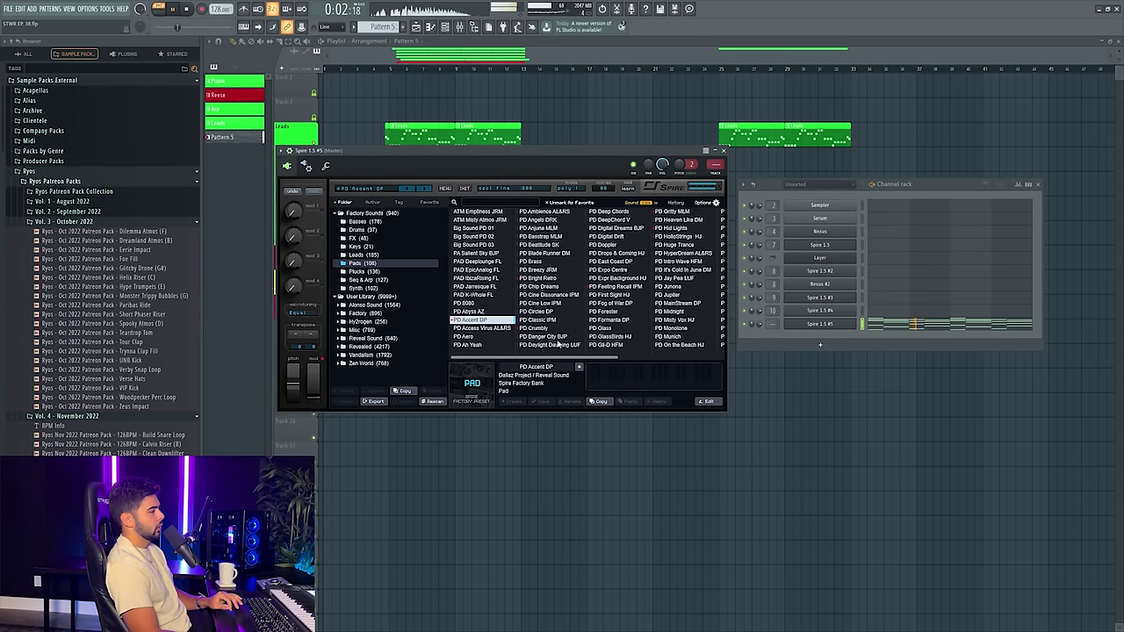
click(544, 328)
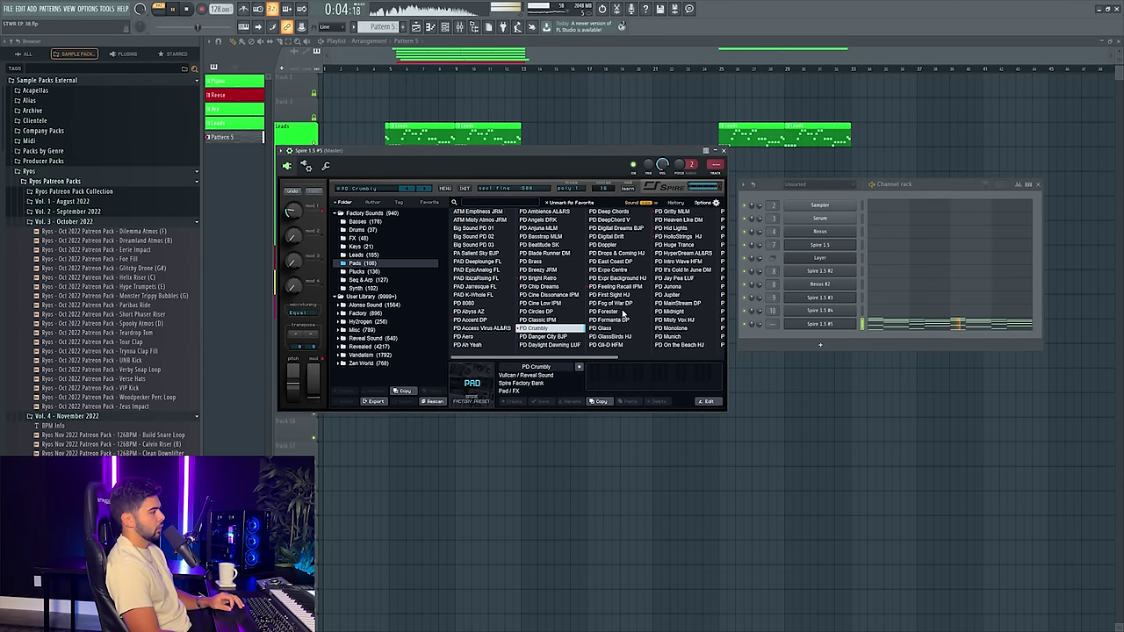
click(618, 279)
click(619, 286)
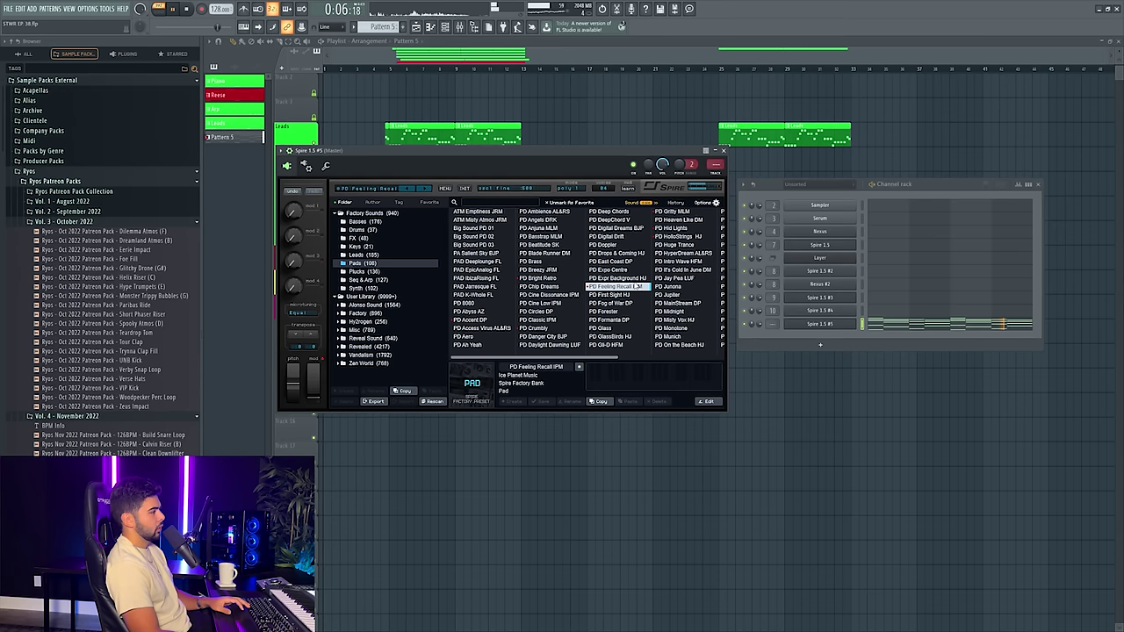
click(672, 220)
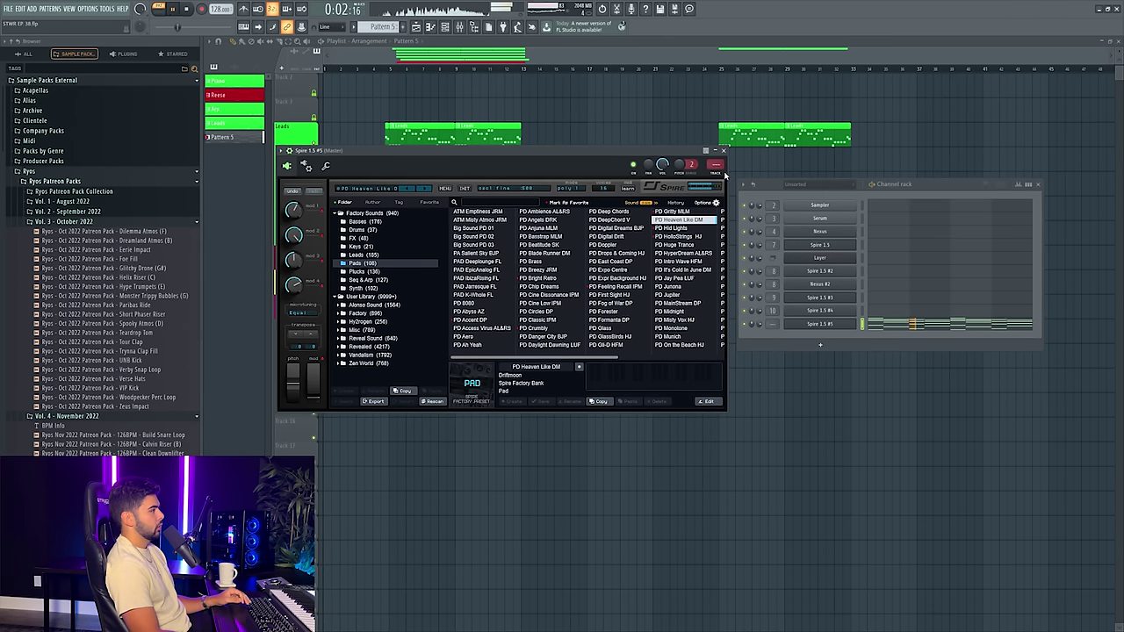
click(665, 237)
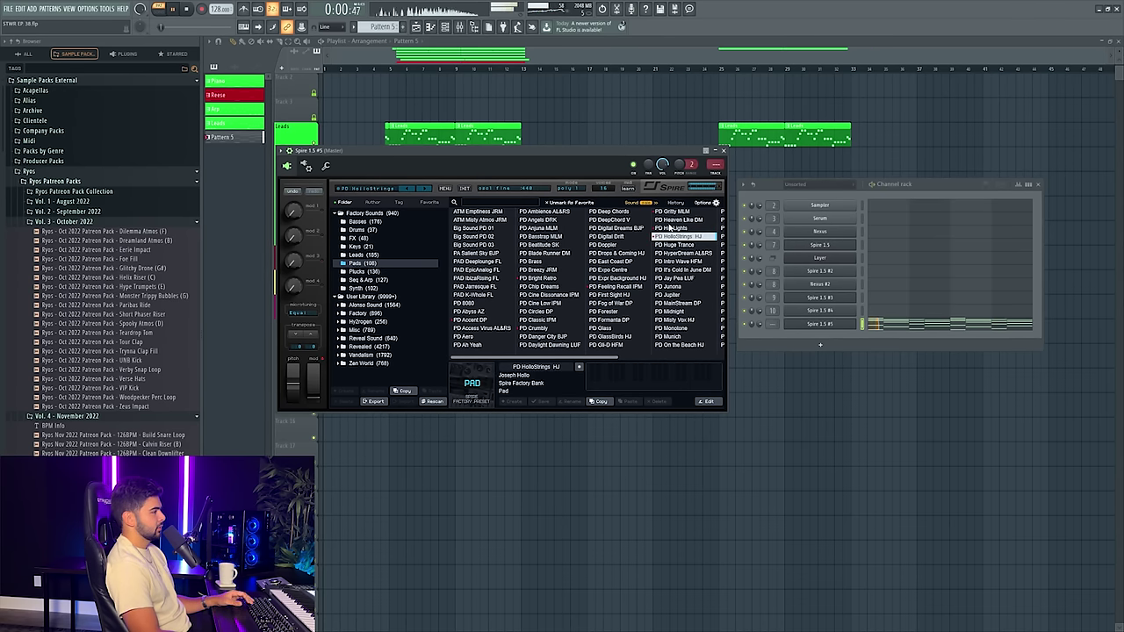
click(670, 229)
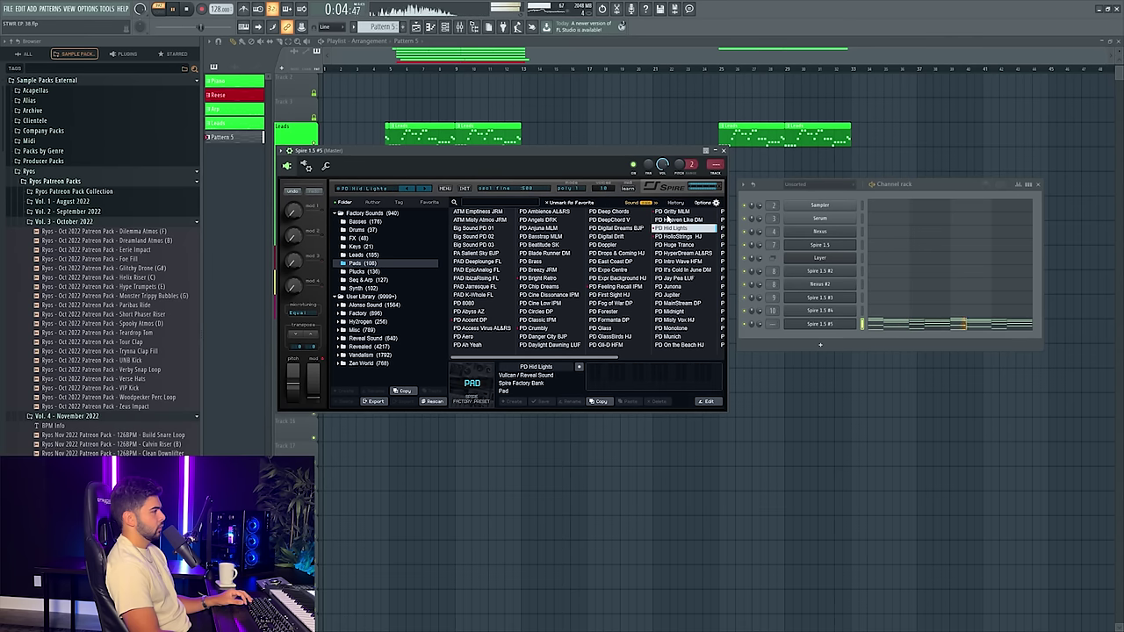
- Audition the PD Feeling Recall IPM pad preset and load PD Gritty MLM instead
click(625, 286)
scroll(570, 272, right, 5)
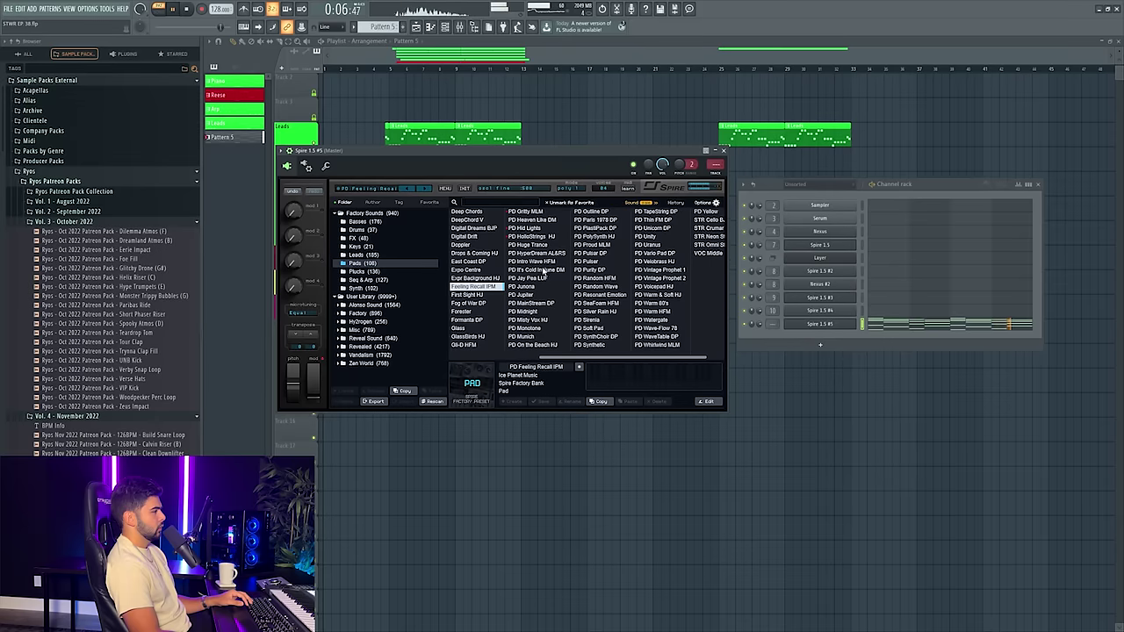
scroll(507, 244, left, 3)
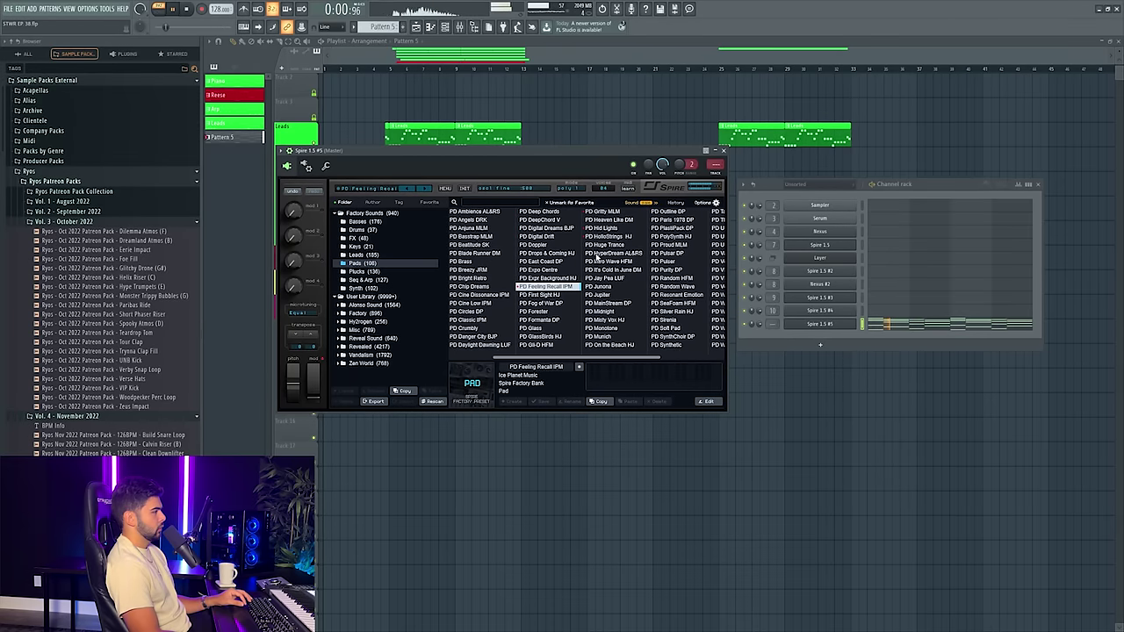
scroll(596, 254, right, 4)
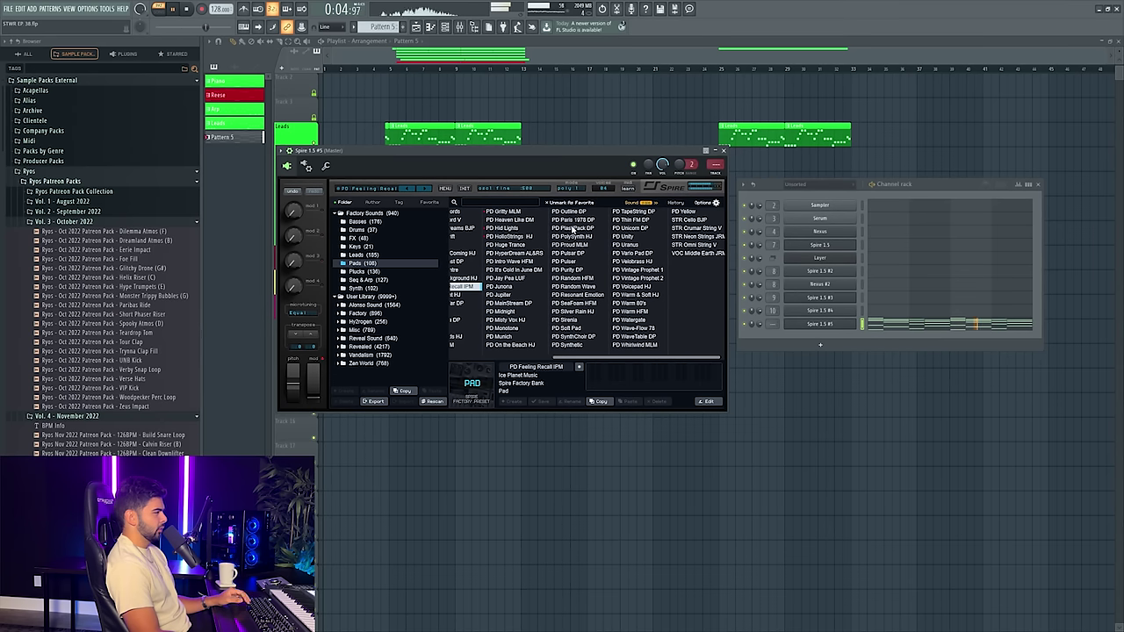
click(500, 212)
scroll(558, 236, left, 2)
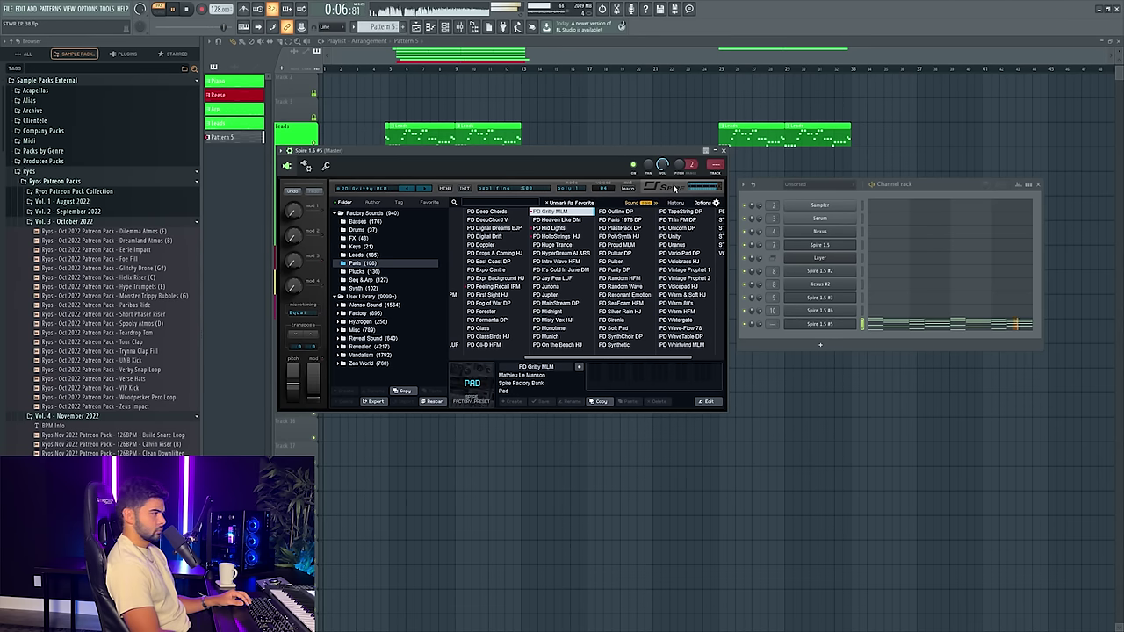
- Route the Spire pad to mixer track 12 and insert FabFilter Pro-Q 3 in its first effect slot
click(716, 174)
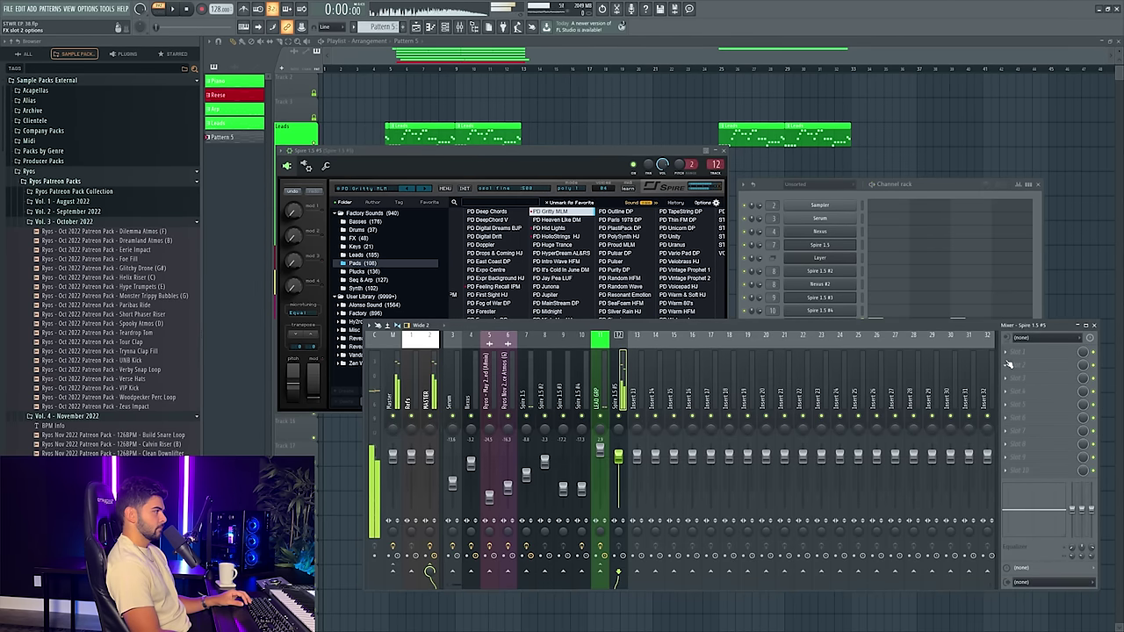
click(1036, 354)
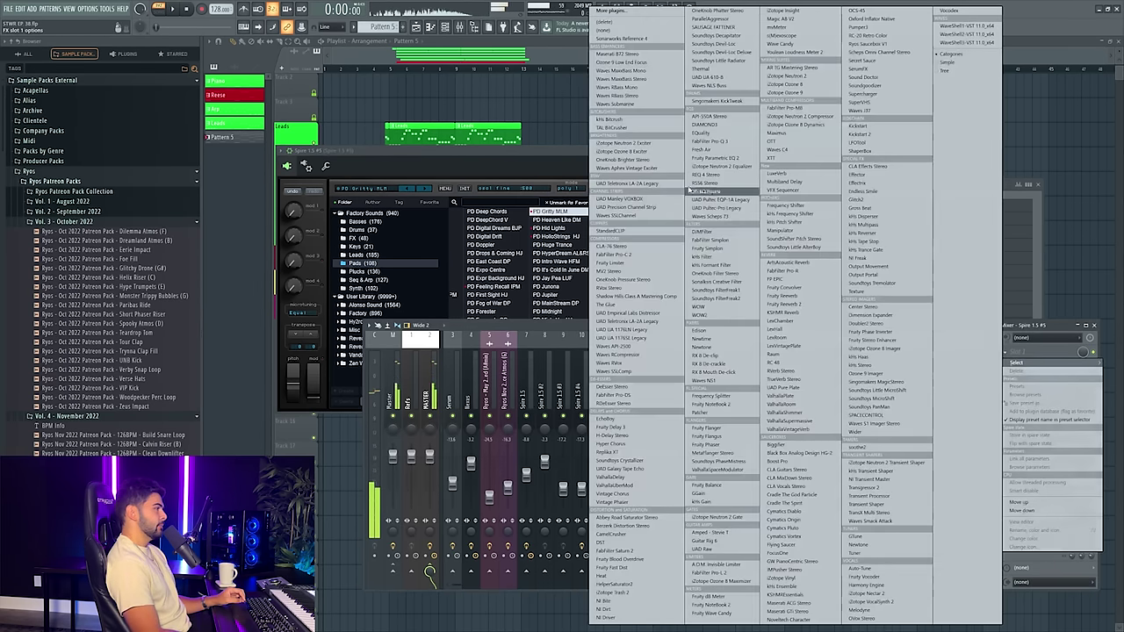
click(721, 146)
- Add a wide bell cut of about -6.2 dB near 373 Hz to the pad's equalizer while playing the pattern
double_click(426, 250)
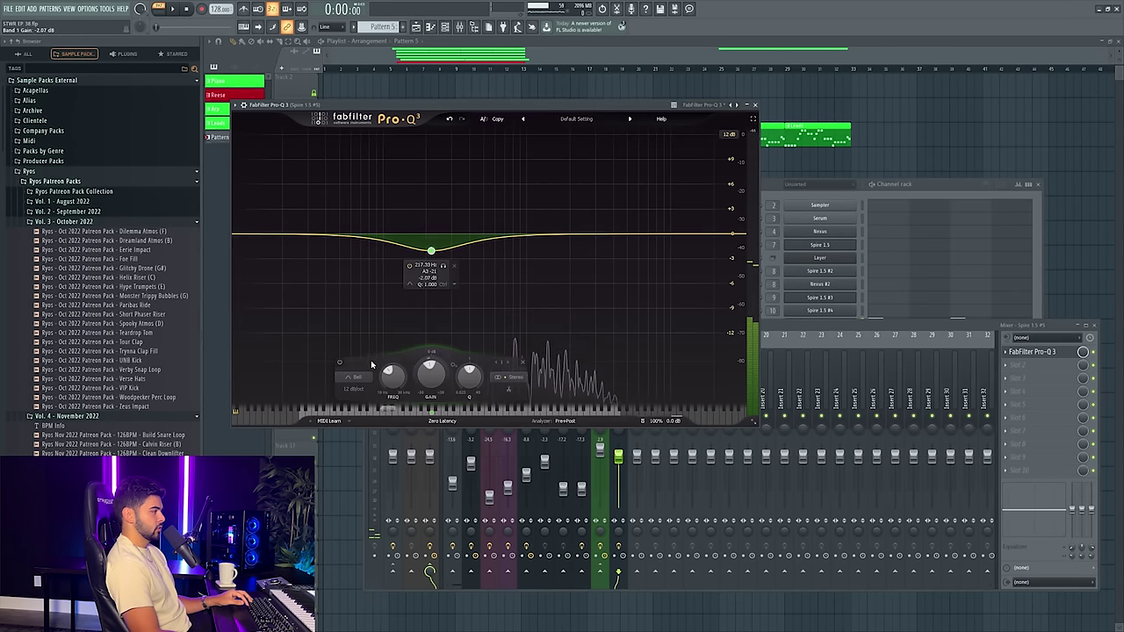
click(357, 377)
click(439, 260)
key(space)
drag(433, 255, 468, 287)
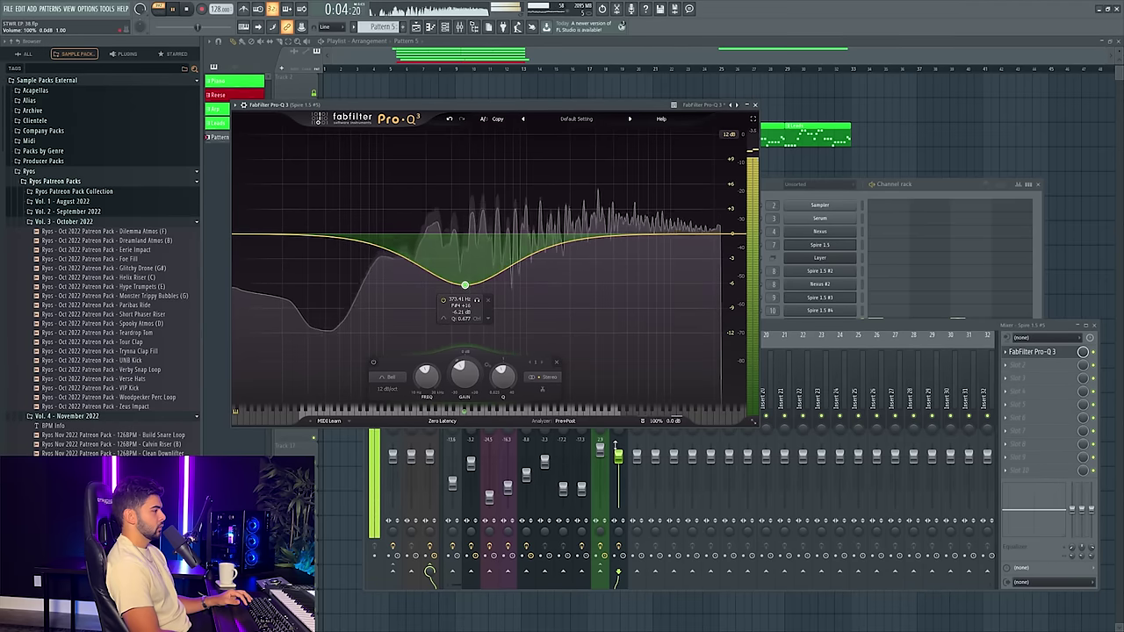
- Lower the pad's mixer track to about -3.7 dB and stop playback
key(F9)
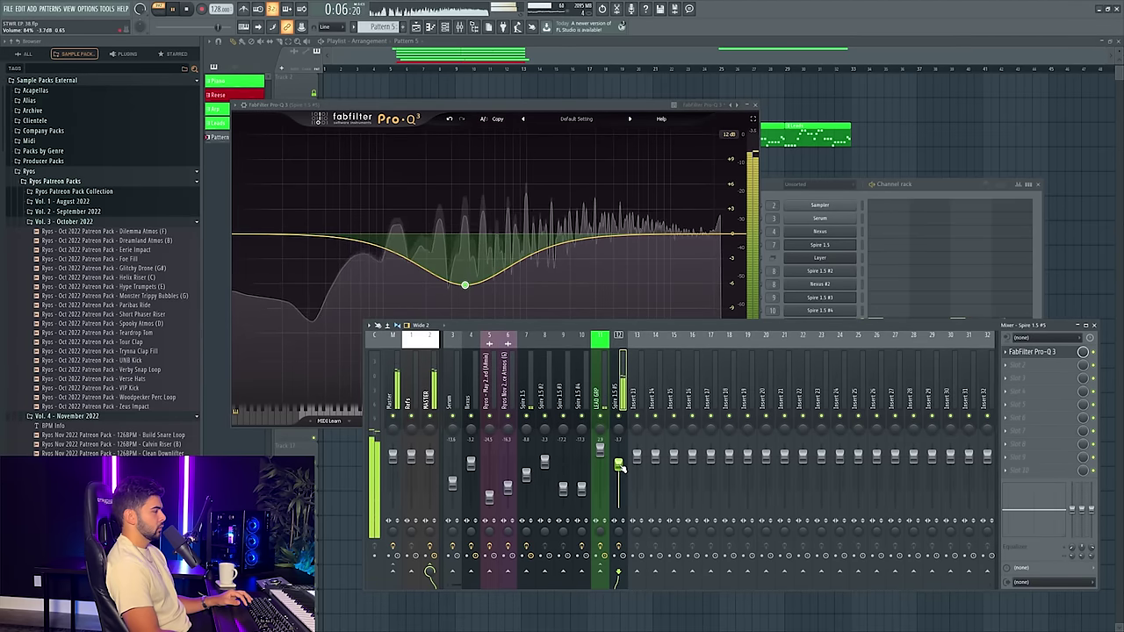
click(862, 289)
key(space)
- Place the Pattern 5 clip on Track 12 at bar 25 and play the arrangement from there
click(676, 44)
drag(712, 257, 742, 328)
click(716, 70)
key(space)
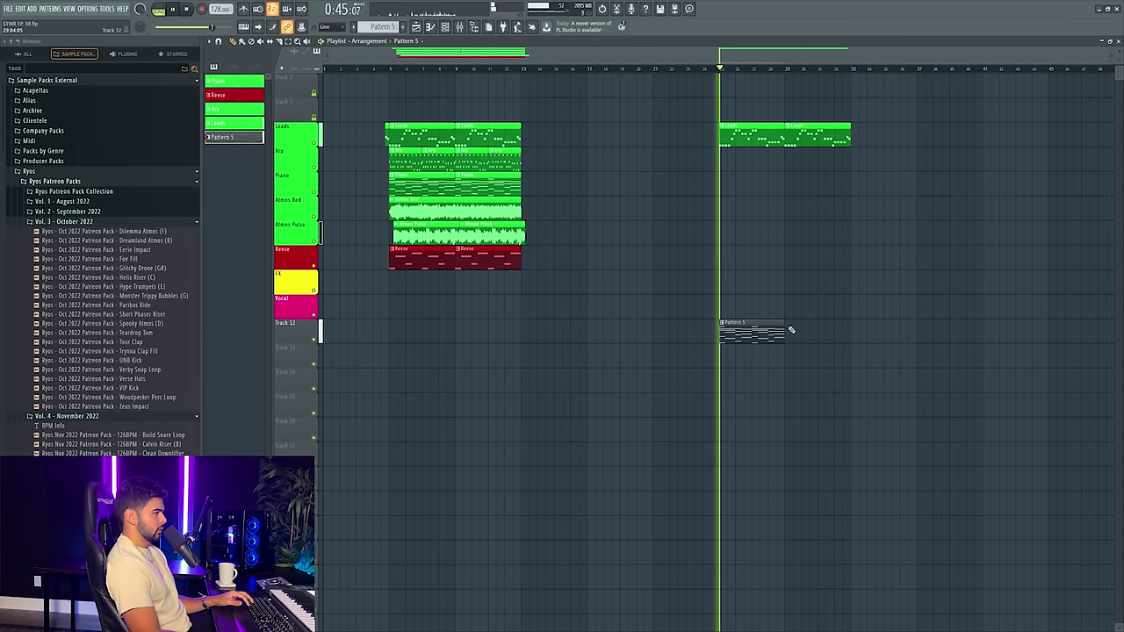
- Lower the pad's mixer fader to about -8.0 dB during playback, and stop the song
key(F9)
drag(618, 466, 620, 476)
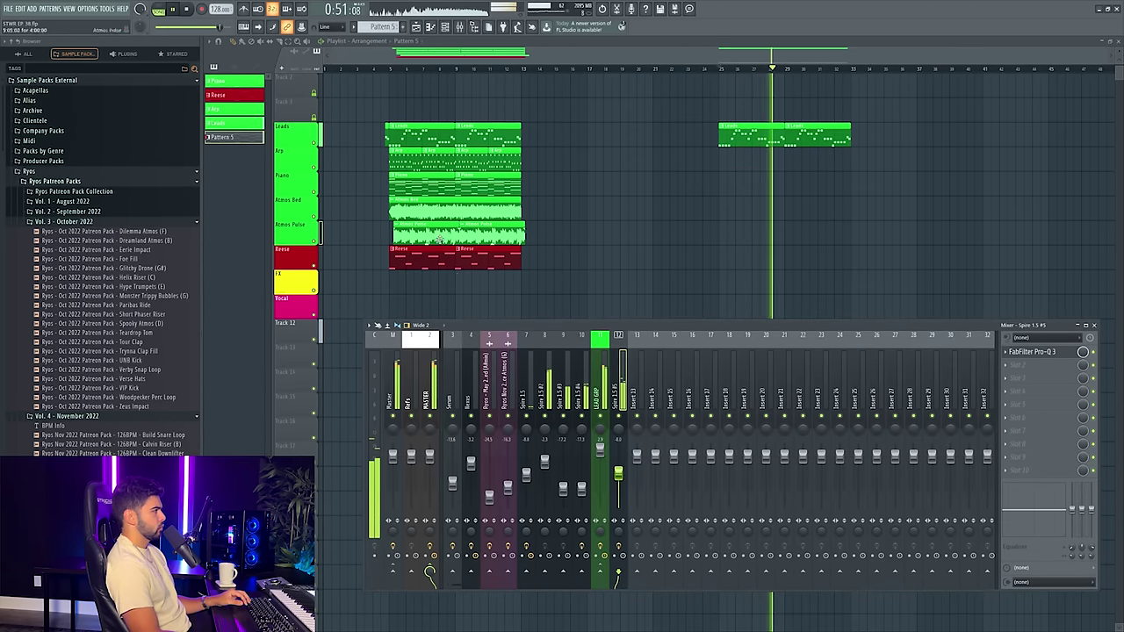
key(F6)
key(space)
- Reopen the Spire 1.5 #5 preset browser and load the PD Hid Lights pad preset
click(837, 323)
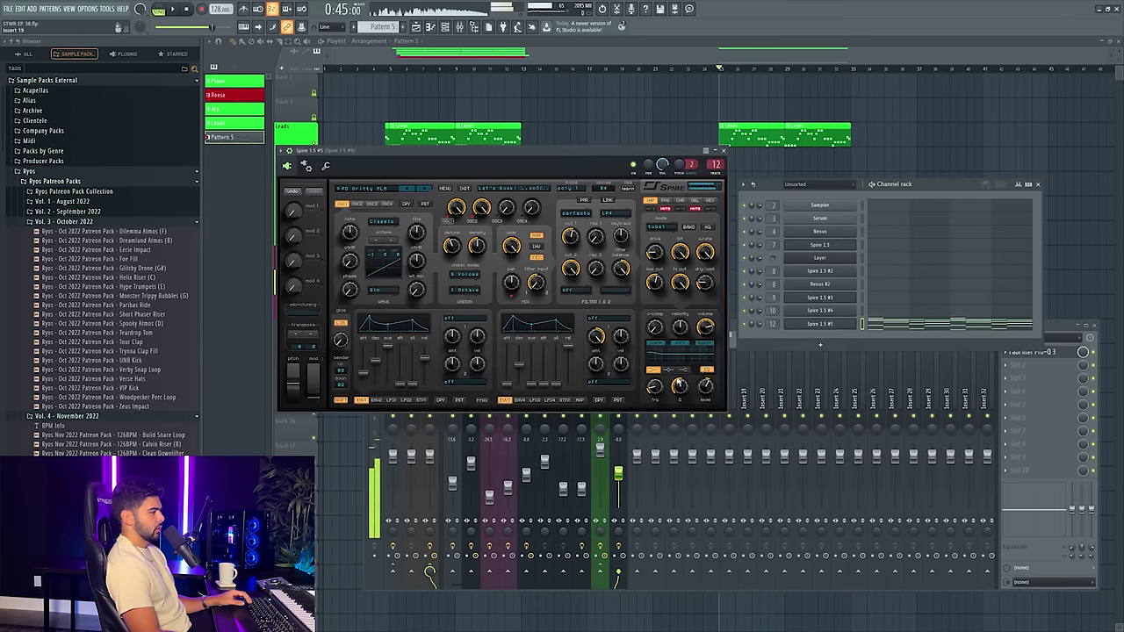
key(F9)
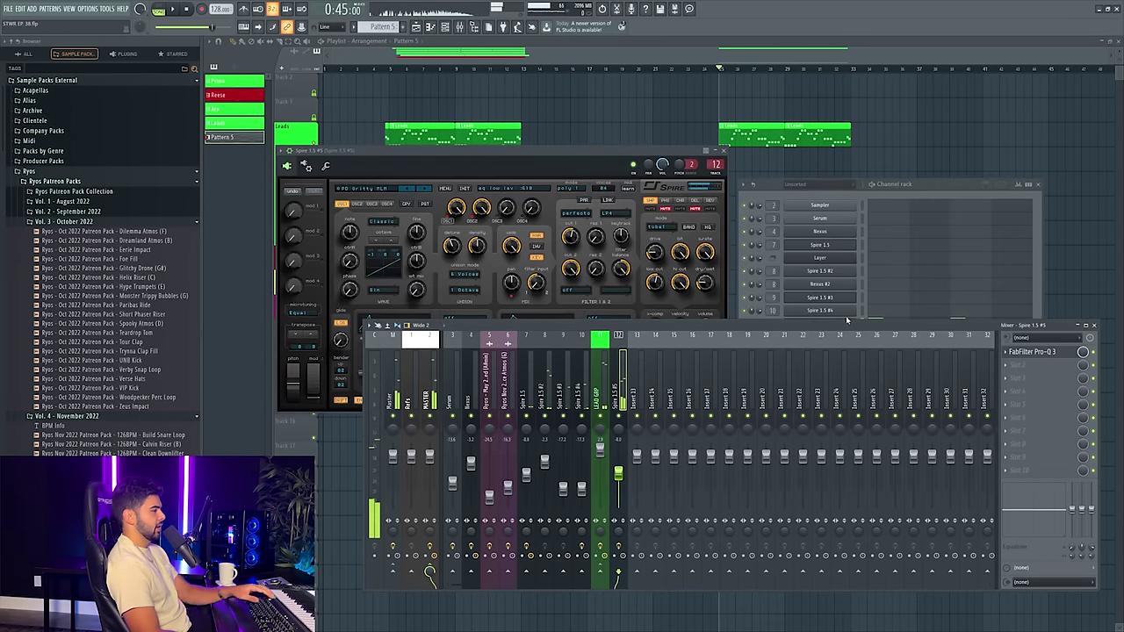
click(931, 185)
click(832, 323)
click(833, 323)
click(381, 188)
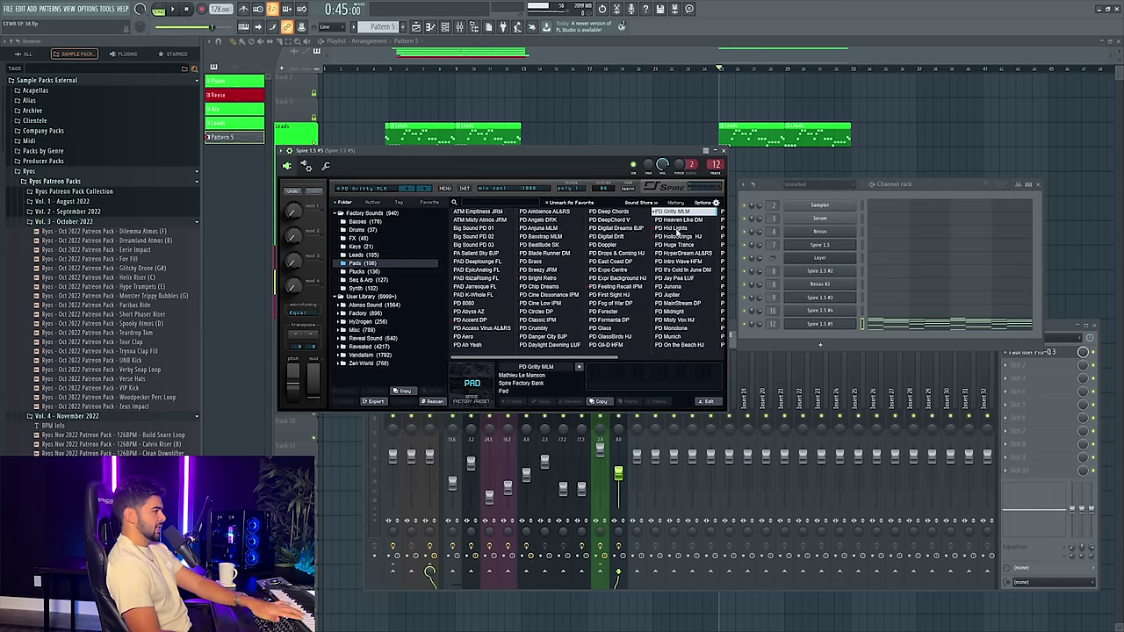
click(675, 228)
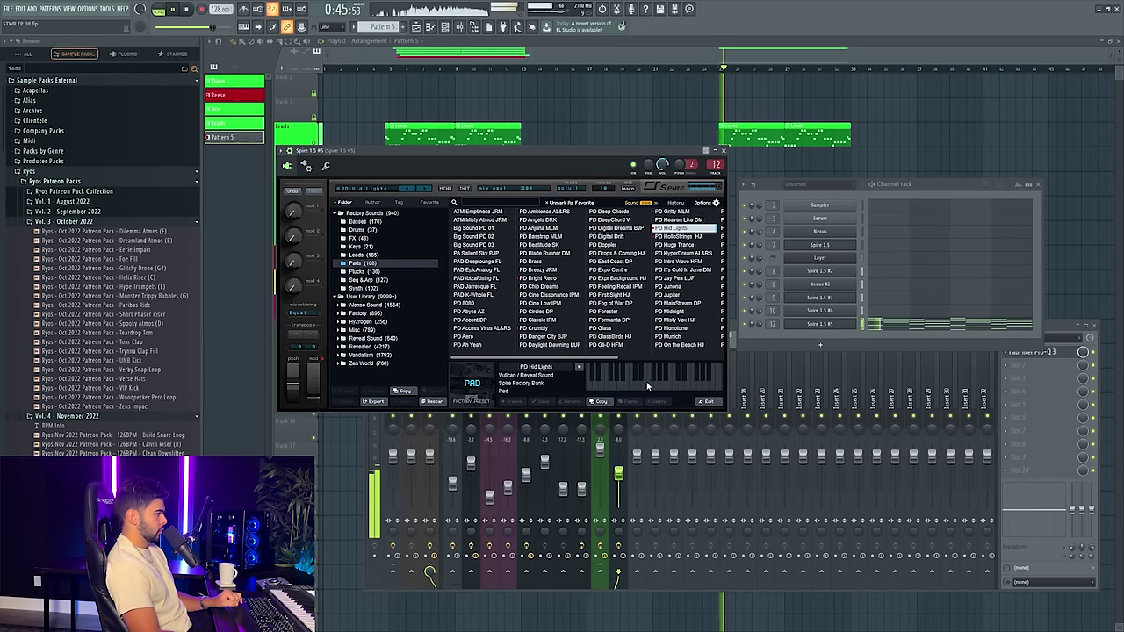
- Set the pad's mixer track level to about -7.5 dB while the arrangement plays
click(728, 333)
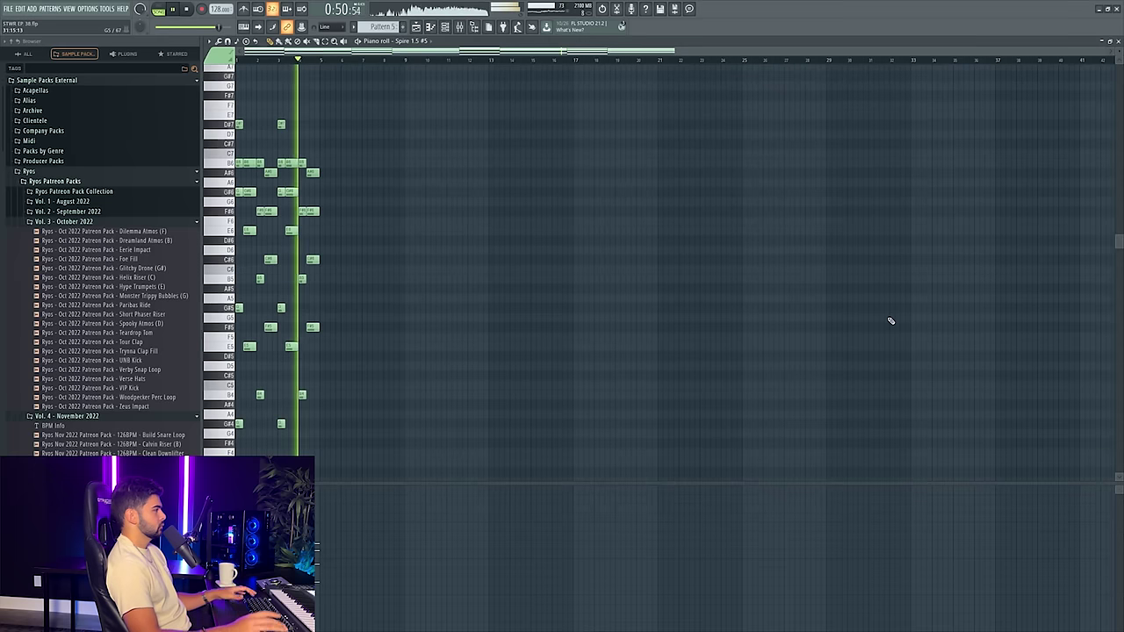
key(Escape)
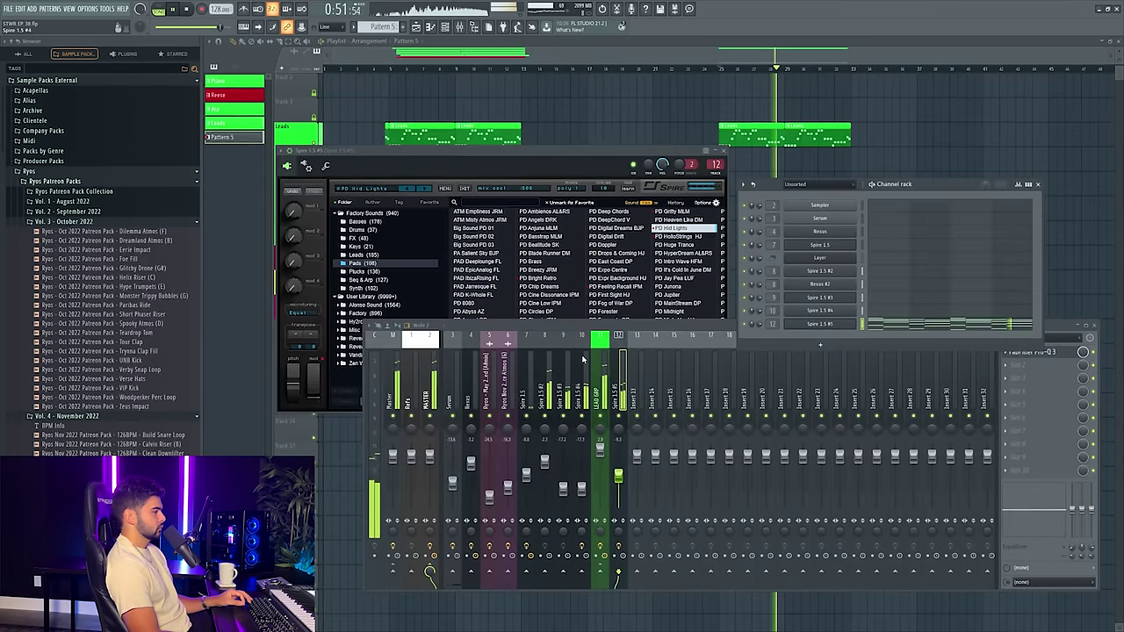
drag(619, 476, 618, 472)
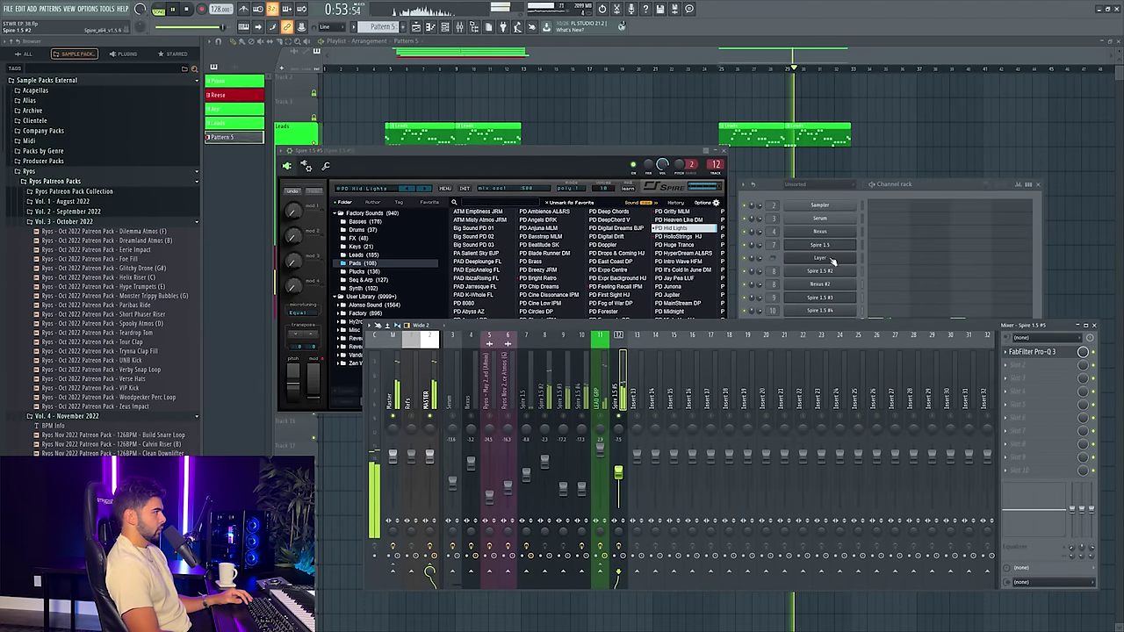
- Return the pad synth to its main controls, adjust envelope 1's release to about 345, and replay the section
click(474, 172)
key(space)
click(363, 195)
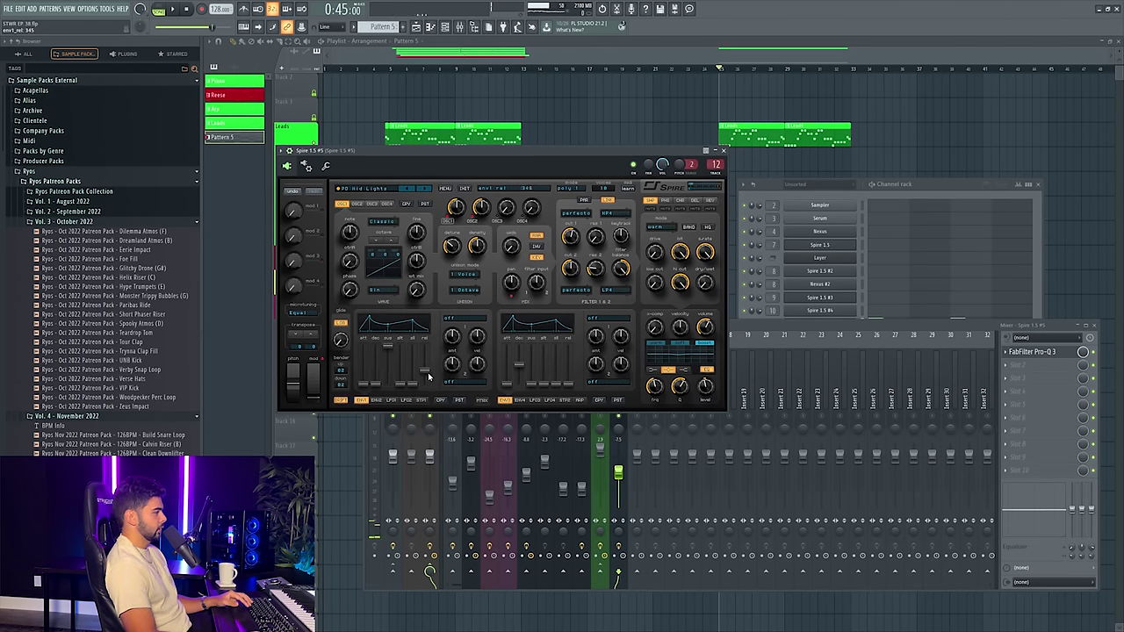
scroll(427, 376, down, 1)
key(space)
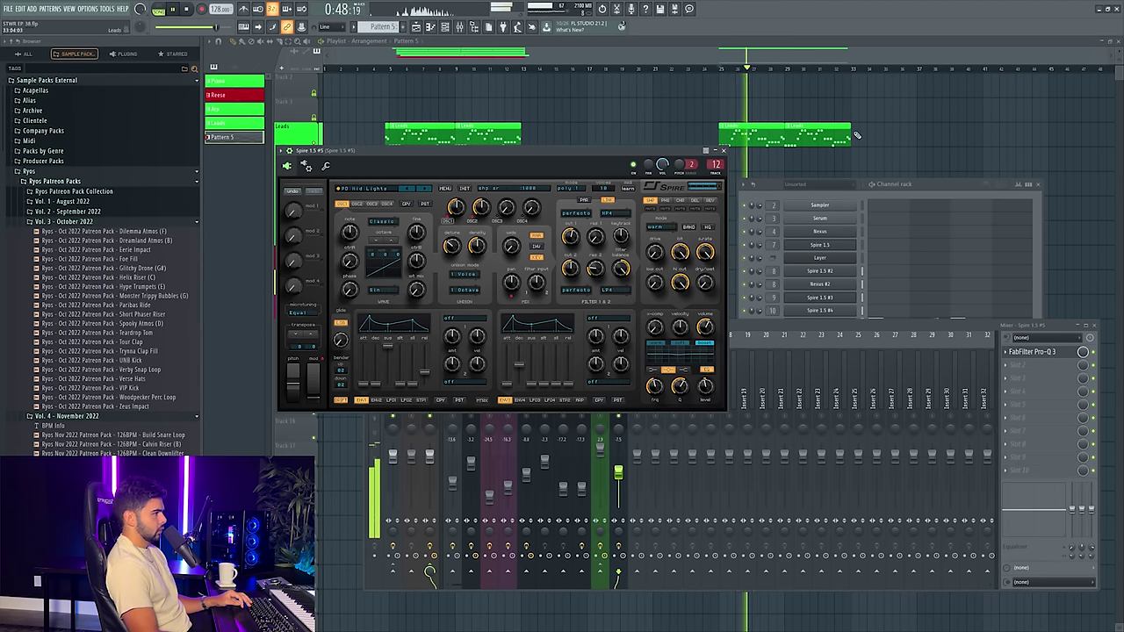
- Copy the chord notes of the Spire 1.5 #5 channel
click(935, 185)
right_click(835, 325)
click(952, 332)
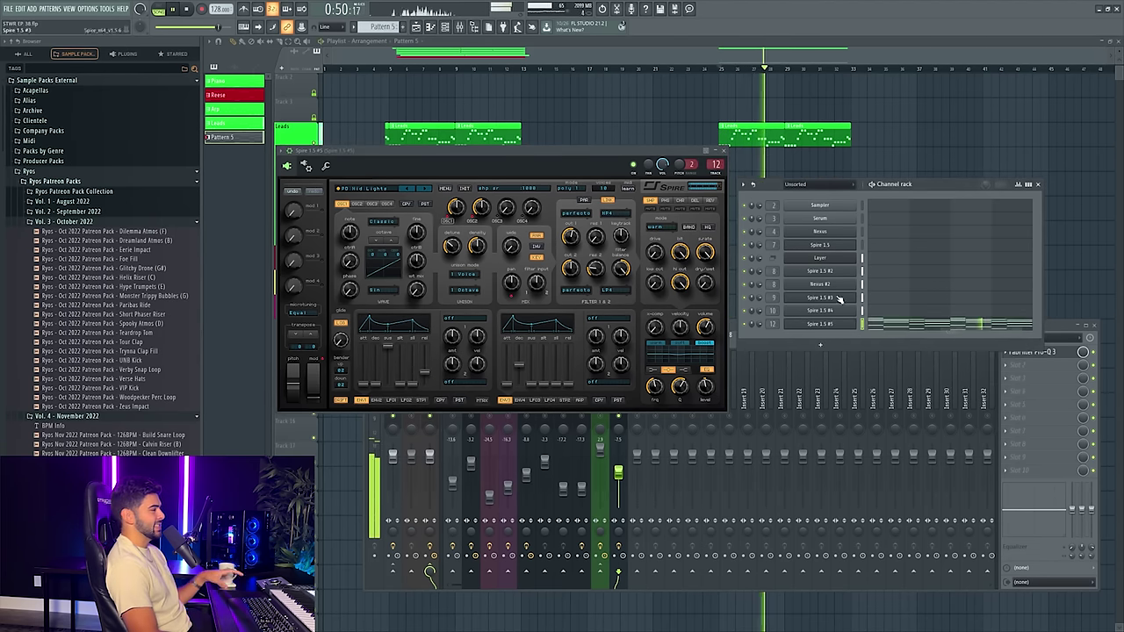
- Stop playback and add a new Serum instrument channel
click(820, 344)
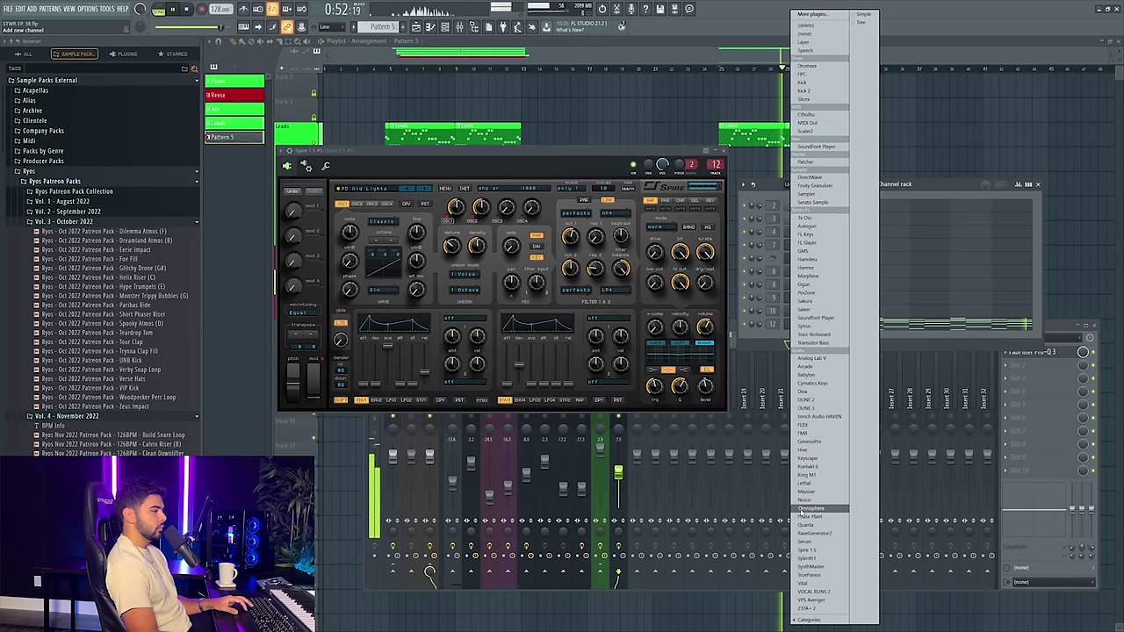
key(space)
click(820, 345)
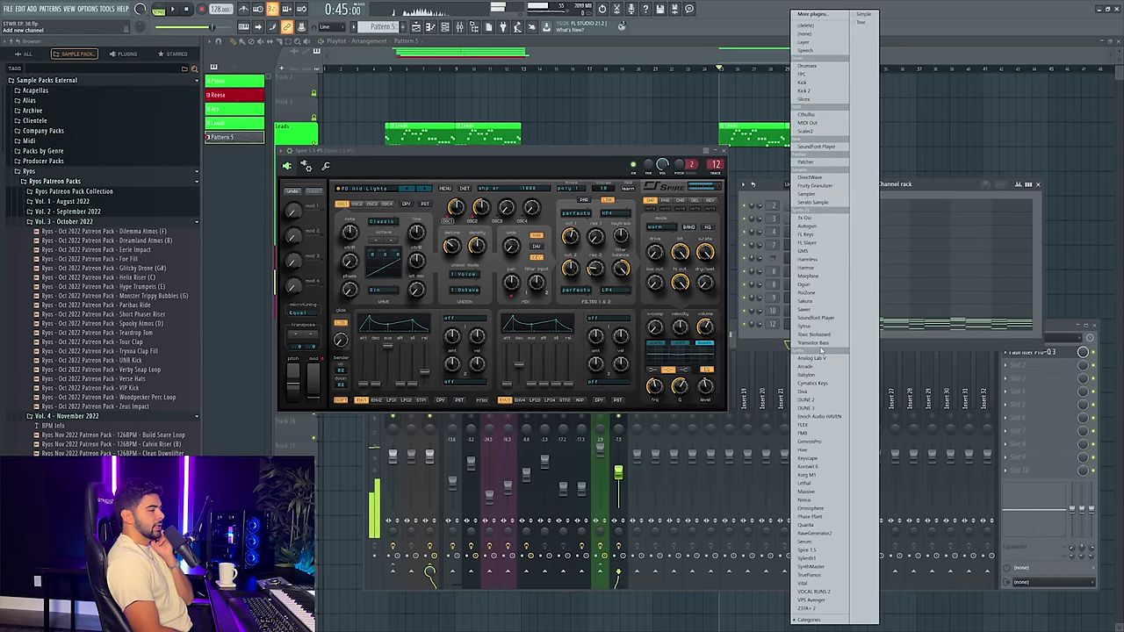
click(821, 542)
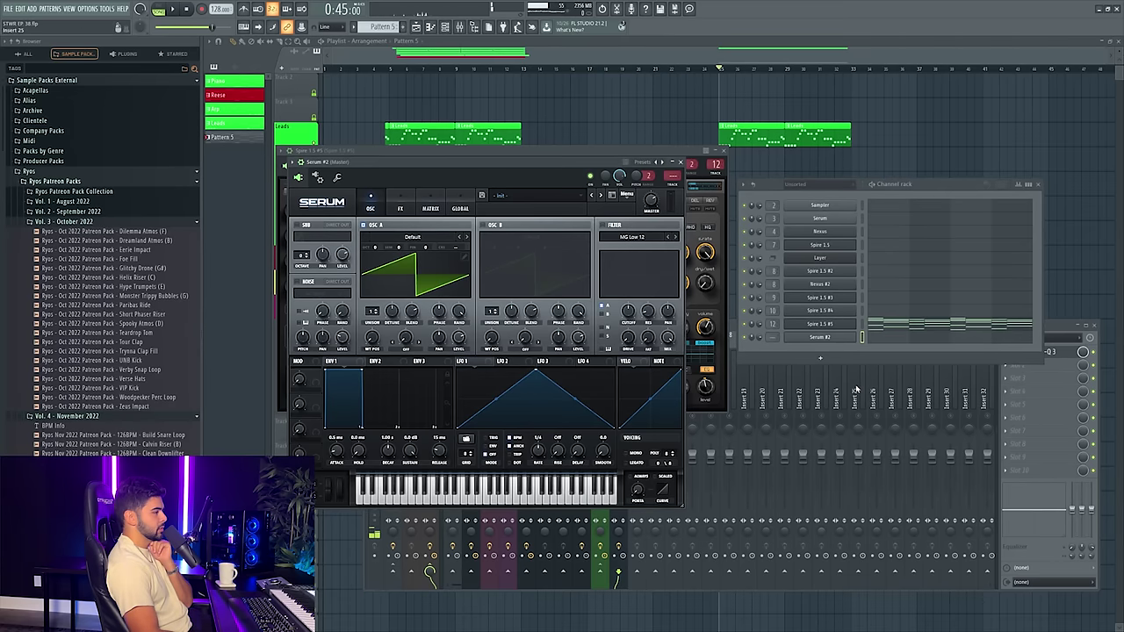
- Paste the copied chord notes into the Serum #2 channel and bring up its synth window
right_click(853, 336)
click(952, 353)
click(818, 338)
click(818, 338)
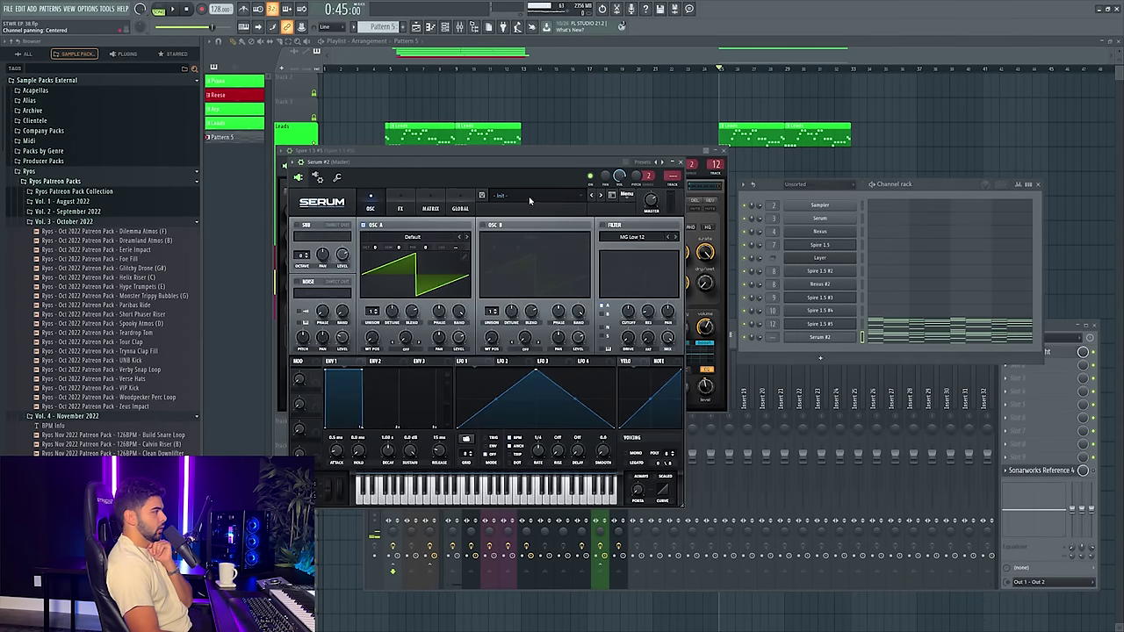
- Load the RYOS_CH - Digital Bumble Bees preset from Revealed Ryos Serum Soundset Vol. 2 into Serum #2
click(531, 197)
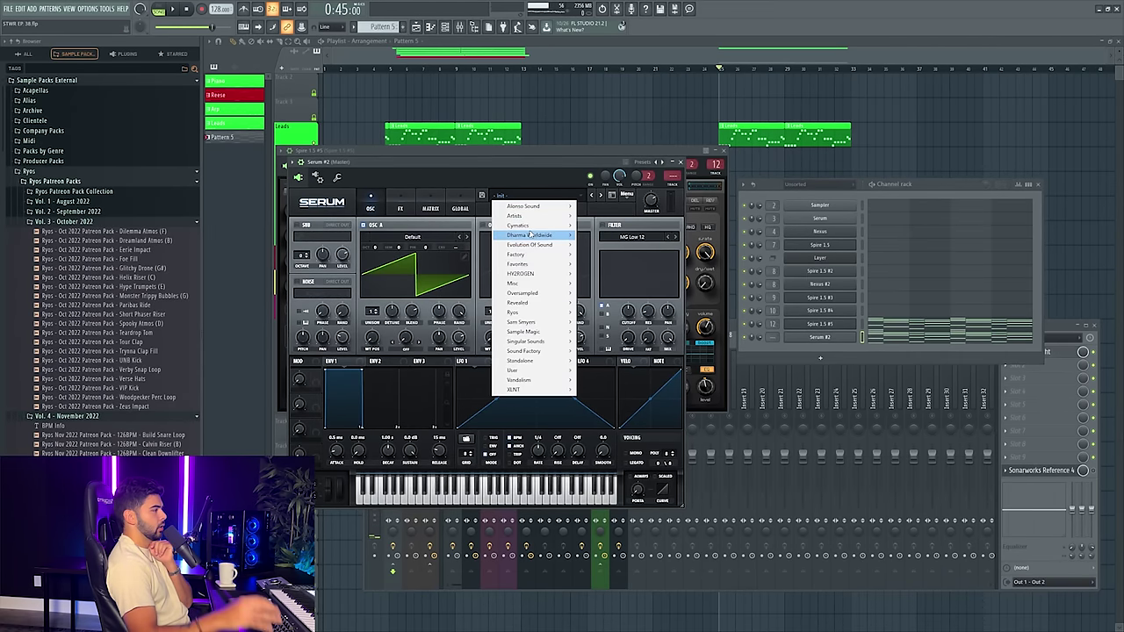
mouse_move(529, 234)
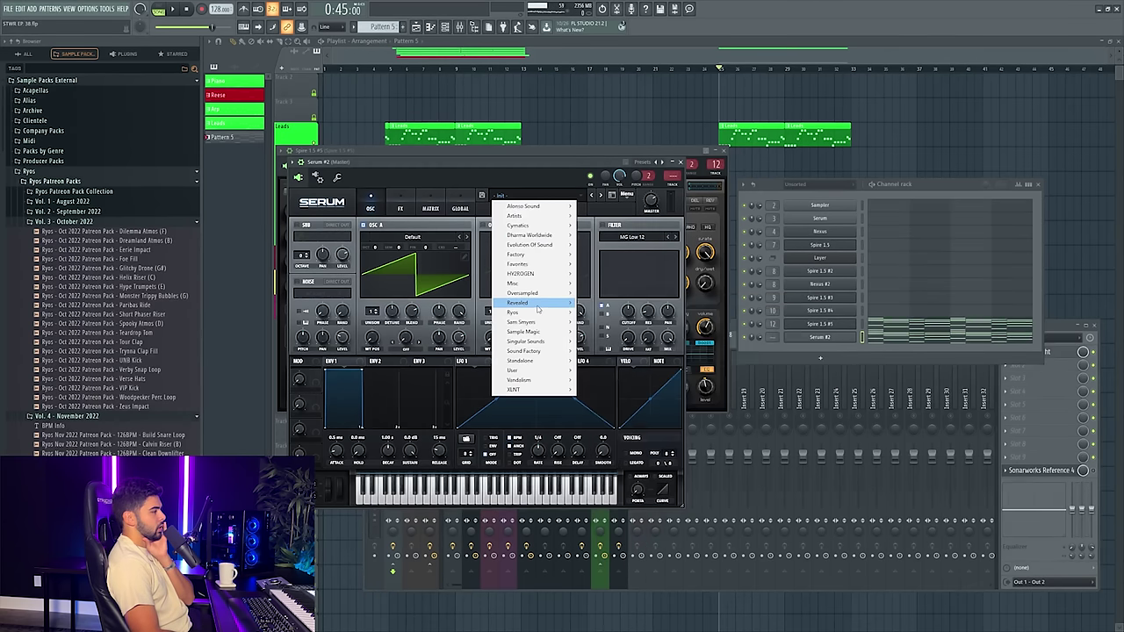
mouse_move(532, 312)
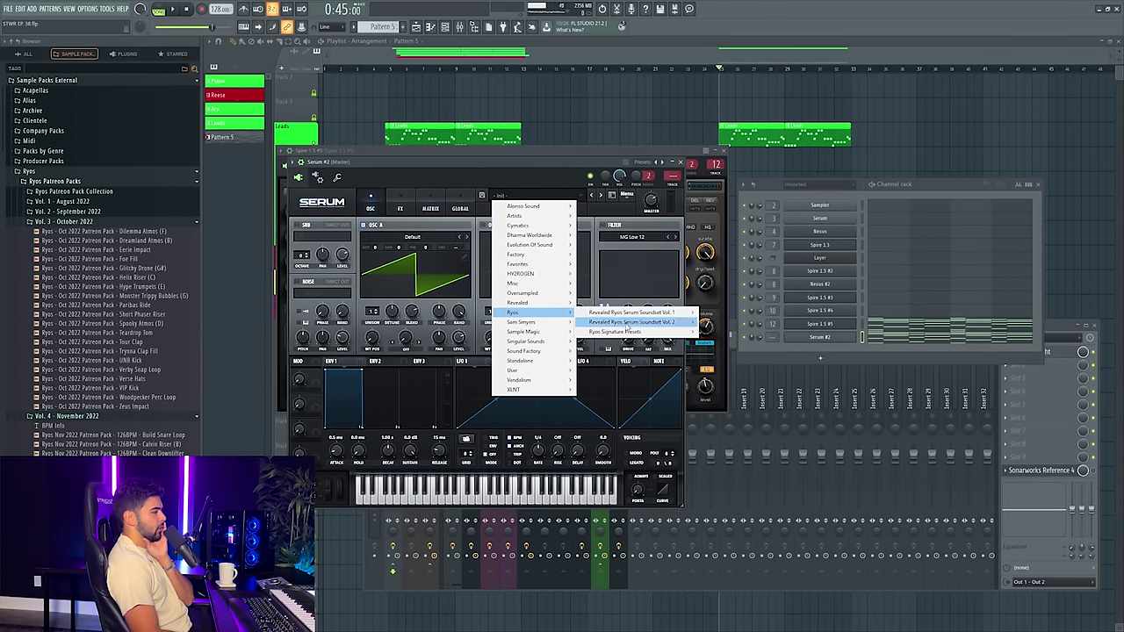
mouse_move(626, 325)
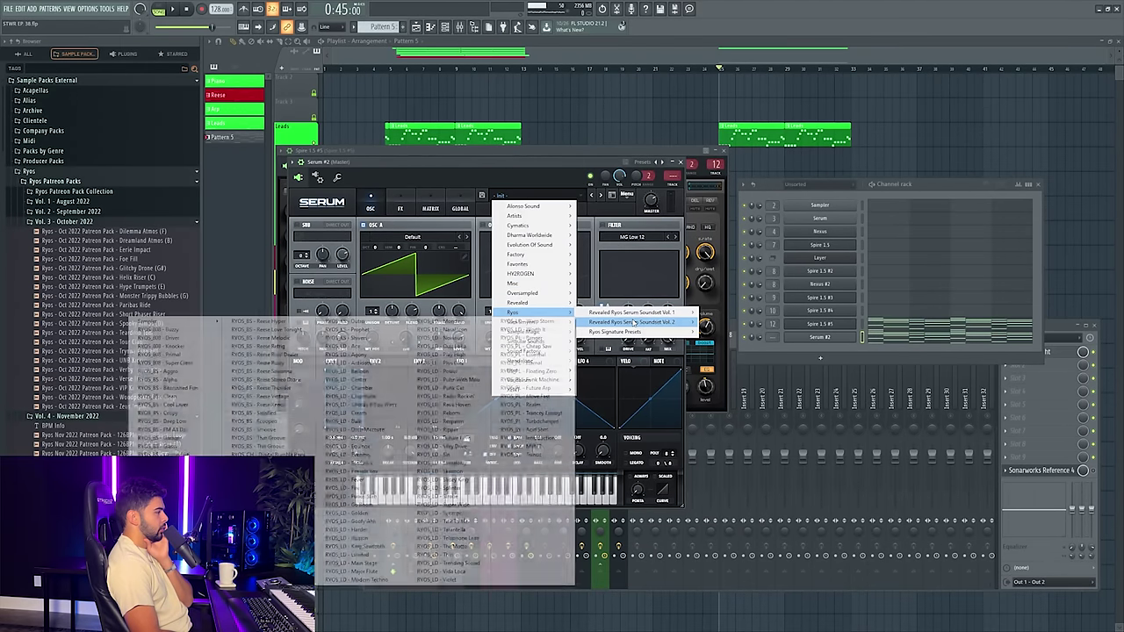
click(255, 481)
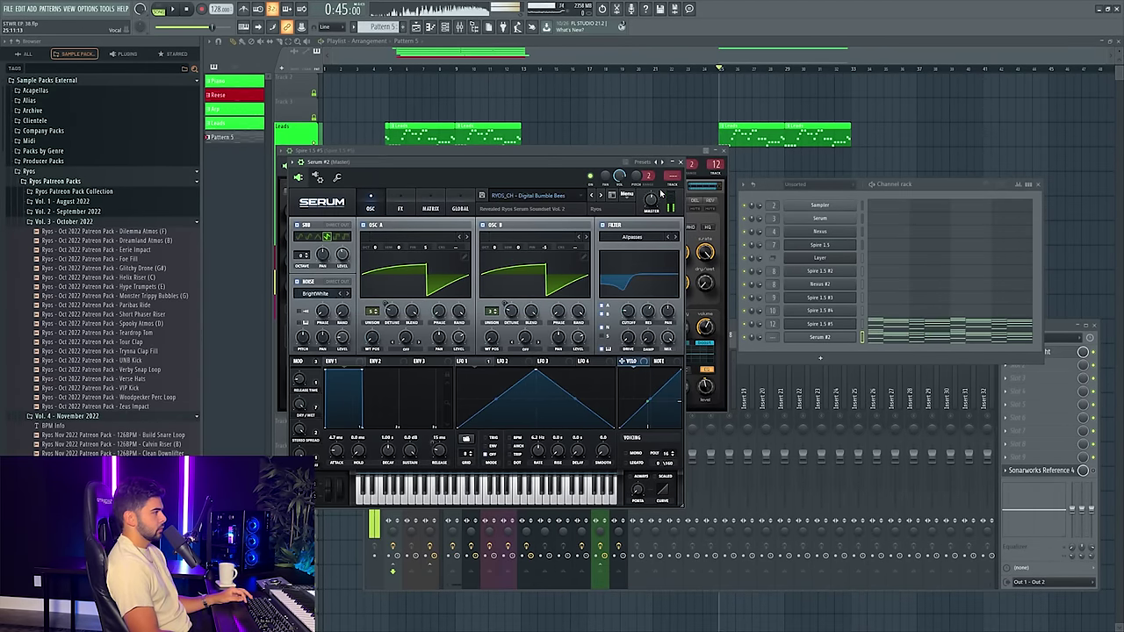
- Route Serum #2 to mixer track 13 and lower its level to about -14.6 dB during playback
key(ctrl+l)
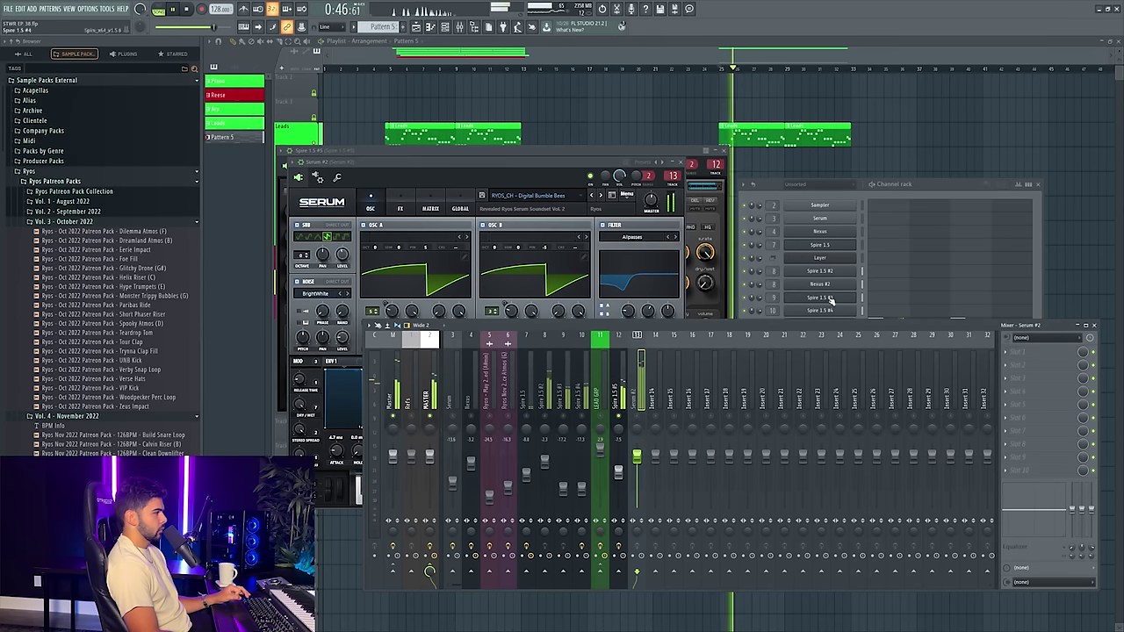
click(928, 207)
click(641, 417)
drag(636, 456, 637, 493)
click(899, 257)
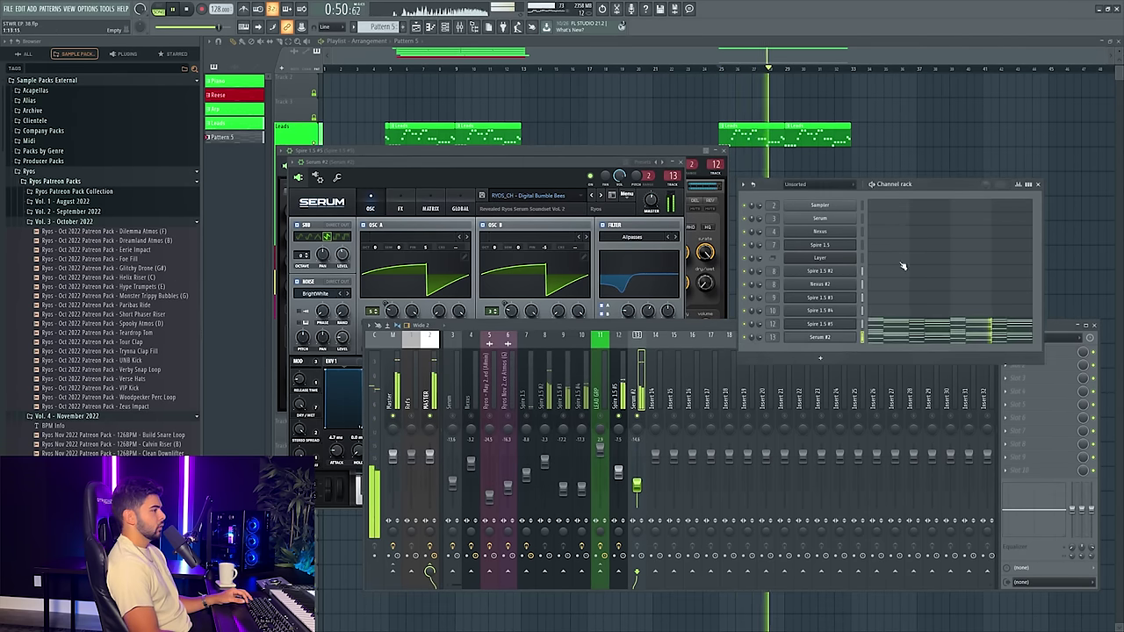
- Raise the Serum #2 mixer level slightly and switch to the RYOS_CH - Happy preset
click(887, 338)
scroll(878, 333, down, 5)
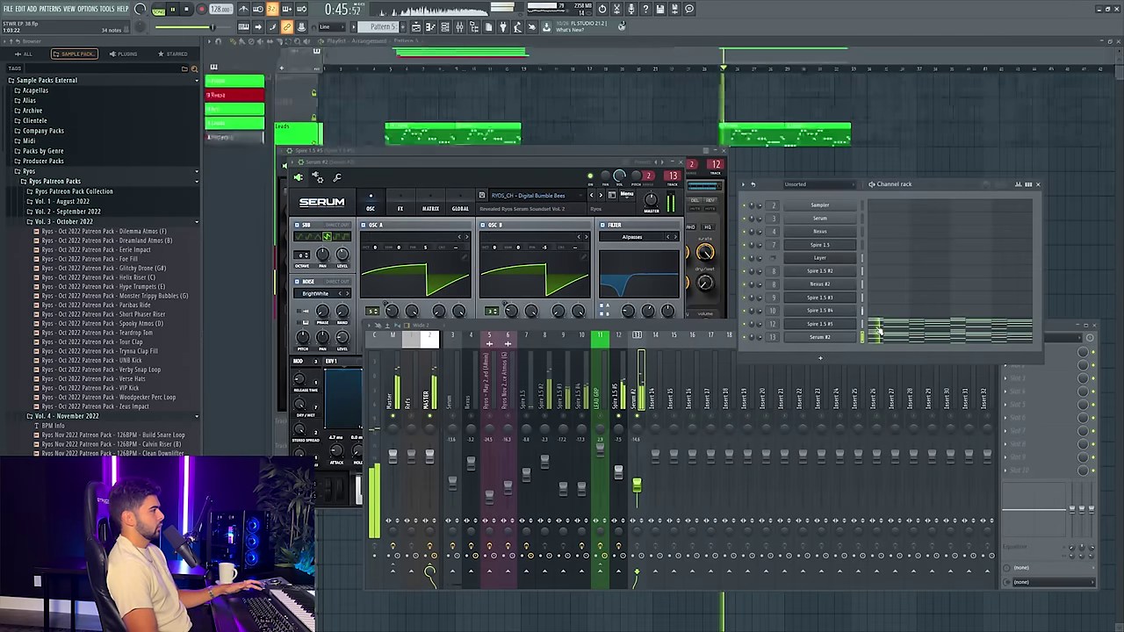
click(654, 474)
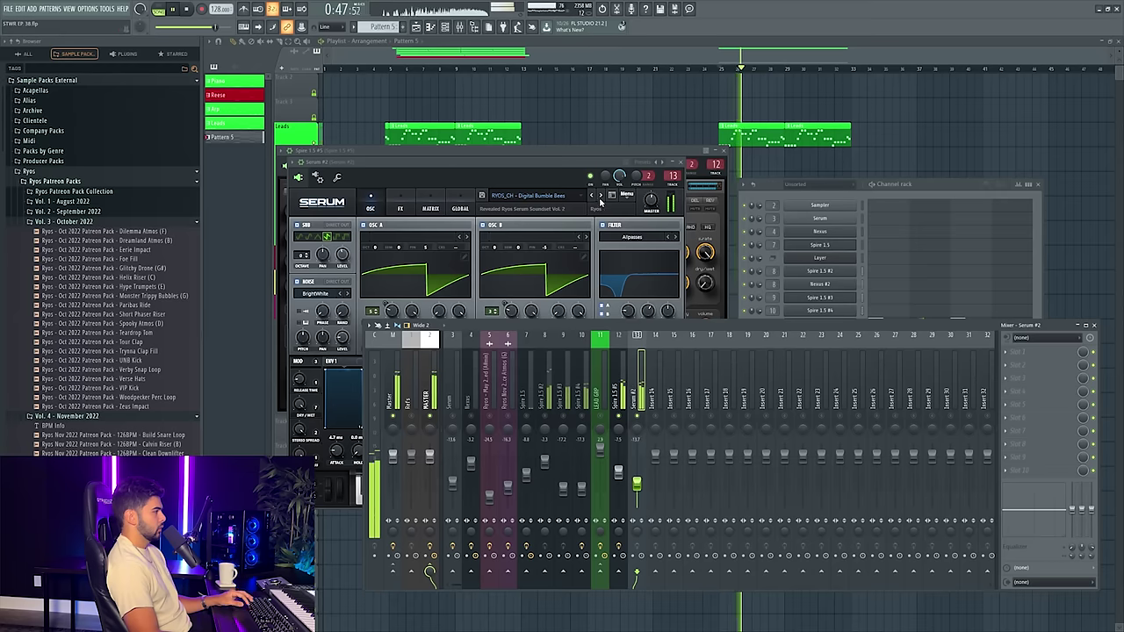
click(601, 196)
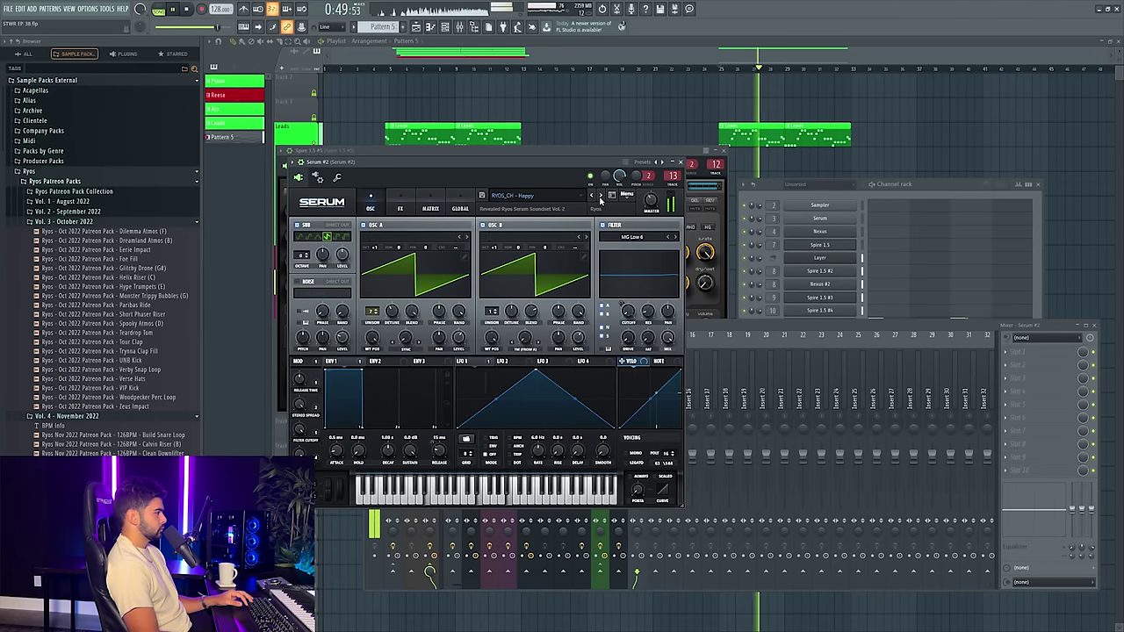
- Audition the following Serum #2 chord presets during playback and settle on RYOS_CH - Progressive
click(600, 197)
click(601, 197)
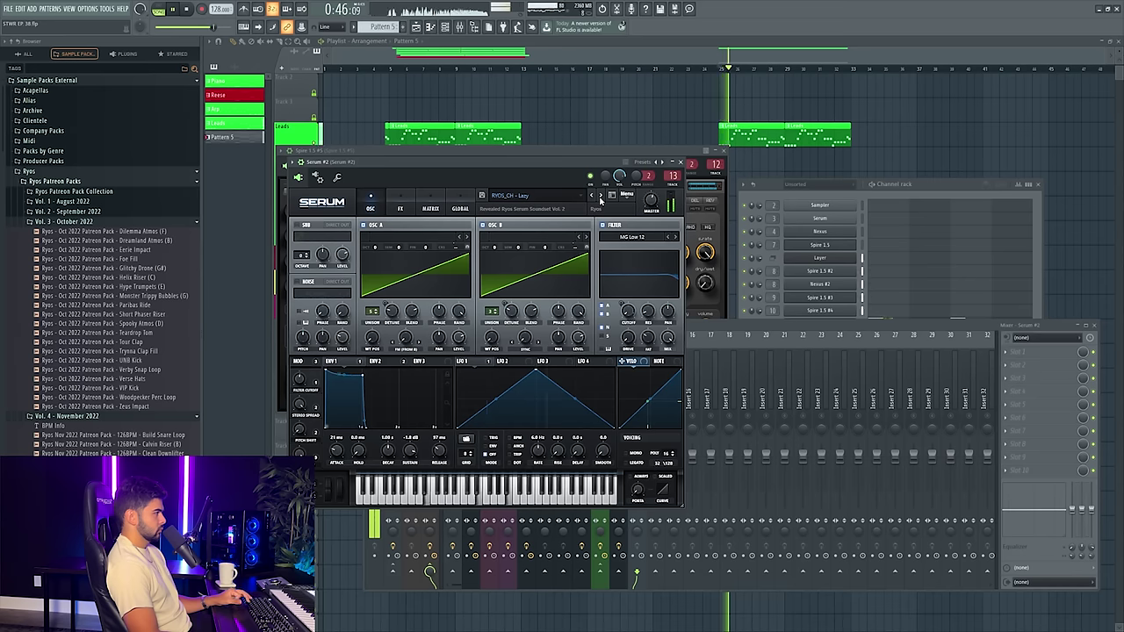
click(601, 199)
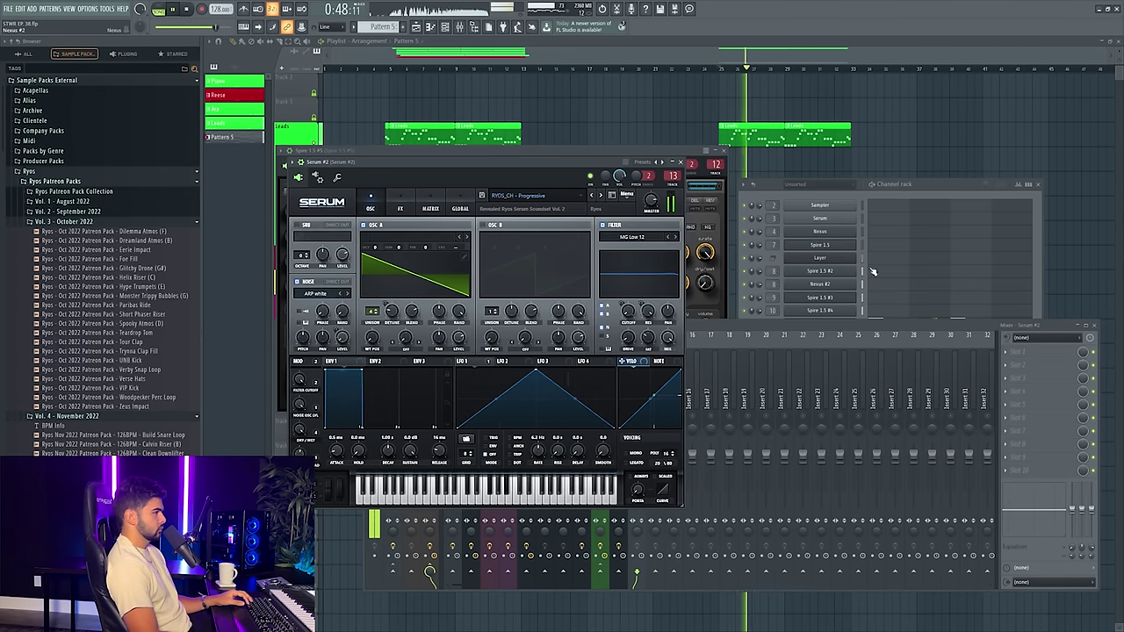
- Transpose all Serum #2 chord notes up one octave in the piano roll
key(F7)
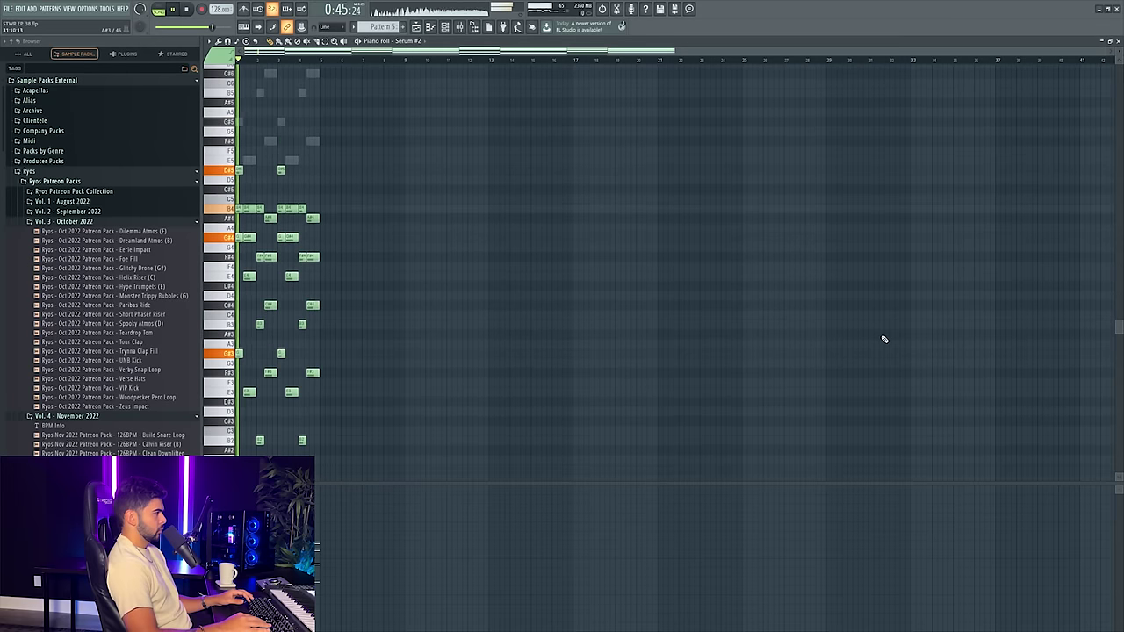
key(ctrl+Up)
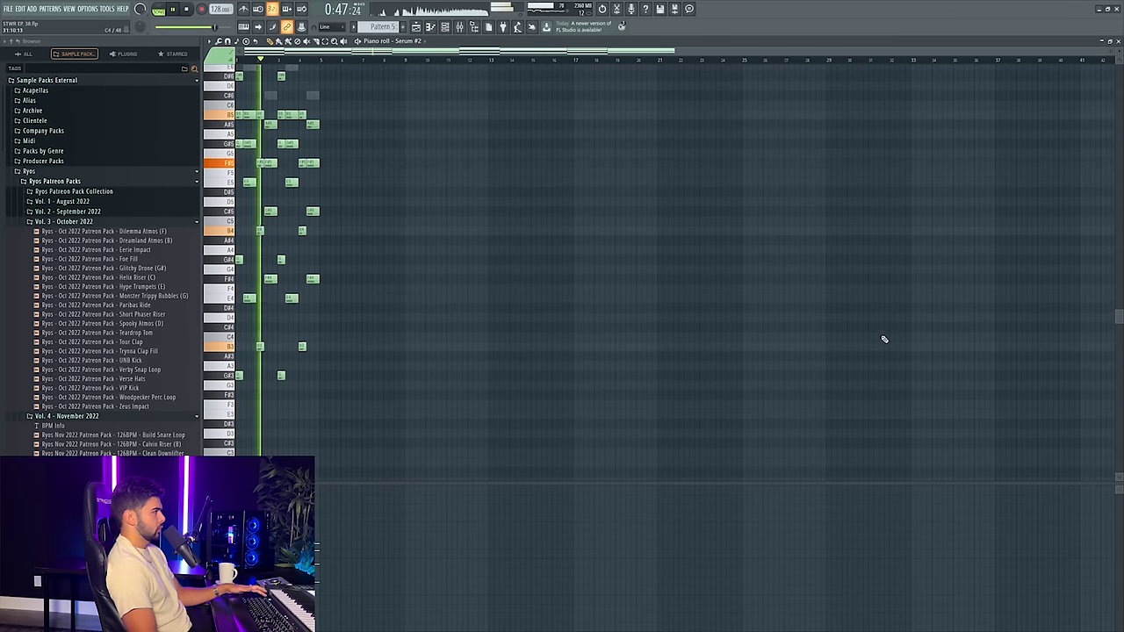
key(F7)
- Stop playback and route the Spire 1.5 #5 and Serum #2 mixer tracks only to Insert 14
click(710, 323)
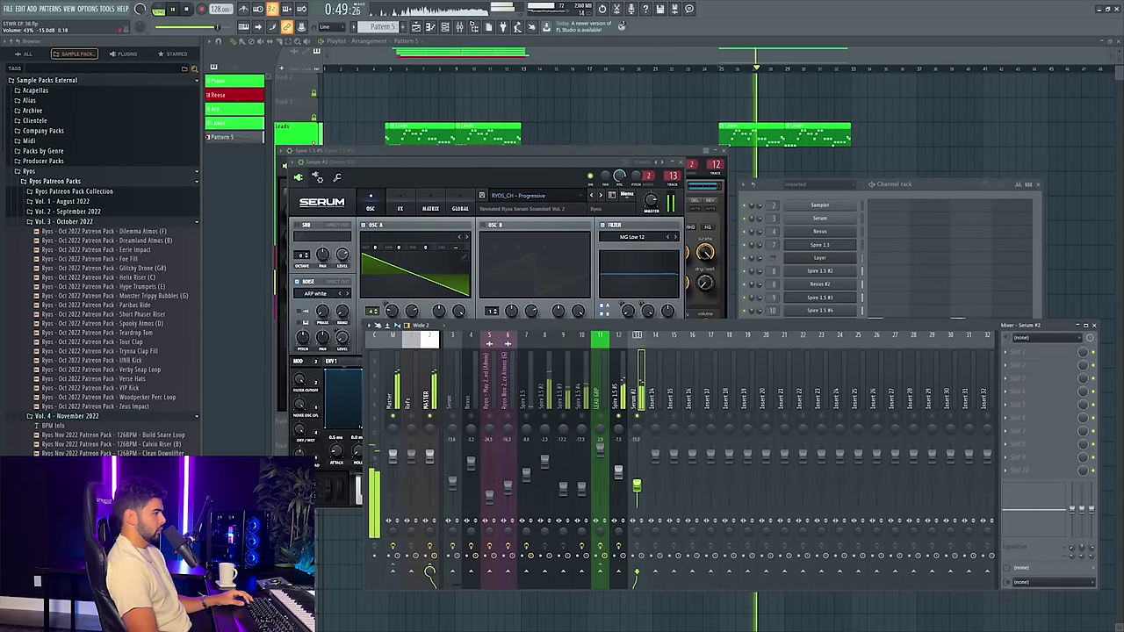
click(622, 386)
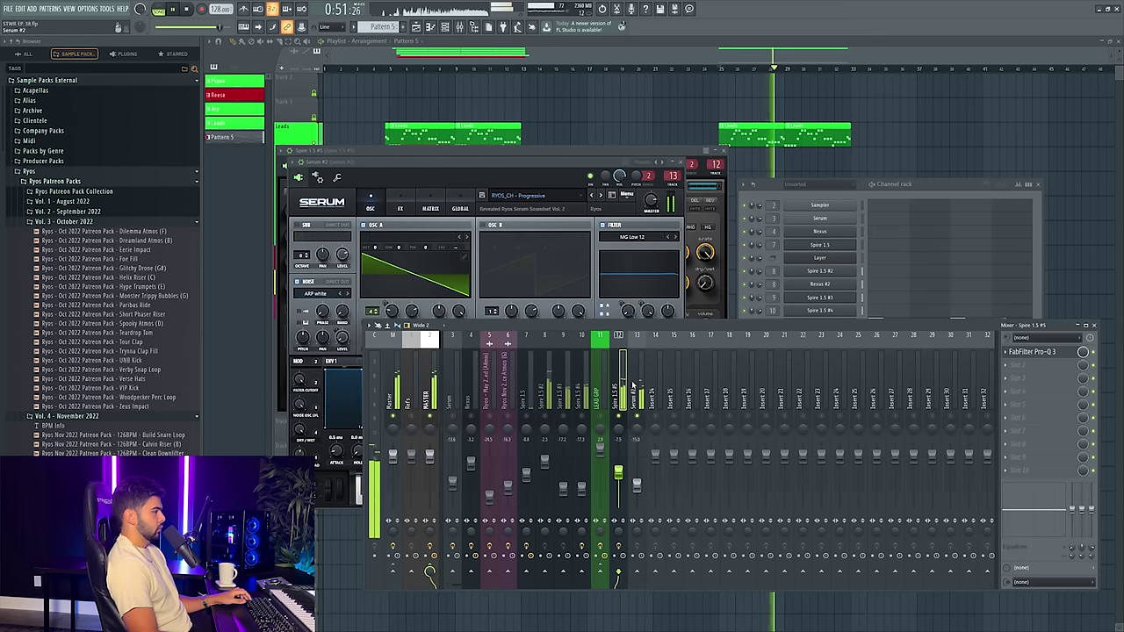
key(space)
right_click(655, 571)
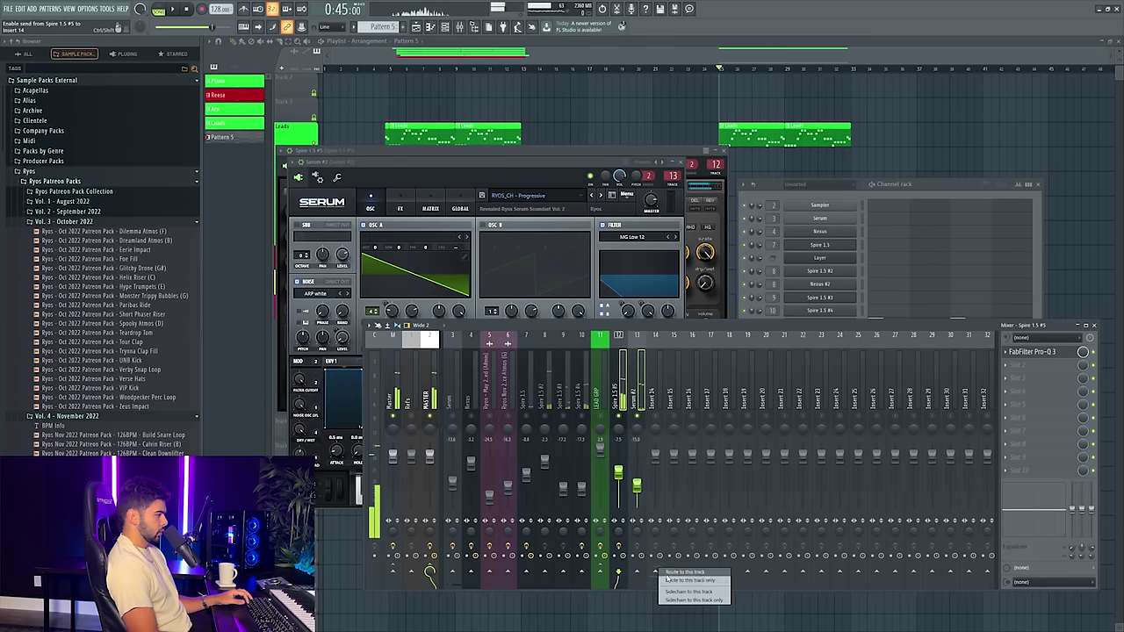
click(656, 395)
click(620, 391)
ctrl+shift+click(638, 391)
right_click(657, 575)
click(674, 585)
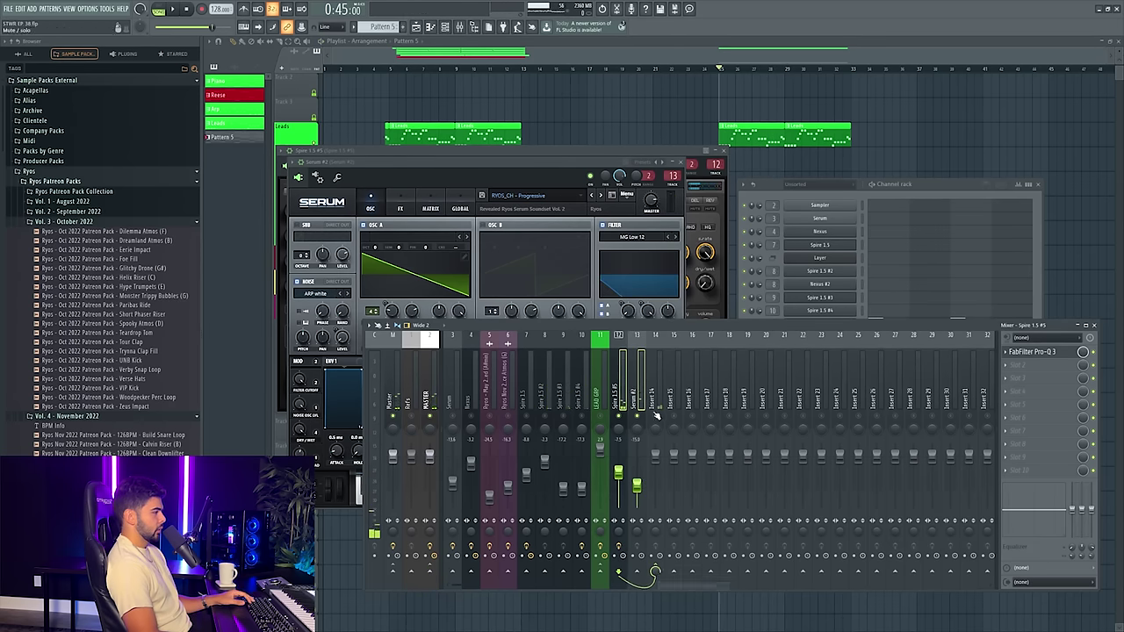
- Rename mixer track Insert 14 to CH GRP and colour it green
right_click(658, 383)
right_click(656, 416)
right_click(655, 416)
right_click(662, 378)
click(687, 349)
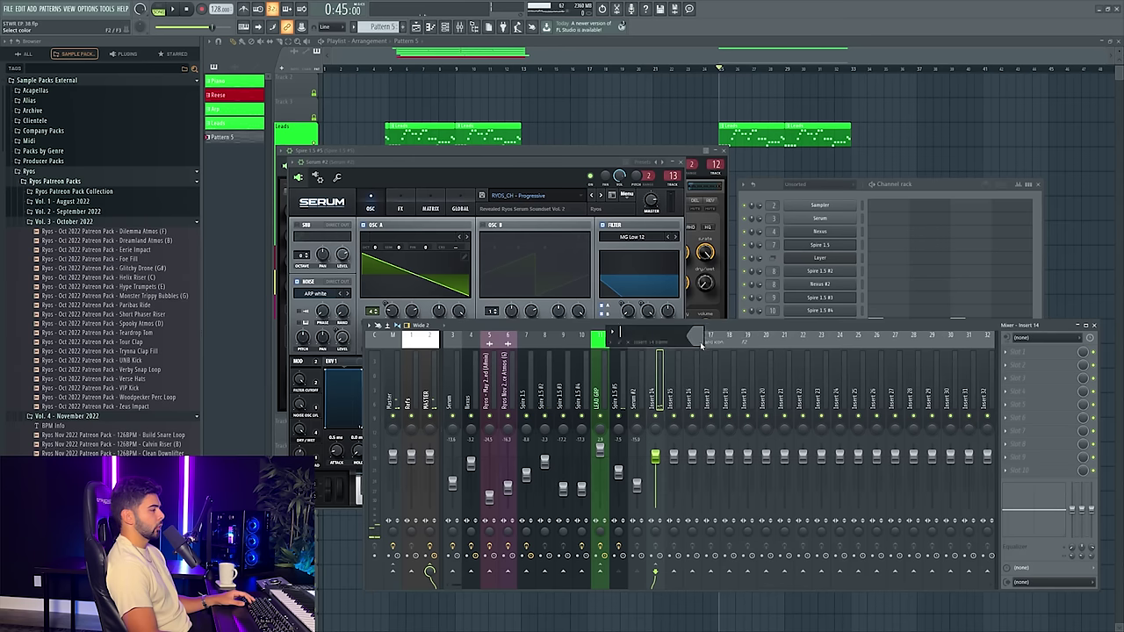
click(722, 475)
click(840, 549)
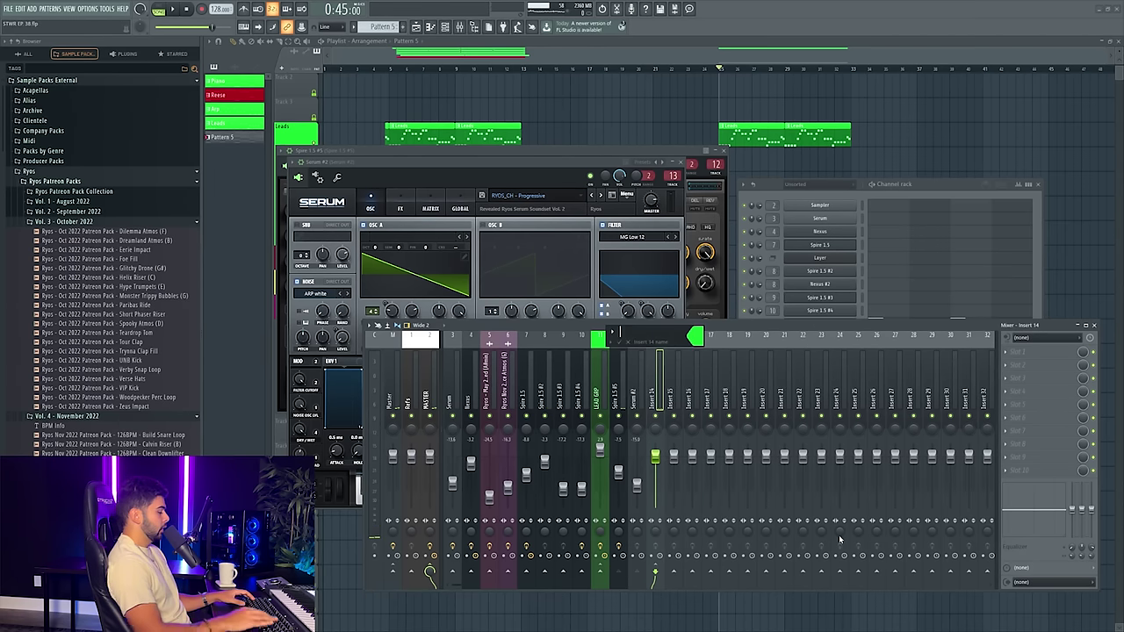
text(CH GR)
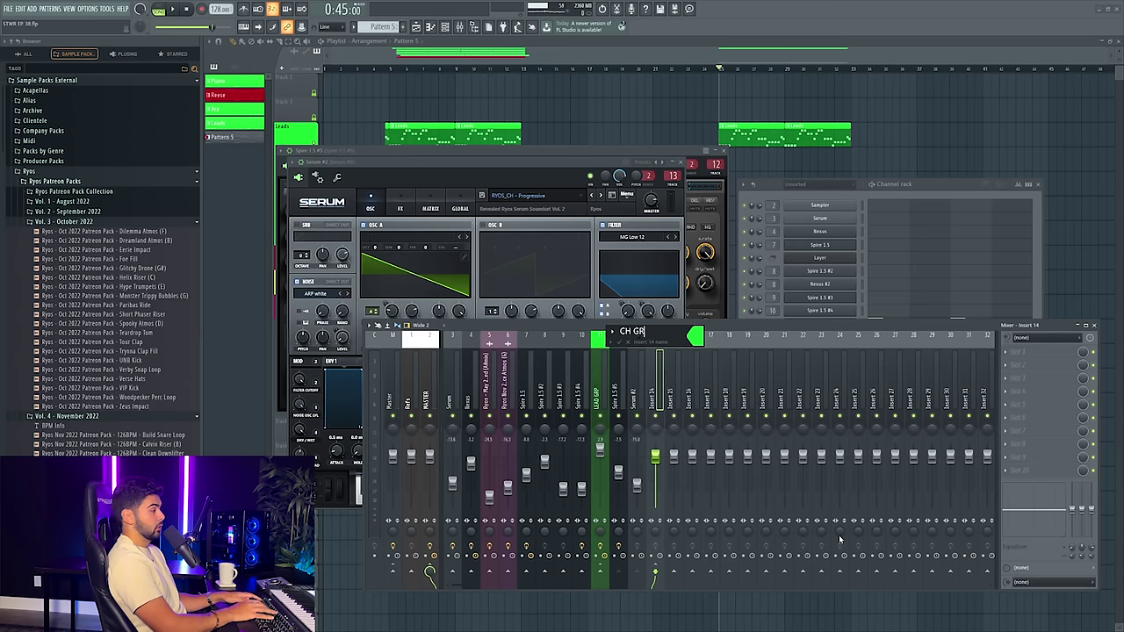
text(P)
key(Return)
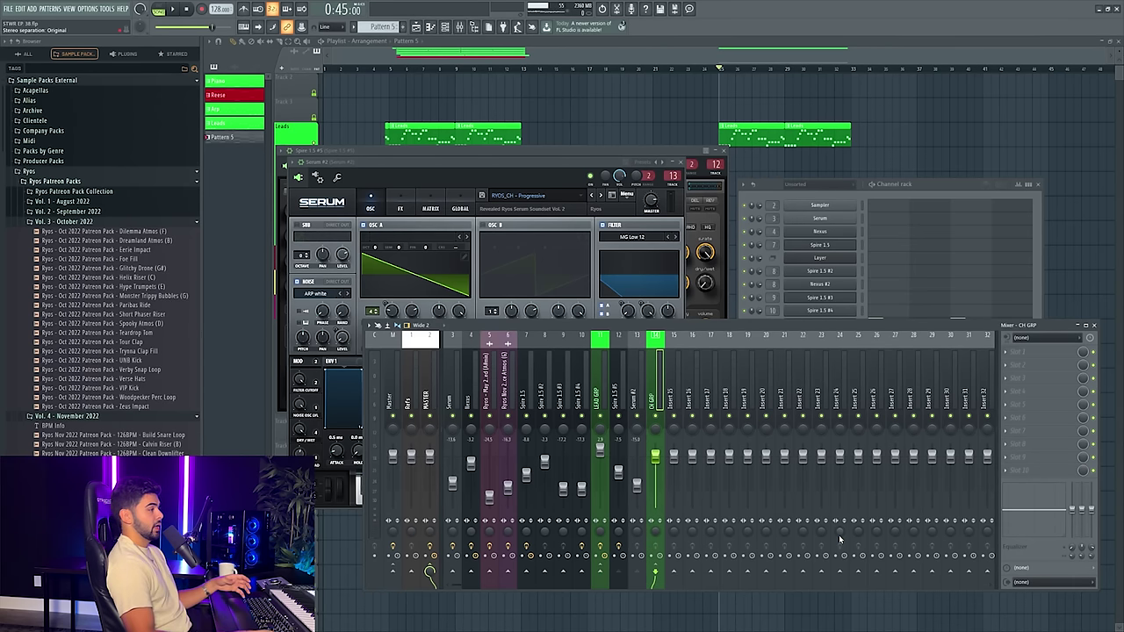
- Copy the chord notes from the Serum #2 channel and create a new empty pattern
drag(942, 189, 967, 143)
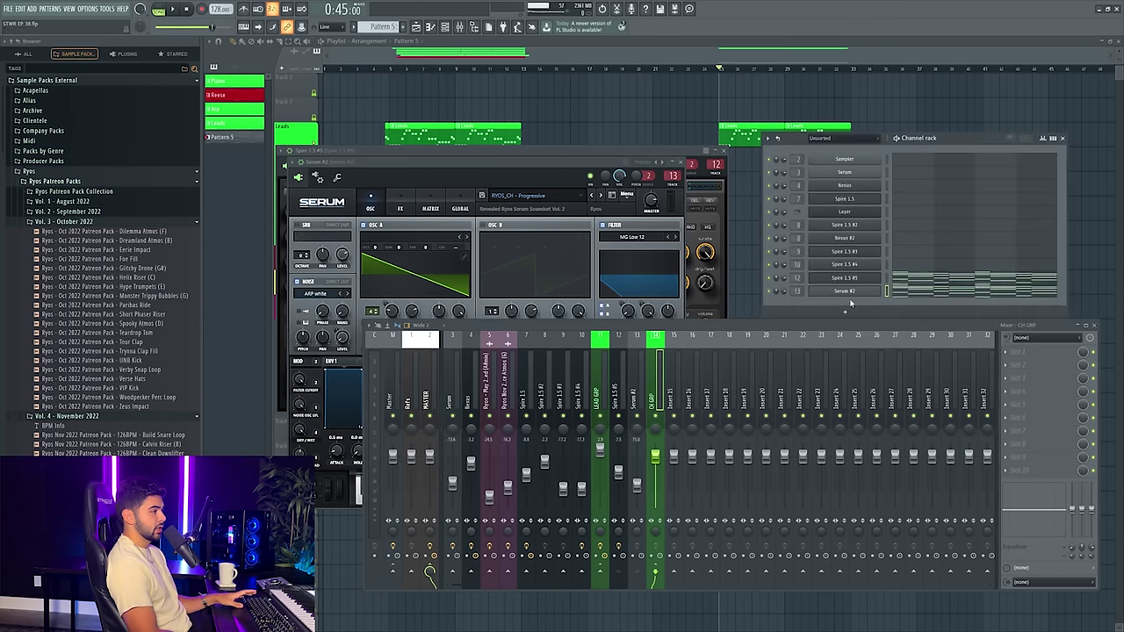
right_click(965, 286)
click(976, 298)
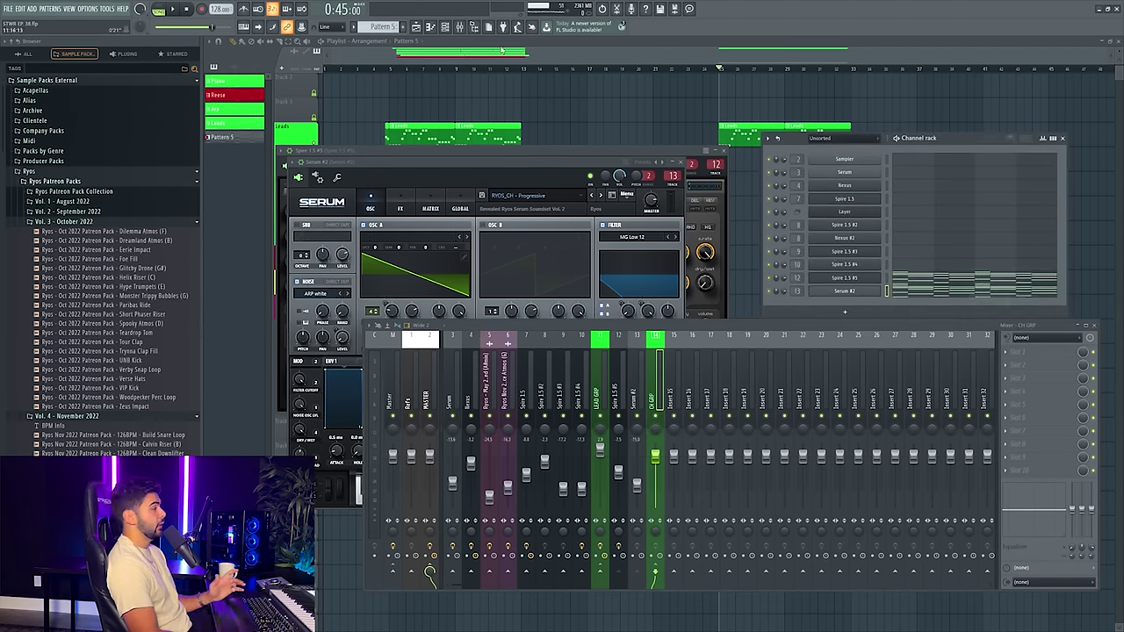
click(389, 27)
key(ctrl+z)
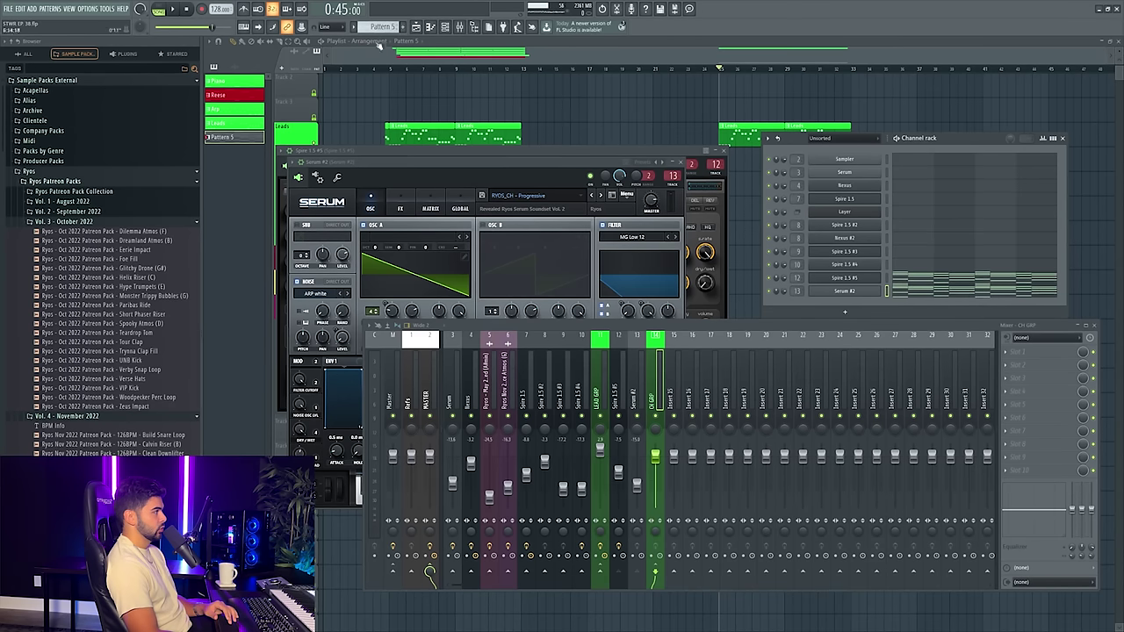
click(386, 27)
click(819, 308)
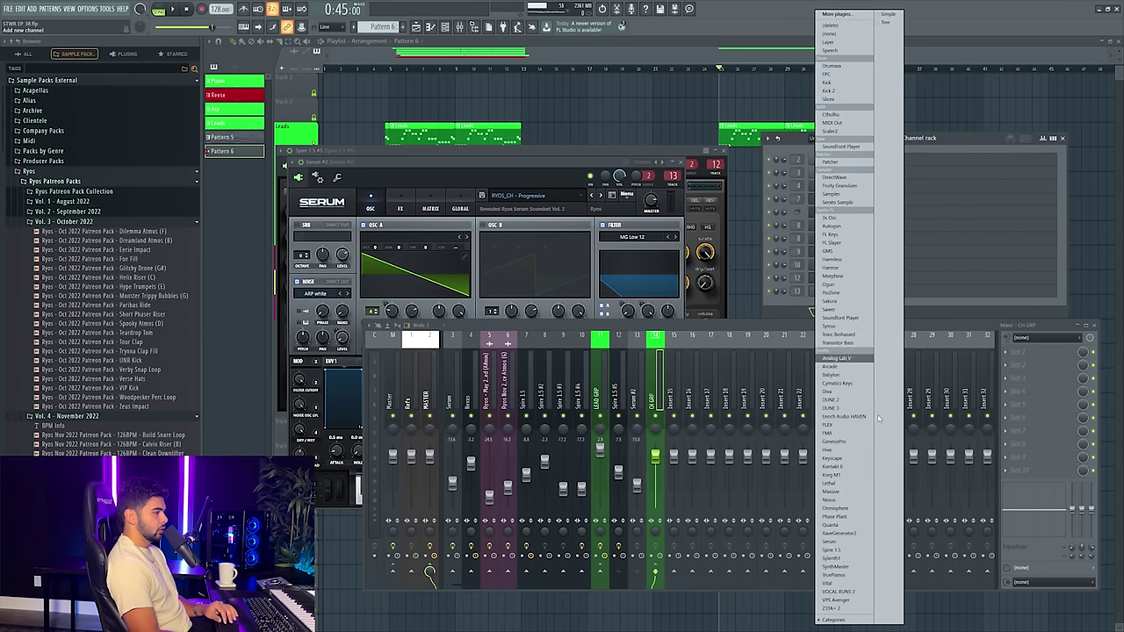
click(362, 27)
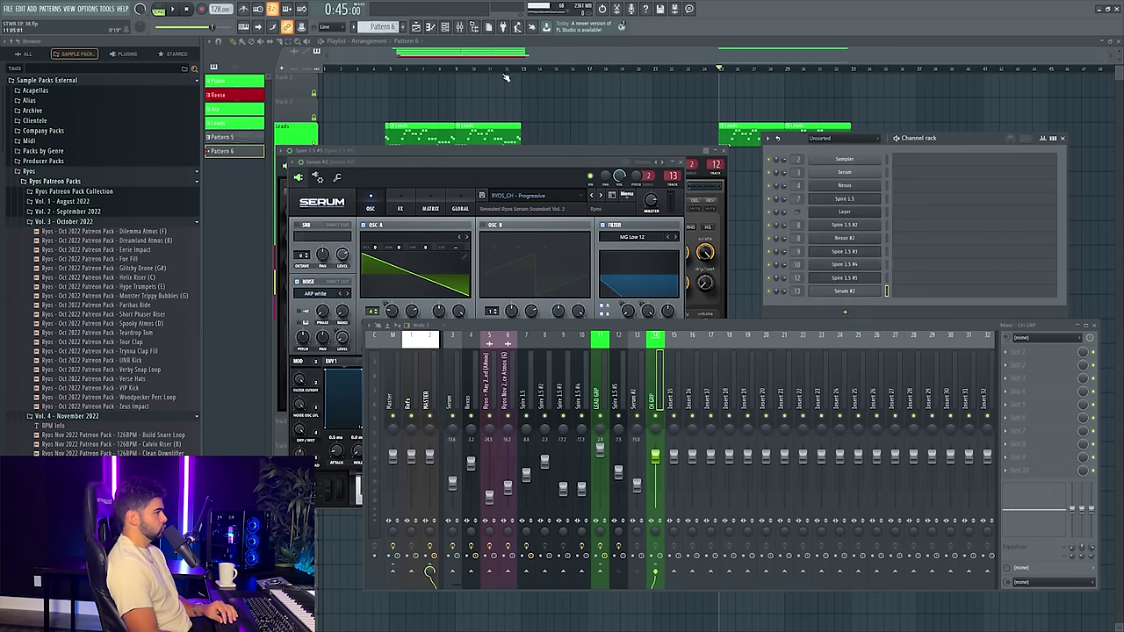
- Add a Nexus channel and paste the copied chord notes into it
click(844, 313)
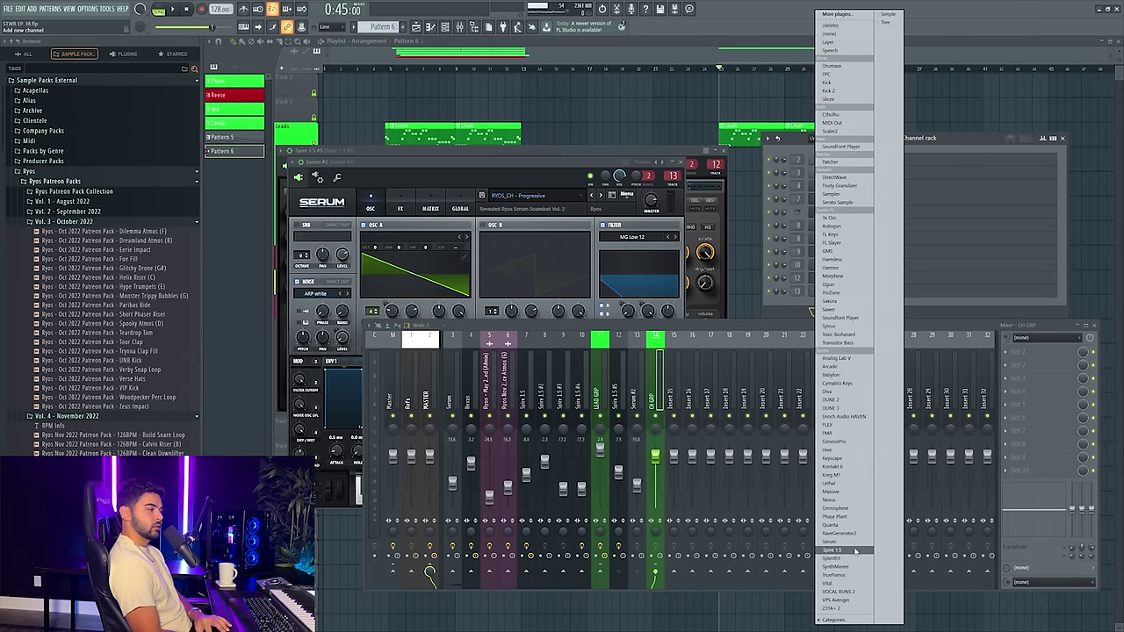
click(834, 499)
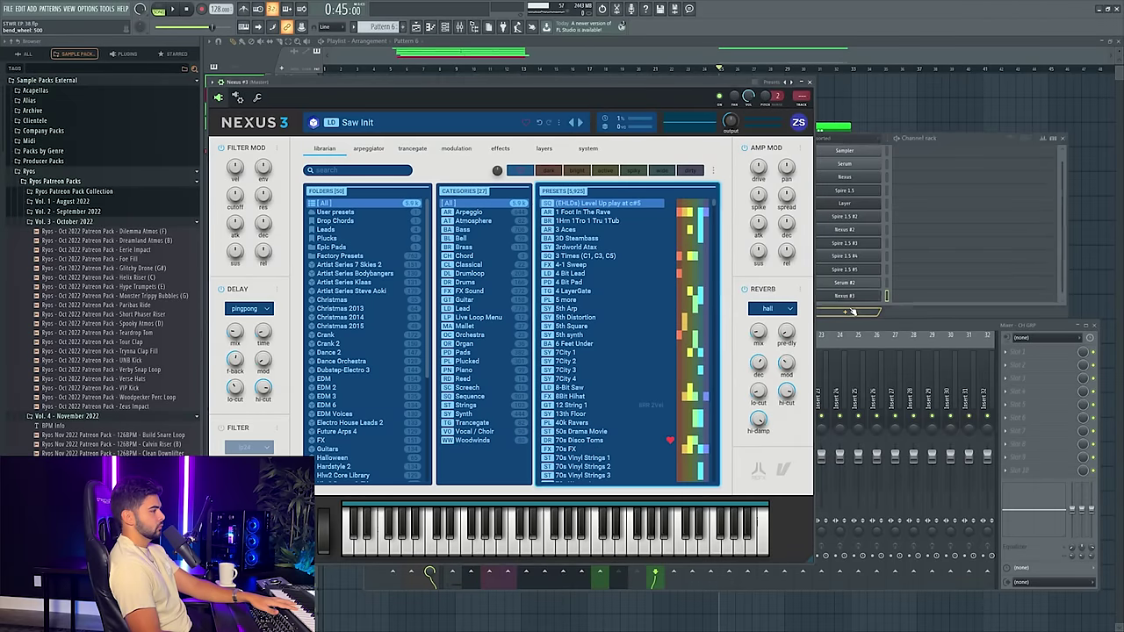
right_click(854, 297)
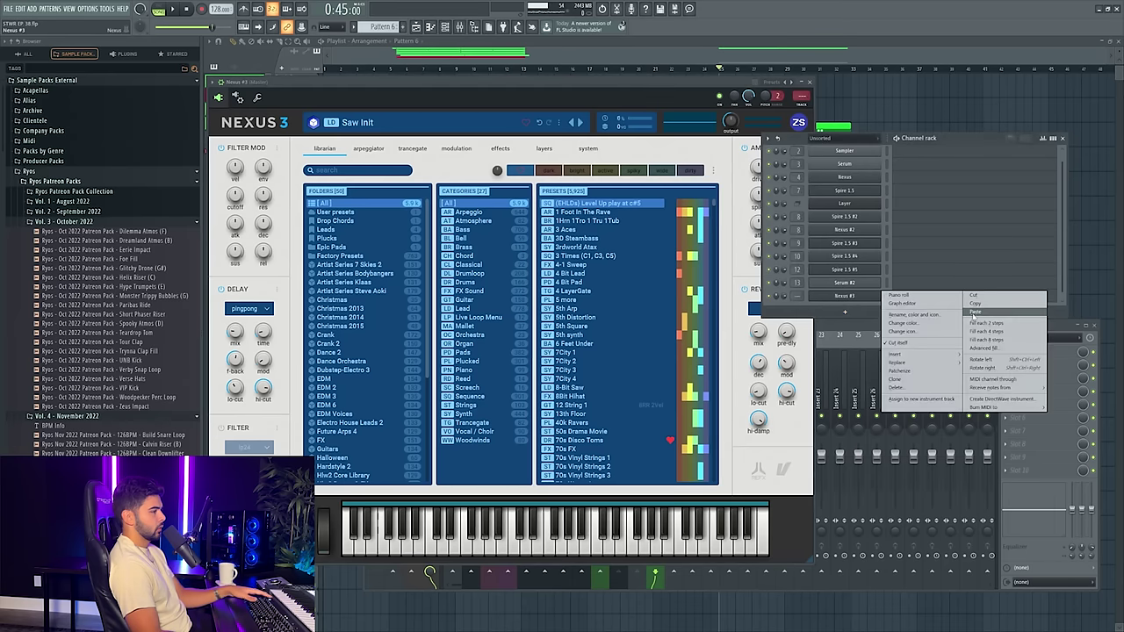
click(892, 302)
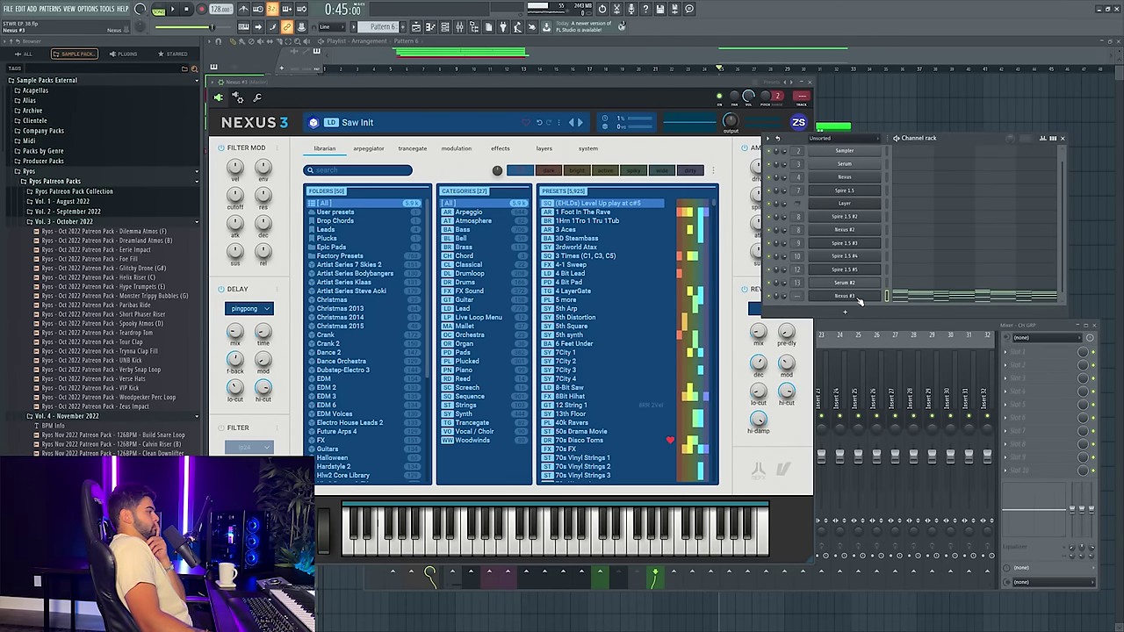
- Search the Nexus #3 library for "DANCE PI" and load the Dance Piano 1 preset
click(360, 169)
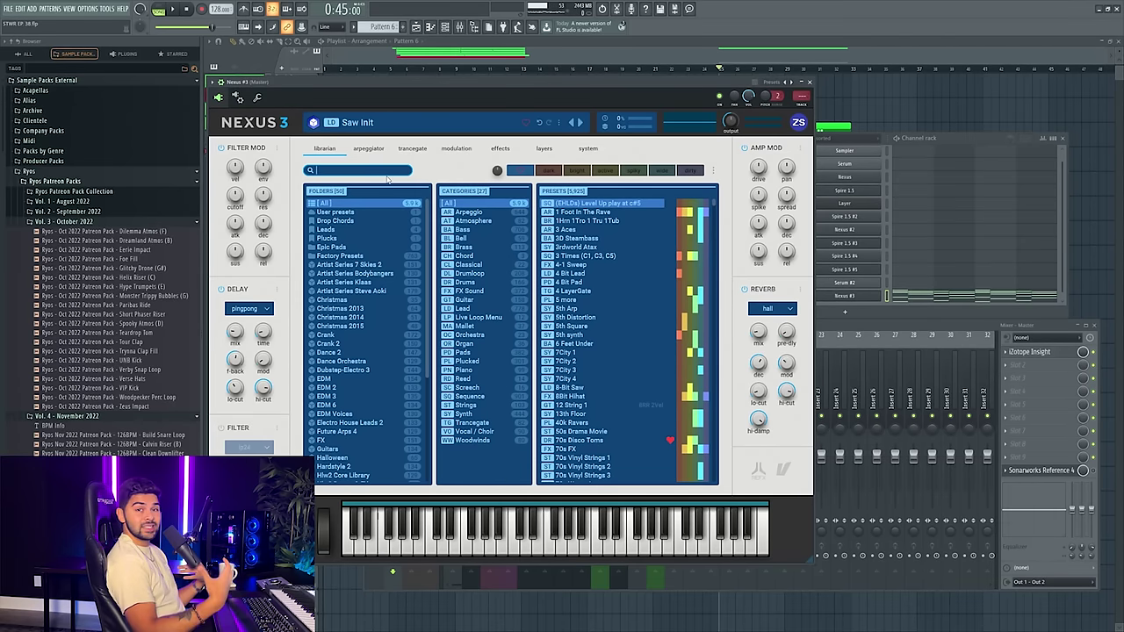
text(N)
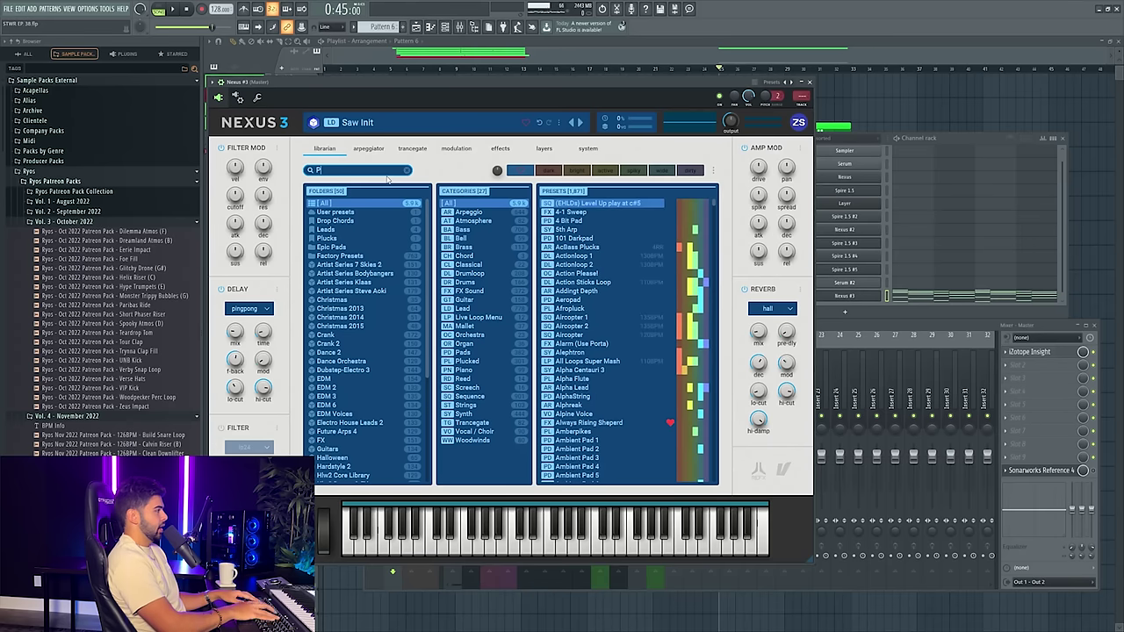
key(BackSpace)
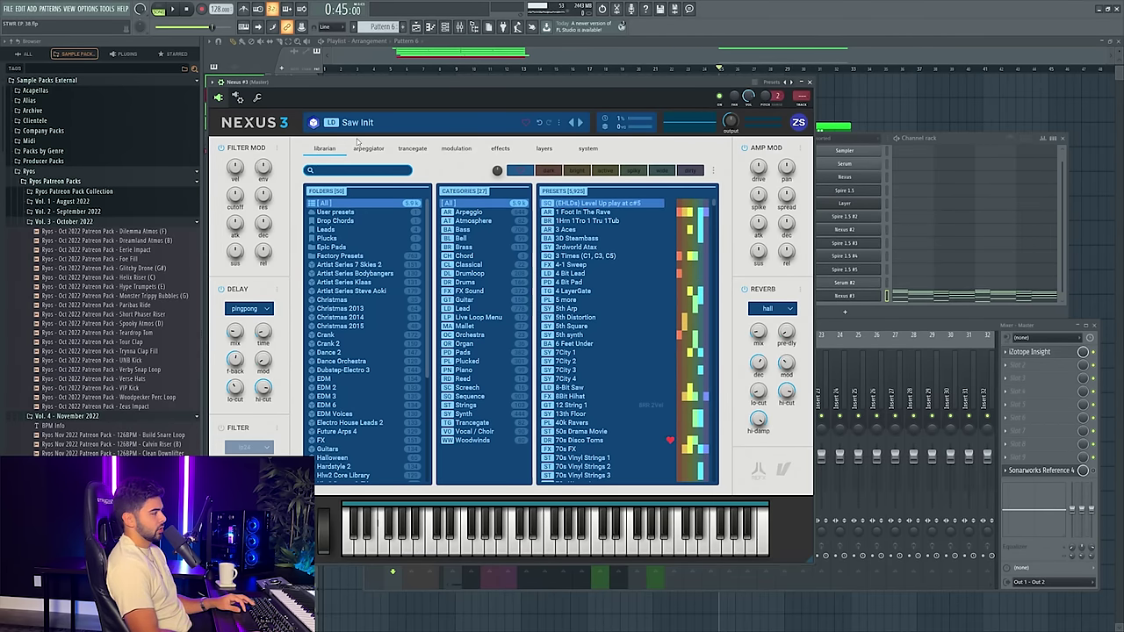
text(DANCE P)
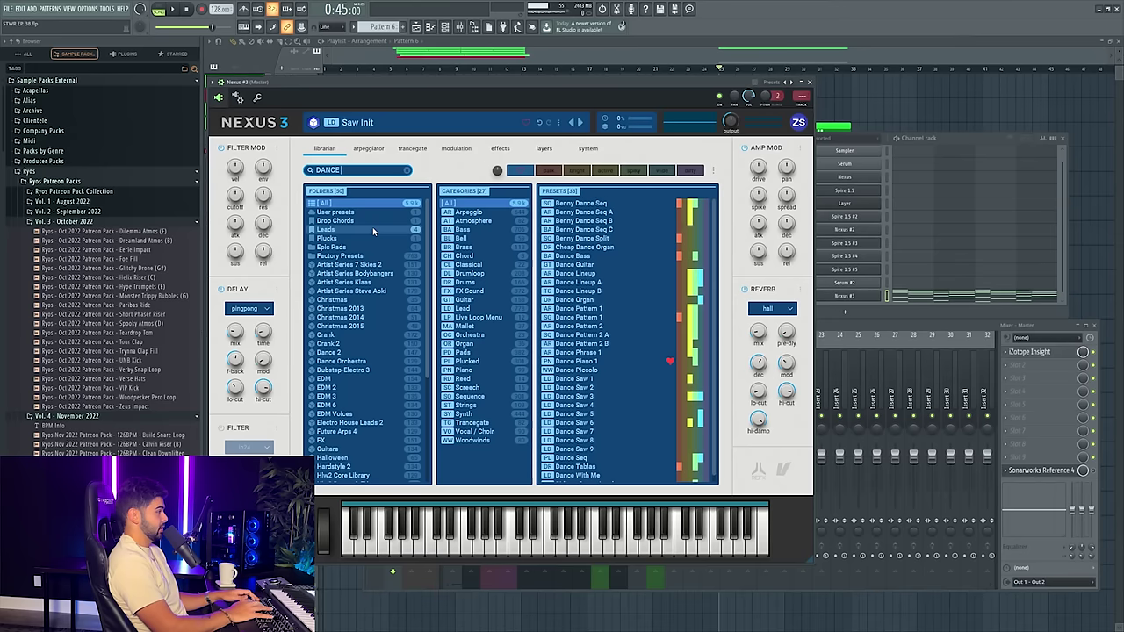
key(BackSpace)
key(BackSpace)
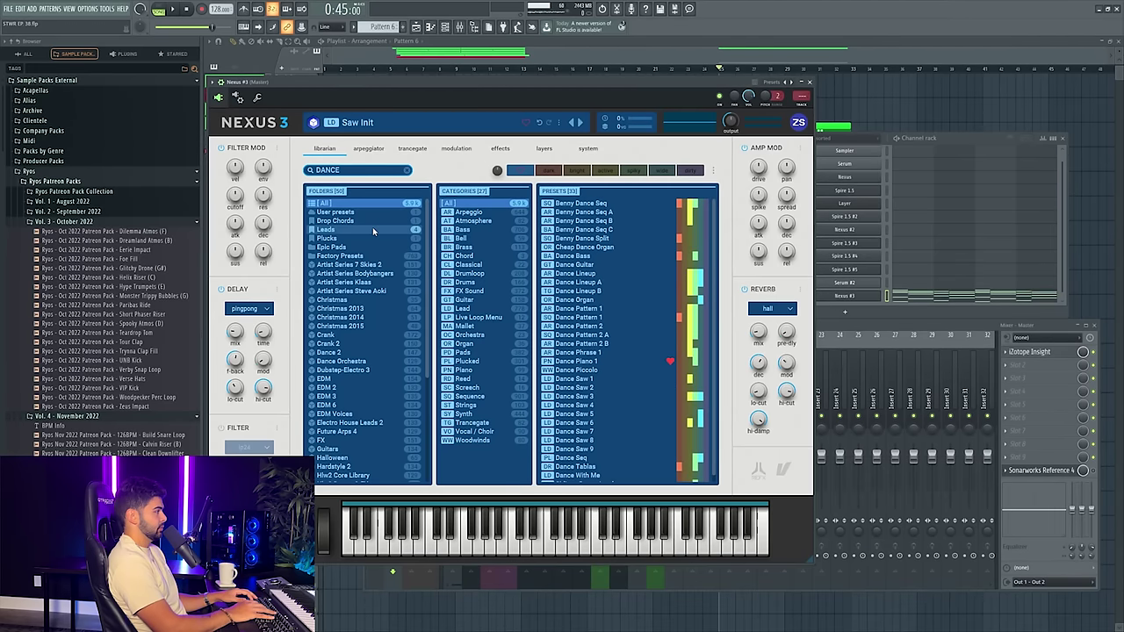
text(PI)
click(592, 203)
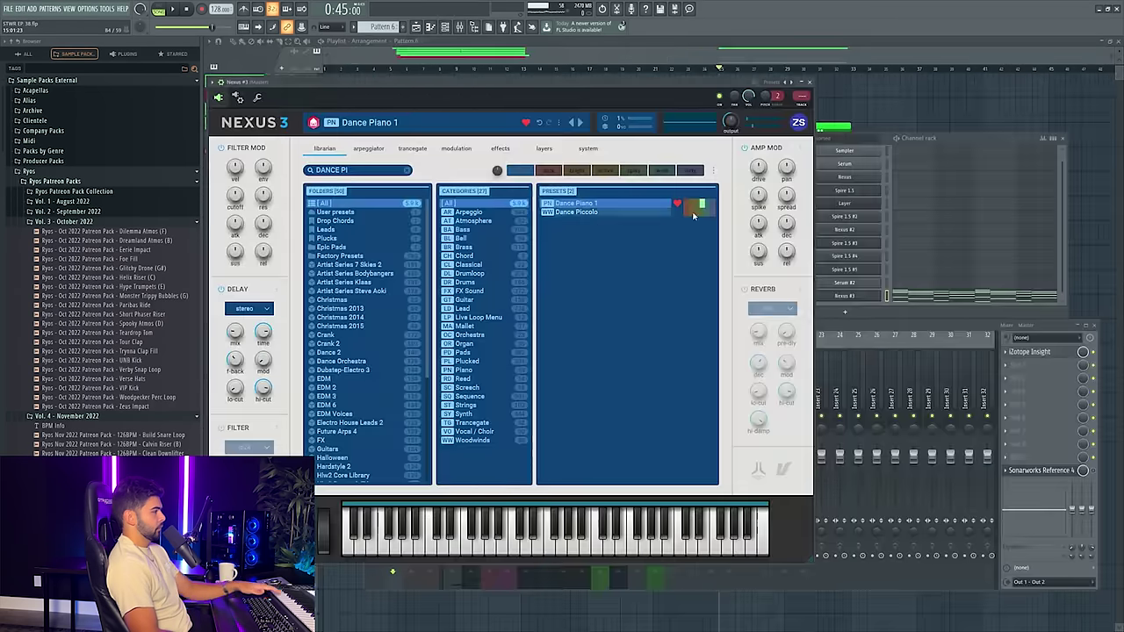
- Select all the Nexus #3 chord notes in the piano roll and shorten them together
mouse_move(787, 255)
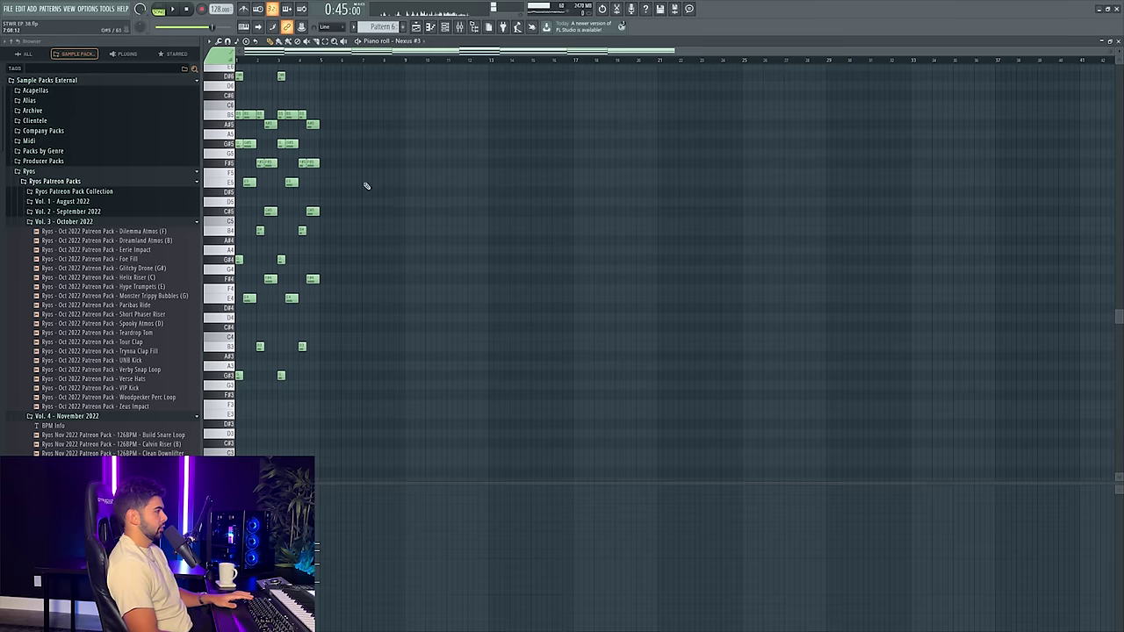
scroll(356, 171, up, 2)
scroll(308, 65, up, 5)
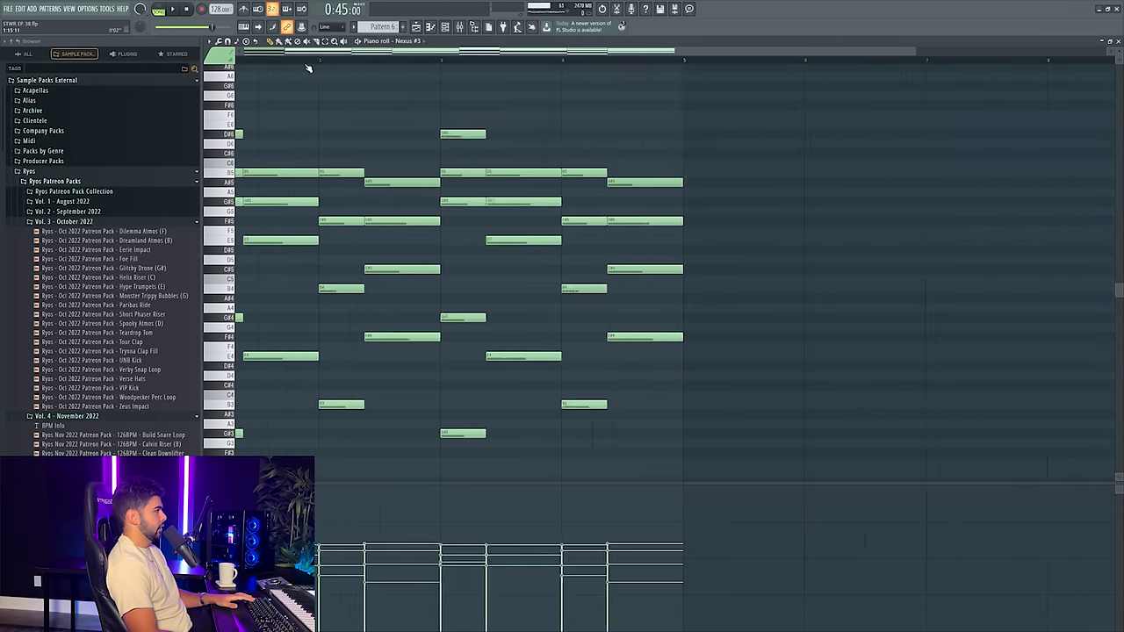
drag(308, 52, 255, 53)
drag(236, 101, 1004, 314)
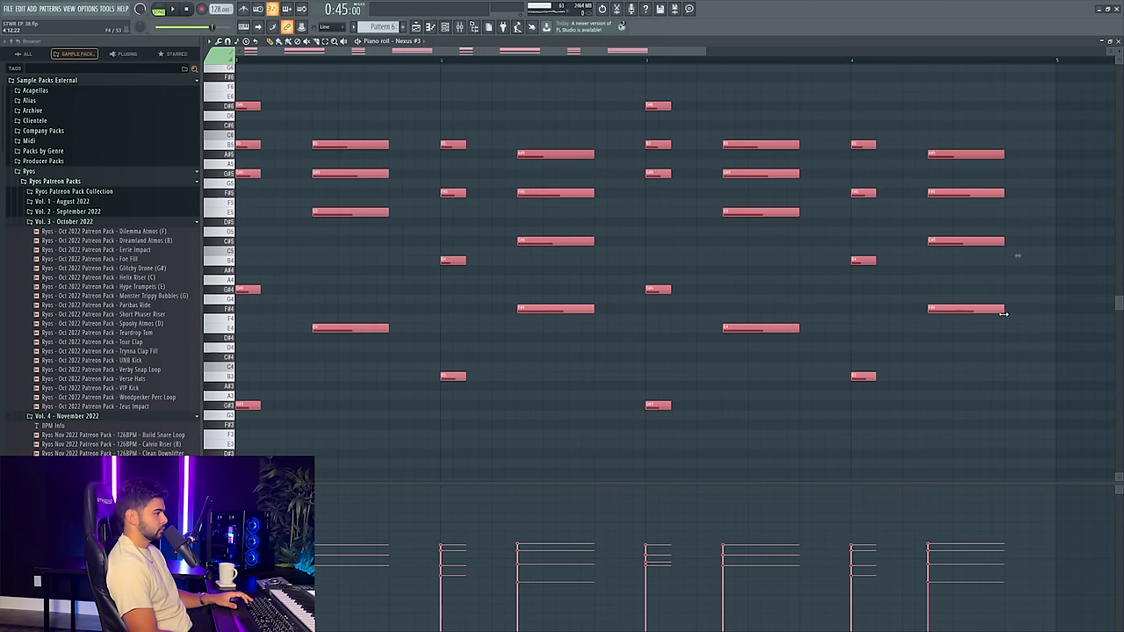
- Shorten the remaining long Nexus #3 chords one by one into stabs matching the short chords' length
drag(348, 121, 354, 383)
drag(384, 332, 339, 328)
drag(541, 139, 554, 344)
drag(594, 309, 531, 321)
click(532, 320)
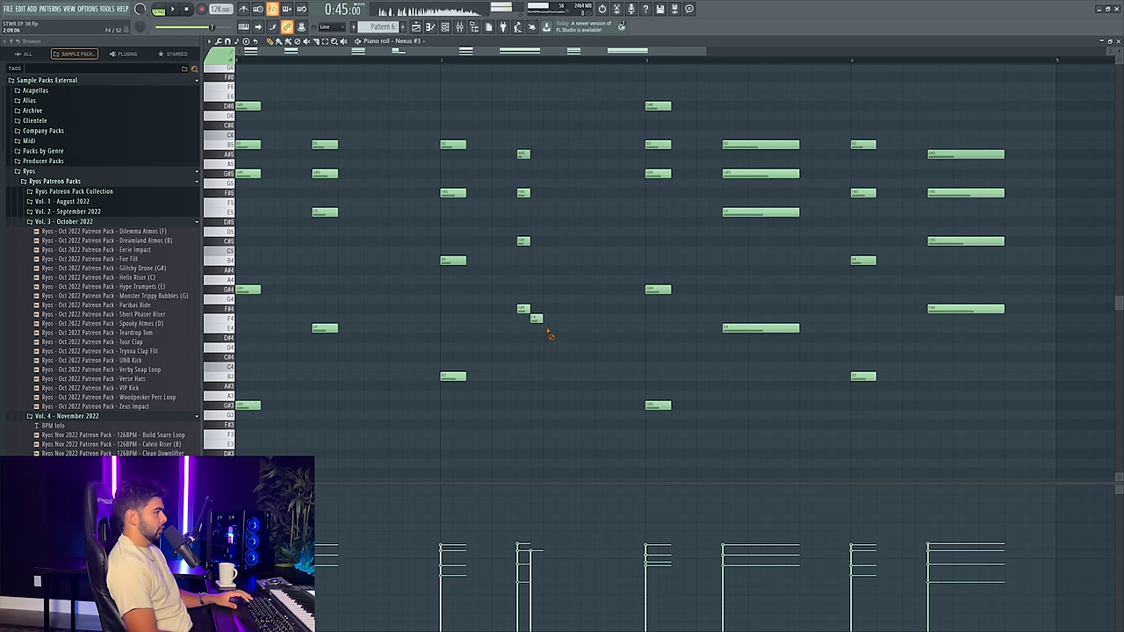
drag(540, 142, 543, 308)
drag(715, 136, 753, 329)
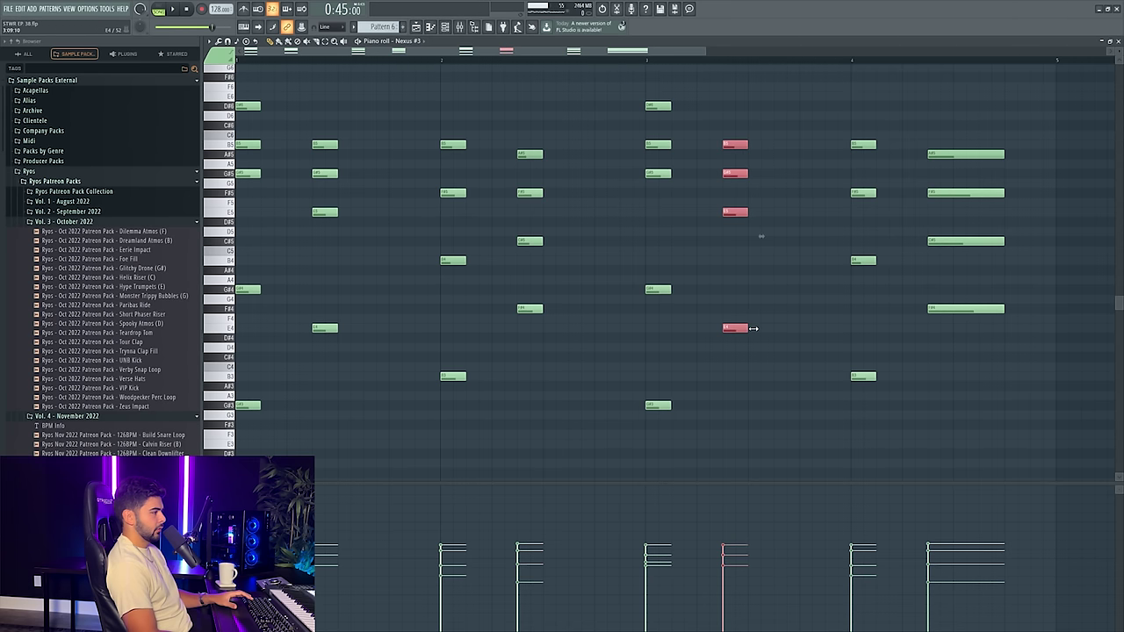
drag(969, 110, 980, 362)
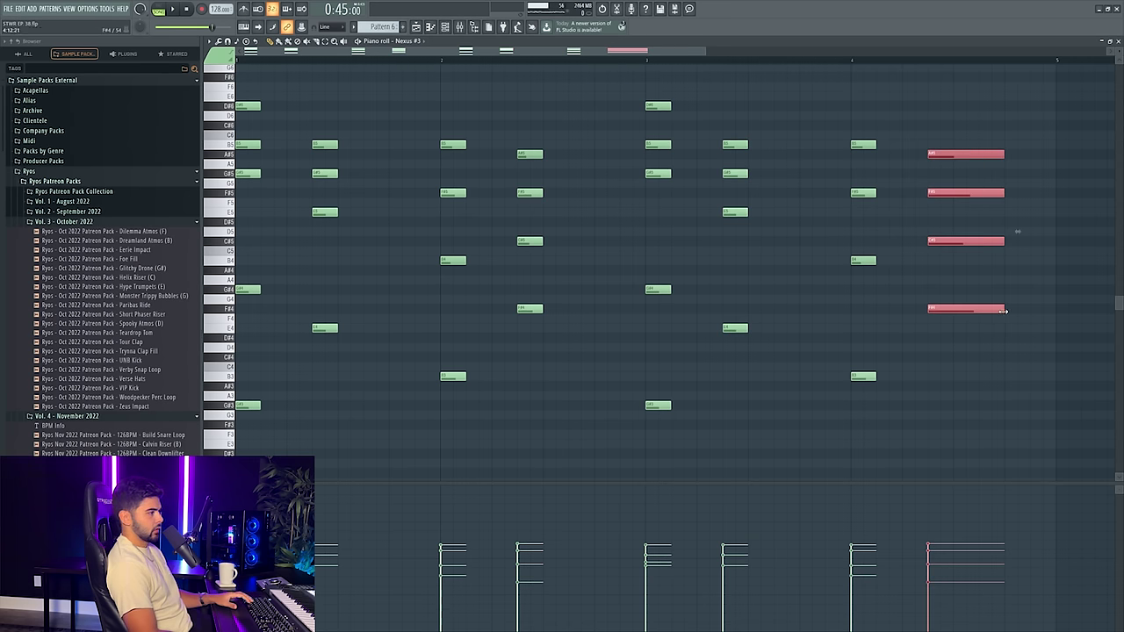
drag(1003, 311, 956, 309)
key(F7)
- Copy the lead melody from the Leads pattern's Layer channel into the Sampler channel of Pattern 6 as a ghost-note guide
click(533, 54)
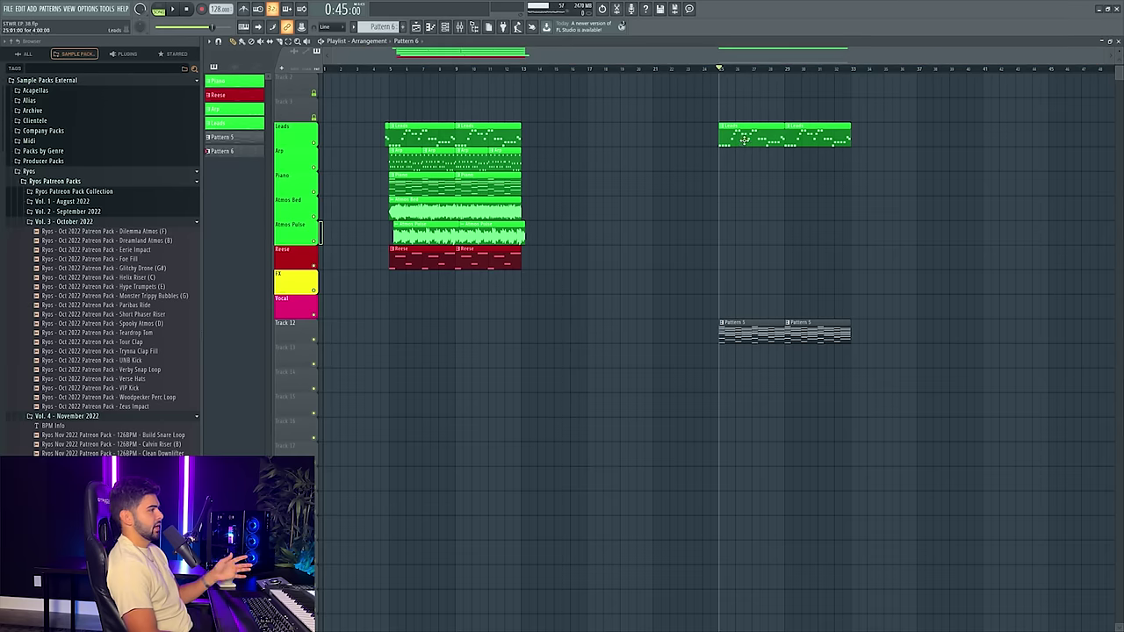
double_click(491, 134)
click(445, 27)
right_click(847, 205)
click(976, 213)
click(381, 28)
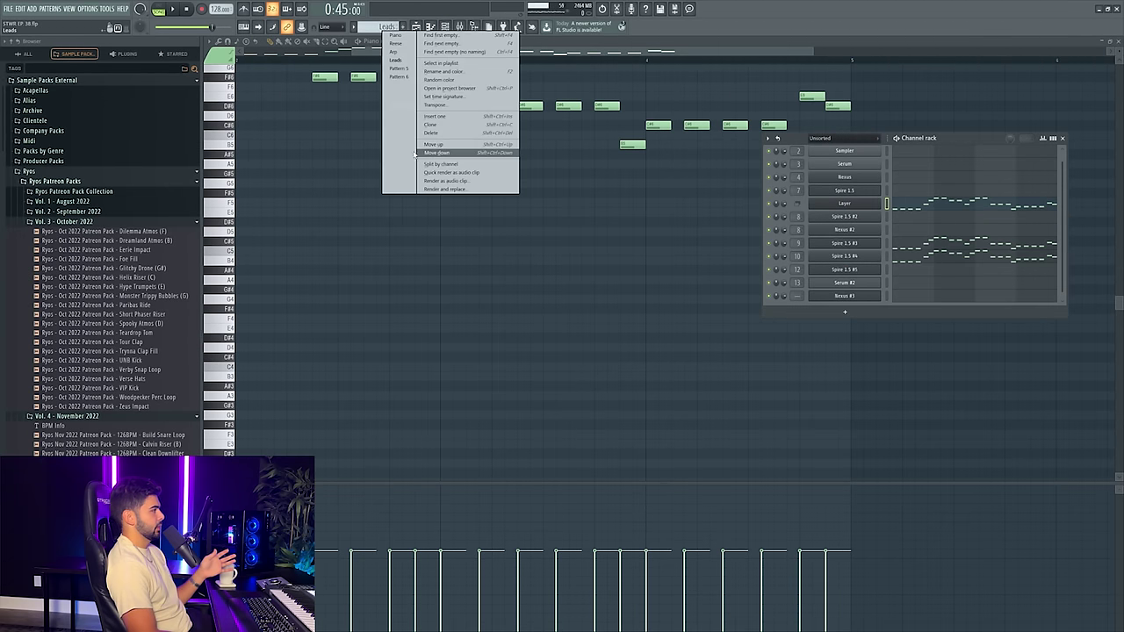
click(399, 79)
right_click(855, 159)
click(983, 174)
scroll(960, 242, down, 2)
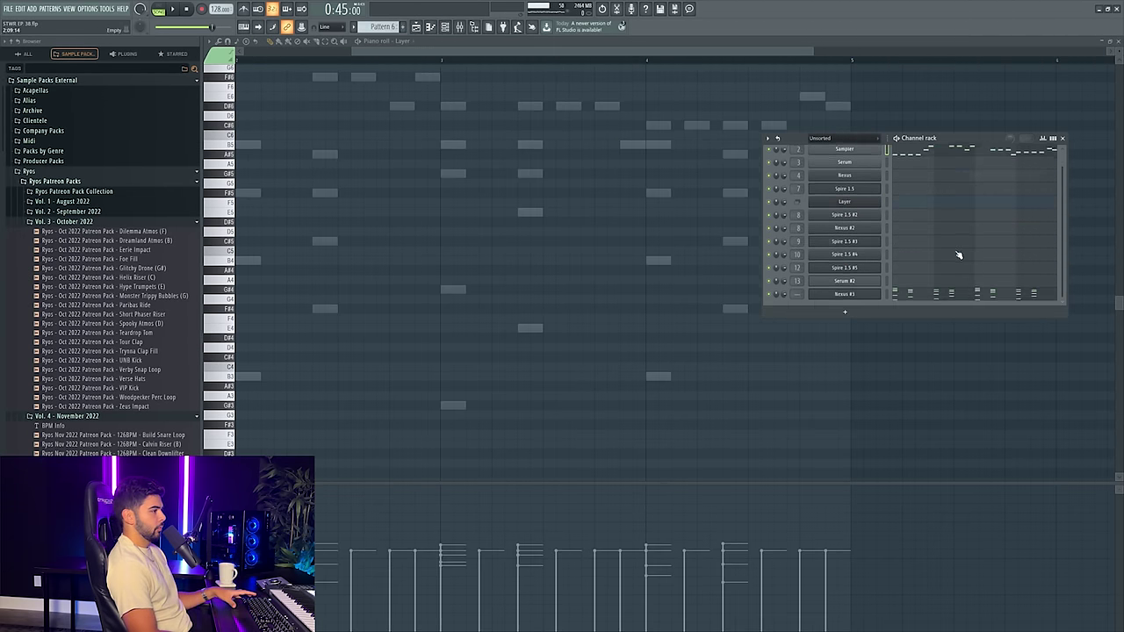
- Duplicate the Nexus #3 chord stabs in the second bar to match the rhythm of the ghosted lead melody
click(929, 297)
scroll(308, 103, up, 2)
drag(242, 214, 281, 406)
drag(345, 172, 428, 340)
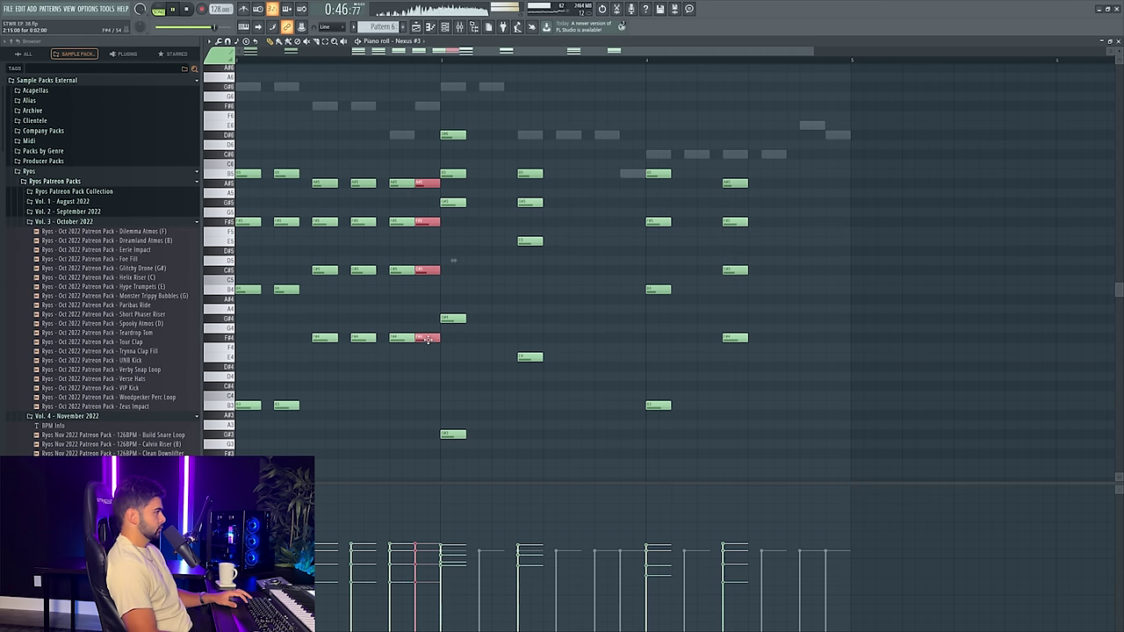
click(167, 9)
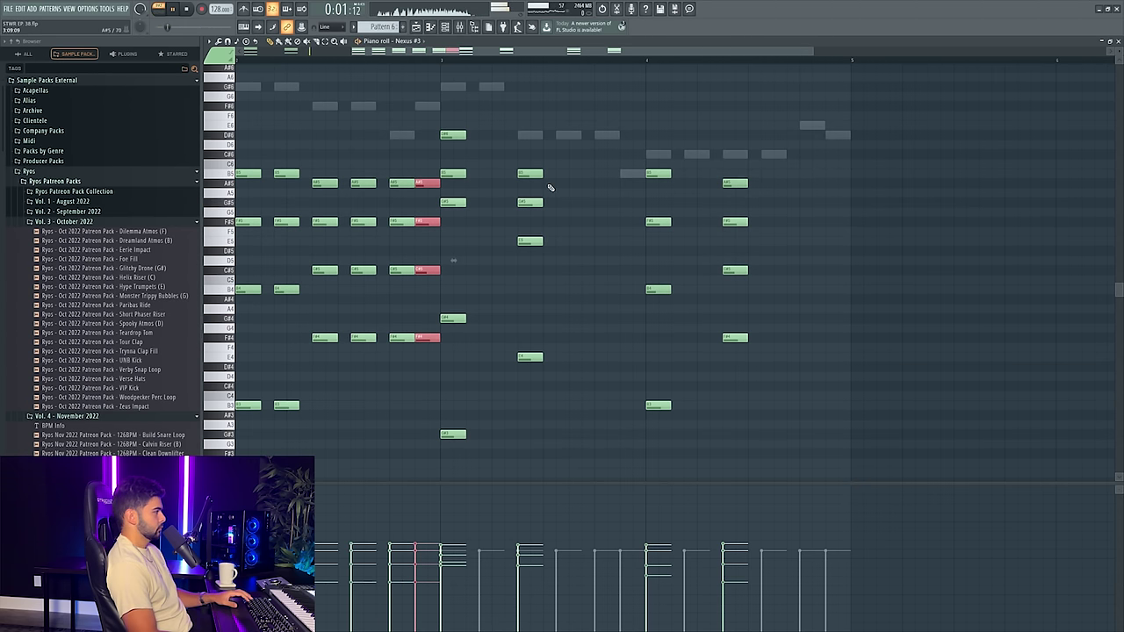
- Duplicate the Nexus #3 chord stabs in the first bar to follow the lead rhythm, checking them by ear
drag(503, 57, 149, 103)
key(space)
drag(255, 125, 289, 434)
key(space)
drag(314, 141, 332, 403)
key(space)
drag(329, 357, 425, 361)
key(space)
- Fill the third and fourth bars with duplicated Nexus #3 stabs that follow the ghosted lead rhythm
mouse_move(654, 113)
mouse_down()
mouse_move(657, 446)
mouse_move(702, 438)
mouse_up()
mouse_move(743, 150)
mouse_down()
mouse_move(737, 365)
mouse_move(829, 358)
mouse_up()
scroll(654, 211, right, 3)
mouse_move(553, 153)
mouse_down()
mouse_move(584, 327)
mouse_move(625, 413)
mouse_up()
drag(549, 405, 586, 405)
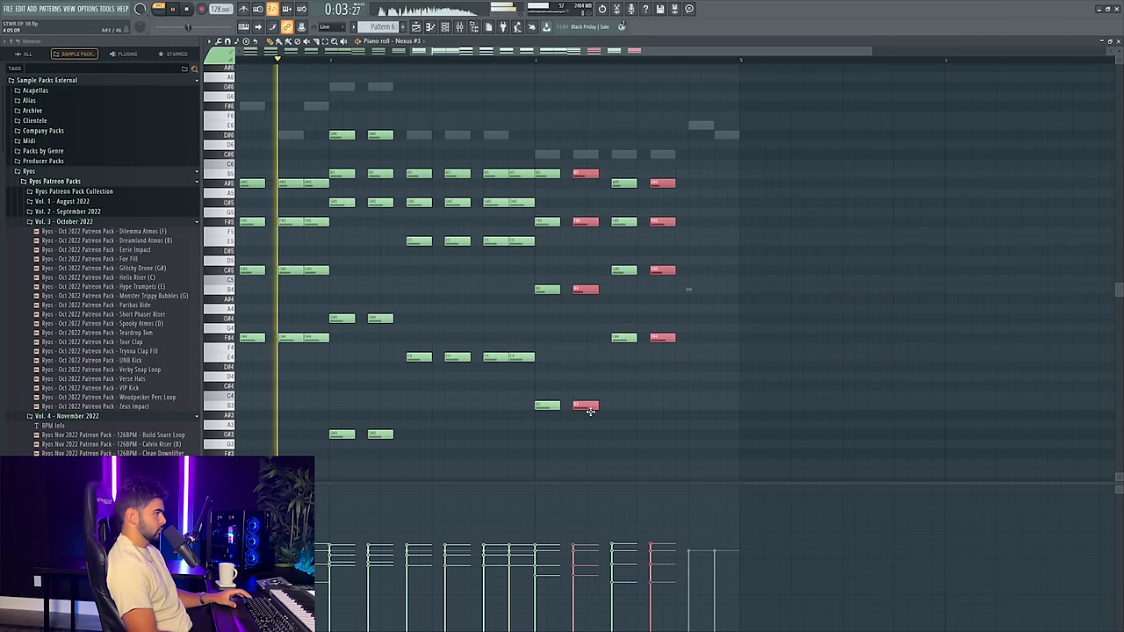
mouse_move(681, 153)
mouse_down()
mouse_move(671, 345)
mouse_move(736, 344)
mouse_up()
click(746, 348)
right_click(746, 348)
key(F7)
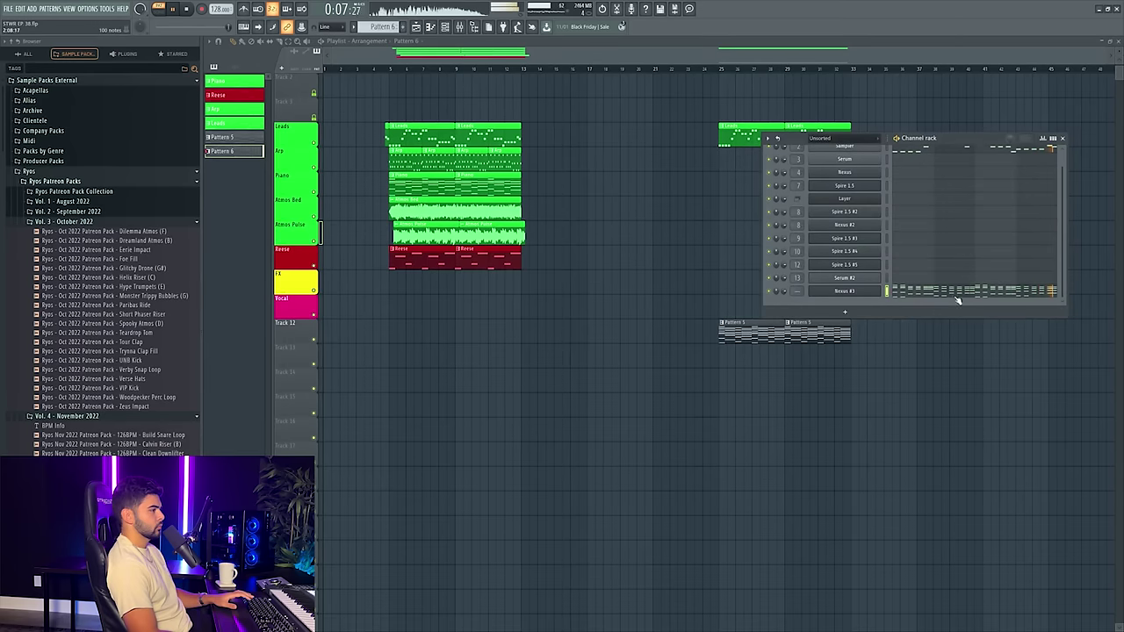
click(952, 295)
scroll(950, 294, down, 2)
key(F7)
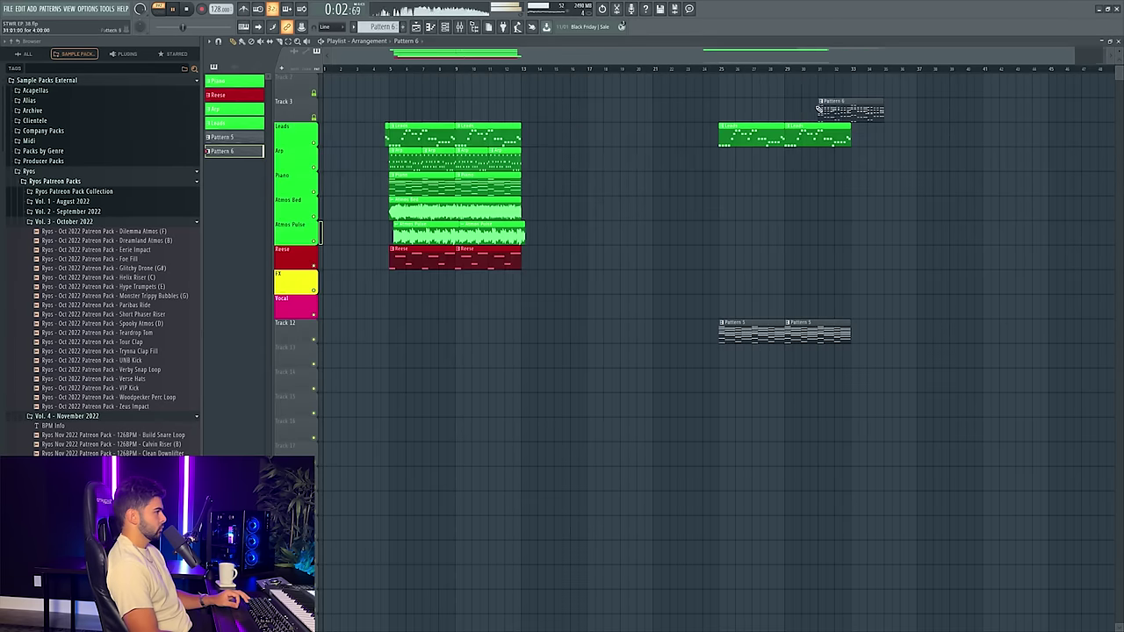
- Assign Nexus #3 to free mixer track 15 and lower its fader to about -4.7 dB
click(448, 27)
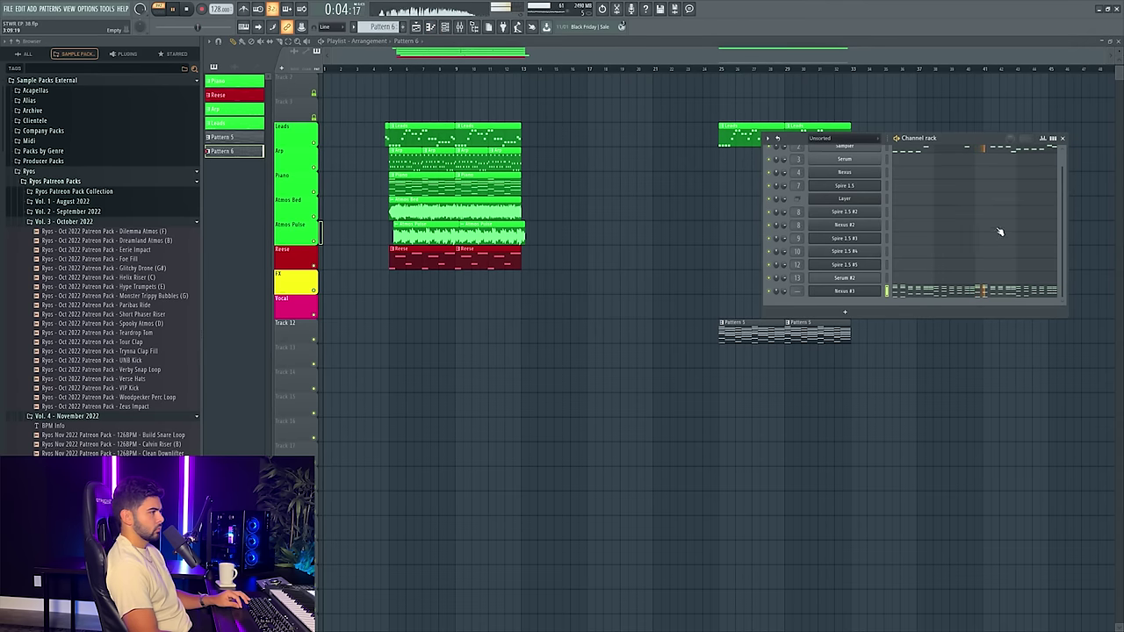
click(856, 295)
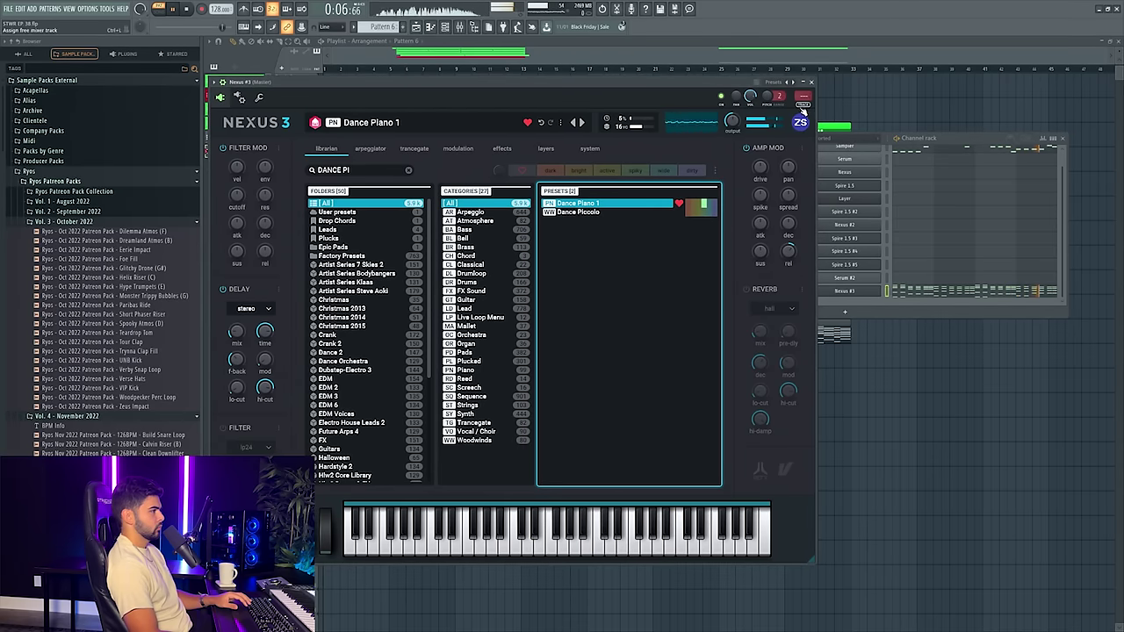
key(F9)
drag(673, 455, 674, 467)
- Insert soothe2 in the first effect slot of the Nexus #3 mixer track and load its Hard piano preset
click(1006, 352)
mouse_move(1018, 363)
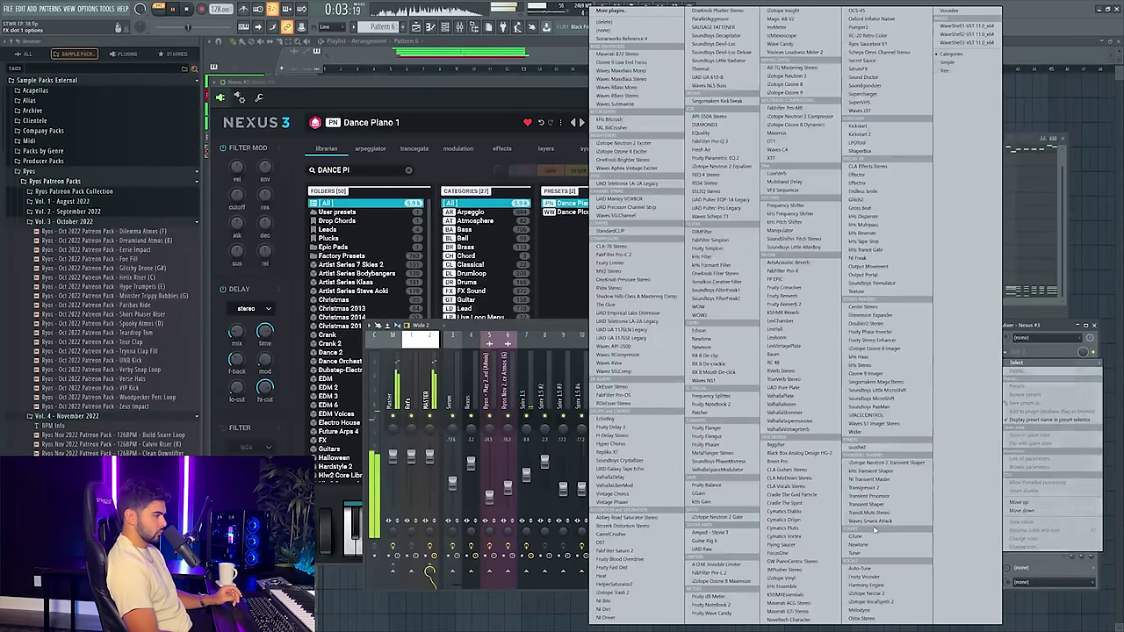
click(863, 448)
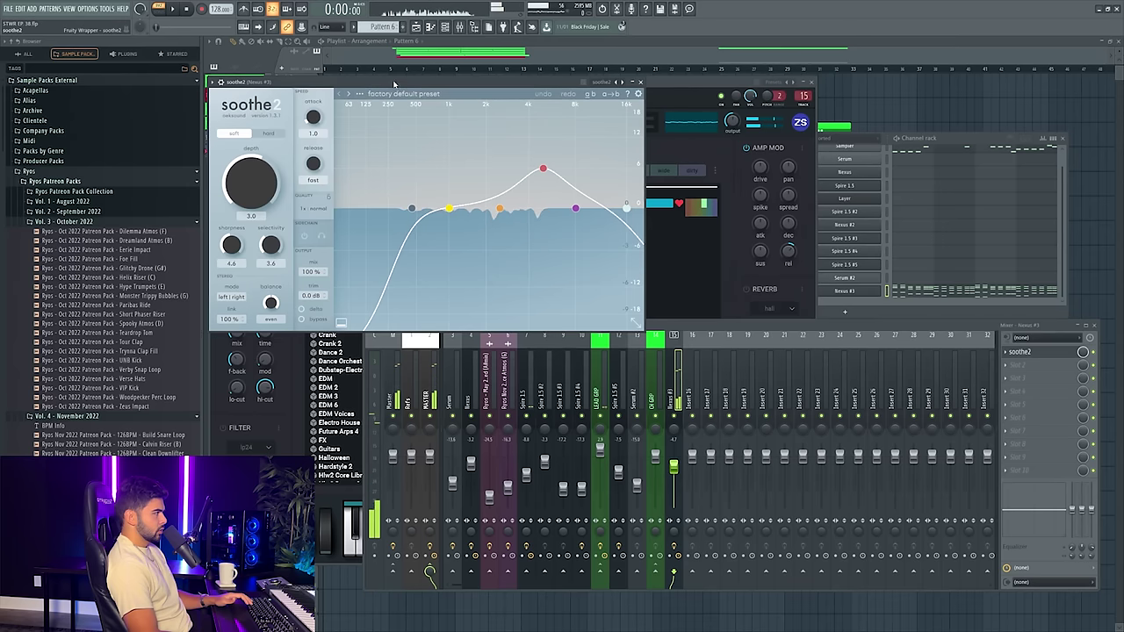
click(428, 104)
mouse_move(412, 295)
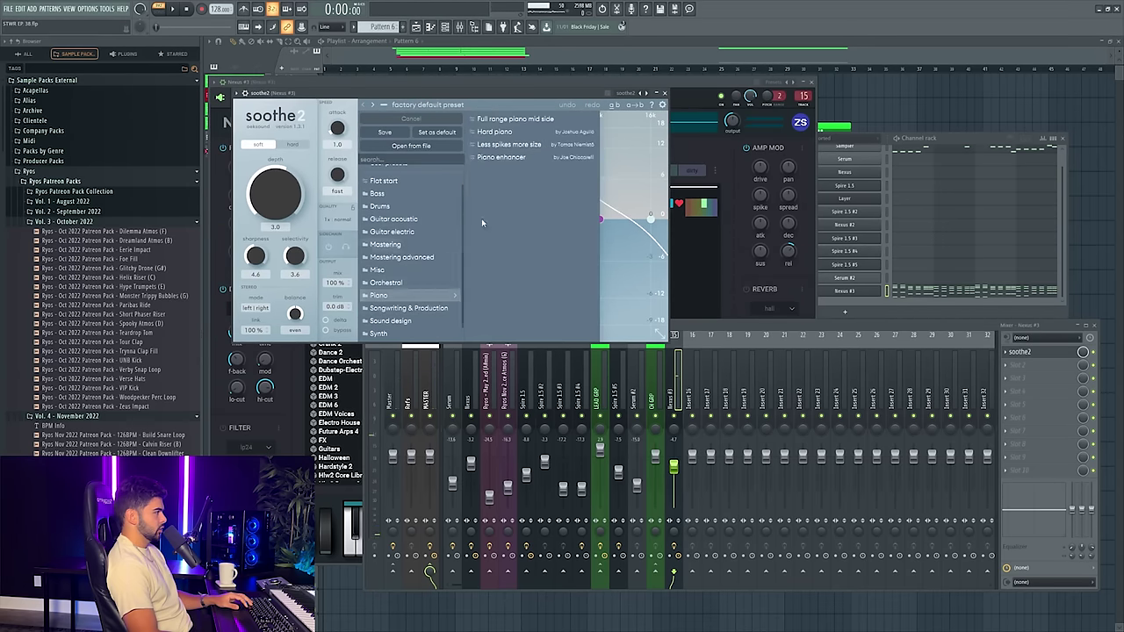
click(494, 131)
click(659, 145)
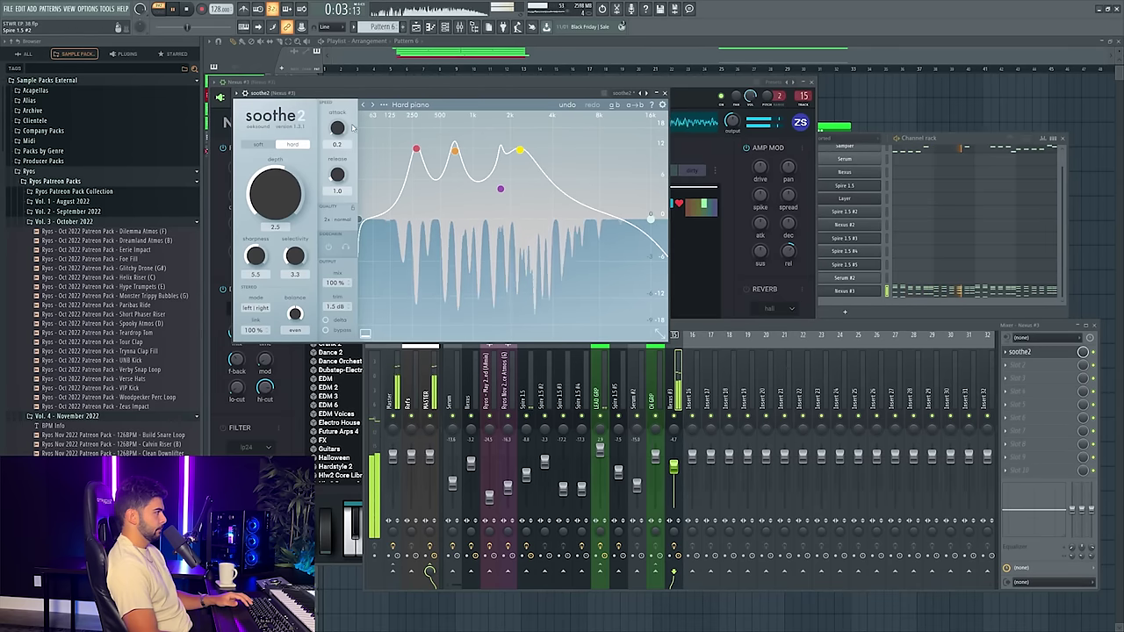
- Switch soothe2 to the Full range piano mid side preset and close the plugin
click(373, 105)
click(373, 105)
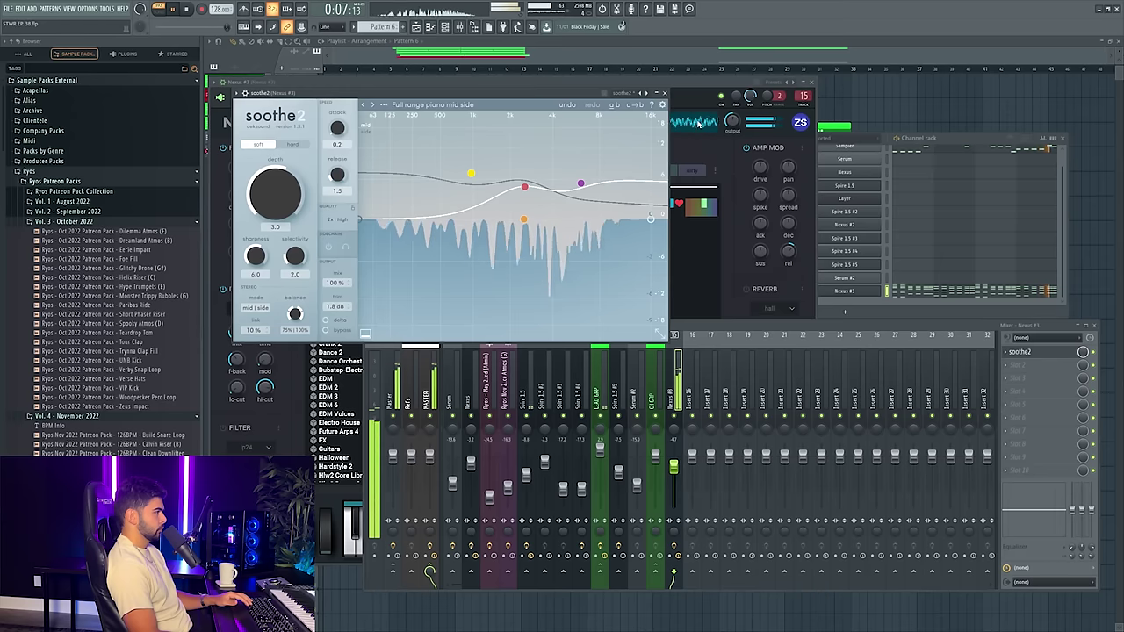
click(664, 93)
- Add Waves RVox after soothe2 and set its compression to -9.2 and gain to -5.2 during playback
click(1018, 365)
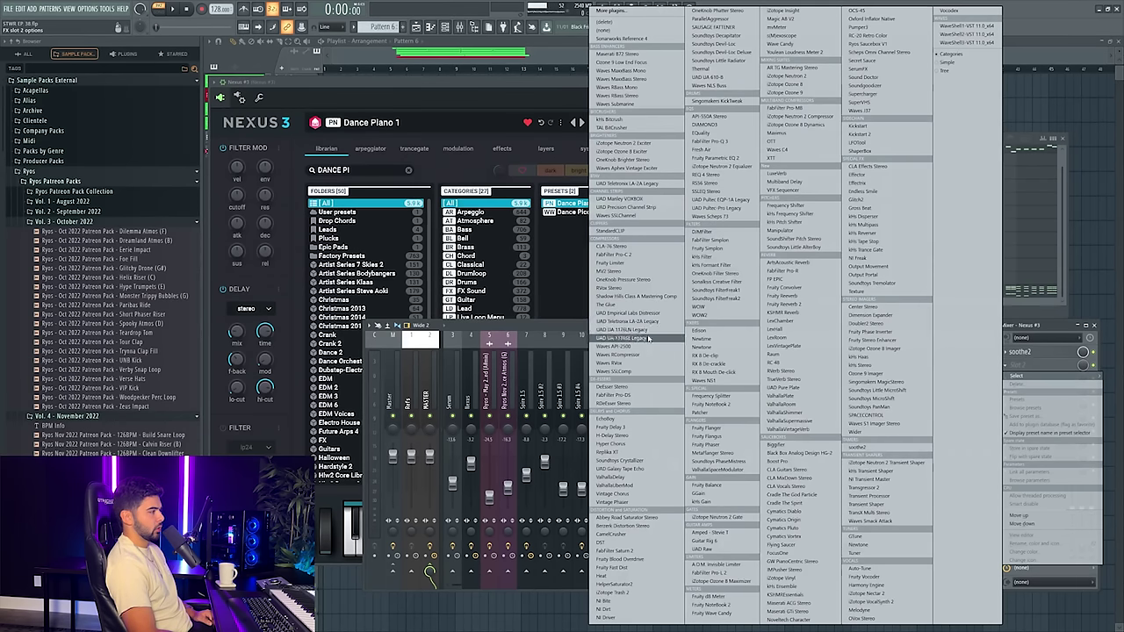
click(641, 364)
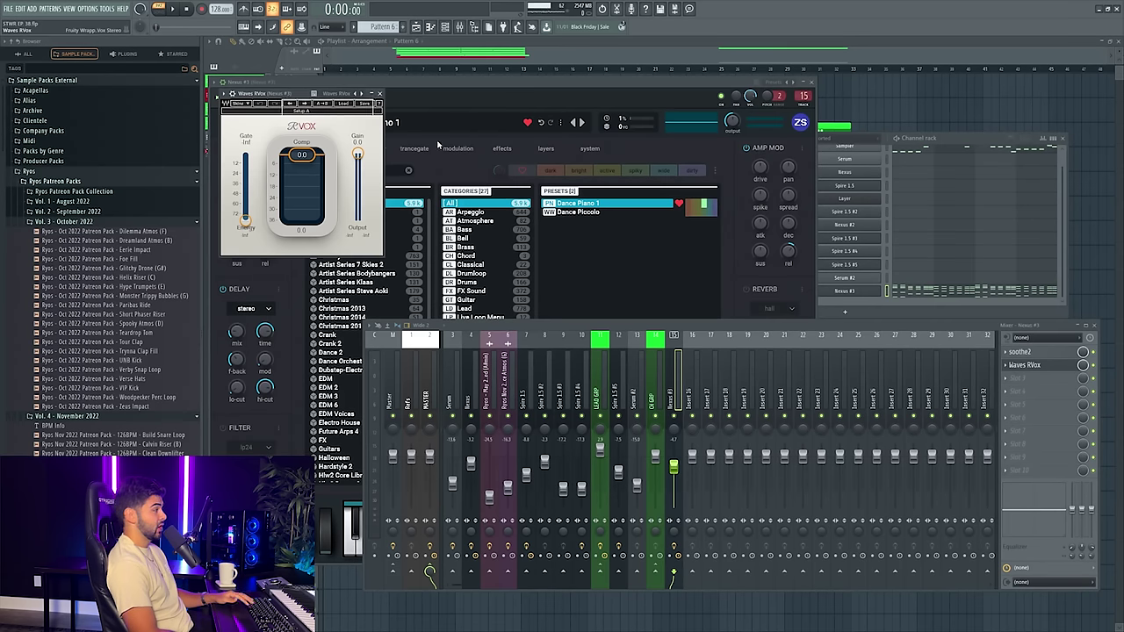
drag(296, 96, 566, 156)
drag(572, 215, 572, 217)
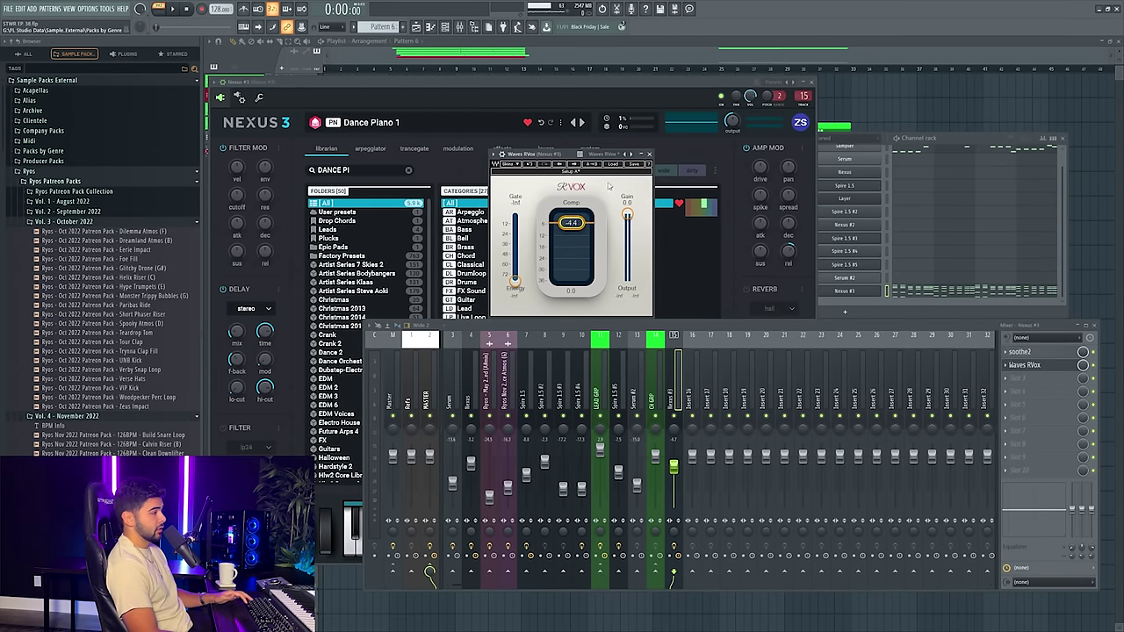
key(space)
drag(563, 223, 627, 221)
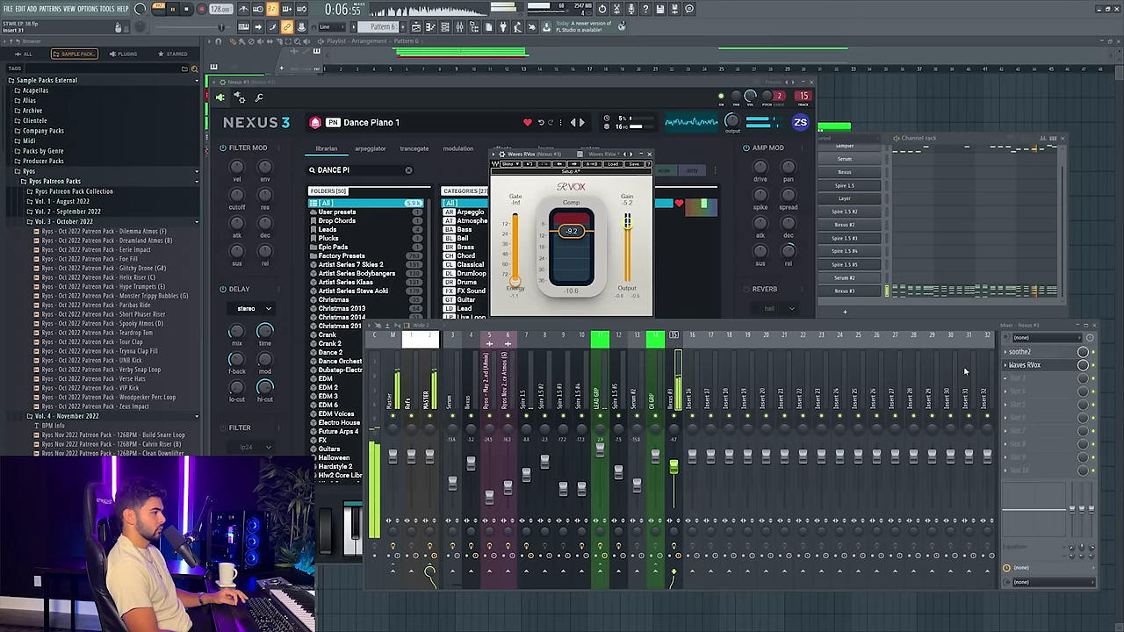
- Add OTT after Waves RVox on the Nexus #3 track and turn down its depth
click(1025, 382)
click(773, 142)
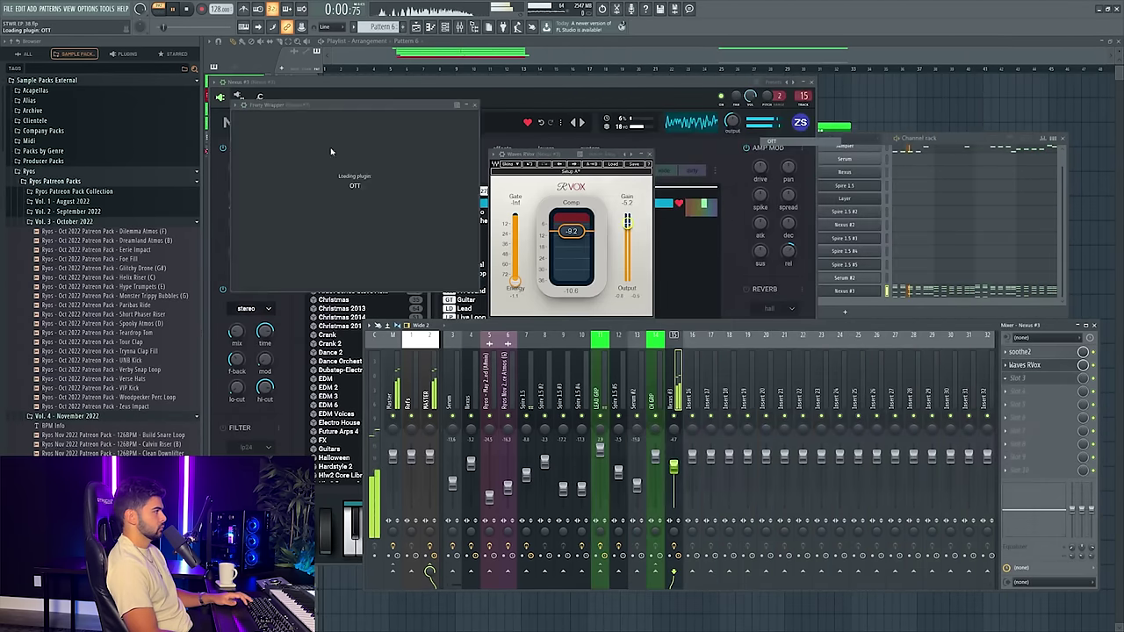
key(space)
drag(254, 159, 254, 162)
key(space)
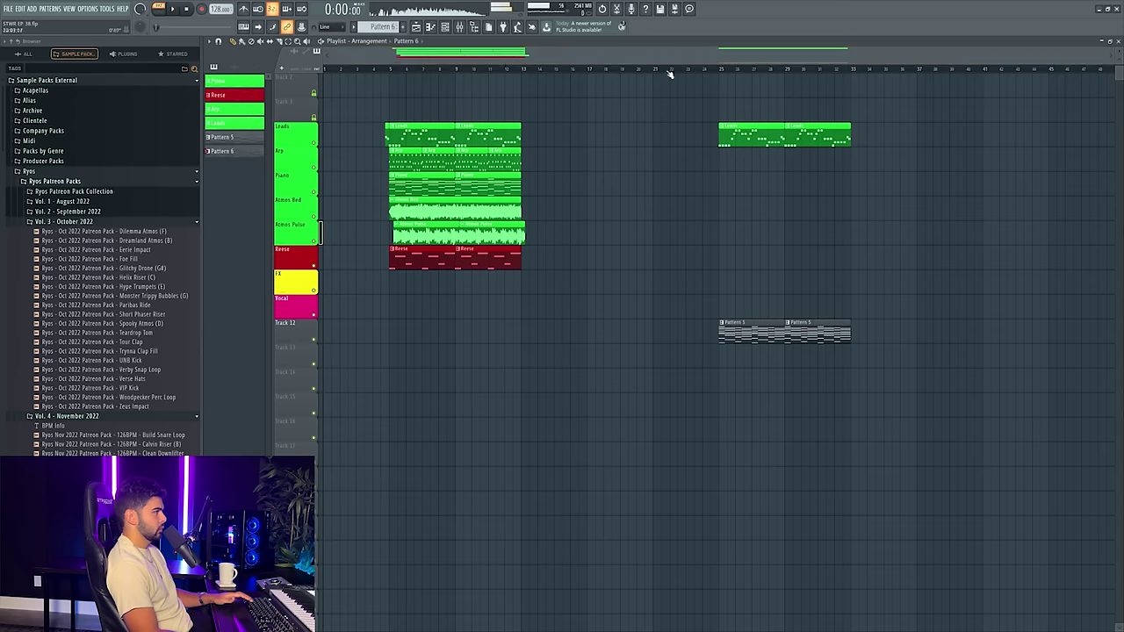
- Place Pattern 6 twice on Track 13 from bar 25 and play the section with the Serum #2 mixer track selected
click(720, 70)
drag(733, 351, 810, 368)
key(space)
key(F9)
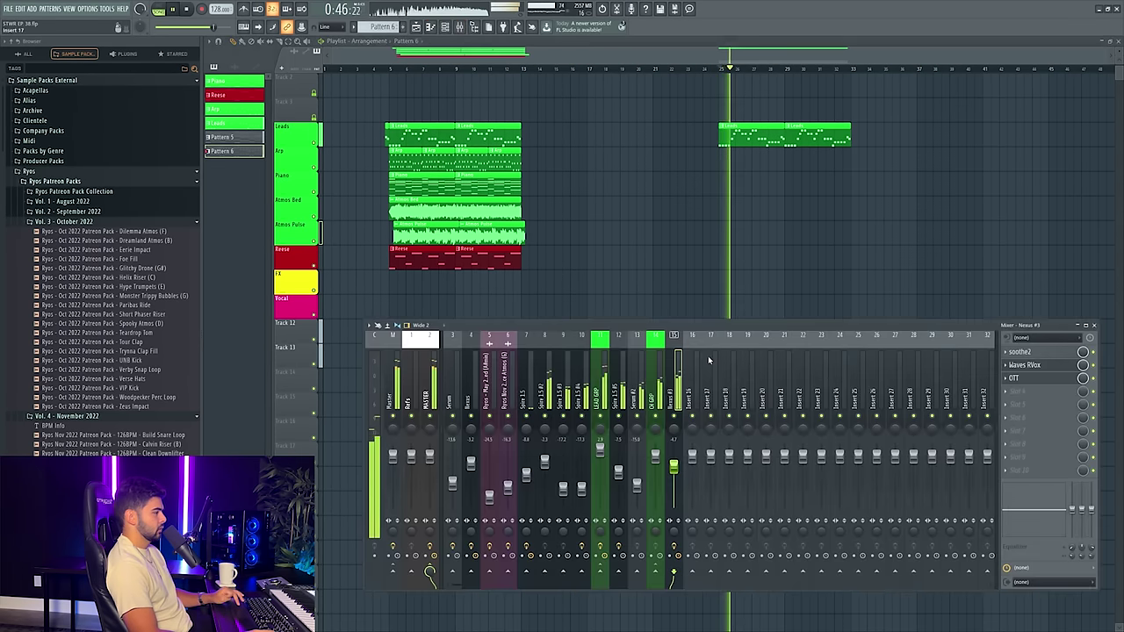
click(630, 423)
key(space)
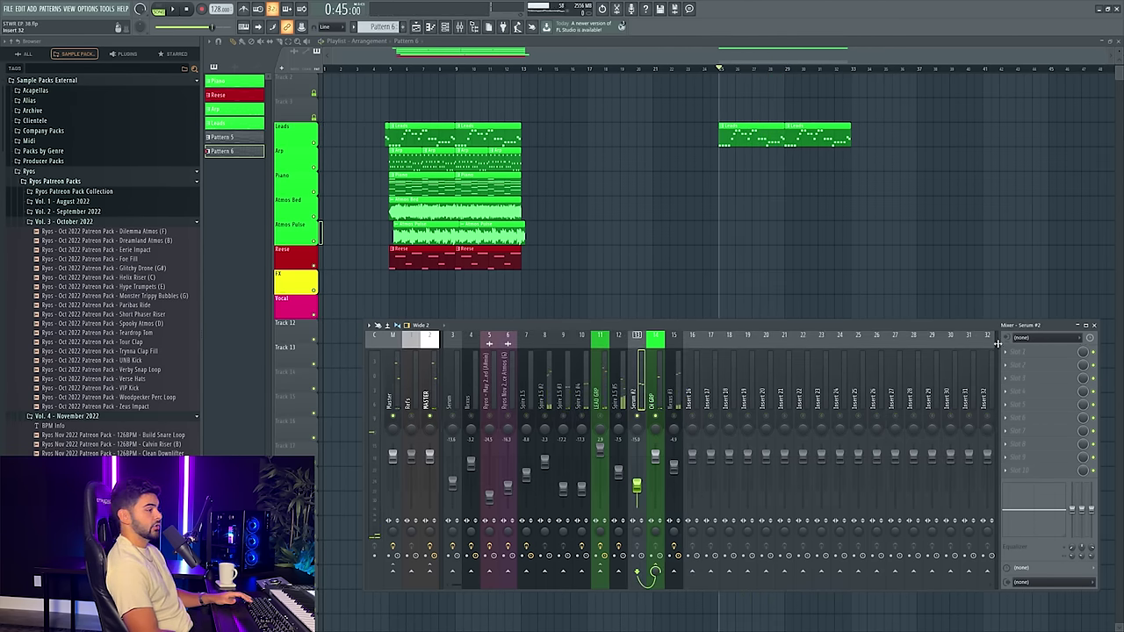
click(1005, 353)
mouse_move(1045, 372)
click(635, 184)
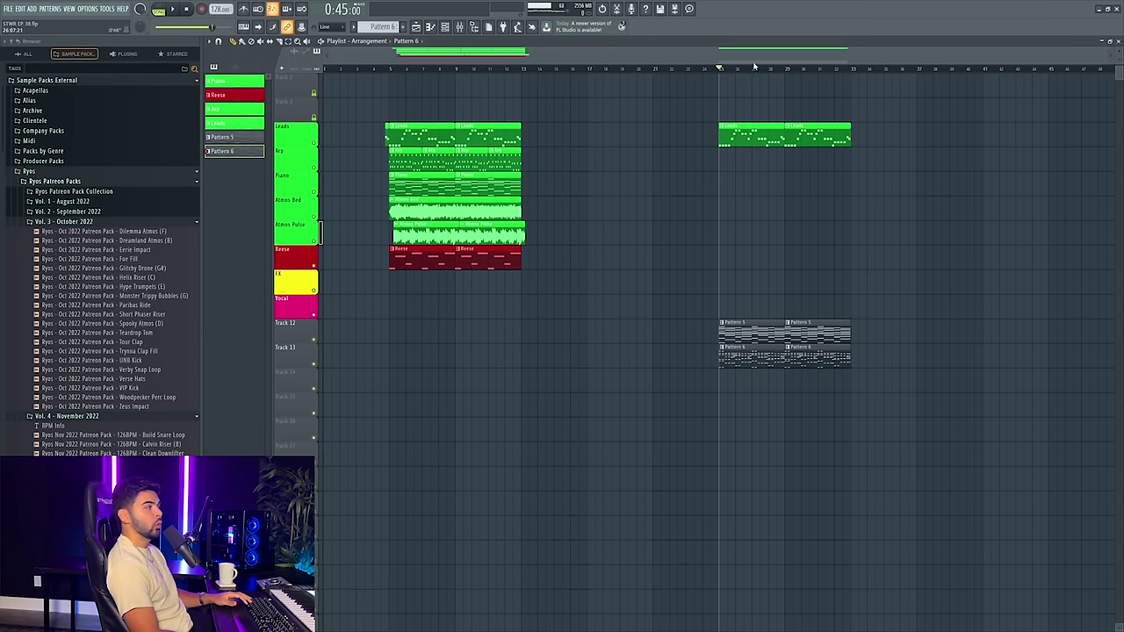
- Insert FabFilter Pro-Q 3 on the Serum #2 mixer track and add a high cut at about 7100 Hz
scroll(760, 69, up, 3)
key(F9)
key(space)
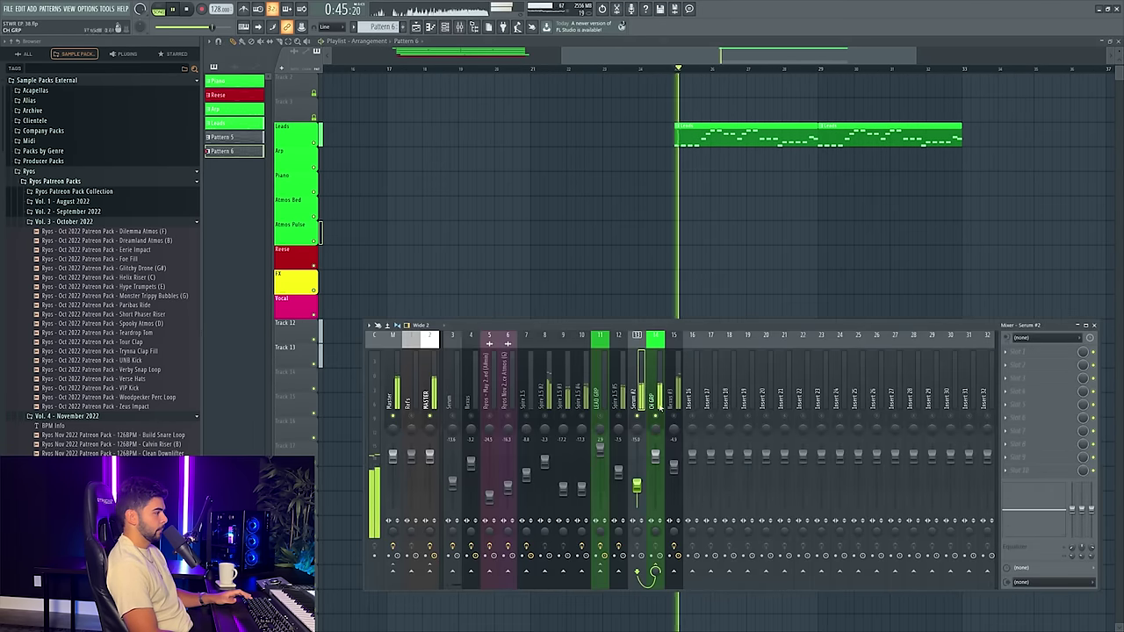
key(space)
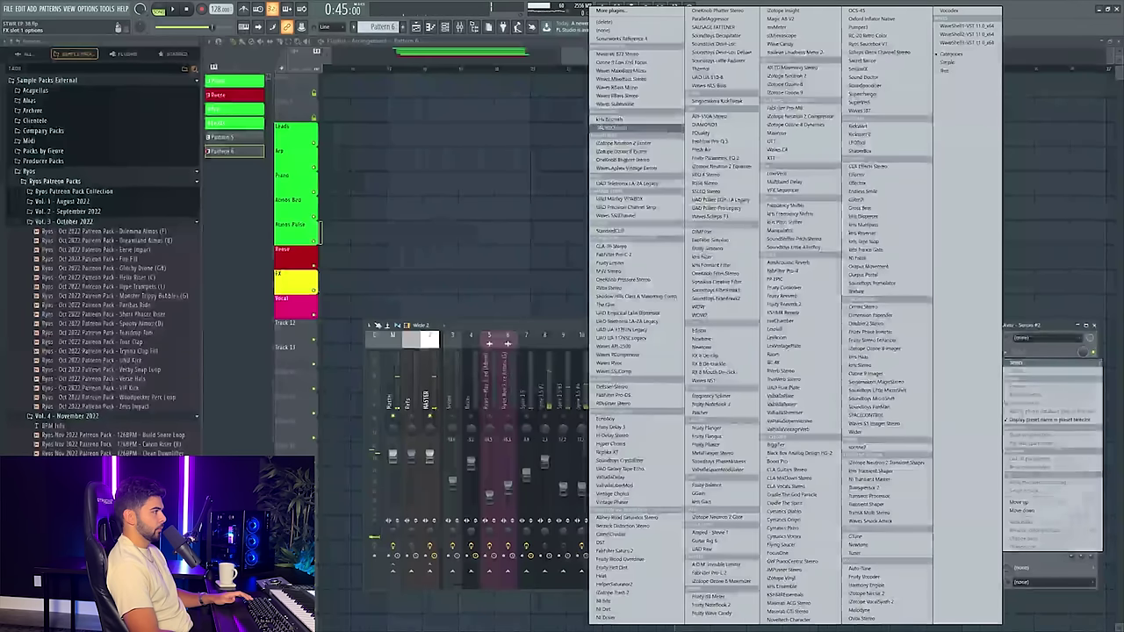
click(711, 141)
drag(575, 259, 671, 257)
click(496, 352)
key(space)
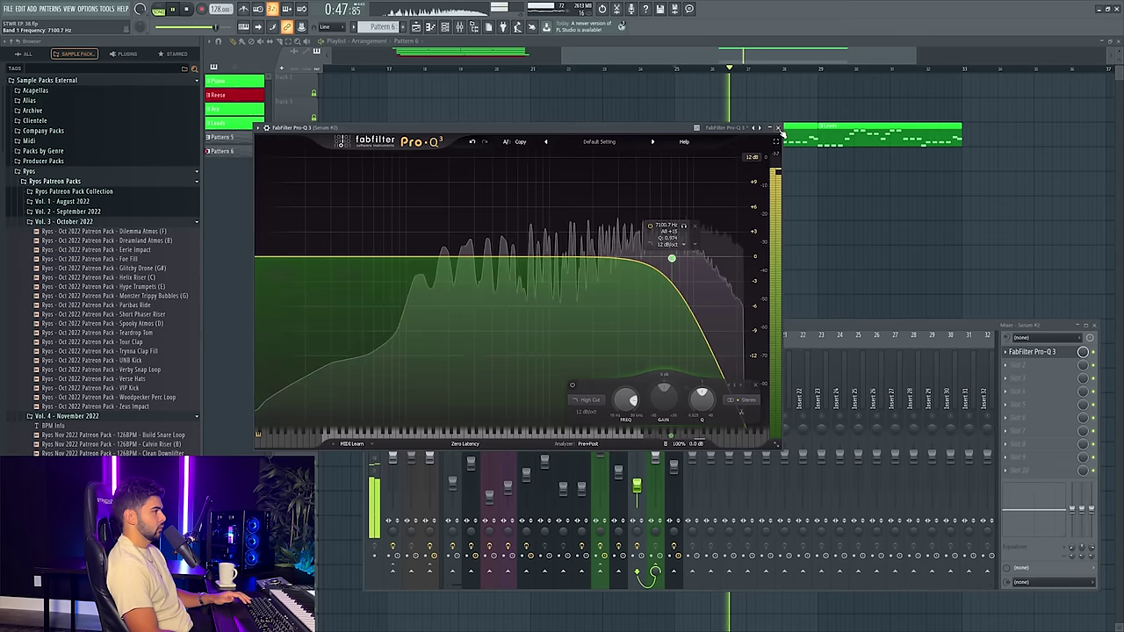
key(Escape)
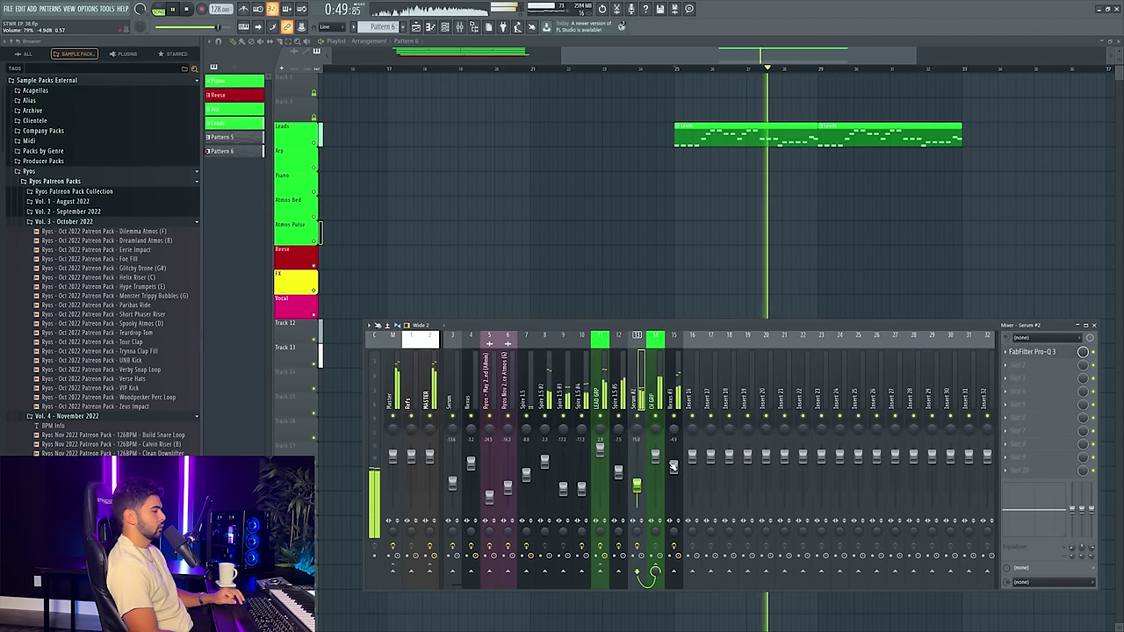
- Route the Nexus #3 mixer track to CH GRP and set its fader to about -9.3 dB and Spire 1.5 #5's to about -6.6 dB
click(672, 400)
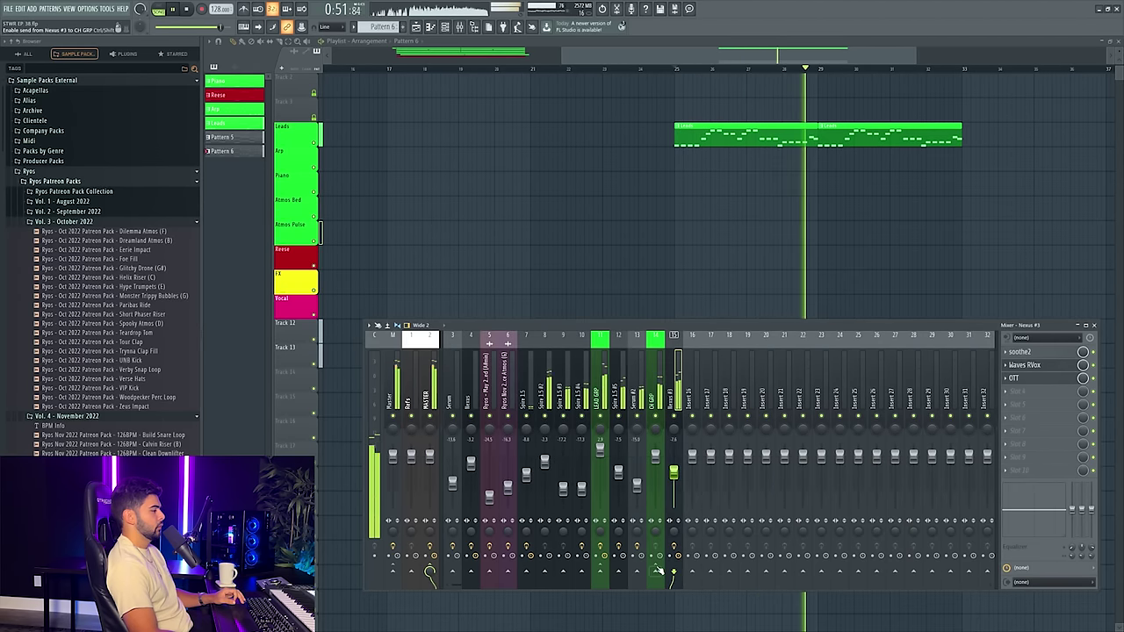
mouse_move(618, 473)
mouse_down()
mouse_move(674, 476)
mouse_move(618, 469)
mouse_up()
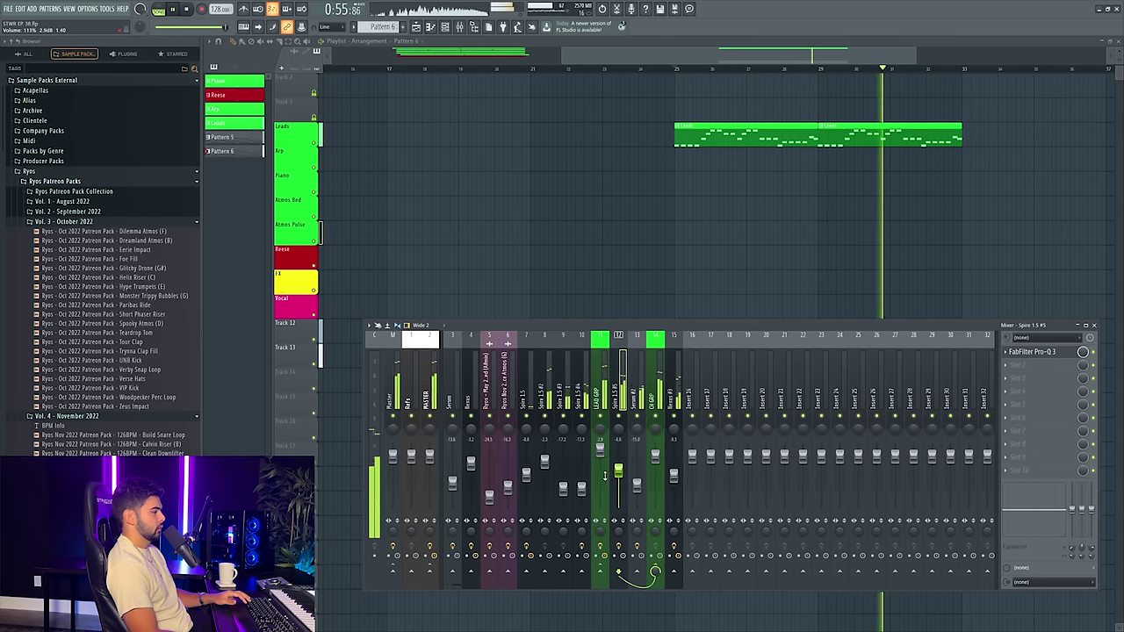
- Move the Nexus #3 mixer track to sit between Serum #2 and CH GRP
click(682, 399)
key(alt+Left)
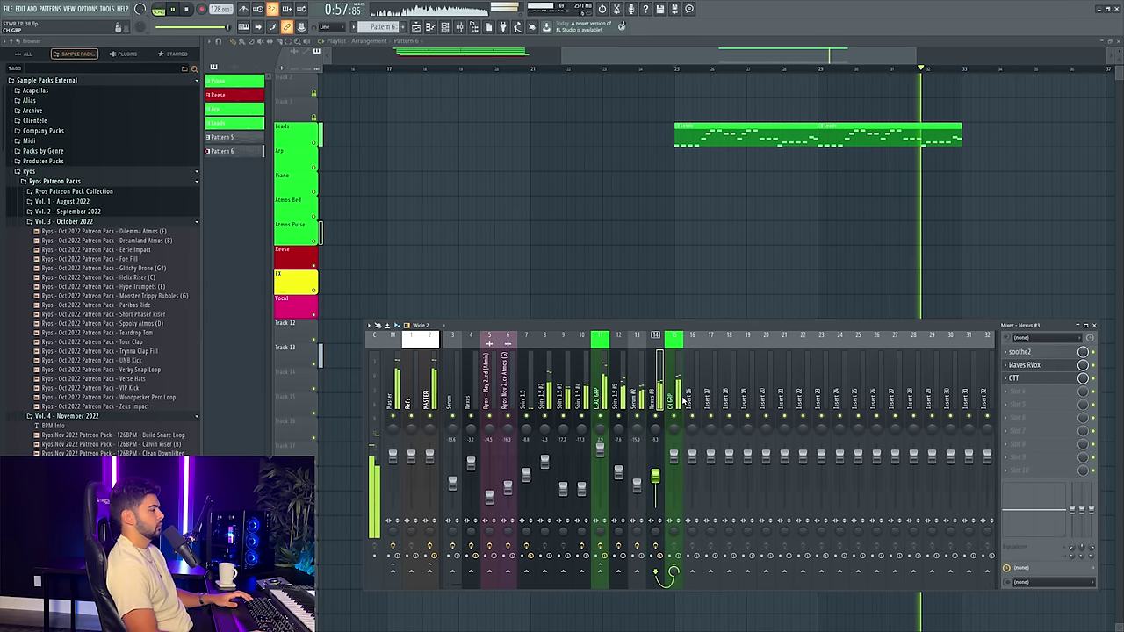
click(671, 404)
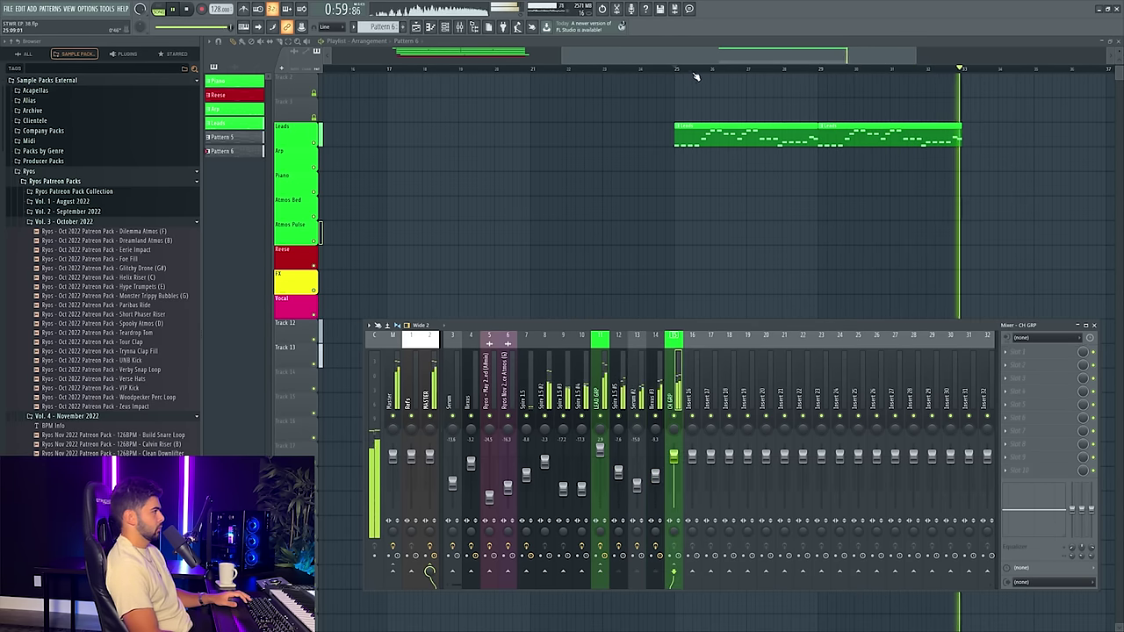
key(space)
key(F9)
- Rename playlist Track 12 to "Solid Chords" and color it lime green (#19EA33)
scroll(727, 72, right, 1)
scroll(727, 71, down, 2)
double_click(289, 326)
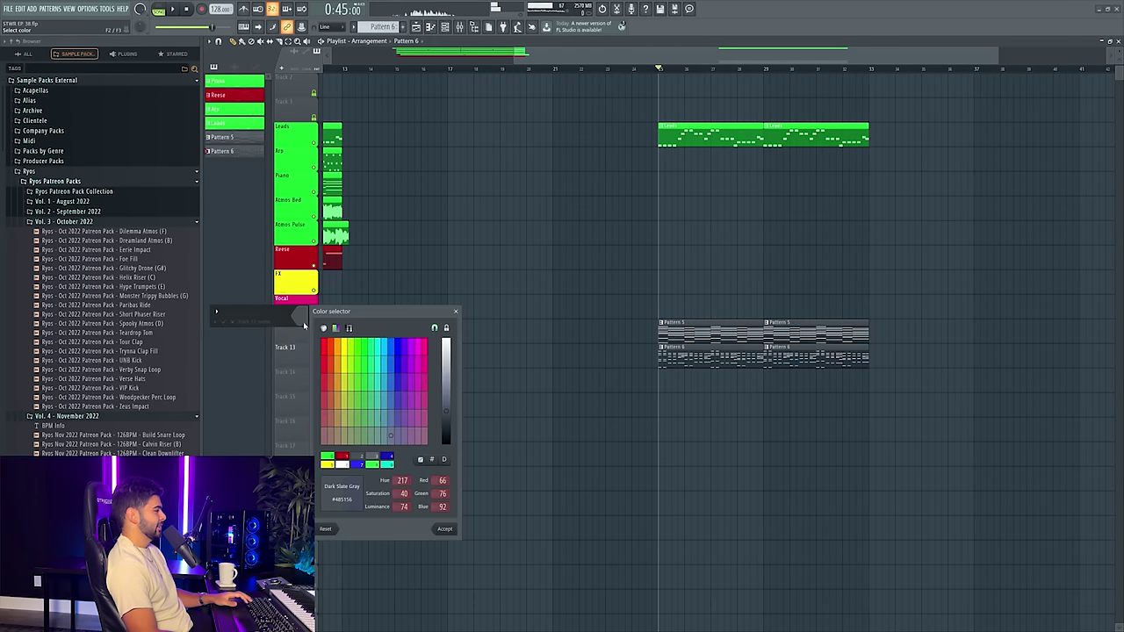
click(327, 457)
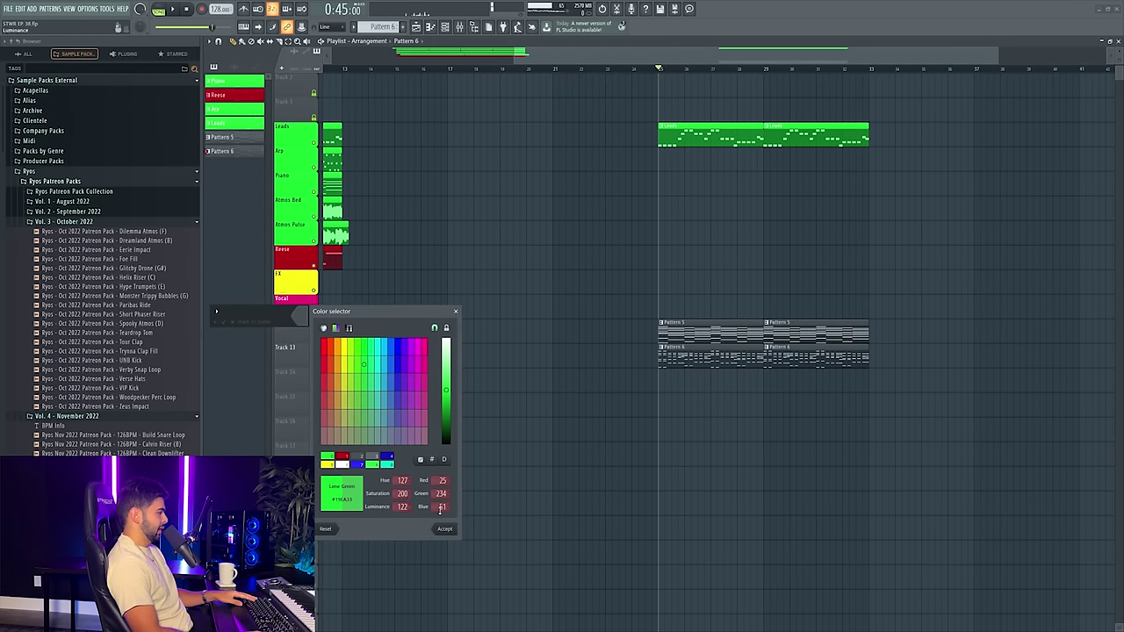
click(446, 527)
text(Solid Chords)
key(Return)
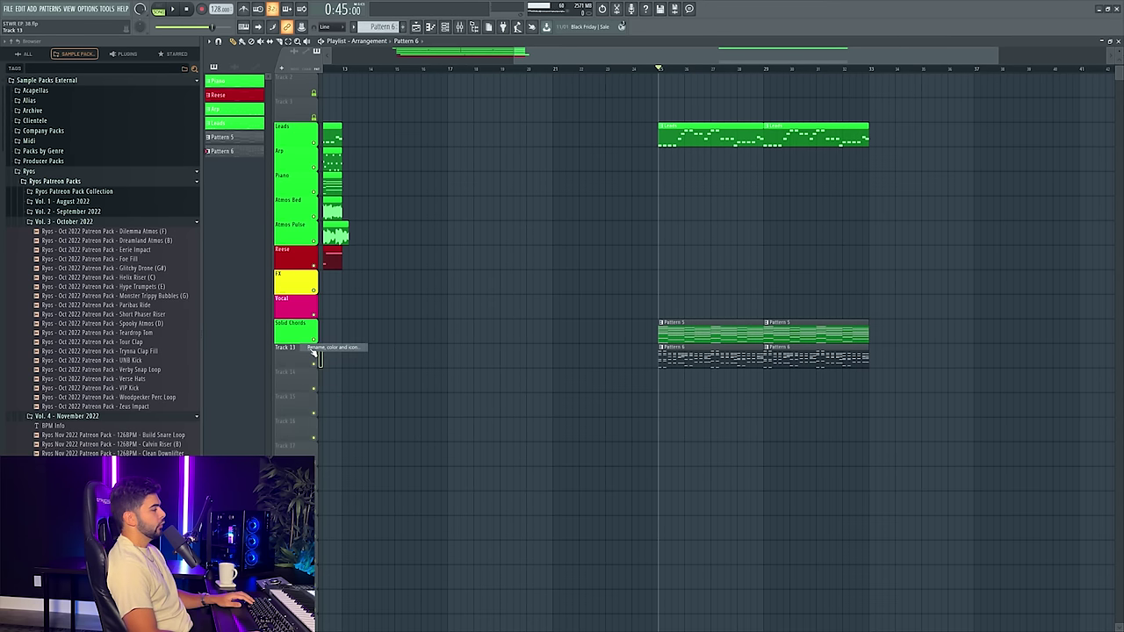
- Rename playlist Track 13 to "Groovy Chords" and give it the same lime green color as Solid Chords
click(309, 349)
click(329, 482)
click(446, 553)
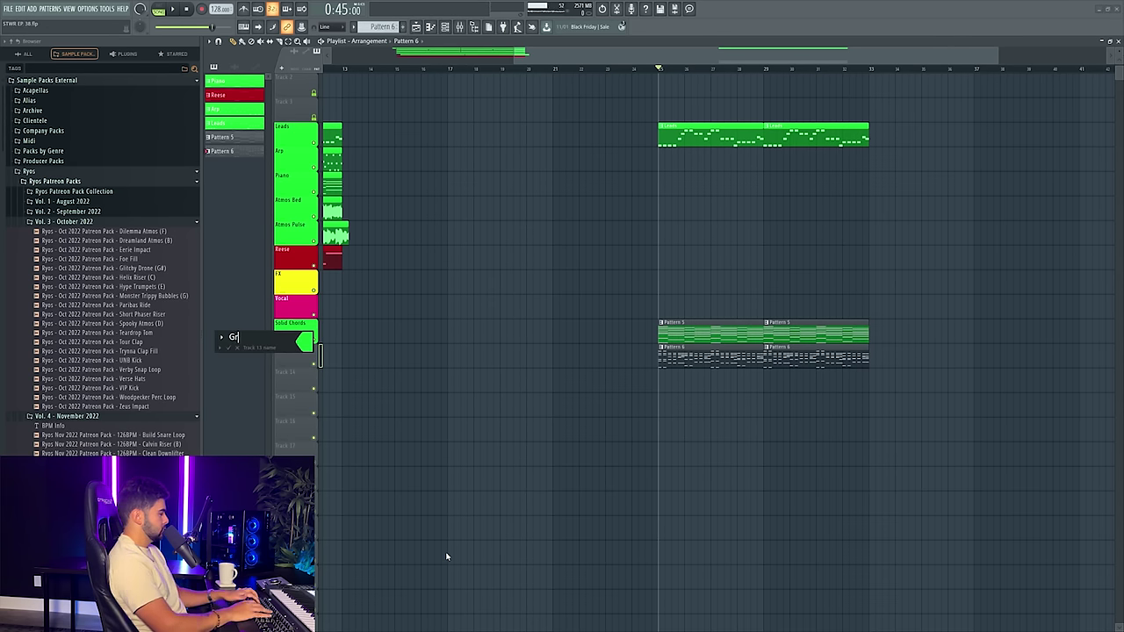
text(Groovy Chords)
key(Return)
- Auto-name the clips on the Groovy Chords and Solid Chords playlist tracks after their tracks
right_click(295, 342)
click(316, 378)
right_click(294, 320)
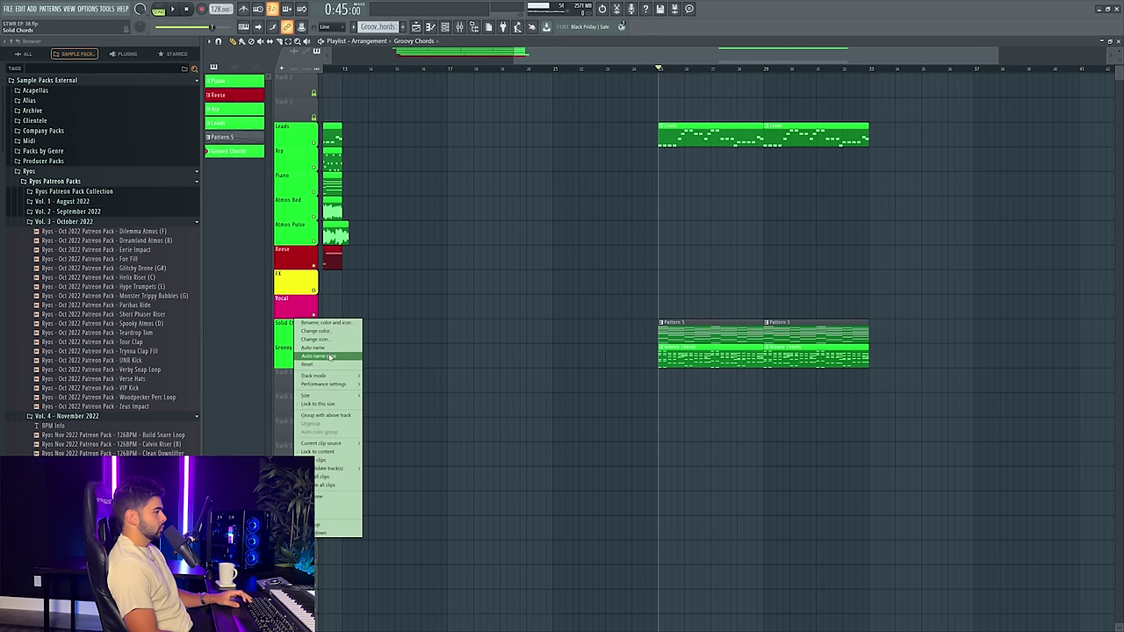
click(330, 356)
- Insert FabFilter Pro-Q 3 on the CH GRP mixer track and add a bell cut of about -2.8 dB near 340 Hz
key(space)
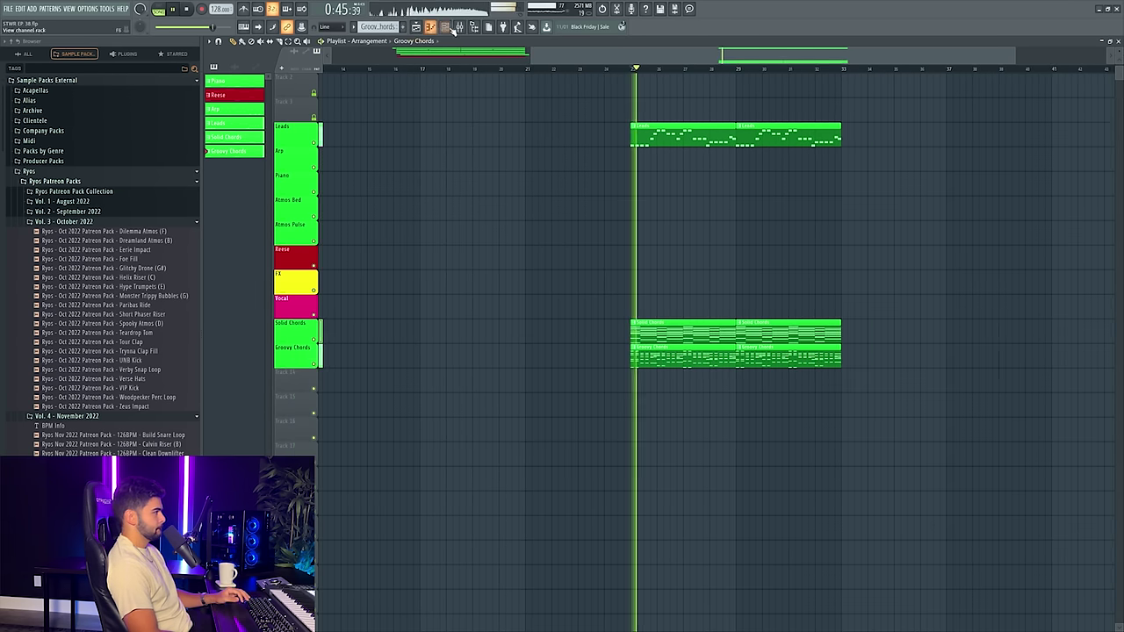
key(F9)
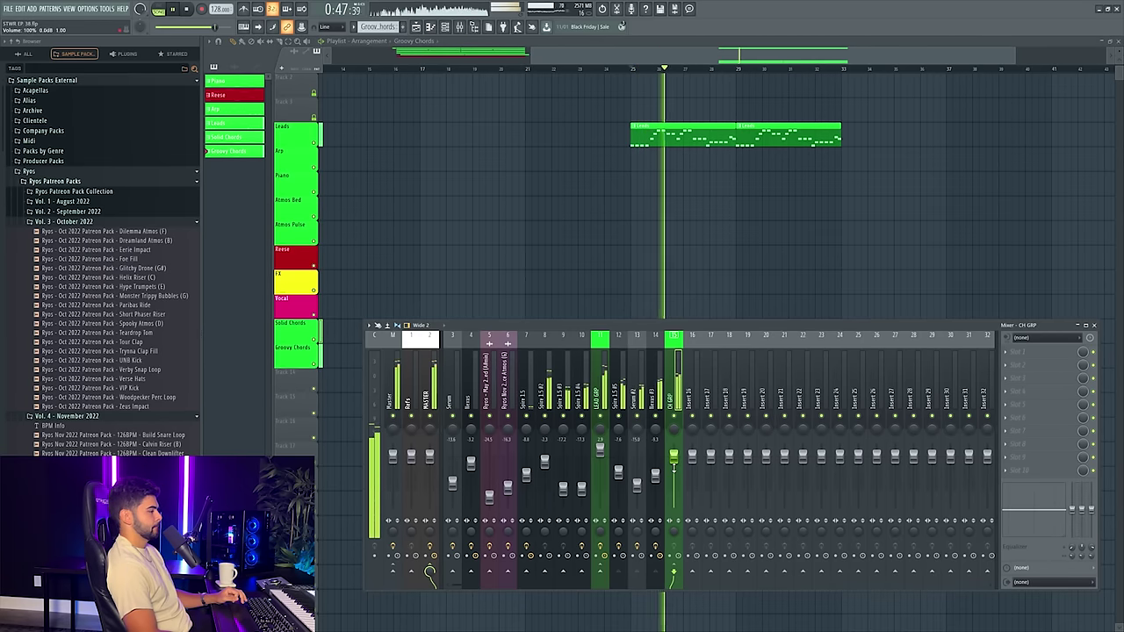
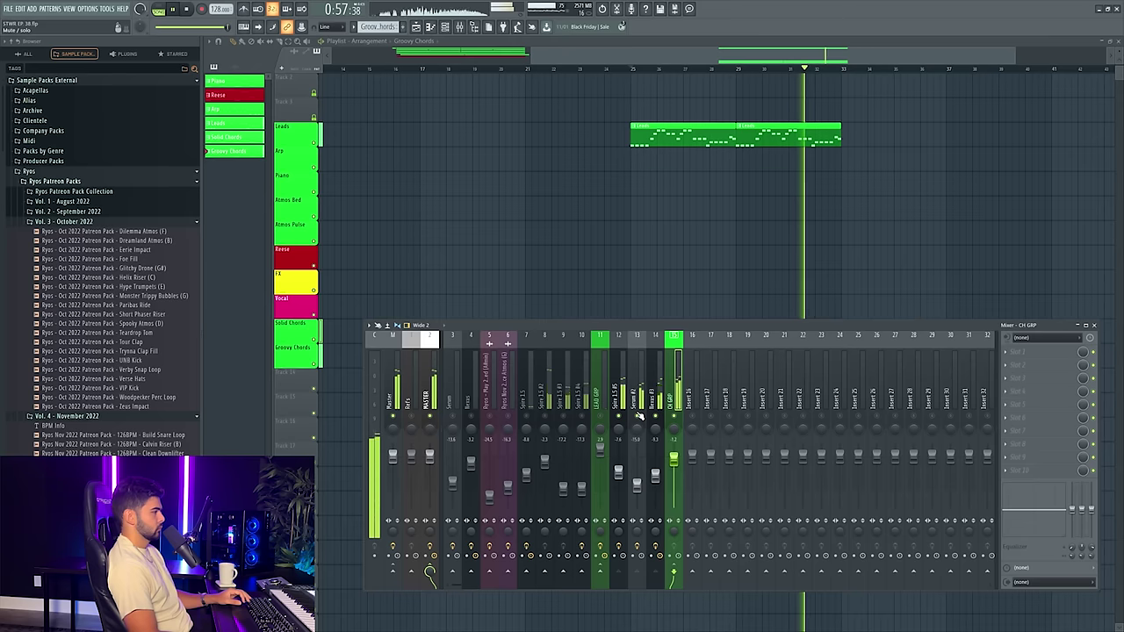
click(1040, 352)
click(715, 141)
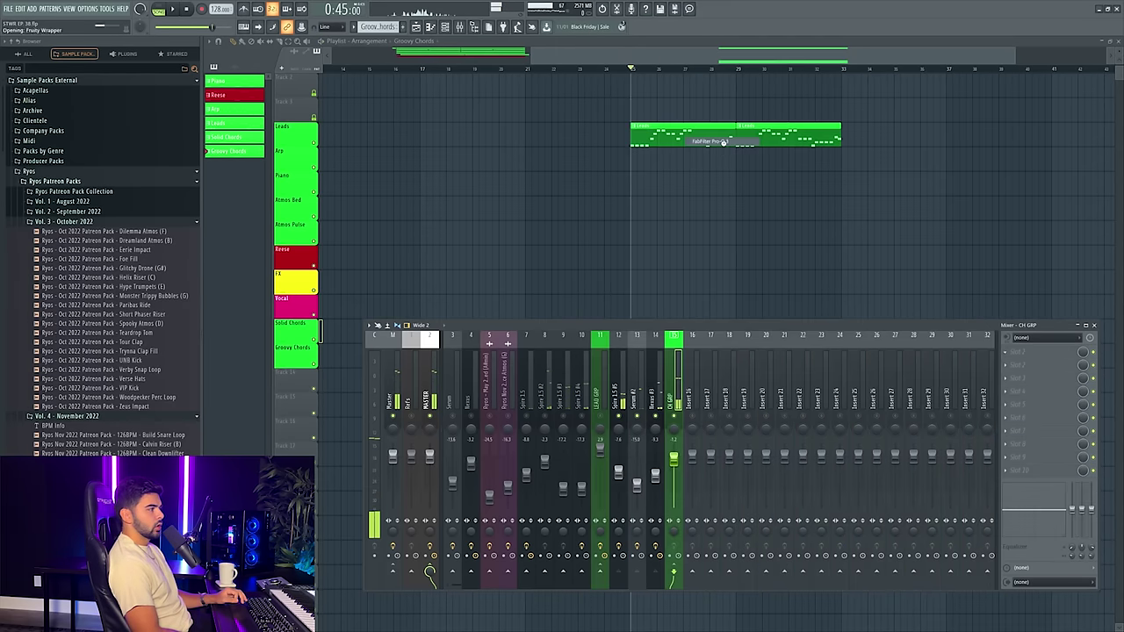
drag(506, 293, 512, 303)
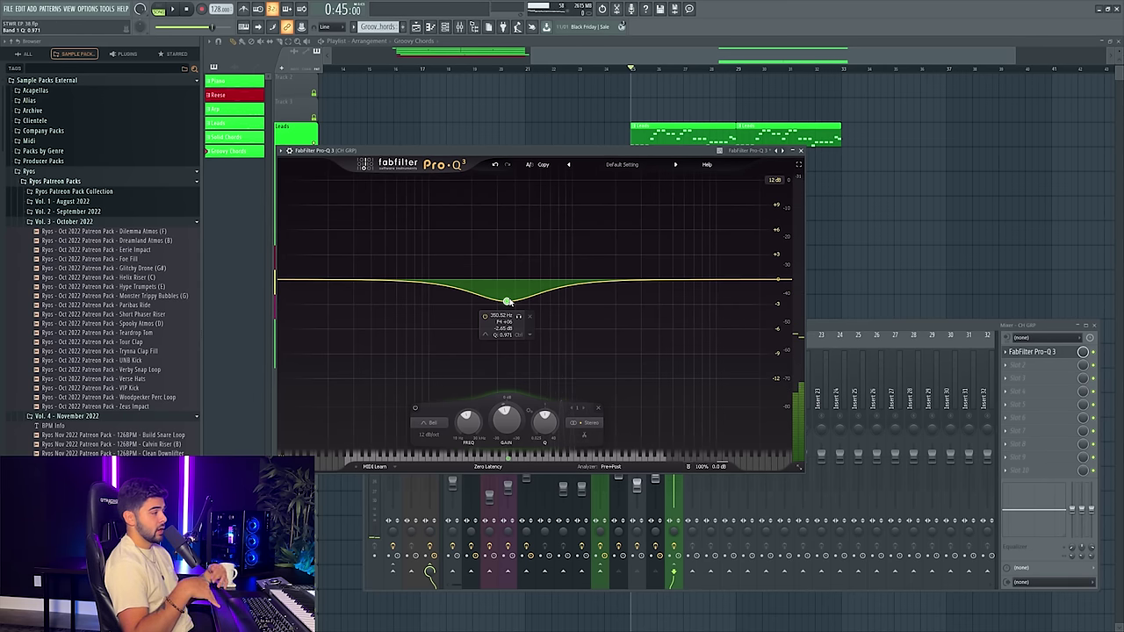
drag(507, 302, 504, 303)
key(space)
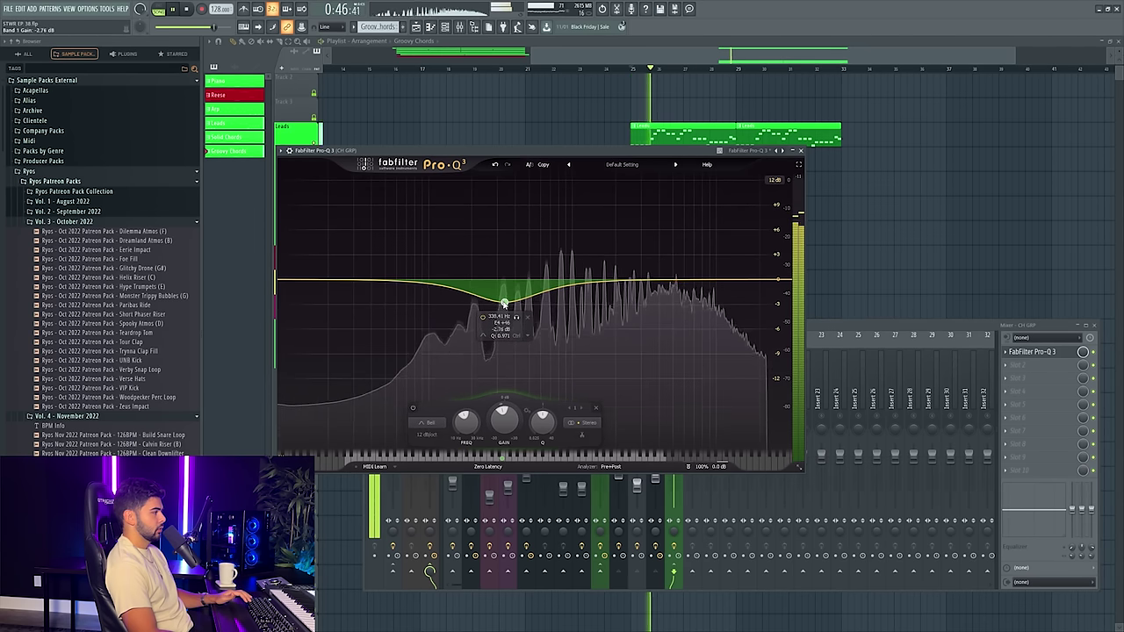
- Add a 12 dB/oct low cut at about 65 Hz to the CH GRP equalizer and close the plugin
drag(381, 283, 383, 305)
click(309, 426)
click(308, 345)
drag(383, 280, 401, 279)
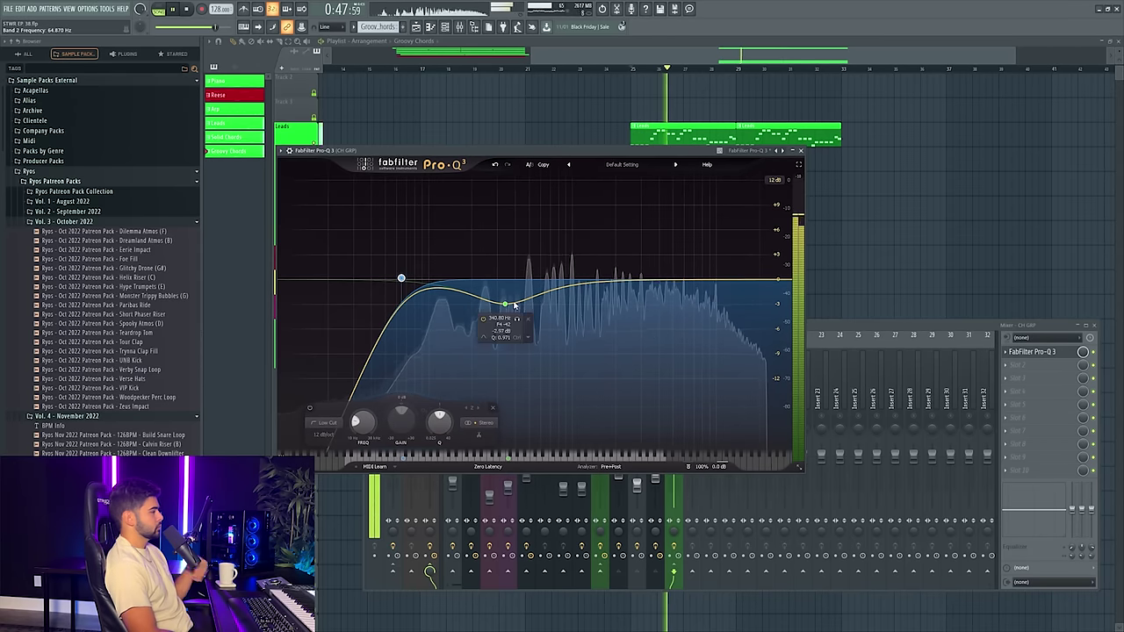
click(801, 151)
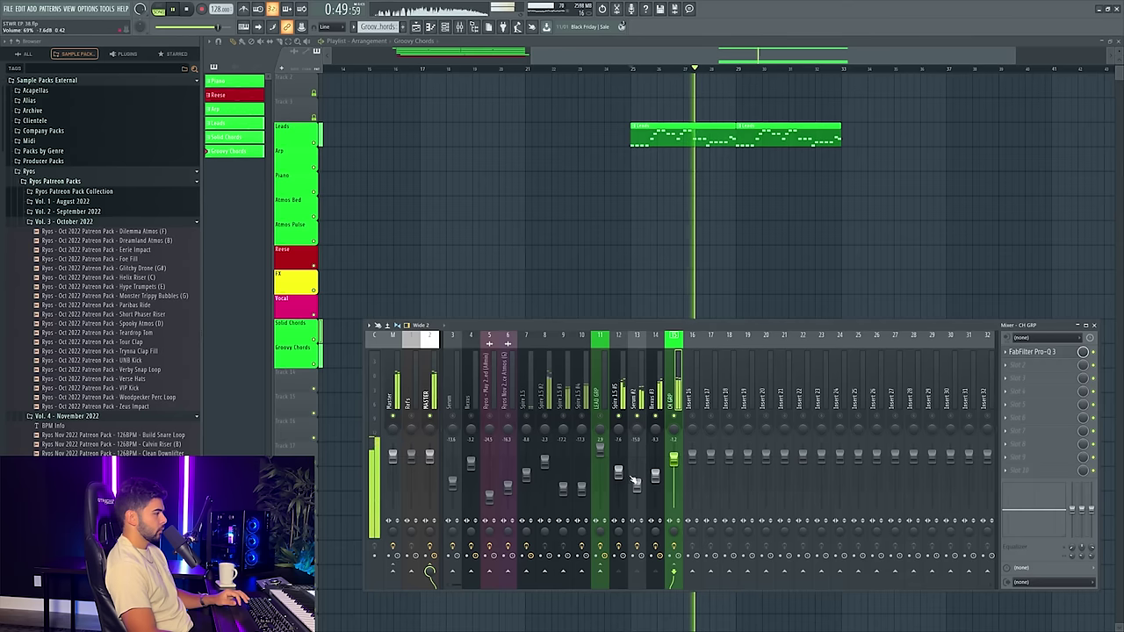
- Set the Serum #2 fader to about -11.8 dB and Nexus #3's to about -6.5 dB, and unsolo CH GRP
drag(637, 485, 655, 472)
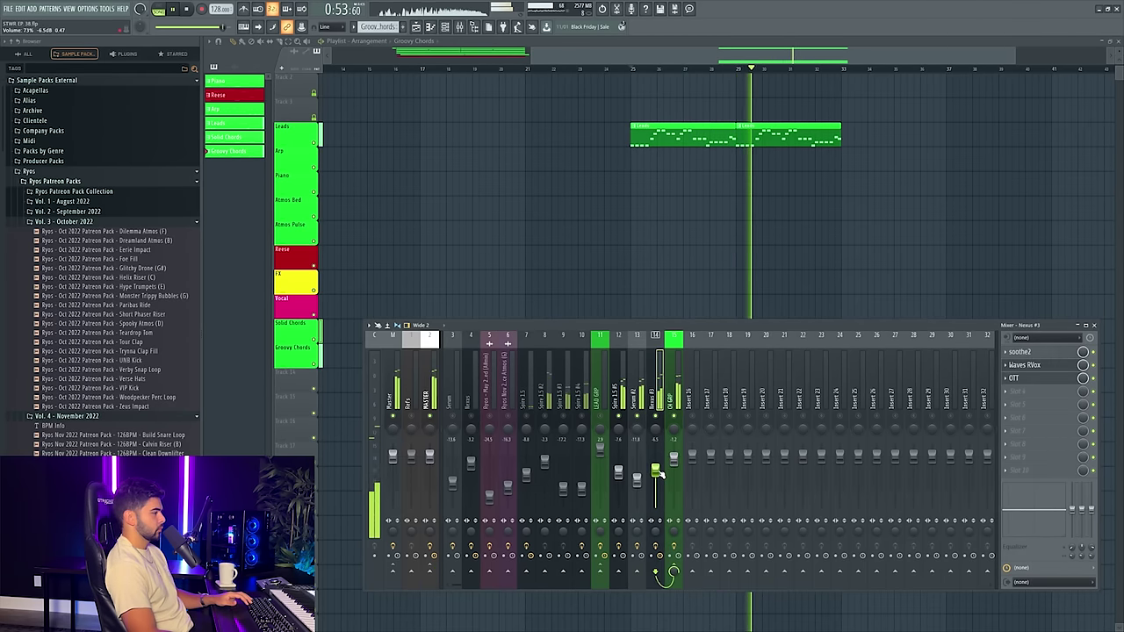
click(674, 413)
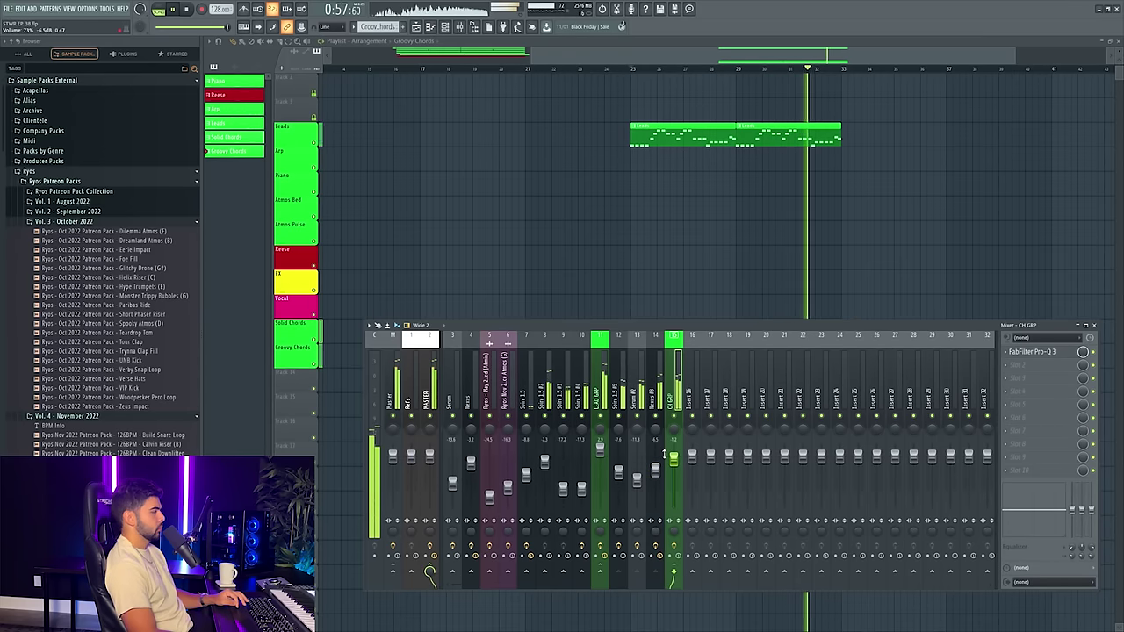
key(space)
key(F9)
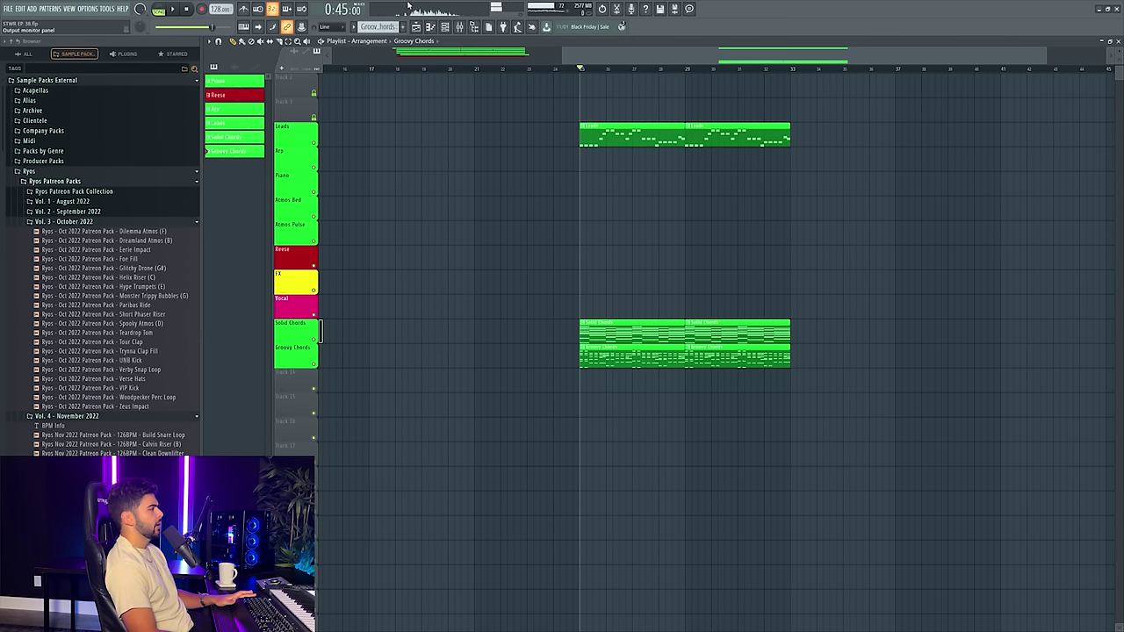
- Copy the Solid Chords notes from the Spire 1.5 #5 channel and create a new empty pattern
click(445, 27)
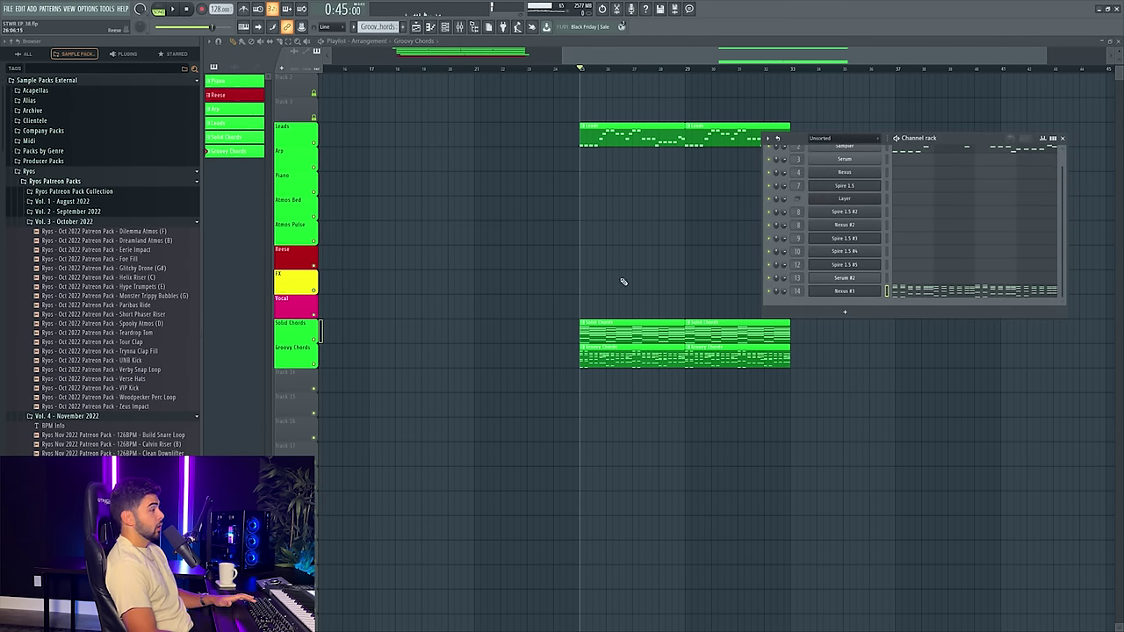
double_click(613, 338)
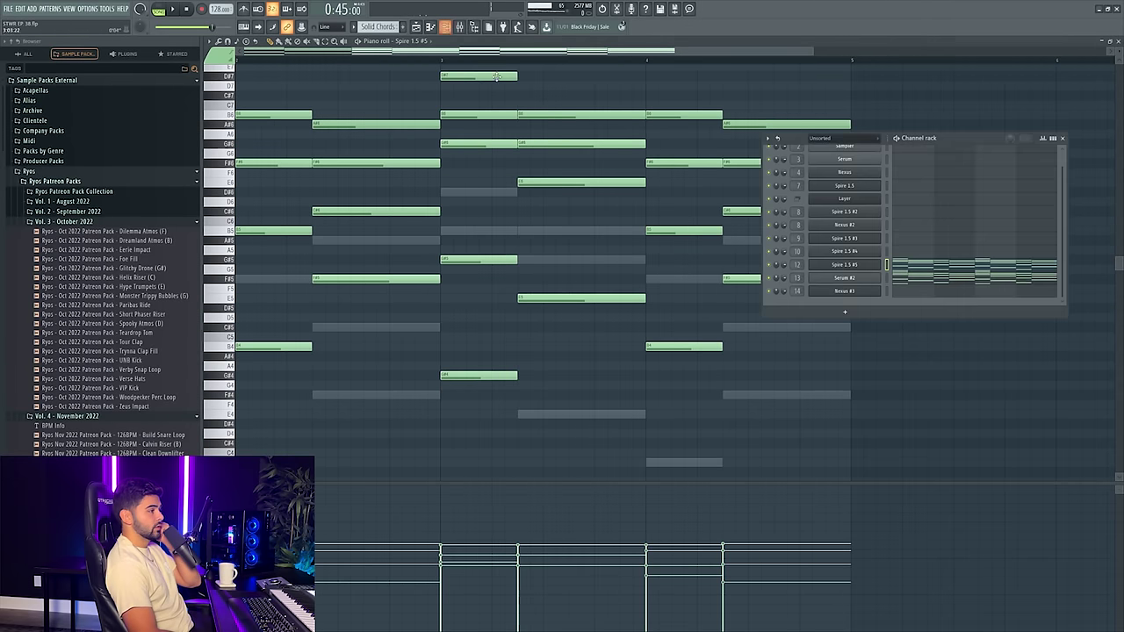
right_click(878, 262)
click(976, 273)
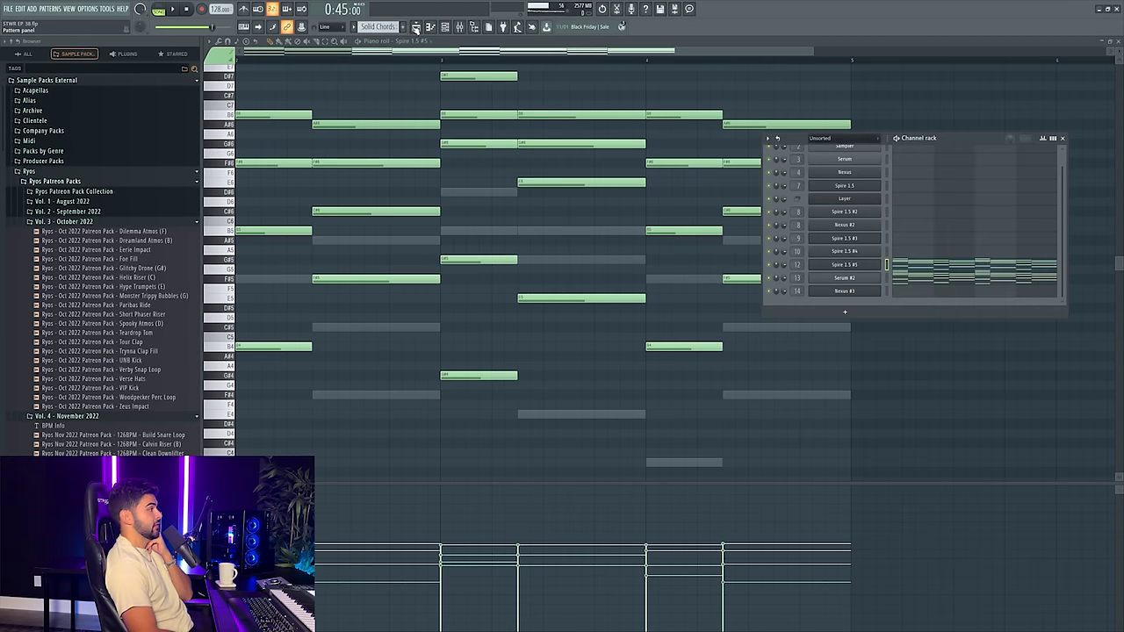
click(415, 28)
click(445, 28)
scroll(398, 26, down, 2)
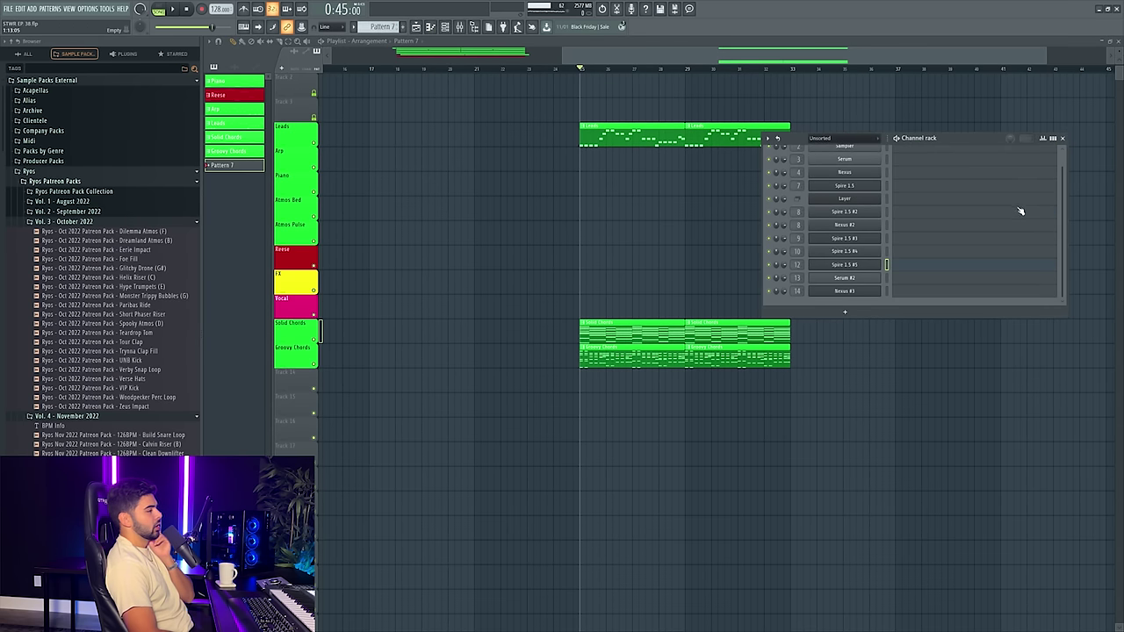
scroll(647, 206, up, 1)
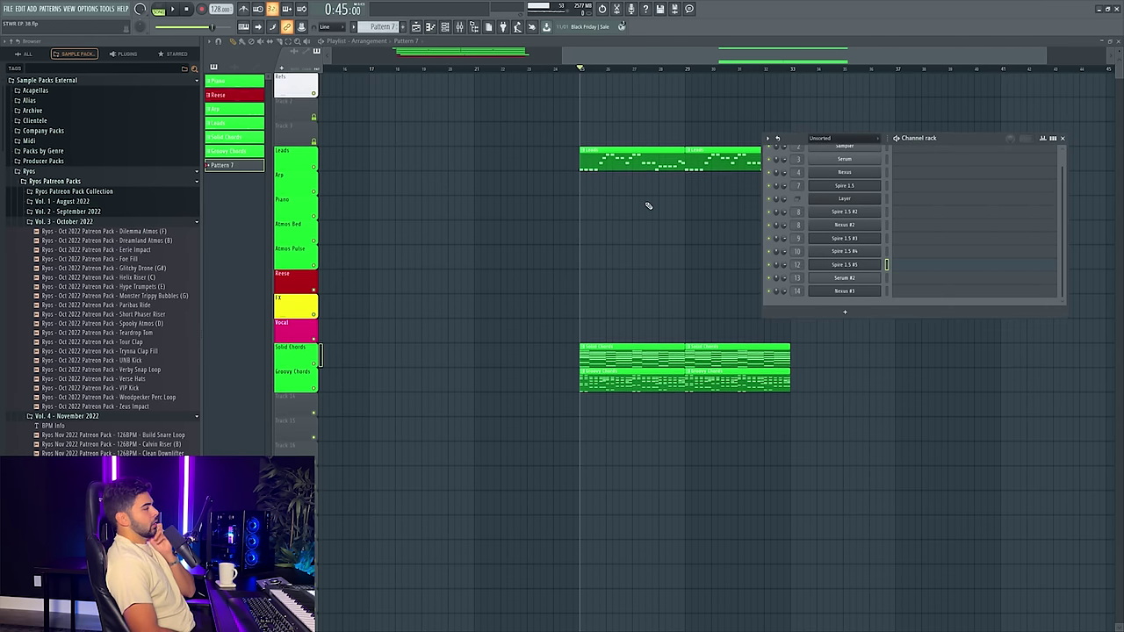
- Add a new Spire 1.5 channel and show the favorite presets in its library
click(847, 313)
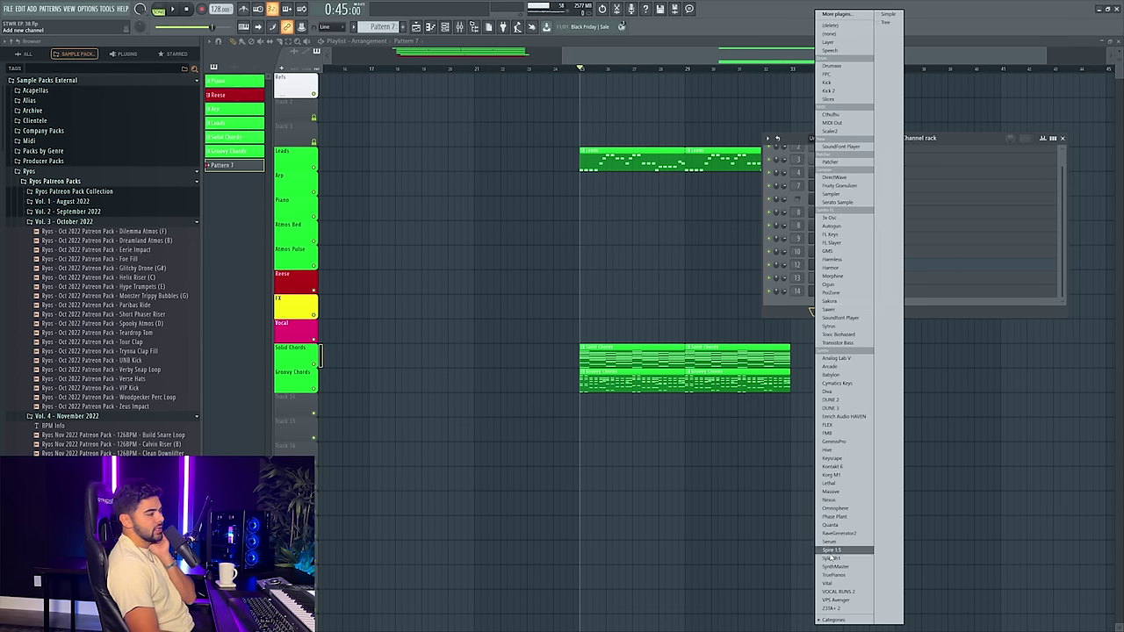
click(831, 550)
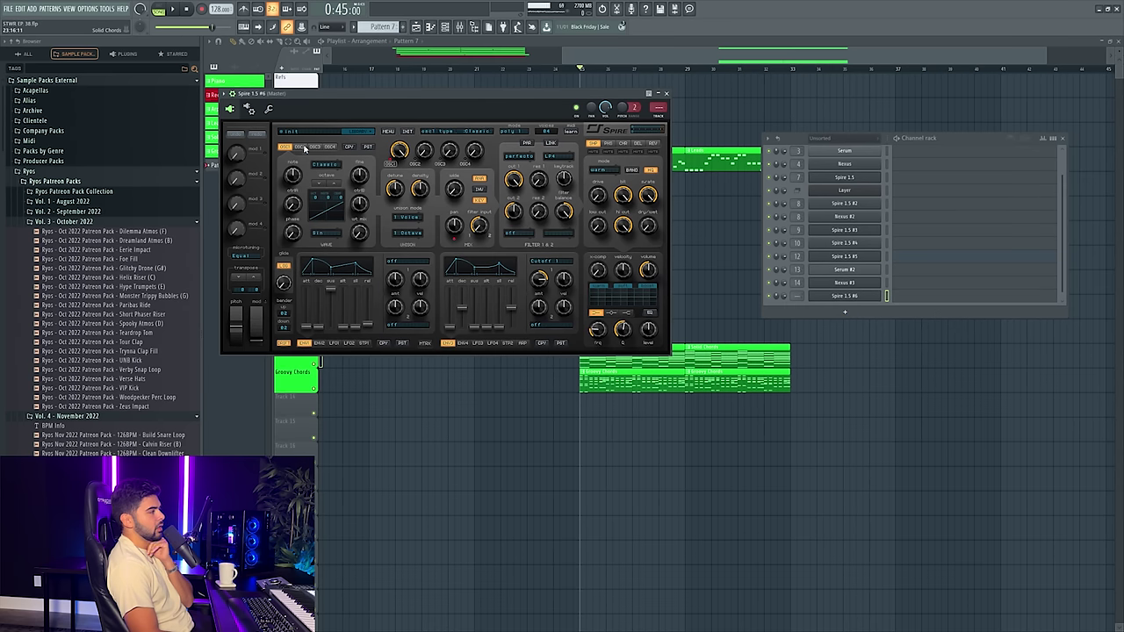
click(301, 133)
click(372, 145)
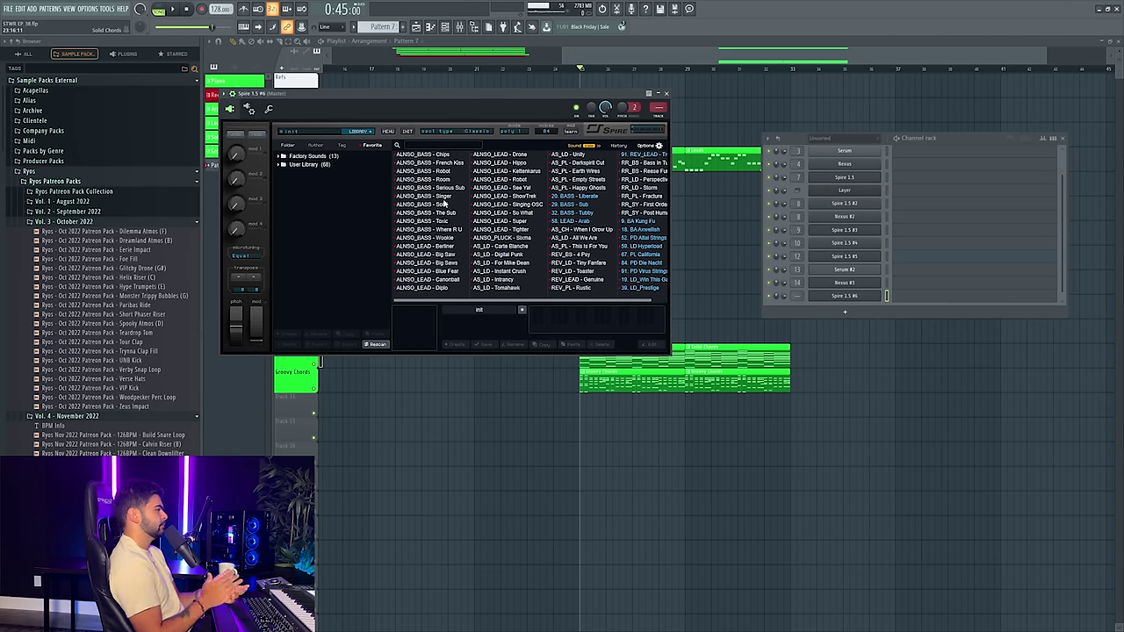
- Audition favorite Spire bass presets, including BASS - Liberate and ALNSO_BASS Wookie, Solid, The Sub, Room, Robot, French Kiss and Chips
scroll(444, 203, right, 2)
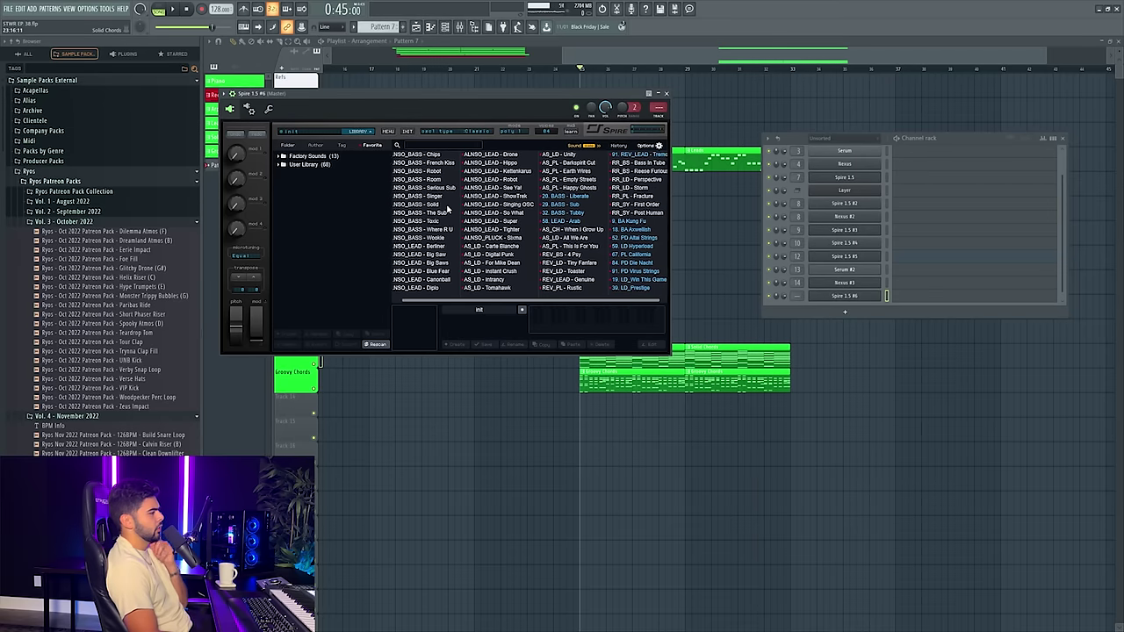
scroll(502, 221, left, 2)
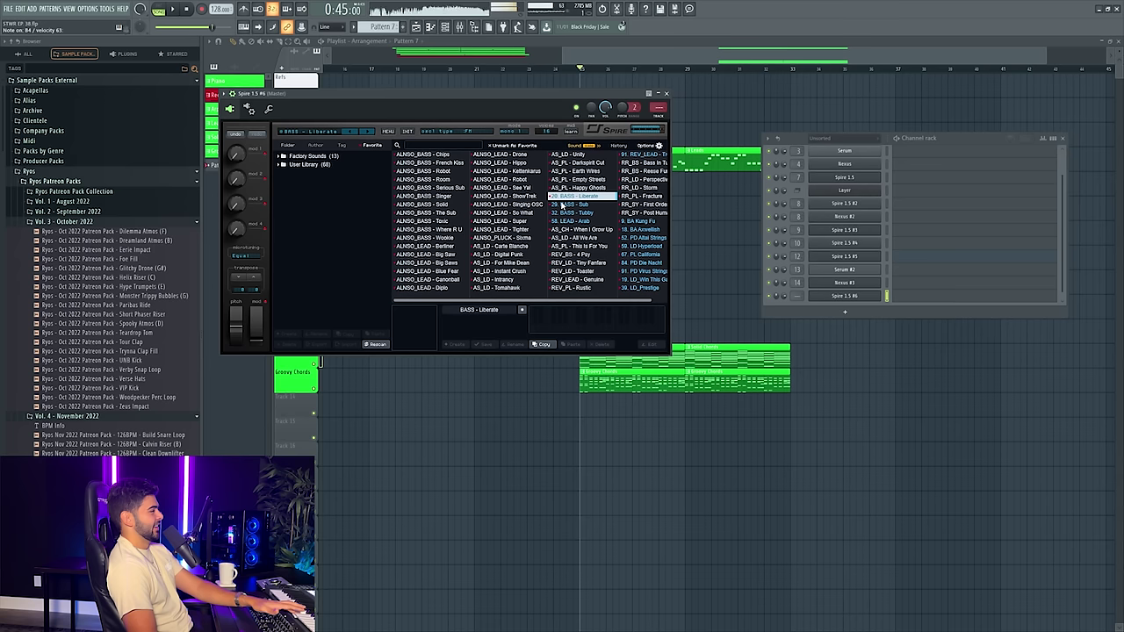
click(454, 238)
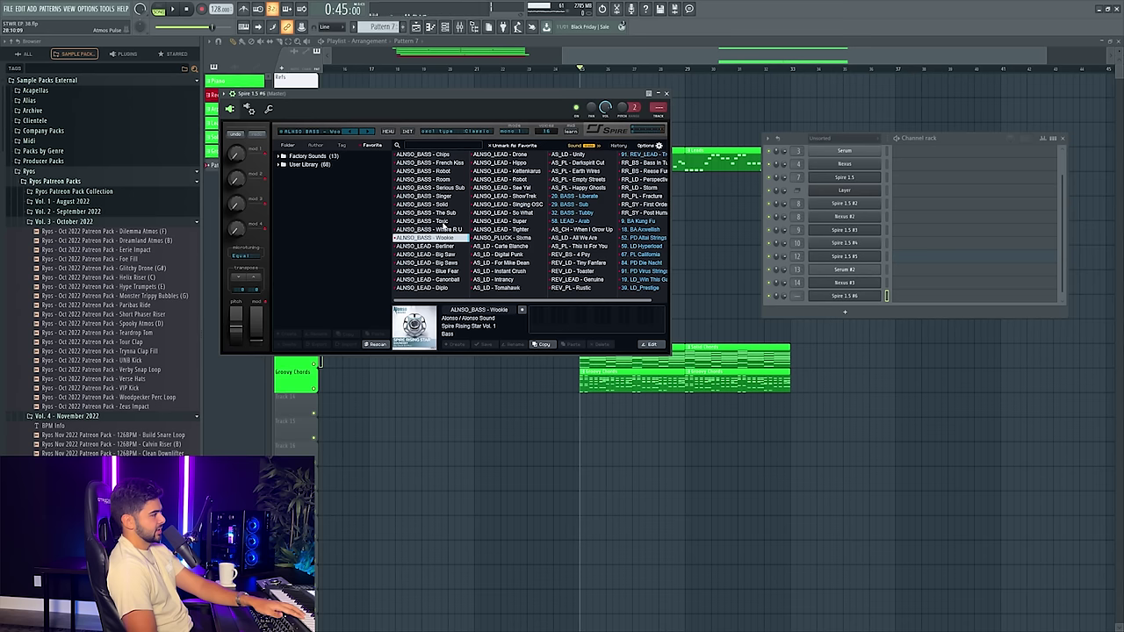
click(447, 229)
click(444, 204)
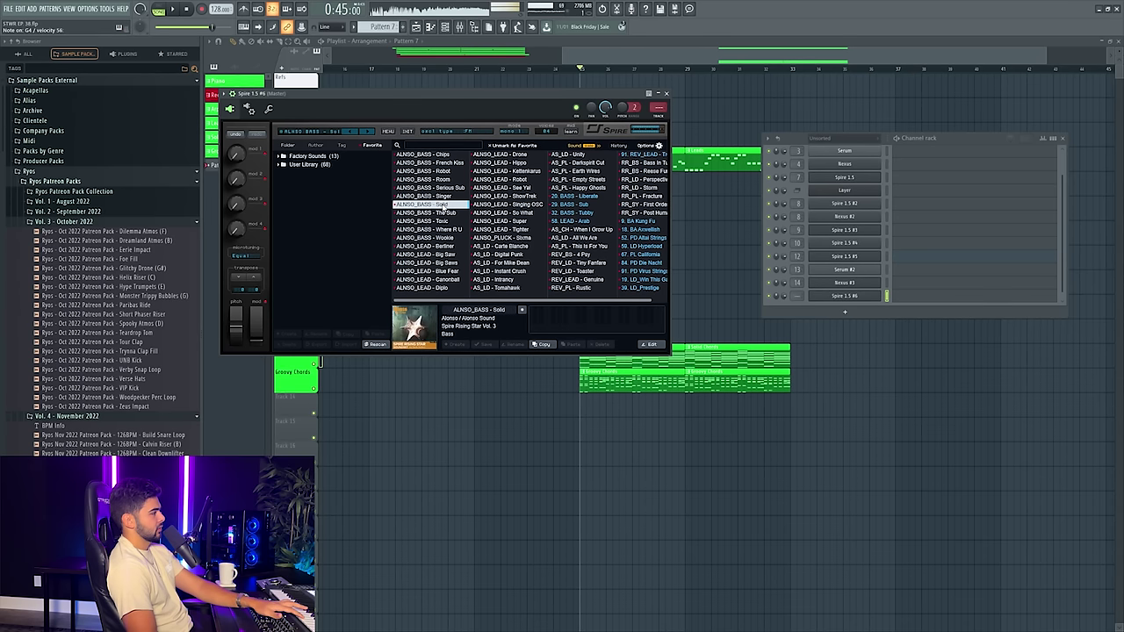
click(448, 213)
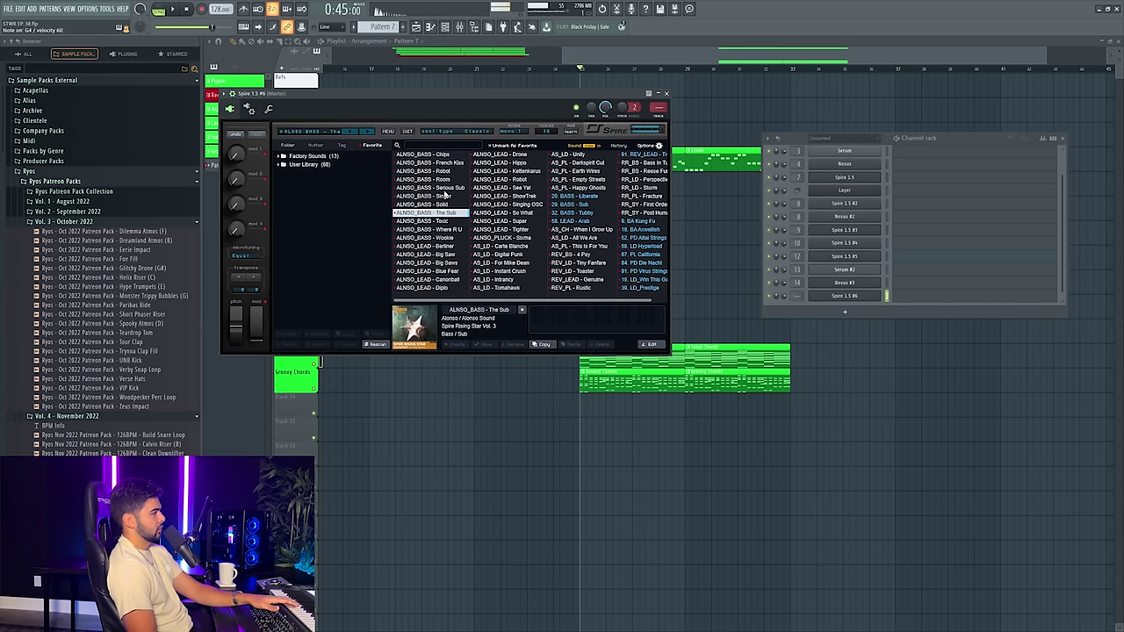
click(445, 195)
click(450, 180)
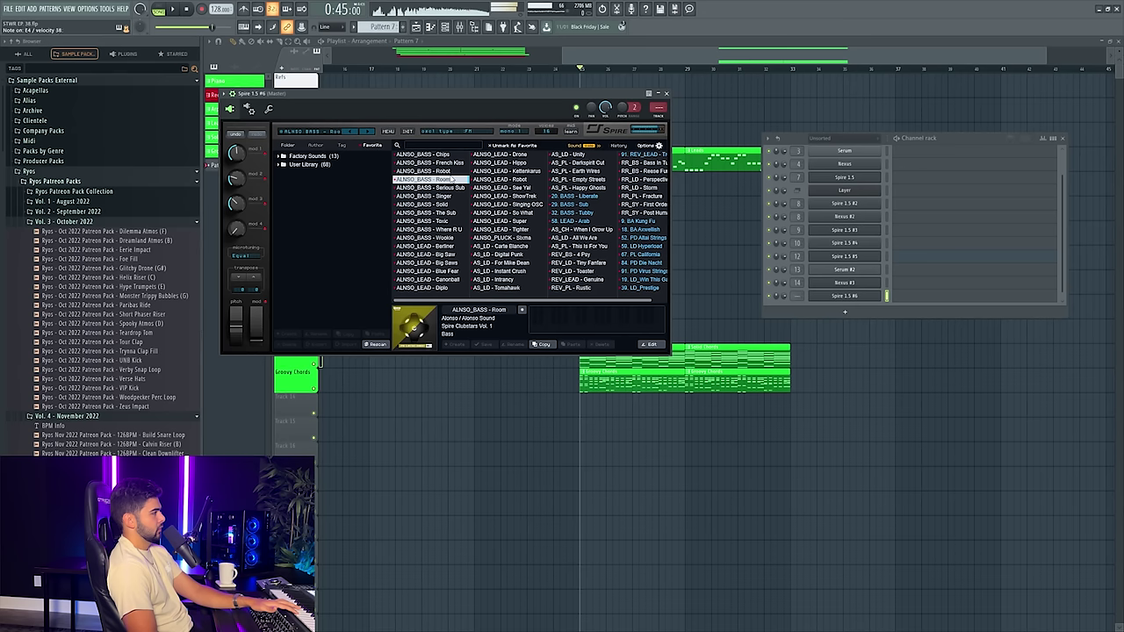
click(451, 171)
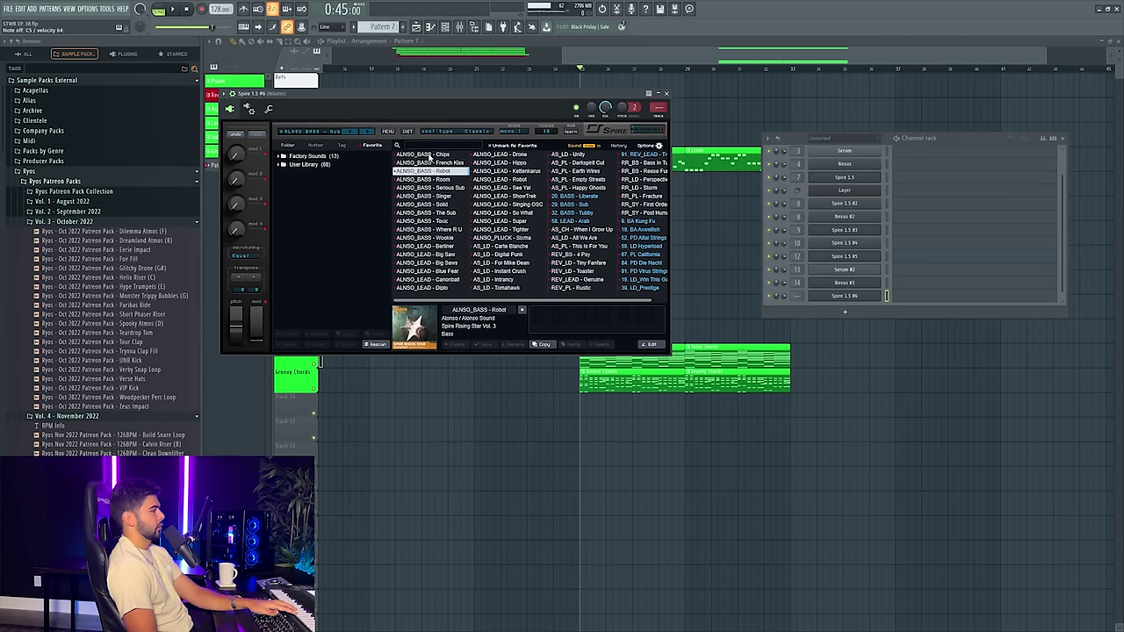
click(429, 156)
click(440, 170)
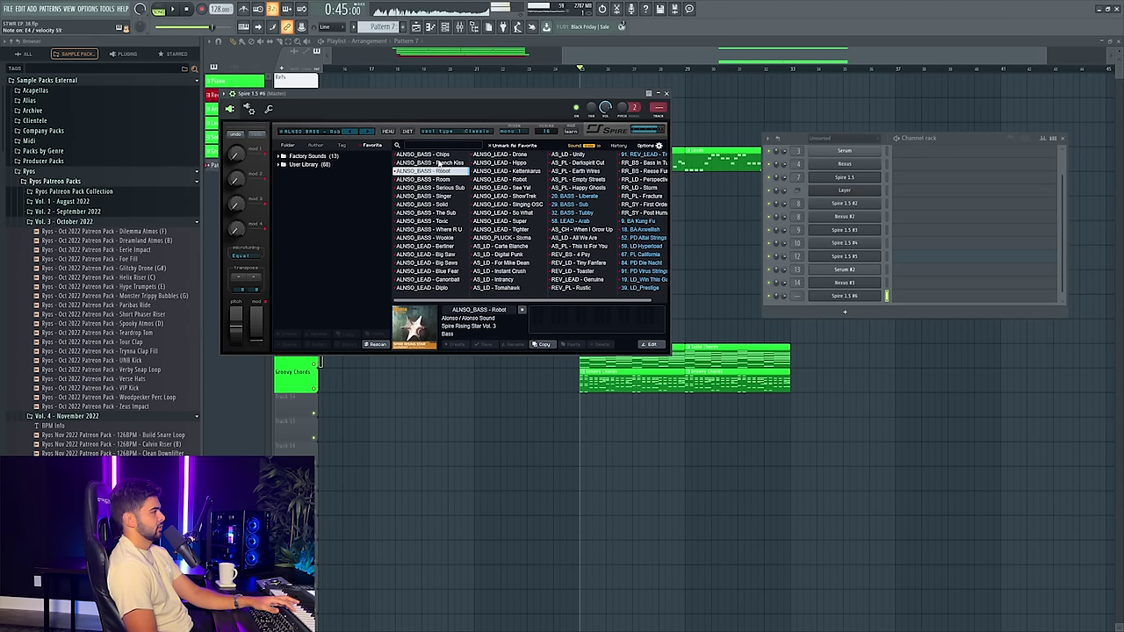
click(444, 163)
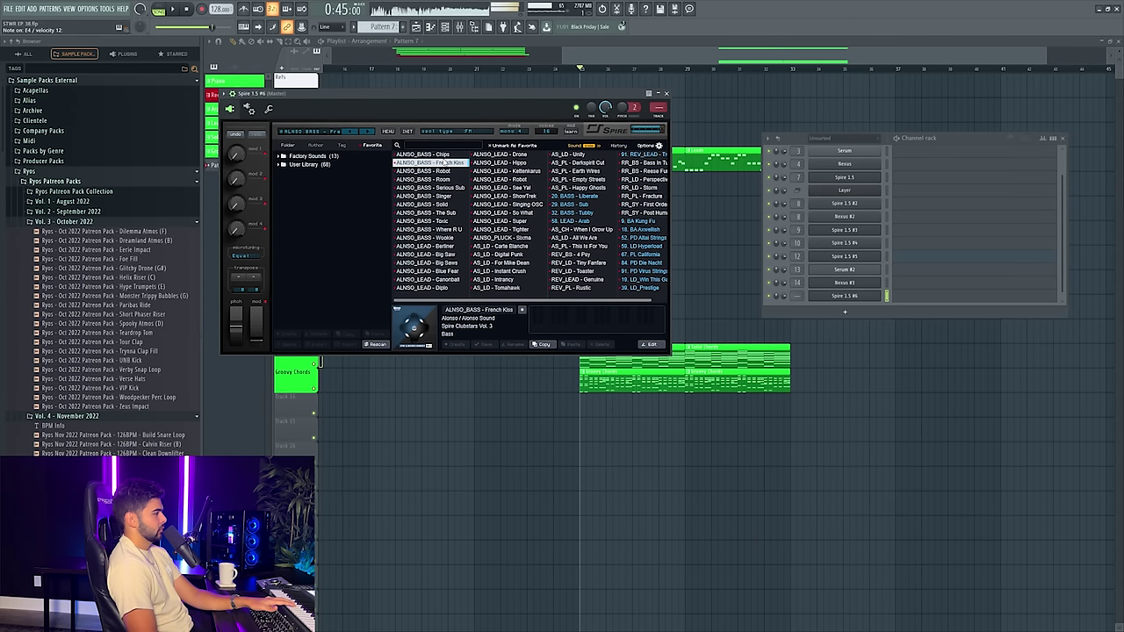
key(Up)
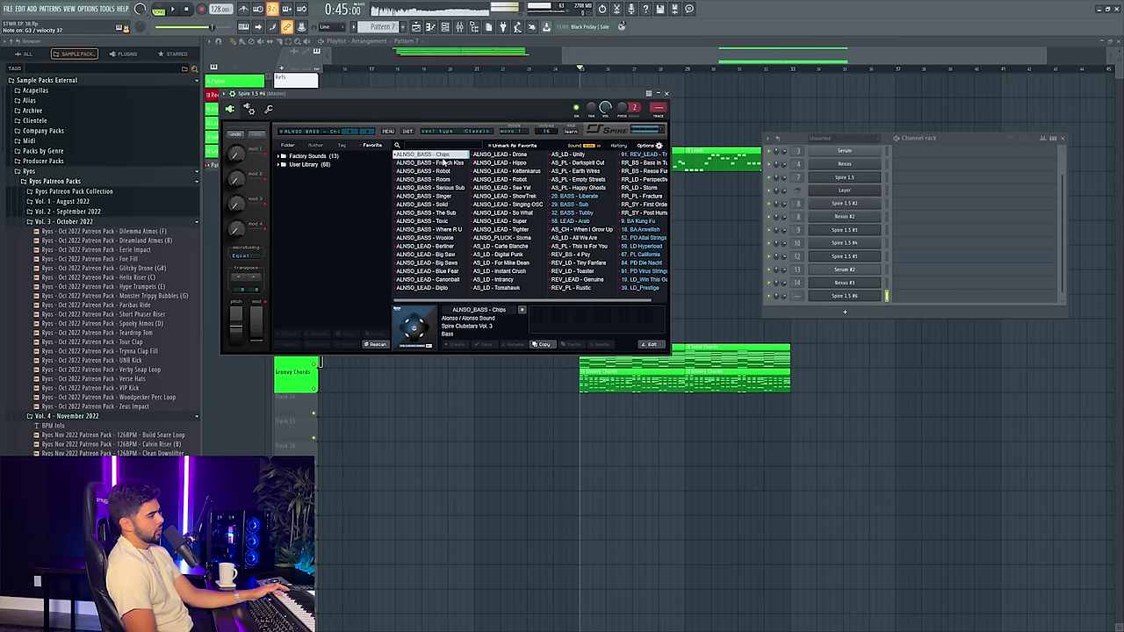
- Replace the Spire 1.5 #6 channel with Serum
right_click(865, 296)
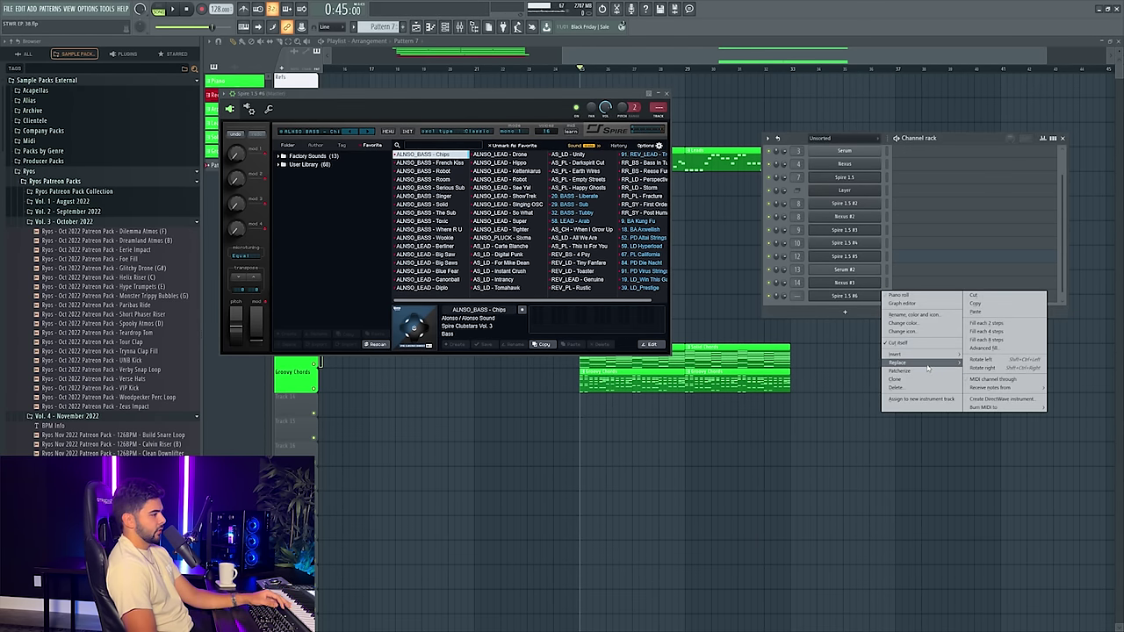
mouse_move(897, 363)
click(980, 550)
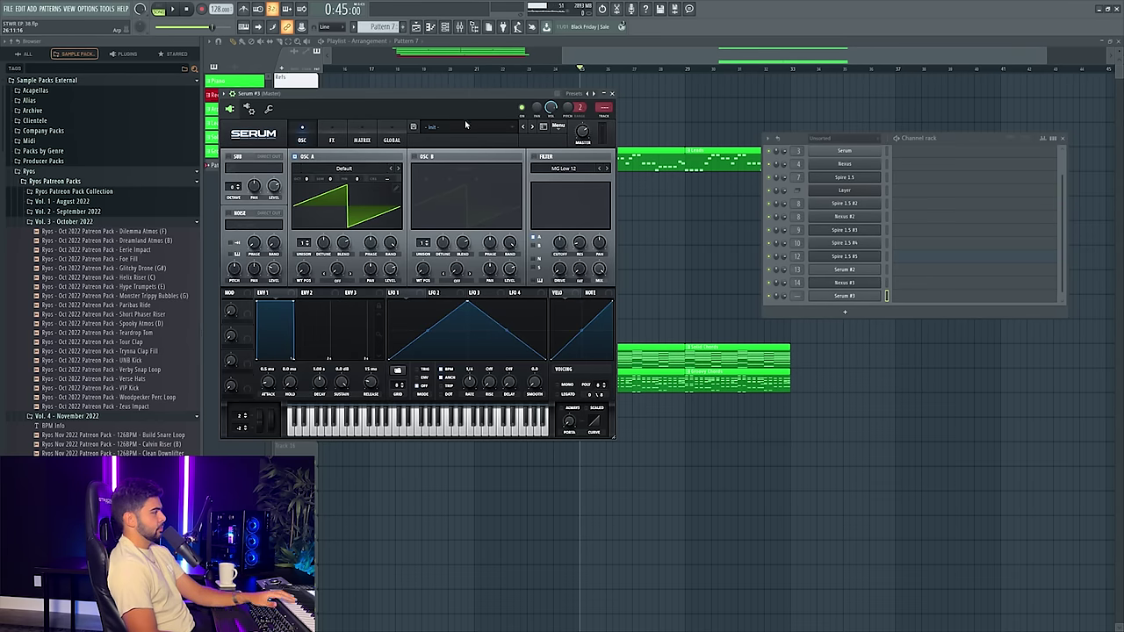
- Load the Ryos bass preset RYOS_BS - Simple Gritty 1 into Serum #3
click(466, 133)
mouse_move(497, 246)
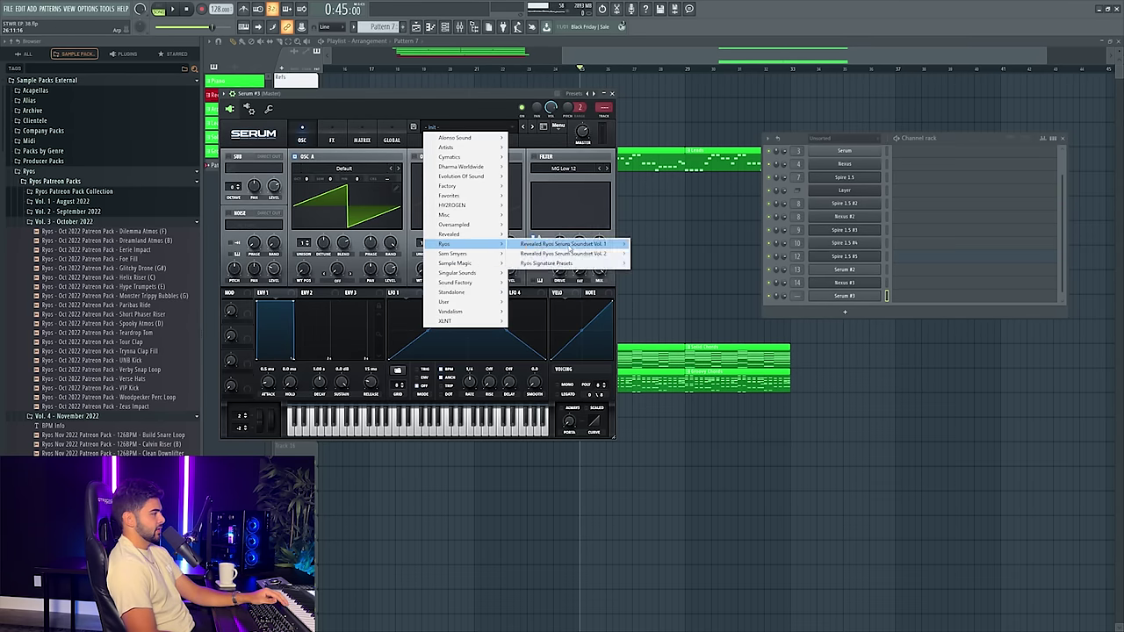
mouse_move(570, 253)
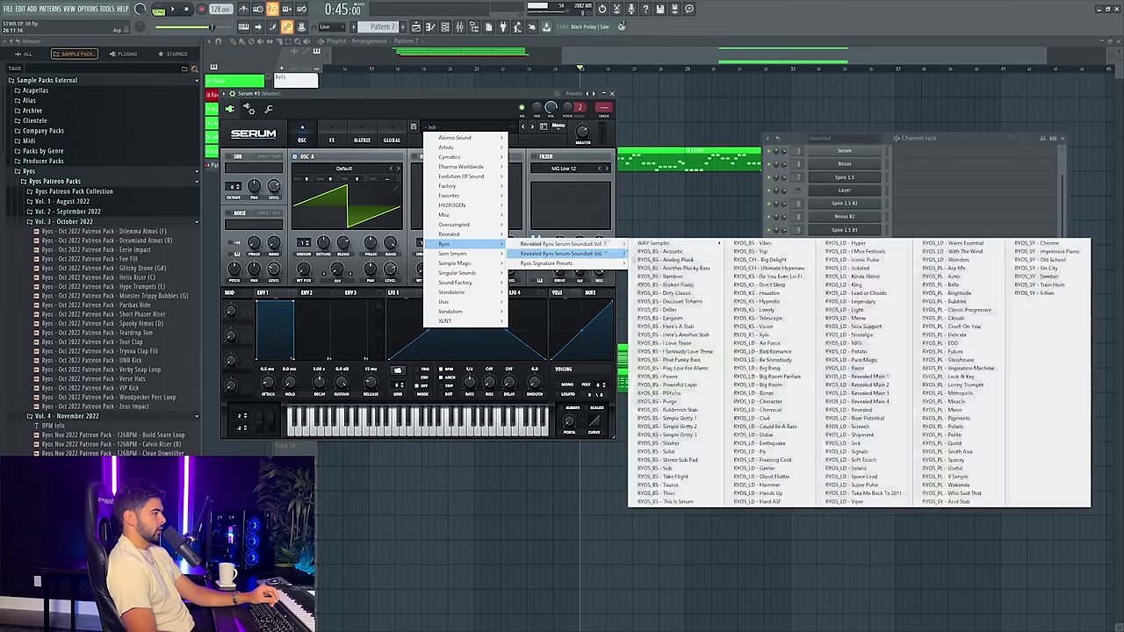
click(685, 439)
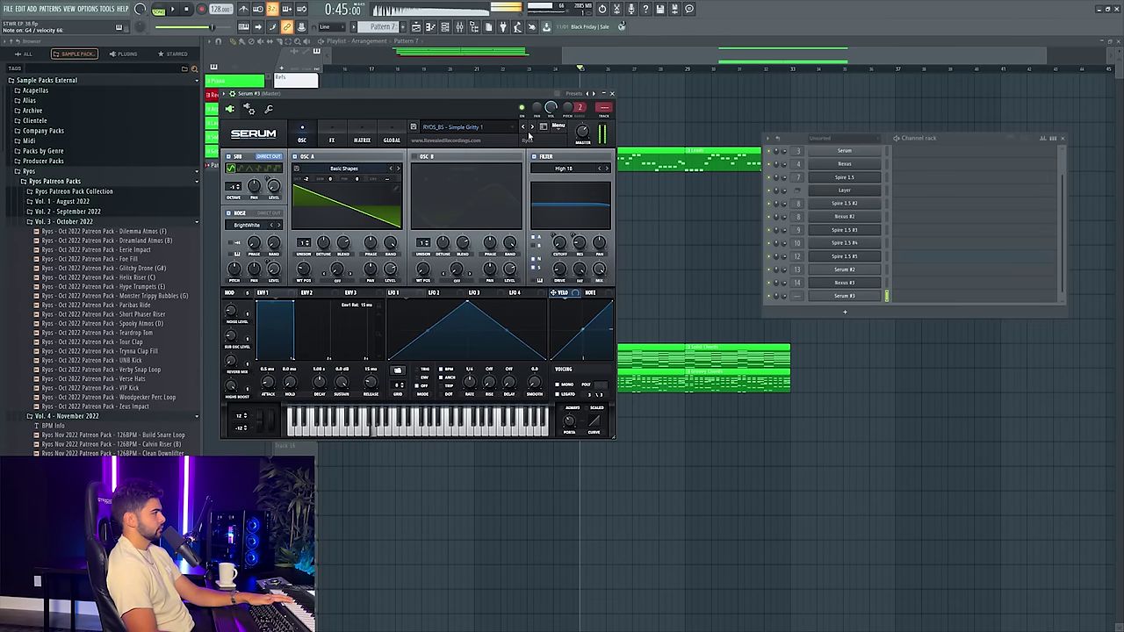
- Paste the copied chord notes into Serum #3 and delete the upper chord notes to leave a single-note bass line
right_click(879, 295)
click(992, 312)
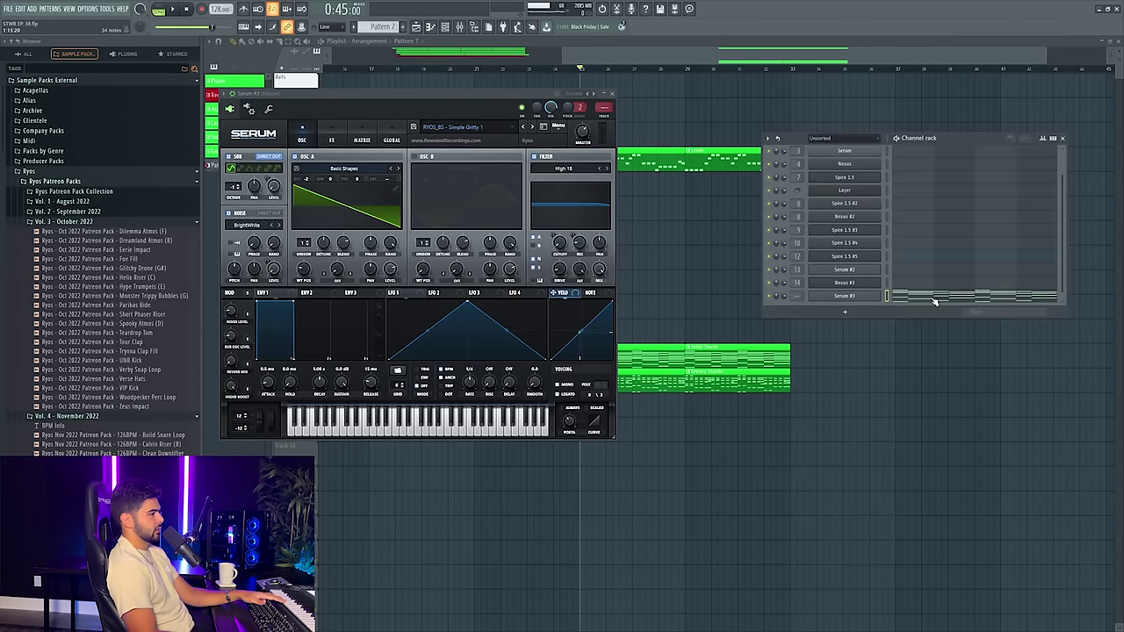
key(F7)
mouse_move(257, 292)
mouse_down()
mouse_move(379, 228)
mouse_move(485, 40)
mouse_move(484, 299)
mouse_move(573, 102)
mouse_move(670, 283)
mouse_move(662, 231)
mouse_move(696, 398)
mouse_up()
key(ctrl+z)
key(space)
mouse_move(728, 303)
mouse_down()
mouse_move(717, 287)
mouse_move(676, 285)
mouse_up()
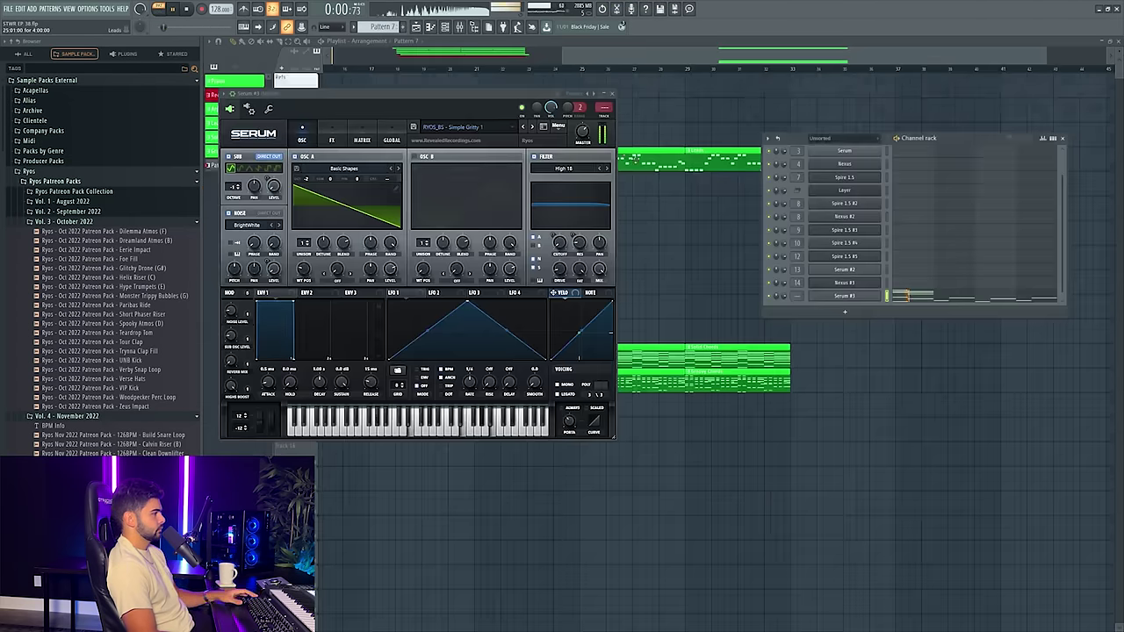
click(938, 304)
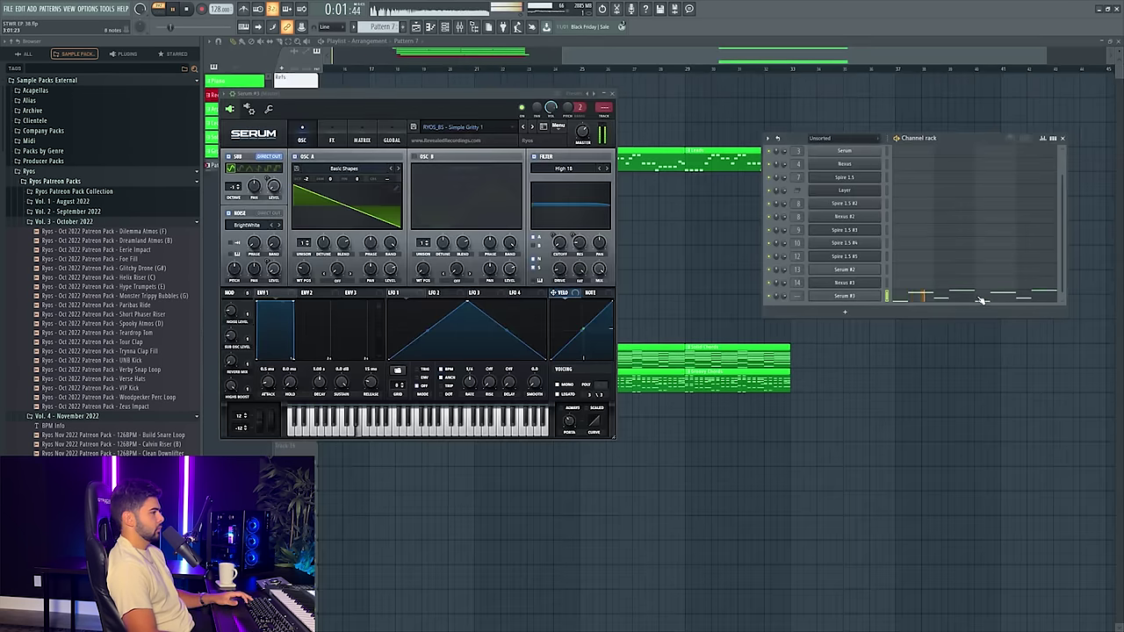
- Transpose the Serum #3 bass notes up one octave in the piano roll and play the pattern back
click(981, 300)
key(ctrl+Up)
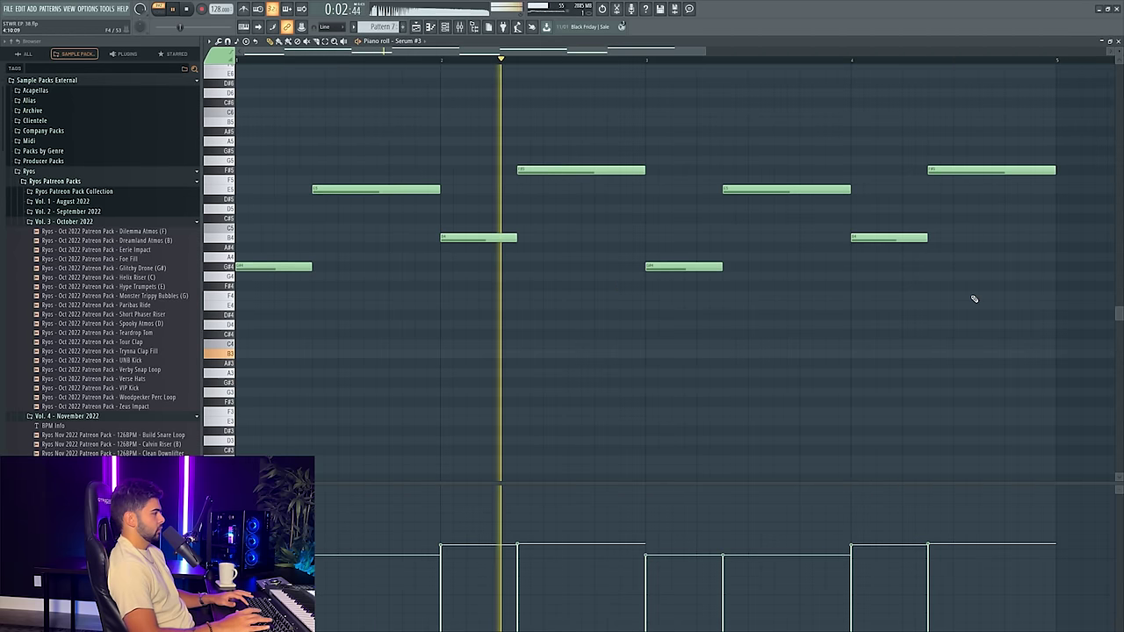
key(space)
key(space)
scroll(913, 299, up, 3)
key(Escape)
- Route Serum #3 to mixer track 16 and lower its level to about -8.9 dB while the song plays
click(460, 29)
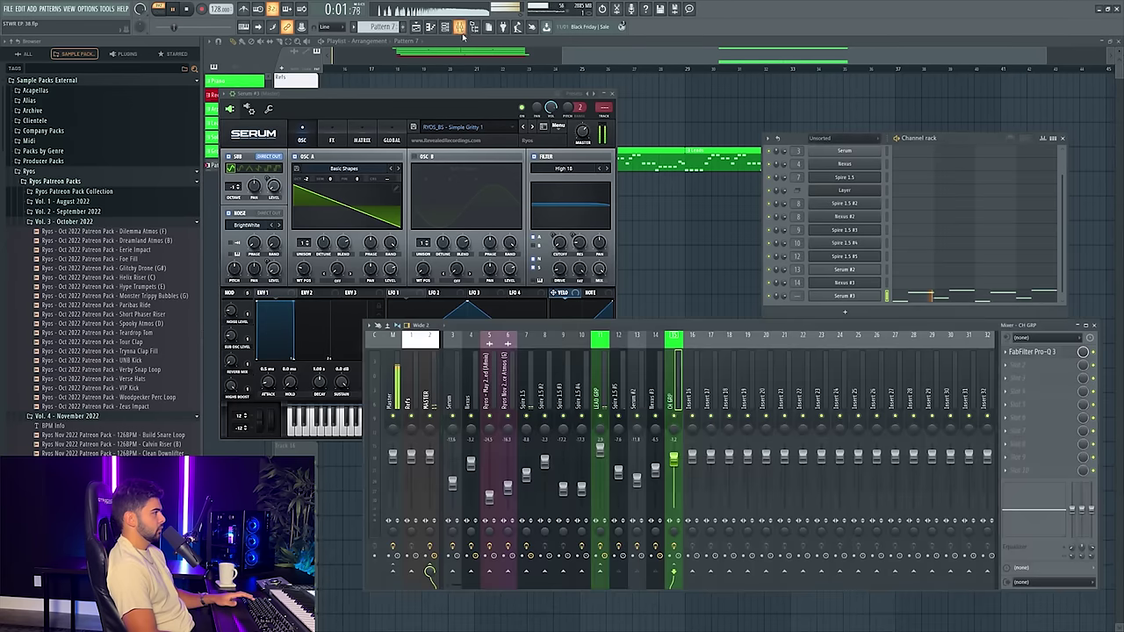
click(614, 125)
key(ctrl+l)
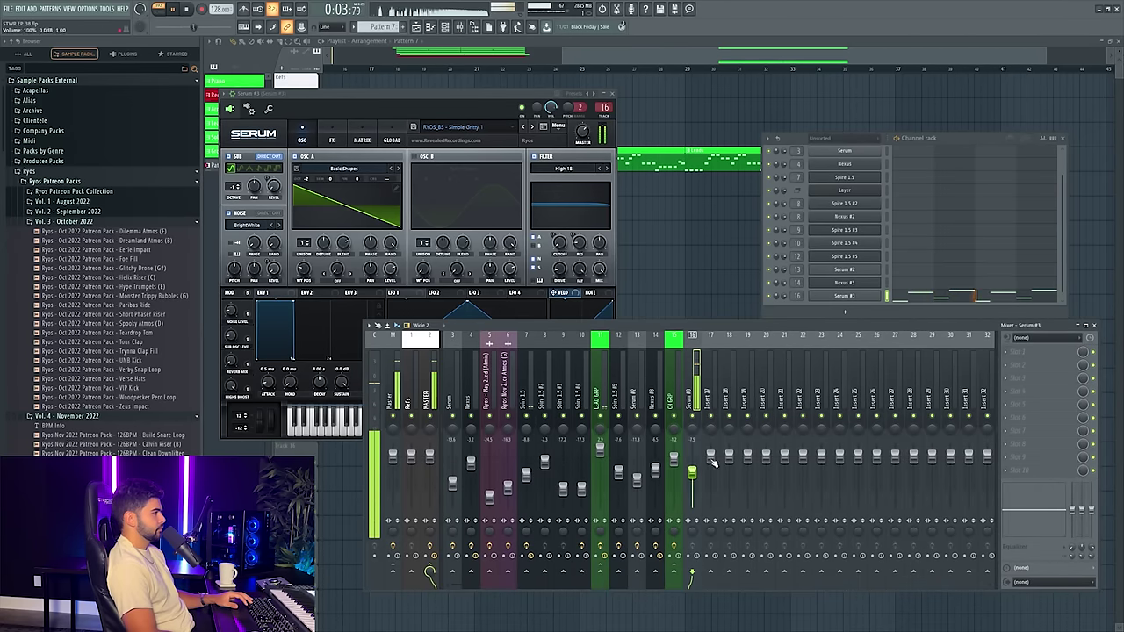
click(566, 69)
key(l)
key(space)
click(586, 398)
drag(717, 413, 713, 413)
- Add another Serum channel below Serum #3 for a second bass layer
key(F9)
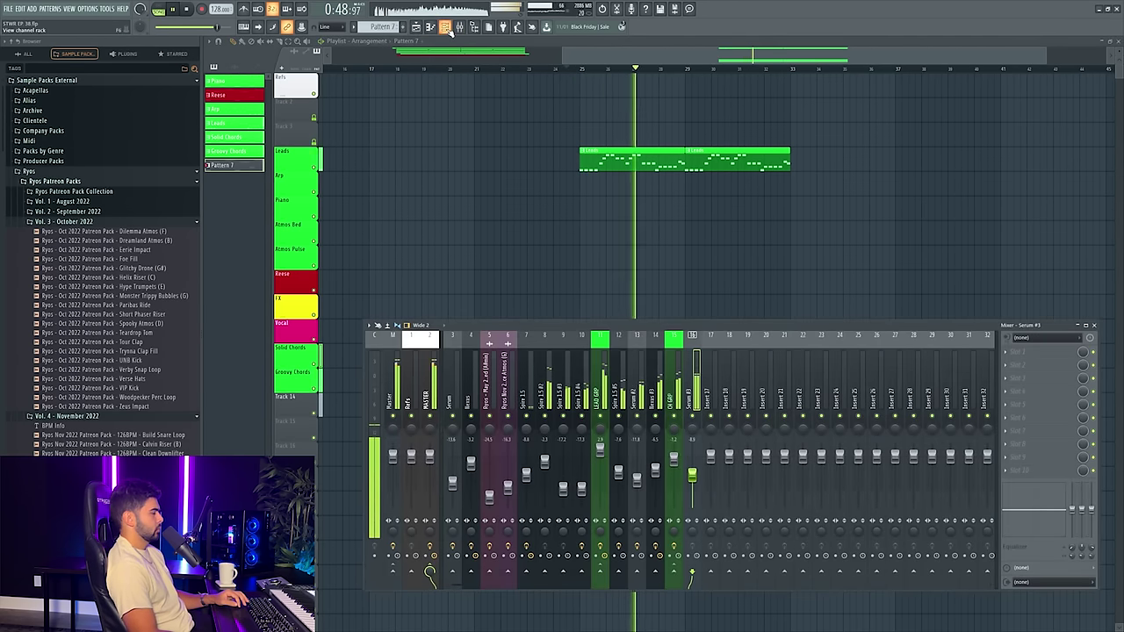
key(F6)
right_click(842, 300)
click(982, 305)
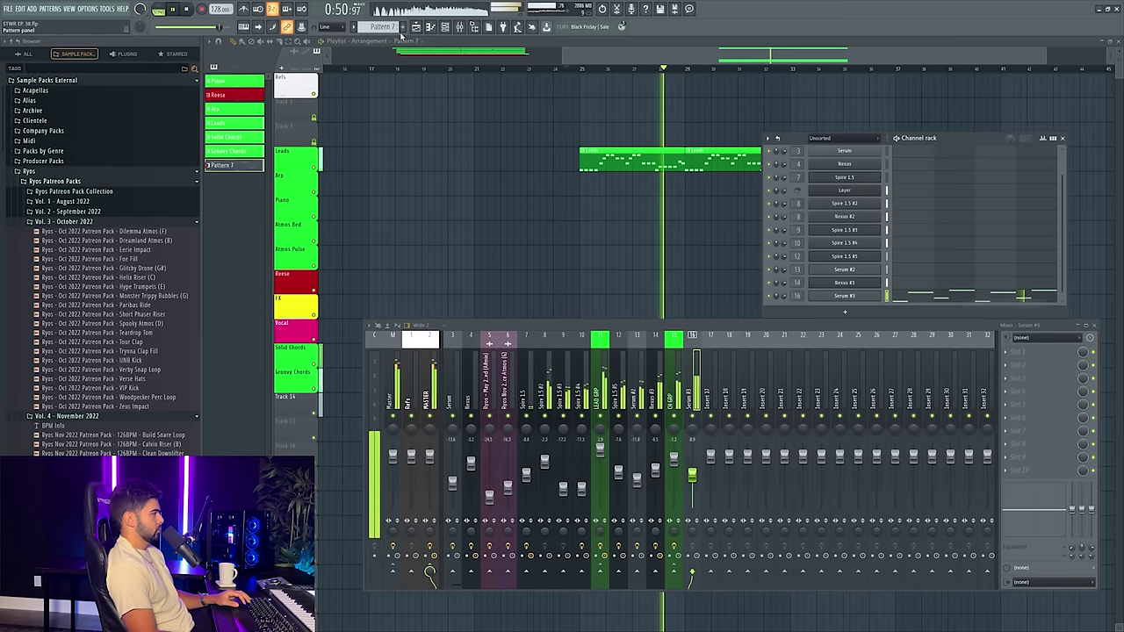
click(845, 311)
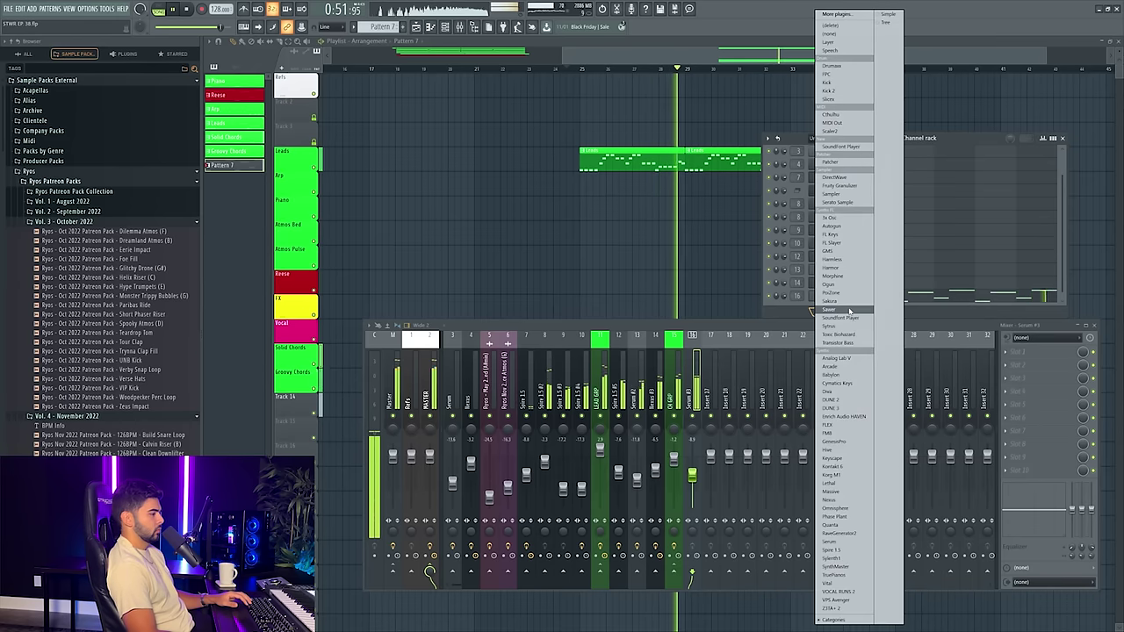
click(841, 541)
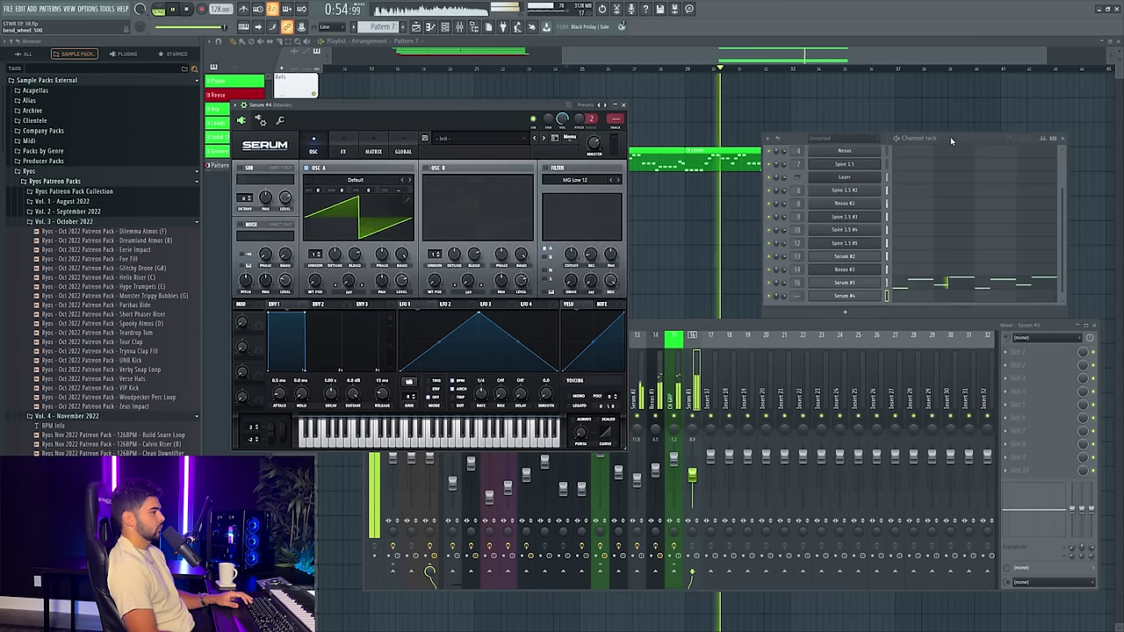
- Copy the Serum #3 bass notes and paste them into the Serum #4 channel
right_click(855, 272)
right_click(855, 294)
right_click(855, 285)
right_click(852, 292)
right_click(853, 283)
click(975, 290)
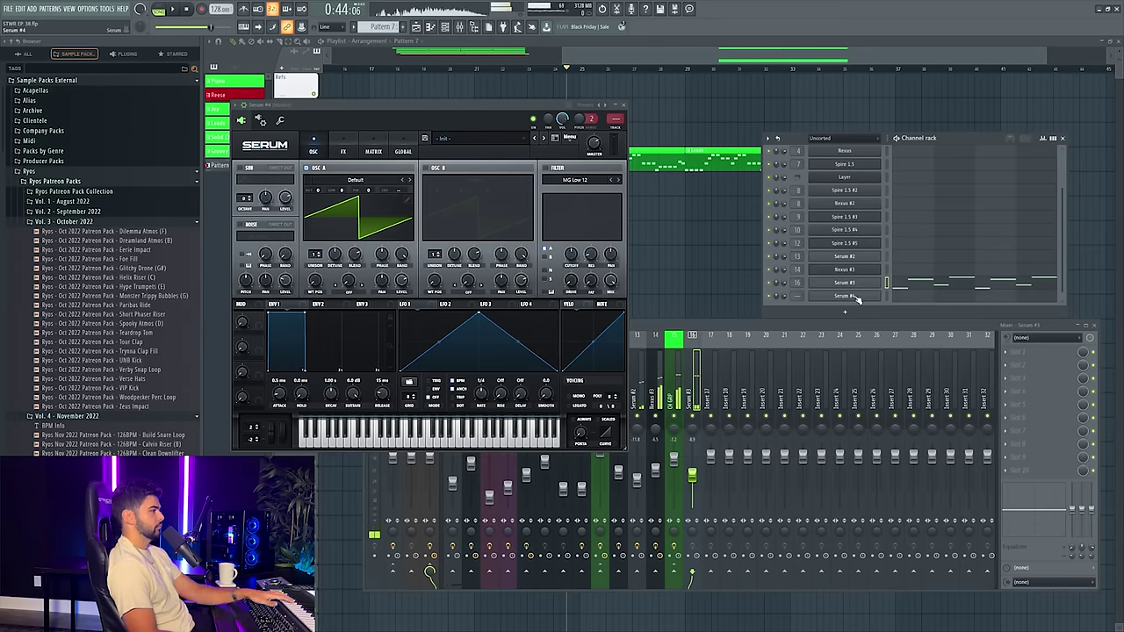
right_click(856, 296)
click(841, 296)
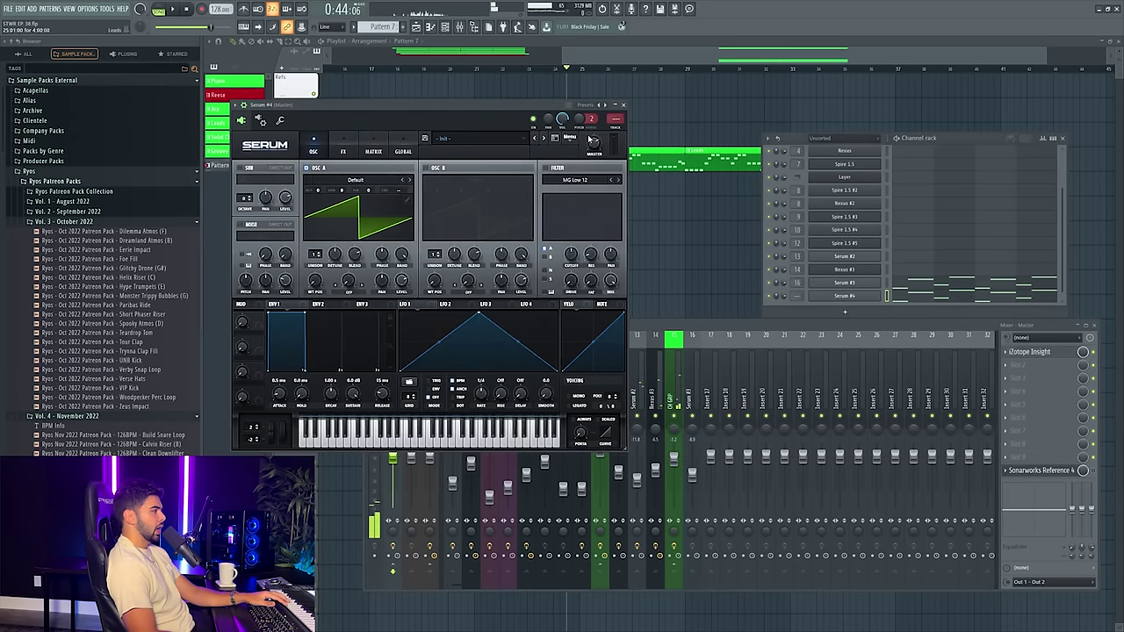
- Route Serum #4 to mixer track 17 and lower its fader while the default sound is played
key(ctrl+l)
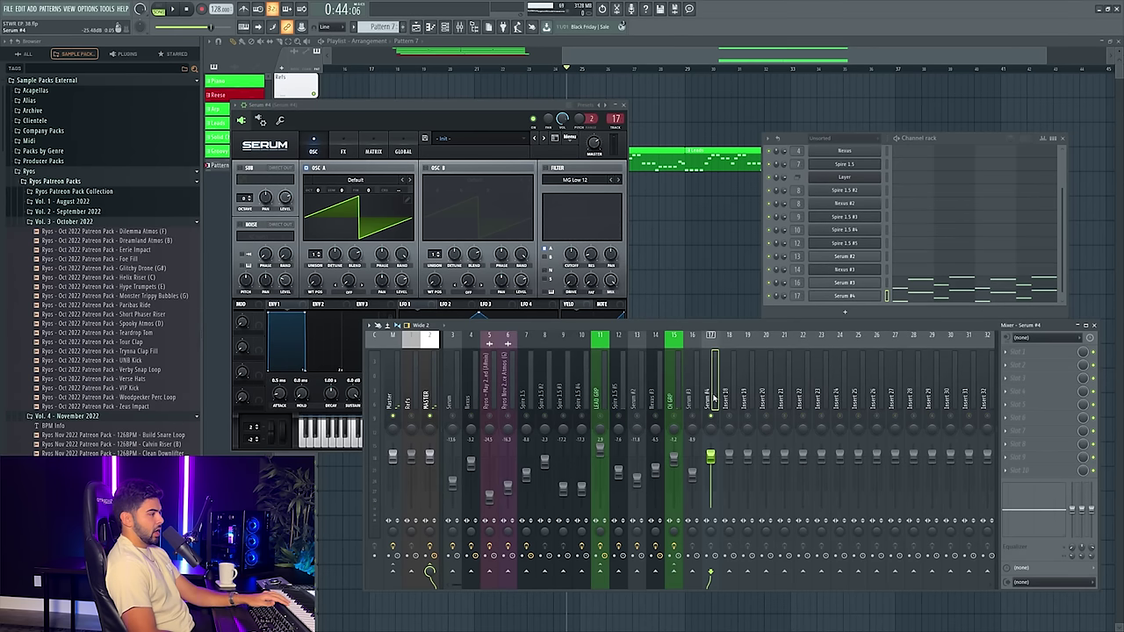
right_click(711, 466)
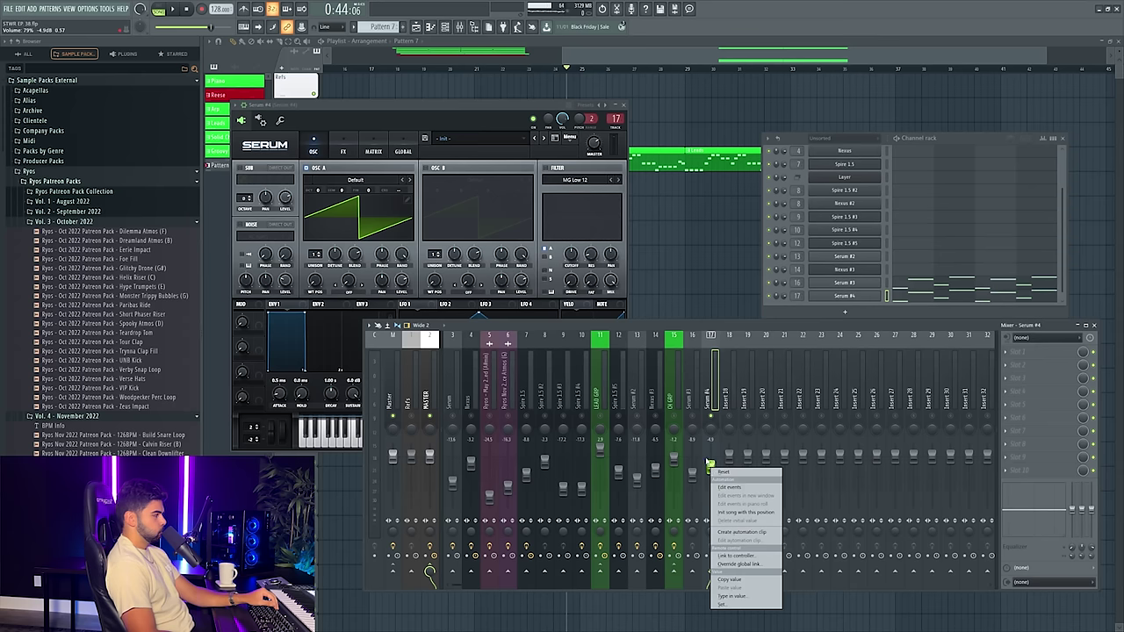
click(704, 442)
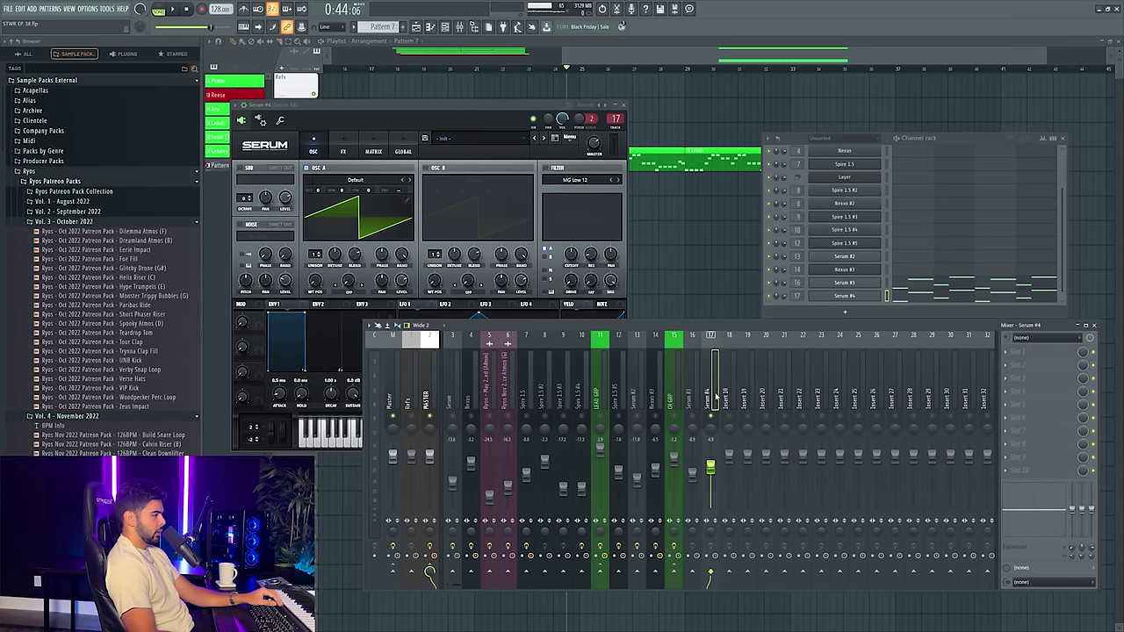
drag(964, 143, 977, 137)
click(854, 294)
click(840, 292)
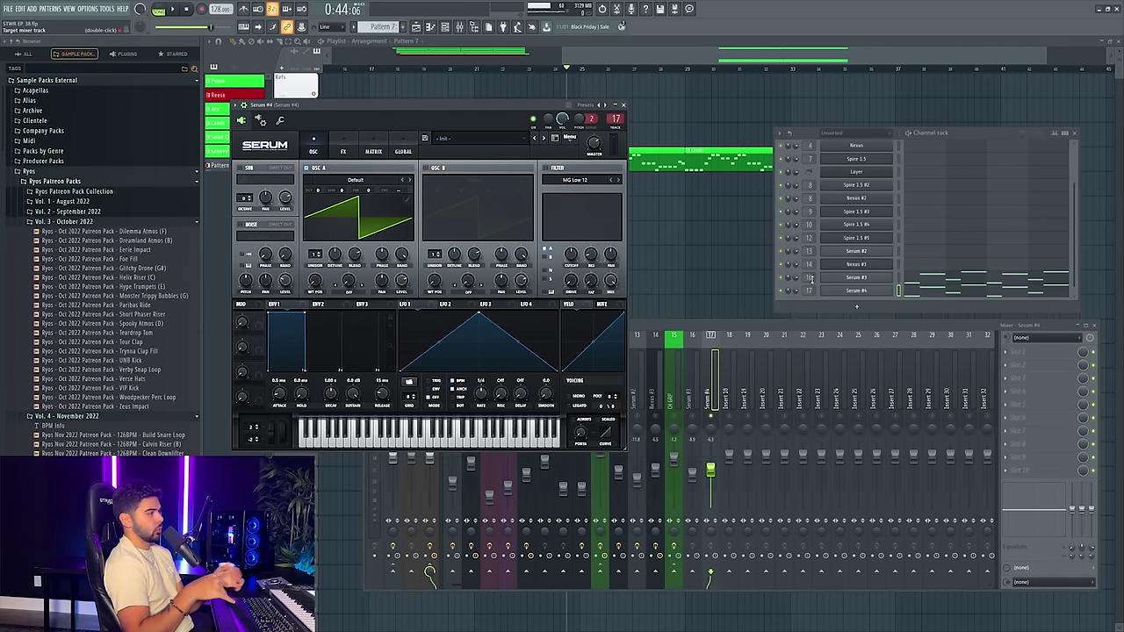
click(727, 389)
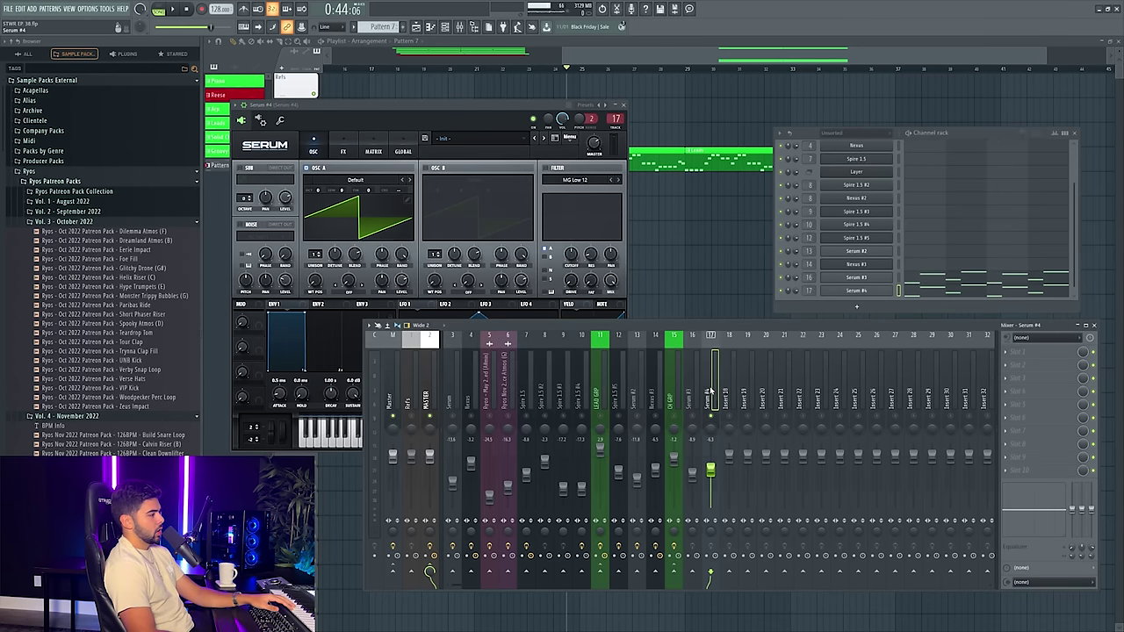
drag(711, 476, 710, 470)
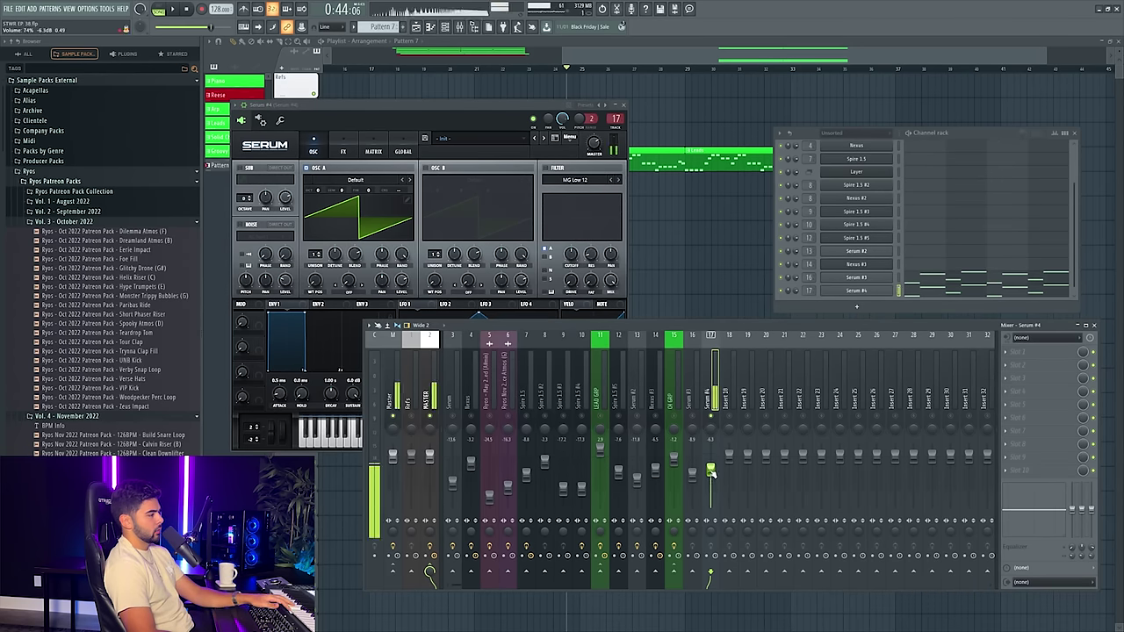
- Audition Reese presets from Revealed Ryos Serum Soundset Vol. 2 in Serum #4 and load RYOS_BS - Reese Thunder
click(865, 293)
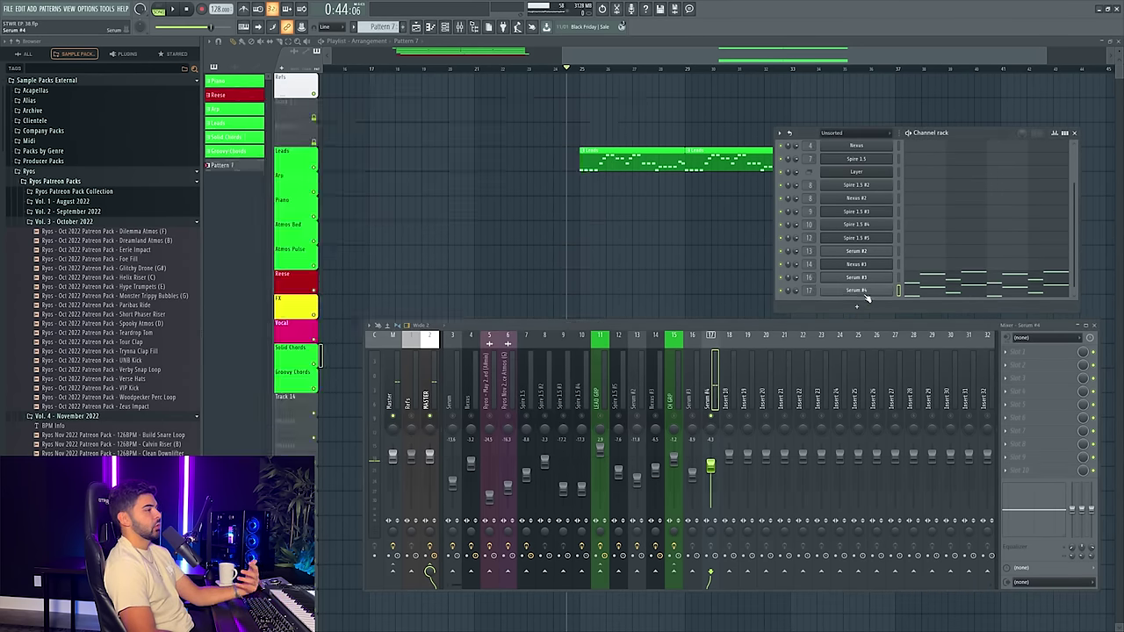
click(865, 292)
click(485, 141)
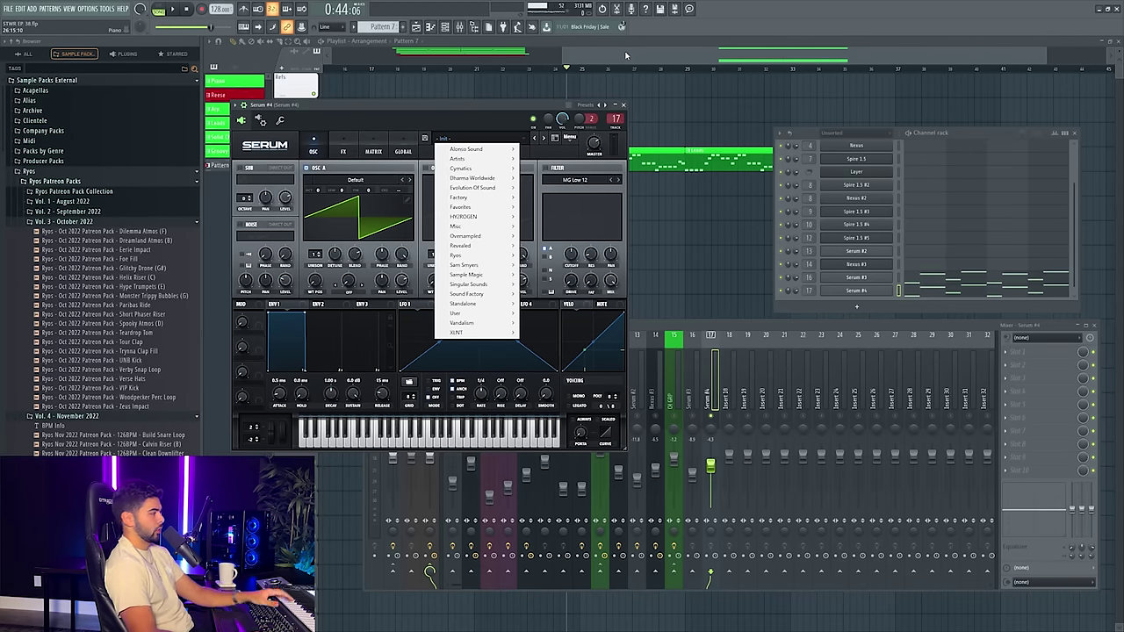
mouse_move(458, 255)
mouse_move(575, 265)
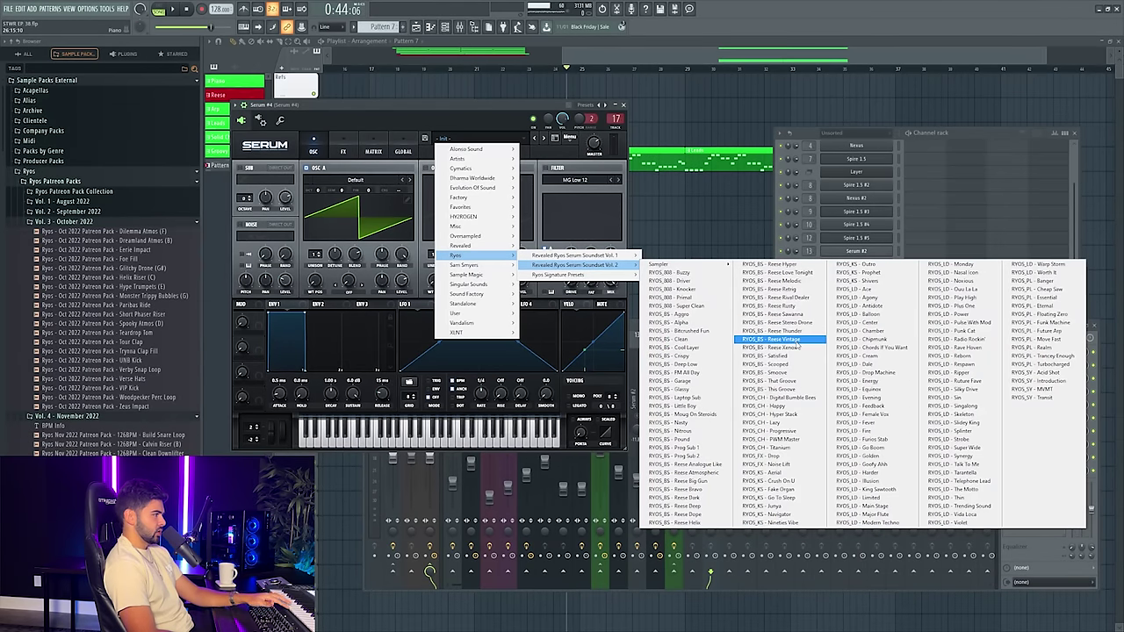
click(798, 348)
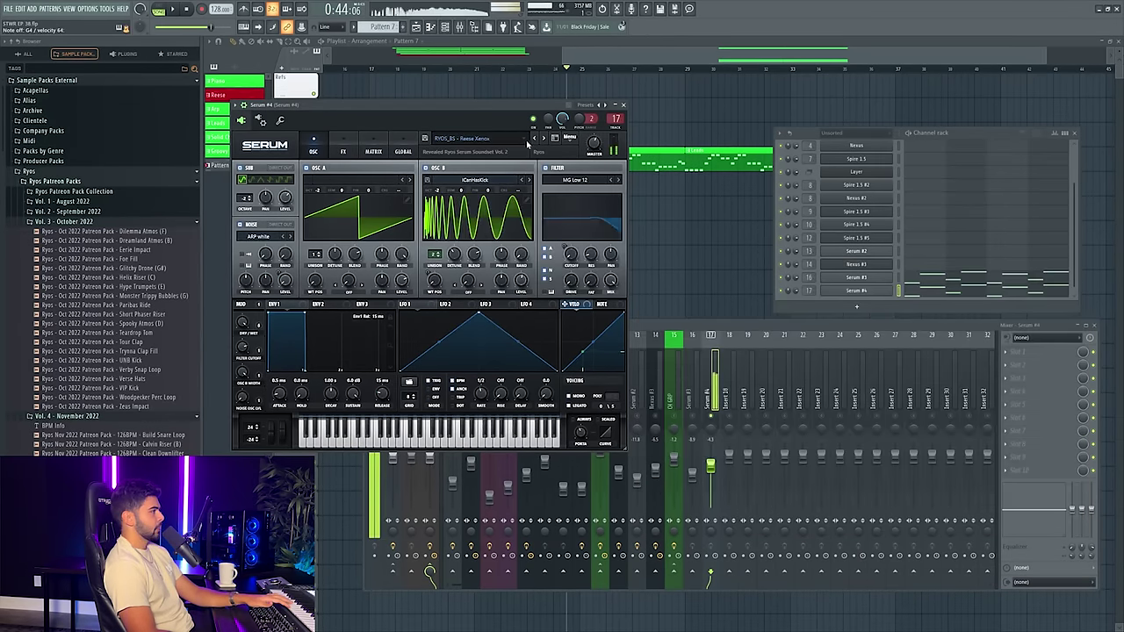
click(534, 139)
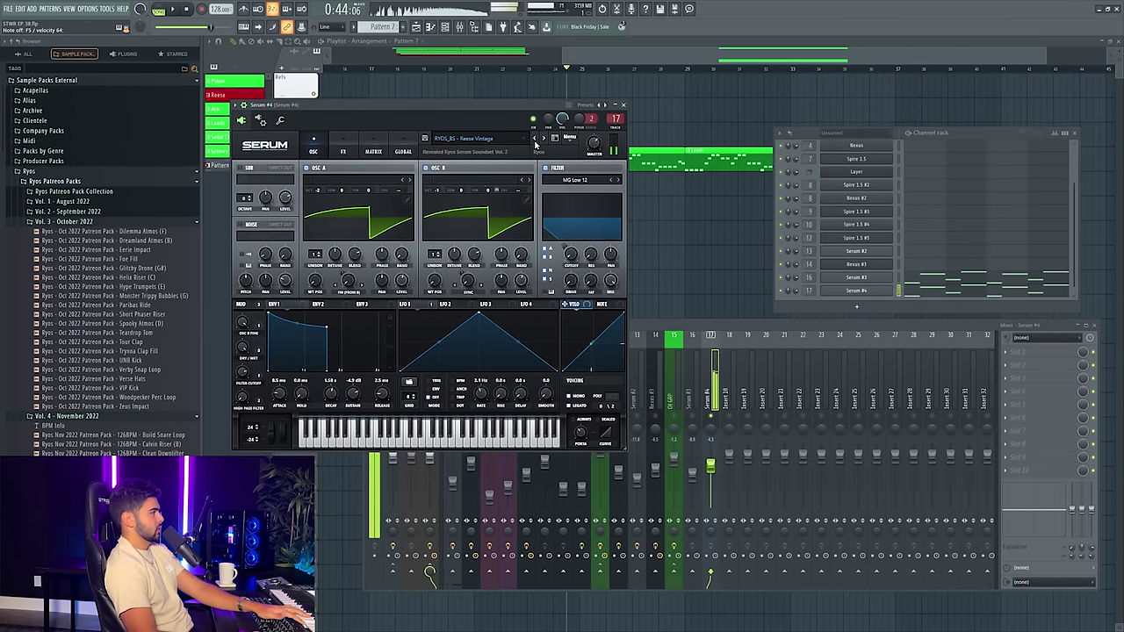
click(533, 139)
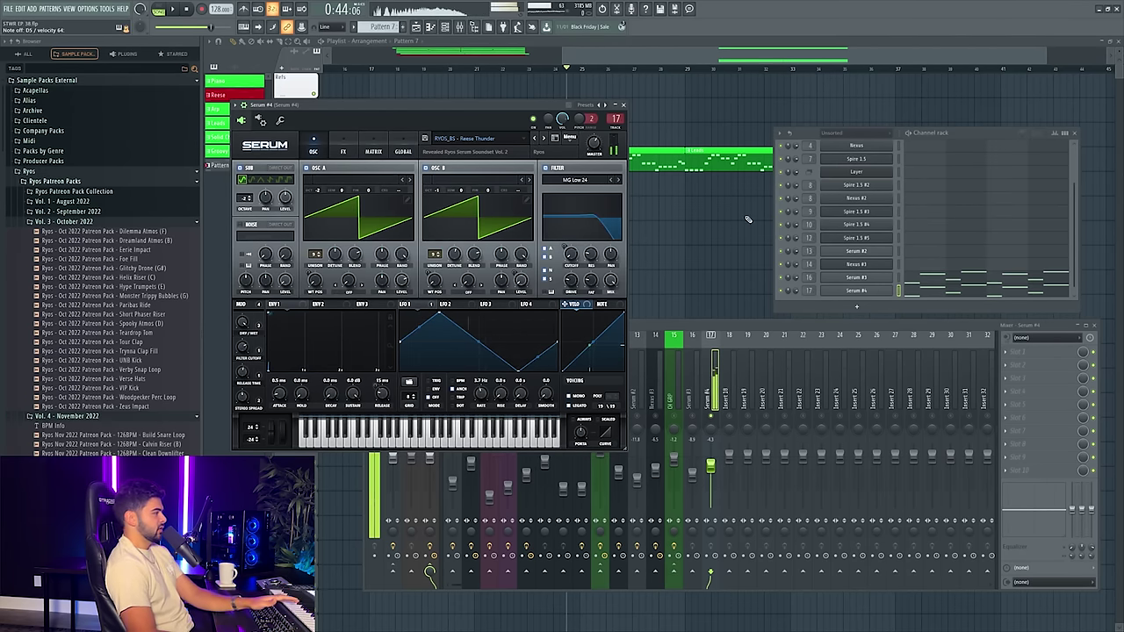
- Lower the Serum #4 mixer track to about -13.6 dB, balancing it against the other instruments during playback
key(space)
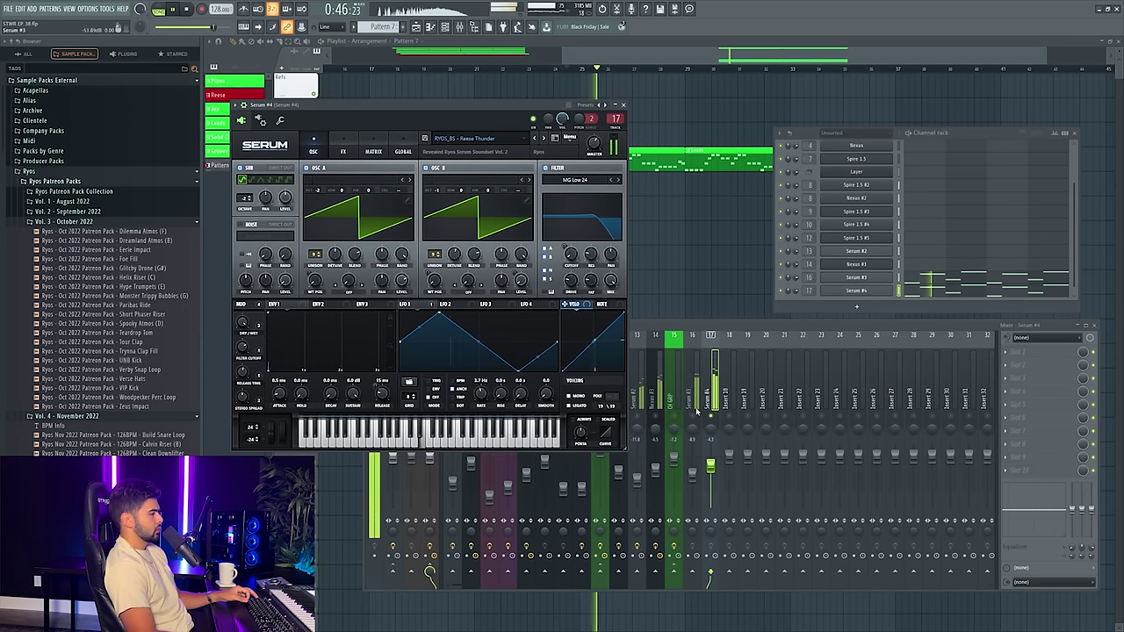
click(708, 339)
drag(711, 467, 713, 477)
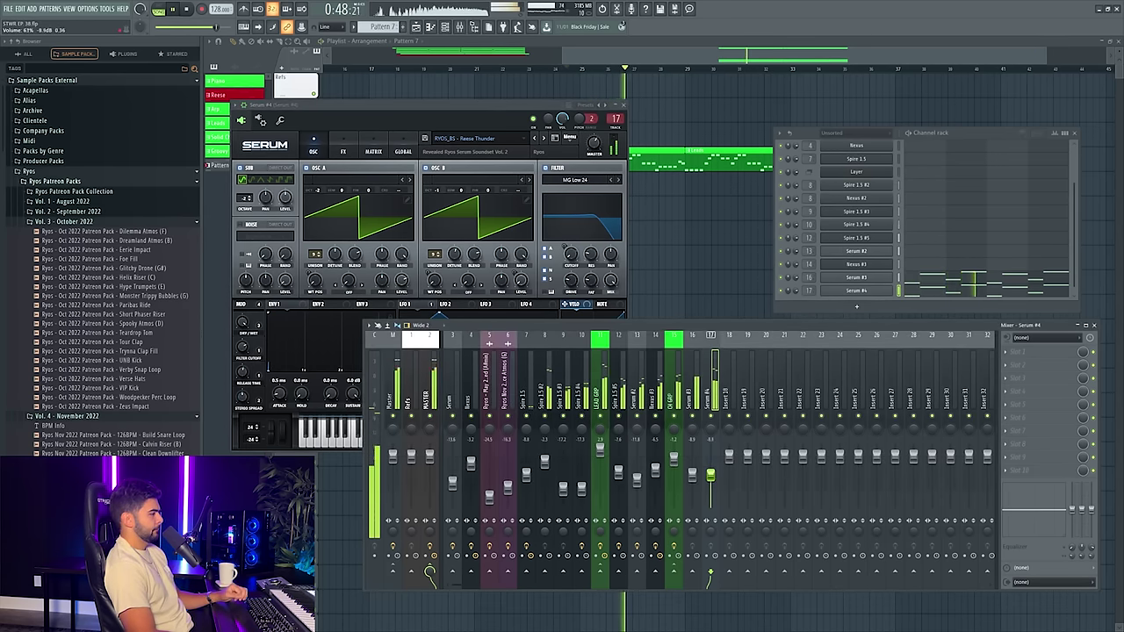
drag(713, 476, 712, 482)
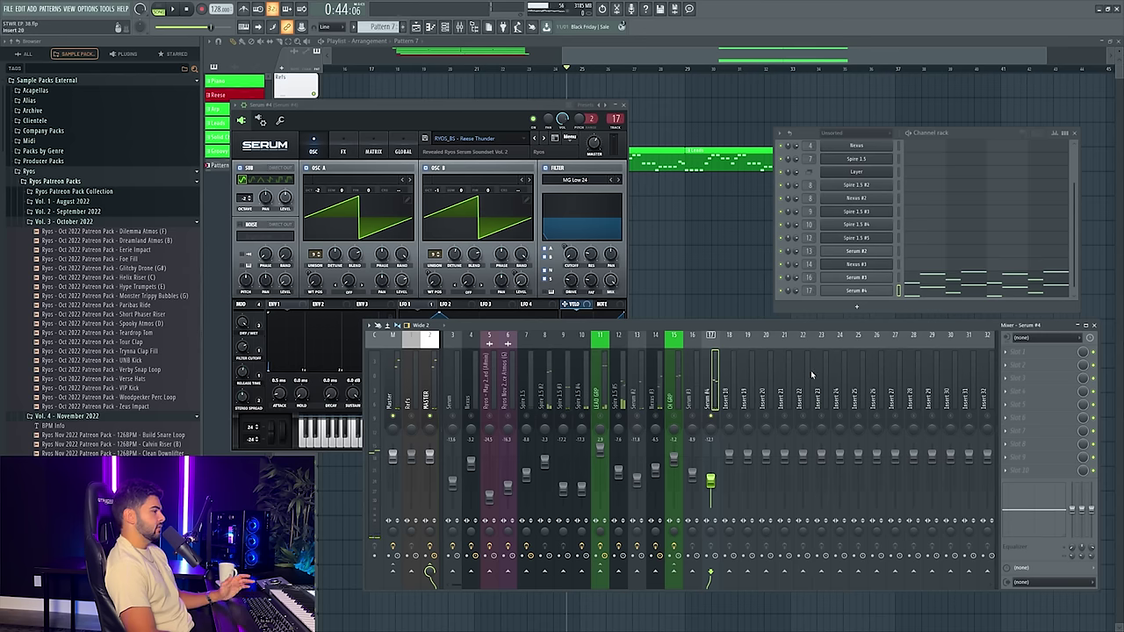
click(1017, 353)
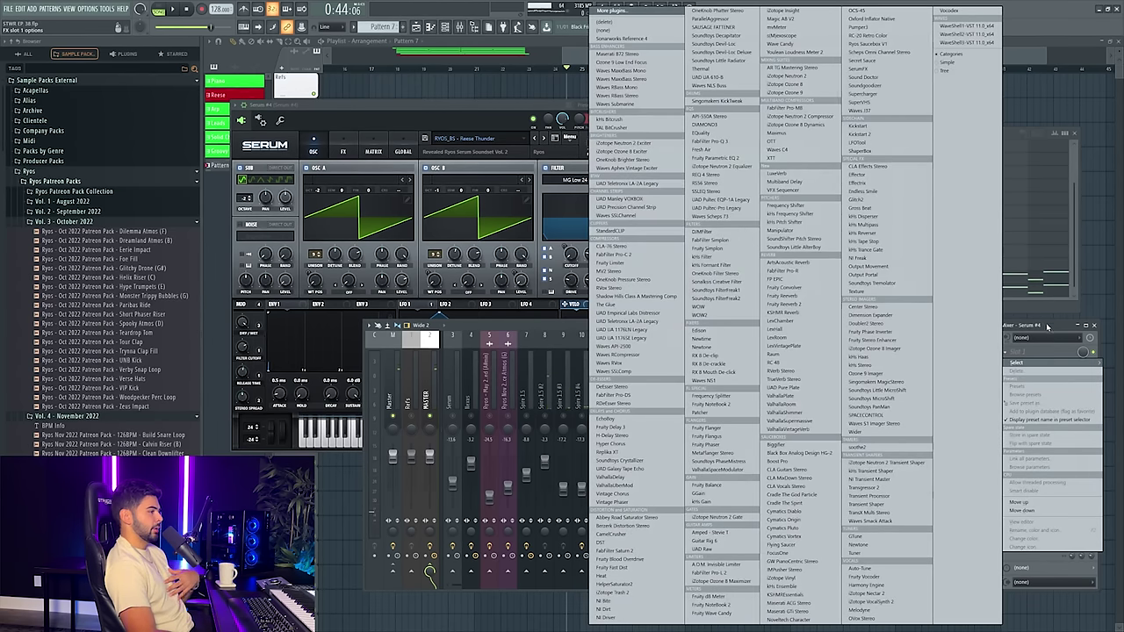
click(1047, 327)
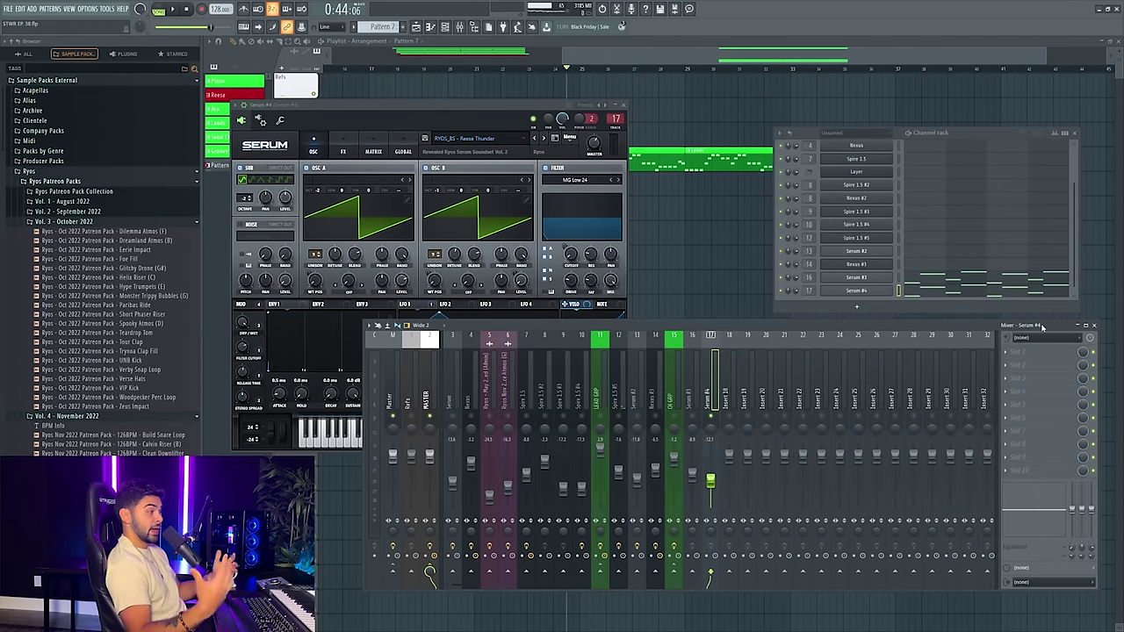
right_click(709, 421)
click(713, 478)
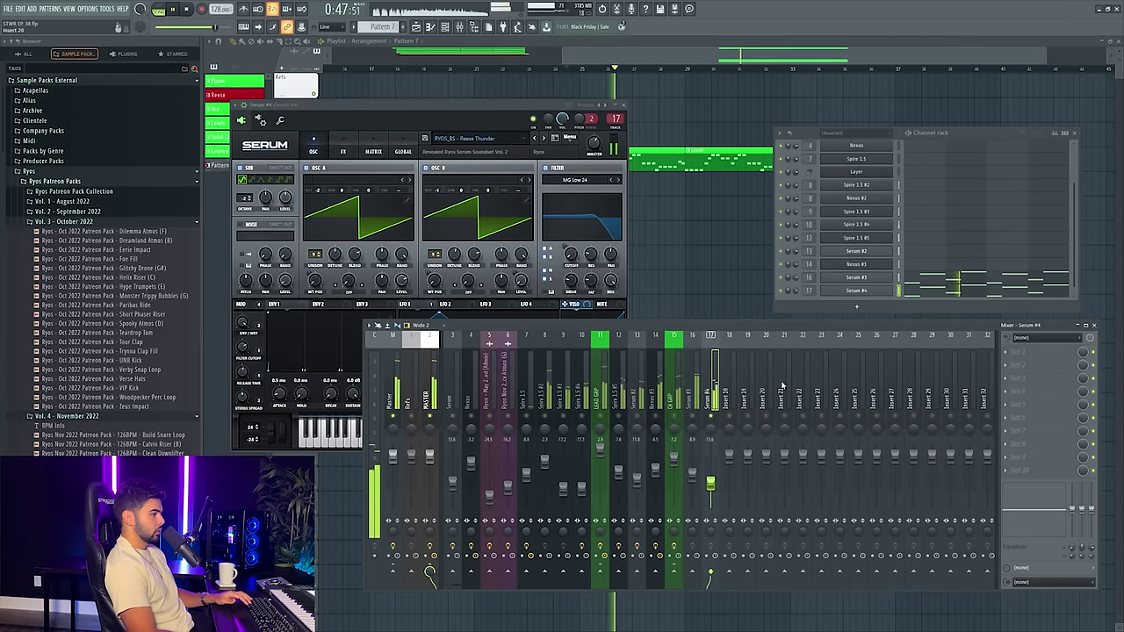
- Add FabFilter Pro-Q 3 to the Serum #4 mixer track and create a 12 dB/oct low cut at about 78 Hz
click(1017, 353)
click(713, 143)
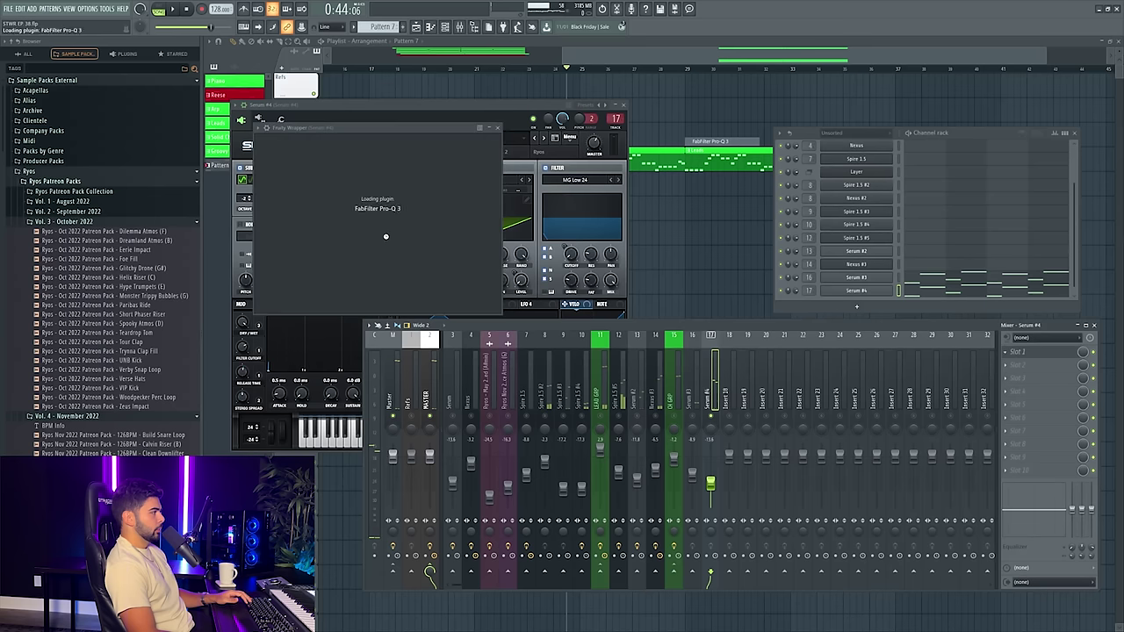
drag(441, 257, 390, 249)
click(359, 399)
click(360, 335)
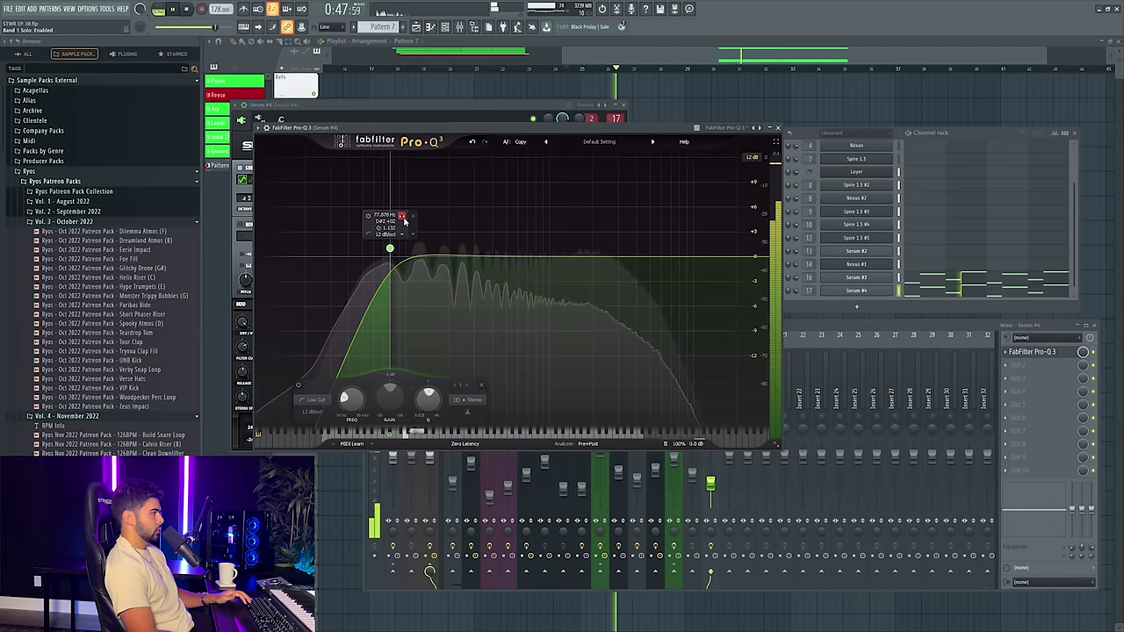
- Add FabFilter Pro-Q 3 to the Serum #3 mixer track and create a 12 dB/oct low cut at about 103 Hz
click(771, 129)
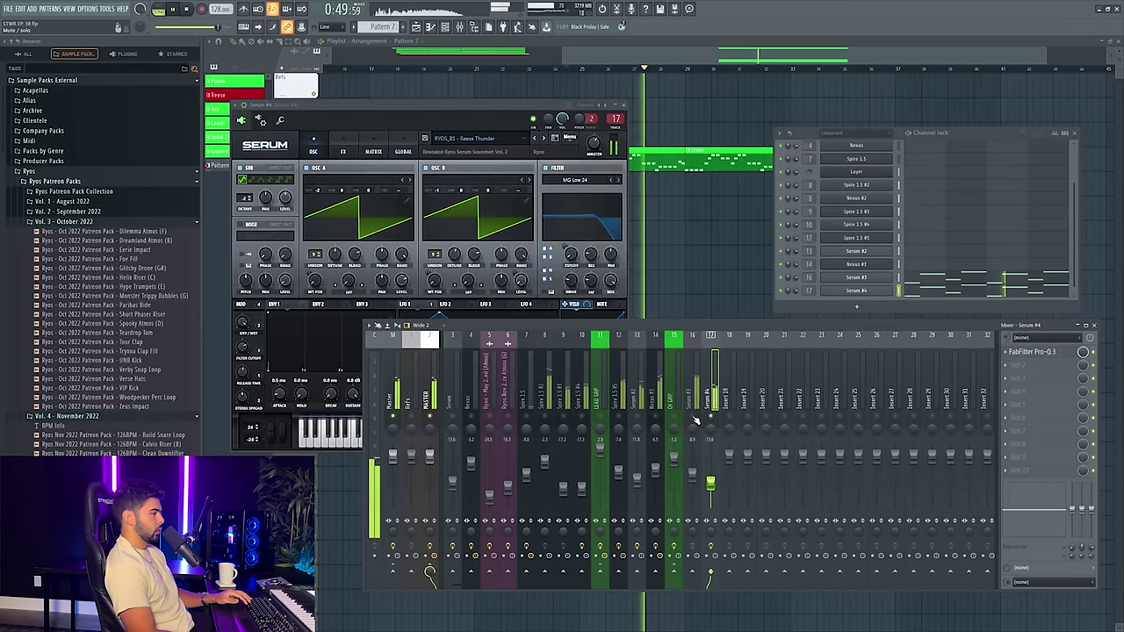
click(1018, 352)
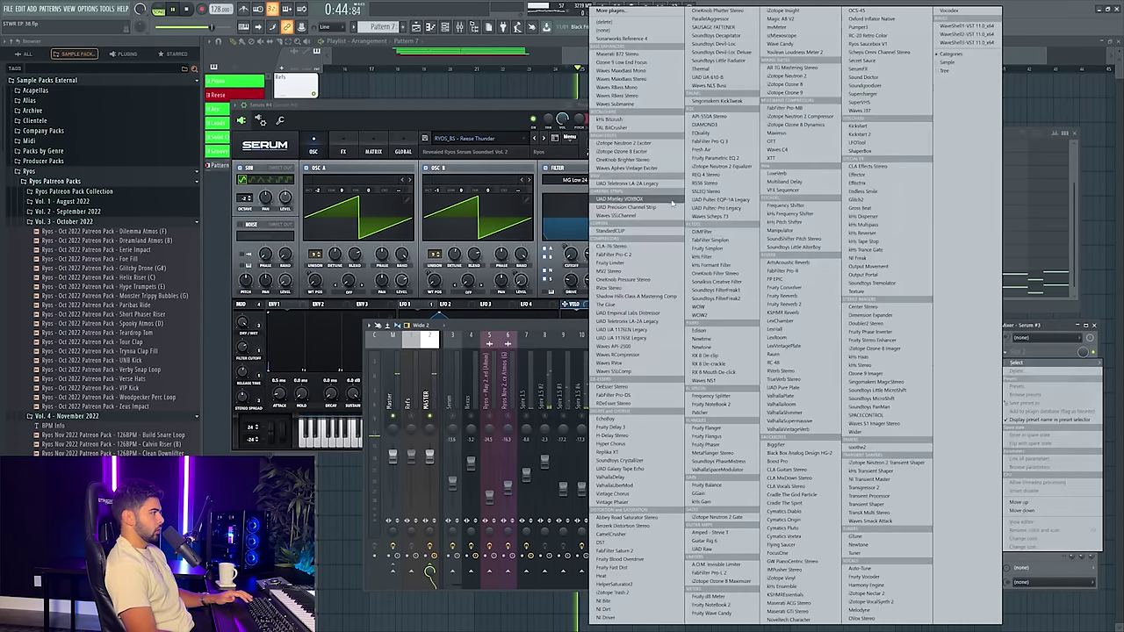
click(632, 158)
key(space)
double_click(384, 244)
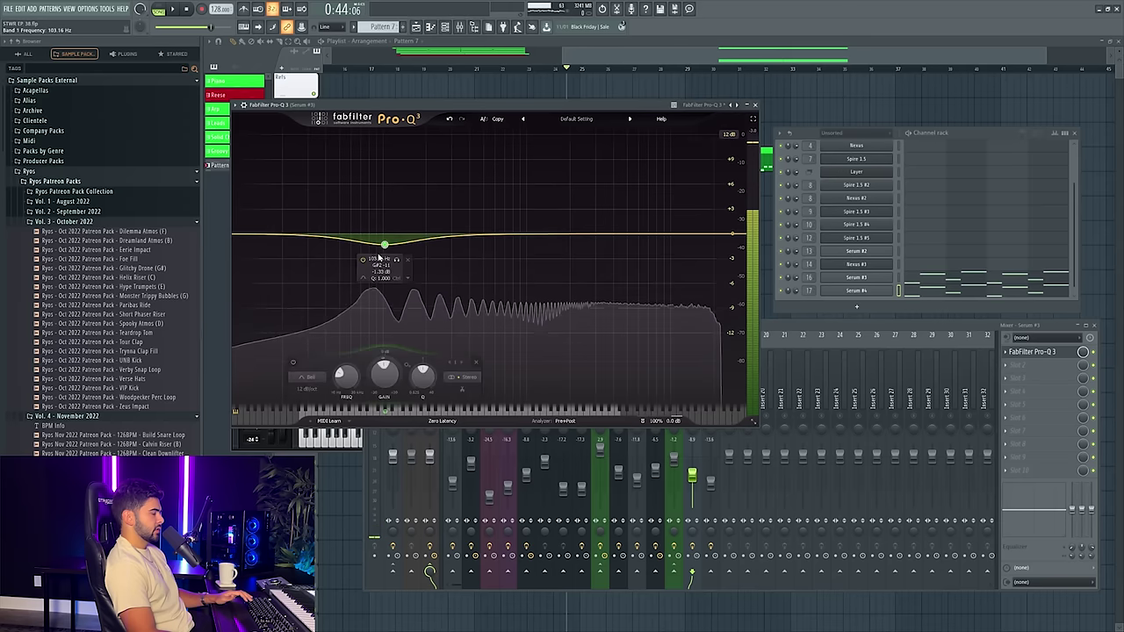
click(312, 377)
click(308, 312)
key(space)
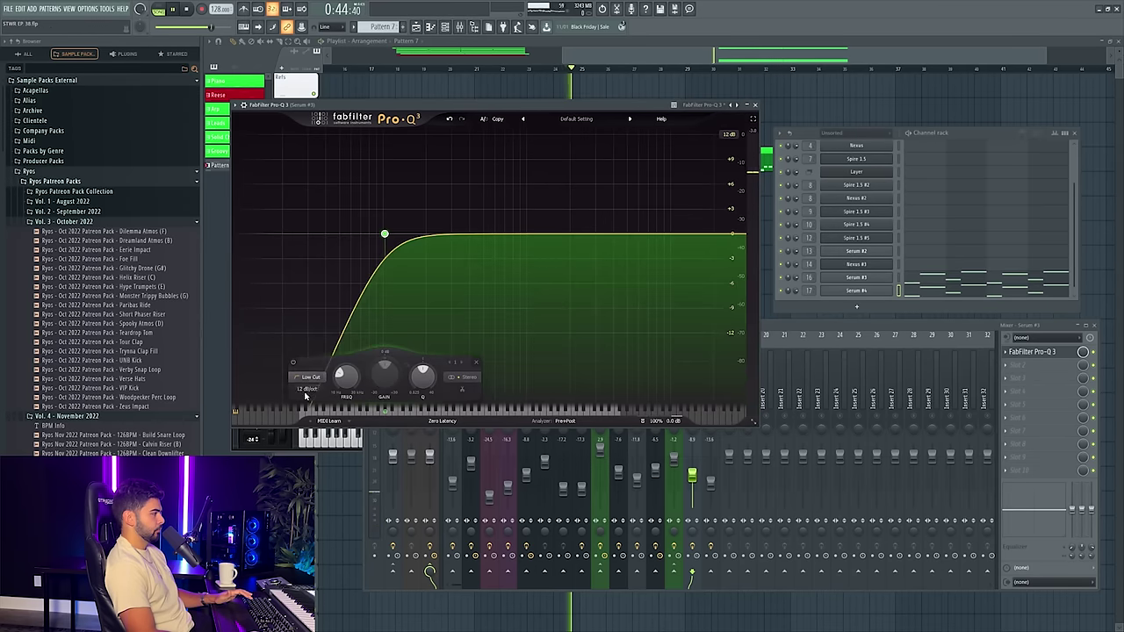
click(756, 106)
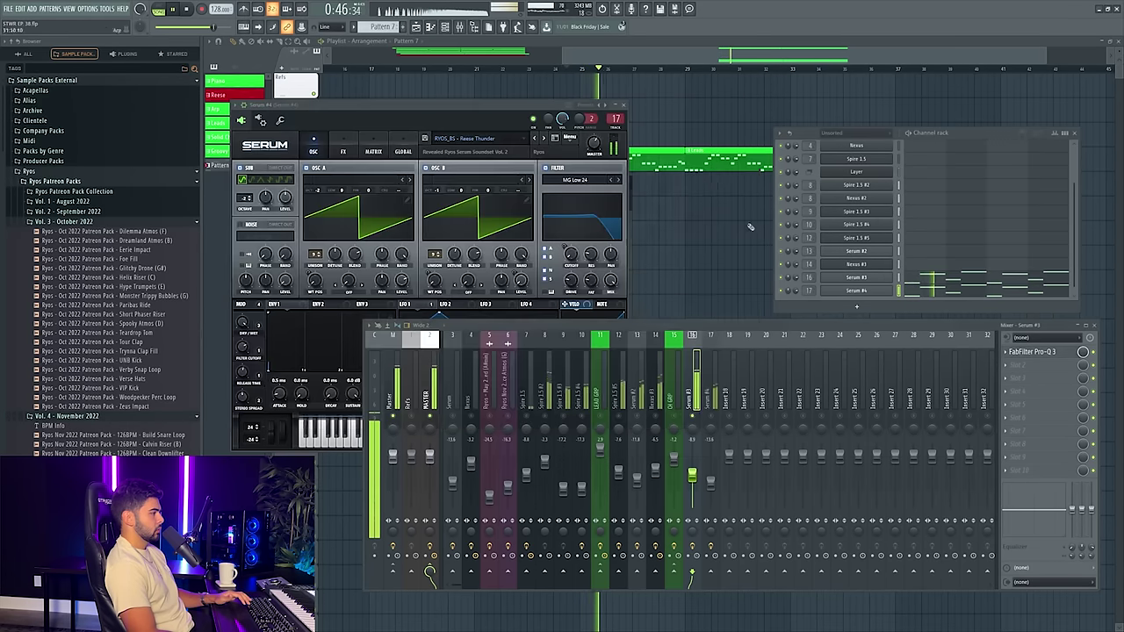
- Check the Serum #4 layer during playback and add another Serum instrument below it in the channel rack
click(709, 415)
right_click(946, 288)
click(989, 285)
click(889, 277)
click(856, 307)
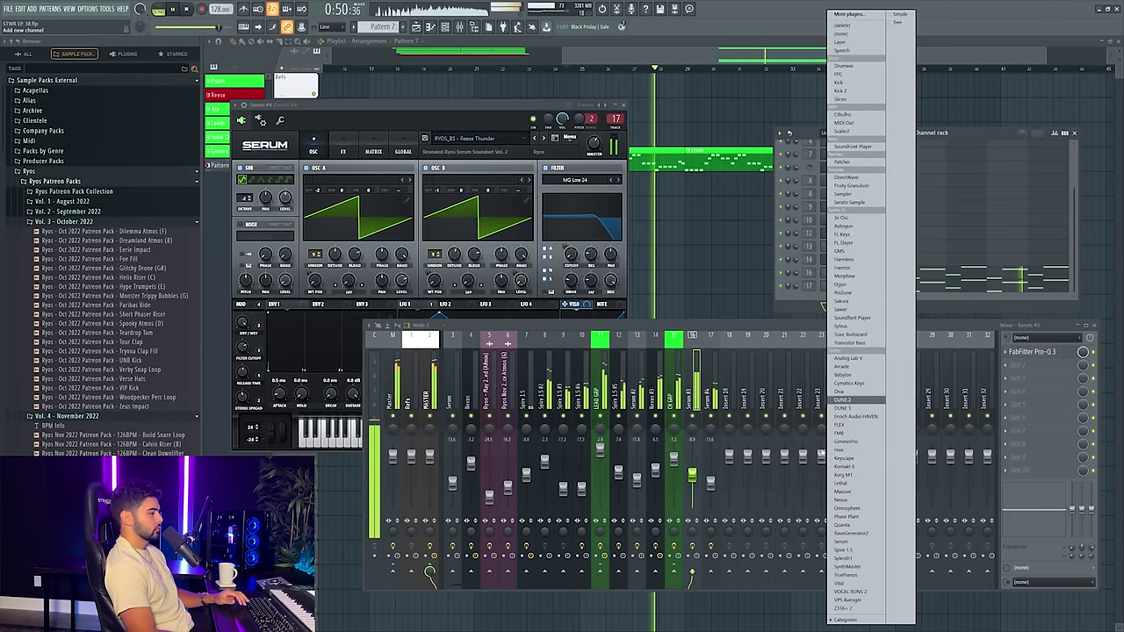
click(843, 541)
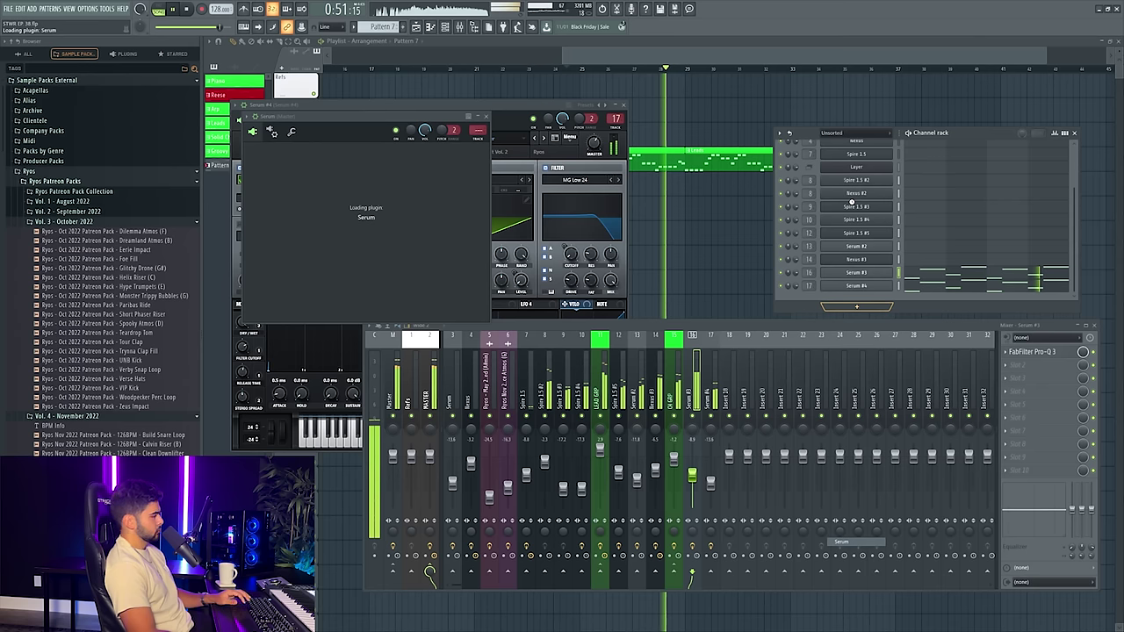
- Paste the bass notes into the new Serum #5 channel and audition its default sound
right_click(863, 340)
mouse_move(952, 348)
click(993, 356)
double_click(858, 341)
key(space)
click(506, 150)
click(840, 333)
right_click(856, 338)
mouse_move(944, 408)
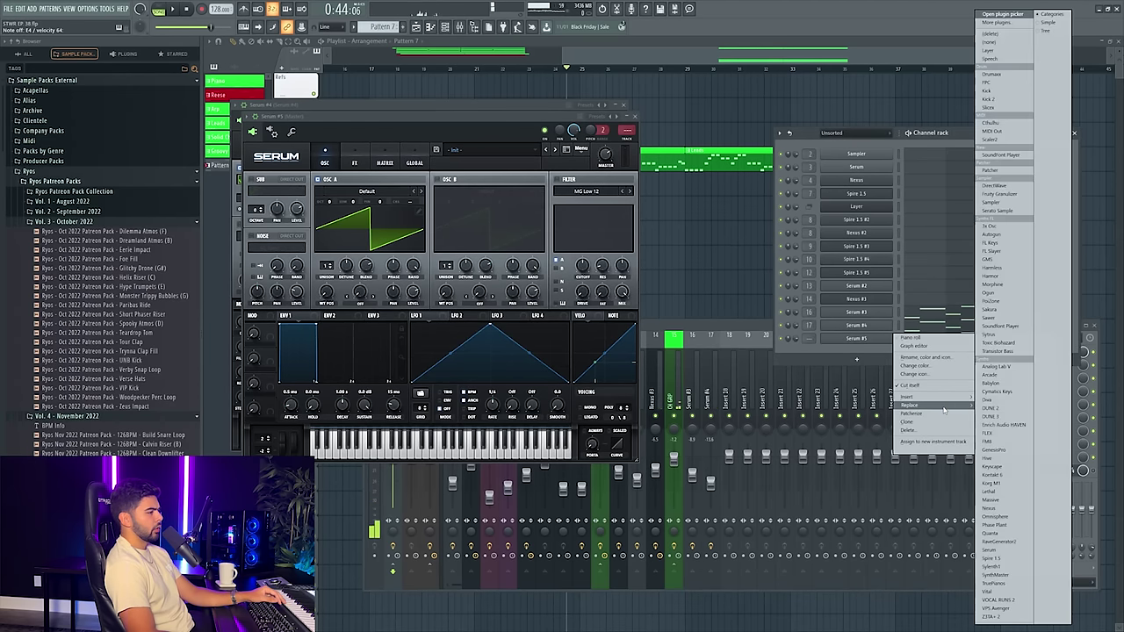
click(853, 337)
click(855, 337)
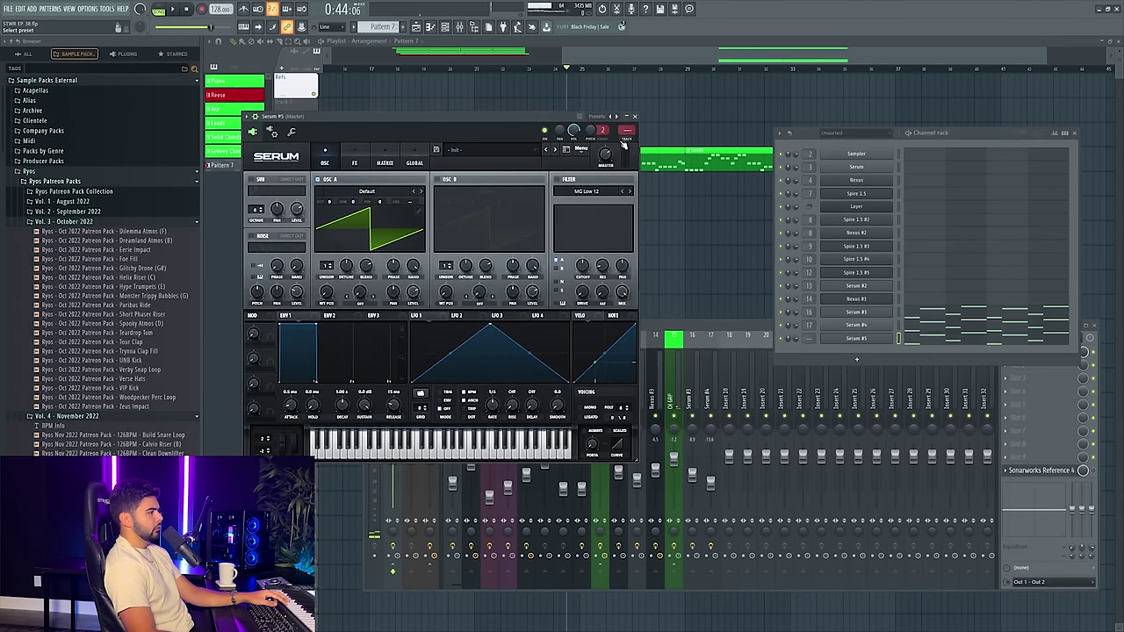
- Route Serum #5 to mixer track 18 and lower its fader slightly
click(626, 140)
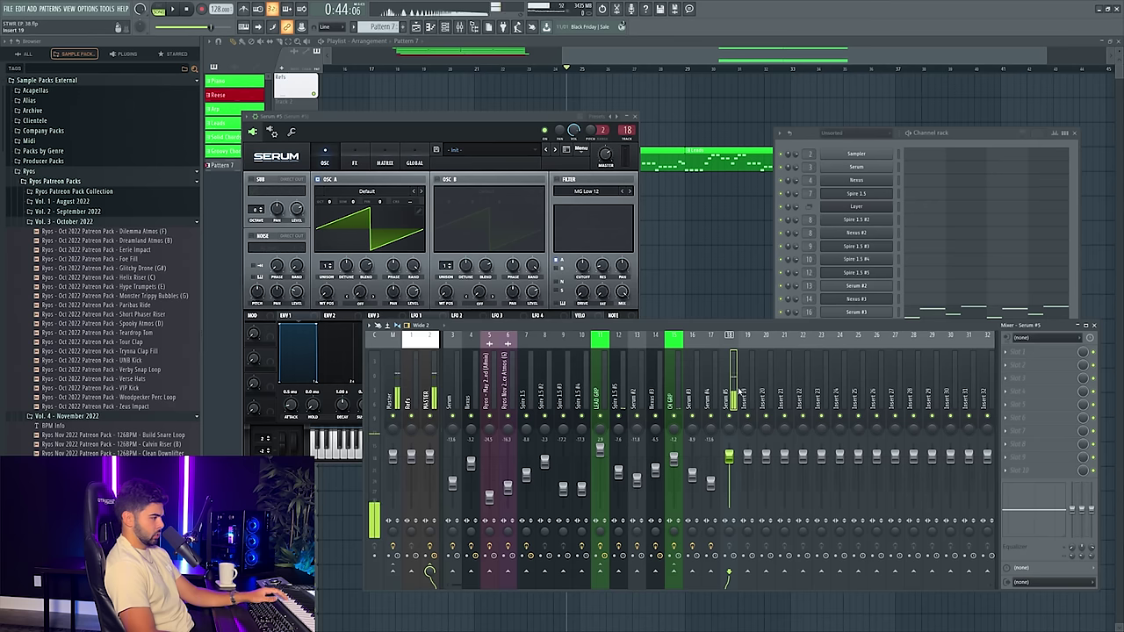
click(957, 132)
click(848, 338)
click(843, 339)
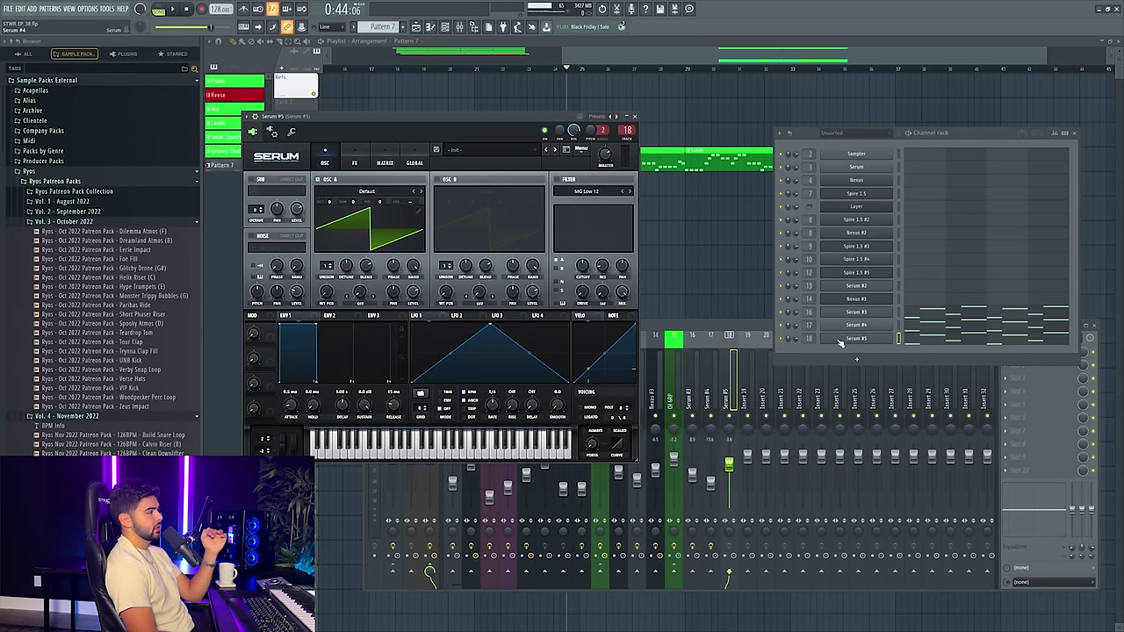
- Audition RYOS_BS - Aggro from Revealed Ryos Serum Soundset Vol. 2 in Serum #5 and switch to RYOS_BS - Alpha
click(479, 154)
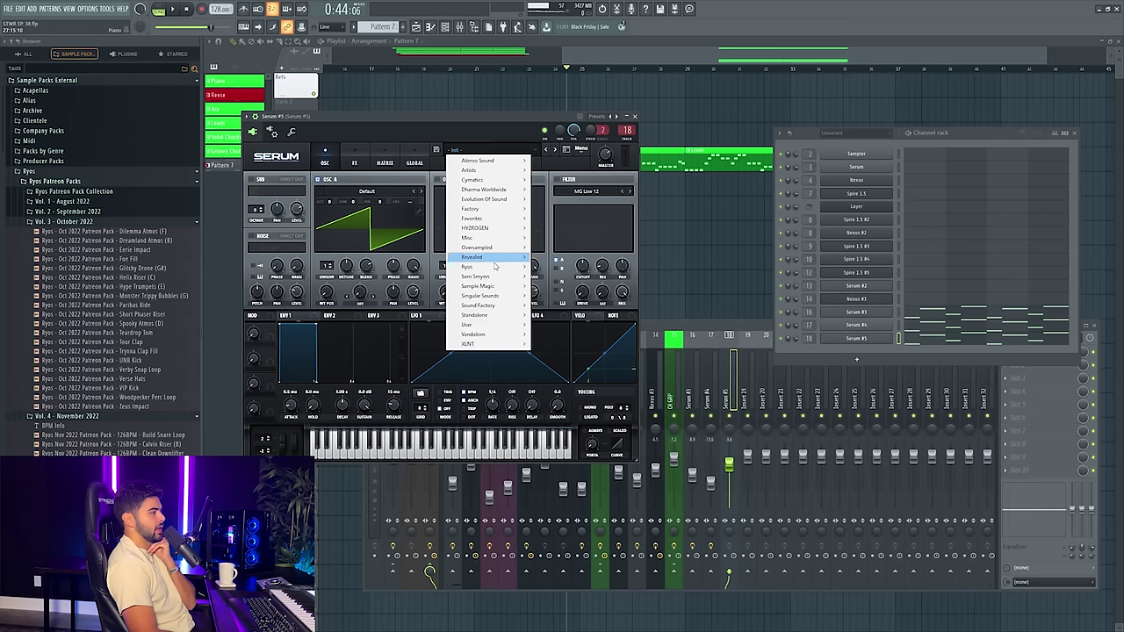
mouse_move(496, 268)
click(546, 120)
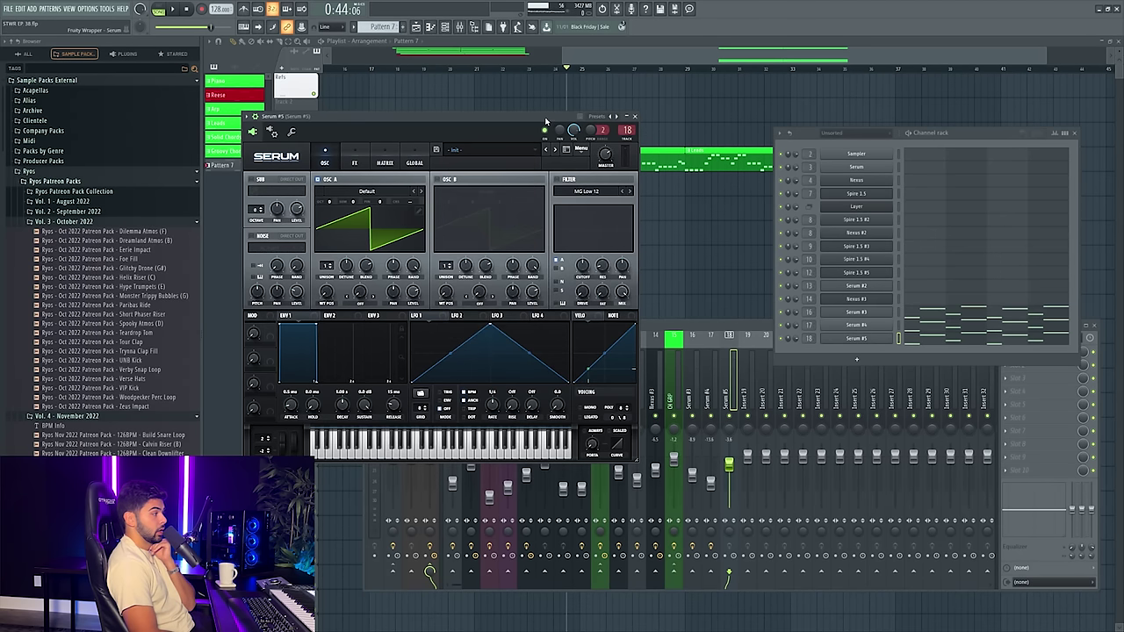
click(478, 150)
mouse_move(496, 266)
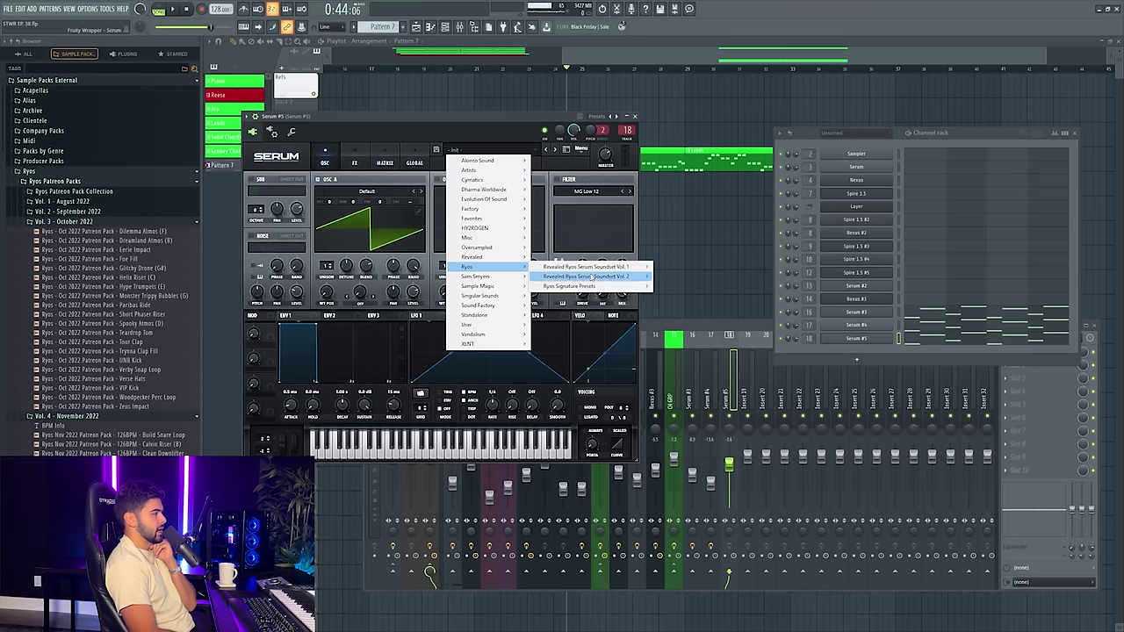
mouse_move(591, 277)
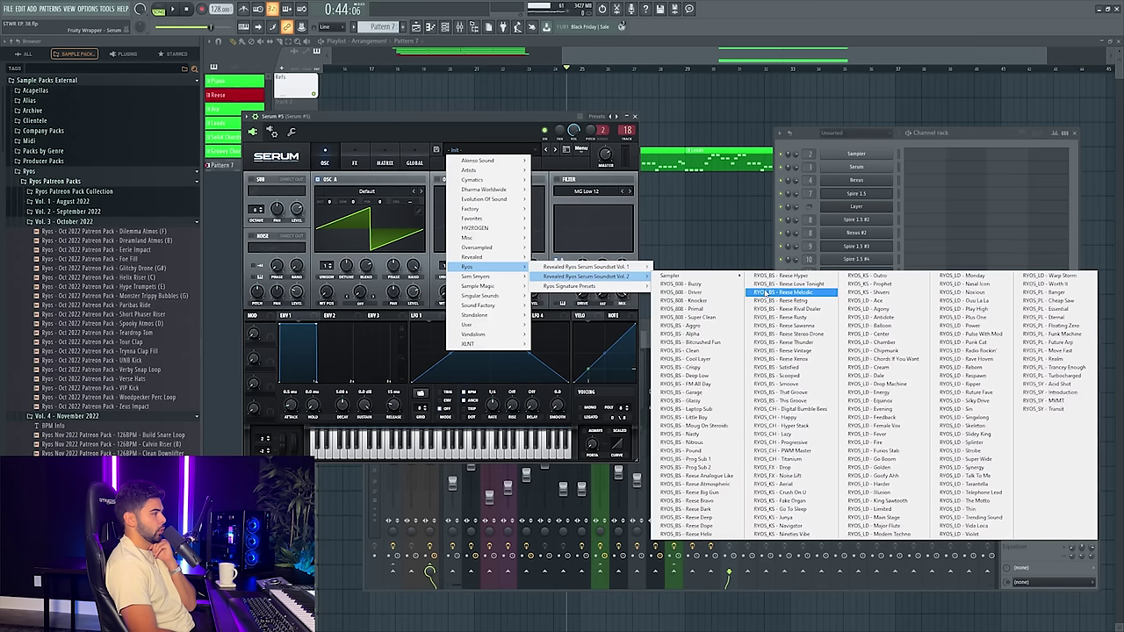
click(701, 325)
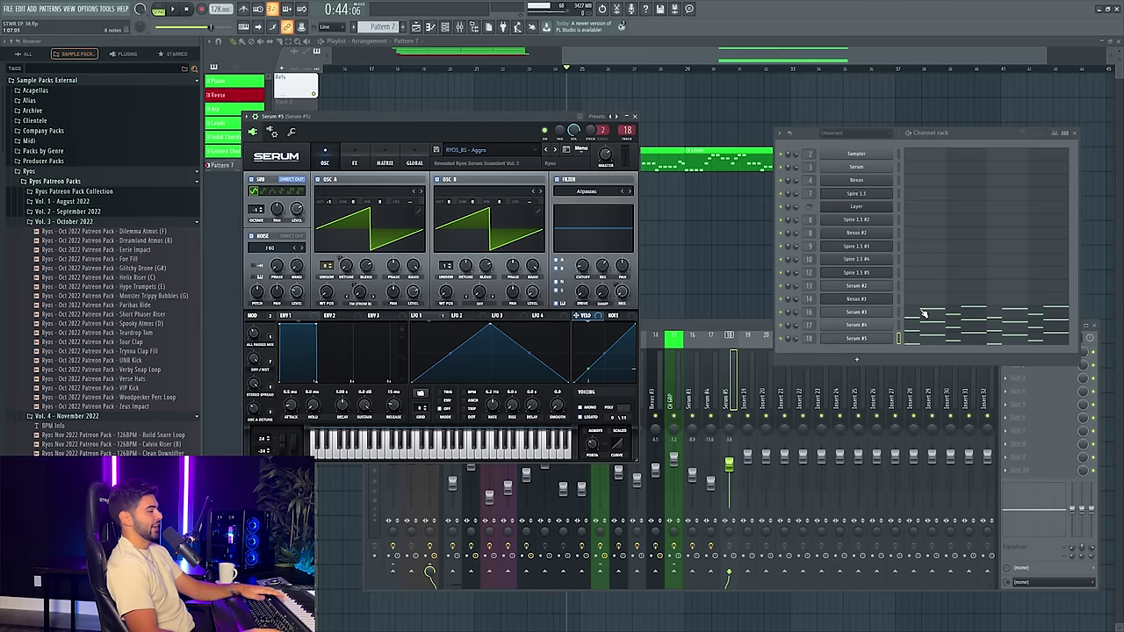
click(843, 341)
click(843, 340)
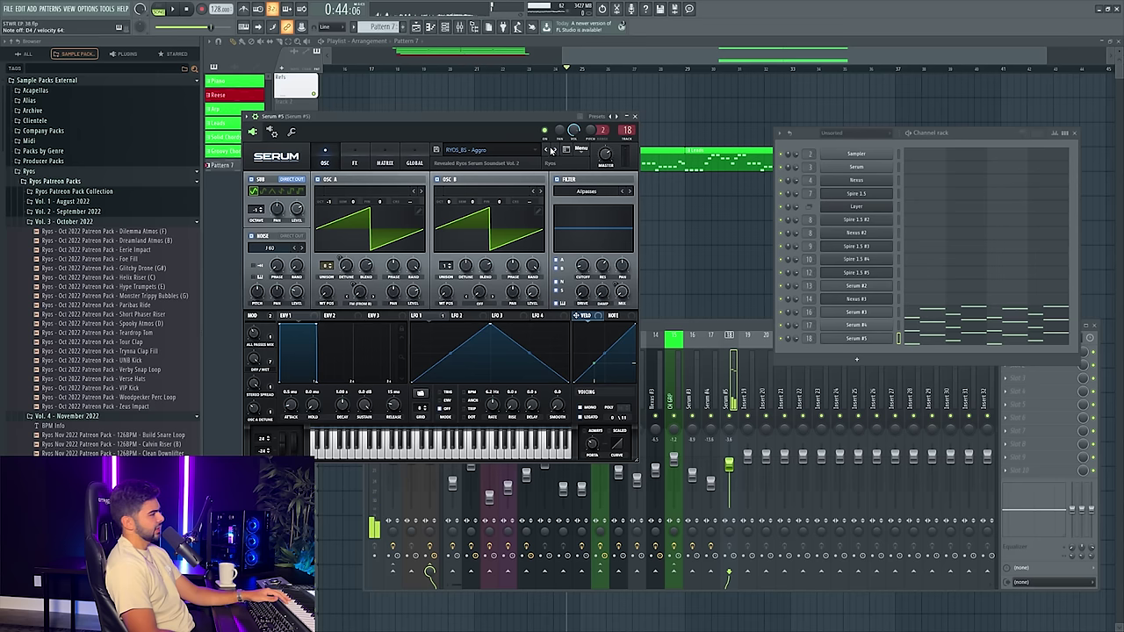
click(553, 150)
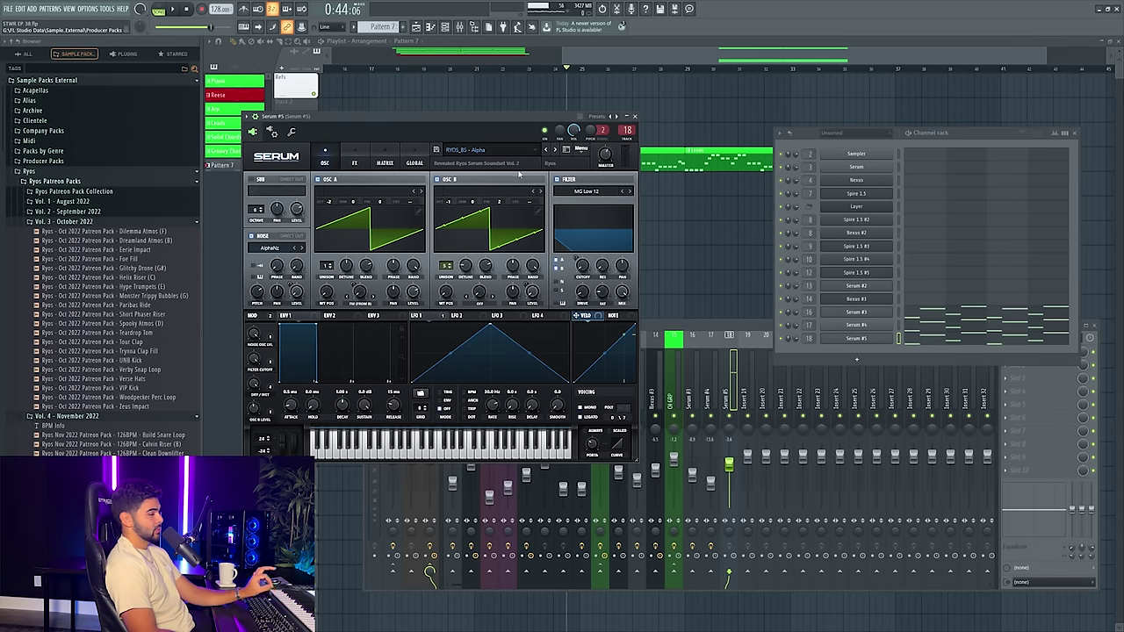
- Add FabFilter Pro-Q 3 to the Serum #5 mixer track and create a 12 dB/oct high cut at 300 Hz
key(F9)
click(1018, 352)
mouse_move(1019, 365)
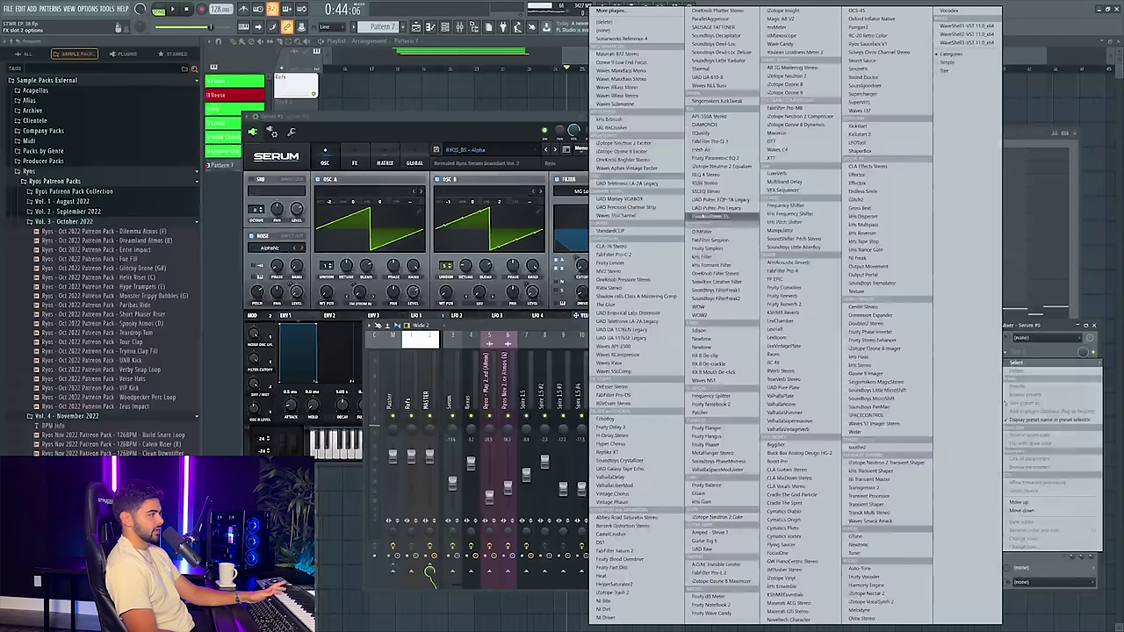
click(715, 141)
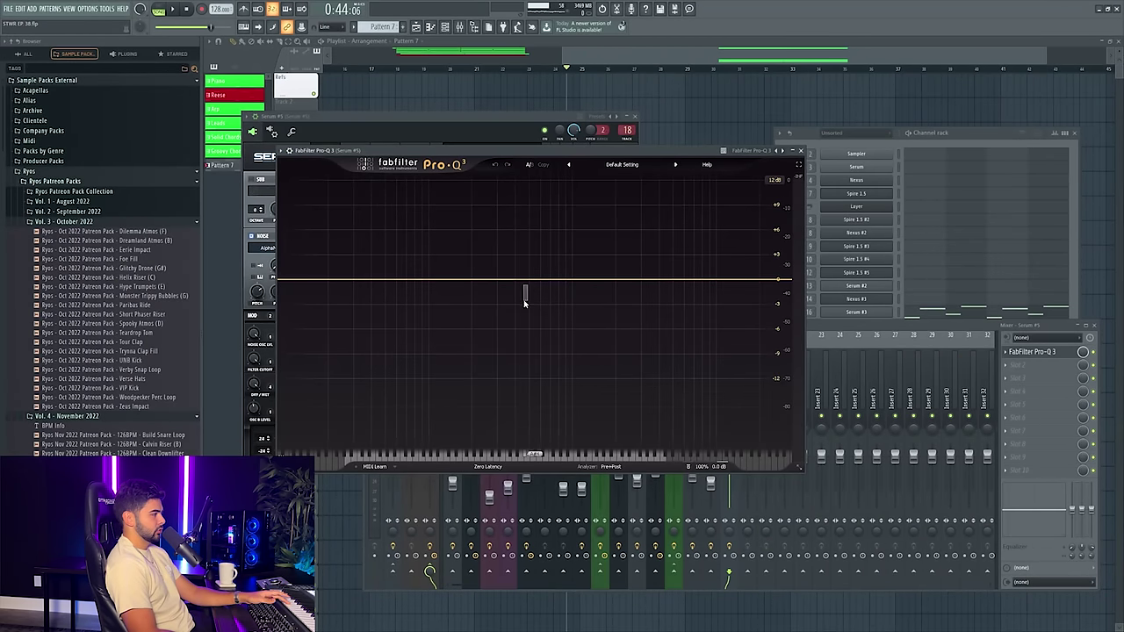
double_click(524, 303)
click(448, 423)
click(443, 383)
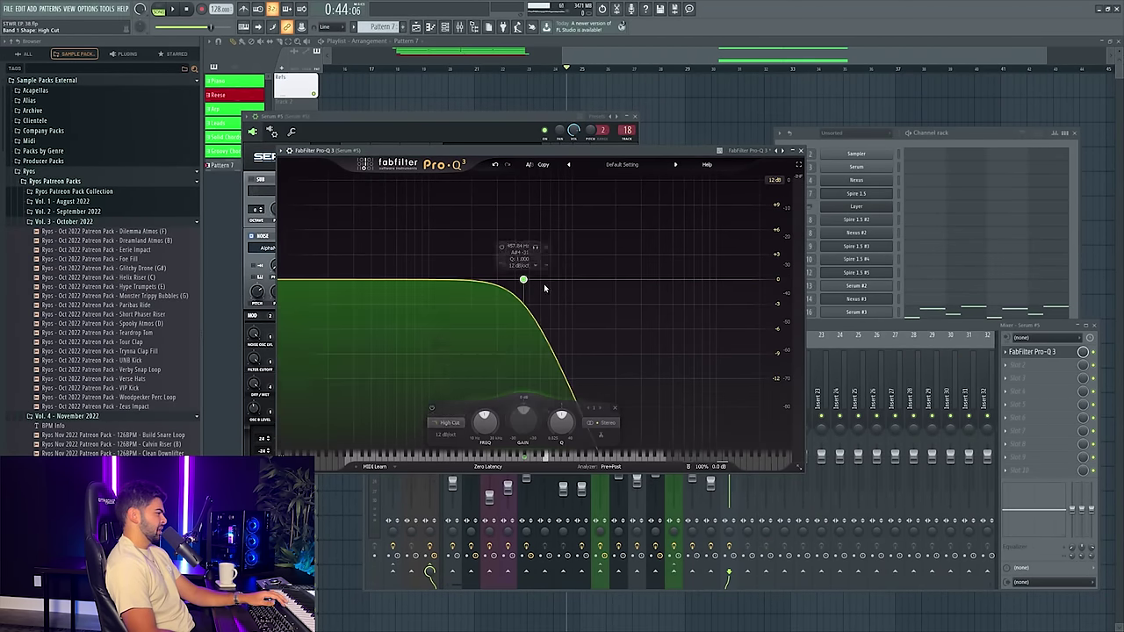
text(30)
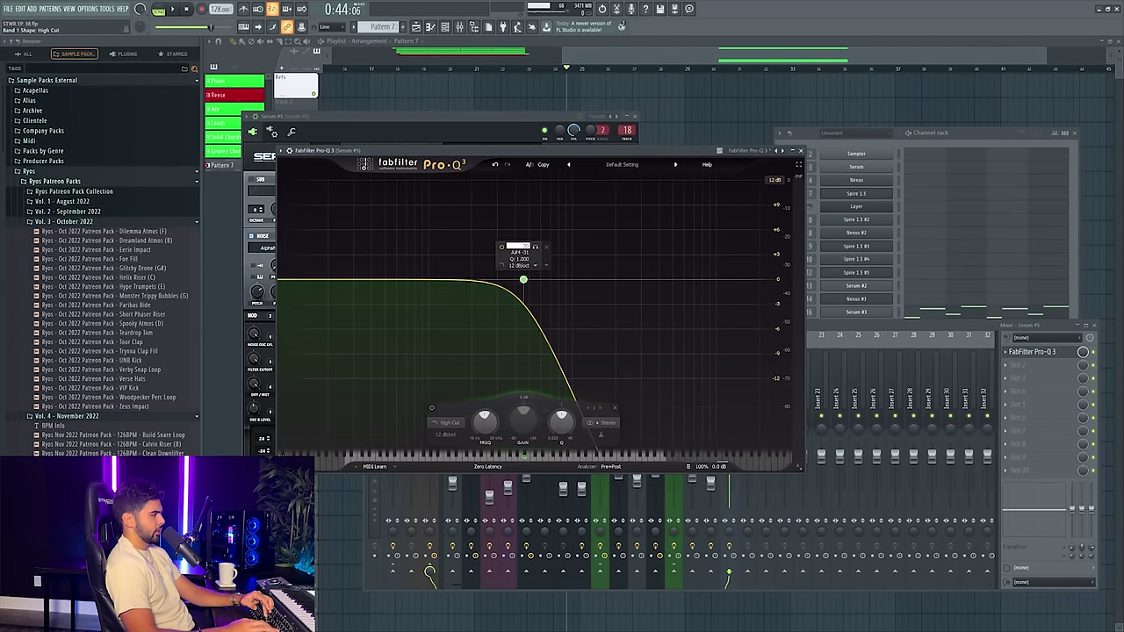
text(0)
key(Return)
key(space)
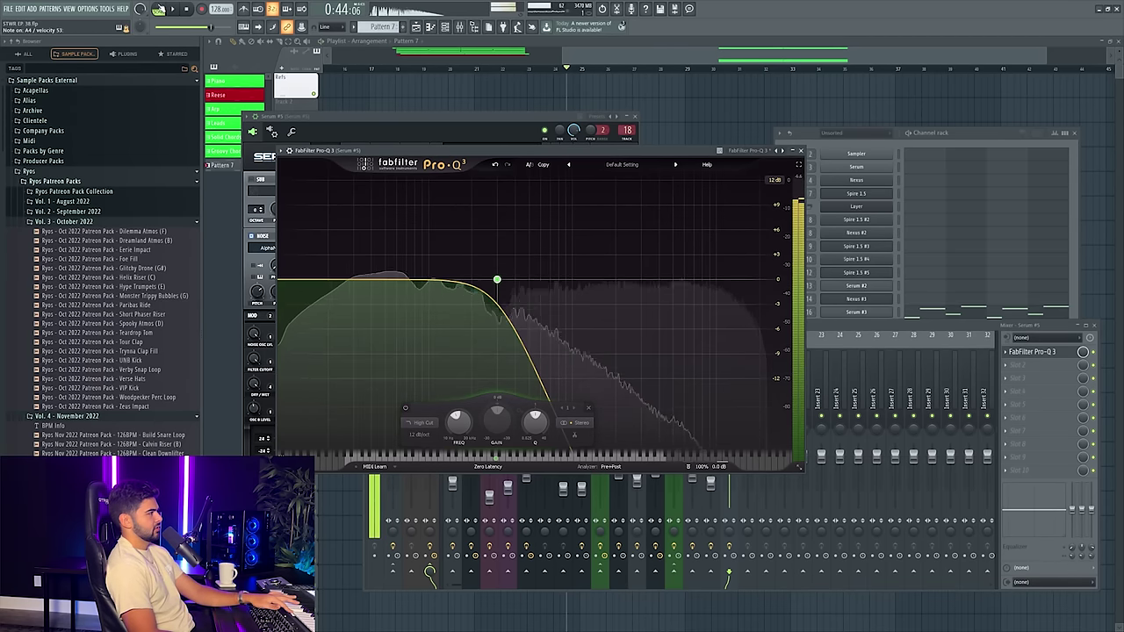
- Lower the high-cut frequency on the Serum #5 equalizer and steepen its slope to 24 dB/oct
mouse_move(497, 281)
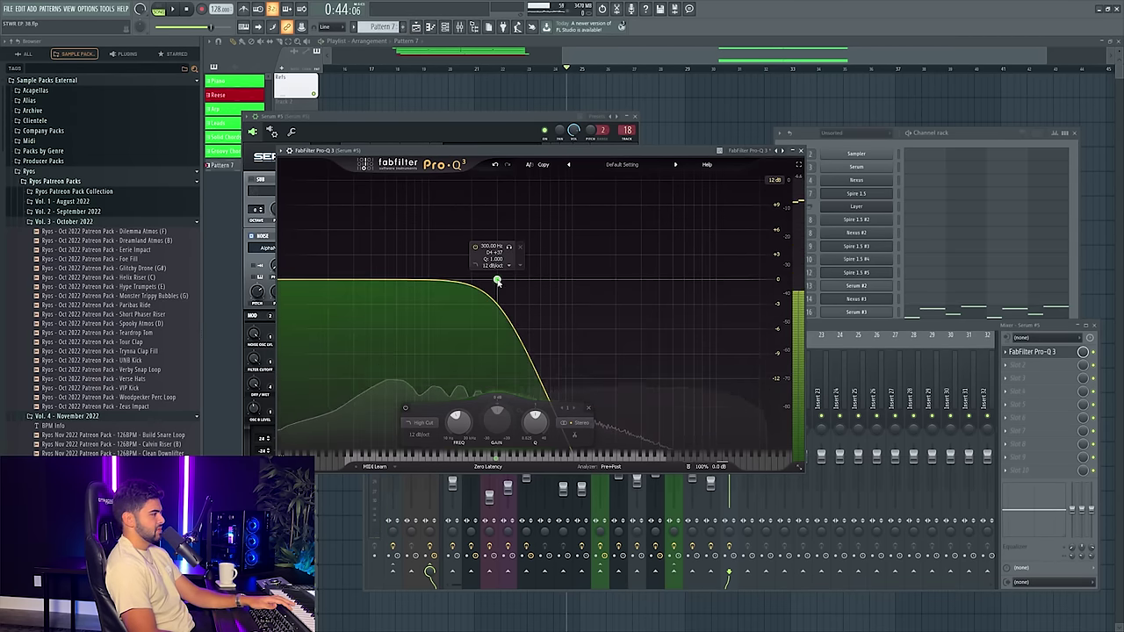
drag(498, 280, 473, 278)
double_click(462, 243)
key(Return)
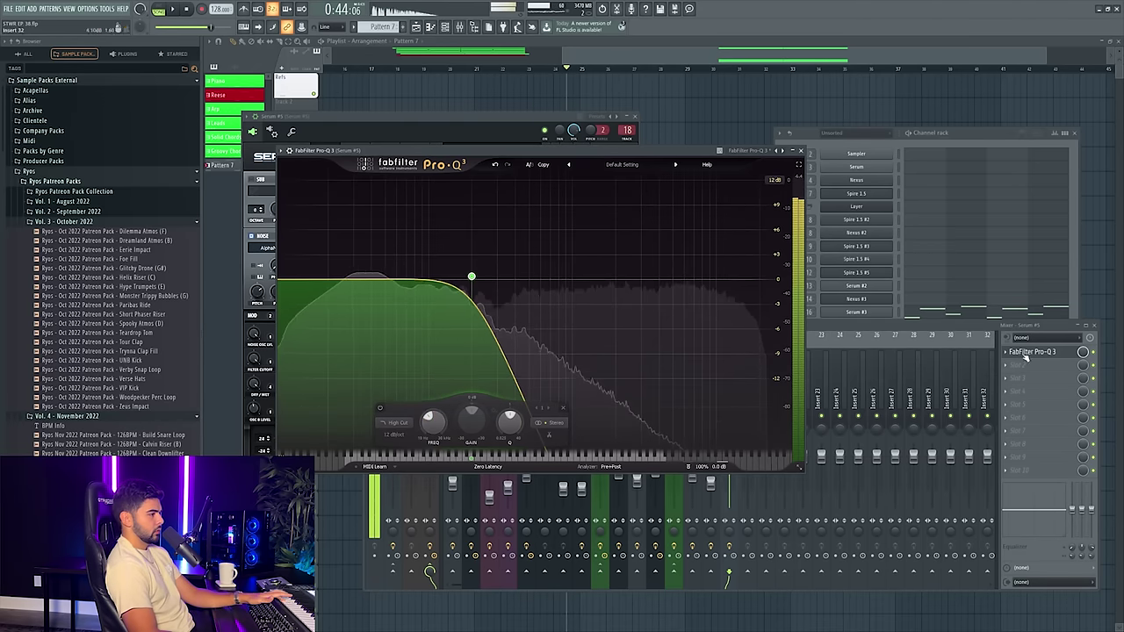
click(394, 433)
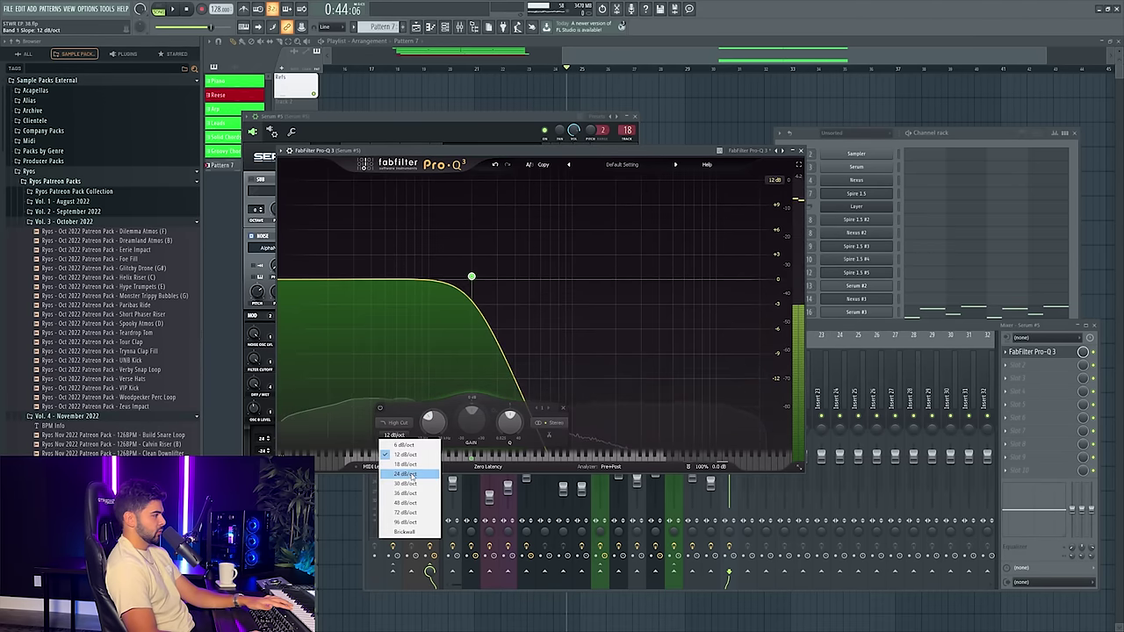
click(421, 466)
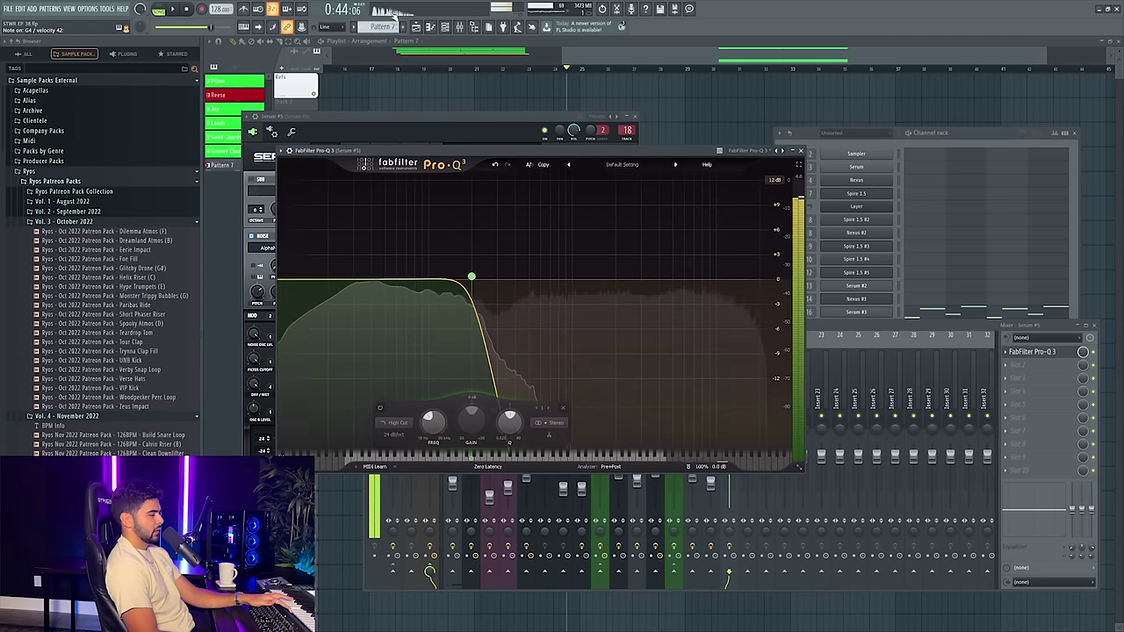
- Lower the Serum #5 mixer track to about -6.1 dB during playback and adjust its stereo separation
click(801, 151)
click(973, 139)
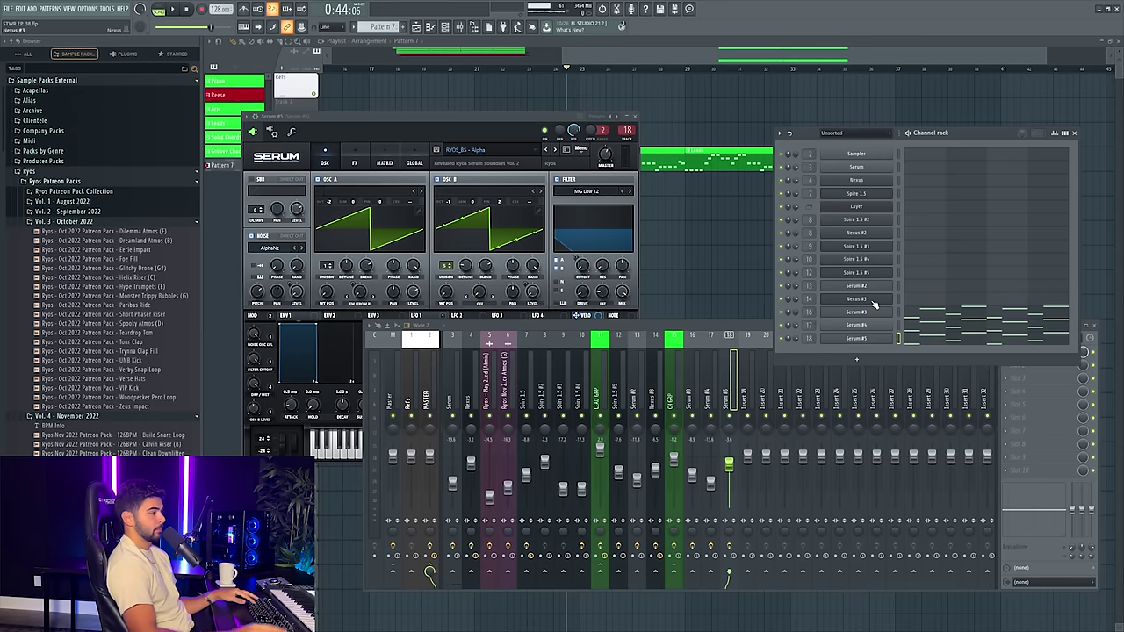
drag(741, 469, 737, 479)
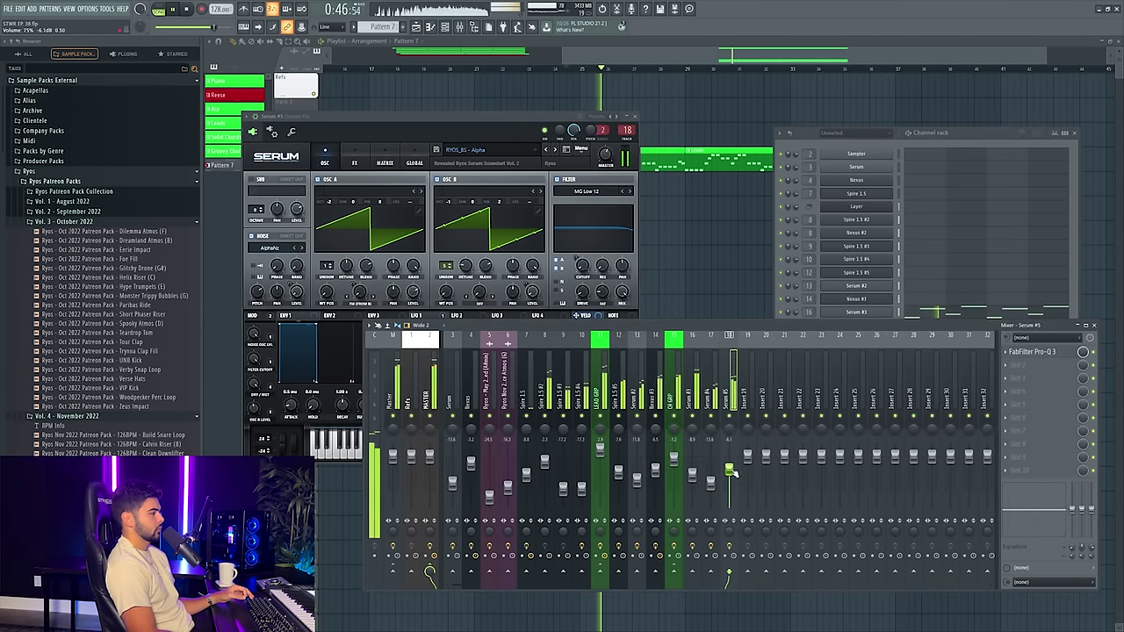
drag(729, 532, 729, 491)
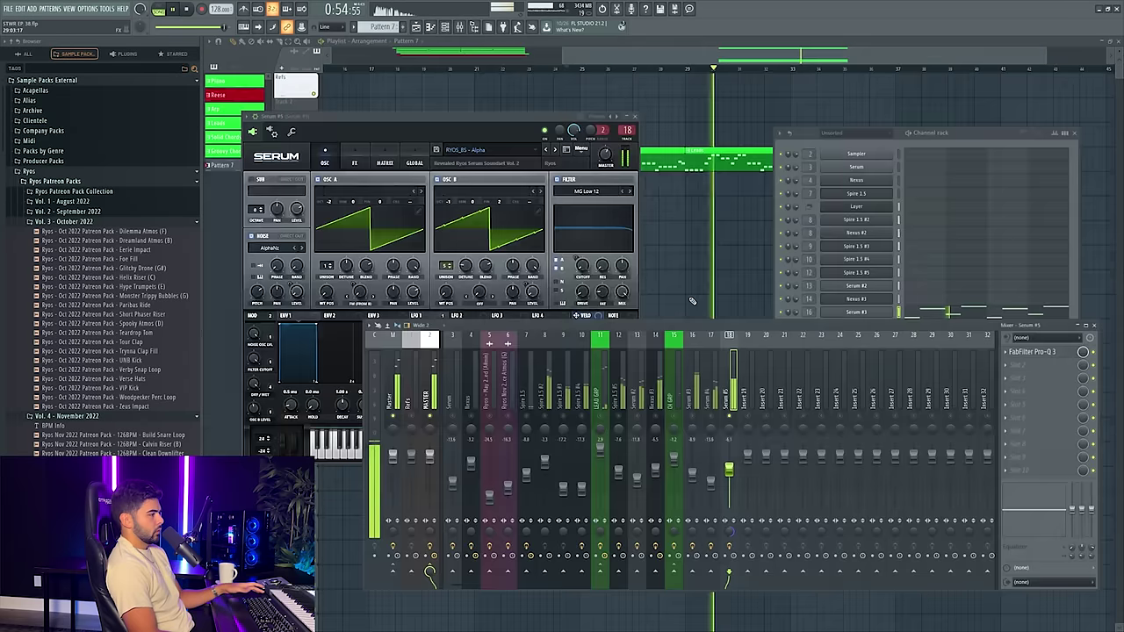
- Add Maserati B72 Stereo after the equalizer on the Serum #5 mixer track and load its DI preset More Punch
mouse_move(1016, 376)
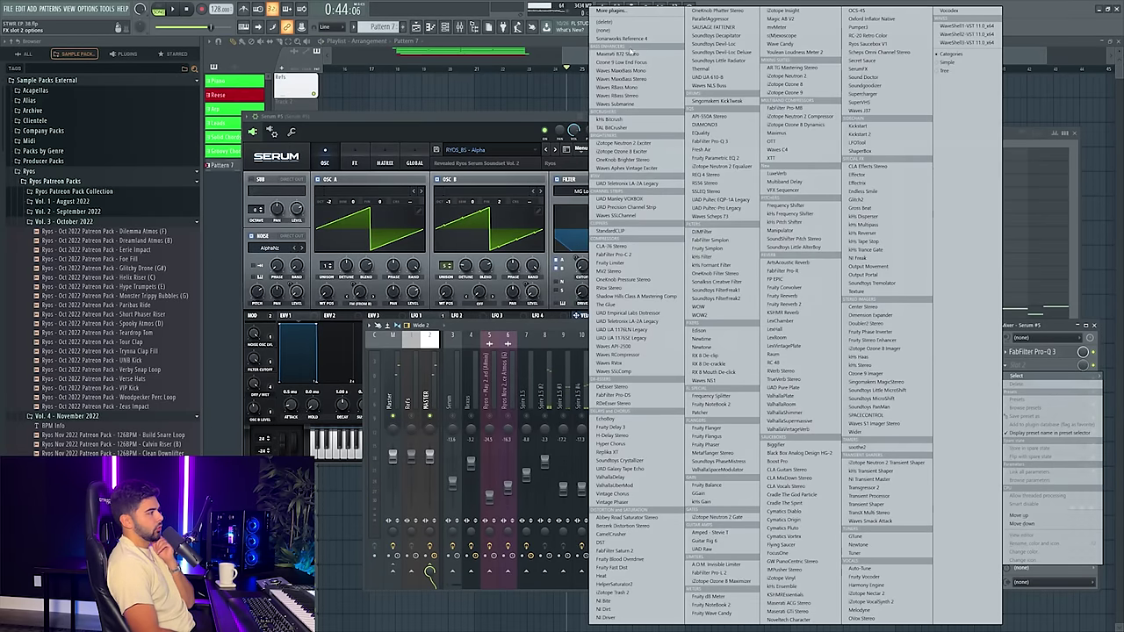
click(617, 53)
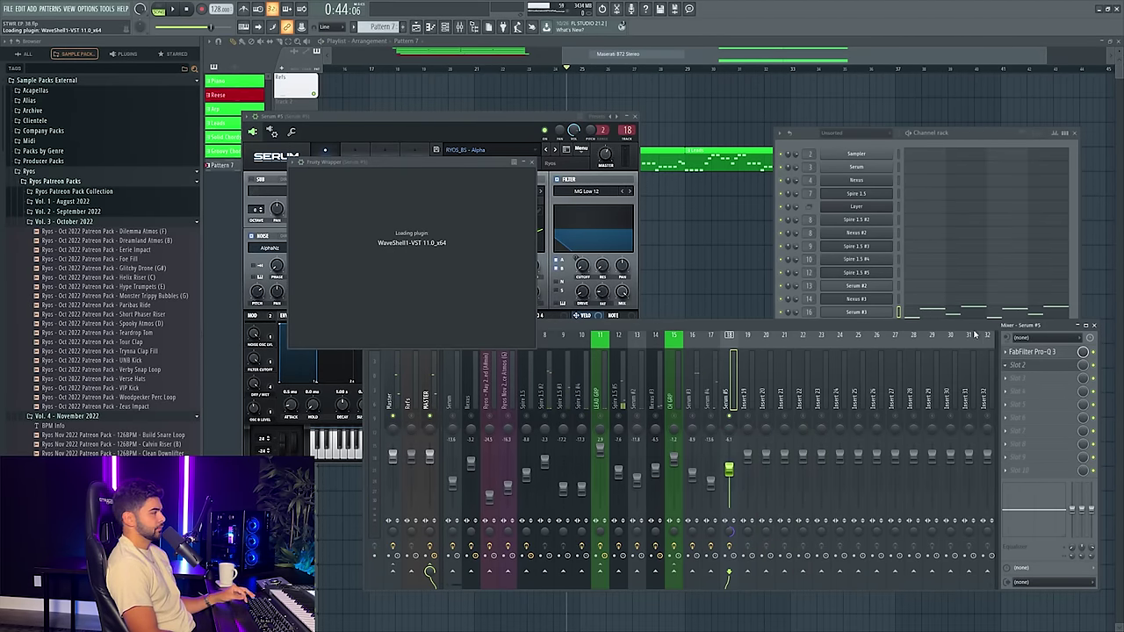
click(427, 170)
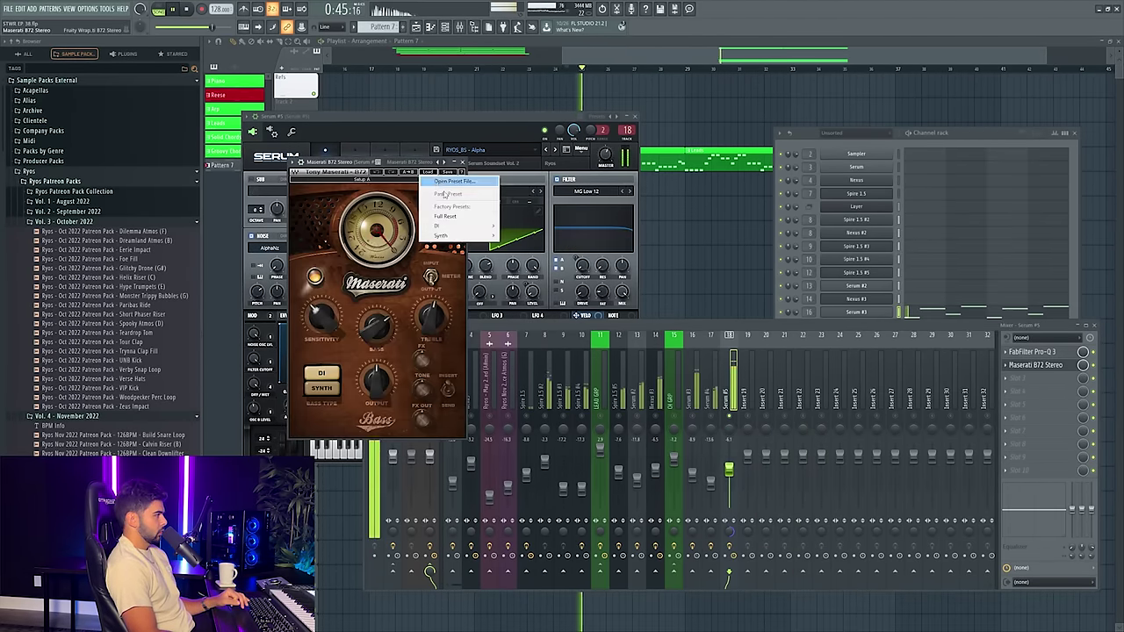
mouse_move(439, 226)
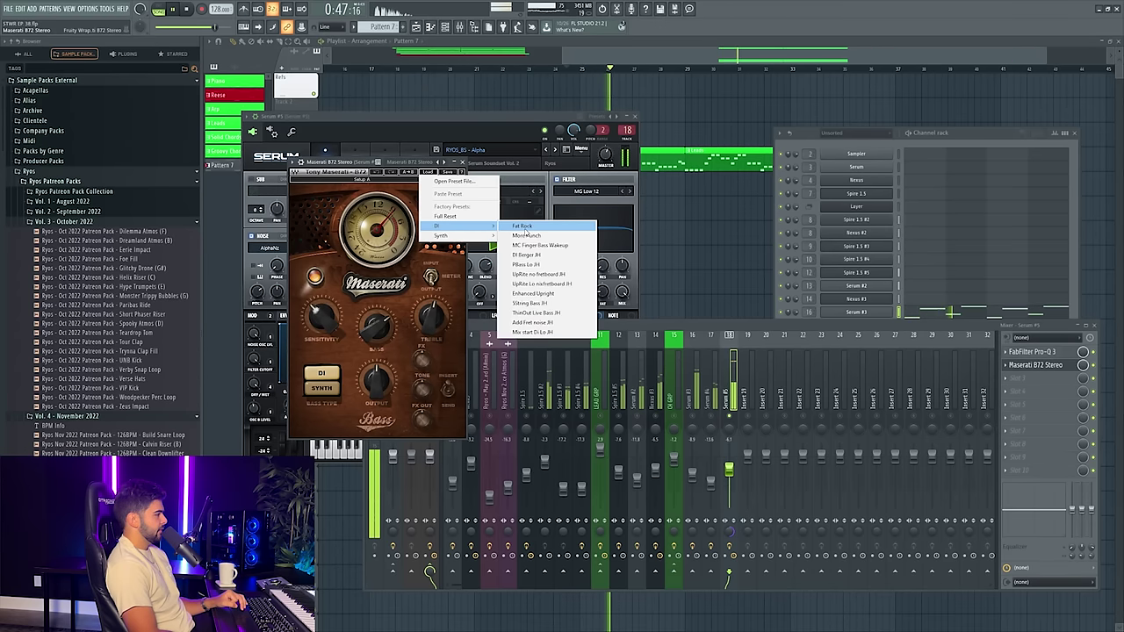
click(527, 235)
click(442, 179)
click(460, 163)
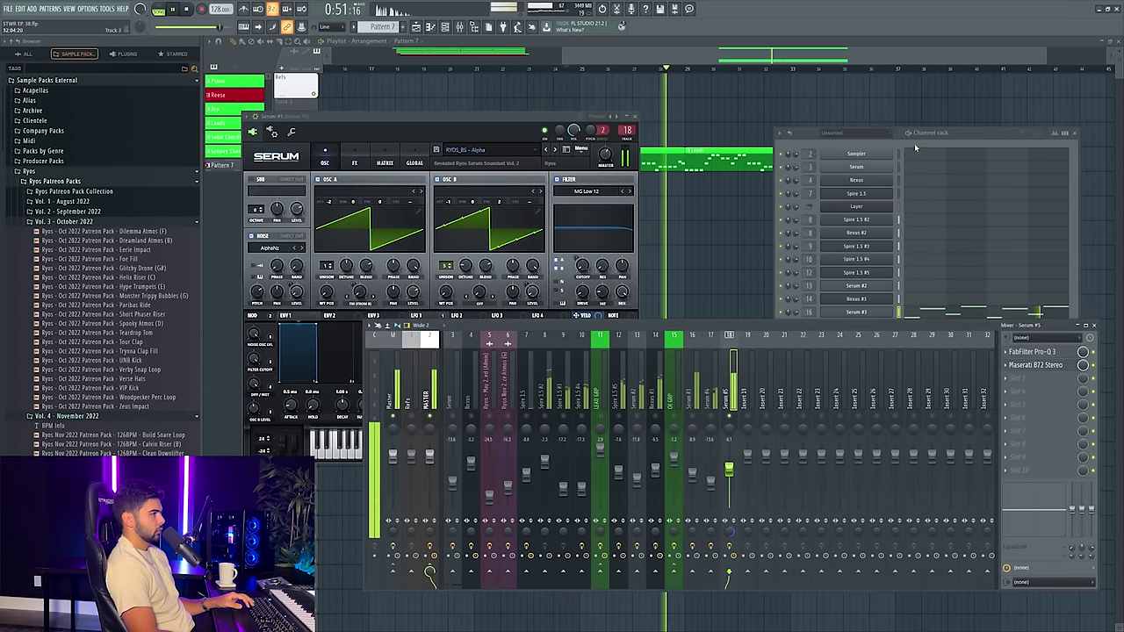
click(931, 316)
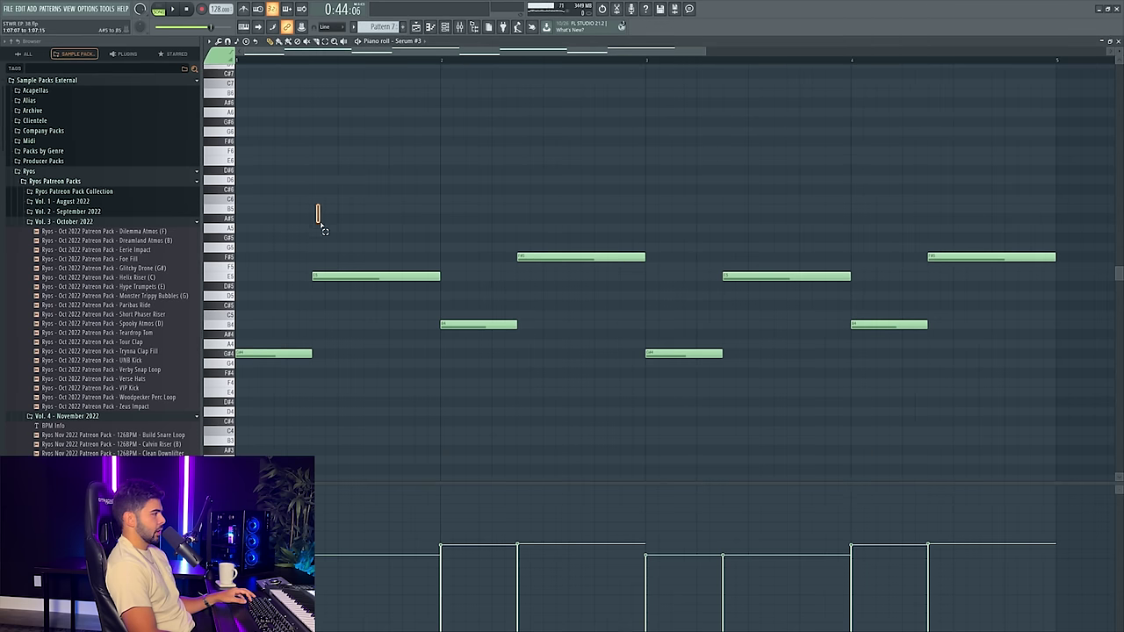
drag(321, 227, 1058, 268)
key(ctrl+Down)
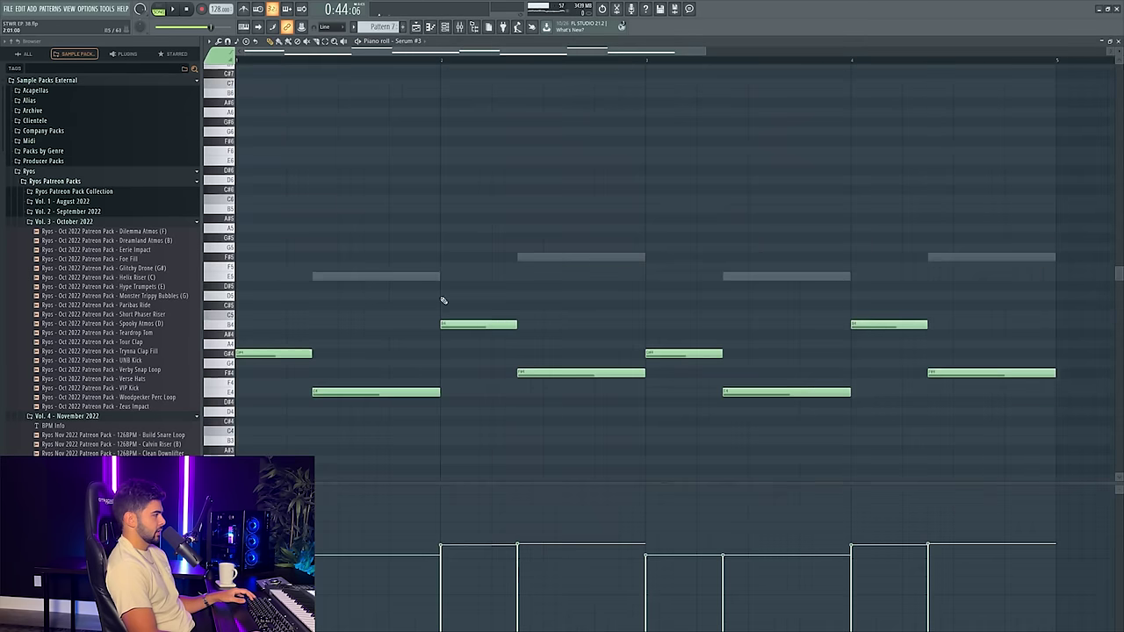
drag(357, 360, 1018, 407)
key(ctrl+Up)
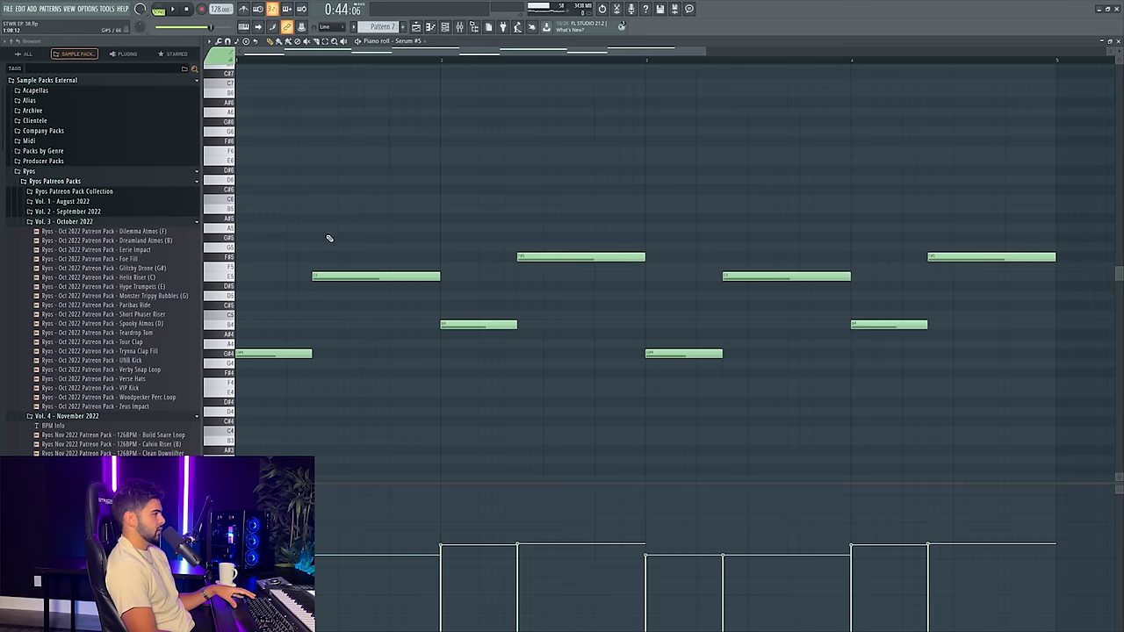
- Move the four E5 and F#5 notes of Serum #5 down an octave and lower its mixer track to about -14.3 dB
drag(276, 225, 1045, 289)
key(ctrl+Down)
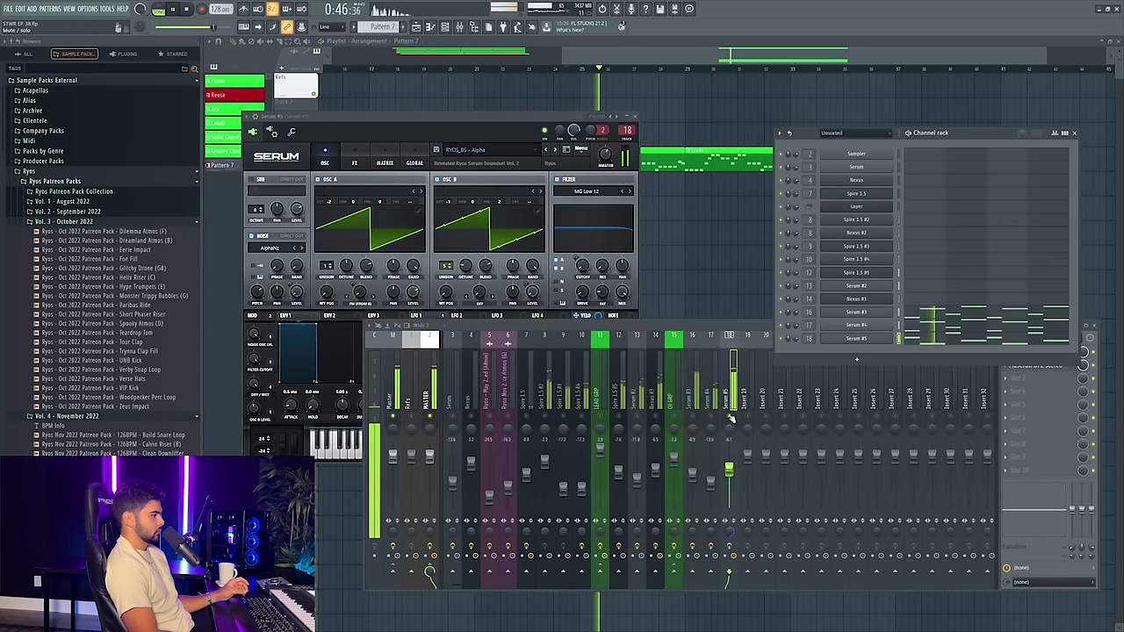
click(733, 481)
drag(729, 473, 730, 487)
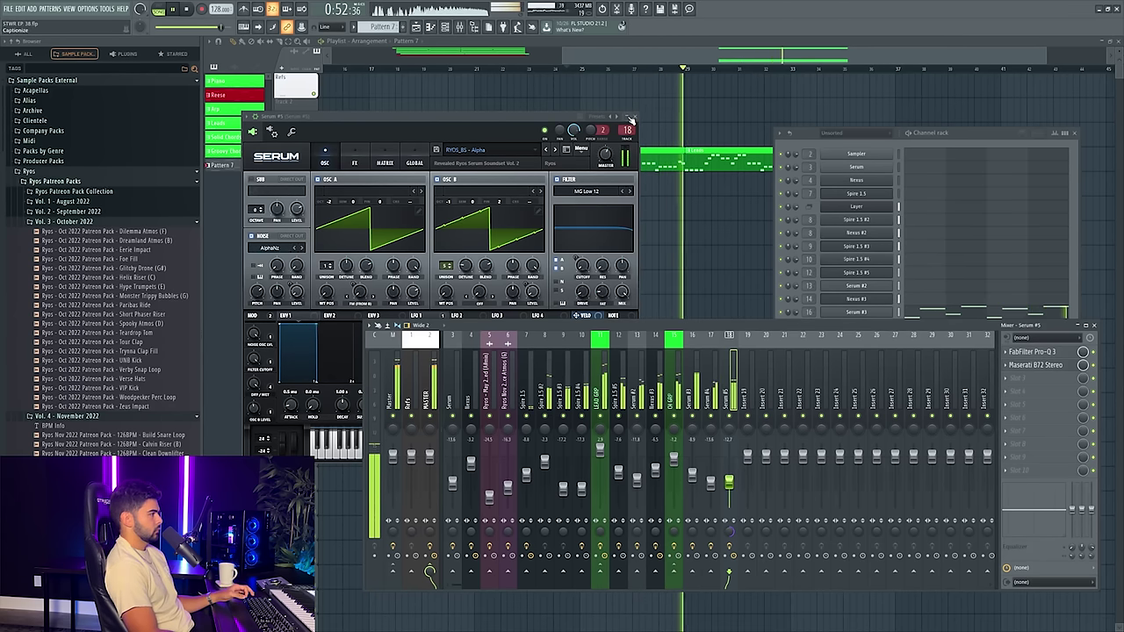
click(620, 173)
scroll(691, 449, right, 3)
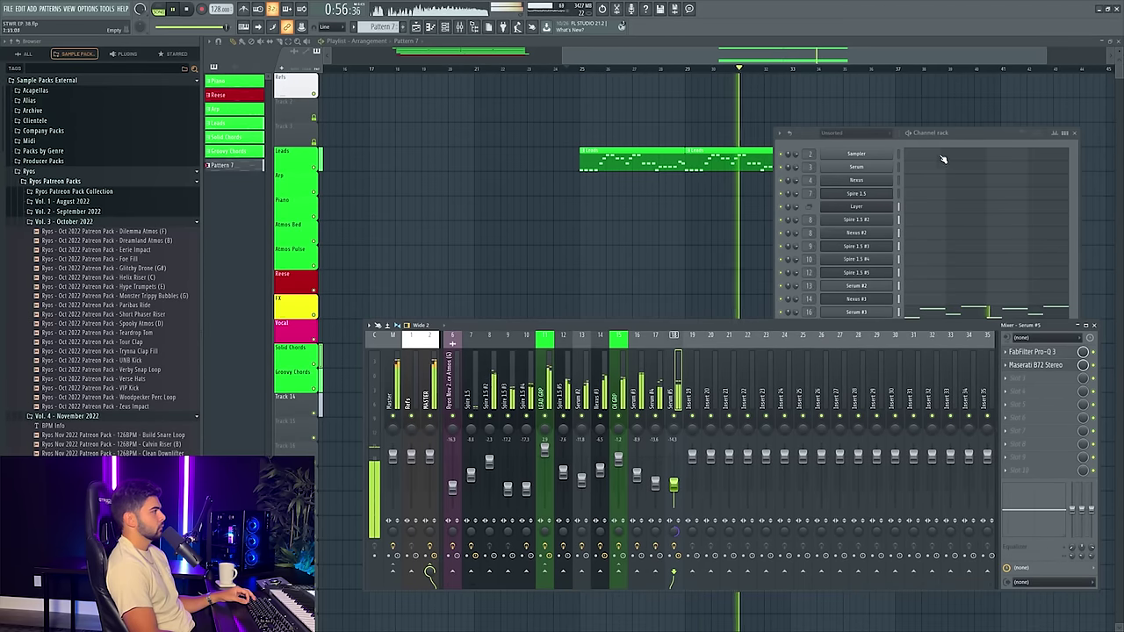
- Rename playlist Track 14 as Drop Bass, color it Fire Brick (#B20016) and auto-name its clips to match
click(700, 41)
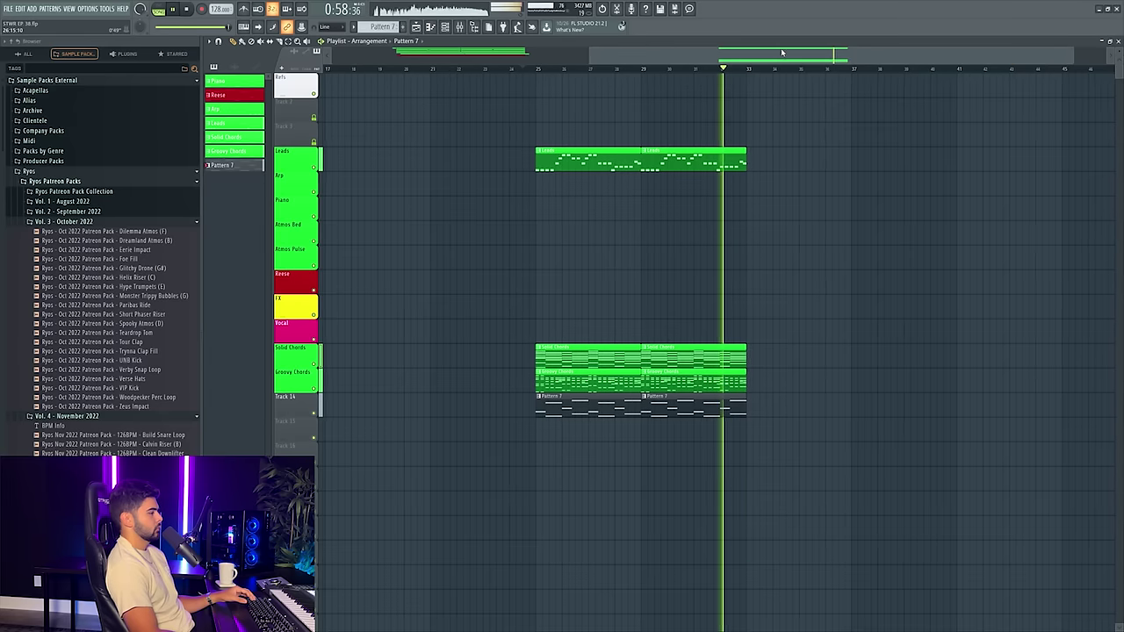
key(space)
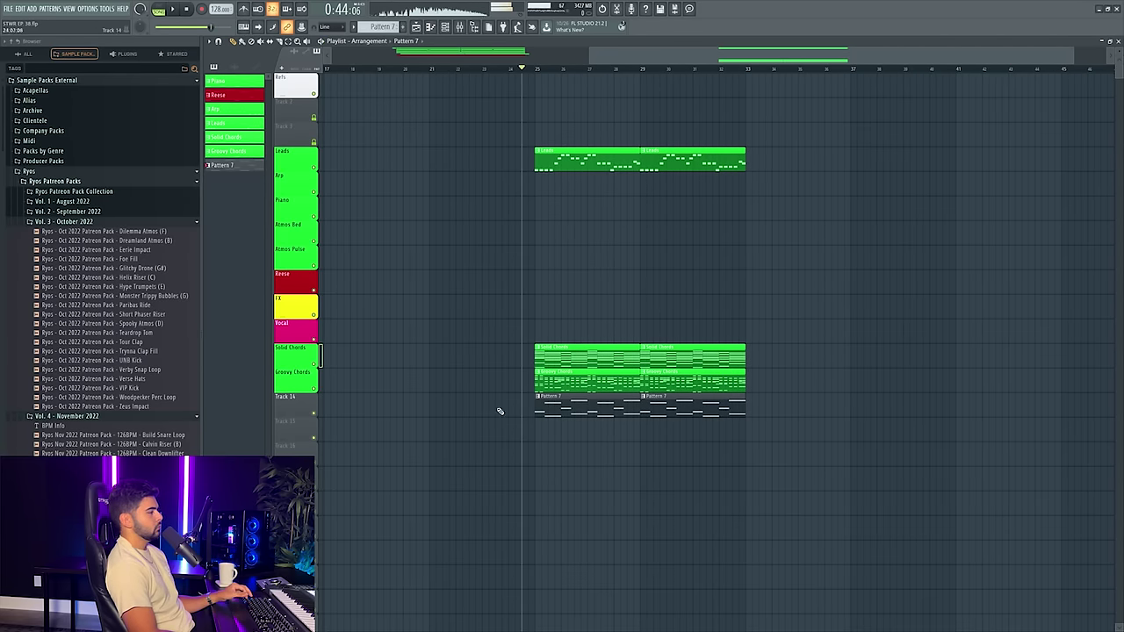
right_click(303, 397)
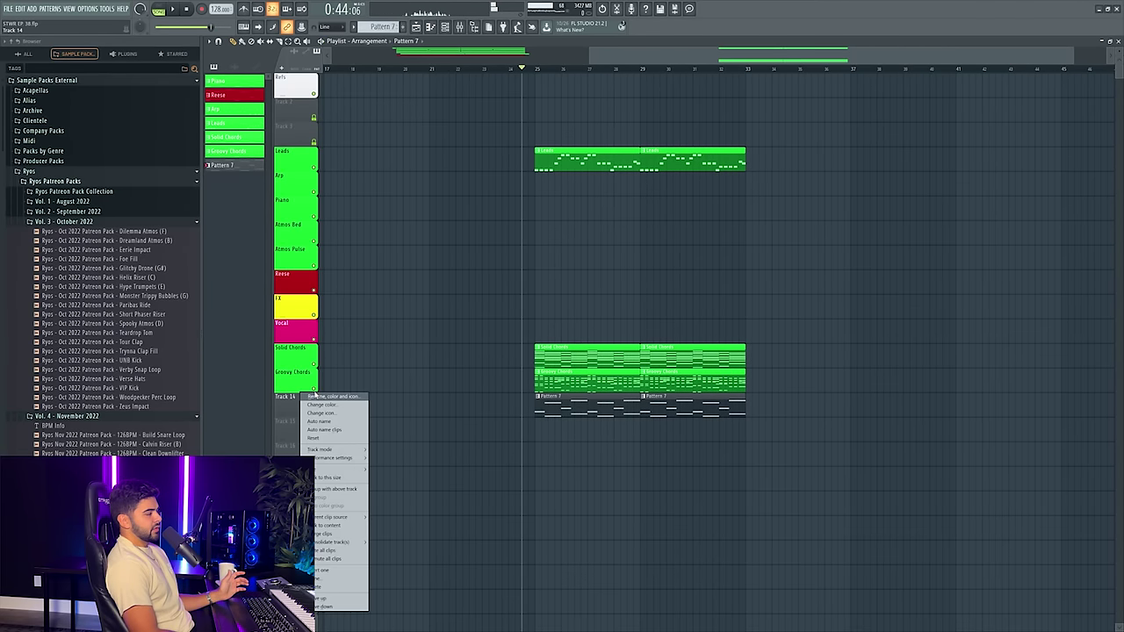
click(317, 397)
click(352, 532)
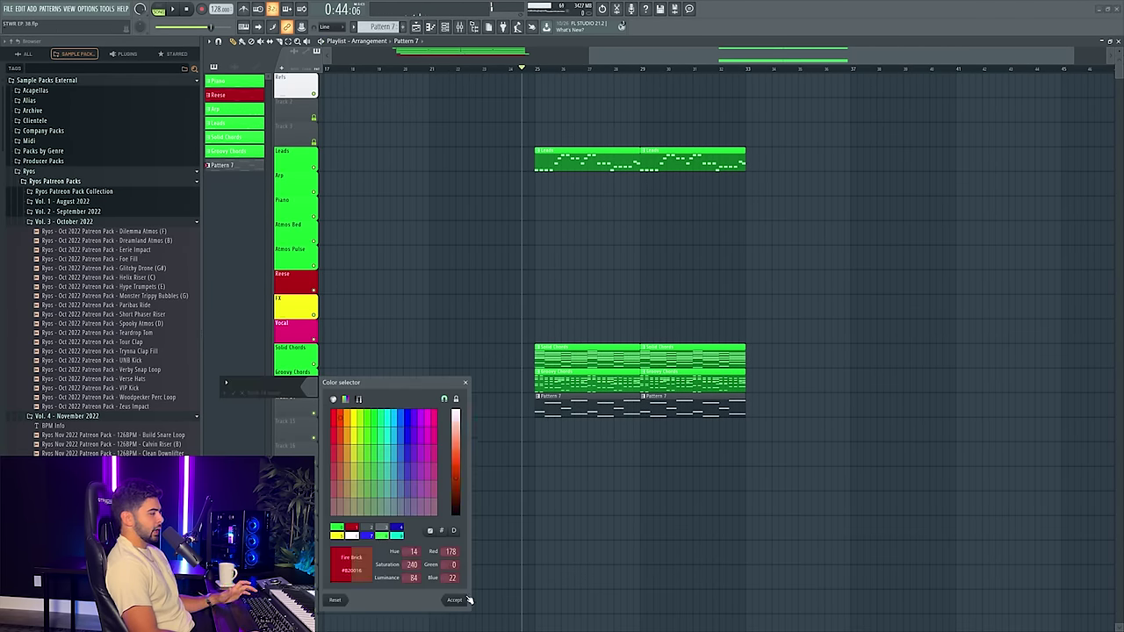
click(455, 599)
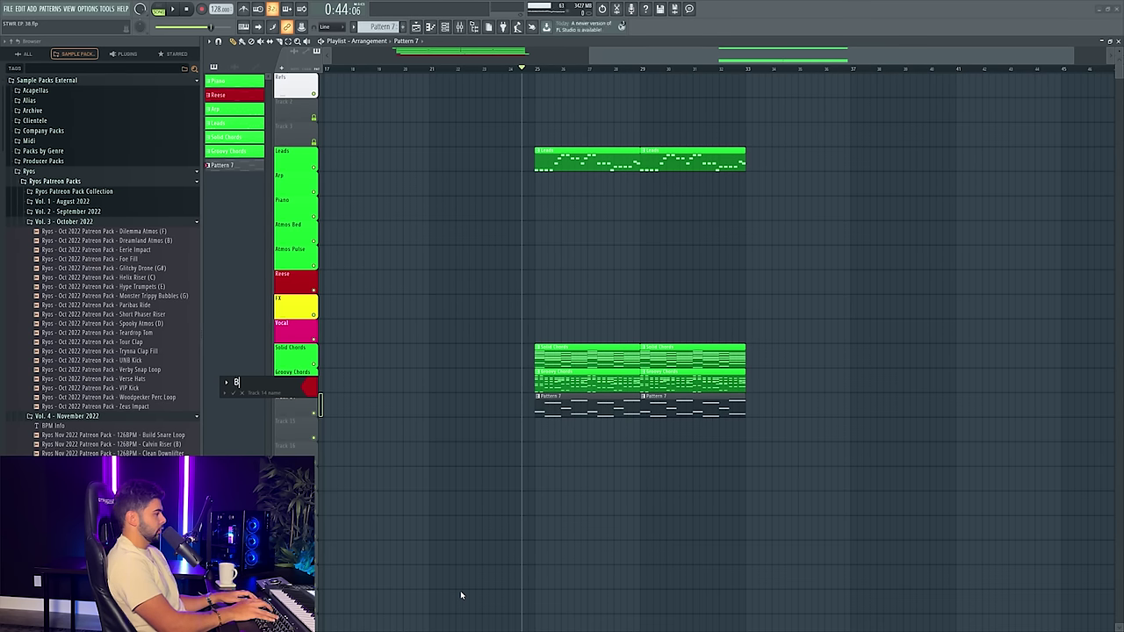
key(Return)
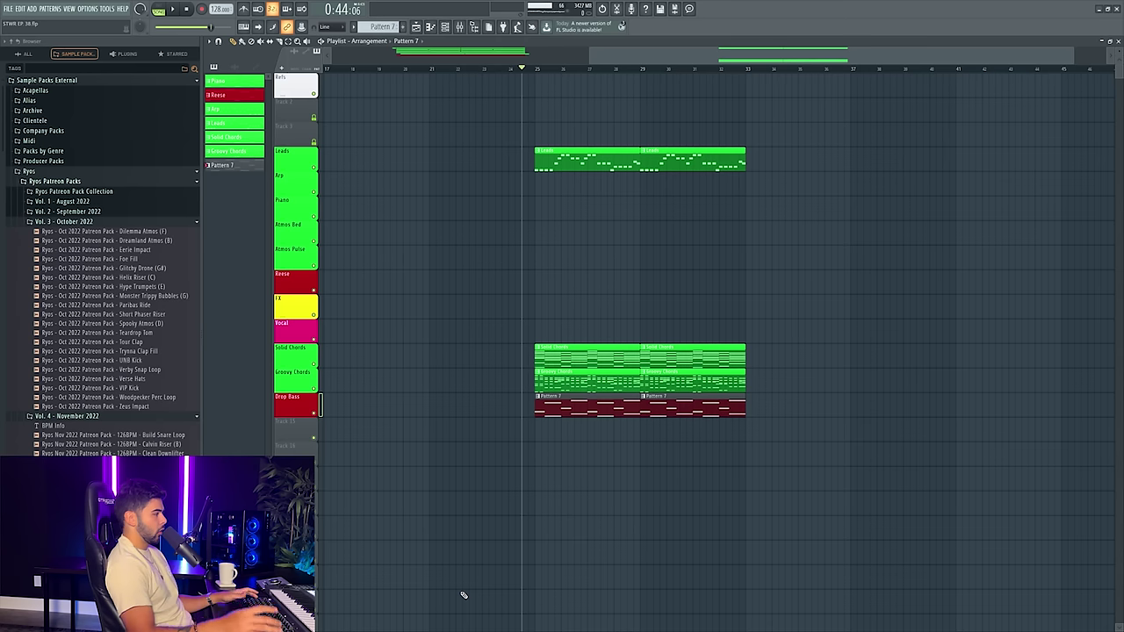
right_click(298, 394)
click(332, 430)
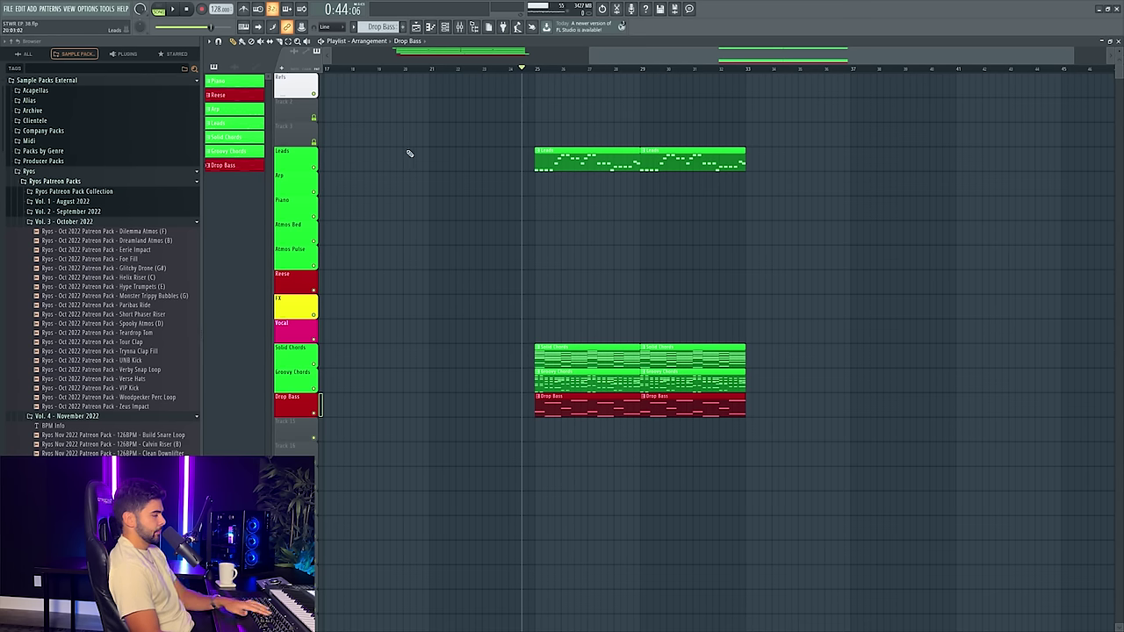
- Start playback from bar 25 and route the Serum #3, Serum #4 and Serum #5 mixer tracks to Insert 19
click(536, 69)
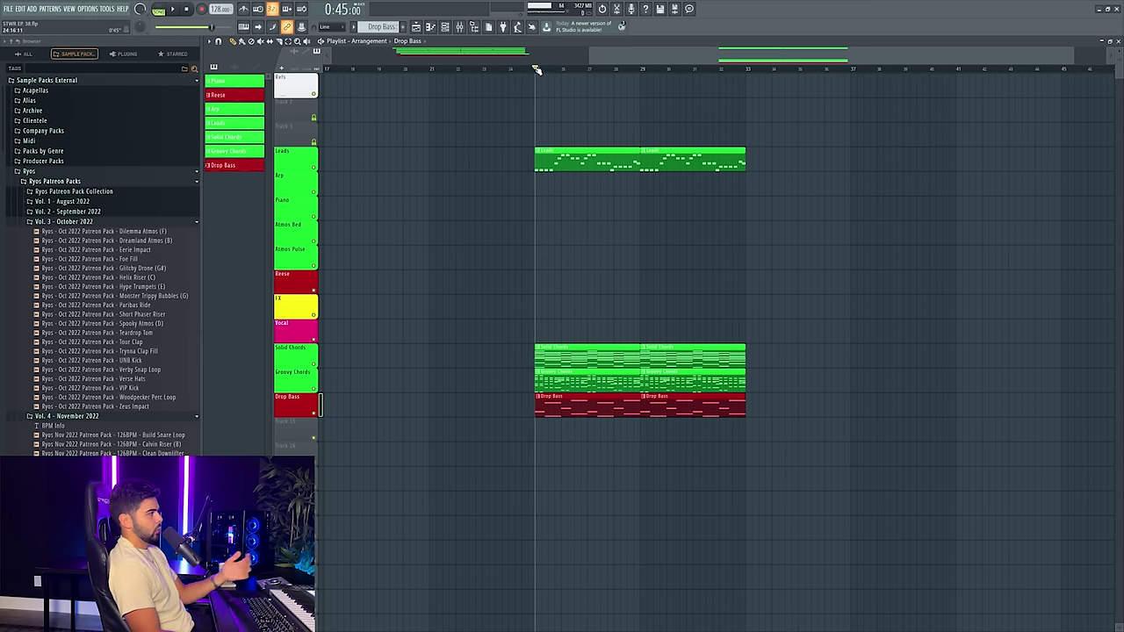
click(460, 28)
key(space)
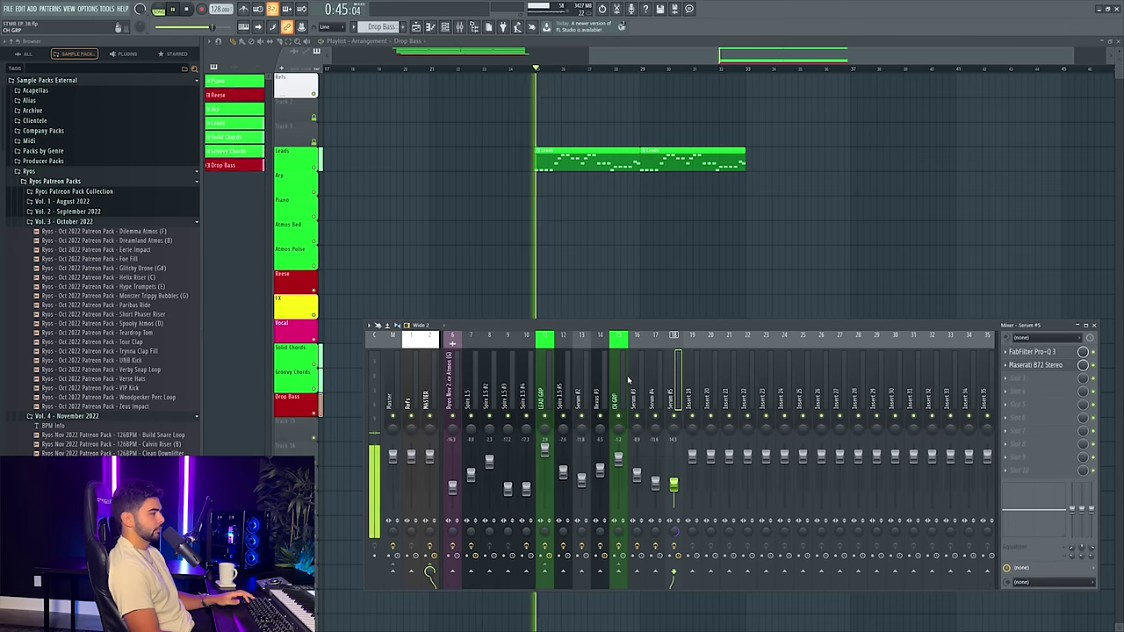
drag(636, 383, 674, 386)
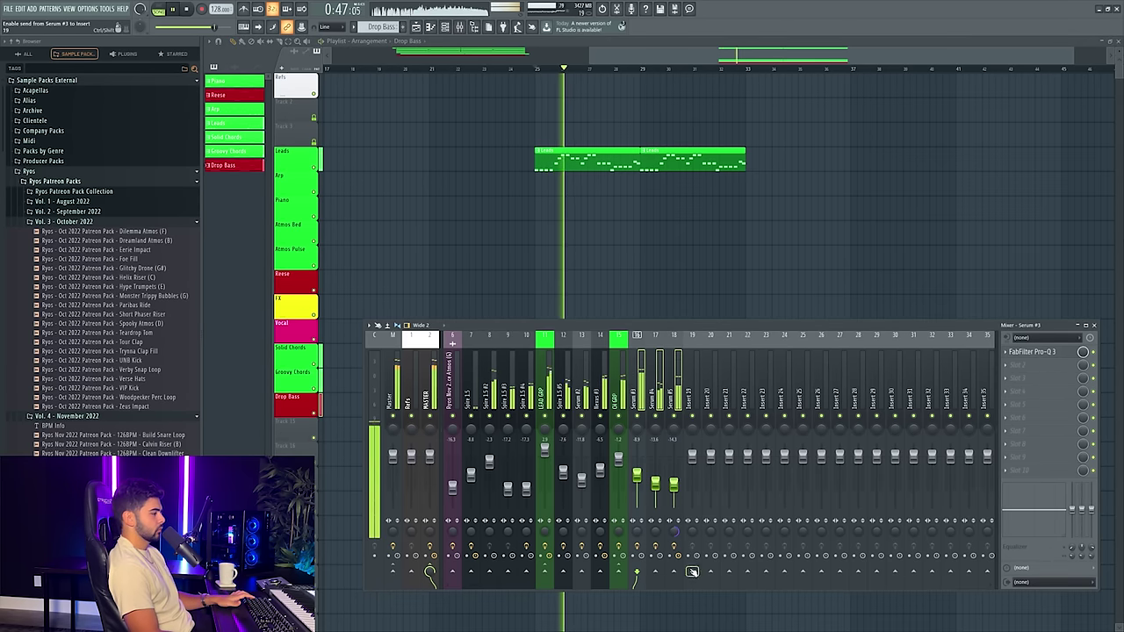
- Rename mixer Insert 19 as BASS GRP and color it Fire Brick (#B20016)
right_click(695, 342)
click(724, 349)
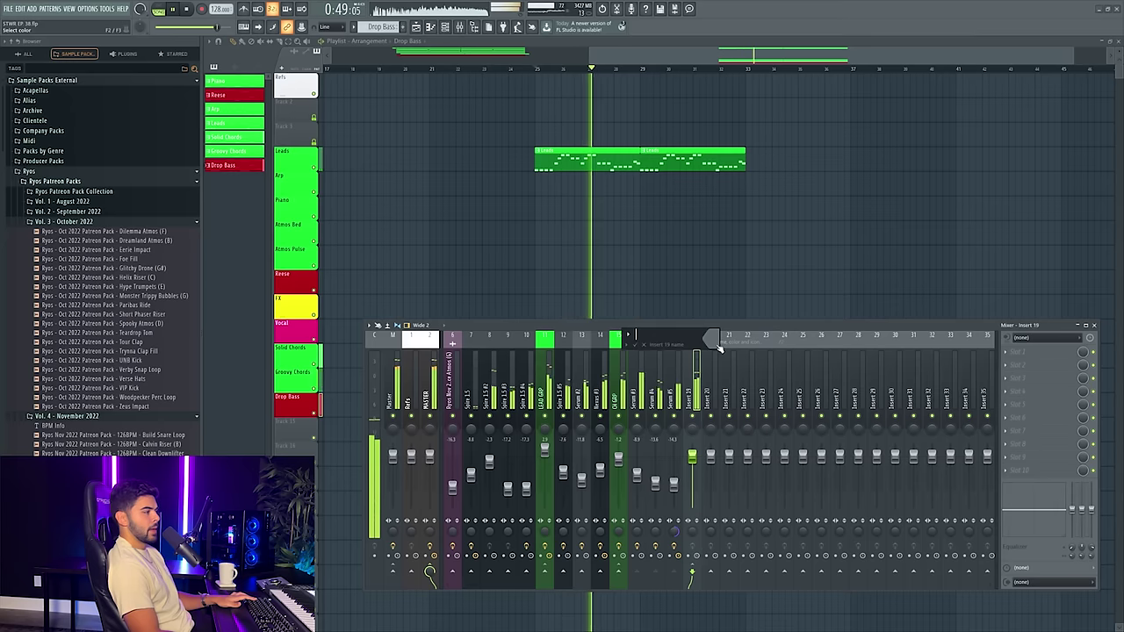
click(736, 485)
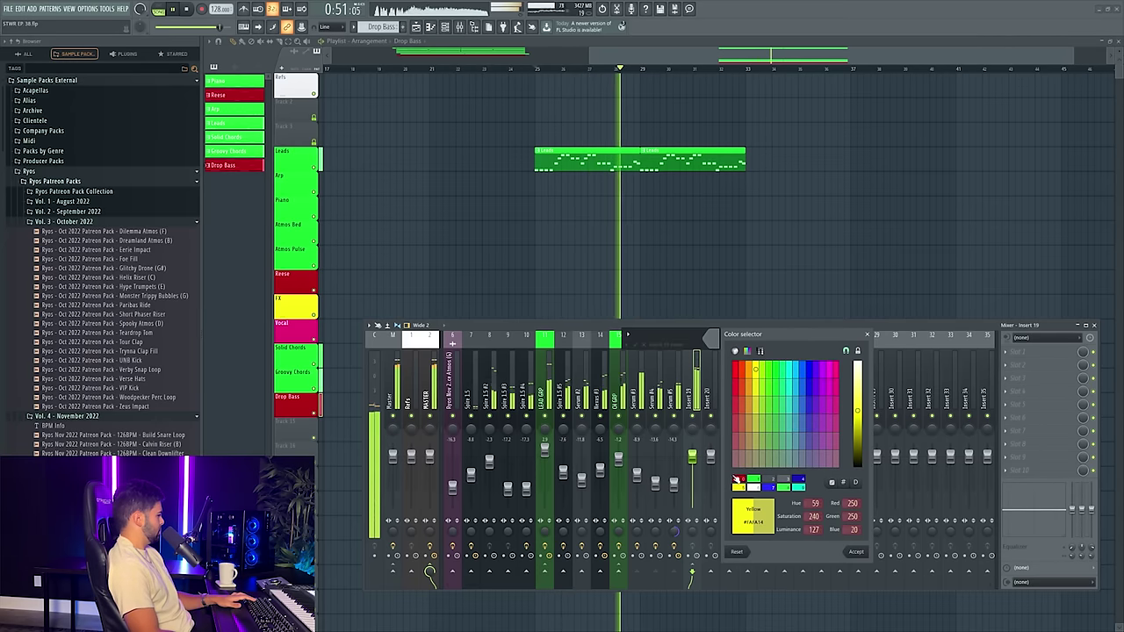
click(741, 480)
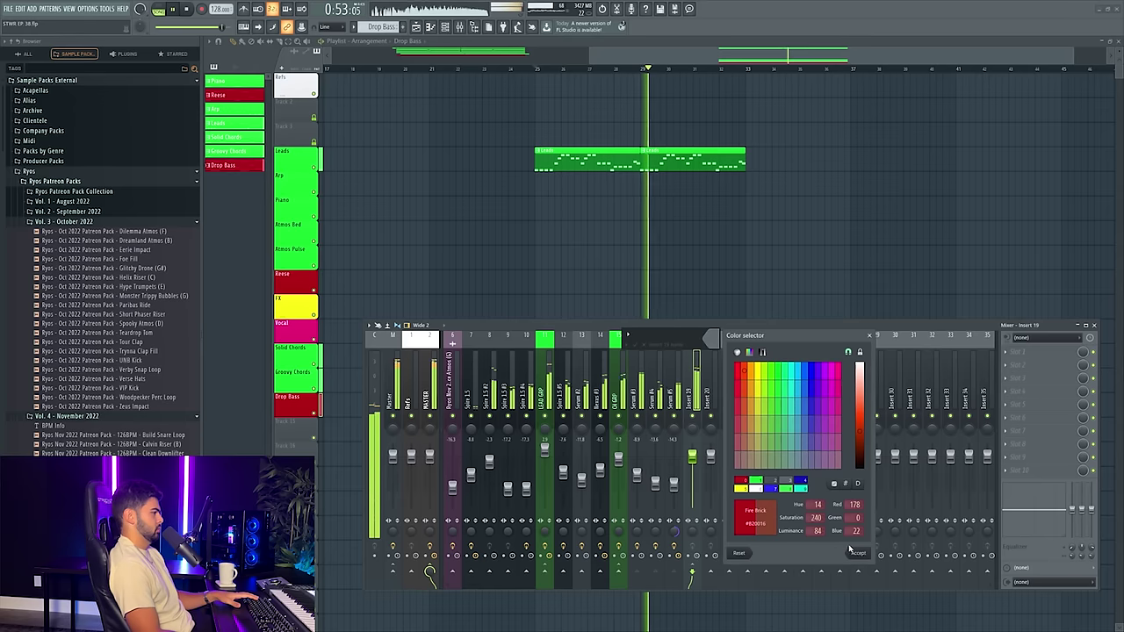
click(856, 551)
text(BASS GRP)
key(Return)
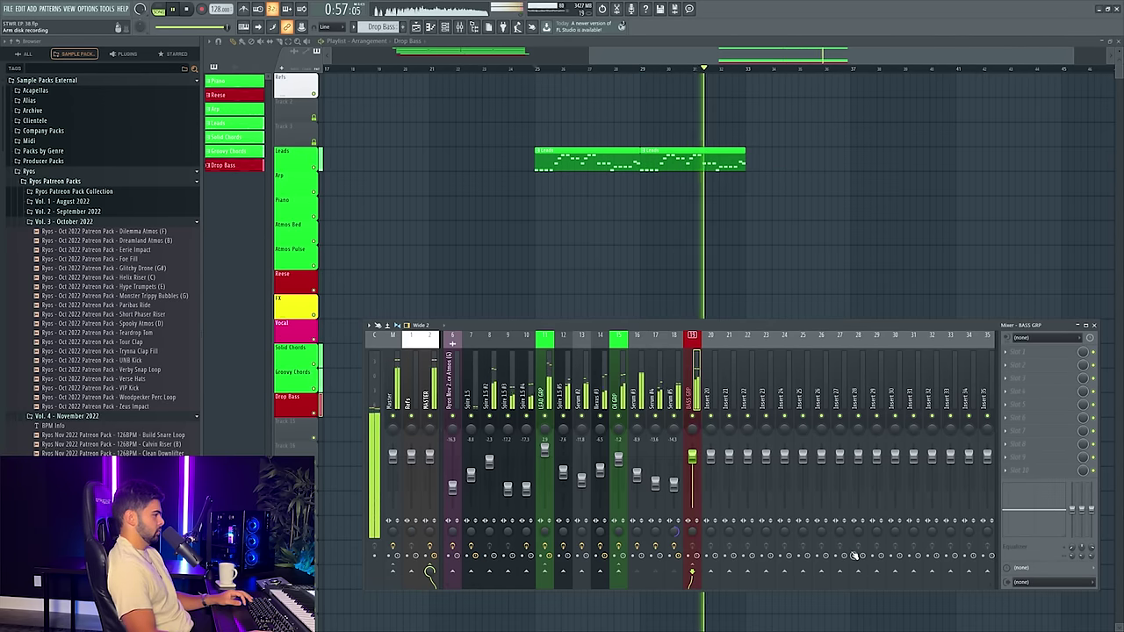
- Stop playback, return to the full playlist arrangement and save the project
key(F9)
key(space)
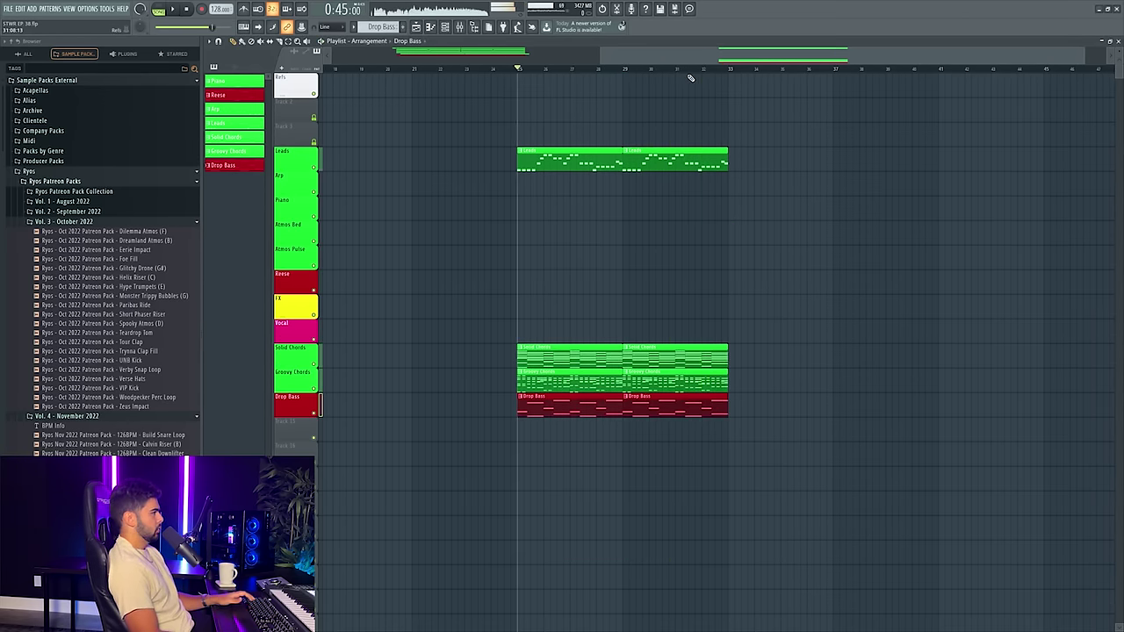
scroll(690, 75, down, 2)
key(ctrl+s)
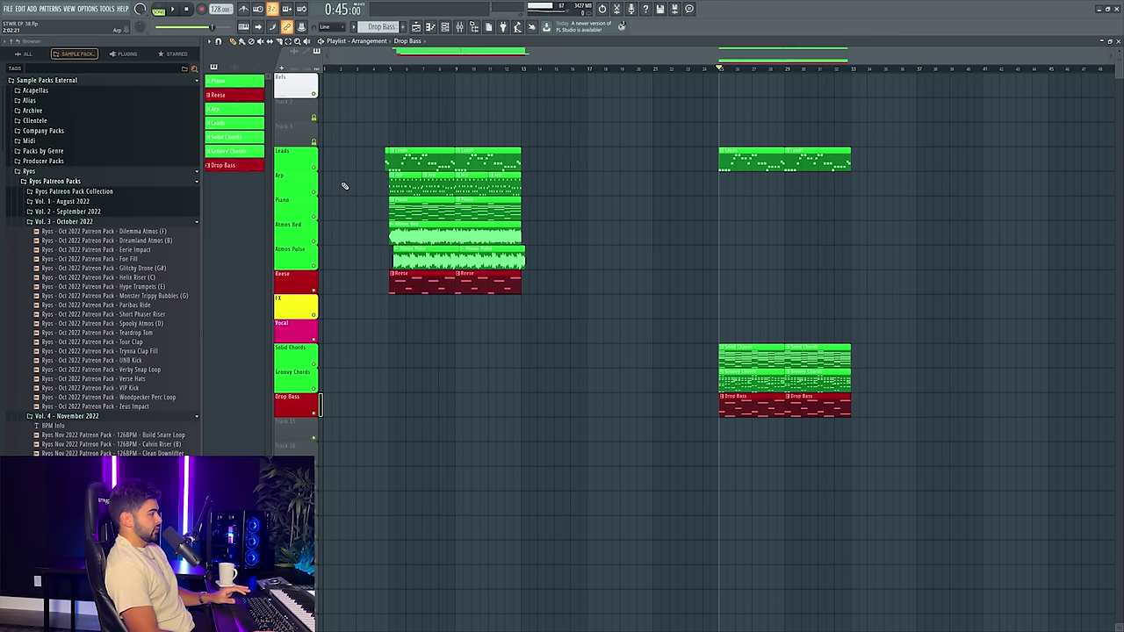
- Try copying the first section's Atmos Bed and Atmos Pulse clips to bar 25 and audition them with the mixer open
drag(373, 236, 537, 261)
drag(428, 235, 756, 235)
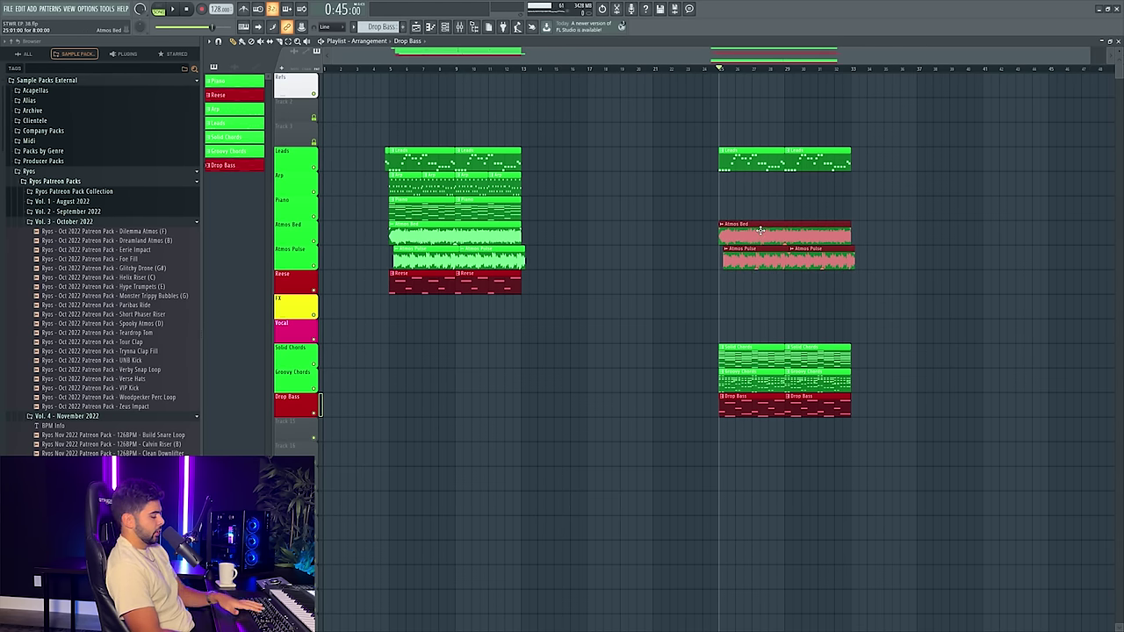
scroll(795, 71, up, 3)
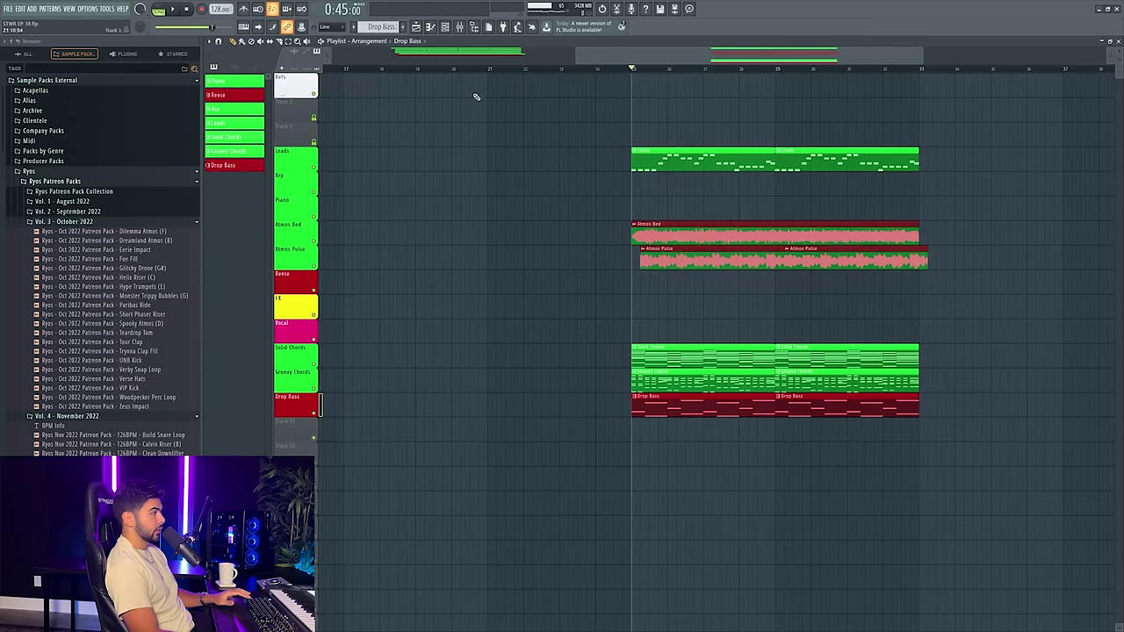
key(space)
key(F9)
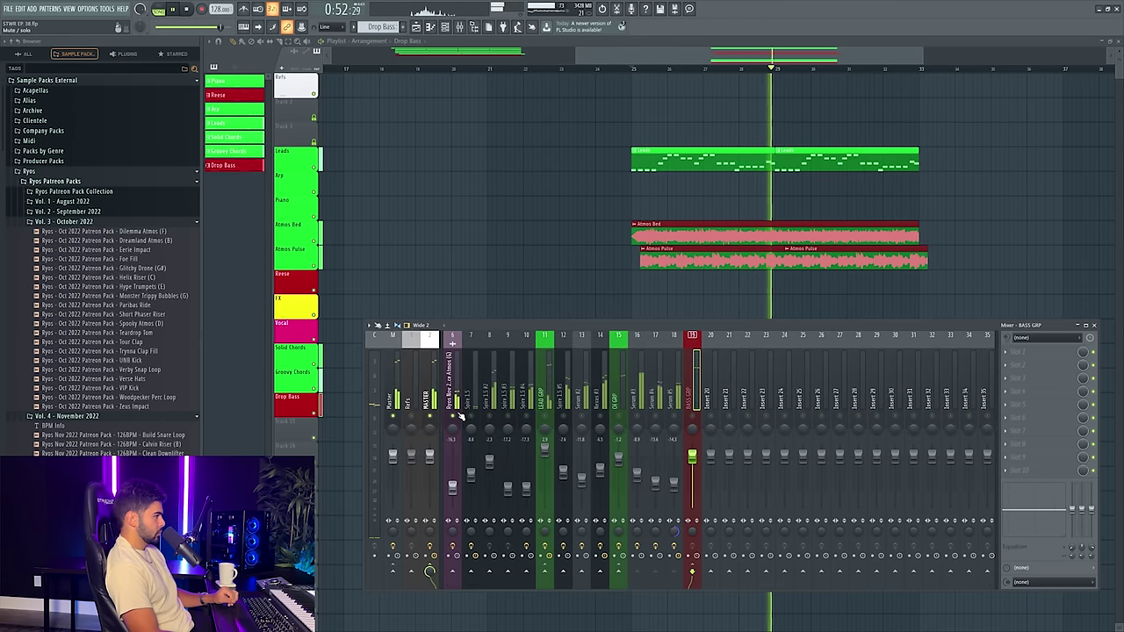
key(space)
- Delete the copied Atmos Pulse clips from the second section and audition the remaining Atmos Bed against the mix
right_click(885, 257)
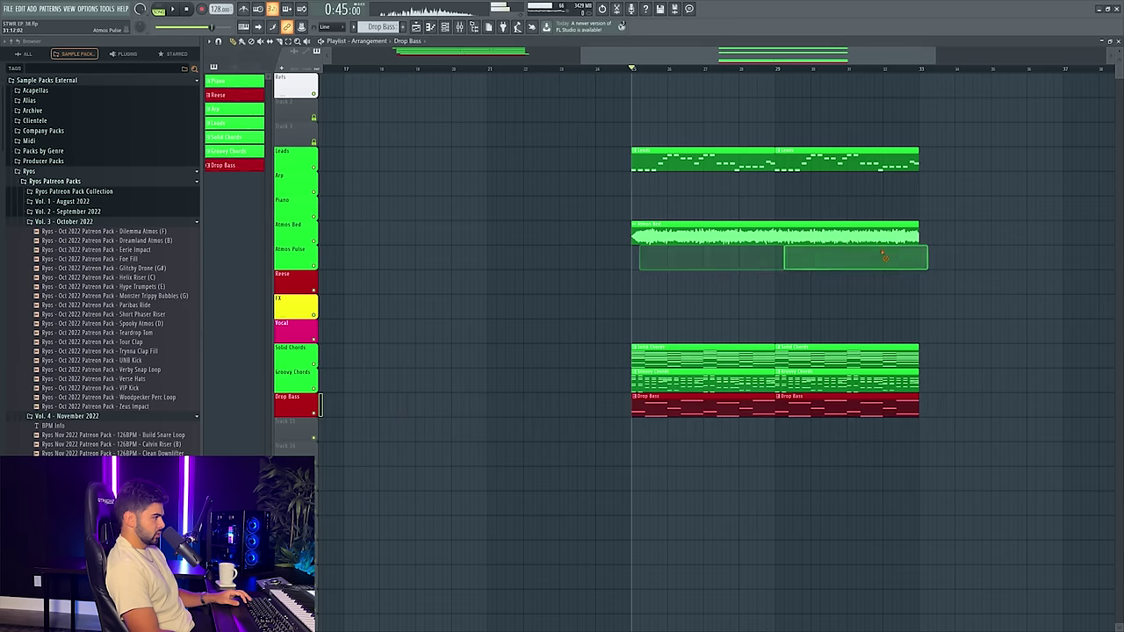
key(F9)
key(space)
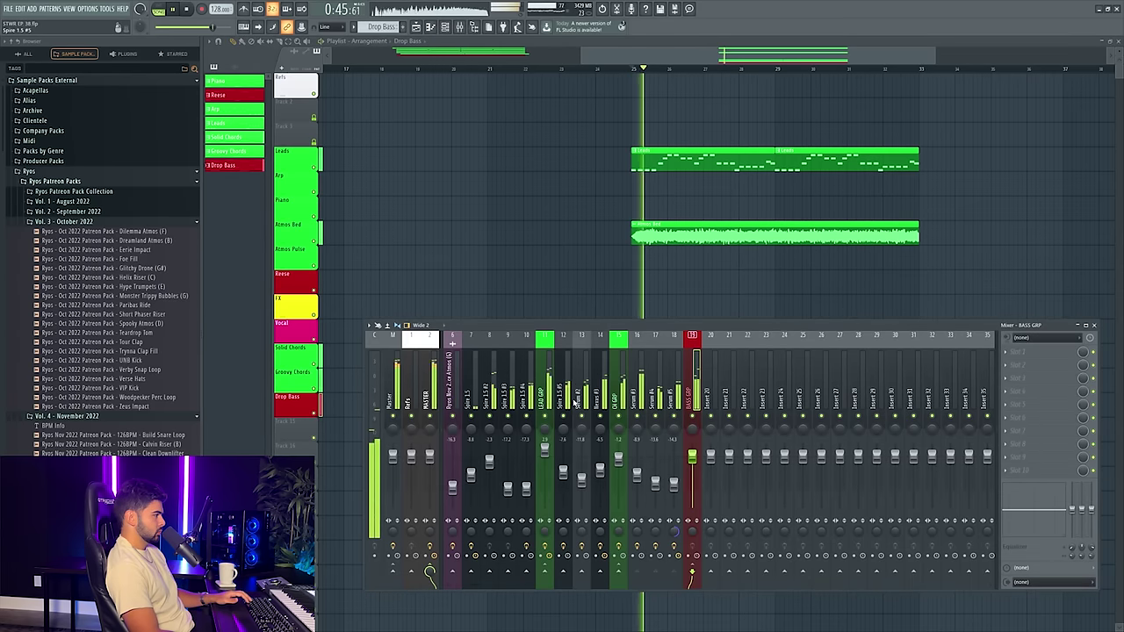
scroll(538, 387, up, 3)
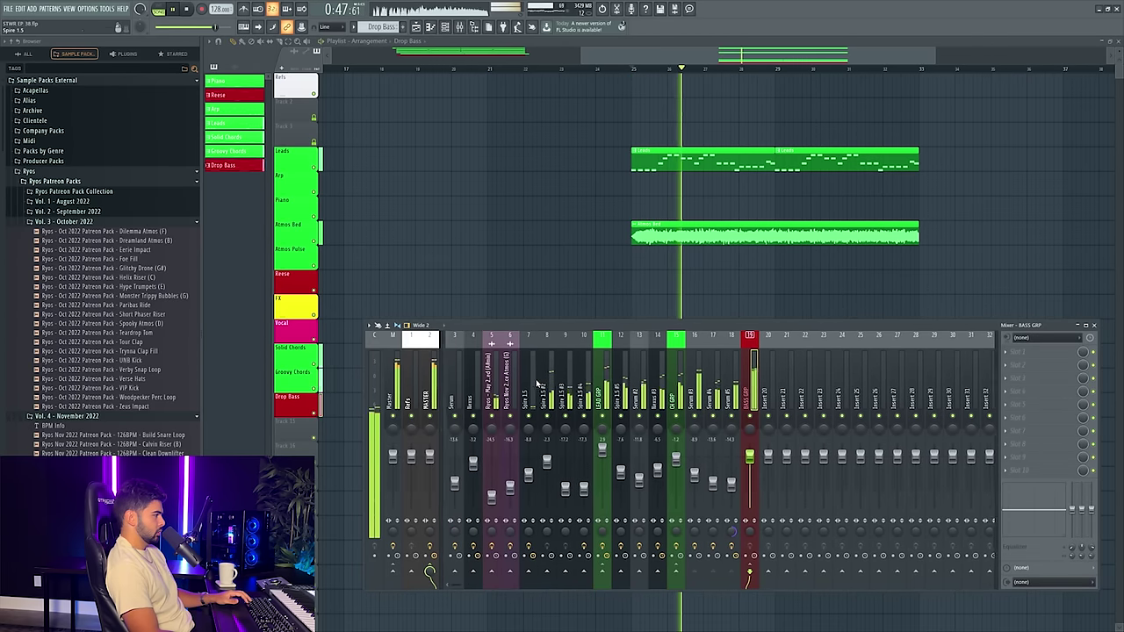
right_click(491, 415)
key(space)
- Delete the copied Atmos Bed clip from the second section
drag(734, 53, 683, 58)
scroll(675, 68, down, 2)
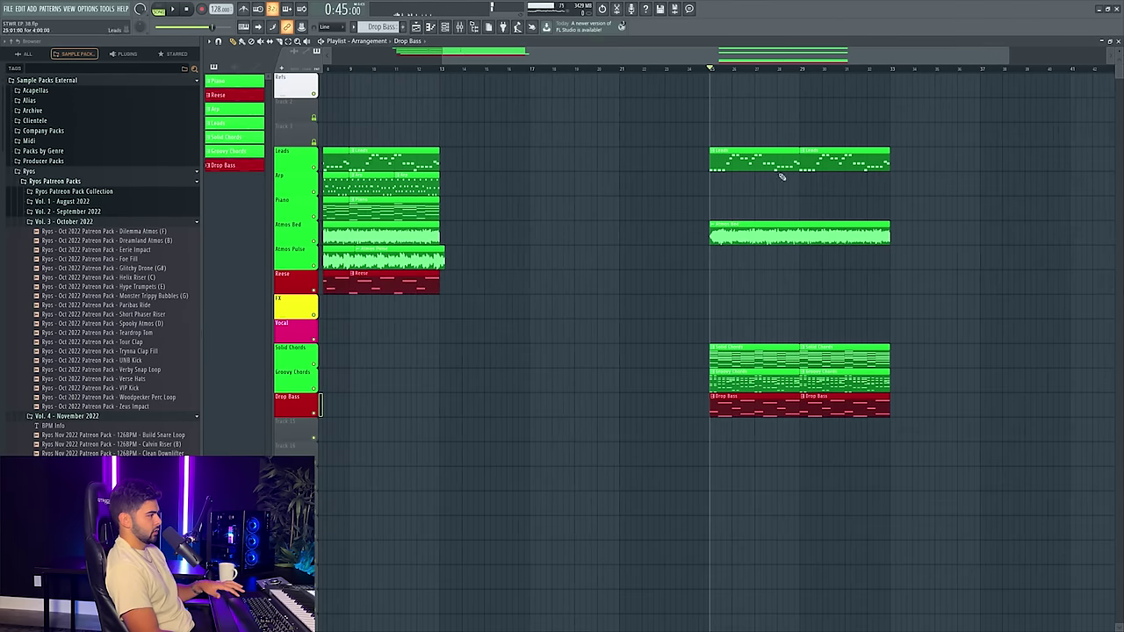
right_click(743, 223)
- Copy the first section's Arp clips to bar 25 on the Arp track and audition the second section
drag(741, 54, 637, 112)
drag(429, 183, 498, 186)
drag(424, 183, 876, 183)
key(space)
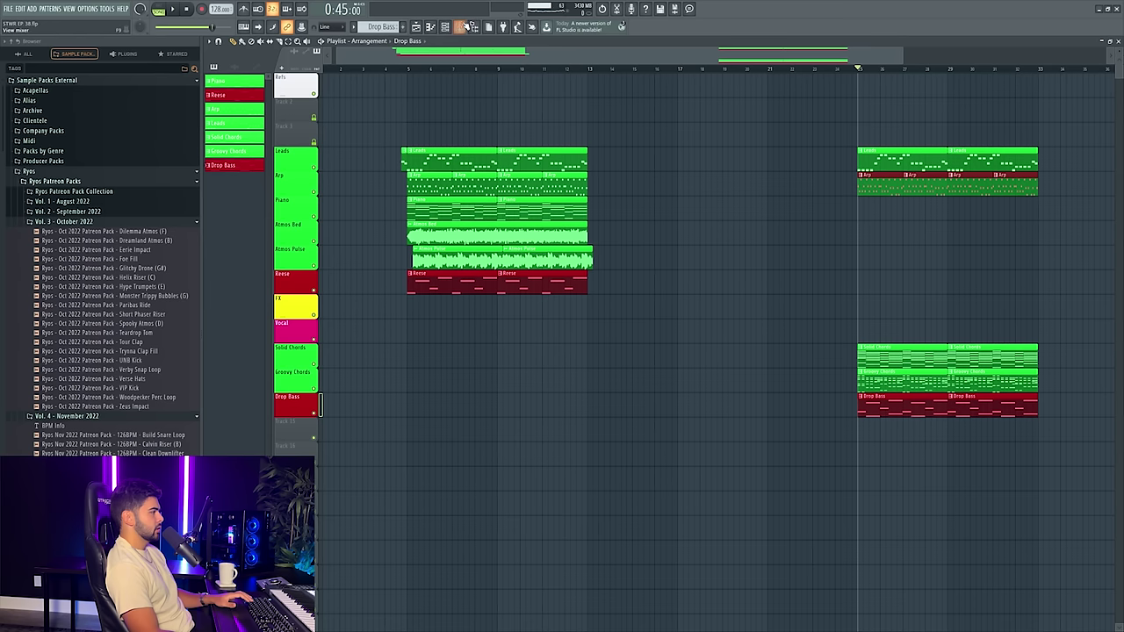
key(F9)
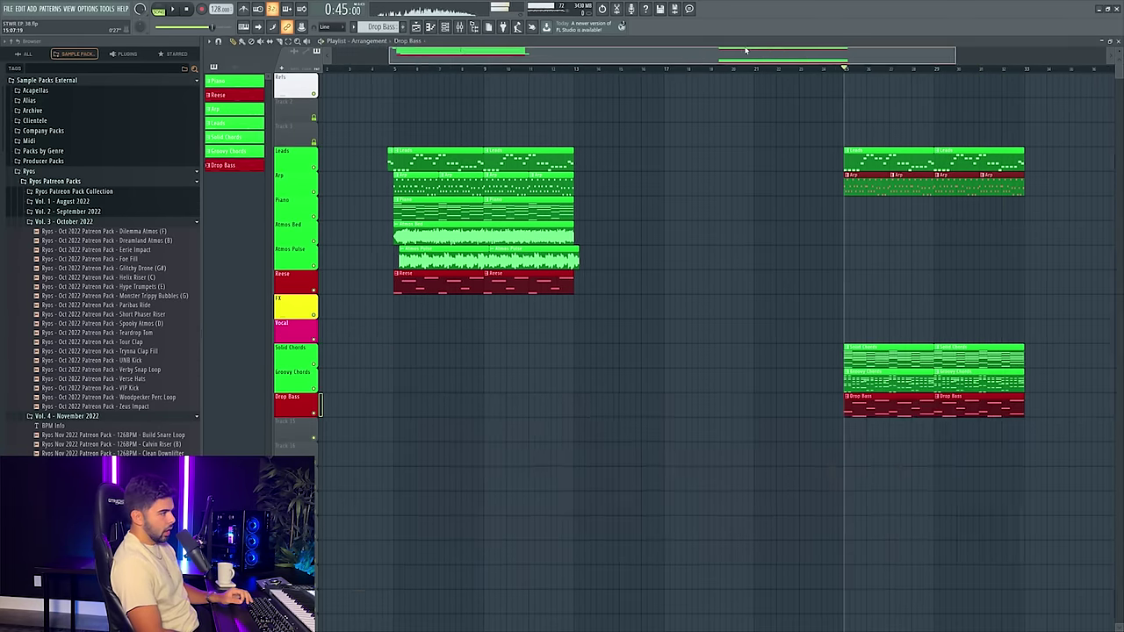
scroll(772, 77, down, 2)
click(914, 233)
right_click(913, 233)
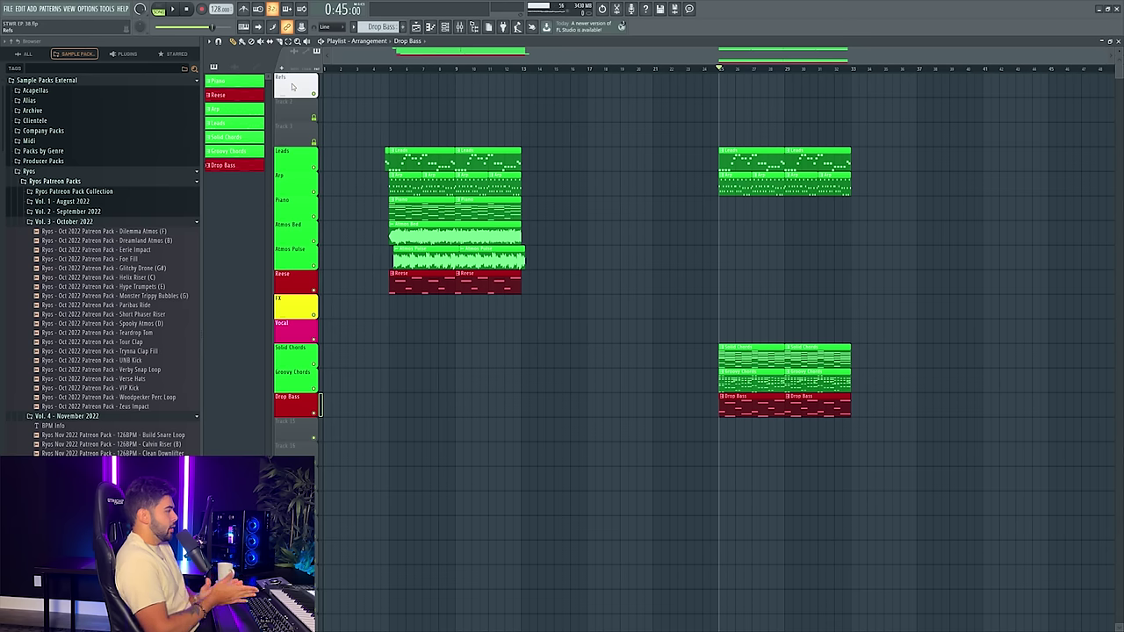
- Insert an empty playlist track above the Arp track and bring up the mixer
right_click(286, 184)
click(316, 354)
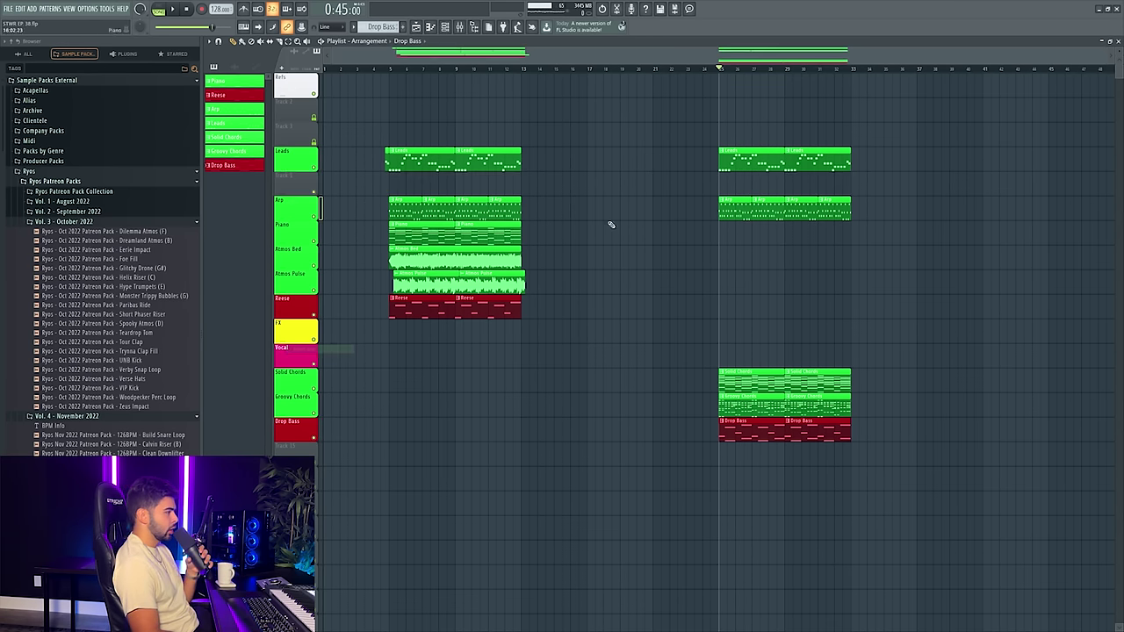
click(467, 27)
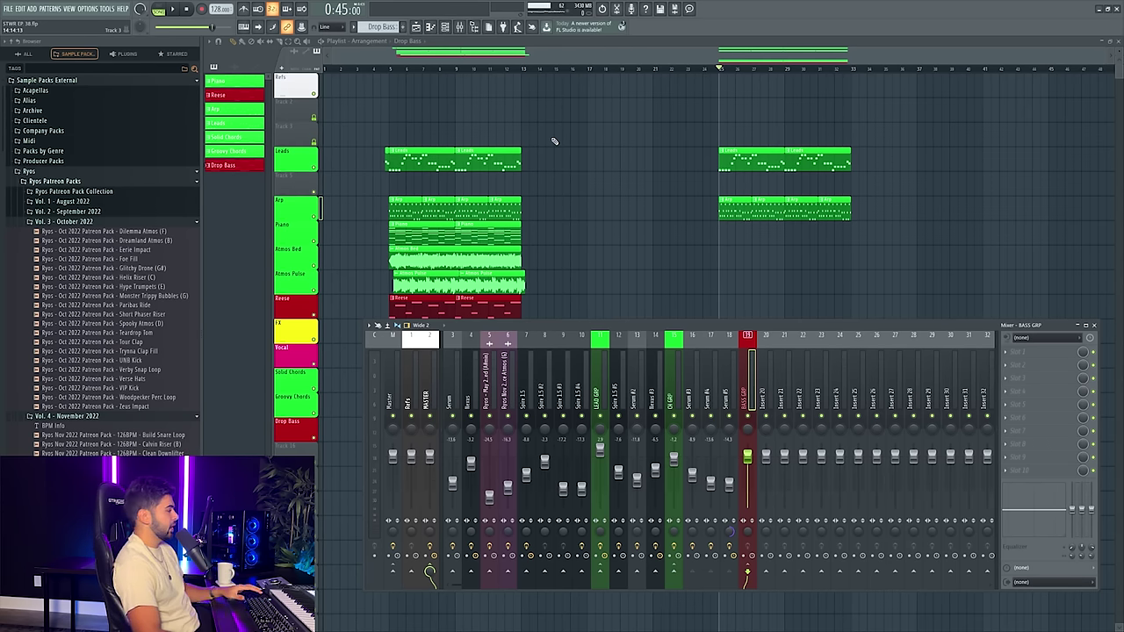
scroll(697, 166, down, 2)
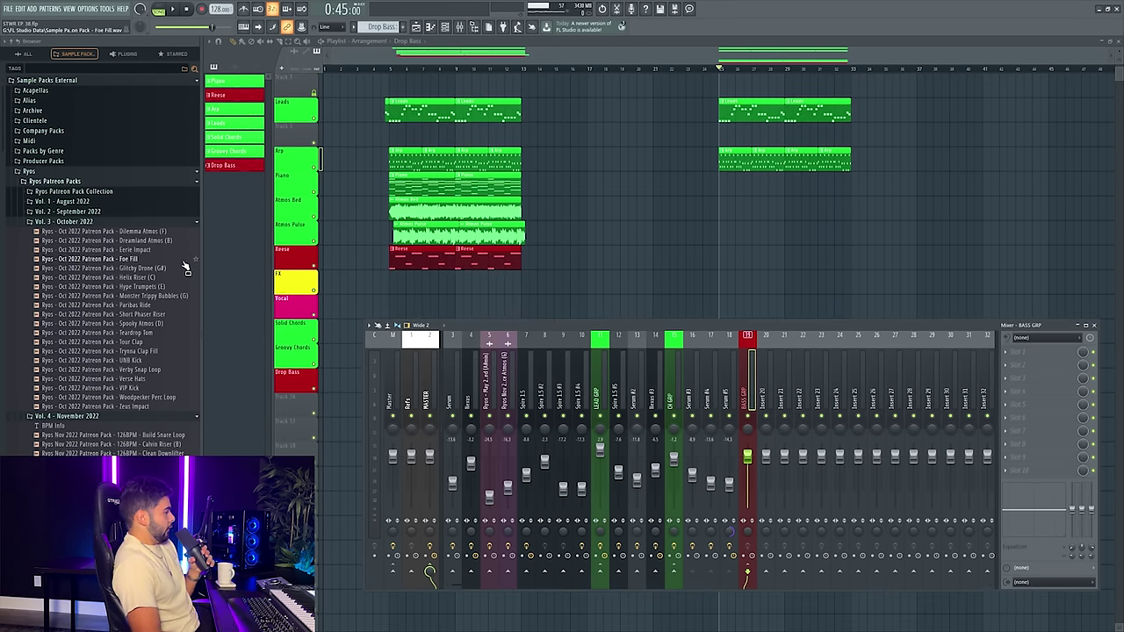
- Search the sample library for "PERFECT" and place the Perfect Prog Ride loop on Track 17 across bars 25 to 33
scroll(781, 224, down, 3)
scroll(773, 228, up, 5)
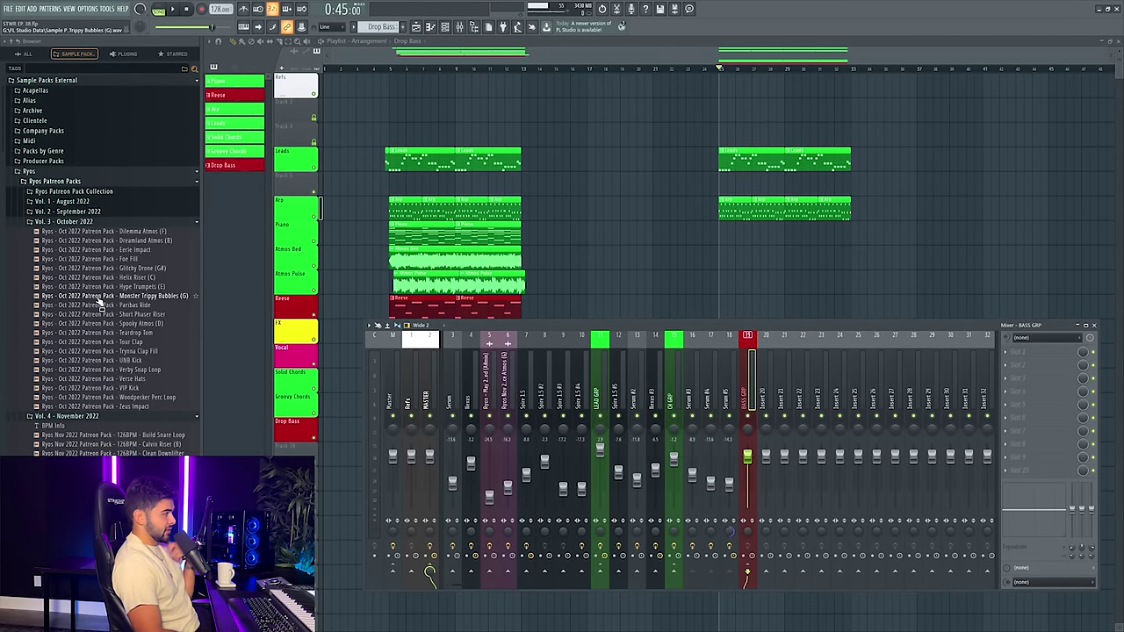
scroll(101, 303, down, 10)
scroll(105, 303, down, 8)
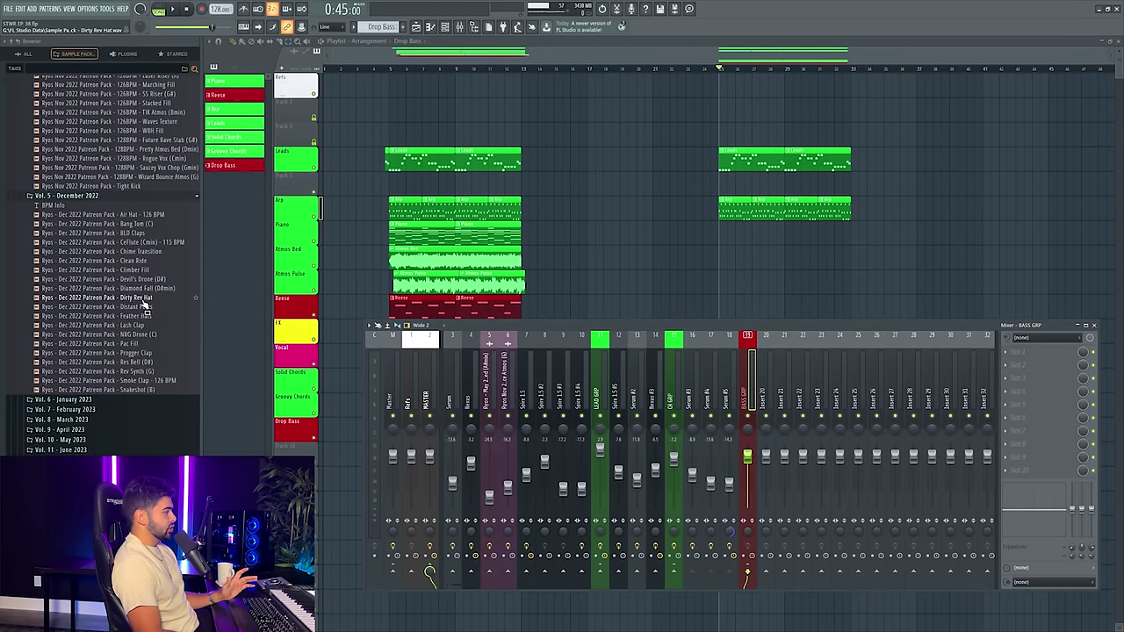
scroll(105, 263, up, 15)
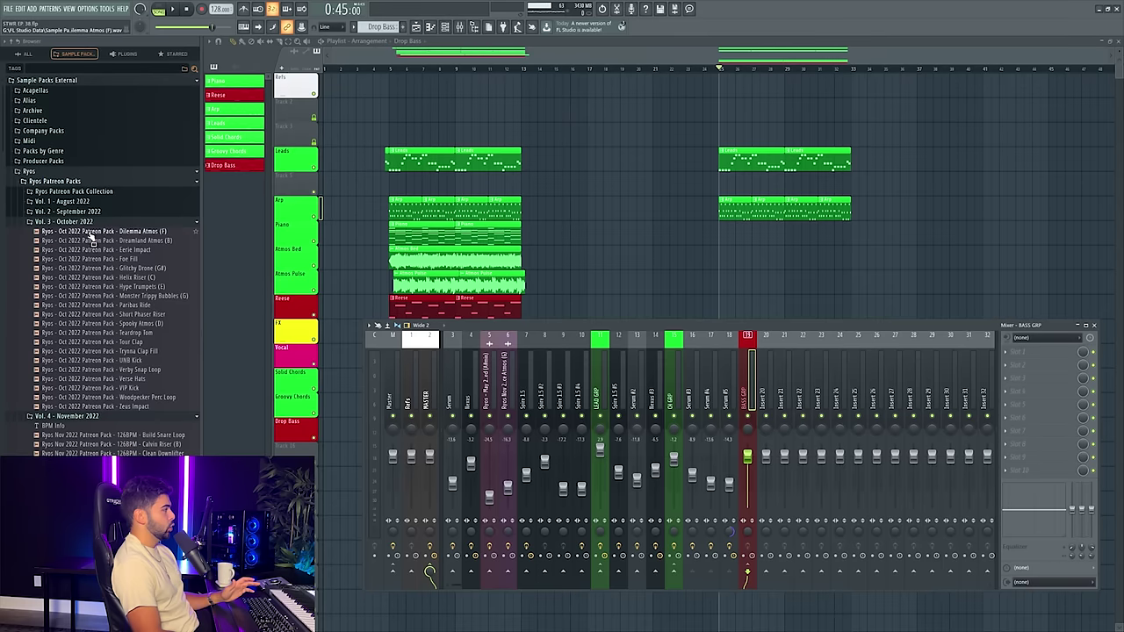
click(74, 181)
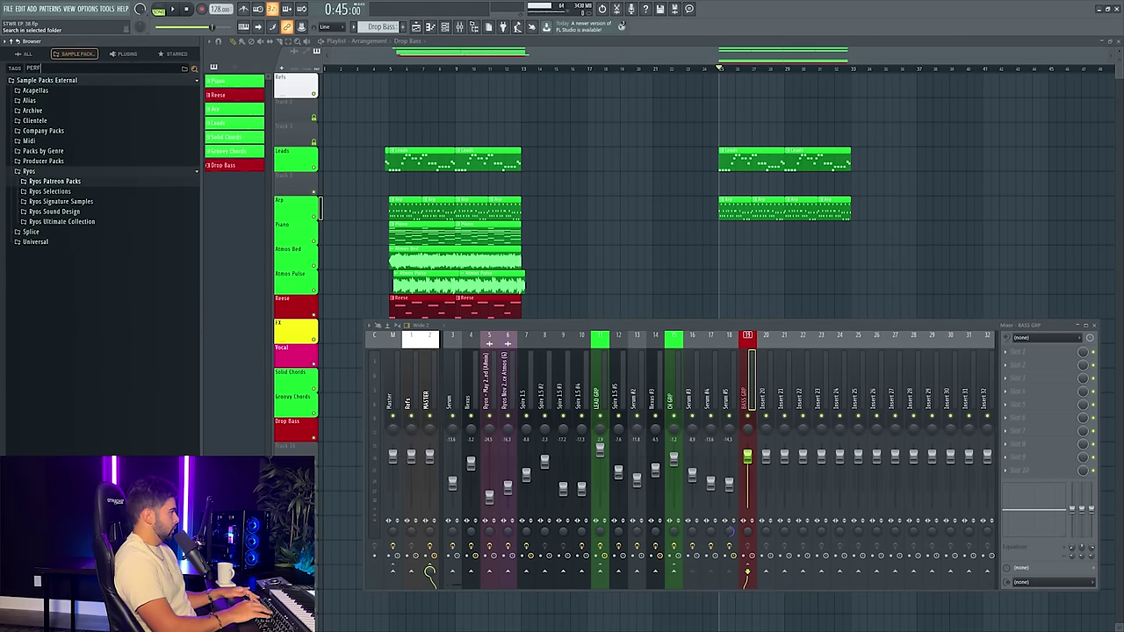
key(Return)
drag(127, 88, 753, 484)
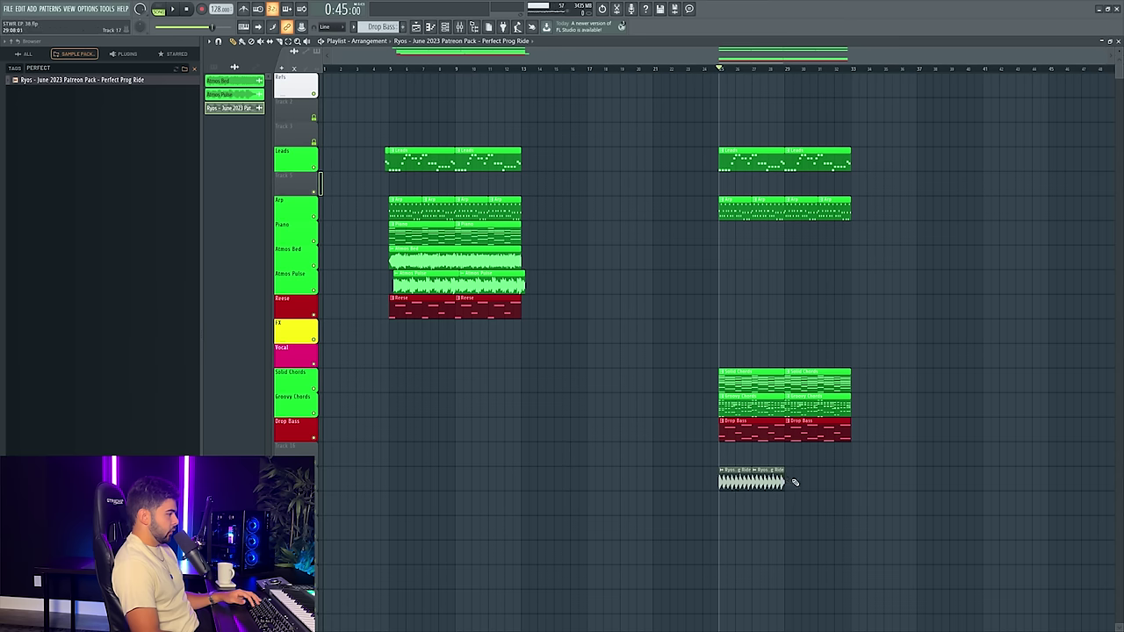
click(824, 481)
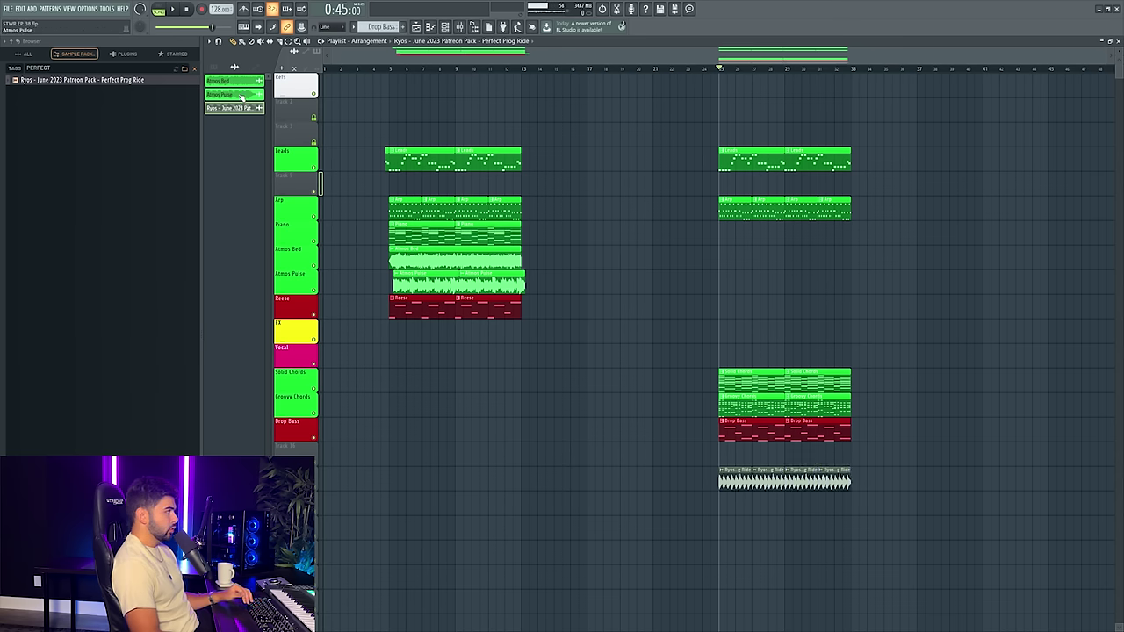
- Clear the sample search and open the KOYU_kicks_club_mid folder of KOYU Kollektion Vol. 2 in the producer packs
click(196, 70)
click(64, 163)
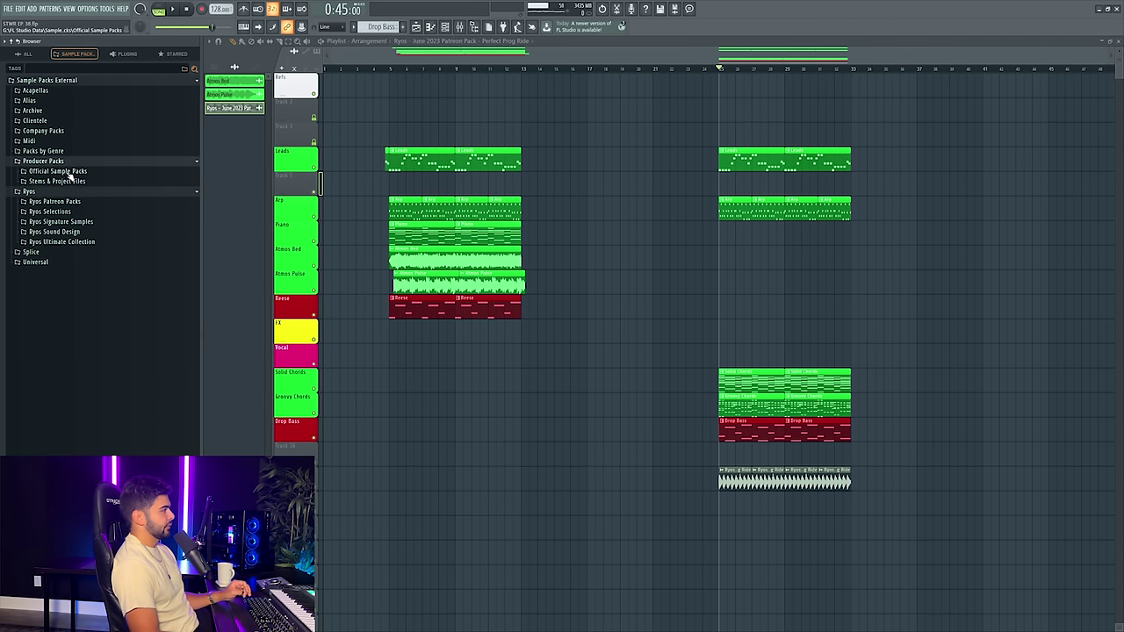
scroll(68, 314, down, 10)
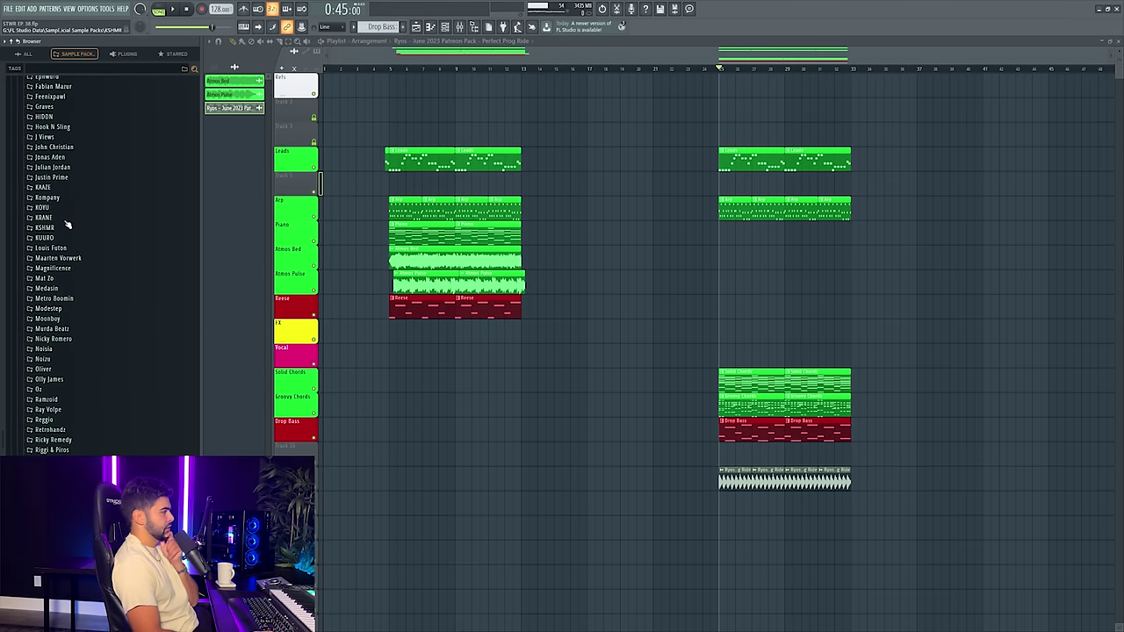
click(63, 209)
click(77, 227)
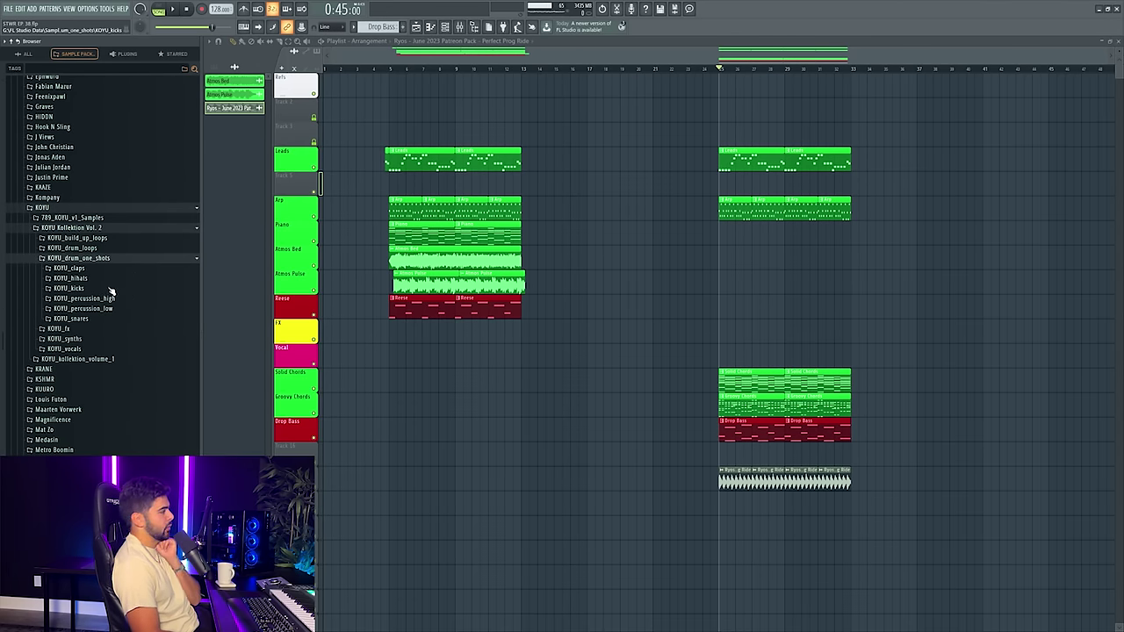
click(110, 289)
click(92, 308)
scroll(606, 334, down, 4)
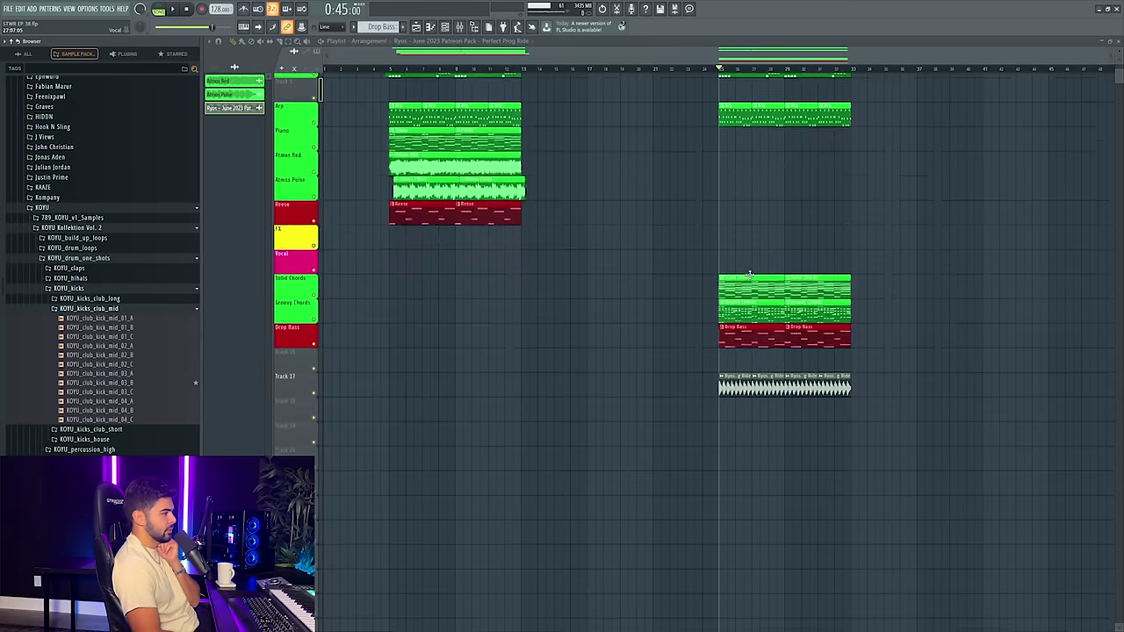
- Audition the mid club kicks and place KOYU_club_kick_mid_03_B at bar 25 on Track 18
scroll(908, 70, up, 3)
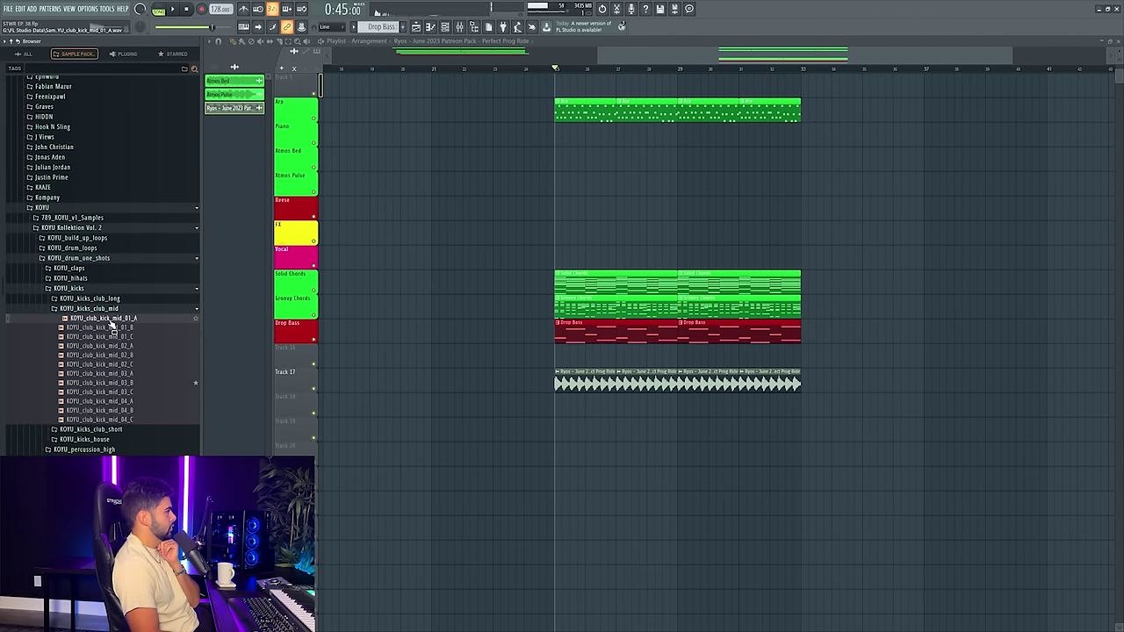
click(116, 401)
click(113, 411)
click(122, 385)
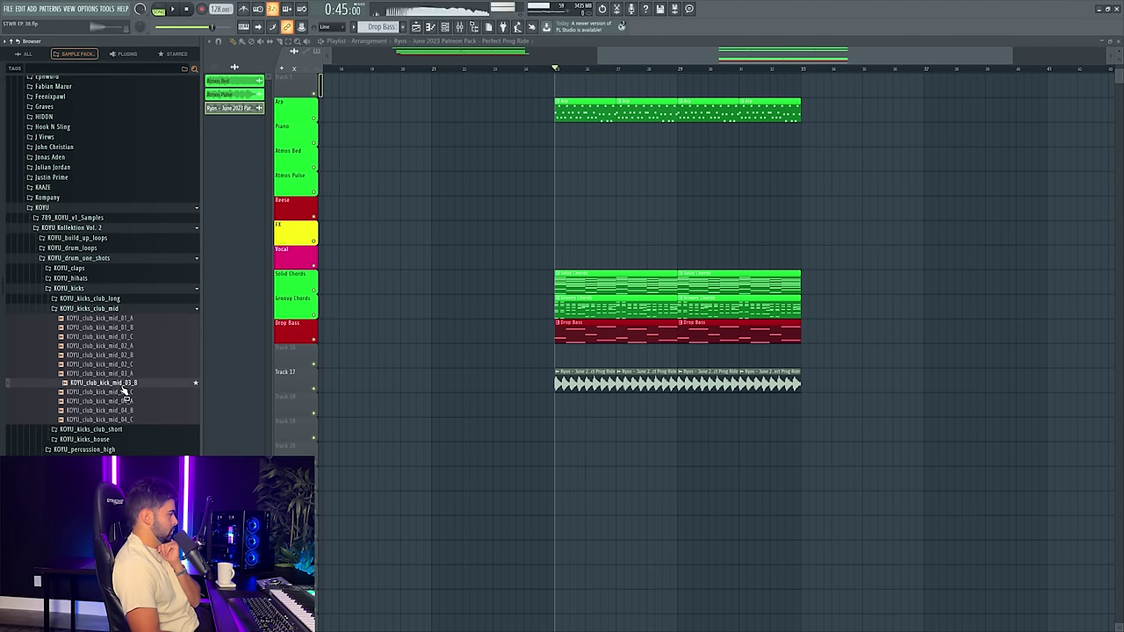
drag(124, 389, 557, 401)
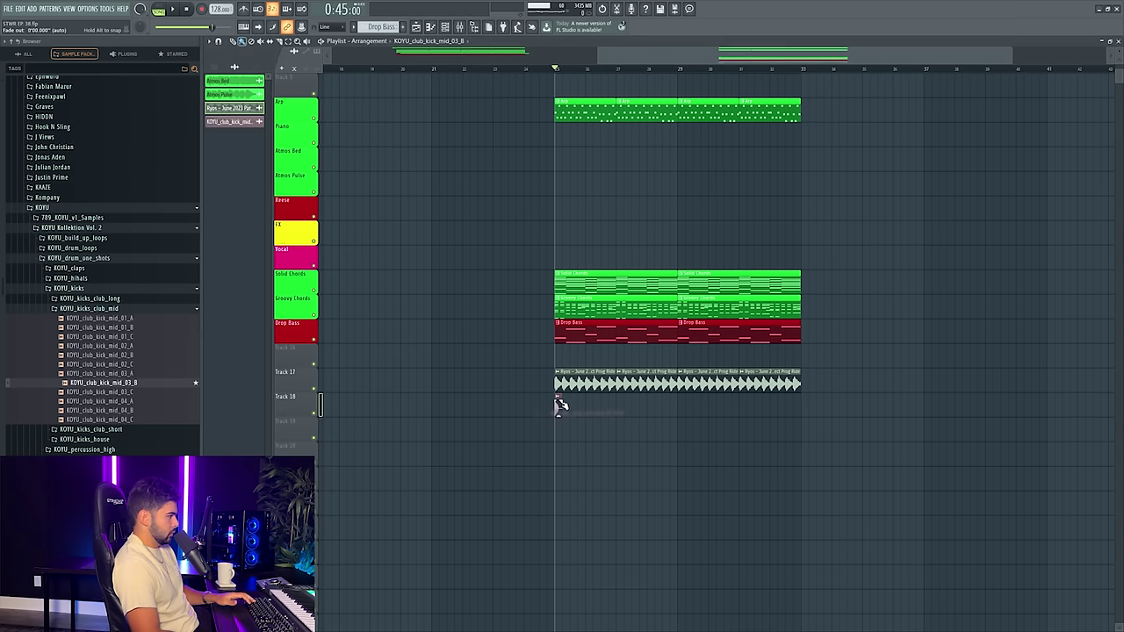
scroll(606, 76, up, 5)
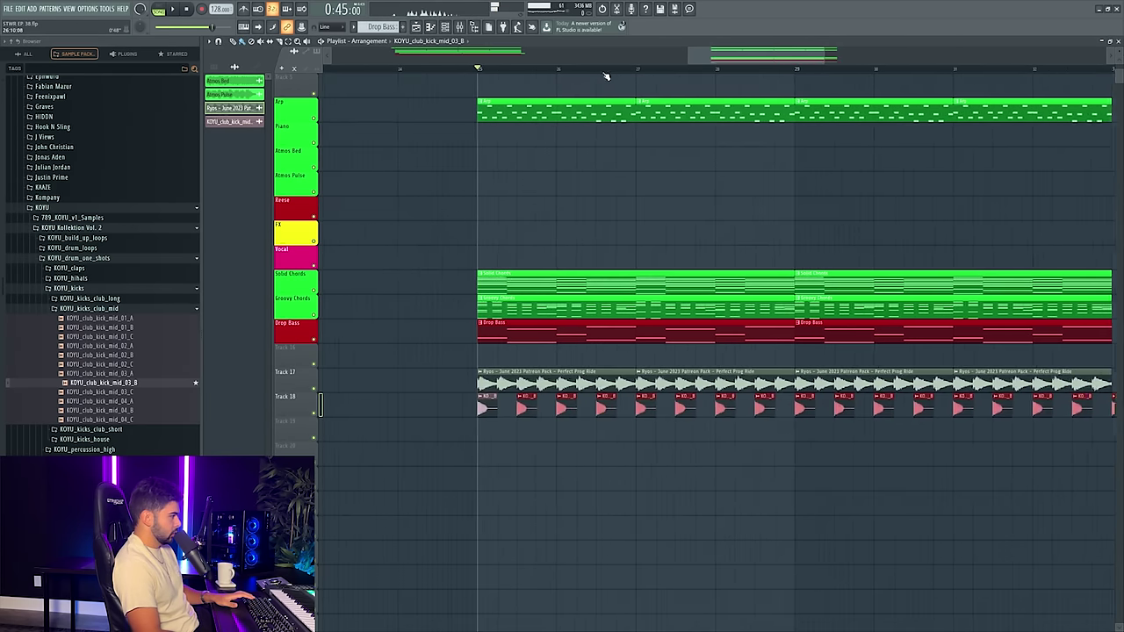
scroll(517, 73, down, 3)
drag(502, 414, 1053, 426)
key(Delete)
- Place the kick on every beat of bars 25 and 26 on Track 18, and repeat the pattern over bars 27 and 28
scroll(479, 68, up, 5)
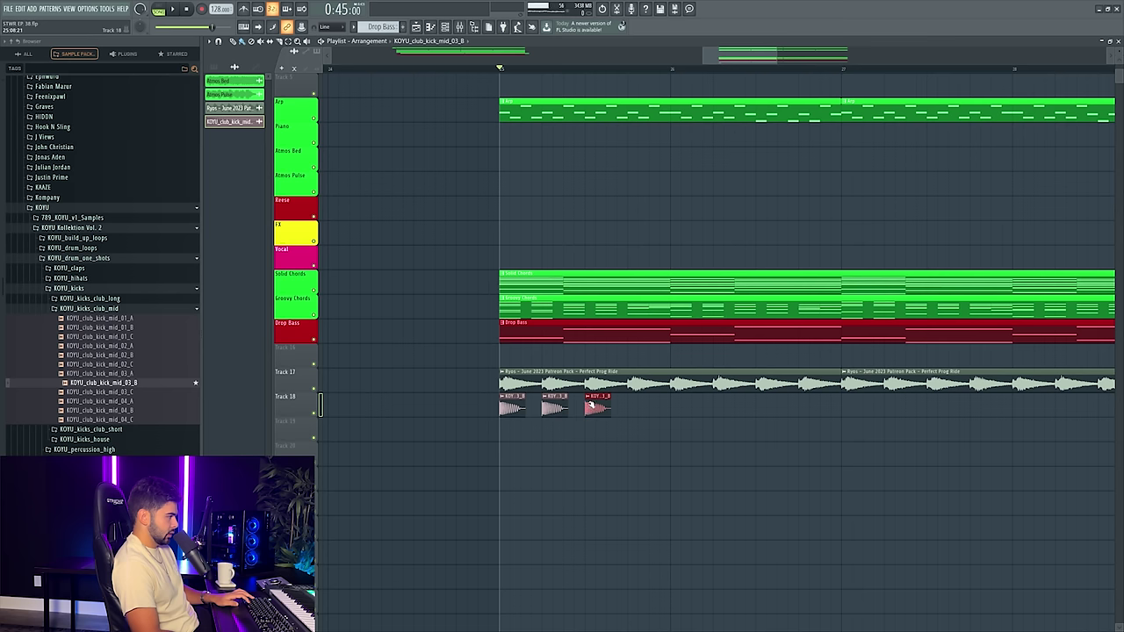
mouse_move(706, 415)
mouse_down()
mouse_move(453, 411)
mouse_move(676, 399)
mouse_up()
drag(889, 407, 488, 408)
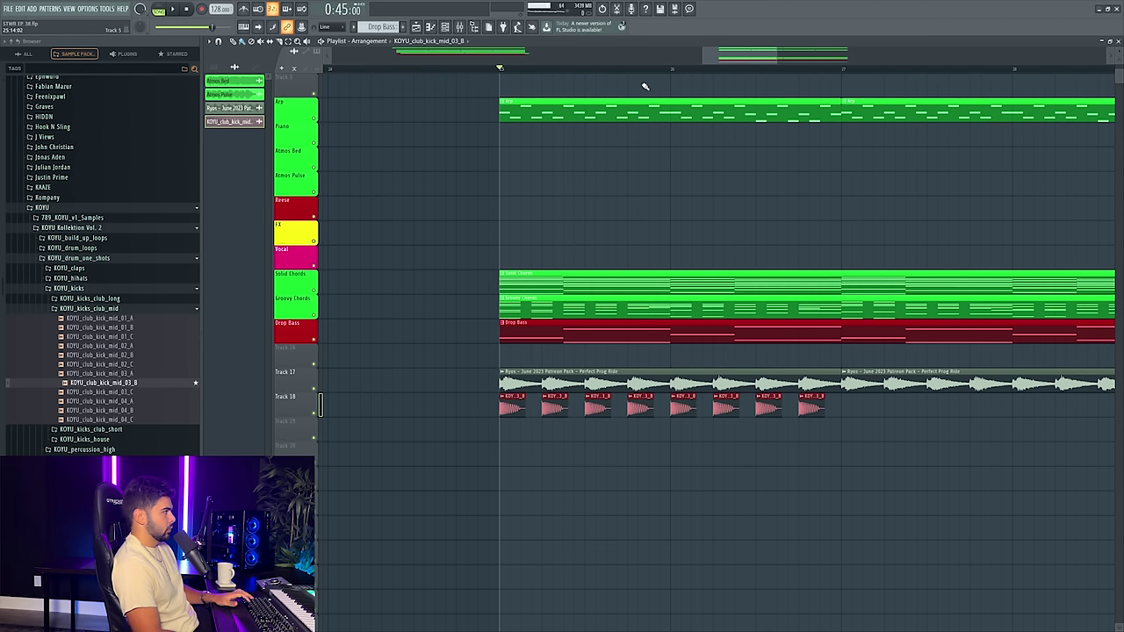
scroll(643, 88, down, 6)
mouse_move(794, 362)
mouse_down()
mouse_move(521, 353)
mouse_move(769, 353)
mouse_move(759, 355)
mouse_up()
key(space)
key(space)
- Route the kick to mixer track 20 and the ride to track 21, and lower the ride to about -12 dB during playback
double_click(758, 355)
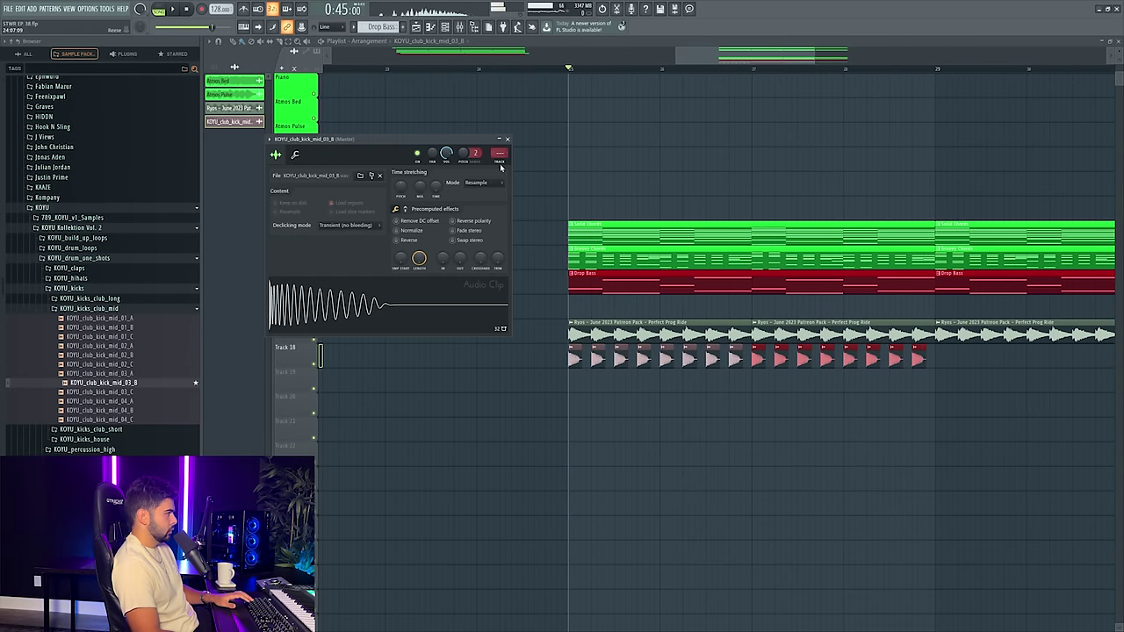
key(F9)
scroll(723, 268, down, 4)
key(F9)
double_click(743, 235)
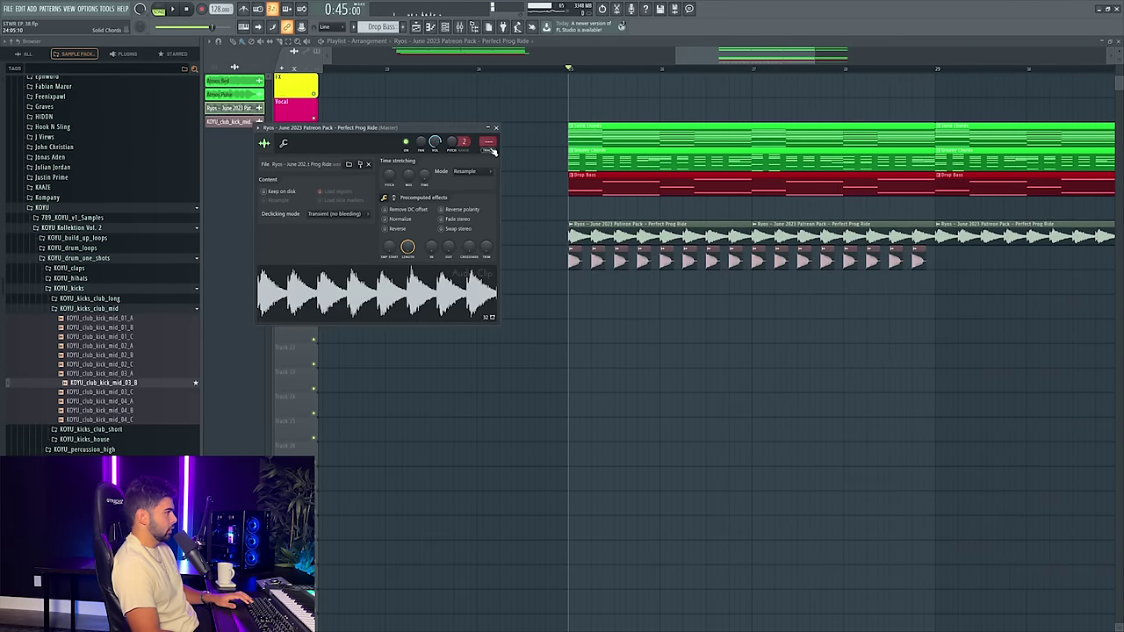
click(489, 146)
key(space)
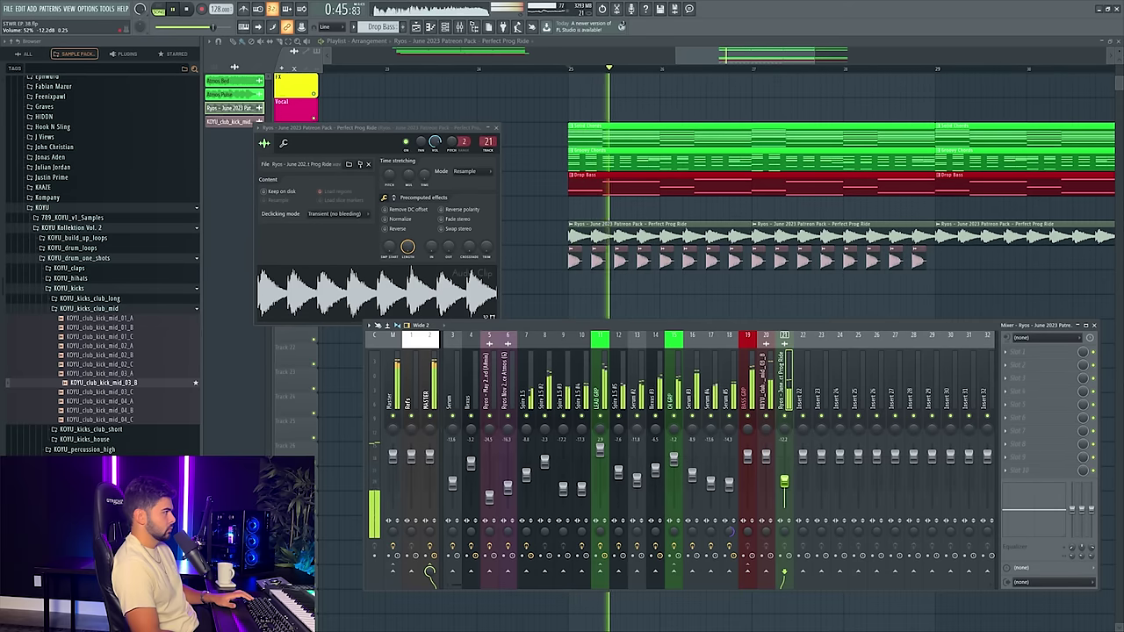
- Duplicate the four bars of kicks on Track 18 to fill bars 29 to 32
drag(762, 58, 790, 72)
drag(810, 265, 259, 275)
drag(880, 274, 905, 269)
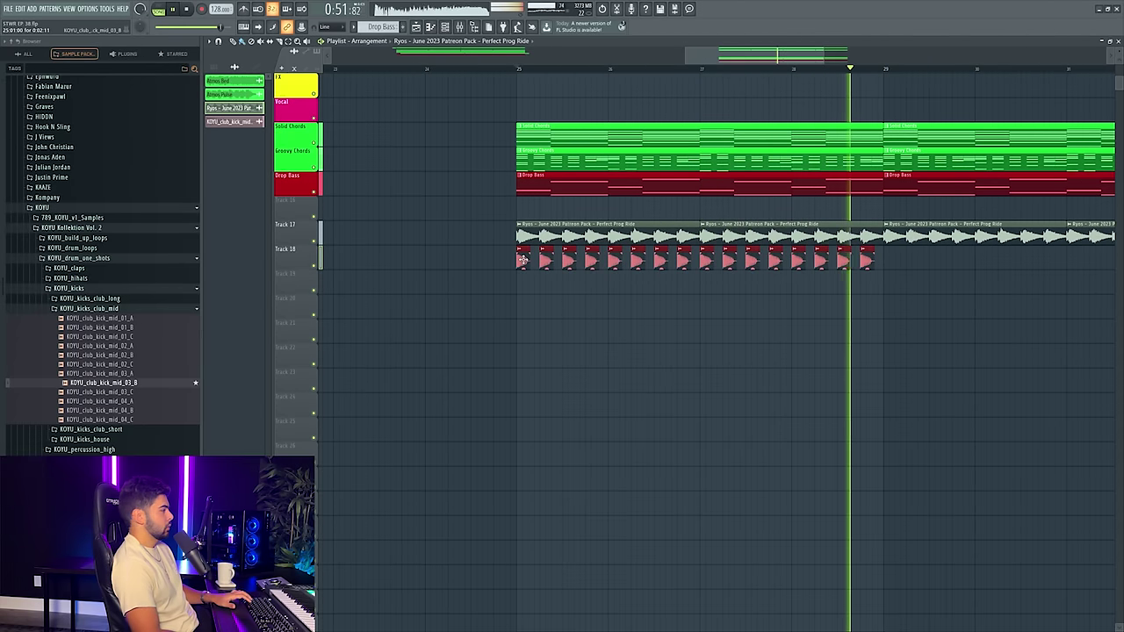
key(ctrl+b)
scroll(567, 72, down, 3)
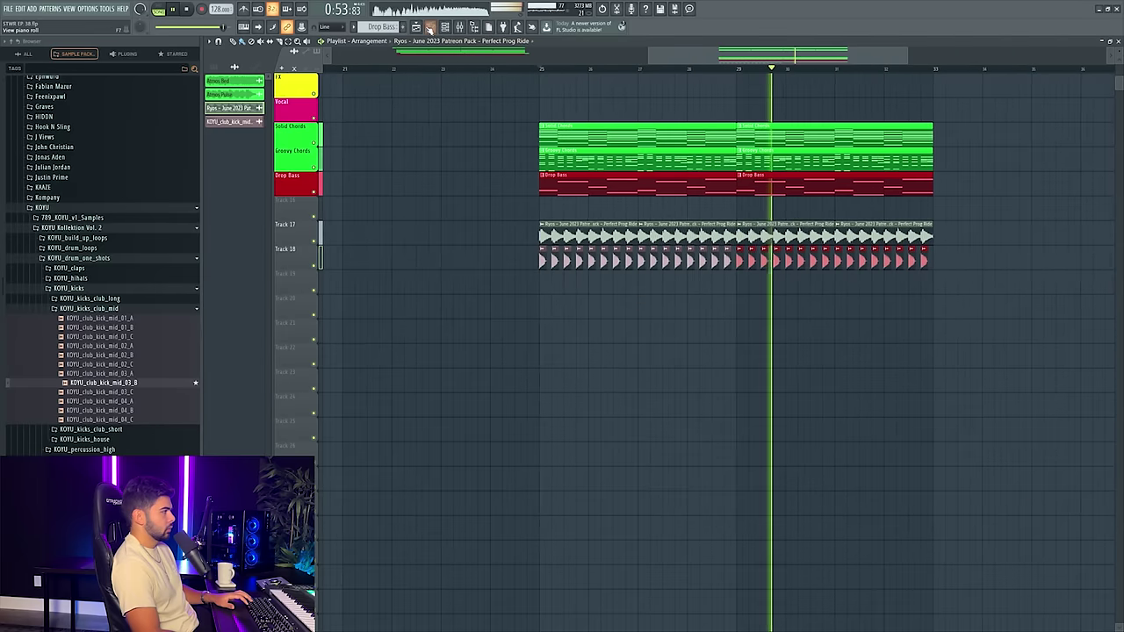
- Lower the ride's mixer level to about -18 dB while listening to the second section
click(461, 27)
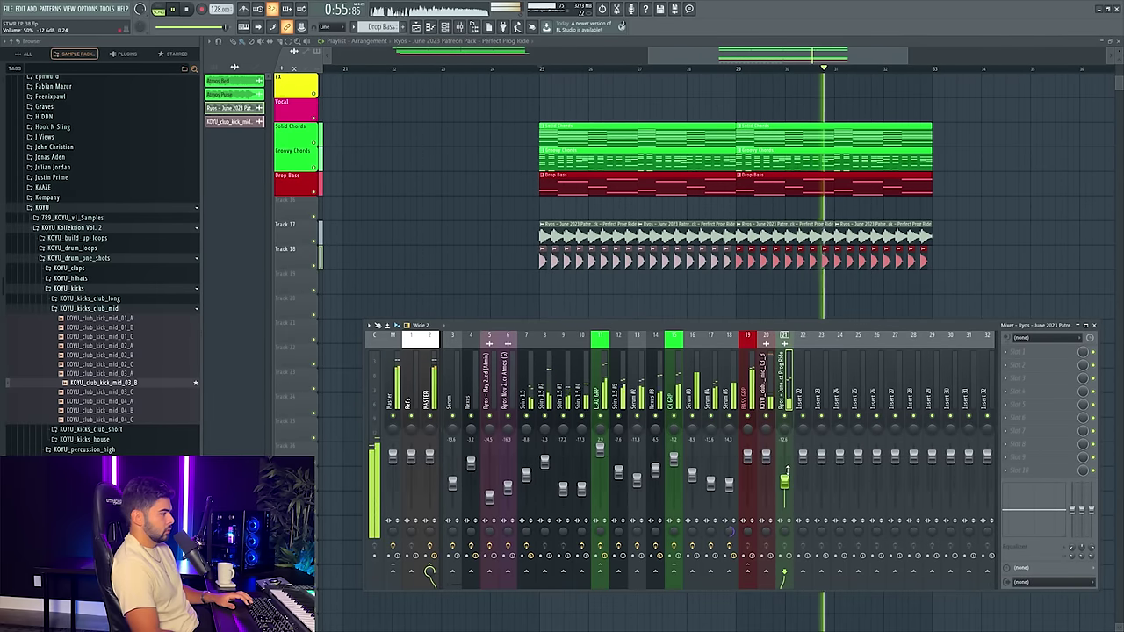
drag(785, 481, 785, 488)
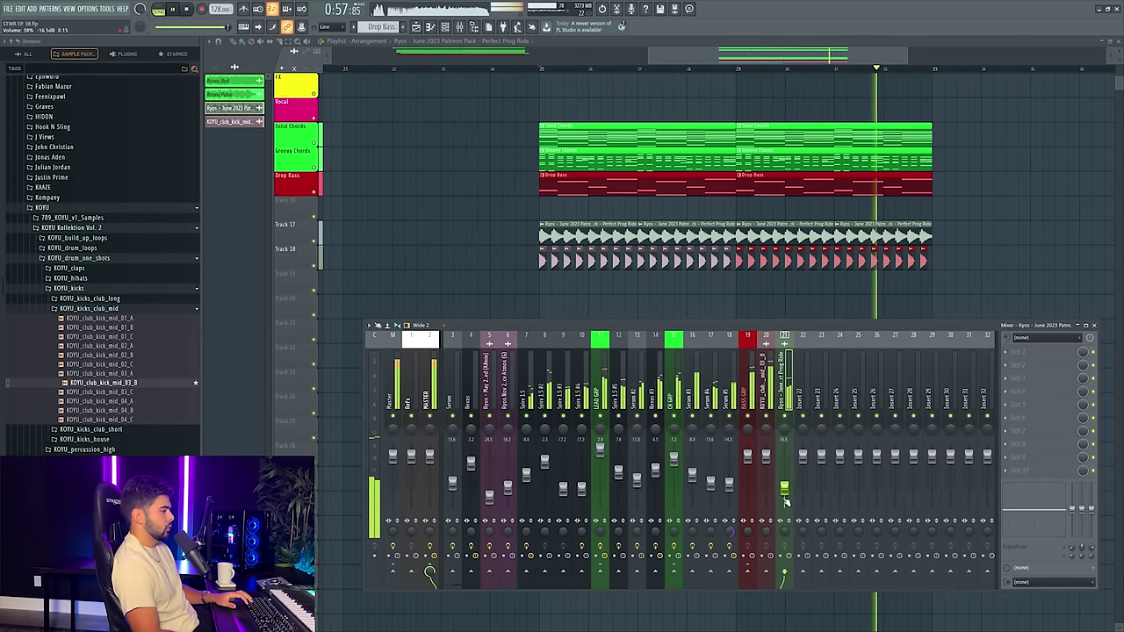
key(F9)
scroll(702, 263, right, 2)
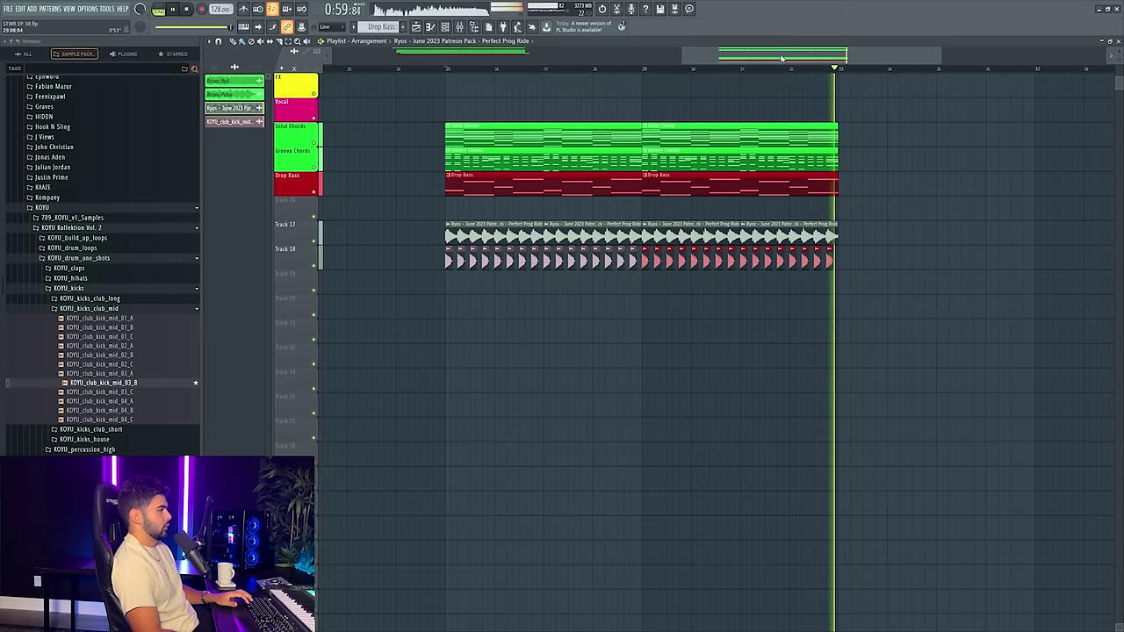
key(space)
- Set the playlist time selection over the second section, from bar 25 to bar 33
scroll(644, 342, down, 2)
scroll(633, 356, up, 1)
scroll(633, 356, up, 4)
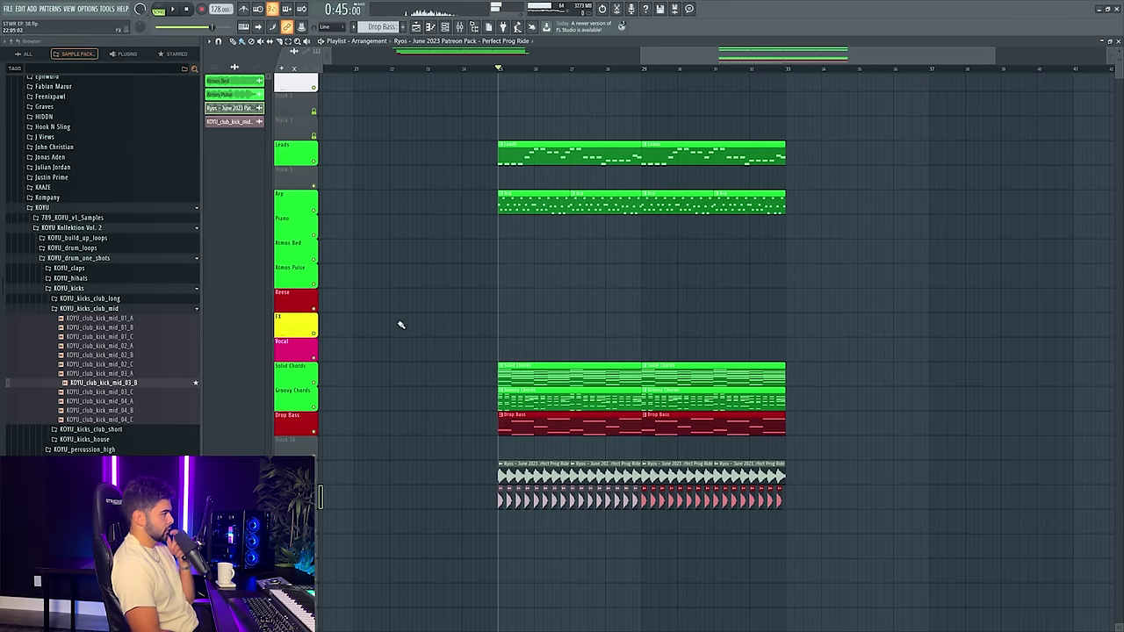
click(471, 26)
drag(499, 68, 782, 69)
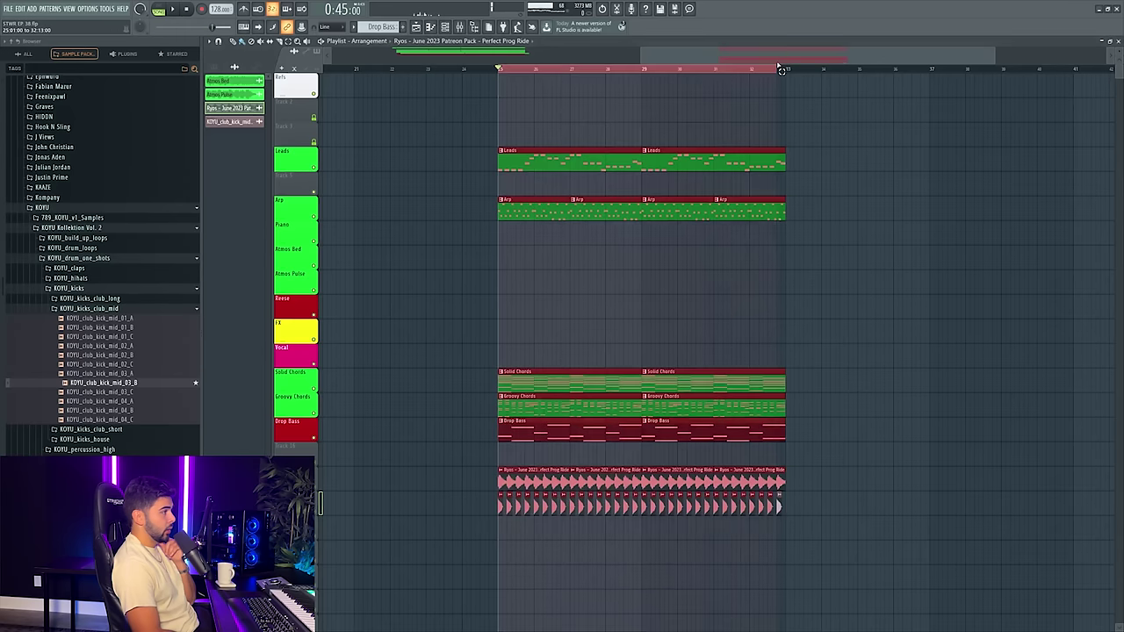
drag(503, 69, 790, 98)
- Load Kickstart 2 into the sixth effect slot of the LEAD GRP mixer track
click(460, 27)
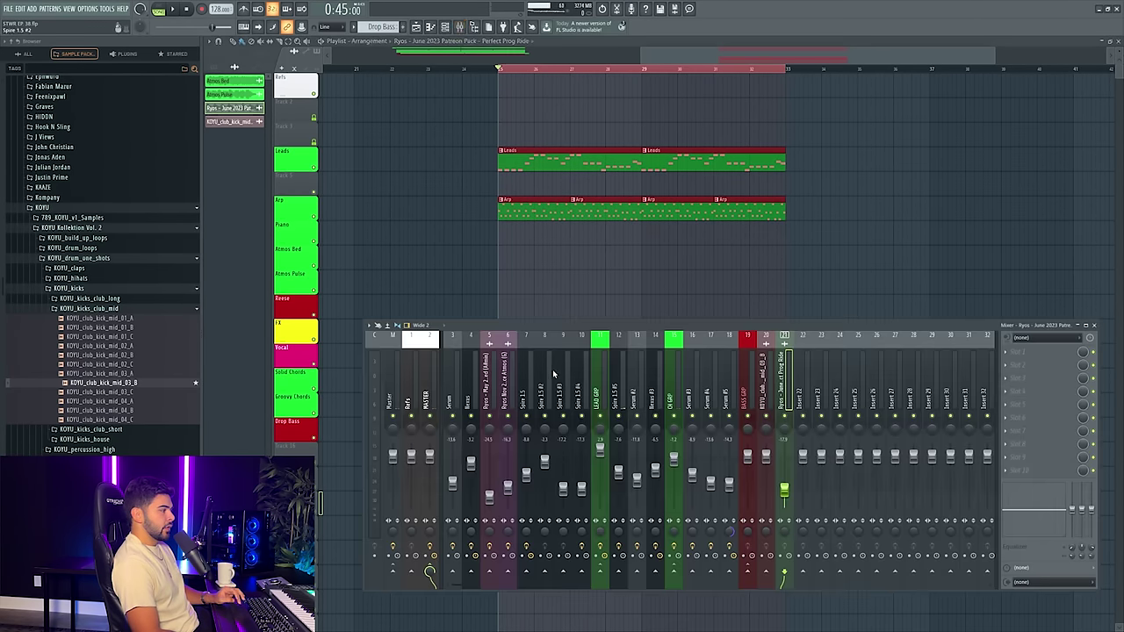
click(602, 393)
click(1006, 417)
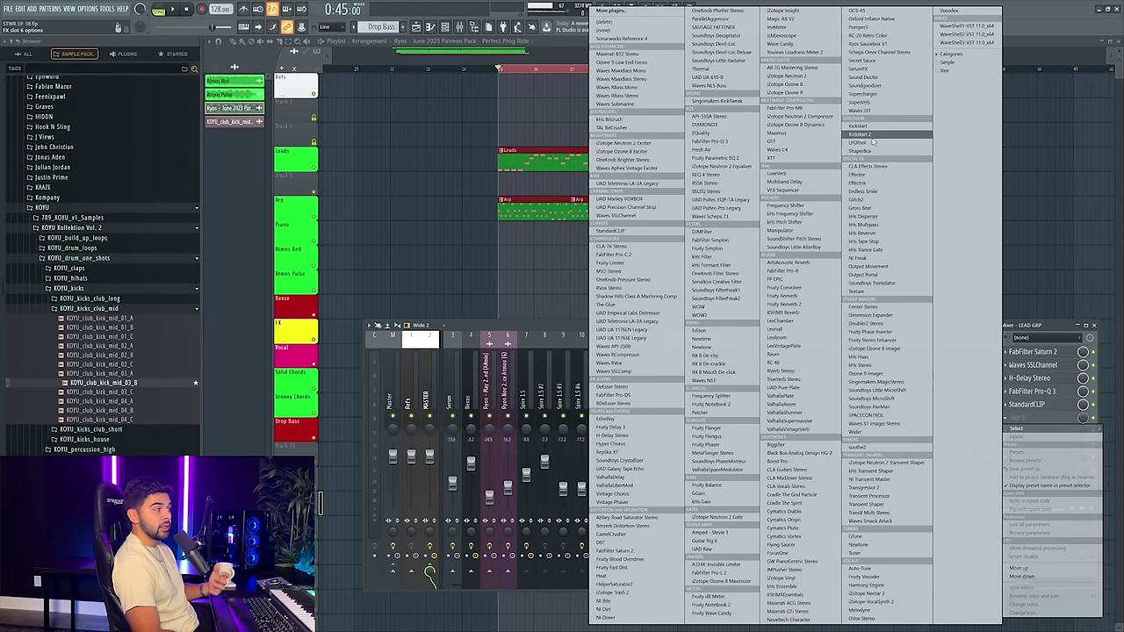
click(872, 137)
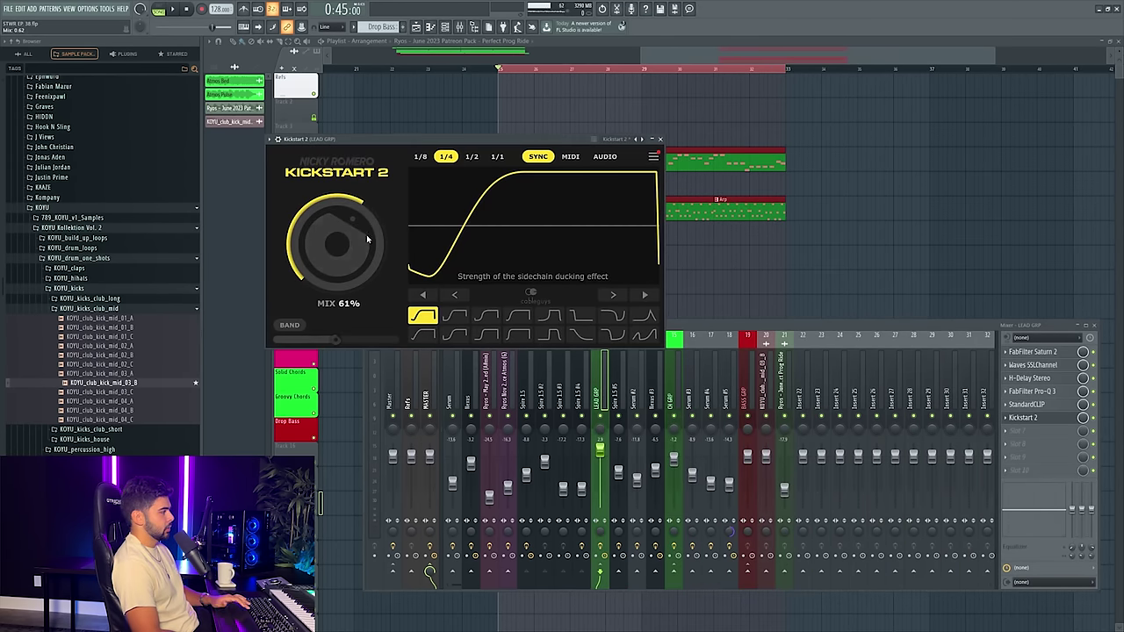
- Set Kickstart 2's mix on the lead group to 50% while auditioning the sidechain ducking against the kick
key(space)
scroll(367, 239, down, 2)
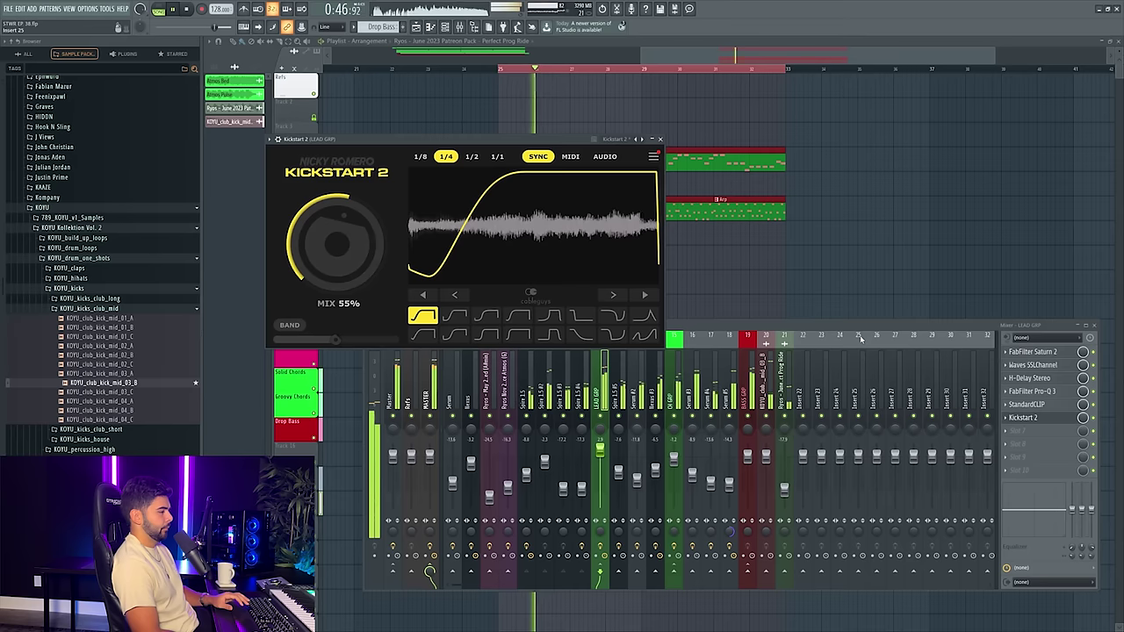
scroll(337, 238, down, 2)
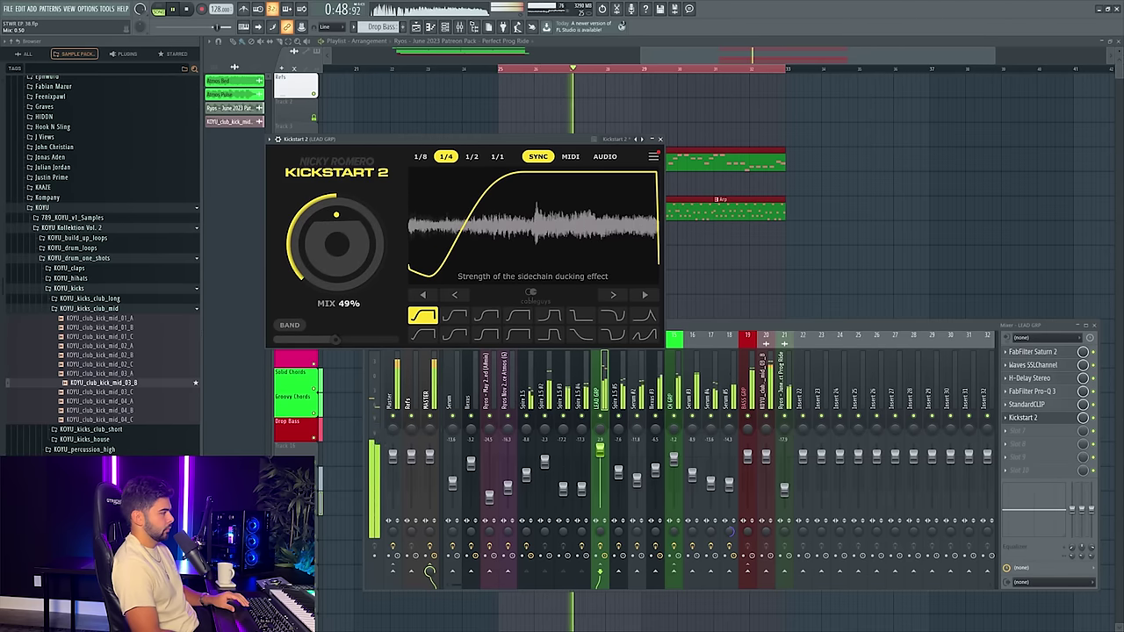
scroll(375, 280, down, 1)
key(space)
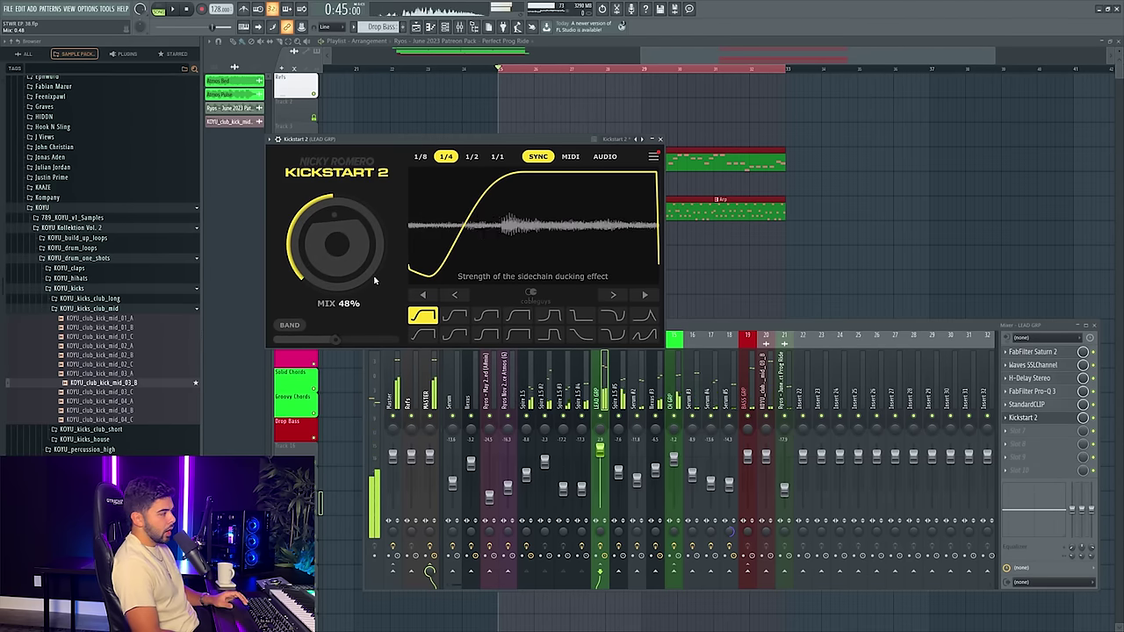
scroll(367, 267, up, 2)
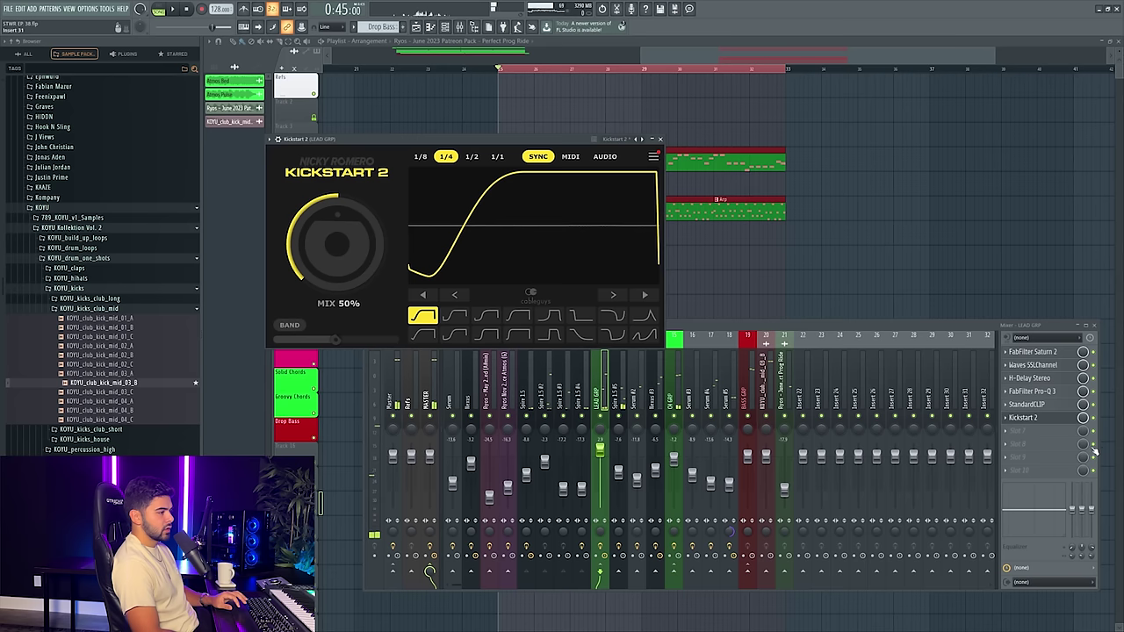
- Set Kickstart 2's slot mix level to 0%, create an automation clip for it, and position the clip on Track 5 over bars 17 to 25
click(1085, 421)
right_click(1084, 419)
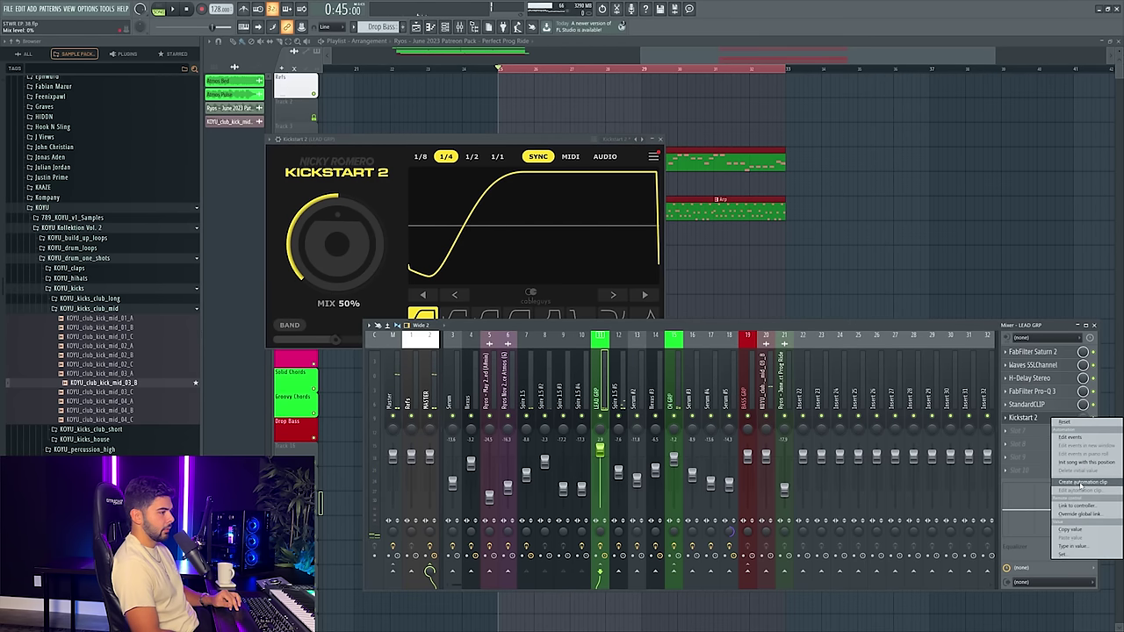
click(1080, 483)
drag(631, 74, 350, 175)
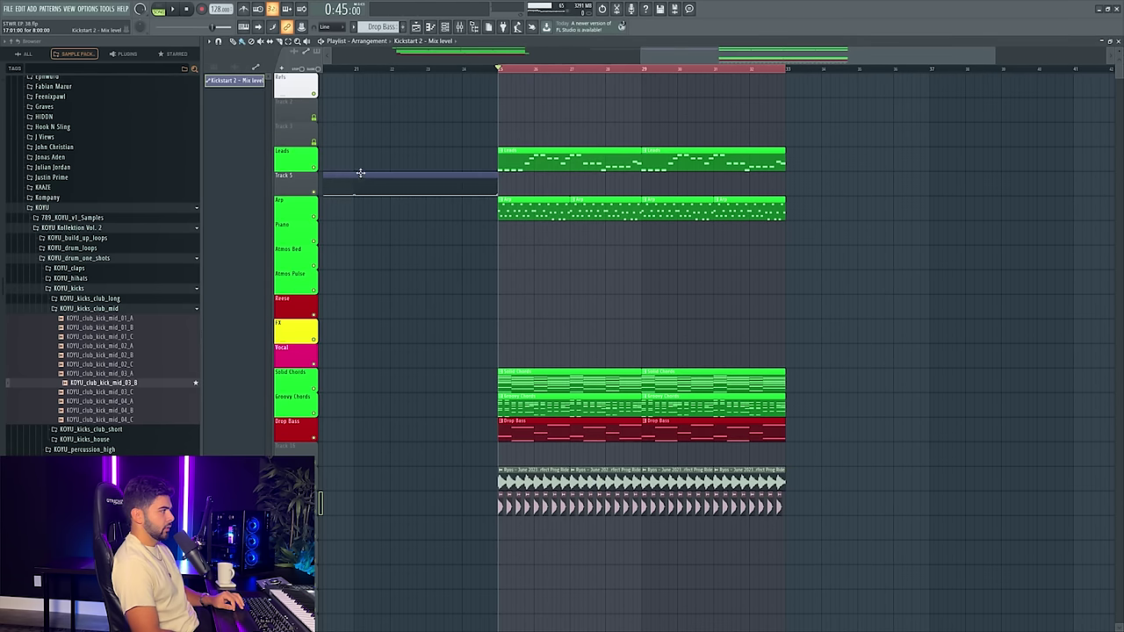
- Extend the Kickstart 2 mix-level automation past bar 33 with a raised level from bar 25, and lock Track 5
drag(670, 182, 793, 182)
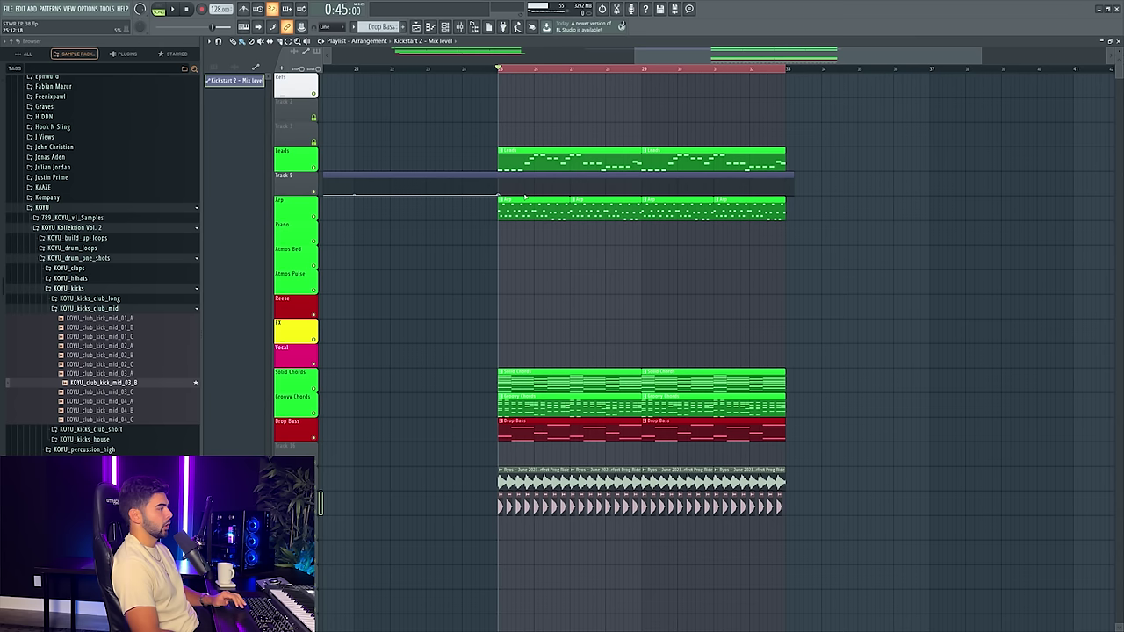
drag(783, 192, 787, 191)
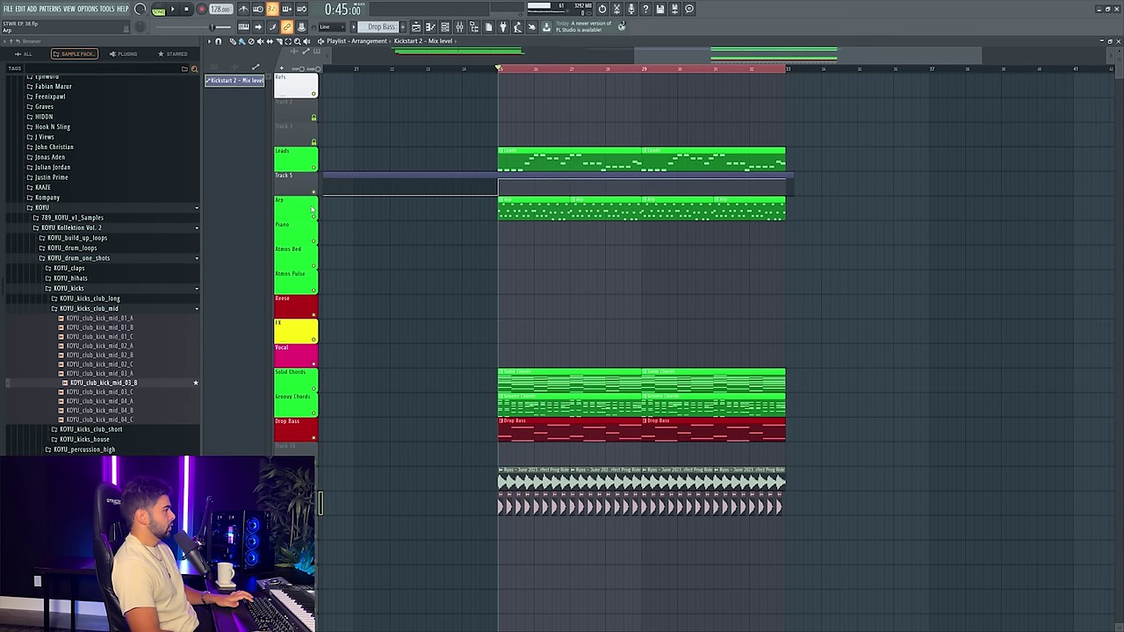
right_click(300, 174)
click(333, 266)
click(335, 264)
right_click(356, 253)
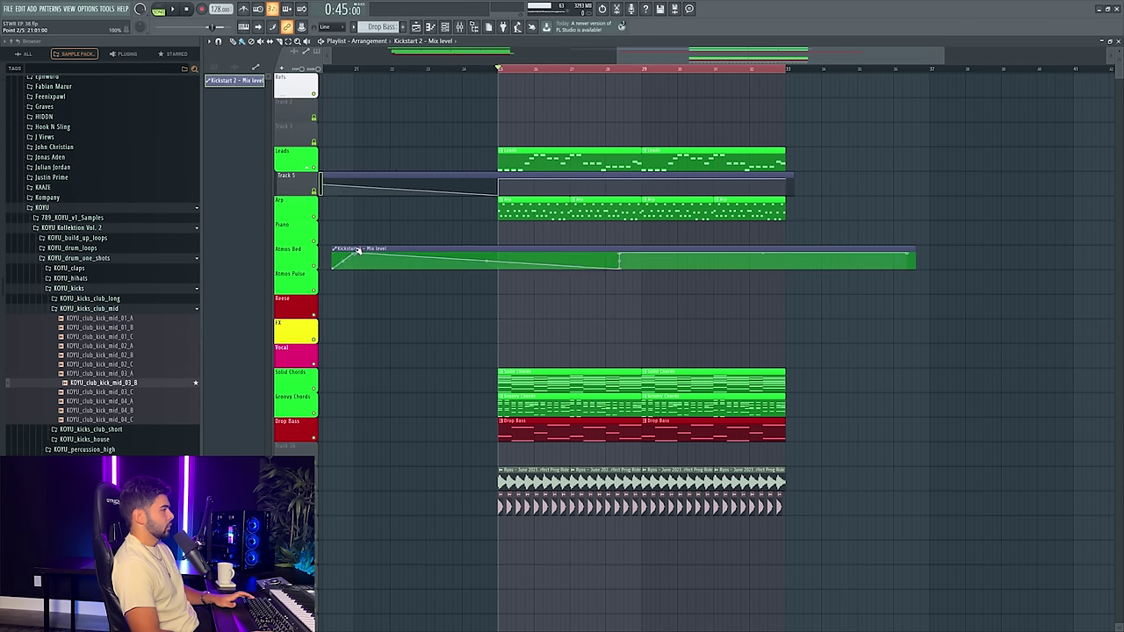
key(ctrl+z)
key(ctrl+z)
- Load Kickstart 2 into the second effect slot of the CH GRP mixer track while the section plays
key(space)
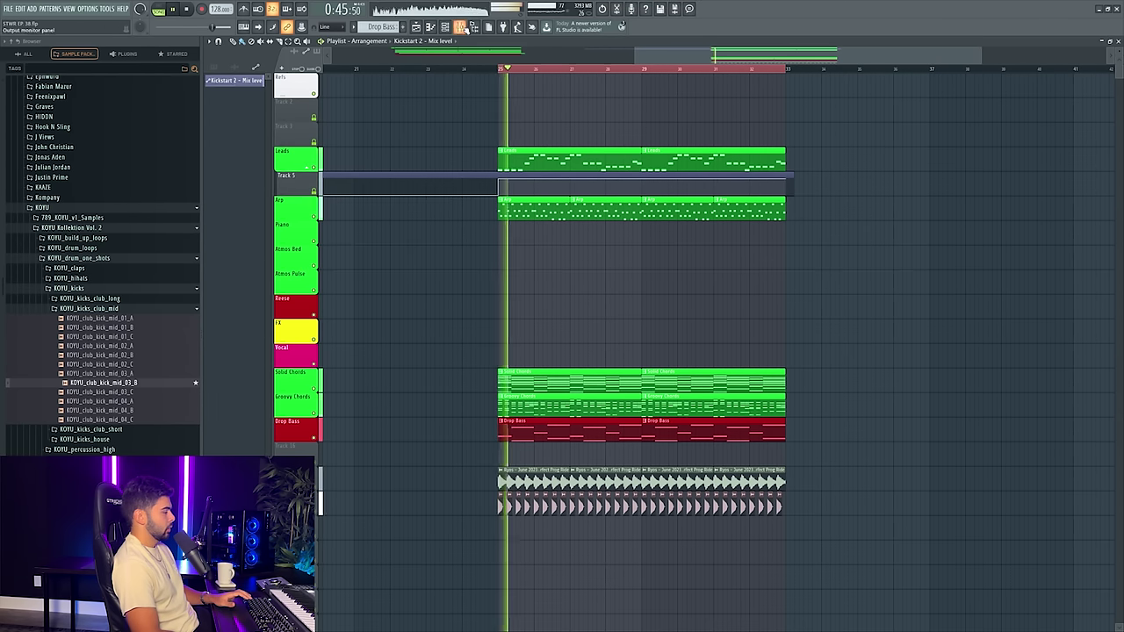
key(F9)
click(673, 395)
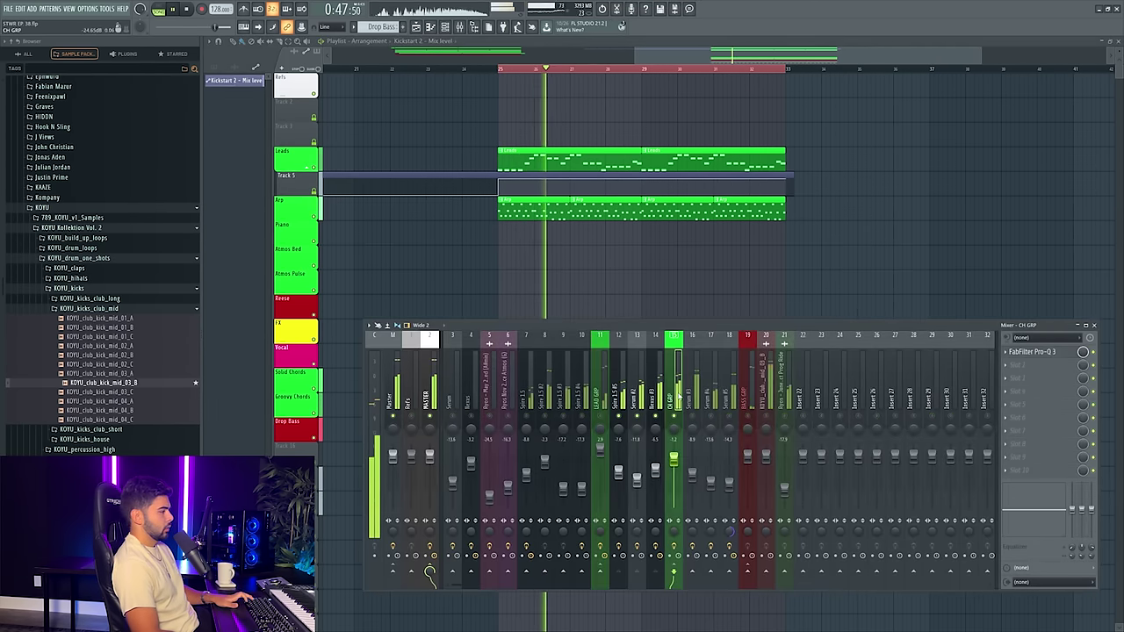
click(1014, 373)
click(888, 129)
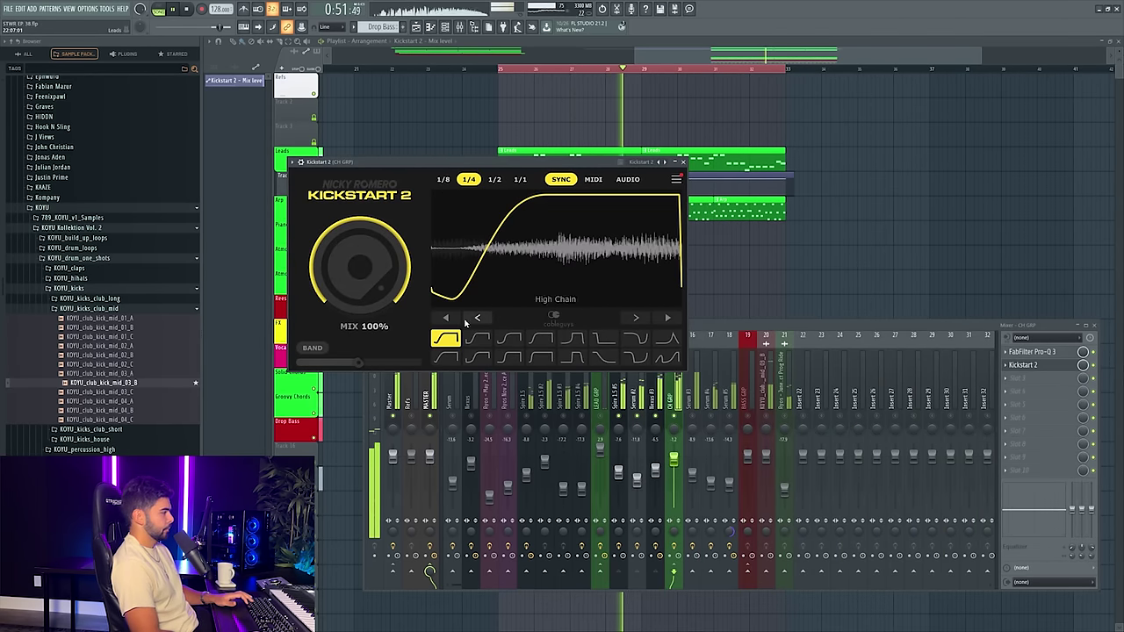
- Try the Mids Chain curve in the chord group's Kickstart 2 while auditioning the section
key(space)
key(space)
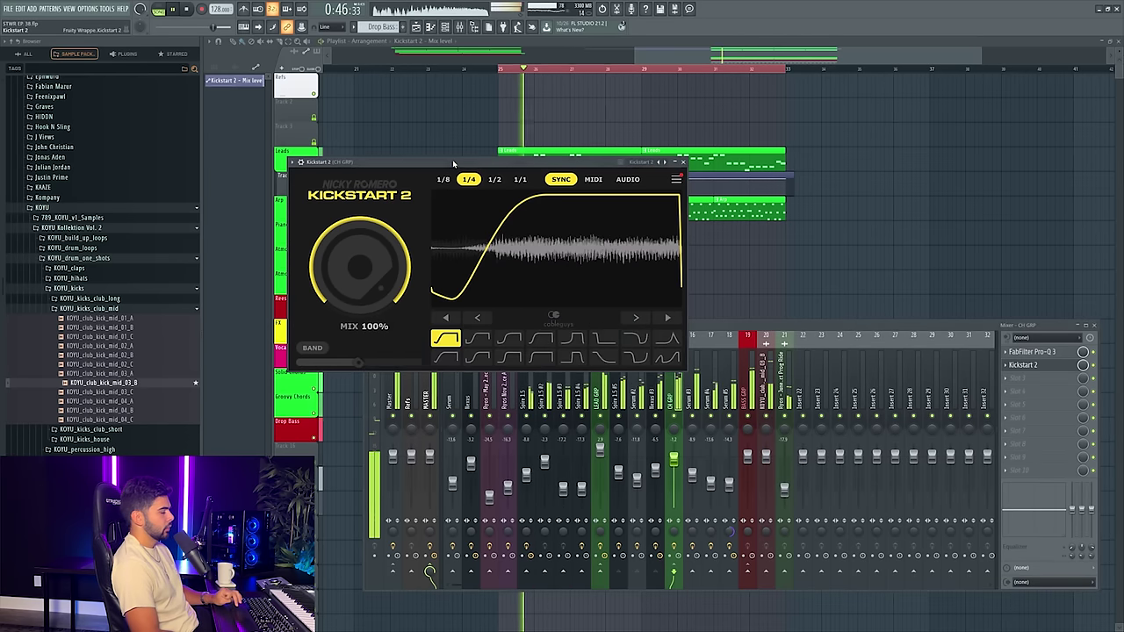
click(475, 358)
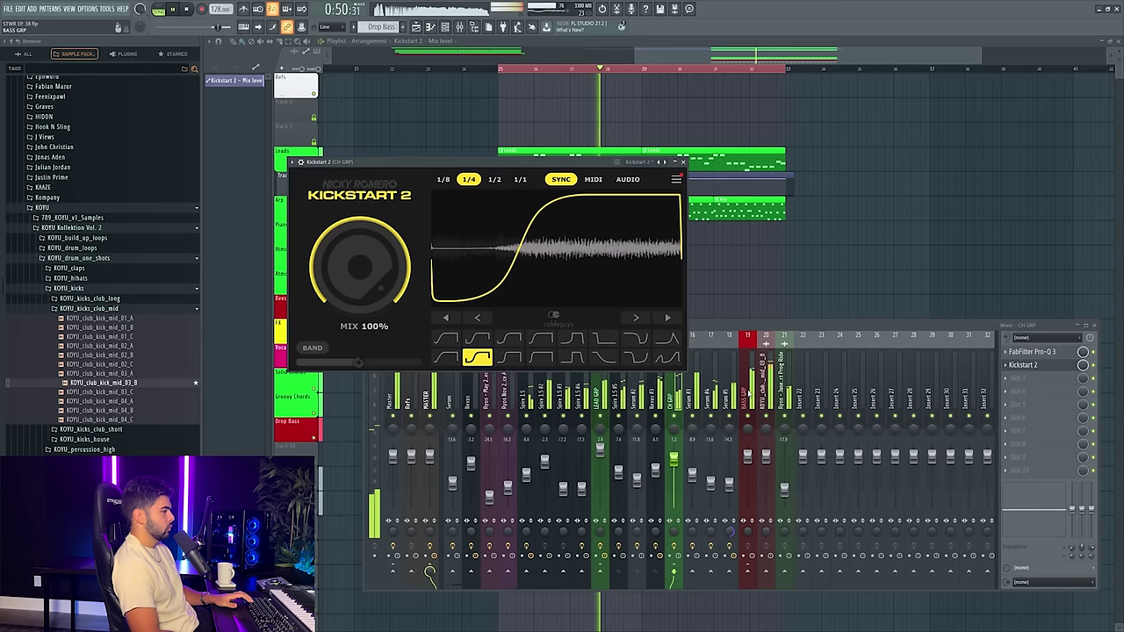
key(F9)
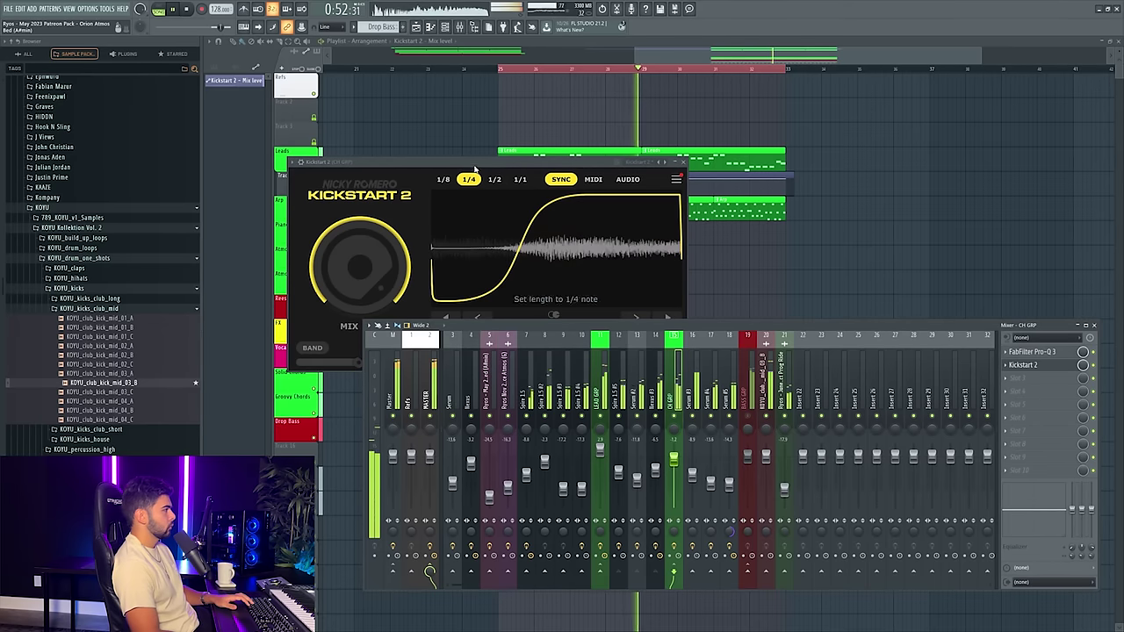
click(557, 289)
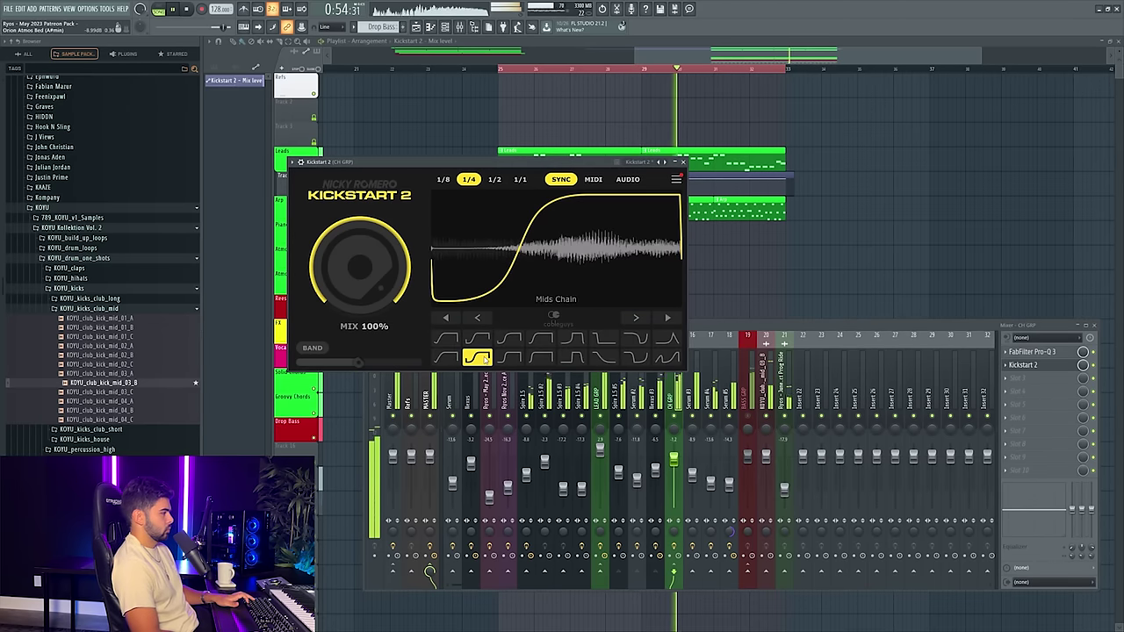
- Audition the bass mixer tracks and load Kickstart 2 into the second effect slot of Serum #3
key(F9)
click(747, 397)
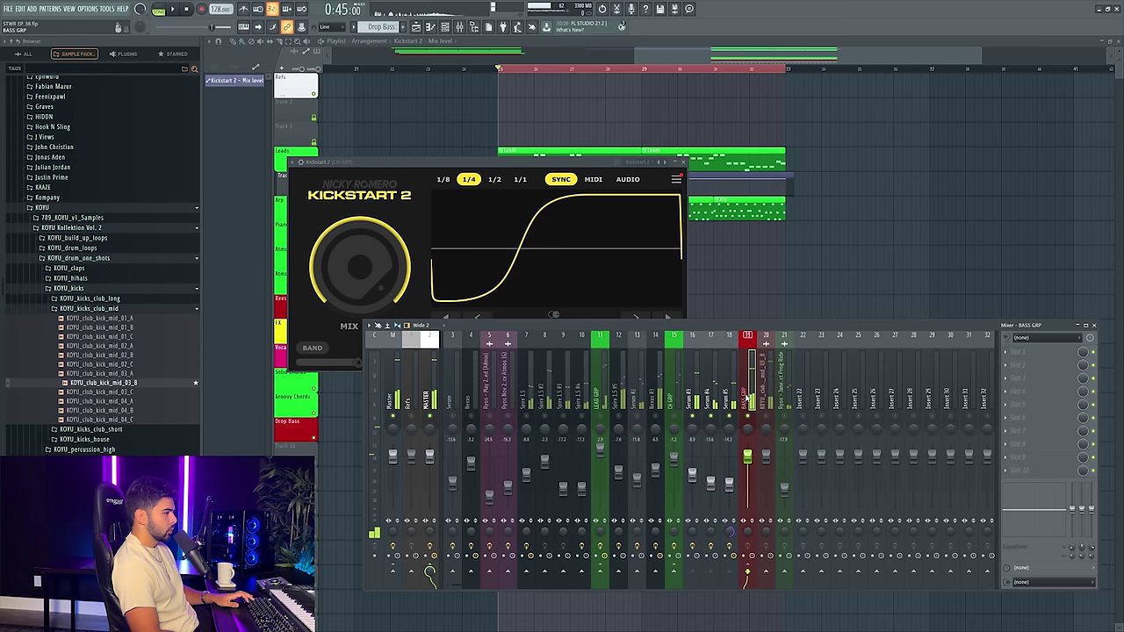
click(693, 406)
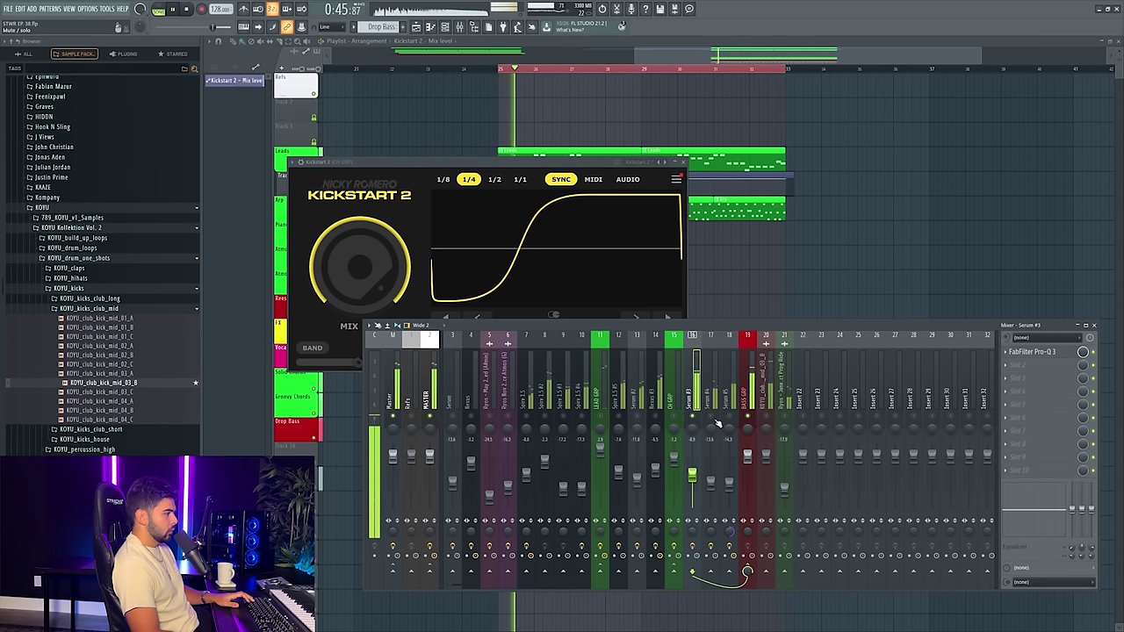
click(726, 398)
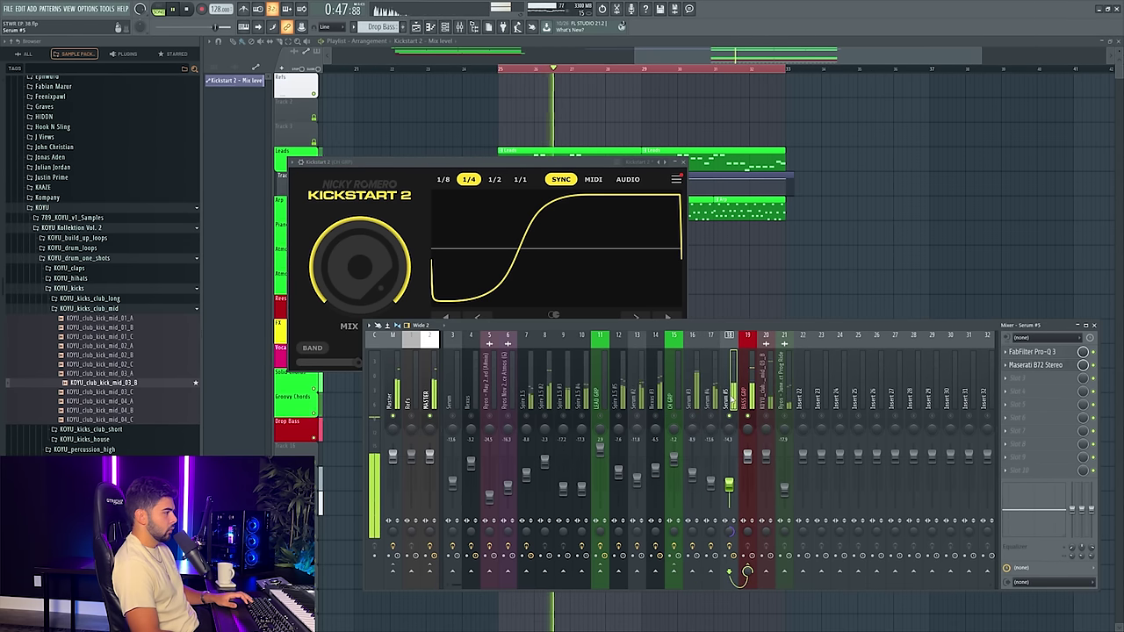
click(746, 397)
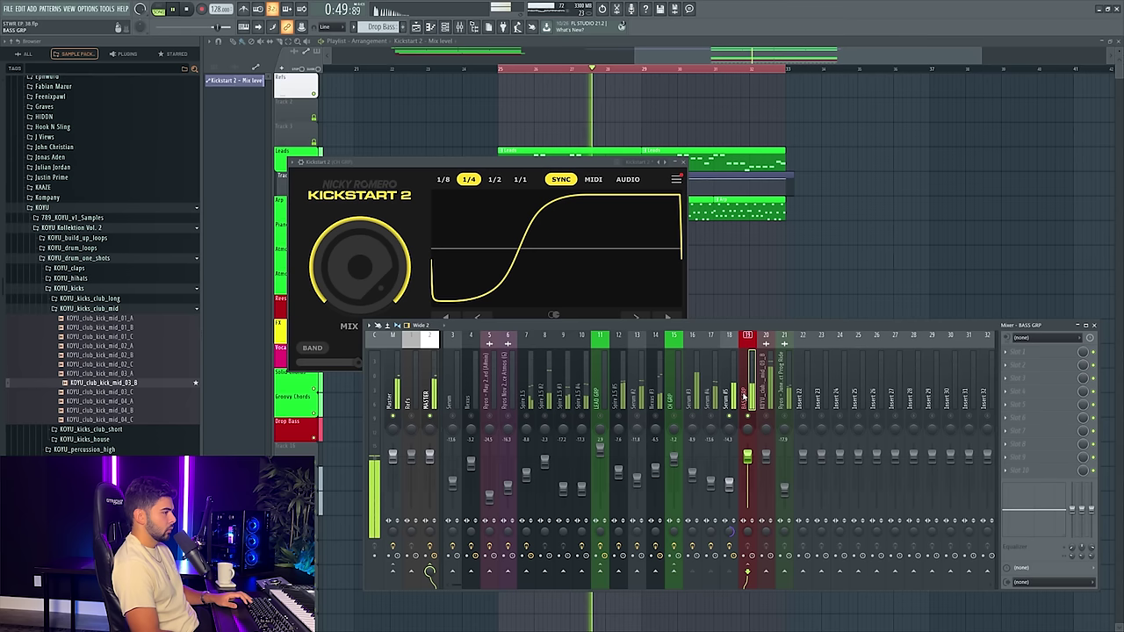
click(730, 400)
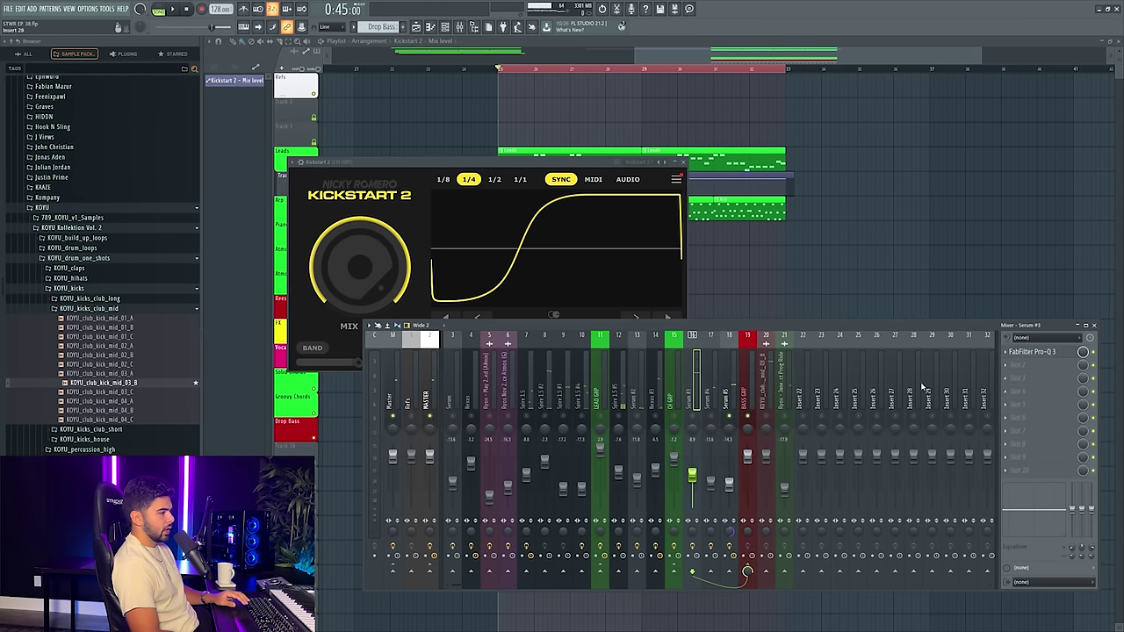
click(1006, 361)
click(902, 135)
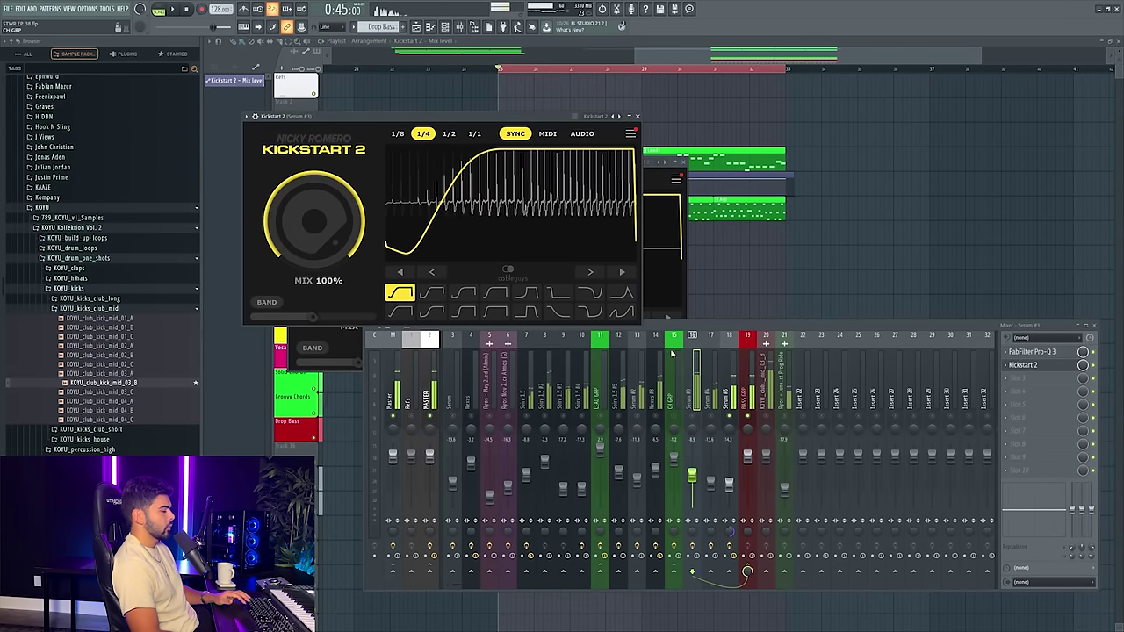
key(space)
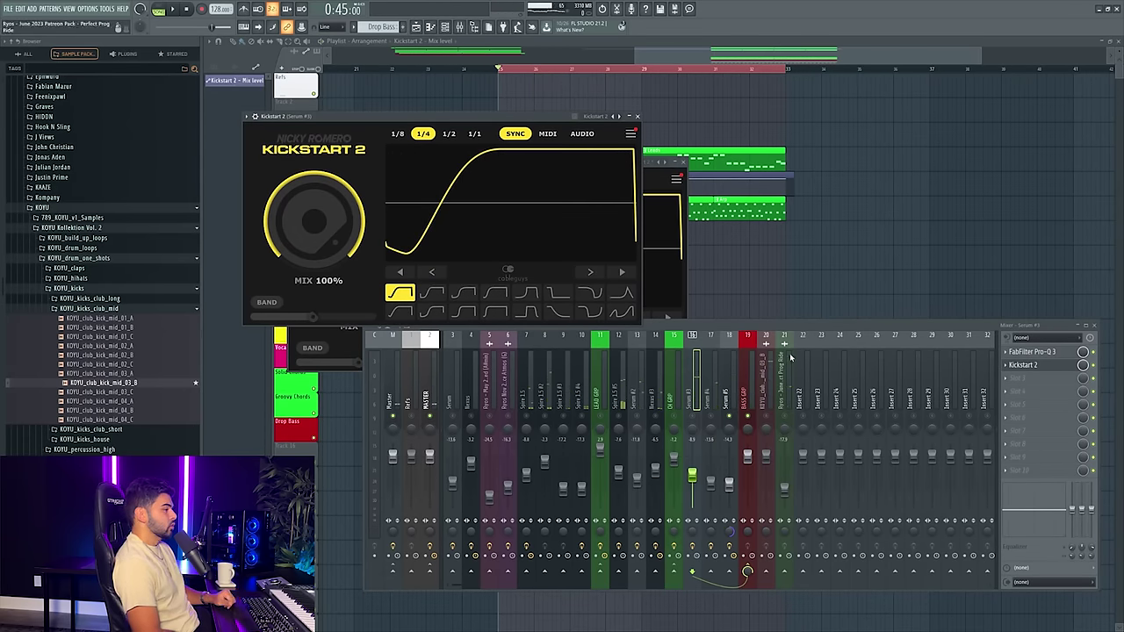
- Load Kickstart 2 into the third effect slot of the Serum #5 mixer track and choose the Mids Chain curve
click(751, 363)
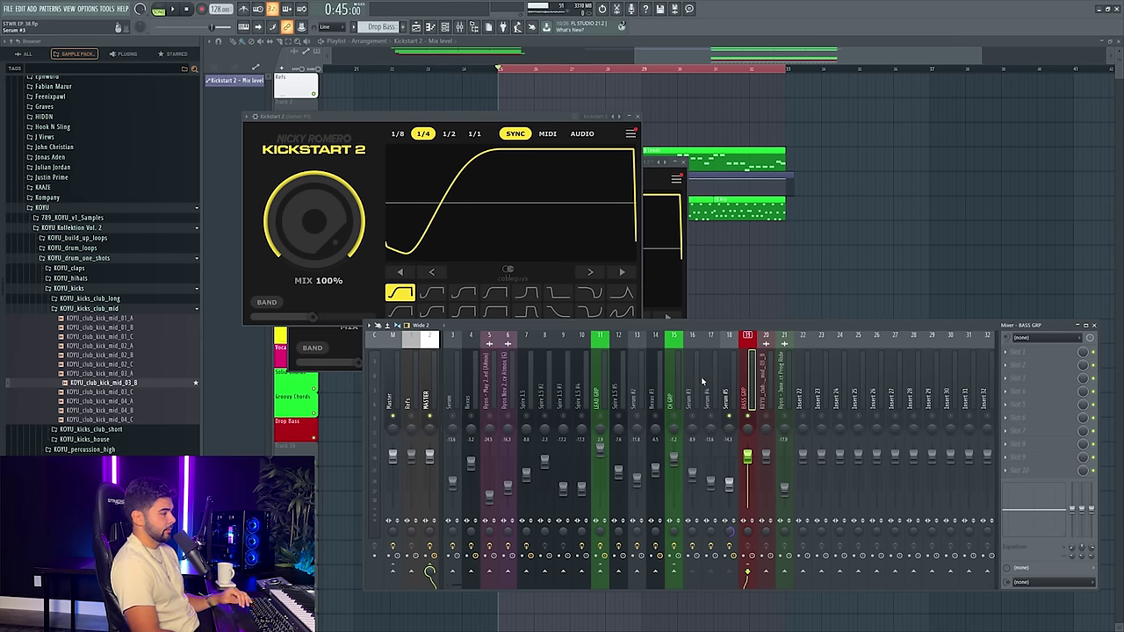
click(1051, 383)
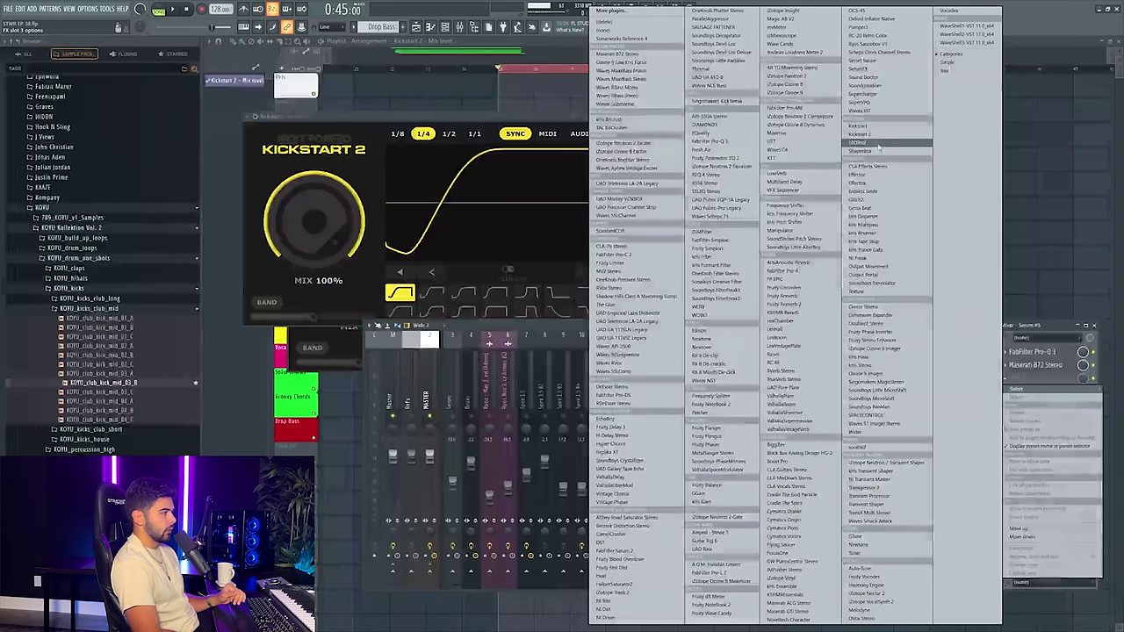
click(878, 135)
click(430, 277)
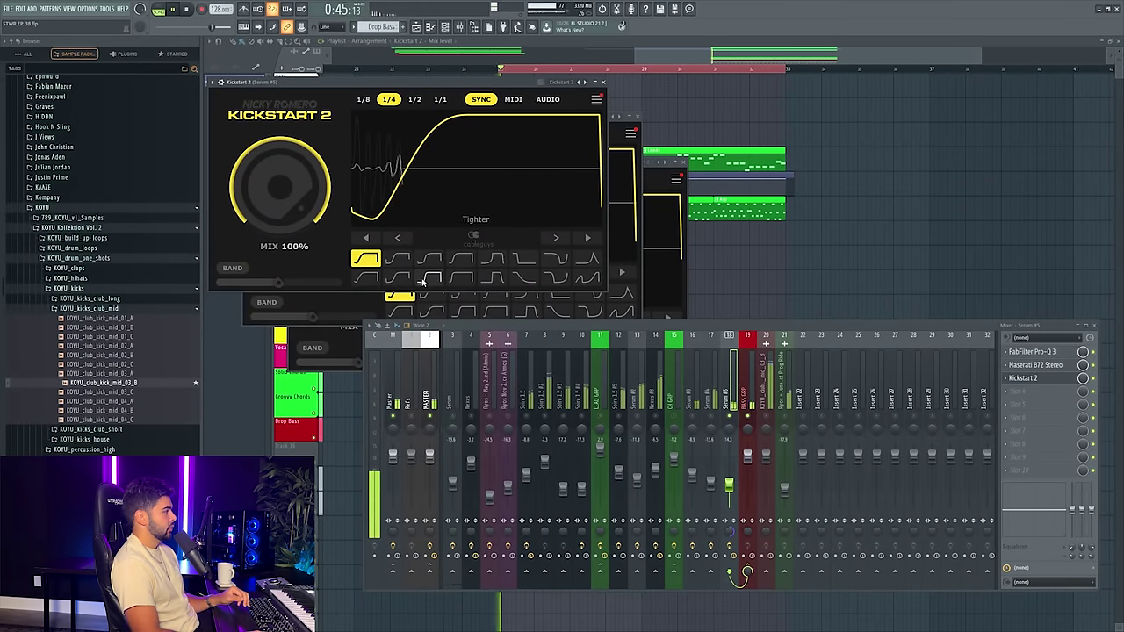
click(397, 277)
- Load Kickstart 2 into the second effect slot of the Serum #4 mixer track
click(710, 395)
click(1027, 366)
click(878, 145)
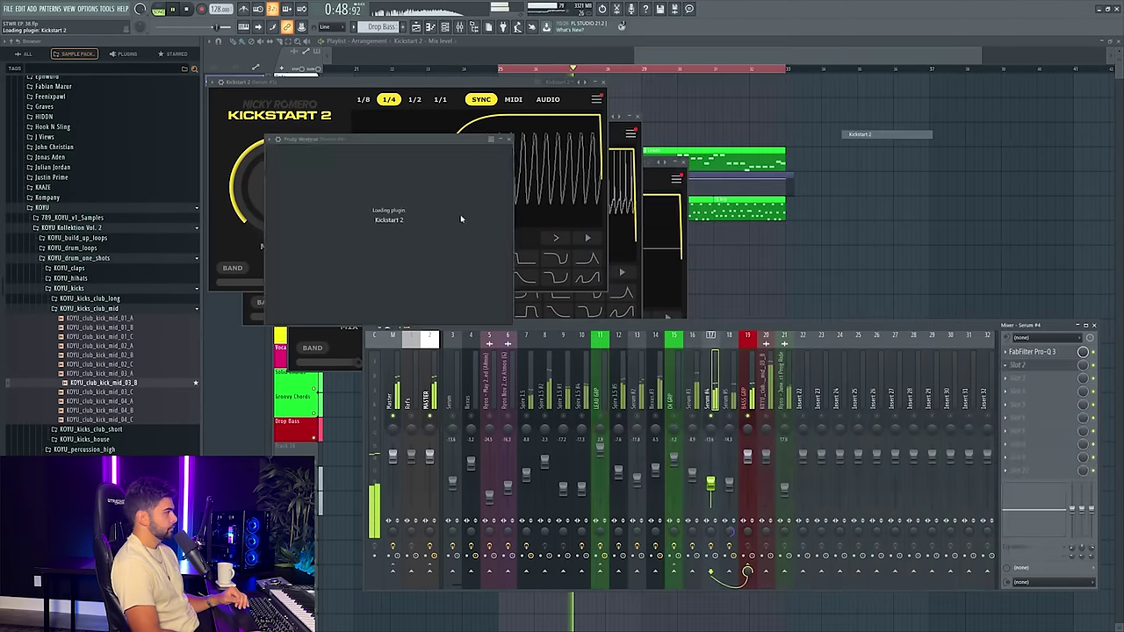
- Reopen Serum #3's Kickstart 2 with the first preset curve and replay the section to check the bass ducking
click(692, 395)
click(1013, 379)
click(1025, 369)
click(1024, 367)
click(399, 275)
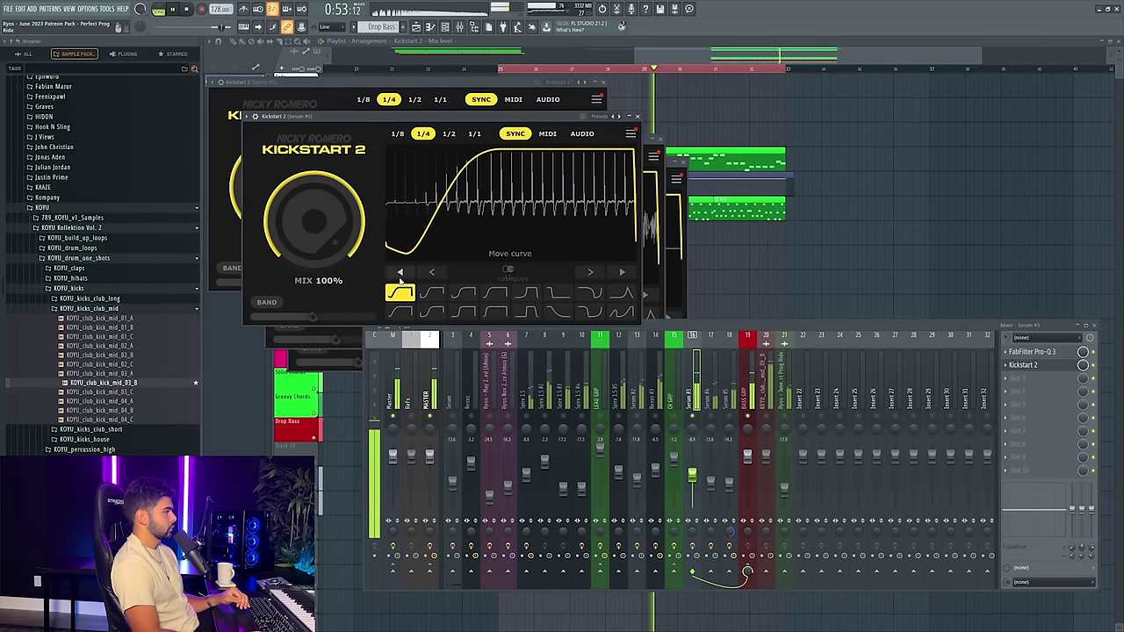
key(space)
key(space)
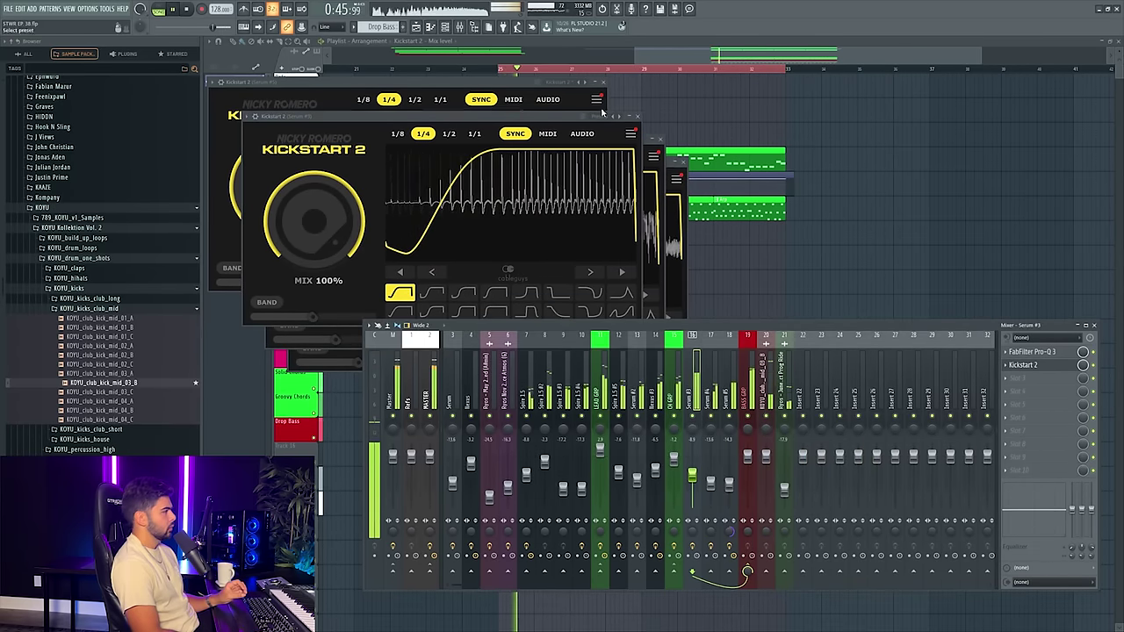
- Close the open Kickstart 2 windows and switch the CH GRP Kickstart 2 to the first preset curve
click(638, 117)
click(661, 139)
click(684, 163)
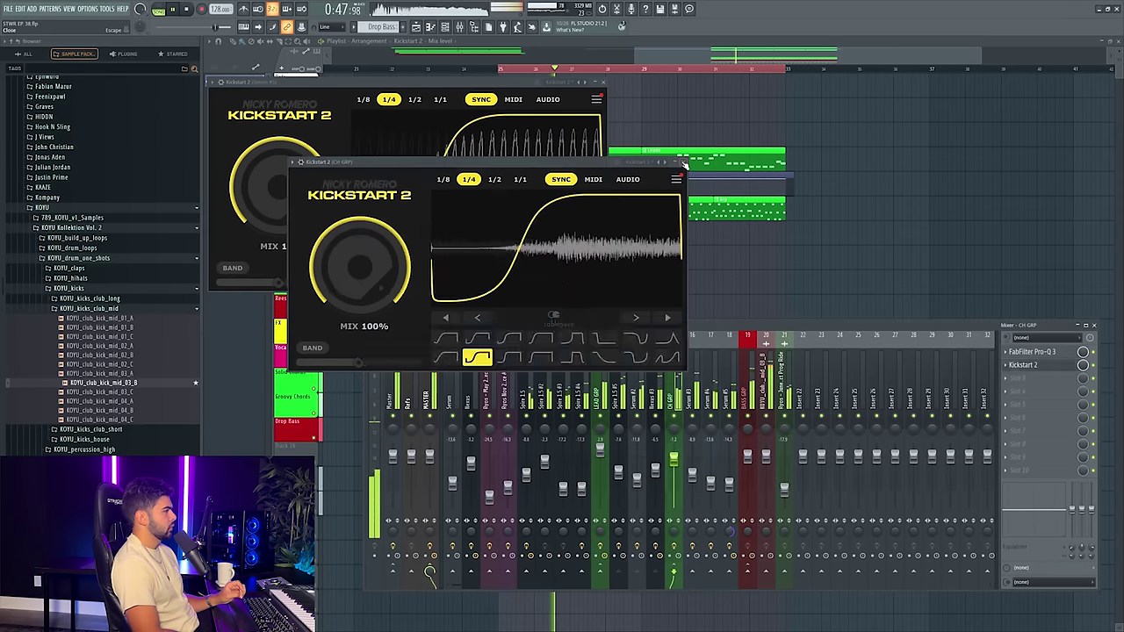
click(603, 83)
click(674, 378)
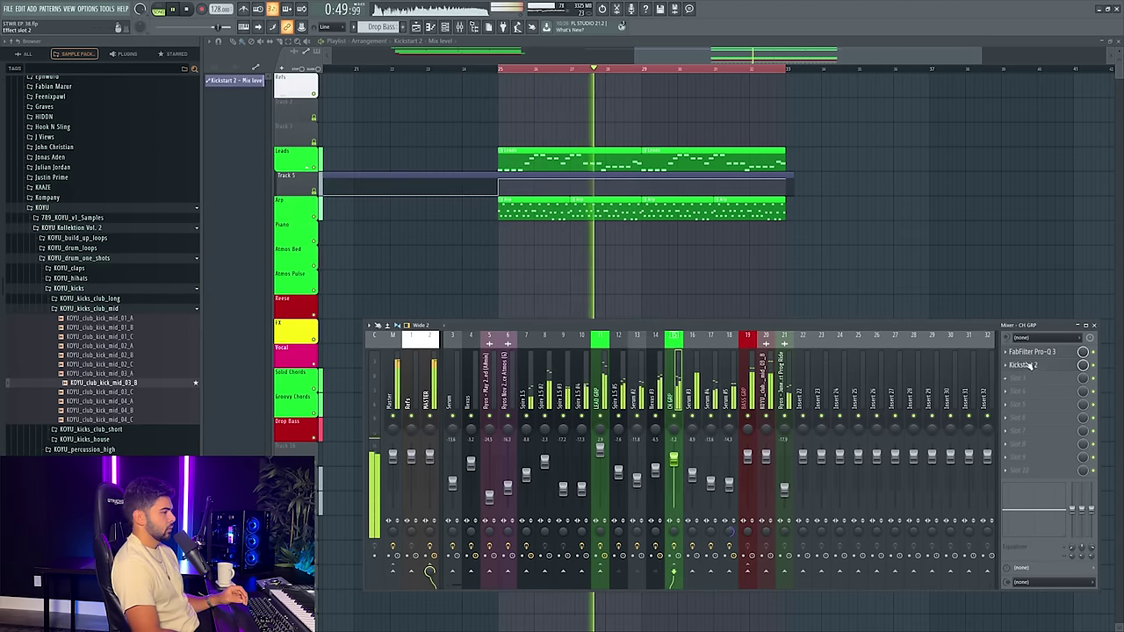
click(1029, 367)
click(445, 339)
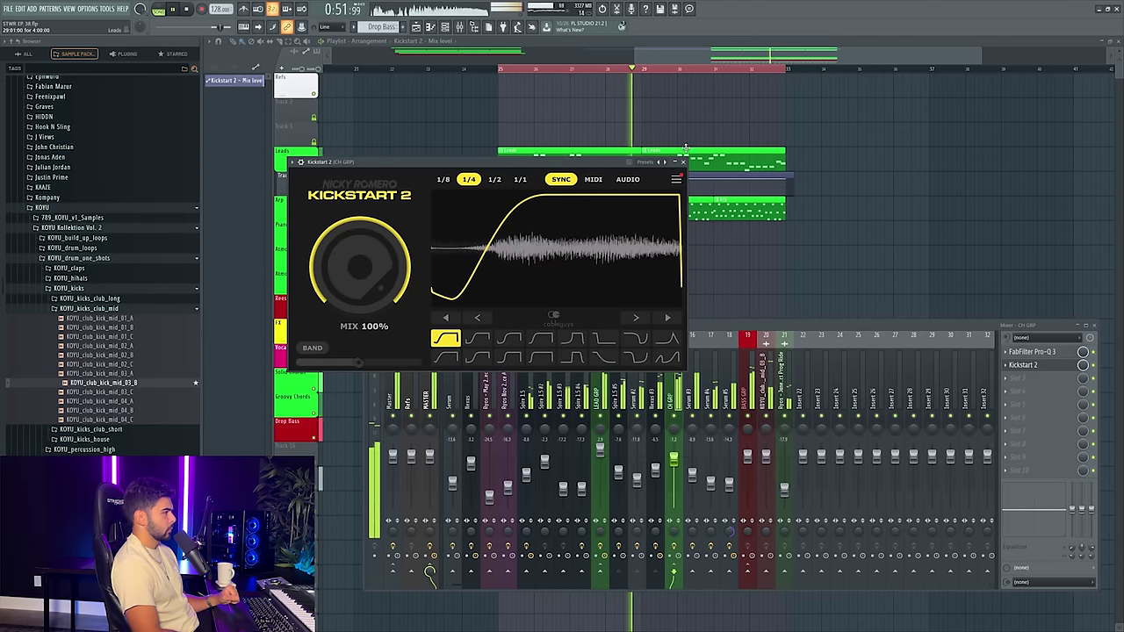
click(683, 162)
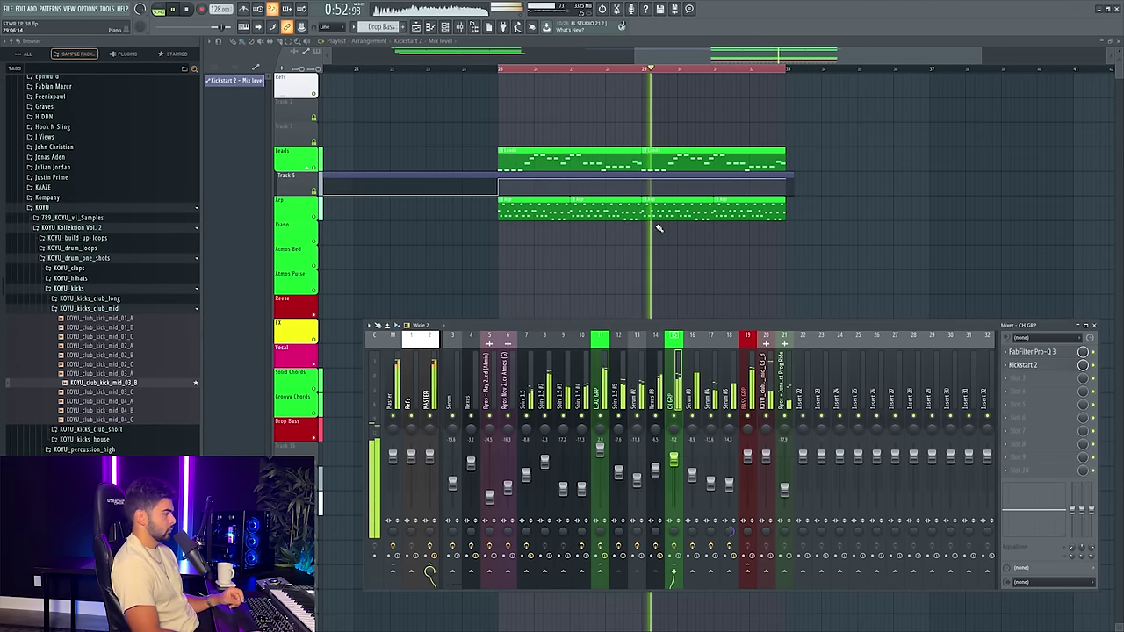
- Isolate the KOYU_club_kick_mid_03_B kick together with the bass tracks and audition how they sit together
click(762, 401)
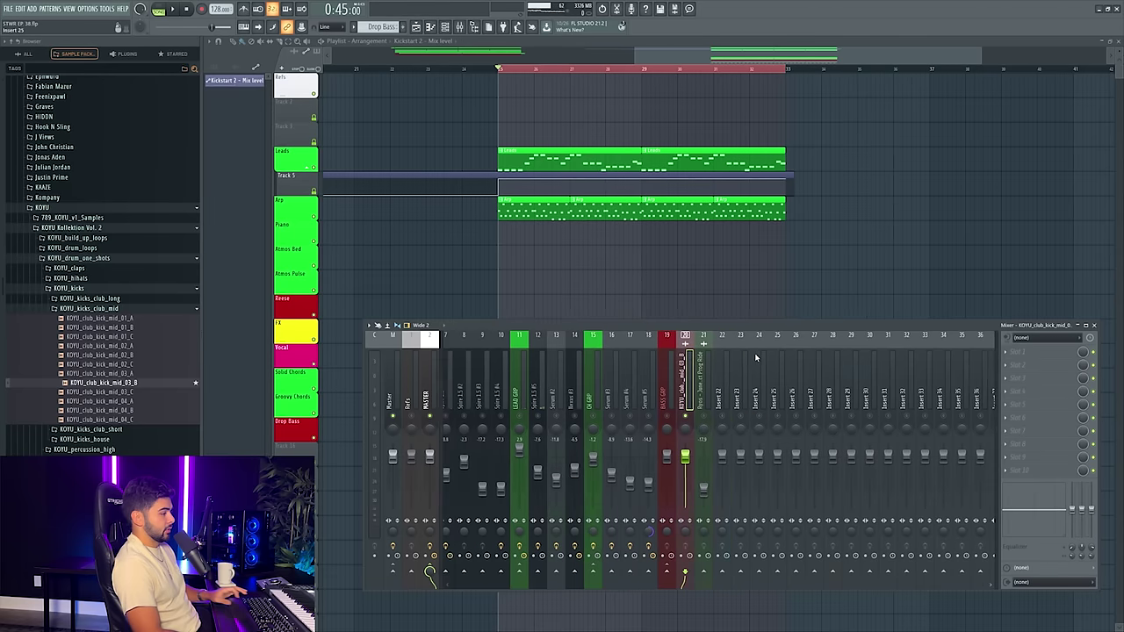
key(space)
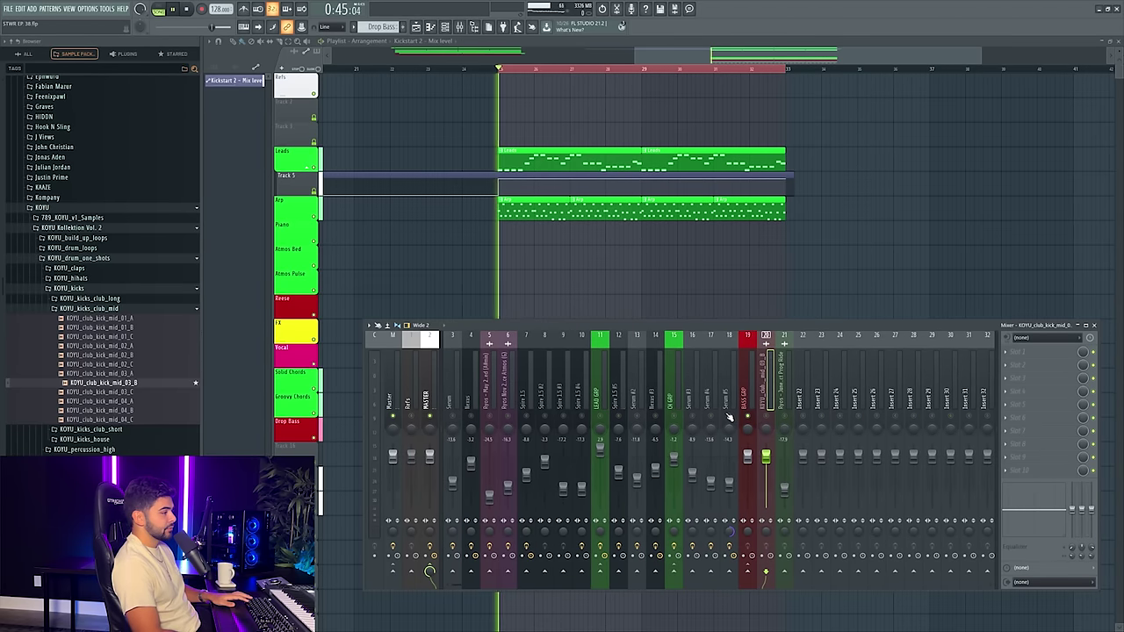
key(space)
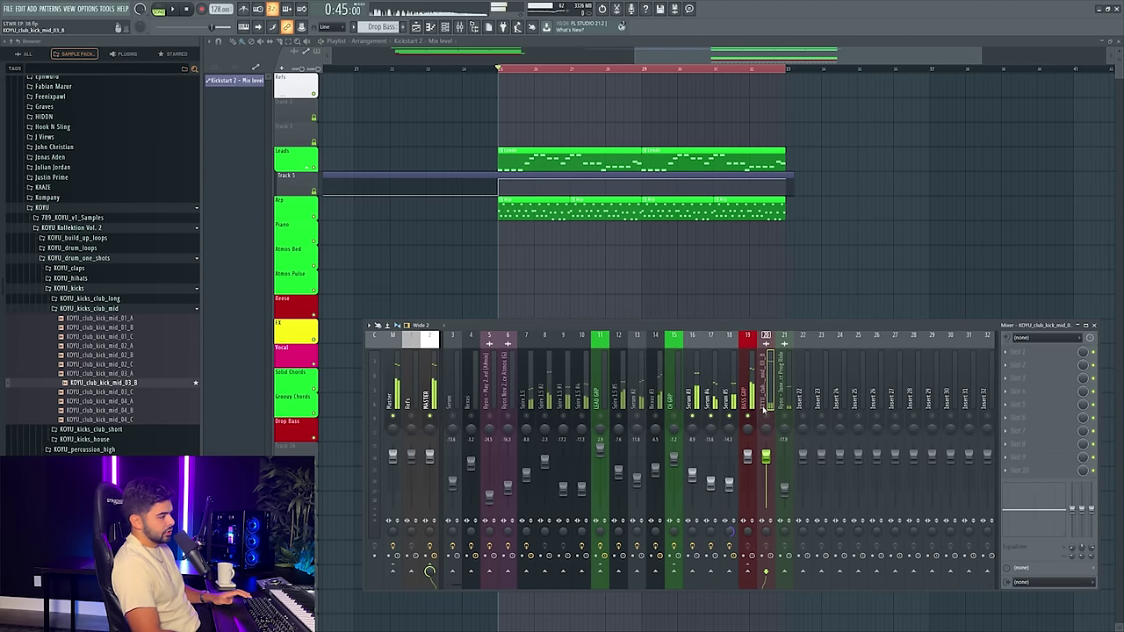
key(space)
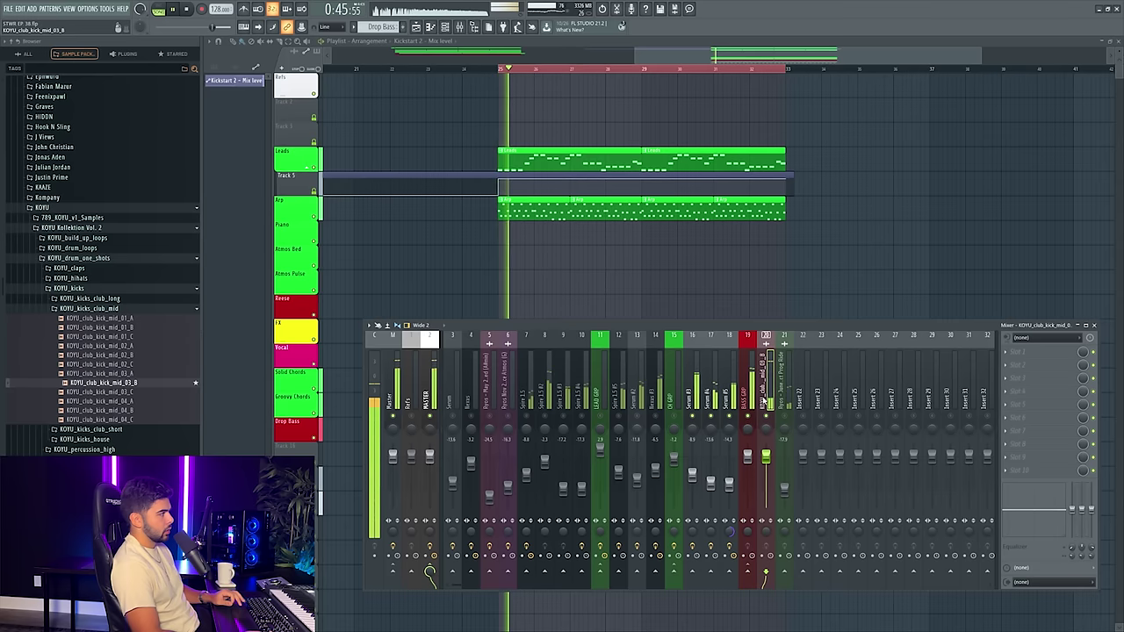
key(space)
- Load UAD Pultec EQP-1A Legacy into the first effect slot of the BASS GRP track and move its window clear of the mixer
click(748, 362)
click(1027, 367)
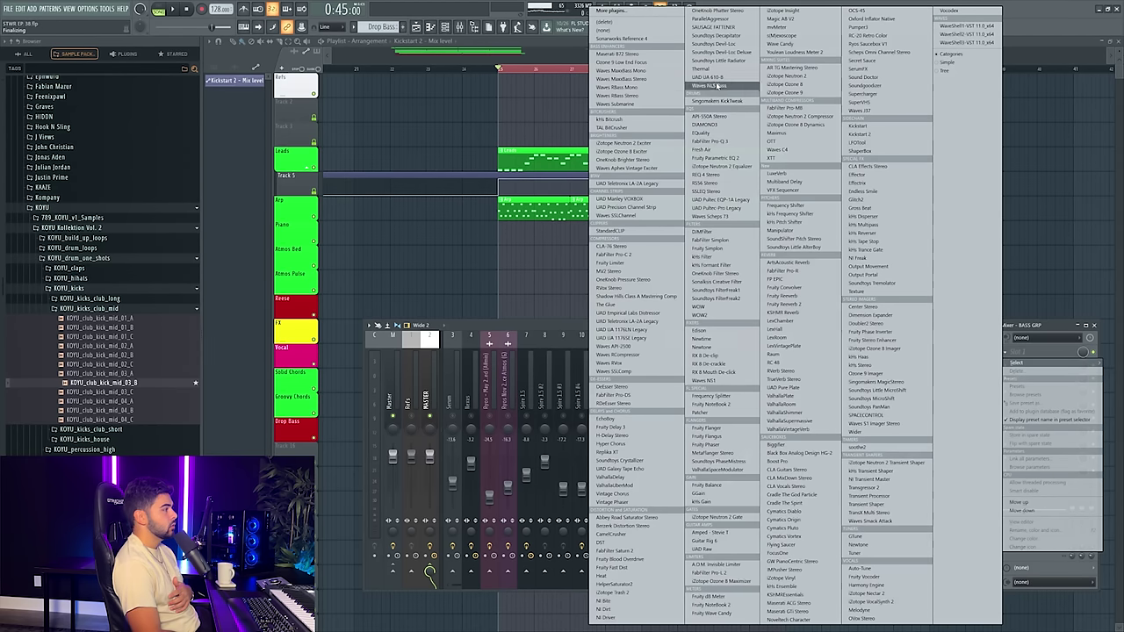
click(720, 208)
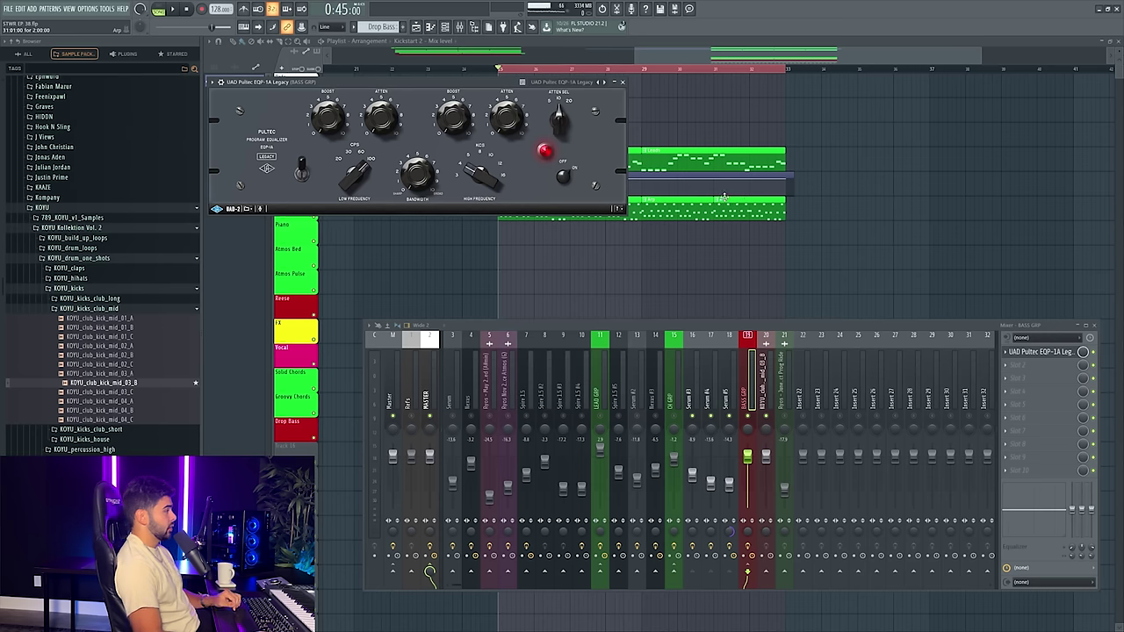
drag(408, 83, 678, 204)
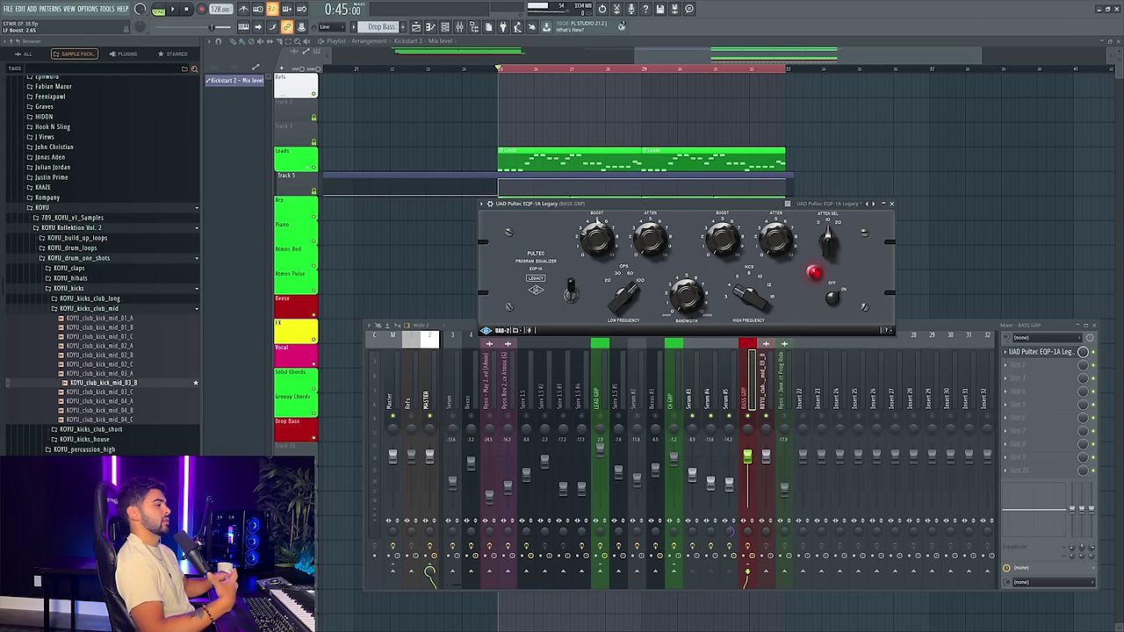
- Set the Pultec's low-frequency boost to about 4.2 and low-frequency attenuation to about 2.9 while auditioning the kick and bass
key(space)
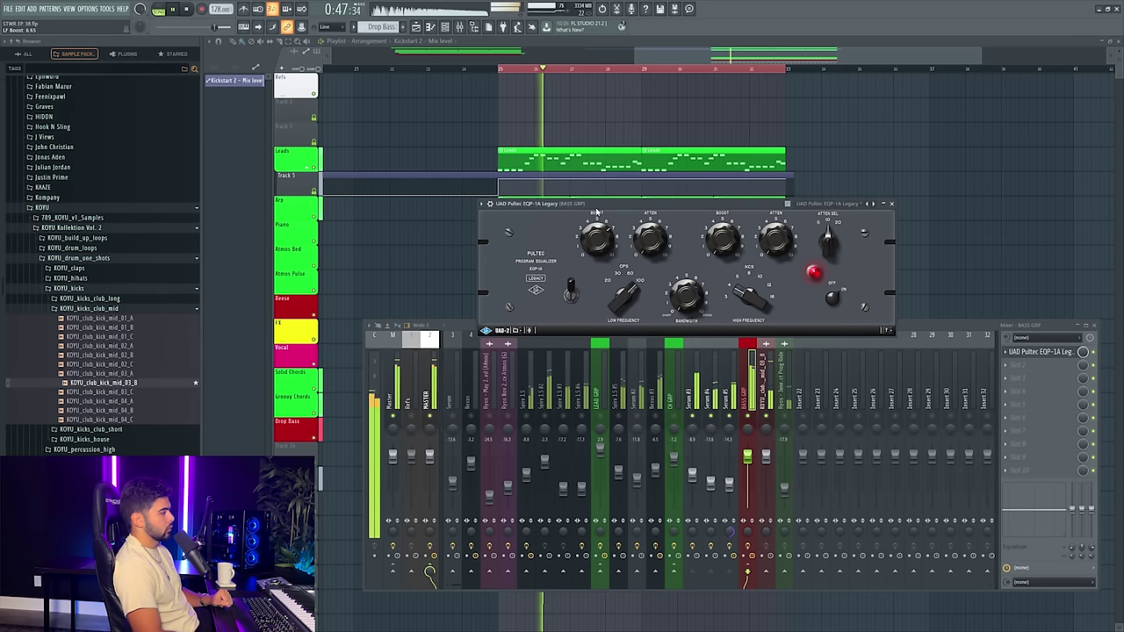
key(space)
drag(621, 213, 632, 213)
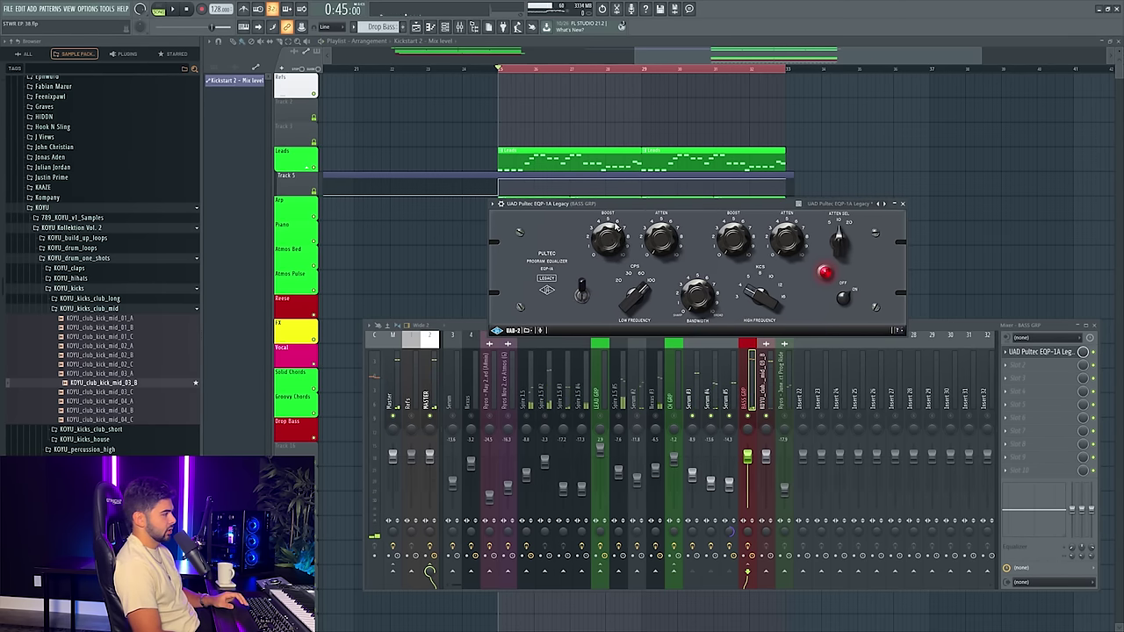
key(space)
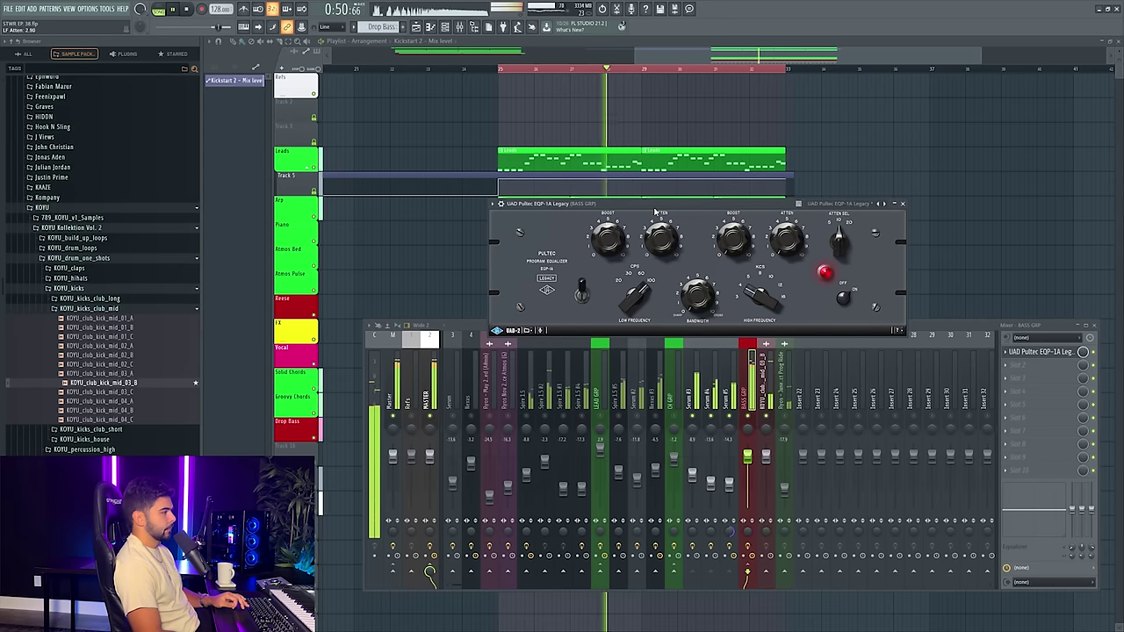
key(space)
key(space)
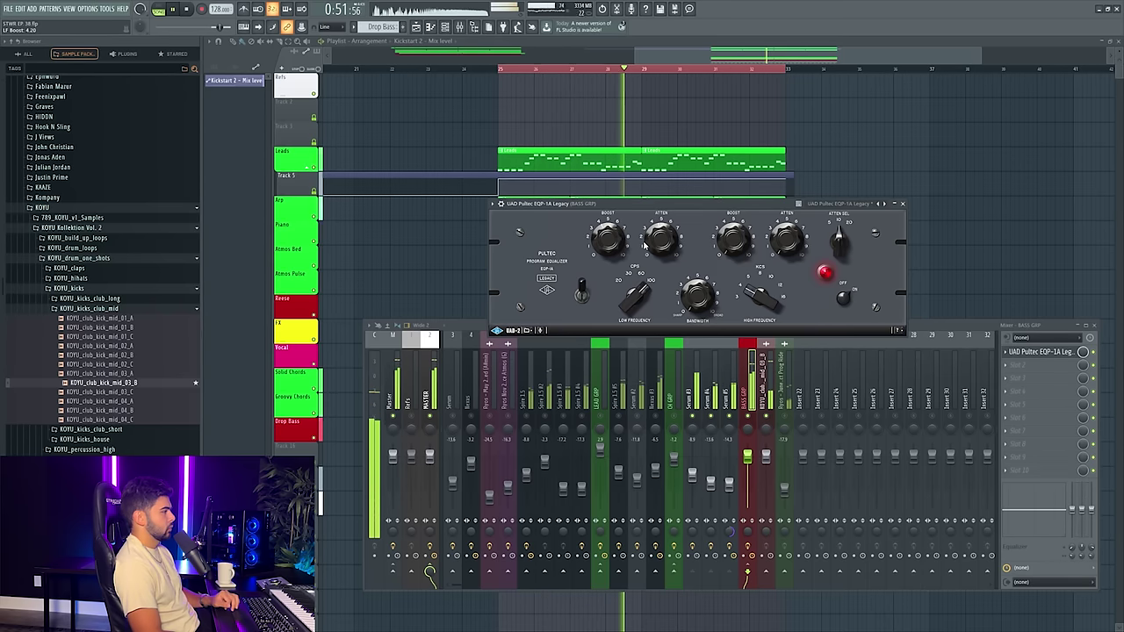
- Close the Pultec EQ, raise Serum #4's mixer level to about that of Serum #3, and check the bass against the kick
click(765, 436)
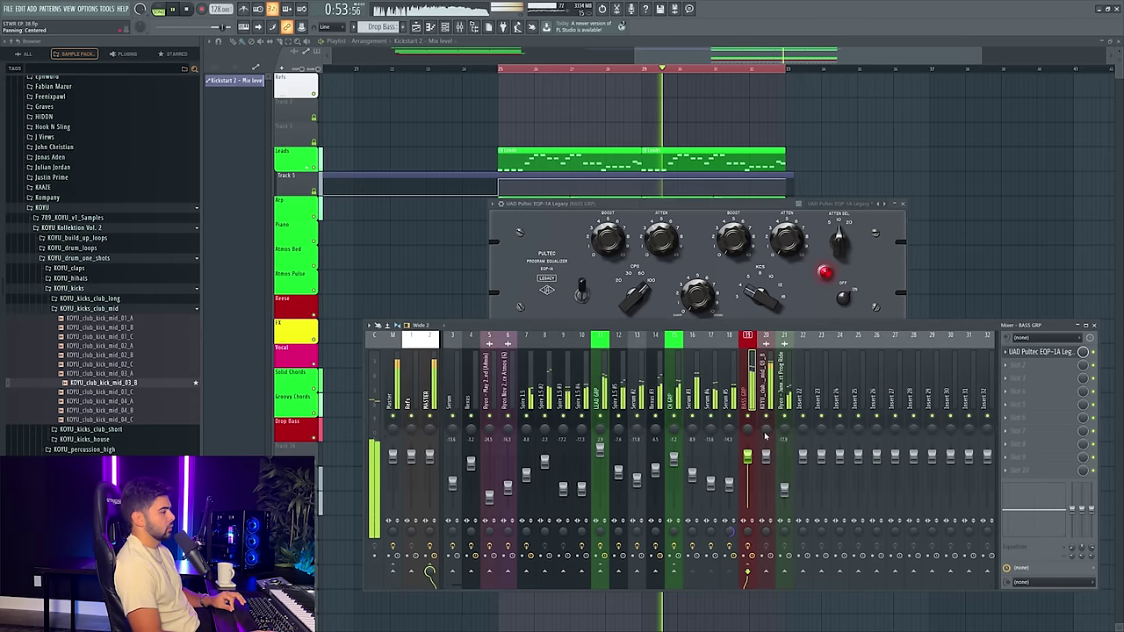
click(905, 205)
click(710, 479)
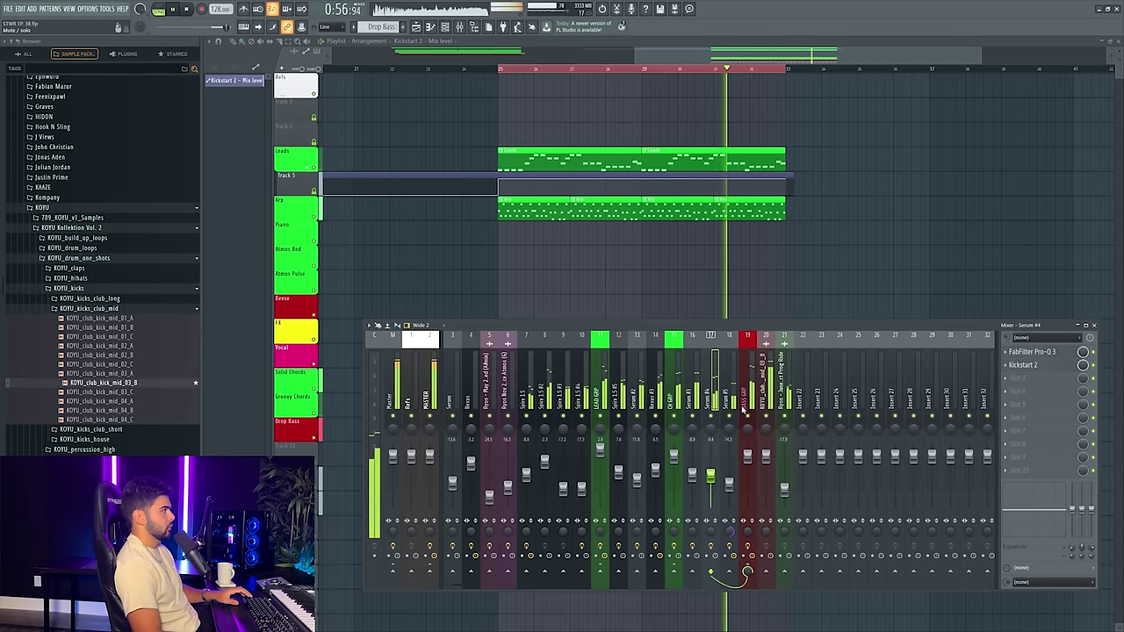
click(768, 418)
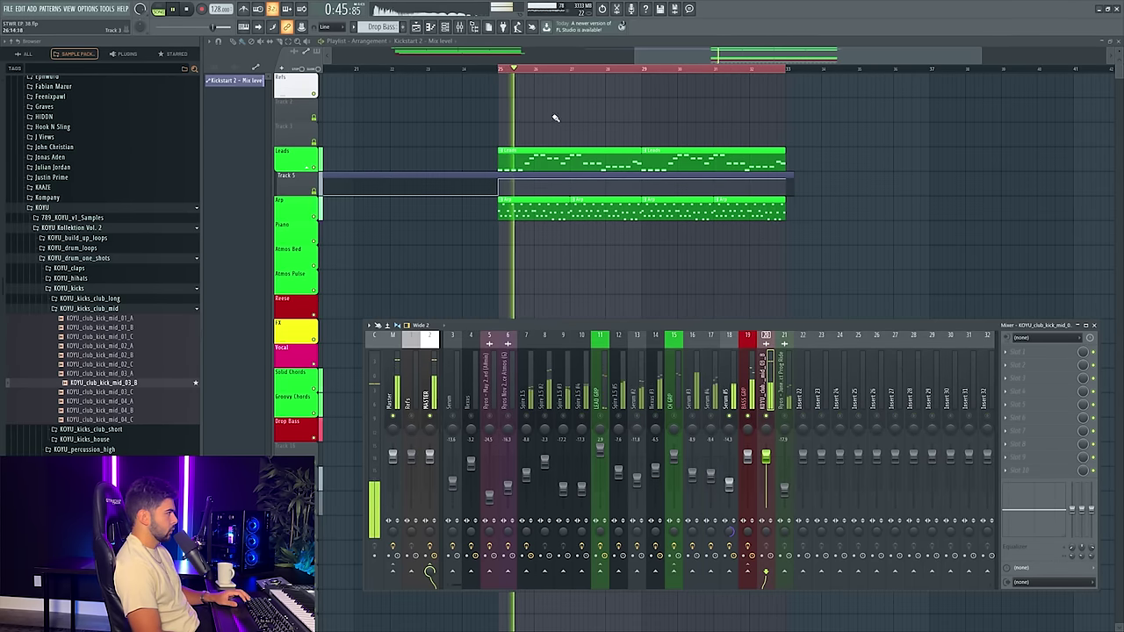
- Try the KOYU_club_kick_mid_03_A sample in place of the current kick on the playlist and audition it in the full mix
key(F9)
scroll(419, 73, up, 5)
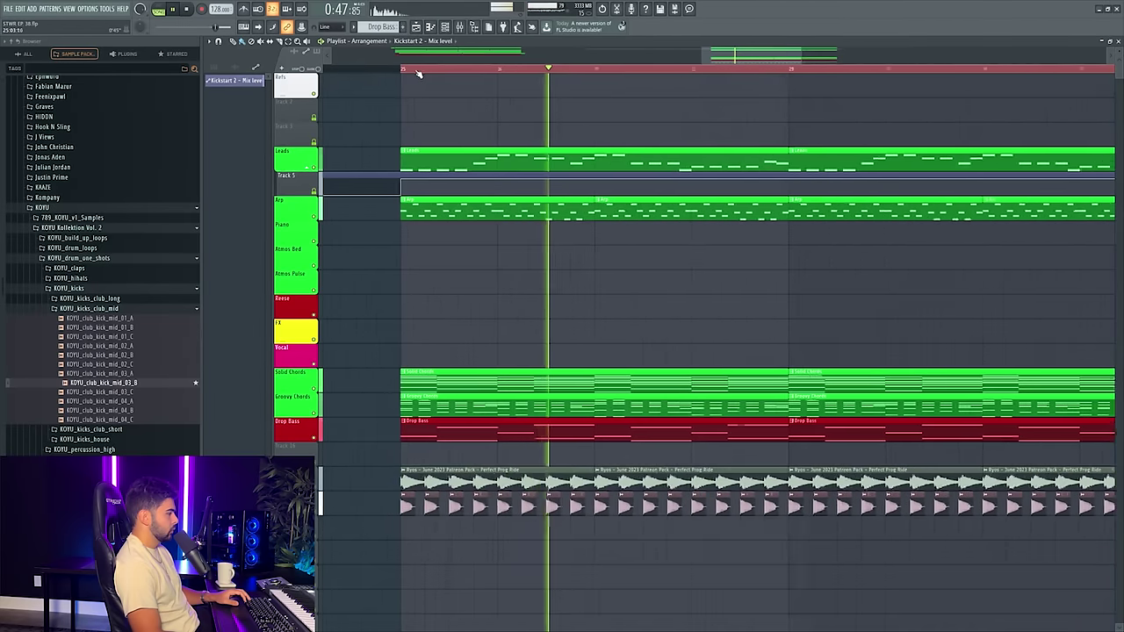
scroll(417, 74, up, 5)
key(space)
click(126, 374)
key(Up)
key(Up)
click(129, 374)
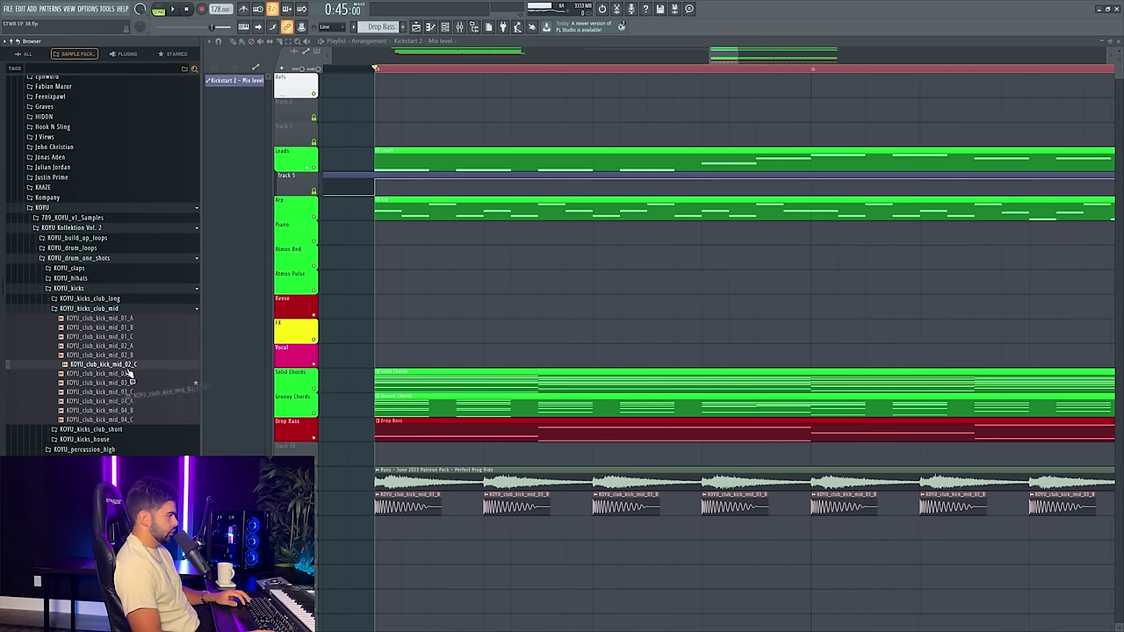
drag(129, 373, 425, 507)
key(space)
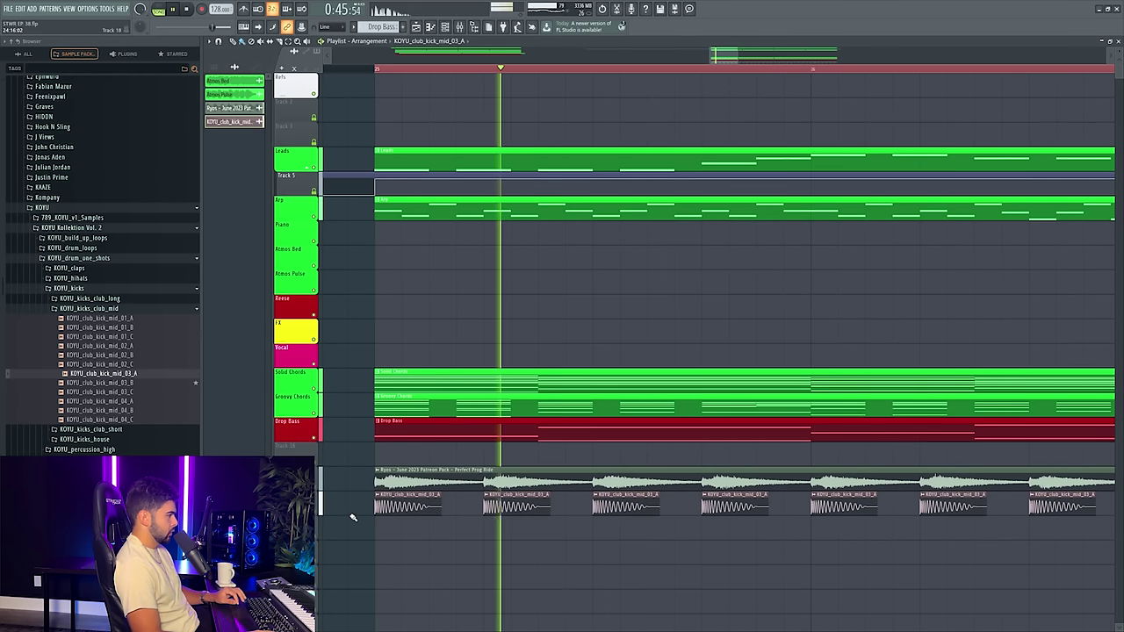
click(459, 27)
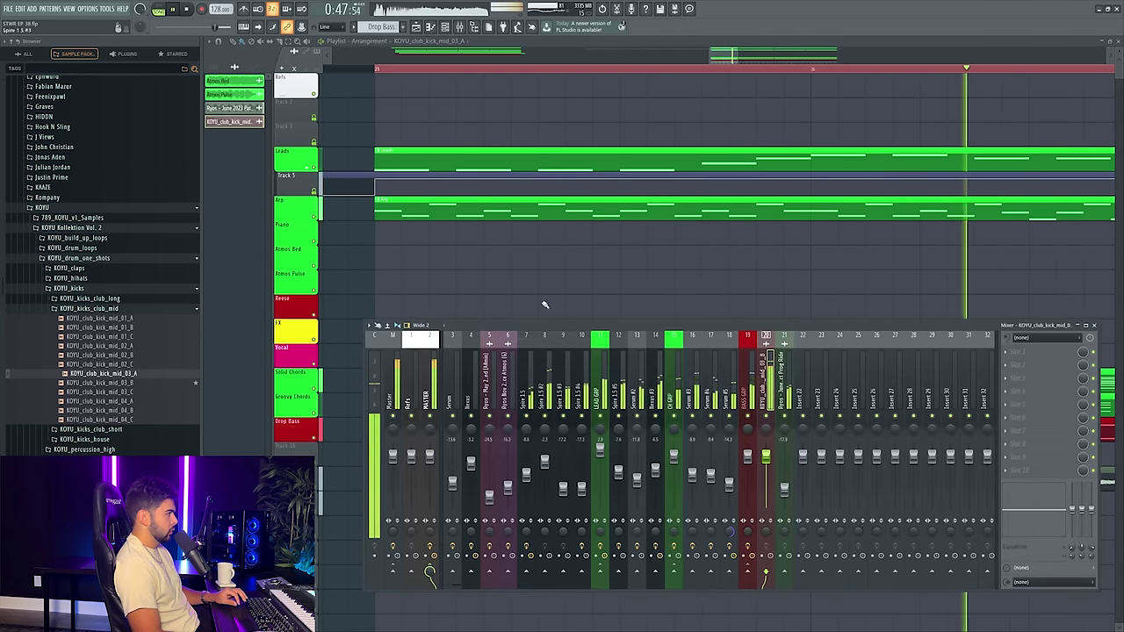
key(F9)
- Swap the playlist kick clips back to the KOYU_club_kick_mid_03_B sample
scroll(466, 271, down, 5)
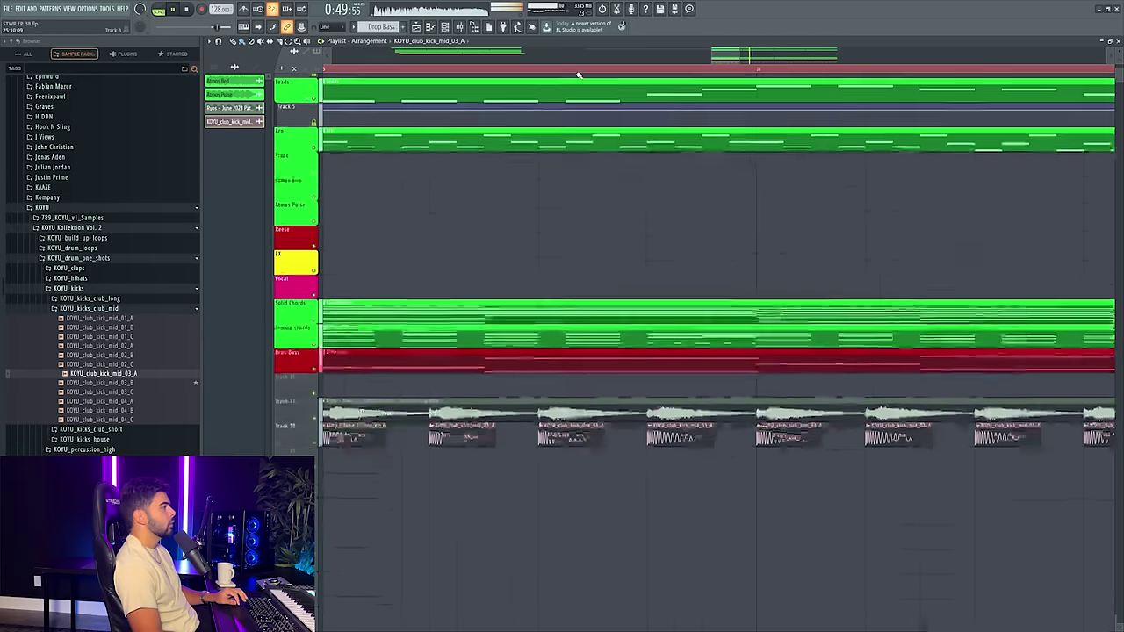
scroll(579, 72, down, 3)
click(138, 383)
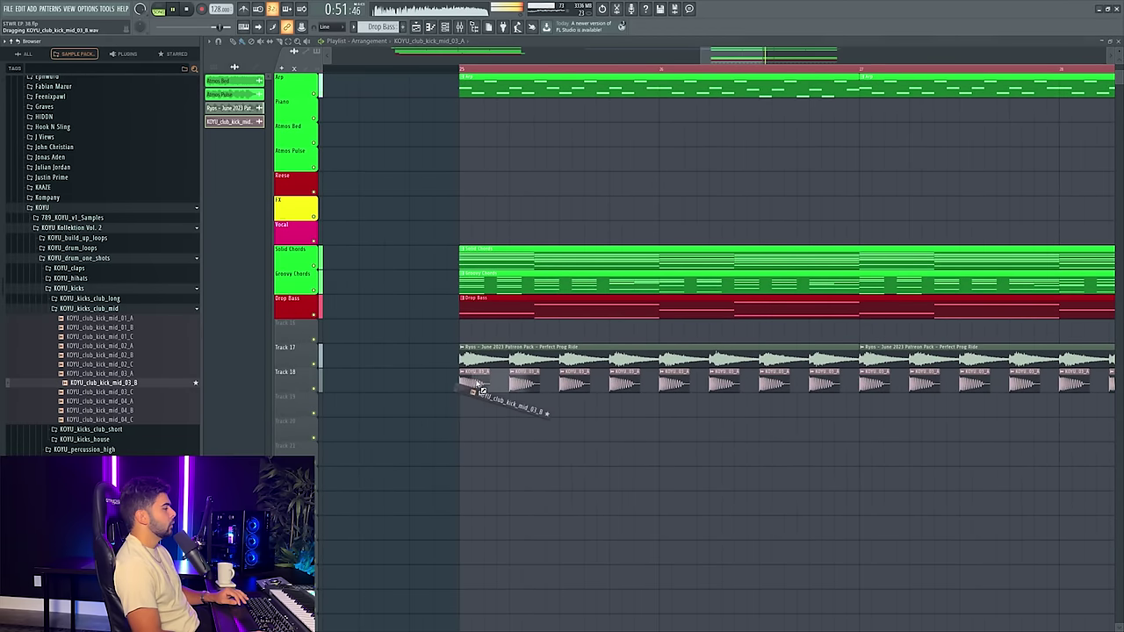
- Load FabFilter Pro-Q 3 into the first effect slot of the KOYU_club_kick_mid_03_B mixer track
key(F9)
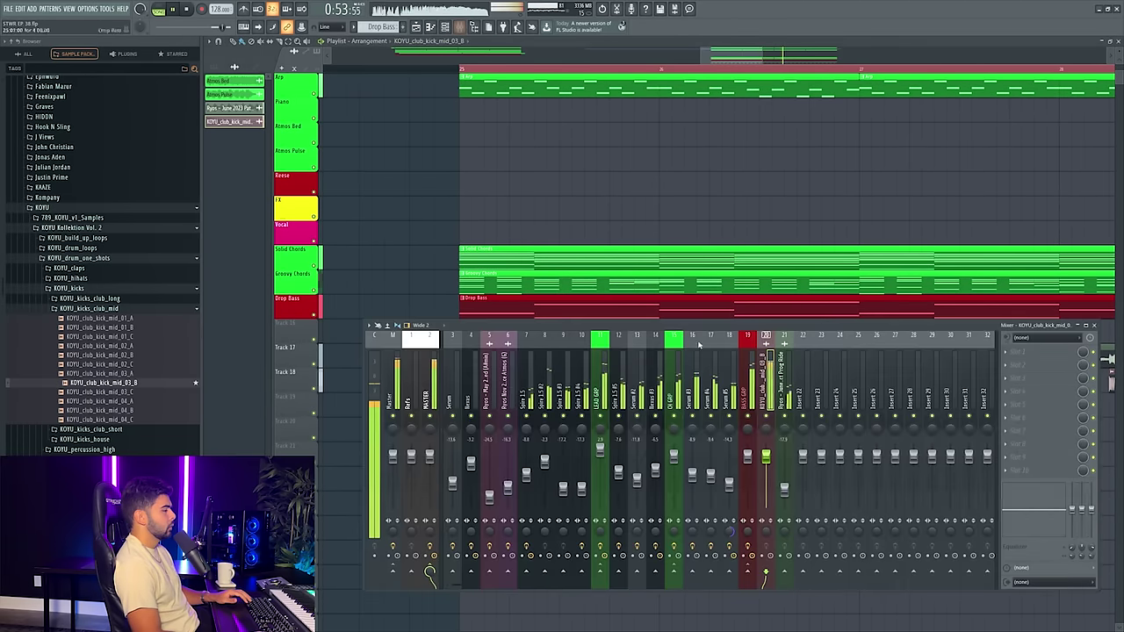
click(1023, 352)
mouse_move(1018, 362)
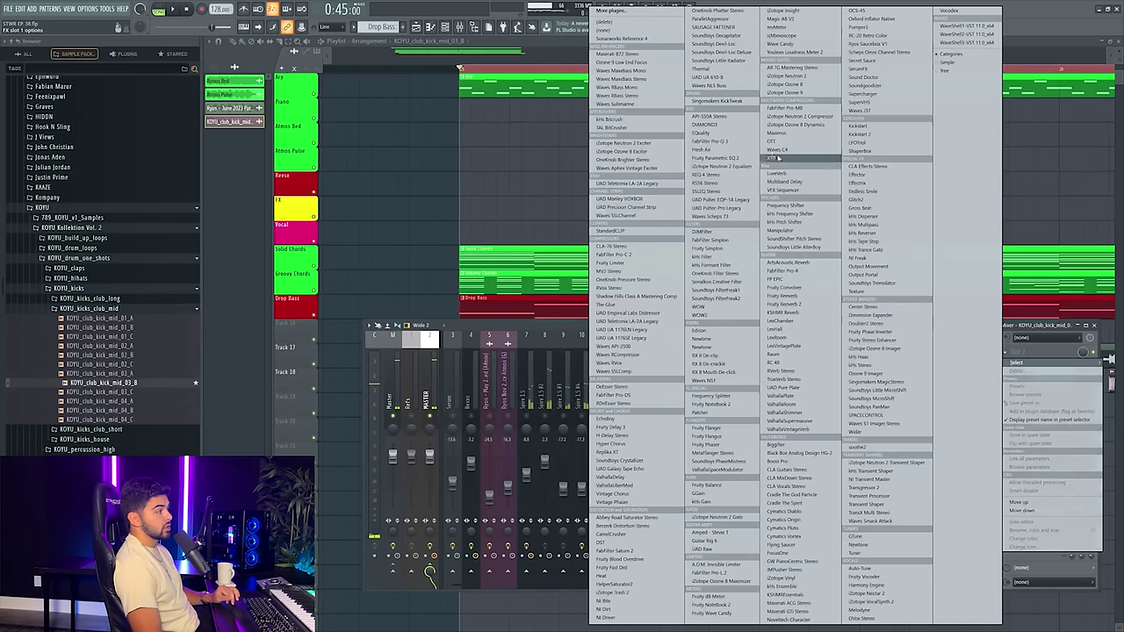
click(748, 140)
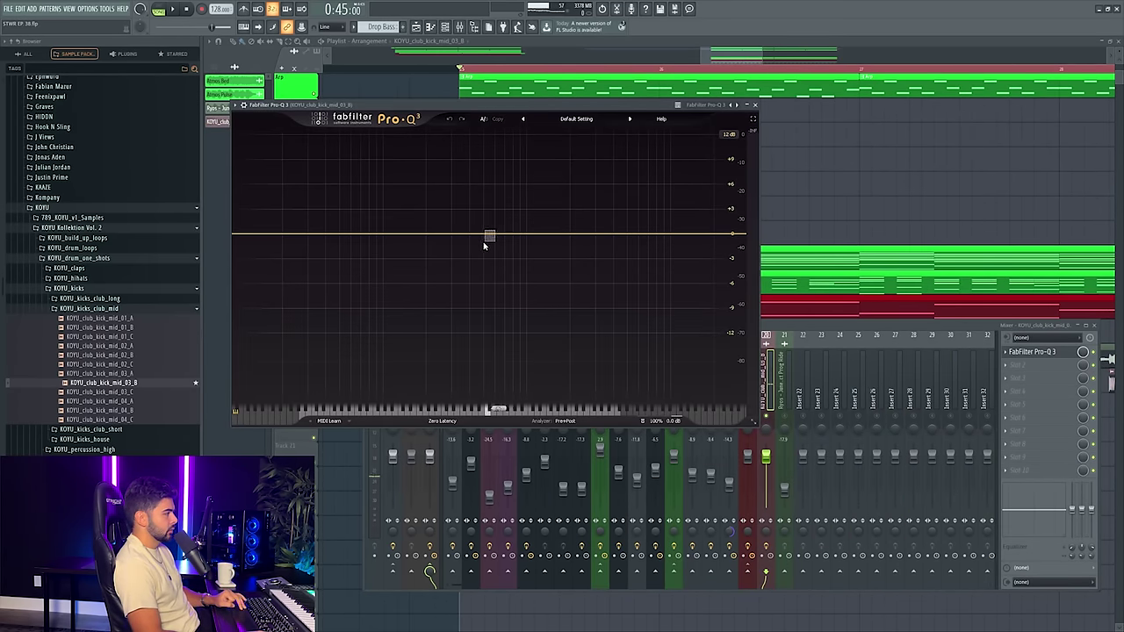
- Add two bell cuts to the kick's EQ, one in the low mids and one at about 713 Hz with -2.22 dB
drag(464, 235, 443, 273)
key(space)
click(451, 272)
key(space)
drag(526, 236, 535, 252)
key(space)
drag(549, 268, 516, 267)
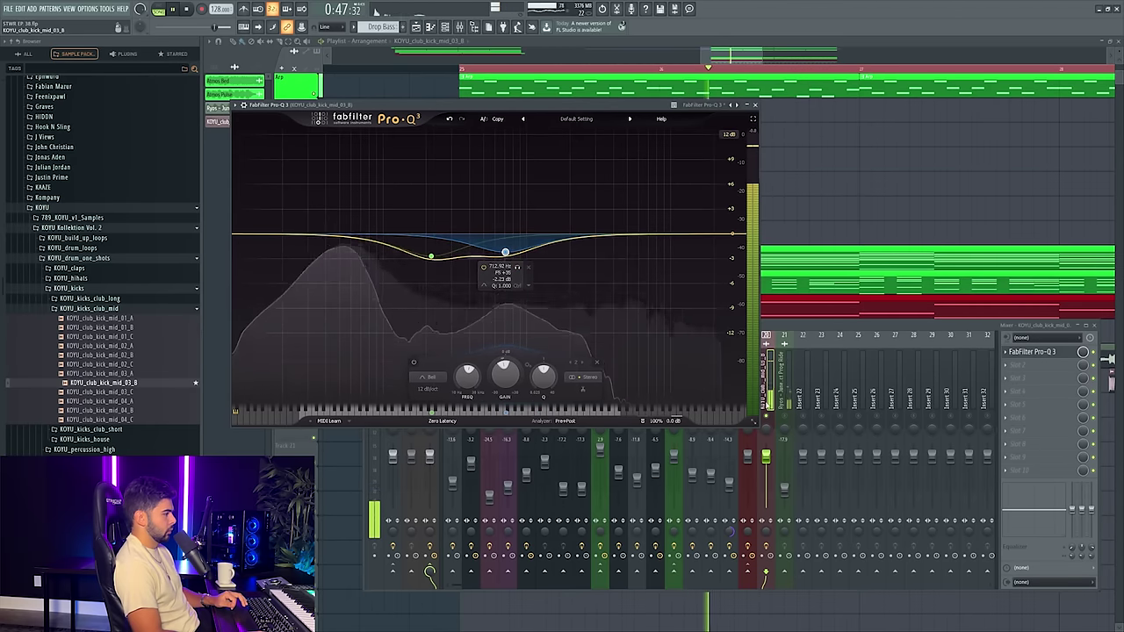
- Play the full mix and set the kick EQ's band 1 gain to -1.57 dB and band 2 gain to -1.40 dB
click(771, 418)
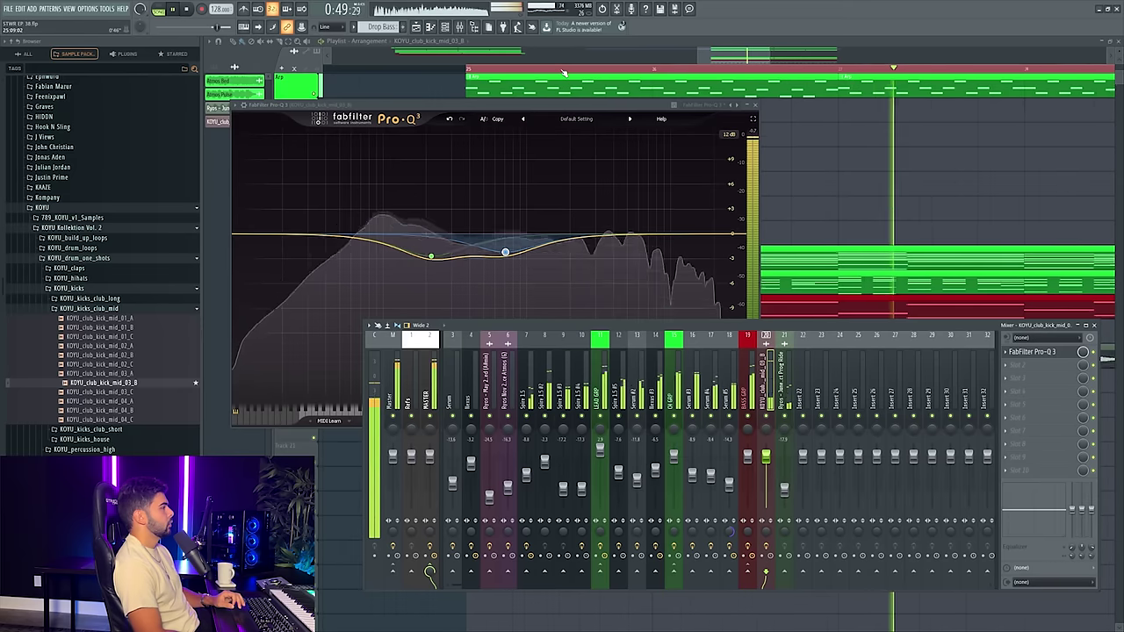
click(431, 259)
drag(430, 376, 428, 370)
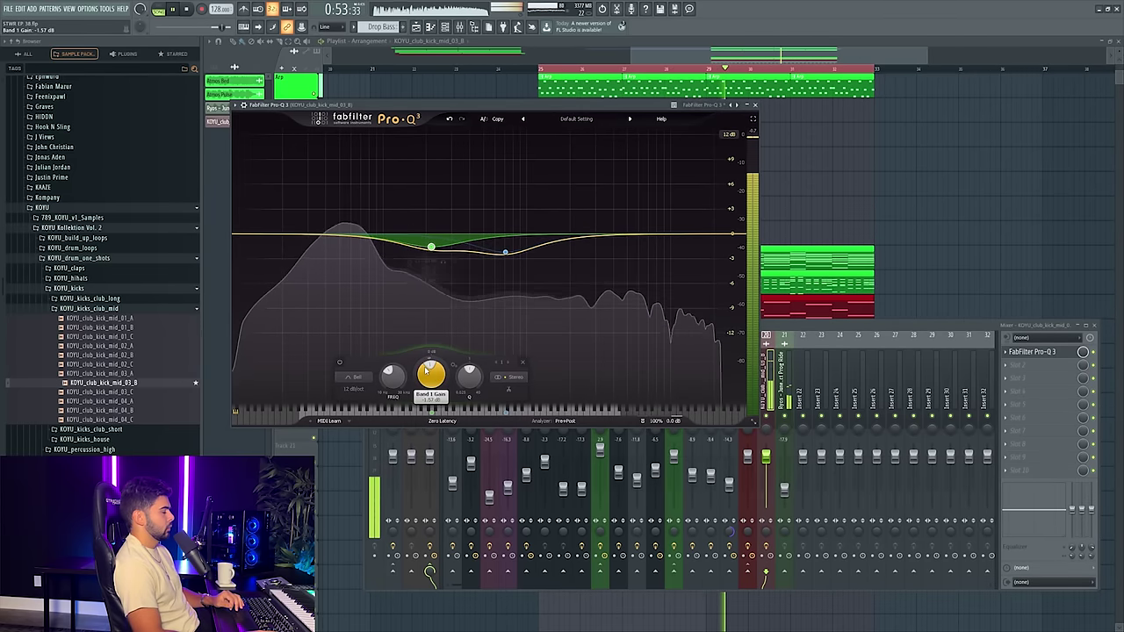
click(505, 249)
drag(504, 376, 504, 370)
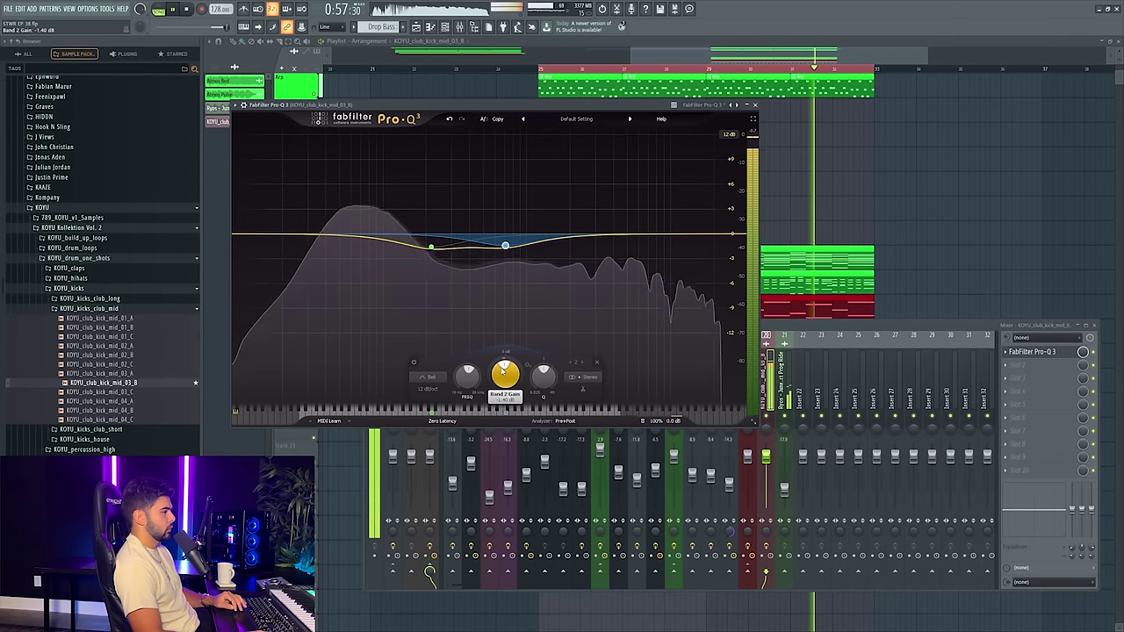
- Compare the kick with its EQ bypassed, retune band 1 to about 171 Hz with -1.36 dB gain, and close the EQ
click(1093, 353)
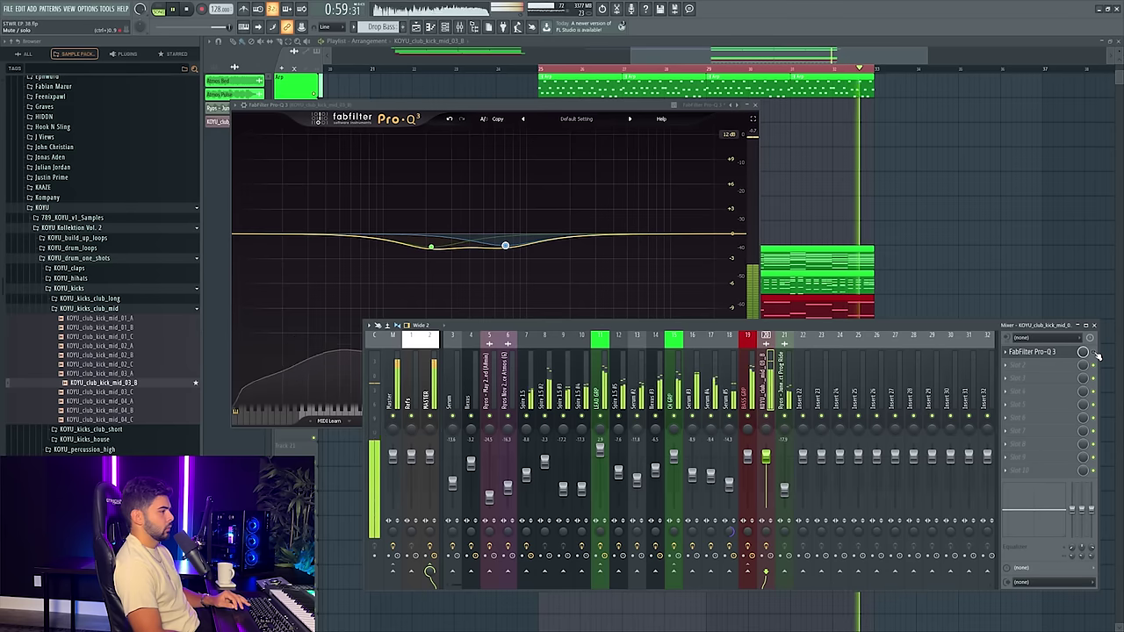
click(1094, 353)
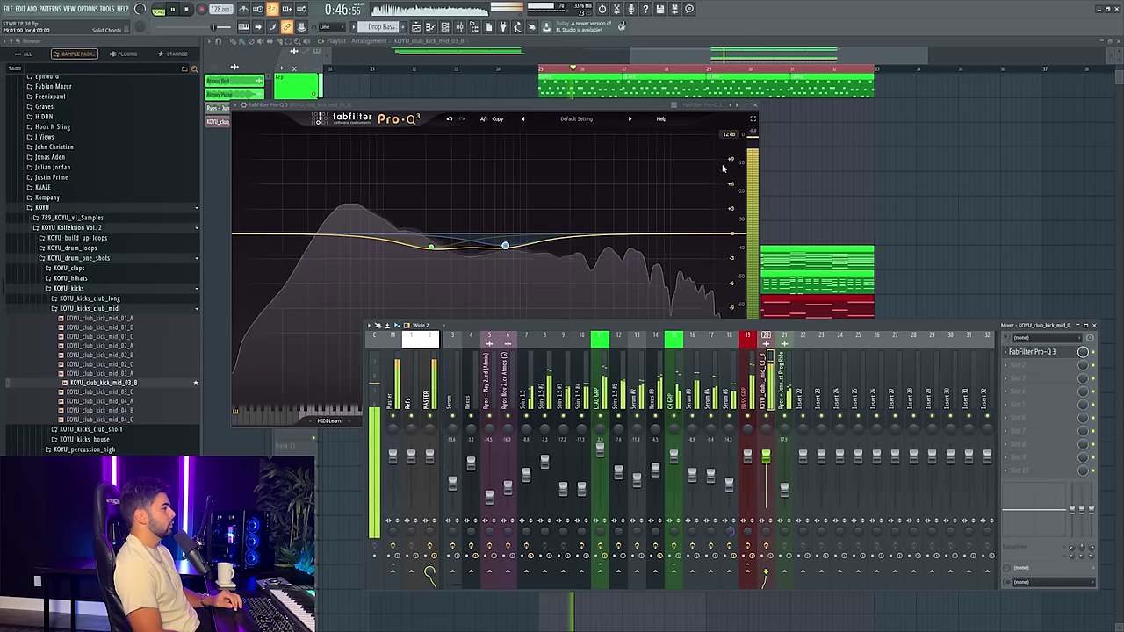
drag(431, 246, 416, 257)
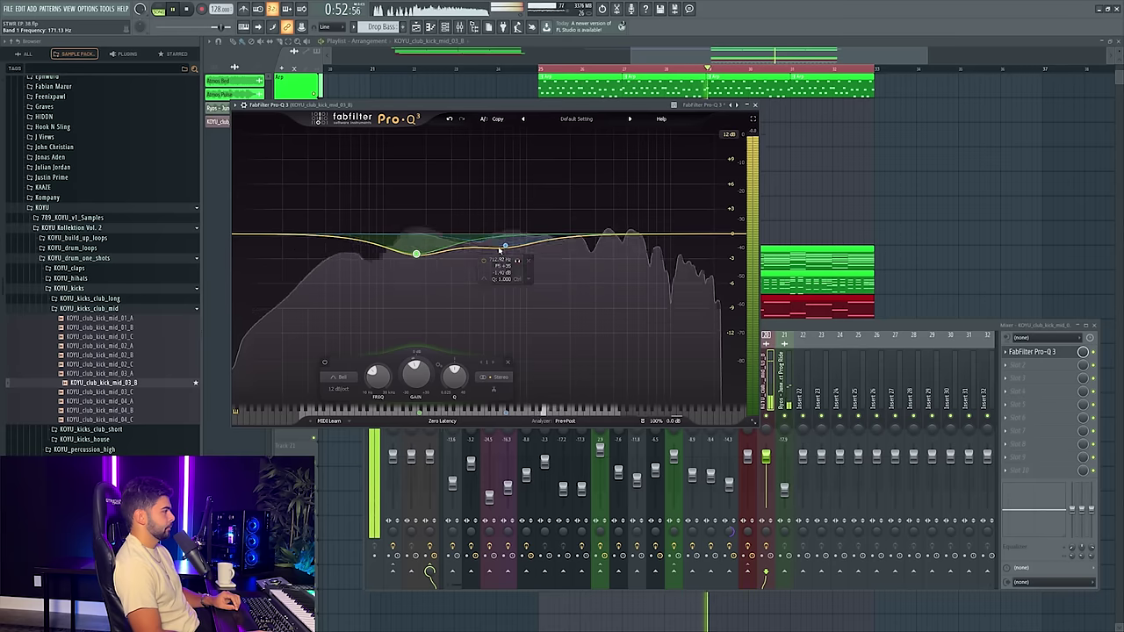
drag(413, 376, 413, 371)
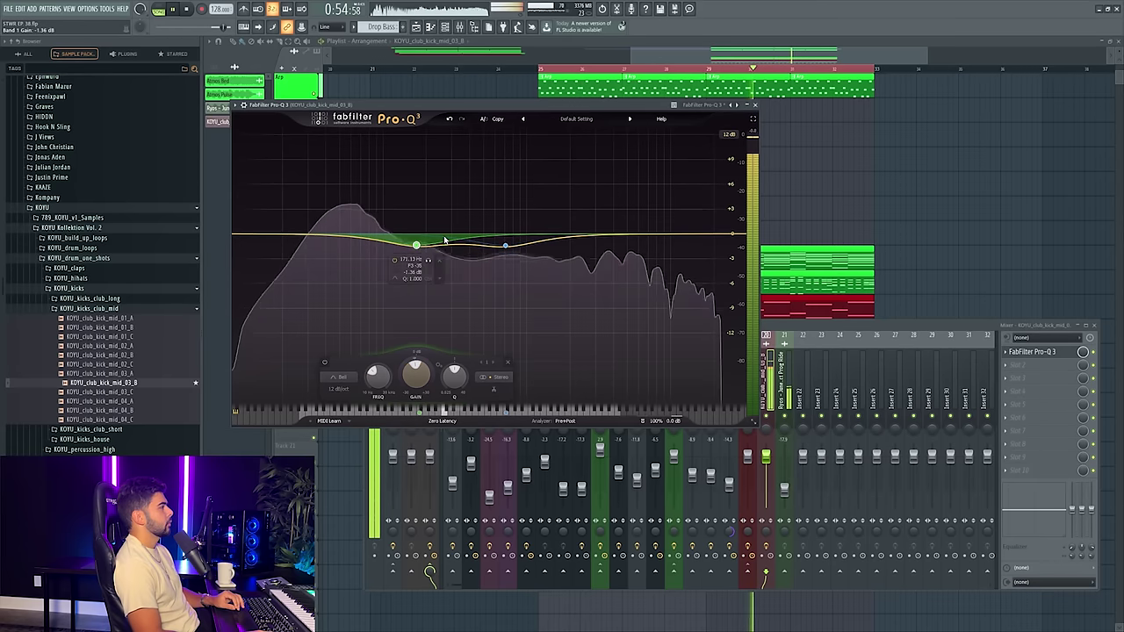
click(755, 105)
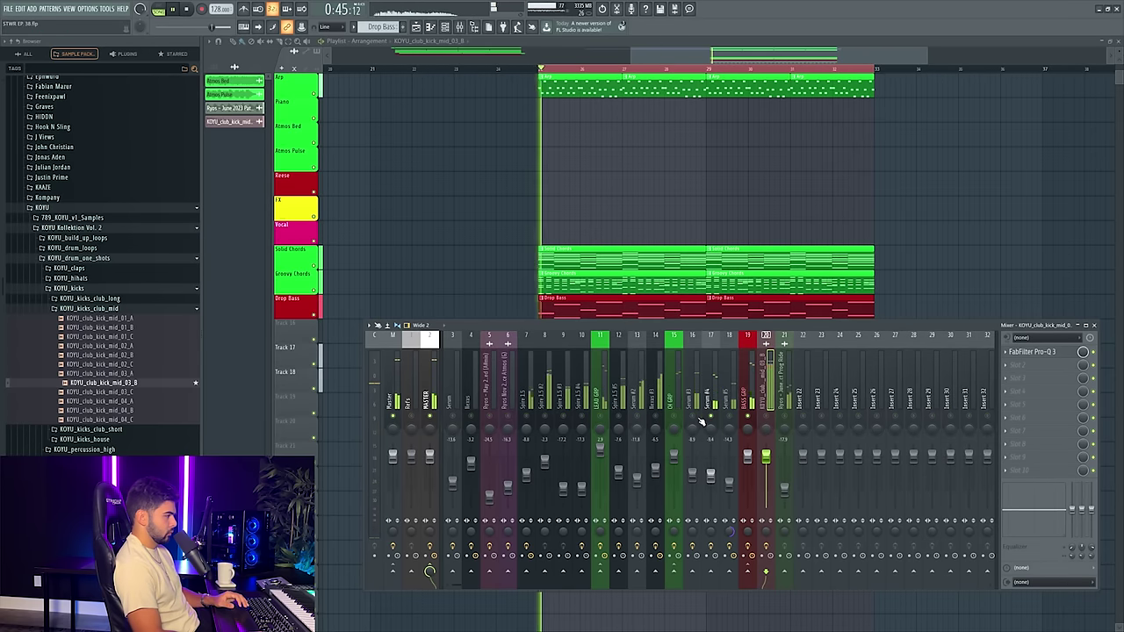
- Solo Serum #3 with the bass group and open the plugin choices for its third effect slot
click(693, 427)
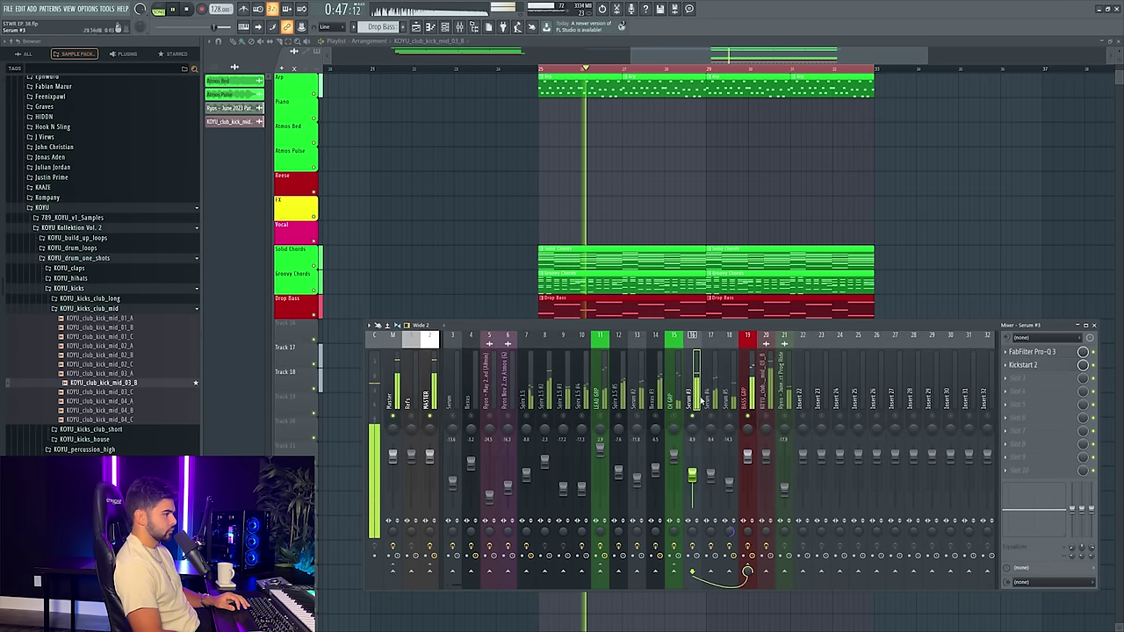
key(space)
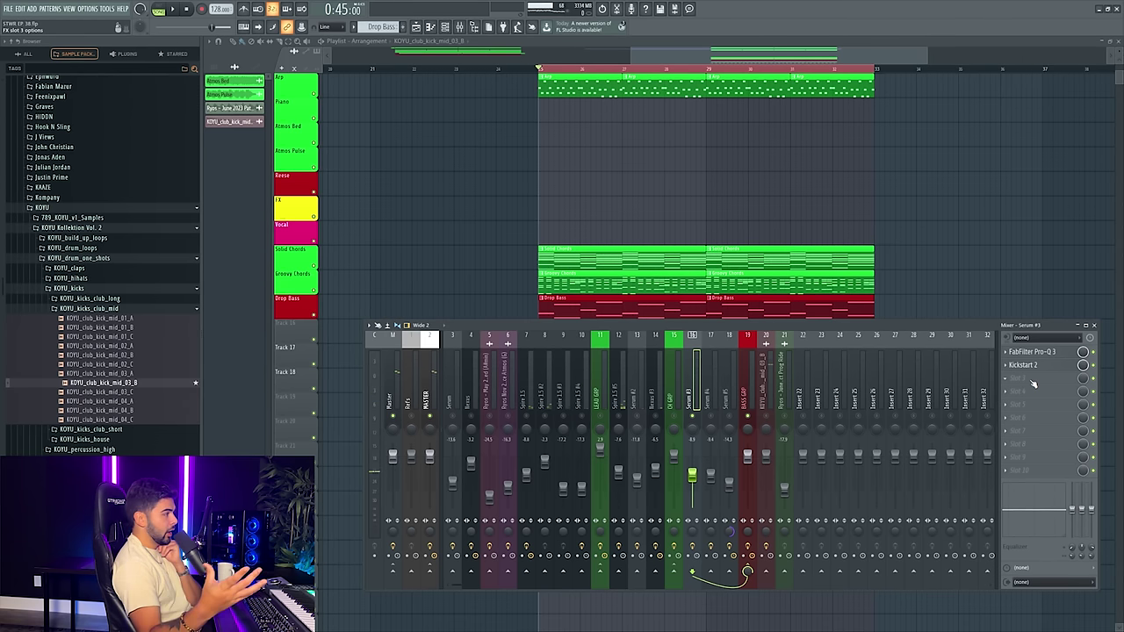
click(1033, 383)
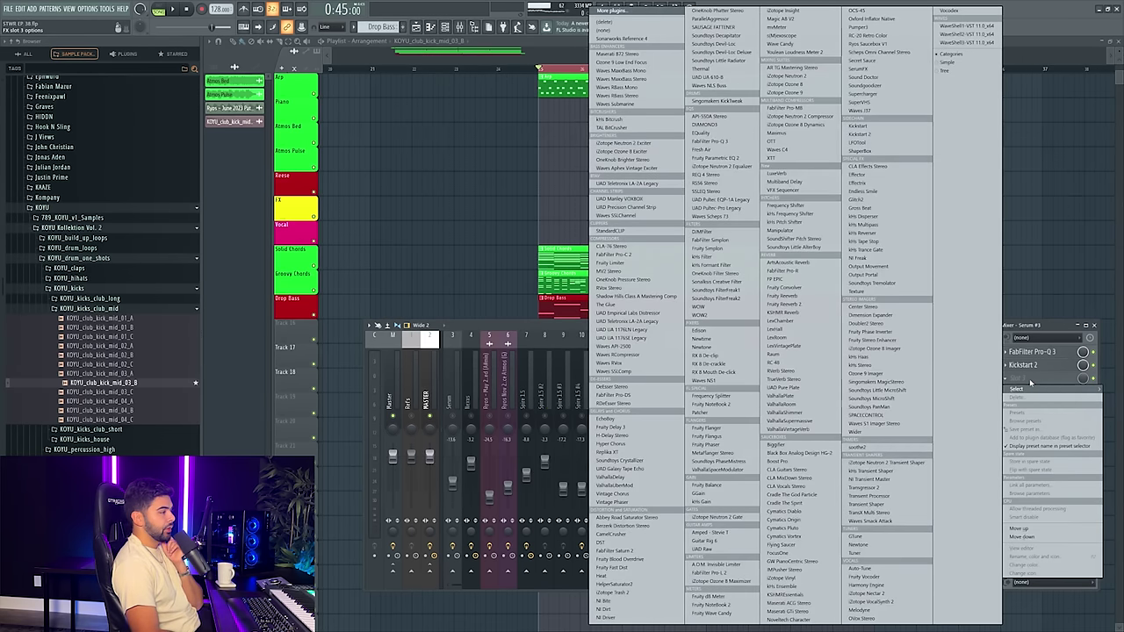
- Load the Thermal effect into the third slot of the Serum #3 mixer channel
click(1060, 330)
key(space)
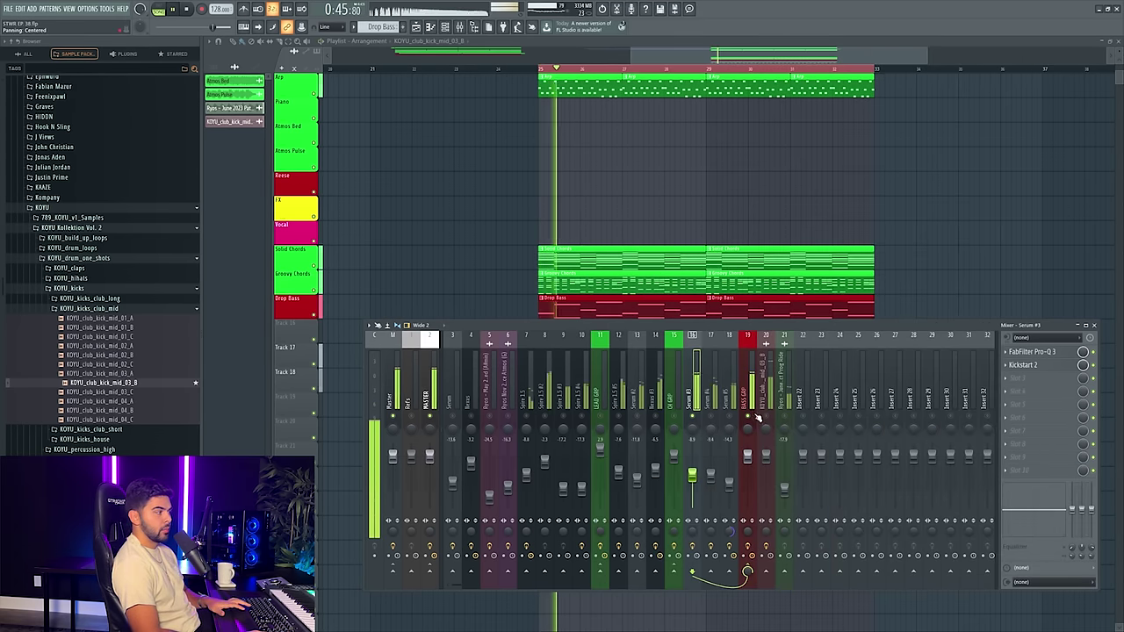
click(1024, 380)
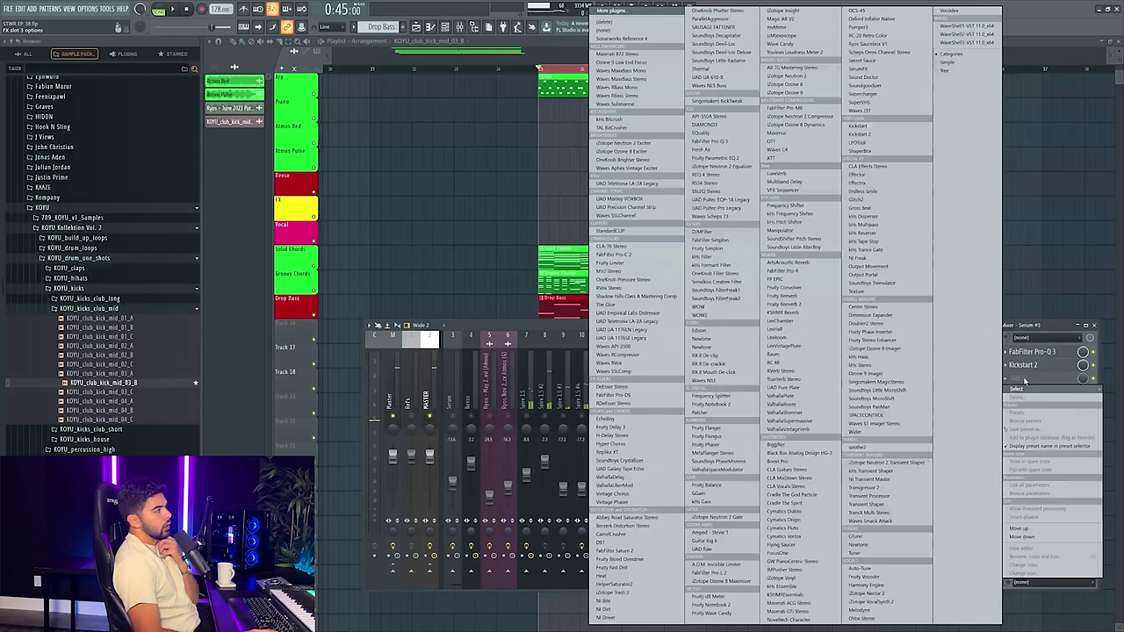
click(702, 69)
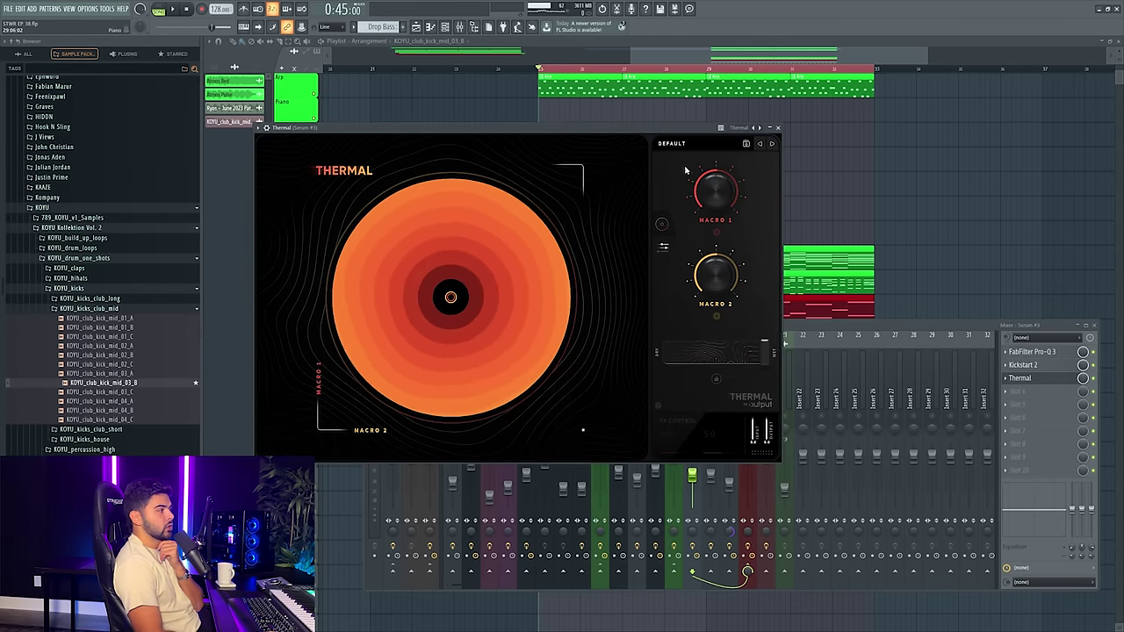
- Open Thermal's preset browser and move Thermal ahead of Kickstart 2 in the Serum #3 effect chain
click(671, 144)
double_click(910, 326)
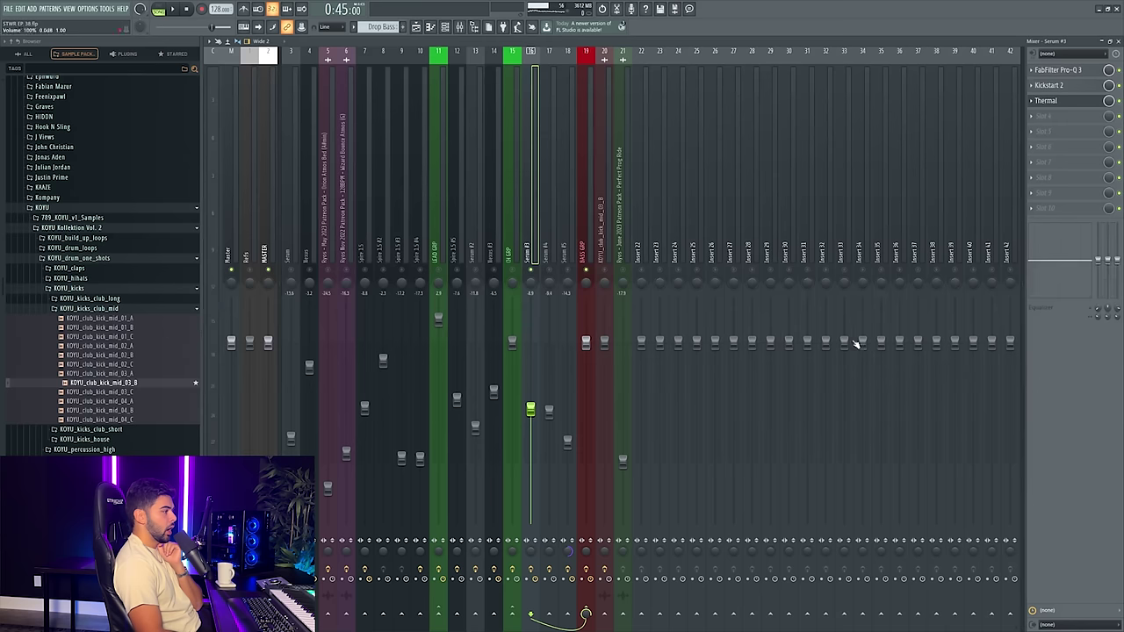
double_click(866, 44)
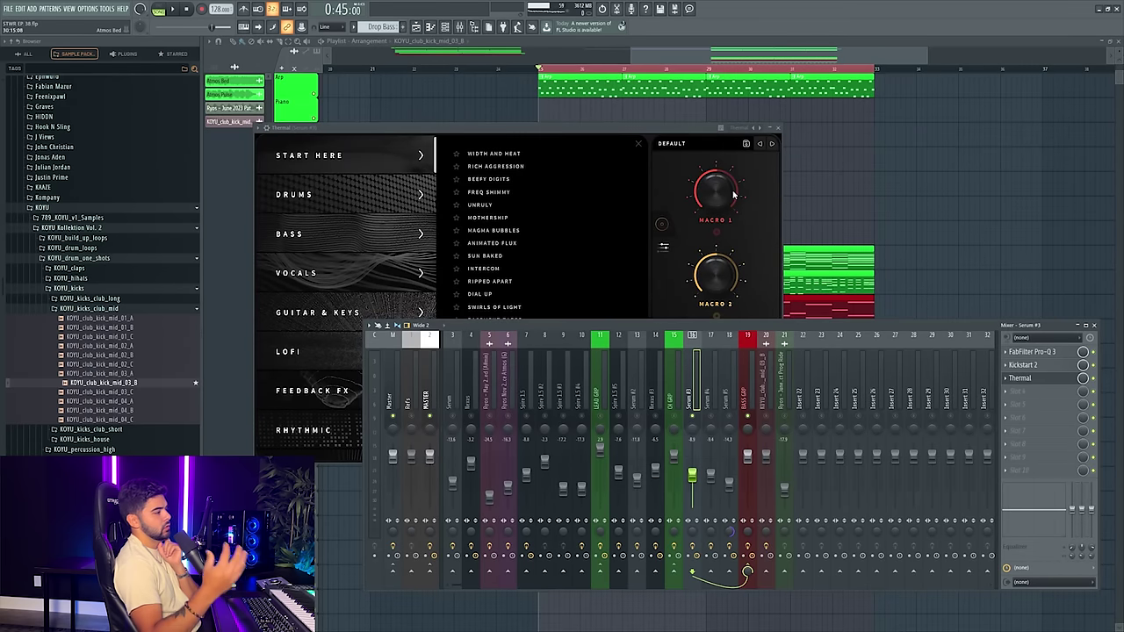
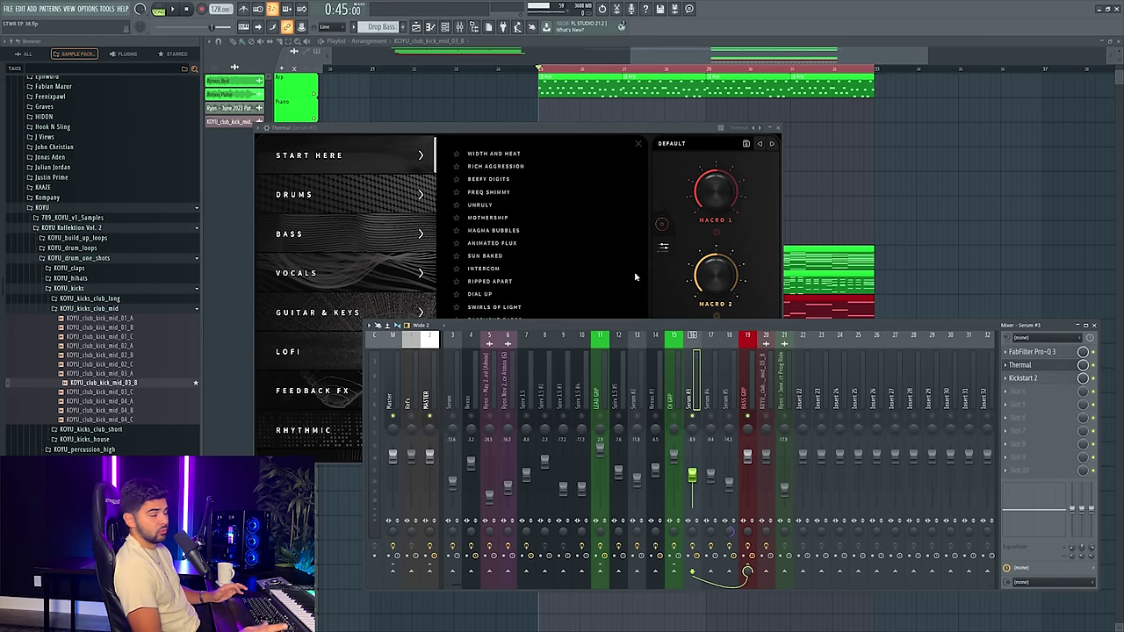
- Audition Thermal's Width and Heat preset during playback, load Rich Aggression instead, and close the plugin and mixer
key(space)
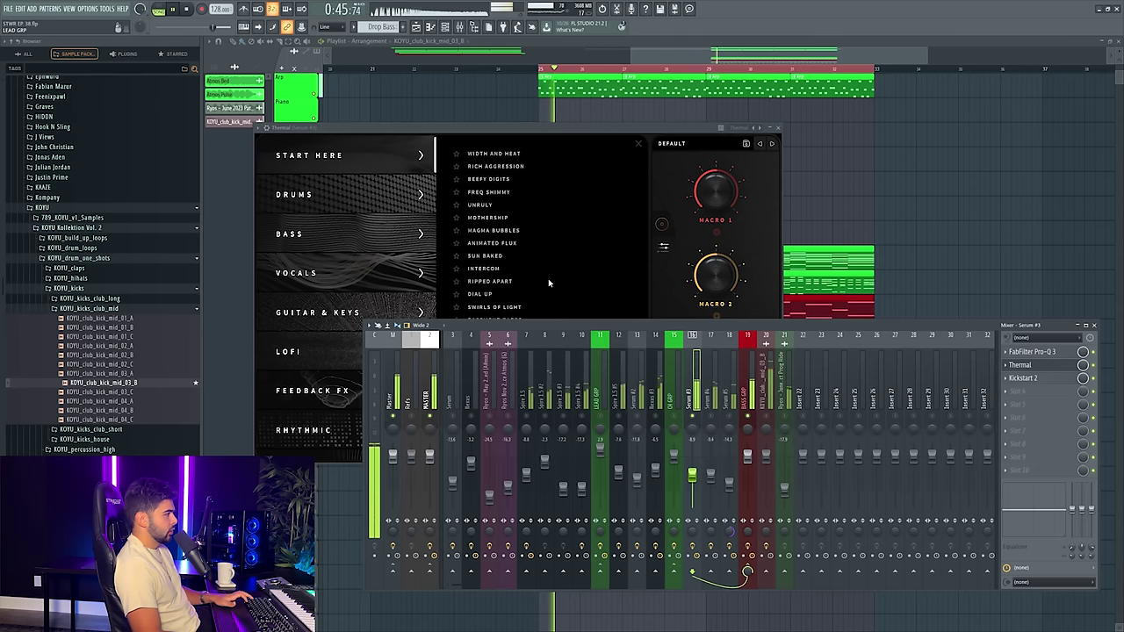
click(504, 155)
key(space)
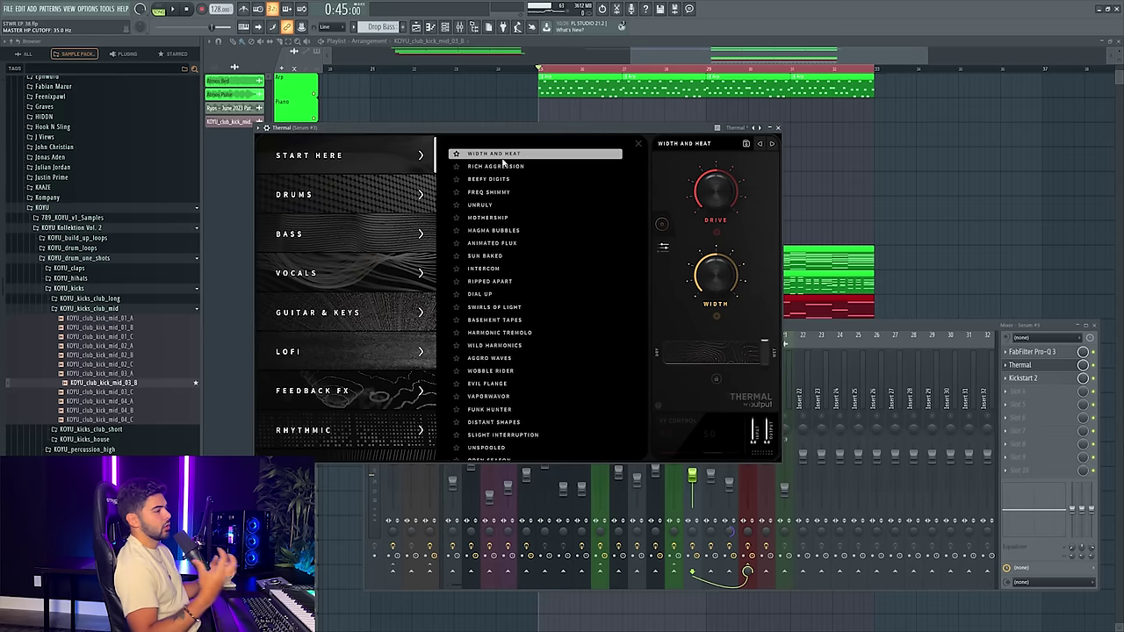
key(space)
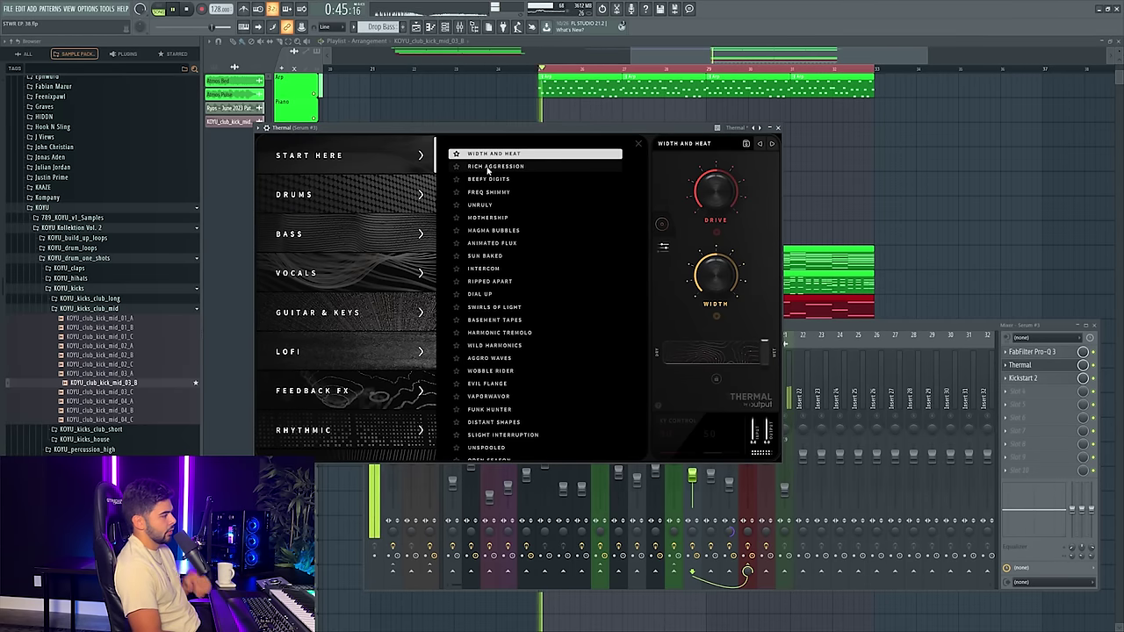
click(491, 167)
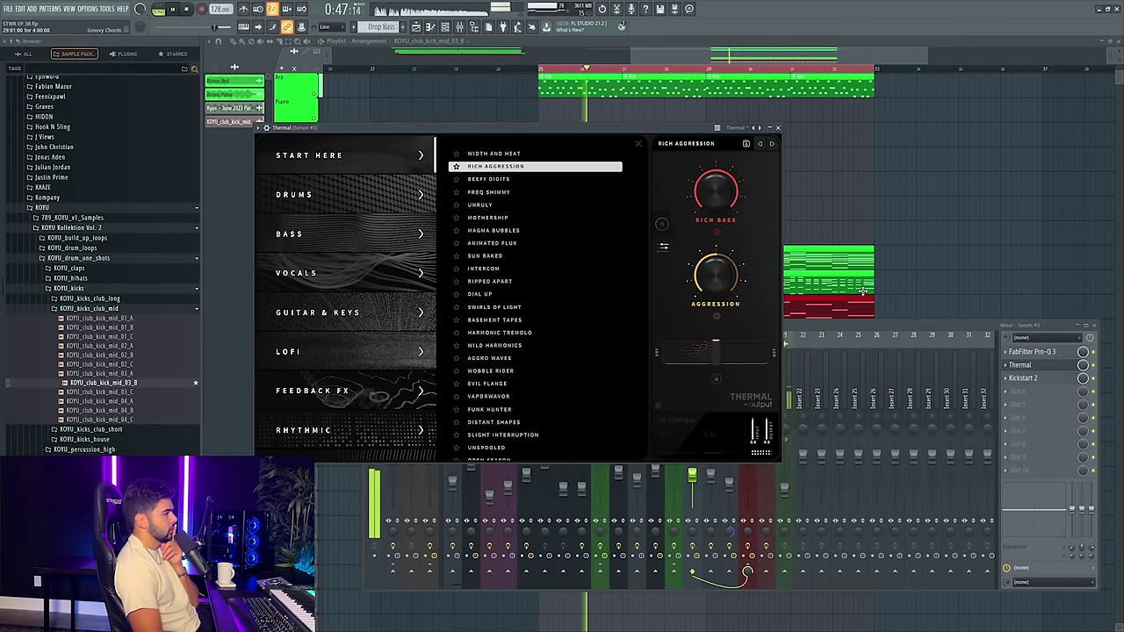
click(821, 330)
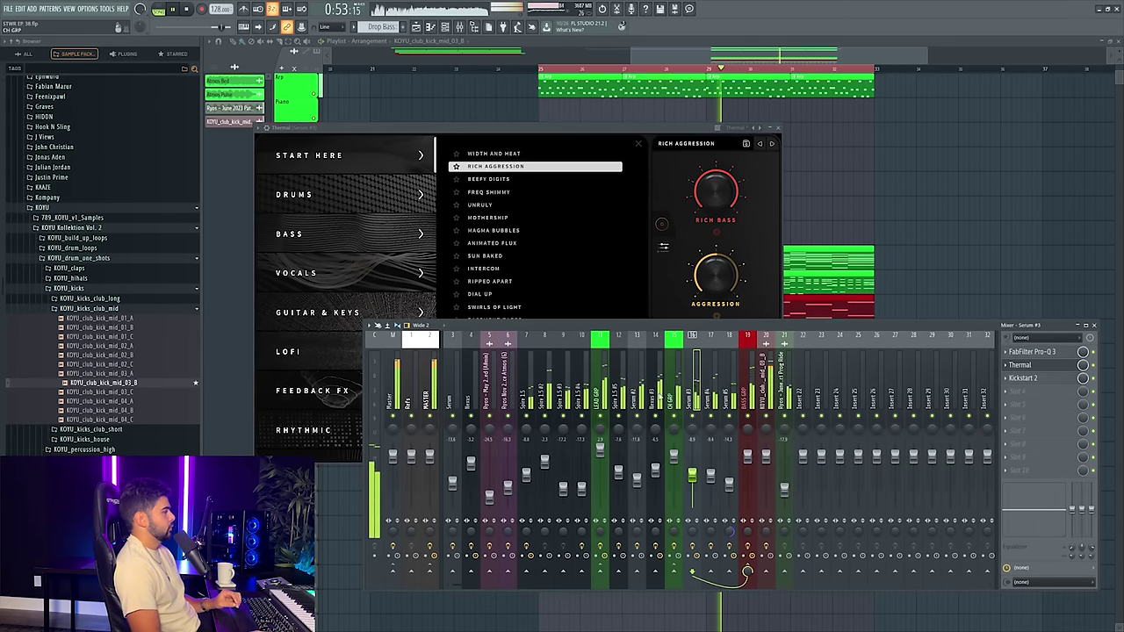
click(778, 129)
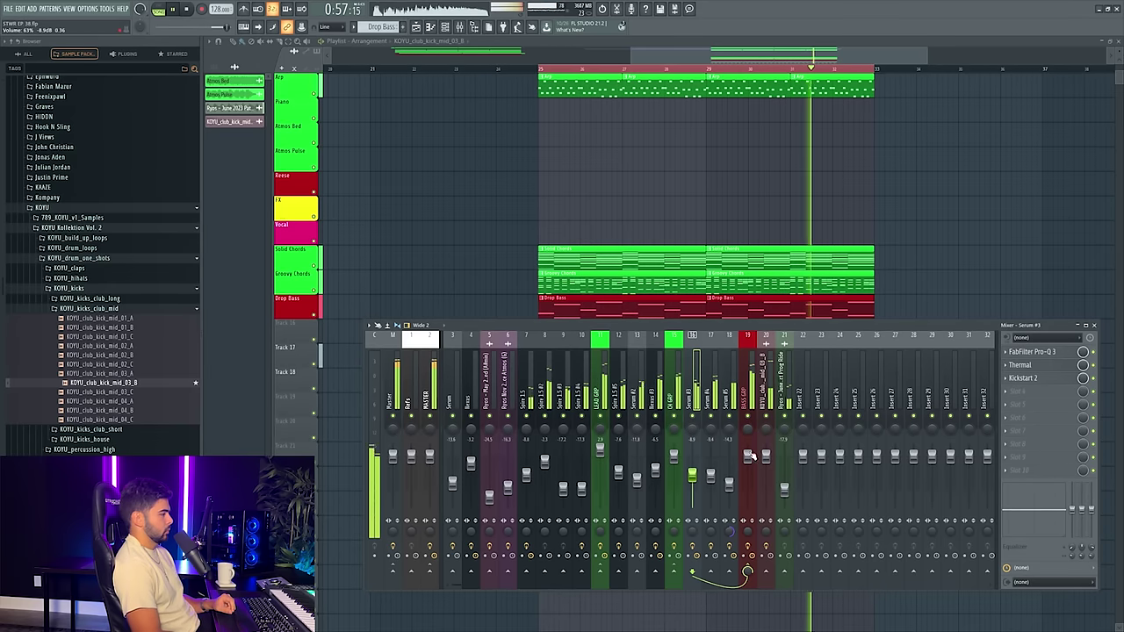
click(763, 437)
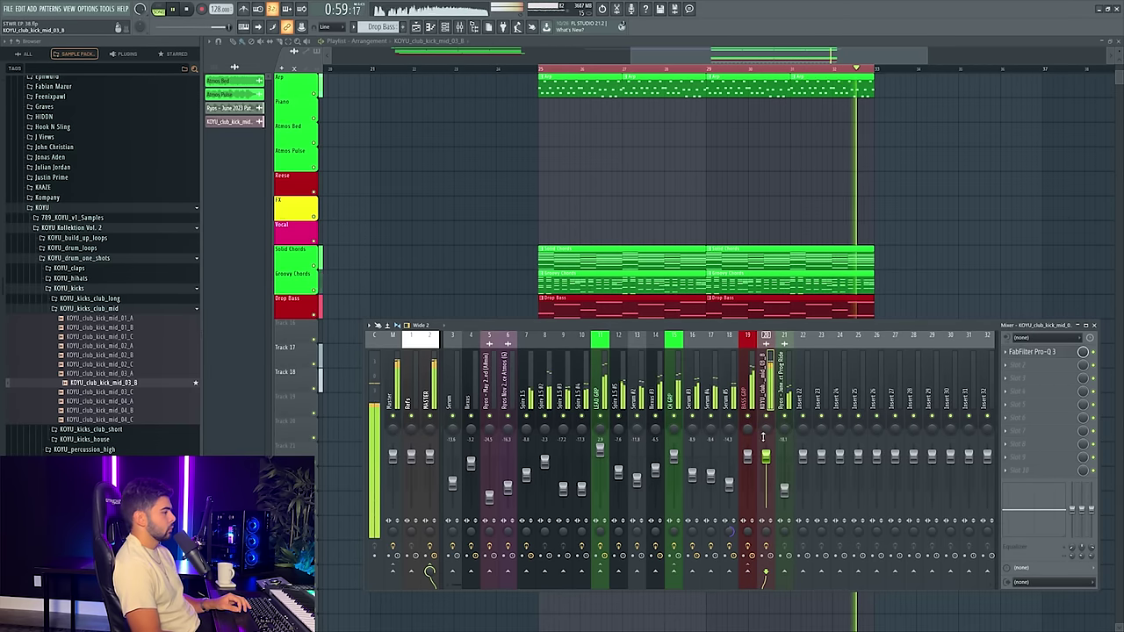
key(space)
key(F9)
- Open the Punchy Kicks folder under Drums, Kicks in the Ryos Ultimate Collection Vol. 1 samples
scroll(583, 70, up, 3)
scroll(580, 72, up, 1)
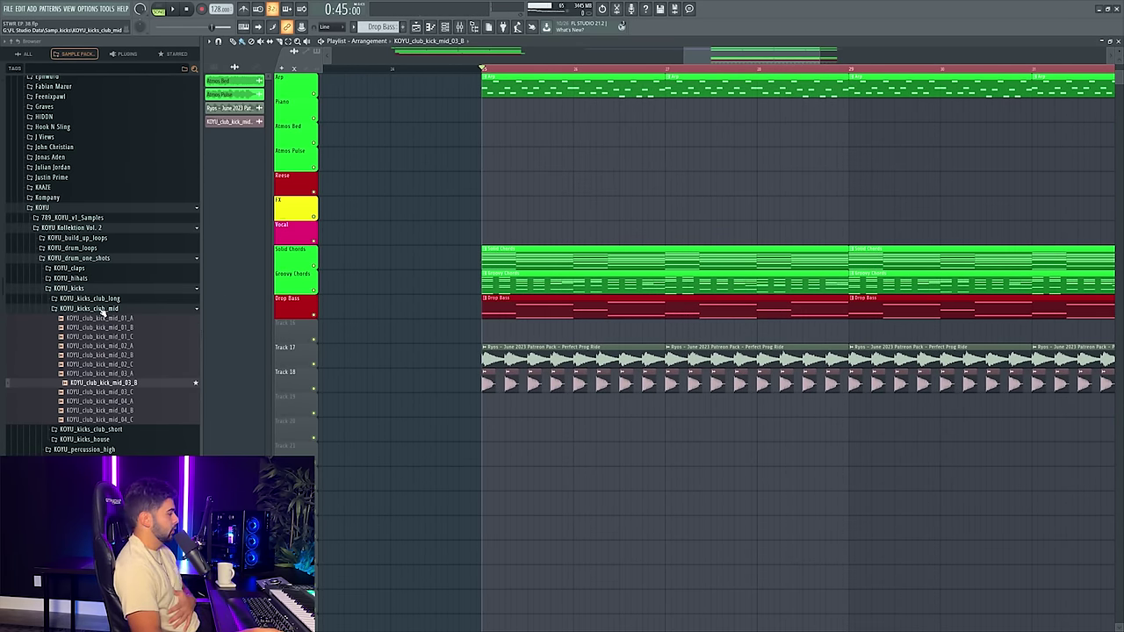
scroll(79, 318, down, 5)
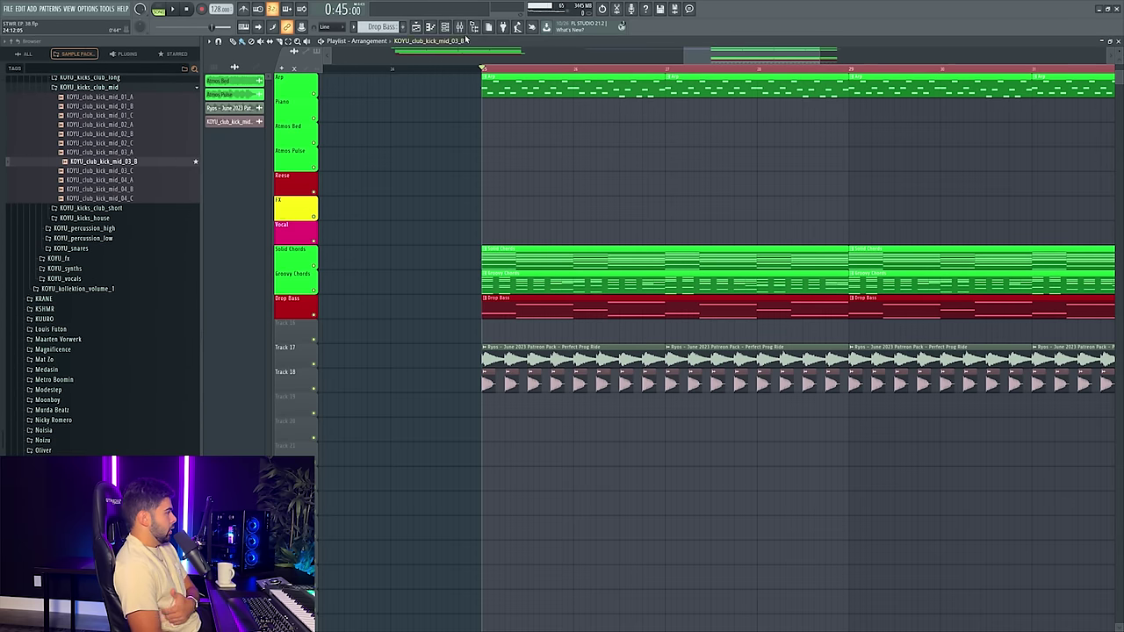
scroll(124, 295, down, 4)
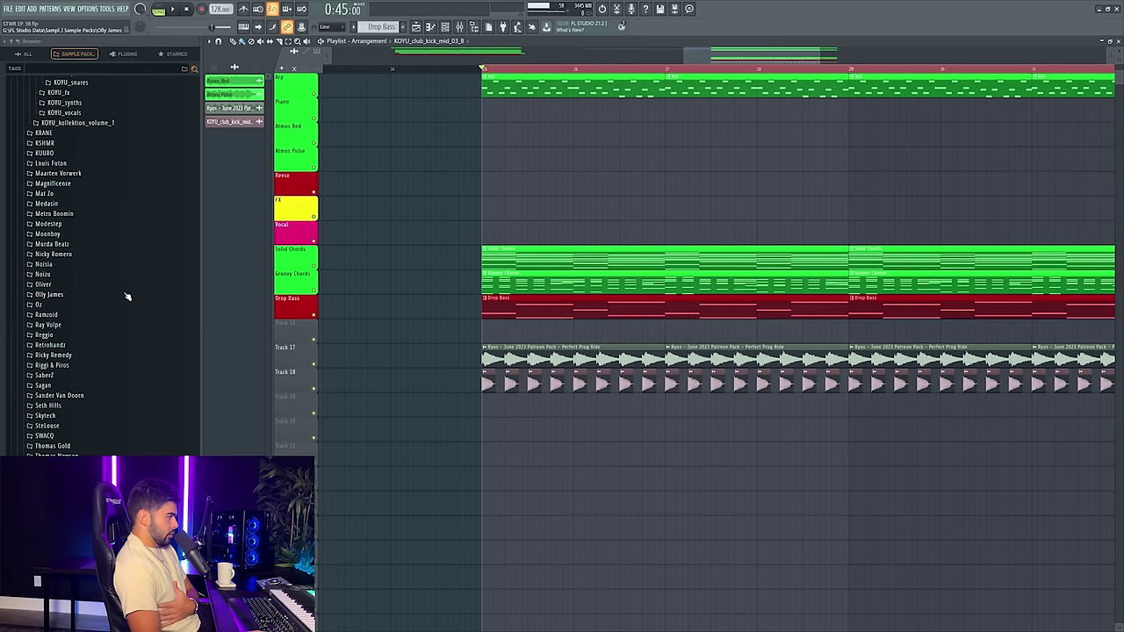
scroll(105, 264, down, 2)
scroll(103, 263, down, 3)
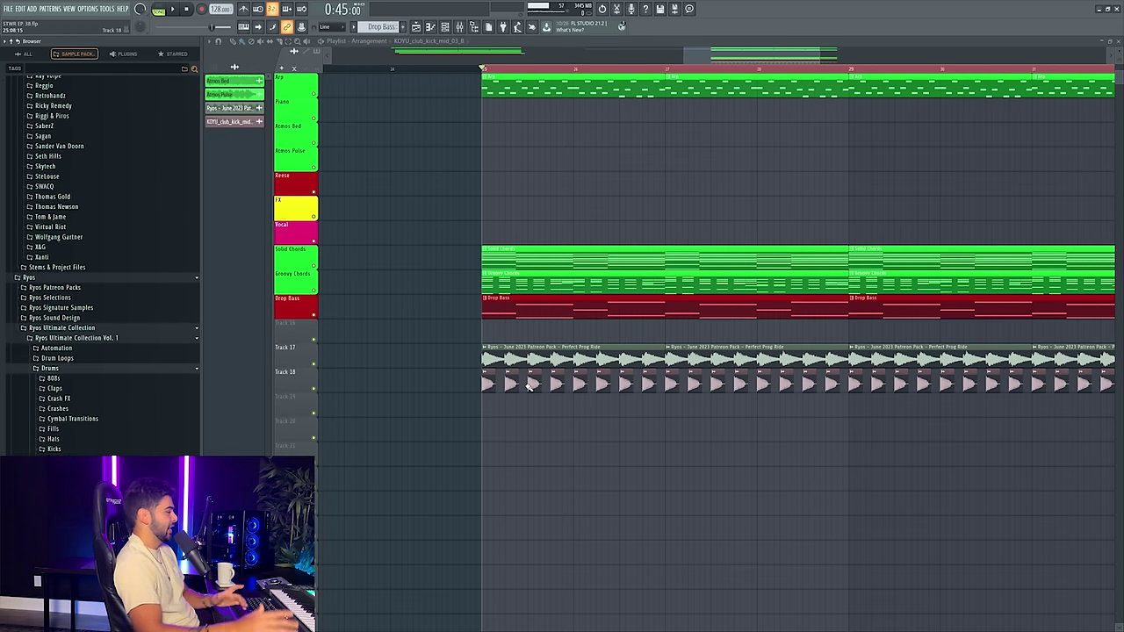
click(54, 449)
scroll(88, 421, down, 1)
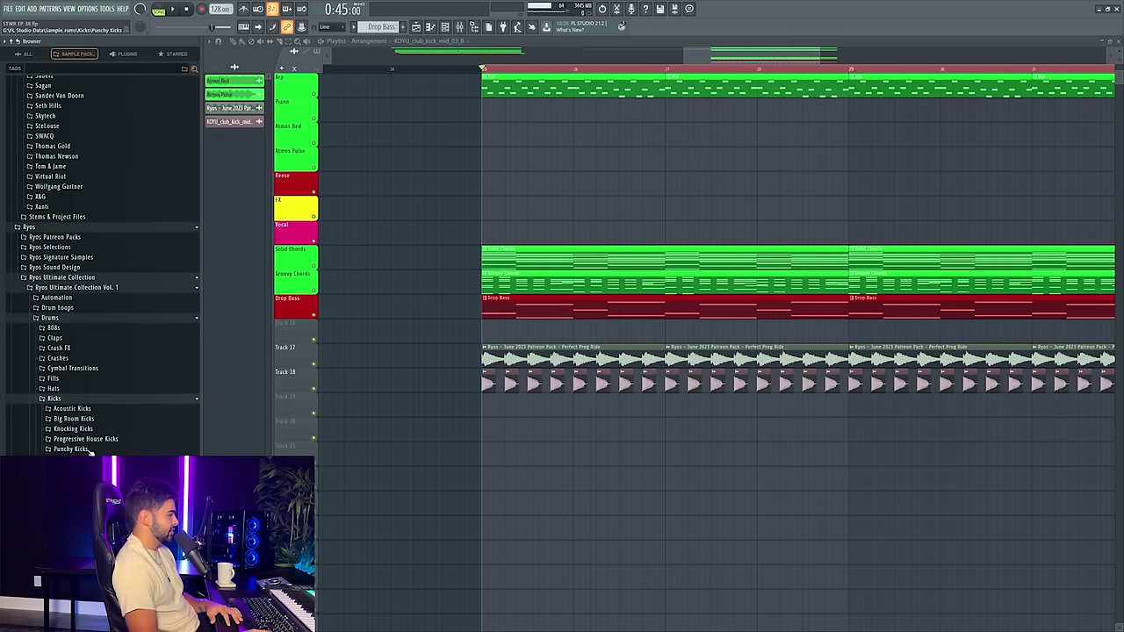
click(70, 448)
- Mute the kick on Track 18 and place the Knight Punchy Kicks - Boundaries sample on every beat of Track 19 from bar 25
click(315, 389)
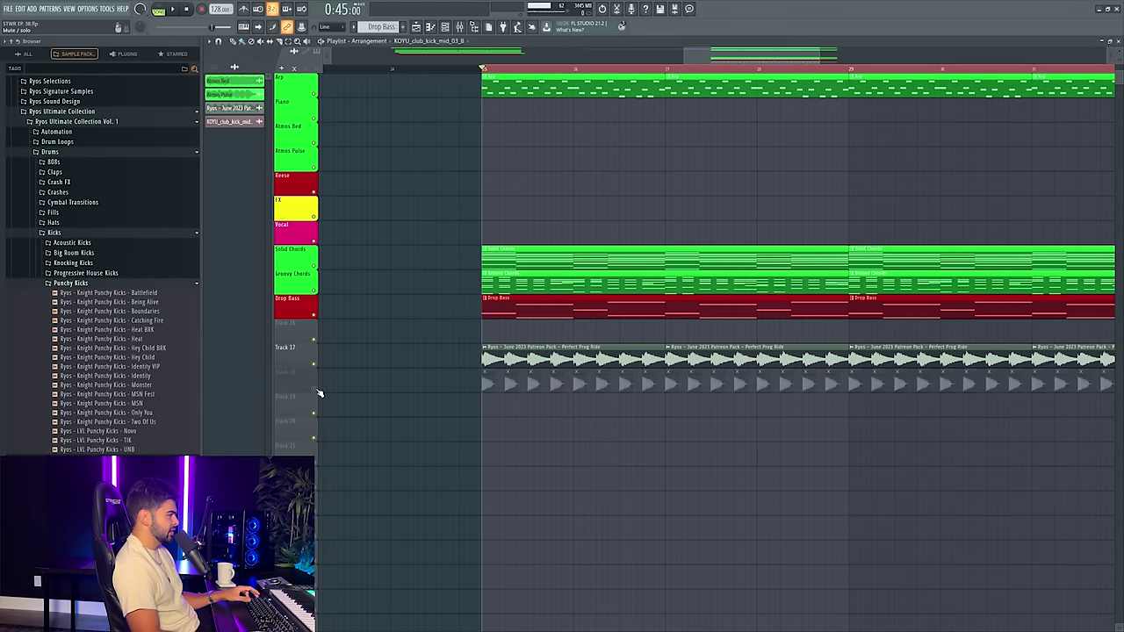
mouse_move(211, 319)
mouse_down()
mouse_move(494, 405)
mouse_move(993, 407)
mouse_up()
key(space)
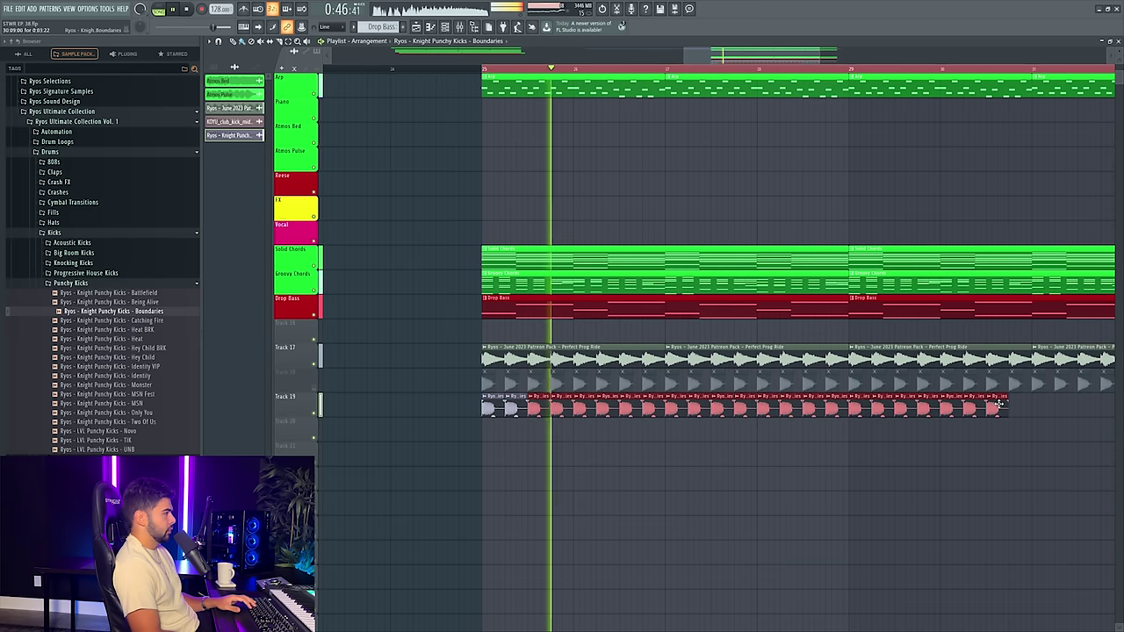
- Route the Boundaries kick to mixer track 22 and lower its level to about -3.6 dB during playback
double_click(493, 407)
key(ctrl+l)
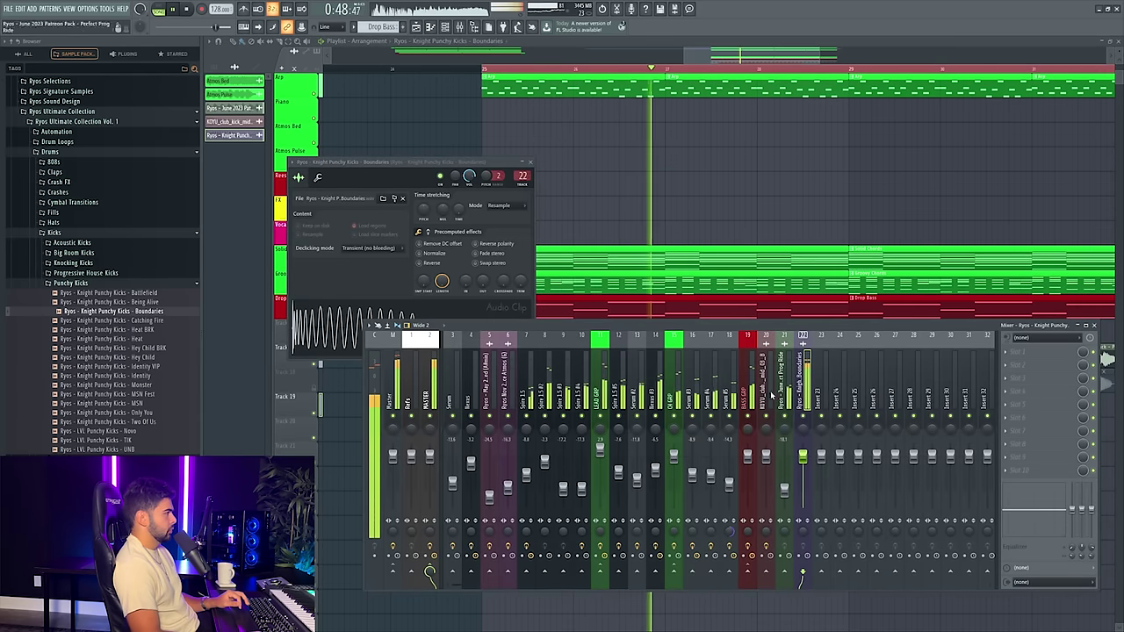
drag(803, 456, 802, 463)
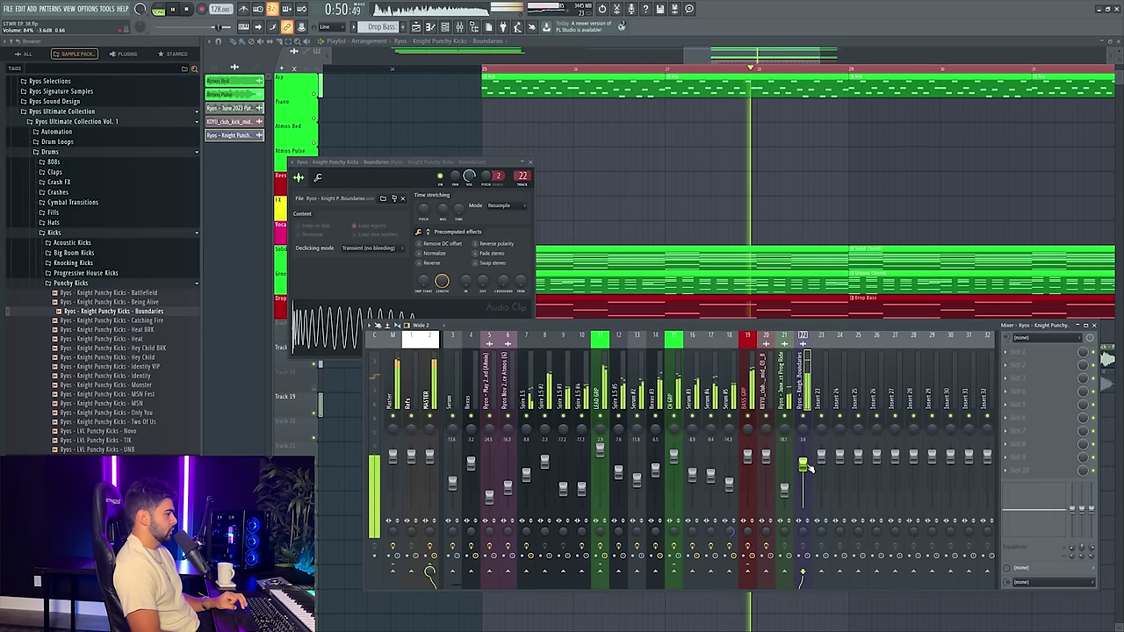
key(F12)
key(space)
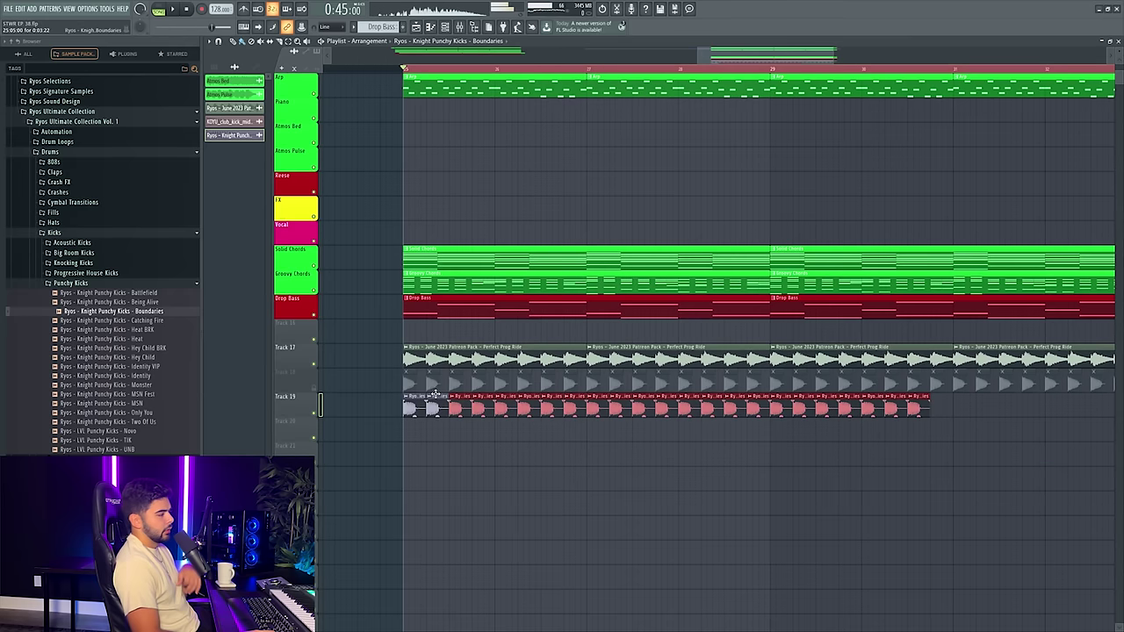
- Replace the Track 19 kick sample with LVL Punchy Kicks - UNB and audition it in the drop
click(409, 400)
double_click(409, 399)
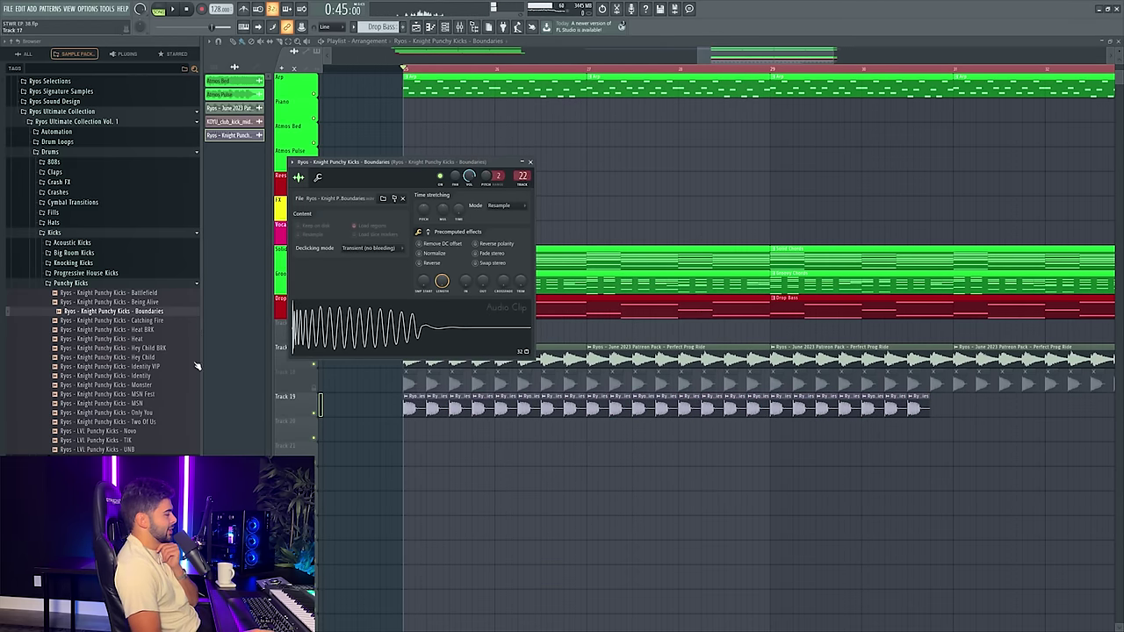
click(132, 441)
drag(132, 449, 403, 330)
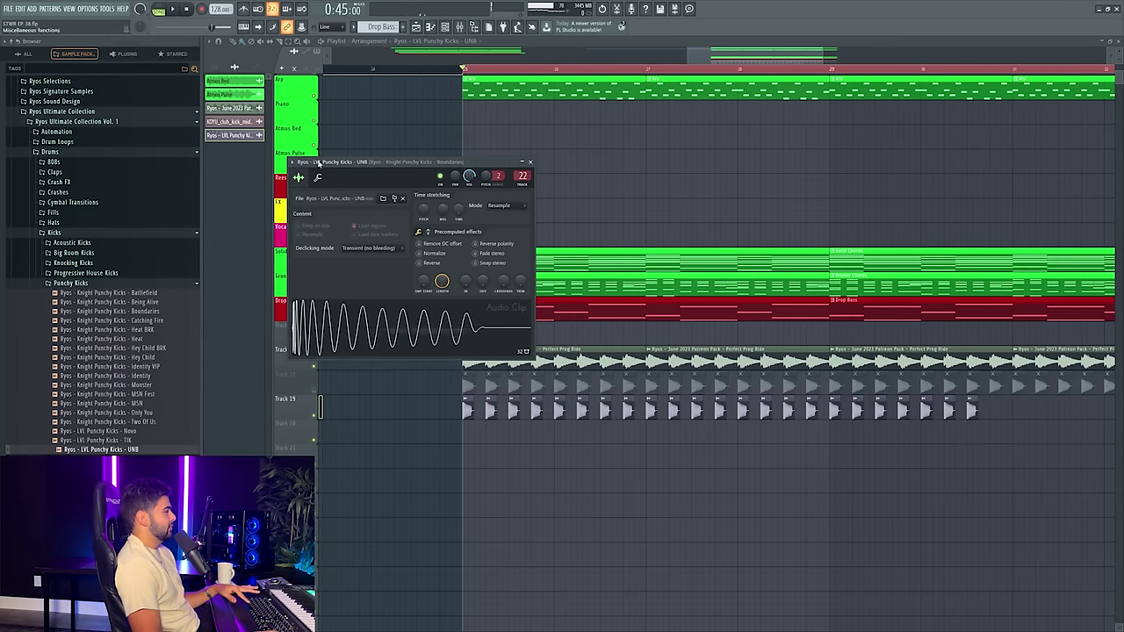
key(space)
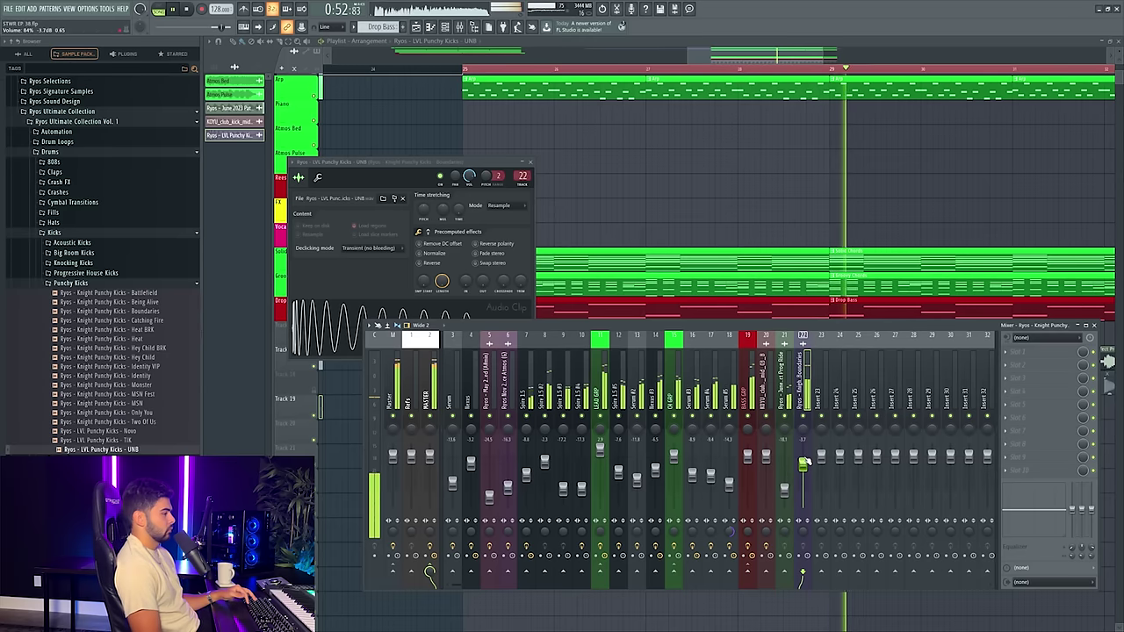
key(space)
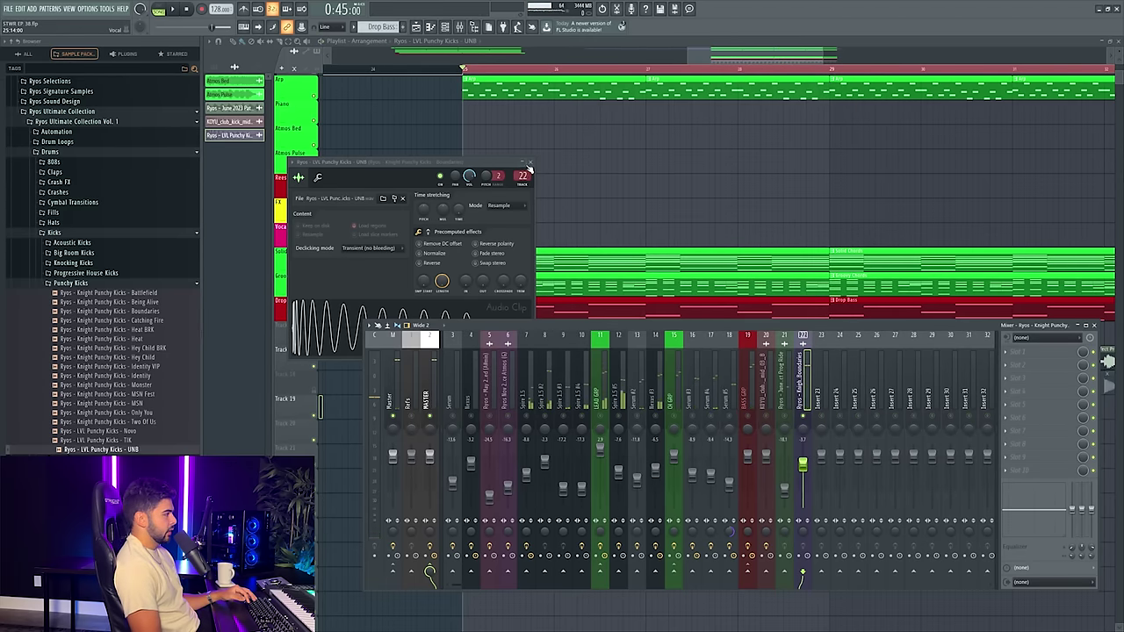
click(529, 167)
- Play the drop and raise the new kick's mixer level to about -2.5 dB
scroll(658, 226, down, 4)
key(space)
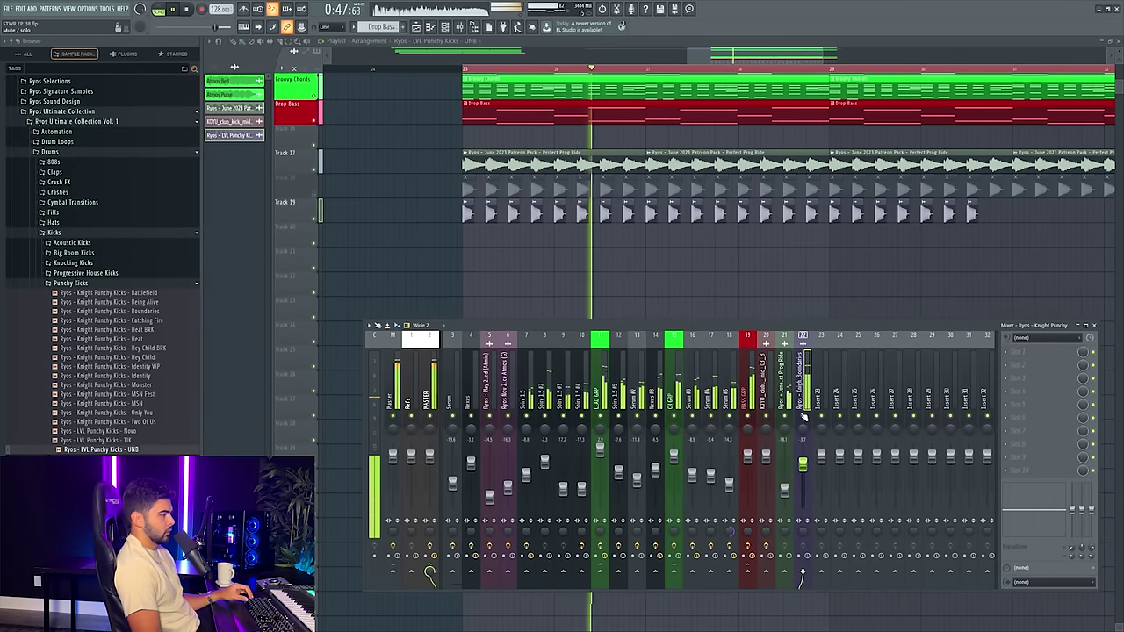
click(749, 429)
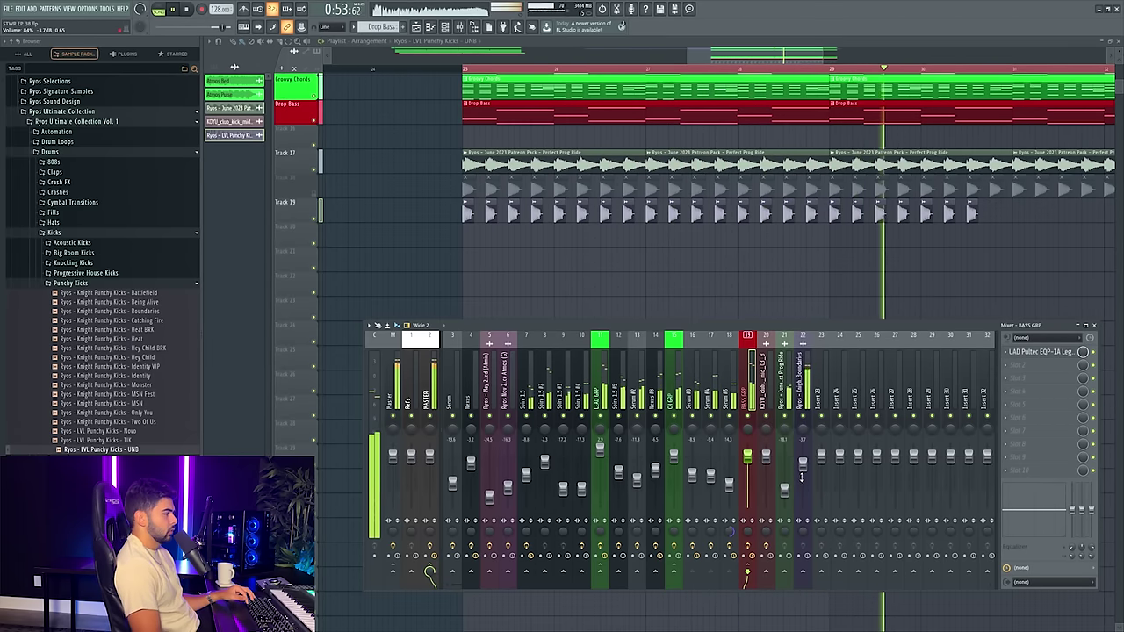
click(802, 447)
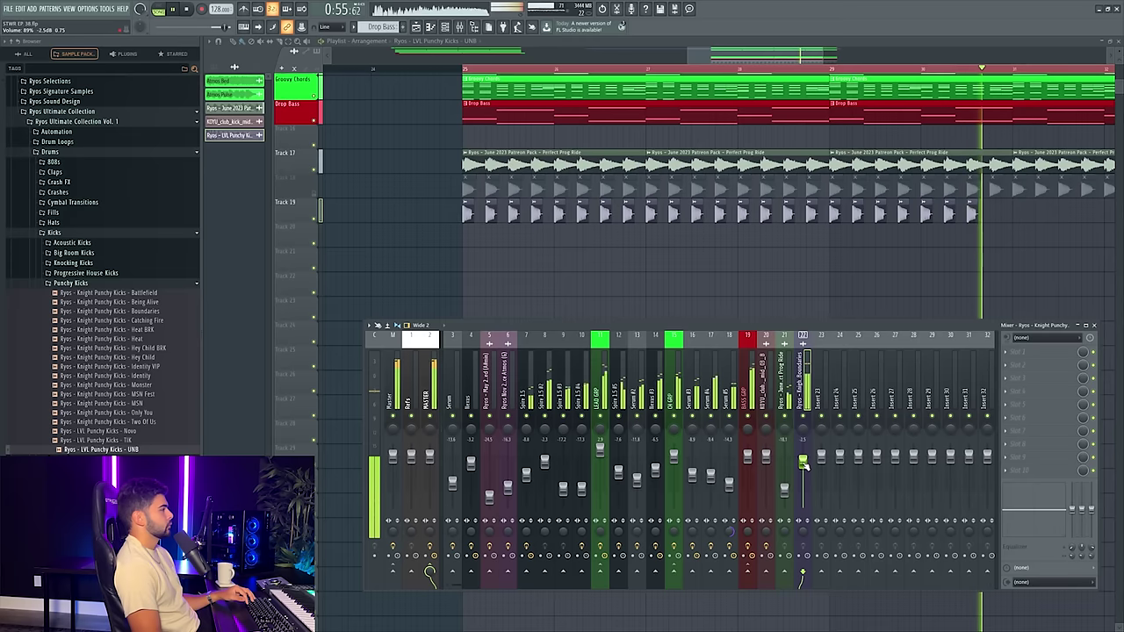
key(space)
key(space)
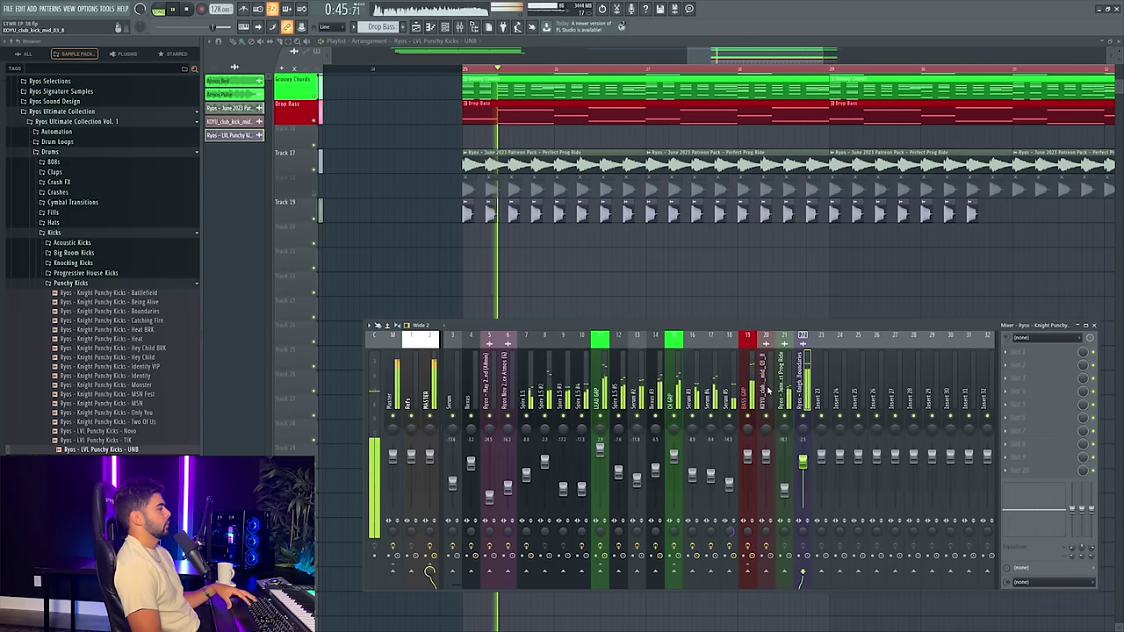
key(space)
- Add Waves RBass Mono to the kick's mixer channel and set Freq to 46 and Intensity to about -15.5 dB
click(1045, 351)
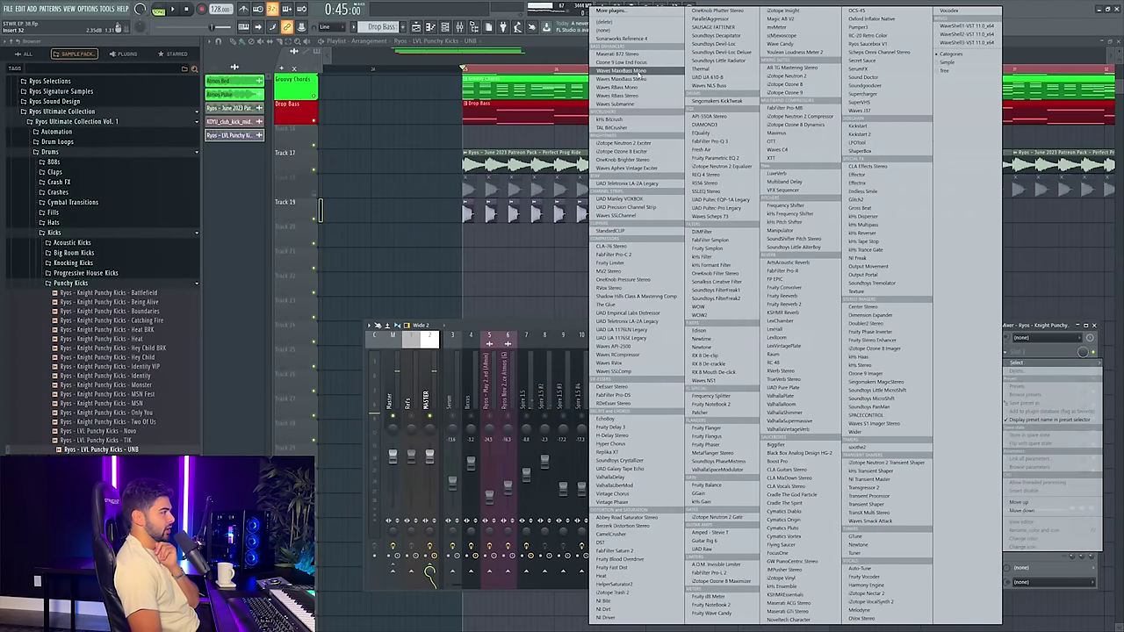
click(625, 87)
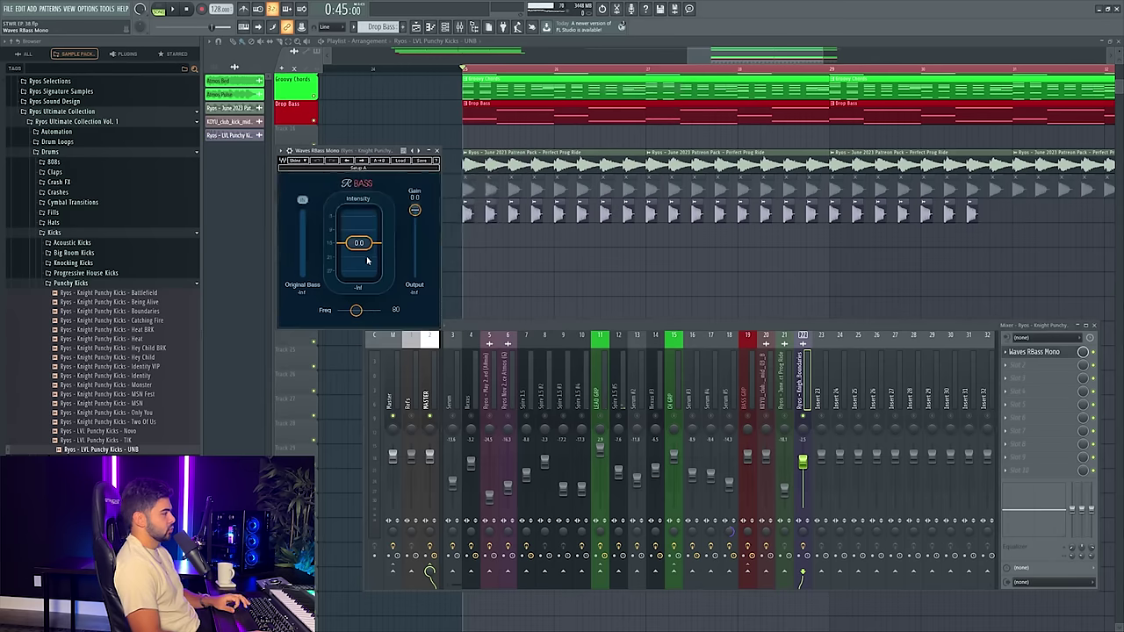
key(space)
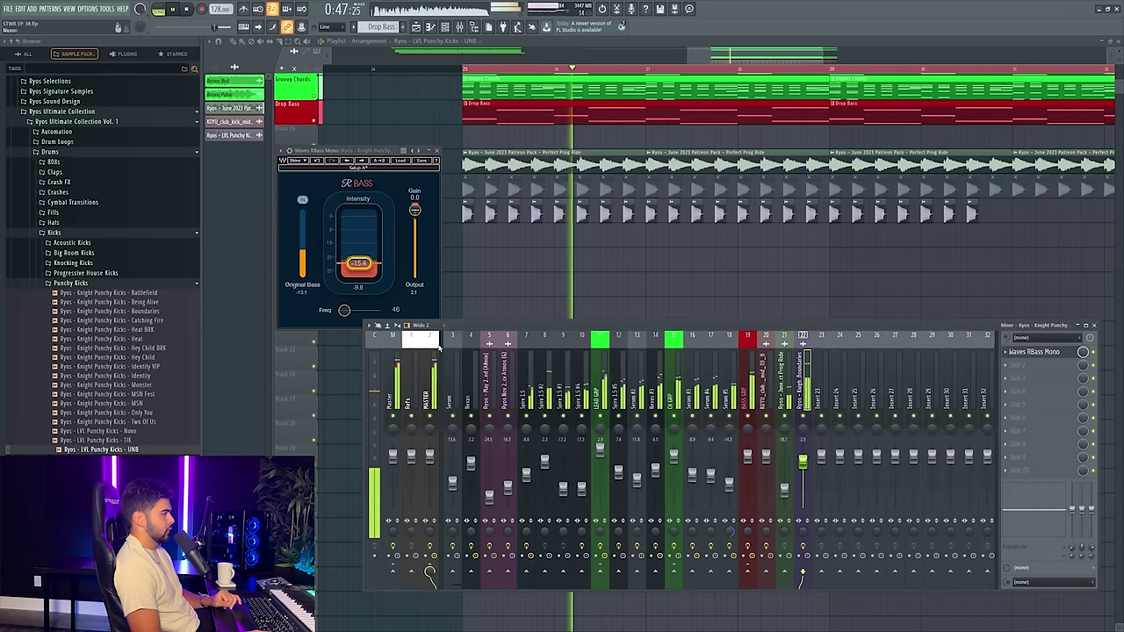
drag(358, 272, 358, 273)
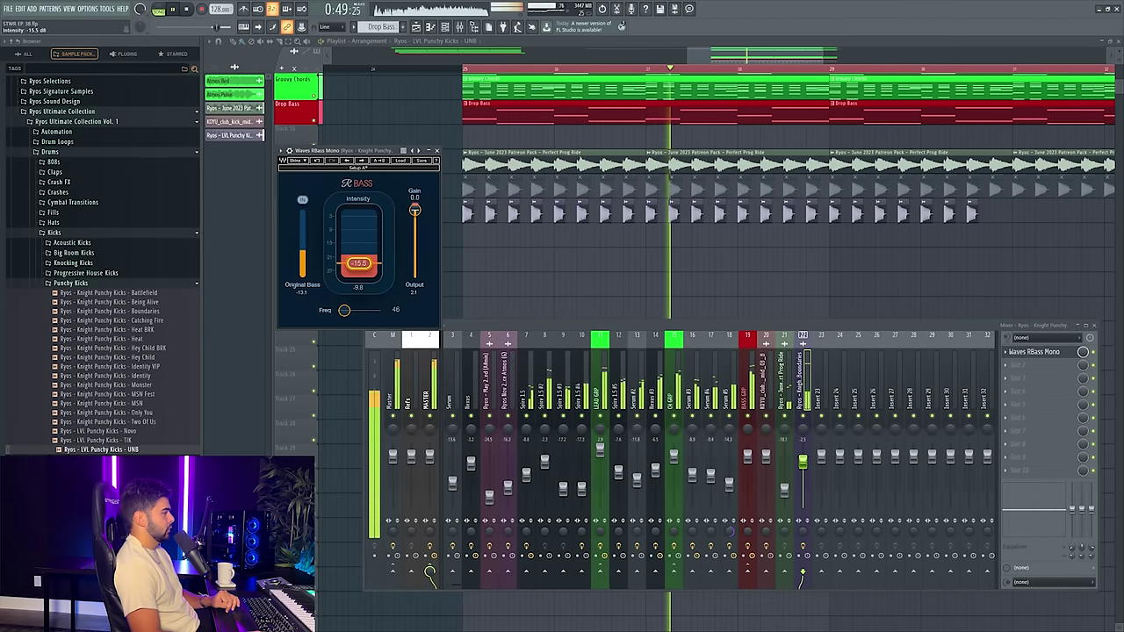
- Lower the RBass Intensity on the kick channel to about -16.7 dB while the drop plays
click(808, 545)
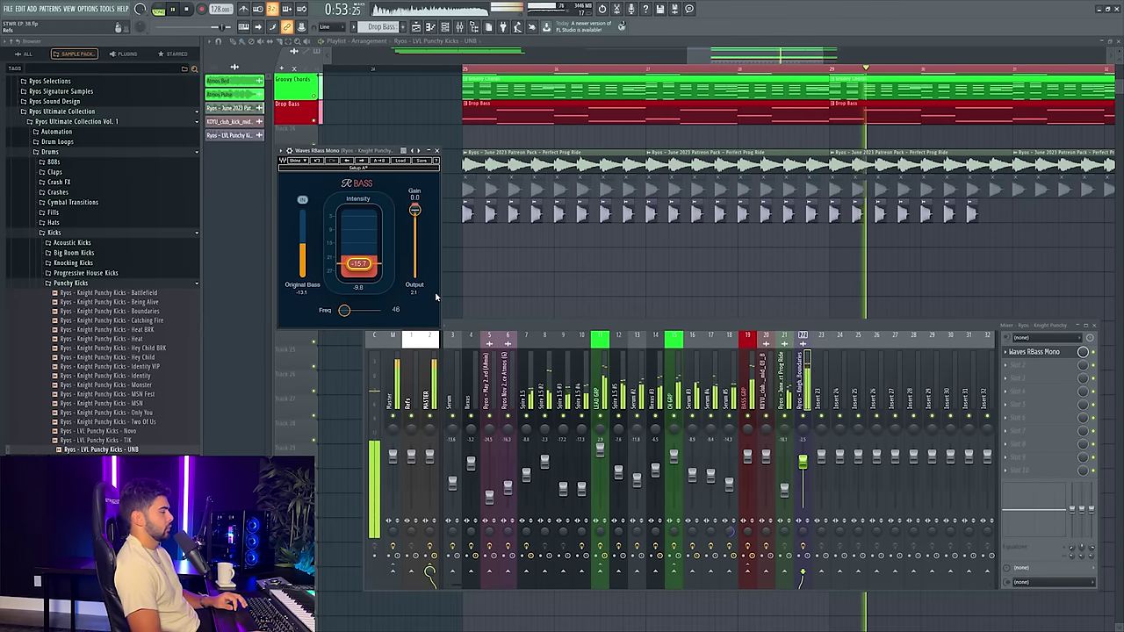
drag(358, 264, 358, 267)
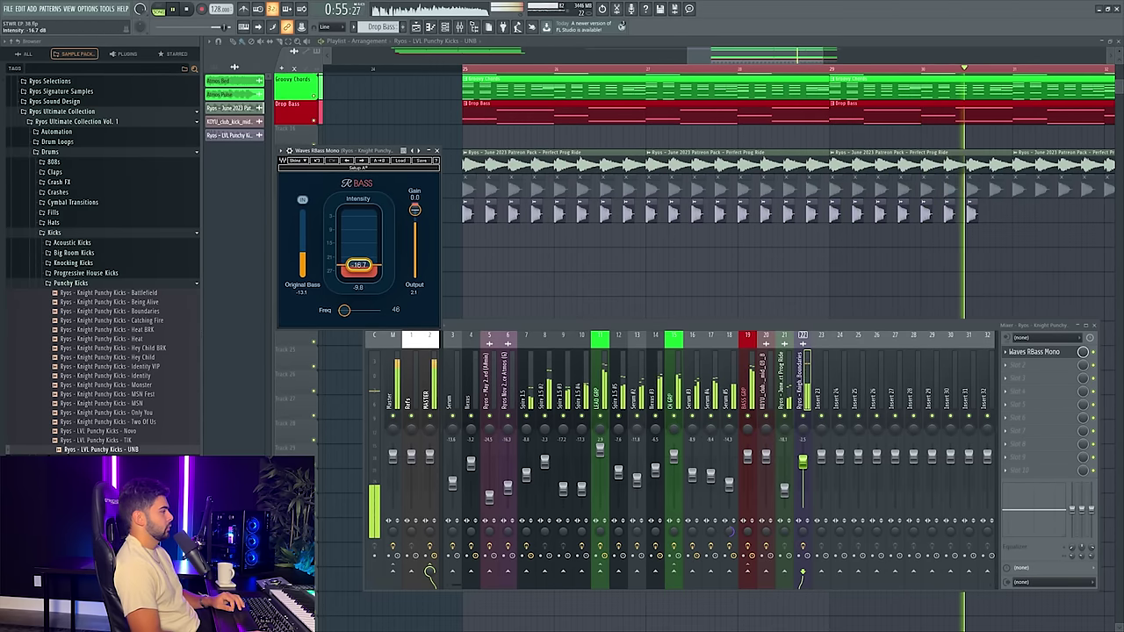
- Set the low-frequency Boost of the UAD Pultec EQP-1A on BASS GRP to about 4.73 and play the drop
click(747, 395)
key(space)
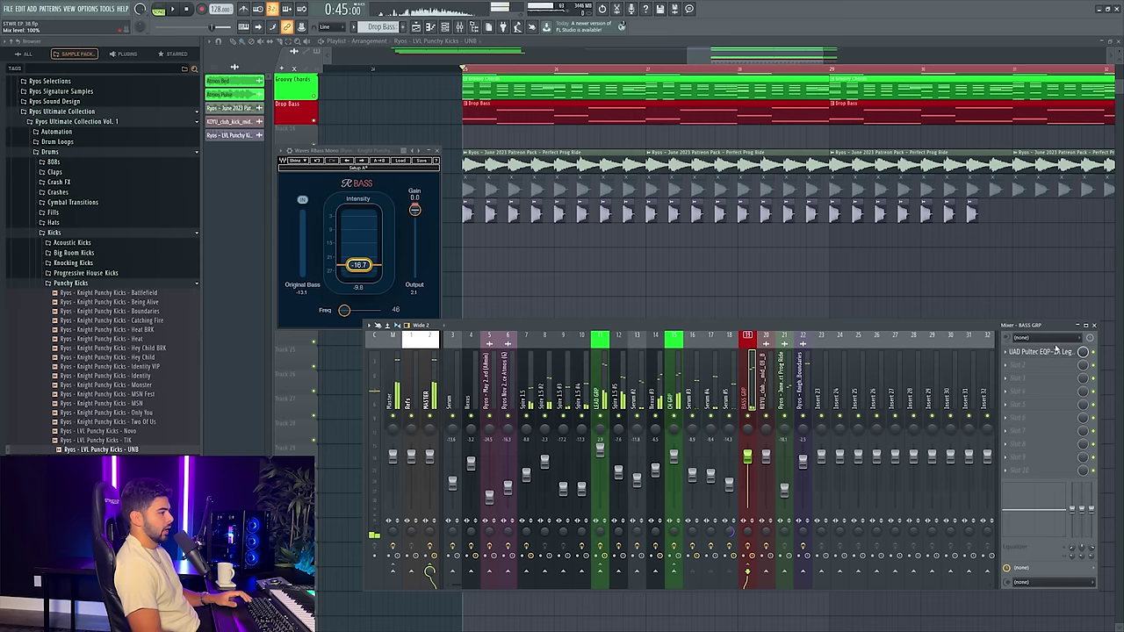
click(1059, 352)
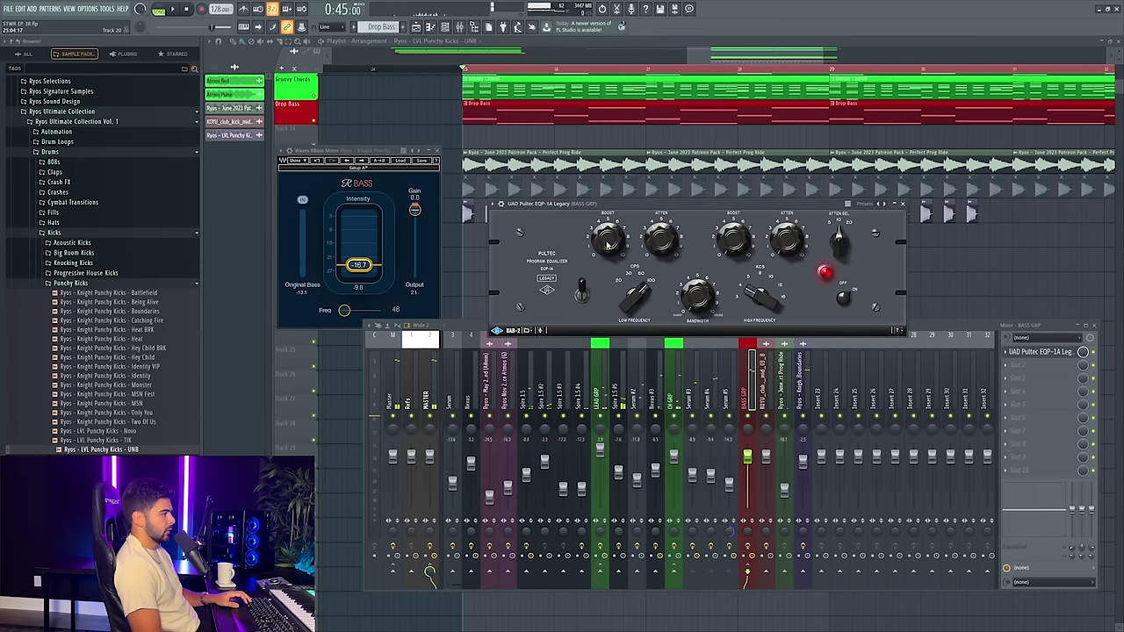
key(space)
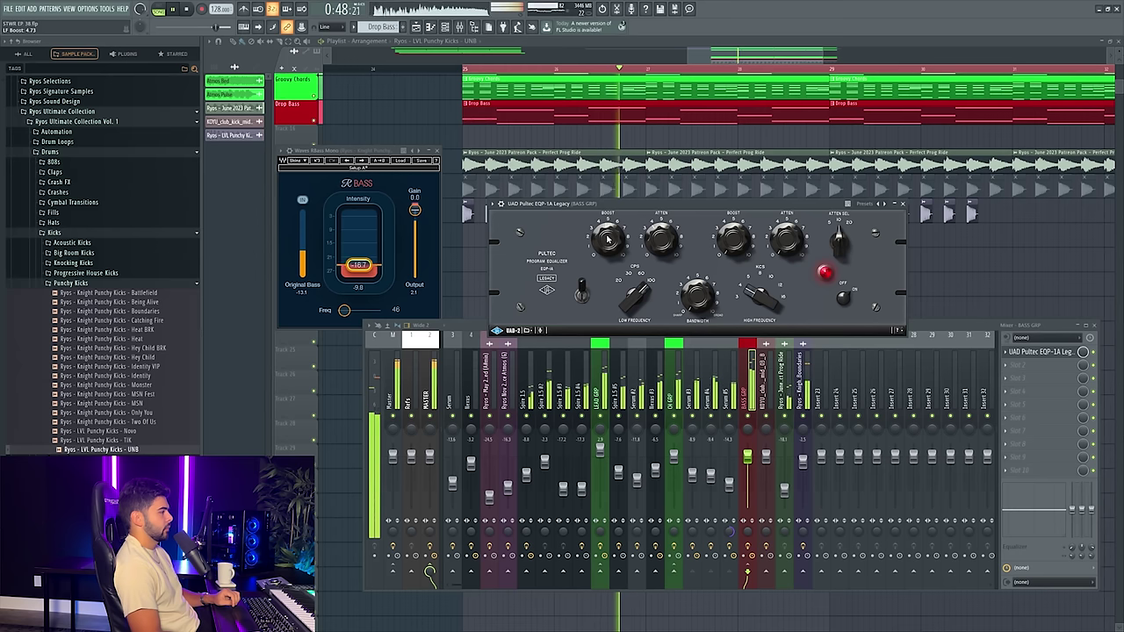
- Solo Serum #4 and set its Kickstart 2 to the Tighter curve with Mix at 90%
right_click(710, 416)
click(710, 399)
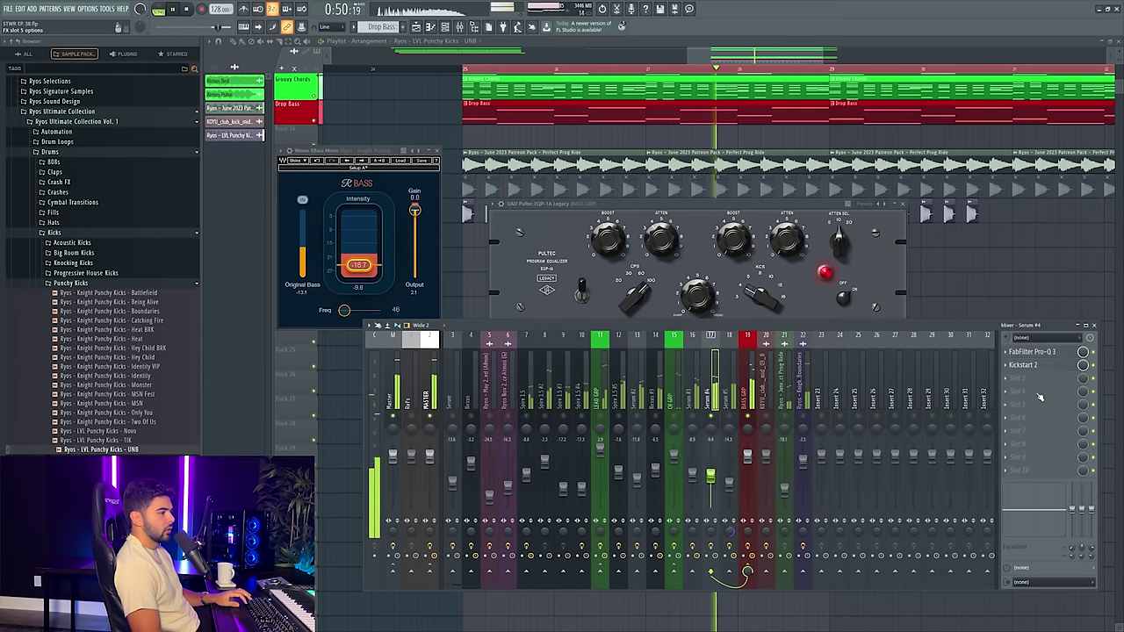
click(1023, 365)
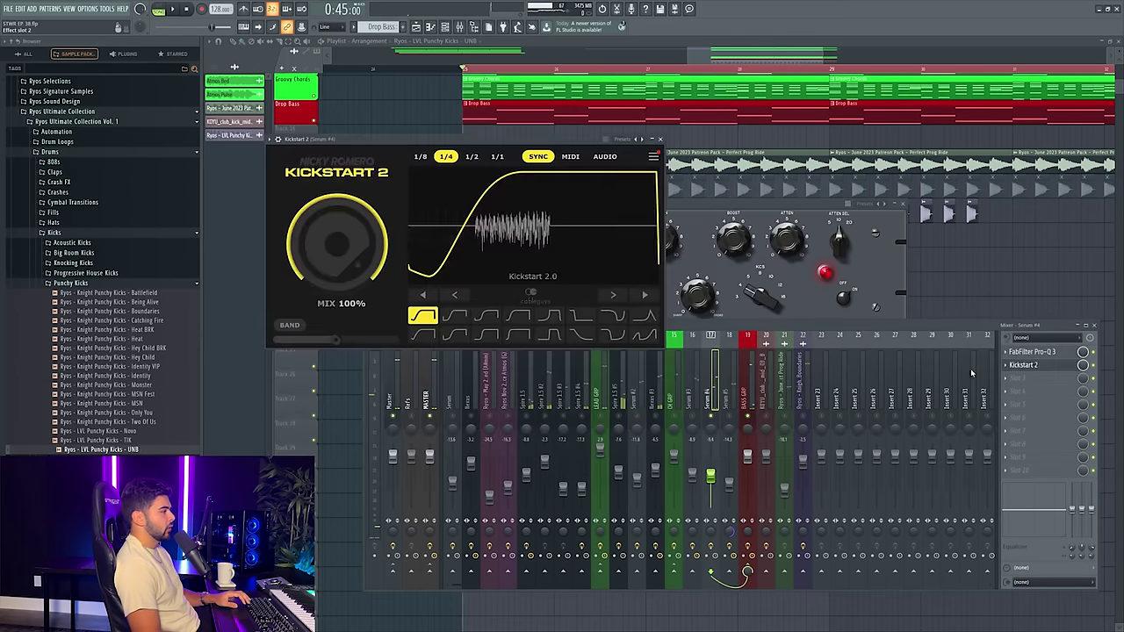
click(453, 335)
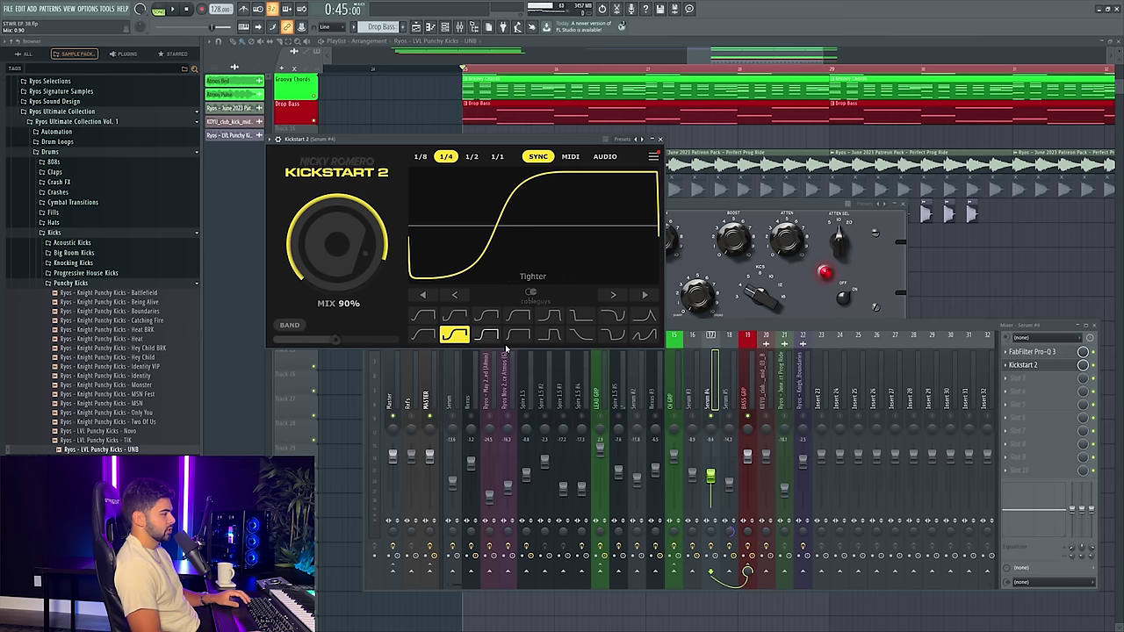
- Set Kickstart 2 on Serum #3 to the same Tighter curve with Mix at 90%, then close both Kickstart windows
click(701, 411)
click(1065, 379)
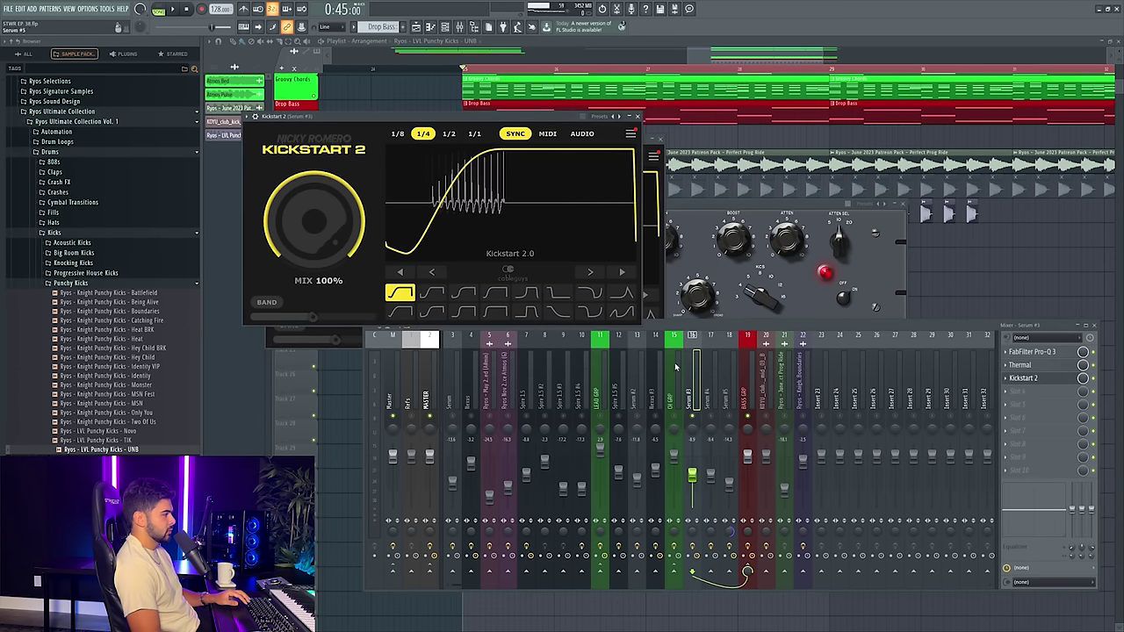
click(430, 313)
scroll(336, 239, down, 1)
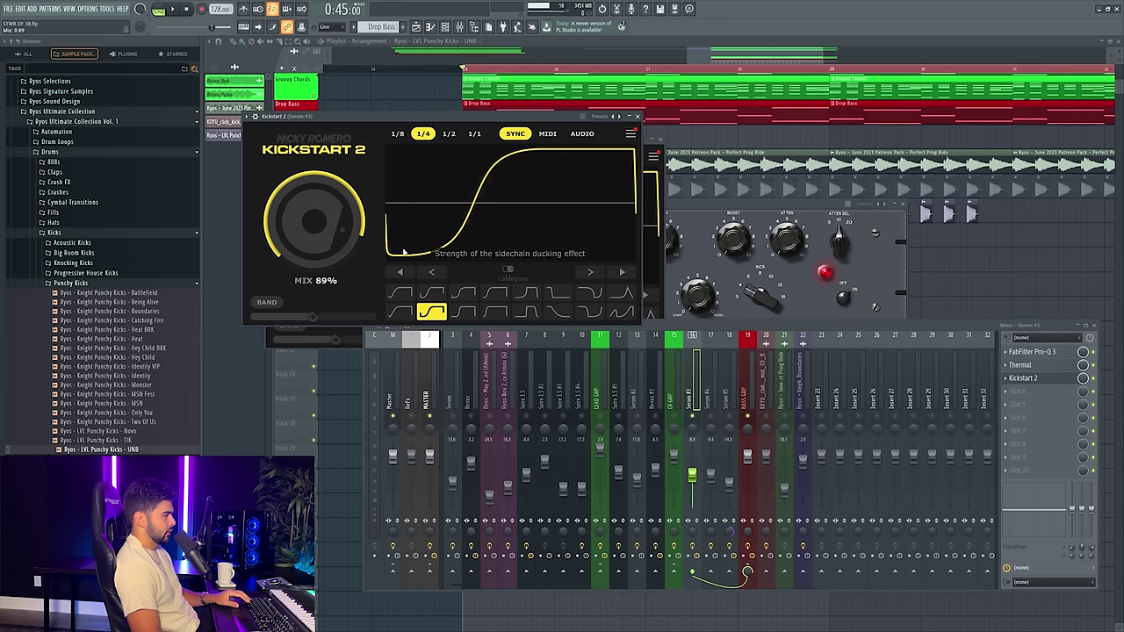
key(space)
scroll(338, 237, up, 1)
scroll(299, 233, down, 1)
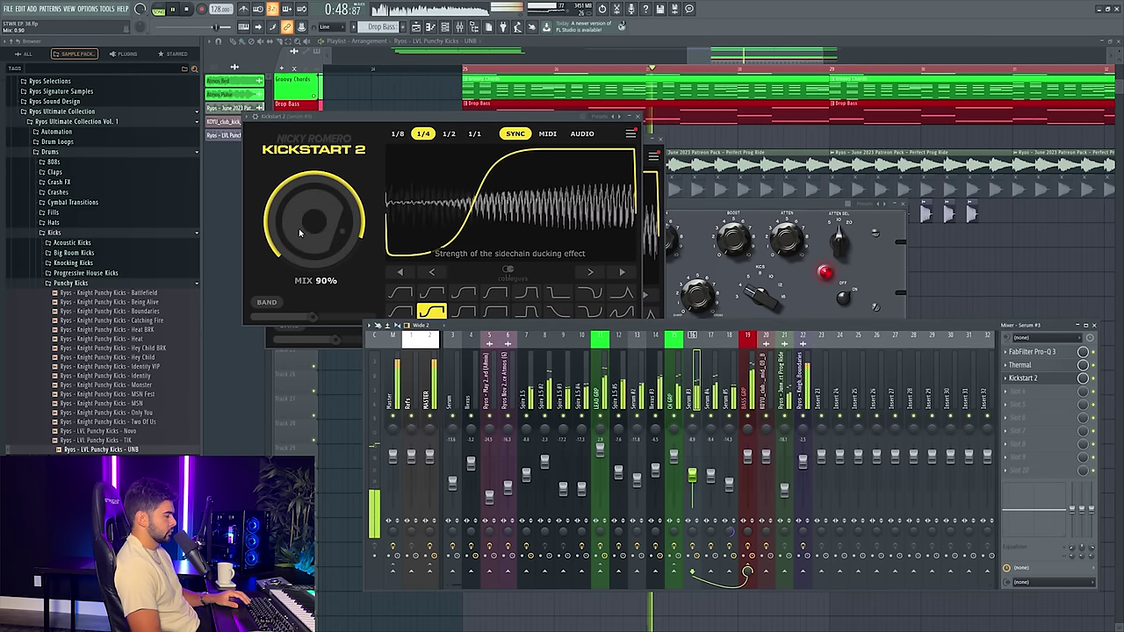
click(637, 116)
click(661, 139)
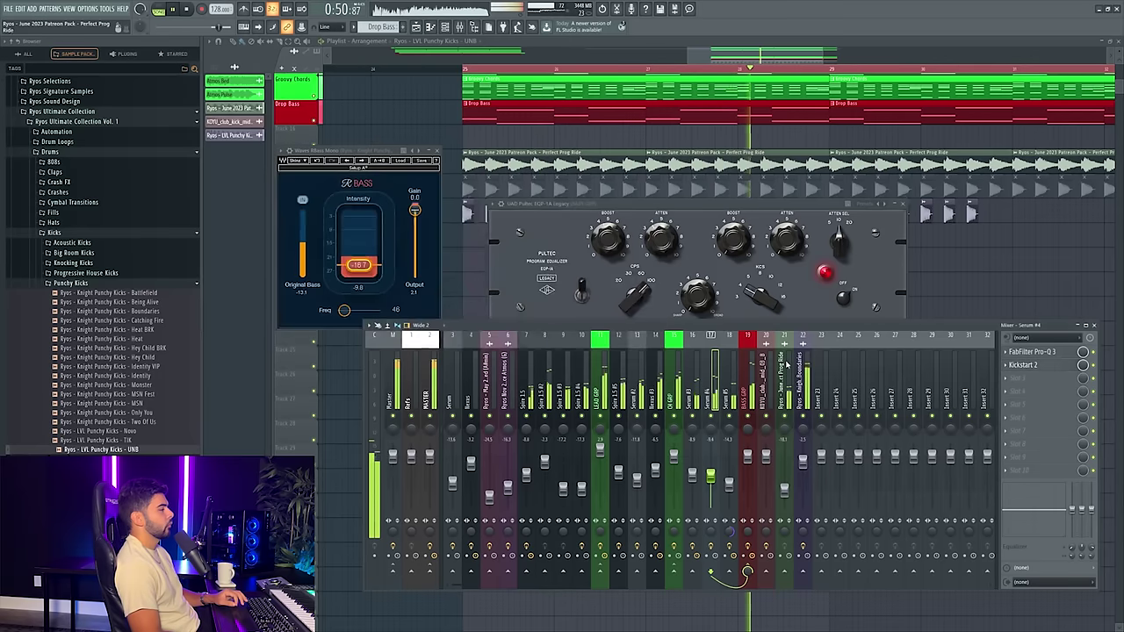
- Lower the kick's RBass Intensity to -18.0 dB and close the open plugin windows
click(398, 273)
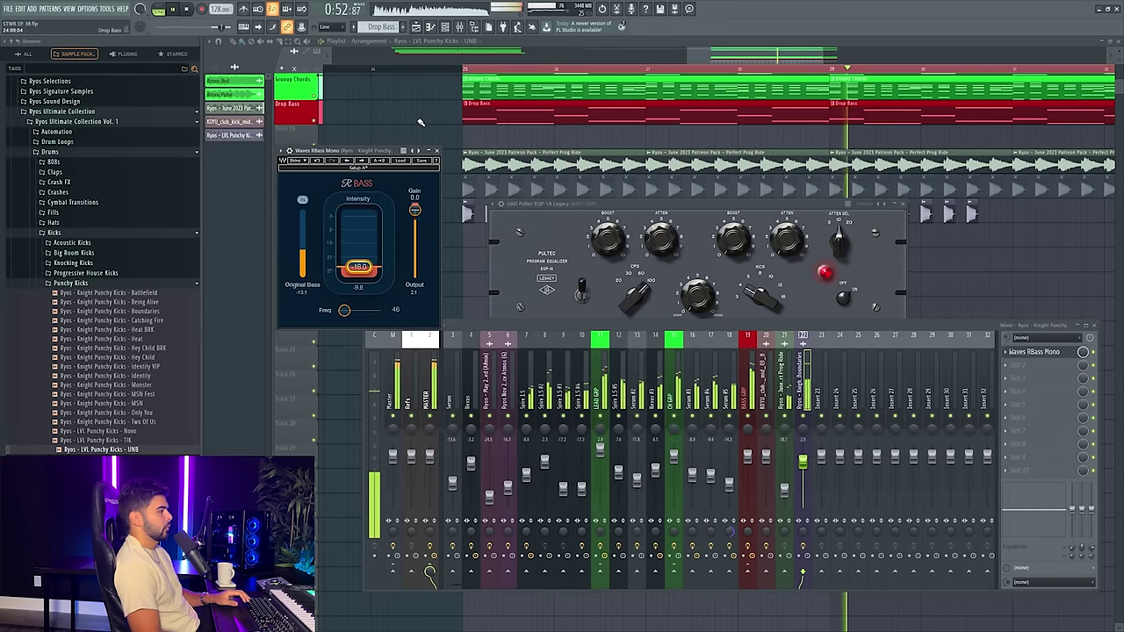
click(436, 151)
key(Escape)
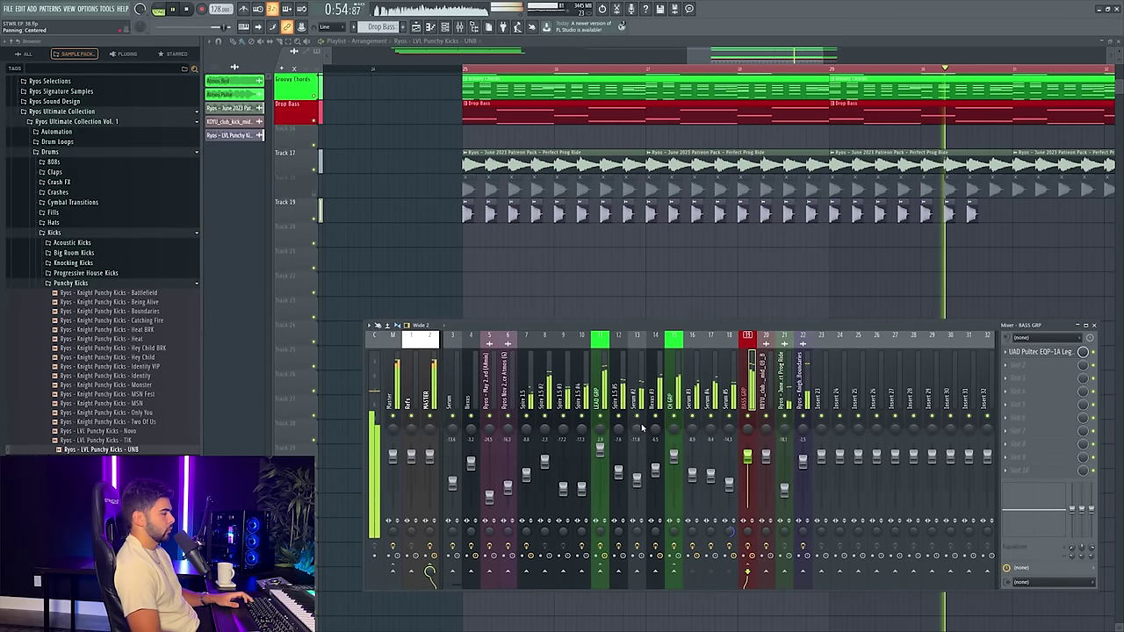
- Adjust the CH GRP mixer level to about 1.1 dB during playback
click(665, 465)
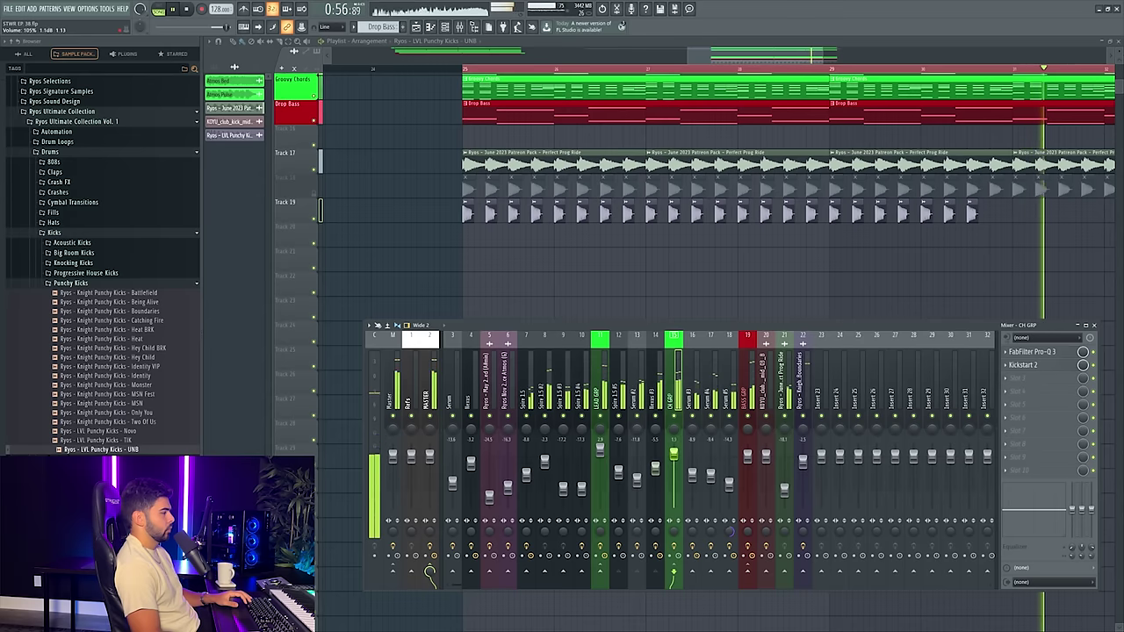
- Add UAD Pultec EQP-1A Legacy before Kickstart 2 on LEAD GRP and set its high-frequency Boost to about 3.95
click(600, 428)
key(space)
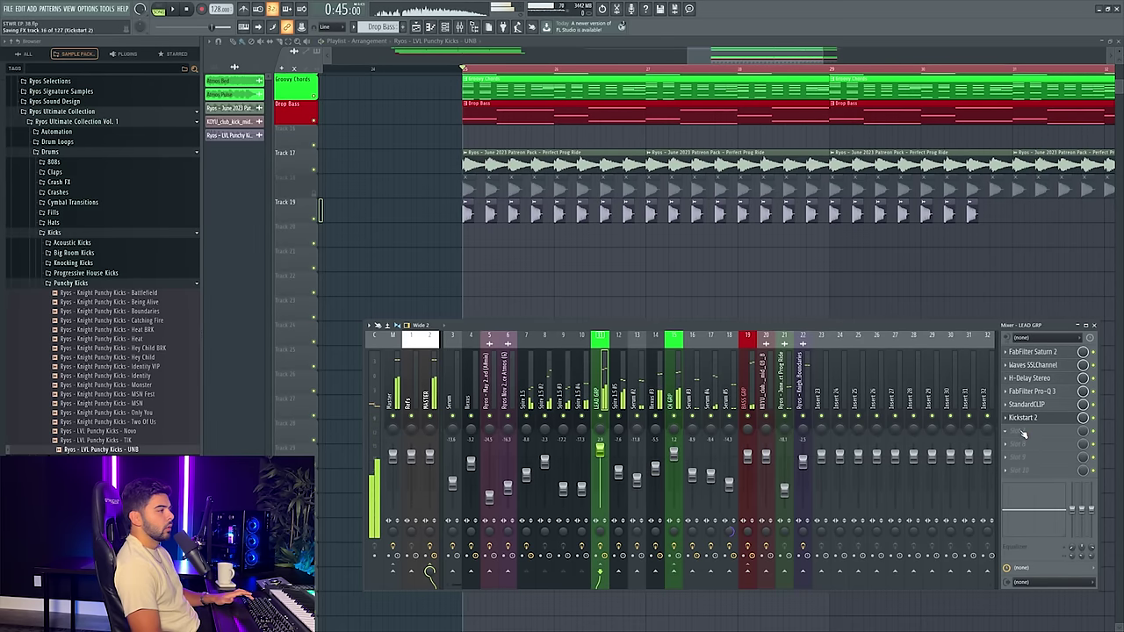
click(1021, 431)
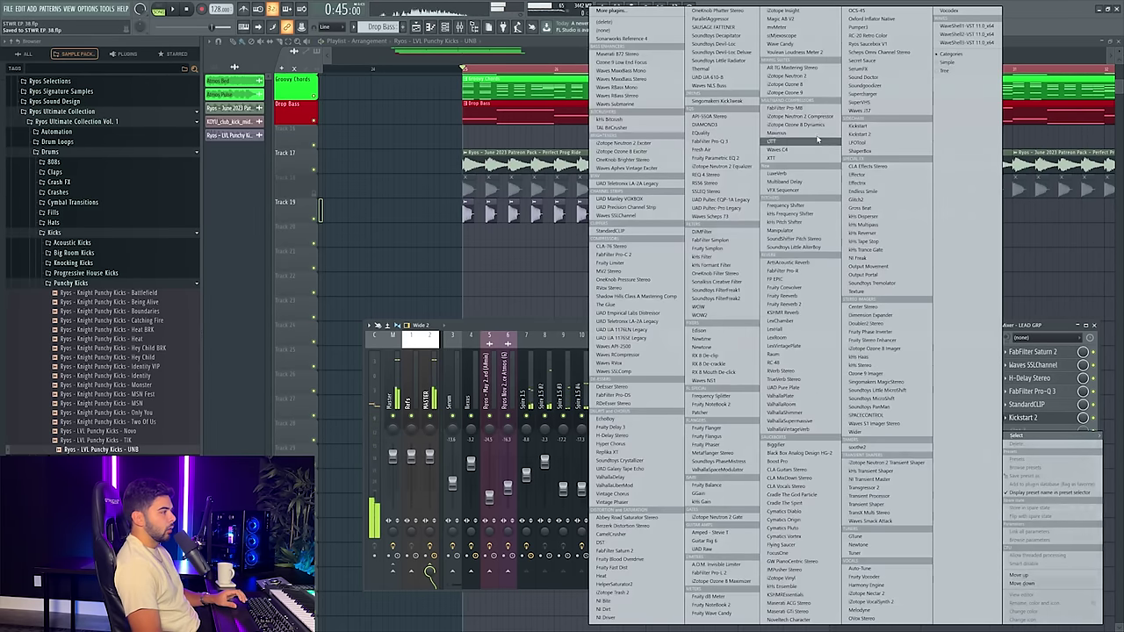
click(720, 199)
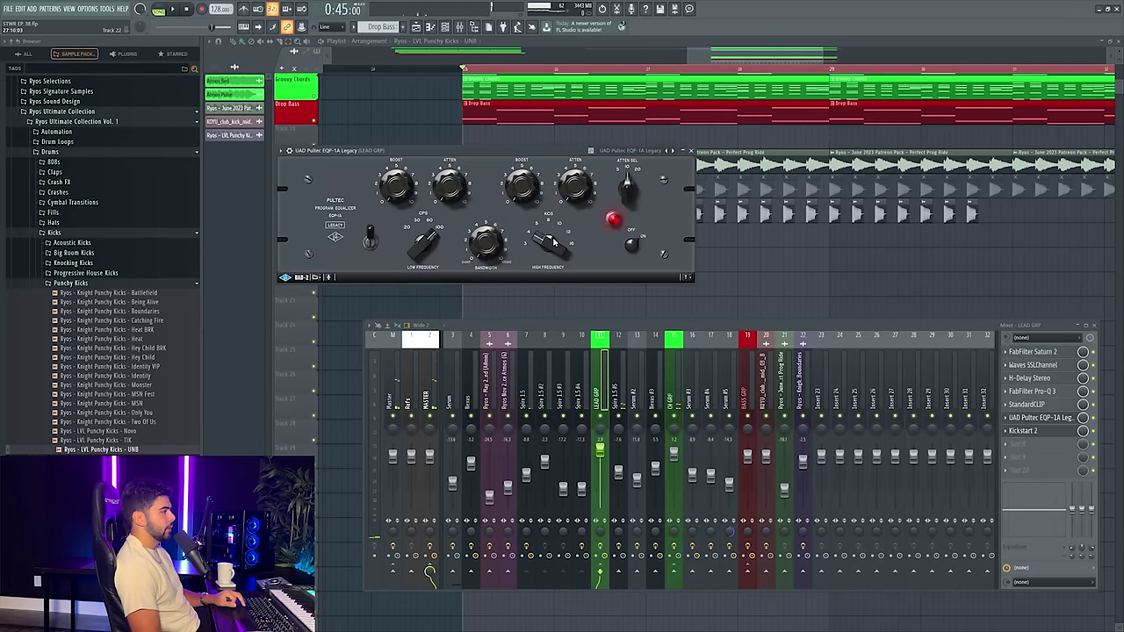
key(space)
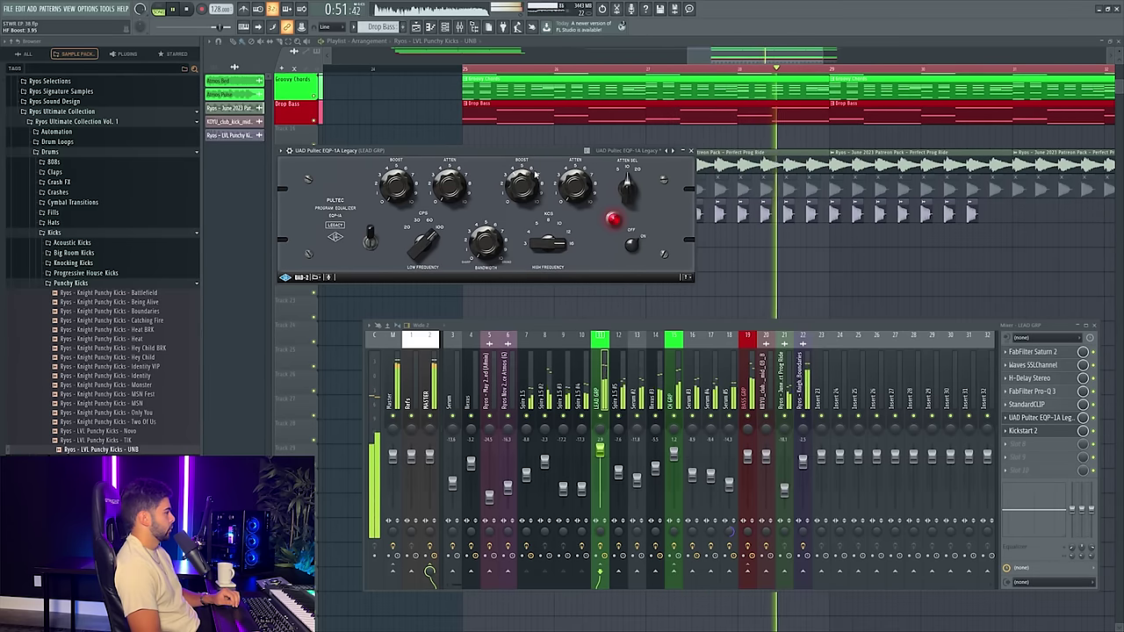
click(691, 150)
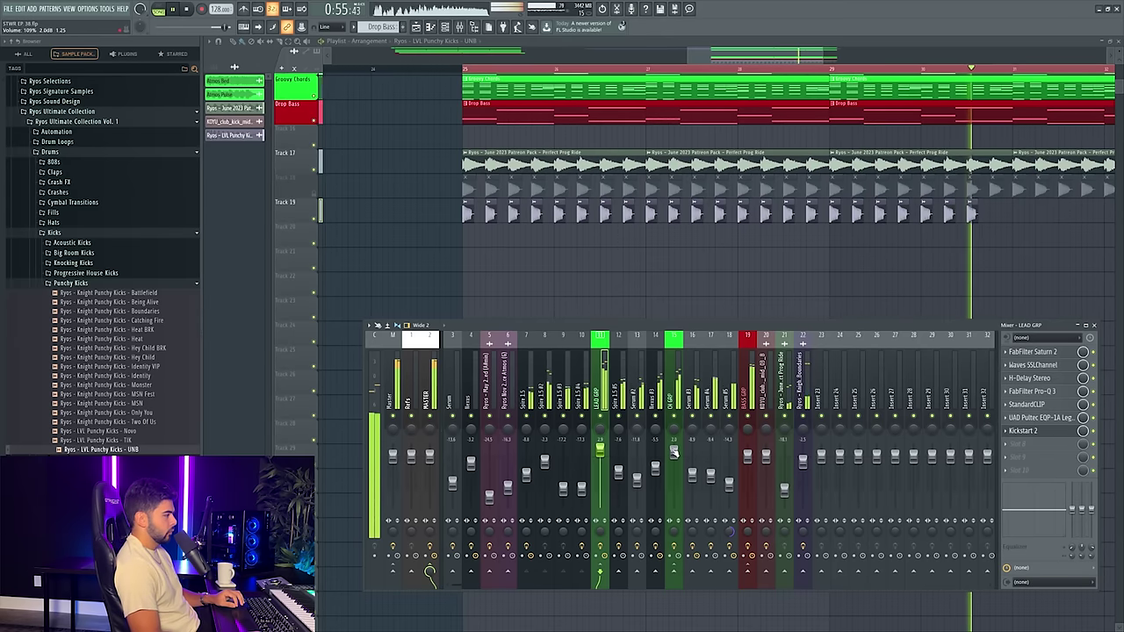
- Solo CH GRP, add OneKnob Brighter Stereo to it, and turn the effect up to about 5
click(676, 399)
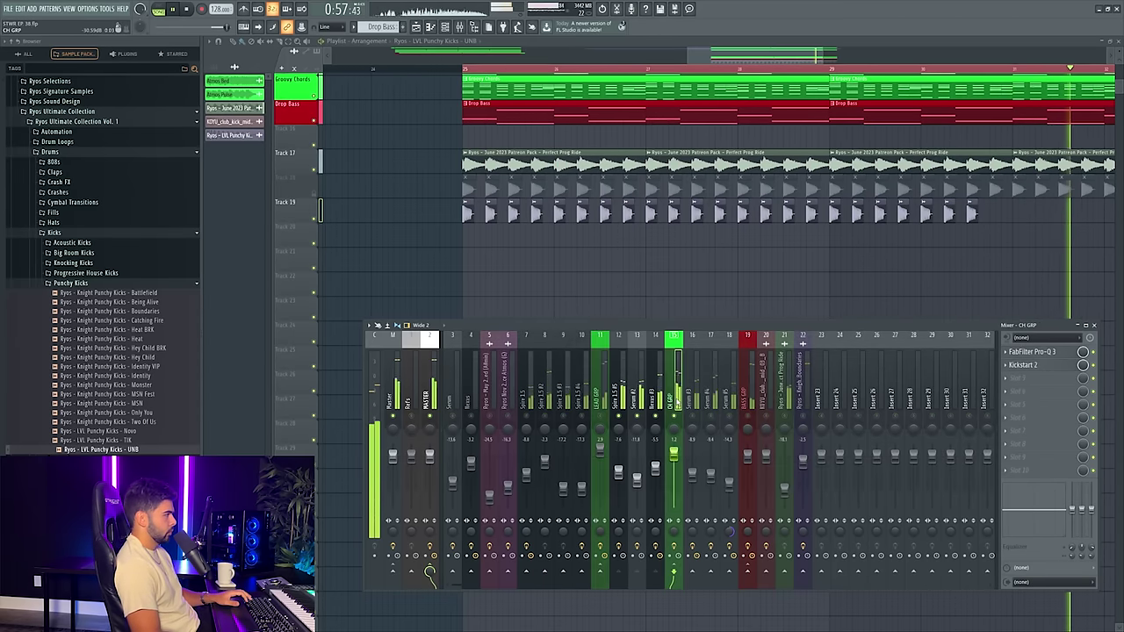
click(1026, 379)
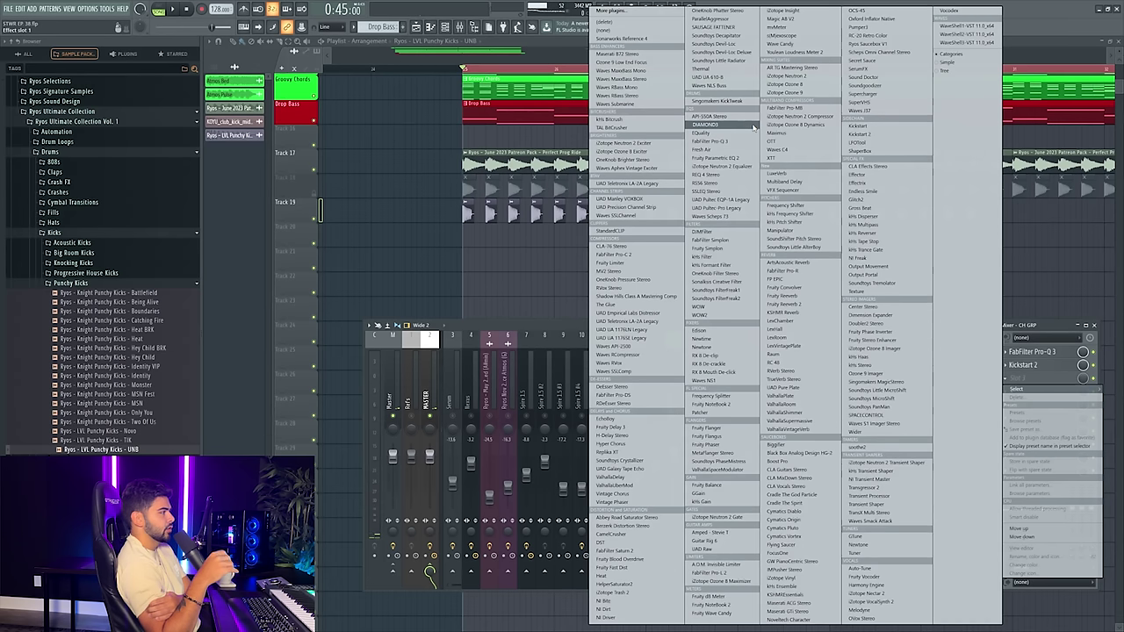
click(665, 159)
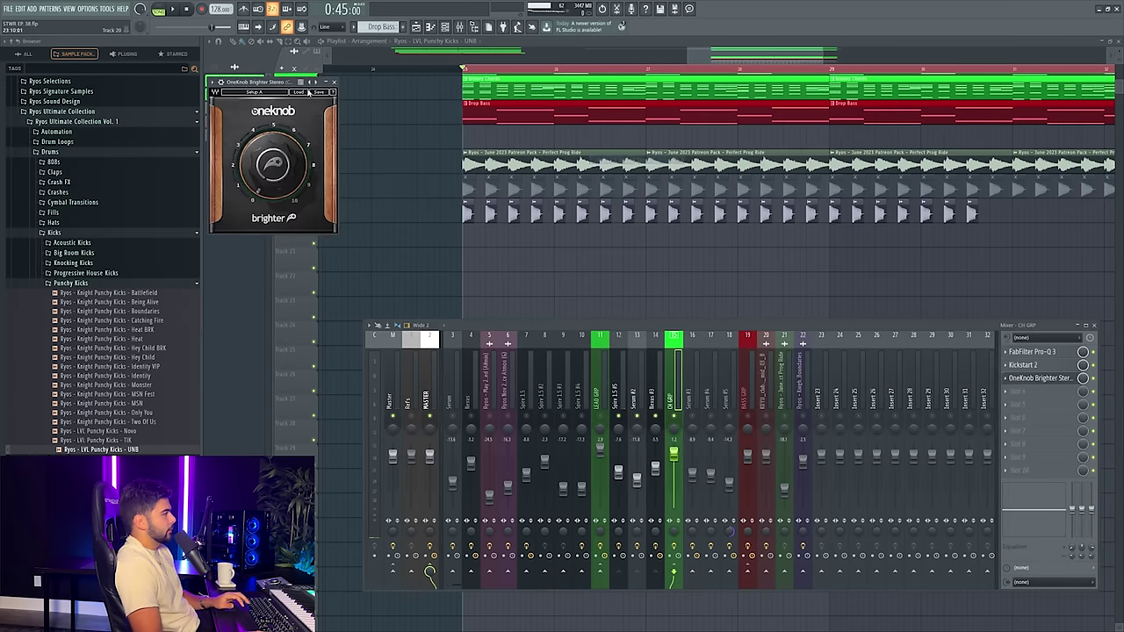
drag(283, 83, 779, 254)
drag(762, 340, 762, 298)
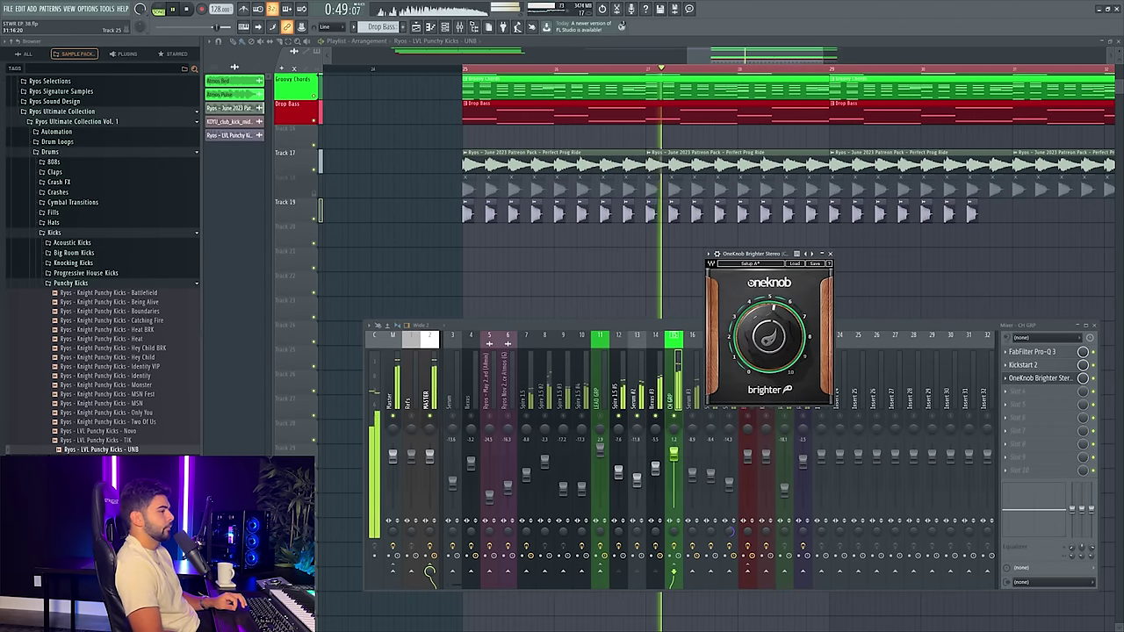
- Move OneKnob Brighter above Kickstart 2 in the CH GRP effect chain and unsolo the group
click(1098, 378)
scroll(1058, 379, up, 1)
right_click(692, 416)
right_click(692, 416)
click(831, 254)
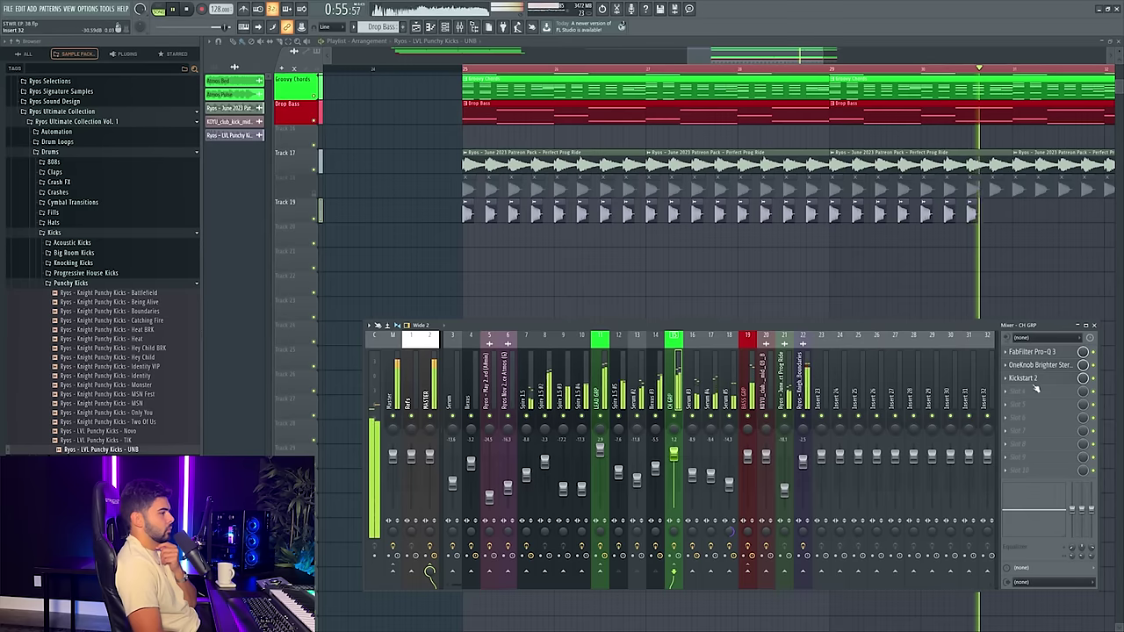
- Reduce OneKnob Brighter on CH GRP to about 3.68 while listening to the full drop
click(1054, 366)
drag(769, 333, 773, 328)
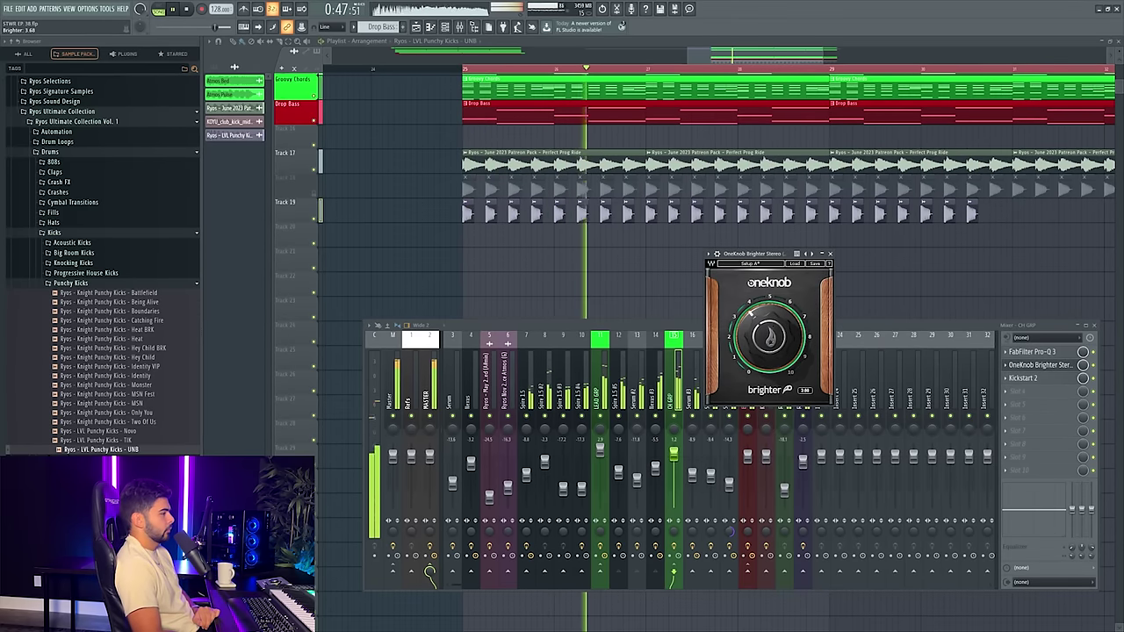
click(832, 255)
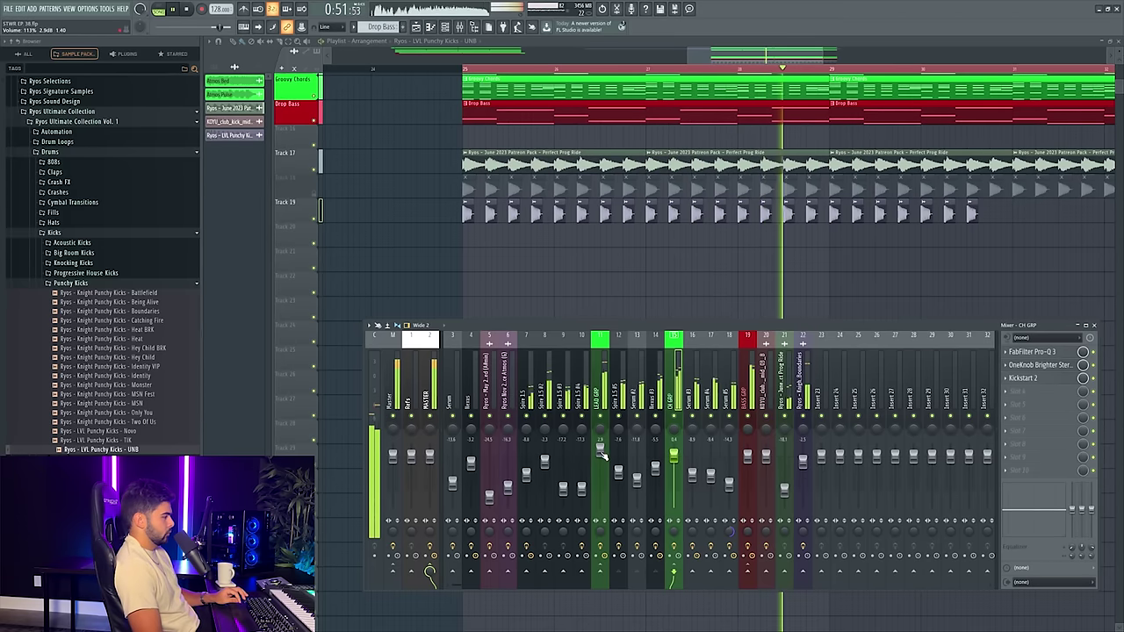
- Compare the kick with and without Waves RBass Mono and remove the effect from its mixer channel
click(803, 400)
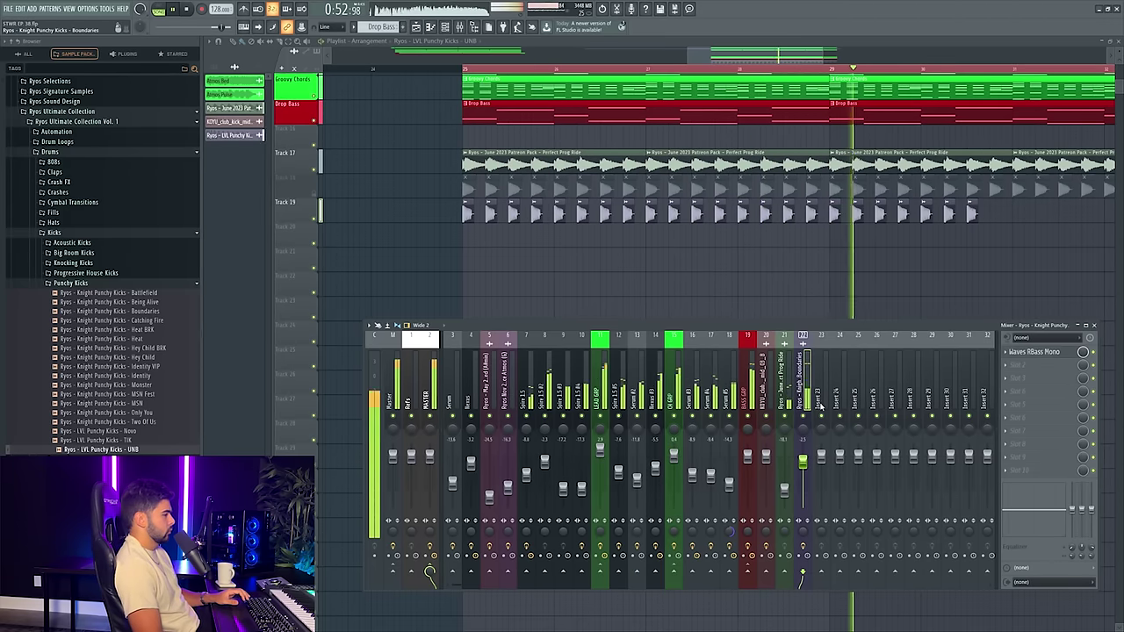
click(1033, 354)
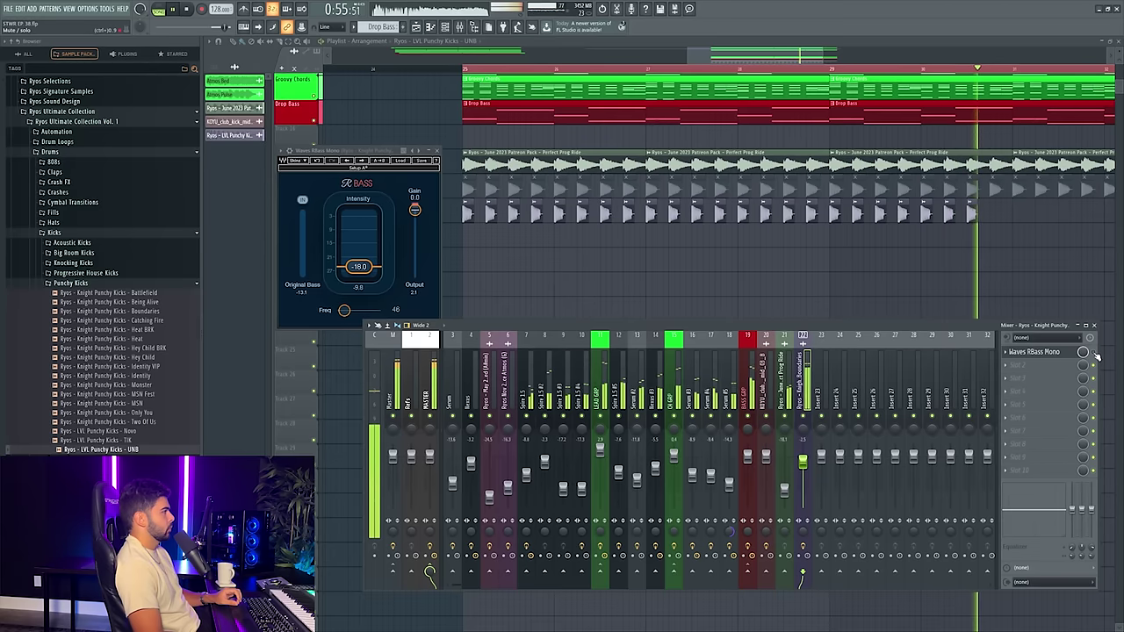
key(space)
click(1006, 353)
click(1028, 372)
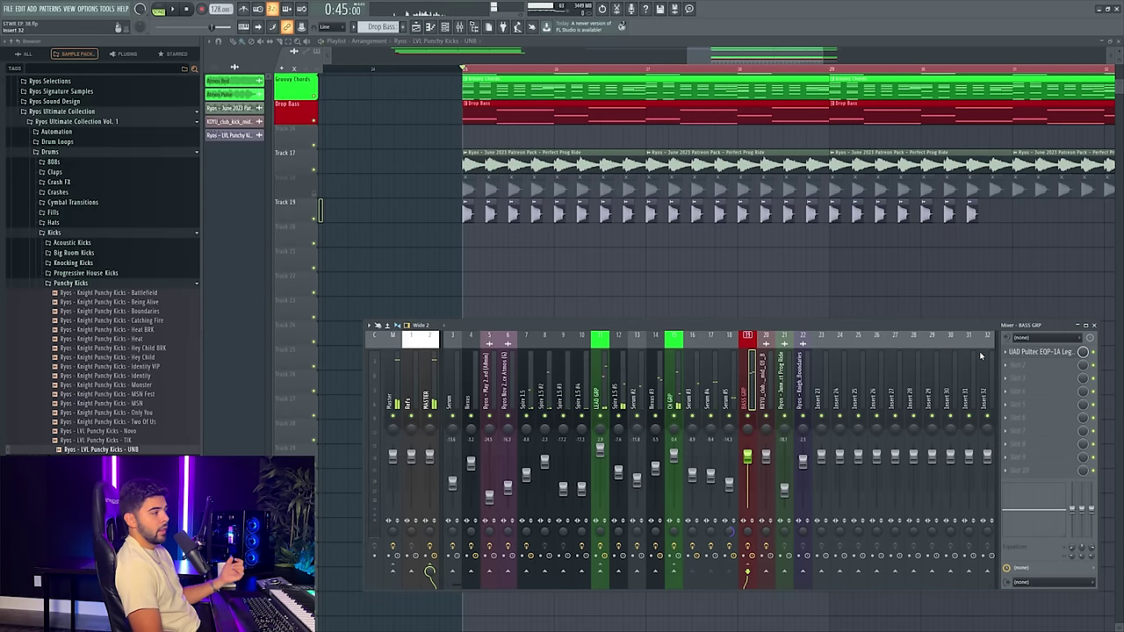
- Check the UAD Pultec EQP-1A settings on BASS GRP and play the drop again
click(1067, 352)
click(902, 204)
key(space)
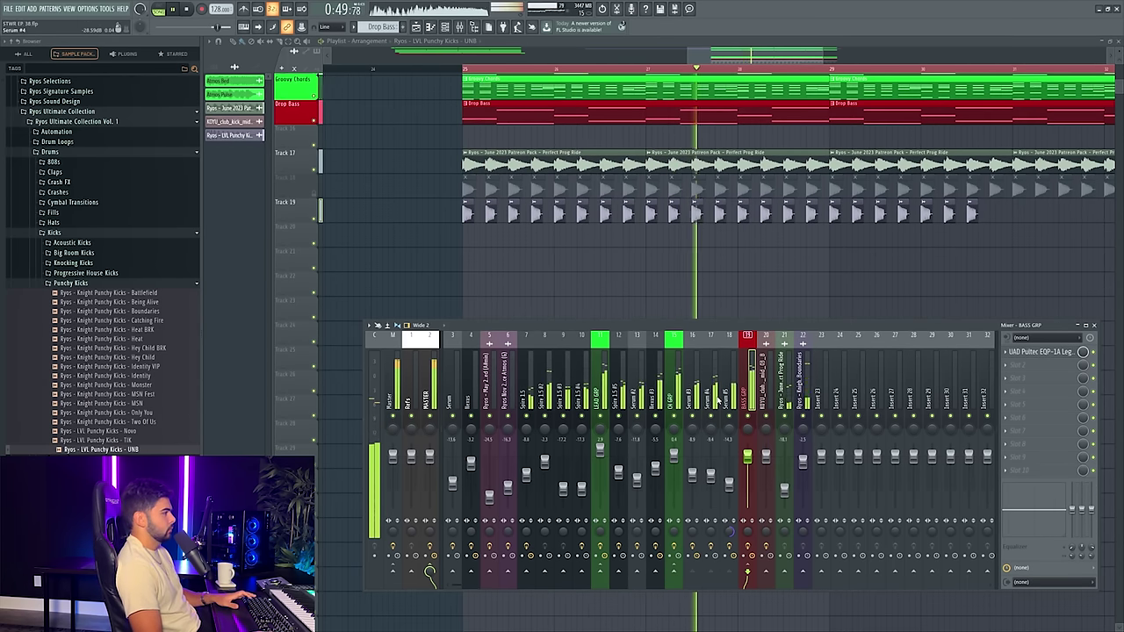
- Lower OneKnob Brighter on CH GRP to about 3.45, stop playback and close the plugin
click(771, 72)
scroll(758, 70, down, 5)
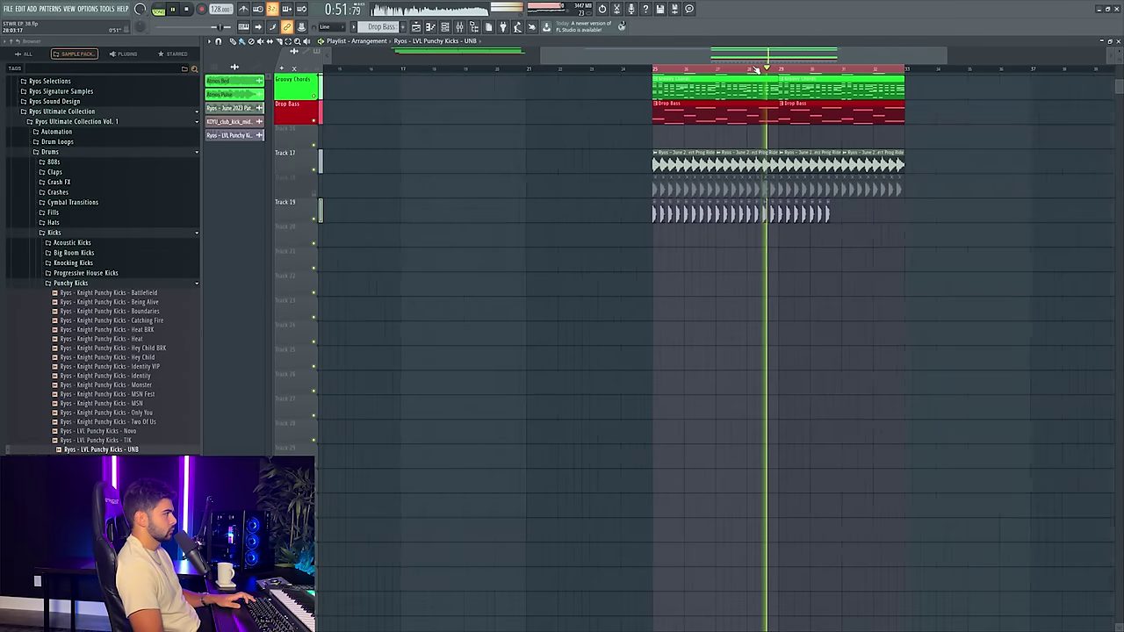
scroll(784, 218, up, 4)
click(458, 27)
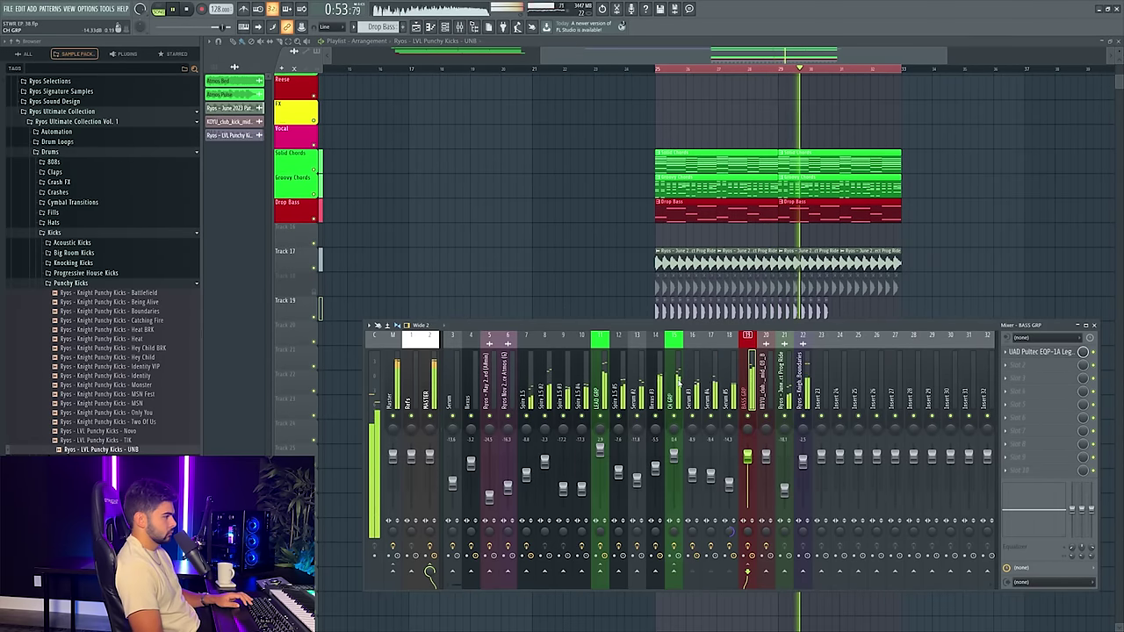
click(1041, 364)
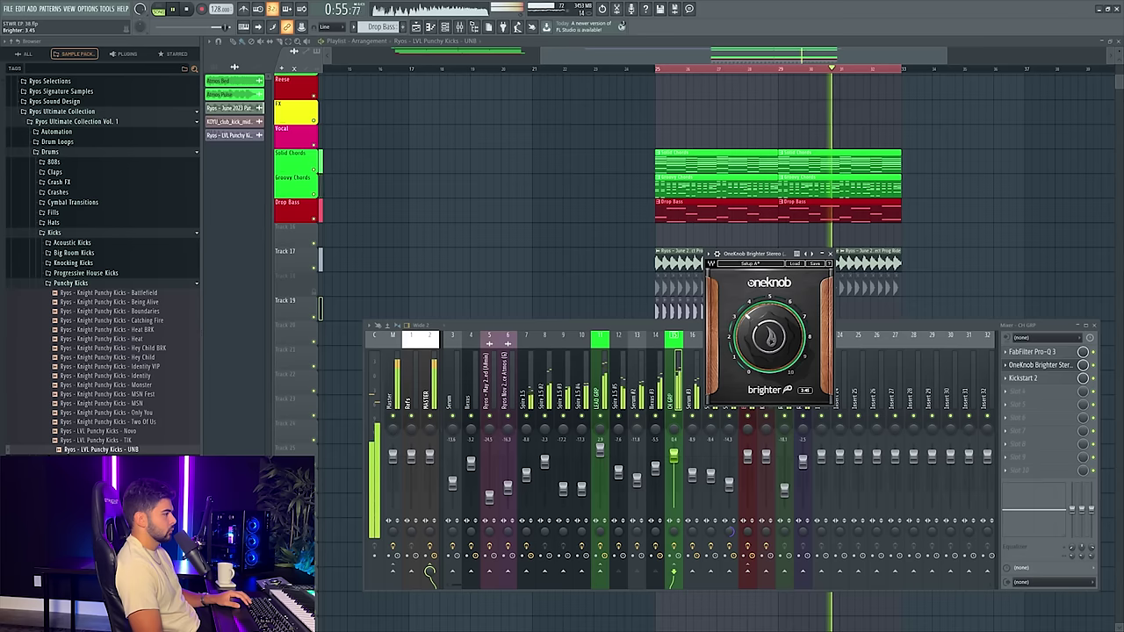
key(space)
click(831, 253)
scroll(703, 273, up, 6)
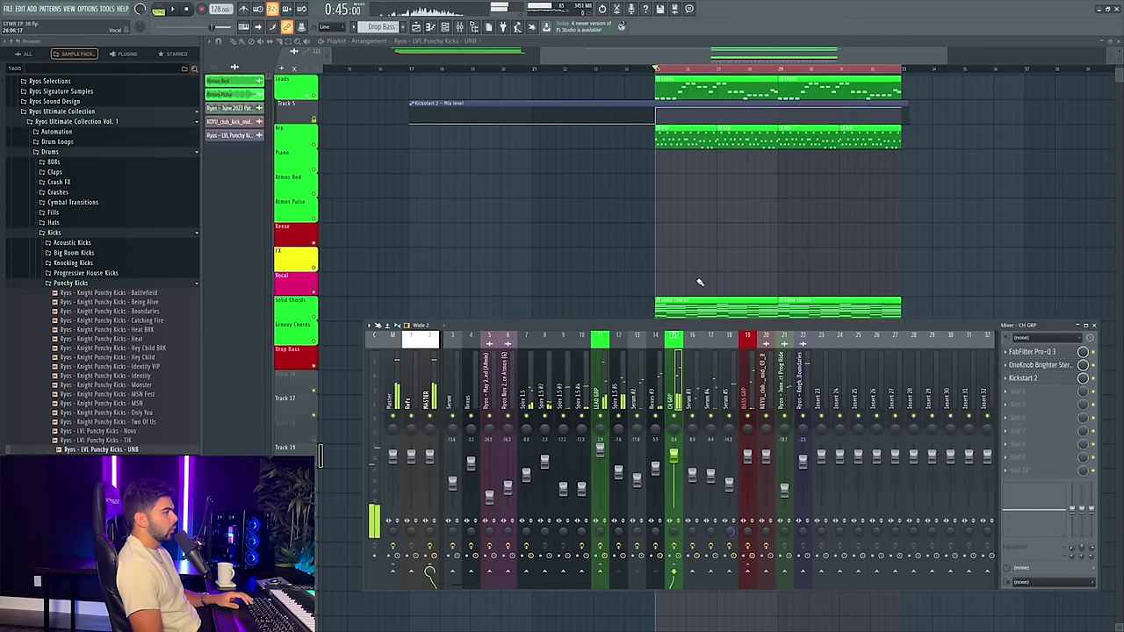
- Copy the Layer channel's melody notes from the Leads pattern and switch to the empty Pattern 8
double_click(670, 95)
key(F6)
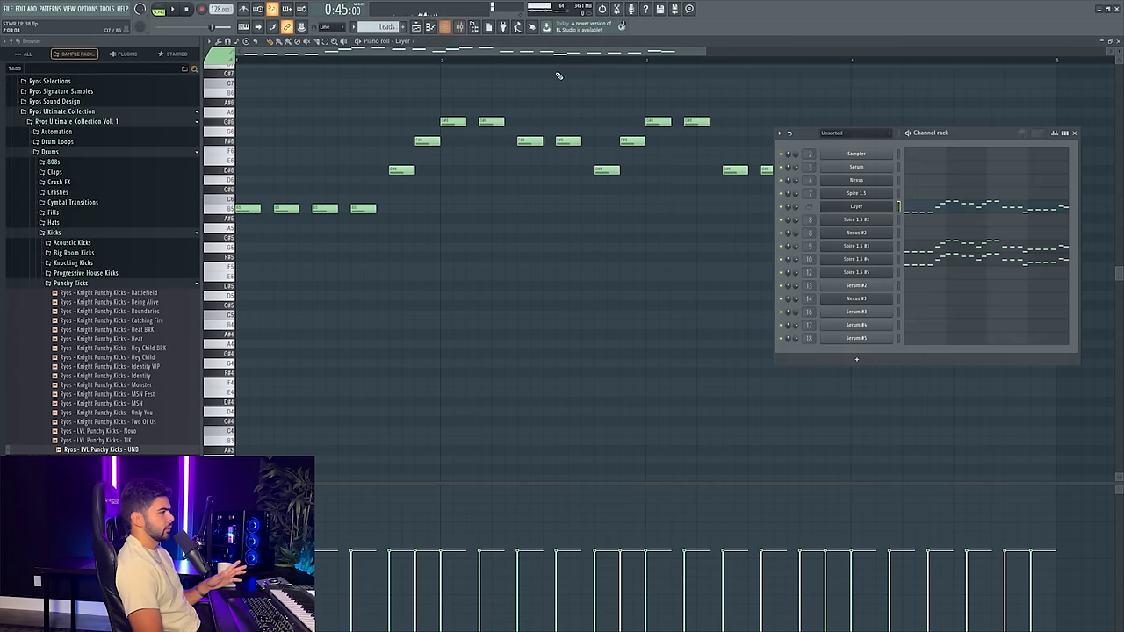
right_click(866, 212)
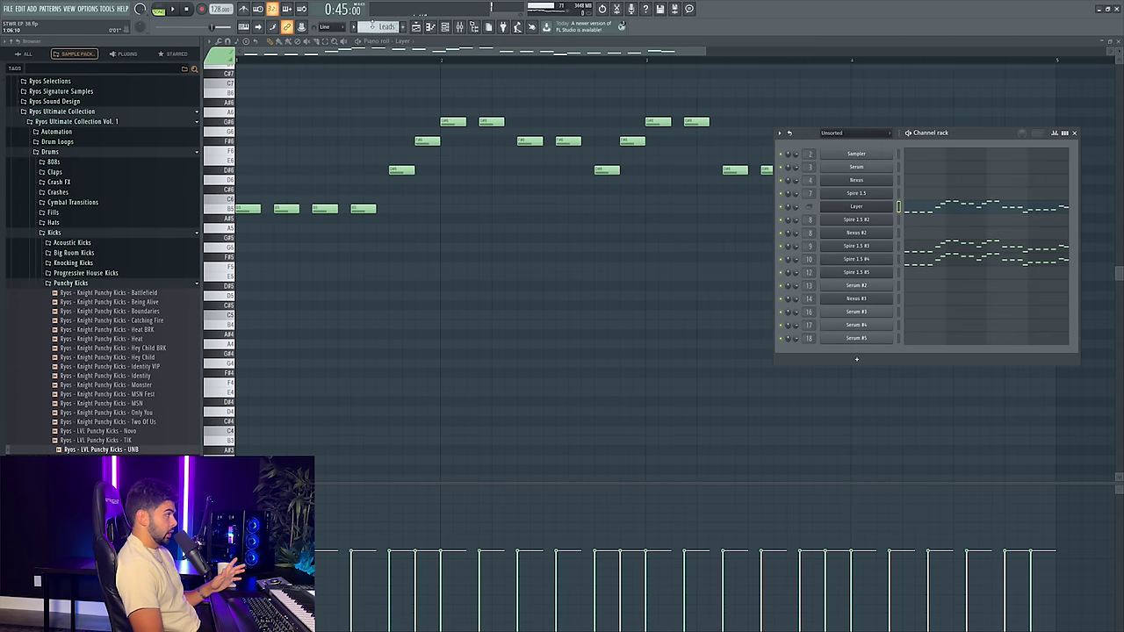
scroll(371, 28, down, 4)
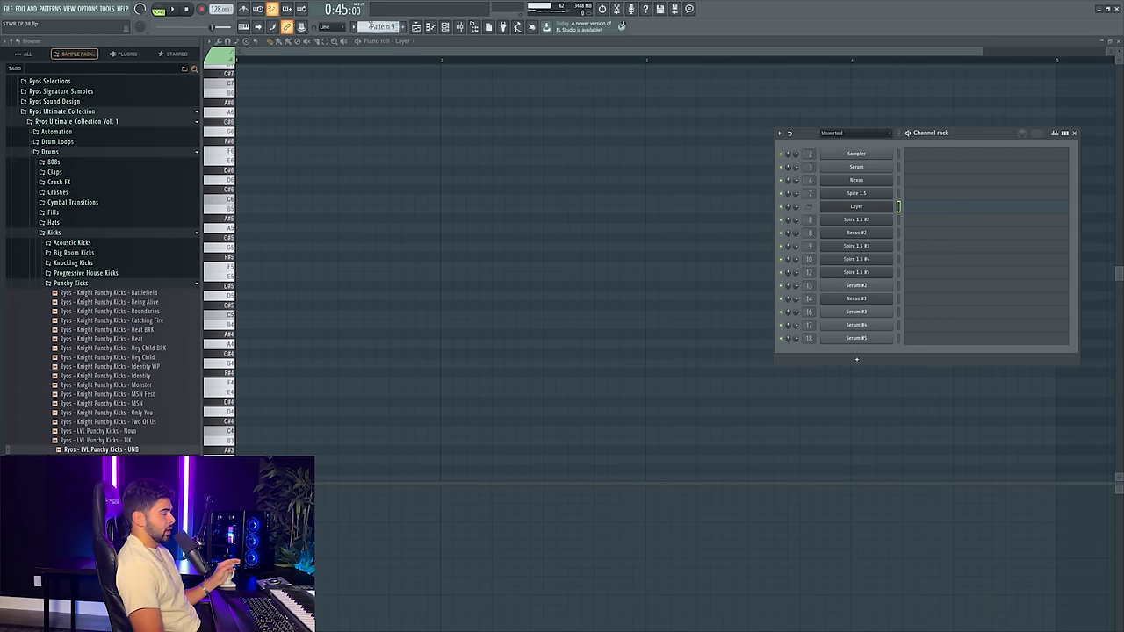
scroll(393, 27, up, 1)
scroll(393, 27, down, 1)
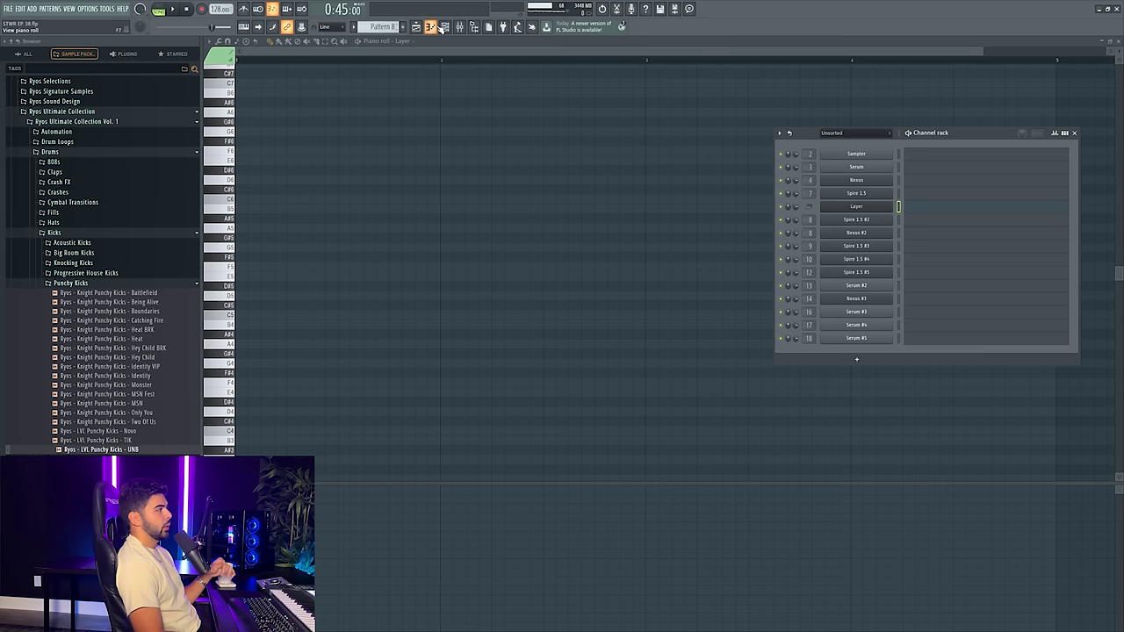
click(447, 29)
click(445, 27)
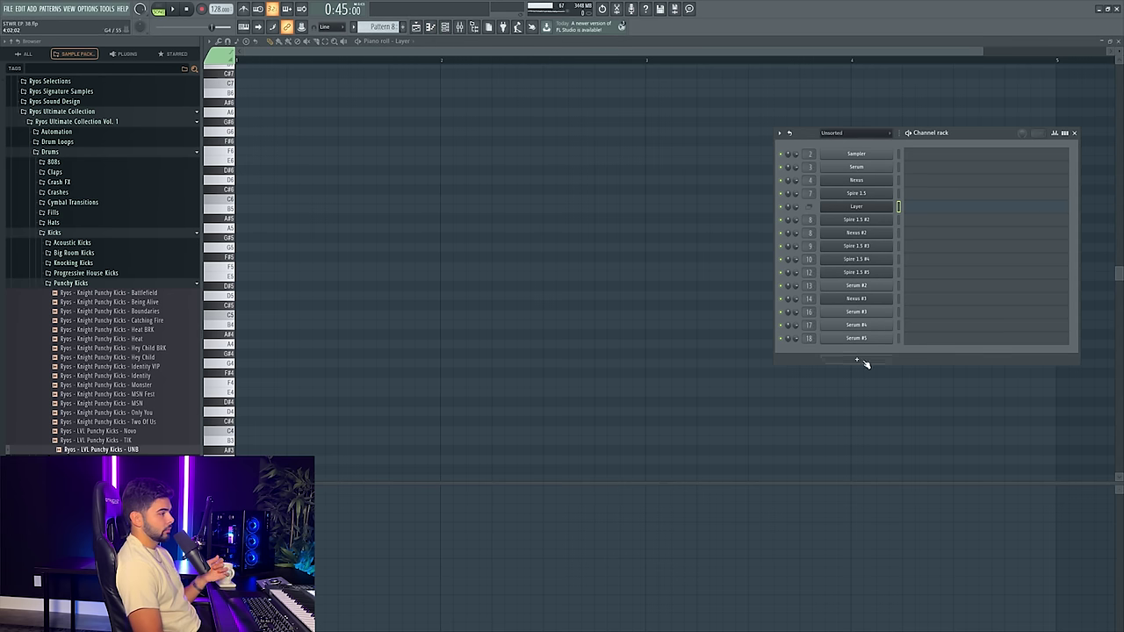
- Add a Spire 1.5 channel holding the copied lead melody and assign it to mixer track 23
click(857, 360)
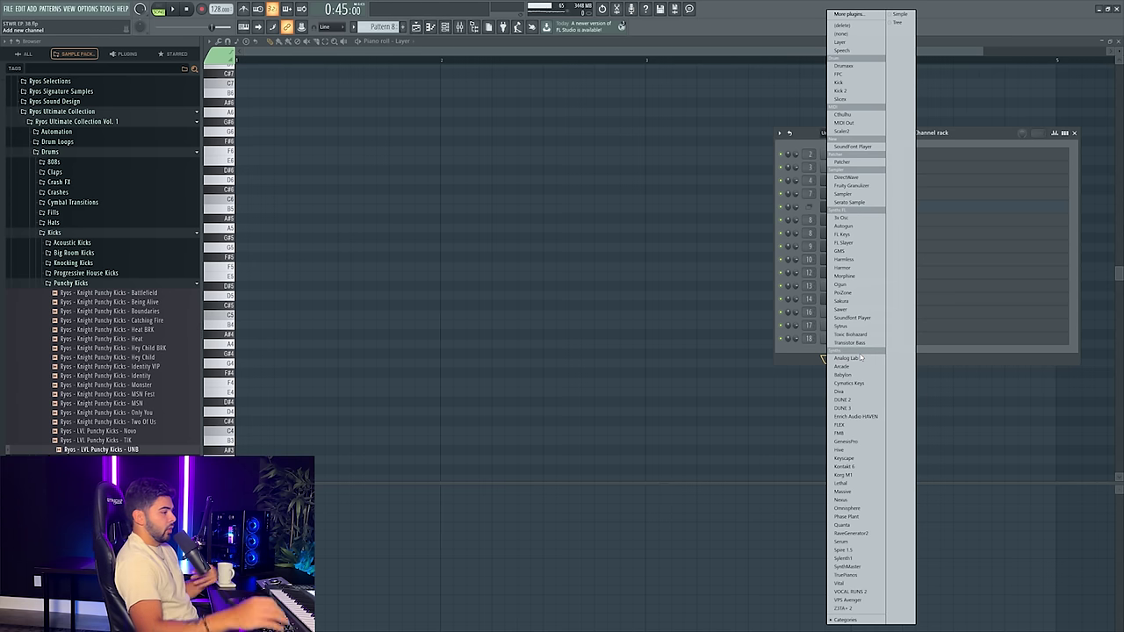
click(850, 551)
right_click(864, 352)
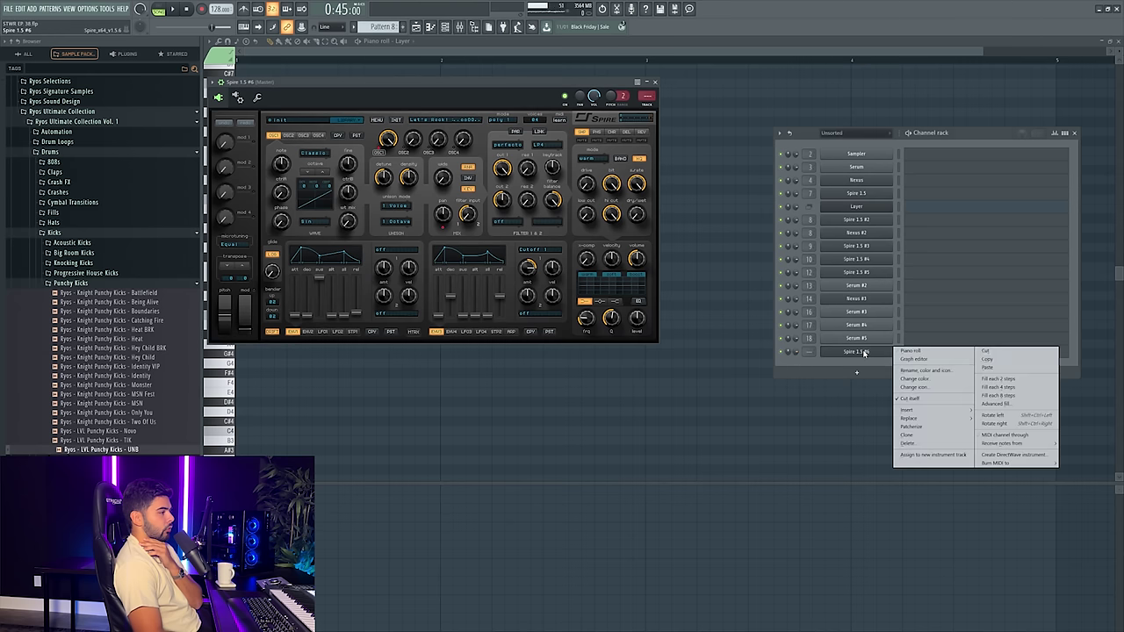
click(1006, 369)
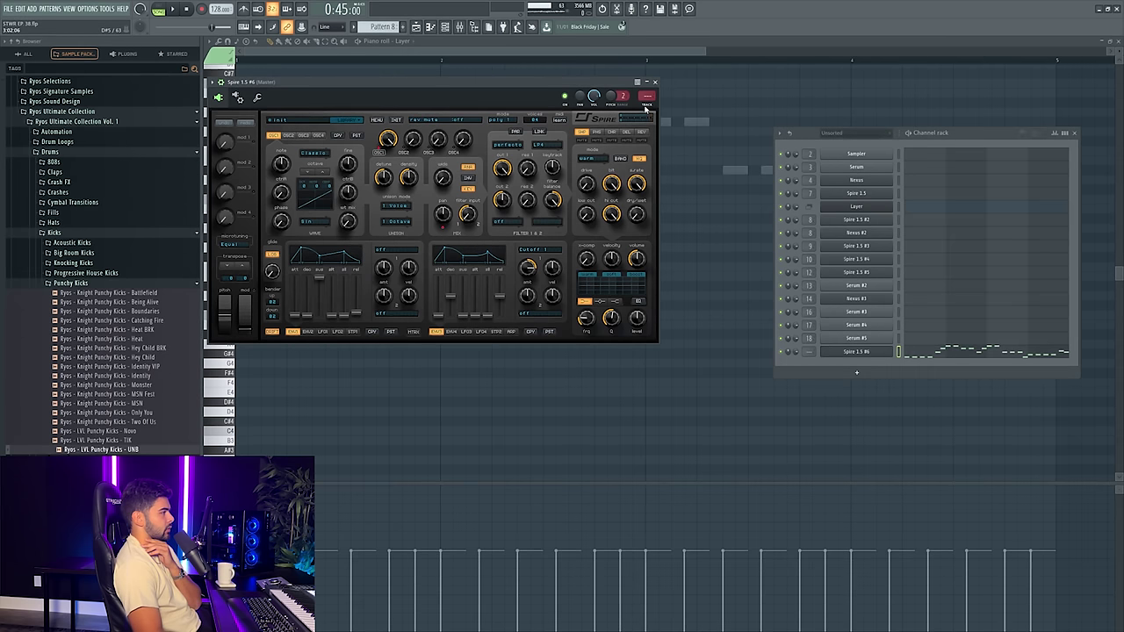
key(ctrl+l)
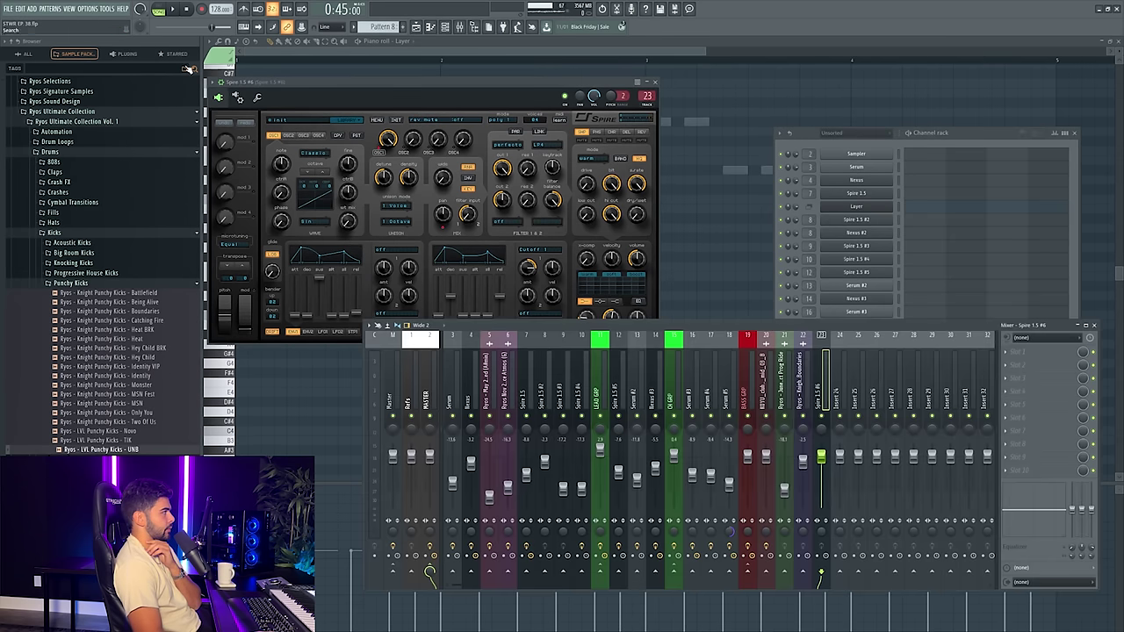
- Open Spire's favourite presets and audition ALNSO_LEAD - Tighter and ALNSO_LEAD - Super with the melody
click(302, 122)
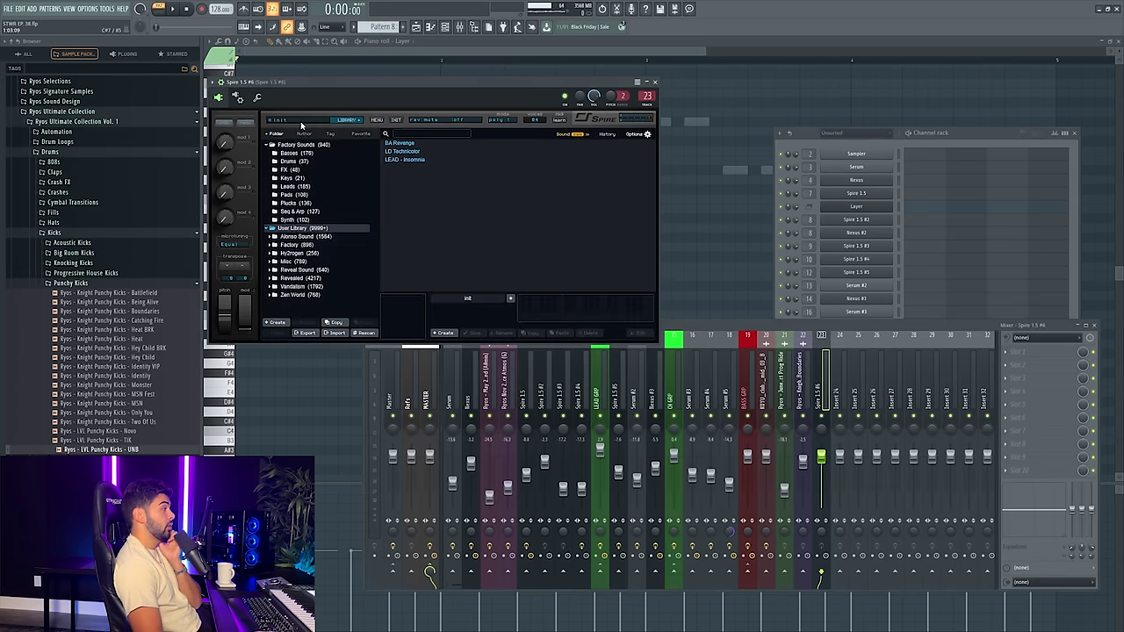
click(360, 133)
scroll(442, 215, down, 5)
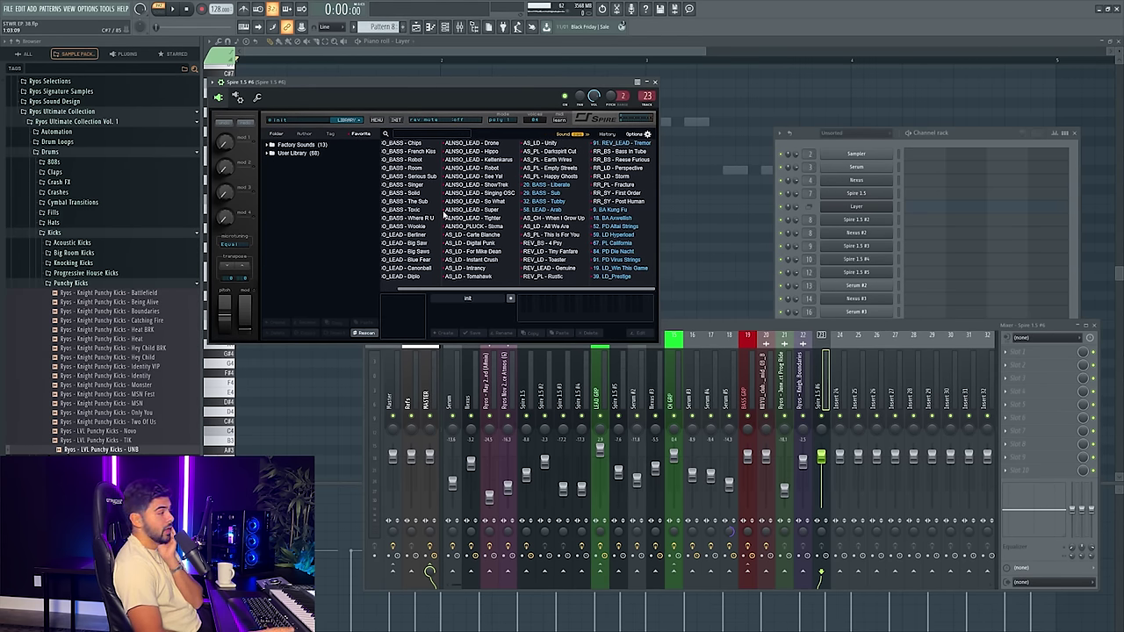
click(475, 221)
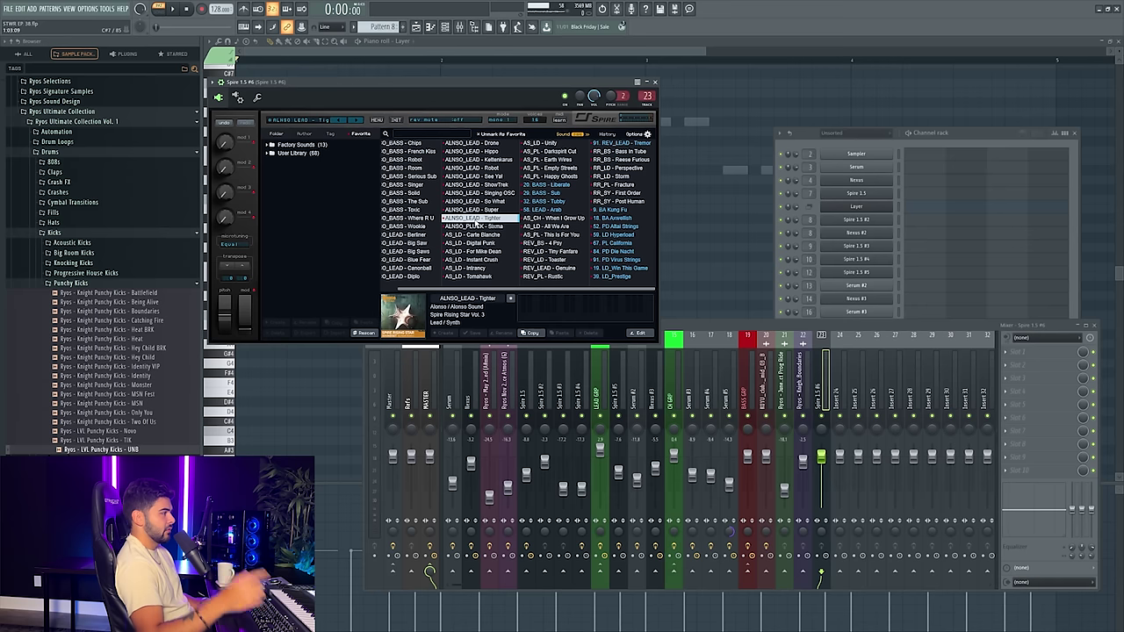
key(space)
click(494, 210)
key(space)
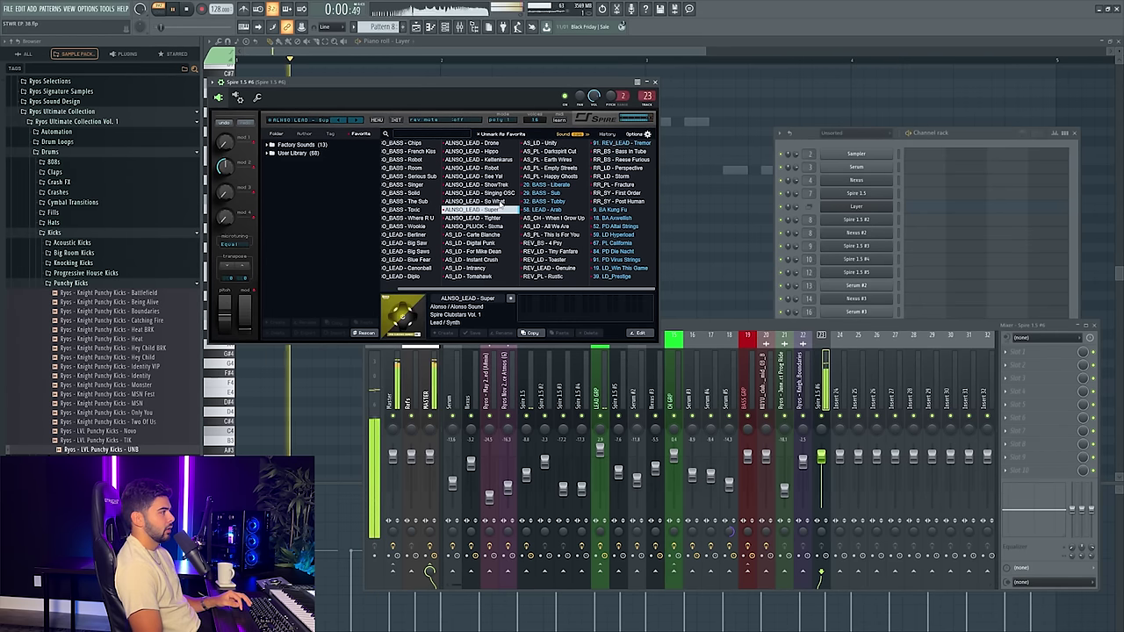
- Audition further favourite lead and synth presets in Spire and load REV_LD - Tiny Fanfare
click(497, 201)
click(502, 194)
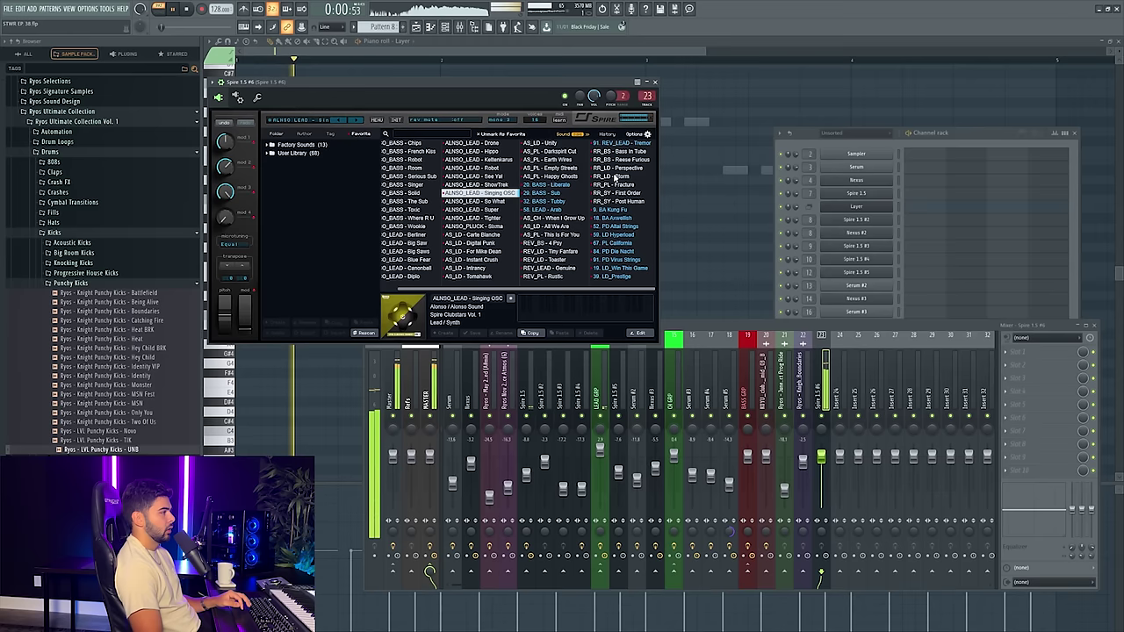
click(481, 184)
click(600, 192)
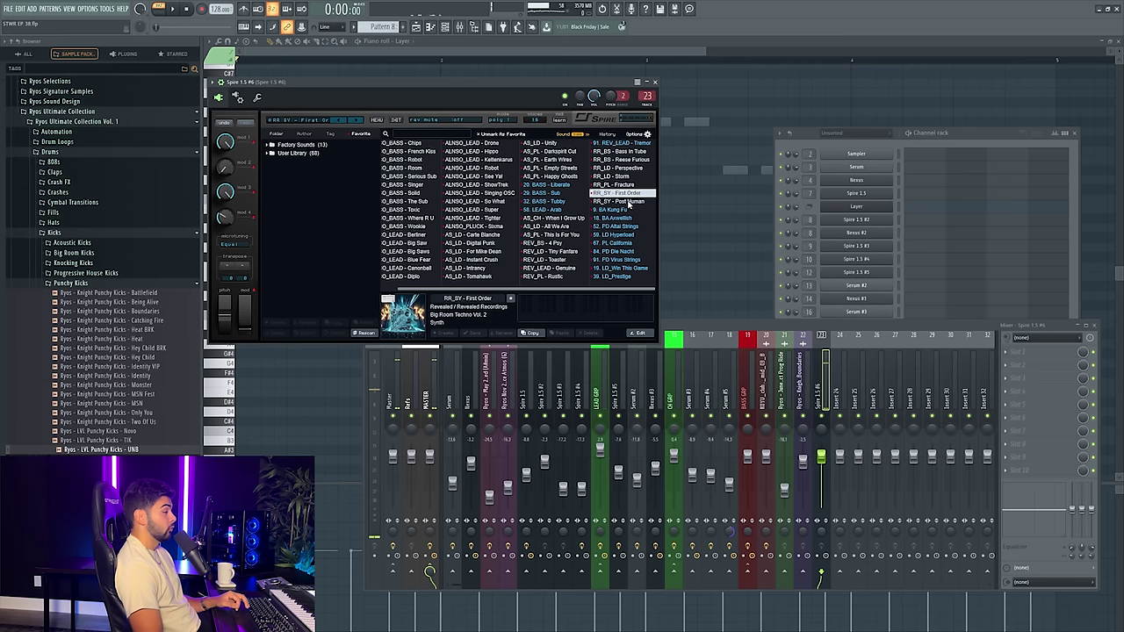
key(space)
click(571, 252)
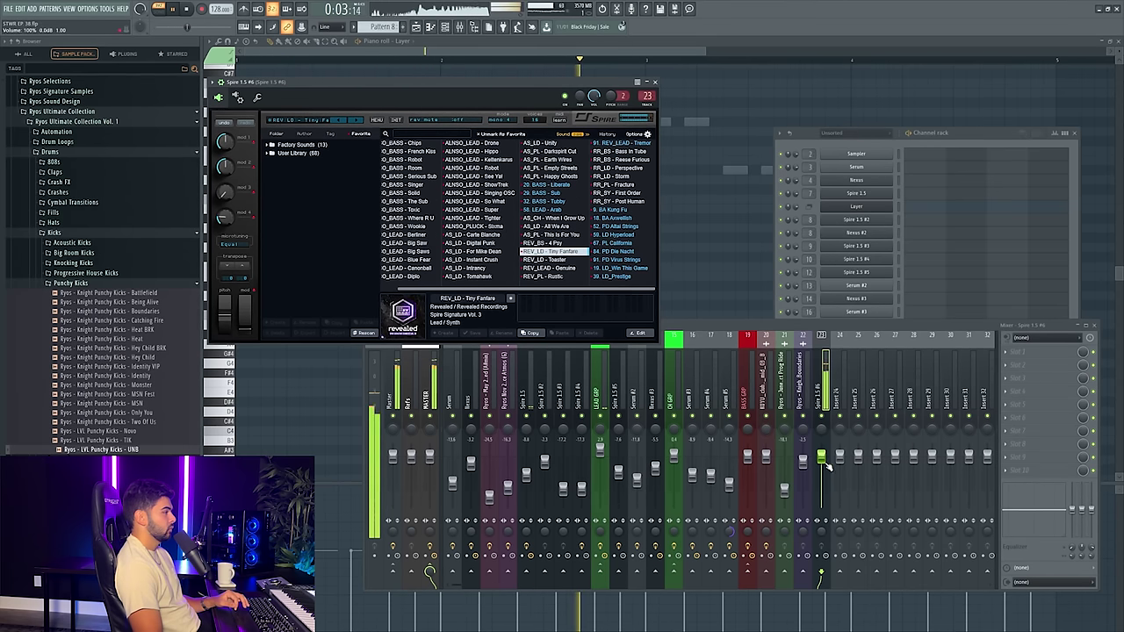
- Adjust the stereo separation of the new Spire's mixer track and stop playback
click(972, 147)
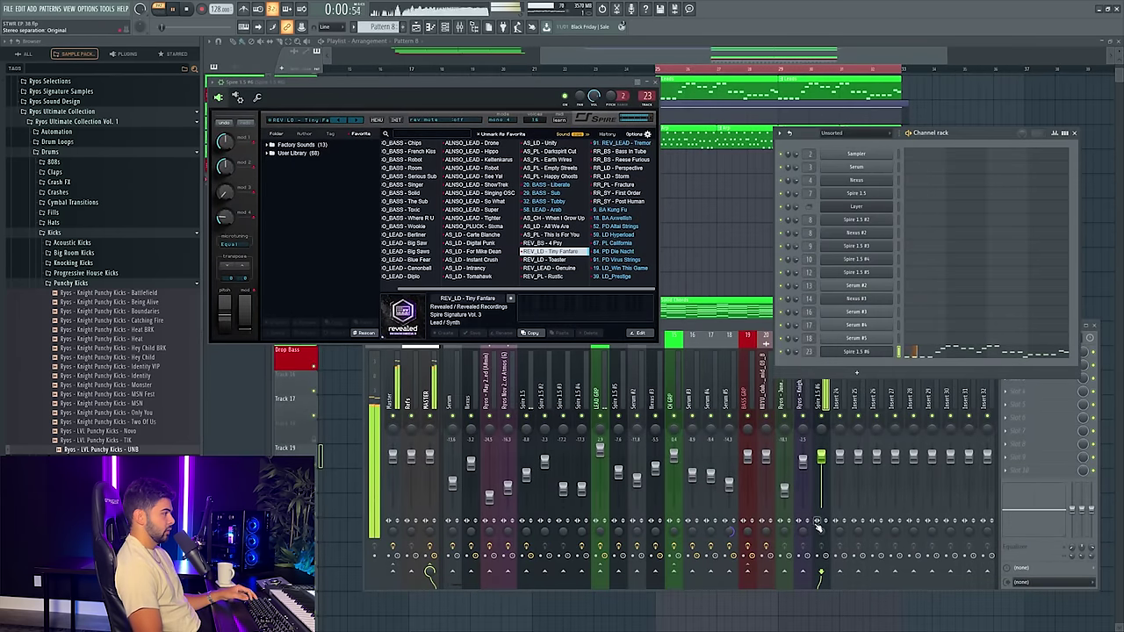
click(826, 524)
key(space)
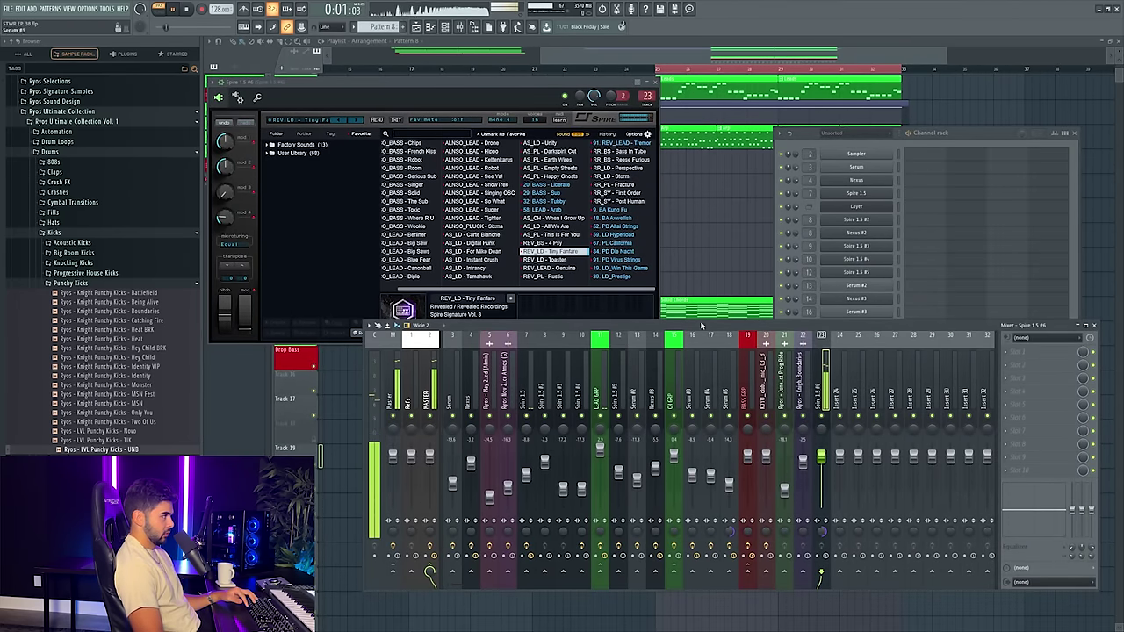
- Insert a playlist track below Leads, place Pattern 8 on it at bar 25 and play the drop
double_click(646, 69)
scroll(667, 173, up, 3)
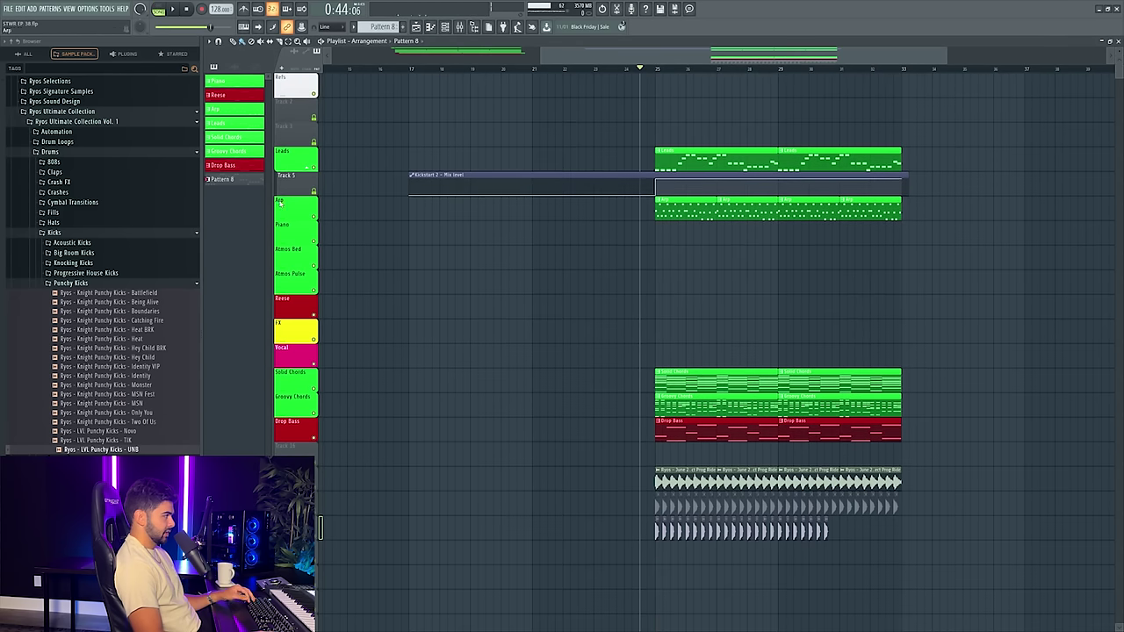
right_click(298, 174)
click(326, 351)
drag(683, 134, 680, 187)
key(space)
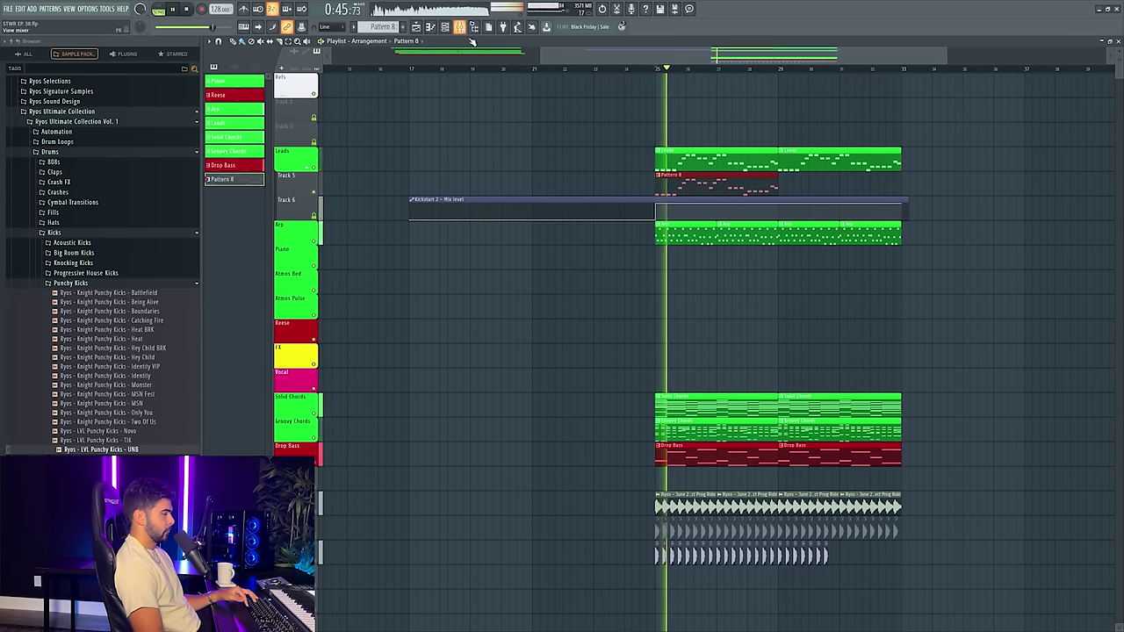
- Route the new Spire's mixer track into LEAD GRP and set its level to about -12.7 dB during playback
key(F9)
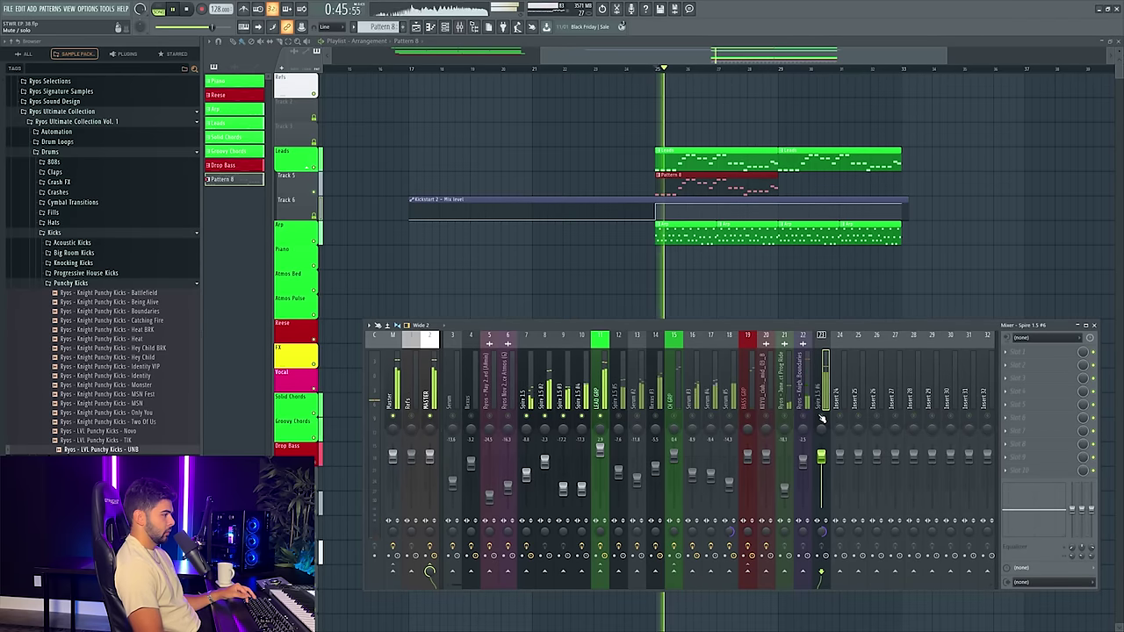
click(619, 583)
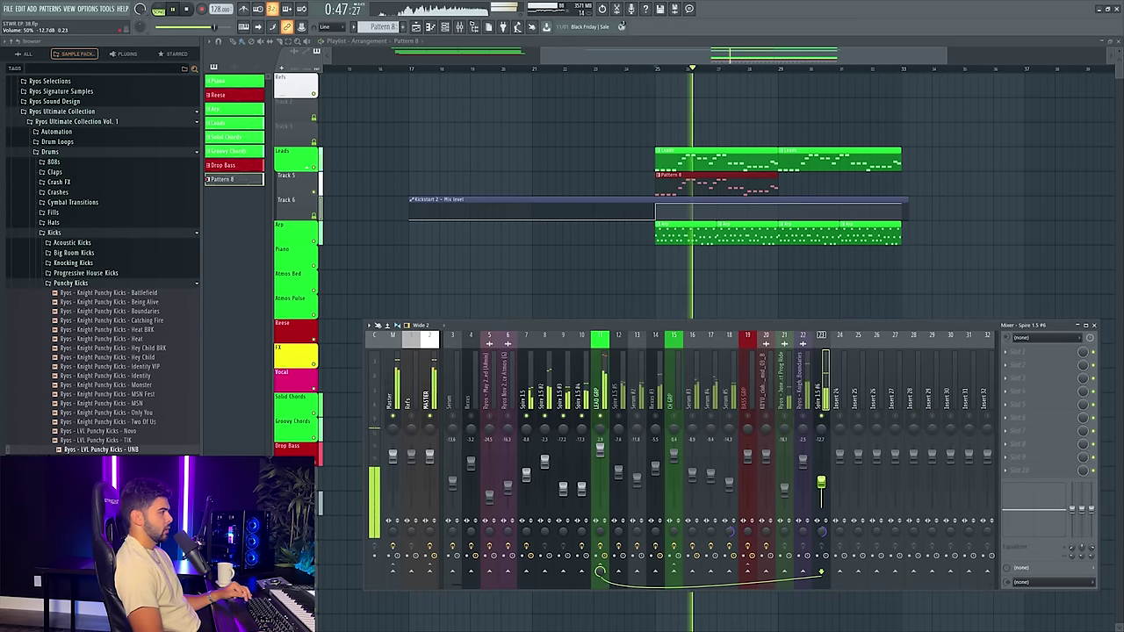
click(446, 27)
click(445, 28)
click(445, 27)
key(space)
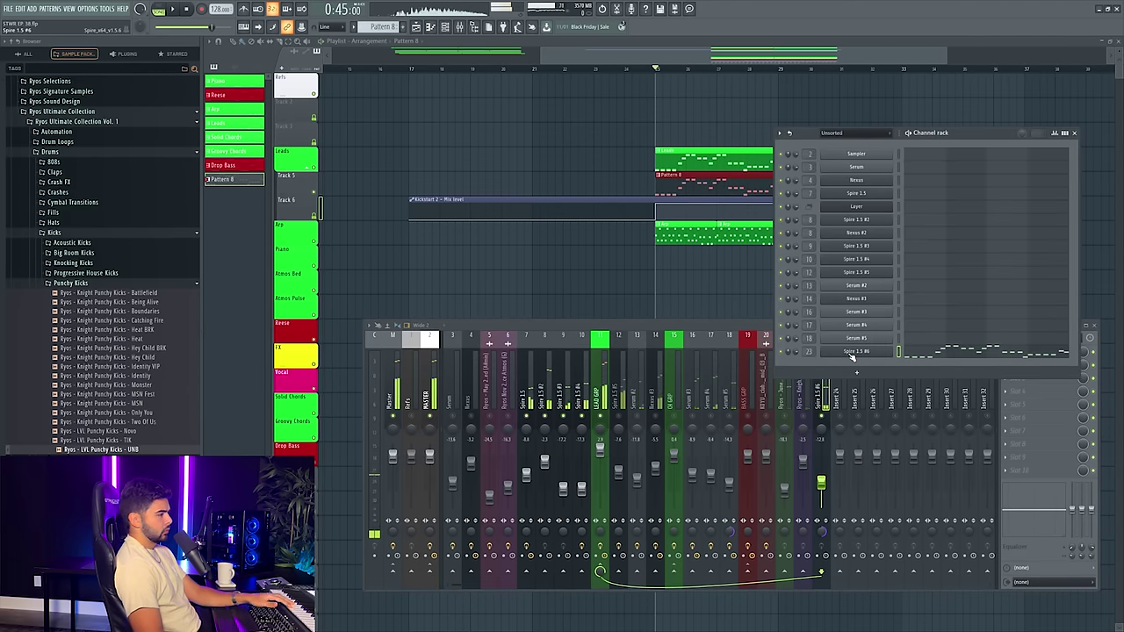
- Load the favourite preset REV_LEAD - Tremor from the user library in the new Spire channel and listen to it
click(851, 353)
click(870, 353)
click(870, 353)
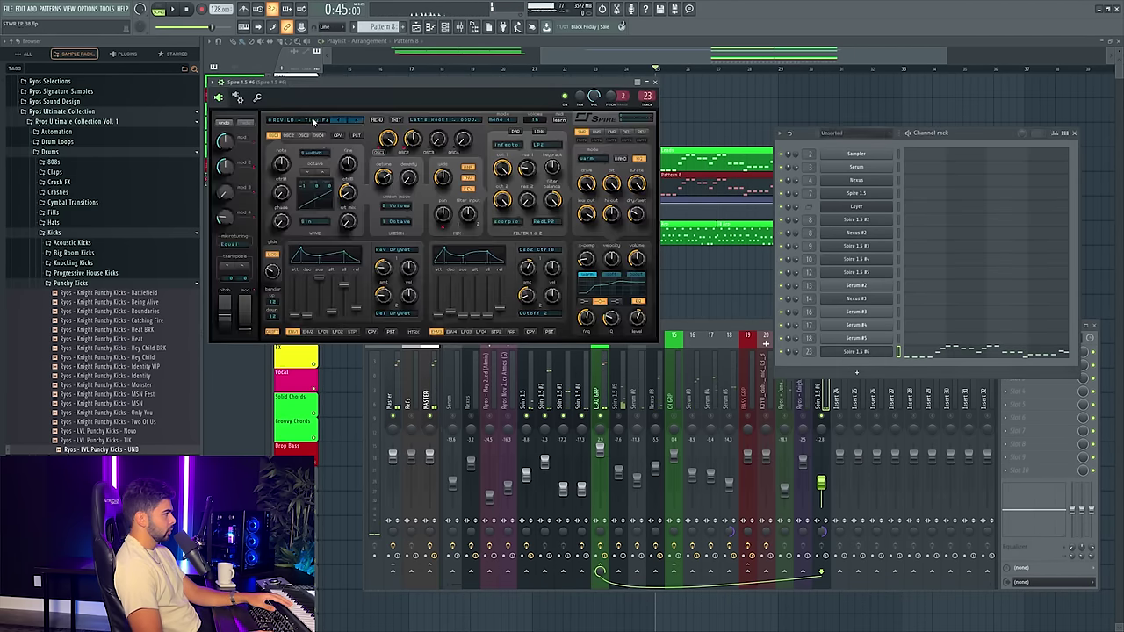
click(305, 121)
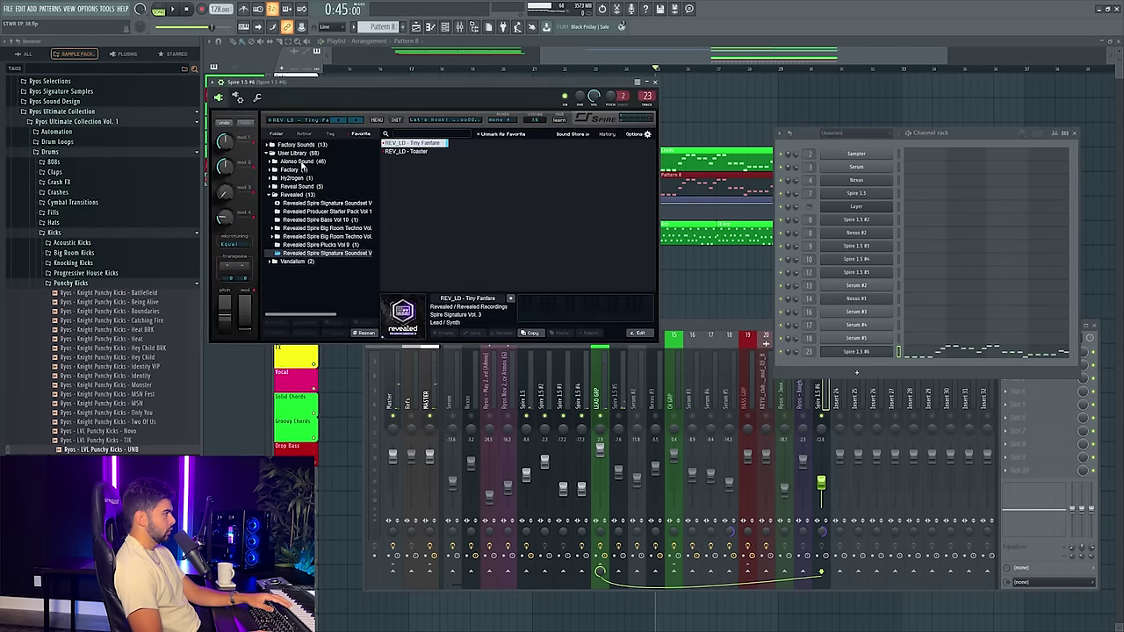
click(294, 153)
scroll(619, 155, right, 3)
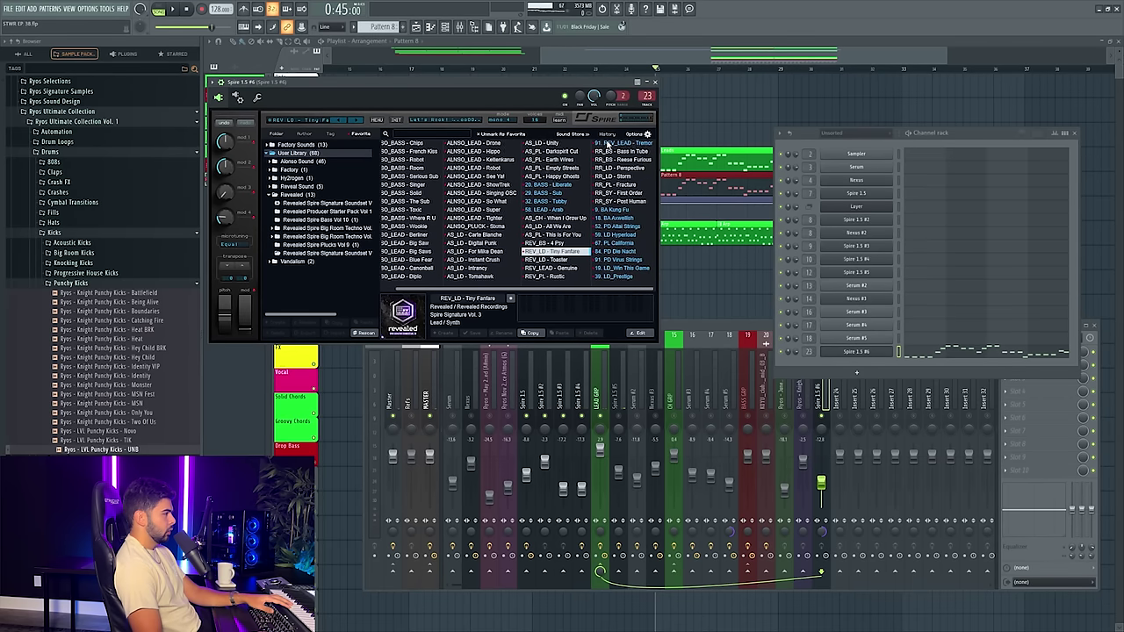
click(609, 143)
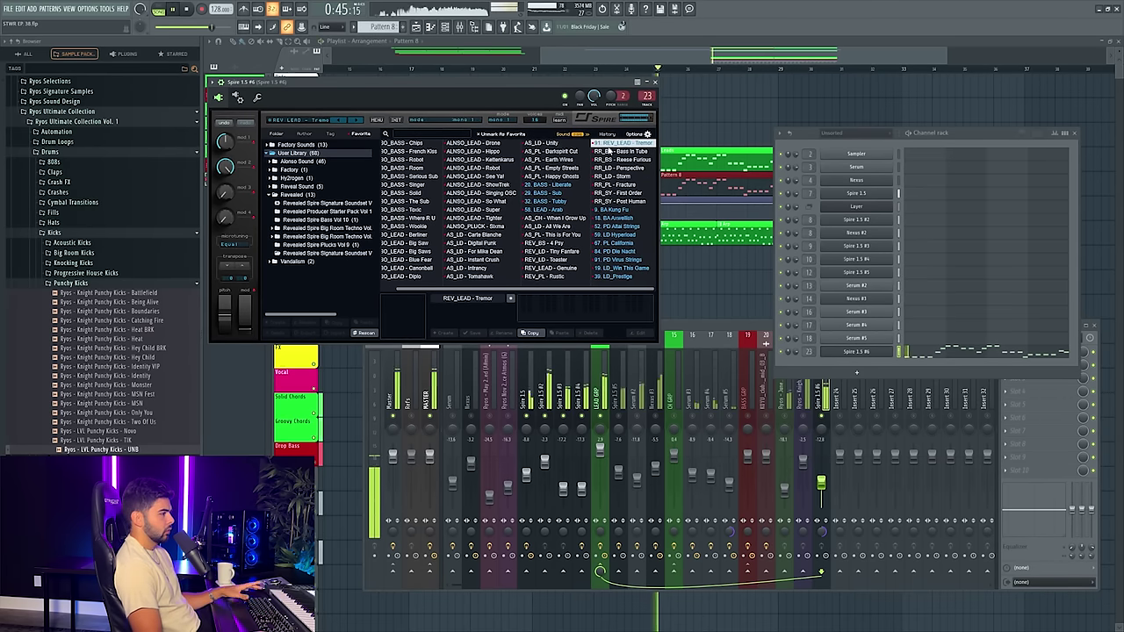
- Transpose the new Spire's melody down one octave and raise its mixer level to about -10.6 dB
key(F7)
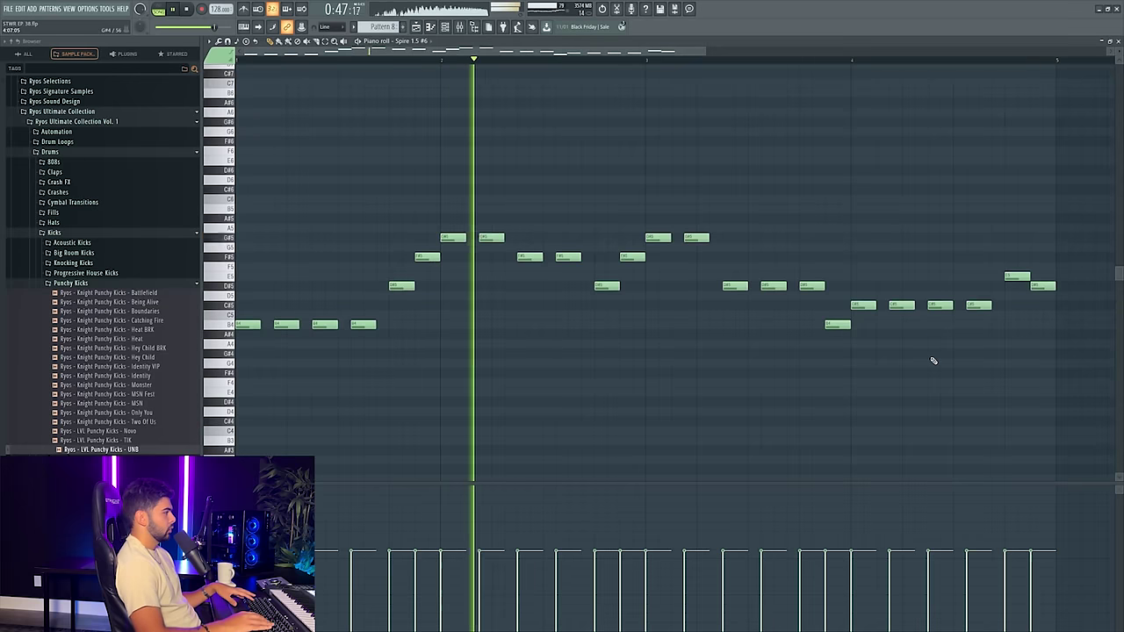
key(F7)
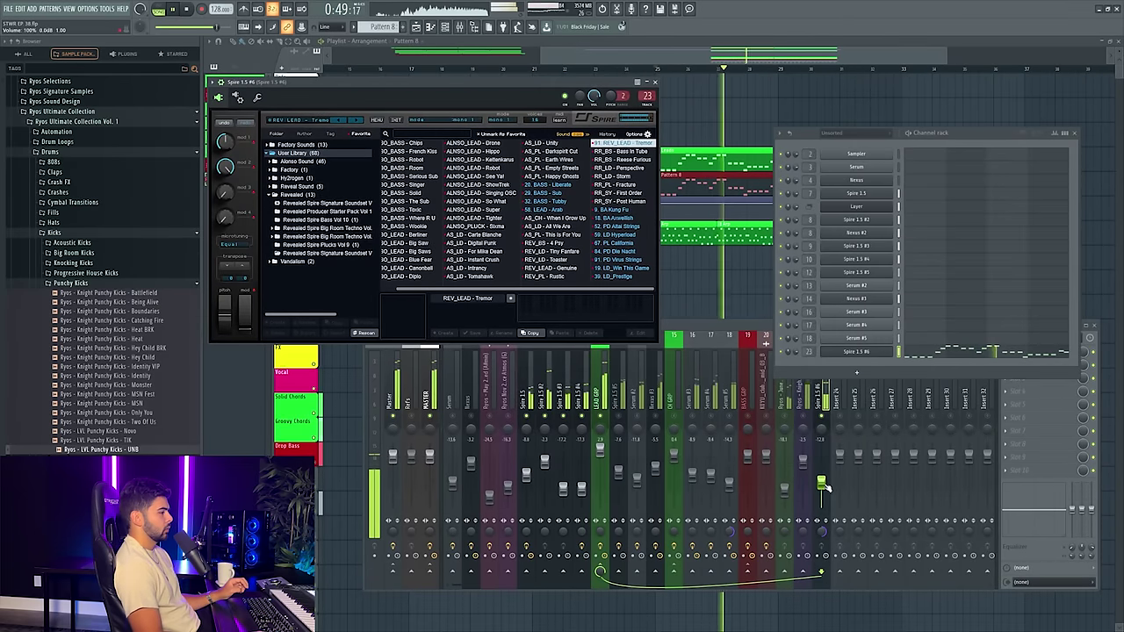
drag(823, 485, 812, 452)
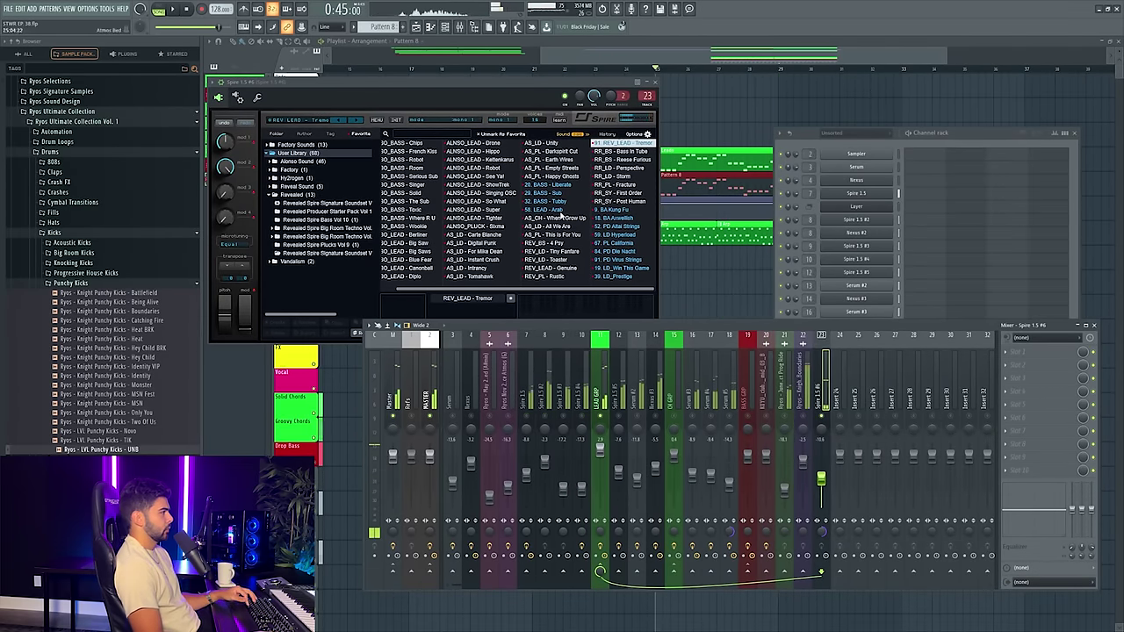
- Lower the new lead layer's mixer level against the full drop and return to the playlist
click(295, 121)
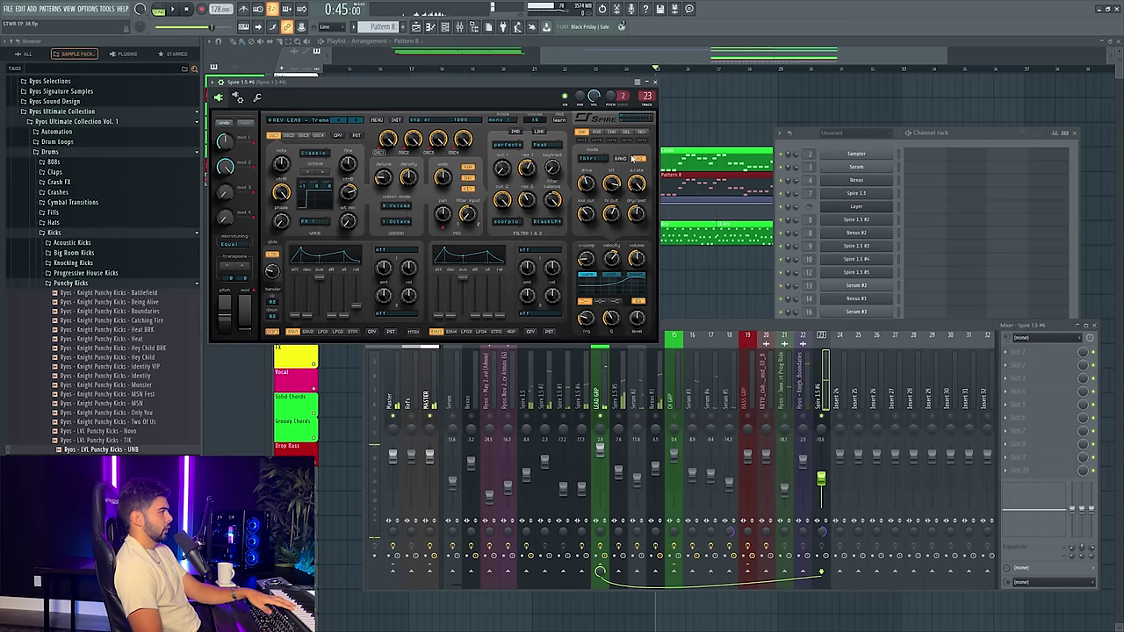
click(654, 82)
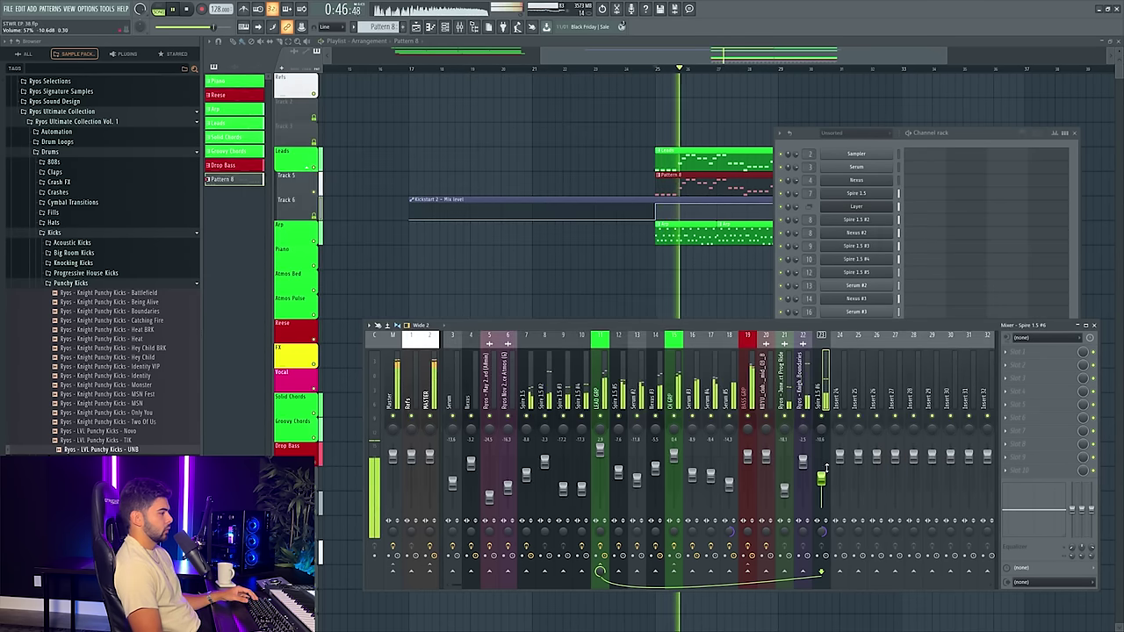
drag(821, 481, 829, 485)
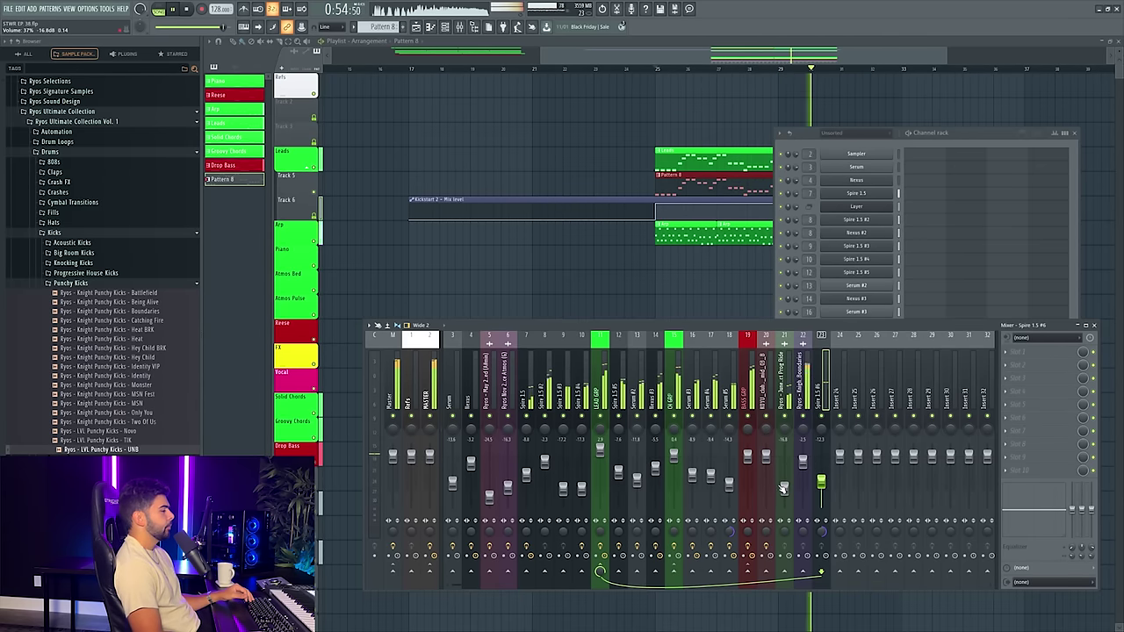
click(801, 463)
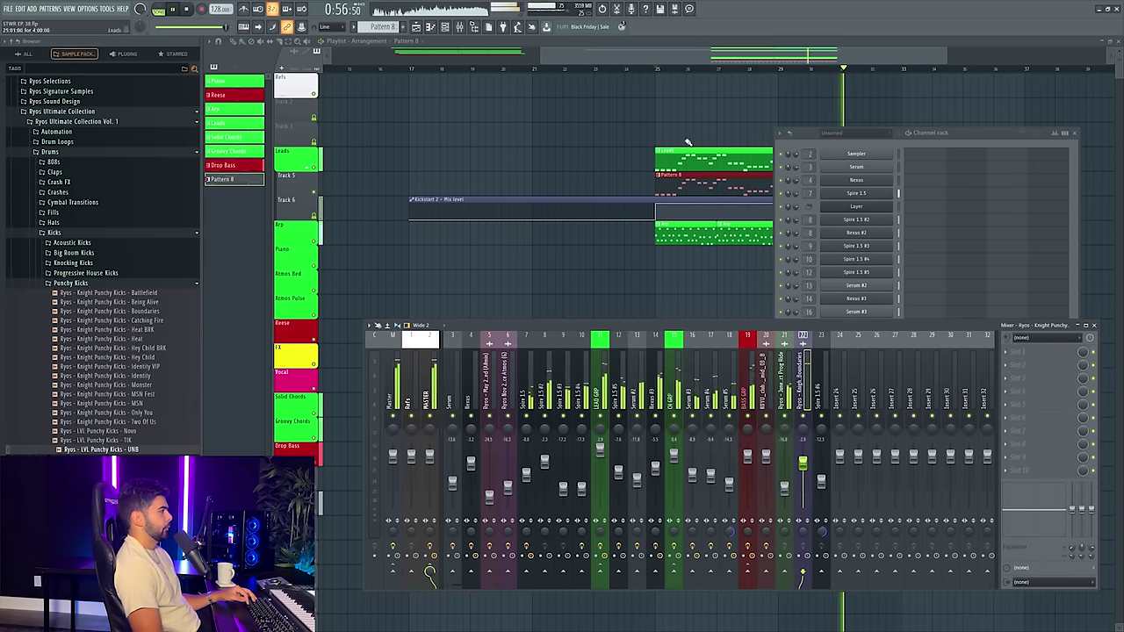
drag(678, 58, 728, 62)
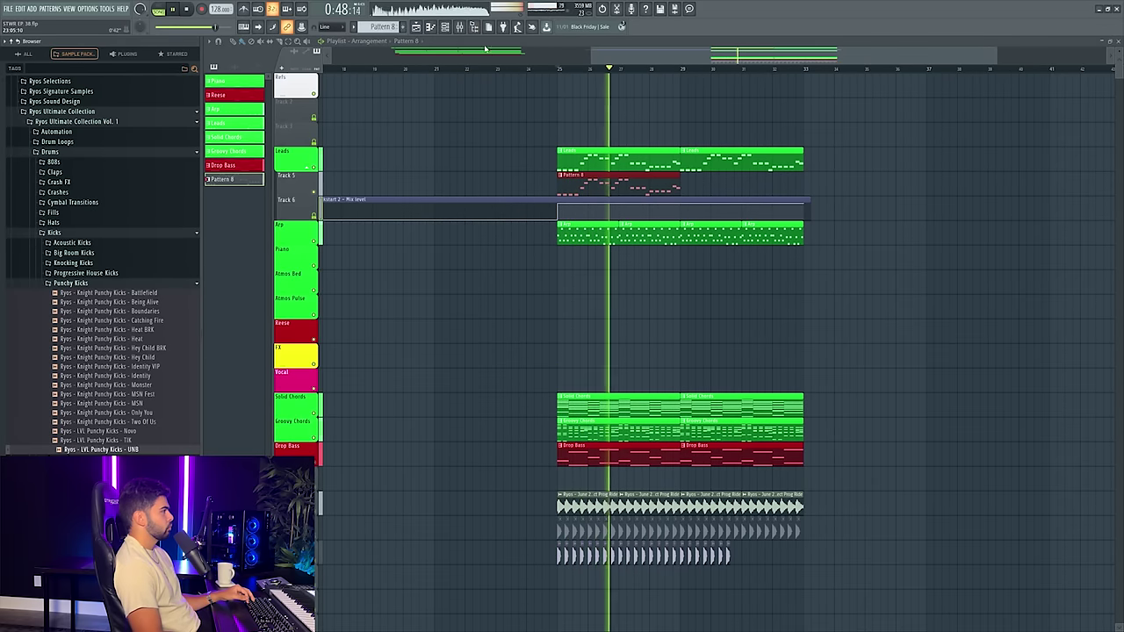
- Repeat the Pattern 8 clip from bar 29 and move both clips to the track above Leads
key(F9)
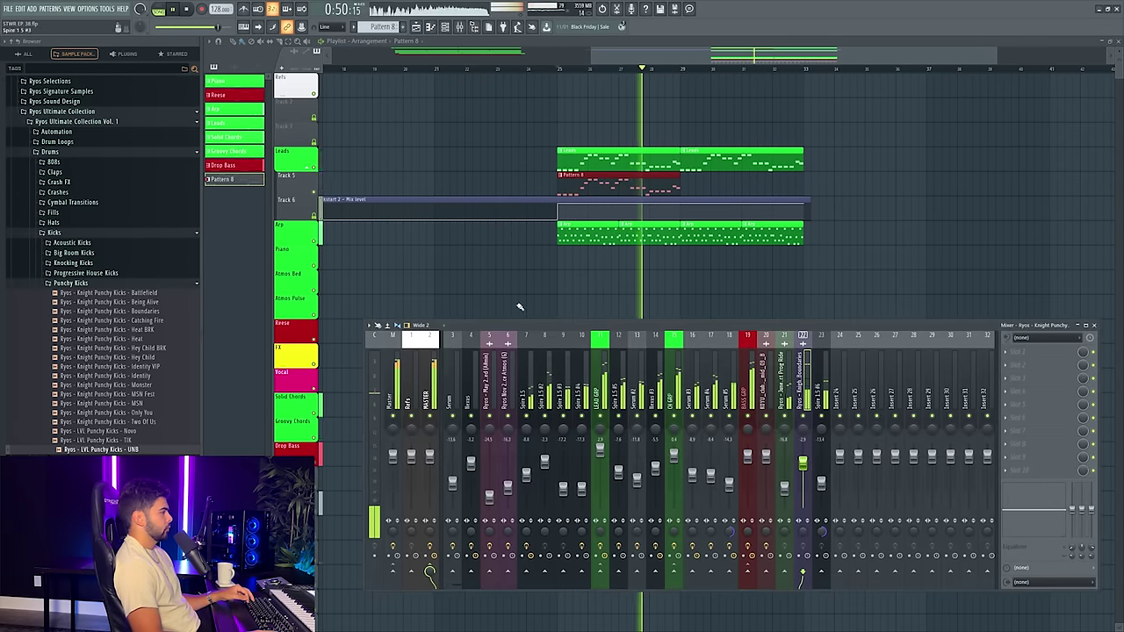
key(F9)
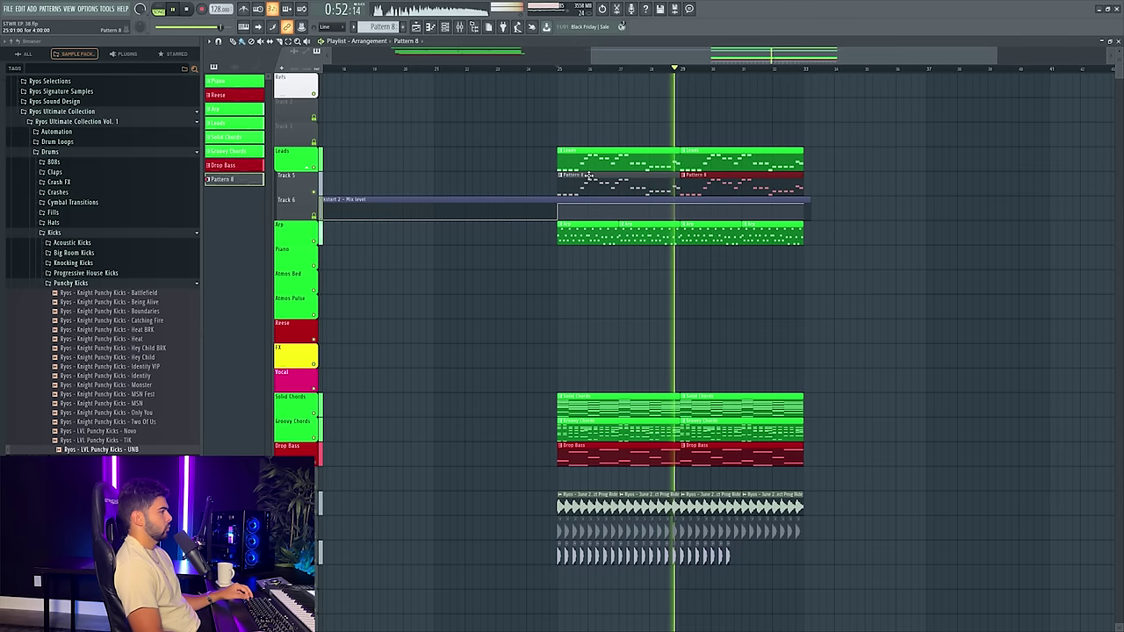
drag(806, 190, 602, 133)
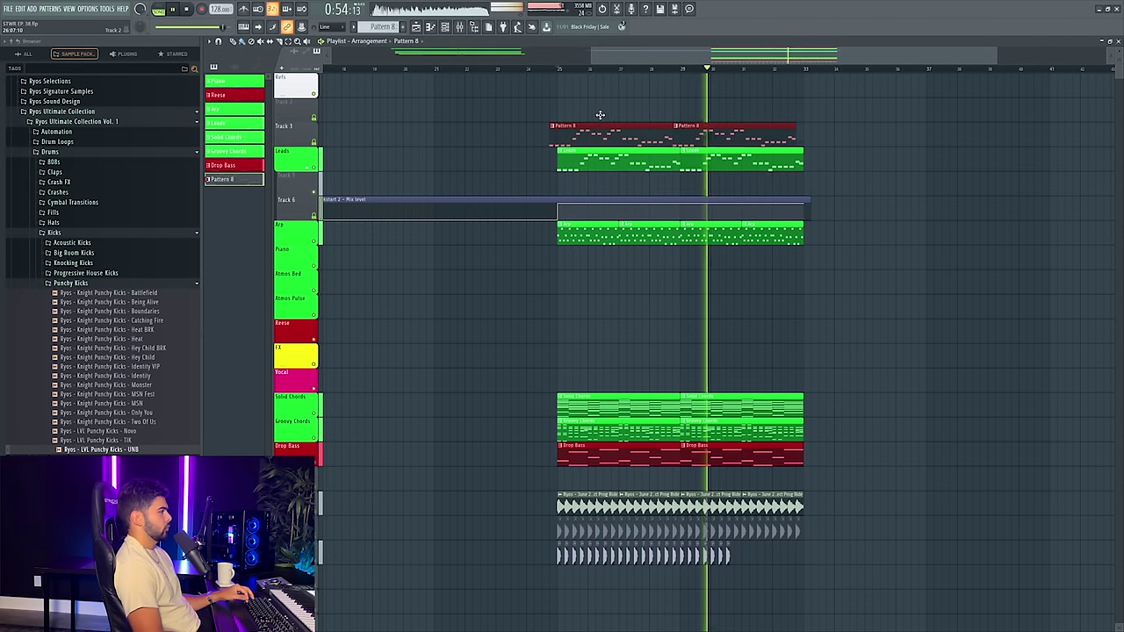
- Name the track holding the Pattern 8 clips Lead Helper, colour it green and apply the name to its clips
right_click(288, 124)
click(304, 127)
click(308, 117)
click(350, 258)
click(453, 330)
text(Lead)
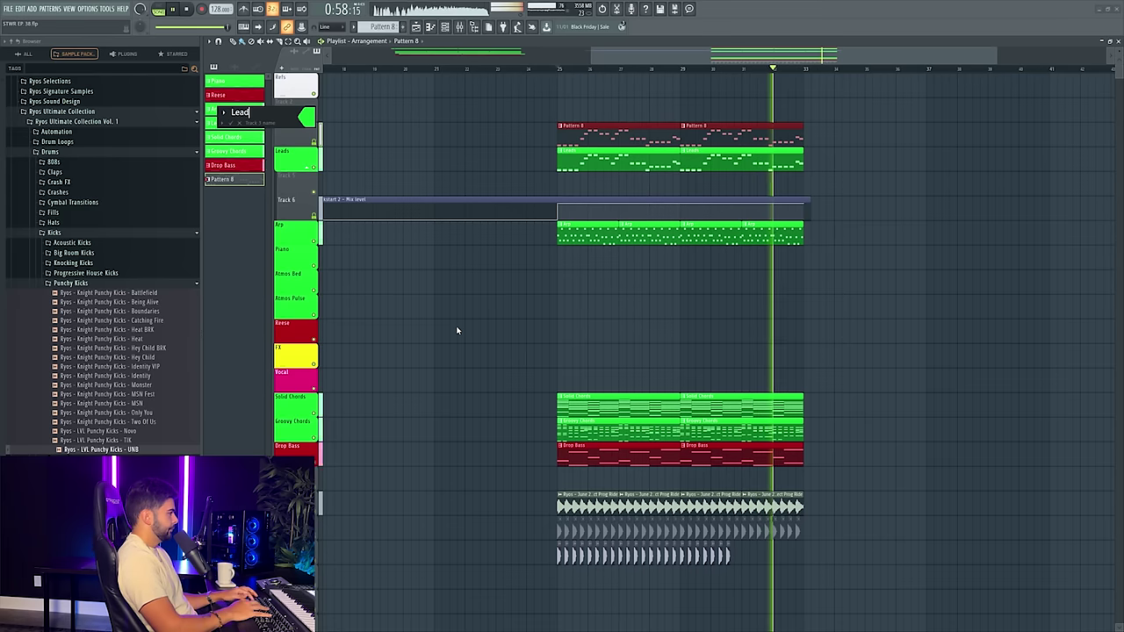
text( Helper)
key(Return)
key(space)
right_click(297, 126)
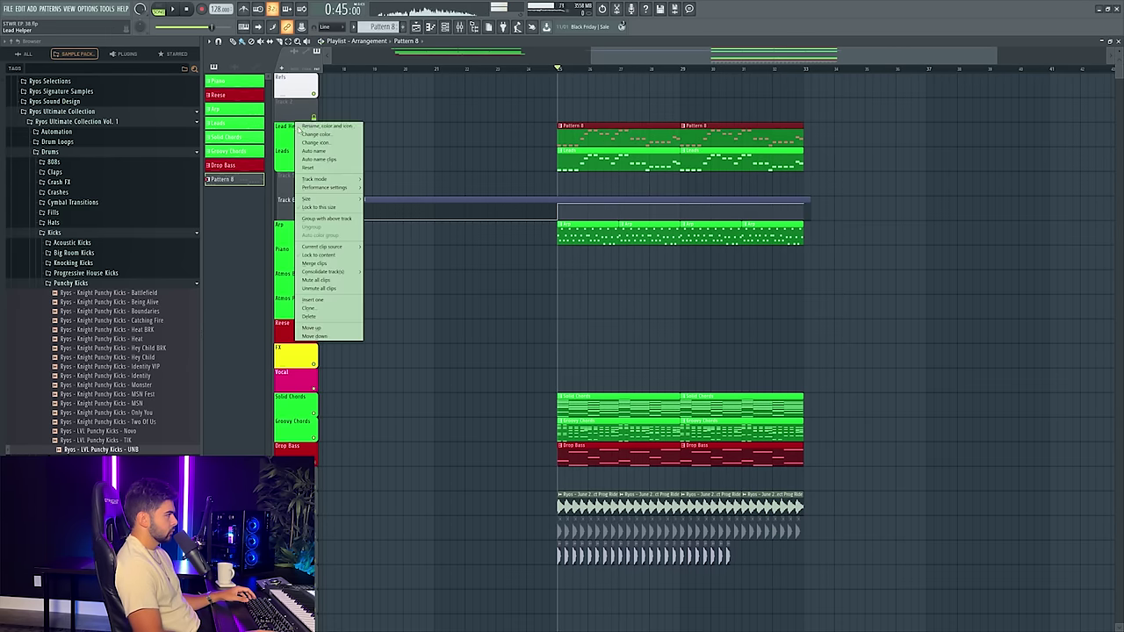
click(337, 161)
- Move the Lead Helper track down to just above Arp and collapse the automation track grouped under Leads
drag(304, 134, 303, 210)
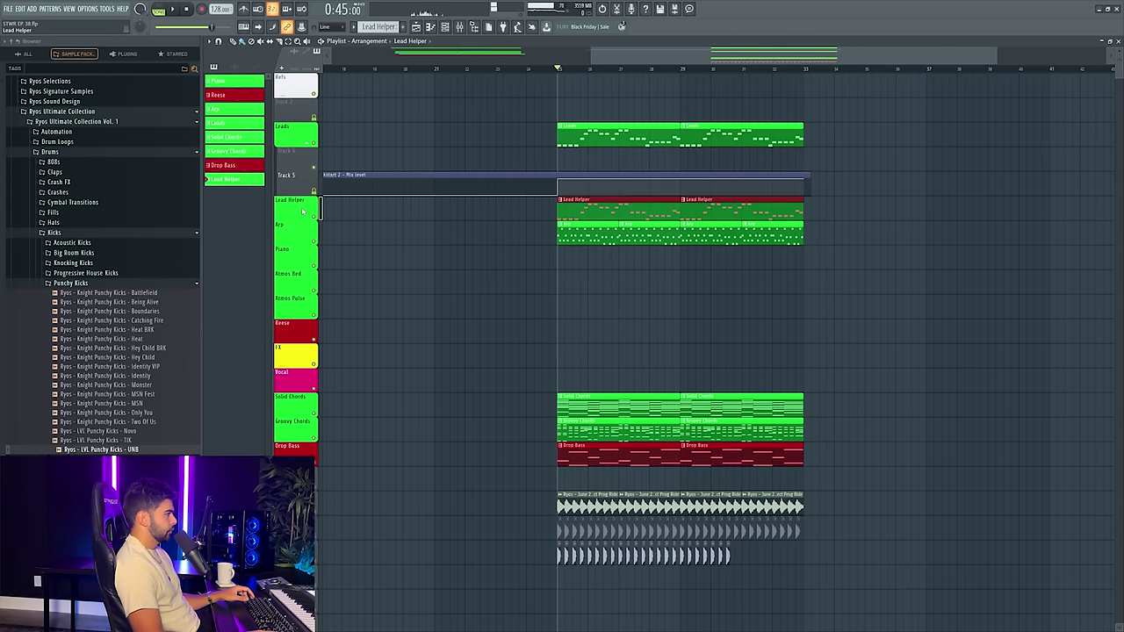
click(309, 143)
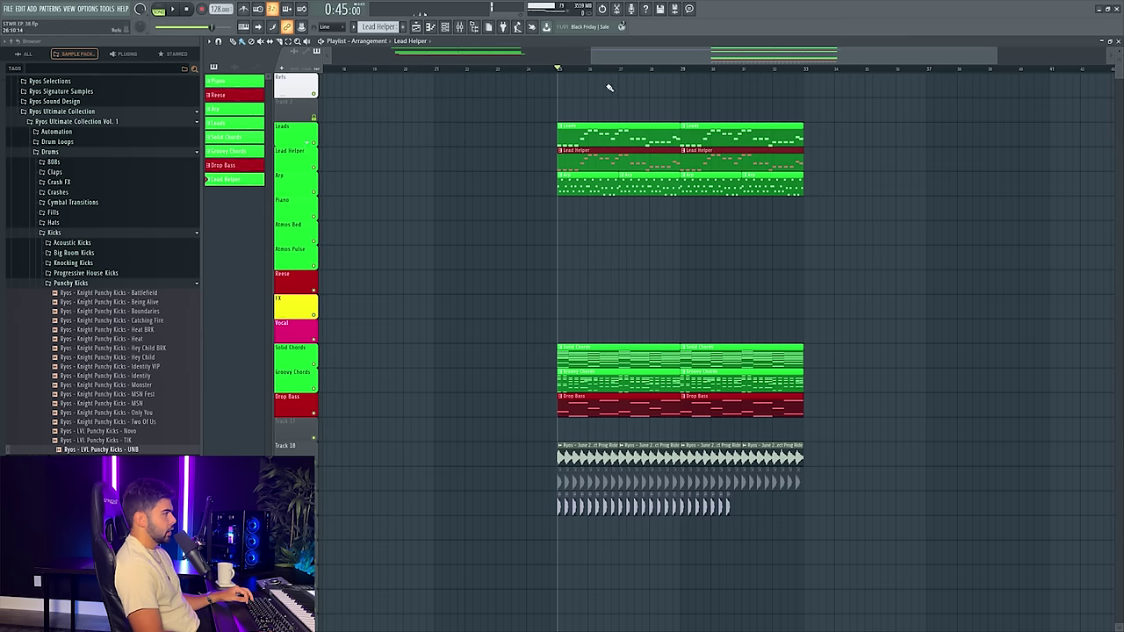
scroll(606, 75, down, 5)
scroll(725, 208, up, 3)
scroll(614, 342, down, 2)
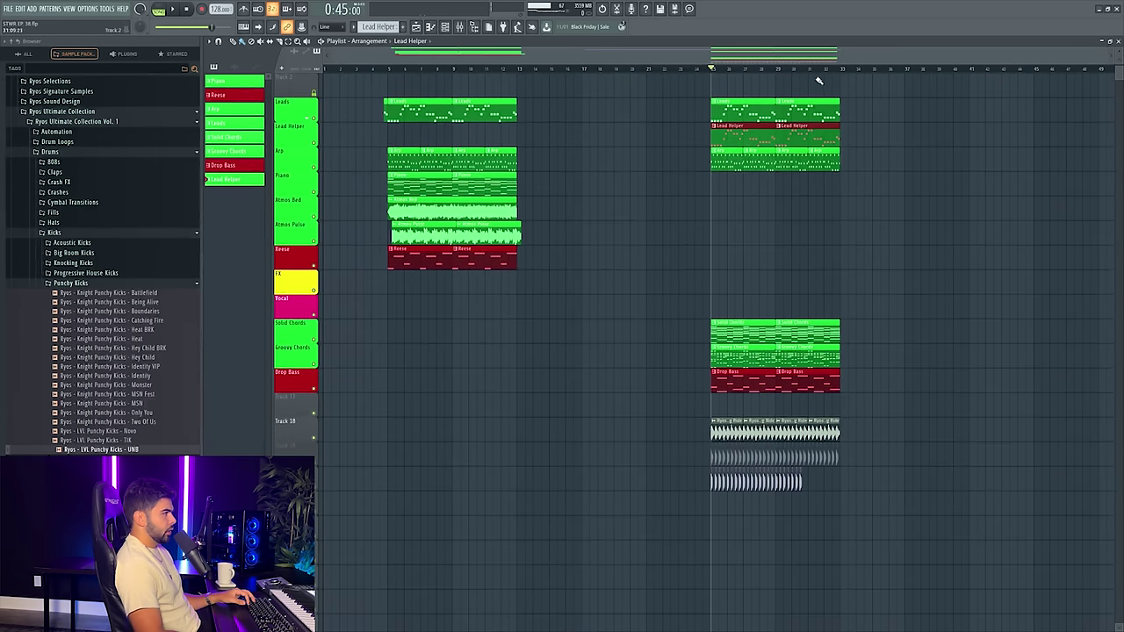
- Name Track 20 and its clips Kick in blue, and delete the muted kick clips on the track above
scroll(819, 77, up, 5)
right_click(313, 403)
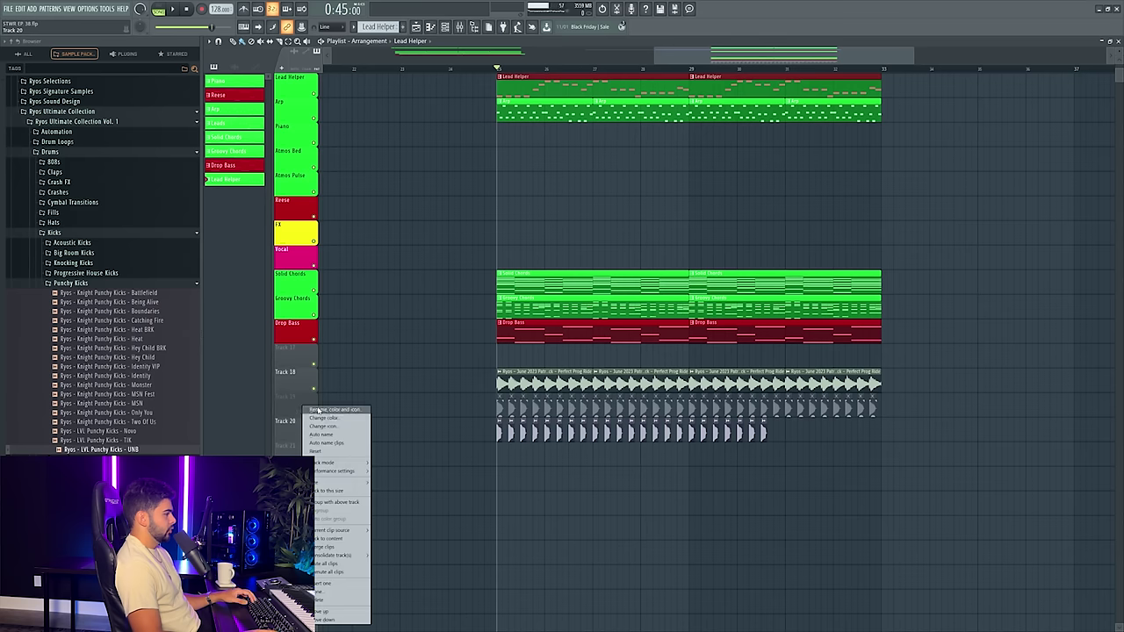
click(317, 409)
click(464, 612)
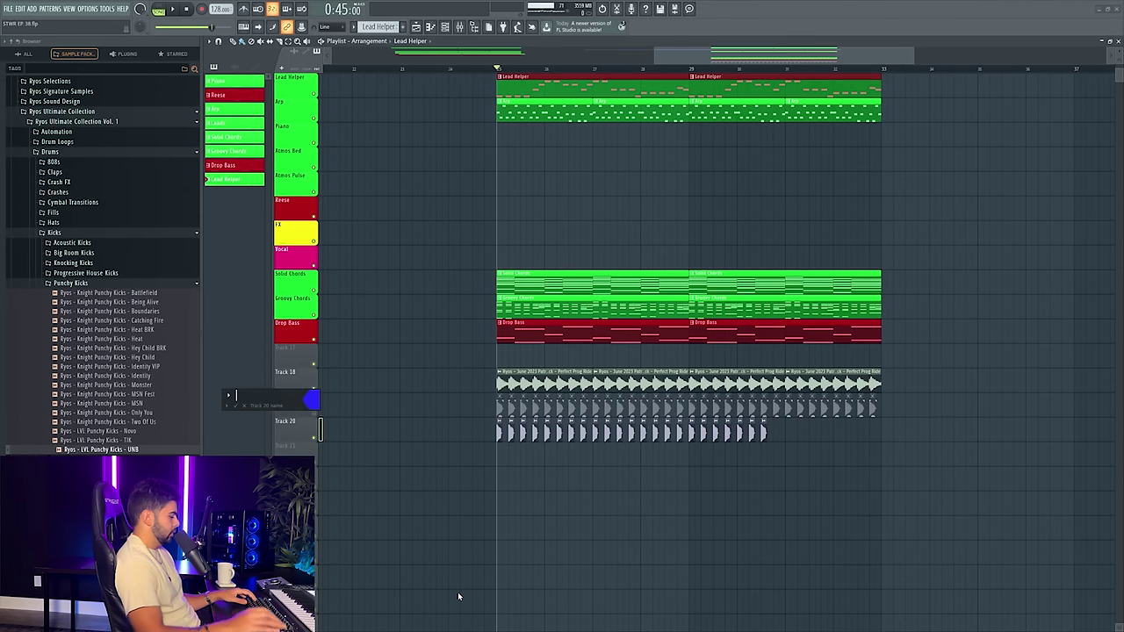
text(Kick)
key(Return)
right_click(304, 439)
click(369, 441)
drag(420, 406, 949, 410)
key(Delete)
- Name Track 18 Ride, colour it the same blue as Kick and apply the name to its clips
right_click(290, 370)
click(316, 388)
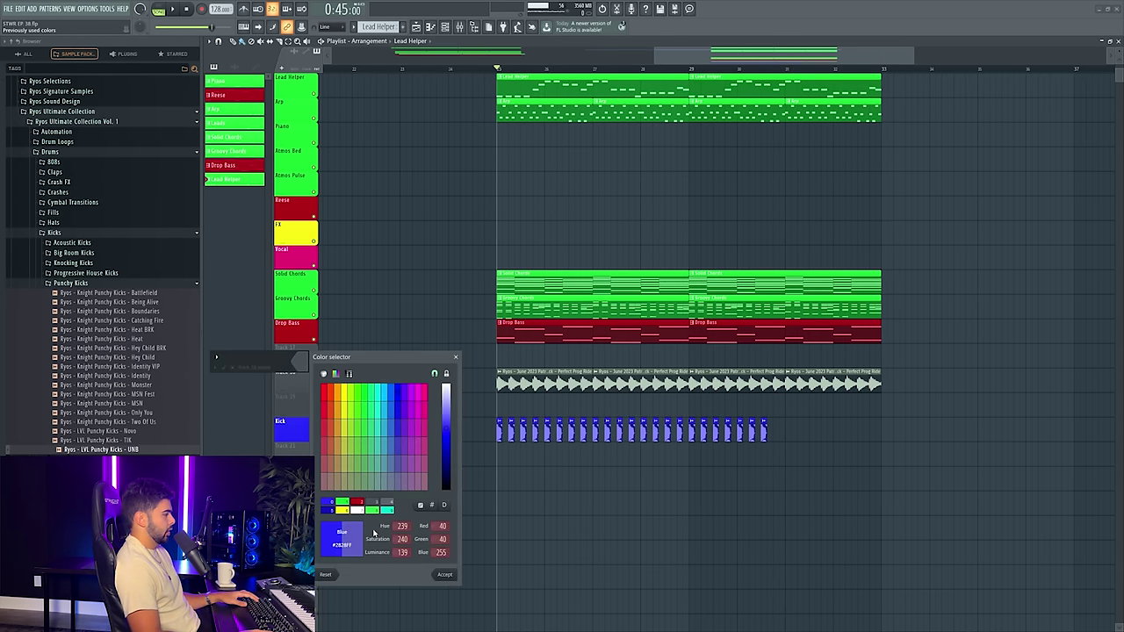
click(446, 575)
text(Ride)
key(Return)
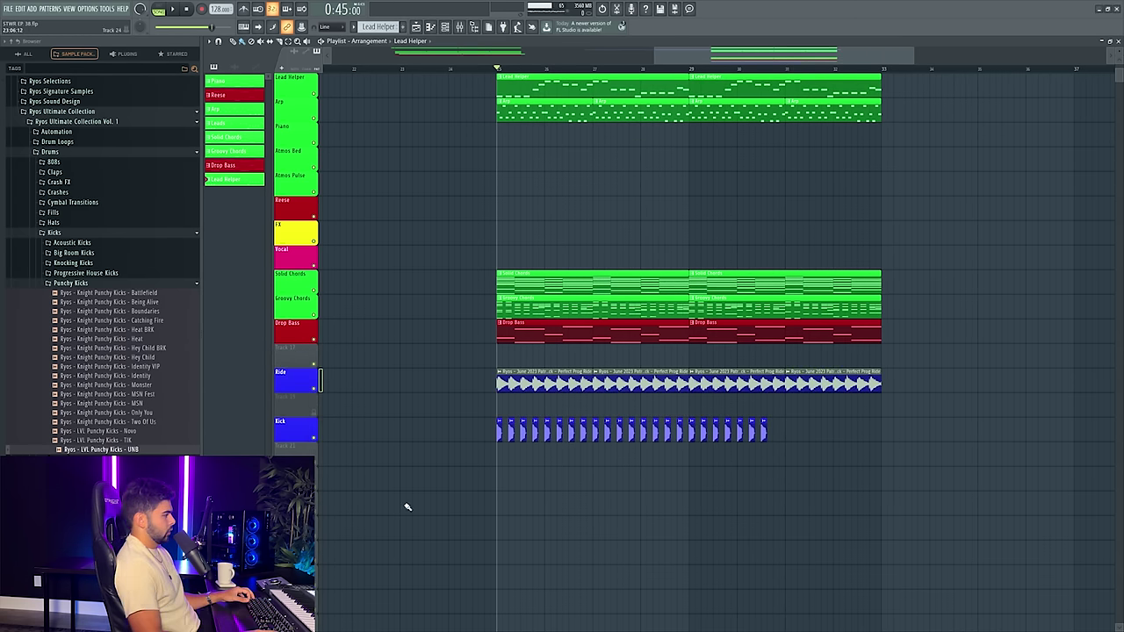
right_click(295, 379)
click(320, 411)
- Move the Kick track up to directly above Ride and play the drop
scroll(299, 429, up, 1)
key(space)
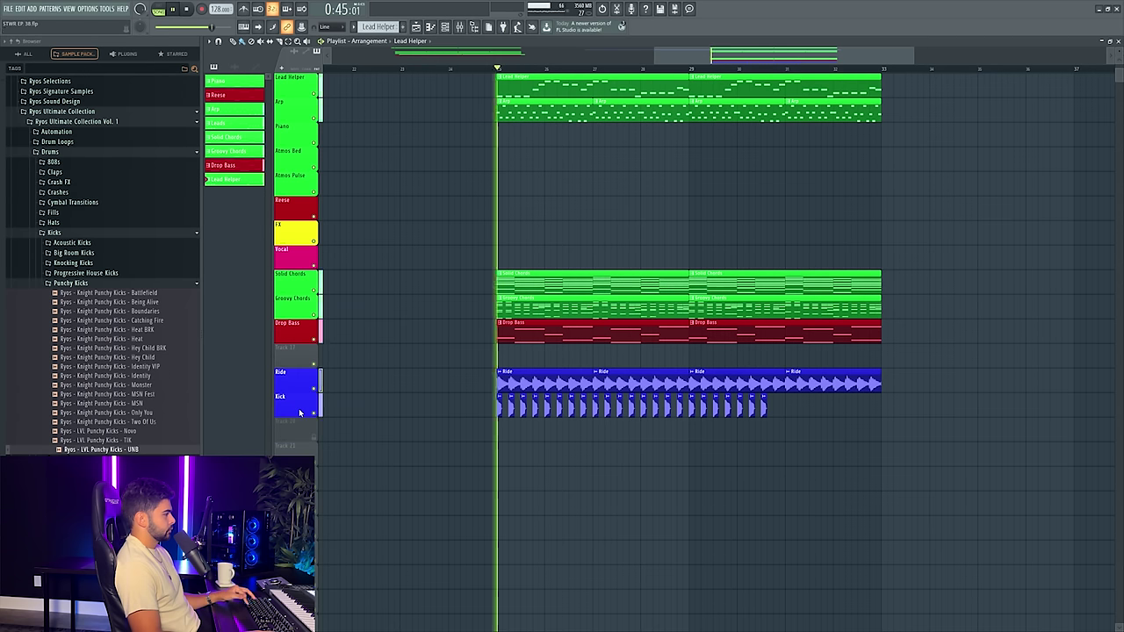
scroll(299, 407, up, 1)
key(F9)
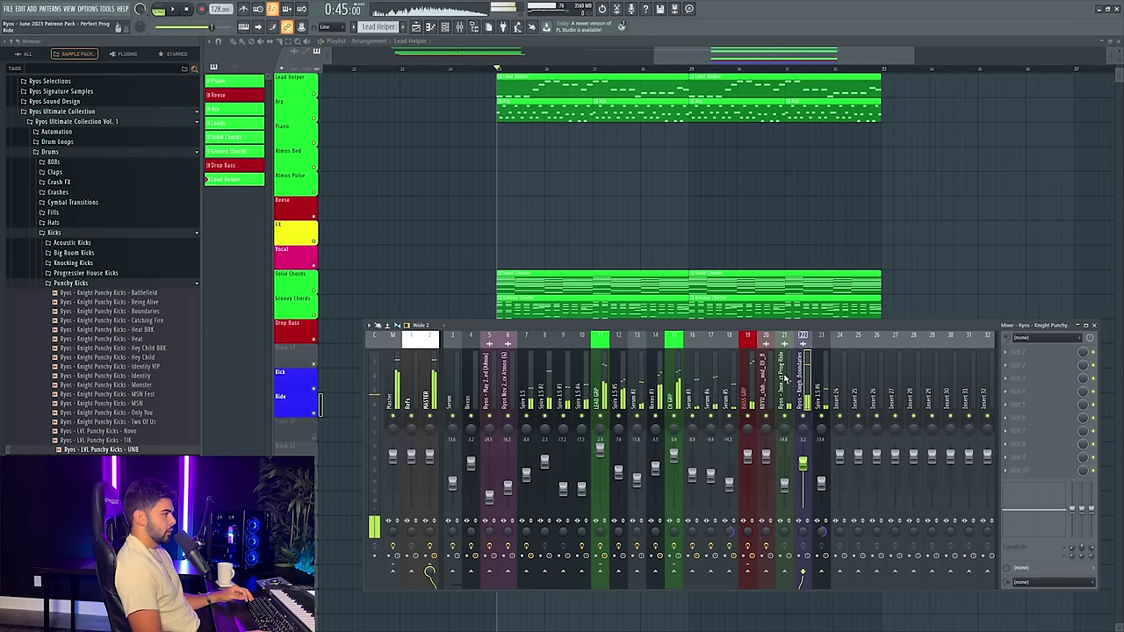
key(space)
key(F9)
scroll(392, 279, up, 3)
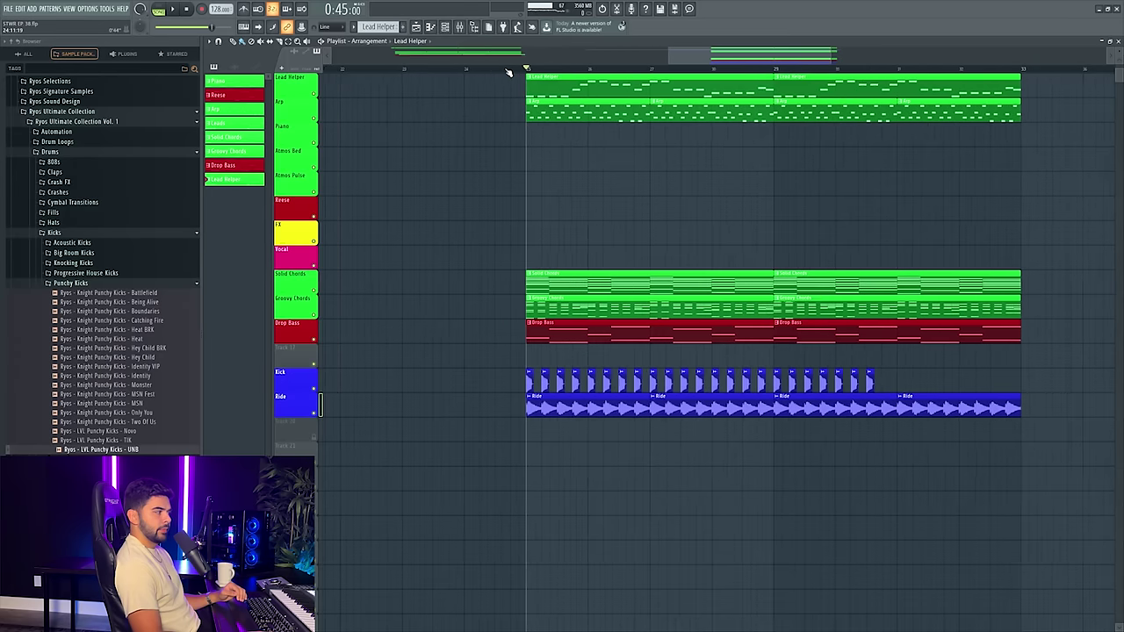
- Browse the Ryos Claps and 4x4 Clap Loops folders and audition clap loops such as Monster and Hey Child
click(63, 174)
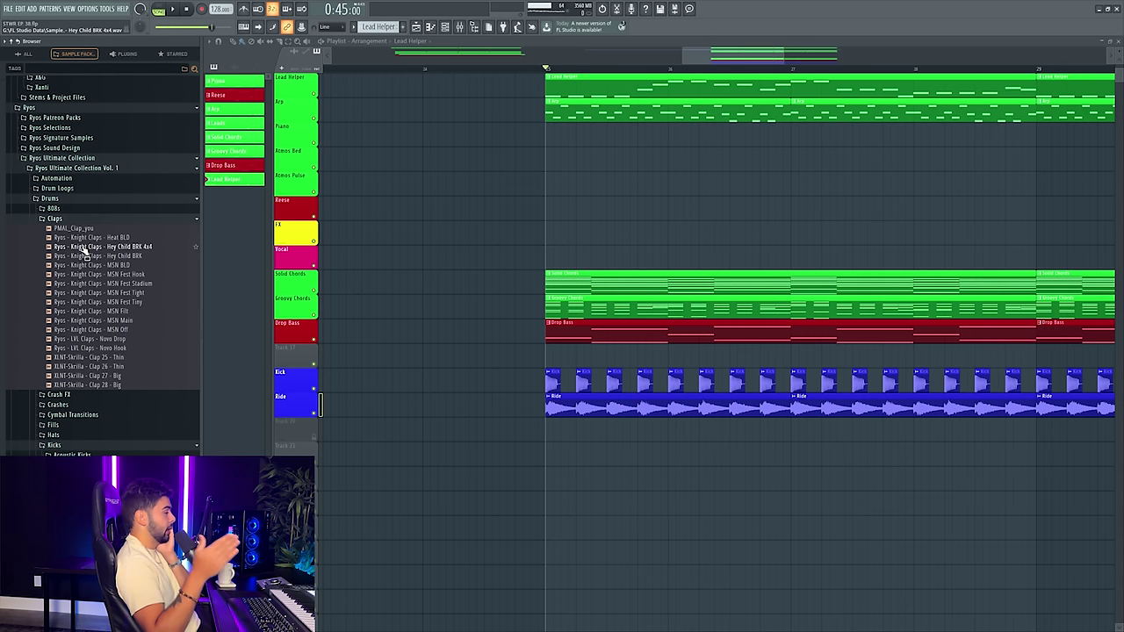
click(63, 188)
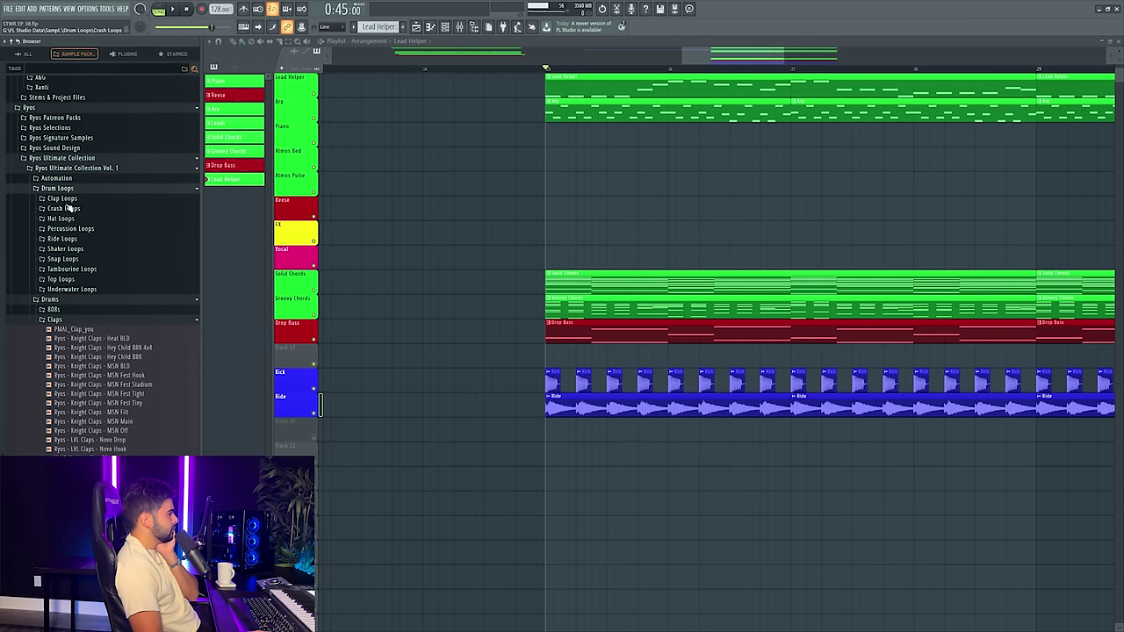
click(63, 199)
click(70, 208)
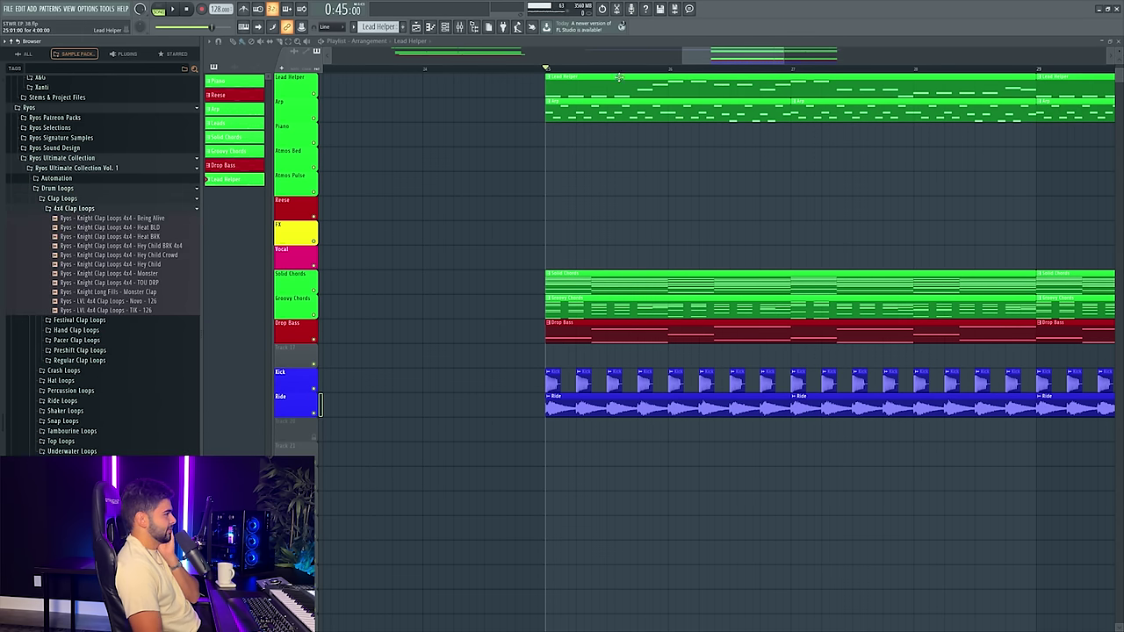
drag(731, 56, 746, 56)
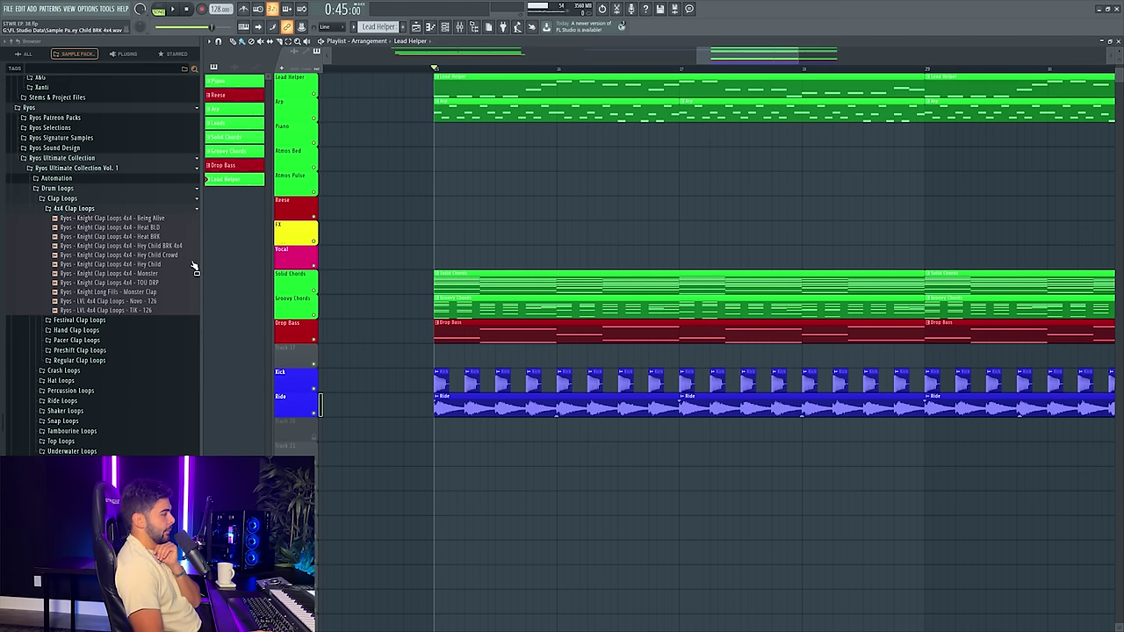
drag(112, 310, 115, 317)
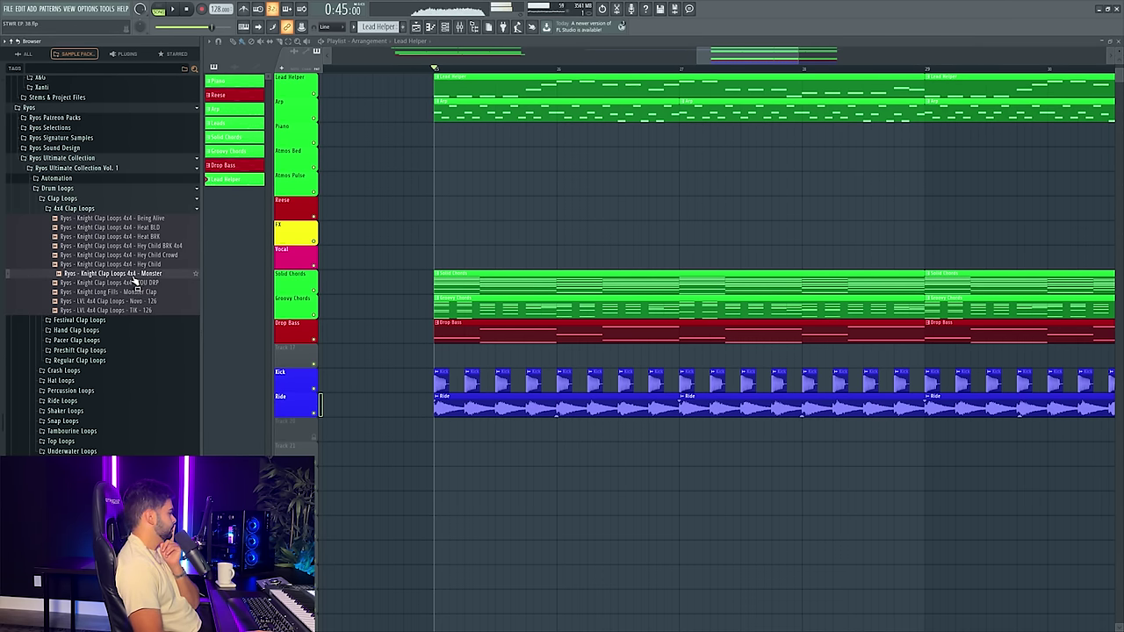
drag(134, 278, 140, 260)
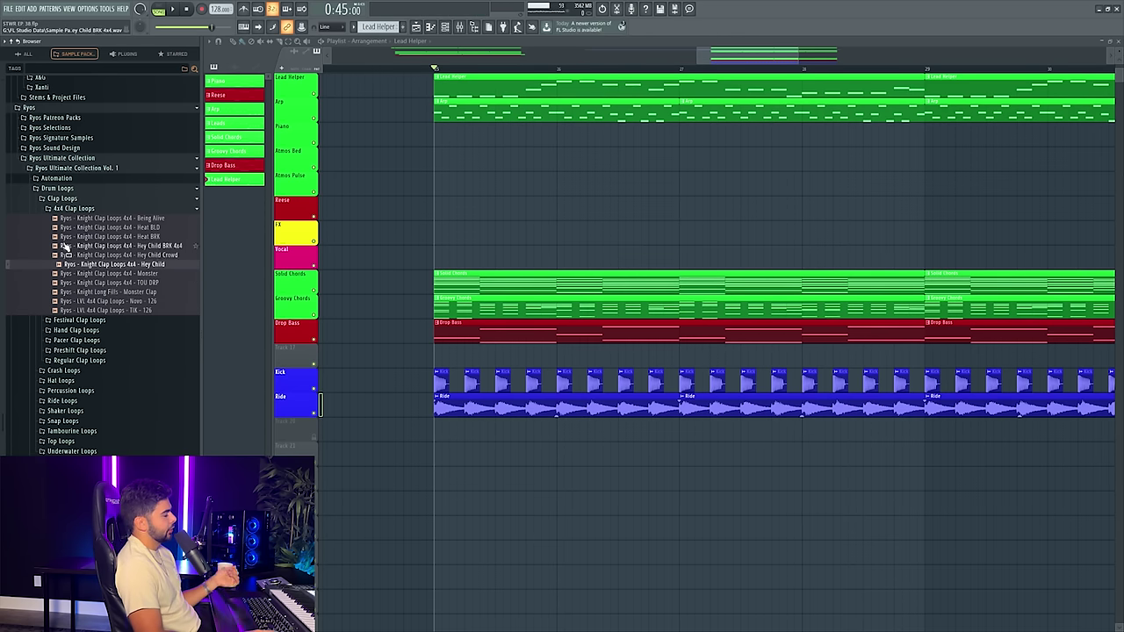
- Place the PMAL_Clap_you sample on Track 20 at bar 25 and repeat it on every beat into bar 30
scroll(97, 281, down, 7)
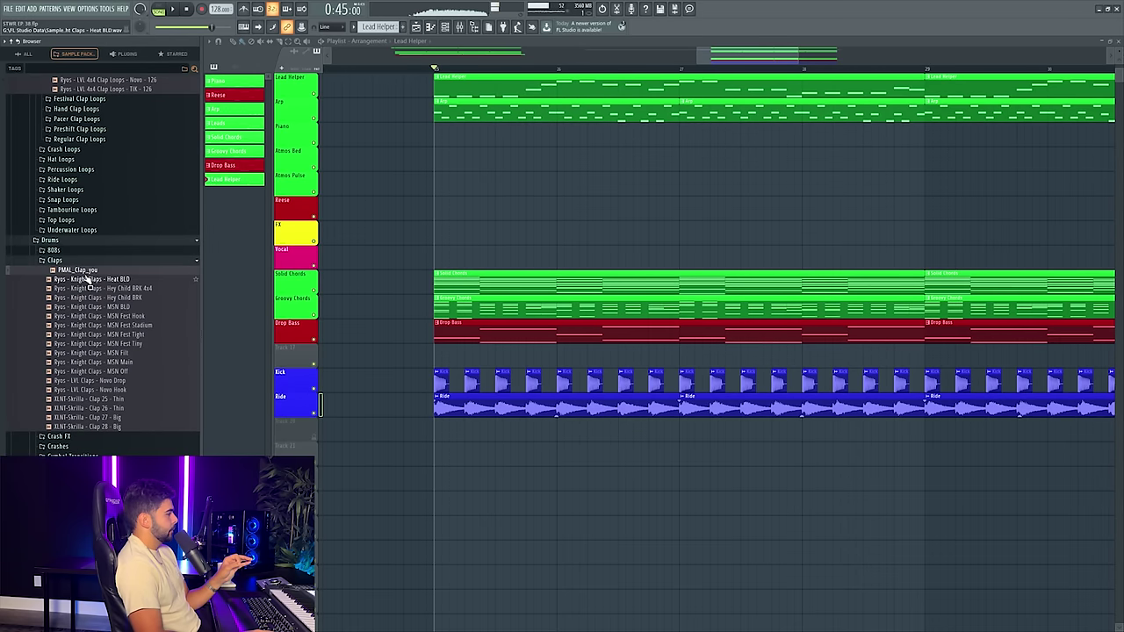
drag(439, 433, 439, 430)
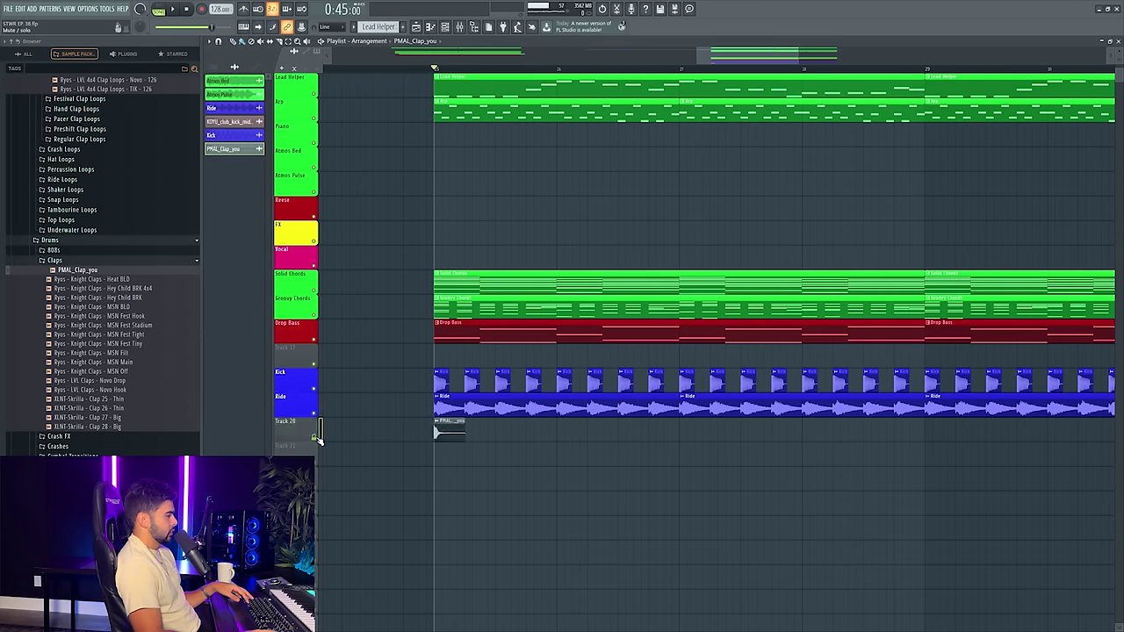
key(space)
click(477, 426)
key(space)
key(space)
drag(502, 426, 1086, 427)
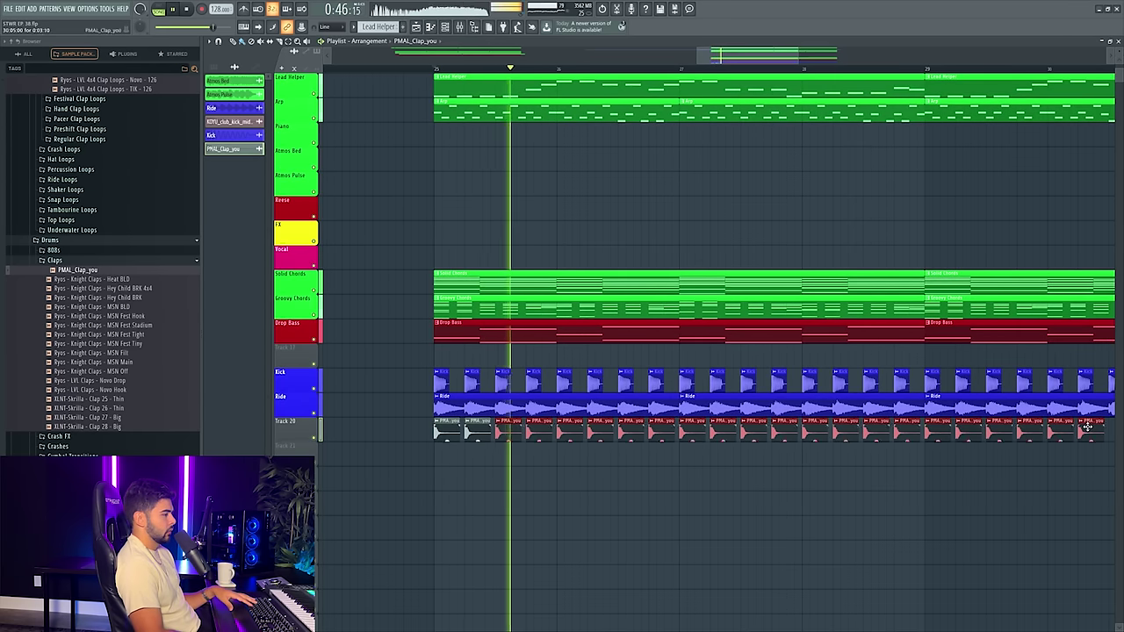
- Route the clap sample to mixer track 24 and lower its level to about -14 dB
double_click(1087, 427)
key(ctrl+l)
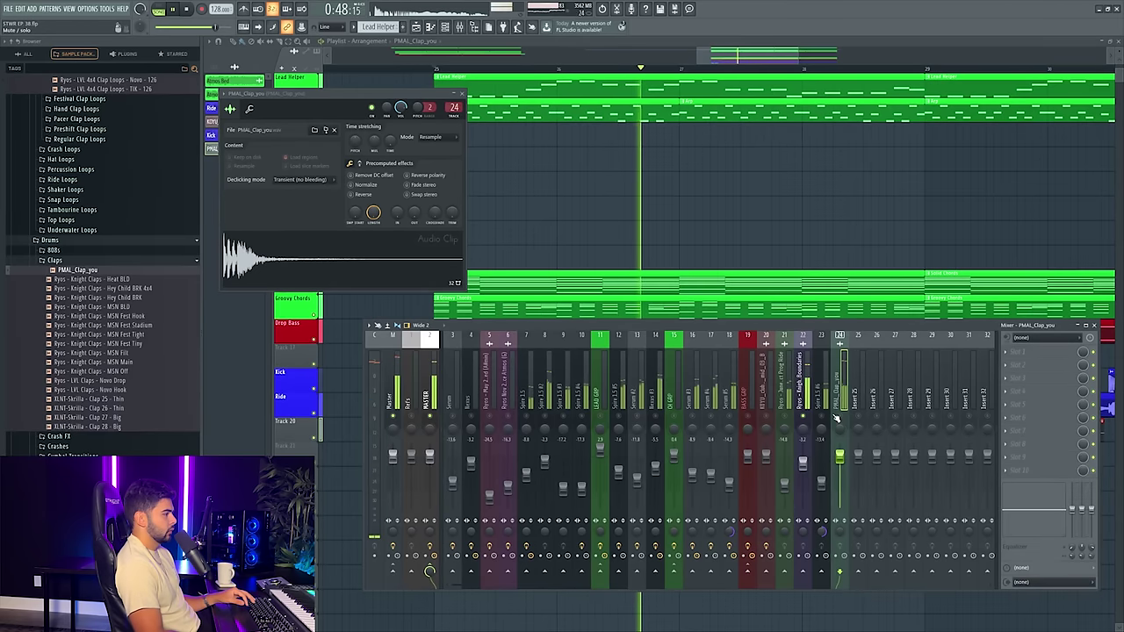
drag(839, 457, 840, 482)
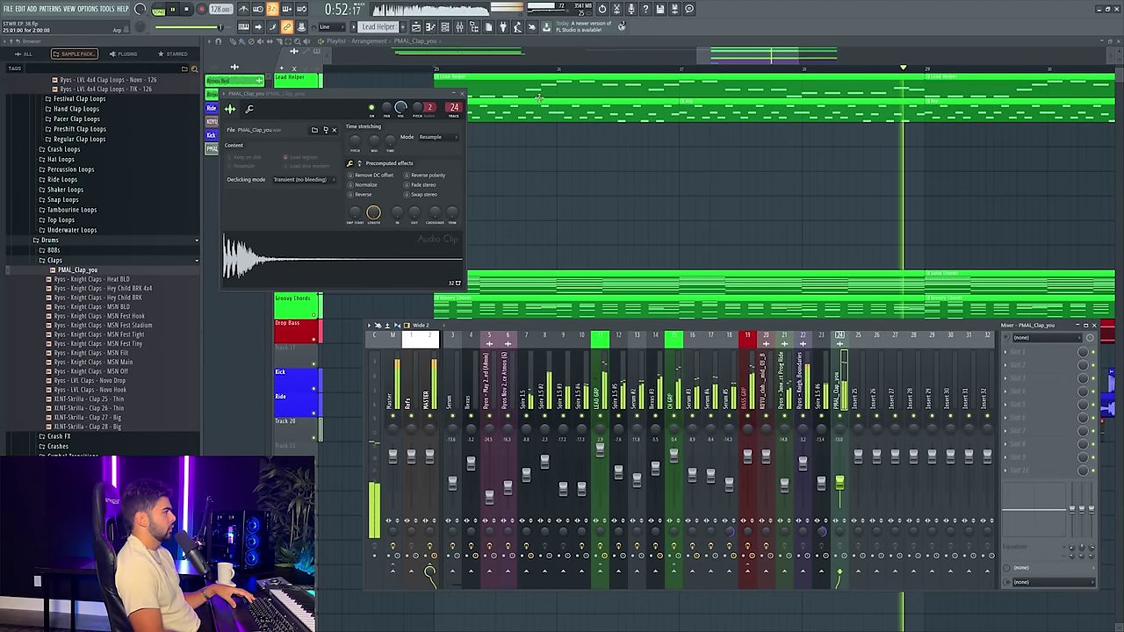
key(F5)
- Name Track 20 Clap, colour it the drum blue and apply the name to its clips
scroll(736, 202, down, 5)
scroll(378, 322, down, 5)
right_click(301, 299)
click(329, 304)
click(333, 433)
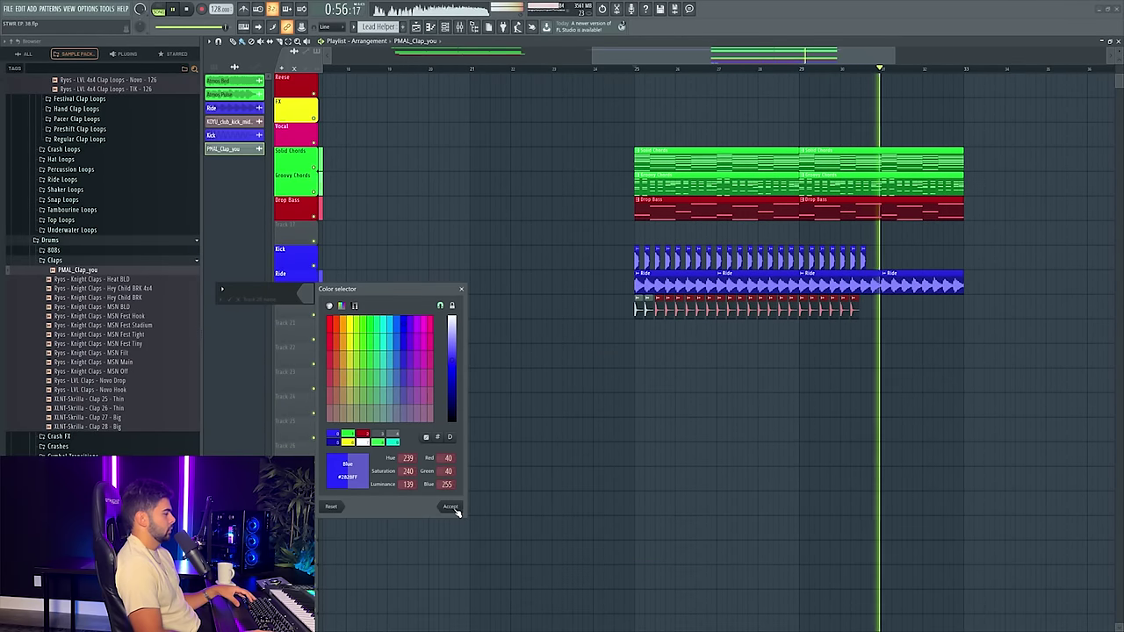
click(450, 507)
text(Clap)
key(Return)
right_click(301, 295)
click(337, 331)
scroll(957, 78, up, 2)
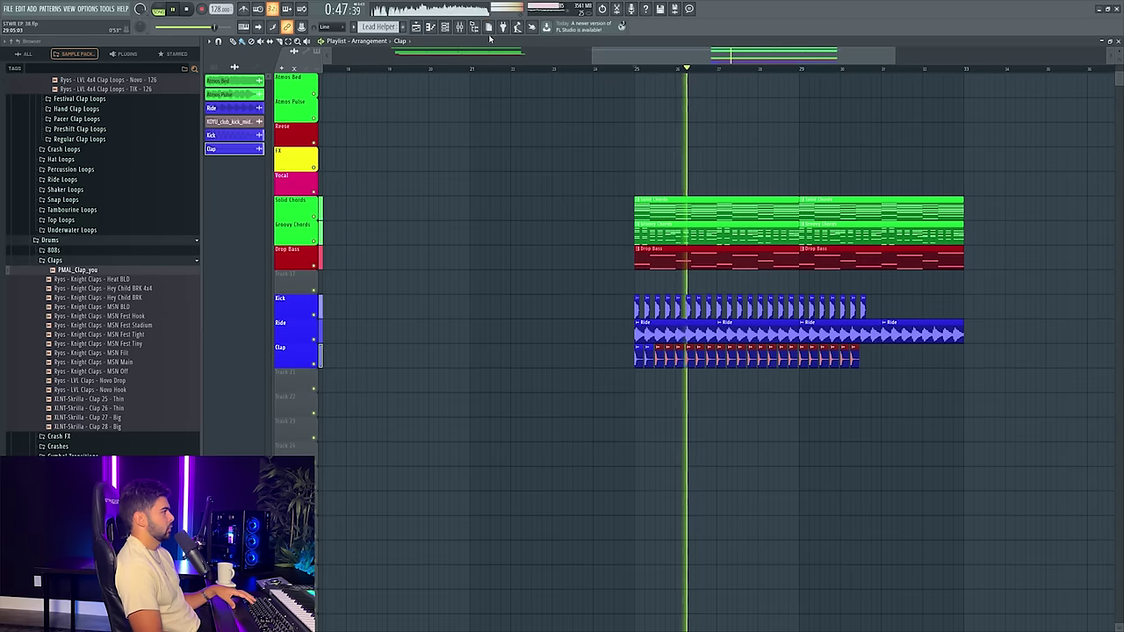
- Check the clap level during playback and move the Clap track up between Kick and Ride
key(F9)
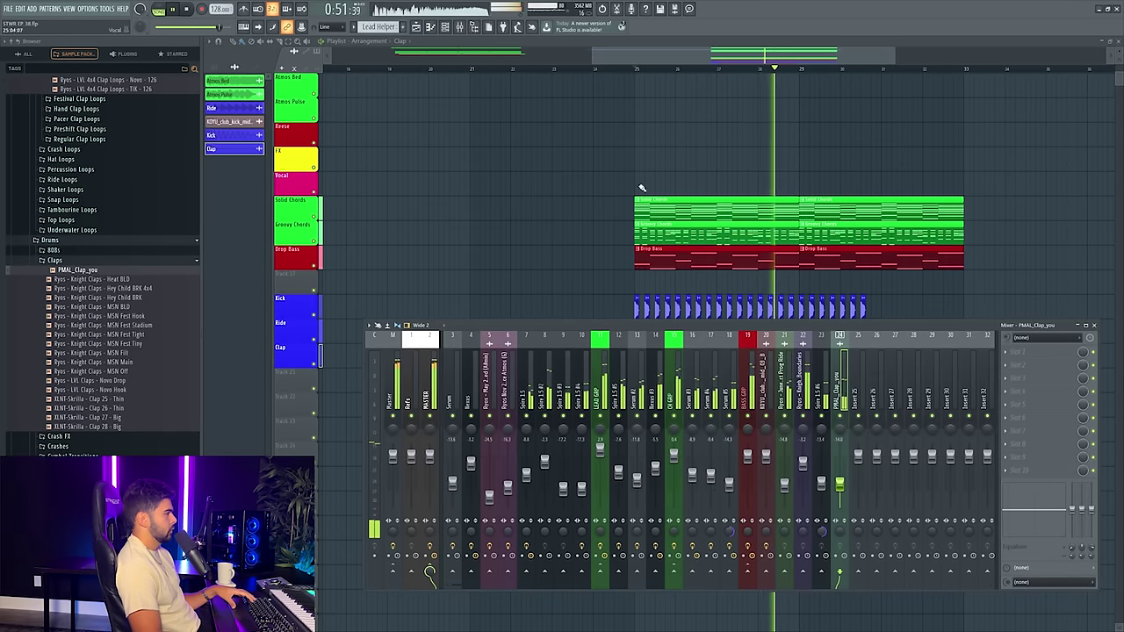
key(F9)
key(F9)
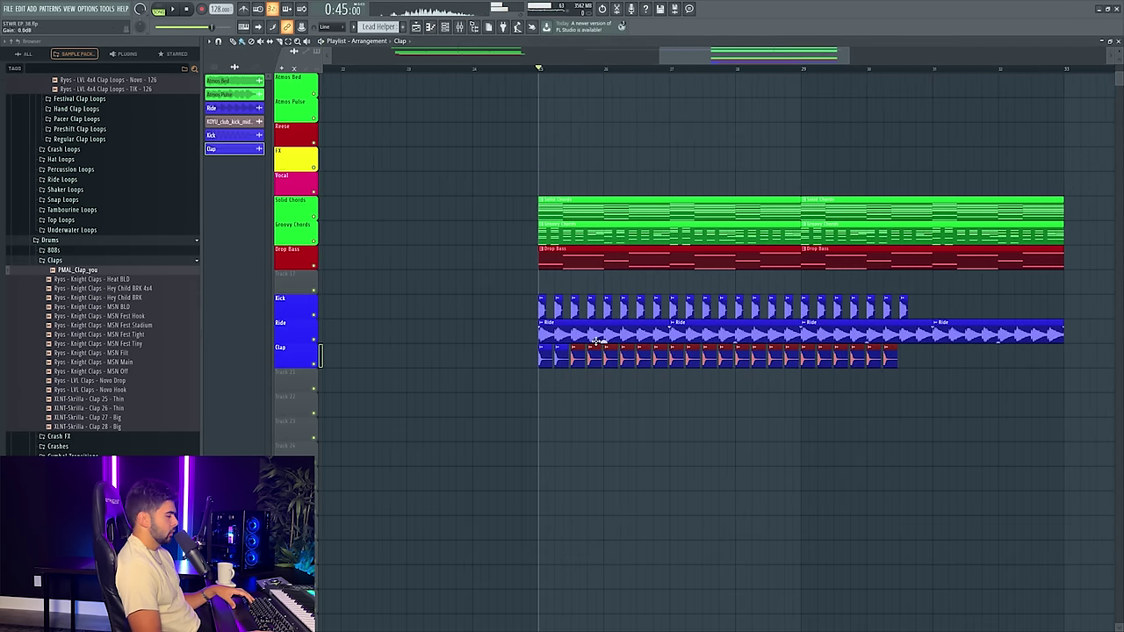
scroll(300, 353, up, 1)
- Duplicate the kick and clap clips of bars 25 to 28 into bars 29 to 32 and play the drop
drag(933, 340, 519, 337)
drag(977, 342, 472, 296)
key(ctrl+b)
key(space)
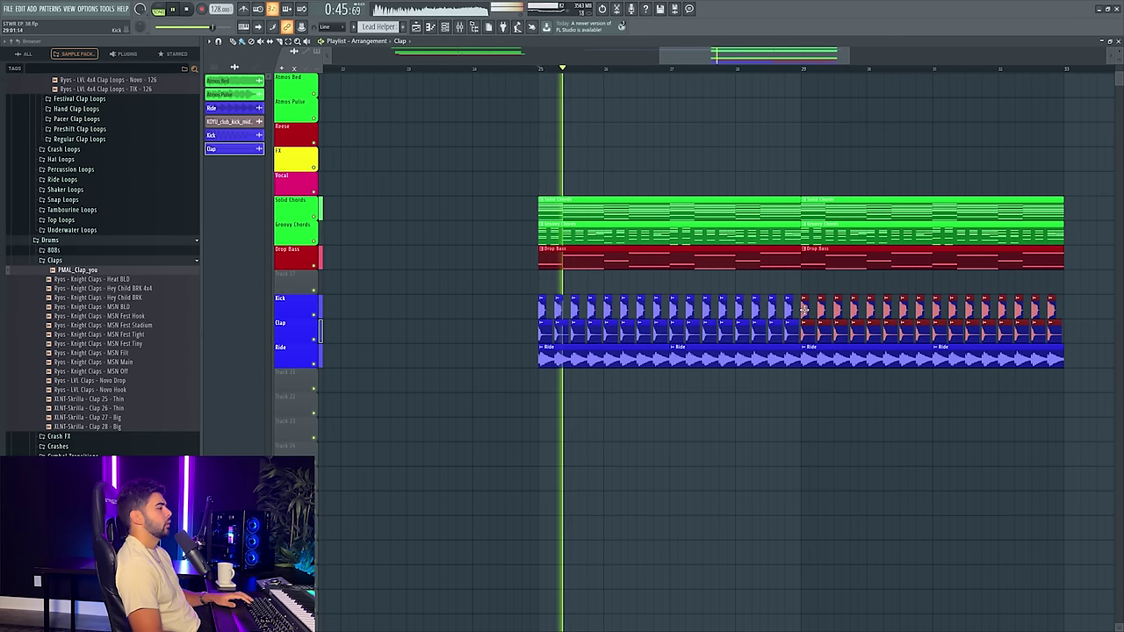
- Solo the CH GRP chords to check their OneKnob Brighter, restore the full mix and raise Spire 1.5 #5 to about -5.3 dB
key(F9)
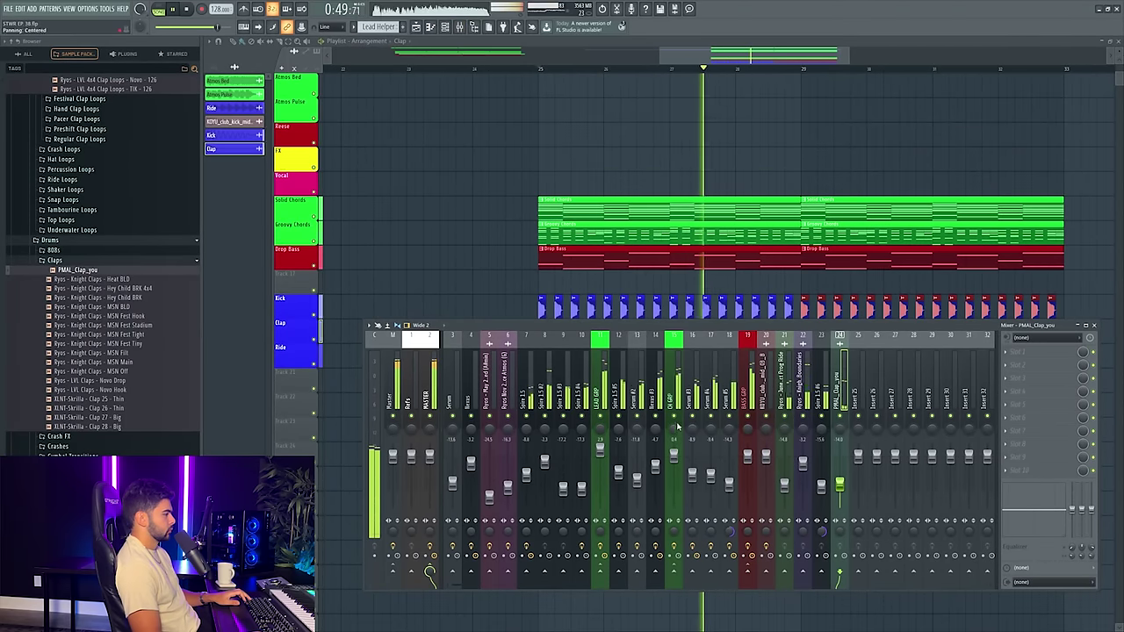
click(672, 422)
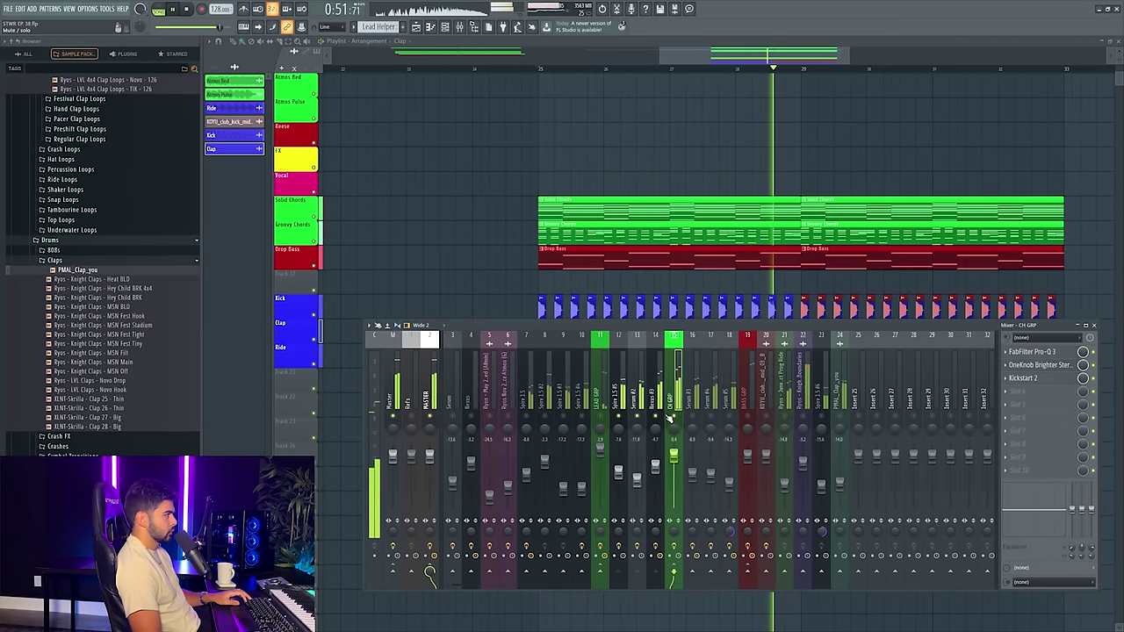
click(1034, 364)
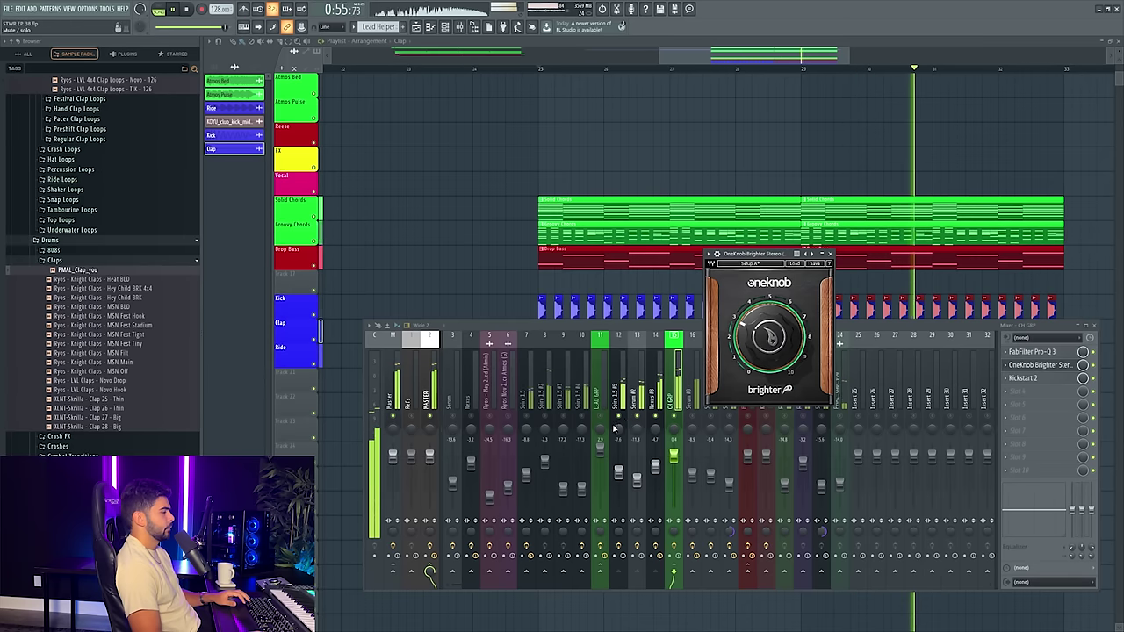
click(617, 426)
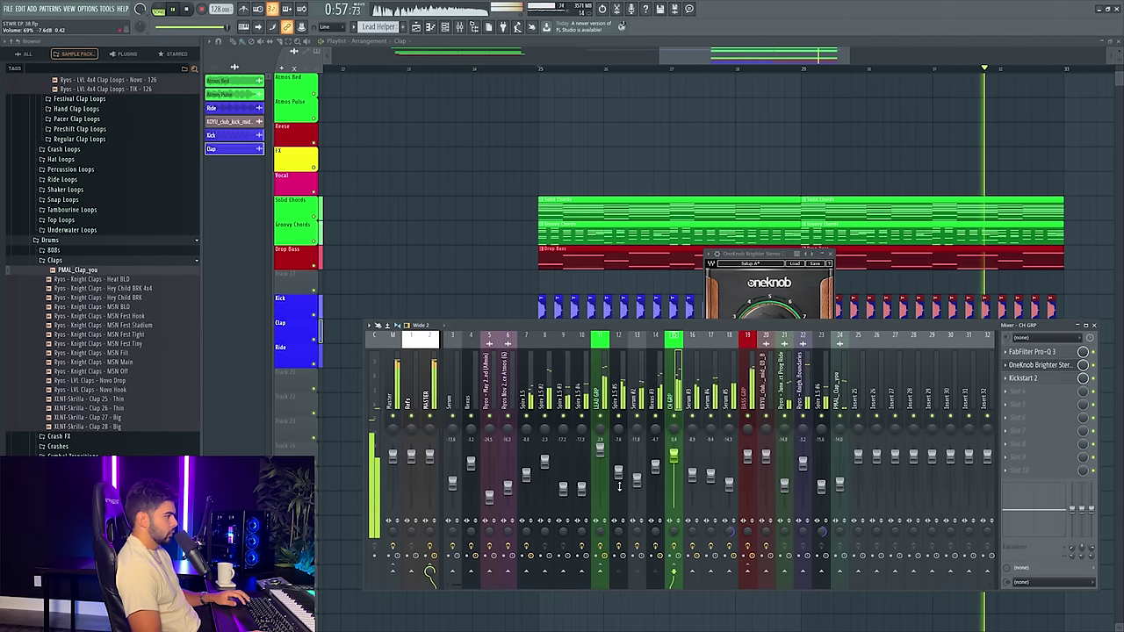
click(619, 470)
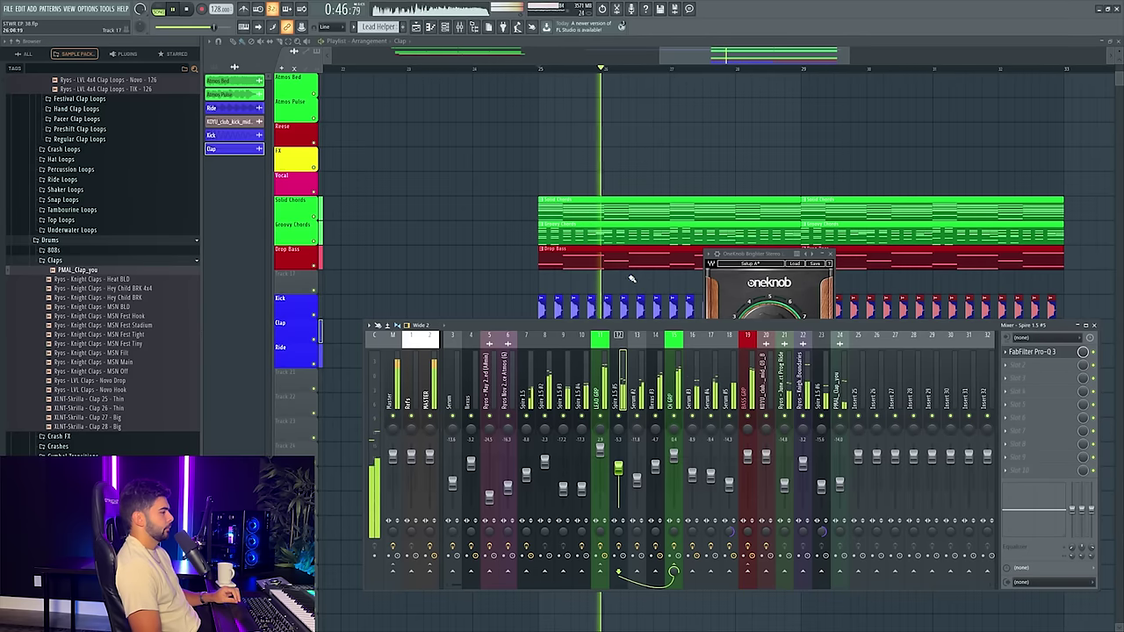
- Close the OneKnob Brighter effect and raise the LEAD GRP level to about 3.5 dB
click(835, 253)
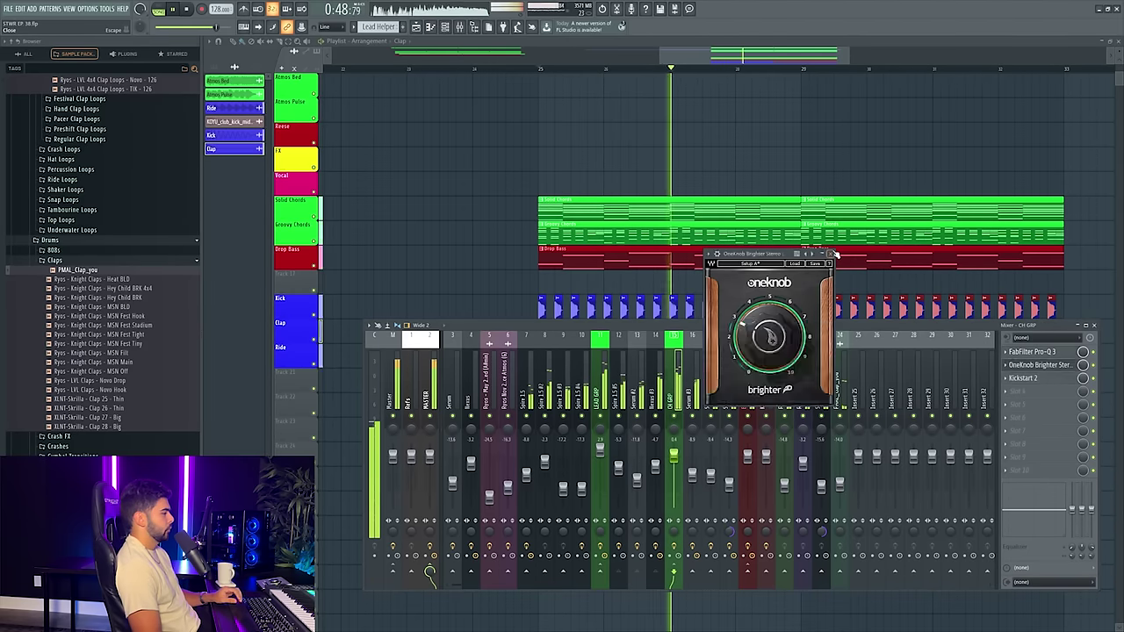
click(835, 254)
click(600, 450)
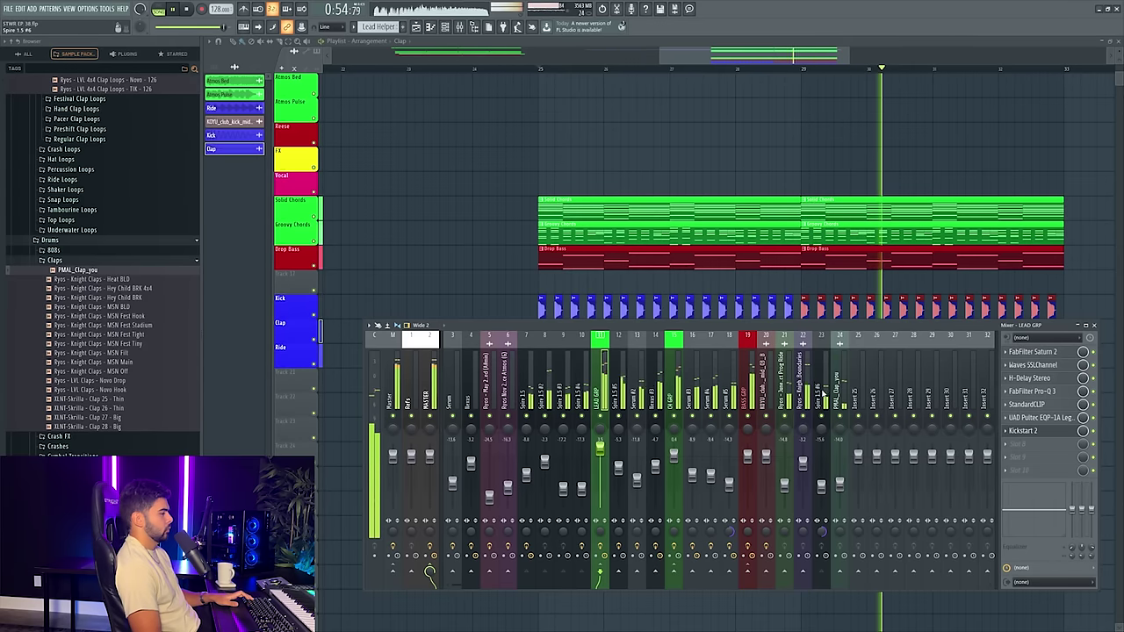
- Move the Spire 1.5 #6 mixer track from slot 23 to slot 11, directly before LEAD GRP, and close the mixer
click(821, 483)
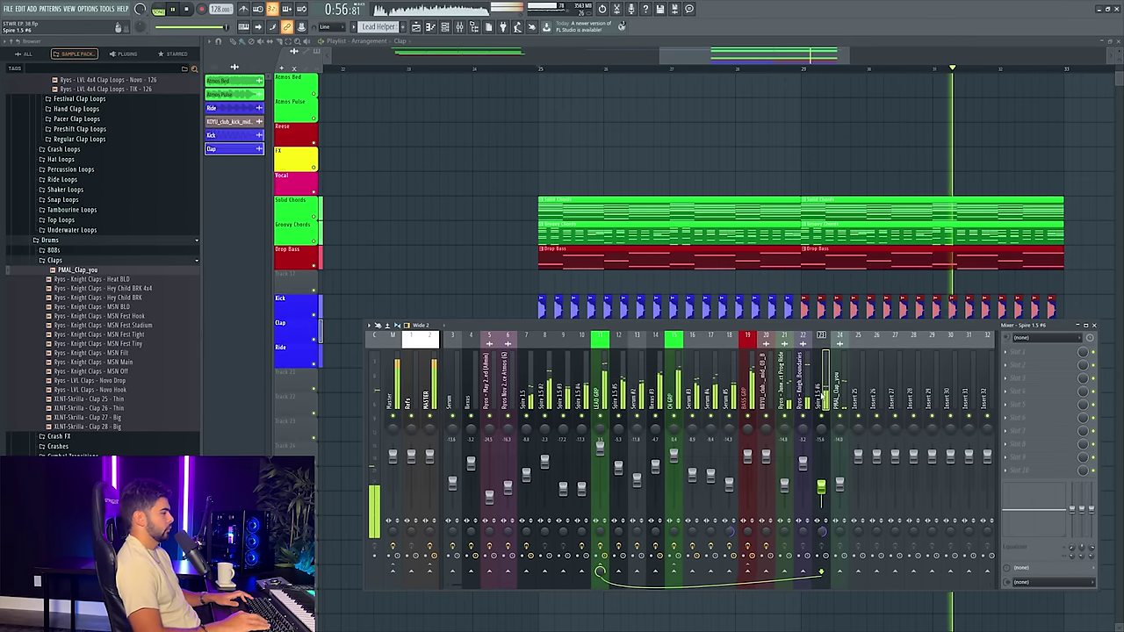
key(alt+Left)
key(alt+Left)
key(alt+Left)
key(alt+Left)
key(alt+Left)
key(alt+Left)
key(alt+Left)
key(alt+Left)
key(alt+Left)
key(alt+Left)
key(alt+Left)
key(alt+Left)
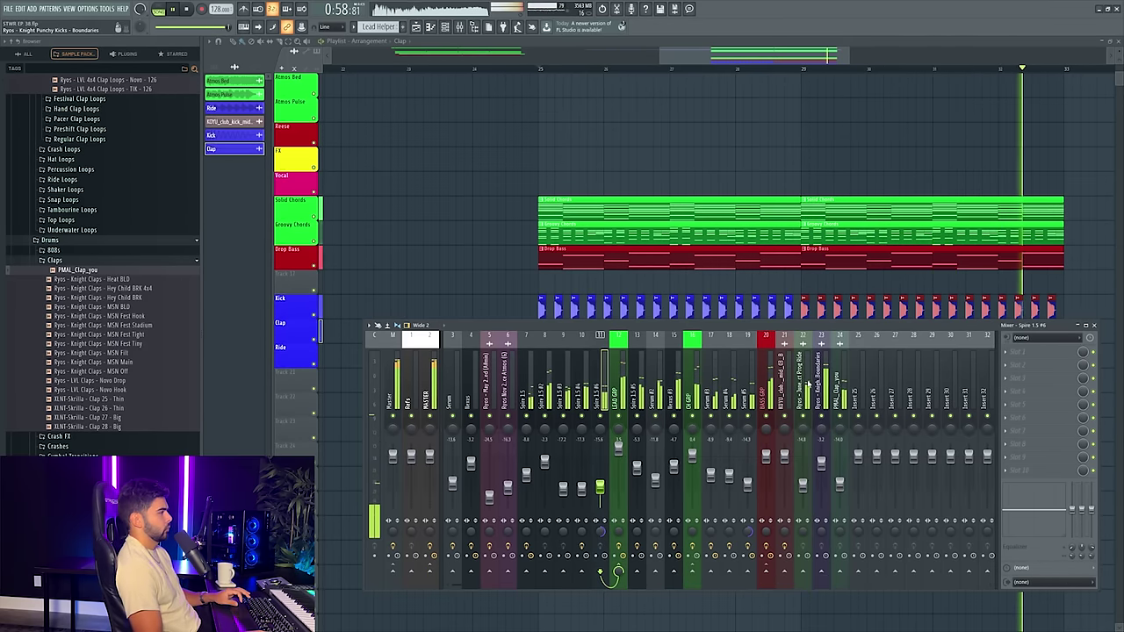
key(F9)
- Stop playback, look through the Ryos Patreon Packs and search the sample library for "clap fill"
scroll(701, 67, right, 3)
key(space)
scroll(702, 67, right, 2)
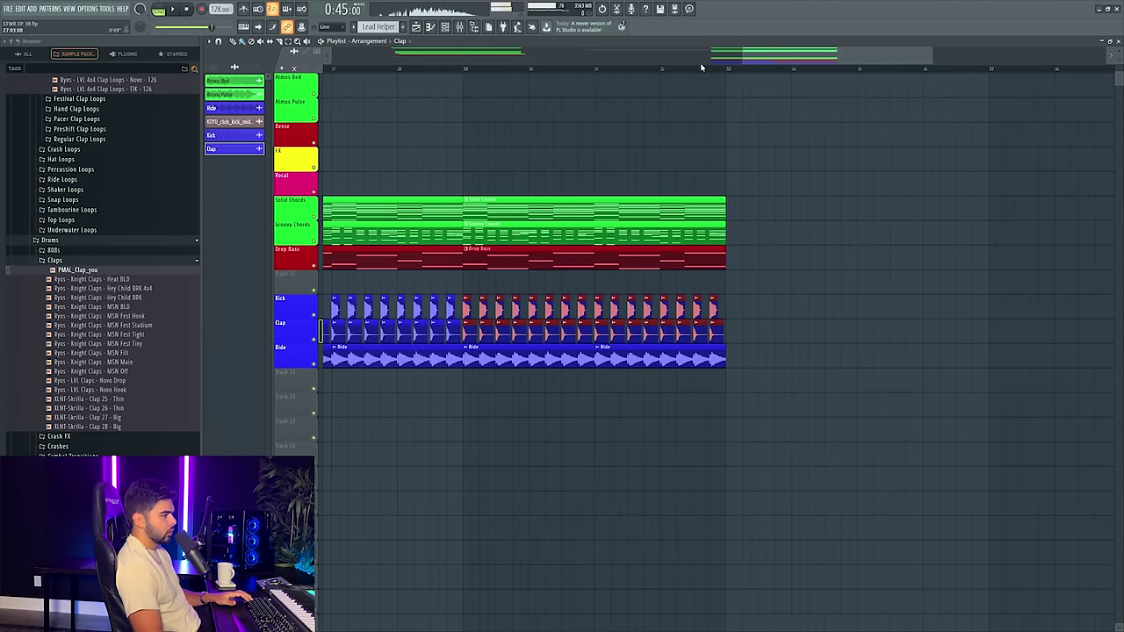
scroll(705, 68, down, 4)
scroll(694, 70, up, 3)
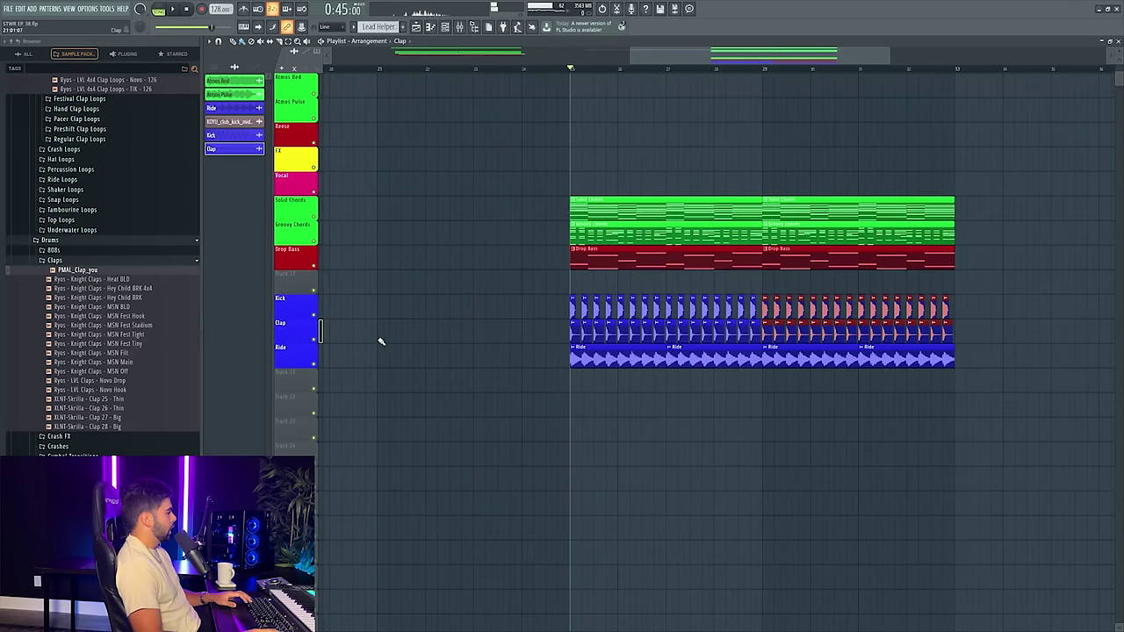
scroll(96, 351, up, 15)
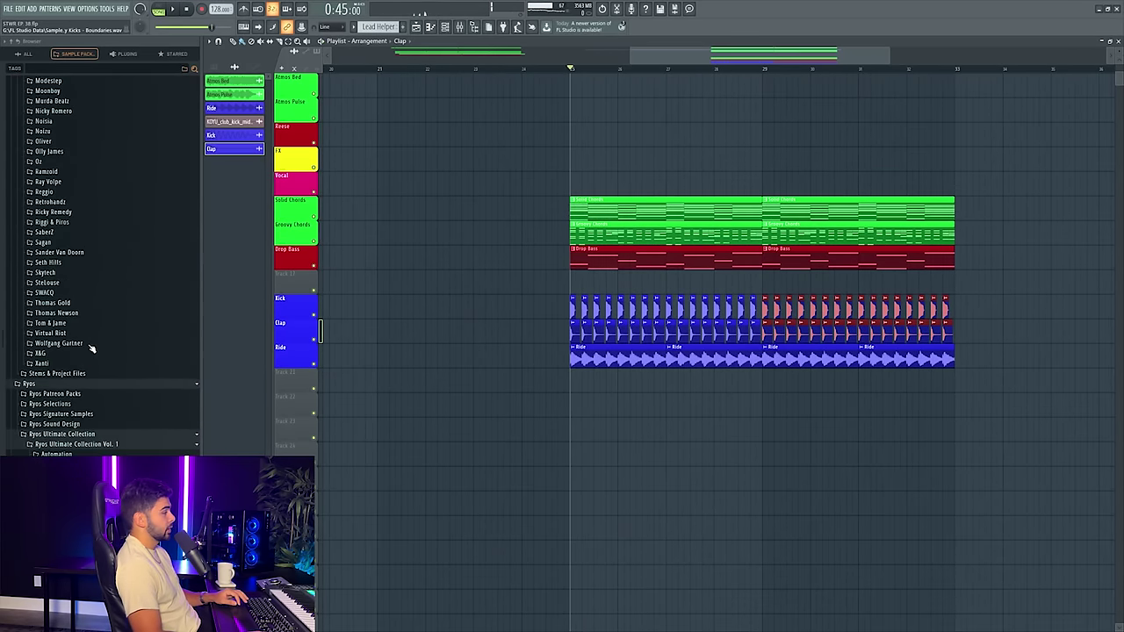
scroll(83, 316, down, 12)
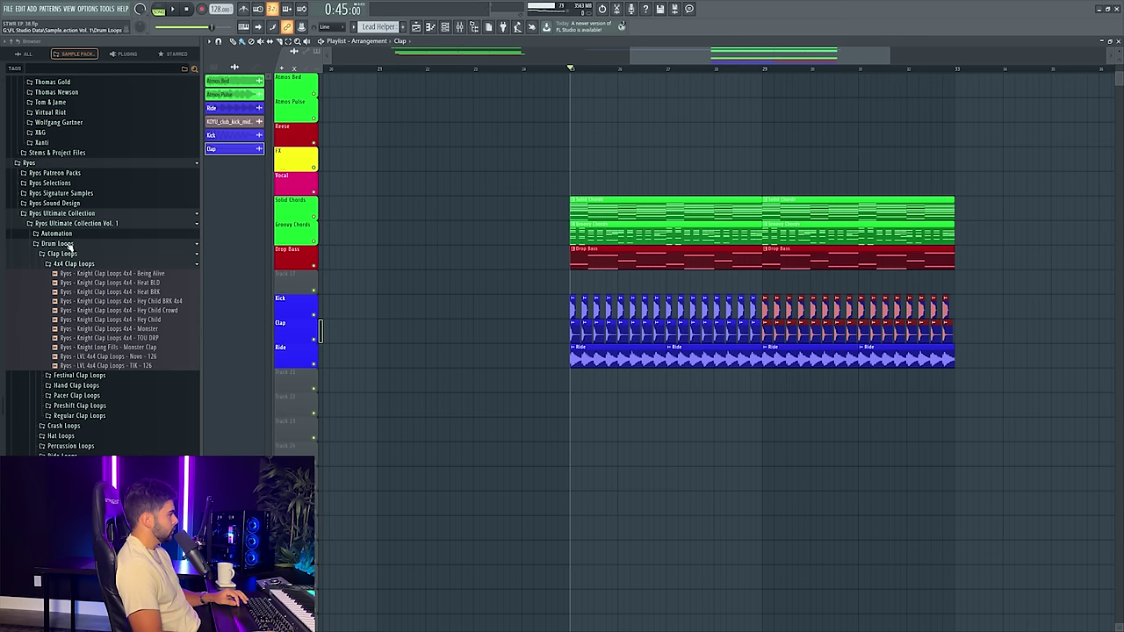
click(63, 174)
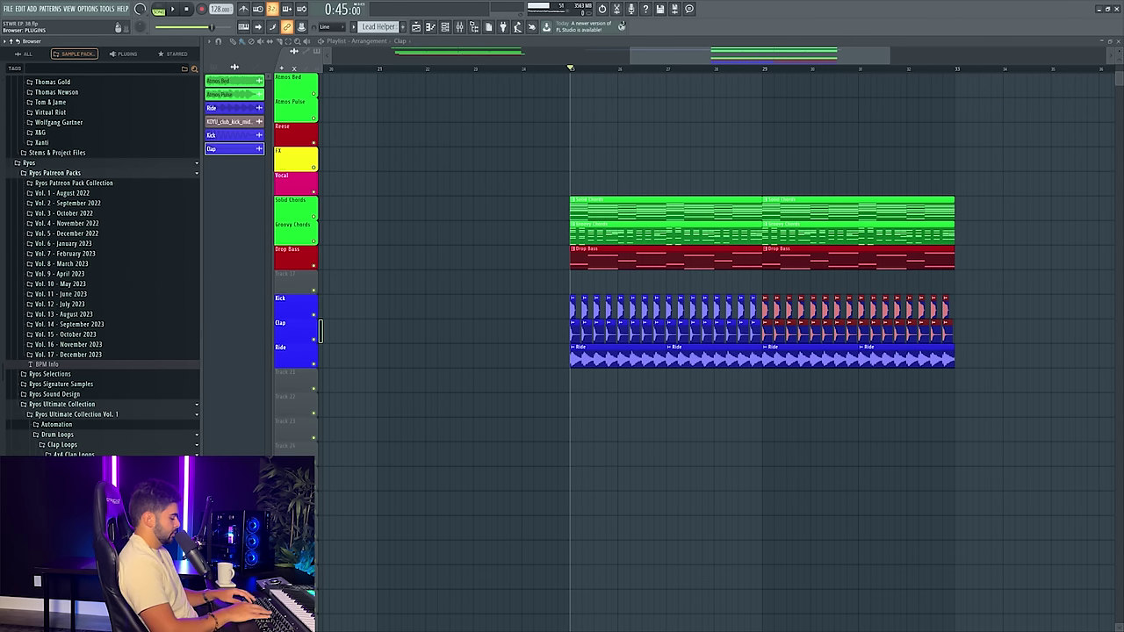
text(clap fill)
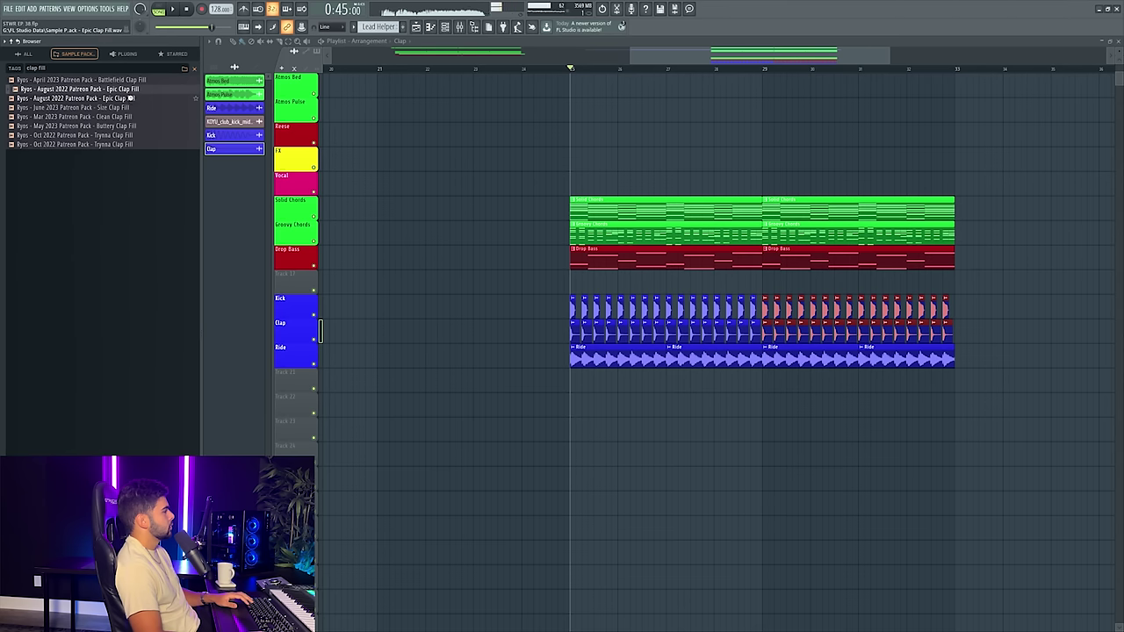
- Place the June 2023 Size Clap Fill on Track 21 before bar 27, route it to mixer track 25 and lower it to about -12 dB
key(space)
drag(682, 331, 655, 384)
double_click(655, 383)
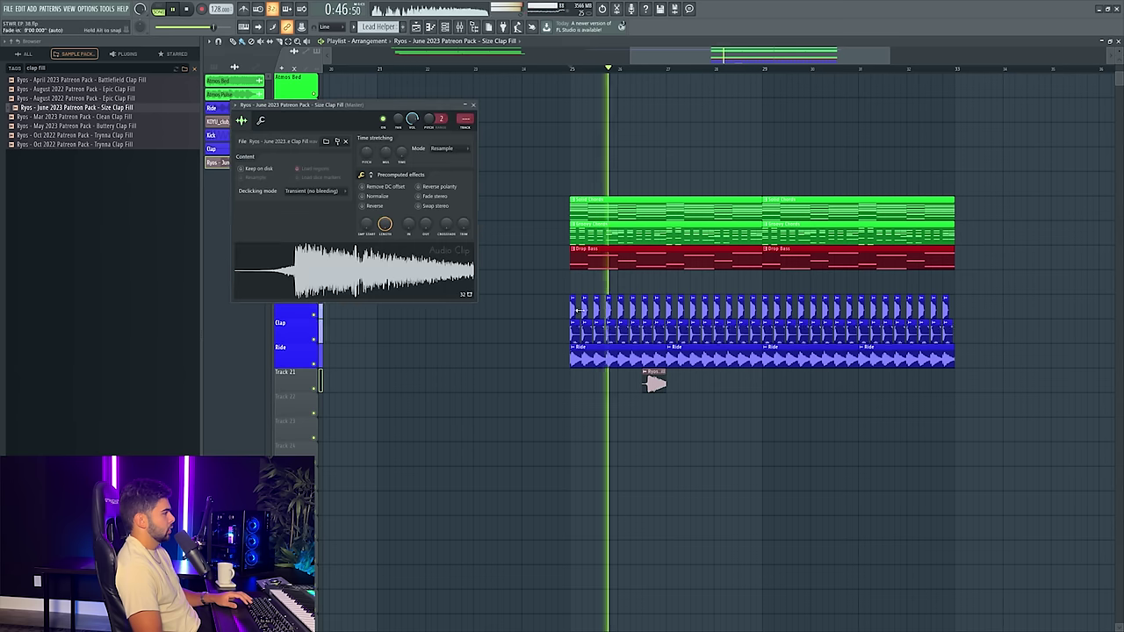
key(F9)
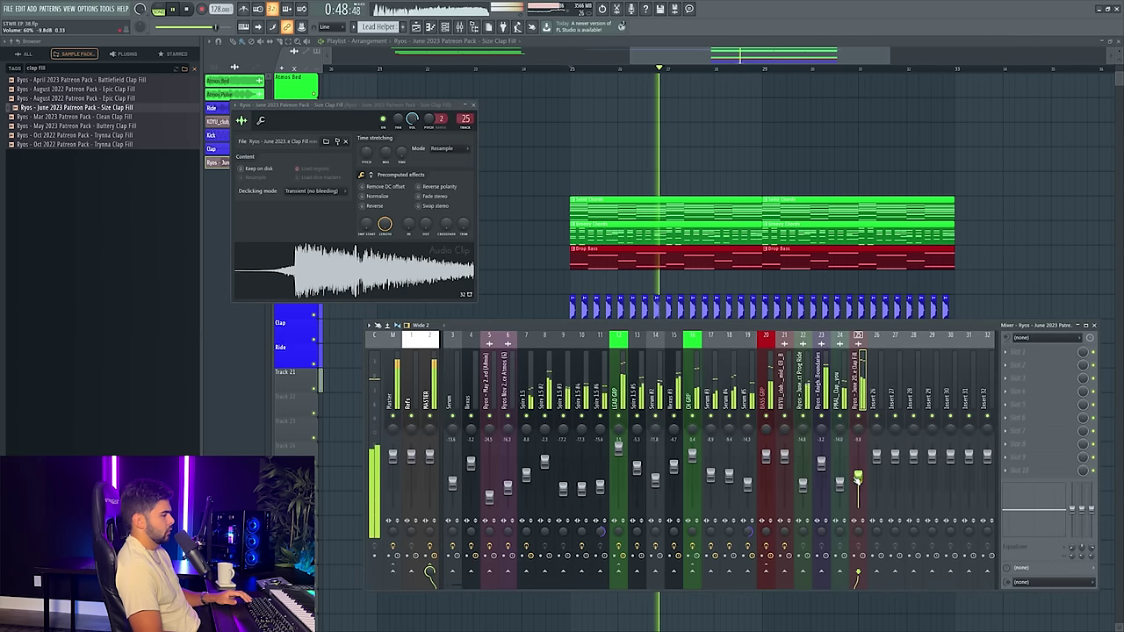
click(627, 71)
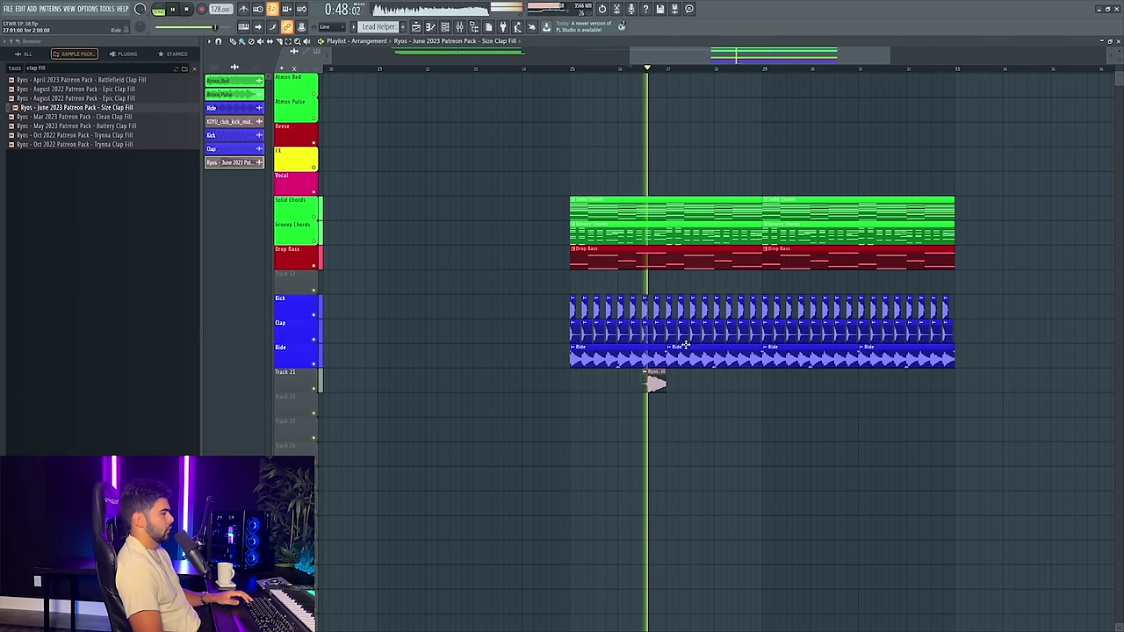
- Duplicate the Size Clap Fill clip on Track 21 into the second half of bar 30
drag(658, 387, 851, 393)
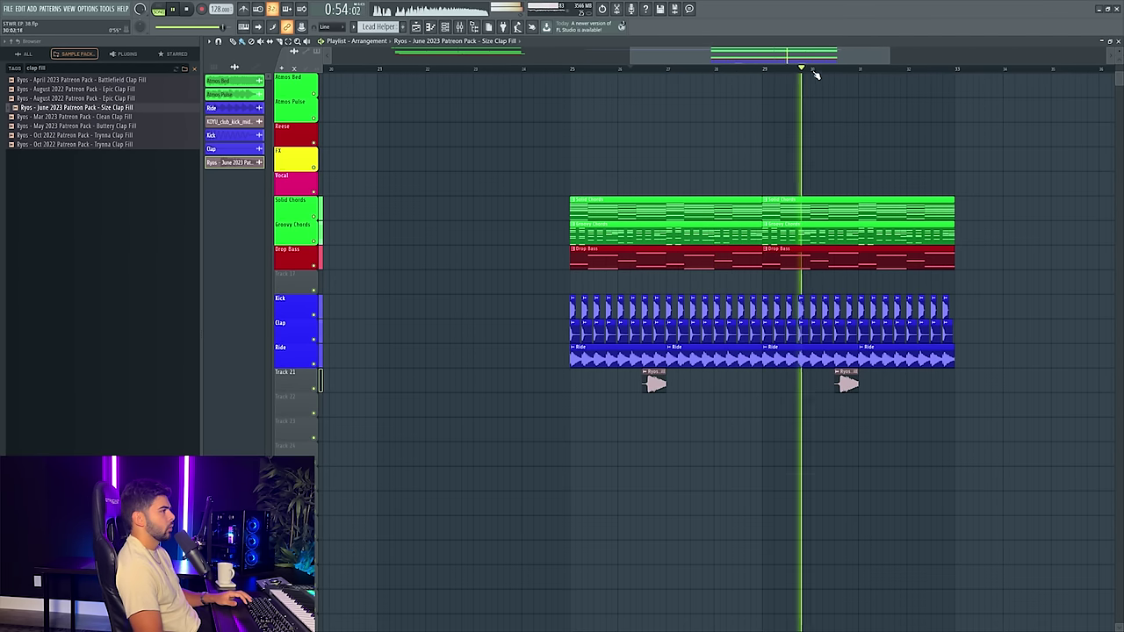
scroll(815, 72, up, 2)
scroll(777, 80, up, 3)
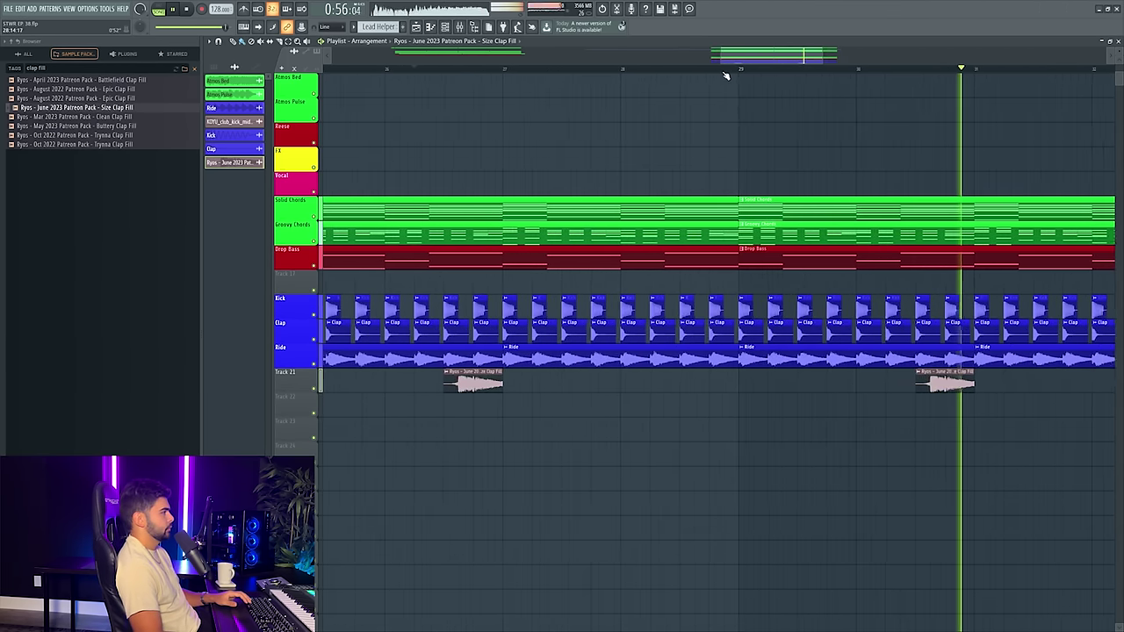
- Remove the last kick of bar 28, search for "sacred" and place the Sacred Times Big SN sample there on Track 21
click(664, 71)
scroll(696, 82, up, 2)
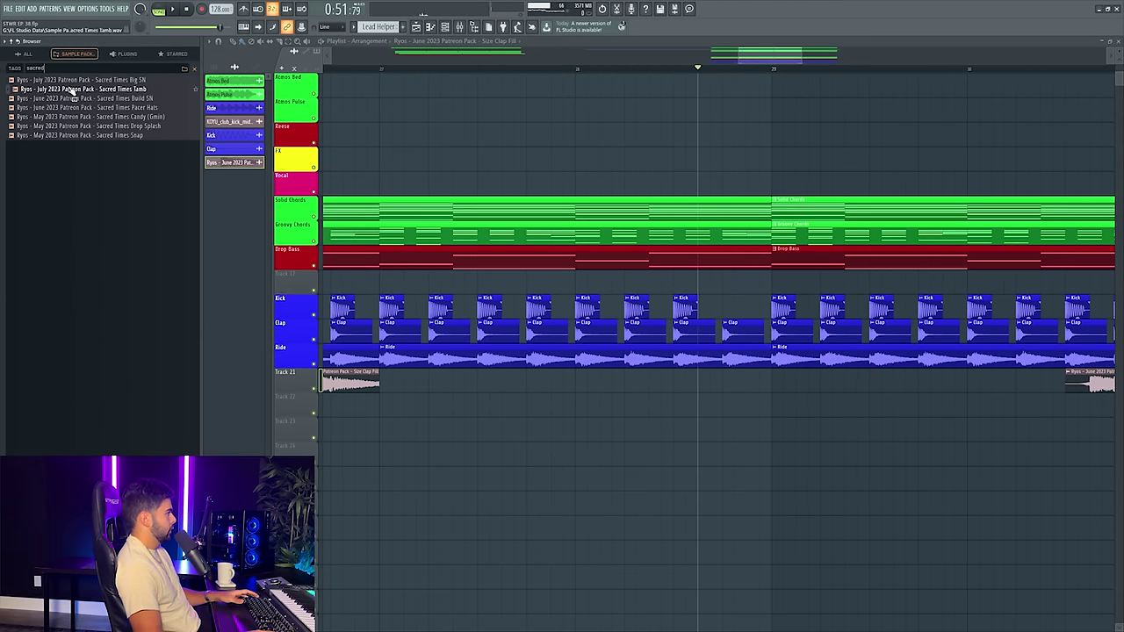
drag(88, 82, 746, 382)
key(space)
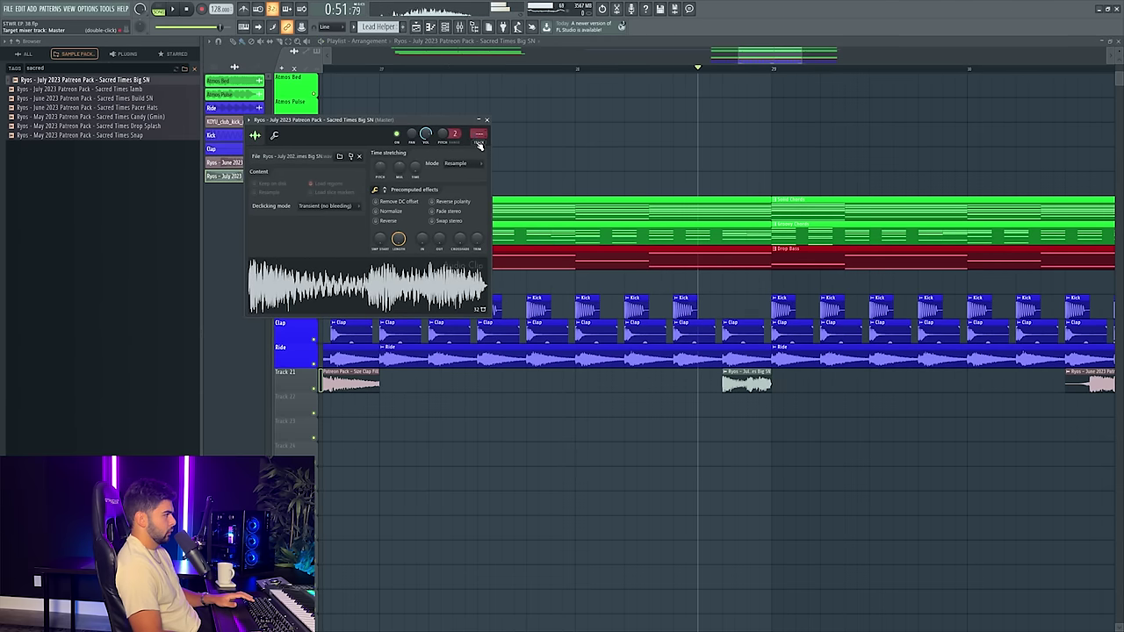
- Route the Sacred Times Big SN sample to mixer track 26 and move its clip down to Track 22
key(ctrl+l)
key(F12)
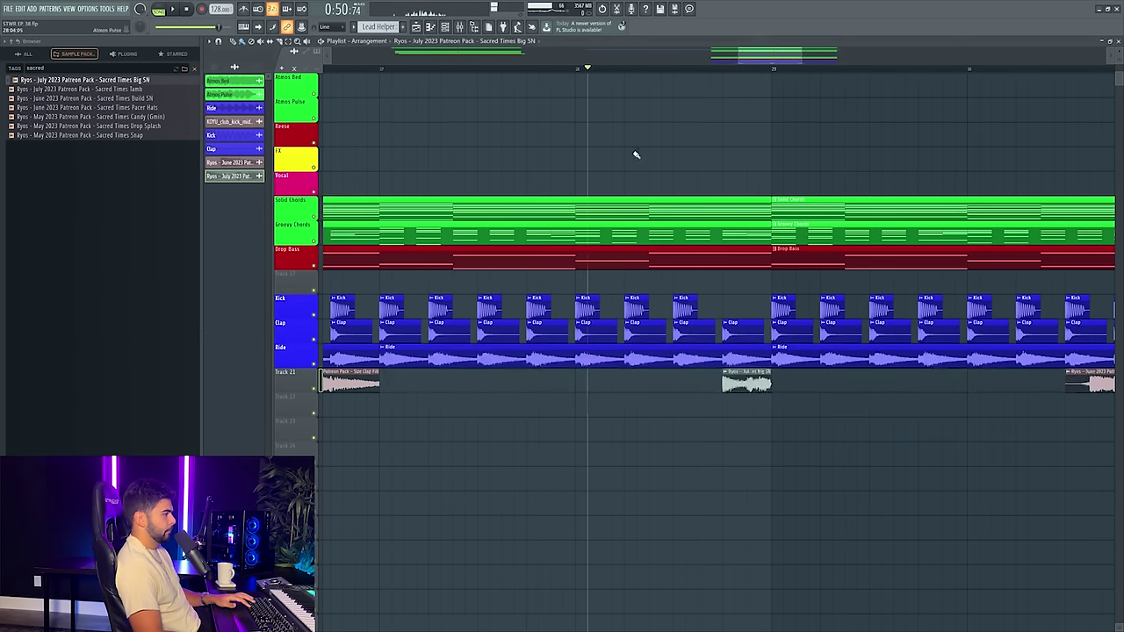
key(space)
scroll(684, 76, down, 4)
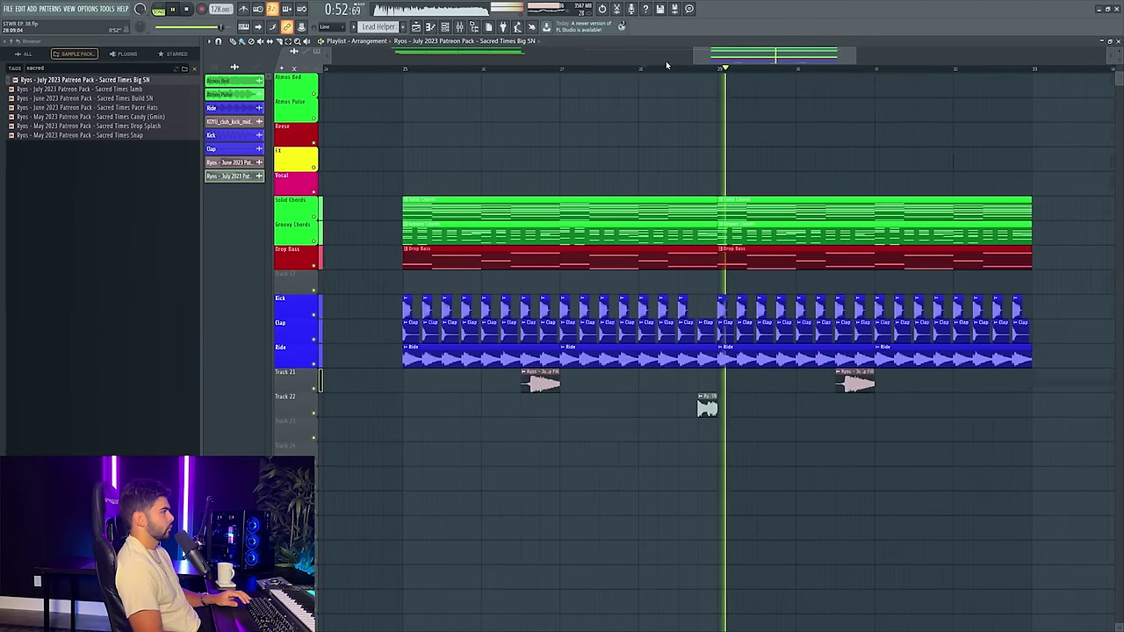
- Lower the Sacred Times Big SN level to about -6.4 dB and replay the drop
key(F9)
key(KP_Divide)
drag(876, 458, 876, 467)
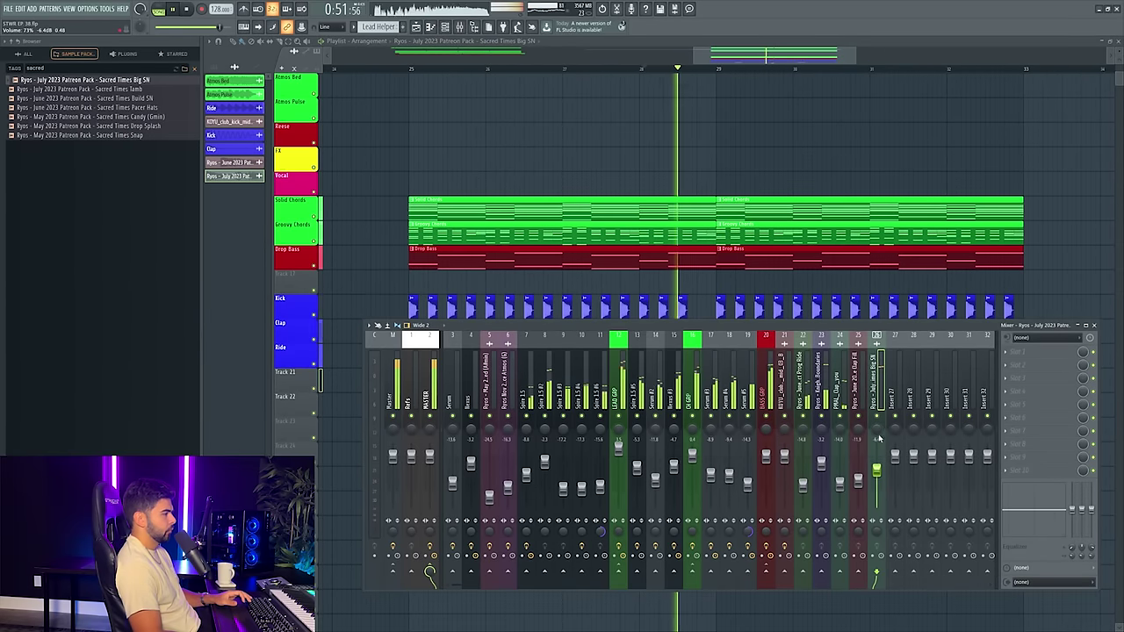
key(F9)
click(441, 70)
scroll(443, 70, up, 2)
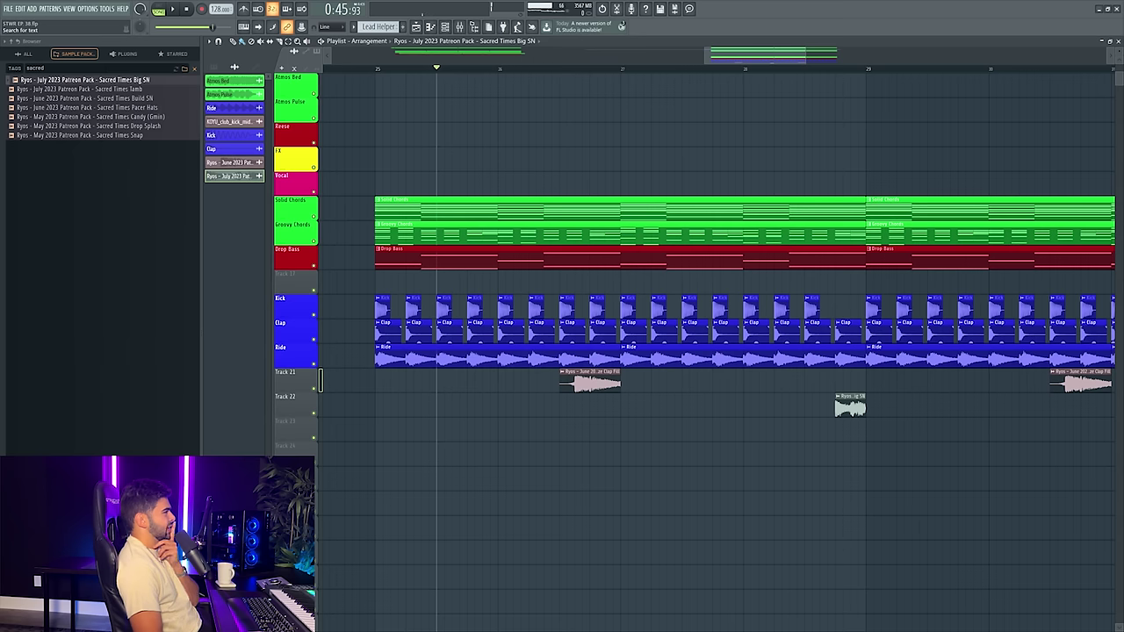
- Browse the Ryos Ultimate Collection clap loops, claps and crafty short fills, auditioning samples for another drum fill
click(25, 55)
click(80, 57)
scroll(47, 288, down, 6)
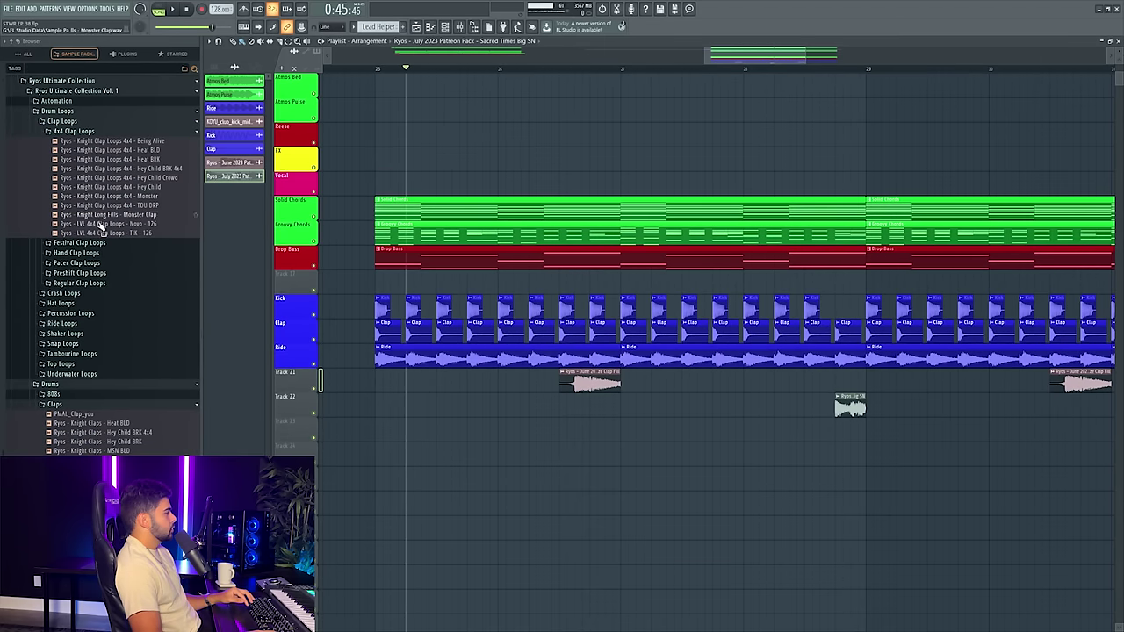
key(space)
key(space)
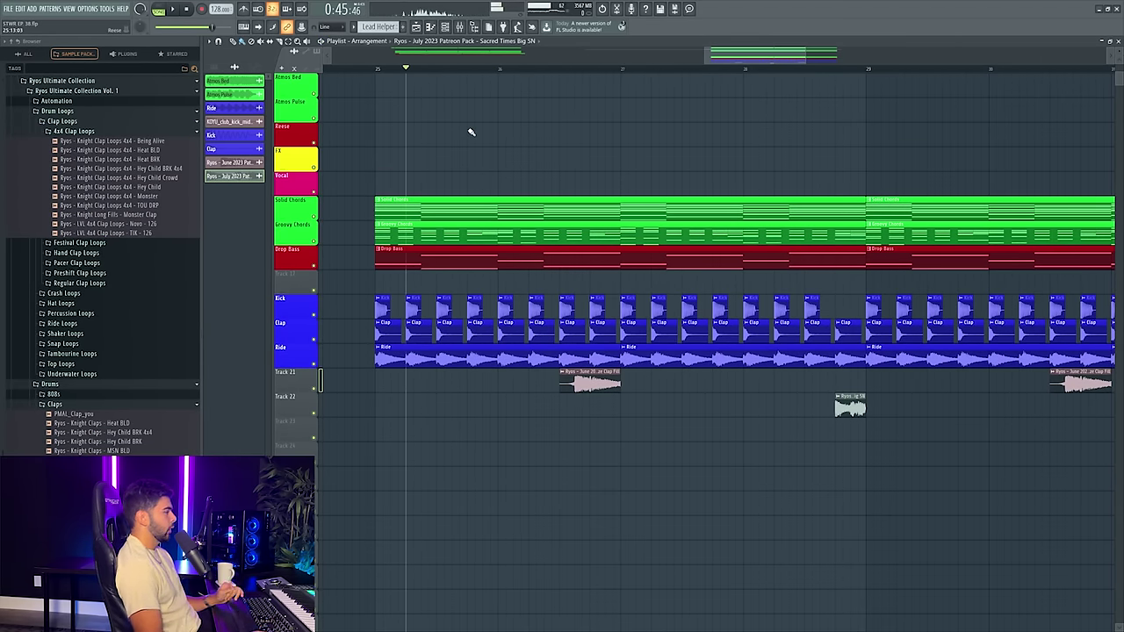
scroll(87, 351, down, 5)
click(60, 305)
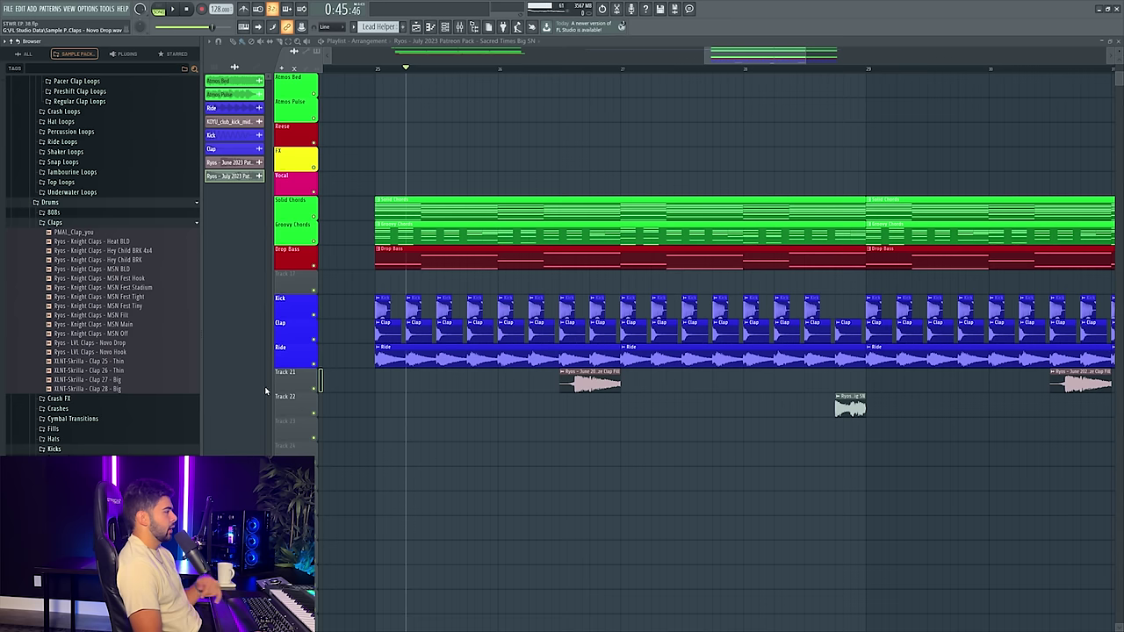
click(77, 429)
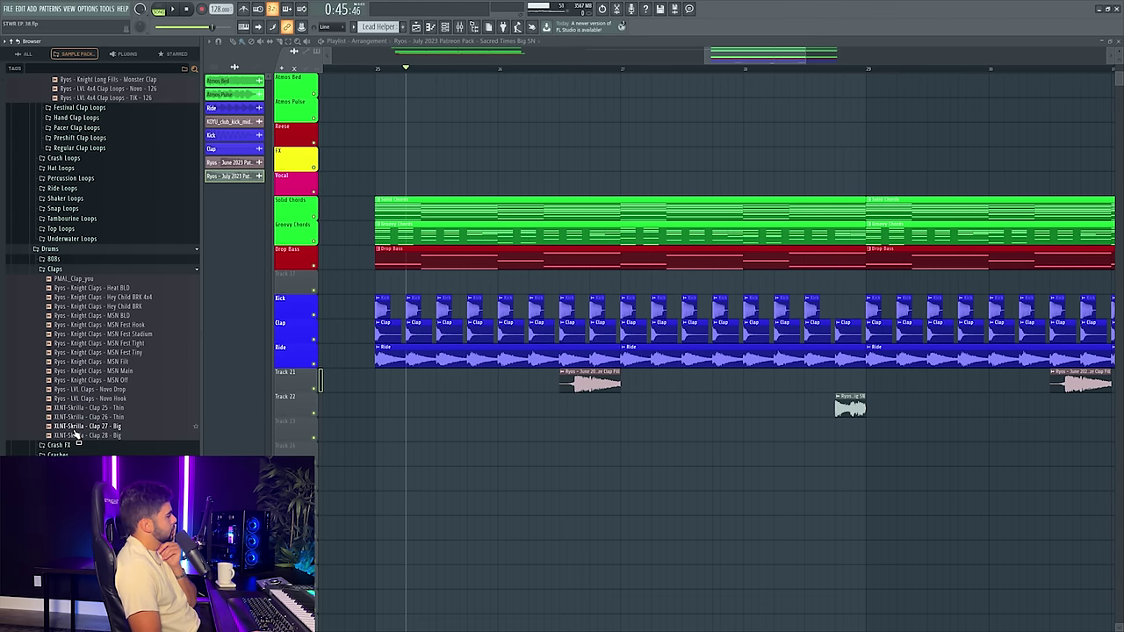
click(76, 430)
click(83, 439)
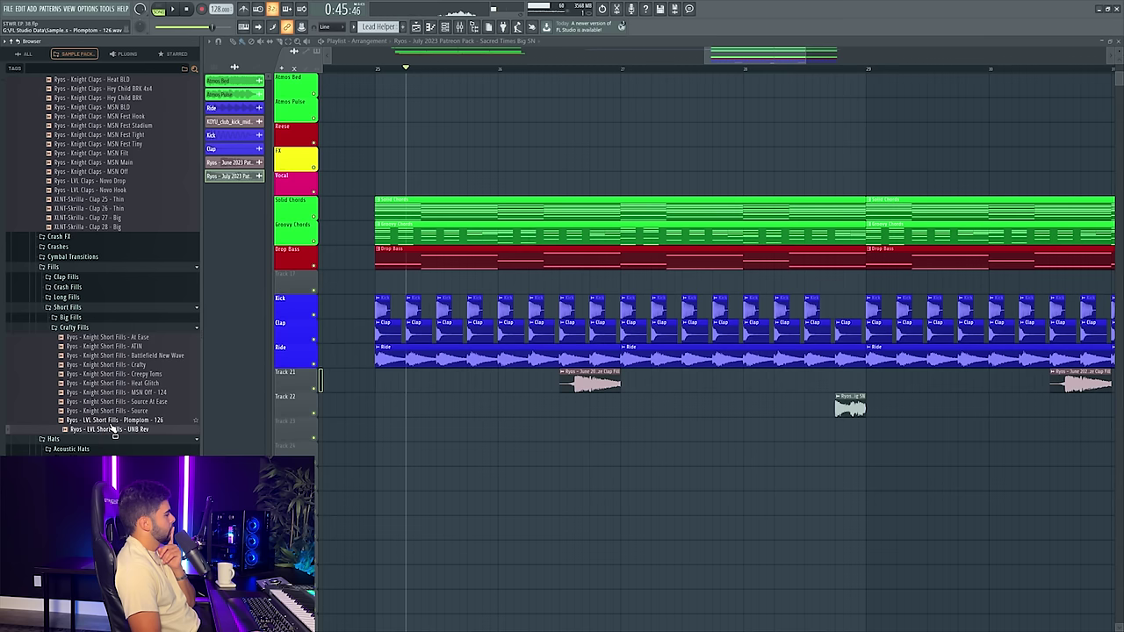
- Place the LVL Short Fills - Plomptom - 126 sample on Track 24 at the last beat of bar 25 and open its settings
mouse_move(484, 465)
mouse_down()
mouse_move(502, 458)
mouse_move(486, 457)
mouse_up()
key(space)
double_click(483, 452)
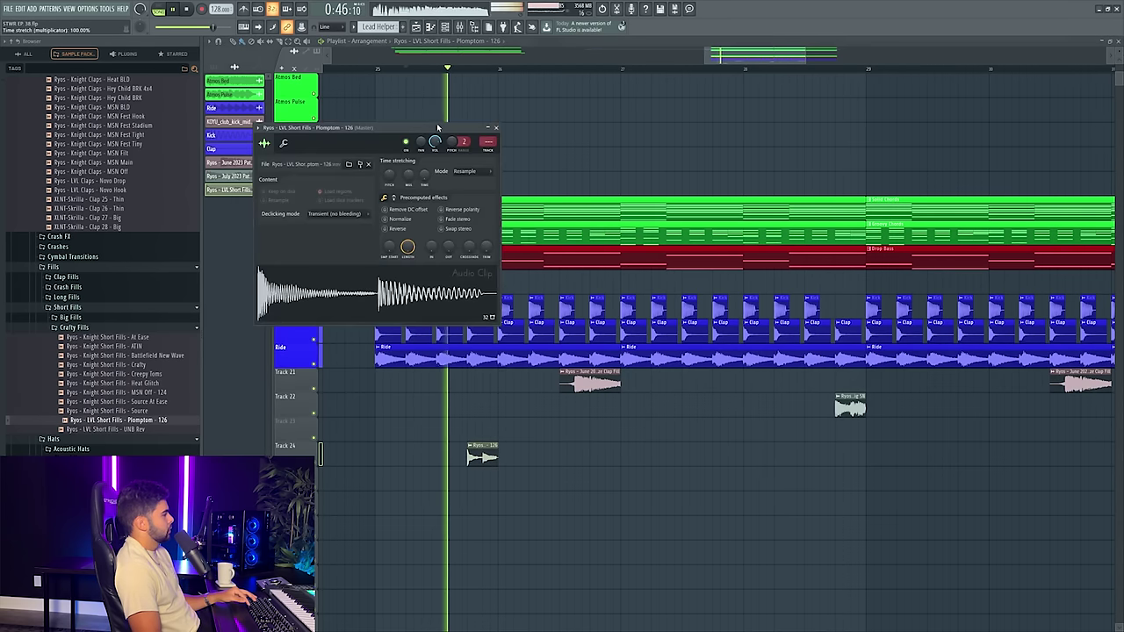
- Route the Plomptom fill to mixer track 27 and set its level to about -11.7 dB during playback
key(space)
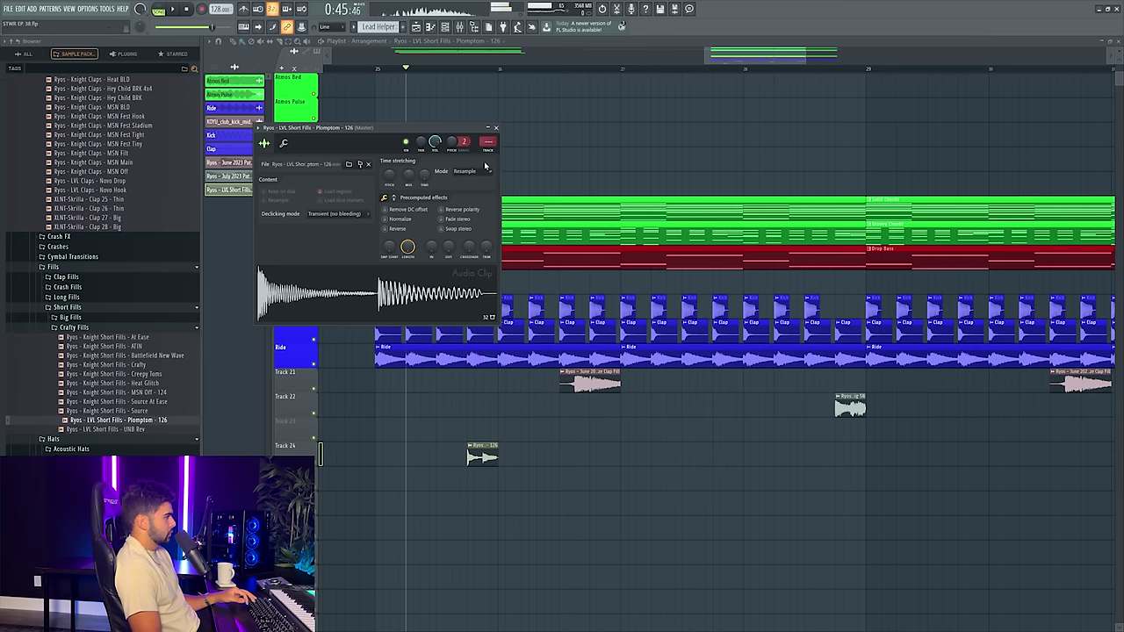
key(ctrl+l)
drag(895, 456, 895, 474)
key(space)
key(space)
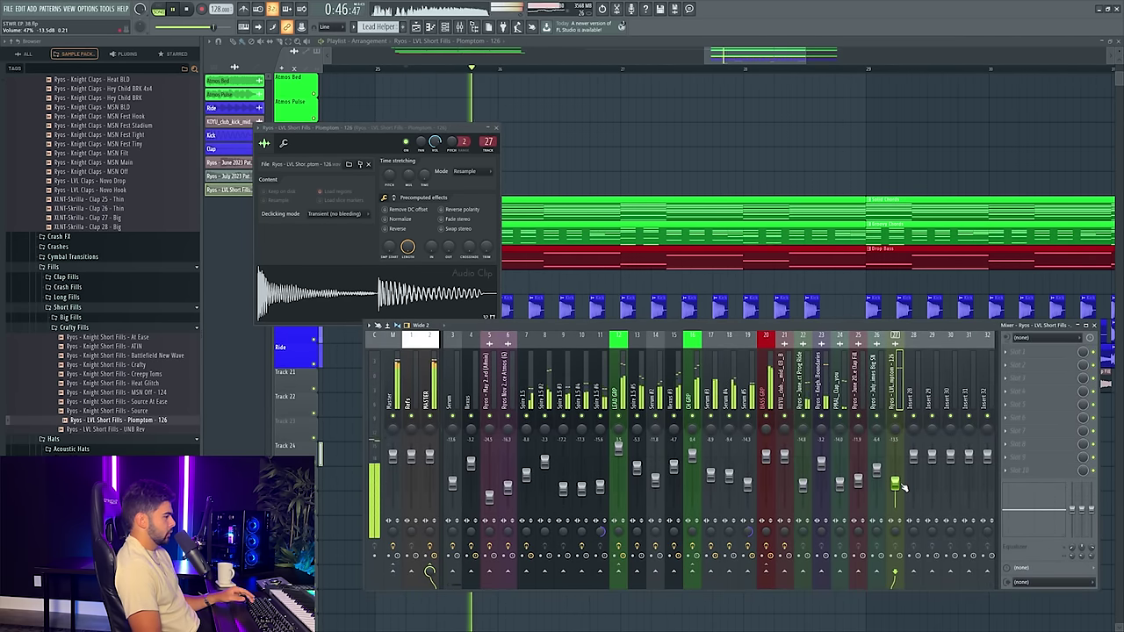
drag(894, 483, 895, 481)
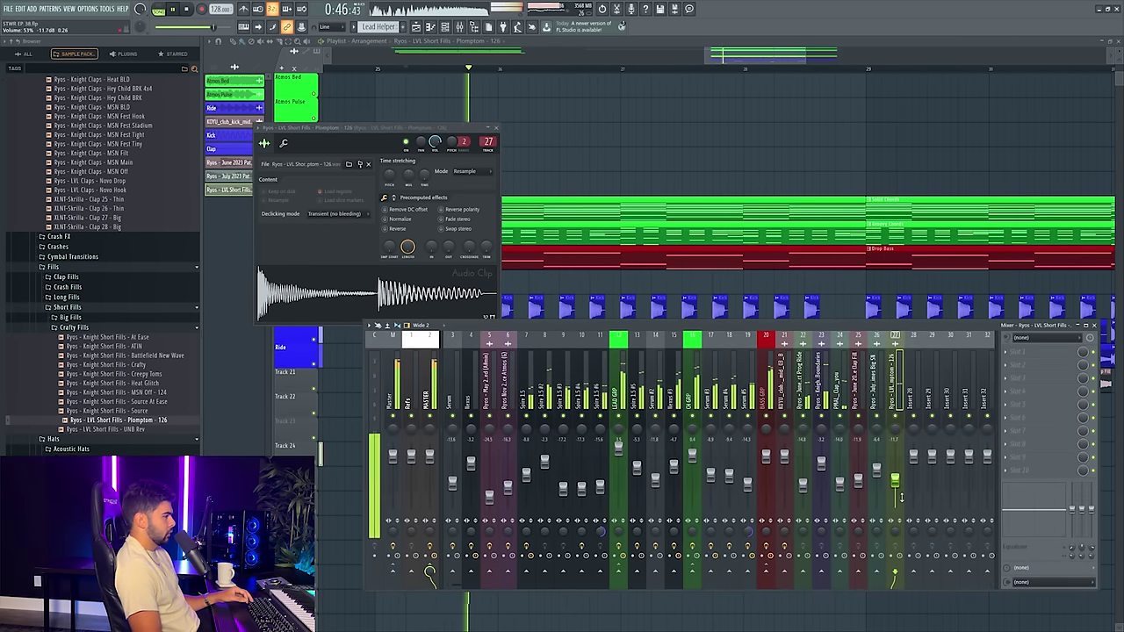
- Load Kickstart 2 in the first effect slot of the Plomptom fill's mixer track 27
click(1061, 339)
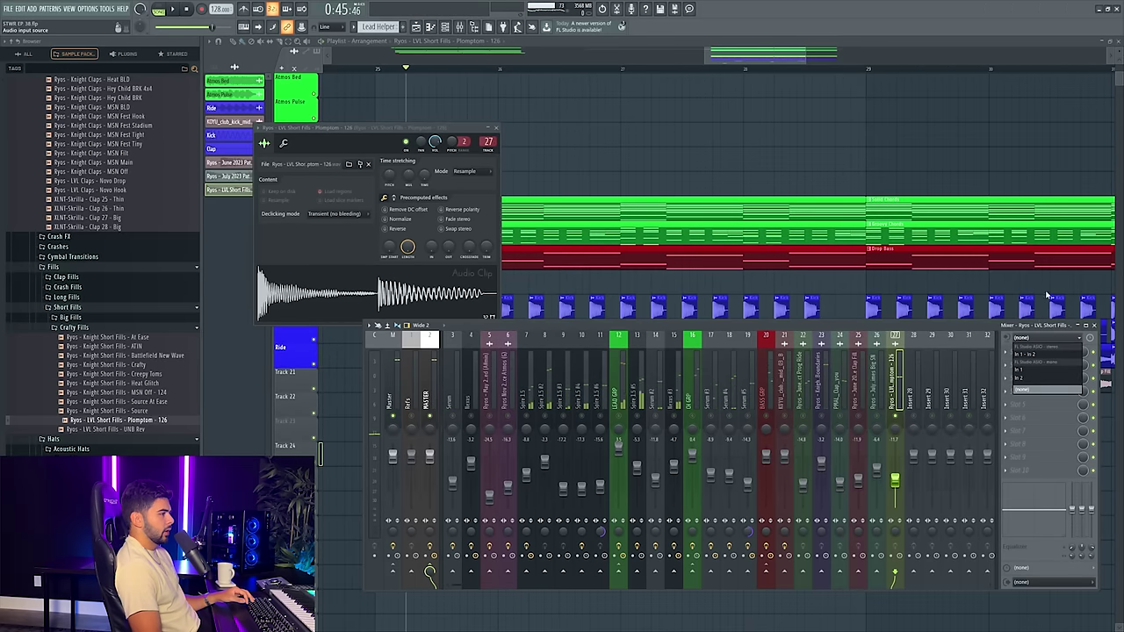
click(935, 329)
click(1007, 353)
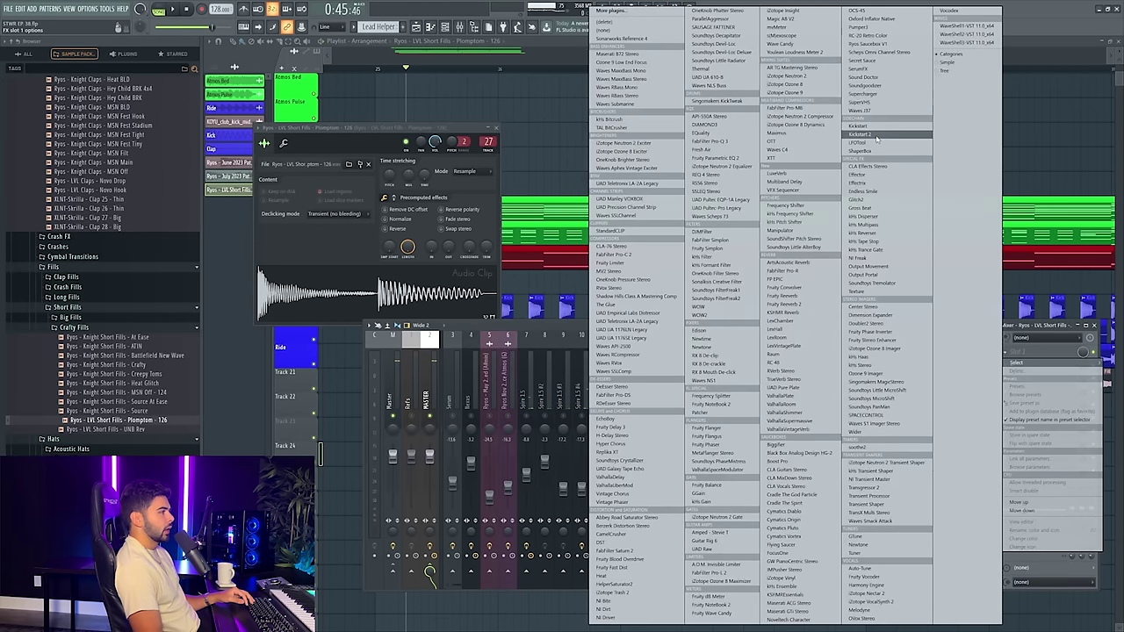
click(875, 138)
key(F12)
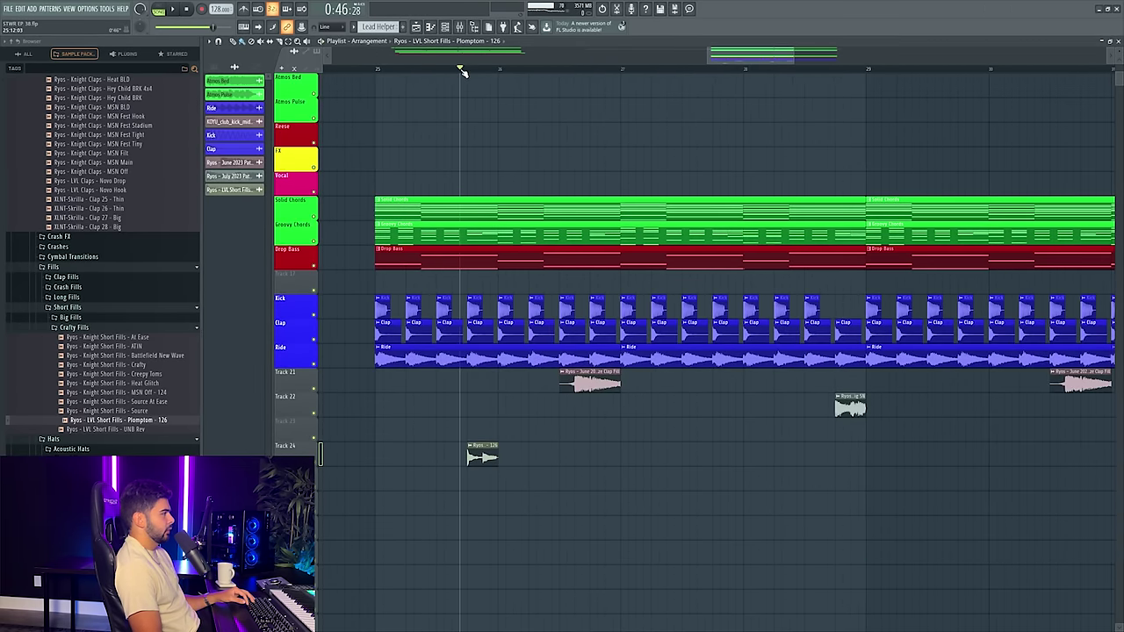
- Raise the Plomptom fill's mixer level to about -4.9 dB while the drop plays
scroll(461, 71, up, 2)
key(F9)
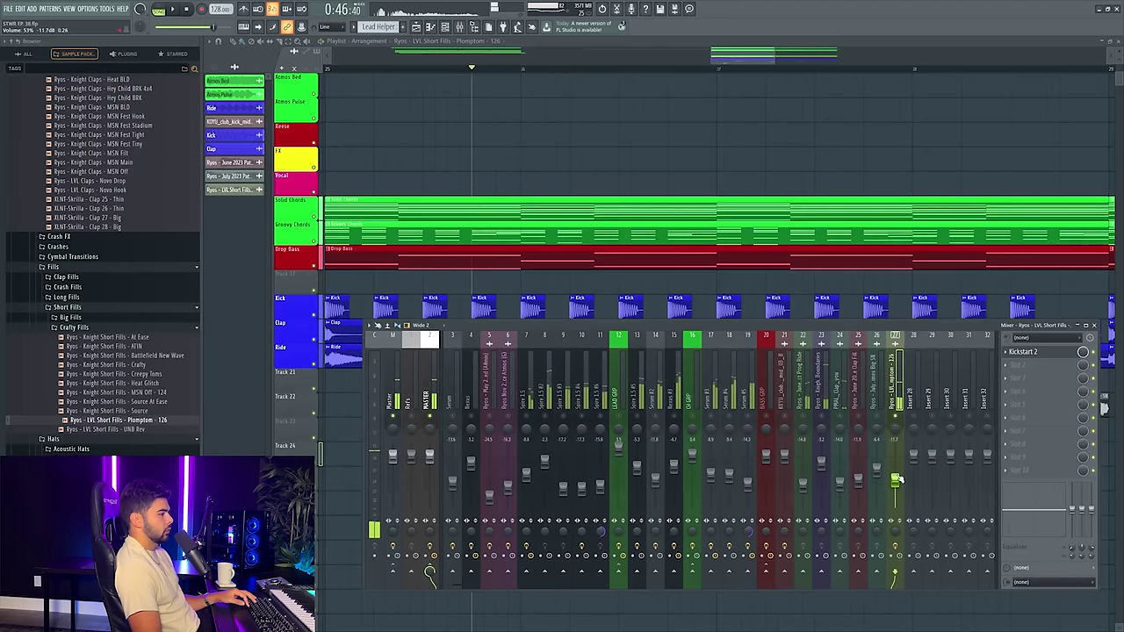
drag(894, 467, 895, 474)
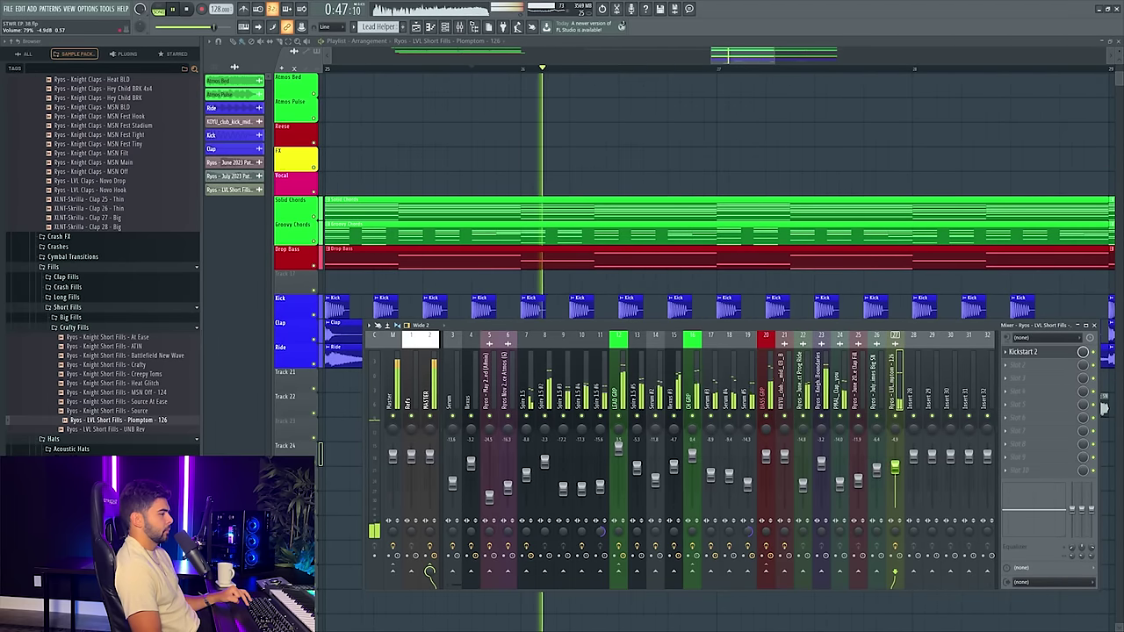
key(F9)
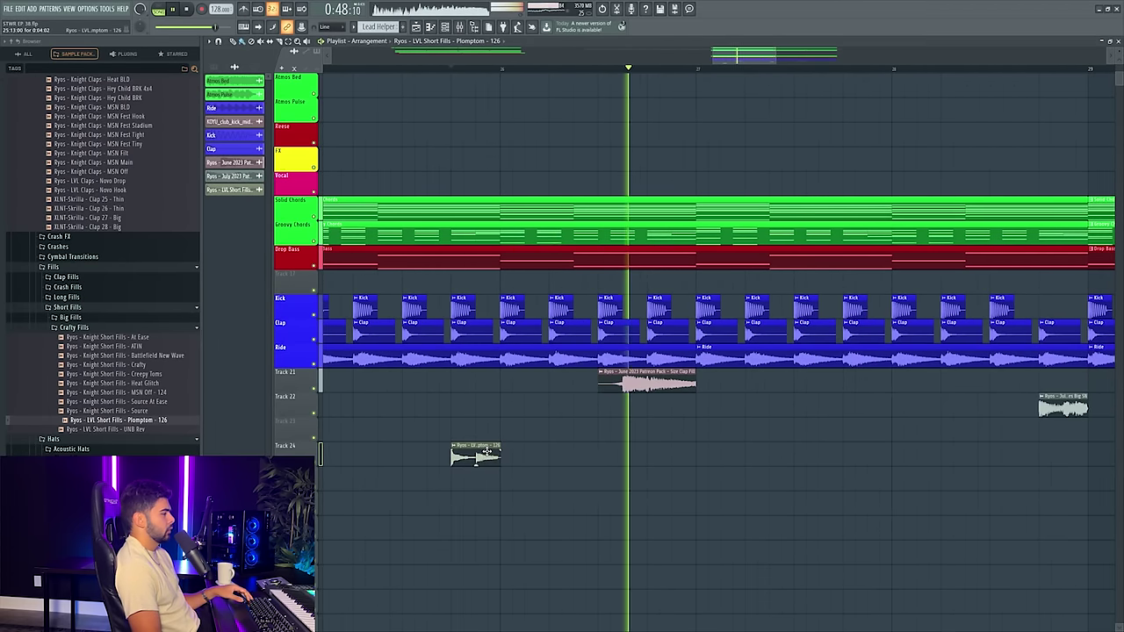
- Copy the Plomptom fill to the last beat of bar 27 and fit the sample to tempo, entering 126 BPM
drag(865, 458, 877, 459)
right_click(453, 447)
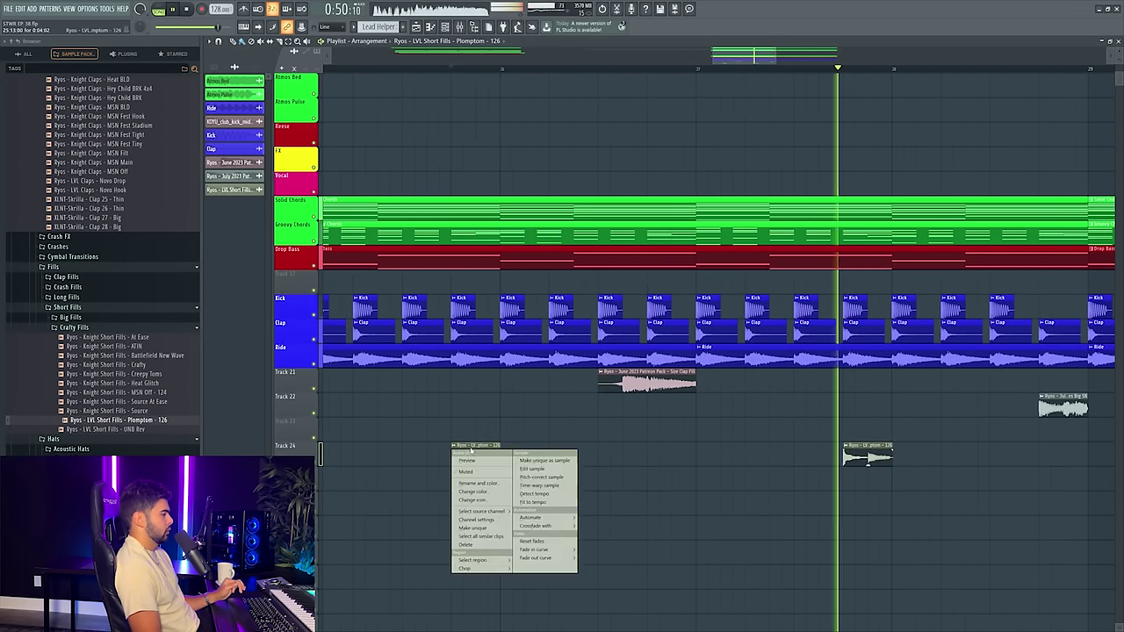
click(545, 502)
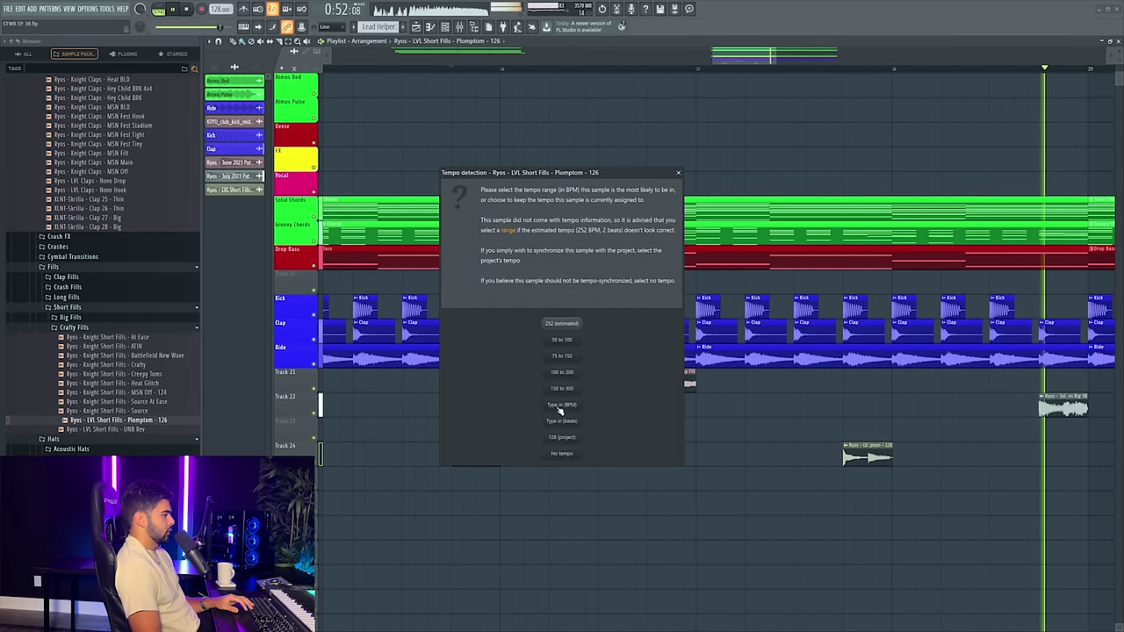
click(556, 406)
text(126)
key(Return)
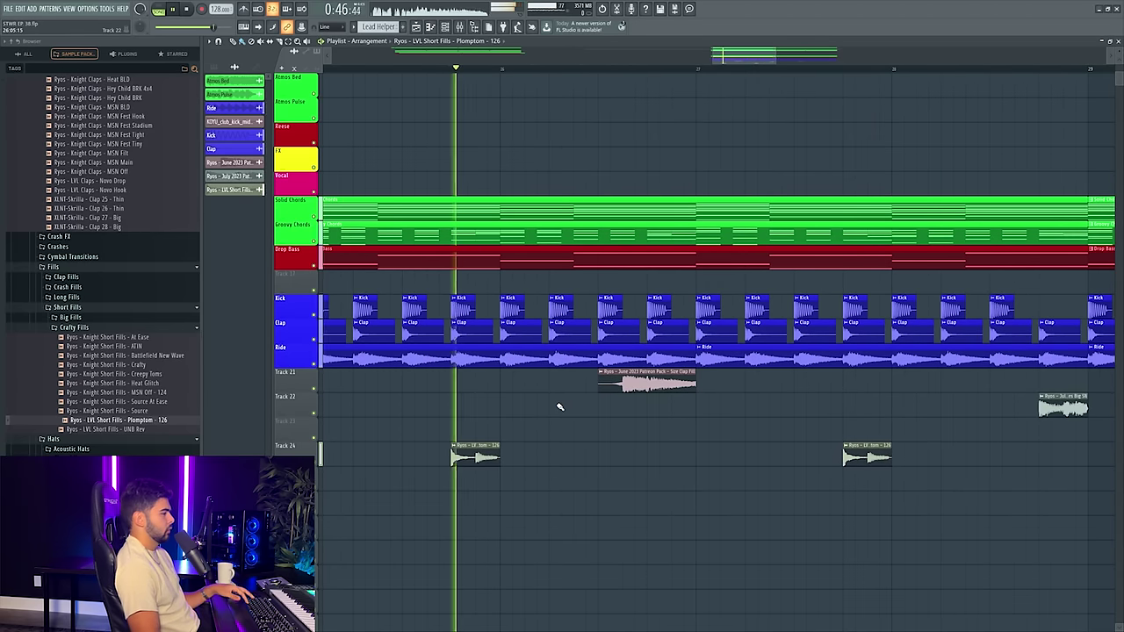
- Move the Plomptom track directly below Ride and copy both fills to the last beats of bars 29 and 31
drag(285, 445, 292, 380)
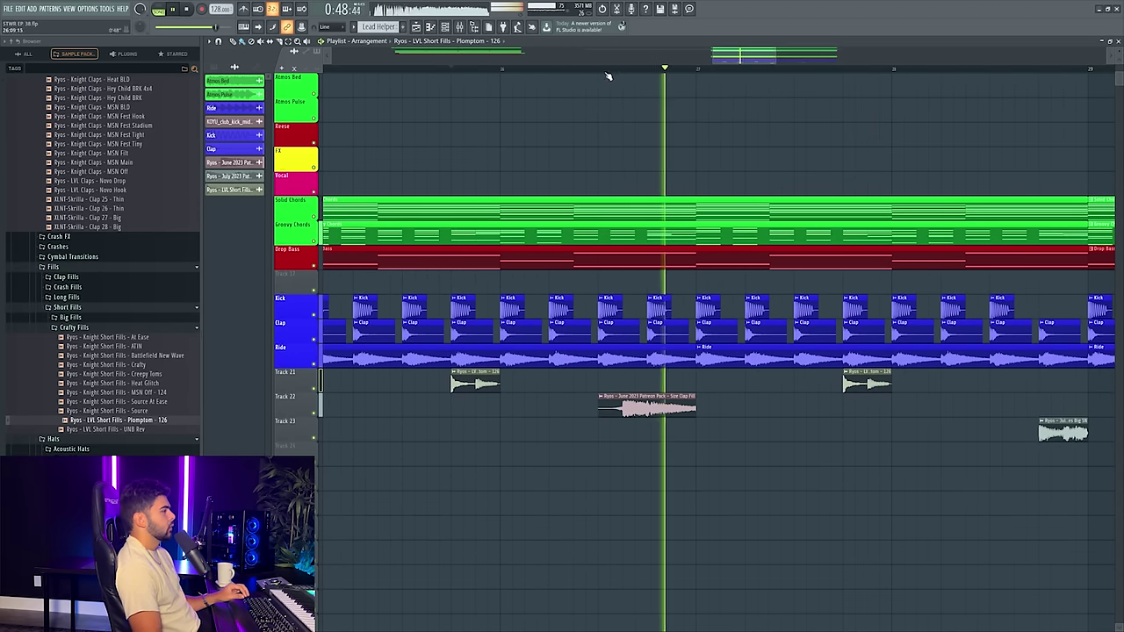
scroll(634, 75, down, 3)
scroll(645, 75, down, 3)
drag(751, 53, 764, 51)
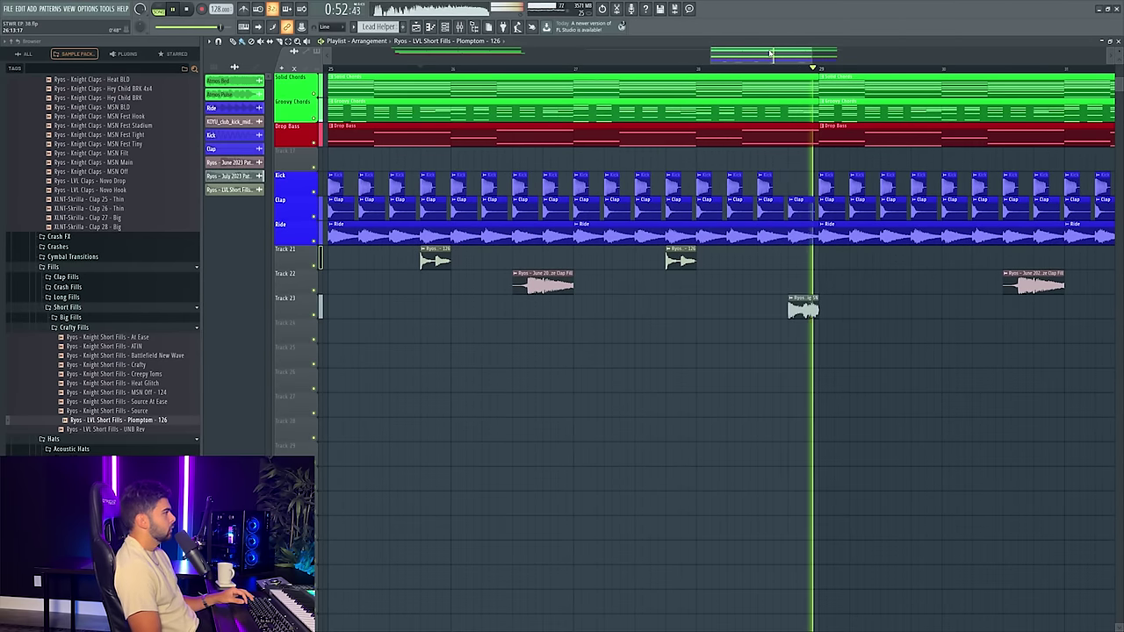
scroll(806, 76, down, 3)
scroll(635, 208, up, 2)
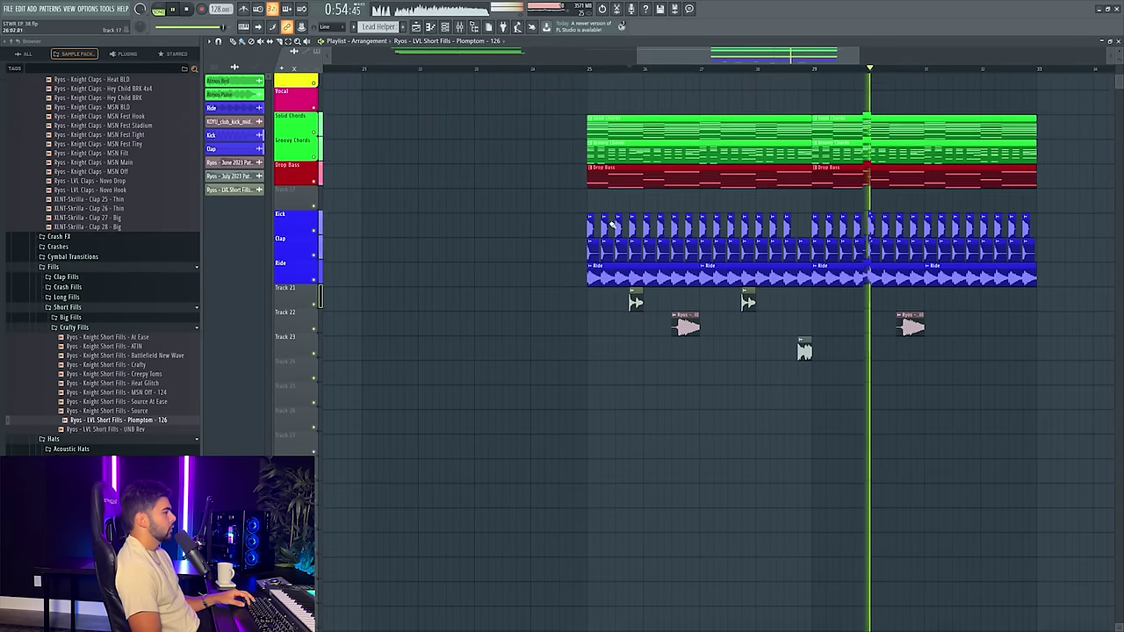
drag(647, 318, 771, 314)
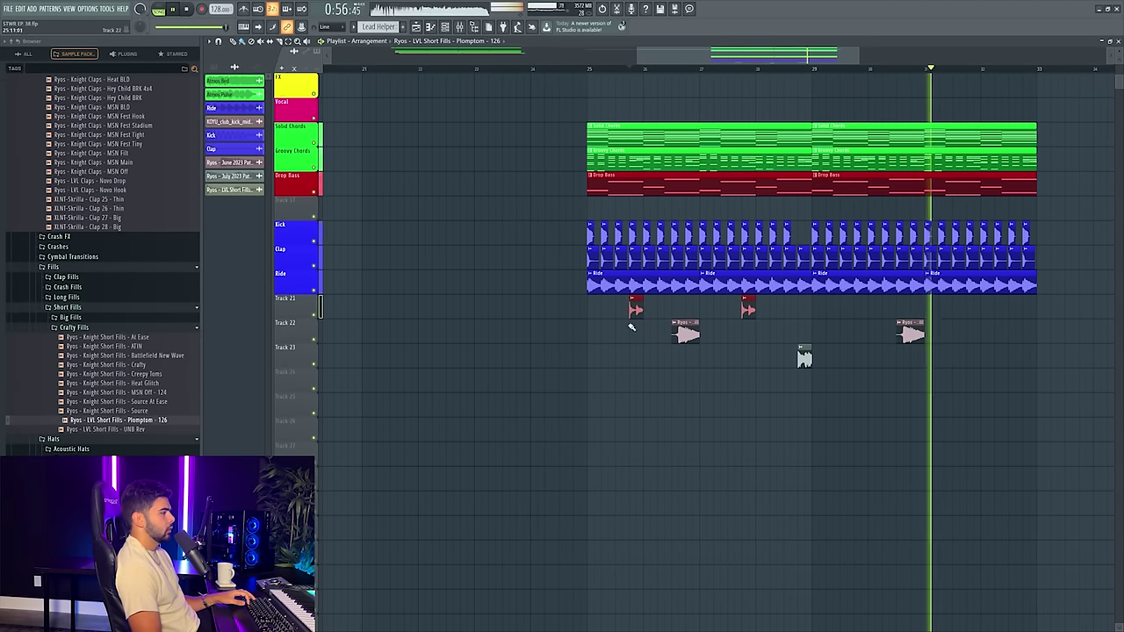
drag(635, 305, 838, 301)
key(space)
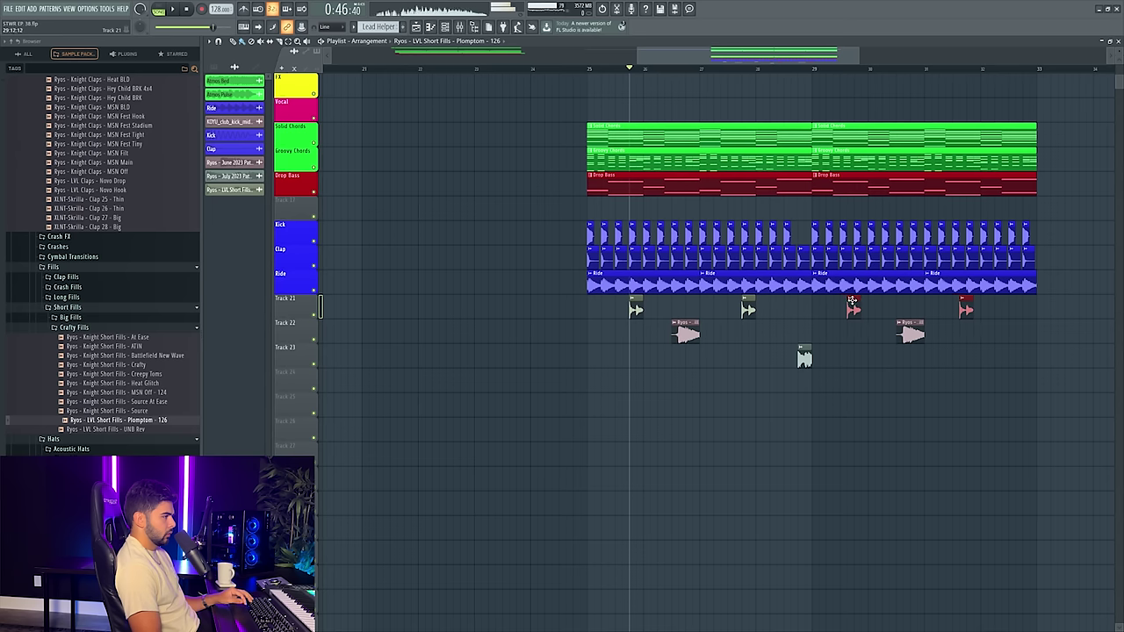
- Colour Track 21 blue like the other drum tracks, name it Plomptom and auto-name its clips
right_click(319, 305)
click(327, 301)
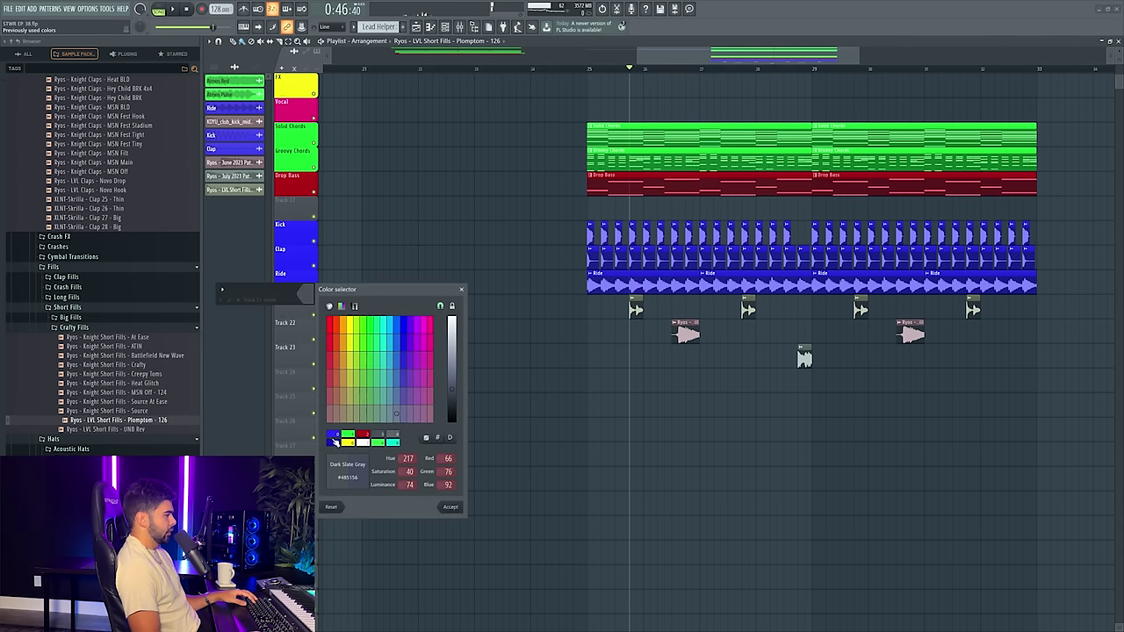
click(451, 508)
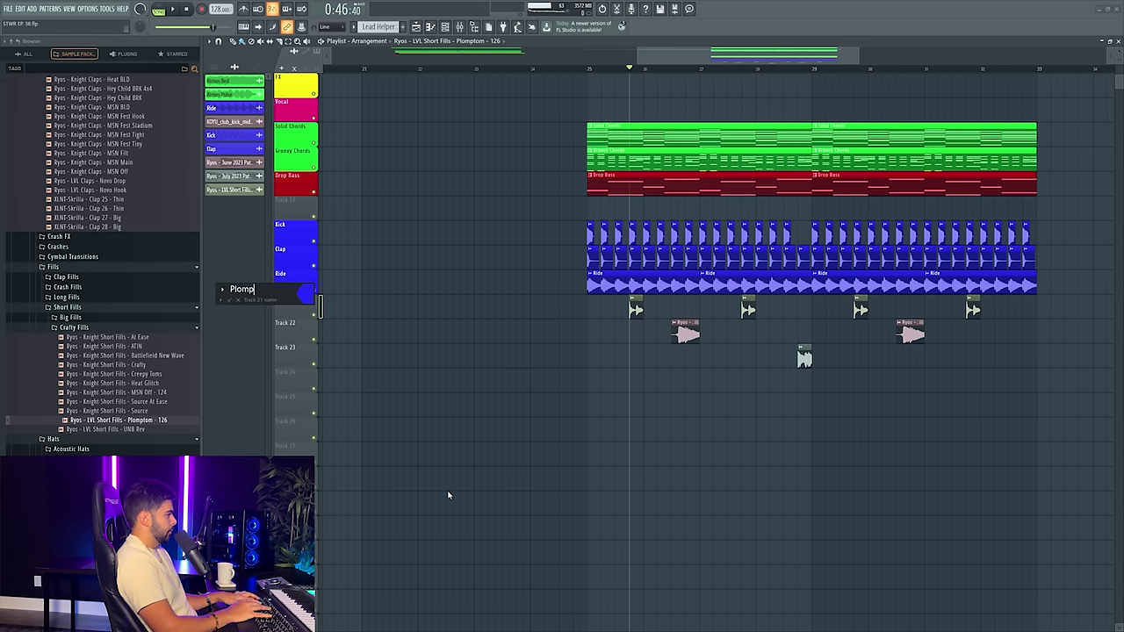
right_click(295, 297)
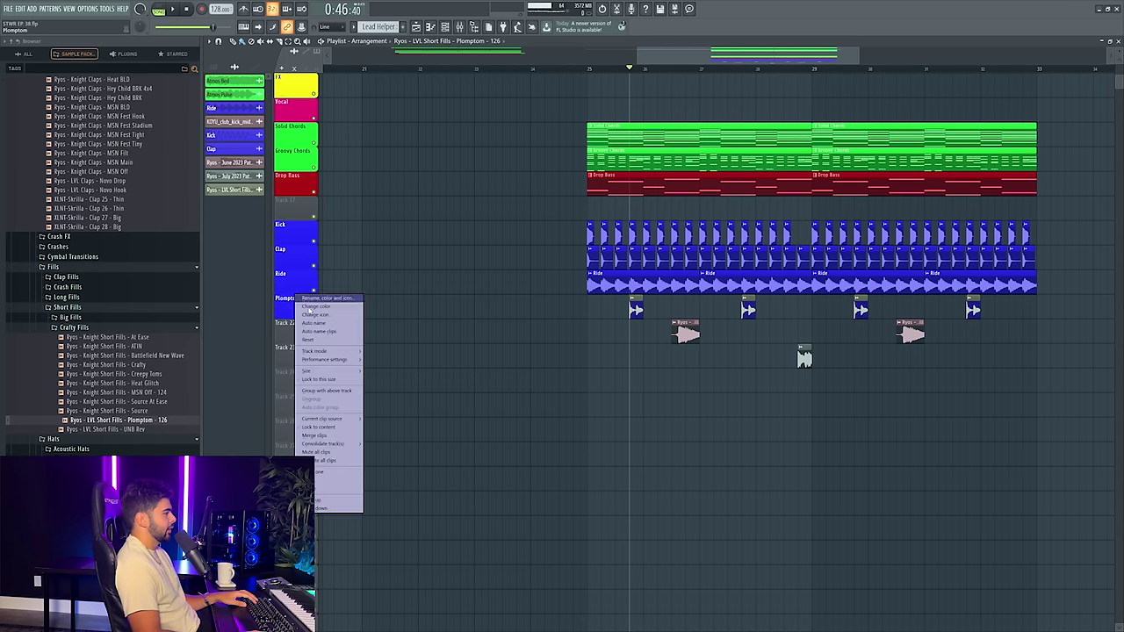
click(320, 328)
- Colour Track 22 blue, name it Clap Fill and auto-name its clips
right_click(297, 323)
click(308, 323)
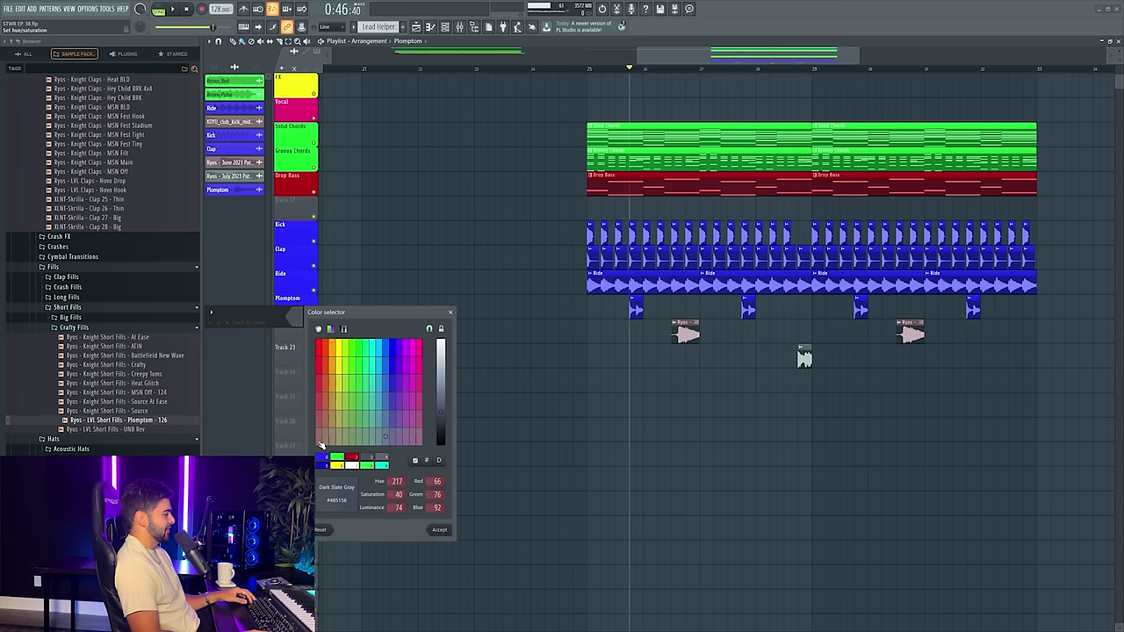
click(438, 530)
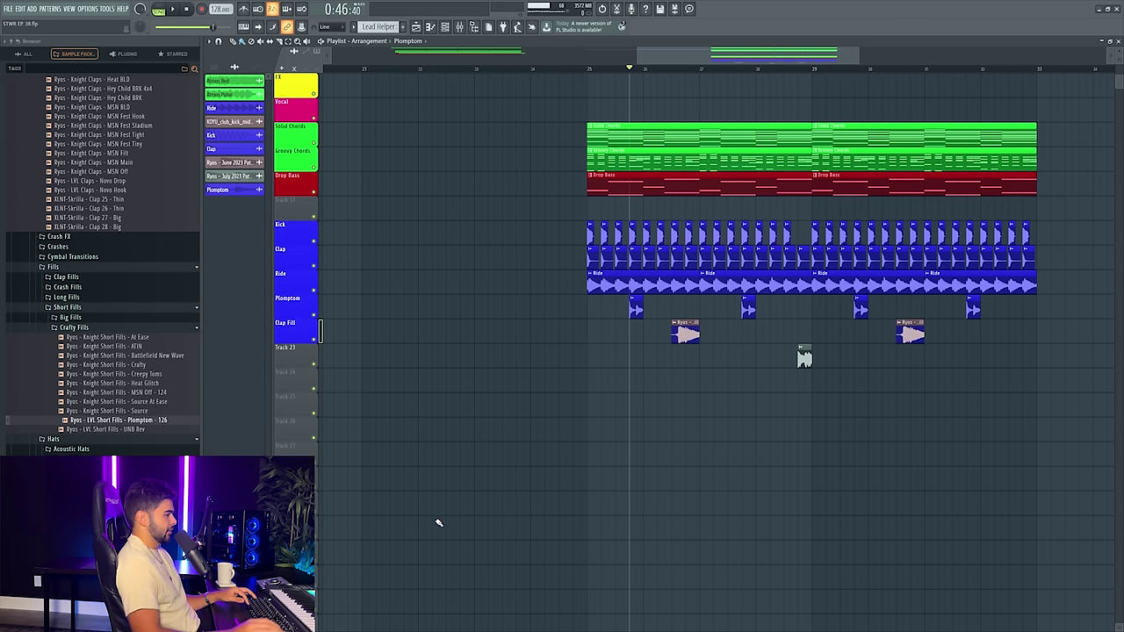
right_click(295, 328)
click(307, 356)
- Colour Track 23 blue, name it Sacred Times SN and auto-name its clip
right_click(275, 350)
click(304, 357)
right_click(306, 358)
click(345, 480)
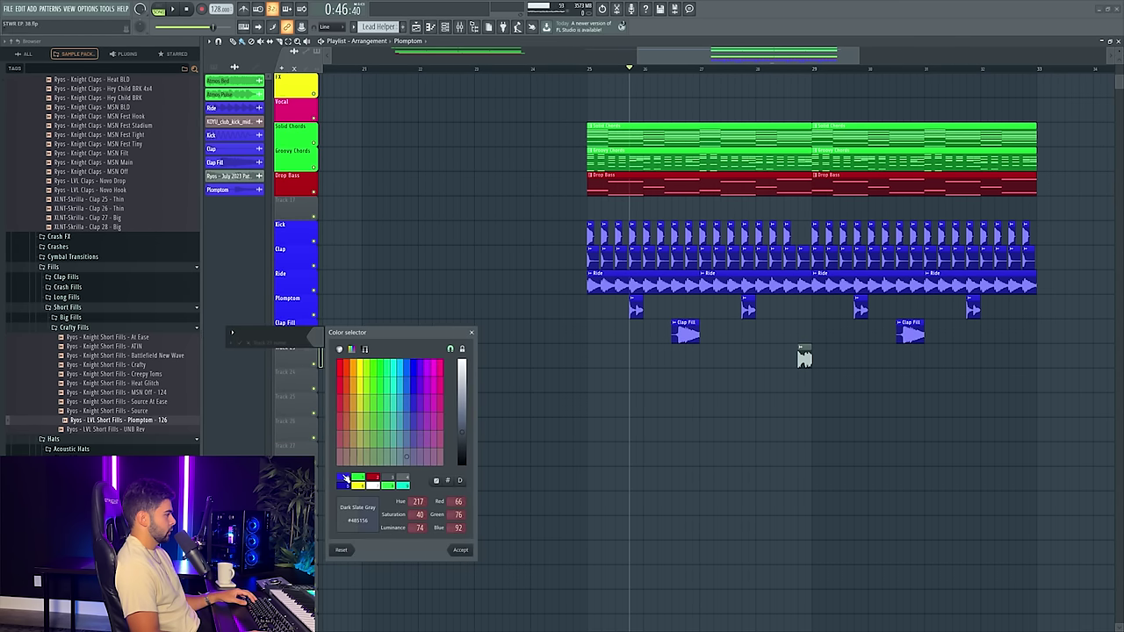
click(455, 550)
text(Sacred Times SN)
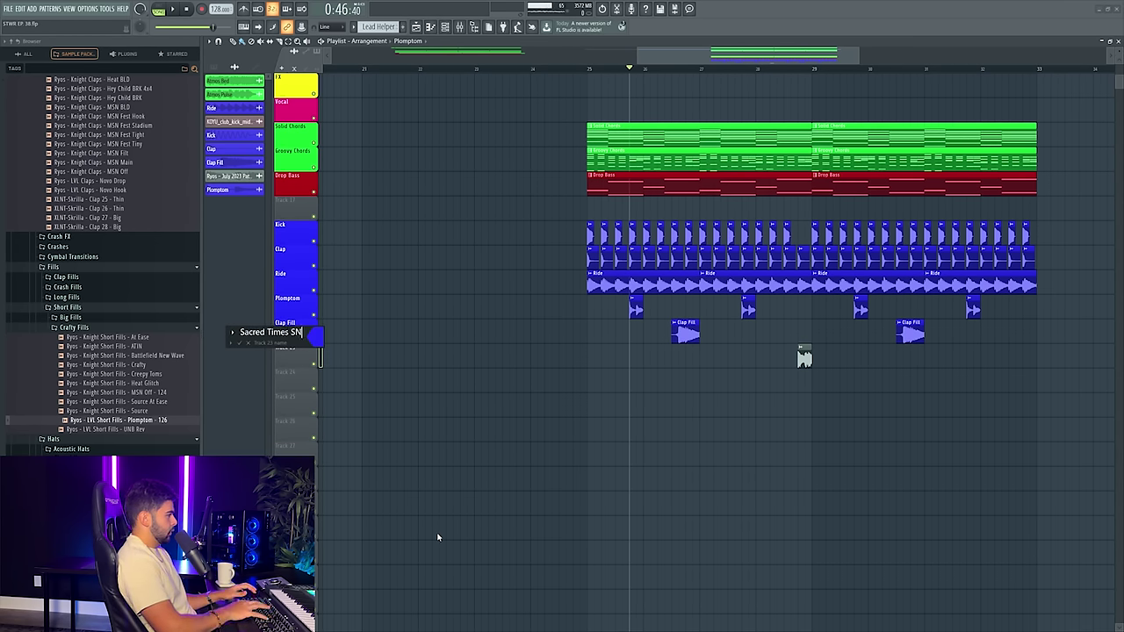
key(Return)
key(space)
right_click(300, 345)
click(335, 382)
- Move the blue drum tracks from Kick to Sacred Times SN up between the Refs and Leads tracks
drag(720, 63, 754, 64)
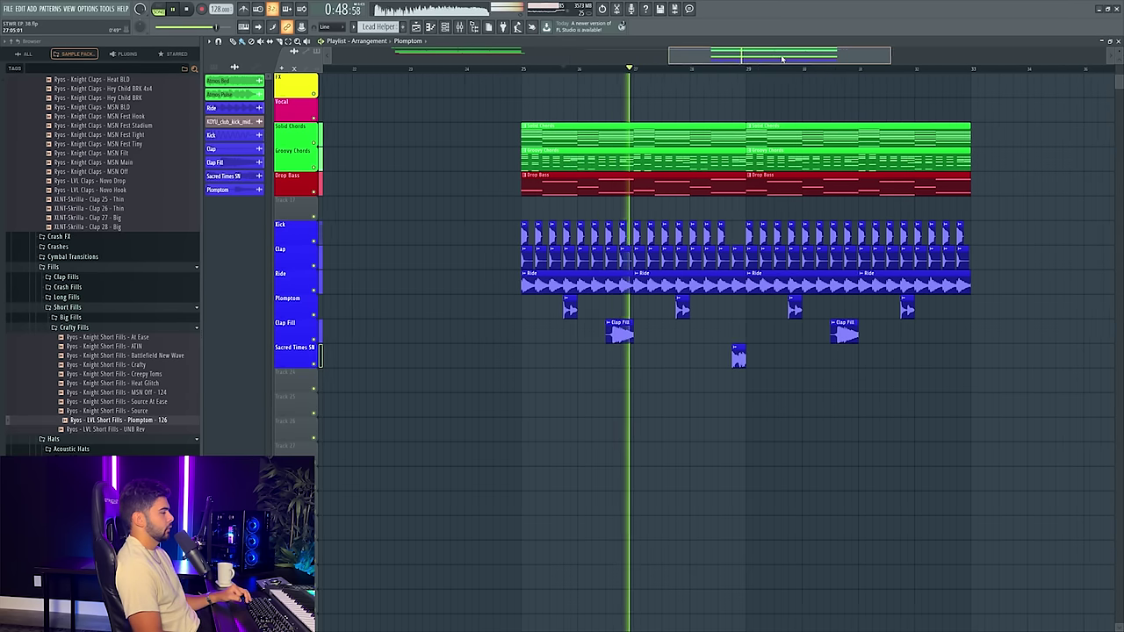
scroll(394, 231, up, 1)
key(space)
scroll(328, 258, up, 2)
scroll(328, 258, up, 1)
scroll(322, 383, down, 1)
scroll(318, 497, up, 2)
drag(300, 455, 303, 109)
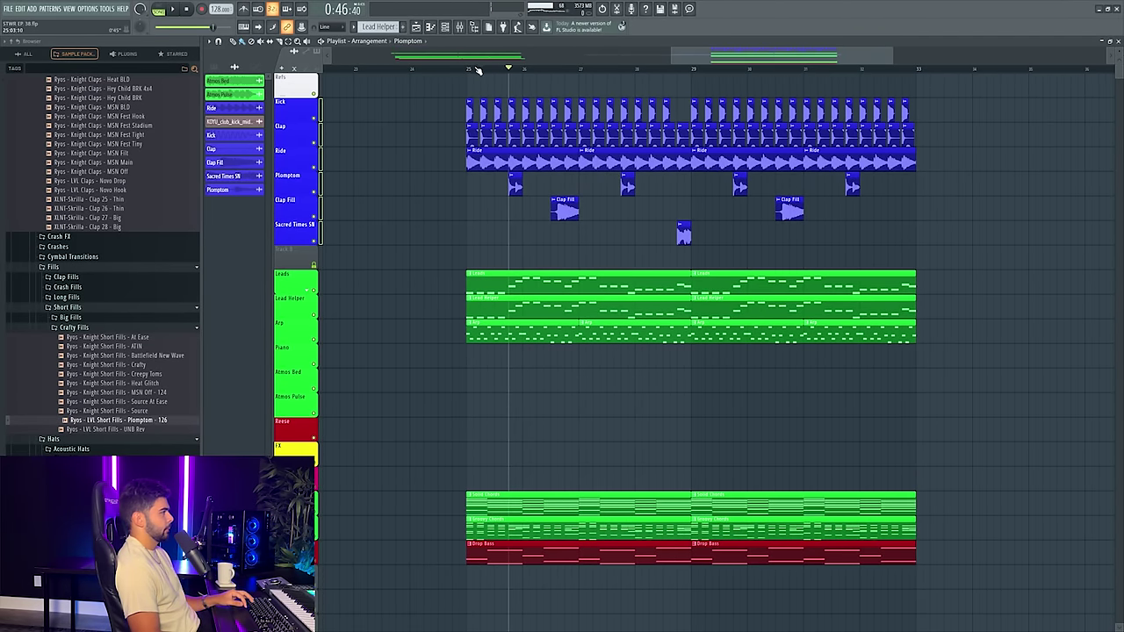
- Replay the drop and browse the Crashes and Crash FX samples for a suitable crash
key(space)
scroll(1006, 158, down, 1)
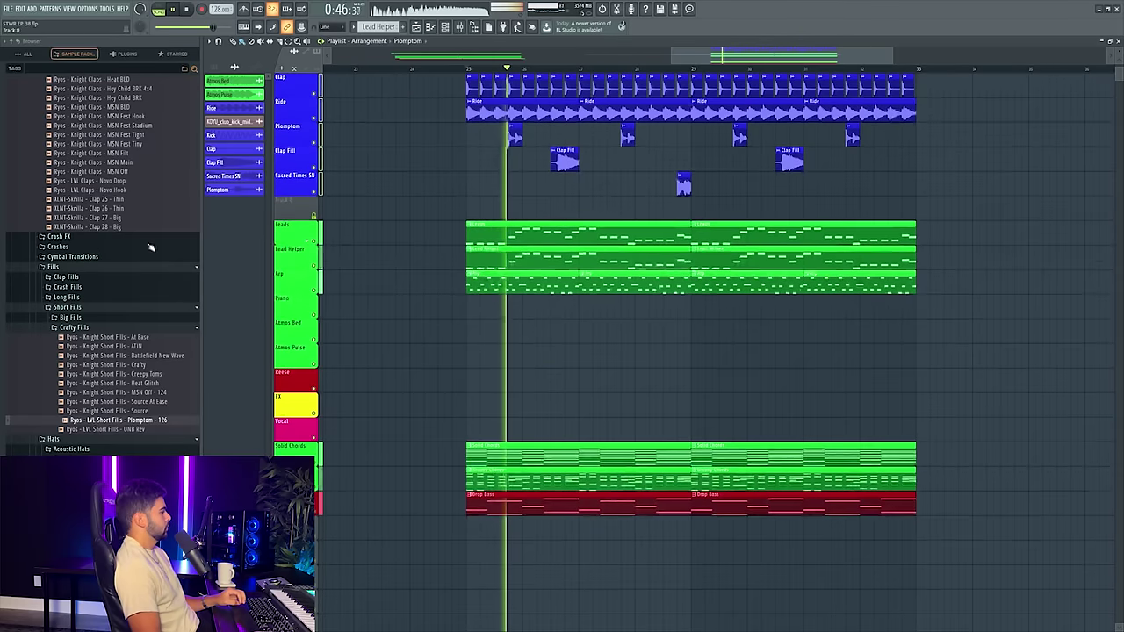
click(80, 246)
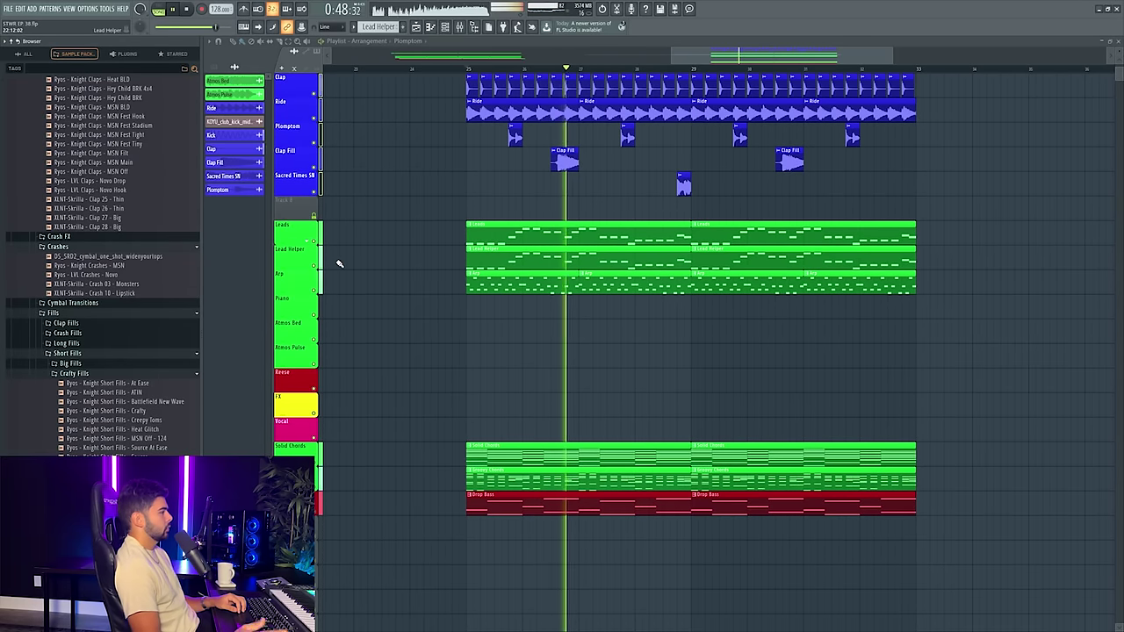
scroll(427, 155, down, 1)
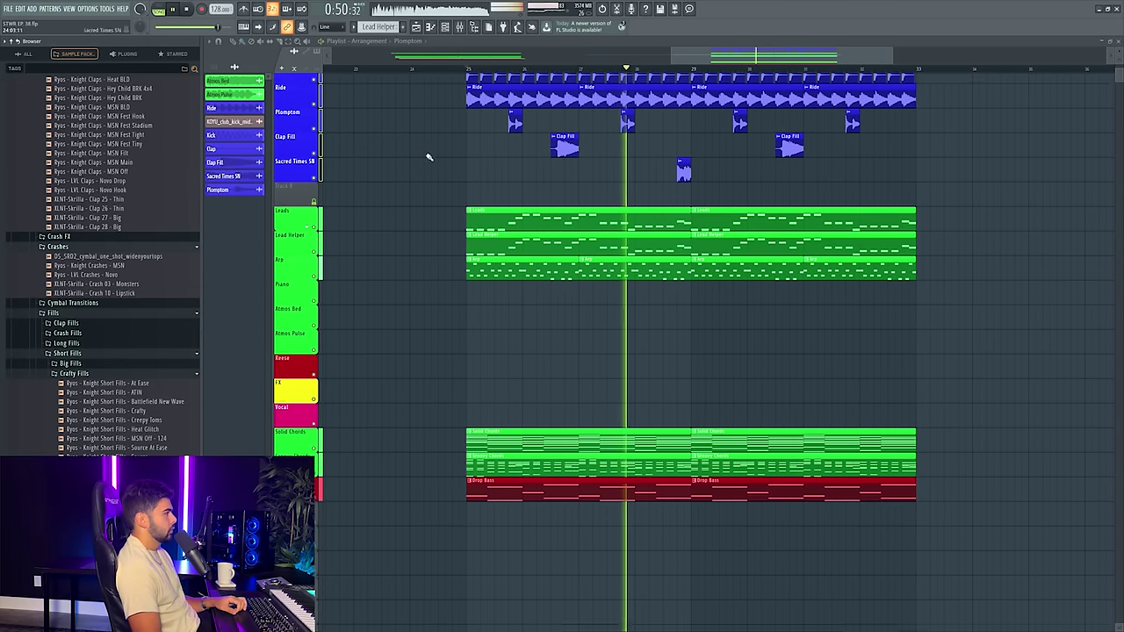
scroll(479, 171, up, 2)
scroll(481, 172, up, 1)
scroll(421, 237, right, 3)
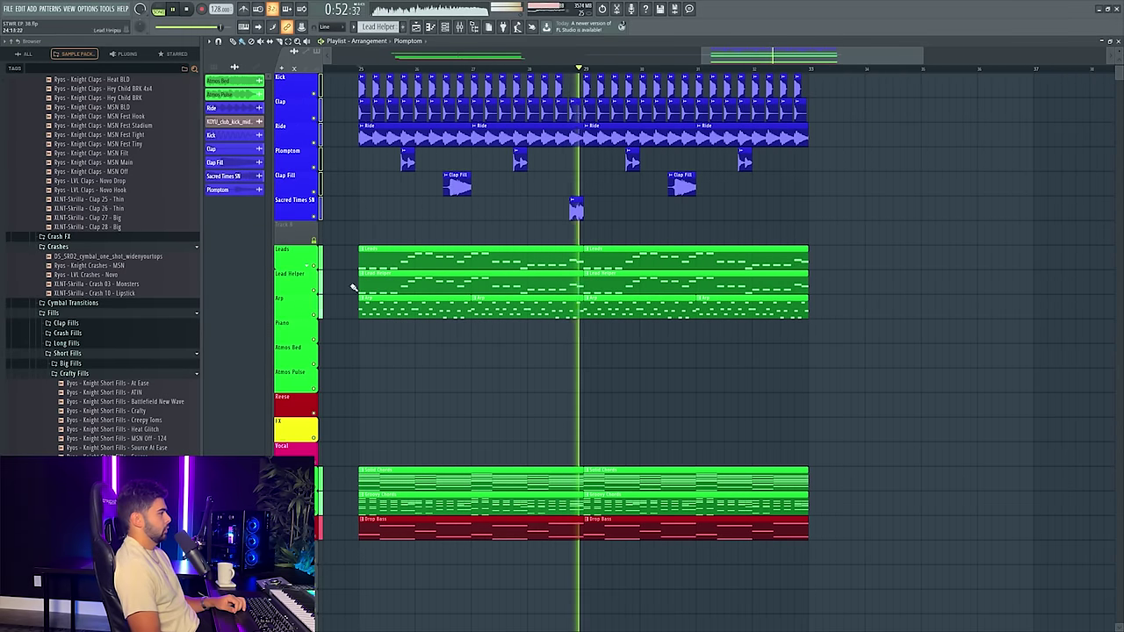
scroll(355, 303, up, 1)
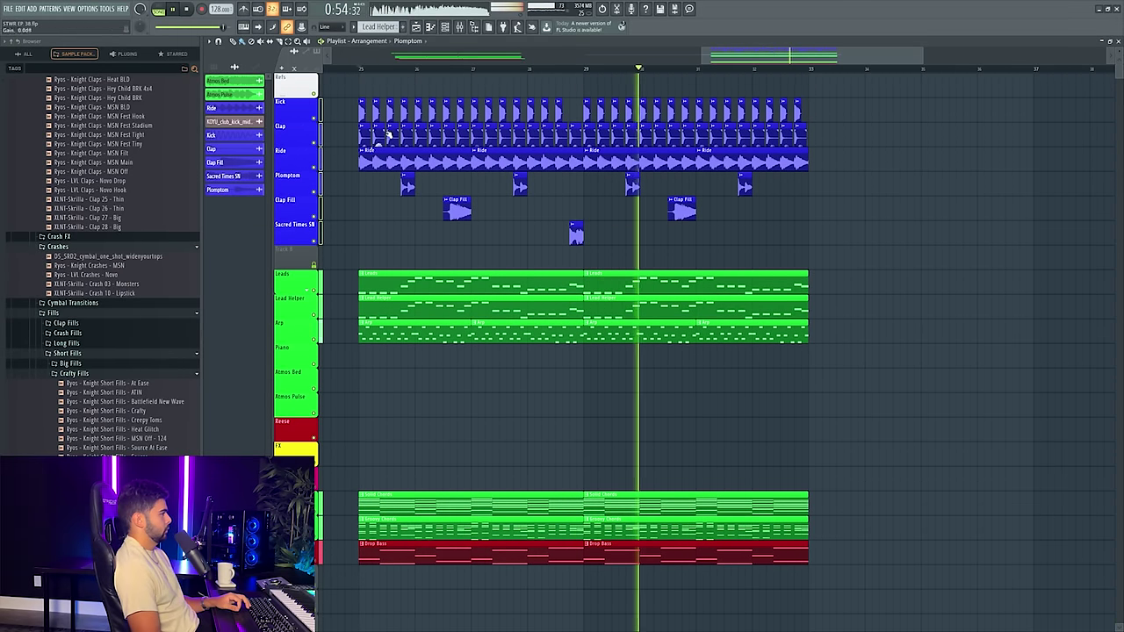
click(458, 29)
drag(786, 61, 778, 63)
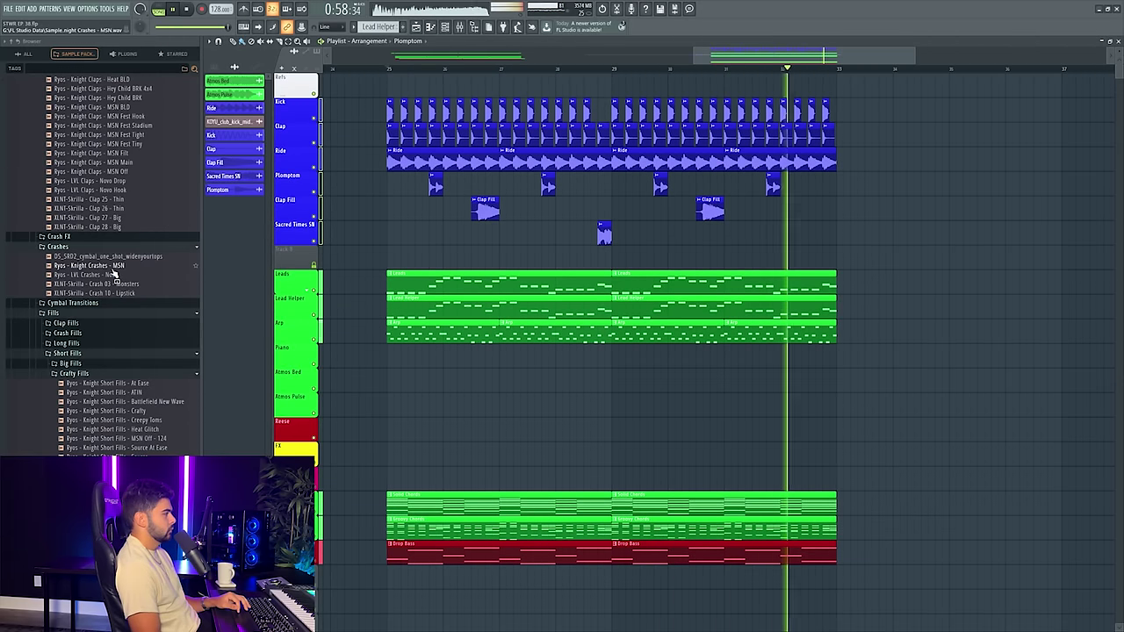
key(space)
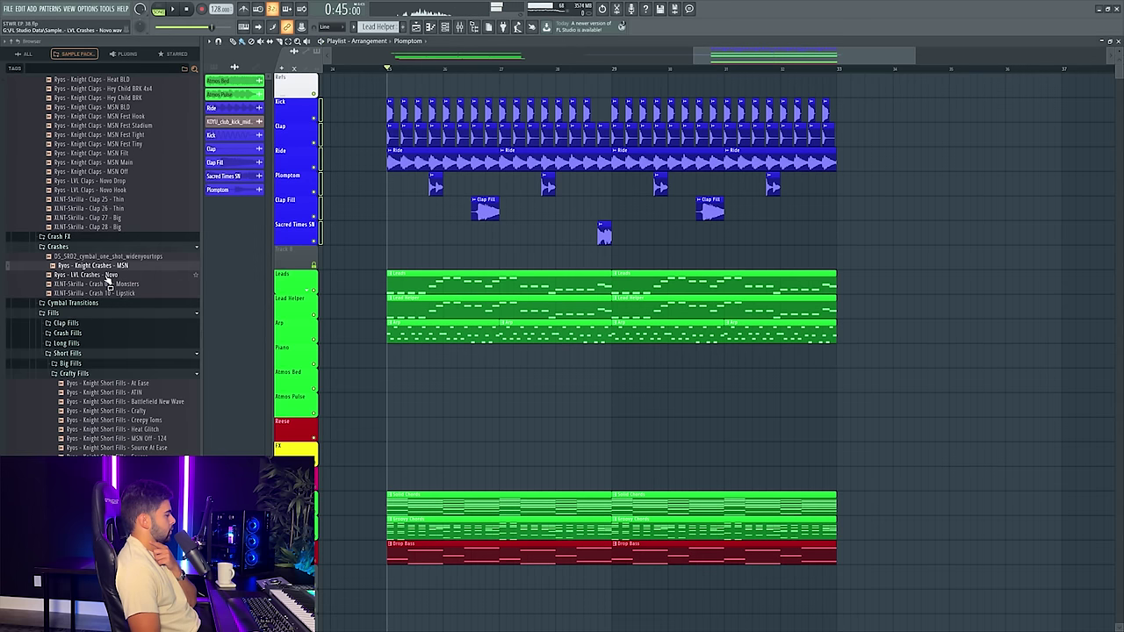
click(57, 237)
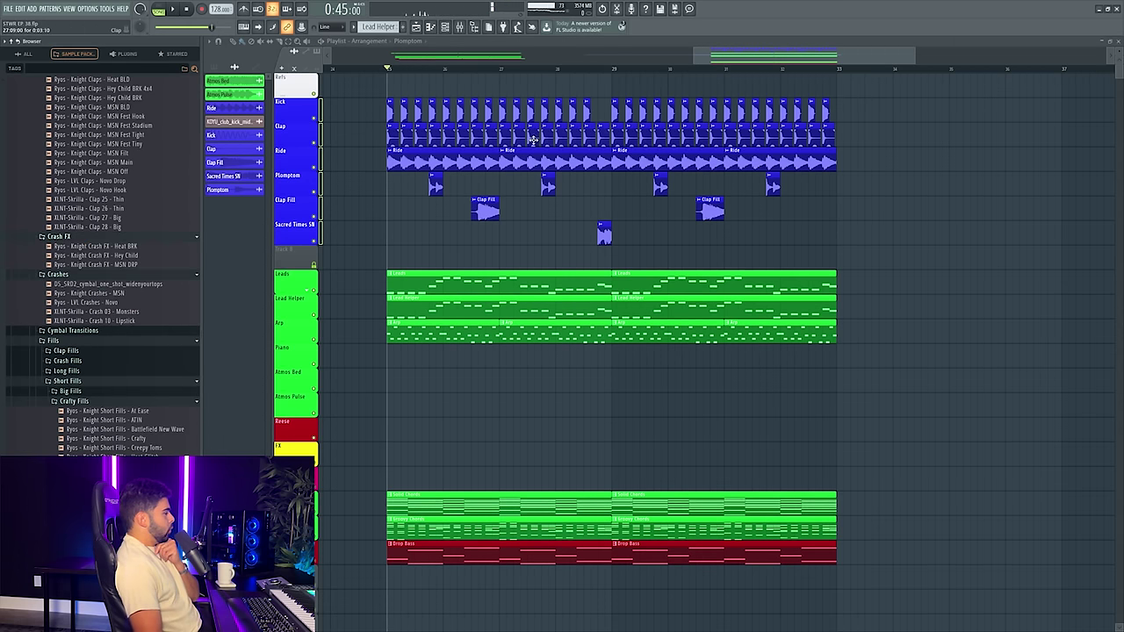
- Place the Ryos - Knight Crash FX - Hey Child sample on Track 8 at bar 25 and copy it to bar 29
drag(807, 60, 743, 84)
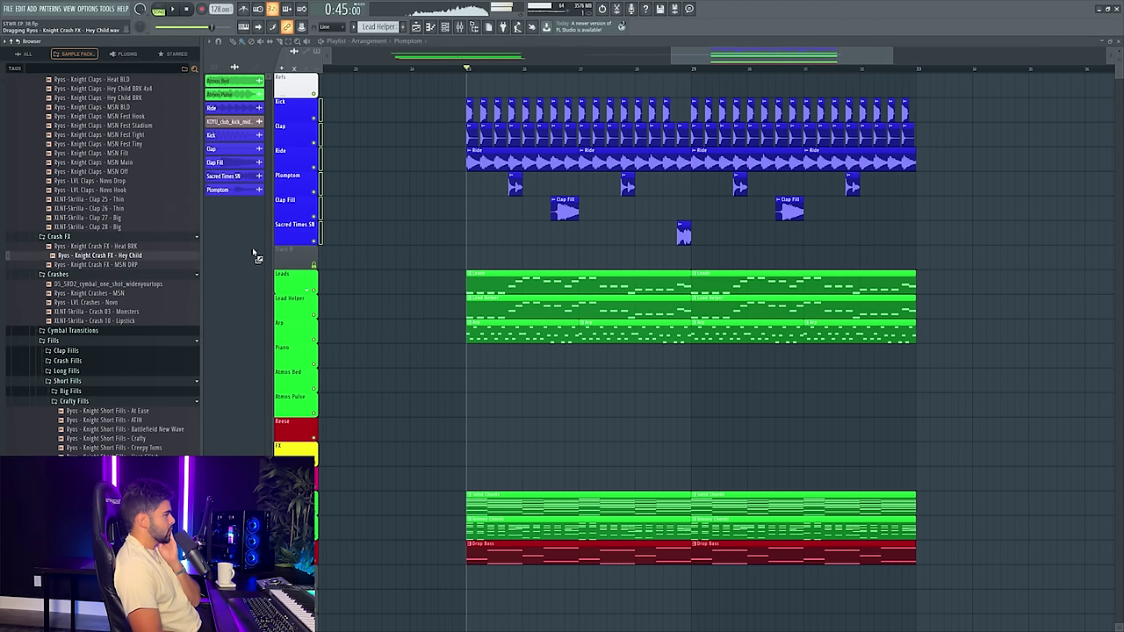
drag(252, 255, 511, 253)
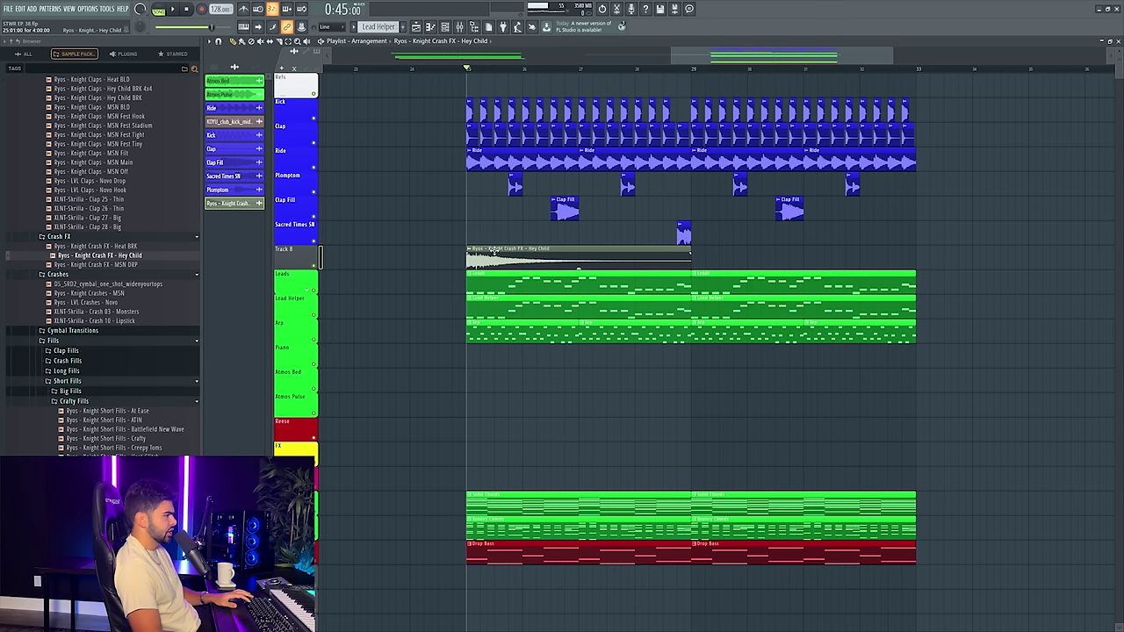
key(space)
mouse_move(480, 255)
mouse_down()
mouse_move(724, 261)
mouse_move(711, 262)
mouse_up()
key(space)
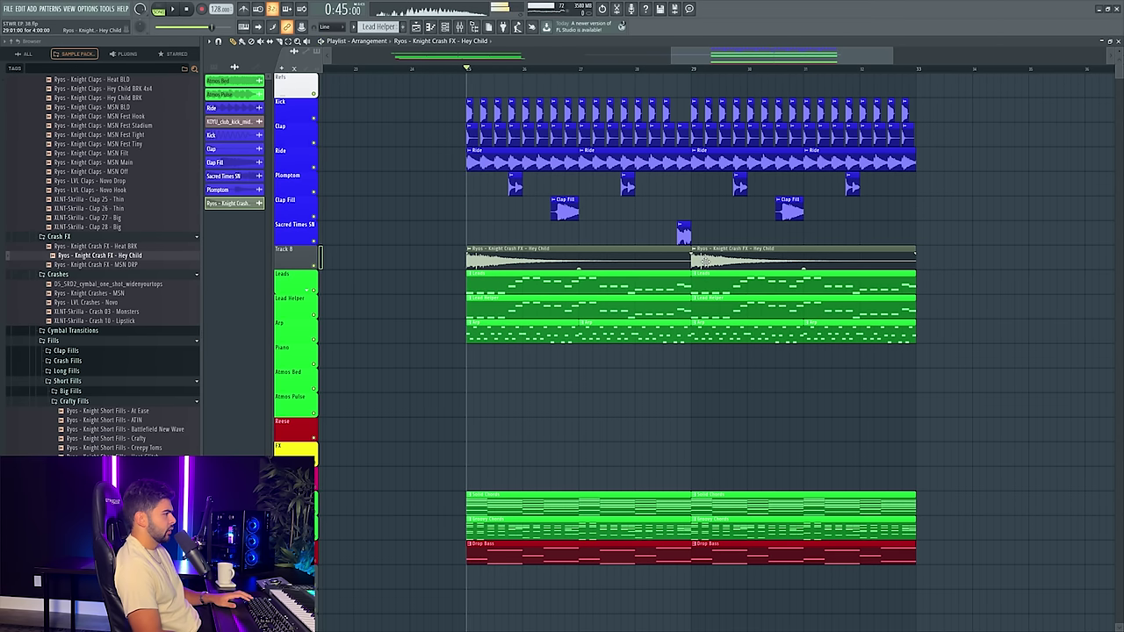
- Open the Hey Child crash's channel settings and route it to mixer track 28
double_click(705, 262)
click(498, 160)
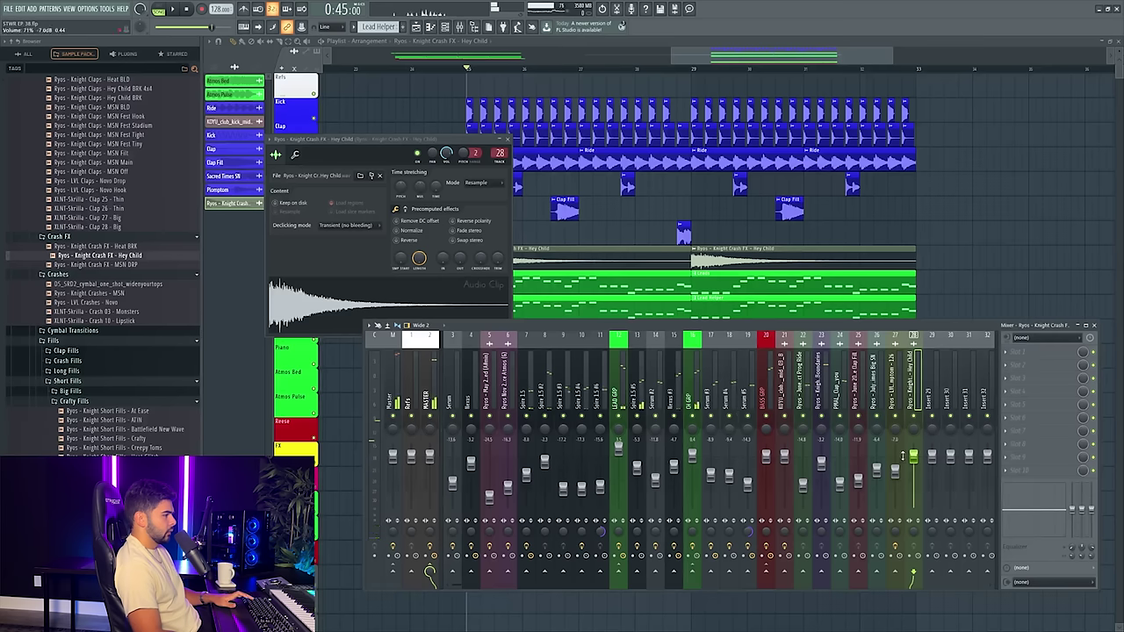
- Play the drop and lower the Hey Child crash on mixer track 28 to about -11.6 dB
key(space)
drag(913, 456, 915, 485)
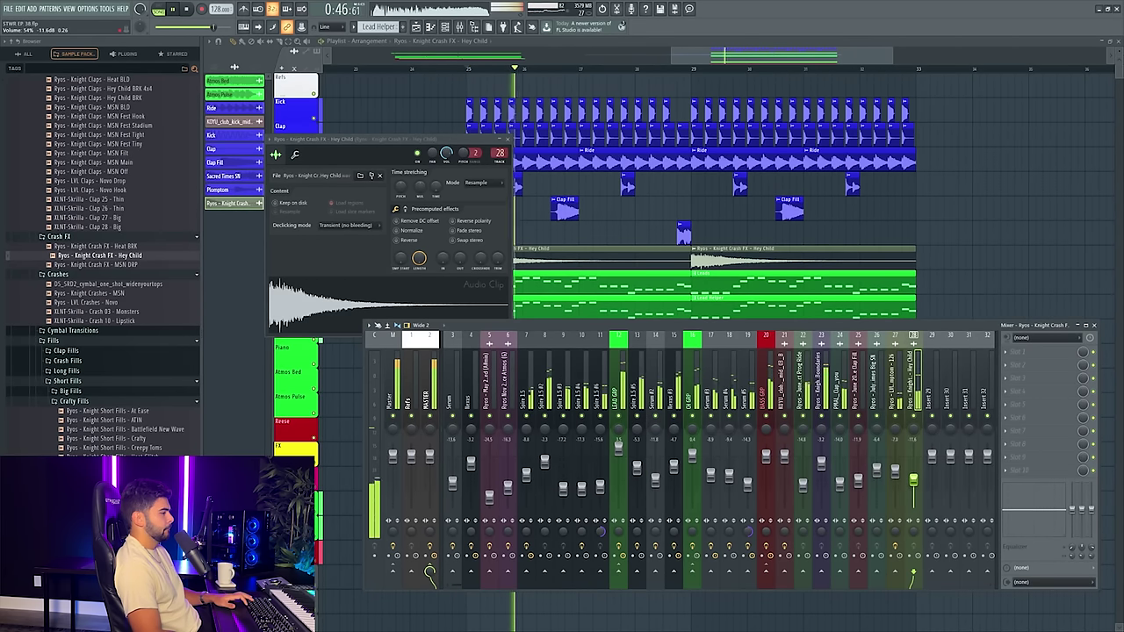
click(755, 59)
- Name the crash's playlist track Crash FX and colour it blue
right_click(279, 244)
click(303, 257)
click(320, 384)
click(432, 454)
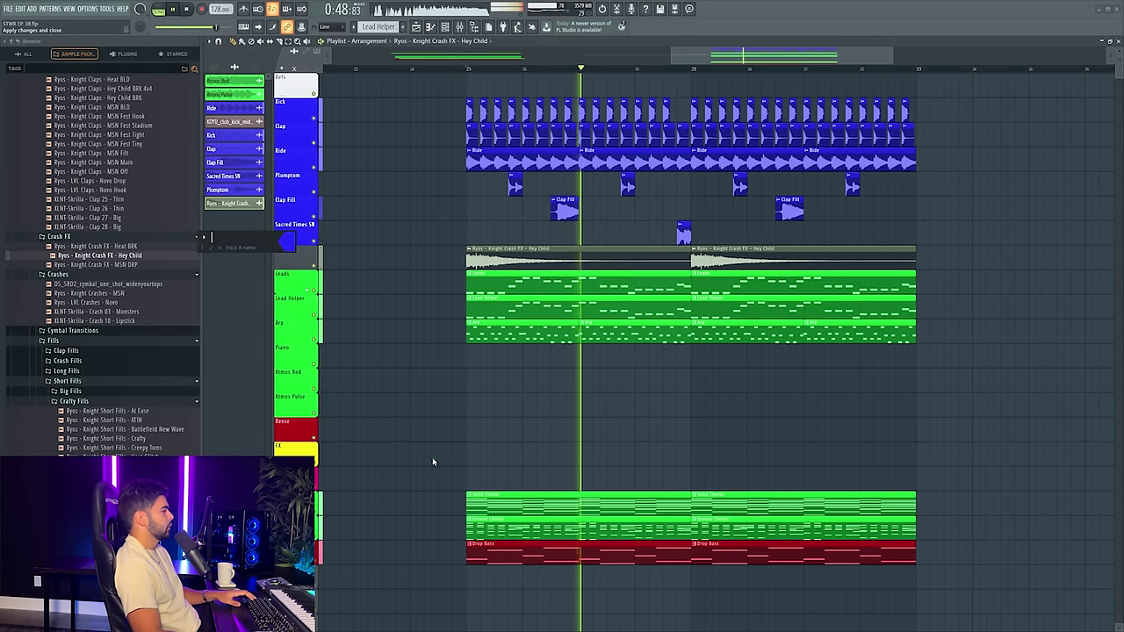
text(Crash FX)
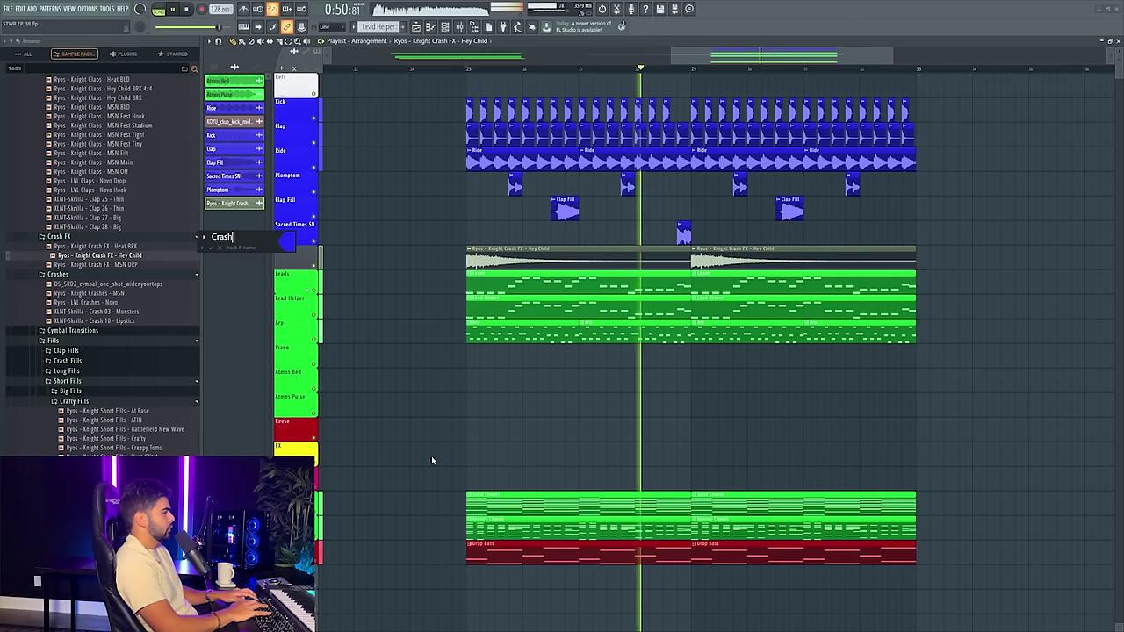
key(Return)
- Apply the Crash FX track's name to its clips and recheck the crash level in the mixer
right_click(295, 253)
click(323, 291)
key(ctrl+z)
right_click(288, 249)
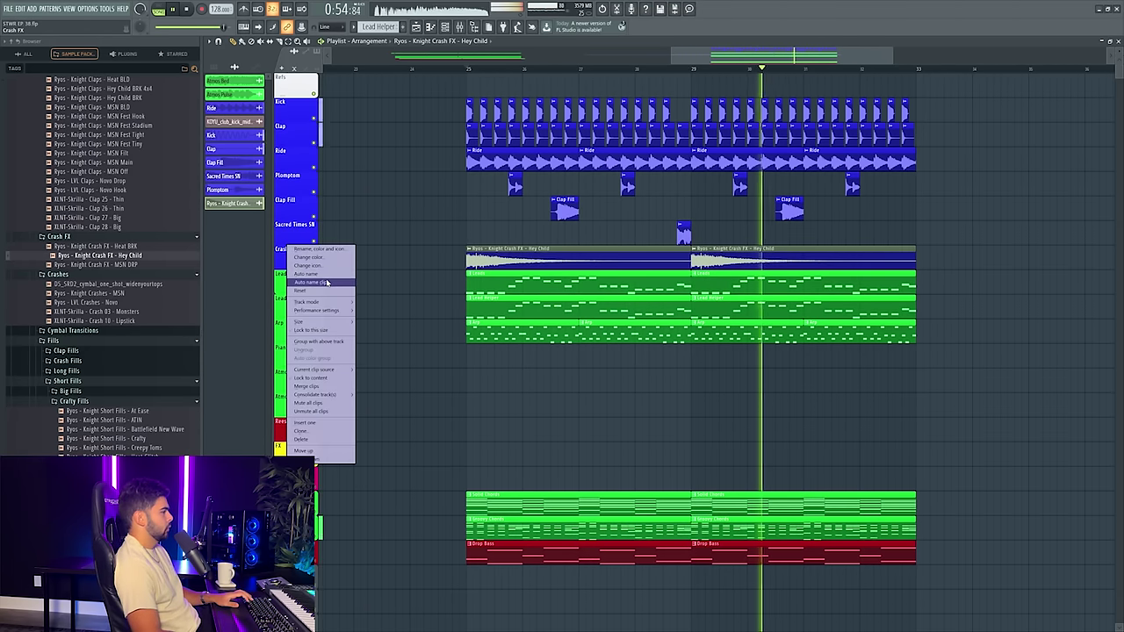
click(325, 279)
key(F9)
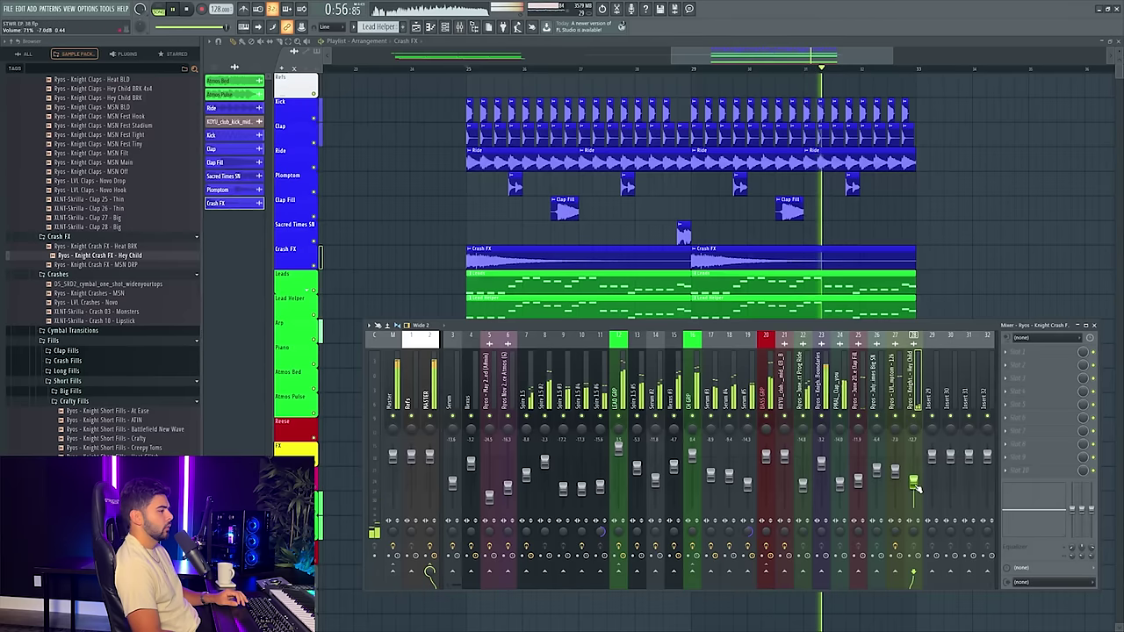
key(F9)
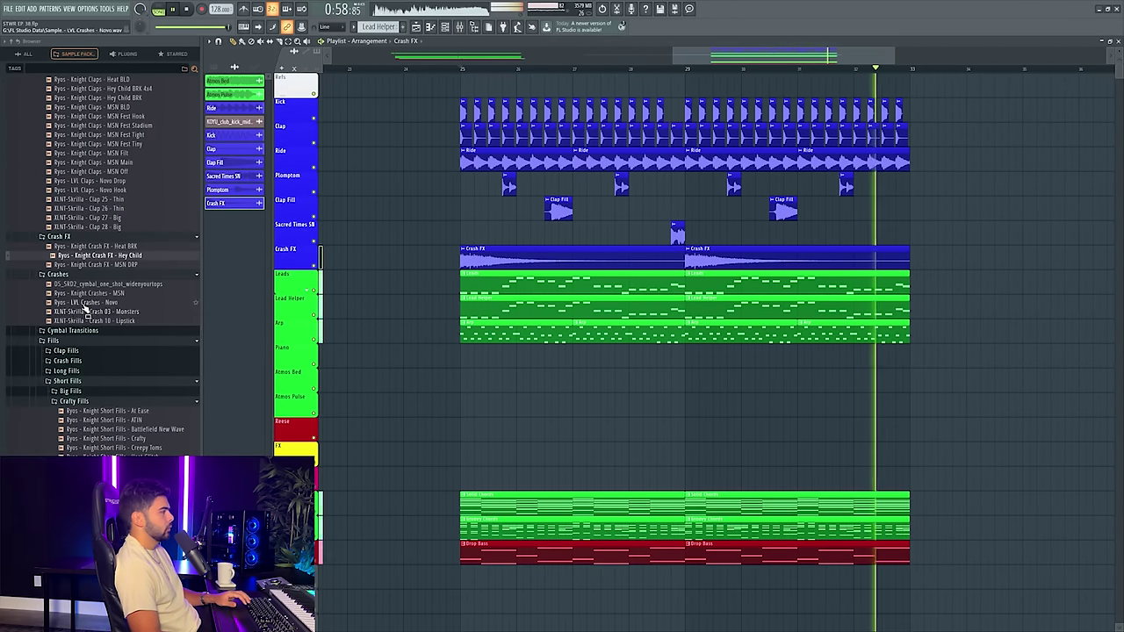
- Stop playback and look through the drum sample folders, from claps to fills and hats, for further drop sounds
scroll(89, 309, down, 3)
key(space)
scroll(101, 307, down, 3)
scroll(101, 307, up, 10)
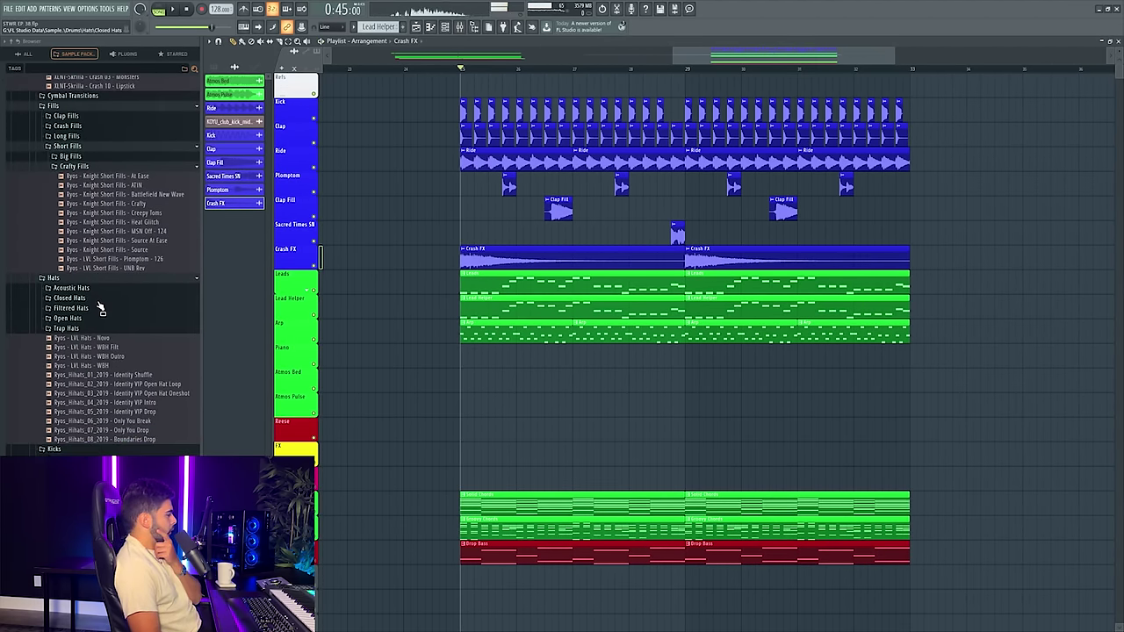
scroll(112, 321, down, 8)
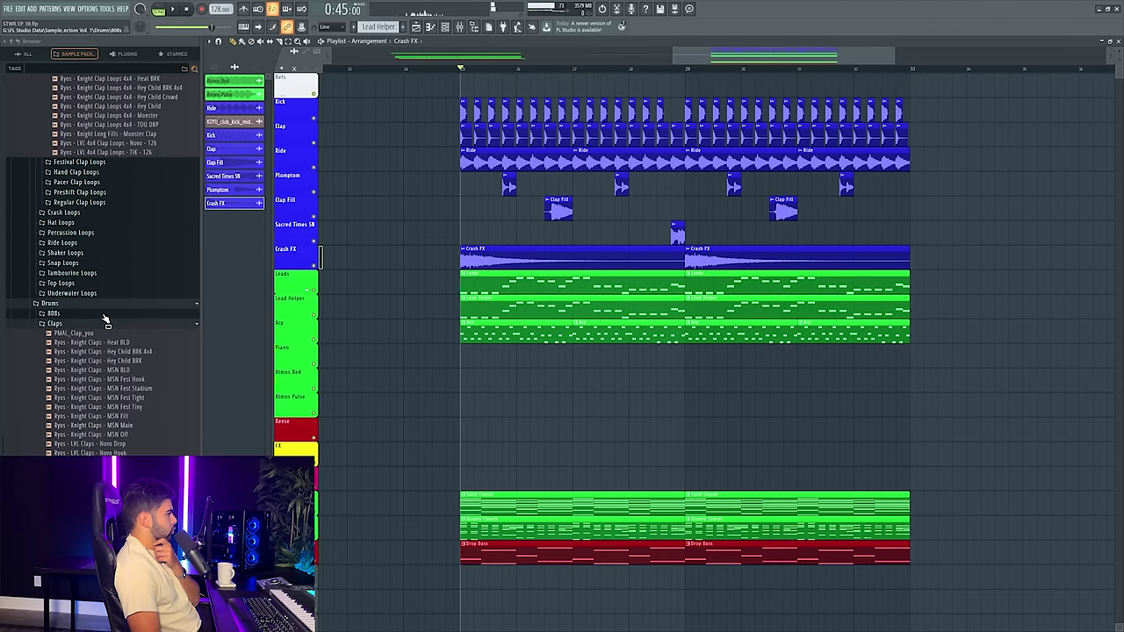
scroll(532, 321, down, 3)
scroll(123, 353, down, 3)
scroll(123, 353, down, 3)
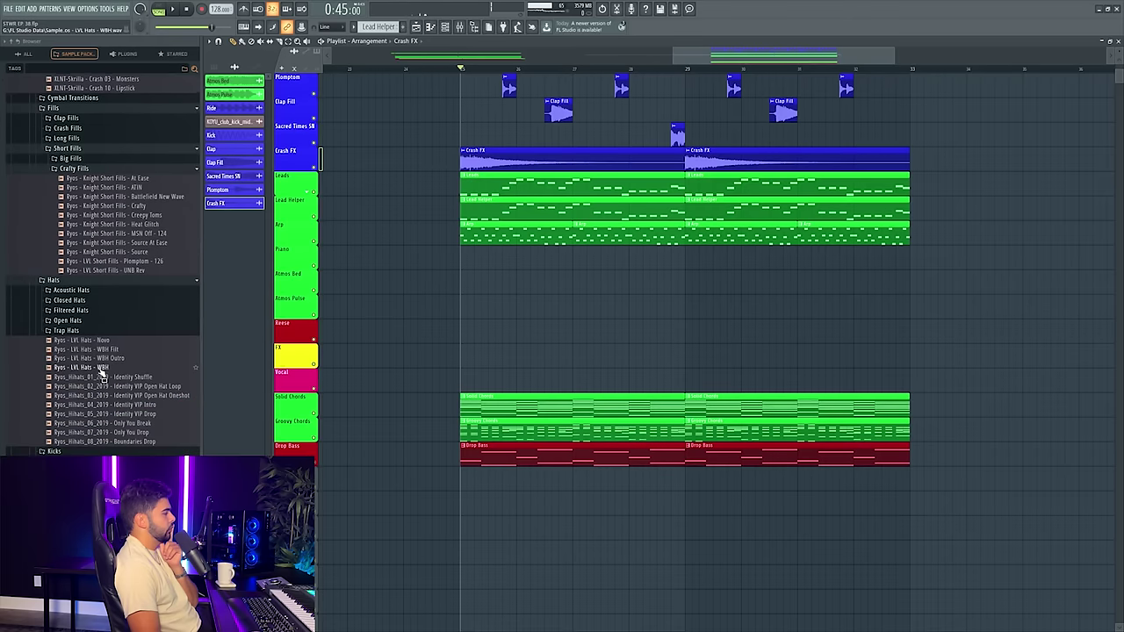
scroll(84, 415, down, 6)
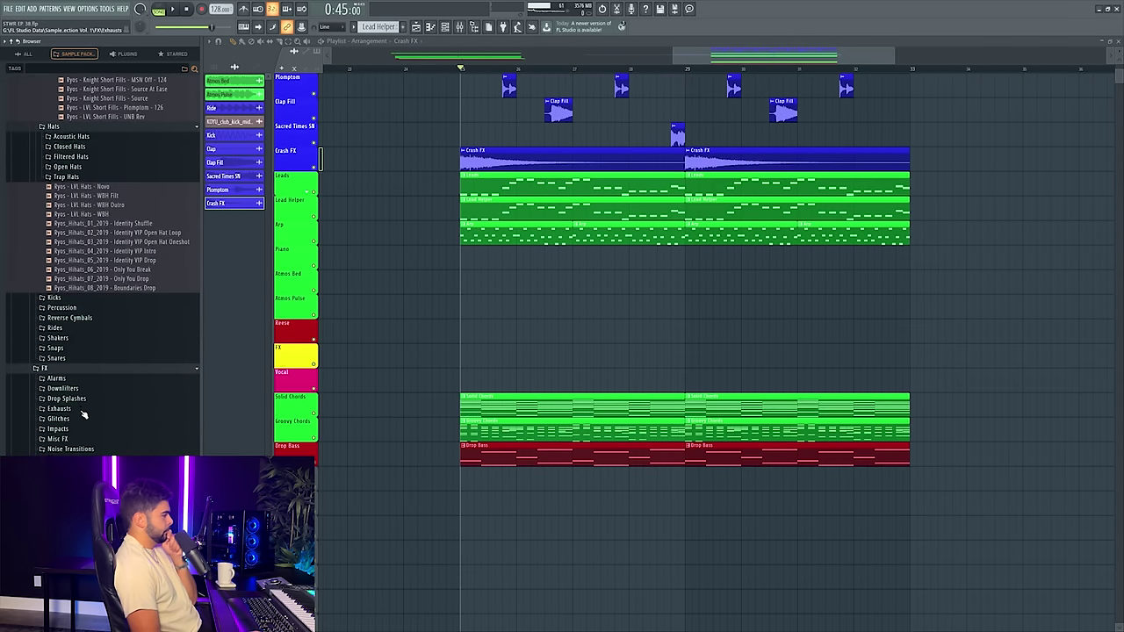
- Browse the Downlifters samples and audition Battlefield Laser and Battlefield Post Drop
click(72, 389)
scroll(519, 363, down, 2)
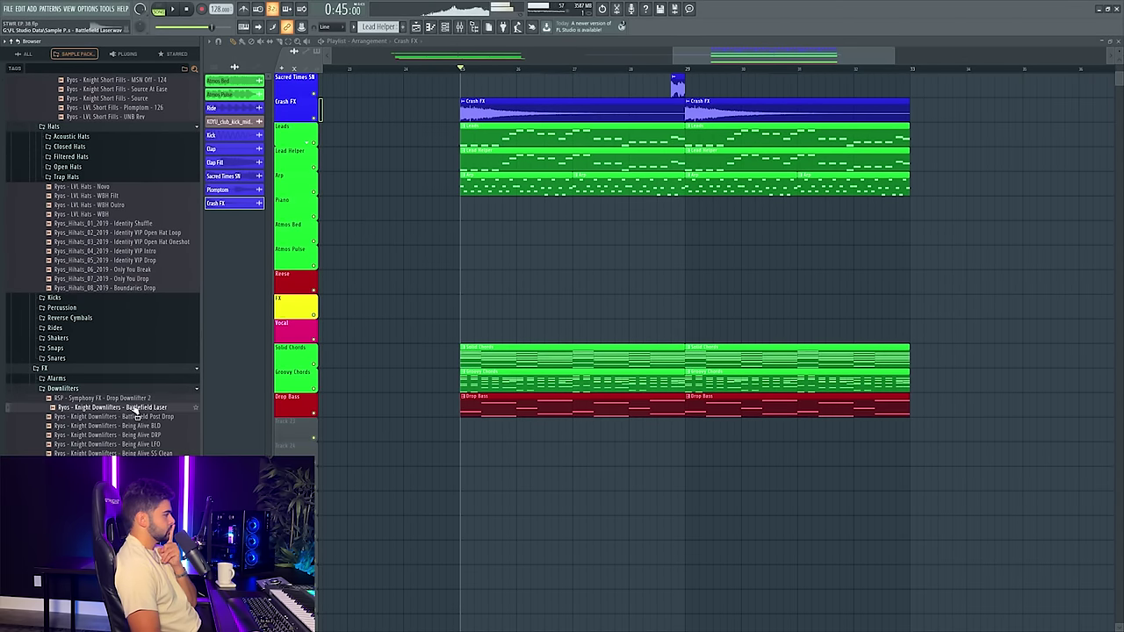
click(138, 408)
click(138, 419)
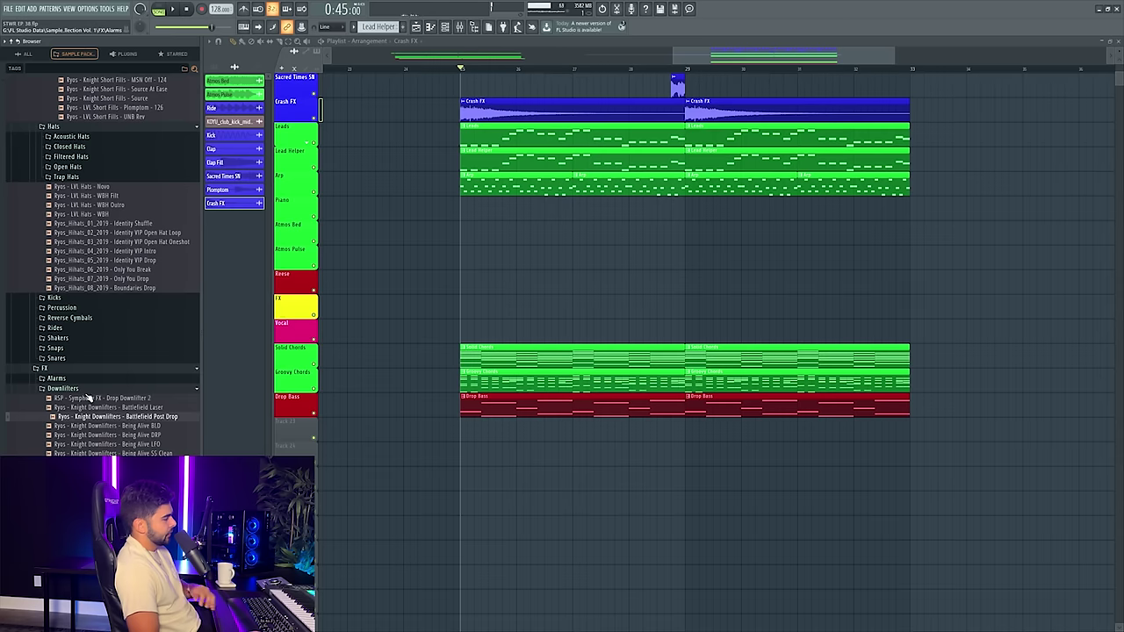
- Place the Ryos - LVL Downlifters - UNB BLD sample on Track 23 at bar 25 and route it to mixer track 29
scroll(88, 397, down, 3)
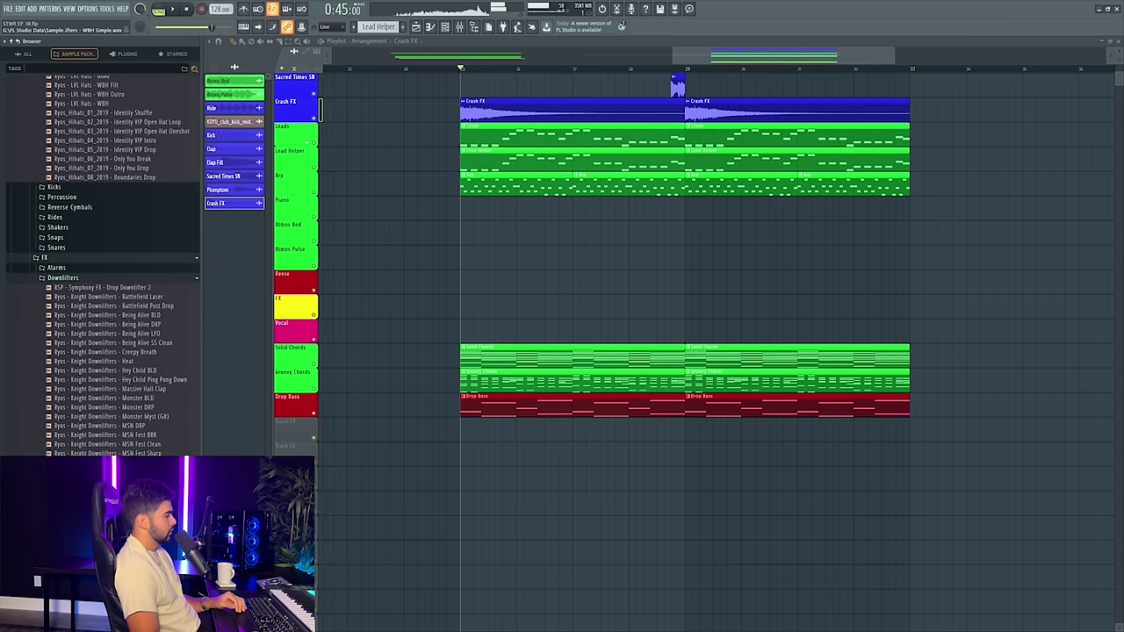
drag(114, 527, 477, 427)
double_click(494, 422)
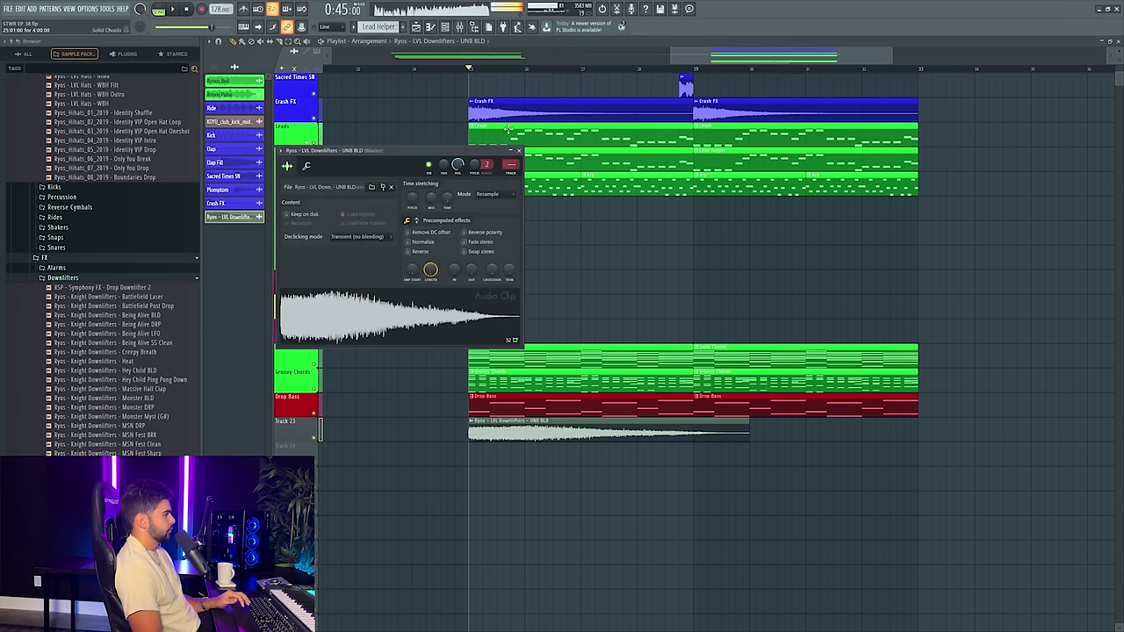
click(513, 173)
- Play the drop and lower the downlifter on mixer track 29 to about -21.5 dB
key(space)
drag(932, 460, 932, 503)
key(space)
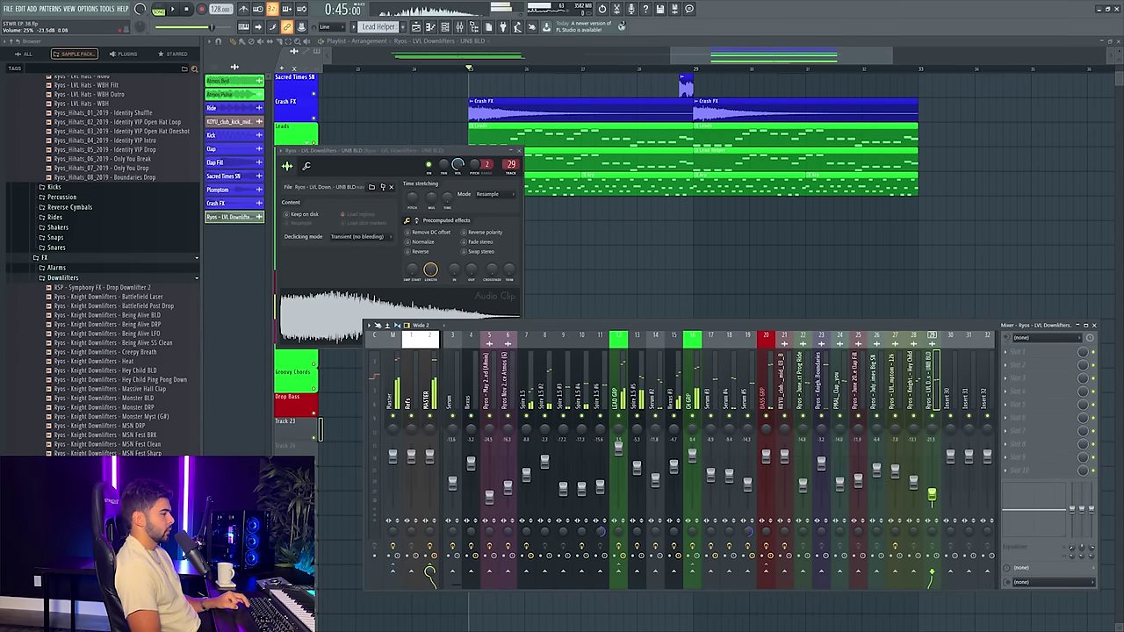
key(space)
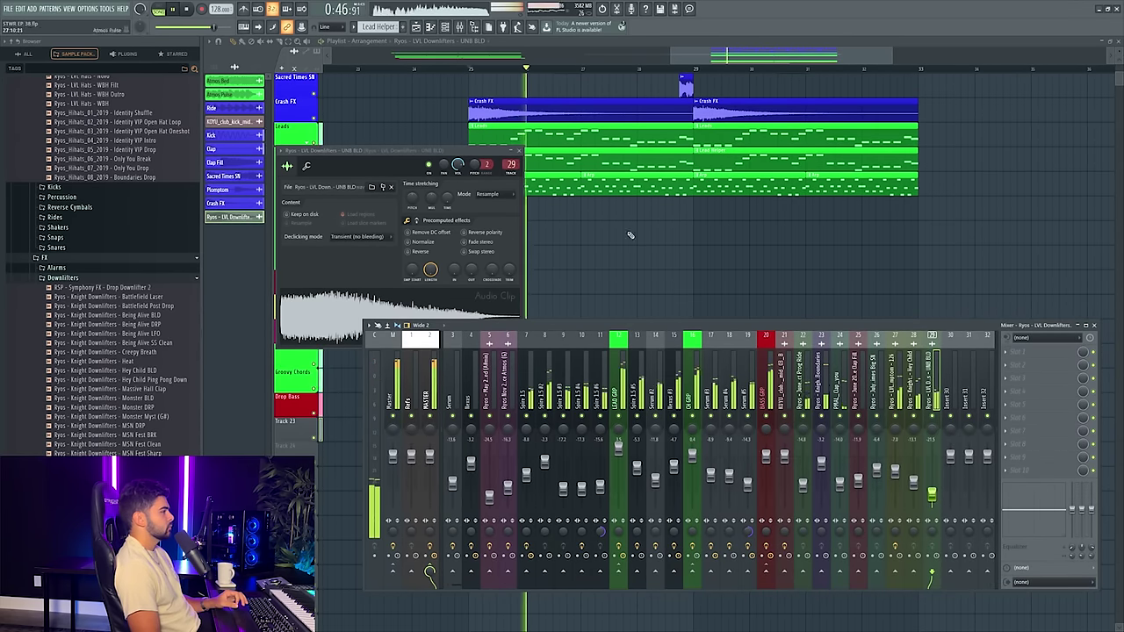
- Replay the drop and check the downlifter's level against the rest of the mix
key(F12)
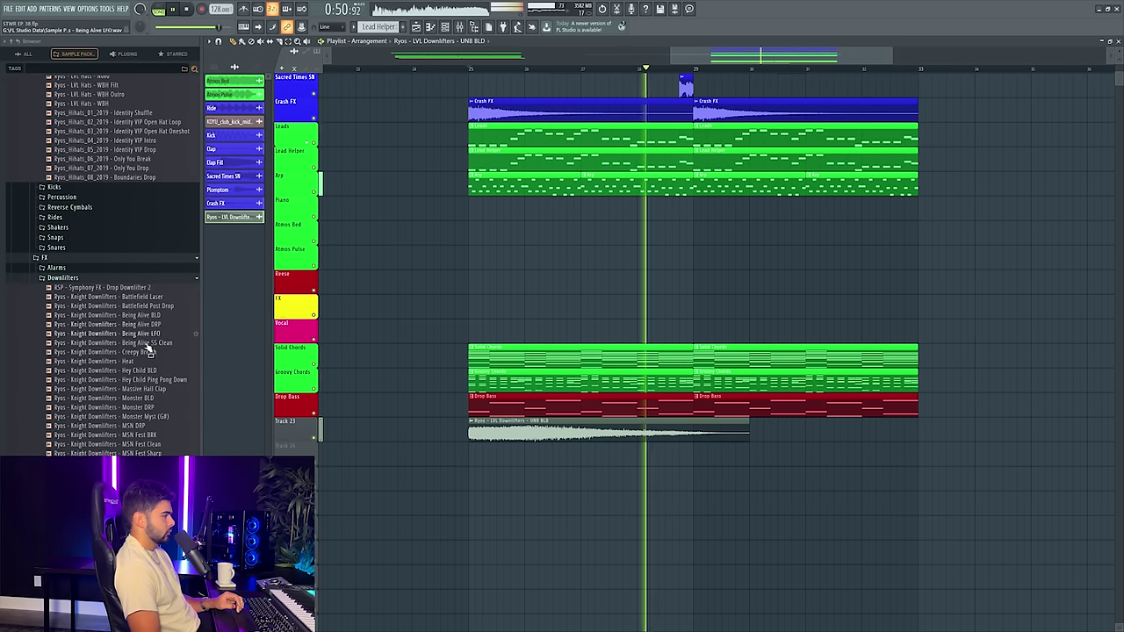
click(461, 27)
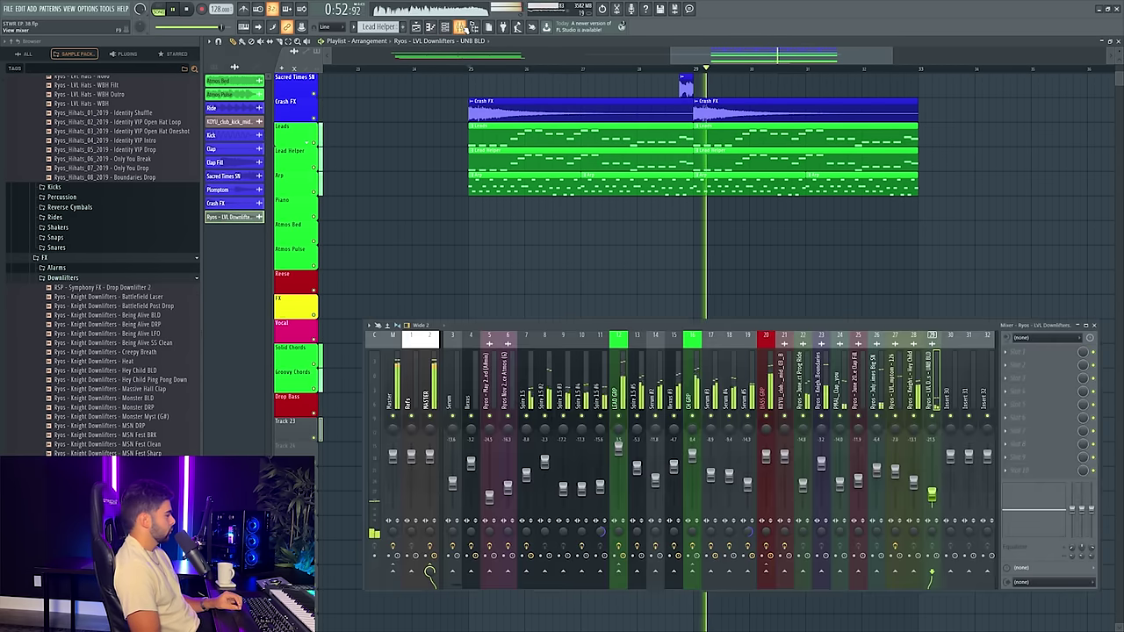
click(462, 28)
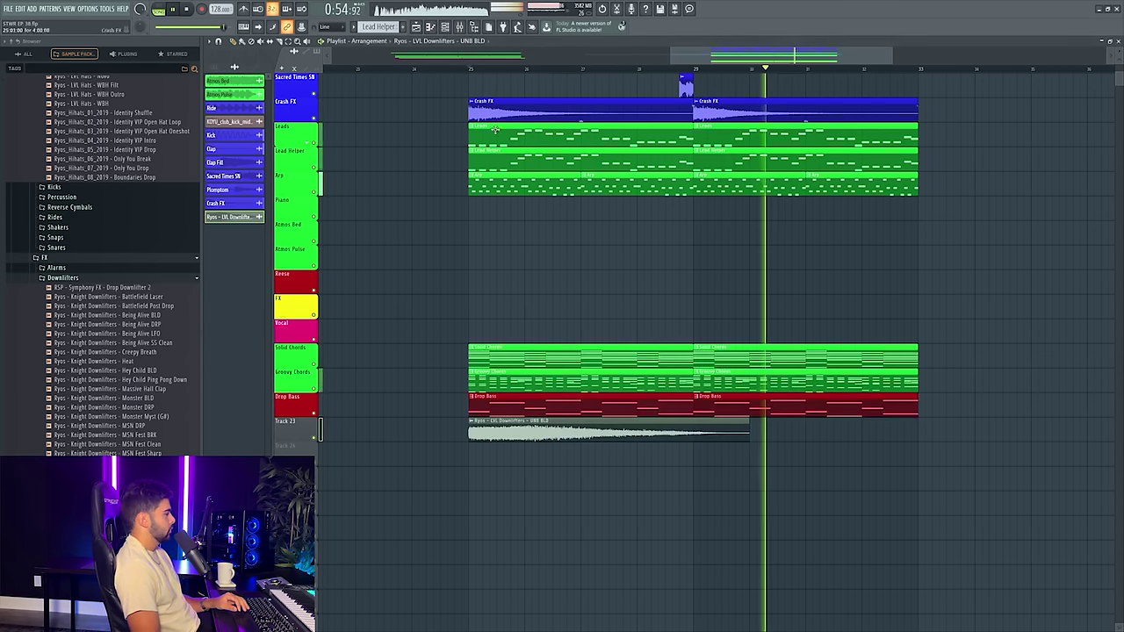
key(space)
key(space)
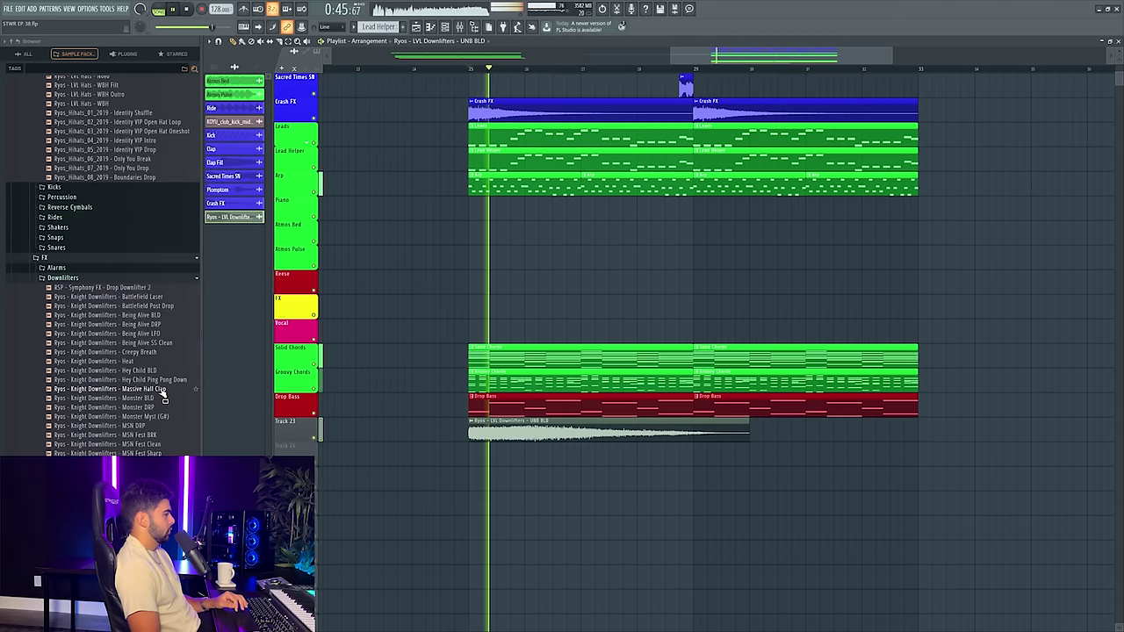
click(457, 29)
key(space)
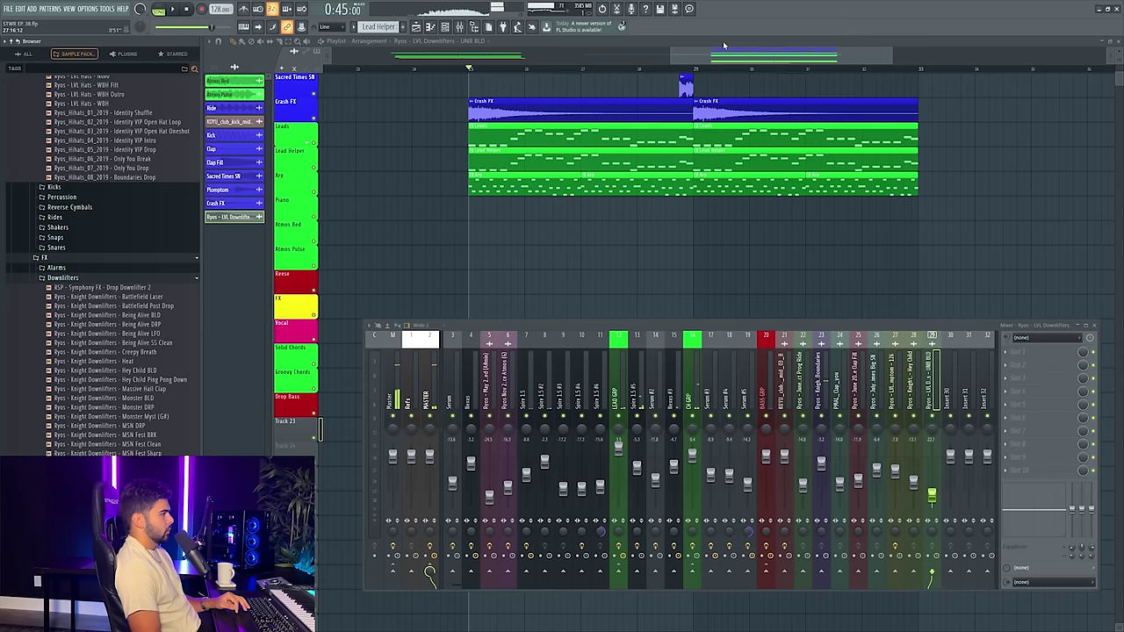
key(F9)
- Browse the Exhausts samples and audition KSHMR Exhaust 07, 02, 02 05 Combo Slidey Drama and 05
scroll(73, 296, up, 3)
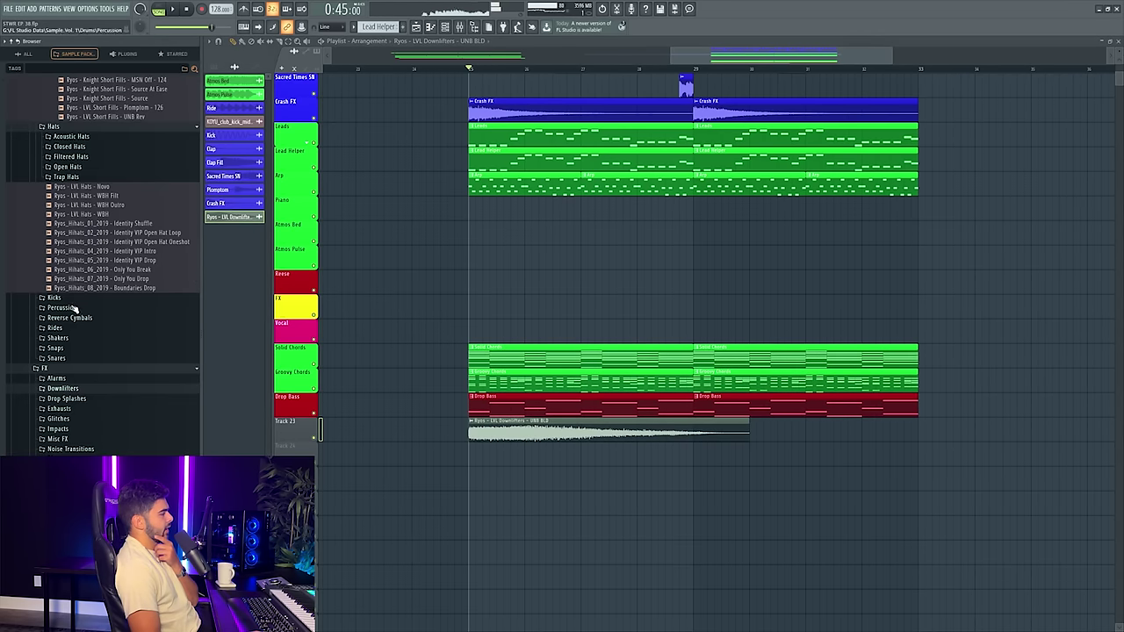
click(60, 409)
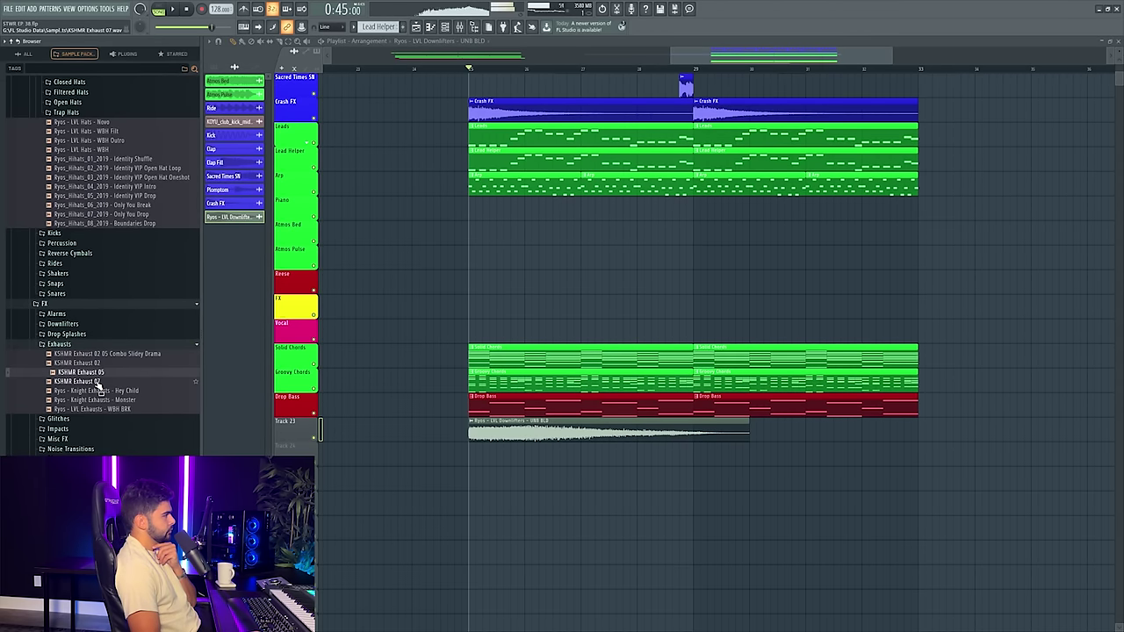
click(96, 381)
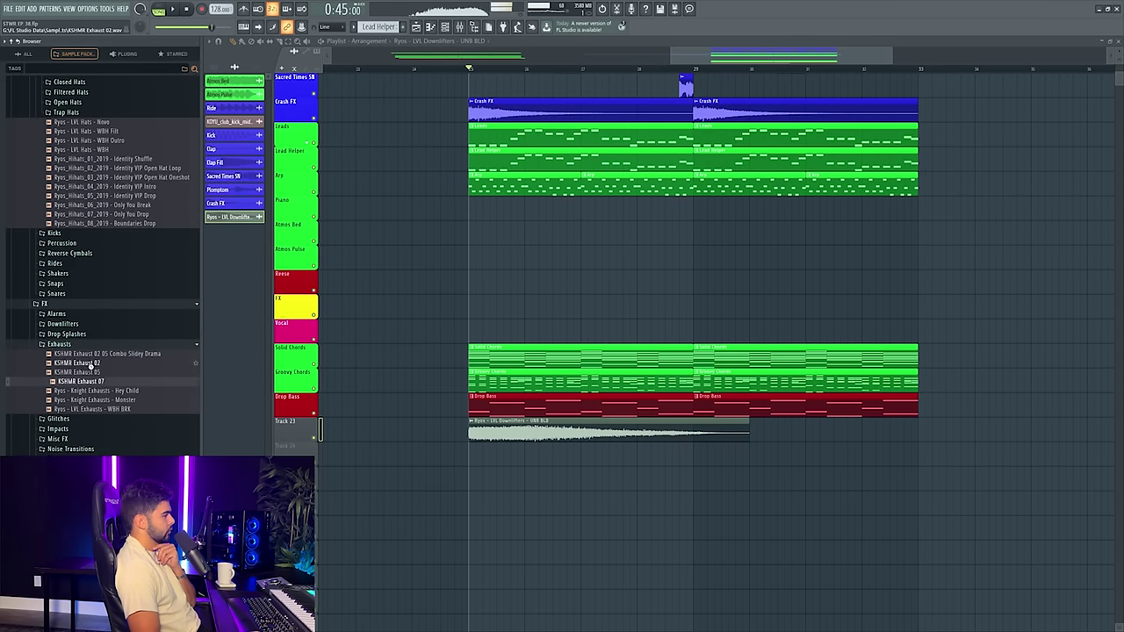
click(90, 364)
click(96, 355)
click(100, 372)
- Place KSHMR Exhaust 05 on Track 24 at bar 25 with Track 23 muted, and route it to mixer track 30
drag(100, 372, 490, 456)
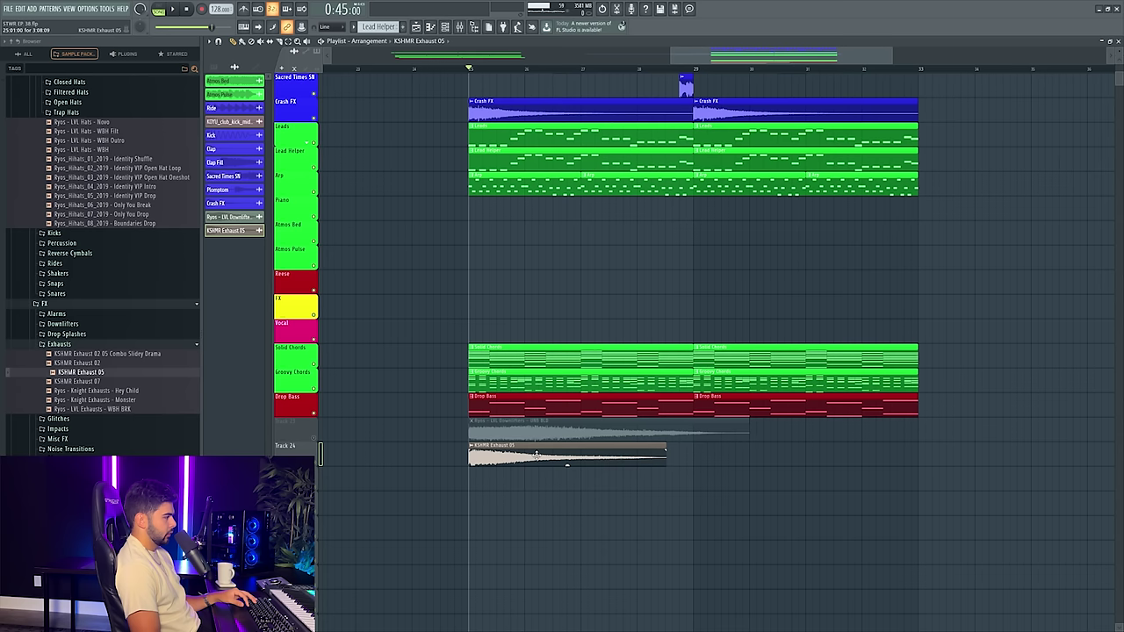
double_click(494, 456)
click(528, 186)
- Play the drop and lower the exhaust on mixer track 30 to about -16.4 dB
key(space)
drag(951, 455, 951, 488)
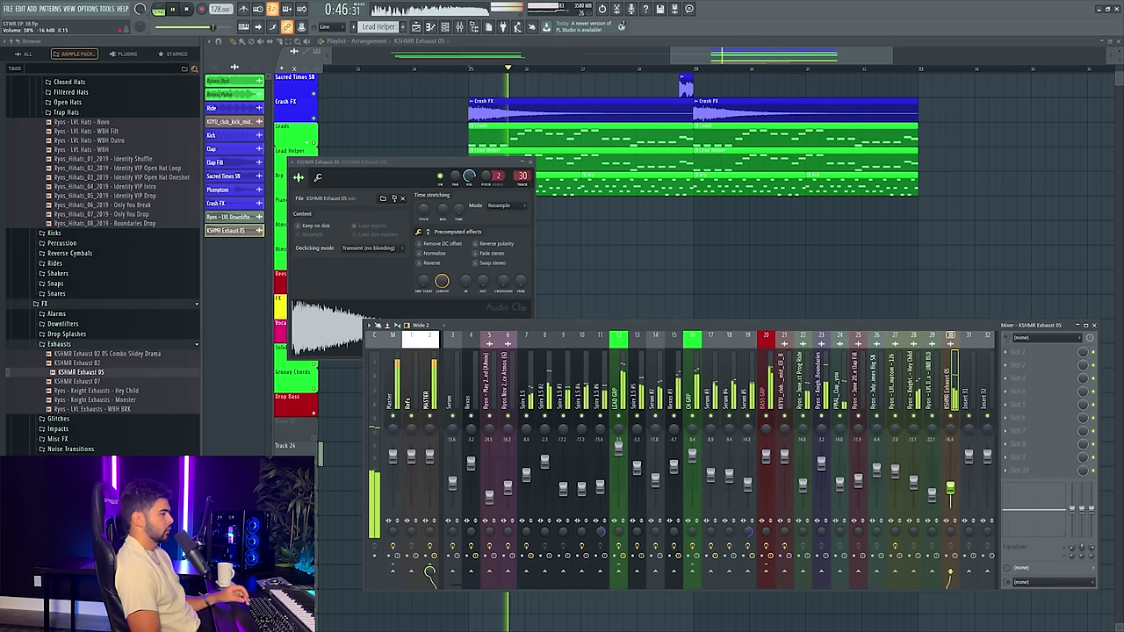
drag(776, 54, 770, 55)
scroll(762, 67, down, 3)
key(space)
- Replace the Track 24 exhaust sample with Ryos - Knight Exhausts - Hey Child, and unmute Track 23 for playback
click(128, 410)
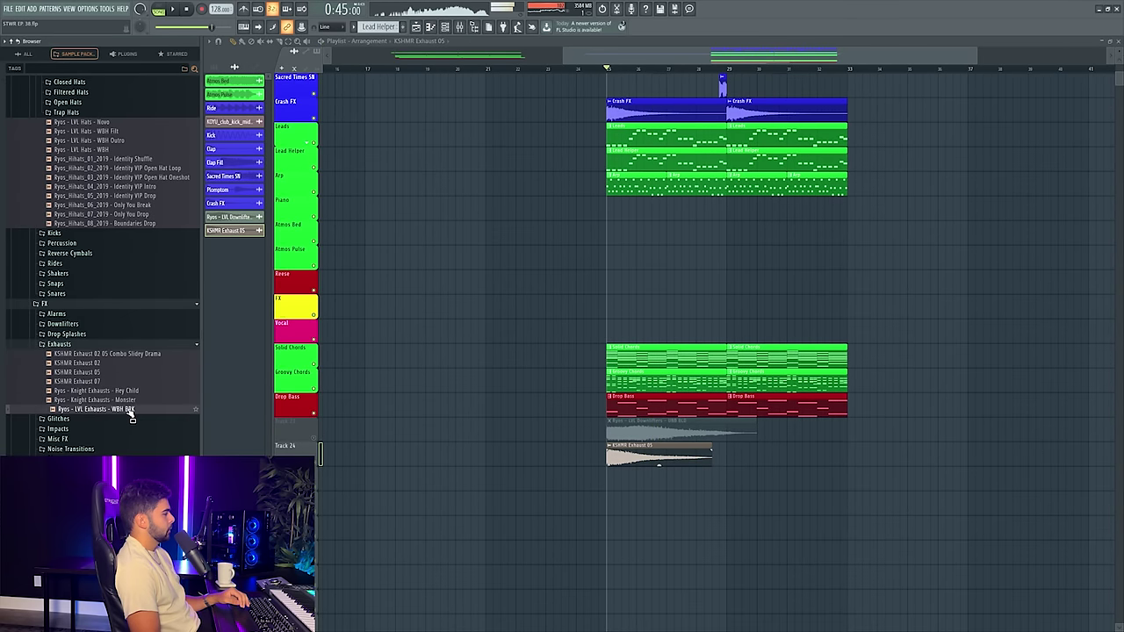
drag(137, 392, 430, 439)
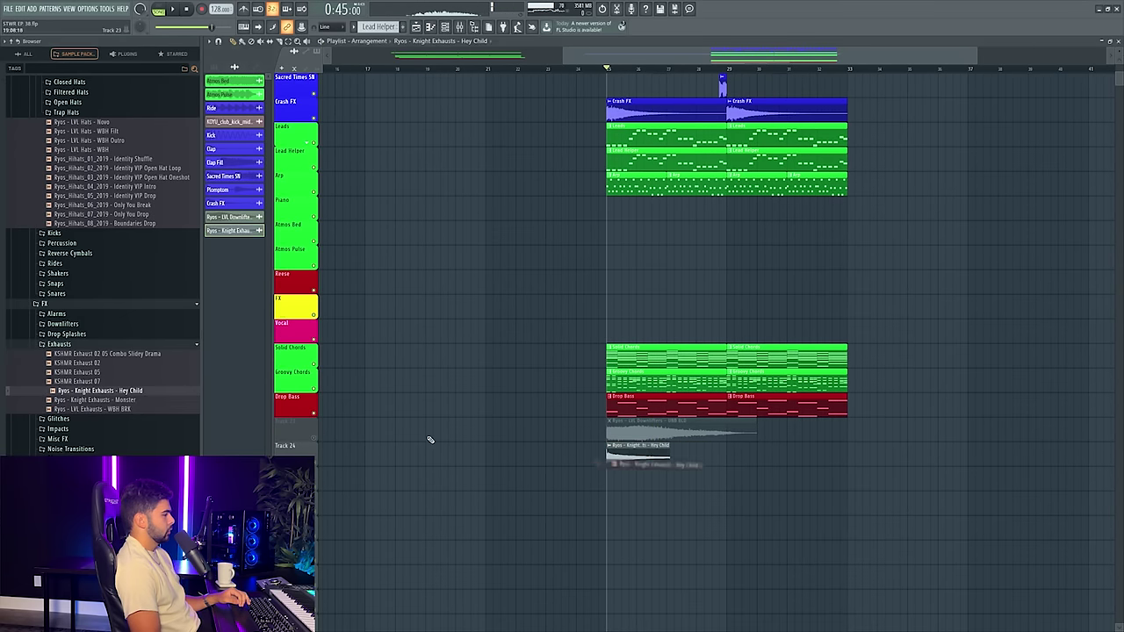
click(316, 436)
key(space)
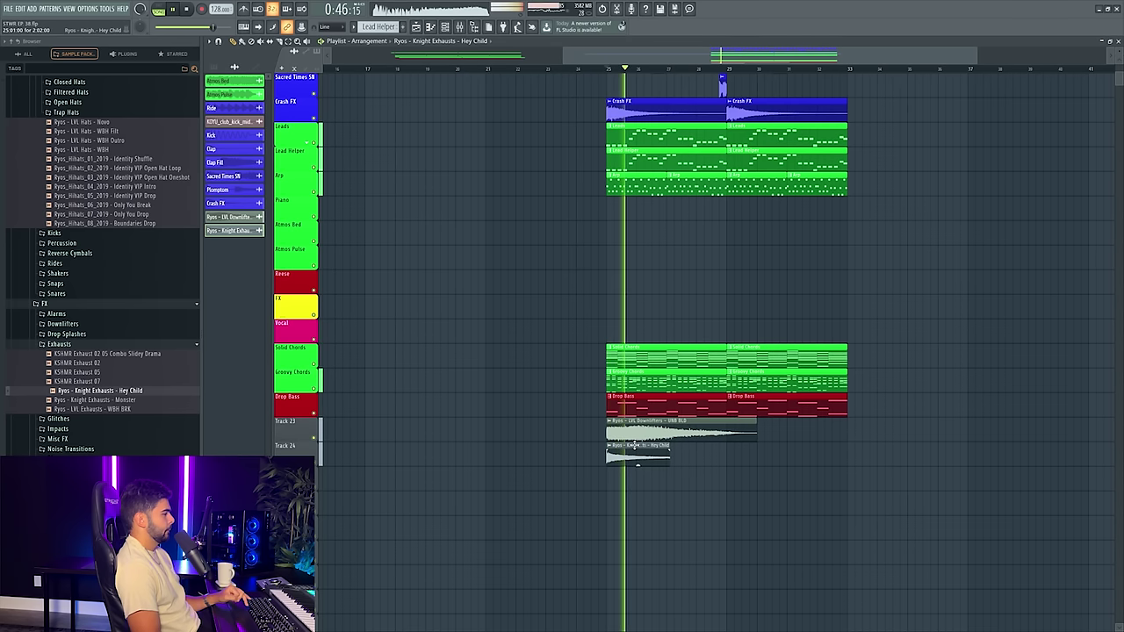
- Set the Hey Child exhaust on mixer track 30 to about -12.7 dB while replaying the start of the drop
double_click(639, 448)
key(F9)
key(space)
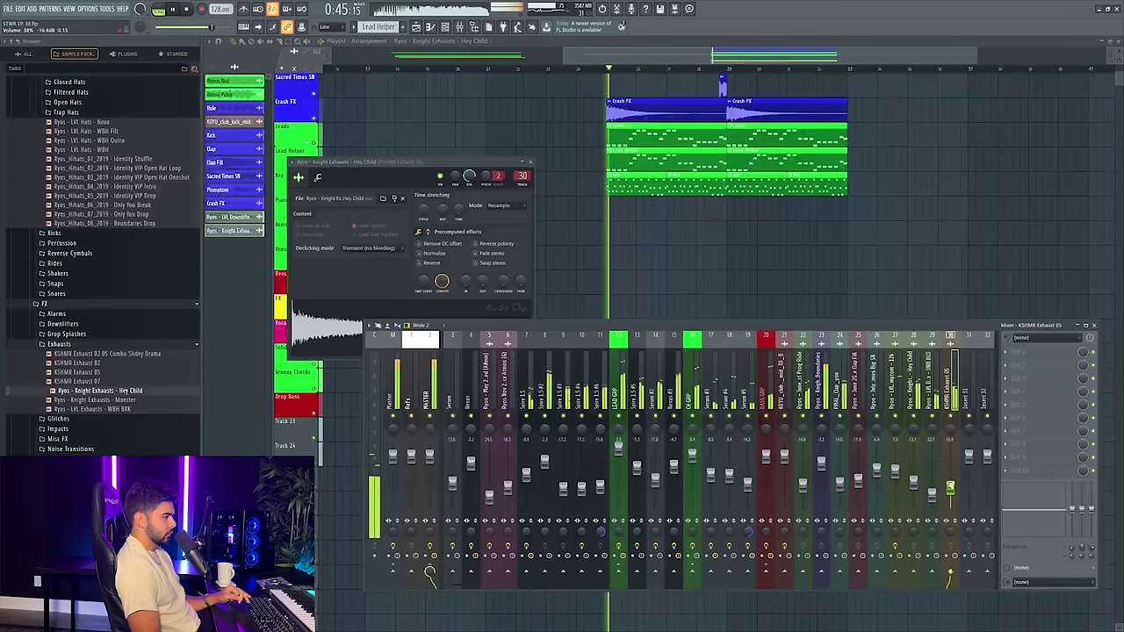
key(space)
key(space)
key(space)
drag(950, 474, 950, 482)
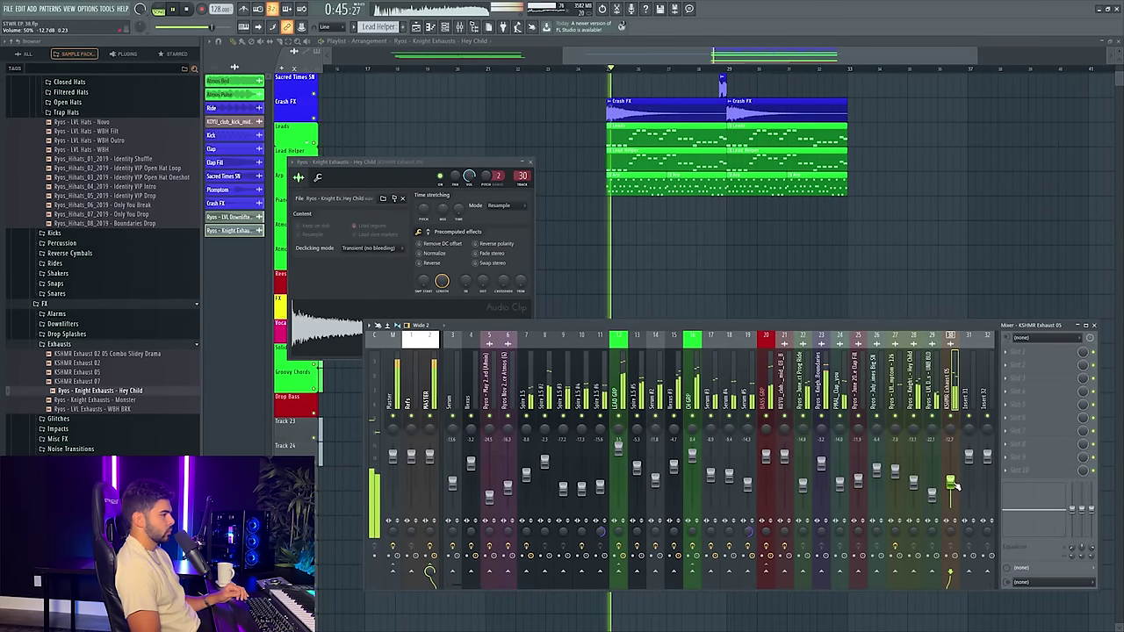
drag(683, 86, 648, 86)
click(459, 27)
drag(720, 59, 627, 65)
scroll(650, 268, down, 4)
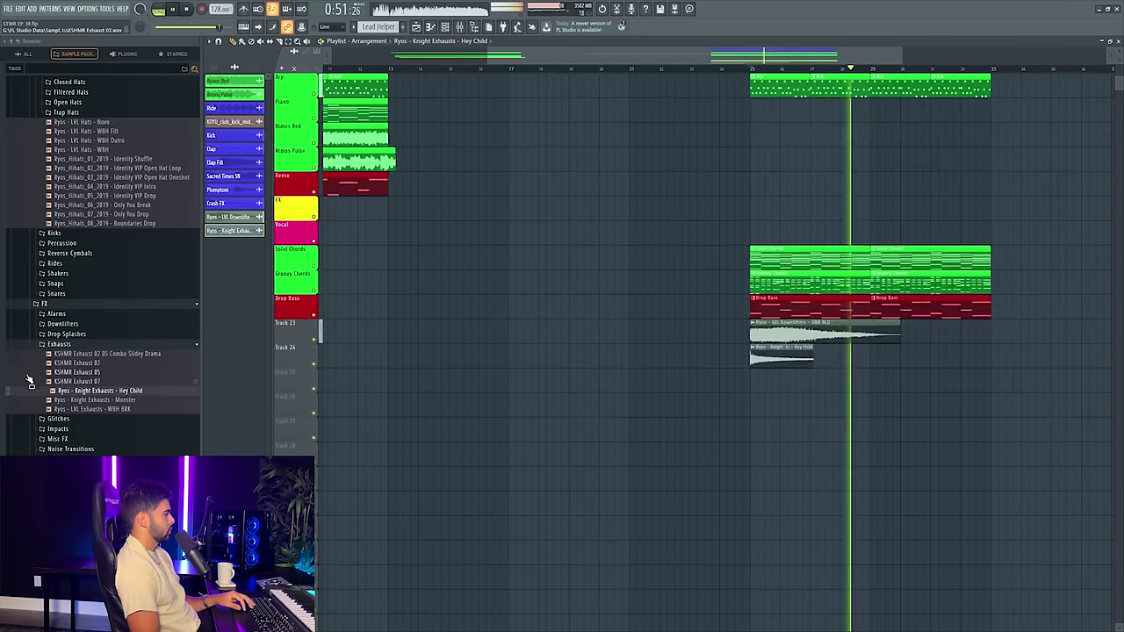
- Audition the Drop Splashes samples and browse the Downlifters folder for another effect at the start of the drop
click(67, 335)
click(97, 325)
key(space)
click(112, 335)
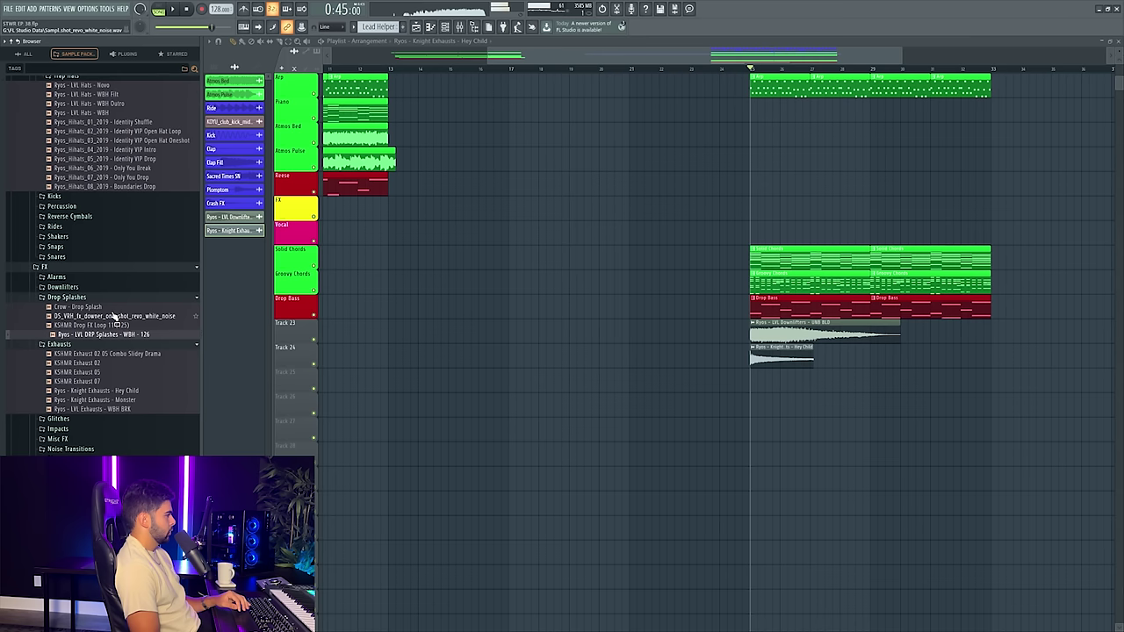
click(112, 309)
click(109, 316)
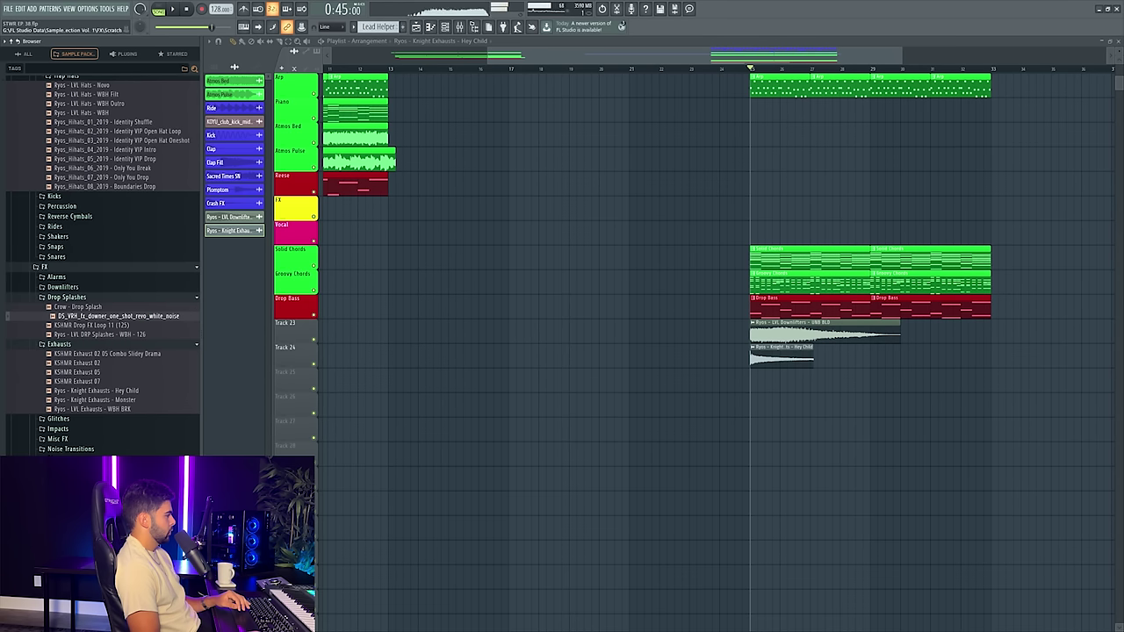
scroll(85, 450, up, 1)
scroll(85, 450, down, 3)
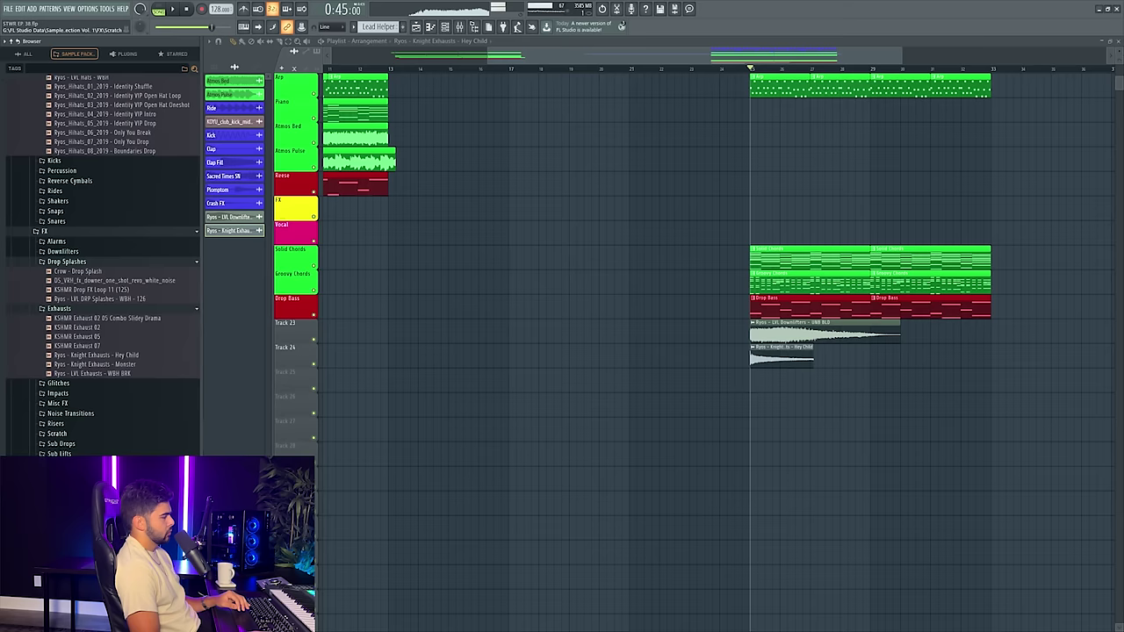
scroll(85, 417, up, 2)
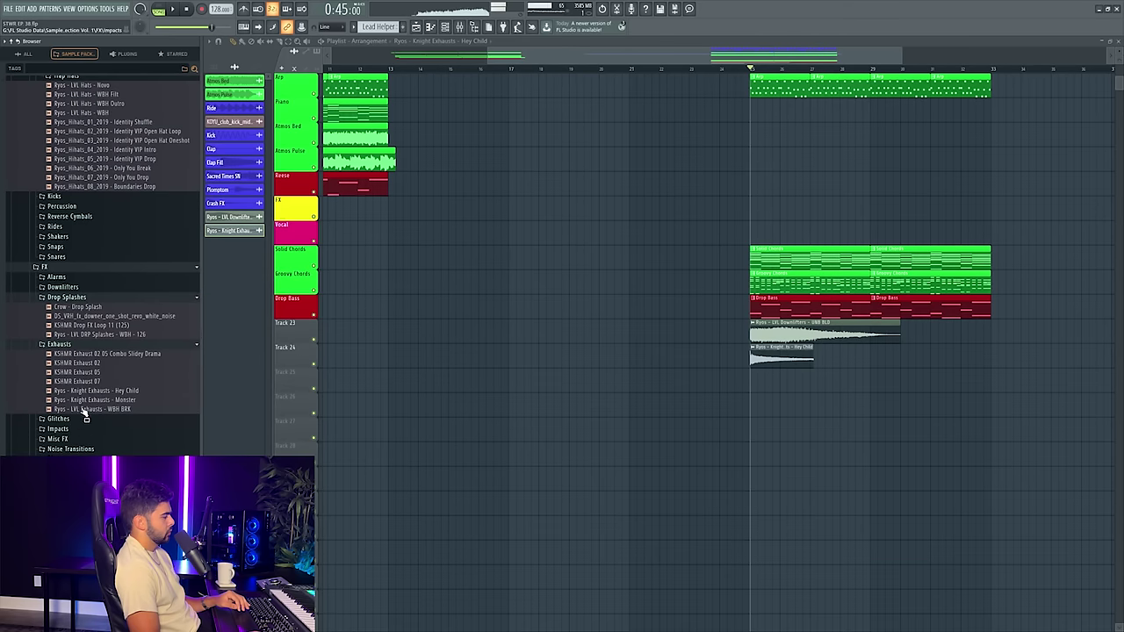
click(76, 288)
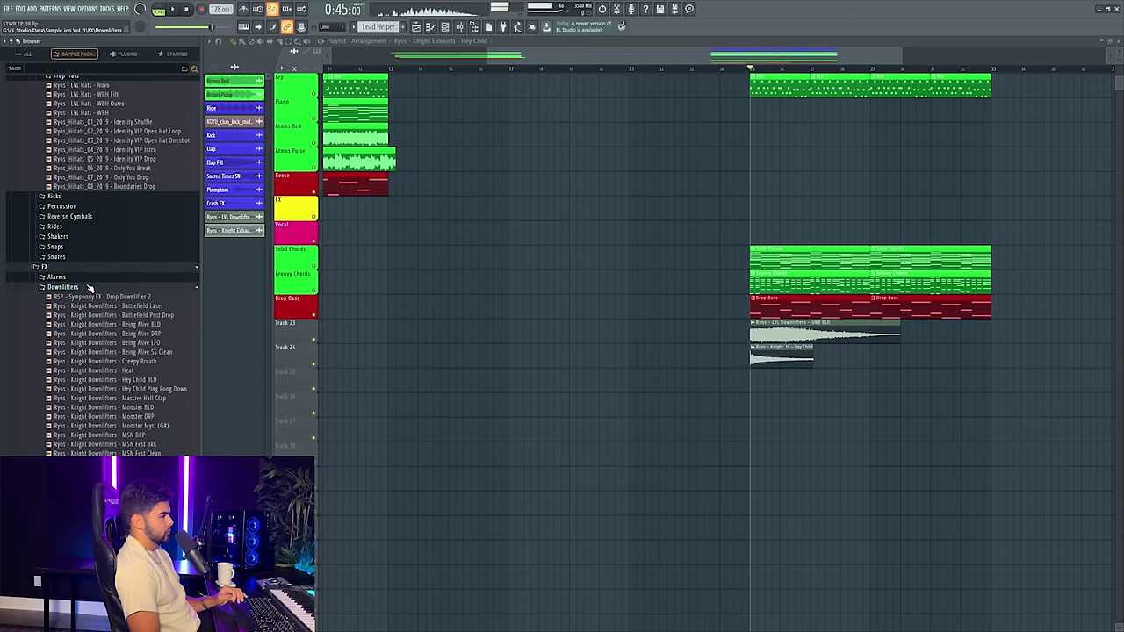
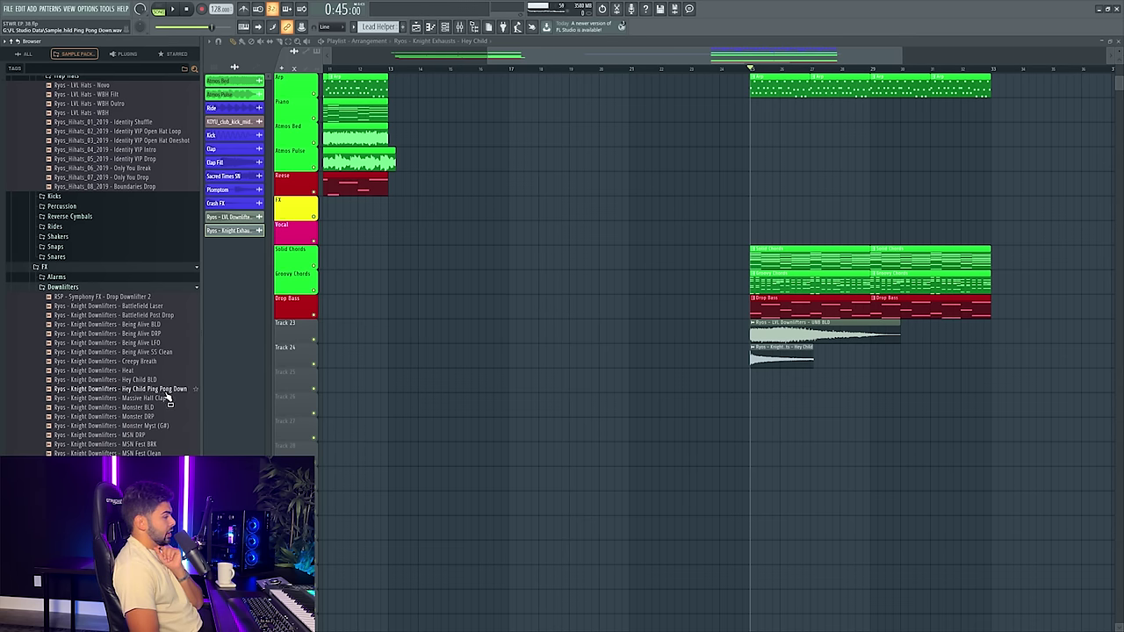
- Replace the Track 24 sample with Ryos - Knight Downlifters - Being Alive DRP and set playback to start just before bar 25
scroll(754, 337, up, 2)
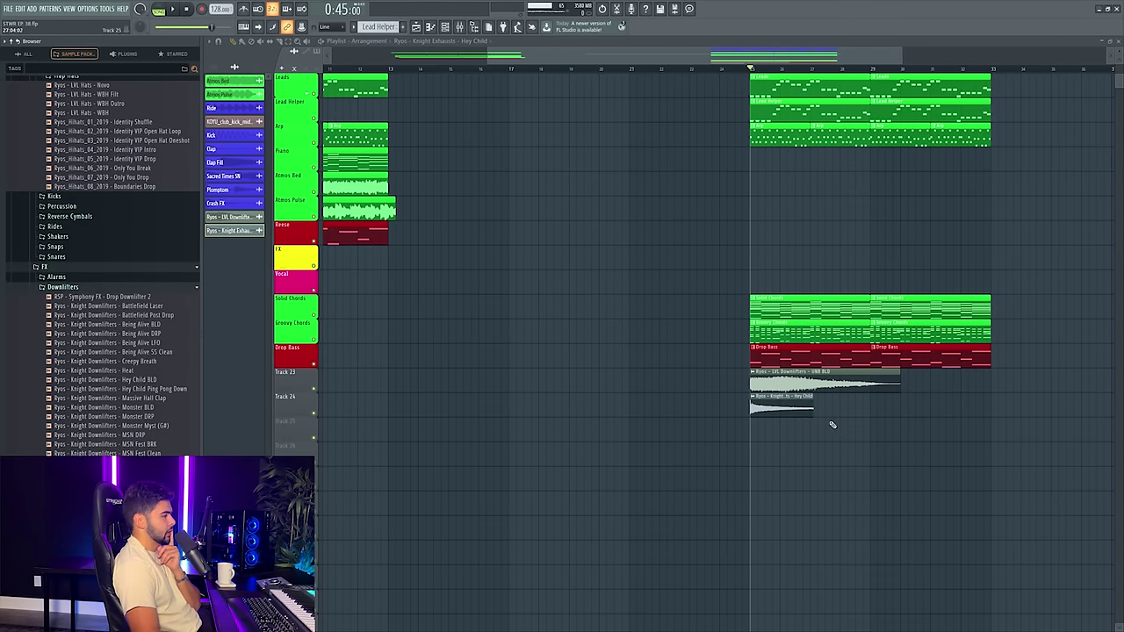
drag(147, 337, 751, 400)
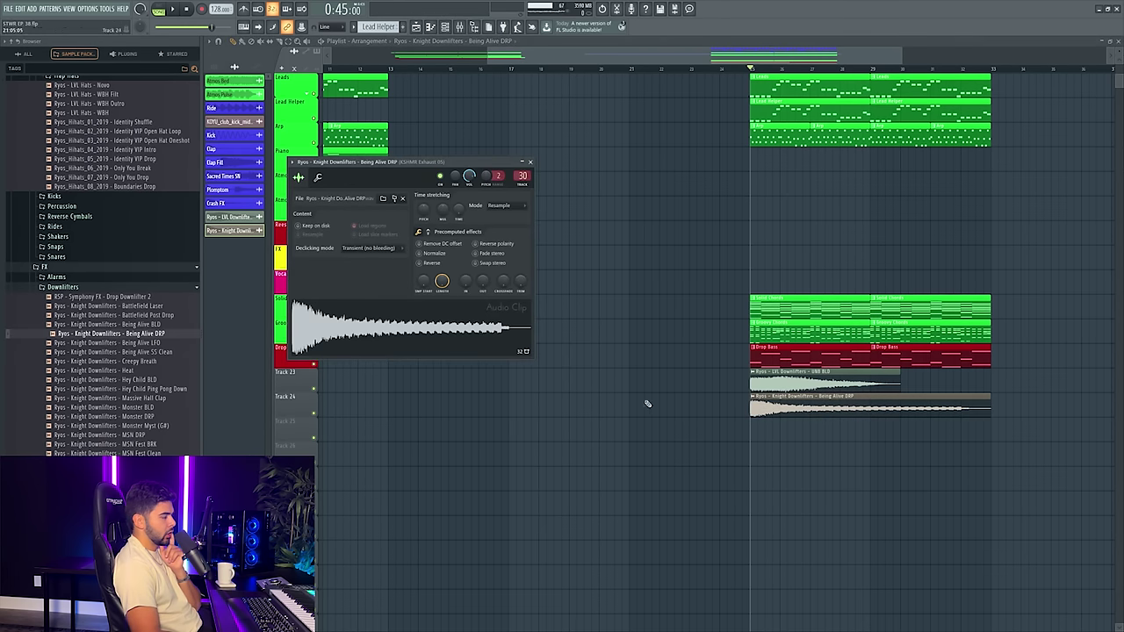
click(743, 69)
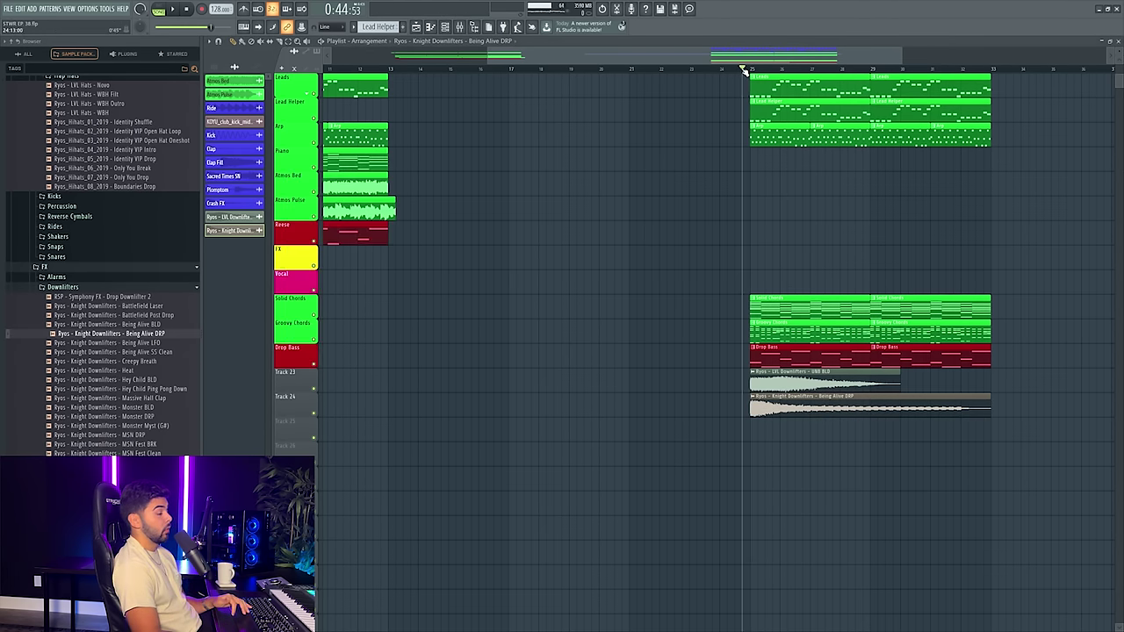
click(459, 30)
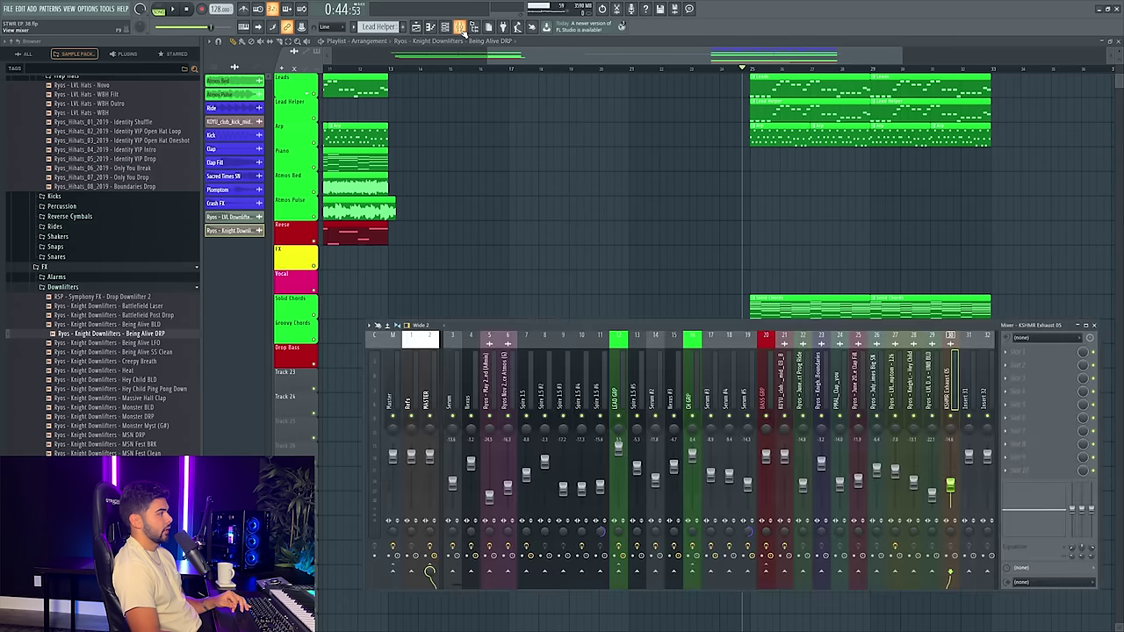
- Play the drop through bar 33 and lower the new downlifter on mixer track 30 to about -15.1 dB
scroll(819, 279, down, 3)
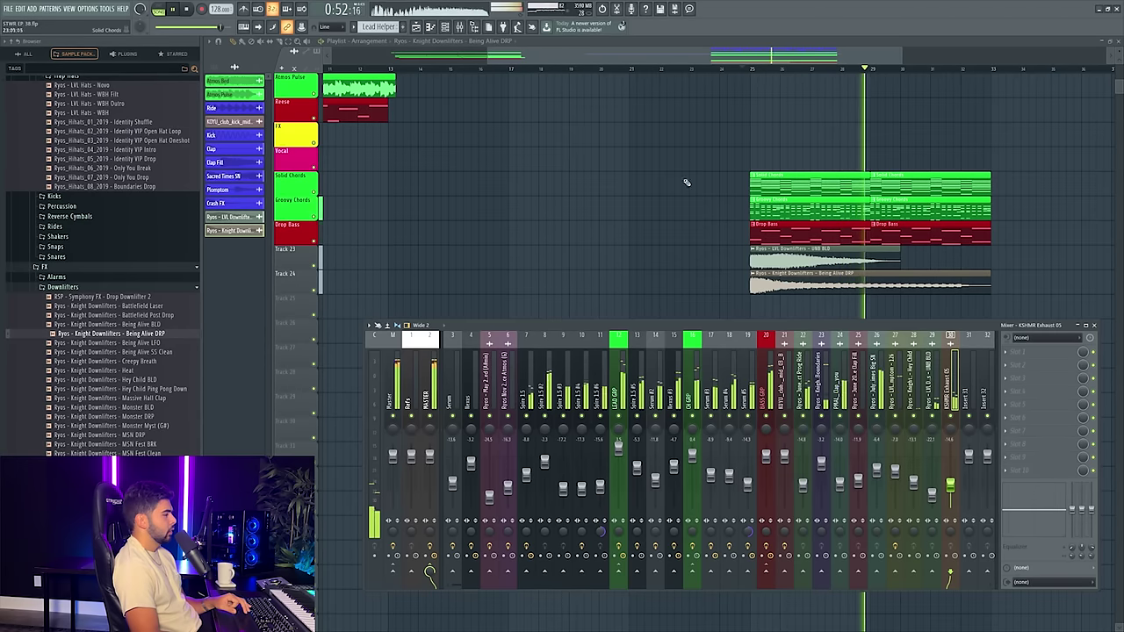
click(460, 29)
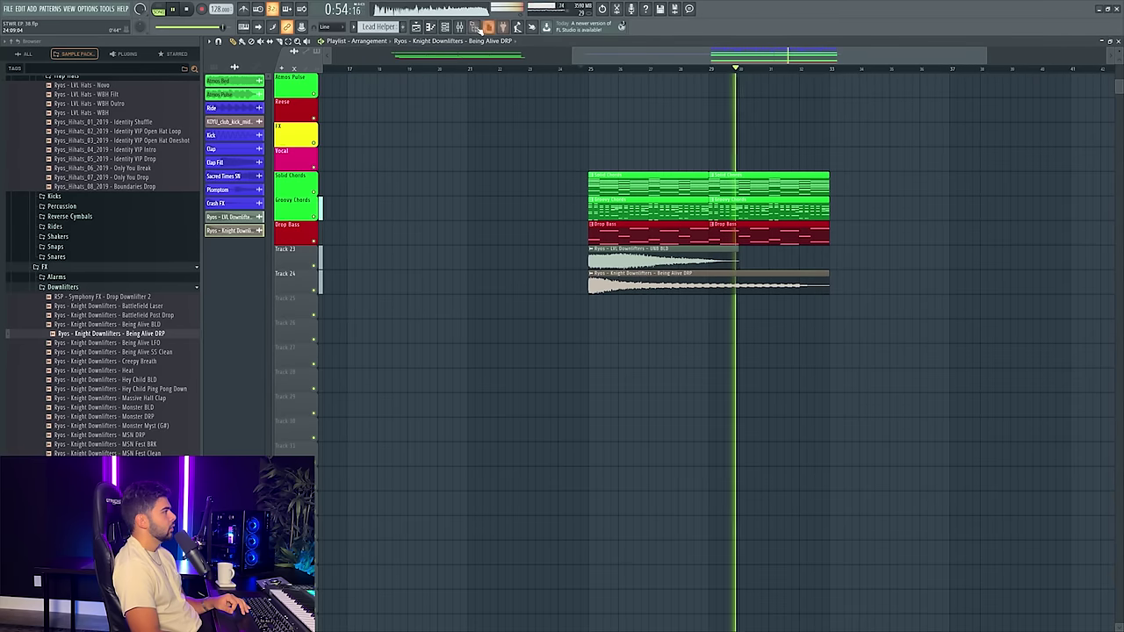
click(460, 28)
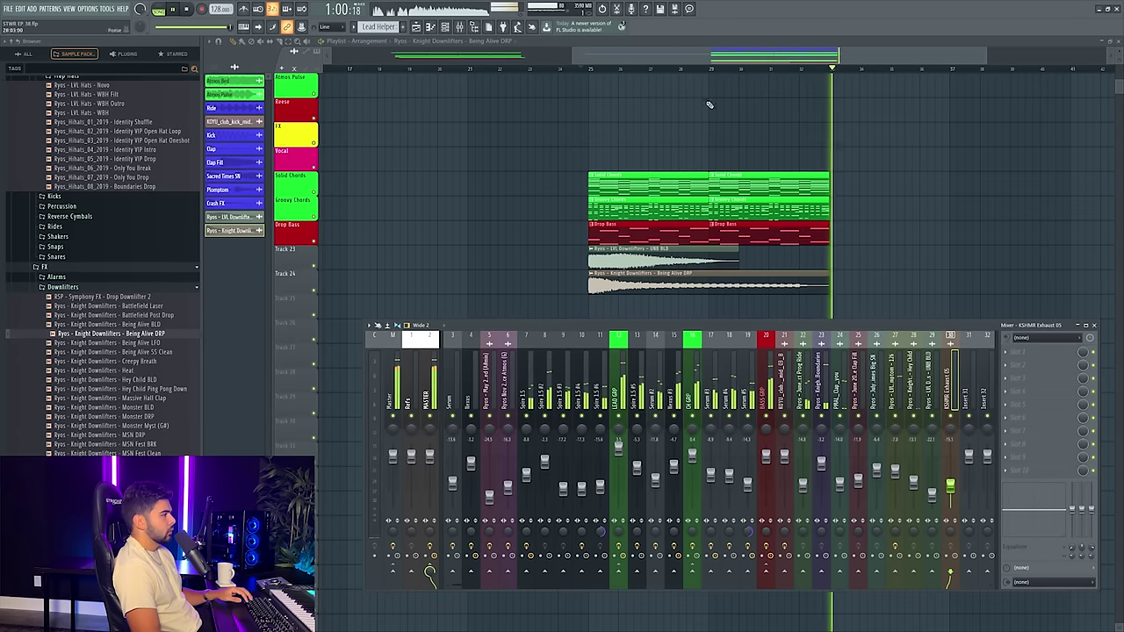
key(space)
scroll(862, 167, up, 3)
scroll(863, 167, up, 6)
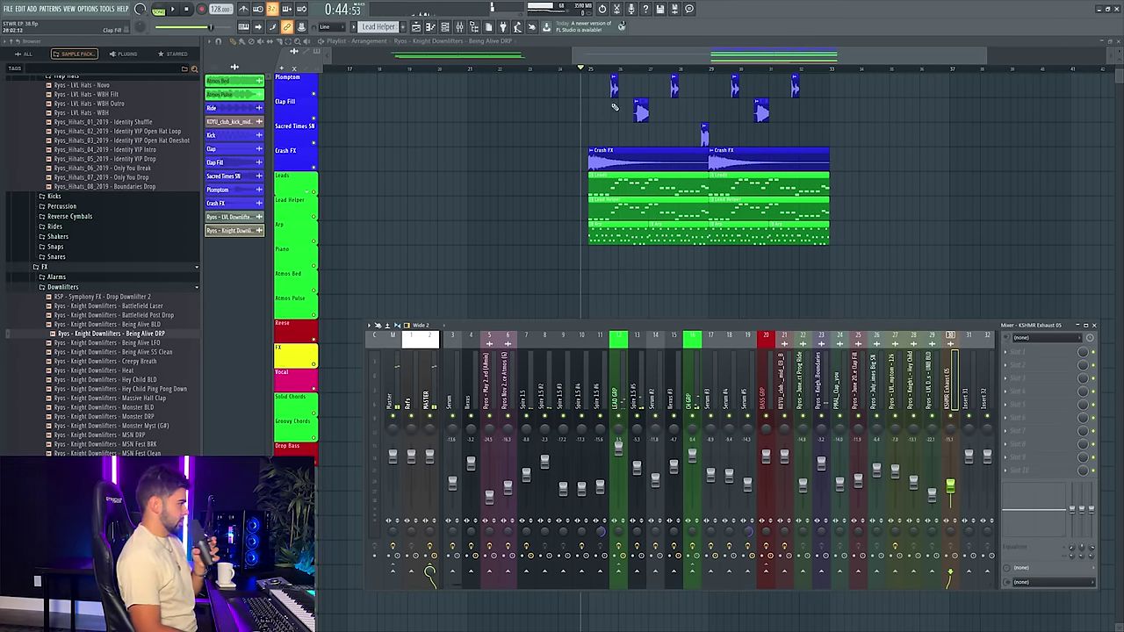
- Mute the drum tracks and Tracks 23 and 24, keep Drop Bass audible, and play the melodic layers from bar 25
key(F9)
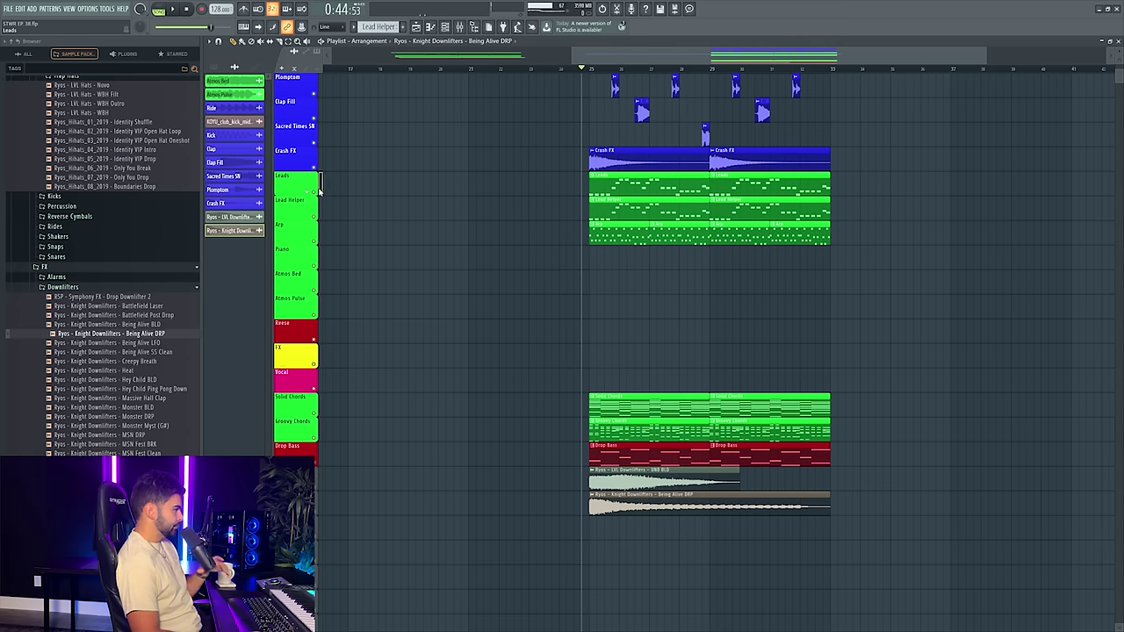
click(315, 446)
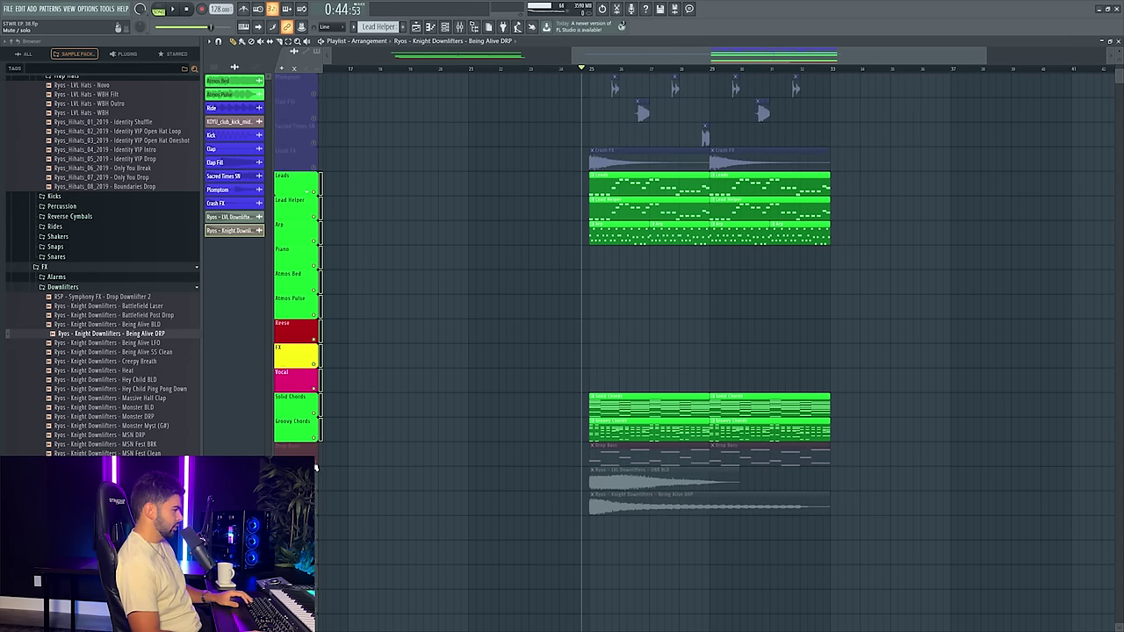
click(314, 462)
click(596, 63)
key(space)
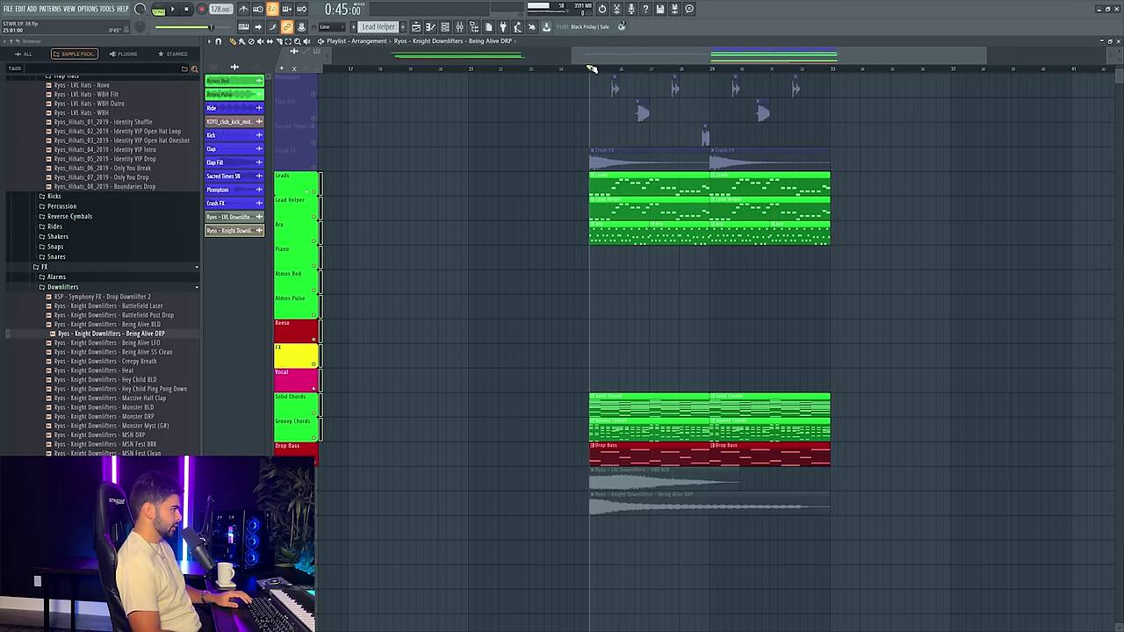
key(F9)
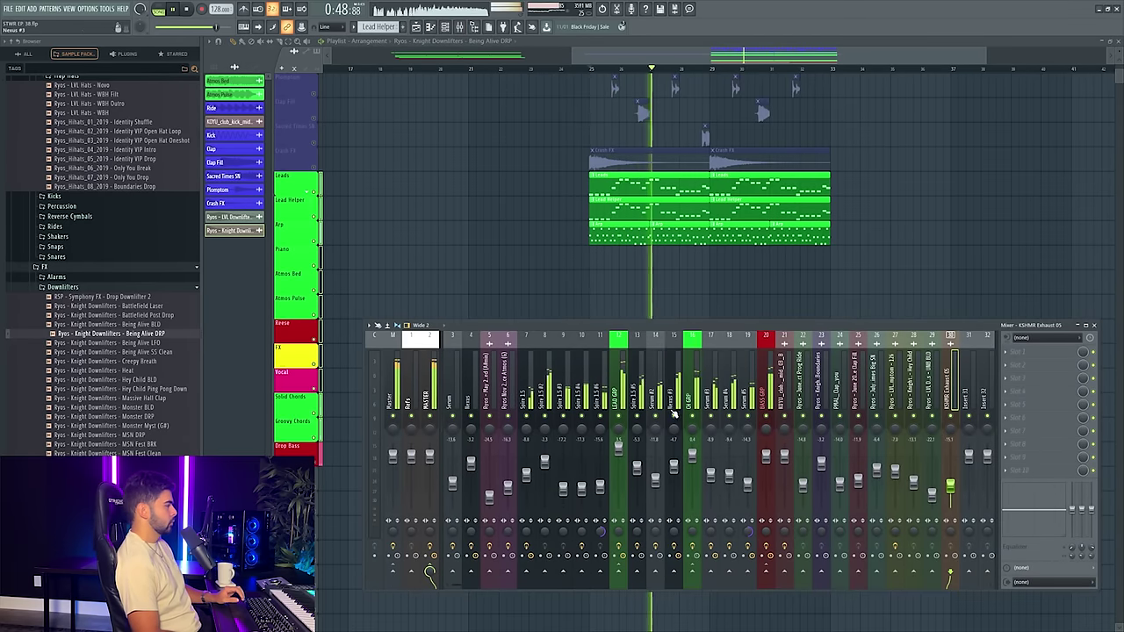
- Check the UAD Pultec EQP-1A Legacy on the LEAD GRP mixer track while replaying the drop
click(619, 399)
click(1039, 418)
key(space)
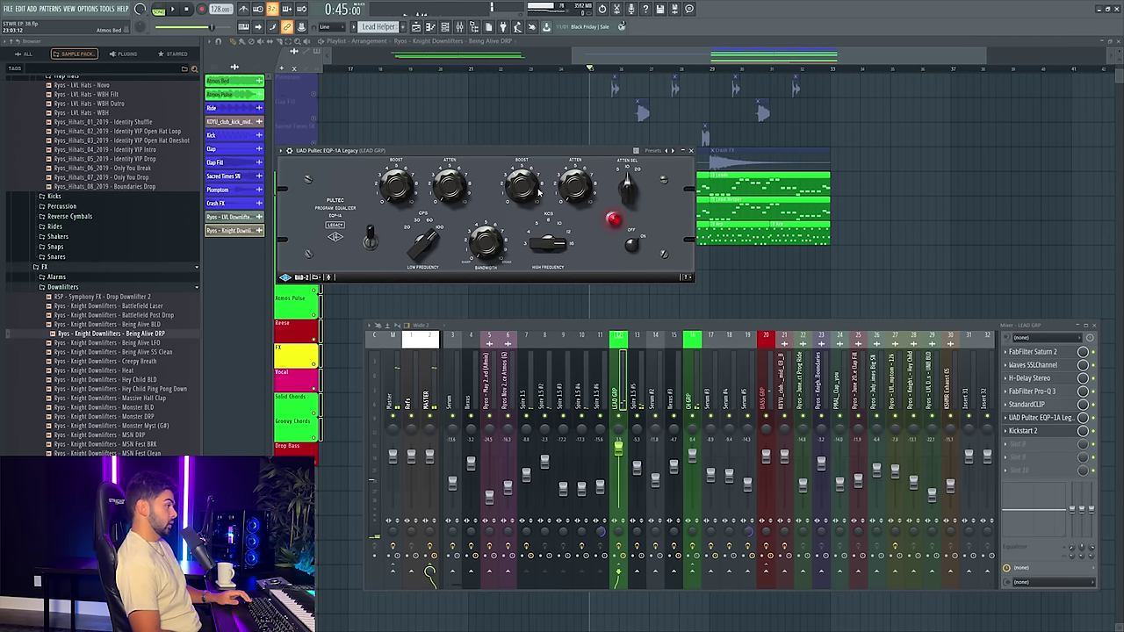
key(space)
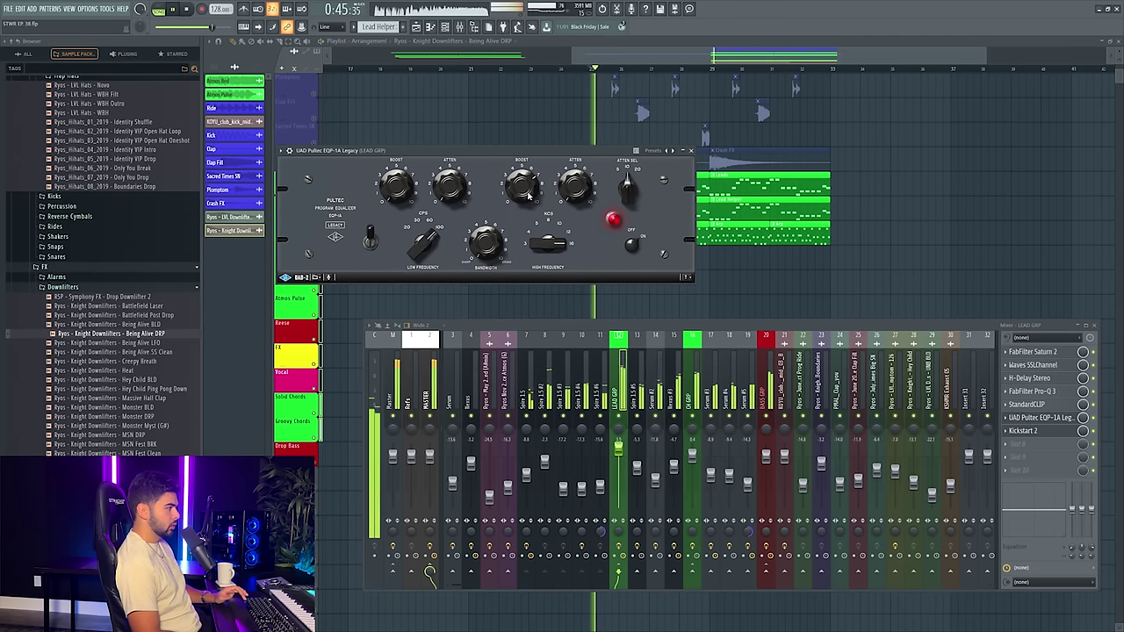
click(692, 151)
key(space)
key(F9)
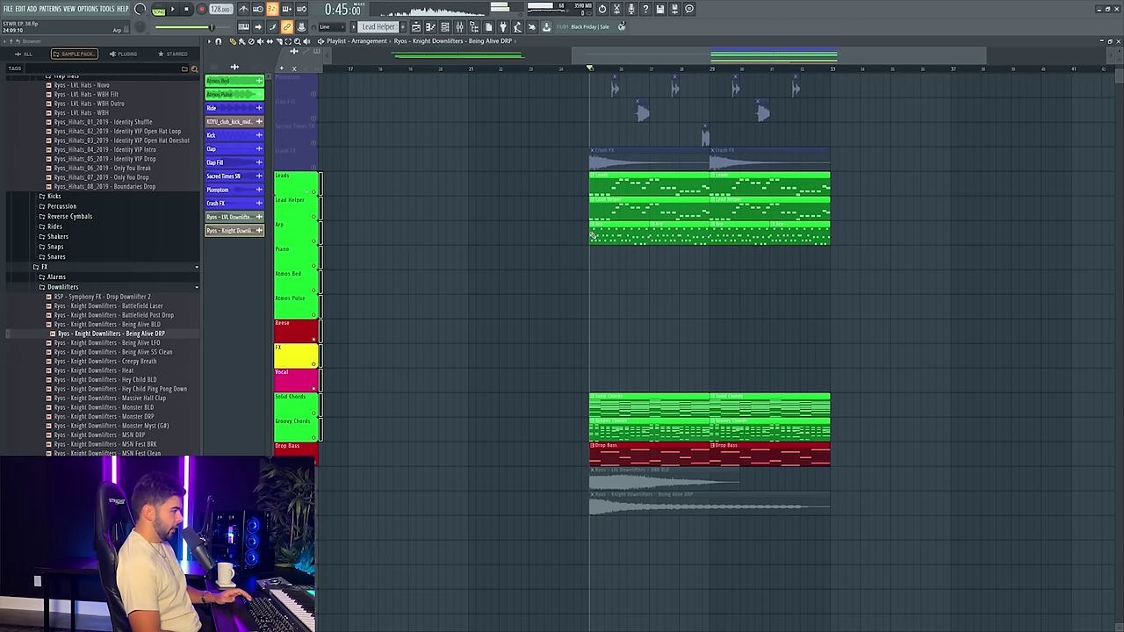
- Replay the melodic layers and open the Solid Chords notes of Spire 1.5 #5 alongside the channel rack
click(933, 383)
right_click(946, 383)
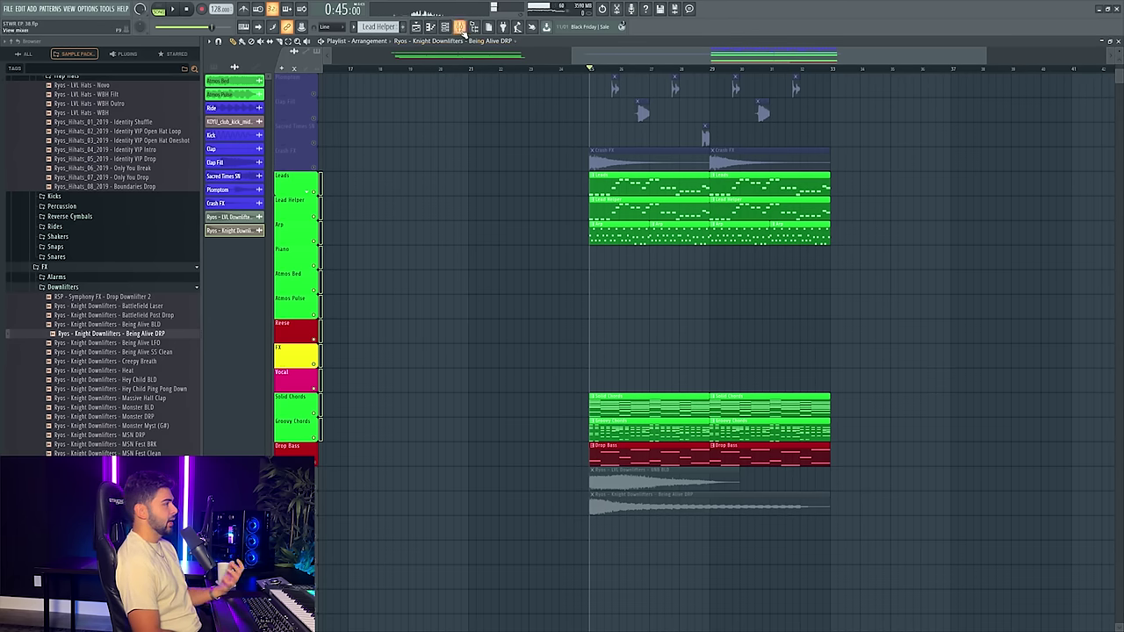
click(460, 27)
key(space)
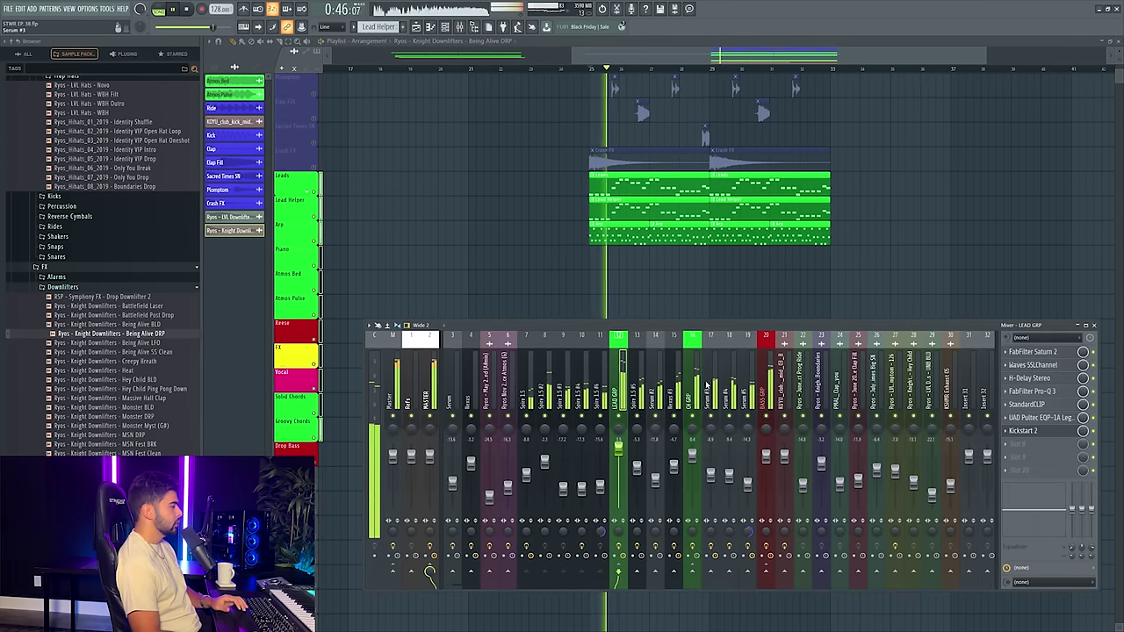
key(F9)
double_click(637, 402)
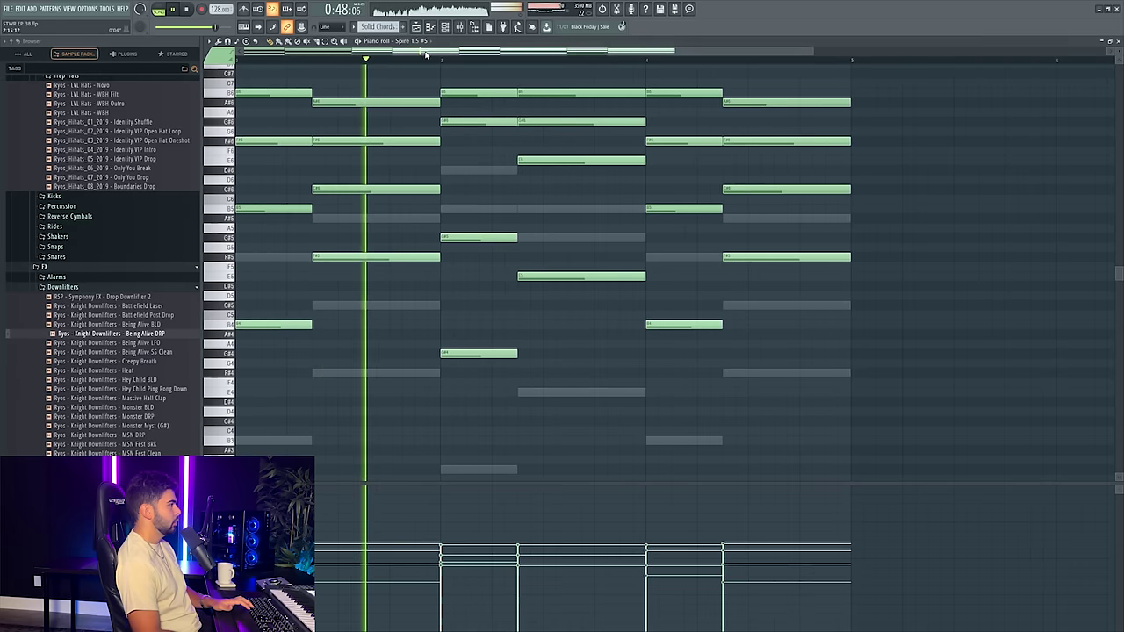
key(F6)
key(space)
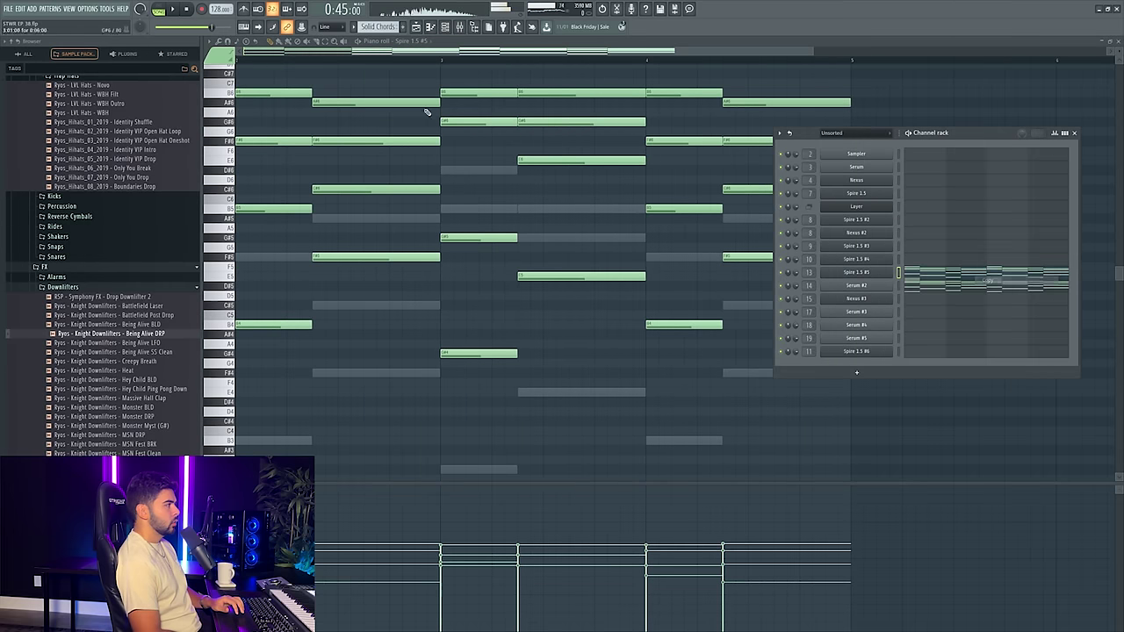
- Add a new Serum channel in Pattern 9 and paste the Solid Chords notes into it
scroll(382, 22, down, 3)
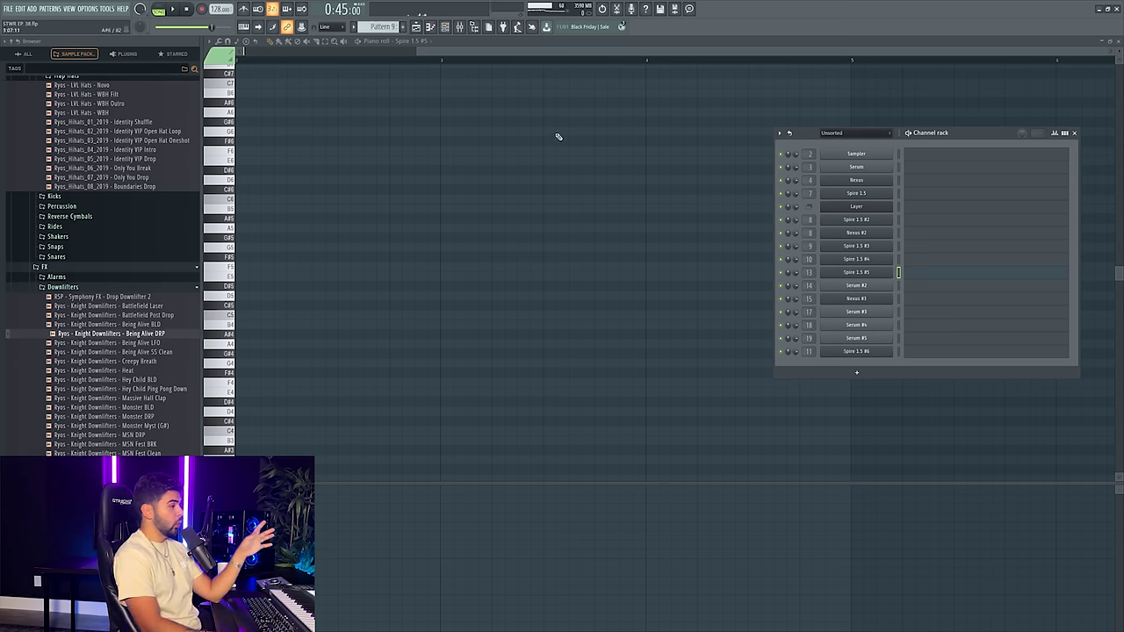
click(857, 373)
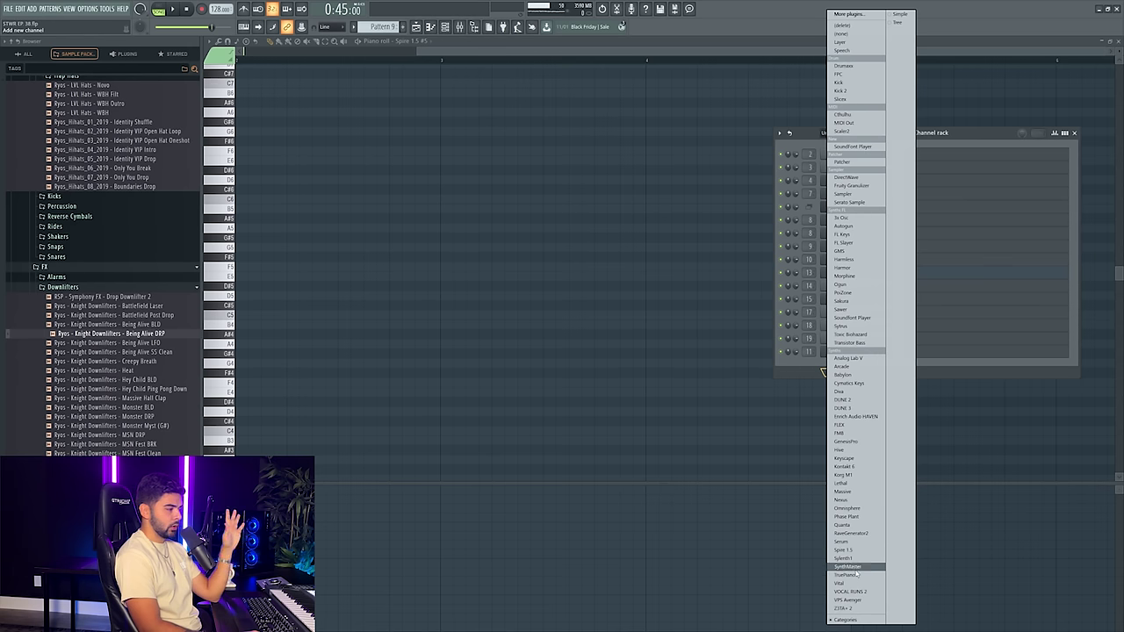
click(856, 542)
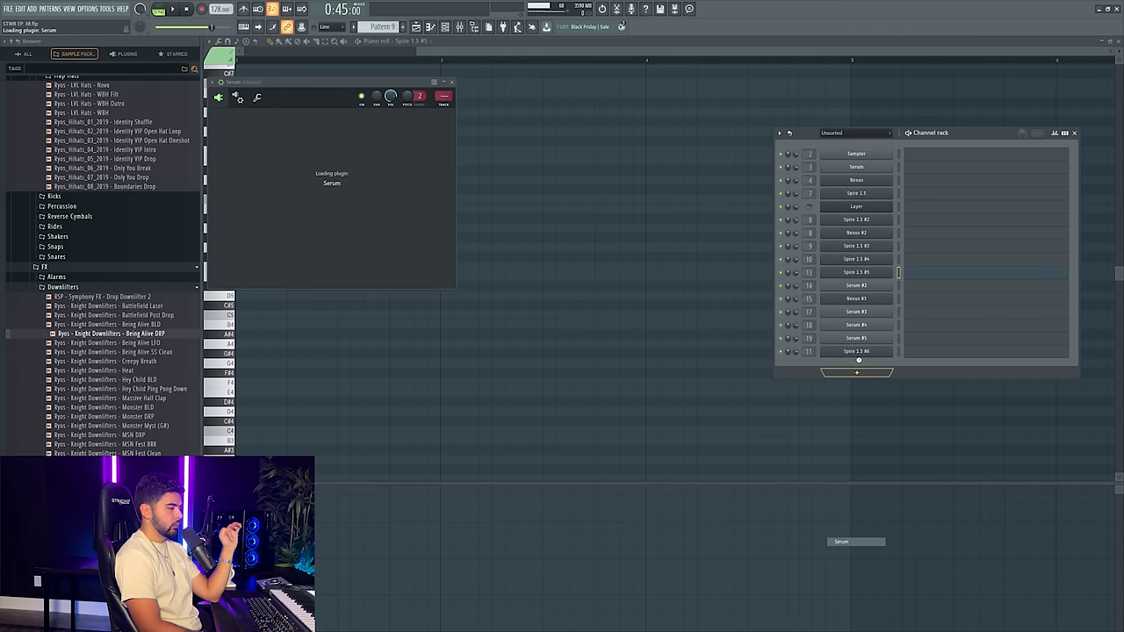
right_click(863, 365)
click(975, 381)
double_click(865, 368)
- Load the Favorites preset PD - Yours in Serum #6 and route it to free mixer track 31
click(467, 118)
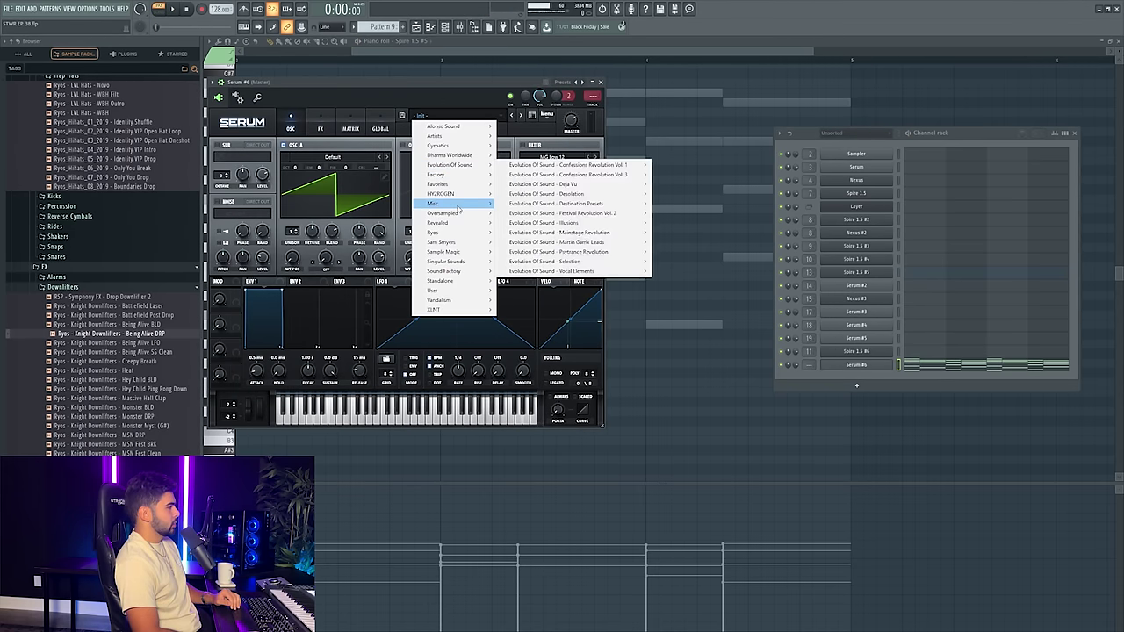
mouse_move(490, 185)
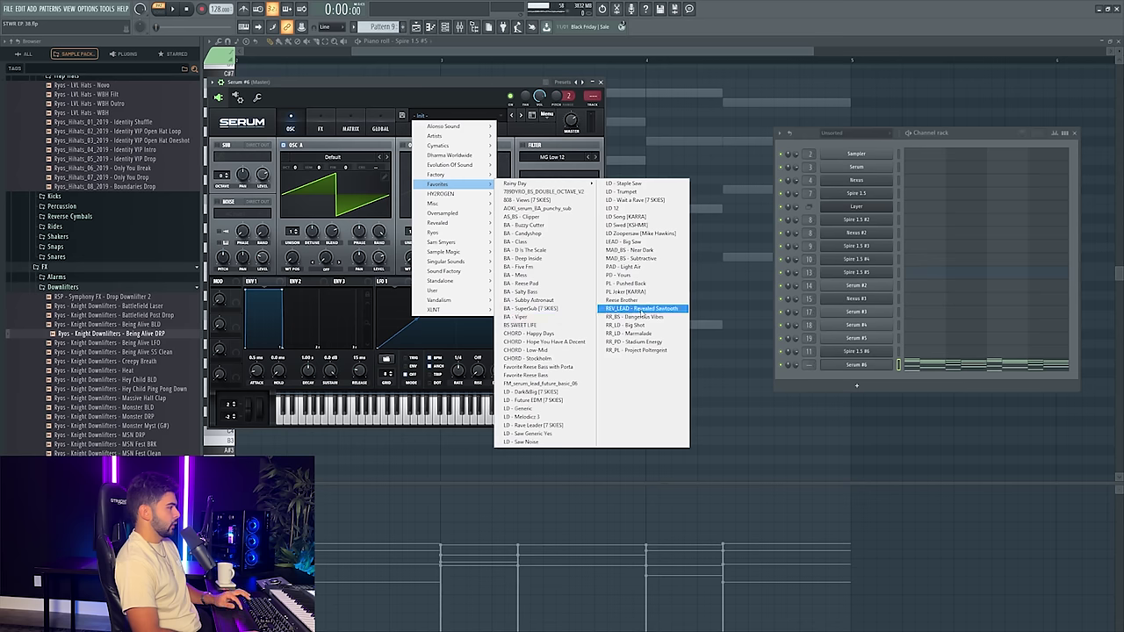
click(628, 275)
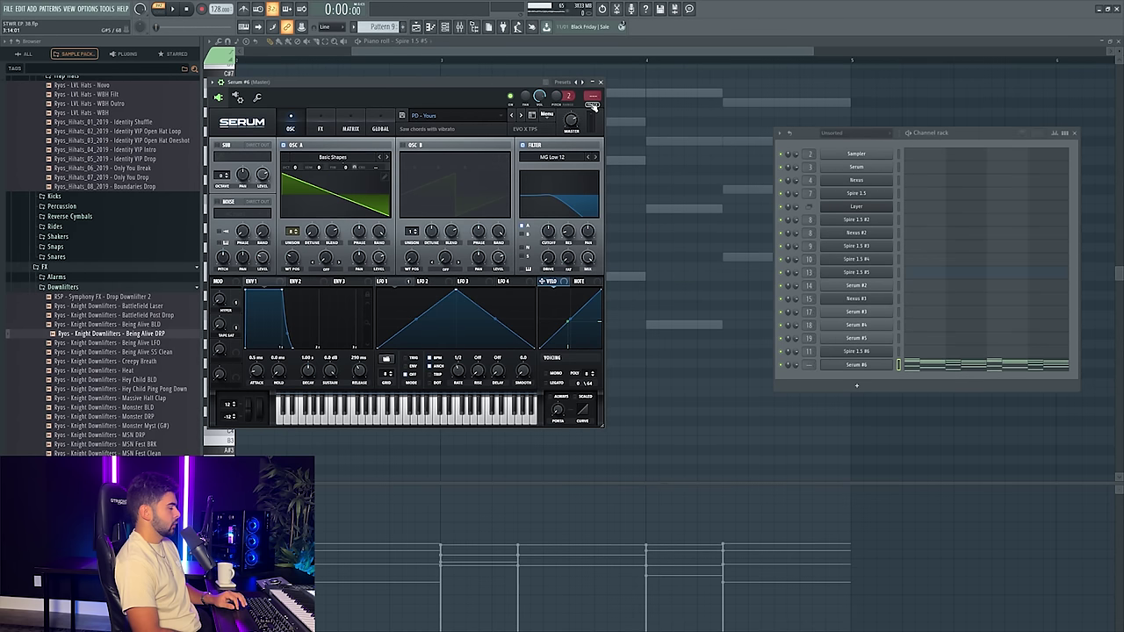
click(593, 106)
- Transpose the Serum #6 chords down one octave and load Kickstart 2 in the first effect slot of its mixer track
key(space)
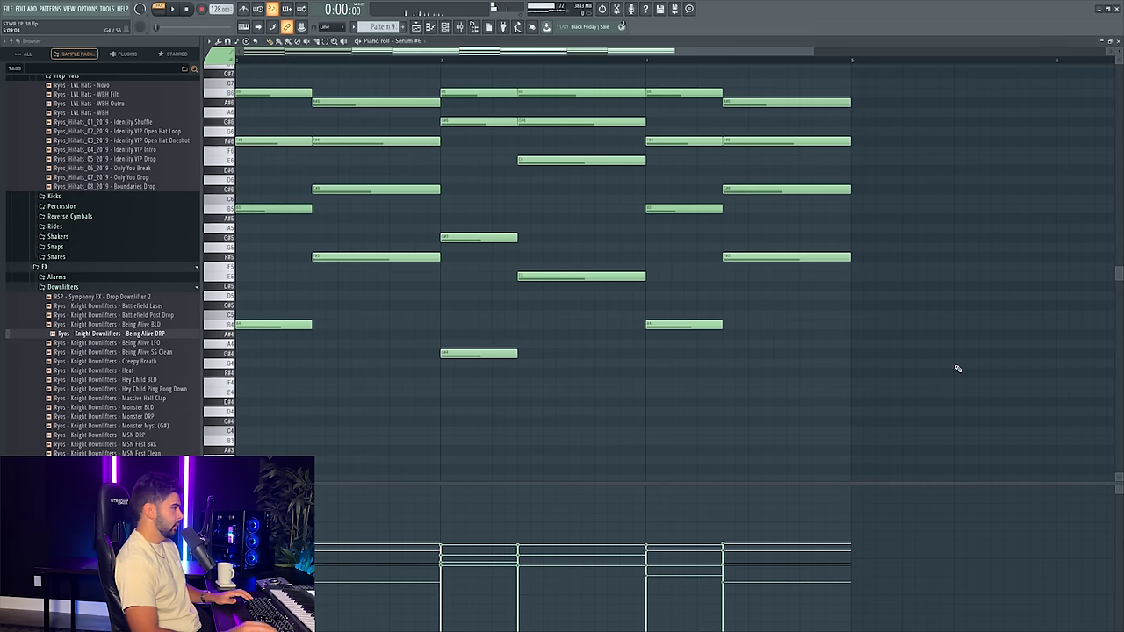
key(ctrl+Down)
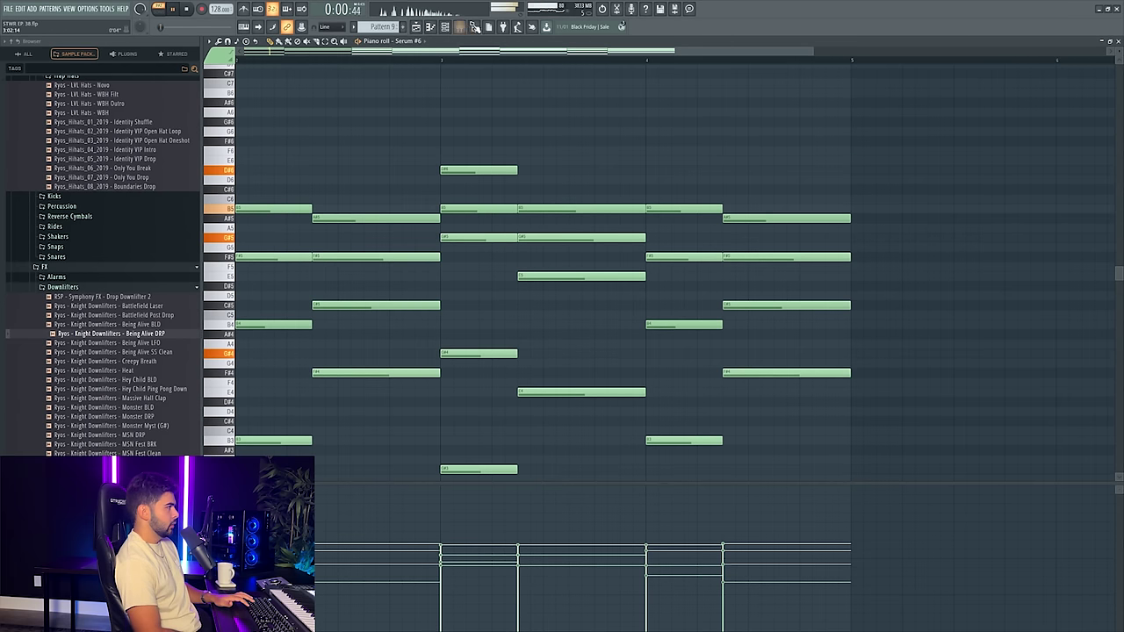
click(472, 26)
click(1045, 337)
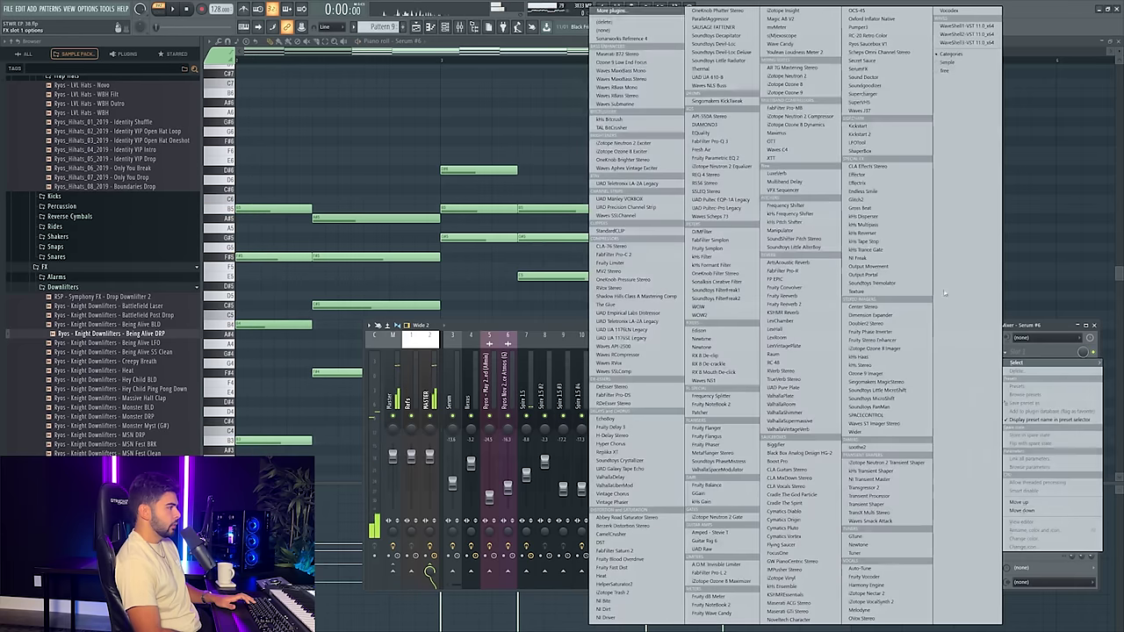
click(875, 137)
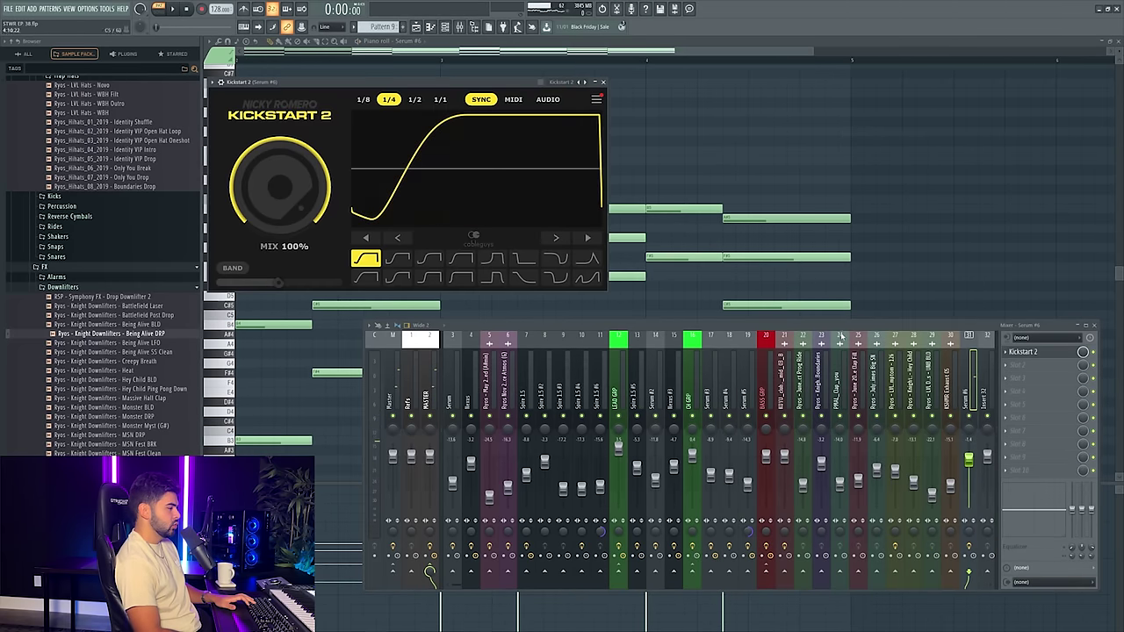
- Place two Pattern 9 clips back to back on Track 25 from bar 25 and play the drop from its start
key(space)
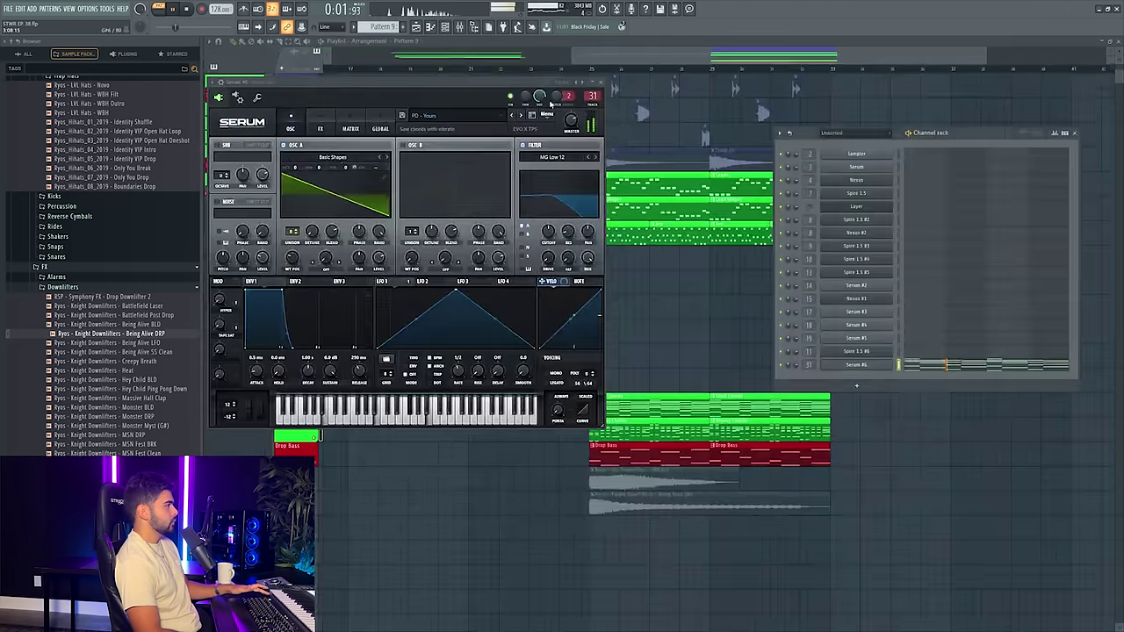
click(622, 51)
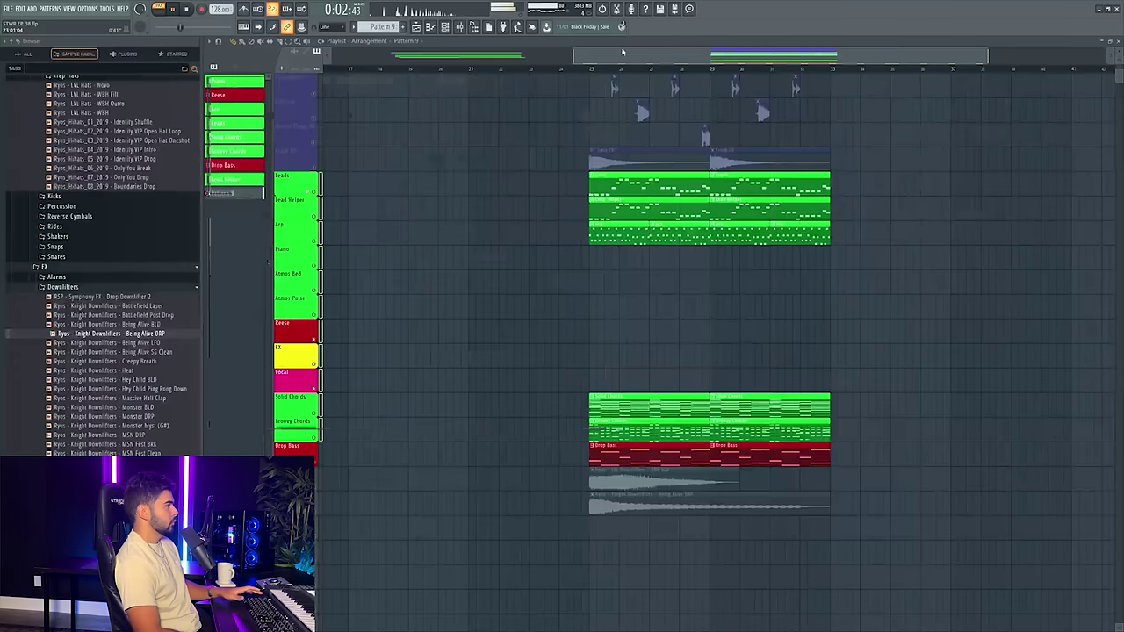
scroll(573, 81, down, 4)
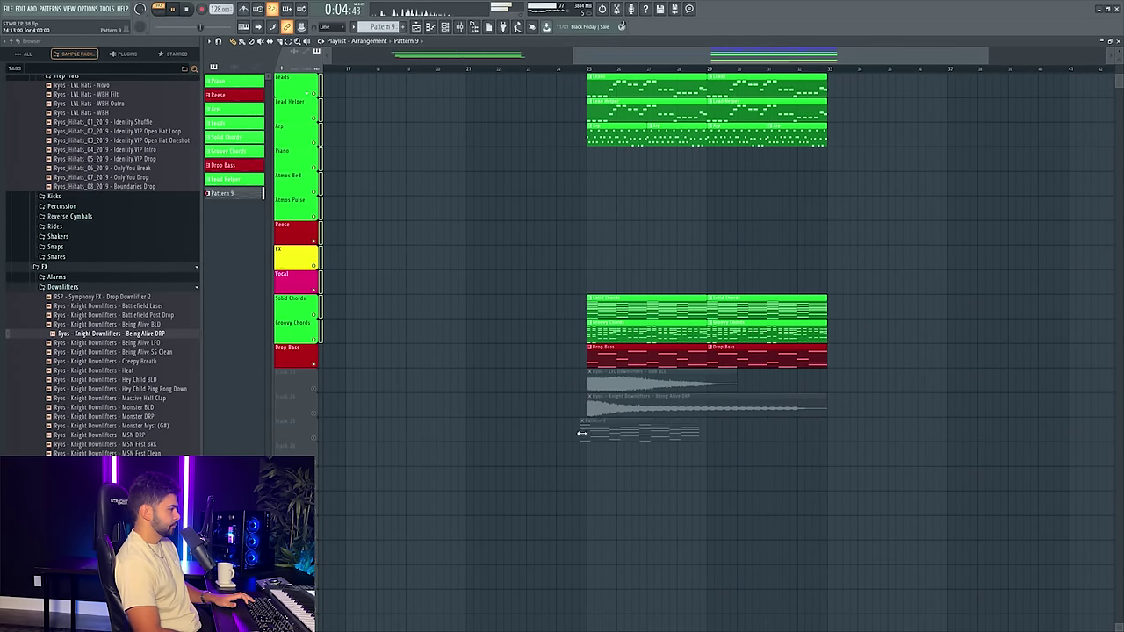
click(575, 64)
key(F9)
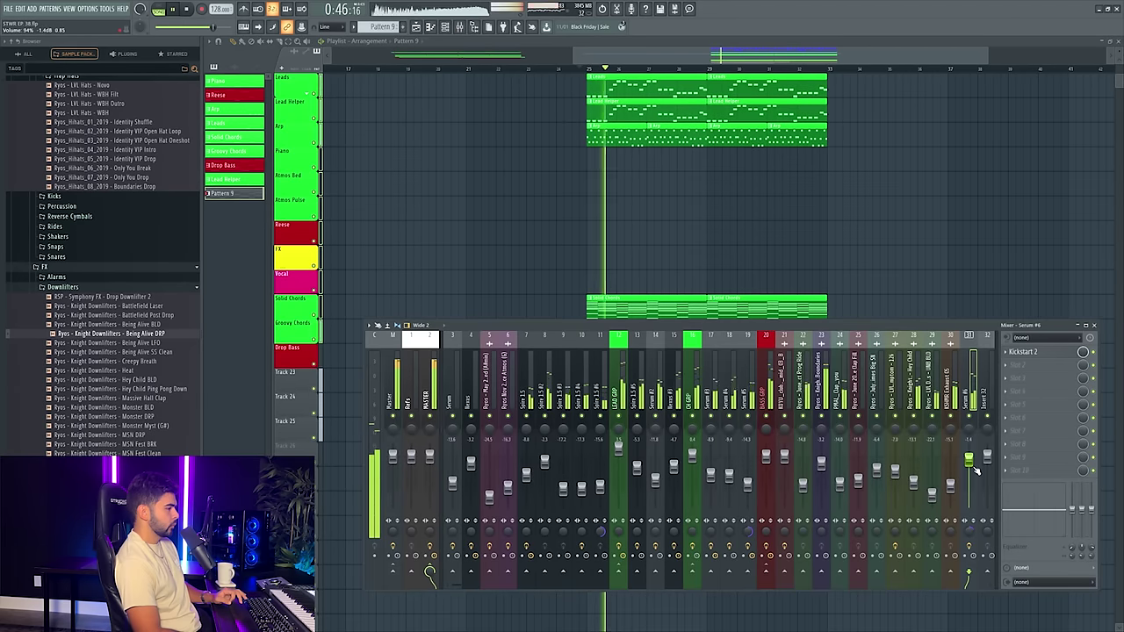
scroll(720, 228, down, 9)
key(F9)
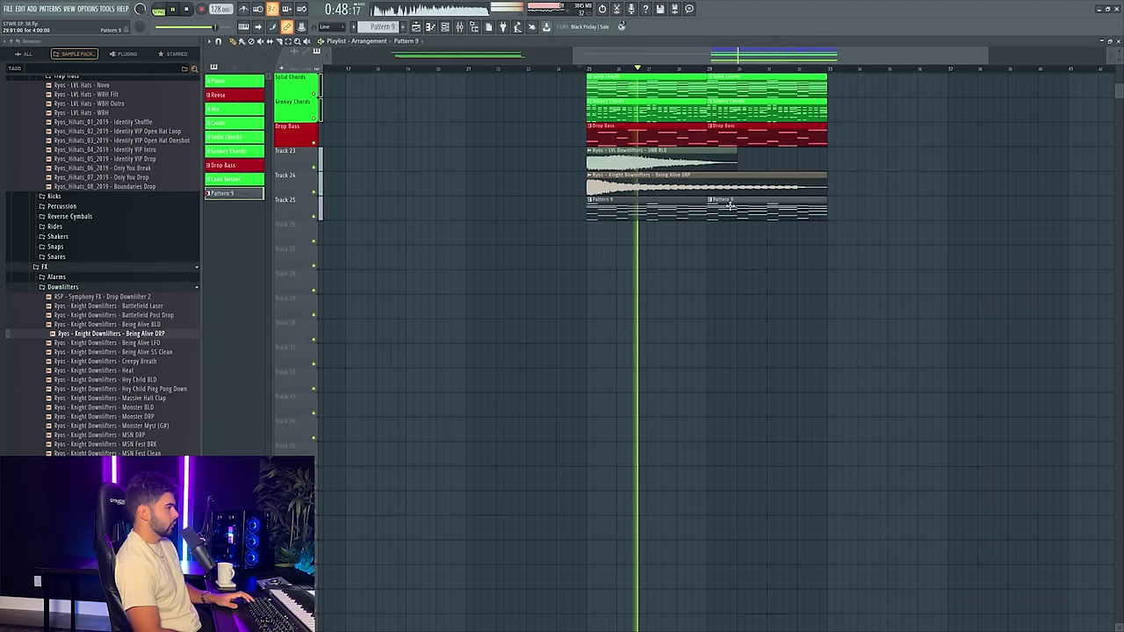
- Colour playlist Track 25 yellow and enter Warm Chords as its name
right_click(295, 195)
click(317, 211)
click(360, 339)
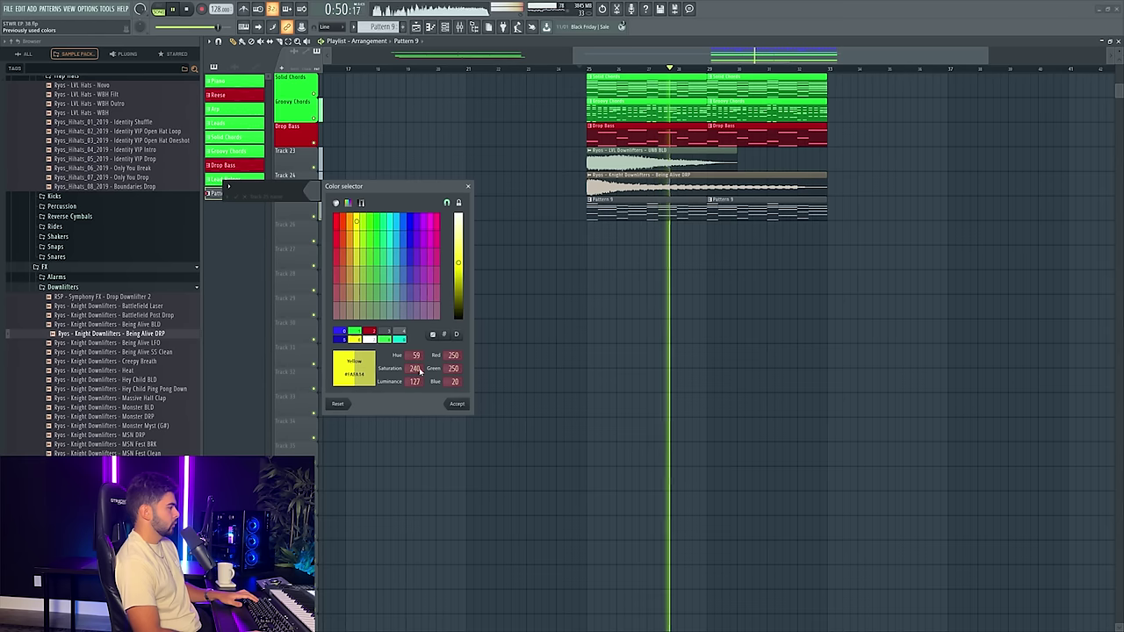
click(456, 404)
text(Wa)
text(r,m)
text( Chords)
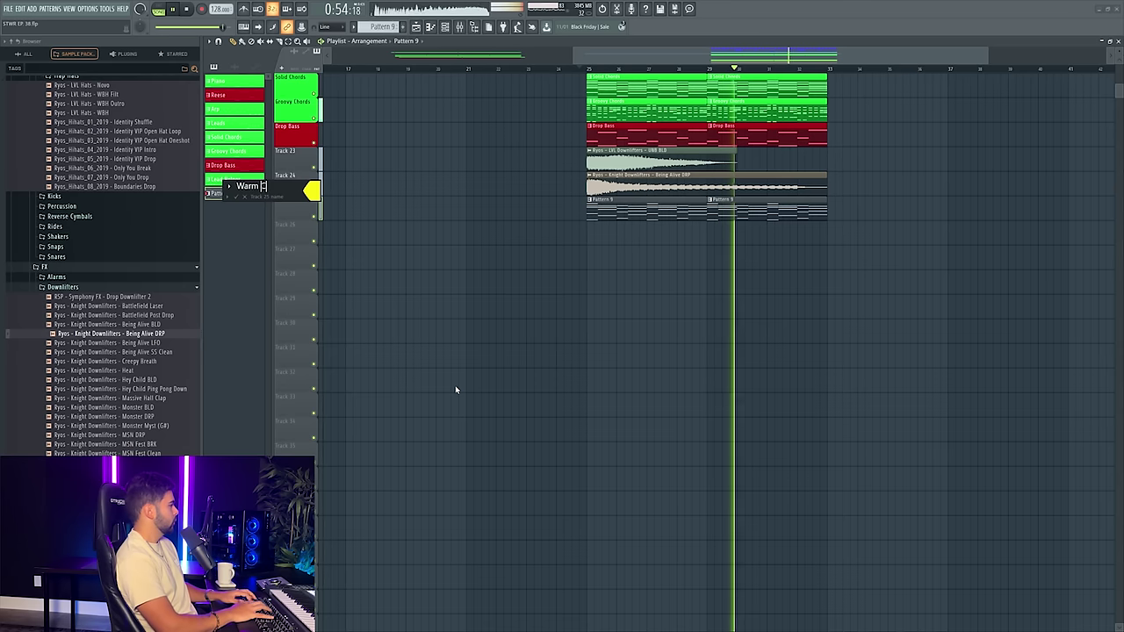
- Change the Warm Chords track colour to green and apply the track's name and colour to its clips
click(315, 191)
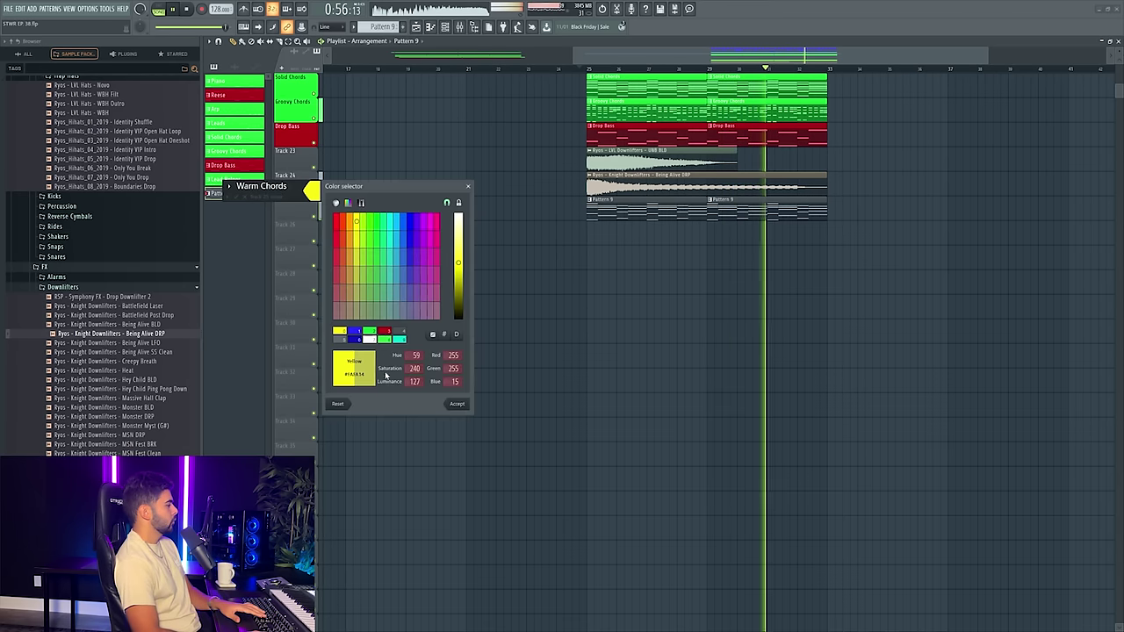
click(369, 335)
key(Return)
key(Return)
right_click(292, 198)
click(328, 233)
scroll(431, 328, up, 5)
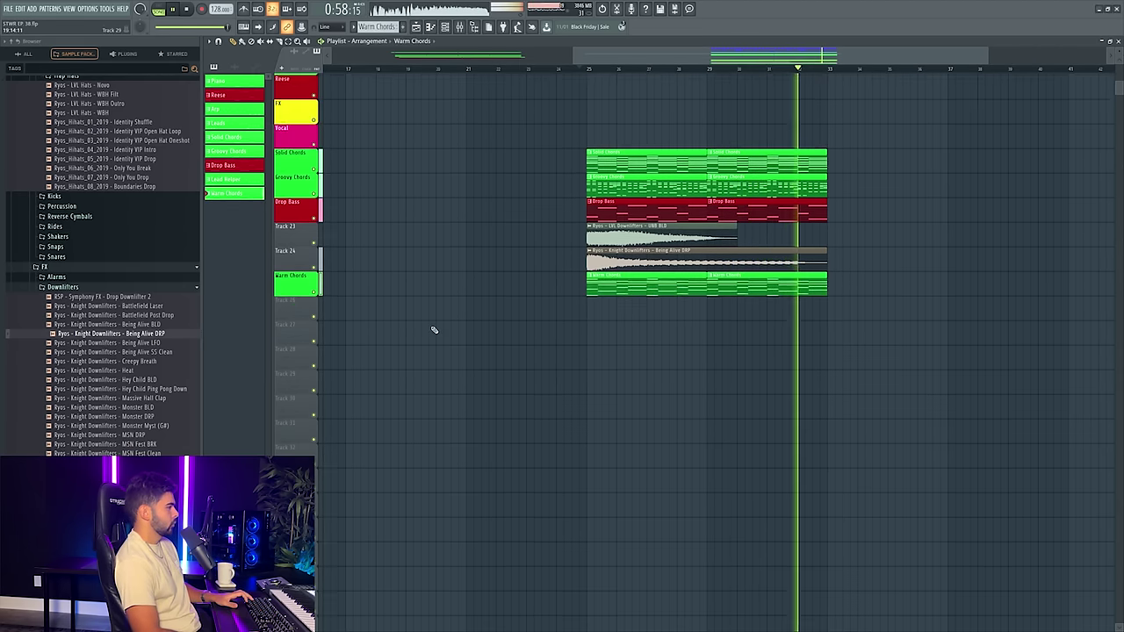
- Stop playback, load the Favorites preset RR_PL - Project Poltergeist in Serum #6 and switch to pattern playback
key(space)
click(443, 30)
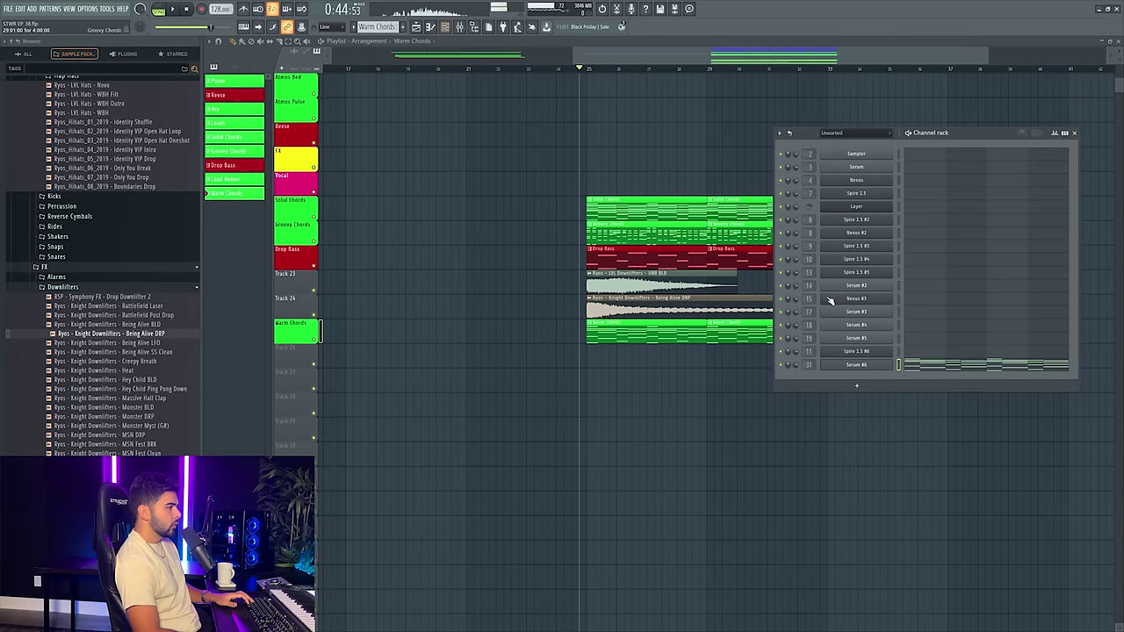
click(851, 365)
click(429, 120)
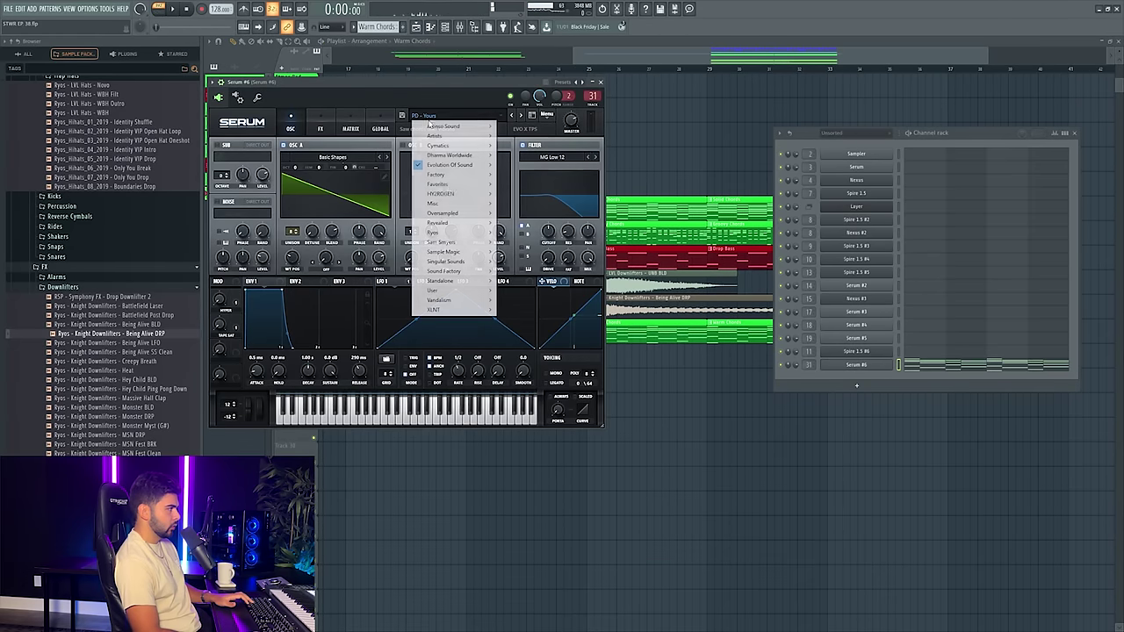
mouse_move(452, 165)
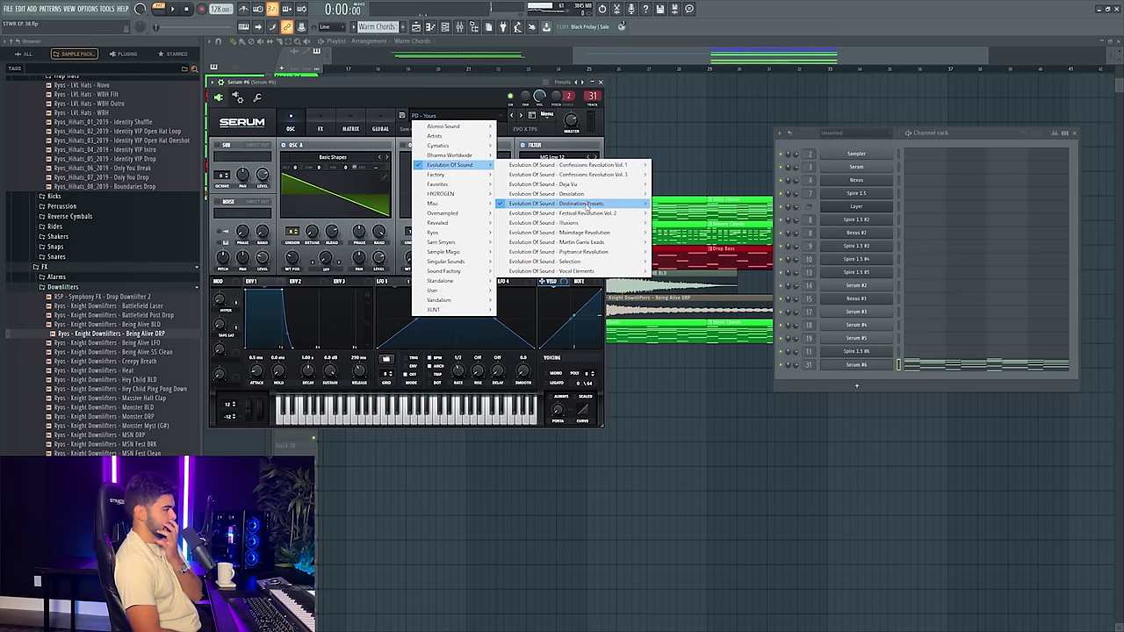
mouse_move(588, 206)
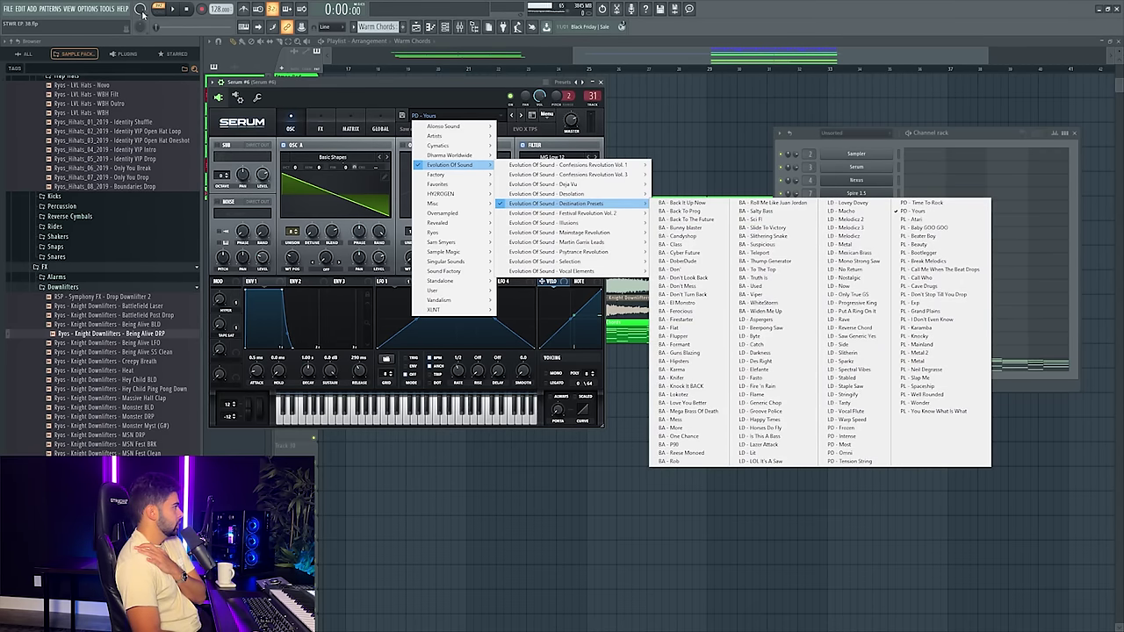
mouse_move(439, 183)
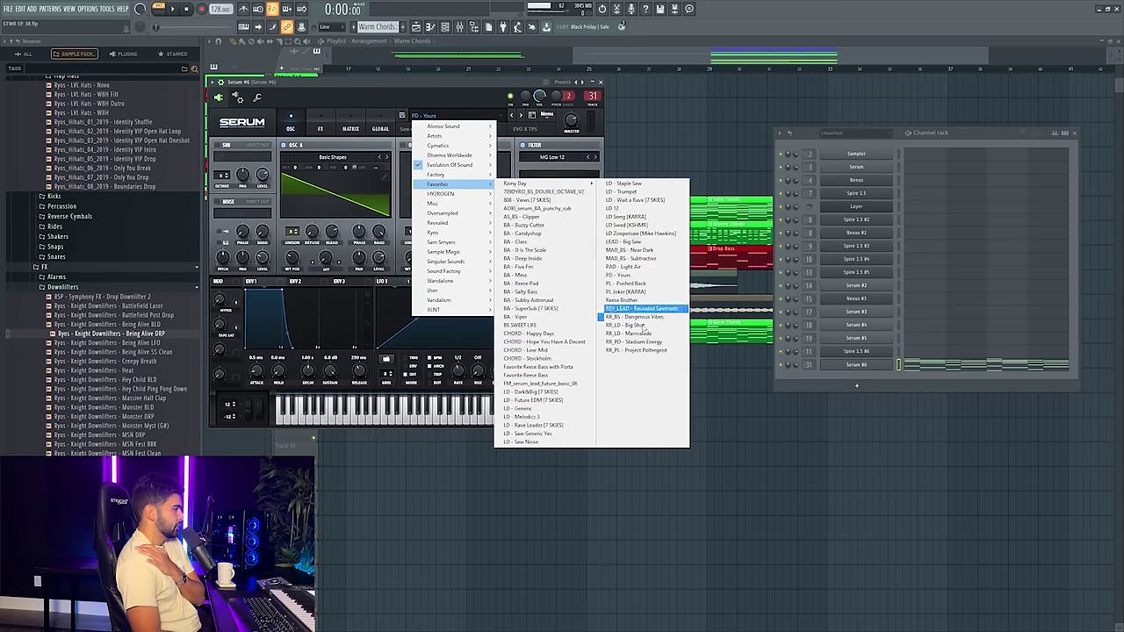
click(628, 351)
click(159, 9)
- Audition Serum #6's Favorites presets backwards from RR_PD - Stadium Energy to the CHORD sounds, ending on CHORD - Low-Mid
click(512, 115)
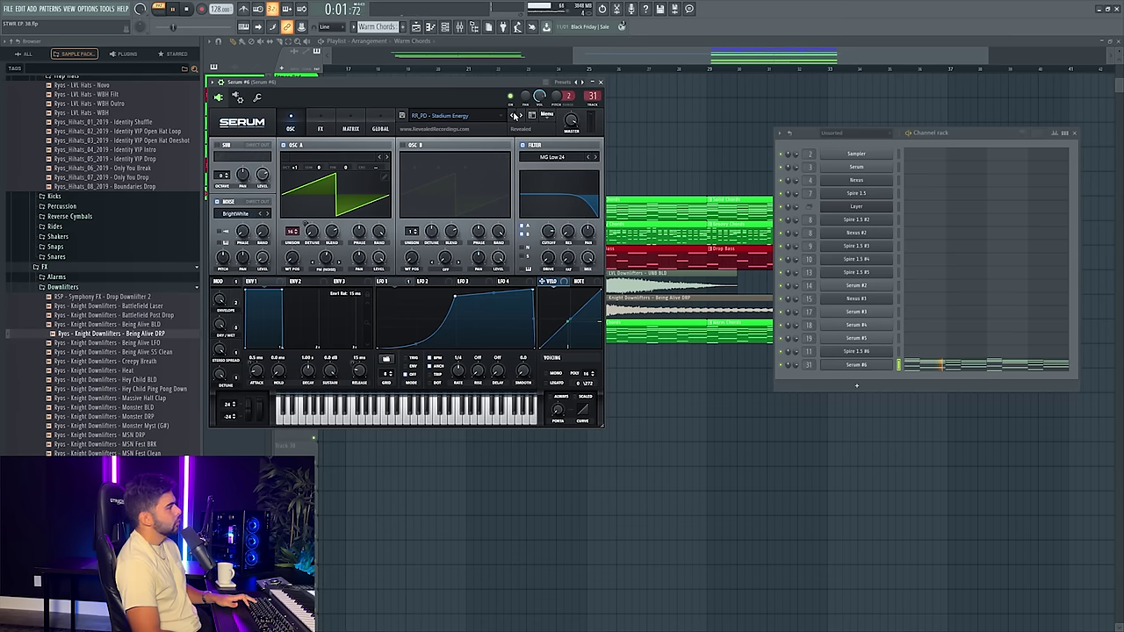
click(513, 115)
click(513, 115)
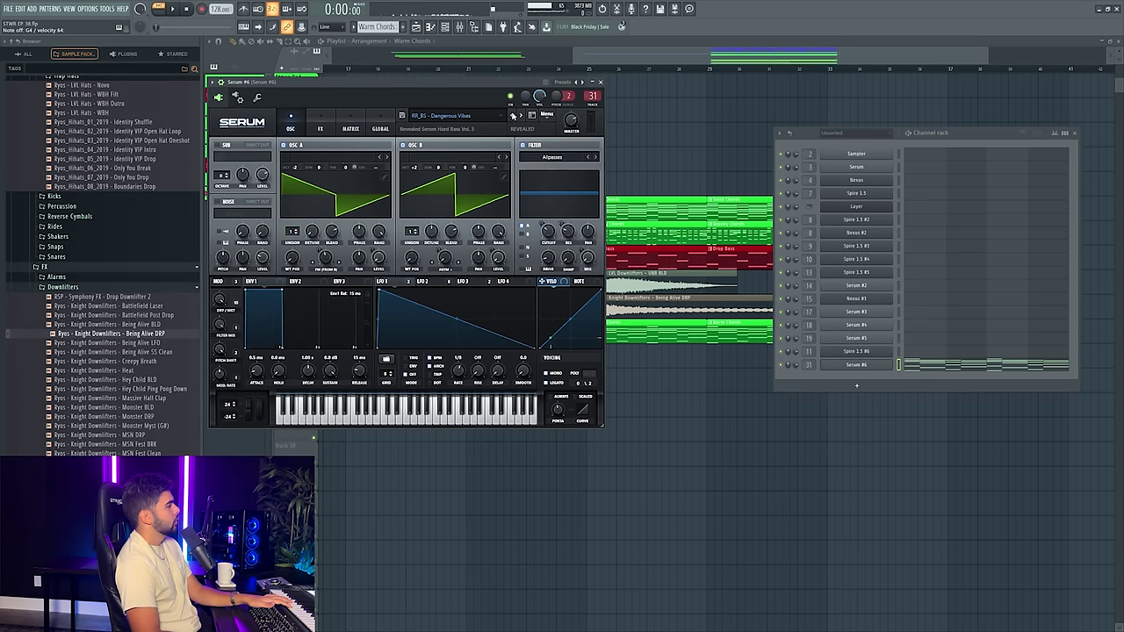
click(512, 115)
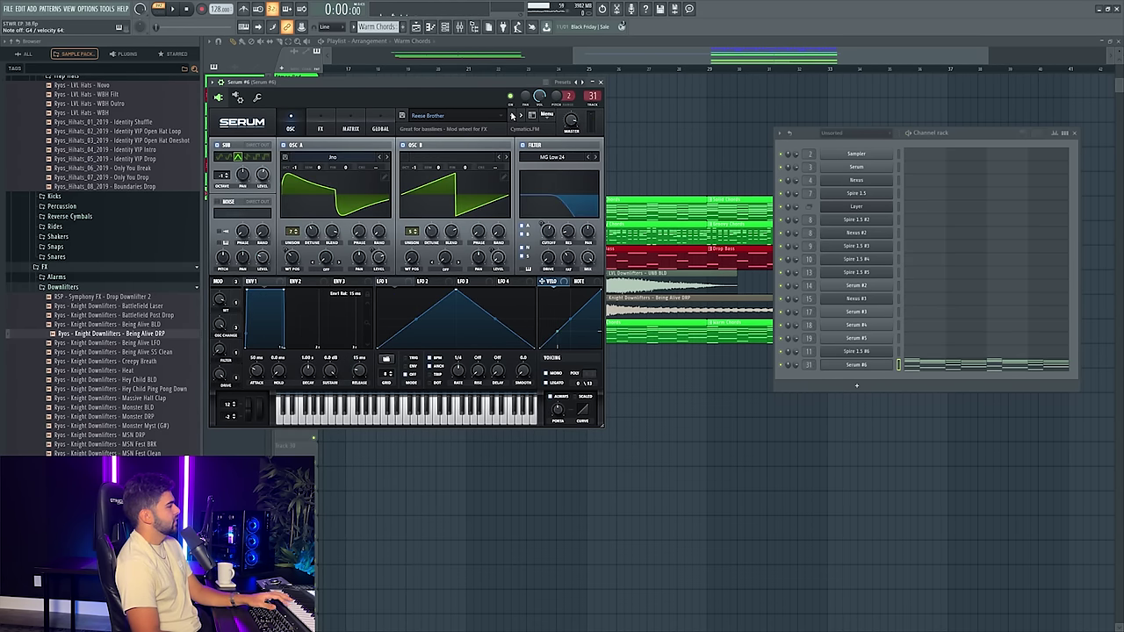
click(510, 116)
click(512, 116)
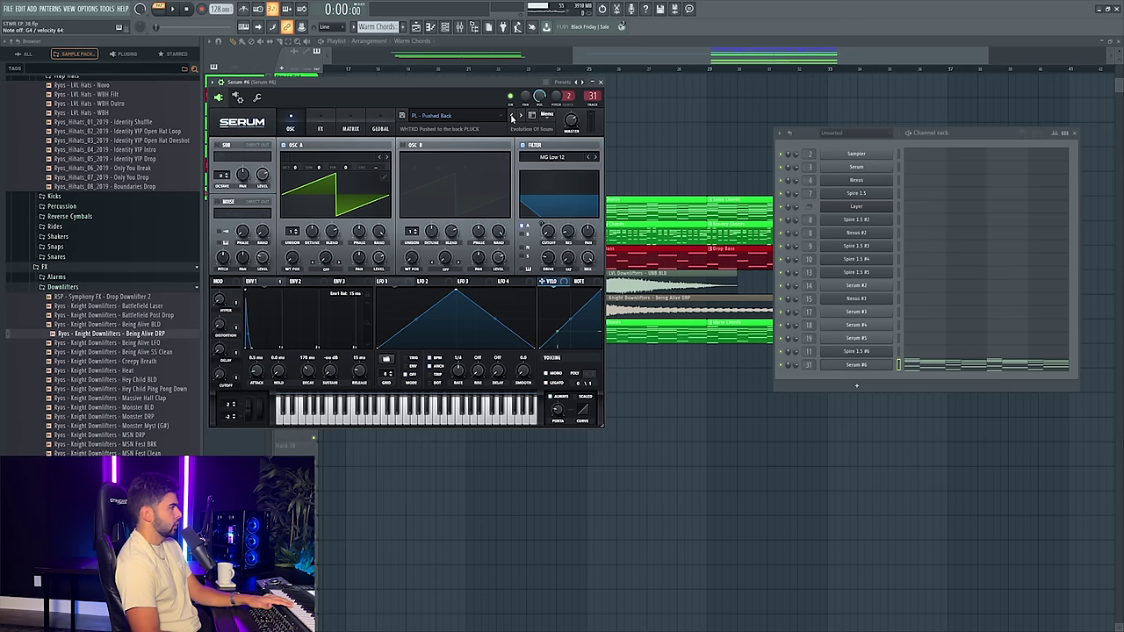
click(512, 117)
click(513, 117)
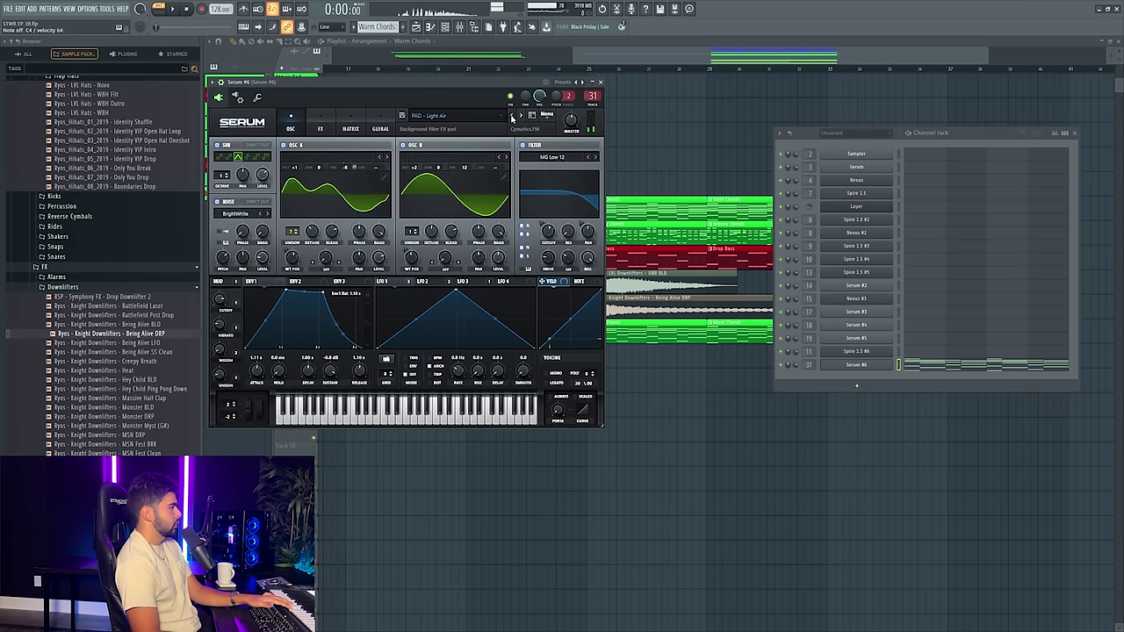
click(513, 117)
click(513, 117)
click(513, 117)
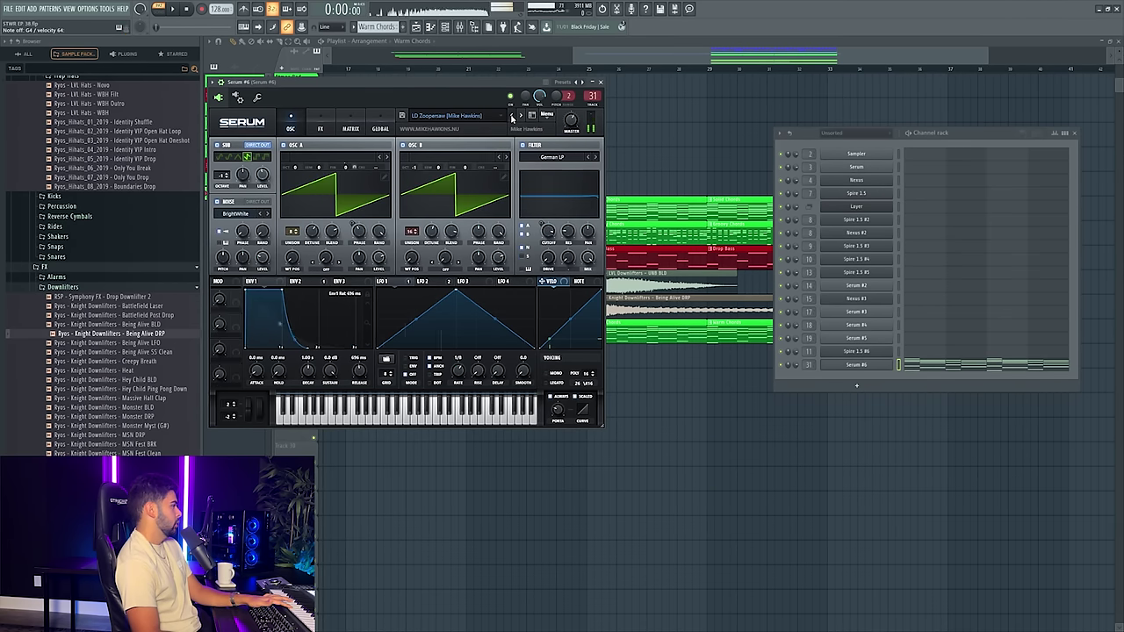
click(513, 117)
click(512, 117)
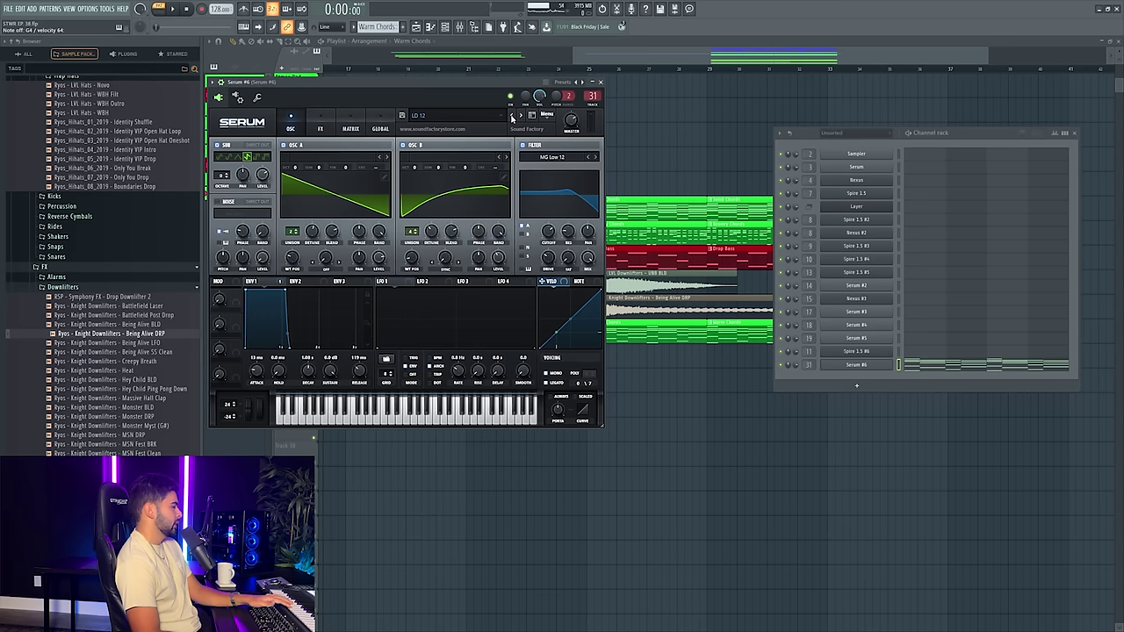
click(513, 117)
click(513, 117)
click(513, 116)
click(513, 117)
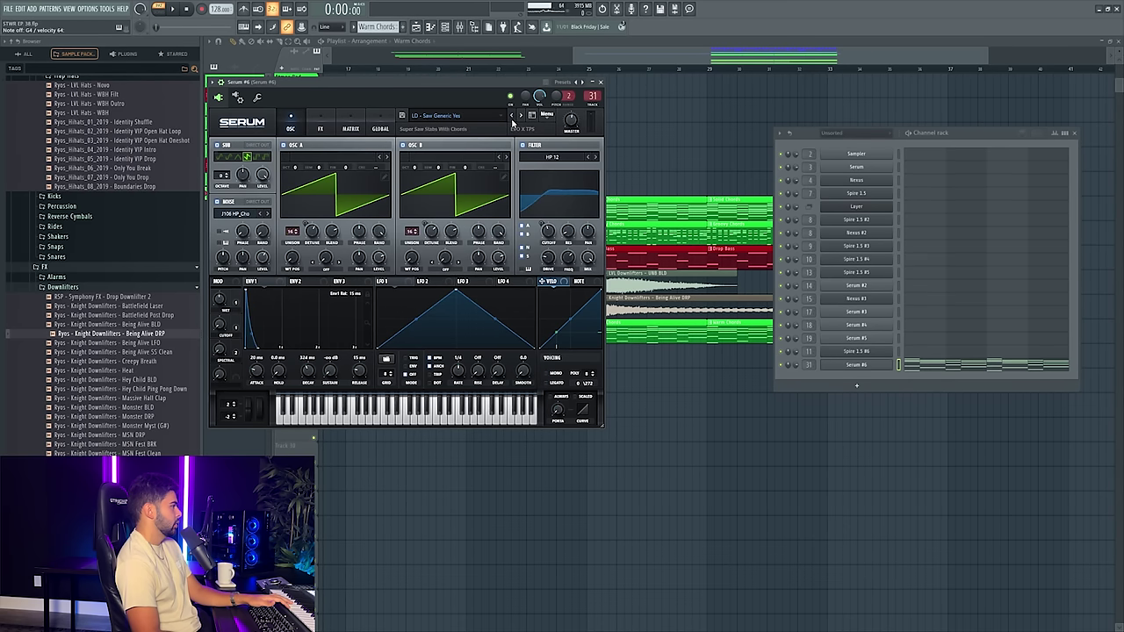
click(513, 117)
click(512, 117)
click(512, 117)
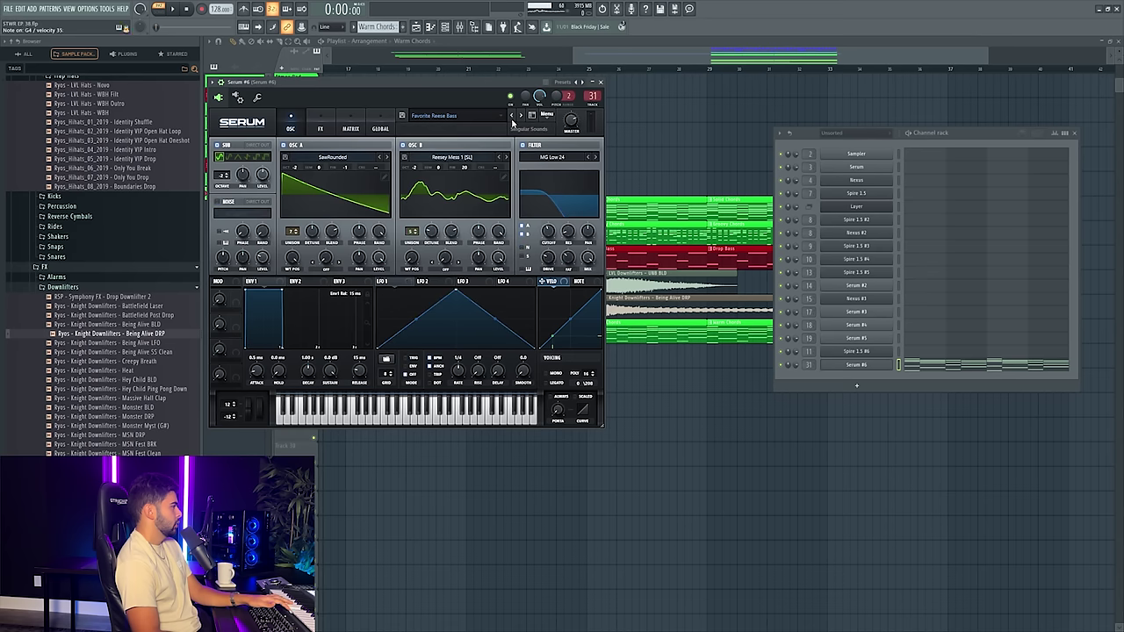
click(513, 116)
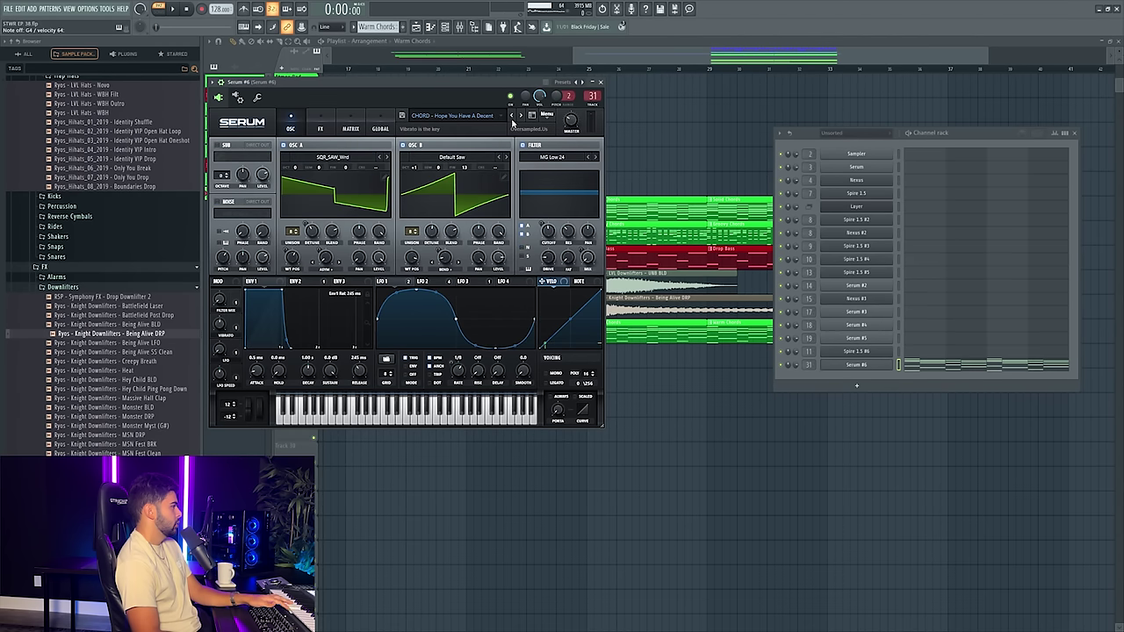
click(520, 117)
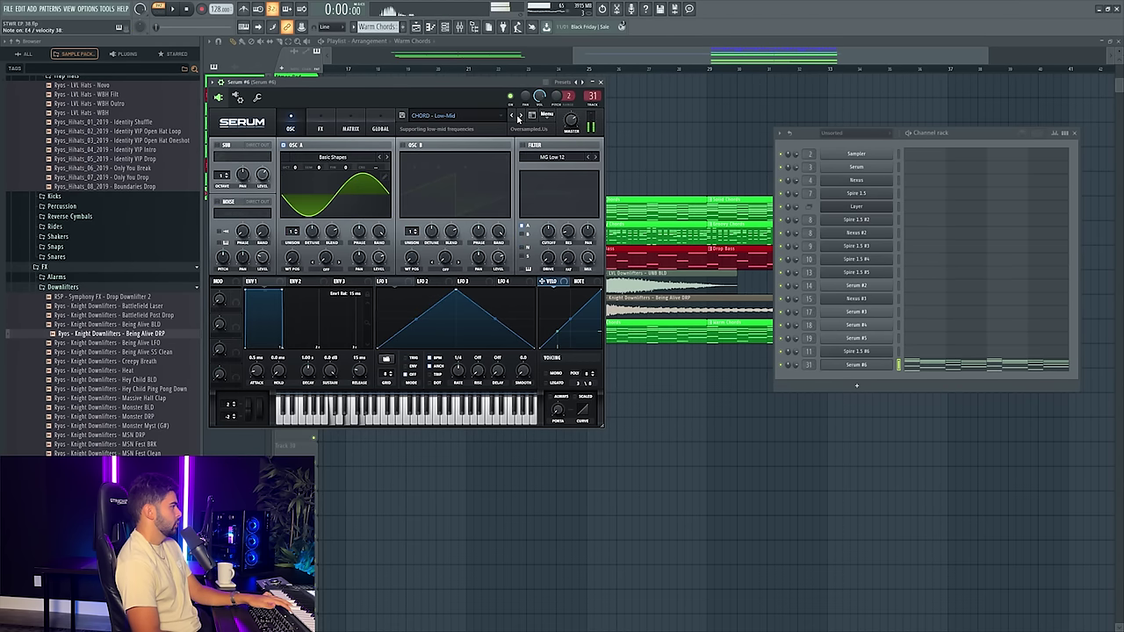
- Reopen Serum #6 and audition further Favorites presets from CHORD - Happy Days back to BA - SuperSub [7 SKIES]
click(667, 56)
click(431, 26)
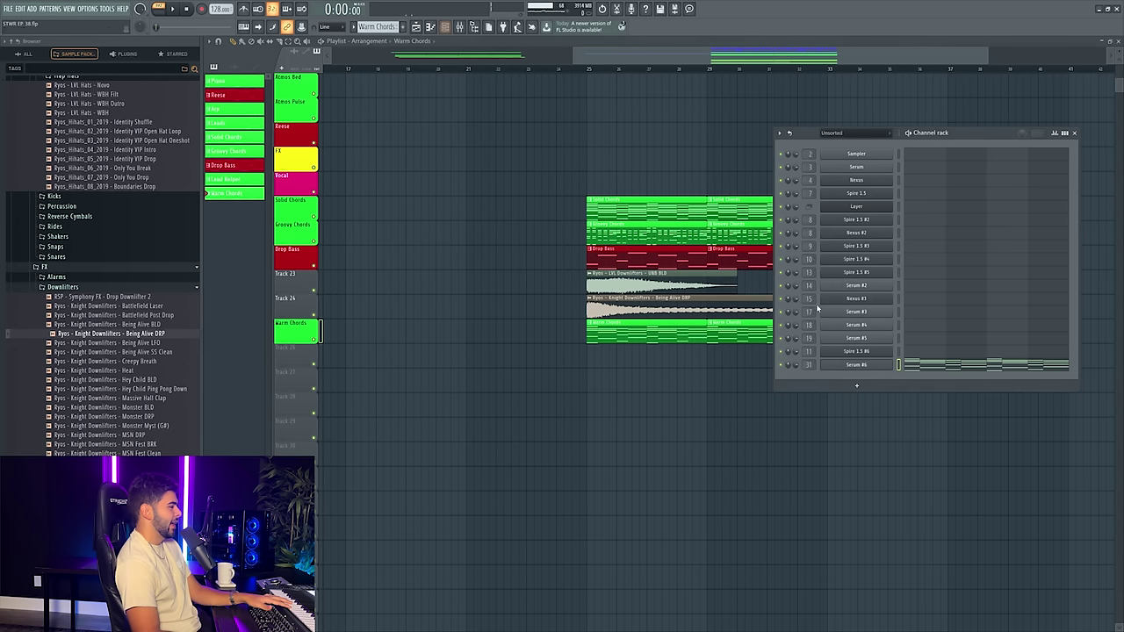
click(843, 365)
click(512, 116)
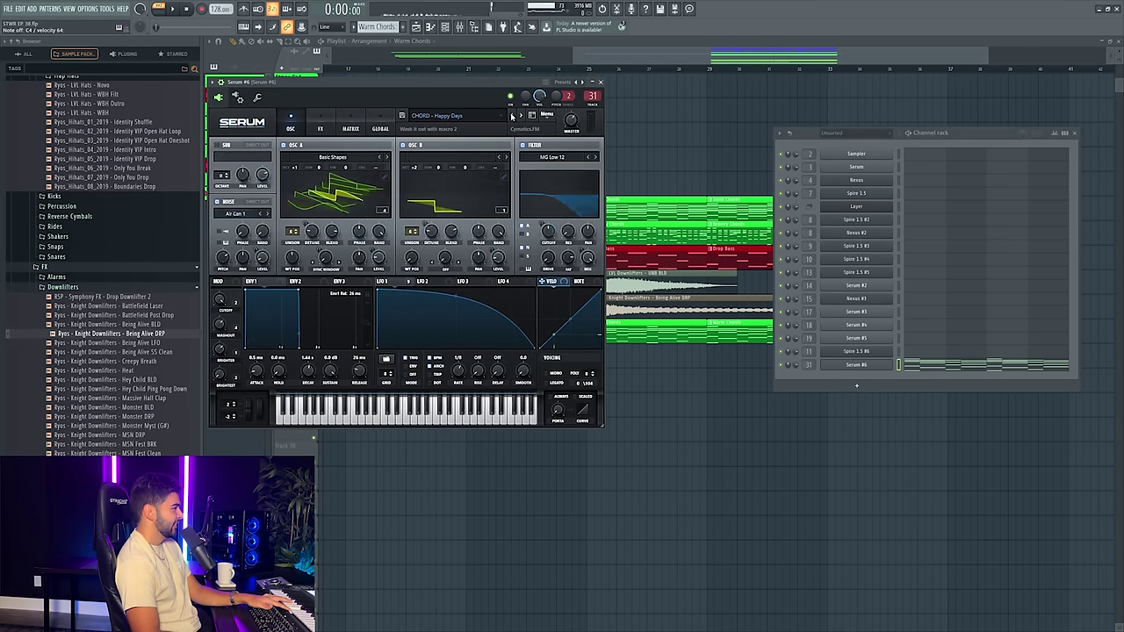
click(512, 116)
click(512, 116)
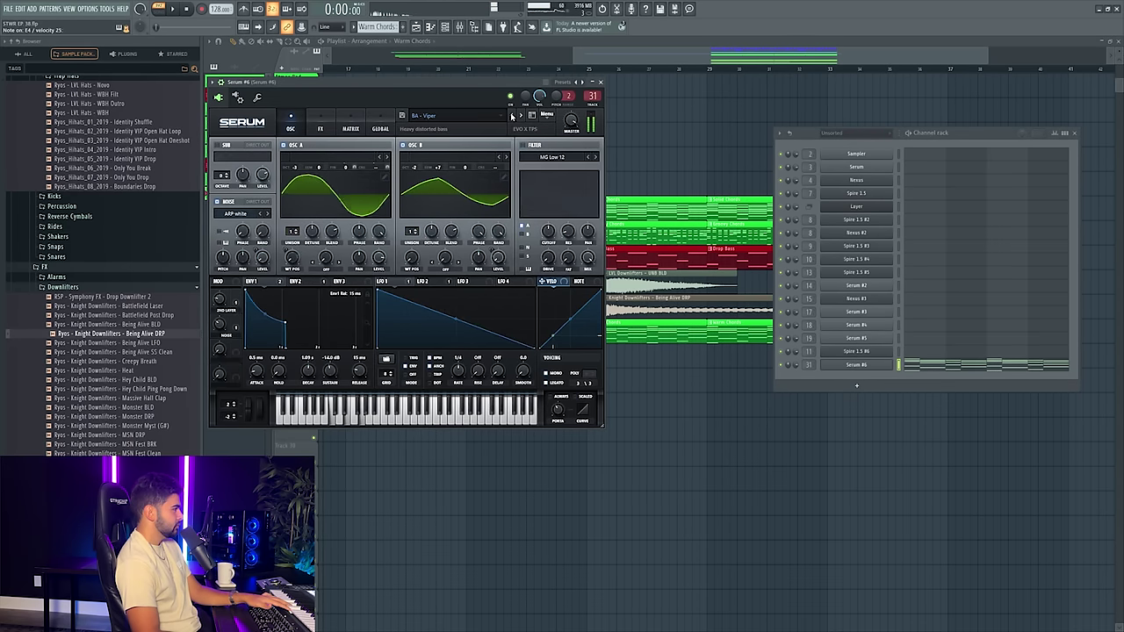
click(512, 116)
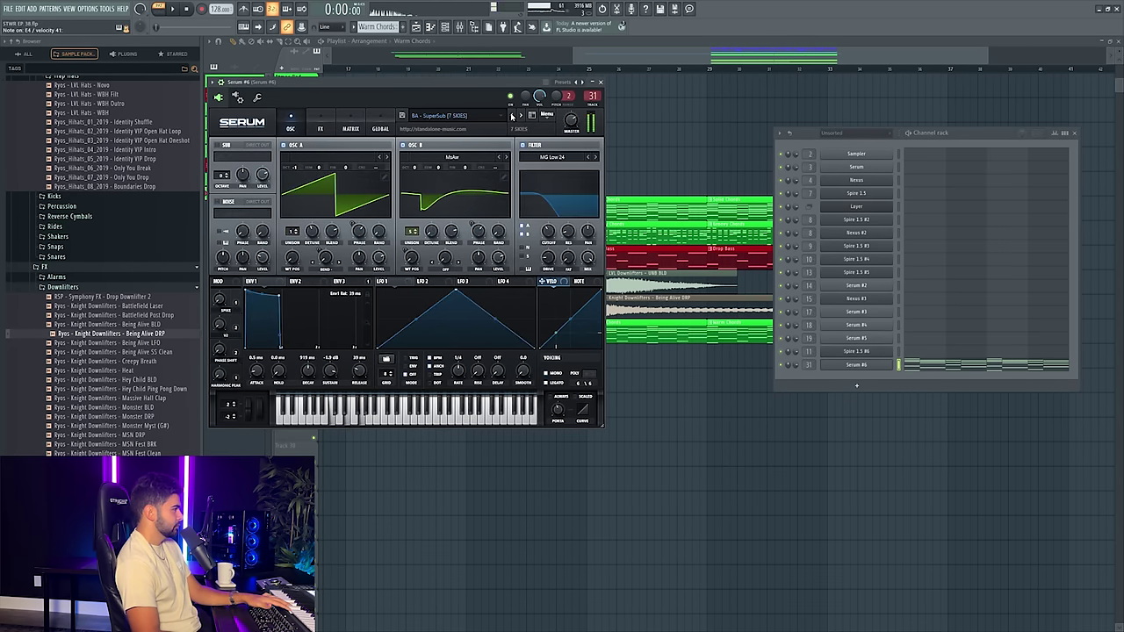
- Replace the Serum #6 channel's instrument with Analog Lab V, keeping the Warm Chords notes
right_click(891, 363)
mouse_move(942, 434)
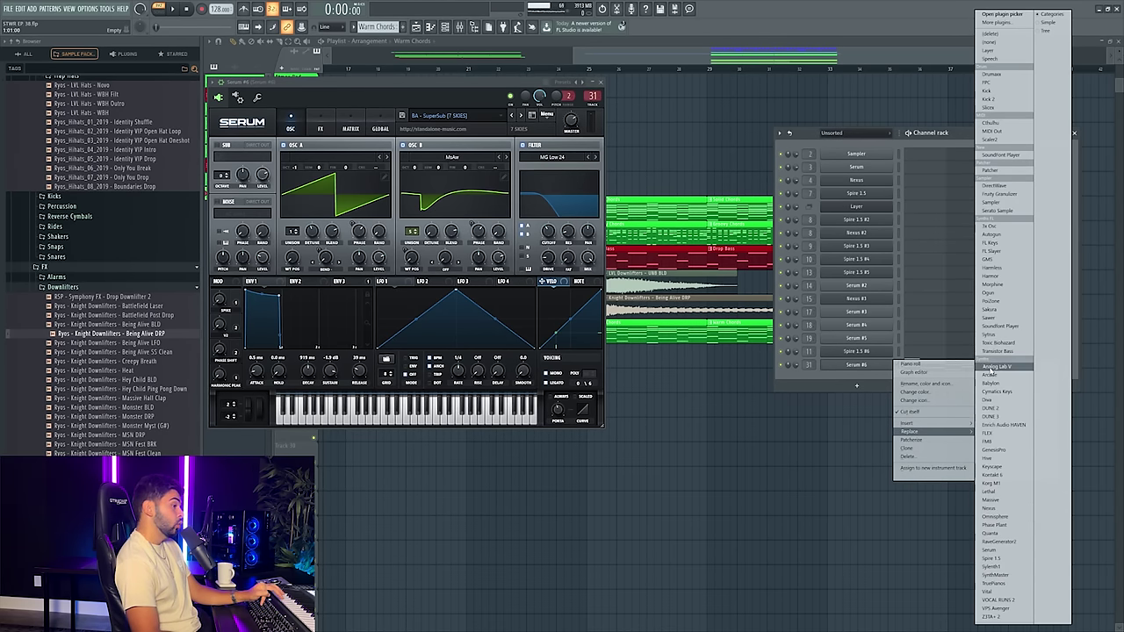
click(992, 366)
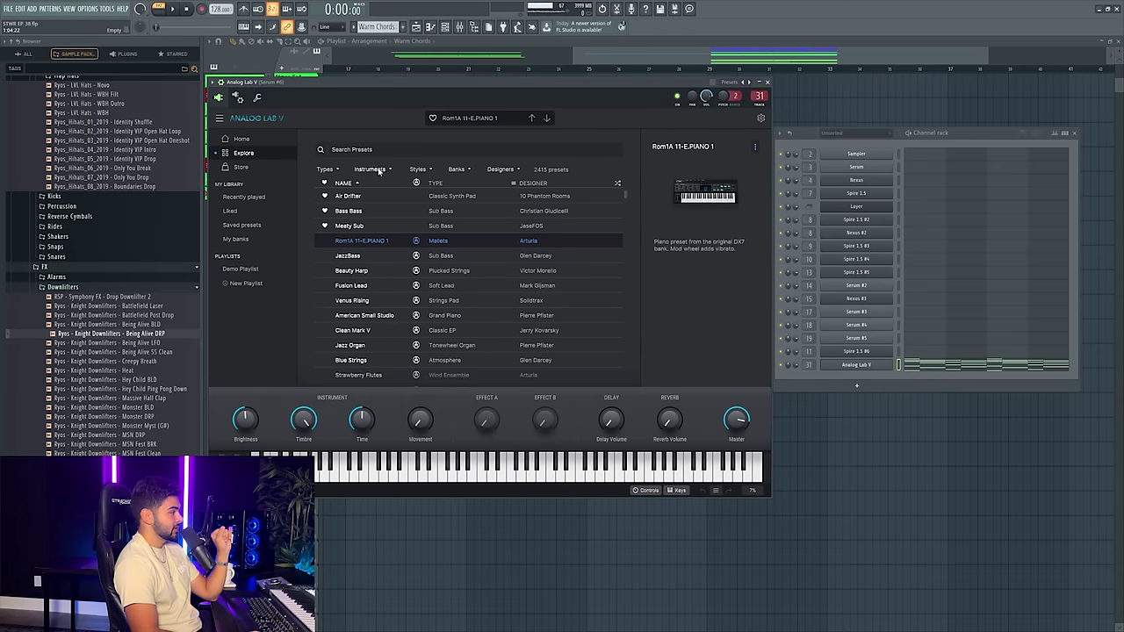
- Filter the Analog Lab V presets by Keys, load Spectra Keys, and play the Warm Chords pattern with the mixer open
click(327, 170)
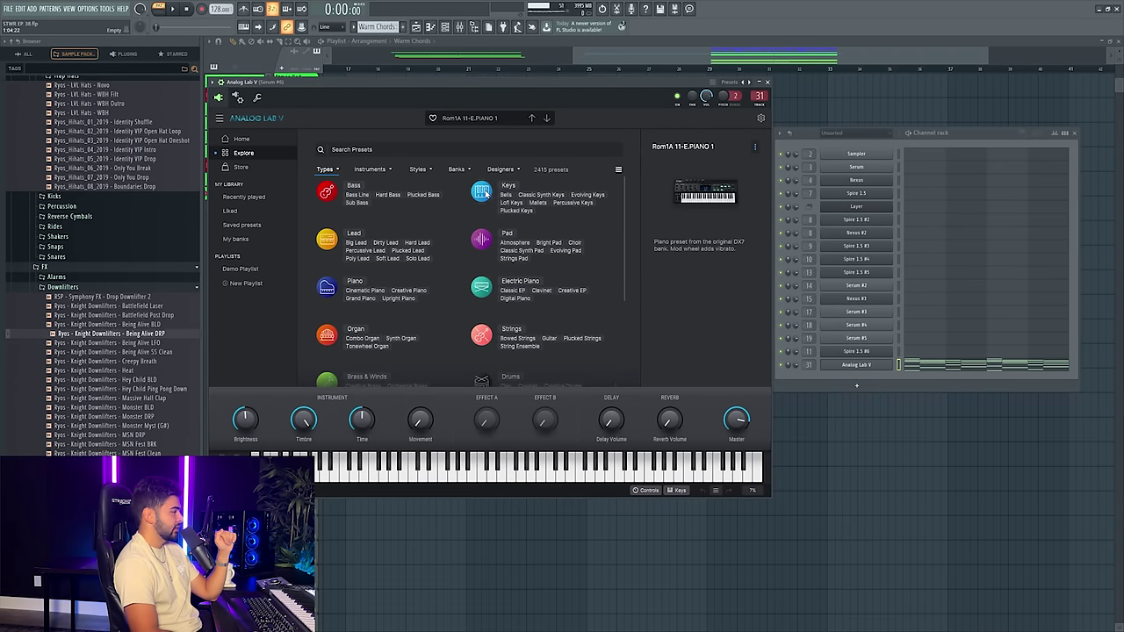
click(482, 192)
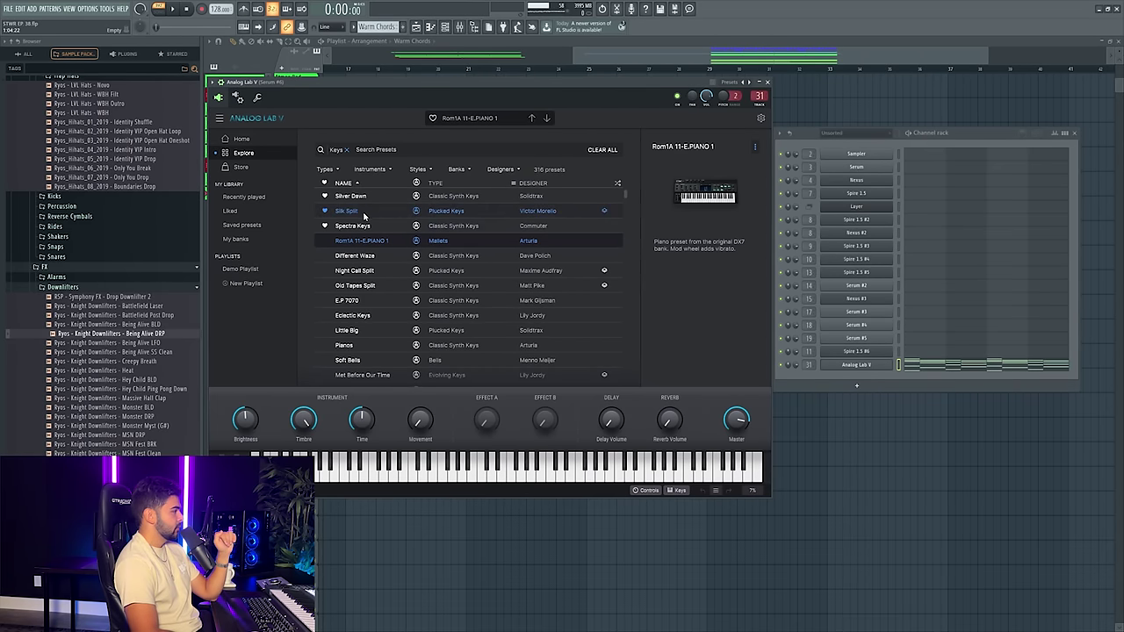
click(369, 227)
click(172, 9)
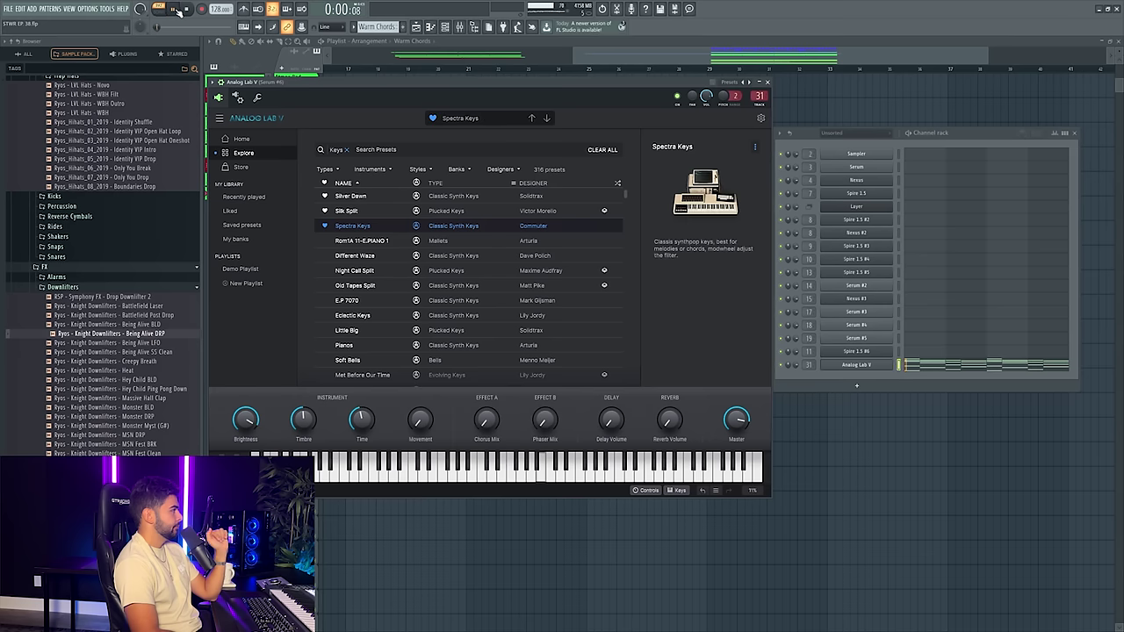
click(459, 28)
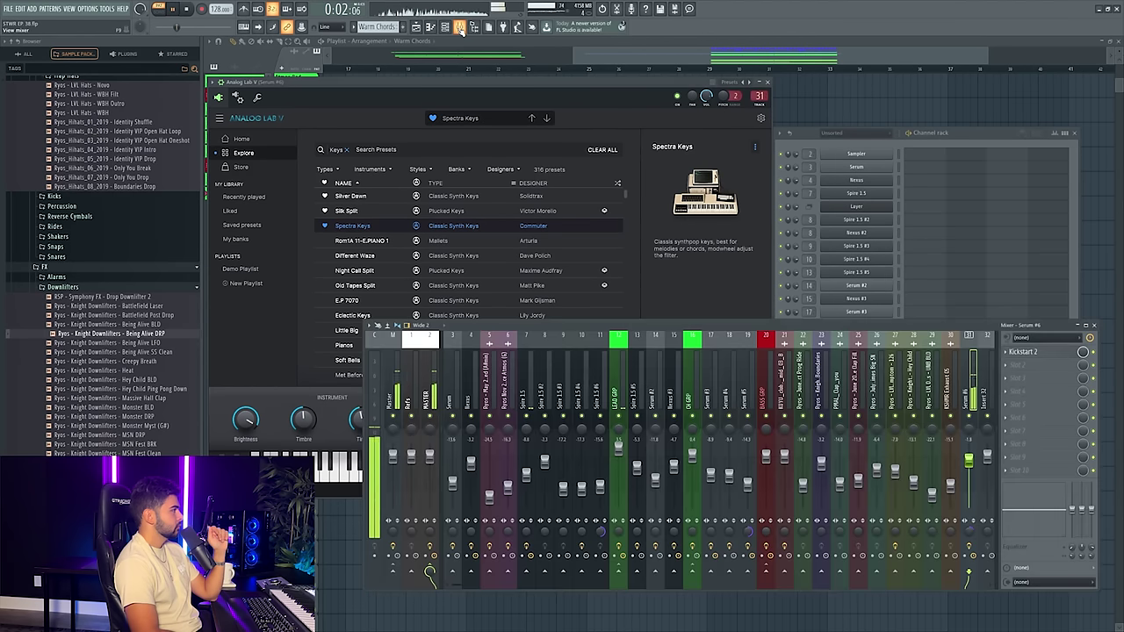
- Reset the stereo separation of the Serum #6 mixer track and play the full drop with the mixer open
right_click(974, 534)
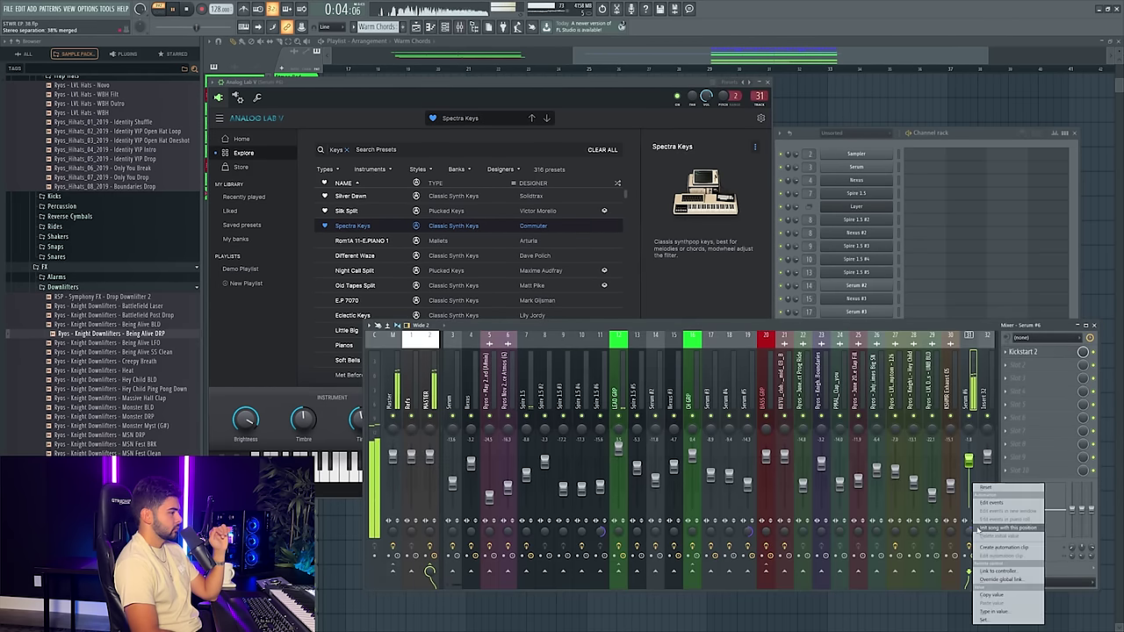
click(987, 489)
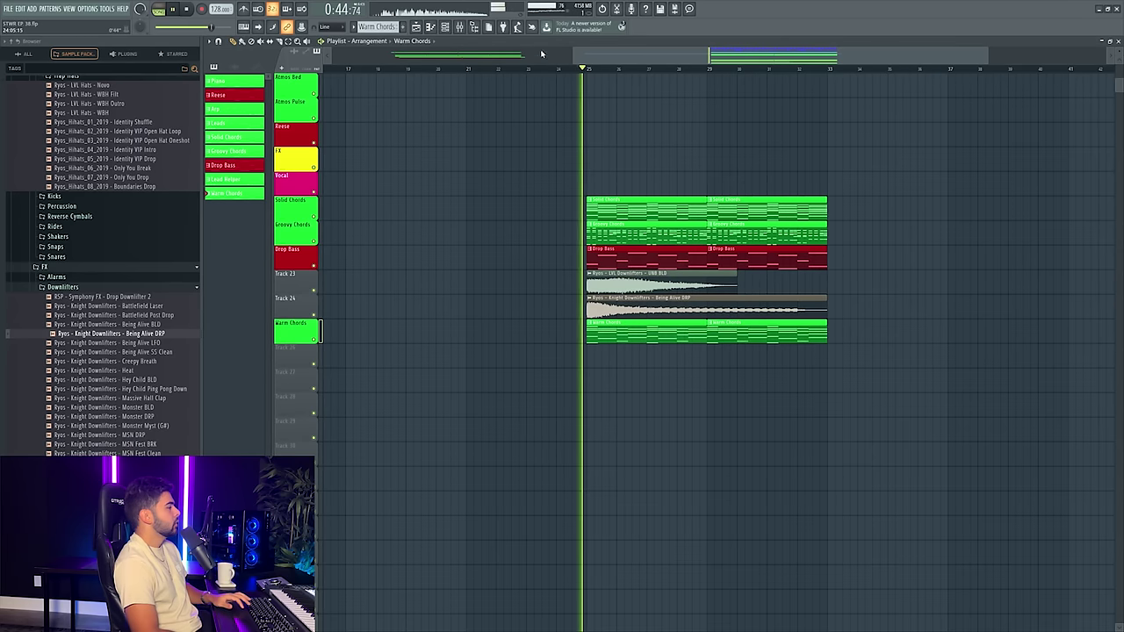
click(445, 27)
click(460, 28)
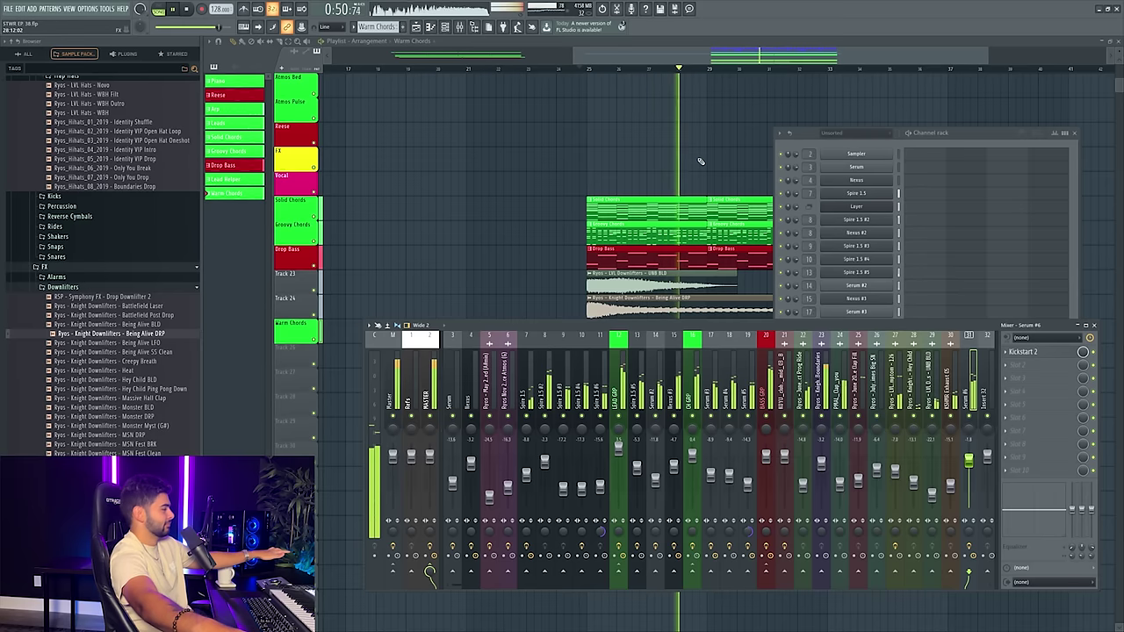
- Insert an empty track below Drop Bass in the playlist and move the Warm Chords track up to directly below Groovy Chords
key(F12)
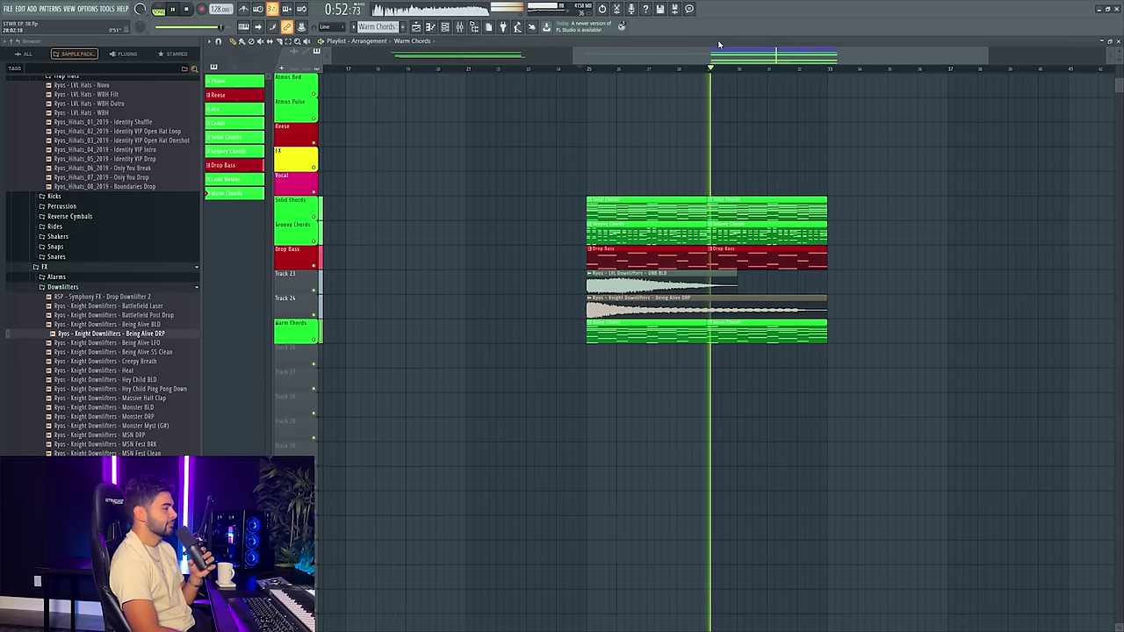
scroll(296, 335, down, 3)
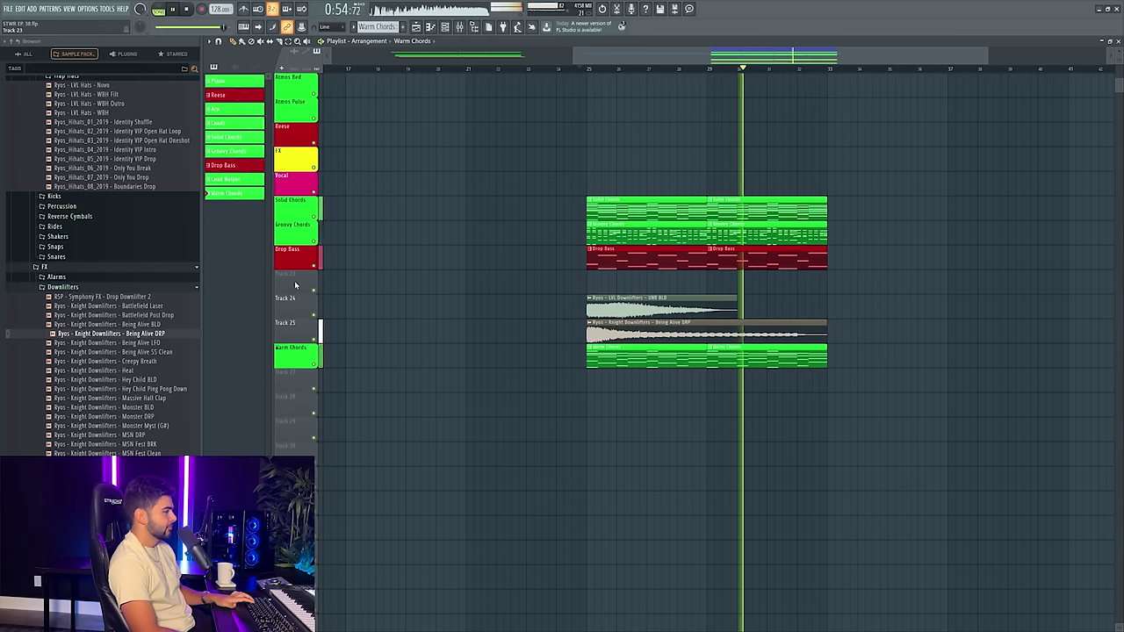
scroll(296, 353, up, 4)
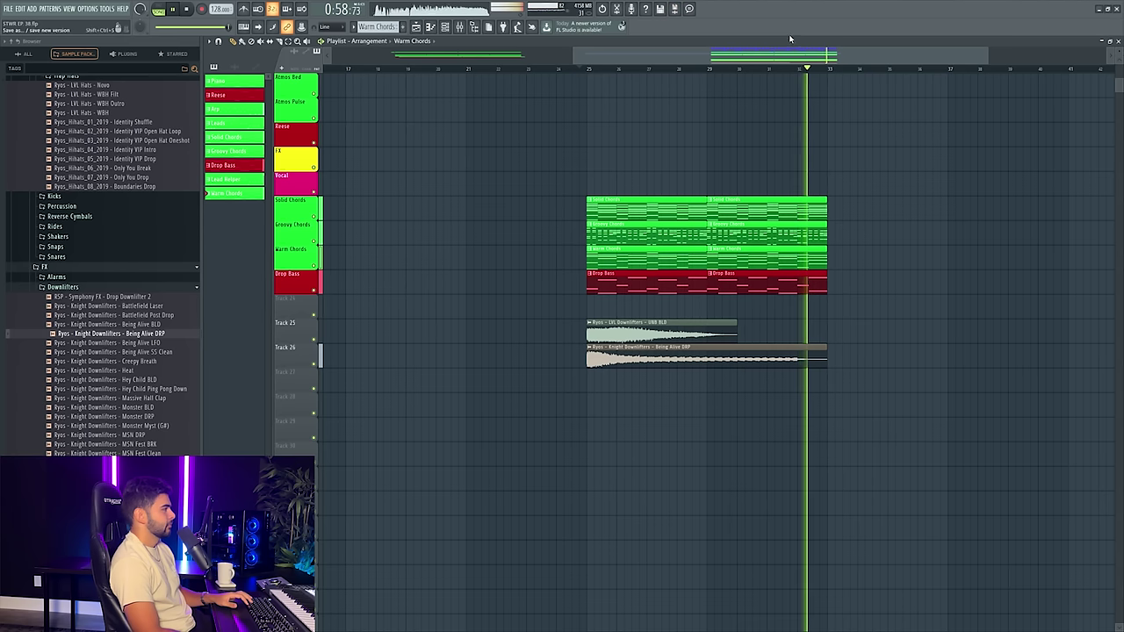
- Rename the Serum #6 mixer track as Warm Chords and color it green
key(F9)
key(space)
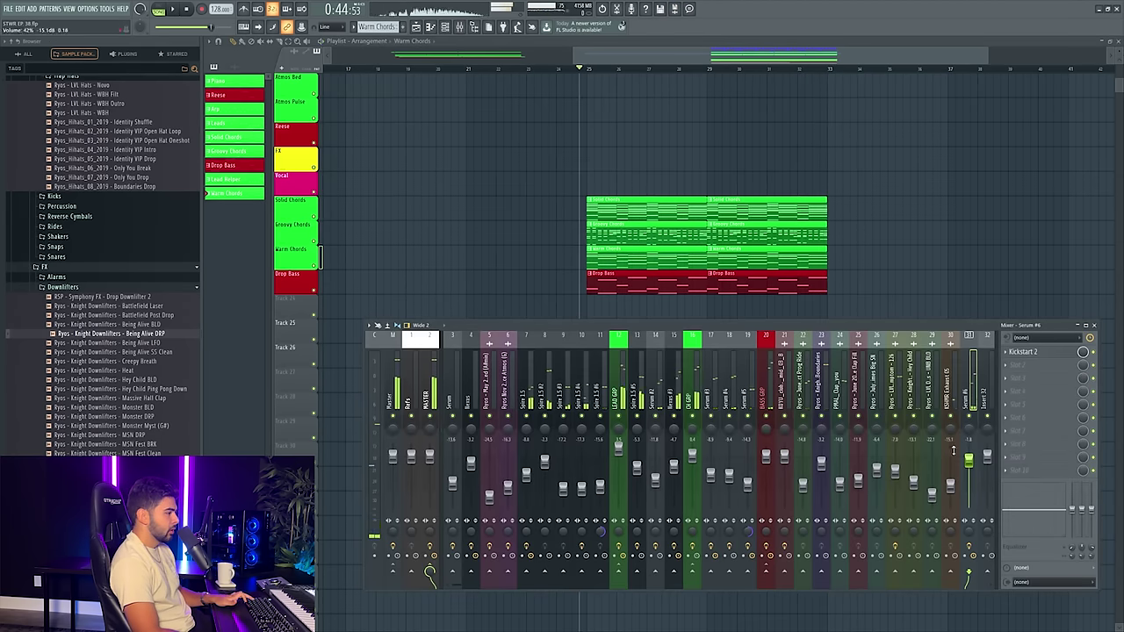
right_click(970, 397)
click(1009, 359)
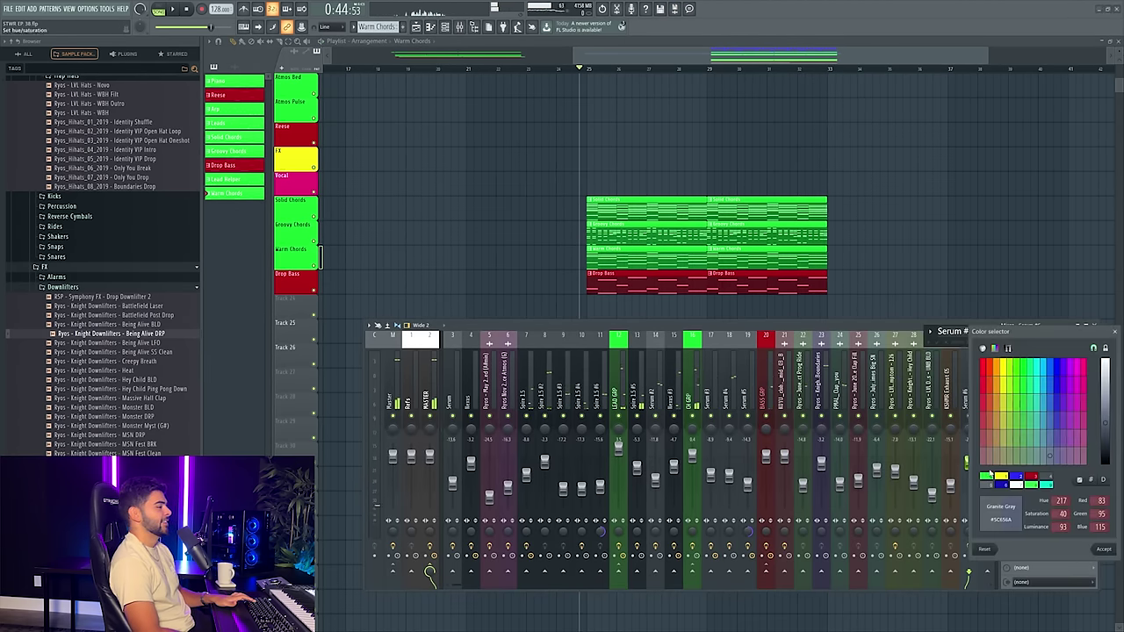
click(1103, 549)
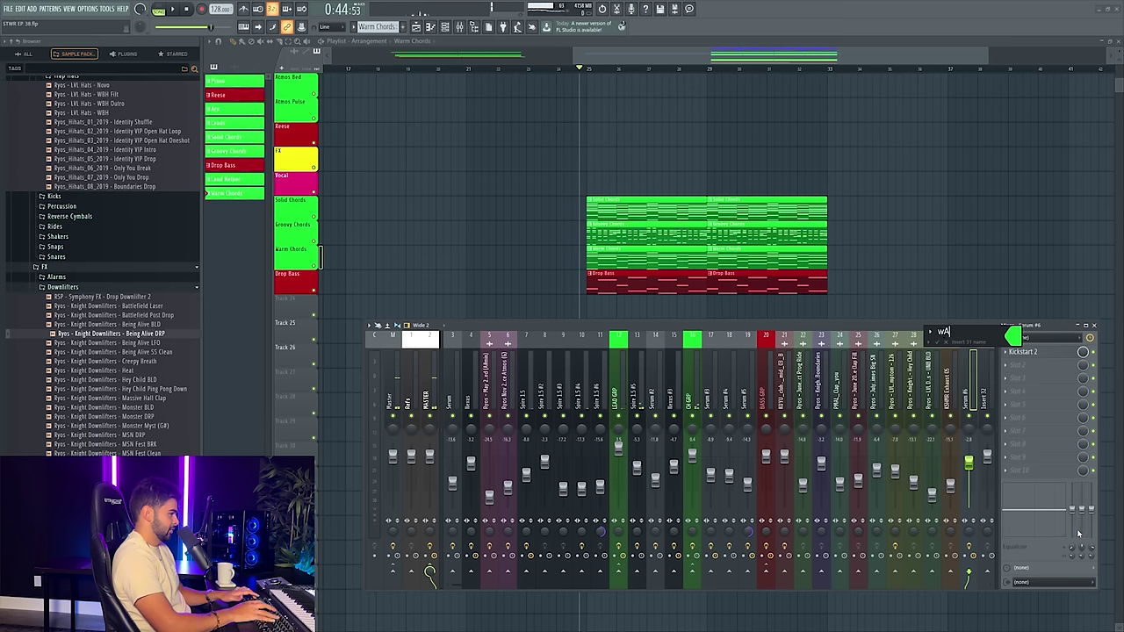
text(Warm Chords)
key(Return)
- Solo the Kick, Clap and Ride playlist tracks and insert an empty track between Clap and Ride
key(space)
scroll(400, 234, down, 5)
scroll(401, 234, up, 6)
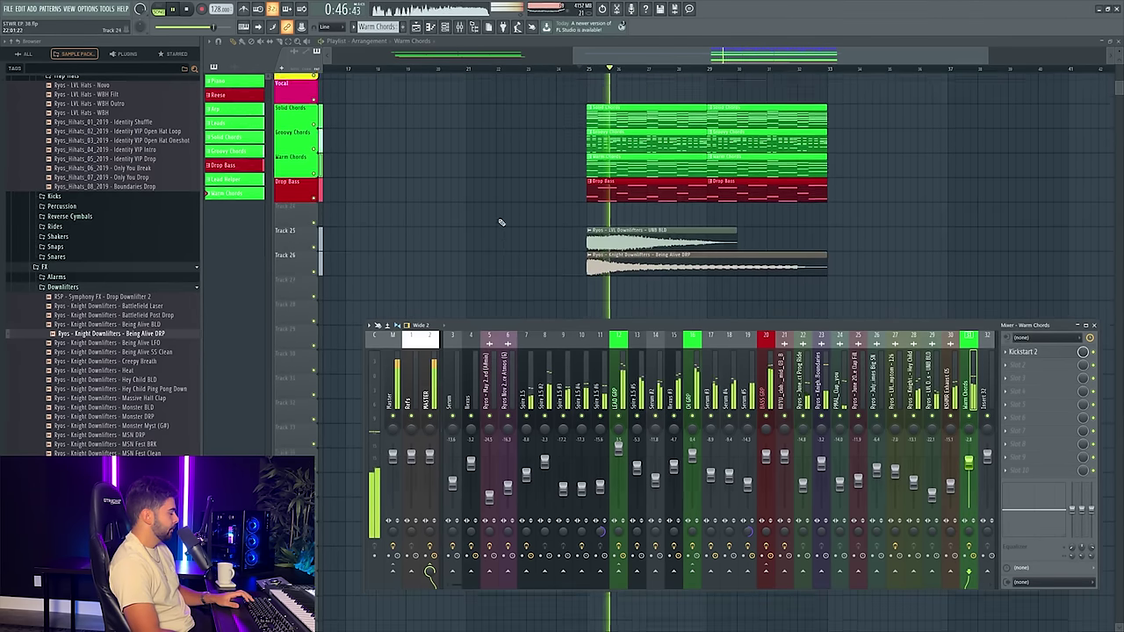
key(F9)
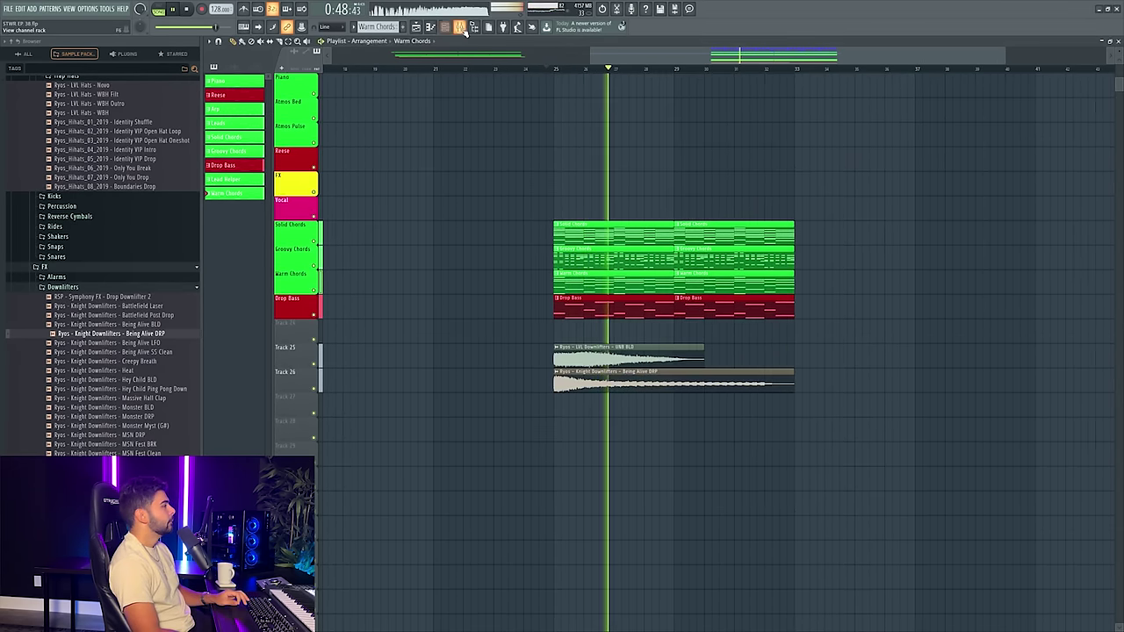
key(F9)
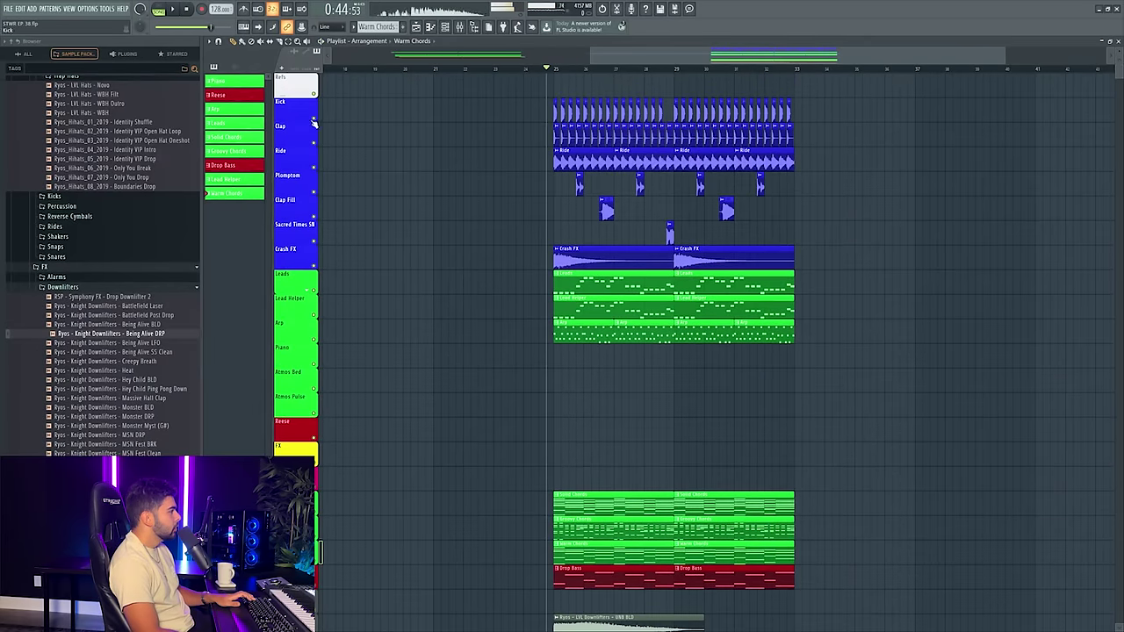
right_click(313, 120)
click(313, 143)
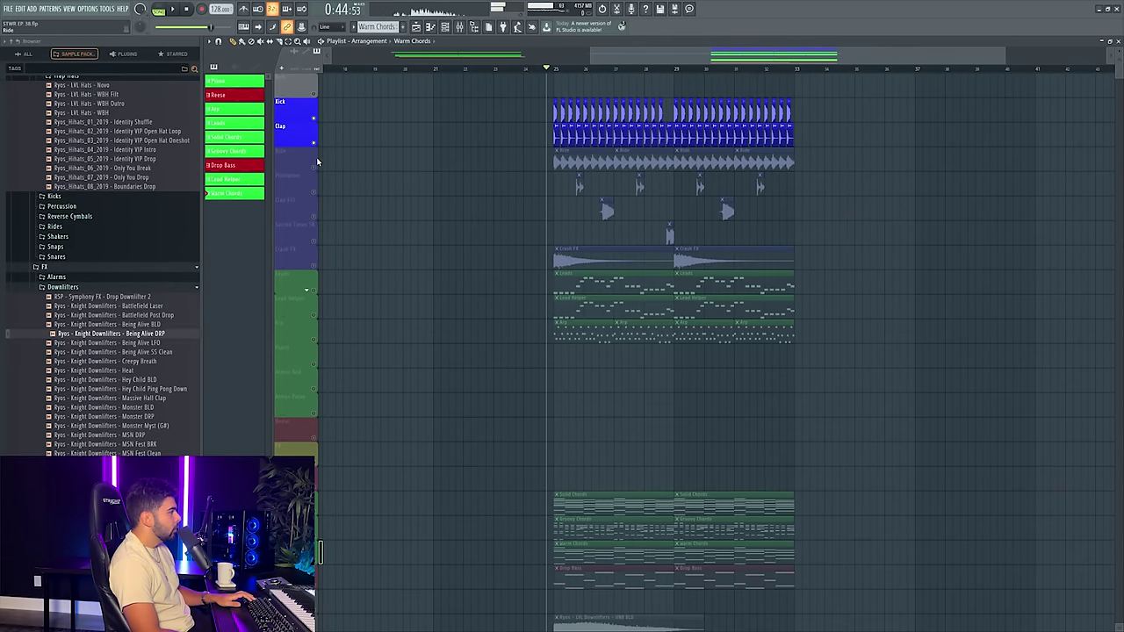
click(313, 167)
right_click(303, 148)
click(332, 324)
- Place the Ryos - Knight Clap Loops 4x4 - Hey Child sample on the empty track at bar 25 and repeat it up to bar 33
scroll(92, 321, up, 10)
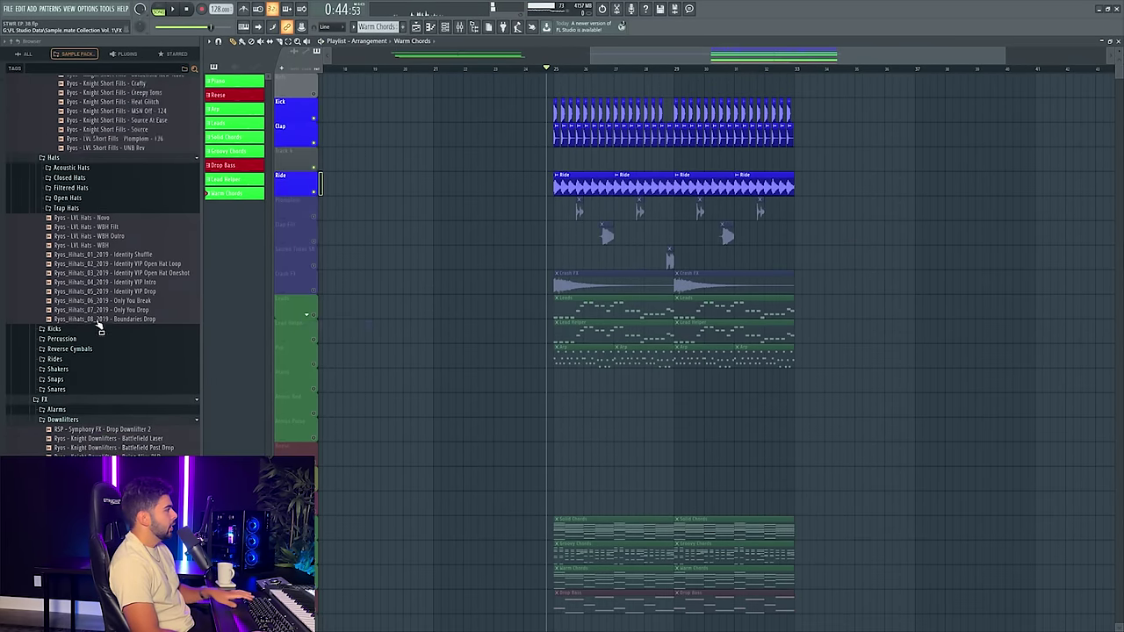
scroll(79, 318, up, 5)
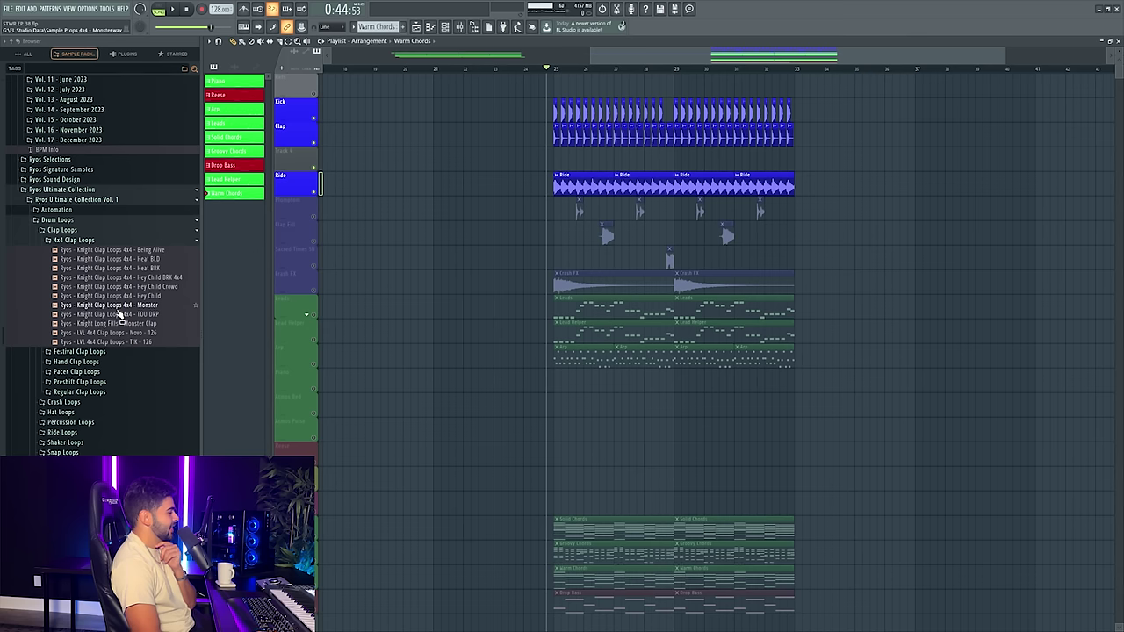
drag(131, 296, 567, 155)
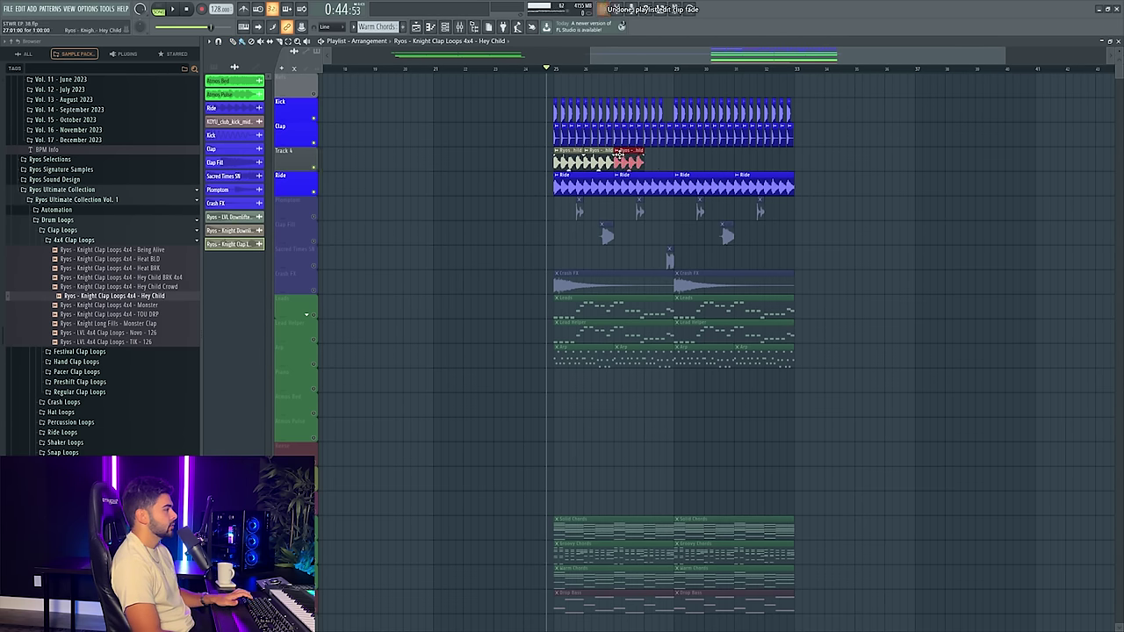
drag(654, 163, 833, 154)
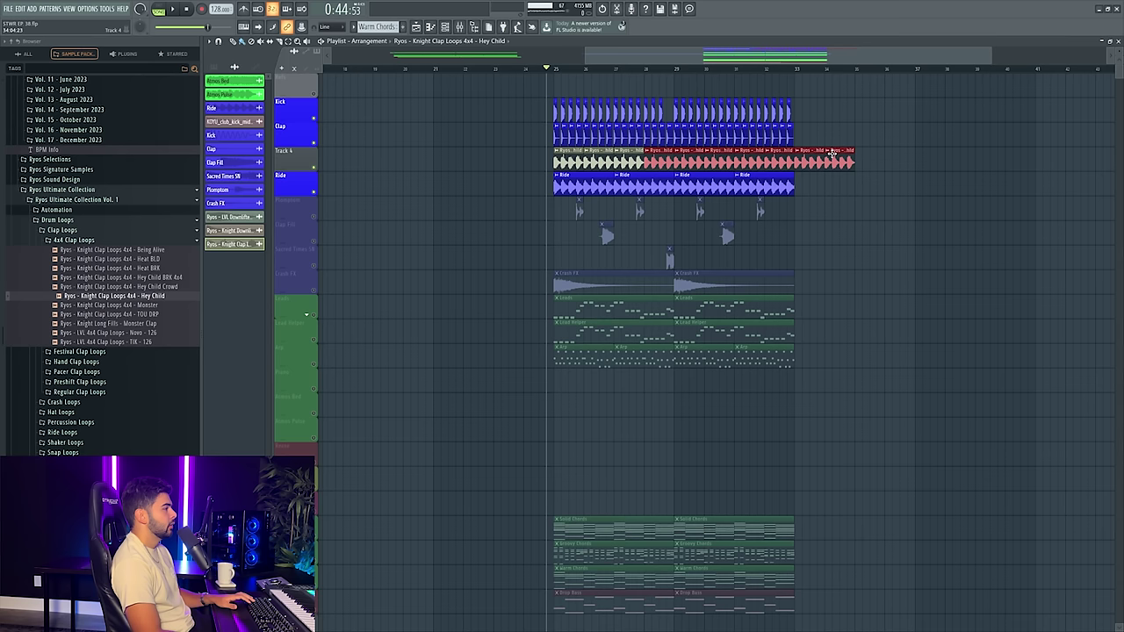
- Route the Hey Child clap loop to mixer track 32 and lower its fader while the soloed drums play
double_click(765, 164)
key(space)
double_click(453, 110)
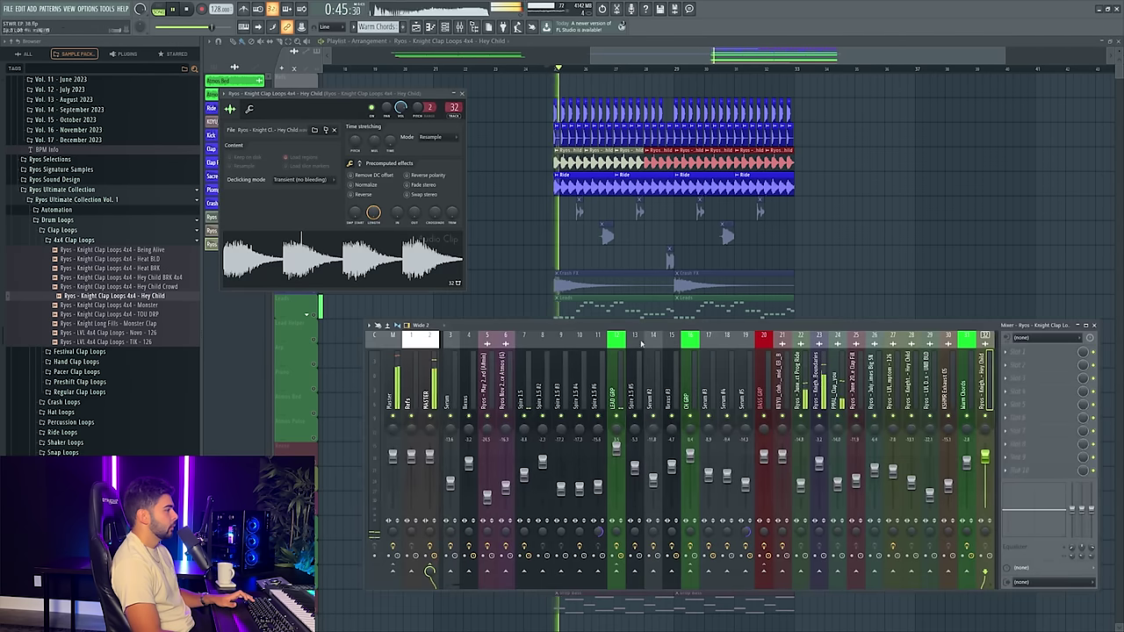
key(space)
key(space)
drag(985, 455, 985, 475)
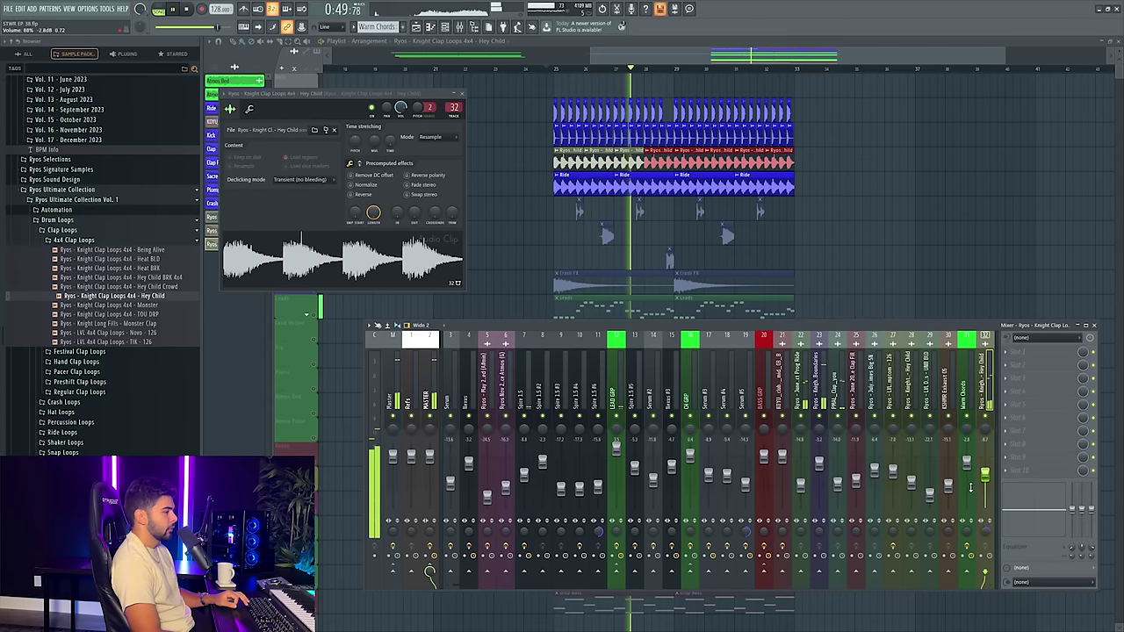
- Turn all playlist tracks back on and play the full drop with the new clap loop
key(F9)
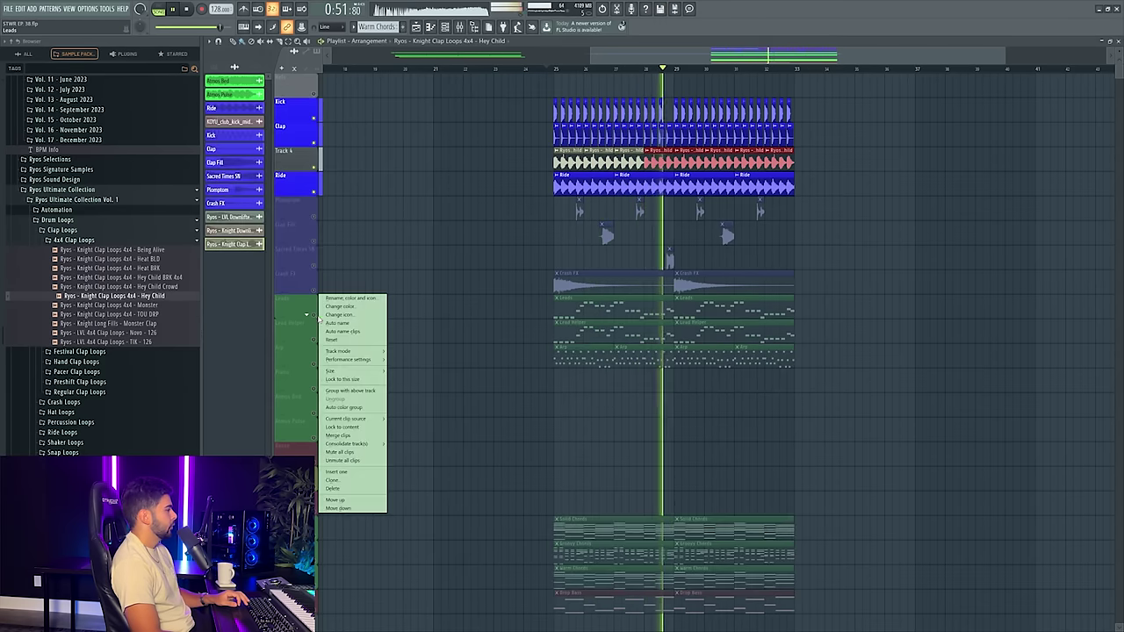
key(space)
key(space)
key(F9)
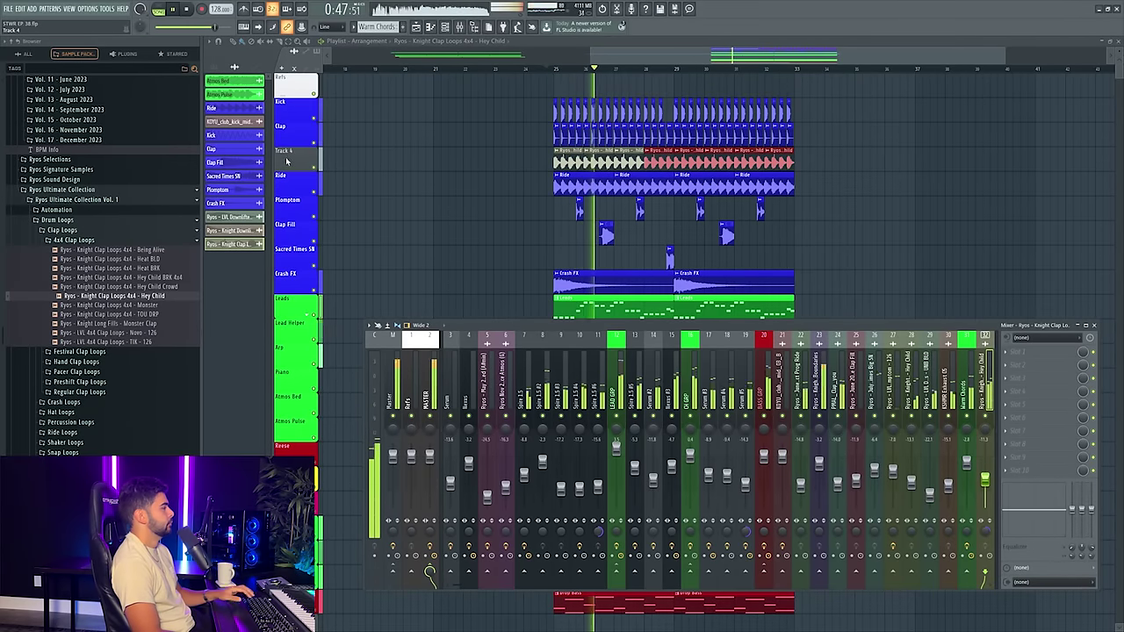
- Rename the clap loop's playlist track as 4x4 Clap, color it blue, and apply that name and color to its clips
right_click(288, 156)
click(299, 153)
click(294, 147)
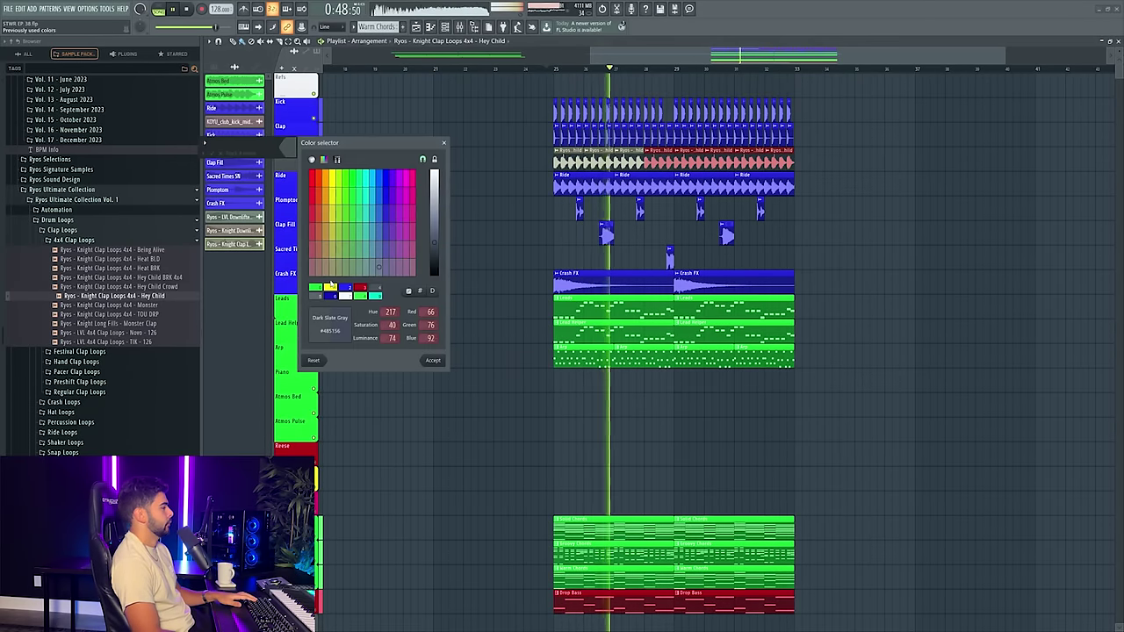
click(432, 360)
text(4x4 Cla)
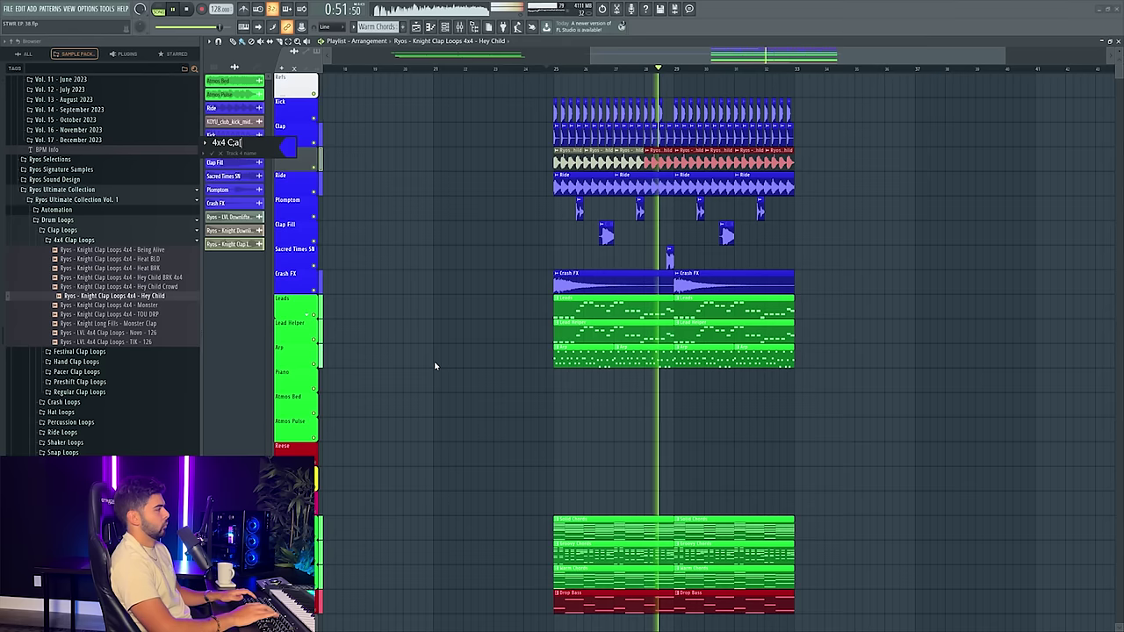
text(p)
key(Return)
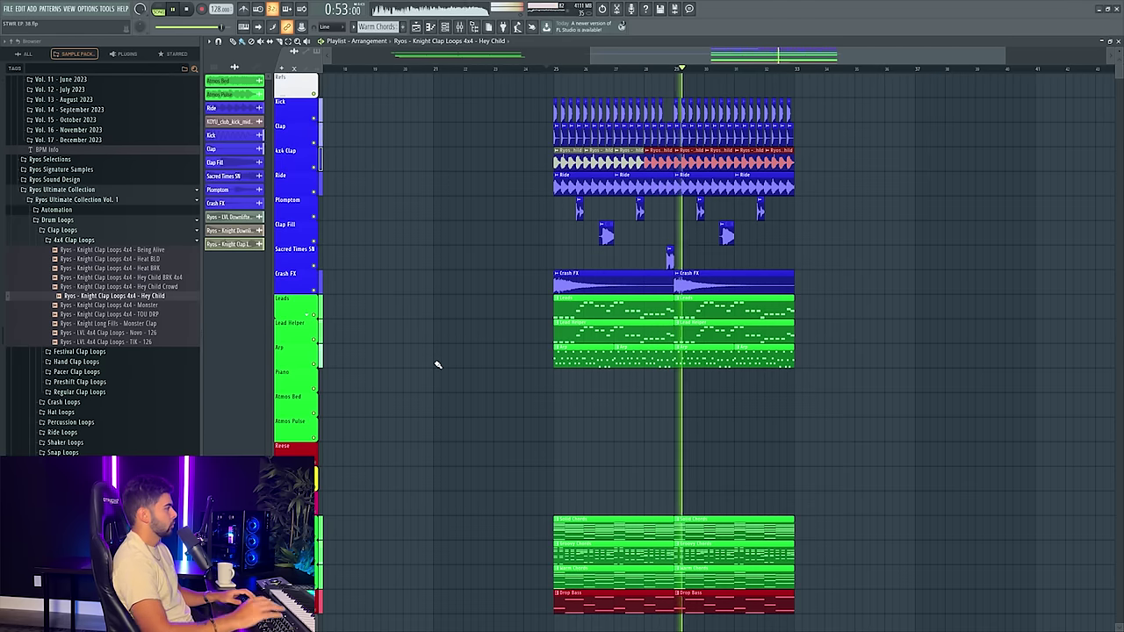
right_click(303, 148)
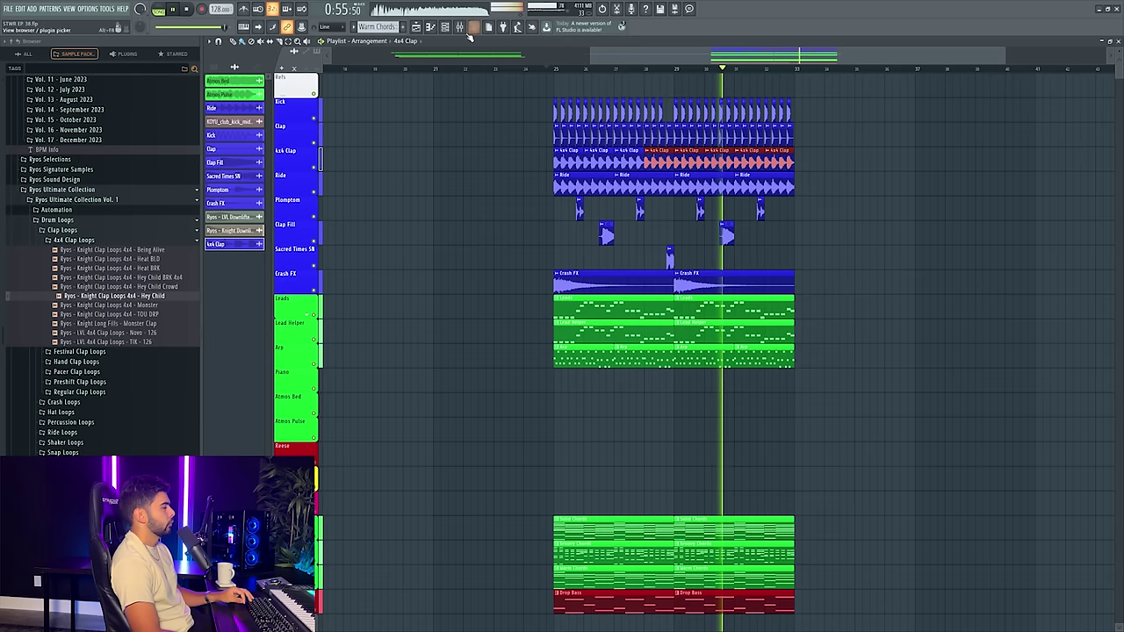
- Audition the soloed bass group and its Serum #4 layer, checking the UAD Pultec EQP-1A on BASS GRP
key(F9)
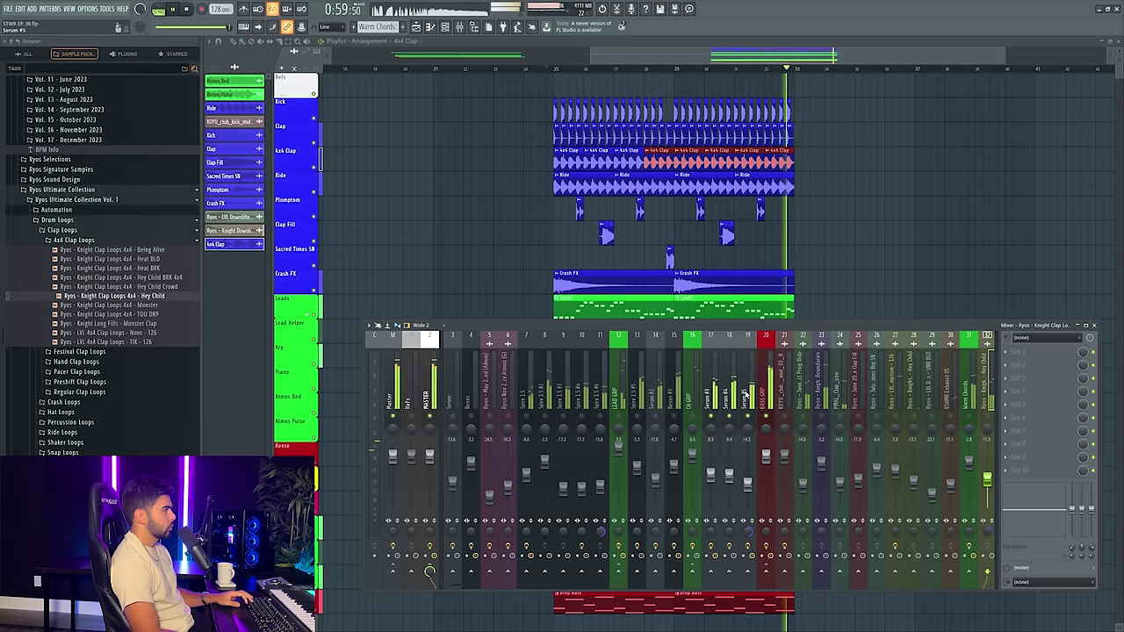
click(744, 395)
key(space)
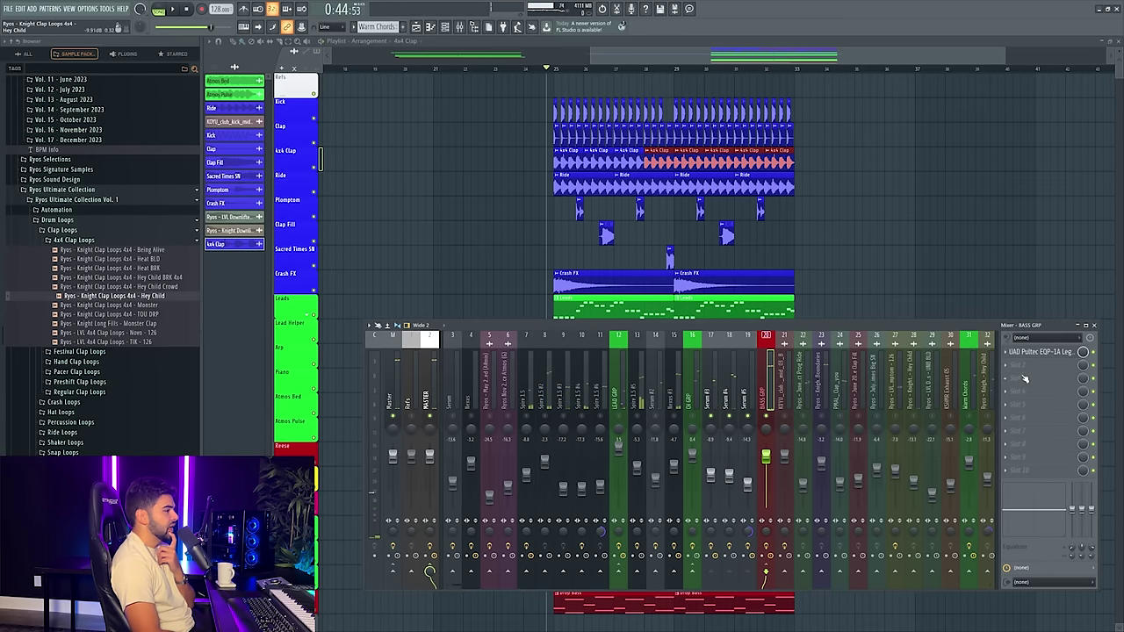
click(1032, 352)
click(1033, 353)
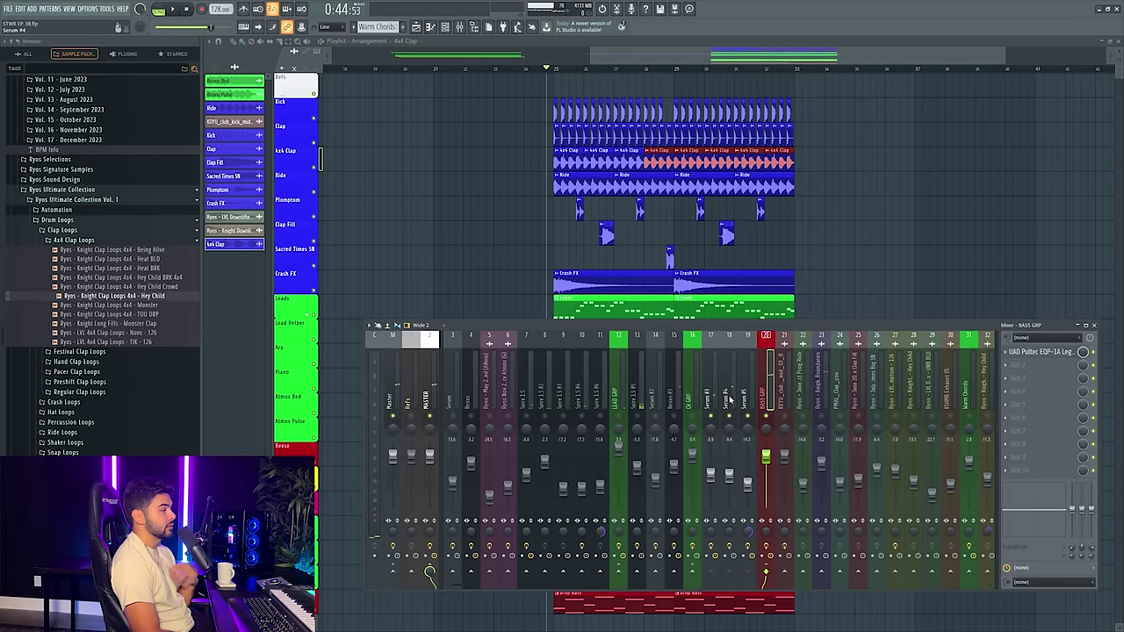
key(space)
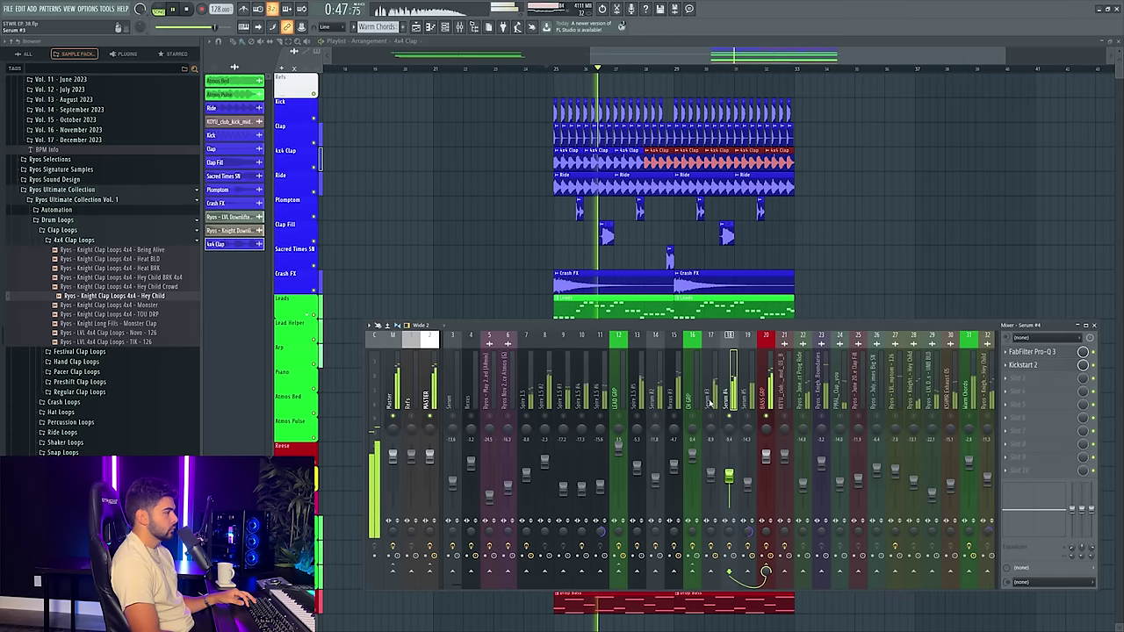
- Stop playback and open the Drop Bass pattern's Serum #4 instrument from the channel rack
key(space)
click(1028, 352)
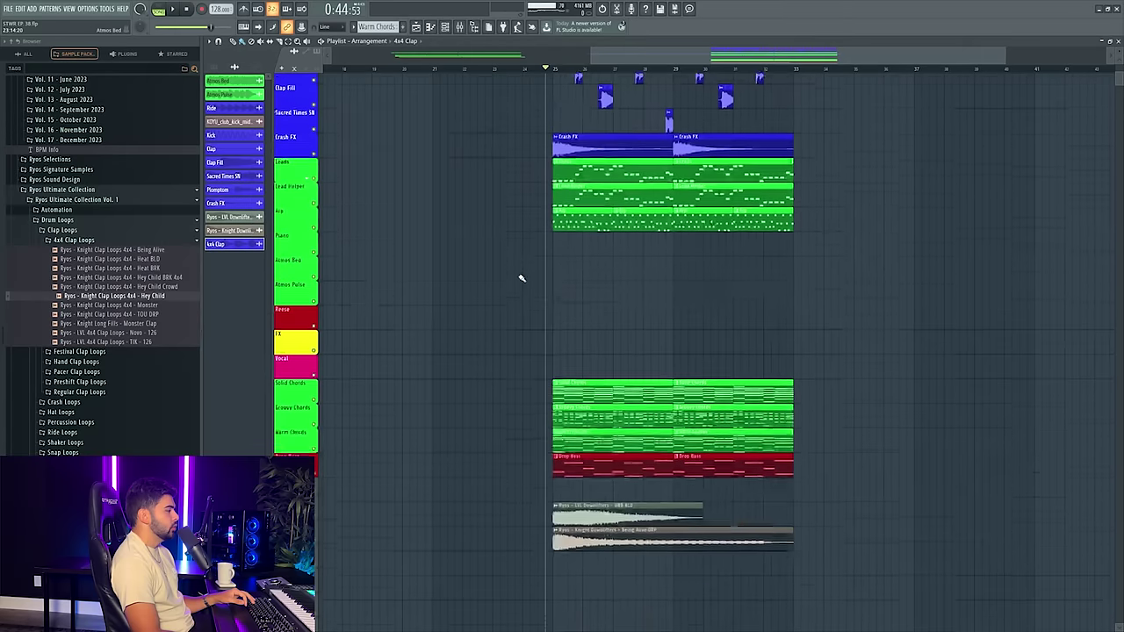
scroll(519, 276, down, 1)
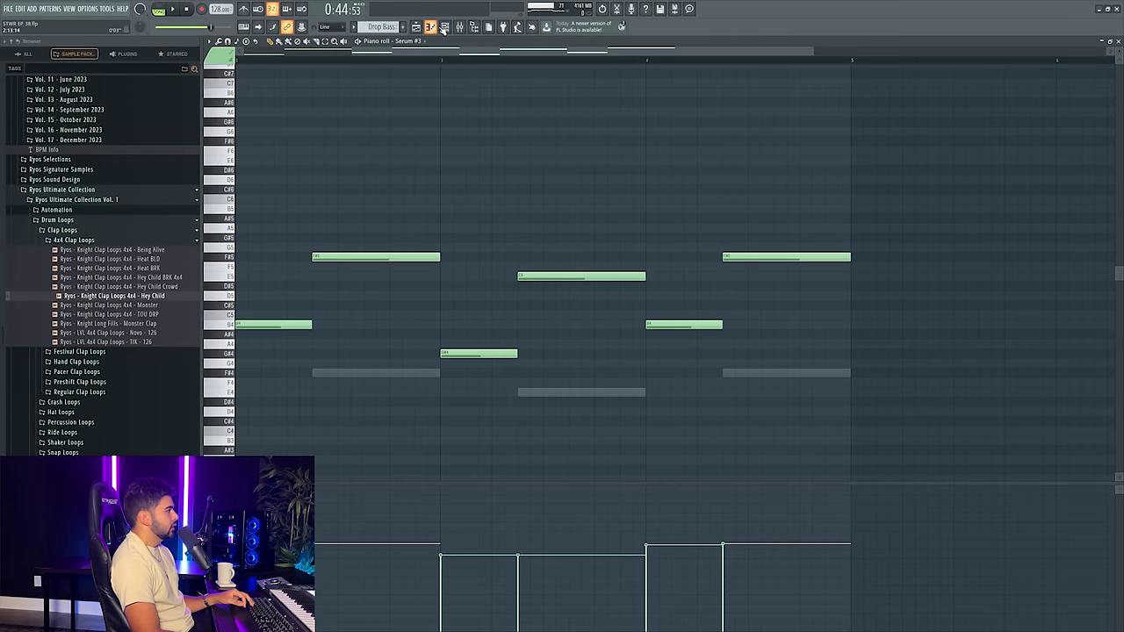
click(444, 27)
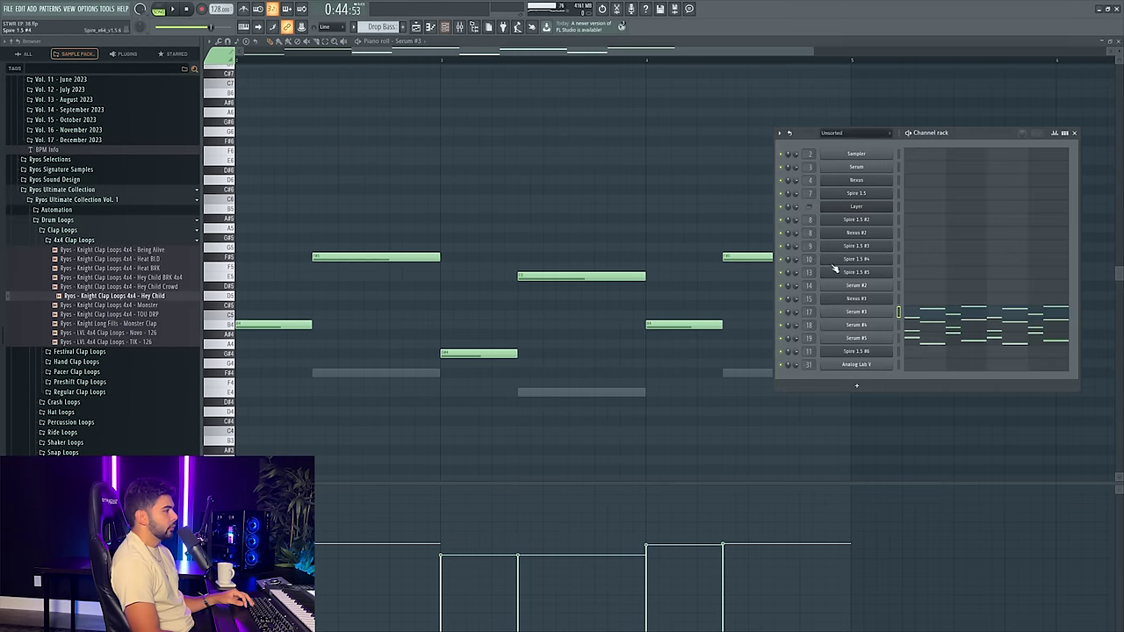
click(883, 326)
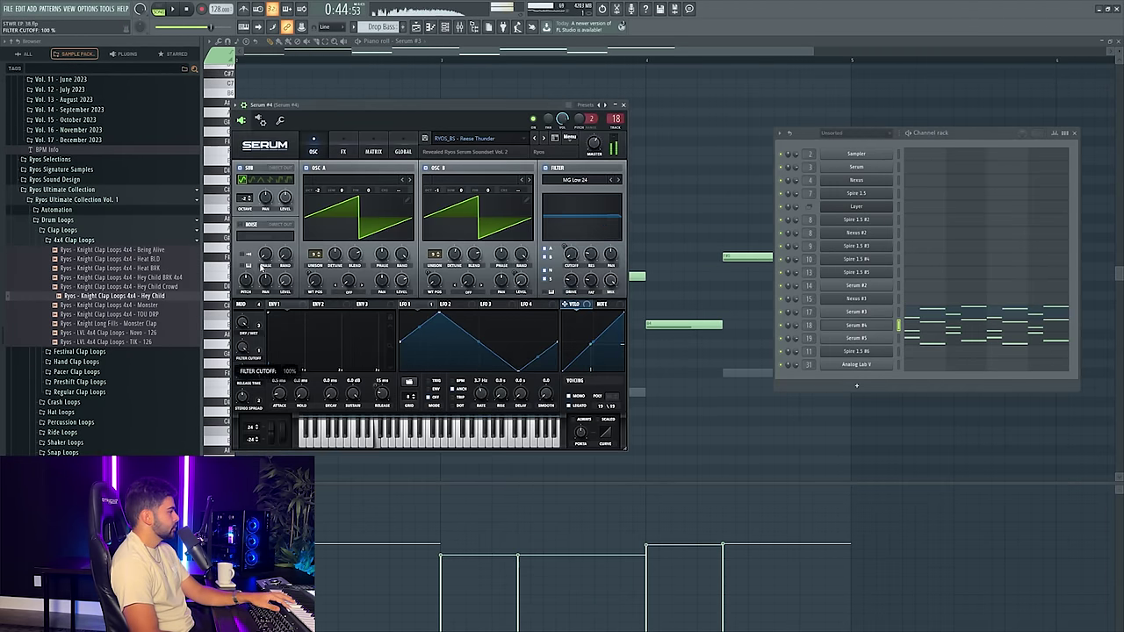
- Raise the low cut in the FabFilter Pro-Q 3 on the Serum #4 mixer track to about 108 Hz
click(461, 24)
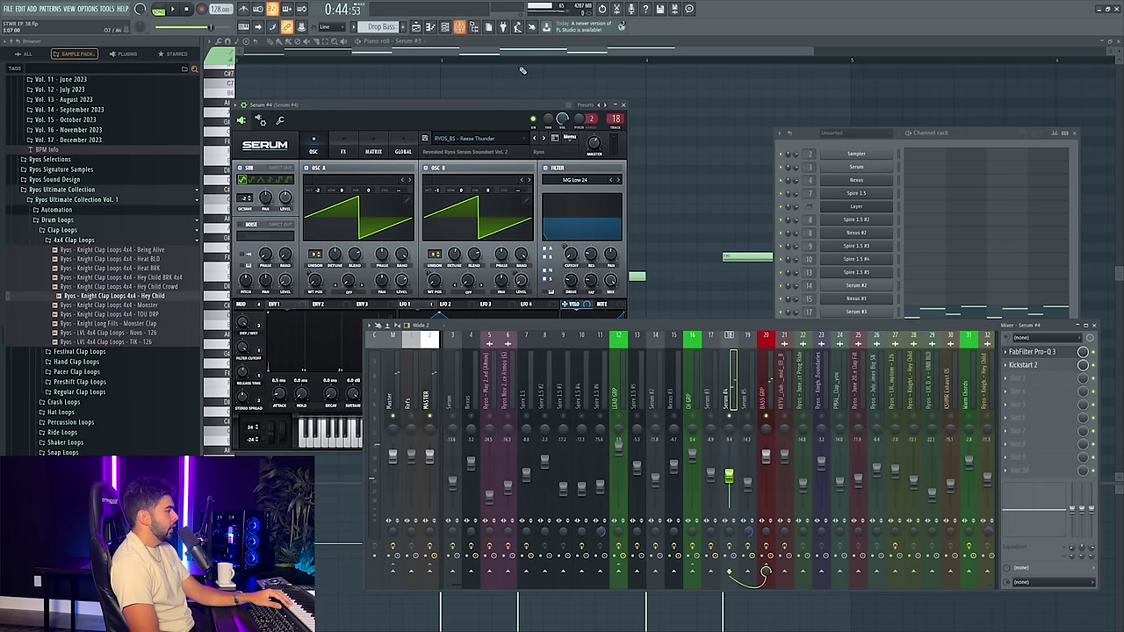
click(1036, 351)
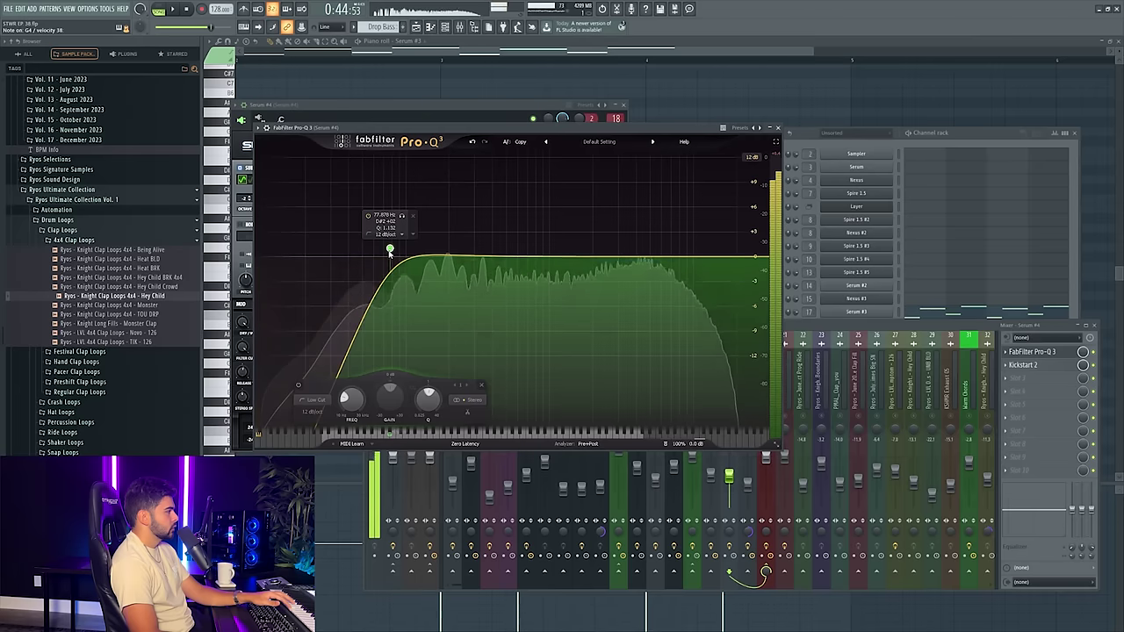
click(1024, 380)
key(Escape)
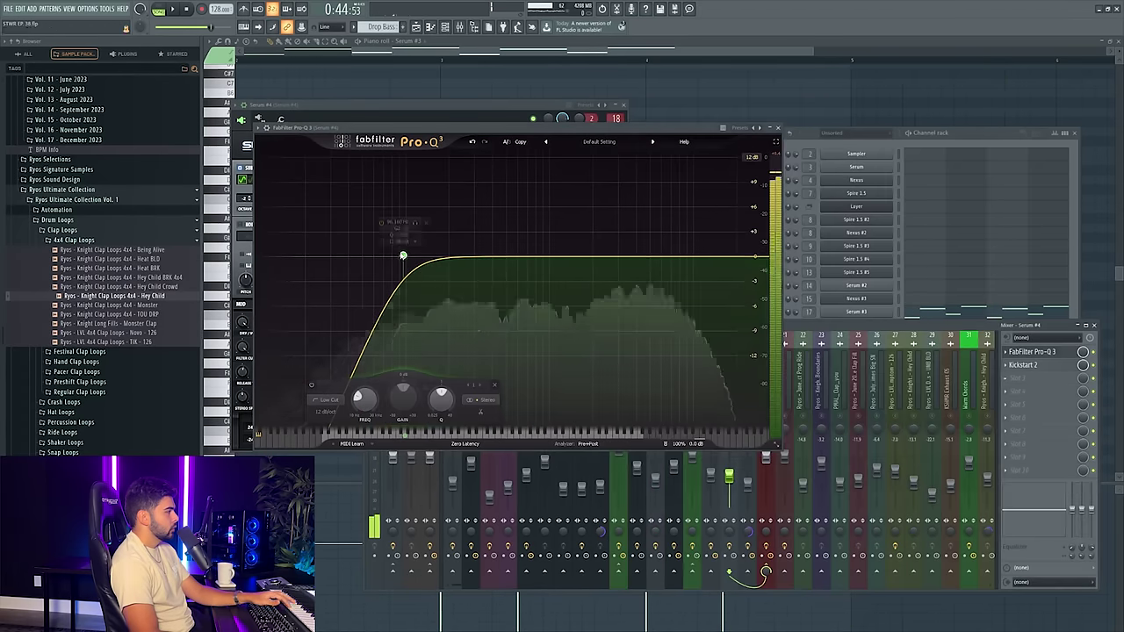
drag(403, 255, 415, 257)
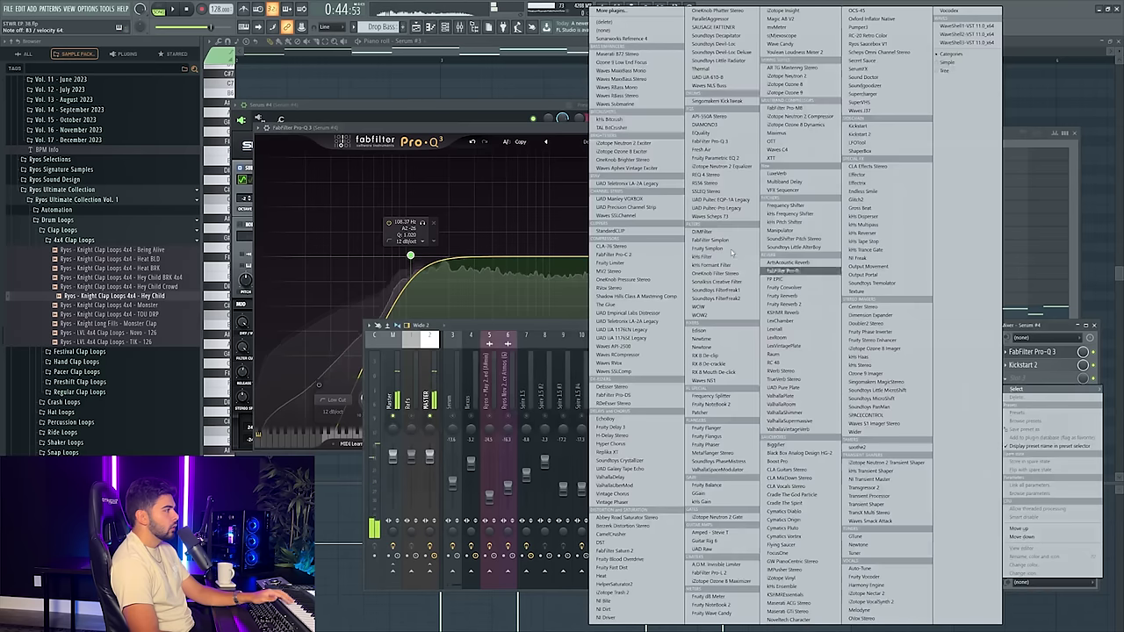
- Load FocusOne in the third effect slot of the Serum #4 mixer track and raise its Focus and Drive faders
click(1024, 378)
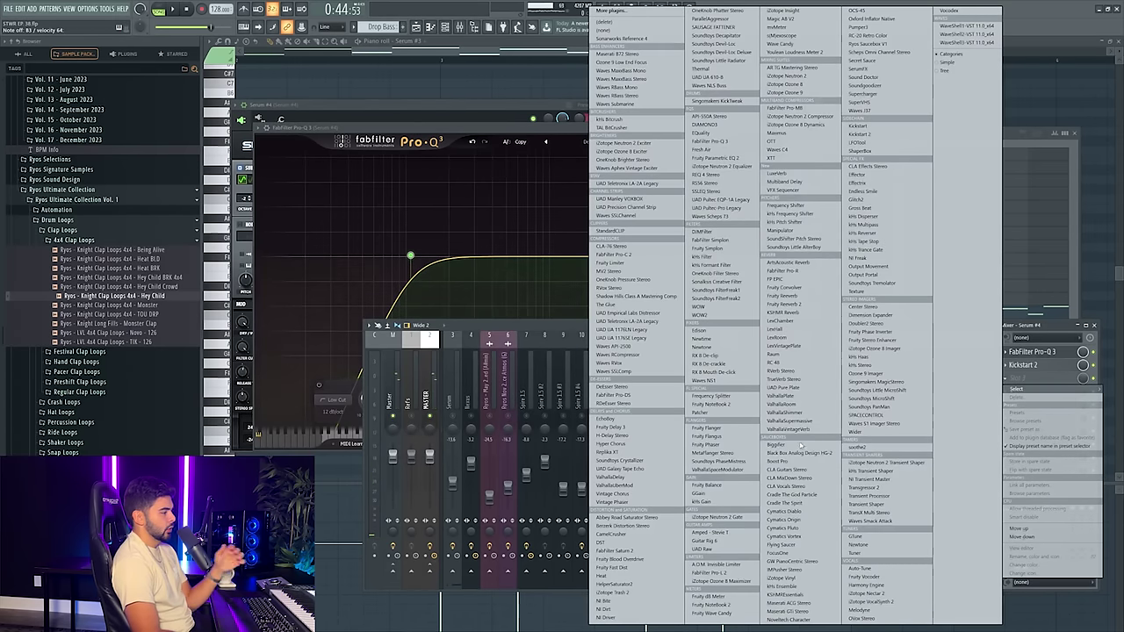
click(781, 553)
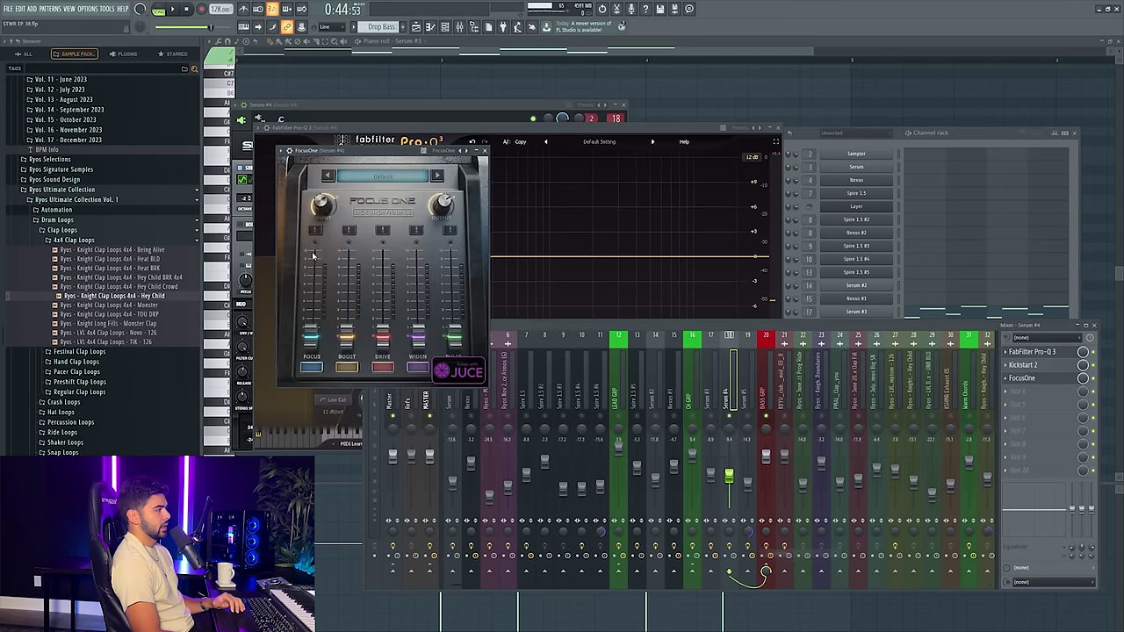
drag(308, 333, 310, 303)
drag(382, 335, 381, 305)
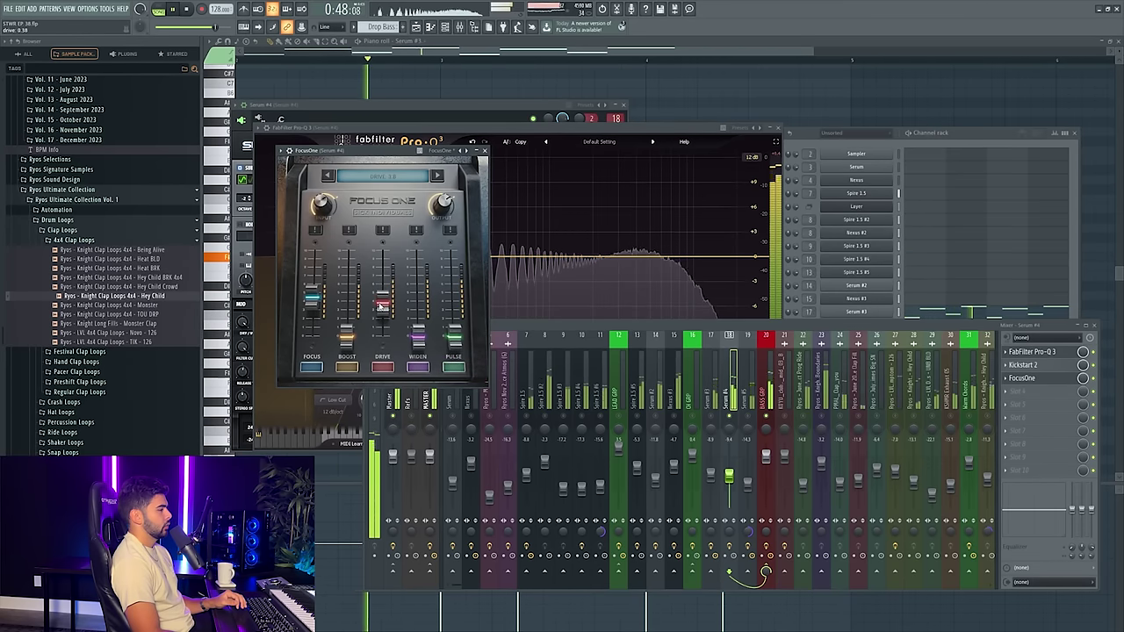
- Move Kickstart 2 down to the sixth slot and load a second FabFilter Pro-Q 3 directly after FocusOne
drag(1022, 364, 1035, 394)
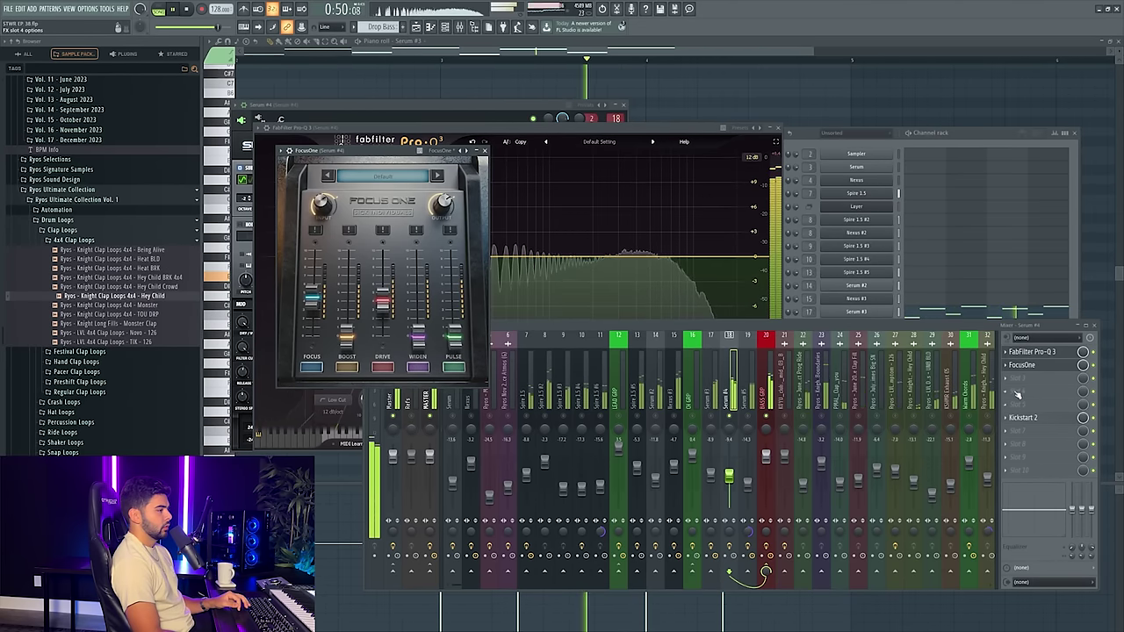
key(space)
click(1006, 378)
mouse_move(1024, 402)
click(720, 141)
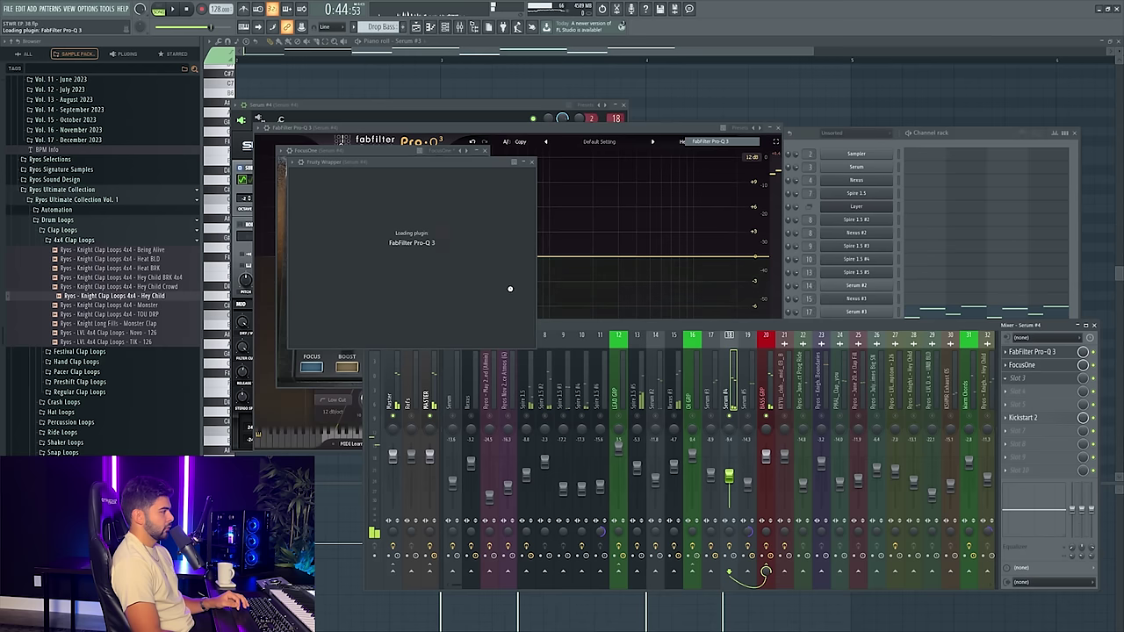
- Add a low-mid bell cut in the new Pro-Q 3, deepen it during playback, and close the open plugin windows
drag(512, 290, 532, 316)
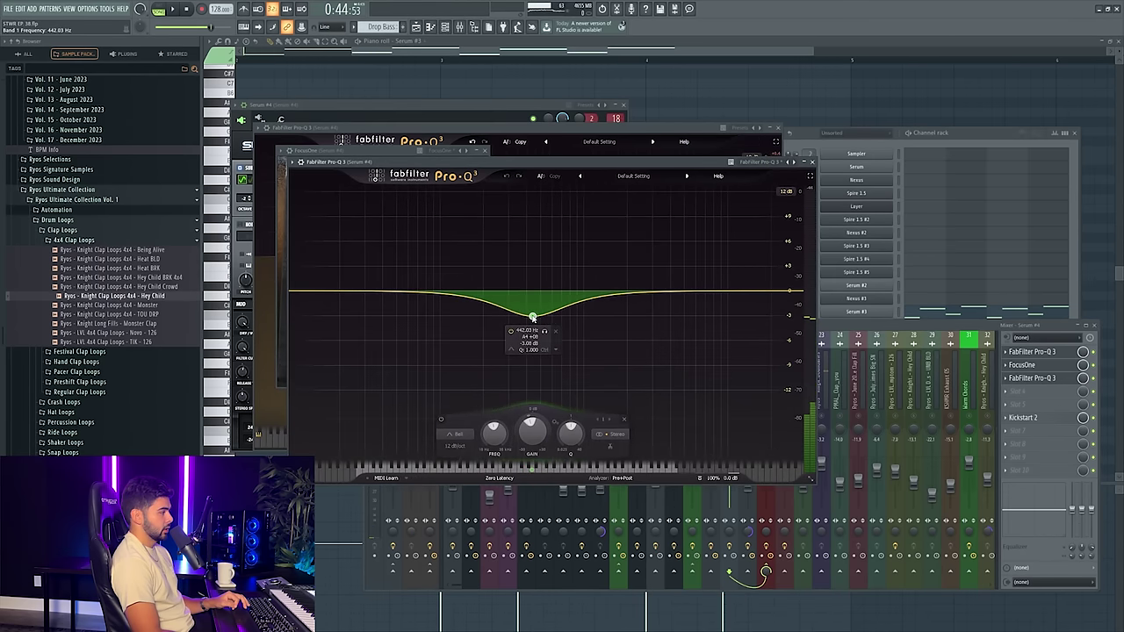
key(space)
drag(531, 317, 515, 348)
click(812, 162)
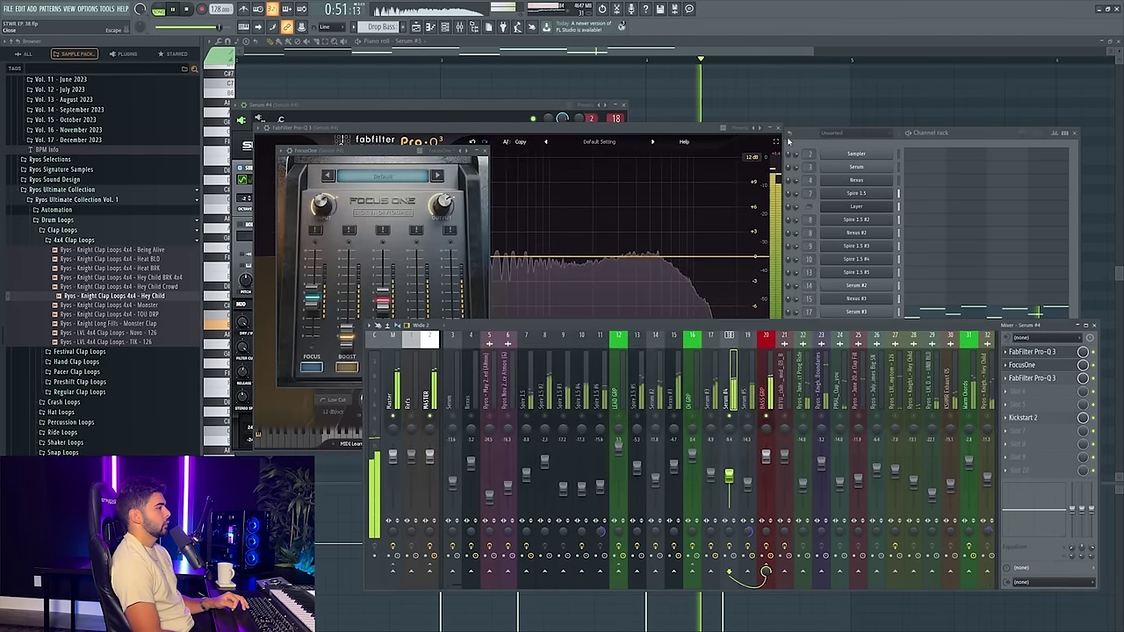
click(778, 129)
click(484, 151)
click(628, 106)
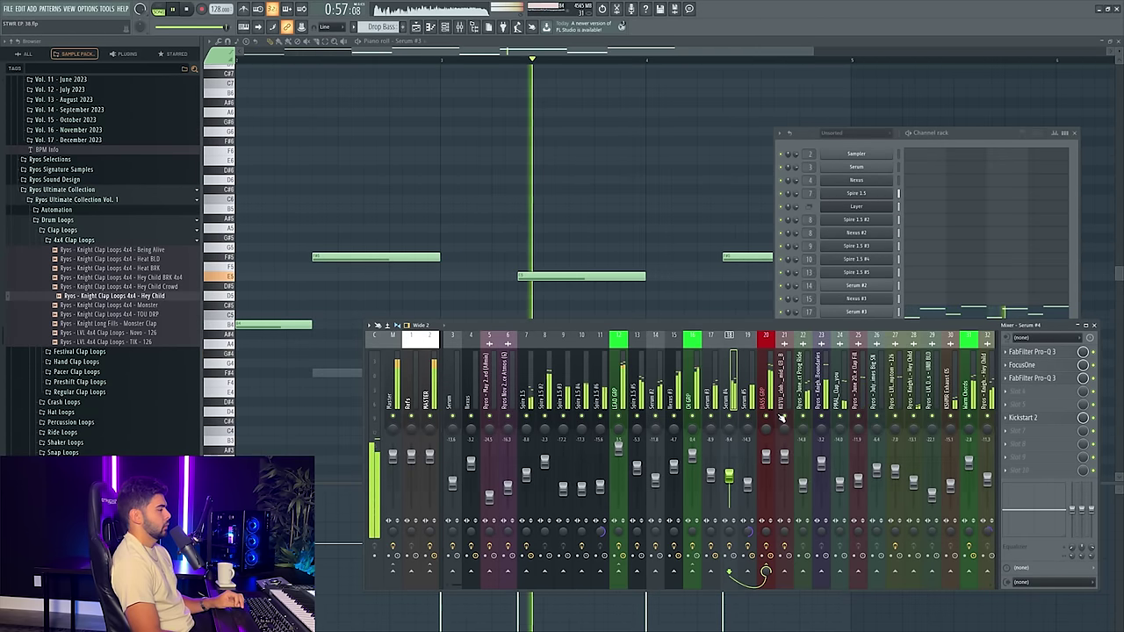
- Set the Serum #3 mixer track's volume to about -6.3 dB during playback and return to the playlist
key(F7)
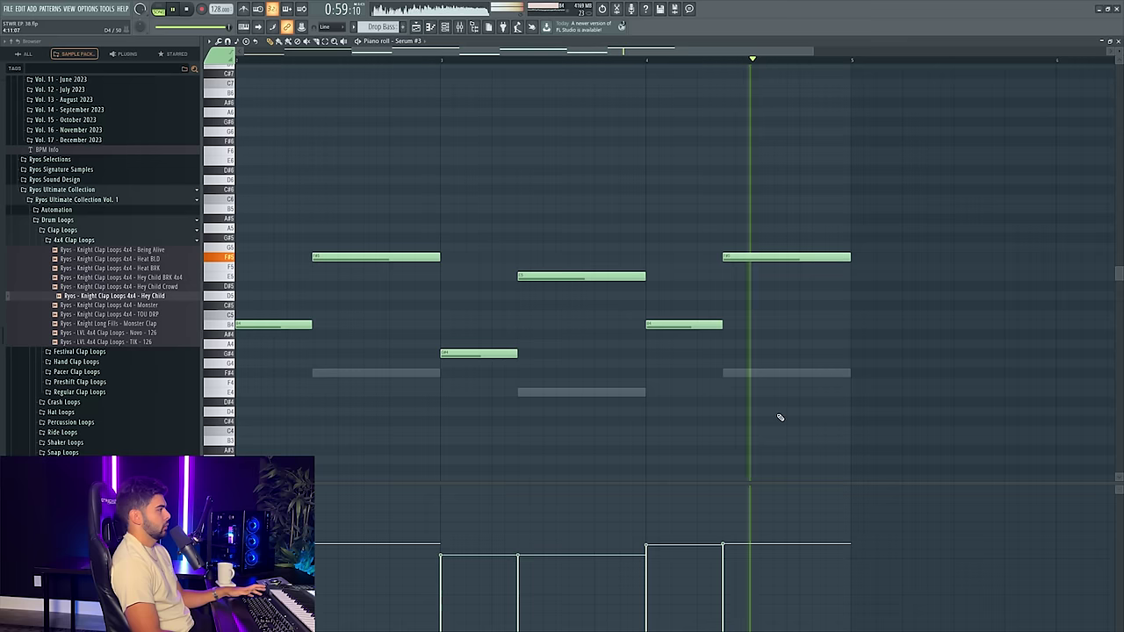
key(F9)
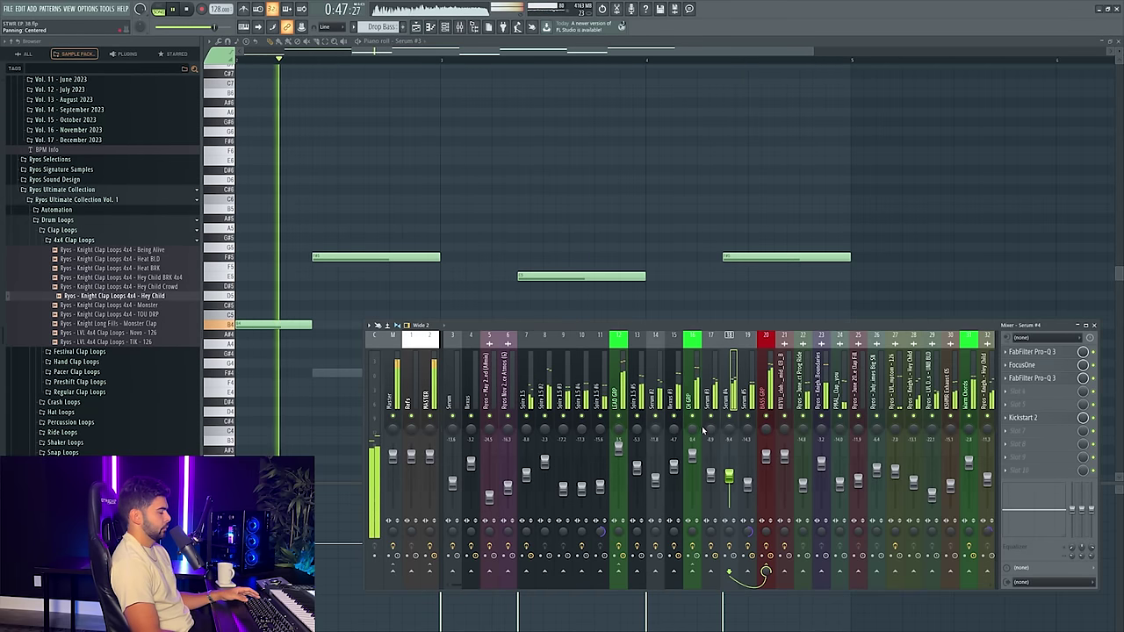
drag(711, 475, 712, 472)
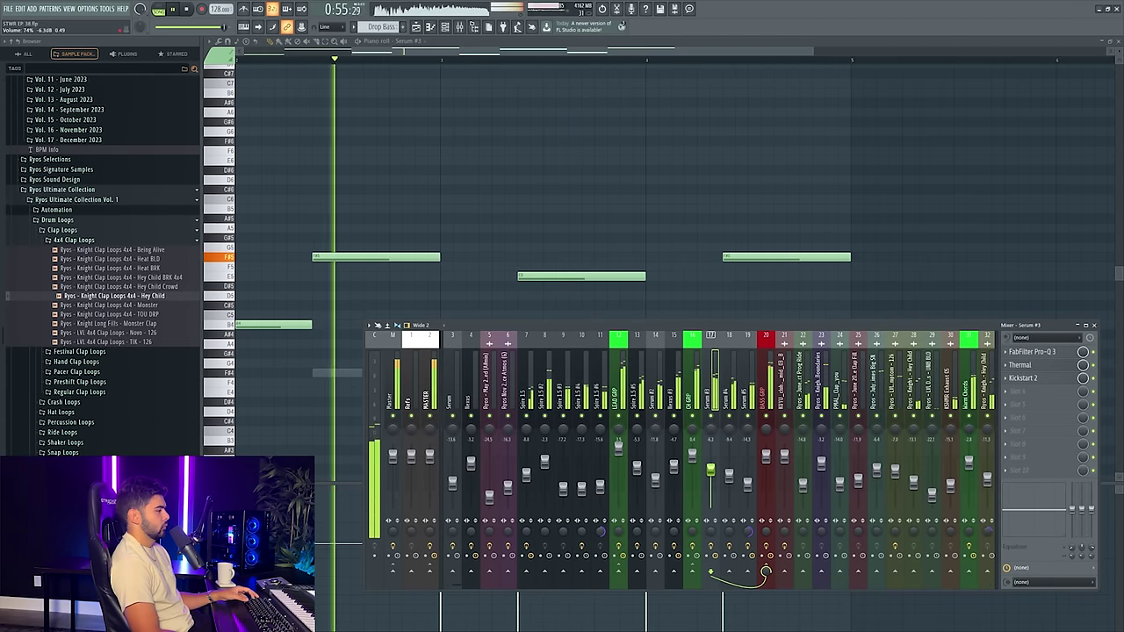
key(F9)
key(F5)
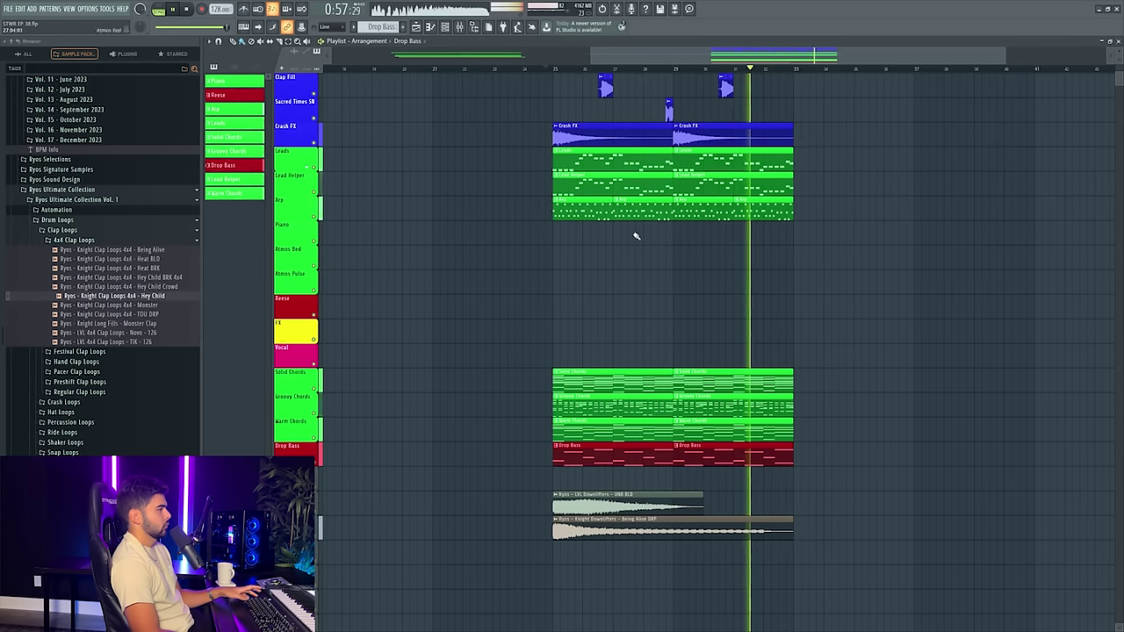
- Stop playback and select the playlist time range from bar 25 to bar 29
scroll(766, 77, up, 3)
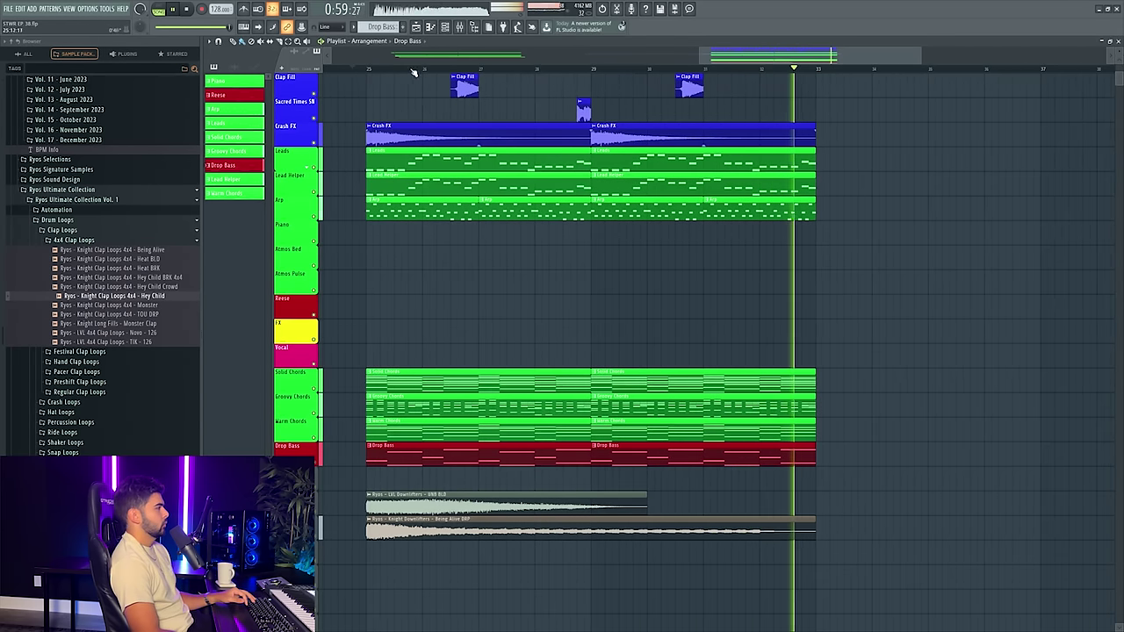
key(space)
key(F9)
scroll(289, 241, down, 5)
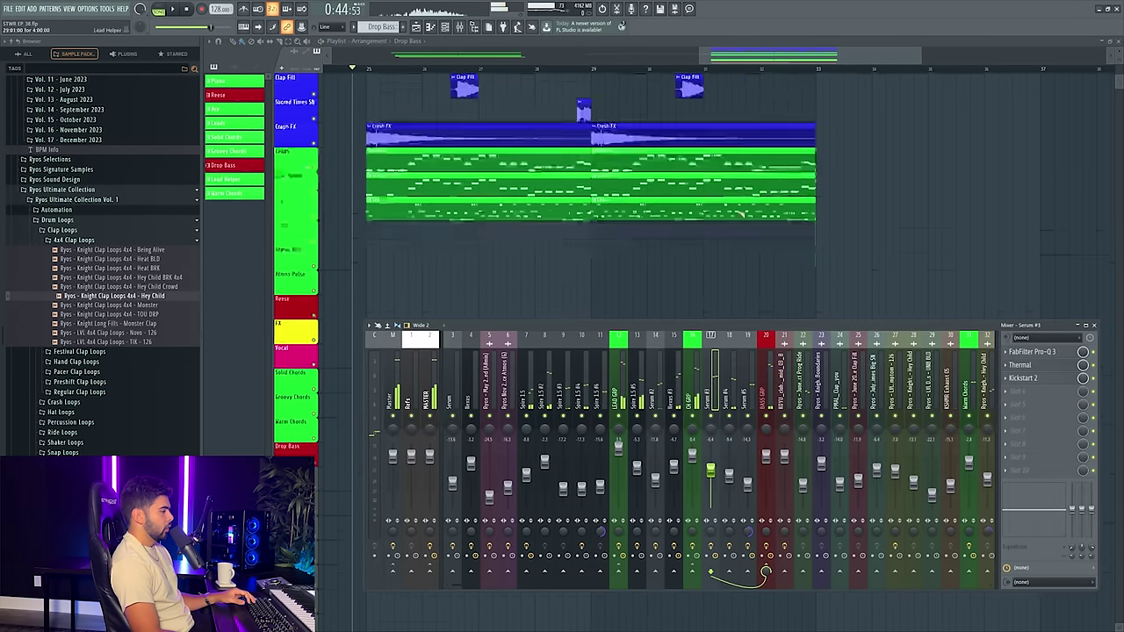
key(F9)
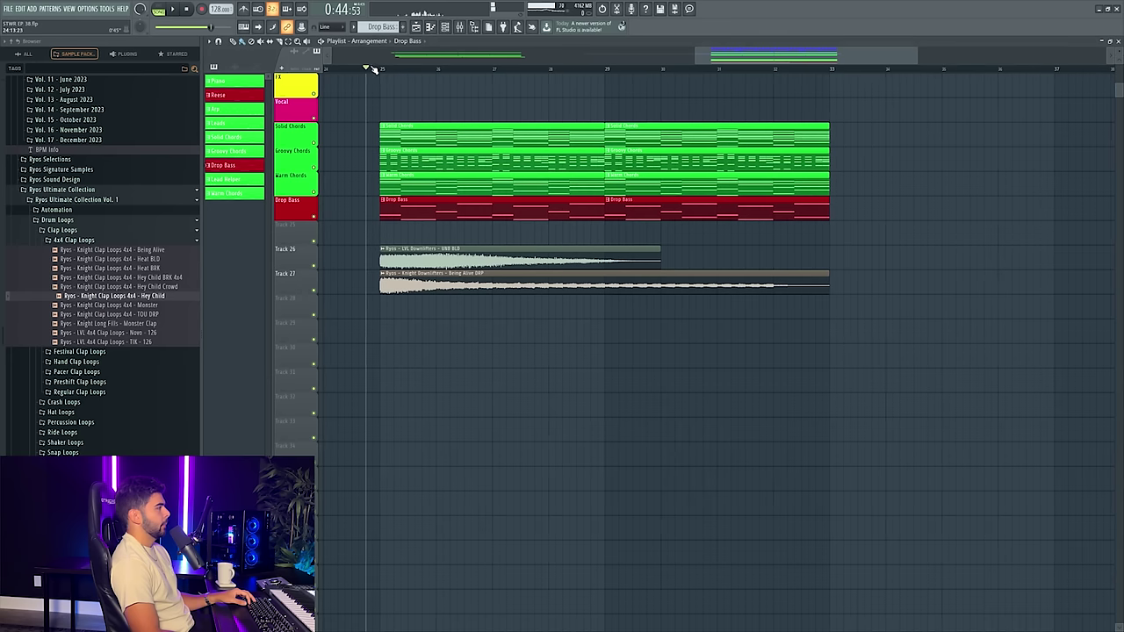
drag(383, 69, 610, 91)
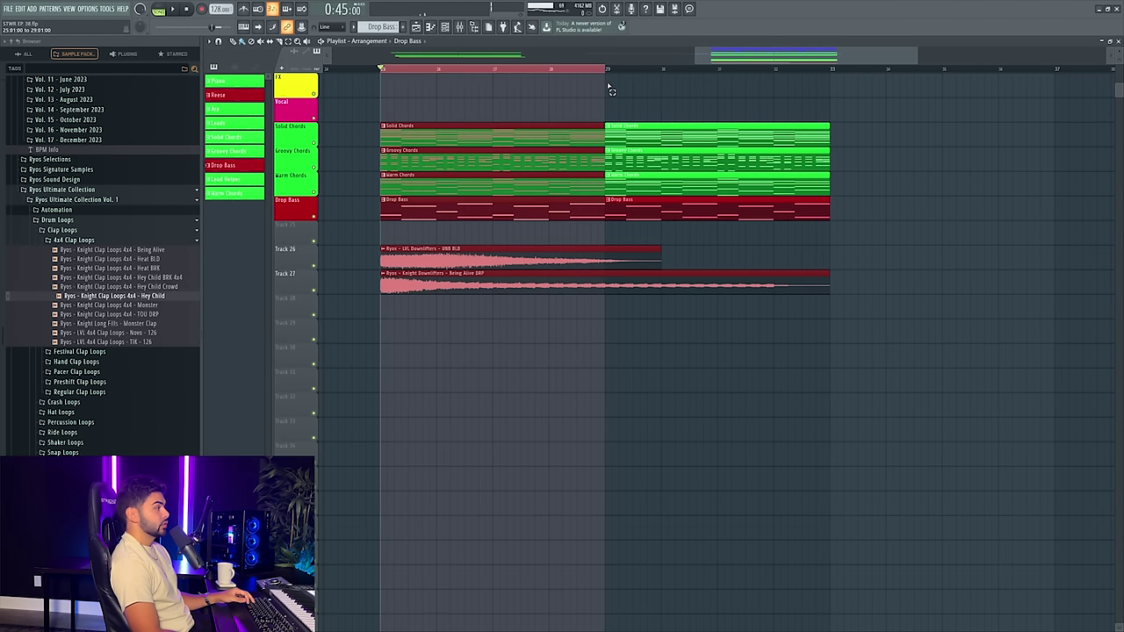
- Create an automation clip for Serum #3's pitch bend over the selected bars and close the instrument window
click(445, 27)
click(857, 313)
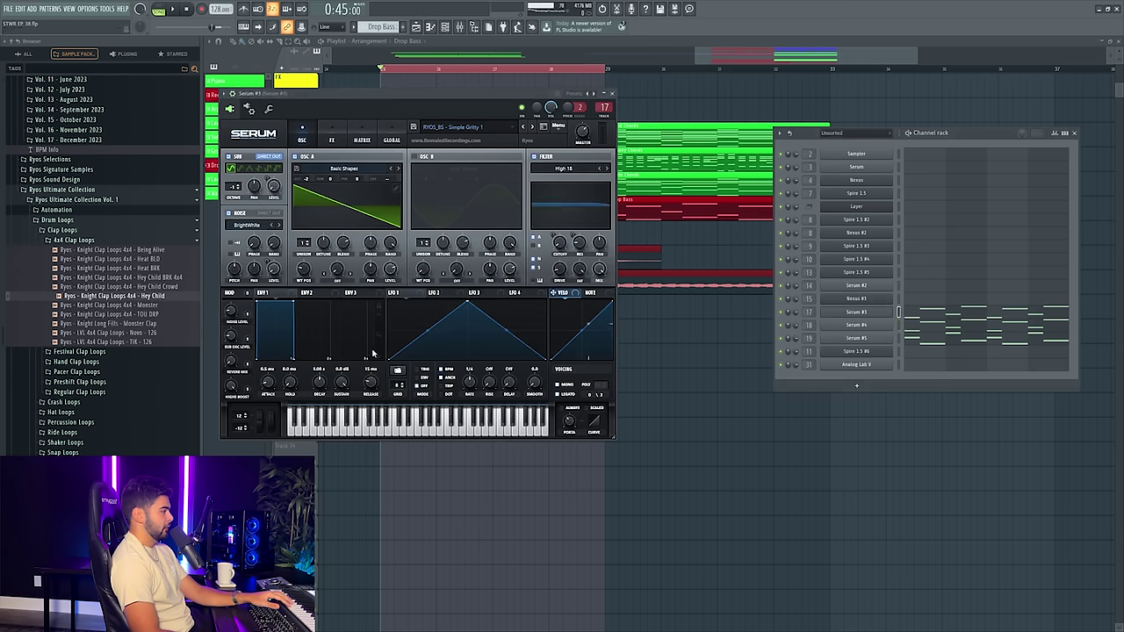
click(106, 8)
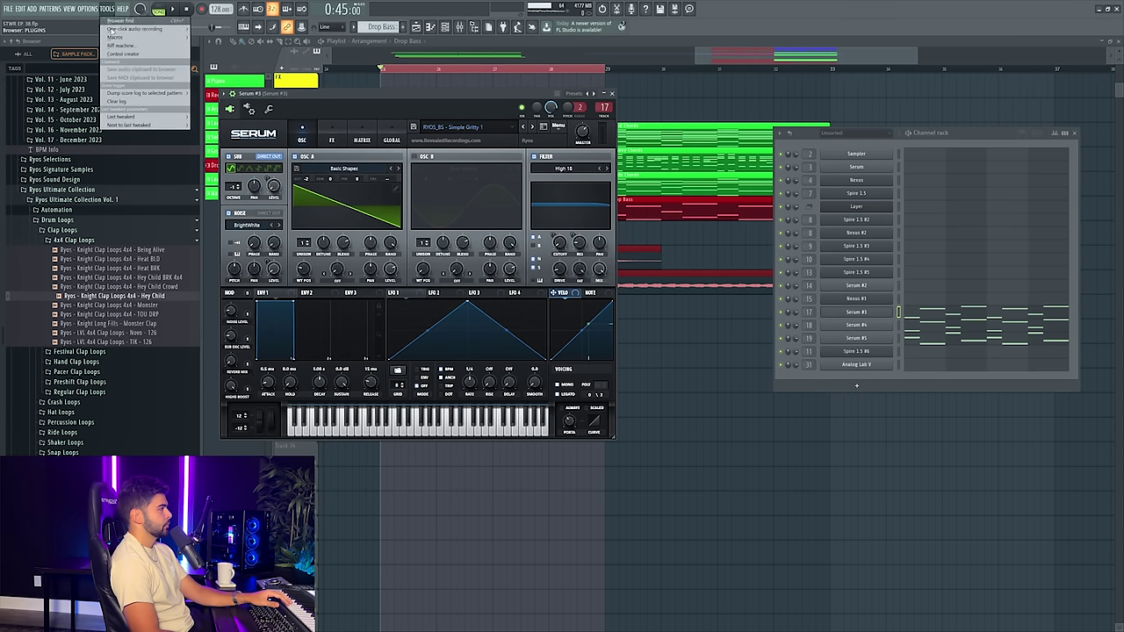
mouse_move(131, 116)
click(213, 177)
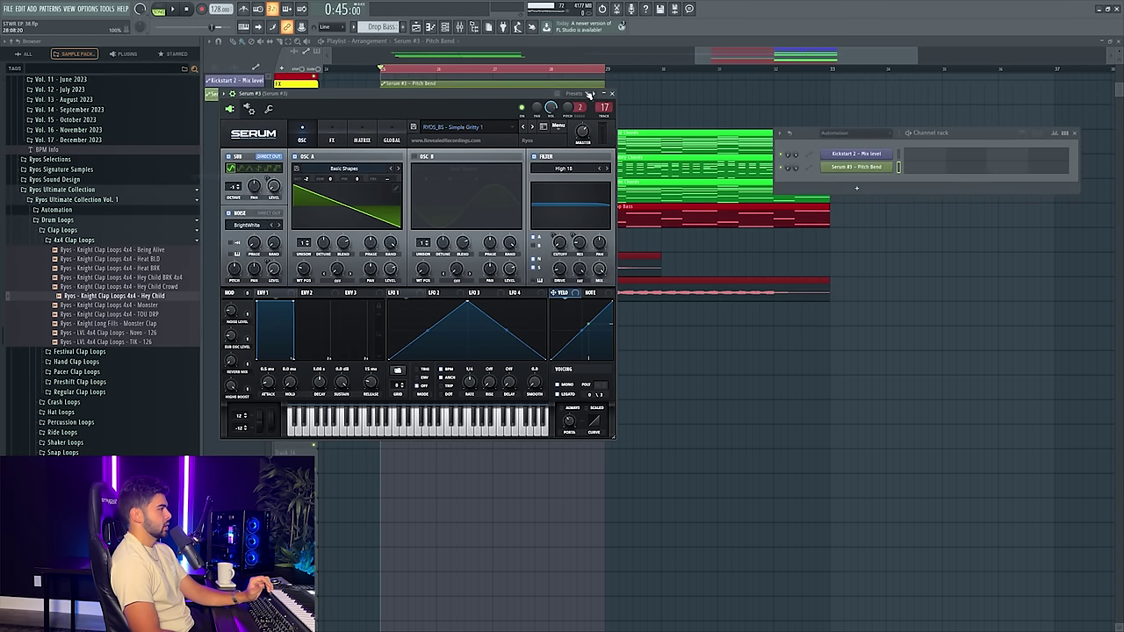
click(612, 94)
- Set Serum #4's bend range to 12 and -12 semitones and link its pitch bend to the Serum #3 pitch bend automation
click(839, 171)
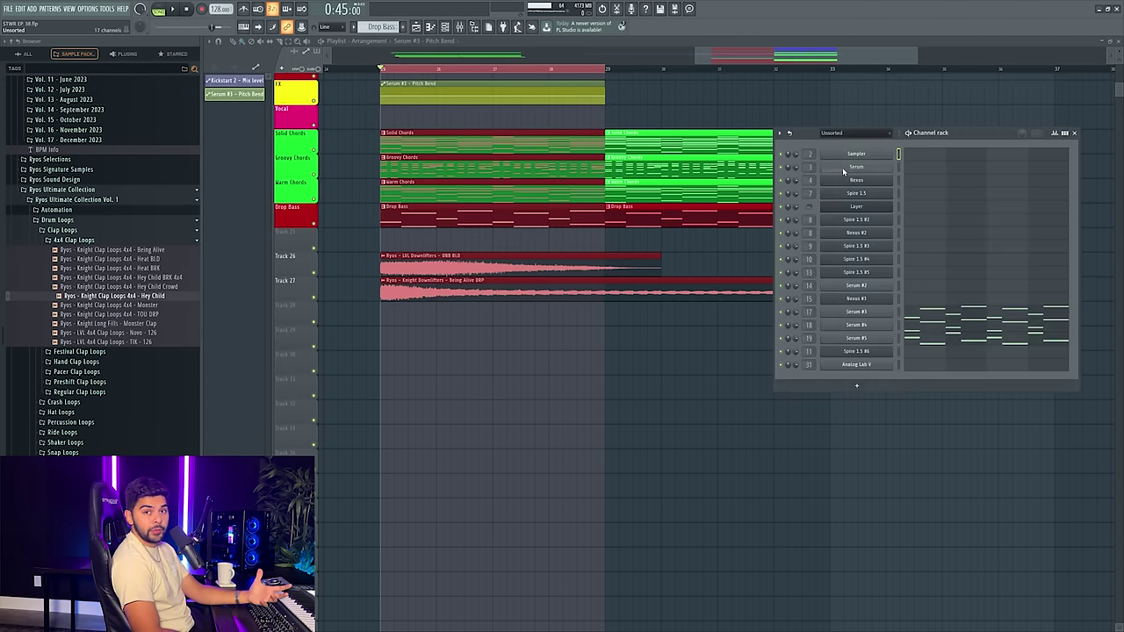
click(857, 327)
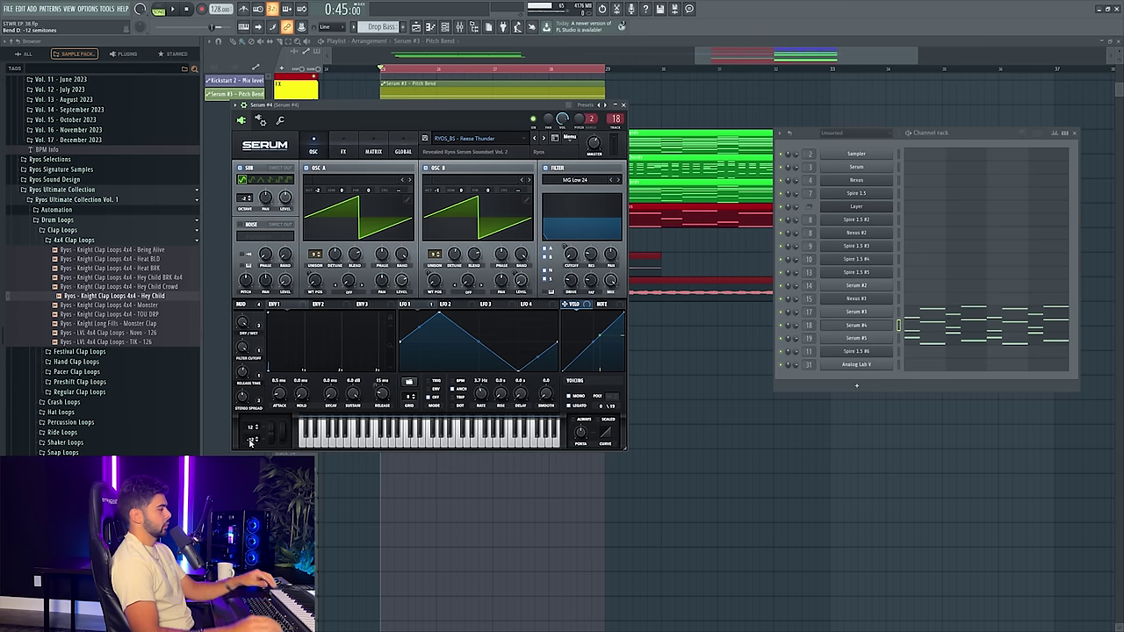
click(109, 11)
mouse_move(138, 118)
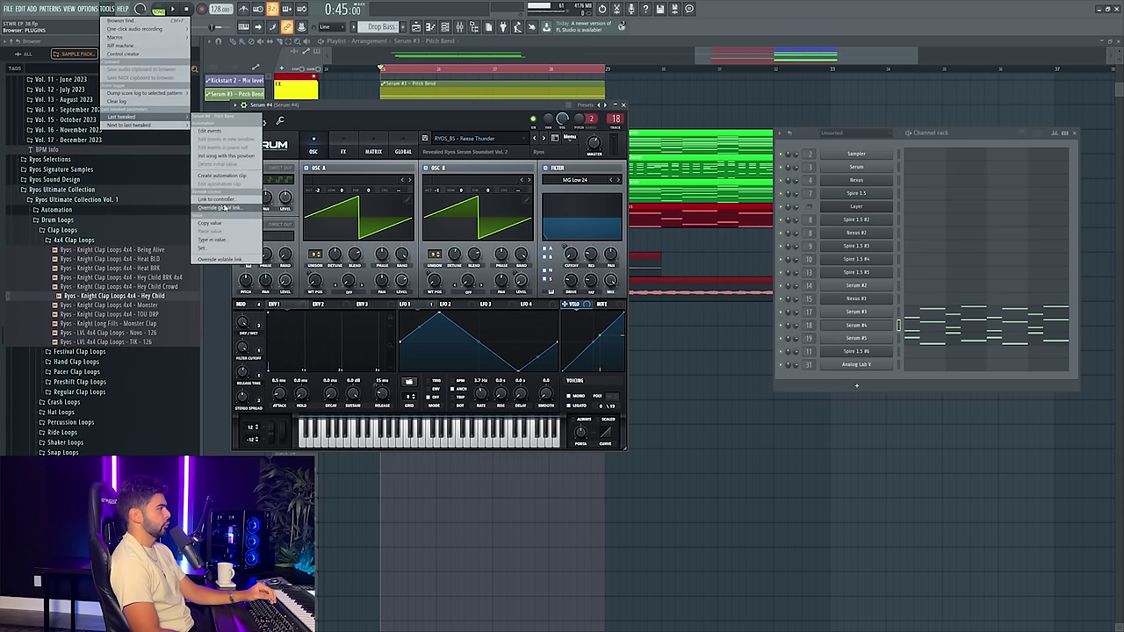
click(223, 200)
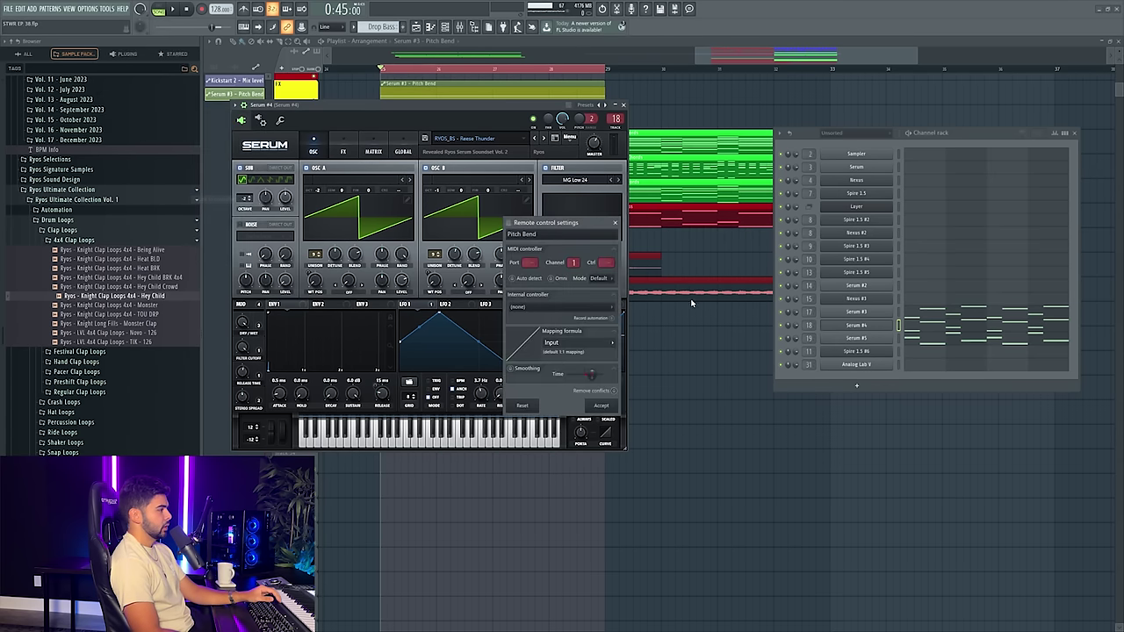
click(539, 307)
click(533, 340)
click(600, 405)
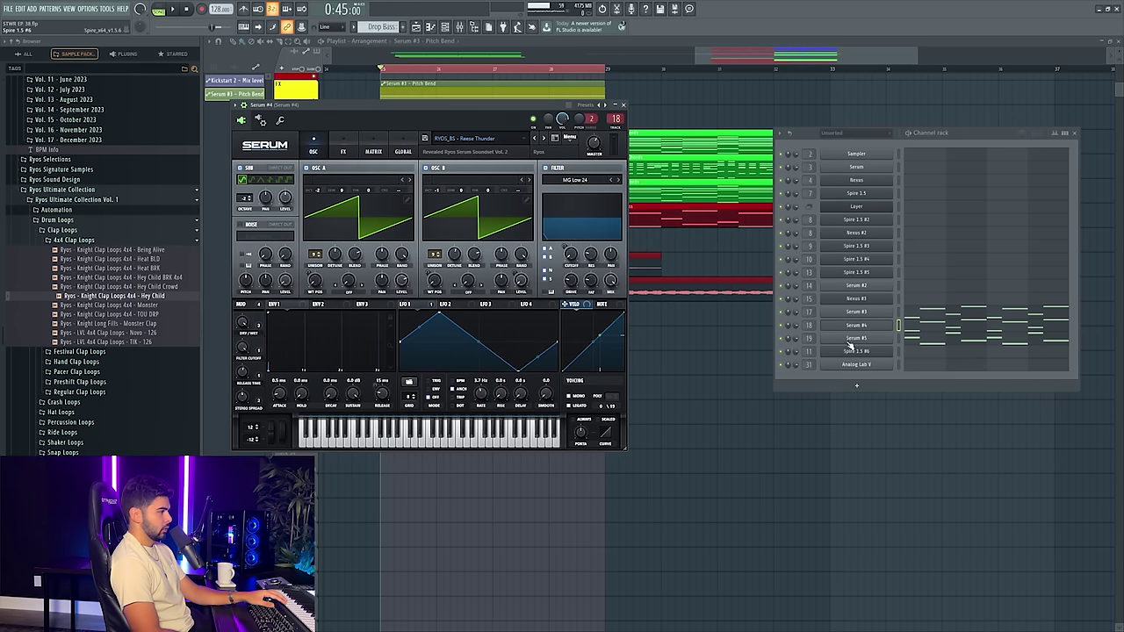
- Set Serum #5's bend range to 12 and -12 semitones and link its pitch bend to the Serum #3 pitch bend automation
key(Down)
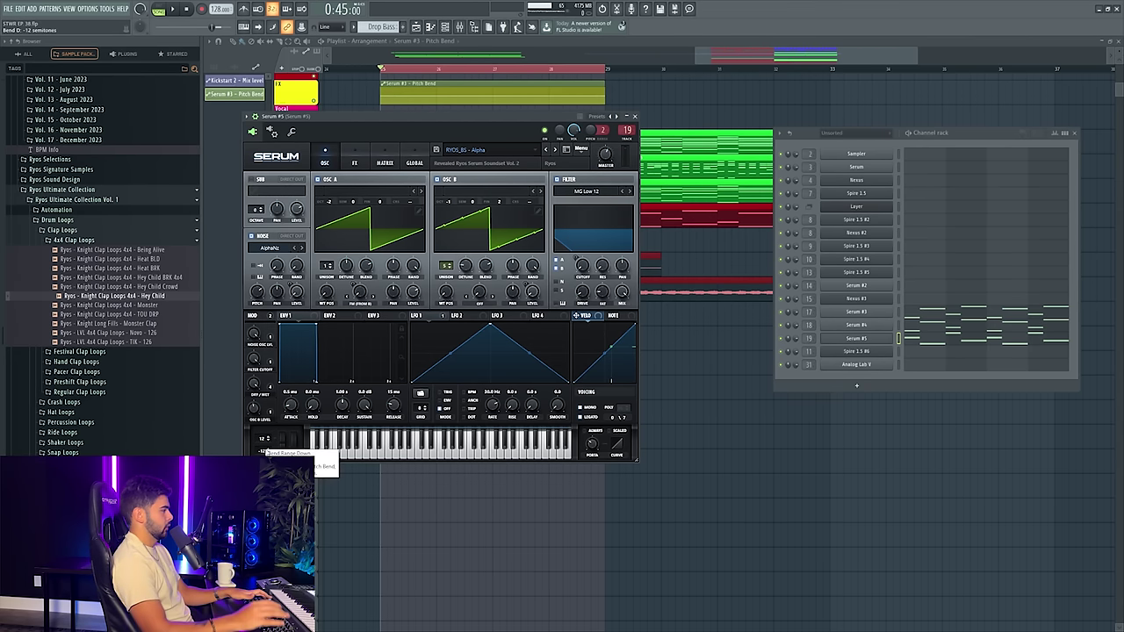
drag(283, 445, 294, 381)
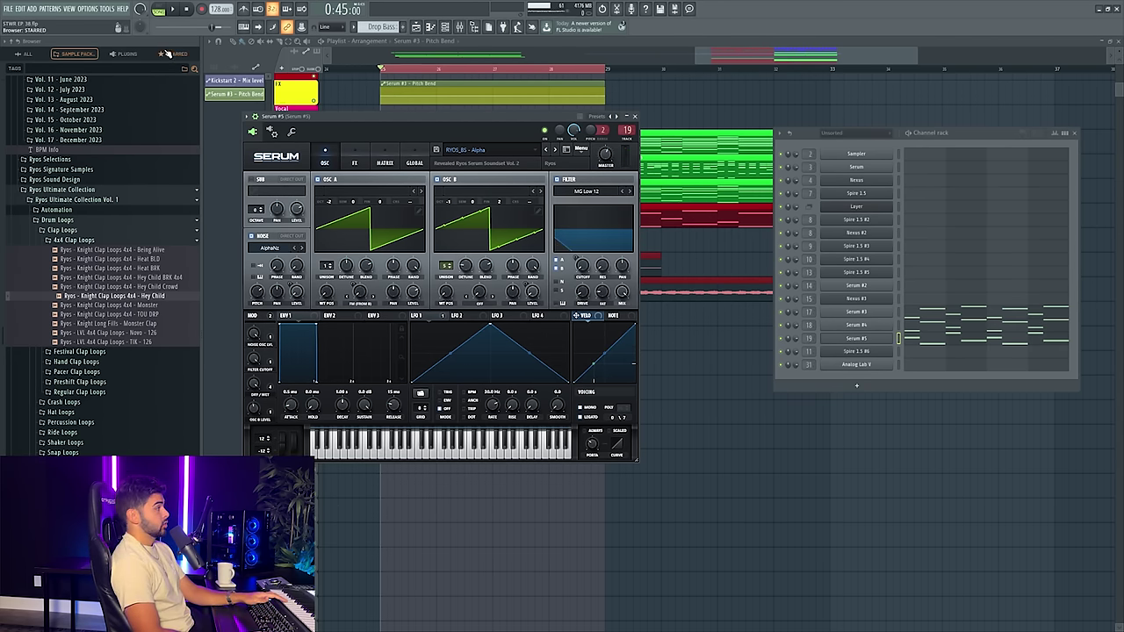
click(109, 10)
mouse_move(150, 117)
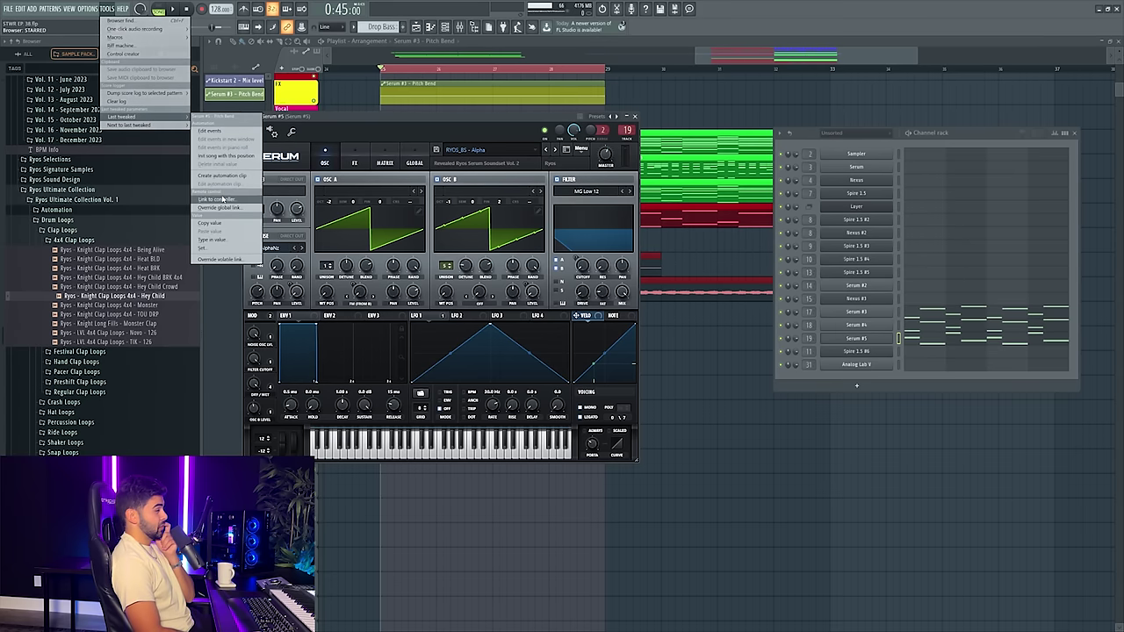
click(219, 200)
click(558, 341)
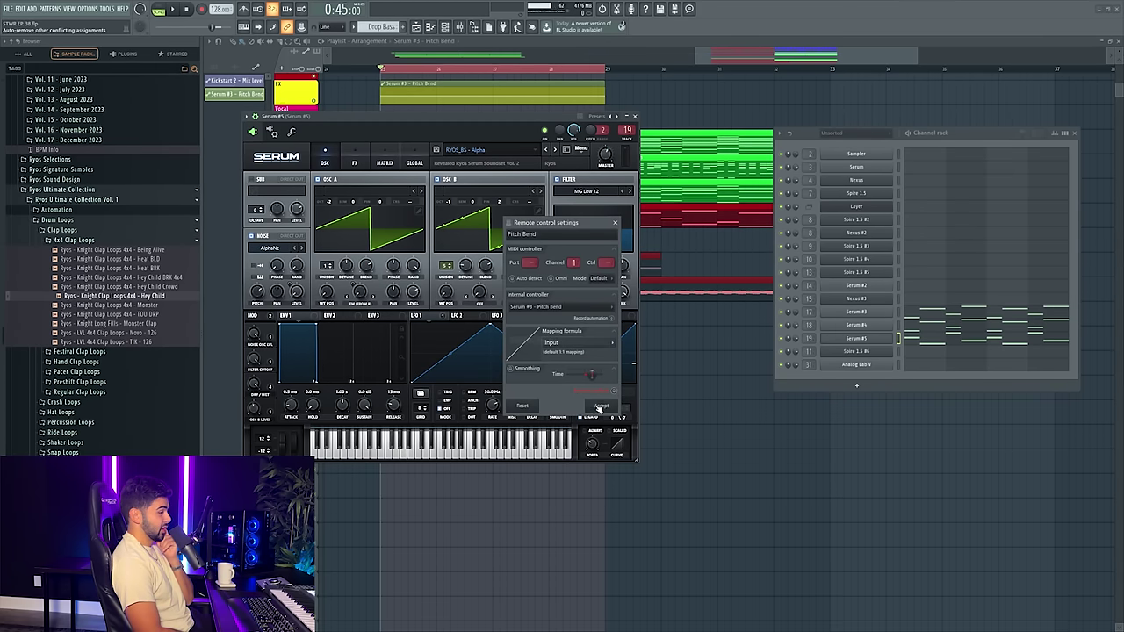
click(601, 405)
- Move the Serum #3 pitch bend clip to Track 25 below Drop Bass, copy its first point's value, and enlarge the tracks
drag(457, 84, 459, 238)
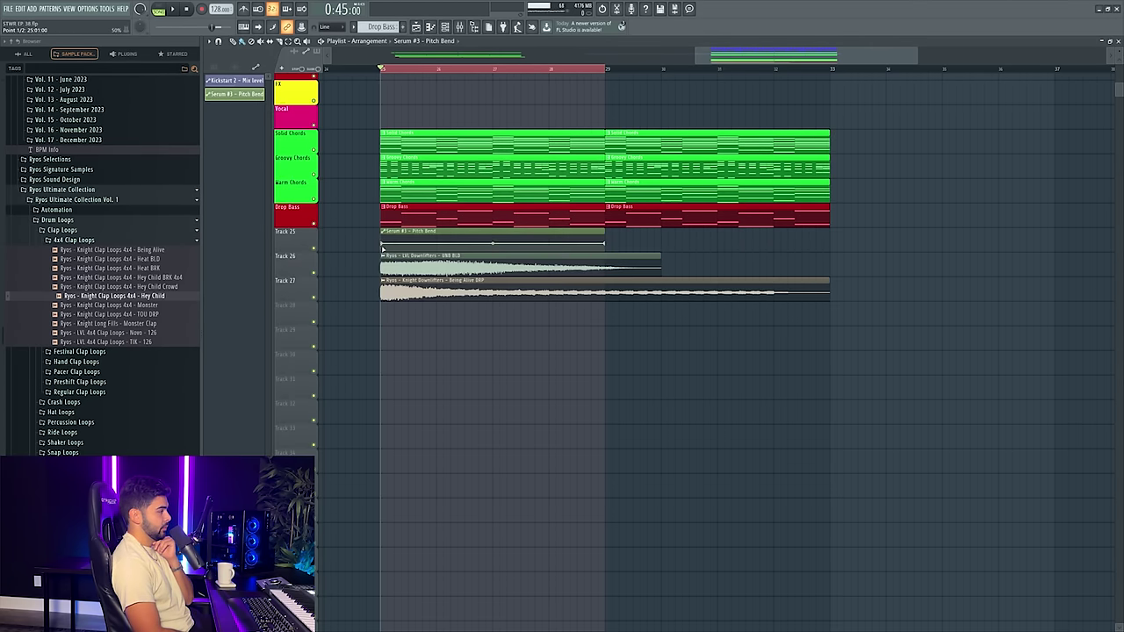
right_click(383, 247)
click(410, 387)
drag(1118, 58, 1119, 54)
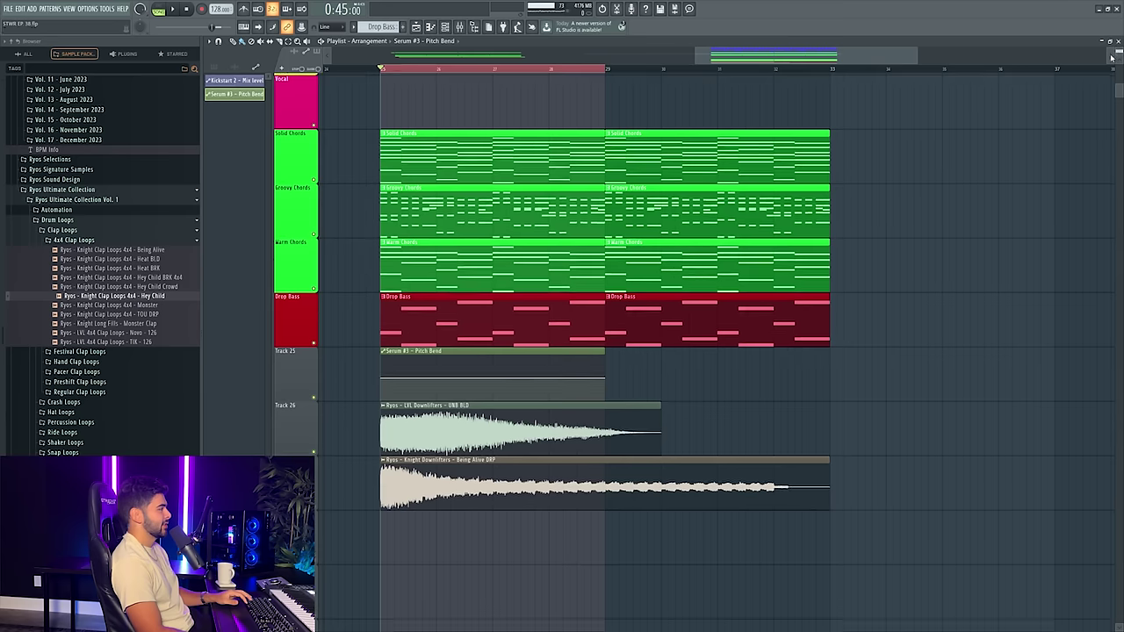
- Solo the Drop Bass track, keep Track 25 with its pitch bend clip active, and play the bass briefly
right_click(313, 343)
click(314, 398)
key(space)
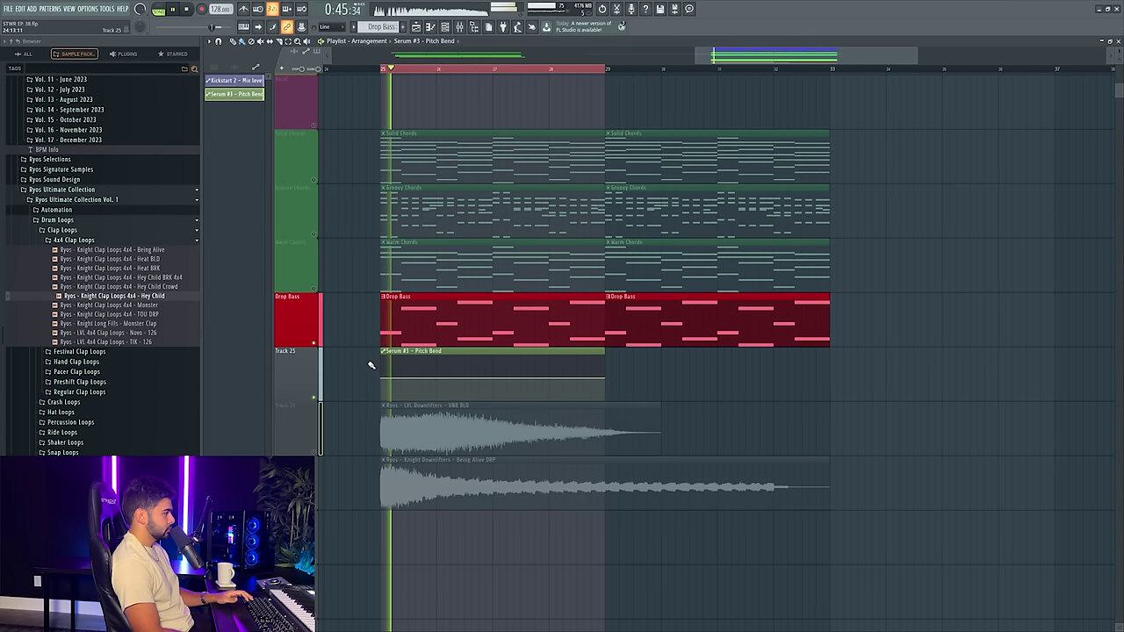
scroll(408, 72, up, 5)
key(space)
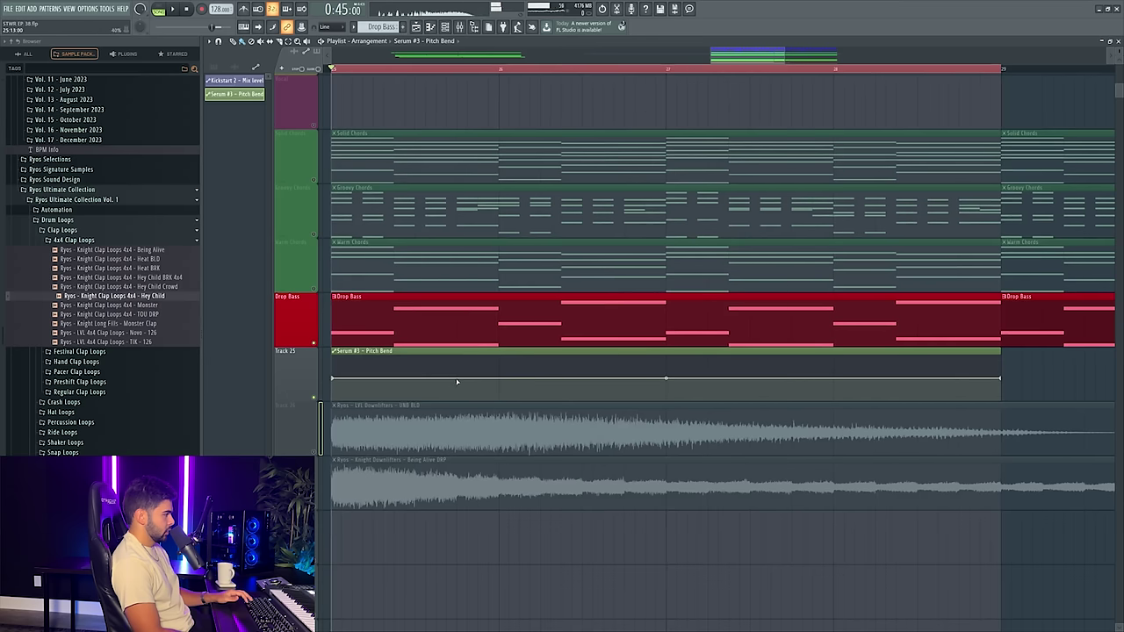
- Shape a downward pitch bend from step 13 of bar 25 to bar 26, with an instant return to 50%
right_click(457, 376)
right_click(456, 376)
click(498, 523)
right_click(499, 396)
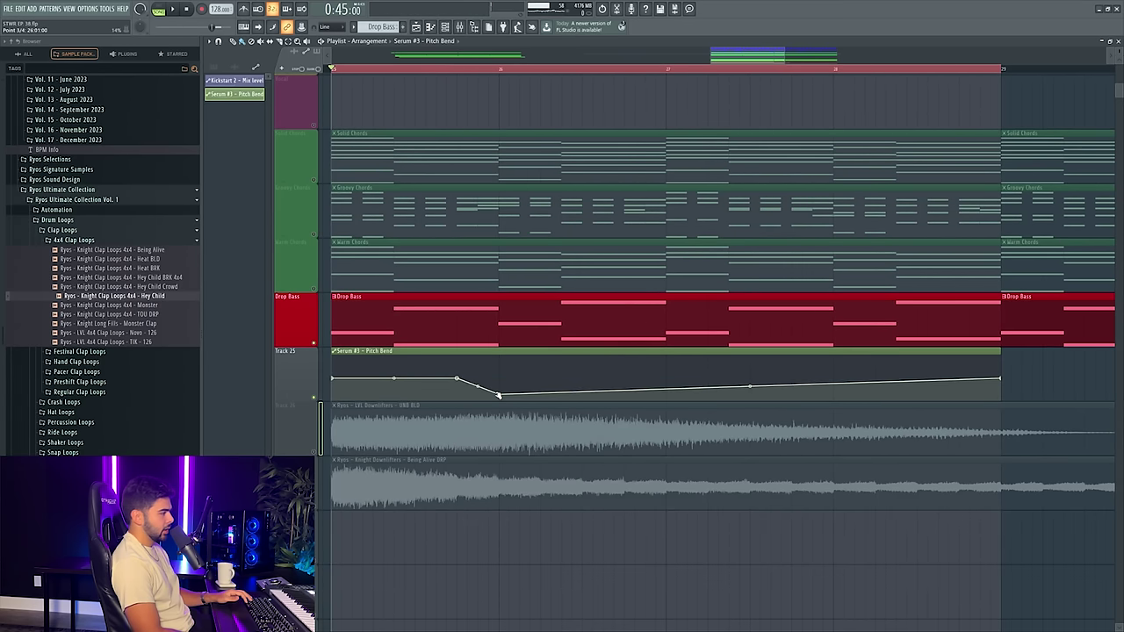
right_click(499, 378)
right_click(499, 379)
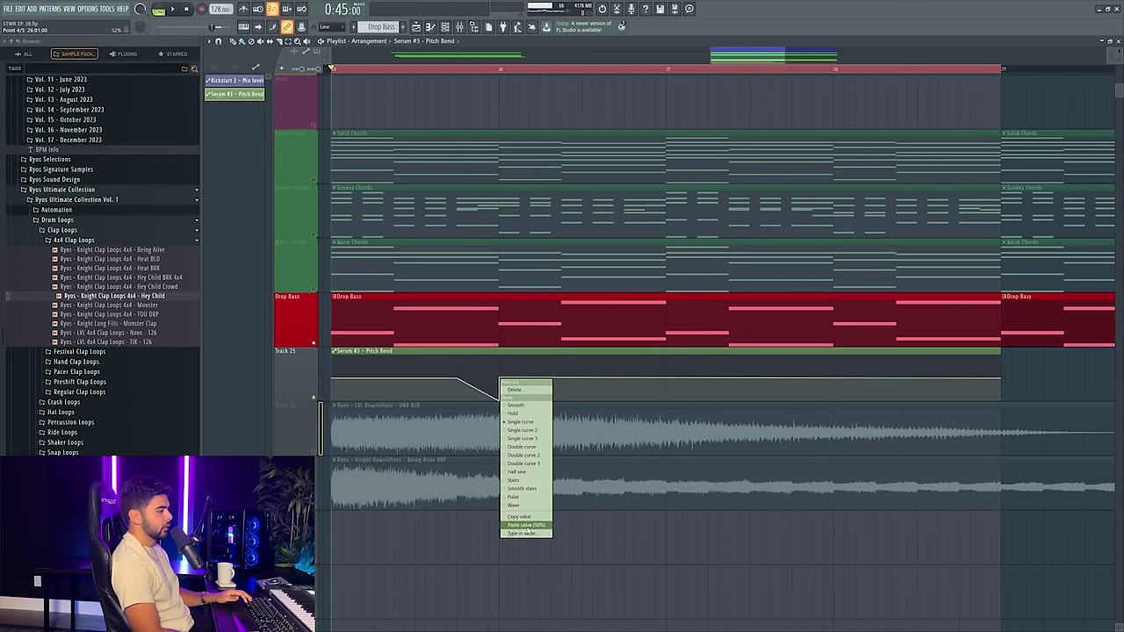
click(527, 526)
right_click(499, 403)
click(527, 557)
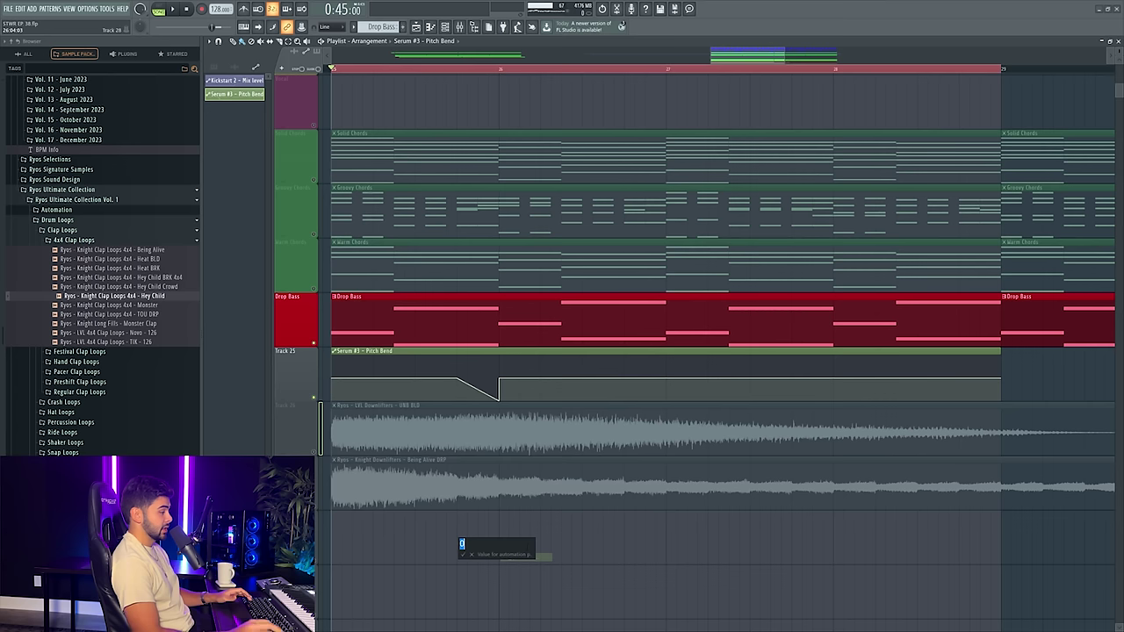
key(Return)
- Audition the bend and delay its start to step 15 of bar 25 by adding a point at the copied 50% value
key(space)
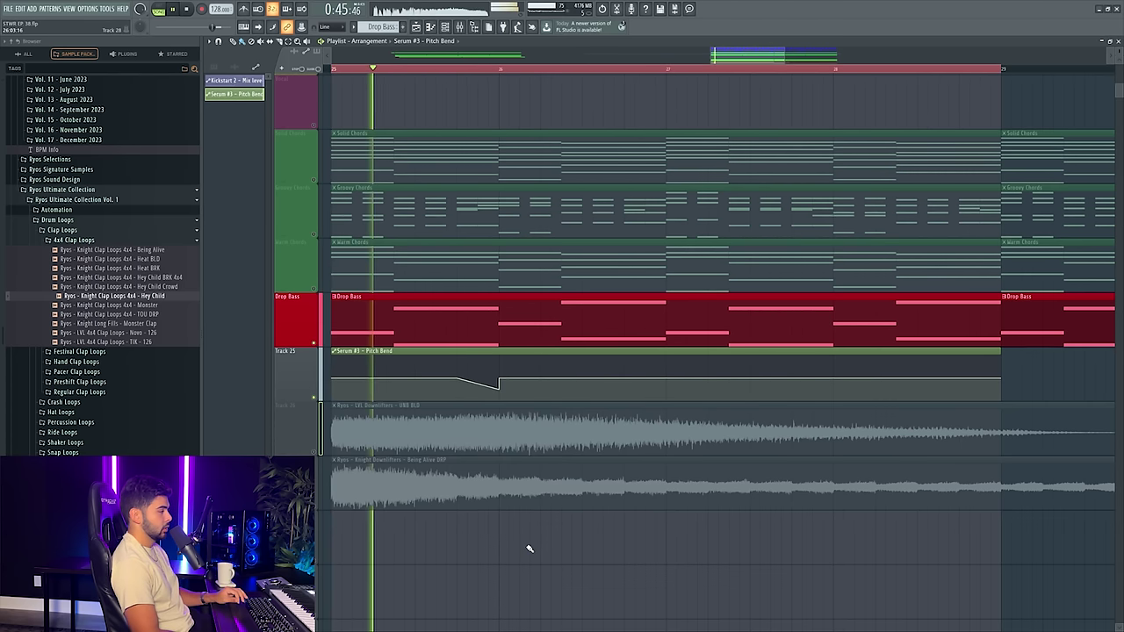
key(space)
key(space)
drag(478, 384, 478, 380)
key(space)
right_click(498, 381)
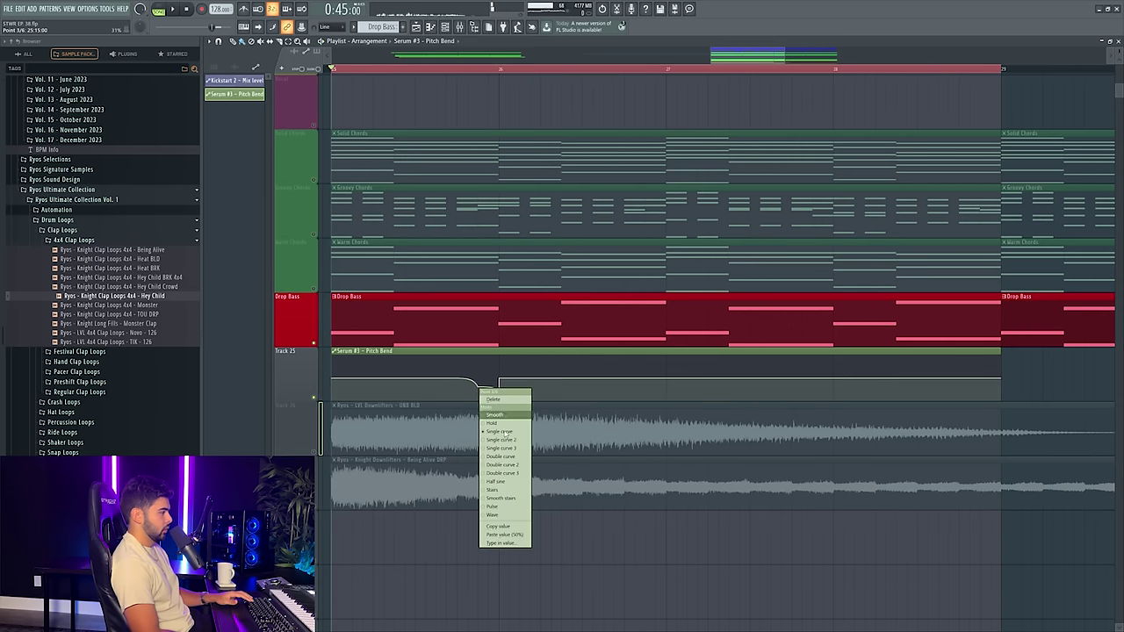
click(514, 534)
key(space)
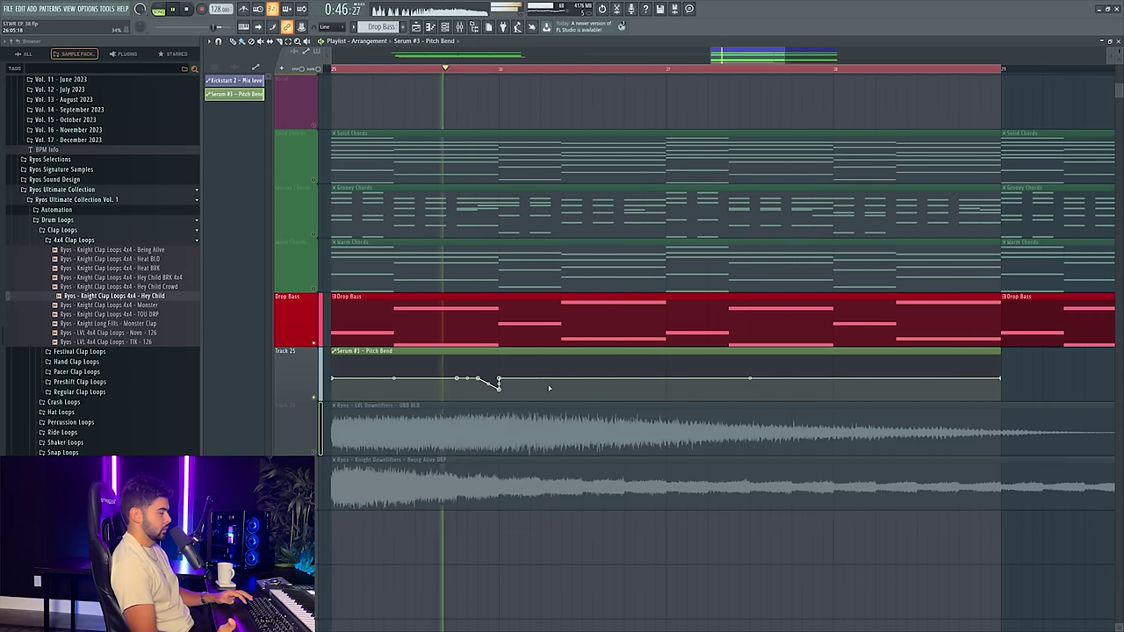
key(space)
- Add a matching downward pitch bend just before bar 27, returning instantly to 50% on the bar line
right_click(646, 381)
click(682, 527)
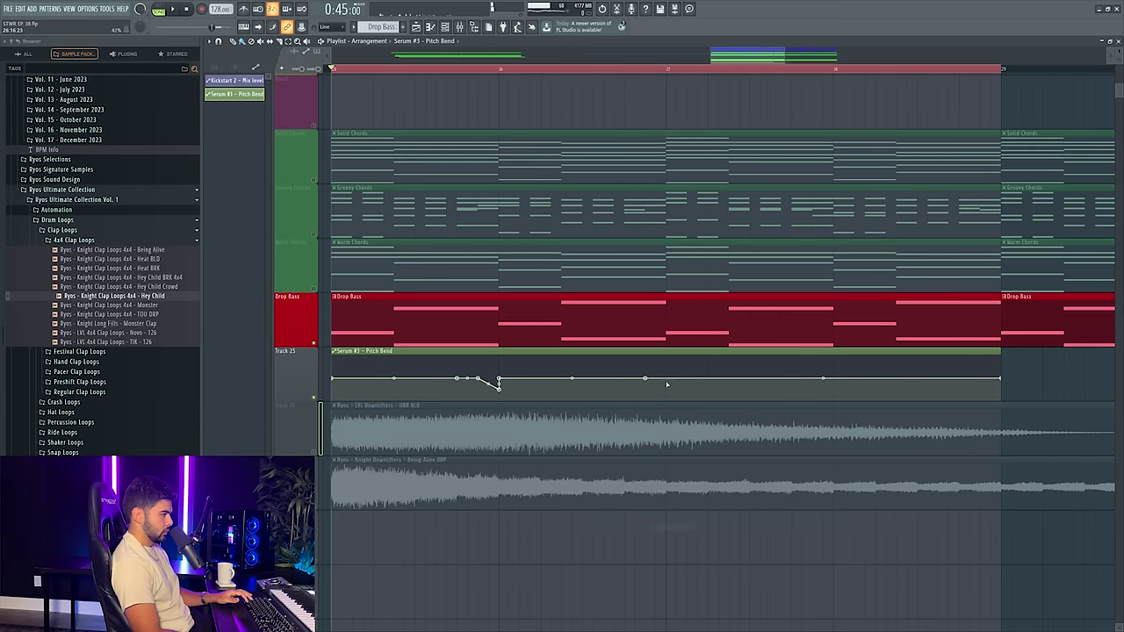
right_click(667, 390)
click(681, 401)
right_click(667, 391)
click(694, 547)
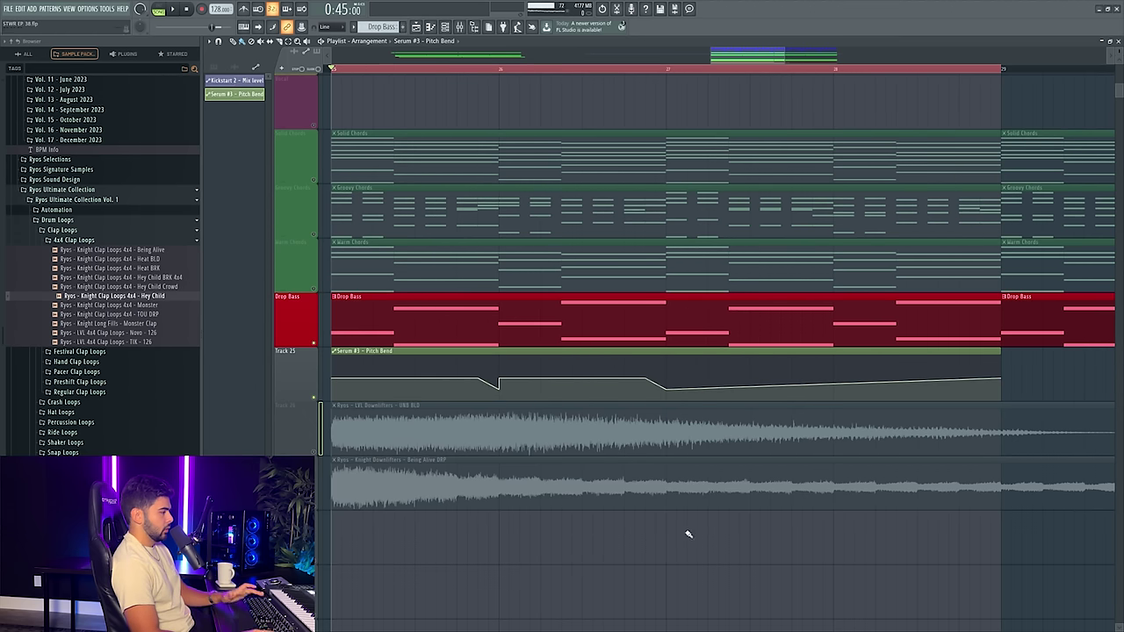
right_click(667, 382)
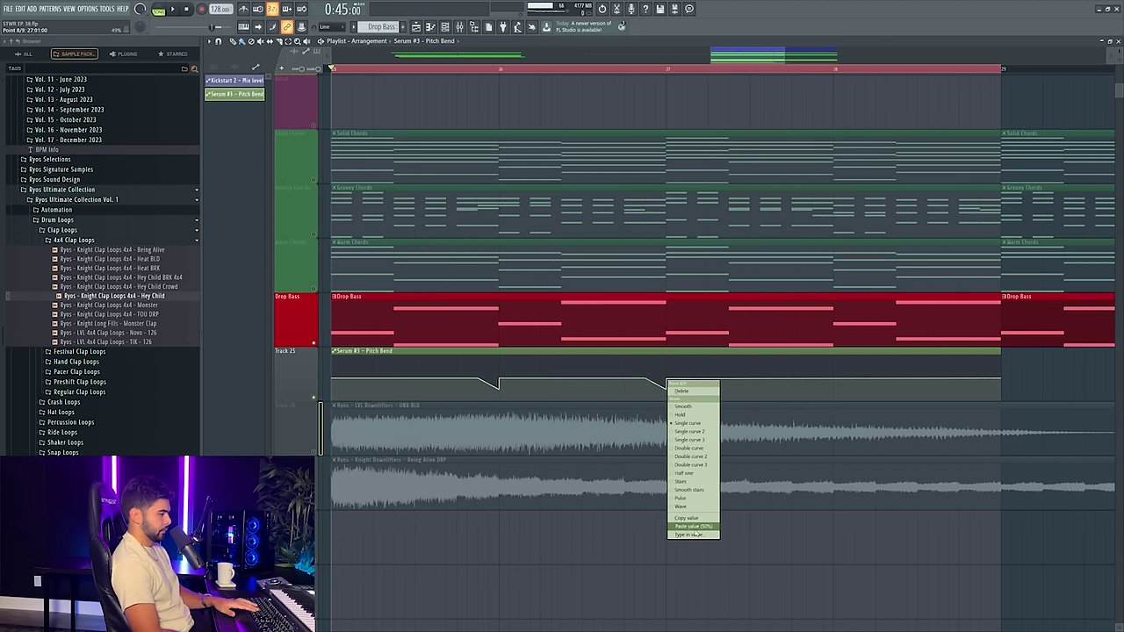
click(693, 527)
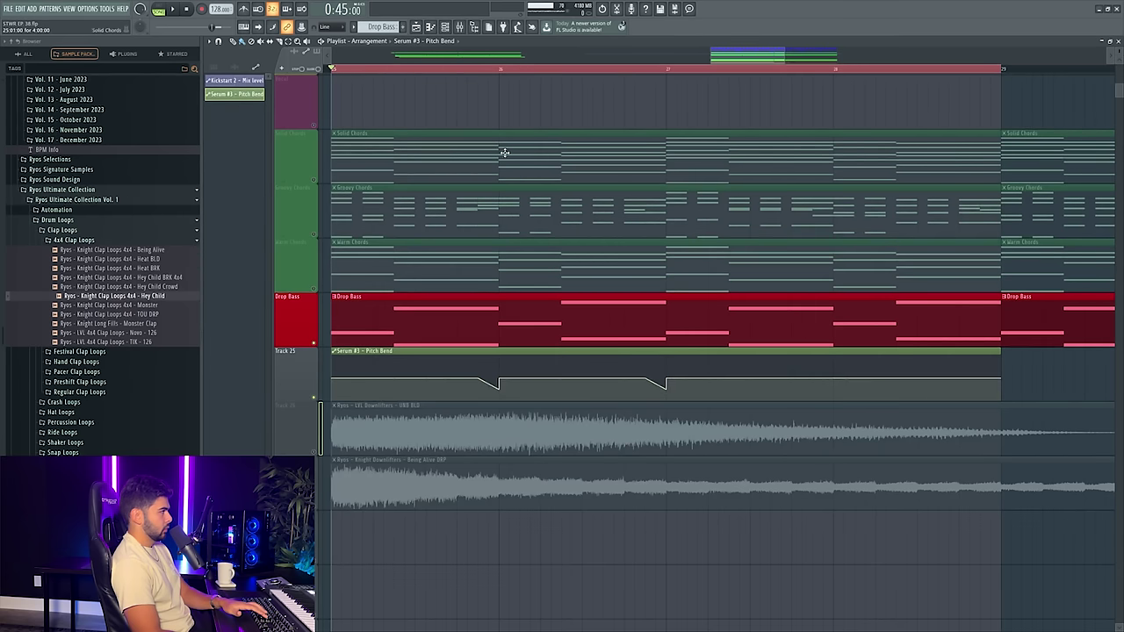
- Add a third matching downward pitch bend just before bar 28 with an instant return to 50%, and start playback
right_click(813, 383)
click(840, 529)
drag(833, 387, 834, 379)
right_click(834, 380)
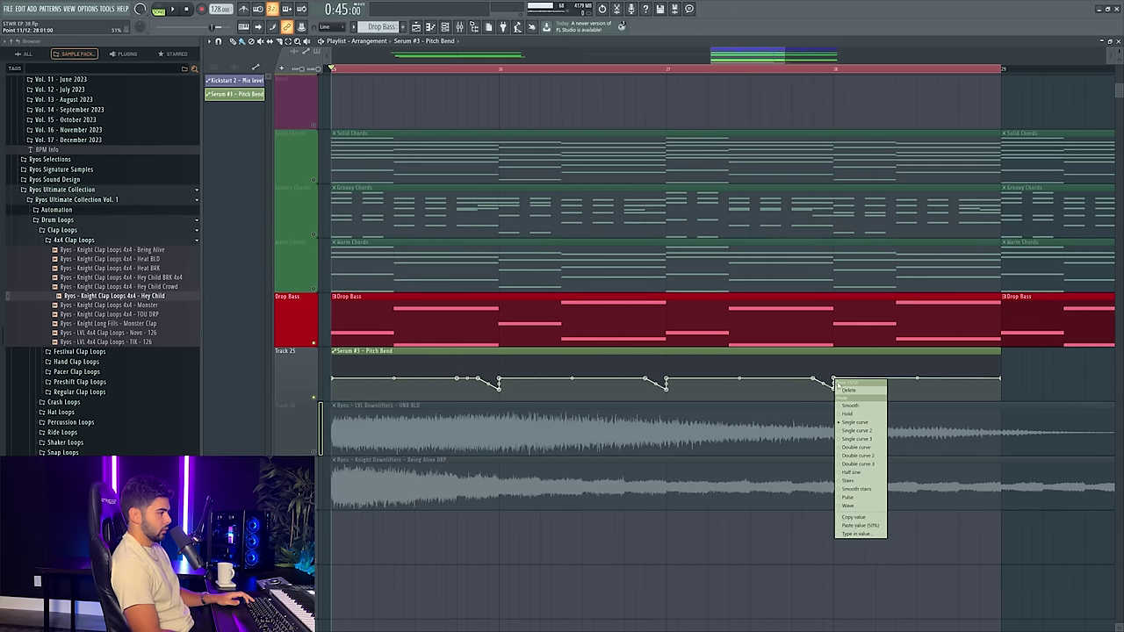
click(874, 526)
key(space)
right_click(835, 390)
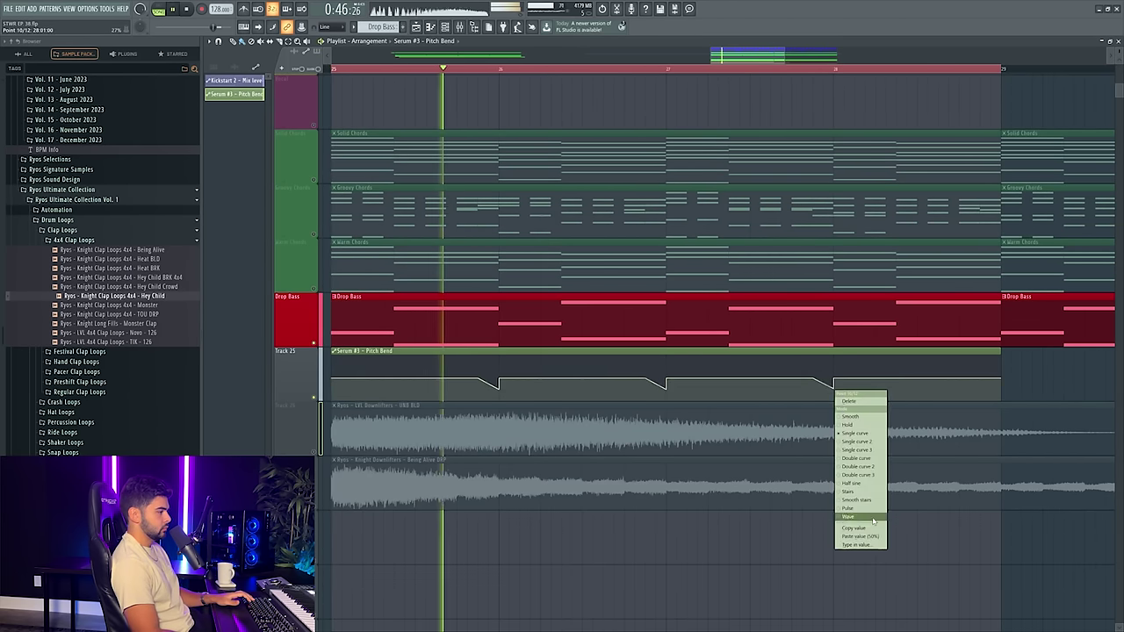
click(871, 545)
key(Return)
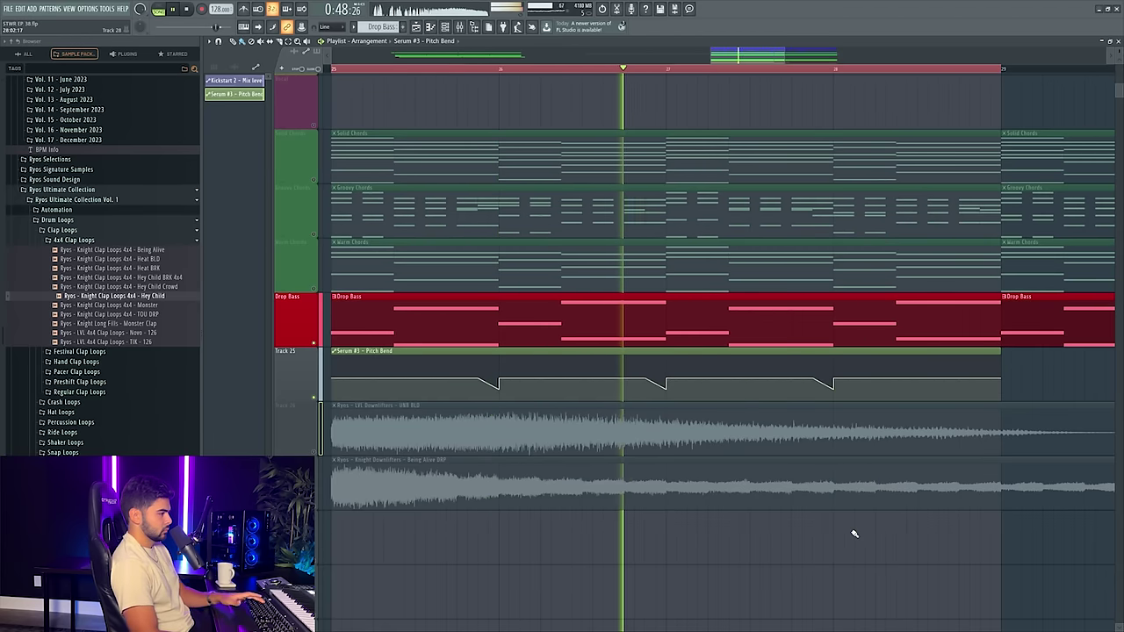
- Ramp the pitch bend up to 100% at bar 29 from a 50% point just before it, and clear the time selection
right_click(982, 381)
right_click(982, 380)
click(1008, 526)
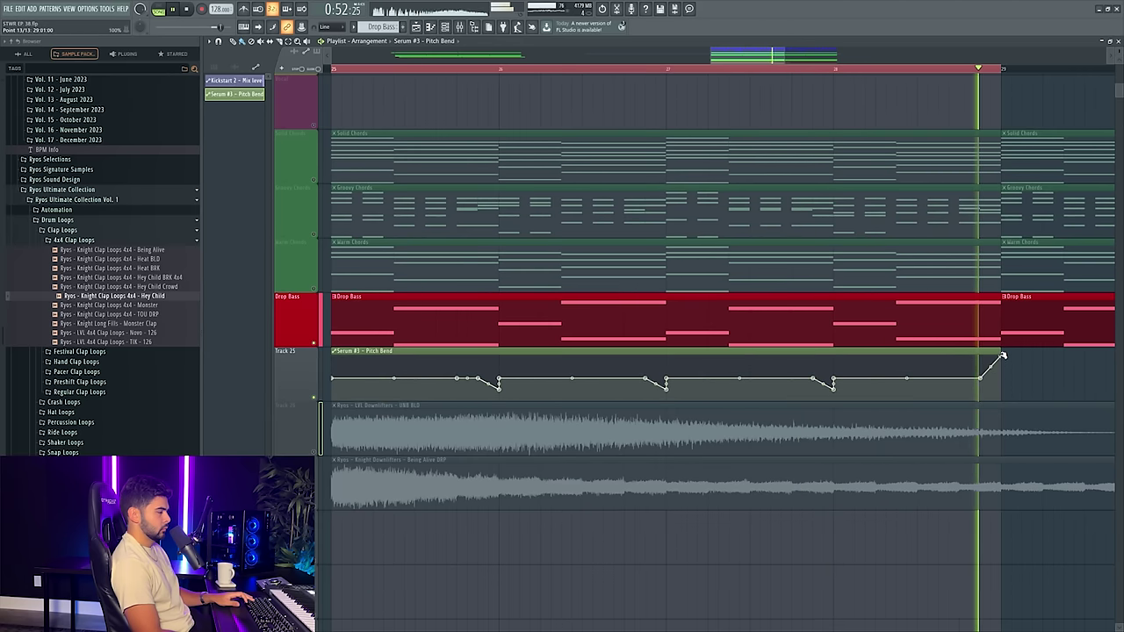
double_click(963, 70)
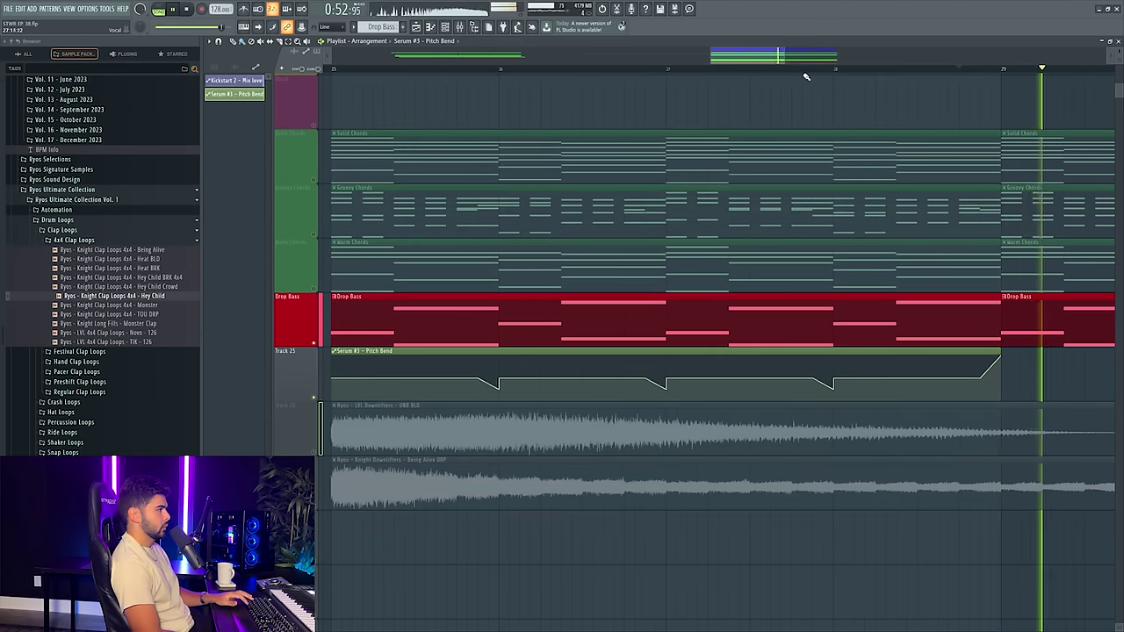
- Duplicate the pitch bend clip on Track 25 to start at bar 29 and play the end of the first clip
key(space)
scroll(803, 77, down, 5)
scroll(806, 77, down, 2)
scroll(527, 216, up, 2)
drag(555, 263, 951, 253)
key(space)
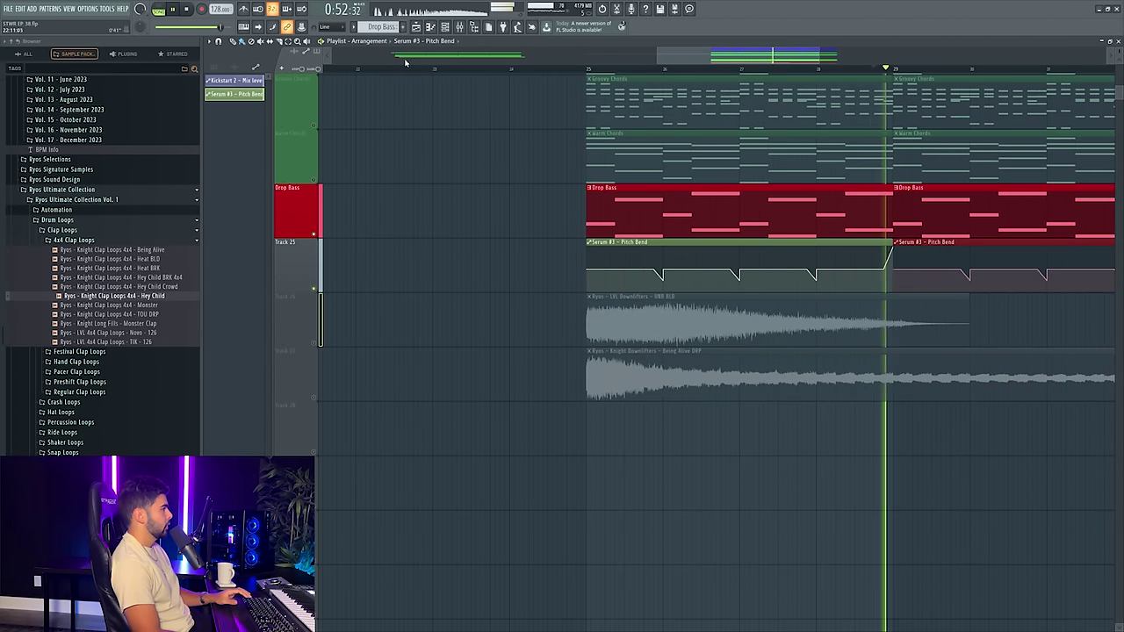
- Unsolo the playlist tracks to hear the full drop and group Track 25 with the Drop Bass track above it
key(F9)
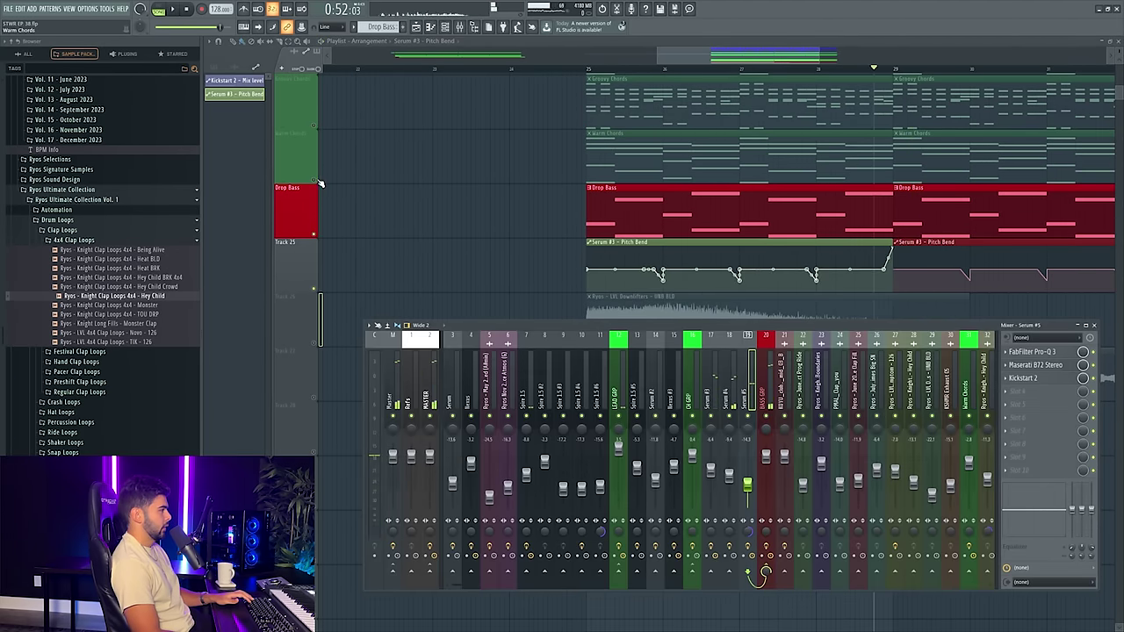
key(F9)
right_click(315, 180)
right_click(314, 180)
scroll(583, 68, down, 3)
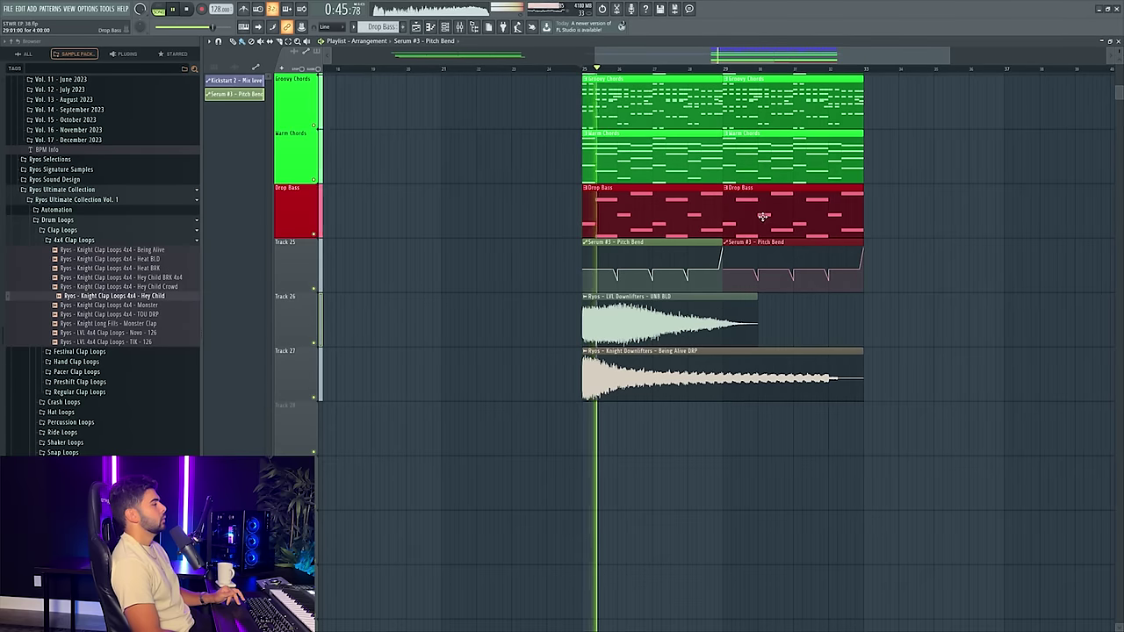
scroll(682, 205, up, 2)
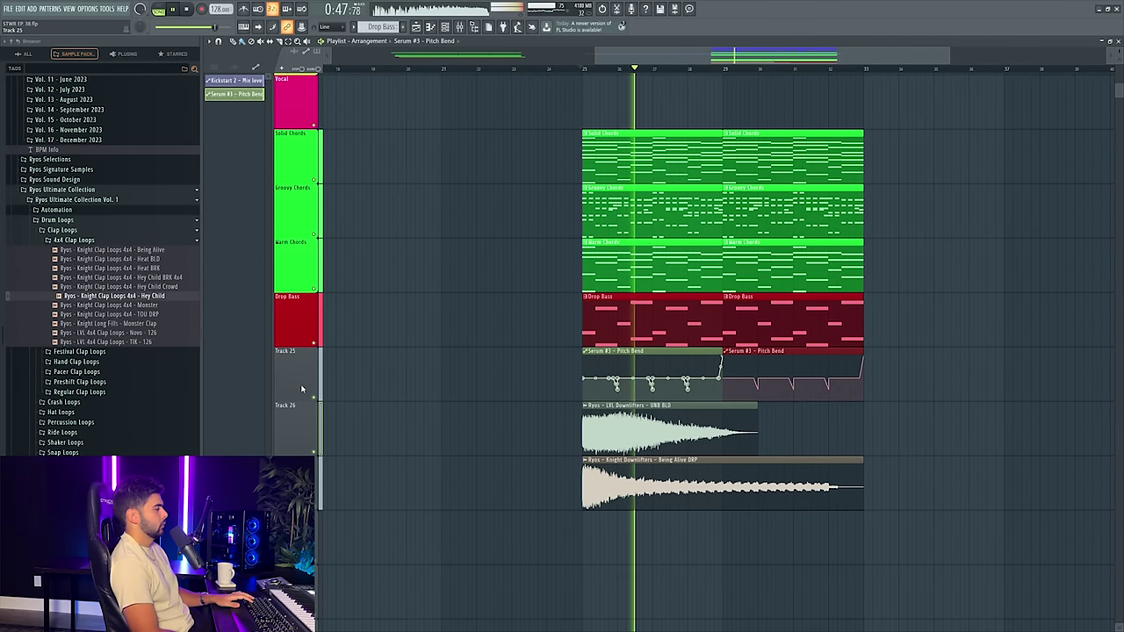
right_click(306, 350)
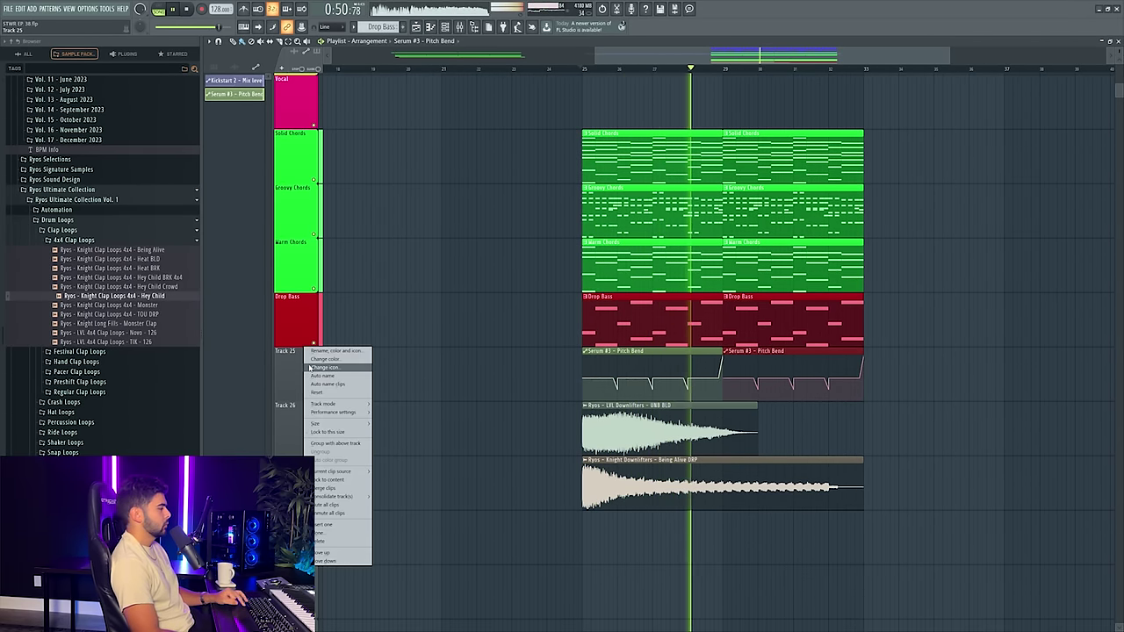
click(337, 444)
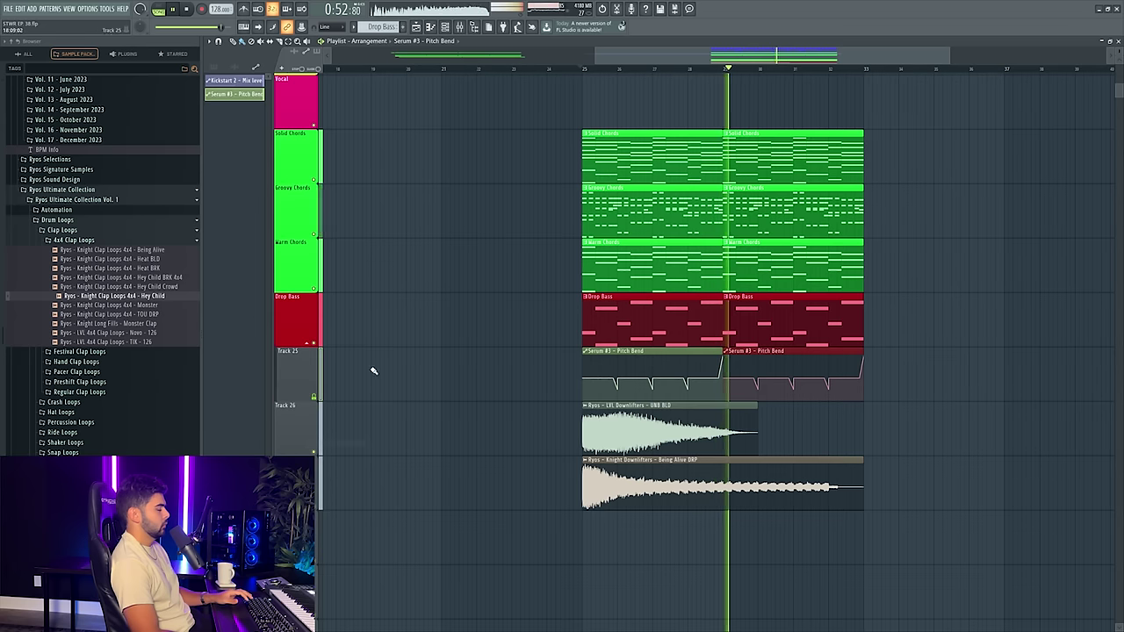
- Add Waves RBass Stereo after the Pultec EQ on the BASS GRP mixer track and lower its intensity to about -12.9 dB
click(460, 28)
click(765, 386)
click(1030, 378)
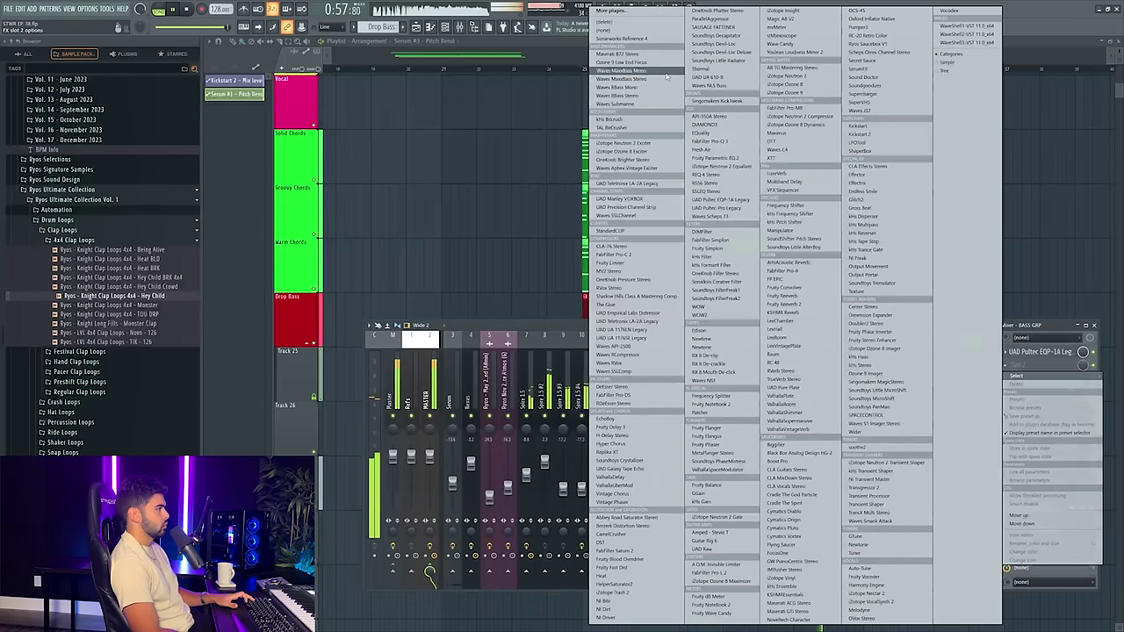
click(638, 95)
drag(301, 176, 304, 202)
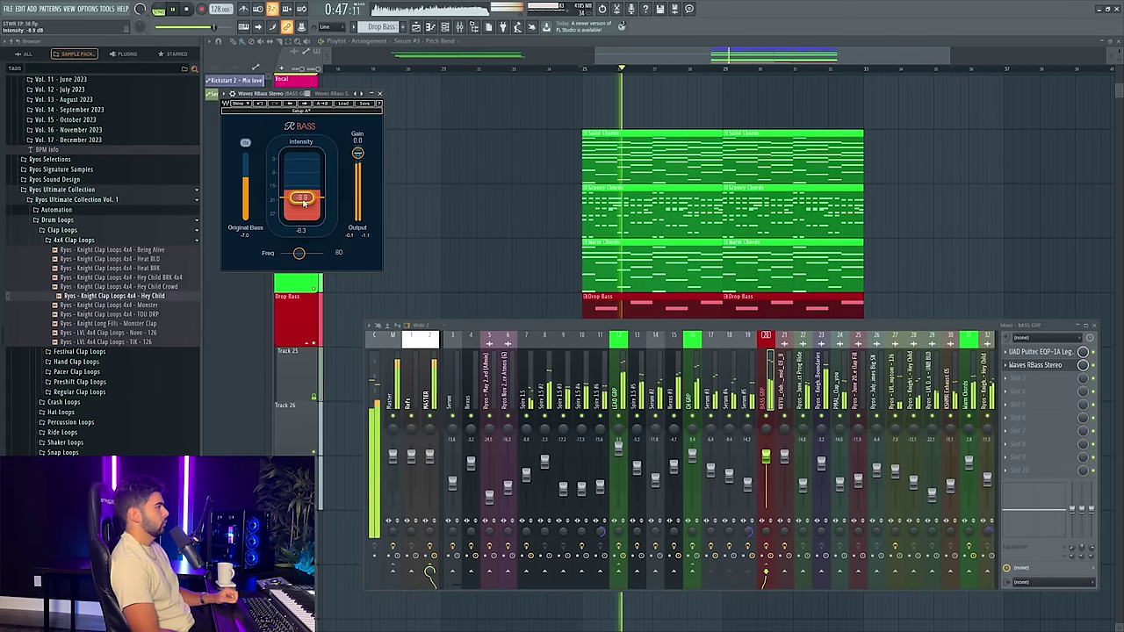
drag(304, 202, 304, 211)
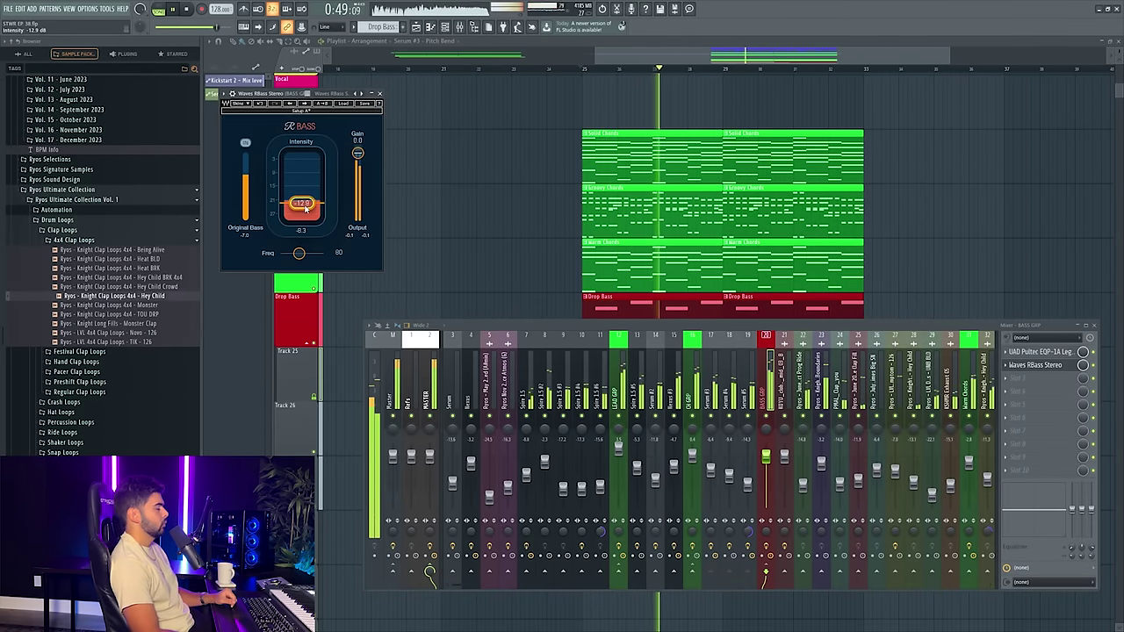
drag(305, 209, 304, 208)
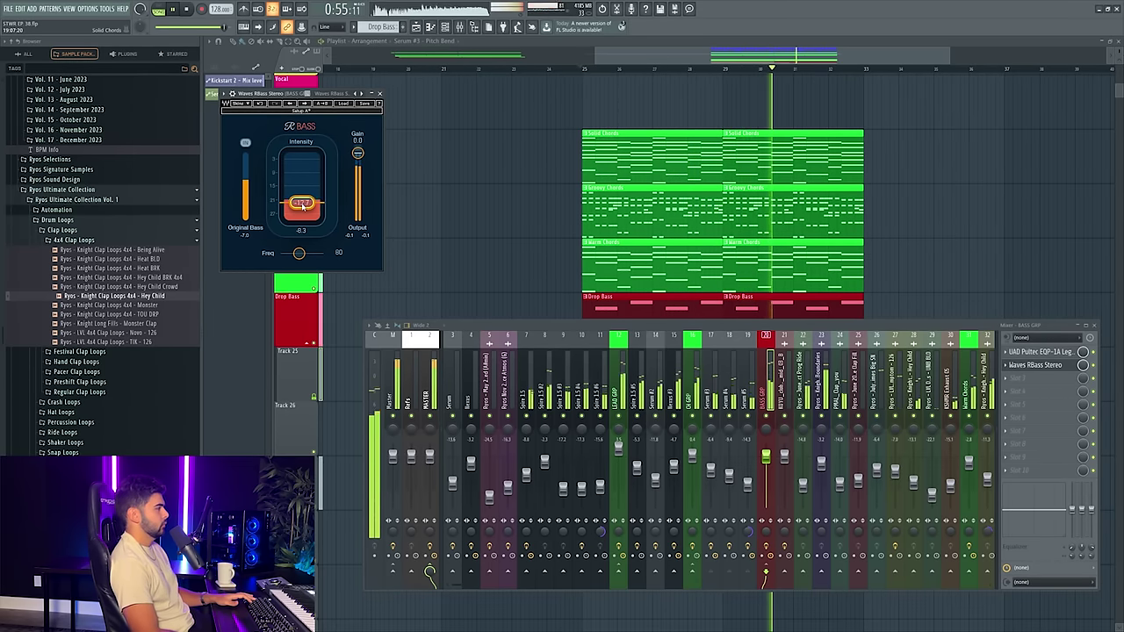
- Return to the playlist, listen to the rest of the drop, and stop playback
click(753, 41)
scroll(600, 75, up, 4)
scroll(606, 72, down, 5)
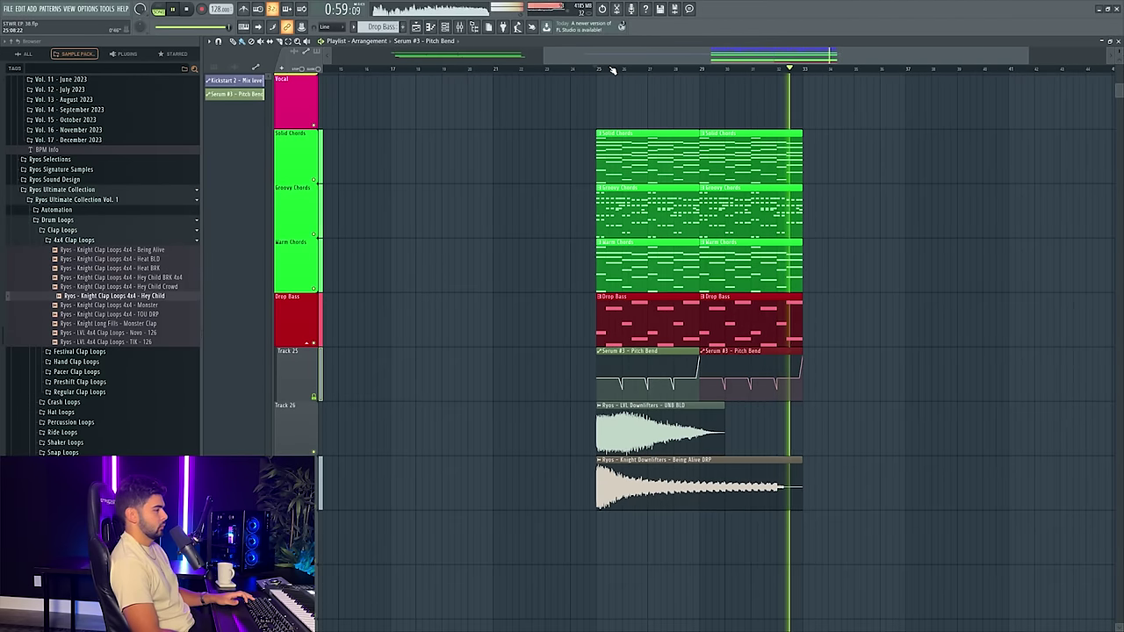
key(space)
scroll(667, 70, up, 3)
scroll(667, 70, up, 4)
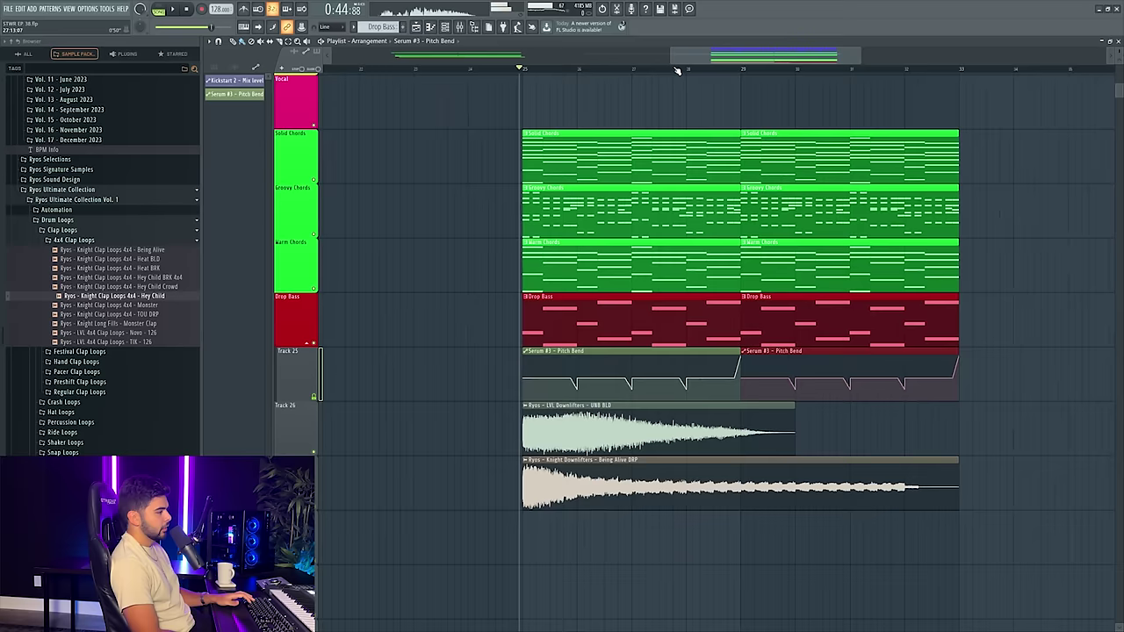
- Collapse the Drop Bass track group to hide the pitch bend automation track beneath it
scroll(676, 69, down, 2)
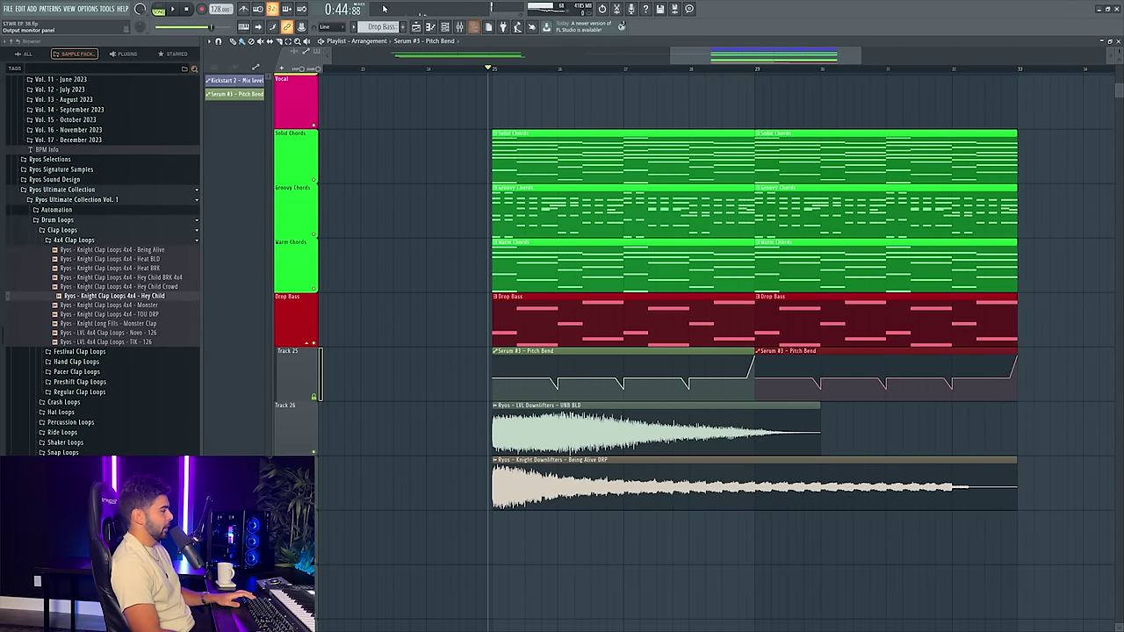
click(306, 343)
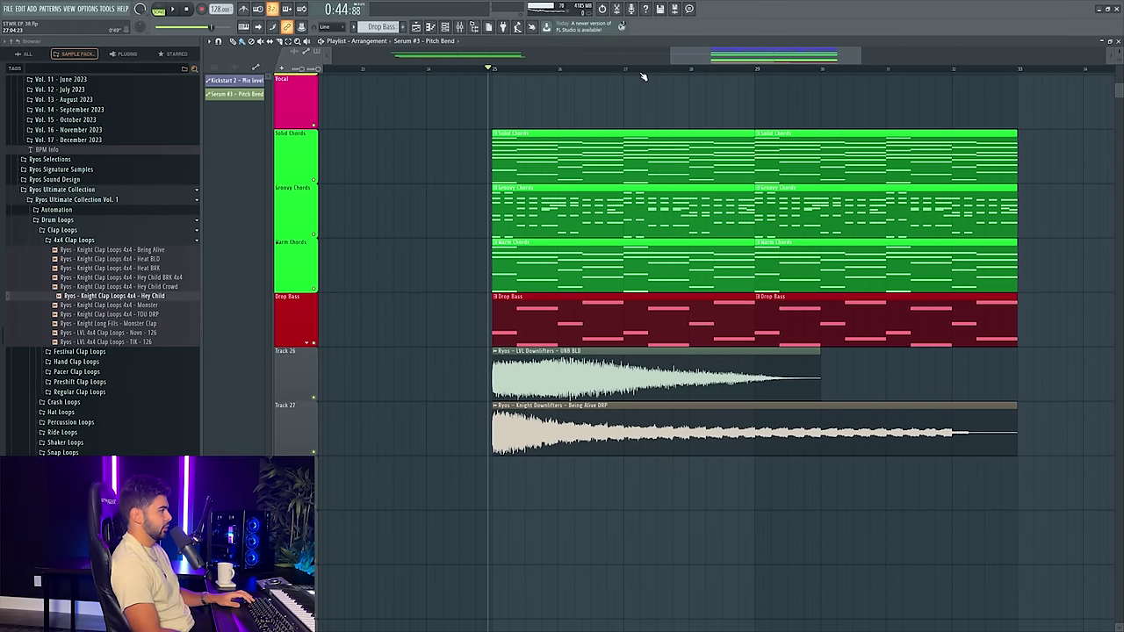
scroll(644, 76, down, 3)
drag(1120, 58, 1119, 79)
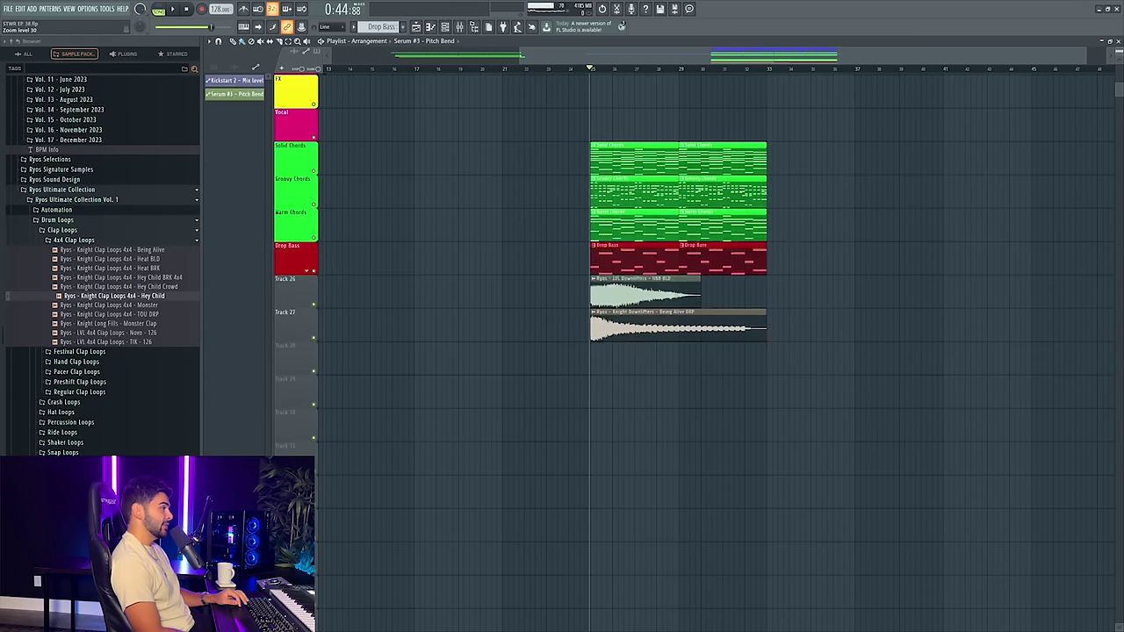
- Listen to the drop from bar 25 while looking over its tracks and mixer levels, and stop playback
scroll(620, 228, up, 4)
key(space)
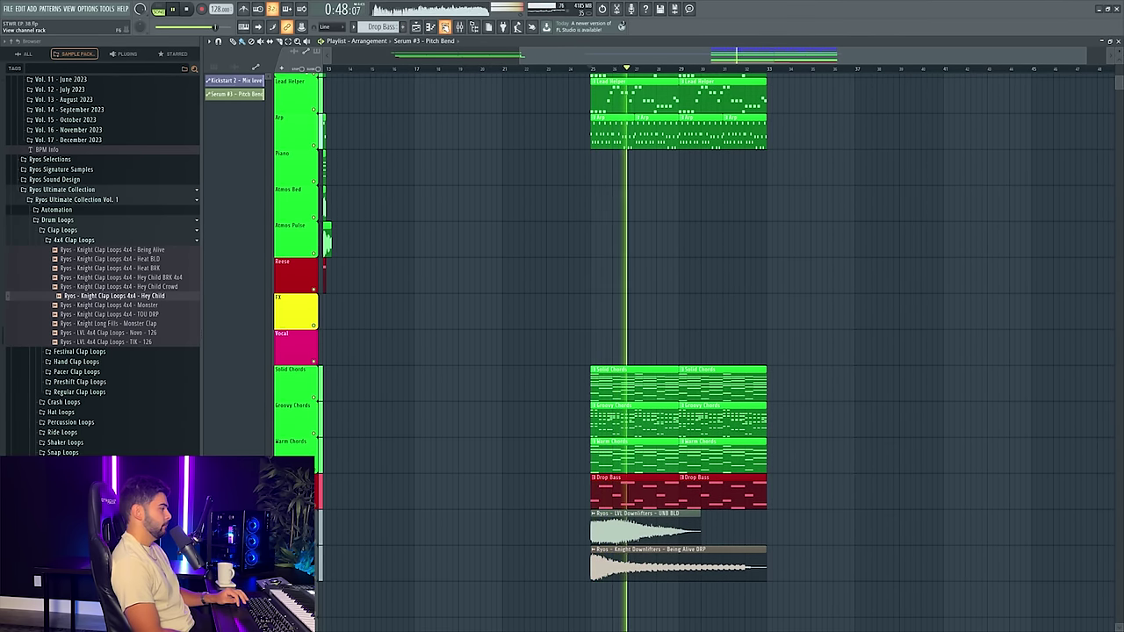
scroll(474, 88, up, 5)
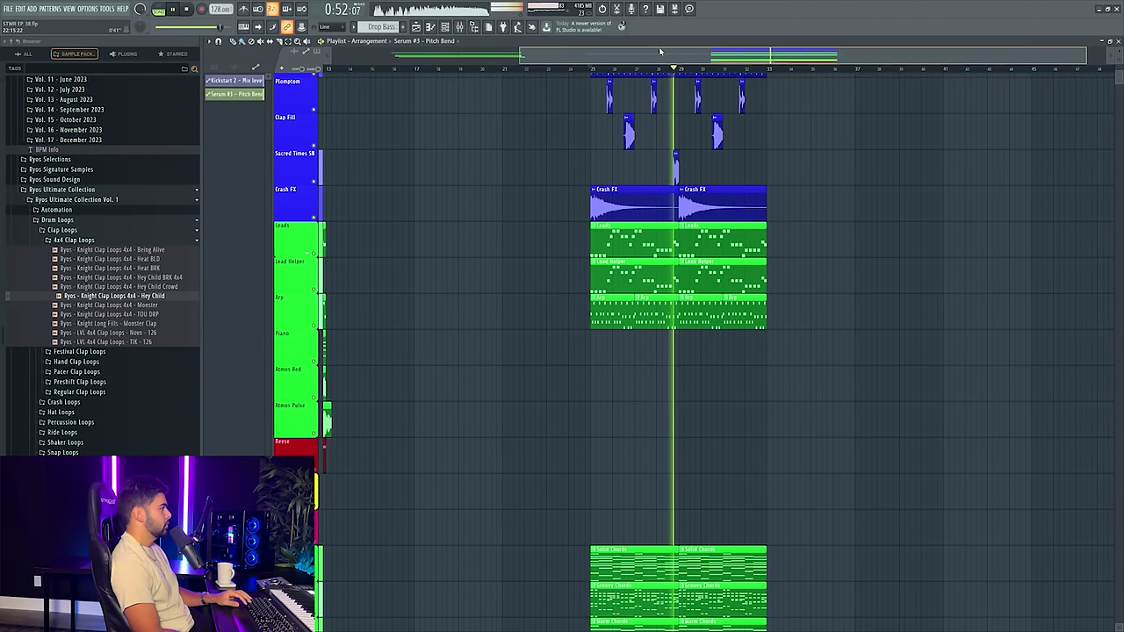
drag(664, 53, 568, 49)
key(F9)
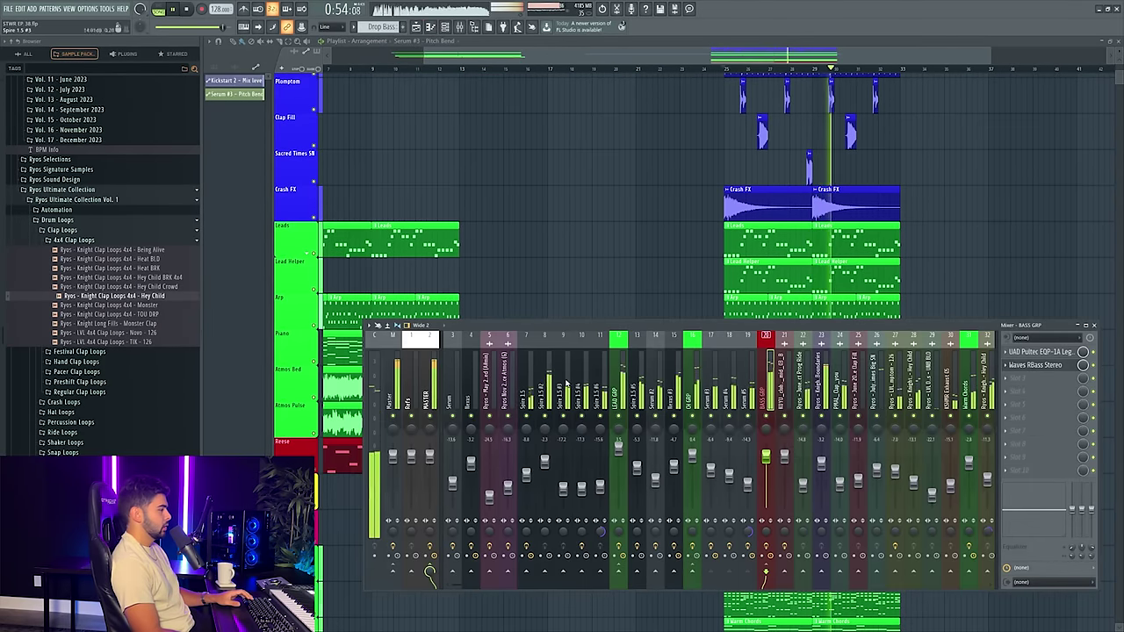
key(space)
key(F9)
drag(718, 56, 775, 64)
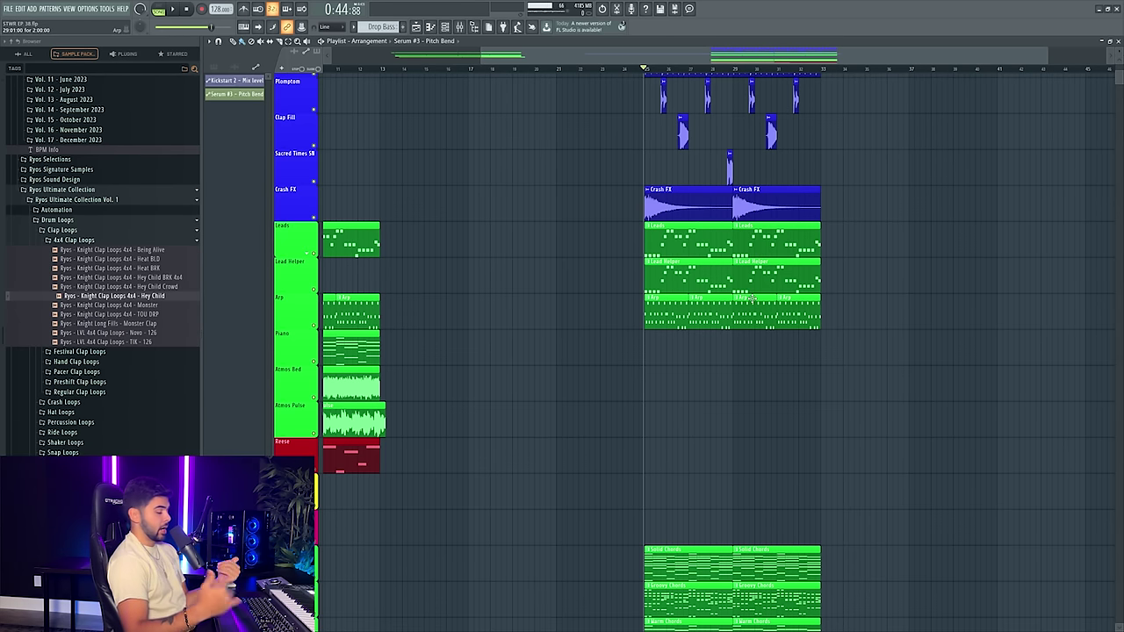
- Mute the Arp clips in the drop and insert an empty track above the Reese track
drag(651, 327, 951, 344)
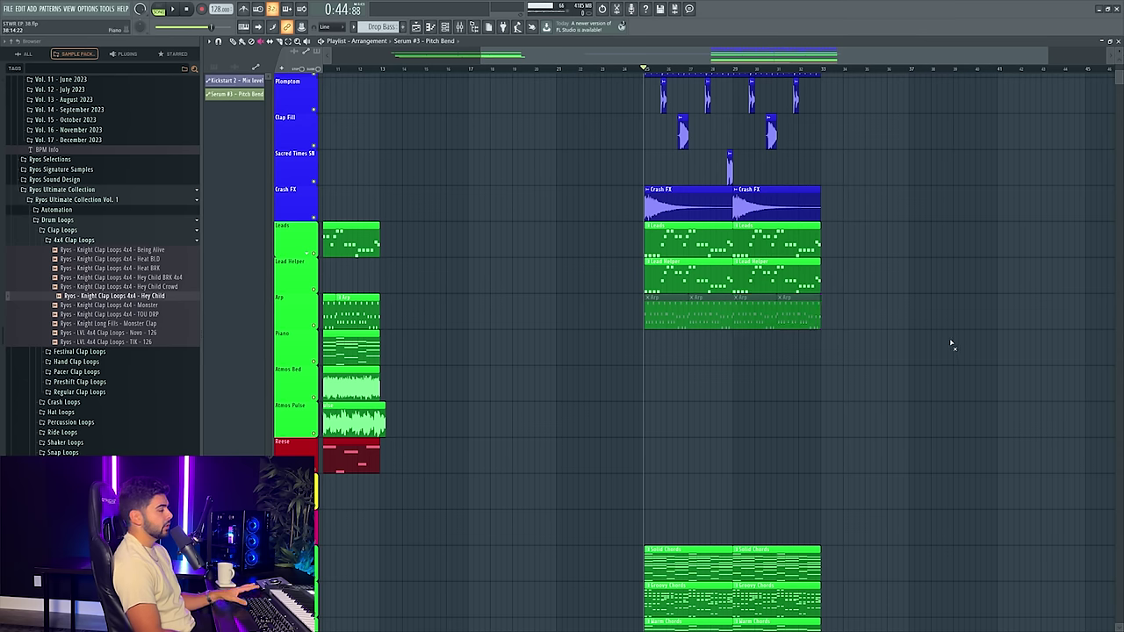
right_click(297, 452)
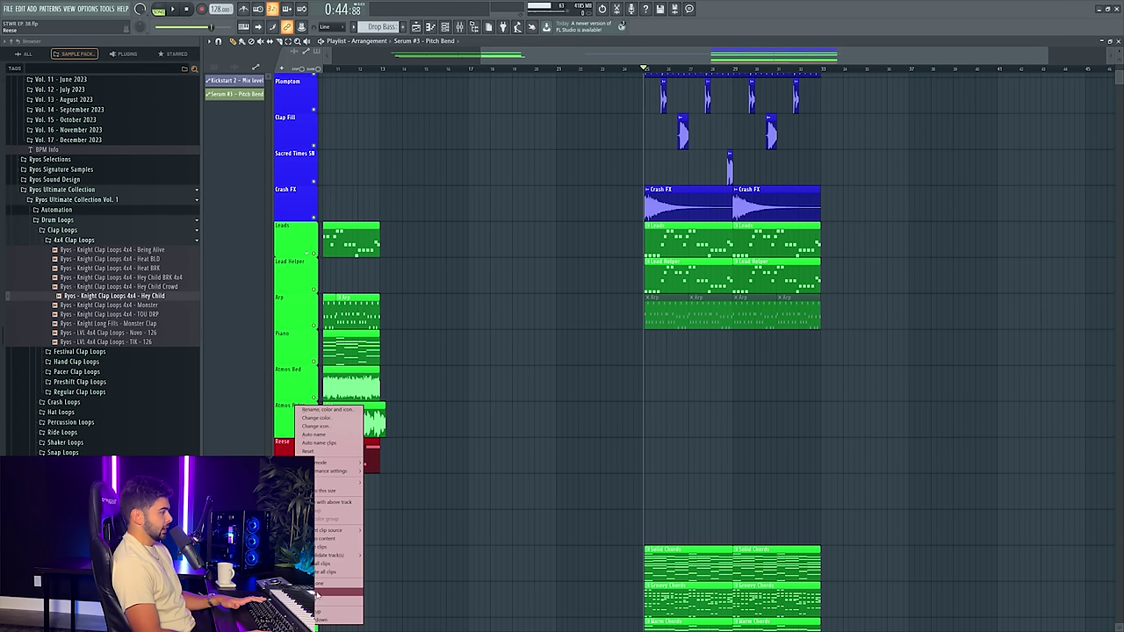
click(338, 590)
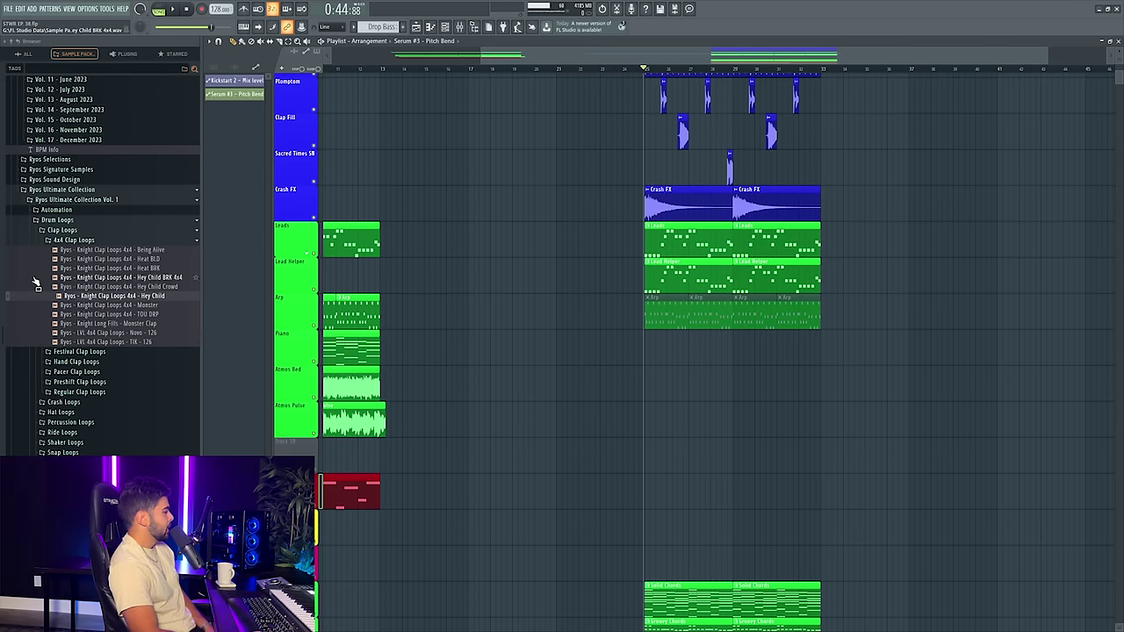
- Browse the Ryos Ultimate Collection Vol. 1 samples and open the NRG Drones folder within the synth drones
scroll(753, 180, down, 4)
scroll(88, 264, down, 10)
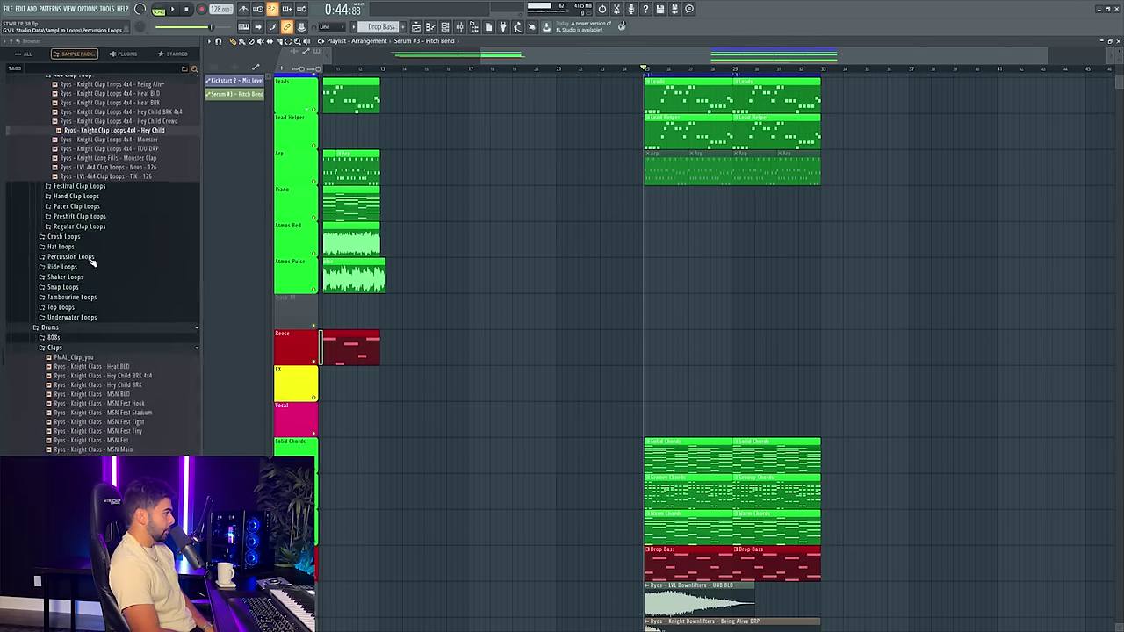
scroll(83, 281, down, 5)
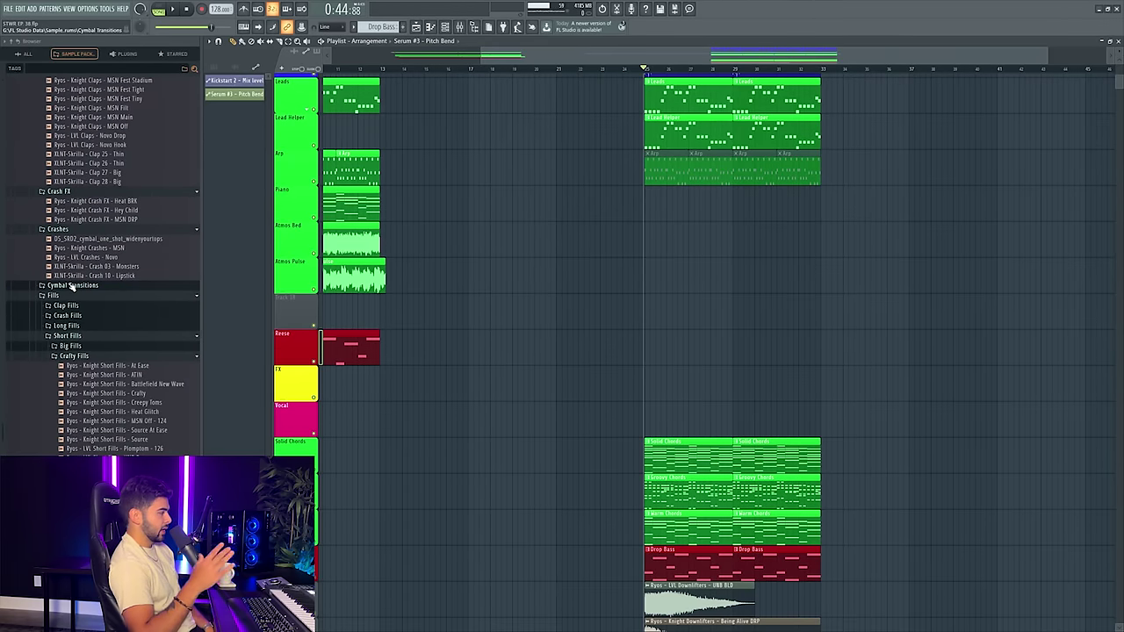
scroll(70, 299, down, 6)
scroll(69, 300, down, 10)
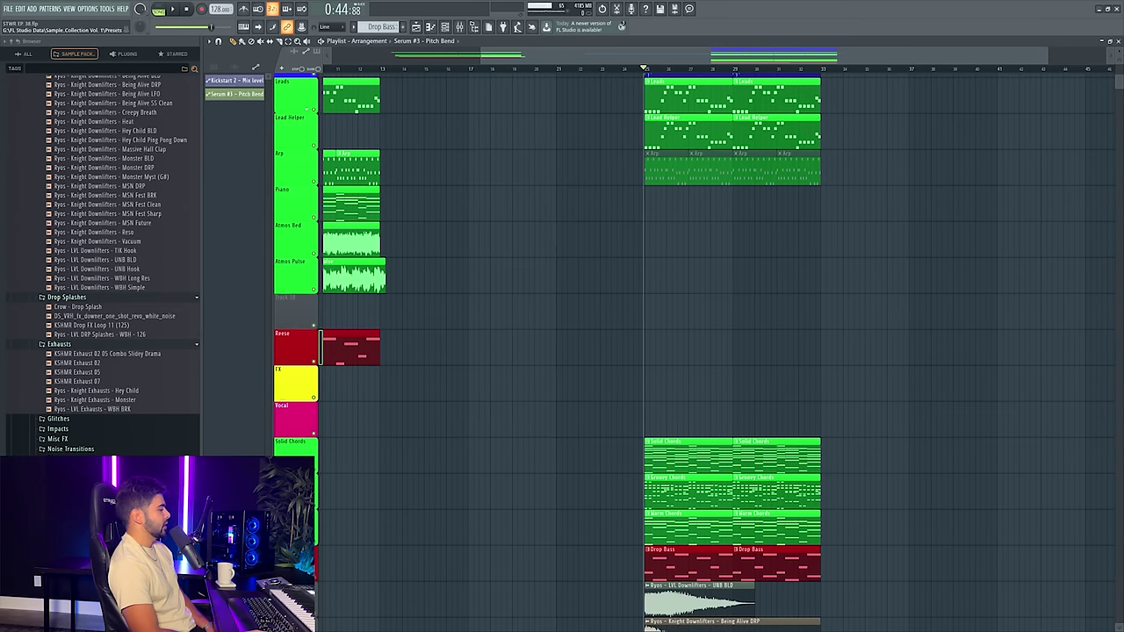
scroll(97, 263, down, 5)
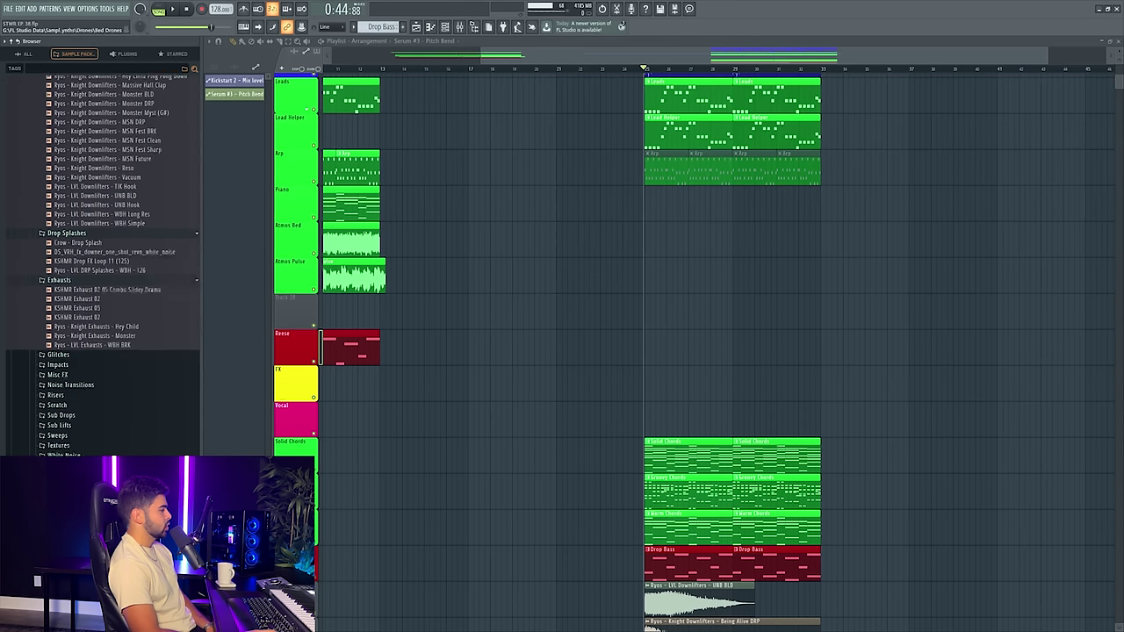
scroll(103, 263, down, 3)
scroll(102, 264, down, 5)
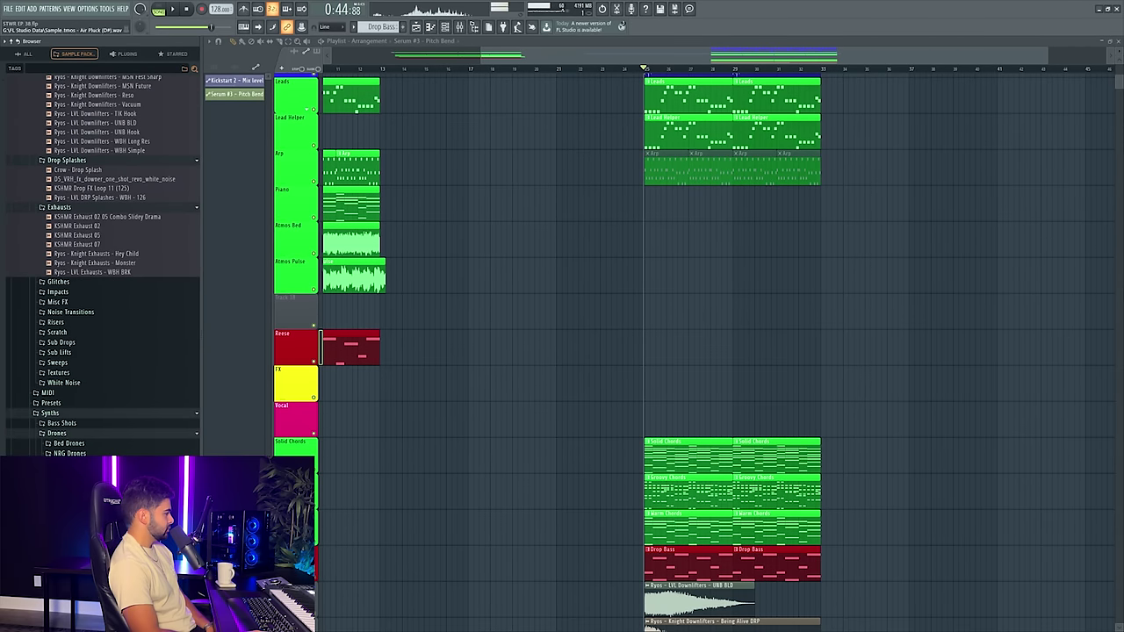
click(71, 453)
scroll(112, 370, down, 6)
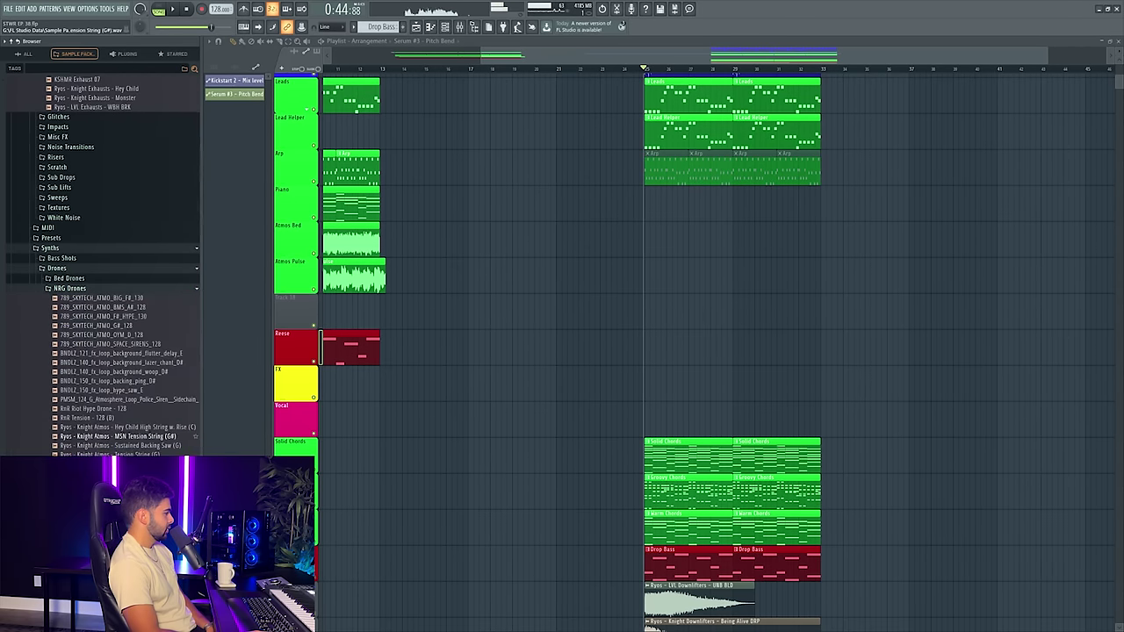
- Audition the NRG drone samples and place UNB Drowning (B) on Track 18 at bar 25
key(Up)
key(Up)
key(Up)
key(Up)
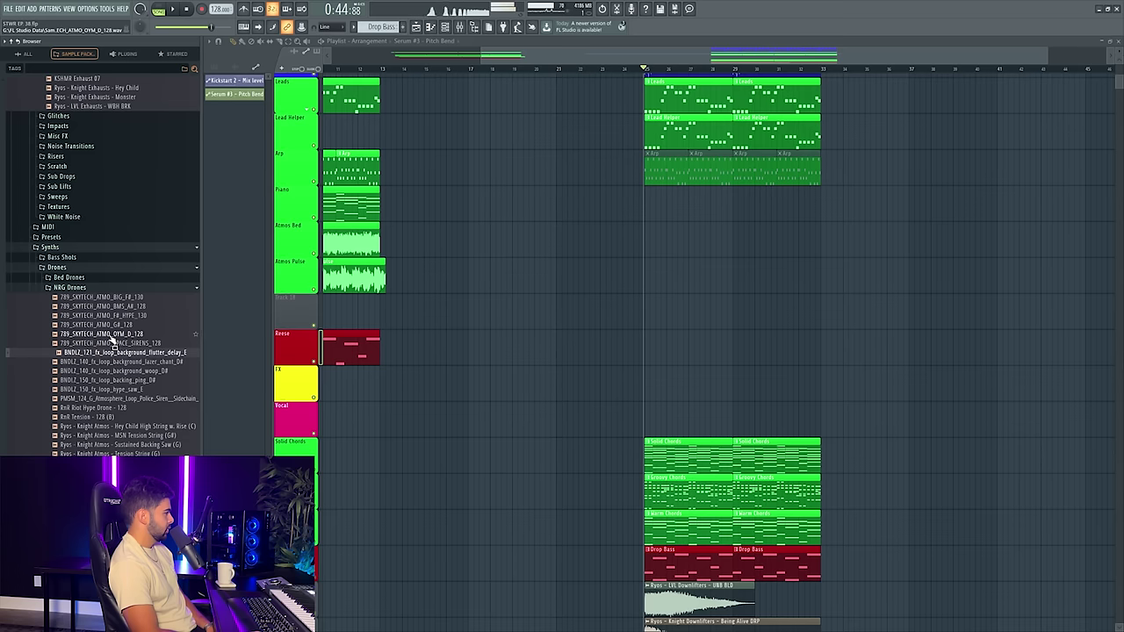
click(112, 453)
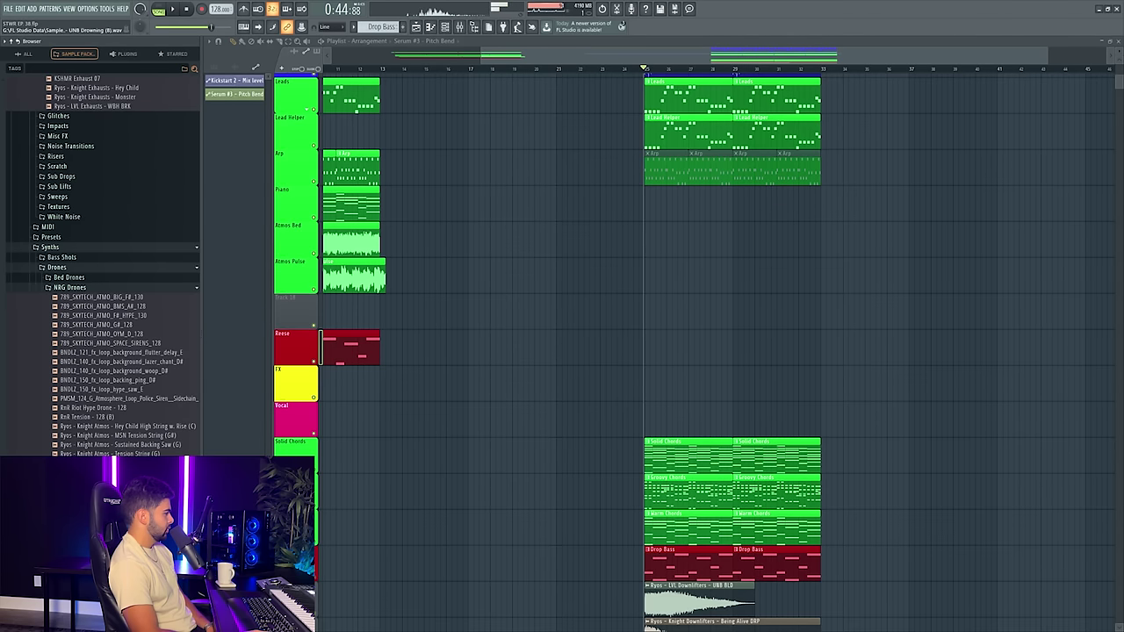
scroll(103, 265, down, 2)
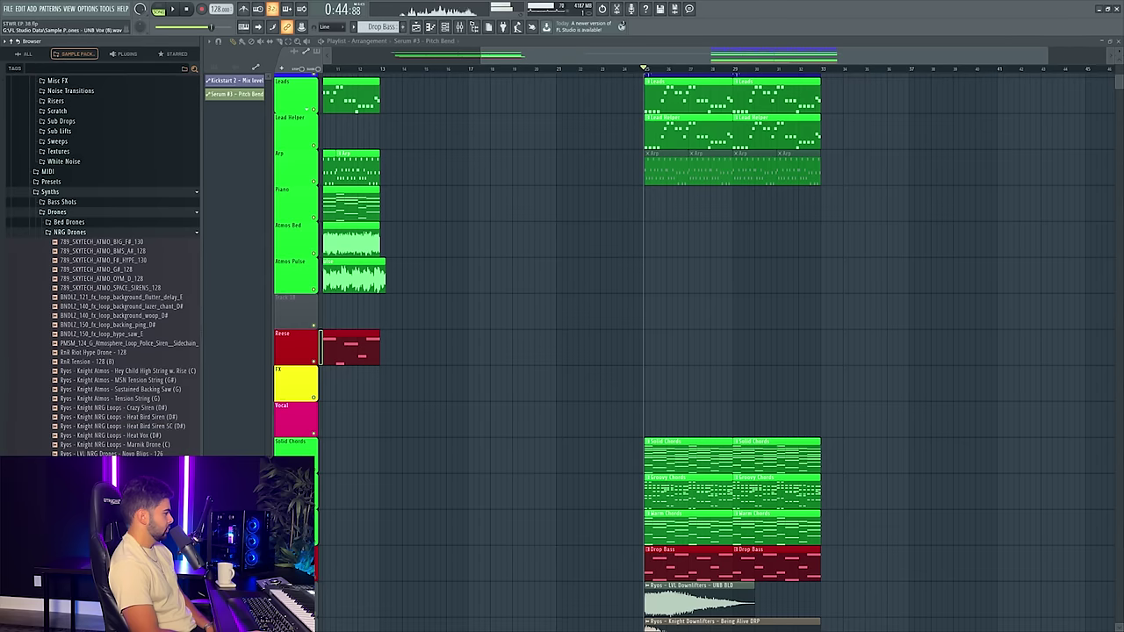
drag(106, 463, 669, 321)
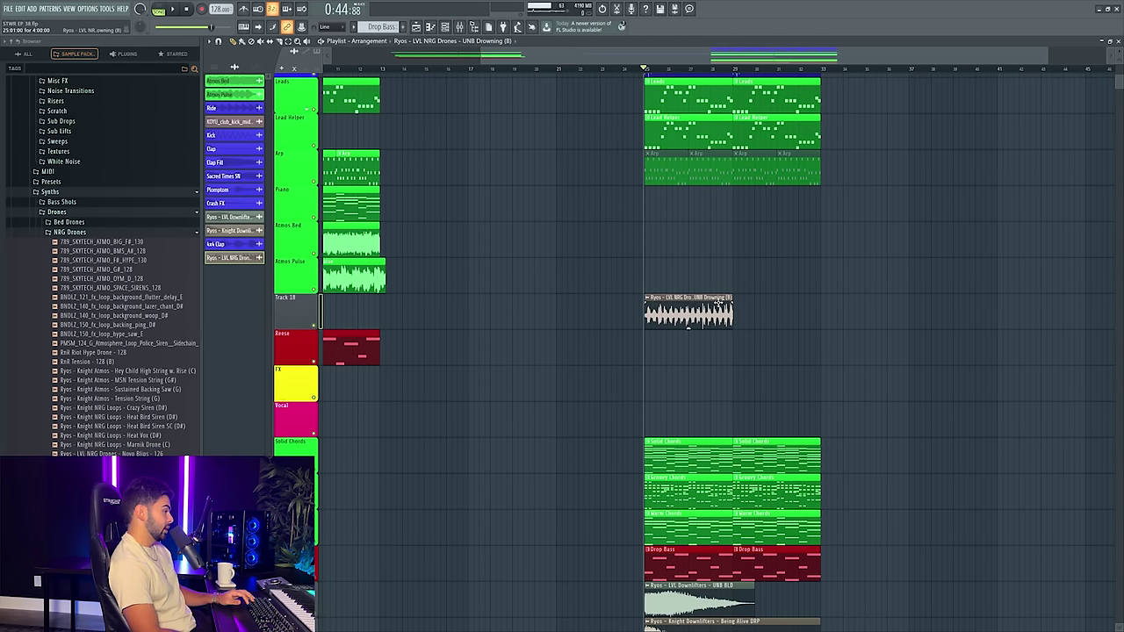
- Route the UNB Drowning drone to mixer track 33 and lower its volume to about -4.9 dB during playback
double_click(655, 314)
key(ctrl+l)
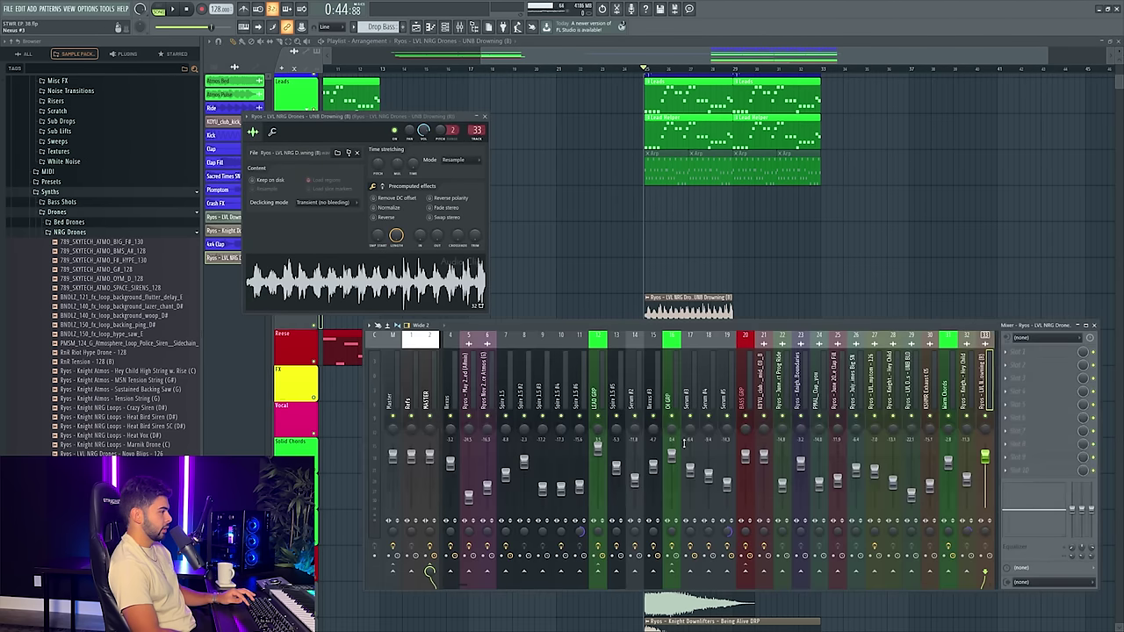
key(space)
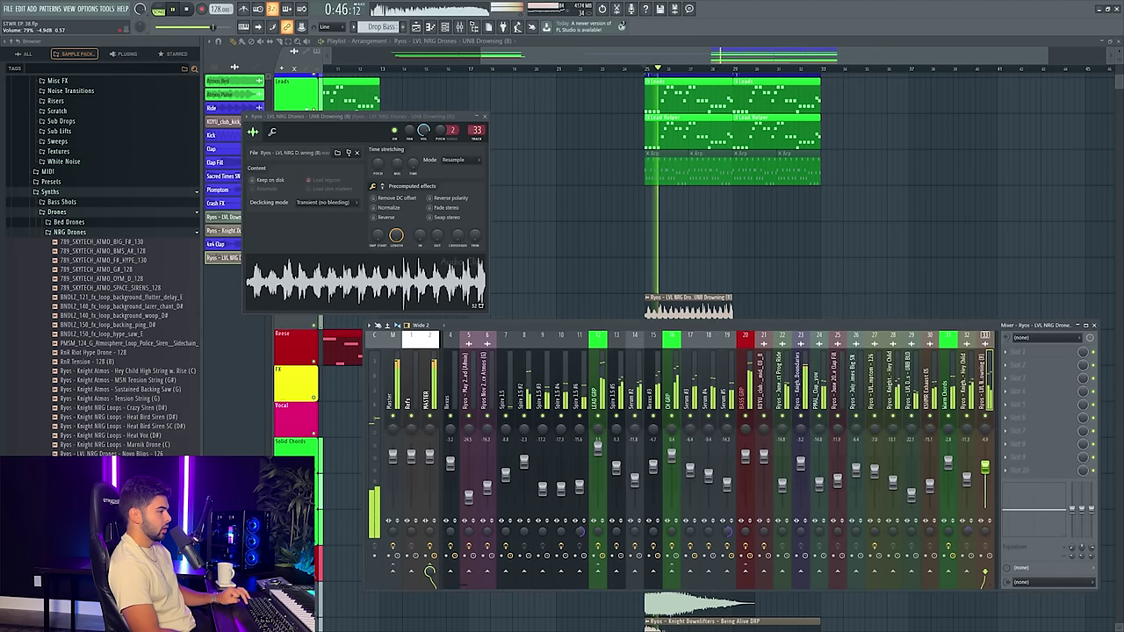
- Duplicate the drone clip to bar 29 and audition it soloed with its mixer level lowered to about -10.2 dB
drag(773, 309, 737, 309)
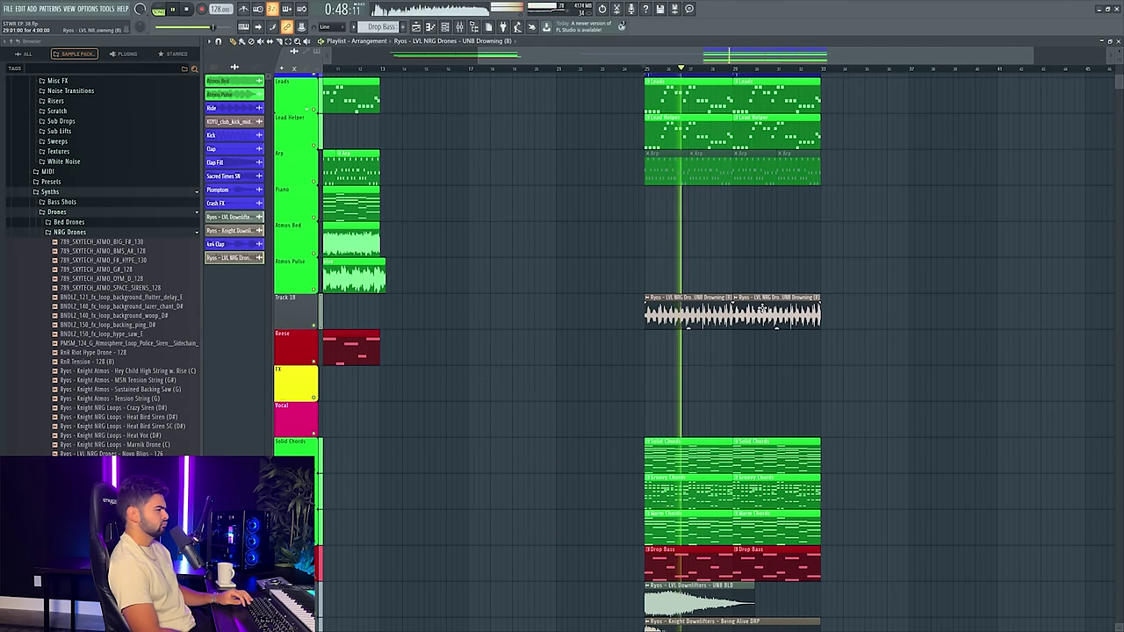
click(458, 28)
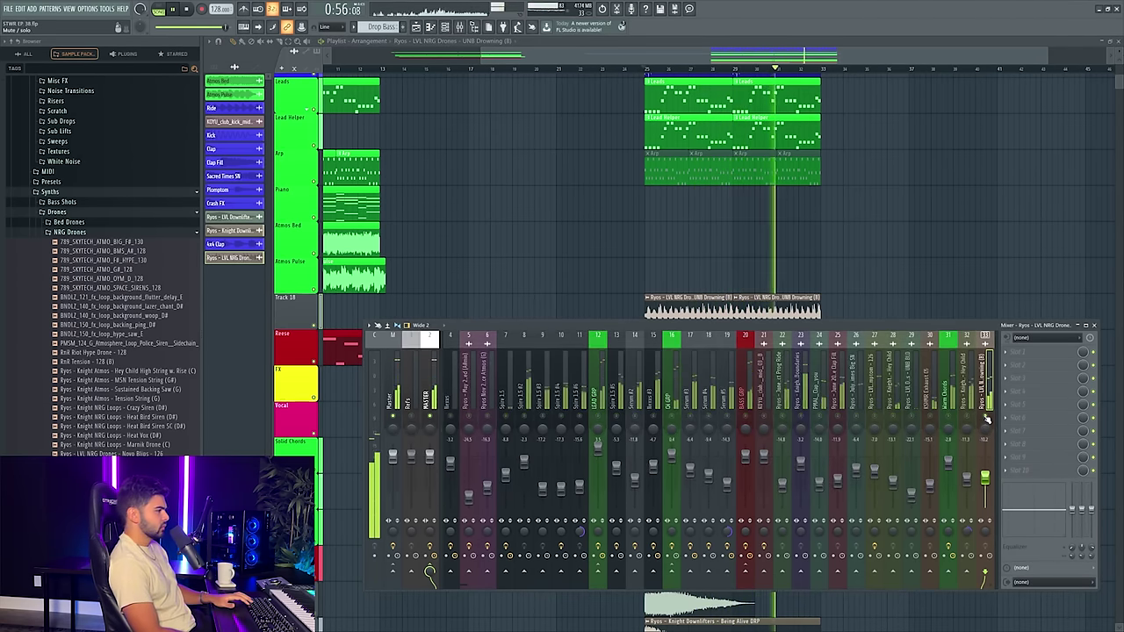
key(space)
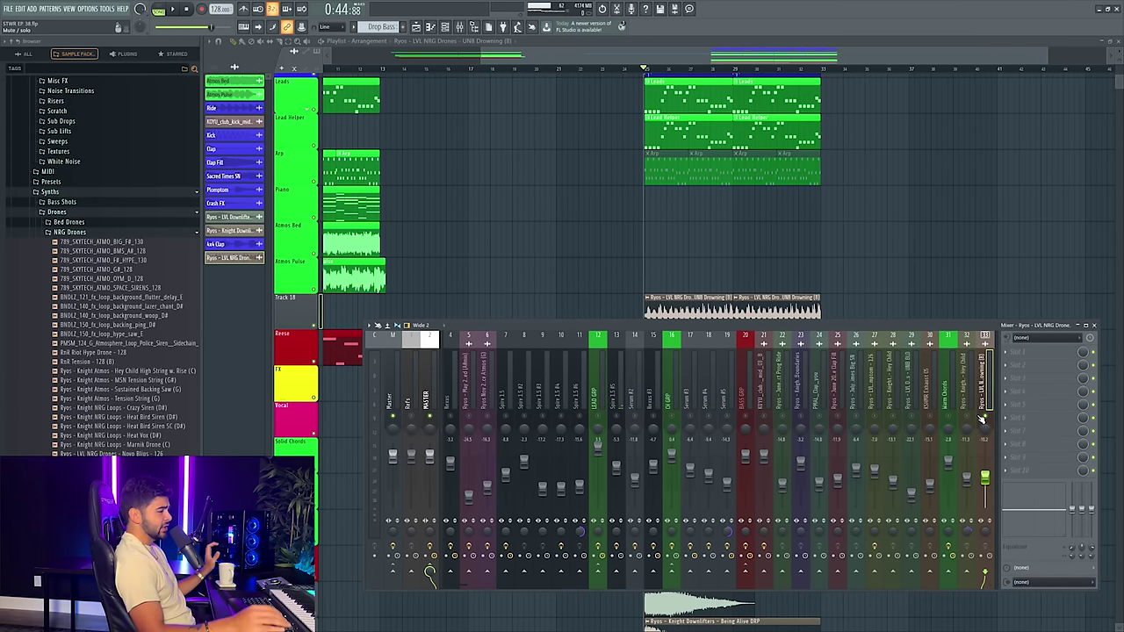
- Delete the muted Arp clips from the drop between bars 25 and 33
scroll(720, 243, down, 1)
scroll(676, 233, up, 1)
right_click(664, 171)
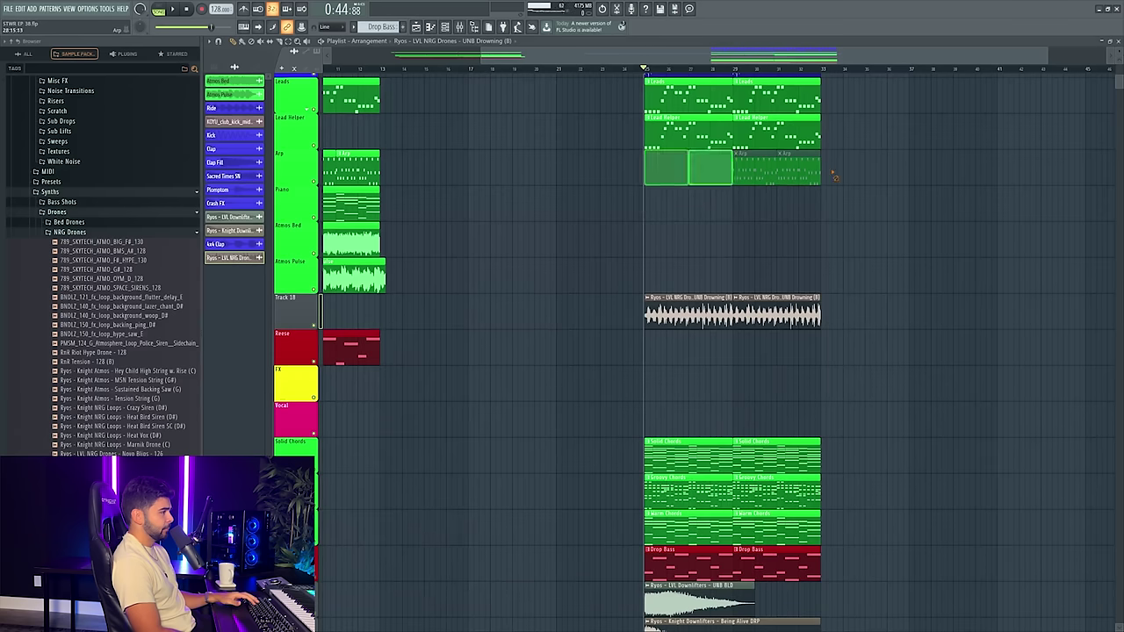
mouse_move(1118, 80)
mouse_down()
mouse_move(1119, 114)
mouse_move(1118, 98)
mouse_up()
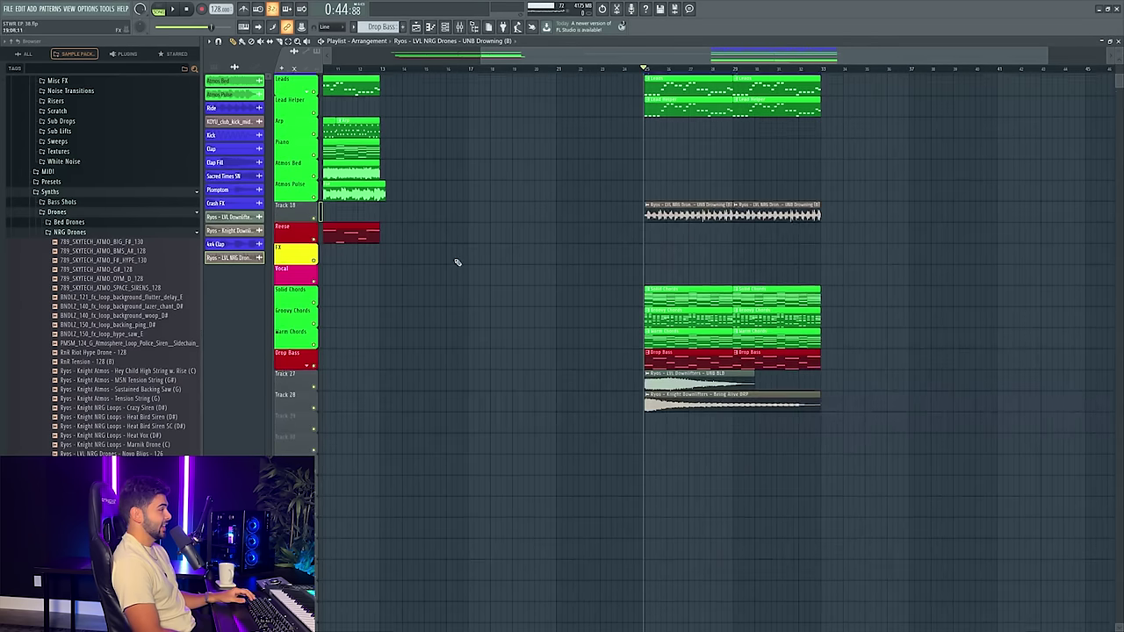
- Color Track 18 lime green and name it Drowning Drone
scroll(514, 253, up, 3)
right_click(298, 267)
click(310, 266)
click(309, 265)
click(350, 398)
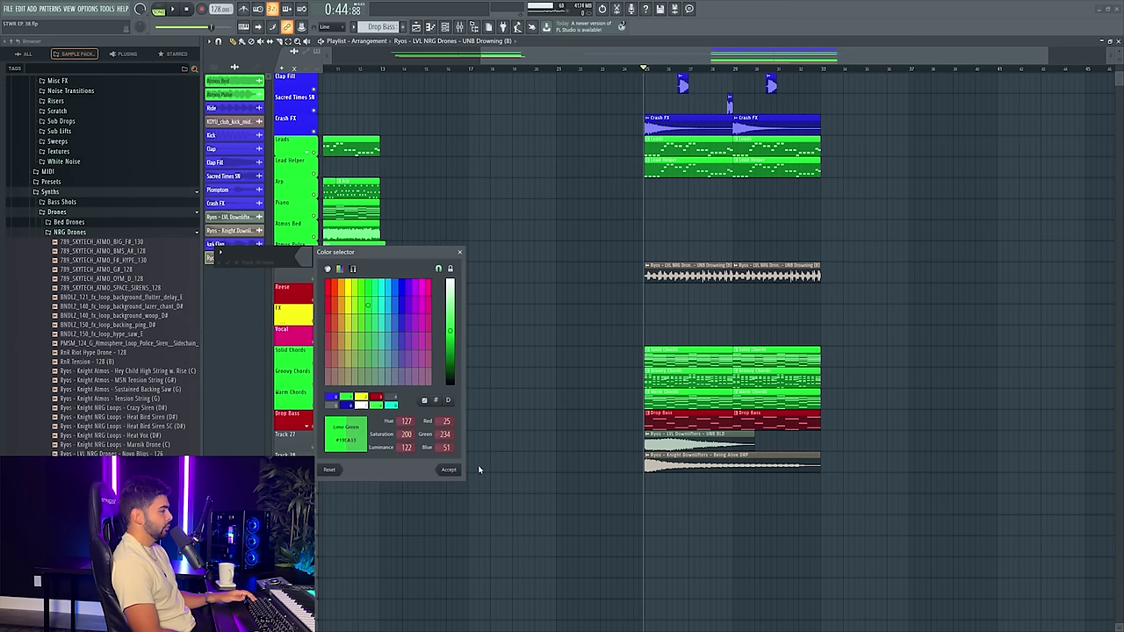
click(450, 469)
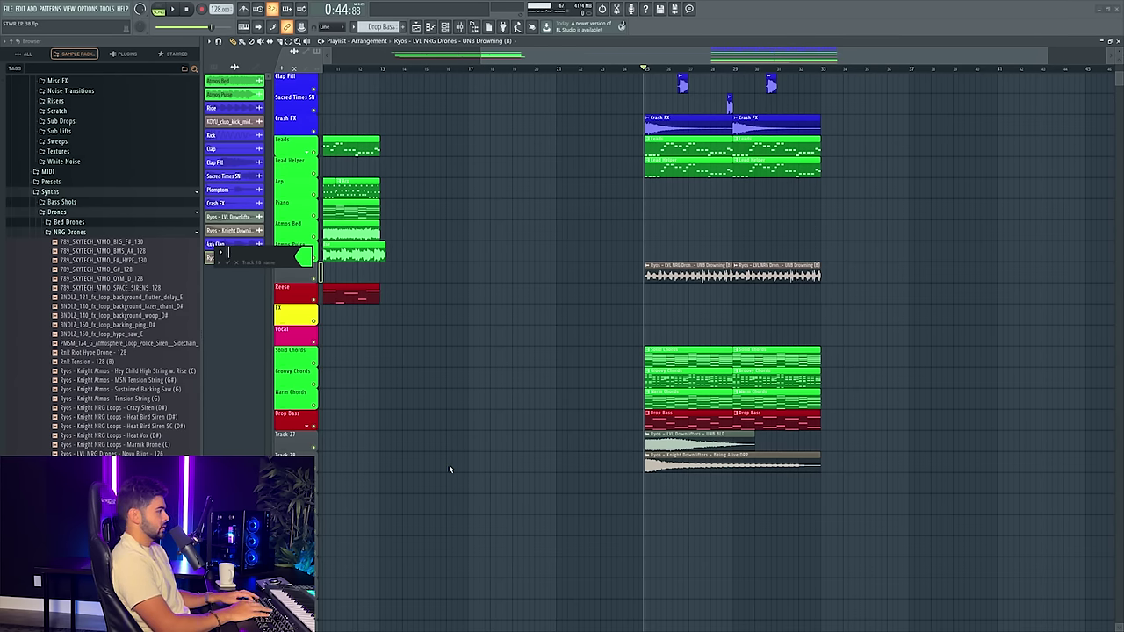
text(Drowning Drone)
key(Return)
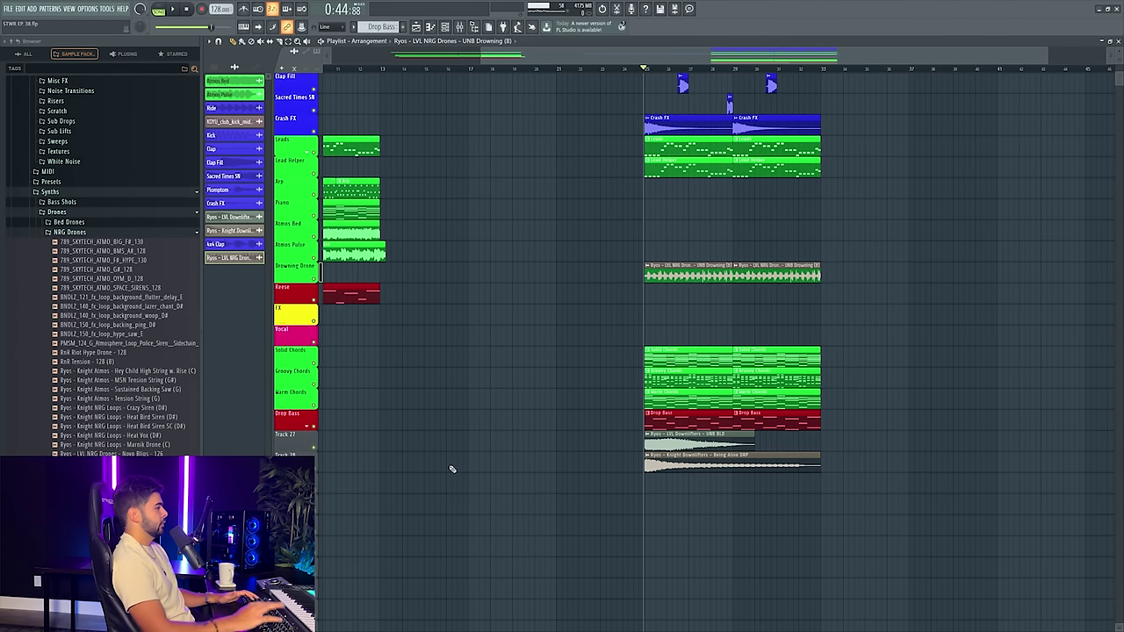
- Auto name the drone clips after the Drowning Drone track
right_click(287, 278)
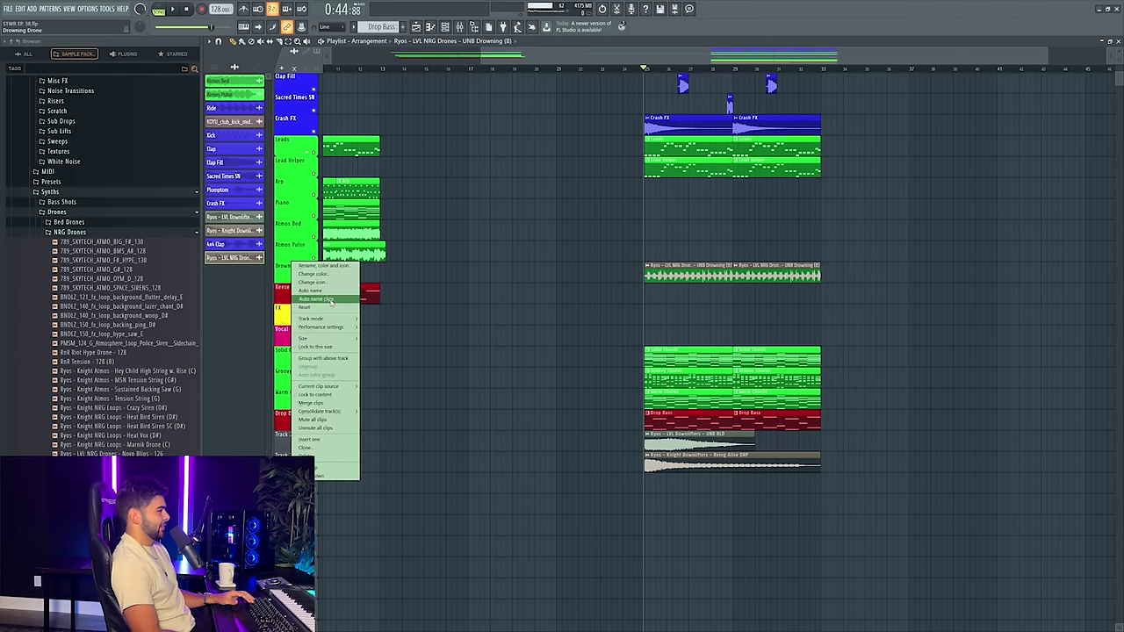
click(316, 300)
scroll(918, 303, up, 3)
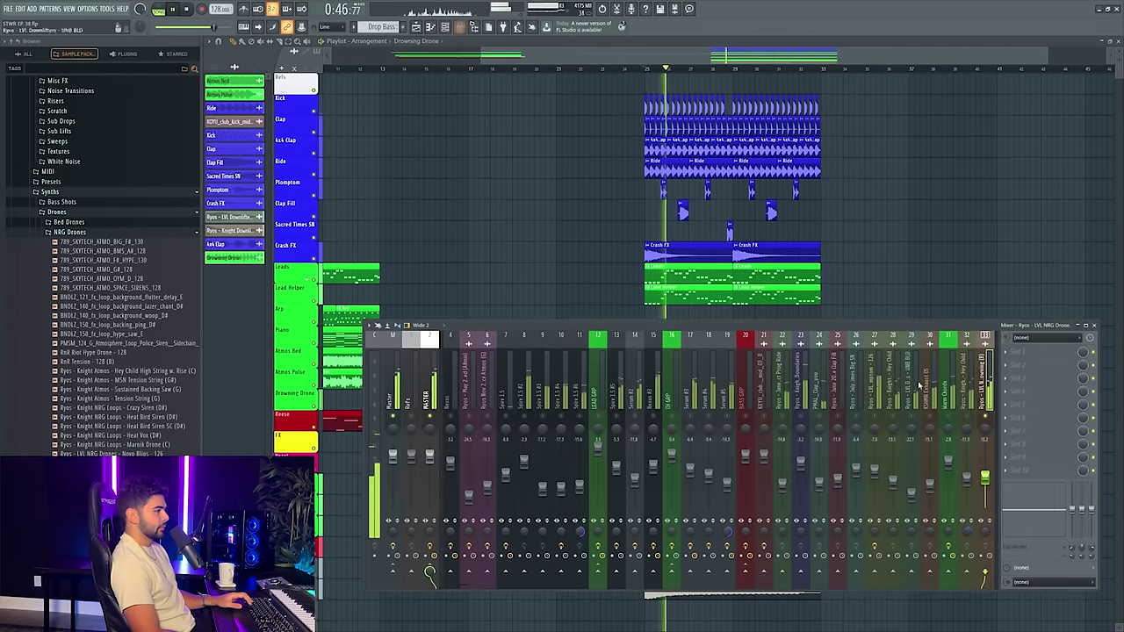
- Unsolo the drone's mixer track, set its stereo separation to about 23% merged, and play the full drop
key(F9)
right_click(985, 417)
drag(987, 529, 987, 518)
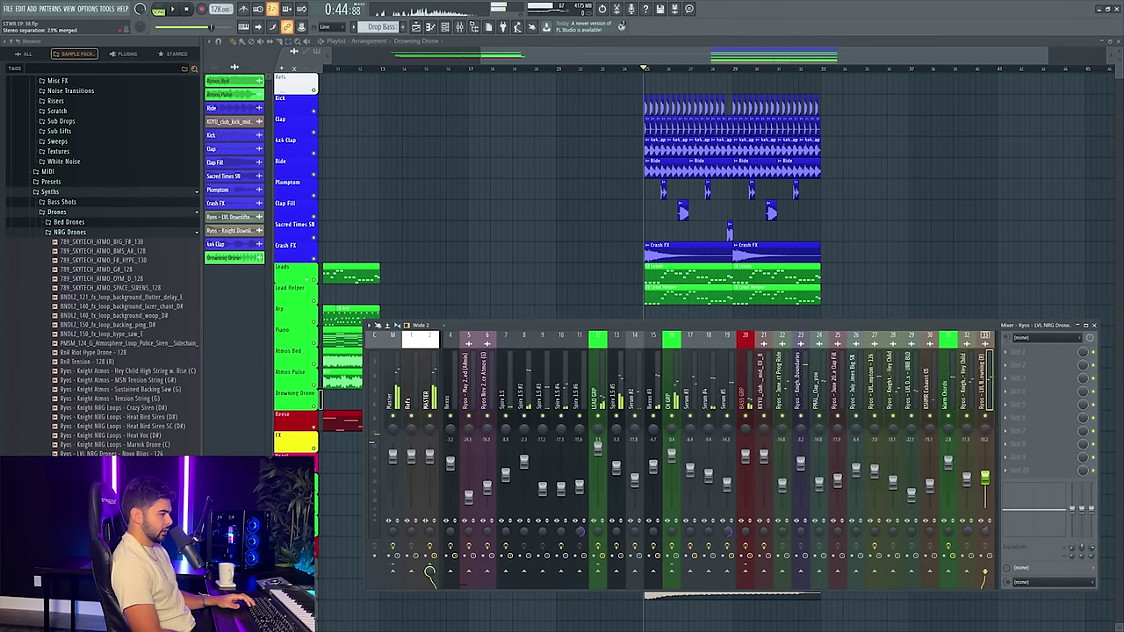
key(space)
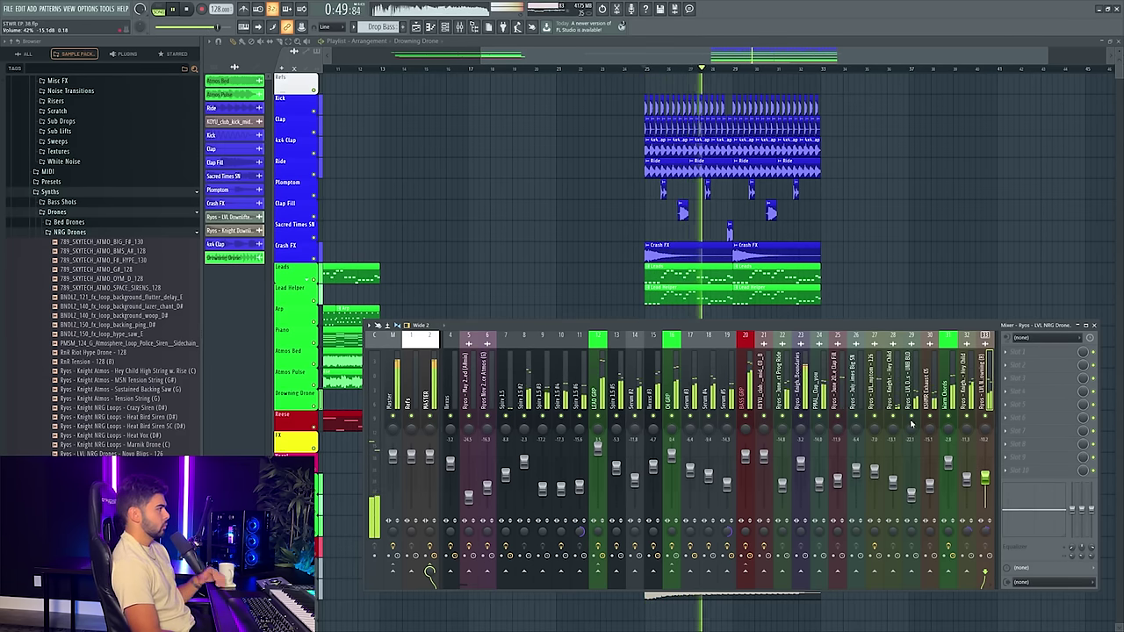
- Duplicate the drop's drum, lead, drone, chord, bass and downlifter clips from bars 25–33 into bars 33–41
drag(702, 54, 762, 75)
drag(529, 95, 863, 625)
scroll(654, 536, down, 4)
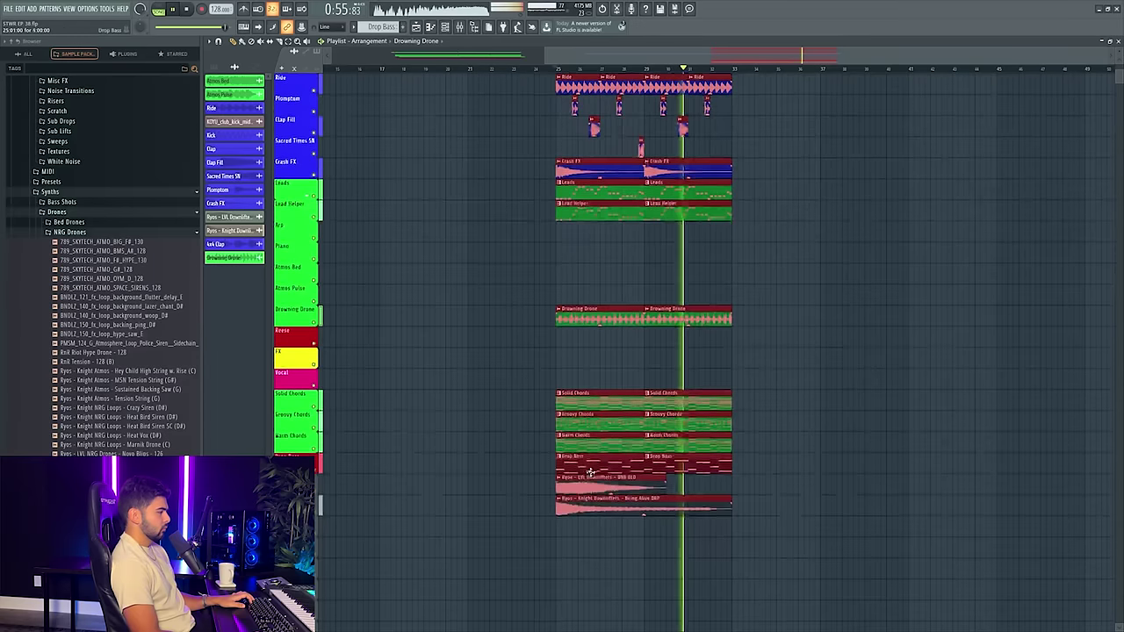
drag(586, 445, 761, 424)
key(space)
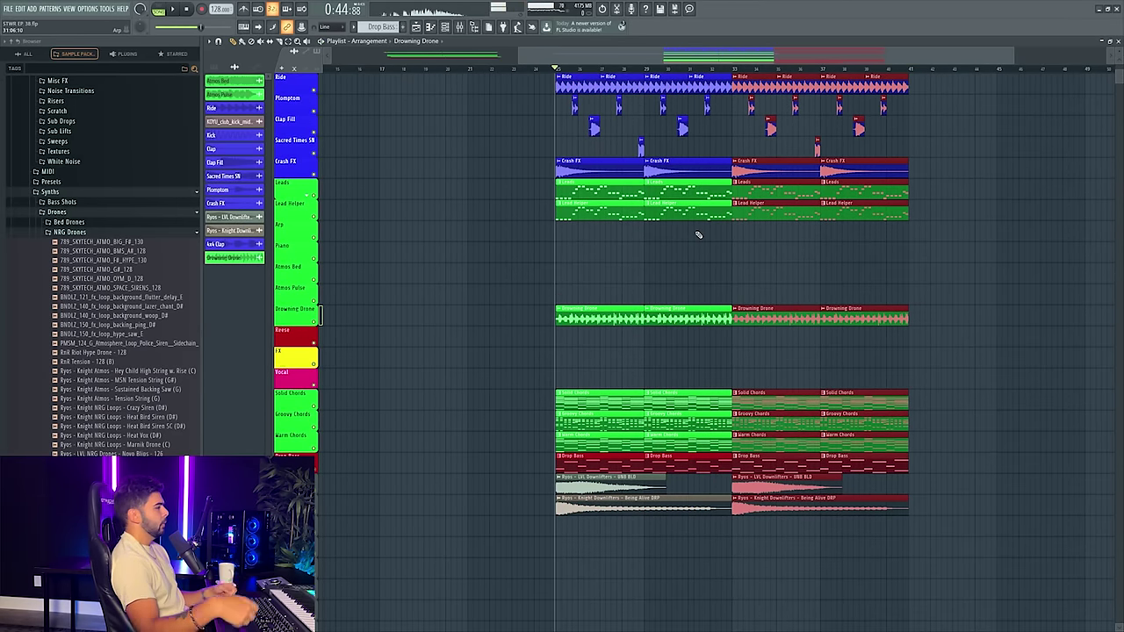
- Delete the Kick clips in bar 32 to leave a gap before the drop's second half
scroll(696, 235, up, 4)
scroll(710, 70, up, 6)
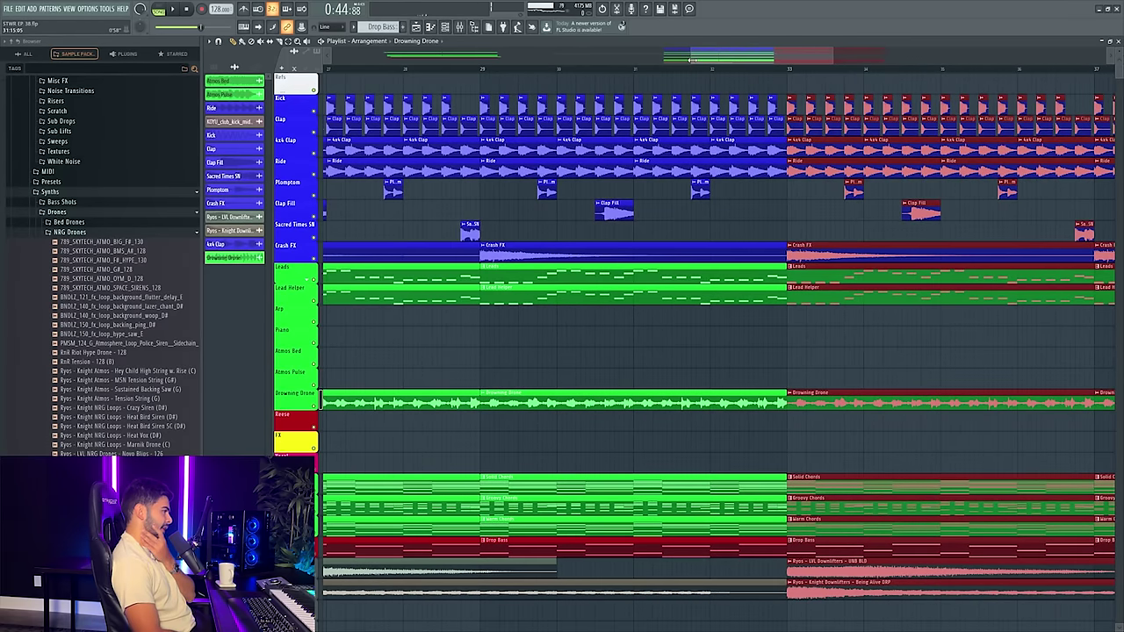
click(698, 70)
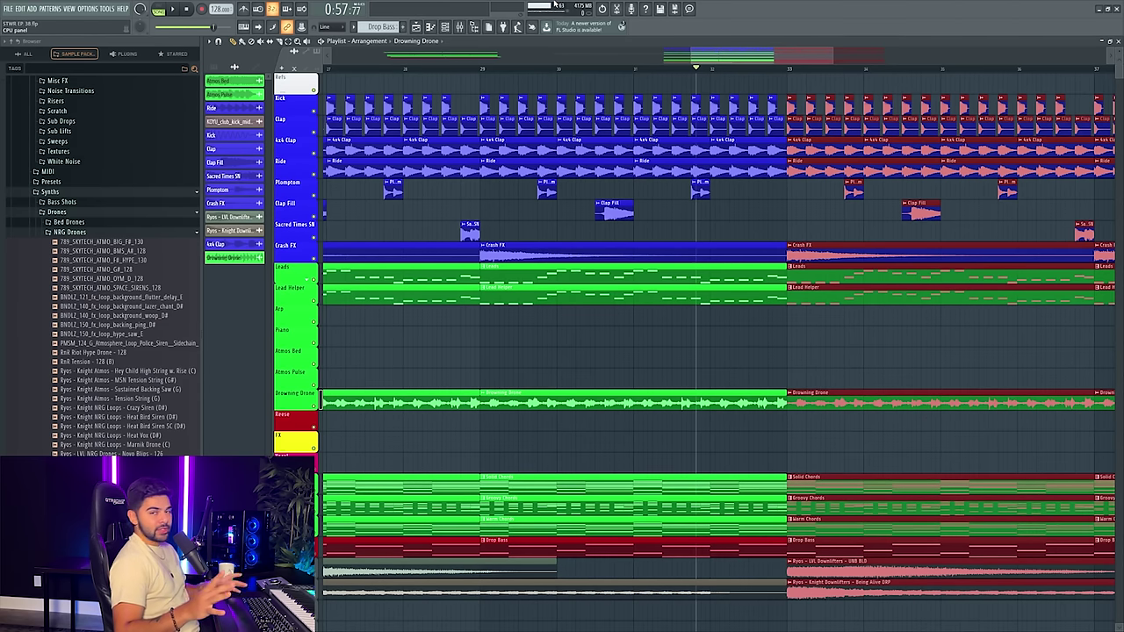
scroll(708, 70, down, 4)
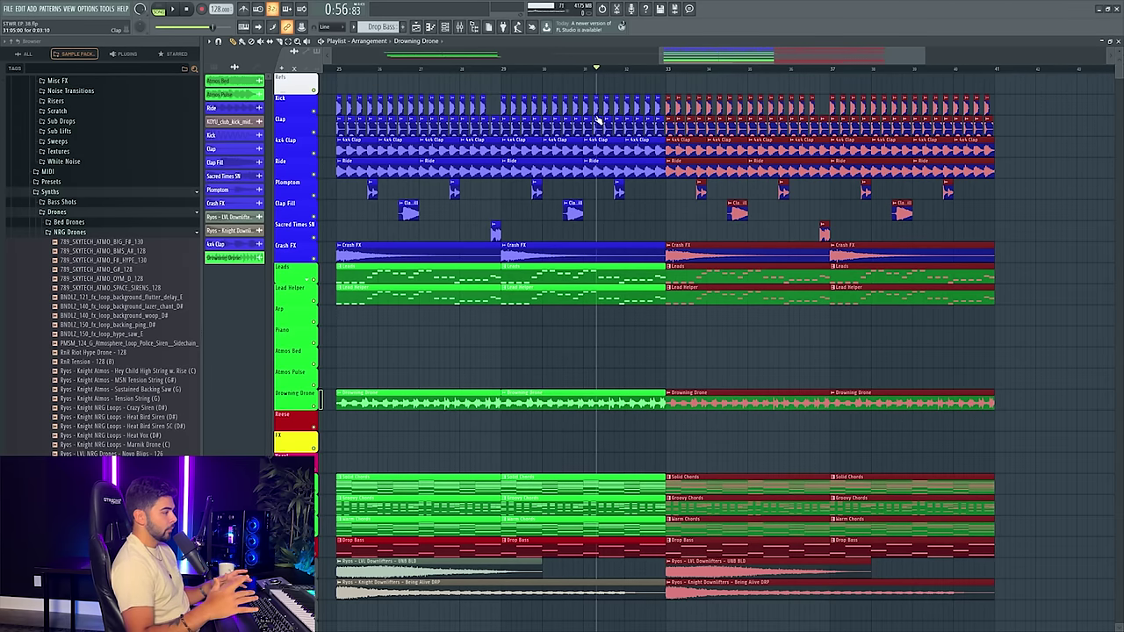
scroll(633, 281, down, 4)
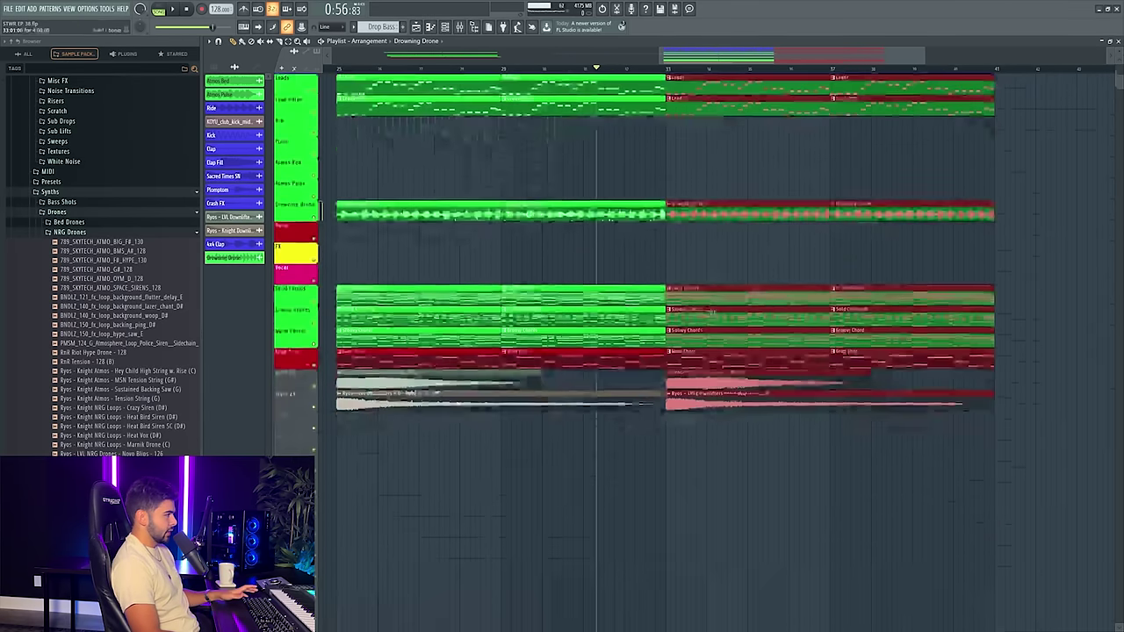
scroll(709, 316, up, 4)
scroll(626, 59, left, 3)
scroll(790, 72, down, 2)
scroll(888, 72, up, 5)
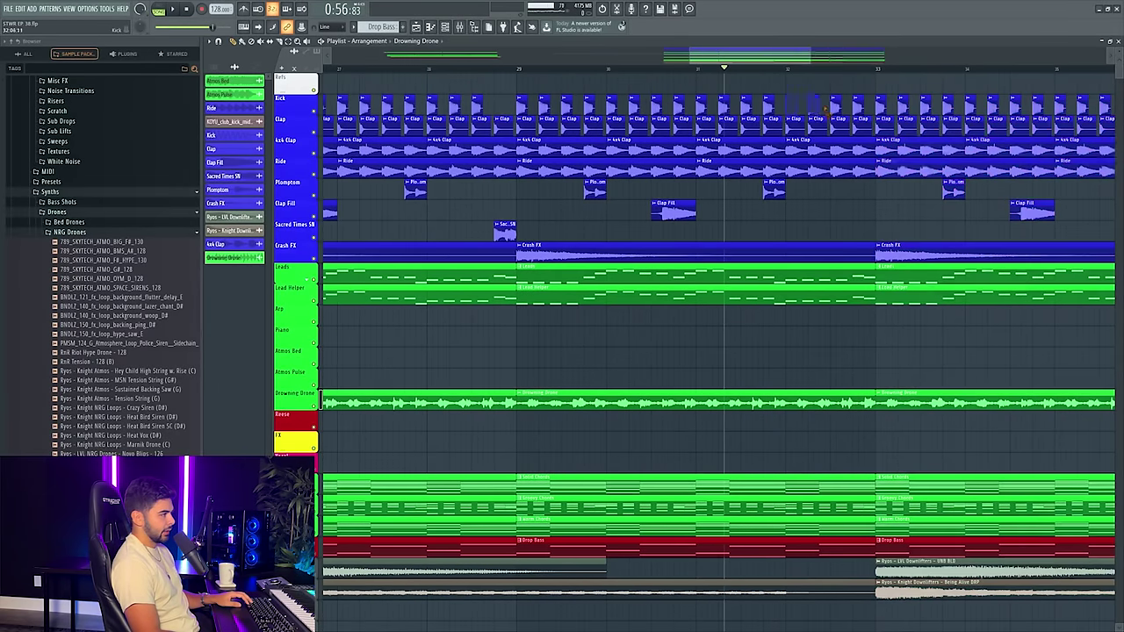
scroll(839, 70, down, 2)
scroll(838, 70, down, 1)
- Insert two empty playlist tracks between Crash FX and Leads
right_click(295, 266)
click(316, 440)
right_click(296, 266)
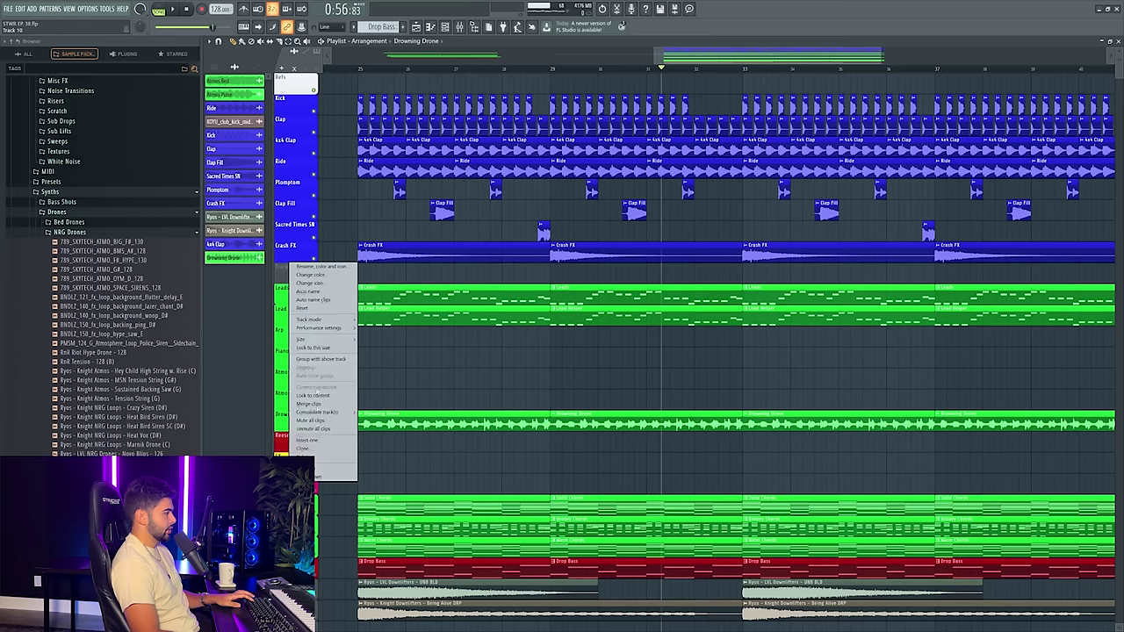
click(316, 440)
- Find the preshift clap loop "Ryos - Knight Clap Loops - Hey Child" and place it on Track 10 at bar 33
scroll(92, 270, up, 3)
scroll(79, 288, up, 10)
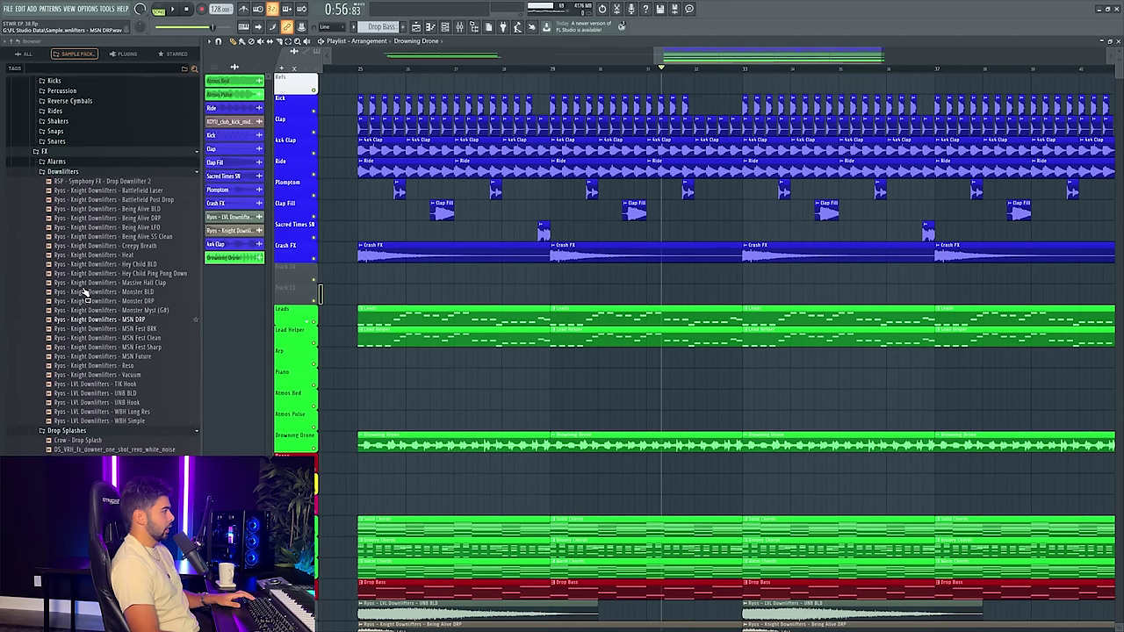
scroll(86, 288, up, 12)
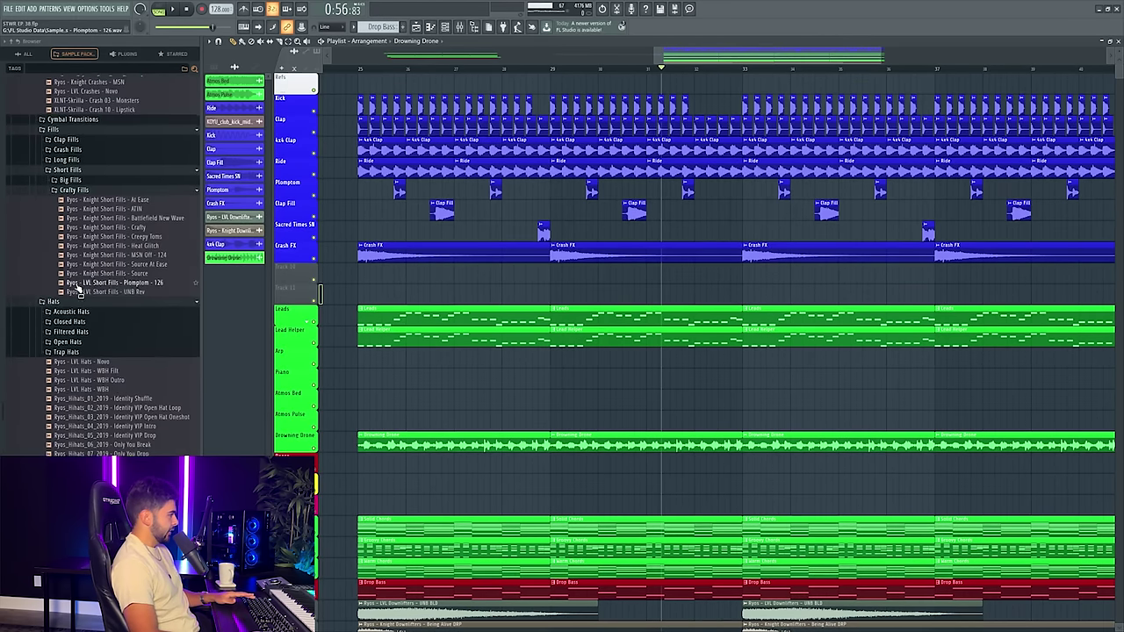
scroll(699, 61, down, 6)
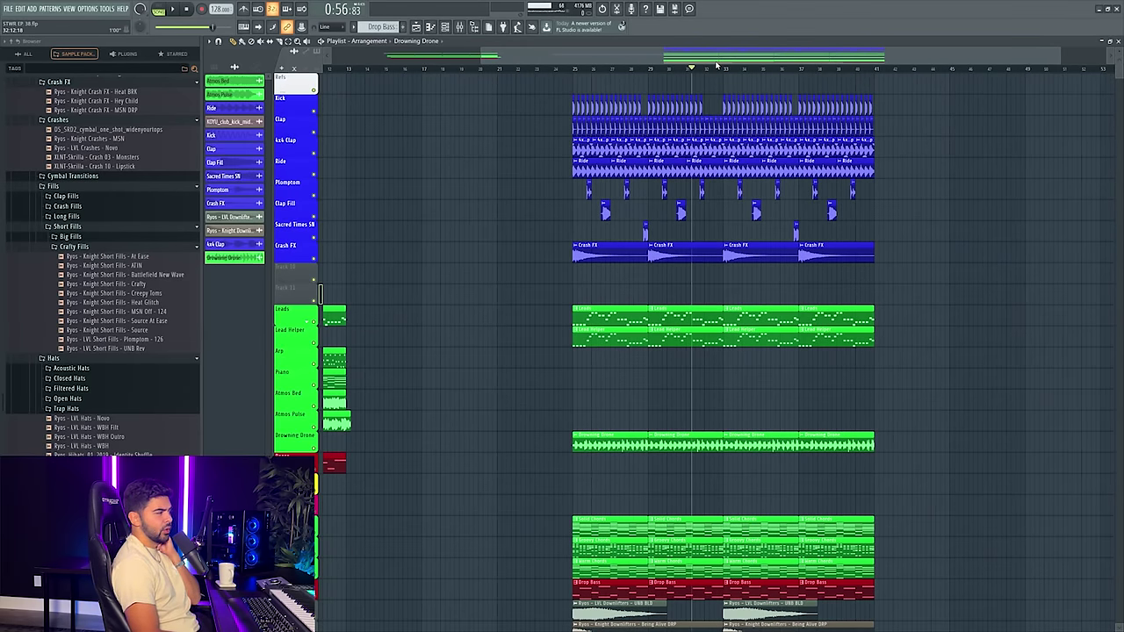
scroll(755, 68, up, 3)
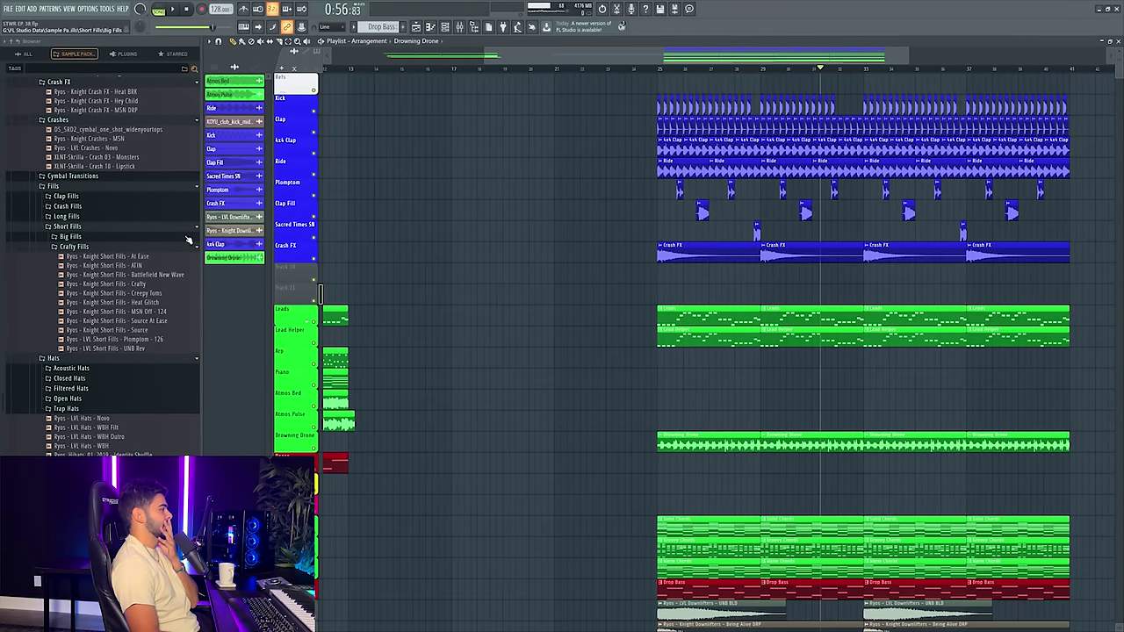
drag(871, 58, 900, 70)
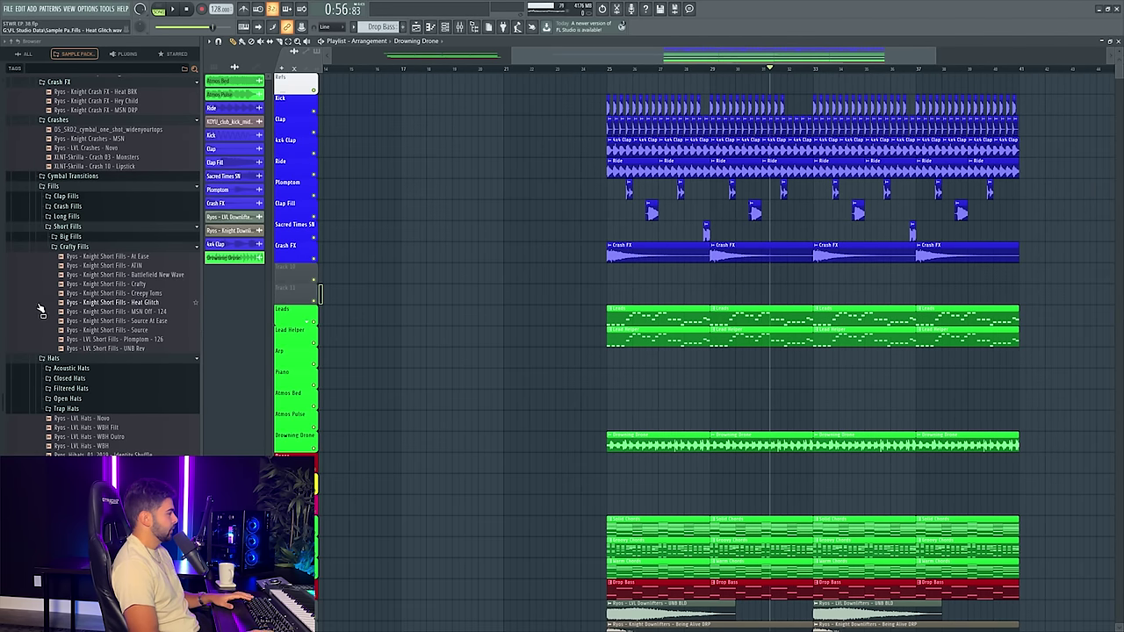
scroll(64, 237, up, 4)
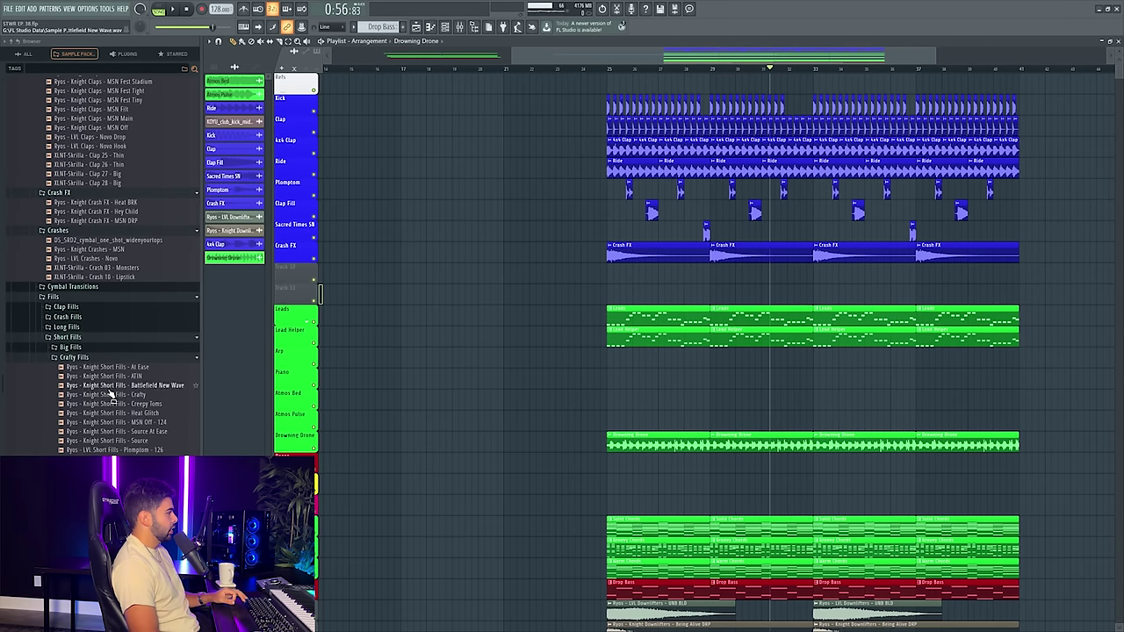
scroll(79, 326, up, 12)
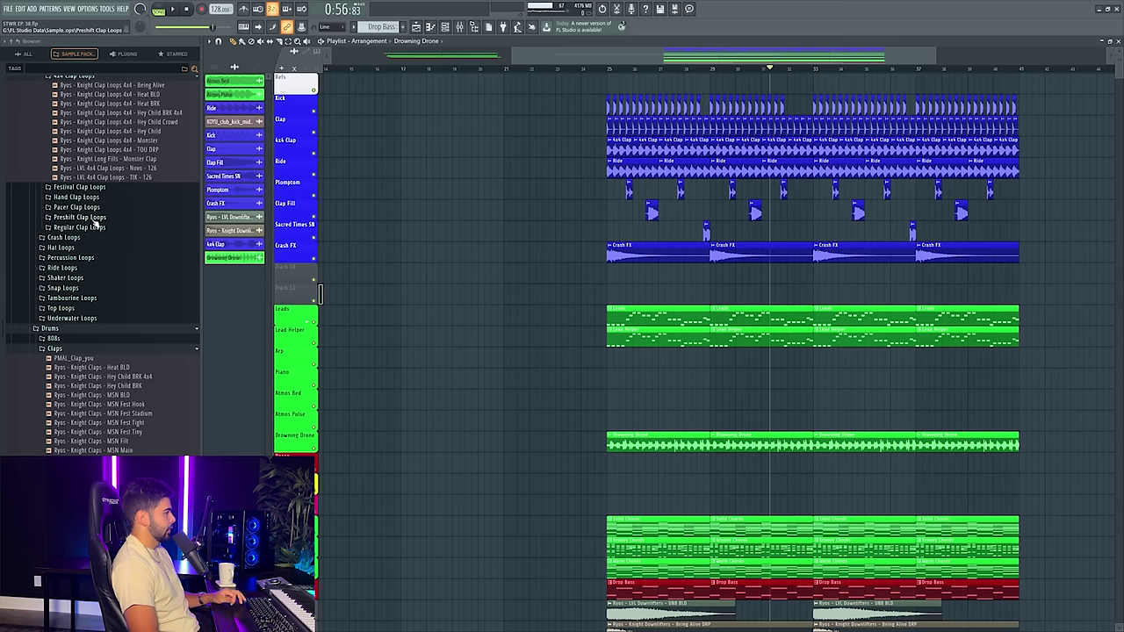
scroll(98, 231, up, 5)
click(88, 243)
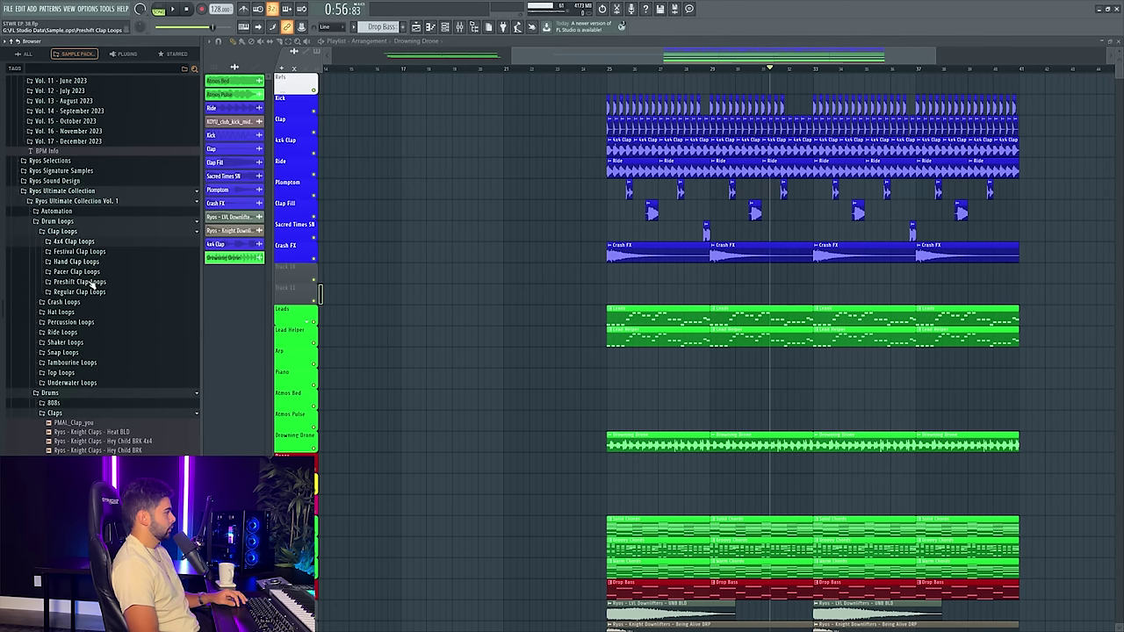
click(94, 282)
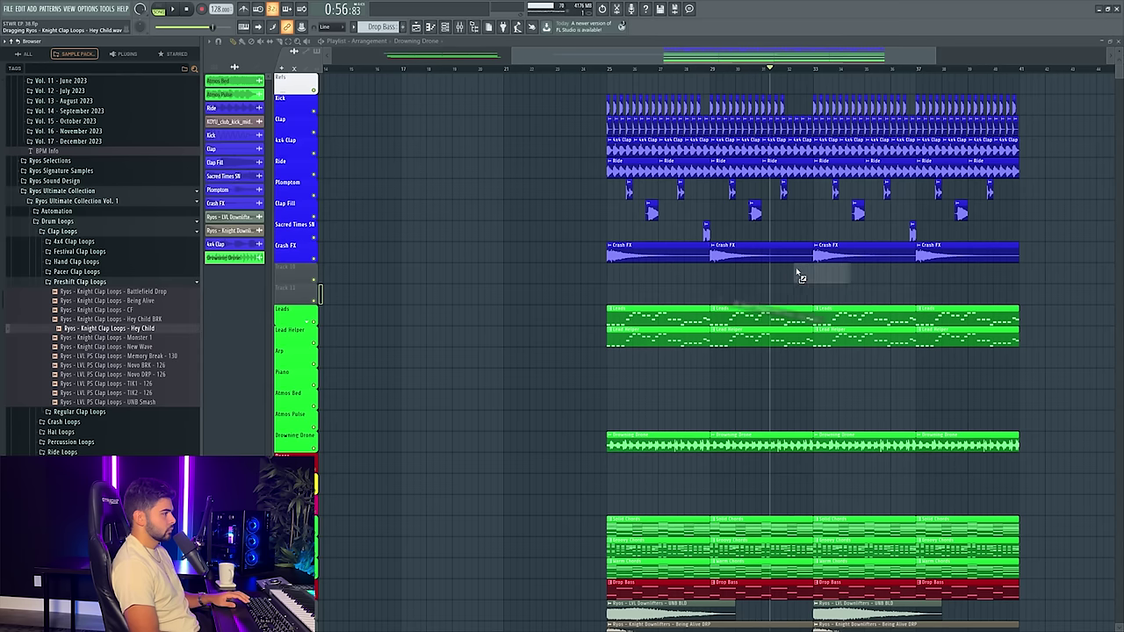
drag(826, 273, 832, 272)
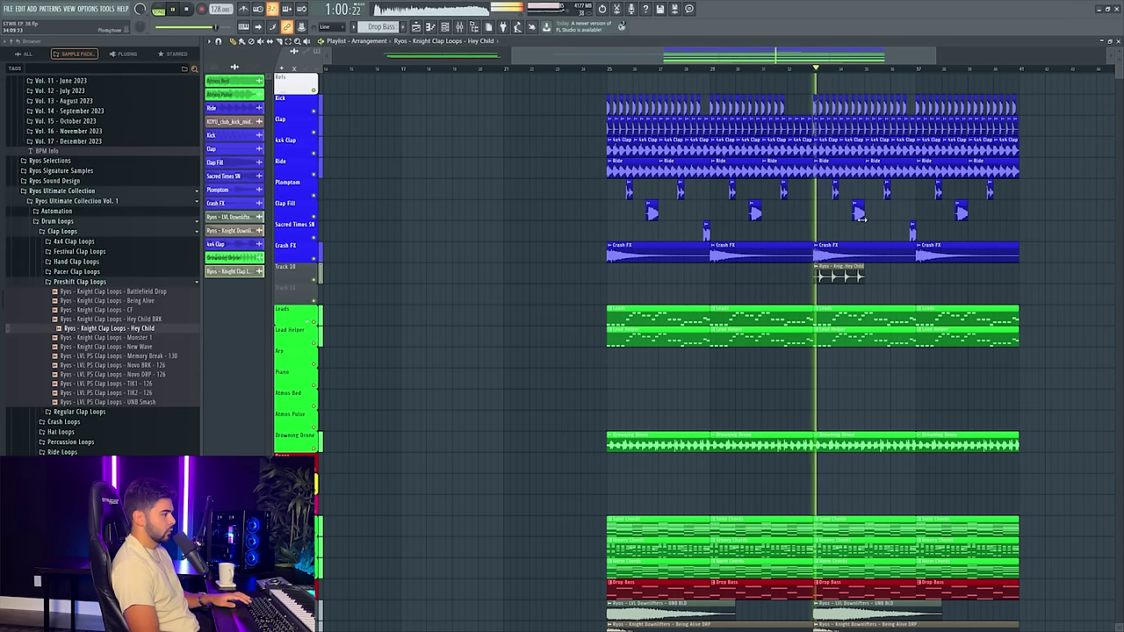
- Repeat the preshift clap loop on Track 10 through to bar 41 and route it to a free mixer track
drag(935, 275, 1036, 276)
right_click(1036, 276)
double_click(994, 273)
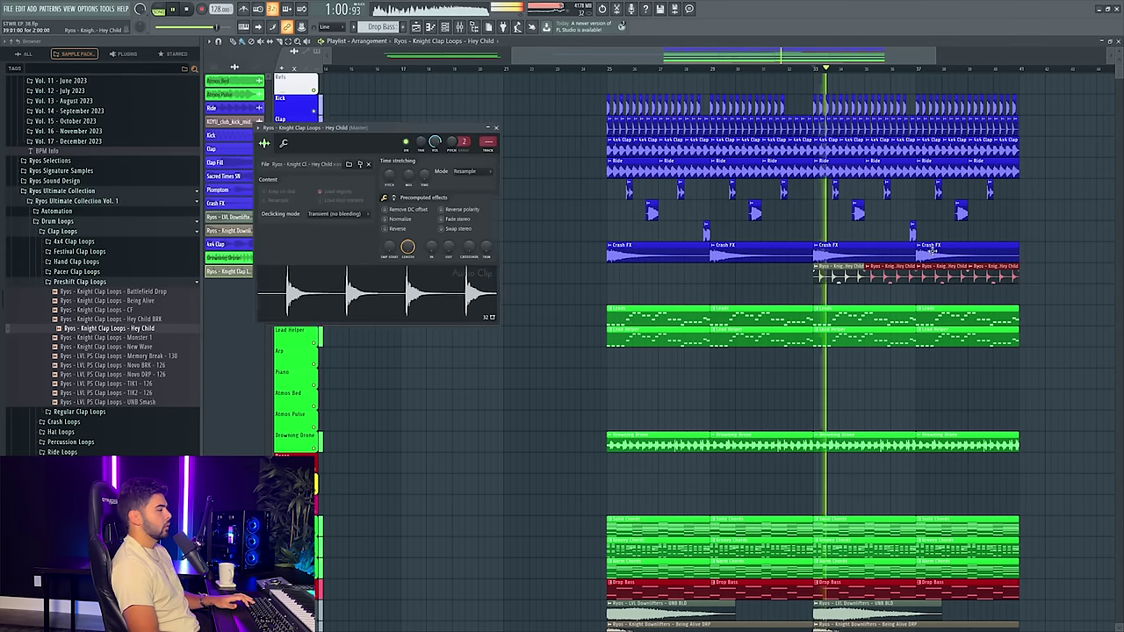
double_click(484, 144)
- Duplicate the Serum #3 Pitch Bend automation clips from bars 25–33 into bars 33–41 and play from bar 33
click(772, 69)
scroll(419, 386, down, 3)
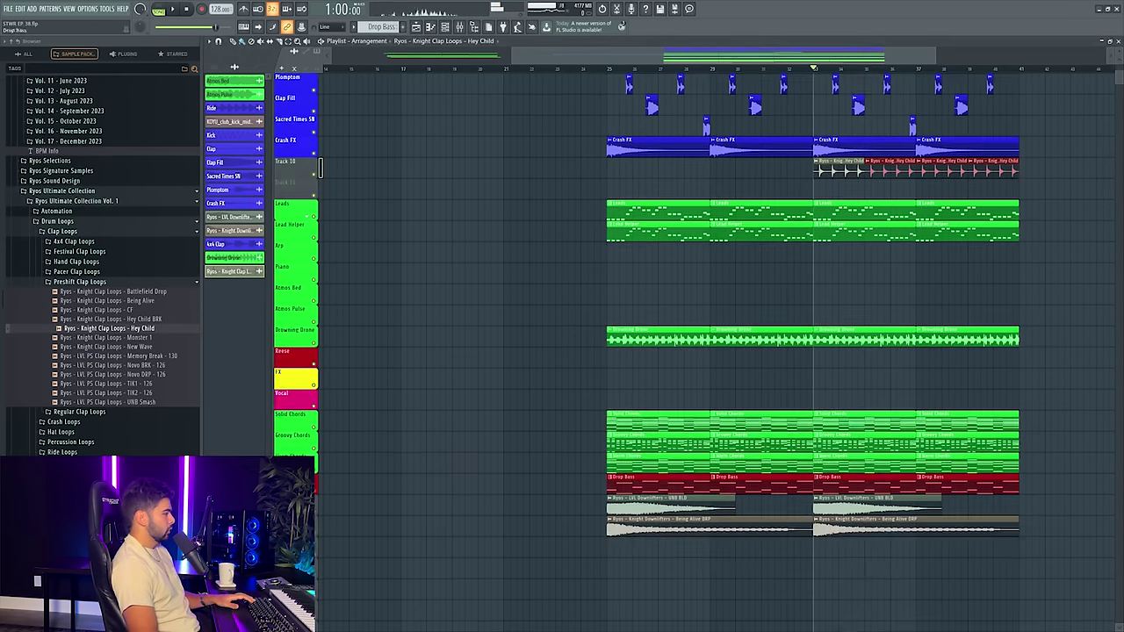
scroll(575, 442, down, 3)
drag(574, 441, 878, 438)
drag(578, 421, 841, 421)
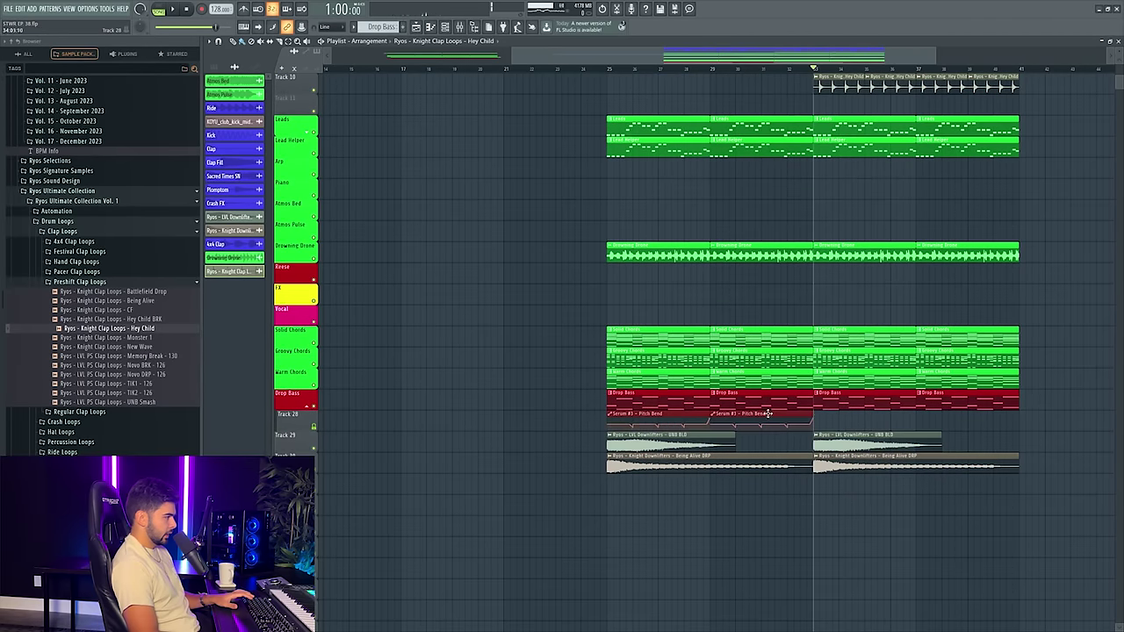
key(ctrl+b)
key(space)
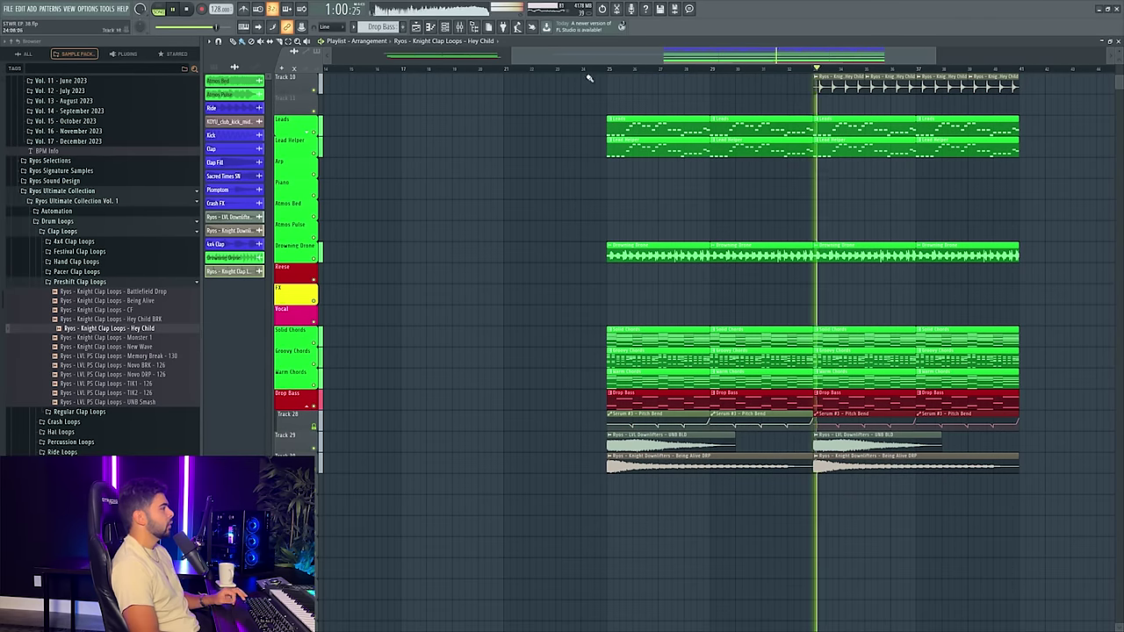
- Lower the preshift clap loop's mixer volume slightly while the drop's second half plays
click(460, 29)
drag(985, 455, 986, 470)
scroll(758, 113, up, 3)
drag(795, 55, 826, 56)
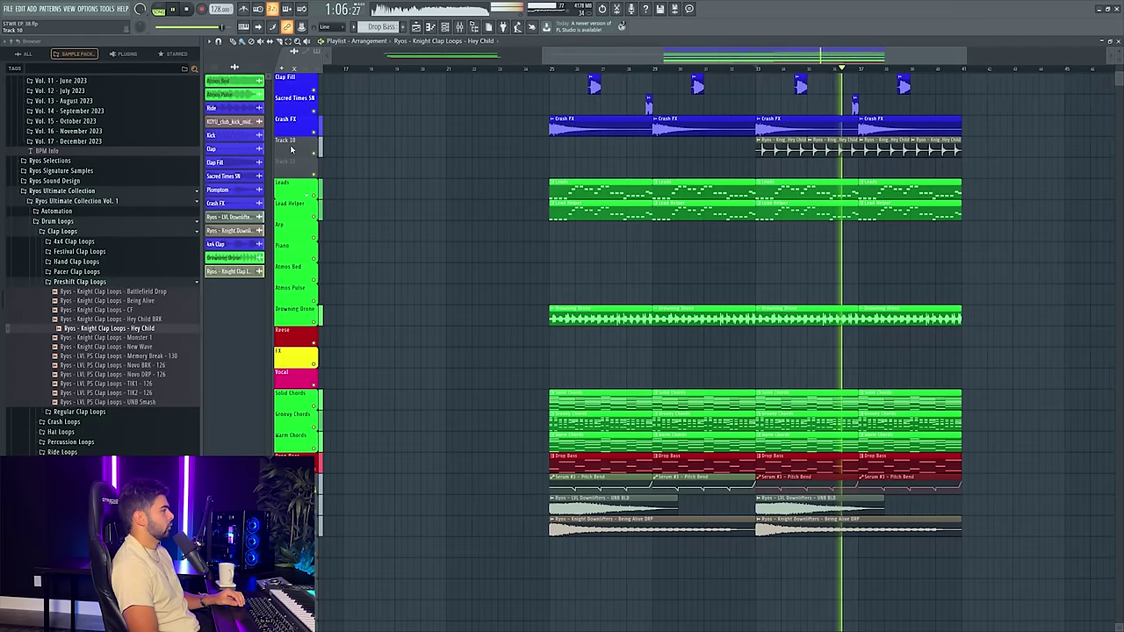
- Place the tambourine loop "Ryos - Knight Tamb Loops - Hey Child" on Track 11 at bar 33
click(63, 283)
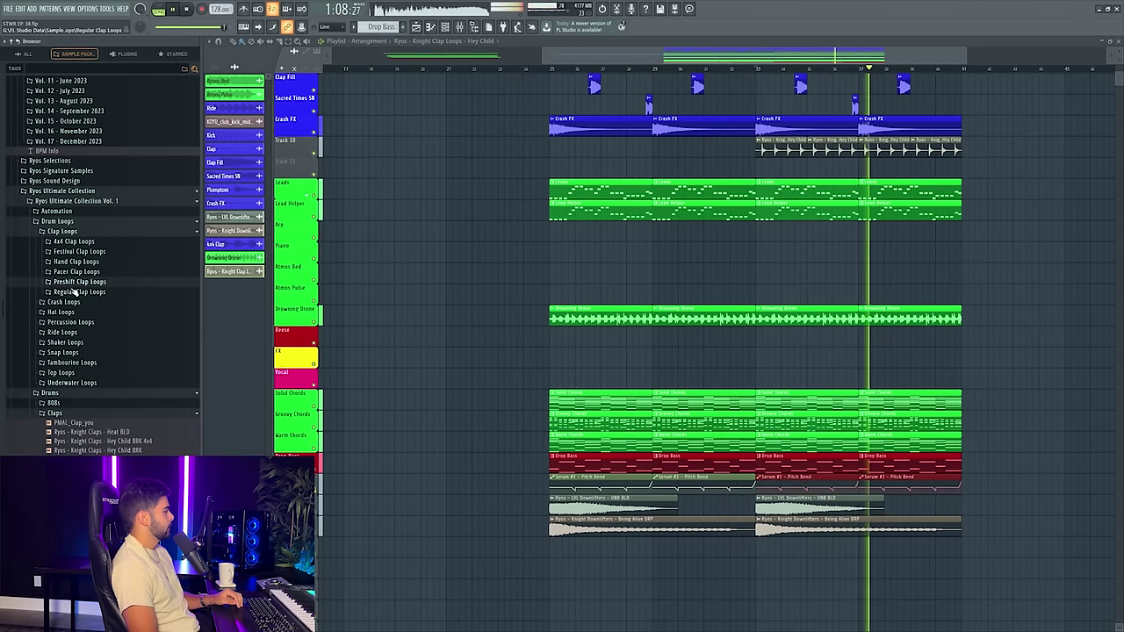
click(70, 362)
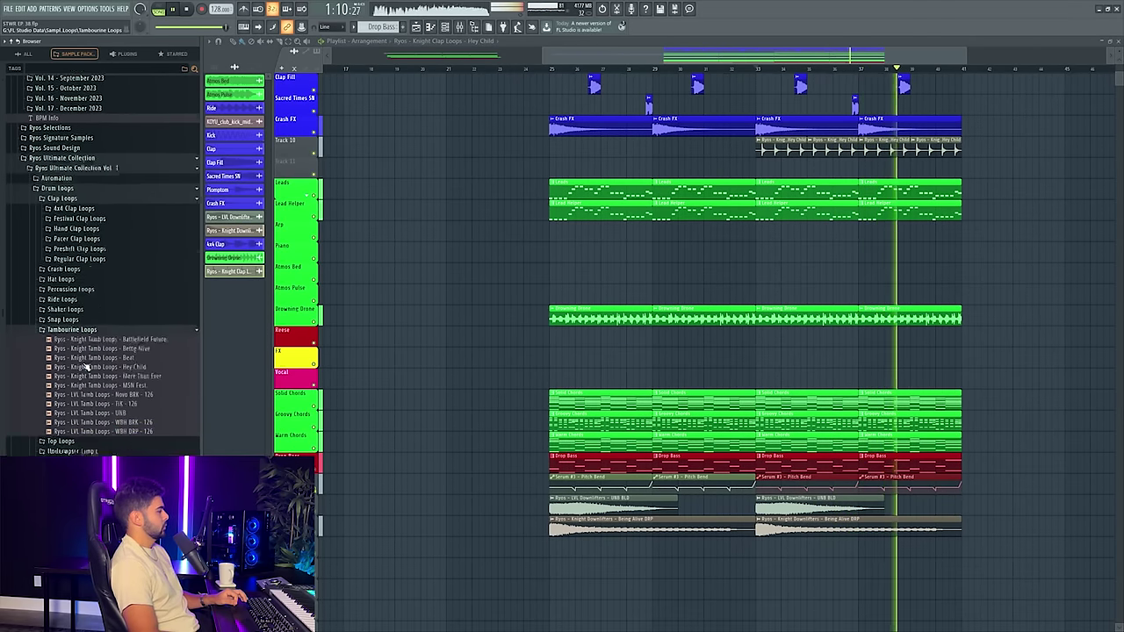
click(106, 289)
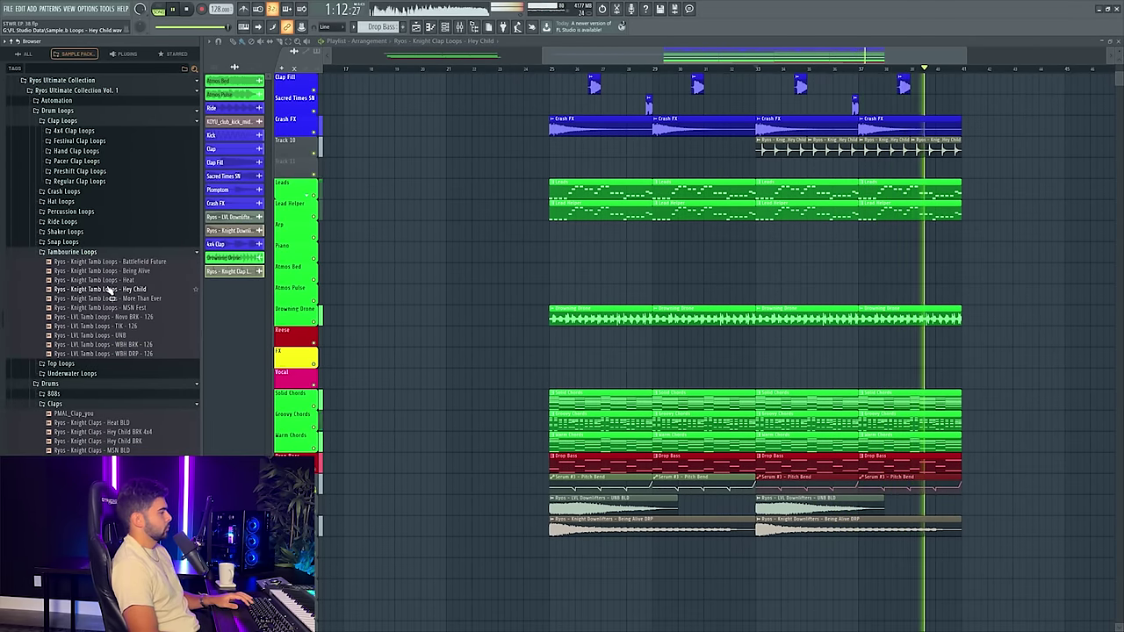
key(space)
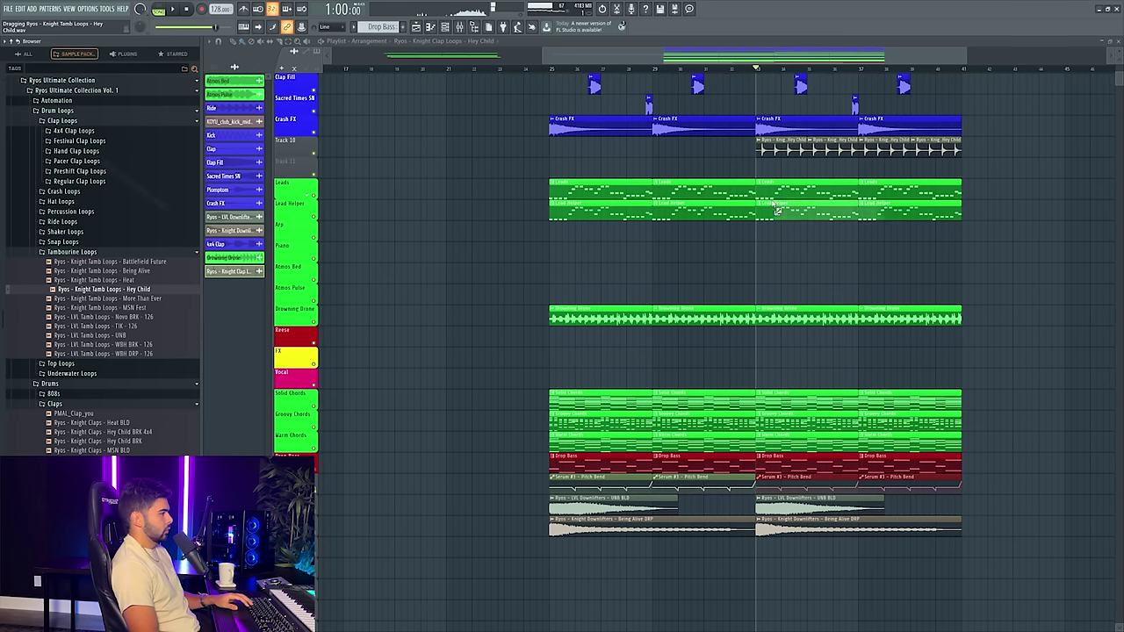
drag(758, 168, 760, 167)
- Route the tambourine loop to mixer track 35 and lower its volume to about -13 dB during playback
double_click(769, 163)
key(space)
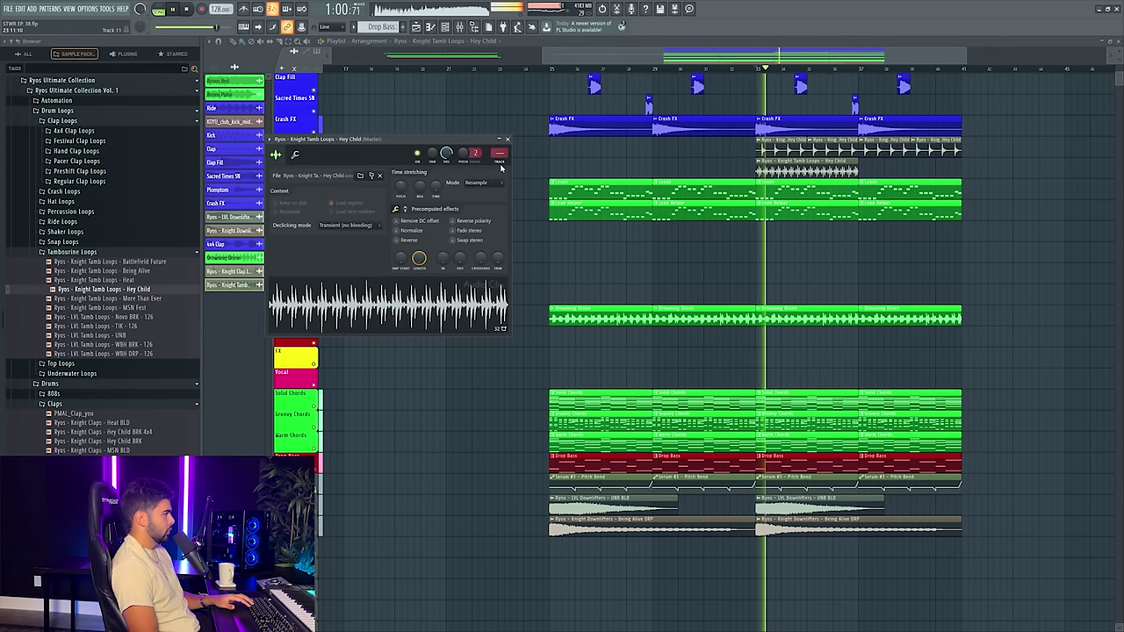
key(F9)
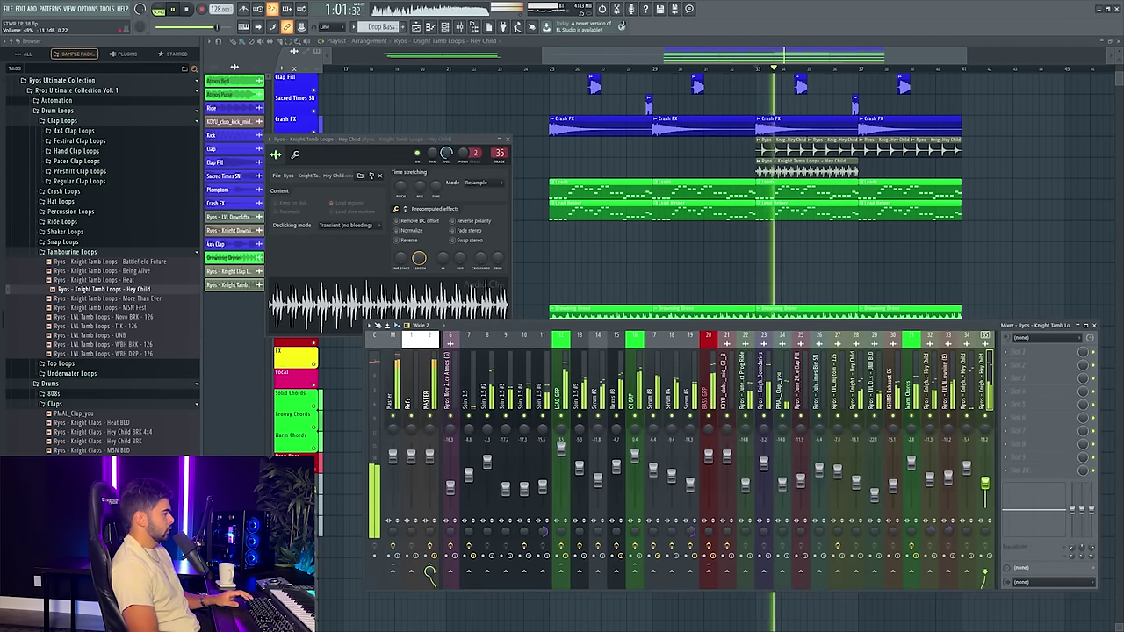
drag(985, 457, 985, 485)
- Duplicate the tambourine loop on Track 11 so it also covers bars 37–41
key(F12)
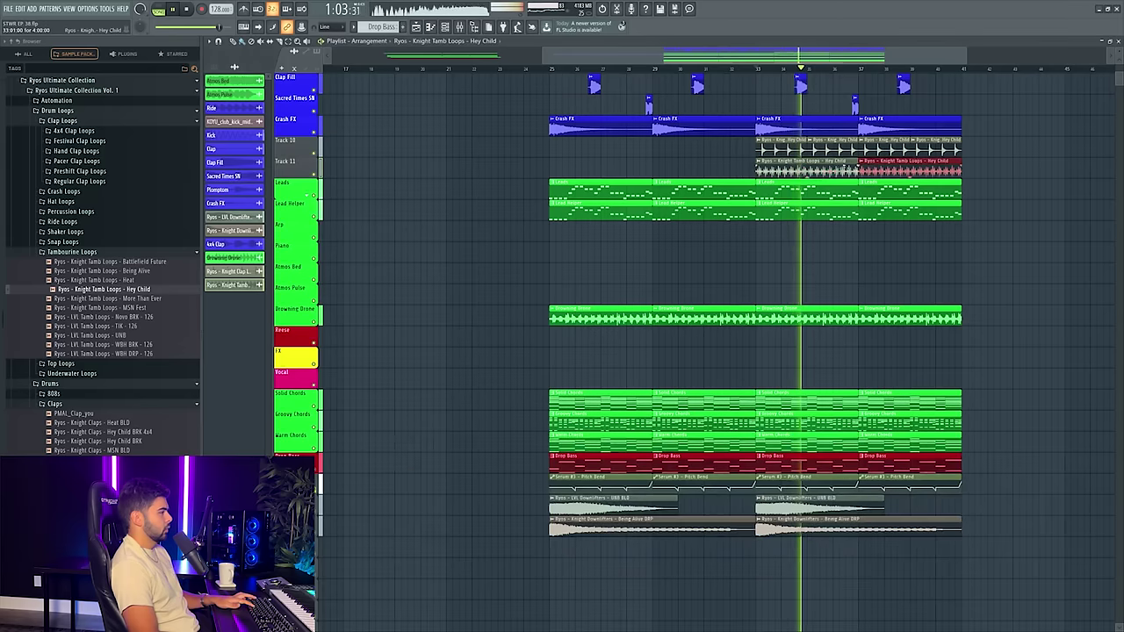
scroll(515, 171, up, 3)
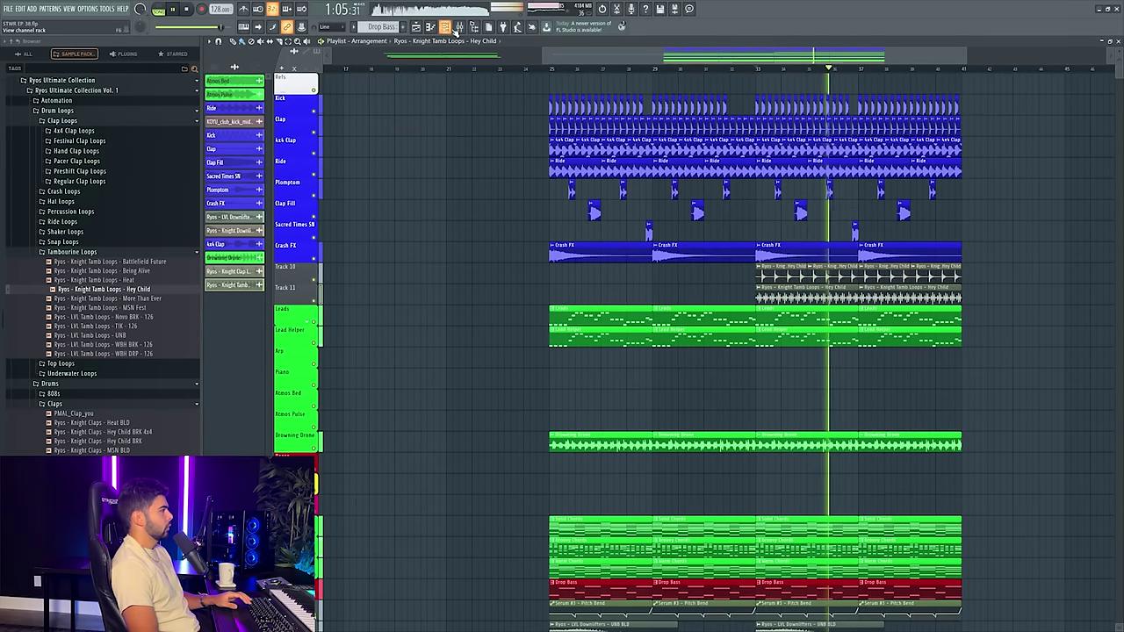
scroll(423, 186, down, 3)
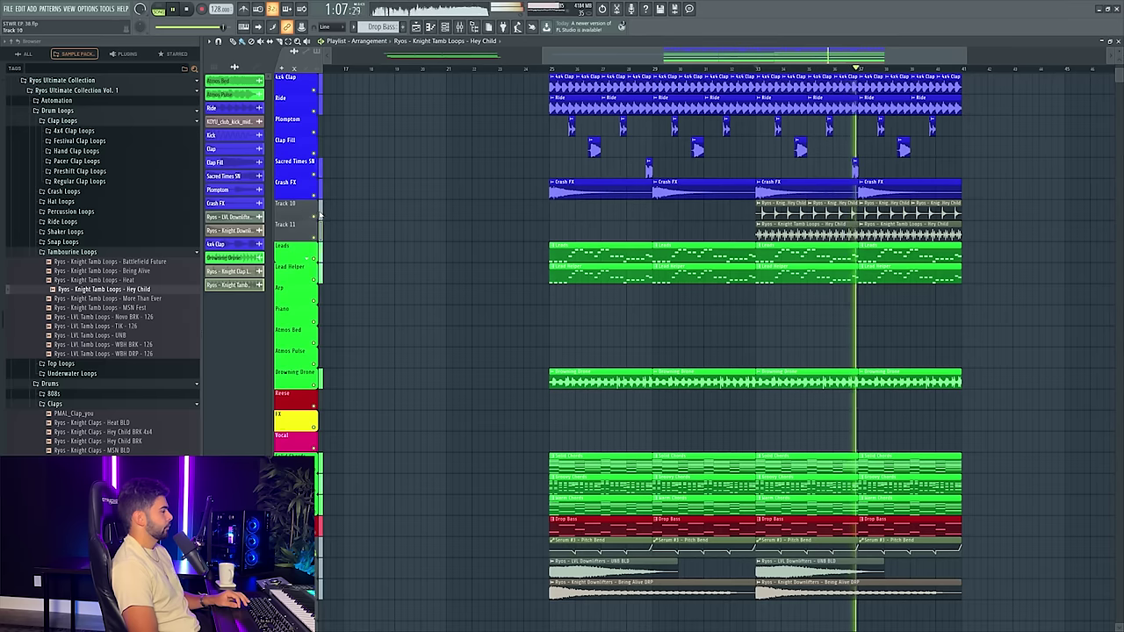
- Check the clap loop's mixer level and play the drop from about bar 31, ahead of its second half
click(460, 27)
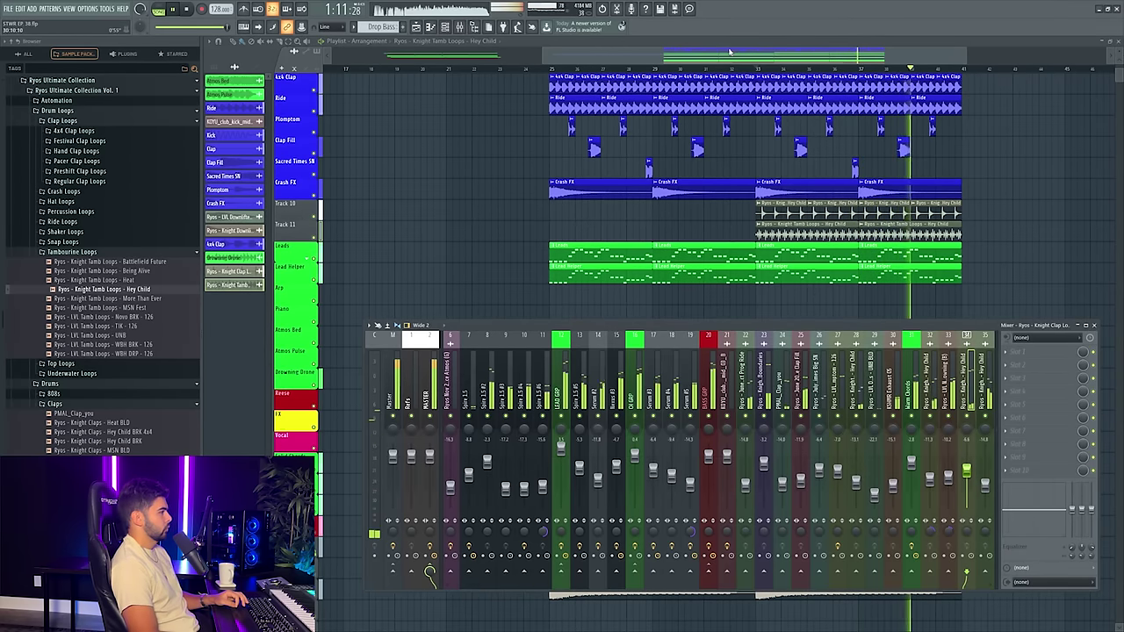
drag(803, 55, 772, 58)
scroll(771, 69, up, 3)
click(769, 69)
scroll(771, 69, up, 3)
scroll(868, 236, up, 3)
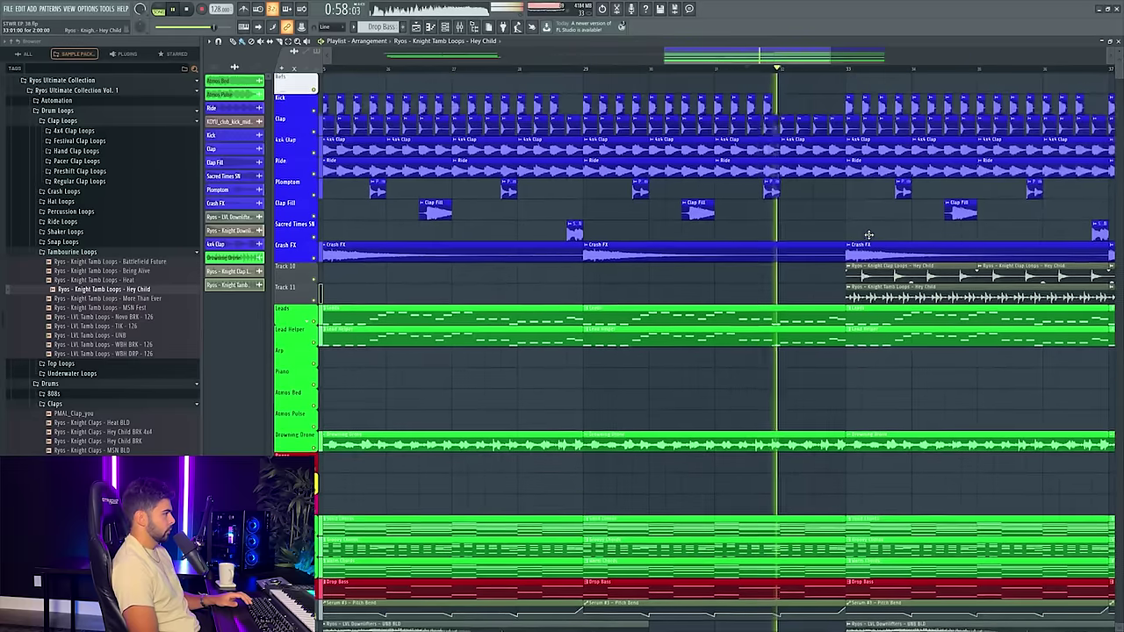
key(space)
scroll(568, 271, down, 4)
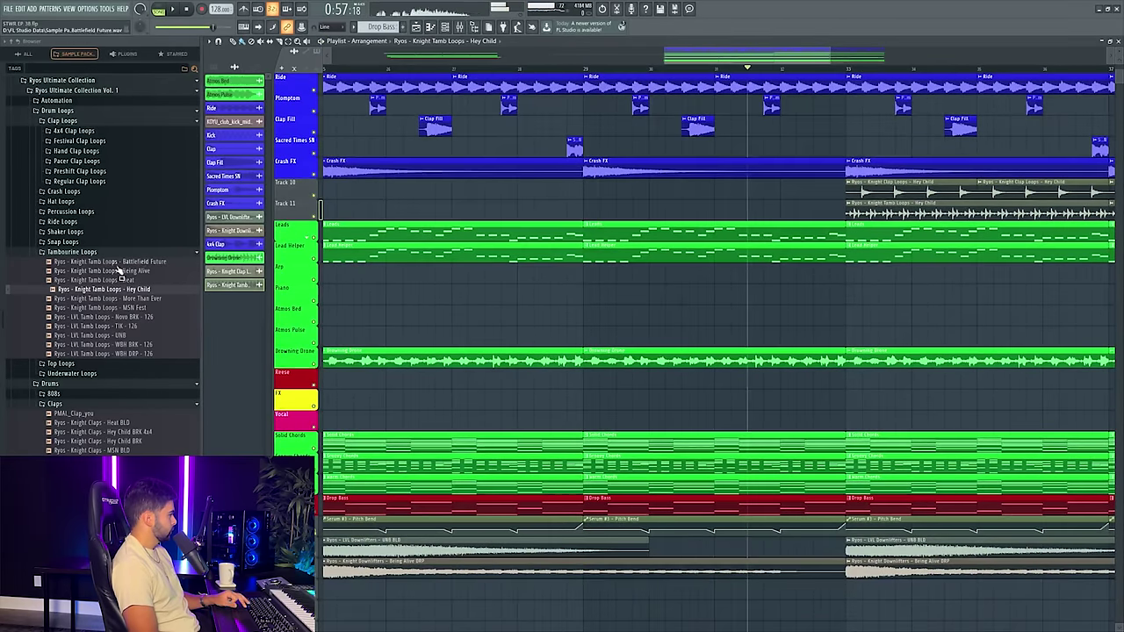
- Find the "Ryos - June 2023 Patreon Pack - Aero Fill" sample, insert a new Track 10, and place the fill there at bar 32
scroll(66, 215, up, 4)
scroll(66, 215, up, 5)
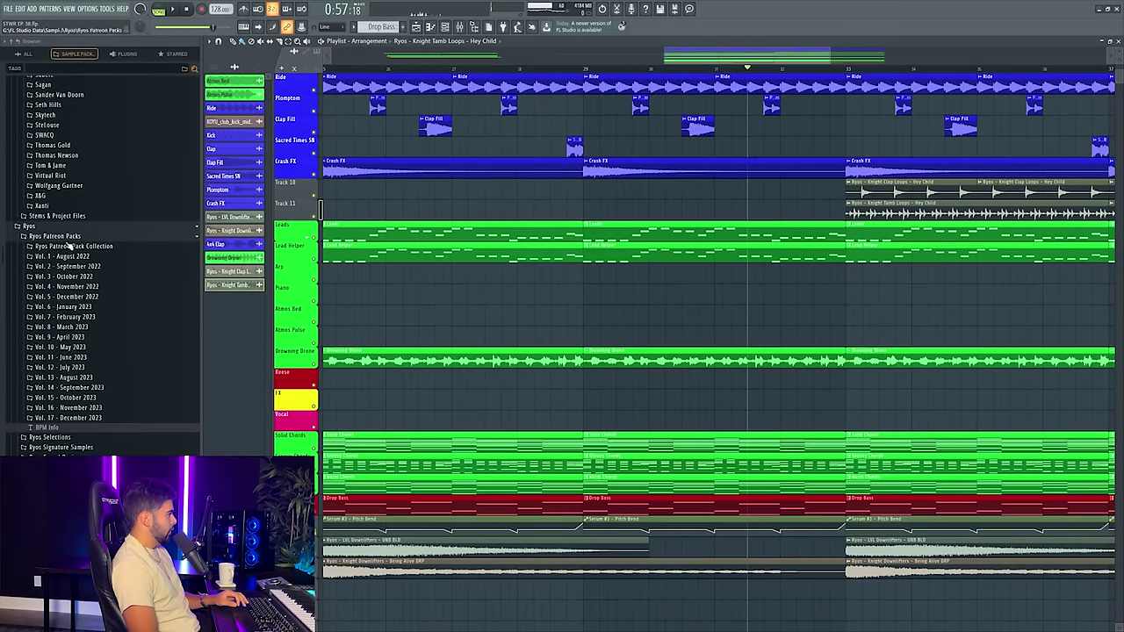
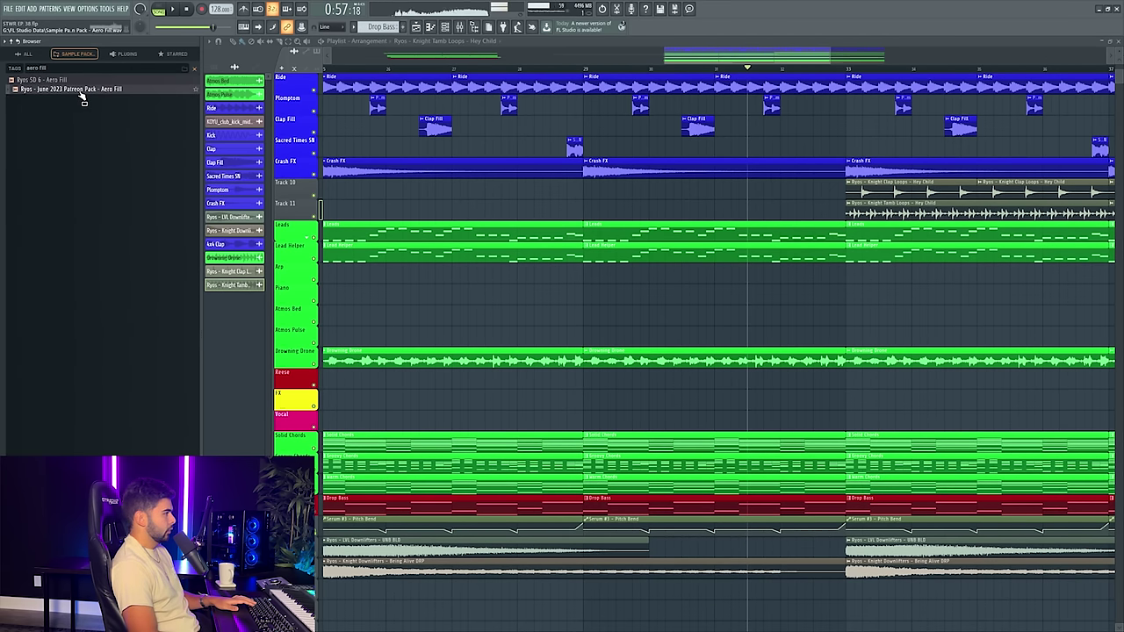
right_click(267, 188)
click(303, 356)
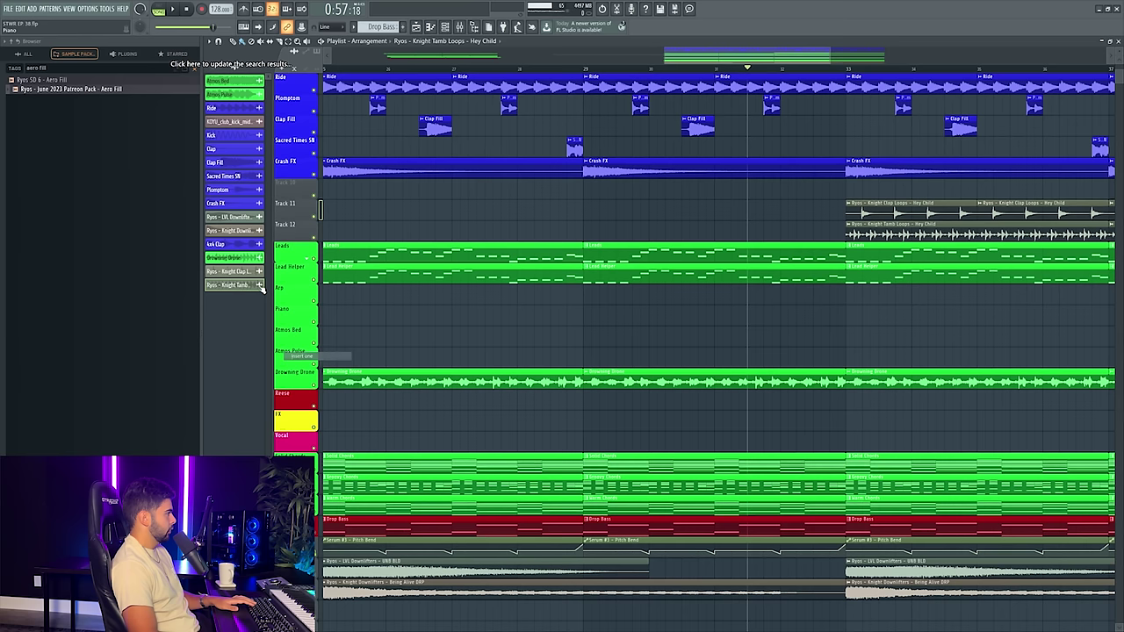
drag(101, 90, 812, 188)
- Route the Aero Fill to mixer track 36, lower its volume slightly during playback, and replay the transition from about bar 31
key(space)
double_click(812, 189)
key(F9)
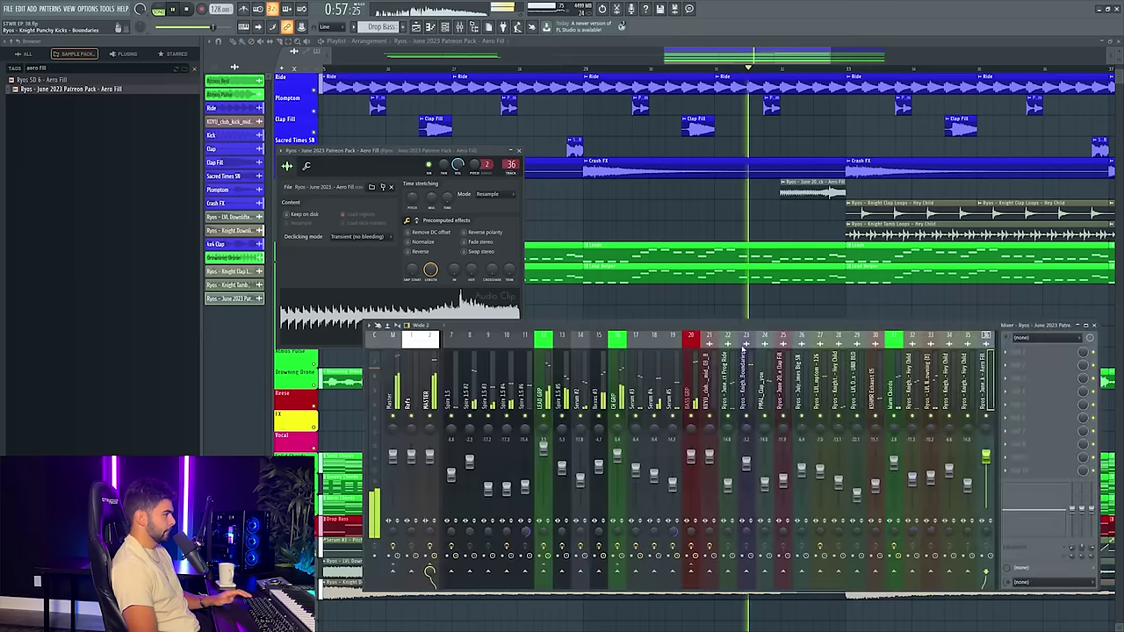
drag(985, 456, 989, 463)
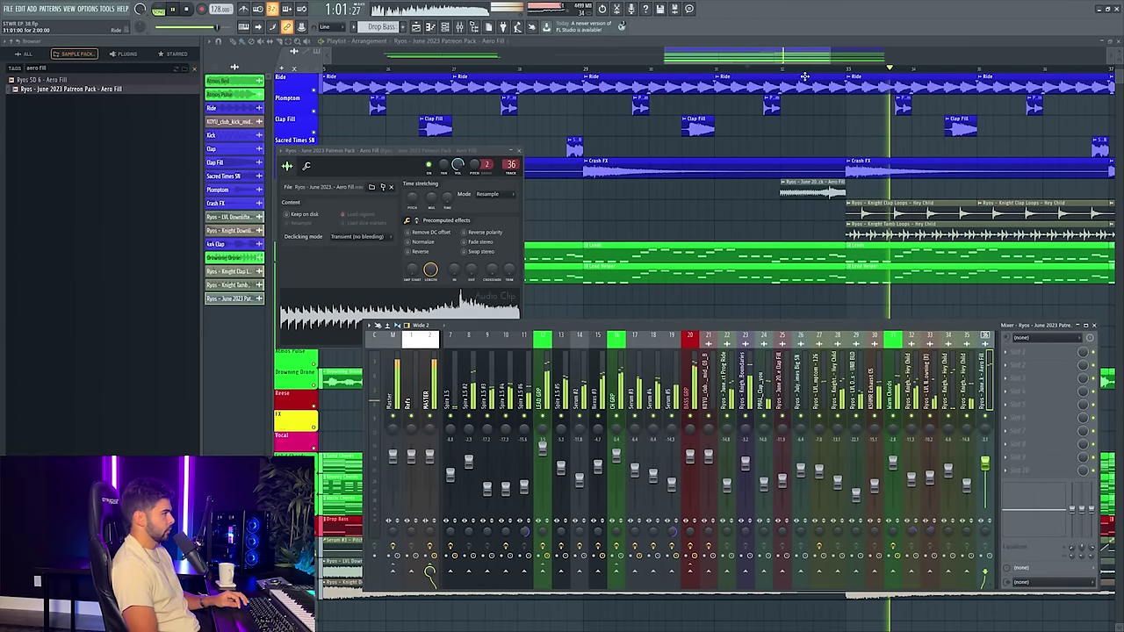
right_click(878, 138)
click(763, 69)
scroll(770, 70, down, 4)
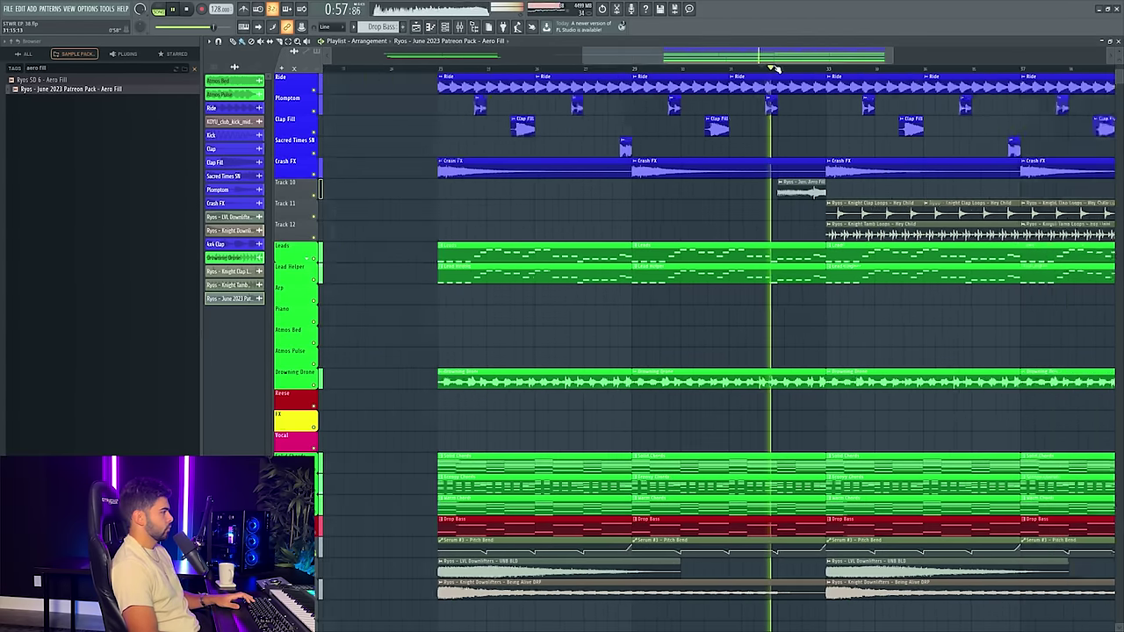
key(space)
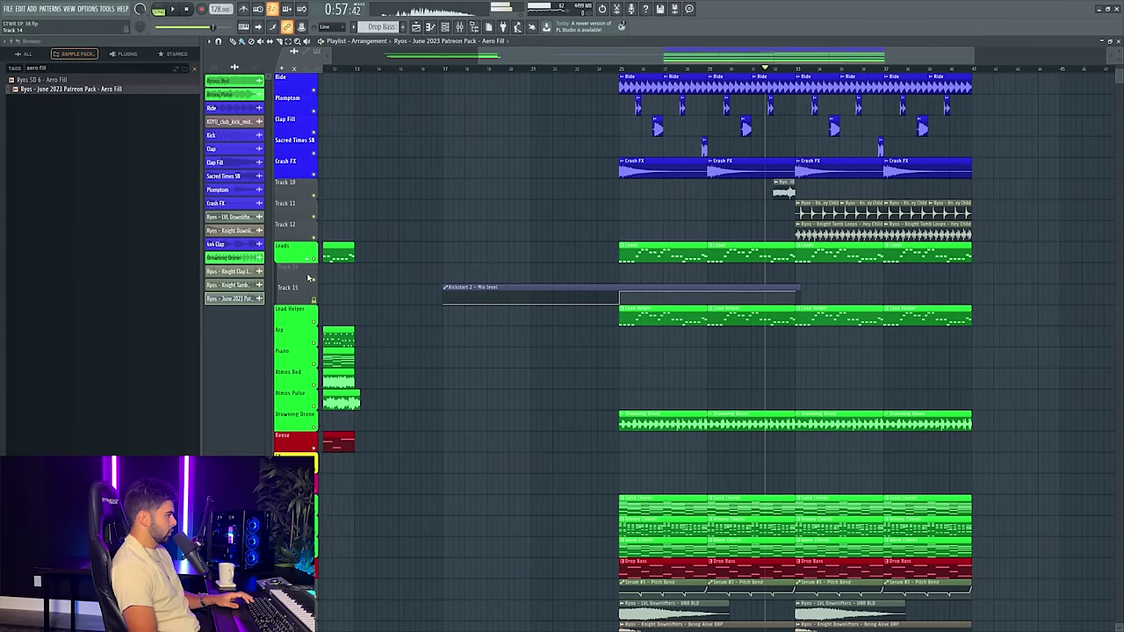
- Select bars 25–33 in the playlist and load FabFilter Simplon on the LEAD GRP mixer track ahead of Kickstart 2
right_click(305, 263)
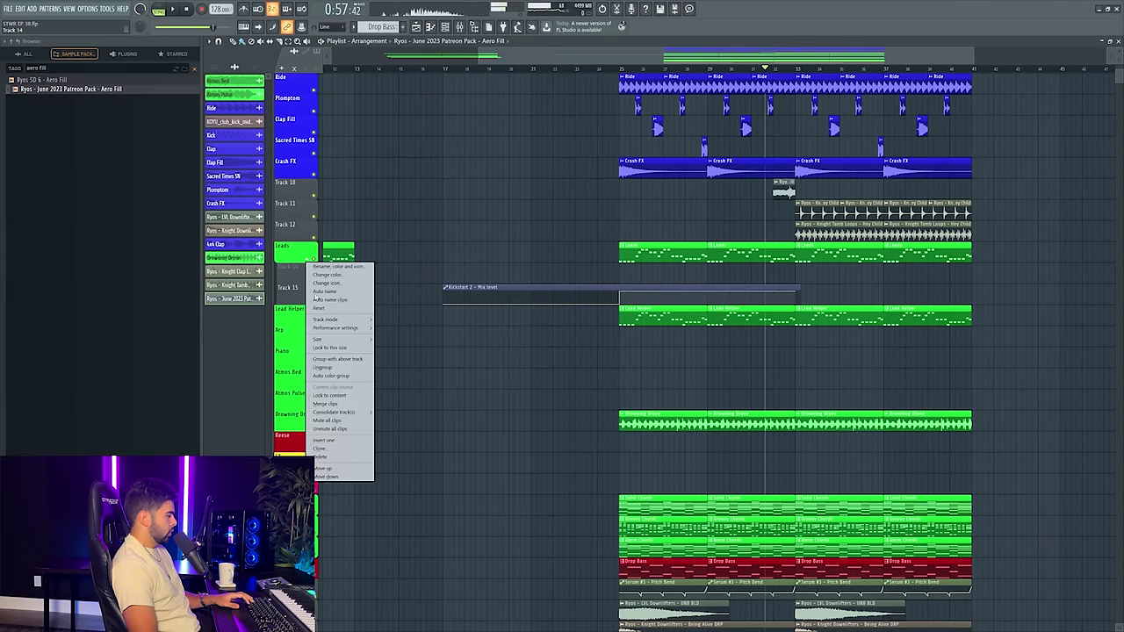
click(774, 49)
scroll(777, 69, up, 4)
drag(482, 70, 809, 77)
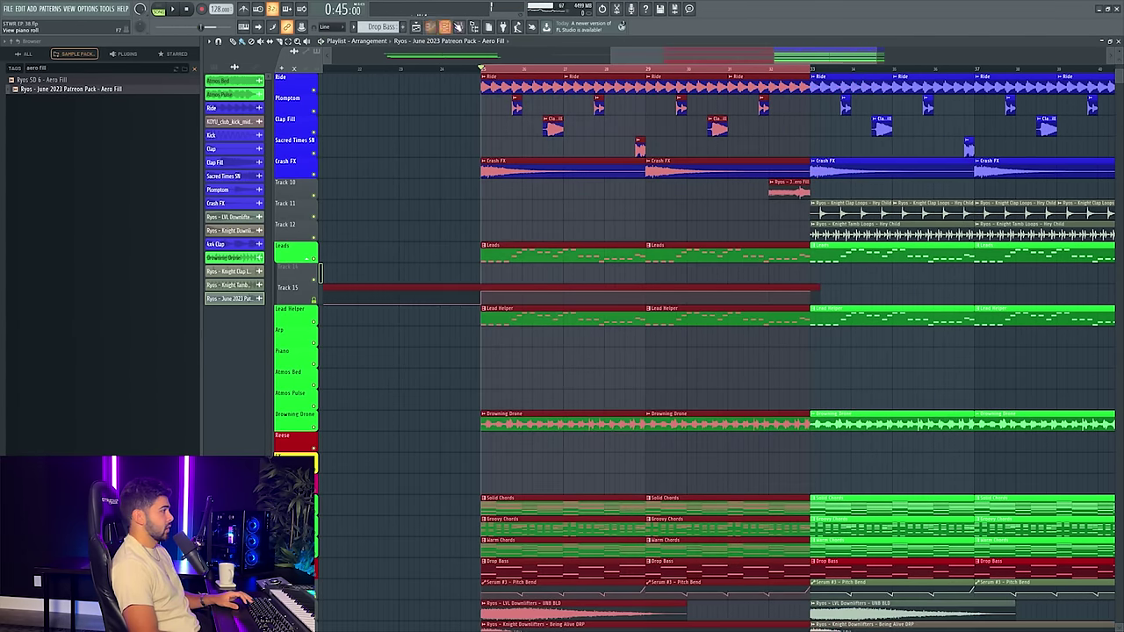
key(F9)
click(541, 375)
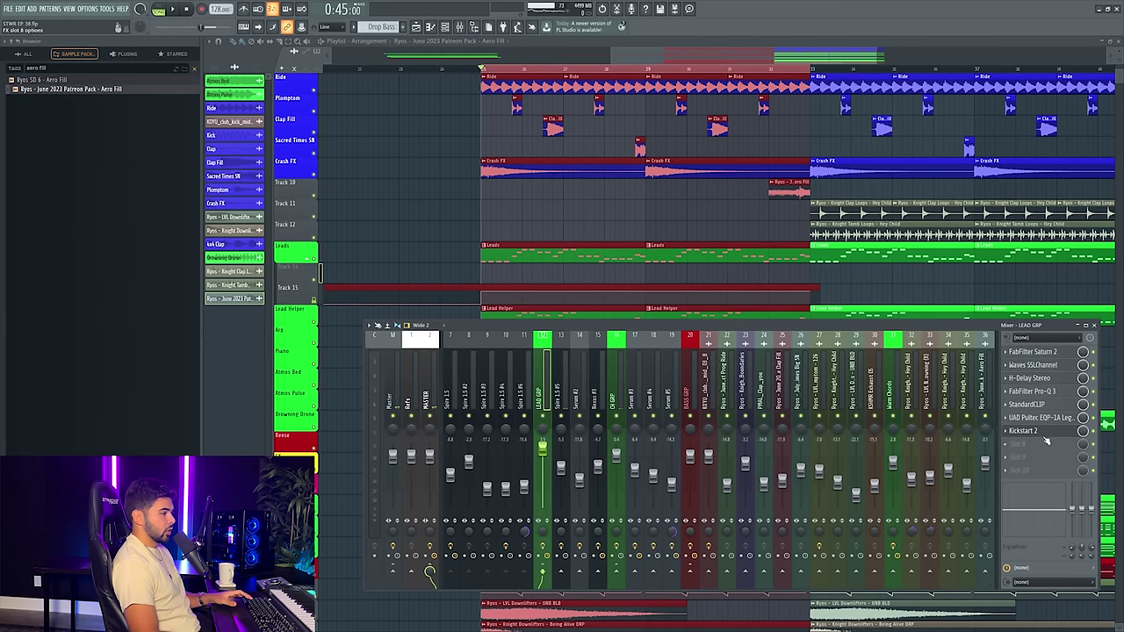
click(1021, 439)
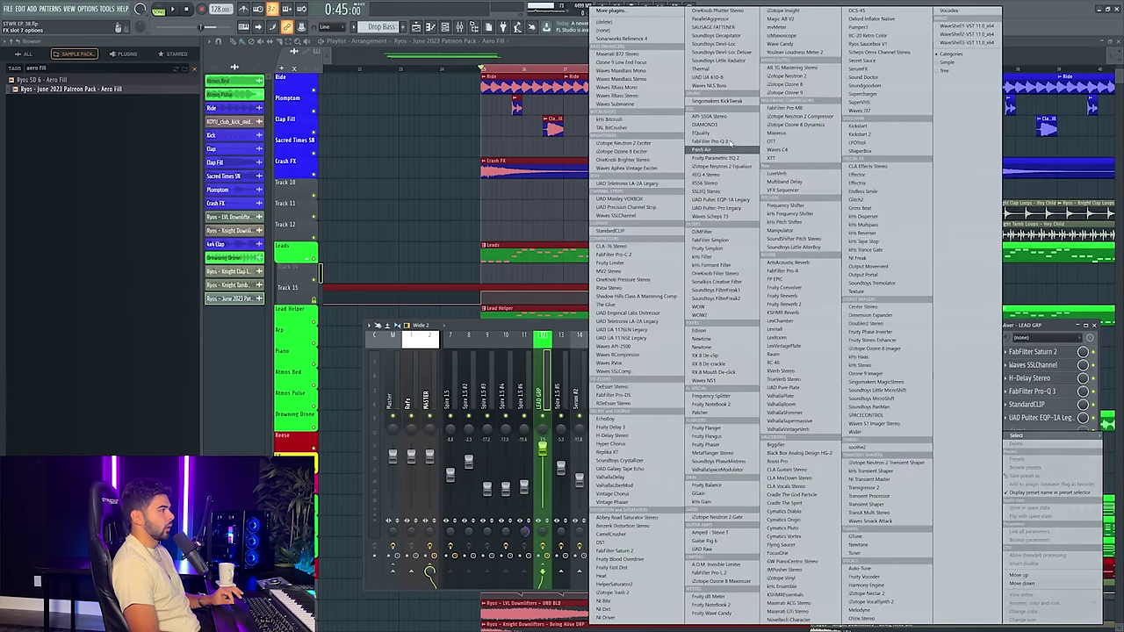
click(717, 239)
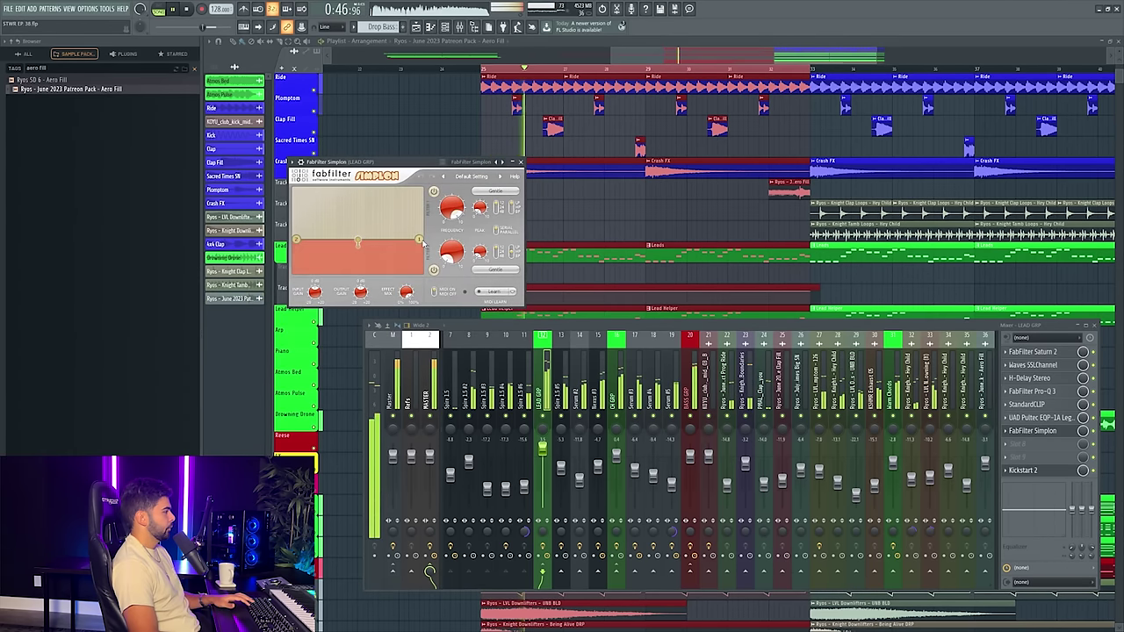
- Create an automation clip for Simplon's Filter 1 Freq on Track 14 over bars 25–33, dipping through bar 32
click(106, 9)
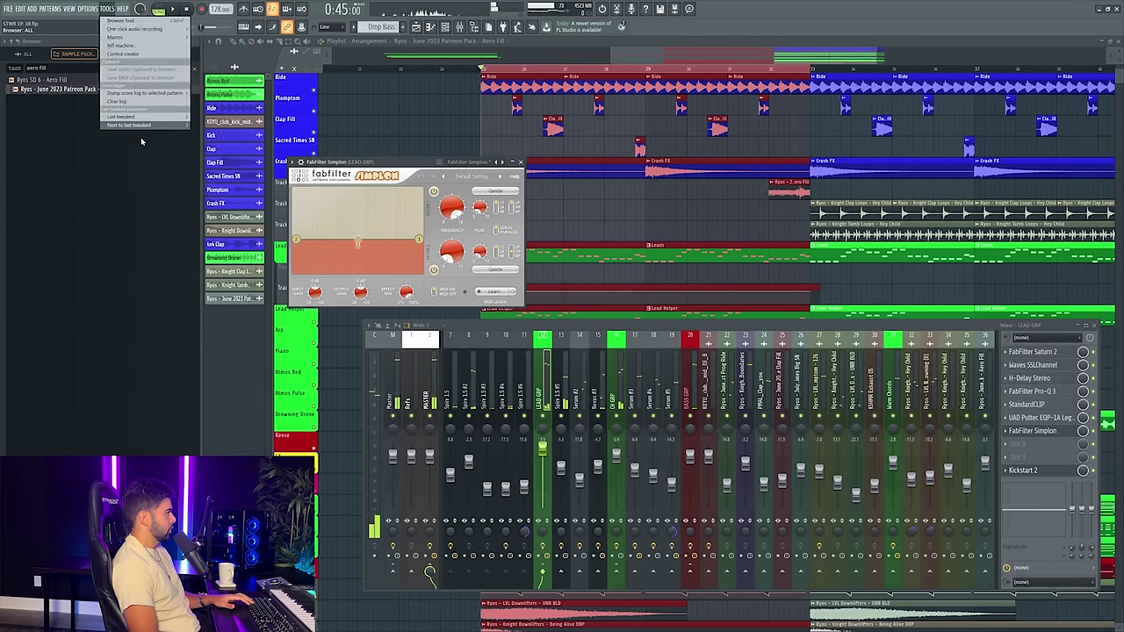
mouse_move(143, 124)
click(227, 175)
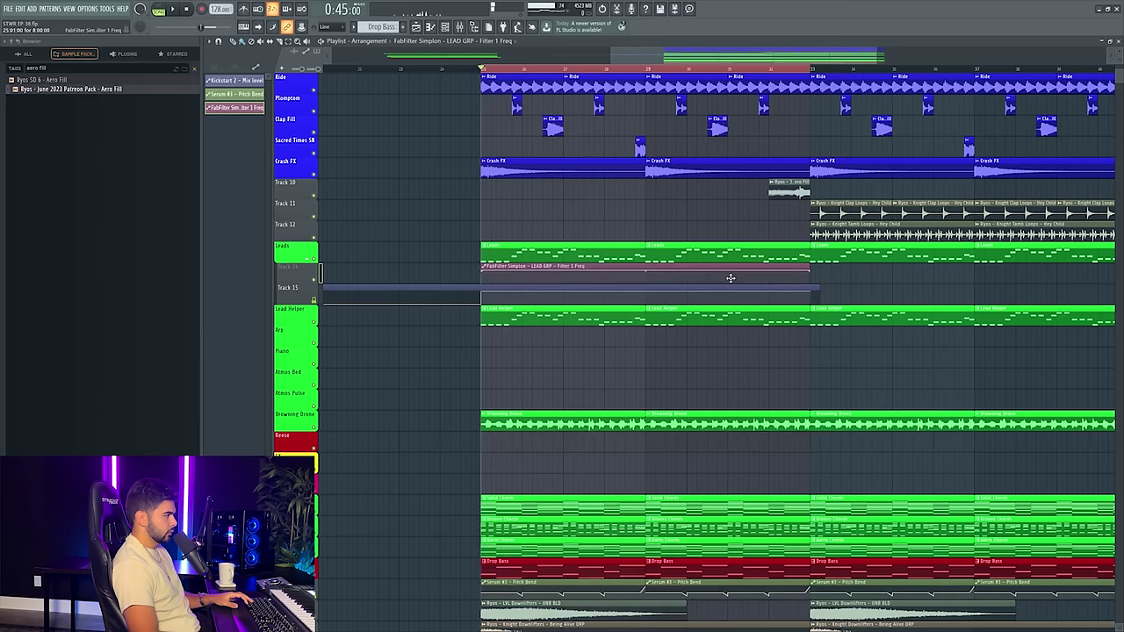
right_click(800, 276)
key(space)
click(765, 69)
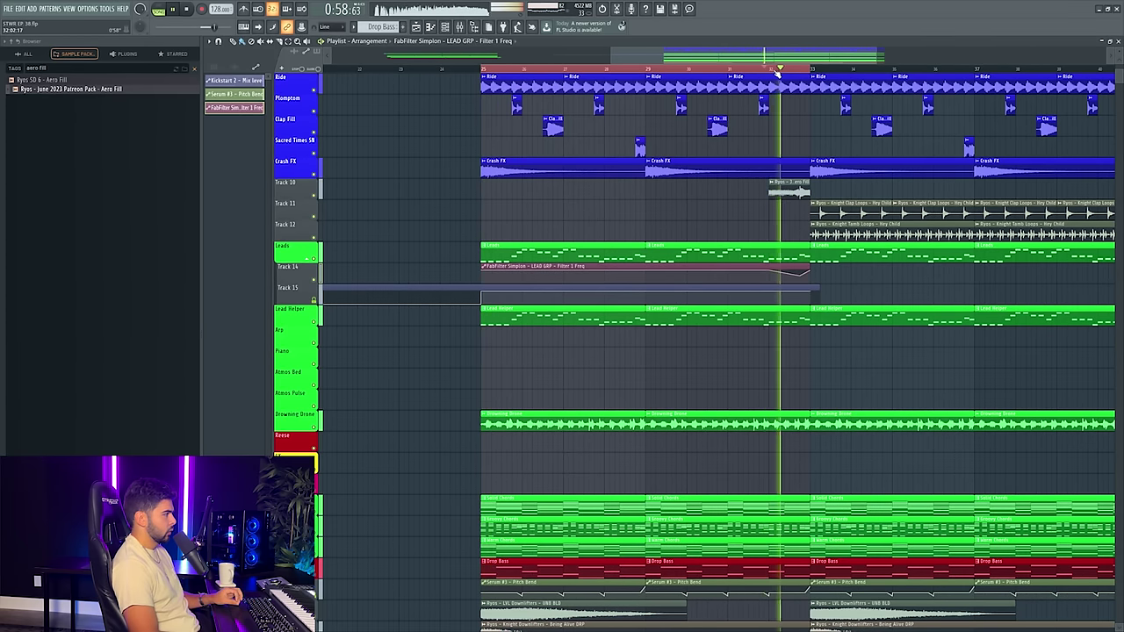
- Raise Simplon's Filter 1 Peak on LEAD GRP to about 0.409 during playback
scroll(780, 72, up, 2)
key(space)
key(F9)
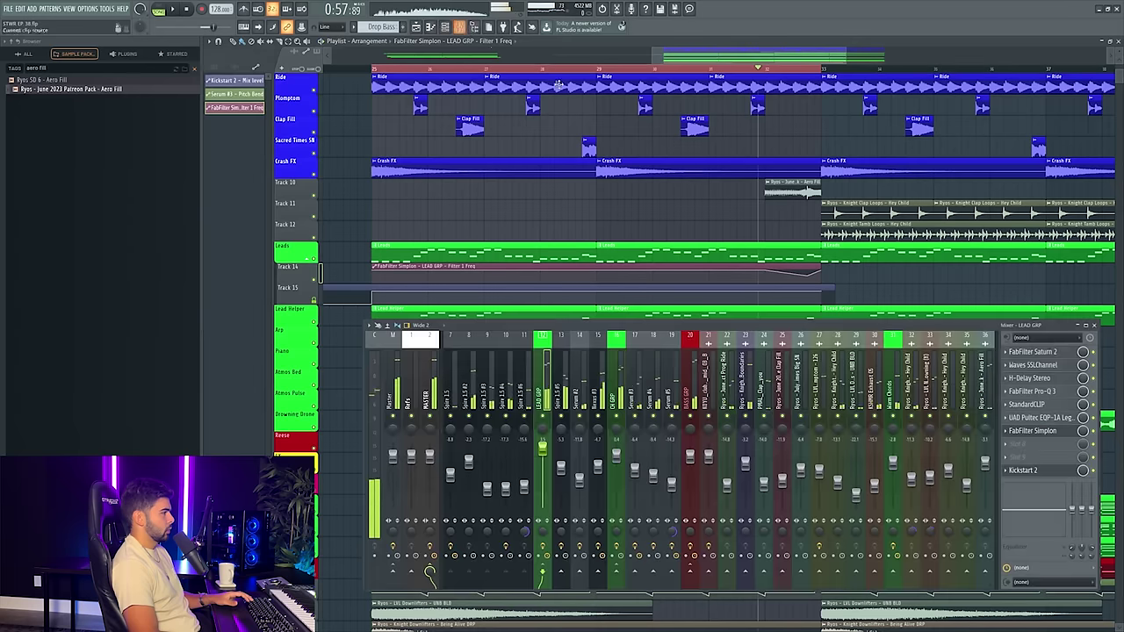
click(1032, 430)
key(space)
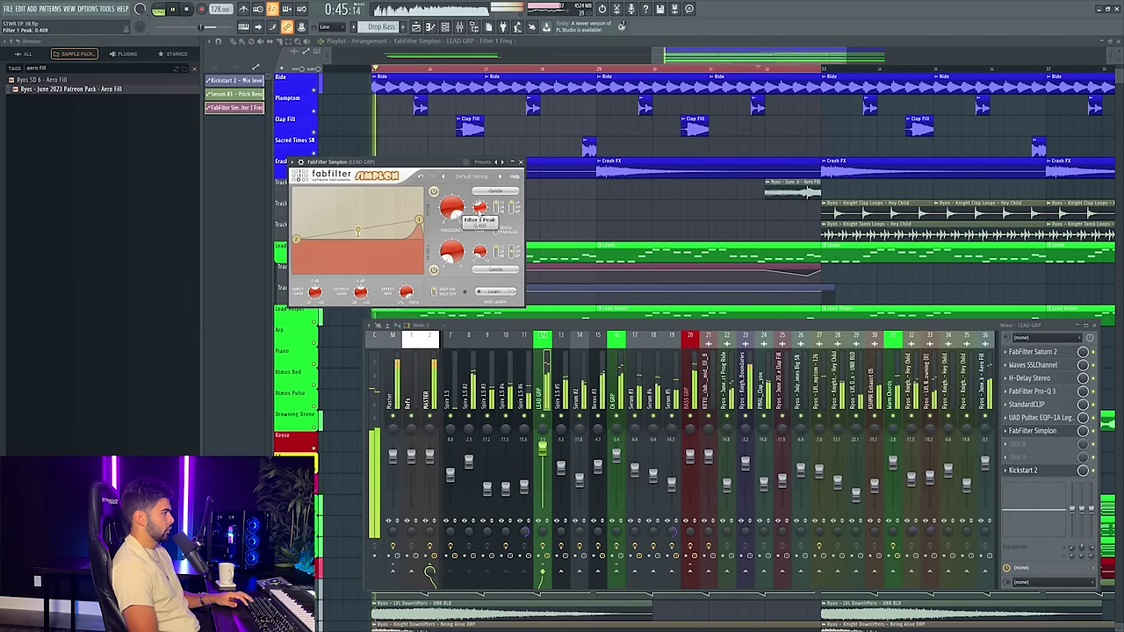
- Curve the Filter 1 Freq automation so it recovers steeply just before bar 33, and replay from bar 32
key(space)
key(F12)
key(space)
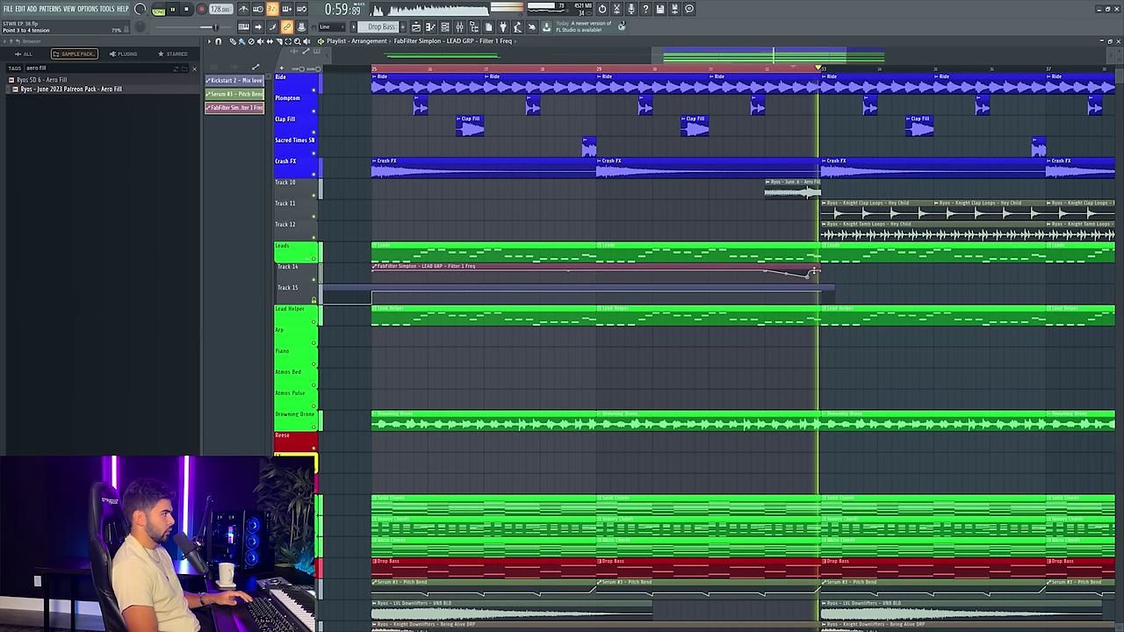
click(765, 69)
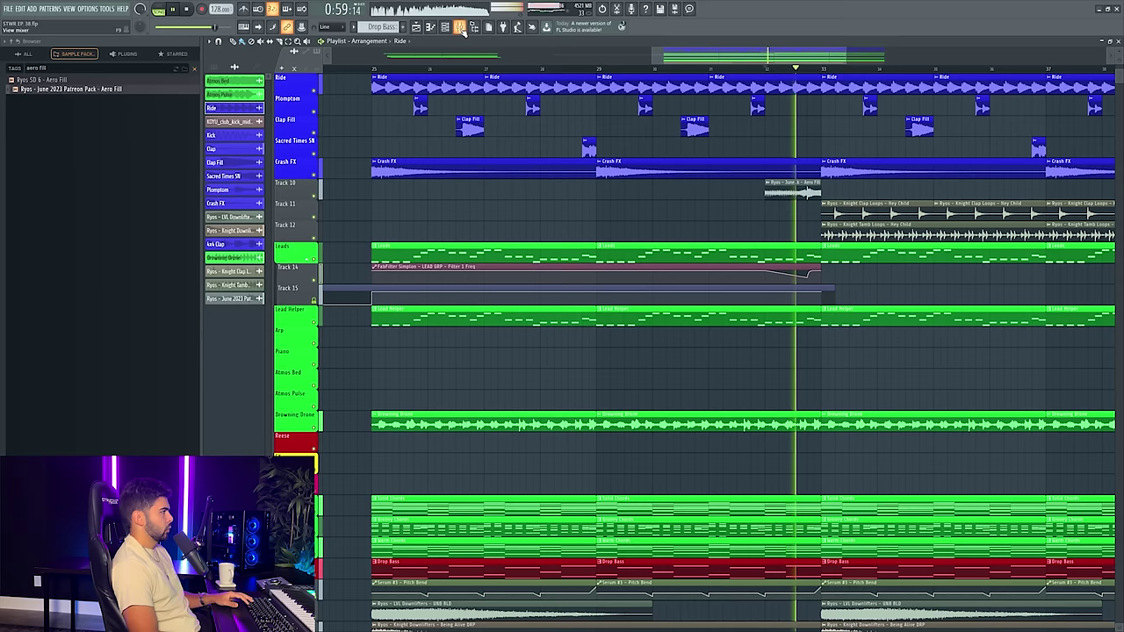
- Check Simplon's settings on LEAD GRP and insert an empty track above the Filter 1 Freq automation
key(F9)
key(space)
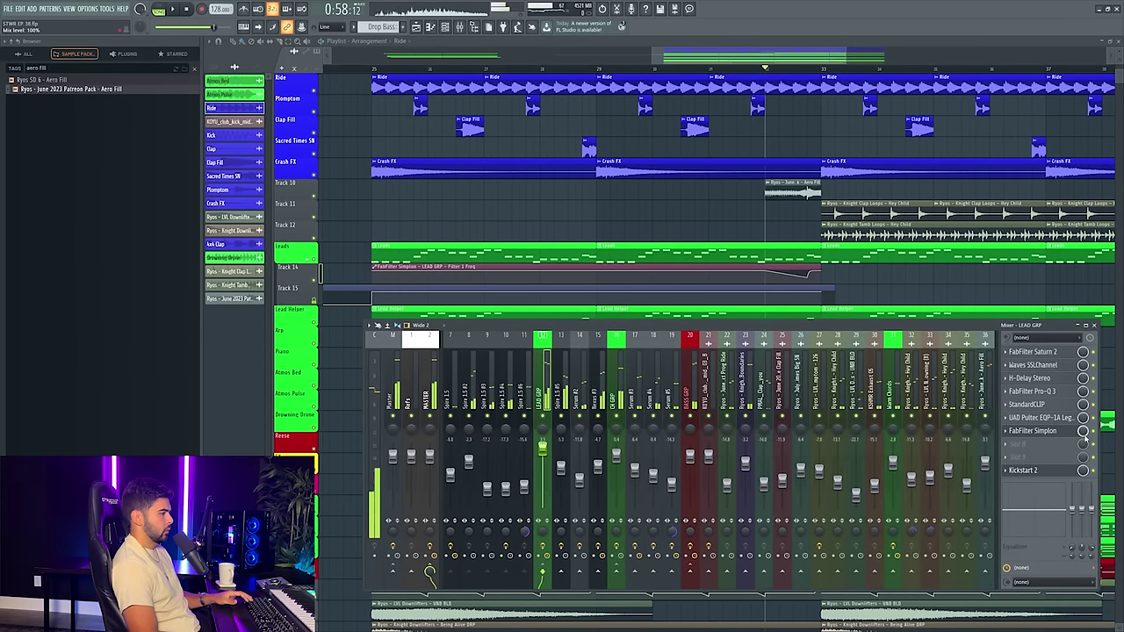
click(1057, 433)
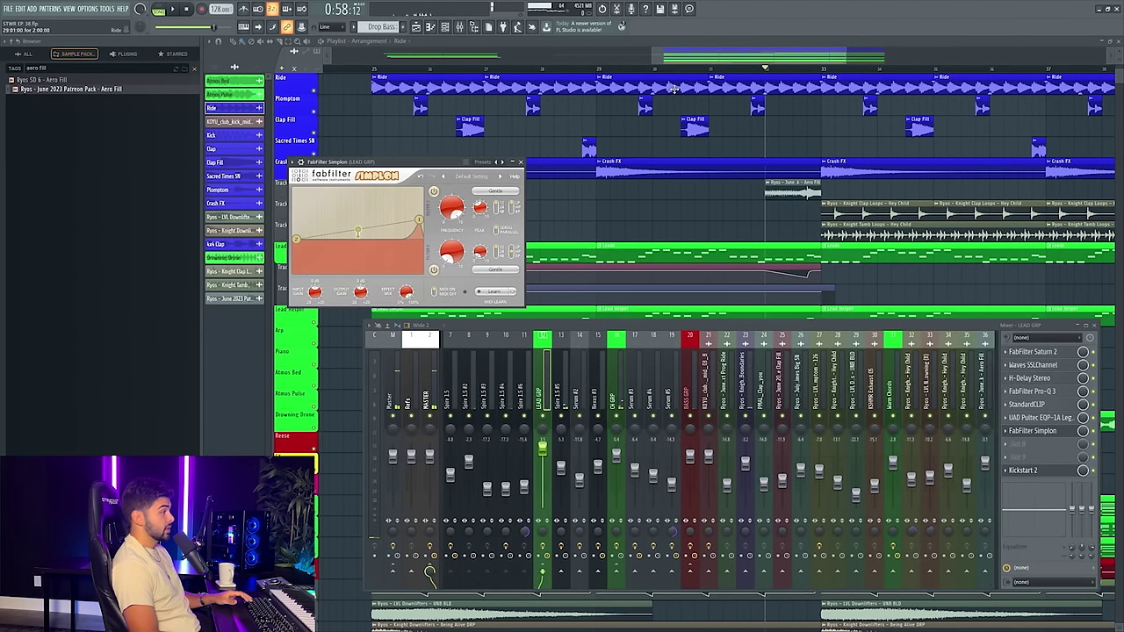
key(F12)
right_click(282, 267)
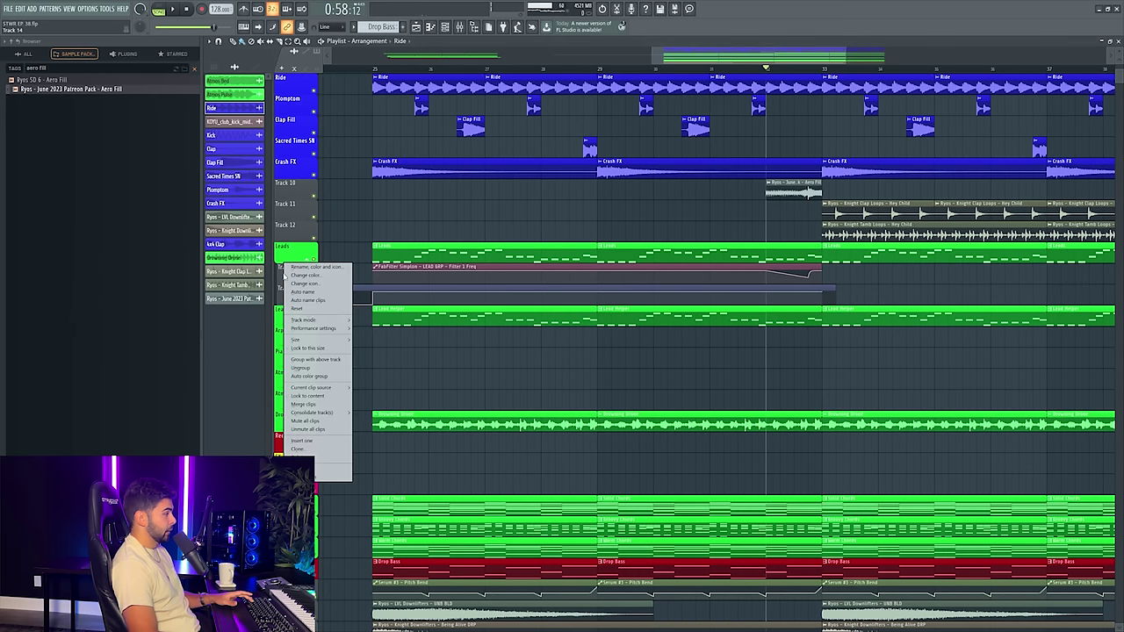
click(309, 441)
- Create an automation clip for Simplon's Filter 1 Peak over bars 25–33 on the empty Track 14
drag(370, 68, 821, 68)
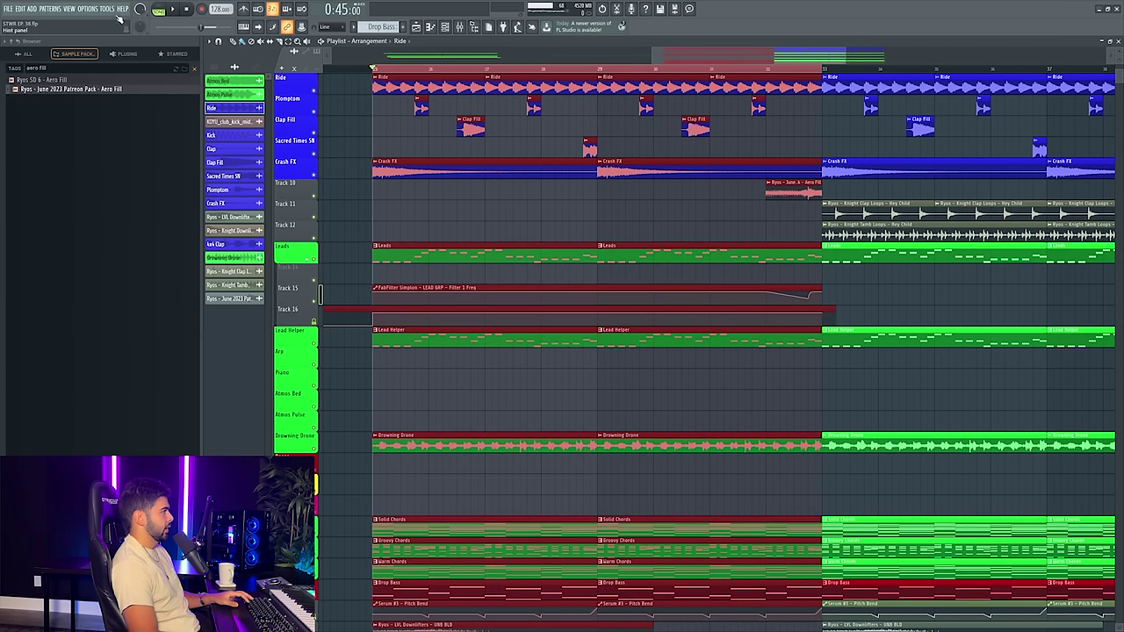
click(107, 10)
mouse_move(142, 117)
click(230, 175)
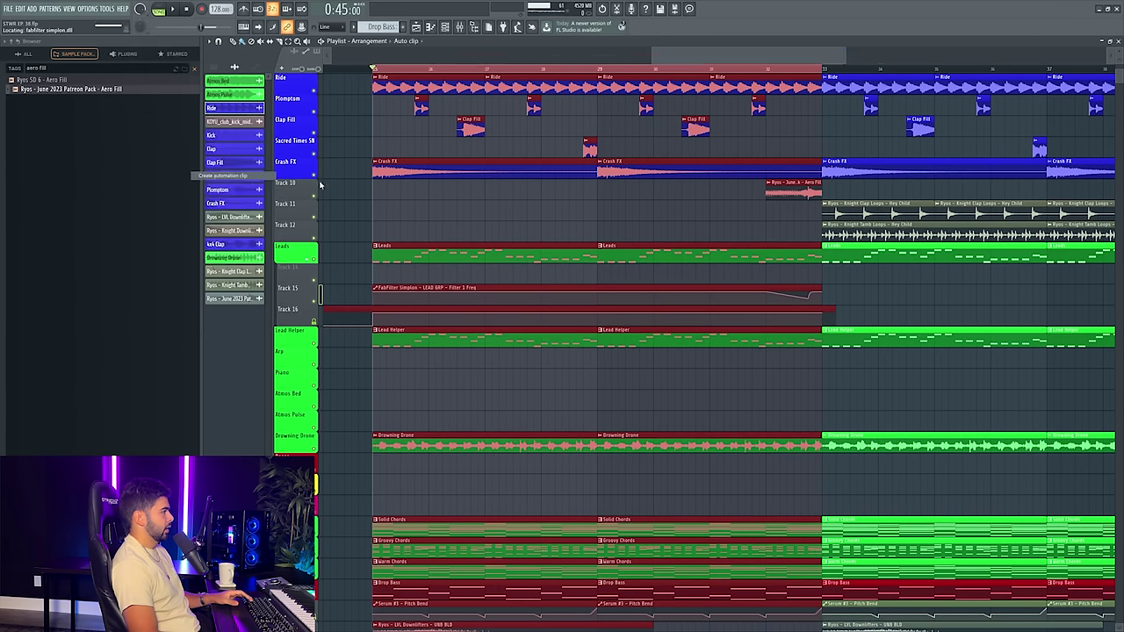
drag(414, 211, 420, 273)
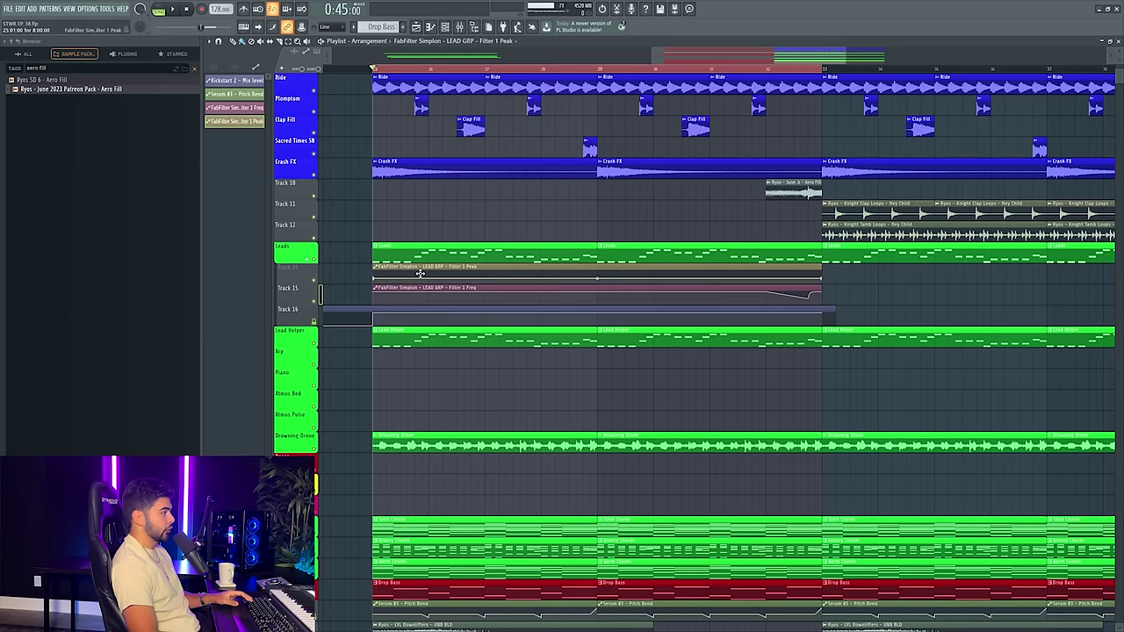
- Shape the Filter 1 Peak automation to stay low, rise at bar 32 and fall back at bar 33, and play the transition
right_click(375, 279)
click(404, 425)
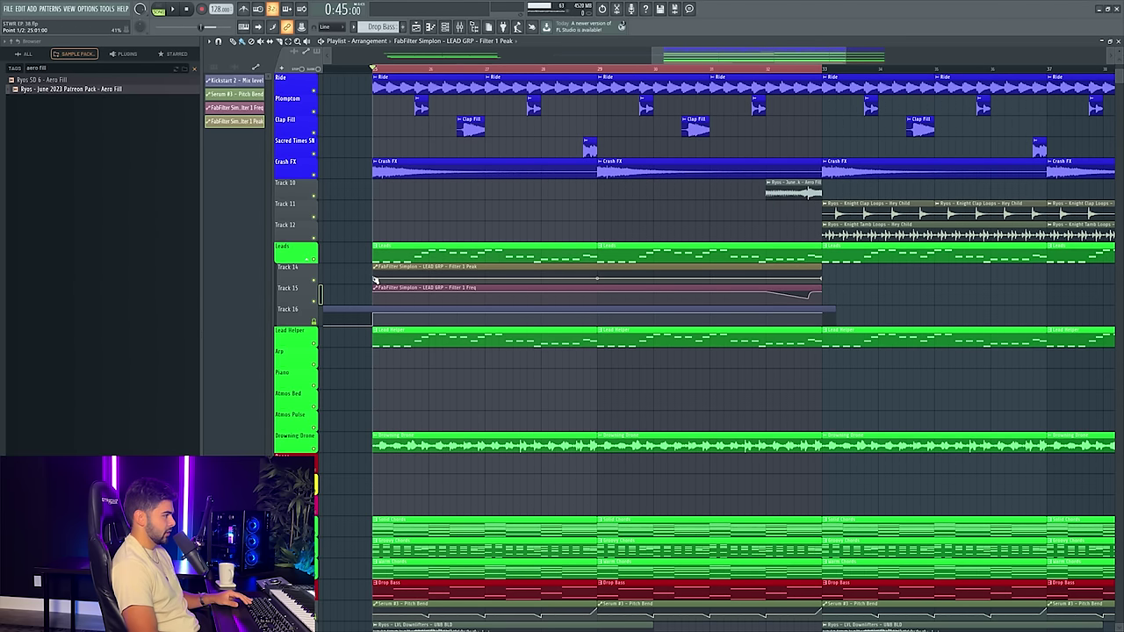
right_click(764, 286)
click(814, 428)
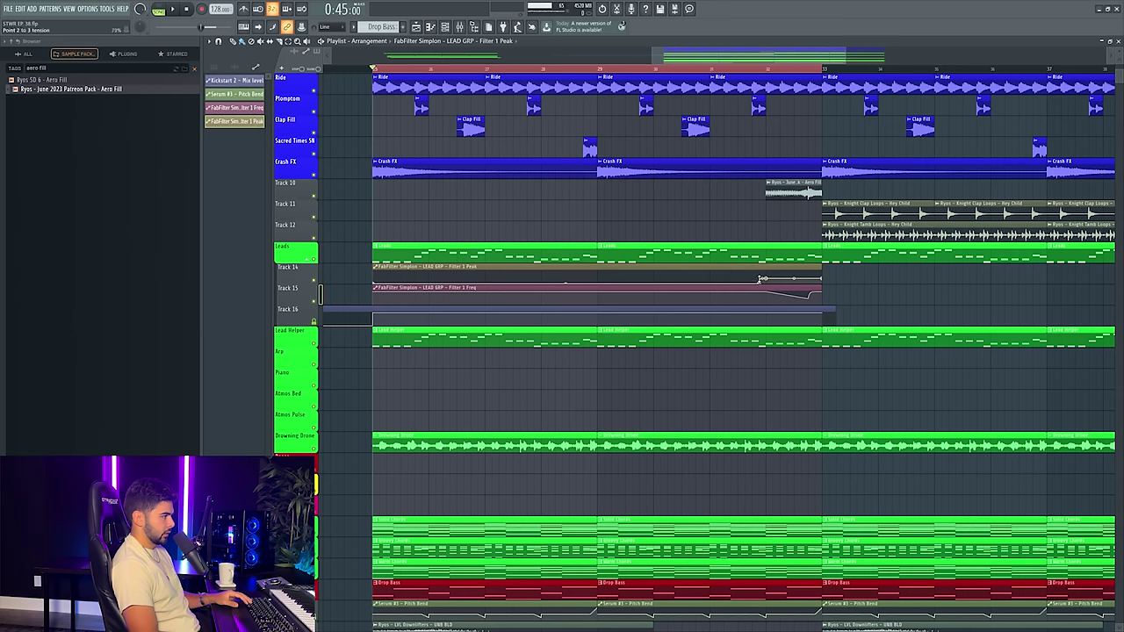
right_click(817, 279)
click(842, 429)
key(space)
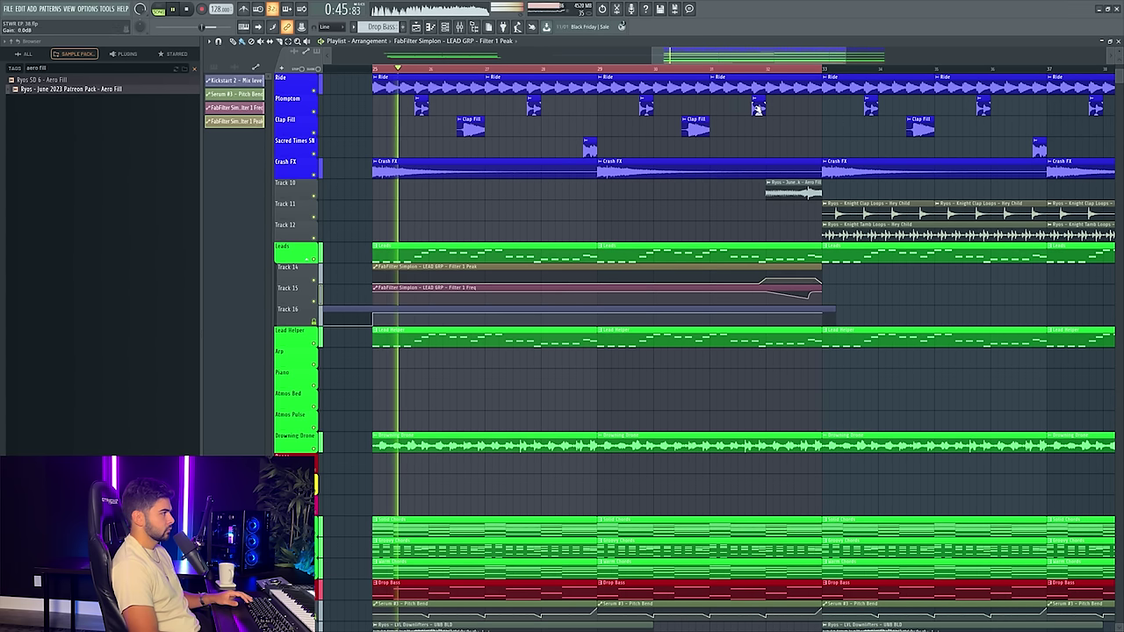
click(750, 78)
click(747, 69)
click(458, 29)
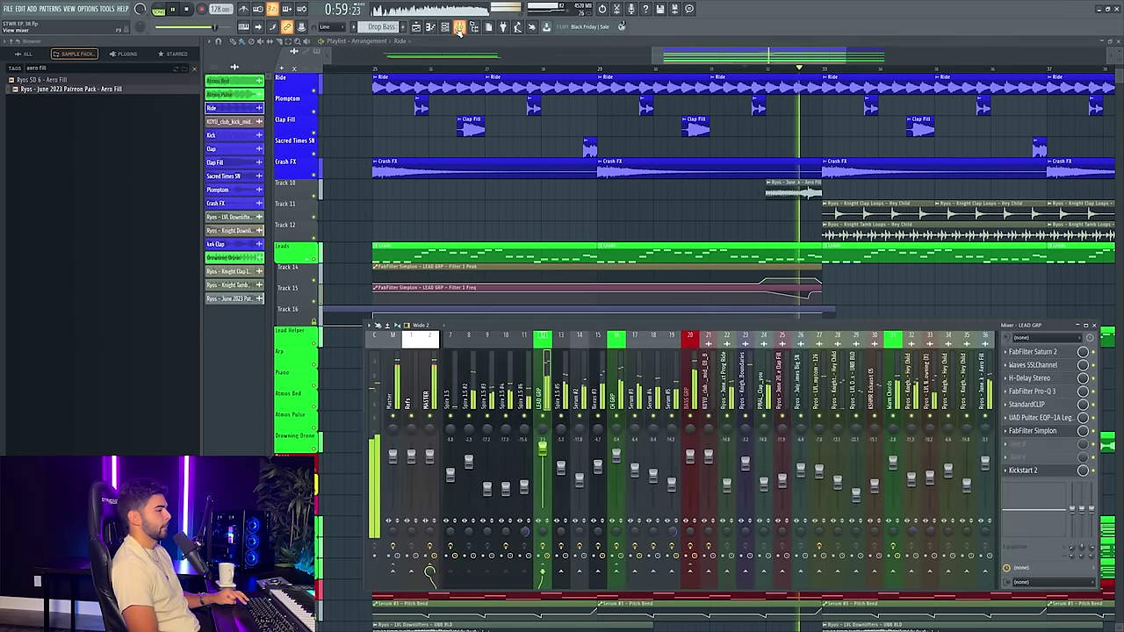
click(806, 58)
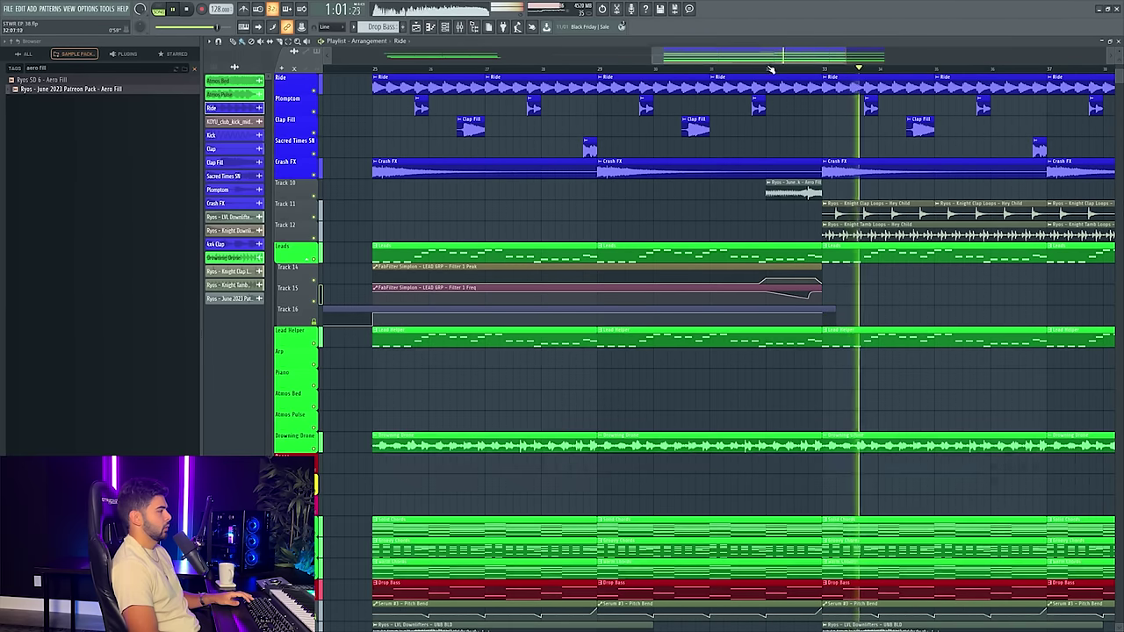
- Lock the mute switches of the automation tracks 14 and 15 and collapse the Leads group
scroll(764, 176, down, 4)
middle_click(317, 264)
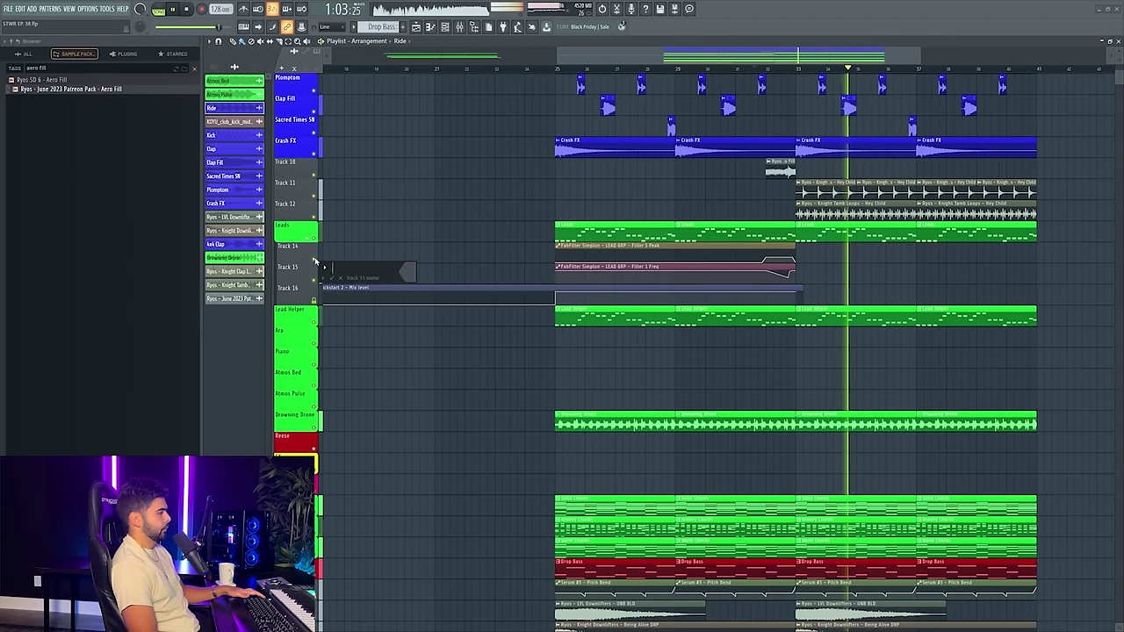
middle_click(314, 259)
middle_click(314, 281)
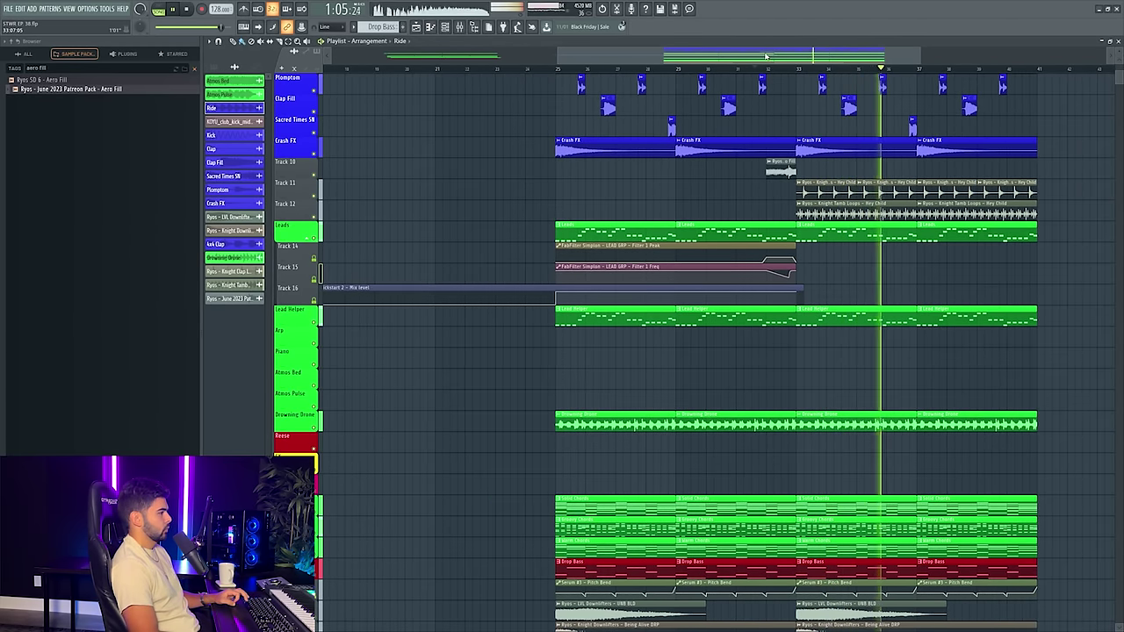
drag(549, 129, 414, 128)
click(306, 238)
scroll(711, 60, down, 3)
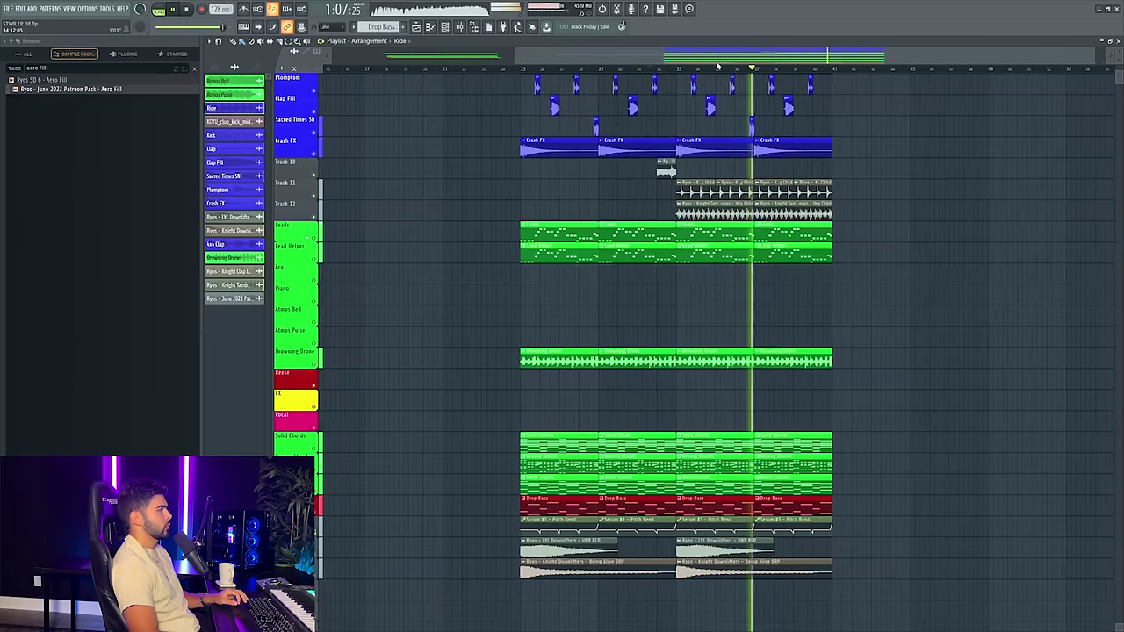
drag(712, 58, 637, 60)
scroll(658, 149, up, 3)
drag(740, 57, 676, 54)
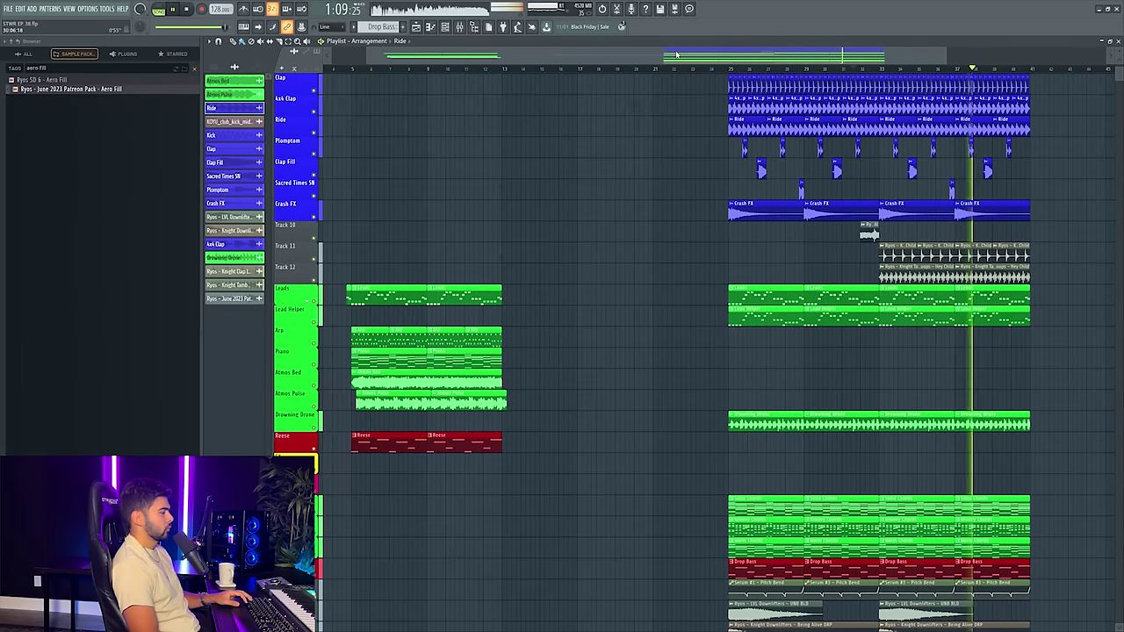
click(463, 27)
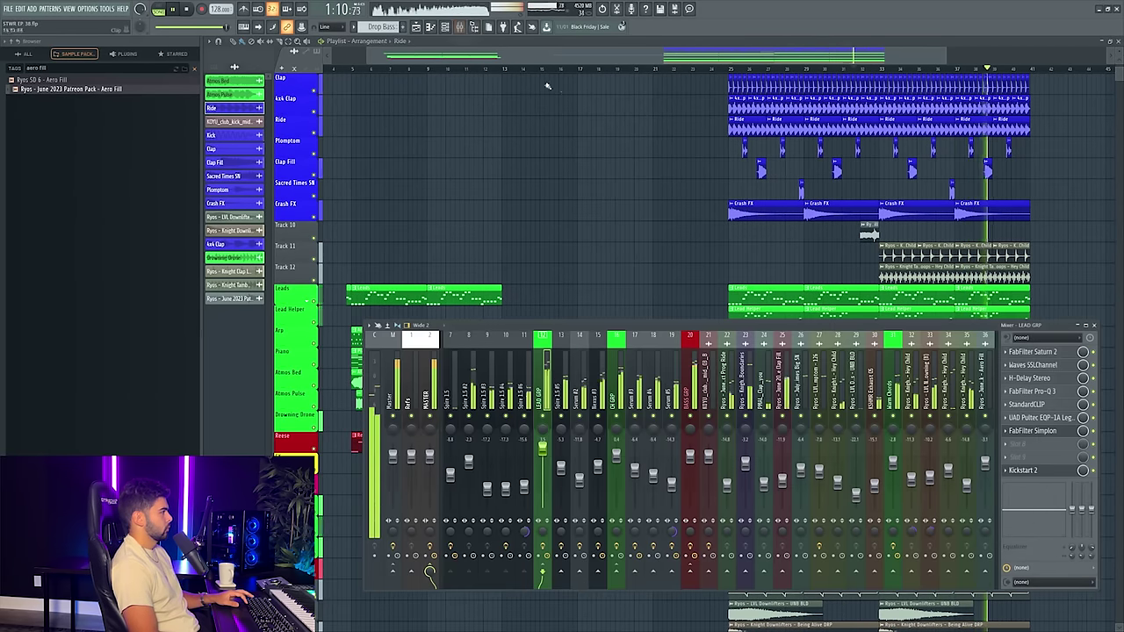
click(725, 67)
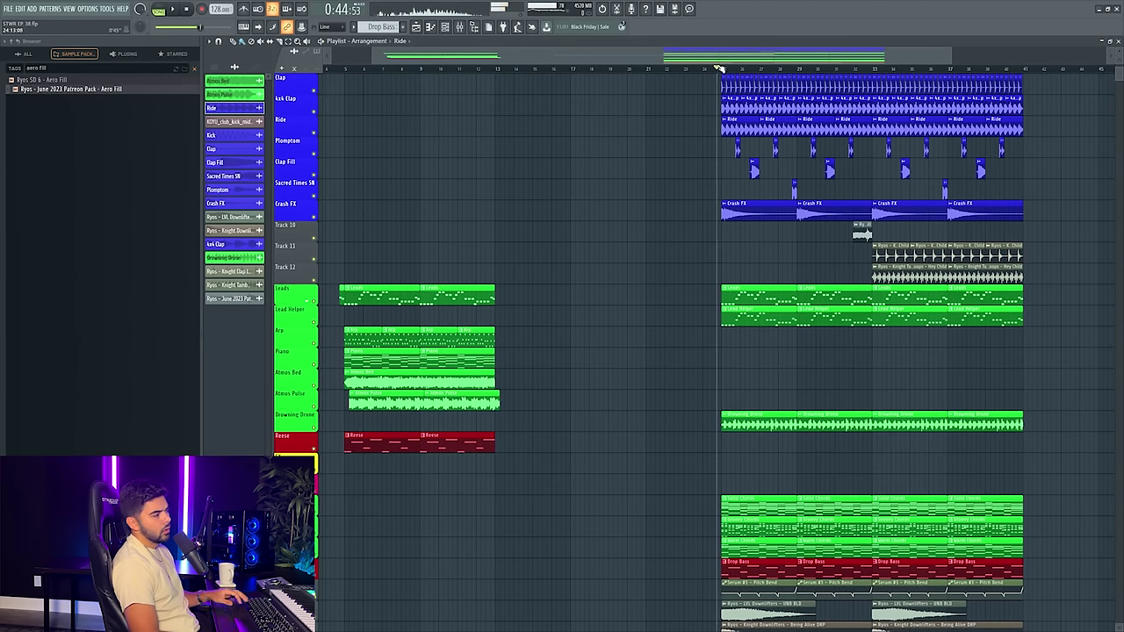
- Move the intro clips from bars 5–13, including Leads, Arp, Piano, Atmos and Reese, to bars 17–25 directly before the drop
scroll(314, 241, down, 2)
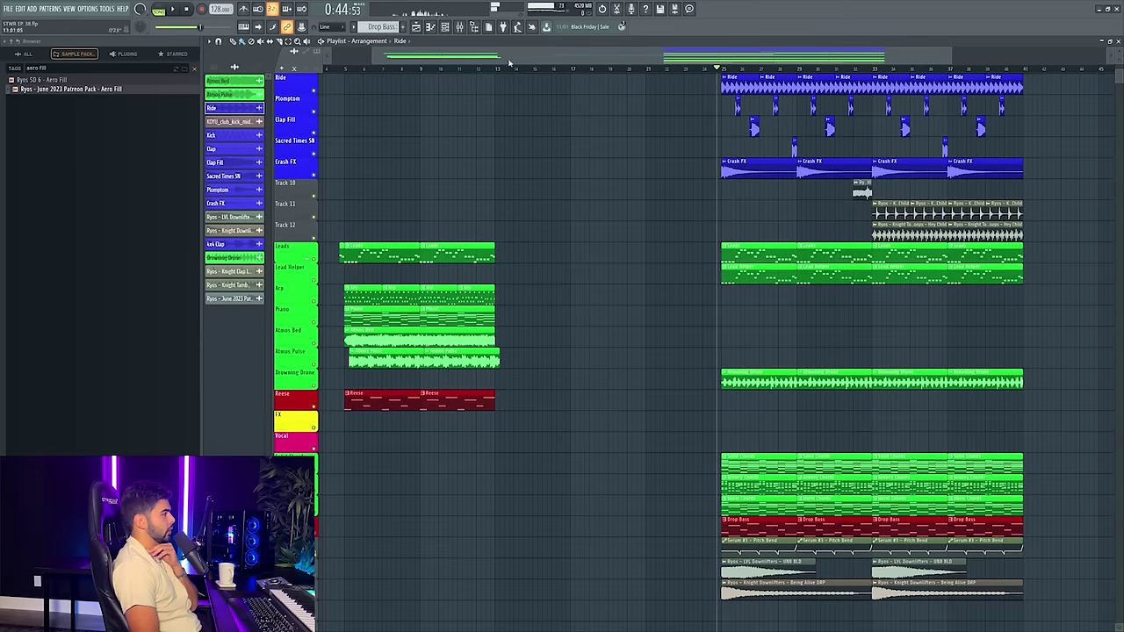
drag(714, 55, 666, 57)
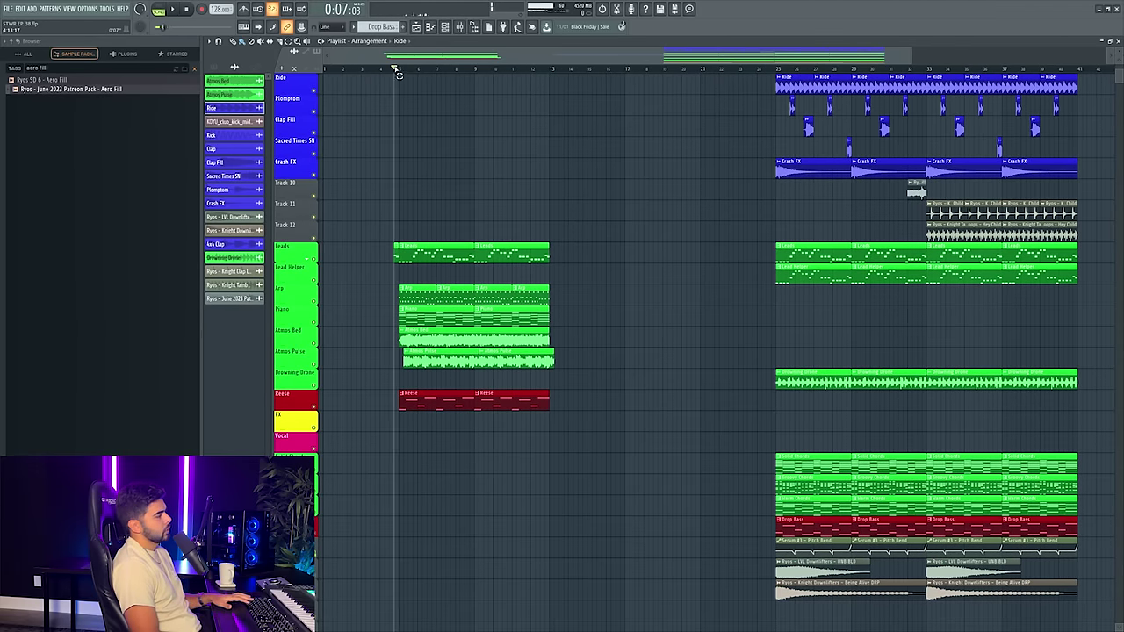
scroll(328, 218, down, 3)
drag(348, 157, 604, 370)
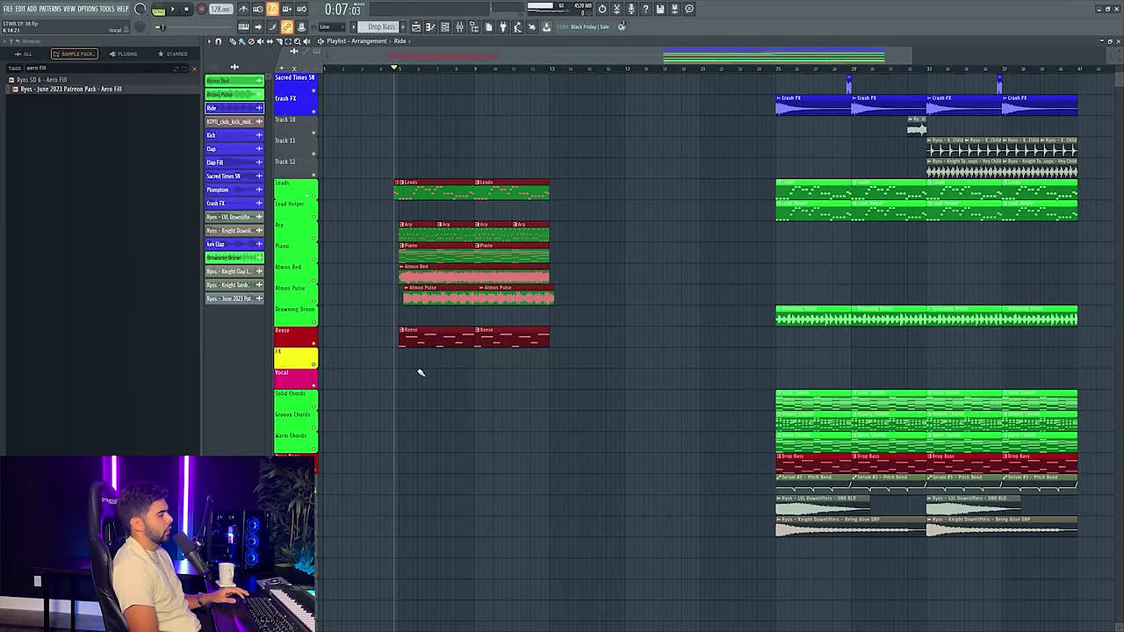
drag(425, 337, 653, 337)
key(ctrl+d)
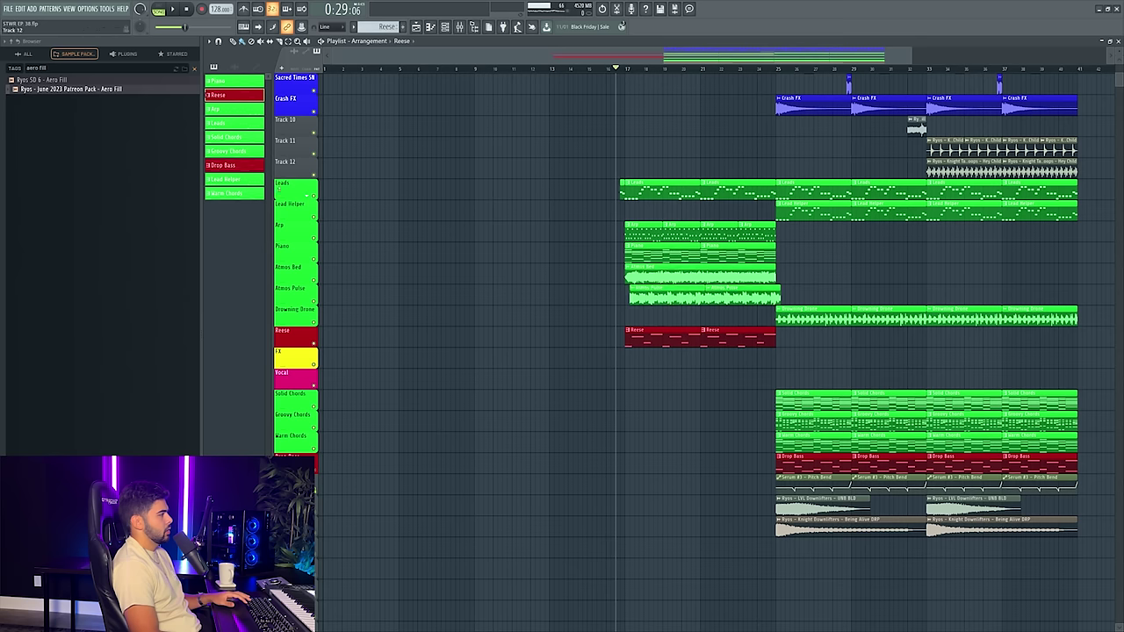
- Try a copy of the Filter 1 Freq automation over bars 17–25 in the Leads group and play the section
click(309, 199)
drag(818, 223, 668, 224)
key(space)
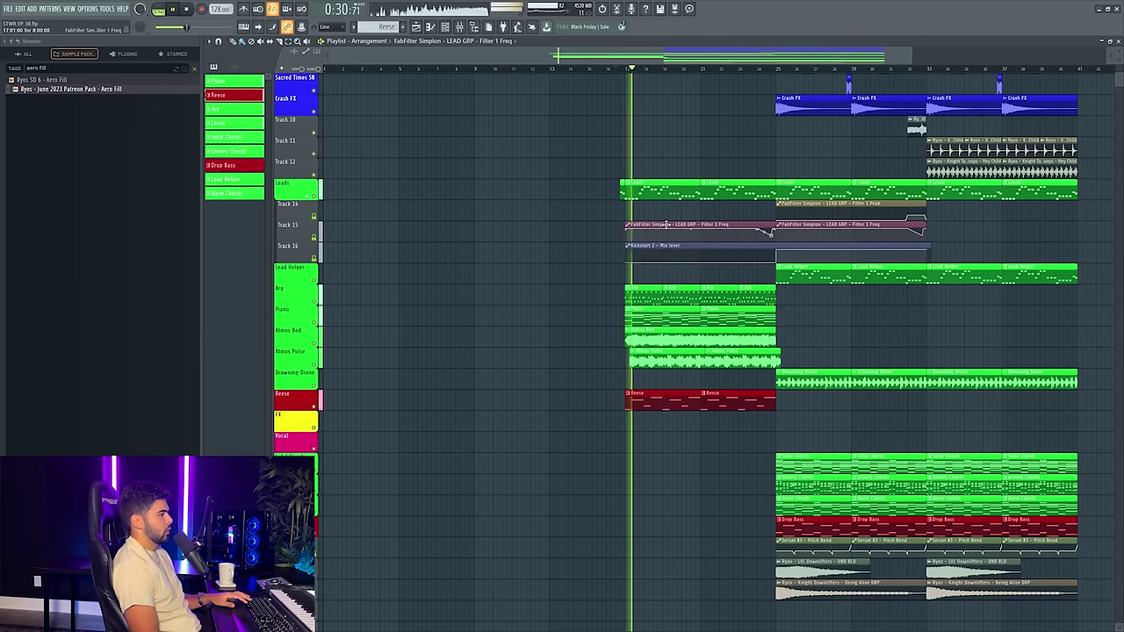
right_click(657, 224)
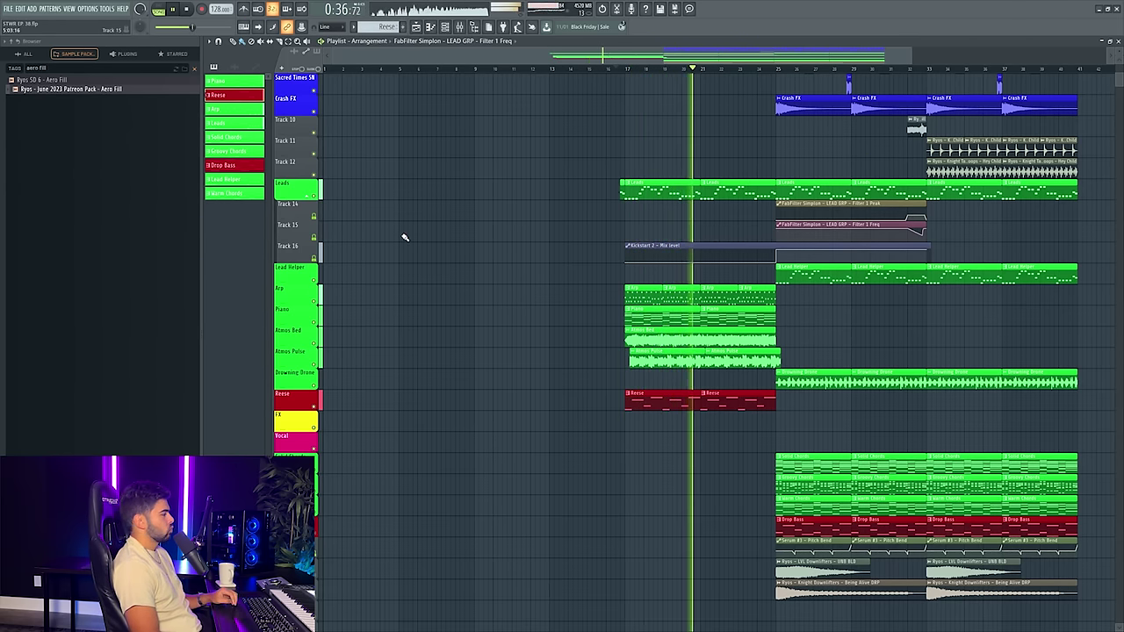
scroll(391, 246, down, 1)
scroll(456, 231, up, 1)
key(space)
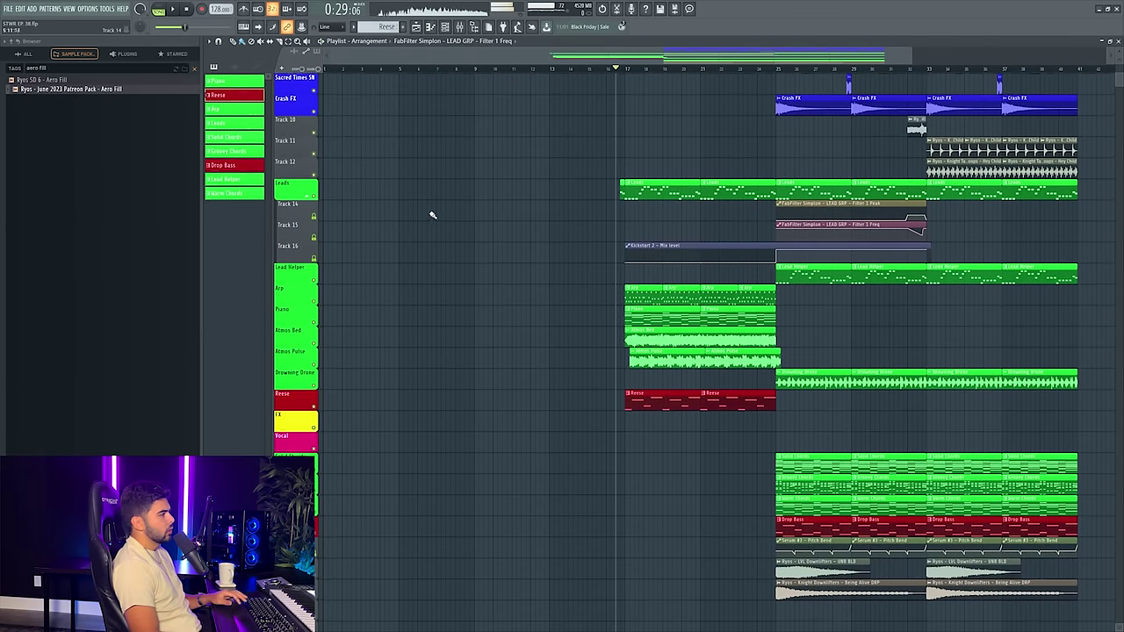
- Insert an empty track above the Filter 1 Peak automation in the Leads group
scroll(387, 217, up, 1)
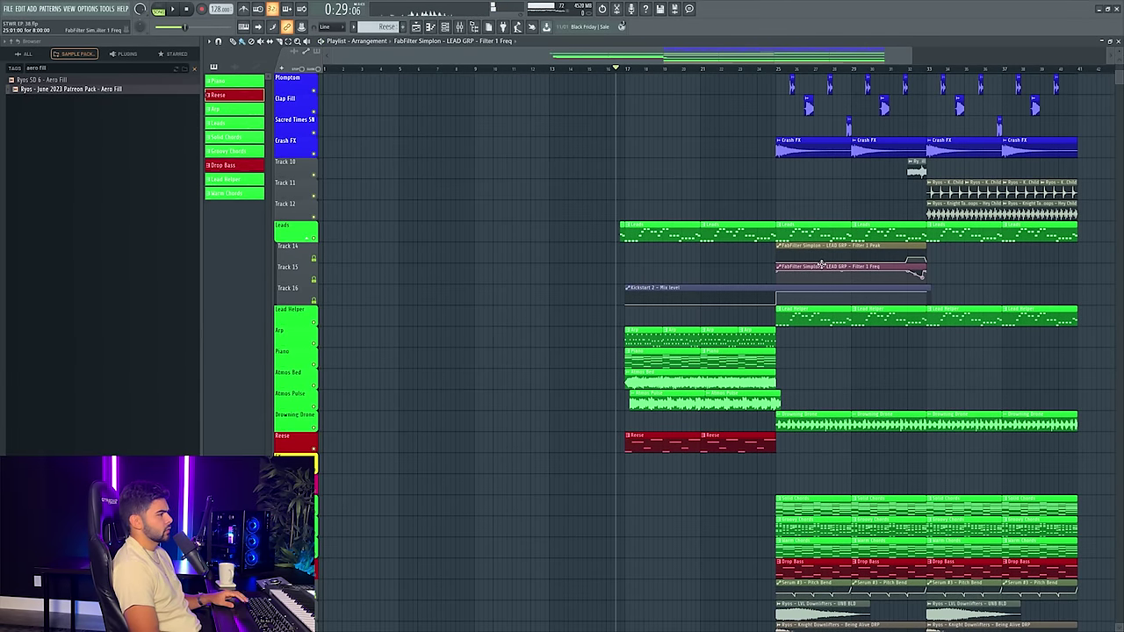
right_click(297, 245)
click(324, 418)
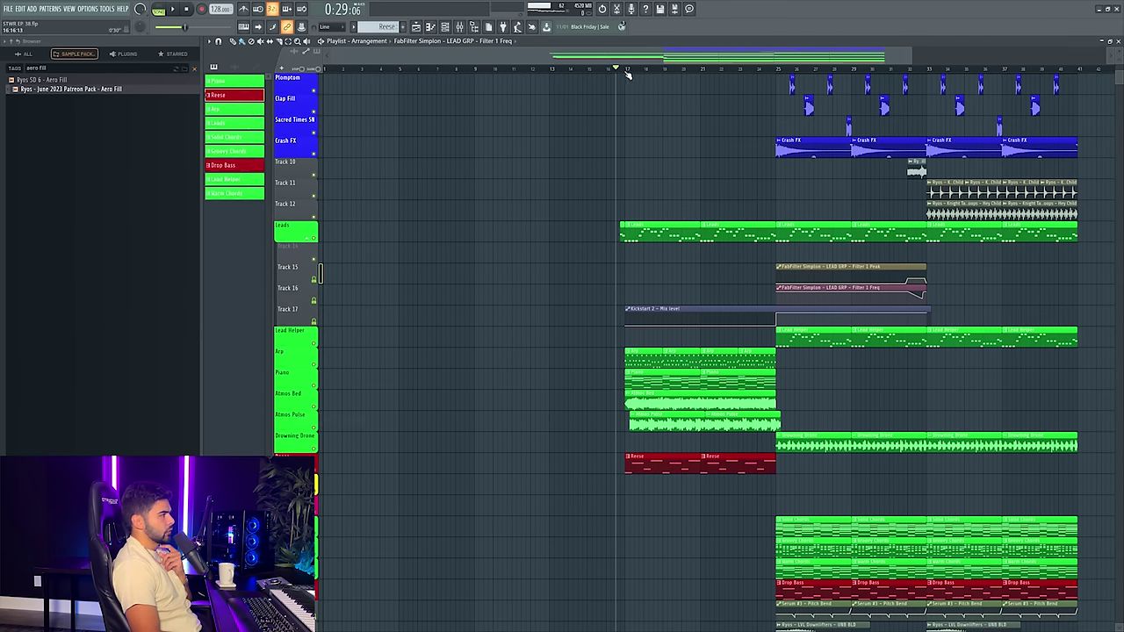
- Create an automation clip for Simplon's Filter 2 Freq on LEAD GRP over bars 17–25 and place it on the empty Track 14
drag(627, 72, 796, 78)
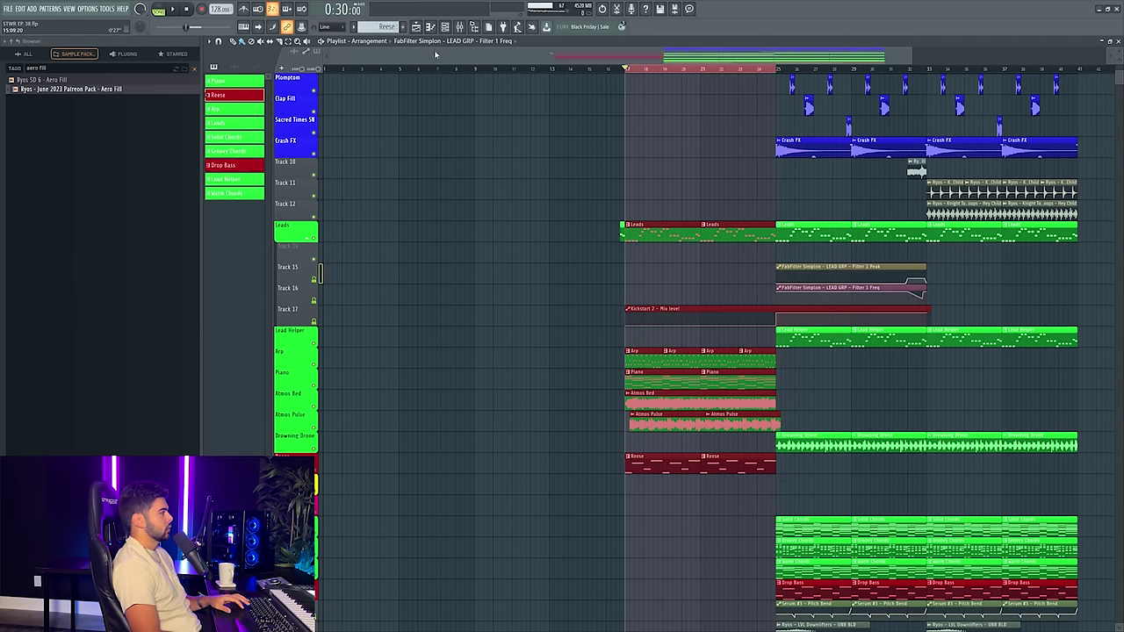
key(F9)
click(1034, 431)
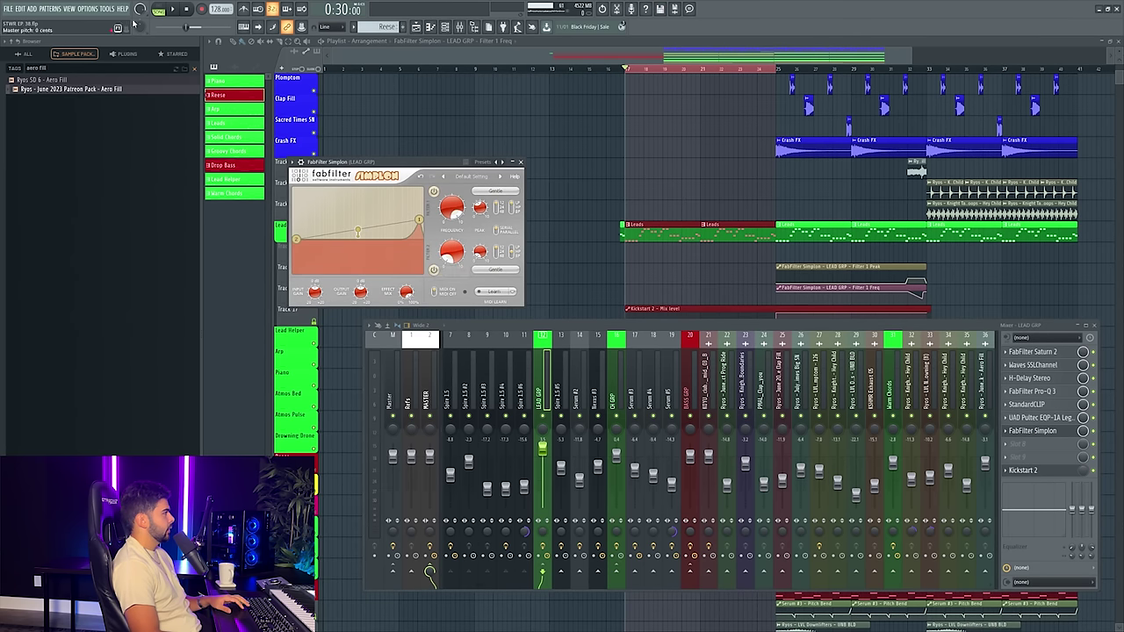
click(107, 9)
mouse_move(148, 118)
click(225, 176)
drag(670, 94, 671, 266)
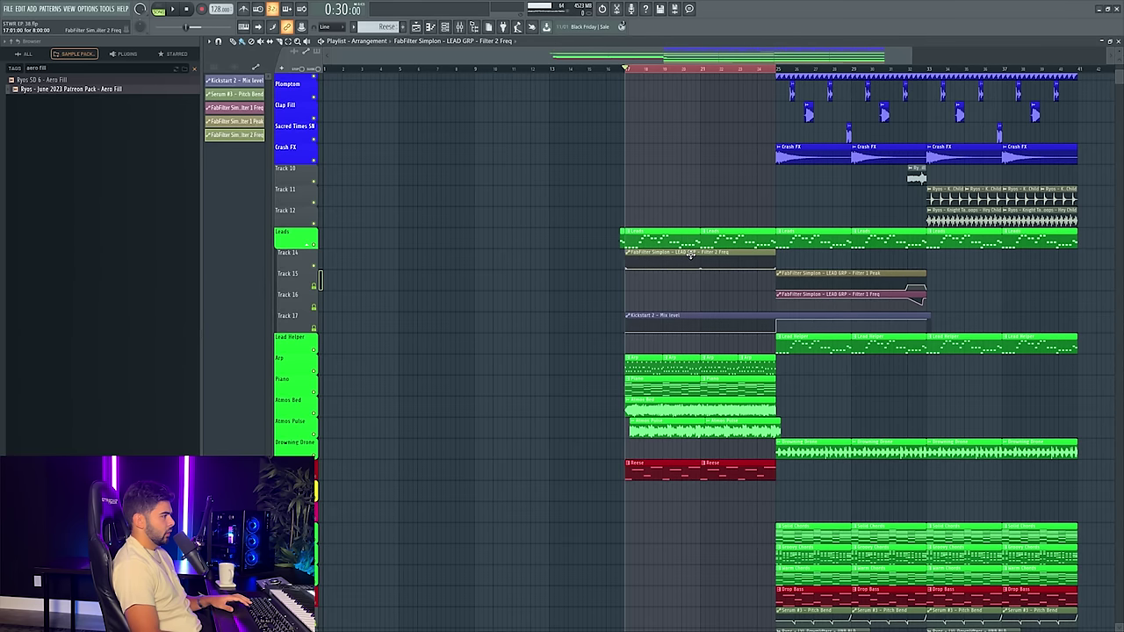
- Shape the Filter 2 Freq automation to rise gradually and fall back abruptly just before bar 25, and play the transition
drag(763, 68, 791, 264)
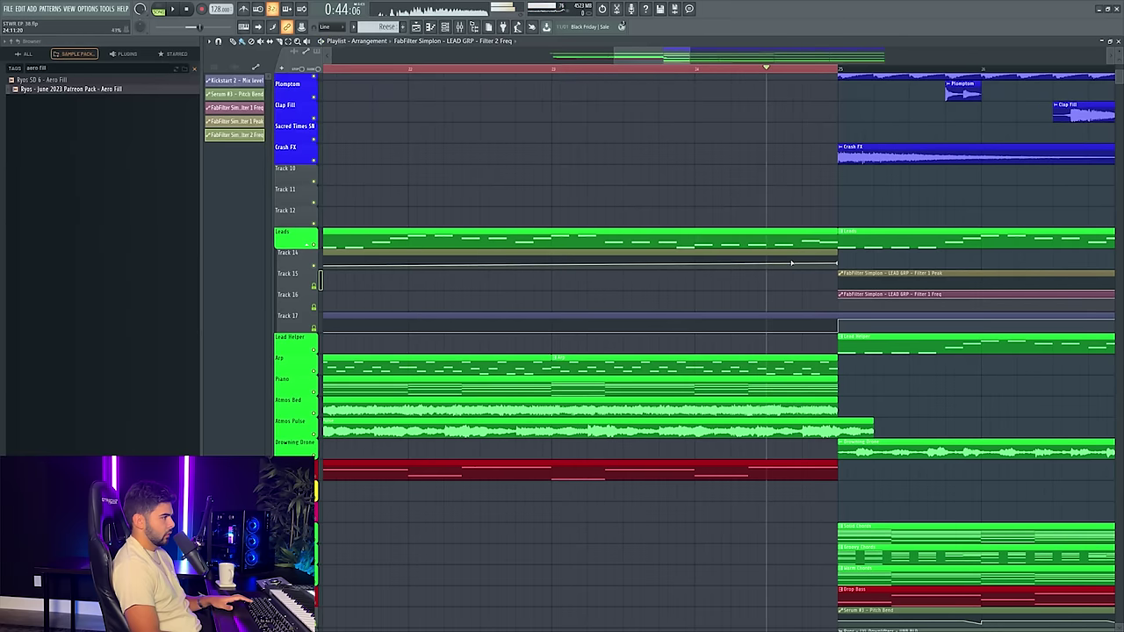
drag(806, 235, 840, 270)
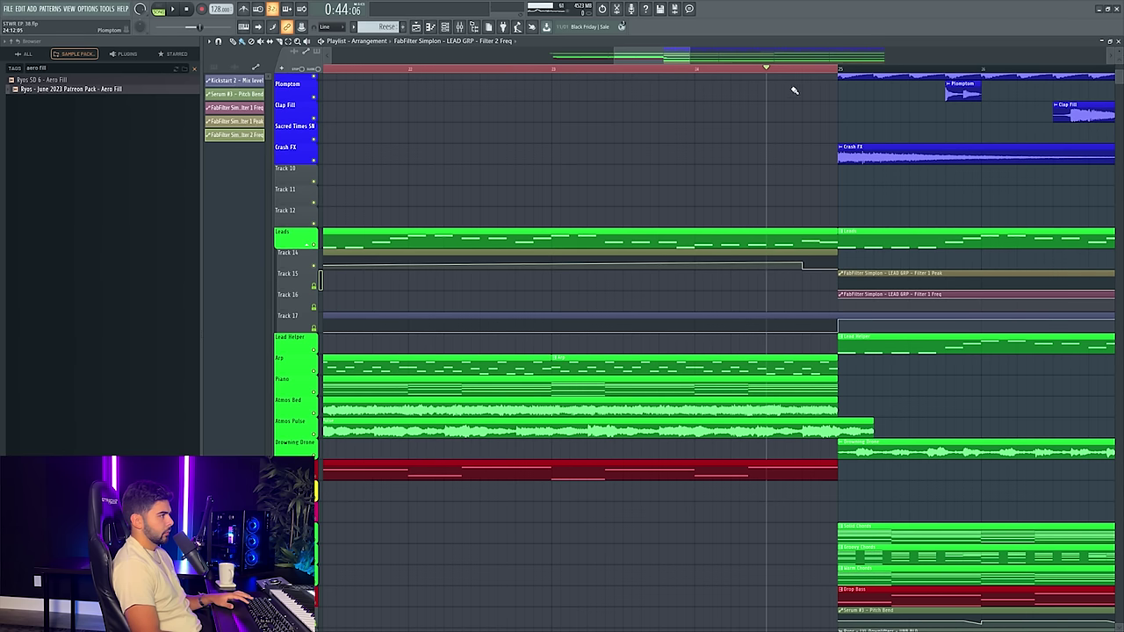
click(777, 71)
key(space)
scroll(778, 74, down, 6)
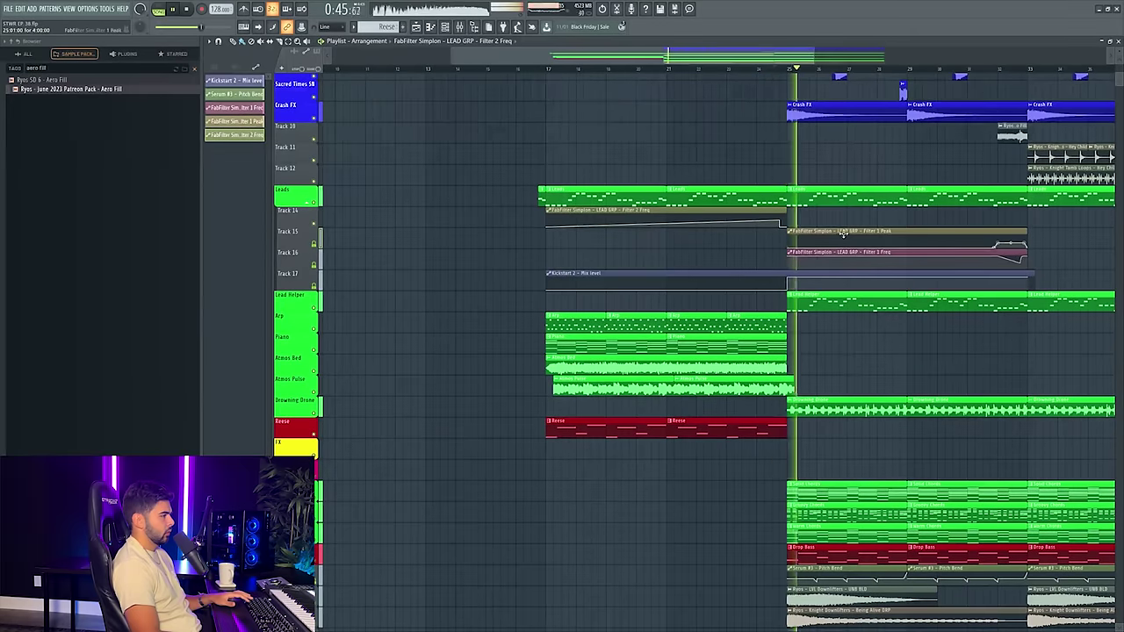
- Copy the Filter 1 Peak automation clip to bar 17 on Track 15 and check Simplon on LEAD GRP
shift+drag(826, 232, 737, 233)
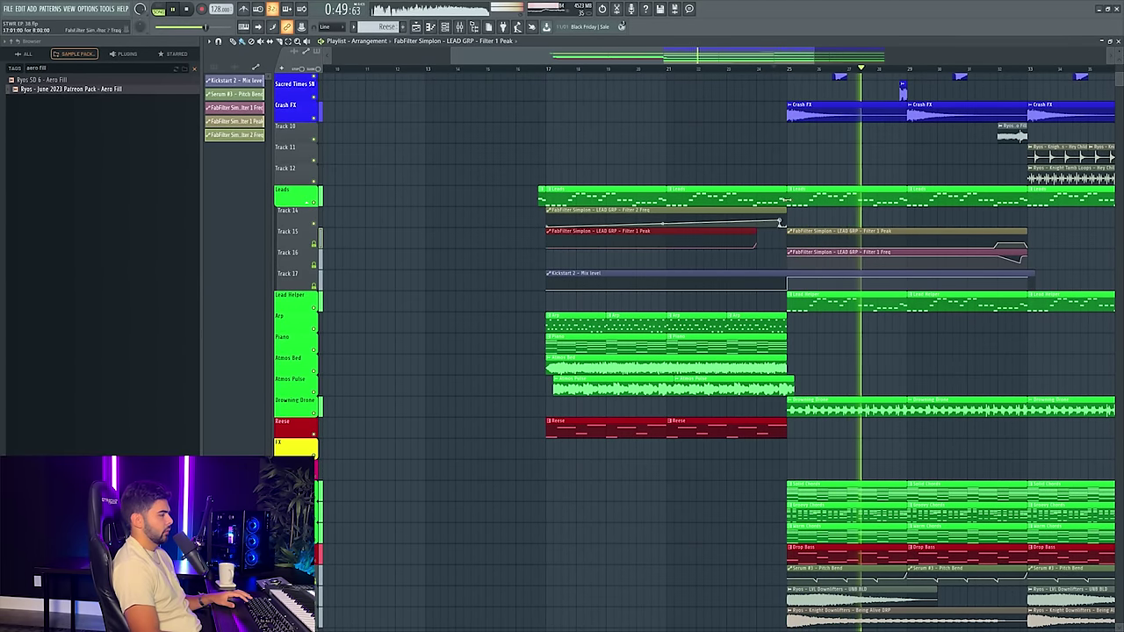
key(F9)
click(1036, 431)
click(1036, 431)
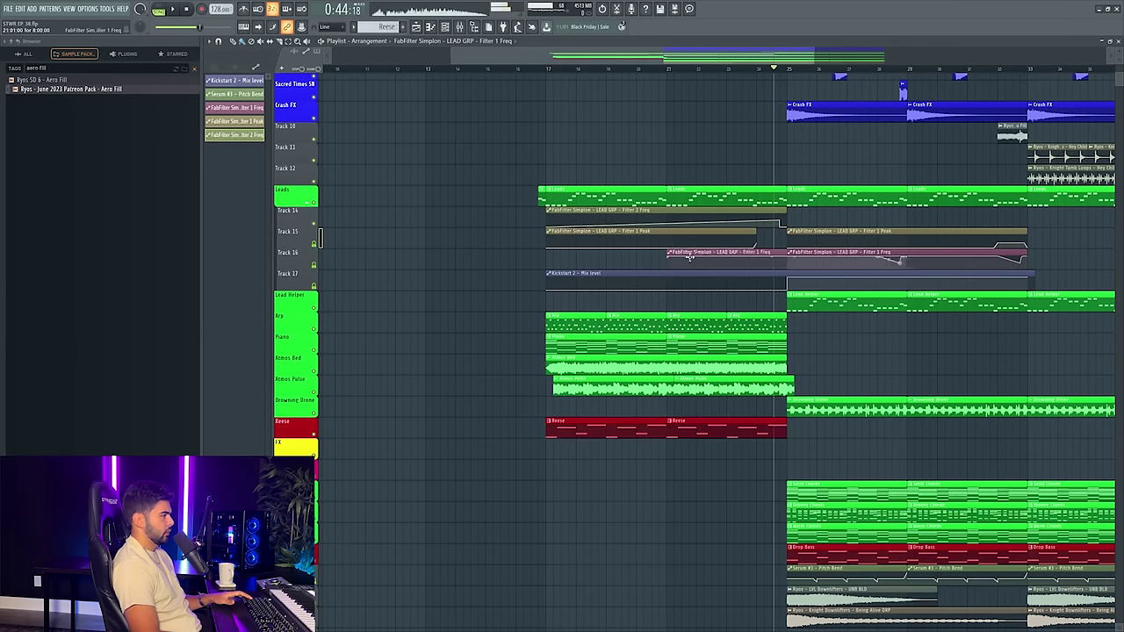
- Place the copied Filter 1 Freq automation over bars 17–25 on Track 16 and play the end of the section
drag(690, 256, 577, 252)
key(space)
click(747, 70)
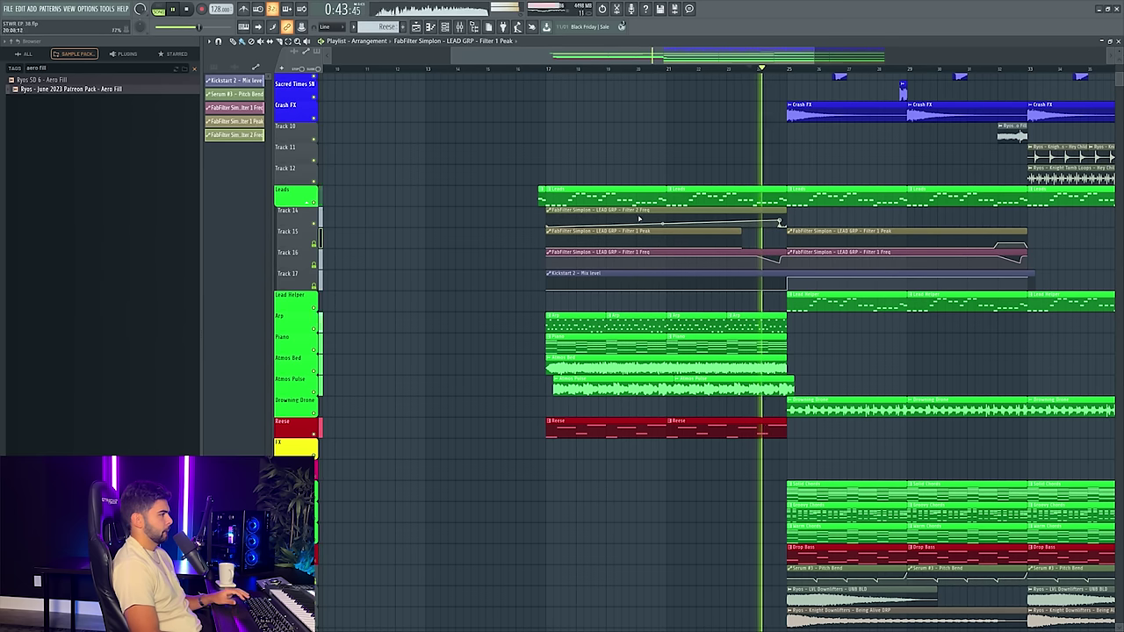
key(space)
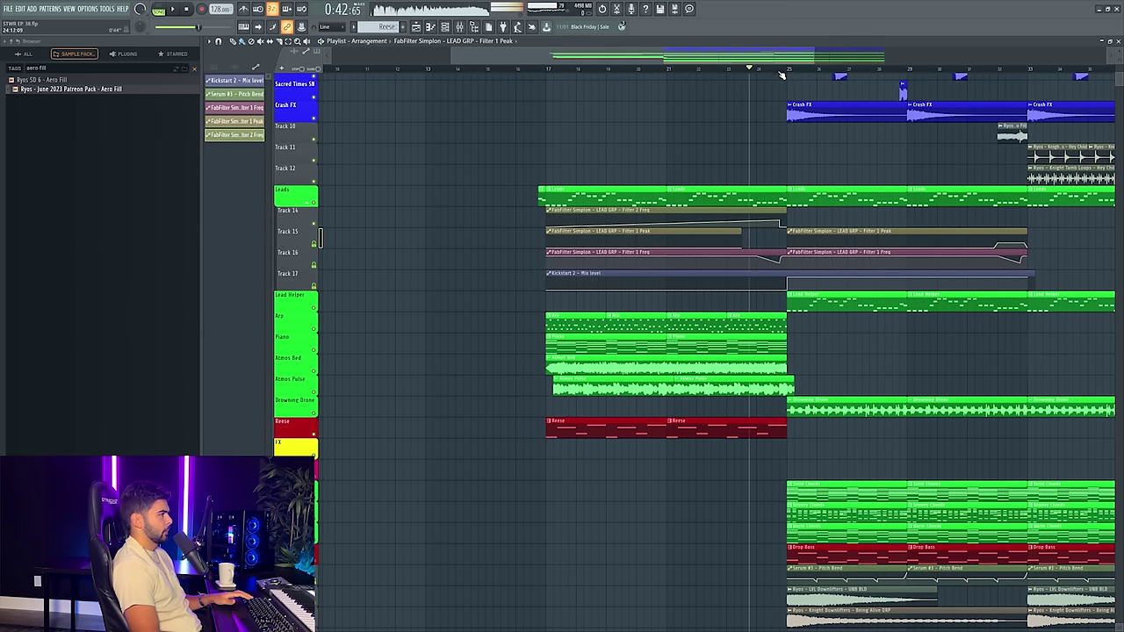
- Shift the copied Filter 1 Freq automation slightly earlier so it ends just before bar 25, and play the transition into the drop
click(780, 71)
scroll(774, 71, up, 7)
drag(837, 254, 822, 252)
key(space)
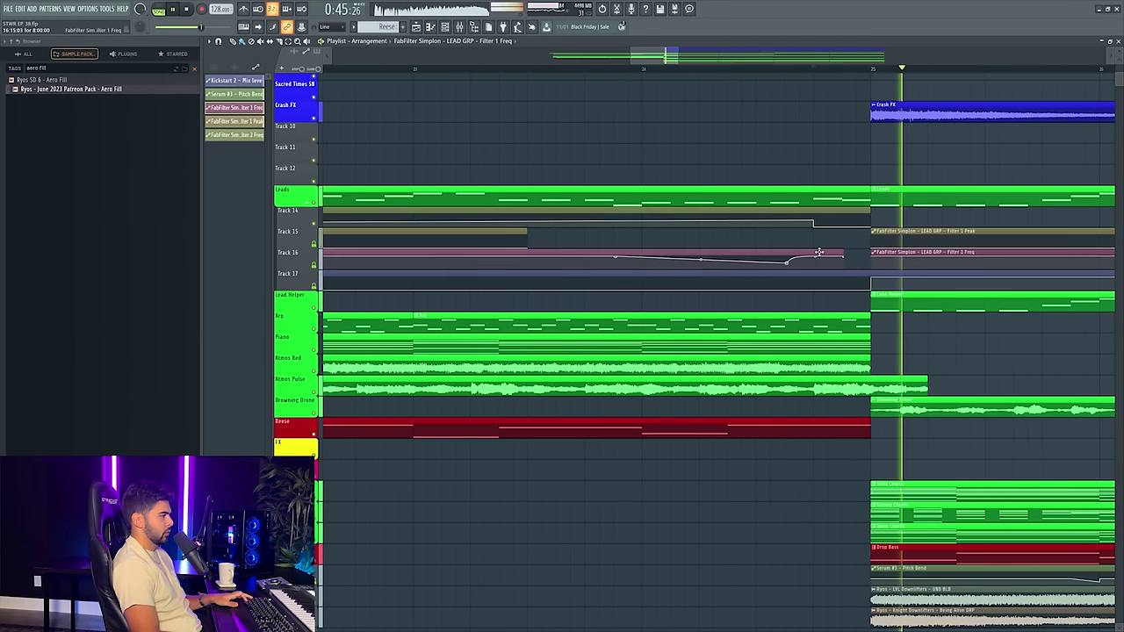
click(727, 71)
scroll(727, 70, down, 6)
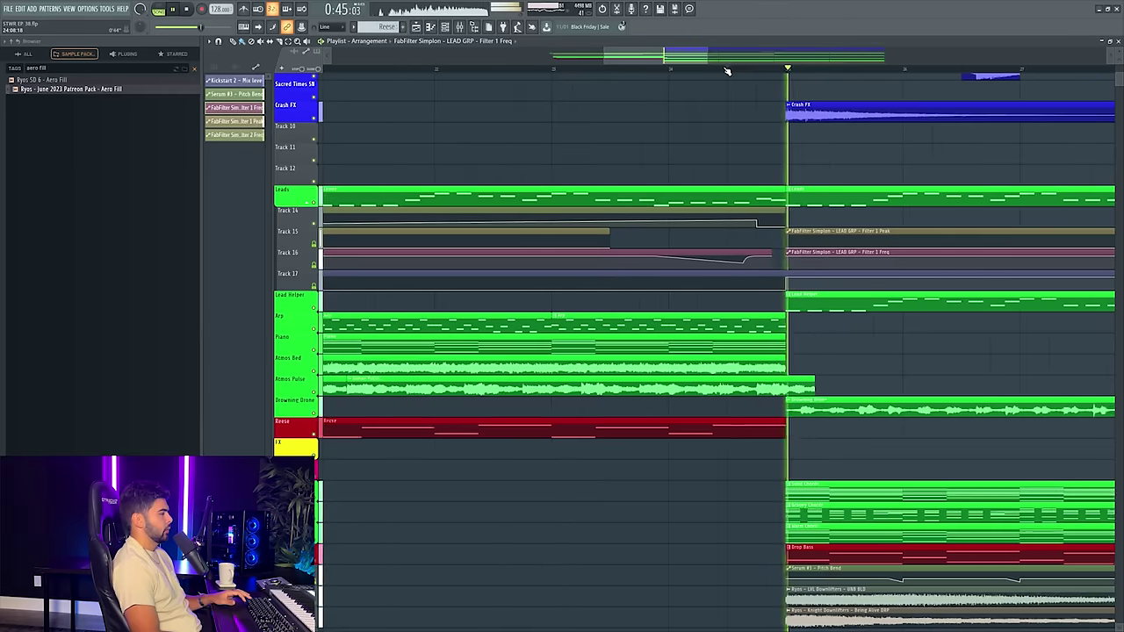
key(space)
- Solo the Arp, Piano, Atmos Bed and Atmos Pulse tracks and play them from just before bar 17
click(493, 70)
scroll(493, 71, down, 1)
scroll(333, 294, down, 3)
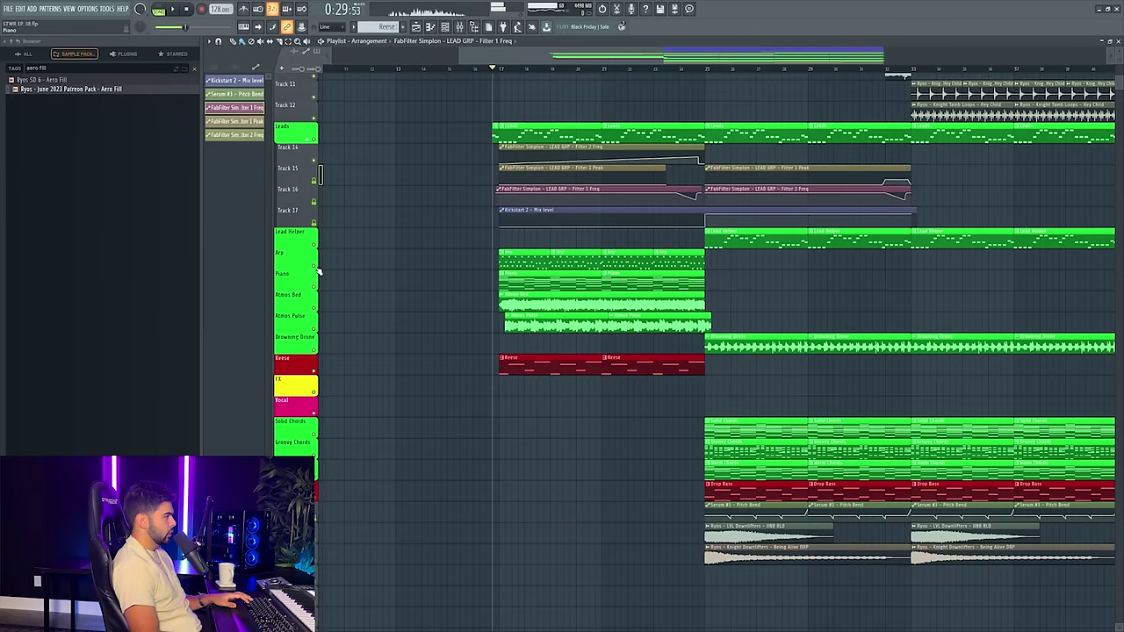
scroll(318, 240, down, 1)
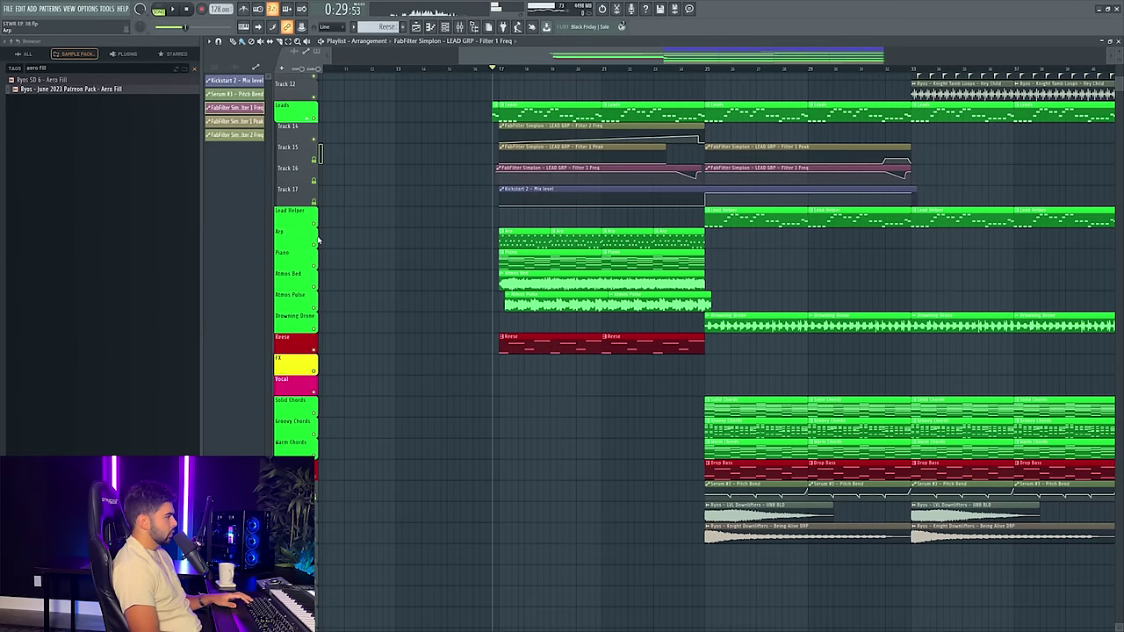
right_click(319, 308)
key(space)
- Move an empty mixer track to insert 8 beside the arp, piano and atmos channels and route mixer tracks 4–7 to it
key(F9)
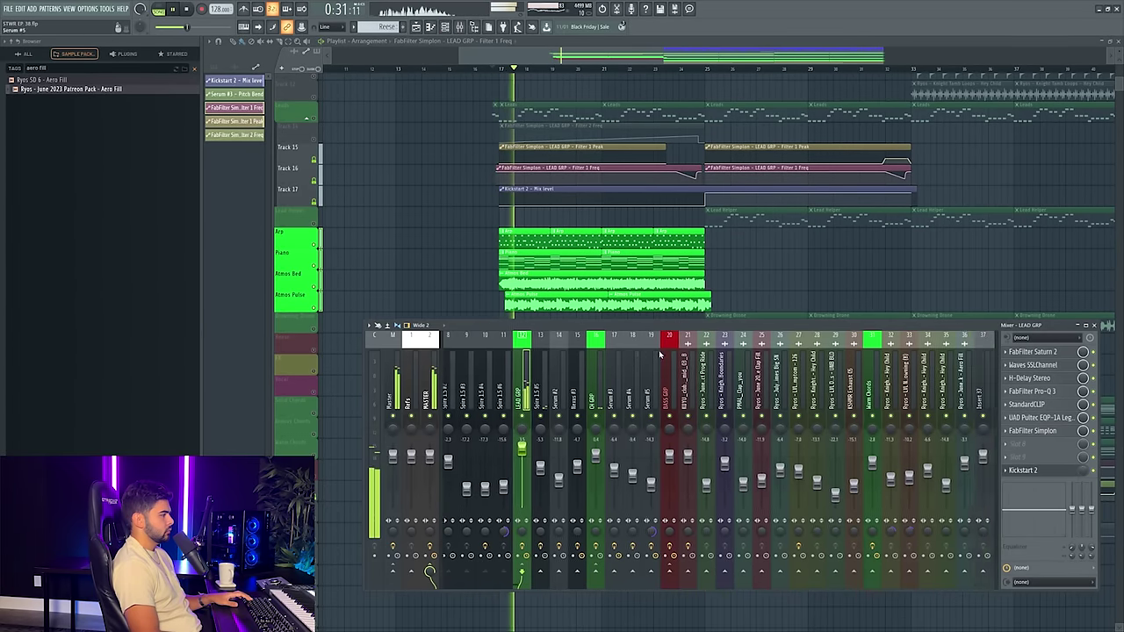
scroll(660, 354, down, 20)
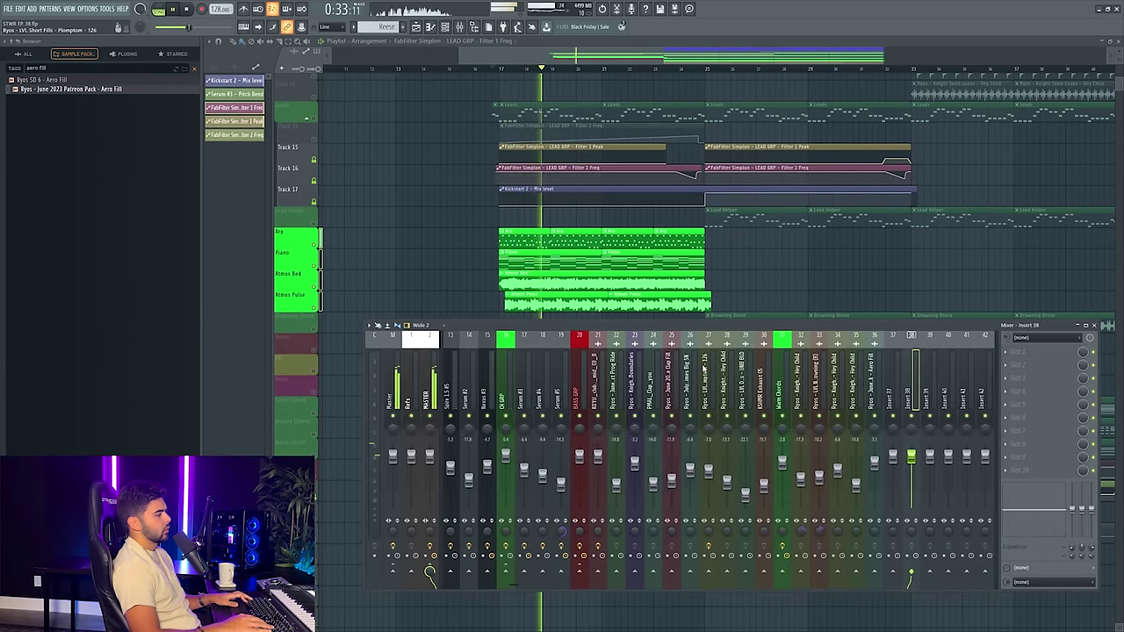
scroll(705, 368, up, 20)
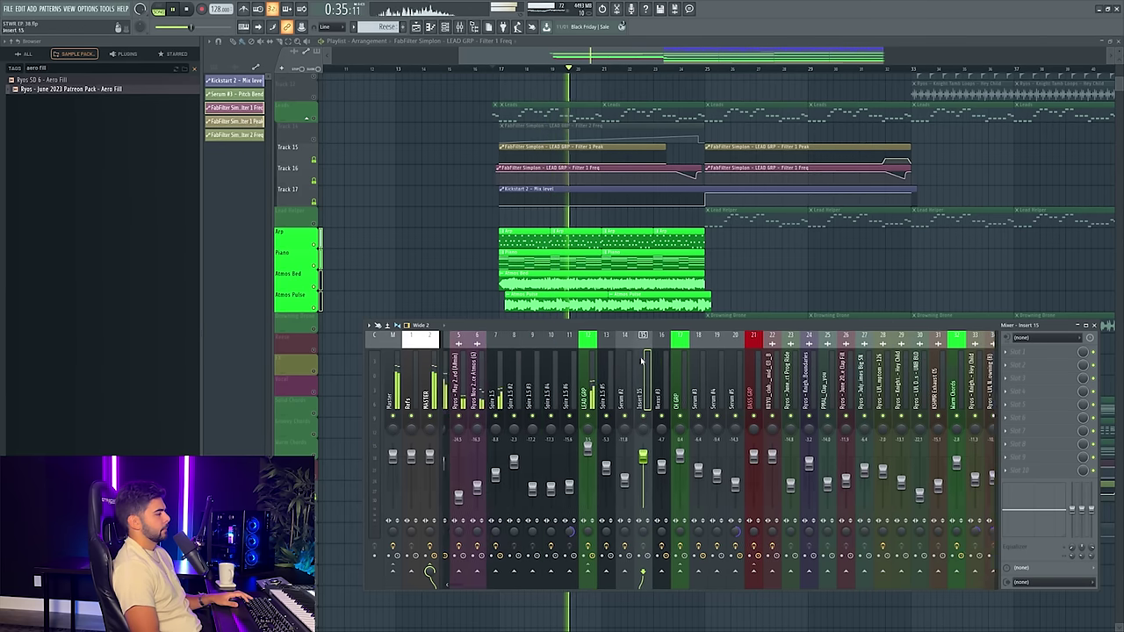
scroll(637, 361, up, 7)
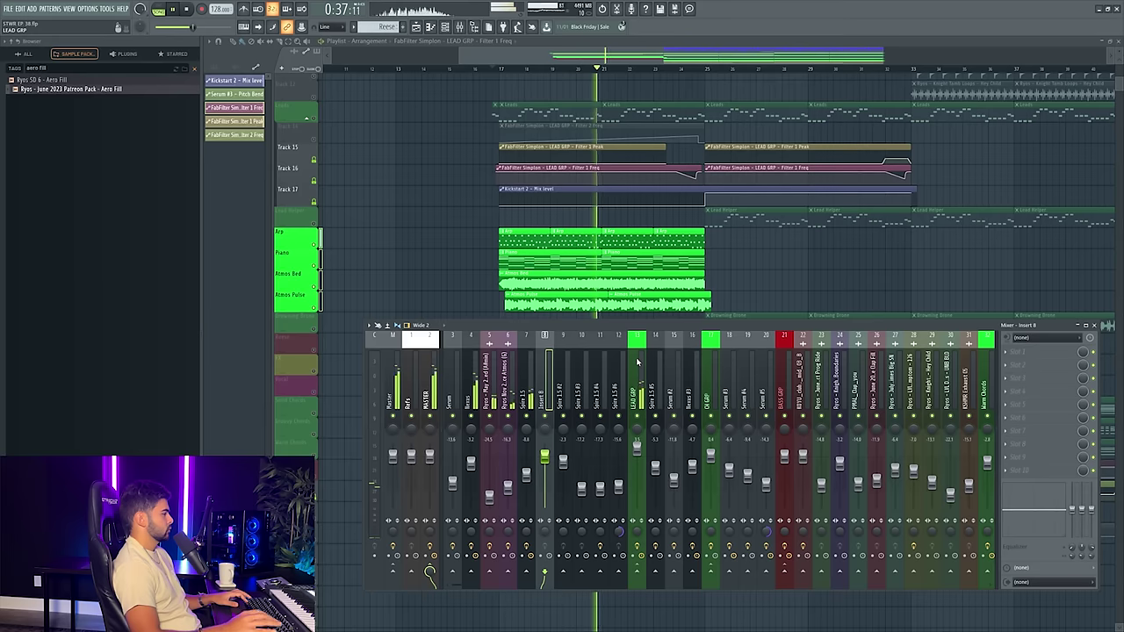
click(462, 391)
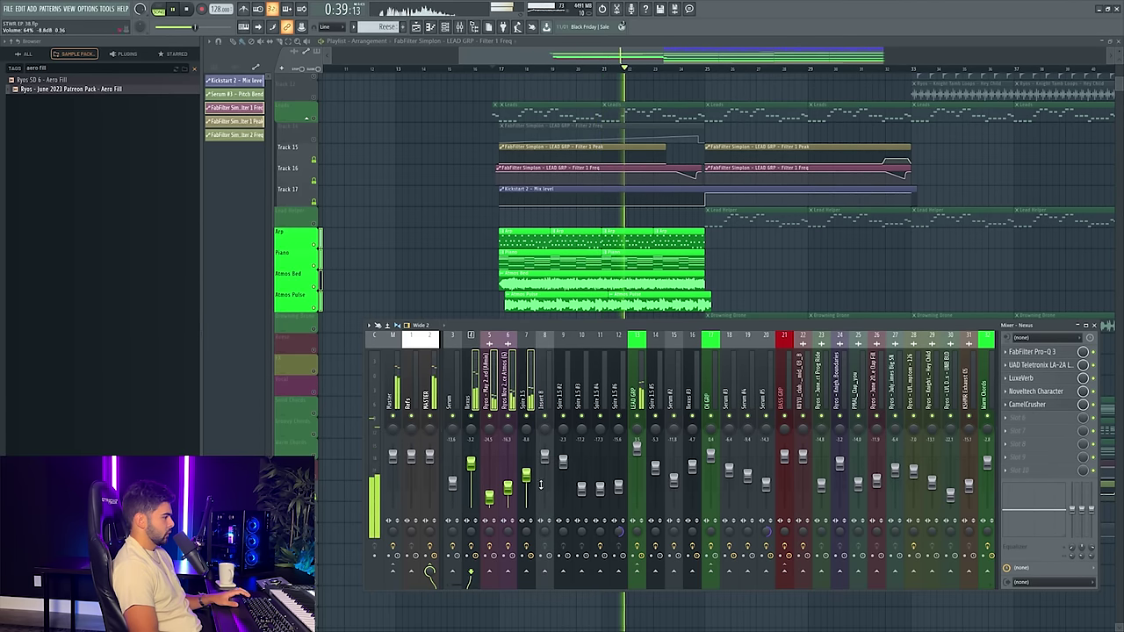
click(545, 395)
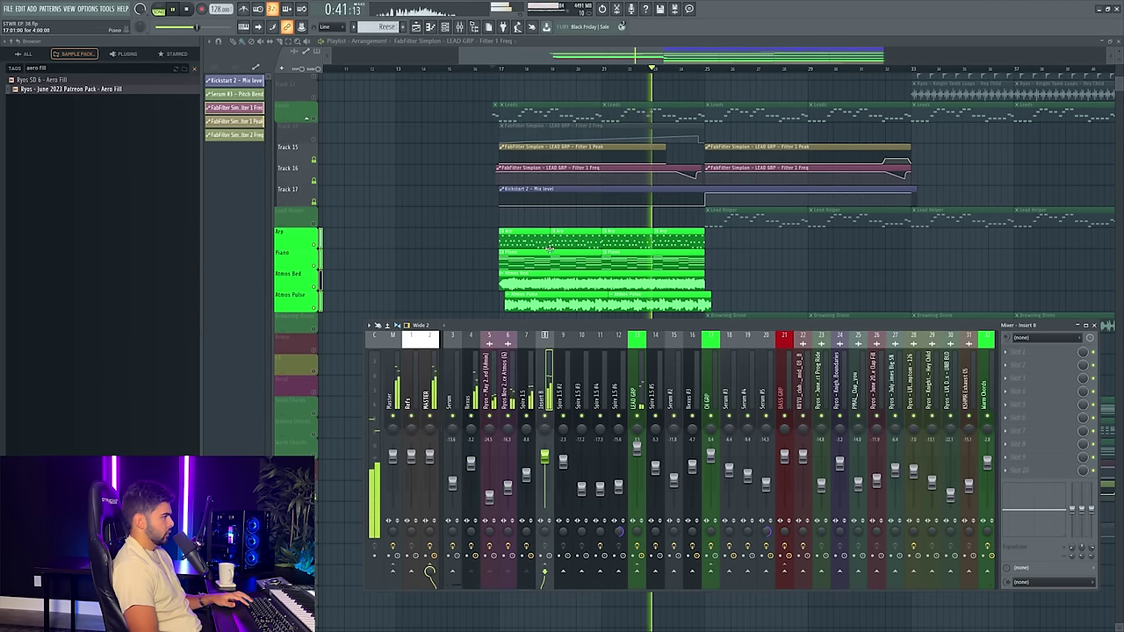
- Examine the notes of the Arp pattern in the piano roll, and return to the playlist with the mixer open
double_click(579, 241)
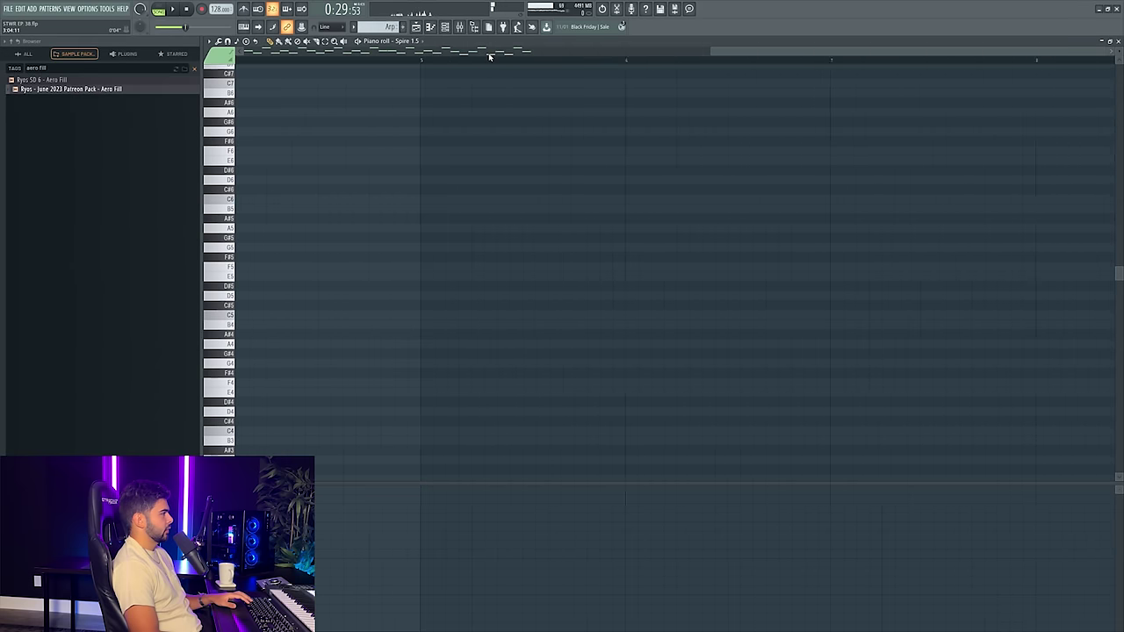
drag(443, 281, 658, 290)
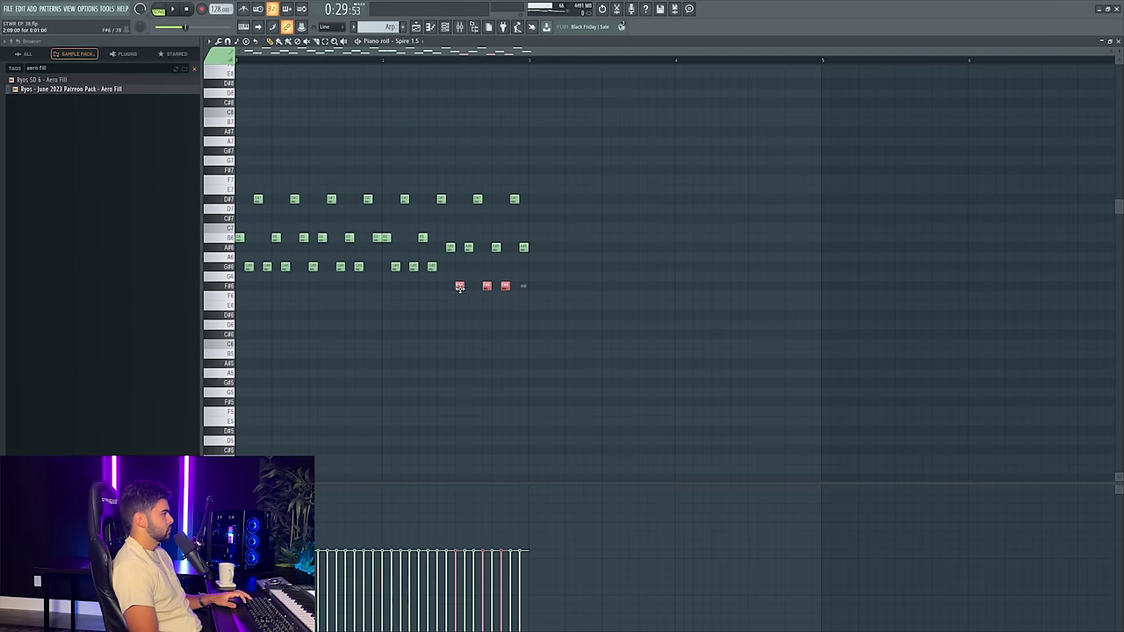
key(F7)
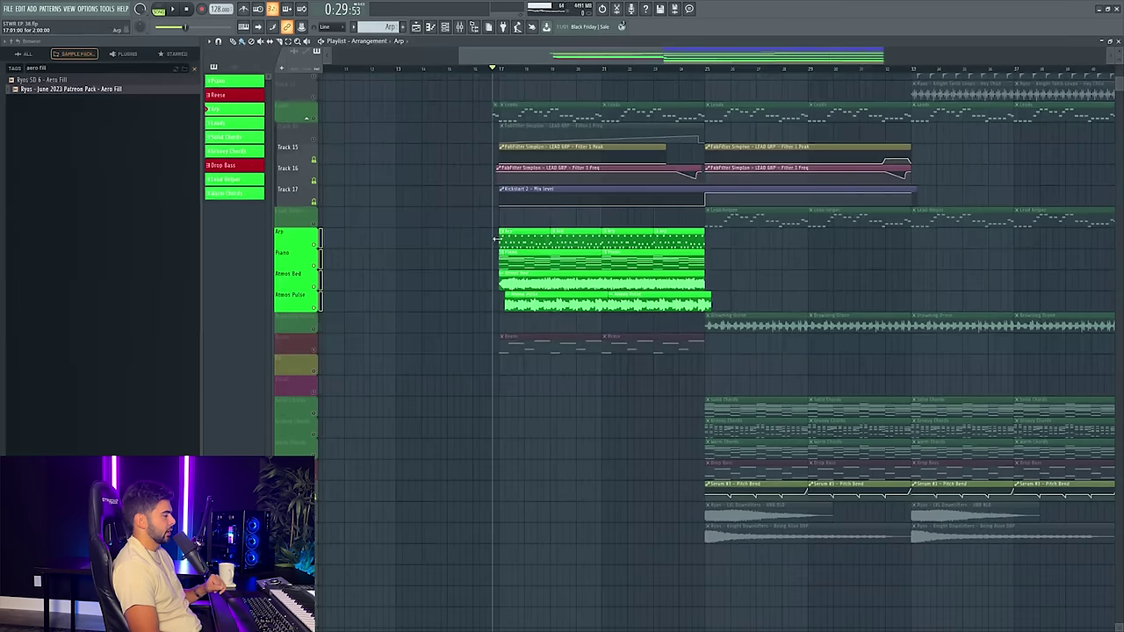
click(457, 26)
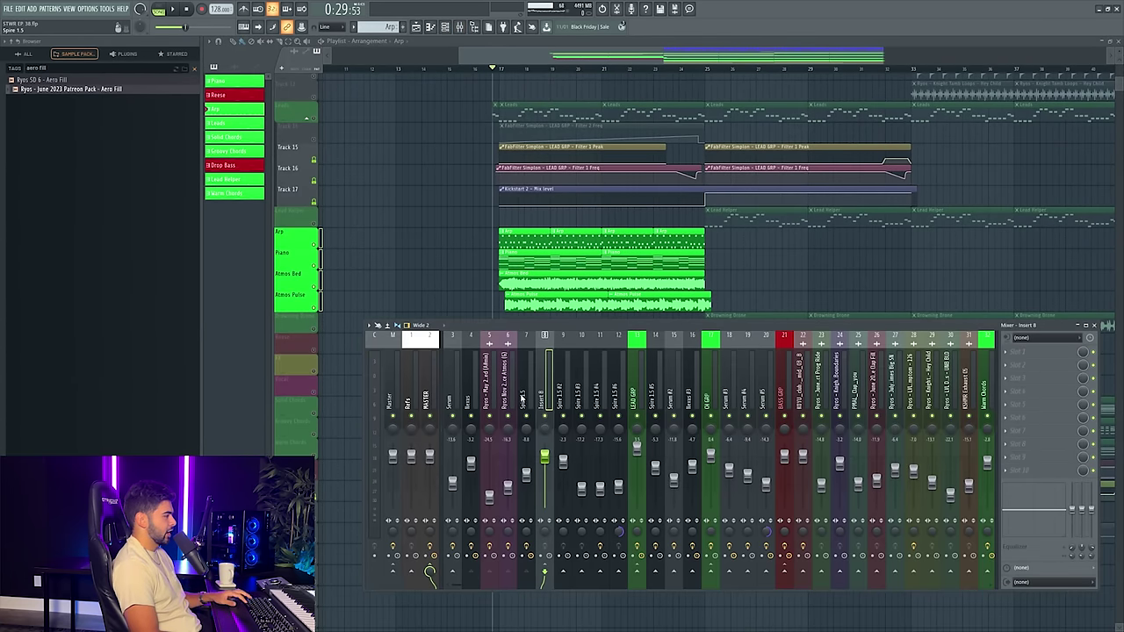
click(467, 400)
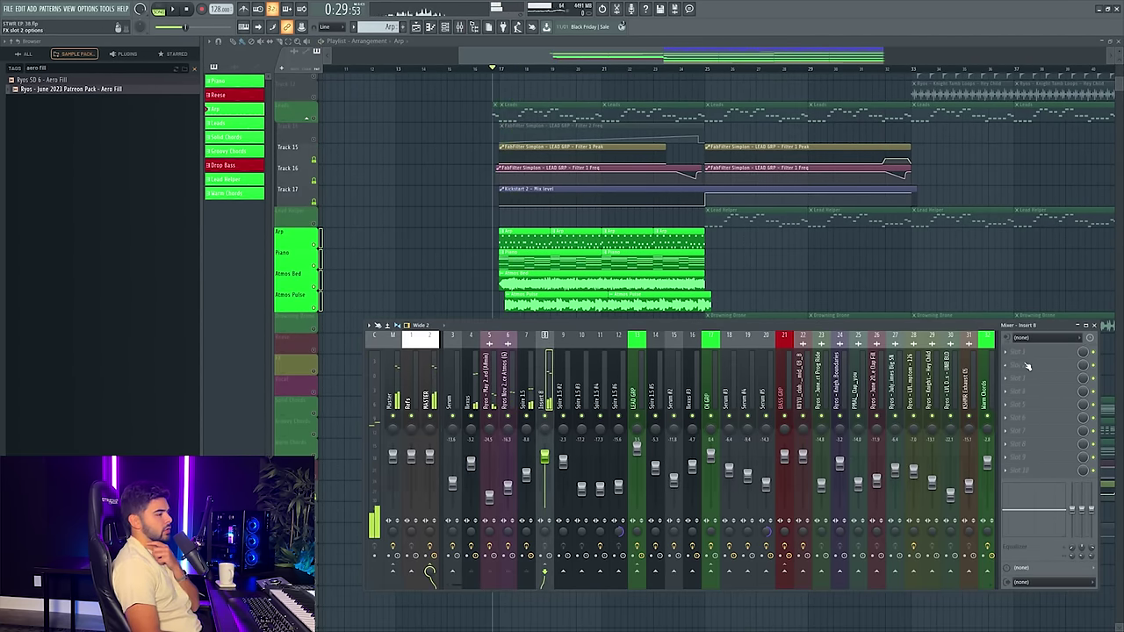
click(1027, 365)
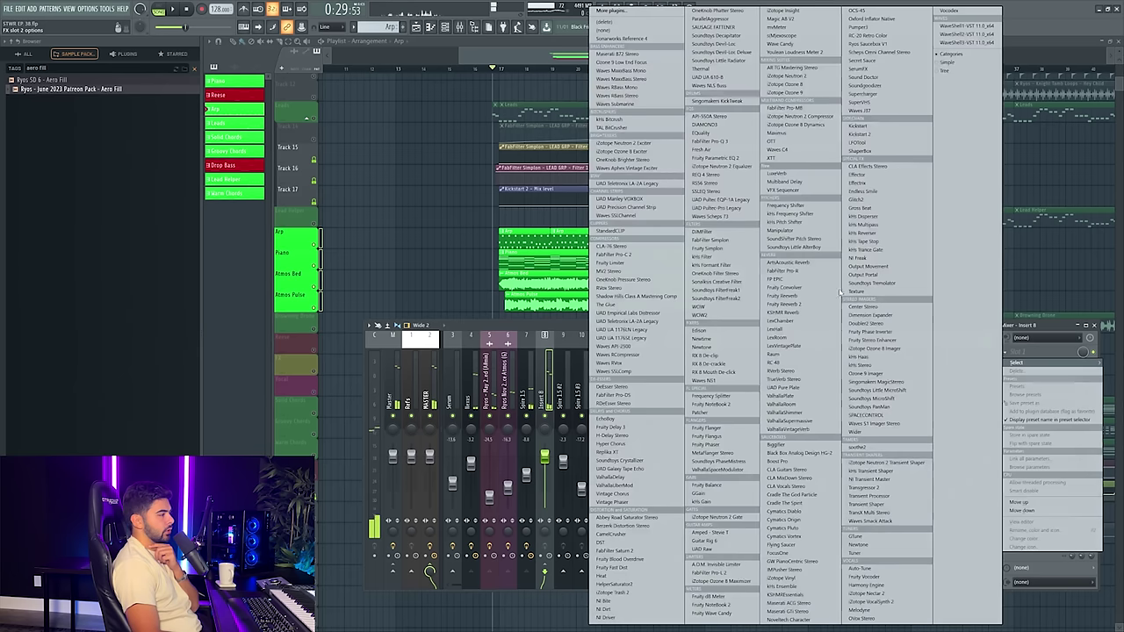
click(709, 240)
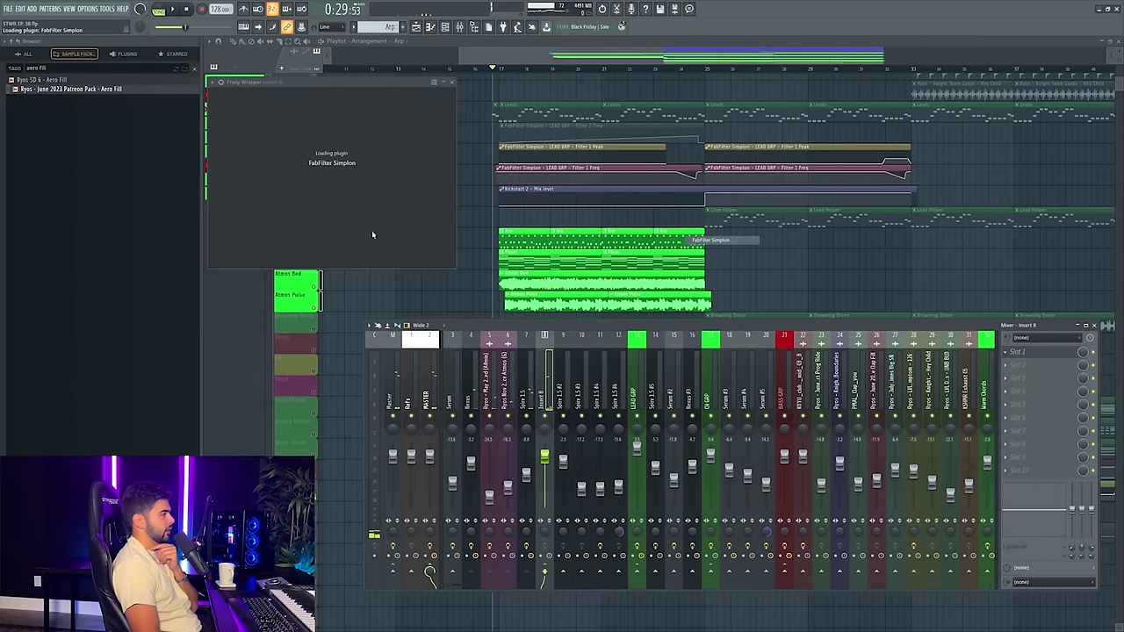
click(1005, 352)
click(1016, 371)
- Load Endless Smile into the first effect slot of mixer insert 8 and play the soloed tracks through it
click(1004, 353)
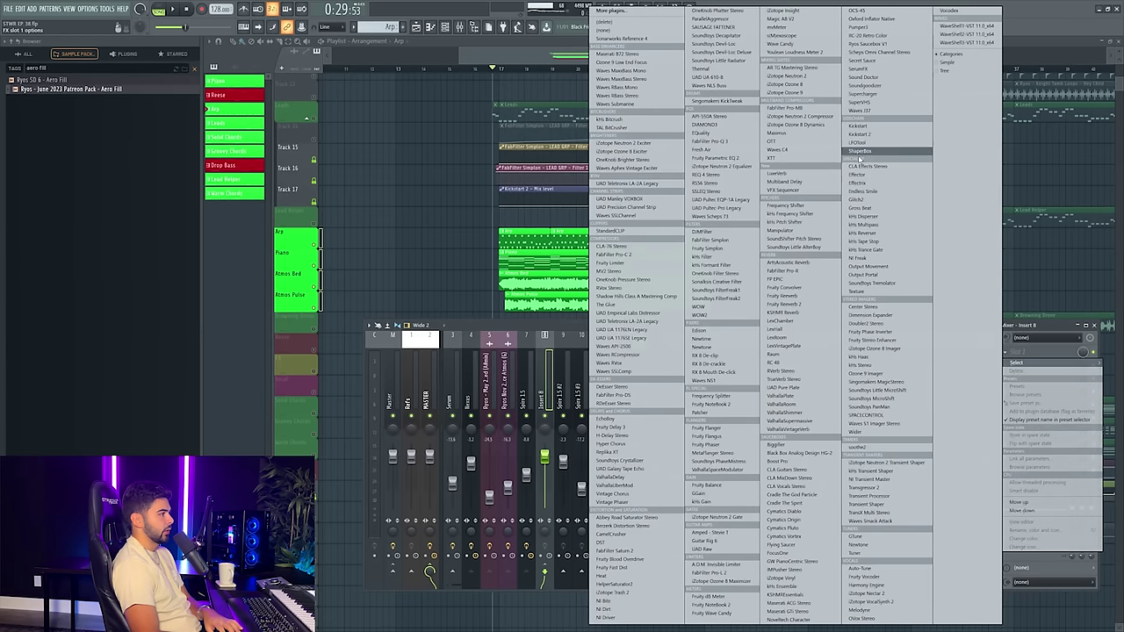
click(863, 191)
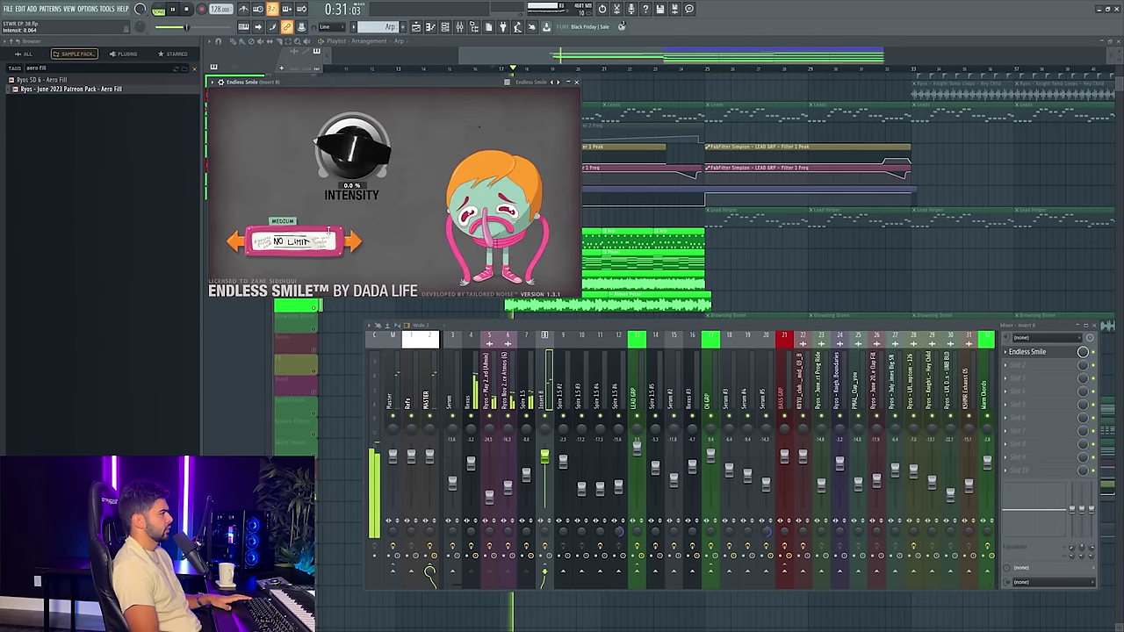
middle_click(594, 67)
key(space)
- Create an automation clip for the Endless Smile Intensity on insert 8, spanning bars 17–25
drag(505, 71, 712, 72)
click(106, 8)
mouse_move(144, 117)
click(220, 132)
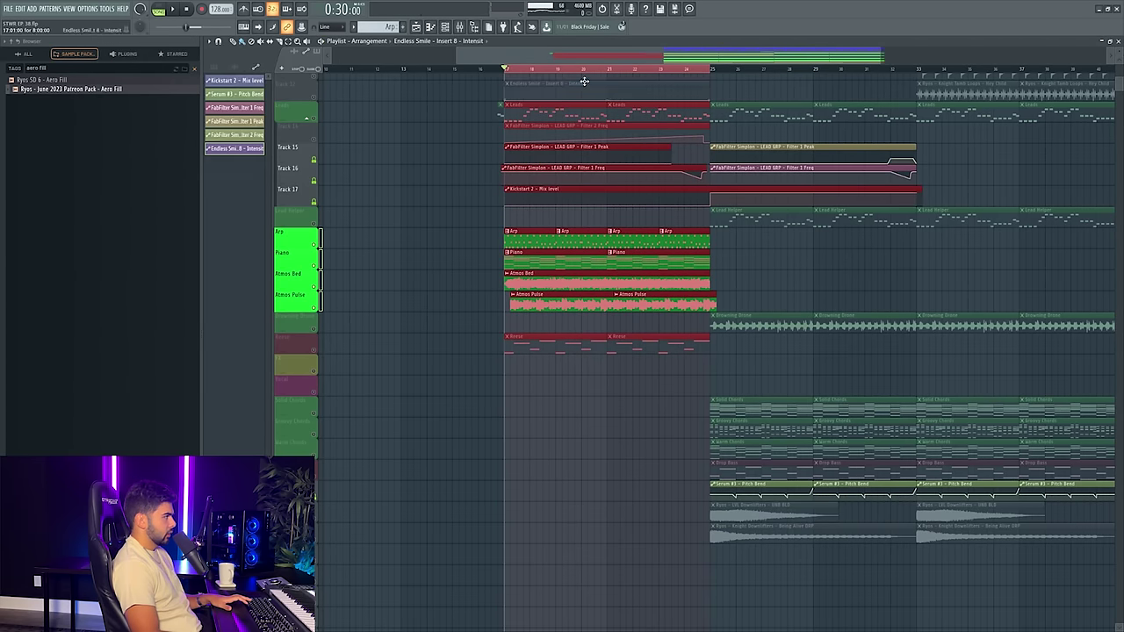
- Move the Endless Smile Intensity automation onto a new track below Atmos Pulse, bend its curve into a gradual rise, and play it
drag(584, 82, 603, 278)
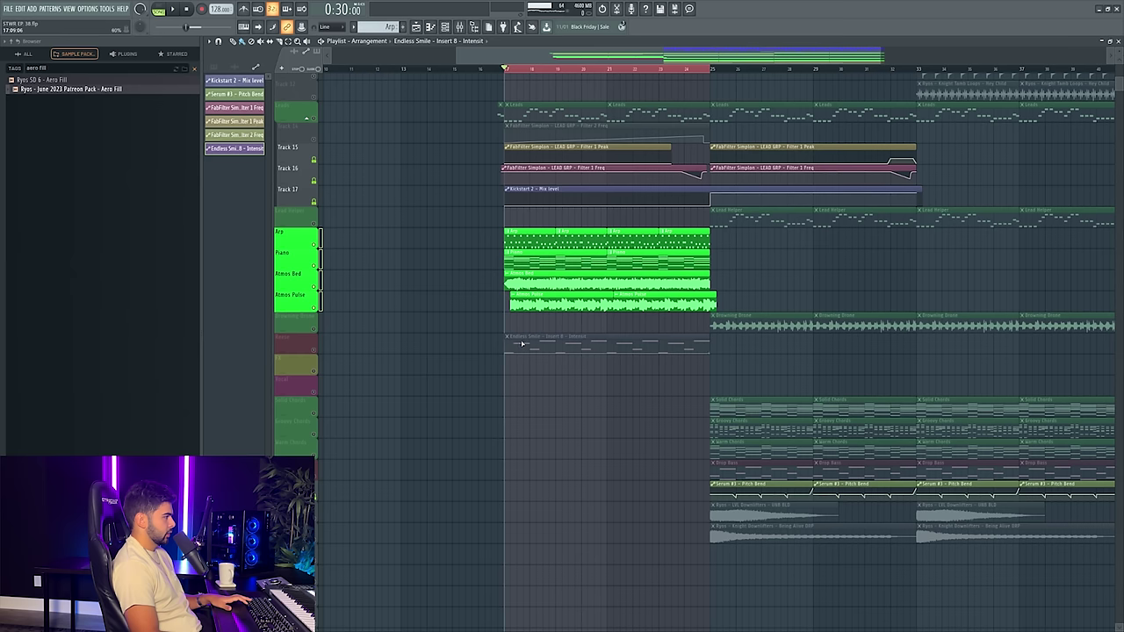
right_click(291, 320)
click(324, 490)
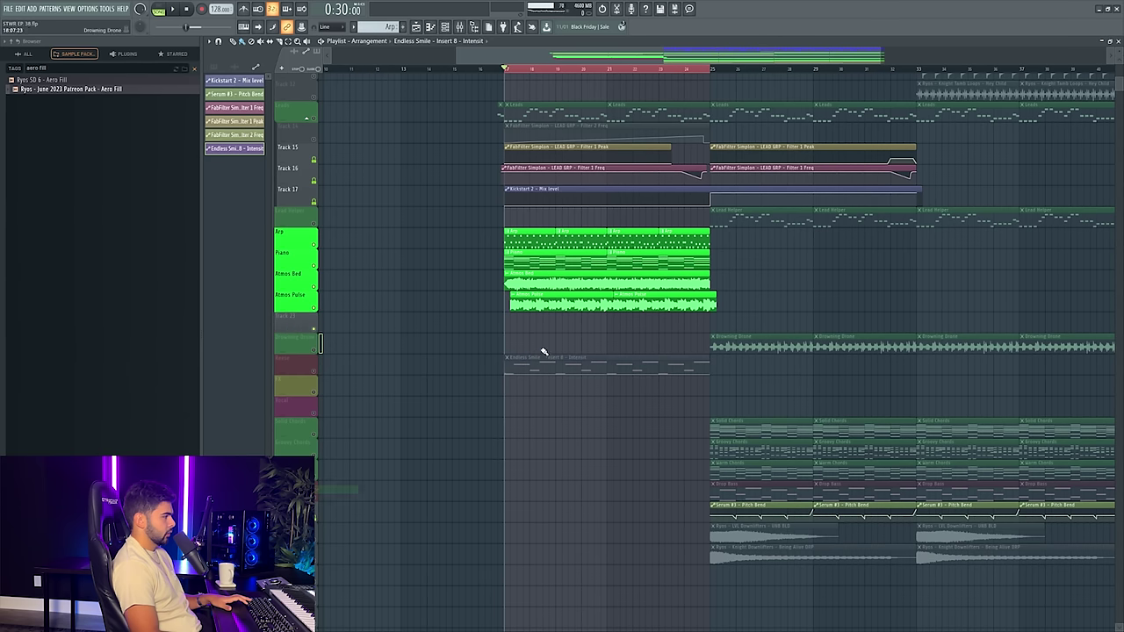
drag(546, 345, 546, 303)
key(space)
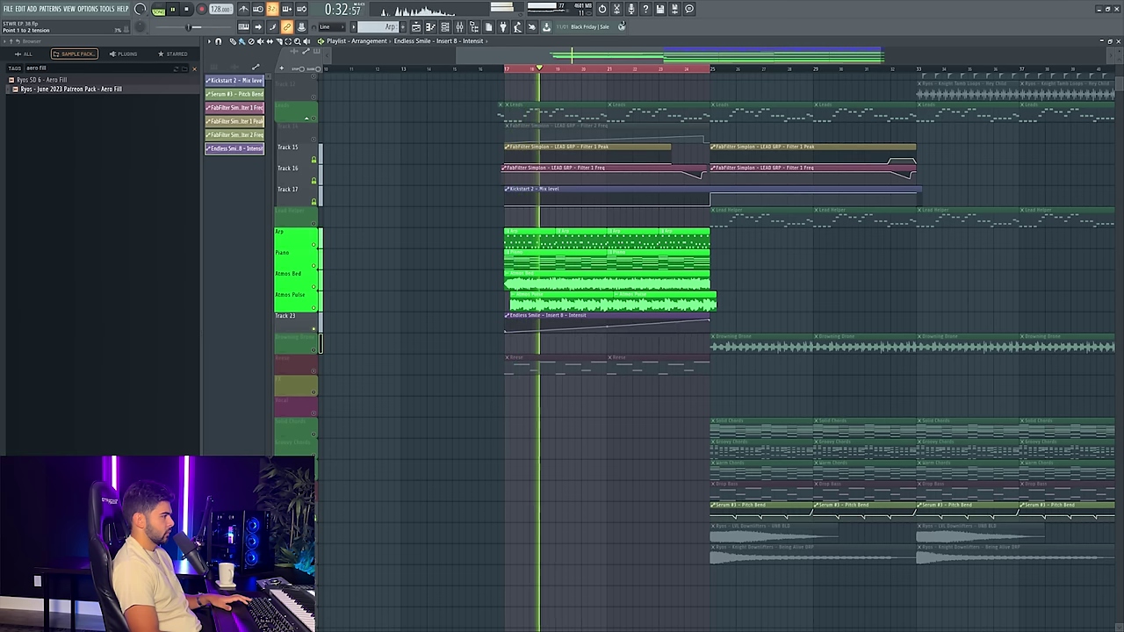
click(632, 69)
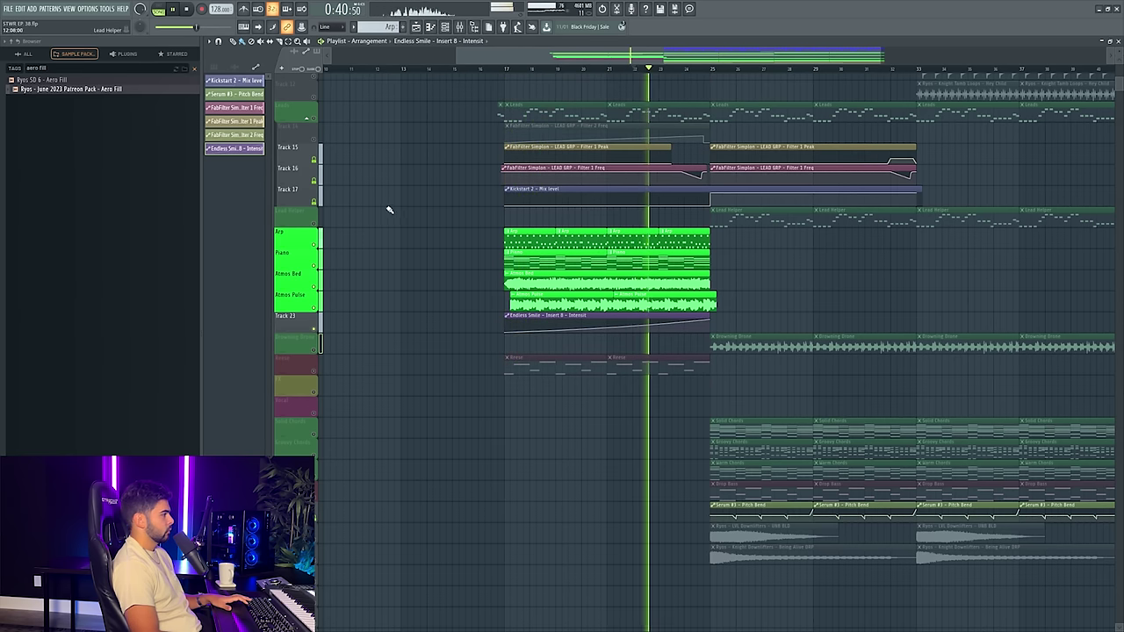
- Slice off the ends of the Arp, Piano, Atmos Bed and Atmos Pulse clips just before bar 25
scroll(705, 78, up, 5)
key(c)
drag(701, 249, 707, 353)
key(p)
scroll(709, 195, down, 5)
key(space)
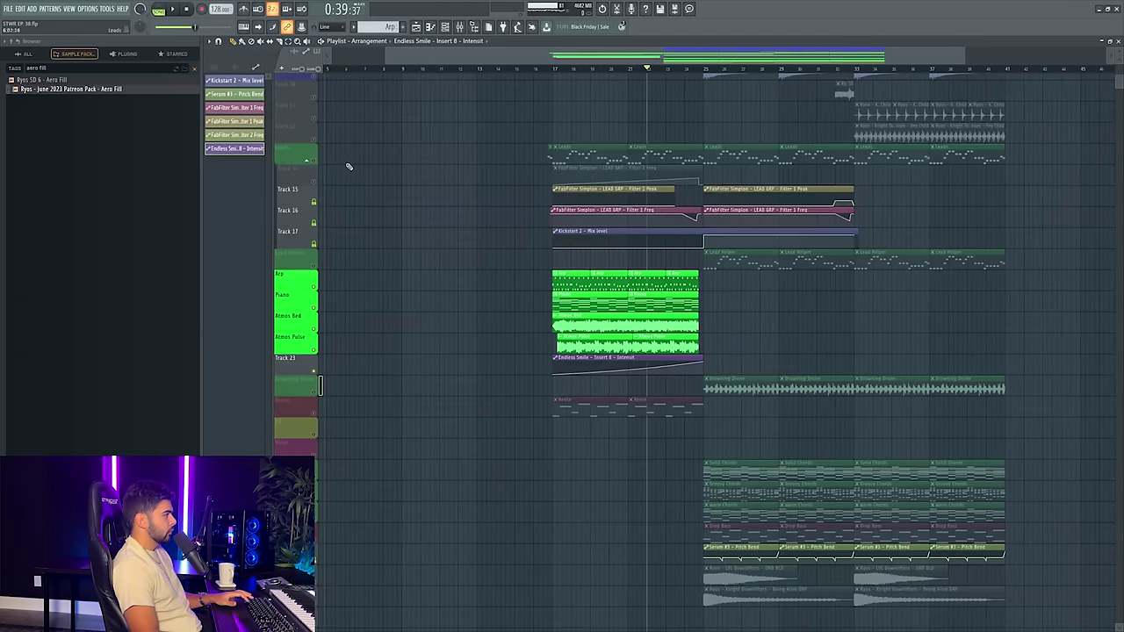
- Fold the Leads track group, unsolo all tracks, and play the section with the full arrangement
click(312, 163)
key(space)
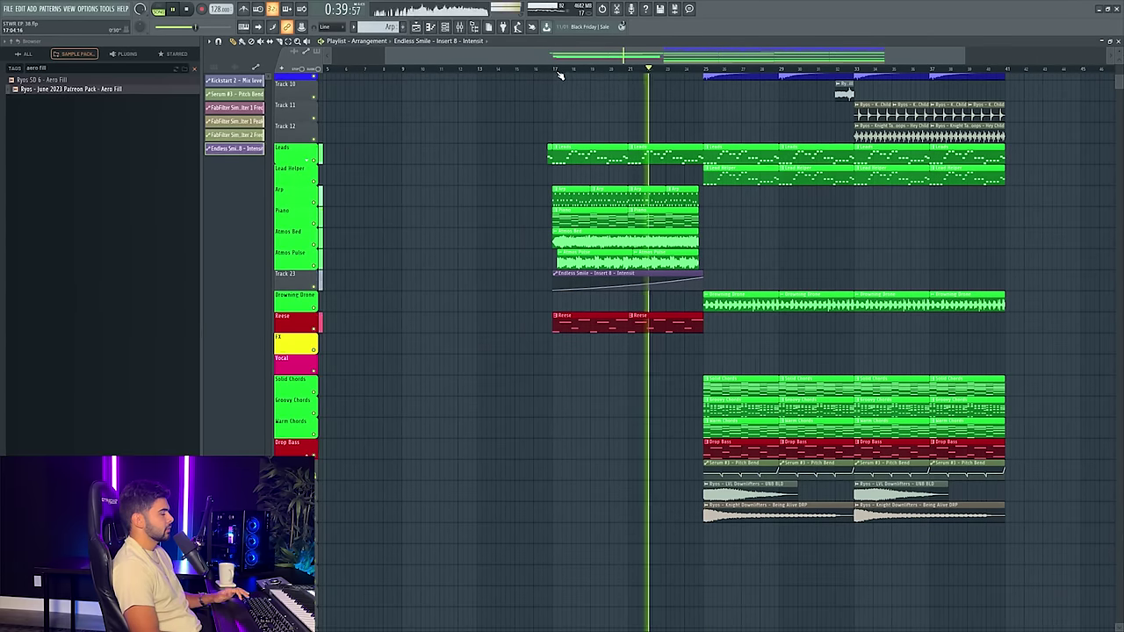
scroll(455, 279, down, 3)
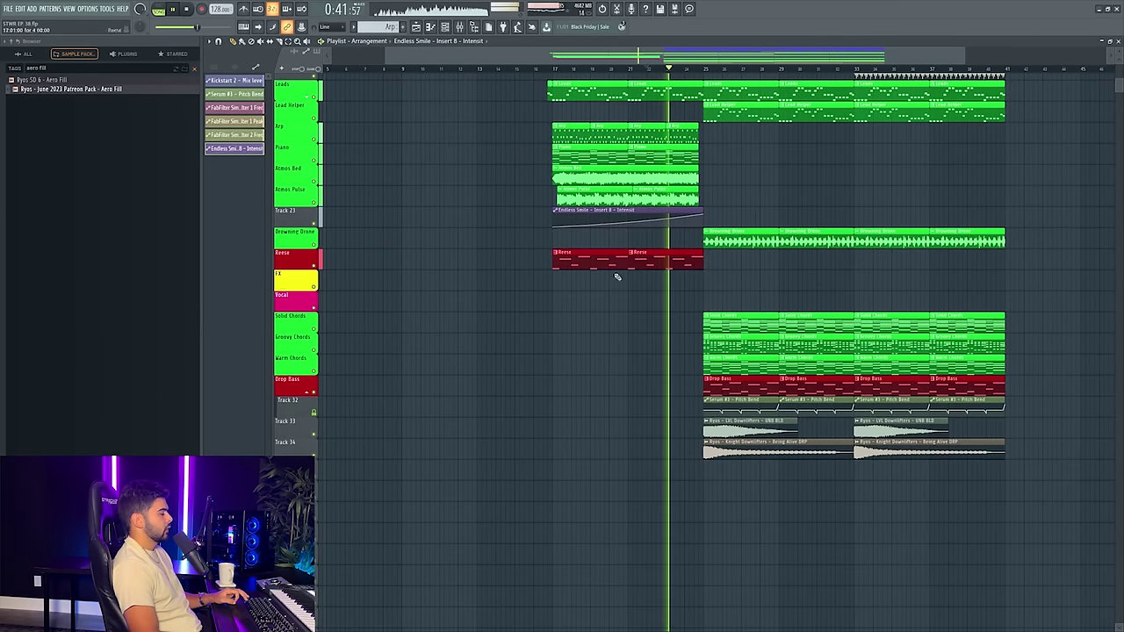
- Shorten the second Reese clip to end at bar 24, play into the drop, and select bars 17–25
drag(702, 263, 683, 266)
scroll(688, 151, up, 4)
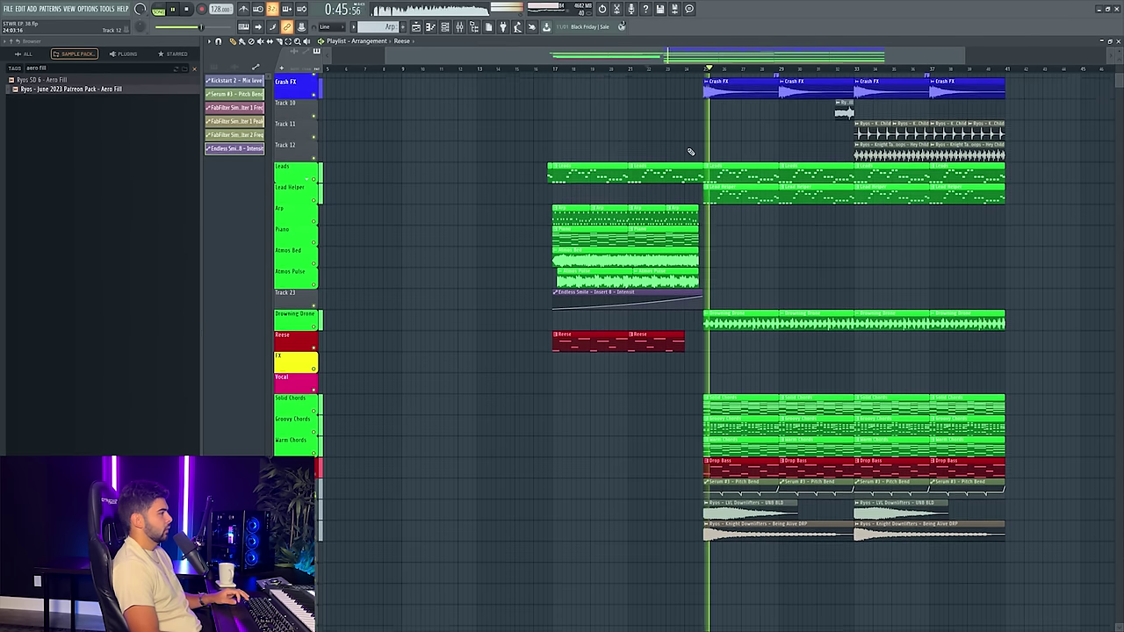
drag(553, 68, 702, 84)
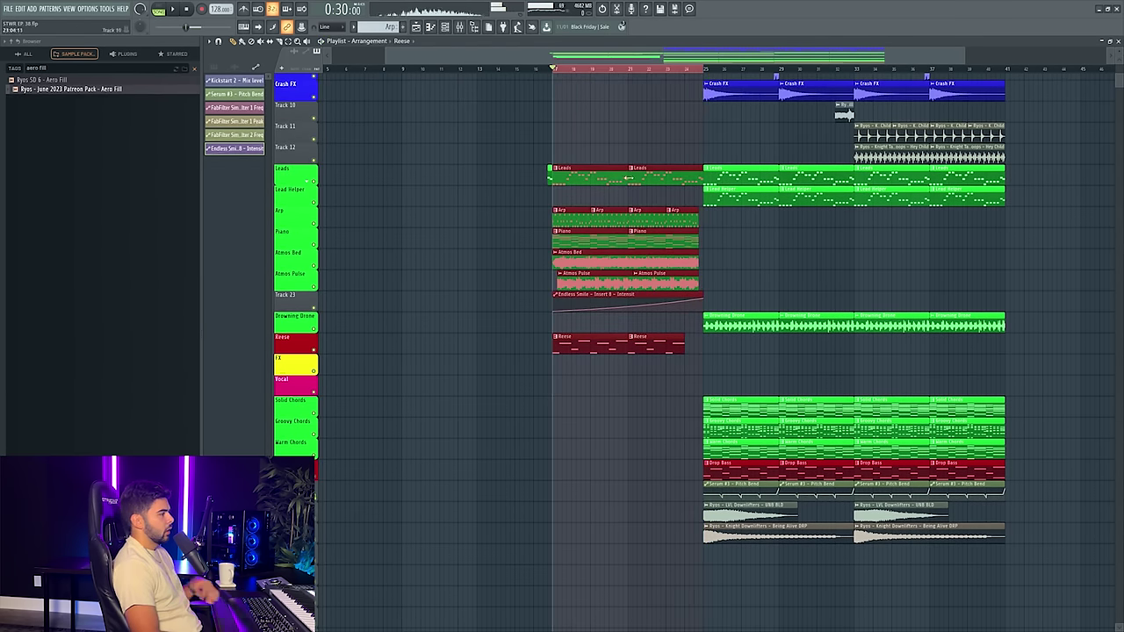
- Clear the sample search and browse the Ryos Ultimate Collection and Ryos Patreon Packs folders for build-up samples
scroll(635, 169, down, 2)
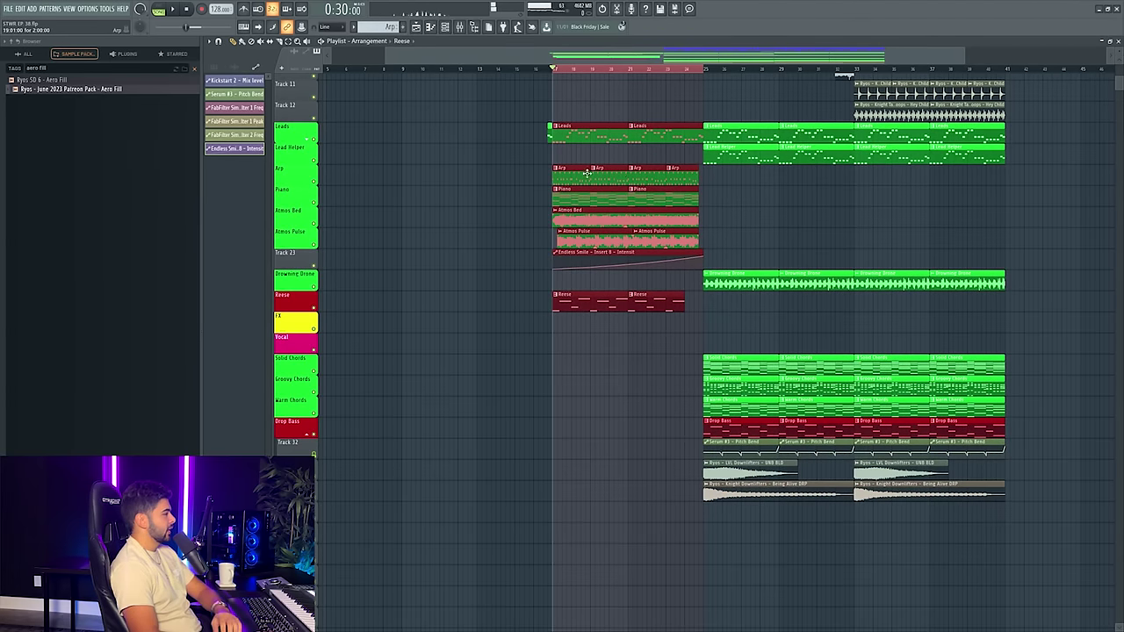
click(182, 70)
scroll(88, 263, down, 10)
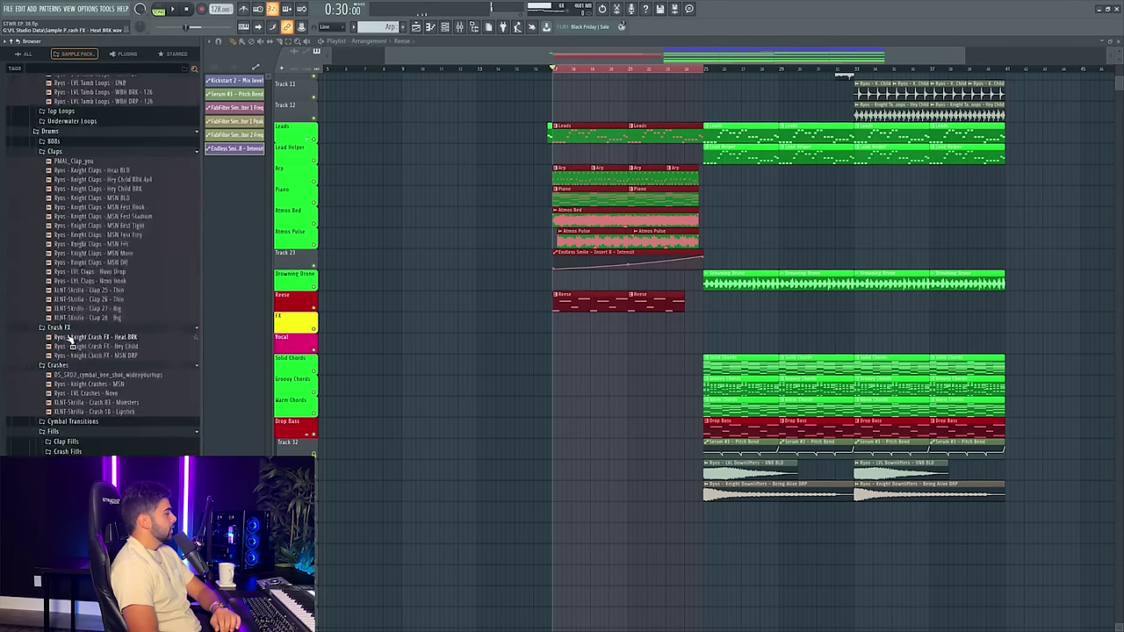
scroll(73, 251, up, 20)
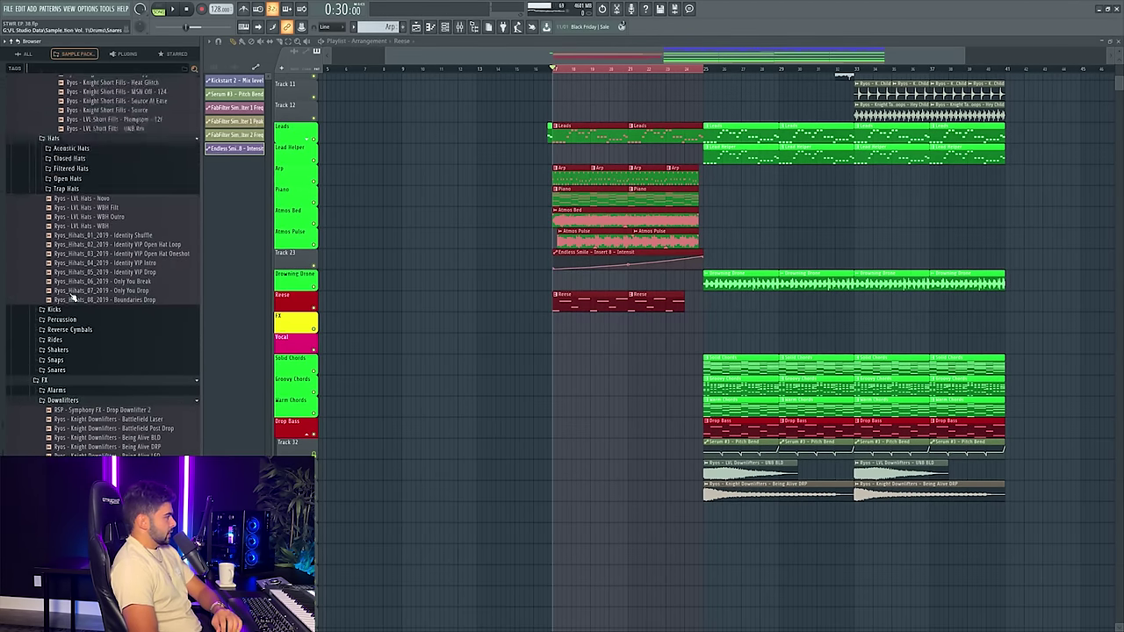
scroll(74, 305, up, 15)
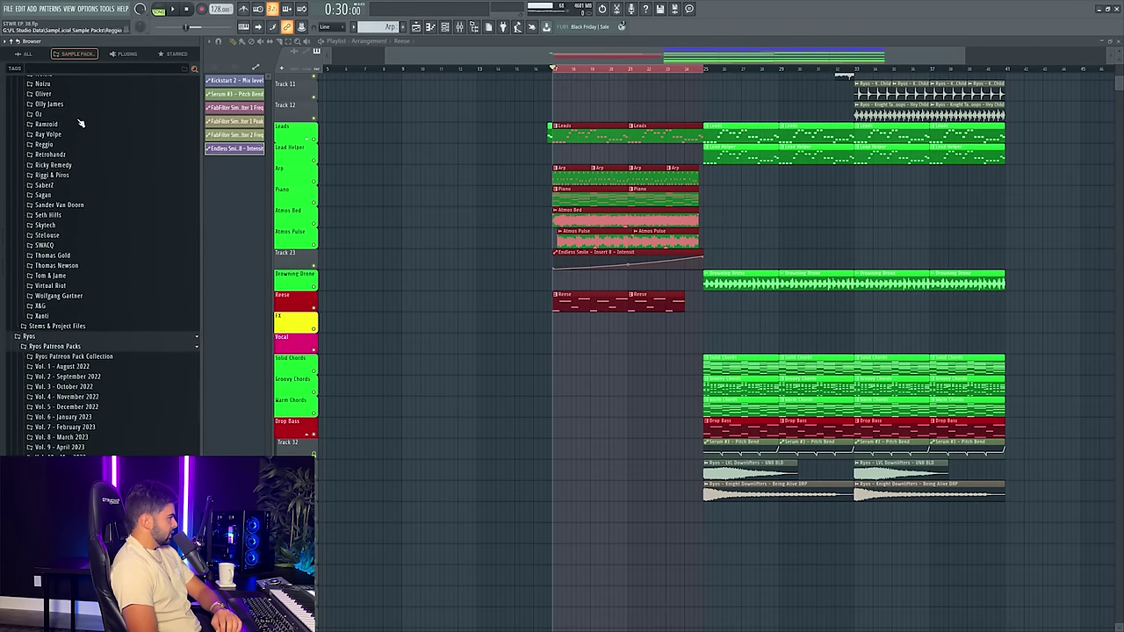
scroll(138, 172, down, 1)
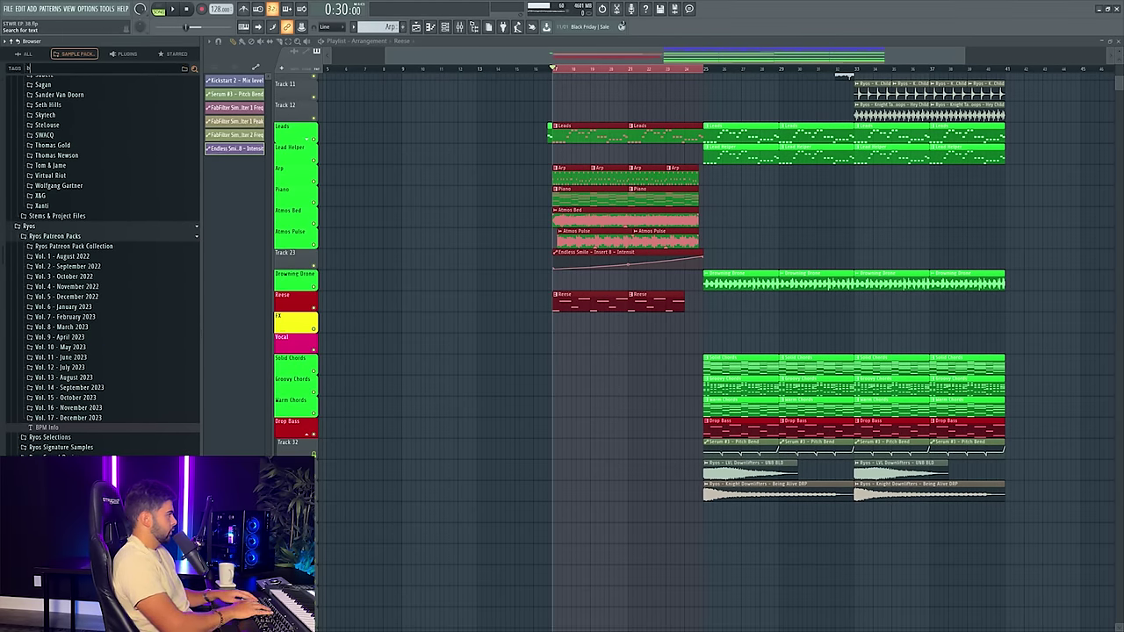
- Search the sample library for "build", retry the search, and clear it
text(d)
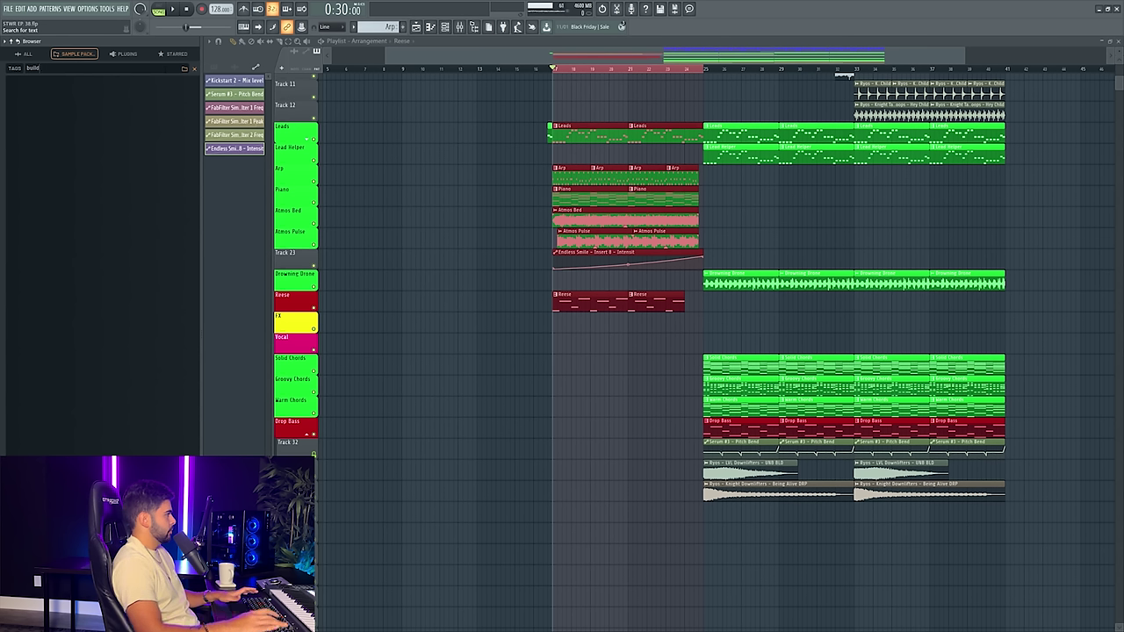
click(184, 71)
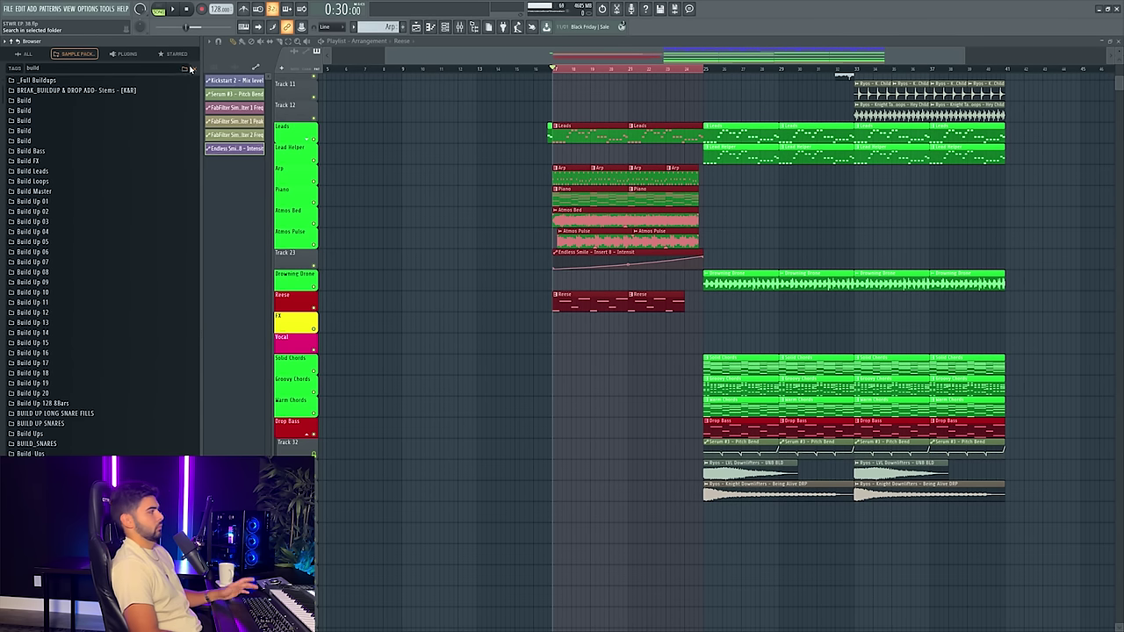
click(196, 70)
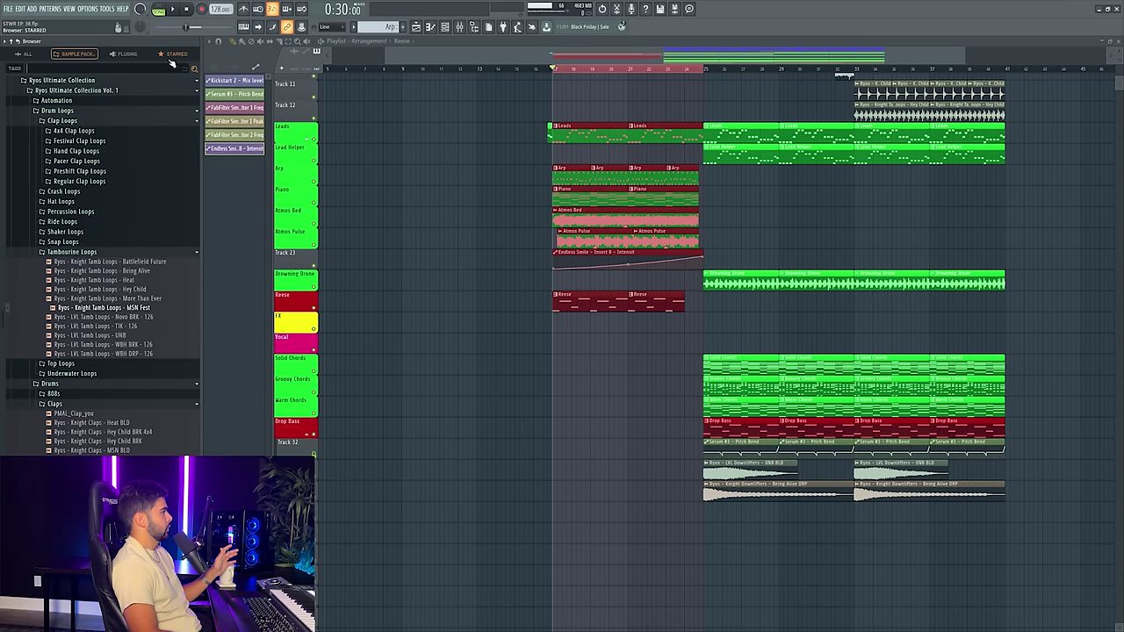
text(buil)
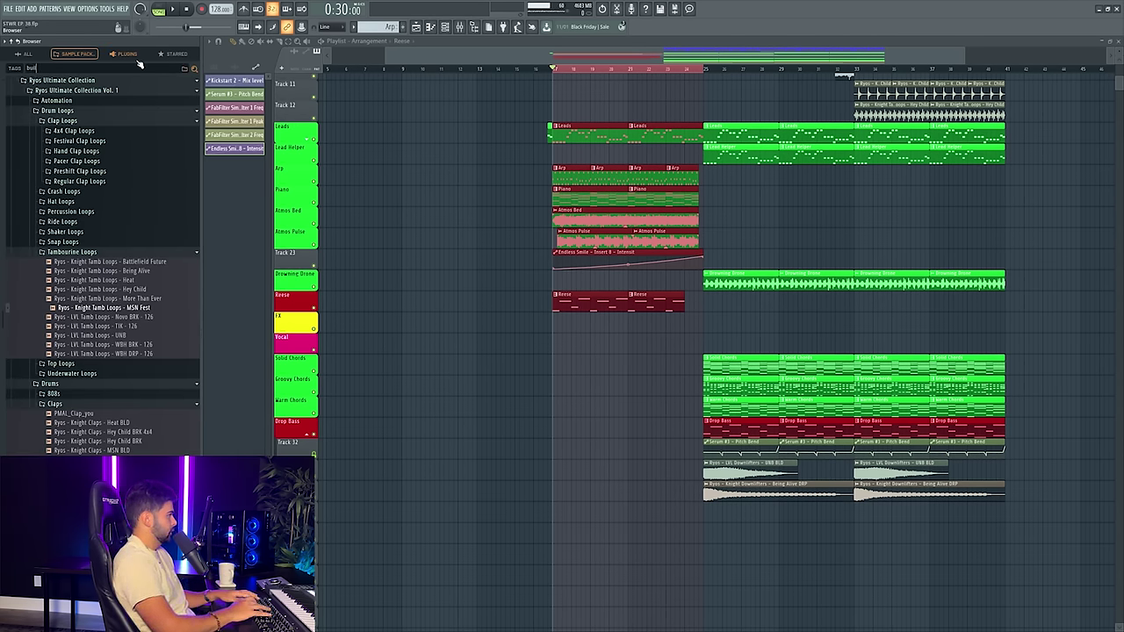
text(d)
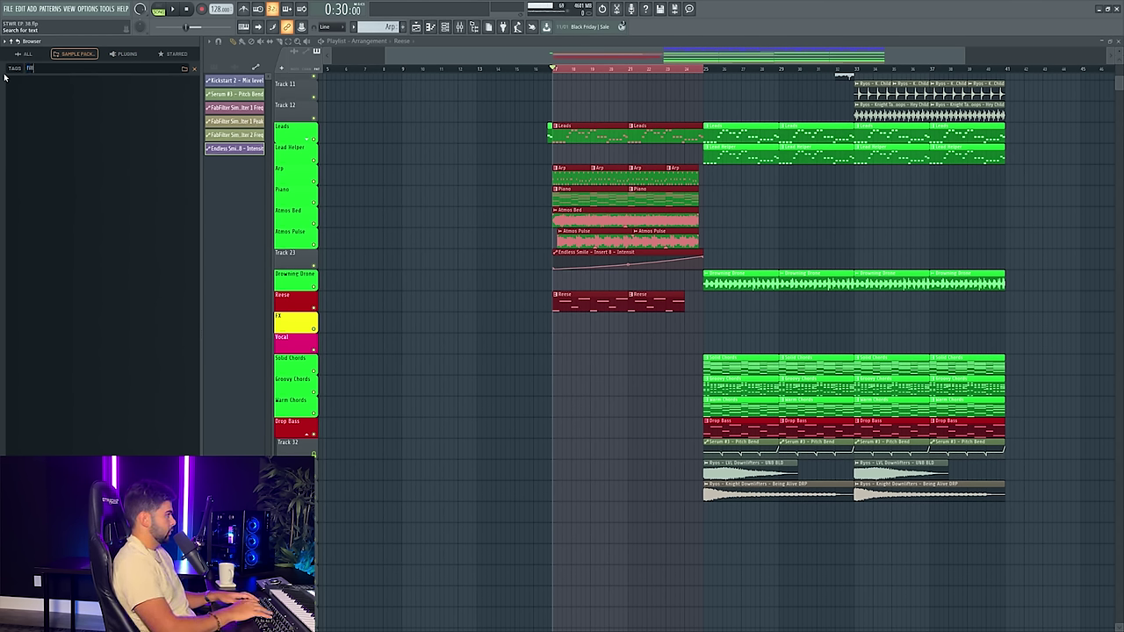
click(196, 71)
- Search the sample library for "build" and audition the Ryos Patreon Pack build snare samples
scroll(70, 184, up, 15)
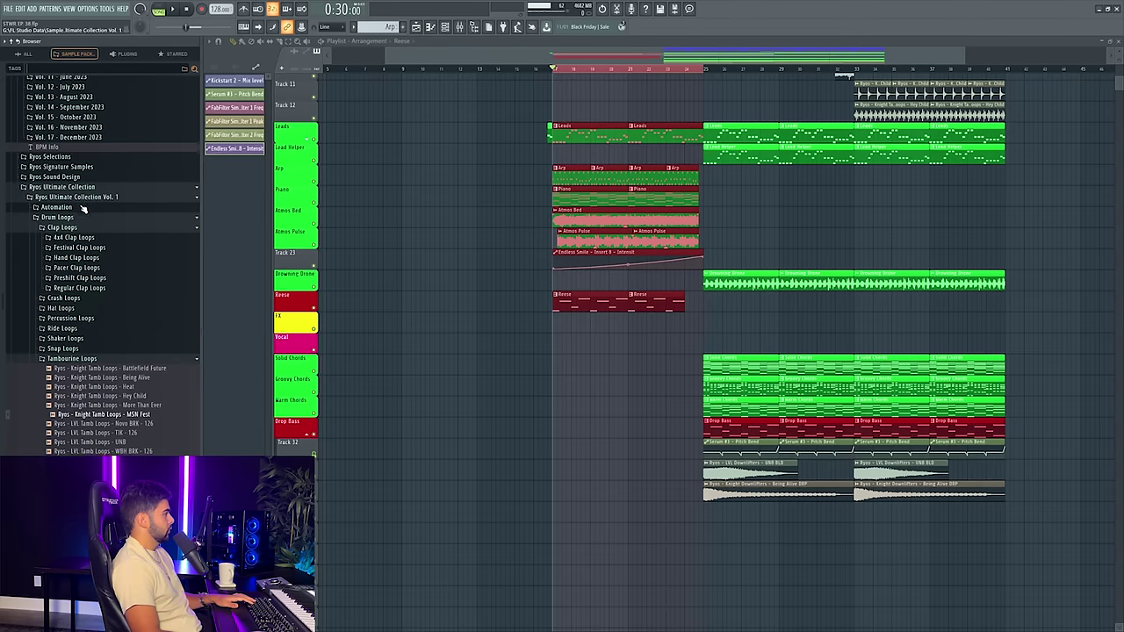
click(62, 348)
click(63, 349)
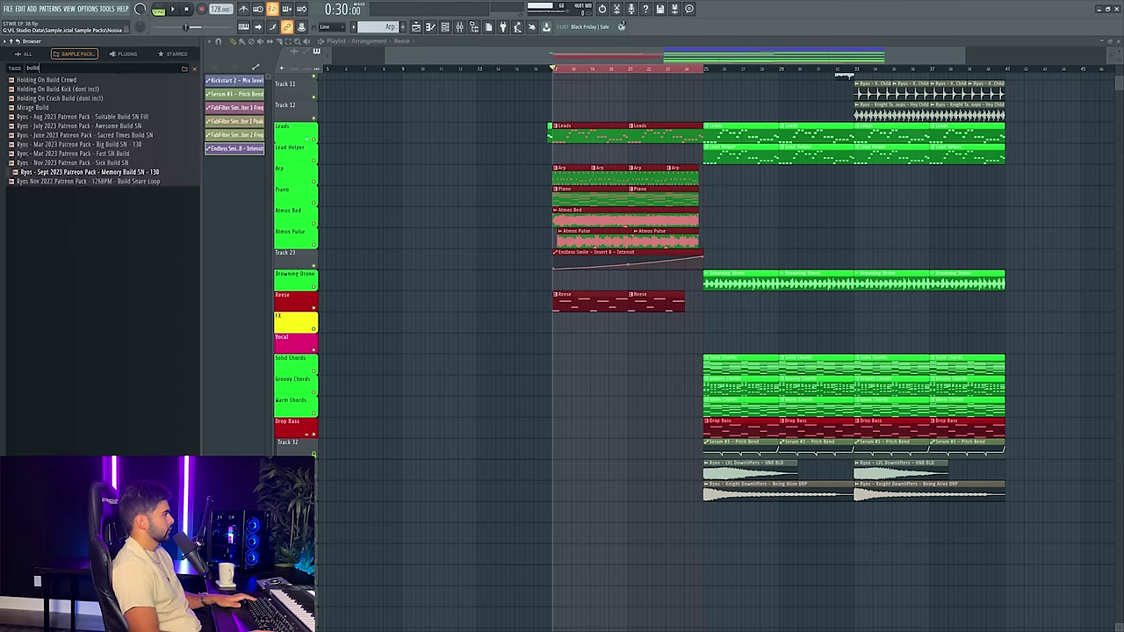
click(102, 144)
click(107, 155)
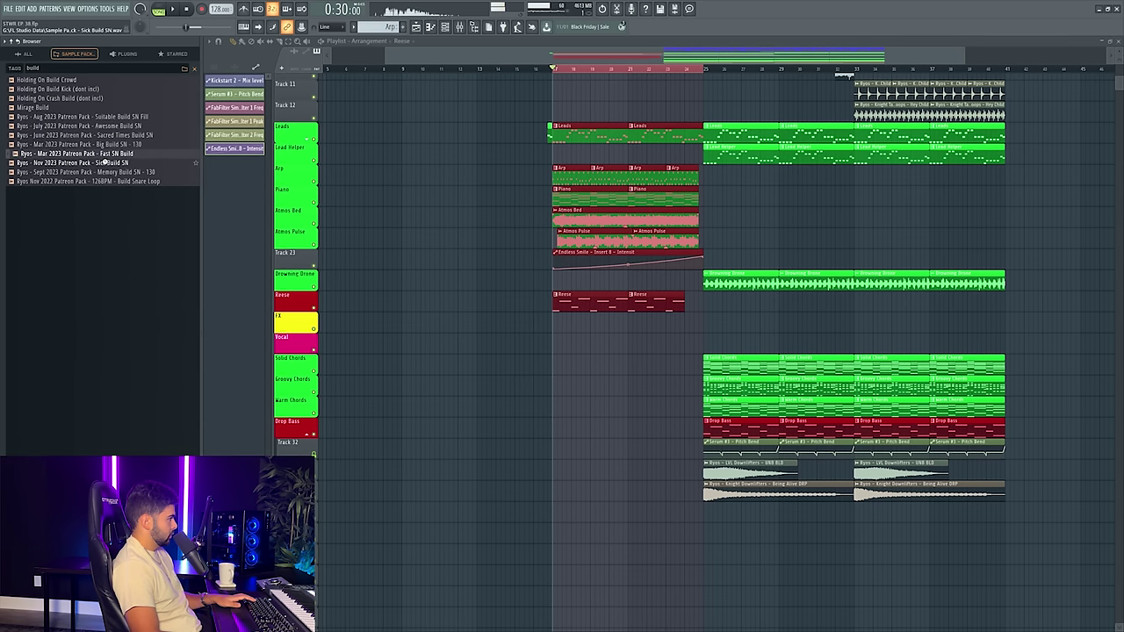
click(106, 163)
click(107, 172)
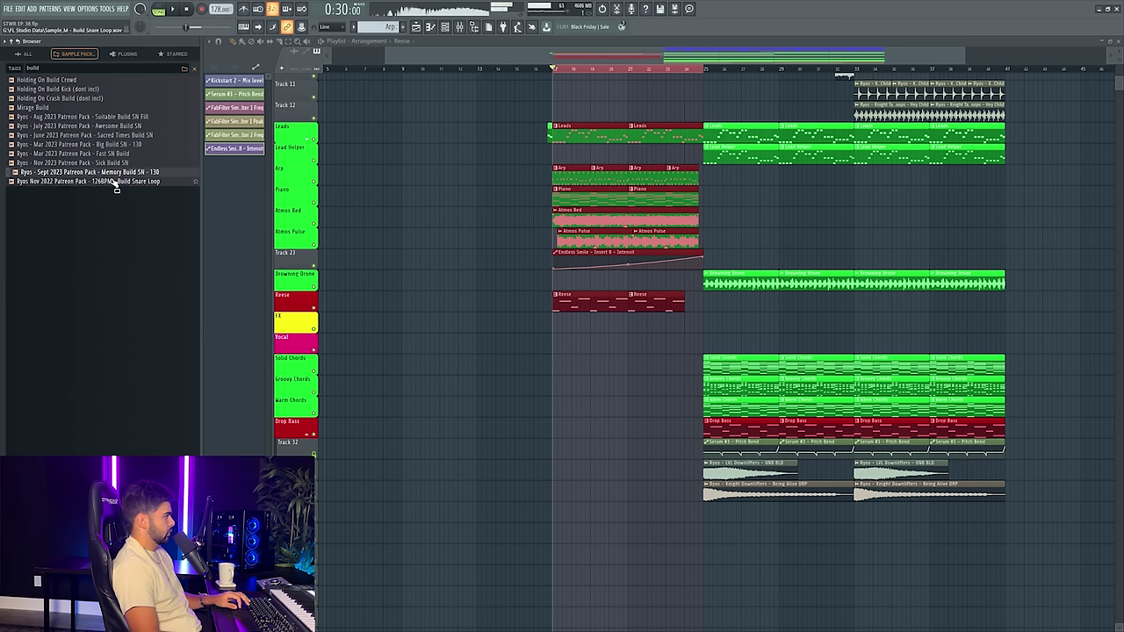
click(112, 181)
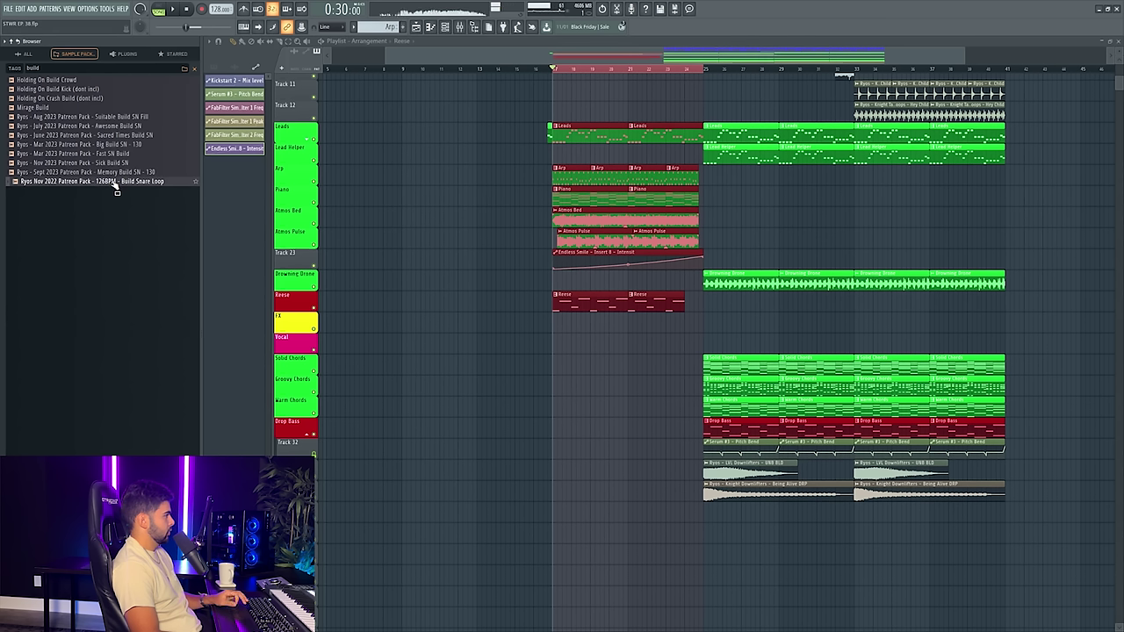
click(122, 125)
click(124, 118)
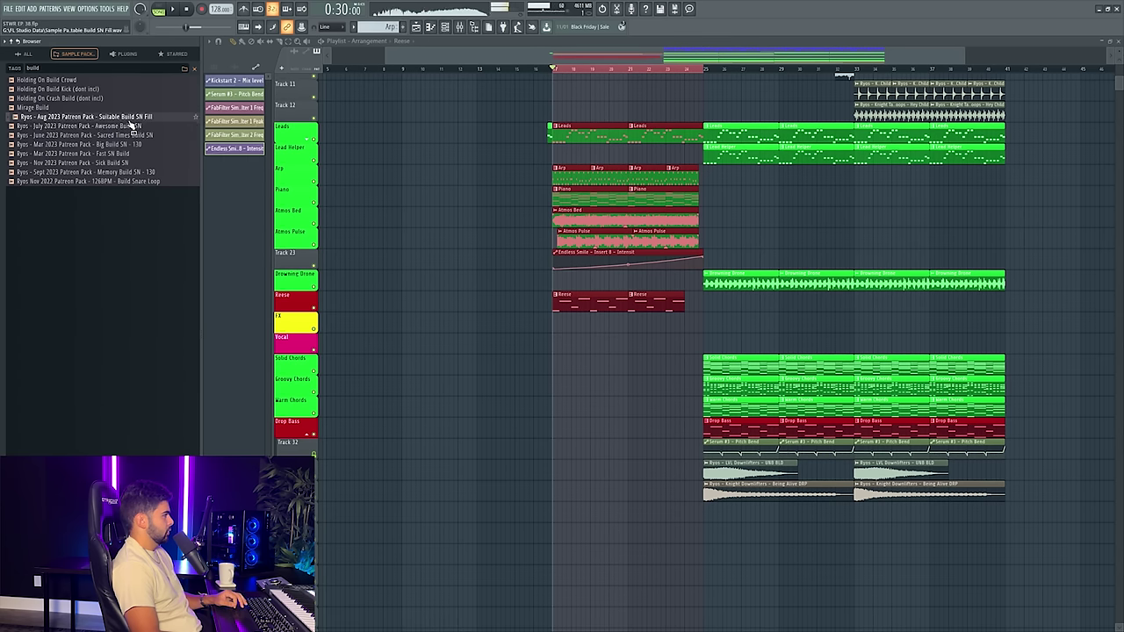
click(133, 136)
- Place the Sacred Times Build SN sample at bar 17 on Track 36 and play from just before it
drag(138, 145, 579, 524)
double_click(544, 69)
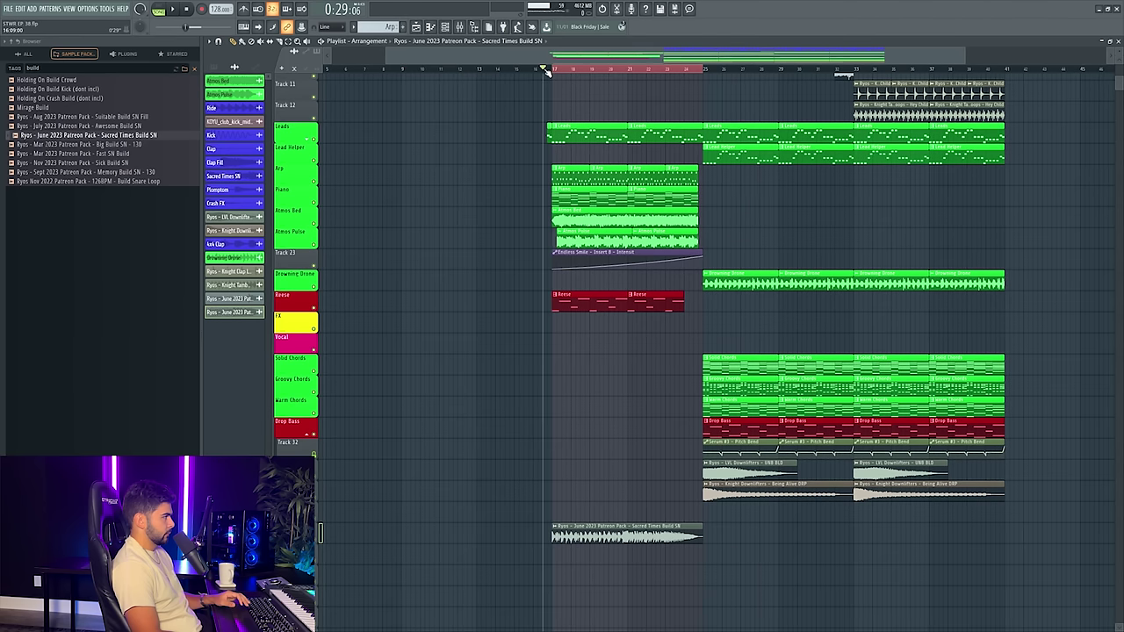
key(space)
- Route the Sacred Times build snare to mixer track 38 and lower its volume, clearing the sample search
double_click(625, 533)
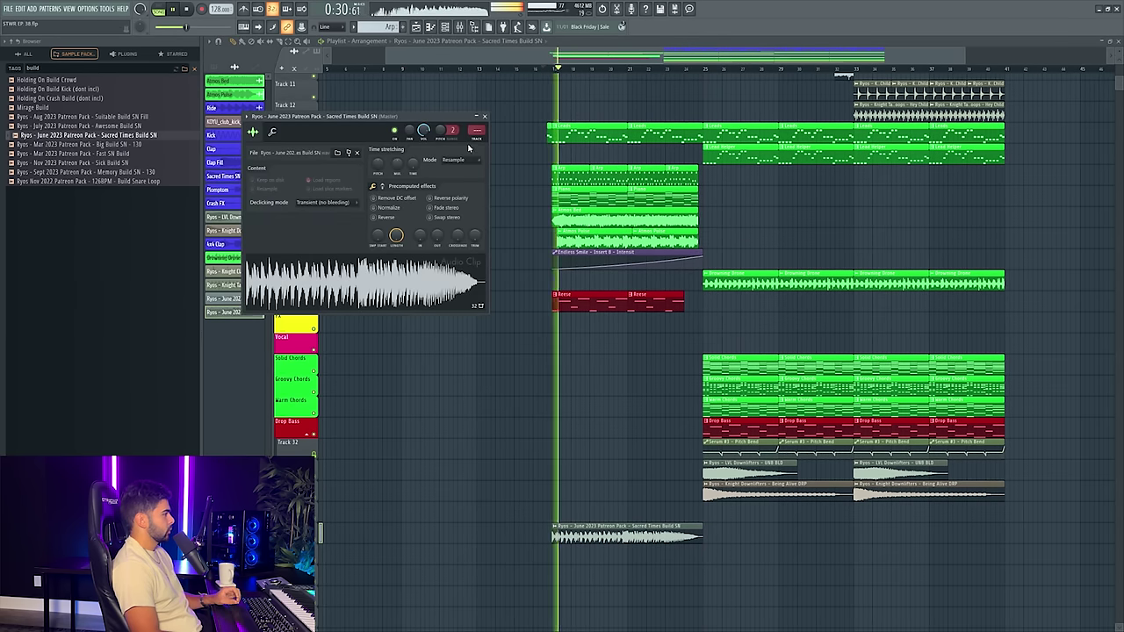
key(F9)
drag(985, 457, 987, 465)
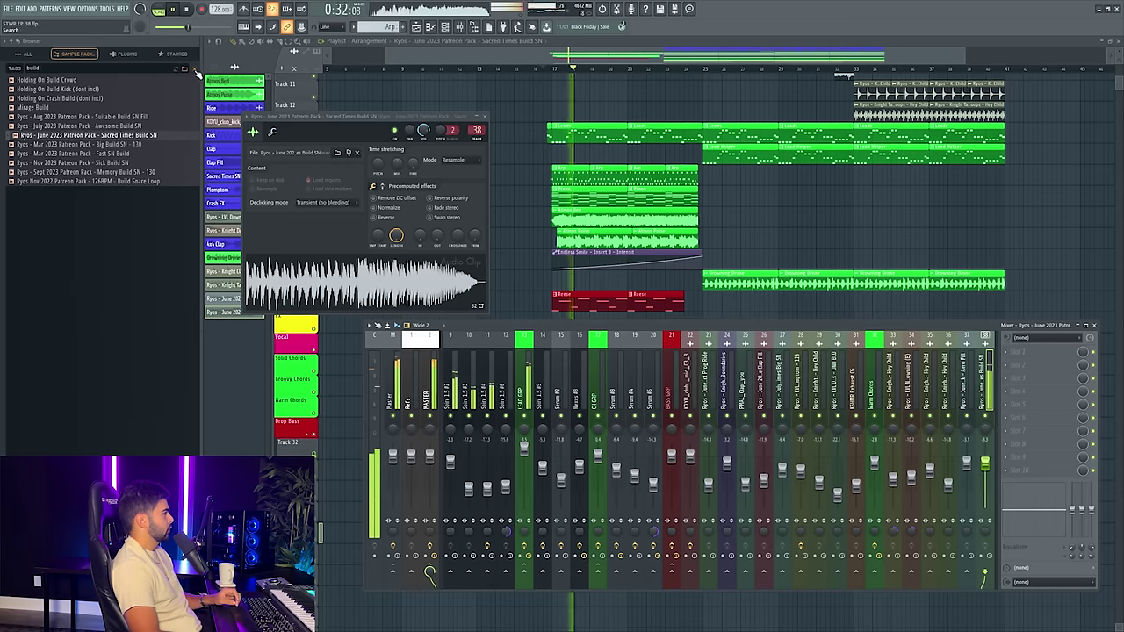
click(196, 71)
drag(986, 466, 987, 470)
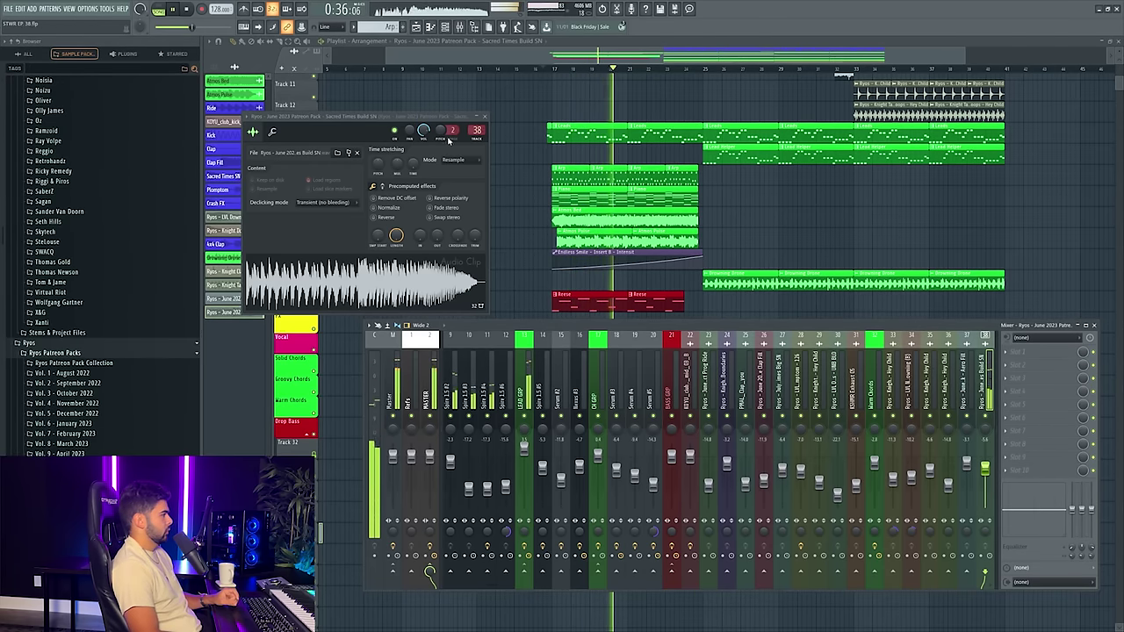
click(485, 117)
key(F9)
- Browse the Ryos drum and short fill samples while the build plays towards the drop
drag(657, 54, 684, 55)
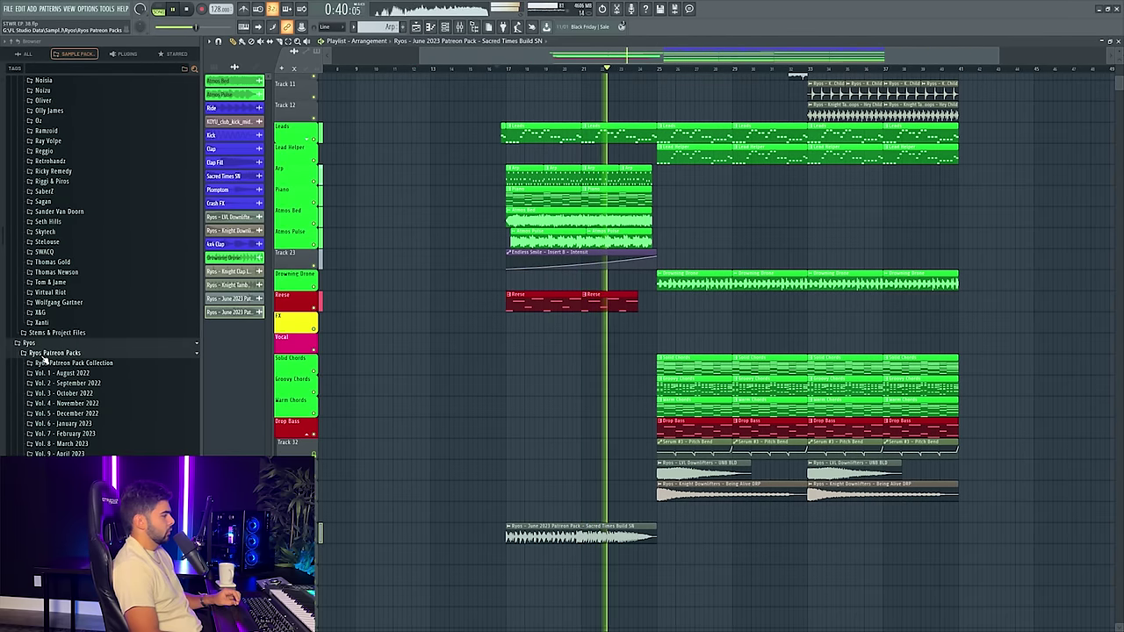
scroll(53, 360, down, 10)
scroll(79, 376, down, 10)
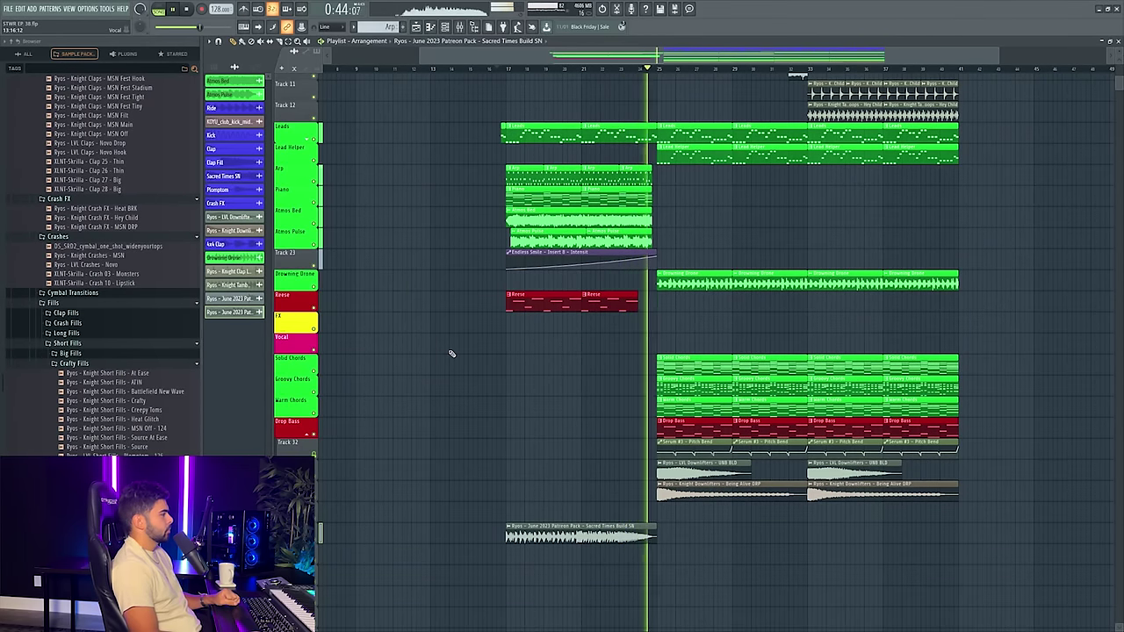
scroll(650, 77, up, 4)
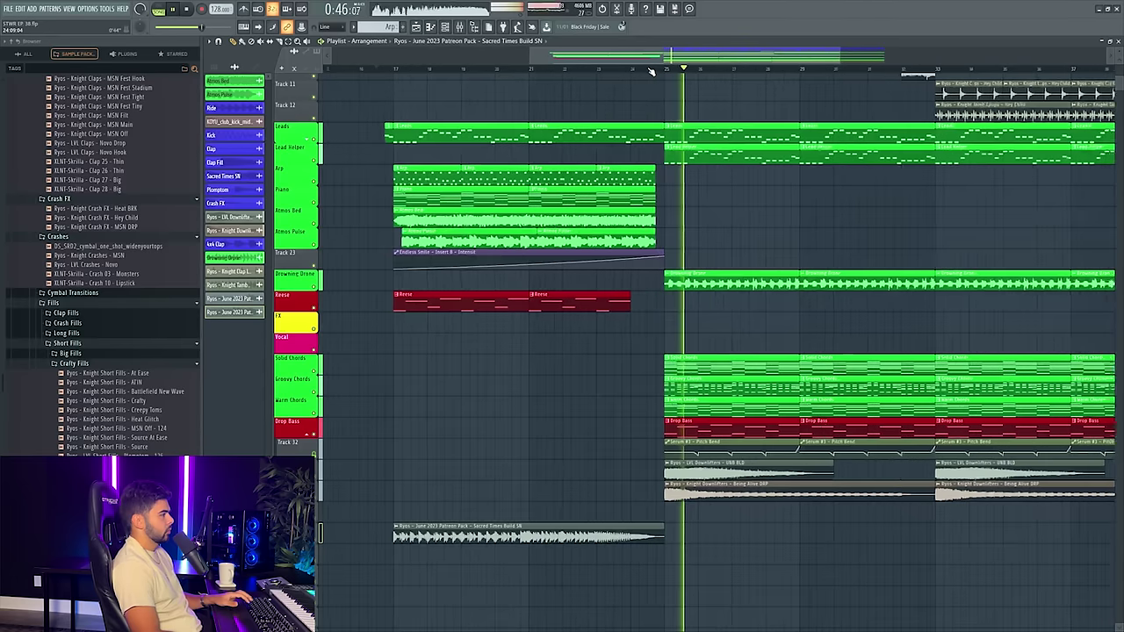
- Set the playback position to bar 24, unfold the Leads group and make the FabFilter Simplon Filter 1 Freq clip at bar 17 unique
key(space)
click(614, 69)
scroll(613, 70, up, 2)
scroll(689, 68, up, 4)
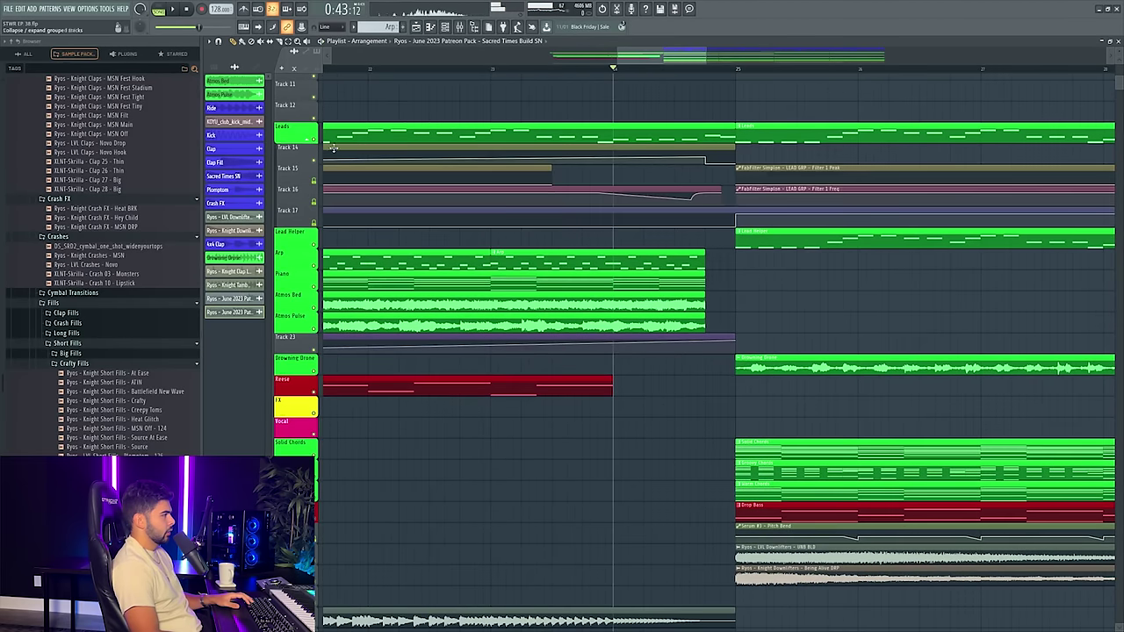
scroll(689, 69, down, 6)
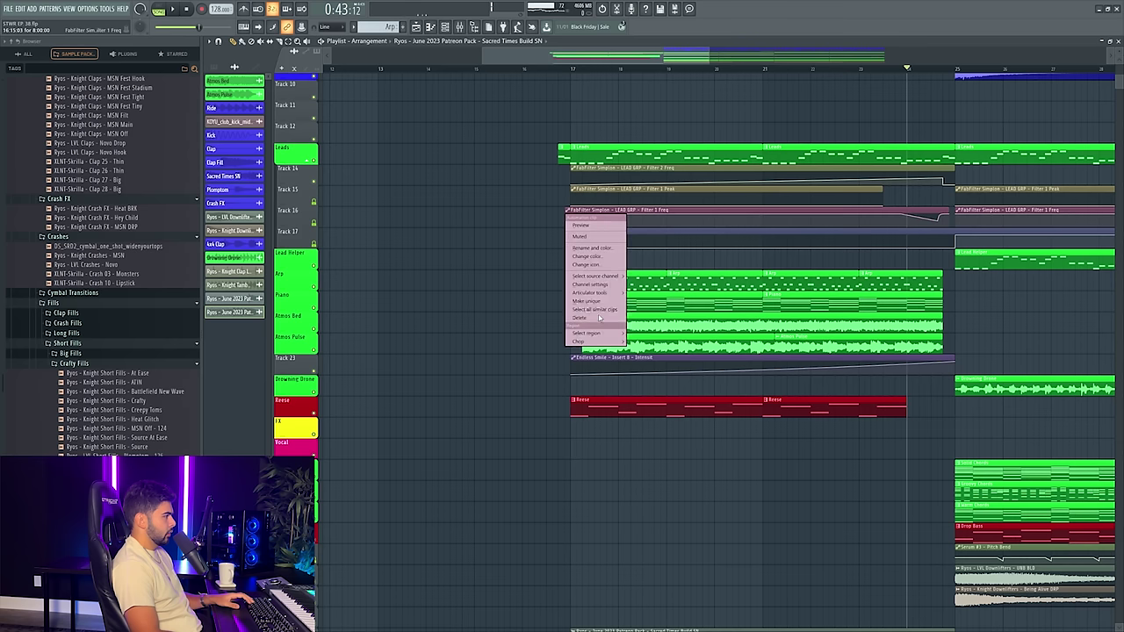
scroll(957, 62, down, 2)
scroll(987, 67, up, 3)
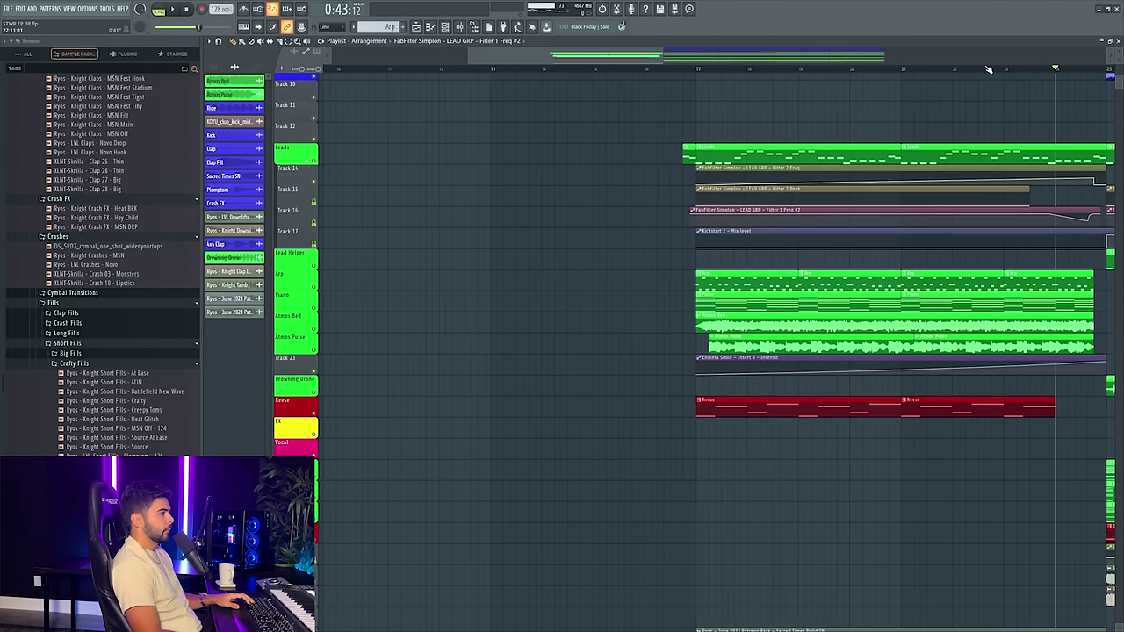
- Move the low point of the Filter 1 Freq #2 automation to about step 13 of bar 24 and play into the drop
drag(621, 56, 712, 73)
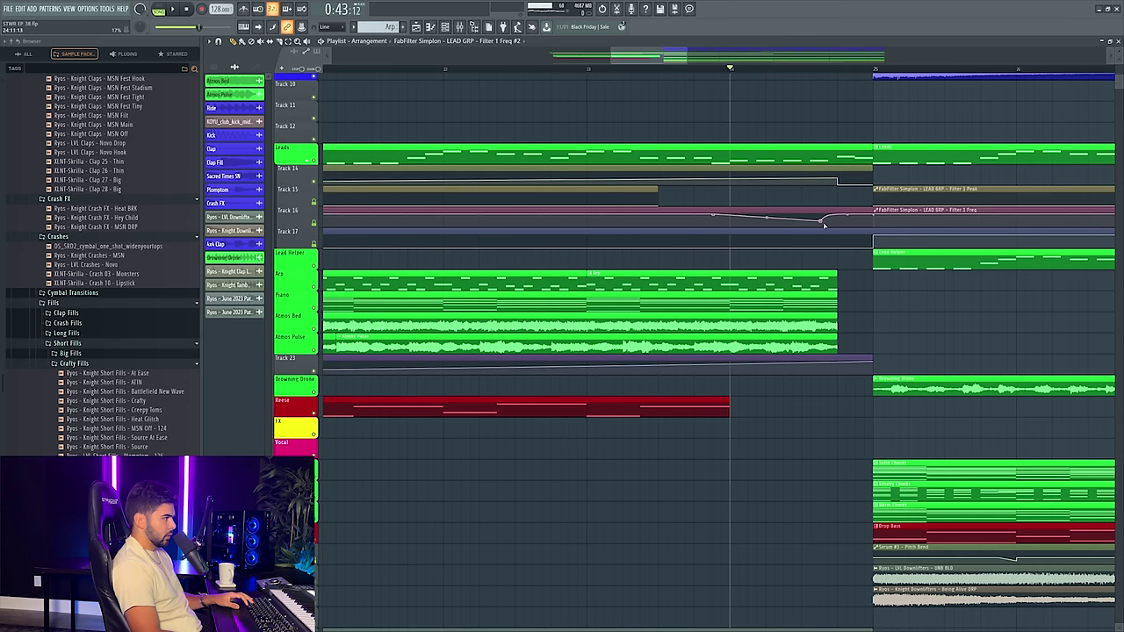
key(space)
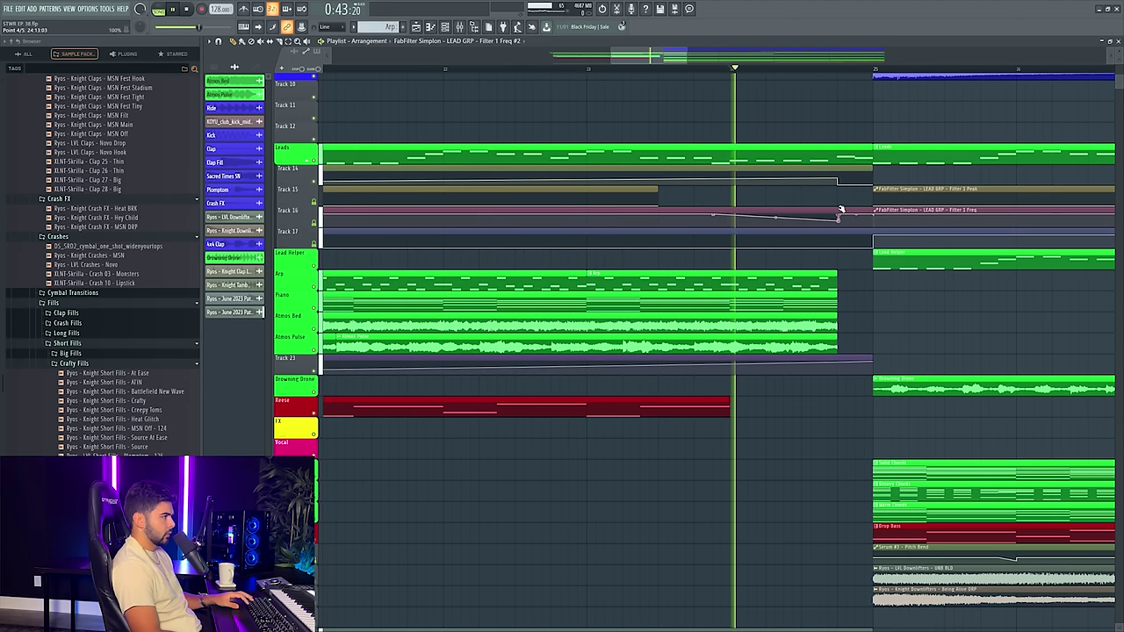
drag(817, 69, 769, 68)
scroll(770, 67, left, 1)
scroll(769, 67, left, 1)
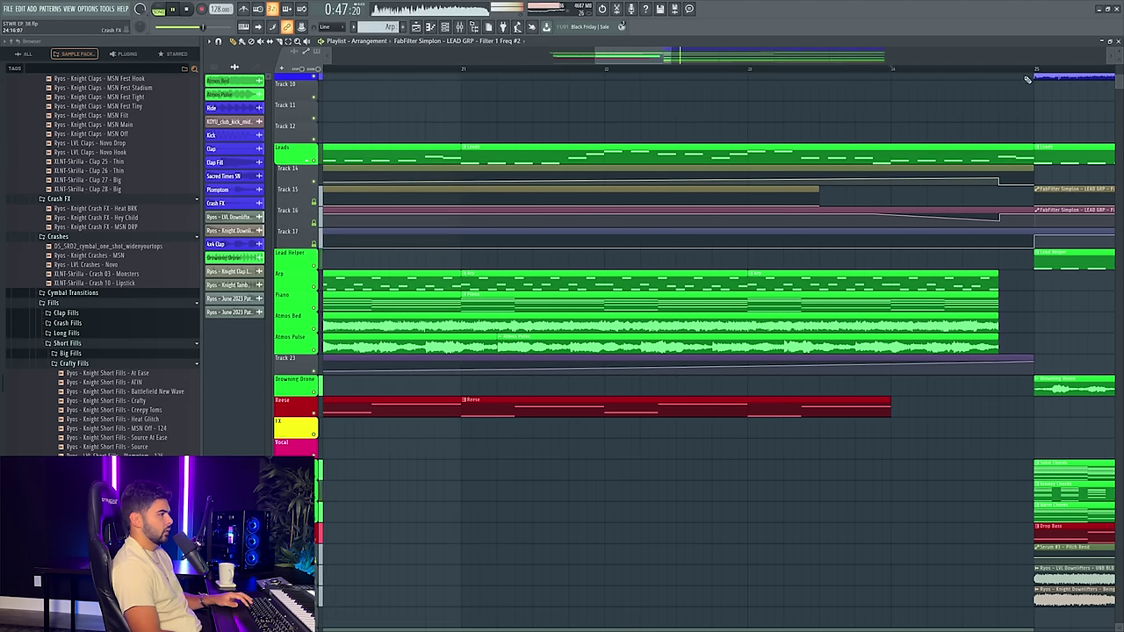
- Reshape the end of the Filter 1 Freq #2 automation to dip around step 12 of bar 24 and ramp back up by step 13
key(space)
scroll(1029, 78, up, 5)
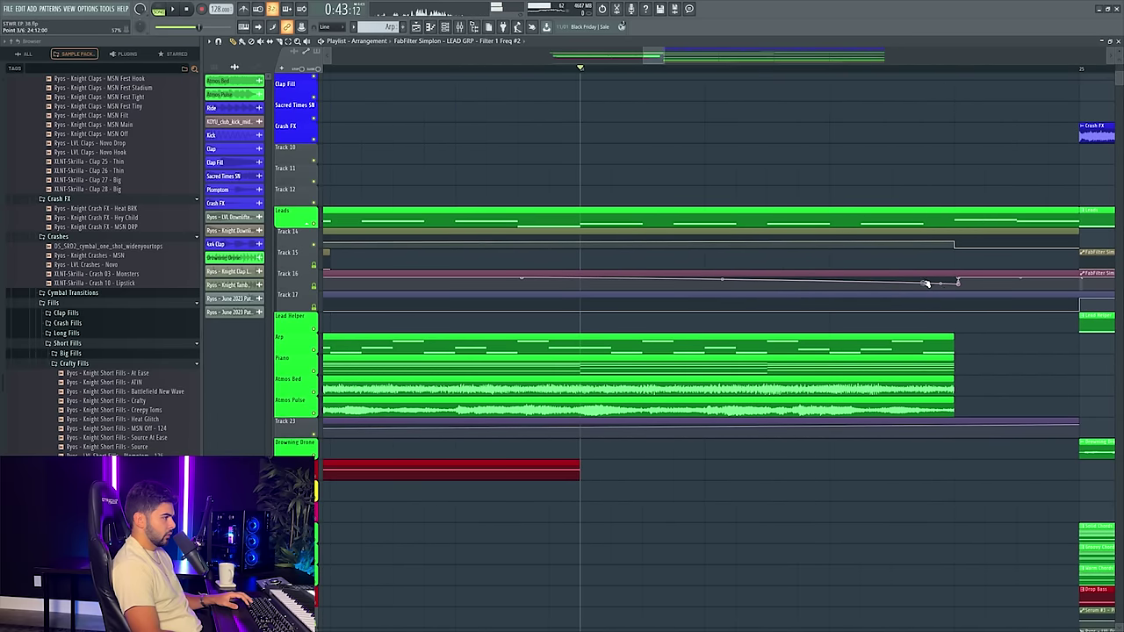
key(space)
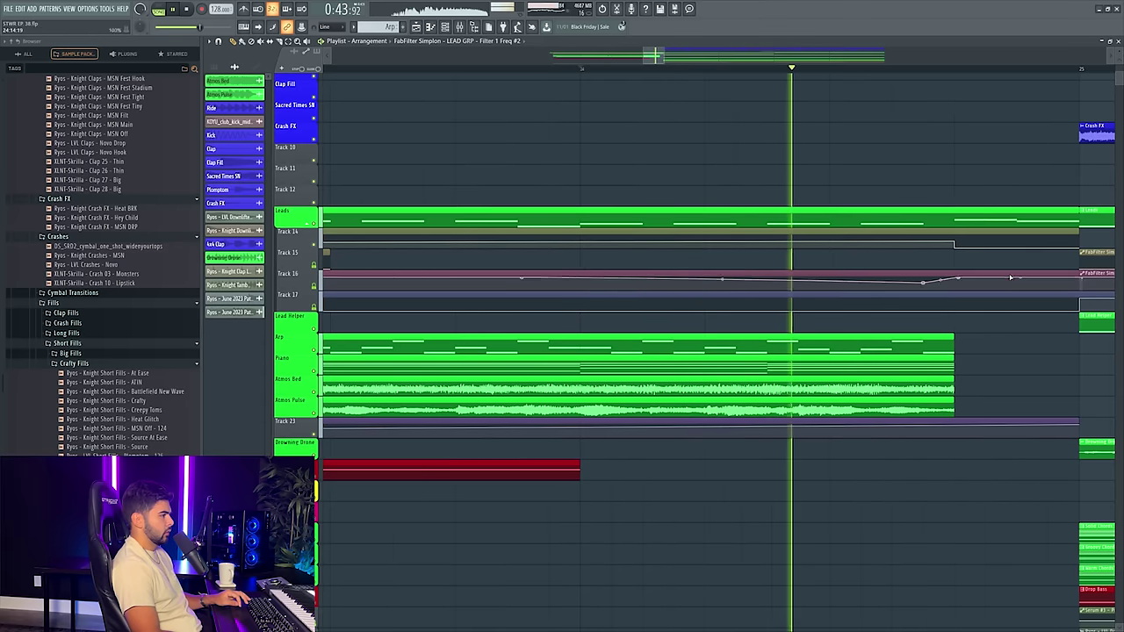
click(838, 69)
- Play the transition into the drop with the reshaped filter dip, and return the playback position to bar 17
scroll(843, 72, down, 6)
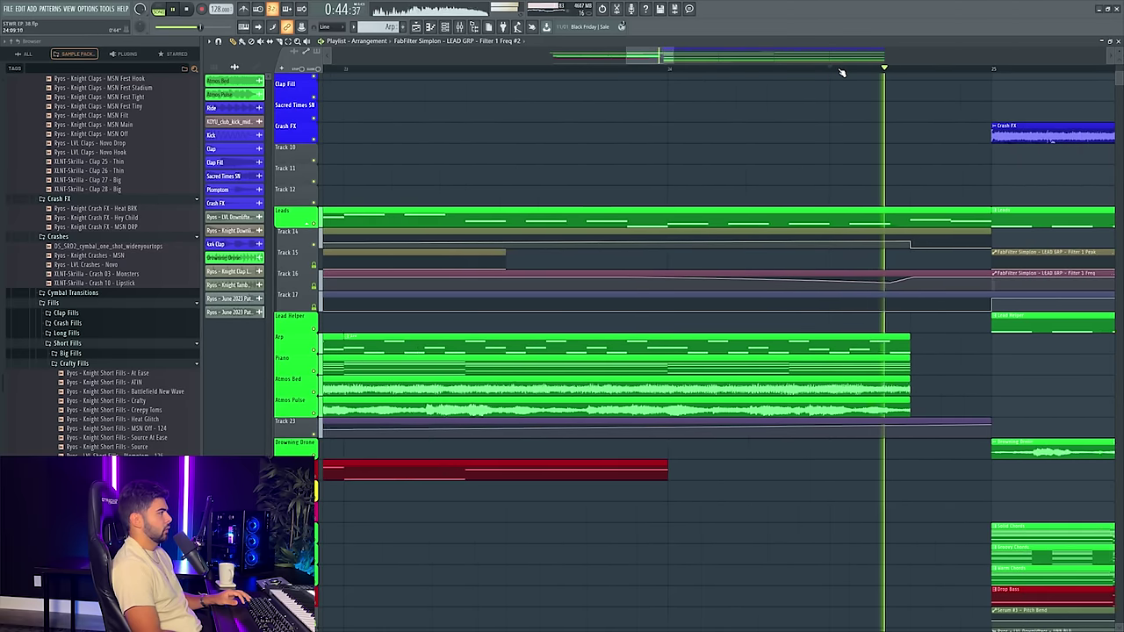
scroll(1036, 176, down, 4)
scroll(1040, 177, up, 4)
scroll(1043, 179, down, 3)
scroll(1042, 178, up, 3)
scroll(990, 75, up, 4)
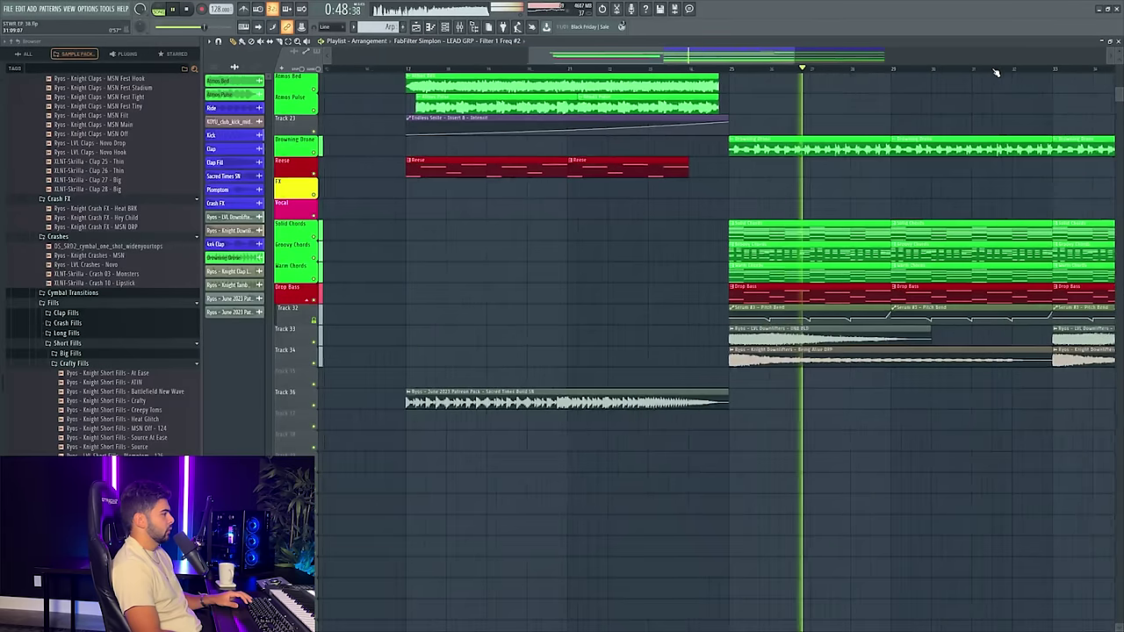
drag(650, 55, 613, 55)
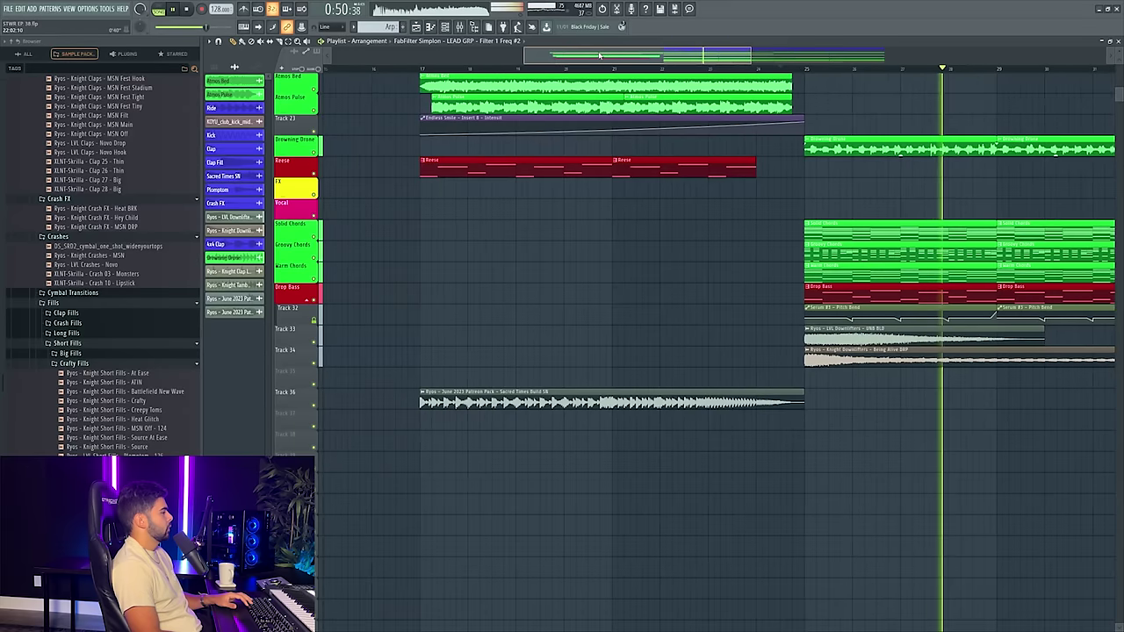
click(420, 69)
key(space)
- Browse the hats, downlifters, drop splashes and exhausts samples, and open the Impacts folder to audition its samples
scroll(131, 312, down, 10)
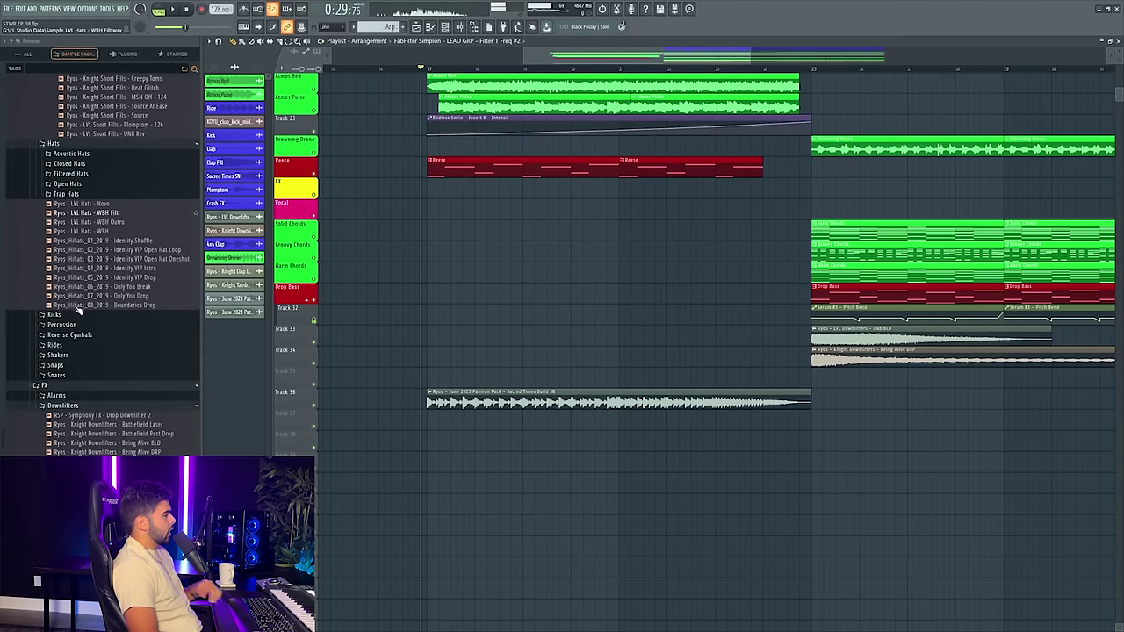
click(99, 305)
scroll(62, 375, down, 5)
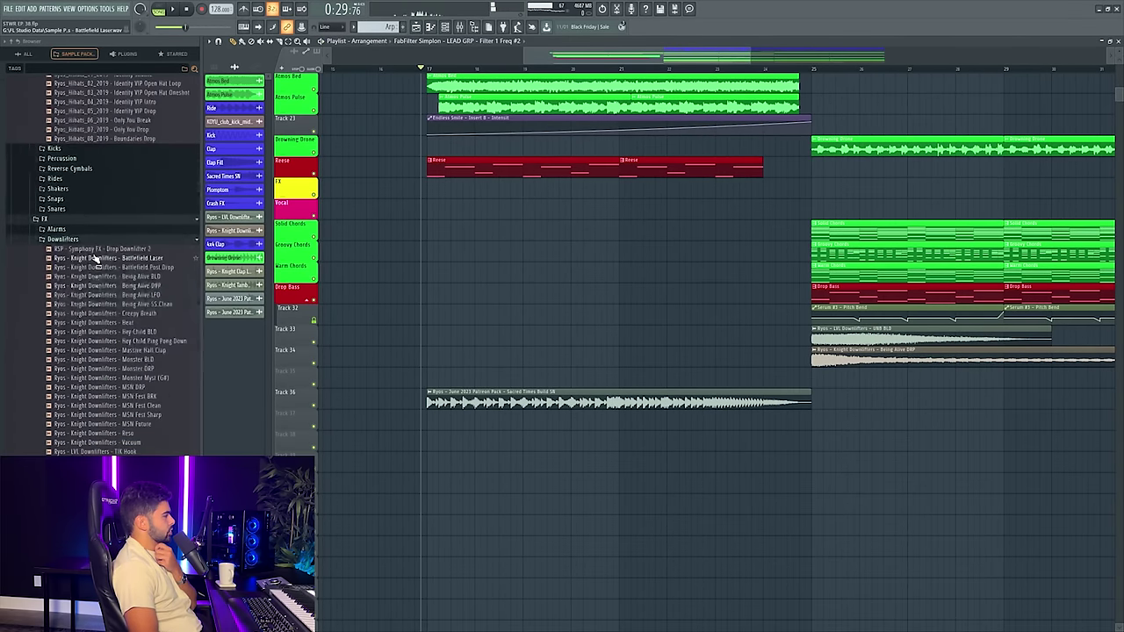
scroll(88, 318, down, 7)
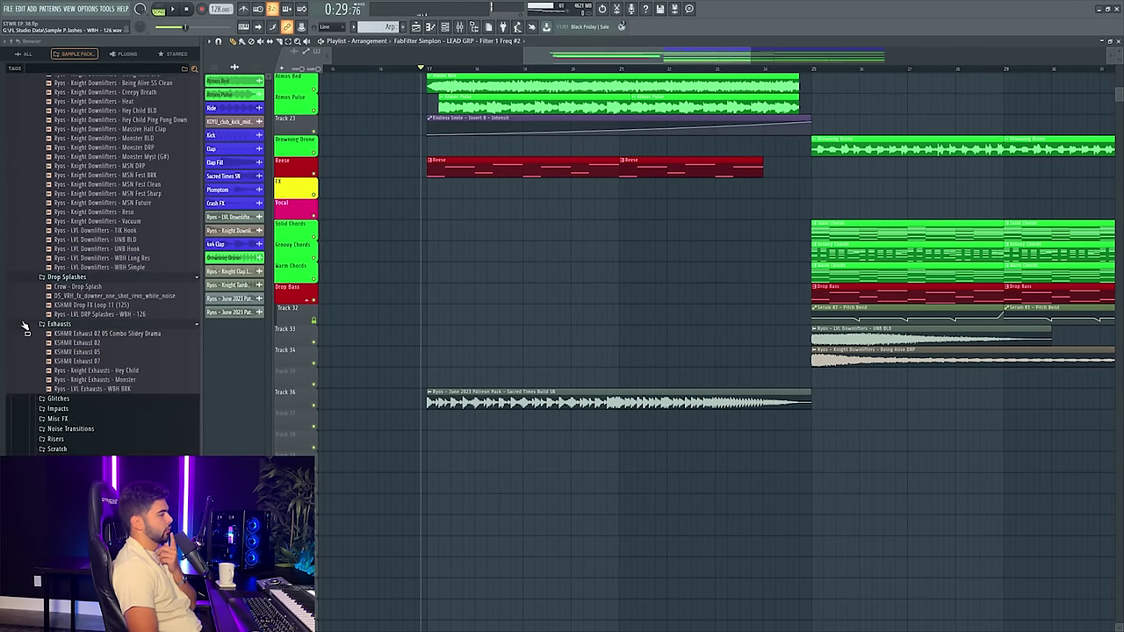
click(75, 410)
scroll(84, 421, down, 8)
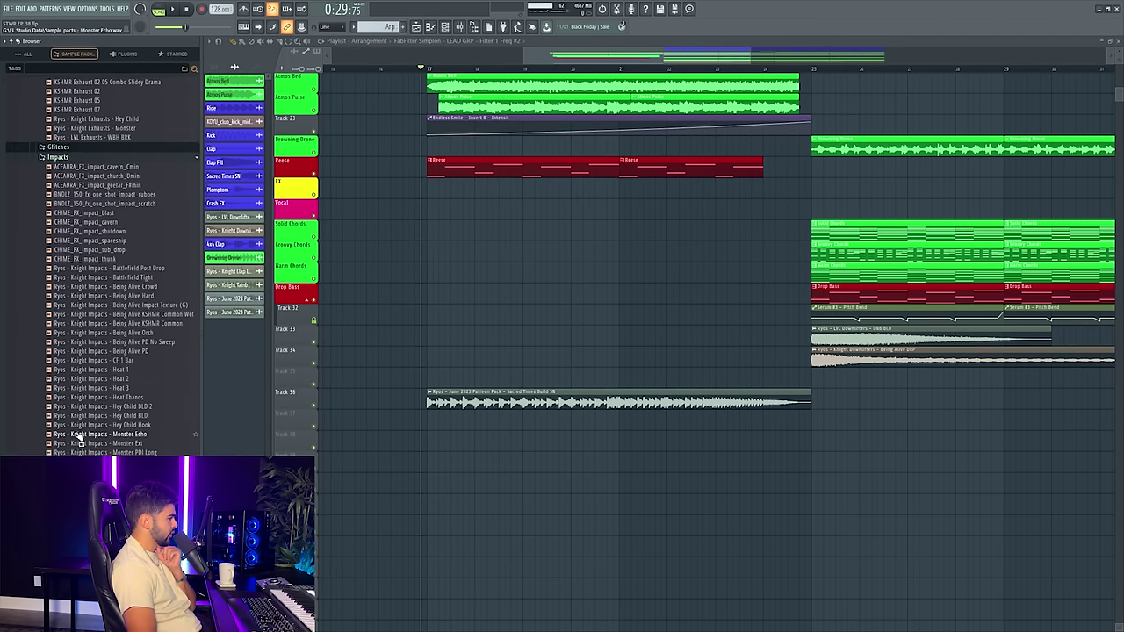
- Place the Hey Child Hook impact on Track 38 with its peak at bar 17, routed to mixer track 39 at about -3.8 dB
drag(104, 427, 450, 441)
double_click(451, 439)
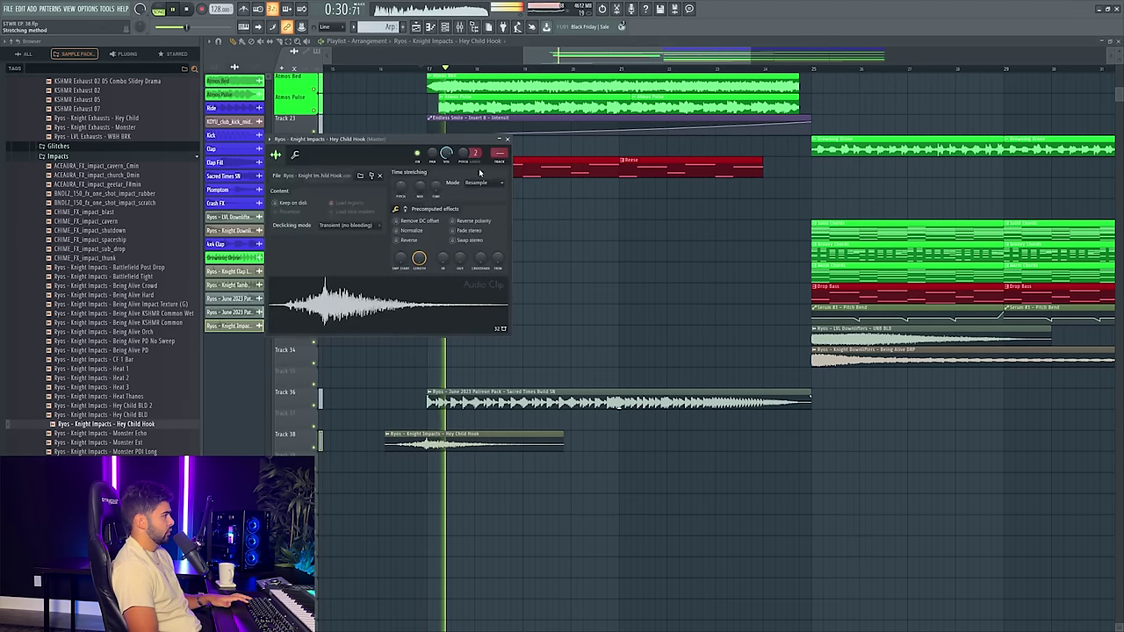
key(F9)
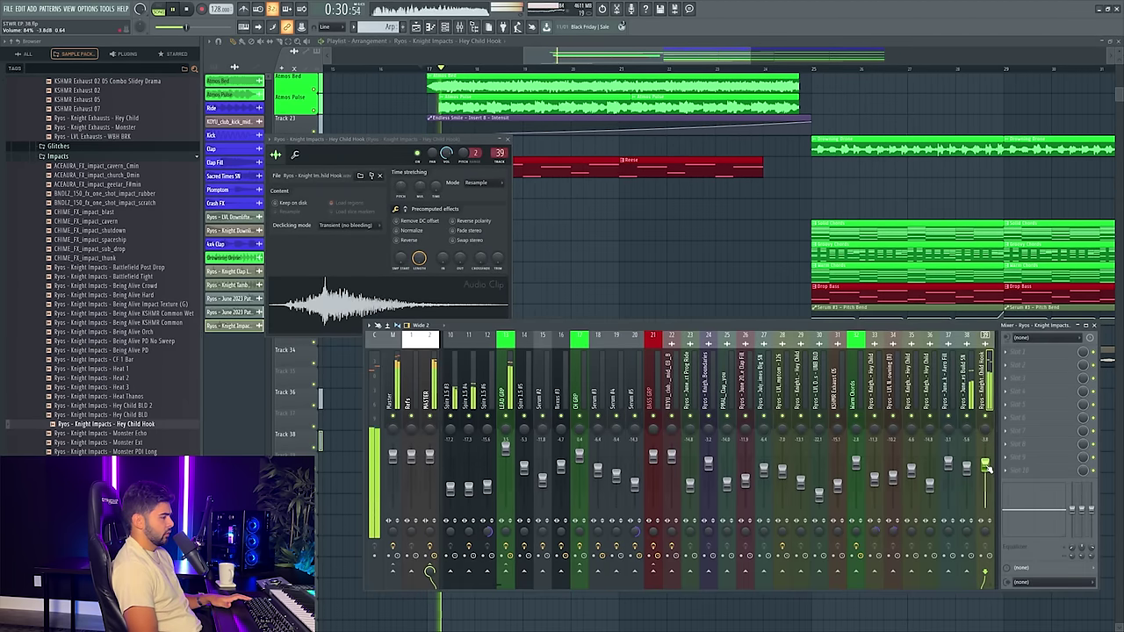
key(F12)
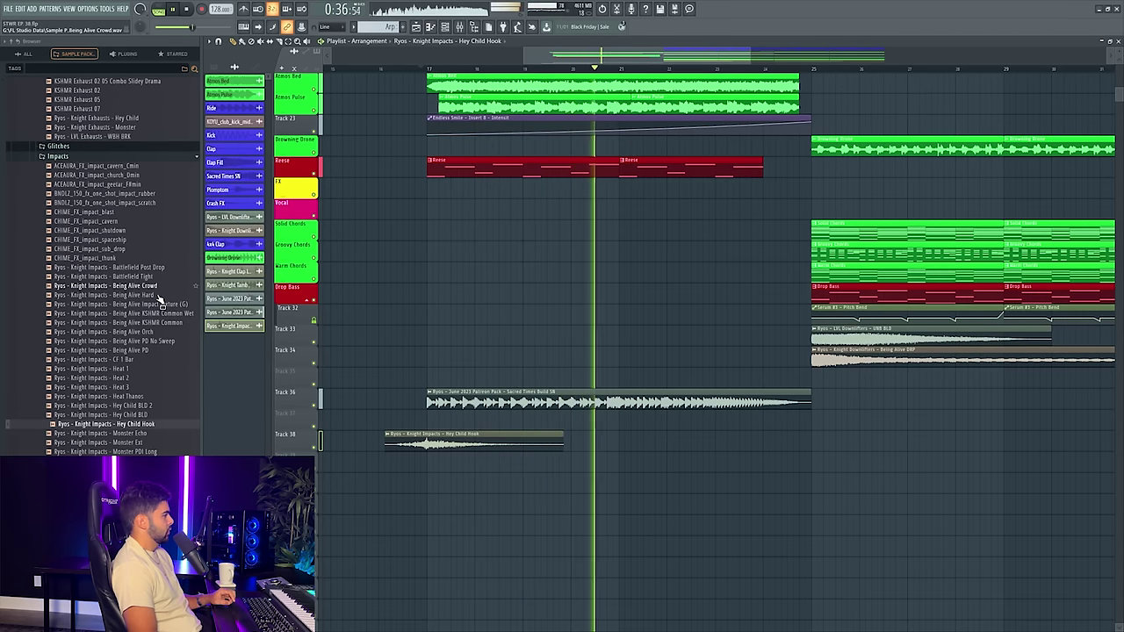
- Place the Being Alive Crowd impact at bar 21 on Track 40 and route it to mixer track 40
drag(157, 288, 625, 488)
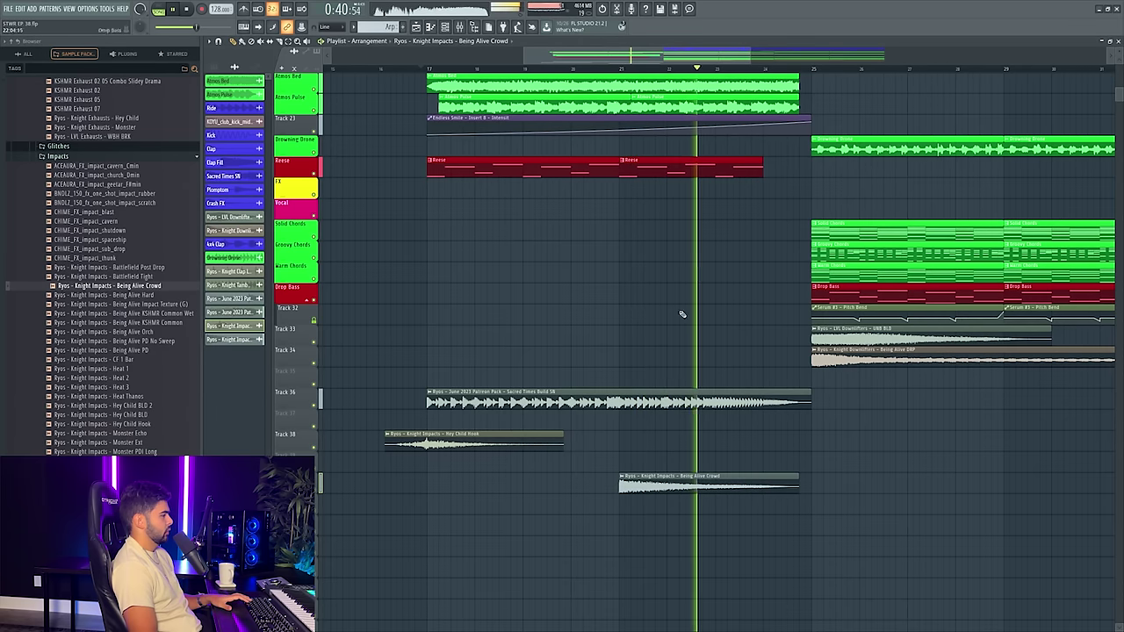
double_click(699, 479)
key(F9)
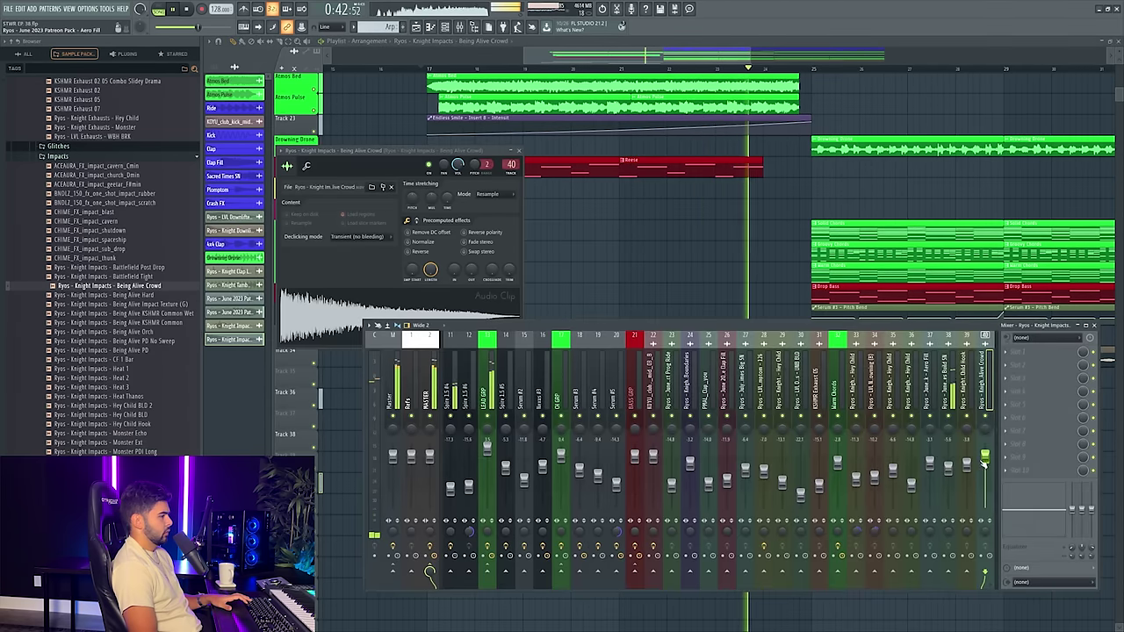
middle_click(606, 250)
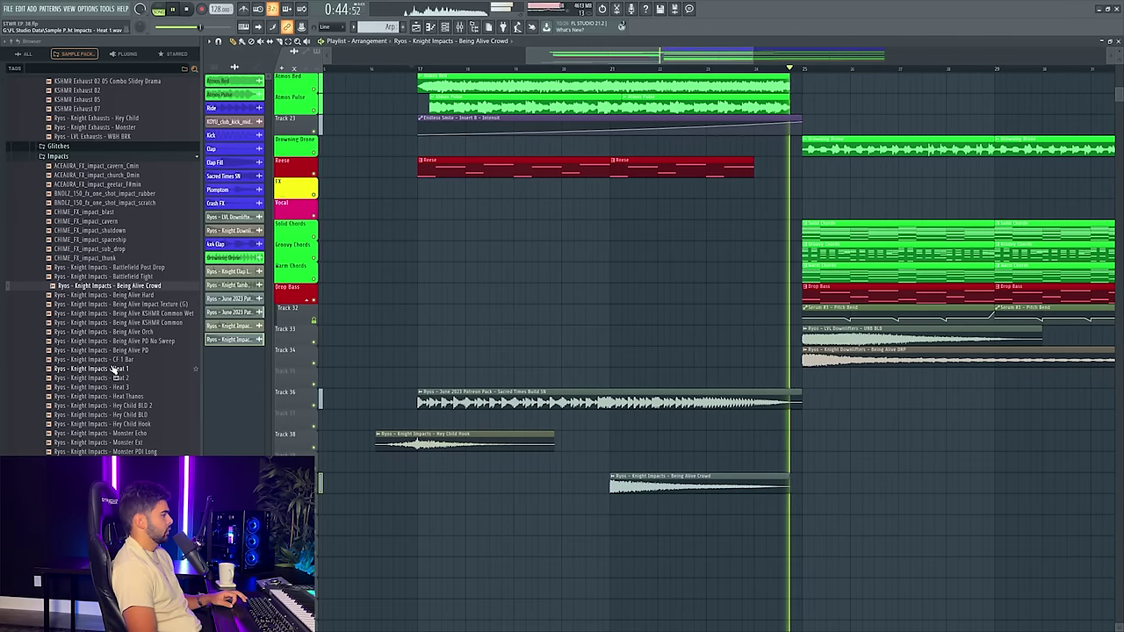
- Replace the impact on Track 38 with LVL Impacts - UNB BRK, align its peak with bar 17 and check its mixer track
scroll(105, 400, down, 4)
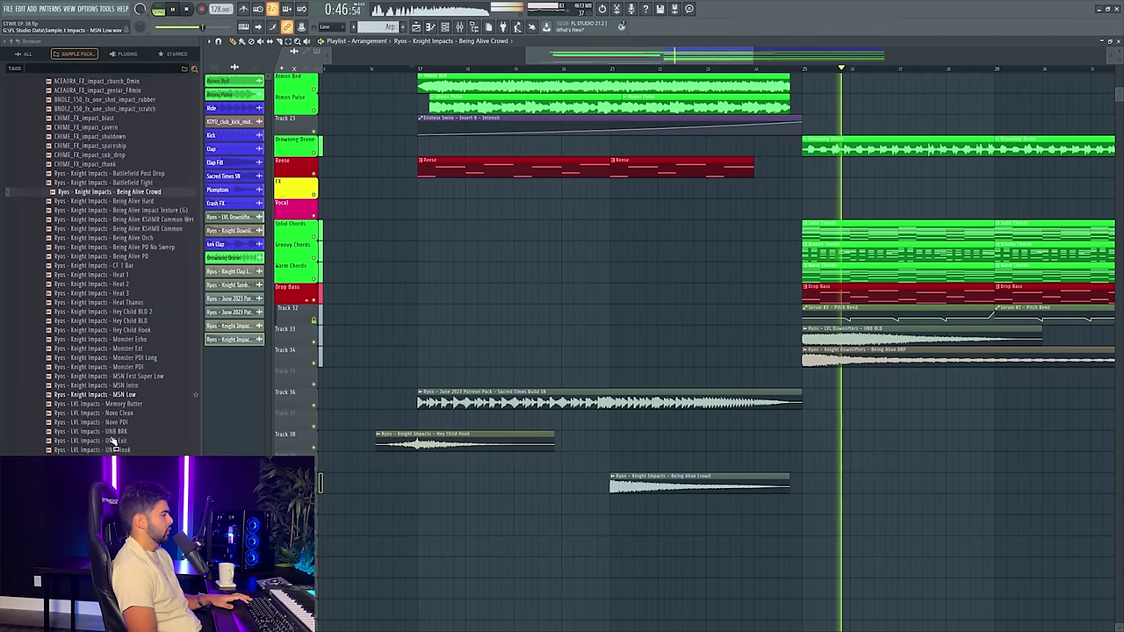
key(space)
click(124, 416)
scroll(123, 396, down, 6)
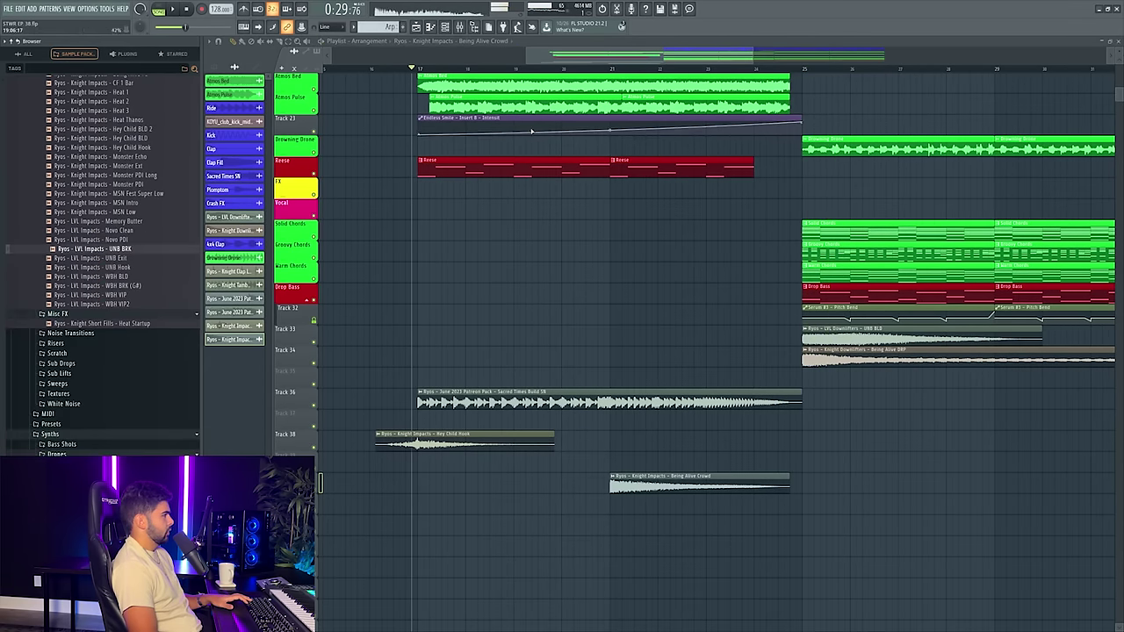
drag(448, 459, 432, 439)
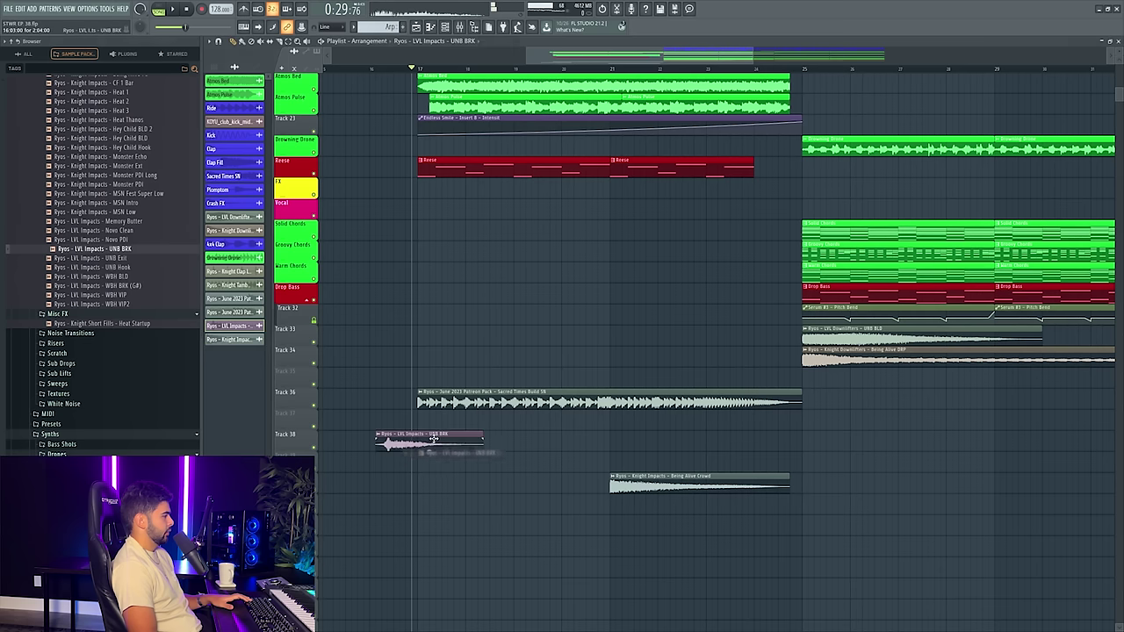
double_click(465, 441)
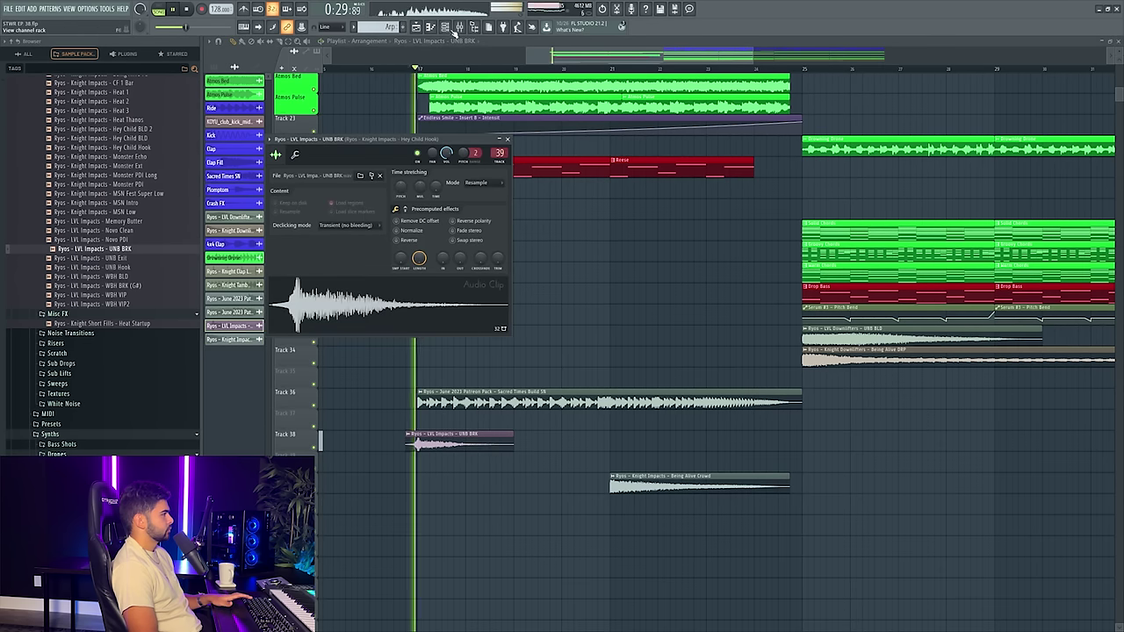
key(F9)
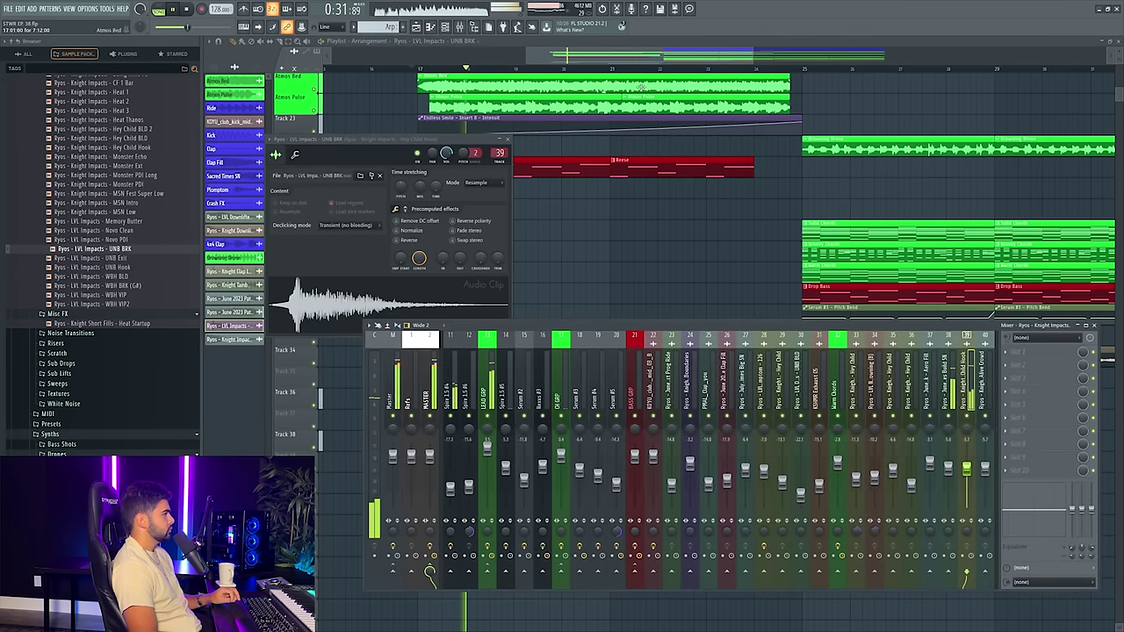
key(F12)
- Browse the Risers samples and place LVL Risers - TIK Laser - 126 (B) on Track 41 starting at bar 17
click(70, 350)
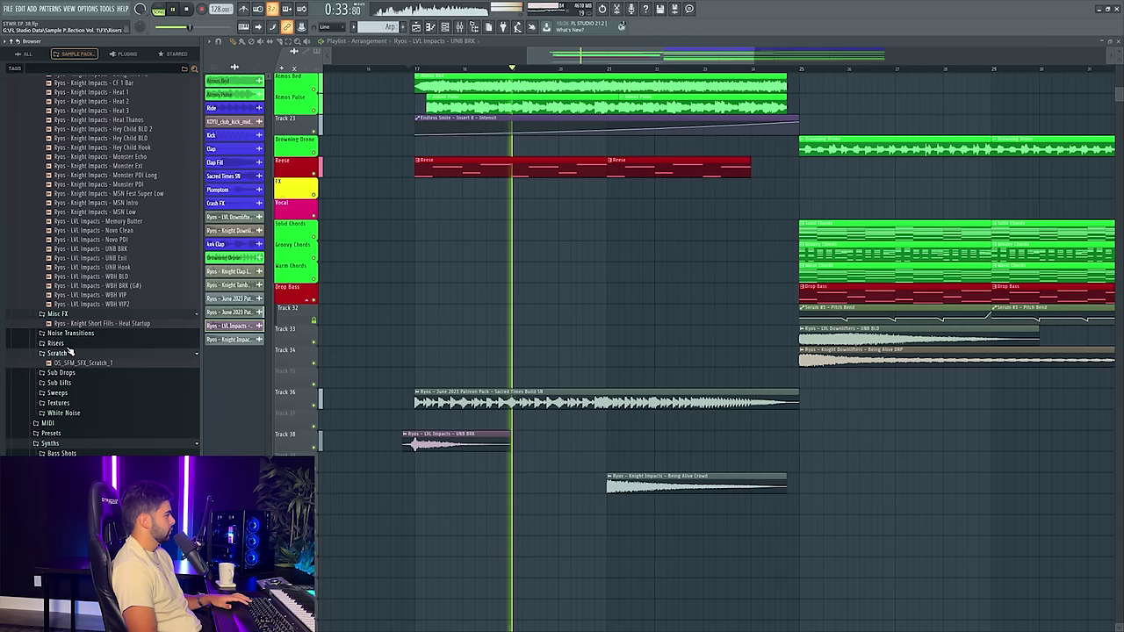
click(55, 342)
key(space)
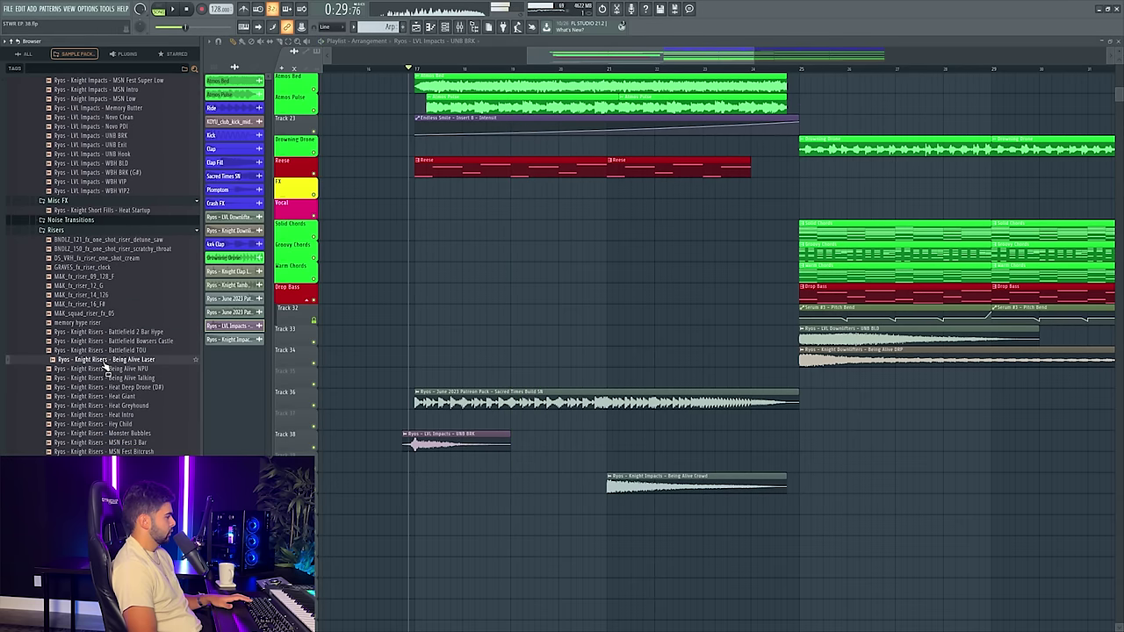
scroll(110, 376, down, 4)
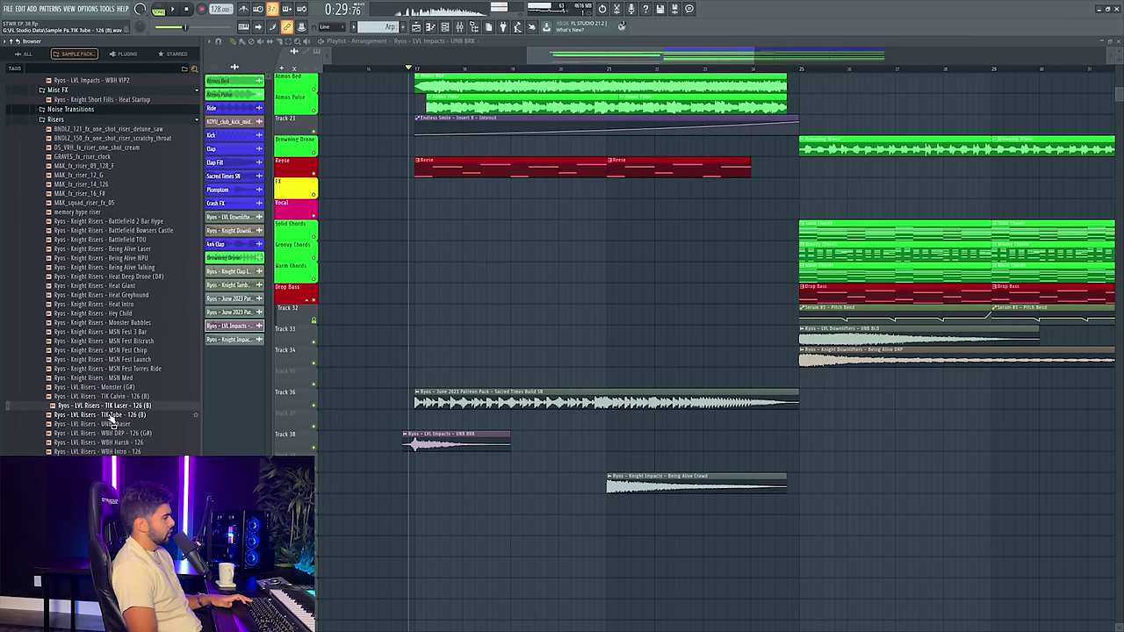
drag(112, 406, 430, 505)
- Stretch the TIK Laser riser to end at bar 25 and route it to mixer track 41
double_click(450, 497)
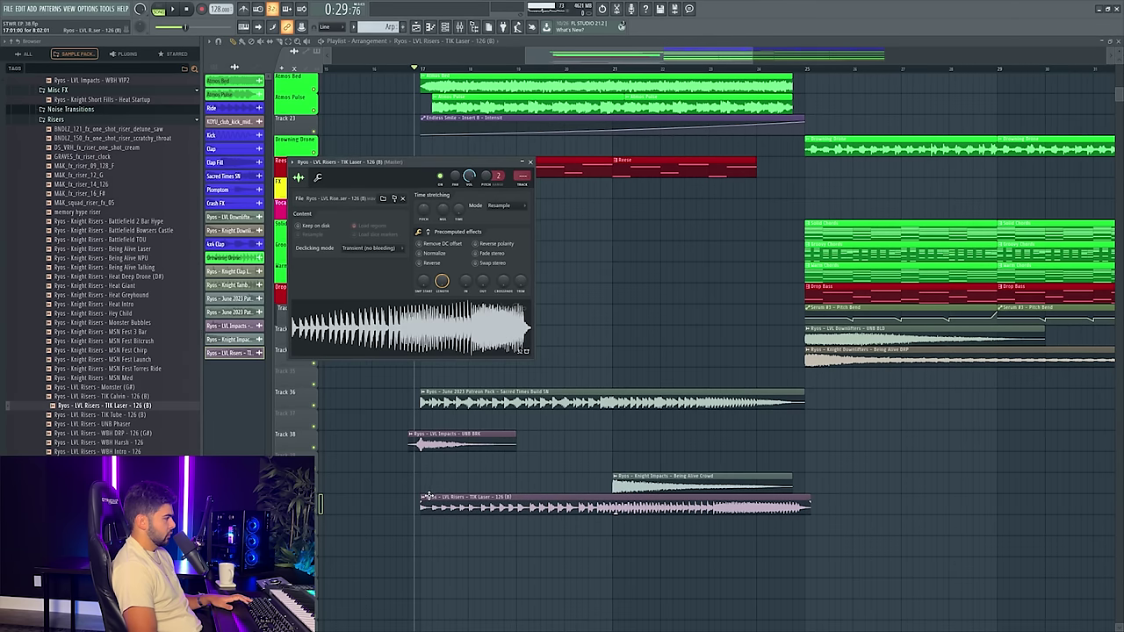
click(426, 497)
click(507, 554)
click(564, 386)
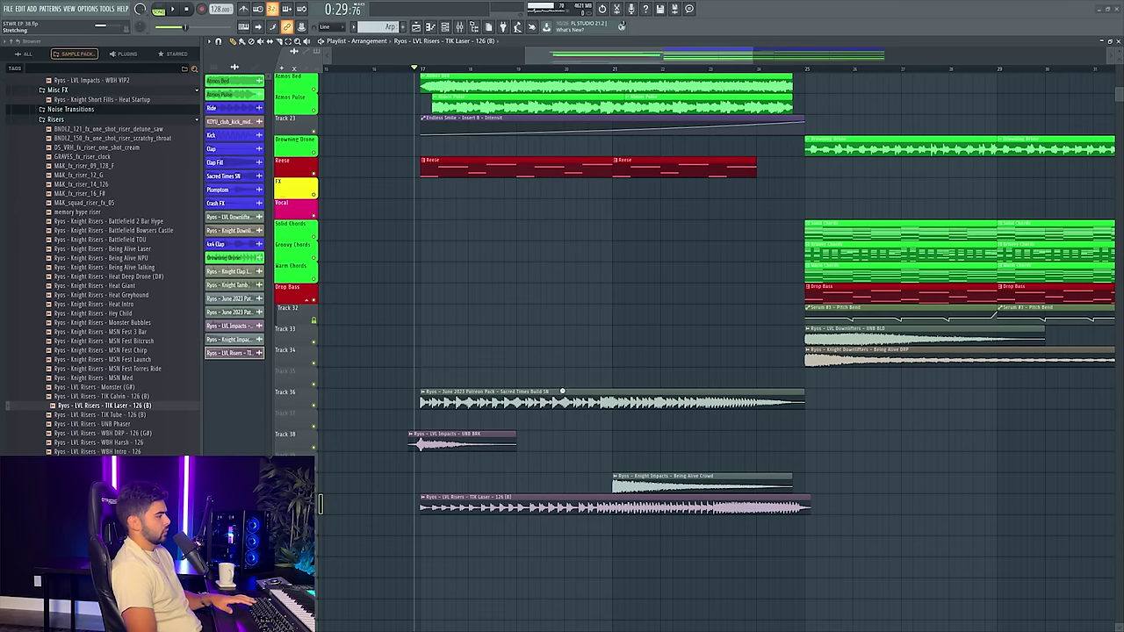
key(space)
double_click(520, 498)
key(F9)
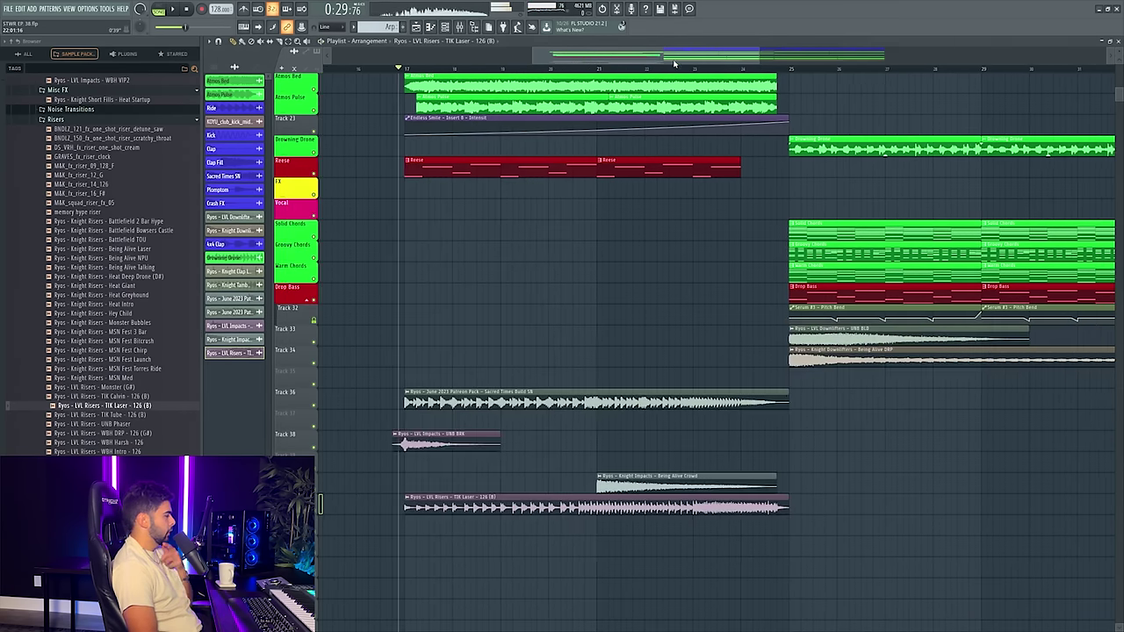
- Replace the Track 41 riser with LVL Risers - WBH Main - 126 (G#), stretch it slightly past bar 25 and set its mixer level to about -7.5 dB
drag(674, 62, 677, 64)
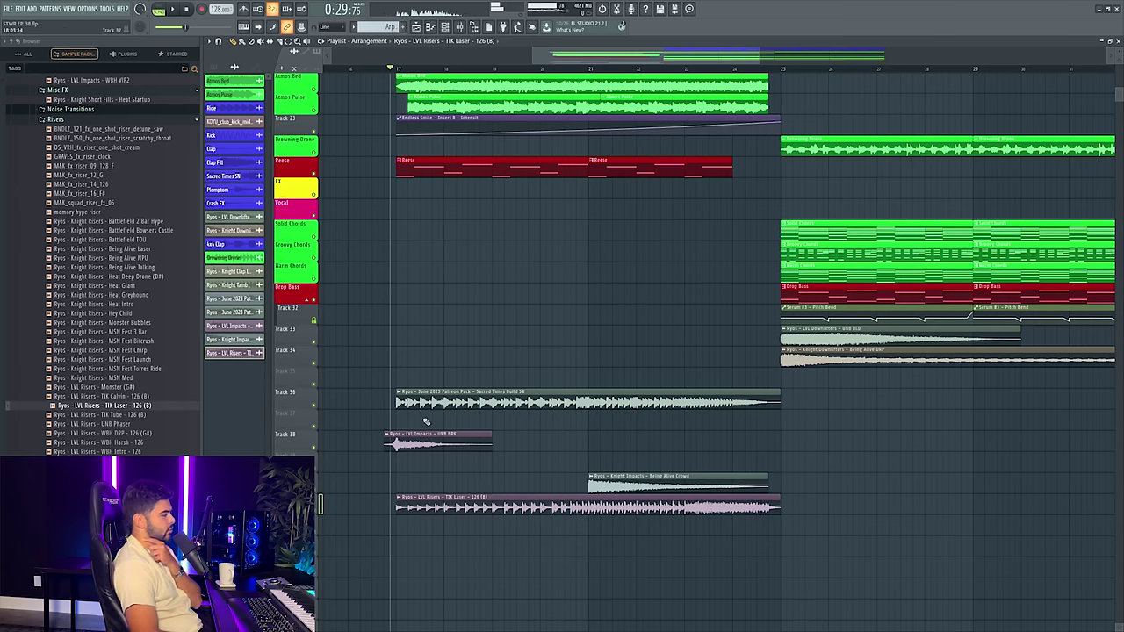
click(131, 442)
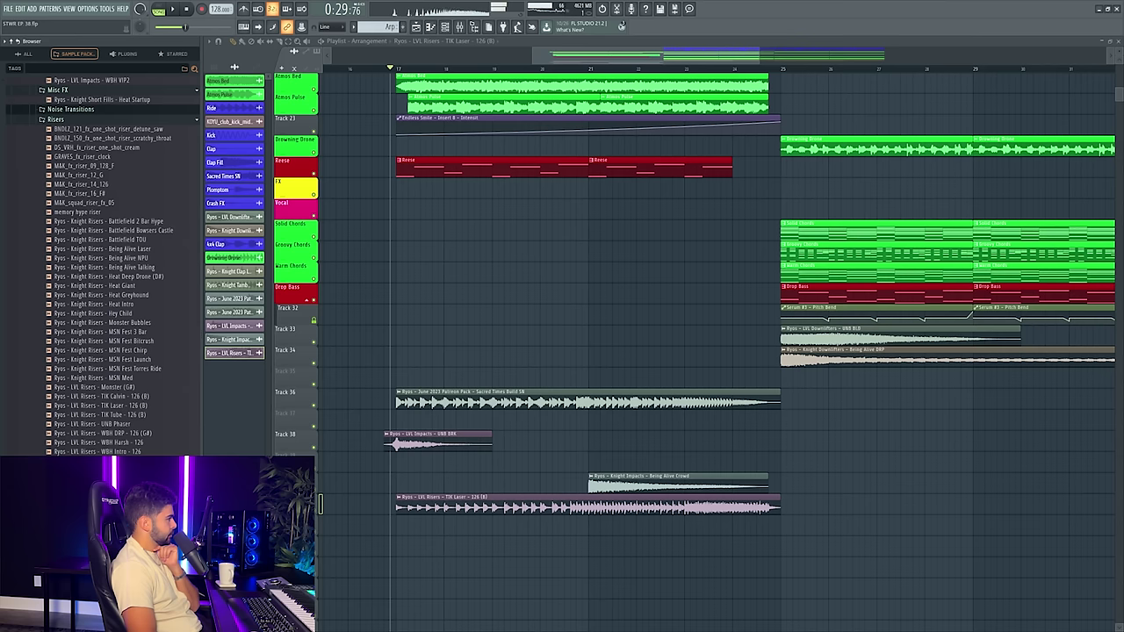
drag(97, 461, 495, 501)
key(space)
double_click(497, 500)
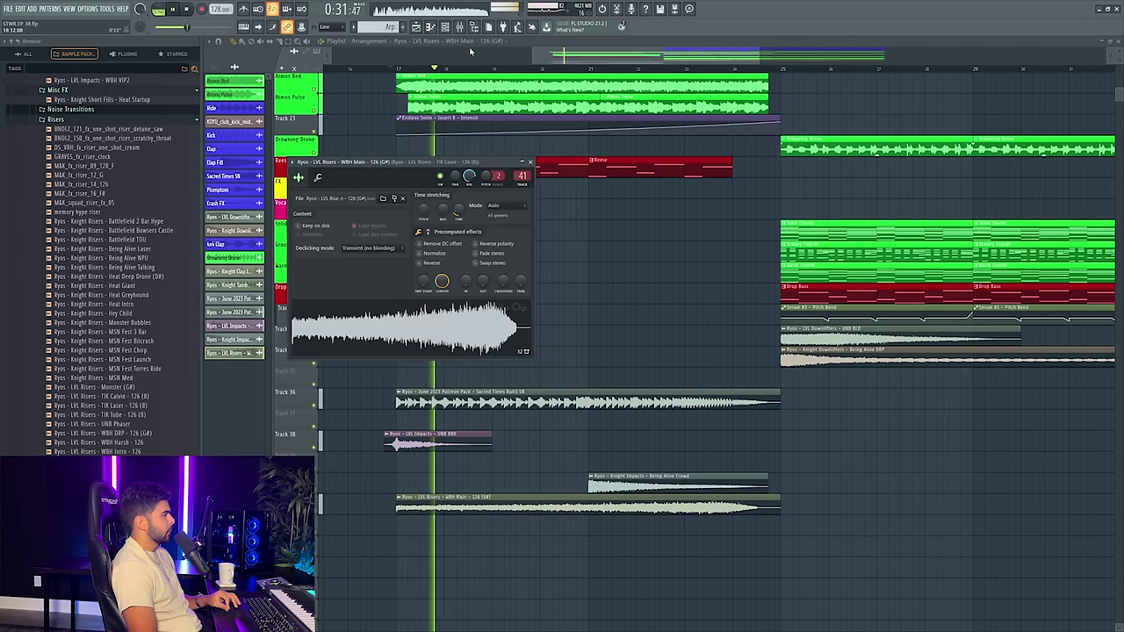
click(730, 70)
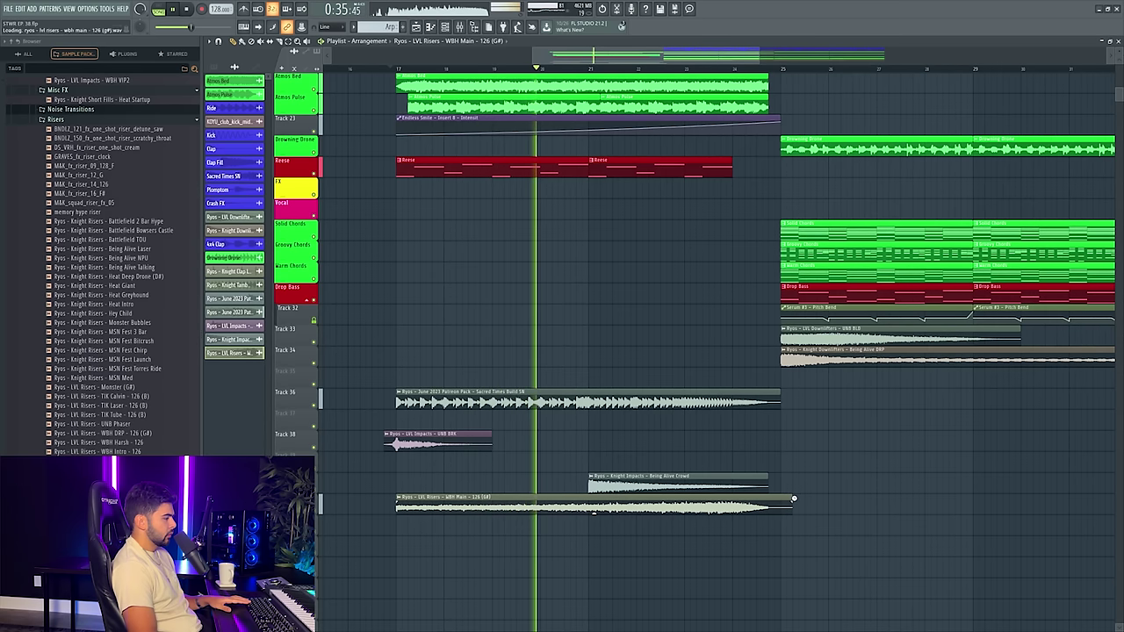
key(F9)
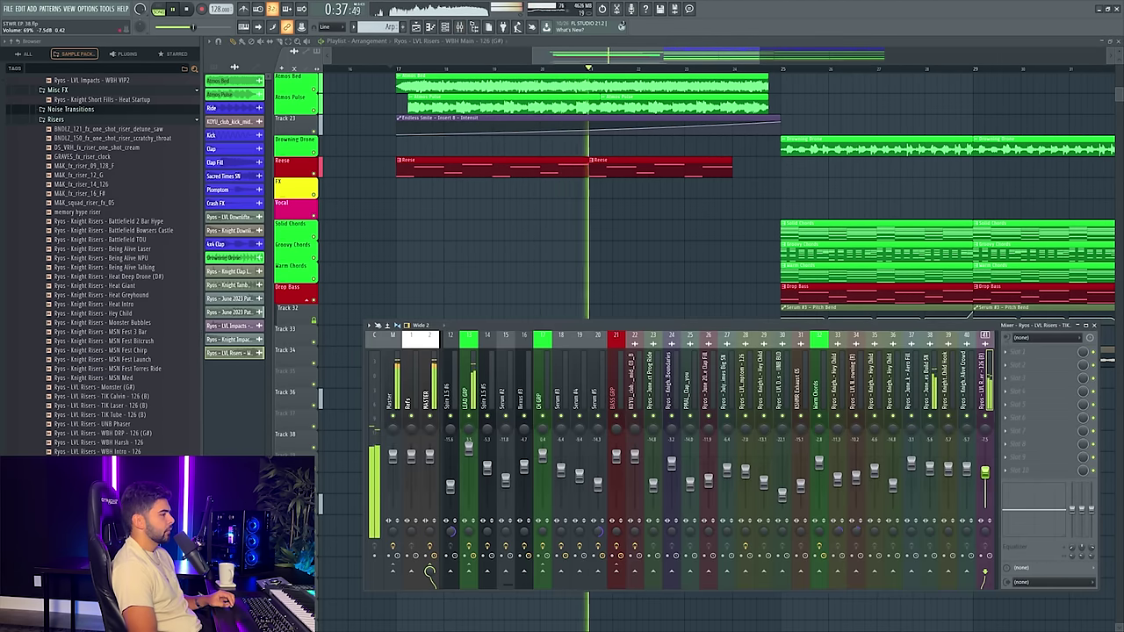
key(F9)
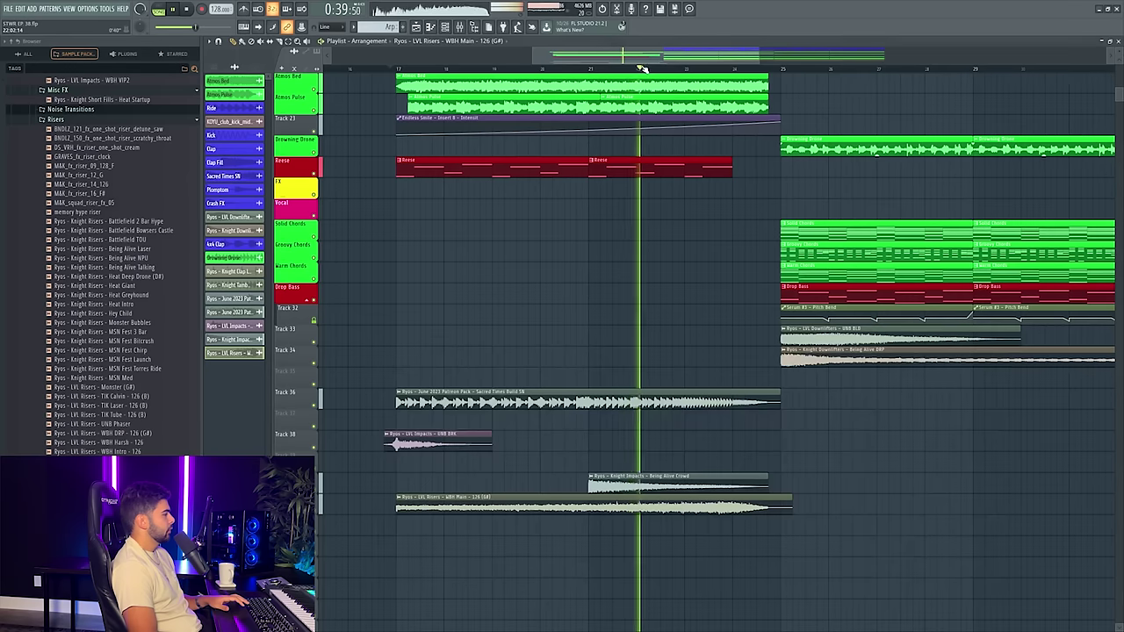
- Replace the Being Alive Crowd impact on Track 40 with Knight Impacts - Hey Child BLD 2, aligning its peak with bar 21
scroll(644, 69, up, 1)
scroll(76, 290, down, 7)
key(space)
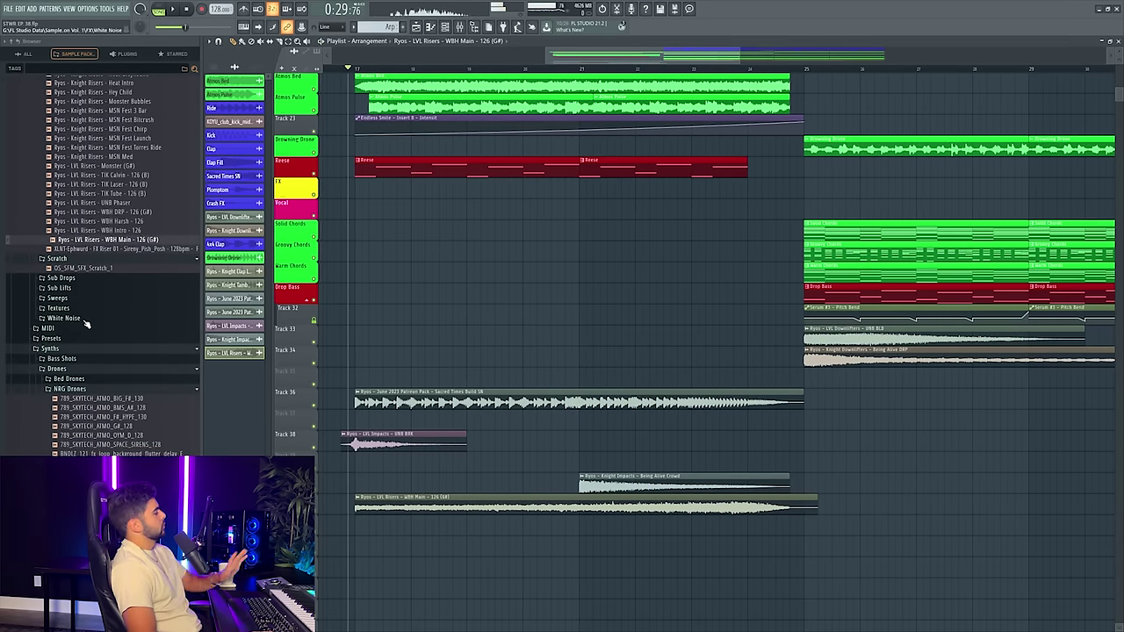
scroll(78, 354, down, 15)
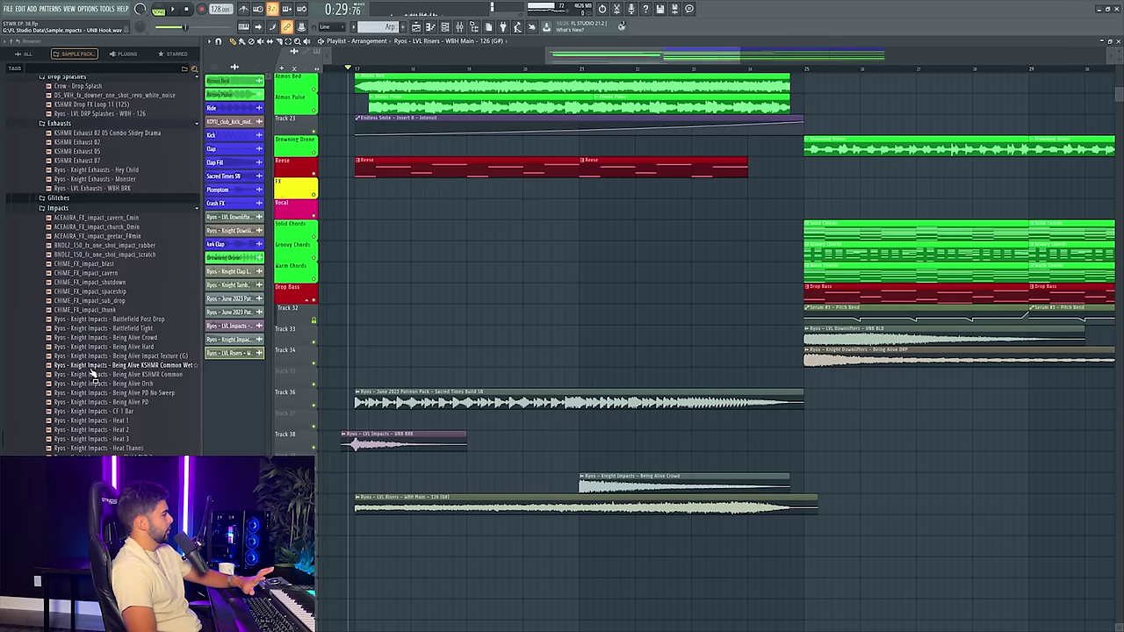
scroll(105, 372, down, 4)
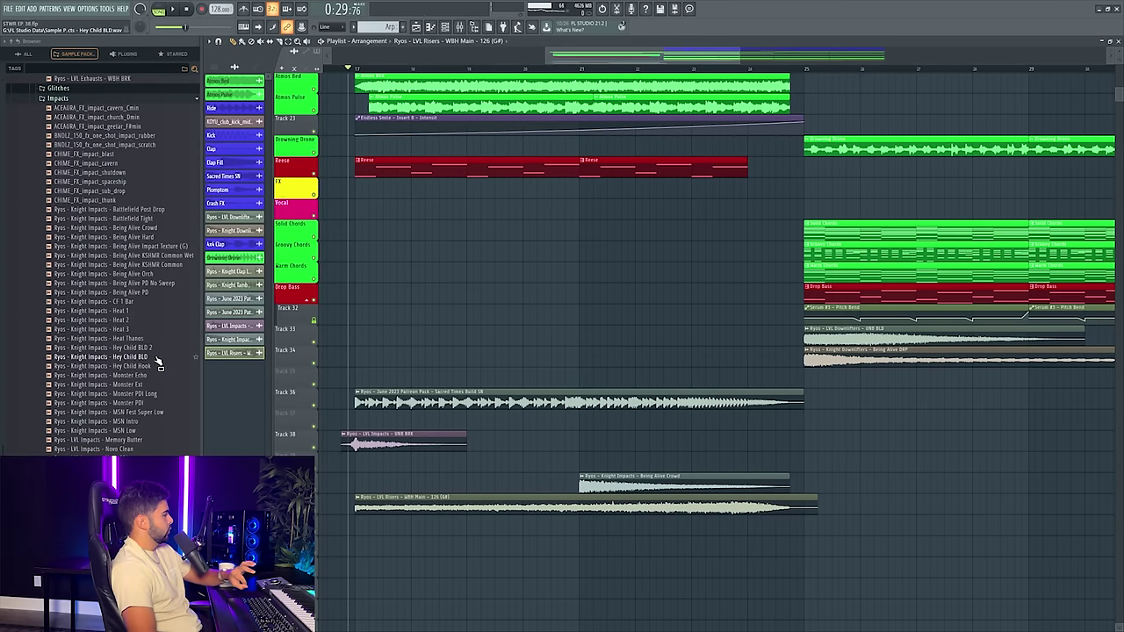
drag(613, 474, 612, 488)
drag(612, 488, 598, 482)
key(space)
- Play from just before bar 21 and lower the riser's mixer track 41 to about -10.2 dB
click(569, 70)
key(F9)
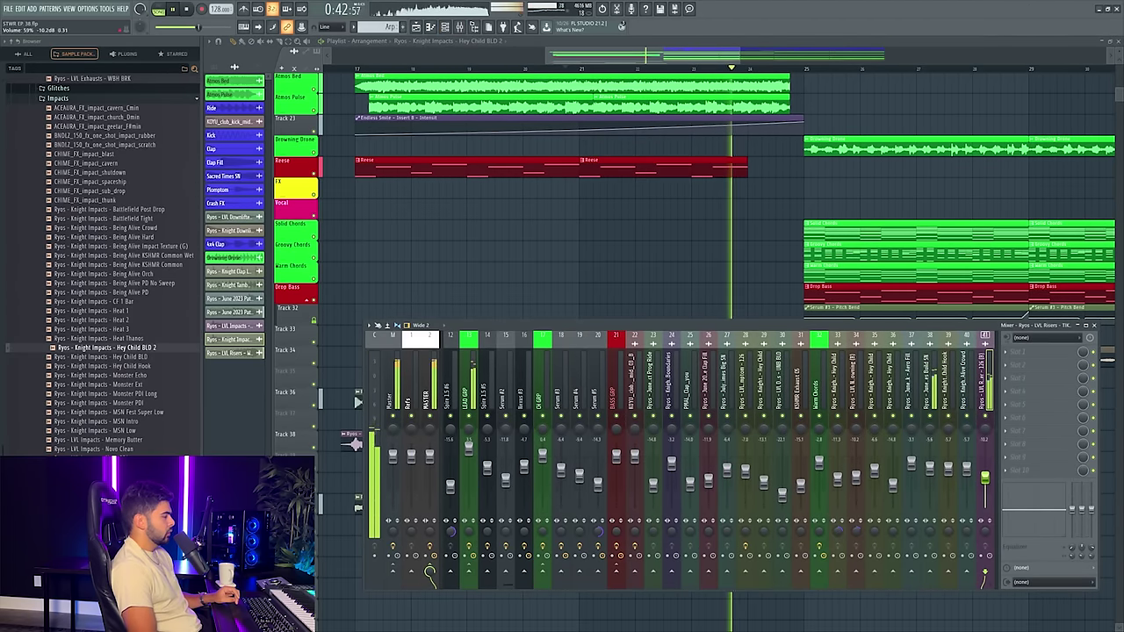
key(F9)
- Browse the FX sample folders, collapsing the ones already used, and look through the Medium Sweeps and Long Sweeps samples
scroll(99, 347, up, 5)
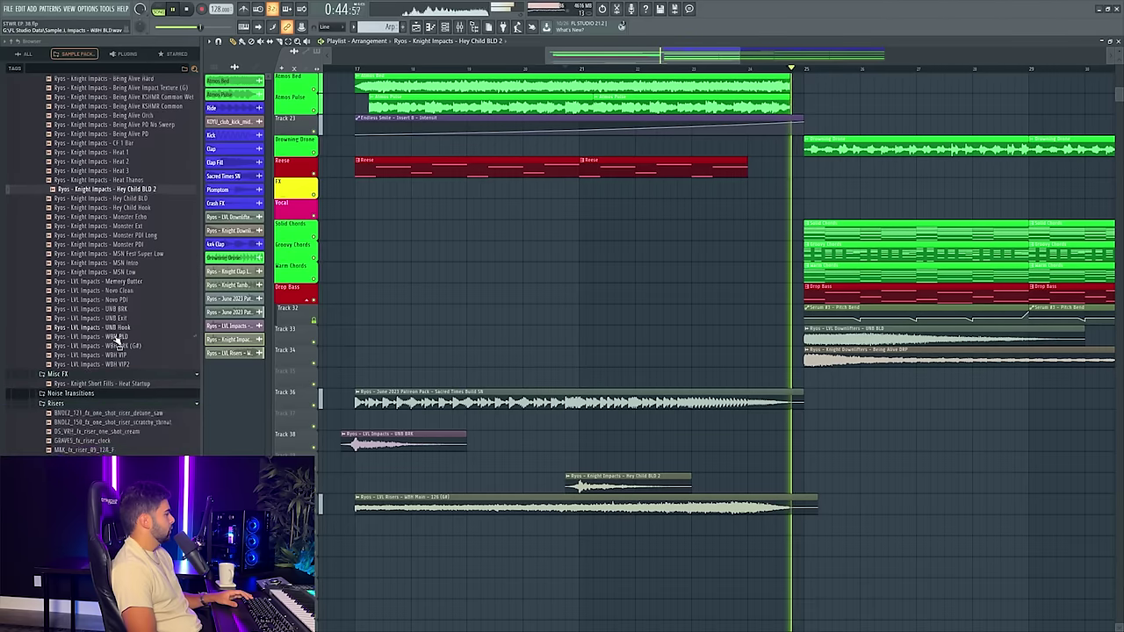
scroll(99, 347, up, 10)
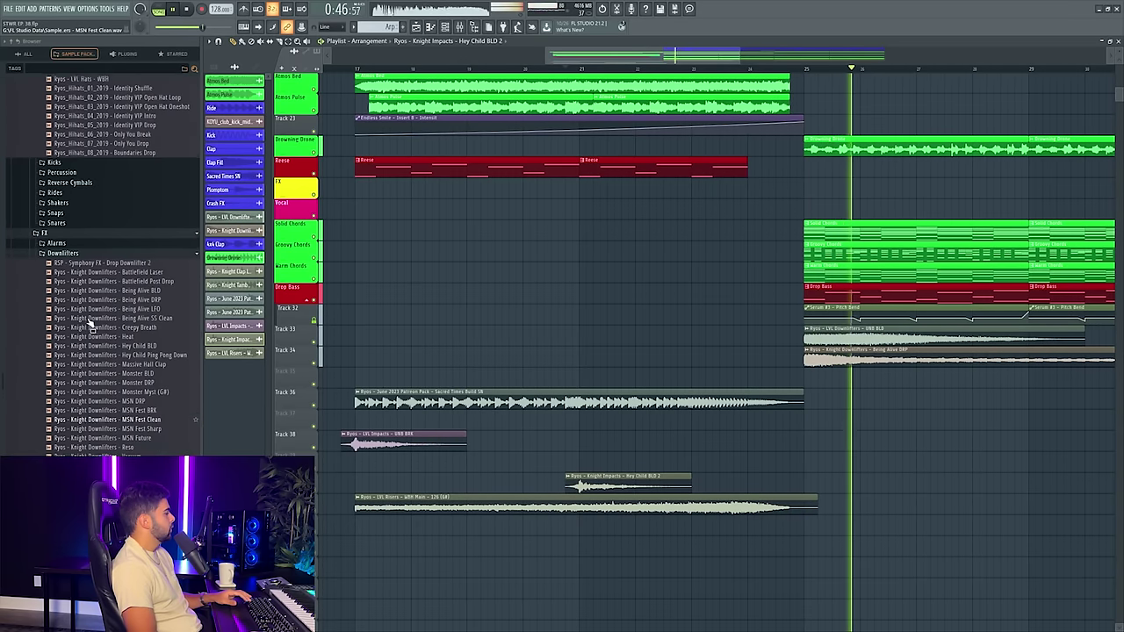
scroll(93, 313, up, 8)
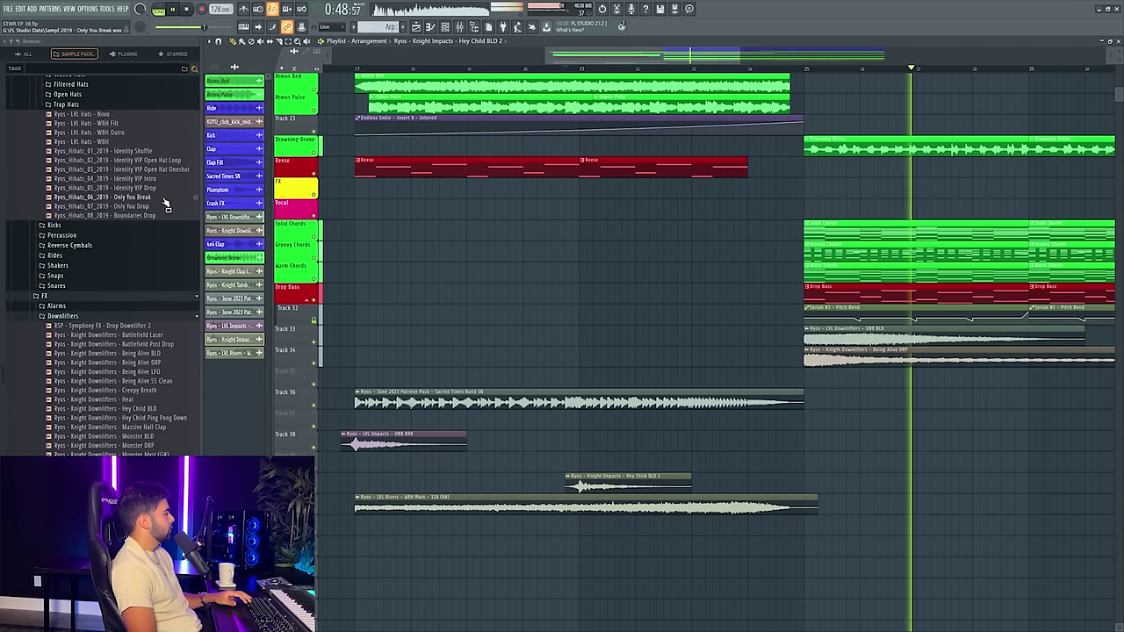
key(space)
click(65, 317)
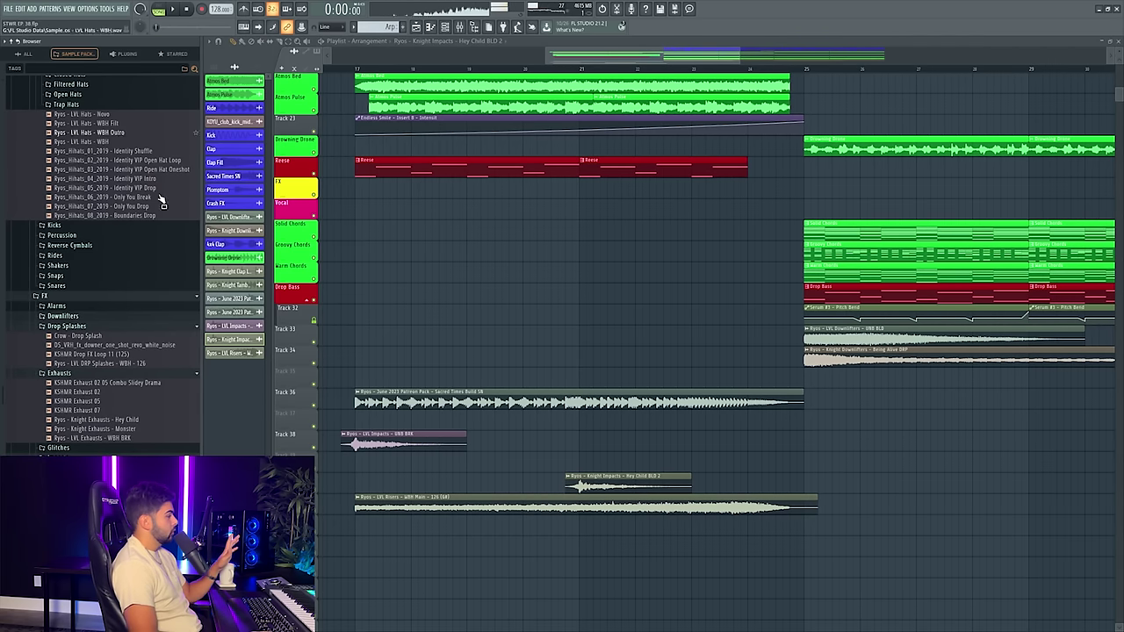
click(59, 327)
click(61, 338)
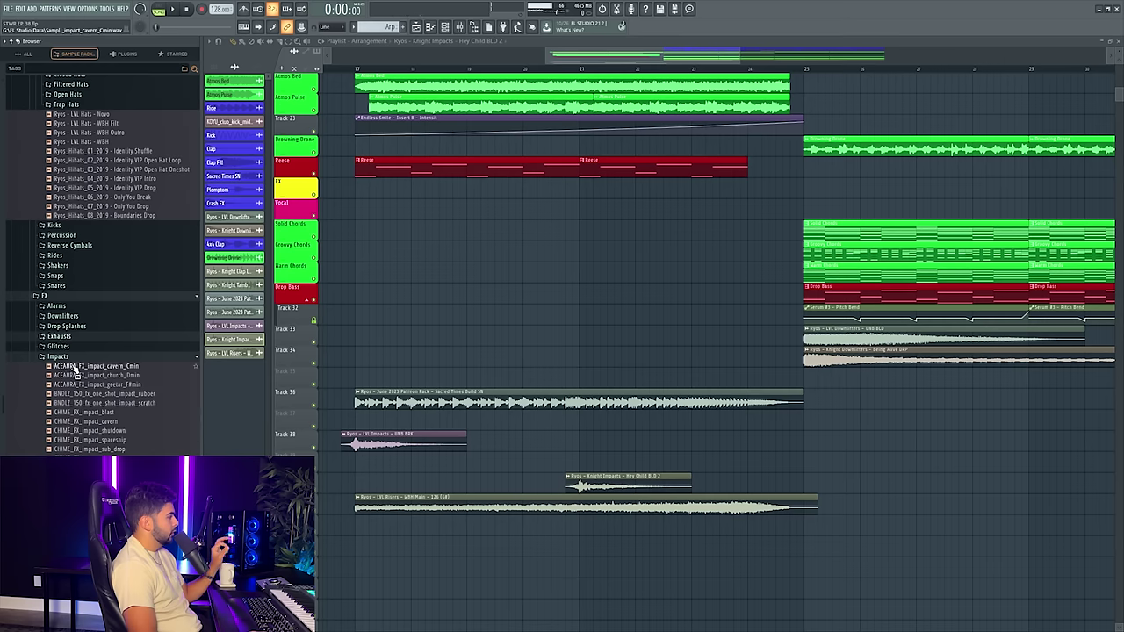
click(69, 358)
click(69, 406)
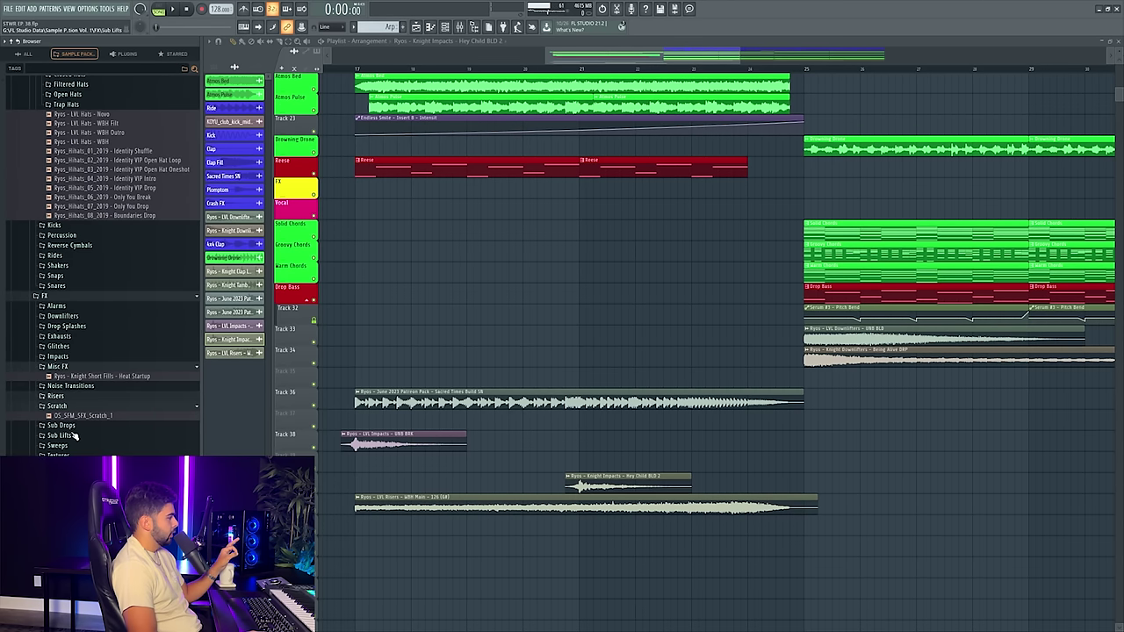
click(76, 449)
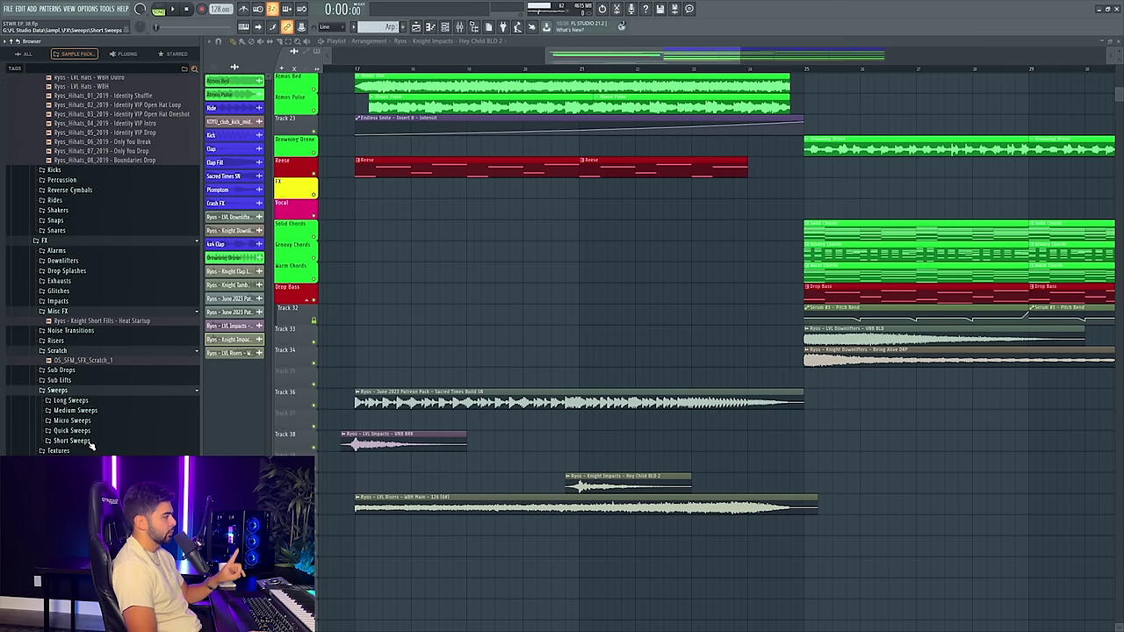
click(84, 411)
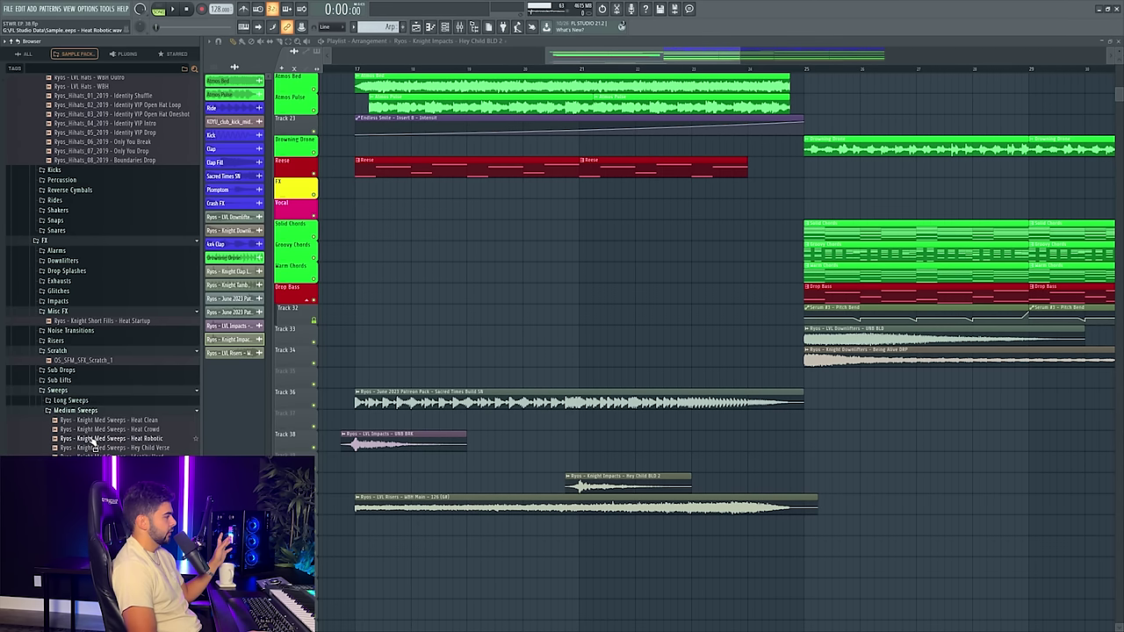
click(88, 401)
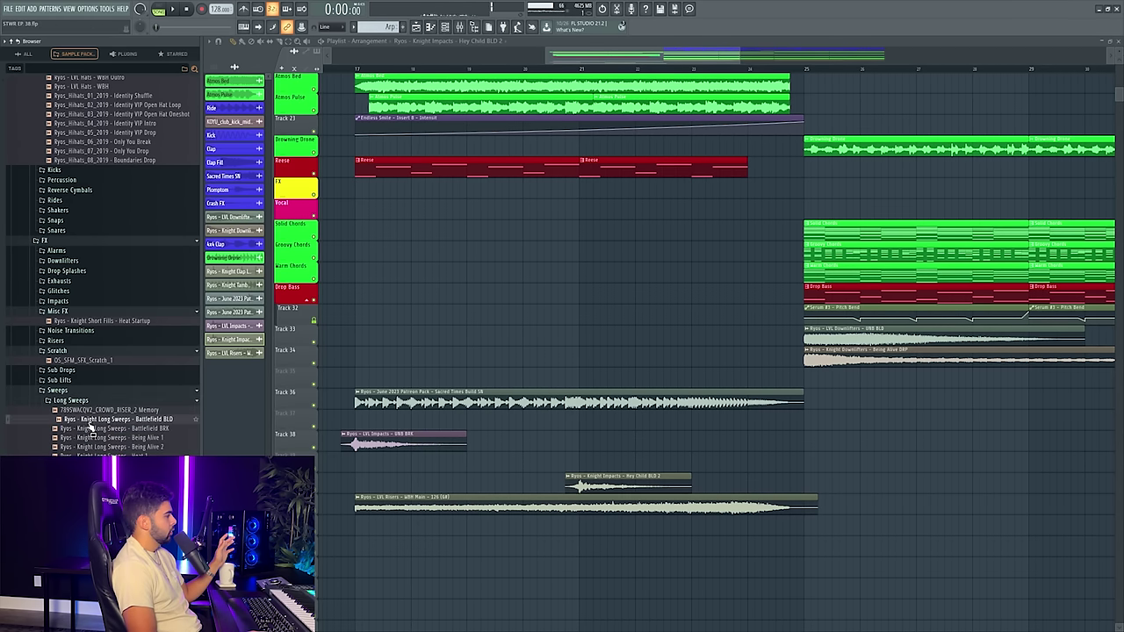
- Place the Battlefield BLD long sweep on Track 43 peaking where the atmos clips end, routed to mixer track 42 at about -9.9 dB
drag(105, 419, 597, 544)
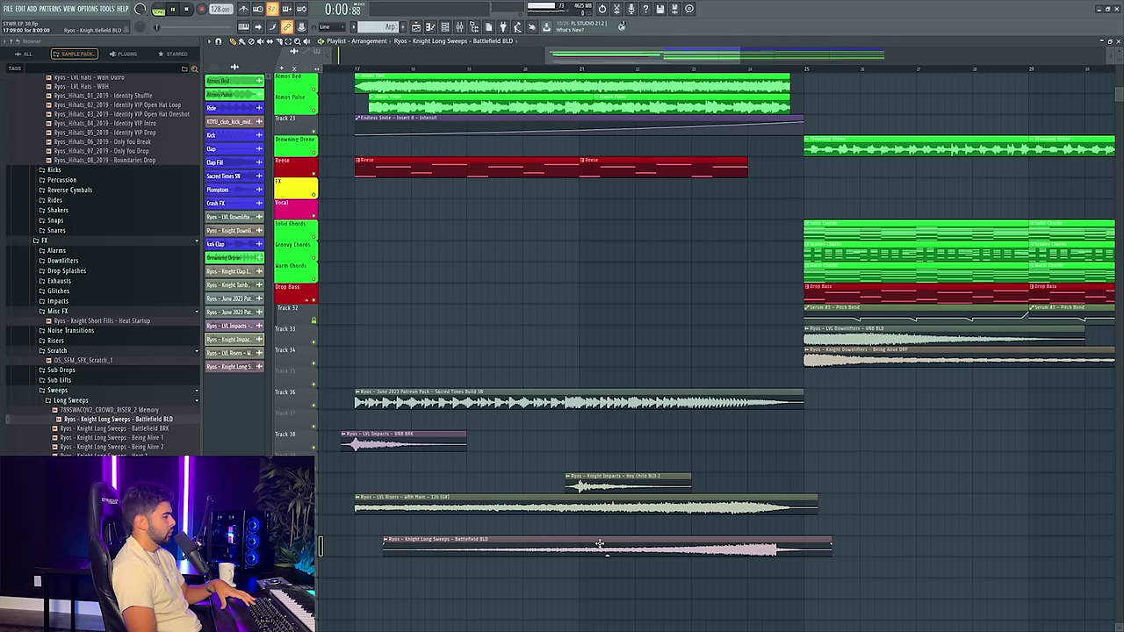
key(space)
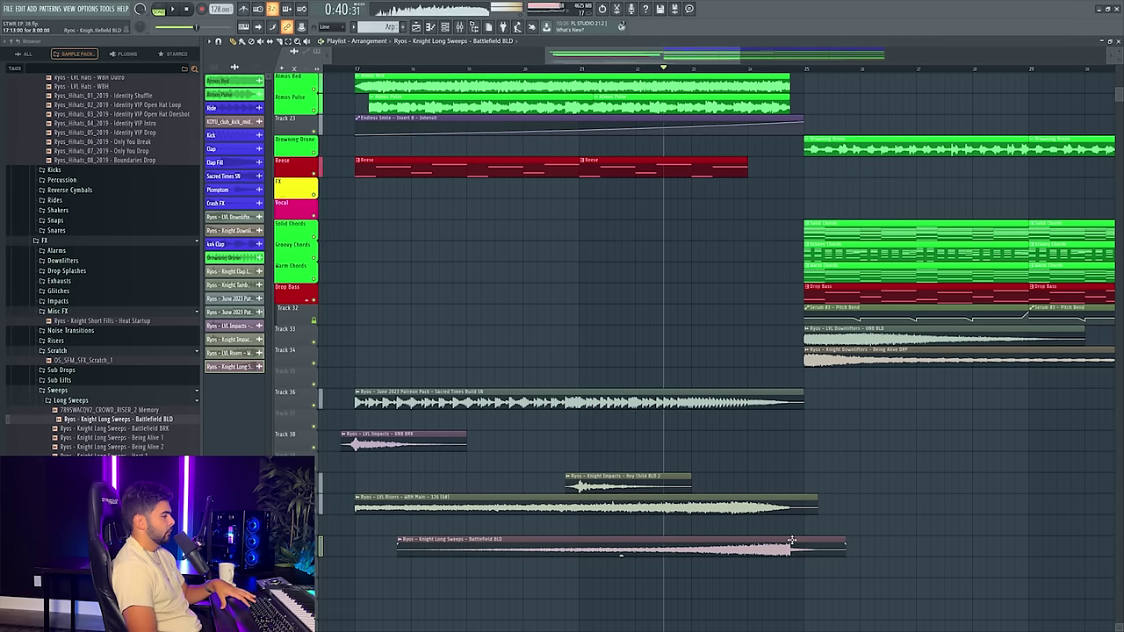
double_click(620, 552)
key(space)
double_click(447, 106)
key(space)
key(space)
drag(989, 458, 992, 481)
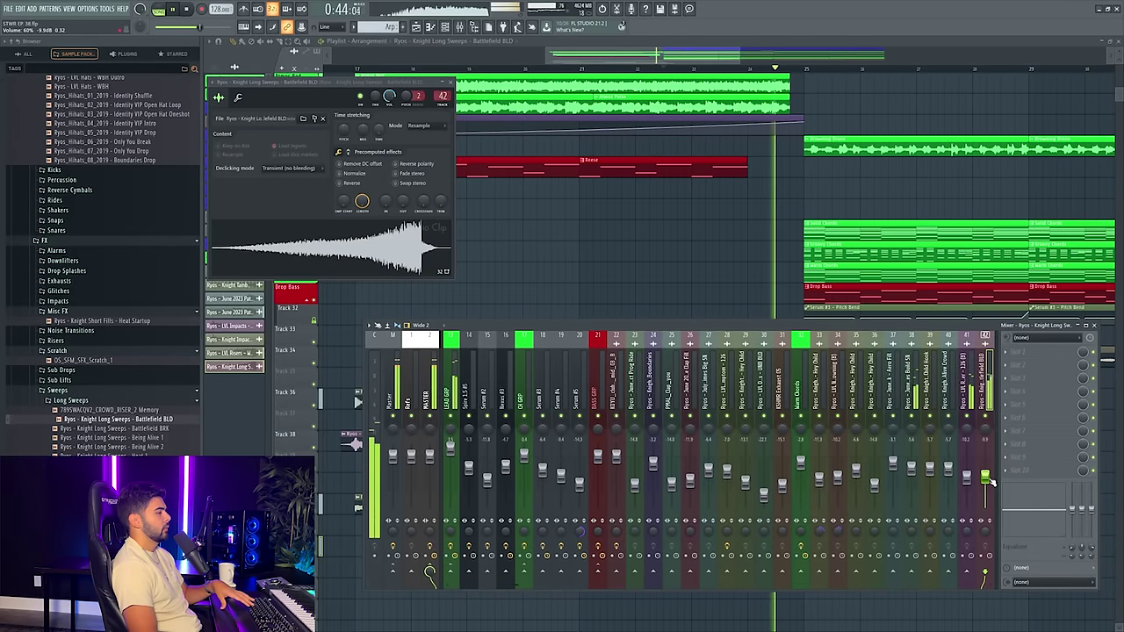
click(773, 71)
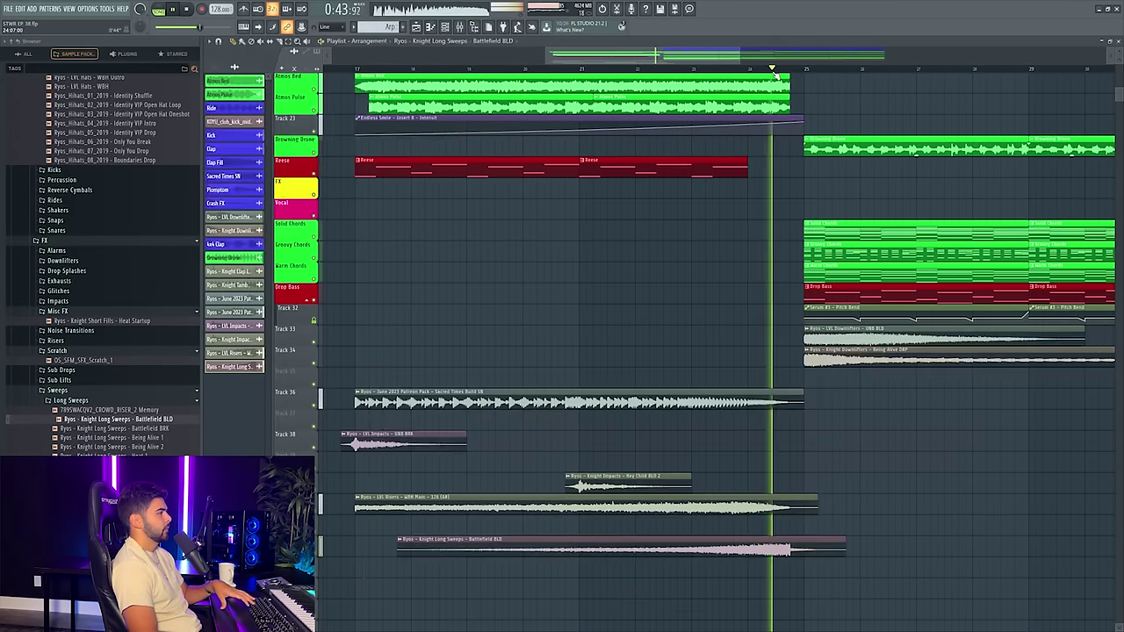
- Try the Being Alive 1 long sweep in place of Battlefield BLD on Track 43 and audition it
key(space)
drag(154, 439, 593, 546)
drag(593, 546, 694, 547)
key(space)
key(space)
- Swap the Track 43 sweep for Knight Long Sweeps - Being Alive 2, ending where the atmos clips end, and audition it
drag(141, 446, 700, 546)
key(space)
key(space)
key(space)
key(space)
click(652, 534)
key(space)
right_click(664, 531)
key(space)
key(space)
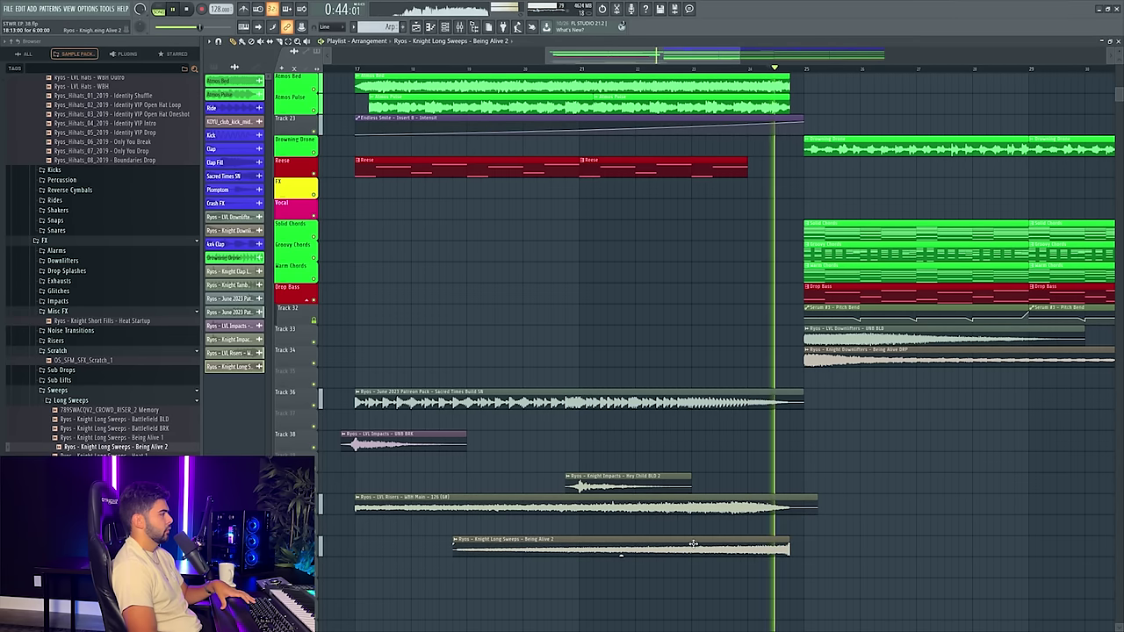
- Set the Being Alive 2 sweep's level on mixer track 42 to about -13.1 dB and stop playback
click(459, 25)
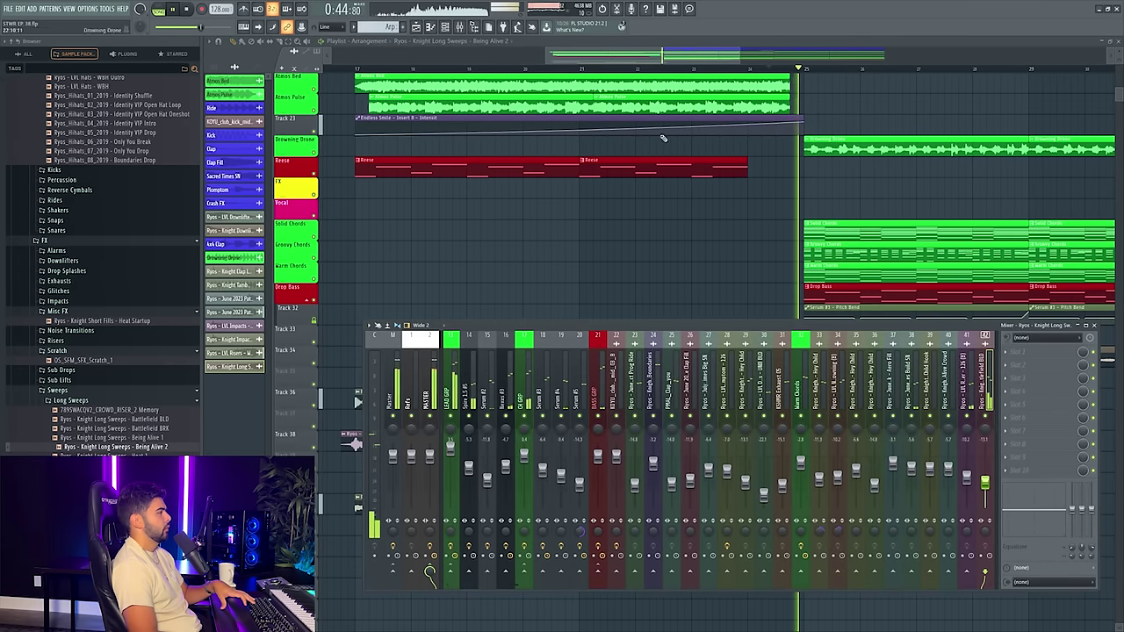
key(F9)
key(space)
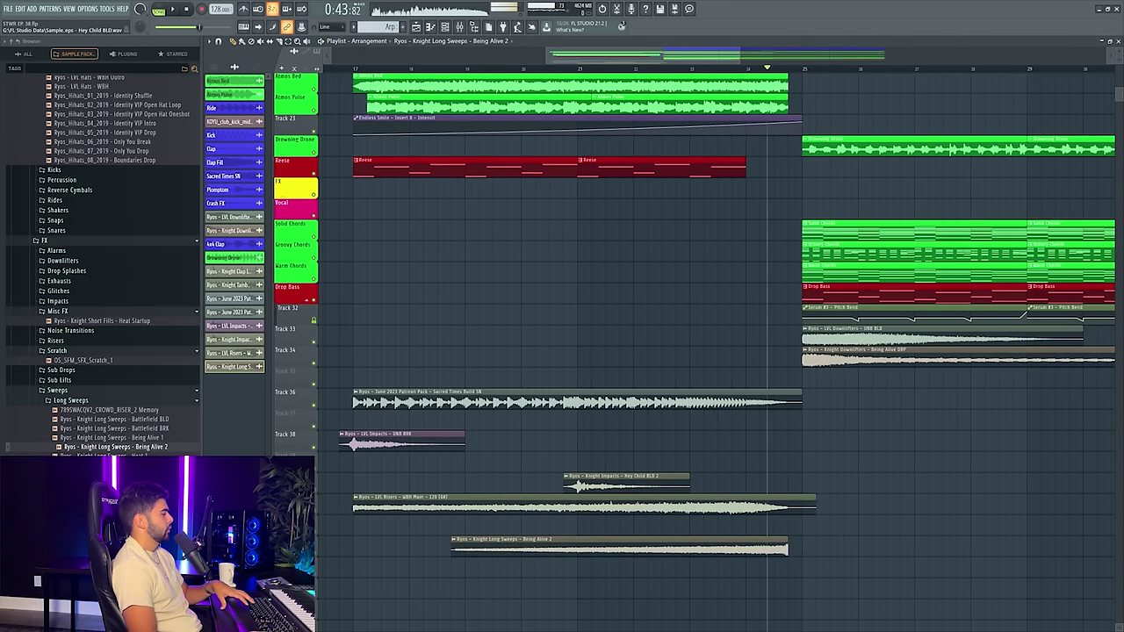
- Collapse the automation tracks grouped under Leads and look over the arrangement from the drums down to the transition effects
scroll(809, 84, up, 6)
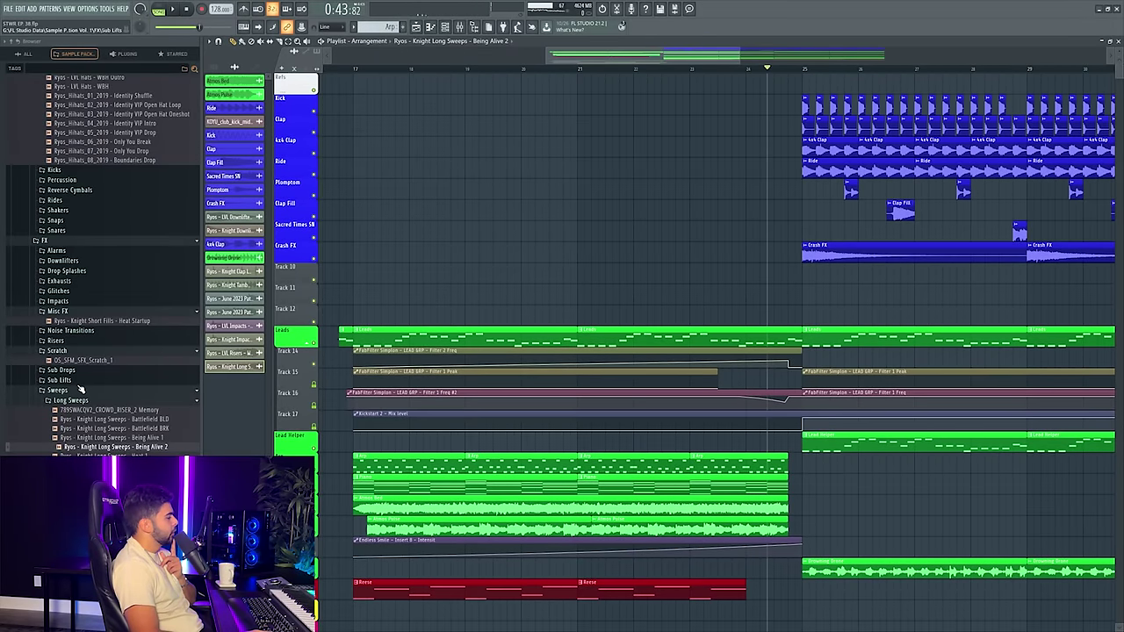
drag(701, 62, 702, 62)
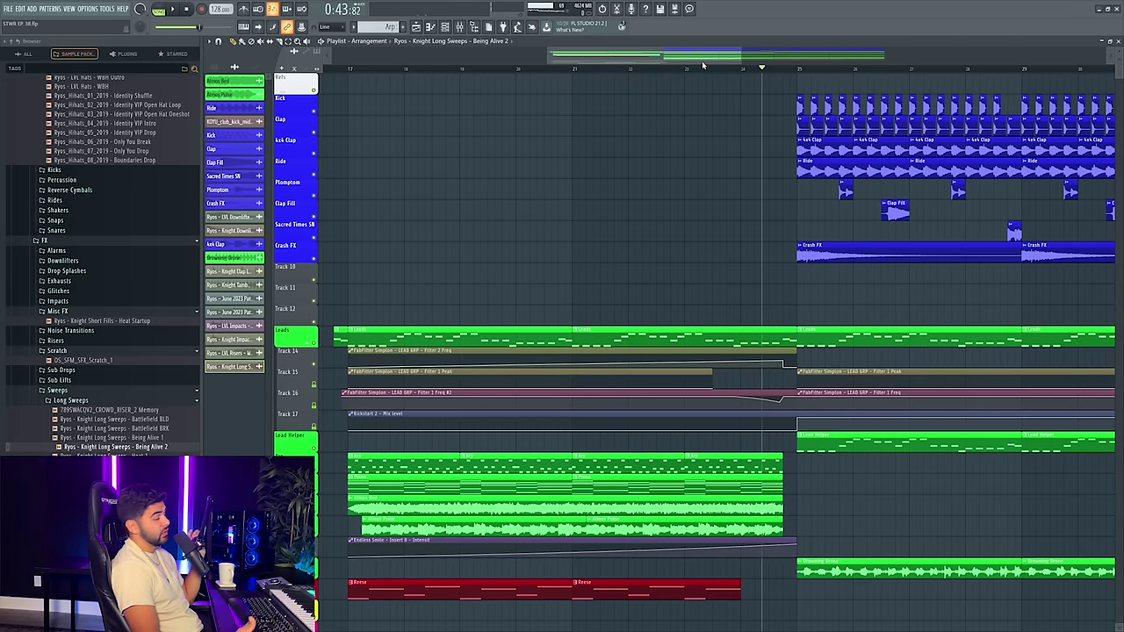
scroll(706, 65, down, 3)
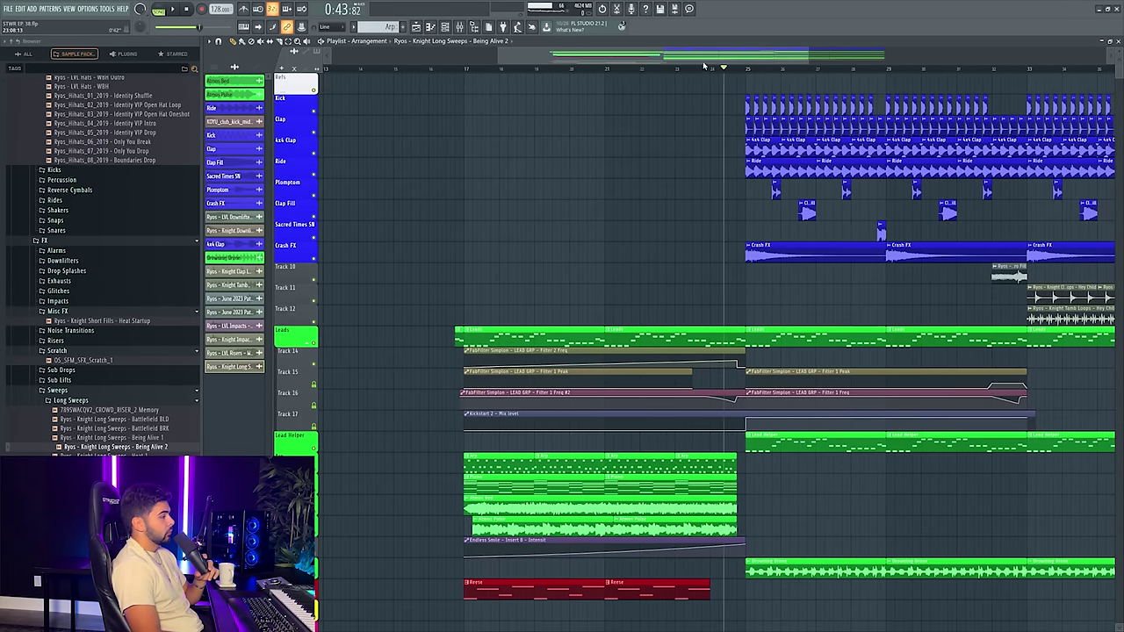
scroll(707, 63, down, 4)
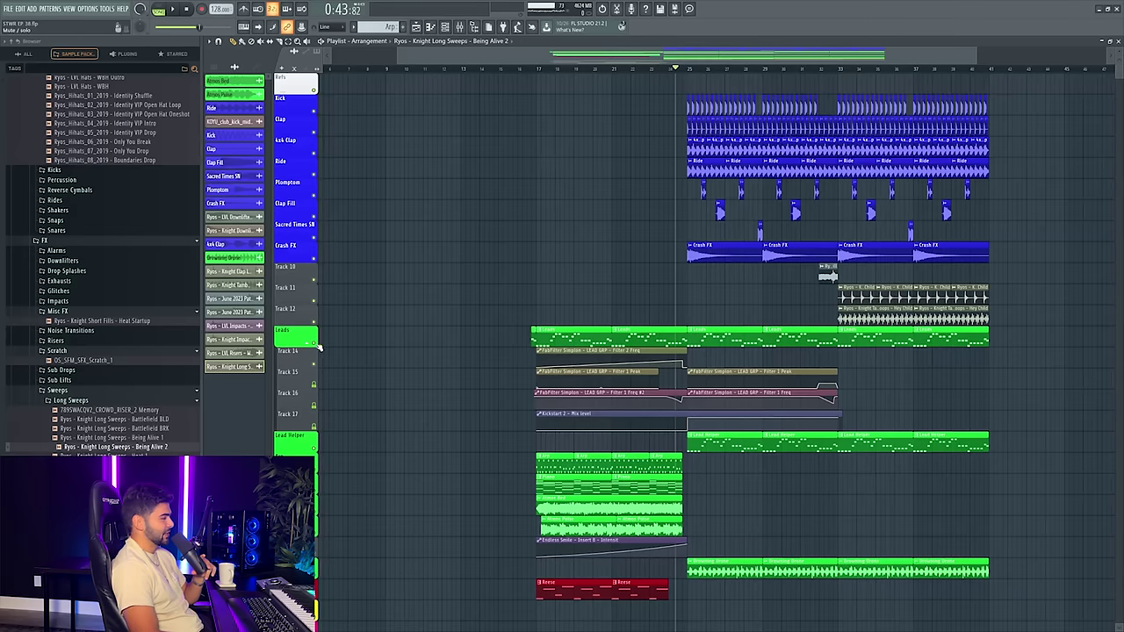
click(307, 343)
scroll(562, 307, down, 4)
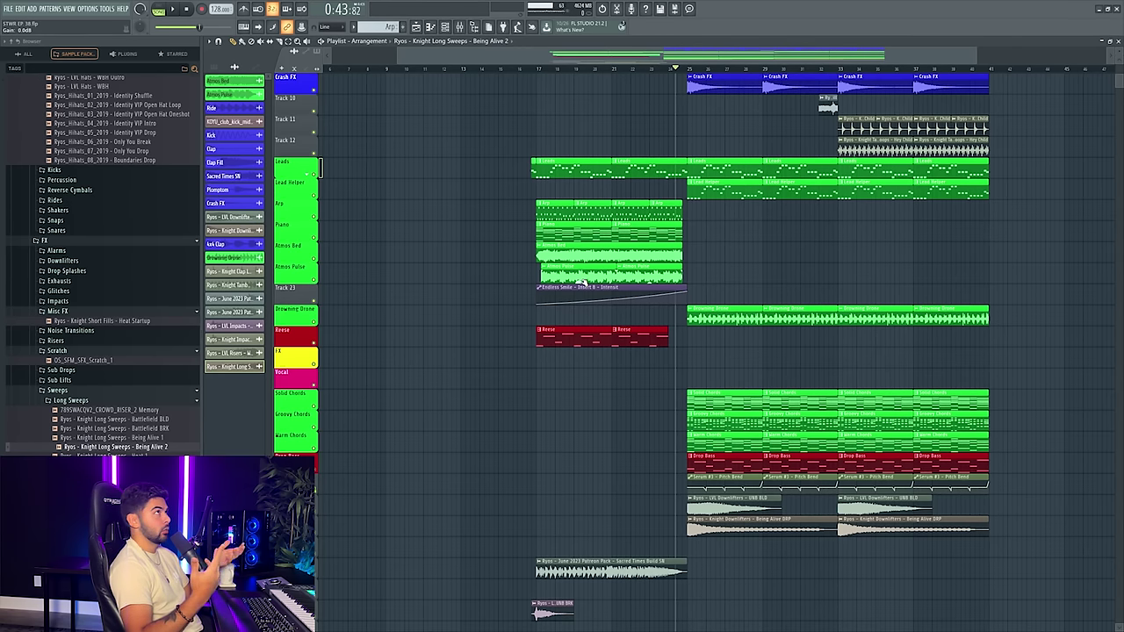
scroll(597, 316, down, 8)
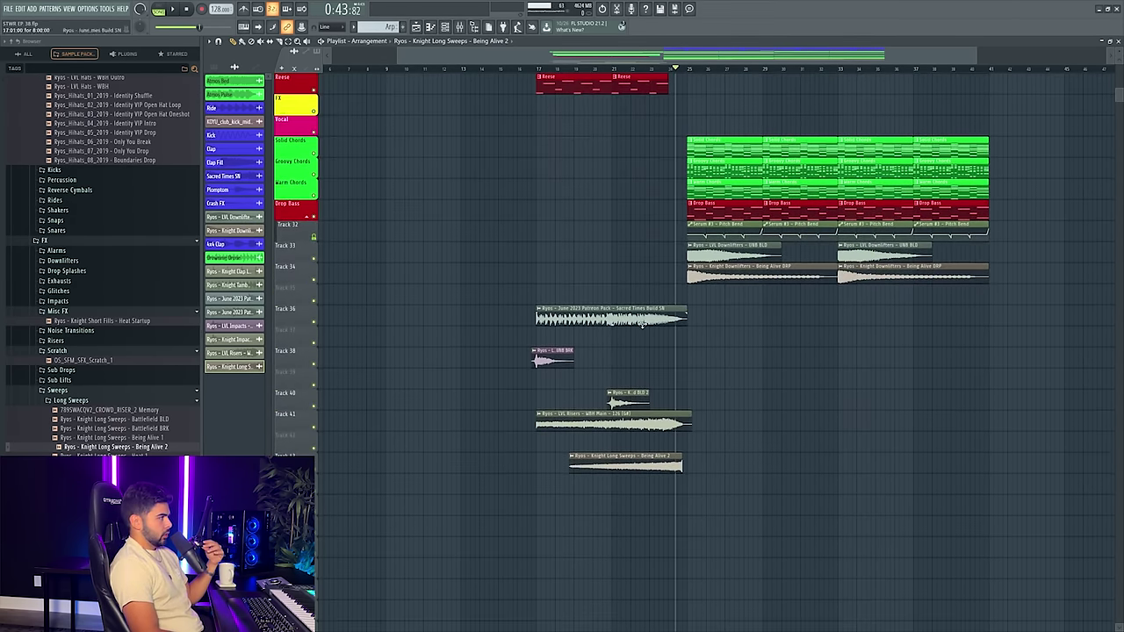
scroll(511, 227, up, 3)
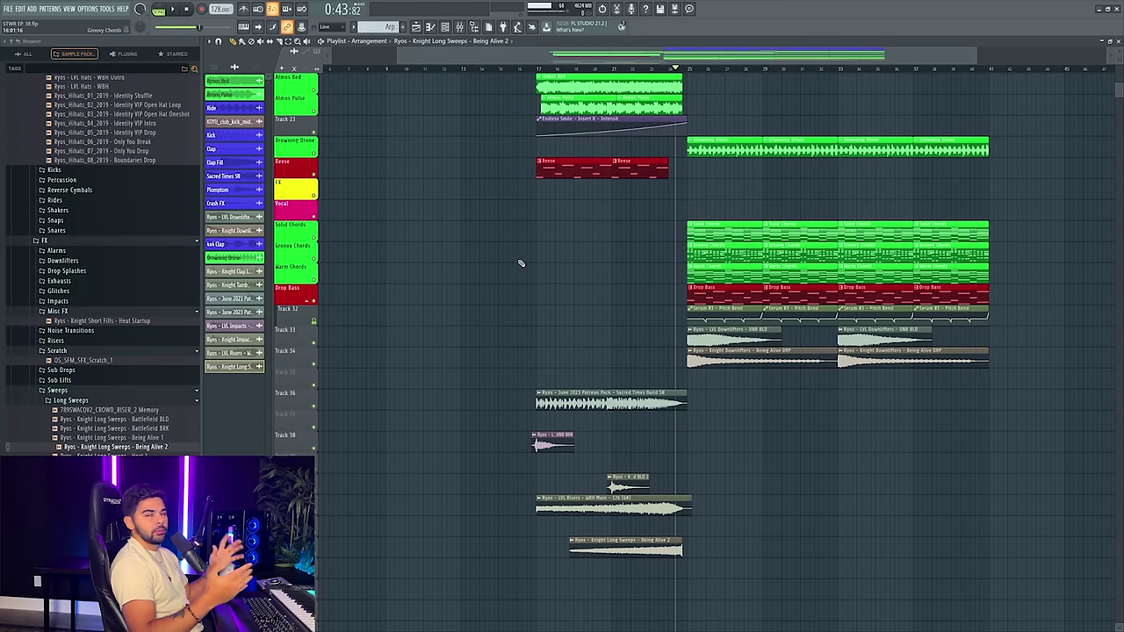
scroll(704, 323, up, 2)
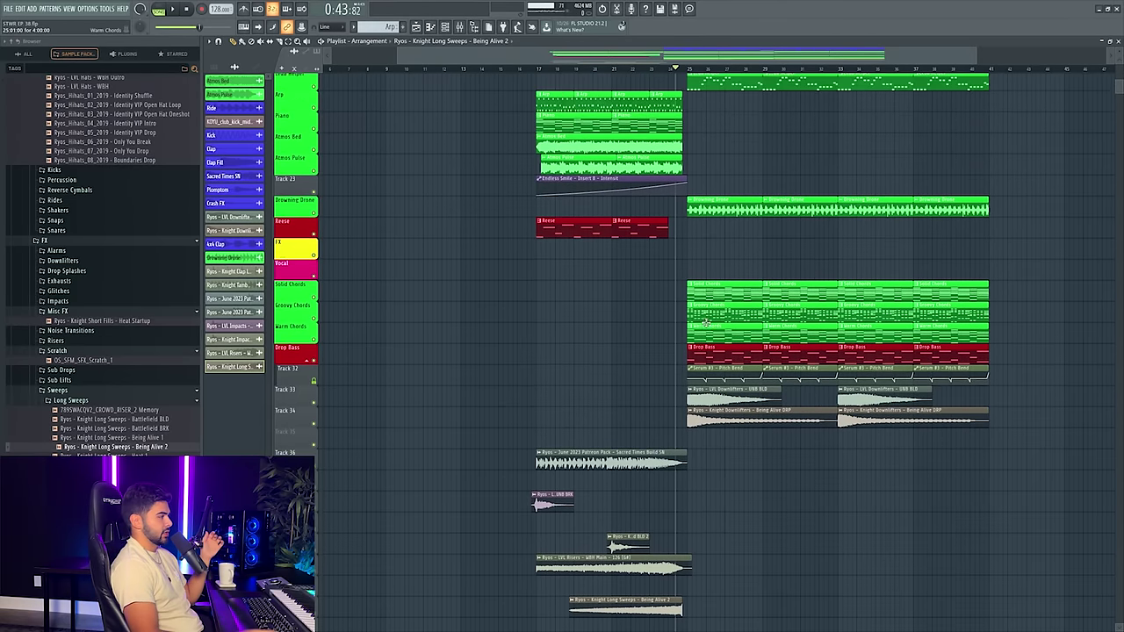
scroll(660, 351, up, 10)
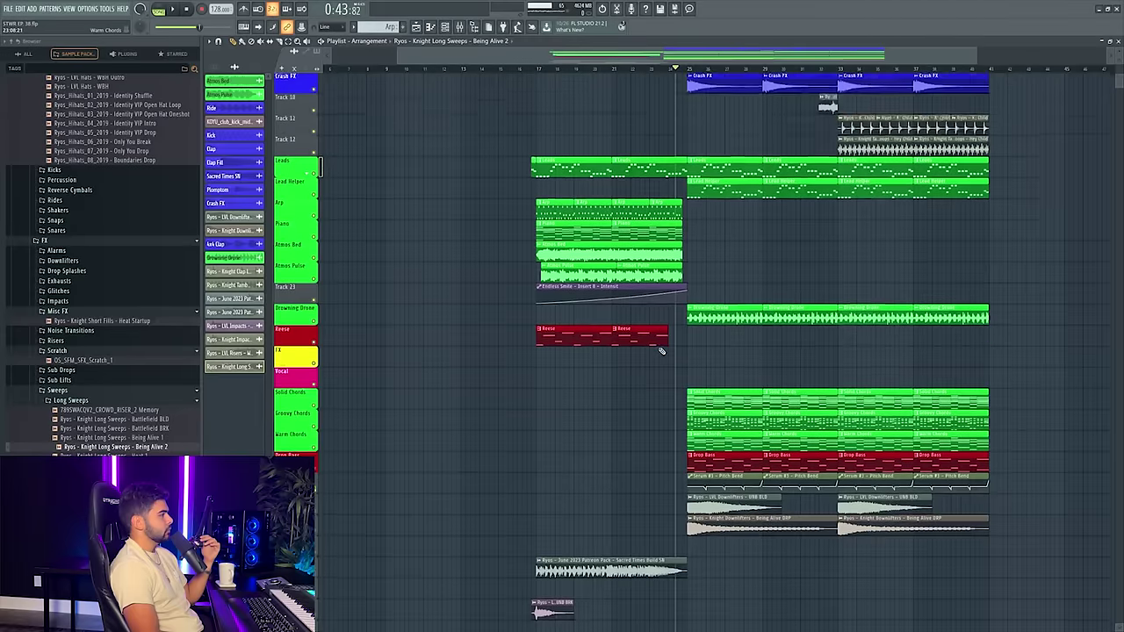
- Insert an empty playlist track at Track 11, above the clap and tambourine loops
right_click(302, 284)
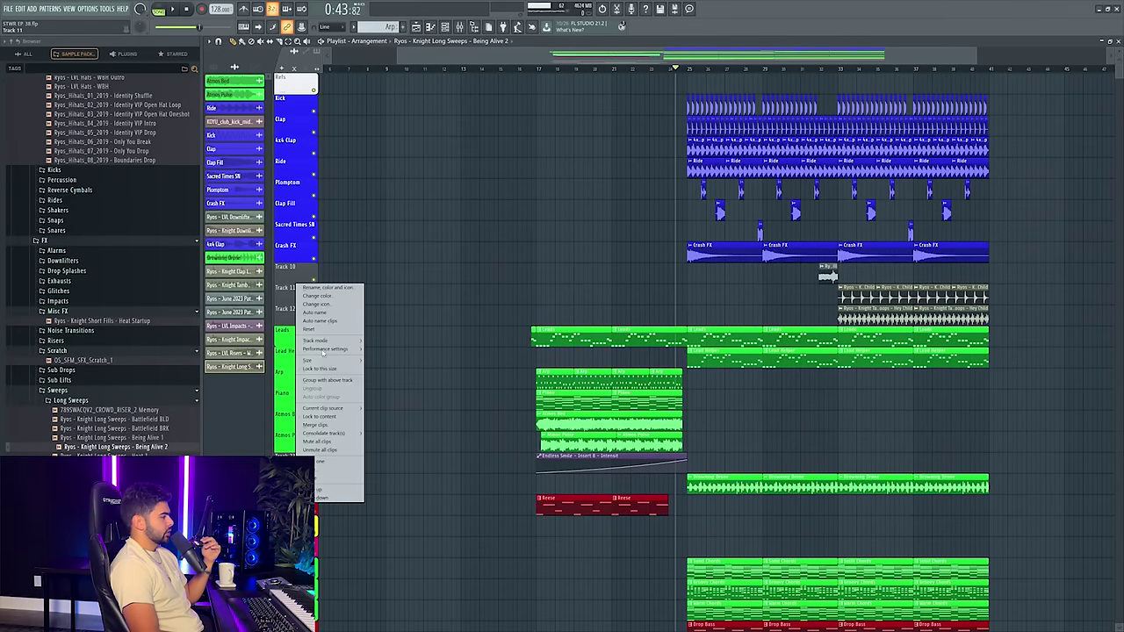
click(326, 460)
- Collapse the opened Claps, Crash FX, Crashes, Fills and Hats sample folders under Drums
scroll(76, 351, up, 15)
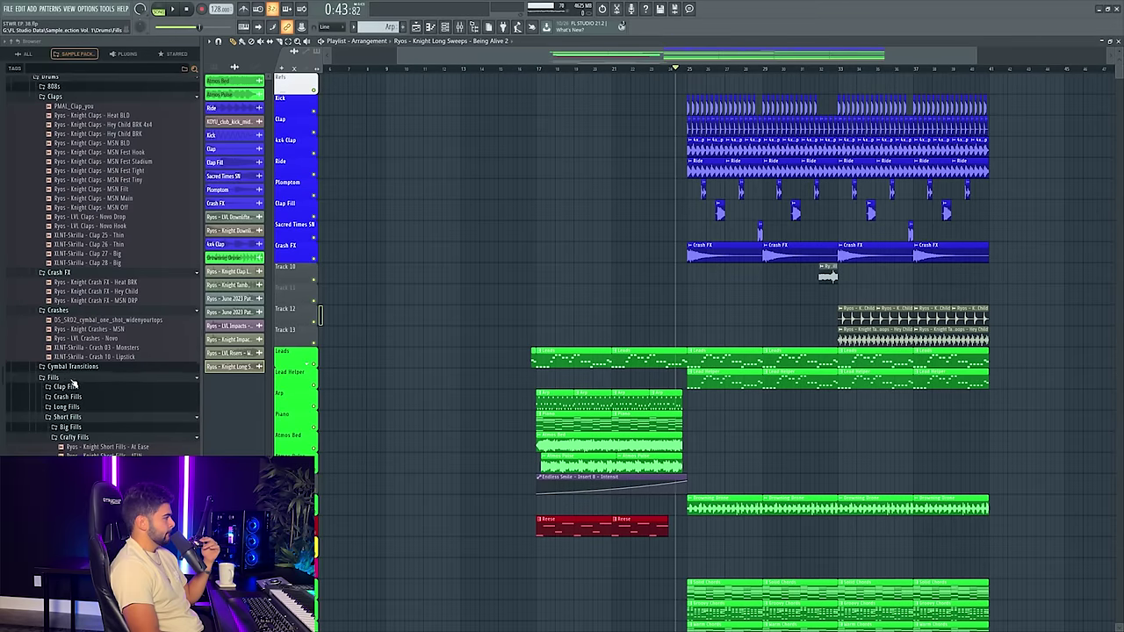
scroll(76, 352, up, 1)
click(50, 267)
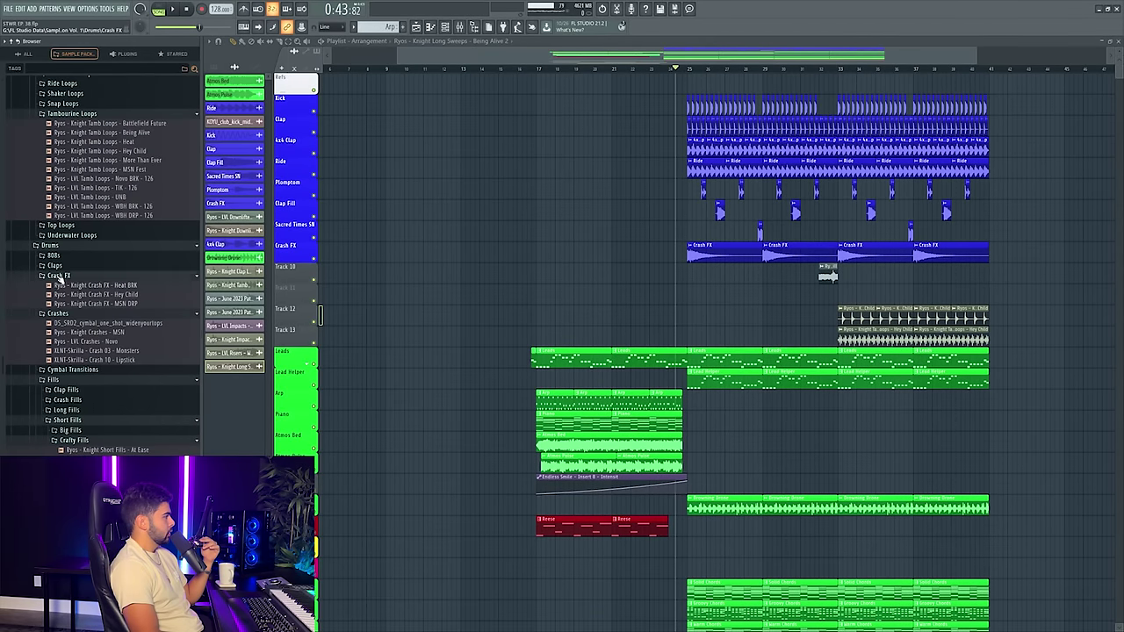
click(55, 277)
click(56, 288)
click(61, 319)
click(58, 308)
click(59, 317)
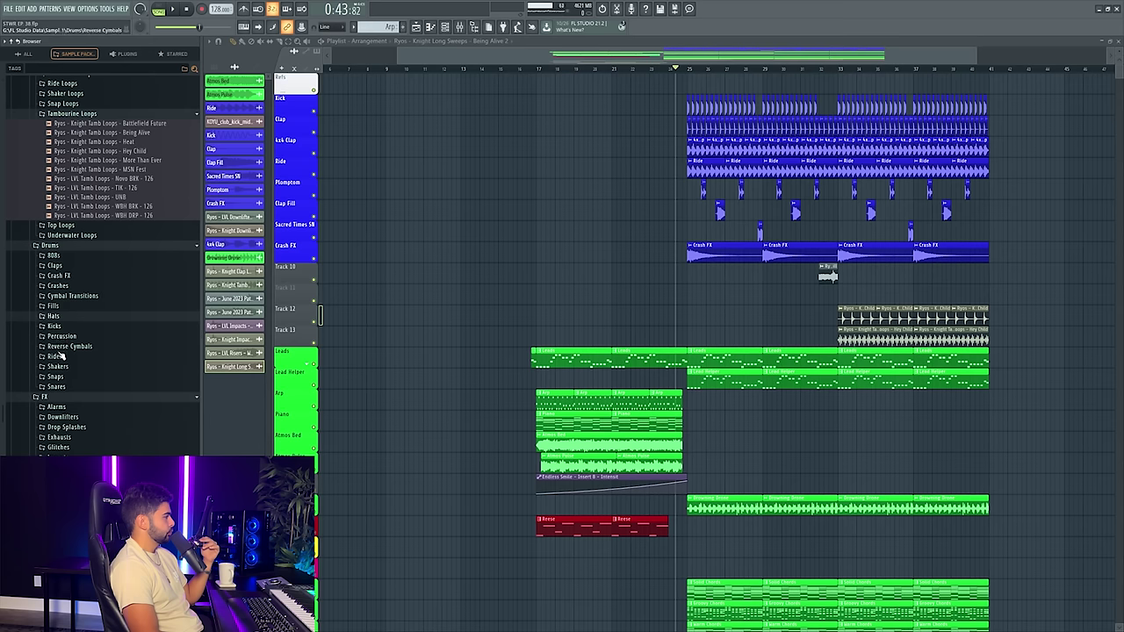
- Open the Big Snares sample folder and audition Deep Dive, MSN Fest, MSN Fest Hey and Novo PDF
click(62, 386)
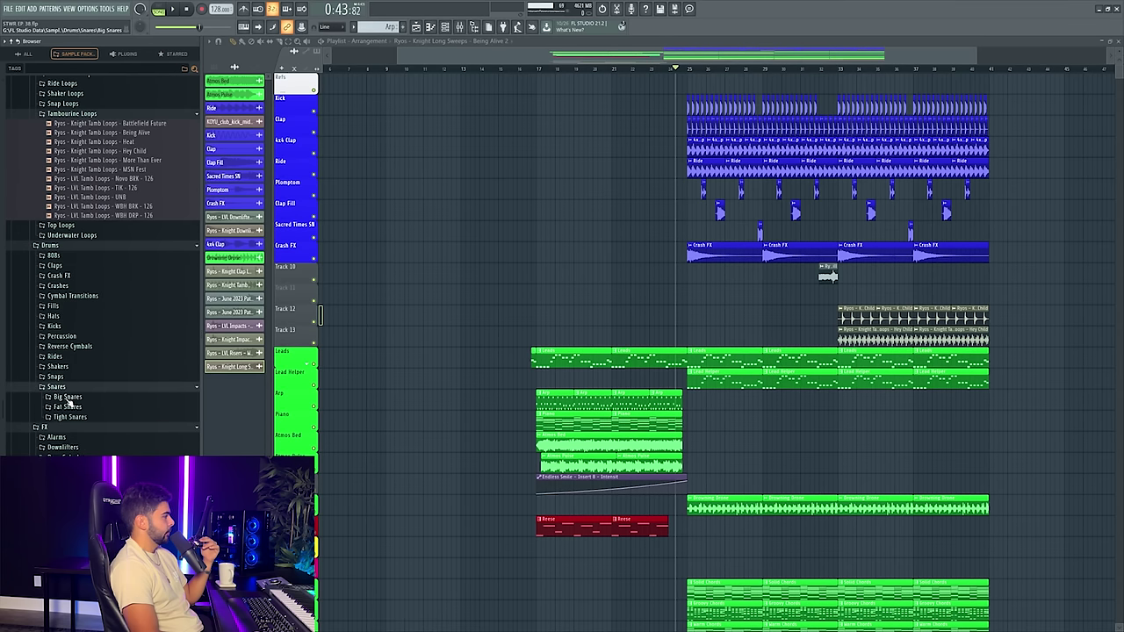
click(67, 397)
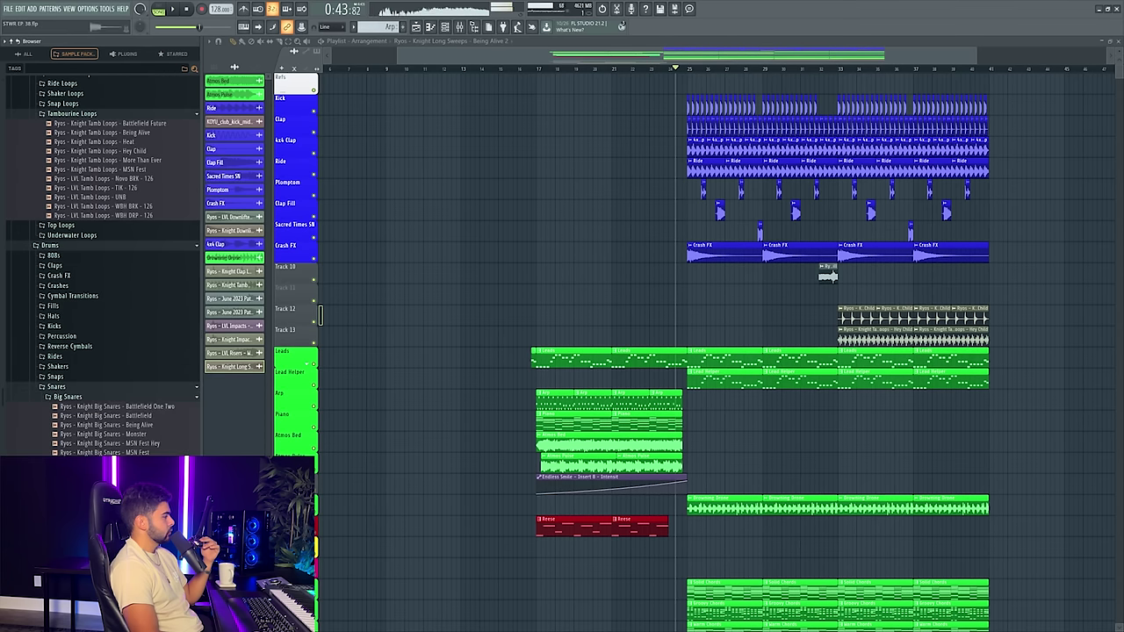
scroll(136, 378, down, 4)
click(136, 352)
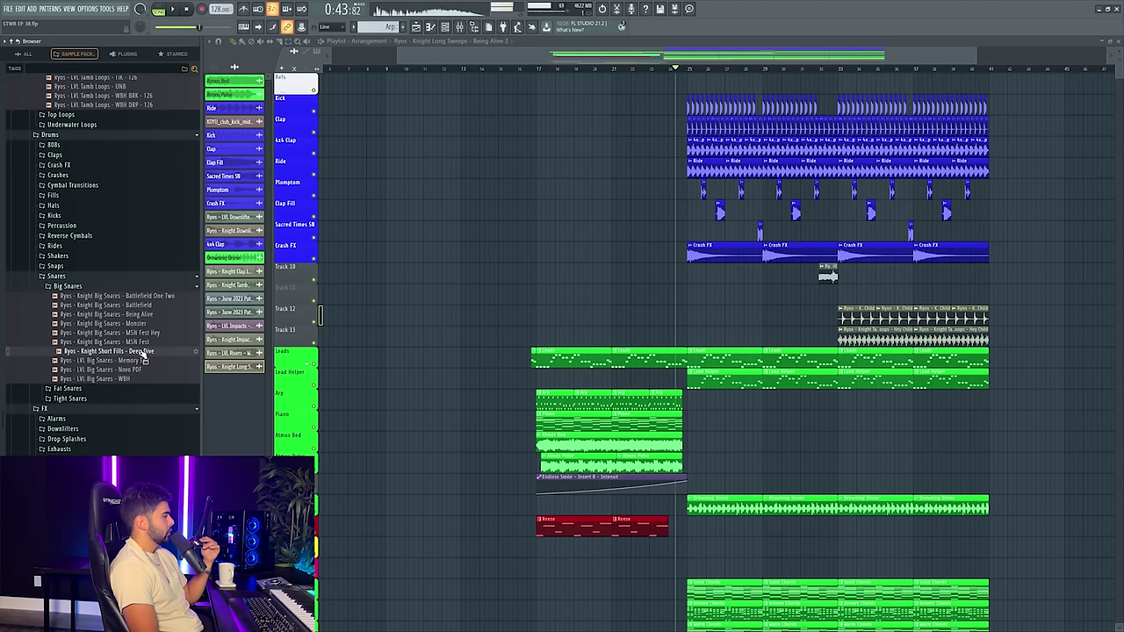
click(138, 342)
click(140, 332)
click(138, 369)
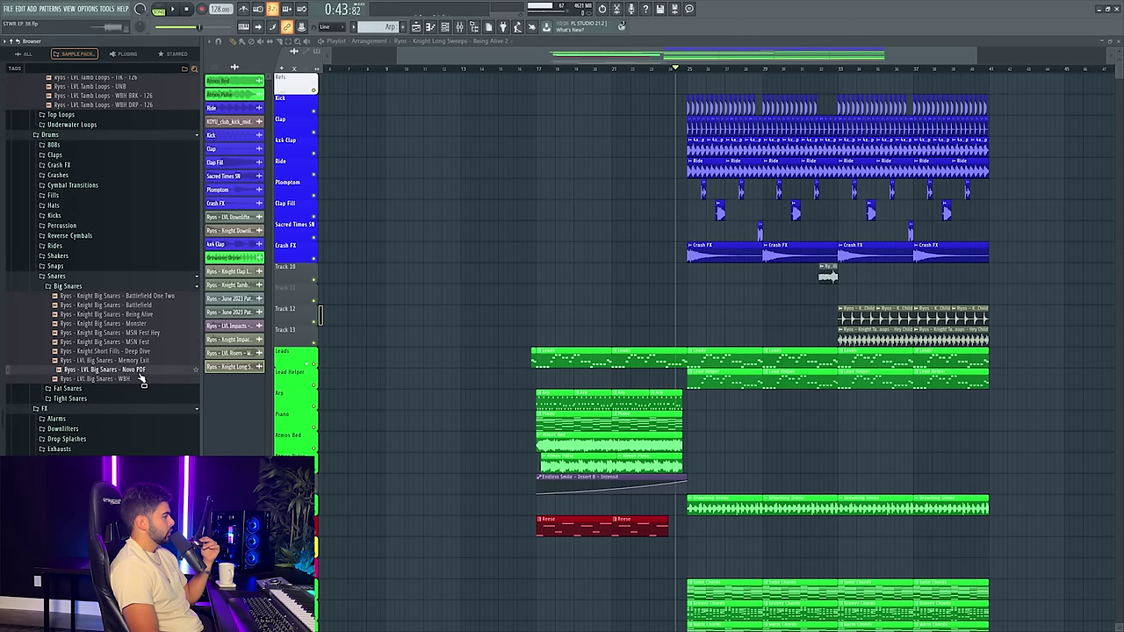
- Place Ryos - LVL Big Snares - Novo PDF on Track 12 leading into bar 25 and fit it to the project tempo
drag(148, 376, 680, 316)
scroll(701, 69, up, 4)
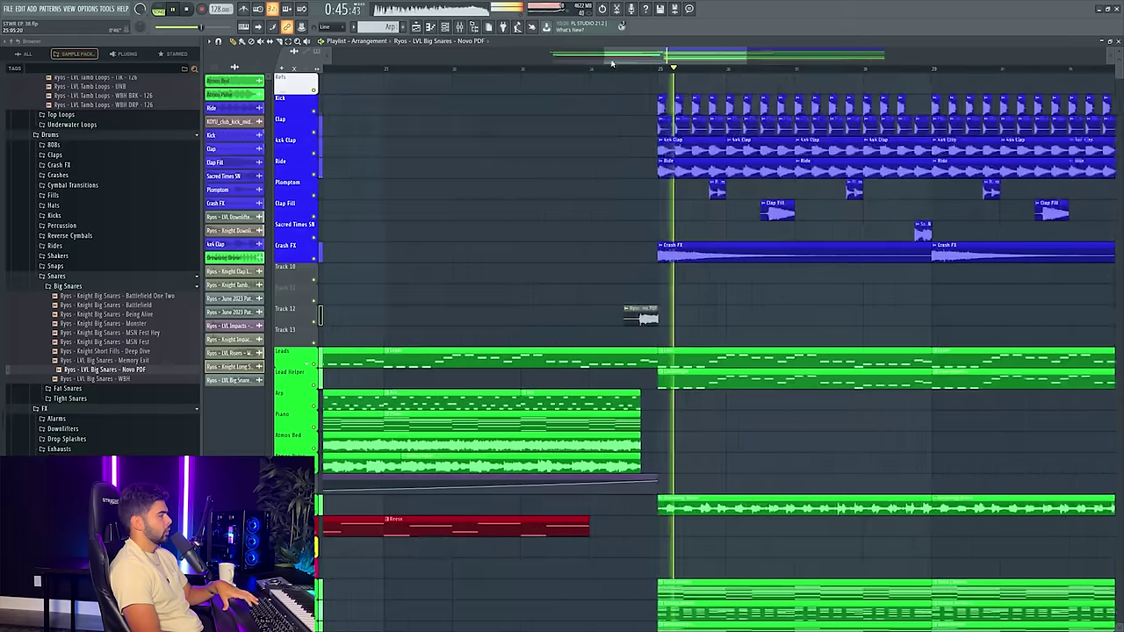
drag(682, 60, 660, 61)
scroll(660, 61, up, 3)
right_click(640, 313)
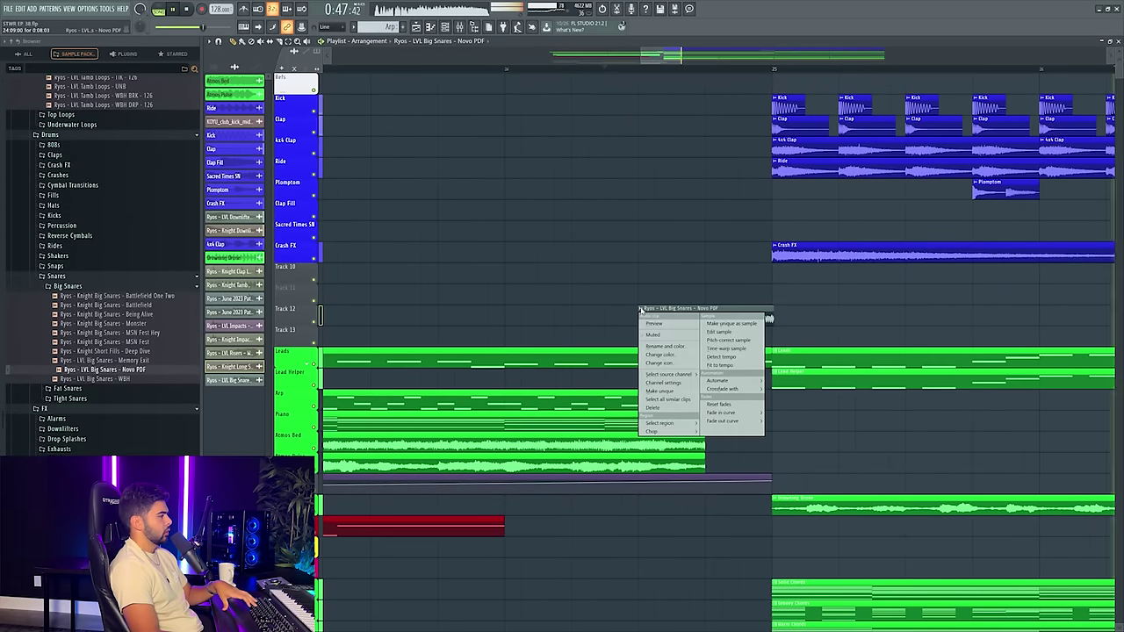
click(725, 364)
click(566, 324)
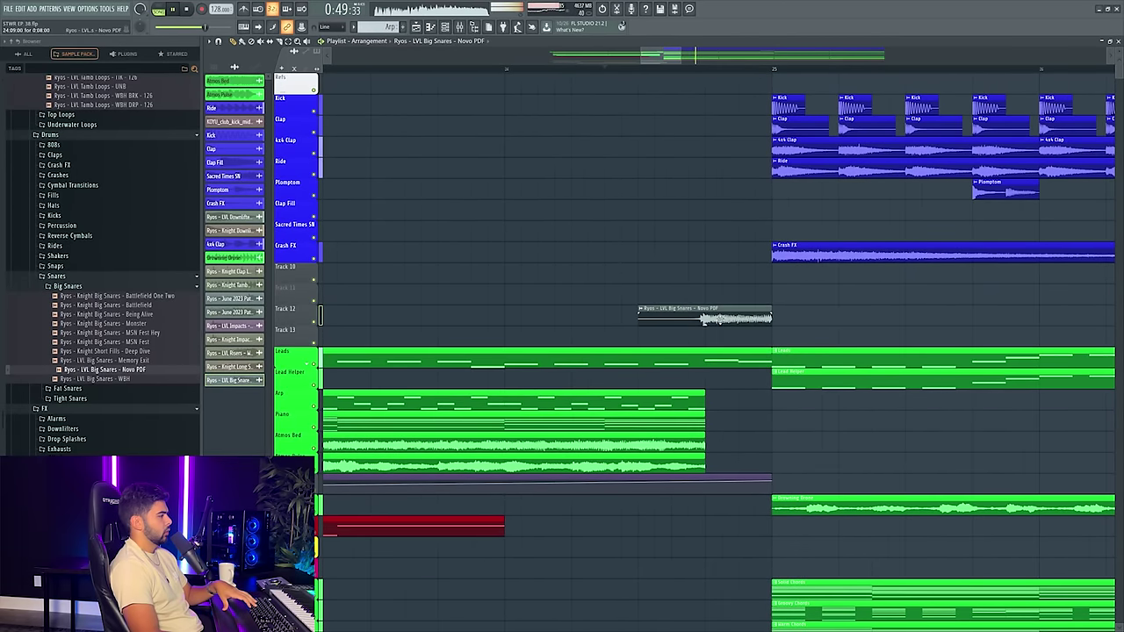
- Set the big snare's stretch mode to e3 mono, routed to mixer track 43 at about -5.0 dB
key(F9)
click(442, 139)
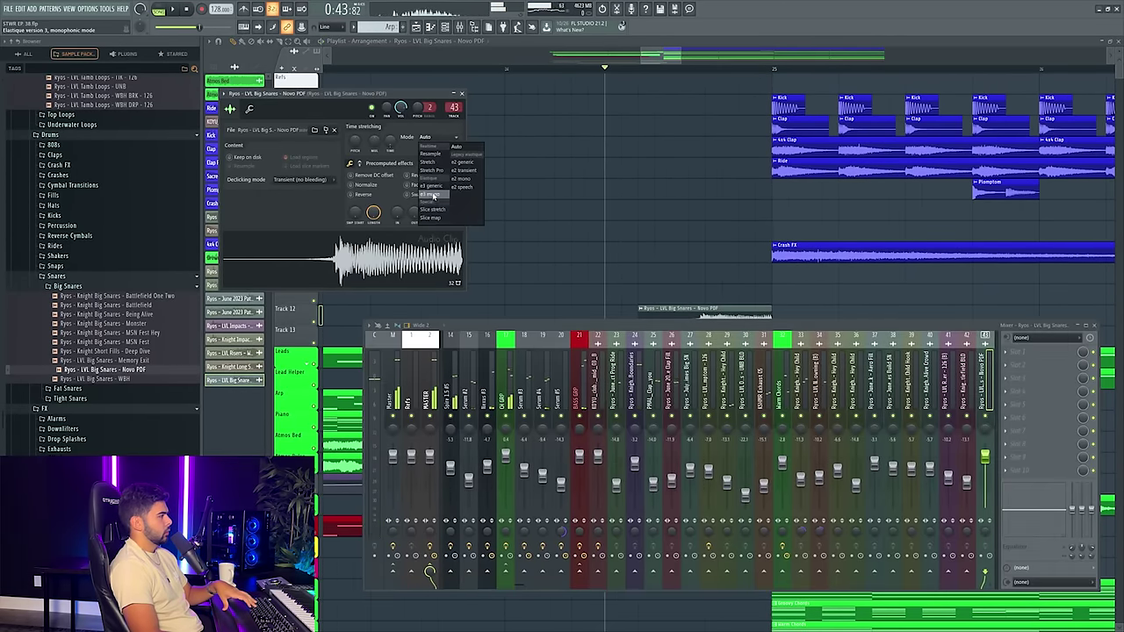
click(460, 178)
key(space)
key(space)
key(space)
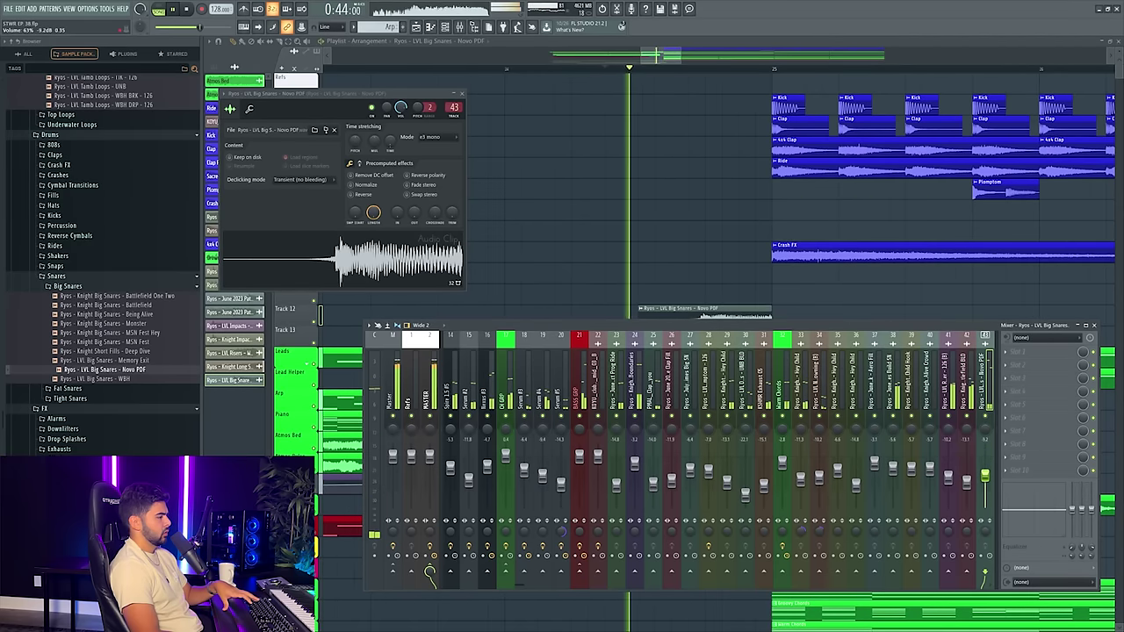
key(space)
key(space)
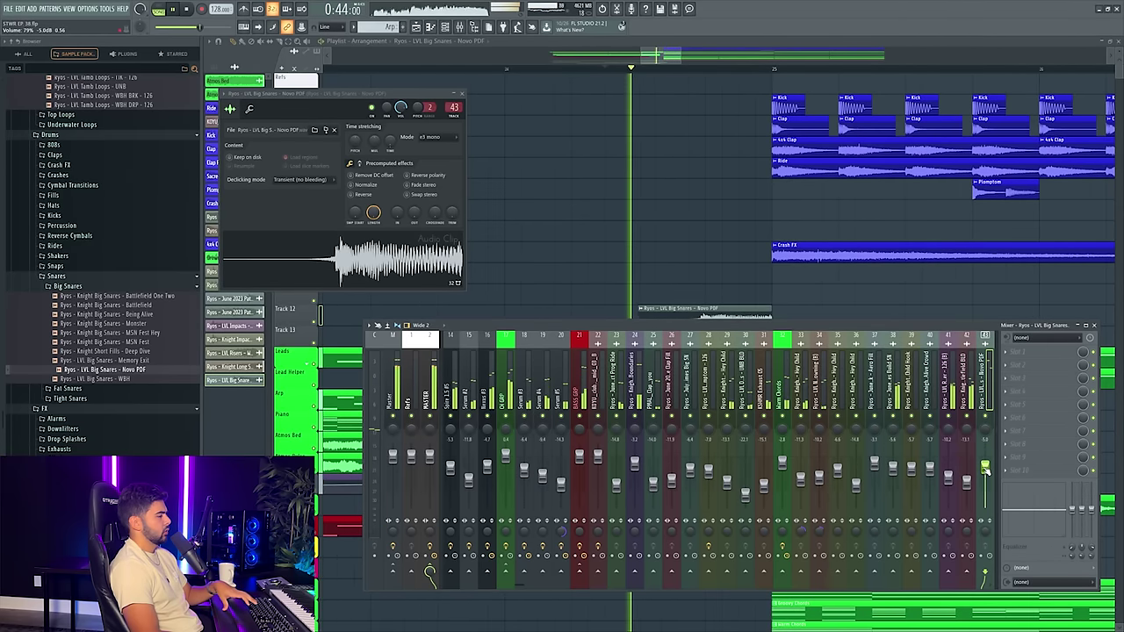
- Play back the transition with the new snare, from the start of the build at bar 17 and again from bar 23
scroll(707, 71, down, 3)
scroll(707, 70, down, 3)
middle_click(707, 71)
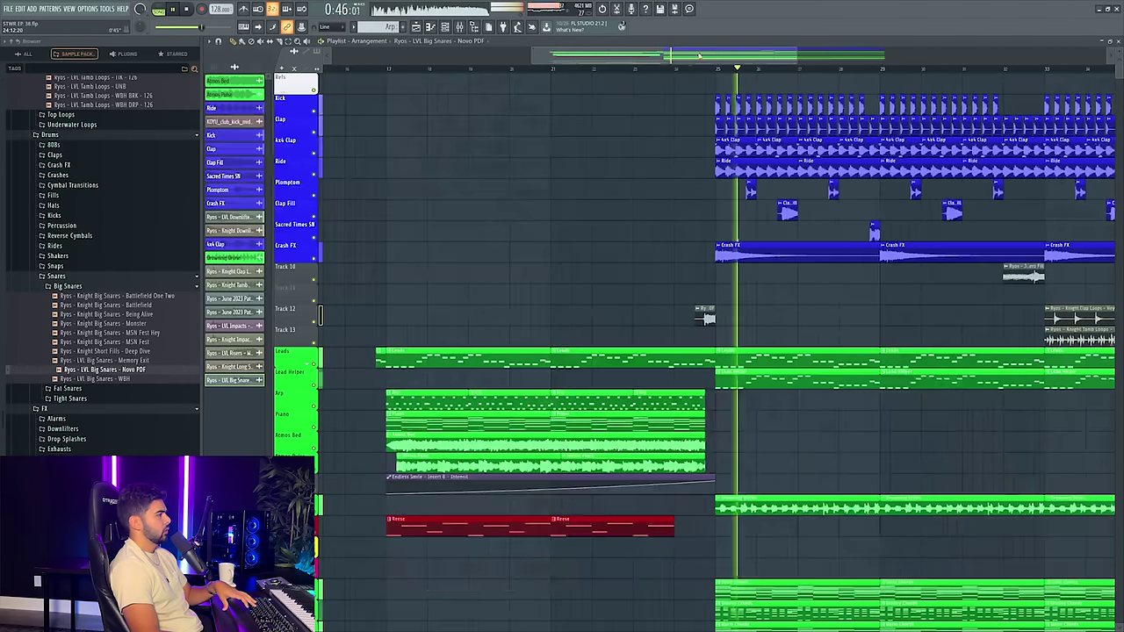
scroll(690, 70, down, 4)
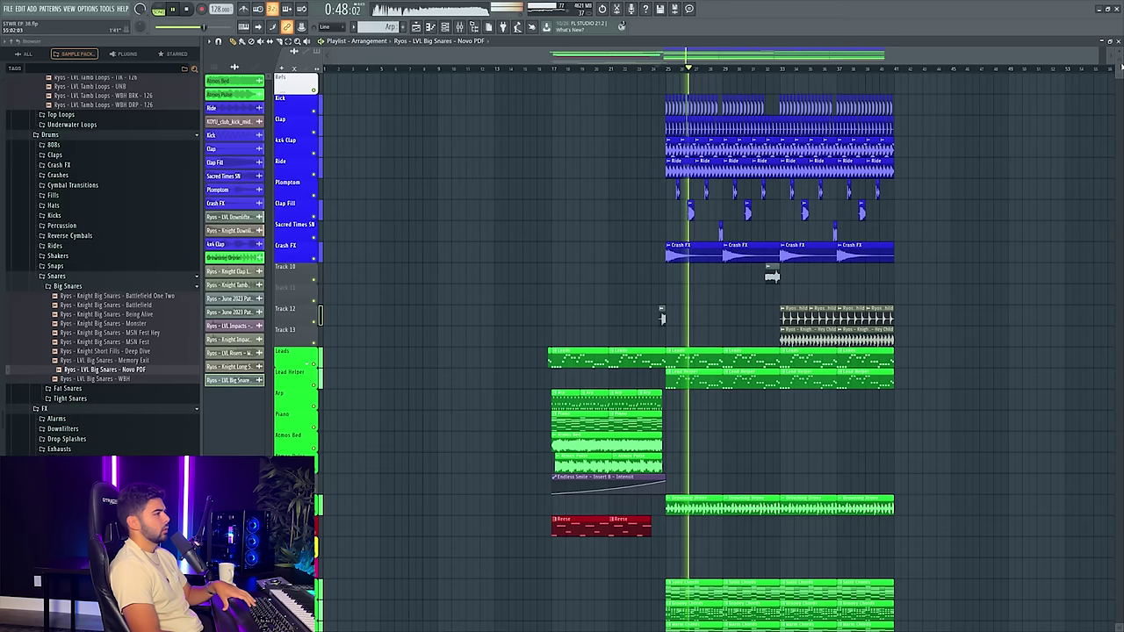
scroll(538, 71, down, 3)
scroll(536, 68, up, 1)
key(space)
click(556, 69)
key(space)
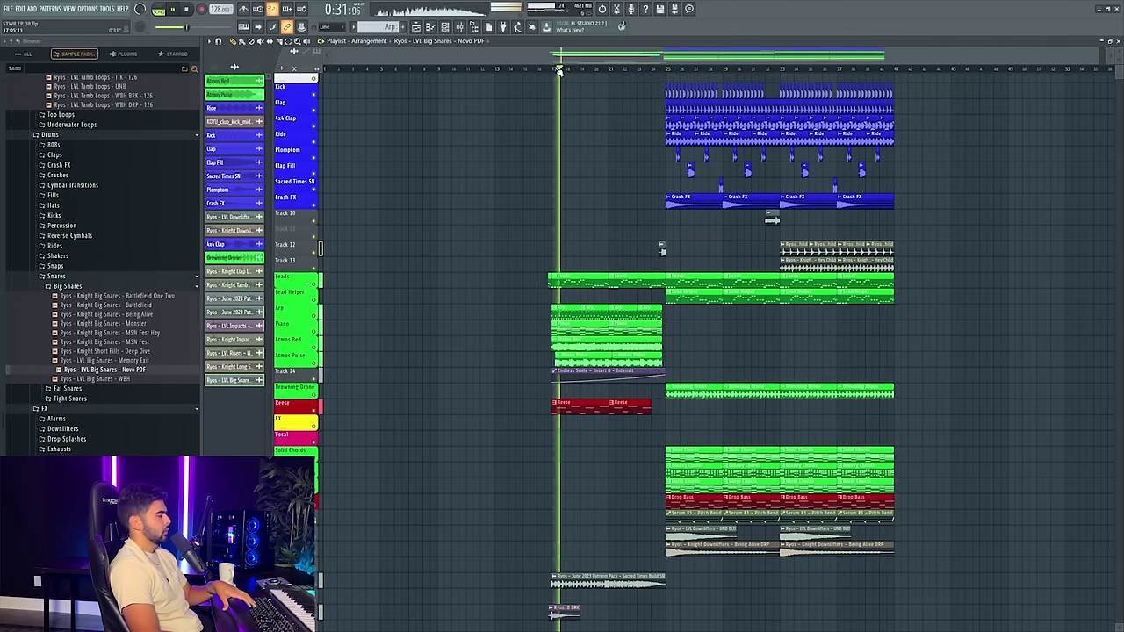
scroll(558, 70, up, 4)
click(757, 70)
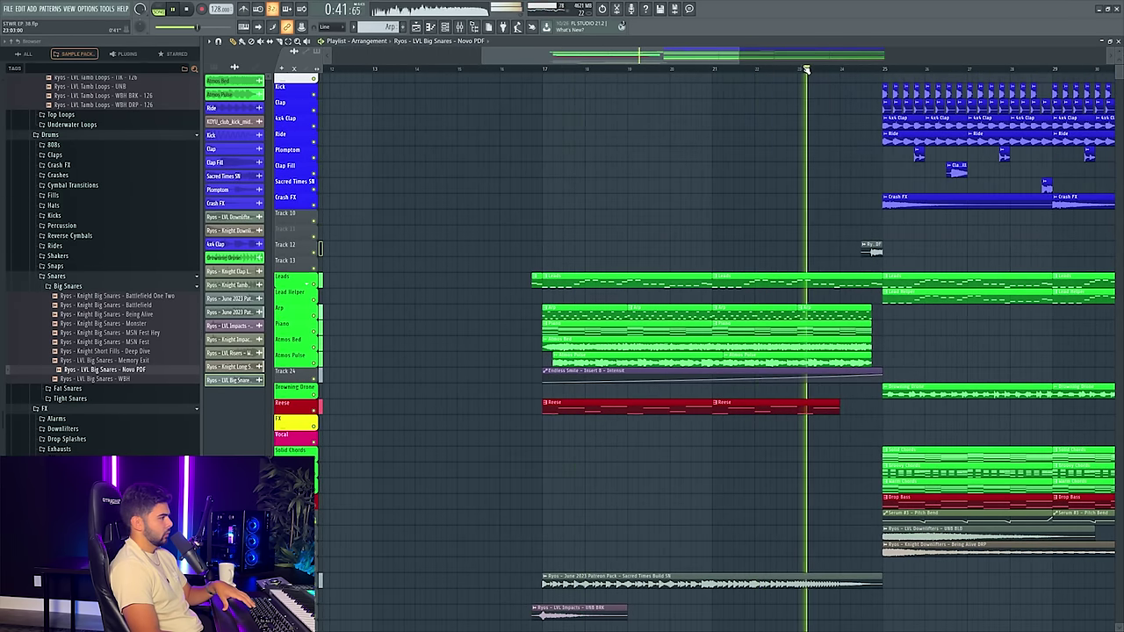
- Solo the LVL Risers - WBH Main riser on Track 42 and open its channel settings to examine its pitch shift
scroll(825, 351, down, 3)
scroll(562, 403, down, 5)
key(KP_Divide)
click(315, 458)
click(315, 457)
click(316, 457)
right_click(315, 457)
key(KP_Divide)
double_click(694, 450)
key(space)
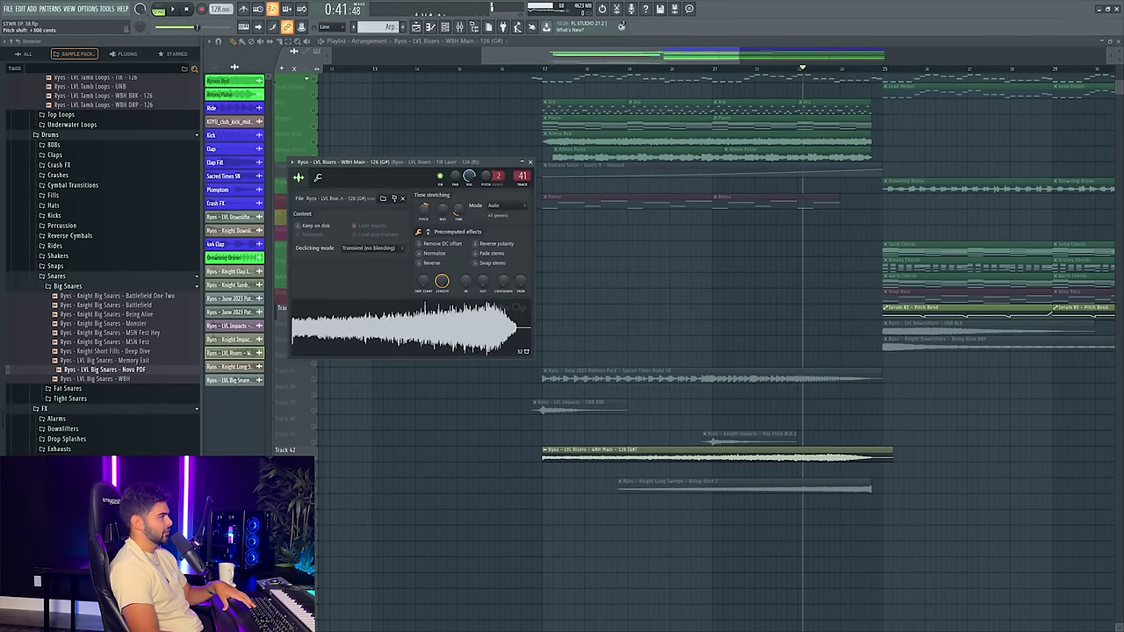
- Audition the soloed riser, unsolo its track and play the full arrangement into the drop
key(space)
key(space)
right_click(316, 457)
key(space)
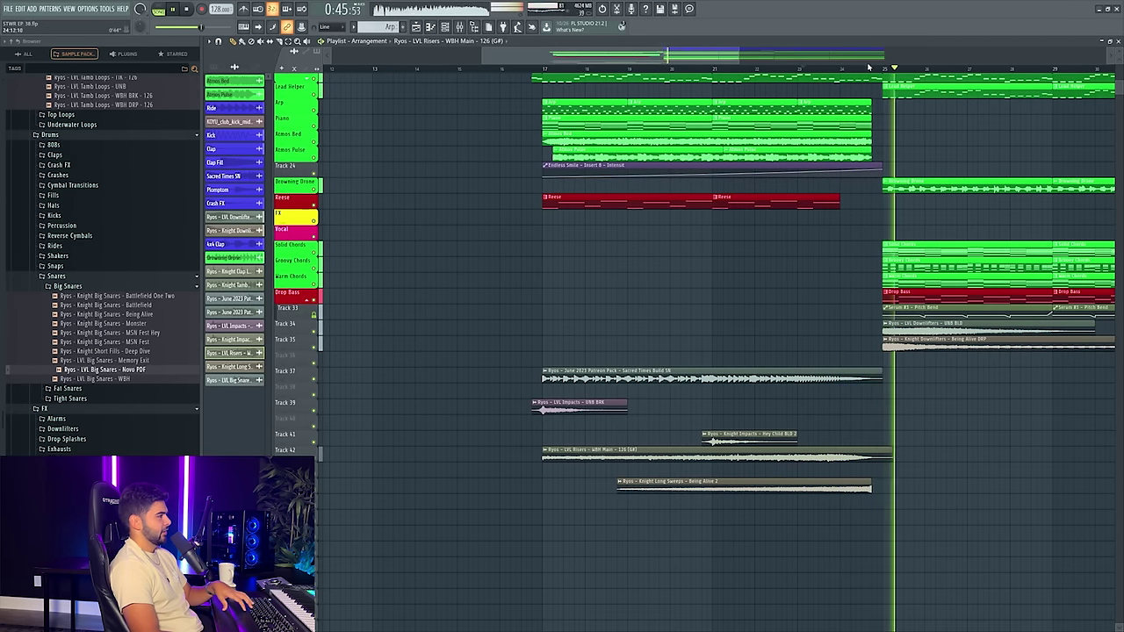
- Return the playhead to bar 23 and play the transition into the drop
click(806, 67)
scroll(821, 64, down, 4)
scroll(720, 378, up, 5)
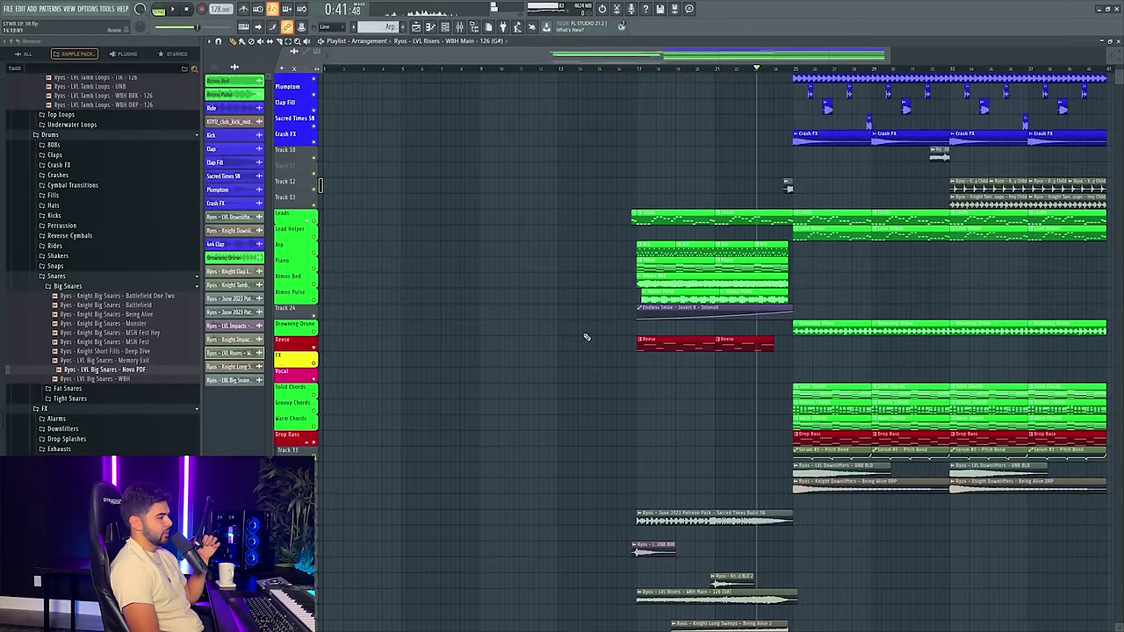
scroll(667, 333, up, 1)
key(space)
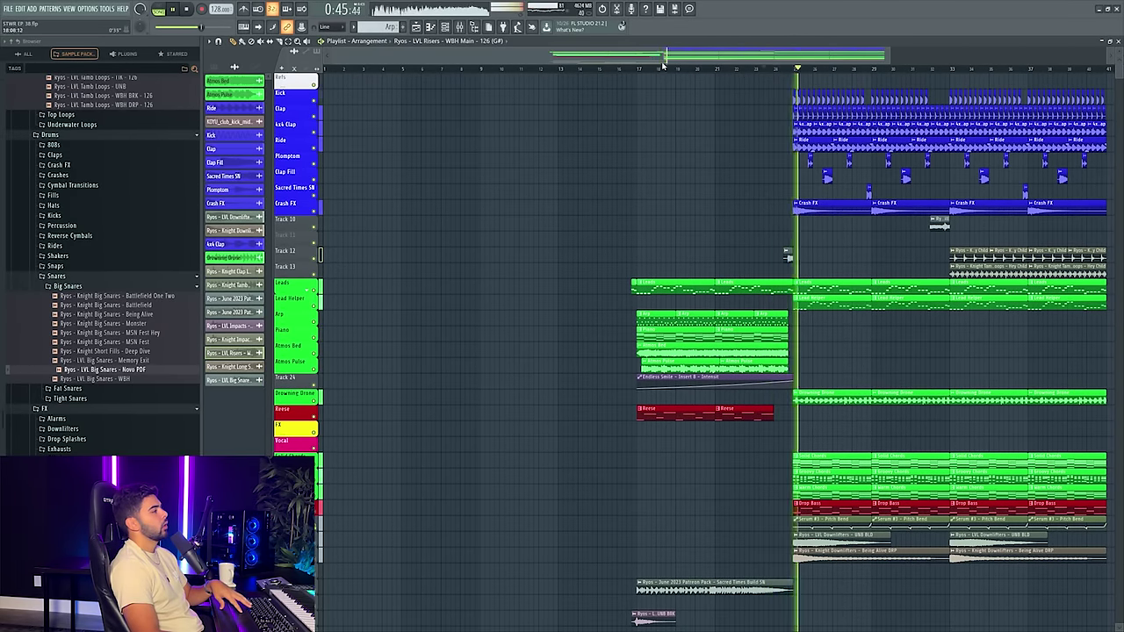
scroll(615, 63, right, 1)
key(space)
- Move the playhead to the lead pickup just before bar 17 and review the whole arrangement
click(629, 69)
scroll(650, 55, down, 2)
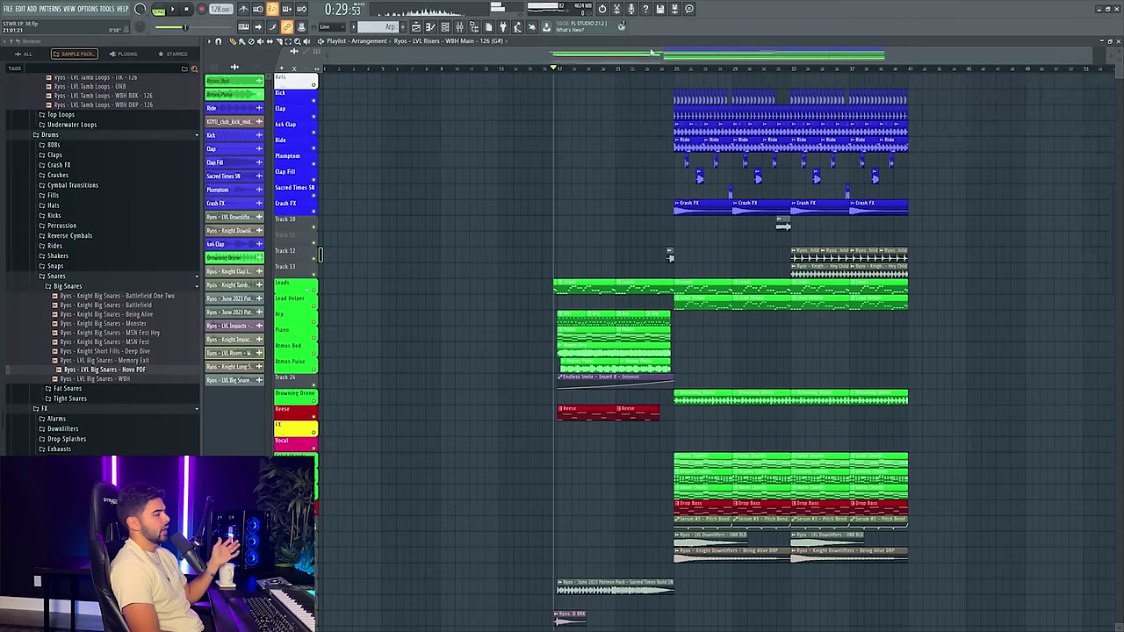
drag(649, 55, 691, 55)
scroll(801, 226, down, 2)
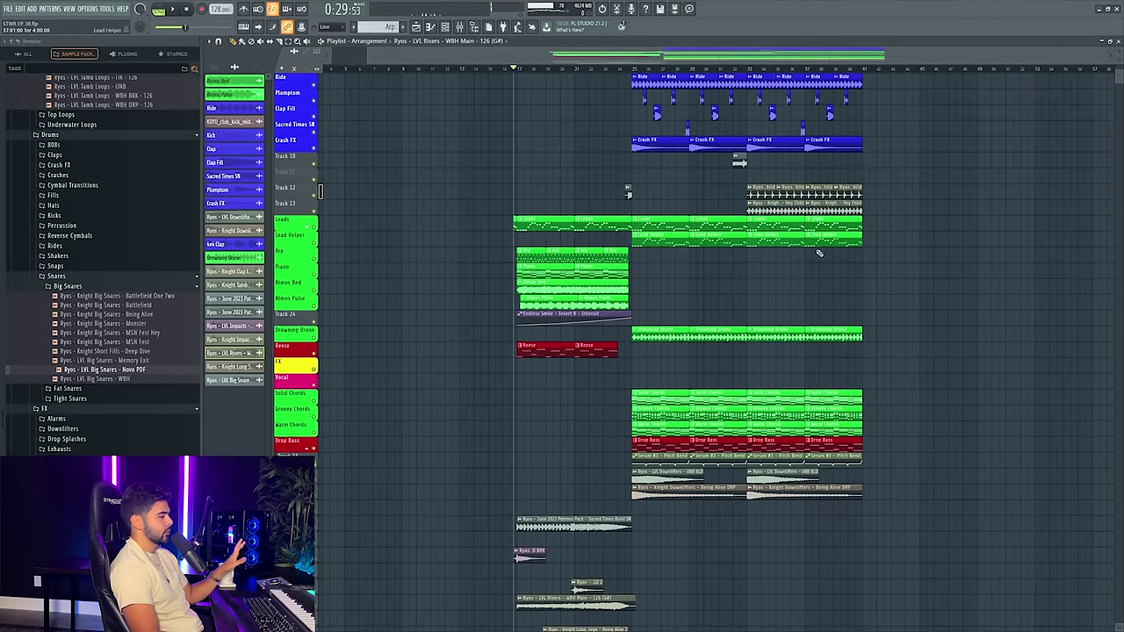
scroll(819, 253, up, 2)
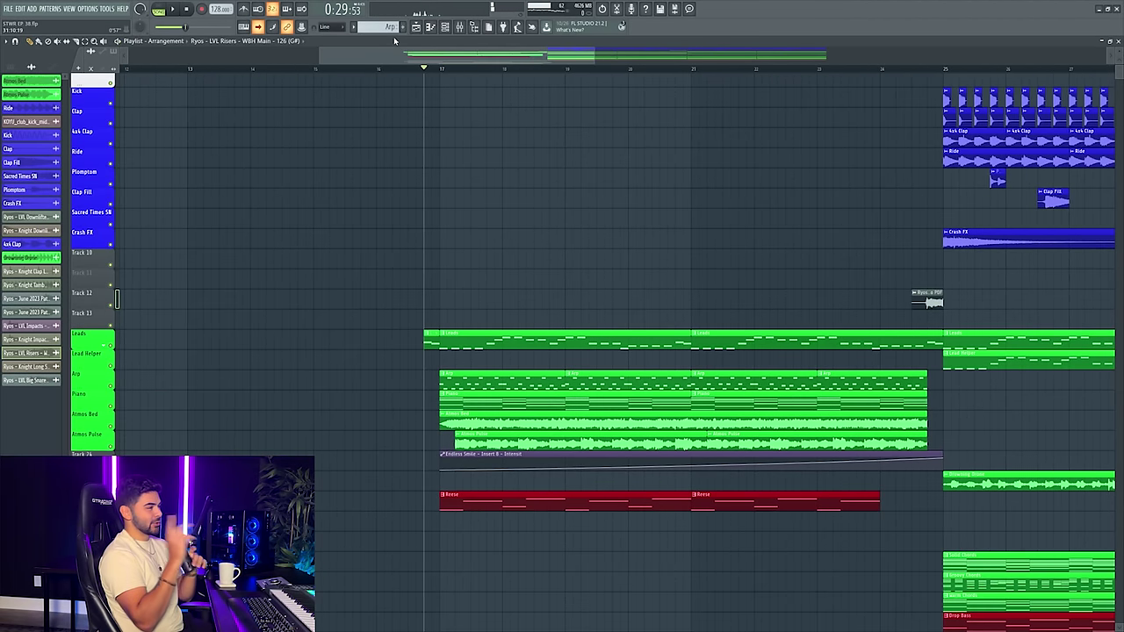
scroll(604, 69, down, 5)
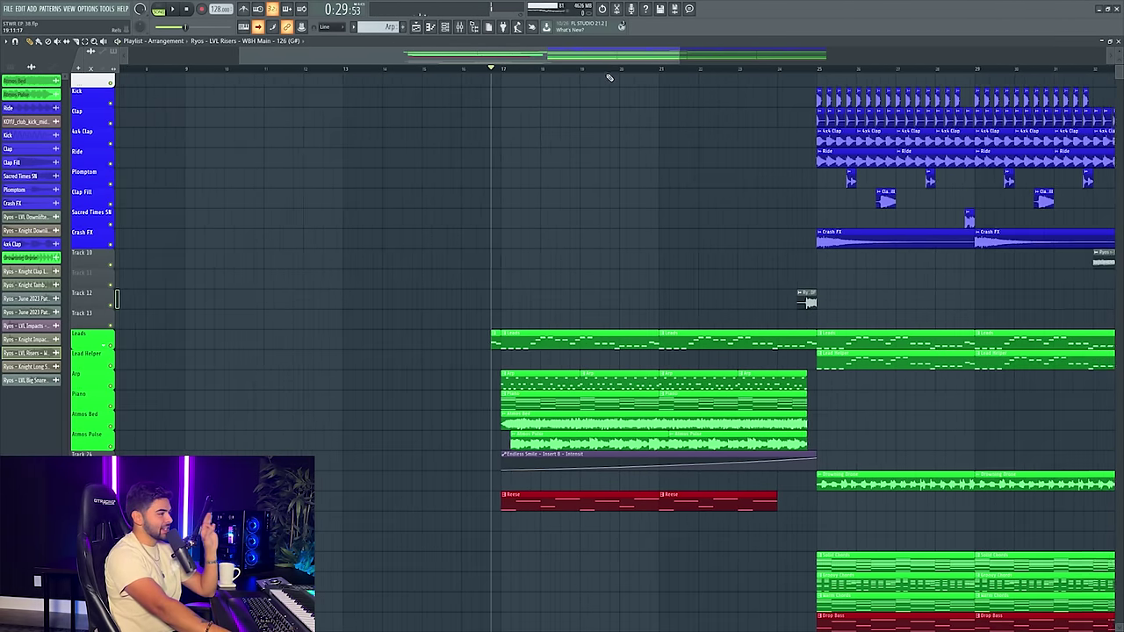
scroll(604, 93, up, 1)
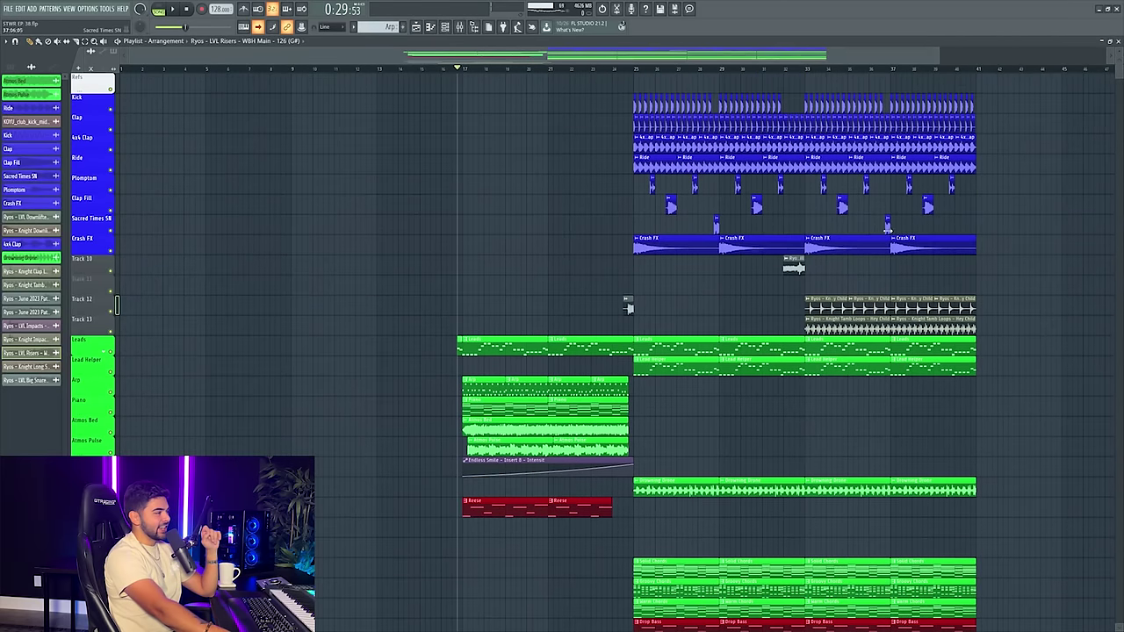